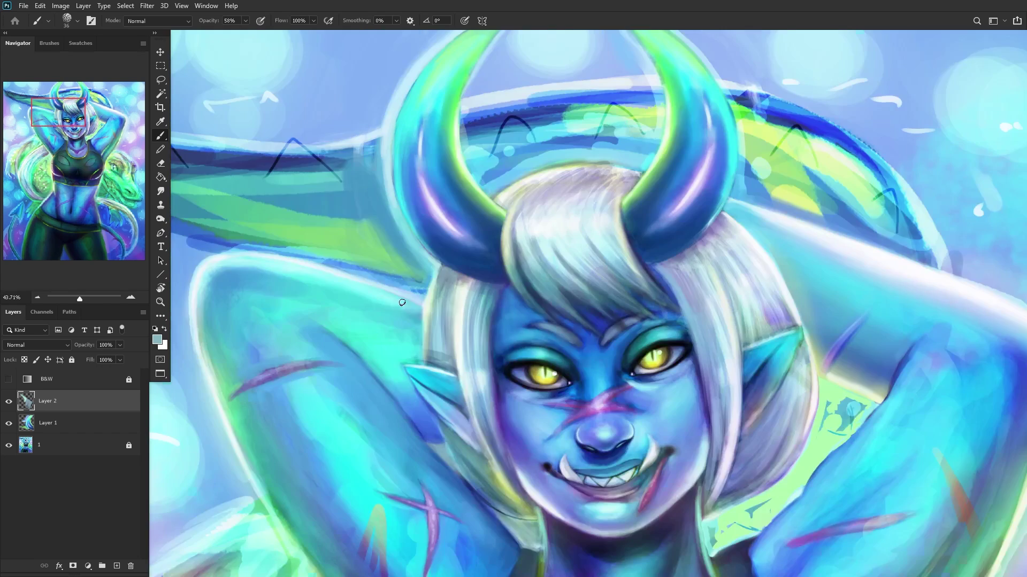
Step: Compare layer visibility, delete the unwanted Layer 2, and frame the whole painting
{"action": "left_click", "coordinate": [7, 401]}
{"action": "left_click", "coordinate": [7, 400]}
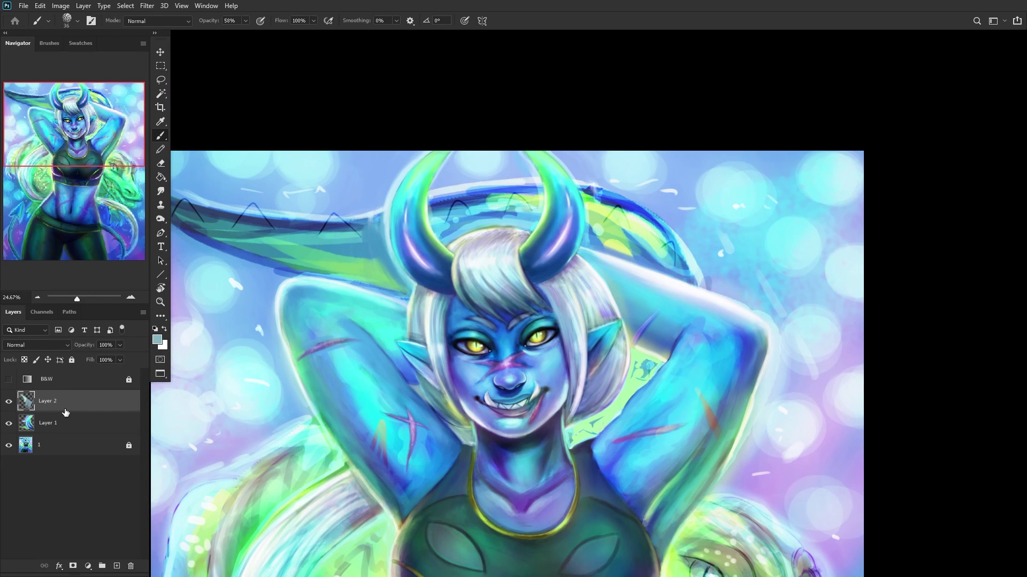
{"action": "key", "text": "Delete"}
{"action": "left_click", "coordinate": [9, 401]}
{"action": "left_click", "coordinate": [9, 401]}
{"action": "left_click", "coordinate": [10, 401]}
{"action": "left_click", "coordinate": [9, 401]}
{"action": "scroll", "coordinate": [313, 310], "scroll_direction": "down", "scroll_amount": 3}
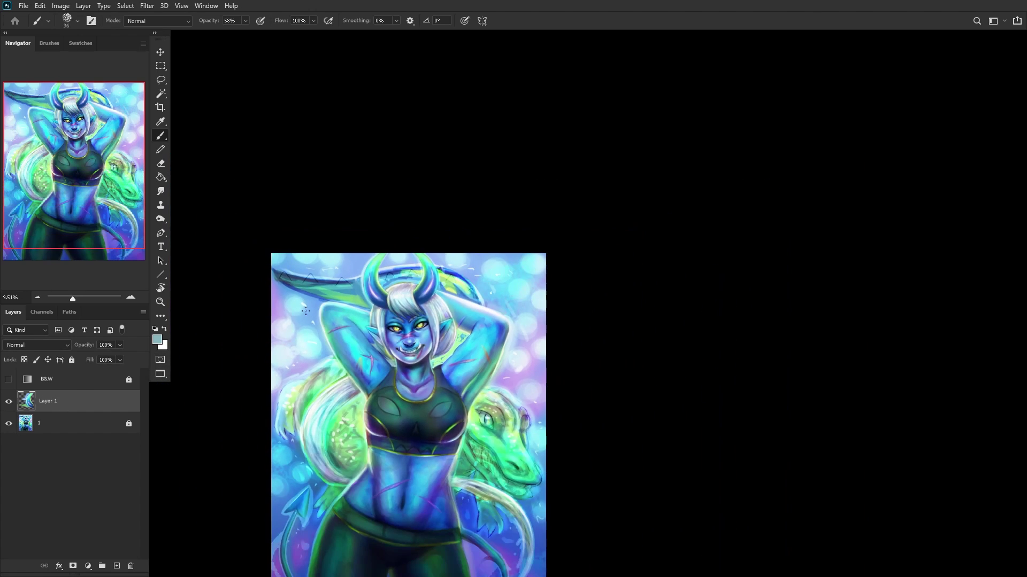
{"action": "left_click_drag", "start_coordinate": [61, 164], "coordinate": [58, 193]}
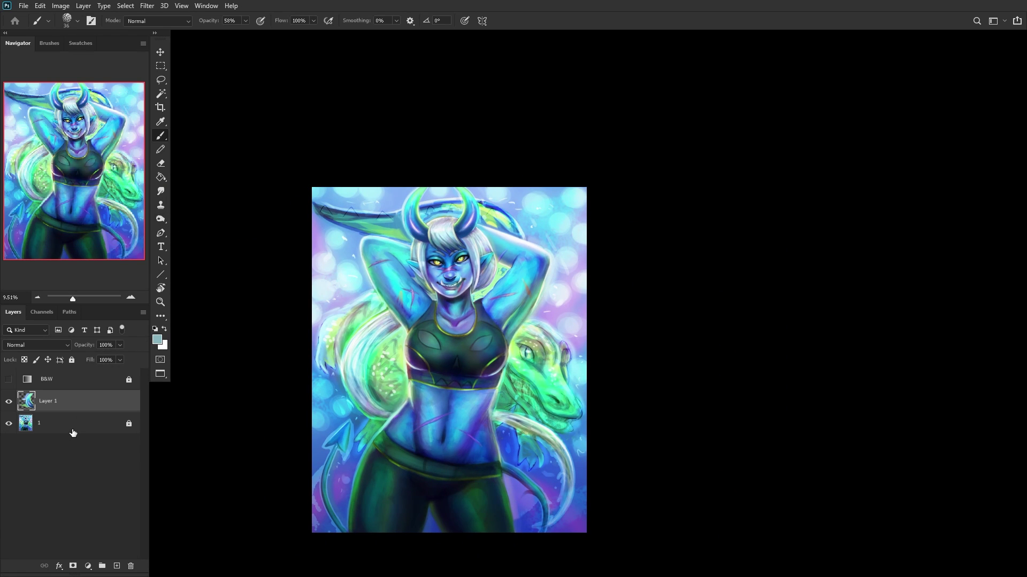
Step: On a new layer, paint sampled pale green highlights along the left and right belly edges
{"action": "left_click", "coordinate": [118, 566]}
{"action": "scroll", "coordinate": [396, 366], "scroll_direction": "up", "scroll_amount": 4}
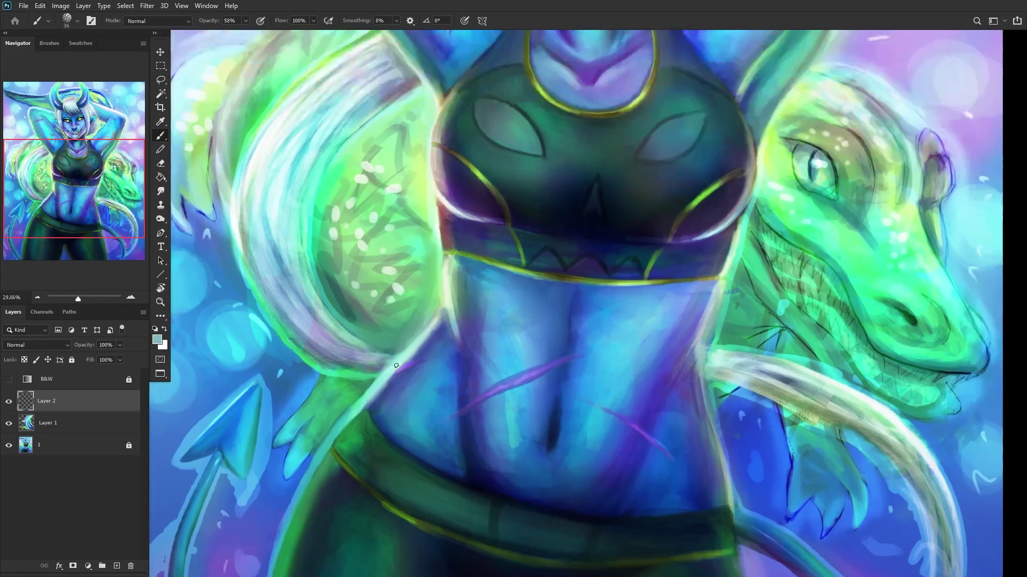
{"action": "scroll", "coordinate": [450, 314], "scroll_direction": "up", "scroll_amount": 4}
{"action": "left_click", "coordinate": [459, 245], "text": "alt"}
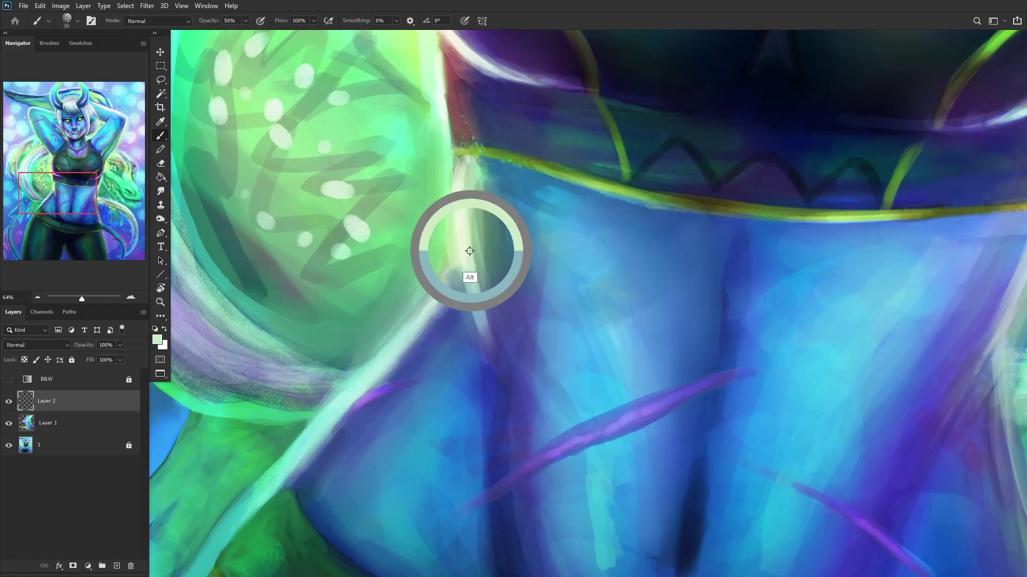
{"action": "mouse_move", "coordinate": [466, 276]}
{"action": "left_mouse_down"}
{"action": "mouse_move", "coordinate": [487, 345]}
{"action": "mouse_move", "coordinate": [493, 432]}
{"action": "left_mouse_up"}
{"action": "left_click_drag", "start_coordinate": [485, 347], "coordinate": [492, 468]}
{"action": "scroll", "coordinate": [484, 300], "scroll_direction": "down", "scroll_amount": 3}
{"action": "scroll", "coordinate": [484, 300], "scroll_direction": "down", "scroll_amount": 2}
{"action": "scroll", "coordinate": [704, 263], "scroll_direction": "up", "scroll_amount": 4}
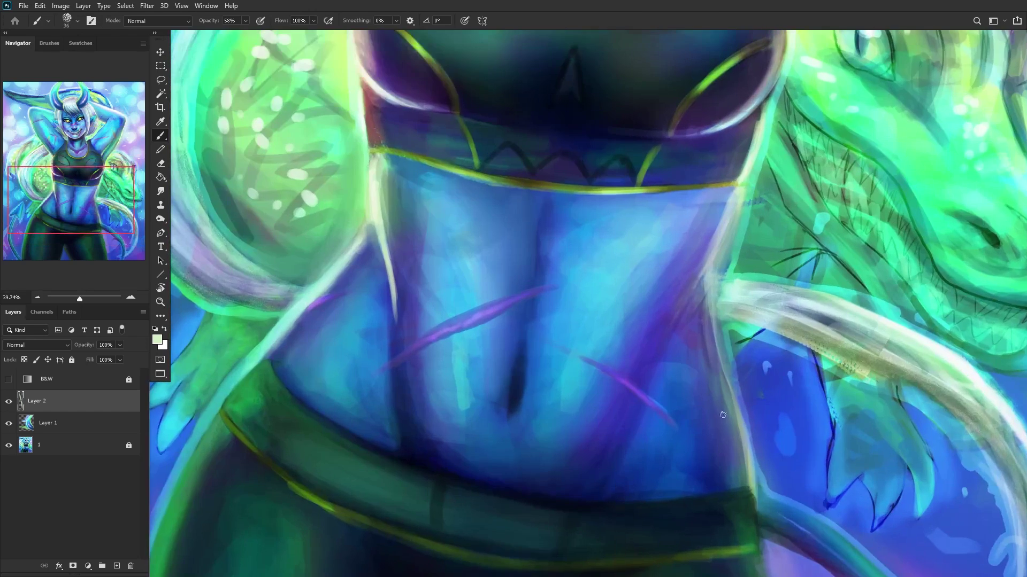
{"action": "left_click_drag", "start_coordinate": [725, 198], "coordinate": [615, 400]}
{"action": "scroll", "coordinate": [612, 402], "scroll_direction": "down", "scroll_amount": 8}
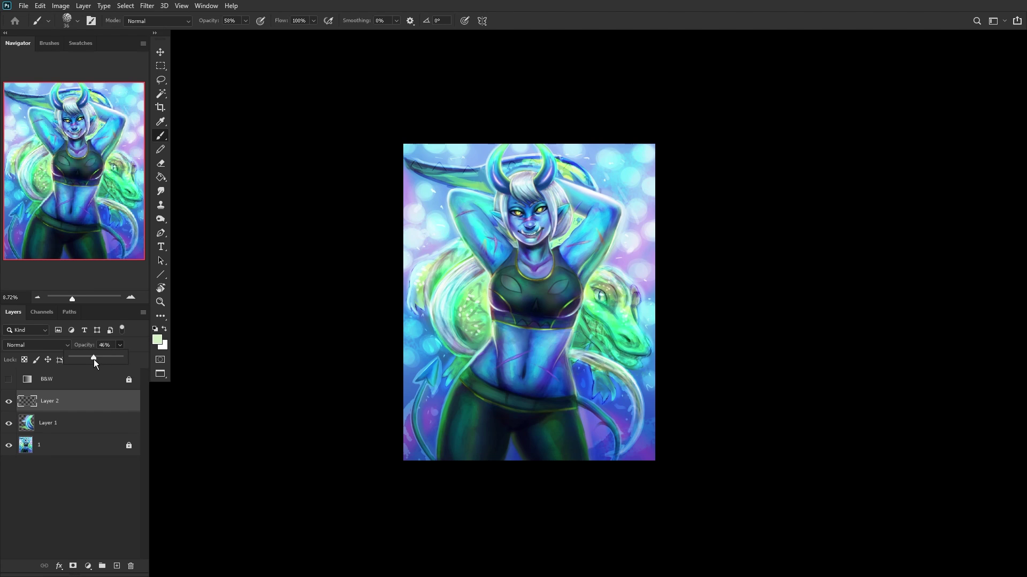
Step: Fade the highlights to 43% opacity, merge them into Layer 1, and add a blank layer
{"action": "left_click_drag", "start_coordinate": [91, 359], "coordinate": [89, 360]}
{"action": "key", "text": "ctrl+e"}
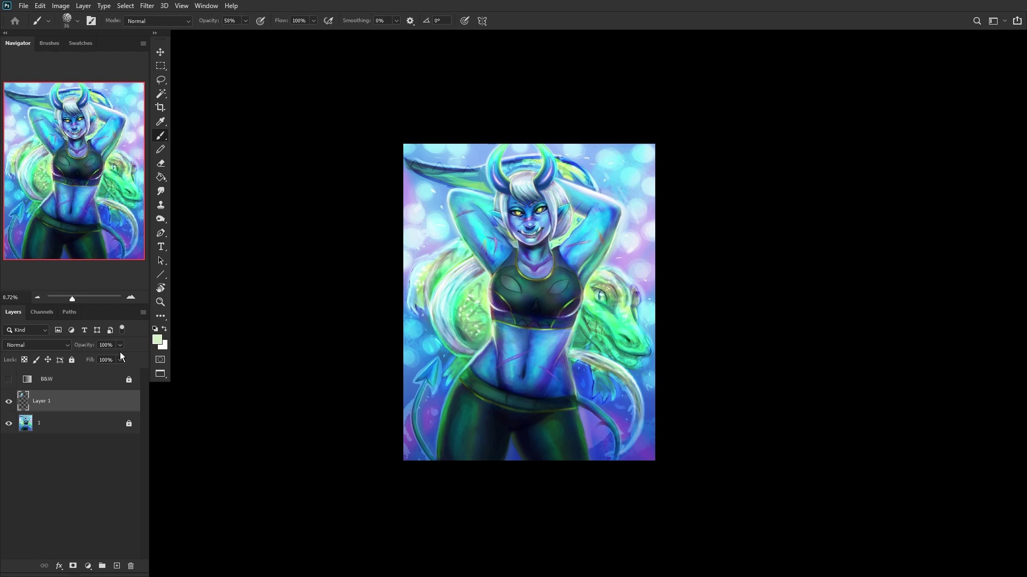
{"action": "left_click", "coordinate": [116, 567]}
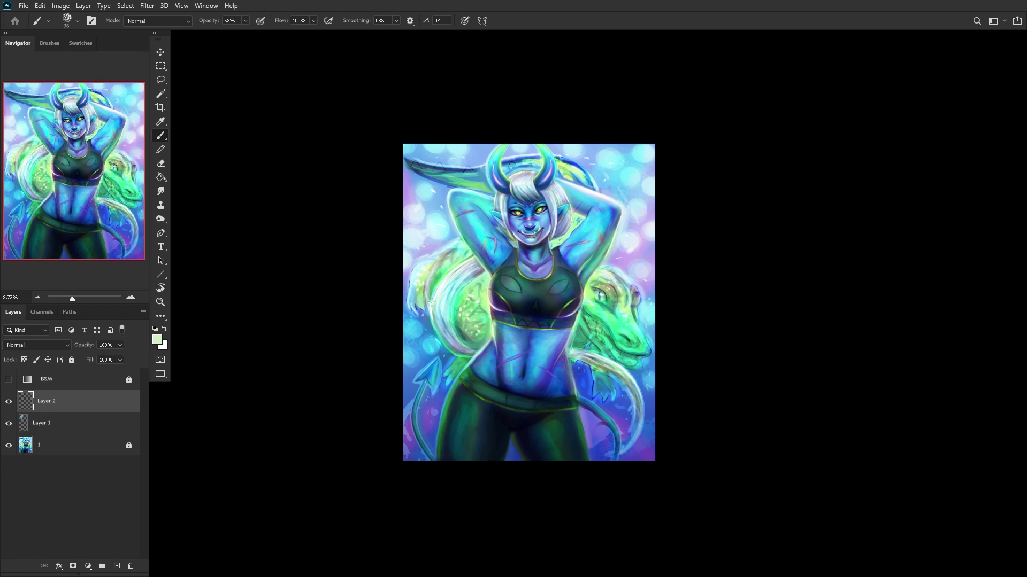
{"action": "scroll", "coordinate": [482, 347], "scroll_direction": "up", "scroll_amount": 10}
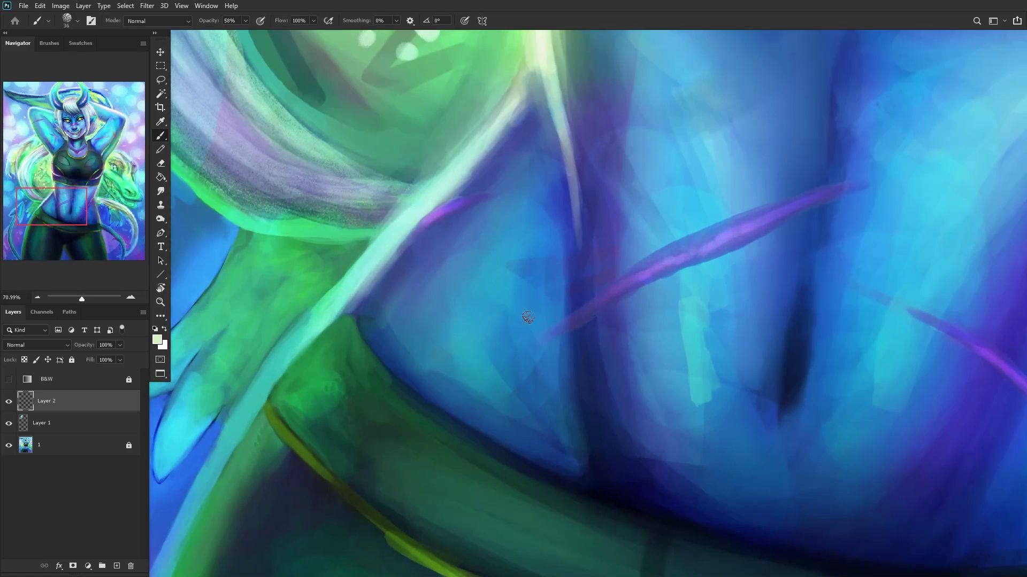
Step: With a slightly larger brush, paint pale blobs on the left and lower-right abdomen
{"action": "right_click", "coordinate": [625, 235]}
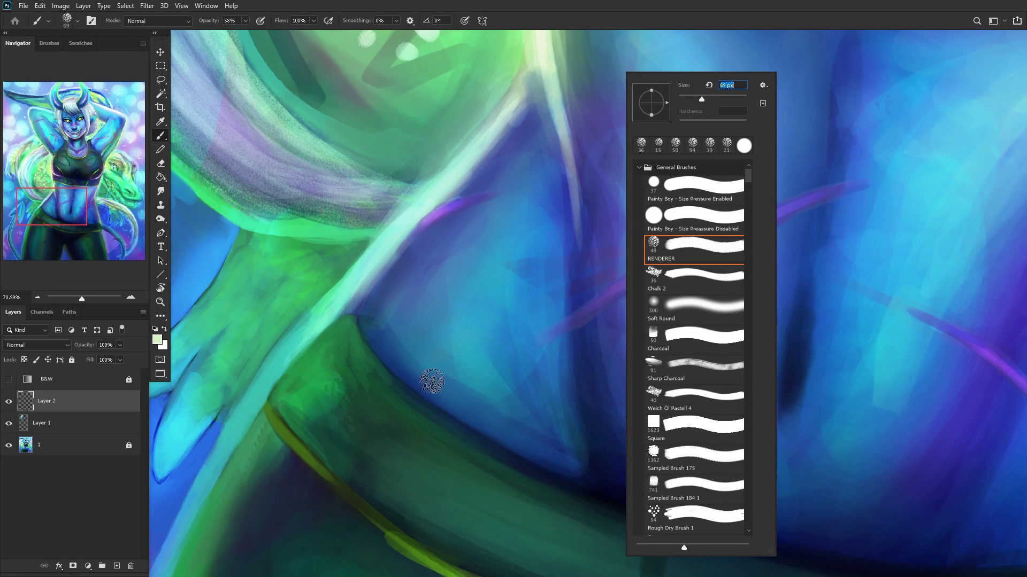
{"action": "left_click_drag", "start_coordinate": [717, 94], "coordinate": [720, 94]}
{"action": "mouse_move", "coordinate": [412, 355]}
{"action": "left_mouse_down"}
{"action": "mouse_move", "coordinate": [434, 339]}
{"action": "mouse_move", "coordinate": [429, 310]}
{"action": "mouse_move", "coordinate": [454, 307]}
{"action": "mouse_move", "coordinate": [458, 321]}
{"action": "mouse_move", "coordinate": [412, 333]}
{"action": "mouse_move", "coordinate": [439, 313]}
{"action": "mouse_move", "coordinate": [452, 333]}
{"action": "mouse_move", "coordinate": [451, 258]}
{"action": "mouse_move", "coordinate": [464, 253]}
{"action": "mouse_move", "coordinate": [478, 268]}
{"action": "mouse_move", "coordinate": [502, 220]}
{"action": "left_mouse_up"}
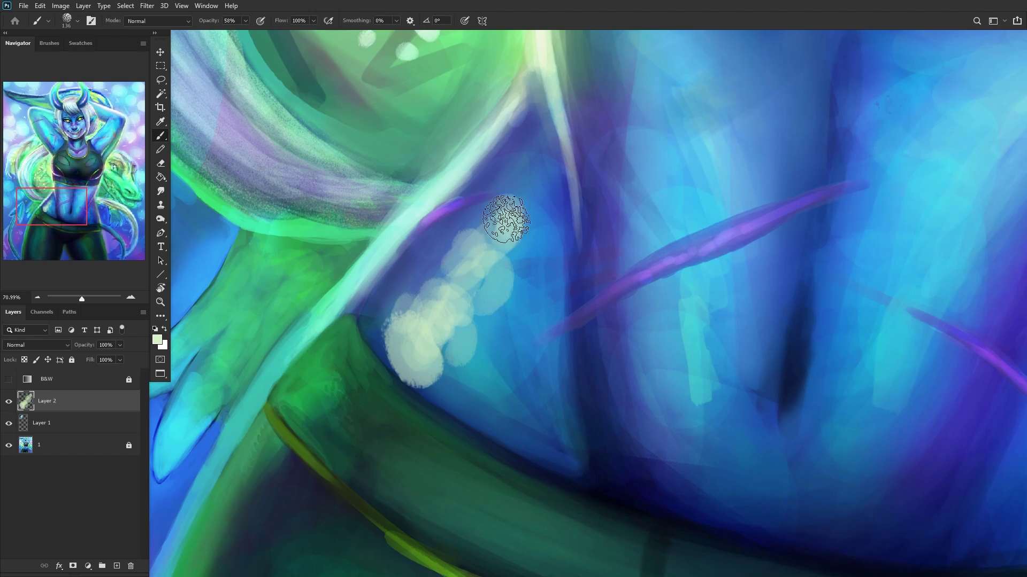
{"action": "scroll", "coordinate": [502, 220], "scroll_direction": "down", "scroll_amount": 5}
{"action": "scroll", "coordinate": [493, 289], "scroll_direction": "up", "scroll_amount": 2}
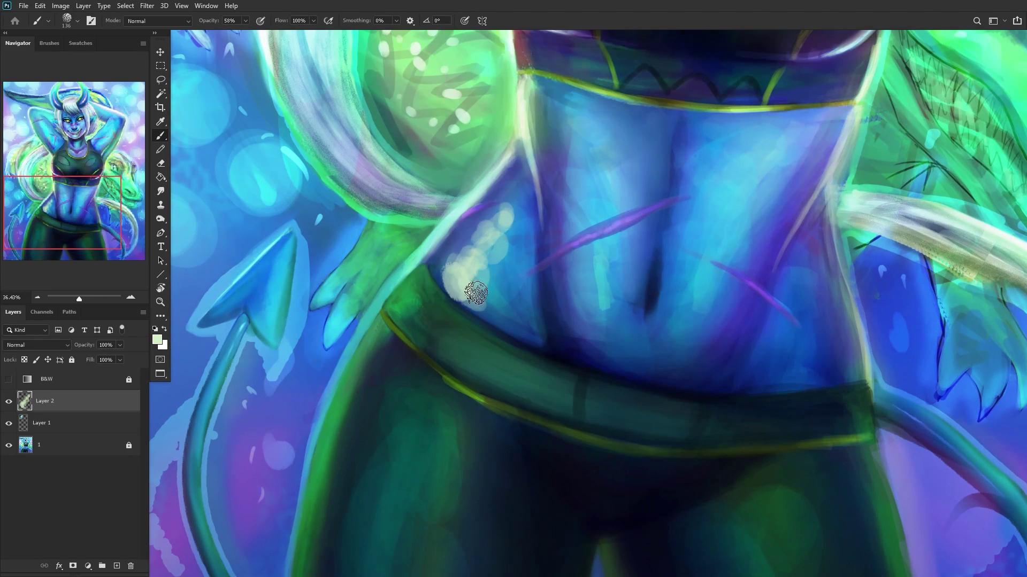
{"action": "mouse_move", "coordinate": [825, 346]}
{"action": "left_mouse_down"}
{"action": "mouse_move", "coordinate": [820, 375]}
{"action": "mouse_move", "coordinate": [825, 348]}
{"action": "mouse_move", "coordinate": [823, 364]}
{"action": "mouse_move", "coordinate": [811, 344]}
{"action": "mouse_move", "coordinate": [800, 359]}
{"action": "mouse_move", "coordinate": [808, 334]}
{"action": "mouse_move", "coordinate": [796, 273]}
{"action": "mouse_move", "coordinate": [827, 372]}
{"action": "mouse_move", "coordinate": [799, 377]}
{"action": "mouse_move", "coordinate": [816, 305]}
{"action": "mouse_move", "coordinate": [804, 244]}
{"action": "mouse_move", "coordinate": [822, 309]}
{"action": "left_mouse_up"}
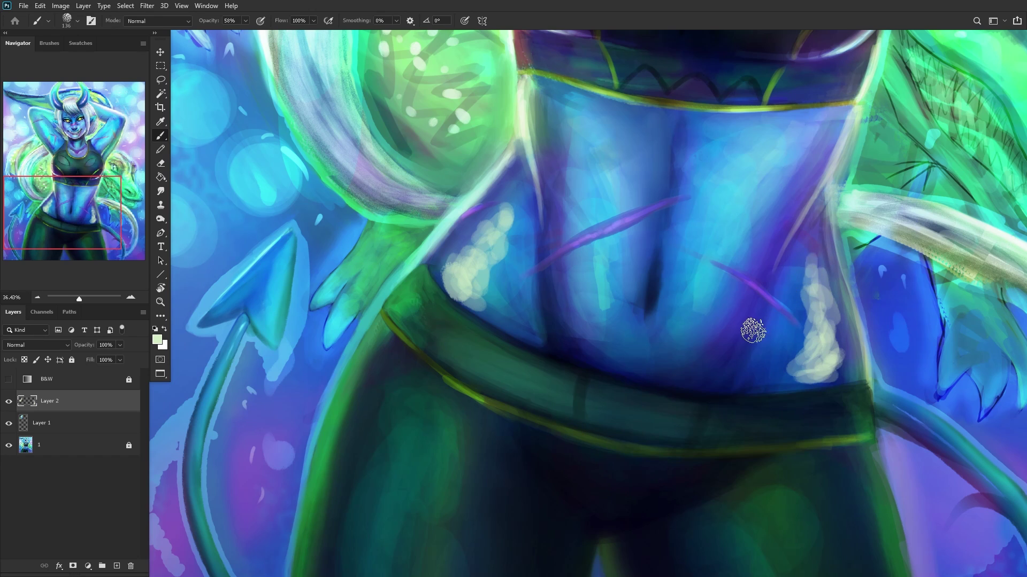
{"action": "scroll", "coordinate": [757, 321], "scroll_direction": "down", "scroll_amount": 5}
{"action": "scroll", "coordinate": [773, 349], "scroll_direction": "up", "scroll_amount": 3}
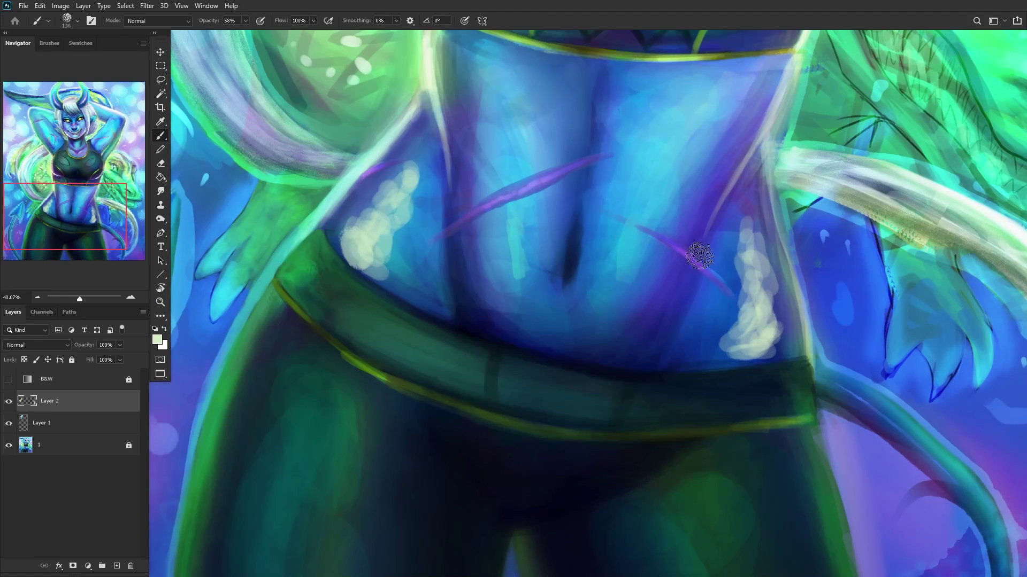
{"action": "scroll", "coordinate": [759, 321], "scroll_direction": "up", "scroll_amount": 2}
{"action": "mouse_move", "coordinate": [728, 265]}
{"action": "left_mouse_down"}
{"action": "mouse_move", "coordinate": [729, 239]}
{"action": "mouse_move", "coordinate": [720, 344]}
{"action": "mouse_move", "coordinate": [746, 333]}
{"action": "mouse_move", "coordinate": [700, 392]}
{"action": "mouse_move", "coordinate": [760, 389]}
{"action": "mouse_move", "coordinate": [788, 310]}
{"action": "left_mouse_up"}
{"action": "scroll", "coordinate": [789, 309], "scroll_direction": "down", "scroll_amount": 6}
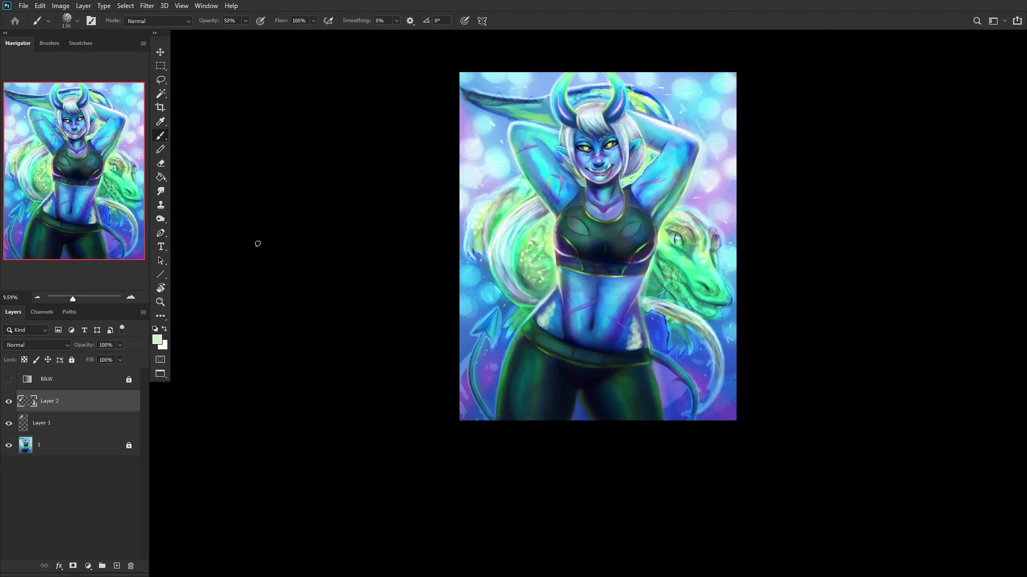
Step: Set the sheen layer to Vivid Light at 16% opacity and merge it into layer 1
{"action": "left_click", "coordinate": [56, 345]}
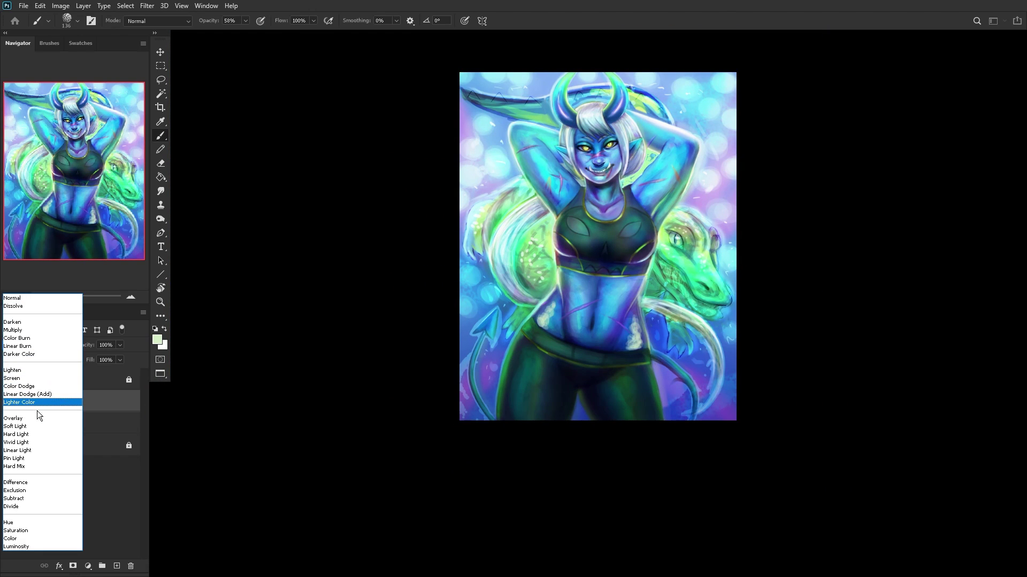
{"action": "left_click", "coordinate": [49, 450]}
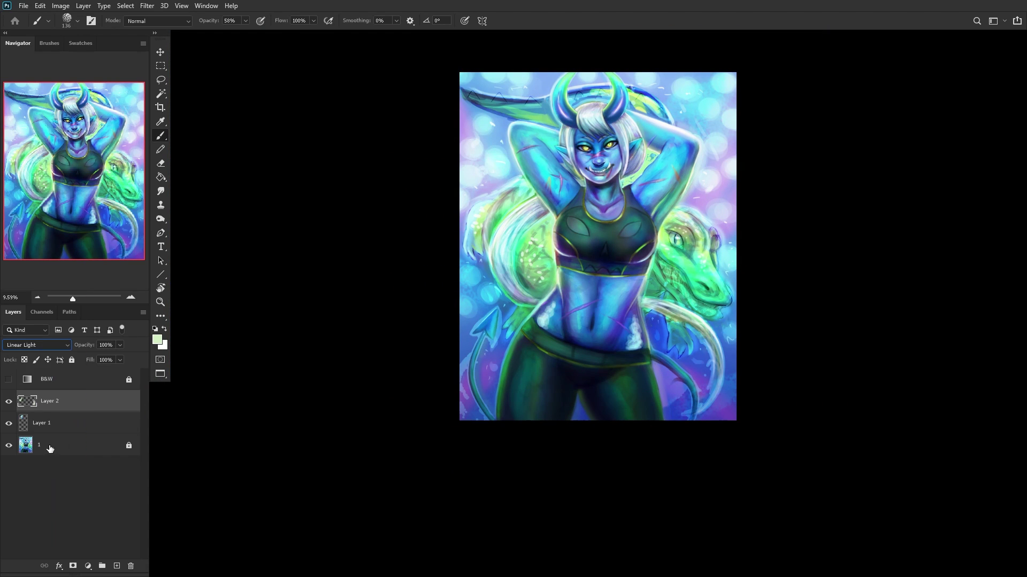
{"action": "left_click", "coordinate": [45, 345]}
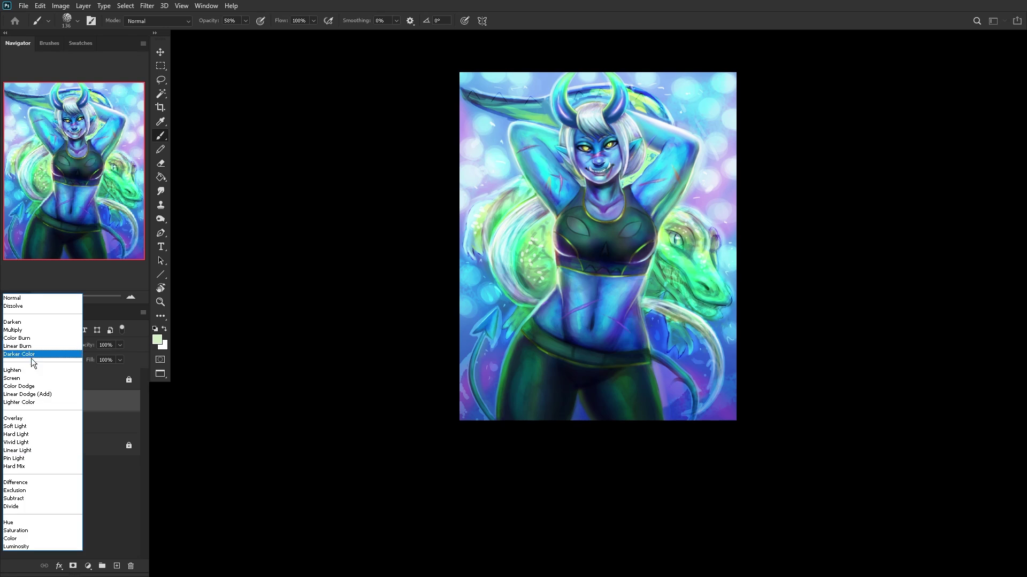
{"action": "left_click", "coordinate": [25, 443]}
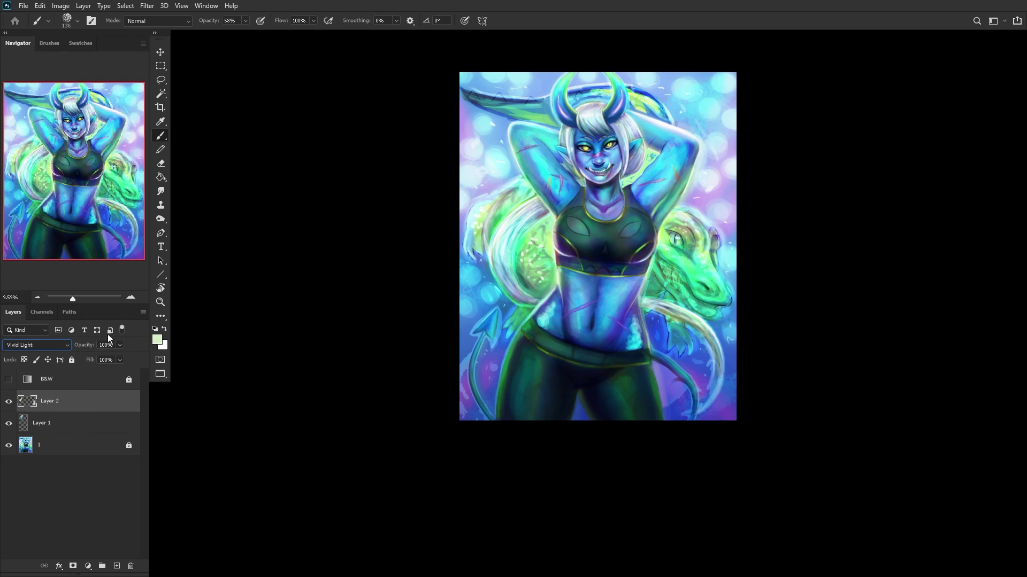
{"action": "left_click", "coordinate": [79, 359]}
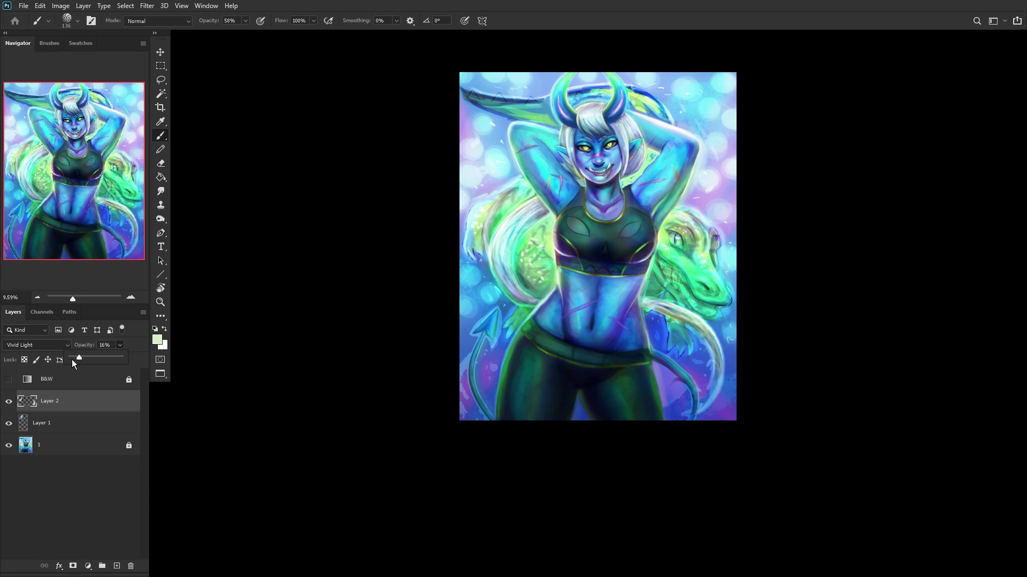
{"action": "left_click", "coordinate": [60, 449]}
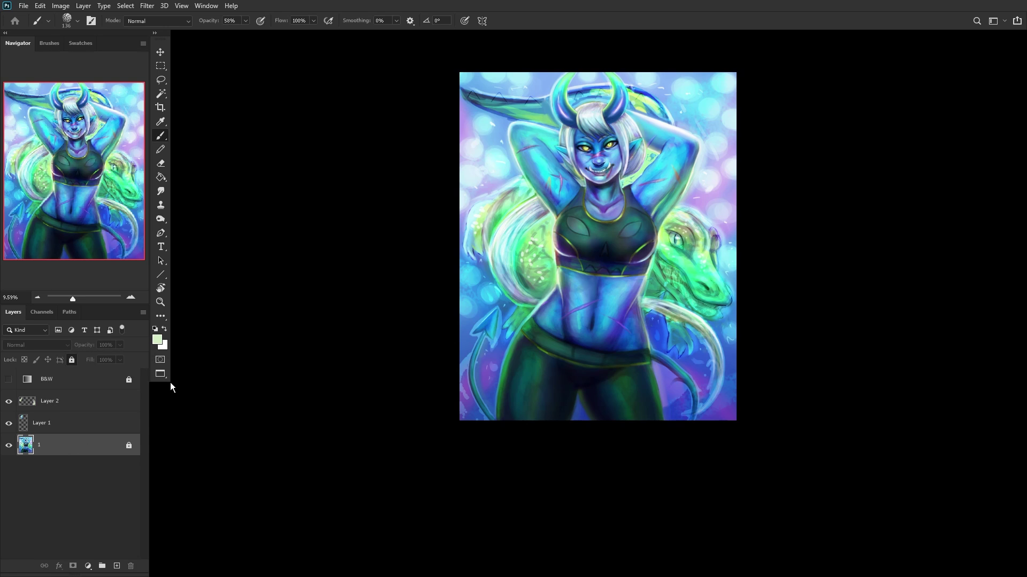
{"action": "key", "text": "ctrl+shift+e"}
{"action": "scroll", "coordinate": [500, 102], "scroll_direction": "up", "scroll_amount": 3}
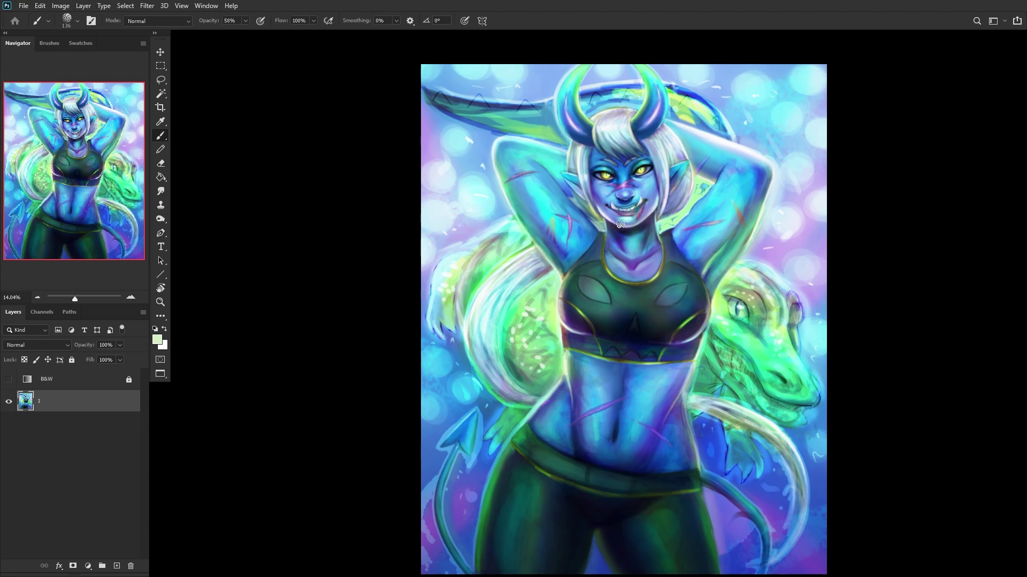
{"action": "left_click", "coordinate": [160, 303]}
Step: Add a new paint layer above the locked base and sample blue from beside the tail
{"action": "left_click", "coordinate": [315, 20]}
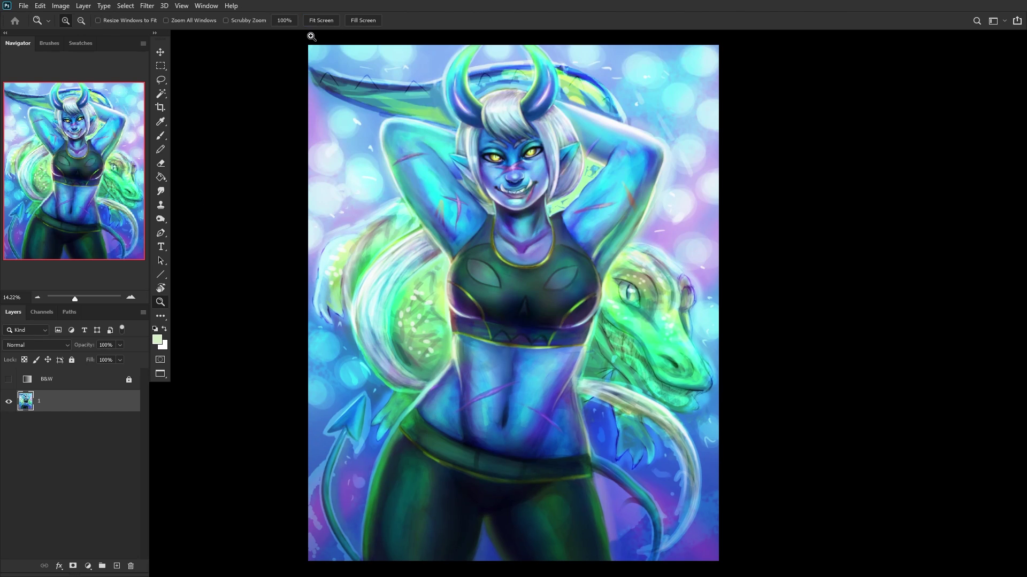
{"action": "left_click", "coordinate": [117, 566]}
{"action": "left_click", "coordinate": [71, 360]}
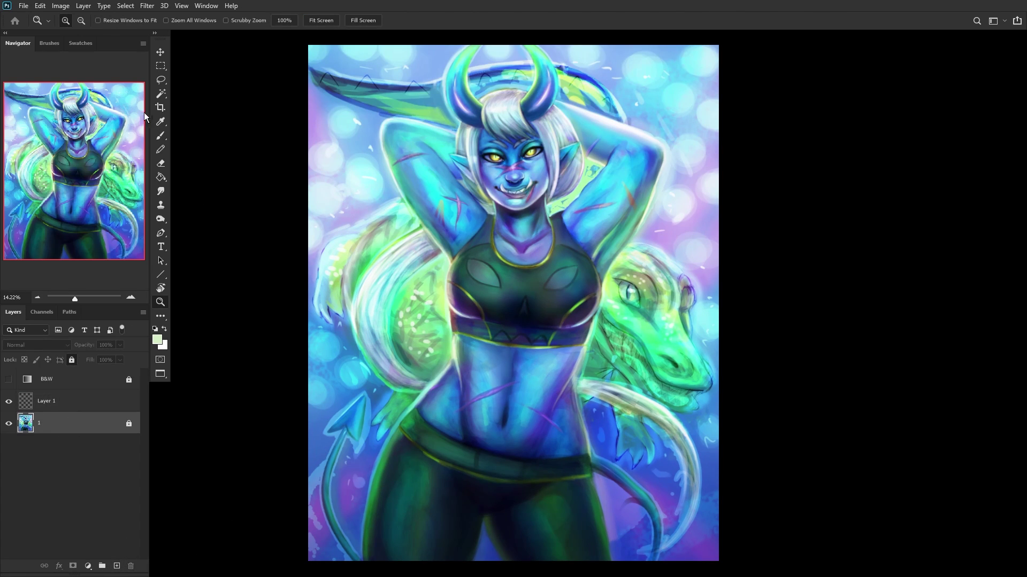
{"action": "left_click", "coordinate": [161, 135]}
{"action": "scroll", "coordinate": [344, 417], "scroll_direction": "up", "scroll_amount": 5}
{"action": "scroll", "coordinate": [345, 417], "scroll_direction": "up", "scroll_amount": 2}
{"action": "left_click", "coordinate": [391, 424], "text": "alt"}
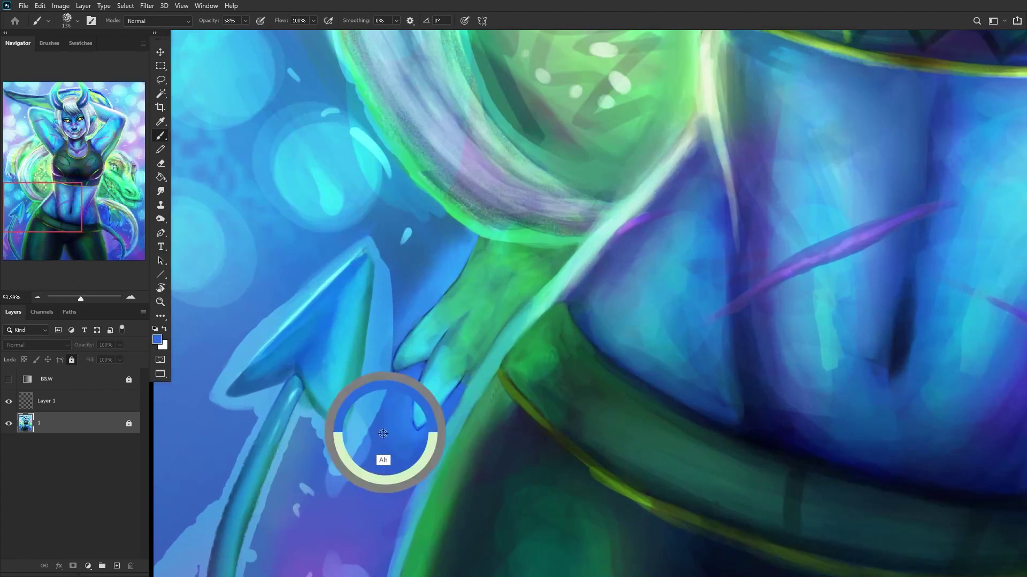
{"action": "right_click", "coordinate": [501, 292]}
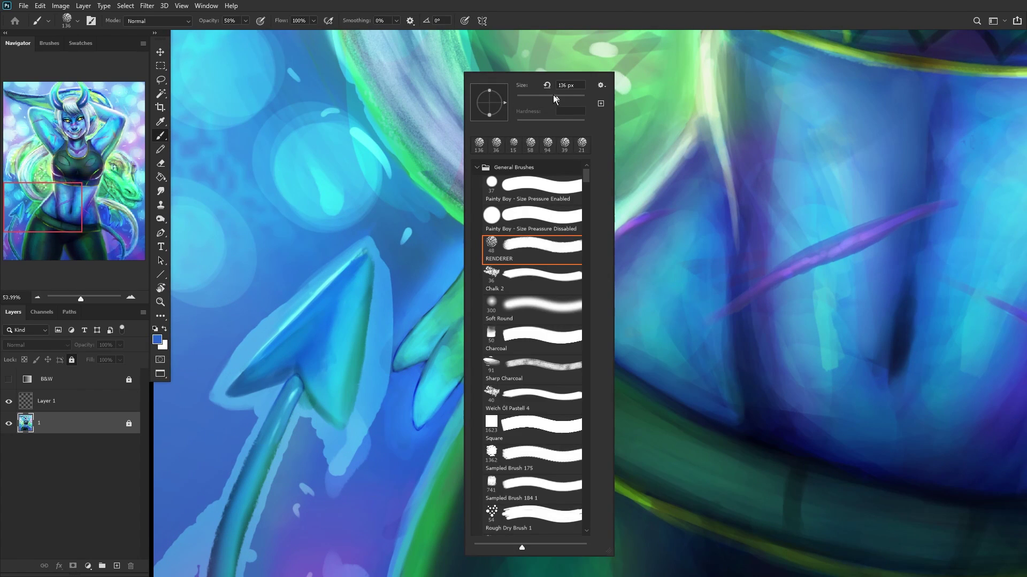
{"action": "left_click", "coordinate": [403, 300], "text": "alt"}
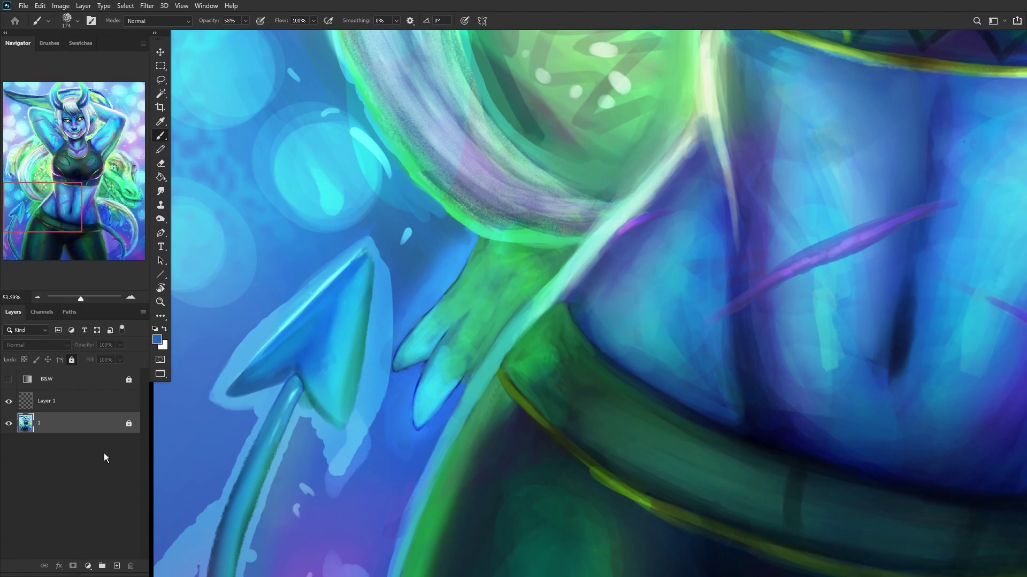
{"action": "left_click", "coordinate": [88, 411]}
Step: With a 91 px brush, paint and smooth light blue strokes beside the tail tip
{"action": "right_click", "coordinate": [517, 260]}
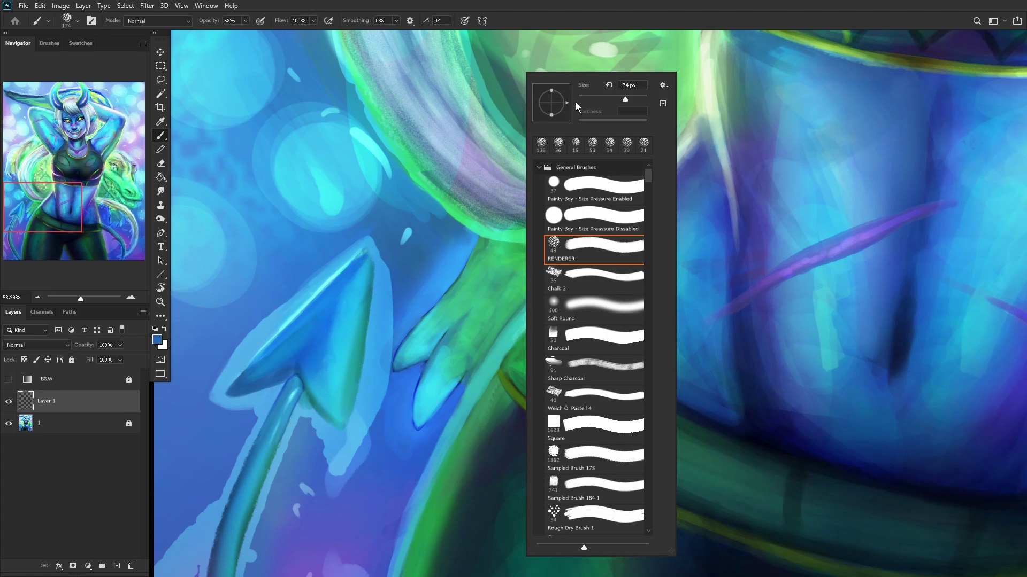
{"action": "left_click_drag", "start_coordinate": [611, 94], "coordinate": [608, 94]}
{"action": "mouse_move", "coordinate": [348, 472]}
{"action": "left_mouse_down"}
{"action": "mouse_move", "coordinate": [384, 392]}
{"action": "mouse_move", "coordinate": [390, 314]}
{"action": "mouse_move", "coordinate": [369, 440]}
{"action": "mouse_move", "coordinate": [396, 269]}
{"action": "mouse_move", "coordinate": [373, 412]}
{"action": "mouse_move", "coordinate": [395, 280]}
{"action": "left_mouse_up"}
{"action": "left_click", "coordinate": [403, 295], "text": "alt"}
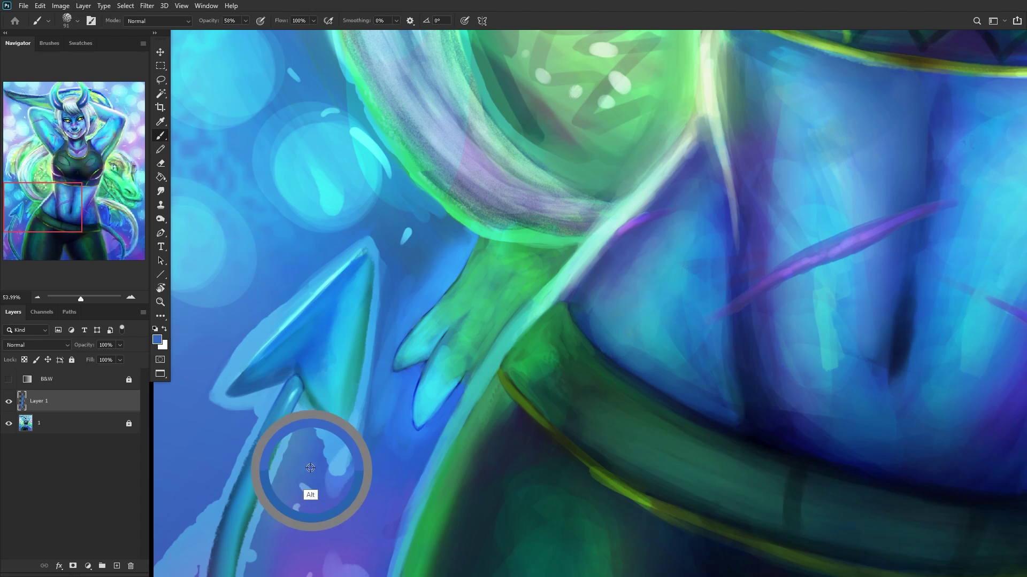
{"action": "left_click", "coordinate": [307, 491]}
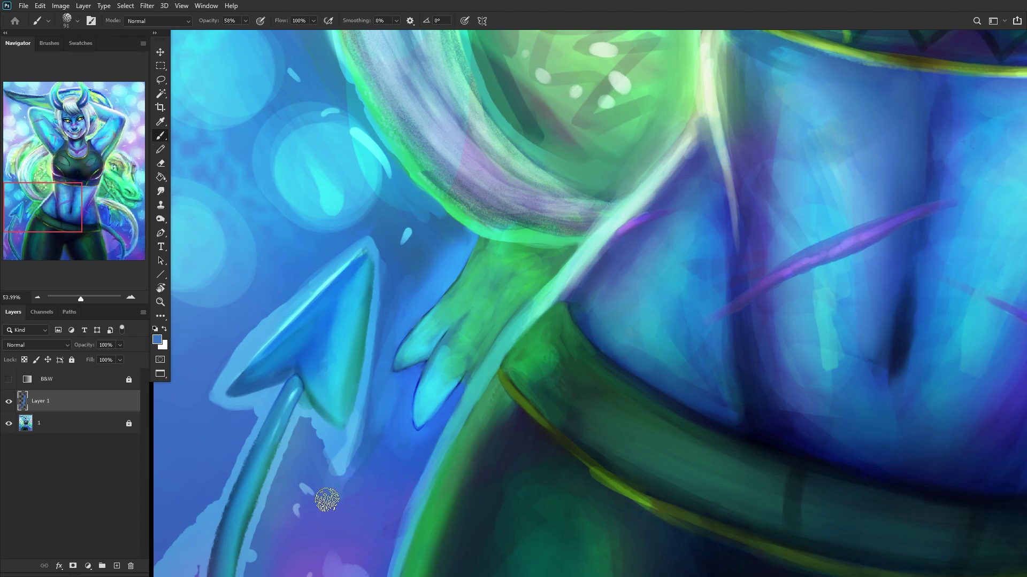
{"action": "scroll", "coordinate": [310, 431], "scroll_direction": "up", "scroll_amount": 3}
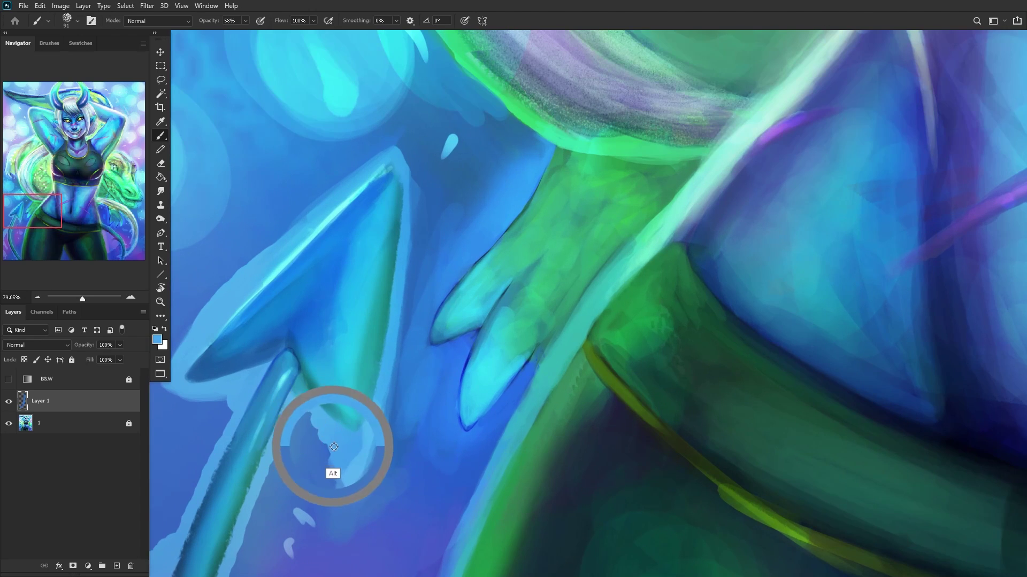
{"action": "mouse_move", "coordinate": [305, 415]}
{"action": "left_mouse_down"}
{"action": "mouse_move", "coordinate": [332, 451]}
{"action": "mouse_move", "coordinate": [294, 408]}
{"action": "mouse_move", "coordinate": [339, 456]}
{"action": "mouse_move", "coordinate": [325, 455]}
{"action": "left_mouse_up"}
Step: Blend a soft blue stroke into the area under the tail fin
{"action": "right_click", "coordinate": [415, 290]}
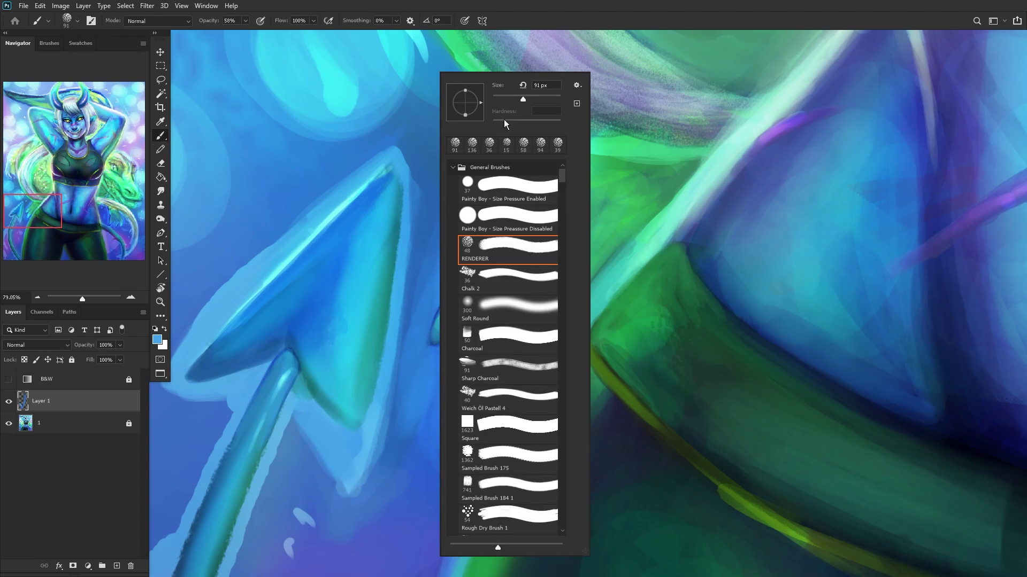
{"action": "key", "text": "Escape"}
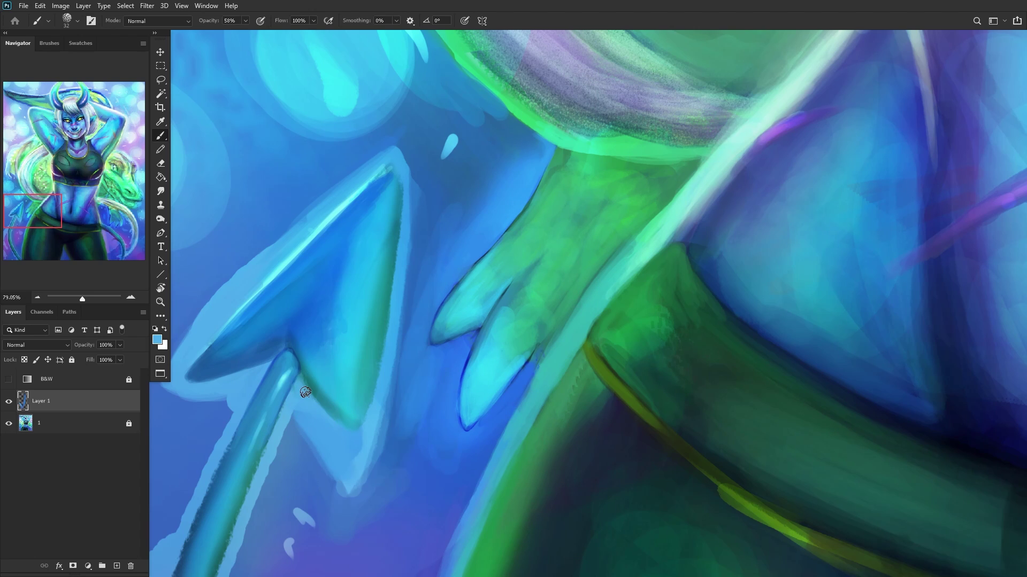
{"action": "scroll", "coordinate": [303, 404], "scroll_direction": "down", "scroll_amount": 5}
{"action": "scroll", "coordinate": [330, 357], "scroll_direction": "up", "scroll_amount": 3}
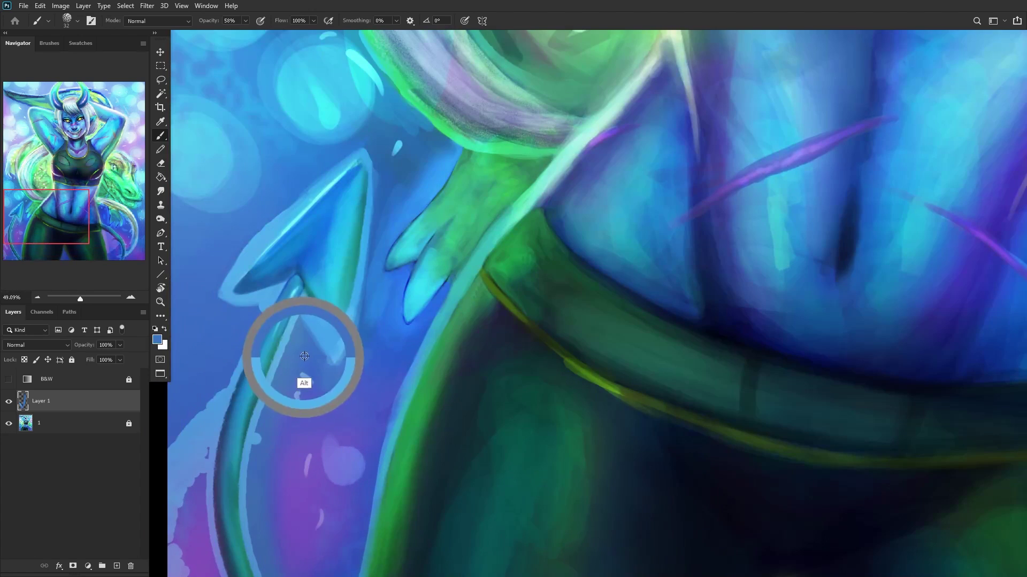
{"action": "right_click", "coordinate": [389, 259]}
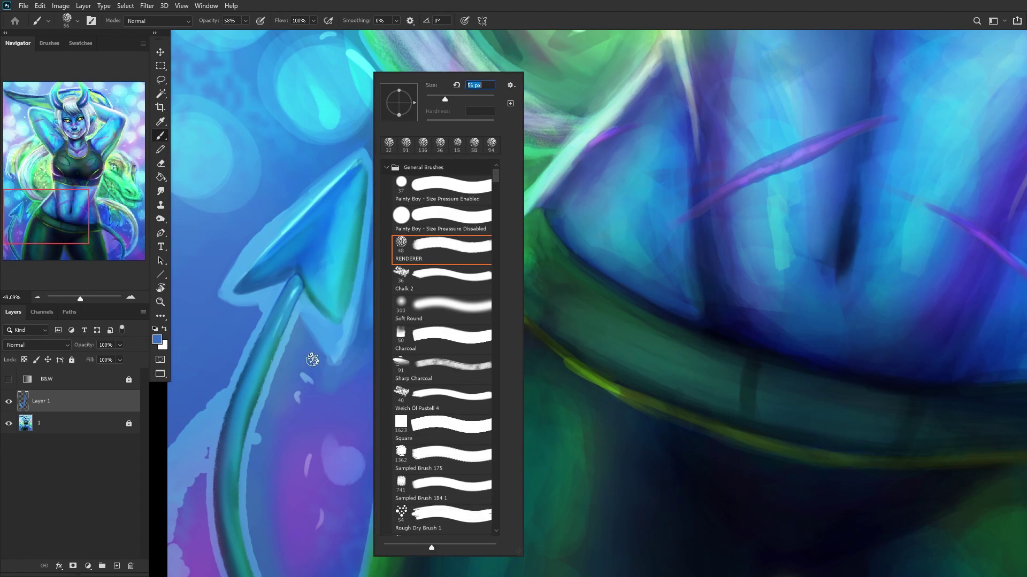
{"action": "key", "text": "Escape"}
{"action": "mouse_move", "coordinate": [348, 360]}
{"action": "left_mouse_down"}
{"action": "mouse_move", "coordinate": [319, 350]}
{"action": "mouse_move", "coordinate": [344, 349]}
{"action": "mouse_move", "coordinate": [337, 357]}
{"action": "mouse_move", "coordinate": [318, 351]}
{"action": "mouse_move", "coordinate": [361, 344]}
{"action": "left_mouse_up"}
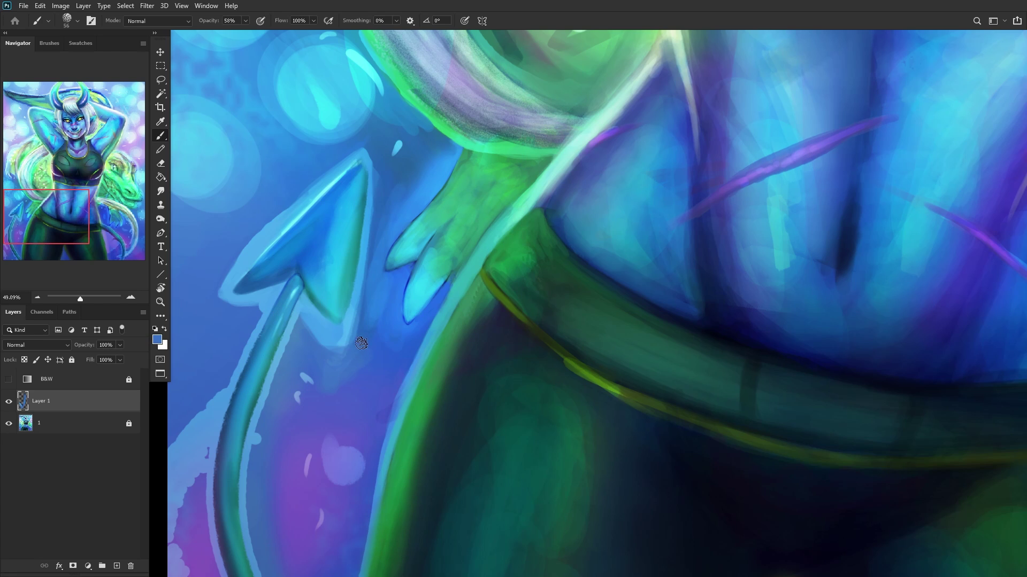
{"action": "scroll", "coordinate": [342, 356], "scroll_direction": "down", "scroll_amount": 5}
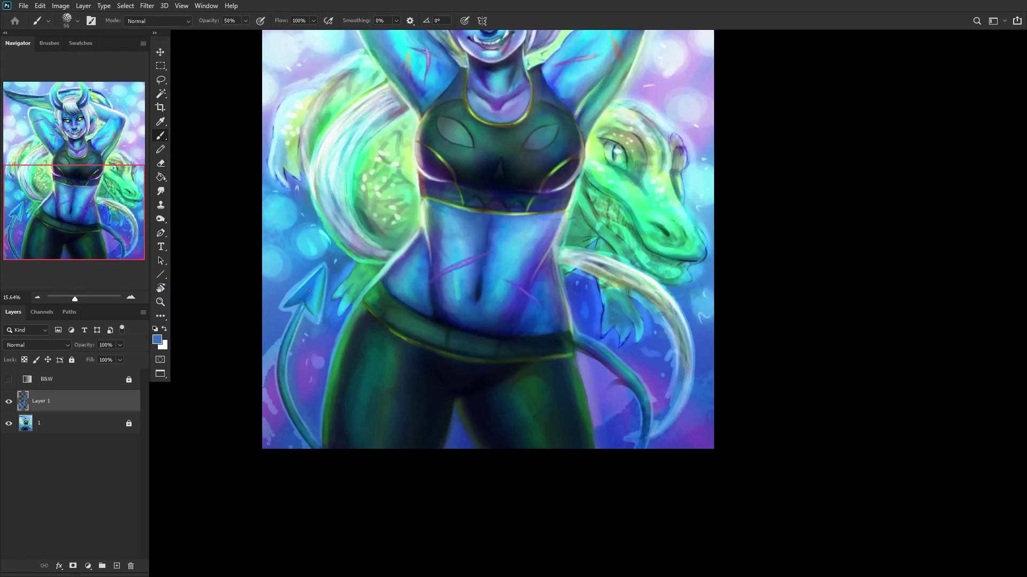
Step: Merge the paint layer into the base artwork, lock it, and fit the painting to screen
{"action": "left_click", "coordinate": [10, 402]}
{"action": "left_click", "coordinate": [10, 402]}
{"action": "left_click", "coordinate": [54, 423]}
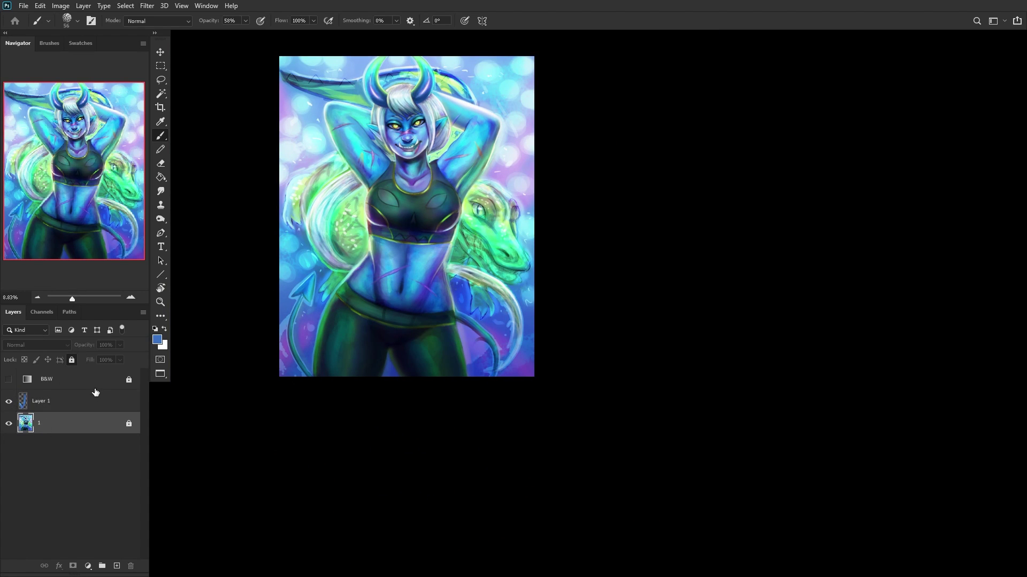
{"action": "key", "text": "ctrl+shift+e"}
{"action": "left_click", "coordinate": [73, 359]}
{"action": "key", "text": "z"}
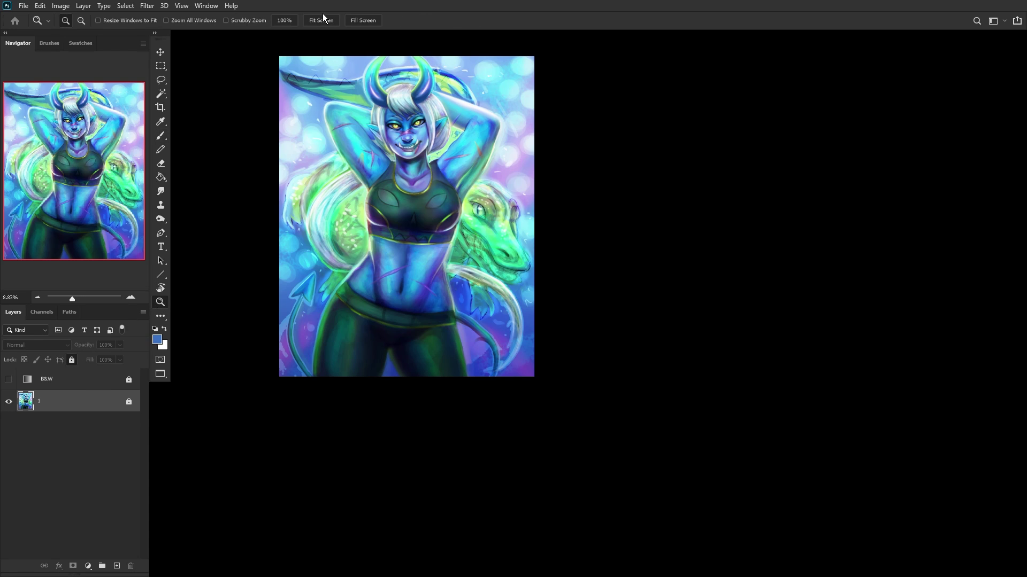
{"action": "left_click", "coordinate": [322, 15]}
Step: Flip the canvas horizontally, add a new Layer 1, and lock the base painting beneath it
{"action": "key", "text": "ctrl+shift+h"}
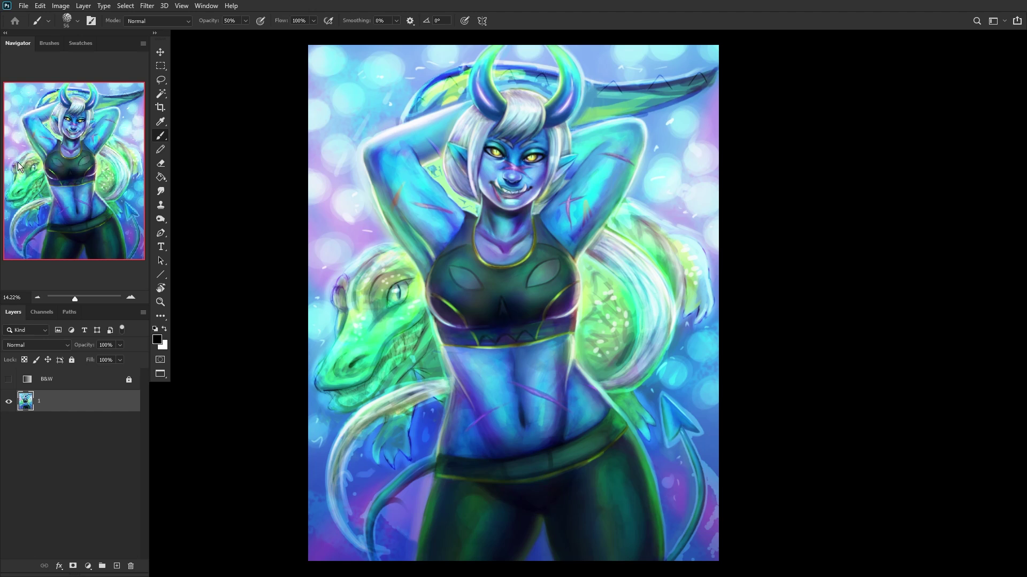
{"action": "left_click", "coordinate": [116, 567]}
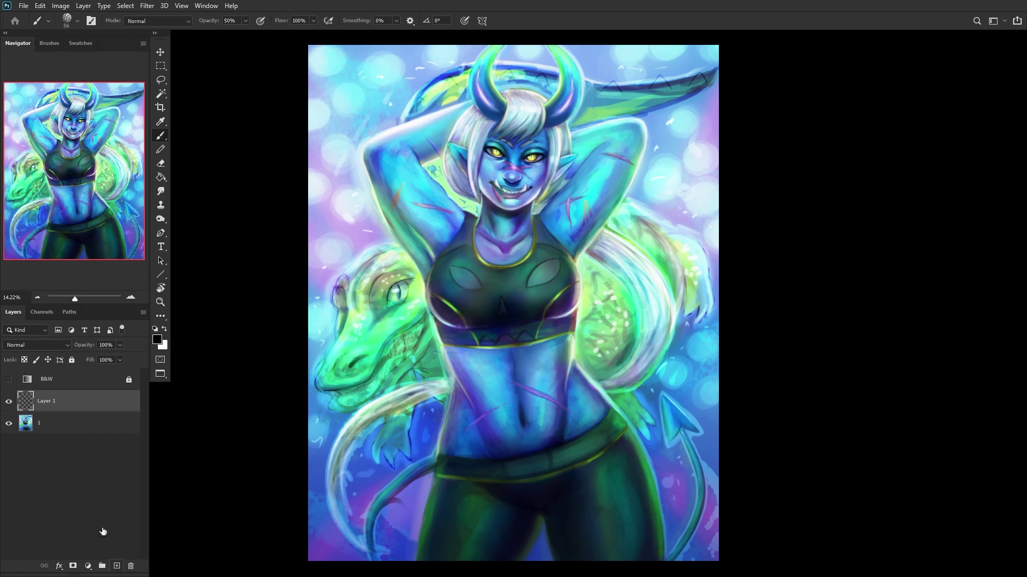
{"action": "left_click", "coordinate": [81, 420]}
{"action": "left_click", "coordinate": [72, 360]}
{"action": "left_click", "coordinate": [63, 397]}
{"action": "scroll", "coordinate": [306, 312], "scroll_direction": "up", "scroll_amount": 8}
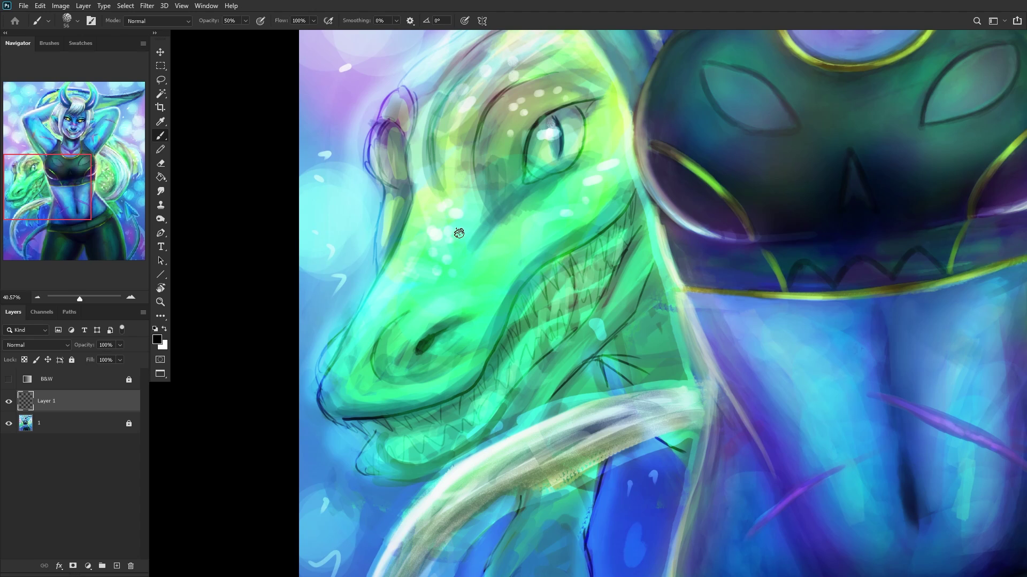
{"action": "right_click", "coordinate": [565, 74]}
Step: With a 37 px brush and sampled teal, sketch scale outlines under the eye, on cheek and brow
{"action": "left_click_drag", "start_coordinate": [637, 99], "coordinate": [629, 99]}
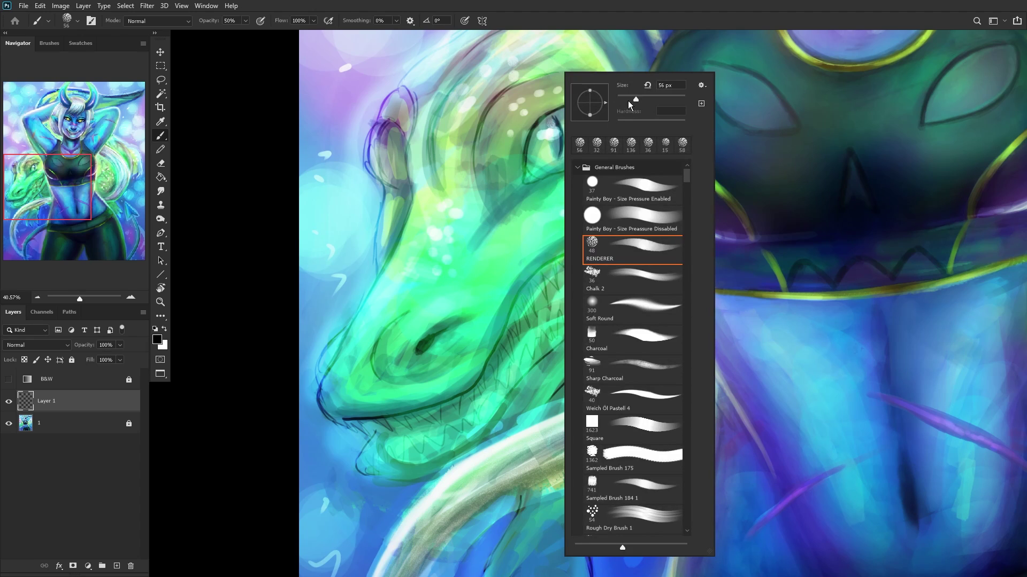
{"action": "left_click", "coordinate": [499, 201], "text": "alt"}
{"action": "mouse_move", "coordinate": [532, 209]}
{"action": "left_mouse_down"}
{"action": "mouse_move", "coordinate": [537, 185]}
{"action": "mouse_move", "coordinate": [550, 192]}
{"action": "mouse_move", "coordinate": [563, 178]}
{"action": "left_mouse_up"}
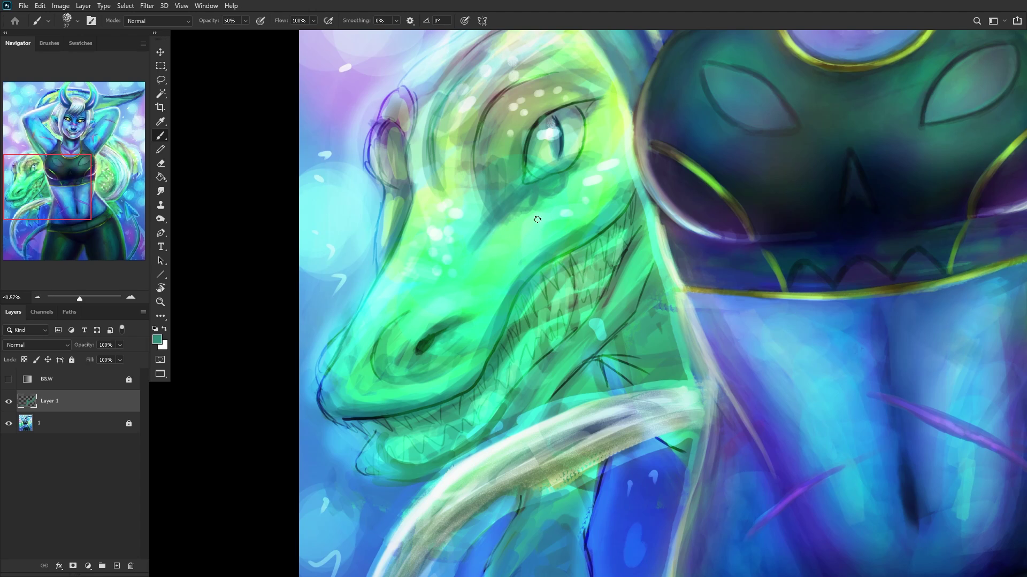
{"action": "mouse_move", "coordinate": [519, 215]}
{"action": "left_mouse_down"}
{"action": "mouse_move", "coordinate": [542, 218]}
{"action": "mouse_move", "coordinate": [550, 191]}
{"action": "mouse_move", "coordinate": [521, 232]}
{"action": "mouse_move", "coordinate": [552, 212]}
{"action": "mouse_move", "coordinate": [556, 193]}
{"action": "mouse_move", "coordinate": [541, 212]}
{"action": "mouse_move", "coordinate": [493, 229]}
{"action": "mouse_move", "coordinate": [532, 220]}
{"action": "mouse_move", "coordinate": [526, 226]}
{"action": "mouse_move", "coordinate": [490, 238]}
{"action": "left_mouse_up"}
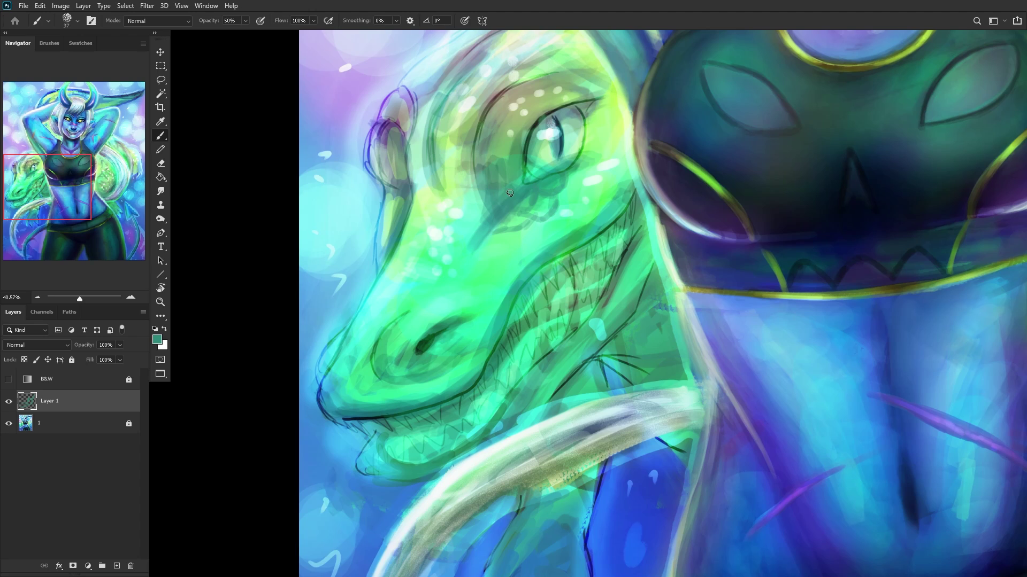
{"action": "mouse_move", "coordinate": [485, 205]}
{"action": "left_mouse_down"}
{"action": "mouse_move", "coordinate": [460, 177]}
{"action": "mouse_move", "coordinate": [481, 199]}
{"action": "mouse_move", "coordinate": [445, 177]}
{"action": "left_mouse_up"}
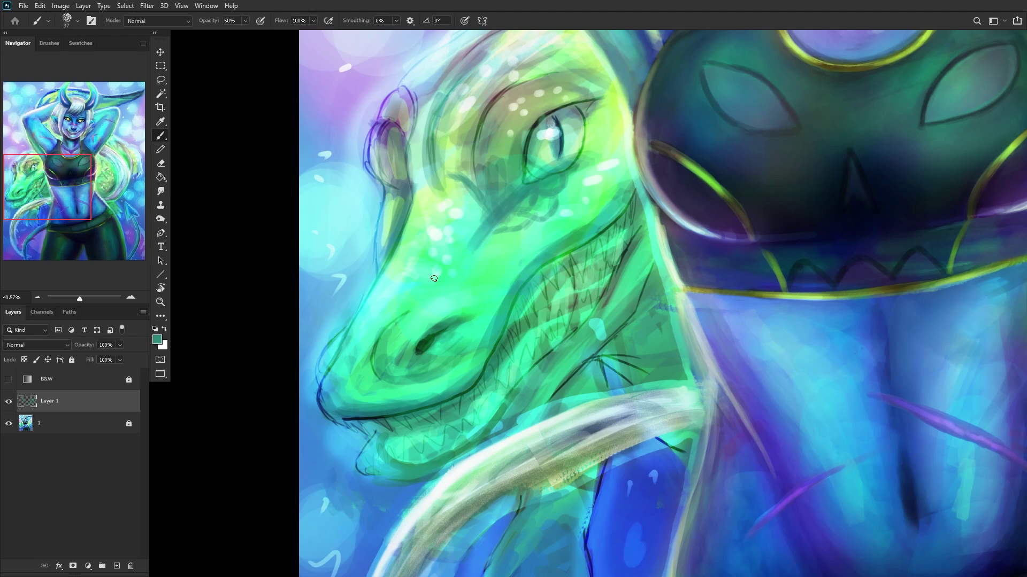
{"action": "left_click_drag", "start_coordinate": [501, 278], "coordinate": [524, 262]}
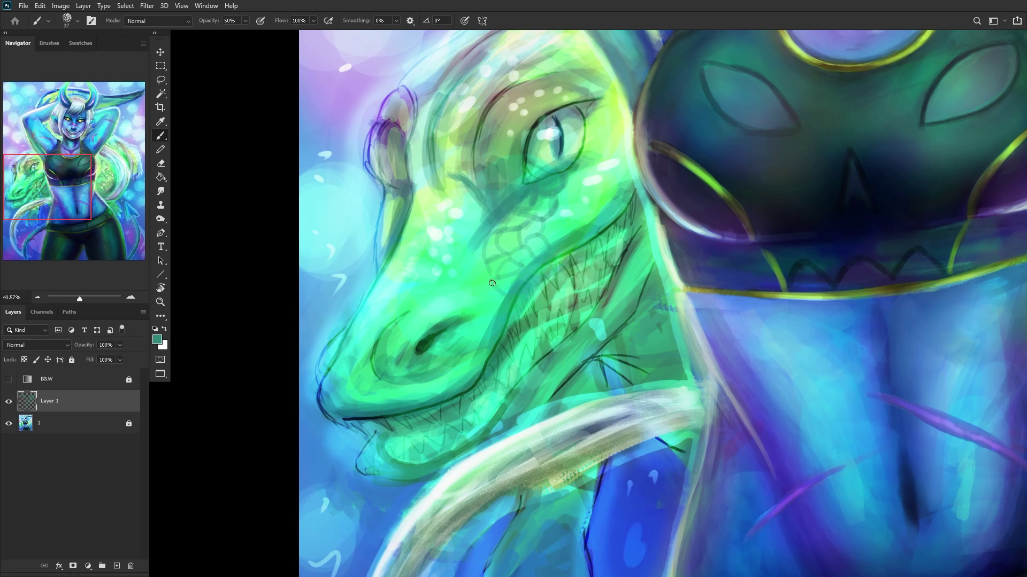
{"action": "scroll", "coordinate": [488, 266], "scroll_direction": "down", "scroll_amount": 5}
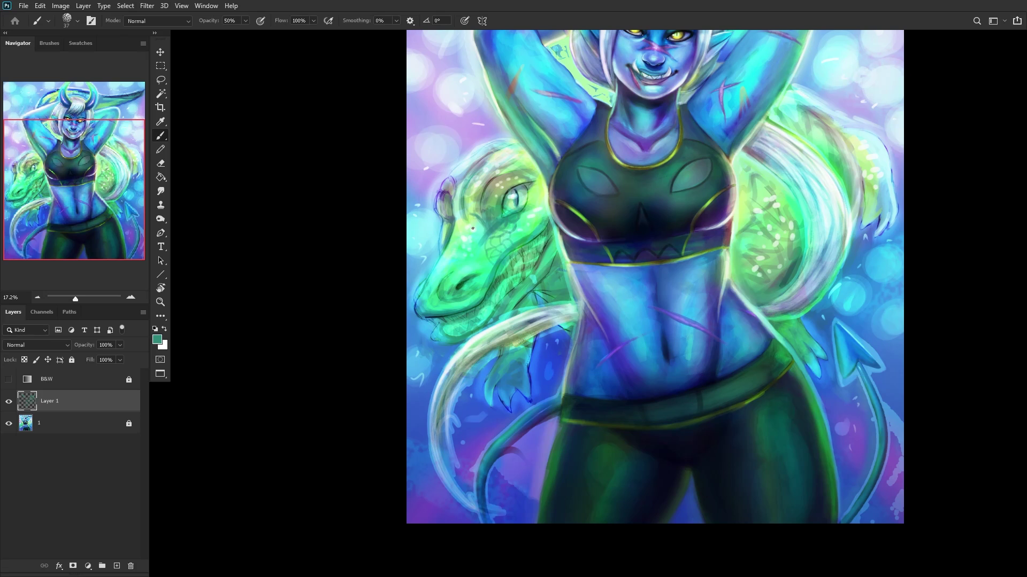
Step: Mirror the canvas back and paint curved scale outlines on the neck and down the cheek
{"action": "key", "text": "ctrl+shift+h"}
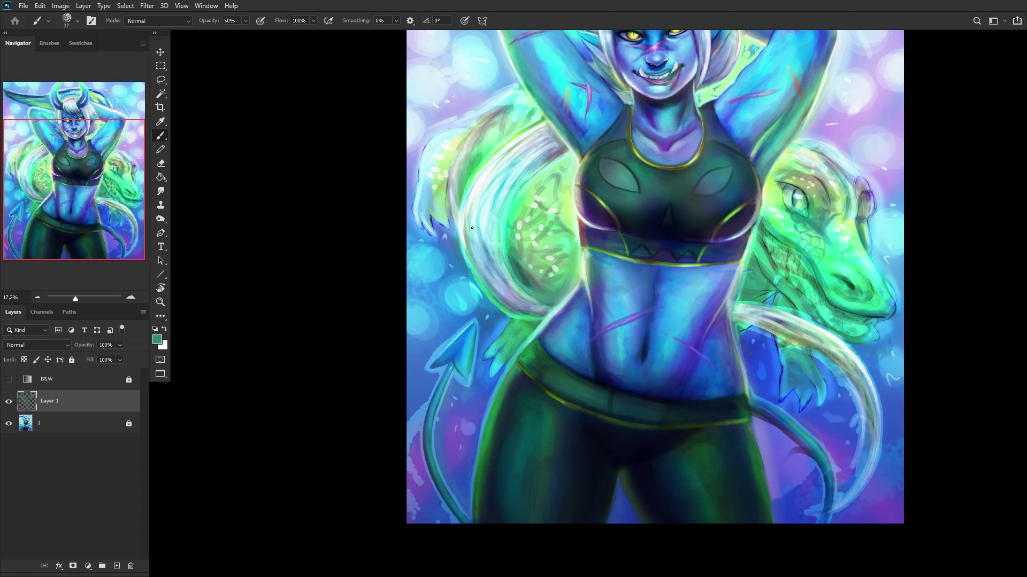
{"action": "scroll", "coordinate": [780, 231], "scroll_direction": "up", "scroll_amount": 8}
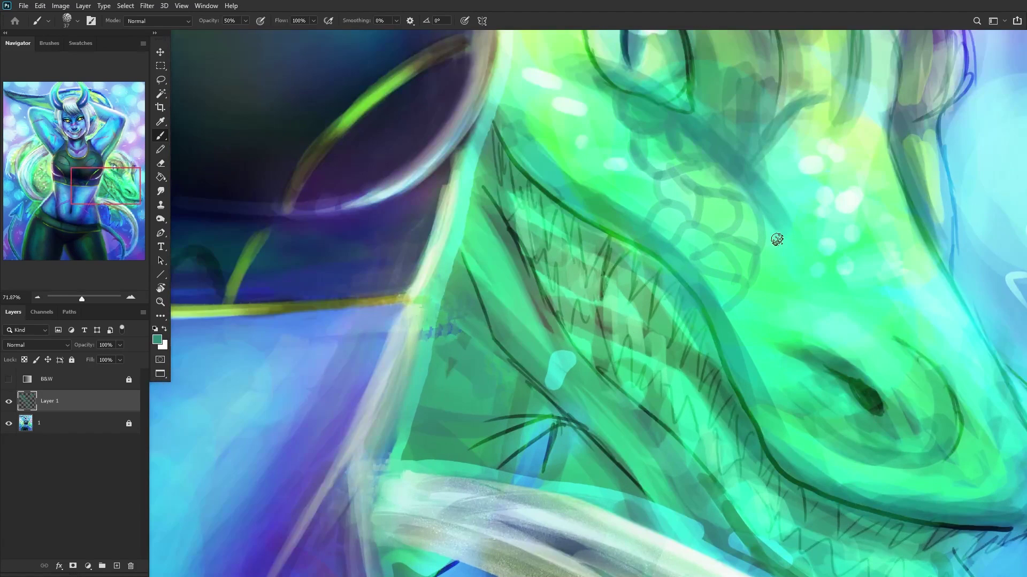
{"action": "mouse_move", "coordinate": [785, 232]}
{"action": "left_mouse_down"}
{"action": "mouse_move", "coordinate": [747, 190]}
{"action": "mouse_move", "coordinate": [789, 270]}
{"action": "mouse_move", "coordinate": [758, 278]}
{"action": "mouse_move", "coordinate": [771, 281]}
{"action": "mouse_move", "coordinate": [771, 302]}
{"action": "mouse_move", "coordinate": [732, 311]}
{"action": "mouse_move", "coordinate": [793, 301]}
{"action": "mouse_move", "coordinate": [790, 258]}
{"action": "mouse_move", "coordinate": [786, 278]}
{"action": "mouse_move", "coordinate": [804, 266]}
{"action": "mouse_move", "coordinate": [788, 230]}
{"action": "left_mouse_up"}
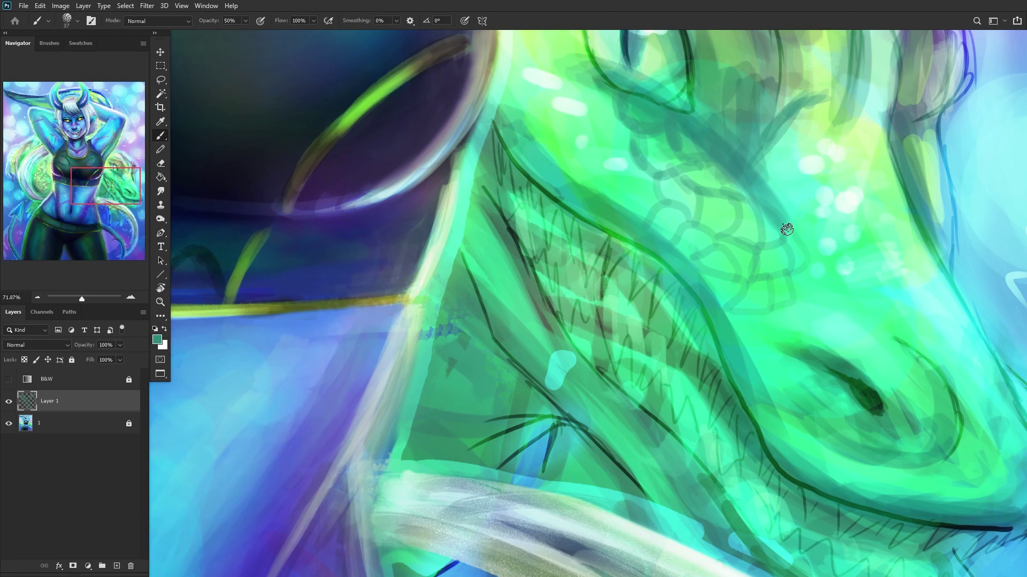
{"action": "left_click_drag", "start_coordinate": [779, 195], "coordinate": [753, 158]}
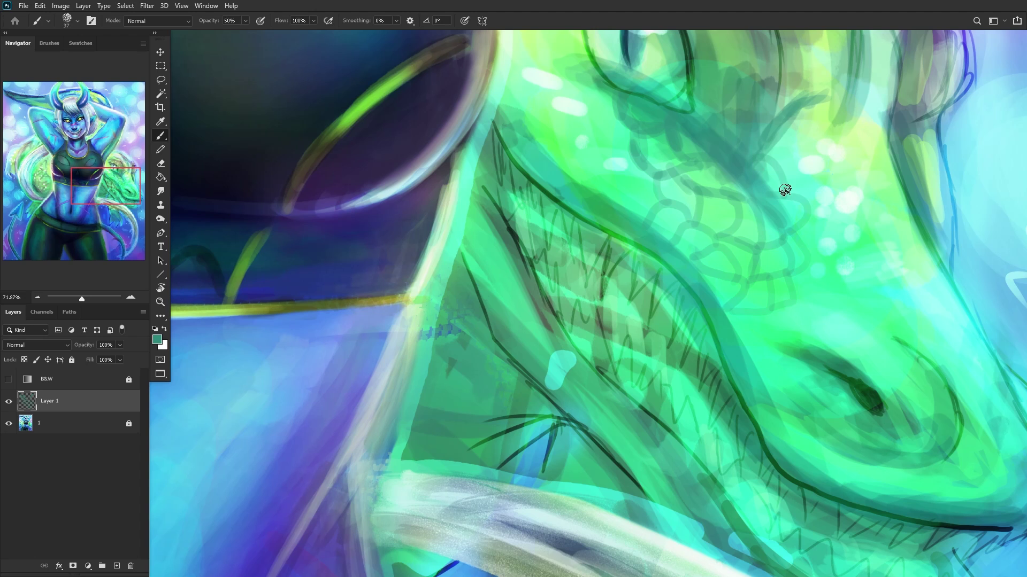
{"action": "mouse_move", "coordinate": [802, 207]}
{"action": "left_mouse_down"}
{"action": "mouse_move", "coordinate": [777, 160]}
{"action": "mouse_move", "coordinate": [784, 166]}
{"action": "mouse_move", "coordinate": [782, 134]}
{"action": "left_mouse_up"}
{"action": "scroll", "coordinate": [754, 198], "scroll_direction": "down", "scroll_amount": 5}
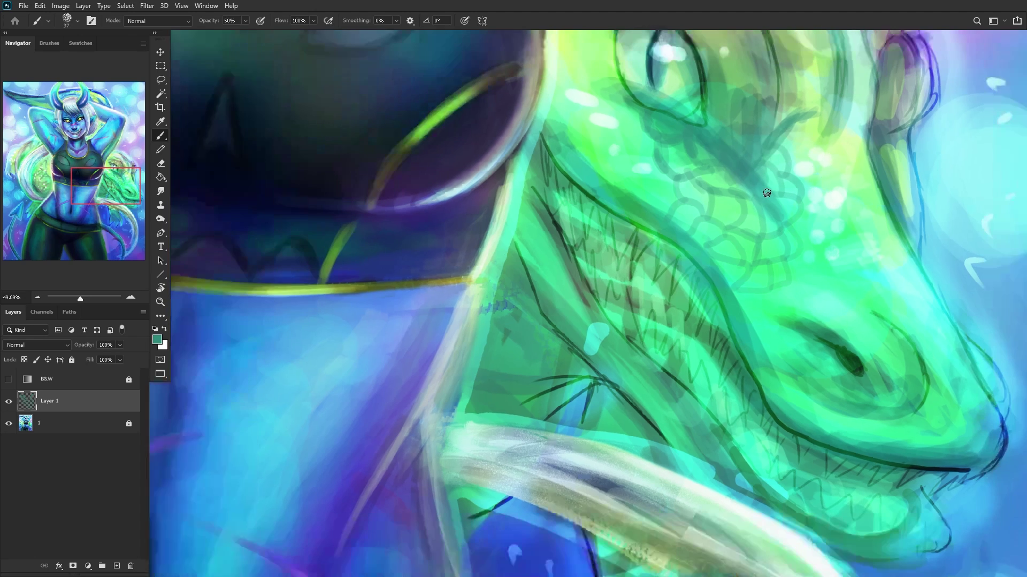
{"action": "scroll", "coordinate": [721, 218], "scroll_direction": "up", "scroll_amount": 5}
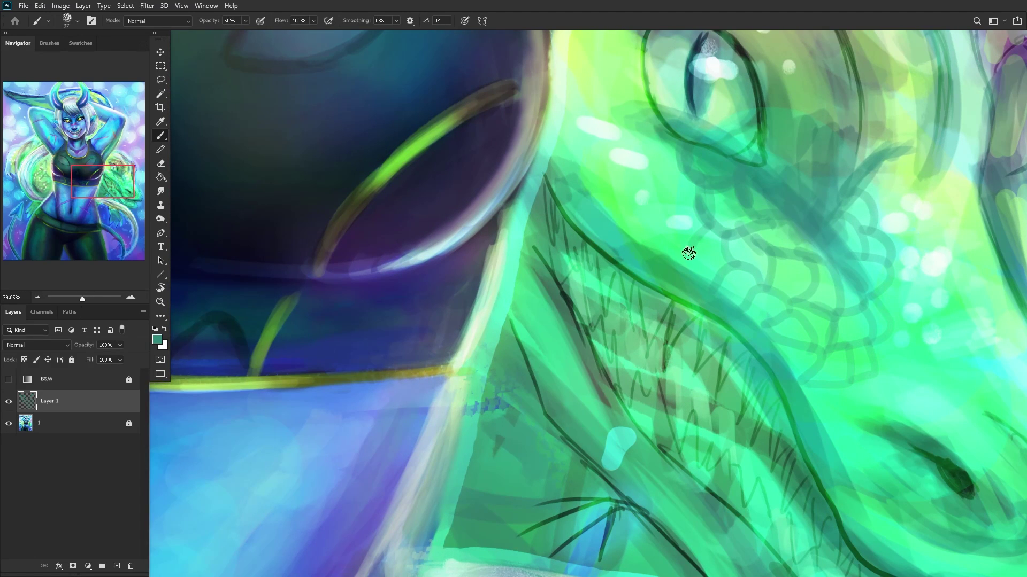
{"action": "mouse_move", "coordinate": [689, 179]}
{"action": "left_mouse_down"}
{"action": "mouse_move", "coordinate": [666, 200]}
{"action": "mouse_move", "coordinate": [667, 232]}
{"action": "left_mouse_up"}
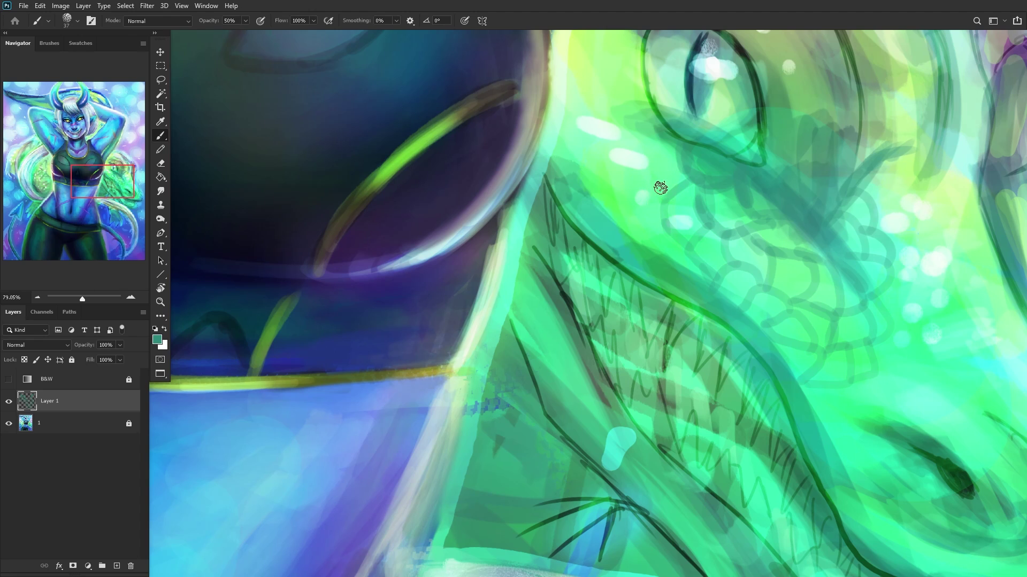
{"action": "left_click_drag", "start_coordinate": [663, 195], "coordinate": [643, 236]}
{"action": "scroll", "coordinate": [671, 149], "scroll_direction": "down", "scroll_amount": 5}
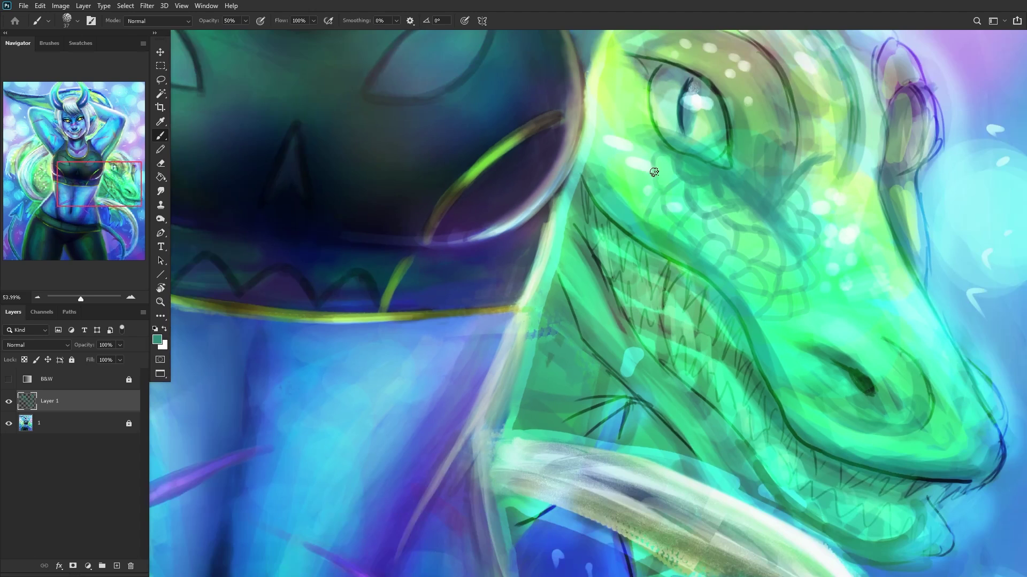
{"action": "scroll", "coordinate": [676, 147], "scroll_direction": "up", "scroll_amount": 5}
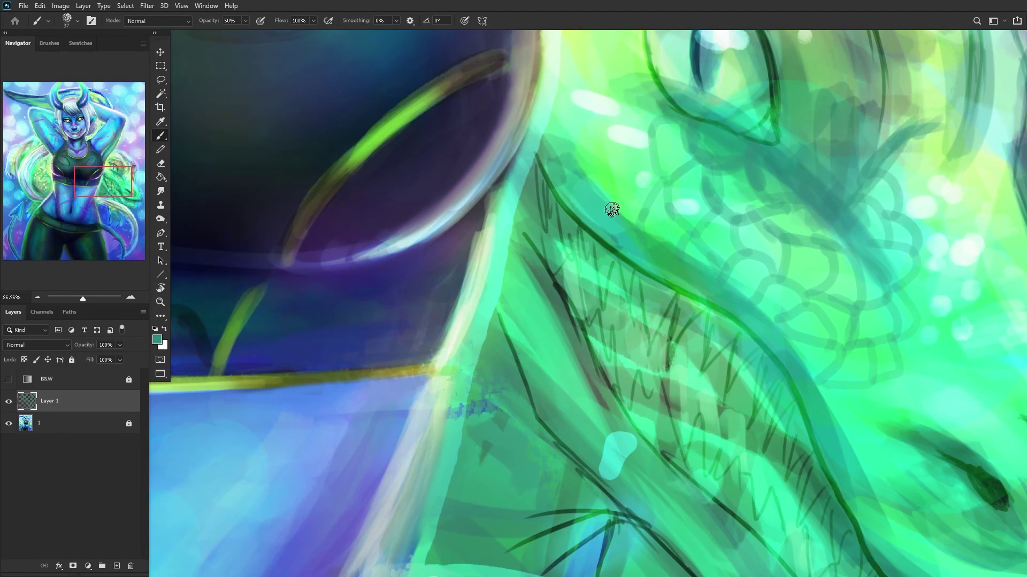
Step: Add more arched scale outlines on the cheek below and curving toward the eye
{"action": "mouse_move", "coordinate": [648, 165]}
{"action": "left_mouse_down"}
{"action": "mouse_move", "coordinate": [616, 182]}
{"action": "mouse_move", "coordinate": [637, 166]}
{"action": "mouse_move", "coordinate": [610, 205]}
{"action": "mouse_move", "coordinate": [636, 160]}
{"action": "mouse_move", "coordinate": [650, 165]}
{"action": "mouse_move", "coordinate": [629, 183]}
{"action": "left_mouse_up"}
{"action": "scroll", "coordinate": [588, 202], "scroll_direction": "down", "scroll_amount": 2}
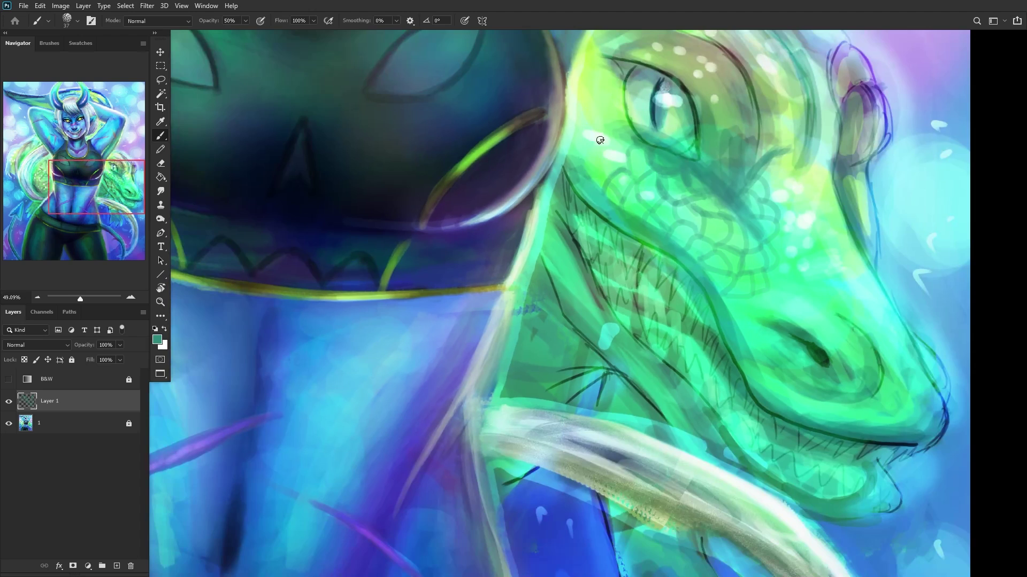
{"action": "scroll", "coordinate": [604, 180], "scroll_direction": "up", "scroll_amount": 1}
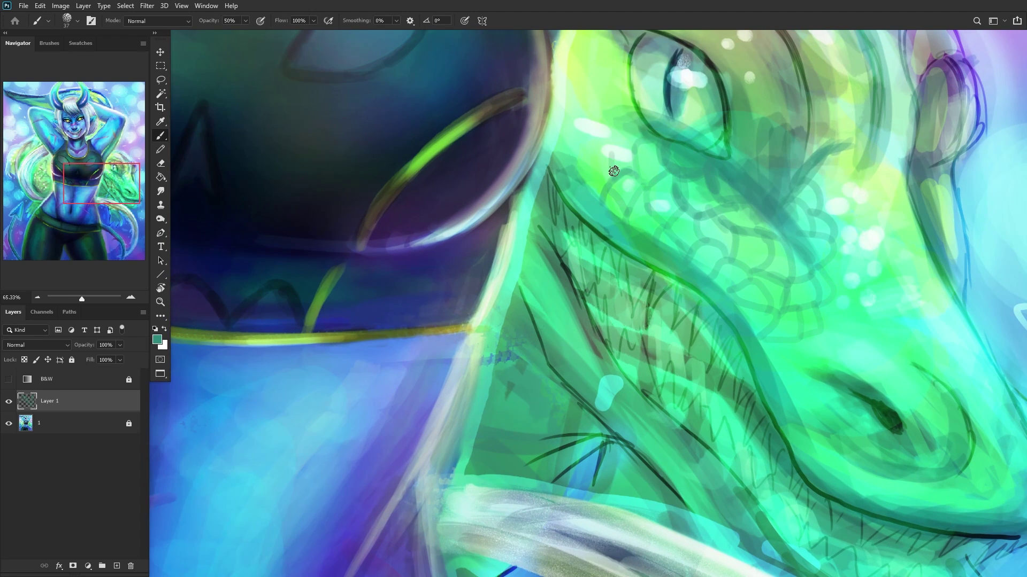
{"action": "mouse_move", "coordinate": [613, 148]}
{"action": "left_mouse_down"}
{"action": "mouse_move", "coordinate": [584, 156]}
{"action": "mouse_move", "coordinate": [598, 176]}
{"action": "mouse_move", "coordinate": [588, 171]}
{"action": "mouse_move", "coordinate": [584, 187]}
{"action": "mouse_move", "coordinate": [579, 162]}
{"action": "mouse_move", "coordinate": [577, 187]}
{"action": "left_mouse_up"}
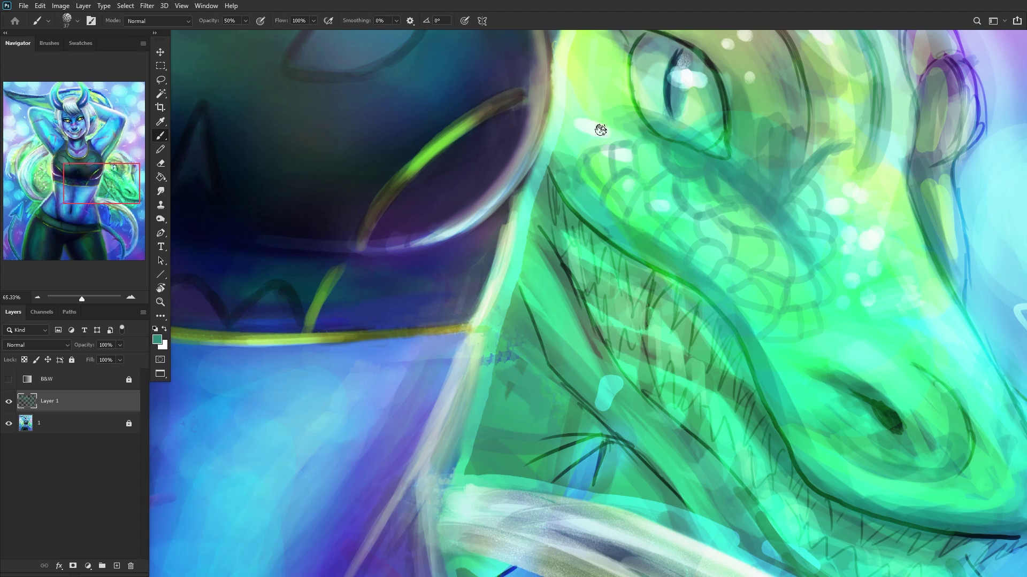
{"action": "mouse_move", "coordinate": [614, 144]}
{"action": "left_mouse_down"}
{"action": "mouse_move", "coordinate": [644, 129]}
{"action": "mouse_move", "coordinate": [608, 136]}
{"action": "mouse_move", "coordinate": [601, 131]}
{"action": "mouse_move", "coordinate": [617, 124]}
{"action": "mouse_move", "coordinate": [595, 117]}
{"action": "mouse_move", "coordinate": [586, 165]}
{"action": "mouse_move", "coordinate": [551, 171]}
{"action": "left_mouse_up"}
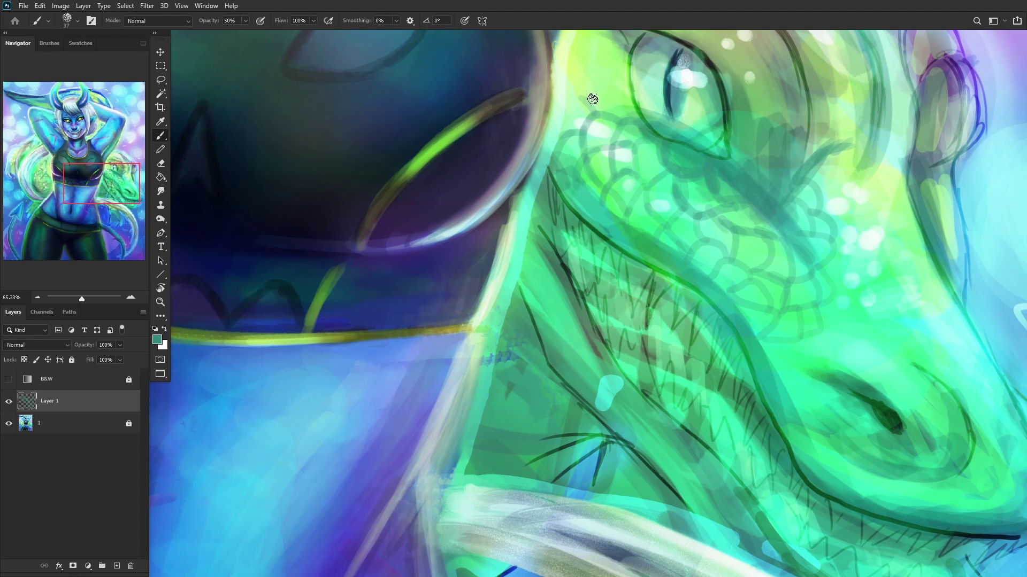
{"action": "left_click_drag", "start_coordinate": [574, 97], "coordinate": [561, 124]}
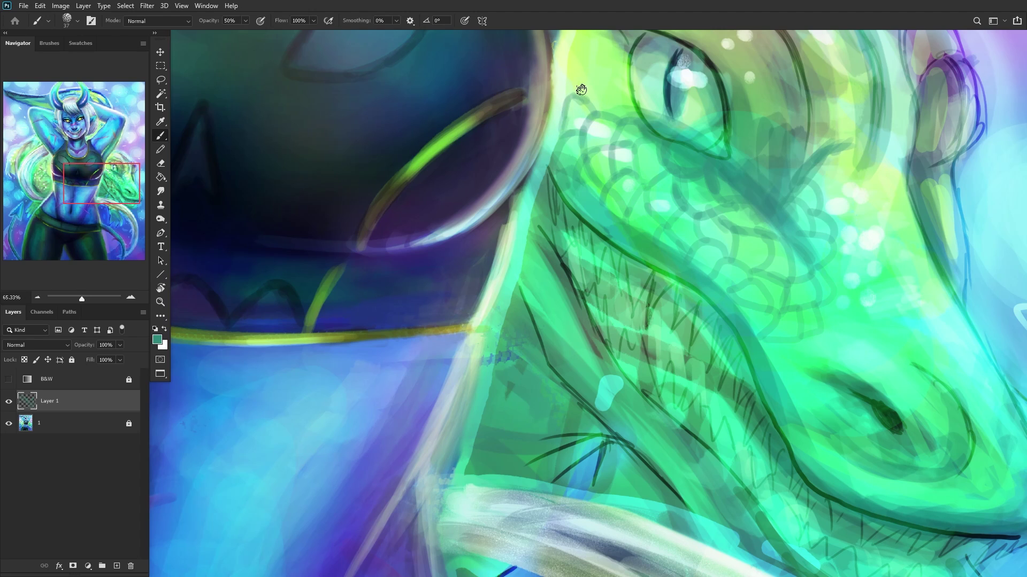
{"action": "scroll", "coordinate": [589, 91], "scroll_direction": "down", "scroll_amount": 2}
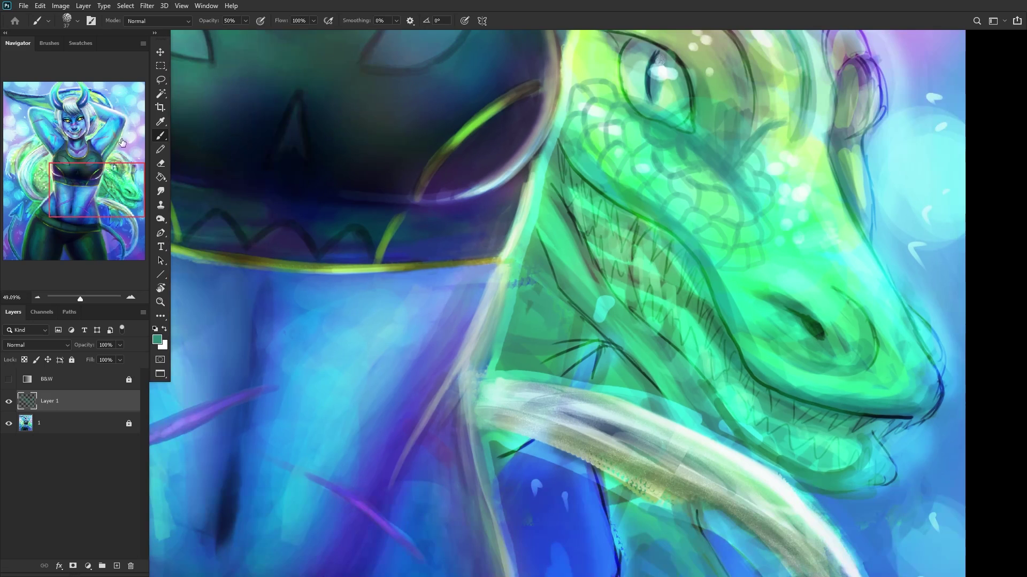
{"action": "scroll", "coordinate": [663, 245], "scroll_direction": "up", "scroll_amount": 5}
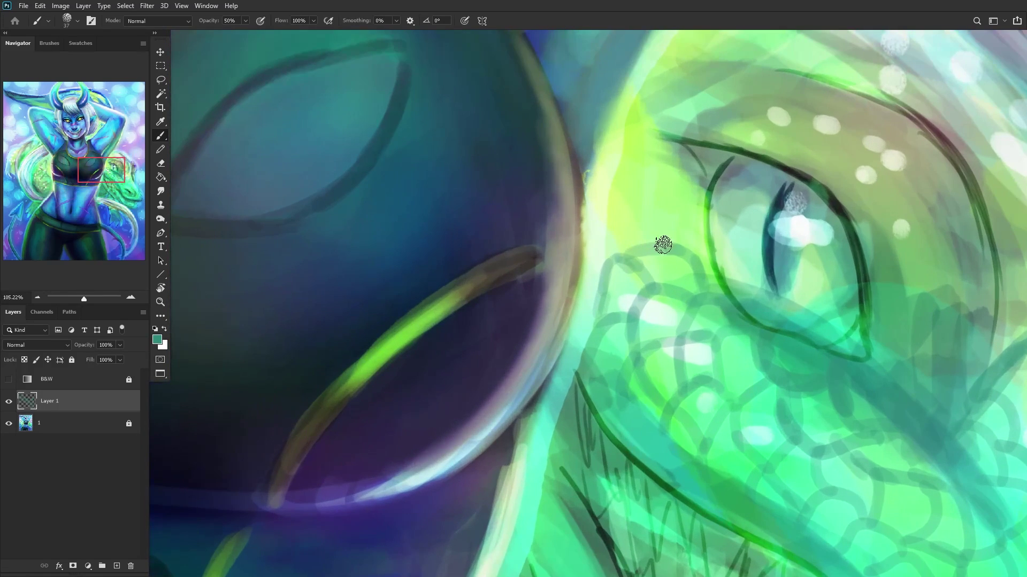
{"action": "mouse_move", "coordinate": [619, 213]}
{"action": "left_mouse_down"}
{"action": "mouse_move", "coordinate": [609, 274]}
{"action": "mouse_move", "coordinate": [616, 227]}
{"action": "mouse_move", "coordinate": [697, 217]}
{"action": "left_mouse_up"}
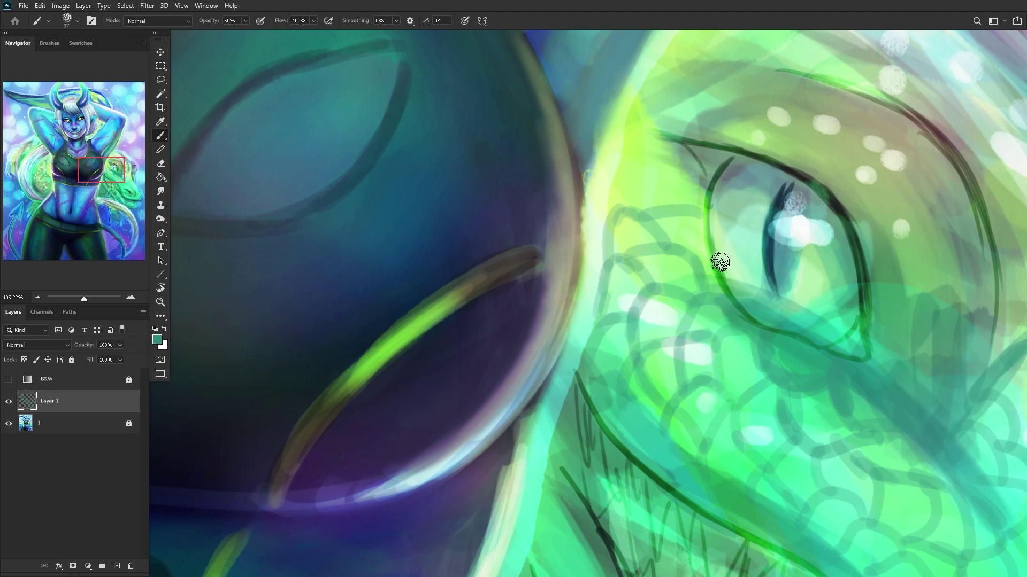
{"action": "mouse_move", "coordinate": [624, 203]}
{"action": "left_mouse_down"}
{"action": "mouse_move", "coordinate": [689, 155]}
{"action": "mouse_move", "coordinate": [690, 200]}
{"action": "mouse_move", "coordinate": [691, 161]}
{"action": "left_mouse_up"}
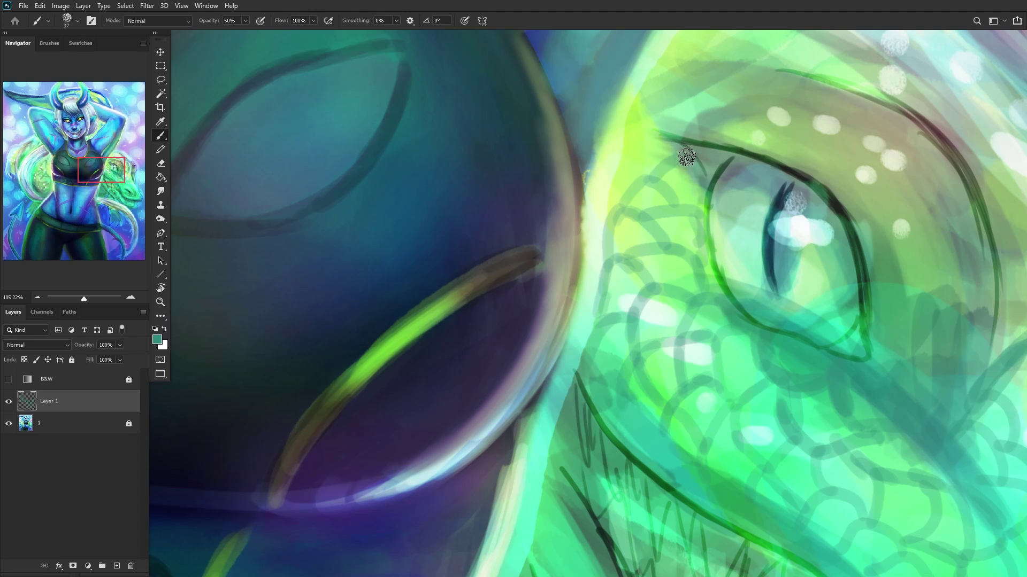
{"action": "mouse_move", "coordinate": [636, 144]}
{"action": "left_mouse_down"}
{"action": "mouse_move", "coordinate": [636, 174]}
{"action": "mouse_move", "coordinate": [617, 147]}
{"action": "mouse_move", "coordinate": [623, 138]}
{"action": "mouse_move", "coordinate": [622, 168]}
{"action": "mouse_move", "coordinate": [638, 131]}
{"action": "mouse_move", "coordinate": [633, 109]}
{"action": "mouse_move", "coordinate": [628, 167]}
{"action": "left_mouse_up"}
{"action": "scroll", "coordinate": [646, 115], "scroll_direction": "down", "scroll_amount": 3}
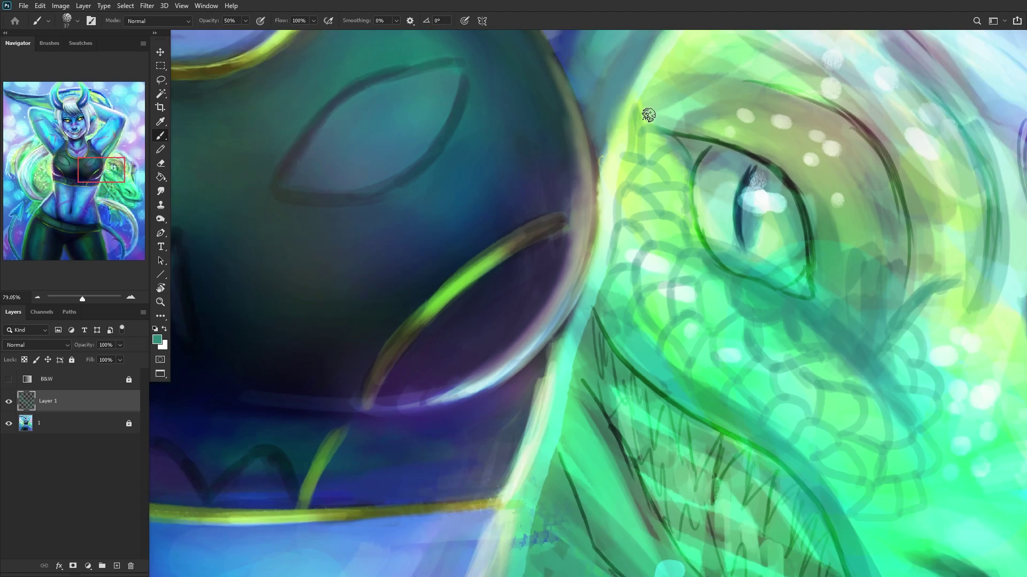
{"action": "scroll", "coordinate": [646, 115], "scroll_direction": "down", "scroll_amount": 4}
{"action": "right_click", "coordinate": [719, 73]}
{"action": "key", "text": "Escape"}
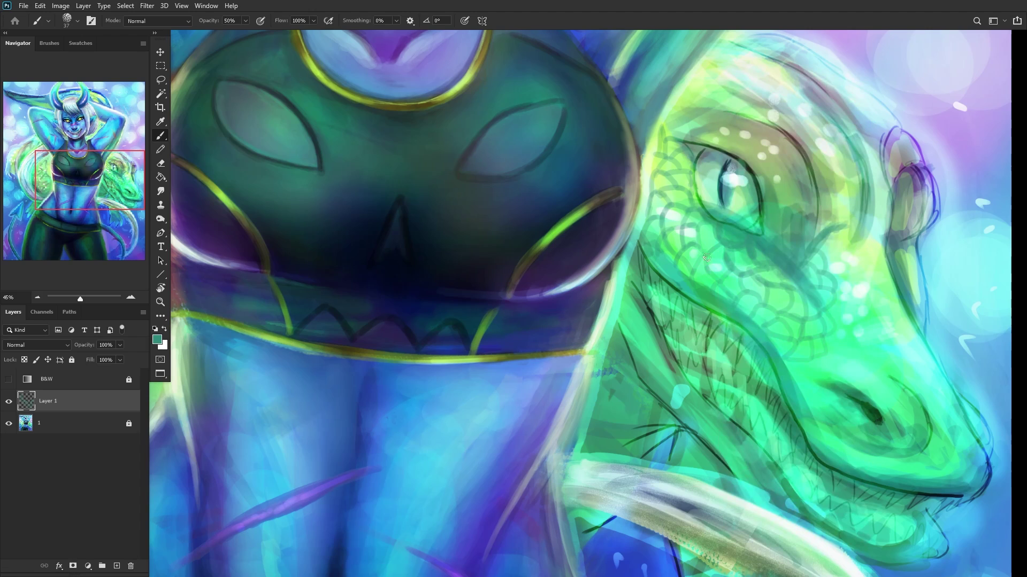
{"action": "scroll", "coordinate": [826, 342], "scroll_direction": "up", "scroll_amount": 4}
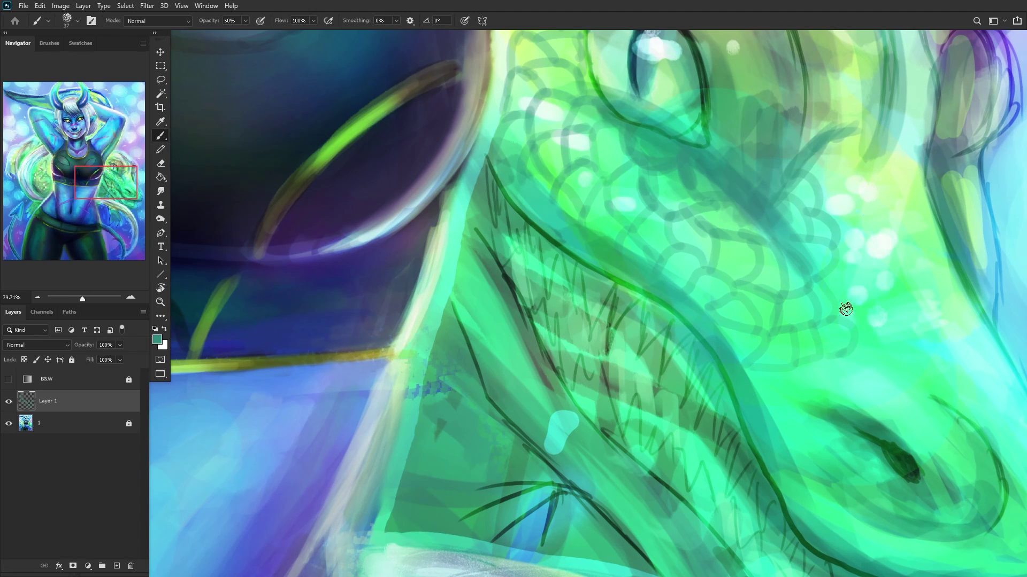
Step: Paint dark green scale outlines across the dragon's jaw
{"action": "mouse_move", "coordinate": [859, 287]}
{"action": "left_mouse_down"}
{"action": "mouse_move", "coordinate": [841, 272]}
{"action": "mouse_move", "coordinate": [851, 252]}
{"action": "mouse_move", "coordinate": [839, 250]}
{"action": "mouse_move", "coordinate": [874, 253]}
{"action": "mouse_move", "coordinate": [876, 277]}
{"action": "mouse_move", "coordinate": [856, 308]}
{"action": "mouse_move", "coordinate": [877, 294]}
{"action": "mouse_move", "coordinate": [889, 299]}
{"action": "mouse_move", "coordinate": [868, 334]}
{"action": "mouse_move", "coordinate": [877, 330]}
{"action": "mouse_move", "coordinate": [871, 342]}
{"action": "mouse_move", "coordinate": [887, 325]}
{"action": "mouse_move", "coordinate": [870, 364]}
{"action": "mouse_move", "coordinate": [850, 368]}
{"action": "mouse_move", "coordinate": [860, 377]}
{"action": "mouse_move", "coordinate": [803, 365]}
{"action": "mouse_move", "coordinate": [815, 392]}
{"action": "mouse_move", "coordinate": [820, 382]}
{"action": "mouse_move", "coordinate": [791, 394]}
{"action": "mouse_move", "coordinate": [784, 376]}
{"action": "mouse_move", "coordinate": [793, 366]}
{"action": "mouse_move", "coordinate": [816, 385]}
{"action": "mouse_move", "coordinate": [874, 388]}
{"action": "mouse_move", "coordinate": [891, 367]}
{"action": "mouse_move", "coordinate": [879, 398]}
{"action": "mouse_move", "coordinate": [859, 390]}
{"action": "mouse_move", "coordinate": [892, 385]}
{"action": "mouse_move", "coordinate": [911, 348]}
{"action": "mouse_move", "coordinate": [898, 326]}
{"action": "mouse_move", "coordinate": [905, 300]}
{"action": "mouse_move", "coordinate": [878, 277]}
{"action": "mouse_move", "coordinate": [878, 247]}
{"action": "mouse_move", "coordinate": [883, 261]}
{"action": "mouse_move", "coordinate": [867, 248]}
{"action": "mouse_move", "coordinate": [899, 262]}
{"action": "mouse_move", "coordinate": [889, 259]}
{"action": "mouse_move", "coordinate": [894, 237]}
{"action": "mouse_move", "coordinate": [869, 210]}
{"action": "mouse_move", "coordinate": [825, 230]}
{"action": "mouse_move", "coordinate": [822, 165]}
{"action": "mouse_move", "coordinate": [859, 200]}
{"action": "mouse_move", "coordinate": [830, 175]}
{"action": "mouse_move", "coordinate": [858, 180]}
{"action": "mouse_move", "coordinate": [906, 261]}
{"action": "left_mouse_up"}
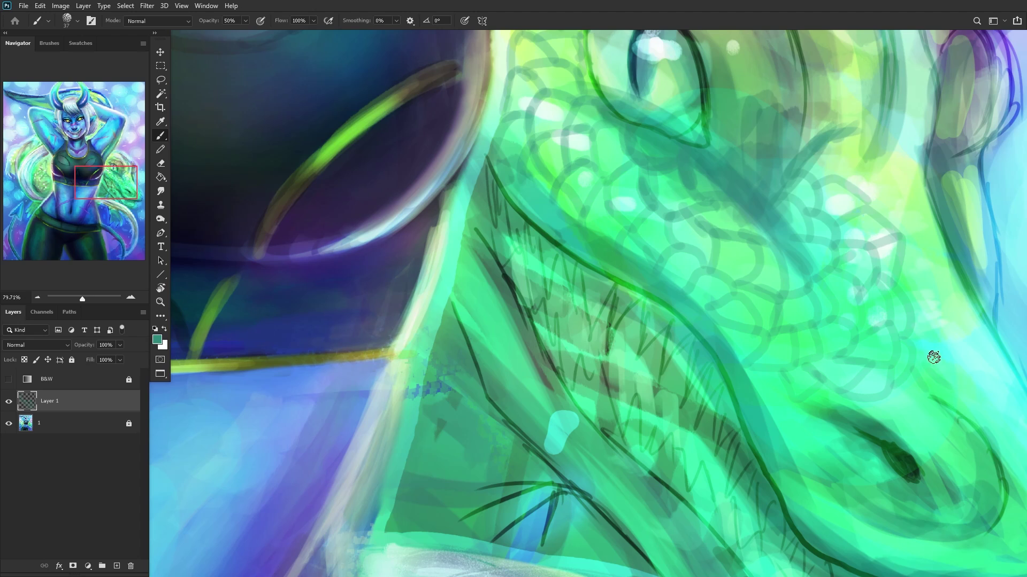
{"action": "mouse_move", "coordinate": [935, 367]}
{"action": "left_mouse_down"}
{"action": "mouse_move", "coordinate": [939, 310]}
{"action": "mouse_move", "coordinate": [915, 302]}
{"action": "left_mouse_up"}
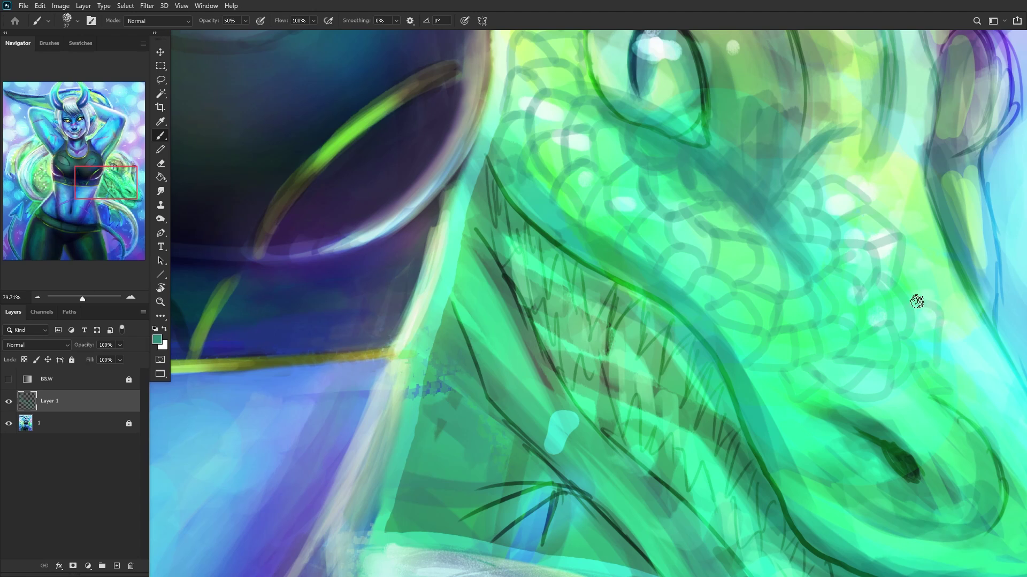
{"action": "mouse_move", "coordinate": [905, 257]}
{"action": "left_mouse_down"}
{"action": "mouse_move", "coordinate": [885, 212]}
{"action": "mouse_move", "coordinate": [908, 242]}
{"action": "mouse_move", "coordinate": [890, 178]}
{"action": "mouse_move", "coordinate": [852, 182]}
{"action": "mouse_move", "coordinate": [873, 170]}
{"action": "mouse_move", "coordinate": [831, 150]}
{"action": "left_mouse_up"}
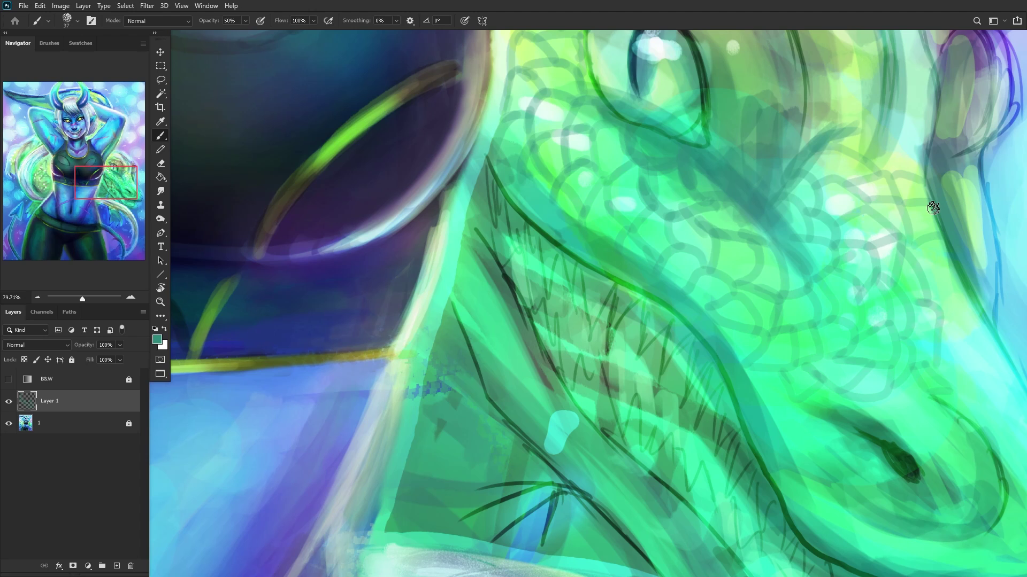
Step: Pan to the snout and brush a light stroke just below the nostril
{"action": "left_click_drag", "start_coordinate": [701, 323], "coordinate": [497, 276]}
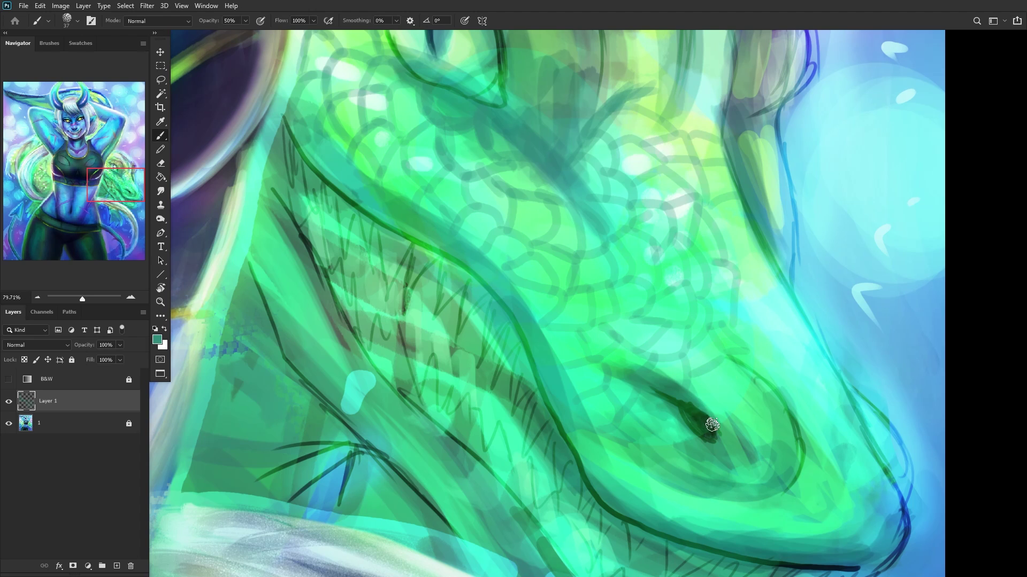
{"action": "scroll", "coordinate": [701, 404], "scroll_direction": "down", "scroll_amount": 2}
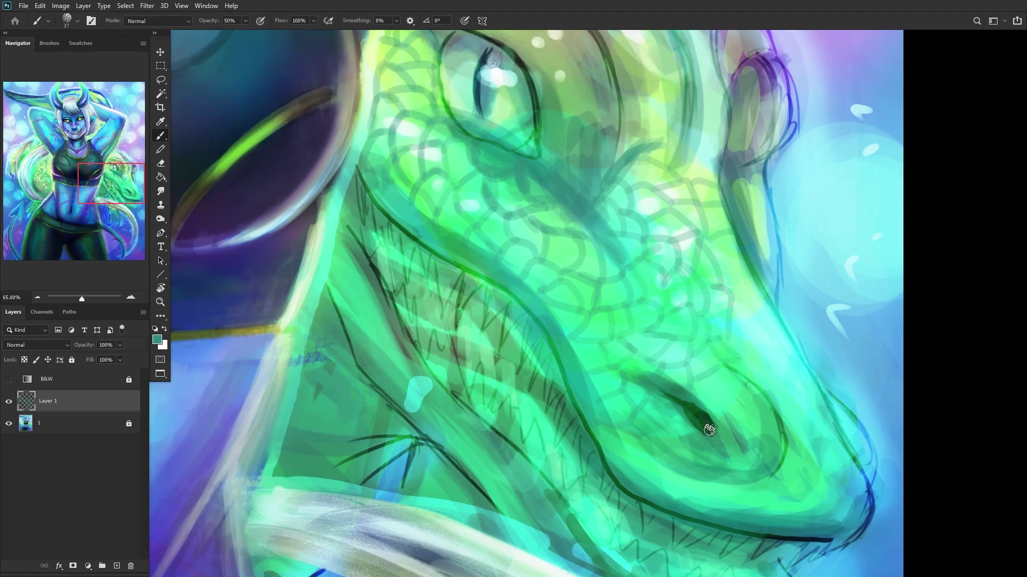
{"action": "scroll", "coordinate": [679, 489], "scroll_direction": "up", "scroll_amount": 1}
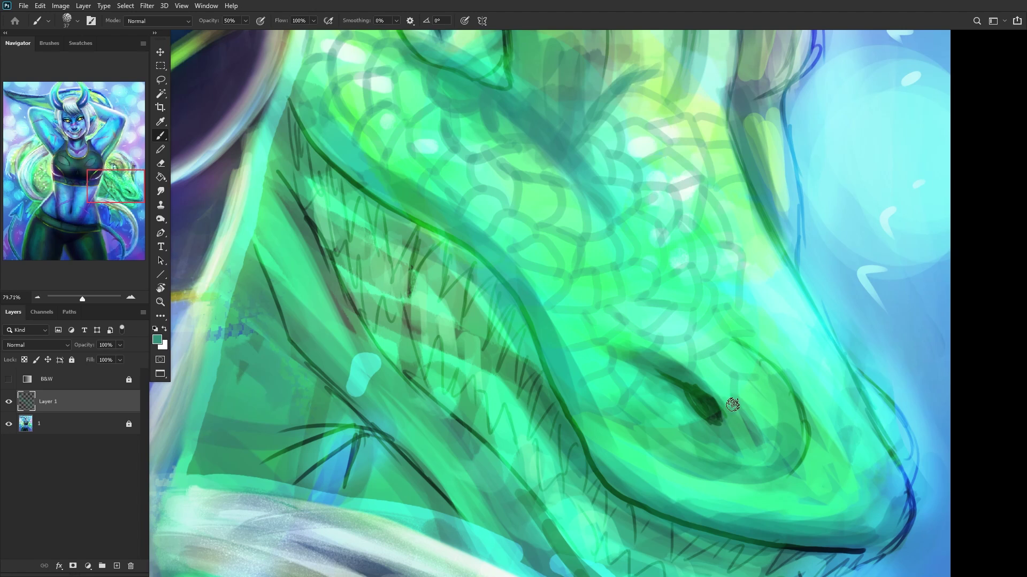
{"action": "left_click_drag", "start_coordinate": [767, 411], "coordinate": [753, 459]}
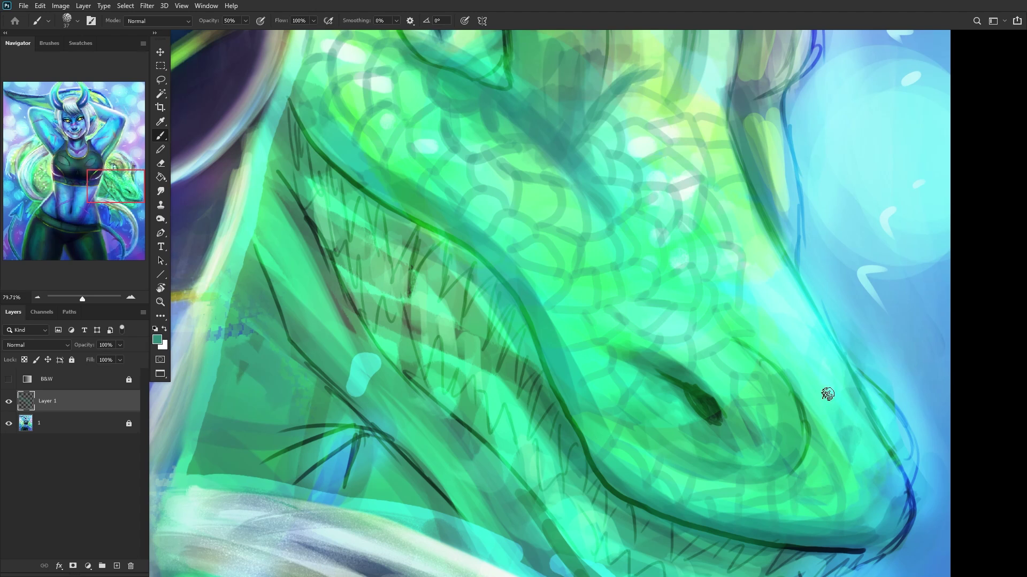
{"action": "scroll", "coordinate": [829, 395], "scroll_direction": "down", "scroll_amount": 4}
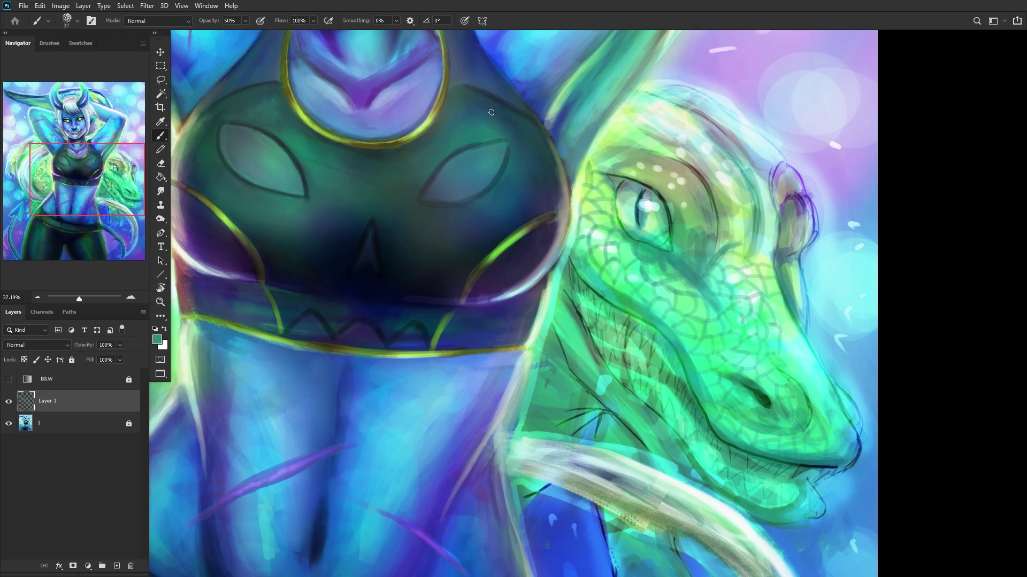
Step: Mirror the view and outline scales along the top of the dragon's snout
{"action": "key", "text": "h"}
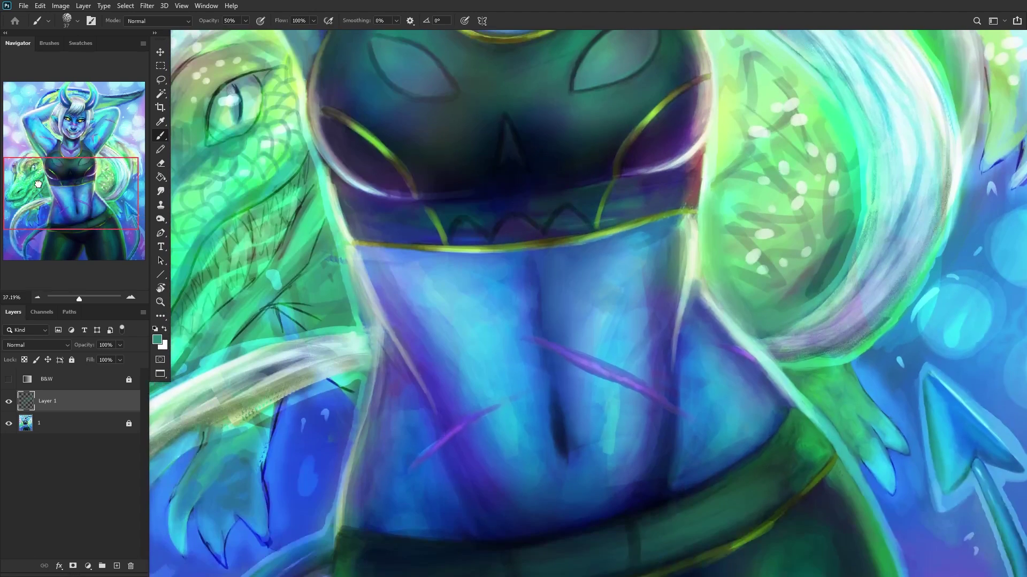
{"action": "left_click_drag", "start_coordinate": [265, 180], "coordinate": [565, 237]}
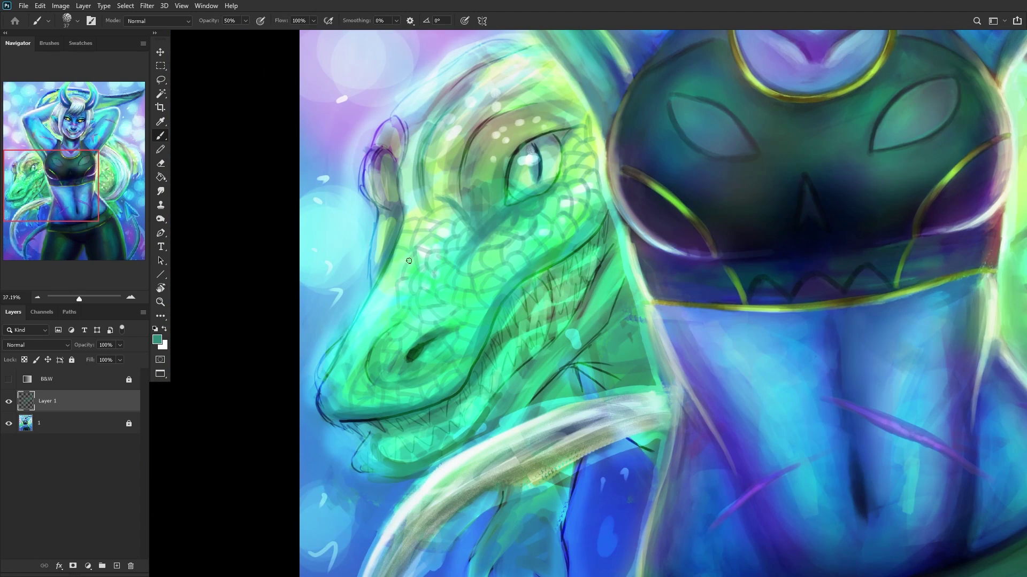
{"action": "scroll", "coordinate": [424, 255], "scroll_direction": "up", "scroll_amount": 3}
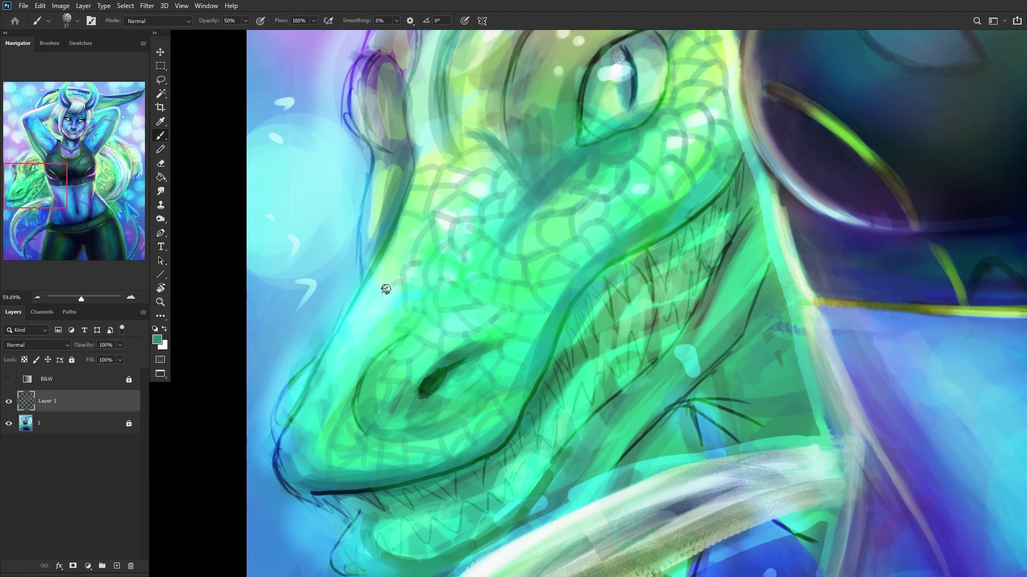
{"action": "left_click_drag", "start_coordinate": [383, 319], "coordinate": [385, 323]}
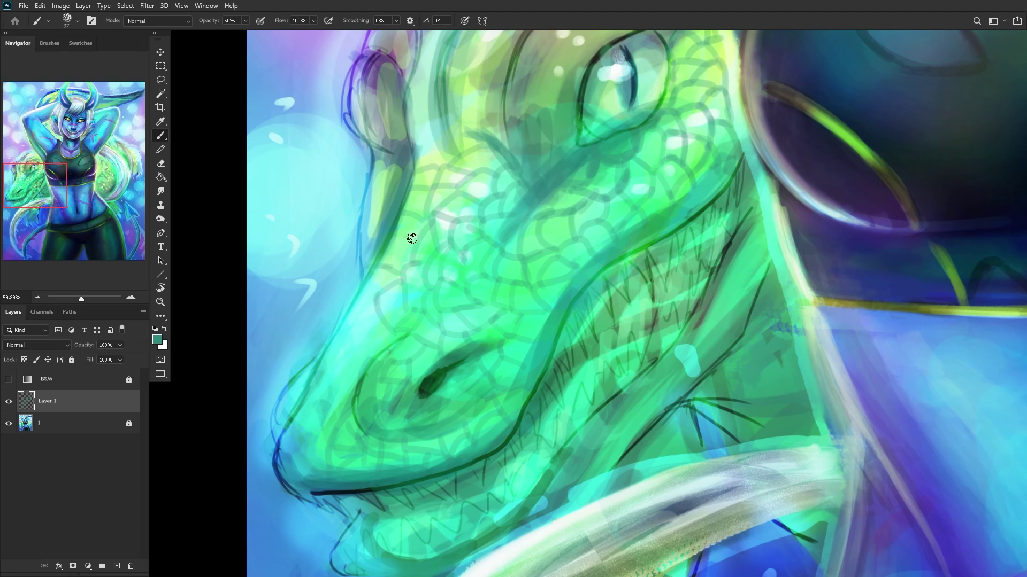
{"action": "left_click_drag", "start_coordinate": [404, 251], "coordinate": [405, 264]}
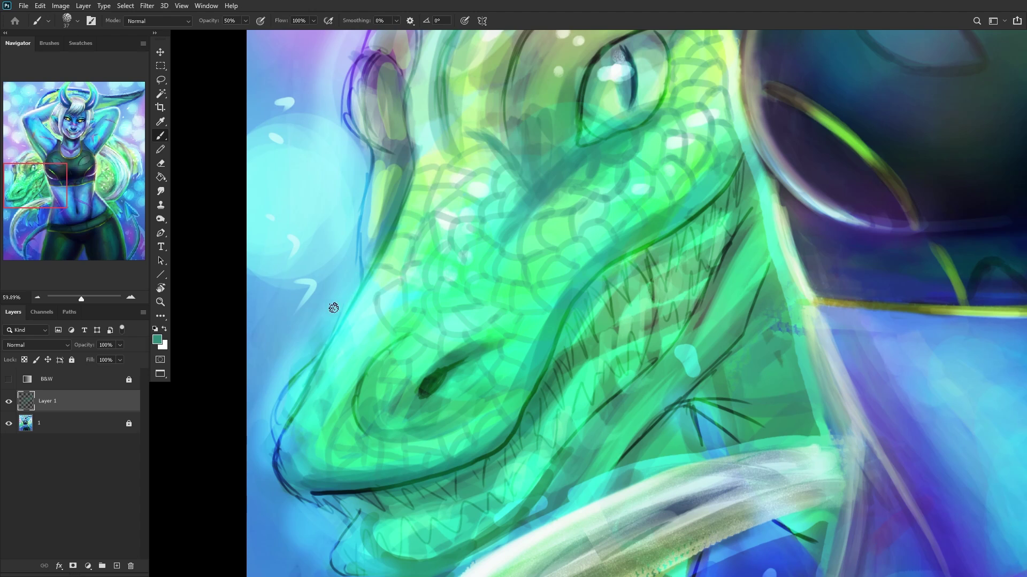
{"action": "scroll", "coordinate": [375, 321], "scroll_direction": "up", "scroll_amount": 2}
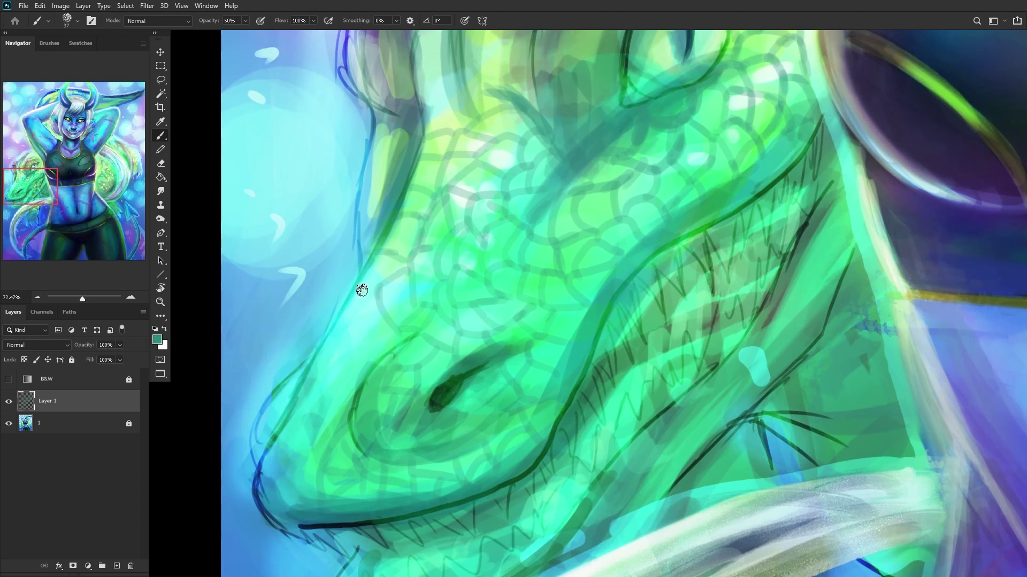
{"action": "mouse_move", "coordinate": [375, 295]}
{"action": "left_mouse_down"}
{"action": "mouse_move", "coordinate": [362, 298]}
{"action": "mouse_move", "coordinate": [350, 332]}
{"action": "mouse_move", "coordinate": [324, 337]}
{"action": "left_mouse_up"}
{"action": "mouse_move", "coordinate": [359, 289]}
{"action": "left_mouse_down"}
{"action": "mouse_move", "coordinate": [343, 306]}
{"action": "mouse_move", "coordinate": [358, 288]}
{"action": "mouse_move", "coordinate": [341, 326]}
{"action": "mouse_move", "coordinate": [363, 352]}
{"action": "mouse_move", "coordinate": [400, 334]}
{"action": "mouse_move", "coordinate": [359, 368]}
{"action": "mouse_move", "coordinate": [346, 348]}
{"action": "mouse_move", "coordinate": [358, 347]}
{"action": "mouse_move", "coordinate": [315, 365]}
{"action": "mouse_move", "coordinate": [328, 362]}
{"action": "mouse_move", "coordinate": [316, 364]}
{"action": "mouse_move", "coordinate": [329, 396]}
{"action": "mouse_move", "coordinate": [318, 376]}
{"action": "mouse_move", "coordinate": [352, 401]}
{"action": "mouse_move", "coordinate": [329, 409]}
{"action": "mouse_move", "coordinate": [320, 400]}
{"action": "mouse_move", "coordinate": [300, 415]}
{"action": "mouse_move", "coordinate": [345, 430]}
{"action": "left_mouse_up"}
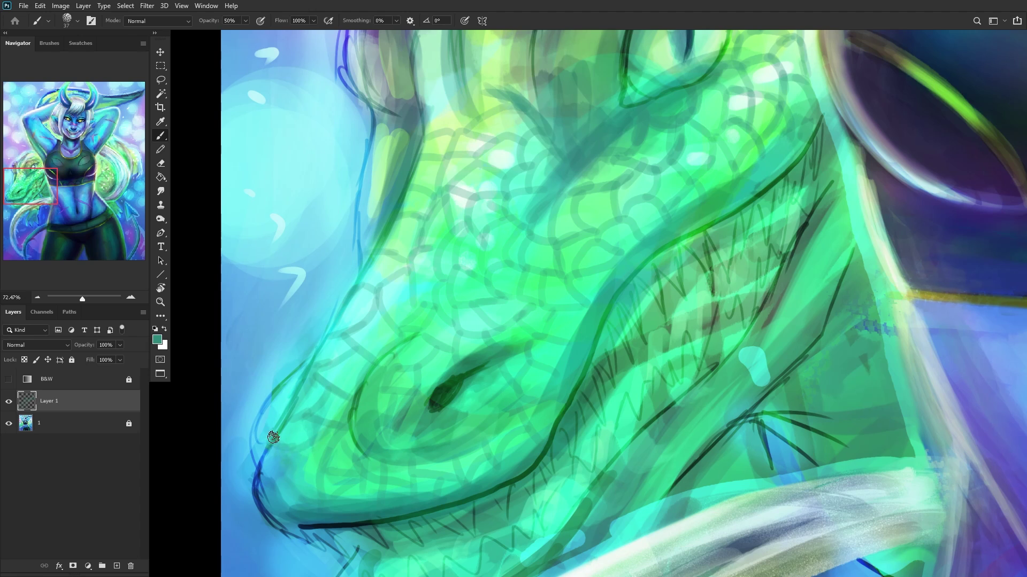
{"action": "scroll", "coordinate": [281, 455], "scroll_direction": "down", "scroll_amount": 2}
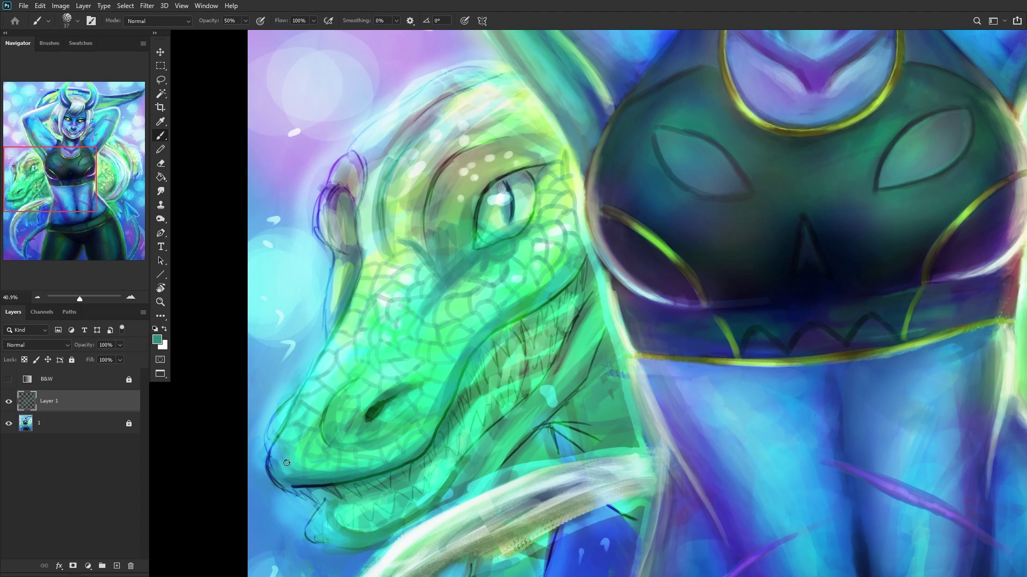
{"action": "scroll", "coordinate": [298, 439], "scroll_direction": "up", "scroll_amount": 2}
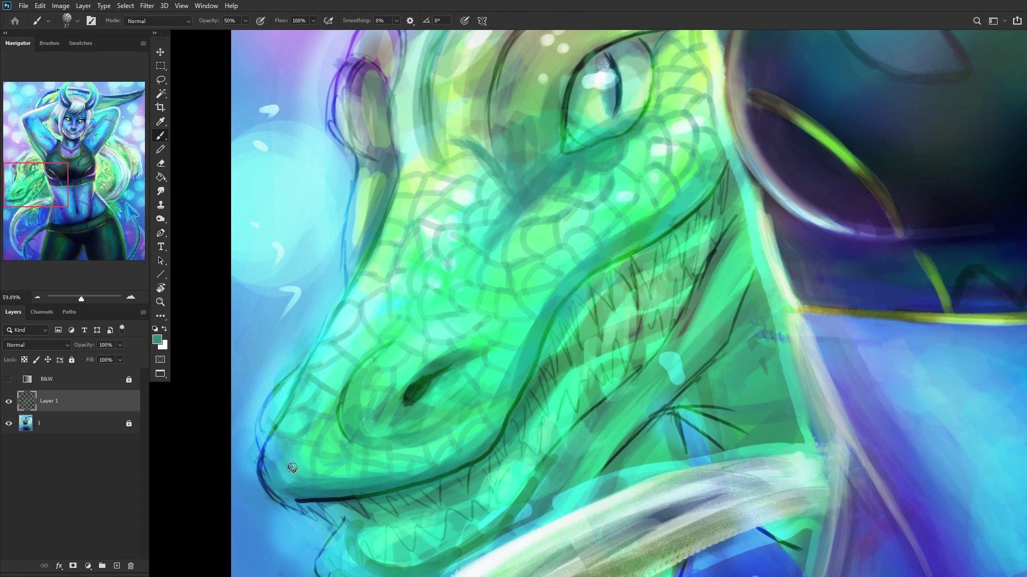
{"action": "scroll", "coordinate": [291, 461], "scroll_direction": "down", "scroll_amount": 3}
{"action": "scroll", "coordinate": [378, 292], "scroll_direction": "up", "scroll_amount": 2}
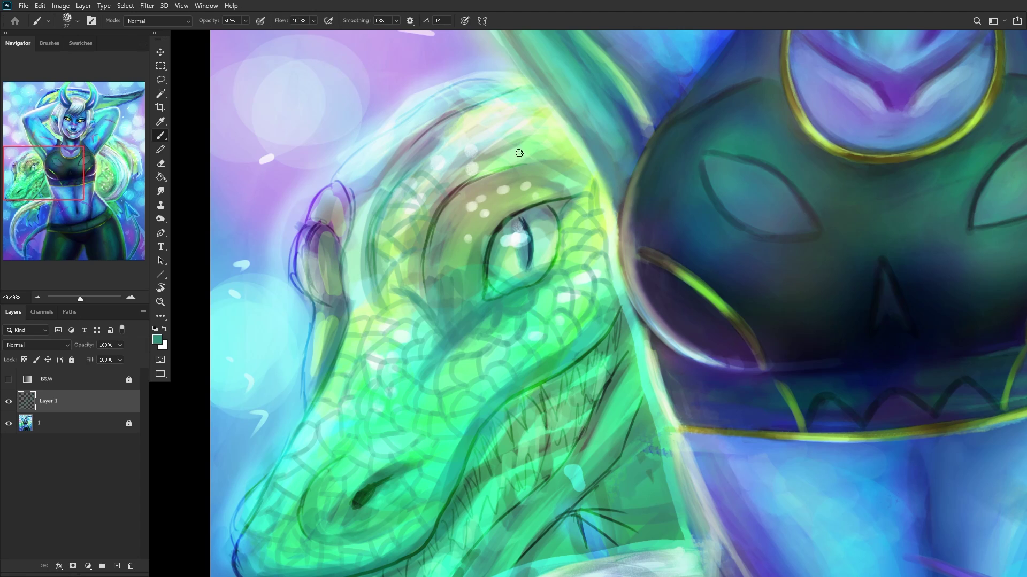
Step: Hatch dark strokes on the brow above the dragon's eye
{"action": "left_click_drag", "start_coordinate": [471, 181], "coordinate": [568, 137]}
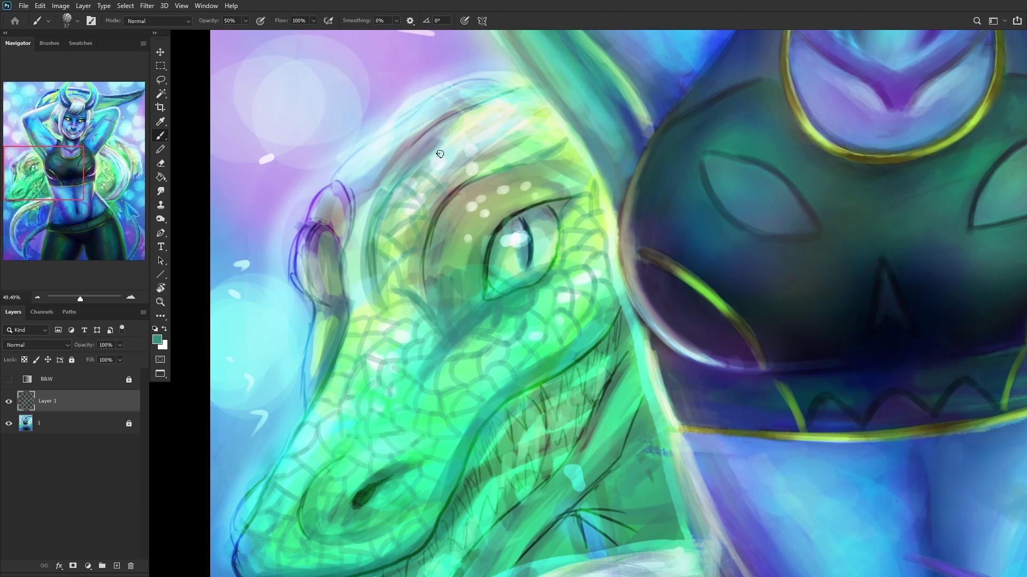
{"action": "scroll", "coordinate": [417, 231], "scroll_direction": "down", "scroll_amount": 3}
{"action": "scroll", "coordinate": [411, 265], "scroll_direction": "down", "scroll_amount": 2}
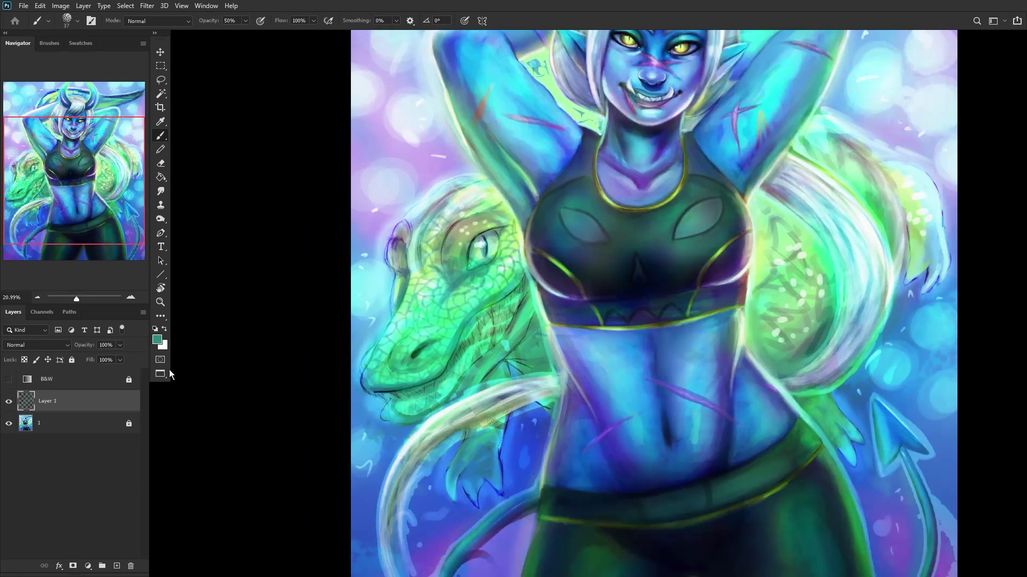
Step: Set the paint layer to Color Burn and duplicate it as Layer 1 copy
{"action": "left_click", "coordinate": [56, 348]}
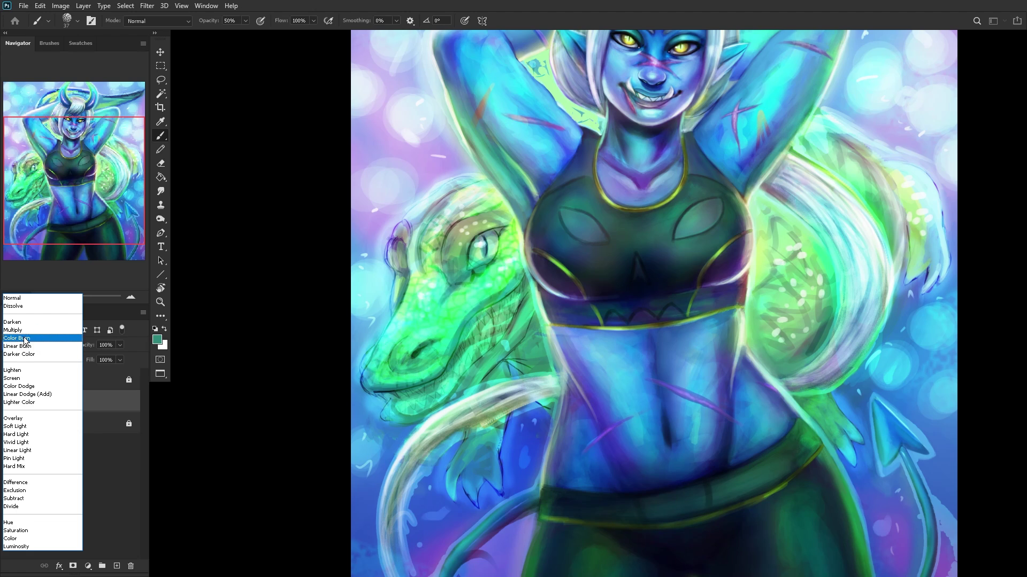
{"action": "left_click", "coordinate": [26, 341]}
{"action": "right_click", "coordinate": [104, 402]}
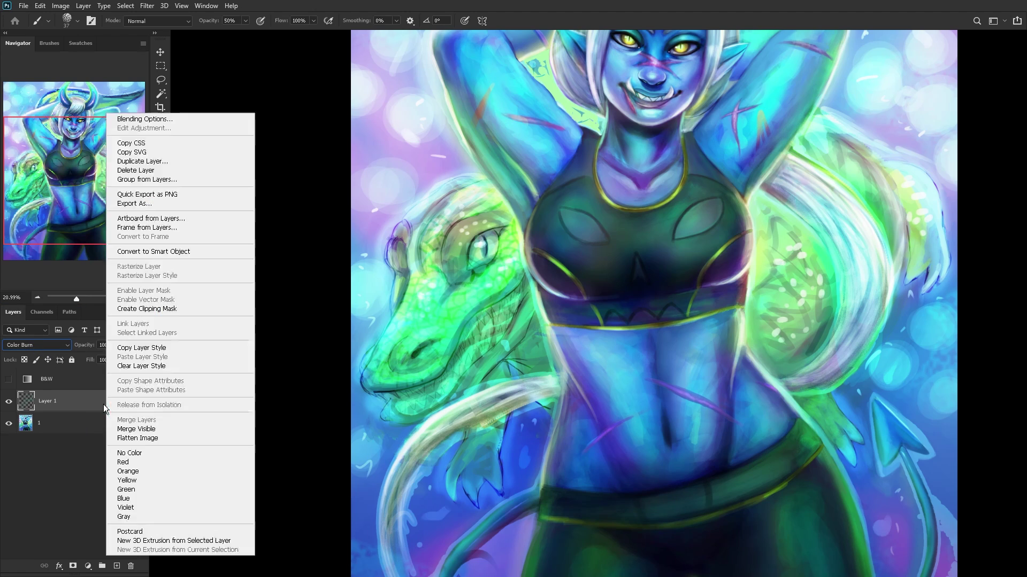
{"action": "left_click", "coordinate": [137, 163]}
{"action": "left_click", "coordinate": [591, 158]}
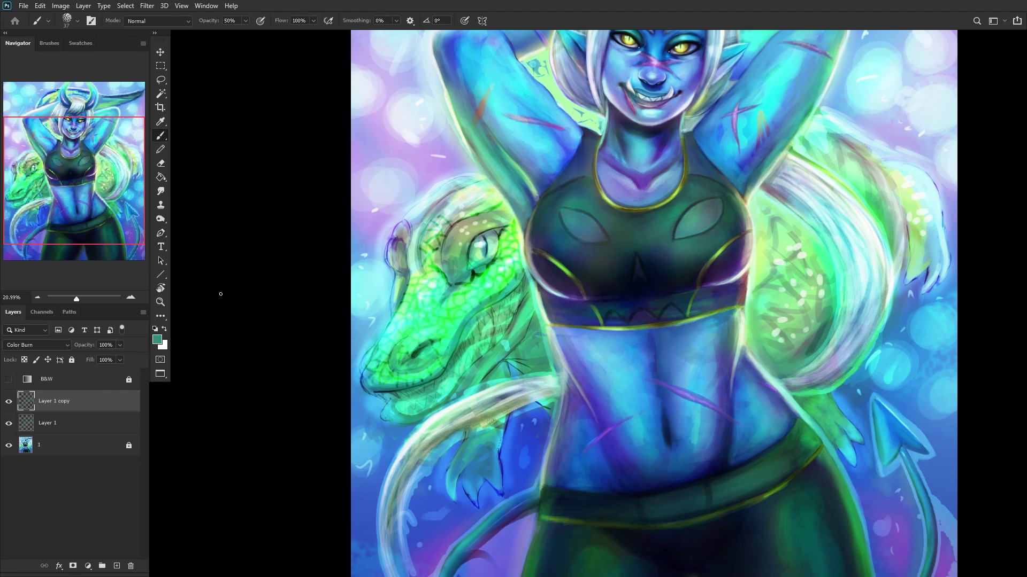
Step: Set Layer 1 copy to Multiply and lower its opacity to soften the darkening
{"action": "scroll", "coordinate": [493, 262], "scroll_direction": "down", "scroll_amount": 3}
{"action": "scroll", "coordinate": [493, 262], "scroll_direction": "down", "scroll_amount": 1}
{"action": "left_click", "coordinate": [41, 346]}
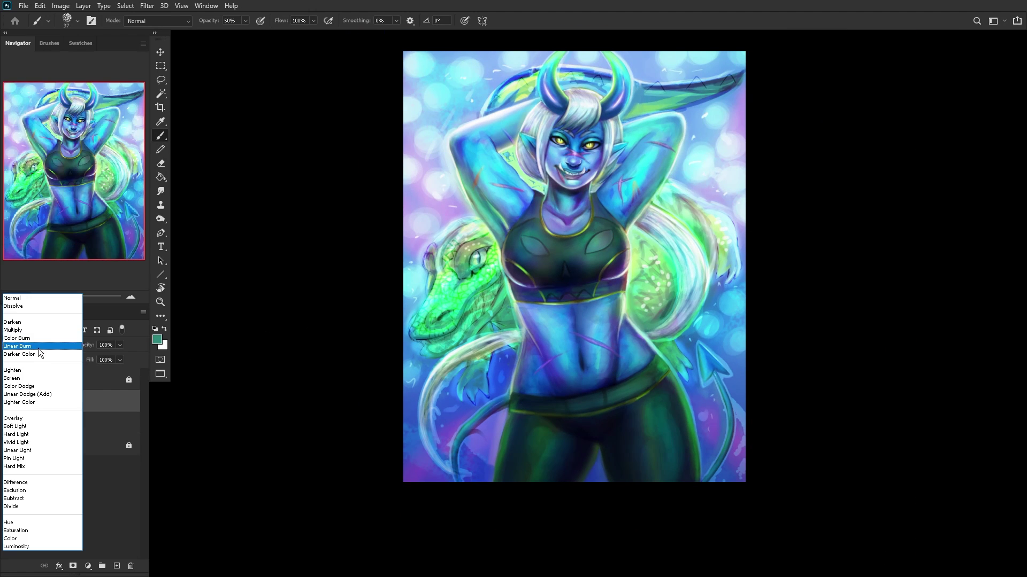
{"action": "left_click", "coordinate": [27, 328]}
{"action": "left_click_drag", "start_coordinate": [90, 361], "coordinate": [81, 357]}
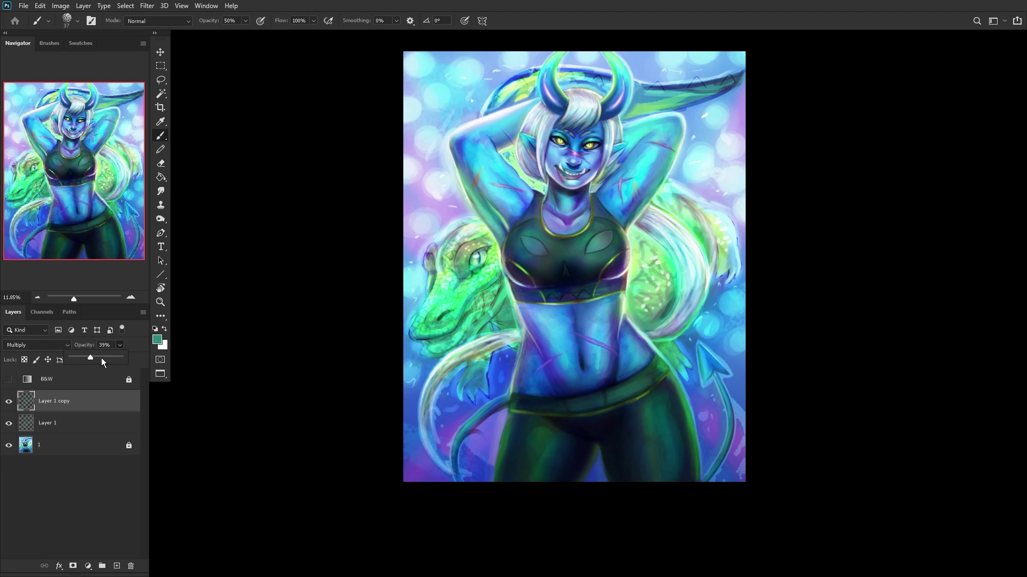
Step: Merge the overlay copies into base Layer 1 and lock it
{"action": "left_click", "coordinate": [94, 428]}
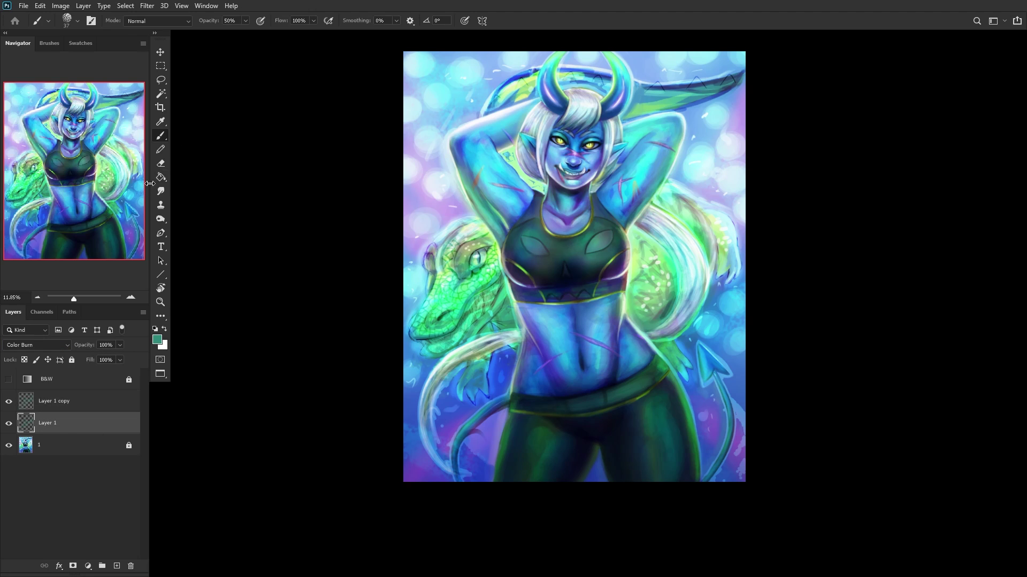
{"action": "left_click", "coordinate": [160, 163]}
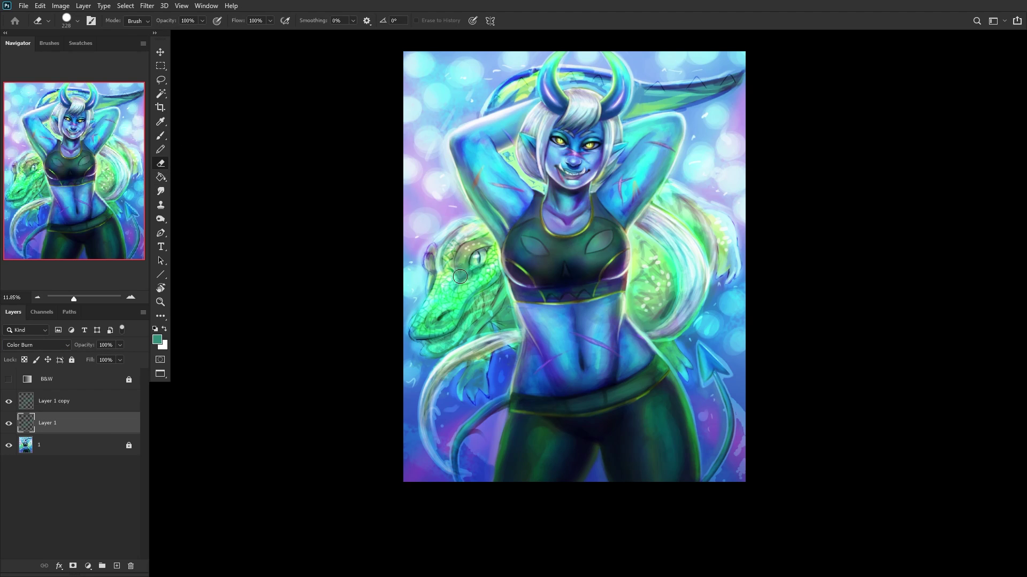
{"action": "scroll", "coordinate": [321, 316], "scroll_direction": "down", "scroll_amount": 2}
{"action": "right_click", "coordinate": [75, 443]}
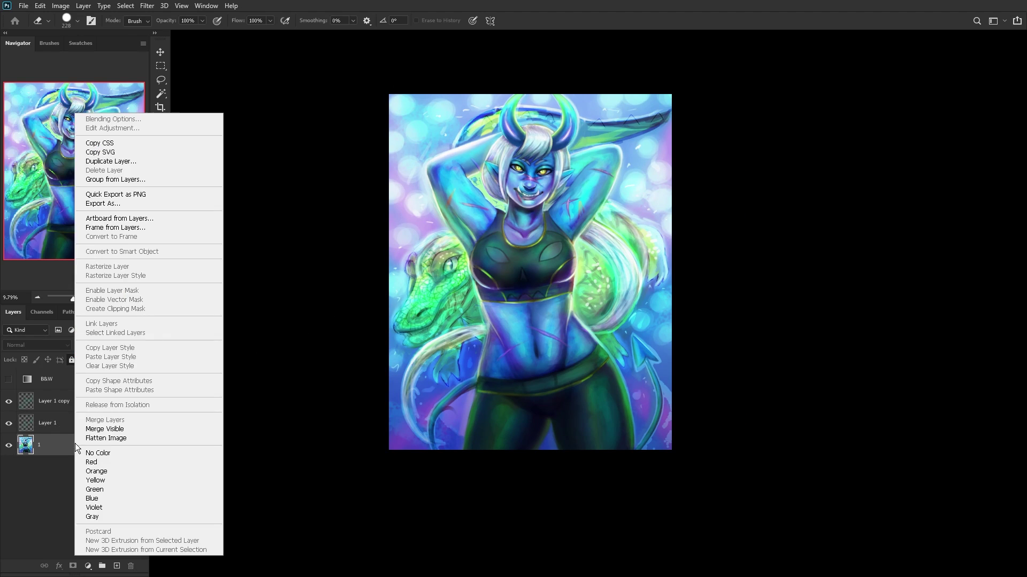
{"action": "left_click", "coordinate": [62, 451]}
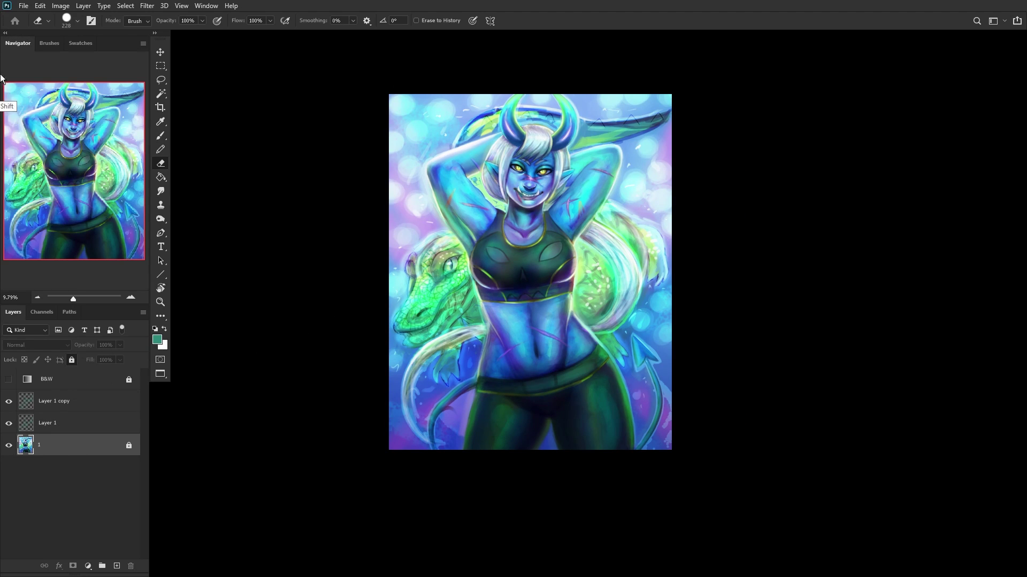
{"action": "key", "text": "ctrl+shift+e"}
{"action": "left_click", "coordinate": [72, 360]}
Step: Add a new empty layer and switch to the Brush with white as the colour
{"action": "left_click", "coordinate": [116, 567]}
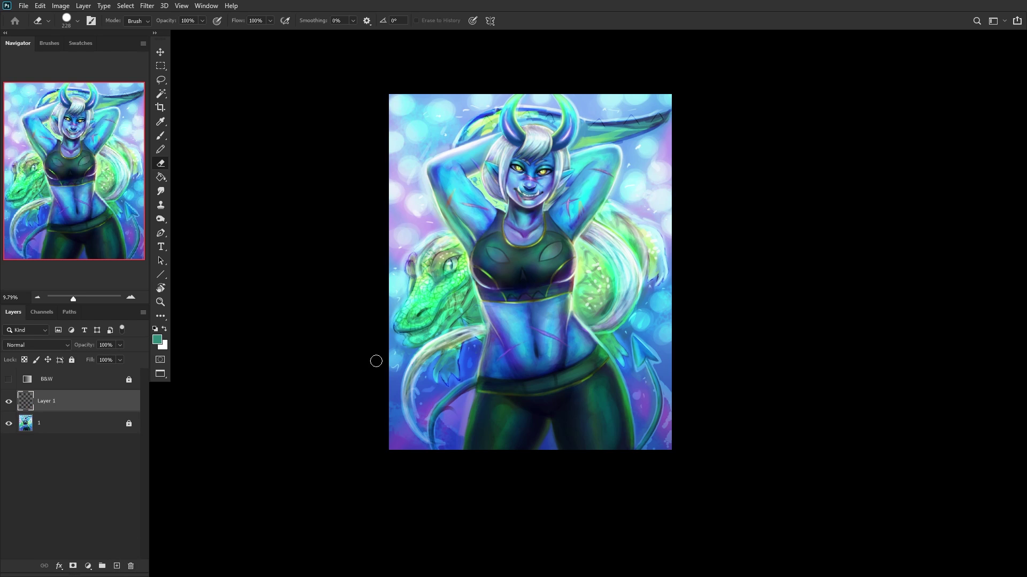
{"action": "scroll", "coordinate": [376, 360], "scroll_direction": "up", "scroll_amount": 4}
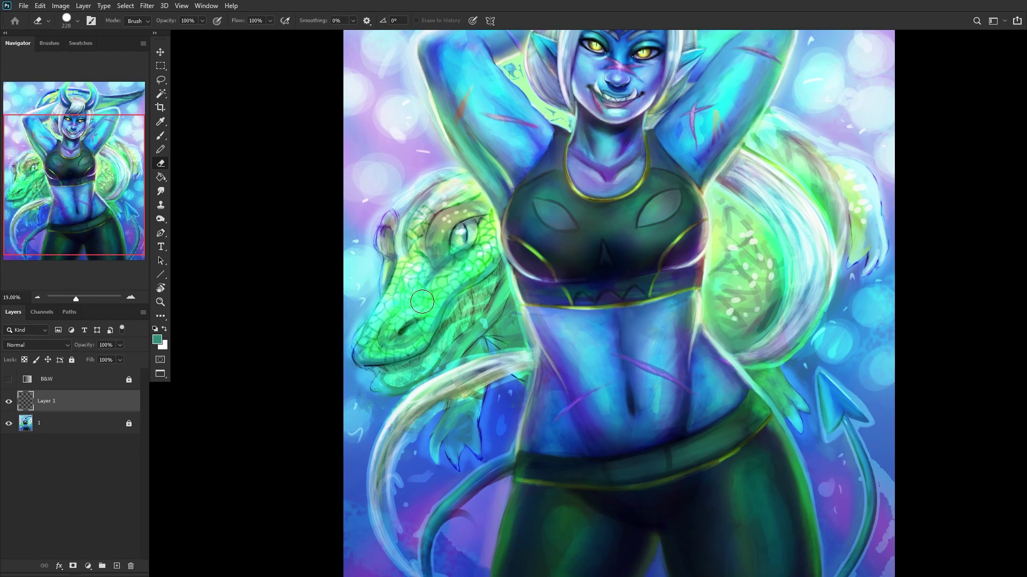
{"action": "scroll", "coordinate": [385, 325], "scroll_direction": "up", "scroll_amount": 4}
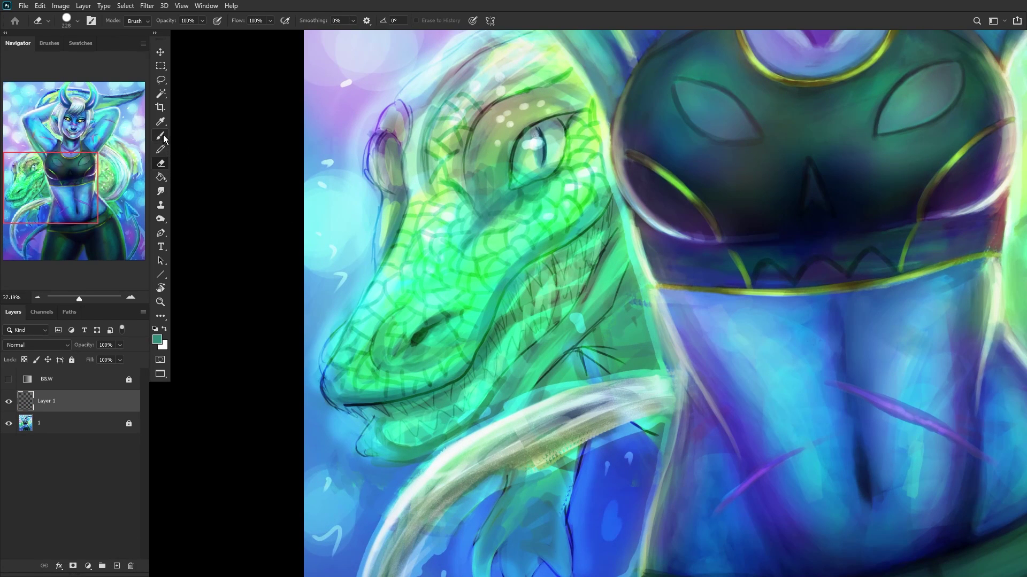
{"action": "left_click", "coordinate": [162, 136]}
{"action": "left_click", "coordinate": [532, 140], "text": "alt"}
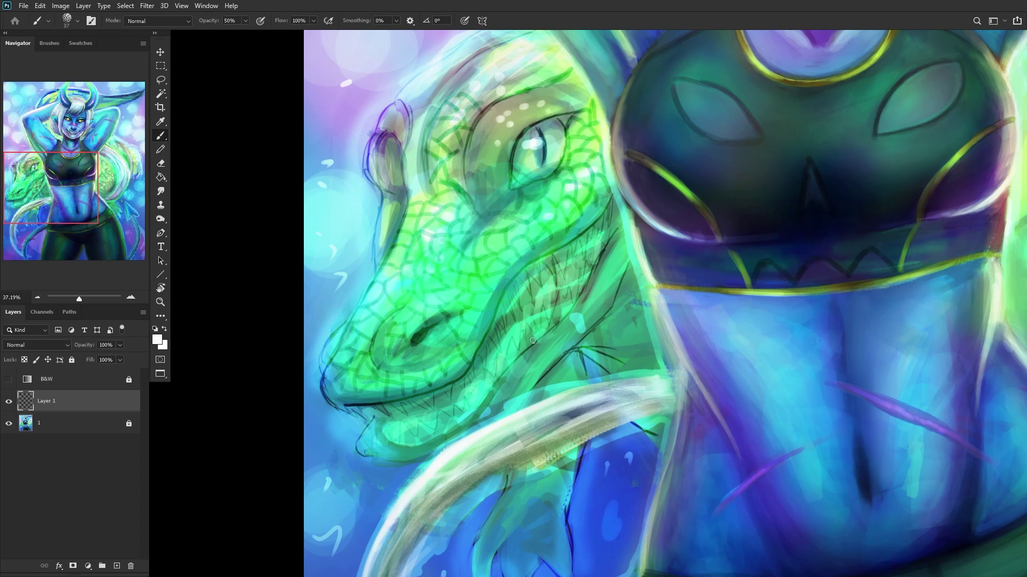
{"action": "scroll", "coordinate": [463, 366], "scroll_direction": "up", "scroll_amount": 1}
{"action": "scroll", "coordinate": [423, 379], "scroll_direction": "up", "scroll_amount": 3}
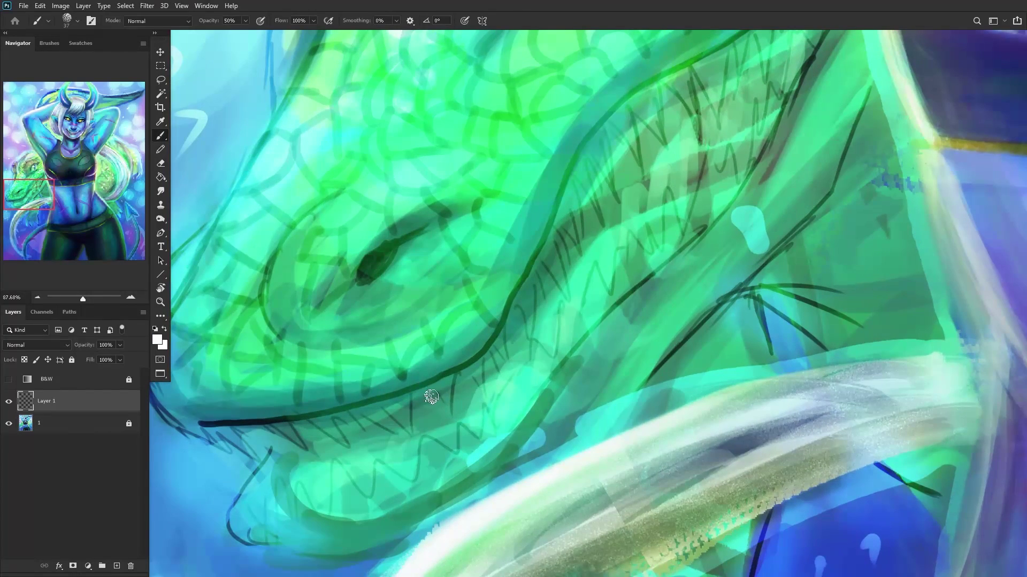
Step: Paint six white teeth along the dragon's jaw
{"action": "mouse_move", "coordinate": [431, 397]}
{"action": "left_mouse_down"}
{"action": "mouse_move", "coordinate": [448, 427]}
{"action": "mouse_move", "coordinate": [446, 394]}
{"action": "mouse_move", "coordinate": [439, 407]}
{"action": "mouse_move", "coordinate": [434, 389]}
{"action": "mouse_move", "coordinate": [443, 424]}
{"action": "left_mouse_up"}
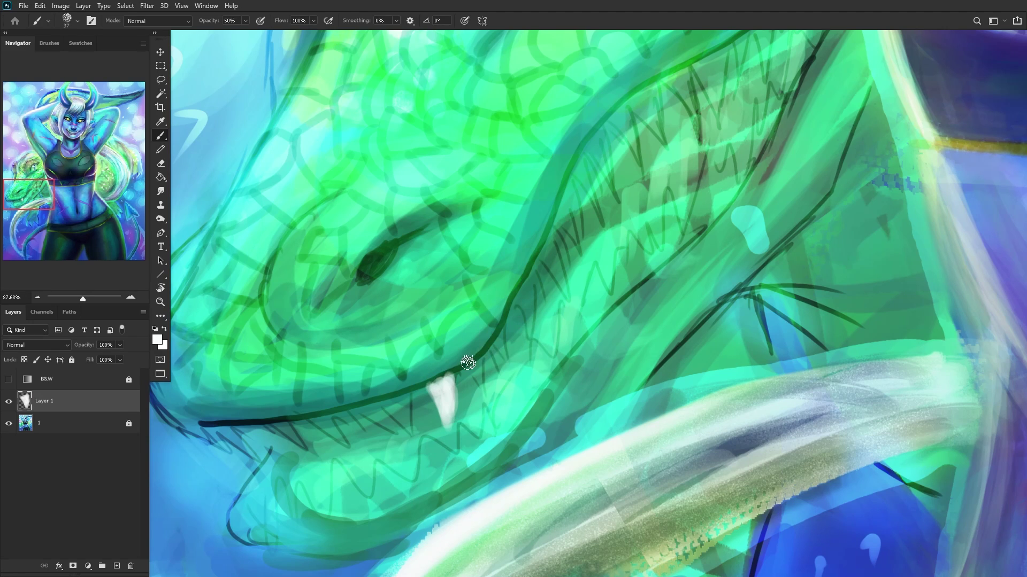
{"action": "mouse_move", "coordinate": [481, 371]}
{"action": "left_mouse_down"}
{"action": "mouse_move", "coordinate": [486, 385]}
{"action": "mouse_move", "coordinate": [484, 358]}
{"action": "mouse_move", "coordinate": [489, 376]}
{"action": "left_mouse_up"}
{"action": "mouse_move", "coordinate": [518, 299]}
{"action": "left_mouse_down"}
{"action": "mouse_move", "coordinate": [536, 327]}
{"action": "mouse_move", "coordinate": [523, 298]}
{"action": "left_mouse_up"}
{"action": "mouse_move", "coordinate": [544, 238]}
{"action": "left_mouse_down"}
{"action": "mouse_move", "coordinate": [562, 291]}
{"action": "mouse_move", "coordinate": [554, 238]}
{"action": "left_mouse_up"}
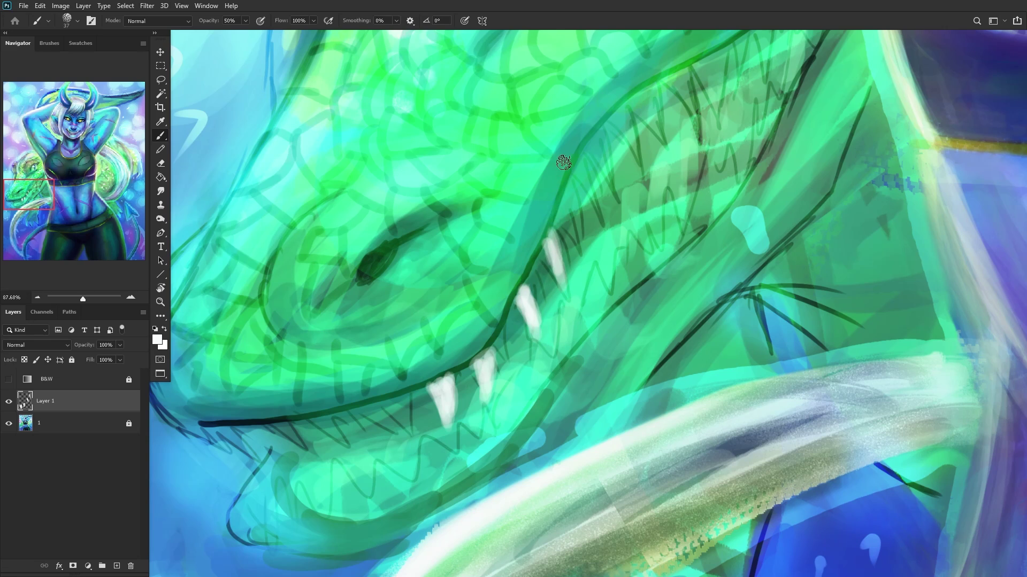
{"action": "mouse_move", "coordinate": [587, 152]}
{"action": "left_mouse_down"}
{"action": "mouse_move", "coordinate": [600, 174]}
{"action": "mouse_move", "coordinate": [593, 133]}
{"action": "mouse_move", "coordinate": [644, 128]}
{"action": "mouse_move", "coordinate": [635, 107]}
{"action": "mouse_move", "coordinate": [652, 133]}
{"action": "left_mouse_up"}
{"action": "mouse_move", "coordinate": [655, 88]}
{"action": "left_mouse_down"}
{"action": "mouse_move", "coordinate": [677, 107]}
{"action": "mouse_move", "coordinate": [665, 83]}
{"action": "mouse_move", "coordinate": [687, 116]}
{"action": "left_mouse_up"}
Step: Paint a row of white teeth up the dragon's upper gum
{"action": "scroll", "coordinate": [690, 138], "scroll_direction": "down", "scroll_amount": 5}
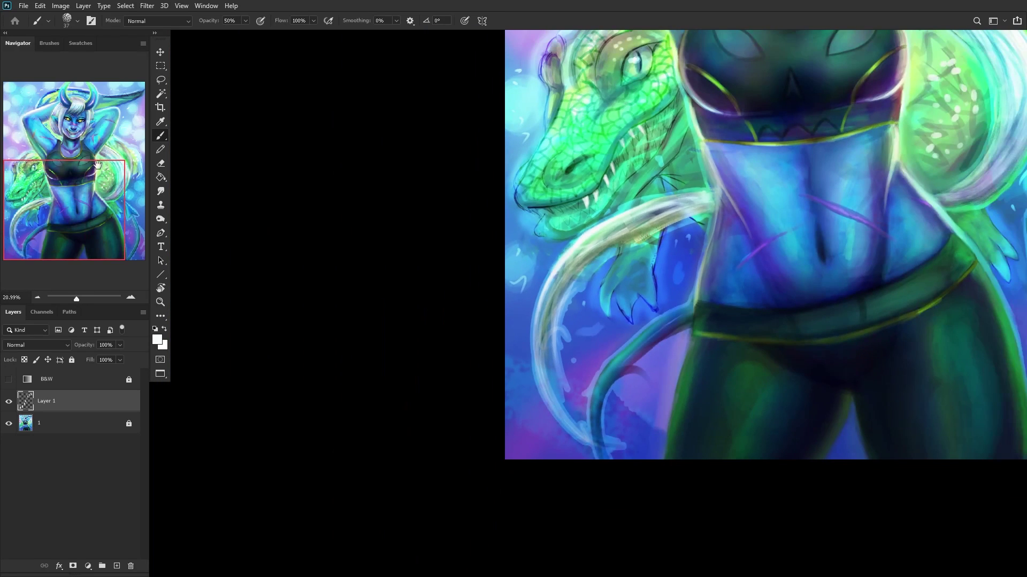
{"action": "left_click_drag", "start_coordinate": [45, 221], "coordinate": [61, 174]}
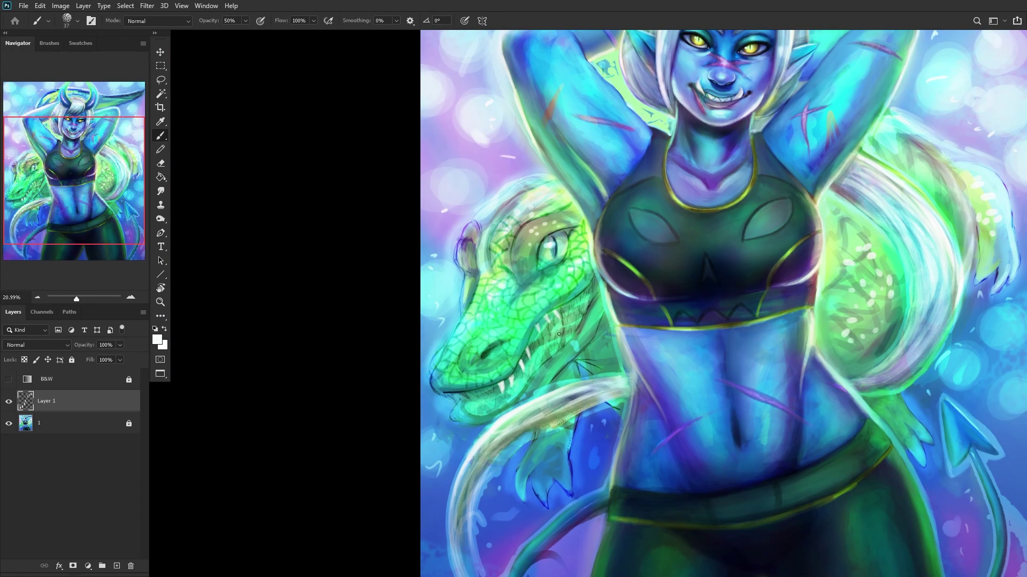
{"action": "scroll", "coordinate": [560, 337], "scroll_direction": "up", "scroll_amount": 6}
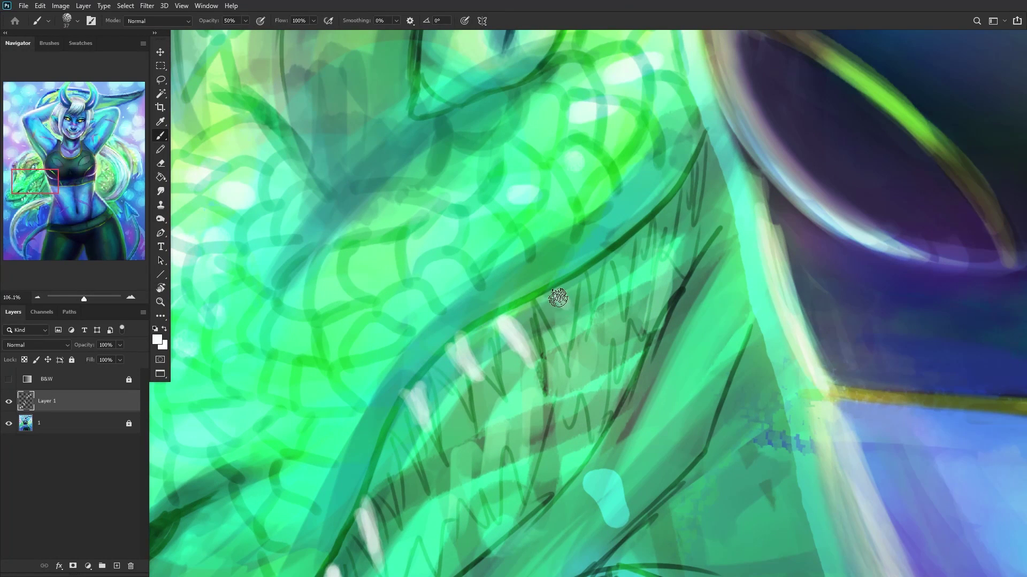
{"action": "mouse_move", "coordinate": [558, 298]}
{"action": "left_mouse_down"}
{"action": "mouse_move", "coordinate": [565, 311]}
{"action": "mouse_move", "coordinate": [559, 293]}
{"action": "mouse_move", "coordinate": [562, 303]}
{"action": "mouse_move", "coordinate": [600, 270]}
{"action": "mouse_move", "coordinate": [593, 288]}
{"action": "left_mouse_up"}
{"action": "mouse_move", "coordinate": [625, 246]}
{"action": "left_mouse_down"}
{"action": "mouse_move", "coordinate": [629, 284]}
{"action": "mouse_move", "coordinate": [637, 229]}
{"action": "left_mouse_up"}
{"action": "mouse_move", "coordinate": [675, 197]}
{"action": "left_mouse_down"}
{"action": "mouse_move", "coordinate": [668, 237]}
{"action": "mouse_move", "coordinate": [688, 183]}
{"action": "mouse_move", "coordinate": [678, 202]}
{"action": "left_mouse_up"}
{"action": "left_click_drag", "start_coordinate": [703, 142], "coordinate": [702, 196]}
Step: Paint a white tooth into the front of the dragon's lower jaw
{"action": "scroll", "coordinate": [318, 486], "scroll_direction": "down", "scroll_amount": 5}
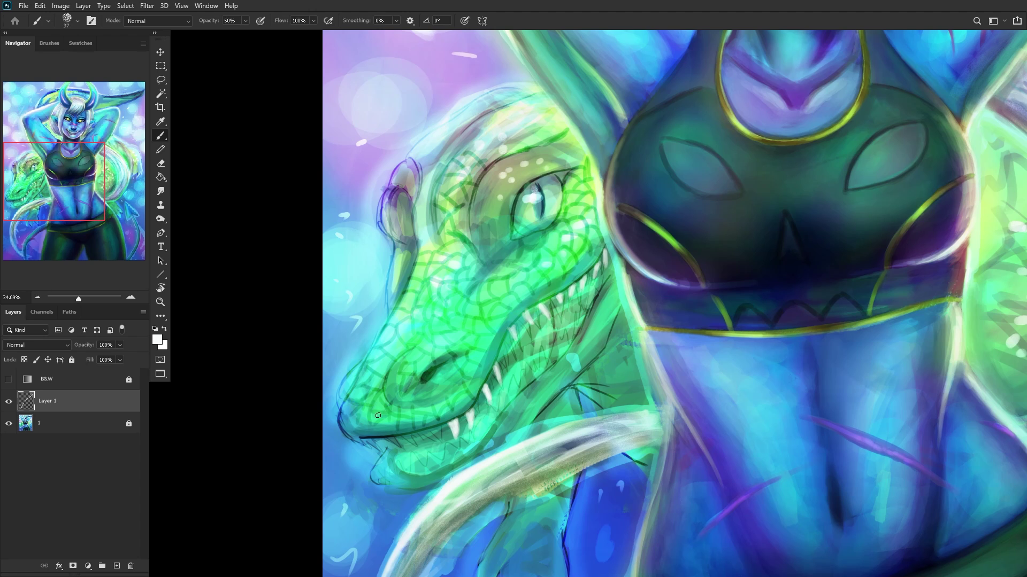
{"action": "scroll", "coordinate": [417, 407], "scroll_direction": "up", "scroll_amount": 5}
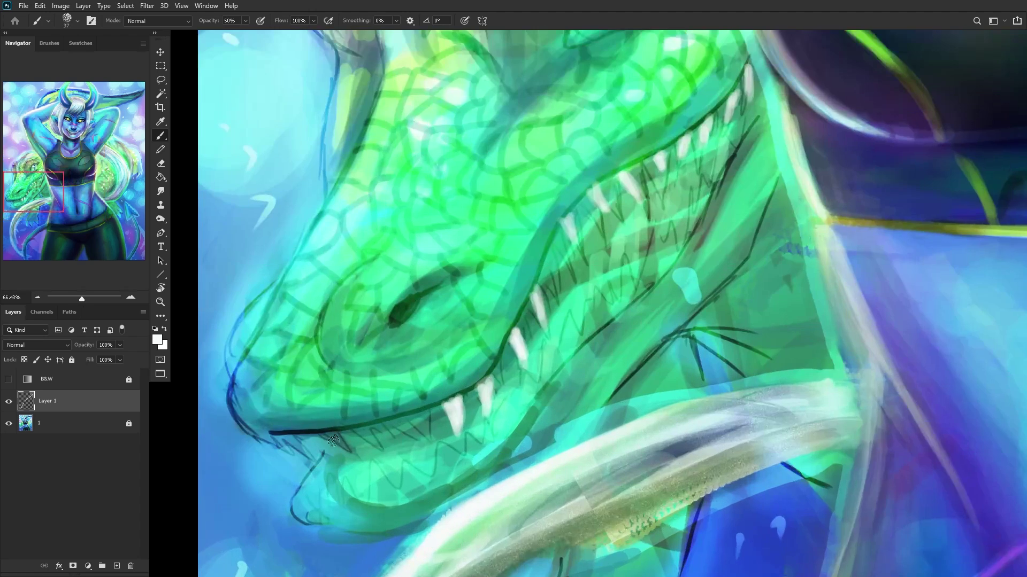
{"action": "mouse_move", "coordinate": [384, 426]}
{"action": "left_mouse_down"}
{"action": "mouse_move", "coordinate": [412, 458]}
{"action": "mouse_move", "coordinate": [389, 415]}
{"action": "mouse_move", "coordinate": [415, 456]}
{"action": "mouse_move", "coordinate": [344, 441]}
{"action": "mouse_move", "coordinate": [364, 457]}
{"action": "mouse_move", "coordinate": [328, 439]}
{"action": "mouse_move", "coordinate": [361, 452]}
{"action": "mouse_move", "coordinate": [273, 449]}
{"action": "mouse_move", "coordinate": [285, 461]}
{"action": "mouse_move", "coordinate": [250, 437]}
{"action": "mouse_move", "coordinate": [298, 466]}
{"action": "mouse_move", "coordinate": [266, 440]}
{"action": "left_mouse_up"}
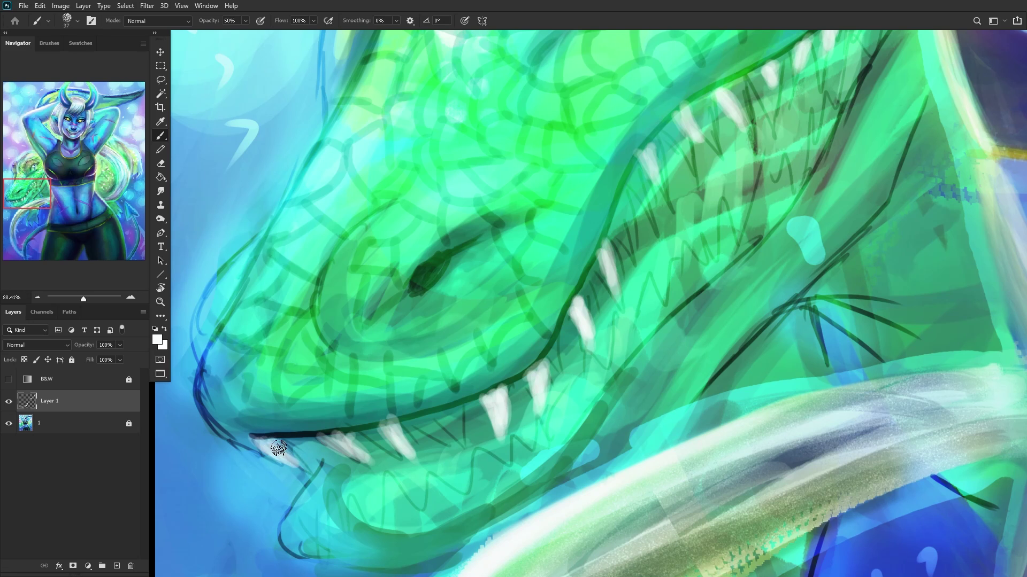
{"action": "scroll", "coordinate": [249, 436], "scroll_direction": "down", "scroll_amount": 5}
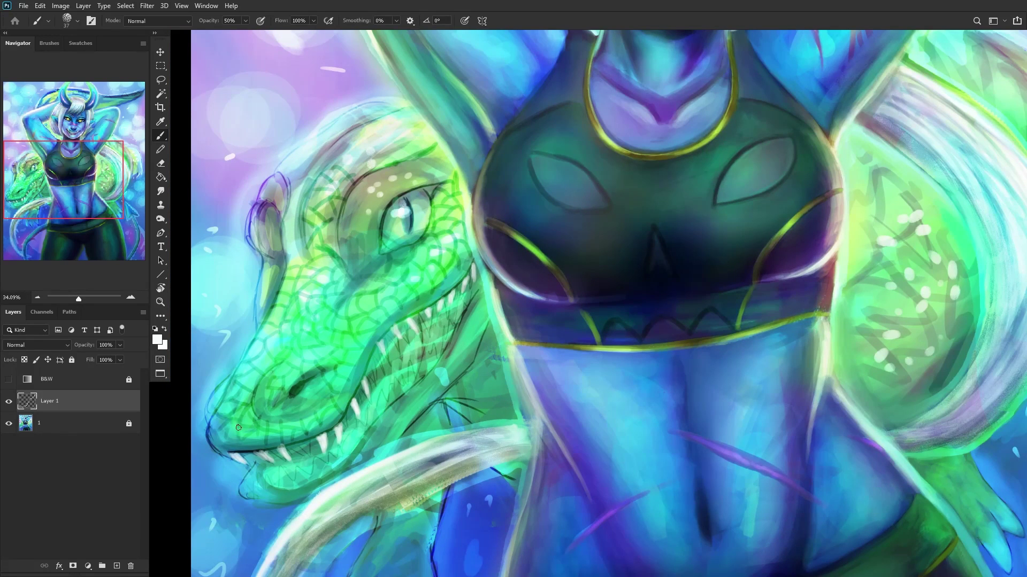
{"action": "scroll", "coordinate": [353, 445], "scroll_direction": "up", "scroll_amount": 8}
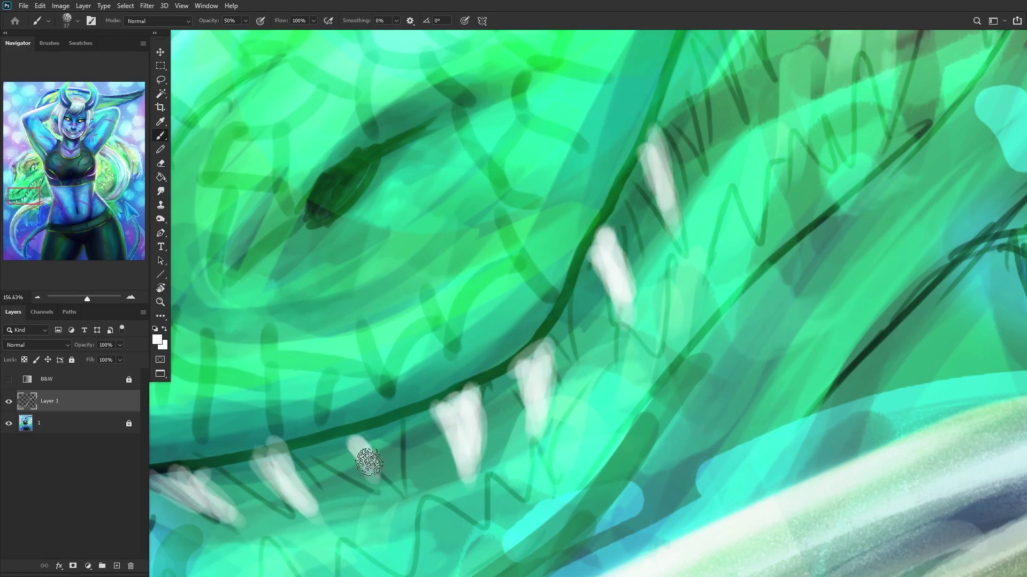
{"action": "scroll", "coordinate": [360, 494], "scroll_direction": "down", "scroll_amount": 2}
{"action": "scroll", "coordinate": [359, 494], "scroll_direction": "down", "scroll_amount": 5}
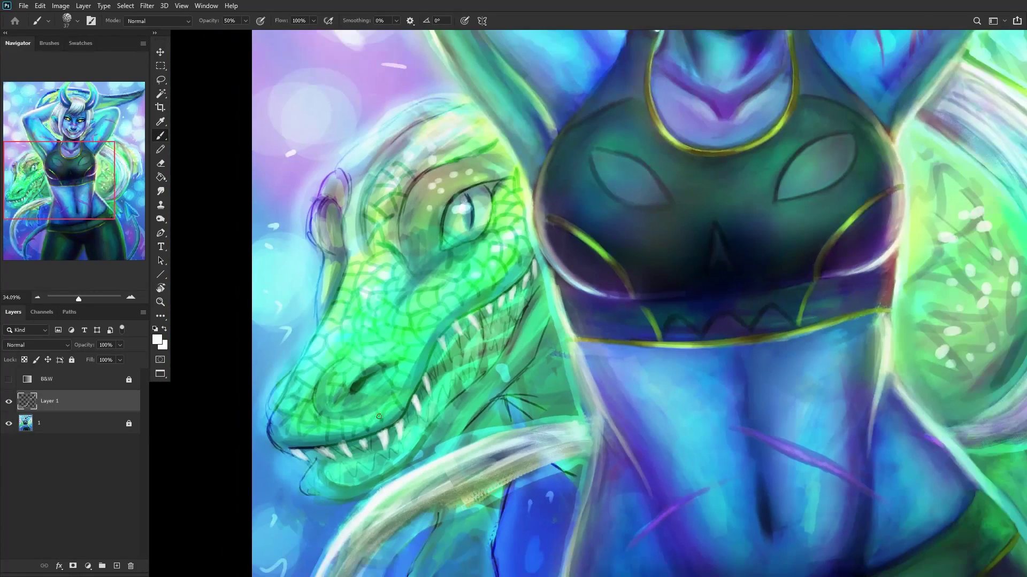
Step: Flip the canvas horizontally and add a shading layer beneath the teeth layer
{"action": "key", "text": "ctrl+shift+h"}
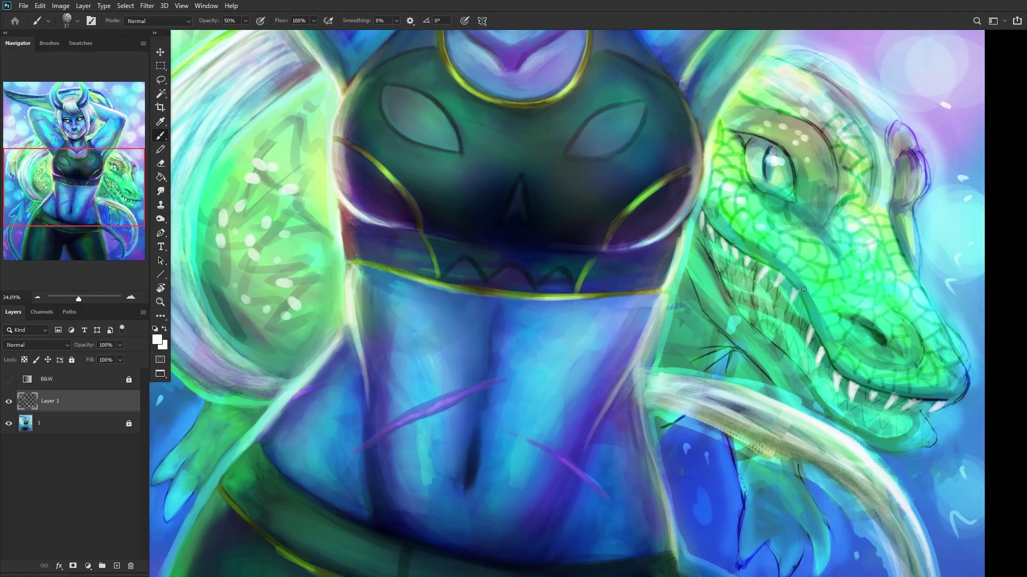
{"action": "scroll", "coordinate": [801, 286], "scroll_direction": "up", "scroll_amount": 3}
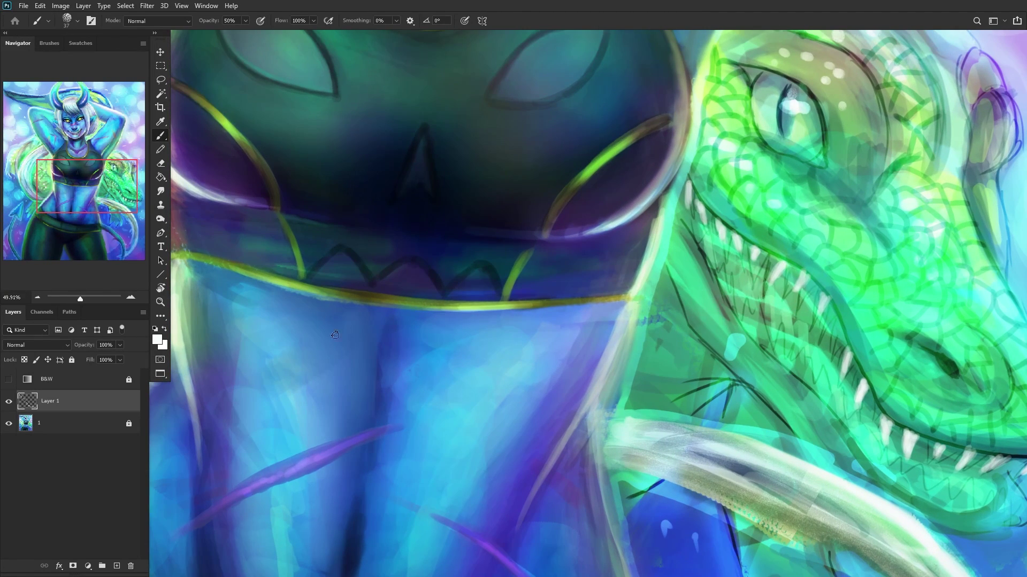
{"action": "left_click", "coordinate": [116, 566]}
{"action": "left_click_drag", "start_coordinate": [107, 401], "coordinate": [117, 432]}
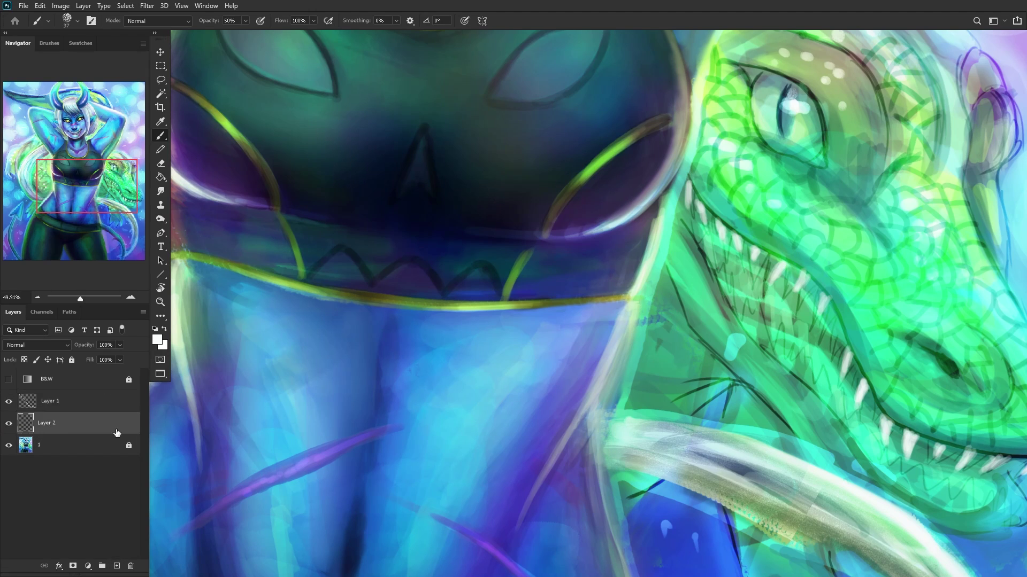
Step: Sample dark green from the dragon and shade the inside of its mouth
{"action": "left_click_drag", "start_coordinate": [802, 148], "coordinate": [802, 94], "text": "alt"}
{"action": "right_click", "coordinate": [887, 303]}
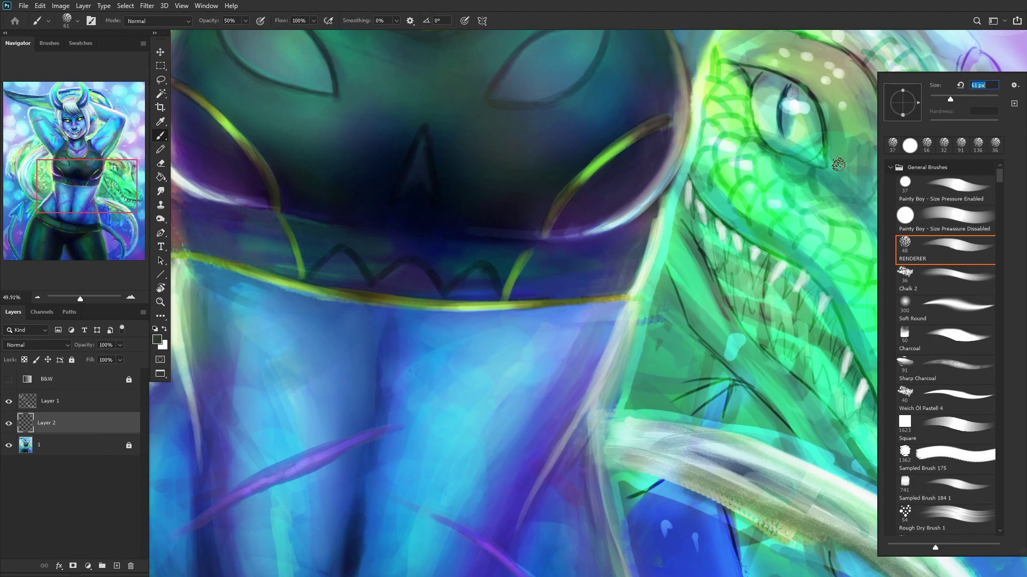
{"action": "left_click", "coordinate": [751, 272]}
{"action": "mouse_move", "coordinate": [758, 256]}
{"action": "left_mouse_down"}
{"action": "mouse_move", "coordinate": [768, 350]}
{"action": "mouse_move", "coordinate": [768, 332]}
{"action": "mouse_move", "coordinate": [714, 278]}
{"action": "mouse_move", "coordinate": [696, 243]}
{"action": "mouse_move", "coordinate": [724, 292]}
{"action": "mouse_move", "coordinate": [685, 198]}
{"action": "mouse_move", "coordinate": [747, 249]}
{"action": "mouse_move", "coordinate": [778, 323]}
{"action": "mouse_move", "coordinate": [779, 314]}
{"action": "mouse_move", "coordinate": [757, 319]}
{"action": "left_mouse_up"}
{"action": "left_click", "coordinate": [755, 276], "text": "alt"}
{"action": "left_click", "coordinate": [756, 266], "text": "alt"}
{"action": "mouse_move", "coordinate": [759, 252]}
{"action": "left_mouse_down"}
{"action": "mouse_move", "coordinate": [755, 321]}
{"action": "mouse_move", "coordinate": [731, 244]}
{"action": "mouse_move", "coordinate": [715, 233]}
{"action": "mouse_move", "coordinate": [750, 297]}
{"action": "mouse_move", "coordinate": [708, 235]}
{"action": "mouse_move", "coordinate": [762, 334]}
{"action": "mouse_move", "coordinate": [727, 286]}
{"action": "left_mouse_up"}
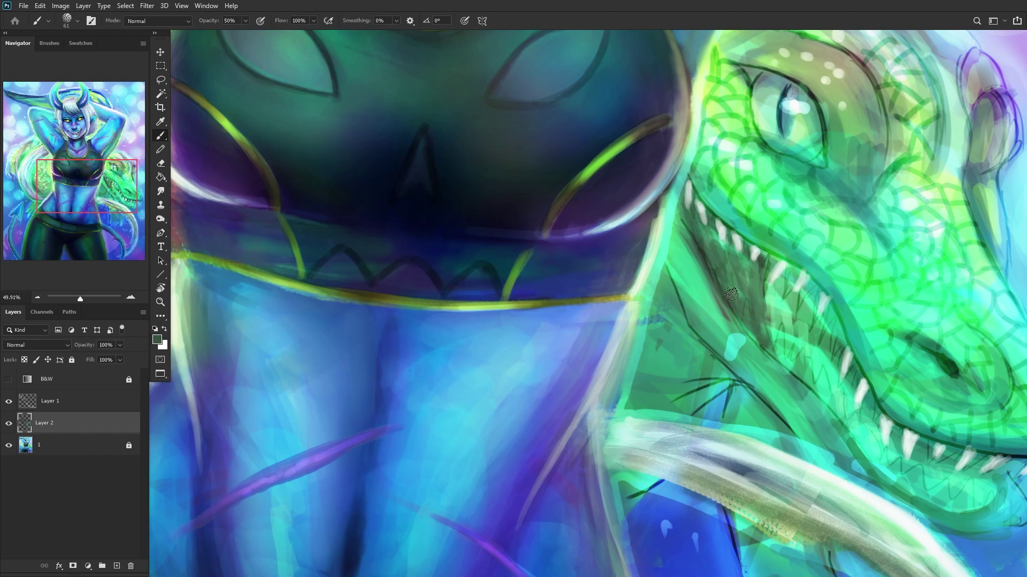
{"action": "scroll", "coordinate": [661, 312], "scroll_direction": "down", "scroll_amount": 3}
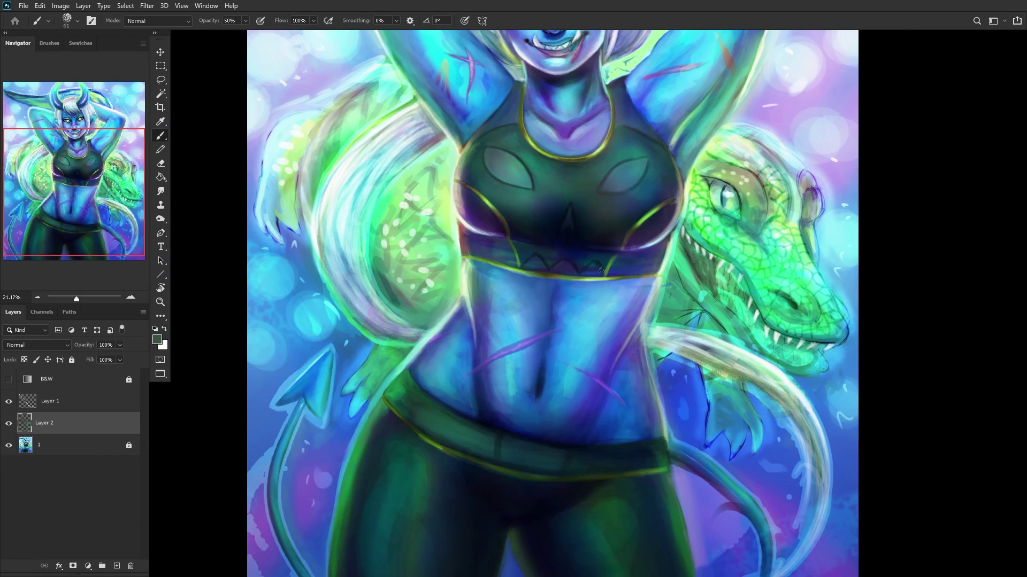
{"action": "scroll", "coordinate": [695, 270], "scroll_direction": "up", "scroll_amount": 3}
{"action": "mouse_move", "coordinate": [755, 335]}
{"action": "left_mouse_down"}
{"action": "mouse_move", "coordinate": [721, 310]}
{"action": "mouse_move", "coordinate": [730, 316]}
{"action": "left_mouse_up"}
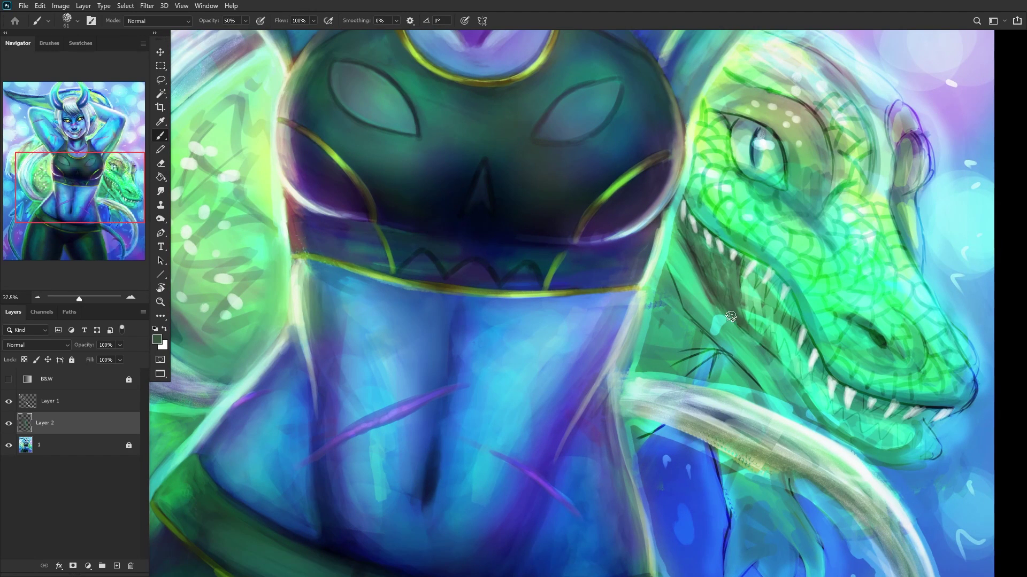
Step: Lower the shading layer to 46% opacity and merge the teeth layer into it
{"action": "scroll", "coordinate": [499, 286], "scroll_direction": "down", "scroll_amount": 1}
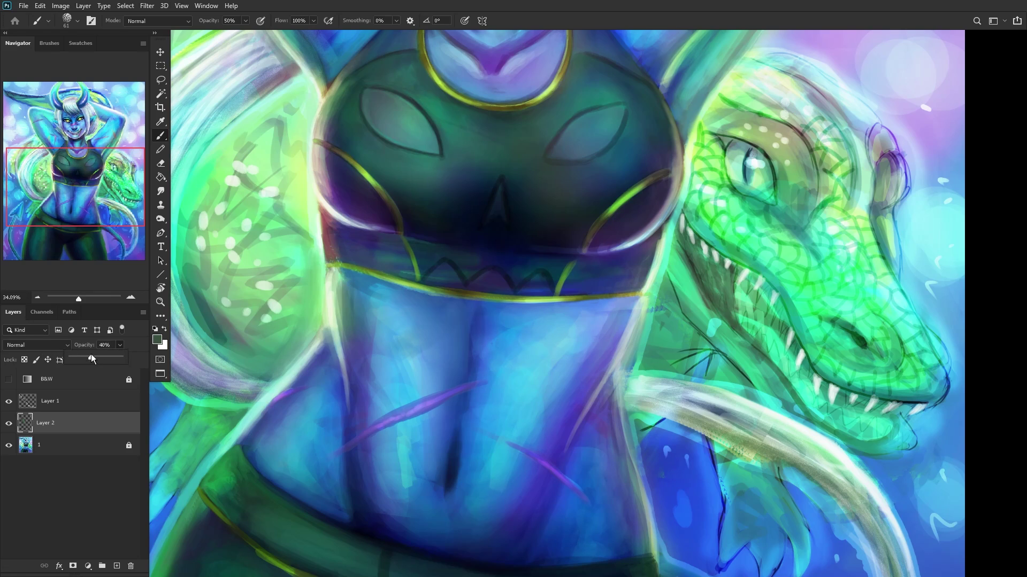
{"action": "left_click_drag", "start_coordinate": [92, 356], "coordinate": [89, 355]}
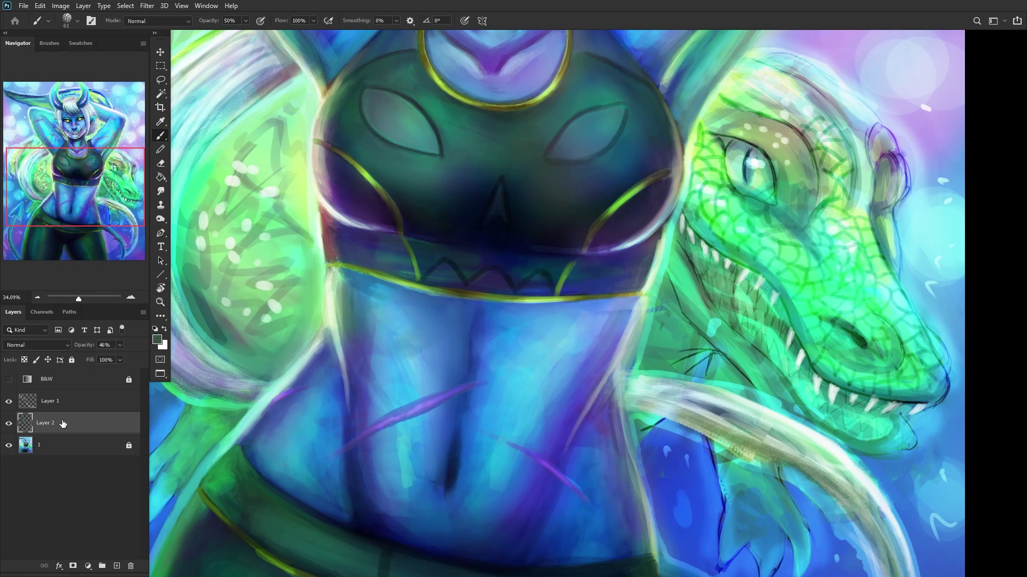
{"action": "left_click", "coordinate": [57, 402]}
{"action": "key", "text": "ctrl+e"}
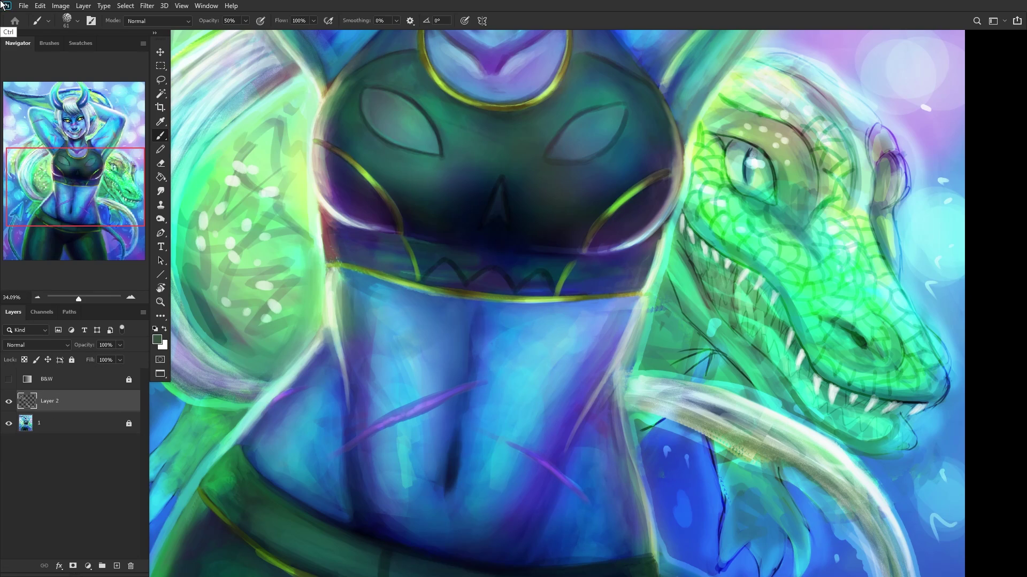
Step: Add a new layer for more teeth with a smaller white brush
{"action": "left_click", "coordinate": [8, 402]}
{"action": "left_click", "coordinate": [8, 402]}
{"action": "left_click", "coordinate": [116, 566]}
{"action": "key", "text": "x"}
{"action": "scroll", "coordinate": [755, 339], "scroll_direction": "up", "scroll_amount": 5}
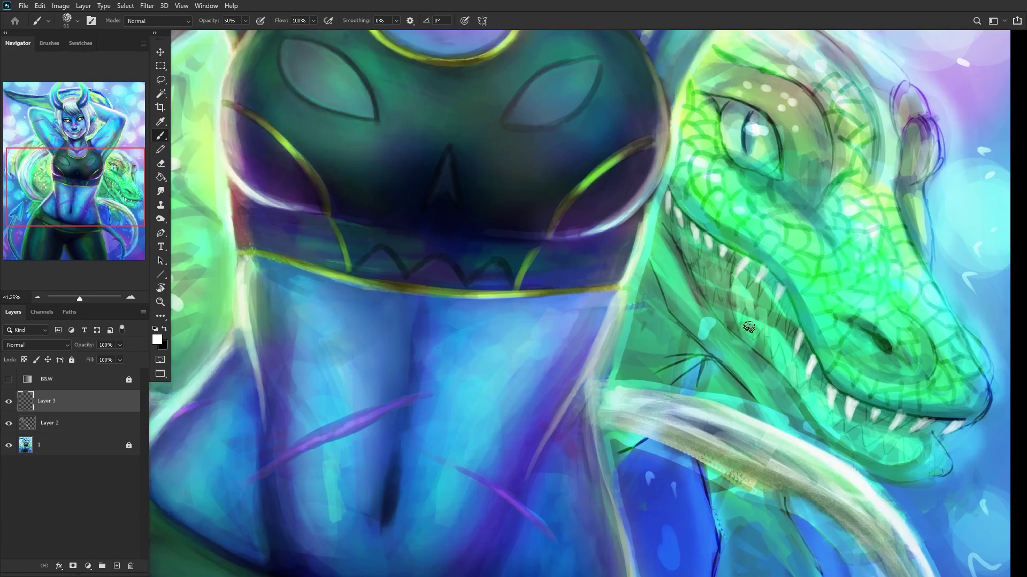
{"action": "scroll", "coordinate": [755, 339], "scroll_direction": "up", "scroll_amount": 1}
{"action": "key", "text": "bracketleft"}
{"action": "key", "text": "bracketleft"}
{"action": "key", "text": "bracketleft"}
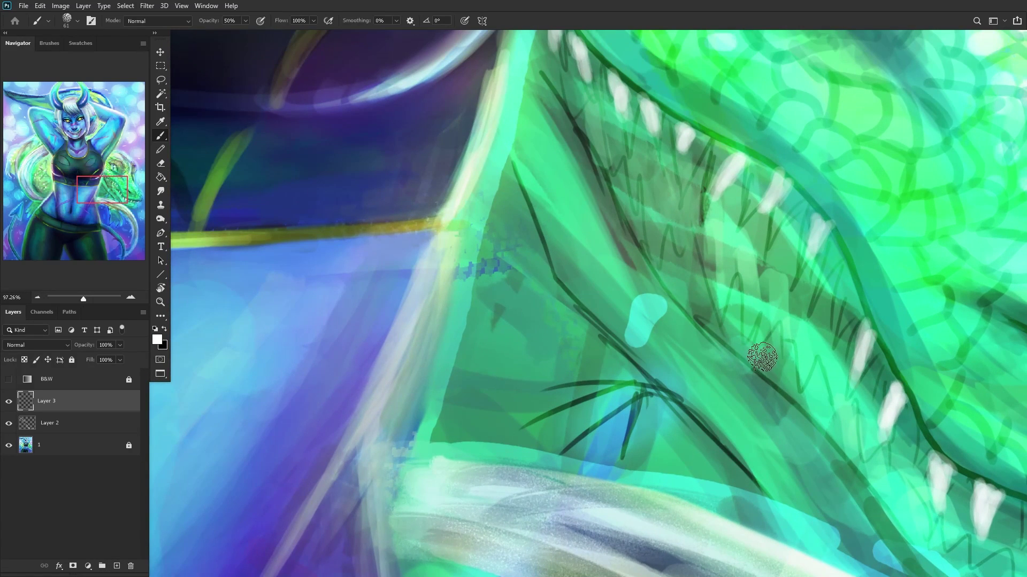
{"action": "key", "text": "bracketleft"}
Step: Paint several white teeth along the inside of the dragon's jaw
{"action": "left_click_drag", "start_coordinate": [757, 342], "coordinate": [768, 369]}
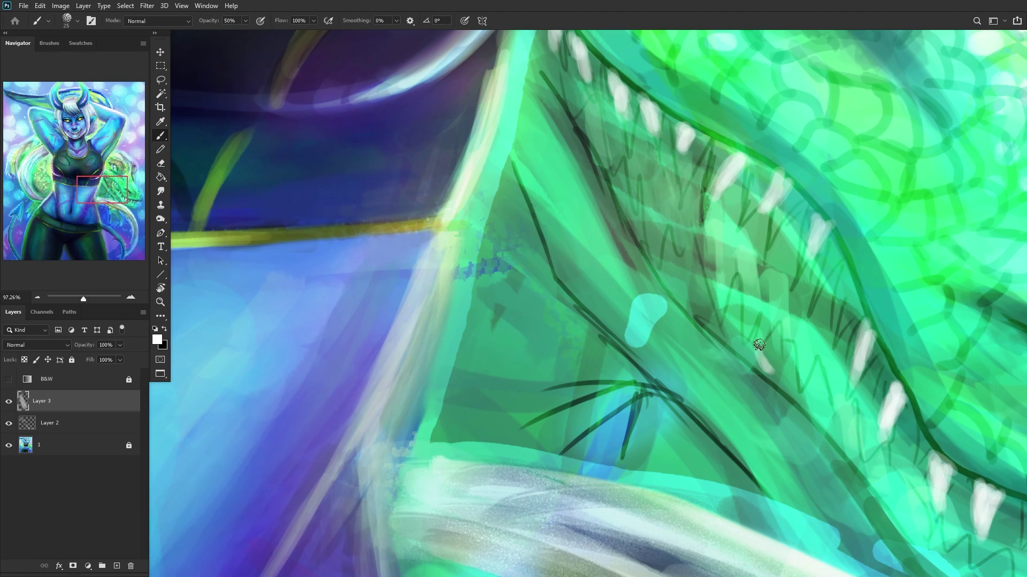
{"action": "left_click_drag", "start_coordinate": [756, 324], "coordinate": [780, 384]}
{"action": "left_click_drag", "start_coordinate": [701, 305], "coordinate": [735, 356]}
{"action": "mouse_move", "coordinate": [658, 274]}
{"action": "left_mouse_down"}
{"action": "mouse_move", "coordinate": [648, 227]}
{"action": "mouse_move", "coordinate": [658, 262]}
{"action": "left_mouse_up"}
{"action": "left_click_drag", "start_coordinate": [661, 251], "coordinate": [684, 311]}
{"action": "mouse_move", "coordinate": [675, 267]}
{"action": "left_mouse_down"}
{"action": "mouse_move", "coordinate": [687, 307]}
{"action": "mouse_move", "coordinate": [679, 292]}
{"action": "left_mouse_up"}
Step: Paint small teeth near the snout and lower jaw tip, then merge into Layer 2
{"action": "scroll", "coordinate": [761, 324], "scroll_direction": "down", "scroll_amount": 5}
{"action": "scroll", "coordinate": [796, 378], "scroll_direction": "up", "scroll_amount": 2}
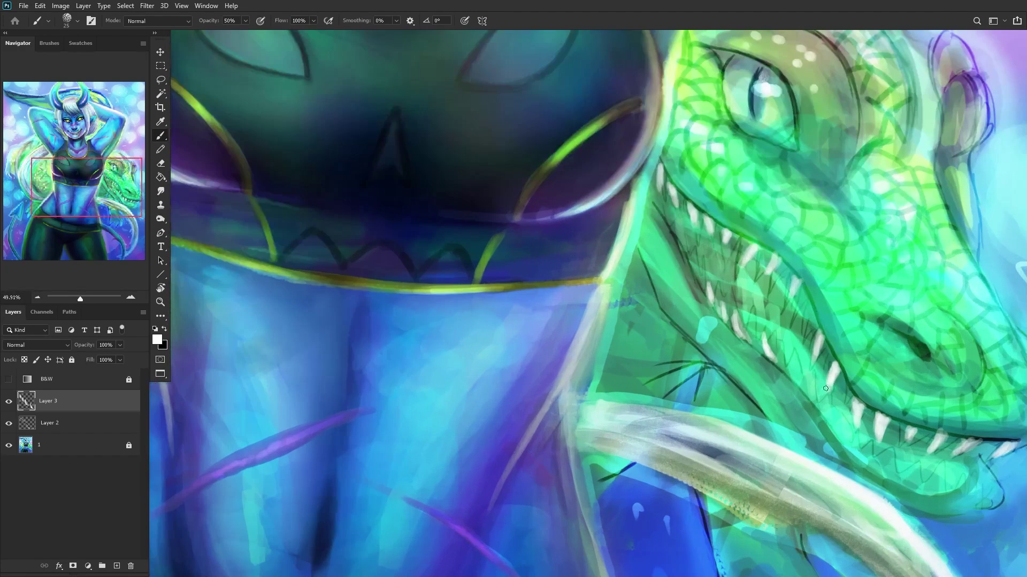
{"action": "mouse_move", "coordinate": [796, 378]}
{"action": "left_mouse_down"}
{"action": "mouse_move", "coordinate": [835, 427]}
{"action": "mouse_move", "coordinate": [835, 412]}
{"action": "mouse_move", "coordinate": [841, 417]}
{"action": "mouse_move", "coordinate": [841, 452]}
{"action": "left_mouse_up"}
{"action": "mouse_move", "coordinate": [863, 445]}
{"action": "left_mouse_down"}
{"action": "mouse_move", "coordinate": [865, 467]}
{"action": "mouse_move", "coordinate": [904, 484]}
{"action": "left_mouse_up"}
{"action": "mouse_move", "coordinate": [915, 494]}
{"action": "left_mouse_down"}
{"action": "mouse_move", "coordinate": [967, 485]}
{"action": "mouse_move", "coordinate": [944, 469]}
{"action": "mouse_move", "coordinate": [927, 500]}
{"action": "mouse_move", "coordinate": [965, 464]}
{"action": "left_mouse_up"}
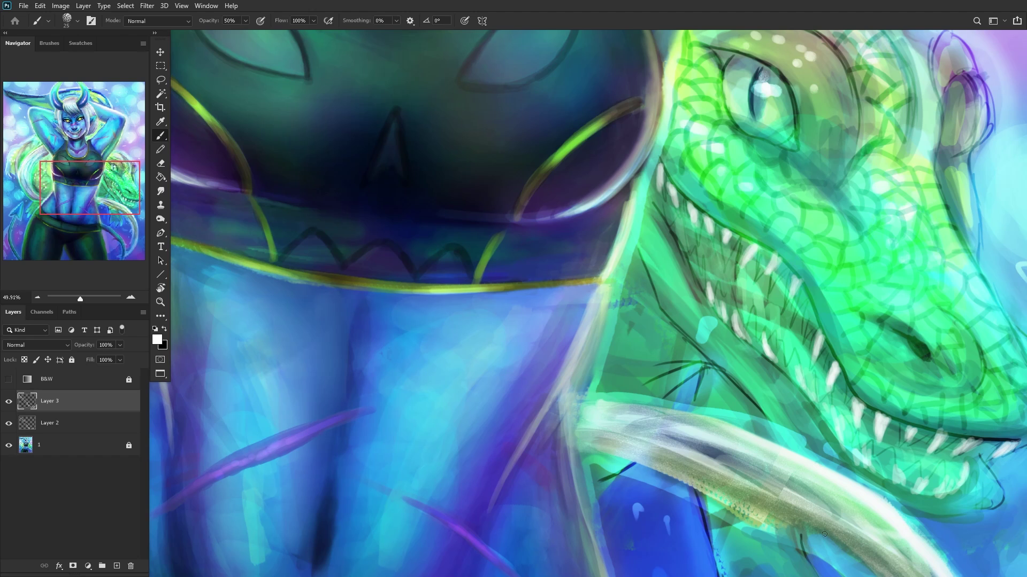
{"action": "scroll", "coordinate": [823, 536], "scroll_direction": "down", "scroll_amount": 3}
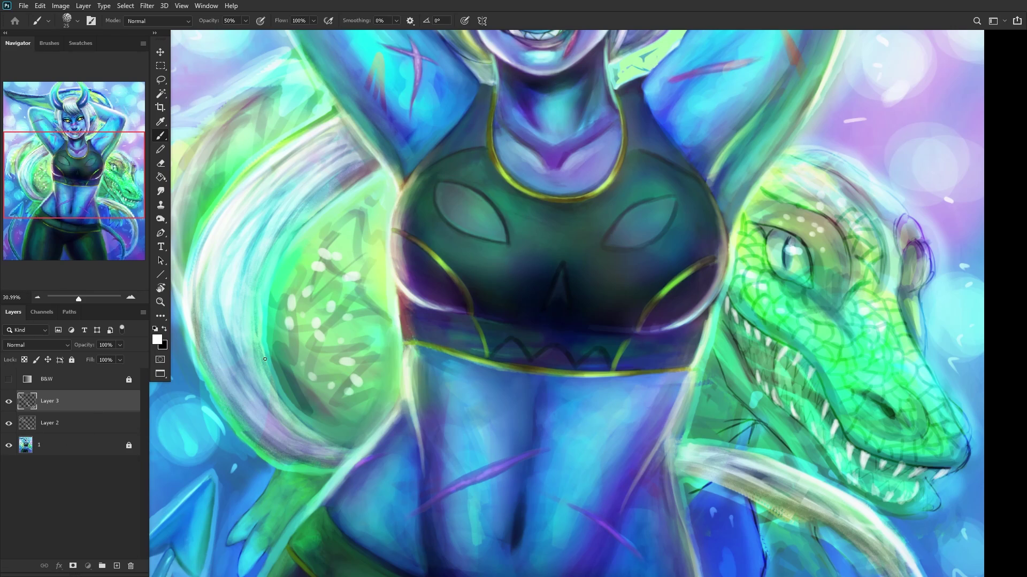
{"action": "key", "text": "ctrl+e"}
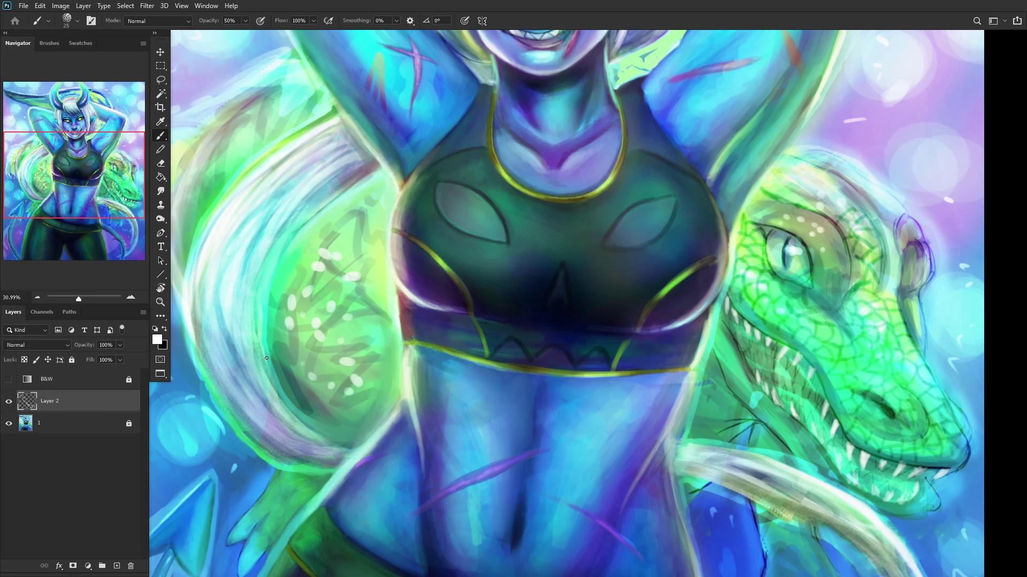
Step: Add a new layer and sample the light green of the lizard's eye
{"action": "left_click", "coordinate": [116, 566]}
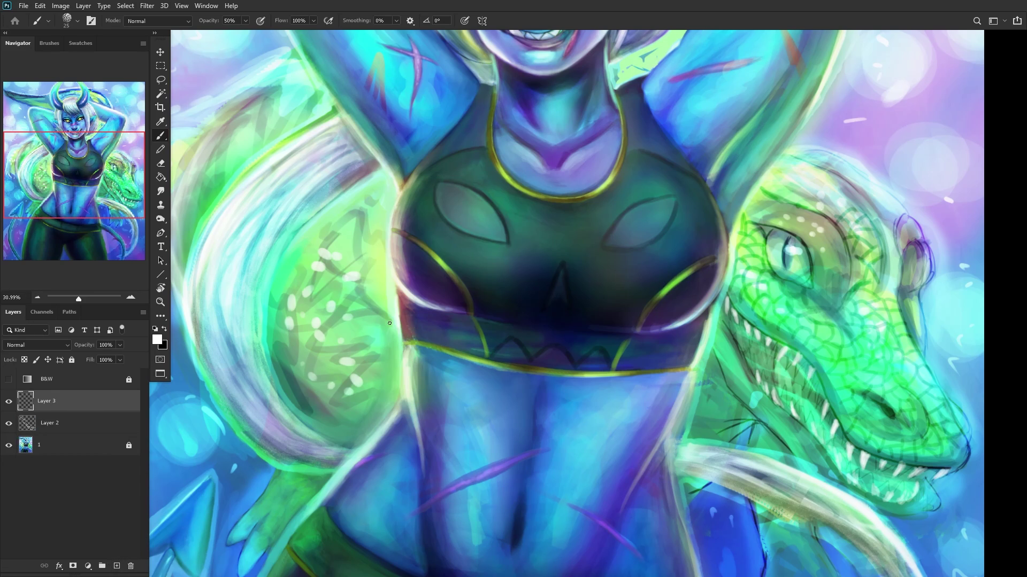
{"action": "scroll", "coordinate": [866, 428], "scroll_direction": "up", "scroll_amount": 3}
{"action": "left_click", "coordinate": [694, 164], "text": "alt"}
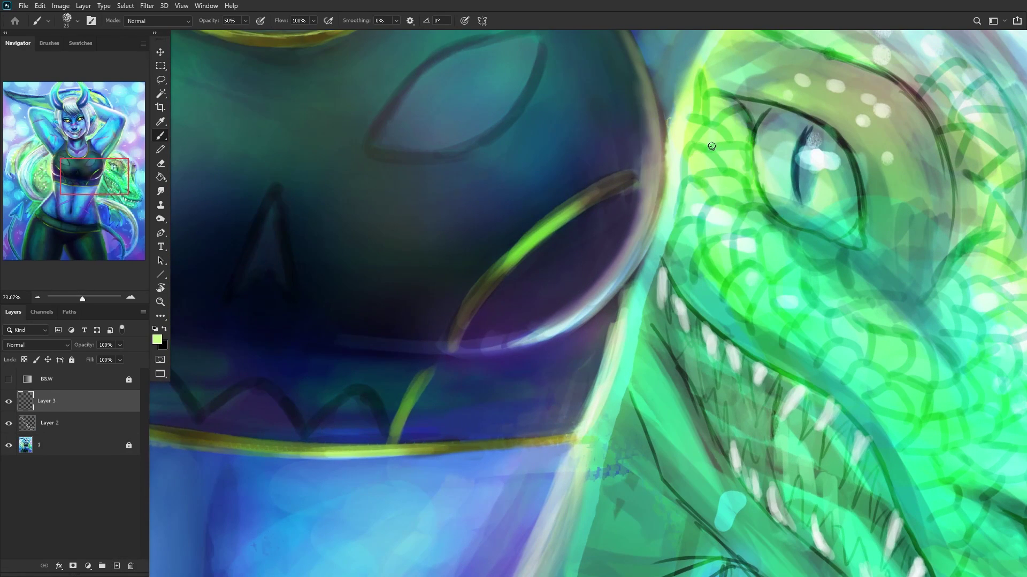
{"action": "scroll", "coordinate": [807, 427], "scroll_direction": "down", "scroll_amount": 4}
{"action": "scroll", "coordinate": [811, 445], "scroll_direction": "up", "scroll_amount": 3}
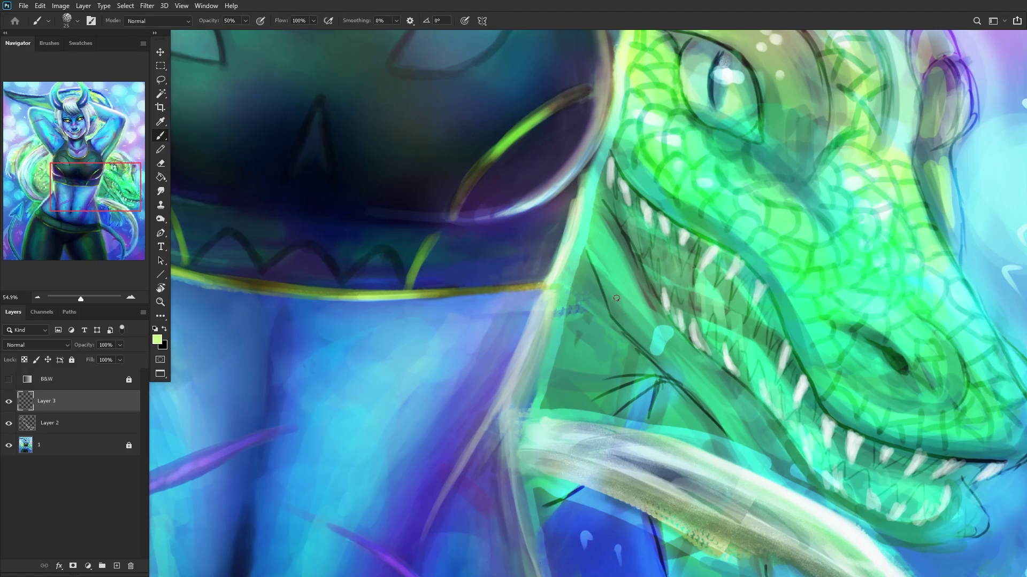
Step: Paint light highlights along the jaw line and merge them into Layer 2
{"action": "left_click_drag", "start_coordinate": [614, 310], "coordinate": [584, 244]}
{"action": "mouse_move", "coordinate": [634, 334]}
{"action": "left_mouse_down"}
{"action": "mouse_move", "coordinate": [611, 298]}
{"action": "mouse_move", "coordinate": [639, 342]}
{"action": "left_mouse_up"}
{"action": "left_click_drag", "start_coordinate": [607, 307], "coordinate": [674, 380]}
{"action": "left_click_drag", "start_coordinate": [623, 327], "coordinate": [730, 431]}
{"action": "left_click_drag", "start_coordinate": [646, 353], "coordinate": [740, 441]}
{"action": "scroll", "coordinate": [595, 428], "scroll_direction": "down", "scroll_amount": 5}
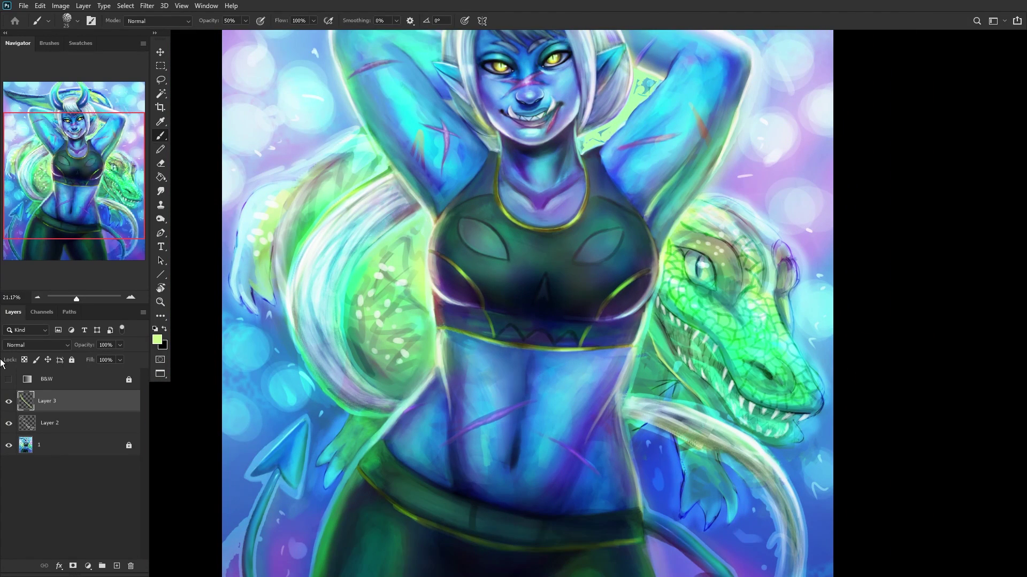
{"action": "key", "text": "ctrl+e"}
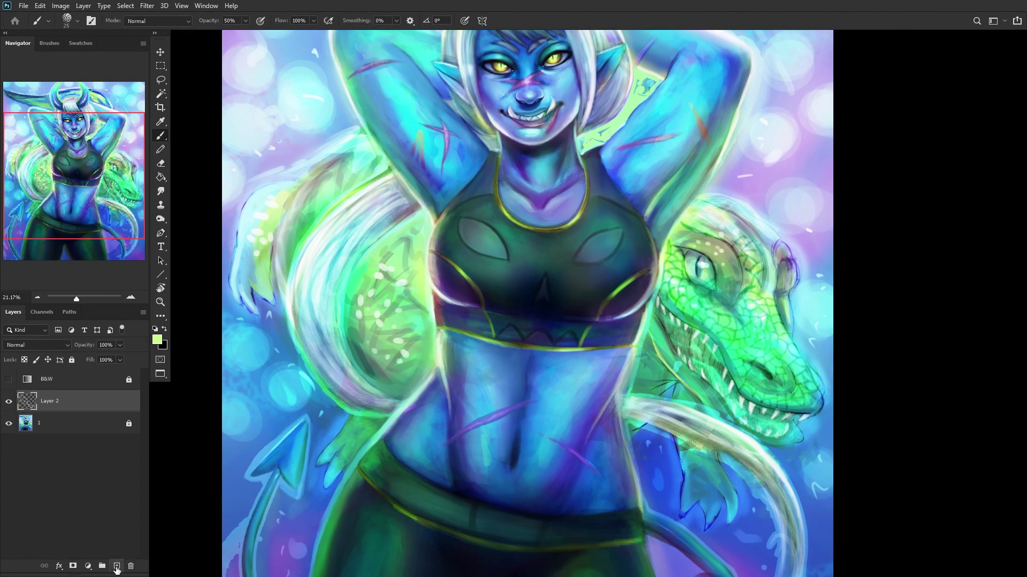
Step: On a new layer, set the brush size to 72 and paint blue on the lower jaw
{"action": "left_click", "coordinate": [117, 566]}
{"action": "scroll", "coordinate": [770, 406], "scroll_direction": "up", "scroll_amount": 5}
{"action": "right_click", "coordinate": [802, 201]}
{"action": "left_click", "coordinate": [915, 95]}
{"action": "left_click", "coordinate": [775, 412], "text": "alt"}
{"action": "mouse_move", "coordinate": [767, 426]}
{"action": "left_mouse_down"}
{"action": "mouse_move", "coordinate": [772, 404]}
{"action": "mouse_move", "coordinate": [764, 431]}
{"action": "mouse_move", "coordinate": [756, 391]}
{"action": "mouse_move", "coordinate": [764, 418]}
{"action": "mouse_move", "coordinate": [692, 426]}
{"action": "mouse_move", "coordinate": [719, 432]}
{"action": "mouse_move", "coordinate": [713, 438]}
{"action": "mouse_move", "coordinate": [683, 428]}
{"action": "mouse_move", "coordinate": [741, 415]}
{"action": "mouse_move", "coordinate": [752, 383]}
{"action": "mouse_move", "coordinate": [772, 427]}
{"action": "left_mouse_up"}
{"action": "mouse_move", "coordinate": [737, 470]}
{"action": "left_mouse_down"}
{"action": "mouse_move", "coordinate": [703, 462]}
{"action": "mouse_move", "coordinate": [720, 457]}
{"action": "mouse_move", "coordinate": [709, 453]}
{"action": "mouse_move", "coordinate": [753, 455]}
{"action": "mouse_move", "coordinate": [687, 444]}
{"action": "mouse_move", "coordinate": [759, 451]}
{"action": "mouse_move", "coordinate": [733, 454]}
{"action": "mouse_move", "coordinate": [776, 421]}
{"action": "left_mouse_up"}
Step: Sample lighter and darker blues to shade under the lower jaw, then add a new layer
{"action": "left_click", "coordinate": [776, 420], "text": "alt"}
{"action": "left_click", "coordinate": [751, 473], "text": "alt"}
{"action": "mouse_move", "coordinate": [758, 439]}
{"action": "left_mouse_down"}
{"action": "mouse_move", "coordinate": [763, 400]}
{"action": "mouse_move", "coordinate": [757, 446]}
{"action": "mouse_move", "coordinate": [778, 434]}
{"action": "left_mouse_up"}
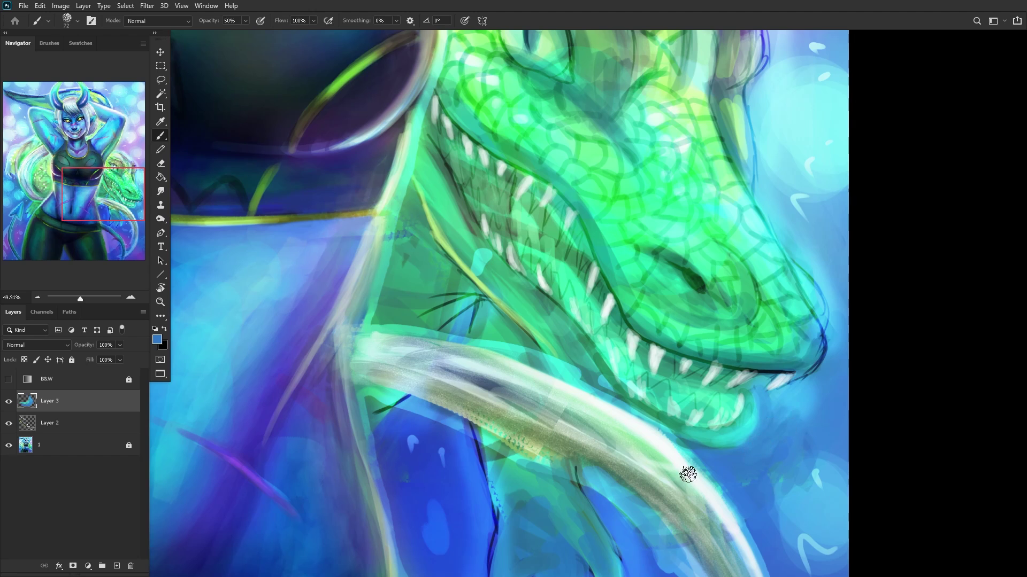
{"action": "scroll", "coordinate": [695, 203], "scroll_direction": "down", "scroll_amount": 3}
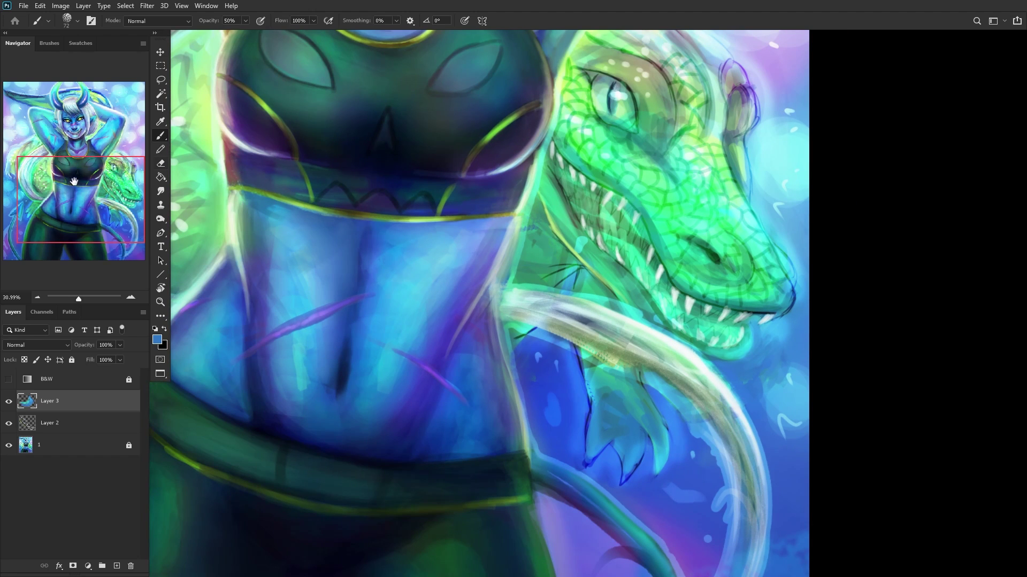
{"action": "left_click_drag", "start_coordinate": [74, 182], "coordinate": [70, 159]}
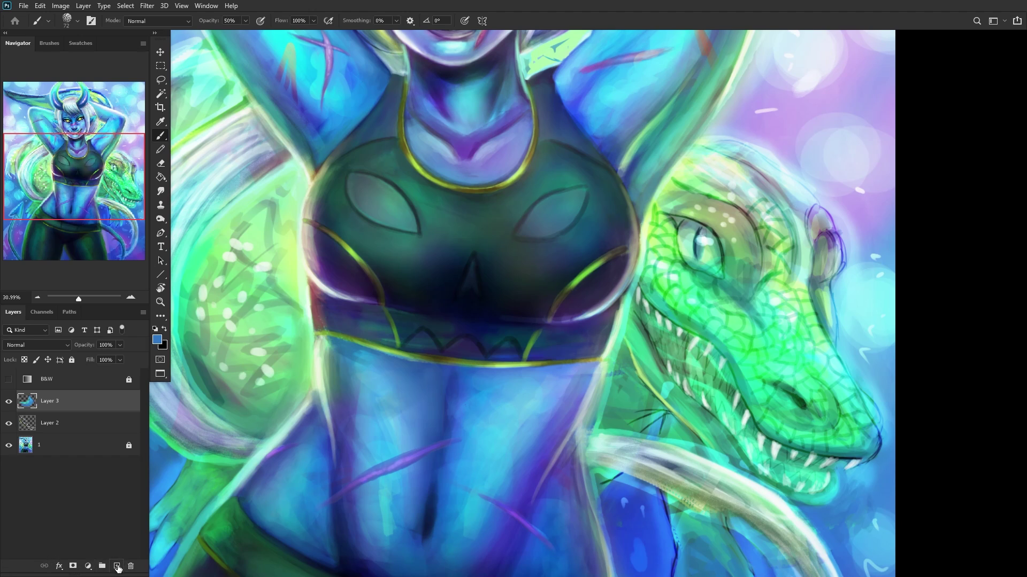
{"action": "left_click", "coordinate": [118, 566]}
Step: Sample a pale cream and dab highlights around the dragon's eye and brow
{"action": "scroll", "coordinate": [642, 134], "scroll_direction": "up", "scroll_amount": 4}
{"action": "left_click", "coordinate": [795, 195], "text": "alt"}
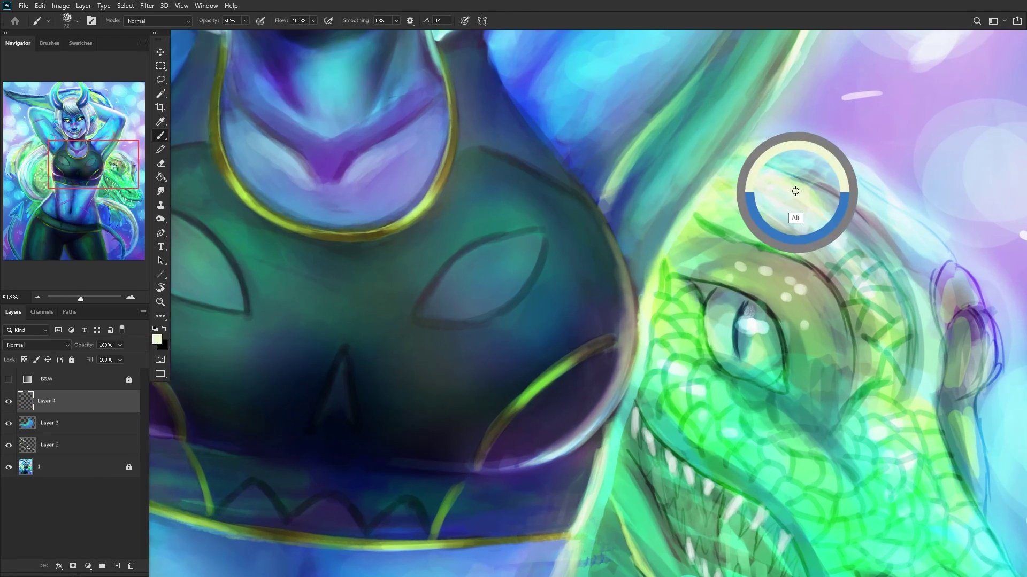
{"action": "mouse_move", "coordinate": [778, 300]}
{"action": "left_mouse_down"}
{"action": "mouse_move", "coordinate": [813, 322]}
{"action": "mouse_move", "coordinate": [777, 285]}
{"action": "mouse_move", "coordinate": [778, 294]}
{"action": "mouse_move", "coordinate": [687, 259]}
{"action": "left_mouse_up"}
{"action": "scroll", "coordinate": [805, 299], "scroll_direction": "down", "scroll_amount": 3}
{"action": "mouse_move", "coordinate": [805, 299]}
{"action": "left_mouse_down"}
{"action": "mouse_move", "coordinate": [814, 359]}
{"action": "mouse_move", "coordinate": [810, 350]}
{"action": "mouse_move", "coordinate": [827, 341]}
{"action": "mouse_move", "coordinate": [817, 305]}
{"action": "left_mouse_up"}
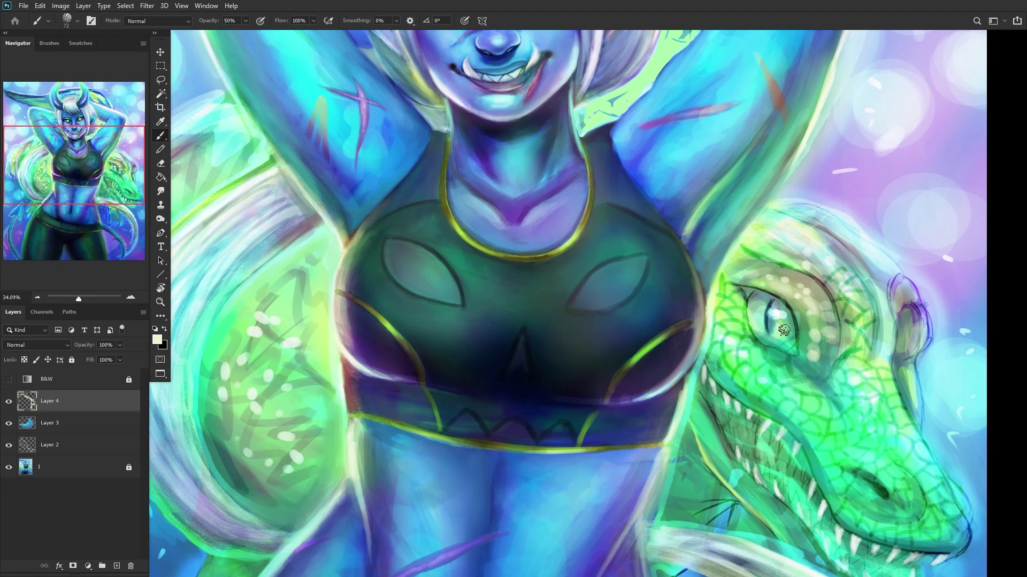
{"action": "mouse_move", "coordinate": [753, 282]}
{"action": "left_mouse_down"}
{"action": "mouse_move", "coordinate": [735, 276]}
{"action": "mouse_move", "coordinate": [742, 256]}
{"action": "mouse_move", "coordinate": [802, 279]}
{"action": "left_mouse_up"}
{"action": "scroll", "coordinate": [714, 378], "scroll_direction": "down", "scroll_amount": 5}
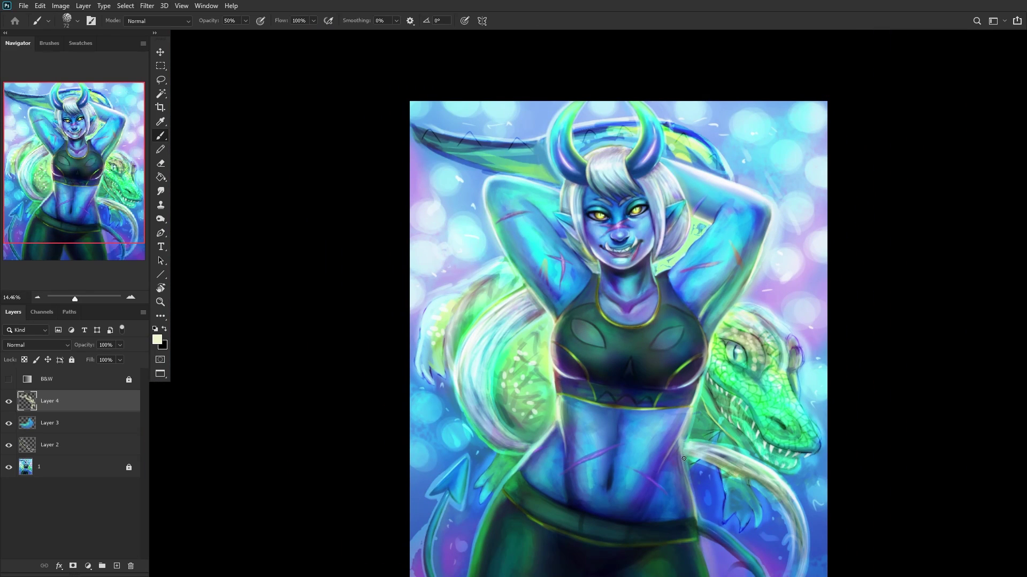
Step: Set Layer 4 to Overlay blending and add a new Layer 5 above it
{"action": "left_click", "coordinate": [28, 346]}
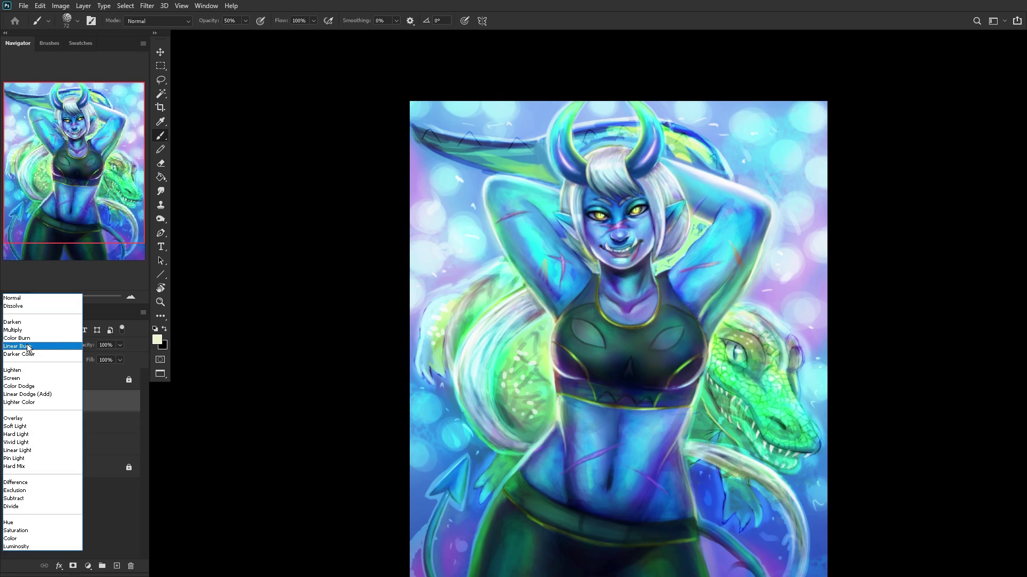
{"action": "left_click", "coordinate": [37, 425]}
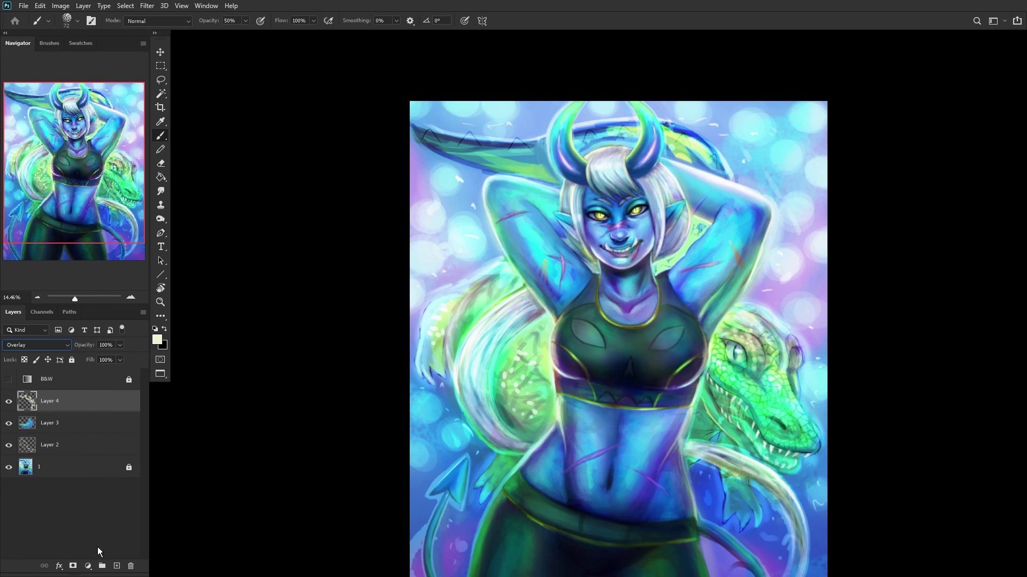
{"action": "left_click", "coordinate": [117, 565]}
Step: Choose the Soft Round 300 brush in black and set Layer 5 to Overlay
{"action": "right_click", "coordinate": [636, 280]}
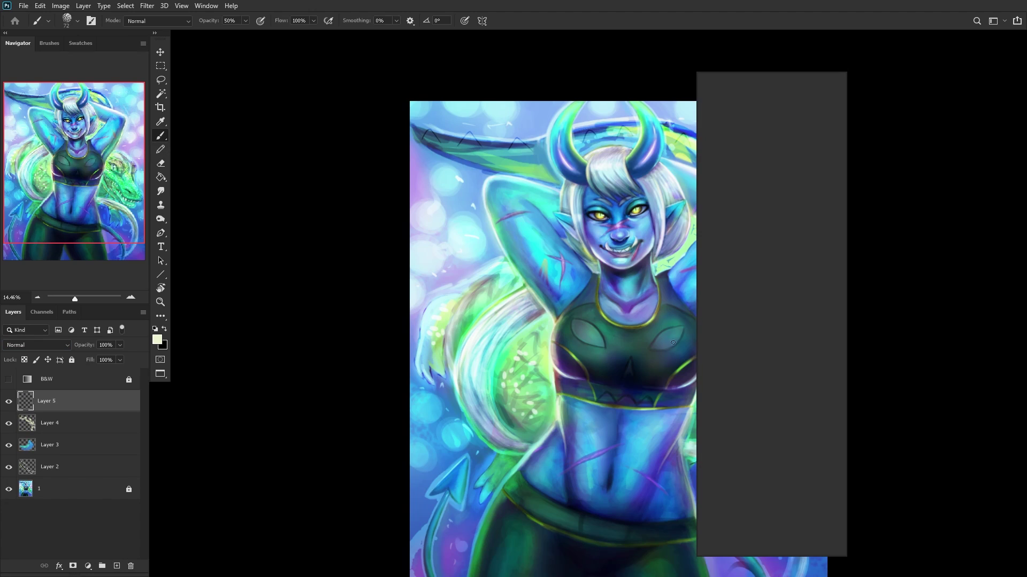
{"action": "left_click", "coordinate": [775, 313]}
{"action": "left_click", "coordinate": [51, 402]}
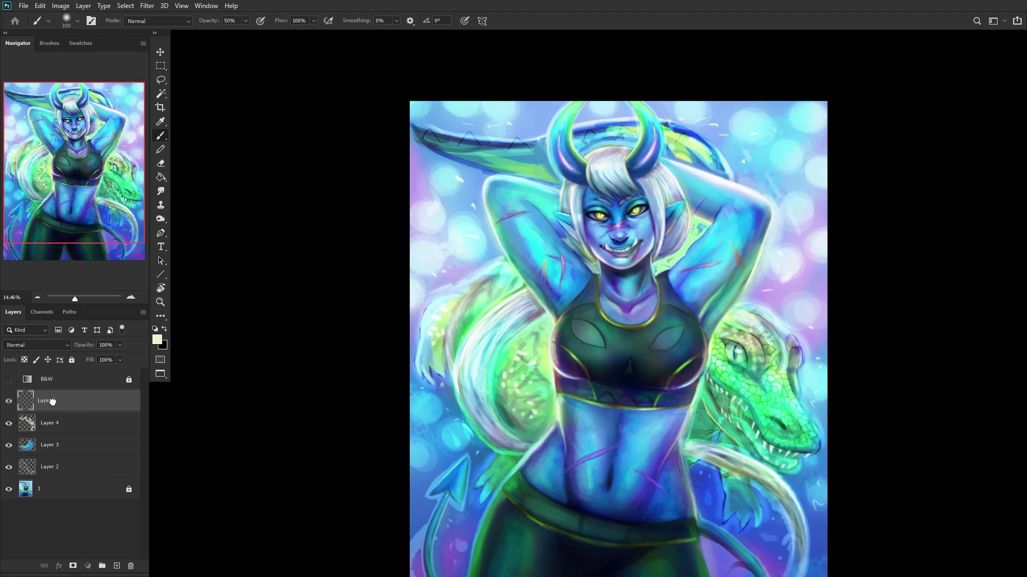
{"action": "left_click", "coordinate": [161, 329]}
{"action": "left_click", "coordinate": [38, 344]}
{"action": "left_click", "coordinate": [27, 419]}
Step: Darken the crocodile's head, snout, jawline, throat and brow
{"action": "mouse_move", "coordinate": [780, 444]}
{"action": "left_mouse_down"}
{"action": "mouse_move", "coordinate": [766, 418]}
{"action": "mouse_move", "coordinate": [766, 431]}
{"action": "mouse_move", "coordinate": [755, 409]}
{"action": "mouse_move", "coordinate": [791, 446]}
{"action": "mouse_move", "coordinate": [710, 371]}
{"action": "mouse_move", "coordinate": [750, 390]}
{"action": "mouse_move", "coordinate": [731, 385]}
{"action": "mouse_move", "coordinate": [717, 347]}
{"action": "left_mouse_up"}
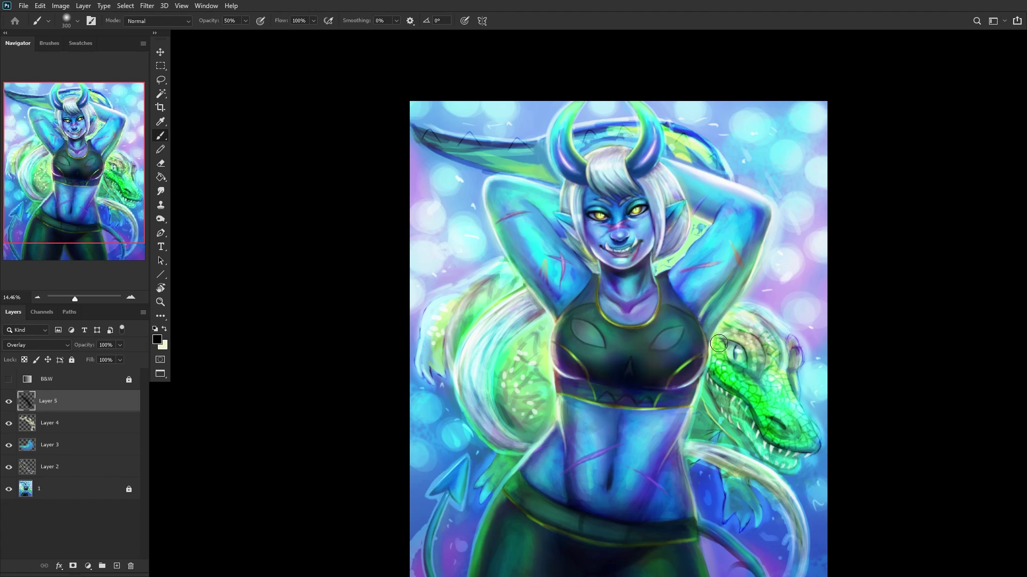
{"action": "left_click_drag", "start_coordinate": [805, 441], "coordinate": [771, 434]}
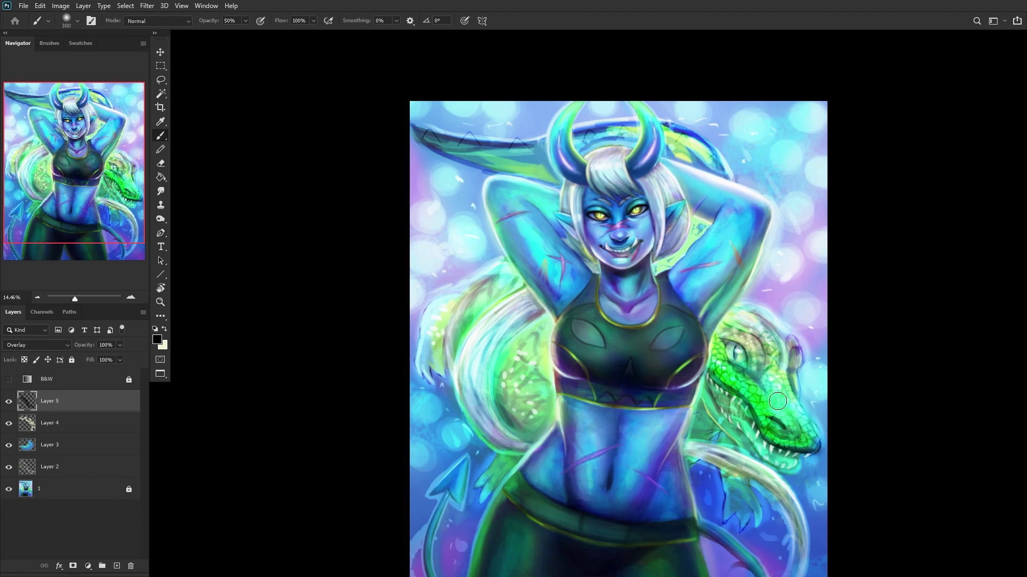
{"action": "mouse_move", "coordinate": [777, 371]}
{"action": "left_mouse_down"}
{"action": "mouse_move", "coordinate": [789, 409]}
{"action": "mouse_move", "coordinate": [765, 360]}
{"action": "mouse_move", "coordinate": [767, 334]}
{"action": "left_mouse_up"}
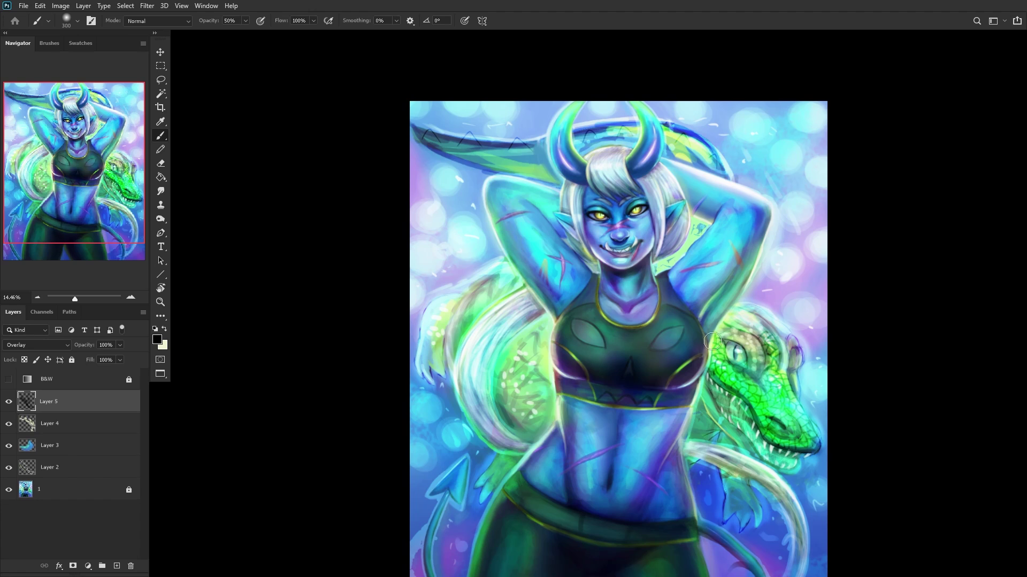
{"action": "scroll", "coordinate": [728, 430], "scroll_direction": "up", "scroll_amount": 2}
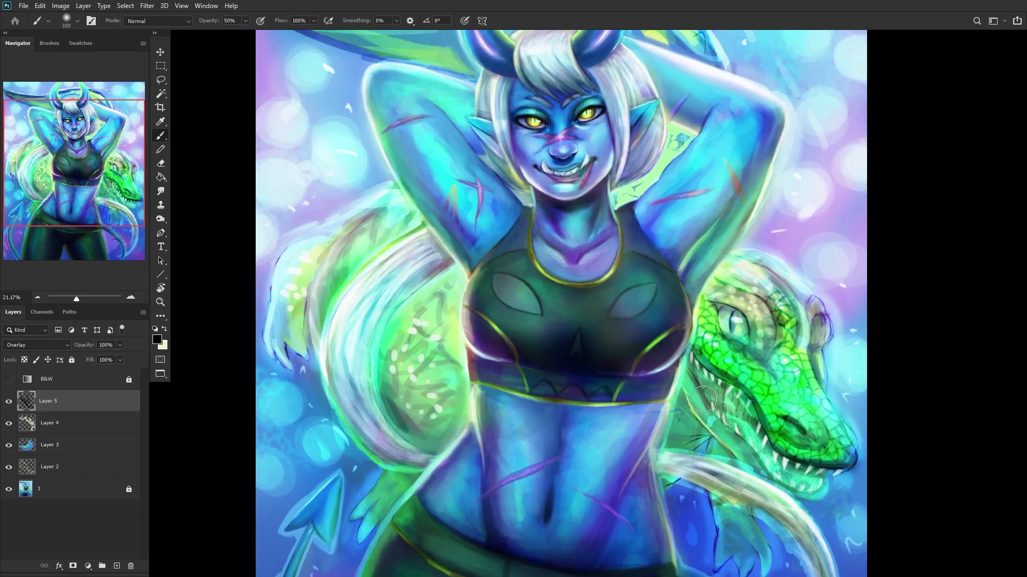
{"action": "mouse_move", "coordinate": [754, 434]}
{"action": "left_mouse_down"}
{"action": "mouse_move", "coordinate": [716, 401]}
{"action": "mouse_move", "coordinate": [760, 423]}
{"action": "mouse_move", "coordinate": [716, 410]}
{"action": "mouse_move", "coordinate": [711, 419]}
{"action": "mouse_move", "coordinate": [687, 381]}
{"action": "mouse_move", "coordinate": [762, 476]}
{"action": "left_mouse_up"}
{"action": "scroll", "coordinate": [630, 410], "scroll_direction": "down", "scroll_amount": 2}
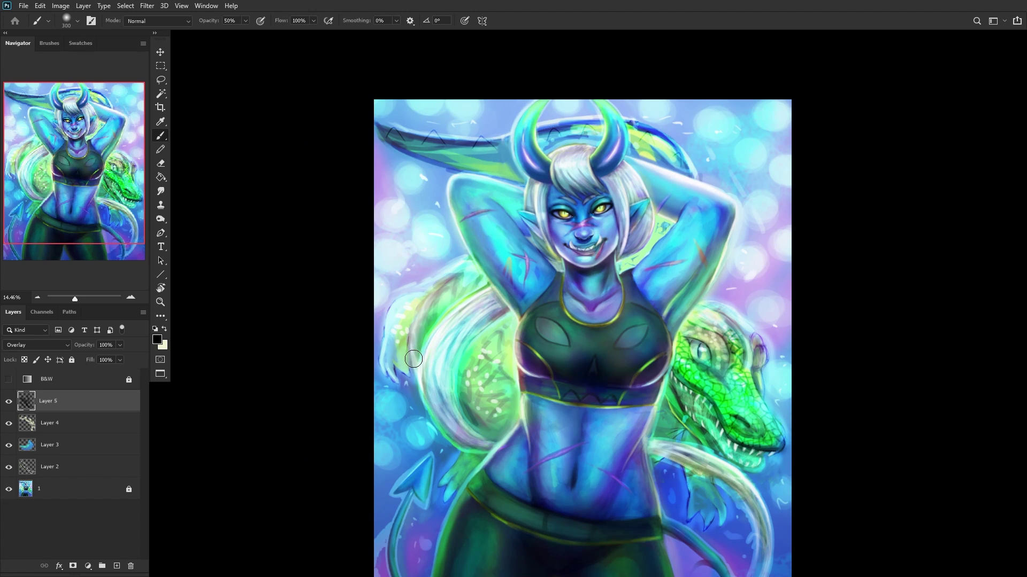
{"action": "mouse_move", "coordinate": [764, 353]}
{"action": "left_mouse_down"}
{"action": "mouse_move", "coordinate": [756, 377]}
{"action": "mouse_move", "coordinate": [753, 351]}
{"action": "left_mouse_up"}
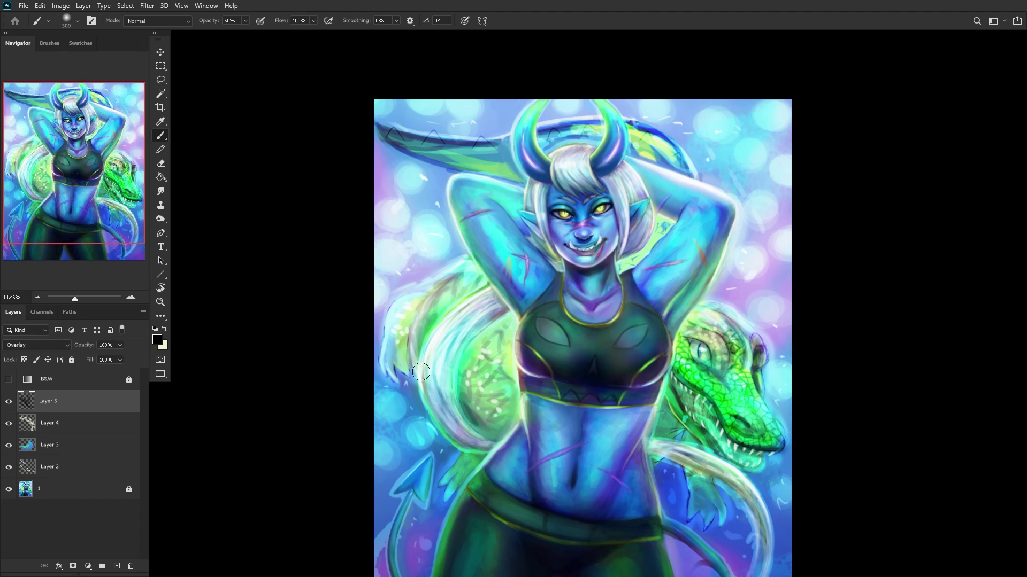
{"action": "scroll", "coordinate": [438, 448], "scroll_direction": "up", "scroll_amount": 1}
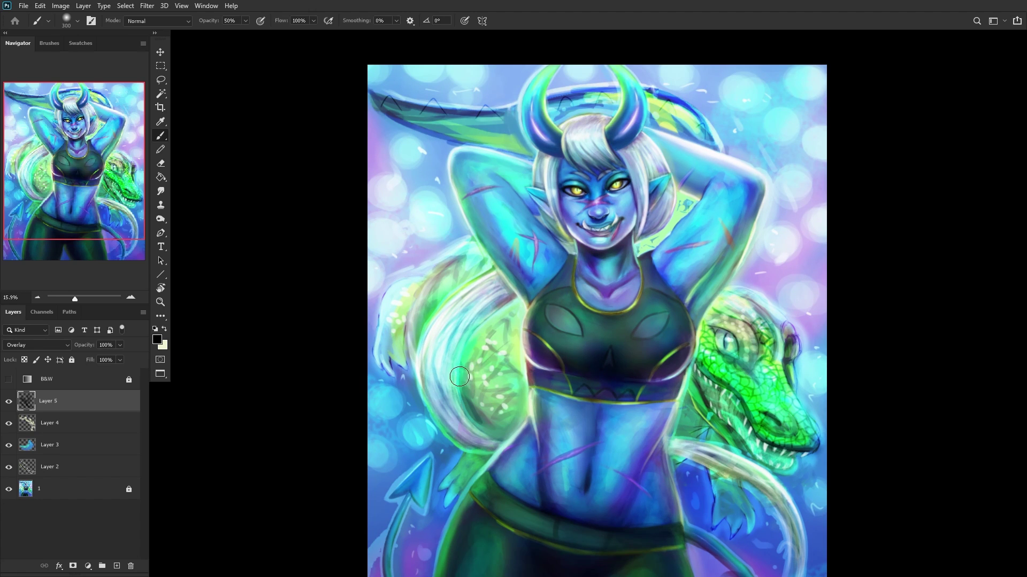
Step: Flip the canvas, shade near the hair and the green fin, then select Layer 5's shading
{"action": "key", "text": "ctrl+shift+h"}
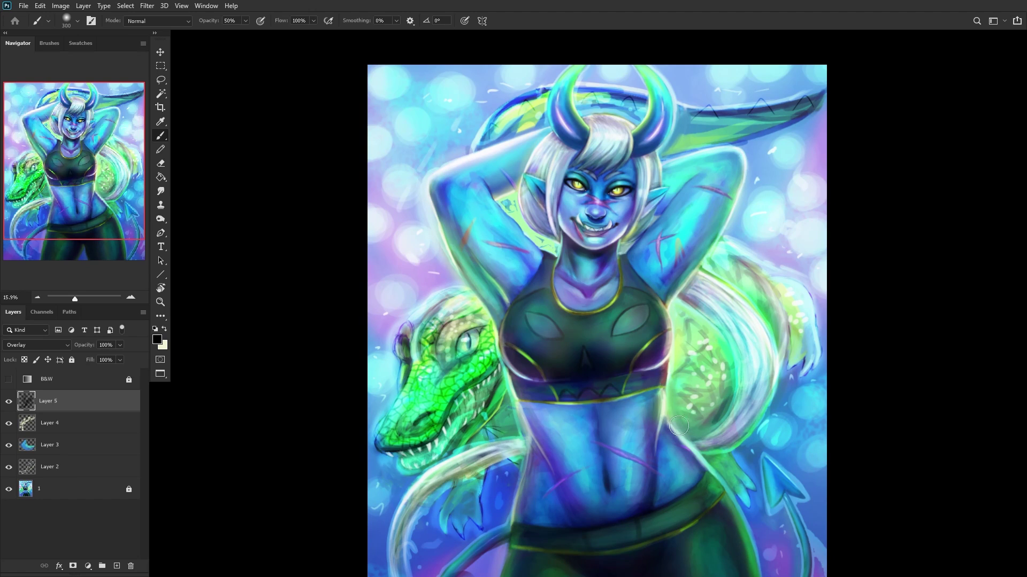
{"action": "left_click_drag", "start_coordinate": [694, 415], "coordinate": [697, 417]}
{"action": "mouse_move", "coordinate": [706, 425]}
{"action": "left_mouse_down"}
{"action": "mouse_move", "coordinate": [702, 460]}
{"action": "mouse_move", "coordinate": [725, 434]}
{"action": "mouse_move", "coordinate": [725, 399]}
{"action": "mouse_move", "coordinate": [713, 419]}
{"action": "mouse_move", "coordinate": [723, 382]}
{"action": "mouse_move", "coordinate": [669, 355]}
{"action": "left_mouse_up"}
{"action": "mouse_move", "coordinate": [750, 470]}
{"action": "left_mouse_down"}
{"action": "mouse_move", "coordinate": [733, 474]}
{"action": "mouse_move", "coordinate": [740, 489]}
{"action": "left_mouse_up"}
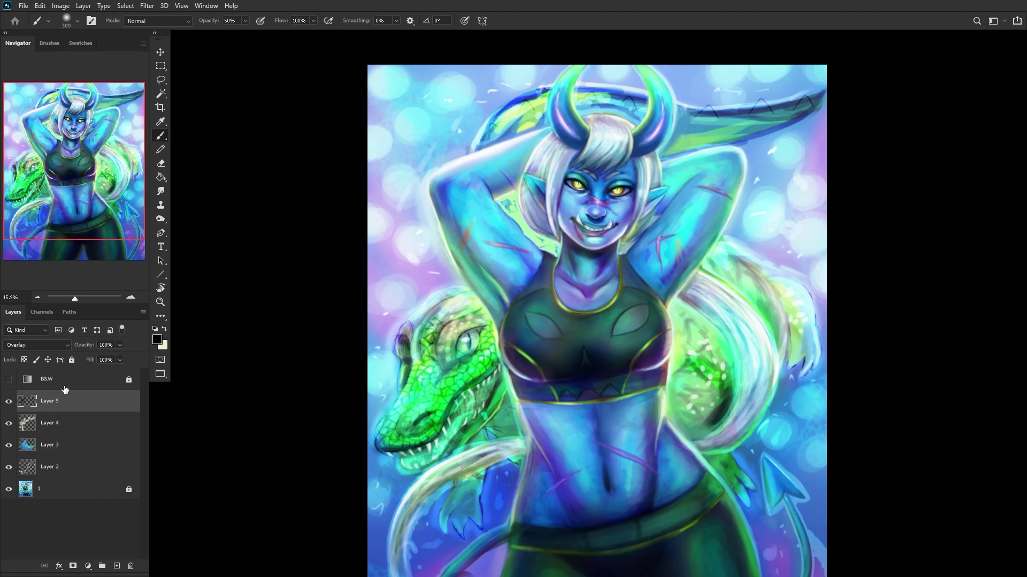
{"action": "left_click", "coordinate": [27, 402], "text": "ctrl"}
Step: Add a Hue/Saturation adjustment layer over the selected dragon shading
{"action": "key", "text": "ctrl+u"}
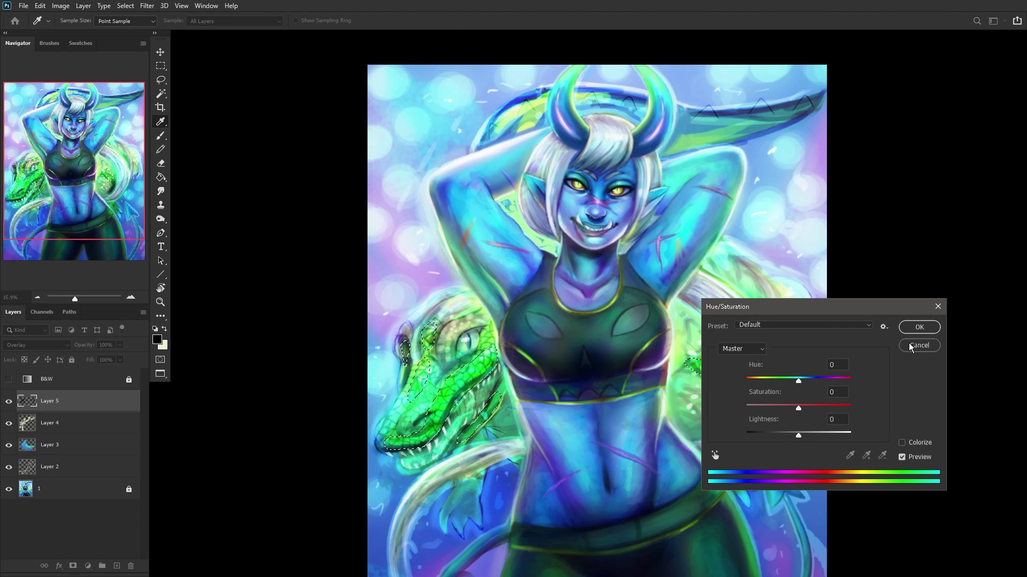
{"action": "key", "text": "Escape"}
{"action": "left_click", "coordinate": [87, 566]}
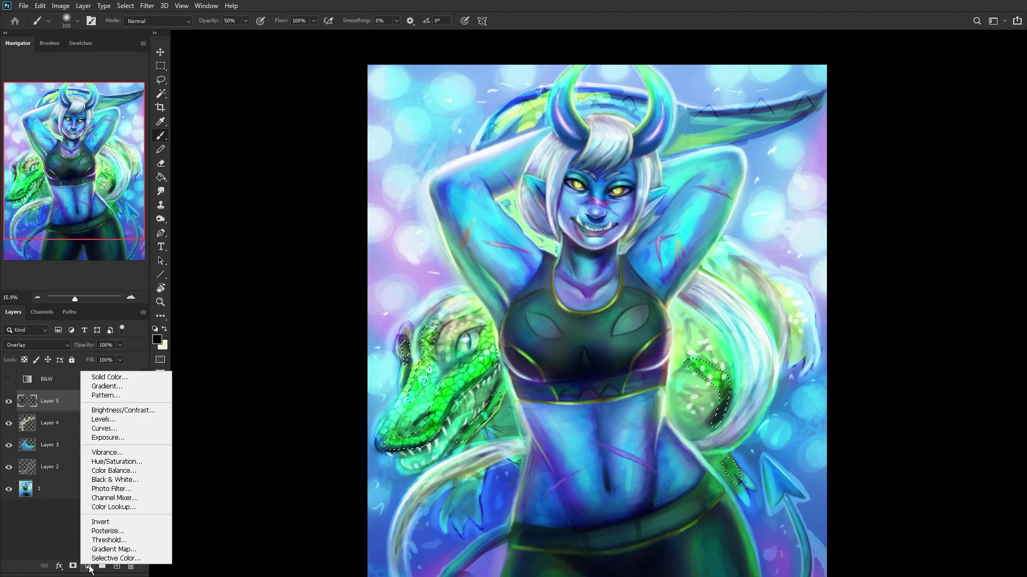
{"action": "left_click", "coordinate": [110, 462]}
{"action": "left_click_drag", "start_coordinate": [664, 169], "coordinate": [869, 180]}
Step: Set Hue -102, Saturation +21 and Lightness +52 to yellow and brighten the dragon
{"action": "left_click_drag", "start_coordinate": [893, 255], "coordinate": [867, 255]}
{"action": "left_click_drag", "start_coordinate": [894, 297], "coordinate": [929, 297]}
{"action": "left_click", "coordinate": [909, 276]}
{"action": "mouse_move", "coordinate": [868, 255]}
{"action": "left_mouse_down"}
{"action": "mouse_move", "coordinate": [852, 255]}
{"action": "mouse_move", "coordinate": [878, 263]}
{"action": "mouse_move", "coordinate": [862, 268]}
{"action": "left_mouse_up"}
{"action": "left_click", "coordinate": [131, 381]}
{"action": "left_click", "coordinate": [115, 404]}
{"action": "left_click", "coordinate": [67, 506]}
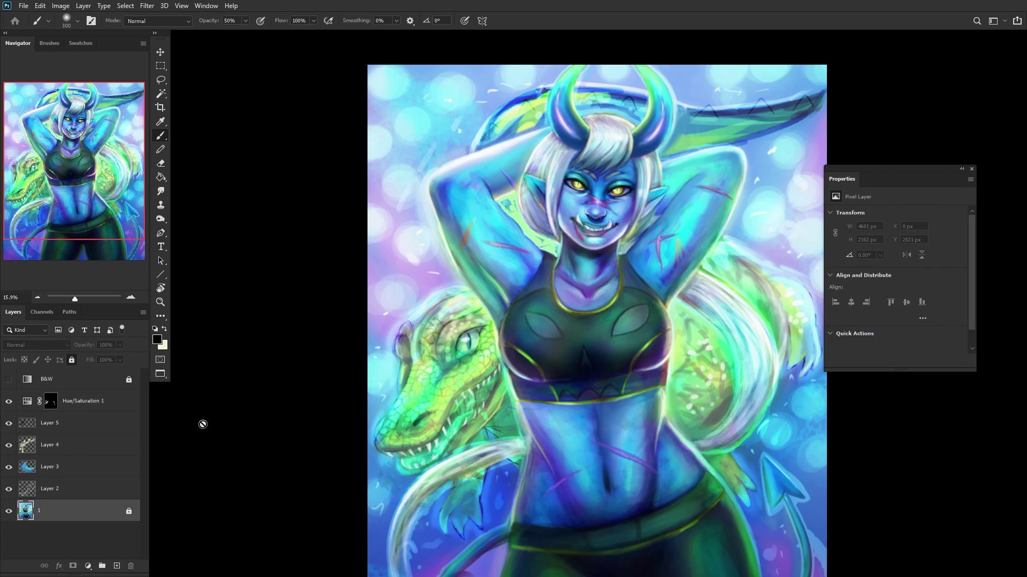
Step: Merge the hue adjustment into layer 1 and lock it completely
{"action": "key", "text": "ctrl+shift+e"}
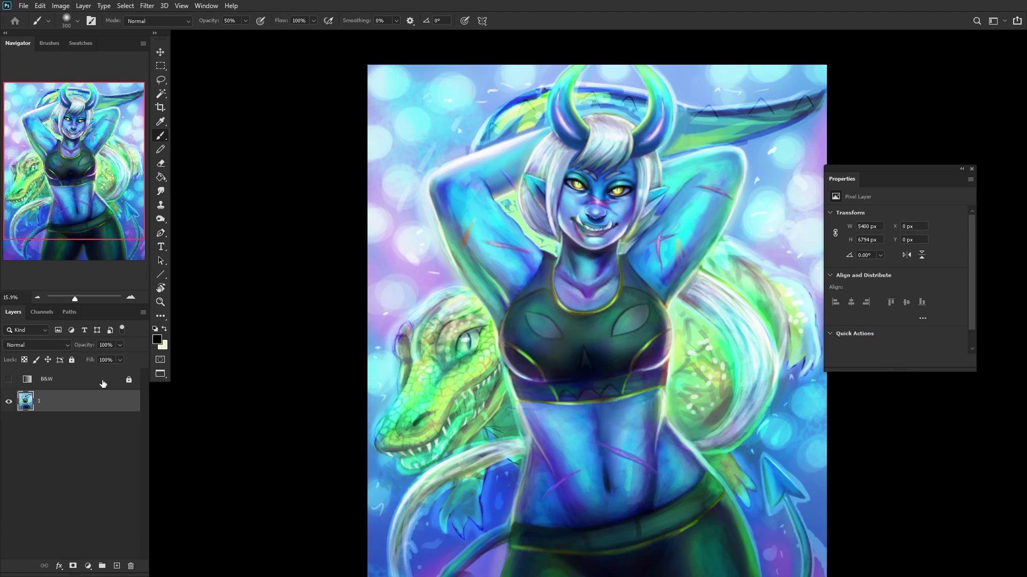
{"action": "left_click", "coordinate": [72, 360]}
{"action": "right_click", "coordinate": [846, 180]}
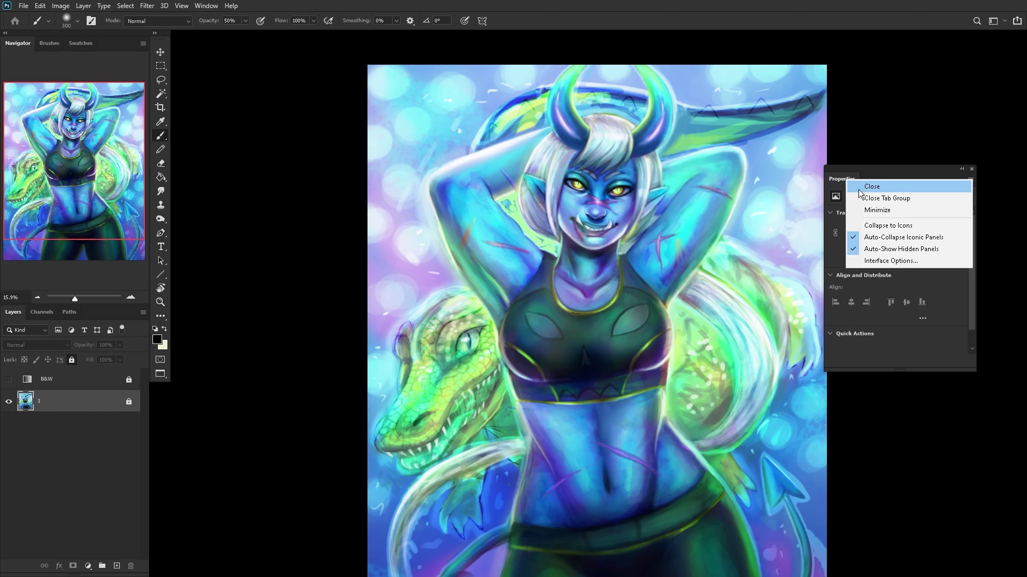
{"action": "left_click", "coordinate": [859, 184]}
Step: Recentre the whole painting and add a new empty layer above it
{"action": "scroll", "coordinate": [439, 535], "scroll_direction": "up", "scroll_amount": 2}
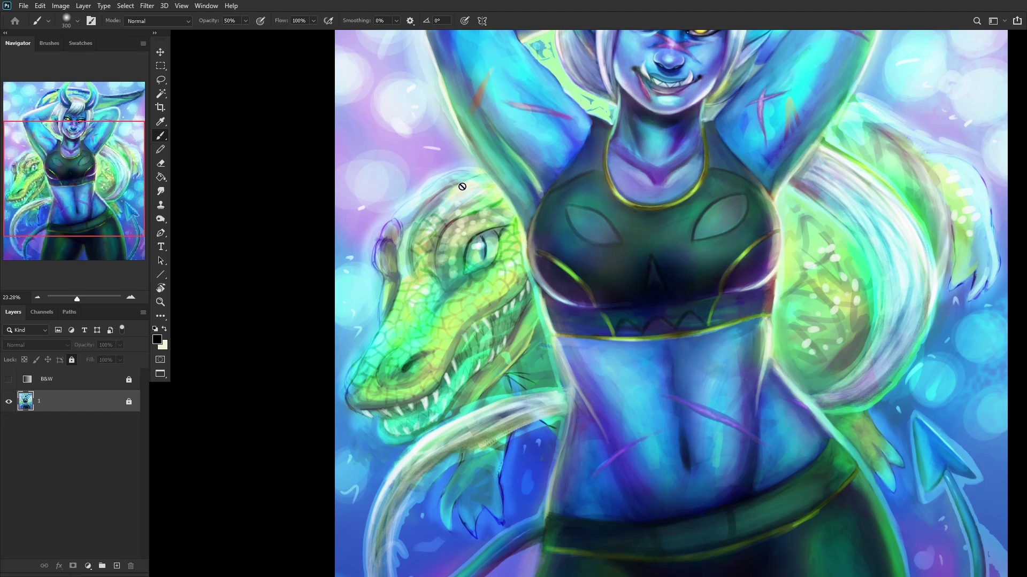
{"action": "scroll", "coordinate": [326, 299], "scroll_direction": "down", "scroll_amount": 3}
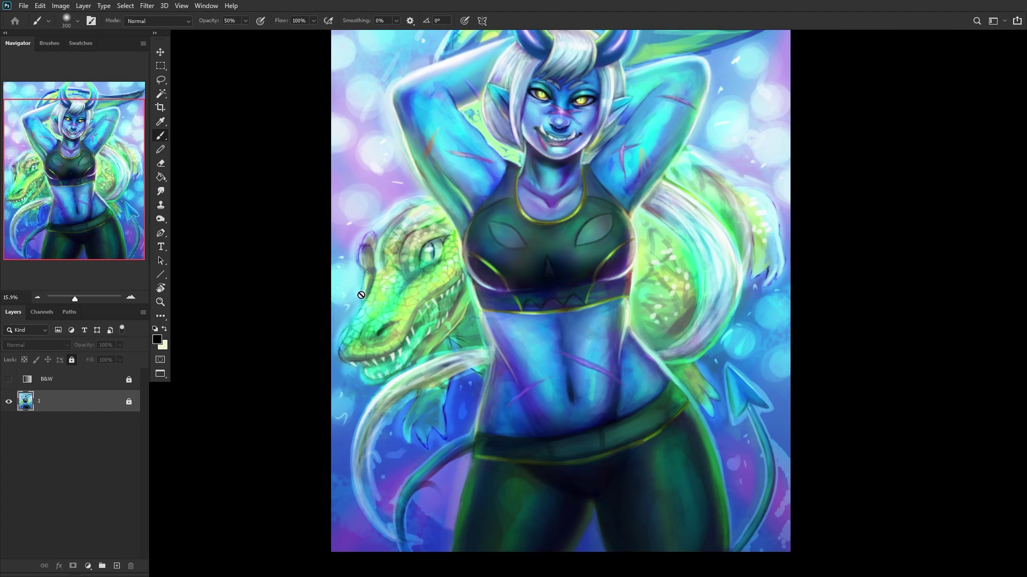
{"action": "left_click_drag", "start_coordinate": [370, 187], "coordinate": [396, 241]}
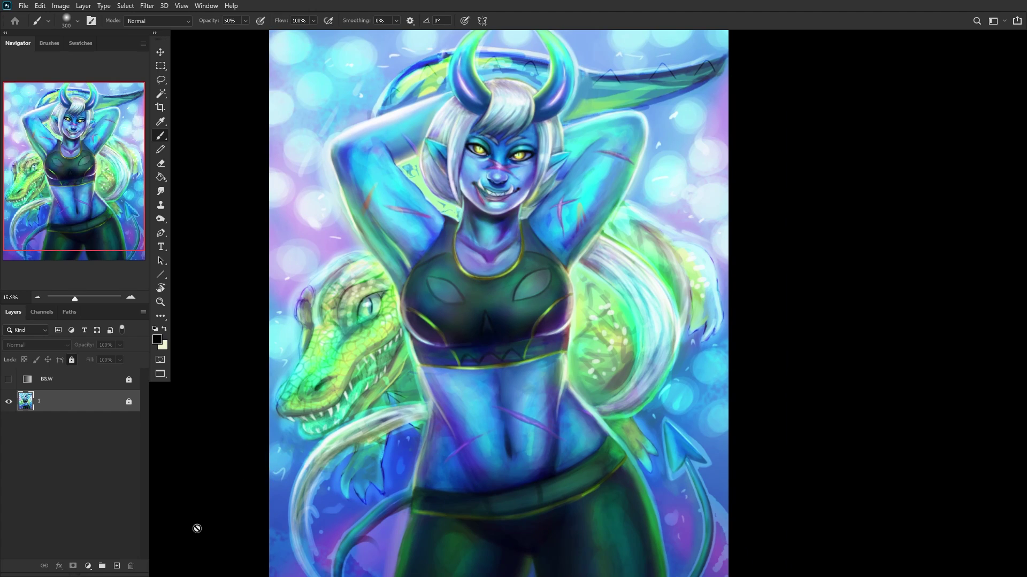
{"action": "left_click", "coordinate": [117, 566]}
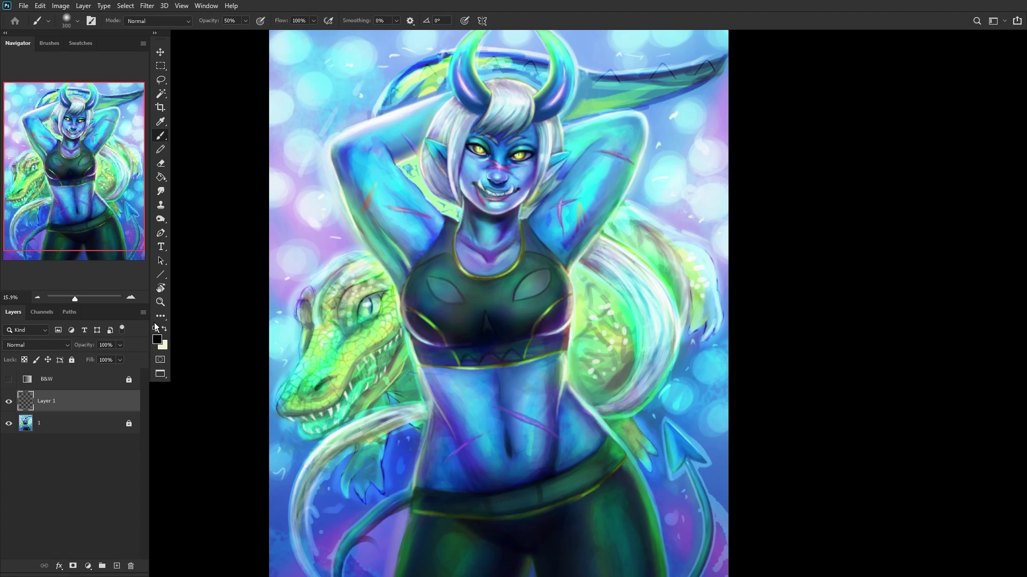
Step: With the Sharp Charcoal brush, darken the dragon's eye, nostril and mouth line
{"action": "right_click", "coordinate": [325, 444]}
{"action": "left_click", "coordinate": [386, 333]}
{"action": "left_click", "coordinate": [377, 367]}
{"action": "left_click", "coordinate": [59, 398]}
{"action": "scroll", "coordinate": [307, 393], "scroll_direction": "up", "scroll_amount": 8}
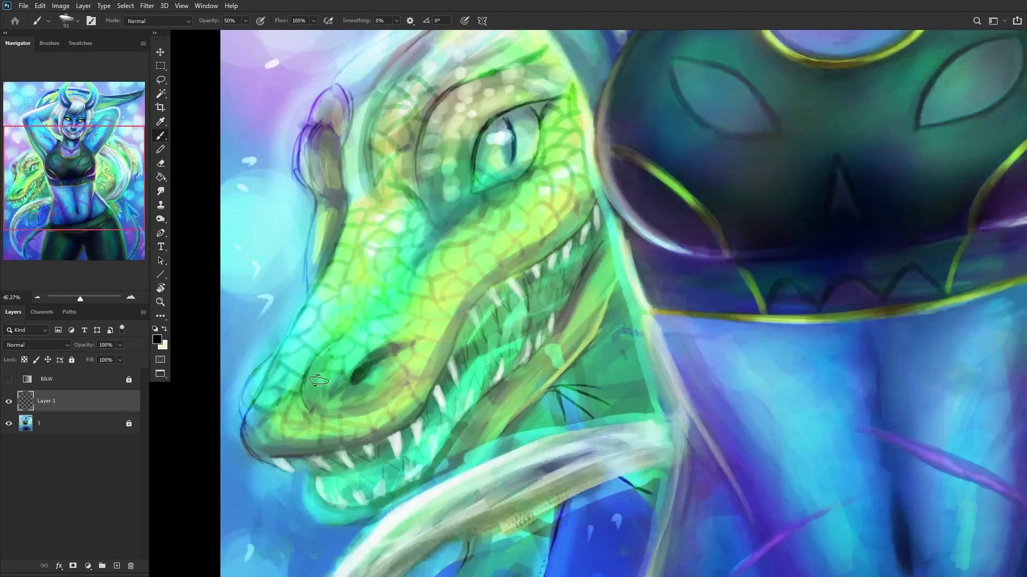
{"action": "left_click_drag", "start_coordinate": [345, 368], "coordinate": [366, 369]}
{"action": "left_click_drag", "start_coordinate": [214, 394], "coordinate": [222, 396]}
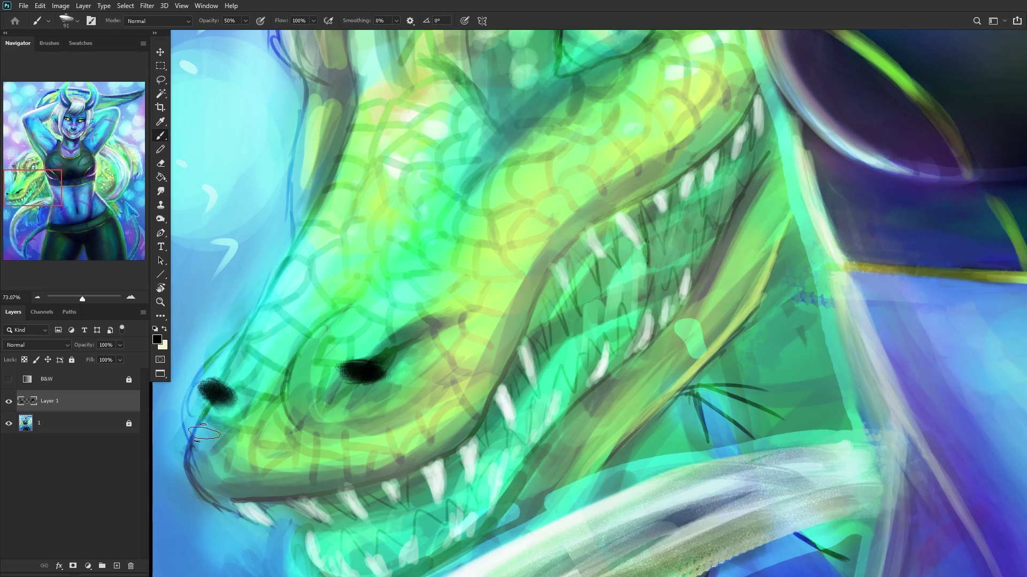
{"action": "mouse_move", "coordinate": [199, 430]}
{"action": "left_mouse_down"}
{"action": "mouse_move", "coordinate": [309, 440]}
{"action": "mouse_move", "coordinate": [294, 435]}
{"action": "mouse_move", "coordinate": [390, 390]}
{"action": "mouse_move", "coordinate": [326, 437]}
{"action": "mouse_move", "coordinate": [422, 349]}
{"action": "mouse_move", "coordinate": [381, 416]}
{"action": "mouse_move", "coordinate": [462, 339]}
{"action": "mouse_move", "coordinate": [365, 421]}
{"action": "mouse_move", "coordinate": [199, 429]}
{"action": "left_mouse_up"}
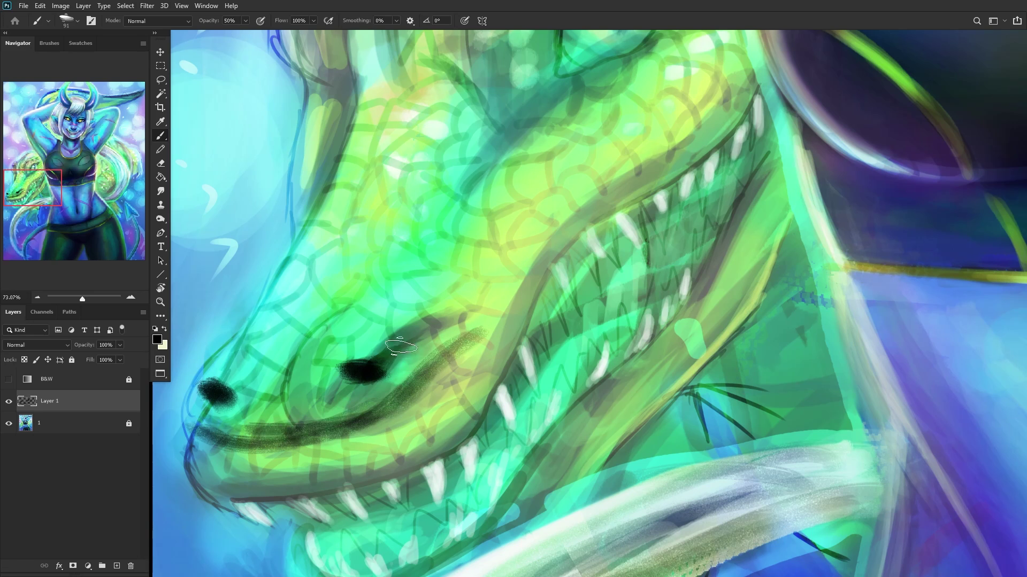
Step: On a new Layer 2, paint sampled teal and light cyan over the snout
{"action": "scroll", "coordinate": [288, 376], "scroll_direction": "down", "scroll_amount": 5}
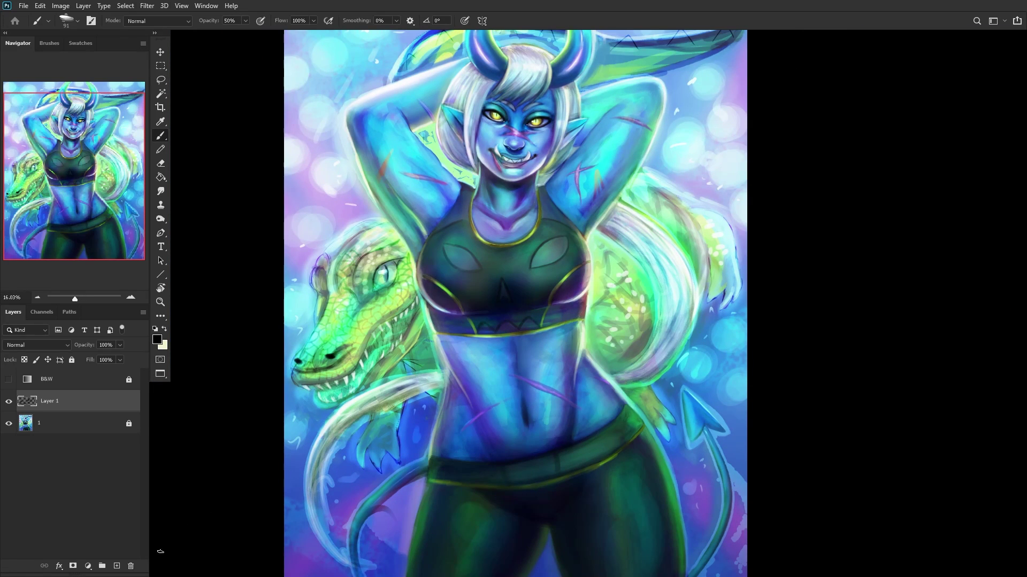
{"action": "left_click", "coordinate": [116, 566], "text": "ctrl"}
{"action": "scroll", "coordinate": [321, 345], "scroll_direction": "up", "scroll_amount": 5}
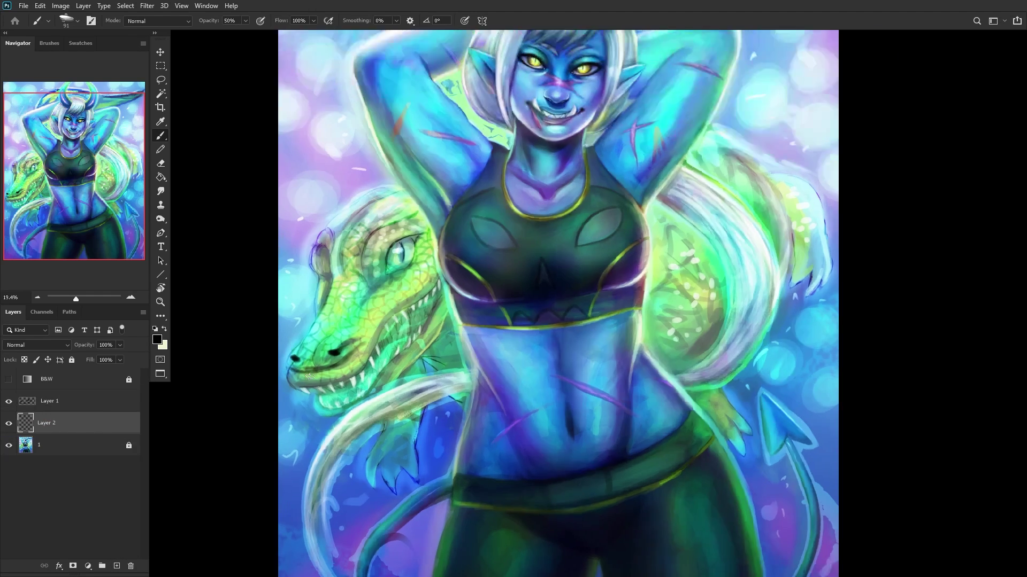
{"action": "left_click", "coordinate": [337, 324], "text": "alt"}
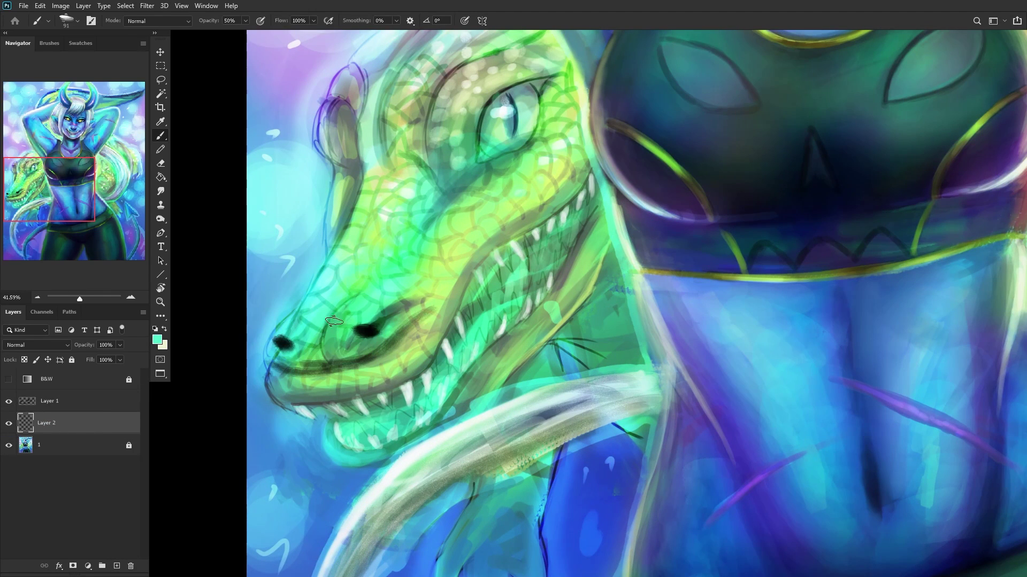
{"action": "mouse_move", "coordinate": [321, 320]}
{"action": "left_mouse_down"}
{"action": "mouse_move", "coordinate": [330, 320]}
{"action": "mouse_move", "coordinate": [314, 325]}
{"action": "mouse_move", "coordinate": [334, 344]}
{"action": "mouse_move", "coordinate": [305, 328]}
{"action": "left_mouse_up"}
{"action": "left_click", "coordinate": [330, 320], "text": "alt"}
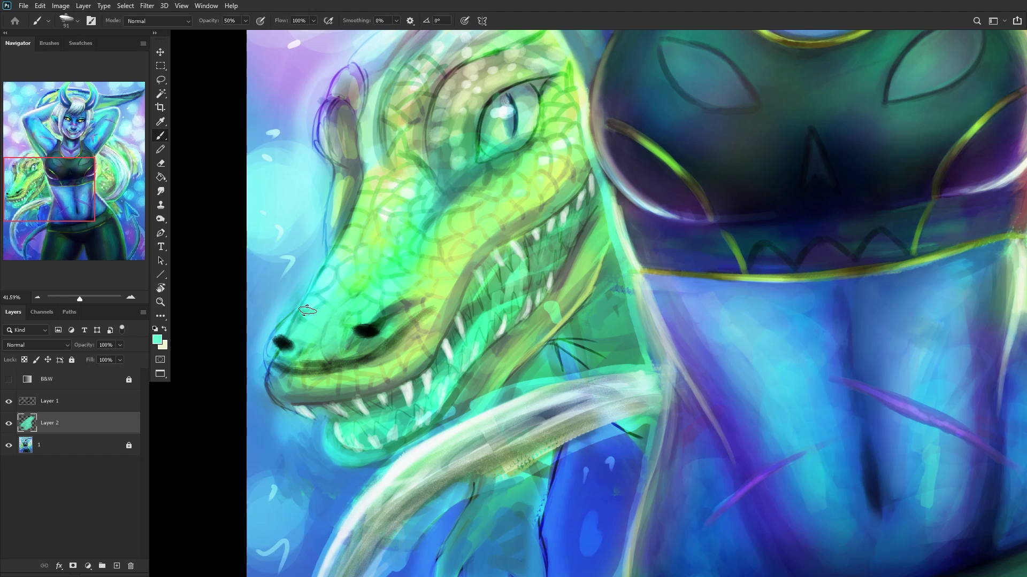
{"action": "left_click", "coordinate": [323, 318], "text": "alt"}
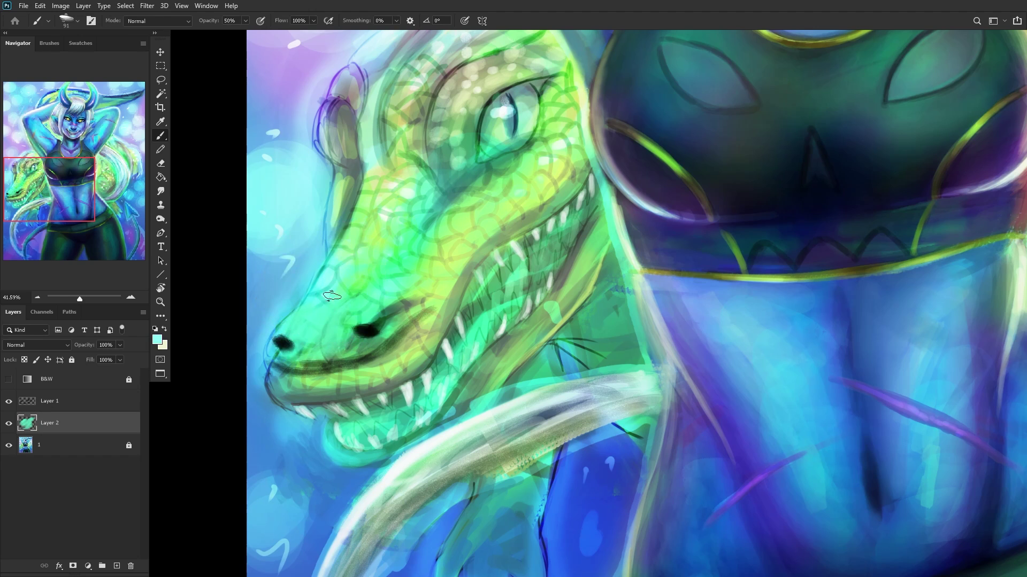
{"action": "mouse_move", "coordinate": [293, 332]}
{"action": "left_mouse_down"}
{"action": "mouse_move", "coordinate": [321, 332]}
{"action": "mouse_move", "coordinate": [327, 350]}
{"action": "mouse_move", "coordinate": [337, 316]}
{"action": "left_mouse_up"}
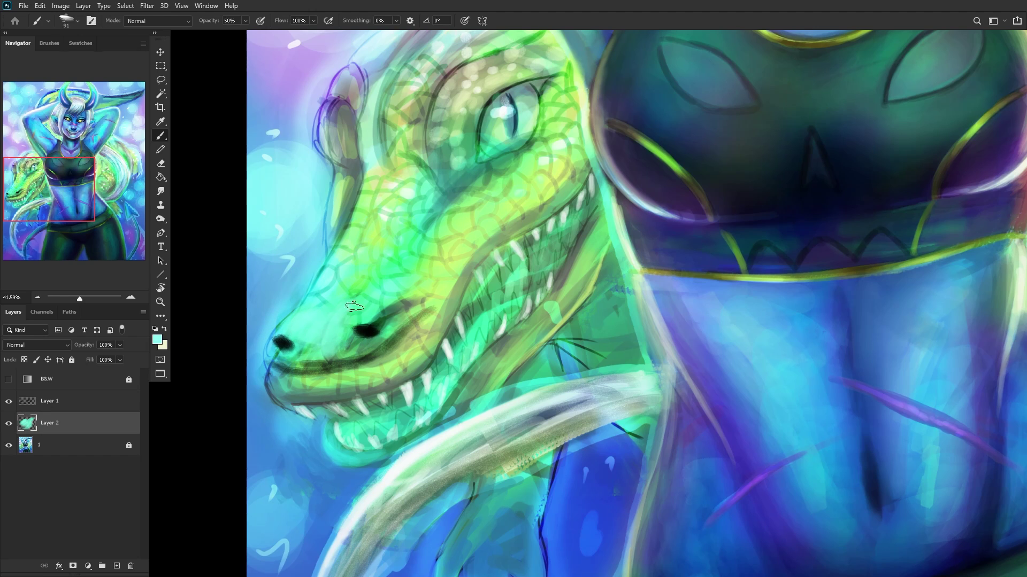
Step: Flip the view, fade Layer 1's dark strokes, and merge it down into Layer 2
{"action": "scroll", "coordinate": [337, 326], "scroll_direction": "down", "scroll_amount": 5}
{"action": "scroll", "coordinate": [424, 351], "scroll_direction": "down", "scroll_amount": 2}
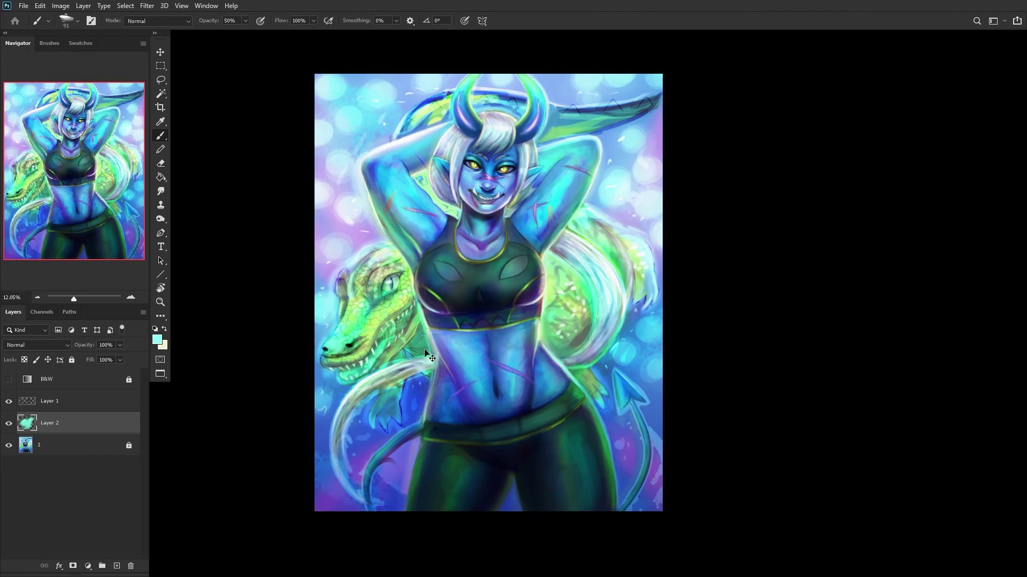
{"action": "key", "text": "ctrl+shift+h"}
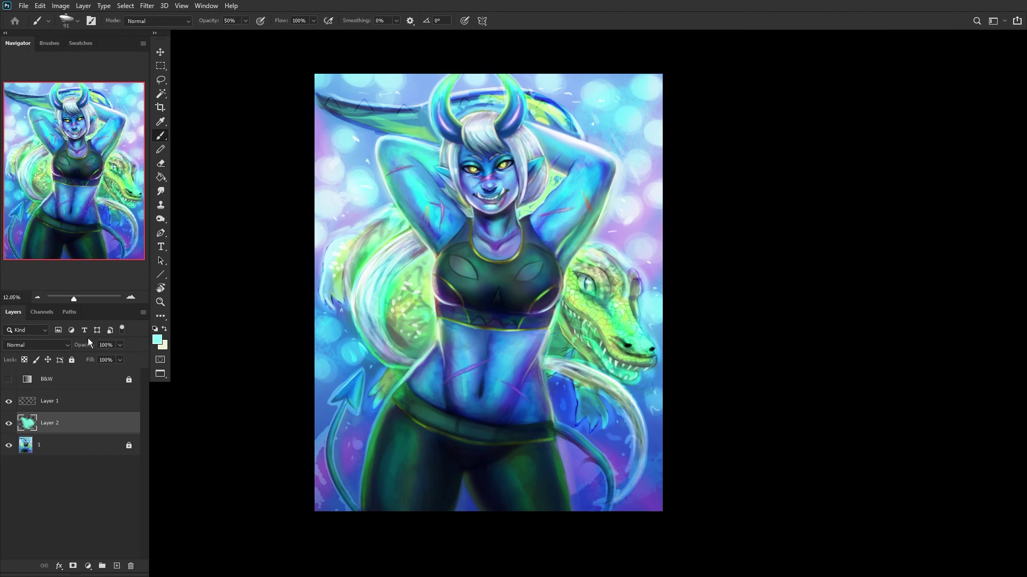
{"action": "left_click", "coordinate": [82, 397]}
{"action": "left_click_drag", "start_coordinate": [123, 346], "coordinate": [89, 365]}
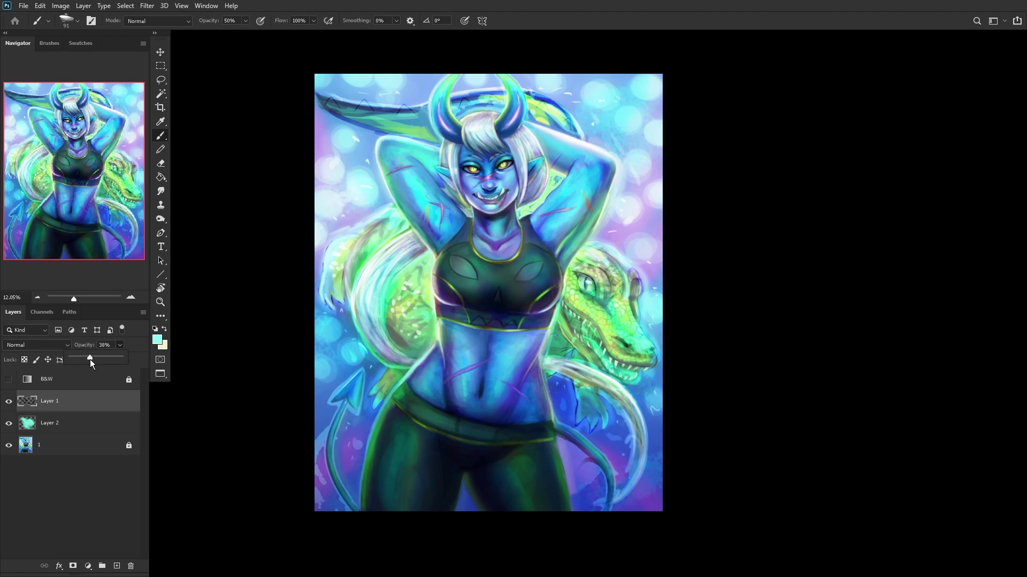
{"action": "key", "text": "ctrl+e"}
{"action": "left_click", "coordinate": [7, 402]}
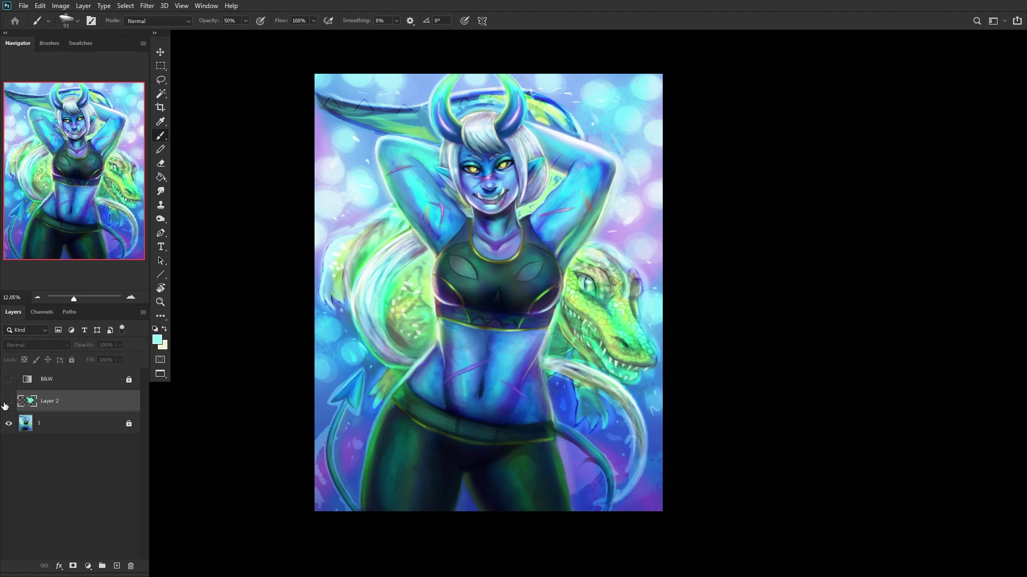
{"action": "left_click", "coordinate": [6, 403]}
{"action": "left_click", "coordinate": [7, 404]}
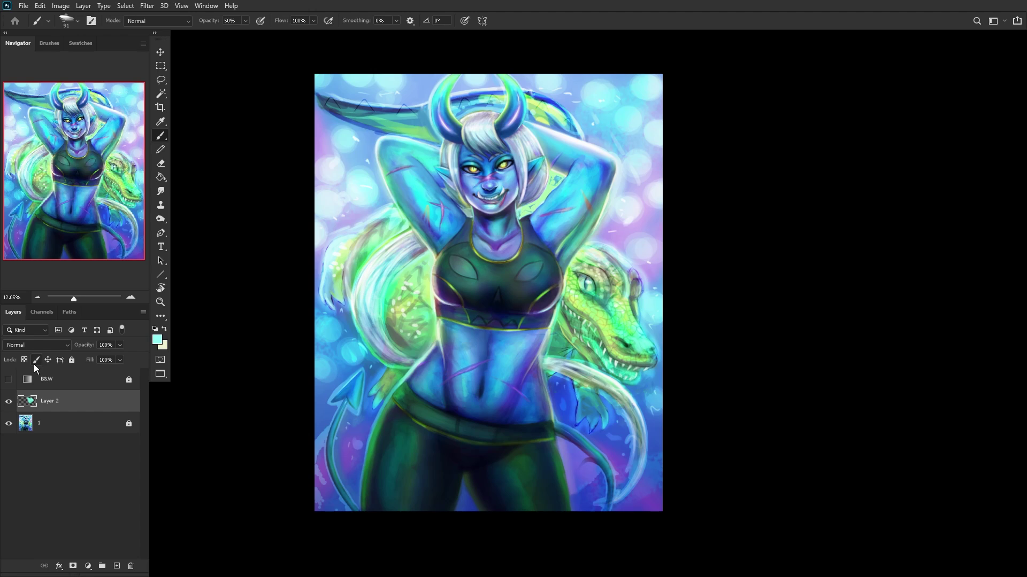
Step: Merge Layer 2 into the base layer 1, lock it, and add a fresh layer
{"action": "left_click", "coordinate": [48, 430]}
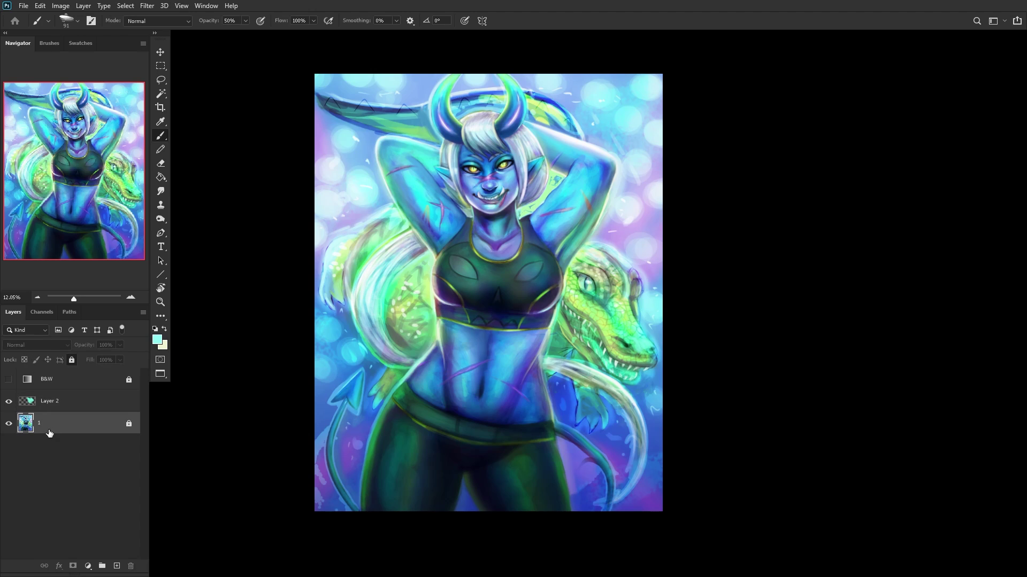
{"action": "key", "text": "ctrl+shift+e"}
{"action": "left_click", "coordinate": [71, 361]}
{"action": "left_click", "coordinate": [117, 566]}
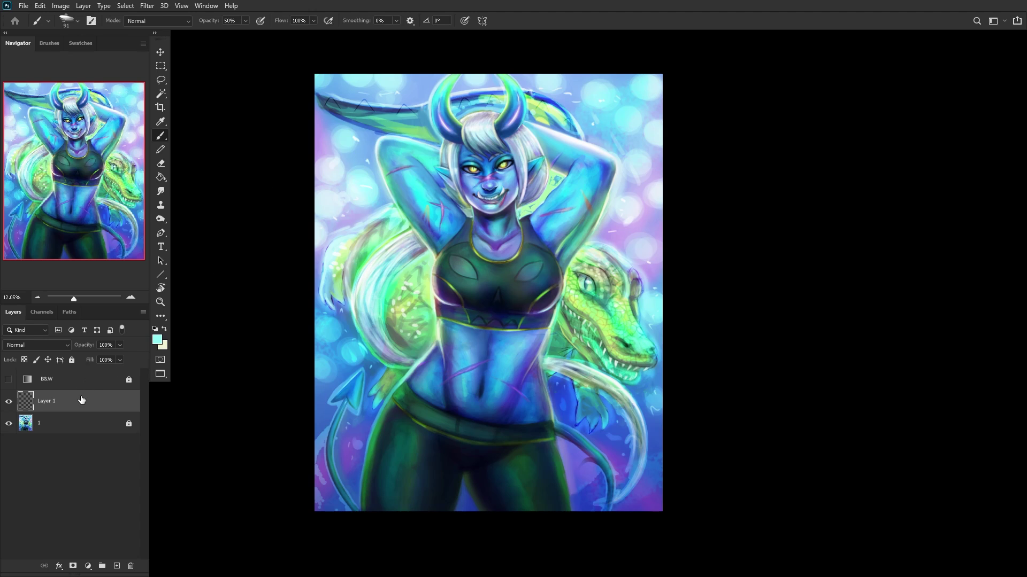
Step: Choose bright blue #0088e2 as the foreground colour for the brush
{"action": "left_click", "coordinate": [157, 339]}
{"action": "left_click", "coordinate": [335, 218]}
{"action": "left_click", "coordinate": [495, 163]}
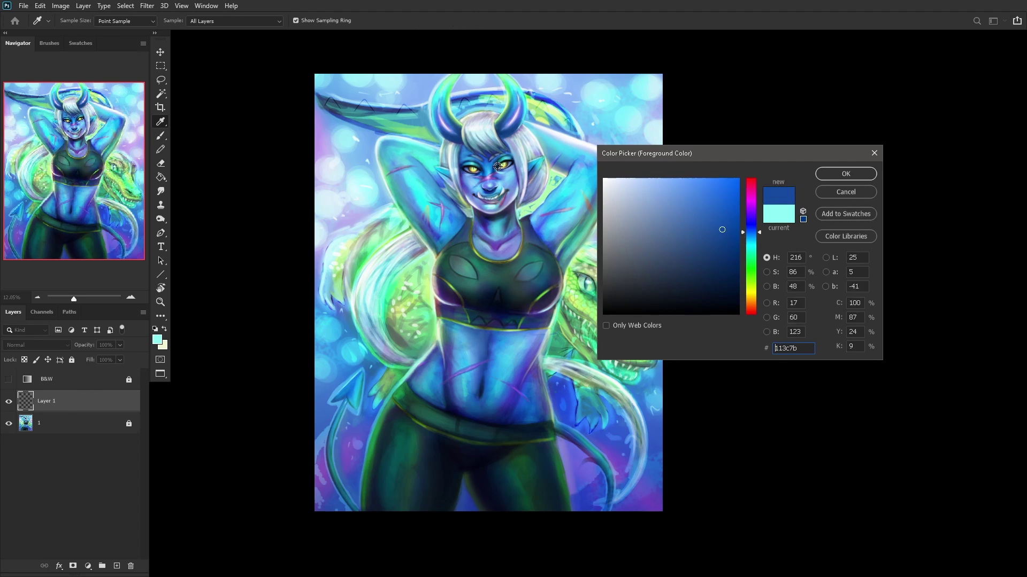
{"action": "left_click_drag", "start_coordinate": [696, 248], "coordinate": [768, 196]}
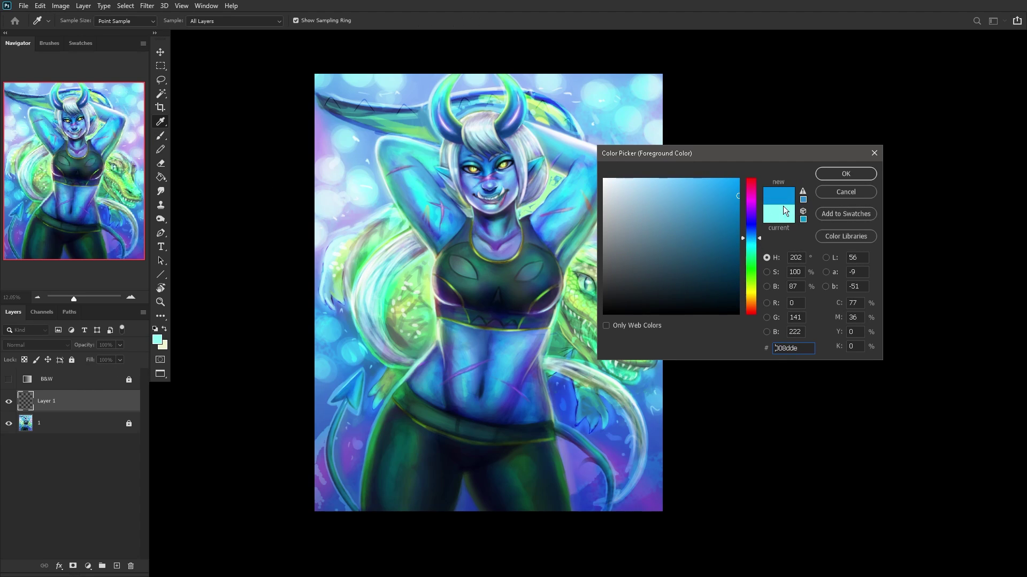
{"action": "left_click", "coordinate": [832, 176]}
{"action": "key", "text": "b"}
{"action": "scroll", "coordinate": [573, 295], "scroll_direction": "up", "scroll_amount": 5}
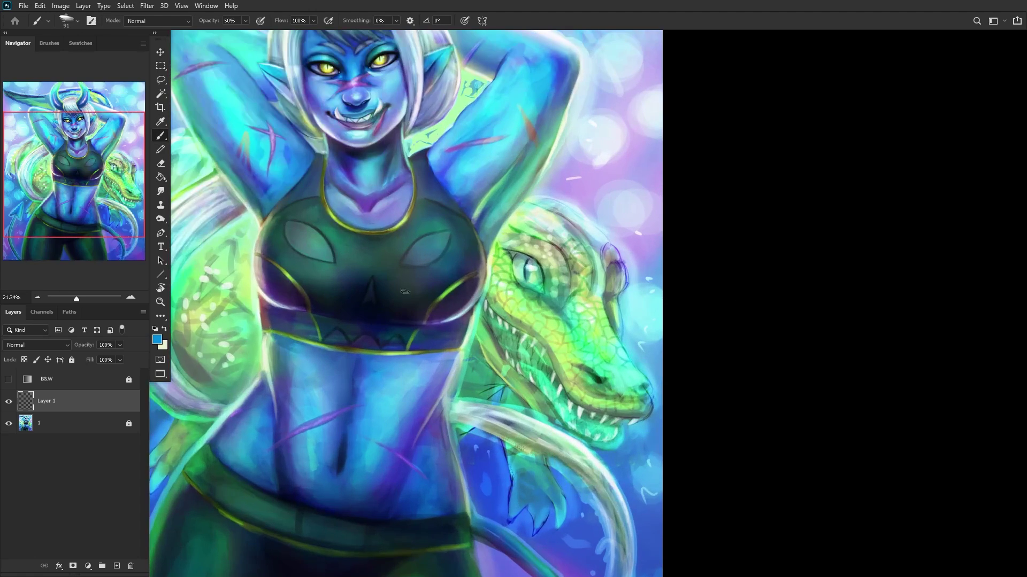
Step: Set Layer 1 to Color Burn and hatch dark blue into the mouth and lower jaw
{"action": "left_click", "coordinate": [25, 349]}
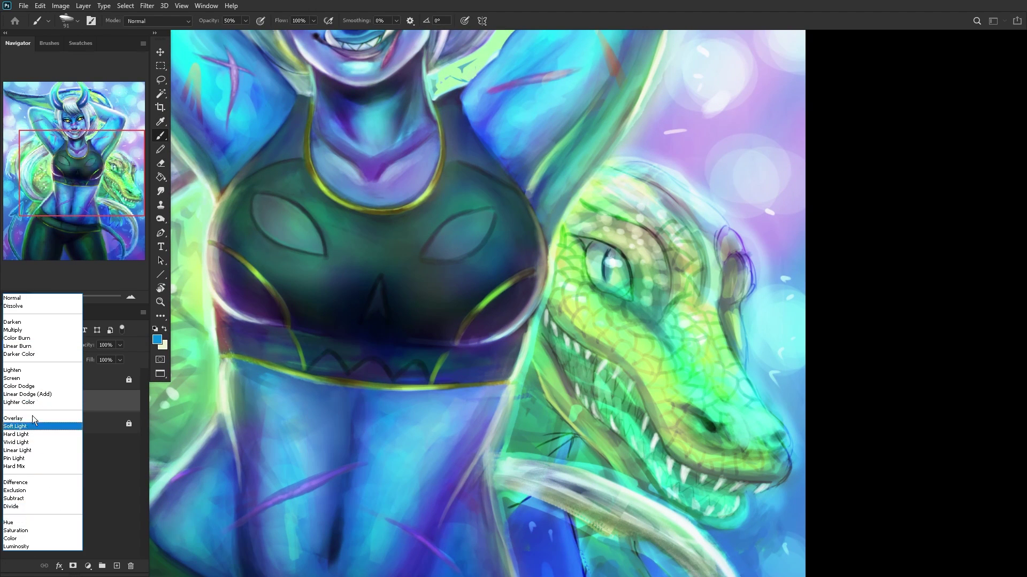
{"action": "left_click", "coordinate": [22, 340]}
{"action": "mouse_move", "coordinate": [580, 353]}
{"action": "left_mouse_down"}
{"action": "mouse_move", "coordinate": [543, 322]}
{"action": "mouse_move", "coordinate": [564, 352]}
{"action": "mouse_move", "coordinate": [589, 369]}
{"action": "mouse_move", "coordinate": [596, 363]}
{"action": "mouse_move", "coordinate": [563, 359]}
{"action": "mouse_move", "coordinate": [552, 333]}
{"action": "mouse_move", "coordinate": [633, 422]}
{"action": "mouse_move", "coordinate": [634, 392]}
{"action": "mouse_move", "coordinate": [594, 383]}
{"action": "mouse_move", "coordinate": [612, 394]}
{"action": "mouse_move", "coordinate": [591, 359]}
{"action": "left_mouse_up"}
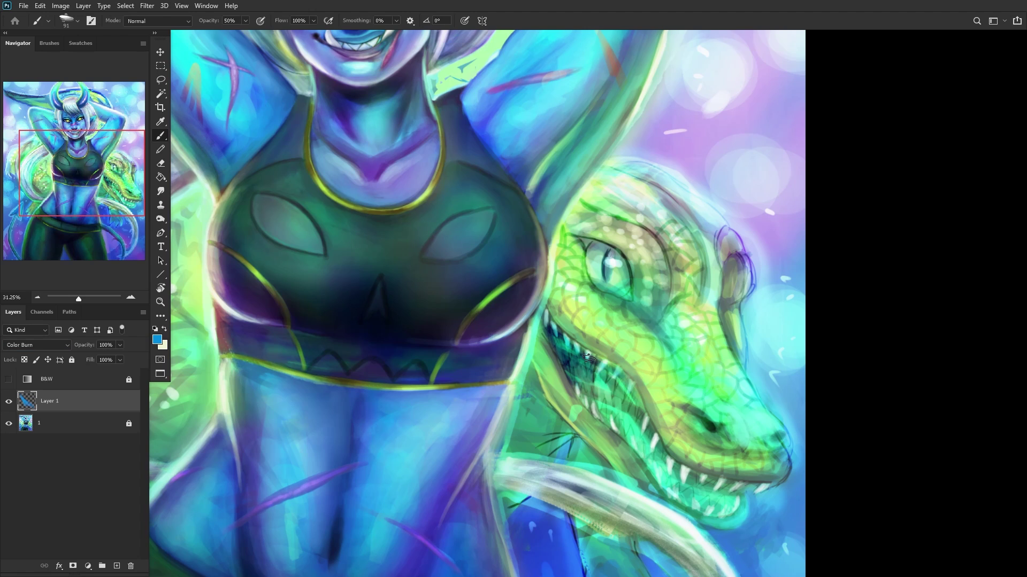
{"action": "mouse_move", "coordinate": [636, 404]}
{"action": "left_mouse_down"}
{"action": "mouse_move", "coordinate": [586, 368]}
{"action": "mouse_move", "coordinate": [620, 430]}
{"action": "mouse_move", "coordinate": [593, 411]}
{"action": "mouse_move", "coordinate": [646, 473]}
{"action": "mouse_move", "coordinate": [637, 445]}
{"action": "mouse_move", "coordinate": [702, 505]}
{"action": "mouse_move", "coordinate": [614, 430]}
{"action": "mouse_move", "coordinate": [648, 449]}
{"action": "mouse_move", "coordinate": [594, 386]}
{"action": "mouse_move", "coordinate": [595, 369]}
{"action": "mouse_move", "coordinate": [606, 406]}
{"action": "mouse_move", "coordinate": [673, 474]}
{"action": "mouse_move", "coordinate": [605, 409]}
{"action": "mouse_move", "coordinate": [647, 457]}
{"action": "mouse_move", "coordinate": [574, 355]}
{"action": "left_mouse_up"}
{"action": "mouse_move", "coordinate": [655, 461]}
{"action": "left_mouse_down"}
{"action": "mouse_move", "coordinate": [712, 508]}
{"action": "mouse_move", "coordinate": [674, 503]}
{"action": "mouse_move", "coordinate": [642, 454]}
{"action": "mouse_move", "coordinate": [586, 404]}
{"action": "left_mouse_up"}
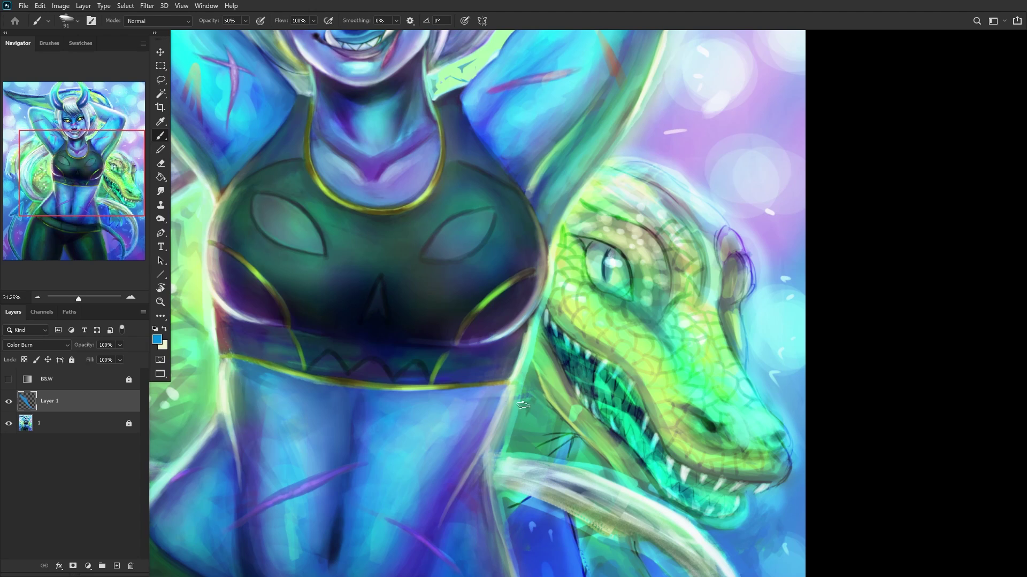
{"action": "left_click", "coordinate": [161, 163]}
{"action": "mouse_move", "coordinate": [661, 403]}
{"action": "left_mouse_down"}
{"action": "mouse_move", "coordinate": [639, 428]}
{"action": "mouse_move", "coordinate": [637, 417]}
{"action": "left_mouse_up"}
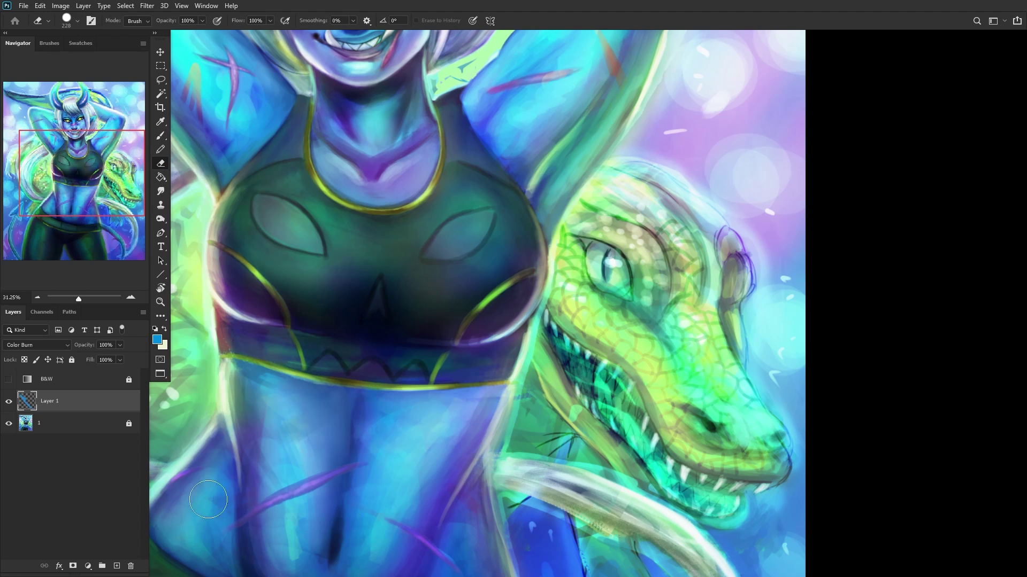
Step: Add a Multiply Layer 2 and paint extra shadow into the dragon's mouth
{"action": "left_click", "coordinate": [117, 565]}
{"action": "left_click", "coordinate": [36, 345]}
{"action": "left_click", "coordinate": [32, 327]}
{"action": "left_click", "coordinate": [160, 136]}
{"action": "left_click_drag", "start_coordinate": [609, 417], "coordinate": [663, 489]}
{"action": "scroll", "coordinate": [592, 402], "scroll_direction": "down", "scroll_amount": 6}
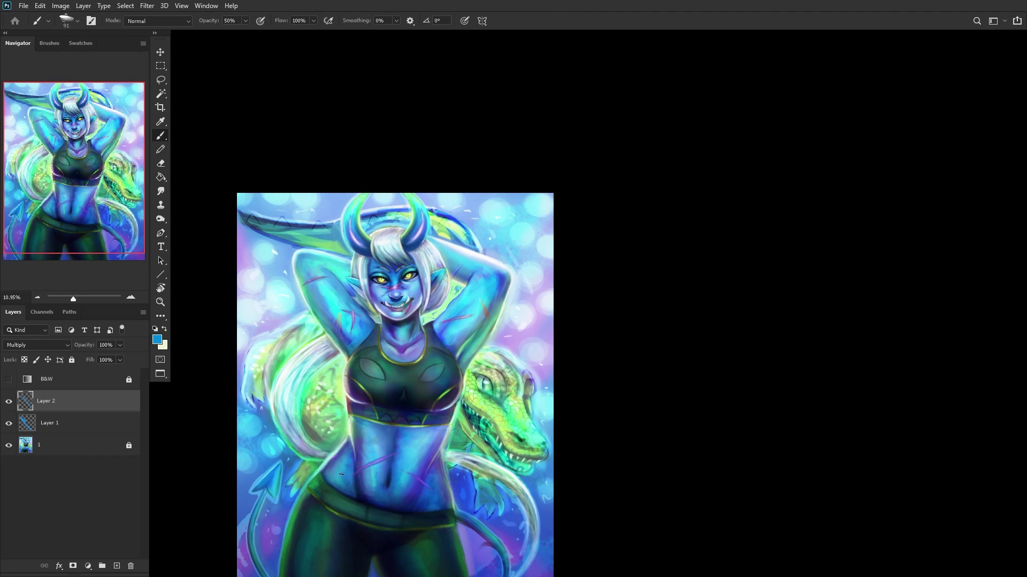
Step: Add an Overlay Layer 3 and paint pale scale outlines over the dragon's cheek and head
{"action": "left_click", "coordinate": [71, 439]}
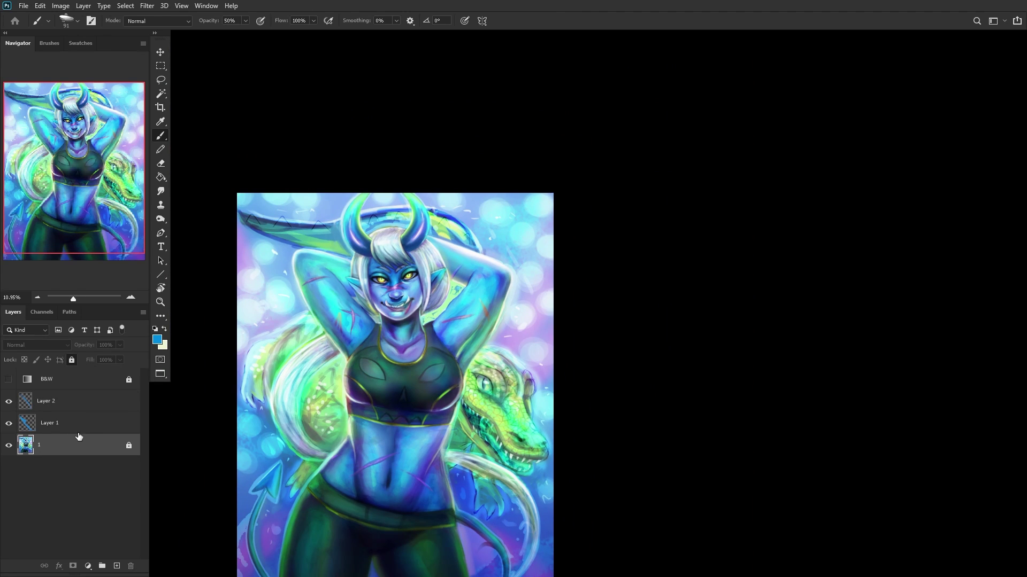
{"action": "left_click", "coordinate": [74, 406]}
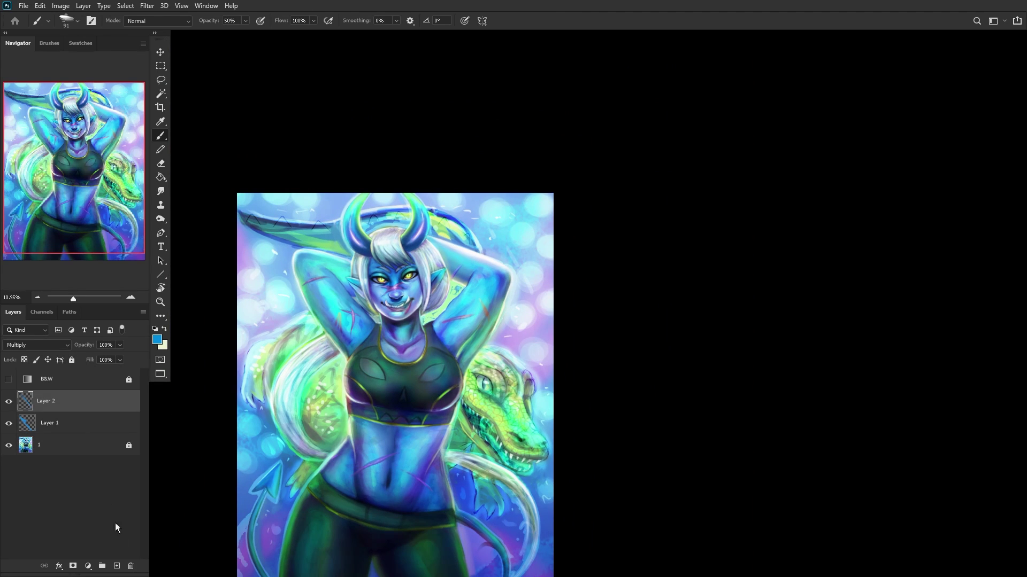
{"action": "left_click", "coordinate": [116, 566]}
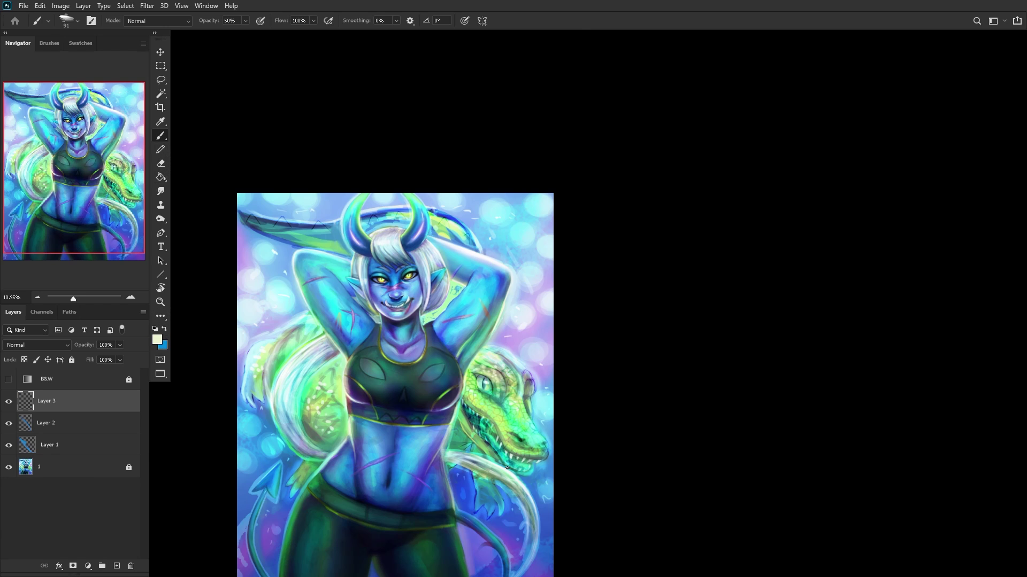
{"action": "scroll", "coordinate": [505, 464], "scroll_direction": "up", "scroll_amount": 6}
{"action": "left_click", "coordinate": [36, 345]}
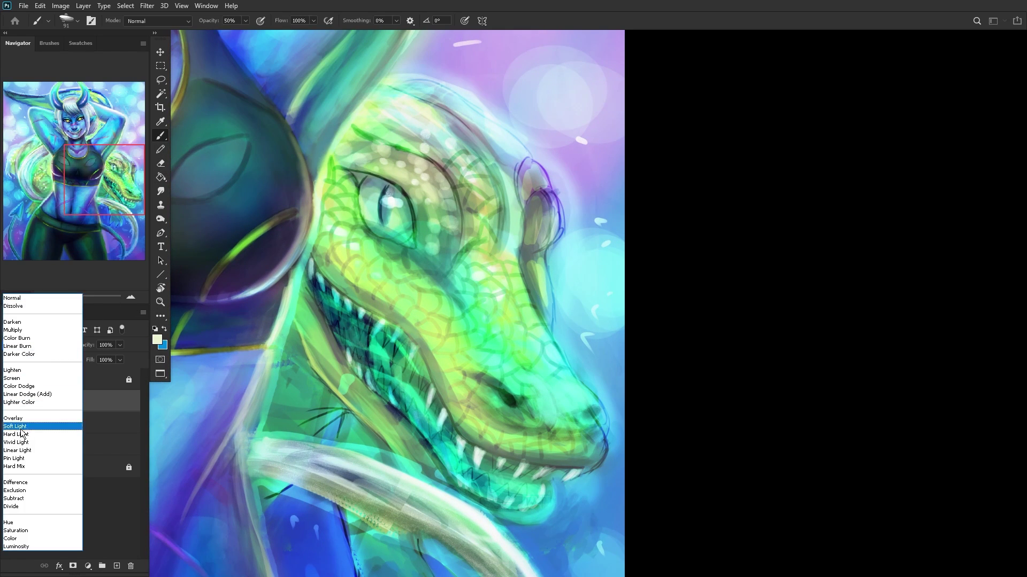
{"action": "left_click", "coordinate": [22, 426]}
{"action": "mouse_move", "coordinate": [405, 291]}
{"action": "left_mouse_down"}
{"action": "mouse_move", "coordinate": [391, 262]}
{"action": "mouse_move", "coordinate": [394, 274]}
{"action": "mouse_move", "coordinate": [345, 243]}
{"action": "mouse_move", "coordinate": [356, 244]}
{"action": "mouse_move", "coordinate": [358, 269]}
{"action": "mouse_move", "coordinate": [365, 263]}
{"action": "mouse_move", "coordinate": [404, 303]}
{"action": "mouse_move", "coordinate": [403, 274]}
{"action": "mouse_move", "coordinate": [420, 304]}
{"action": "mouse_move", "coordinate": [410, 309]}
{"action": "mouse_move", "coordinate": [436, 333]}
{"action": "mouse_move", "coordinate": [436, 313]}
{"action": "mouse_move", "coordinate": [420, 296]}
{"action": "mouse_move", "coordinate": [436, 336]}
{"action": "mouse_move", "coordinate": [438, 407]}
{"action": "left_mouse_up"}
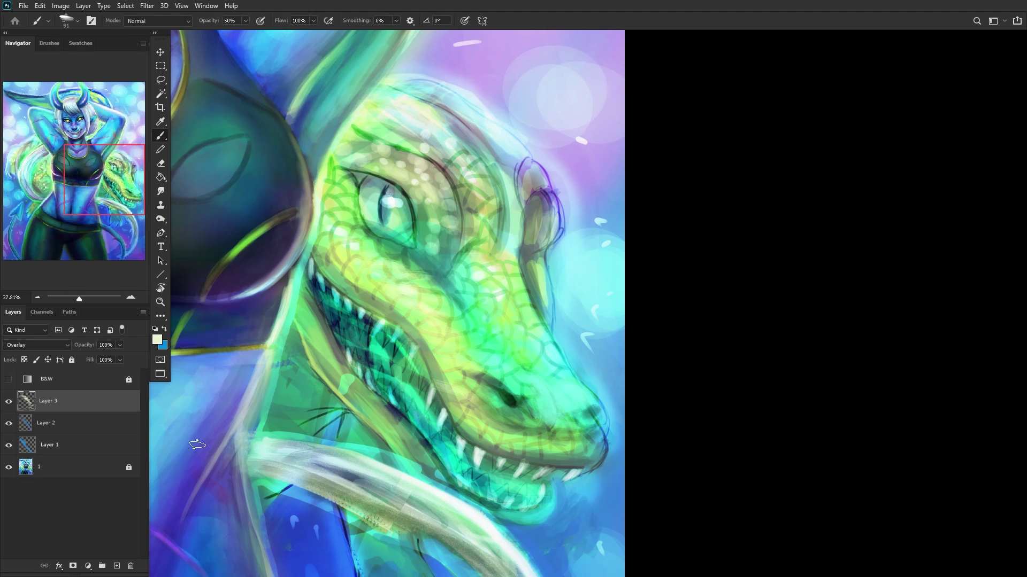
{"action": "scroll", "coordinate": [195, 448], "scroll_direction": "down", "scroll_amount": 6}
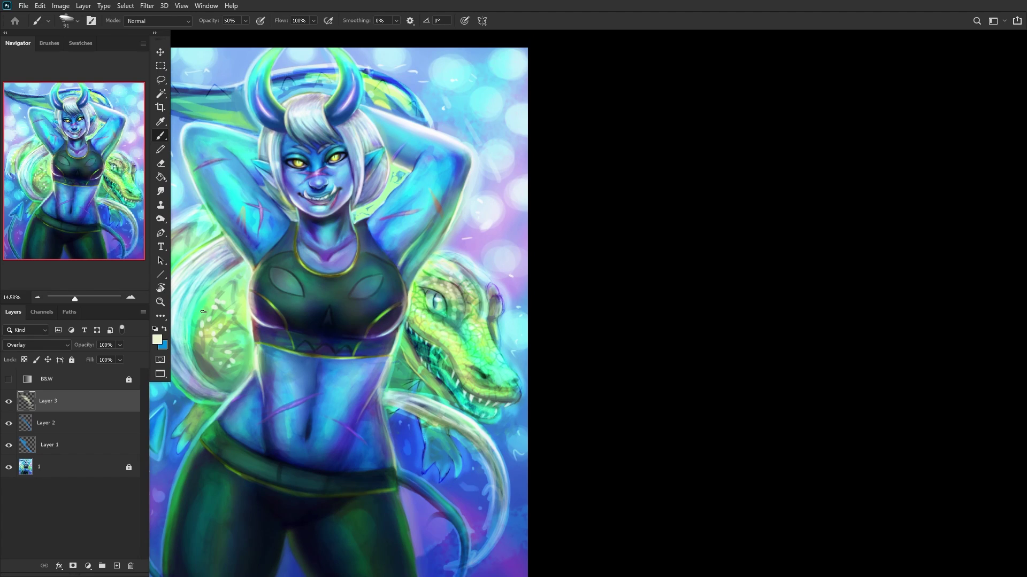
{"action": "left_click", "coordinate": [49, 483]}
Step: Merge the paint into base layer 1, lock it, and add a new empty layer
{"action": "left_click", "coordinate": [59, 471]}
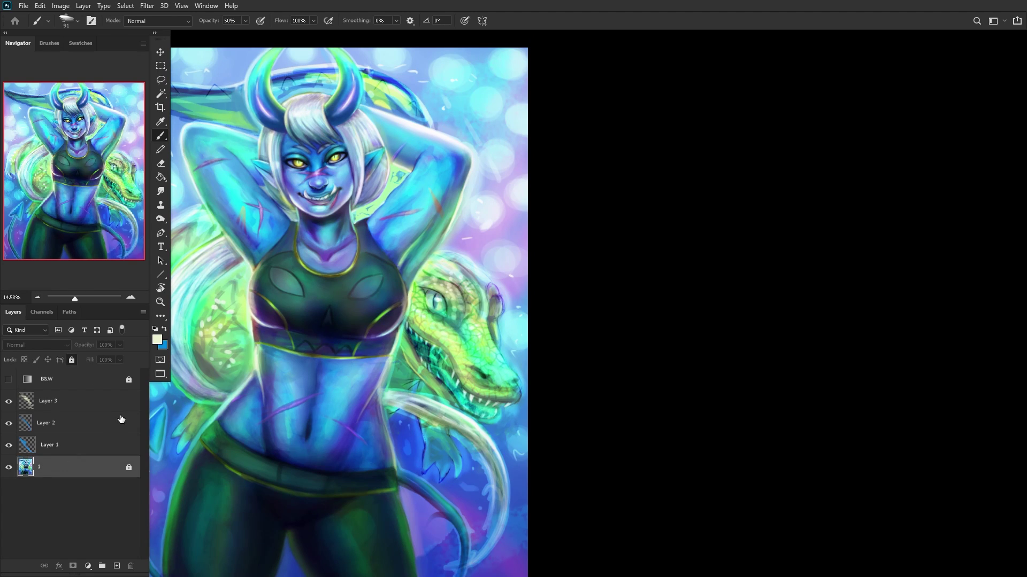
{"action": "key", "text": "ctrl+shift+e"}
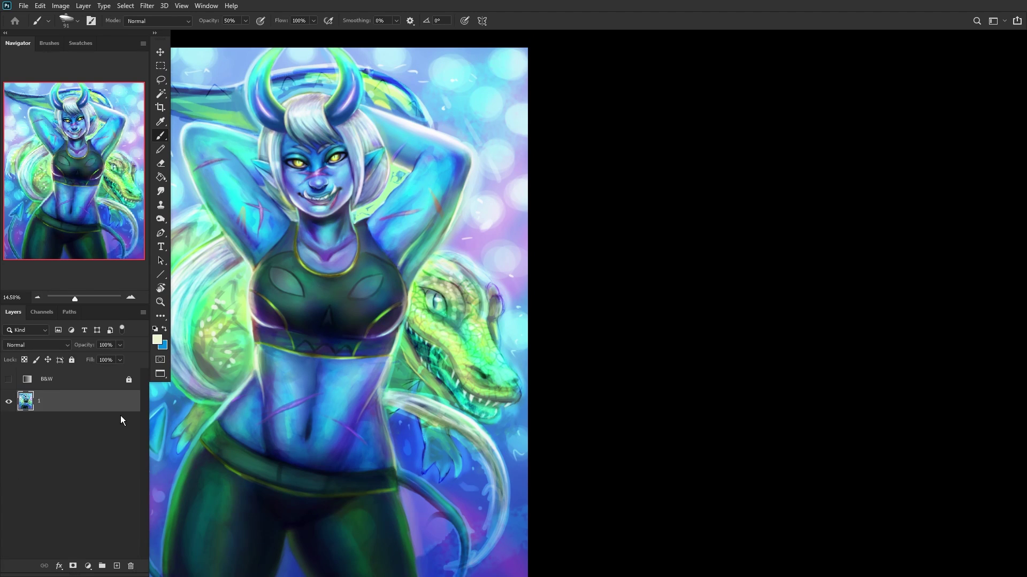
{"action": "left_click", "coordinate": [72, 360]}
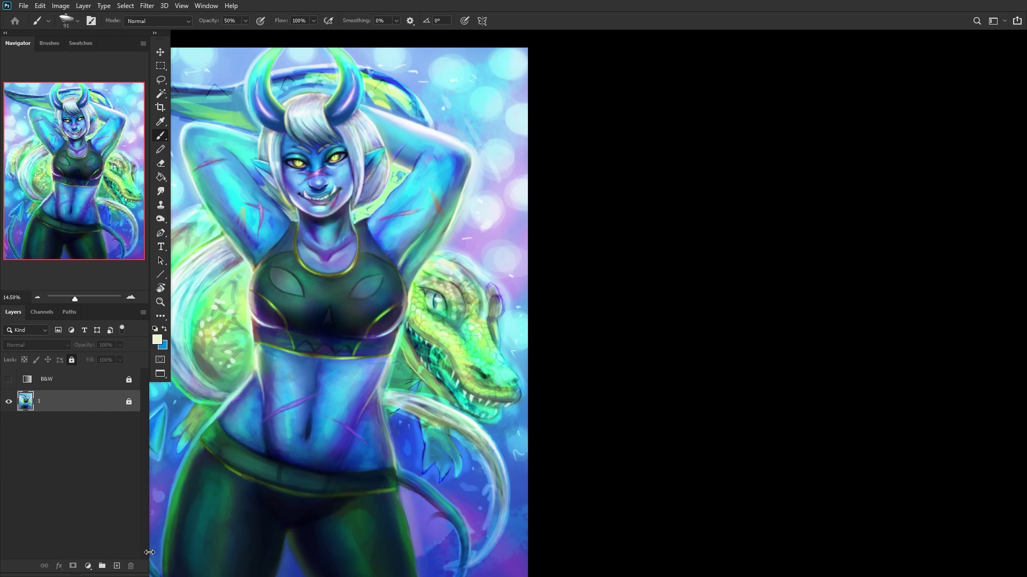
{"action": "left_click", "coordinate": [116, 566]}
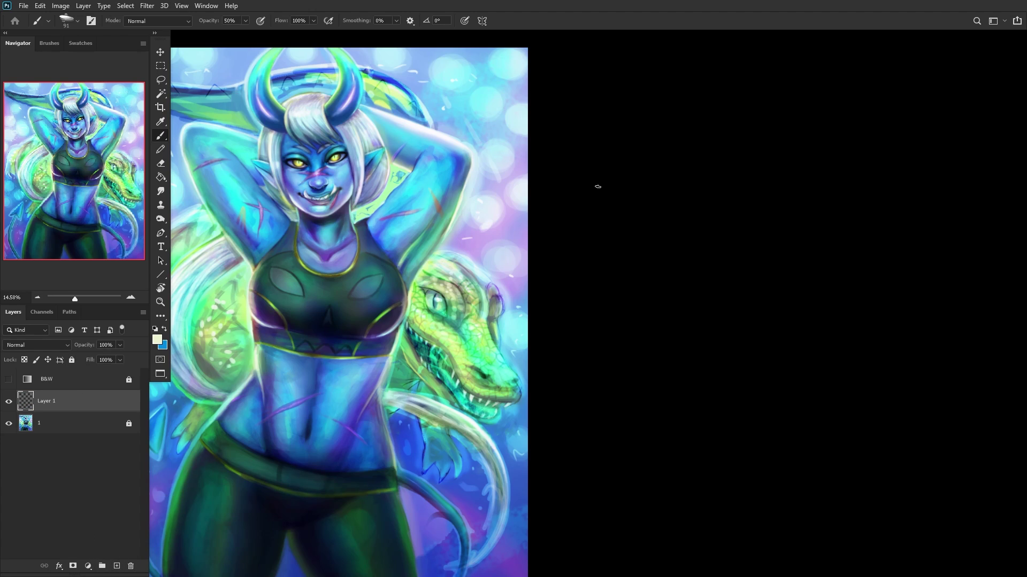
{"action": "scroll", "coordinate": [270, 367], "scroll_direction": "up", "scroll_amount": 1}
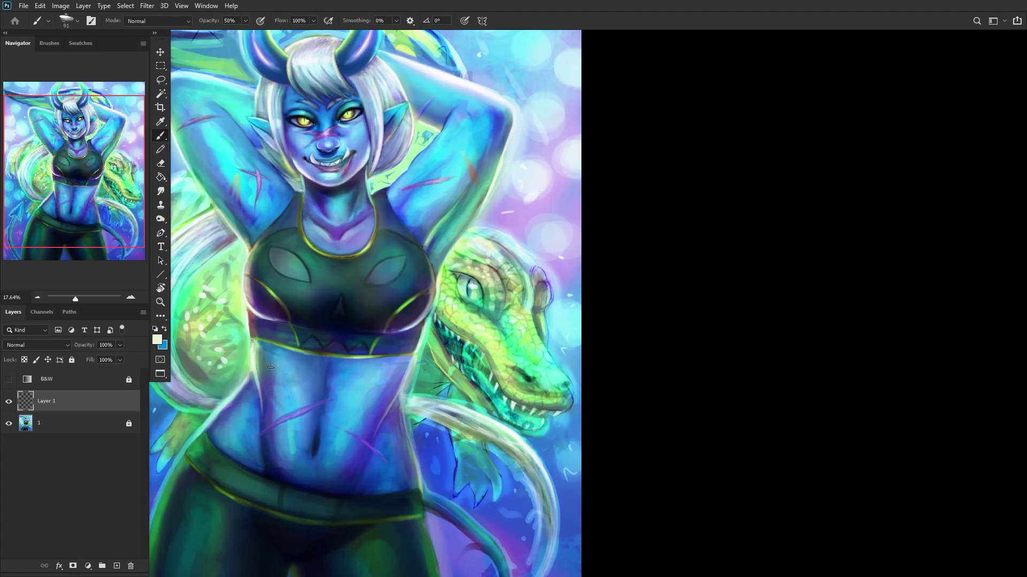
{"action": "left_click_drag", "start_coordinate": [384, 291], "coordinate": [565, 310]}
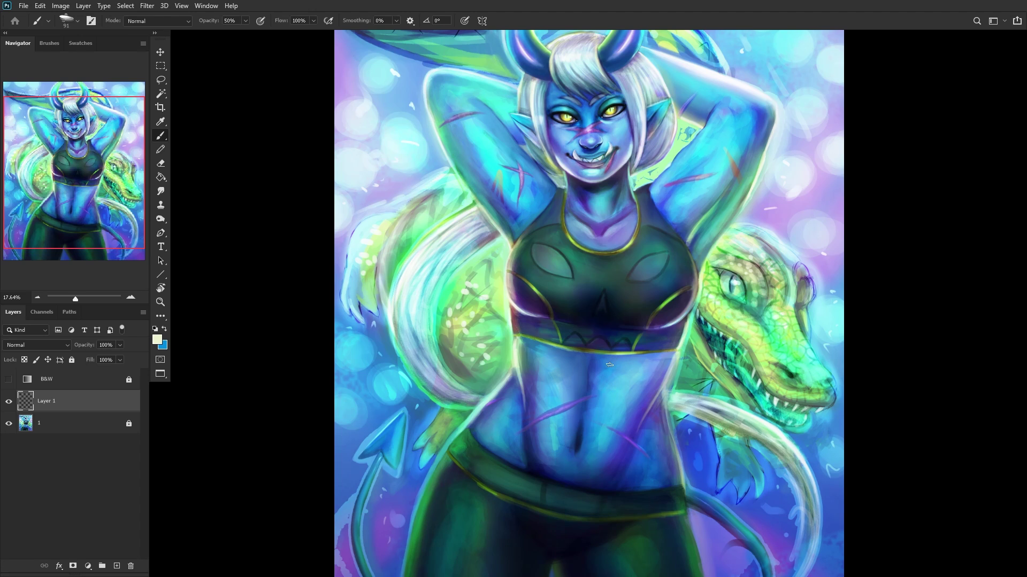
Step: Set the new layer to Overlay and darken the dragon hand's outline with sampled navy
{"action": "scroll", "coordinate": [610, 364], "scroll_direction": "up", "scroll_amount": 2}
{"action": "left_click", "coordinate": [755, 326], "text": "alt"}
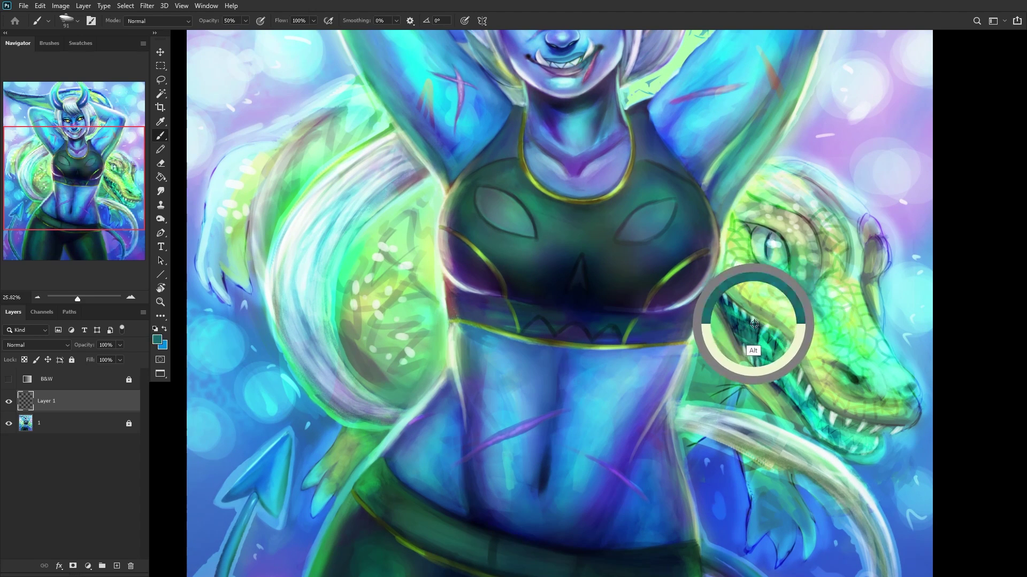
{"action": "left_click", "coordinate": [794, 289], "text": "alt"}
{"action": "left_click", "coordinate": [759, 327], "text": "alt"}
{"action": "left_click", "coordinate": [757, 325]}
{"action": "left_click", "coordinate": [53, 347]}
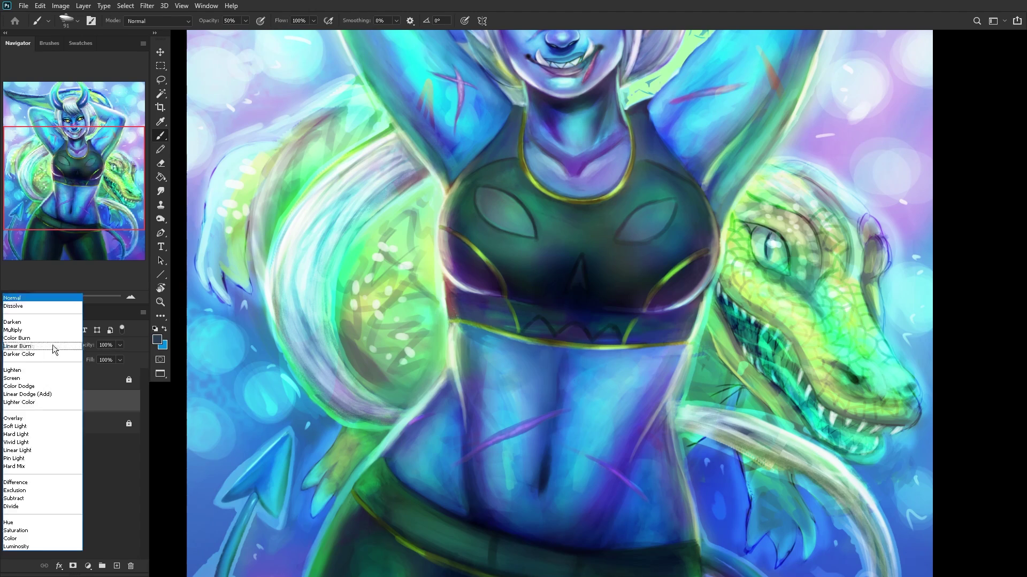
{"action": "left_click", "coordinate": [32, 424]}
{"action": "mouse_move", "coordinate": [212, 198]}
{"action": "left_mouse_down"}
{"action": "mouse_move", "coordinate": [219, 281]}
{"action": "mouse_move", "coordinate": [203, 203]}
{"action": "mouse_move", "coordinate": [245, 157]}
{"action": "mouse_move", "coordinate": [258, 261]}
{"action": "mouse_move", "coordinate": [342, 123]}
{"action": "mouse_move", "coordinate": [294, 185]}
{"action": "left_mouse_up"}
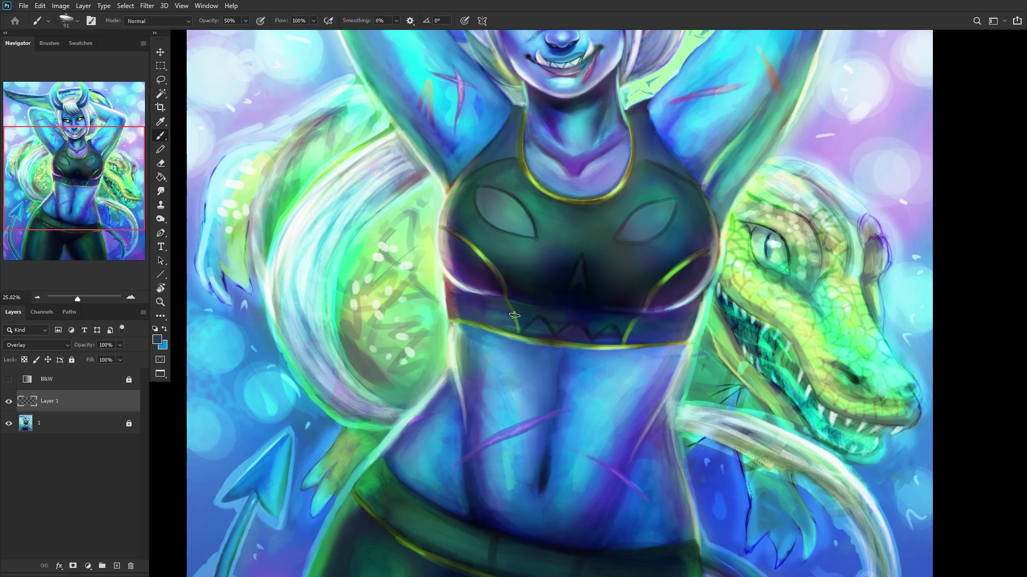
Step: With a 180 px brush, darken the dragon's shoulder, jaw fin and tail
{"action": "right_click", "coordinate": [515, 315]}
{"action": "left_click_drag", "start_coordinate": [616, 97], "coordinate": [618, 97]}
{"action": "left_click", "coordinate": [409, 388]}
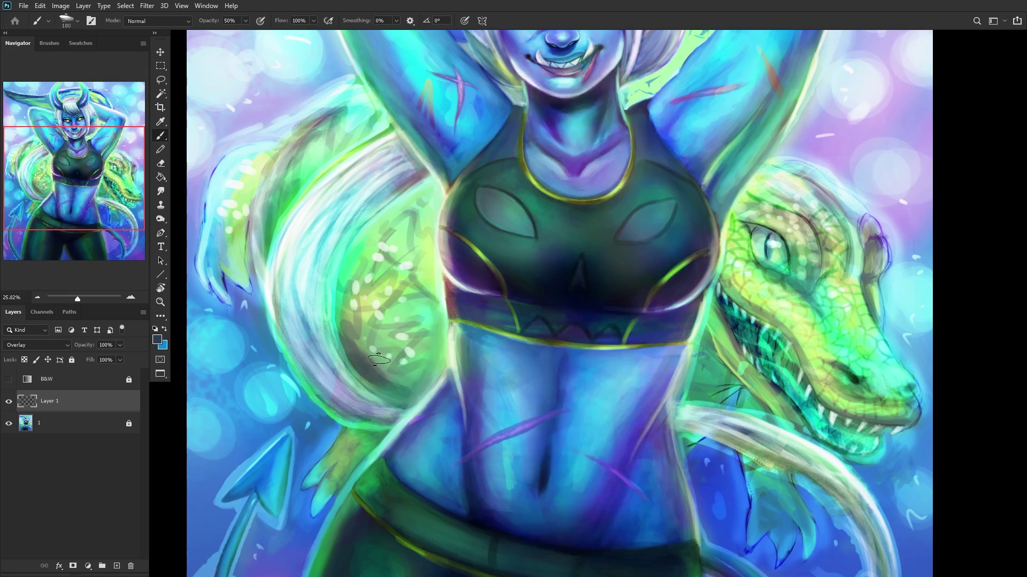
{"action": "mouse_move", "coordinate": [421, 378]}
{"action": "left_mouse_down"}
{"action": "mouse_move", "coordinate": [393, 369]}
{"action": "mouse_move", "coordinate": [355, 315]}
{"action": "mouse_move", "coordinate": [357, 283]}
{"action": "mouse_move", "coordinate": [387, 359]}
{"action": "left_mouse_up"}
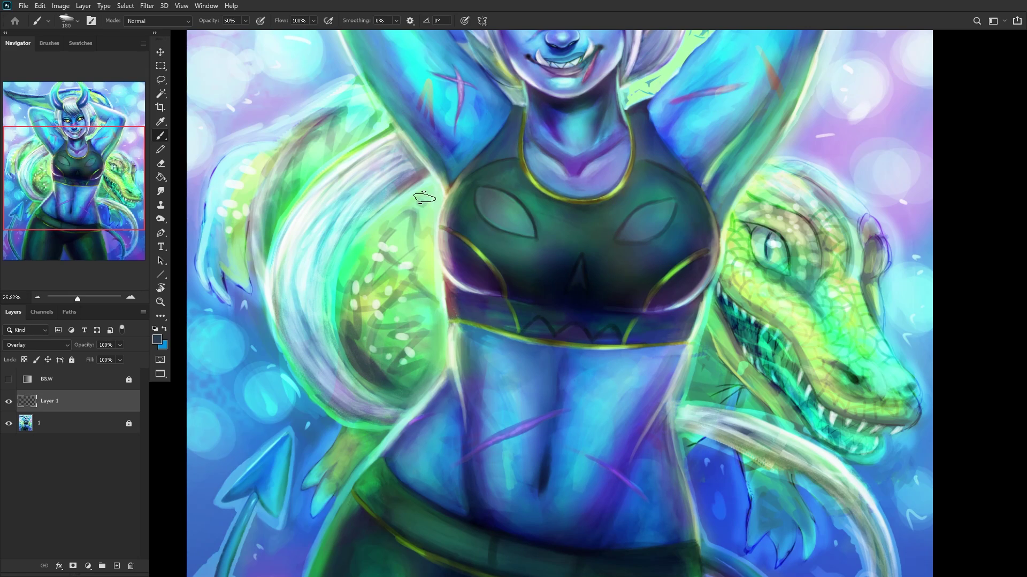
{"action": "mouse_move", "coordinate": [422, 218]}
{"action": "left_mouse_down"}
{"action": "mouse_move", "coordinate": [411, 274]}
{"action": "mouse_move", "coordinate": [353, 274]}
{"action": "mouse_move", "coordinate": [385, 293]}
{"action": "left_mouse_up"}
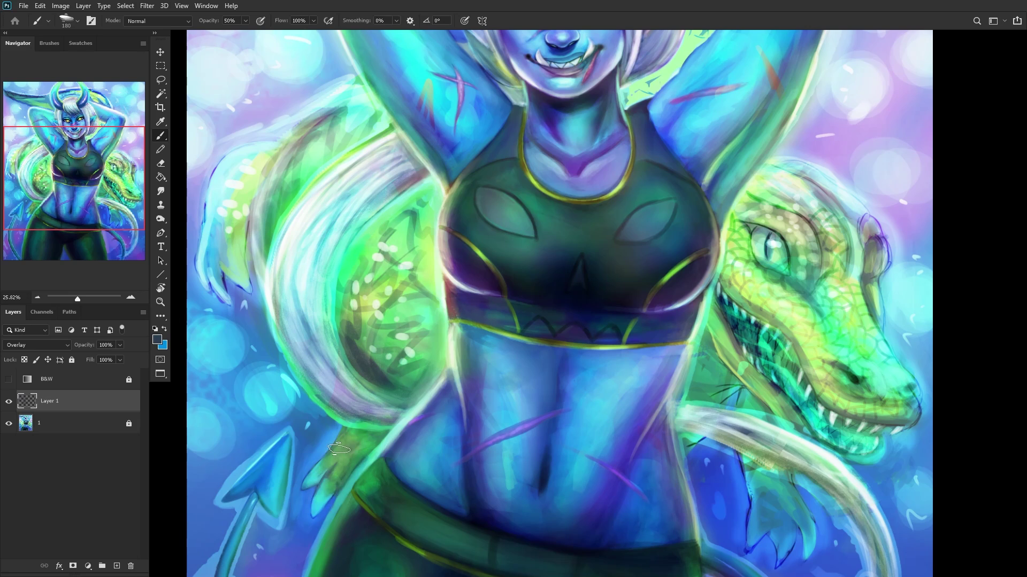
{"action": "scroll", "coordinate": [346, 473], "scroll_direction": "down", "scroll_amount": 4}
{"action": "mouse_move", "coordinate": [586, 473]}
{"action": "left_mouse_down"}
{"action": "mouse_move", "coordinate": [583, 505]}
{"action": "mouse_move", "coordinate": [574, 495]}
{"action": "mouse_move", "coordinate": [610, 487]}
{"action": "left_mouse_up"}
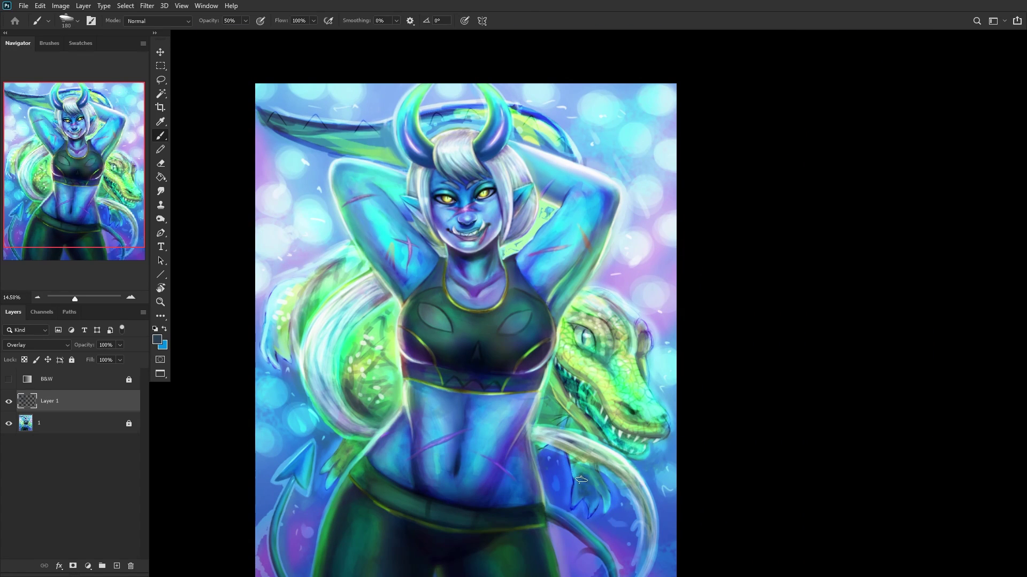
{"action": "mouse_move", "coordinate": [389, 160]}
{"action": "left_mouse_down"}
{"action": "mouse_move", "coordinate": [291, 134]}
{"action": "mouse_move", "coordinate": [345, 150]}
{"action": "left_mouse_up"}
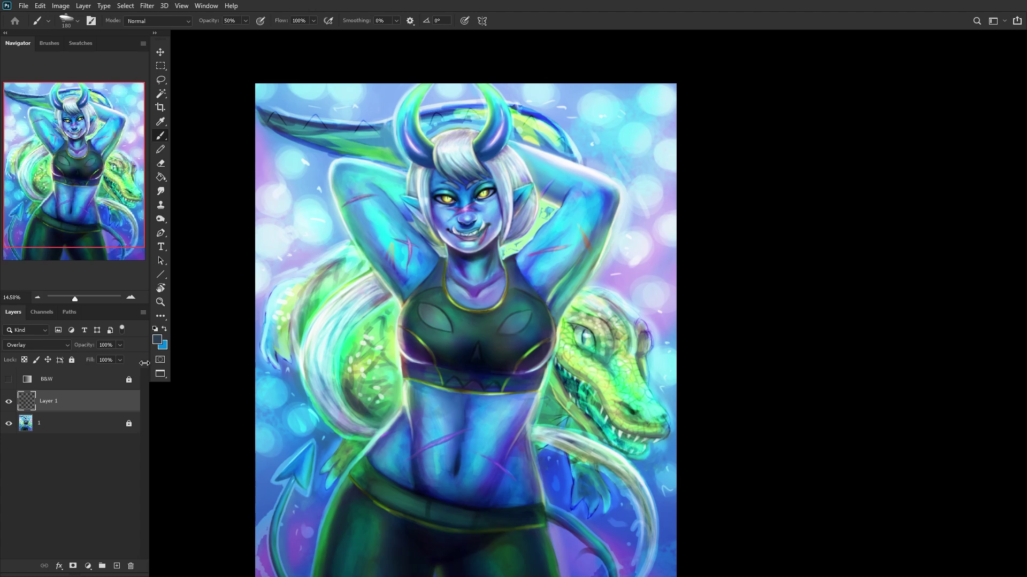
{"action": "left_click", "coordinate": [8, 403]}
{"action": "left_click", "coordinate": [8, 404]}
Step: On a new Layer 2, paint sampled green over the dragon's body and tail
{"action": "left_click", "coordinate": [117, 565]}
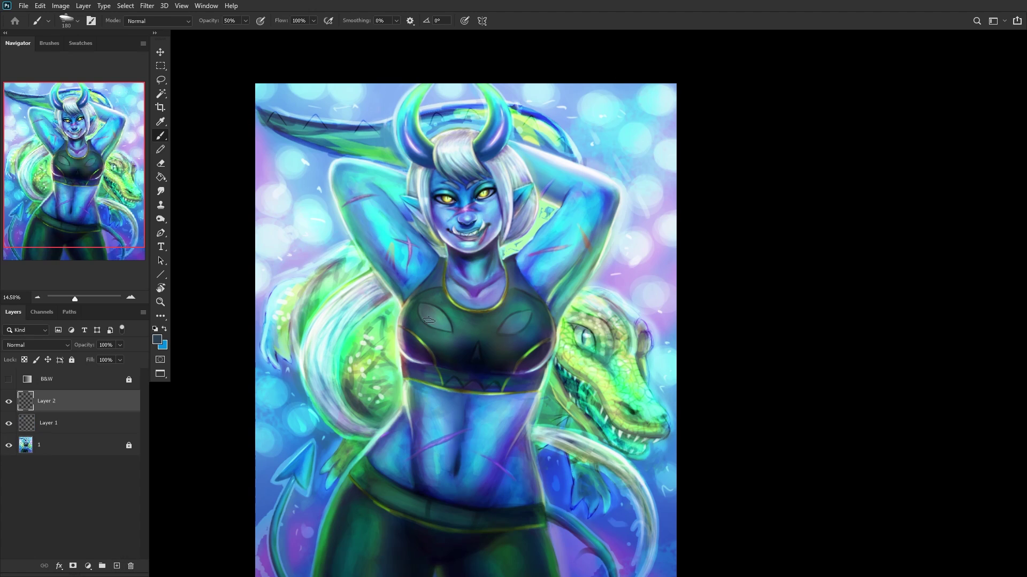
{"action": "scroll", "coordinate": [528, 378], "scroll_direction": "up", "scroll_amount": 5}
{"action": "left_click", "coordinate": [655, 379], "text": "alt"}
{"action": "mouse_move", "coordinate": [658, 380]}
{"action": "left_mouse_down"}
{"action": "mouse_move", "coordinate": [658, 415]}
{"action": "mouse_move", "coordinate": [663, 407]}
{"action": "left_mouse_up"}
{"action": "scroll", "coordinate": [228, 110], "scroll_direction": "down", "scroll_amount": 2}
{"action": "mouse_move", "coordinate": [333, 81]}
{"action": "left_mouse_down"}
{"action": "mouse_move", "coordinate": [267, 63]}
{"action": "mouse_move", "coordinate": [268, 53]}
{"action": "mouse_move", "coordinate": [336, 70]}
{"action": "mouse_move", "coordinate": [327, 56]}
{"action": "mouse_move", "coordinate": [337, 67]}
{"action": "mouse_move", "coordinate": [264, 43]}
{"action": "mouse_move", "coordinate": [311, 62]}
{"action": "mouse_move", "coordinate": [219, 45]}
{"action": "mouse_move", "coordinate": [246, 51]}
{"action": "mouse_move", "coordinate": [231, 41]}
{"action": "mouse_move", "coordinate": [298, 79]}
{"action": "mouse_move", "coordinate": [235, 57]}
{"action": "mouse_move", "coordinate": [322, 86]}
{"action": "mouse_move", "coordinate": [227, 48]}
{"action": "left_mouse_up"}
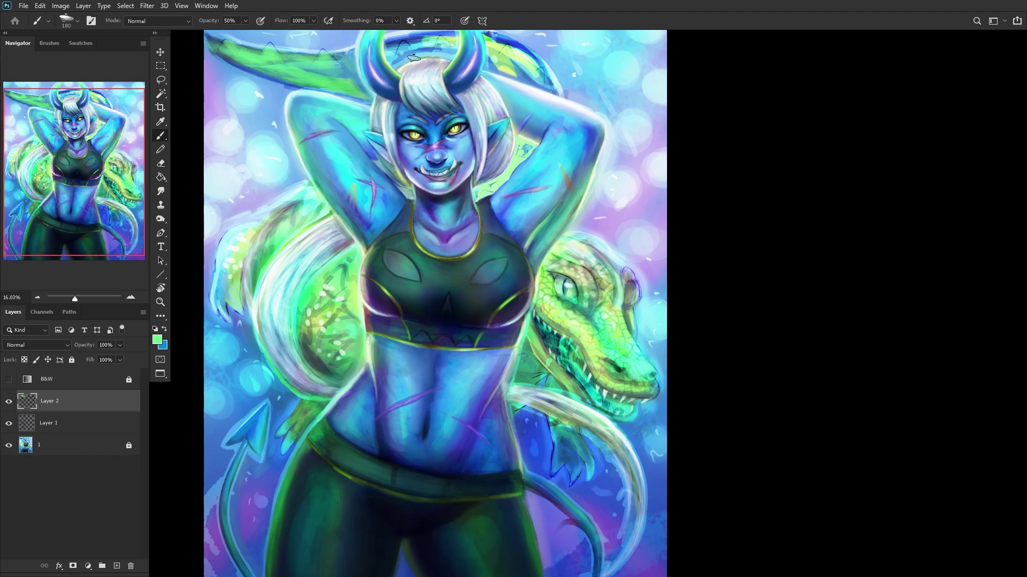
{"action": "mouse_move", "coordinate": [398, 55]}
{"action": "left_mouse_down"}
{"action": "mouse_move", "coordinate": [428, 40]}
{"action": "mouse_move", "coordinate": [397, 61]}
{"action": "mouse_move", "coordinate": [467, 32]}
{"action": "mouse_move", "coordinate": [420, 40]}
{"action": "mouse_move", "coordinate": [519, 45]}
{"action": "mouse_move", "coordinate": [544, 72]}
{"action": "mouse_move", "coordinate": [493, 37]}
{"action": "mouse_move", "coordinate": [553, 87]}
{"action": "mouse_move", "coordinate": [487, 61]}
{"action": "mouse_move", "coordinate": [494, 48]}
{"action": "mouse_move", "coordinate": [486, 63]}
{"action": "mouse_move", "coordinate": [550, 93]}
{"action": "mouse_move", "coordinate": [495, 37]}
{"action": "mouse_move", "coordinate": [509, 41]}
{"action": "mouse_move", "coordinate": [488, 34]}
{"action": "left_mouse_up"}
Step: On a new Layer 3, darken the tail near the horns and the armpit with dark navy
{"action": "scroll", "coordinate": [398, 262], "scroll_direction": "down", "scroll_amount": 3}
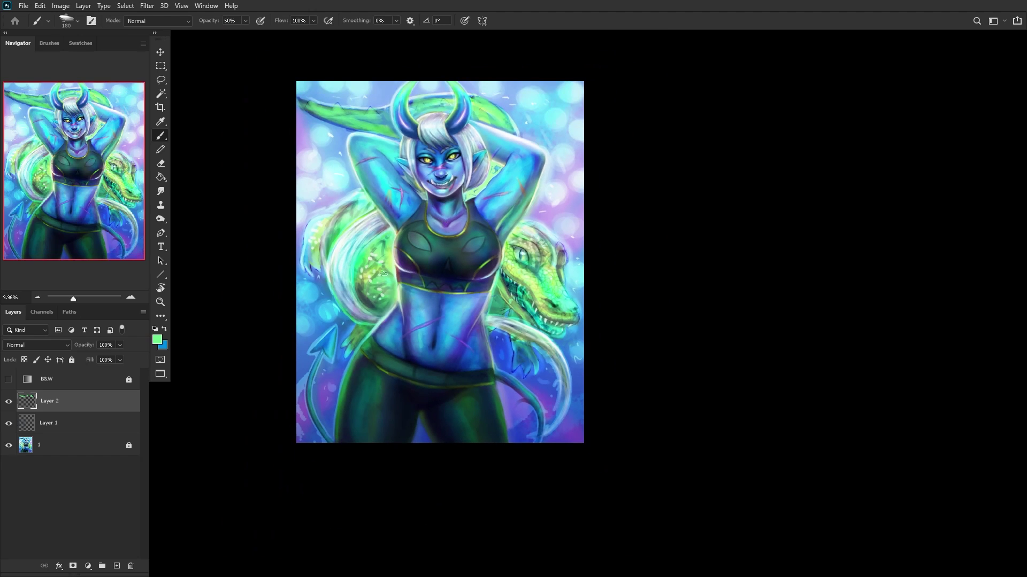
{"action": "left_click", "coordinate": [117, 566]}
{"action": "scroll", "coordinate": [441, 299], "scroll_direction": "up", "scroll_amount": 3}
{"action": "left_click", "coordinate": [574, 275], "text": "alt"}
{"action": "mouse_move", "coordinate": [575, 275]}
{"action": "left_mouse_down"}
{"action": "mouse_move", "coordinate": [562, 275]}
{"action": "mouse_move", "coordinate": [573, 277]}
{"action": "left_mouse_up"}
{"action": "left_click", "coordinate": [160, 177]}
{"action": "scroll", "coordinate": [182, 86], "scroll_direction": "up", "scroll_amount": 3}
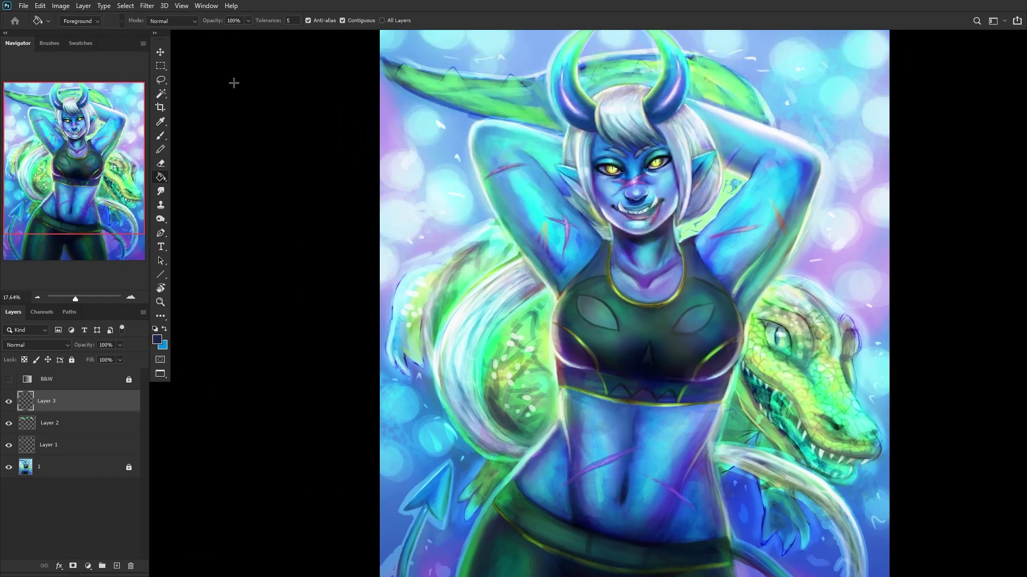
{"action": "left_click", "coordinate": [159, 137]}
{"action": "mouse_move", "coordinate": [441, 89]}
{"action": "left_mouse_down"}
{"action": "mouse_move", "coordinate": [455, 107]}
{"action": "mouse_move", "coordinate": [497, 106]}
{"action": "left_mouse_up"}
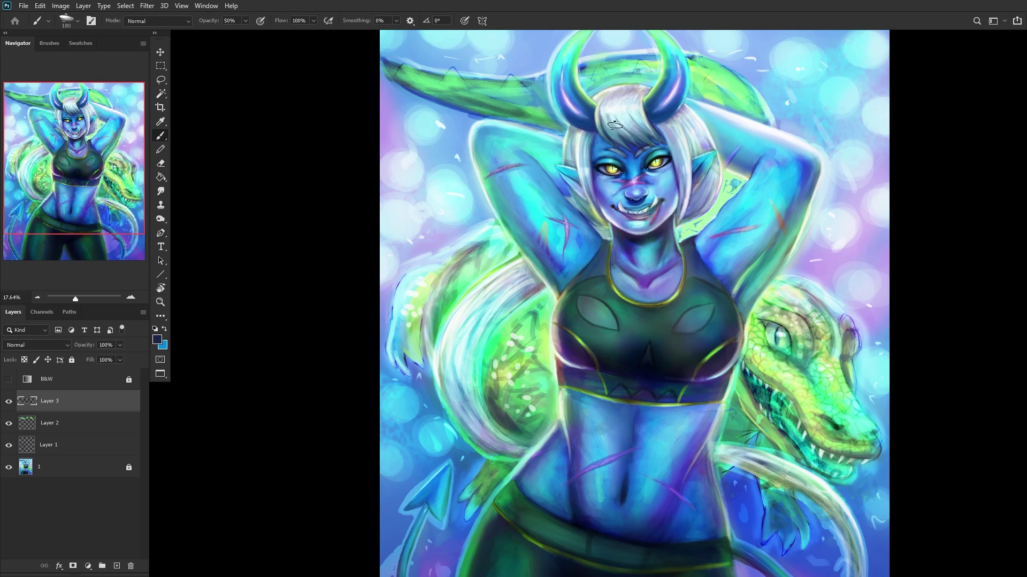
{"action": "key", "text": "ctrl+z"}
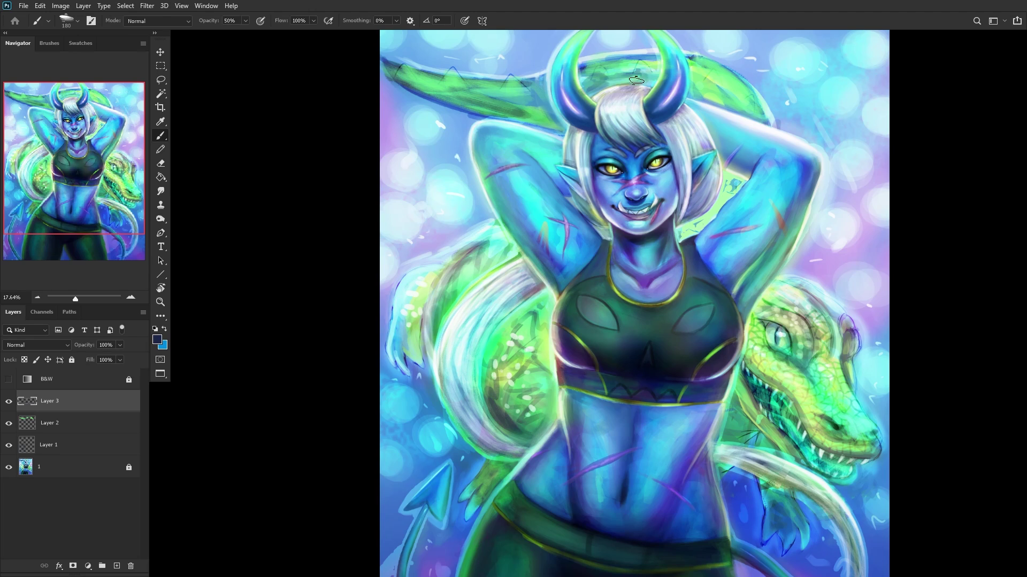
{"action": "mouse_move", "coordinate": [517, 114]}
{"action": "left_mouse_down"}
{"action": "mouse_move", "coordinate": [436, 104]}
{"action": "mouse_move", "coordinate": [529, 118]}
{"action": "left_mouse_up"}
{"action": "mouse_move", "coordinate": [740, 198]}
{"action": "left_mouse_down"}
{"action": "mouse_move", "coordinate": [727, 184]}
{"action": "mouse_move", "coordinate": [741, 168]}
{"action": "left_mouse_up"}
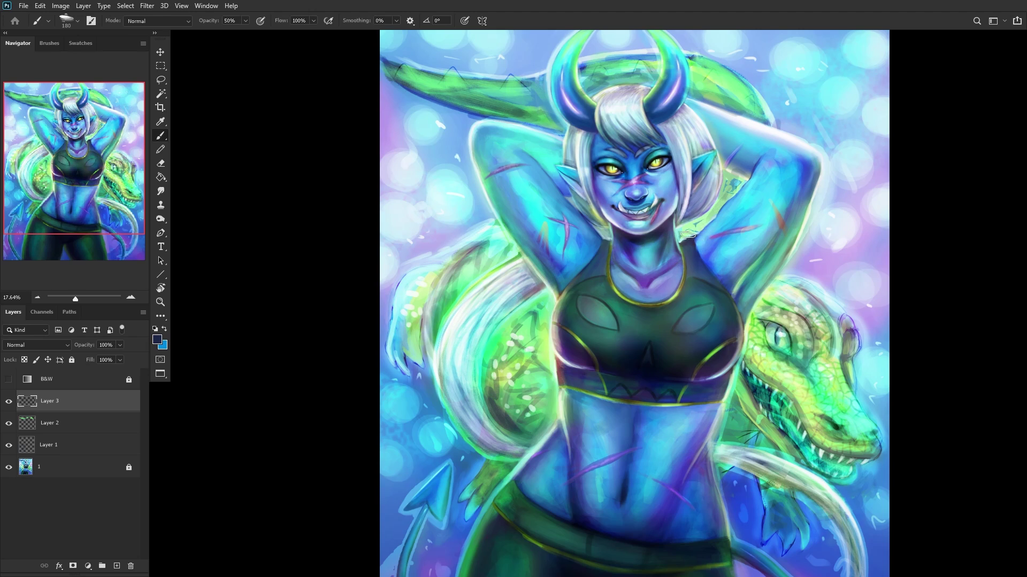
{"action": "left_click_drag", "start_coordinate": [695, 232], "coordinate": [711, 222]}
Step: Fade Layer 3 to 34% opacity and merge it into Layer 2 at 41%
{"action": "scroll", "coordinate": [523, 383], "scroll_direction": "down", "scroll_amount": 3}
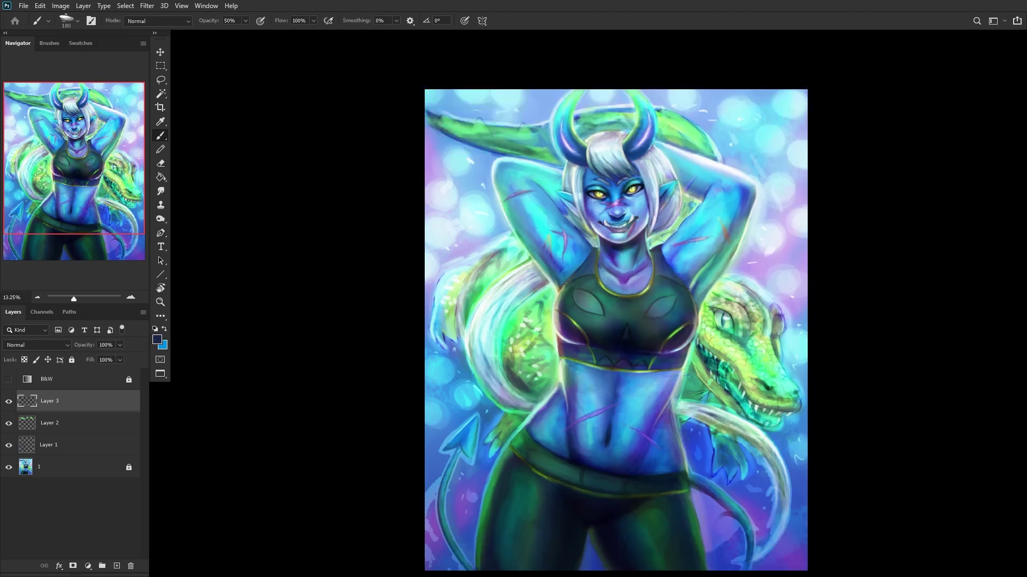
{"action": "left_click", "coordinate": [7, 402]}
{"action": "left_click_drag", "start_coordinate": [108, 357], "coordinate": [88, 358]}
{"action": "left_click", "coordinate": [8, 423]}
{"action": "left_click", "coordinate": [8, 423]}
{"action": "left_click", "coordinate": [76, 421]}
{"action": "left_click", "coordinate": [71, 408]}
{"action": "key", "text": "ctrl+e"}
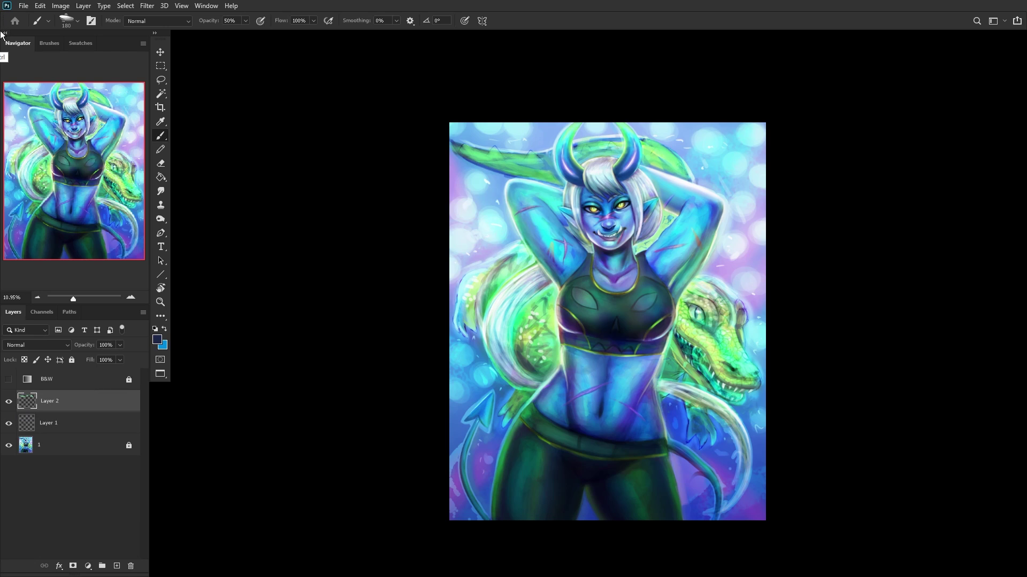
{"action": "left_click", "coordinate": [8, 402]}
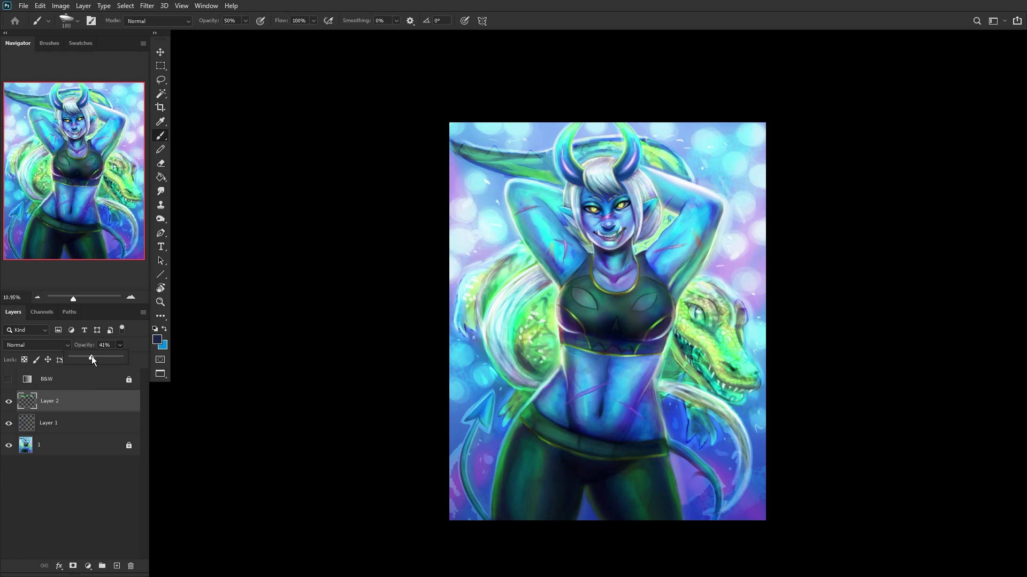
{"action": "left_click", "coordinate": [62, 424]}
{"action": "left_click", "coordinate": [71, 408]}
Step: Merge the visible layers into base layer 1 and add a new empty layer
{"action": "left_click", "coordinate": [44, 456]}
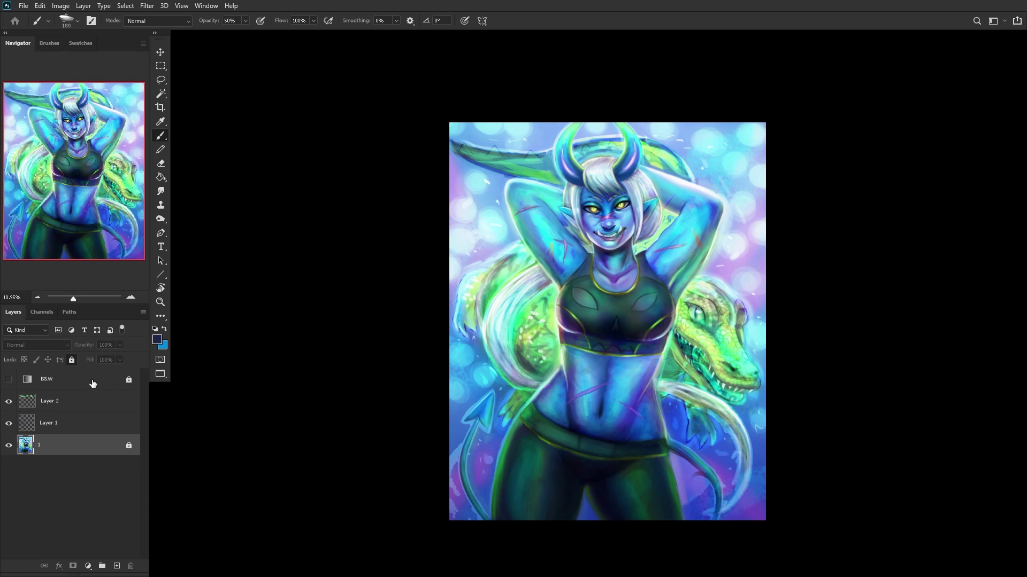
{"action": "key", "text": "ctrl+shift+e"}
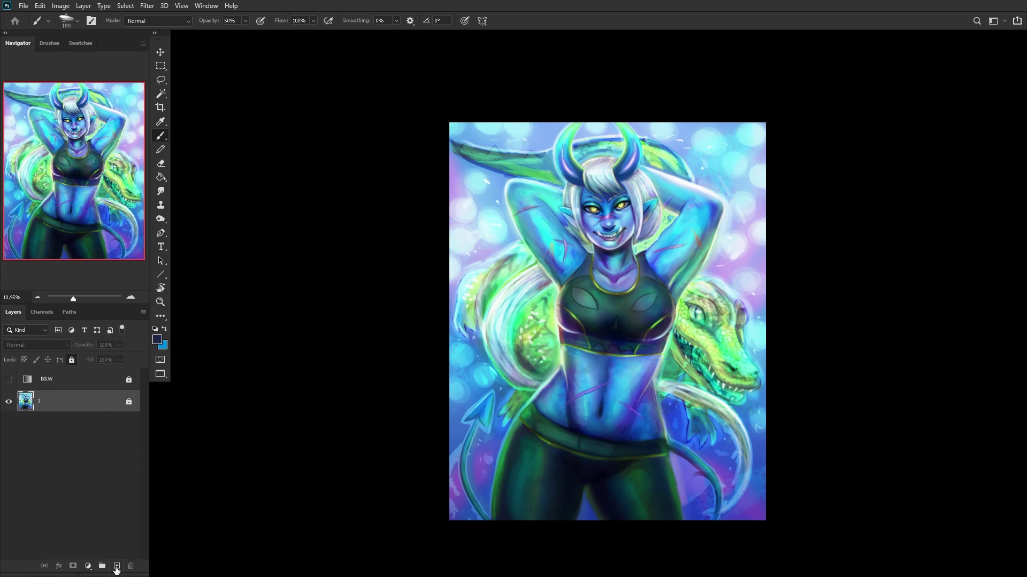
{"action": "left_click", "coordinate": [117, 566]}
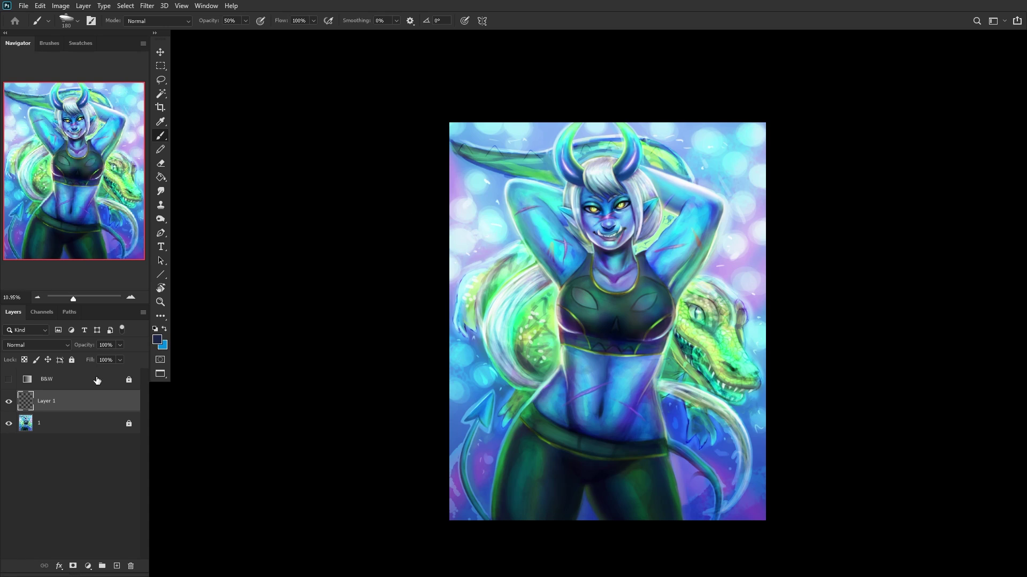
Step: Sample a light green and, with a 36 px brush, add highlights to the green fingers
{"action": "scroll", "coordinate": [478, 287], "scroll_direction": "up", "scroll_amount": 5}
{"action": "left_click", "coordinate": [499, 355], "text": "alt"}
{"action": "scroll", "coordinate": [222, 409], "scroll_direction": "down", "scroll_amount": 5}
{"action": "scroll", "coordinate": [222, 409], "scroll_direction": "up", "scroll_amount": 2}
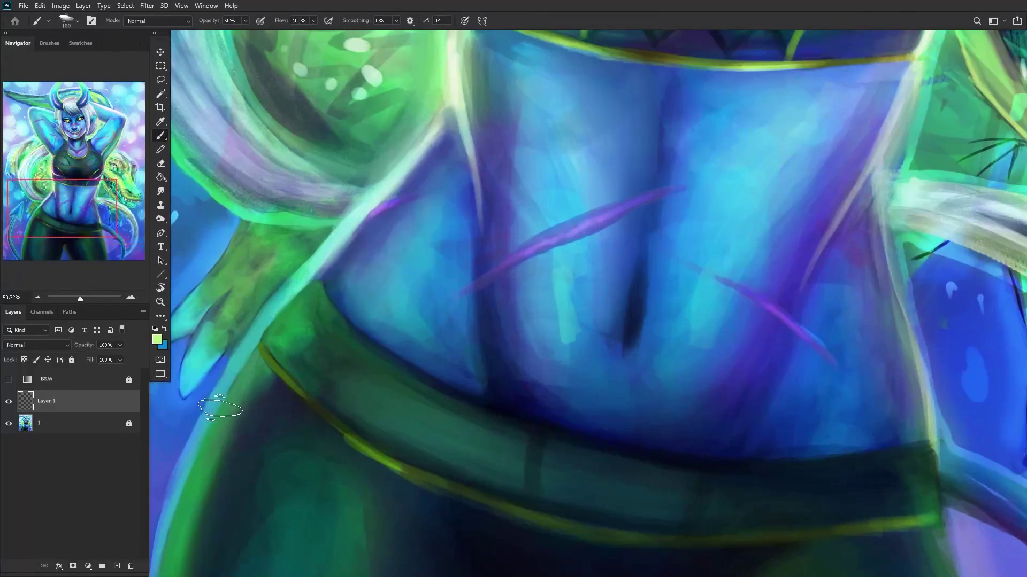
{"action": "right_click", "coordinate": [298, 191]}
{"action": "left_click", "coordinate": [367, 96]}
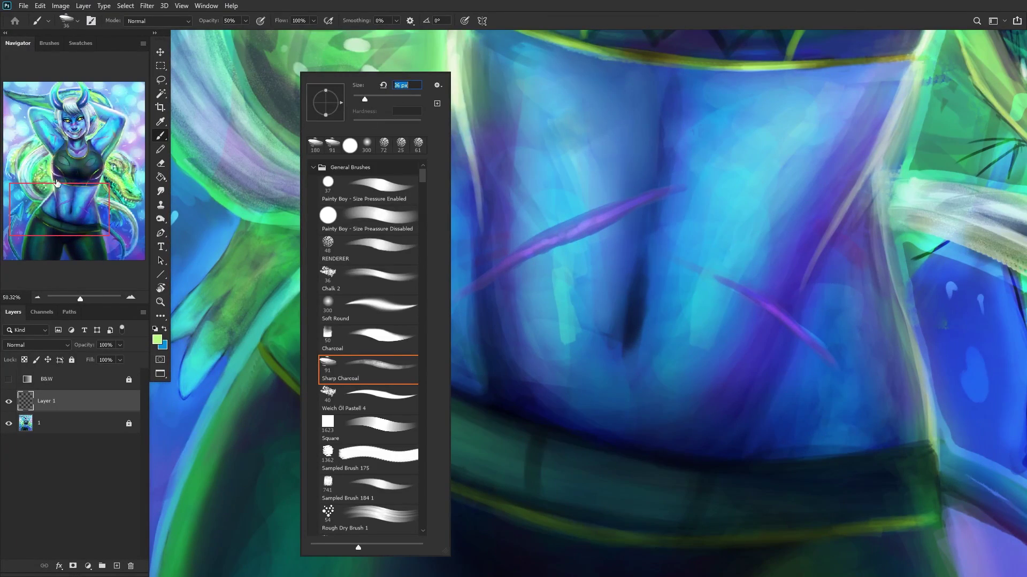
{"action": "key", "text": "Return"}
{"action": "scroll", "coordinate": [276, 277], "scroll_direction": "up", "scroll_amount": 2}
{"action": "mouse_move", "coordinate": [300, 204]}
{"action": "left_mouse_down"}
{"action": "mouse_move", "coordinate": [265, 279]}
{"action": "mouse_move", "coordinate": [292, 245]}
{"action": "mouse_move", "coordinate": [207, 343]}
{"action": "mouse_move", "coordinate": [239, 317]}
{"action": "mouse_move", "coordinate": [273, 325]}
{"action": "mouse_move", "coordinate": [259, 338]}
{"action": "mouse_move", "coordinate": [310, 258]}
{"action": "mouse_move", "coordinate": [271, 328]}
{"action": "mouse_move", "coordinate": [321, 260]}
{"action": "mouse_move", "coordinate": [240, 404]}
{"action": "mouse_move", "coordinate": [231, 381]}
{"action": "mouse_move", "coordinate": [267, 329]}
{"action": "mouse_move", "coordinate": [242, 411]}
{"action": "mouse_move", "coordinate": [258, 371]}
{"action": "left_mouse_up"}
{"action": "mouse_move", "coordinate": [272, 309]}
{"action": "left_mouse_down"}
{"action": "mouse_move", "coordinate": [321, 256]}
{"action": "mouse_move", "coordinate": [311, 246]}
{"action": "left_mouse_up"}
{"action": "scroll", "coordinate": [312, 246], "scroll_direction": "down", "scroll_amount": 5}
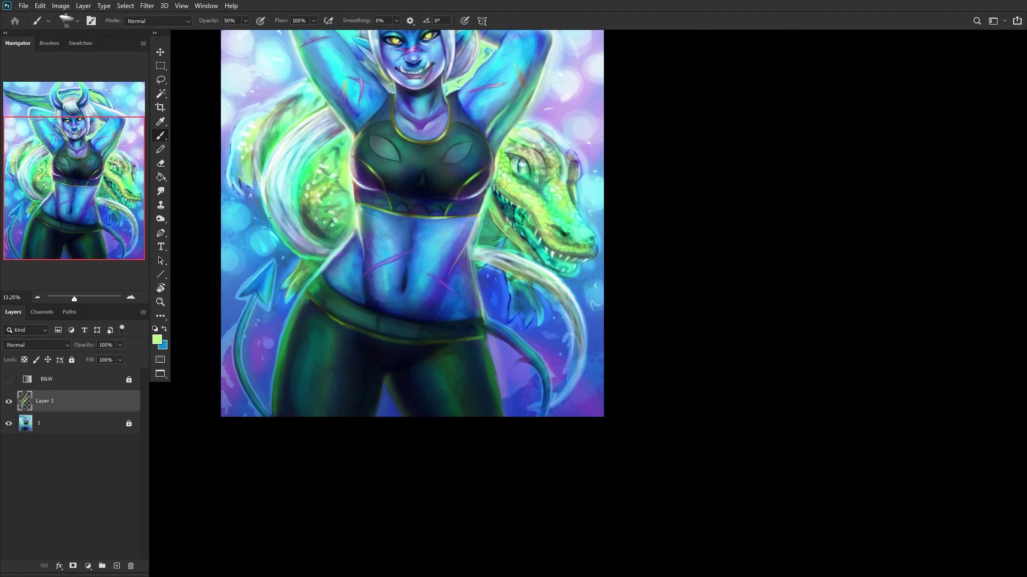
Step: Paint a green glow on a new Overlay layer and lower its opacity to 26%
{"action": "left_click", "coordinate": [117, 567]}
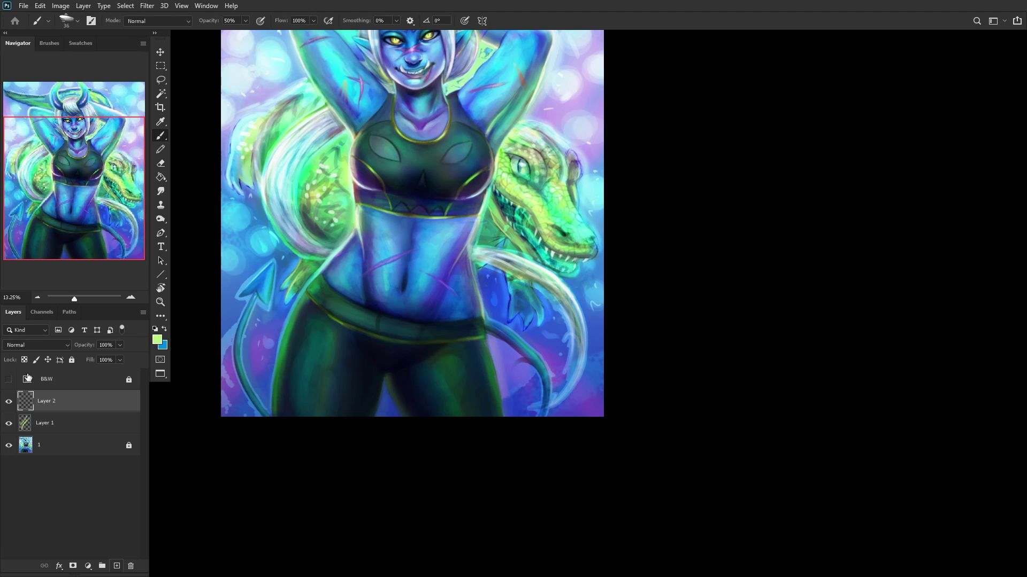
{"action": "left_click", "coordinate": [52, 344]}
{"action": "left_click", "coordinate": [15, 419]}
{"action": "mouse_move", "coordinate": [293, 284]}
{"action": "left_mouse_down"}
{"action": "mouse_move", "coordinate": [304, 272]}
{"action": "mouse_move", "coordinate": [291, 279]}
{"action": "left_mouse_up"}
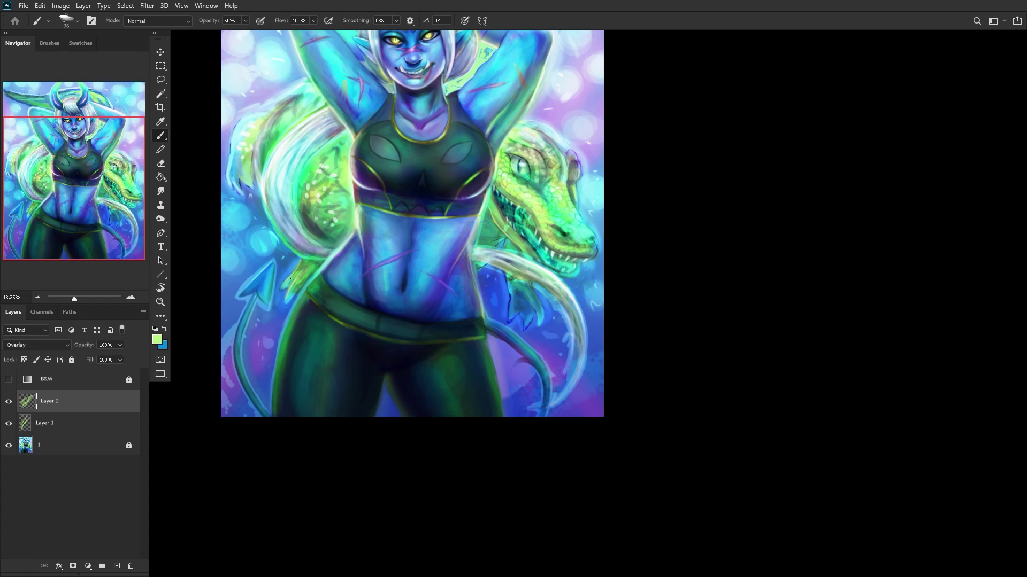
{"action": "scroll", "coordinate": [280, 274], "scroll_direction": "down", "scroll_amount": 2}
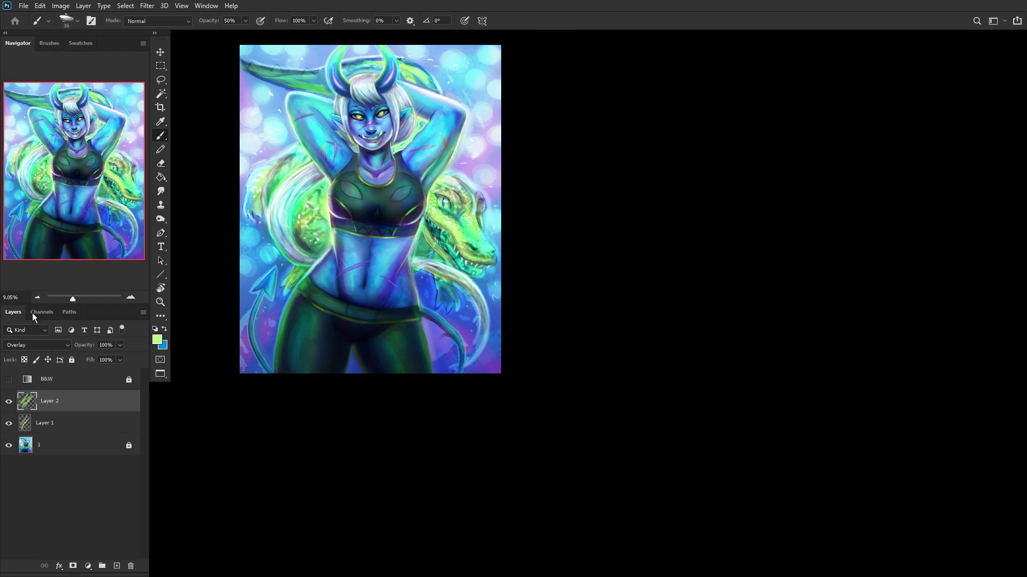
{"action": "left_click", "coordinate": [120, 345]}
{"action": "left_click", "coordinate": [85, 357]}
Step: Merge the glow and Layer 1 into the base painting, check it in black and white, and add a new layer
{"action": "key", "text": "ctrl+e"}
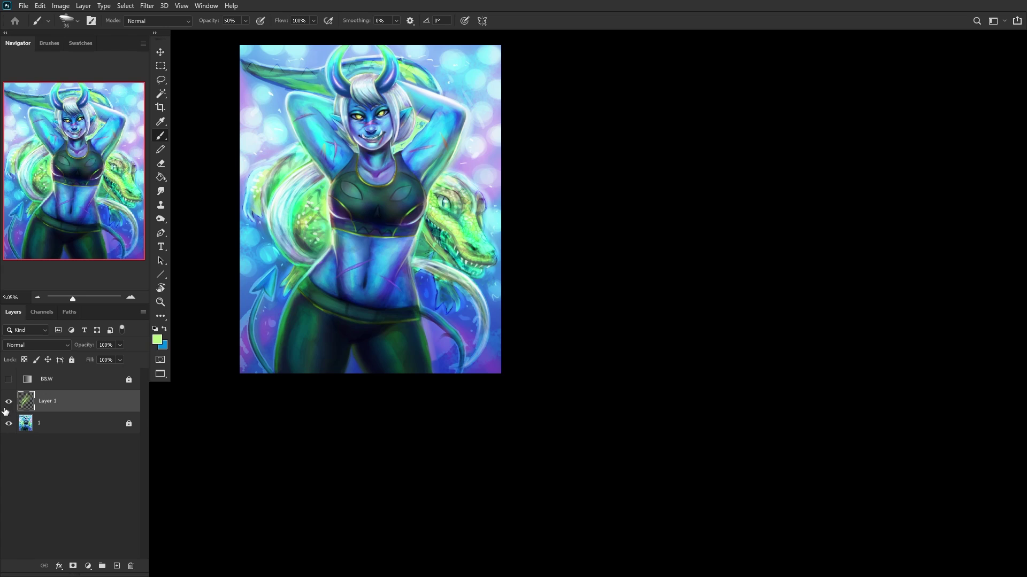
{"action": "right_click", "coordinate": [38, 424]}
{"action": "left_click", "coordinate": [46, 426]}
{"action": "key", "text": "ctrl+shift+e"}
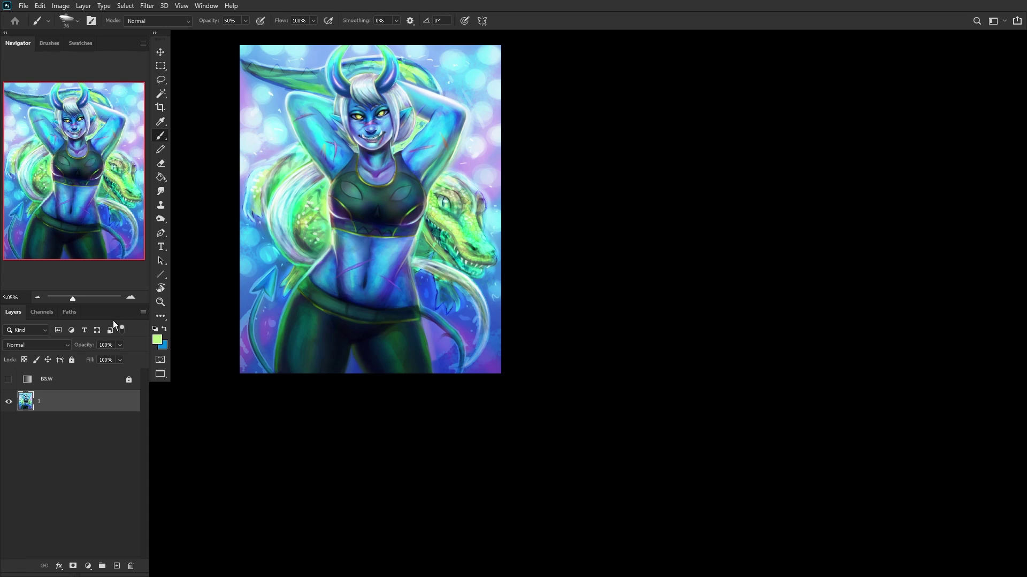
{"action": "left_click", "coordinate": [9, 379]}
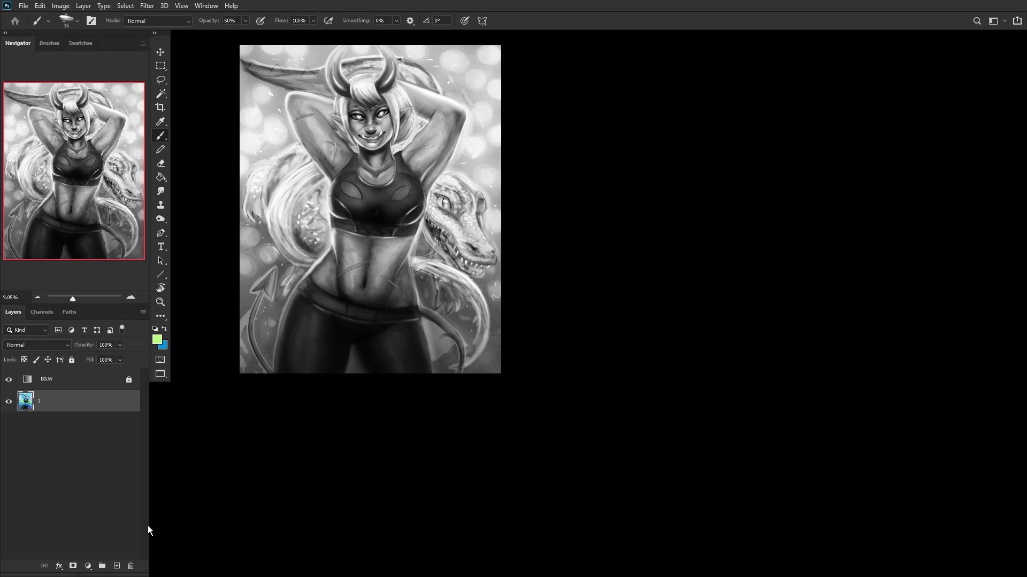
{"action": "left_click", "coordinate": [117, 566]}
Step: Hide the B&W check, zoom on the dragon's head, and paint soft green glow along the lower jaw with Soft Round
{"action": "left_click", "coordinate": [9, 379]}
{"action": "left_click_drag", "start_coordinate": [443, 232], "coordinate": [508, 181]}
{"action": "right_click", "coordinate": [570, 72]}
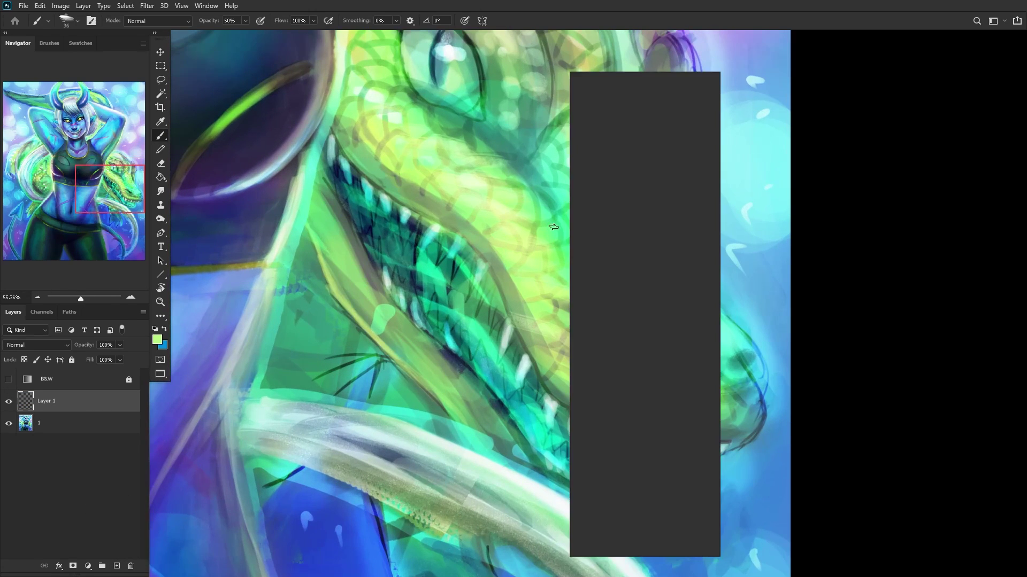
{"action": "left_click", "coordinate": [631, 299]}
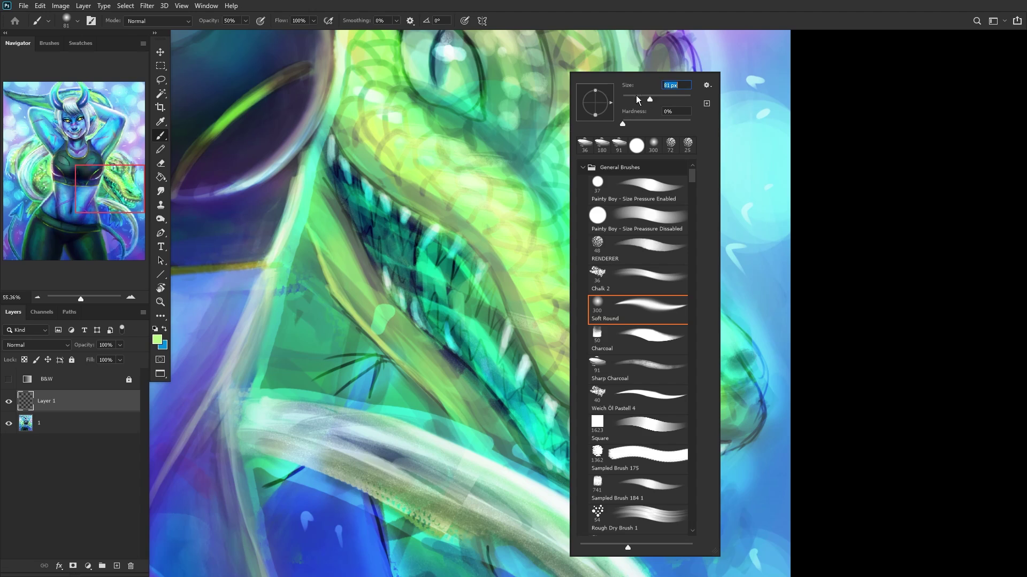
{"action": "mouse_move", "coordinate": [446, 200]}
{"action": "left_mouse_down"}
{"action": "mouse_move", "coordinate": [470, 206]}
{"action": "mouse_move", "coordinate": [458, 218]}
{"action": "mouse_move", "coordinate": [480, 236]}
{"action": "mouse_move", "coordinate": [402, 177]}
{"action": "mouse_move", "coordinate": [425, 192]}
{"action": "left_mouse_up"}
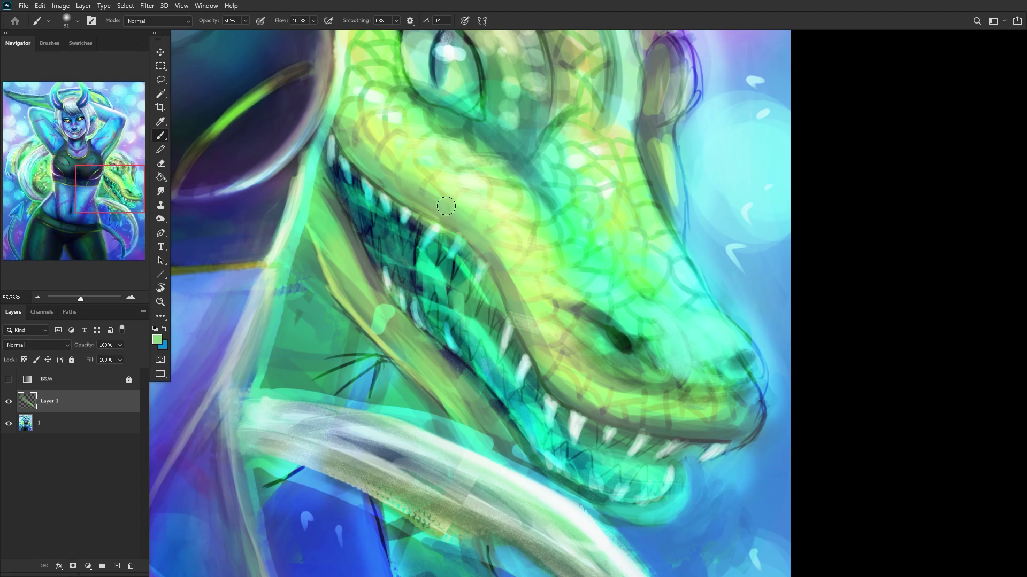
{"action": "mouse_move", "coordinate": [483, 223]}
{"action": "left_mouse_down"}
{"action": "mouse_move", "coordinate": [537, 306]}
{"action": "mouse_move", "coordinate": [518, 286]}
{"action": "mouse_move", "coordinate": [548, 338]}
{"action": "mouse_move", "coordinate": [541, 349]}
{"action": "mouse_move", "coordinate": [596, 395]}
{"action": "left_mouse_up"}
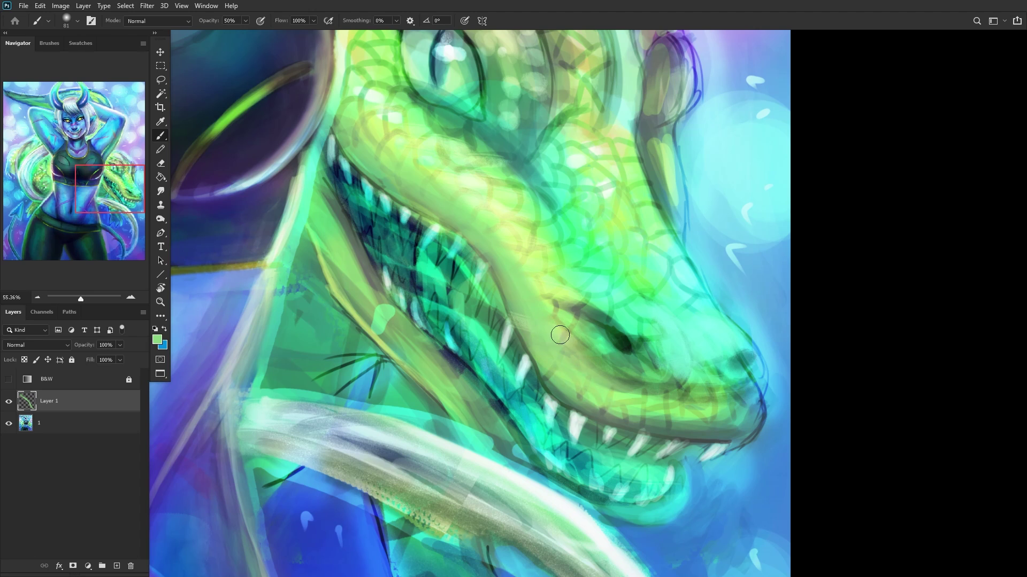
{"action": "scroll", "coordinate": [552, 323], "scroll_direction": "down", "scroll_amount": 5}
{"action": "scroll", "coordinate": [661, 359], "scroll_direction": "up", "scroll_amount": 4}
Step: Paint yellow-green glow along the upper jaw and sample a light yellow-green from the snout
{"action": "mouse_move", "coordinate": [661, 359]}
{"action": "left_mouse_down"}
{"action": "mouse_move", "coordinate": [596, 340]}
{"action": "mouse_move", "coordinate": [602, 348]}
{"action": "mouse_move", "coordinate": [637, 358]}
{"action": "mouse_move", "coordinate": [532, 312]}
{"action": "left_mouse_up"}
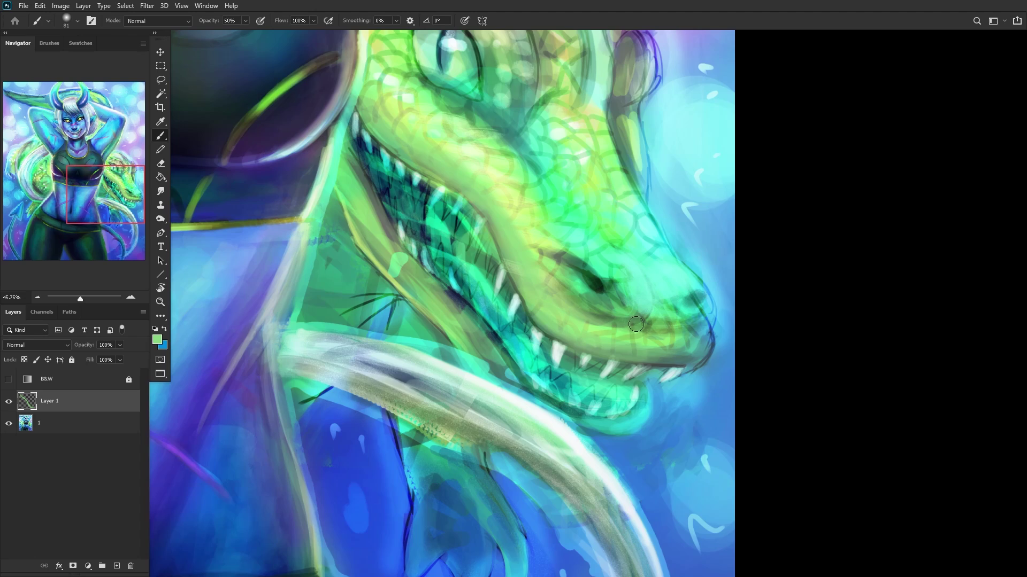
{"action": "scroll", "coordinate": [640, 335], "scroll_direction": "down", "scroll_amount": 5}
{"action": "scroll", "coordinate": [611, 332], "scroll_direction": "up", "scroll_amount": 4}
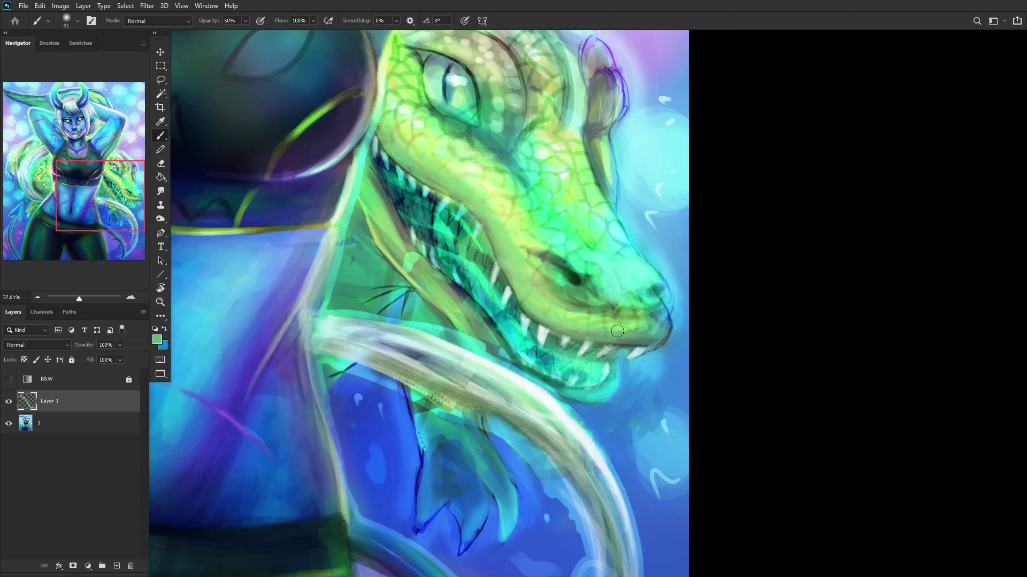
{"action": "scroll", "coordinate": [545, 337], "scroll_direction": "down", "scroll_amount": 3}
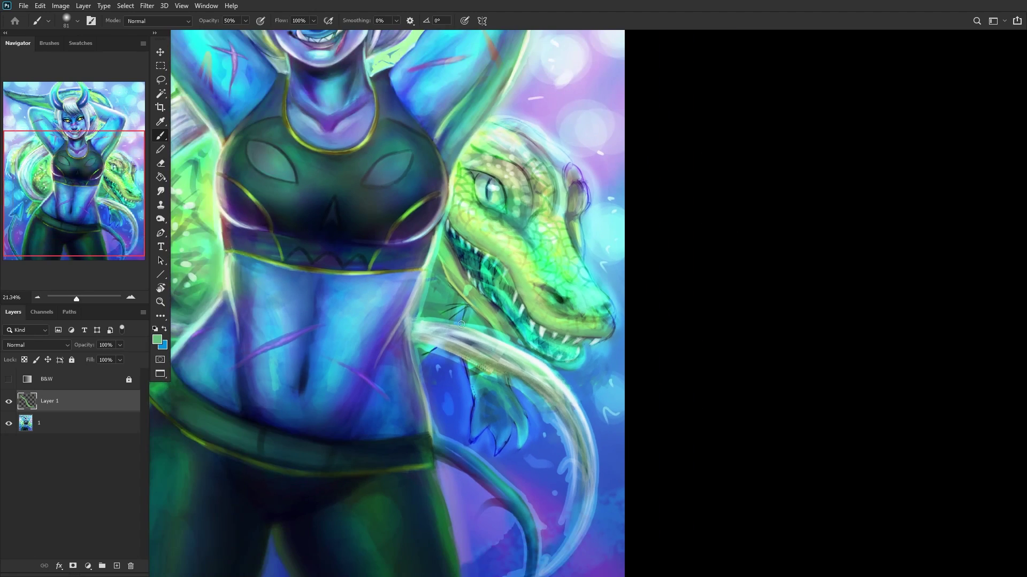
{"action": "scroll", "coordinate": [478, 244], "scroll_direction": "up", "scroll_amount": 3}
{"action": "left_click", "coordinate": [527, 263], "text": "alt"}
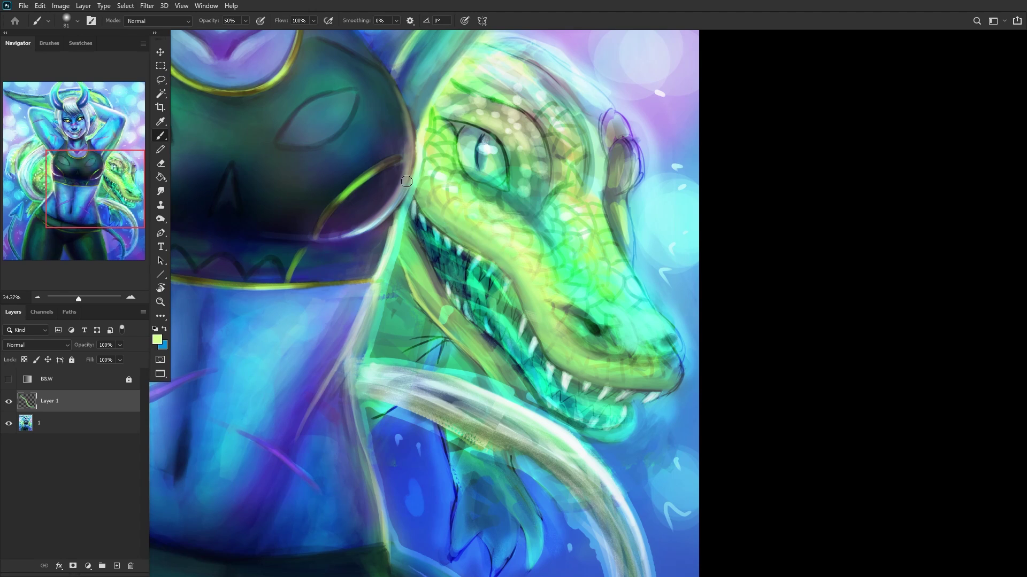
{"action": "scroll", "coordinate": [429, 343], "scroll_direction": "down", "scroll_amount": 3}
Step: Add Layer 2 and set up a white RENDERER brush at 7 px
{"action": "left_click", "coordinate": [116, 566]}
{"action": "left_click", "coordinate": [155, 330]}
{"action": "scroll", "coordinate": [530, 296], "scroll_direction": "up", "scroll_amount": 5}
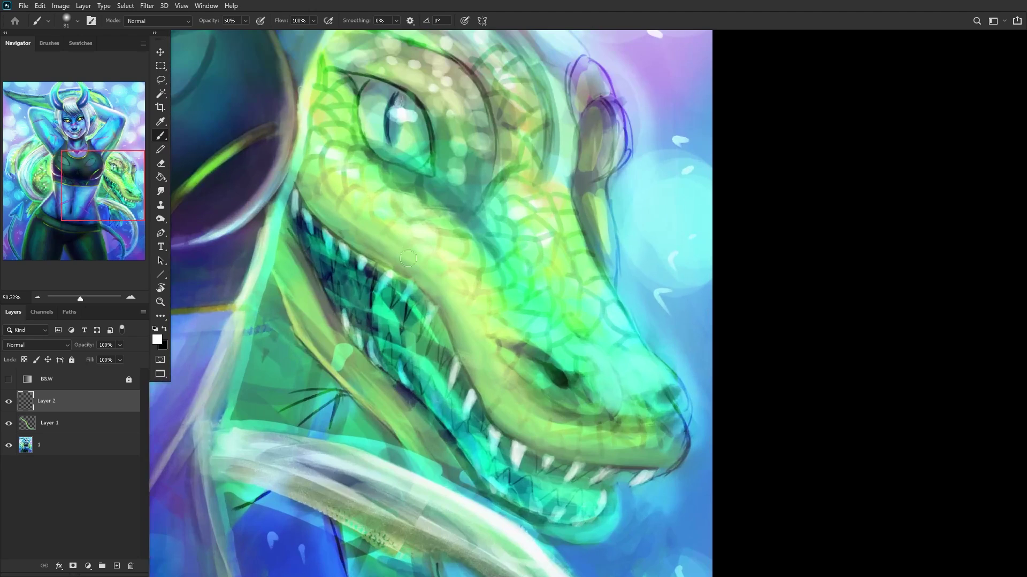
{"action": "right_click", "coordinate": [529, 294]}
{"action": "left_click", "coordinate": [529, 293]}
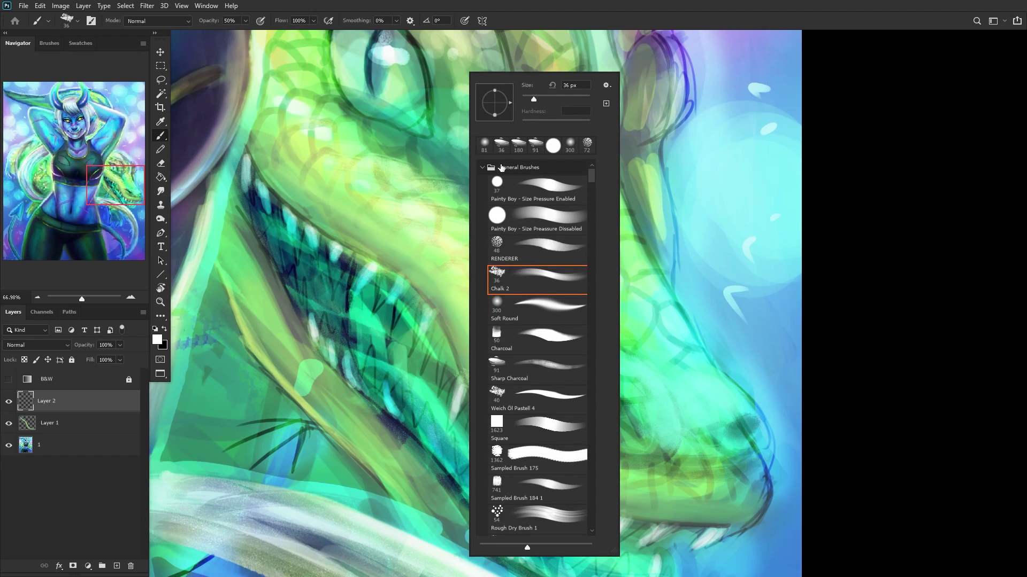
{"action": "left_click", "coordinate": [527, 250]}
{"action": "left_click", "coordinate": [525, 98]}
{"action": "key", "text": "Return"}
Step: Trace thin white highlights along the edges of the dragon's upper jaw
{"action": "mouse_move", "coordinate": [345, 244]}
{"action": "left_mouse_down"}
{"action": "mouse_move", "coordinate": [372, 251]}
{"action": "mouse_move", "coordinate": [299, 206]}
{"action": "mouse_move", "coordinate": [312, 217]}
{"action": "mouse_move", "coordinate": [253, 151]}
{"action": "left_mouse_up"}
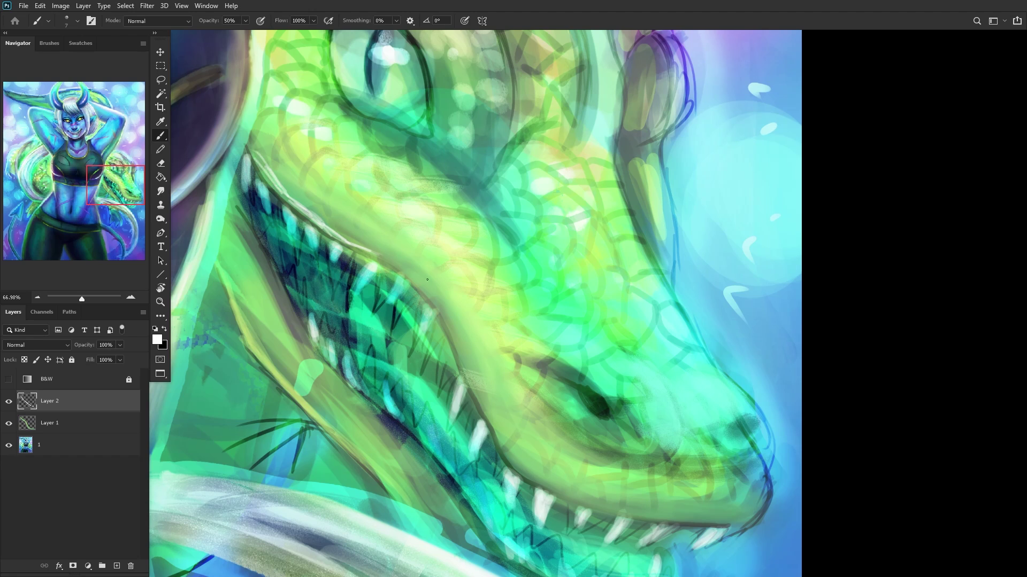
{"action": "left_click_drag", "start_coordinate": [375, 254], "coordinate": [415, 282]}
{"action": "mouse_move", "coordinate": [457, 325]}
{"action": "left_mouse_down"}
{"action": "mouse_move", "coordinate": [454, 345]}
{"action": "mouse_move", "coordinate": [444, 319]}
{"action": "mouse_move", "coordinate": [482, 400]}
{"action": "left_mouse_up"}
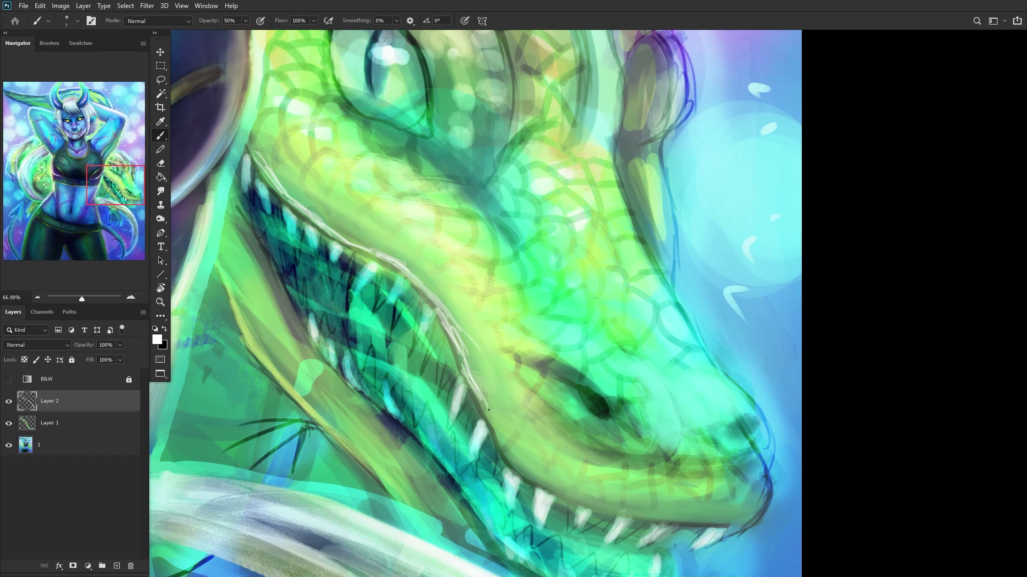
{"action": "mouse_move", "coordinate": [507, 444]}
{"action": "left_mouse_down"}
{"action": "mouse_move", "coordinate": [517, 470]}
{"action": "mouse_move", "coordinate": [521, 447]}
{"action": "mouse_move", "coordinate": [516, 460]}
{"action": "mouse_move", "coordinate": [506, 446]}
{"action": "mouse_move", "coordinate": [526, 476]}
{"action": "mouse_move", "coordinate": [602, 508]}
{"action": "left_mouse_up"}
{"action": "scroll", "coordinate": [538, 532], "scroll_direction": "down", "scroll_amount": 4}
{"action": "scroll", "coordinate": [513, 548], "scroll_direction": "down", "scroll_amount": 5}
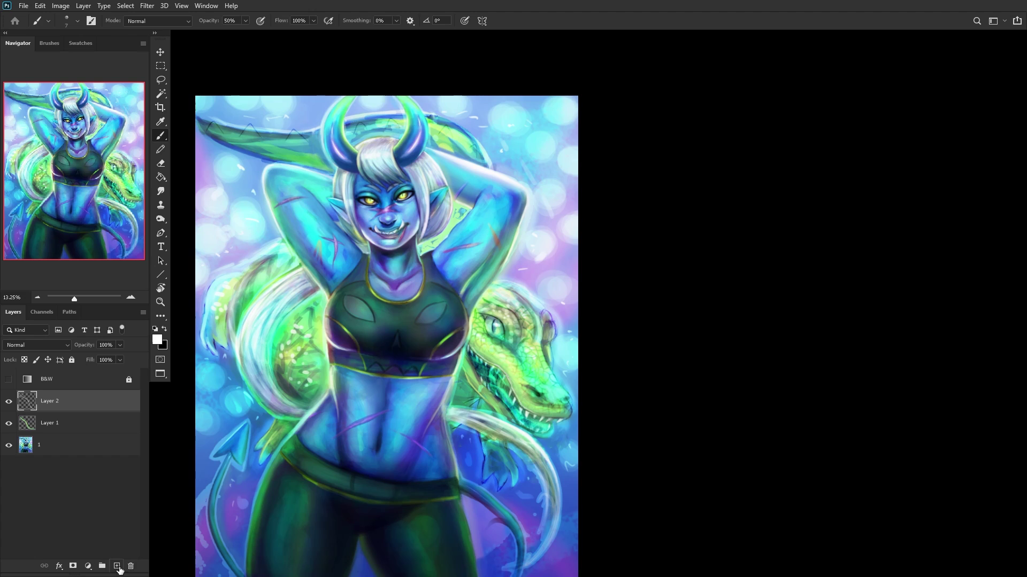
{"action": "double_click", "coordinate": [117, 566]}
Step: Delete the extra empty Layer 4 and paint two curved white scale outlines on Layer 3
{"action": "left_click", "coordinate": [130, 566]}
{"action": "scroll", "coordinate": [484, 358], "scroll_direction": "up", "scroll_amount": 12}
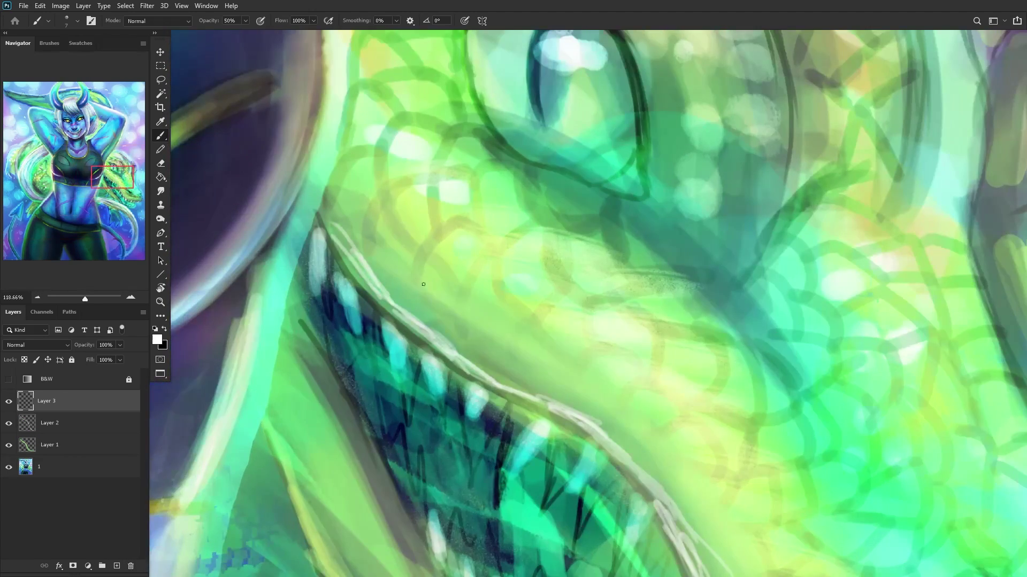
{"action": "scroll", "coordinate": [423, 284], "scroll_direction": "up", "scroll_amount": 5}
{"action": "left_click_drag", "start_coordinate": [476, 197], "coordinate": [415, 247]}
{"action": "left_click_drag", "start_coordinate": [663, 217], "coordinate": [607, 342]}
{"action": "scroll", "coordinate": [493, 264], "scroll_direction": "down", "scroll_amount": 2}
{"action": "scroll", "coordinate": [493, 264], "scroll_direction": "down", "scroll_amount": 3}
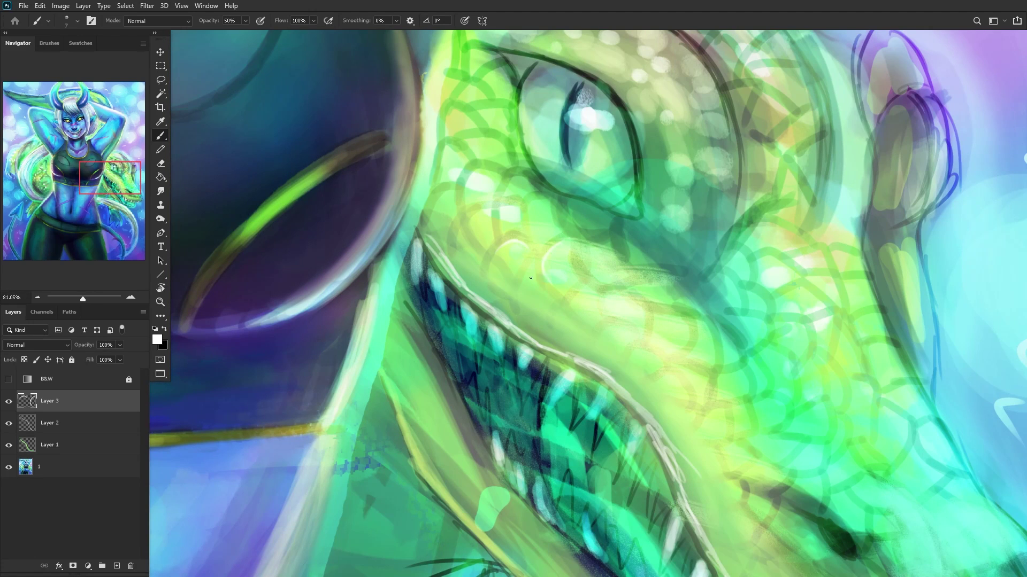
{"action": "scroll", "coordinate": [534, 279], "scroll_direction": "up", "scroll_amount": 2}
Step: Outline more scales along the dragon's snout with short white strokes
{"action": "left_click_drag", "start_coordinate": [547, 171], "coordinate": [528, 192]}
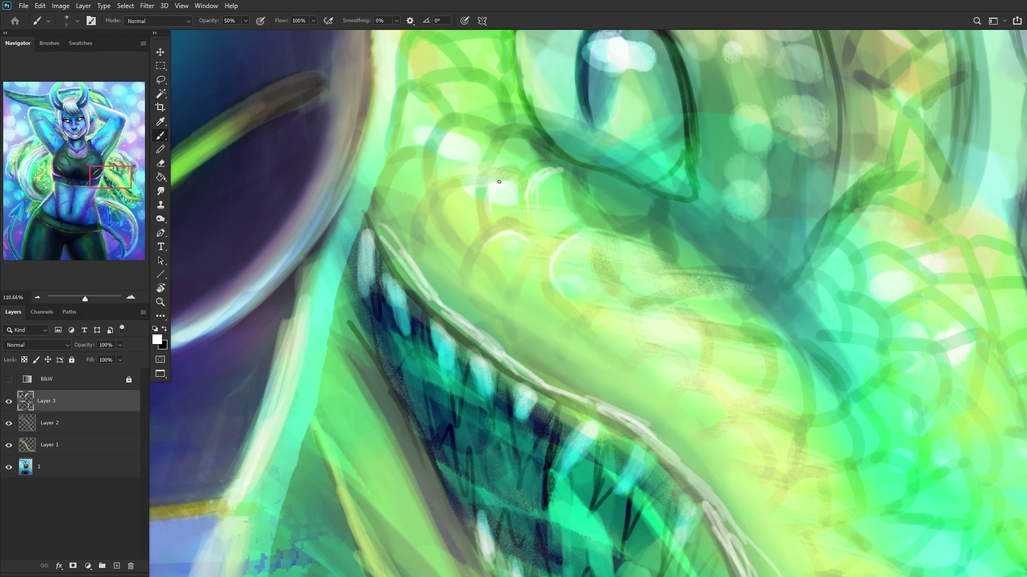
{"action": "left_click_drag", "start_coordinate": [522, 138], "coordinate": [495, 161]}
{"action": "mouse_move", "coordinate": [469, 127]}
{"action": "left_mouse_down"}
{"action": "mouse_move", "coordinate": [438, 162]}
{"action": "mouse_move", "coordinate": [450, 136]}
{"action": "left_mouse_up"}
{"action": "mouse_move", "coordinate": [487, 83]}
{"action": "left_mouse_down"}
{"action": "mouse_move", "coordinate": [463, 90]}
{"action": "mouse_move", "coordinate": [495, 116]}
{"action": "left_mouse_up"}
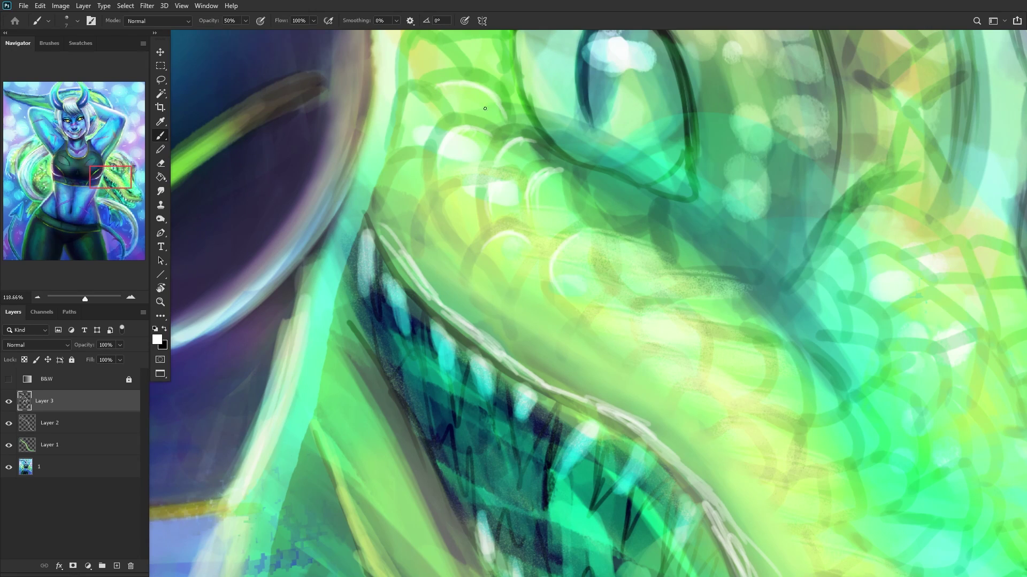
{"action": "mouse_move", "coordinate": [402, 105]}
{"action": "left_mouse_down"}
{"action": "mouse_move", "coordinate": [401, 140]}
{"action": "mouse_move", "coordinate": [441, 90]}
{"action": "left_mouse_up"}
{"action": "scroll", "coordinate": [427, 159], "scroll_direction": "down", "scroll_amount": 2}
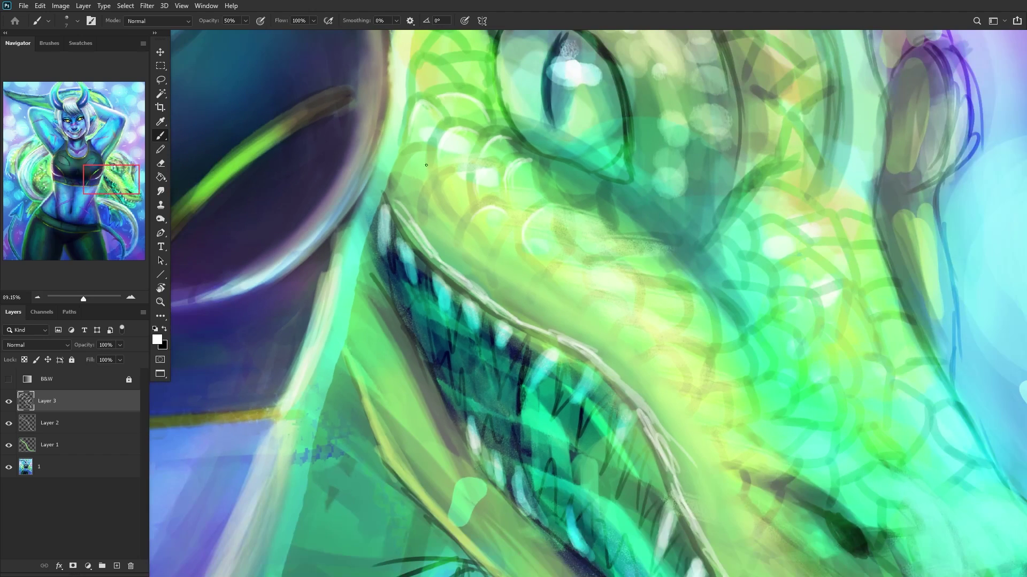
{"action": "left_click_drag", "start_coordinate": [431, 155], "coordinate": [402, 181]}
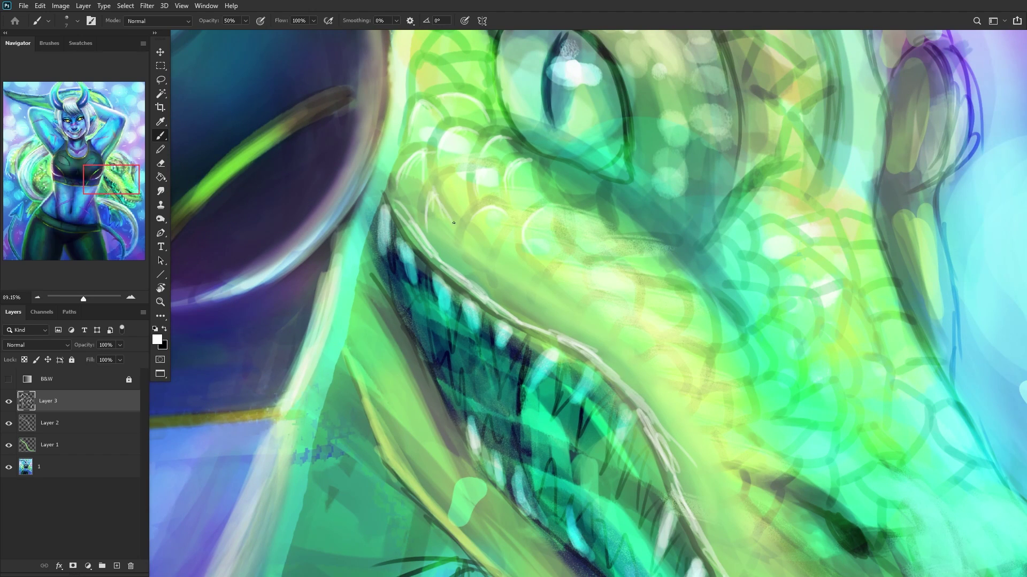
Step: Enlarge the brush to 29 px and paint a longer light curved stroke along the snout scales
{"action": "key", "text": "h"}
{"action": "left_click_drag", "start_coordinate": [445, 186], "coordinate": [477, 217]}
{"action": "right_click", "coordinate": [554, 74]}
{"action": "left_click", "coordinate": [615, 99]}
{"action": "key", "text": "Return"}
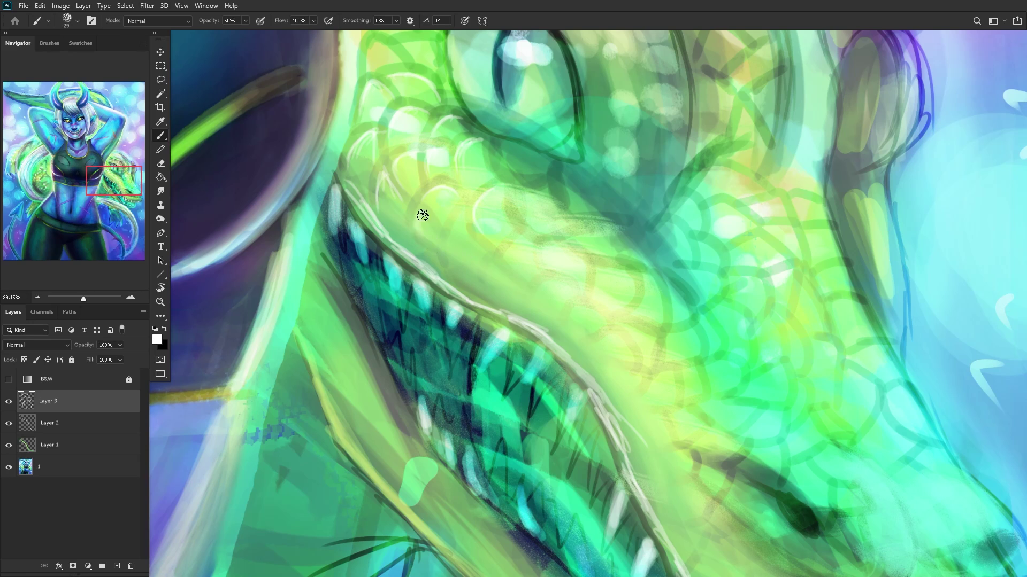
{"action": "mouse_move", "coordinate": [458, 222]}
{"action": "left_mouse_down"}
{"action": "mouse_move", "coordinate": [456, 281]}
{"action": "mouse_move", "coordinate": [466, 225]}
{"action": "mouse_move", "coordinate": [466, 286]}
{"action": "mouse_move", "coordinate": [442, 266]}
{"action": "mouse_move", "coordinate": [511, 282]}
{"action": "left_mouse_up"}
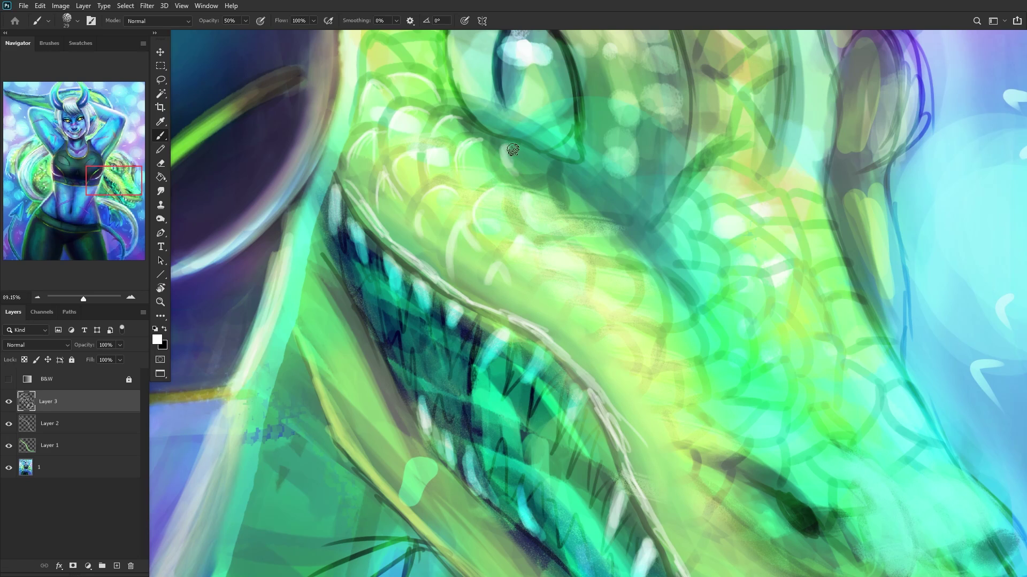
{"action": "scroll", "coordinate": [497, 166], "scroll_direction": "down", "scroll_amount": 3}
{"action": "scroll", "coordinate": [497, 166], "scroll_direction": "down", "scroll_amount": 4}
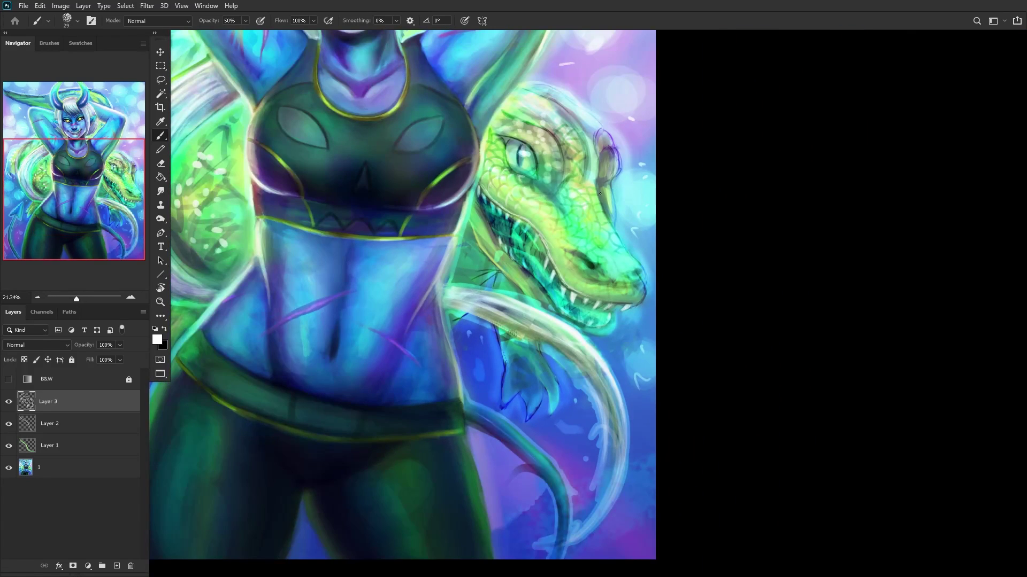
Step: Flip the canvas horizontally to check the scale outlines
{"action": "key", "text": "h"}
{"action": "scroll", "coordinate": [356, 296], "scroll_direction": "up", "scroll_amount": 1}
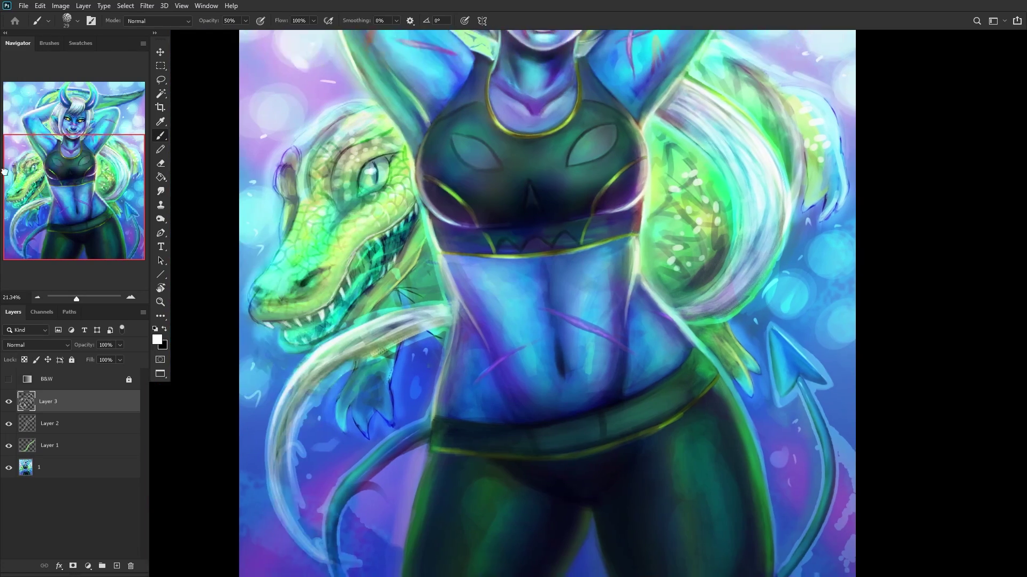
{"action": "scroll", "coordinate": [356, 296], "scroll_direction": "up", "scroll_amount": 1}
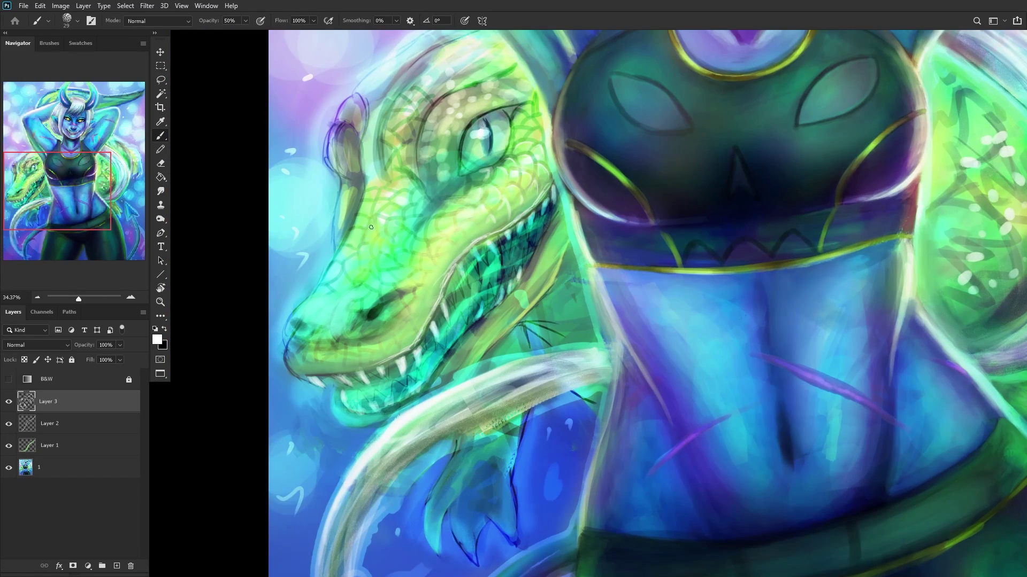
{"action": "scroll", "coordinate": [374, 218], "scroll_direction": "up", "scroll_amount": 2}
{"action": "scroll", "coordinate": [387, 191], "scroll_direction": "down", "scroll_amount": 1}
{"action": "scroll", "coordinate": [387, 191], "scroll_direction": "up", "scroll_amount": 1}
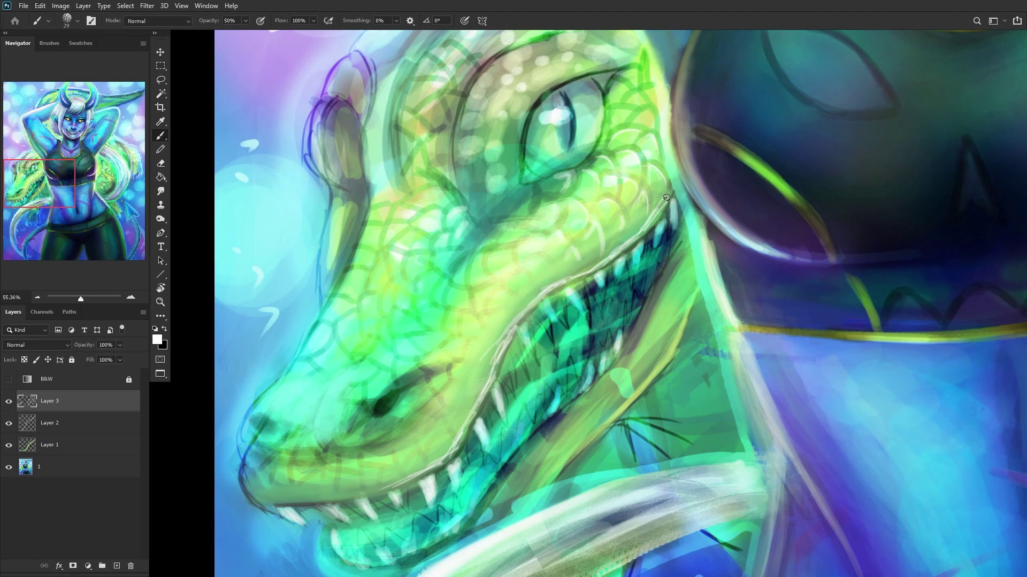
Step: Paint light highlight strokes across the snout scales on Layer 3
{"action": "scroll", "coordinate": [370, 184], "scroll_direction": "up", "scroll_amount": 3}
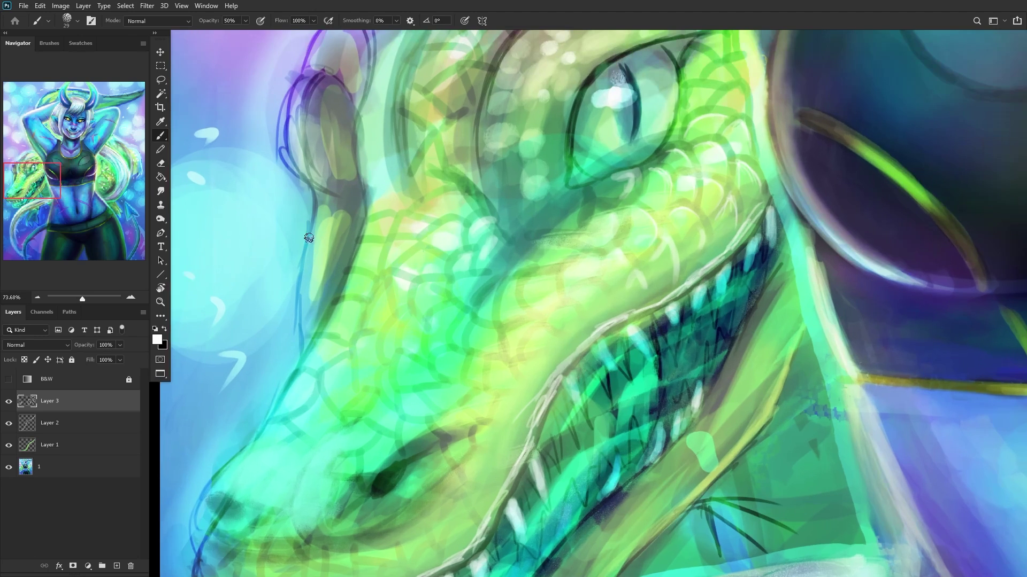
{"action": "scroll", "coordinate": [374, 213], "scroll_direction": "down", "scroll_amount": 3}
{"action": "scroll", "coordinate": [422, 298], "scroll_direction": "up", "scroll_amount": 4}
{"action": "mouse_move", "coordinate": [453, 277]}
{"action": "left_mouse_down"}
{"action": "mouse_move", "coordinate": [425, 296]}
{"action": "mouse_move", "coordinate": [432, 289]}
{"action": "mouse_move", "coordinate": [428, 310]}
{"action": "mouse_move", "coordinate": [454, 279]}
{"action": "mouse_move", "coordinate": [453, 310]}
{"action": "mouse_move", "coordinate": [473, 294]}
{"action": "mouse_move", "coordinate": [463, 315]}
{"action": "mouse_move", "coordinate": [478, 295]}
{"action": "mouse_move", "coordinate": [486, 320]}
{"action": "mouse_move", "coordinate": [505, 307]}
{"action": "mouse_move", "coordinate": [526, 328]}
{"action": "mouse_move", "coordinate": [501, 266]}
{"action": "mouse_move", "coordinate": [509, 253]}
{"action": "mouse_move", "coordinate": [507, 292]}
{"action": "left_mouse_up"}
{"action": "mouse_move", "coordinate": [540, 252]}
{"action": "left_mouse_down"}
{"action": "mouse_move", "coordinate": [567, 236]}
{"action": "mouse_move", "coordinate": [589, 257]}
{"action": "left_mouse_up"}
{"action": "scroll", "coordinate": [611, 191], "scroll_direction": "down", "scroll_amount": 3}
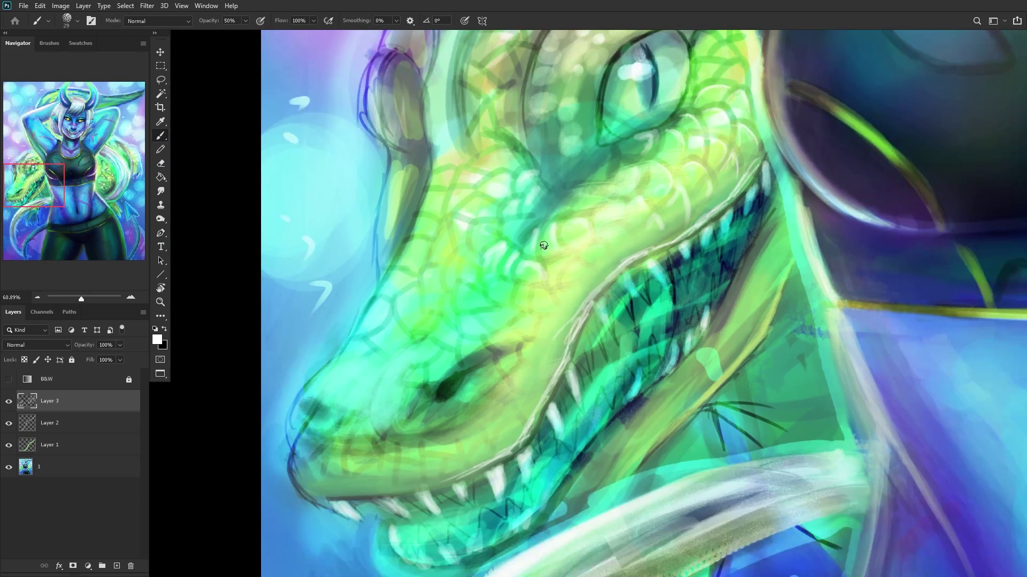
{"action": "scroll", "coordinate": [565, 310], "scroll_direction": "up", "scroll_amount": 3}
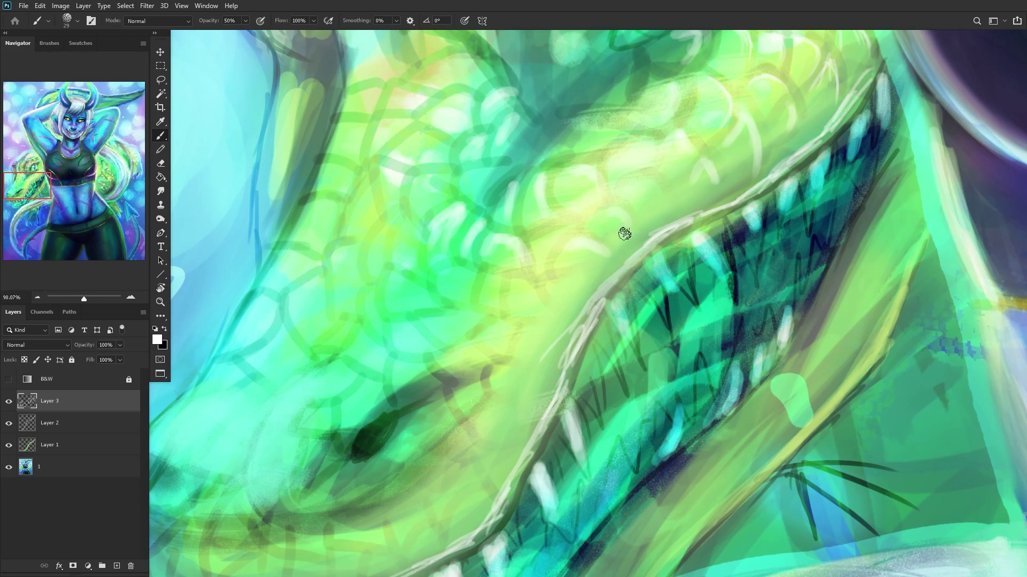
{"action": "scroll", "coordinate": [644, 191], "scroll_direction": "down", "scroll_amount": 3}
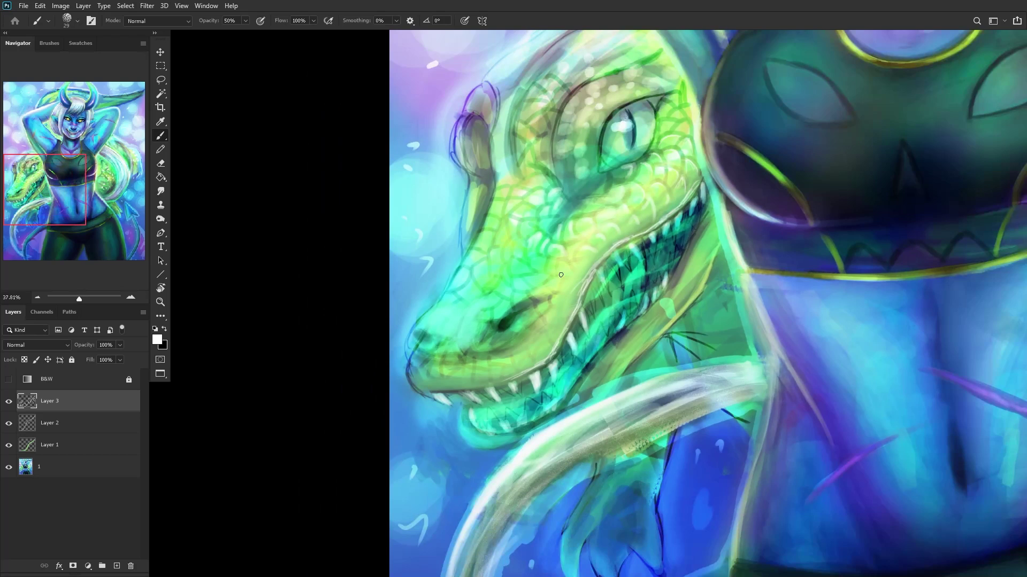
{"action": "scroll", "coordinate": [570, 260], "scroll_direction": "up", "scroll_amount": 2}
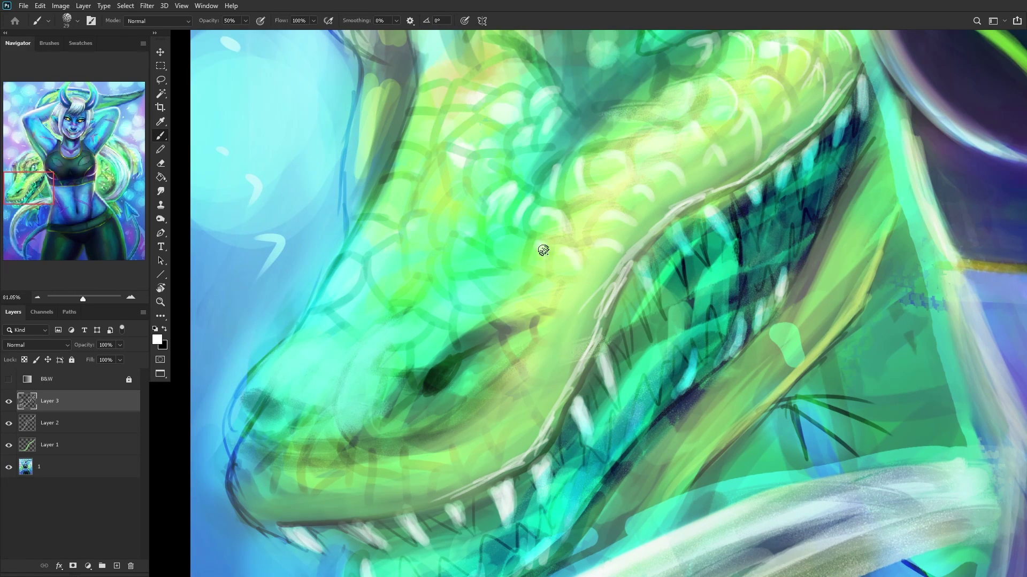
{"action": "scroll", "coordinate": [525, 280], "scroll_direction": "down", "scroll_amount": 2}
{"action": "scroll", "coordinate": [532, 294], "scroll_direction": "up", "scroll_amount": 2}
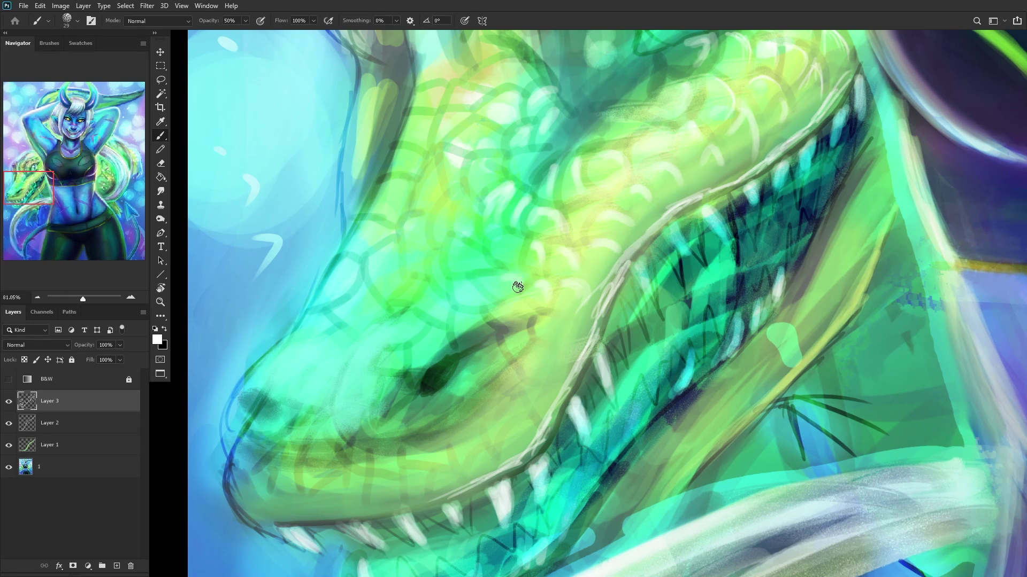
{"action": "scroll", "coordinate": [518, 287], "scroll_direction": "down", "scroll_amount": 3}
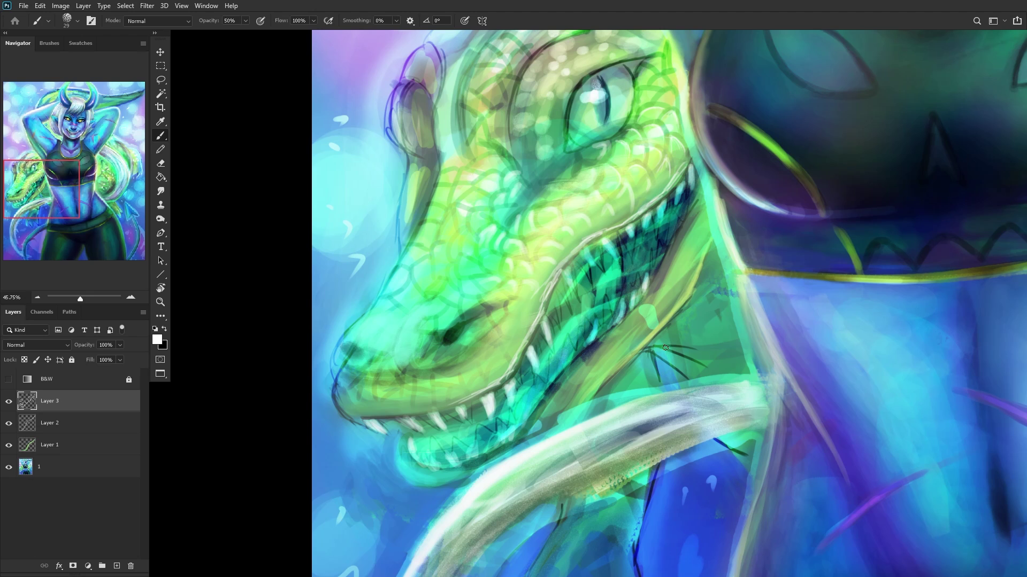
{"action": "scroll", "coordinate": [454, 245], "scroll_direction": "up", "scroll_amount": 4}
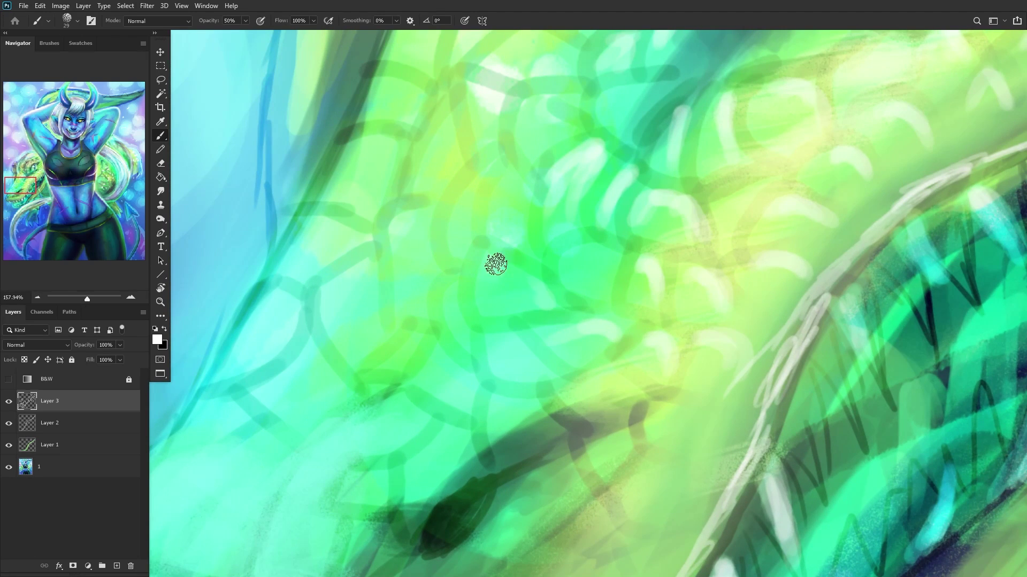
Step: Add curved white-yellow highlights down the snout scales, then zoom out to the full image
{"action": "mouse_move", "coordinate": [495, 264]}
{"action": "left_mouse_down"}
{"action": "mouse_move", "coordinate": [535, 290]}
{"action": "mouse_move", "coordinate": [502, 268]}
{"action": "mouse_move", "coordinate": [526, 303]}
{"action": "mouse_move", "coordinate": [508, 292]}
{"action": "left_mouse_up"}
{"action": "left_click_drag", "start_coordinate": [561, 266], "coordinate": [620, 258]}
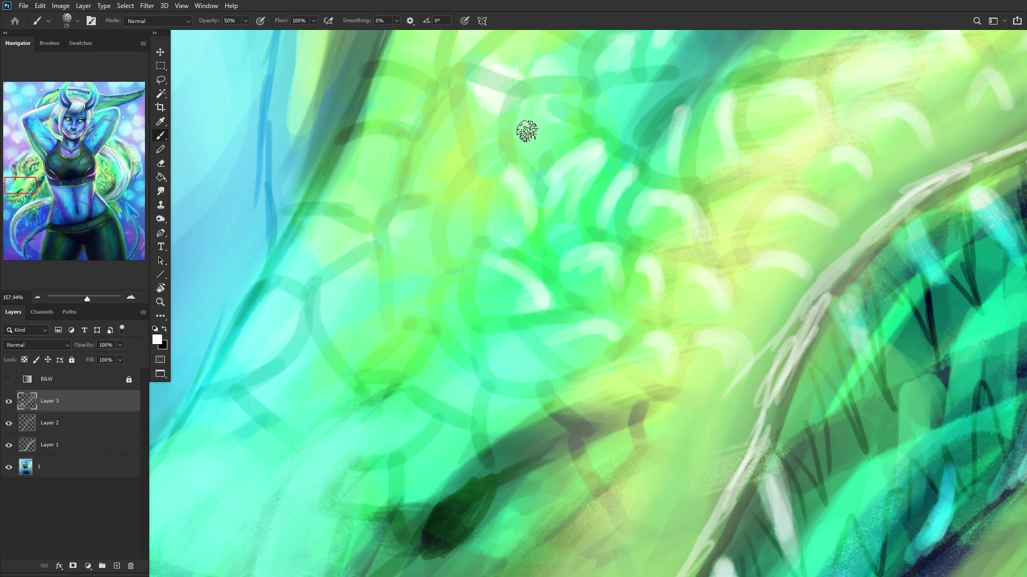
{"action": "scroll", "coordinate": [488, 254], "scroll_direction": "down", "scroll_amount": 4}
{"action": "scroll", "coordinate": [489, 253], "scroll_direction": "up", "scroll_amount": 5}
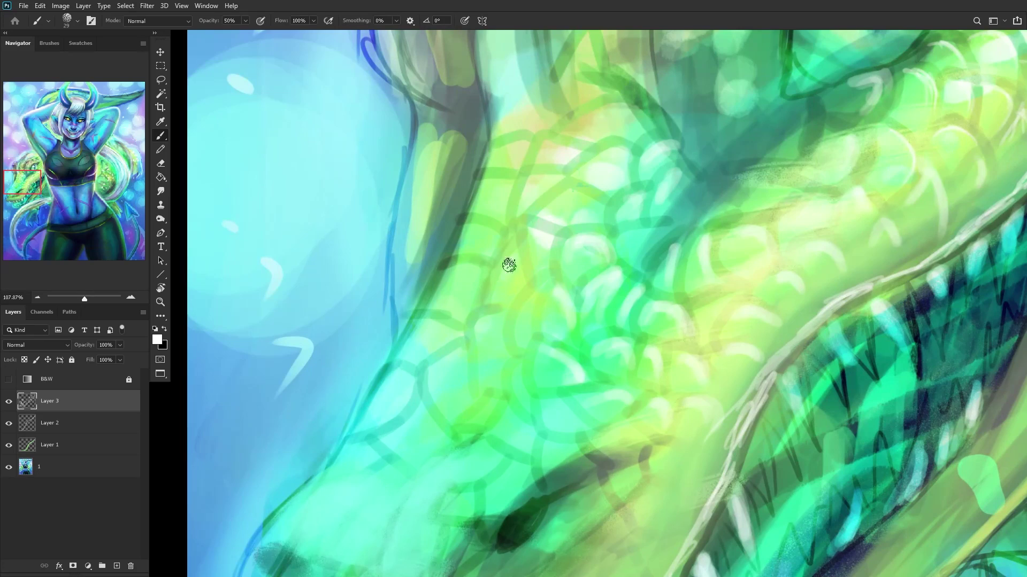
{"action": "mouse_move", "coordinate": [513, 259]}
{"action": "left_mouse_down"}
{"action": "mouse_move", "coordinate": [522, 376]}
{"action": "mouse_move", "coordinate": [509, 327]}
{"action": "mouse_move", "coordinate": [498, 398]}
{"action": "mouse_move", "coordinate": [523, 395]}
{"action": "left_mouse_up"}
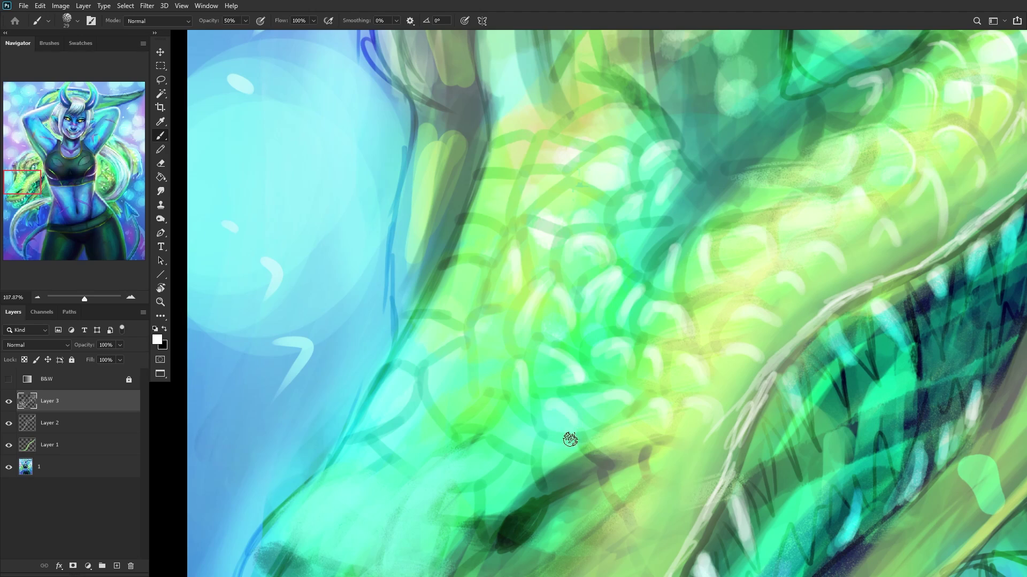
{"action": "scroll", "coordinate": [520, 429], "scroll_direction": "down", "scroll_amount": 4}
{"action": "scroll", "coordinate": [504, 342], "scroll_direction": "up", "scroll_amount": 5}
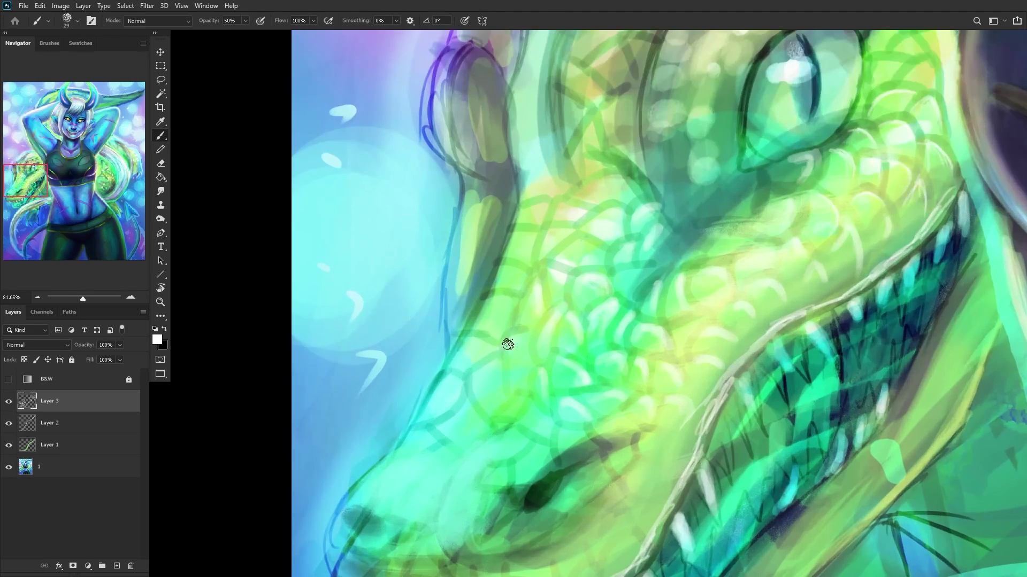
{"action": "scroll", "coordinate": [496, 350], "scroll_direction": "down", "scroll_amount": 6}
{"action": "scroll", "coordinate": [496, 350], "scroll_direction": "down", "scroll_amount": 5}
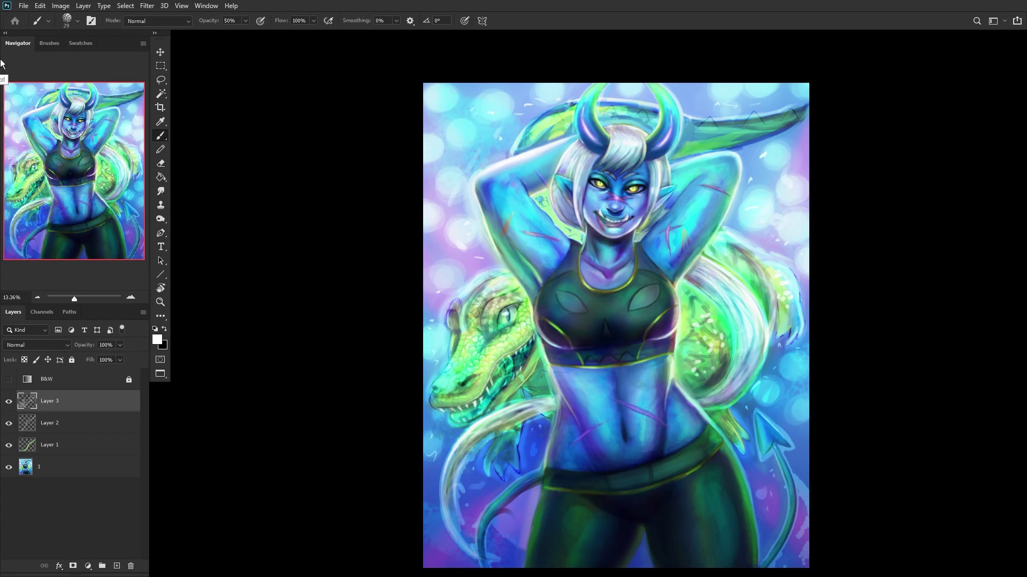
Step: Merge the painting layers down into Layer 1, toggling layer visibility to check the strokes
{"action": "key", "text": "ctrl+e"}
{"action": "key", "text": "alt+space"}
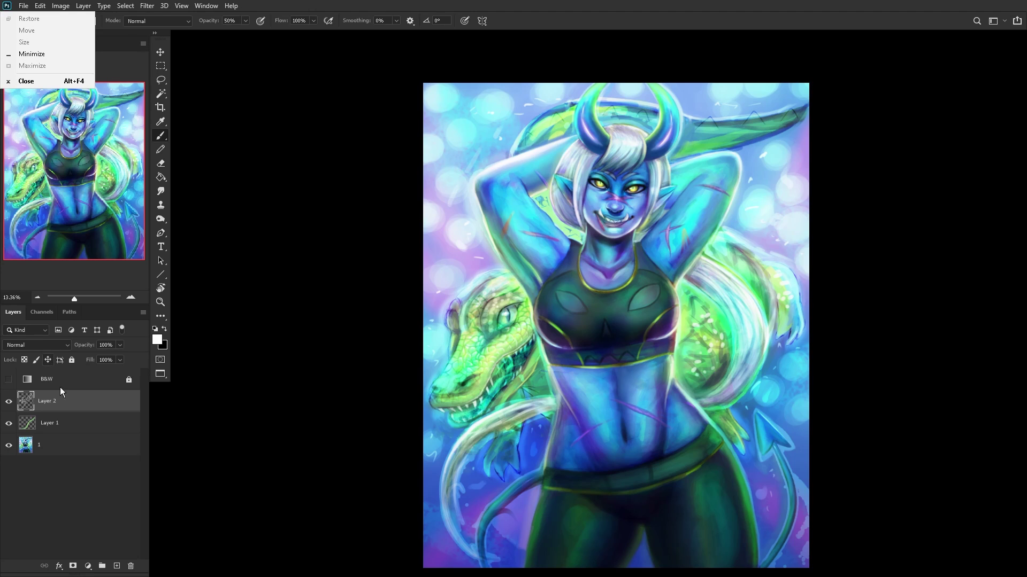
{"action": "left_click", "coordinate": [63, 421]}
{"action": "left_click", "coordinate": [7, 425]}
{"action": "left_click", "coordinate": [7, 426]}
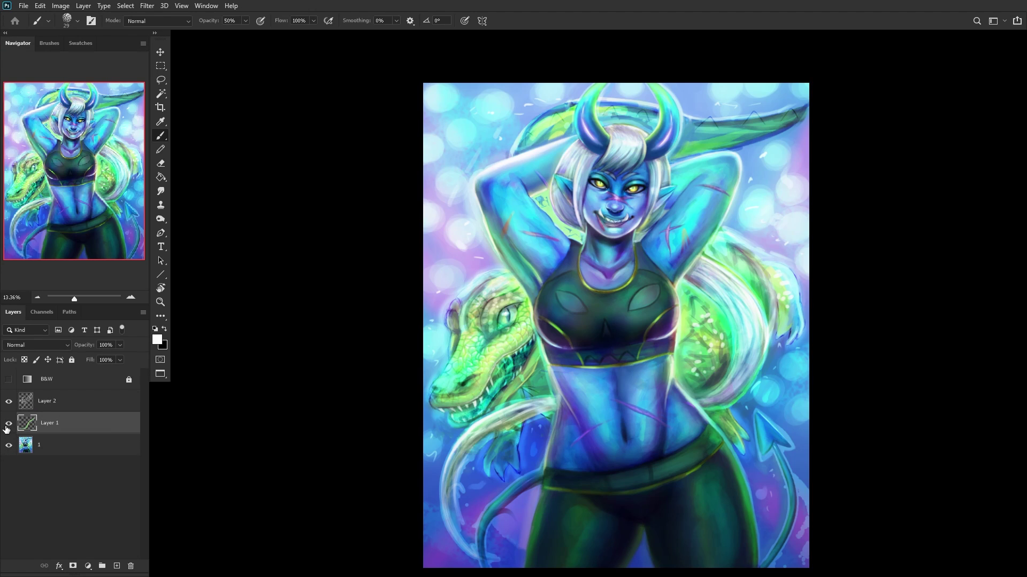
{"action": "left_click", "coordinate": [7, 425]}
{"action": "left_click", "coordinate": [13, 401]}
{"action": "left_click", "coordinate": [7, 401]}
{"action": "left_click", "coordinate": [6, 401]}
{"action": "key", "text": "ctrl+e"}
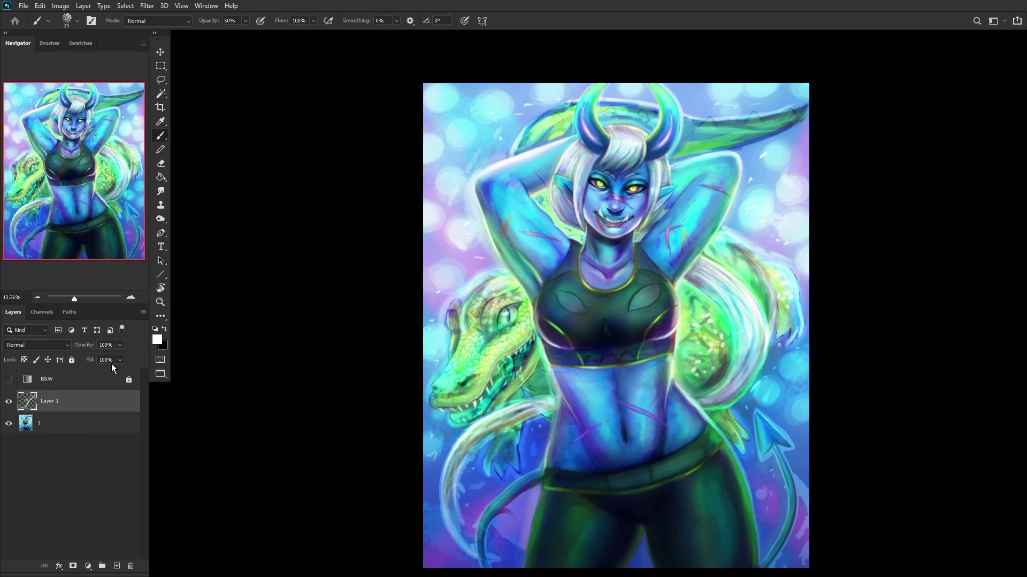
{"action": "left_click", "coordinate": [8, 403]}
{"action": "left_click", "coordinate": [8, 402]}
Step: On a new layer, paint a dark green nostril mark and light cyan along the snout outline
{"action": "left_click", "coordinate": [116, 566]}
{"action": "scroll", "coordinate": [411, 425], "scroll_direction": "up", "scroll_amount": 5}
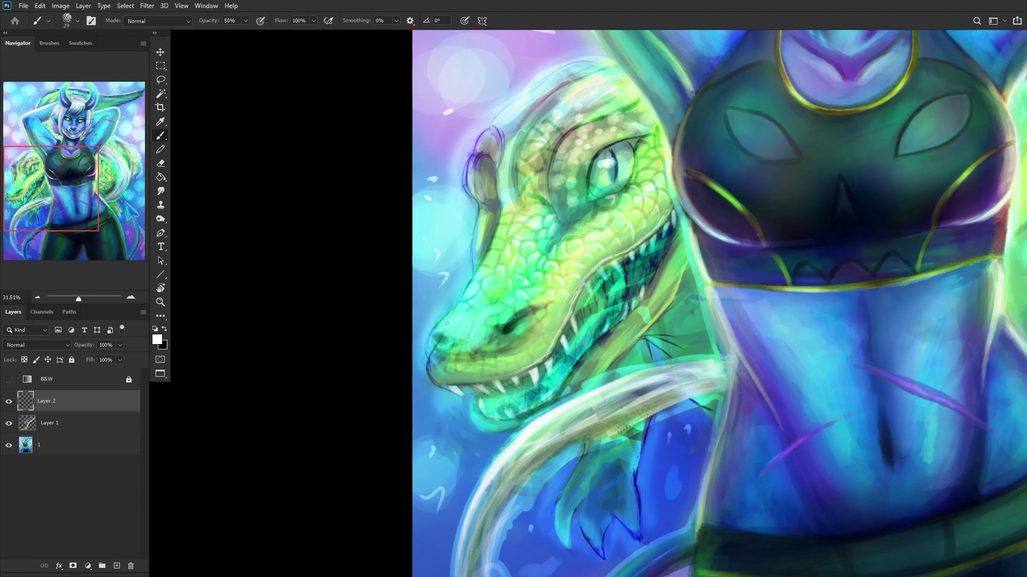
{"action": "scroll", "coordinate": [409, 312], "scroll_direction": "up", "scroll_amount": 5}
{"action": "left_click", "coordinate": [570, 310], "text": "alt"}
{"action": "mouse_move", "coordinate": [391, 338]}
{"action": "left_mouse_down"}
{"action": "mouse_move", "coordinate": [394, 347]}
{"action": "mouse_move", "coordinate": [389, 325]}
{"action": "left_mouse_up"}
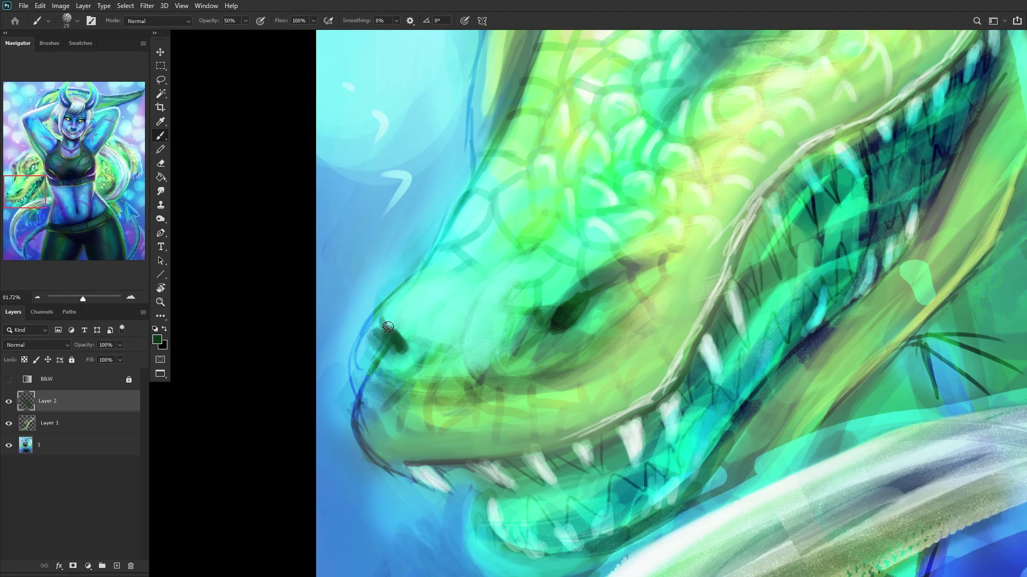
{"action": "left_click", "coordinate": [377, 347], "text": "alt"}
{"action": "left_click_drag", "start_coordinate": [364, 367], "coordinate": [355, 420]}
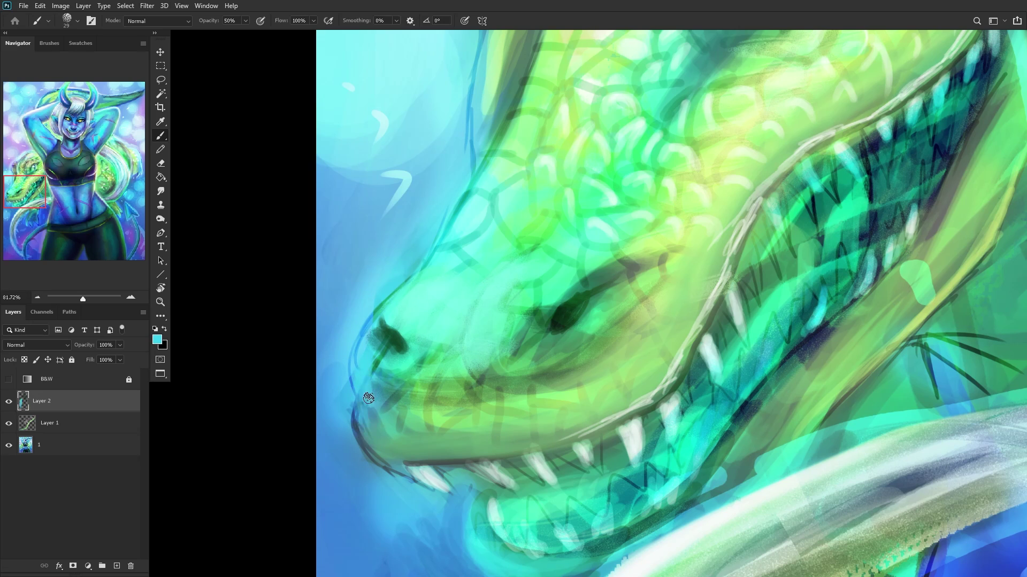
Step: Rework the snout outline with sampled dark blue, light cyan and lighter blue strokes
{"action": "left_click", "coordinate": [354, 415], "text": "alt"}
{"action": "left_click_drag", "start_coordinate": [358, 381], "coordinate": [354, 415]}
{"action": "left_click", "coordinate": [367, 390], "text": "alt"}
{"action": "mouse_move", "coordinate": [358, 369]}
{"action": "left_mouse_down"}
{"action": "mouse_move", "coordinate": [353, 411]}
{"action": "mouse_move", "coordinate": [366, 375]}
{"action": "mouse_move", "coordinate": [368, 411]}
{"action": "left_mouse_up"}
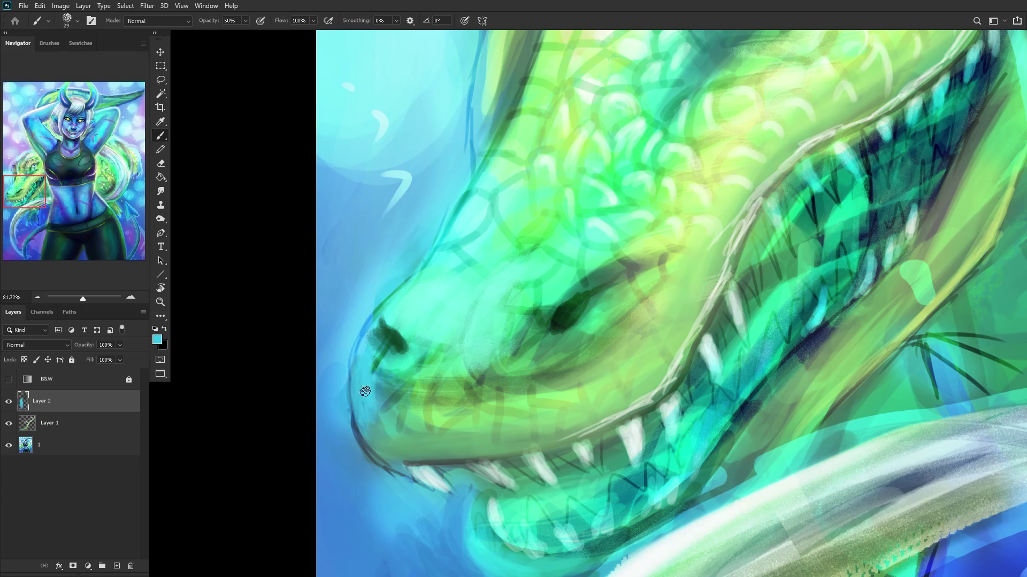
{"action": "left_click", "coordinate": [334, 395], "text": "alt"}
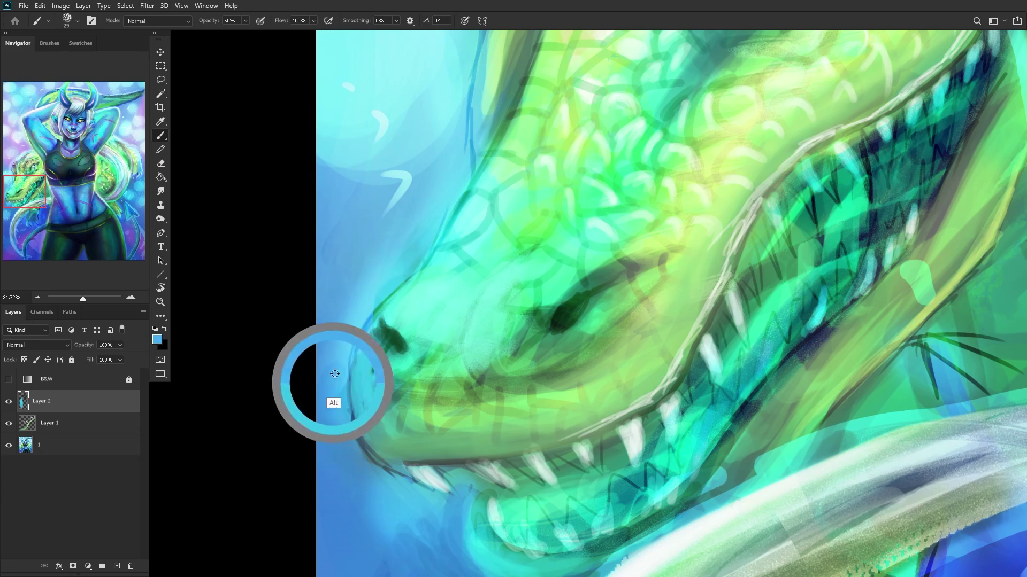
{"action": "left_click", "coordinate": [340, 374], "text": "alt"}
{"action": "scroll", "coordinate": [345, 385], "scroll_direction": "up", "scroll_amount": 1}
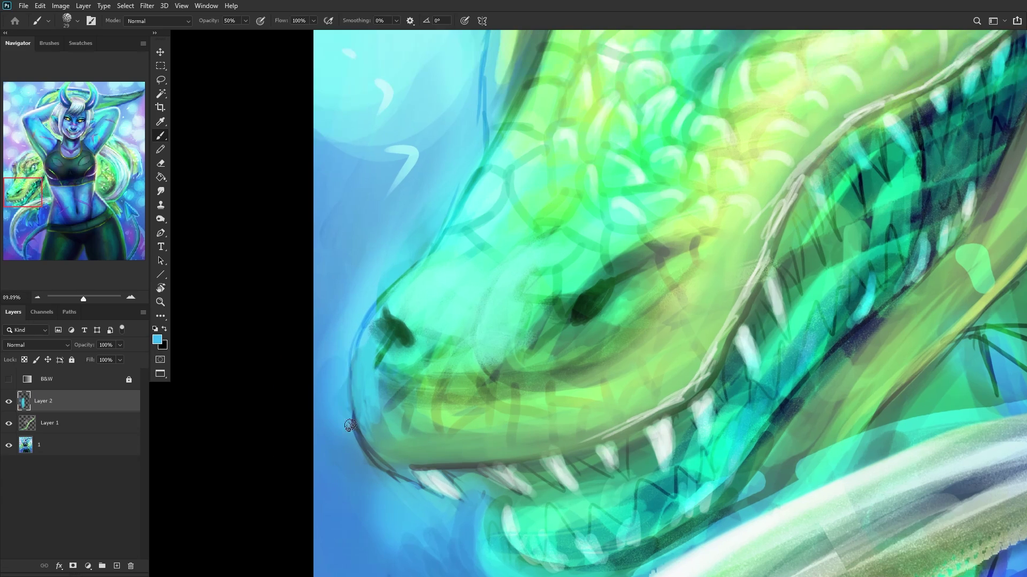
{"action": "left_click_drag", "start_coordinate": [382, 287], "coordinate": [374, 301]}
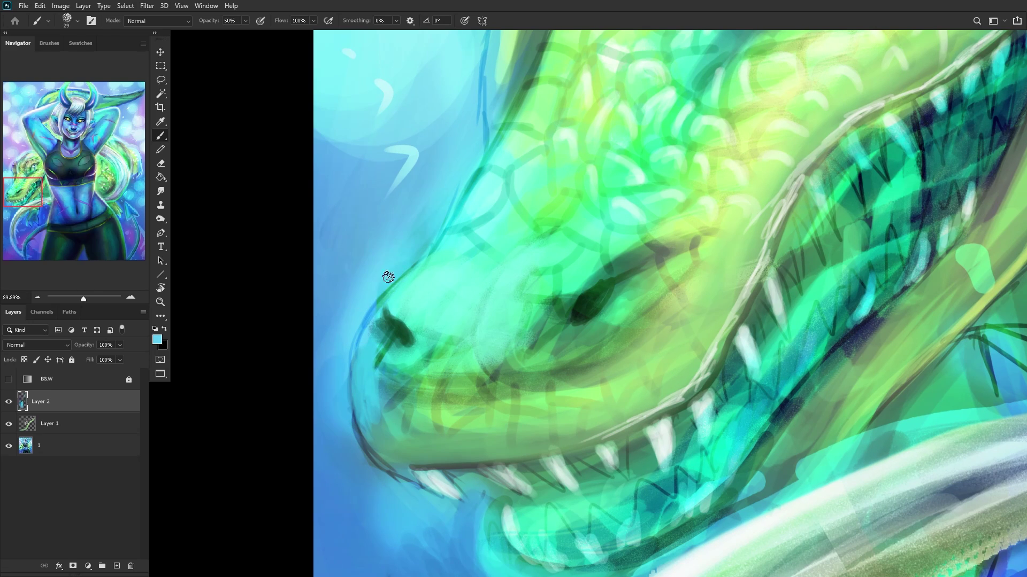
{"action": "scroll", "coordinate": [372, 298], "scroll_direction": "down", "scroll_amount": 3}
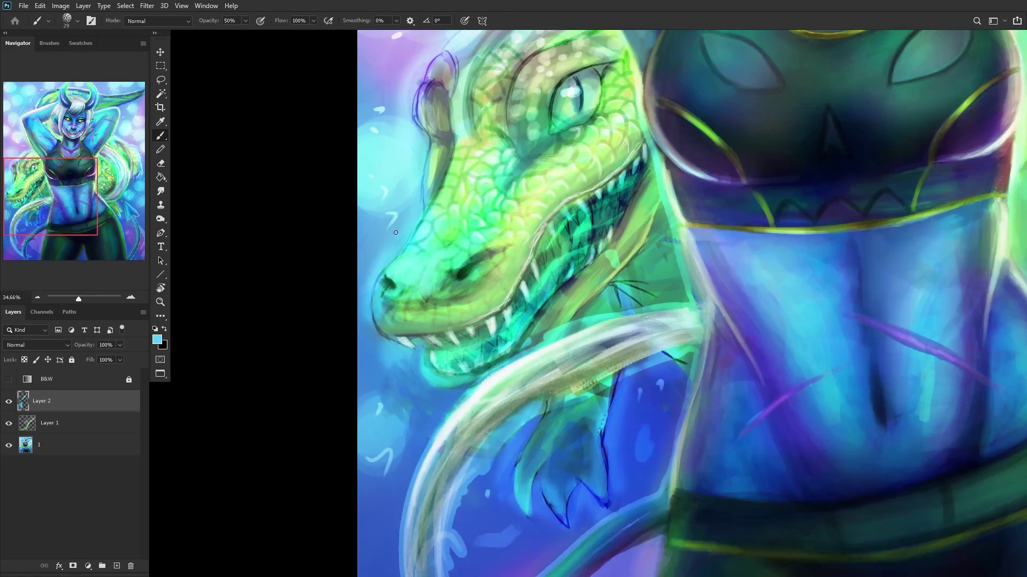
{"action": "scroll", "coordinate": [408, 231], "scroll_direction": "up", "scroll_amount": 4}
{"action": "left_click_drag", "start_coordinate": [425, 231], "coordinate": [385, 287]}
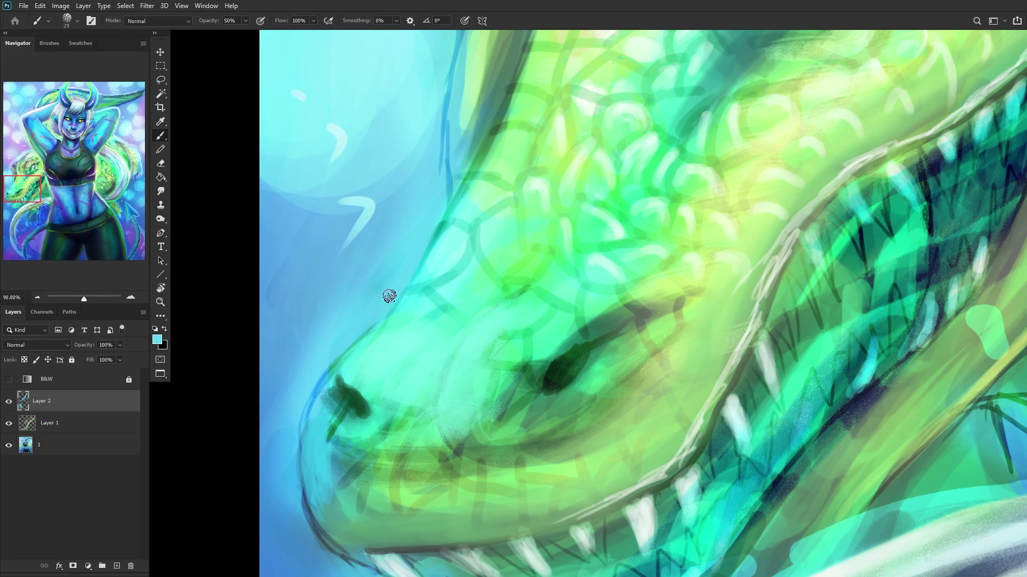
{"action": "scroll", "coordinate": [379, 305], "scroll_direction": "down", "scroll_amount": 5}
{"action": "scroll", "coordinate": [369, 308], "scroll_direction": "up", "scroll_amount": 5}
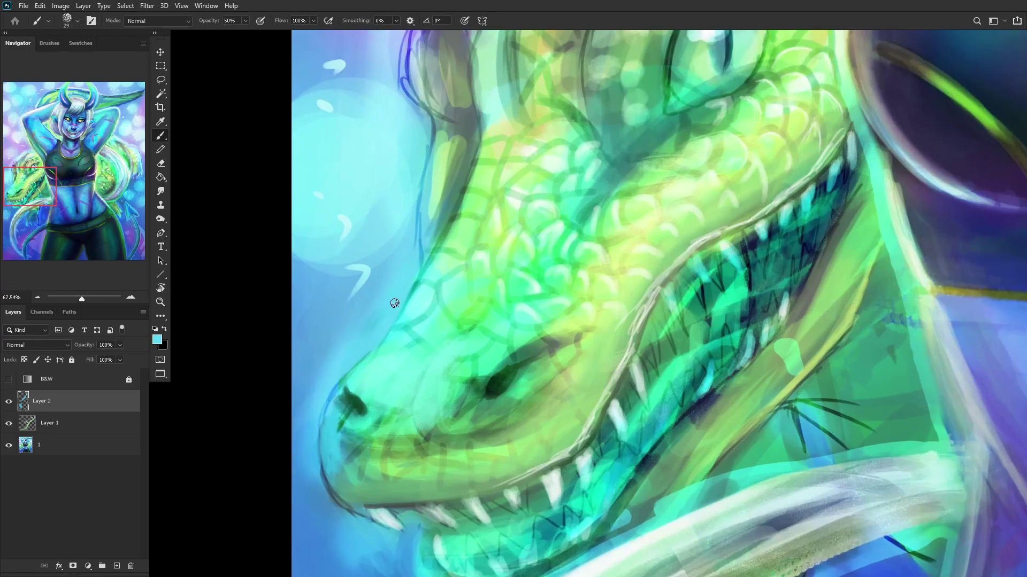
Step: Paint cyan over the snout's dark line and draw teal and dark scale outlines above the nostril
{"action": "left_click", "coordinate": [417, 294], "text": "alt"}
{"action": "scroll", "coordinate": [316, 393], "scroll_direction": "down", "scroll_amount": 4}
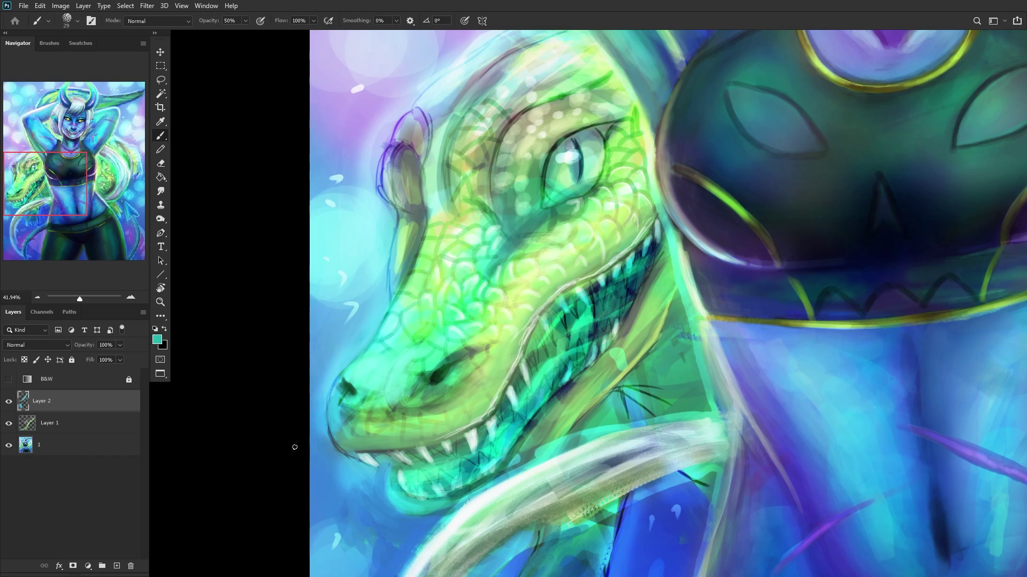
{"action": "scroll", "coordinate": [299, 428], "scroll_direction": "up", "scroll_amount": 5}
{"action": "left_click", "coordinate": [389, 358], "text": "alt"}
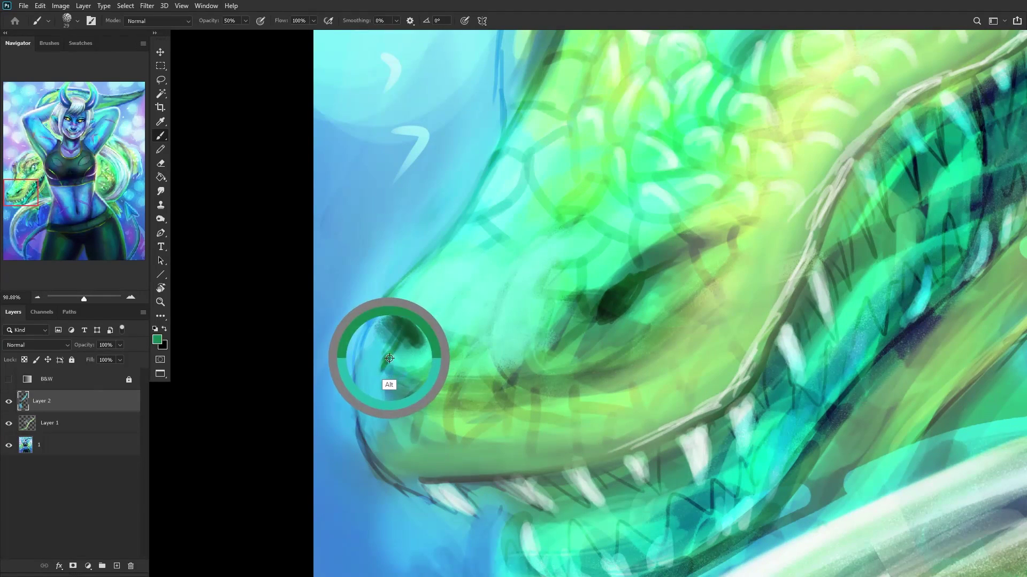
{"action": "left_click", "coordinate": [364, 355], "text": "alt"}
{"action": "left_click_drag", "start_coordinate": [354, 361], "coordinate": [398, 346]}
{"action": "left_click", "coordinate": [391, 326], "text": "alt"}
{"action": "left_click_drag", "start_coordinate": [419, 317], "coordinate": [431, 260]}
{"action": "mouse_move", "coordinate": [495, 245]}
{"action": "left_mouse_down"}
{"action": "mouse_move", "coordinate": [450, 297]}
{"action": "mouse_move", "coordinate": [488, 257]}
{"action": "mouse_move", "coordinate": [422, 302]}
{"action": "mouse_move", "coordinate": [433, 256]}
{"action": "mouse_move", "coordinate": [492, 243]}
{"action": "mouse_move", "coordinate": [481, 252]}
{"action": "mouse_move", "coordinate": [488, 271]}
{"action": "mouse_move", "coordinate": [465, 298]}
{"action": "left_mouse_up"}
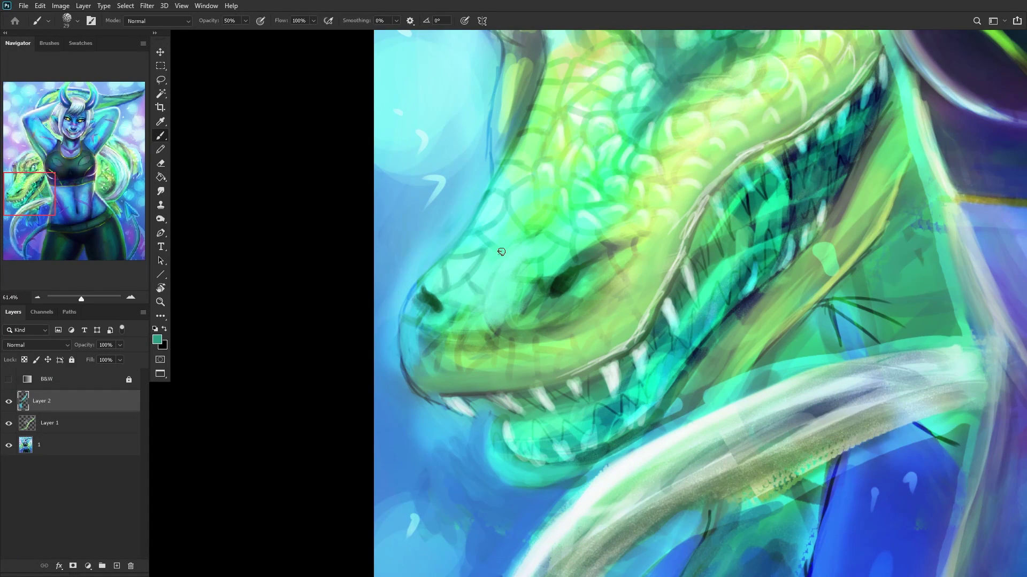
{"action": "left_click_drag", "start_coordinate": [501, 252], "coordinate": [484, 311]}
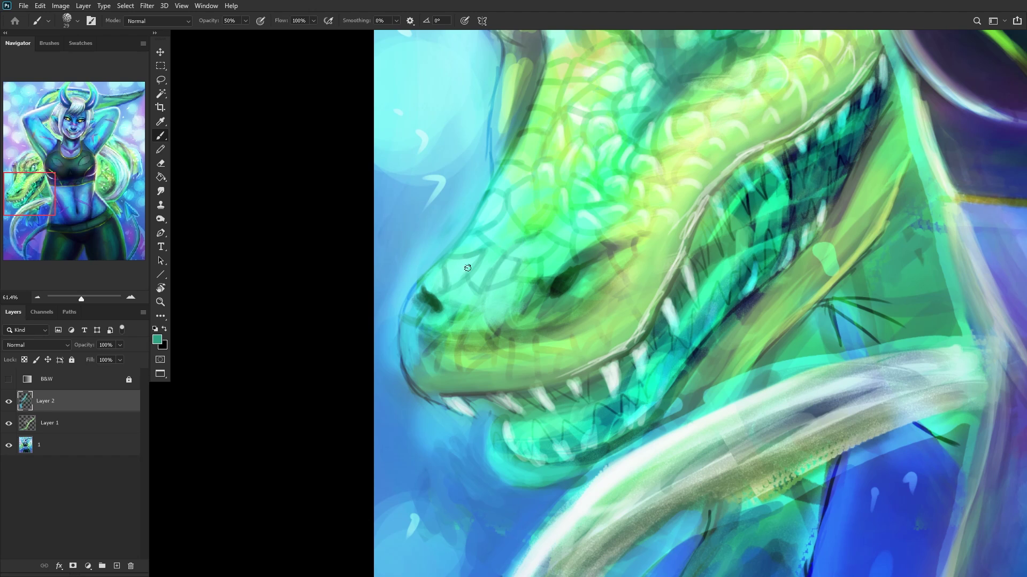
Step: Zoom out and toggle the new snout paint off and on to compare
{"action": "scroll", "coordinate": [481, 256], "scroll_direction": "down", "scroll_amount": 3}
{"action": "scroll", "coordinate": [470, 261], "scroll_direction": "up", "scroll_amount": 4}
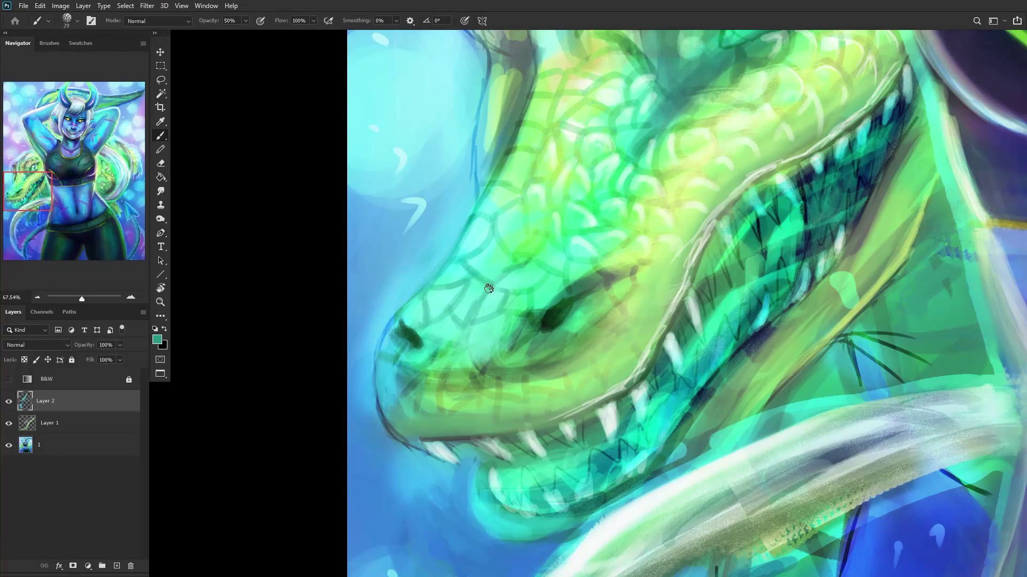
{"action": "scroll", "coordinate": [495, 287], "scroll_direction": "down", "scroll_amount": 3}
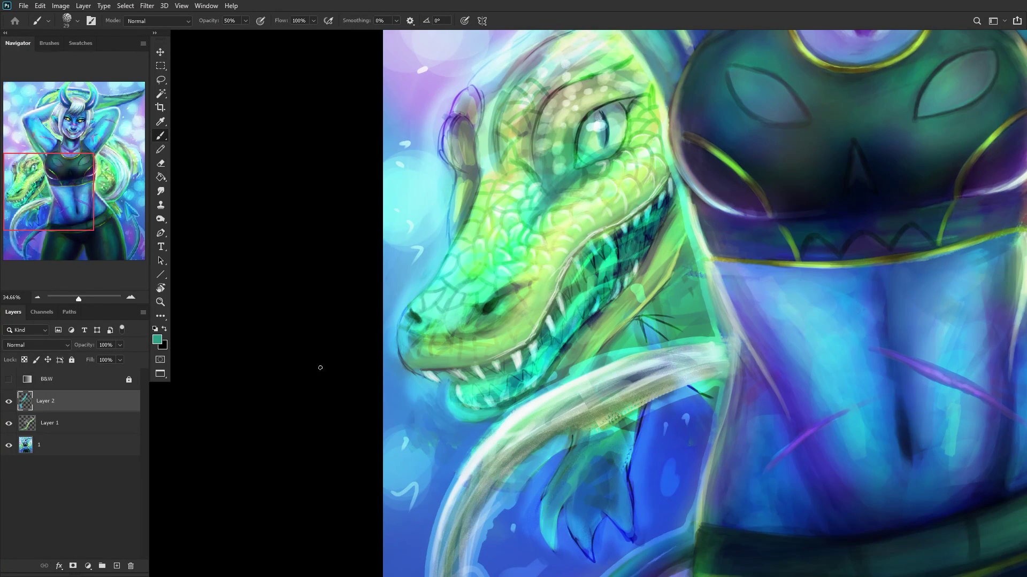
{"action": "scroll", "coordinate": [427, 331], "scroll_direction": "up", "scroll_amount": 5}
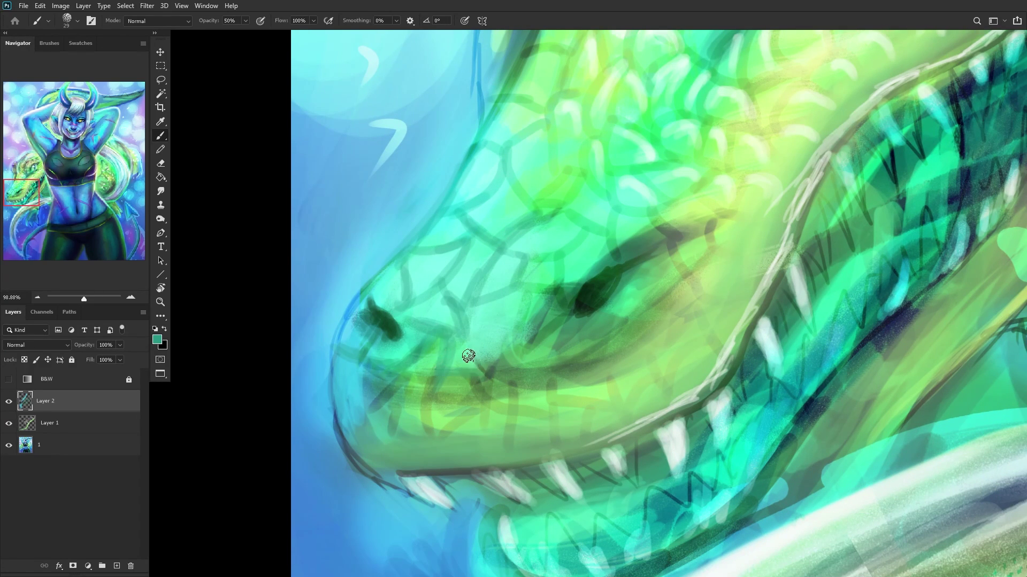
{"action": "scroll", "coordinate": [465, 316], "scroll_direction": "down", "scroll_amount": 5}
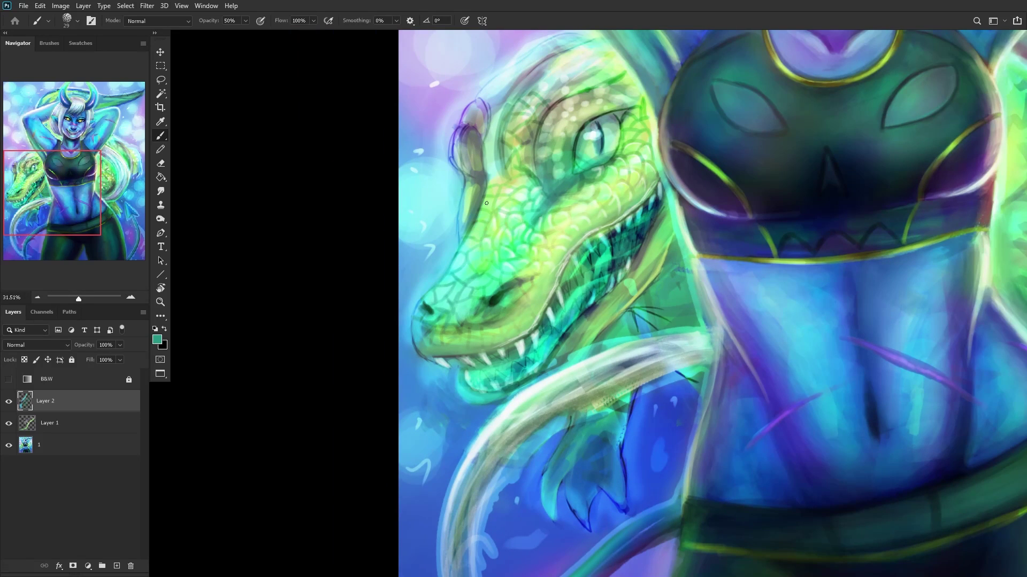
{"action": "scroll", "coordinate": [245, 287], "scroll_direction": "down", "scroll_amount": 2}
{"action": "left_click", "coordinate": [9, 402]}
{"action": "left_click", "coordinate": [8, 401]}
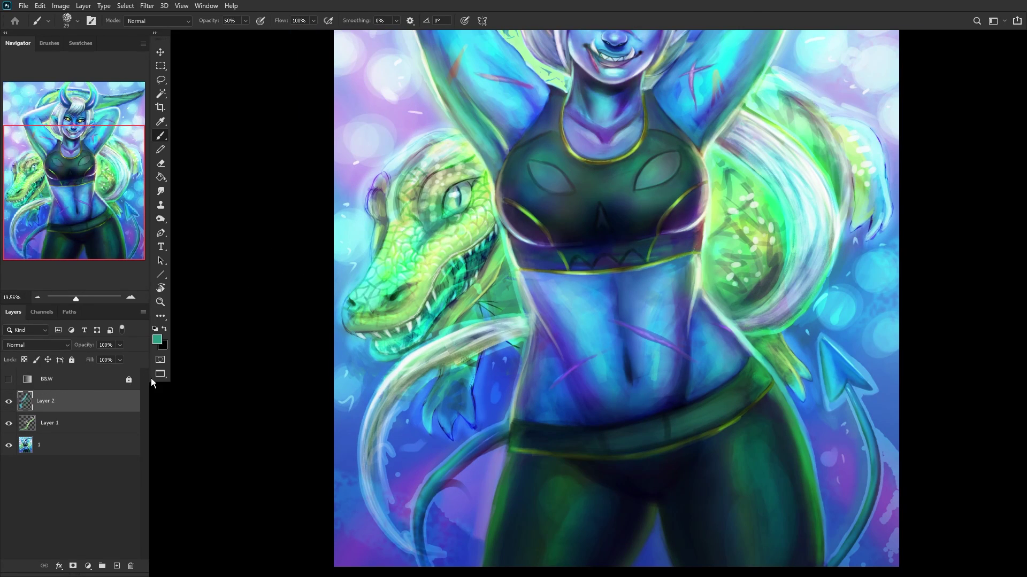
Step: Merge the snout paint down into Layer 1 and toggle it off and on to compare
{"action": "key", "text": "ctrl+e"}
{"action": "left_click", "coordinate": [9, 401]}
{"action": "left_click", "coordinate": [9, 402]}
{"action": "left_click", "coordinate": [9, 402]}
{"action": "left_click", "coordinate": [8, 402]}
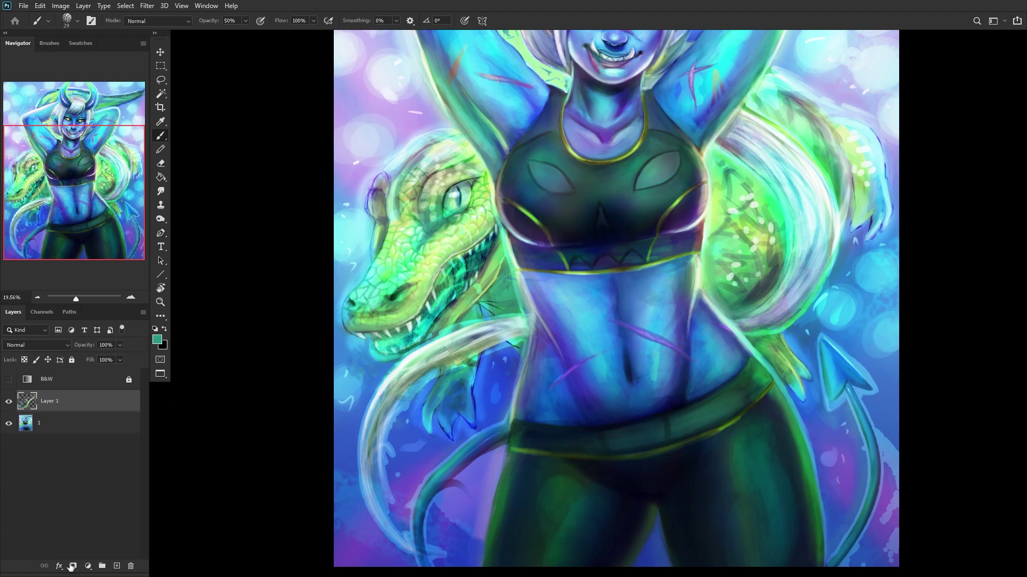
Step: On a new layer, paint dark green strokes along the crocodile's eye outline
{"action": "left_click", "coordinate": [118, 567]}
{"action": "scroll", "coordinate": [455, 214], "scroll_direction": "up", "scroll_amount": 10}
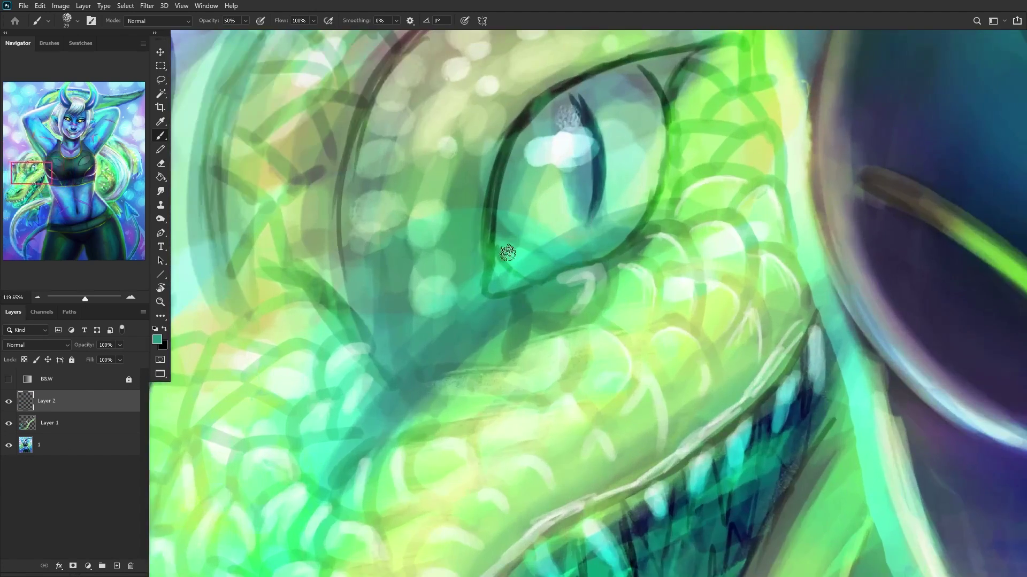
{"action": "scroll", "coordinate": [507, 254], "scroll_direction": "up", "scroll_amount": 3}
{"action": "left_click", "coordinate": [556, 249], "text": "alt"}
{"action": "left_click", "coordinate": [484, 159], "text": "alt"}
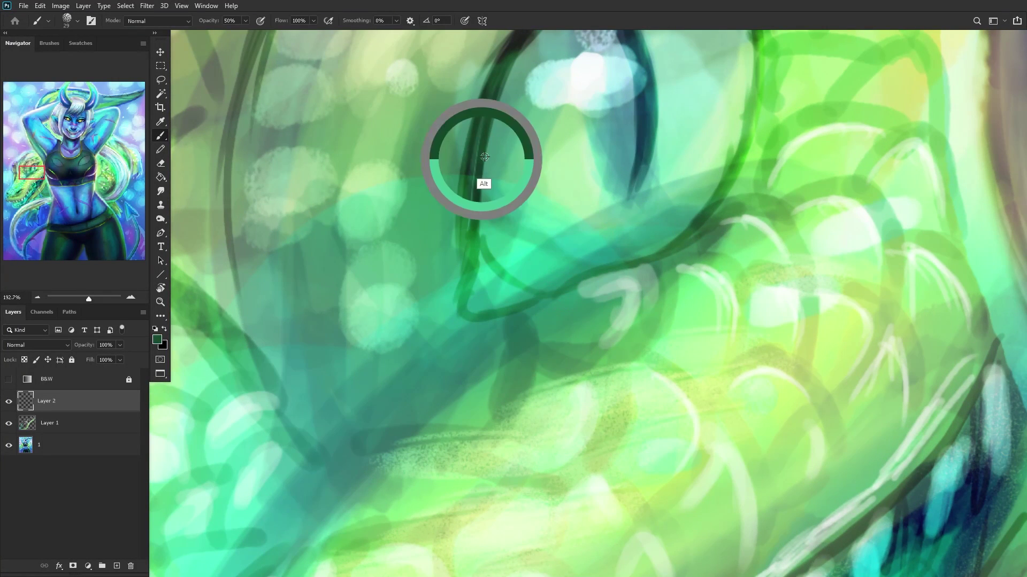
{"action": "mouse_move", "coordinate": [507, 190]}
{"action": "left_mouse_down"}
{"action": "mouse_move", "coordinate": [517, 265]}
{"action": "mouse_move", "coordinate": [499, 199]}
{"action": "mouse_move", "coordinate": [552, 286]}
{"action": "left_mouse_up"}
{"action": "scroll", "coordinate": [553, 287], "scroll_direction": "down", "scroll_amount": 8}
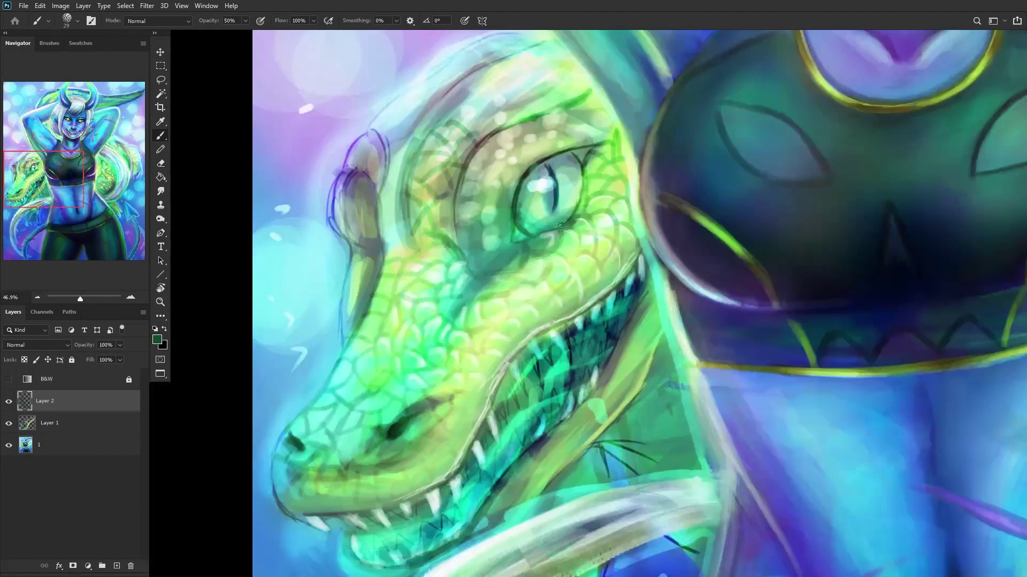
Step: Repaint the lower part of the eye in a lighter mint green
{"action": "right_click", "coordinate": [580, 218]}
{"action": "left_click", "coordinate": [516, 229], "text": "alt"}
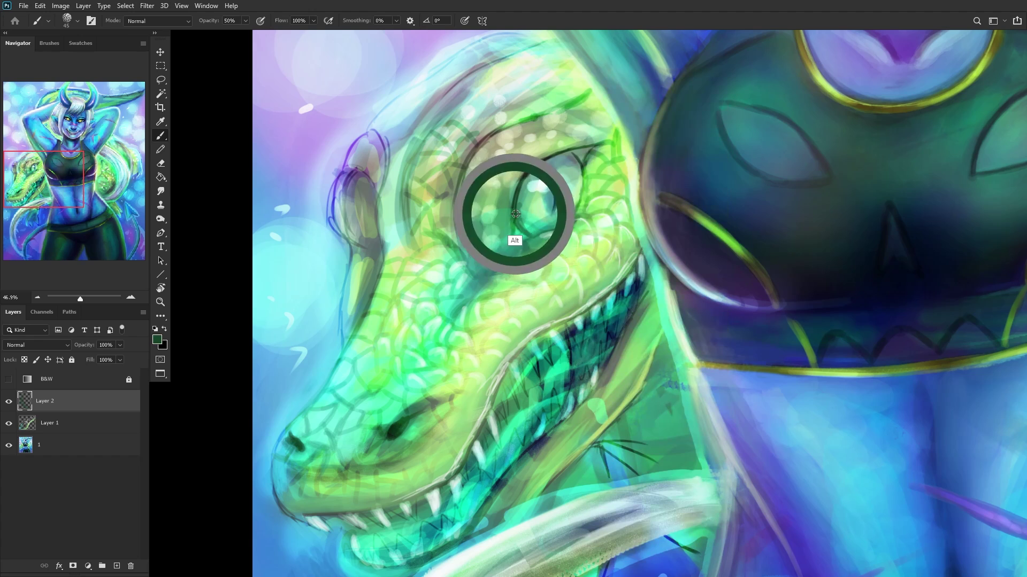
{"action": "scroll", "coordinate": [523, 203], "scroll_direction": "up", "scroll_amount": 1}
{"action": "scroll", "coordinate": [522, 204], "scroll_direction": "up", "scroll_amount": 3}
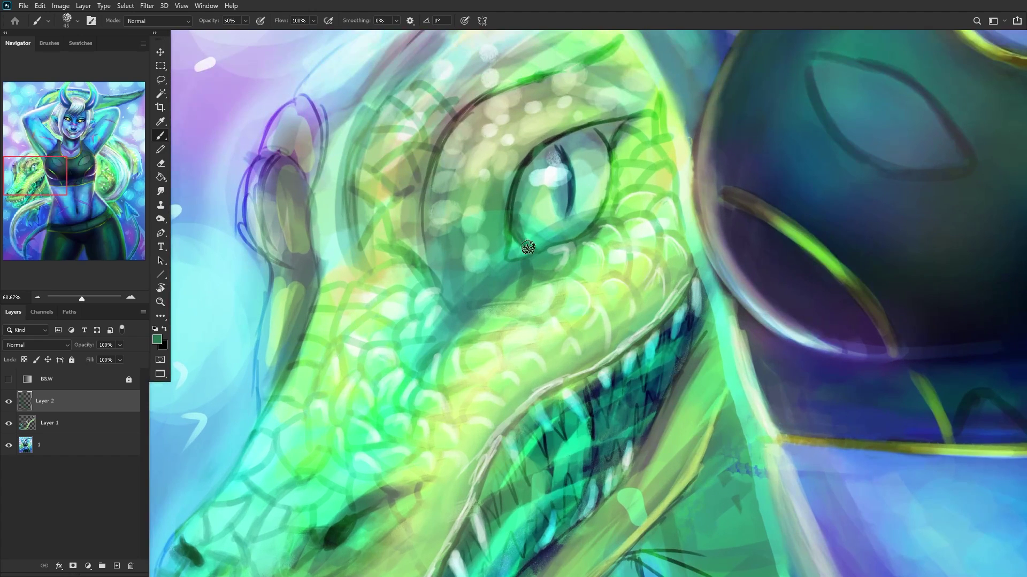
{"action": "left_click", "coordinate": [524, 201], "text": "alt"}
{"action": "left_click", "coordinate": [541, 213], "text": "alt"}
{"action": "mouse_move", "coordinate": [548, 226]}
{"action": "left_mouse_down"}
{"action": "mouse_move", "coordinate": [529, 234]}
{"action": "mouse_move", "coordinate": [579, 206]}
{"action": "mouse_move", "coordinate": [575, 221]}
{"action": "mouse_move", "coordinate": [539, 236]}
{"action": "left_mouse_up"}
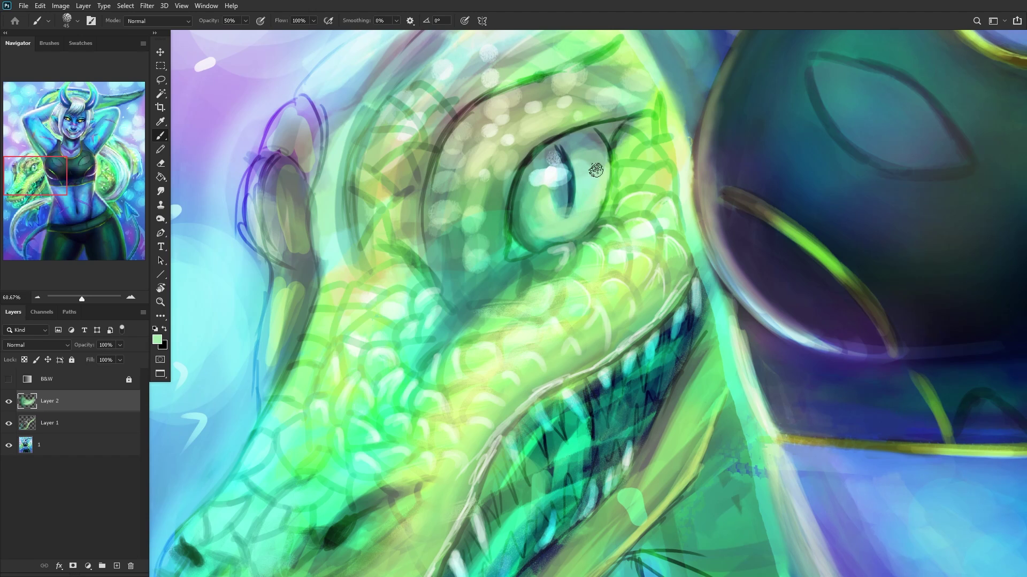
{"action": "scroll", "coordinate": [597, 175], "scroll_direction": "down", "scroll_amount": 5}
{"action": "scroll", "coordinate": [529, 205], "scroll_direction": "up", "scroll_amount": 5}
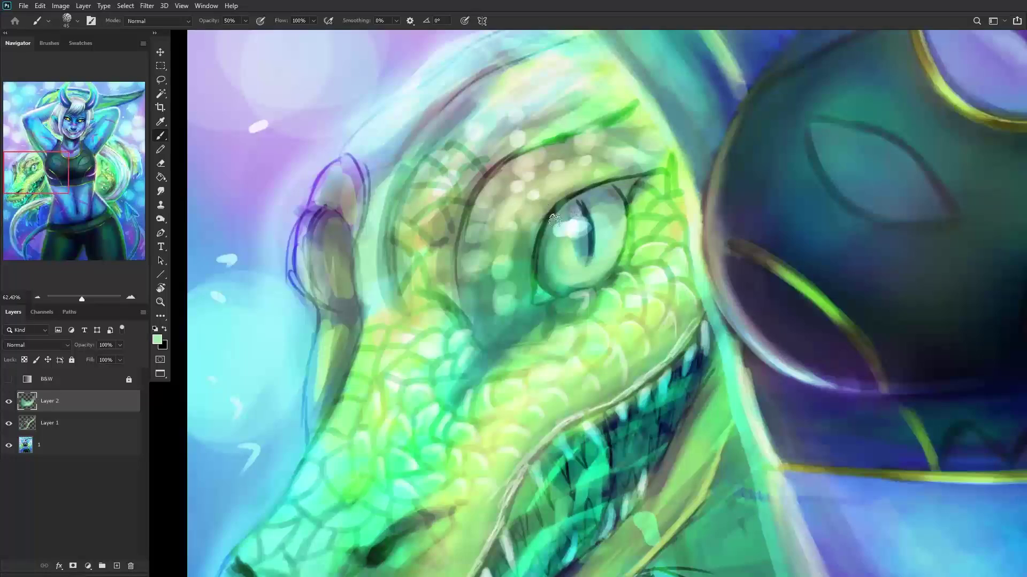
Step: Redefine the eye's lower-left rim in dark green
{"action": "left_click", "coordinate": [522, 320], "text": "alt"}
{"action": "mouse_move", "coordinate": [519, 309]}
{"action": "left_mouse_down"}
{"action": "mouse_move", "coordinate": [523, 273]}
{"action": "mouse_move", "coordinate": [513, 276]}
{"action": "mouse_move", "coordinate": [545, 313]}
{"action": "left_mouse_up"}
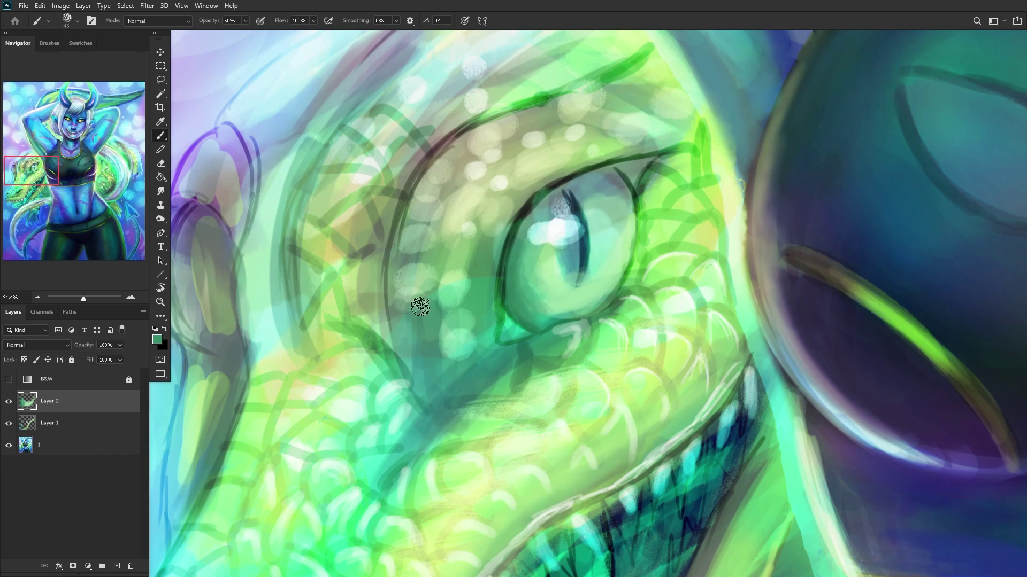
{"action": "scroll", "coordinate": [404, 367], "scroll_direction": "down", "scroll_amount": 2}
{"action": "scroll", "coordinate": [404, 367], "scroll_direction": "down", "scroll_amount": 5}
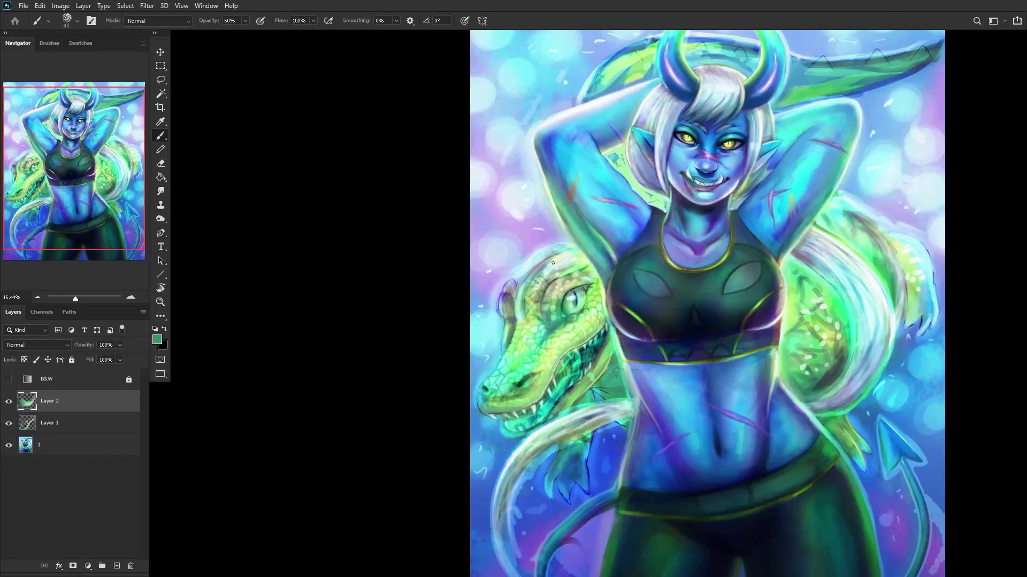
{"action": "left_click", "coordinate": [535, 243], "text": "alt"}
{"action": "scroll", "coordinate": [564, 311], "scroll_direction": "up", "scroll_amount": 6}
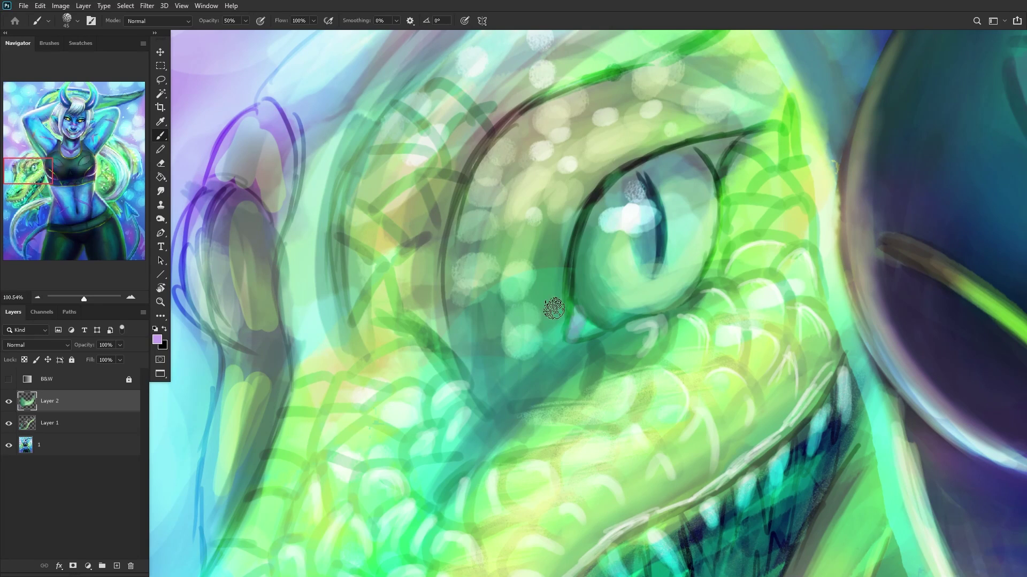
{"action": "scroll", "coordinate": [535, 321], "scroll_direction": "down", "scroll_amount": 5}
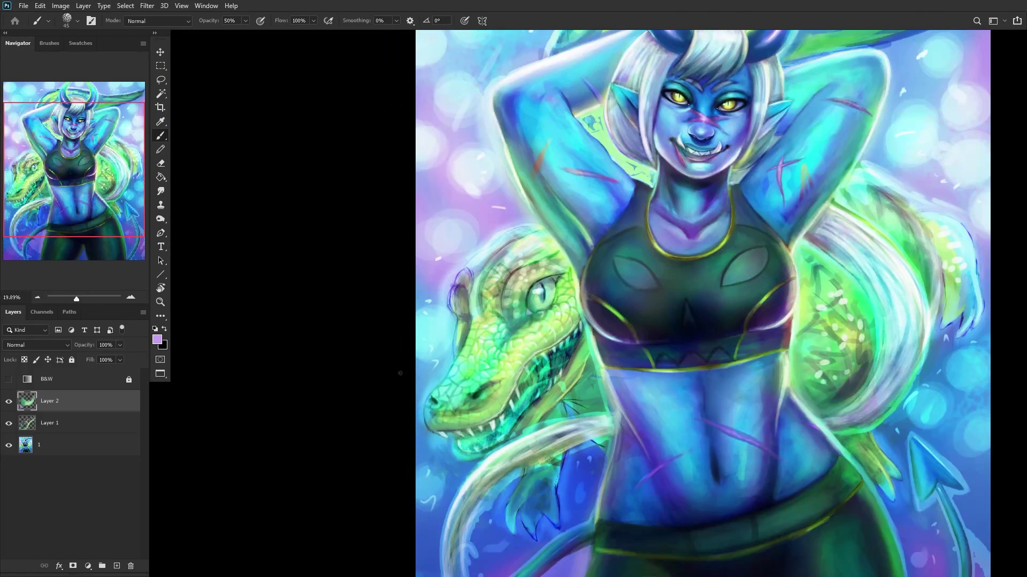
Step: On another layer, brush dark teal along the eye's lower-left corner, then merge into Layer 1
{"action": "left_click", "coordinate": [115, 565]}
{"action": "scroll", "coordinate": [540, 294], "scroll_direction": "up", "scroll_amount": 6}
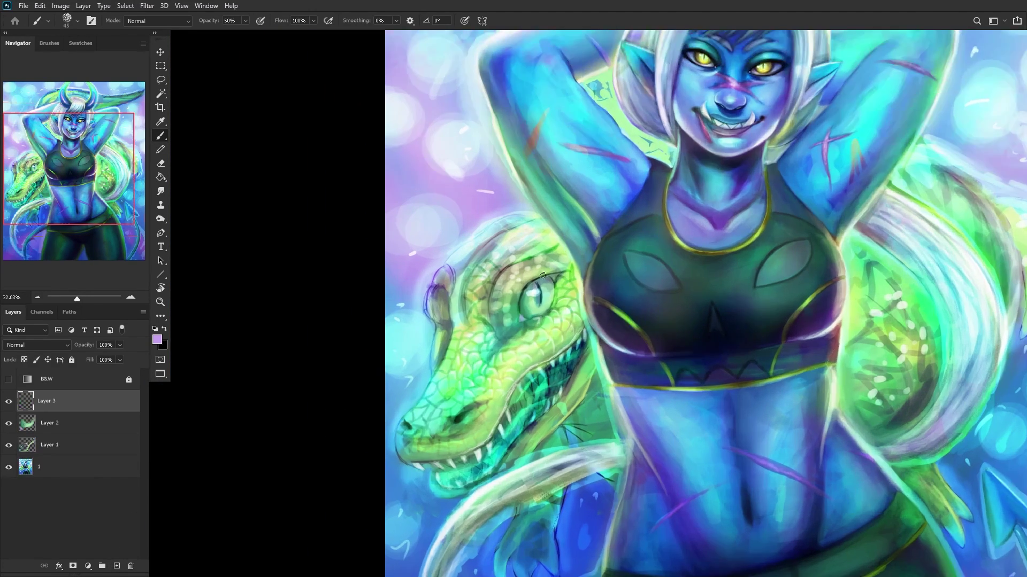
{"action": "left_click", "coordinate": [580, 321], "text": "alt"}
{"action": "scroll", "coordinate": [580, 322], "scroll_direction": "up", "scroll_amount": 2}
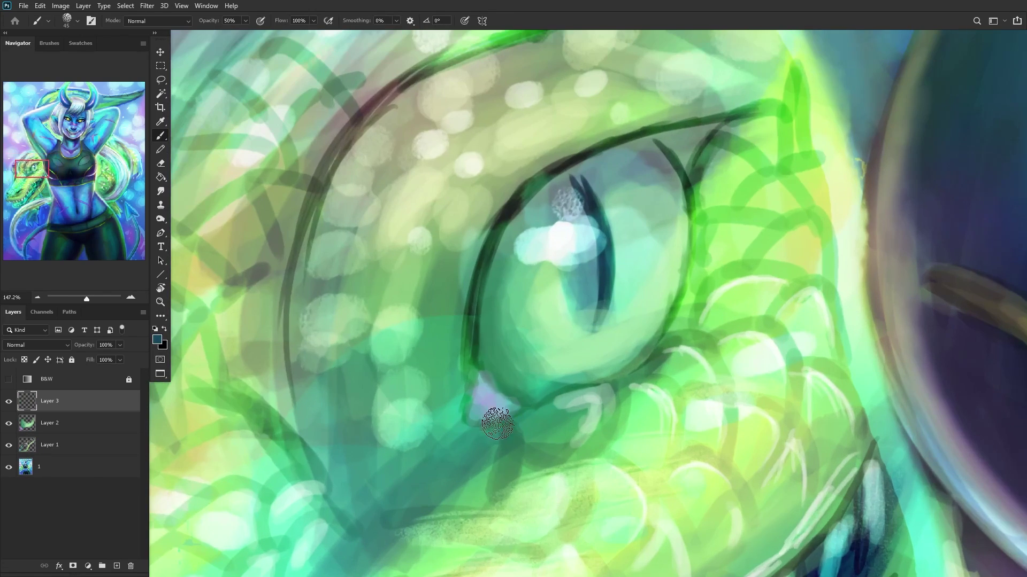
{"action": "mouse_move", "coordinate": [476, 360]}
{"action": "left_mouse_down"}
{"action": "mouse_move", "coordinate": [464, 426]}
{"action": "mouse_move", "coordinate": [533, 379]}
{"action": "left_mouse_up"}
{"action": "scroll", "coordinate": [534, 379], "scroll_direction": "down", "scroll_amount": 2}
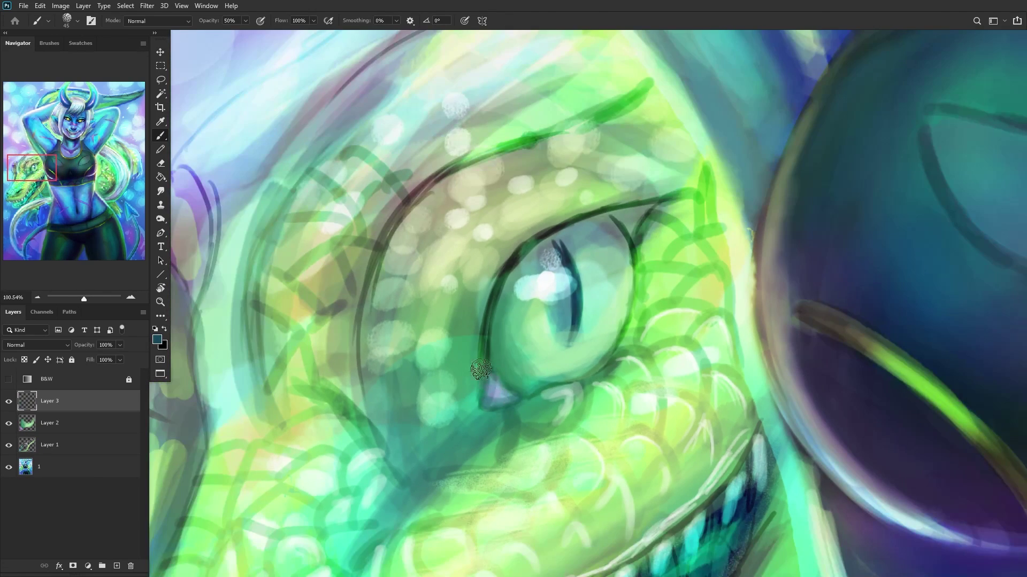
{"action": "scroll", "coordinate": [488, 360], "scroll_direction": "down", "scroll_amount": 4}
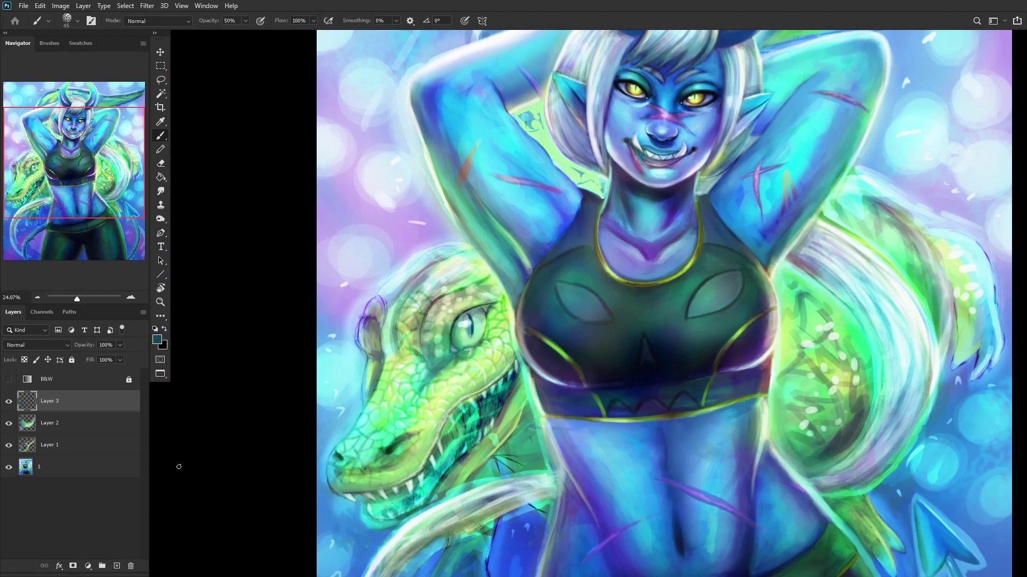
{"action": "key", "text": "ctrl+e"}
{"action": "key", "text": "ctrl+e"}
{"action": "left_click", "coordinate": [9, 403]}
Step: Compare the merged crocodile layer, then add a new layer and set the brush to size 21
{"action": "left_click", "coordinate": [9, 403]}
{"action": "left_click", "coordinate": [8, 402]}
{"action": "left_click", "coordinate": [7, 402]}
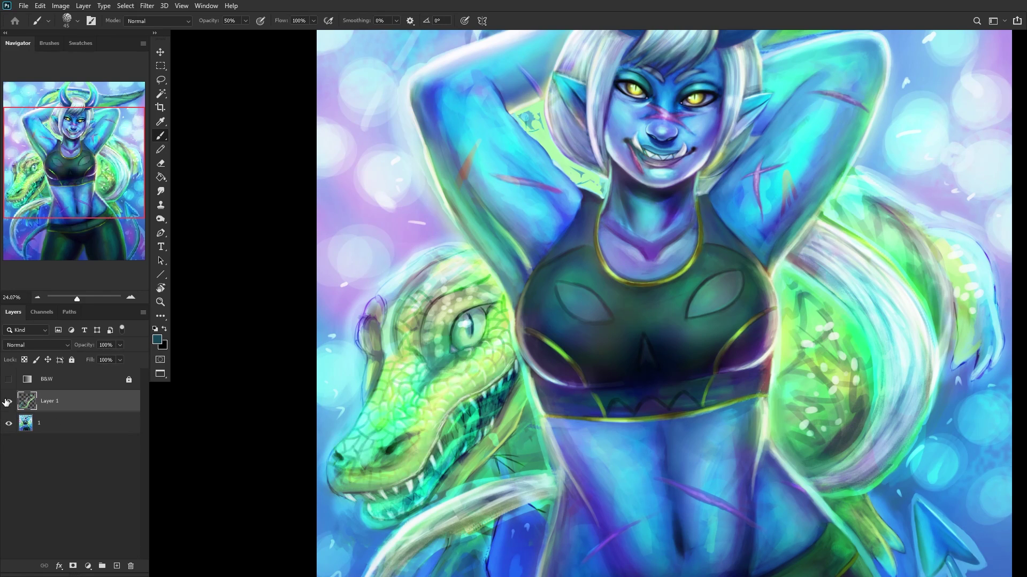
{"action": "left_click", "coordinate": [117, 566]}
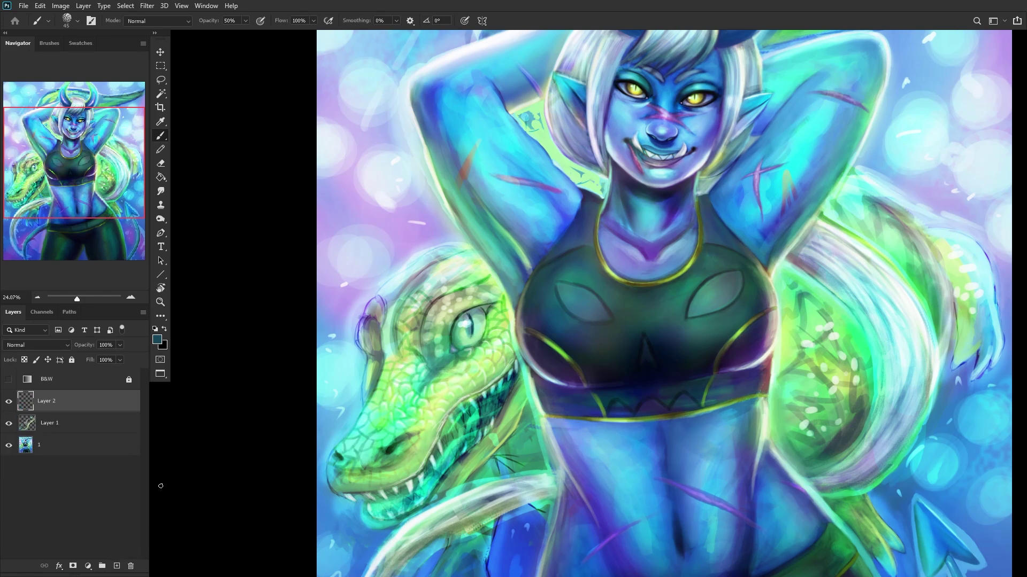
{"action": "scroll", "coordinate": [423, 333], "scroll_direction": "up", "scroll_amount": 8}
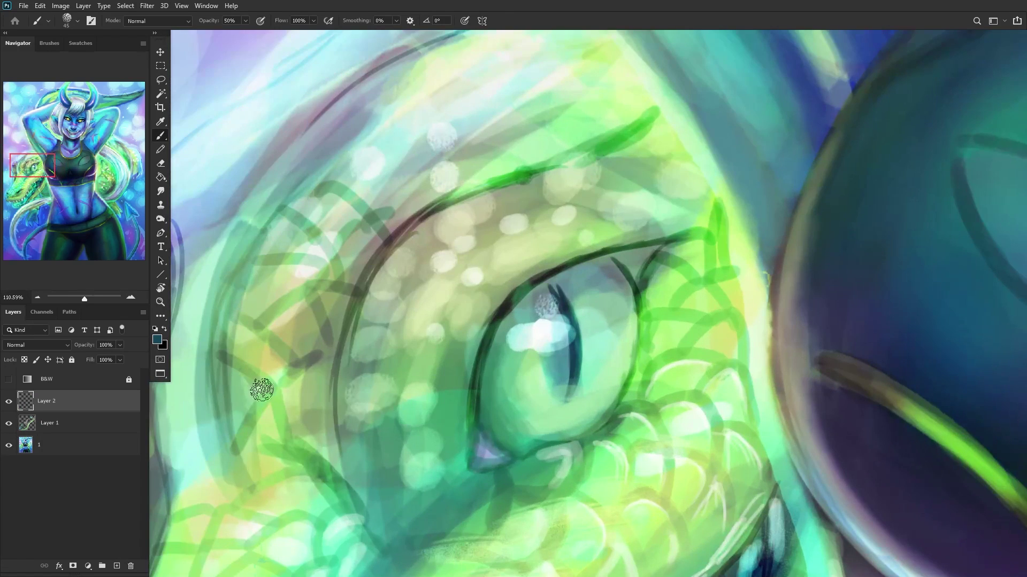
{"action": "right_click", "coordinate": [674, 305]}
{"action": "left_click", "coordinate": [737, 98]}
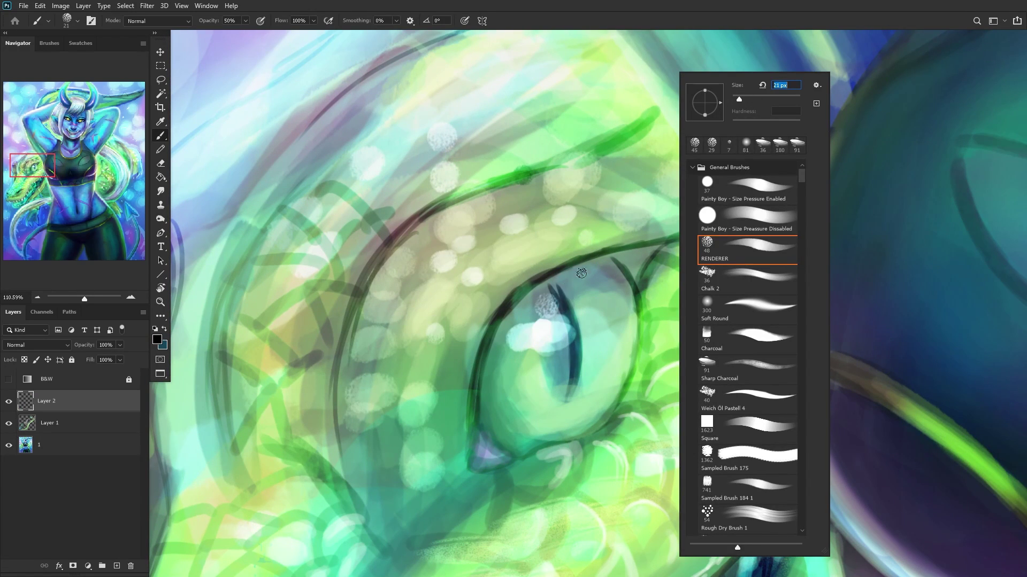
{"action": "key", "text": "Return"}
Step: Darken the eye's upper and left lid lines thicker and sharpen the pupil slit edges
{"action": "mouse_move", "coordinate": [642, 241]}
{"action": "left_mouse_down"}
{"action": "mouse_move", "coordinate": [580, 262]}
{"action": "mouse_move", "coordinate": [498, 309]}
{"action": "left_mouse_up"}
{"action": "mouse_move", "coordinate": [580, 251]}
{"action": "left_mouse_down"}
{"action": "mouse_move", "coordinate": [507, 313]}
{"action": "mouse_move", "coordinate": [475, 357]}
{"action": "left_mouse_up"}
{"action": "left_click_drag", "start_coordinate": [545, 273], "coordinate": [475, 382]}
{"action": "left_click_drag", "start_coordinate": [518, 311], "coordinate": [471, 433]}
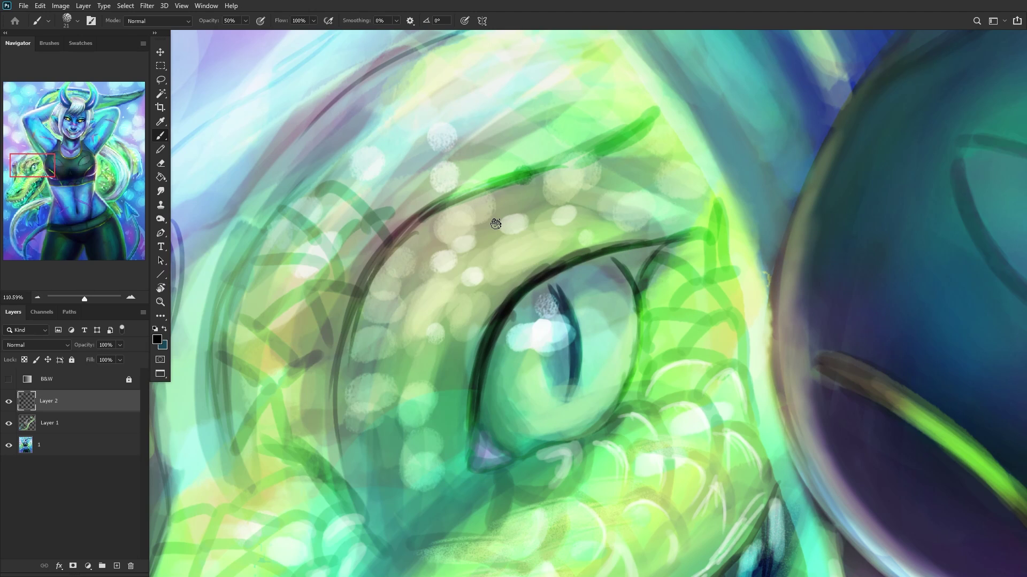
{"action": "key", "text": "ctrl+z"}
{"action": "key", "text": "ctrl+z"}
{"action": "left_click_drag", "start_coordinate": [507, 309], "coordinate": [471, 414]}
{"action": "left_click_drag", "start_coordinate": [492, 353], "coordinate": [463, 456]}
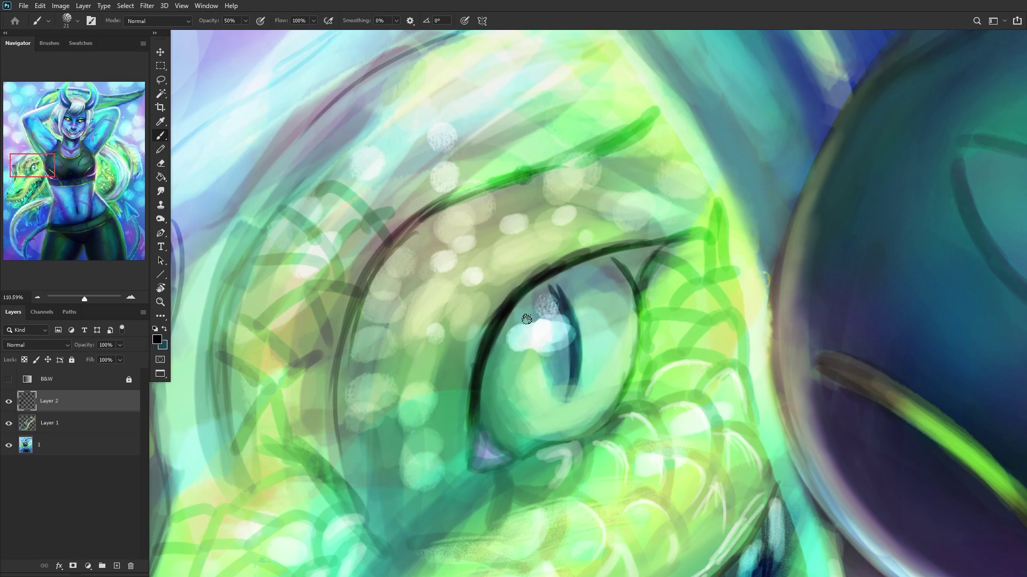
{"action": "mouse_move", "coordinate": [537, 277]}
{"action": "left_mouse_down"}
{"action": "mouse_move", "coordinate": [562, 331]}
{"action": "mouse_move", "coordinate": [571, 328]}
{"action": "mouse_move", "coordinate": [540, 286]}
{"action": "mouse_move", "coordinate": [561, 350]}
{"action": "mouse_move", "coordinate": [568, 302]}
{"action": "mouse_move", "coordinate": [549, 285]}
{"action": "mouse_move", "coordinate": [571, 378]}
{"action": "mouse_move", "coordinate": [556, 278]}
{"action": "mouse_move", "coordinate": [564, 339]}
{"action": "mouse_move", "coordinate": [580, 327]}
{"action": "mouse_move", "coordinate": [543, 307]}
{"action": "mouse_move", "coordinate": [585, 382]}
{"action": "left_mouse_up"}
{"action": "left_click_drag", "start_coordinate": [577, 321], "coordinate": [585, 384]}
{"action": "scroll", "coordinate": [561, 420], "scroll_direction": "down", "scroll_amount": 5}
{"action": "scroll", "coordinate": [567, 417], "scroll_direction": "up", "scroll_amount": 7}
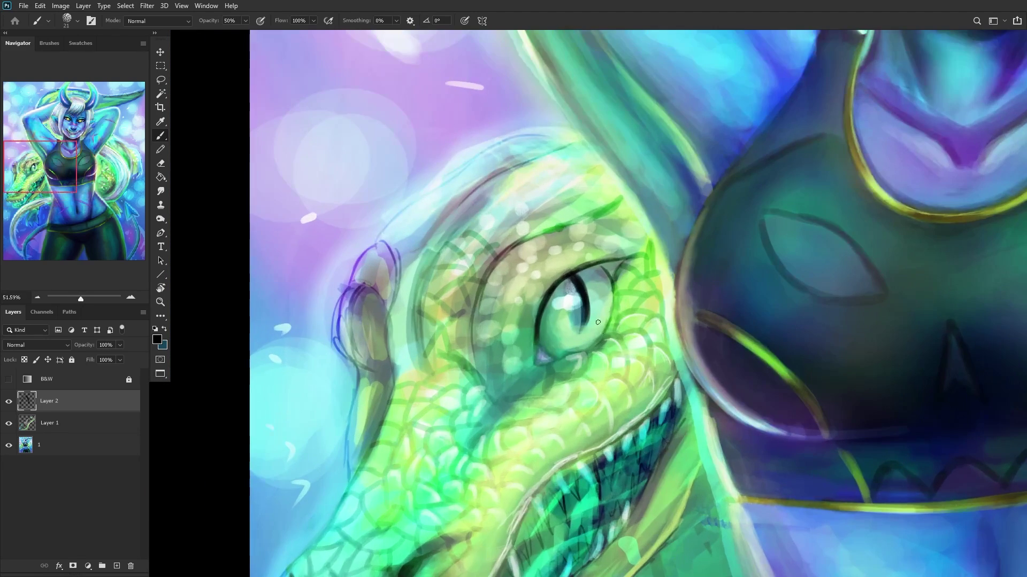
{"action": "scroll", "coordinate": [570, 417], "scroll_direction": "up", "scroll_amount": 1}
Step: Paint a dark outline along the eye's right side, undoing unwanted strokes
{"action": "mouse_move", "coordinate": [534, 415]}
{"action": "left_mouse_down"}
{"action": "mouse_move", "coordinate": [644, 369]}
{"action": "mouse_move", "coordinate": [585, 393]}
{"action": "mouse_move", "coordinate": [692, 330]}
{"action": "mouse_move", "coordinate": [600, 389]}
{"action": "mouse_move", "coordinate": [717, 298]}
{"action": "mouse_move", "coordinate": [653, 360]}
{"action": "mouse_move", "coordinate": [713, 239]}
{"action": "left_mouse_up"}
{"action": "key", "text": "ctrl+z"}
{"action": "left_click_drag", "start_coordinate": [694, 309], "coordinate": [711, 240]}
{"action": "key", "text": "ctrl+z"}
{"action": "left_click_drag", "start_coordinate": [709, 294], "coordinate": [719, 213]}
{"action": "left_click_drag", "start_coordinate": [693, 331], "coordinate": [722, 192]}
{"action": "left_click_drag", "start_coordinate": [706, 313], "coordinate": [720, 176]}
{"action": "left_click_drag", "start_coordinate": [719, 289], "coordinate": [714, 165]}
{"action": "key", "text": "ctrl+z"}
{"action": "scroll", "coordinate": [724, 130], "scroll_direction": "down", "scroll_amount": 5}
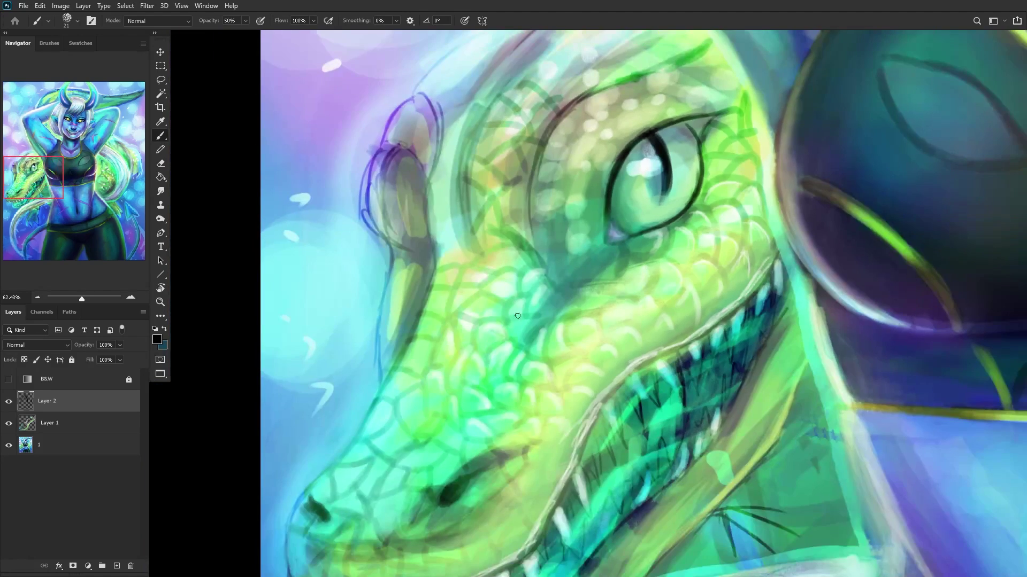
{"action": "scroll", "coordinate": [363, 335], "scroll_direction": "down", "scroll_amount": 2}
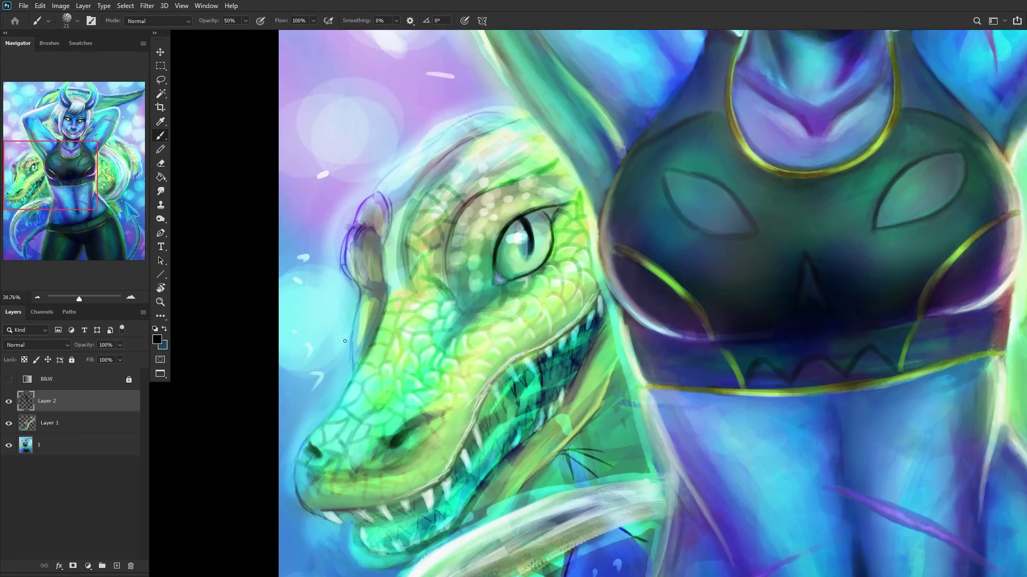
{"action": "scroll", "coordinate": [539, 227], "scroll_direction": "up", "scroll_amount": 6}
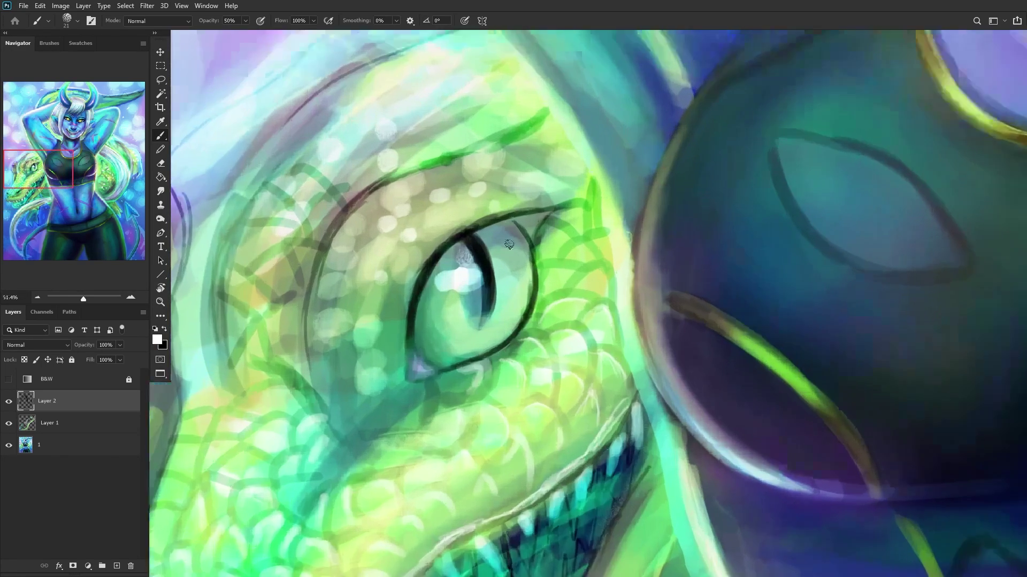
Step: Paint a light highlight along the eye's inner right edge down to its lower corner
{"action": "mouse_move", "coordinate": [539, 155]}
{"action": "left_mouse_down"}
{"action": "mouse_move", "coordinate": [557, 220]}
{"action": "mouse_move", "coordinate": [583, 238]}
{"action": "left_mouse_up"}
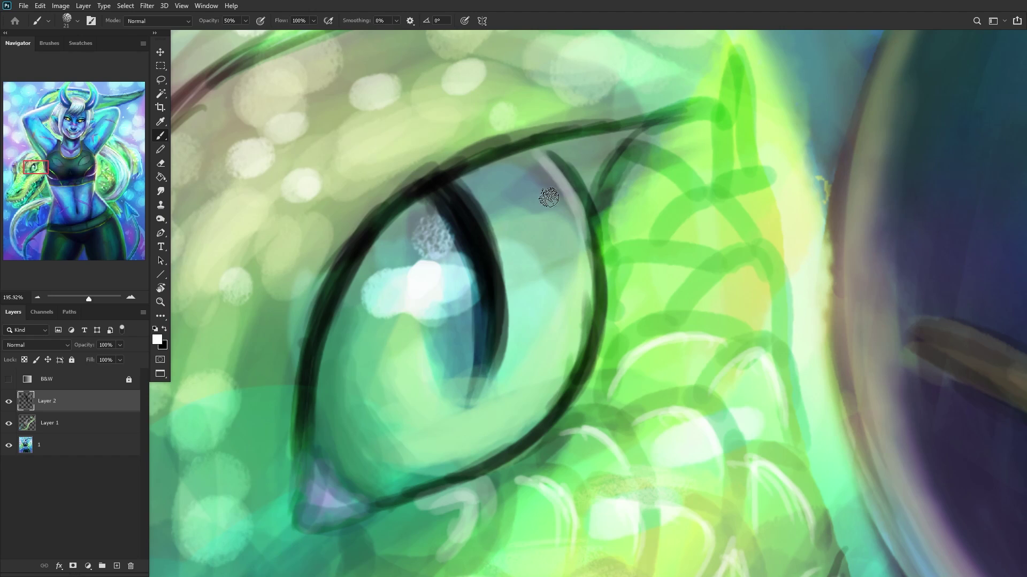
{"action": "left_click_drag", "start_coordinate": [557, 199], "coordinate": [586, 320]}
{"action": "left_click_drag", "start_coordinate": [568, 203], "coordinate": [581, 334]}
{"action": "left_click_drag", "start_coordinate": [581, 268], "coordinate": [581, 353]}
{"action": "left_click_drag", "start_coordinate": [579, 256], "coordinate": [536, 408]}
{"action": "left_click_drag", "start_coordinate": [573, 351], "coordinate": [532, 422]}
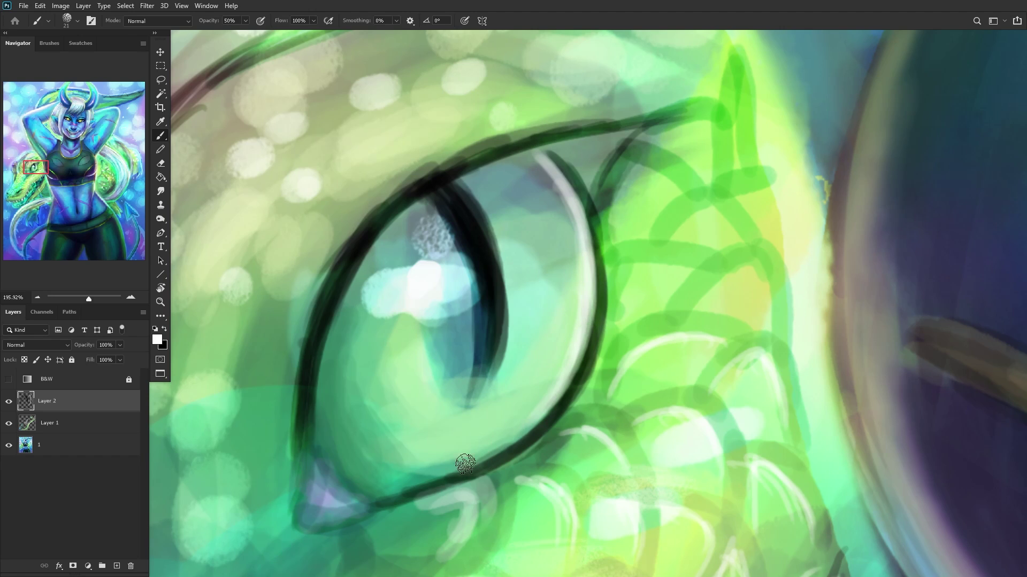
{"action": "mouse_move", "coordinate": [562, 369]}
{"action": "left_mouse_down"}
{"action": "mouse_move", "coordinate": [564, 194]}
{"action": "mouse_move", "coordinate": [575, 304]}
{"action": "left_mouse_up"}
{"action": "mouse_move", "coordinate": [536, 166]}
{"action": "left_mouse_down"}
{"action": "mouse_move", "coordinate": [575, 259]}
{"action": "mouse_move", "coordinate": [571, 236]}
{"action": "left_mouse_up"}
{"action": "scroll", "coordinate": [428, 369], "scroll_direction": "down", "scroll_amount": 5}
{"action": "scroll", "coordinate": [367, 388], "scroll_direction": "down", "scroll_amount": 3}
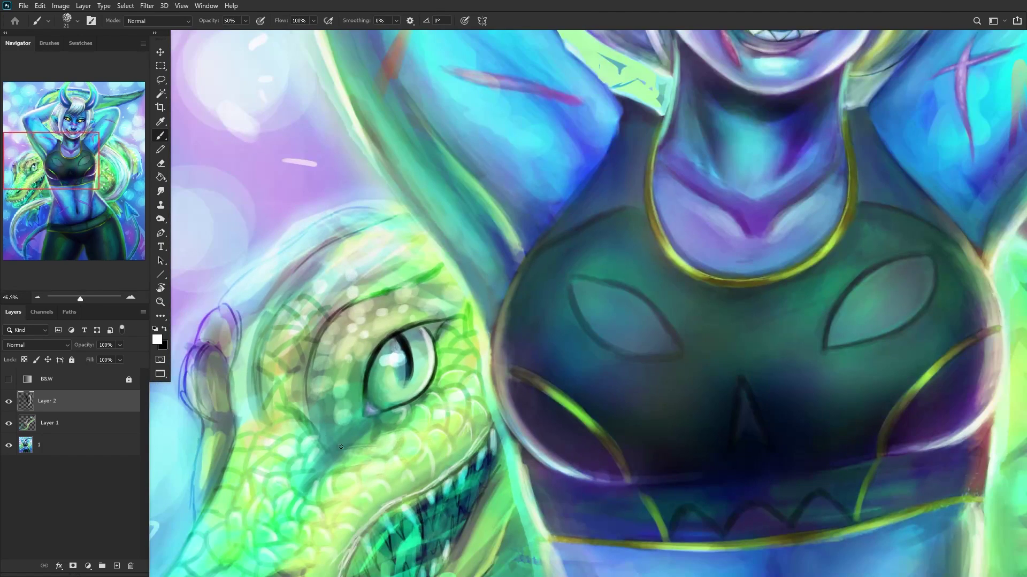
{"action": "scroll", "coordinate": [325, 445], "scroll_direction": "up", "scroll_amount": 8}
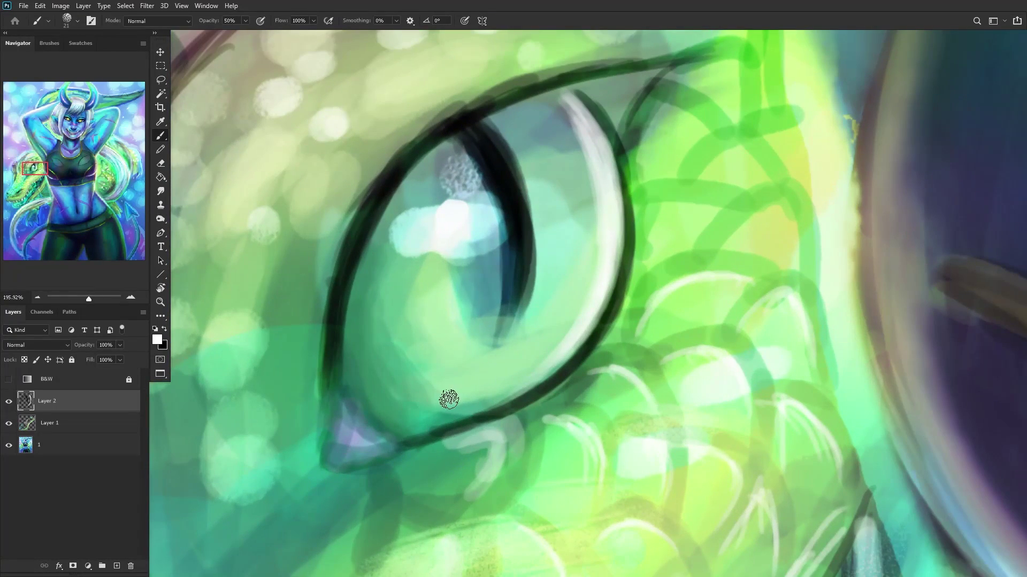
{"action": "scroll", "coordinate": [319, 413], "scroll_direction": "down", "scroll_amount": 2}
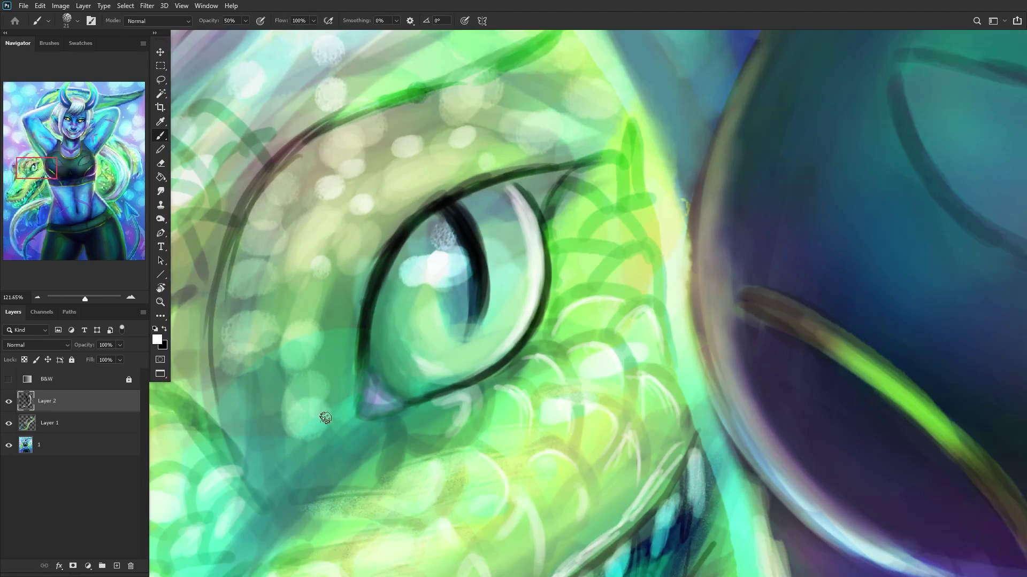
{"action": "scroll", "coordinate": [385, 399], "scroll_direction": "up", "scroll_amount": 2}
{"action": "scroll", "coordinate": [382, 398], "scroll_direction": "down", "scroll_amount": 3}
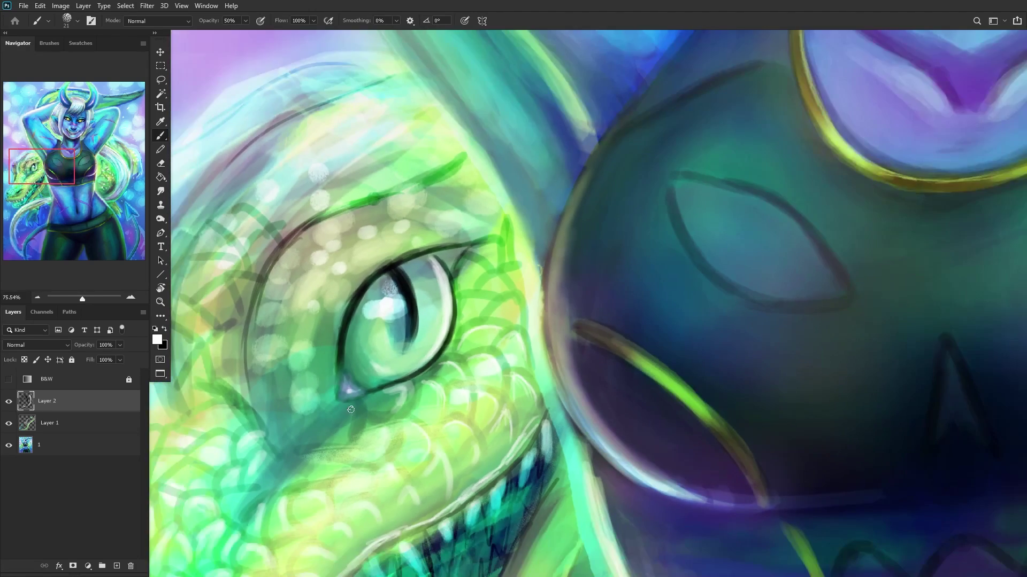
{"action": "scroll", "coordinate": [343, 388], "scroll_direction": "up", "scroll_amount": 2}
{"action": "scroll", "coordinate": [349, 388], "scroll_direction": "down", "scroll_amount": 5}
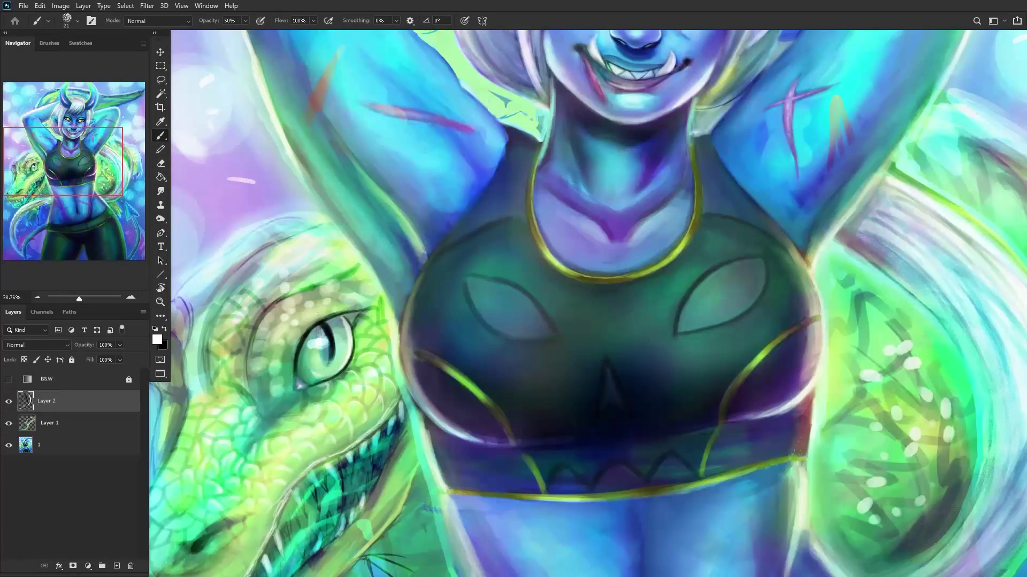
Step: Compare the highlight layer on and off, then merge it into the painting layer
{"action": "left_click_drag", "start_coordinate": [42, 178], "coordinate": [52, 218]}
{"action": "scroll", "coordinate": [435, 250], "scroll_direction": "down", "scroll_amount": 3}
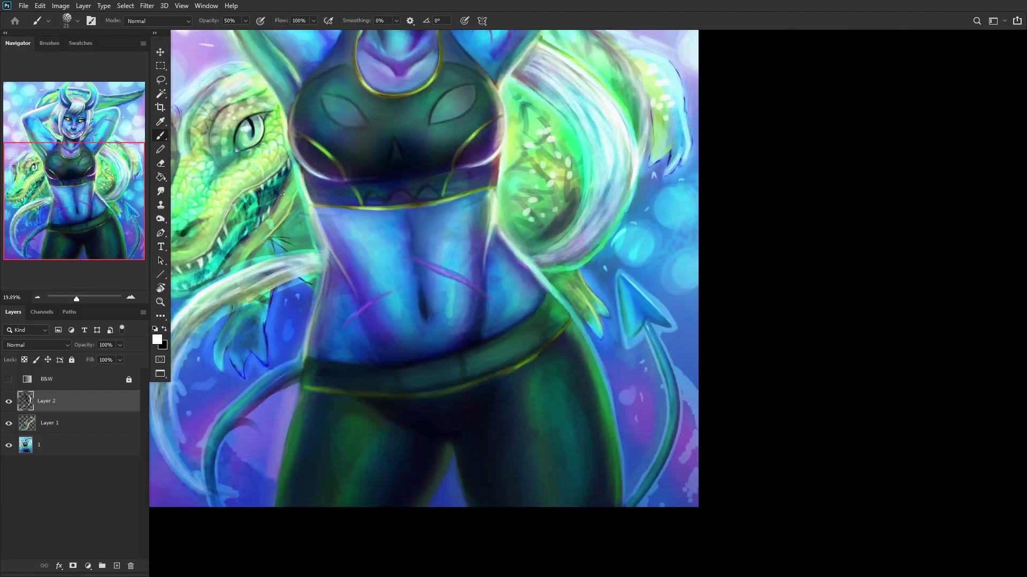
{"action": "left_click_drag", "start_coordinate": [315, 175], "coordinate": [504, 224]}
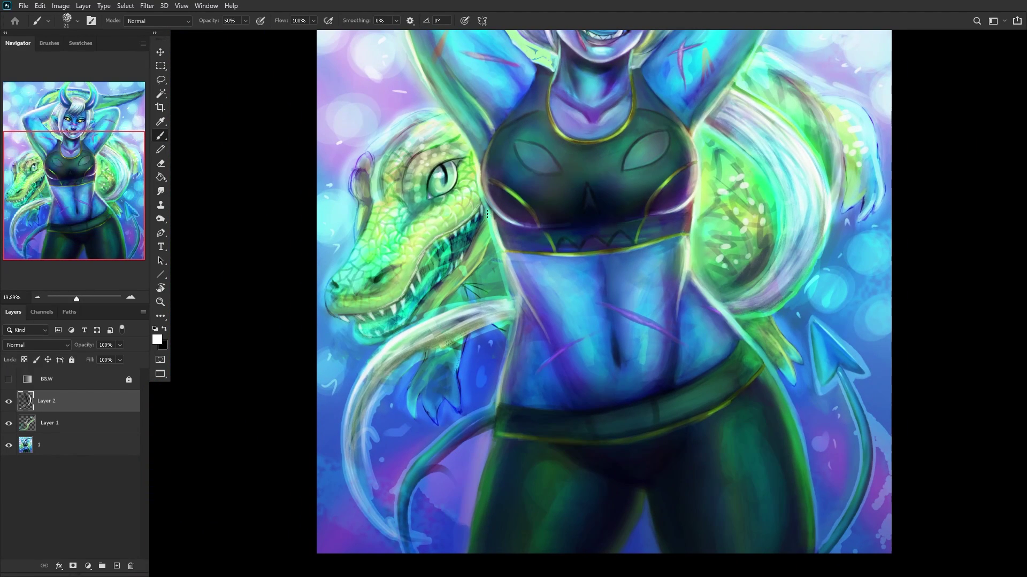
{"action": "left_click", "coordinate": [8, 402]}
{"action": "left_click", "coordinate": [8, 401]}
{"action": "key", "text": "ctrl+e"}
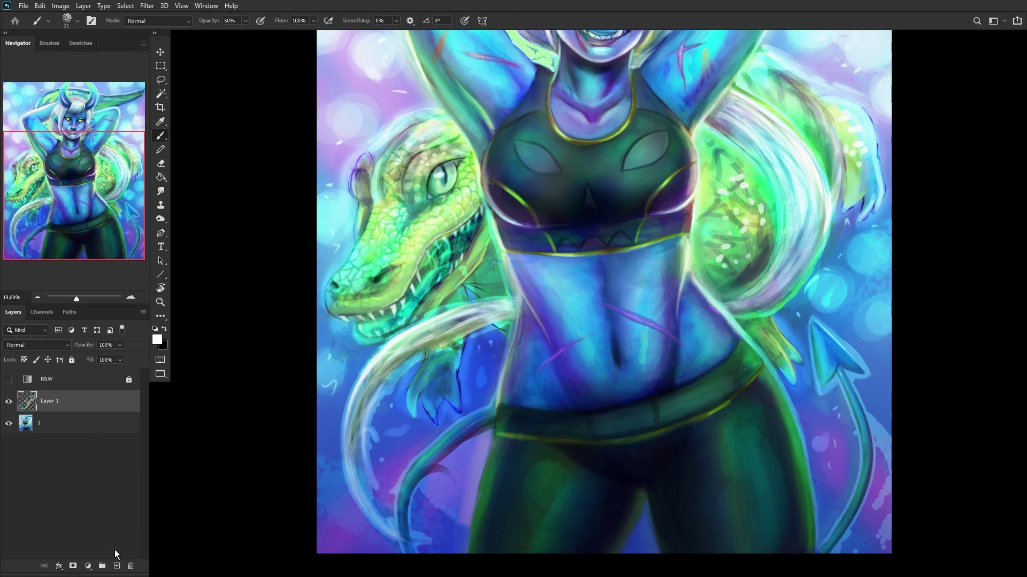
Step: On a fresh layer, paint a pale highlight band along the eye's upper lid and rim
{"action": "left_click", "coordinate": [117, 566]}
{"action": "scroll", "coordinate": [446, 156], "scroll_direction": "up", "scroll_amount": 10}
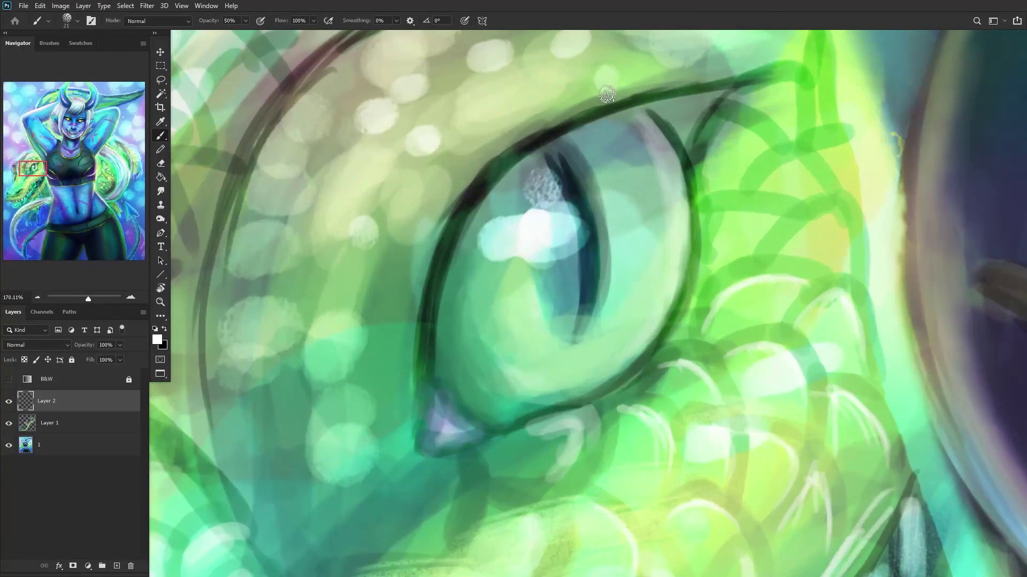
{"action": "mouse_move", "coordinate": [607, 95]}
{"action": "left_mouse_down"}
{"action": "mouse_move", "coordinate": [449, 198]}
{"action": "mouse_move", "coordinate": [438, 222]}
{"action": "left_mouse_up"}
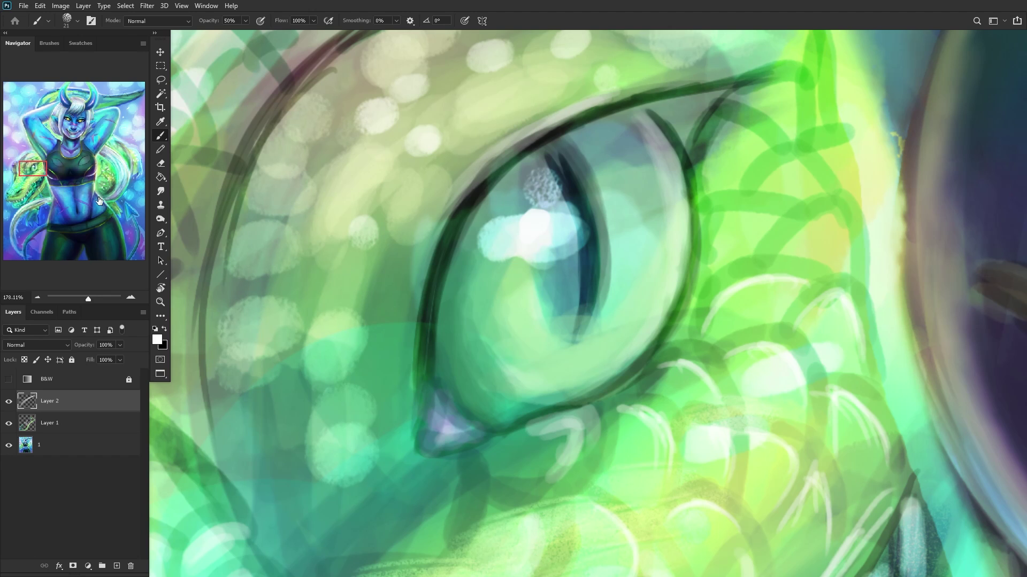
{"action": "scroll", "coordinate": [513, 184], "scroll_direction": "down", "scroll_amount": 5}
{"action": "scroll", "coordinate": [545, 174], "scroll_direction": "up", "scroll_amount": 5}
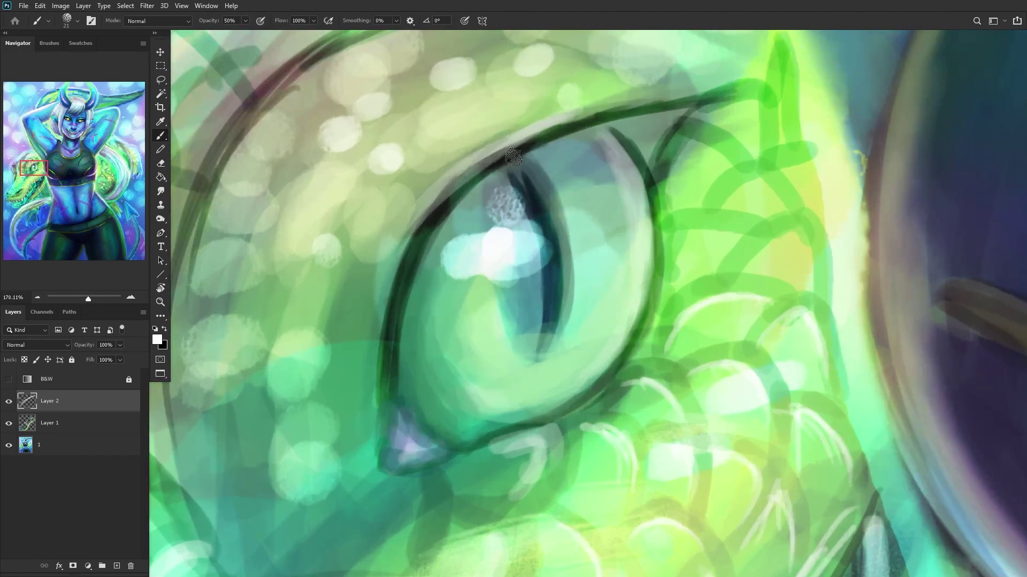
{"action": "mouse_move", "coordinate": [408, 285]}
{"action": "left_mouse_down"}
{"action": "mouse_move", "coordinate": [530, 134]}
{"action": "mouse_move", "coordinate": [446, 225]}
{"action": "mouse_move", "coordinate": [452, 186]}
{"action": "mouse_move", "coordinate": [488, 179]}
{"action": "mouse_move", "coordinate": [392, 276]}
{"action": "mouse_move", "coordinate": [479, 169]}
{"action": "mouse_move", "coordinate": [418, 221]}
{"action": "mouse_move", "coordinate": [498, 159]}
{"action": "left_mouse_up"}
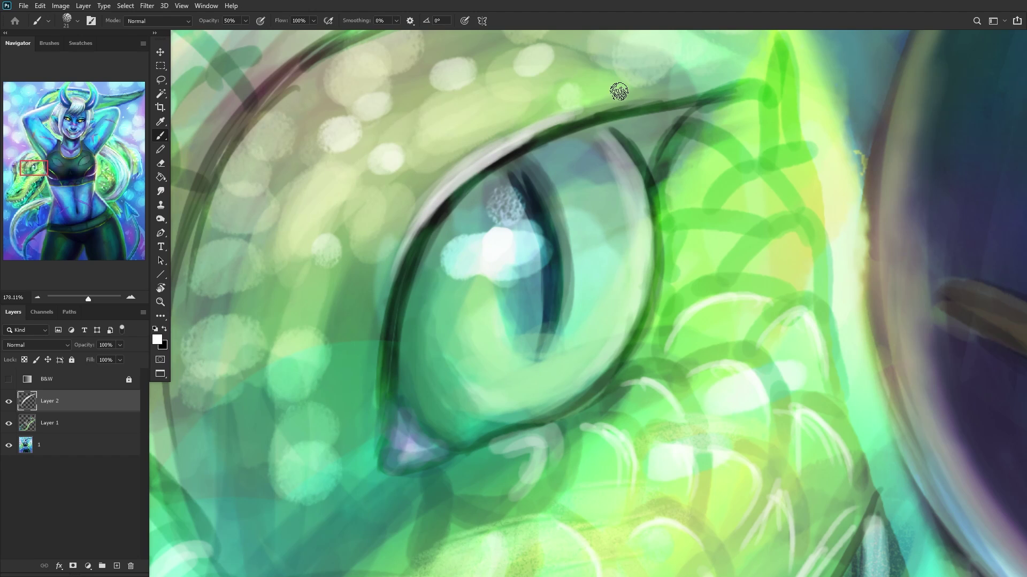
{"action": "mouse_move", "coordinate": [612, 107]}
{"action": "left_mouse_down"}
{"action": "mouse_move", "coordinate": [581, 125]}
{"action": "mouse_move", "coordinate": [701, 101]}
{"action": "left_mouse_up"}
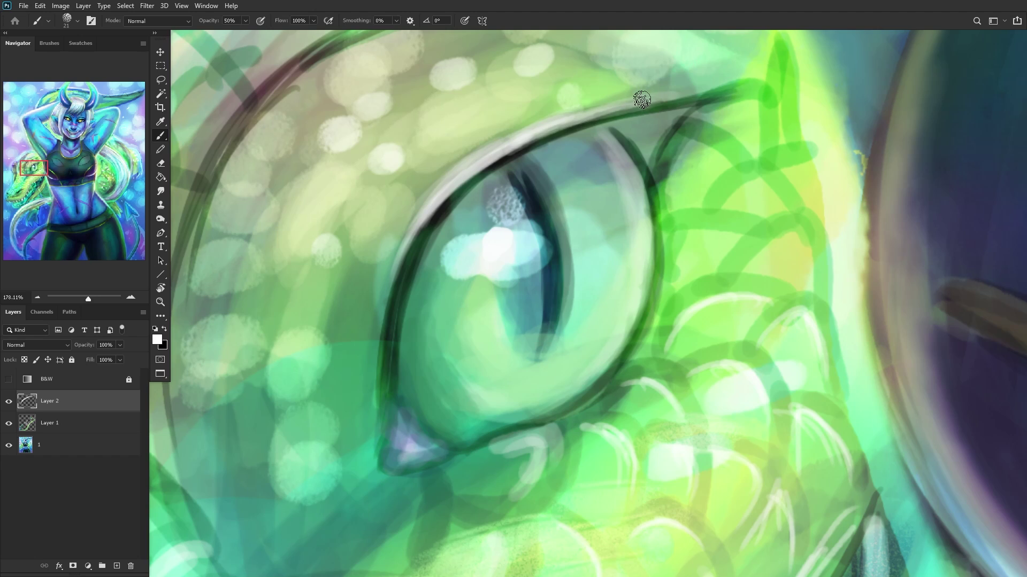
Step: Lighten the edge of the purple corner below the eye
{"action": "scroll", "coordinate": [537, 205], "scroll_direction": "down", "scroll_amount": 10}
{"action": "scroll", "coordinate": [537, 205], "scroll_direction": "down", "scroll_amount": 4}
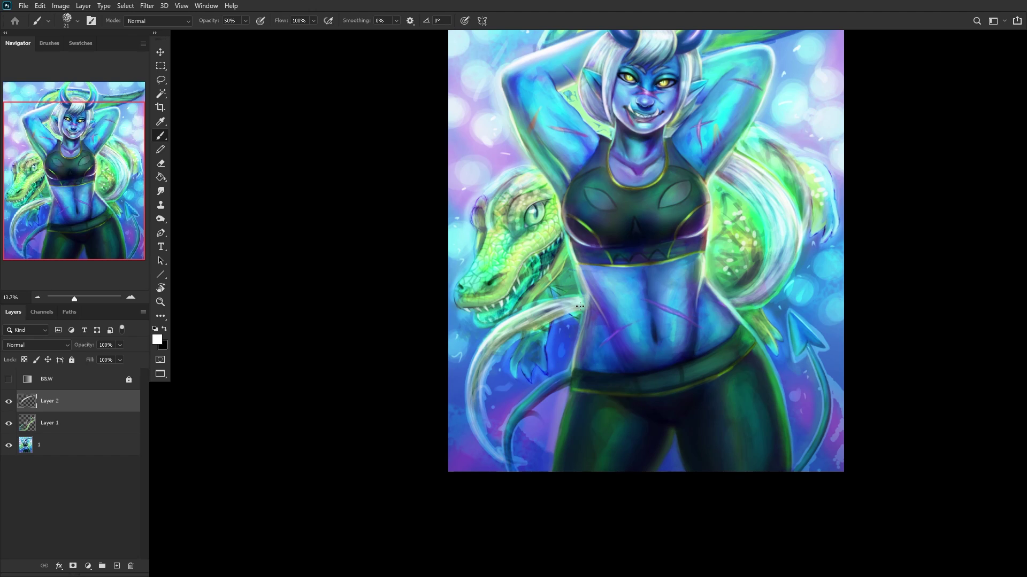
{"action": "scroll", "coordinate": [467, 250], "scroll_direction": "up", "scroll_amount": 10}
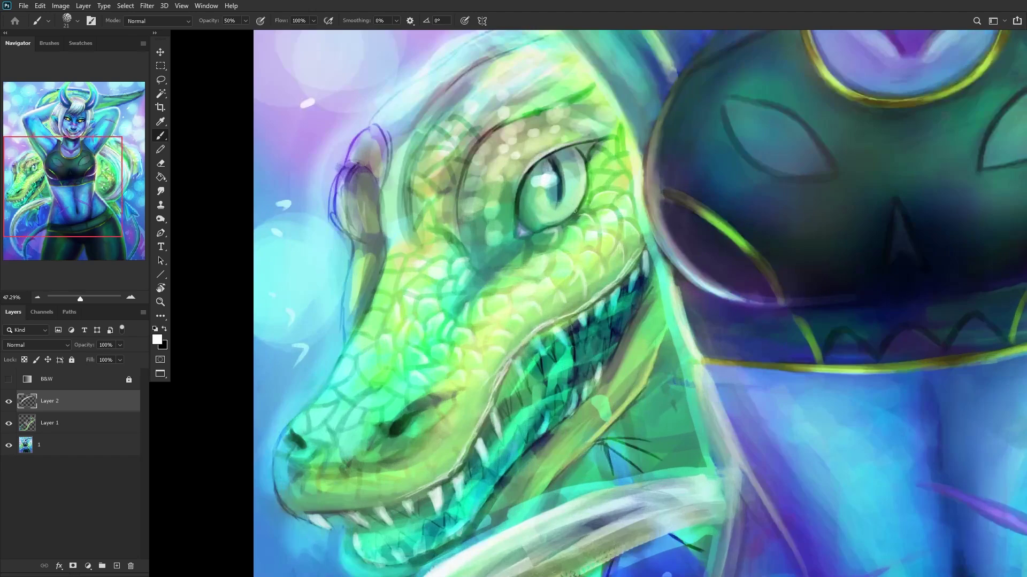
{"action": "scroll", "coordinate": [410, 240], "scroll_direction": "down", "scroll_amount": 10}
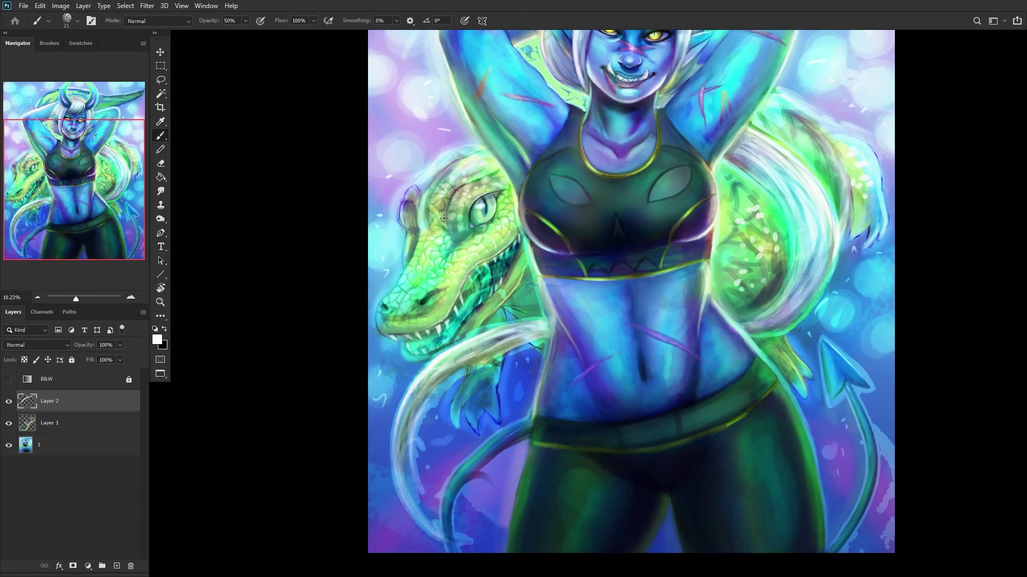
{"action": "scroll", "coordinate": [444, 218], "scroll_direction": "up", "scroll_amount": 10}
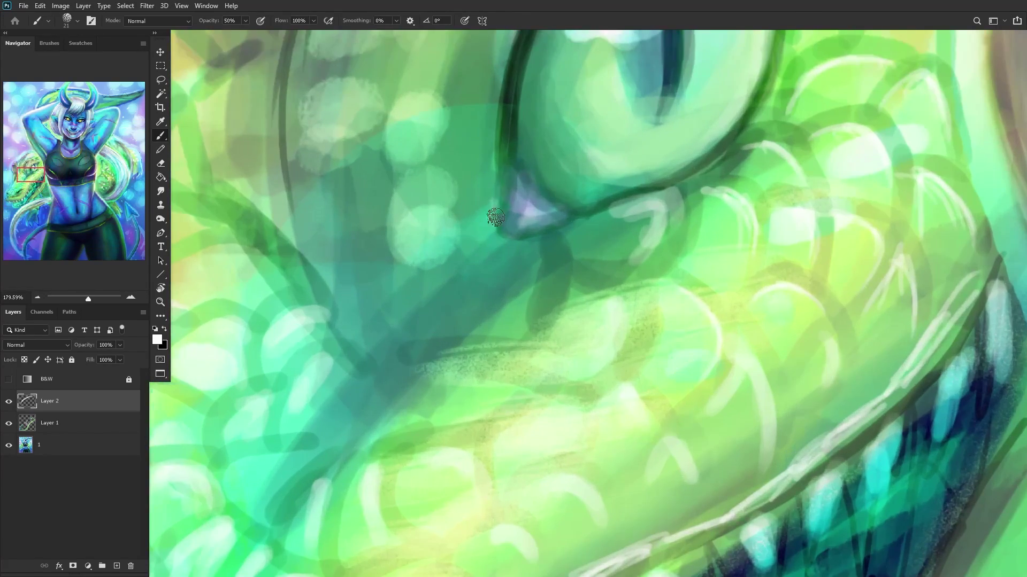
{"action": "mouse_move", "coordinate": [496, 217]}
{"action": "left_mouse_down"}
{"action": "mouse_move", "coordinate": [498, 181]}
{"action": "mouse_move", "coordinate": [484, 242]}
{"action": "mouse_move", "coordinate": [521, 235]}
{"action": "left_mouse_up"}
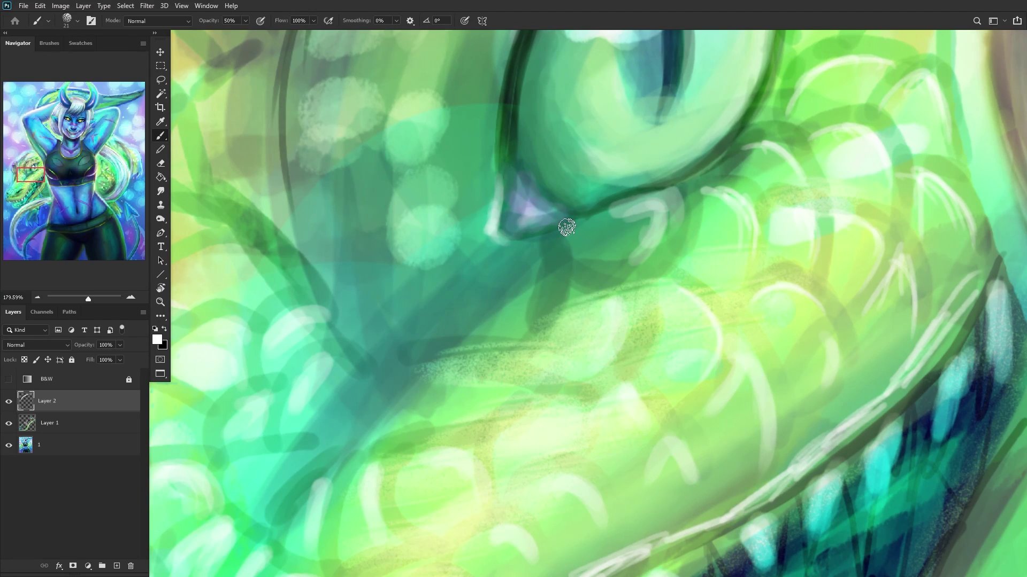
{"action": "scroll", "coordinate": [566, 227], "scroll_direction": "down", "scroll_amount": 6}
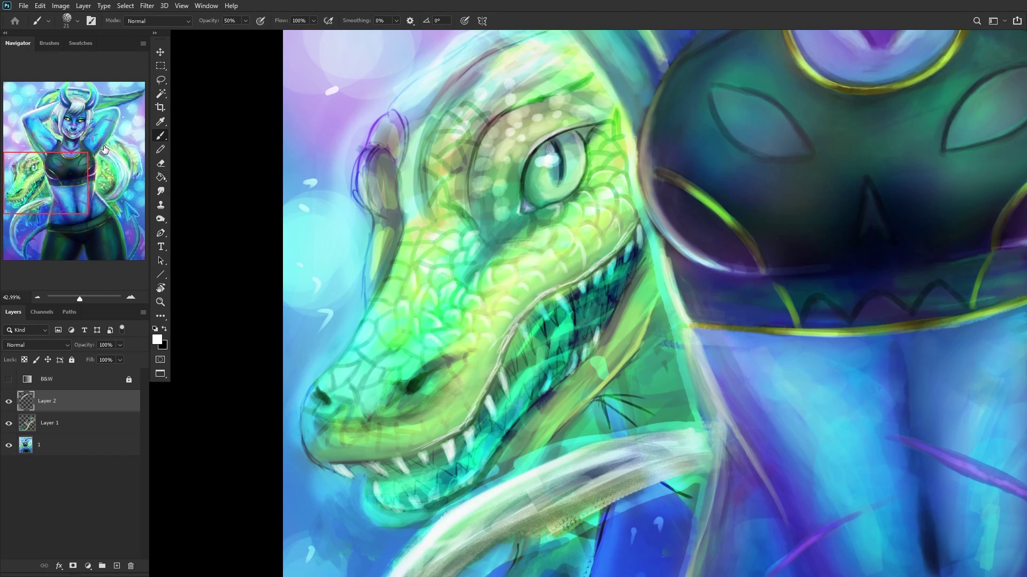
Step: Highlight the inner edge of the eye ridge and brighten the green arc above the eye
{"action": "left_click_drag", "start_coordinate": [46, 160], "coordinate": [45, 155]}
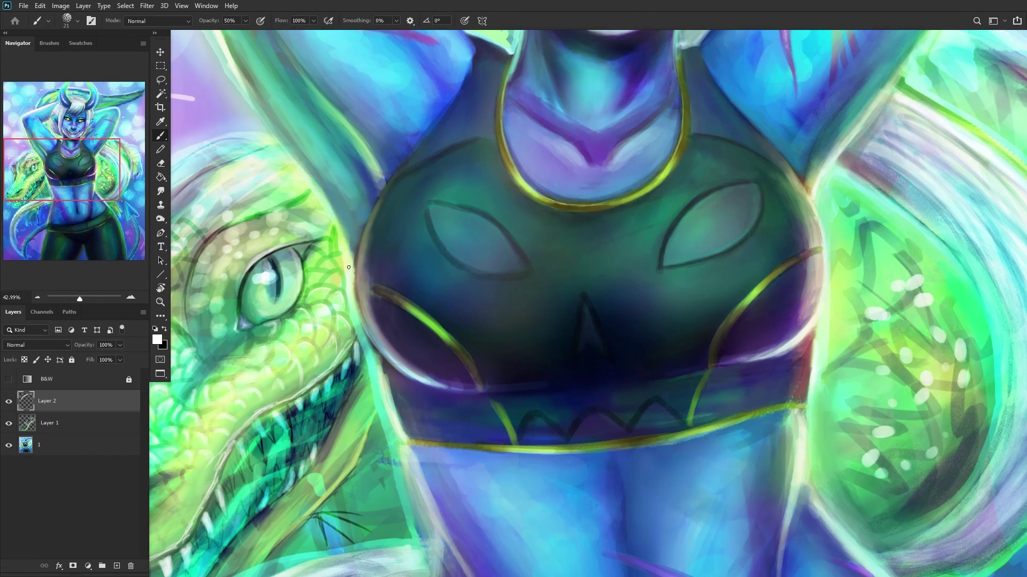
{"action": "left_click_drag", "start_coordinate": [349, 267], "coordinate": [609, 254]}
{"action": "scroll", "coordinate": [481, 257], "scroll_direction": "up", "scroll_amount": 6}
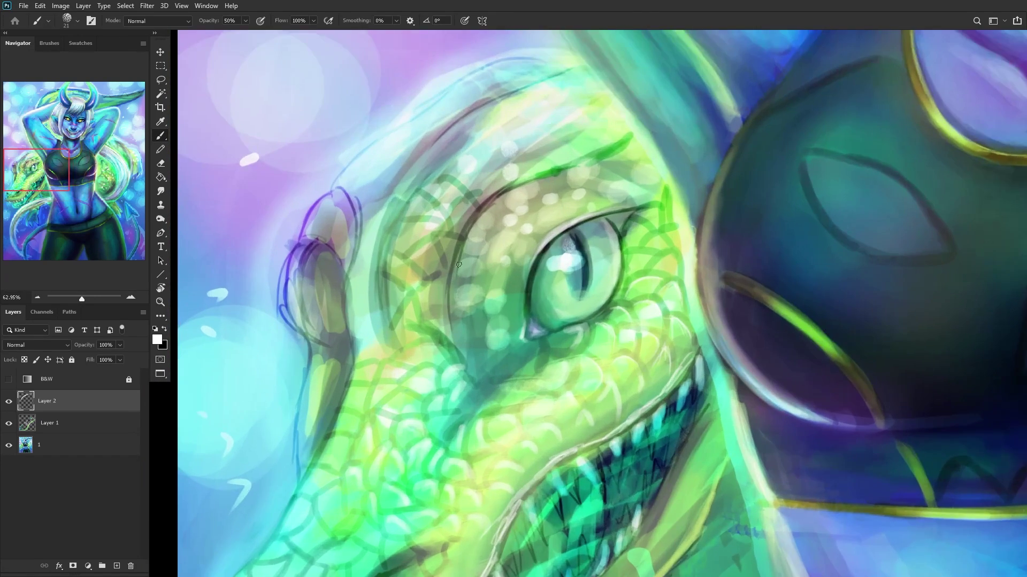
{"action": "mouse_move", "coordinate": [513, 180]}
{"action": "left_mouse_down"}
{"action": "mouse_move", "coordinate": [458, 244]}
{"action": "mouse_move", "coordinate": [463, 227]}
{"action": "mouse_move", "coordinate": [482, 200]}
{"action": "mouse_move", "coordinate": [448, 299]}
{"action": "mouse_move", "coordinate": [454, 241]}
{"action": "mouse_move", "coordinate": [422, 308]}
{"action": "mouse_move", "coordinate": [418, 351]}
{"action": "left_mouse_up"}
{"action": "left_click_drag", "start_coordinate": [430, 316], "coordinate": [425, 574]}
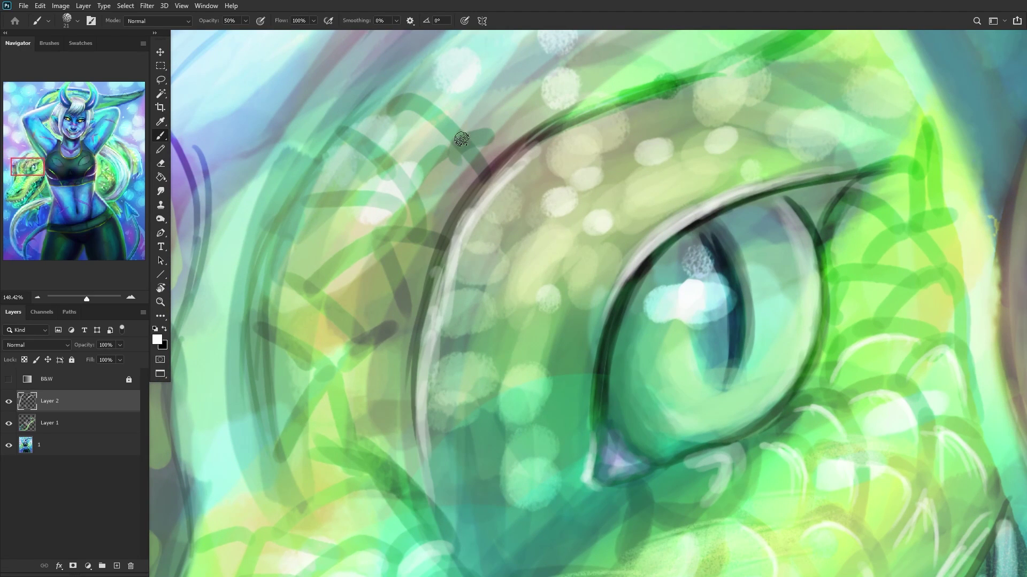
{"action": "mouse_move", "coordinate": [538, 154]}
{"action": "left_mouse_down"}
{"action": "mouse_move", "coordinate": [685, 89]}
{"action": "mouse_move", "coordinate": [601, 111]}
{"action": "mouse_move", "coordinate": [770, 51]}
{"action": "left_mouse_up"}
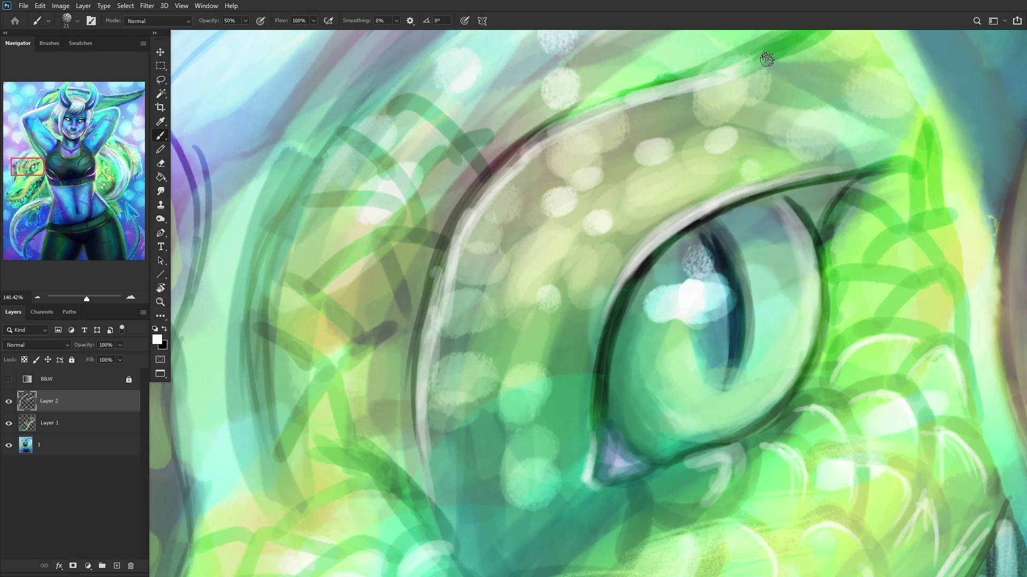
{"action": "scroll", "coordinate": [713, 74], "scroll_direction": "down", "scroll_amount": 2}
{"action": "scroll", "coordinate": [714, 74], "scroll_direction": "down", "scroll_amount": 5}
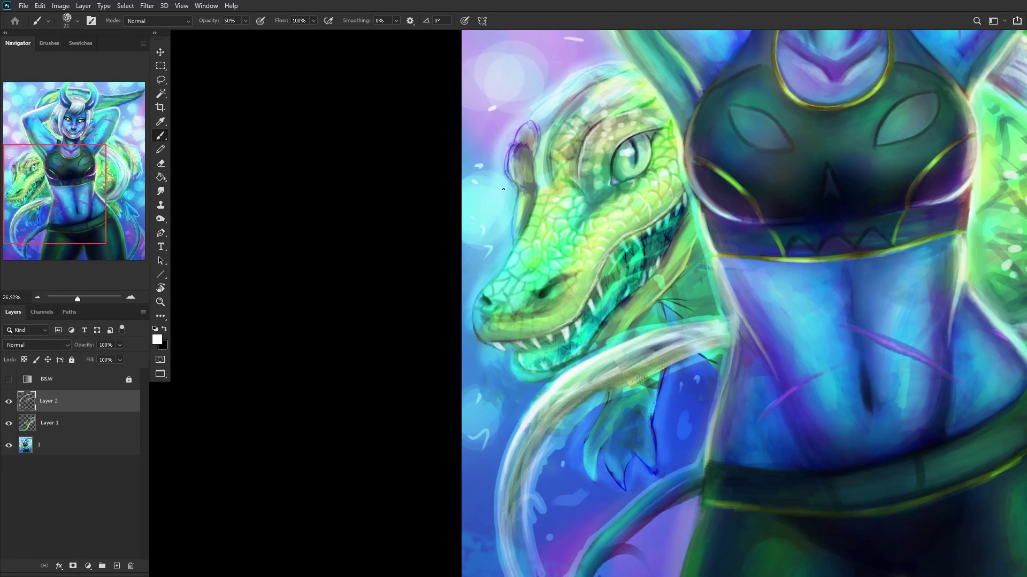
{"action": "scroll", "coordinate": [596, 124], "scroll_direction": "up", "scroll_amount": 1}
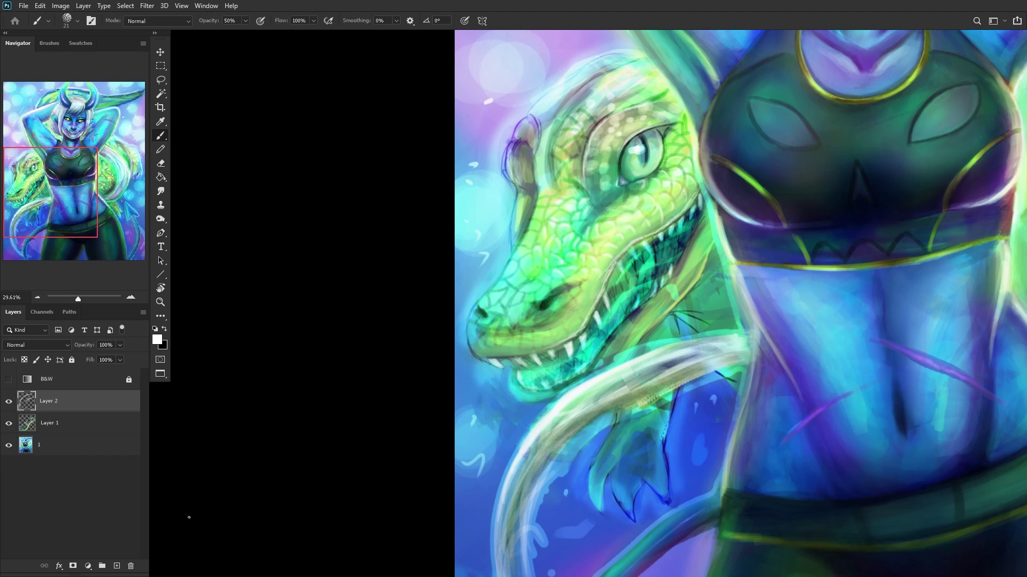
Step: Fade the highlight layer to about 62% opacity and merge it into the painting layer
{"action": "left_click", "coordinate": [8, 403]}
{"action": "left_click_drag", "start_coordinate": [107, 358], "coordinate": [101, 358]}
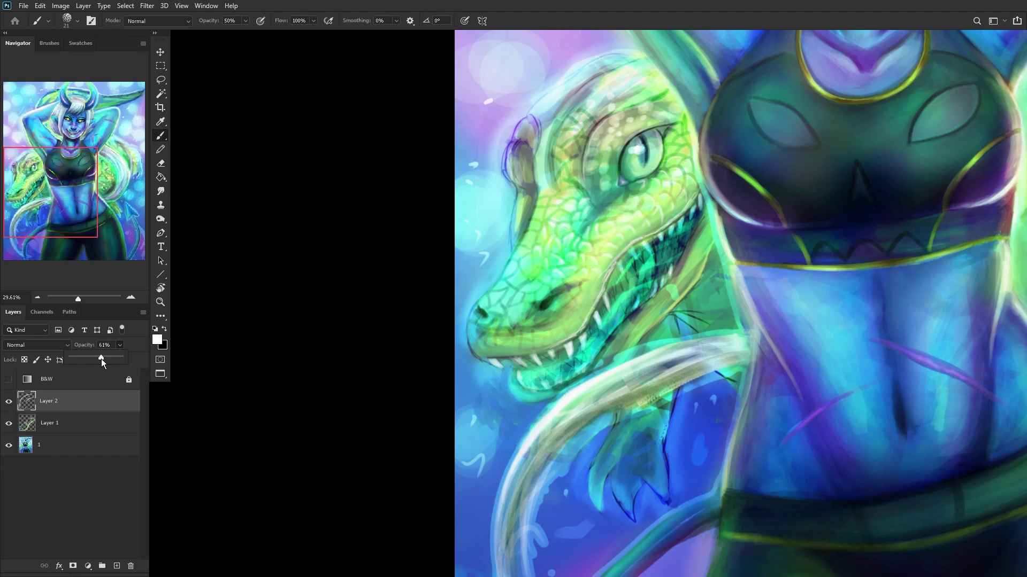
{"action": "key", "text": "ctrl+e"}
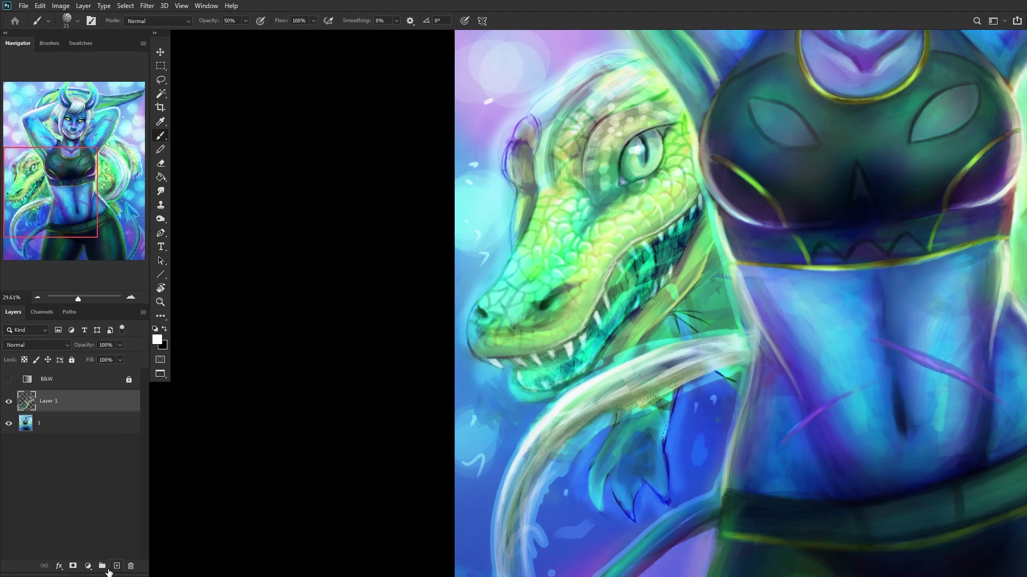
Step: On a new layer, brush a light highlight onto the crocodile's eye with a size 88 brush
{"action": "left_click", "coordinate": [117, 565]}
{"action": "mouse_move", "coordinate": [613, 120]}
{"action": "left_mouse_down"}
{"action": "mouse_move", "coordinate": [753, 120]}
{"action": "mouse_move", "coordinate": [819, 94]}
{"action": "left_mouse_up"}
{"action": "right_click", "coordinate": [752, 120]}
{"action": "left_click", "coordinate": [617, 169]}
{"action": "mouse_move", "coordinate": [668, 149]}
{"action": "left_mouse_down"}
{"action": "mouse_move", "coordinate": [635, 117]}
{"action": "mouse_move", "coordinate": [670, 115]}
{"action": "mouse_move", "coordinate": [580, 201]}
{"action": "mouse_move", "coordinate": [681, 142]}
{"action": "mouse_move", "coordinate": [575, 263]}
{"action": "mouse_move", "coordinate": [691, 126]}
{"action": "mouse_move", "coordinate": [668, 130]}
{"action": "mouse_move", "coordinate": [729, 124]}
{"action": "mouse_move", "coordinate": [581, 185]}
{"action": "mouse_move", "coordinate": [696, 117]}
{"action": "mouse_move", "coordinate": [619, 222]}
{"action": "mouse_move", "coordinate": [622, 180]}
{"action": "mouse_move", "coordinate": [696, 110]}
{"action": "mouse_move", "coordinate": [402, 300]}
{"action": "mouse_move", "coordinate": [181, 331]}
{"action": "left_mouse_up"}
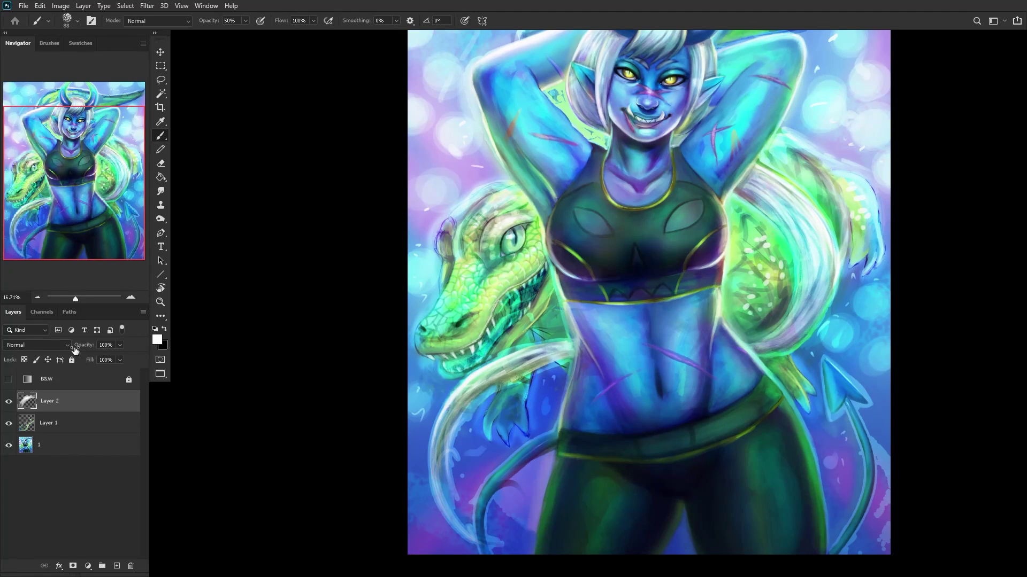
{"action": "left_click_drag", "start_coordinate": [517, 218], "coordinate": [802, 230]}
{"action": "mouse_move", "coordinate": [424, 309]}
{"action": "left_mouse_down"}
{"action": "mouse_move", "coordinate": [532, 292]}
{"action": "mouse_move", "coordinate": [501, 304]}
{"action": "mouse_move", "coordinate": [479, 296]}
{"action": "mouse_move", "coordinate": [496, 284]}
{"action": "mouse_move", "coordinate": [532, 310]}
{"action": "mouse_move", "coordinate": [525, 343]}
{"action": "mouse_move", "coordinate": [519, 299]}
{"action": "mouse_move", "coordinate": [505, 308]}
{"action": "mouse_move", "coordinate": [122, 316]}
{"action": "left_mouse_up"}
Step: Set Layer 2 to Overlay at about 43% opacity and merge the paint into layer 1
{"action": "left_click", "coordinate": [46, 344]}
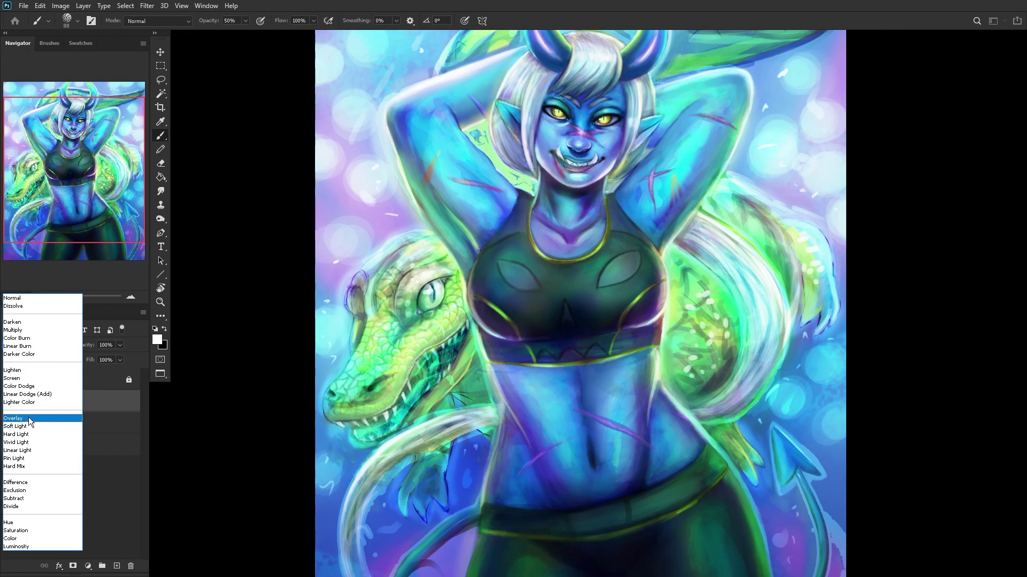
{"action": "left_click", "coordinate": [27, 417]}
{"action": "left_click_drag", "start_coordinate": [97, 358], "coordinate": [88, 357]}
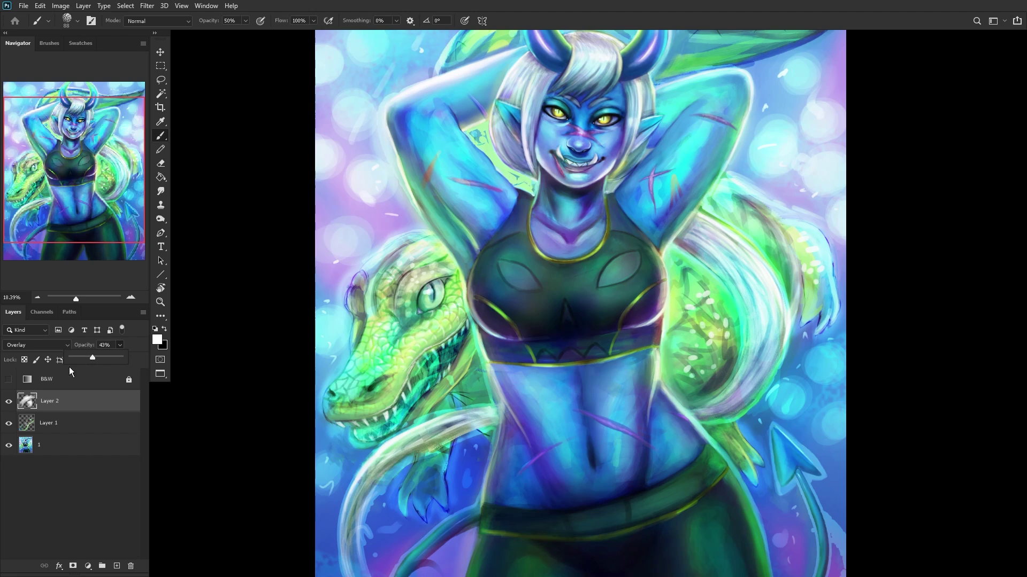
{"action": "left_click", "coordinate": [4, 406]}
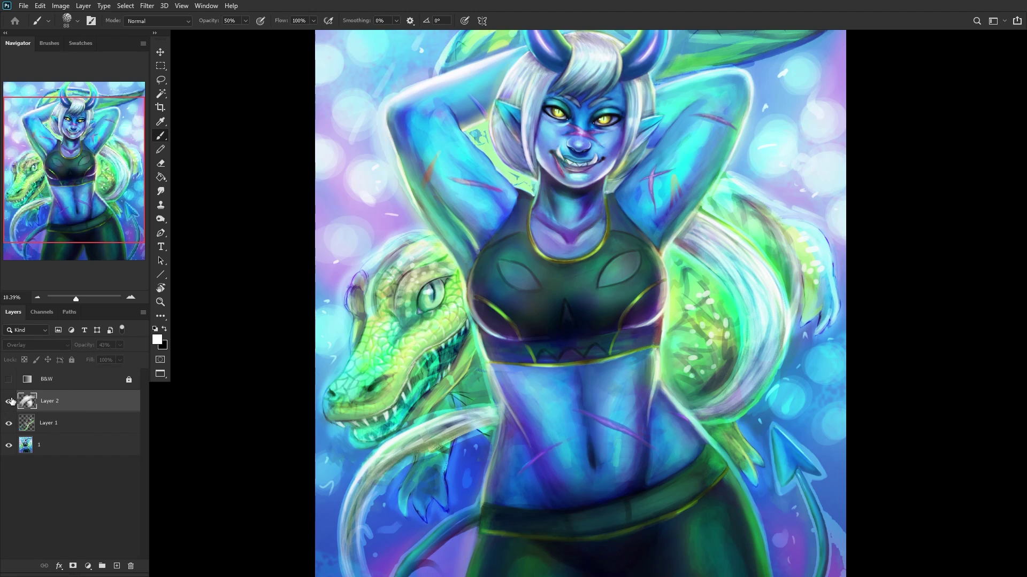
{"action": "left_click", "coordinate": [92, 444]}
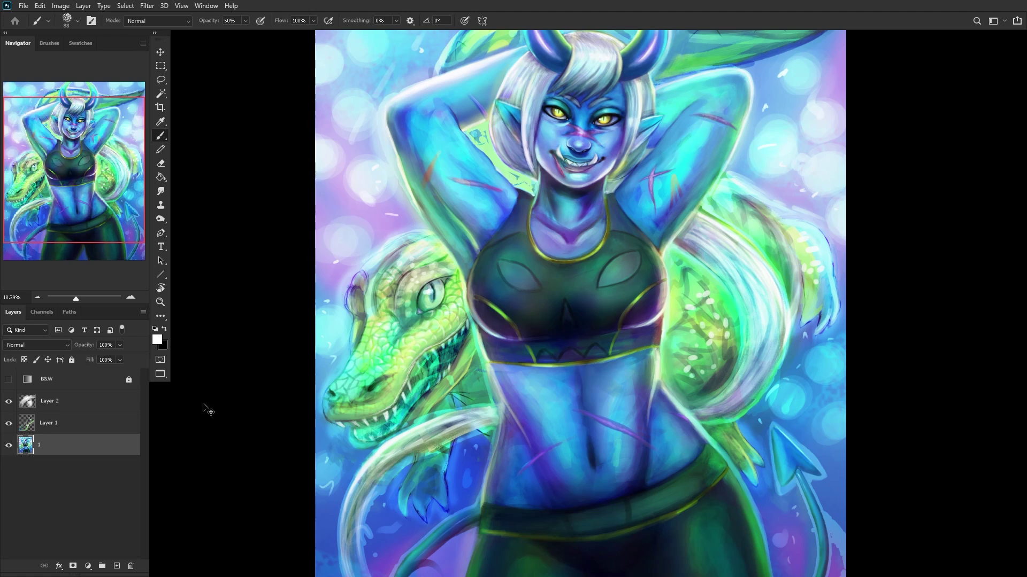
{"action": "key", "text": "ctrl+shift+e"}
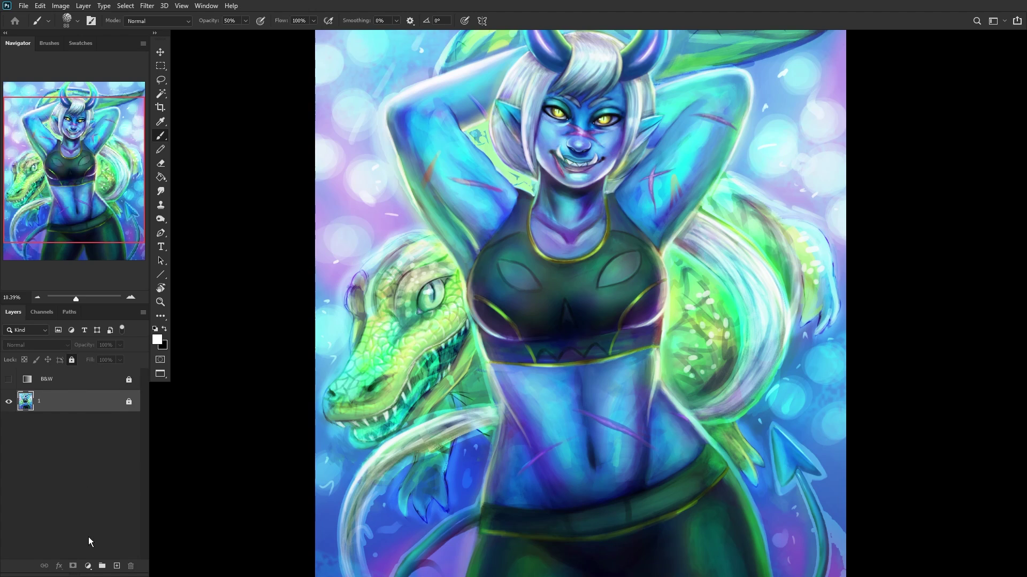
Step: On a new layer, paint dark green along the jaw contour and pale yellow-green on the cheek
{"action": "left_click", "coordinate": [116, 565]}
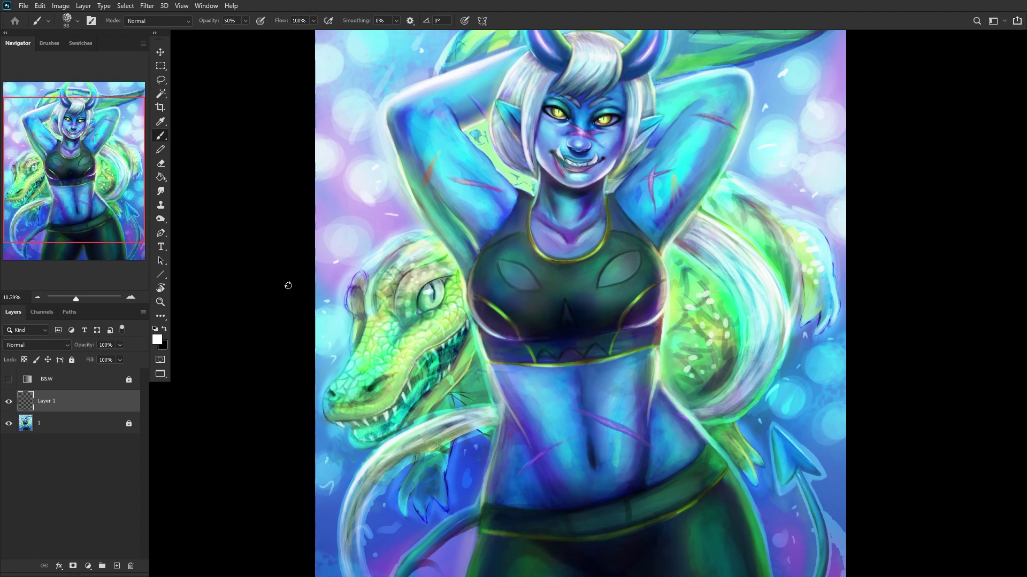
{"action": "scroll", "coordinate": [356, 345], "scroll_direction": "up", "scroll_amount": 8}
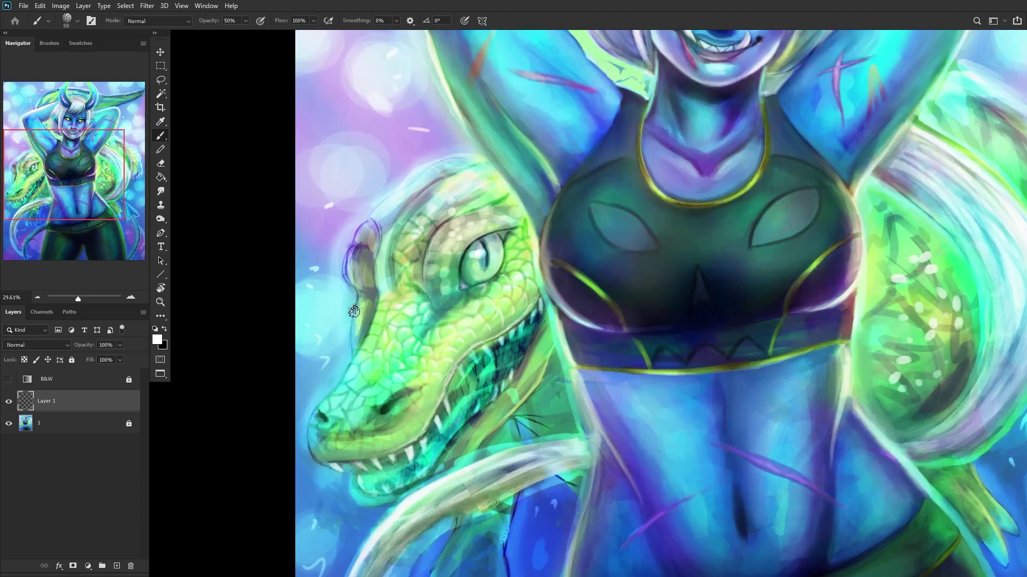
{"action": "left_click", "coordinate": [408, 268], "text": "alt"}
{"action": "mouse_move", "coordinate": [400, 275]}
{"action": "left_mouse_down"}
{"action": "mouse_move", "coordinate": [403, 231]}
{"action": "mouse_move", "coordinate": [359, 384]}
{"action": "mouse_move", "coordinate": [407, 218]}
{"action": "mouse_move", "coordinate": [402, 277]}
{"action": "mouse_move", "coordinate": [456, 113]}
{"action": "left_mouse_up"}
{"action": "left_click", "coordinate": [417, 288], "text": "alt"}
{"action": "mouse_move", "coordinate": [411, 226]}
{"action": "left_mouse_down"}
{"action": "mouse_move", "coordinate": [413, 300]}
{"action": "mouse_move", "coordinate": [463, 104]}
{"action": "mouse_move", "coordinate": [411, 330]}
{"action": "mouse_move", "coordinate": [435, 272]}
{"action": "left_mouse_up"}
Step: Lighten the cheek above the eye with pale mint and darken below the eye with teal
{"action": "scroll", "coordinate": [280, 355], "scroll_direction": "down", "scroll_amount": 6}
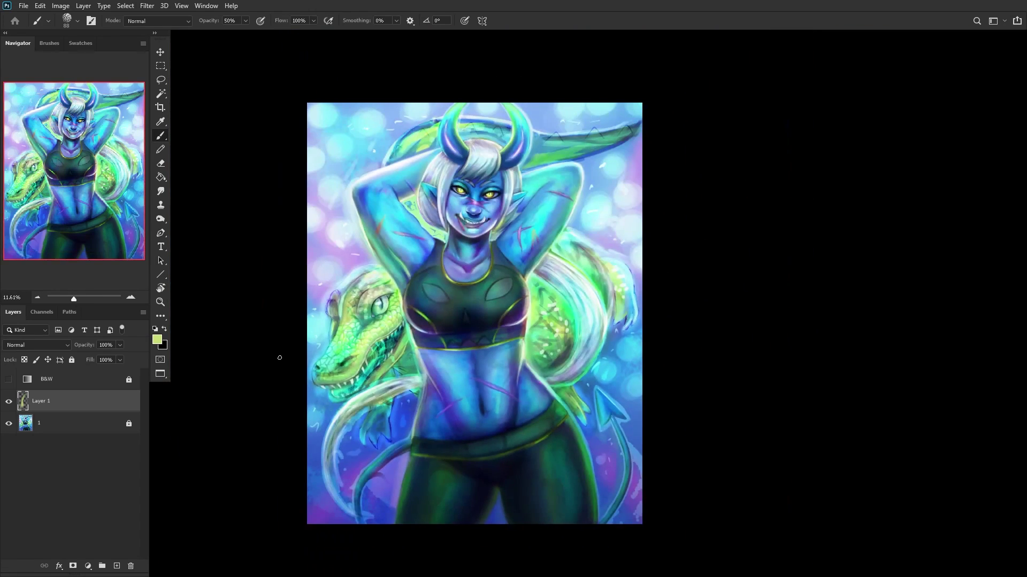
{"action": "scroll", "coordinate": [366, 344], "scroll_direction": "up", "scroll_amount": 2}
{"action": "scroll", "coordinate": [367, 344], "scroll_direction": "up", "scroll_amount": 2}
{"action": "left_click", "coordinate": [394, 299], "text": "alt"}
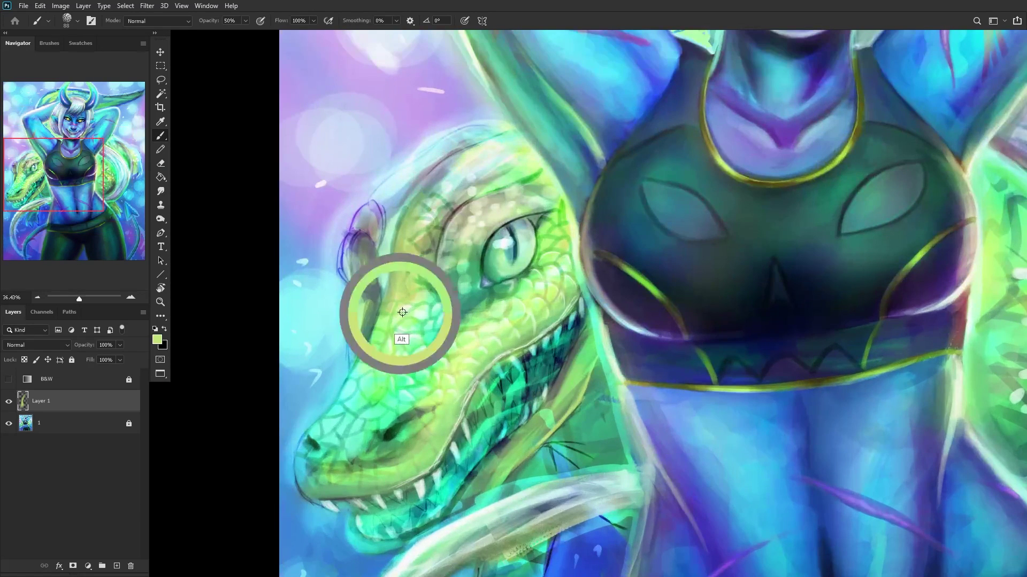
{"action": "mouse_move", "coordinate": [405, 263]}
{"action": "left_mouse_down"}
{"action": "mouse_move", "coordinate": [442, 175]}
{"action": "mouse_move", "coordinate": [387, 300]}
{"action": "left_mouse_up"}
{"action": "left_click", "coordinate": [425, 229], "text": "alt"}
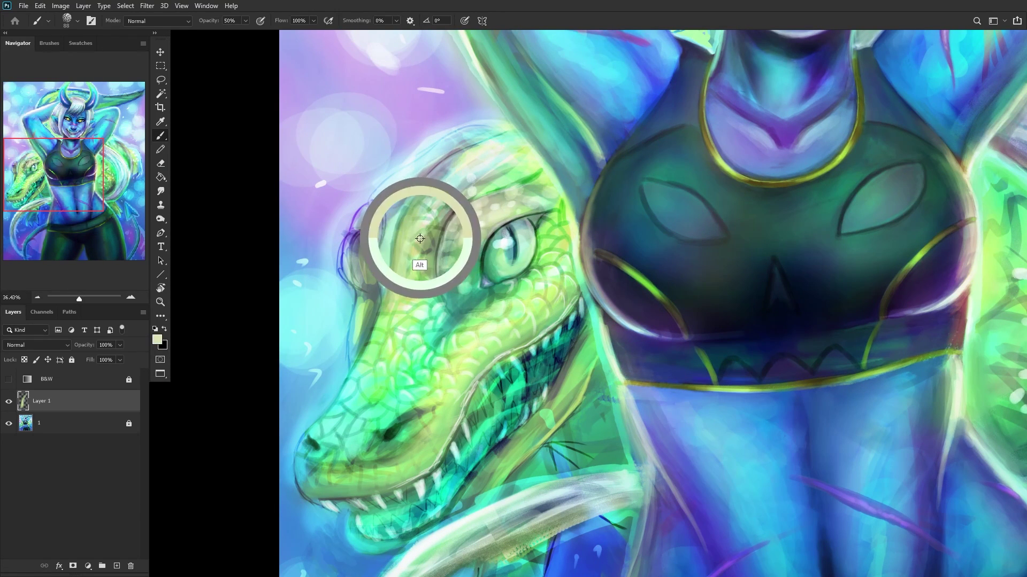
{"action": "left_click", "coordinate": [432, 280], "text": "alt"}
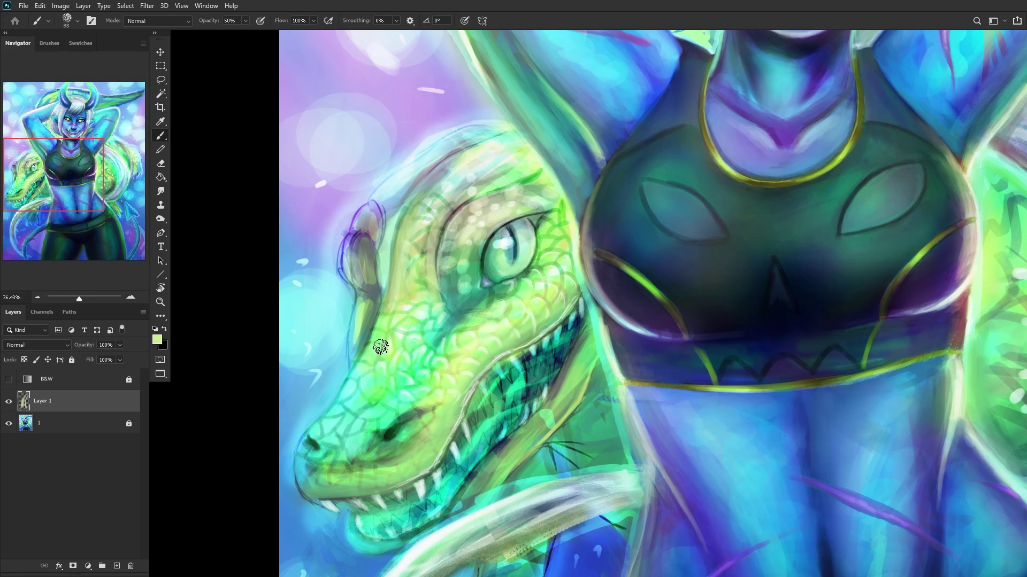
{"action": "left_click", "coordinate": [448, 329], "text": "alt"}
{"action": "mouse_move", "coordinate": [440, 311]}
{"action": "left_mouse_down"}
{"action": "mouse_move", "coordinate": [403, 404]}
{"action": "mouse_move", "coordinate": [452, 318]}
{"action": "mouse_move", "coordinate": [392, 413]}
{"action": "mouse_move", "coordinate": [478, 309]}
{"action": "left_mouse_up"}
Step: Add a faint sampled grey stroke along the crocodile's head
{"action": "left_click_drag", "start_coordinate": [393, 390], "coordinate": [410, 349]}
{"action": "left_click", "coordinate": [417, 346], "text": "alt"}
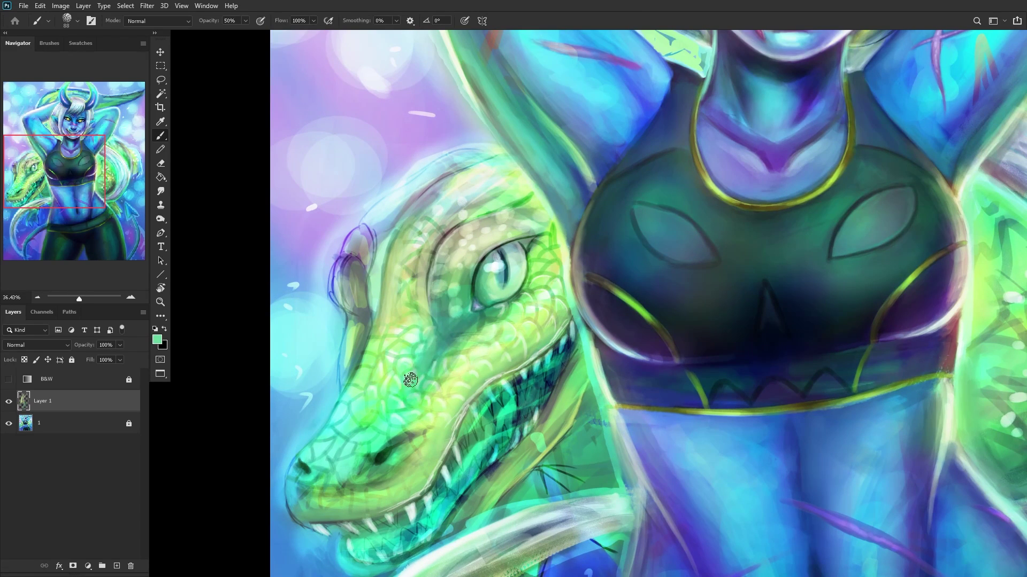
{"action": "scroll", "coordinate": [417, 344], "scroll_direction": "down", "scroll_amount": 4}
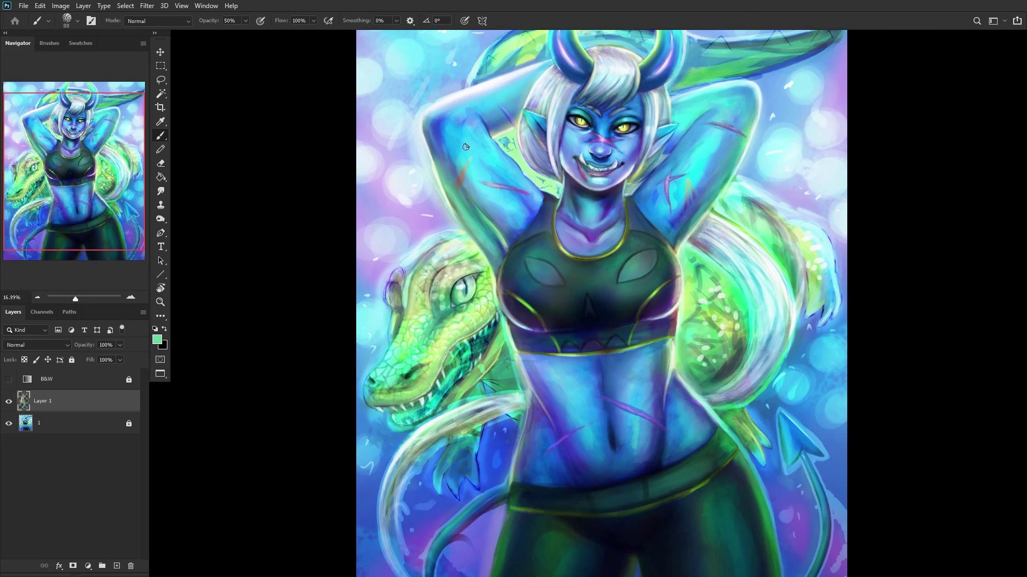
{"action": "scroll", "coordinate": [434, 230], "scroll_direction": "up", "scroll_amount": 7}
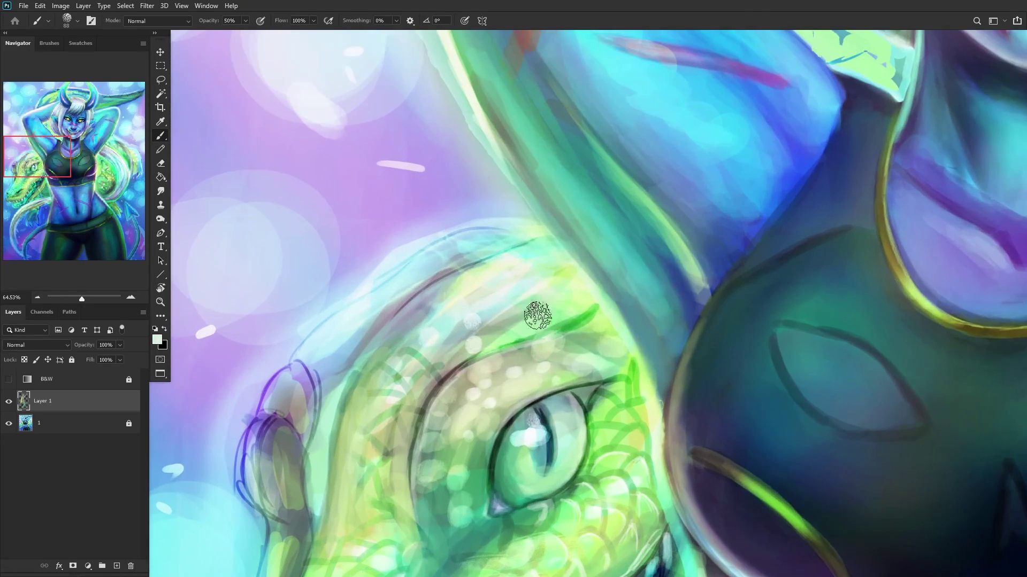
{"action": "left_click", "coordinate": [472, 321], "text": "alt"}
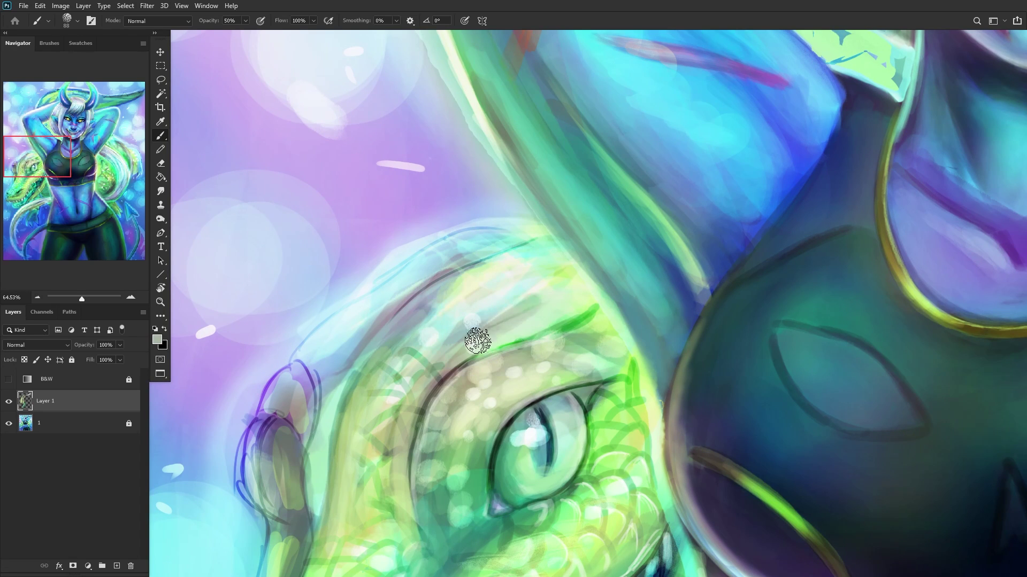
{"action": "left_click_drag", "start_coordinate": [561, 282], "coordinate": [523, 290]}
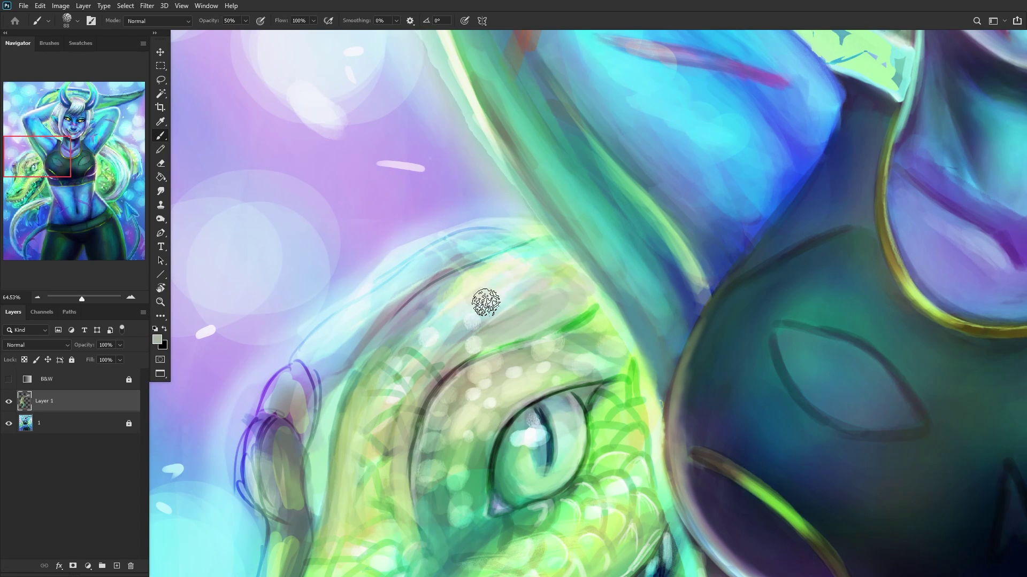
Step: Paint a green stroke above the eye and cover it with a paler green
{"action": "scroll", "coordinate": [457, 330], "scroll_direction": "down", "scroll_amount": 4}
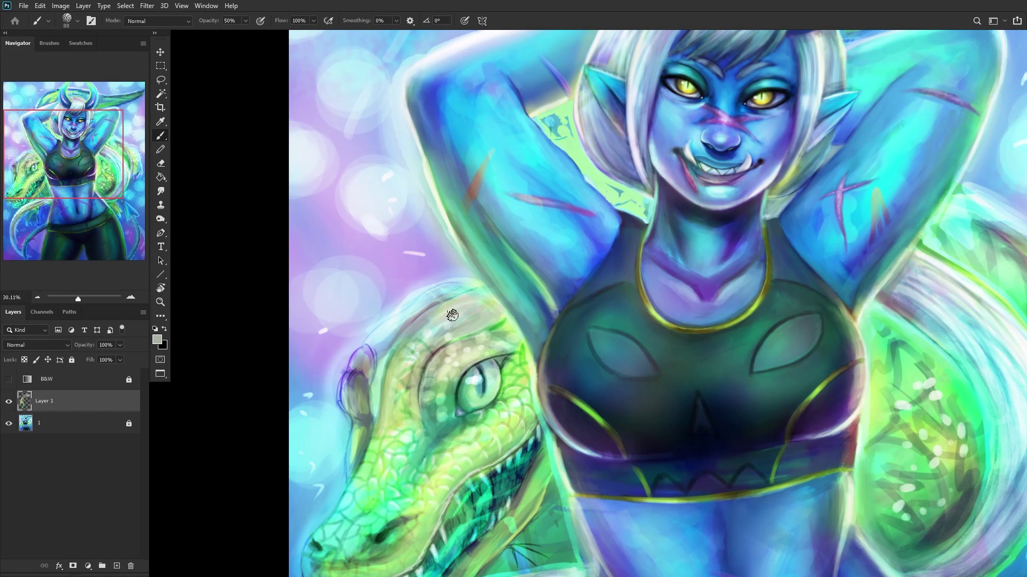
{"action": "key", "text": "h"}
{"action": "left_click_drag", "start_coordinate": [433, 335], "coordinate": [441, 359]}
{"action": "scroll", "coordinate": [441, 359], "scroll_direction": "up", "scroll_amount": 5}
{"action": "left_click", "coordinate": [470, 335], "text": "alt"}
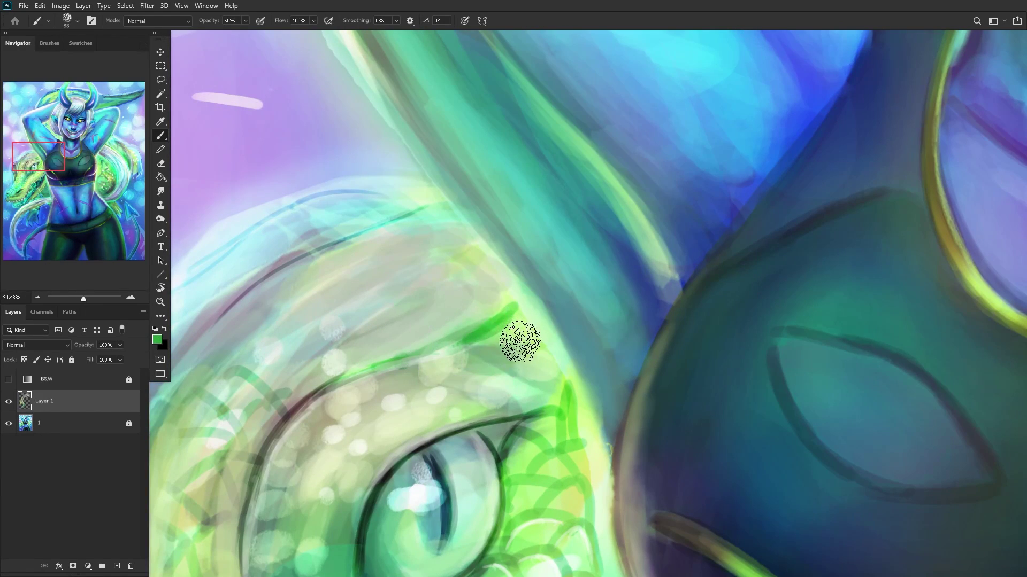
{"action": "left_click_drag", "start_coordinate": [515, 307], "coordinate": [400, 361]}
{"action": "left_click", "coordinate": [470, 305], "text": "alt"}
{"action": "mouse_move", "coordinate": [470, 304]}
{"action": "left_mouse_down"}
{"action": "mouse_move", "coordinate": [500, 314]}
{"action": "mouse_move", "coordinate": [456, 340]}
{"action": "mouse_move", "coordinate": [398, 351]}
{"action": "mouse_move", "coordinate": [498, 318]}
{"action": "left_mouse_up"}
{"action": "scroll", "coordinate": [403, 344], "scroll_direction": "down", "scroll_amount": 8}
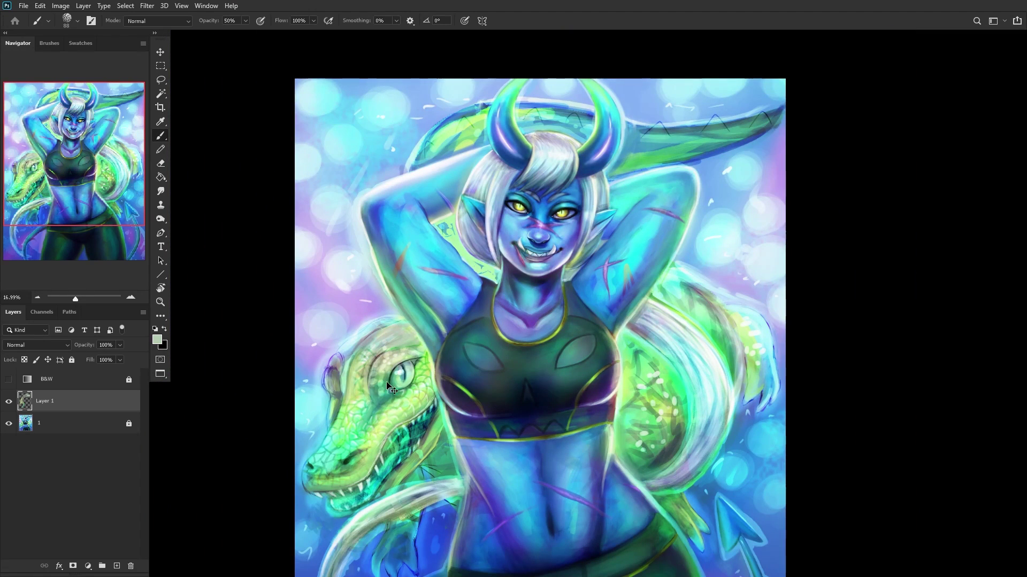
Step: Flip the canvas horizontally and paint sampled light blue on the brow and above the head
{"action": "key", "text": "ctrl+shift+h"}
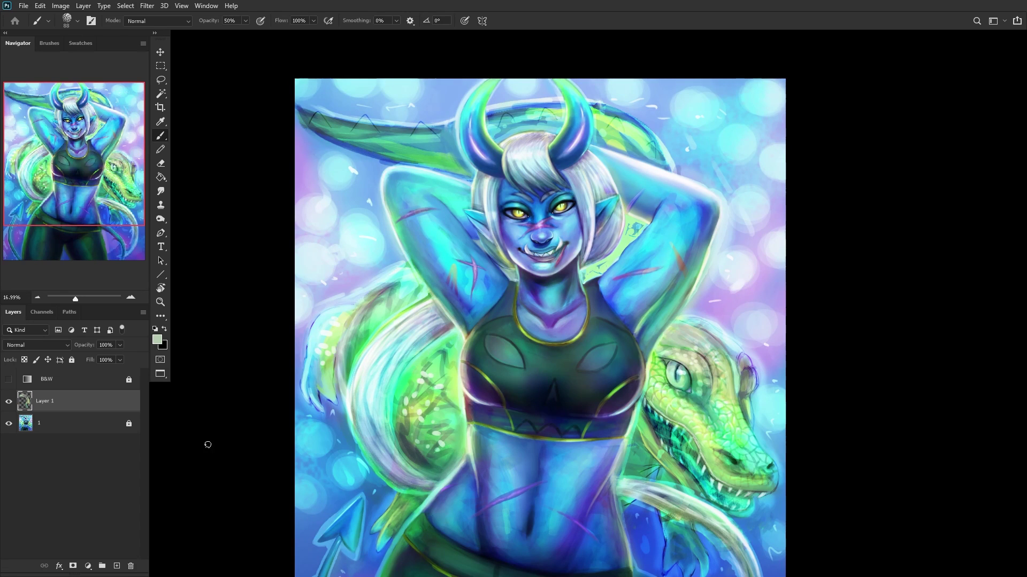
{"action": "left_click", "coordinate": [117, 566]}
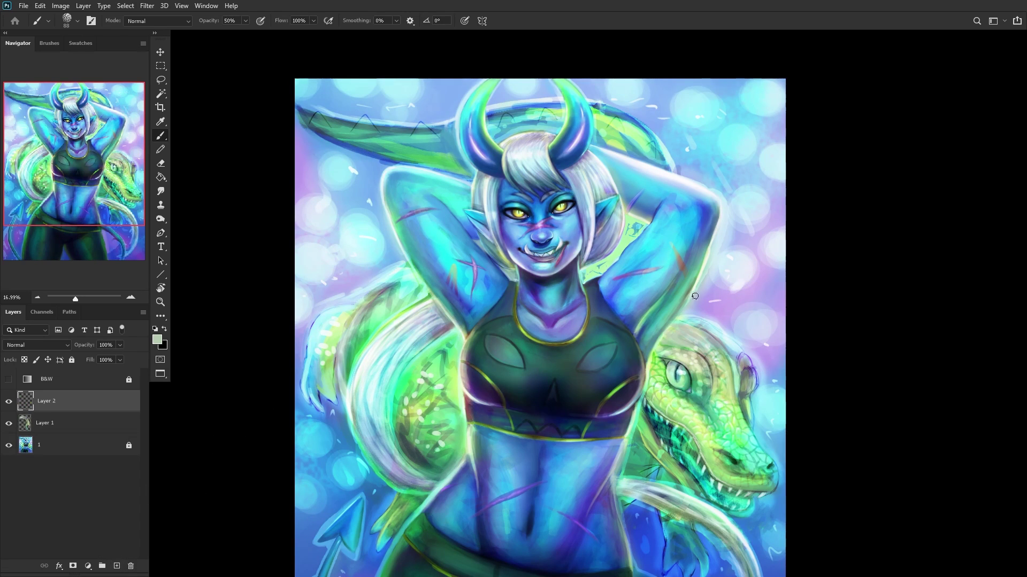
{"action": "scroll", "coordinate": [756, 378], "scroll_direction": "up", "scroll_amount": 7}
{"action": "left_click", "coordinate": [779, 384], "text": "alt"}
{"action": "mouse_move", "coordinate": [779, 384]}
{"action": "left_mouse_down"}
{"action": "mouse_move", "coordinate": [704, 315]}
{"action": "mouse_move", "coordinate": [712, 348]}
{"action": "left_mouse_up"}
{"action": "left_click_drag", "start_coordinate": [630, 294], "coordinate": [557, 298]}
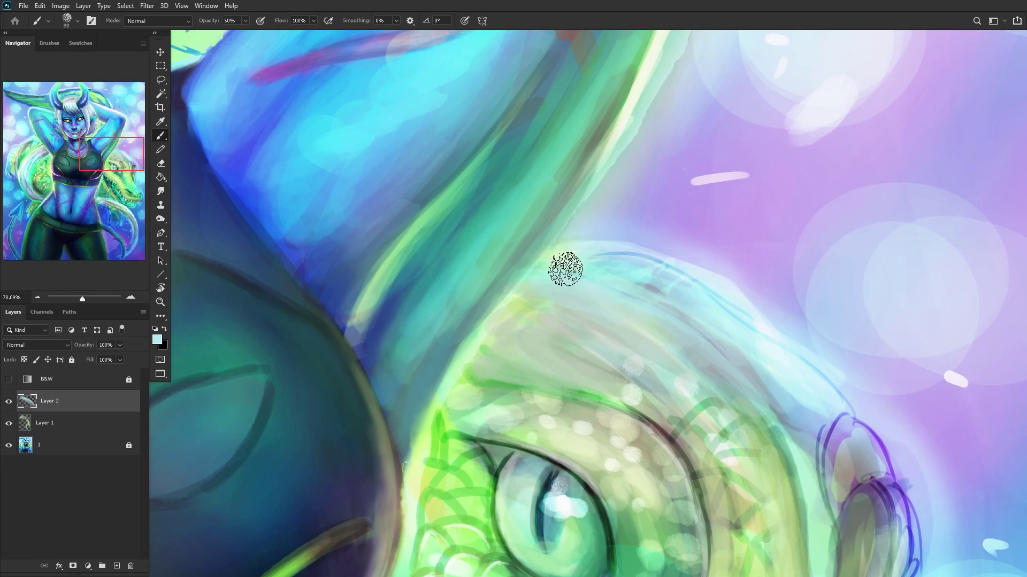
{"action": "scroll", "coordinate": [562, 269], "scroll_direction": "down", "scroll_amount": 3}
{"action": "scroll", "coordinate": [661, 362], "scroll_direction": "down", "scroll_amount": 2}
{"action": "scroll", "coordinate": [661, 362], "scroll_direction": "down", "scroll_amount": 2}
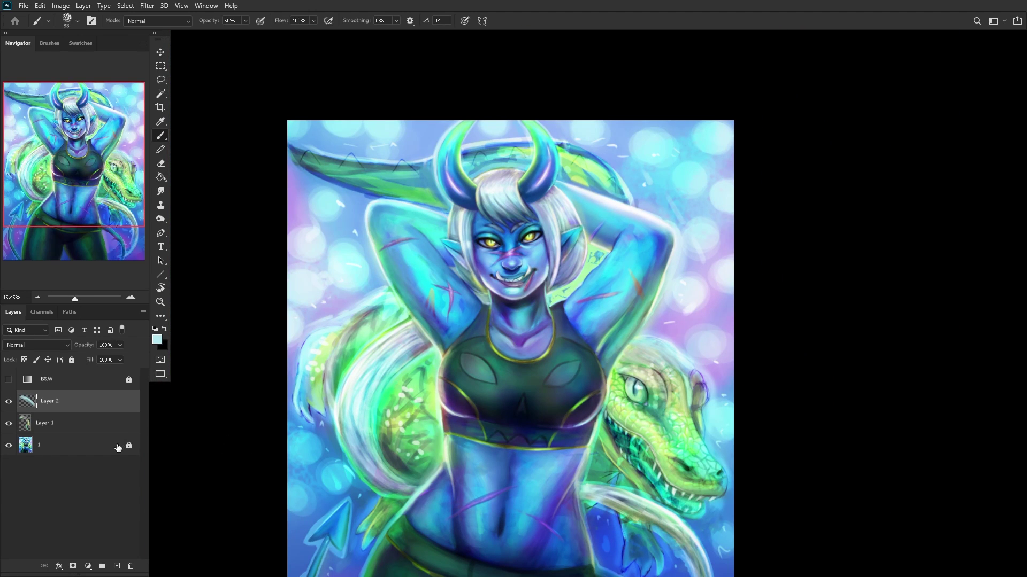
Step: Merge the highlight layer and Layer 1 down into layer 1, then lock layer 1 fully
{"action": "key", "text": "ctrl+e"}
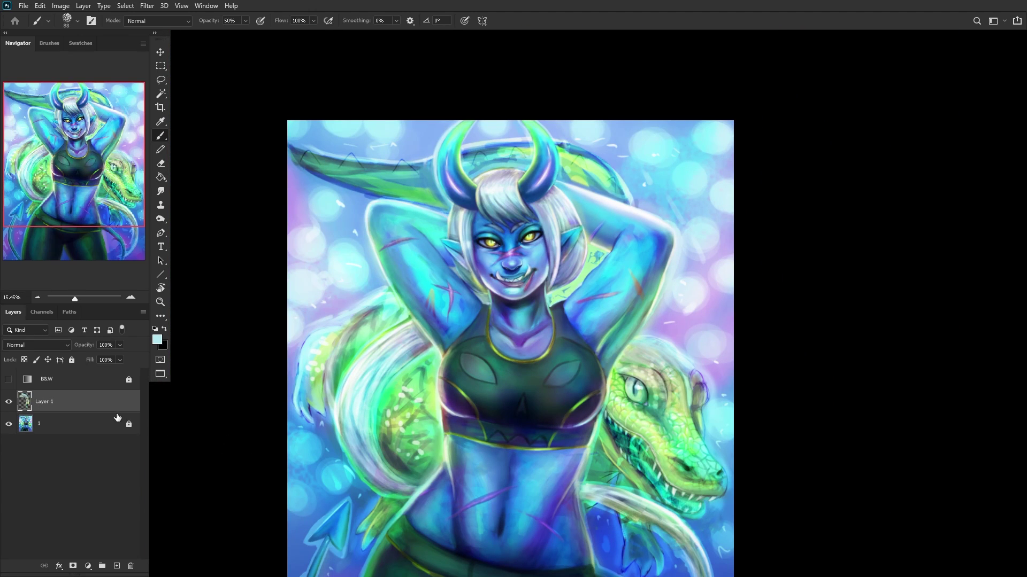
{"action": "left_click", "coordinate": [72, 422]}
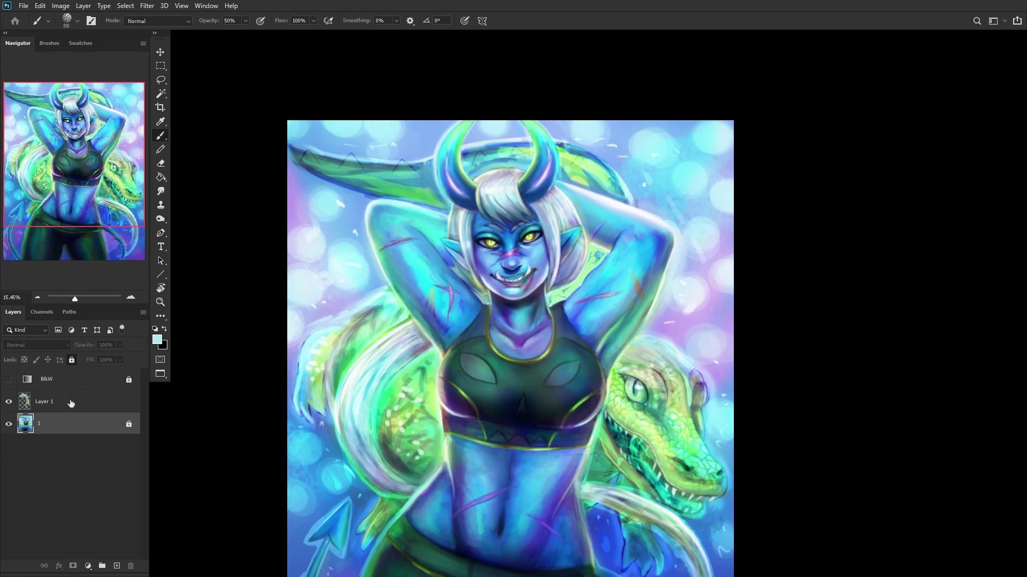
{"action": "key", "text": "ctrl+shift+e"}
{"action": "left_click", "coordinate": [71, 359]}
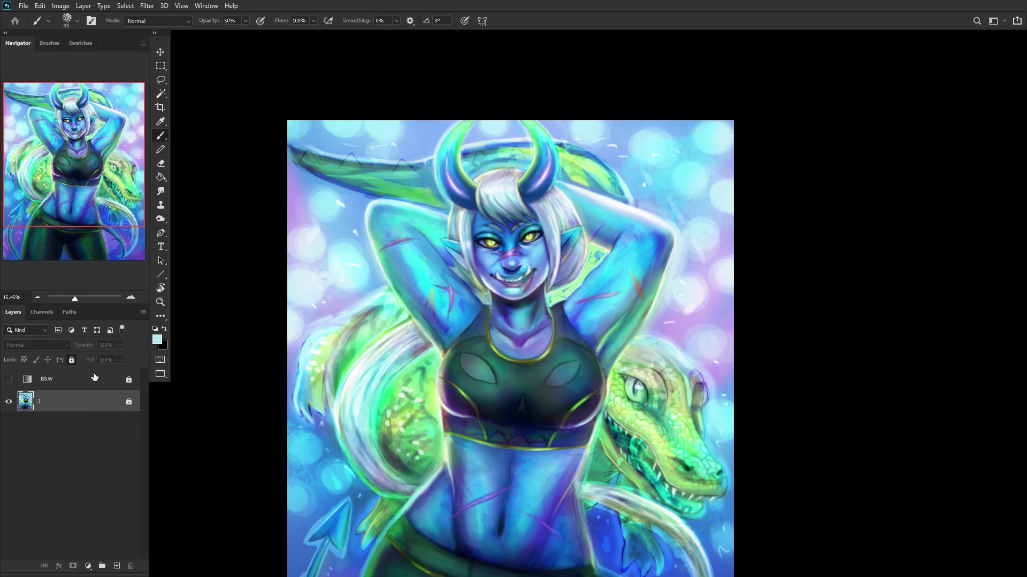
{"action": "scroll", "coordinate": [285, 498], "scroll_direction": "up", "scroll_amount": 2}
{"action": "left_click_drag", "start_coordinate": [40, 164], "coordinate": [85, 206]}
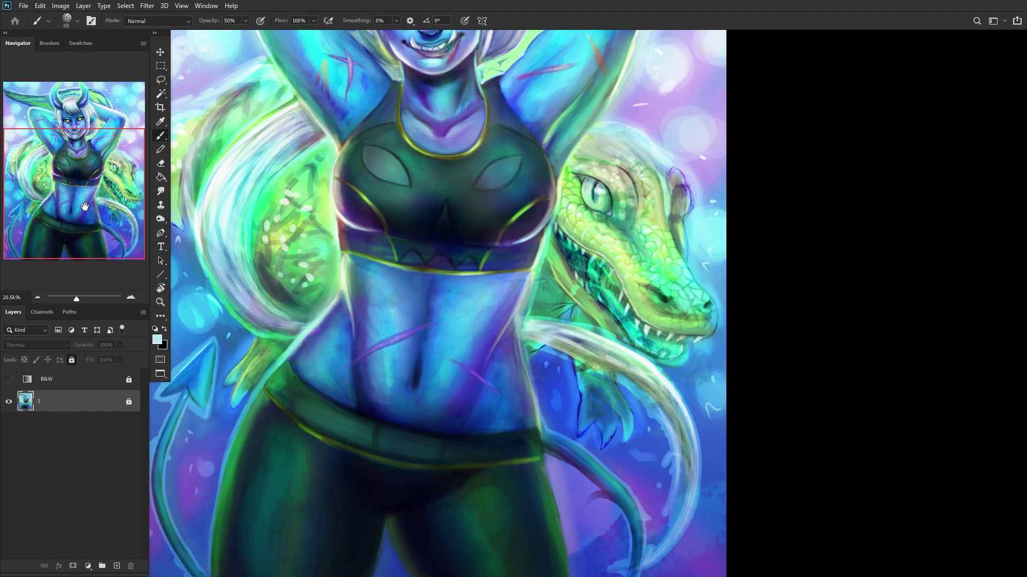
Step: Add a new Overlay layer and set up a black Soft Round brush at 200 px
{"action": "left_click", "coordinate": [116, 565]}
{"action": "left_click", "coordinate": [165, 329]}
{"action": "left_click", "coordinate": [37, 345]}
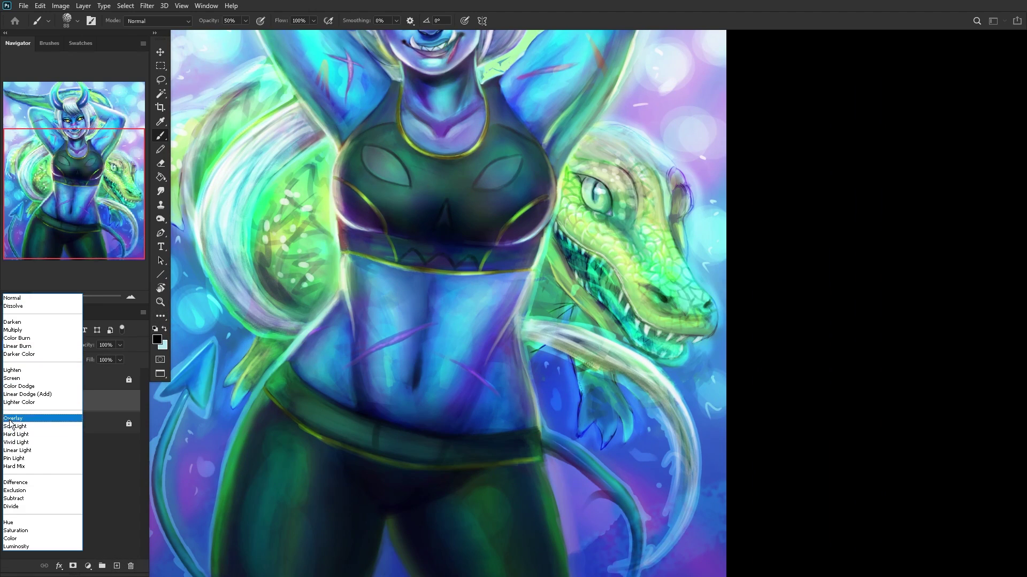
{"action": "left_click", "coordinate": [33, 416]}
{"action": "right_click", "coordinate": [551, 236]}
{"action": "left_click", "coordinate": [619, 307]}
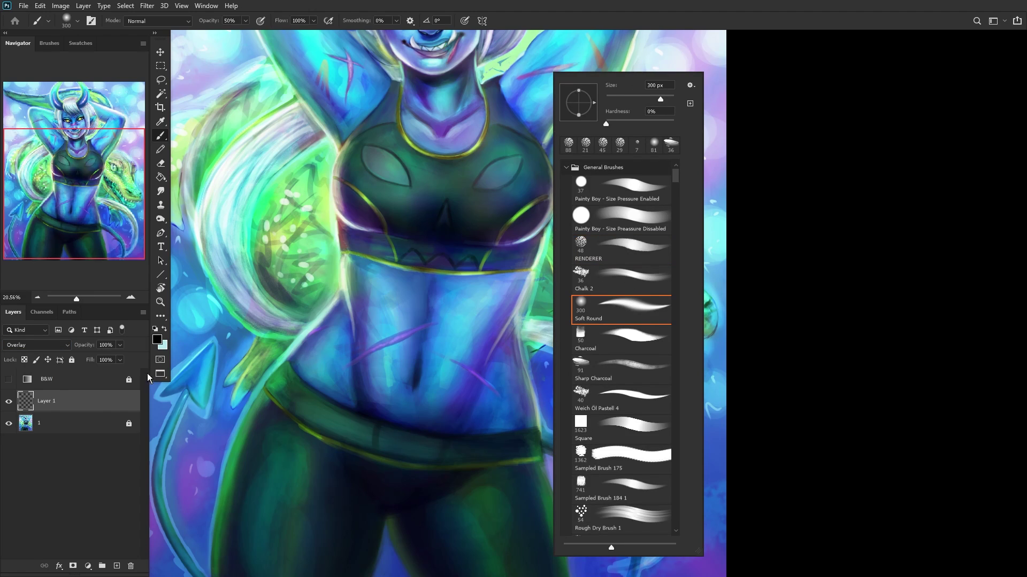
{"action": "key", "text": "Return"}
{"action": "key", "text": "bracketleft"}
{"action": "key", "text": "bracketleft"}
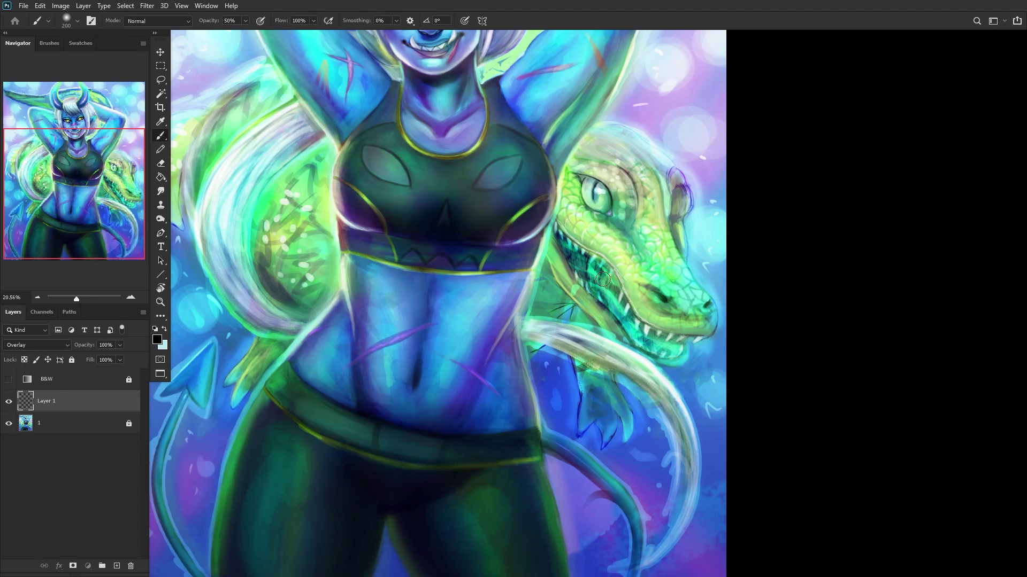
Step: Paint overlay strokes on the eye, then darken the crocodile's mouth and tooth gaps
{"action": "mouse_move", "coordinate": [586, 193]}
{"action": "left_mouse_down"}
{"action": "mouse_move", "coordinate": [607, 217]}
{"action": "mouse_move", "coordinate": [579, 176]}
{"action": "left_mouse_up"}
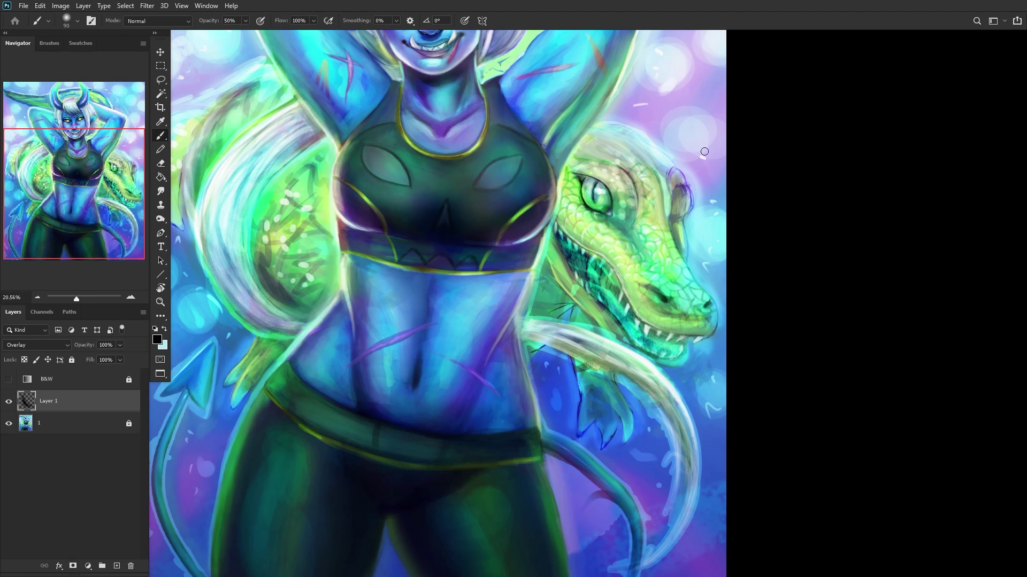
{"action": "scroll", "coordinate": [706, 150], "scroll_direction": "down", "scroll_amount": 3}
{"action": "scroll", "coordinate": [643, 249], "scroll_direction": "up", "scroll_amount": 5}
{"action": "mouse_move", "coordinate": [602, 247]}
{"action": "left_mouse_down"}
{"action": "mouse_move", "coordinate": [599, 233]}
{"action": "mouse_move", "coordinate": [575, 246]}
{"action": "mouse_move", "coordinate": [583, 262]}
{"action": "left_mouse_up"}
{"action": "left_click_drag", "start_coordinate": [572, 228], "coordinate": [556, 209]}
{"action": "scroll", "coordinate": [550, 203], "scroll_direction": "down", "scroll_amount": 2}
{"action": "mouse_move", "coordinate": [566, 246]}
{"action": "left_mouse_down"}
{"action": "mouse_move", "coordinate": [549, 203]}
{"action": "mouse_move", "coordinate": [577, 241]}
{"action": "mouse_move", "coordinate": [668, 292]}
{"action": "left_mouse_up"}
{"action": "scroll", "coordinate": [550, 203], "scroll_direction": "down", "scroll_amount": 1}
{"action": "scroll", "coordinate": [552, 220], "scroll_direction": "up", "scroll_amount": 1}
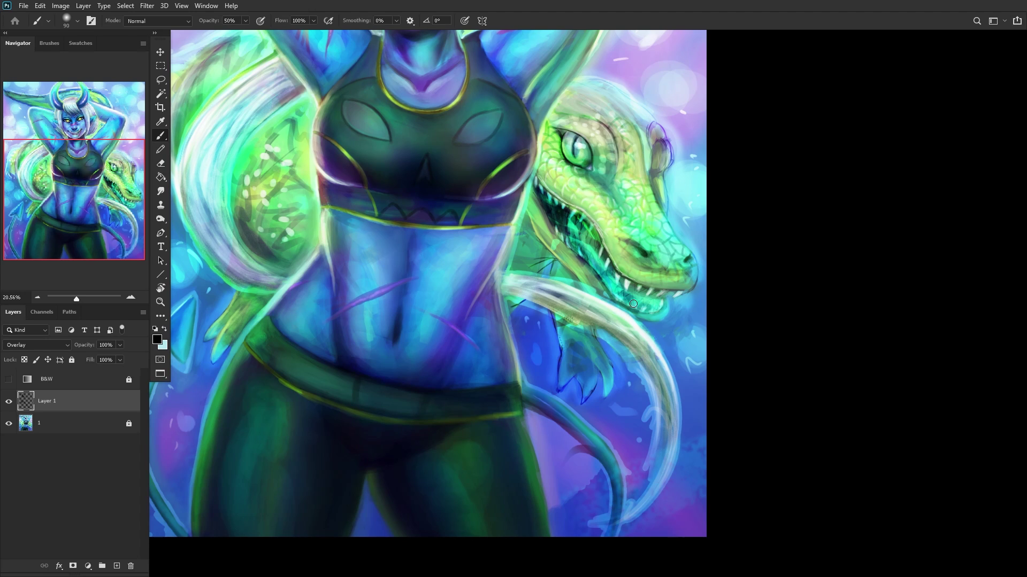
{"action": "scroll", "coordinate": [542, 194], "scroll_direction": "down", "scroll_amount": 1}
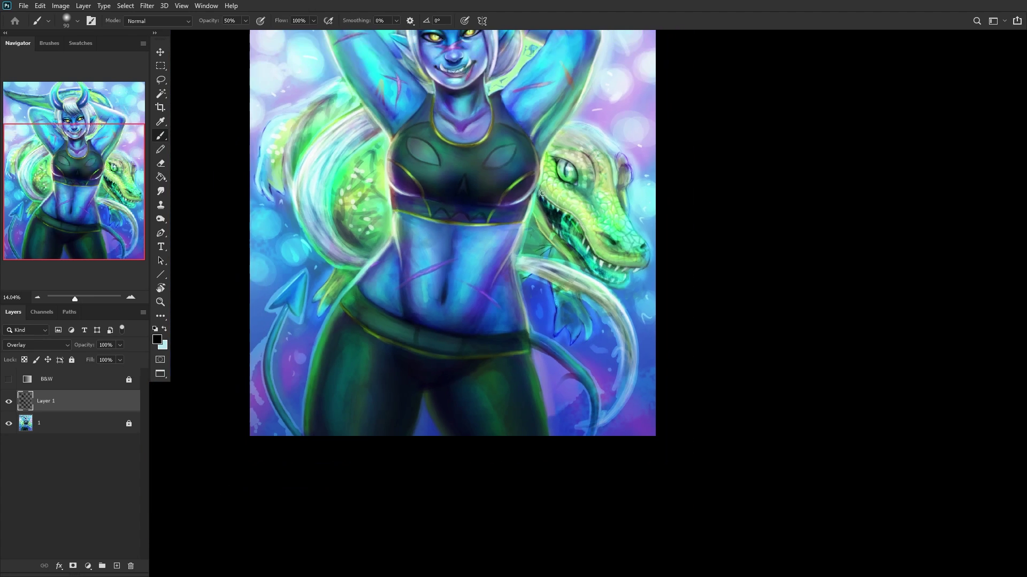
Step: Check the brush presets and lower the overlay layer's opacity
{"action": "right_click", "coordinate": [624, 203]}
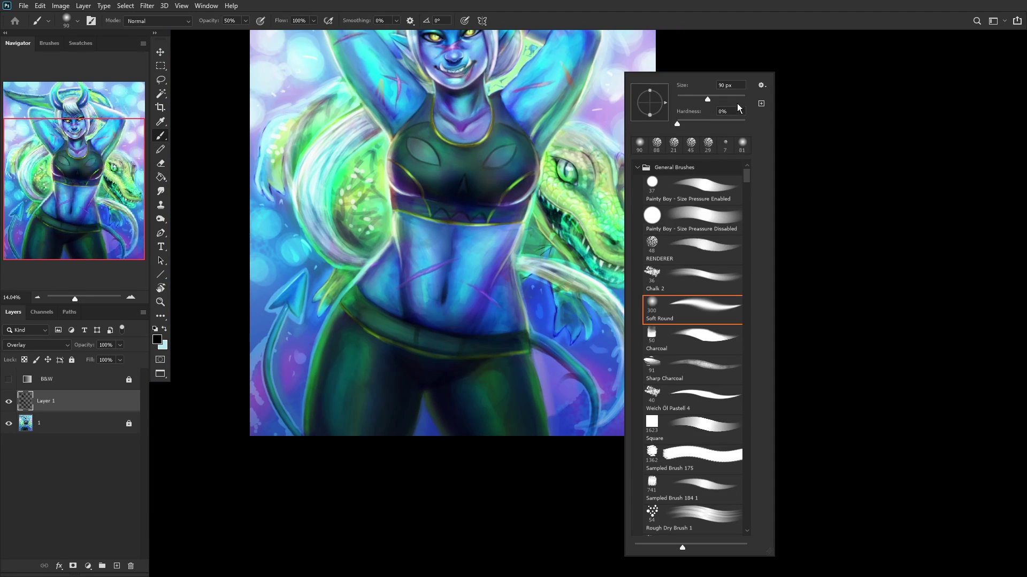
{"action": "left_click", "coordinate": [4, 403]}
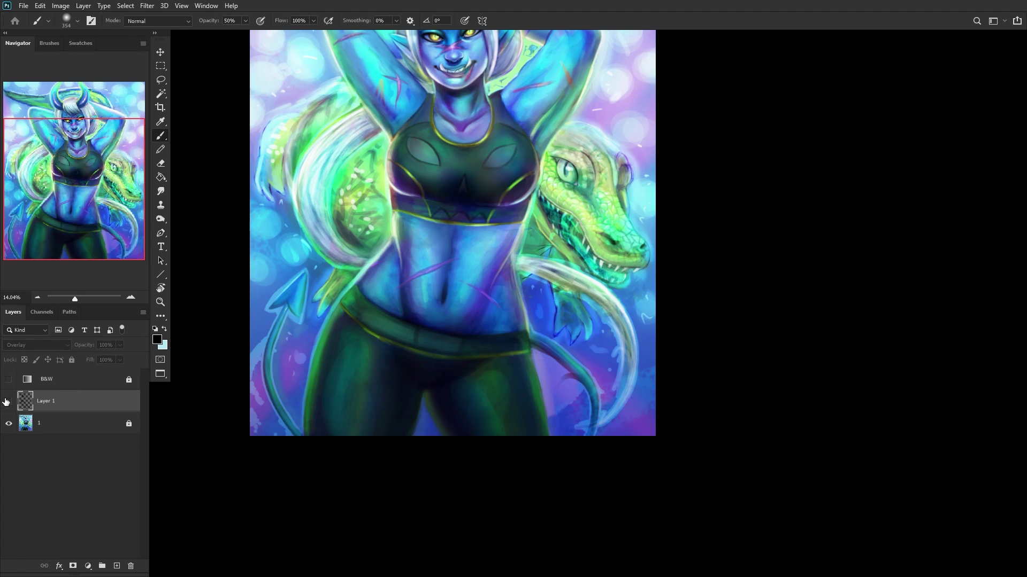
{"action": "left_click_drag", "start_coordinate": [120, 346], "coordinate": [95, 365]}
Step: Add a new Overlay layer and choose a medium green paint colour
{"action": "left_click", "coordinate": [116, 566]}
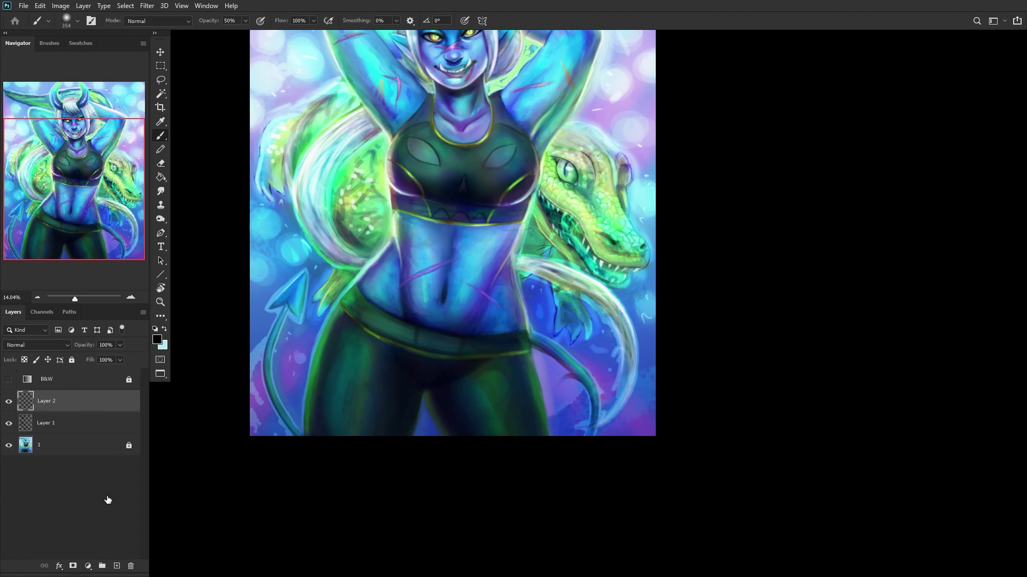
{"action": "left_click", "coordinate": [30, 348]}
{"action": "left_click", "coordinate": [27, 418]}
{"action": "left_click", "coordinate": [157, 341]}
{"action": "left_click_drag", "start_coordinate": [751, 287], "coordinate": [750, 269]}
{"action": "left_click", "coordinate": [729, 252]}
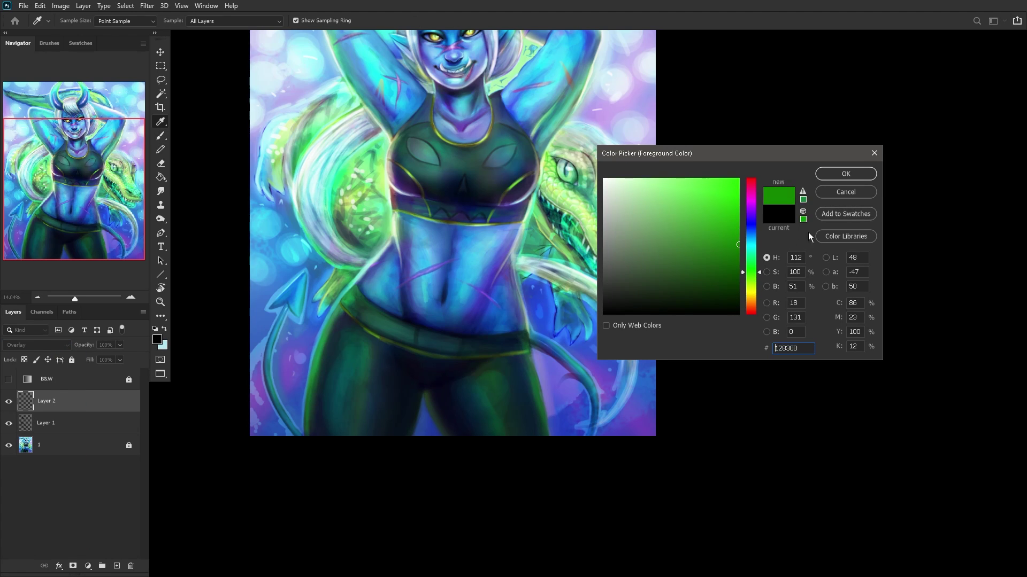
{"action": "left_click", "coordinate": [845, 174]}
Step: Paint green over the jaw and set that layer to Multiply at 63%, checking values in greyscale
{"action": "mouse_move", "coordinate": [609, 271]}
{"action": "left_mouse_down"}
{"action": "mouse_move", "coordinate": [552, 219]}
{"action": "mouse_move", "coordinate": [568, 252]}
{"action": "mouse_move", "coordinate": [541, 198]}
{"action": "left_mouse_up"}
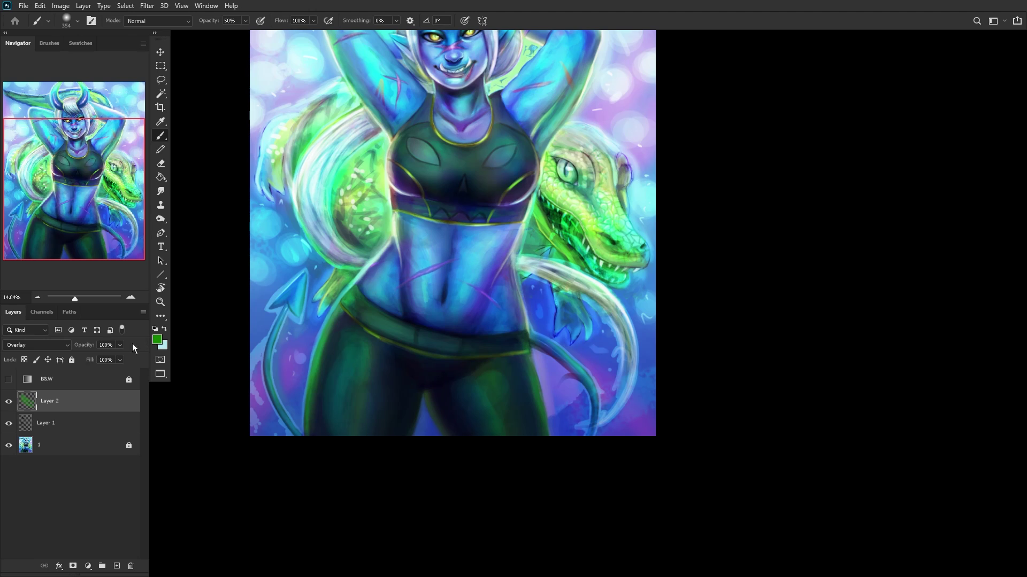
{"action": "left_click", "coordinate": [31, 342]}
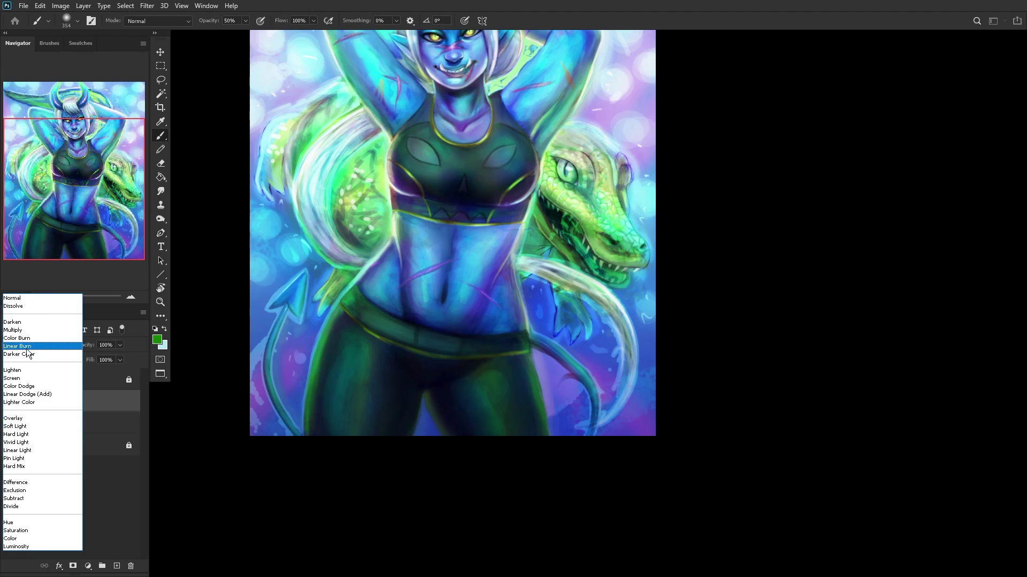
{"action": "left_click", "coordinate": [25, 331]}
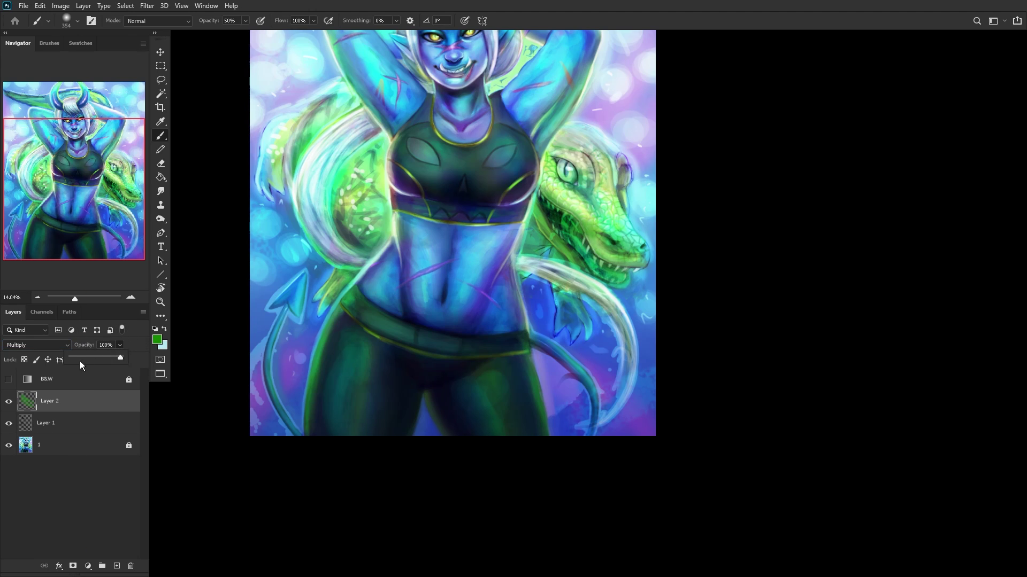
{"action": "left_click_drag", "start_coordinate": [81, 358], "coordinate": [92, 358]}
{"action": "left_click", "coordinate": [9, 379]}
{"action": "left_click", "coordinate": [8, 401]}
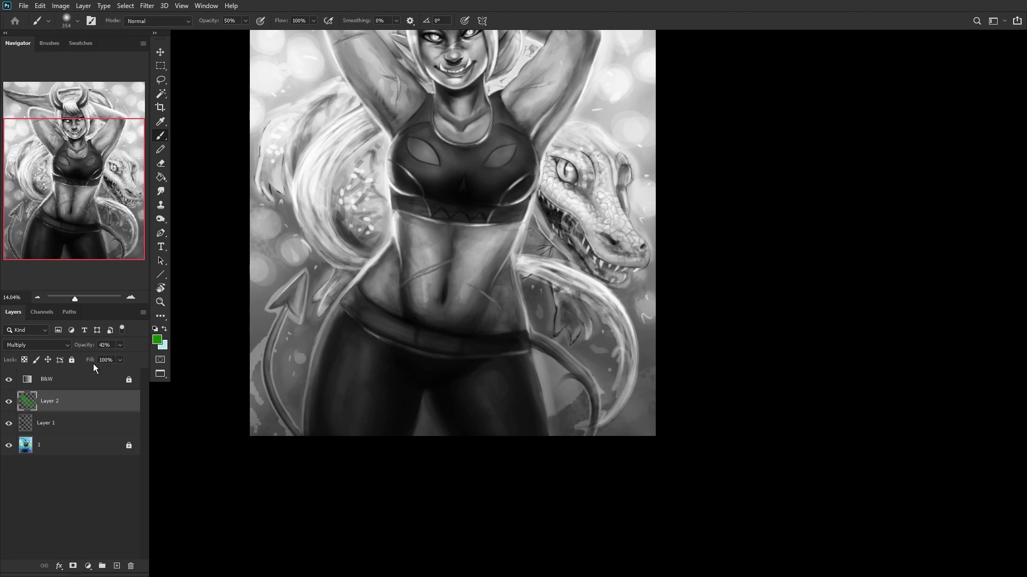
{"action": "left_click_drag", "start_coordinate": [119, 347], "coordinate": [123, 357]}
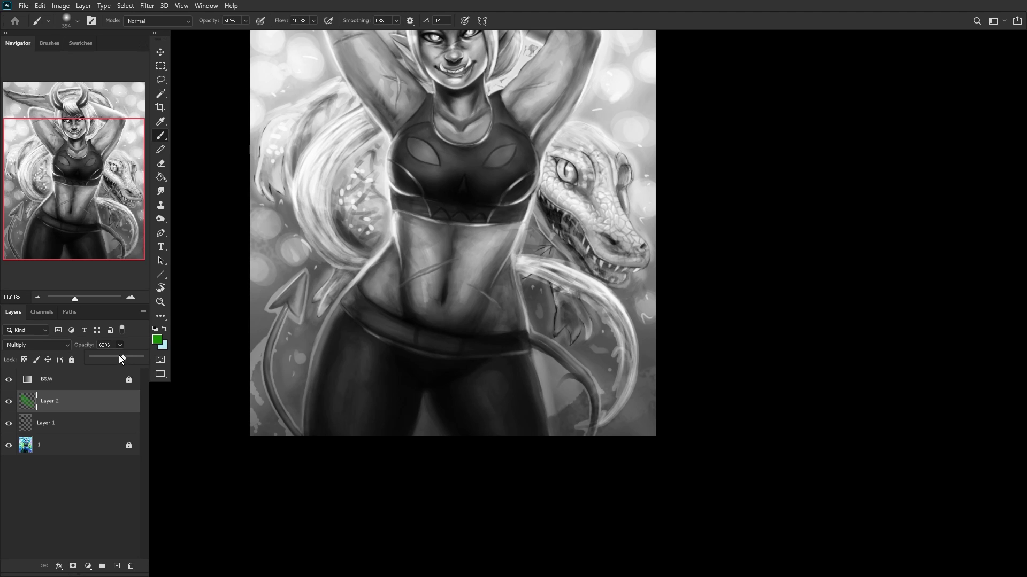
{"action": "left_click", "coordinate": [9, 379]}
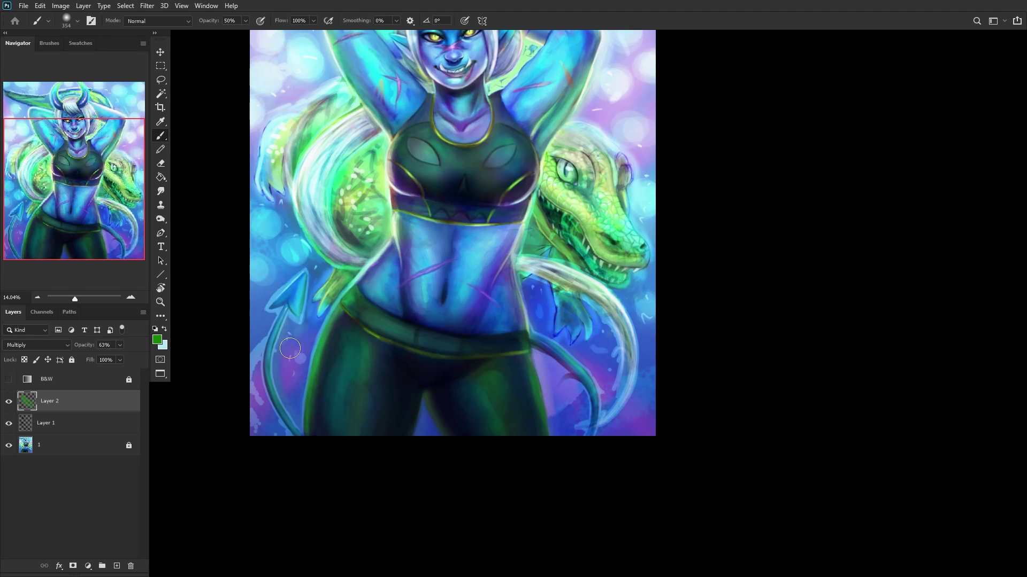
Step: Merge the paint-over layers into layer 1 and lock it
{"action": "scroll", "coordinate": [233, 371], "scroll_direction": "down", "scroll_amount": 3}
{"action": "scroll", "coordinate": [369, 183], "scroll_direction": "up", "scroll_amount": 2}
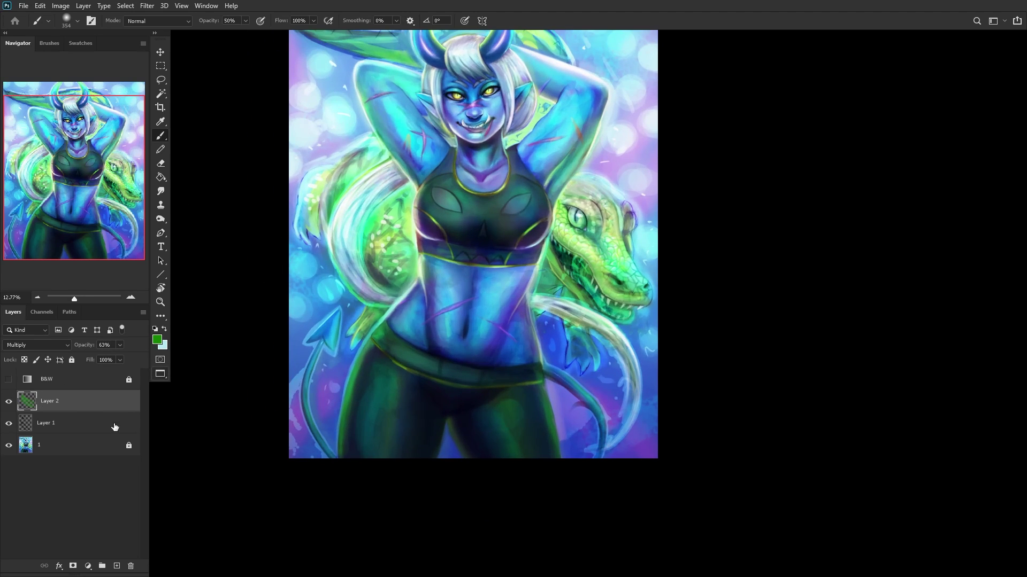
{"action": "left_click", "coordinate": [65, 454]}
{"action": "key", "text": "ctrl+shift+e"}
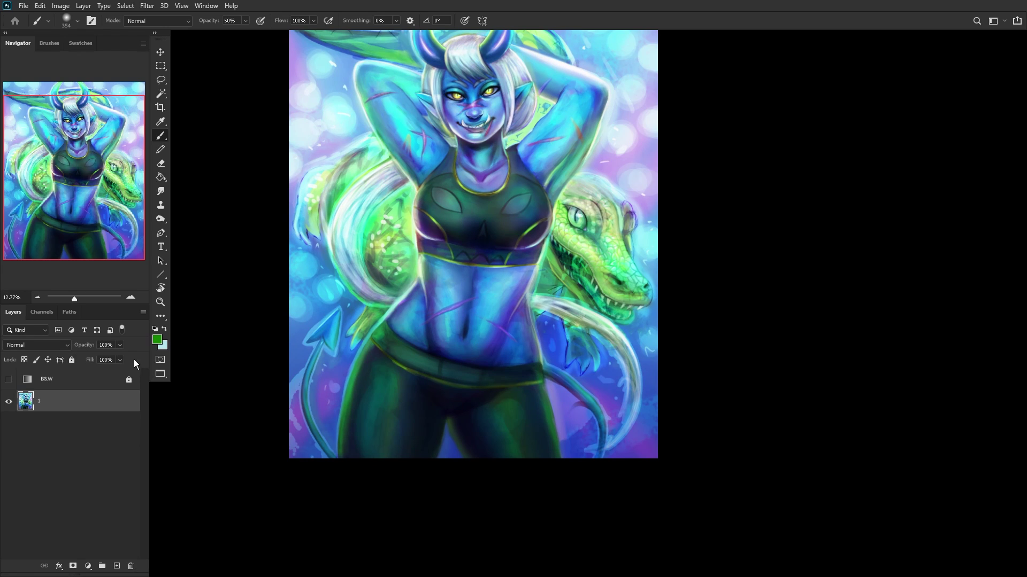
{"action": "left_click", "coordinate": [73, 360]}
{"action": "scroll", "coordinate": [329, 210], "scroll_direction": "up", "scroll_amount": 1}
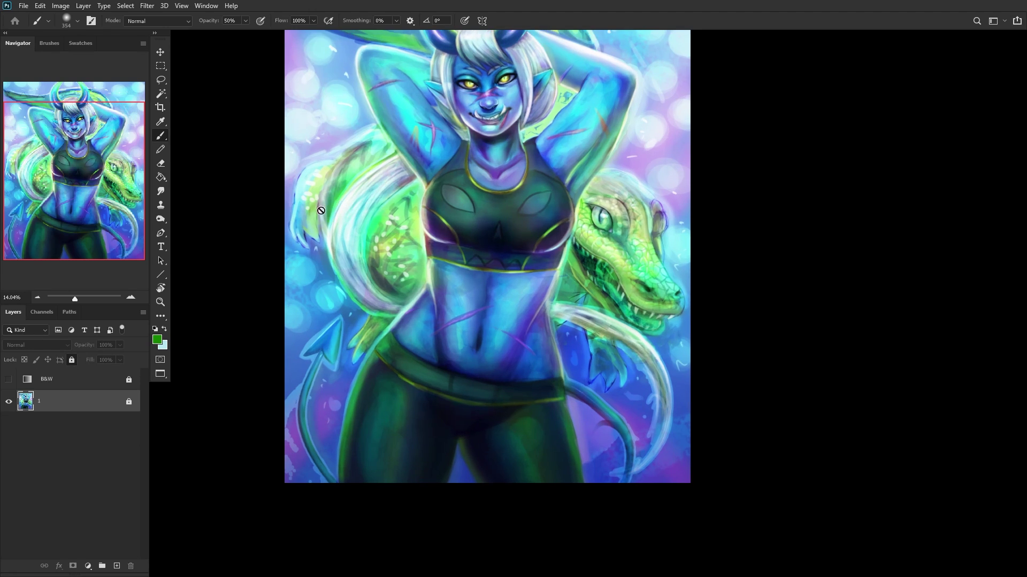
{"action": "left_click_drag", "start_coordinate": [78, 166], "coordinate": [95, 143]}
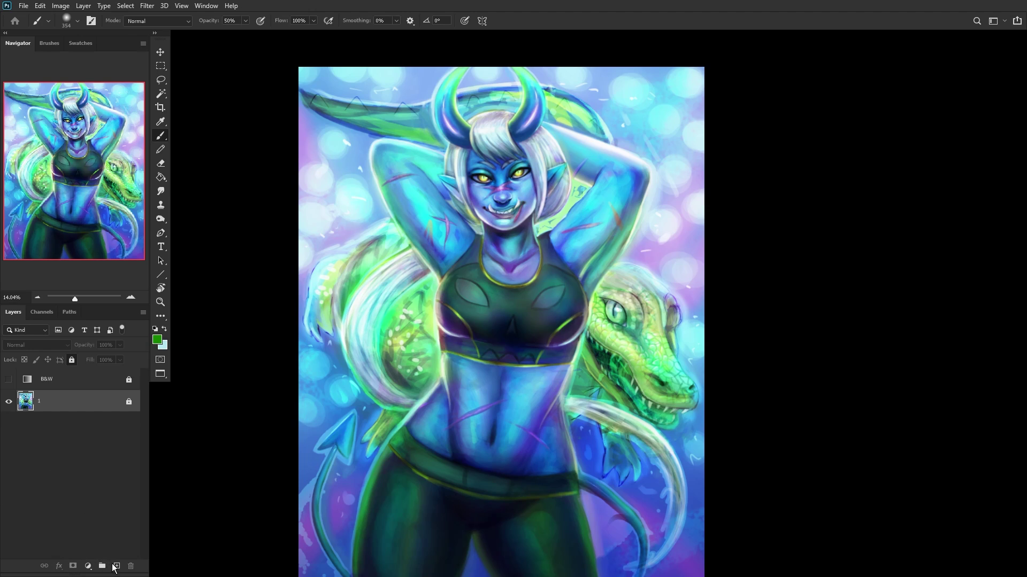
Step: Add a new layer and load a white brush at 51 px
{"action": "left_click", "coordinate": [116, 566]}
{"action": "left_click", "coordinate": [155, 329]}
{"action": "left_click", "coordinate": [164, 329]}
{"action": "scroll", "coordinate": [574, 320], "scroll_direction": "up", "scroll_amount": 5}
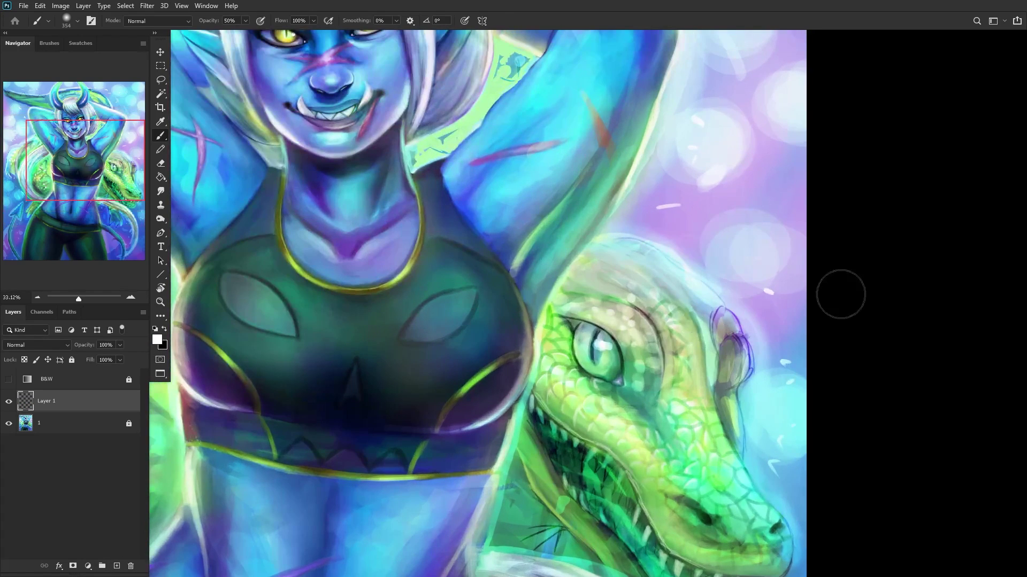
{"action": "right_click", "coordinate": [821, 298]}
{"action": "left_click", "coordinate": [828, 99]}
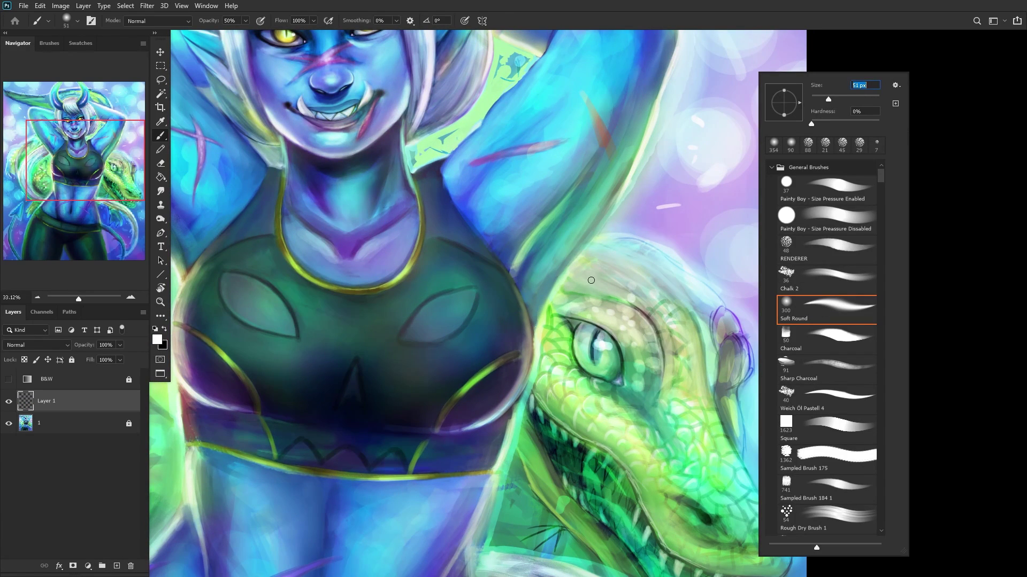
{"action": "key", "text": "Return"}
Step: Paint light outline strokes along the crocodile's head, ear and snout edge
{"action": "mouse_move", "coordinate": [604, 241]}
{"action": "left_mouse_down"}
{"action": "mouse_move", "coordinate": [658, 253]}
{"action": "mouse_move", "coordinate": [645, 247]}
{"action": "left_mouse_up"}
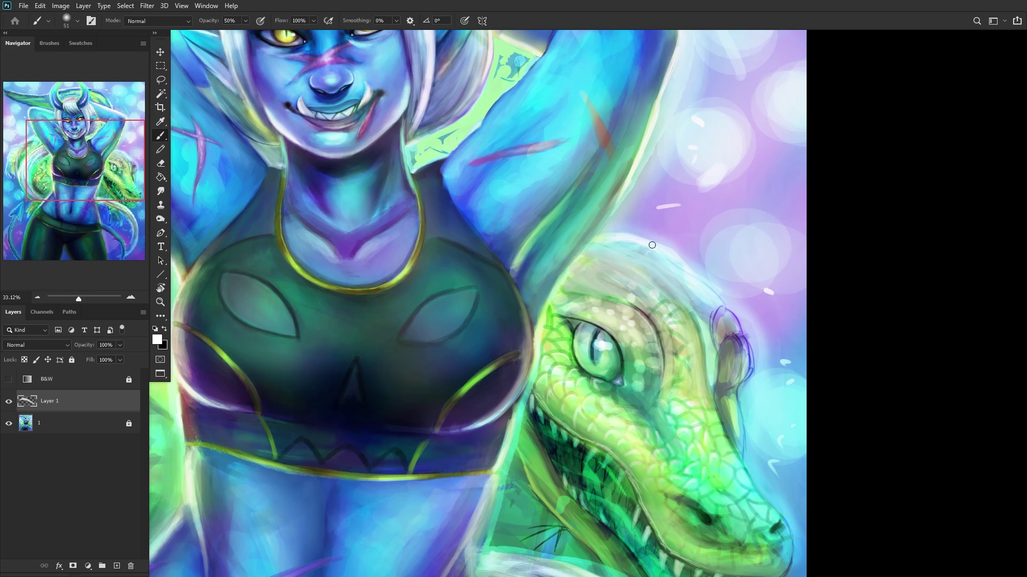
{"action": "left_click_drag", "start_coordinate": [706, 279], "coordinate": [718, 294]}
{"action": "scroll", "coordinate": [717, 294], "scroll_direction": "down", "scroll_amount": 5}
{"action": "scroll", "coordinate": [718, 293], "scroll_direction": "up", "scroll_amount": 6}
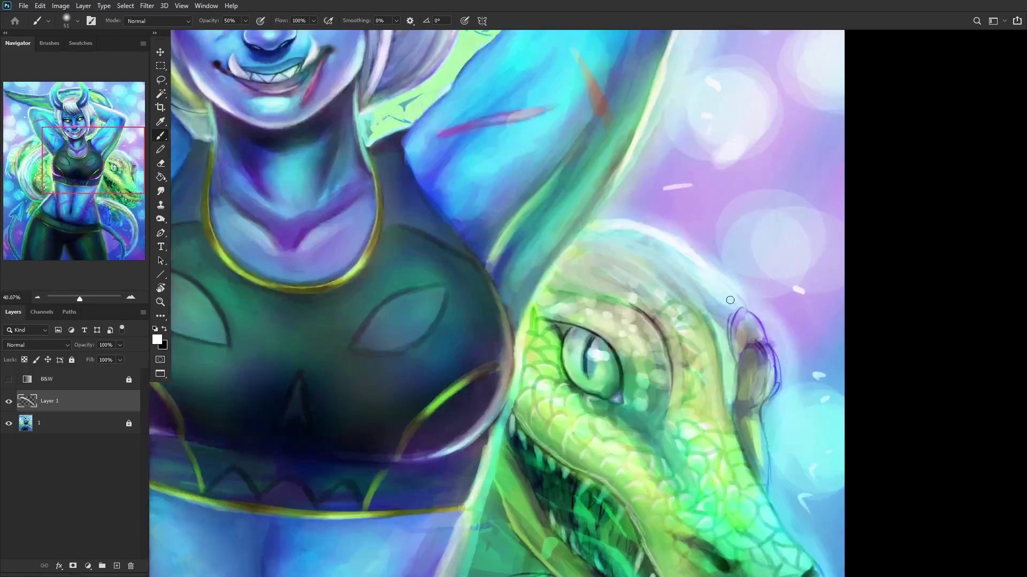
{"action": "mouse_move", "coordinate": [763, 322]}
{"action": "left_mouse_down"}
{"action": "mouse_move", "coordinate": [780, 379]}
{"action": "mouse_move", "coordinate": [762, 331]}
{"action": "mouse_move", "coordinate": [721, 330]}
{"action": "mouse_move", "coordinate": [725, 437]}
{"action": "left_mouse_up"}
{"action": "scroll", "coordinate": [697, 276], "scroll_direction": "down", "scroll_amount": 5}
{"action": "scroll", "coordinate": [697, 276], "scroll_direction": "up", "scroll_amount": 6}
{"action": "scroll", "coordinate": [726, 436], "scroll_direction": "down", "scroll_amount": 5}
{"action": "scroll", "coordinate": [696, 365], "scroll_direction": "up", "scroll_amount": 4}
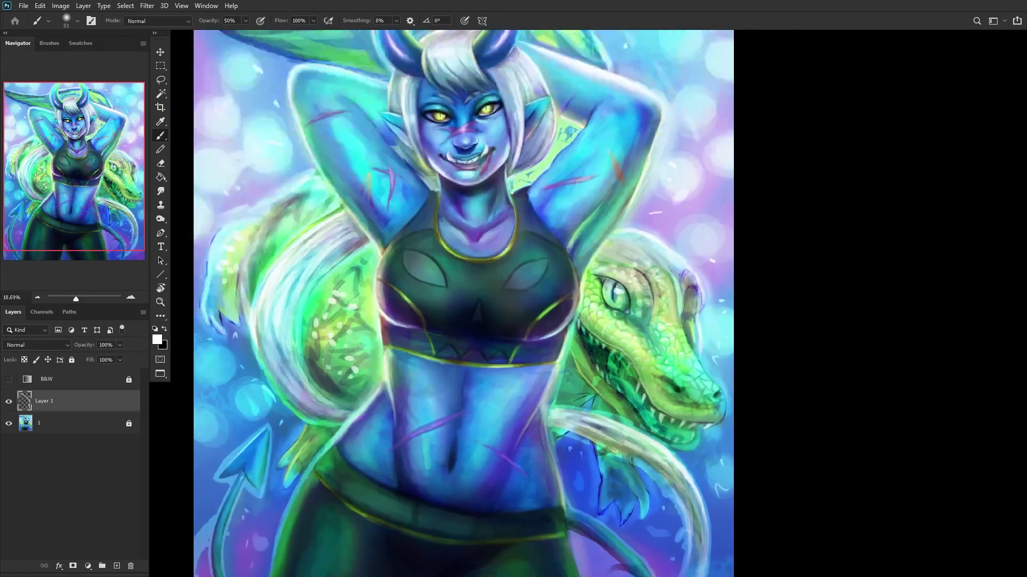
{"action": "mouse_move", "coordinate": [683, 317]}
{"action": "left_mouse_down"}
{"action": "mouse_move", "coordinate": [745, 407]}
{"action": "mouse_move", "coordinate": [703, 349]}
{"action": "mouse_move", "coordinate": [710, 369]}
{"action": "left_mouse_up"}
{"action": "scroll", "coordinate": [710, 369], "scroll_direction": "down", "scroll_amount": 5}
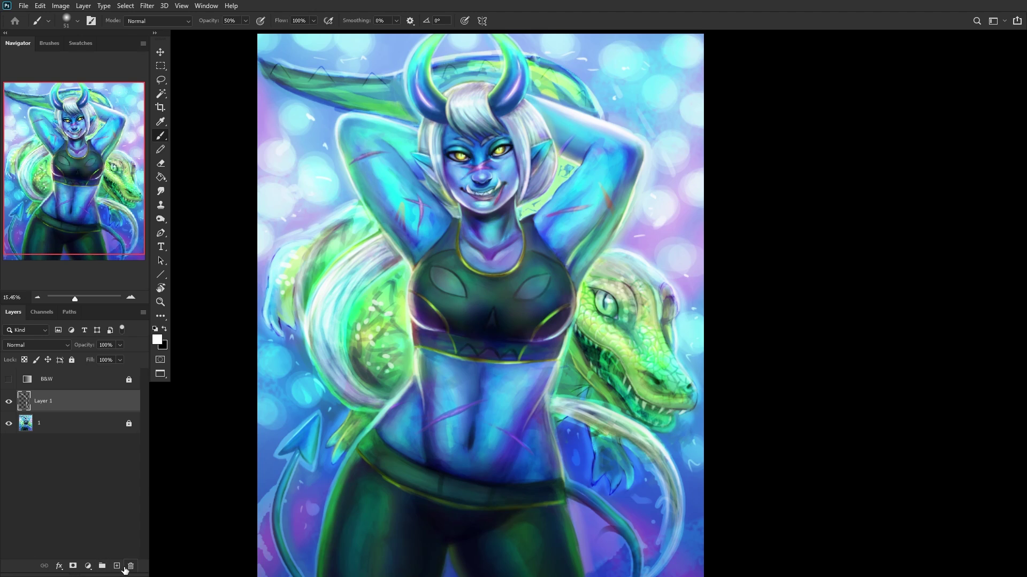
Step: On another layer paint light jaw strokes and set it to Normal blending at 43% opacity
{"action": "left_click", "coordinate": [117, 566]}
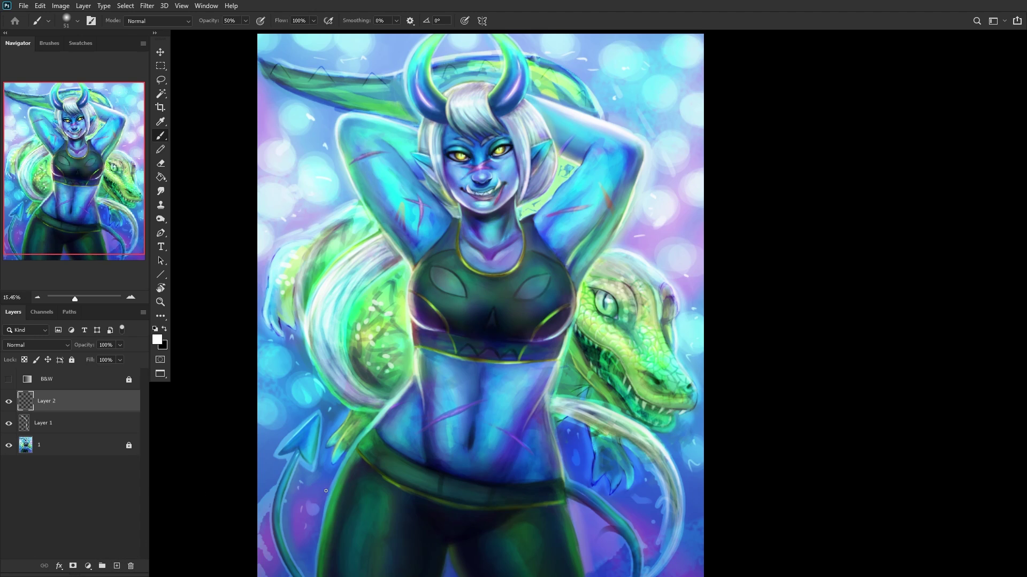
{"action": "scroll", "coordinate": [586, 405], "scroll_direction": "up", "scroll_amount": 6}
{"action": "mouse_move", "coordinate": [586, 404]}
{"action": "left_mouse_down"}
{"action": "mouse_move", "coordinate": [553, 361]}
{"action": "mouse_move", "coordinate": [624, 423]}
{"action": "mouse_move", "coordinate": [562, 358]}
{"action": "mouse_move", "coordinate": [540, 356]}
{"action": "mouse_move", "coordinate": [548, 372]}
{"action": "mouse_move", "coordinate": [575, 387]}
{"action": "mouse_move", "coordinate": [581, 379]}
{"action": "mouse_move", "coordinate": [549, 365]}
{"action": "mouse_move", "coordinate": [510, 323]}
{"action": "mouse_move", "coordinate": [617, 413]}
{"action": "mouse_move", "coordinate": [545, 333]}
{"action": "mouse_move", "coordinate": [649, 423]}
{"action": "mouse_move", "coordinate": [651, 439]}
{"action": "mouse_move", "coordinate": [532, 329]}
{"action": "mouse_move", "coordinate": [642, 429]}
{"action": "mouse_move", "coordinate": [518, 340]}
{"action": "mouse_move", "coordinate": [504, 311]}
{"action": "mouse_move", "coordinate": [496, 325]}
{"action": "mouse_move", "coordinate": [544, 365]}
{"action": "mouse_move", "coordinate": [549, 382]}
{"action": "mouse_move", "coordinate": [449, 290]}
{"action": "mouse_move", "coordinate": [497, 312]}
{"action": "mouse_move", "coordinate": [560, 366]}
{"action": "mouse_move", "coordinate": [518, 323]}
{"action": "mouse_move", "coordinate": [514, 291]}
{"action": "left_mouse_up"}
{"action": "scroll", "coordinate": [176, 321], "scroll_direction": "down", "scroll_amount": 8}
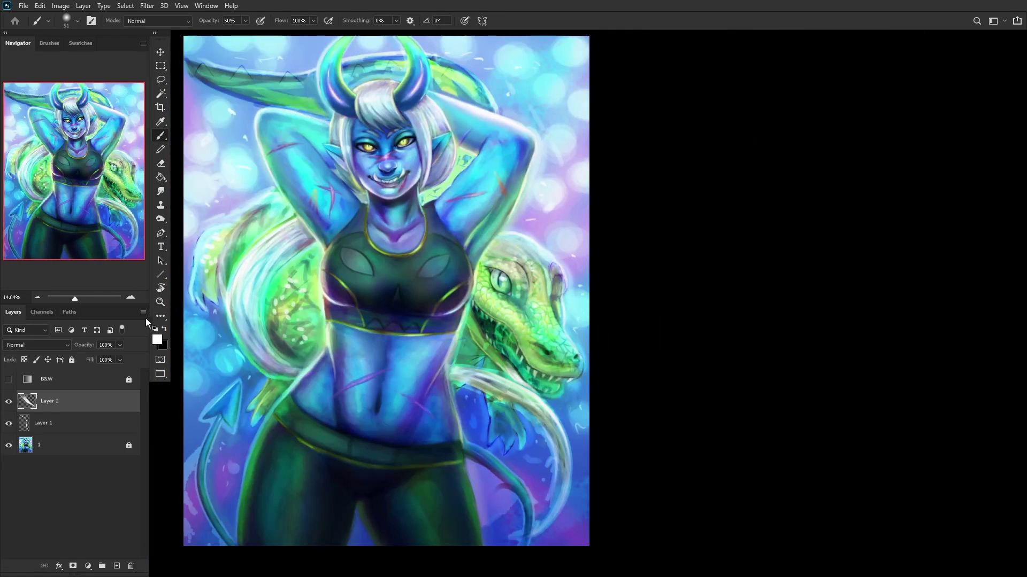
{"action": "left_click", "coordinate": [60, 346]}
{"action": "left_click", "coordinate": [33, 408]}
{"action": "left_click", "coordinate": [39, 346]}
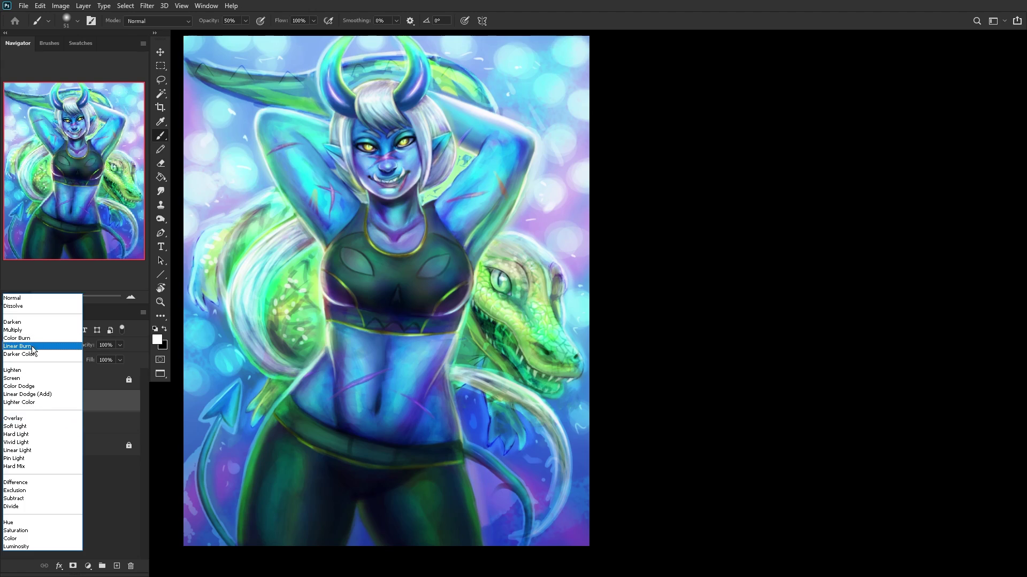
{"action": "left_click", "coordinate": [24, 297]}
{"action": "left_click_drag", "start_coordinate": [118, 346], "coordinate": [91, 355]}
Step: Merge the highlight layers into locked layer 1 and add a new empty layer
{"action": "left_click", "coordinate": [81, 445]}
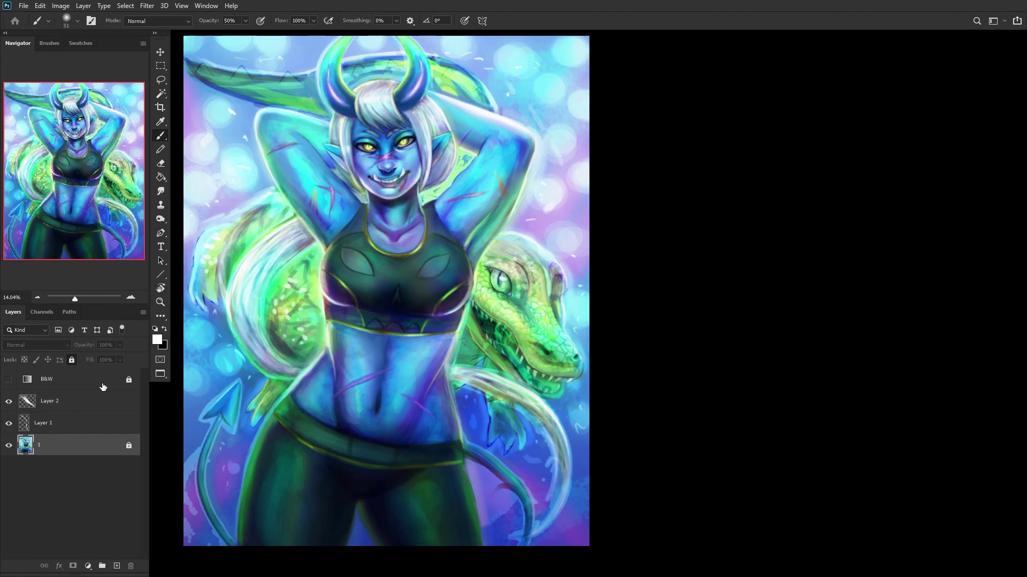
{"action": "key", "text": "ctrl+shift+e"}
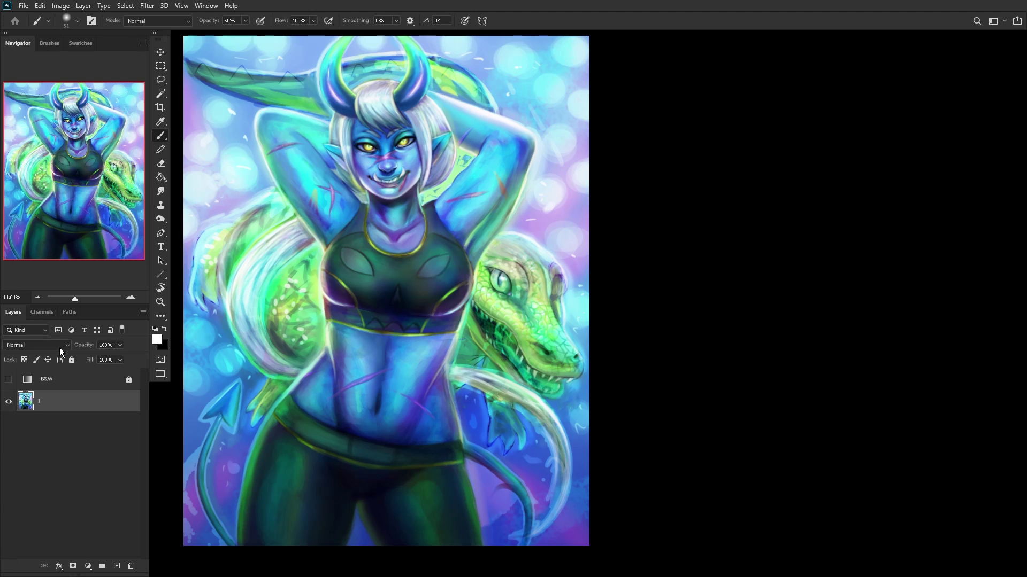
{"action": "left_click", "coordinate": [72, 360]}
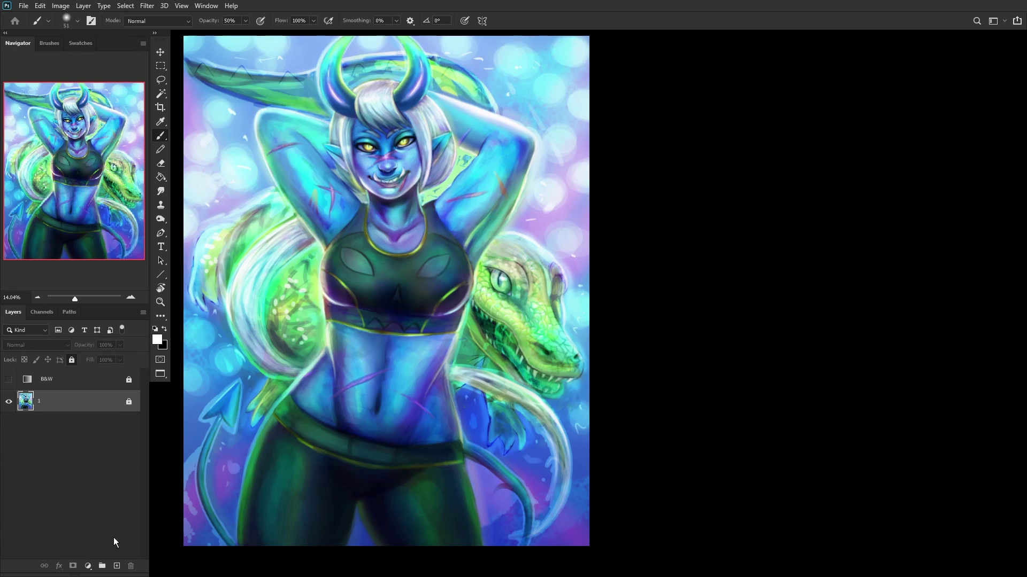
{"action": "left_click", "coordinate": [114, 566]}
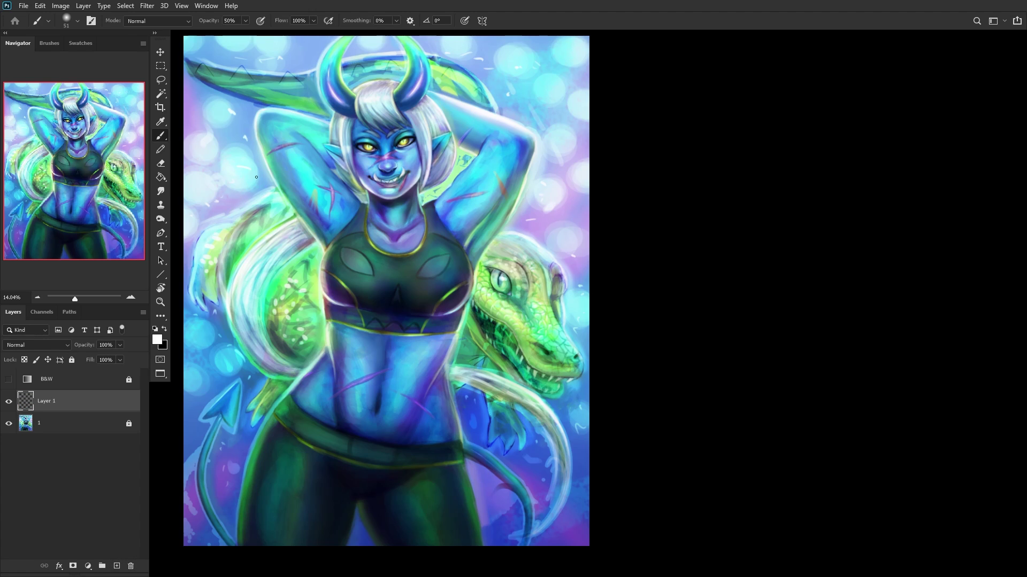
Step: Switch to a 44 px Sharp Charcoal brush and sample dark green from the painting
{"action": "scroll", "coordinate": [481, 348], "scroll_direction": "up", "scroll_amount": 10}
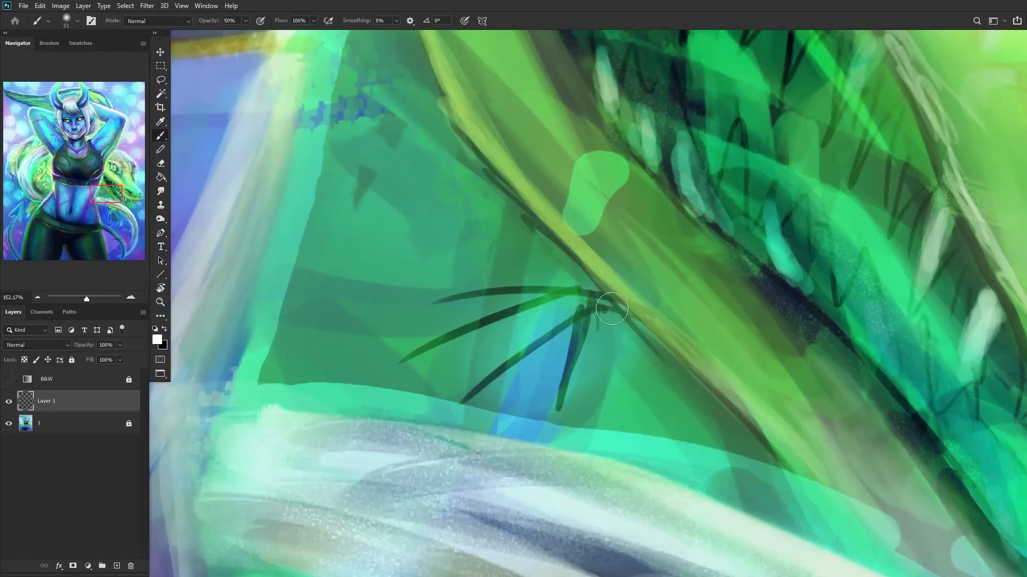
{"action": "right_click", "coordinate": [605, 306]}
{"action": "left_click", "coordinate": [664, 369]}
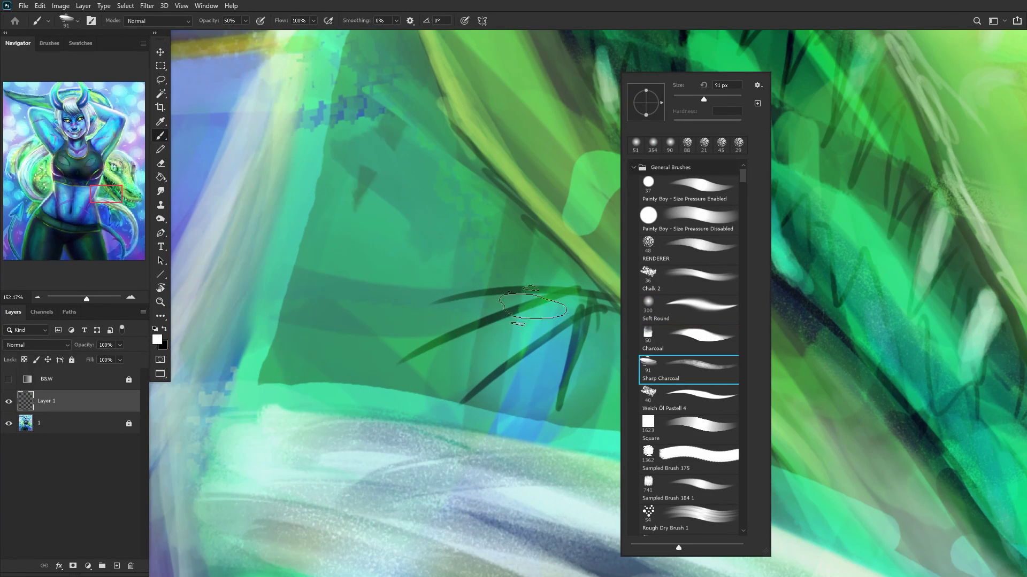
{"action": "left_click_drag", "start_coordinate": [682, 98], "coordinate": [687, 99]}
{"action": "left_click", "coordinate": [582, 300], "text": "alt"}
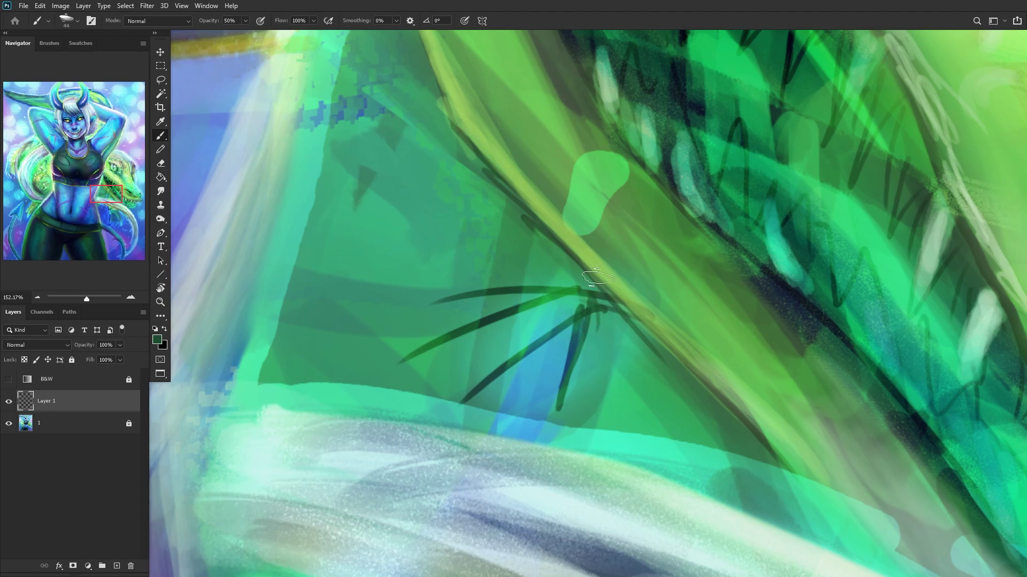
Step: Paint fanning dark green strokes under the jaw, deepening the shadow with an 81 px brush
{"action": "mouse_move", "coordinate": [588, 293]}
{"action": "left_mouse_down"}
{"action": "mouse_move", "coordinate": [398, 374]}
{"action": "mouse_move", "coordinate": [385, 343]}
{"action": "mouse_move", "coordinate": [470, 298]}
{"action": "left_mouse_up"}
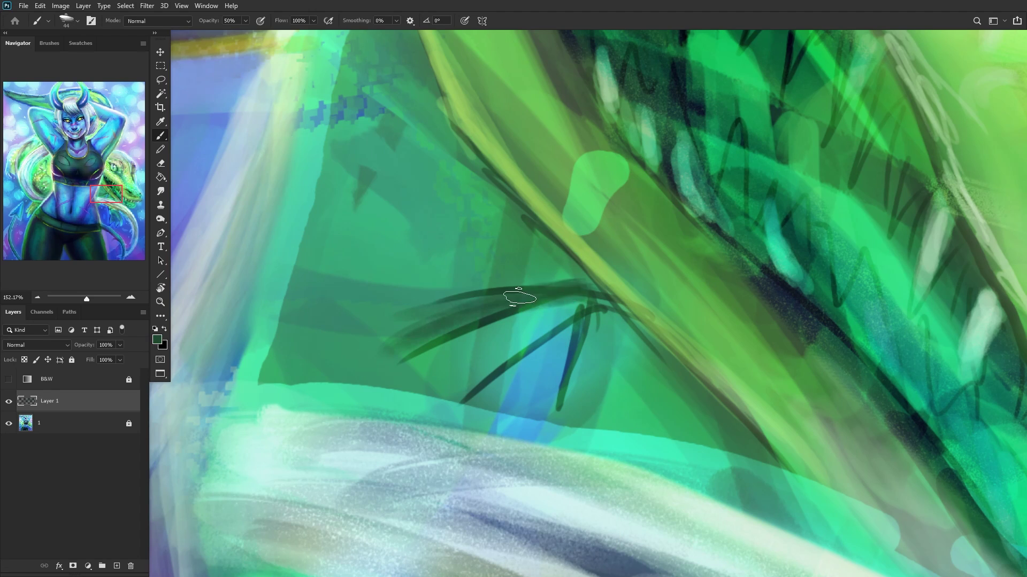
{"action": "left_click_drag", "start_coordinate": [573, 278], "coordinate": [415, 313]}
{"action": "mouse_move", "coordinate": [609, 283]}
{"action": "left_mouse_down"}
{"action": "mouse_move", "coordinate": [563, 271]}
{"action": "mouse_move", "coordinate": [454, 185]}
{"action": "left_mouse_up"}
{"action": "left_click_drag", "start_coordinate": [559, 267], "coordinate": [369, 285]}
{"action": "scroll", "coordinate": [538, 264], "scroll_direction": "down", "scroll_amount": 5}
{"action": "right_click", "coordinate": [559, 255]}
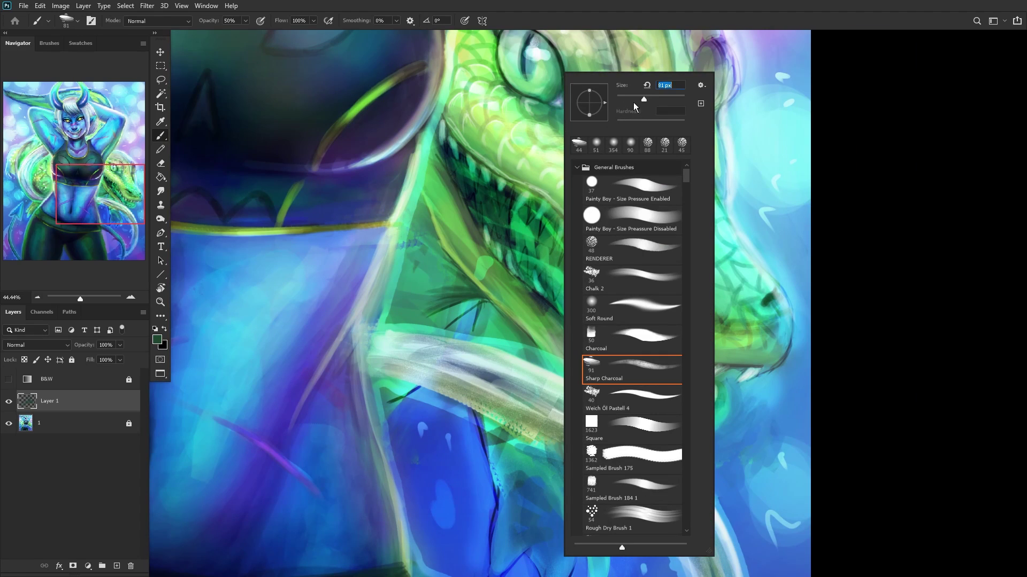
{"action": "key", "text": "Return"}
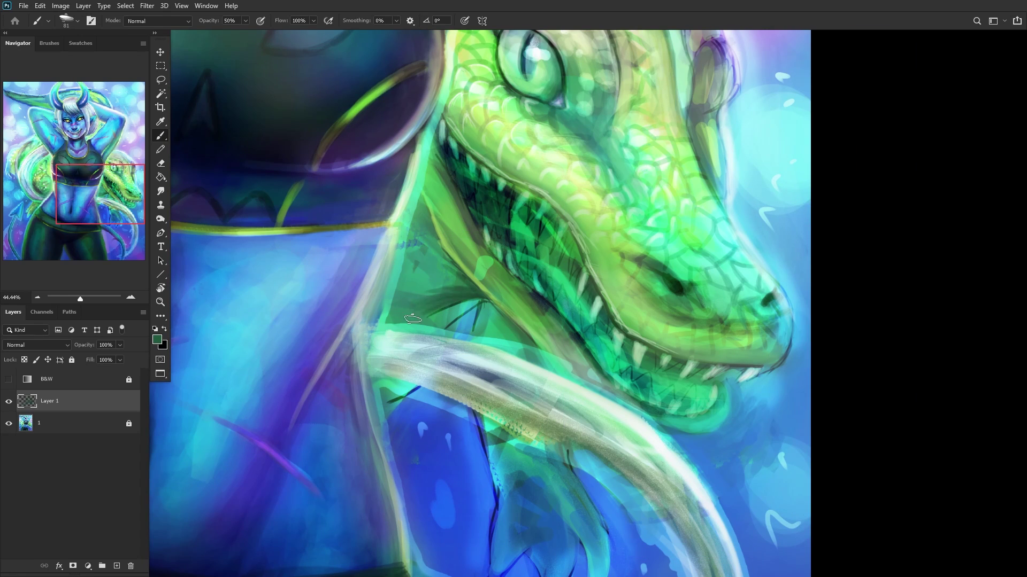
{"action": "mouse_move", "coordinate": [416, 294]}
{"action": "left_mouse_down"}
{"action": "mouse_move", "coordinate": [444, 259]}
{"action": "mouse_move", "coordinate": [434, 243]}
{"action": "mouse_move", "coordinate": [420, 289]}
{"action": "mouse_move", "coordinate": [411, 284]}
{"action": "left_mouse_up"}
{"action": "scroll", "coordinate": [411, 283], "scroll_direction": "down", "scroll_amount": 3}
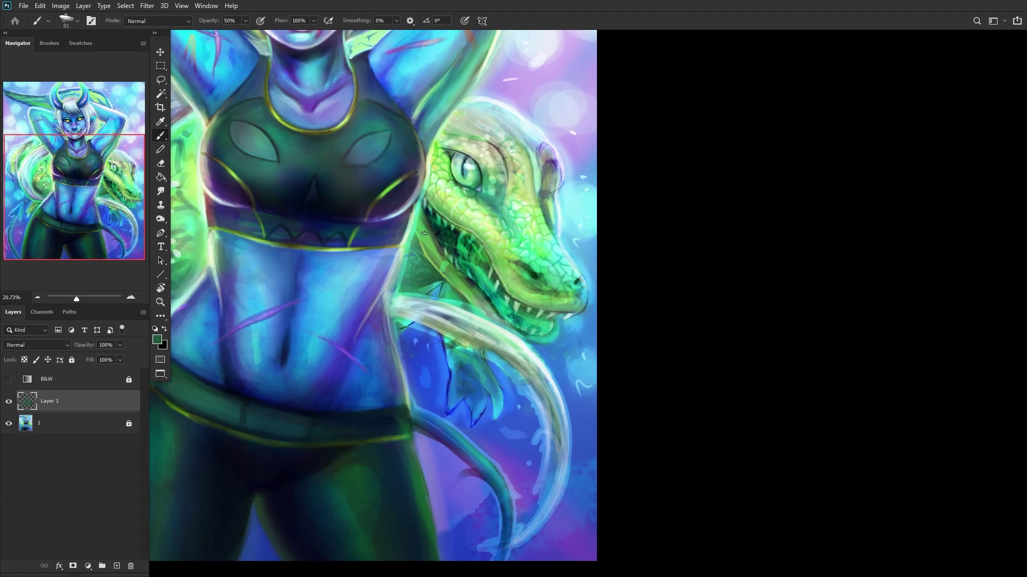
{"action": "scroll", "coordinate": [415, 286], "scroll_direction": "up", "scroll_amount": 2}
{"action": "left_click", "coordinate": [492, 202], "text": "alt"}
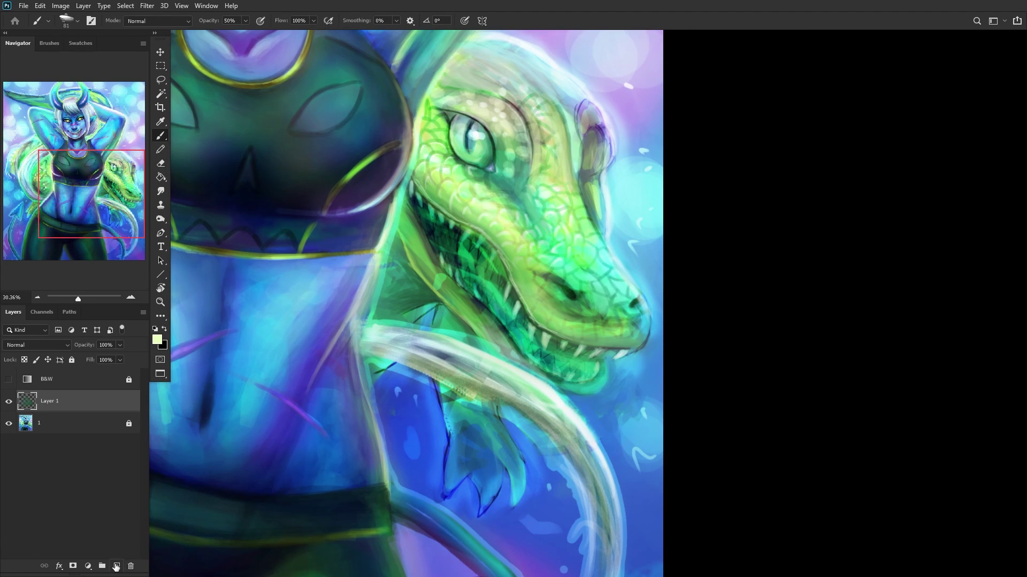
Step: On a new layer paint pale highlights near the jaw at 47% opacity and merge it down
{"action": "left_click", "coordinate": [116, 567]}
{"action": "scroll", "coordinate": [415, 302], "scroll_direction": "up", "scroll_amount": 3}
{"action": "scroll", "coordinate": [466, 302], "scroll_direction": "down", "scroll_amount": 3}
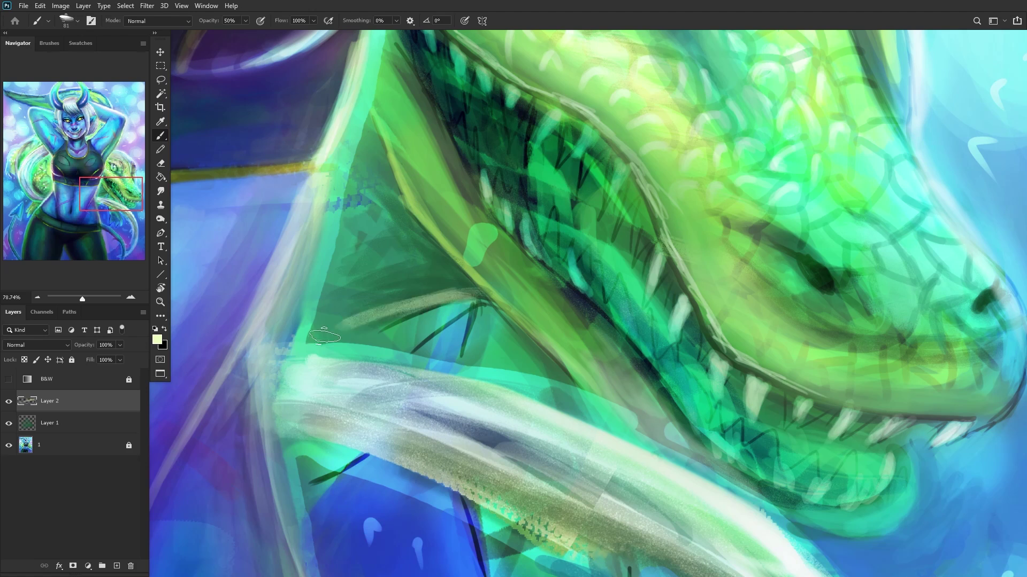
{"action": "scroll", "coordinate": [344, 281], "scroll_direction": "down", "scroll_amount": 3}
{"action": "scroll", "coordinate": [344, 280], "scroll_direction": "down", "scroll_amount": 2}
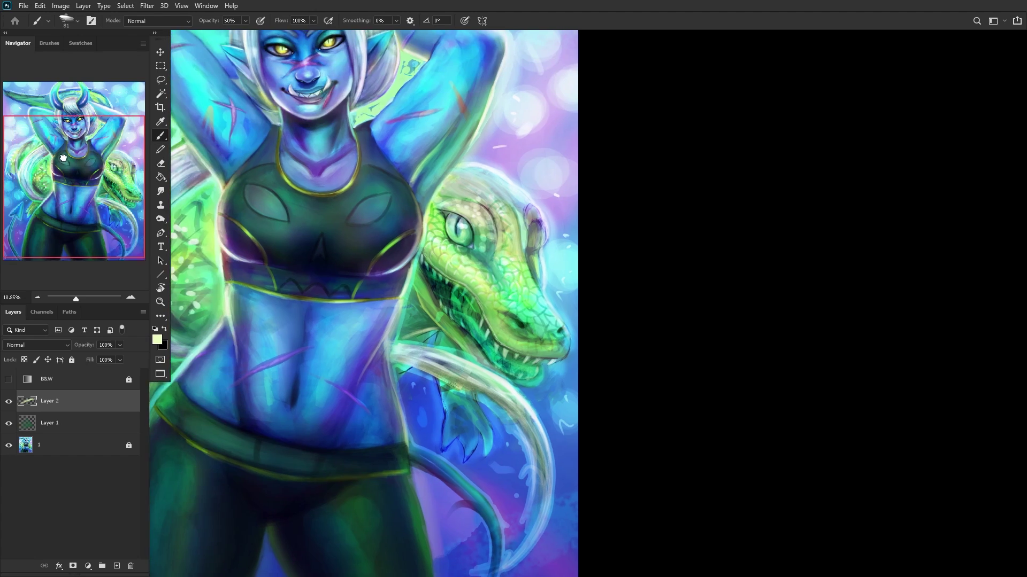
{"action": "left_click_drag", "start_coordinate": [85, 161], "coordinate": [89, 172]}
{"action": "scroll", "coordinate": [396, 326], "scroll_direction": "up", "scroll_amount": 5}
{"action": "mouse_move", "coordinate": [414, 331]}
{"action": "left_mouse_down"}
{"action": "mouse_move", "coordinate": [423, 278]}
{"action": "mouse_move", "coordinate": [409, 348]}
{"action": "mouse_move", "coordinate": [430, 256]}
{"action": "mouse_move", "coordinate": [435, 310]}
{"action": "mouse_move", "coordinate": [446, 251]}
{"action": "mouse_move", "coordinate": [411, 320]}
{"action": "mouse_move", "coordinate": [423, 251]}
{"action": "mouse_move", "coordinate": [443, 326]}
{"action": "left_mouse_up"}
{"action": "scroll", "coordinate": [297, 264], "scroll_direction": "down", "scroll_amount": 5}
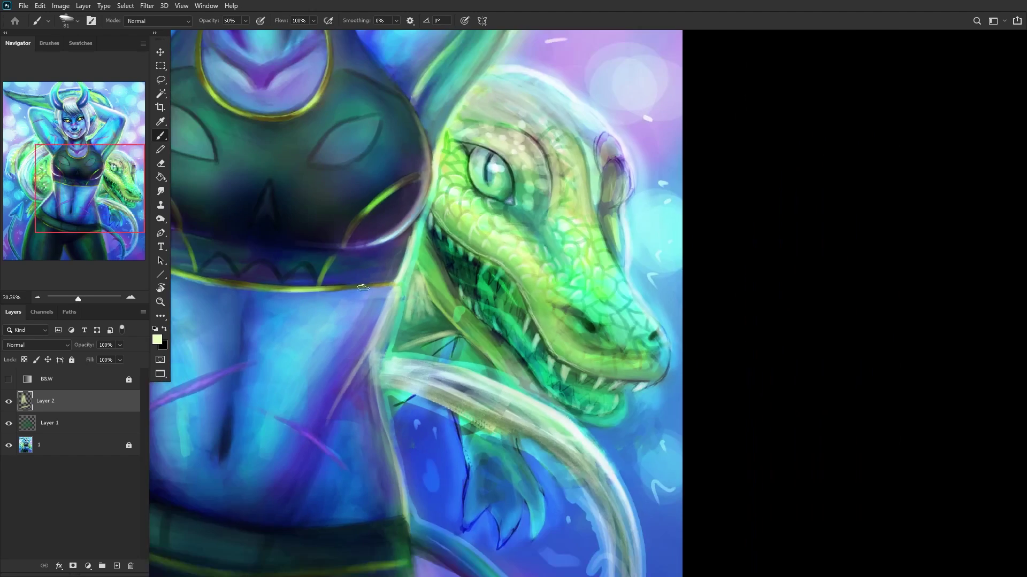
{"action": "left_click_drag", "start_coordinate": [120, 345], "coordinate": [94, 357]}
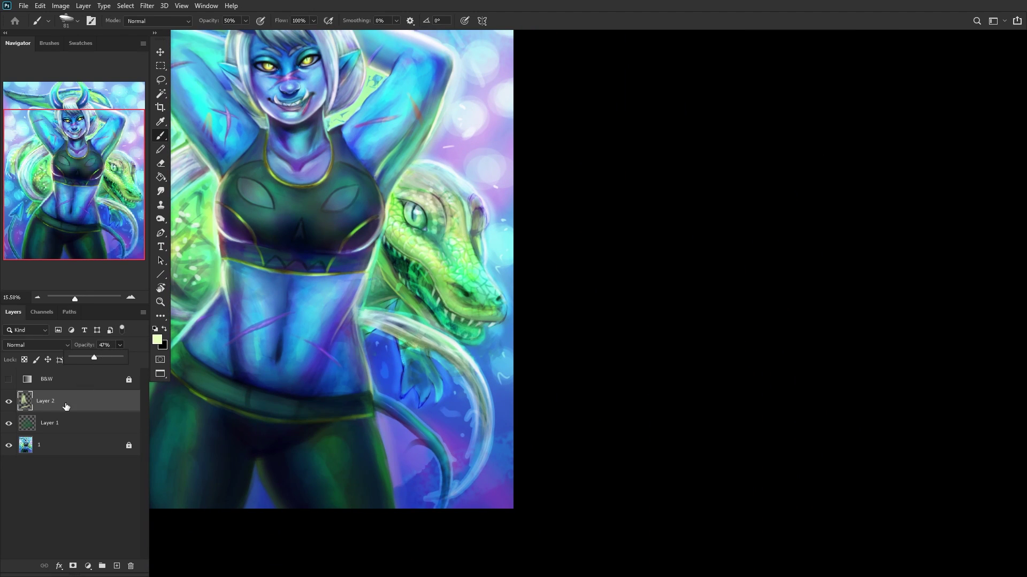
{"action": "key", "text": "ctrl+e"}
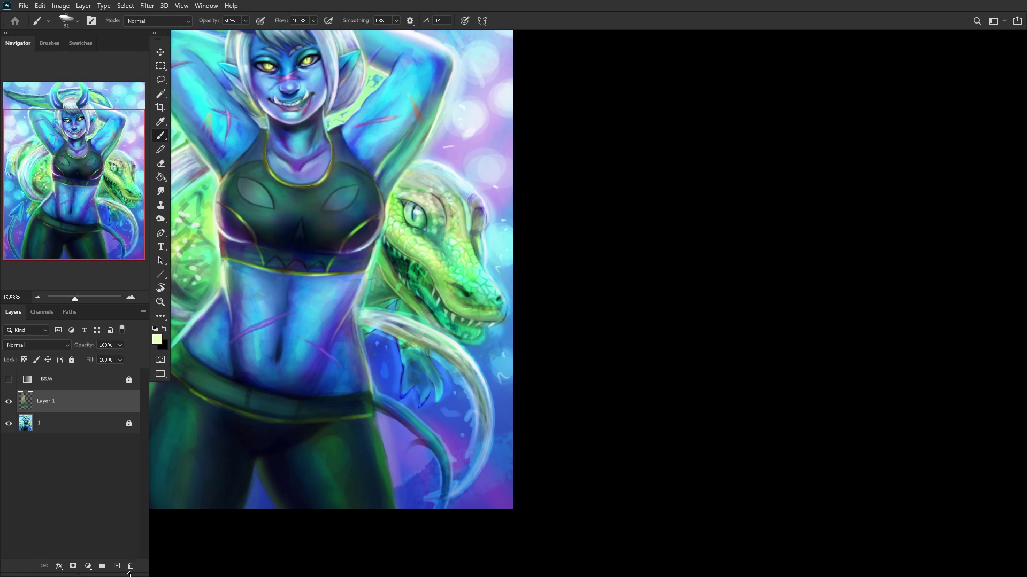
Step: Add an Overlay layer and dab a soft glow with a 300 px Soft Round brush
{"action": "left_click", "coordinate": [117, 566]}
{"action": "left_click", "coordinate": [62, 344]}
{"action": "left_click", "coordinate": [33, 419]}
{"action": "right_click", "coordinate": [447, 216]}
{"action": "left_click", "coordinate": [459, 300]}
{"action": "left_click", "coordinate": [378, 291]}
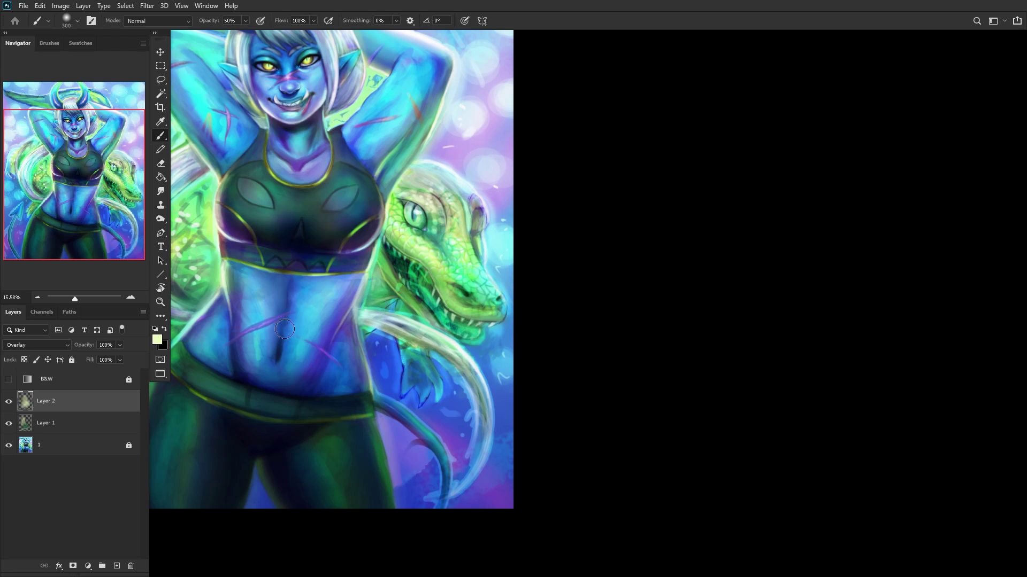
Step: Merge the painted layers into base layer 1 and add a new empty layer
{"action": "scroll", "coordinate": [289, 308], "scroll_direction": "down", "scroll_amount": 2}
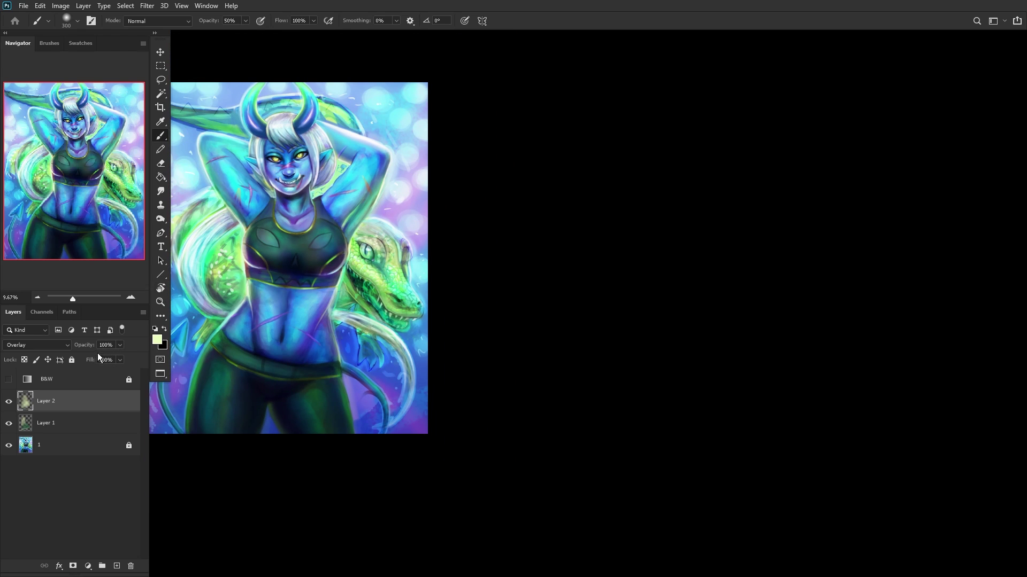
{"action": "left_click", "coordinate": [86, 440]}
{"action": "left_click", "coordinate": [86, 443]}
{"action": "key", "text": "ctrl+shift+e"}
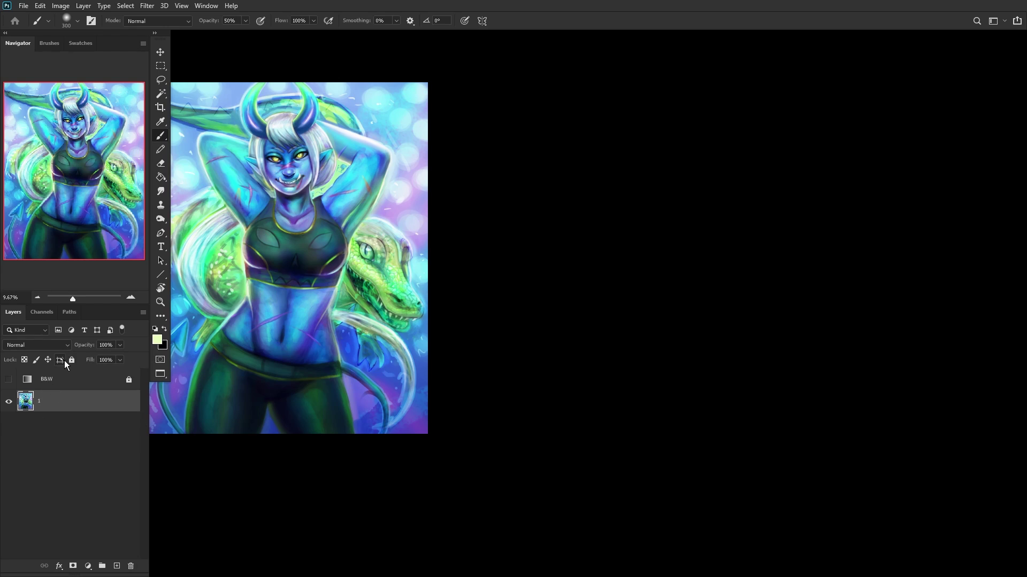
{"action": "left_click", "coordinate": [117, 566]}
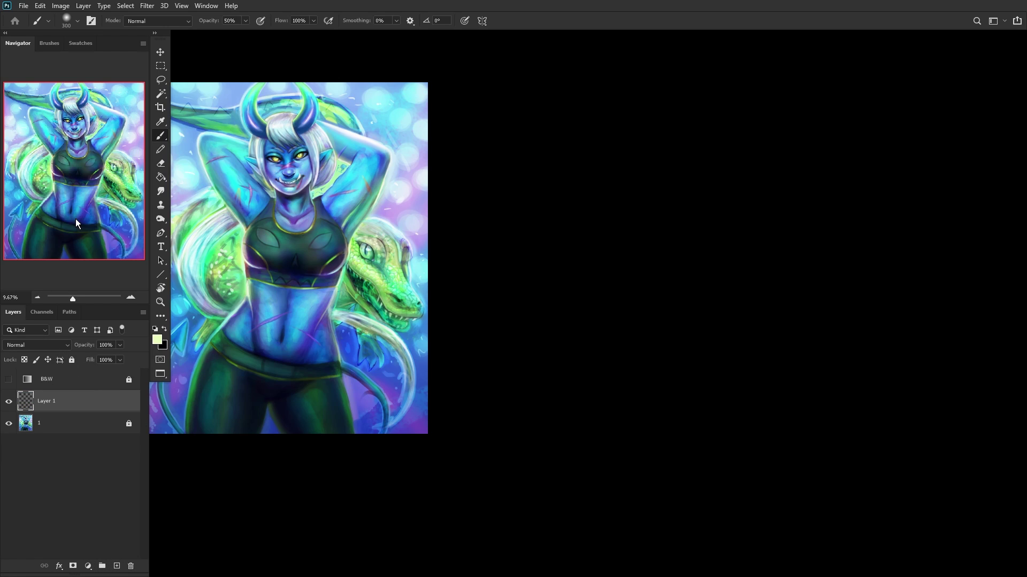
Step: Delete the extra empty layer, zoom to the eye, pick the RENDERER brush and sample its green
{"action": "scroll", "coordinate": [192, 278], "scroll_direction": "up", "scroll_amount": 2}
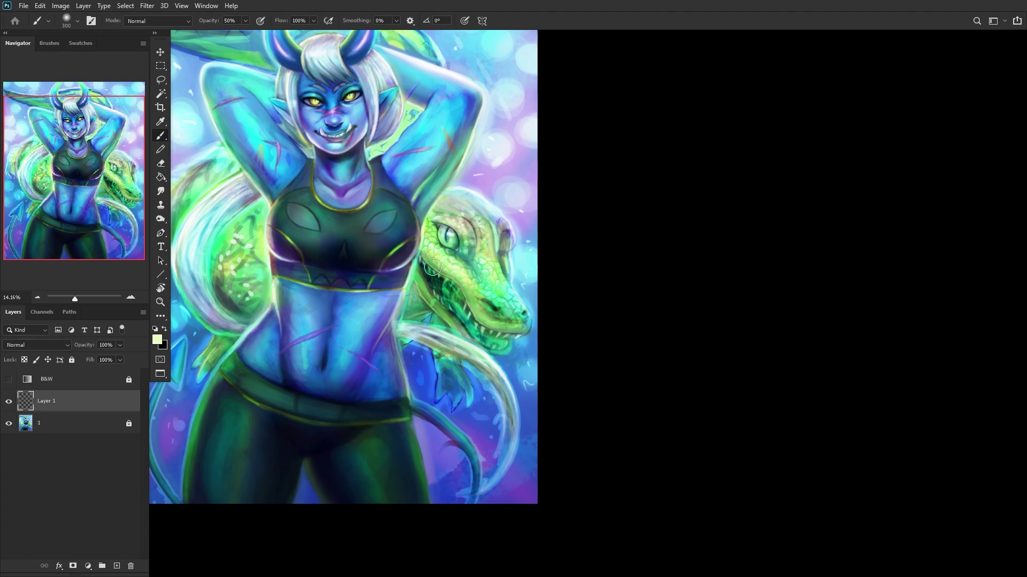
{"action": "left_click", "coordinate": [117, 565]}
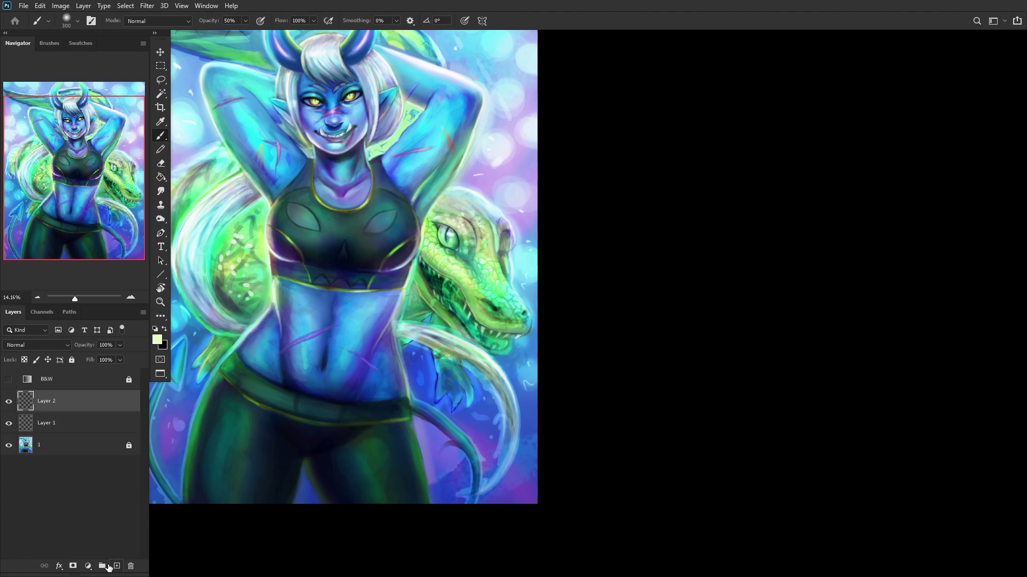
{"action": "left_click", "coordinate": [130, 566]}
{"action": "left_click_drag", "start_coordinate": [462, 244], "coordinate": [533, 212]}
{"action": "right_click", "coordinate": [533, 212]}
{"action": "key", "text": "comma"}
{"action": "key", "text": "comma"}
{"action": "key", "text": "Escape"}
{"action": "left_click", "coordinate": [430, 256], "text": "alt"}
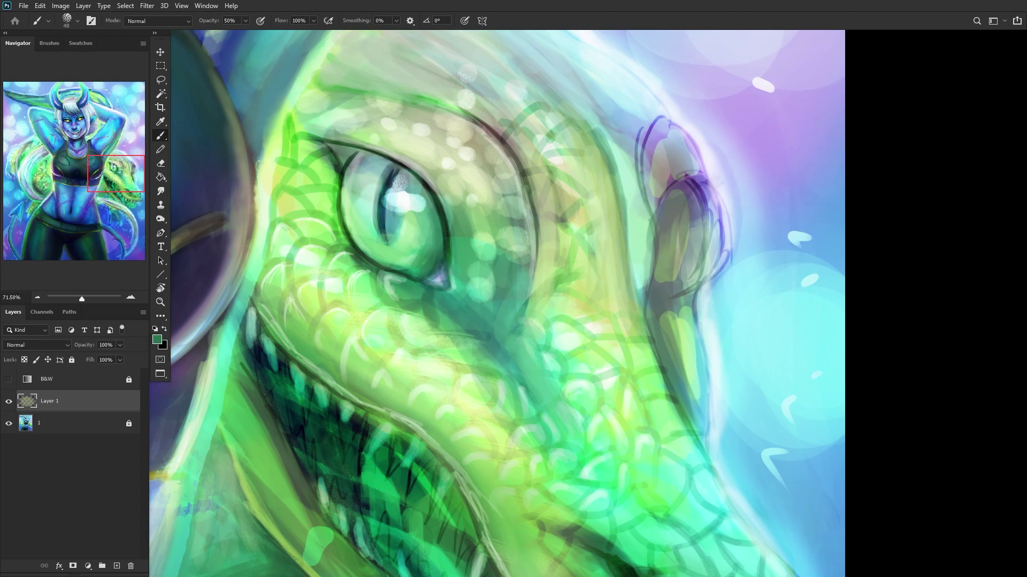
Step: Darken the inner ear shape, then paint light green strokes inside the ear on a new layer
{"action": "scroll", "coordinate": [457, 258], "scroll_direction": "up", "scroll_amount": 1}
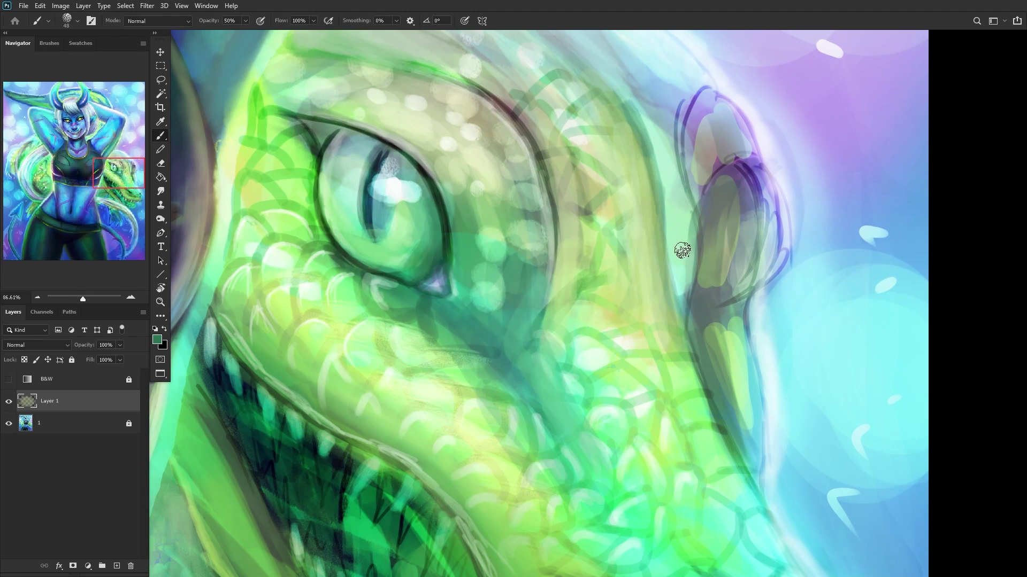
{"action": "mouse_move", "coordinate": [715, 271]}
{"action": "left_mouse_down"}
{"action": "mouse_move", "coordinate": [726, 251]}
{"action": "mouse_move", "coordinate": [712, 209]}
{"action": "mouse_move", "coordinate": [699, 220]}
{"action": "mouse_move", "coordinate": [700, 310]}
{"action": "mouse_move", "coordinate": [719, 191]}
{"action": "mouse_move", "coordinate": [711, 255]}
{"action": "mouse_move", "coordinate": [730, 287]}
{"action": "mouse_move", "coordinate": [751, 200]}
{"action": "mouse_move", "coordinate": [734, 196]}
{"action": "mouse_move", "coordinate": [715, 305]}
{"action": "mouse_move", "coordinate": [755, 216]}
{"action": "mouse_move", "coordinate": [708, 312]}
{"action": "mouse_move", "coordinate": [735, 232]}
{"action": "mouse_move", "coordinate": [759, 207]}
{"action": "mouse_move", "coordinate": [732, 264]}
{"action": "mouse_move", "coordinate": [763, 265]}
{"action": "mouse_move", "coordinate": [763, 200]}
{"action": "mouse_move", "coordinate": [715, 280]}
{"action": "mouse_move", "coordinate": [760, 203]}
{"action": "mouse_move", "coordinate": [767, 268]}
{"action": "mouse_move", "coordinate": [753, 194]}
{"action": "mouse_move", "coordinate": [762, 170]}
{"action": "mouse_move", "coordinate": [749, 195]}
{"action": "mouse_move", "coordinate": [755, 251]}
{"action": "mouse_move", "coordinate": [714, 301]}
{"action": "mouse_move", "coordinate": [768, 237]}
{"action": "mouse_move", "coordinate": [744, 264]}
{"action": "mouse_move", "coordinate": [762, 186]}
{"action": "mouse_move", "coordinate": [779, 197]}
{"action": "mouse_move", "coordinate": [759, 247]}
{"action": "mouse_move", "coordinate": [739, 192]}
{"action": "mouse_move", "coordinate": [710, 195]}
{"action": "mouse_move", "coordinate": [719, 221]}
{"action": "left_mouse_up"}
{"action": "left_click", "coordinate": [407, 218], "text": "alt"}
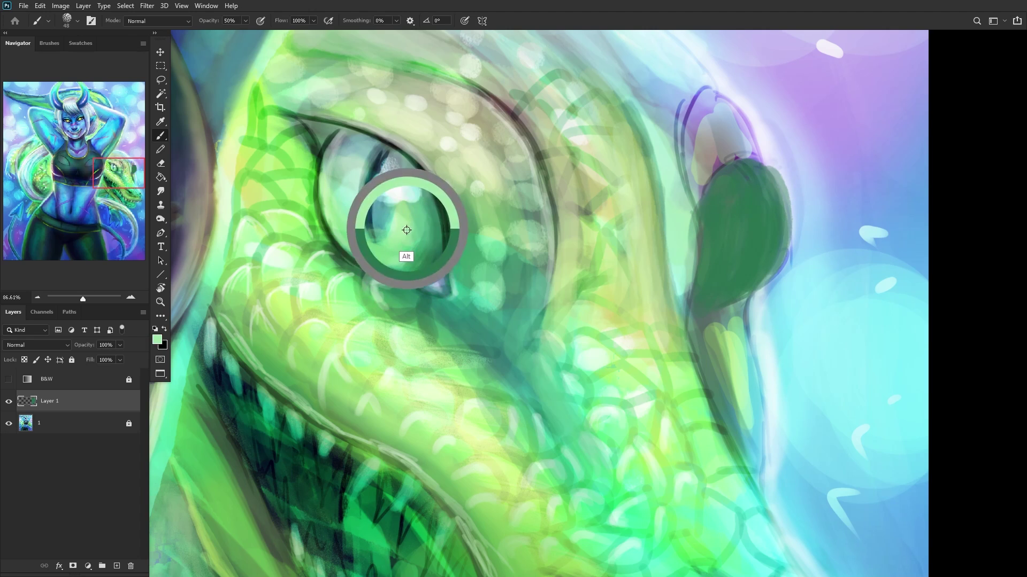
{"action": "left_click", "coordinate": [116, 566]}
{"action": "mouse_move", "coordinate": [727, 264]}
{"action": "left_mouse_down"}
{"action": "mouse_move", "coordinate": [719, 230]}
{"action": "mouse_move", "coordinate": [713, 242]}
{"action": "mouse_move", "coordinate": [744, 179]}
{"action": "mouse_move", "coordinate": [717, 198]}
{"action": "mouse_move", "coordinate": [734, 252]}
{"action": "mouse_move", "coordinate": [742, 198]}
{"action": "mouse_move", "coordinate": [747, 256]}
{"action": "mouse_move", "coordinate": [769, 237]}
{"action": "mouse_move", "coordinate": [768, 196]}
{"action": "mouse_move", "coordinate": [756, 183]}
{"action": "mouse_move", "coordinate": [770, 251]}
{"action": "mouse_move", "coordinate": [731, 178]}
{"action": "mouse_move", "coordinate": [726, 245]}
{"action": "mouse_move", "coordinate": [715, 243]}
{"action": "mouse_move", "coordinate": [730, 220]}
{"action": "mouse_move", "coordinate": [710, 229]}
{"action": "mouse_move", "coordinate": [693, 305]}
{"action": "mouse_move", "coordinate": [746, 266]}
{"action": "mouse_move", "coordinate": [770, 218]}
{"action": "mouse_move", "coordinate": [723, 244]}
{"action": "mouse_move", "coordinate": [733, 219]}
{"action": "mouse_move", "coordinate": [751, 227]}
{"action": "mouse_move", "coordinate": [751, 264]}
{"action": "mouse_move", "coordinate": [715, 253]}
{"action": "mouse_move", "coordinate": [678, 286]}
{"action": "mouse_move", "coordinate": [745, 221]}
{"action": "mouse_move", "coordinate": [743, 199]}
{"action": "mouse_move", "coordinate": [730, 245]}
{"action": "mouse_move", "coordinate": [721, 228]}
{"action": "mouse_move", "coordinate": [723, 269]}
{"action": "mouse_move", "coordinate": [754, 251]}
{"action": "left_mouse_up"}
{"action": "left_click", "coordinate": [726, 244], "text": "alt"}
{"action": "left_click", "coordinate": [731, 244], "text": "alt"}
{"action": "left_click", "coordinate": [348, 194], "text": "alt"}
{"action": "mouse_move", "coordinate": [743, 213]}
{"action": "left_mouse_down"}
{"action": "mouse_move", "coordinate": [746, 255]}
{"action": "mouse_move", "coordinate": [755, 201]}
{"action": "mouse_move", "coordinate": [771, 222]}
{"action": "mouse_move", "coordinate": [756, 245]}
{"action": "mouse_move", "coordinate": [754, 200]}
{"action": "mouse_move", "coordinate": [735, 237]}
{"action": "mouse_move", "coordinate": [740, 188]}
{"action": "left_mouse_up"}
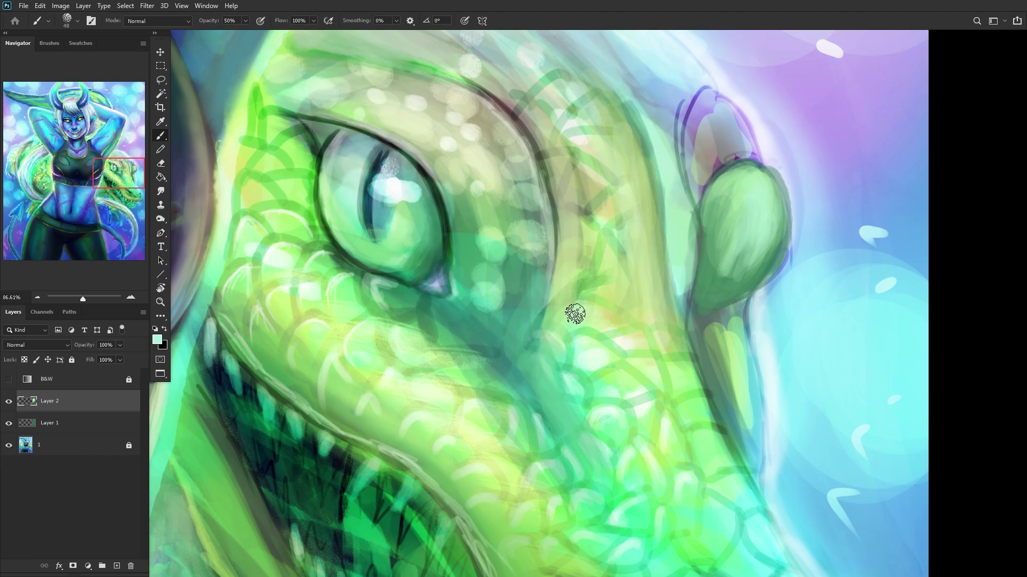
Step: On another new layer, paint teal-green strokes on the ear with a 28 px brush
{"action": "left_click", "coordinate": [116, 565]}
{"action": "scroll", "coordinate": [403, 220], "scroll_direction": "up", "scroll_amount": 2}
{"action": "left_click", "coordinate": [362, 201], "text": "alt"}
{"action": "scroll", "coordinate": [878, 177], "scroll_direction": "down", "scroll_amount": 2}
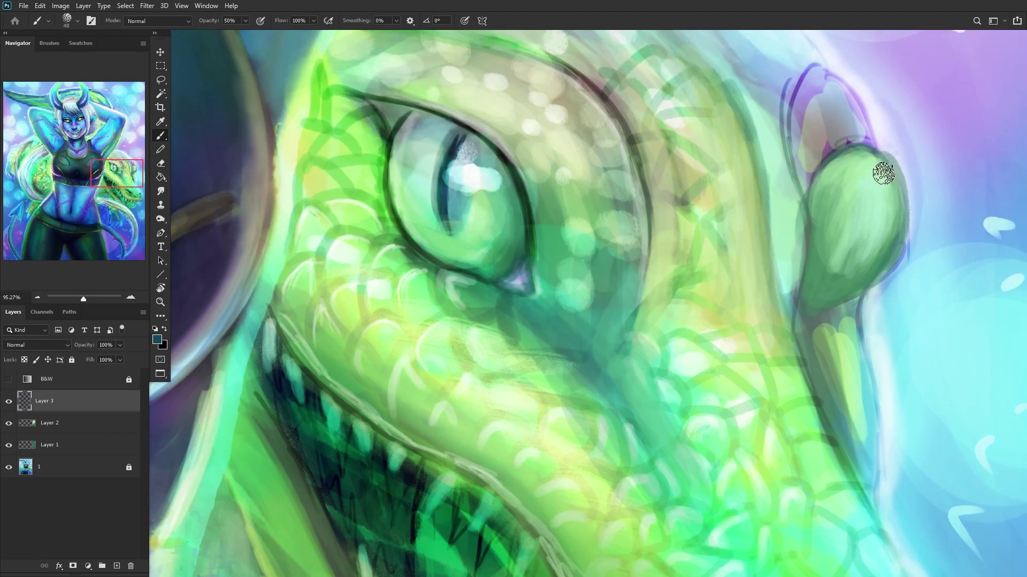
{"action": "right_click", "coordinate": [879, 170]}
{"action": "left_click_drag", "start_coordinate": [945, 99], "coordinate": [940, 99]}
{"action": "left_click", "coordinate": [855, 177]}
{"action": "mouse_move", "coordinate": [857, 171]}
{"action": "left_mouse_down"}
{"action": "mouse_move", "coordinate": [856, 147]}
{"action": "mouse_move", "coordinate": [852, 182]}
{"action": "mouse_move", "coordinate": [875, 240]}
{"action": "left_mouse_up"}
Step: Paint dark vertical strokes on the ear, then merge that layer down into Layer 2 with Ctrl+E
{"action": "scroll", "coordinate": [862, 178], "scroll_direction": "down", "scroll_amount": 10}
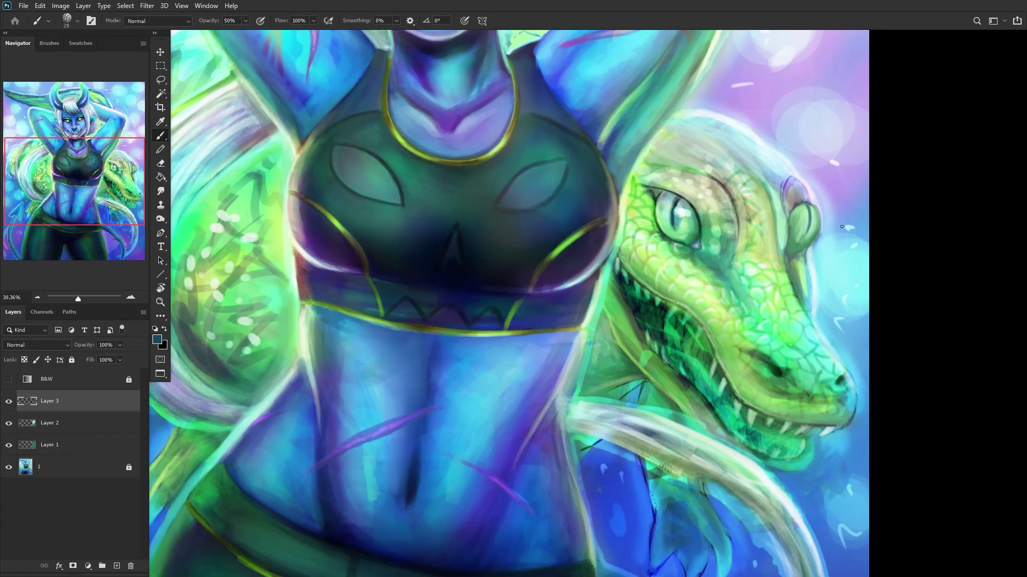
{"action": "scroll", "coordinate": [834, 232], "scroll_direction": "up", "scroll_amount": 15}
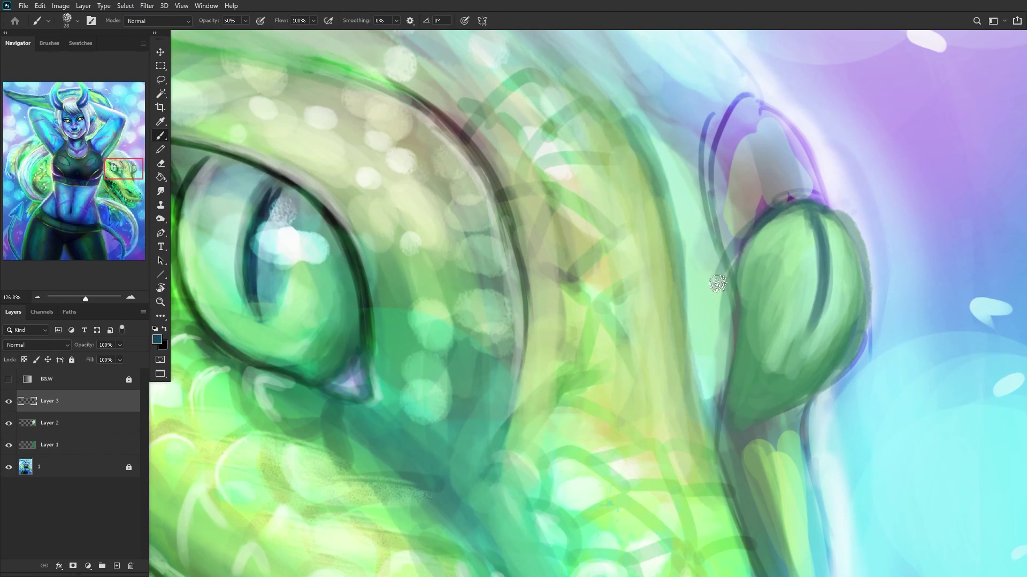
{"action": "scroll", "coordinate": [735, 304], "scroll_direction": "down", "scroll_amount": 3}
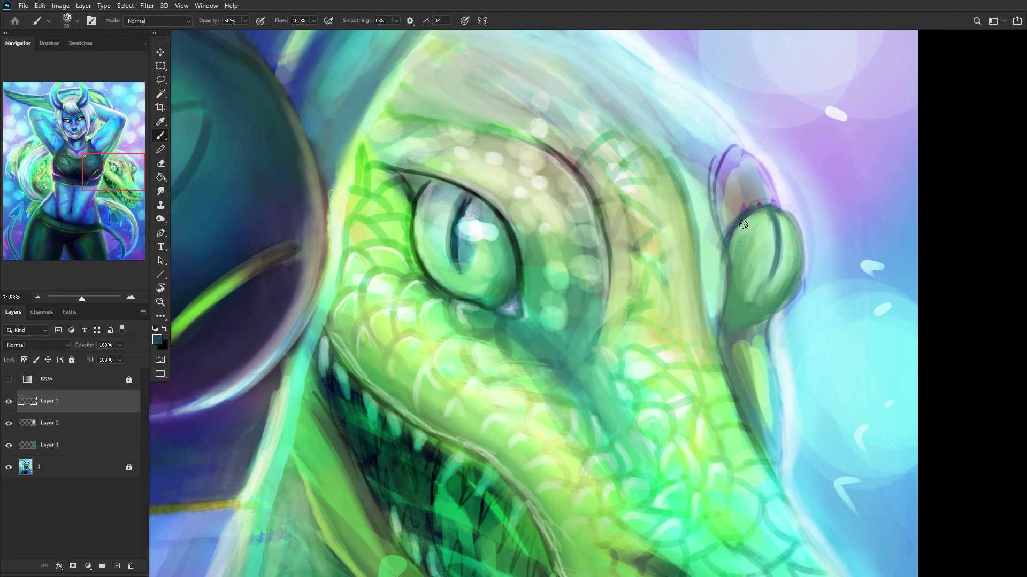
{"action": "scroll", "coordinate": [742, 230], "scroll_direction": "up", "scroll_amount": 2}
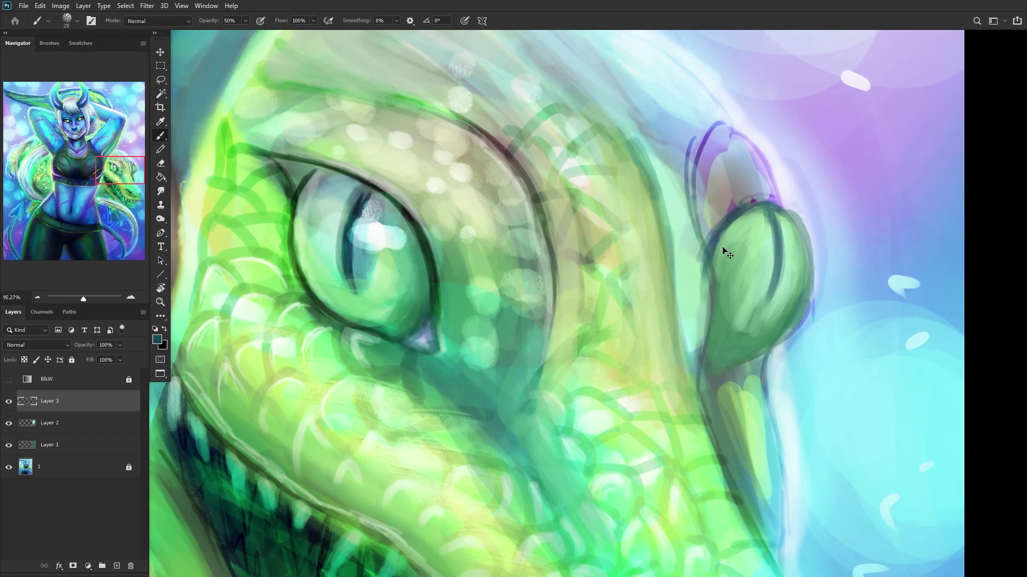
{"action": "scroll", "coordinate": [728, 254], "scroll_direction": "left", "scroll_amount": 10}
{"action": "scroll", "coordinate": [267, 358], "scroll_direction": "down", "scroll_amount": 2}
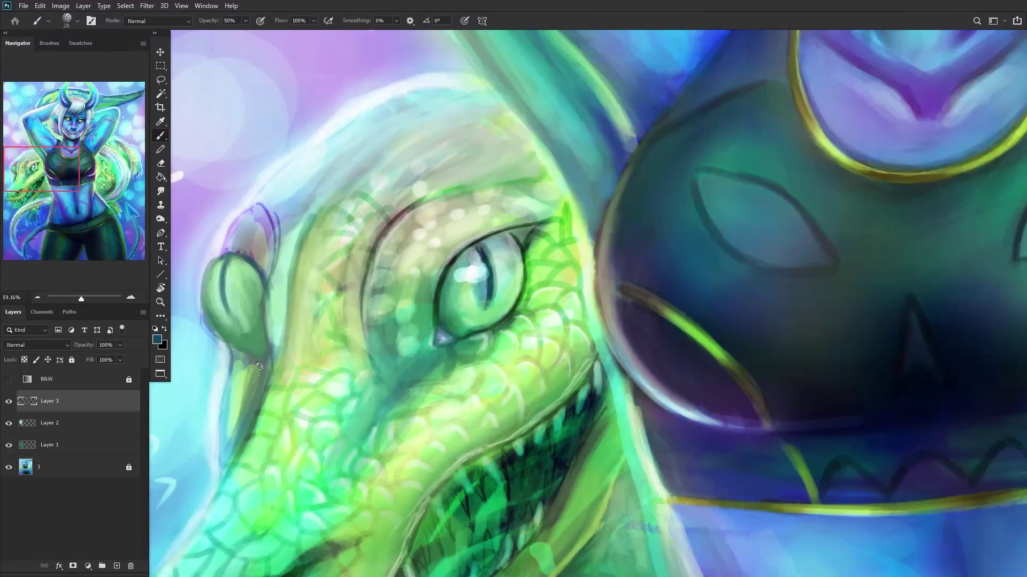
{"action": "scroll", "coordinate": [267, 359], "scroll_direction": "down", "scroll_amount": 3}
{"action": "scroll", "coordinate": [209, 295], "scroll_direction": "up", "scroll_amount": 5}
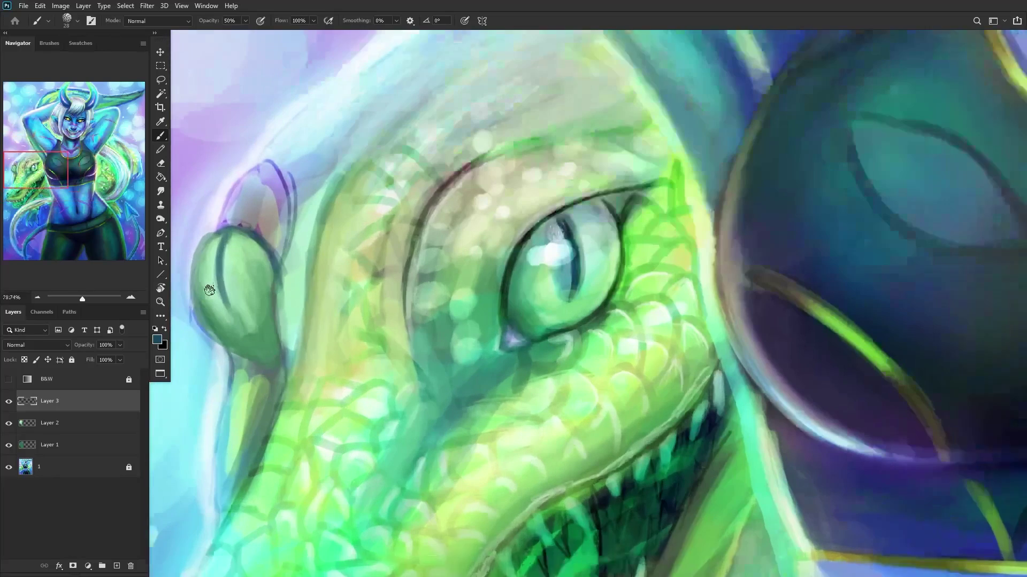
{"action": "scroll", "coordinate": [209, 295], "scroll_direction": "up", "scroll_amount": 1}
{"action": "left_click", "coordinate": [553, 252], "text": "alt"}
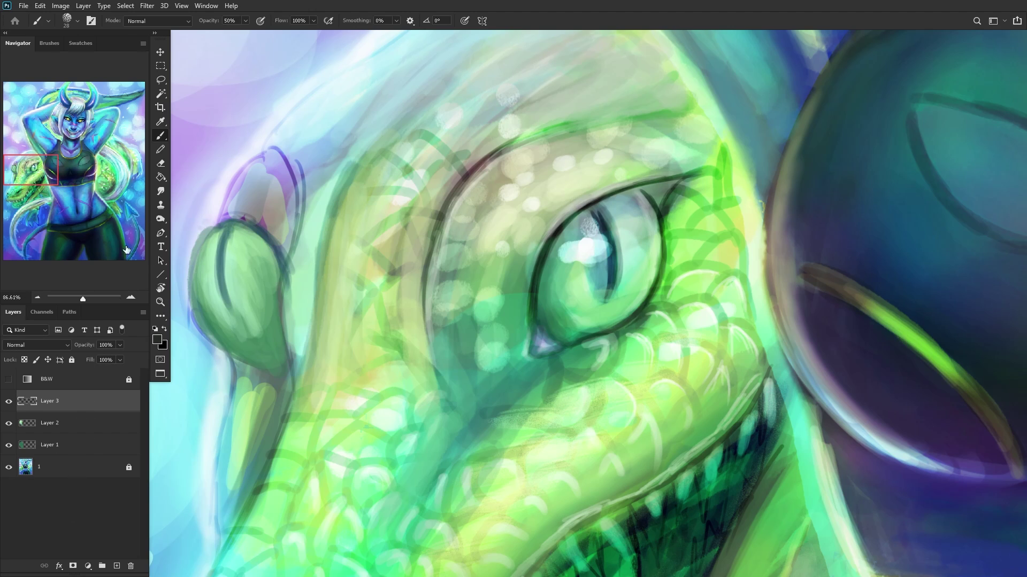
{"action": "left_click", "coordinate": [160, 163]}
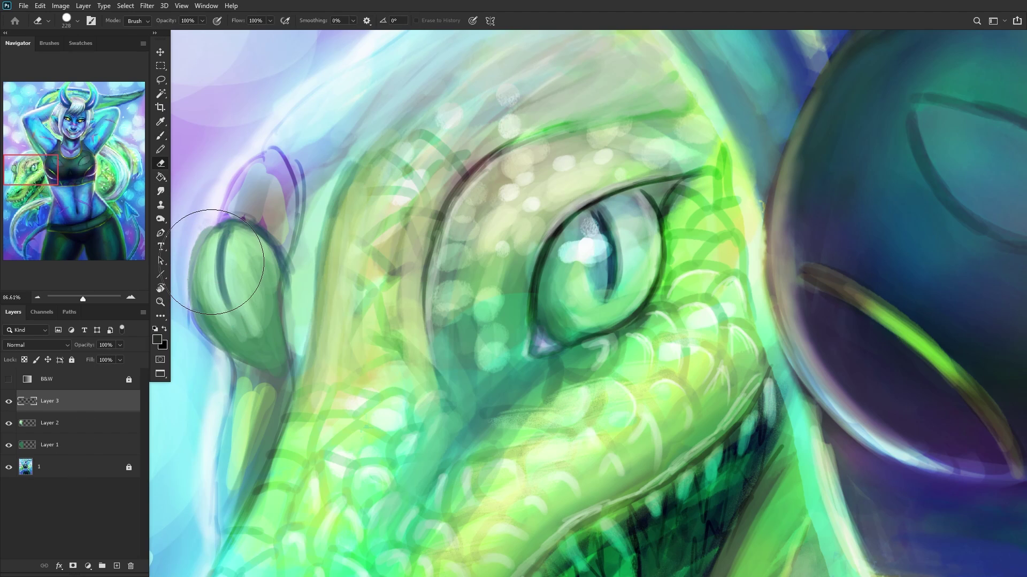
{"action": "left_click", "coordinate": [161, 135]}
{"action": "mouse_move", "coordinate": [246, 231]}
{"action": "left_mouse_down"}
{"action": "mouse_move", "coordinate": [244, 303]}
{"action": "mouse_move", "coordinate": [236, 236]}
{"action": "left_mouse_up"}
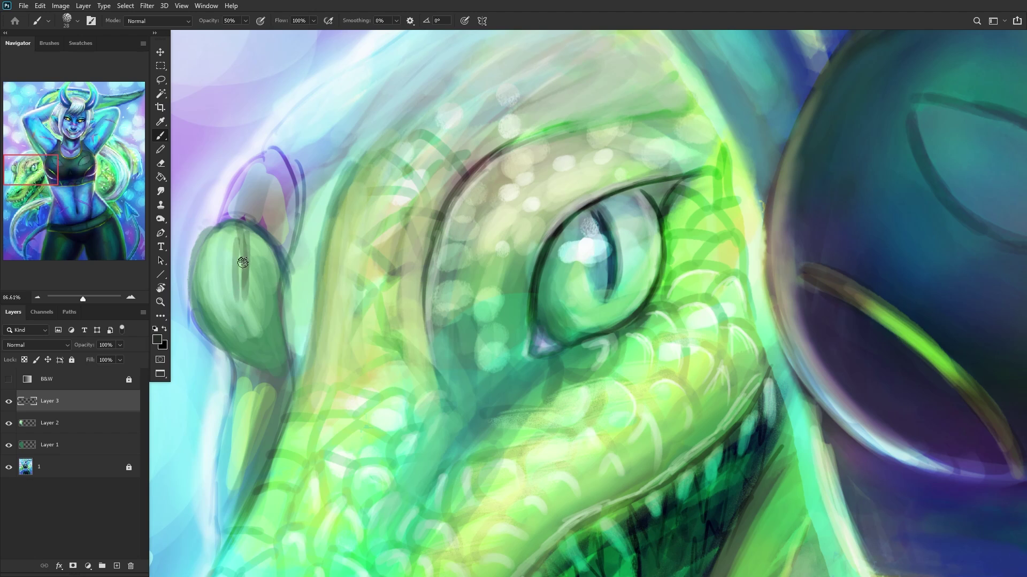
{"action": "scroll", "coordinate": [242, 276], "scroll_direction": "down", "scroll_amount": 5}
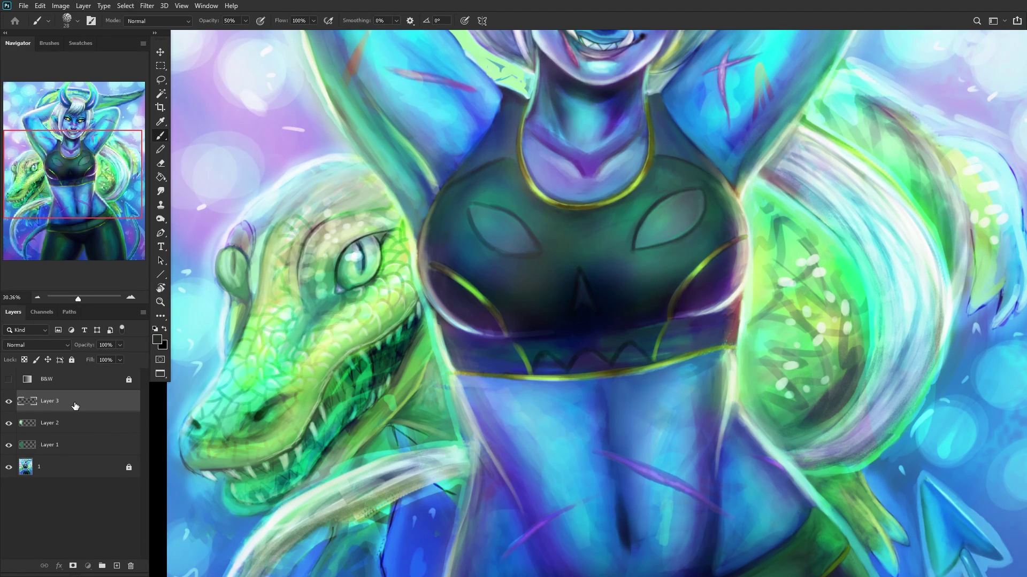
{"action": "key", "text": "ctrl+e"}
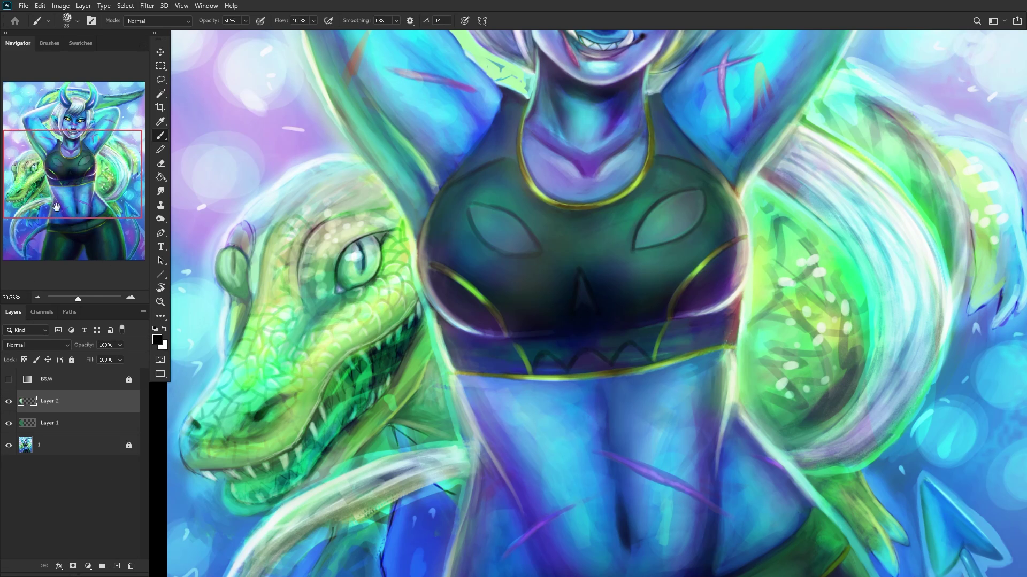
Step: Centre the crocodile's head and trace a dark green outline along the ear's top and left edge
{"action": "scroll", "coordinate": [291, 305], "scroll_direction": "up", "scroll_amount": 4}
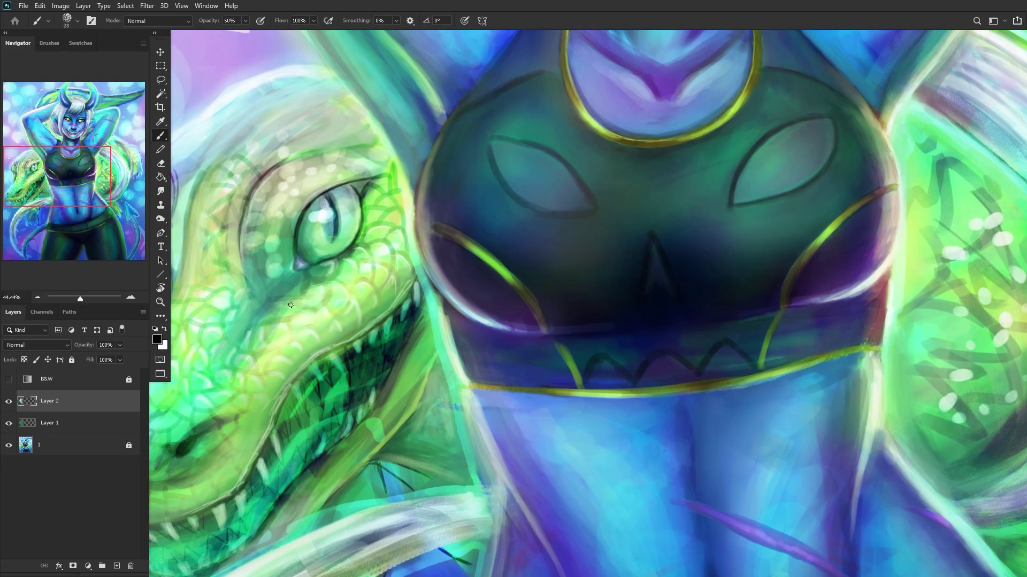
{"action": "left_click_drag", "start_coordinate": [291, 305], "coordinate": [540, 294]}
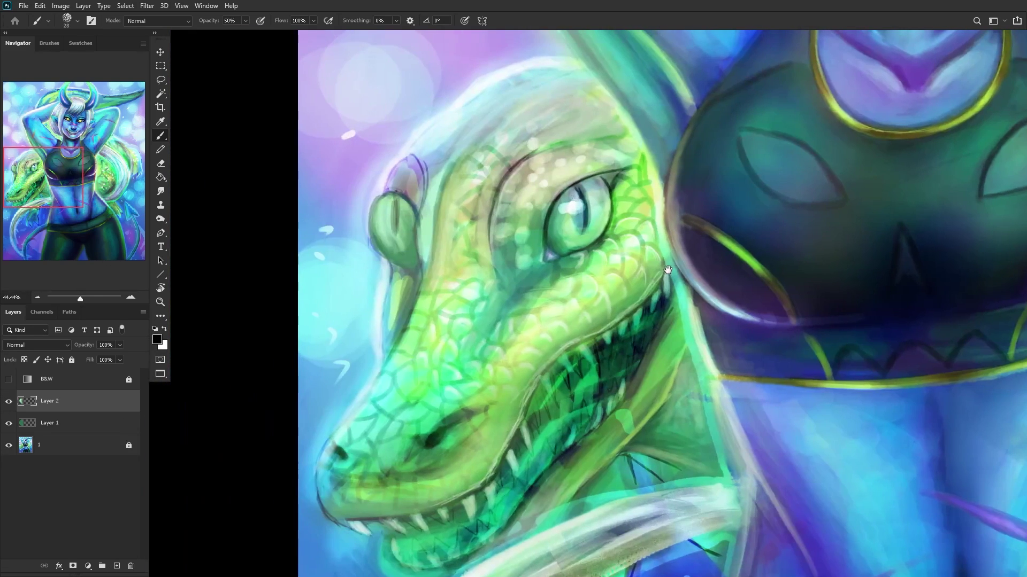
{"action": "scroll", "coordinate": [406, 225], "scroll_direction": "up", "scroll_amount": 5}
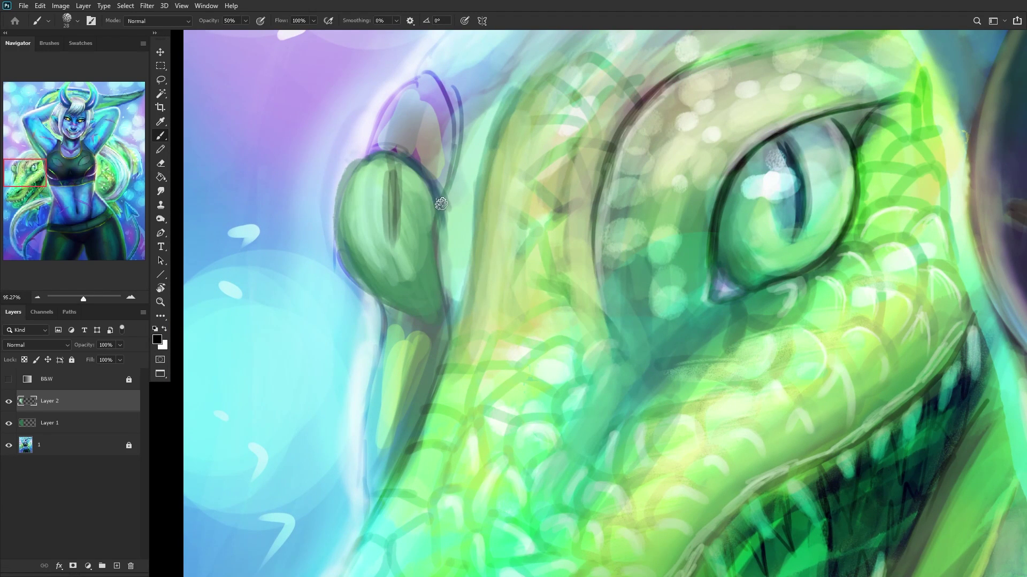
{"action": "left_click_drag", "start_coordinate": [440, 198], "coordinate": [364, 172]}
{"action": "scroll", "coordinate": [364, 172], "scroll_direction": "down", "scroll_amount": 3}
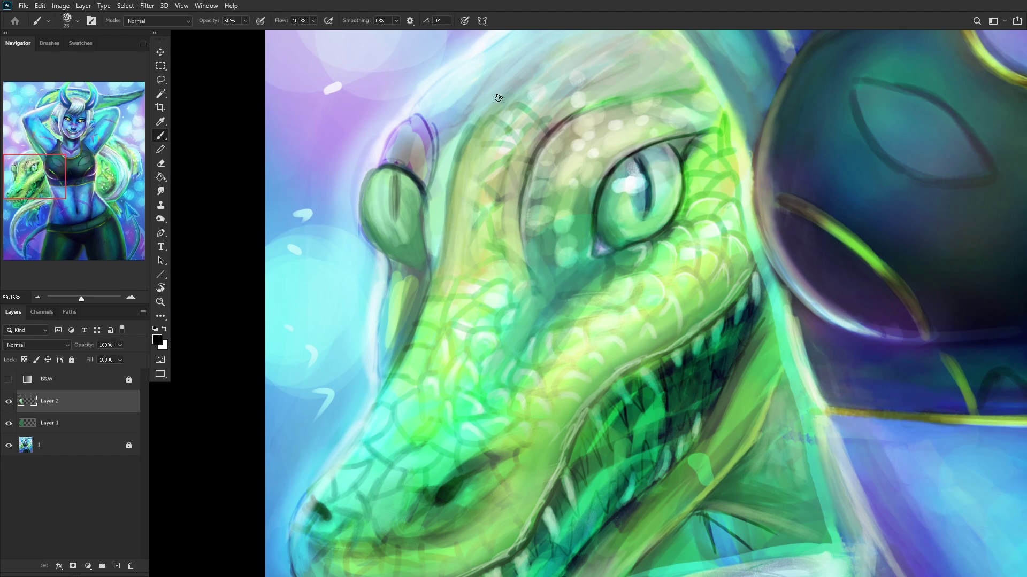
{"action": "scroll", "coordinate": [374, 227], "scroll_direction": "up", "scroll_amount": 4}
{"action": "scroll", "coordinate": [375, 227], "scroll_direction": "up", "scroll_amount": 2}
{"action": "scroll", "coordinate": [369, 230], "scroll_direction": "down", "scroll_amount": 3}
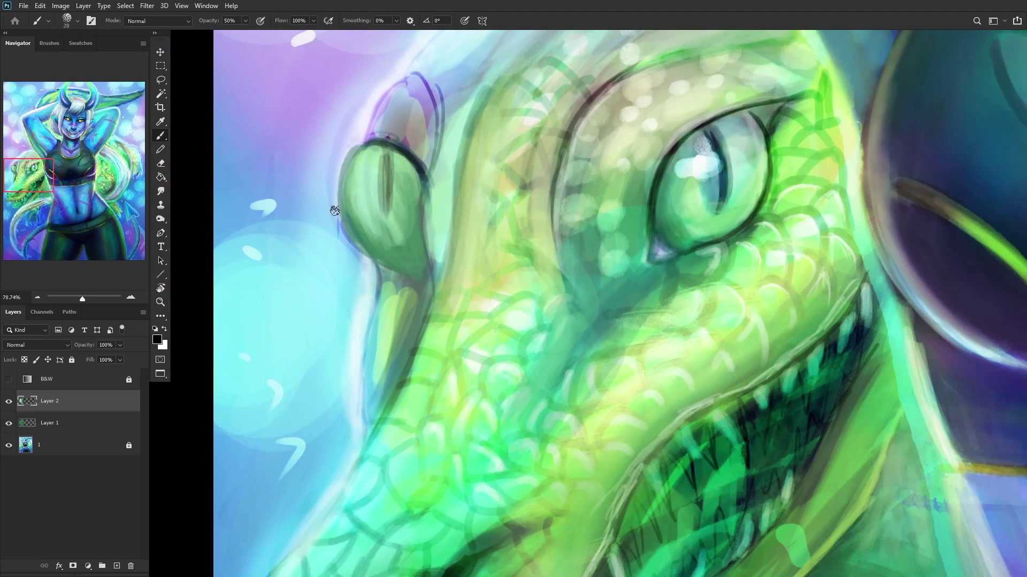
{"action": "scroll", "coordinate": [367, 165], "scroll_direction": "up", "scroll_amount": 2}
{"action": "mouse_move", "coordinate": [336, 202]}
{"action": "left_mouse_down"}
{"action": "mouse_move", "coordinate": [356, 243]}
{"action": "mouse_move", "coordinate": [374, 136]}
{"action": "mouse_move", "coordinate": [368, 216]}
{"action": "mouse_move", "coordinate": [350, 185]}
{"action": "mouse_move", "coordinate": [371, 267]}
{"action": "mouse_move", "coordinate": [377, 217]}
{"action": "mouse_move", "coordinate": [364, 269]}
{"action": "mouse_move", "coordinate": [371, 260]}
{"action": "mouse_move", "coordinate": [412, 294]}
{"action": "mouse_move", "coordinate": [376, 271]}
{"action": "mouse_move", "coordinate": [432, 277]}
{"action": "mouse_move", "coordinate": [399, 285]}
{"action": "mouse_move", "coordinate": [426, 284]}
{"action": "mouse_move", "coordinate": [426, 303]}
{"action": "mouse_move", "coordinate": [445, 315]}
{"action": "mouse_move", "coordinate": [447, 281]}
{"action": "left_mouse_up"}
Step: Briefly lower Layer 2's opacity to compare the outline, then restore it
{"action": "scroll", "coordinate": [384, 271], "scroll_direction": "down", "scroll_amount": 1}
{"action": "scroll", "coordinate": [383, 271], "scroll_direction": "down", "scroll_amount": 4}
{"action": "scroll", "coordinate": [382, 188], "scroll_direction": "up", "scroll_amount": 4}
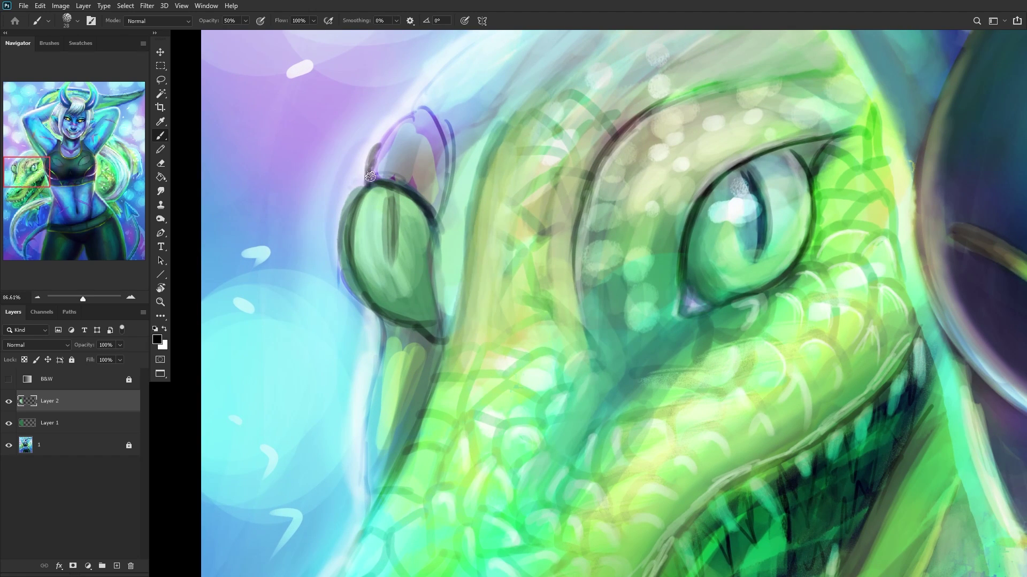
{"action": "scroll", "coordinate": [365, 220], "scroll_direction": "down", "scroll_amount": 5}
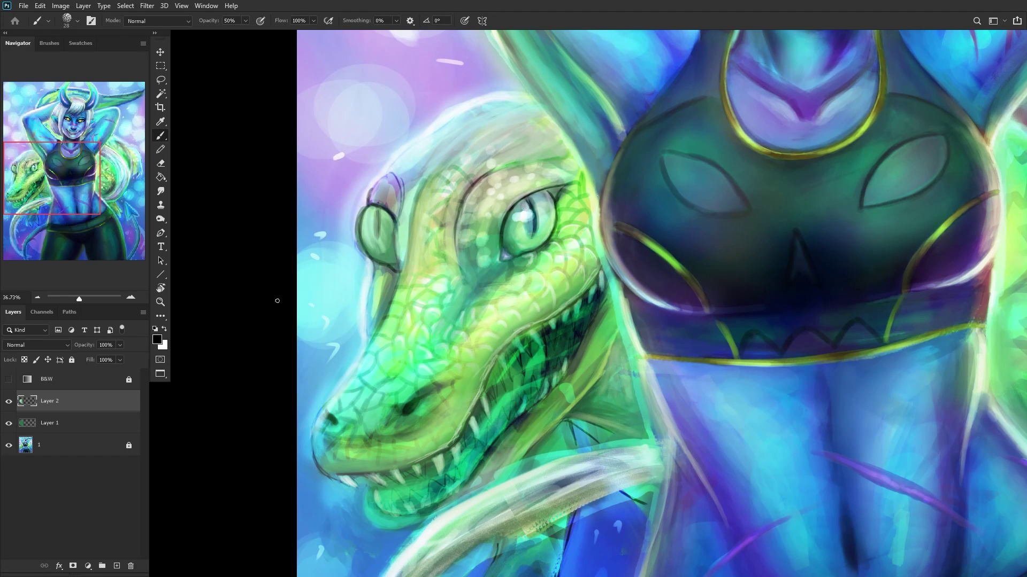
{"action": "scroll", "coordinate": [382, 201], "scroll_direction": "up", "scroll_amount": 5}
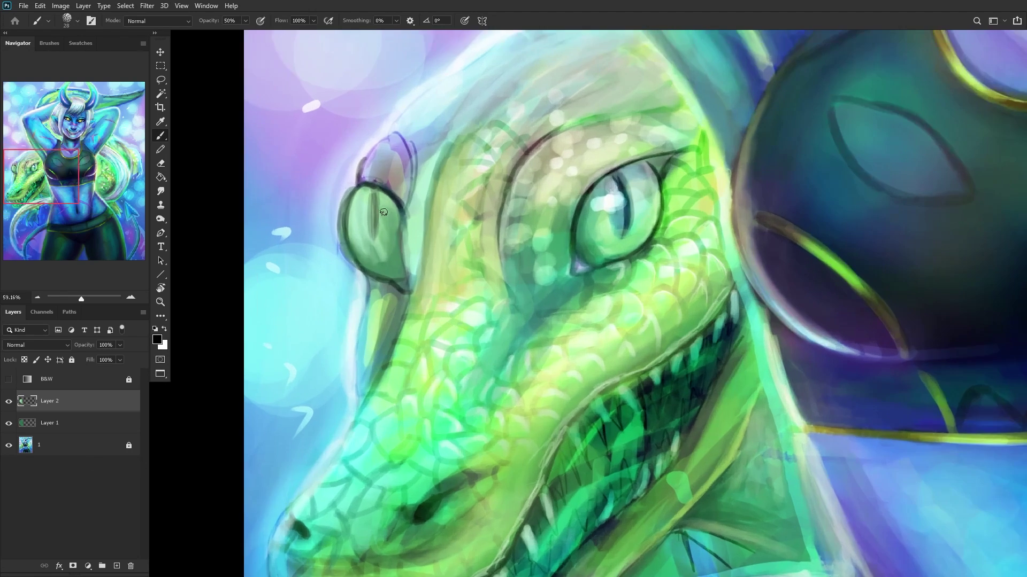
{"action": "scroll", "coordinate": [321, 300], "scroll_direction": "down", "scroll_amount": 5}
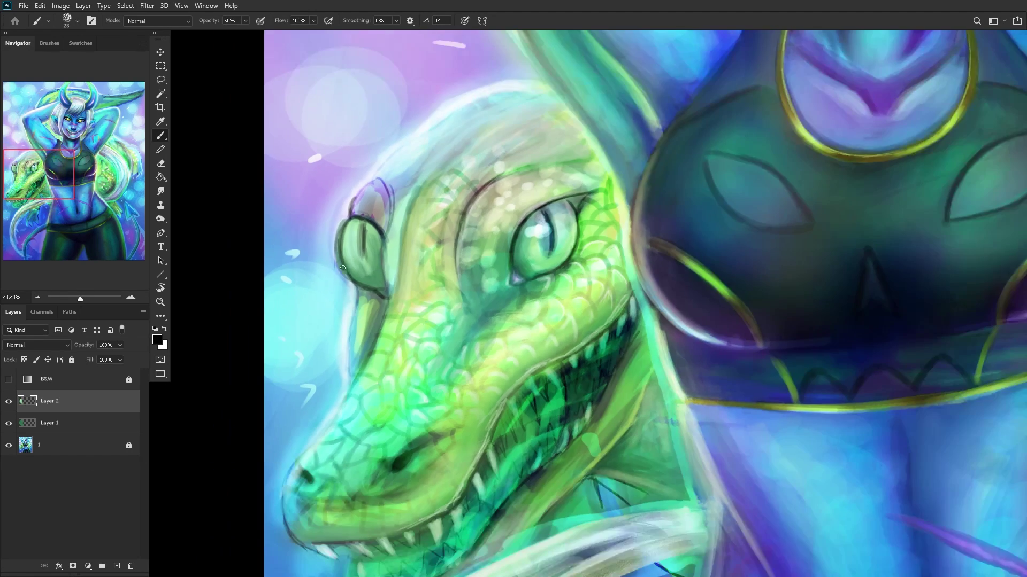
{"action": "mouse_move", "coordinate": [120, 347]}
{"action": "left_mouse_down"}
{"action": "mouse_move", "coordinate": [97, 357]}
{"action": "mouse_move", "coordinate": [113, 354]}
{"action": "left_mouse_up"}
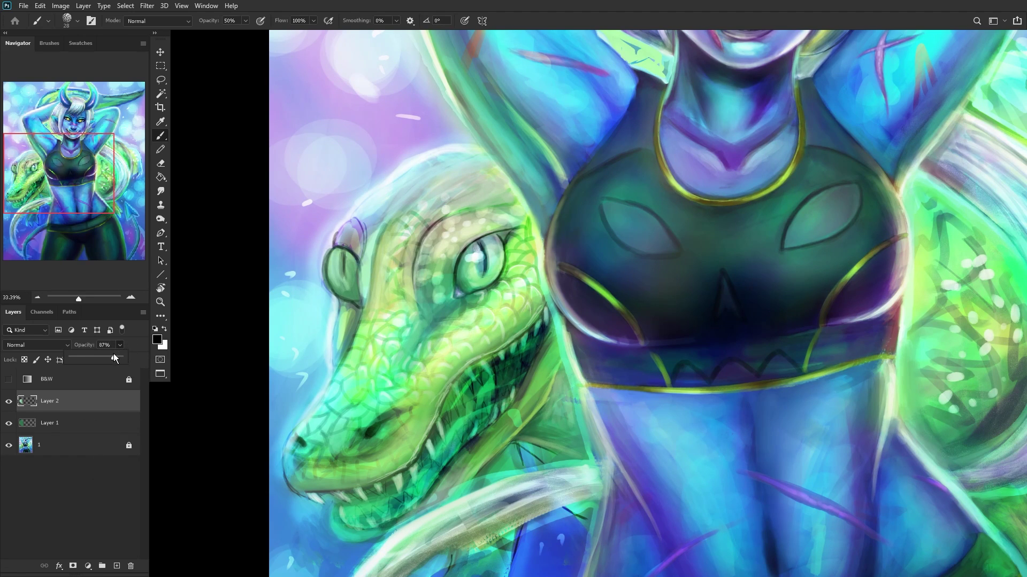
Step: On a new layer, brush soft white highlights over the ear, especially its upper part
{"action": "left_click", "coordinate": [116, 567]}
{"action": "scroll", "coordinate": [325, 266], "scroll_direction": "up", "scroll_amount": 5}
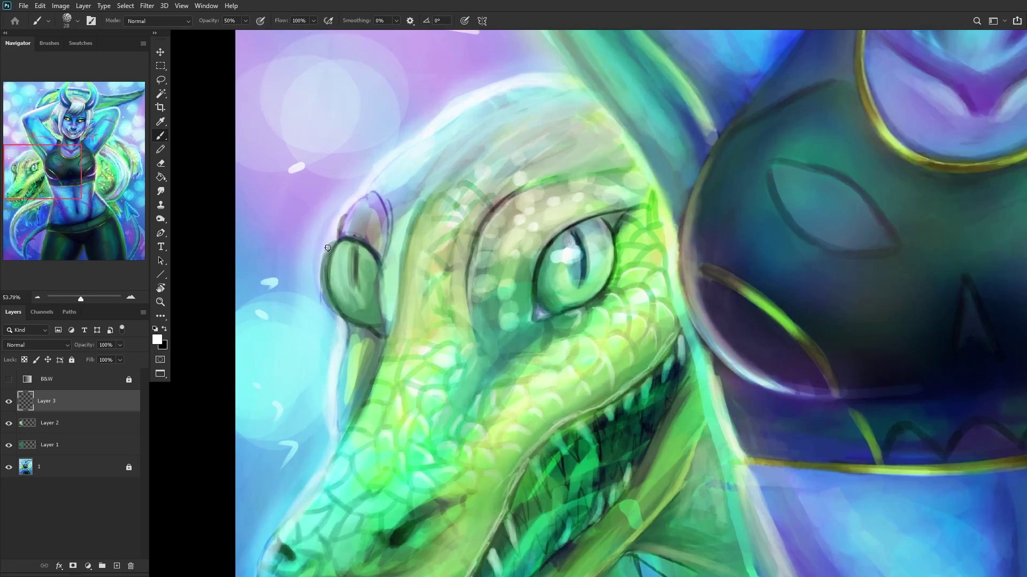
{"action": "left_click_drag", "start_coordinate": [348, 275], "coordinate": [338, 262]}
{"action": "scroll", "coordinate": [338, 262], "scroll_direction": "down", "scroll_amount": 5}
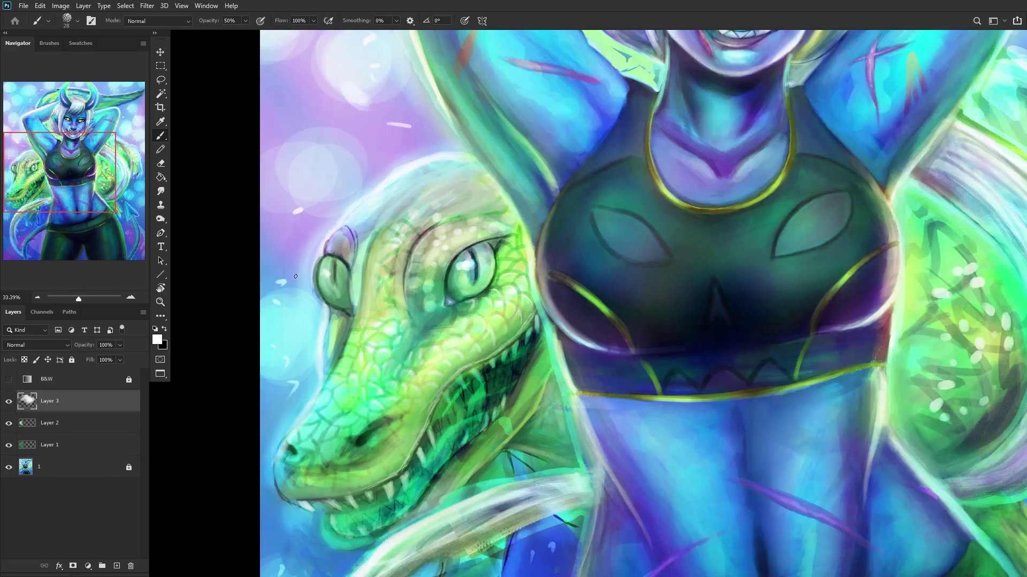
{"action": "scroll", "coordinate": [319, 300], "scroll_direction": "up", "scroll_amount": 8}
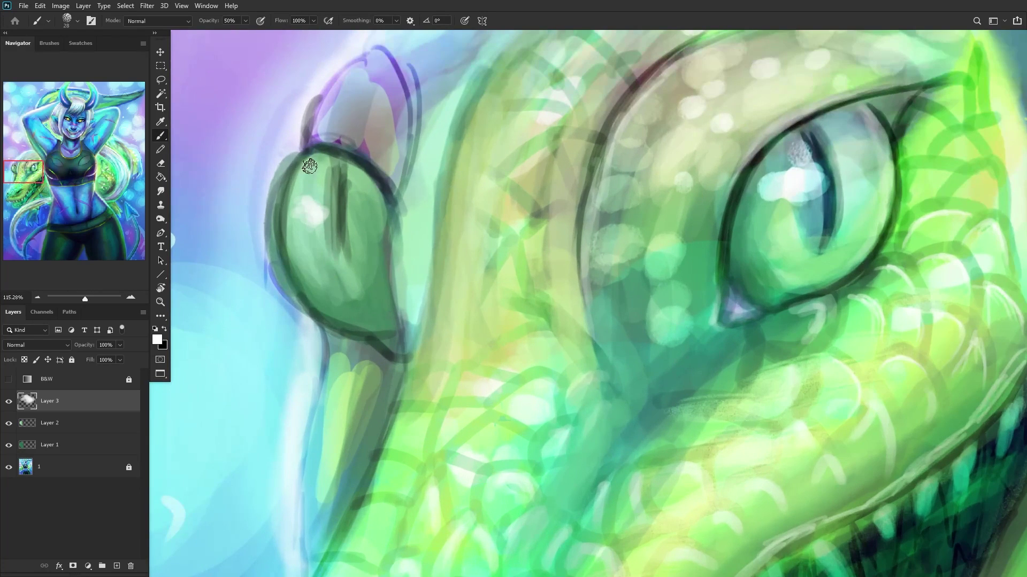
{"action": "left_click_drag", "start_coordinate": [289, 224], "coordinate": [305, 210]}
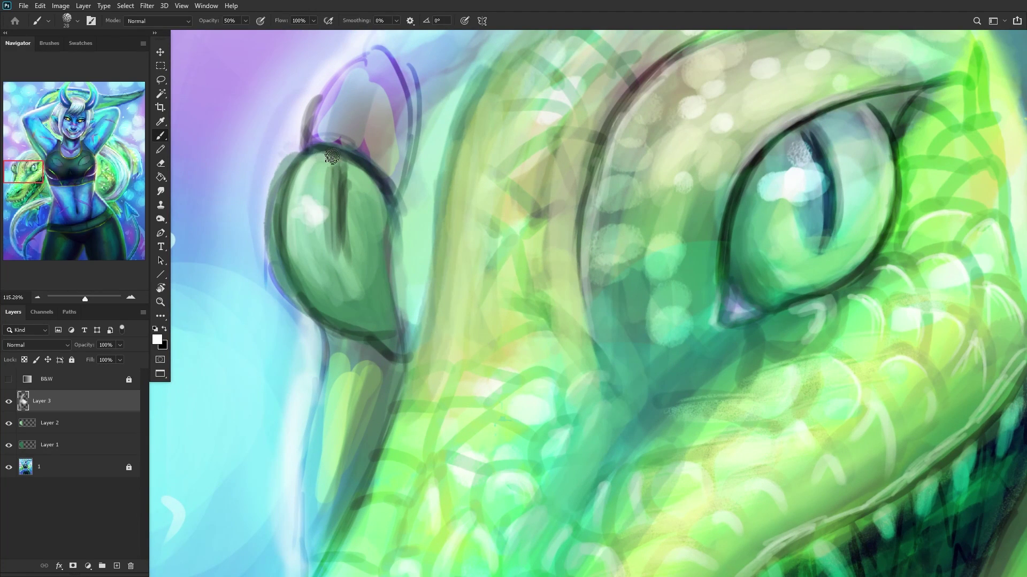
{"action": "left_click_drag", "start_coordinate": [326, 164], "coordinate": [376, 214]}
{"action": "scroll", "coordinate": [353, 302], "scroll_direction": "down", "scroll_amount": 2}
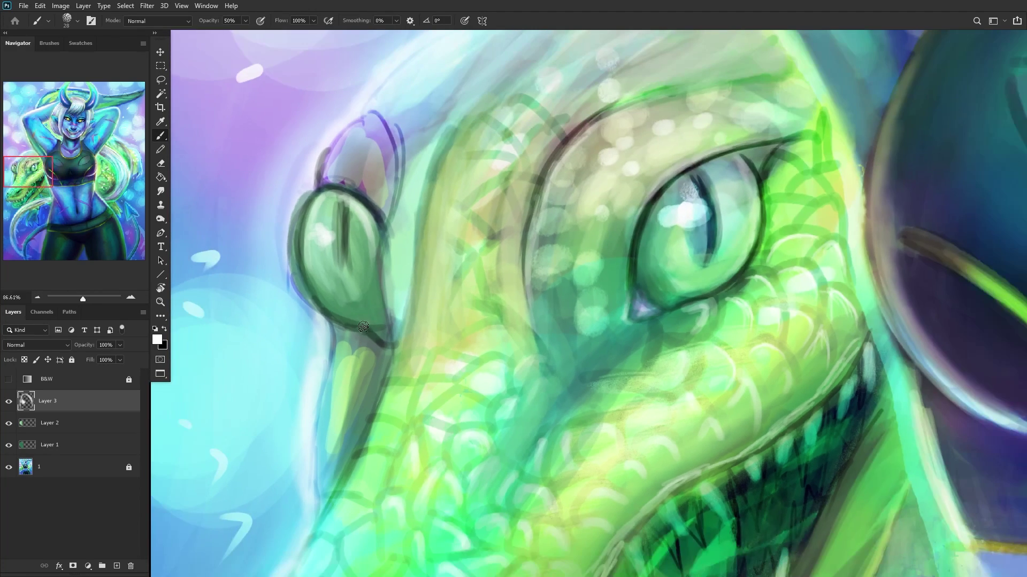
{"action": "scroll", "coordinate": [321, 321], "scroll_direction": "down", "scroll_amount": 7}
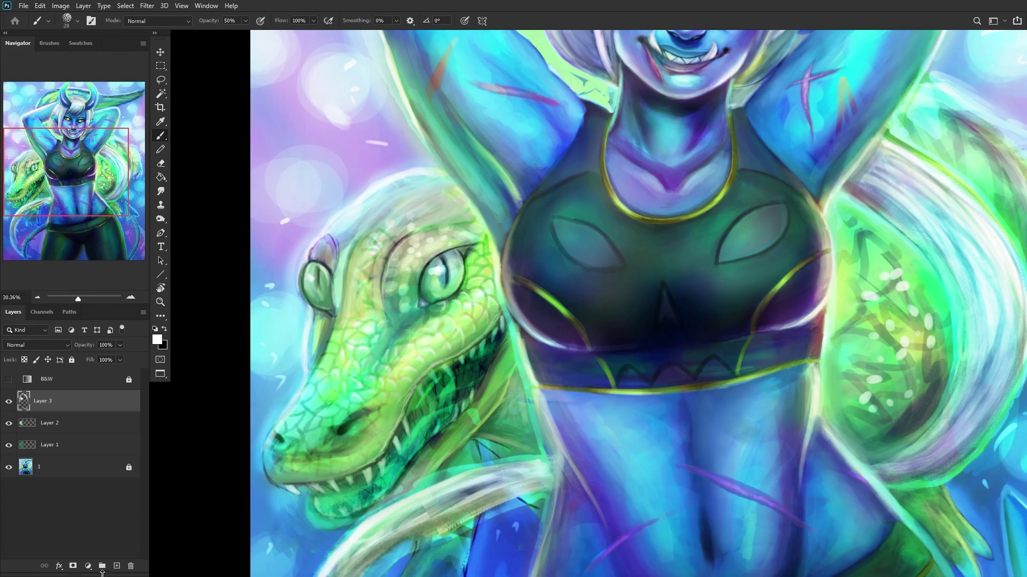
Step: On a new layer, paint dark teal and green vertical strokes inside the ear
{"action": "left_click", "coordinate": [116, 566]}
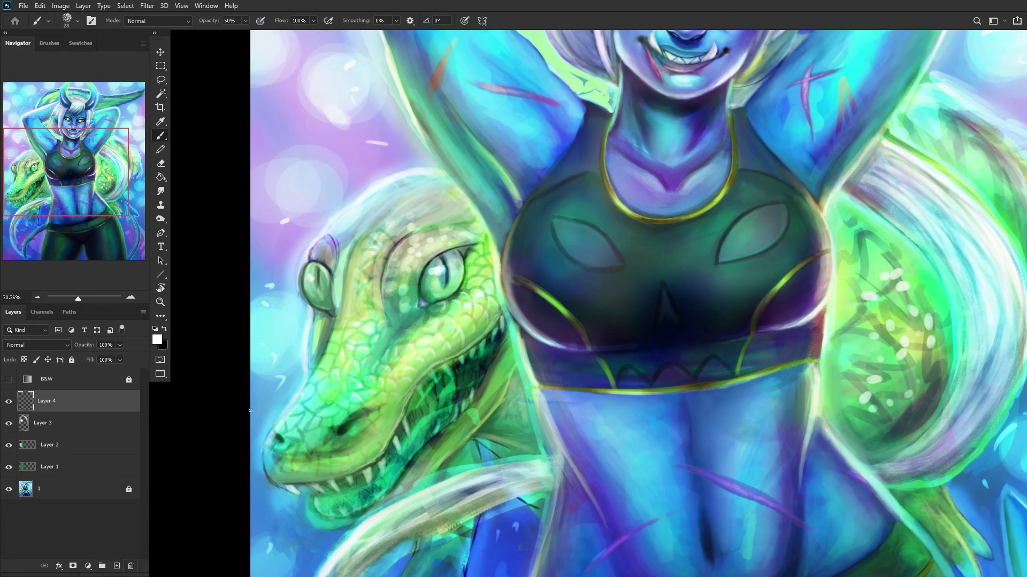
{"action": "scroll", "coordinate": [438, 278], "scroll_direction": "up", "scroll_amount": 5}
{"action": "left_click", "coordinate": [485, 312], "text": "alt"}
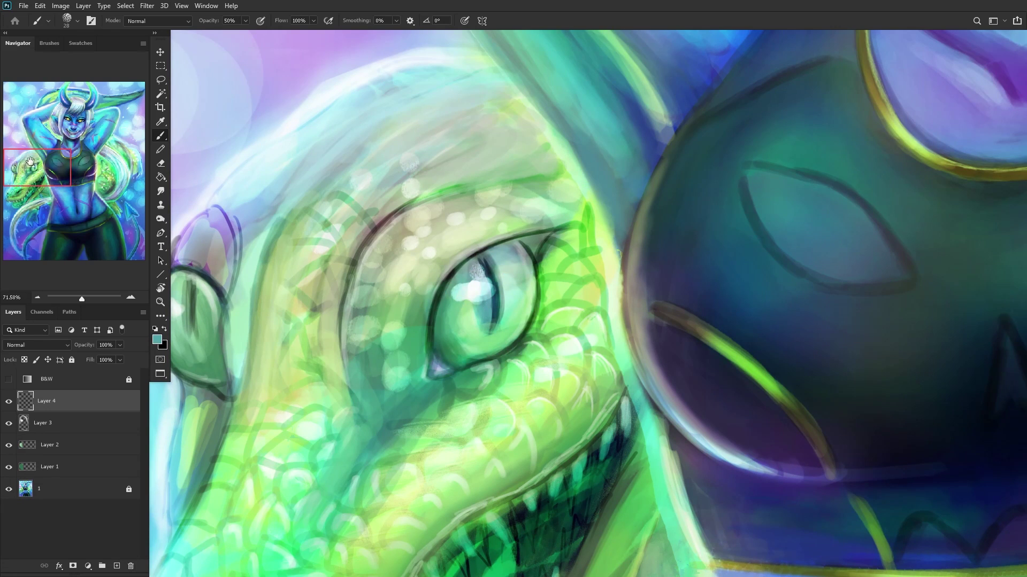
{"action": "scroll", "coordinate": [382, 324], "scroll_direction": "down", "scroll_amount": 2}
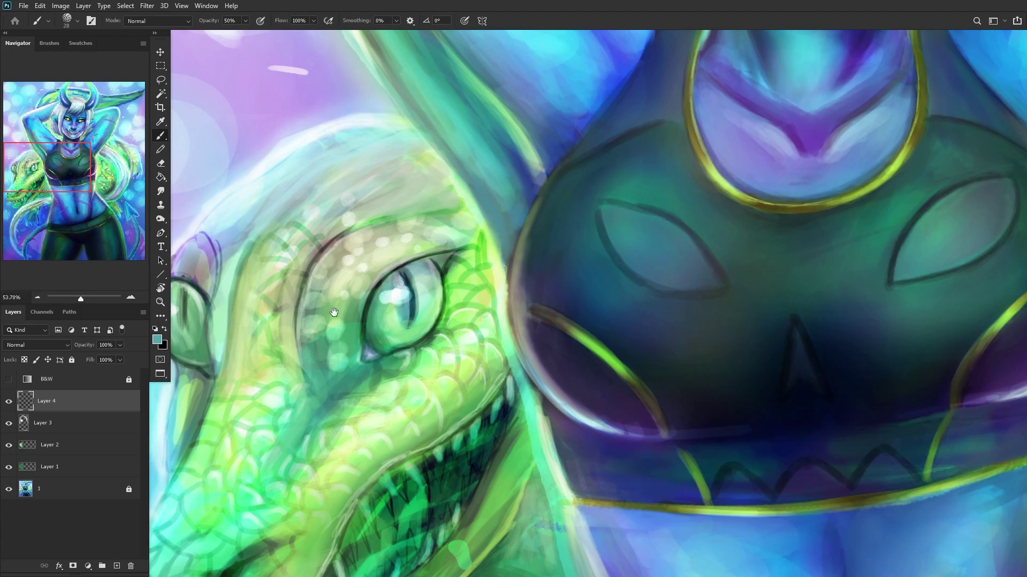
{"action": "left_click_drag", "start_coordinate": [334, 313], "coordinate": [535, 313]}
{"action": "scroll", "coordinate": [488, 304], "scroll_direction": "up", "scroll_amount": 5}
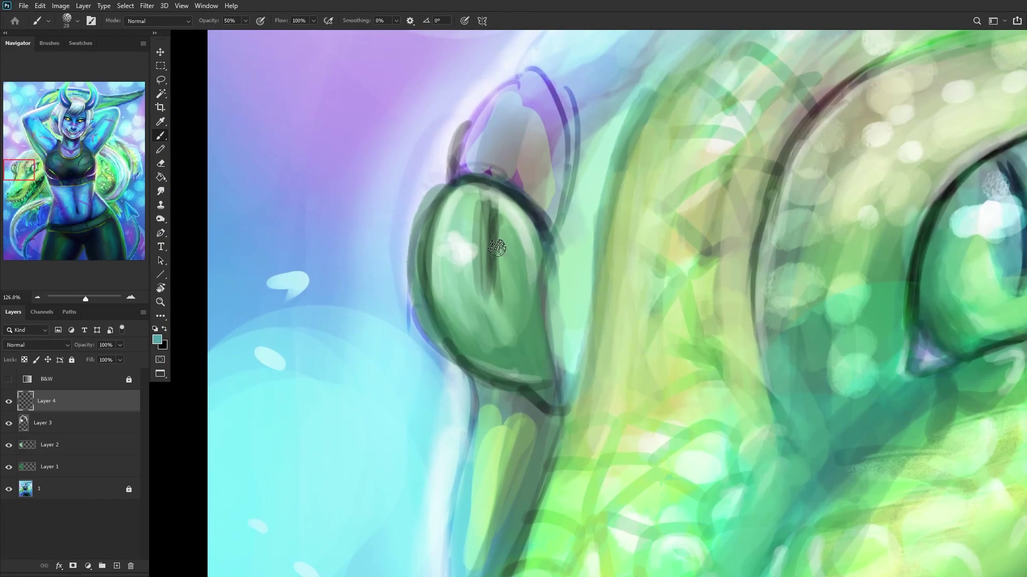
{"action": "mouse_move", "coordinate": [489, 282]}
{"action": "left_mouse_down"}
{"action": "mouse_move", "coordinate": [479, 210]}
{"action": "mouse_move", "coordinate": [504, 314]}
{"action": "mouse_move", "coordinate": [479, 231]}
{"action": "mouse_move", "coordinate": [457, 229]}
{"action": "mouse_move", "coordinate": [475, 253]}
{"action": "mouse_move", "coordinate": [470, 212]}
{"action": "left_mouse_up"}
{"action": "scroll", "coordinate": [470, 213], "scroll_direction": "down", "scroll_amount": 4}
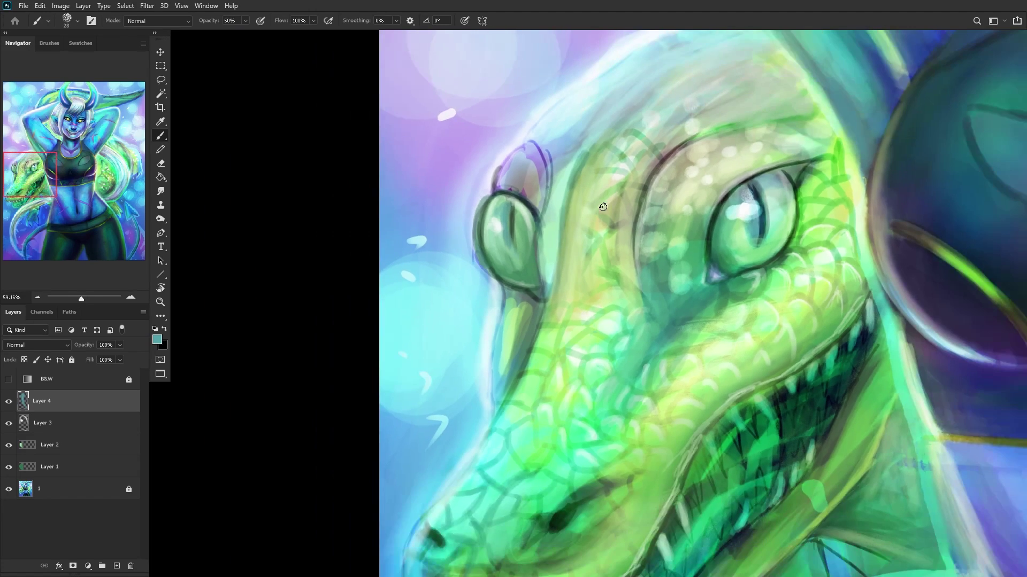
{"action": "scroll", "coordinate": [535, 193], "scroll_direction": "up", "scroll_amount": 4}
{"action": "left_click", "coordinate": [559, 180], "text": "alt"}
{"action": "left_click_drag", "start_coordinate": [532, 168], "coordinate": [552, 285]}
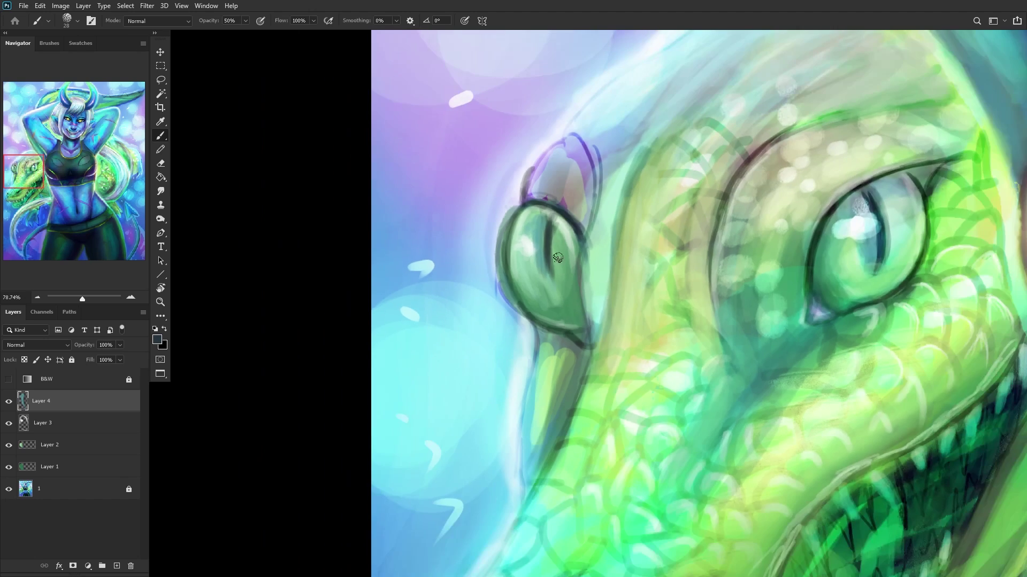
{"action": "scroll", "coordinate": [530, 246], "scroll_direction": "down", "scroll_amount": 5}
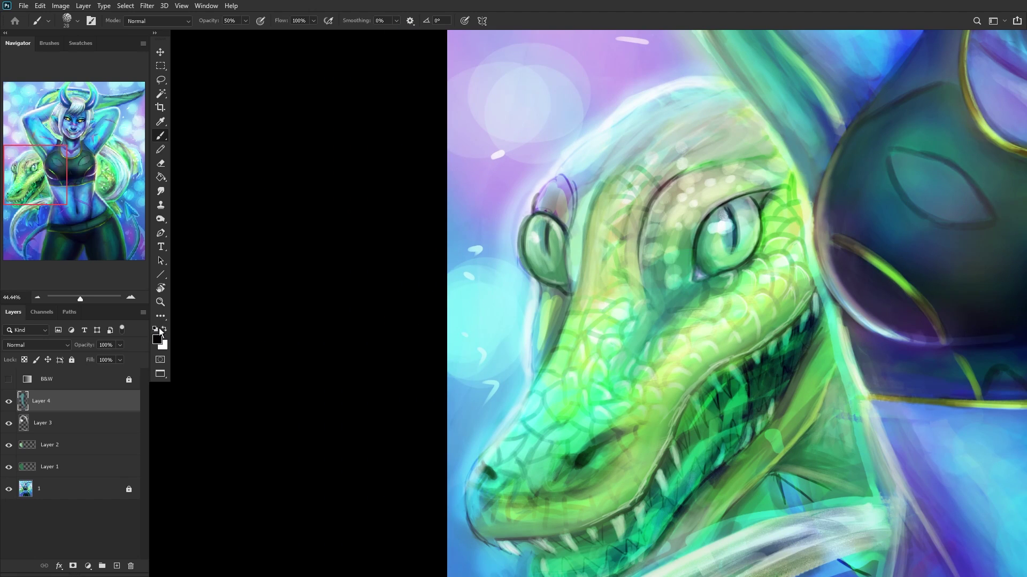
{"action": "scroll", "coordinate": [545, 230], "scroll_direction": "up", "scroll_amount": 5}
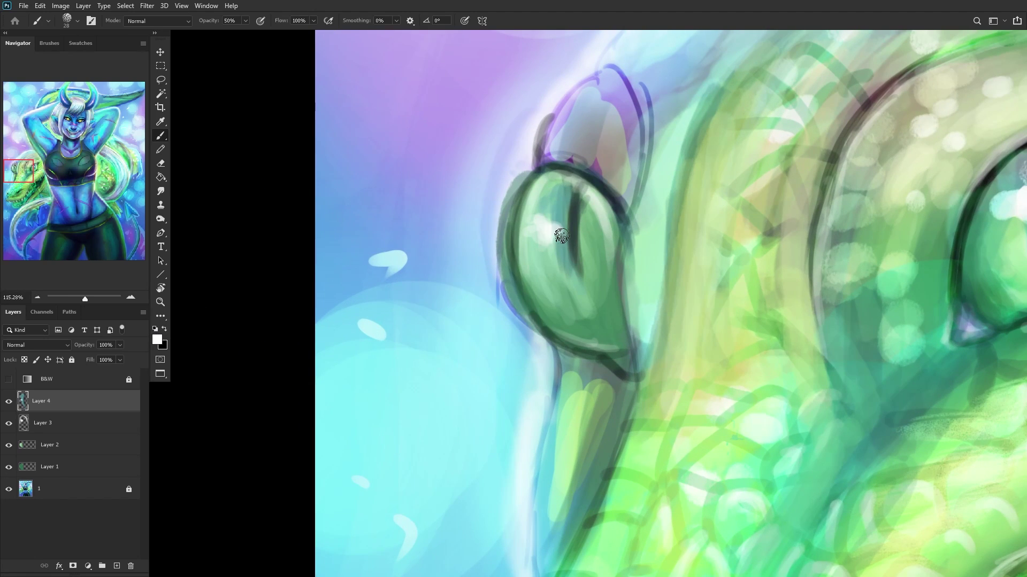
{"action": "scroll", "coordinate": [489, 279], "scroll_direction": "down", "scroll_amount": 5}
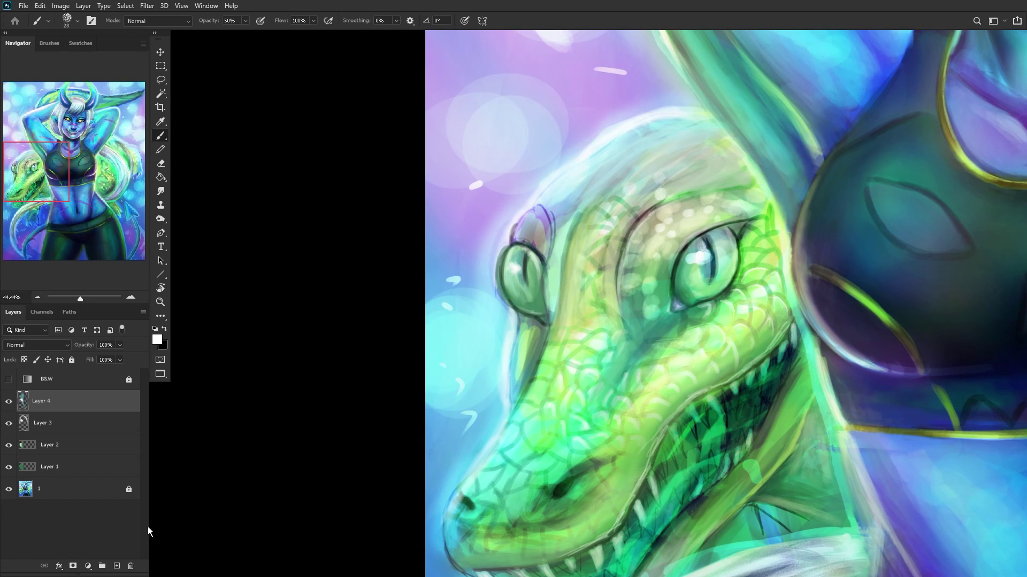
Step: Add light green strokes over the ear's top on another layer, then merge the top layers down into Layer 3
{"action": "left_click", "coordinate": [117, 565]}
{"action": "left_click", "coordinate": [711, 259], "text": "alt"}
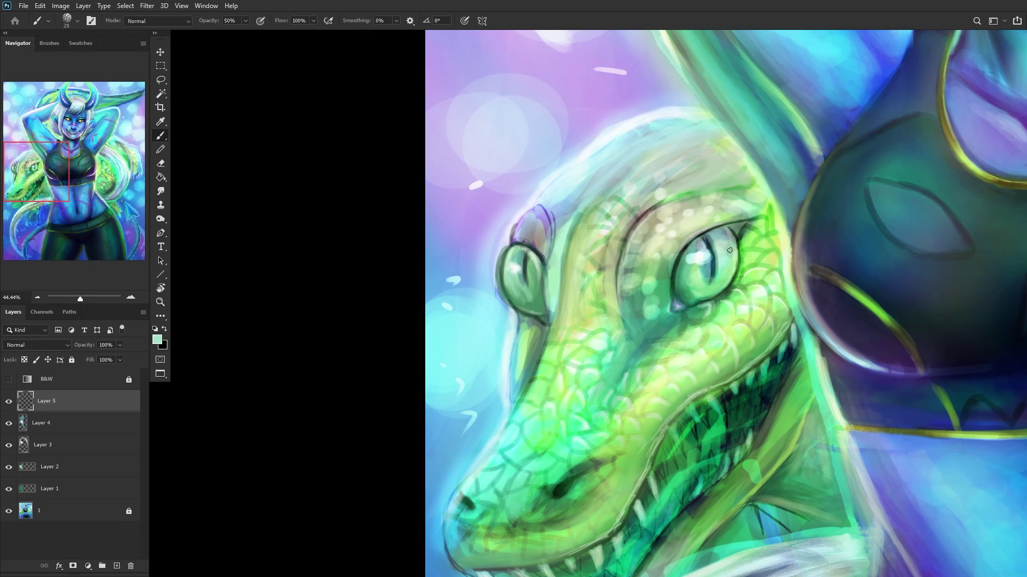
{"action": "scroll", "coordinate": [552, 286], "scroll_direction": "up", "scroll_amount": 2}
{"action": "scroll", "coordinate": [552, 286], "scroll_direction": "up", "scroll_amount": 2}
{"action": "mouse_move", "coordinate": [500, 249]}
{"action": "left_mouse_down"}
{"action": "mouse_move", "coordinate": [493, 318]}
{"action": "mouse_move", "coordinate": [489, 245]}
{"action": "mouse_move", "coordinate": [509, 263]}
{"action": "left_mouse_up"}
{"action": "scroll", "coordinate": [508, 264], "scroll_direction": "down", "scroll_amount": 5}
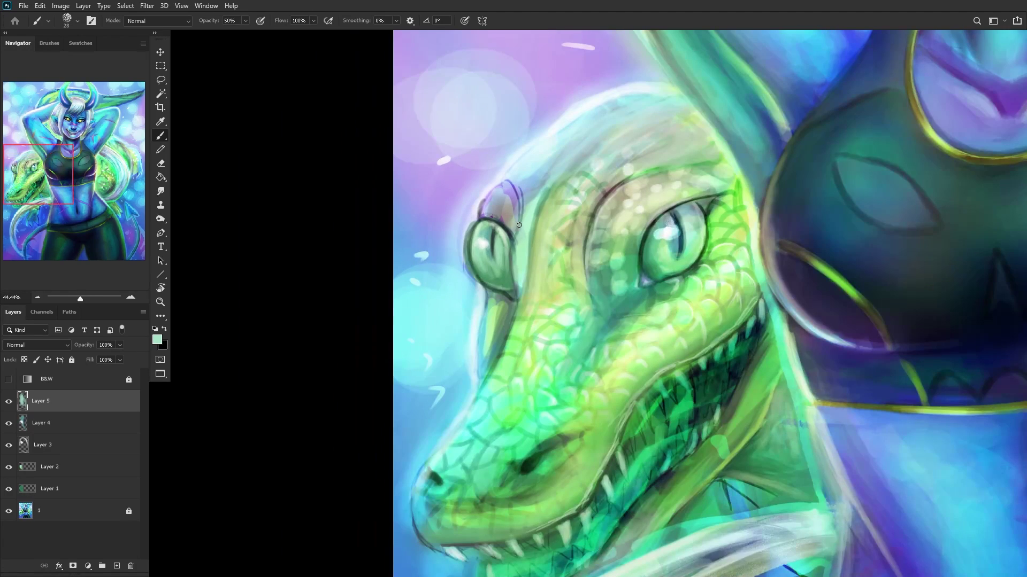
{"action": "scroll", "coordinate": [487, 274], "scroll_direction": "up", "scroll_amount": 4}
{"action": "mouse_move", "coordinate": [514, 225]}
{"action": "left_mouse_down"}
{"action": "mouse_move", "coordinate": [508, 201]}
{"action": "mouse_move", "coordinate": [466, 180]}
{"action": "left_mouse_up"}
{"action": "scroll", "coordinate": [466, 181], "scroll_direction": "down", "scroll_amount": 6}
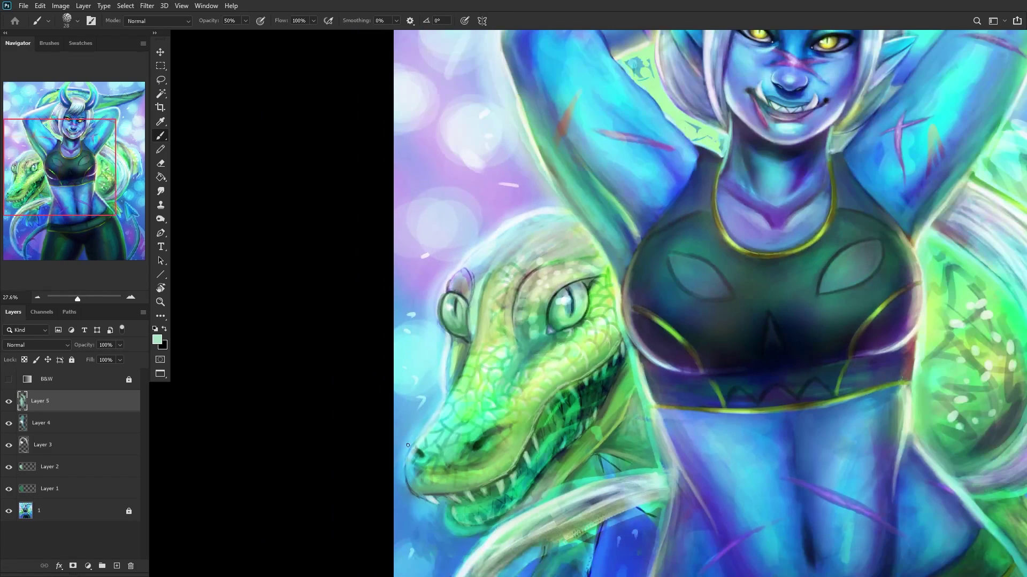
{"action": "key", "text": "Delete"}
{"action": "key", "text": "Delete"}
{"action": "key", "text": "Delete"}
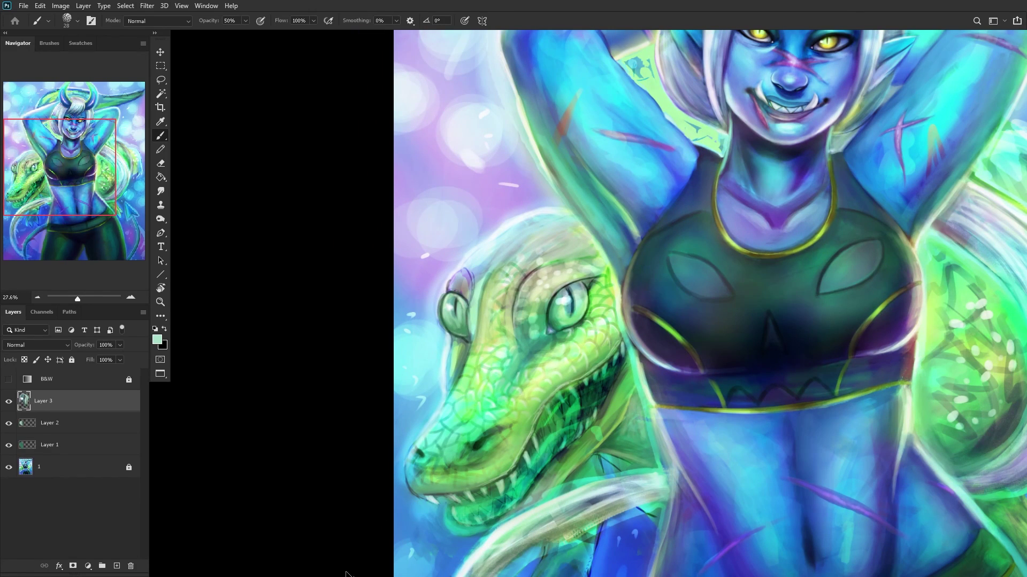
Step: Compare Layers 2 and 1 by toggling visibility, then merge them down into the base painting
{"action": "left_click", "coordinate": [8, 402]}
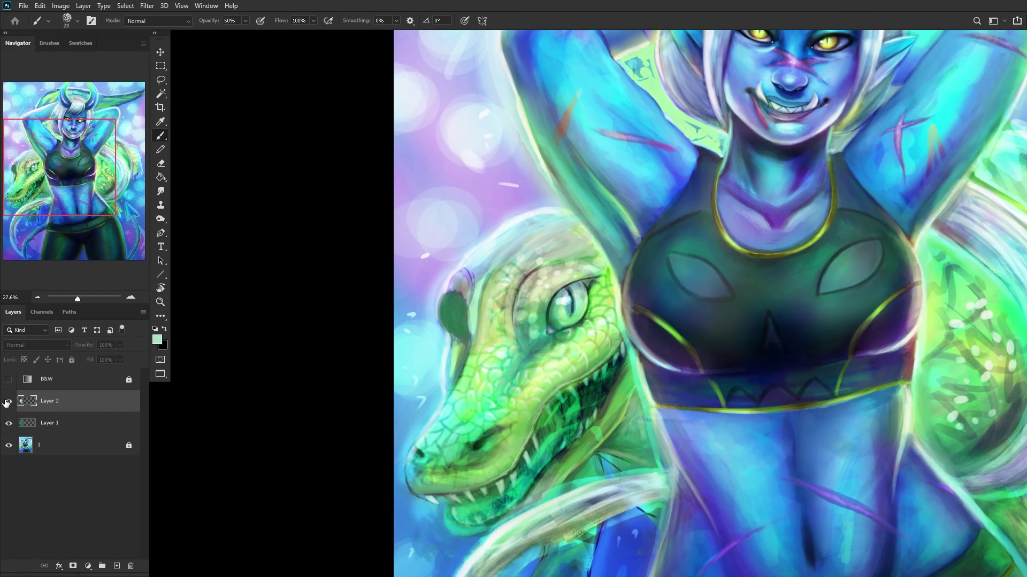
{"action": "left_click", "coordinate": [7, 402]}
{"action": "key", "text": "Delete"}
{"action": "left_click", "coordinate": [8, 401]}
{"action": "left_click", "coordinate": [8, 401]}
{"action": "scroll", "coordinate": [391, 356], "scroll_direction": "down", "scroll_amount": 2}
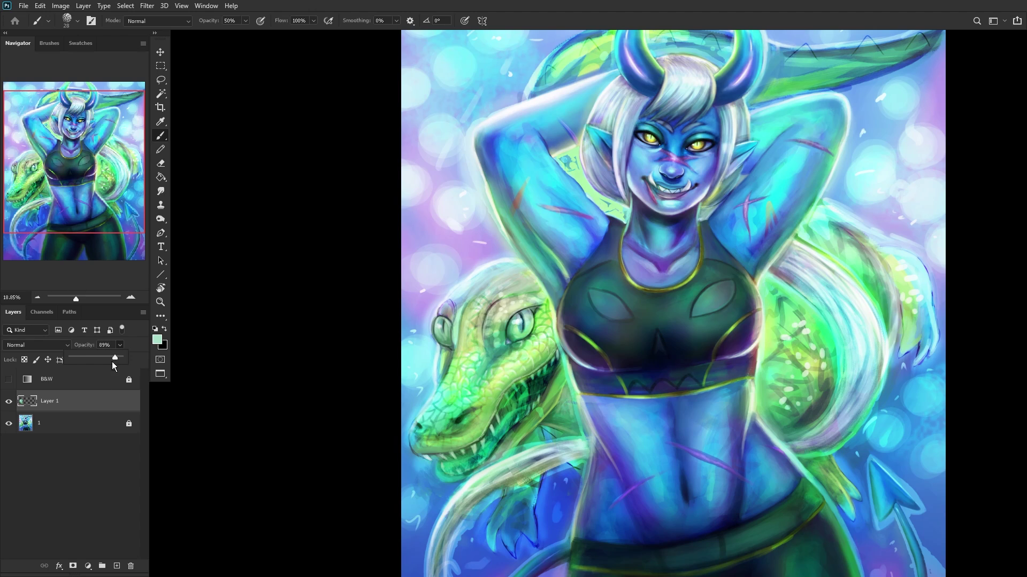
{"action": "key", "text": "ctrl+e"}
Step: Lock the base painting layer and add a fresh empty layer above it
{"action": "left_click", "coordinate": [73, 359]}
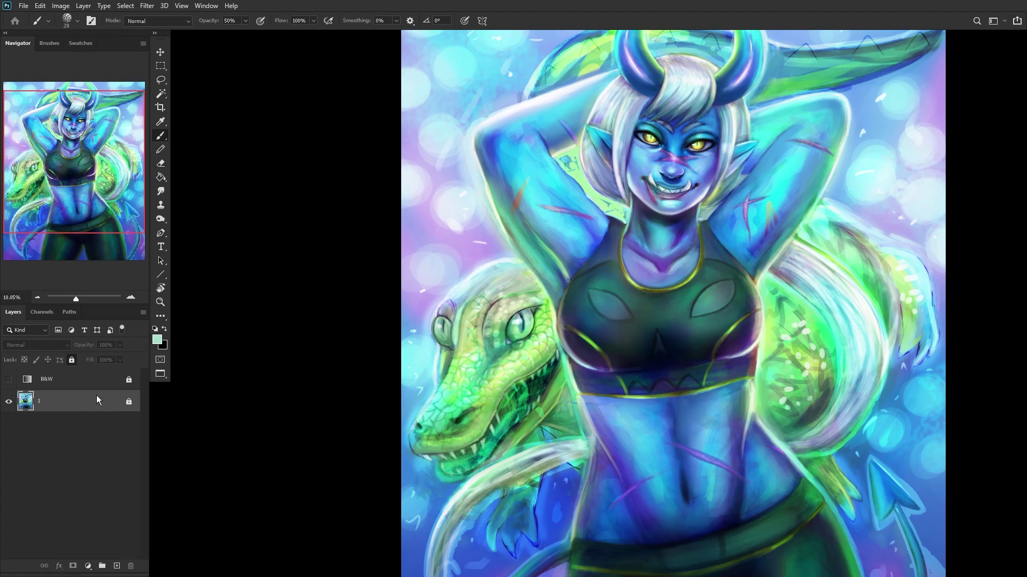
{"action": "left_click", "coordinate": [117, 567]}
{"action": "scroll", "coordinate": [423, 381], "scroll_direction": "up", "scroll_amount": 5}
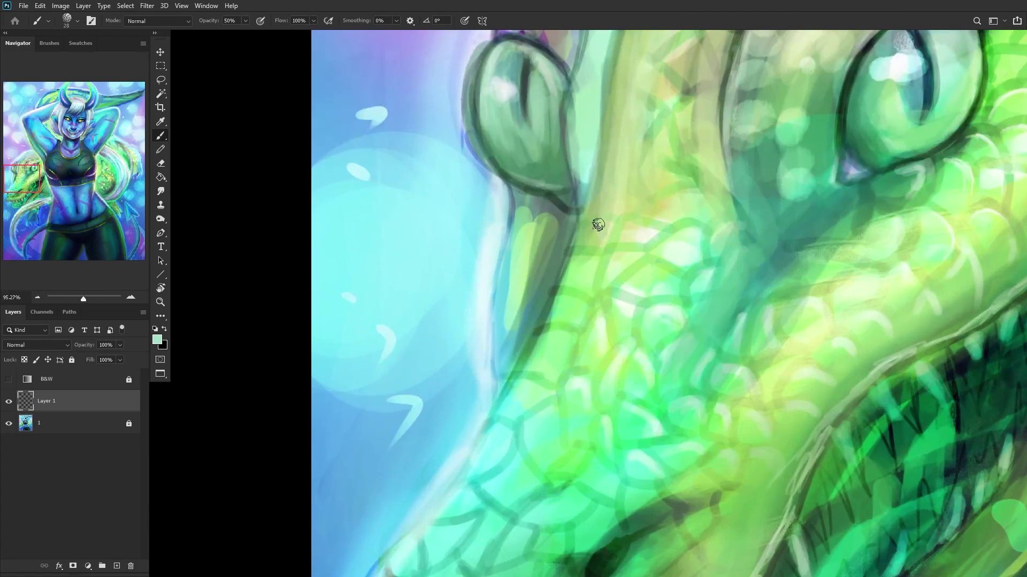
Step: With the RENDERER brush, brighten the snout's edge and inner band with sampled light greens
{"action": "right_click", "coordinate": [596, 222]}
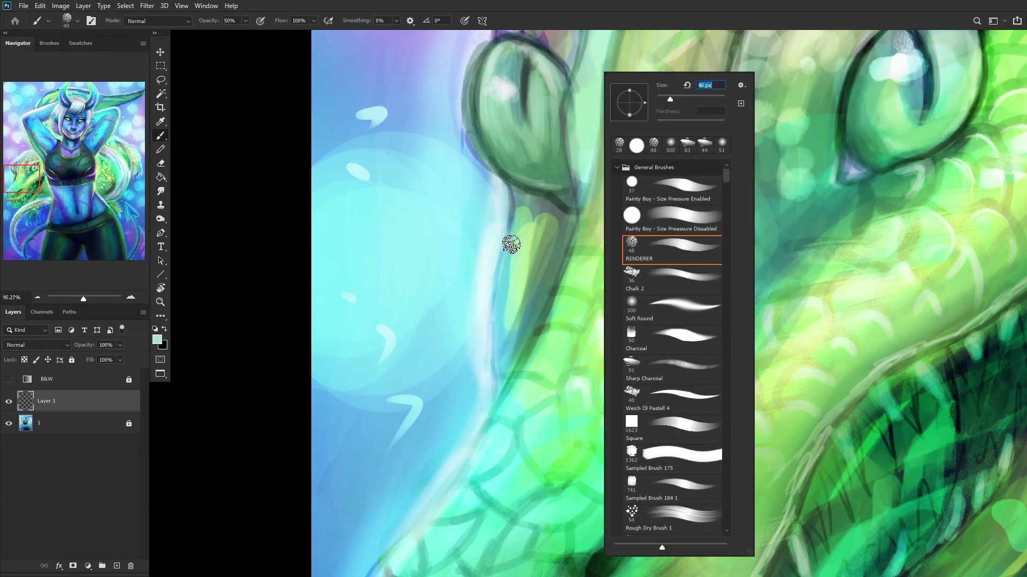
{"action": "left_click", "coordinate": [492, 202]}
{"action": "mouse_move", "coordinate": [504, 229]}
{"action": "left_mouse_down"}
{"action": "mouse_move", "coordinate": [482, 318]}
{"action": "mouse_move", "coordinate": [508, 198]}
{"action": "mouse_move", "coordinate": [486, 309]}
{"action": "mouse_move", "coordinate": [499, 248]}
{"action": "mouse_move", "coordinate": [491, 388]}
{"action": "mouse_move", "coordinate": [484, 314]}
{"action": "mouse_move", "coordinate": [489, 361]}
{"action": "left_mouse_up"}
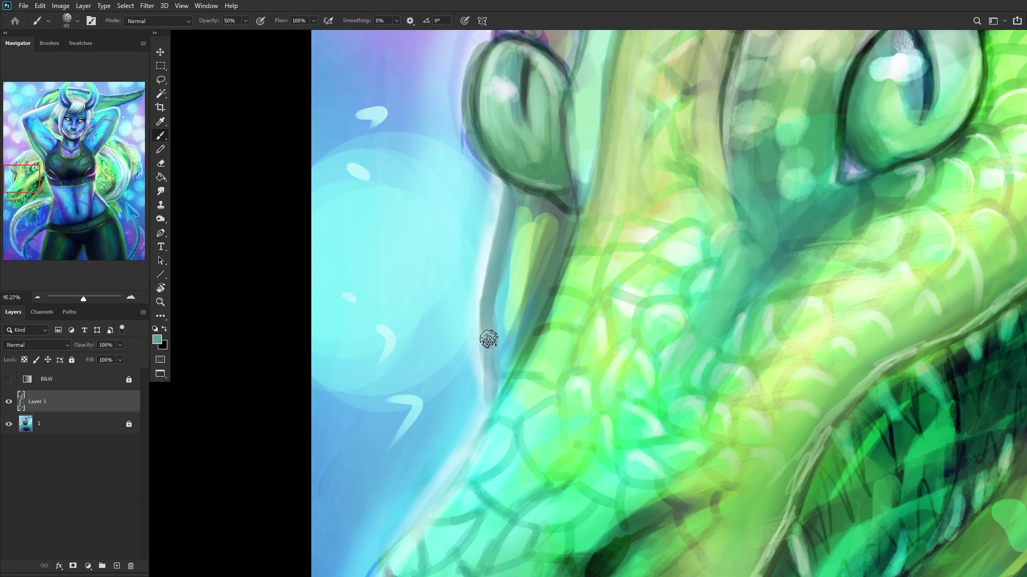
{"action": "left_click", "coordinate": [513, 291], "text": "alt"}
{"action": "left_click", "coordinate": [518, 251], "text": "alt"}
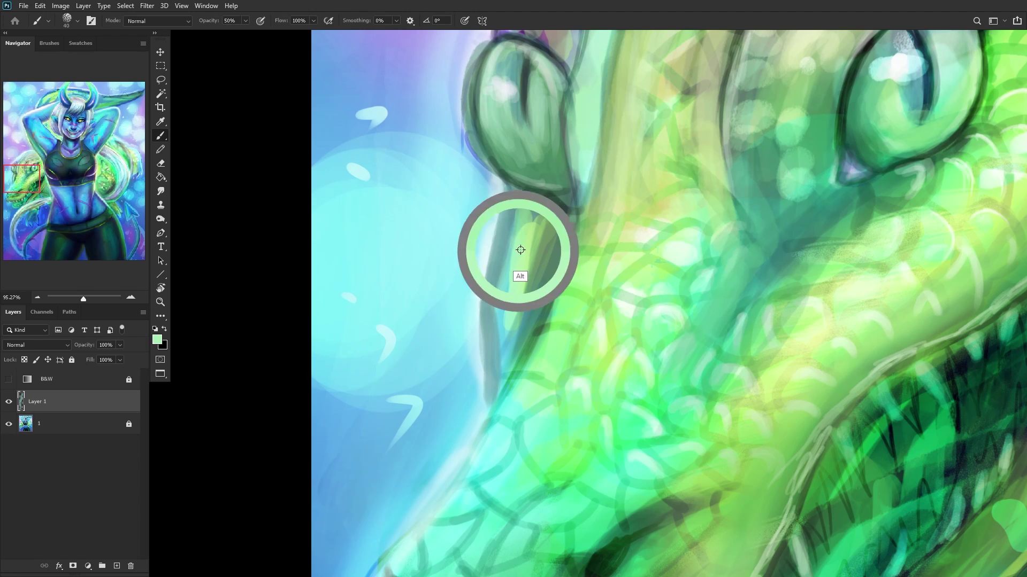
{"action": "left_click", "coordinate": [521, 207], "text": "alt"}
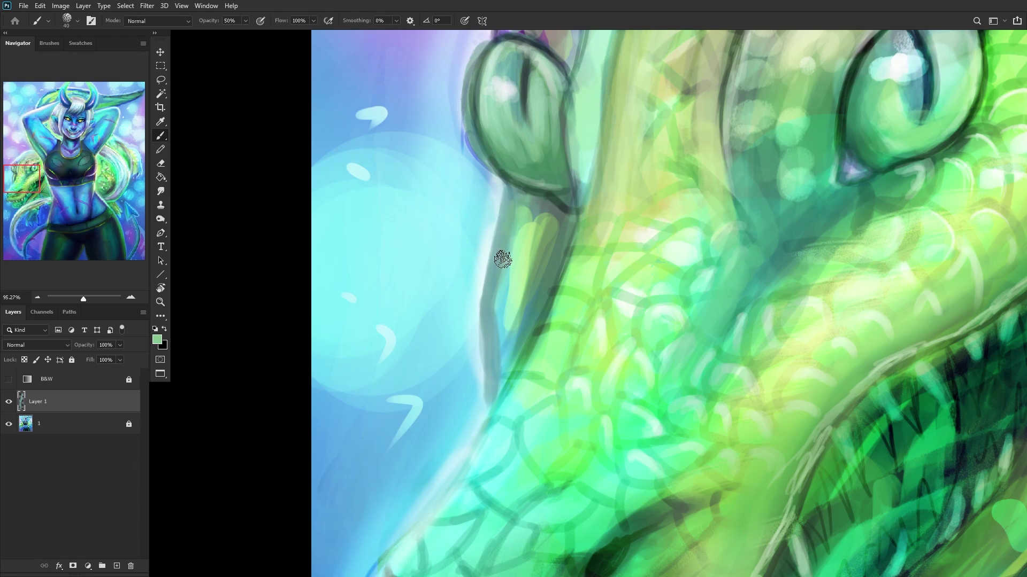
{"action": "mouse_move", "coordinate": [527, 353]}
{"action": "left_mouse_down"}
{"action": "mouse_move", "coordinate": [535, 267]}
{"action": "mouse_move", "coordinate": [526, 334]}
{"action": "left_mouse_up"}
{"action": "left_click", "coordinate": [524, 236], "text": "alt"}
{"action": "mouse_move", "coordinate": [515, 230]}
{"action": "left_mouse_down"}
{"action": "mouse_move", "coordinate": [499, 312]}
{"action": "mouse_move", "coordinate": [508, 346]}
{"action": "mouse_move", "coordinate": [536, 277]}
{"action": "mouse_move", "coordinate": [538, 200]}
{"action": "mouse_move", "coordinate": [523, 192]}
{"action": "mouse_move", "coordinate": [559, 215]}
{"action": "mouse_move", "coordinate": [564, 246]}
{"action": "left_mouse_up"}
{"action": "scroll", "coordinate": [564, 246], "scroll_direction": "down", "scroll_amount": 5}
{"action": "scroll", "coordinate": [497, 295], "scroll_direction": "down", "scroll_amount": 2}
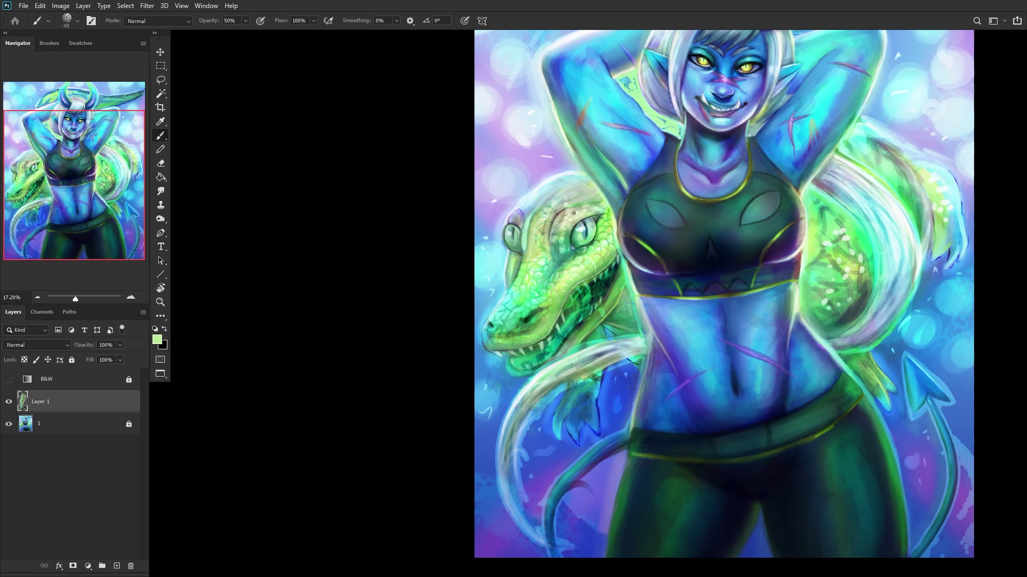
{"action": "left_click_drag", "start_coordinate": [56, 162], "coordinate": [112, 127]}
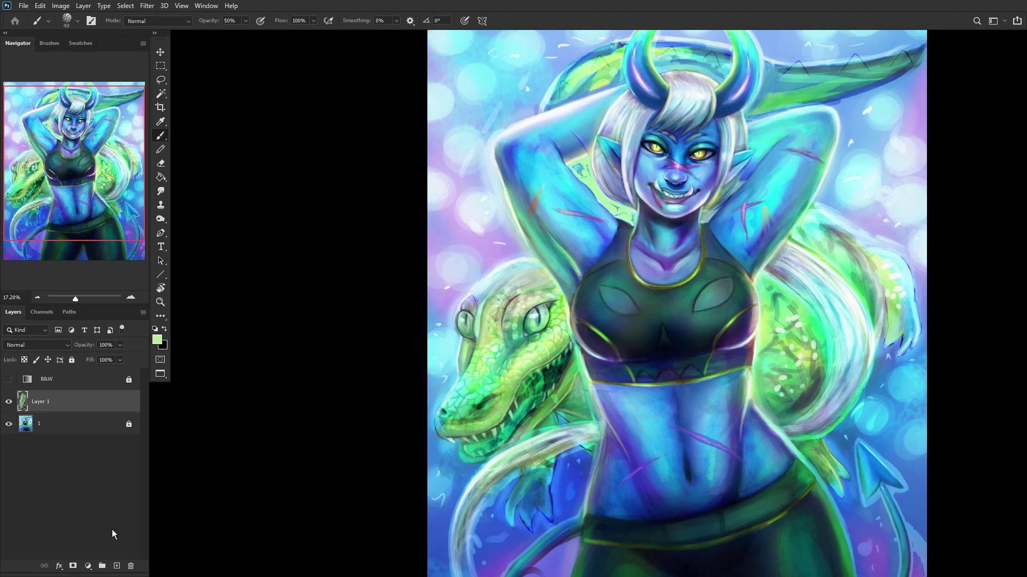
Step: On a new layer, paint light yellow-green d8fcad onto the crocodile's ear
{"action": "left_click", "coordinate": [116, 567]}
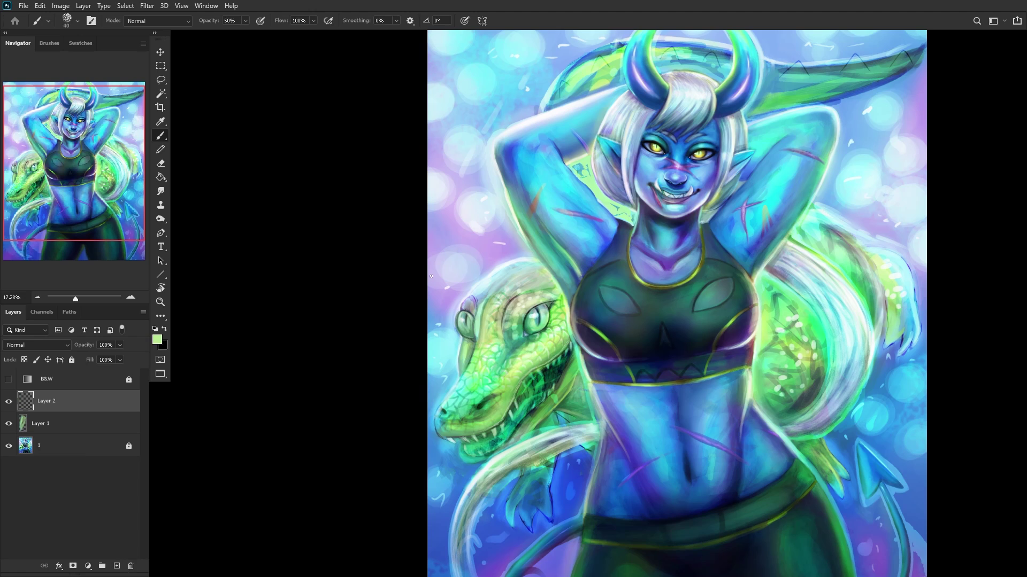
{"action": "left_click", "coordinate": [158, 339]}
{"action": "left_click", "coordinate": [527, 357]}
{"action": "left_click", "coordinate": [628, 262]}
{"action": "left_click", "coordinate": [635, 176]}
{"action": "left_click", "coordinate": [846, 173]}
{"action": "key", "text": "b"}
{"action": "scroll", "coordinate": [460, 265], "scroll_direction": "up", "scroll_amount": 5}
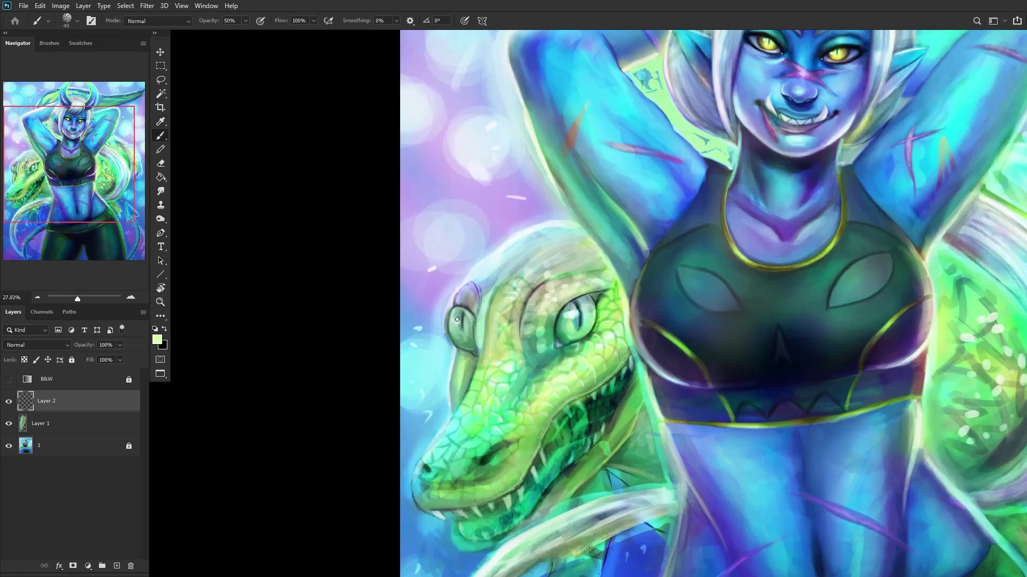
{"action": "scroll", "coordinate": [460, 266], "scroll_direction": "up", "scroll_amount": 2}
{"action": "mouse_move", "coordinate": [500, 284]}
{"action": "left_mouse_down"}
{"action": "mouse_move", "coordinate": [463, 322]}
{"action": "mouse_move", "coordinate": [514, 302]}
{"action": "mouse_move", "coordinate": [485, 299]}
{"action": "mouse_move", "coordinate": [526, 344]}
{"action": "mouse_move", "coordinate": [499, 296]}
{"action": "mouse_move", "coordinate": [510, 300]}
{"action": "mouse_move", "coordinate": [525, 363]}
{"action": "mouse_move", "coordinate": [510, 287]}
{"action": "mouse_move", "coordinate": [499, 313]}
{"action": "mouse_move", "coordinate": [521, 317]}
{"action": "mouse_move", "coordinate": [487, 313]}
{"action": "mouse_move", "coordinate": [527, 255]}
{"action": "mouse_move", "coordinate": [490, 274]}
{"action": "mouse_move", "coordinate": [574, 311]}
{"action": "mouse_move", "coordinate": [559, 249]}
{"action": "left_mouse_up"}
Step: Fill the ear's upper-left interior with grey-purple and brighten the ear tip with light green
{"action": "scroll", "coordinate": [528, 275], "scroll_direction": "down", "scroll_amount": 2}
{"action": "scroll", "coordinate": [513, 305], "scroll_direction": "up", "scroll_amount": 4}
{"action": "left_click", "coordinate": [520, 317], "text": "alt"}
{"action": "left_click", "coordinate": [522, 298], "text": "alt"}
{"action": "mouse_move", "coordinate": [504, 298]}
{"action": "left_mouse_down"}
{"action": "mouse_move", "coordinate": [486, 315]}
{"action": "mouse_move", "coordinate": [497, 280]}
{"action": "mouse_move", "coordinate": [545, 312]}
{"action": "mouse_move", "coordinate": [572, 348]}
{"action": "left_mouse_up"}
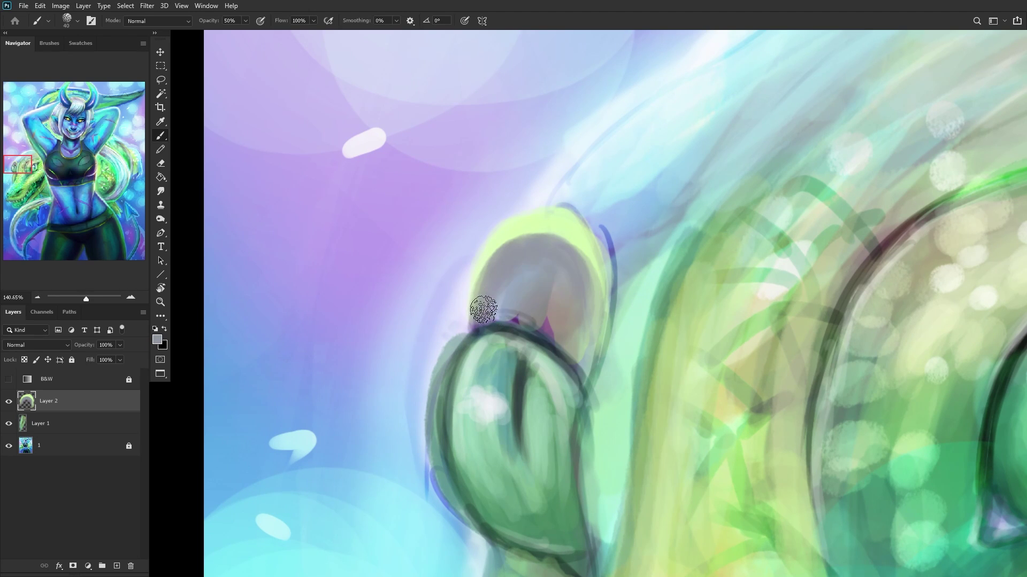
{"action": "scroll", "coordinate": [610, 287], "scroll_direction": "down", "scroll_amount": 2}
{"action": "scroll", "coordinate": [610, 287], "scroll_direction": "down", "scroll_amount": 2}
{"action": "left_click", "coordinate": [611, 345], "text": "alt"}
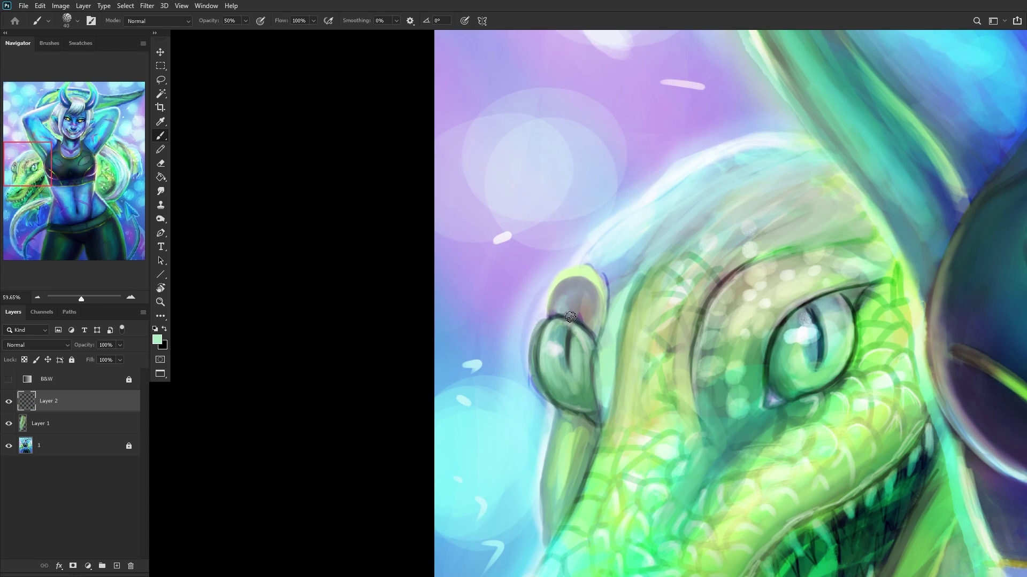
{"action": "left_click_drag", "start_coordinate": [583, 301], "coordinate": [578, 306]}
{"action": "scroll", "coordinate": [546, 292], "scroll_direction": "down", "scroll_amount": 3}
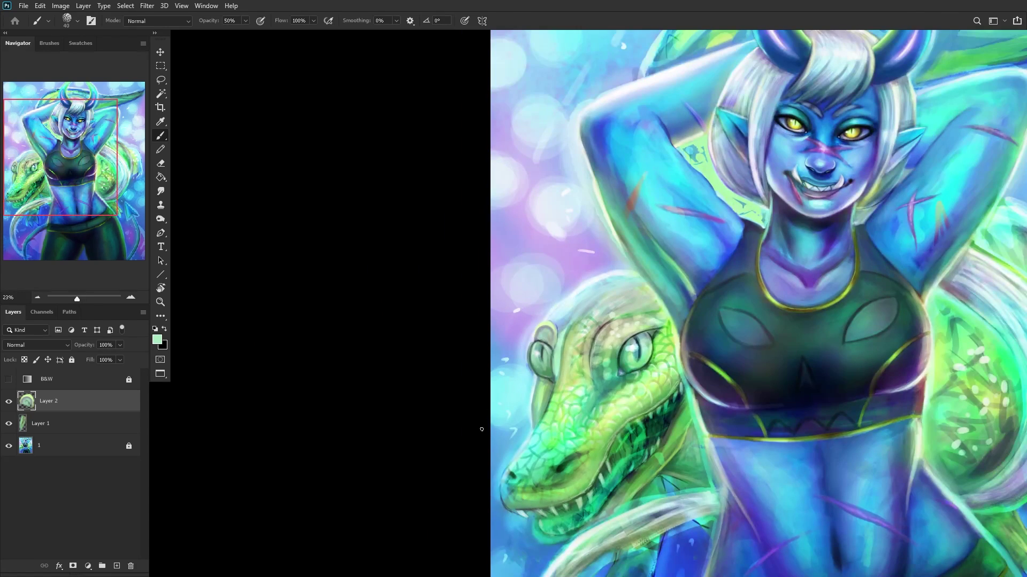
Step: On a new Layer 3, fill the dark gap between the ear and head
{"action": "left_click", "coordinate": [116, 566]}
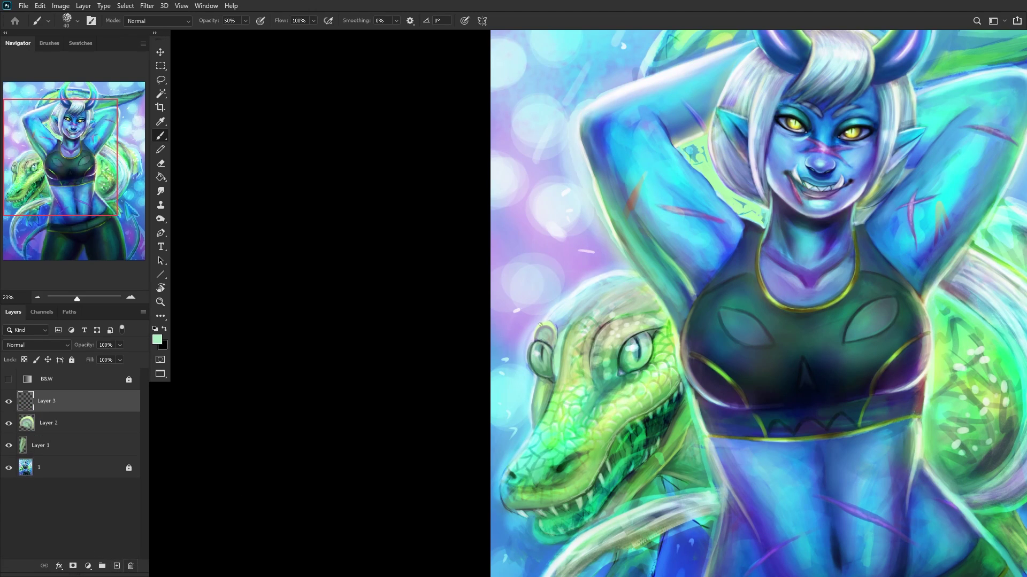
{"action": "scroll", "coordinate": [567, 331], "scroll_direction": "up", "scroll_amount": 5}
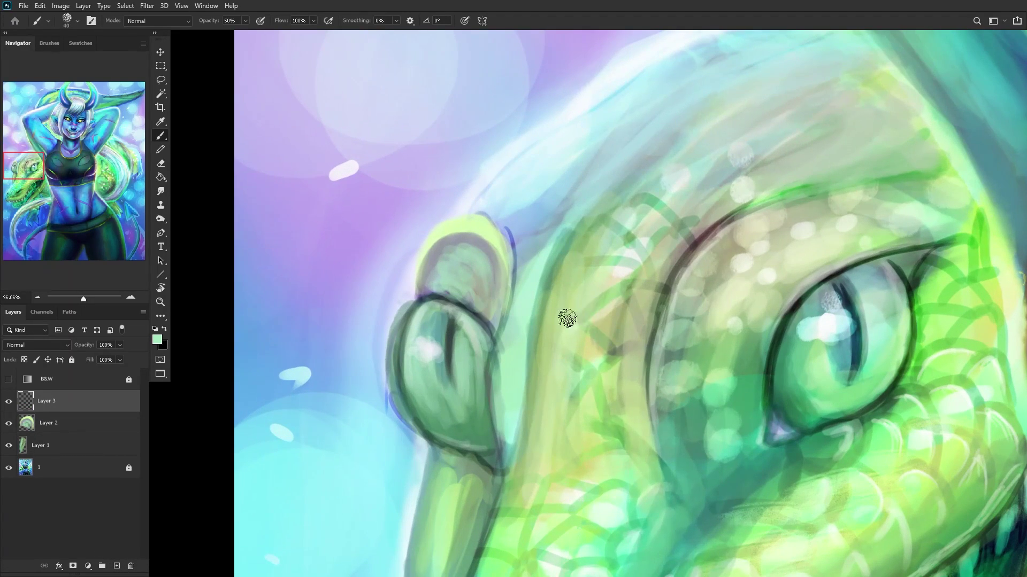
{"action": "right_click", "coordinate": [567, 318]}
{"action": "double_click", "coordinate": [604, 326]}
{"action": "left_click_drag", "start_coordinate": [470, 343], "coordinate": [504, 360]}
{"action": "mouse_move", "coordinate": [479, 312]}
{"action": "left_mouse_down"}
{"action": "mouse_move", "coordinate": [505, 361]}
{"action": "mouse_move", "coordinate": [466, 237]}
{"action": "mouse_move", "coordinate": [516, 382]}
{"action": "left_mouse_up"}
{"action": "scroll", "coordinate": [517, 381], "scroll_direction": "down", "scroll_amount": 2}
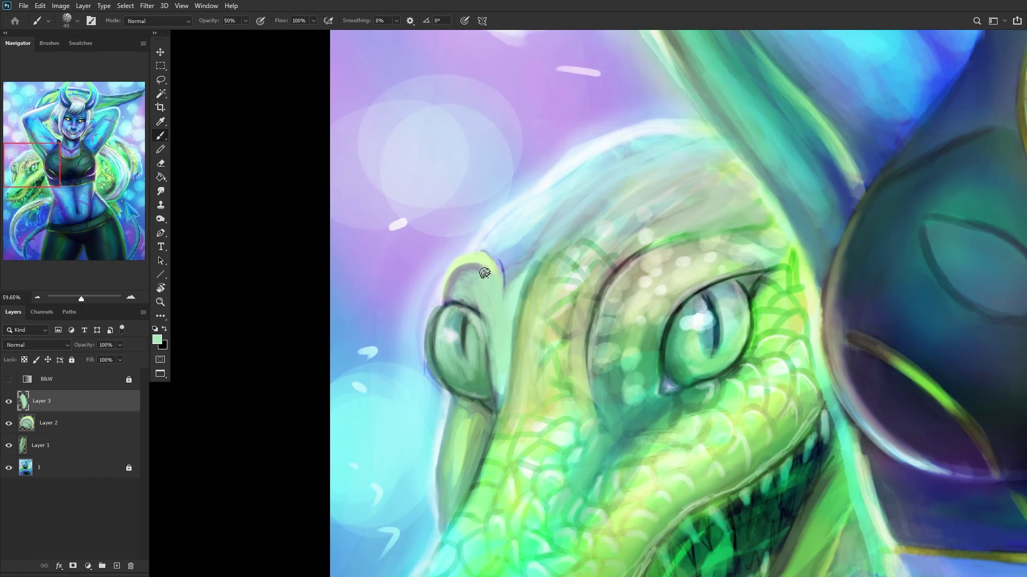
{"action": "scroll", "coordinate": [490, 280], "scroll_direction": "up", "scroll_amount": 2}
Step: Paint light blue along the ear's edge and add small grey-green strokes to the ear
{"action": "left_click", "coordinate": [494, 275], "text": "alt"}
{"action": "mouse_move", "coordinate": [507, 268]}
{"action": "left_mouse_down"}
{"action": "mouse_move", "coordinate": [515, 363]}
{"action": "mouse_move", "coordinate": [518, 275]}
{"action": "mouse_move", "coordinate": [536, 237]}
{"action": "mouse_move", "coordinate": [551, 232]}
{"action": "mouse_move", "coordinate": [512, 302]}
{"action": "left_mouse_up"}
{"action": "left_click", "coordinate": [486, 229], "text": "alt"}
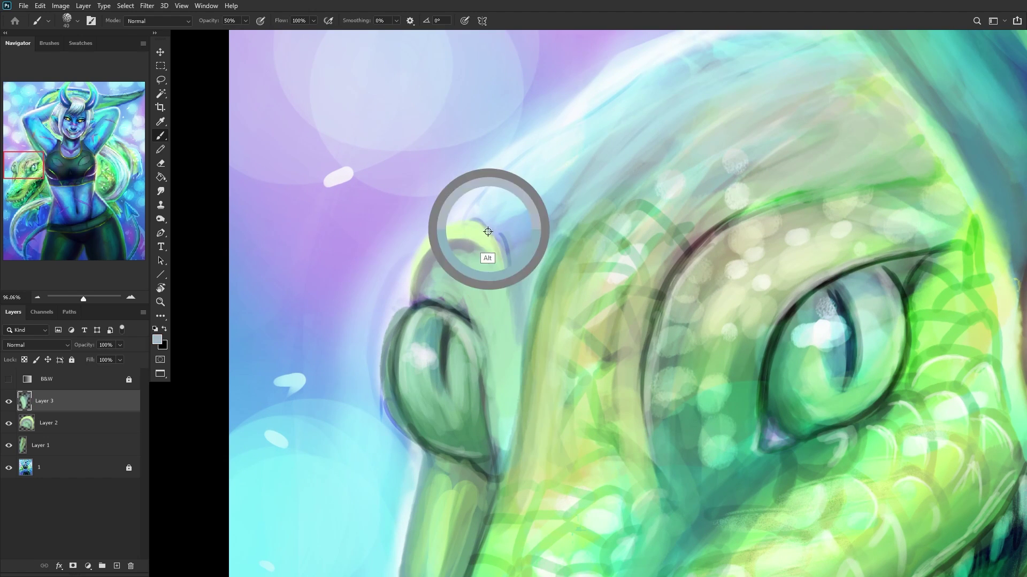
{"action": "scroll", "coordinate": [504, 282], "scroll_direction": "up", "scroll_amount": 1}
{"action": "left_click", "coordinate": [429, 276], "text": "alt"}
{"action": "mouse_move", "coordinate": [419, 259]}
{"action": "left_mouse_down"}
{"action": "mouse_move", "coordinate": [420, 293]}
{"action": "mouse_move", "coordinate": [470, 262]}
{"action": "mouse_move", "coordinate": [448, 257]}
{"action": "mouse_move", "coordinate": [421, 281]}
{"action": "mouse_move", "coordinate": [432, 247]}
{"action": "mouse_move", "coordinate": [449, 268]}
{"action": "left_mouse_up"}
{"action": "scroll", "coordinate": [470, 373], "scroll_direction": "down", "scroll_amount": 5}
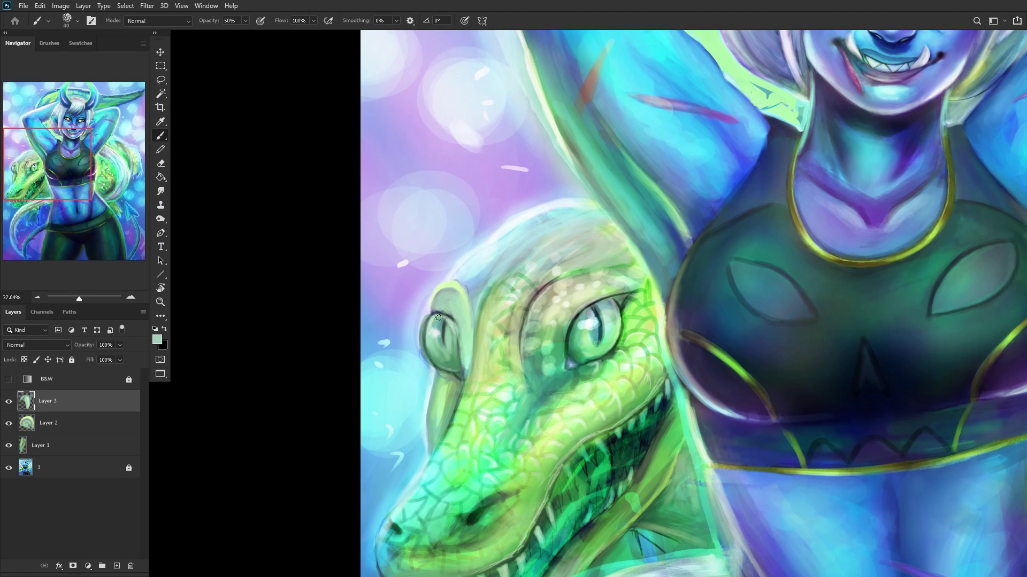
{"action": "scroll", "coordinate": [441, 319], "scroll_direction": "down", "scroll_amount": 3}
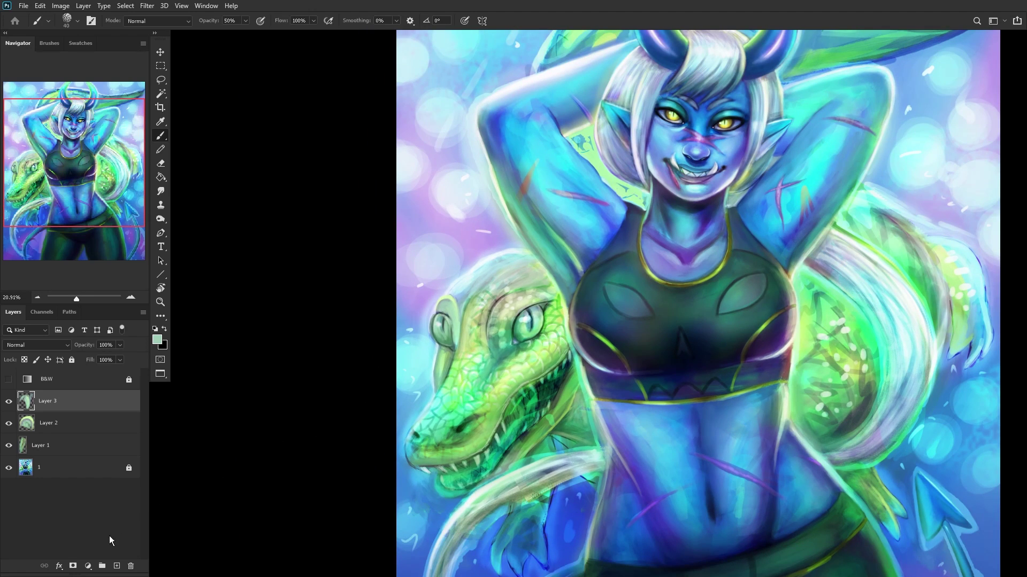
Step: On a new Layer 4, paint light and dark green along the ear and jaw edge, then merge down
{"action": "left_click", "coordinate": [116, 566]}
{"action": "scroll", "coordinate": [417, 374], "scroll_direction": "up", "scroll_amount": 5}
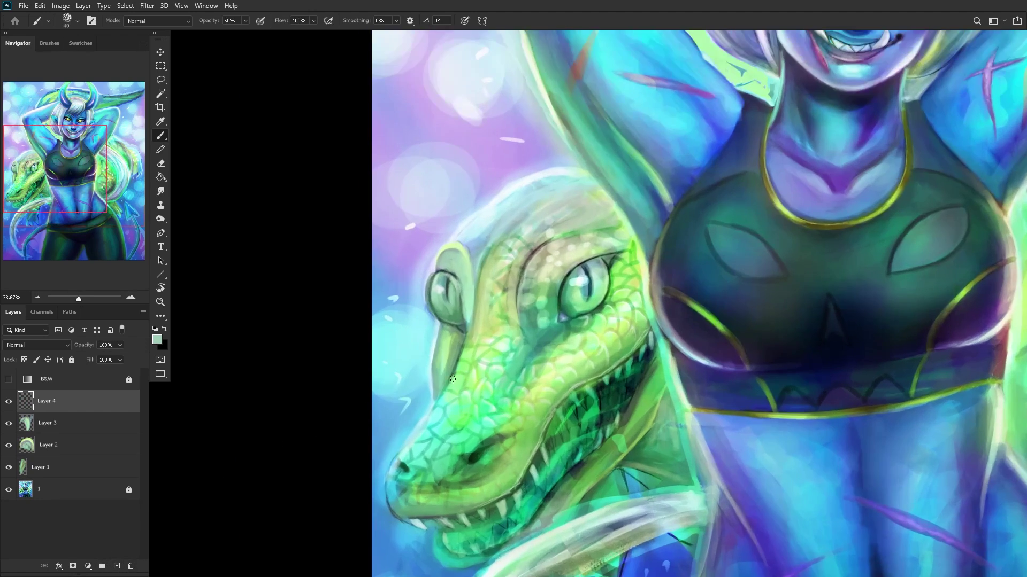
{"action": "left_click", "coordinate": [452, 368], "text": "alt"}
{"action": "left_click_drag", "start_coordinate": [448, 350], "coordinate": [449, 252]}
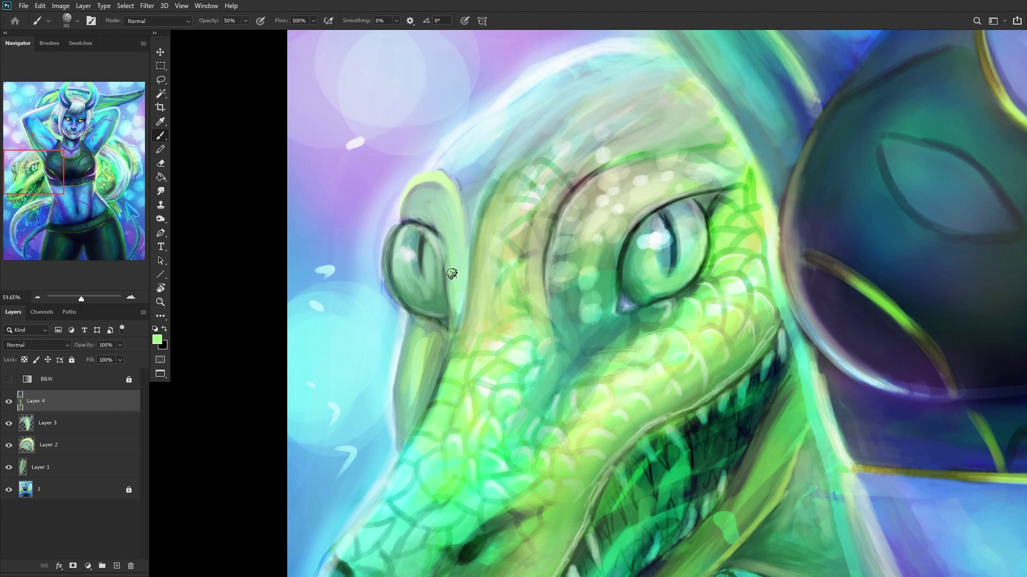
{"action": "left_click", "coordinate": [440, 375], "text": "alt"}
{"action": "mouse_move", "coordinate": [450, 348]}
{"action": "left_mouse_down"}
{"action": "mouse_move", "coordinate": [449, 218]}
{"action": "mouse_move", "coordinate": [462, 303]}
{"action": "mouse_move", "coordinate": [444, 278]}
{"action": "left_mouse_up"}
{"action": "scroll", "coordinate": [418, 207], "scroll_direction": "down", "scroll_amount": 5}
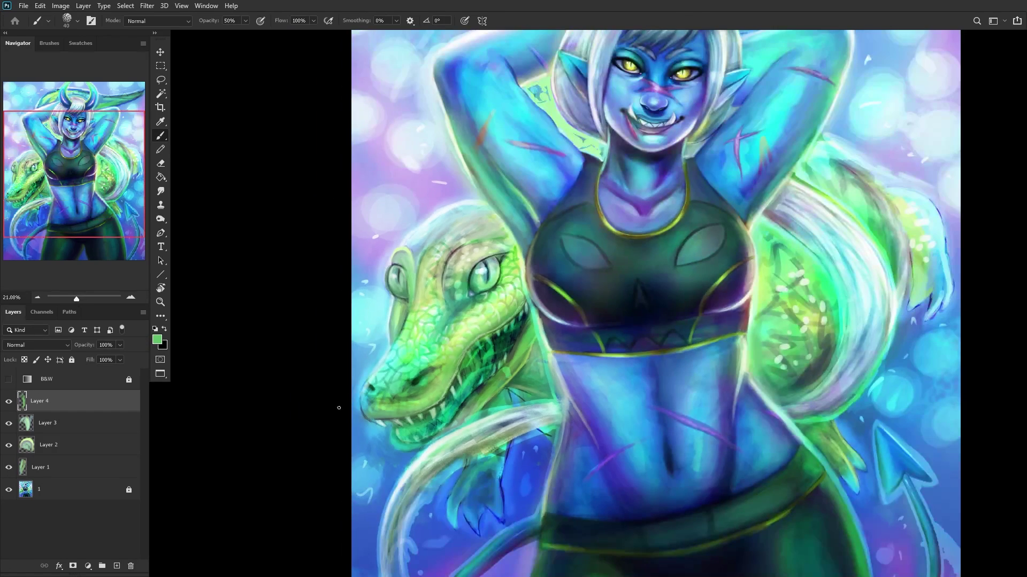
{"action": "key", "text": "ctrl+e"}
{"action": "key", "text": "ctrl+e"}
{"action": "key", "text": "ctrl+e"}
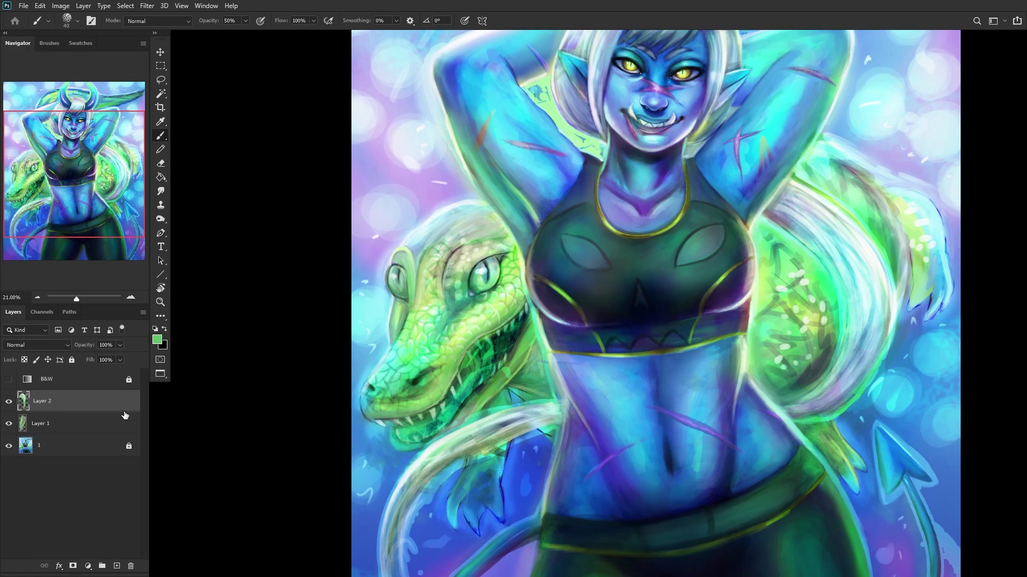
Step: Compare Layer 1's ear changes and set its opacity to 65%
{"action": "left_click", "coordinate": [7, 402]}
{"action": "left_click", "coordinate": [8, 402]}
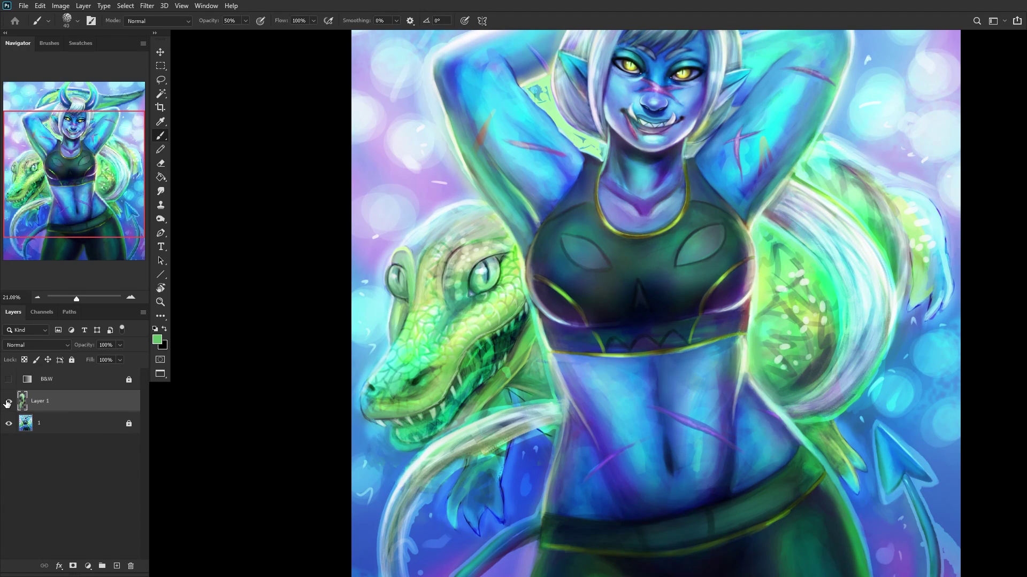
{"action": "left_click", "coordinate": [7, 402]}
{"action": "left_click", "coordinate": [7, 402]}
{"action": "left_click", "coordinate": [104, 357]}
{"action": "left_click", "coordinate": [104, 407]}
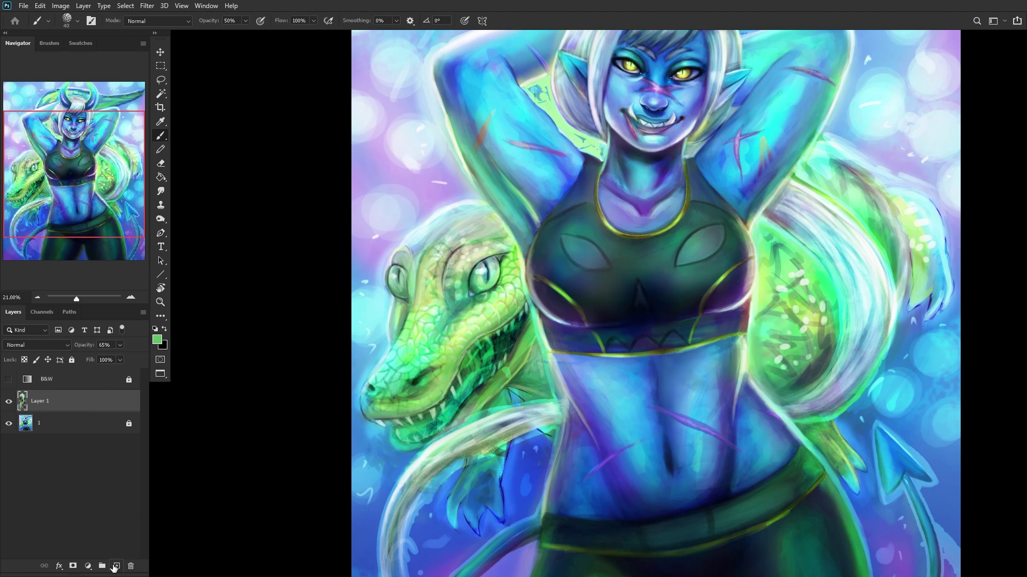
Step: On a new layer with a 23 px brush, paint a dark teal arc around the claw tip
{"action": "left_click", "coordinate": [117, 567]}
{"action": "scroll", "coordinate": [451, 459], "scroll_direction": "up", "scroll_amount": 5}
{"action": "scroll", "coordinate": [446, 392], "scroll_direction": "down", "scroll_amount": 2}
{"action": "scroll", "coordinate": [388, 438], "scroll_direction": "up", "scroll_amount": 3}
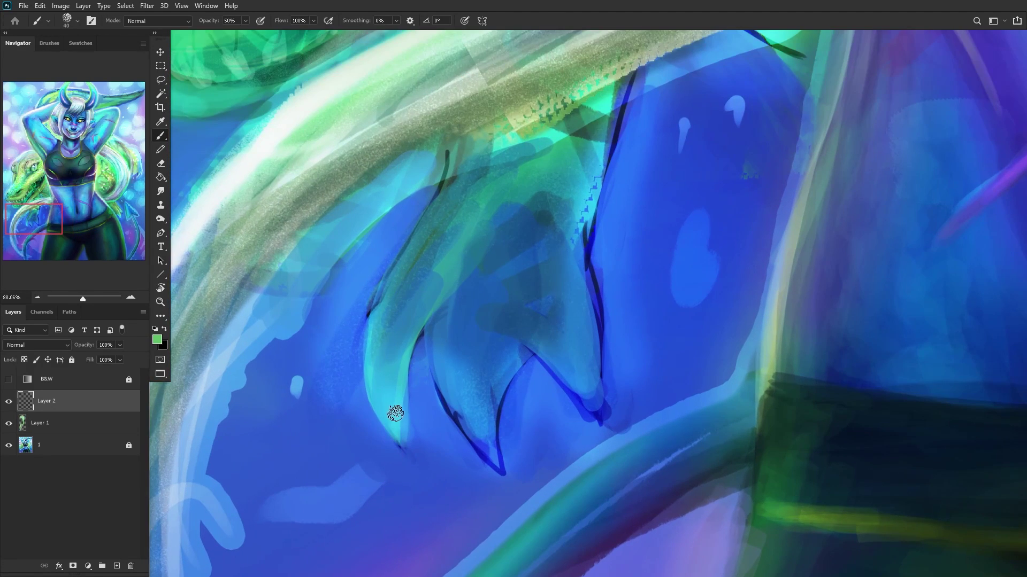
{"action": "right_click", "coordinate": [523, 253]}
{"action": "left_click", "coordinate": [582, 98]}
{"action": "mouse_move", "coordinate": [424, 210]}
{"action": "left_mouse_down"}
{"action": "mouse_move", "coordinate": [436, 183]}
{"action": "mouse_move", "coordinate": [459, 171]}
{"action": "left_mouse_up"}
{"action": "mouse_move", "coordinate": [387, 378]}
{"action": "left_mouse_down"}
{"action": "mouse_move", "coordinate": [390, 366]}
{"action": "mouse_move", "coordinate": [401, 406]}
{"action": "mouse_move", "coordinate": [371, 383]}
{"action": "mouse_move", "coordinate": [385, 414]}
{"action": "left_mouse_up"}
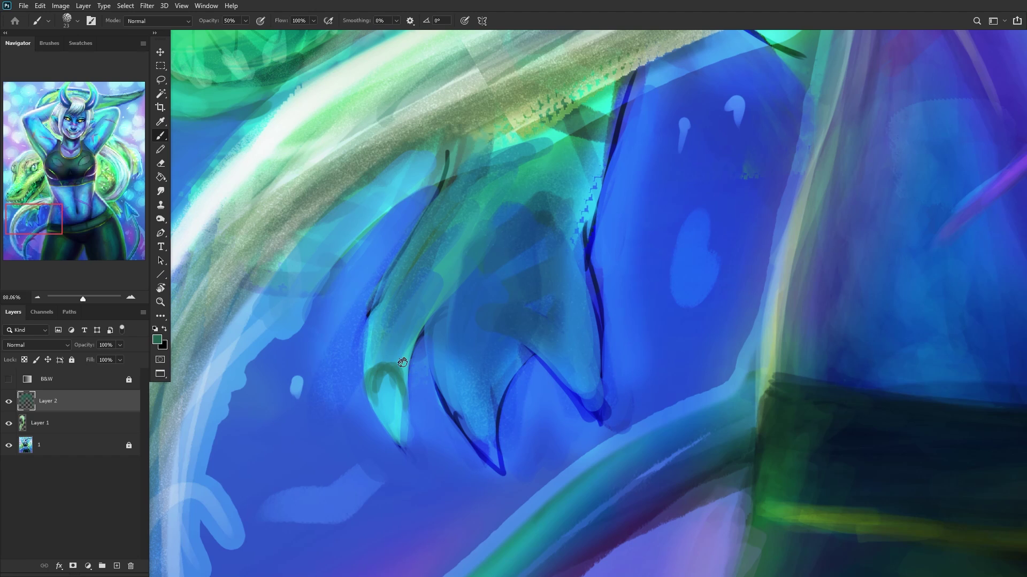
Step: Add cyan and greener-cyan highlight strokes on the claw tip and along the claw
{"action": "scroll", "coordinate": [417, 375], "scroll_direction": "down", "scroll_amount": 8}
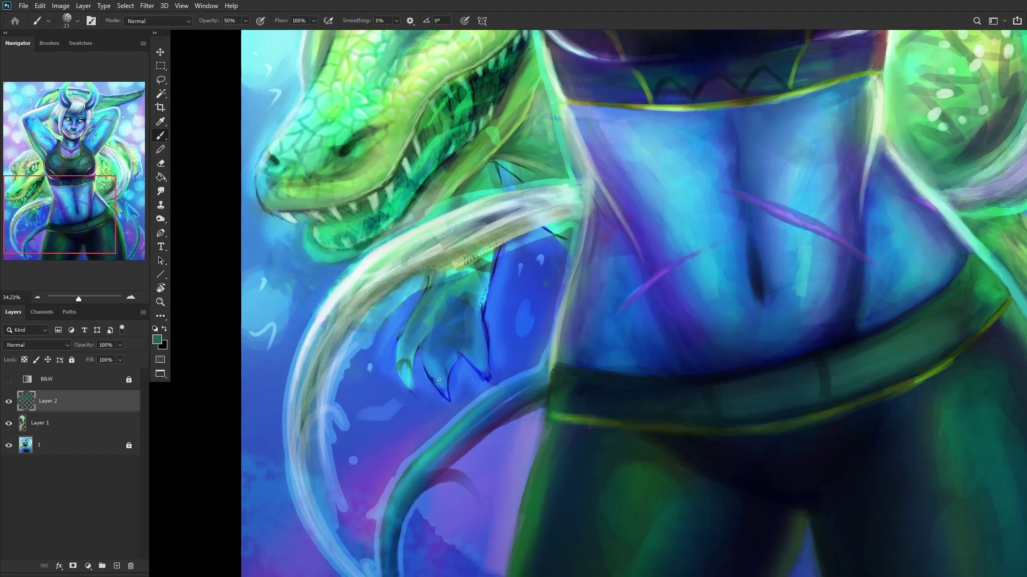
{"action": "scroll", "coordinate": [437, 383], "scroll_direction": "up", "scroll_amount": 4}
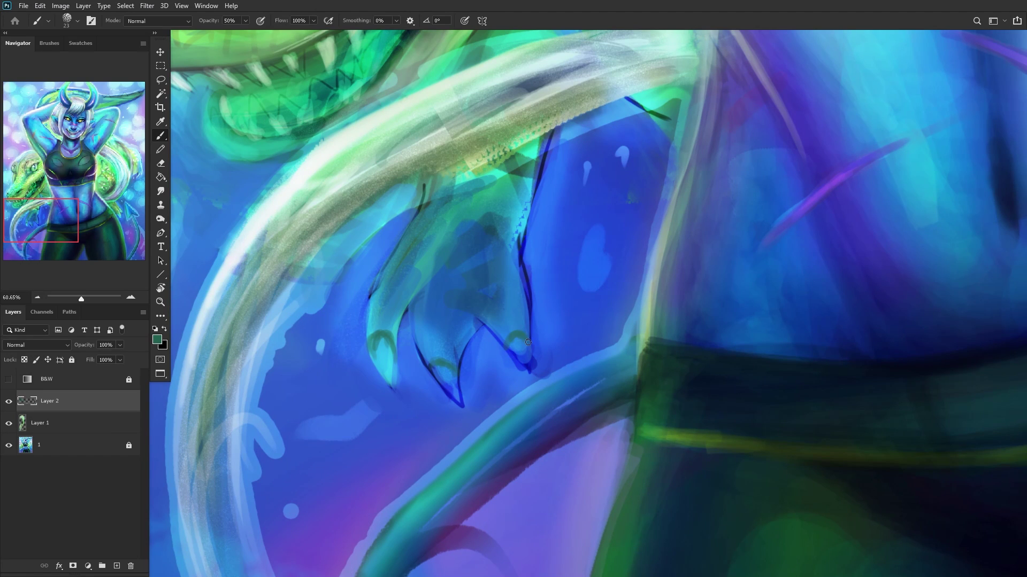
{"action": "scroll", "coordinate": [588, 310], "scroll_direction": "down", "scroll_amount": 4}
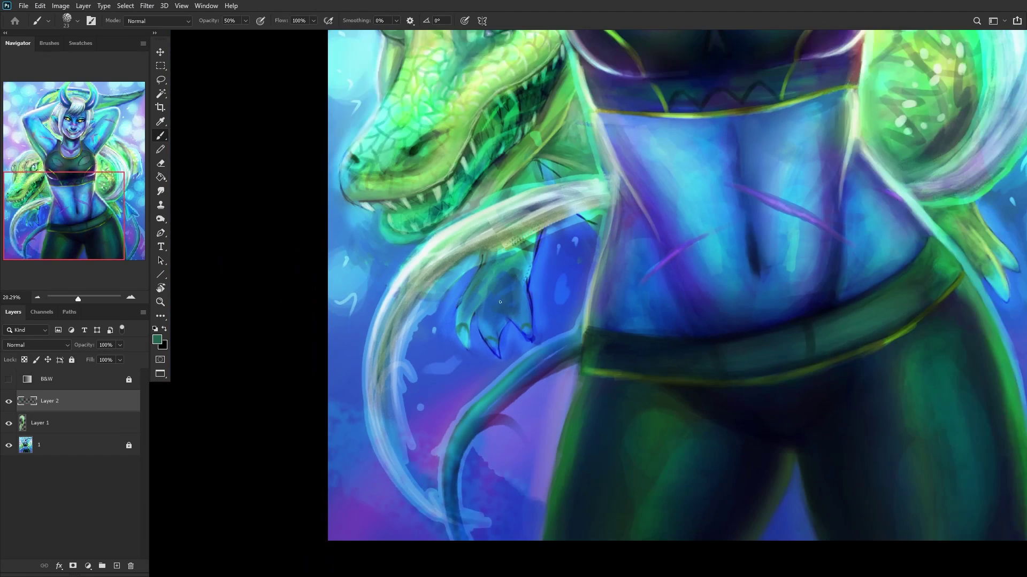
{"action": "scroll", "coordinate": [535, 289], "scroll_direction": "up", "scroll_amount": 5}
{"action": "right_click", "coordinate": [522, 265]}
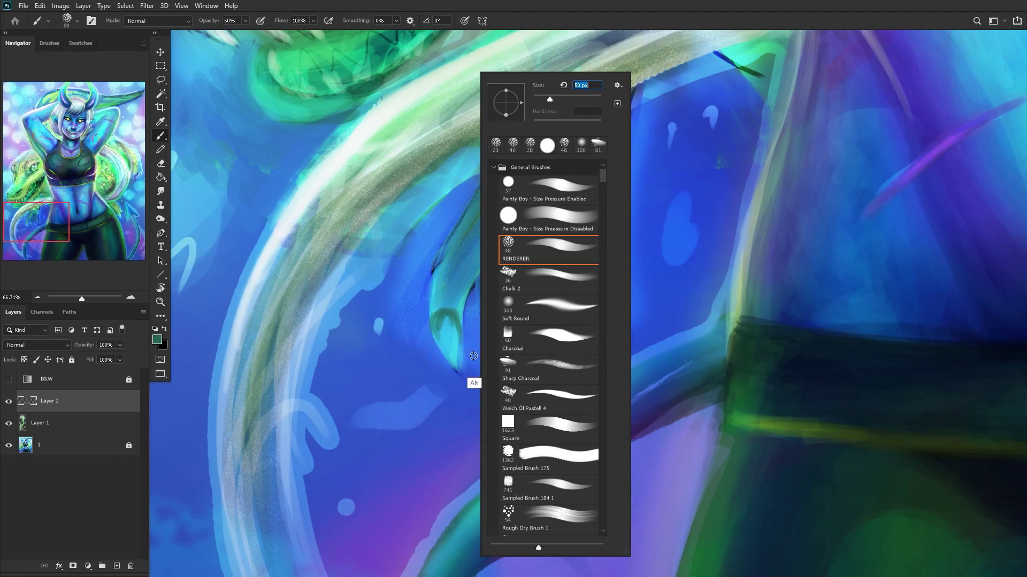
{"action": "left_click", "coordinate": [449, 335], "text": "alt"}
{"action": "scroll", "coordinate": [522, 358], "scroll_direction": "down", "scroll_amount": 1}
{"action": "mouse_move", "coordinate": [514, 349]}
{"action": "left_mouse_down"}
{"action": "mouse_move", "coordinate": [527, 382]}
{"action": "mouse_move", "coordinate": [522, 374]}
{"action": "left_mouse_up"}
{"action": "scroll", "coordinate": [484, 259], "scroll_direction": "up", "scroll_amount": 1}
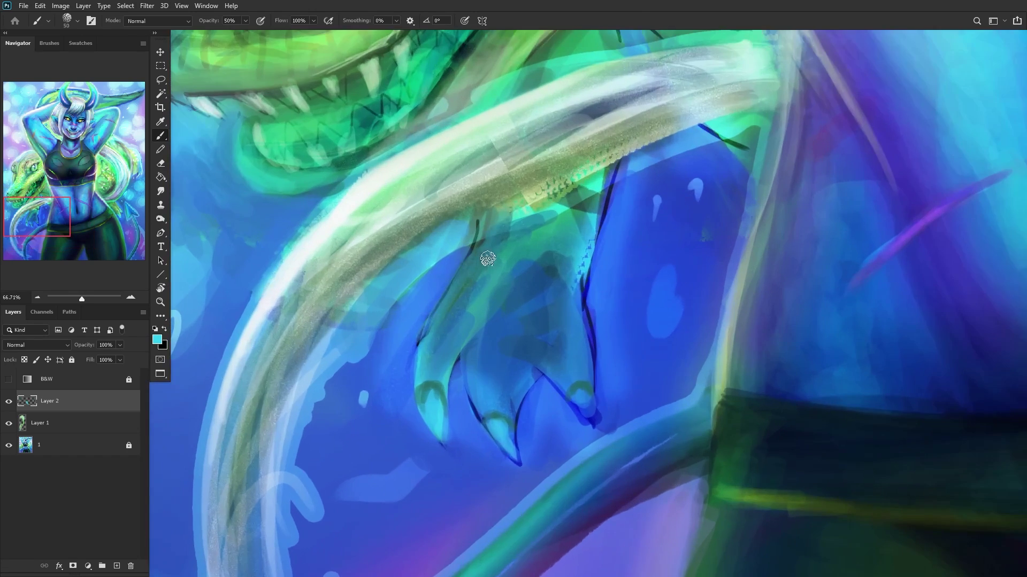
{"action": "scroll", "coordinate": [484, 258], "scroll_direction": "up", "scroll_amount": 4}
{"action": "left_click", "coordinate": [516, 201], "text": "alt"}
{"action": "scroll", "coordinate": [515, 201], "scroll_direction": "down", "scroll_amount": 3}
{"action": "mouse_move", "coordinate": [496, 416]}
{"action": "left_mouse_down"}
{"action": "mouse_move", "coordinate": [489, 454]}
{"action": "mouse_move", "coordinate": [500, 390]}
{"action": "left_mouse_up"}
Step: Paint dark navy shadows between the middle claws and a new light-blue claw beside them
{"action": "left_click", "coordinate": [495, 423], "text": "alt"}
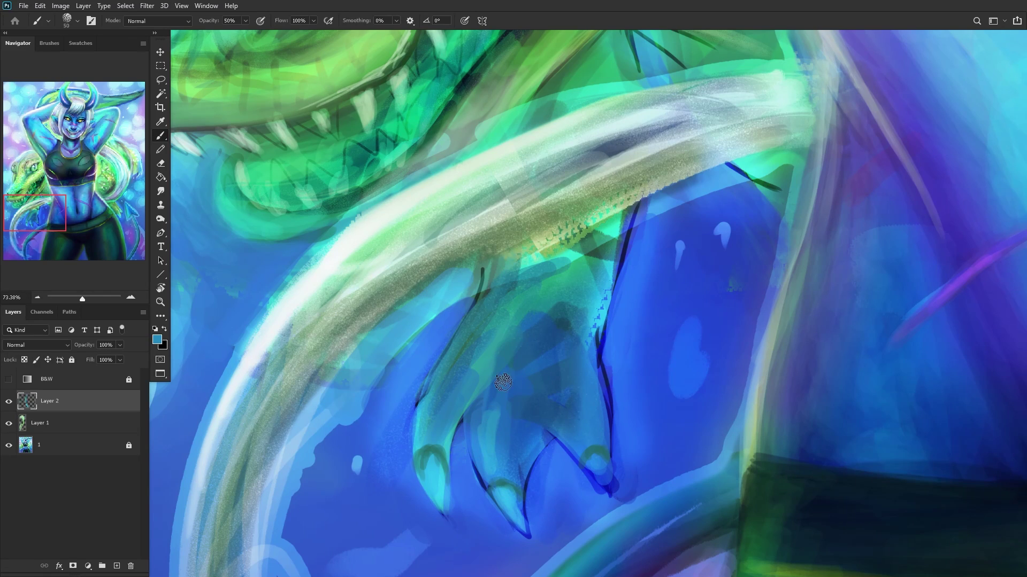
{"action": "left_click", "coordinate": [544, 474], "text": "alt"}
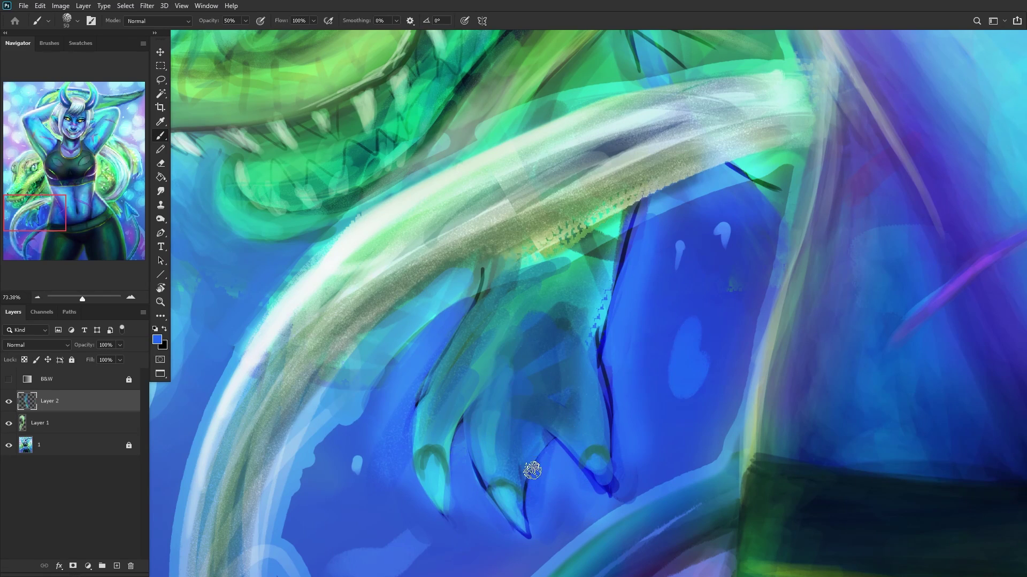
{"action": "mouse_move", "coordinate": [539, 441]}
{"action": "left_mouse_down", "text": "alt"}
{"action": "mouse_move", "coordinate": [477, 479]}
{"action": "mouse_move", "coordinate": [515, 454]}
{"action": "mouse_move", "coordinate": [517, 464]}
{"action": "mouse_move", "coordinate": [508, 428]}
{"action": "mouse_move", "coordinate": [544, 493]}
{"action": "mouse_move", "coordinate": [538, 473]}
{"action": "mouse_move", "coordinate": [553, 464]}
{"action": "mouse_move", "coordinate": [541, 410]}
{"action": "mouse_move", "coordinate": [559, 471]}
{"action": "left_mouse_up", "text": "alt"}
{"action": "mouse_move", "coordinate": [543, 427]}
{"action": "left_mouse_down"}
{"action": "mouse_move", "coordinate": [553, 506]}
{"action": "mouse_move", "coordinate": [519, 361]}
{"action": "mouse_move", "coordinate": [486, 424]}
{"action": "mouse_move", "coordinate": [522, 388]}
{"action": "mouse_move", "coordinate": [555, 470]}
{"action": "mouse_move", "coordinate": [528, 443]}
{"action": "mouse_move", "coordinate": [515, 394]}
{"action": "mouse_move", "coordinate": [548, 488]}
{"action": "mouse_move", "coordinate": [538, 421]}
{"action": "mouse_move", "coordinate": [543, 475]}
{"action": "mouse_move", "coordinate": [507, 412]}
{"action": "mouse_move", "coordinate": [536, 443]}
{"action": "mouse_move", "coordinate": [535, 313]}
{"action": "left_mouse_up"}
{"action": "left_click", "coordinate": [486, 435], "text": "alt"}
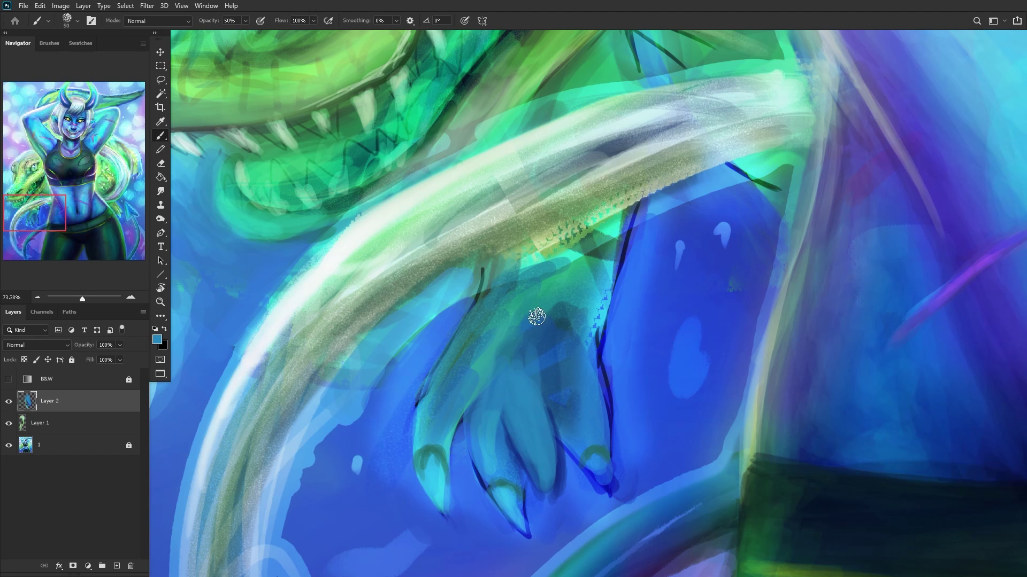
{"action": "scroll", "coordinate": [478, 429], "scroll_direction": "down", "scroll_amount": 3}
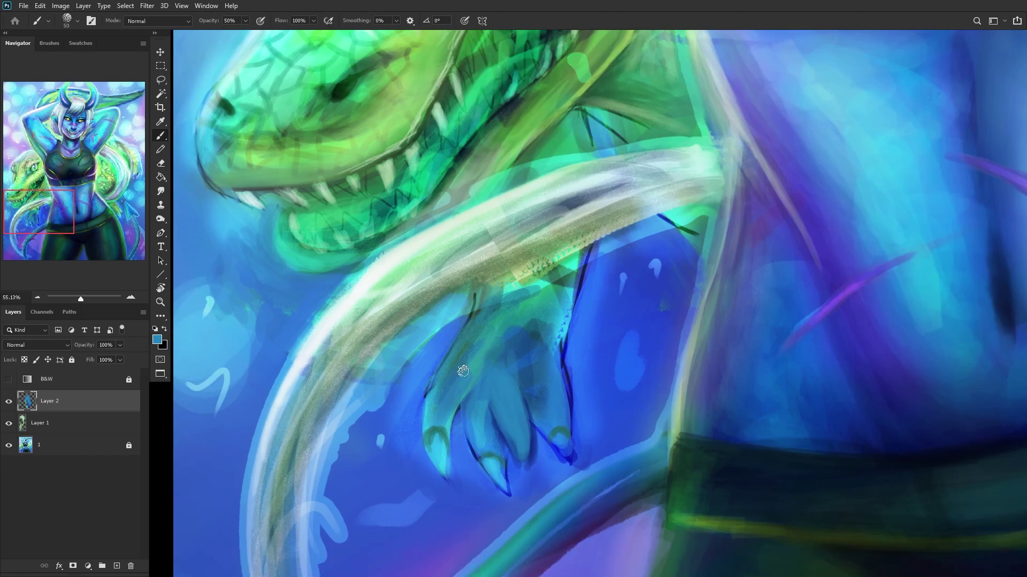
{"action": "scroll", "coordinate": [478, 482], "scroll_direction": "up", "scroll_amount": 3}
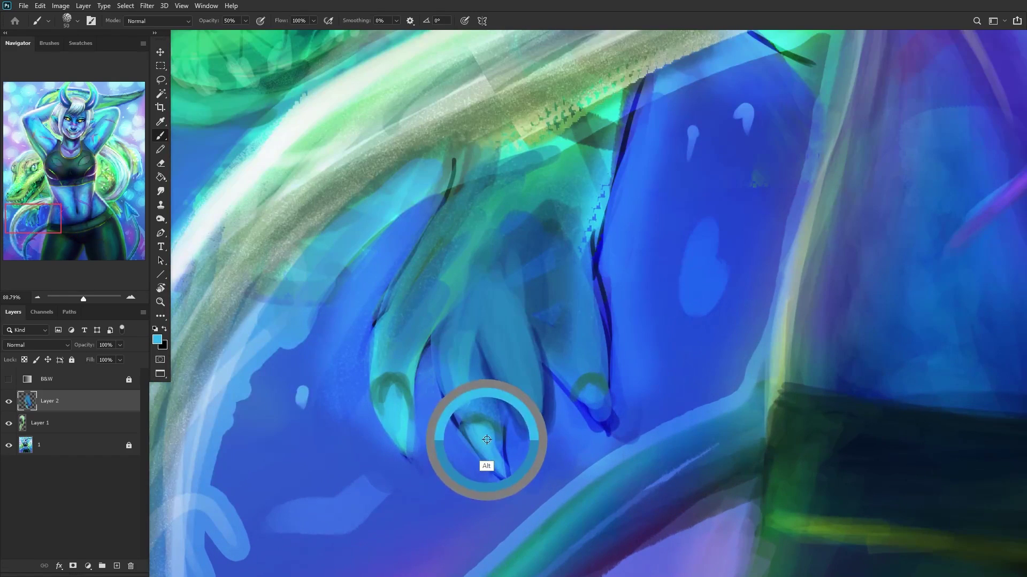
{"action": "scroll", "coordinate": [541, 456], "scroll_direction": "up", "scroll_amount": 2}
{"action": "mouse_move", "coordinate": [522, 435]}
{"action": "left_mouse_down"}
{"action": "mouse_move", "coordinate": [561, 471]}
{"action": "mouse_move", "coordinate": [544, 423]}
{"action": "mouse_move", "coordinate": [557, 475]}
{"action": "left_mouse_up"}
Step: Redefine the claw contour with dark blue and blue strokes, sampling teal and light cyan
{"action": "scroll", "coordinate": [509, 428], "scroll_direction": "down", "scroll_amount": 3}
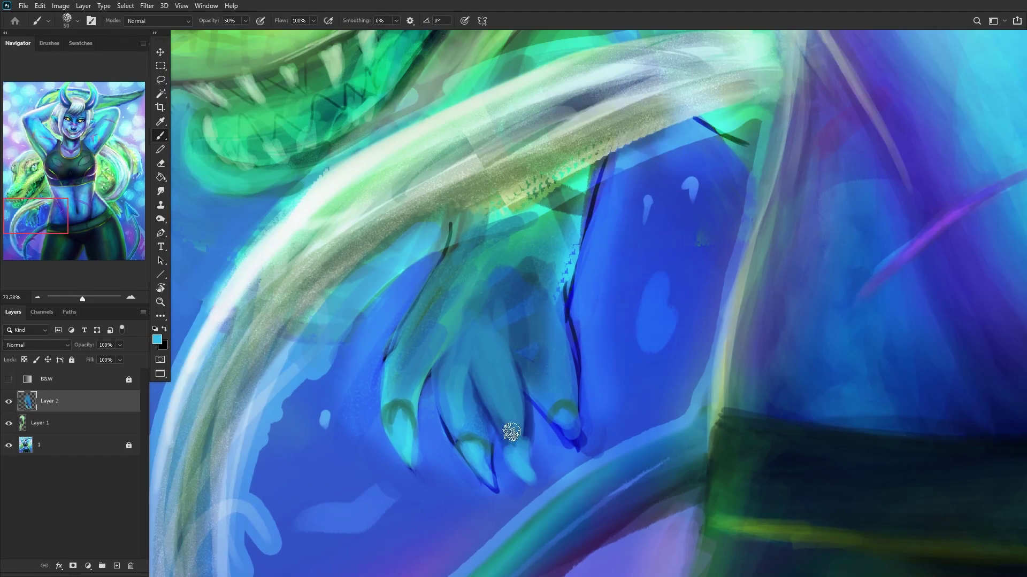
{"action": "scroll", "coordinate": [542, 339], "scroll_direction": "up", "scroll_amount": 2}
{"action": "scroll", "coordinate": [569, 308], "scroll_direction": "up", "scroll_amount": 3}
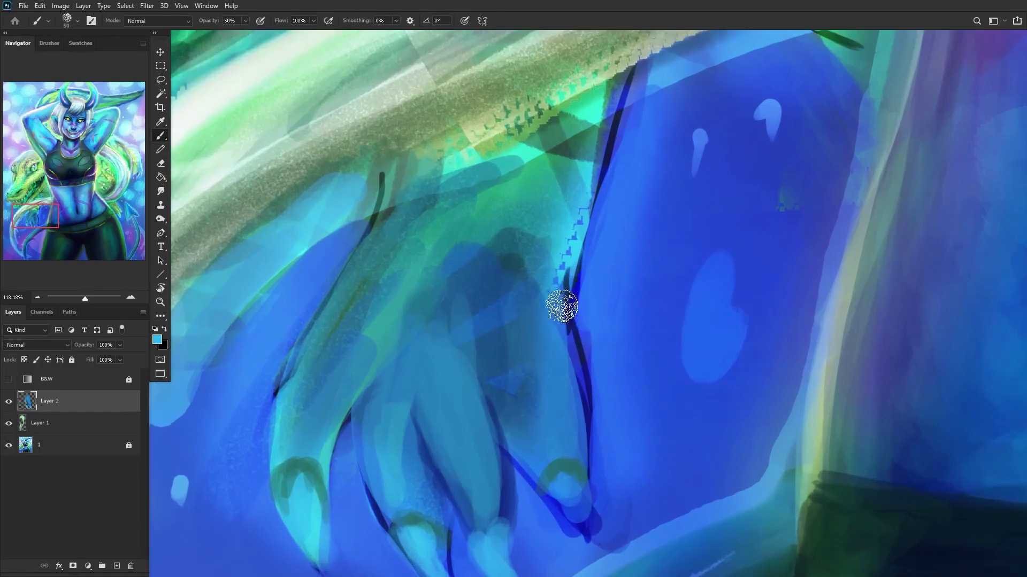
{"action": "left_click", "coordinate": [571, 293], "text": "alt"}
{"action": "mouse_move", "coordinate": [585, 243]}
{"action": "left_mouse_down"}
{"action": "mouse_move", "coordinate": [632, 303]}
{"action": "mouse_move", "coordinate": [581, 263]}
{"action": "mouse_move", "coordinate": [591, 259]}
{"action": "mouse_move", "coordinate": [650, 312]}
{"action": "mouse_move", "coordinate": [587, 299]}
{"action": "mouse_move", "coordinate": [564, 201]}
{"action": "mouse_move", "coordinate": [603, 304]}
{"action": "mouse_move", "coordinate": [565, 242]}
{"action": "mouse_move", "coordinate": [581, 227]}
{"action": "mouse_move", "coordinate": [647, 313]}
{"action": "mouse_move", "coordinate": [551, 217]}
{"action": "mouse_move", "coordinate": [573, 242]}
{"action": "mouse_move", "coordinate": [581, 190]}
{"action": "mouse_move", "coordinate": [588, 295]}
{"action": "left_mouse_up"}
{"action": "left_click", "coordinate": [538, 220], "text": "alt"}
{"action": "scroll", "coordinate": [524, 345], "scroll_direction": "down", "scroll_amount": 2}
{"action": "scroll", "coordinate": [513, 397], "scroll_direction": "down", "scroll_amount": 1}
{"action": "left_click", "coordinate": [512, 318], "text": "alt"}
{"action": "mouse_move", "coordinate": [535, 318]}
{"action": "left_mouse_down"}
{"action": "mouse_move", "coordinate": [538, 271]}
{"action": "mouse_move", "coordinate": [543, 355]}
{"action": "mouse_move", "coordinate": [554, 297]}
{"action": "left_mouse_up"}
{"action": "left_click", "coordinate": [437, 504], "text": "alt"}
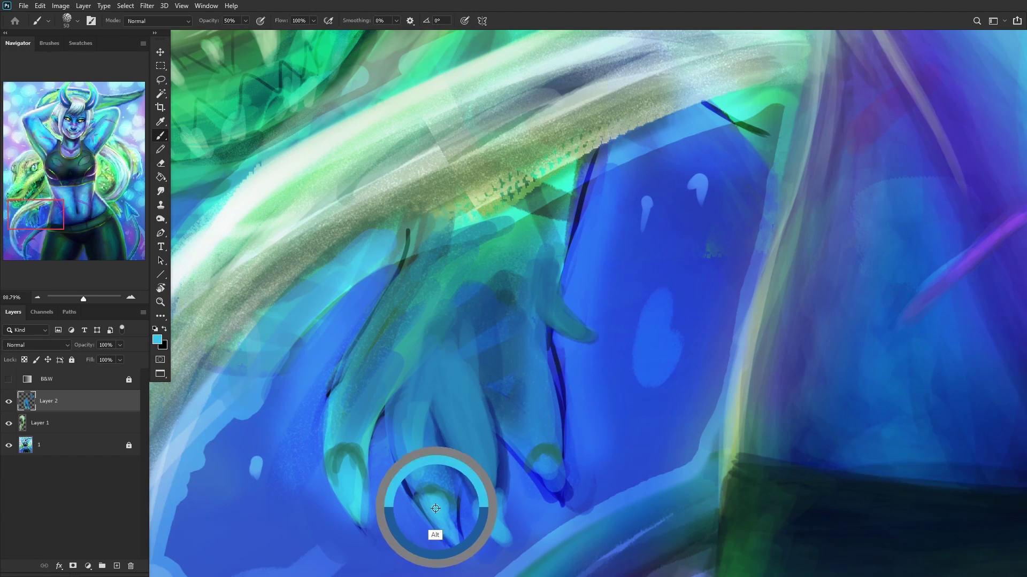
Step: Add a new empty Layer 3 above Layer 2
{"action": "scroll", "coordinate": [573, 322], "scroll_direction": "down", "scroll_amount": 6}
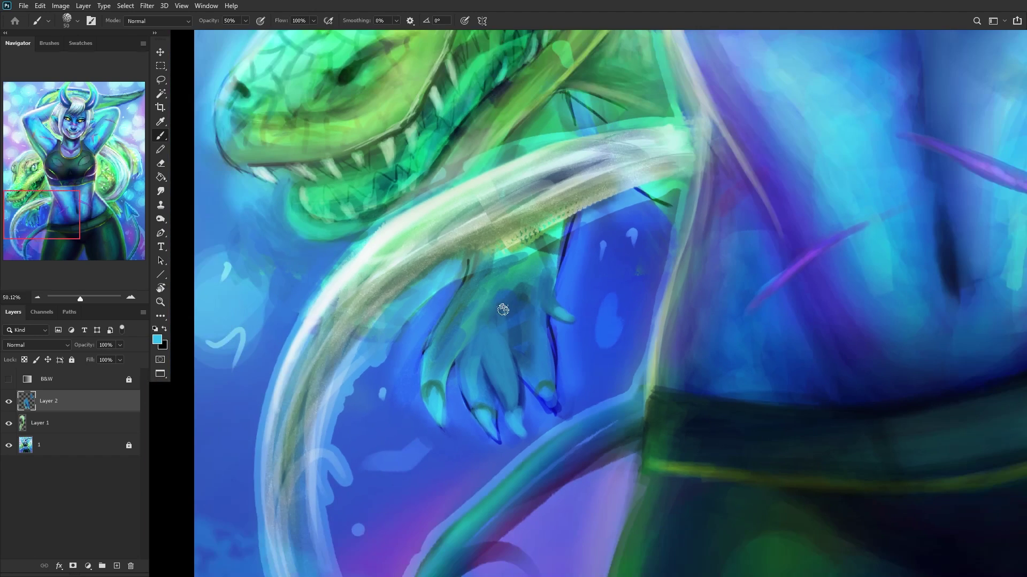
{"action": "scroll", "coordinate": [459, 391], "scroll_direction": "down", "scroll_amount": 2}
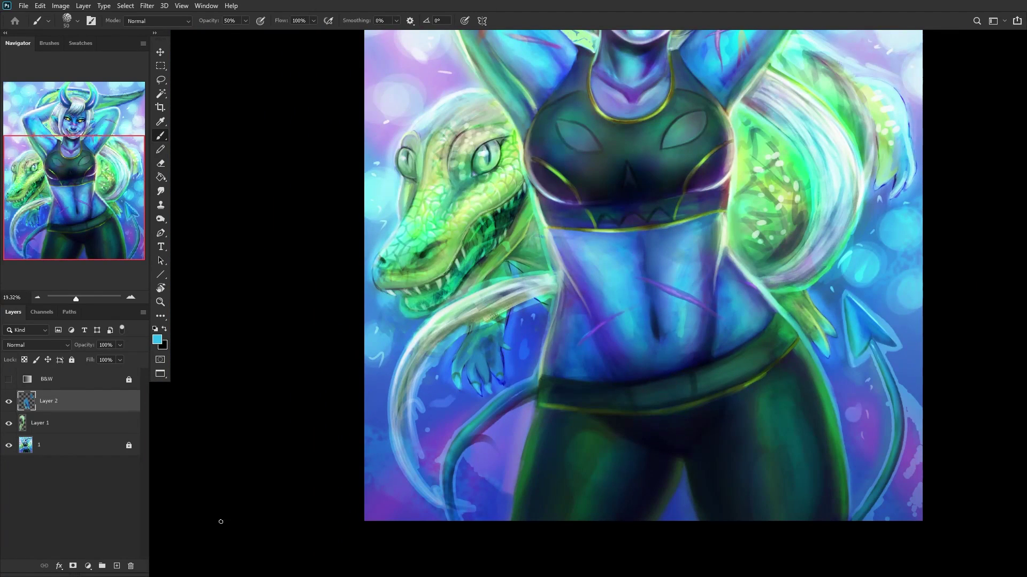
{"action": "left_click", "coordinate": [116, 566]}
{"action": "scroll", "coordinate": [515, 295], "scroll_direction": "up", "scroll_amount": 2}
Step: Paint teal and darker teal over the scaly band above the hand on Layer 3
{"action": "right_click", "coordinate": [566, 291]}
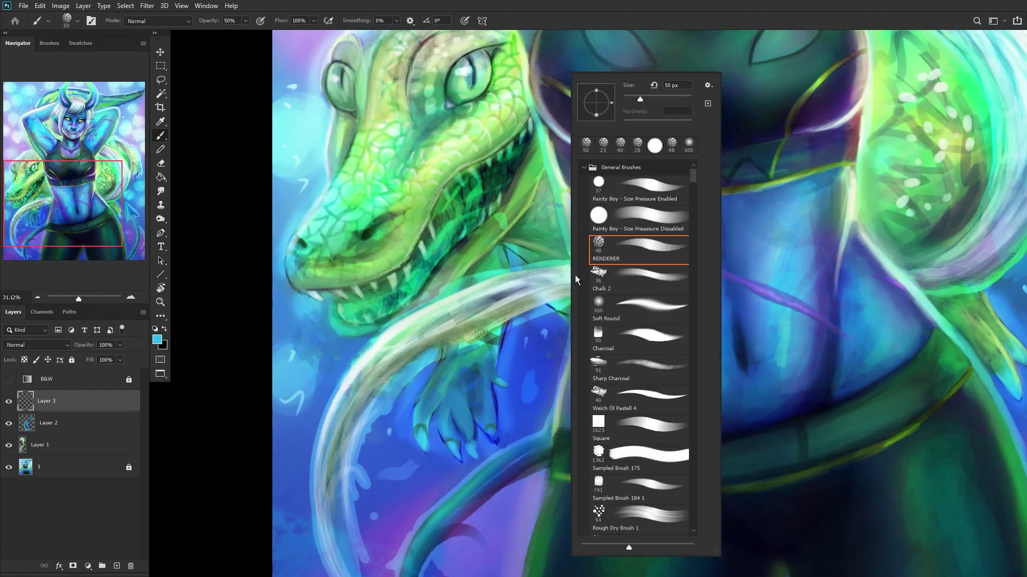
{"action": "left_click", "coordinate": [453, 358], "text": "alt"}
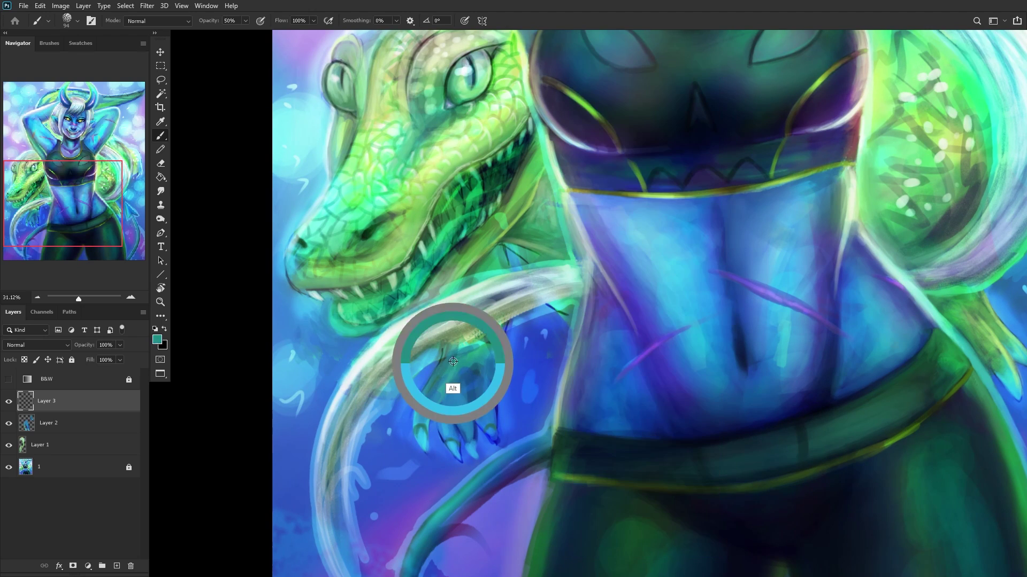
{"action": "scroll", "coordinate": [453, 358], "scroll_direction": "up", "scroll_amount": 7}
{"action": "left_click", "coordinate": [453, 359], "text": "alt"}
{"action": "mouse_move", "coordinate": [453, 359]}
{"action": "left_mouse_down"}
{"action": "mouse_move", "coordinate": [536, 305]}
{"action": "mouse_move", "coordinate": [460, 348]}
{"action": "mouse_move", "coordinate": [564, 315]}
{"action": "mouse_move", "coordinate": [430, 350]}
{"action": "mouse_move", "coordinate": [489, 351]}
{"action": "left_mouse_up"}
{"action": "left_click", "coordinate": [471, 388], "text": "alt"}
{"action": "left_click_drag", "start_coordinate": [561, 337], "coordinate": [426, 377]}
{"action": "scroll", "coordinate": [426, 375], "scroll_direction": "down", "scroll_amount": 5}
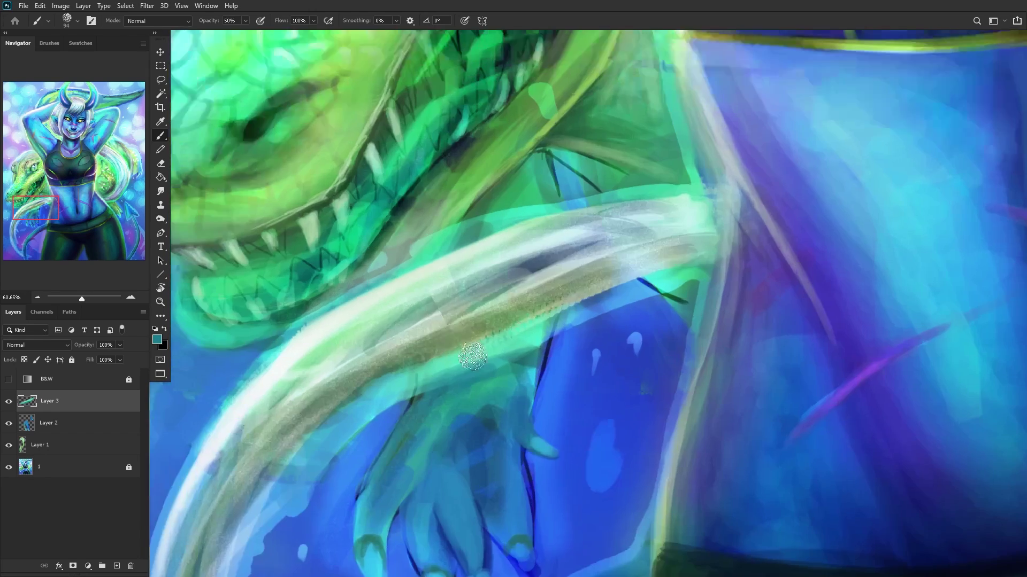
{"action": "scroll", "coordinate": [425, 327], "scroll_direction": "up", "scroll_amount": 3}
{"action": "left_click", "coordinate": [471, 199], "text": "alt"}
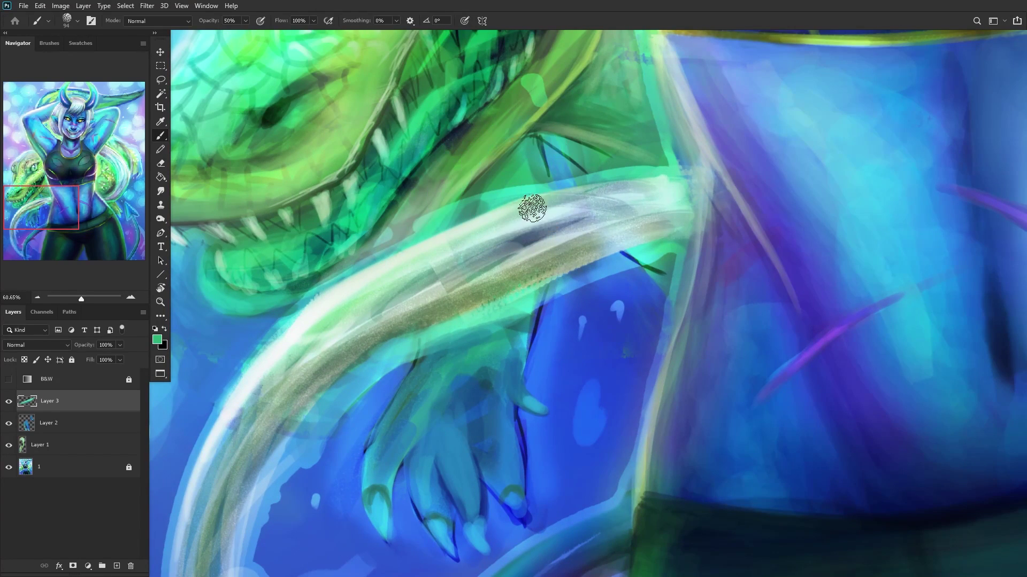
Step: Wash green over the hand and fingers with a 300 px soft brush, and set Layer 3 to 66% opacity
{"action": "right_click", "coordinate": [461, 451]}
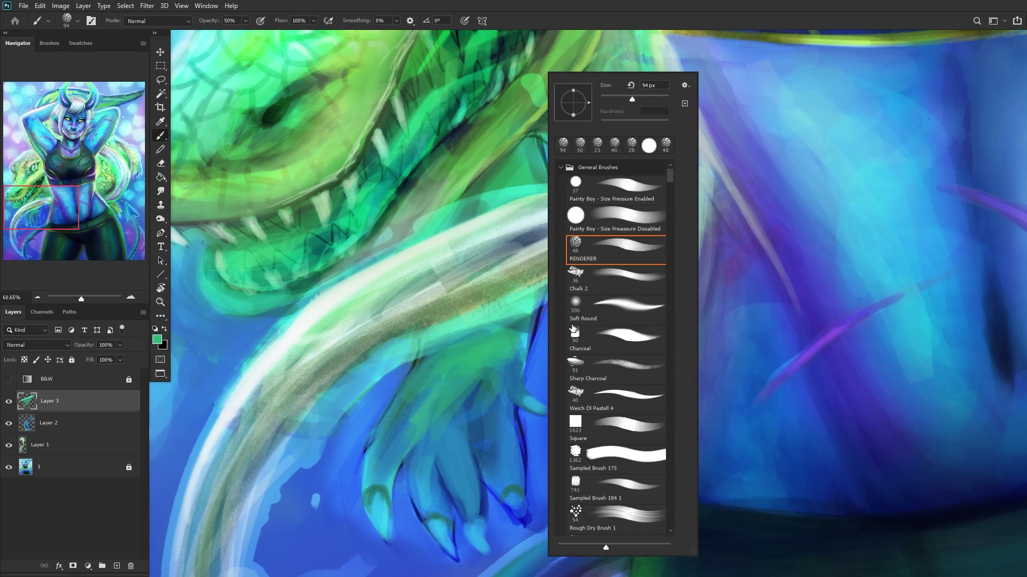
{"action": "left_click", "coordinate": [609, 302]}
{"action": "key", "text": "Return"}
{"action": "mouse_move", "coordinate": [452, 487]}
{"action": "left_mouse_down"}
{"action": "mouse_move", "coordinate": [449, 389]}
{"action": "mouse_move", "coordinate": [438, 409]}
{"action": "mouse_move", "coordinate": [498, 386]}
{"action": "mouse_move", "coordinate": [520, 502]}
{"action": "left_mouse_up"}
{"action": "scroll", "coordinate": [520, 502], "scroll_direction": "down", "scroll_amount": 4}
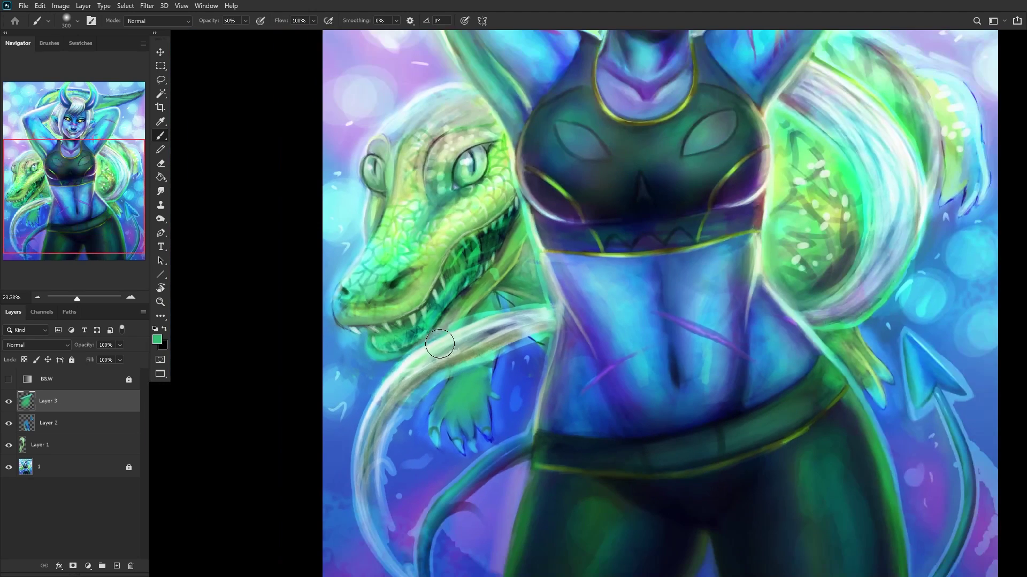
{"action": "left_click", "coordinate": [437, 228], "text": "alt"}
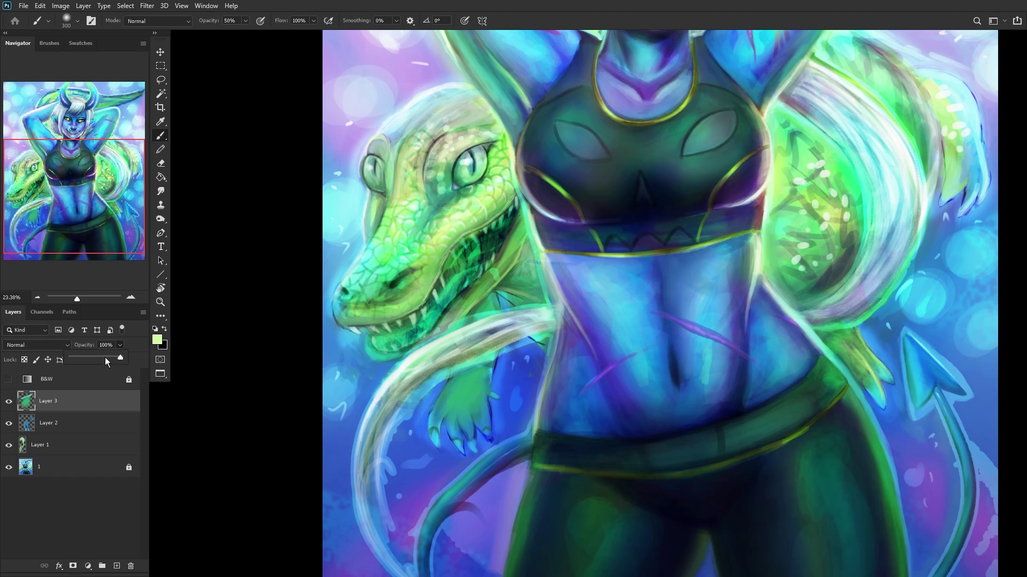
{"action": "left_click_drag", "start_coordinate": [105, 358], "coordinate": [103, 356]}
Step: Merge Layer 3 into Layer 2, compare, then merge Layer 2 into Layer 1
{"action": "key", "text": "ctrl+e"}
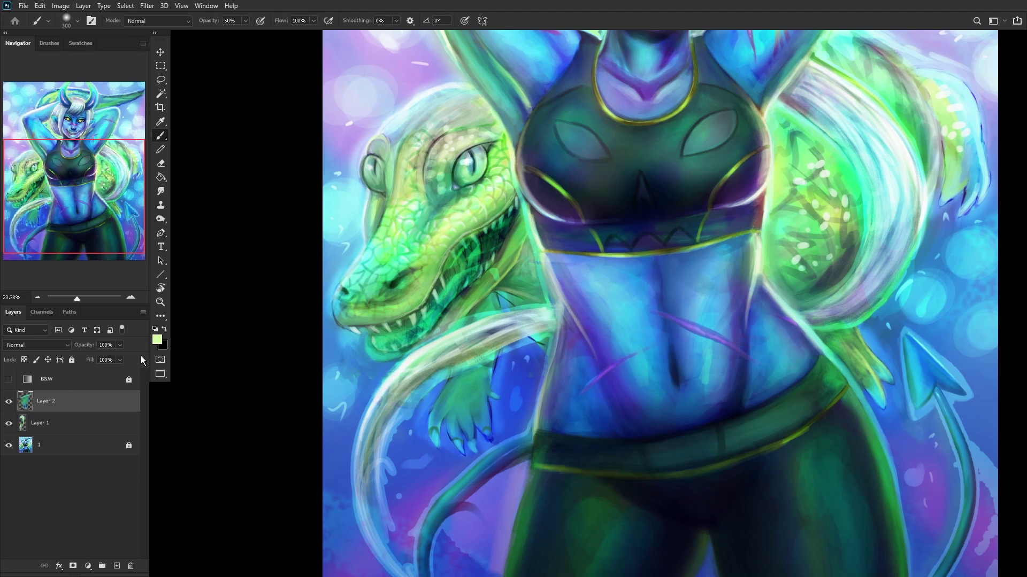
{"action": "left_click", "coordinate": [9, 401]}
{"action": "left_click", "coordinate": [9, 401]}
{"action": "key", "text": "ctrl+e"}
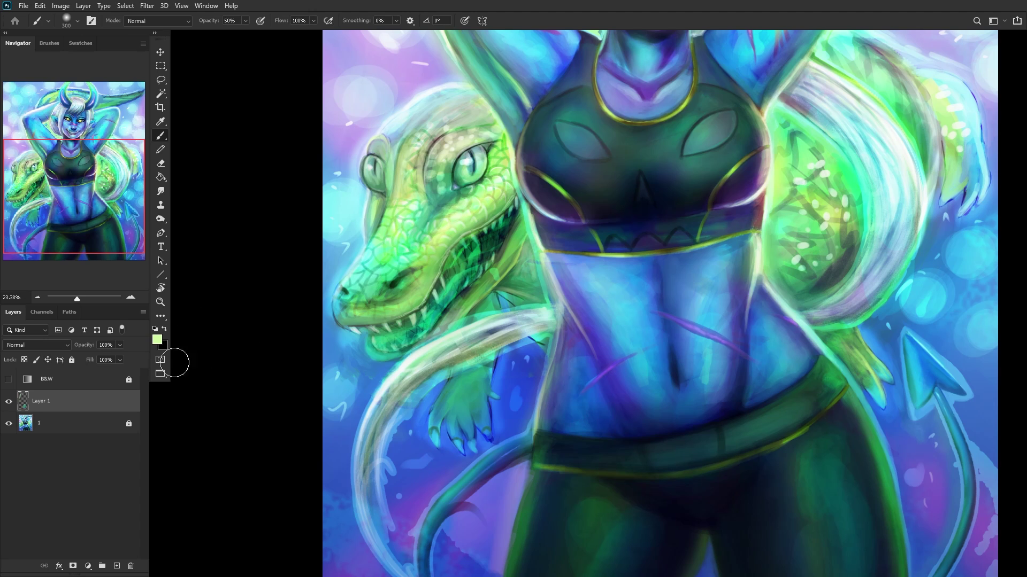
Step: Paint a light-green glow over the crocodile's hand with Soft Round, then toggle its layer to compare
{"action": "scroll", "coordinate": [481, 416], "scroll_direction": "up", "scroll_amount": 3}
{"action": "scroll", "coordinate": [496, 413], "scroll_direction": "up", "scroll_amount": 2}
{"action": "right_click", "coordinate": [587, 300]}
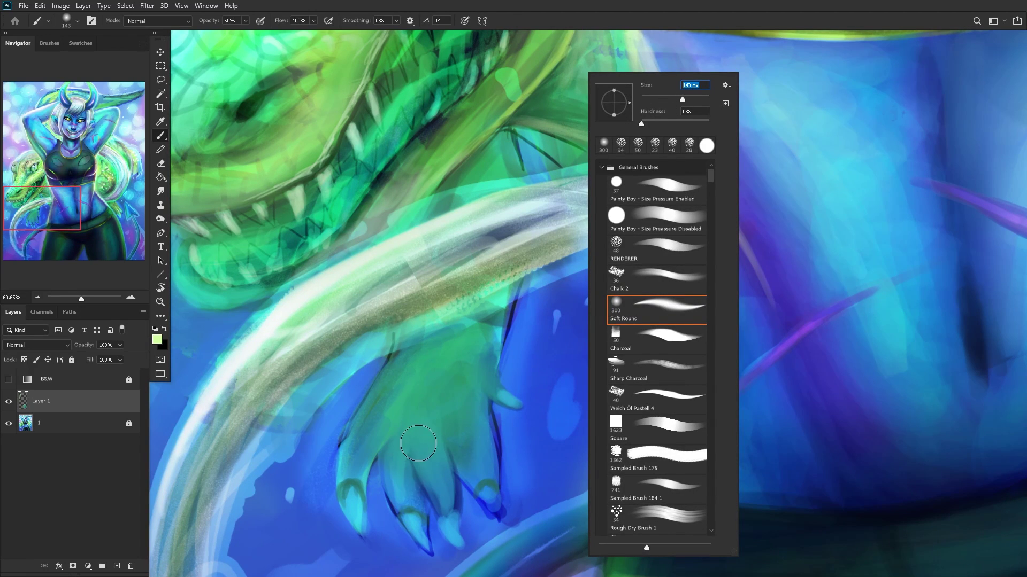
{"action": "left_click", "coordinate": [417, 422]}
{"action": "mouse_move", "coordinate": [417, 423]}
{"action": "left_mouse_down"}
{"action": "mouse_move", "coordinate": [421, 397]}
{"action": "mouse_move", "coordinate": [405, 443]}
{"action": "mouse_move", "coordinate": [404, 418]}
{"action": "mouse_move", "coordinate": [385, 427]}
{"action": "mouse_move", "coordinate": [388, 409]}
{"action": "mouse_move", "coordinate": [355, 472]}
{"action": "mouse_move", "coordinate": [392, 403]}
{"action": "mouse_move", "coordinate": [411, 407]}
{"action": "mouse_move", "coordinate": [395, 511]}
{"action": "mouse_move", "coordinate": [429, 409]}
{"action": "mouse_move", "coordinate": [442, 507]}
{"action": "mouse_move", "coordinate": [430, 369]}
{"action": "mouse_move", "coordinate": [442, 484]}
{"action": "mouse_move", "coordinate": [450, 366]}
{"action": "mouse_move", "coordinate": [410, 374]}
{"action": "mouse_move", "coordinate": [392, 477]}
{"action": "mouse_move", "coordinate": [443, 443]}
{"action": "mouse_move", "coordinate": [468, 366]}
{"action": "mouse_move", "coordinate": [480, 370]}
{"action": "mouse_move", "coordinate": [514, 471]}
{"action": "mouse_move", "coordinate": [472, 446]}
{"action": "mouse_move", "coordinate": [421, 390]}
{"action": "mouse_move", "coordinate": [412, 441]}
{"action": "mouse_move", "coordinate": [398, 424]}
{"action": "mouse_move", "coordinate": [466, 352]}
{"action": "mouse_move", "coordinate": [500, 337]}
{"action": "mouse_move", "coordinate": [398, 373]}
{"action": "mouse_move", "coordinate": [401, 423]}
{"action": "left_mouse_up"}
{"action": "scroll", "coordinate": [374, 460], "scroll_direction": "down", "scroll_amount": 5}
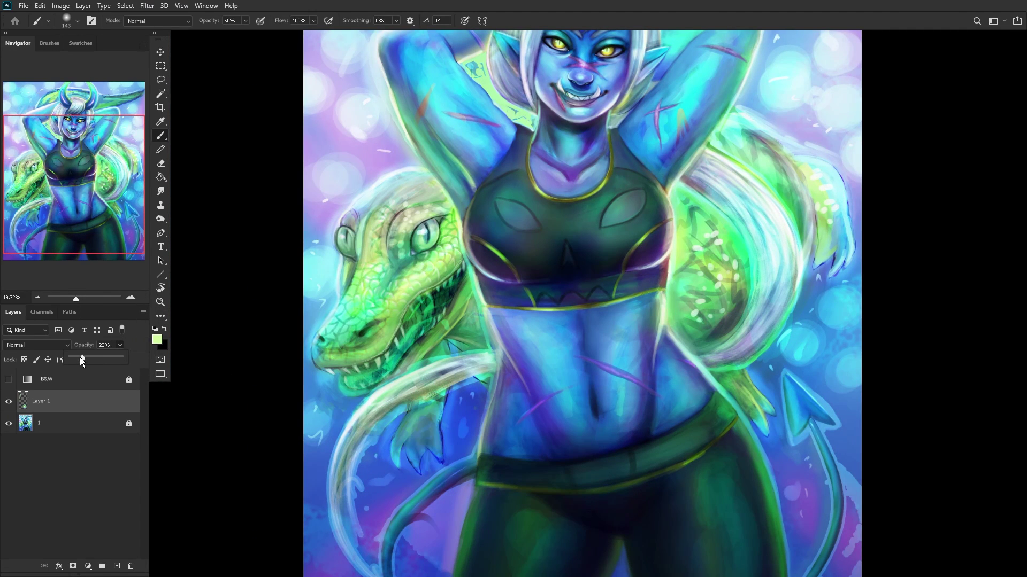
{"action": "left_click", "coordinate": [9, 402]}
{"action": "left_click", "coordinate": [9, 402]}
{"action": "left_click", "coordinate": [9, 402]}
{"action": "left_click", "coordinate": [10, 402]}
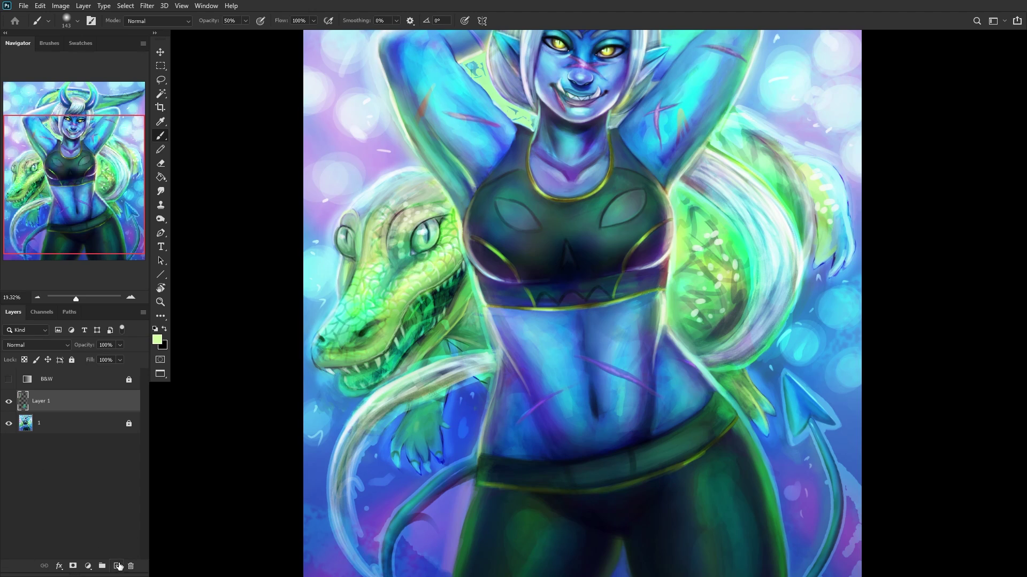
Step: Paint a light-green glow over the crocodile's hand on a new empty layer
{"action": "left_click", "coordinate": [119, 566]}
{"action": "scroll", "coordinate": [422, 428], "scroll_direction": "up", "scroll_amount": 8}
{"action": "mouse_move", "coordinate": [467, 315]}
{"action": "left_mouse_down"}
{"action": "mouse_move", "coordinate": [505, 331]}
{"action": "mouse_move", "coordinate": [466, 379]}
{"action": "mouse_move", "coordinate": [513, 332]}
{"action": "mouse_move", "coordinate": [509, 457]}
{"action": "mouse_move", "coordinate": [516, 323]}
{"action": "mouse_move", "coordinate": [540, 413]}
{"action": "mouse_move", "coordinate": [524, 338]}
{"action": "mouse_move", "coordinate": [532, 307]}
{"action": "mouse_move", "coordinate": [445, 343]}
{"action": "mouse_move", "coordinate": [401, 399]}
{"action": "mouse_move", "coordinate": [398, 360]}
{"action": "mouse_move", "coordinate": [467, 270]}
{"action": "mouse_move", "coordinate": [461, 414]}
{"action": "mouse_move", "coordinate": [418, 397]}
{"action": "mouse_move", "coordinate": [488, 349]}
{"action": "mouse_move", "coordinate": [478, 348]}
{"action": "mouse_move", "coordinate": [448, 478]}
{"action": "mouse_move", "coordinate": [434, 434]}
{"action": "mouse_move", "coordinate": [453, 291]}
{"action": "mouse_move", "coordinate": [422, 313]}
{"action": "mouse_move", "coordinate": [404, 365]}
{"action": "mouse_move", "coordinate": [537, 263]}
{"action": "mouse_move", "coordinate": [542, 427]}
{"action": "mouse_move", "coordinate": [516, 269]}
{"action": "left_mouse_up"}
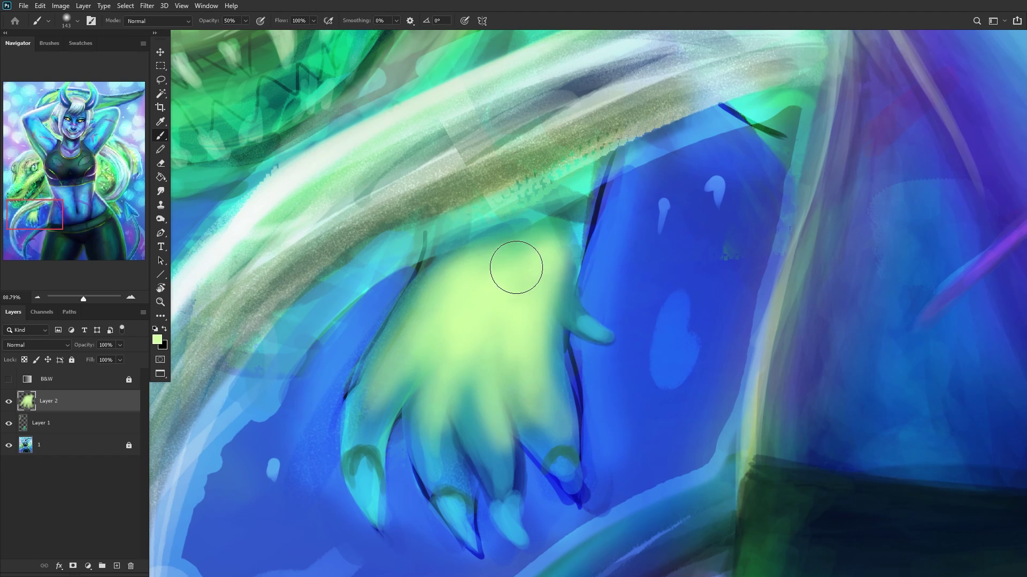
{"action": "scroll", "coordinate": [515, 270], "scroll_direction": "down", "scroll_amount": 8}
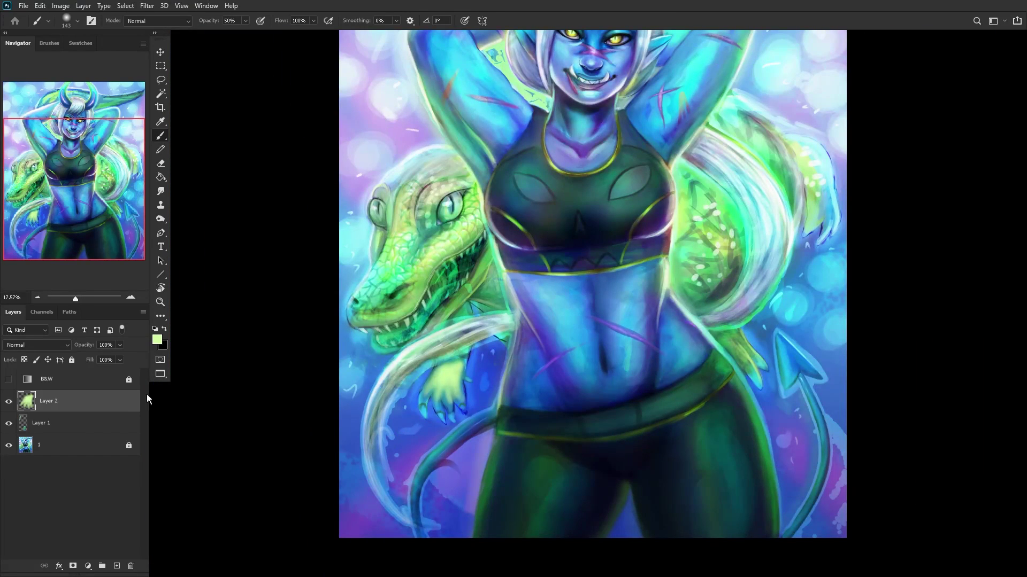
Step: Set the glow layer to Soft Light and merge it down into layer 1
{"action": "left_click", "coordinate": [41, 344]}
{"action": "left_click", "coordinate": [26, 427]}
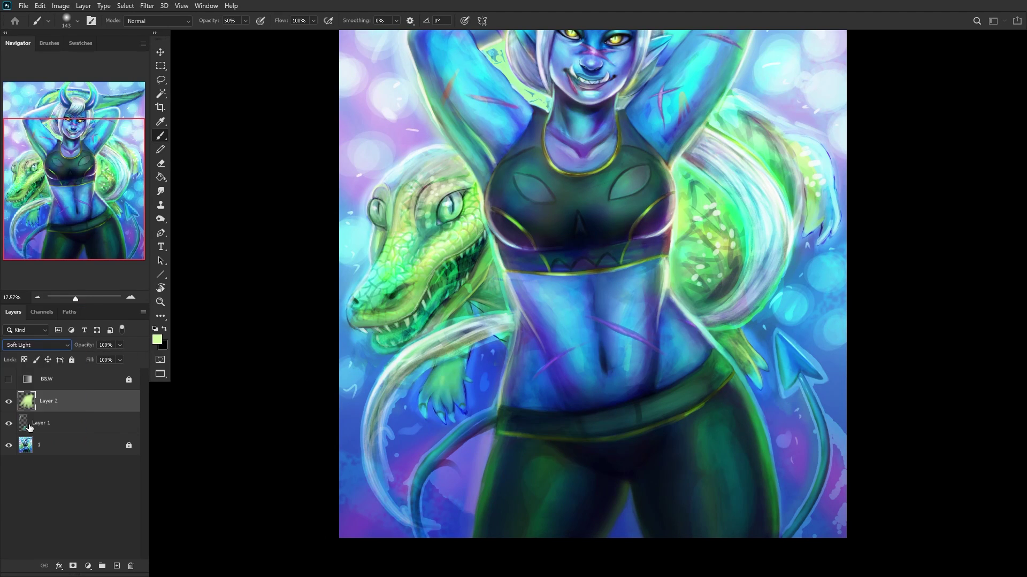
{"action": "left_click", "coordinate": [56, 450]}
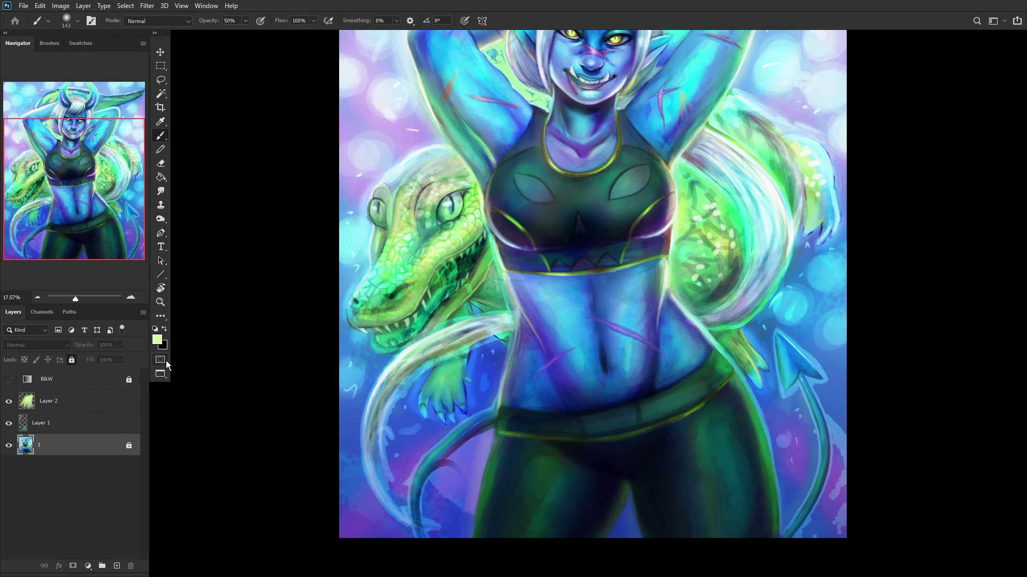
{"action": "key", "text": "ctrl+shift+e"}
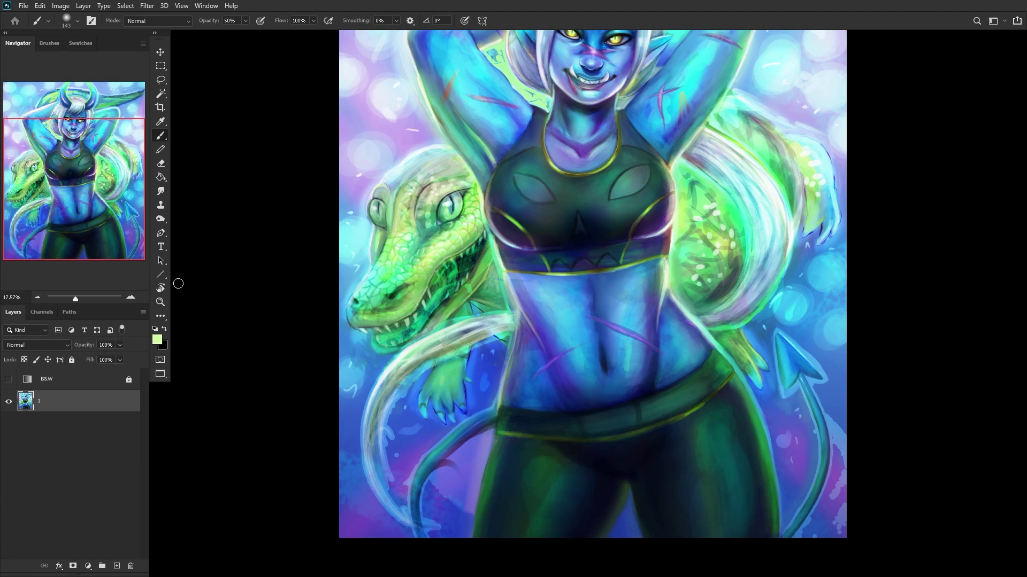
Step: Flip the canvas horizontally, then brighten the hand's left outline with blue using the Charcoal brush
{"action": "key", "text": "ctrl+shift+h"}
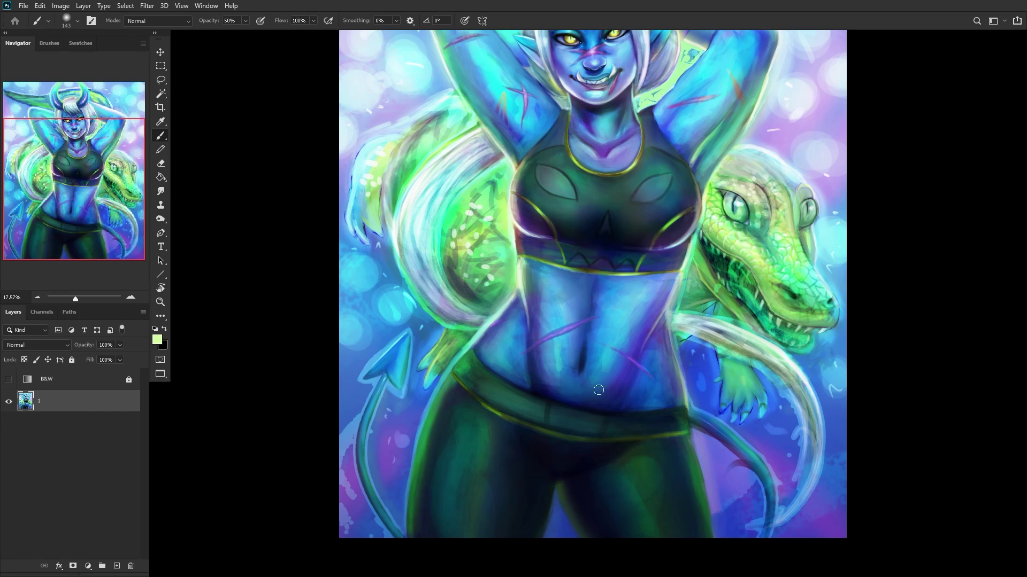
{"action": "left_click_drag", "start_coordinate": [818, 353], "coordinate": [877, 374]}
{"action": "right_click", "coordinate": [728, 318]}
{"action": "left_click", "coordinate": [738, 342]}
{"action": "left_click", "coordinate": [522, 366], "text": "alt"}
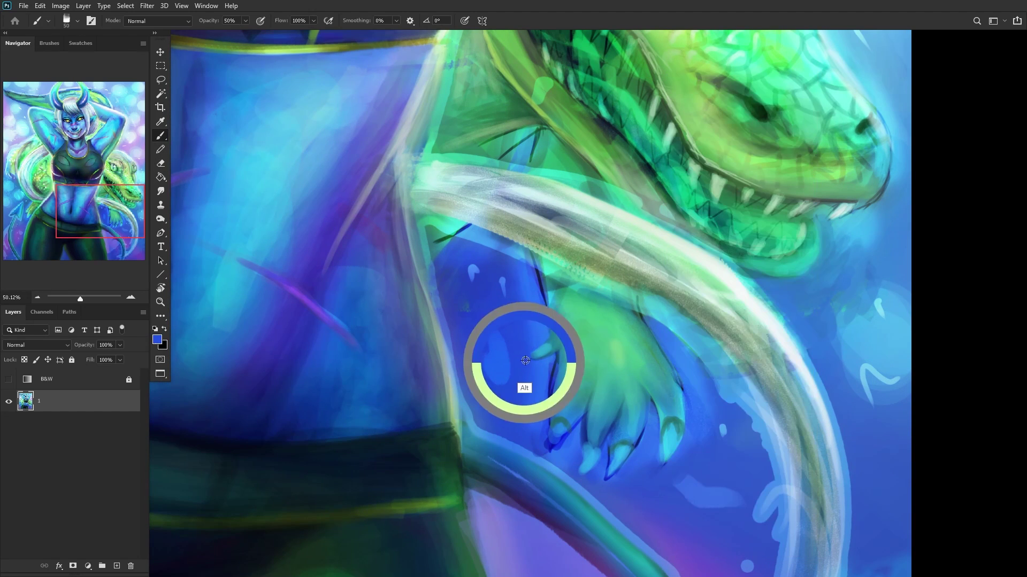
{"action": "left_click", "coordinate": [527, 302], "text": "alt"}
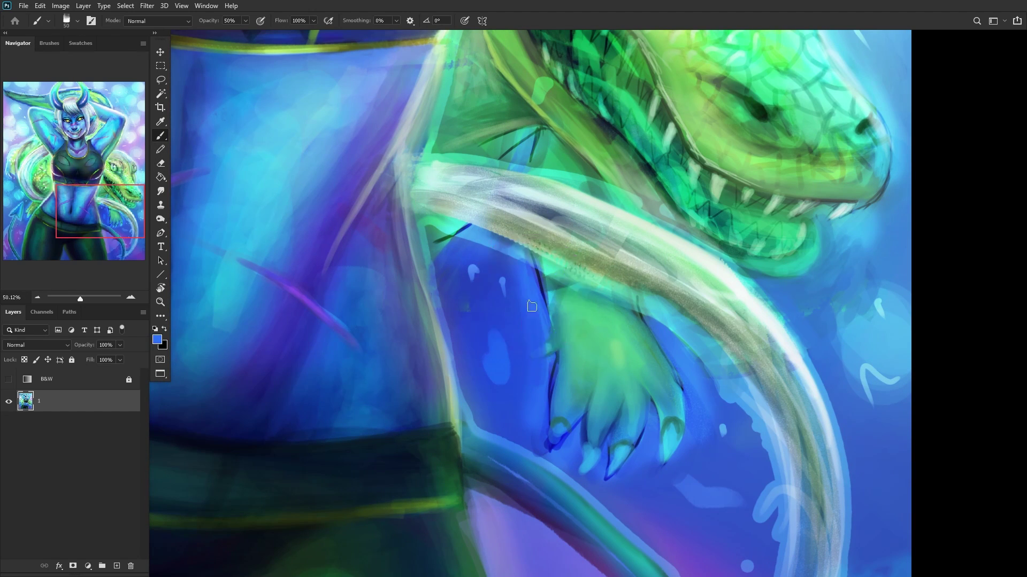
{"action": "left_click_drag", "start_coordinate": [549, 340], "coordinate": [541, 422]}
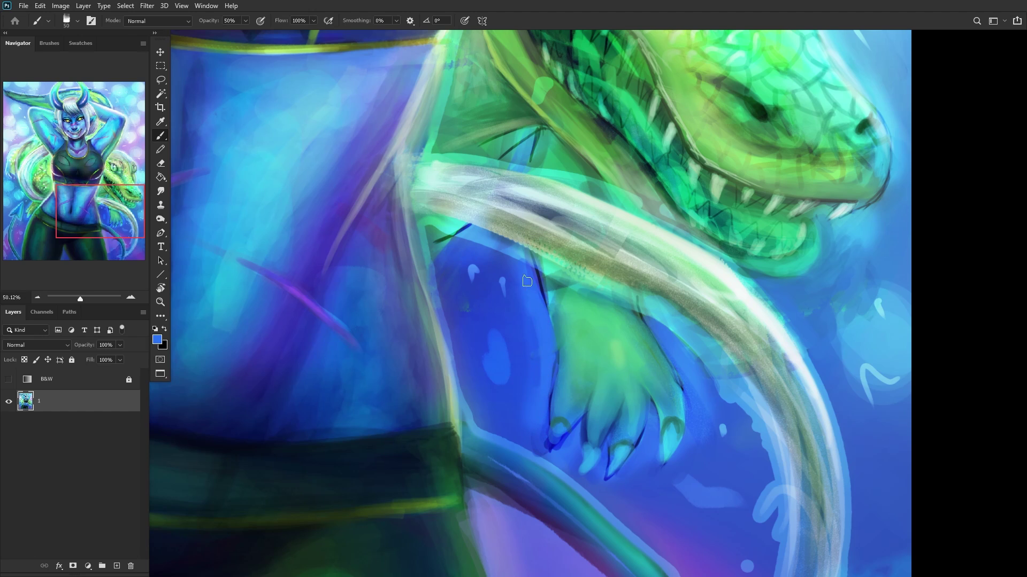
Step: Sample teal and blues from the painting to lighten the claw tip and darken its edge
{"action": "scroll", "coordinate": [546, 321], "scroll_direction": "down", "scroll_amount": 5}
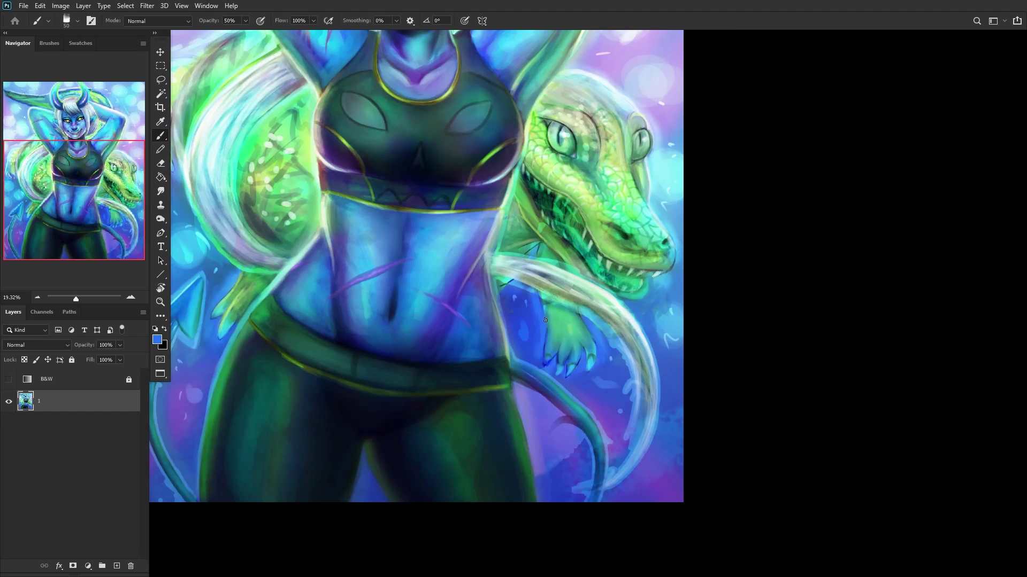
{"action": "scroll", "coordinate": [546, 318], "scroll_direction": "up", "scroll_amount": 3}
{"action": "left_click", "coordinate": [545, 316], "text": "alt"}
{"action": "scroll", "coordinate": [556, 300], "scroll_direction": "up", "scroll_amount": 2}
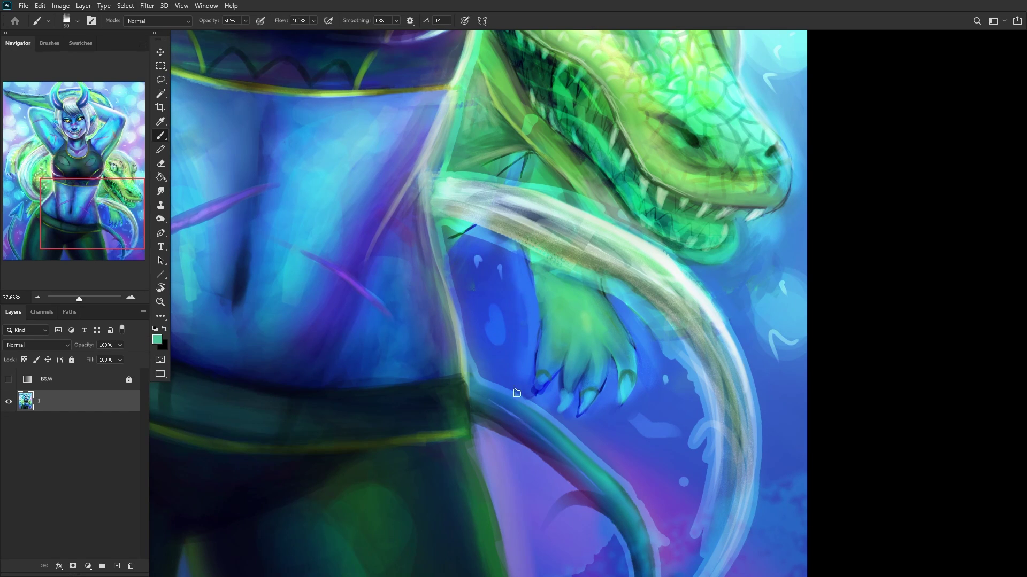
{"action": "scroll", "coordinate": [528, 419], "scroll_direction": "up", "scroll_amount": 5}
{"action": "left_click", "coordinate": [650, 412], "text": "alt"}
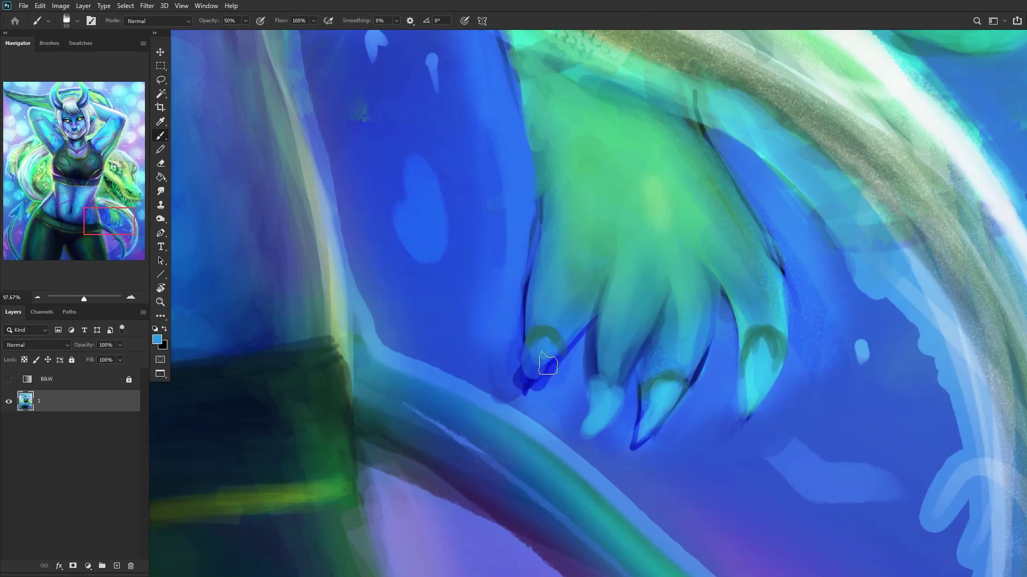
{"action": "mouse_move", "coordinate": [548, 353]}
{"action": "left_mouse_down"}
{"action": "mouse_move", "coordinate": [535, 411]}
{"action": "mouse_move", "coordinate": [505, 342]}
{"action": "mouse_move", "coordinate": [493, 359]}
{"action": "mouse_move", "coordinate": [501, 337]}
{"action": "mouse_move", "coordinate": [519, 363]}
{"action": "mouse_move", "coordinate": [522, 399]}
{"action": "mouse_move", "coordinate": [512, 354]}
{"action": "mouse_move", "coordinate": [542, 418]}
{"action": "left_mouse_up"}
{"action": "left_click", "coordinate": [491, 369], "text": "alt"}
{"action": "scroll", "coordinate": [495, 369], "scroll_direction": "down", "scroll_amount": 2}
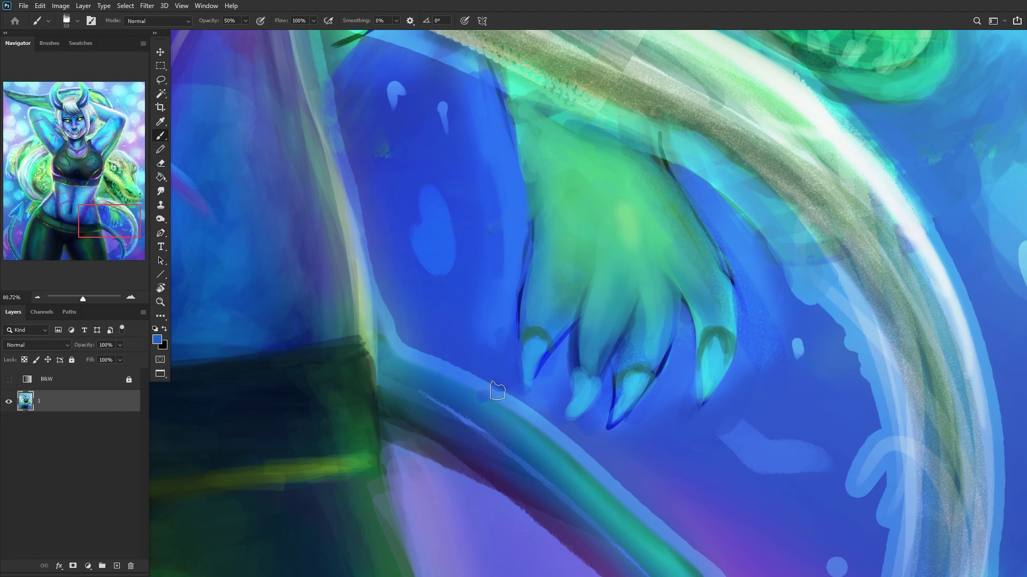
{"action": "scroll", "coordinate": [492, 374], "scroll_direction": "down", "scroll_amount": 6}
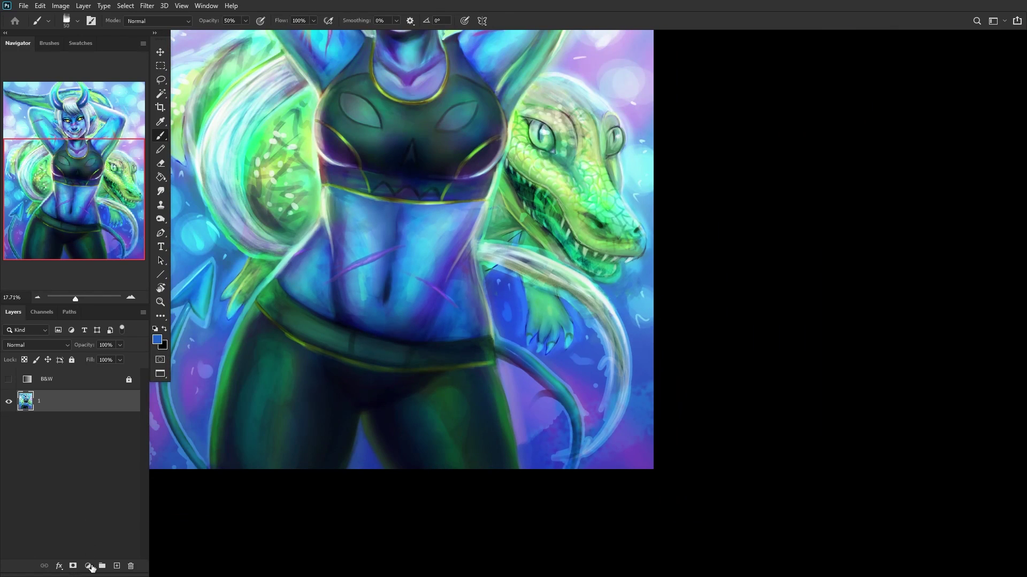
Step: Add a new layer, sample dark green from the crocodile, and set the brush to 14 px
{"action": "left_click", "coordinate": [117, 566]}
{"action": "left_click_drag", "start_coordinate": [75, 299], "coordinate": [78, 298]}
{"action": "left_click_drag", "start_coordinate": [96, 201], "coordinate": [97, 180]}
{"action": "left_click", "coordinate": [883, 294], "text": "alt"}
{"action": "right_click", "coordinate": [882, 294]}
{"action": "left_click_drag", "start_coordinate": [935, 97], "coordinate": [937, 97]}
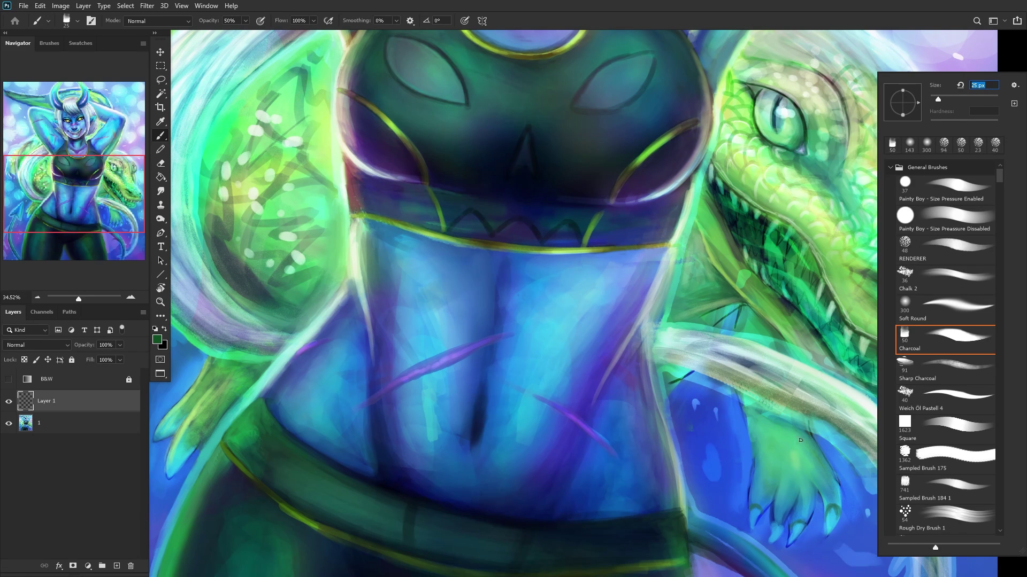
{"action": "left_click_drag", "start_coordinate": [758, 447], "coordinate": [776, 445]}
{"action": "key", "text": "ctrl+z"}
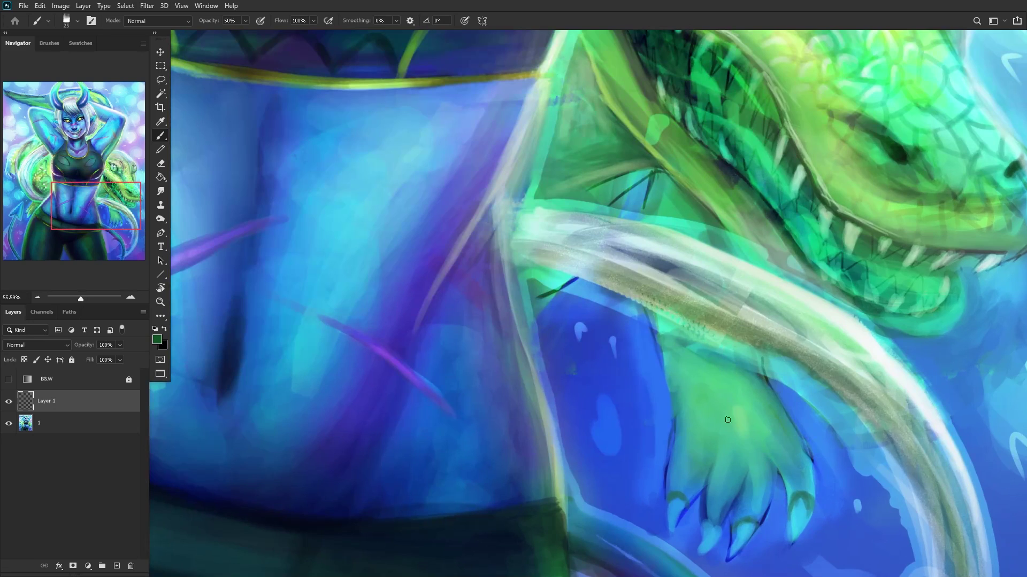
{"action": "right_click", "coordinate": [815, 320]}
{"action": "left_click", "coordinate": [835, 99]}
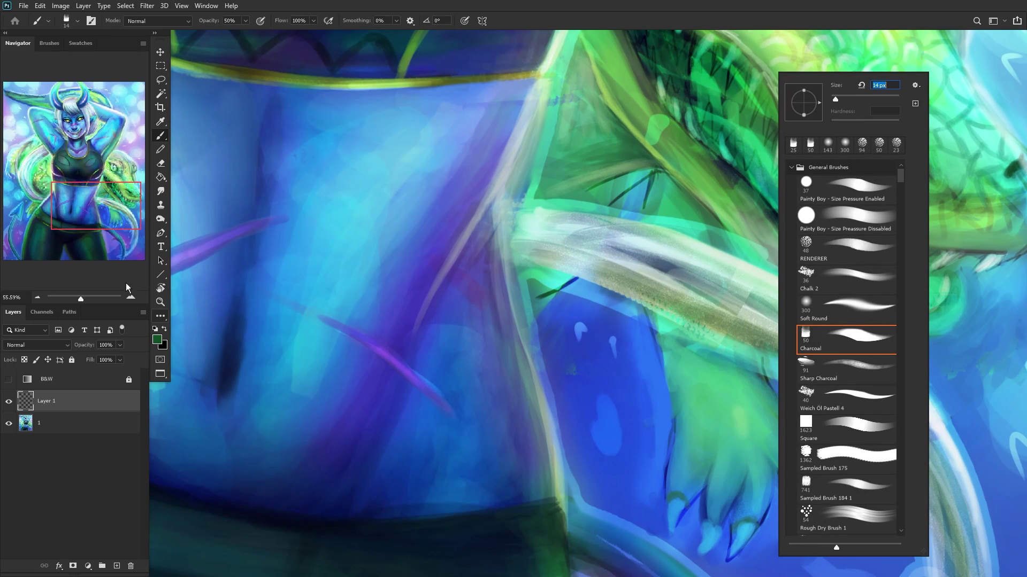
{"action": "left_click_drag", "start_coordinate": [88, 212], "coordinate": [135, 206]}
{"action": "left_click_drag", "start_coordinate": [641, 424], "coordinate": [728, 410]}
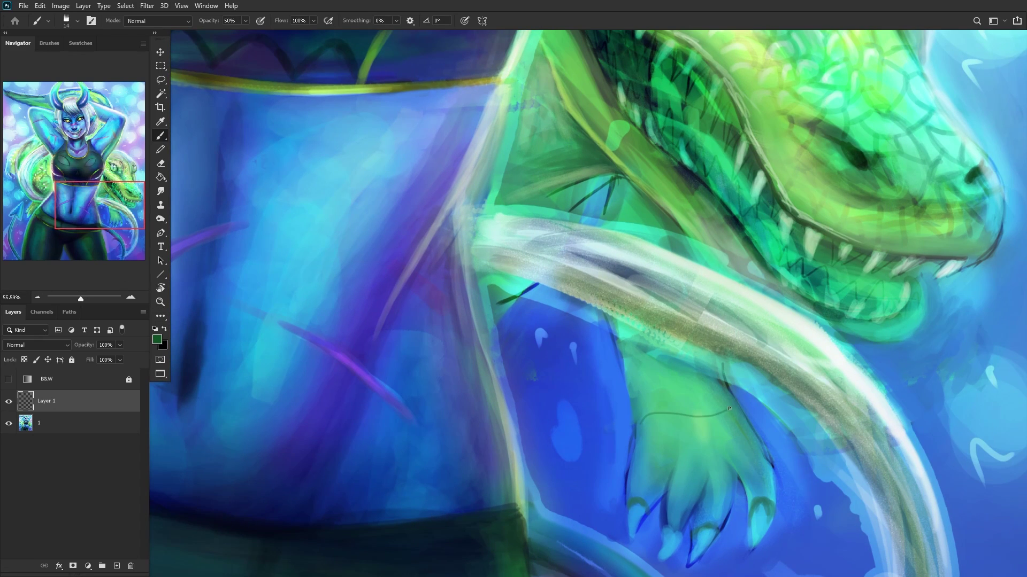
{"action": "key", "text": "ctrl+z"}
Step: Draw curved scale lines above the claw, along the arm and down the fingers
{"action": "mouse_move", "coordinate": [632, 483]}
{"action": "left_mouse_down"}
{"action": "mouse_move", "coordinate": [654, 475]}
{"action": "mouse_move", "coordinate": [723, 488]}
{"action": "left_mouse_up"}
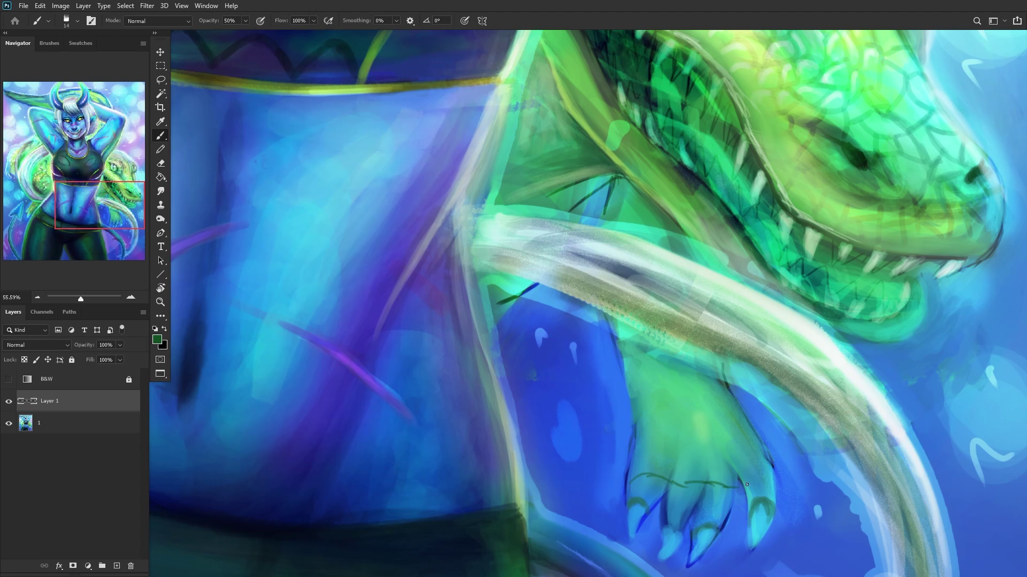
{"action": "left_click_drag", "start_coordinate": [630, 461], "coordinate": [737, 456]}
{"action": "scroll", "coordinate": [734, 457], "scroll_direction": "down", "scroll_amount": 8}
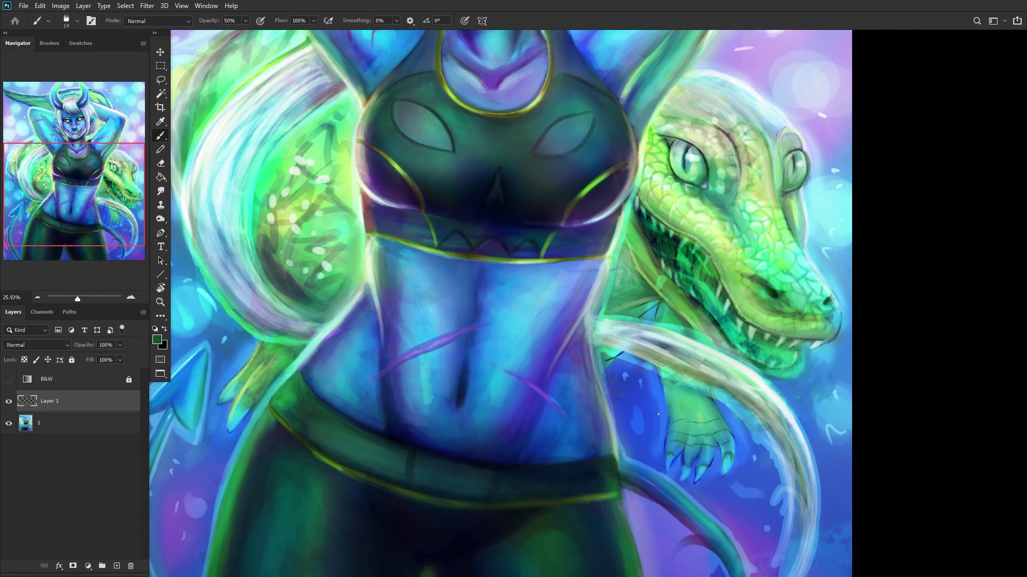
{"action": "mouse_move", "coordinate": [669, 412]}
{"action": "left_mouse_down"}
{"action": "mouse_move", "coordinate": [705, 411]}
{"action": "mouse_move", "coordinate": [697, 402]}
{"action": "left_mouse_up"}
{"action": "left_click_drag", "start_coordinate": [657, 317], "coordinate": [670, 321]}
{"action": "scroll", "coordinate": [688, 452], "scroll_direction": "up", "scroll_amount": 5}
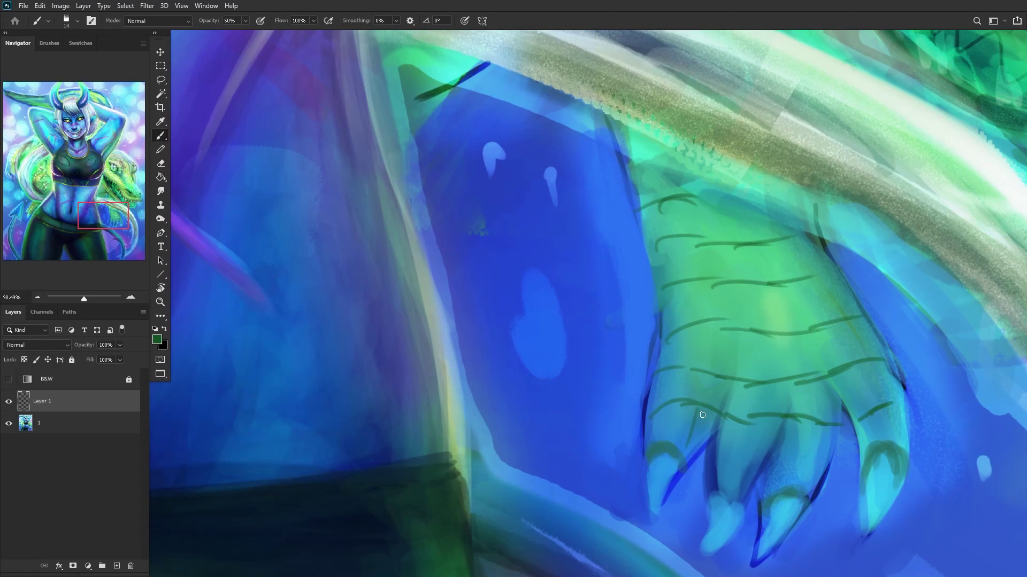
{"action": "left_click_drag", "start_coordinate": [702, 414], "coordinate": [688, 438]}
{"action": "left_click_drag", "start_coordinate": [681, 372], "coordinate": [672, 402]}
{"action": "left_click_drag", "start_coordinate": [728, 380], "coordinate": [715, 412]}
{"action": "mouse_move", "coordinate": [776, 386]}
{"action": "left_mouse_down"}
{"action": "mouse_move", "coordinate": [735, 453]}
{"action": "mouse_move", "coordinate": [818, 457]}
{"action": "left_mouse_up"}
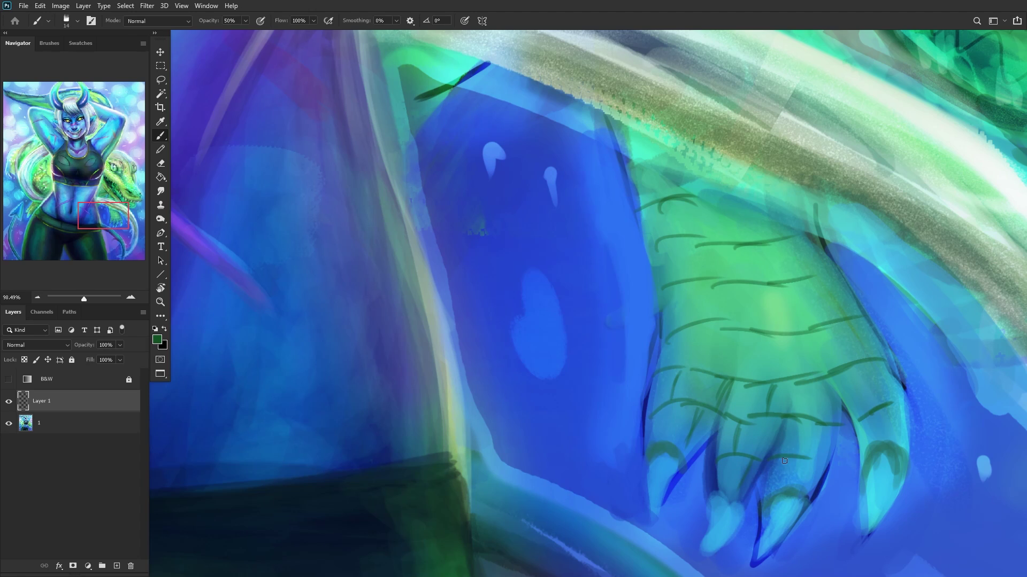
Step: Add vertical and diagonal dark green scale lines across the fingers and hand
{"action": "scroll", "coordinate": [808, 465], "scroll_direction": "up", "scroll_amount": 3}
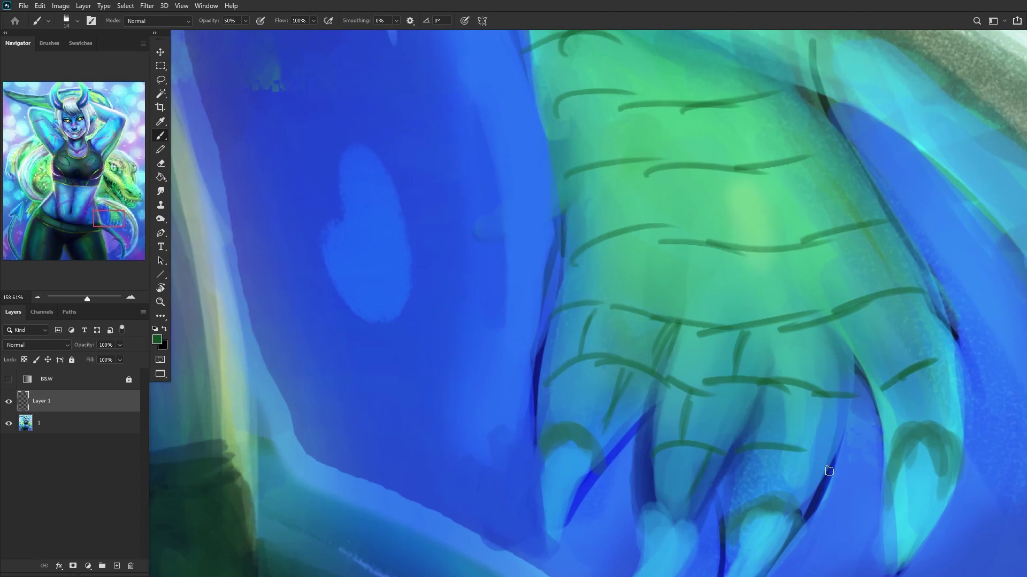
{"action": "left_click_drag", "start_coordinate": [782, 453], "coordinate": [779, 490]}
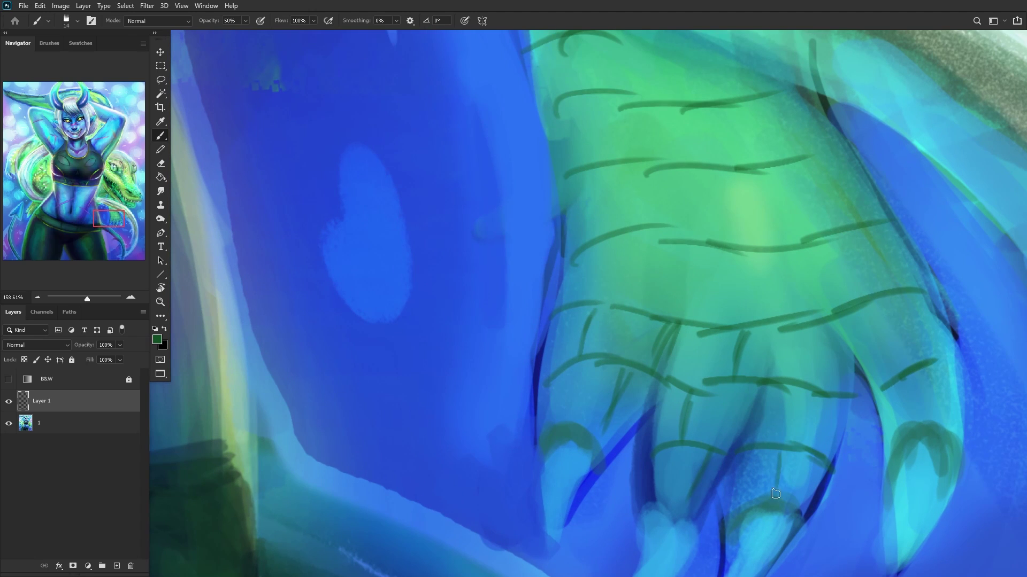
{"action": "left_click_drag", "start_coordinate": [820, 400], "coordinate": [817, 445]}
{"action": "left_click_drag", "start_coordinate": [769, 395], "coordinate": [763, 438]}
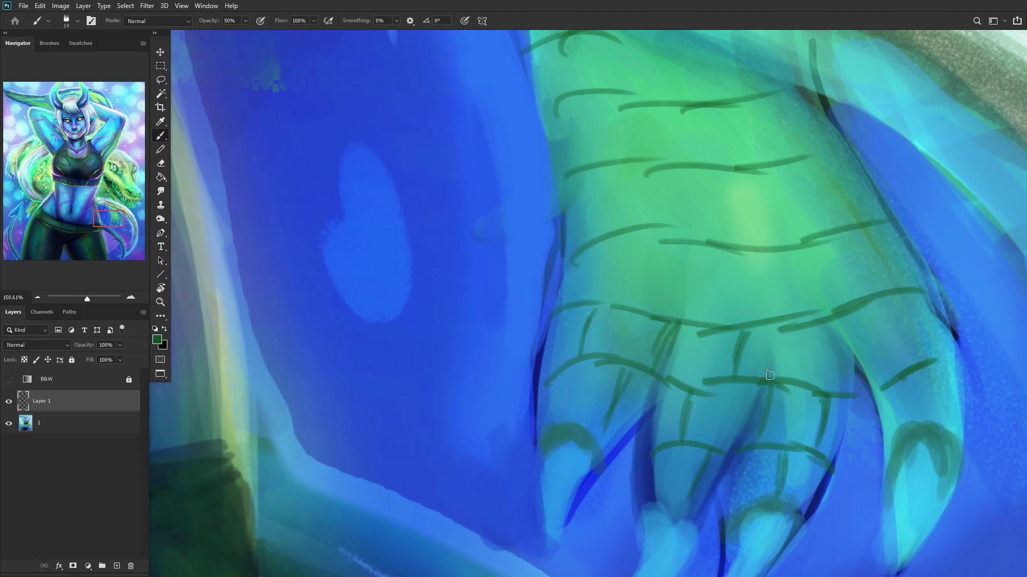
{"action": "scroll", "coordinate": [775, 355], "scroll_direction": "down", "scroll_amount": 1}
{"action": "left_click_drag", "start_coordinate": [801, 332], "coordinate": [794, 369]}
{"action": "scroll", "coordinate": [865, 309], "scroll_direction": "down", "scroll_amount": 1}
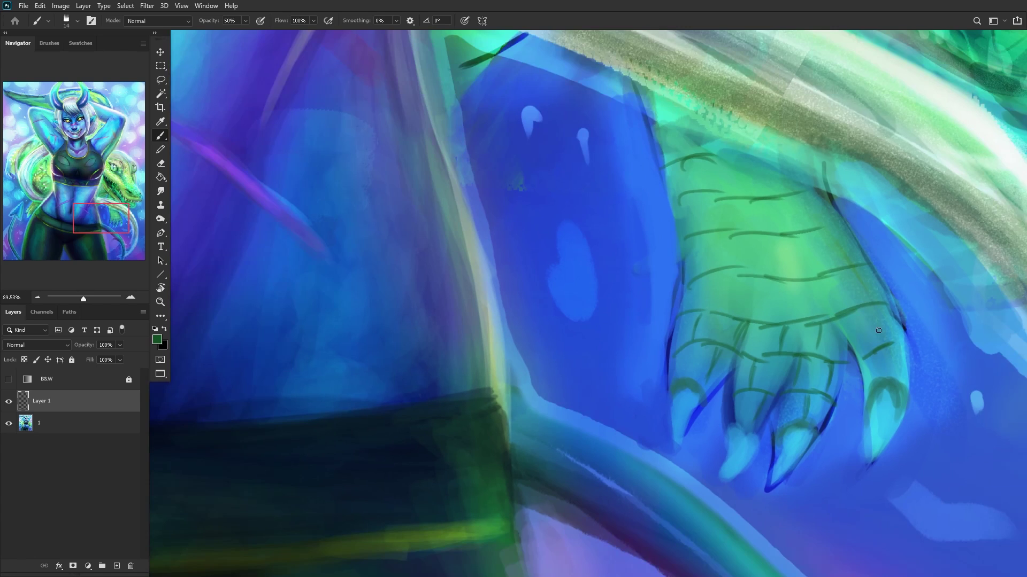
{"action": "scroll", "coordinate": [869, 326], "scroll_direction": "up", "scroll_amount": 1}
{"action": "left_click_drag", "start_coordinate": [834, 306], "coordinate": [869, 358]}
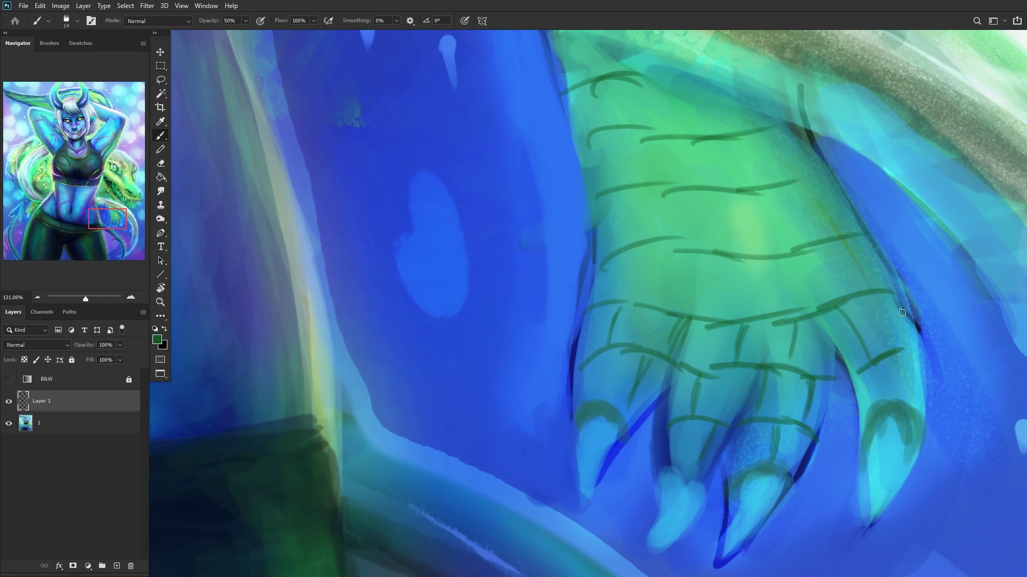
{"action": "left_click_drag", "start_coordinate": [893, 357], "coordinate": [898, 398]}
{"action": "left_click_drag", "start_coordinate": [890, 294], "coordinate": [898, 348]}
{"action": "scroll", "coordinate": [890, 343], "scroll_direction": "down", "scroll_amount": 3}
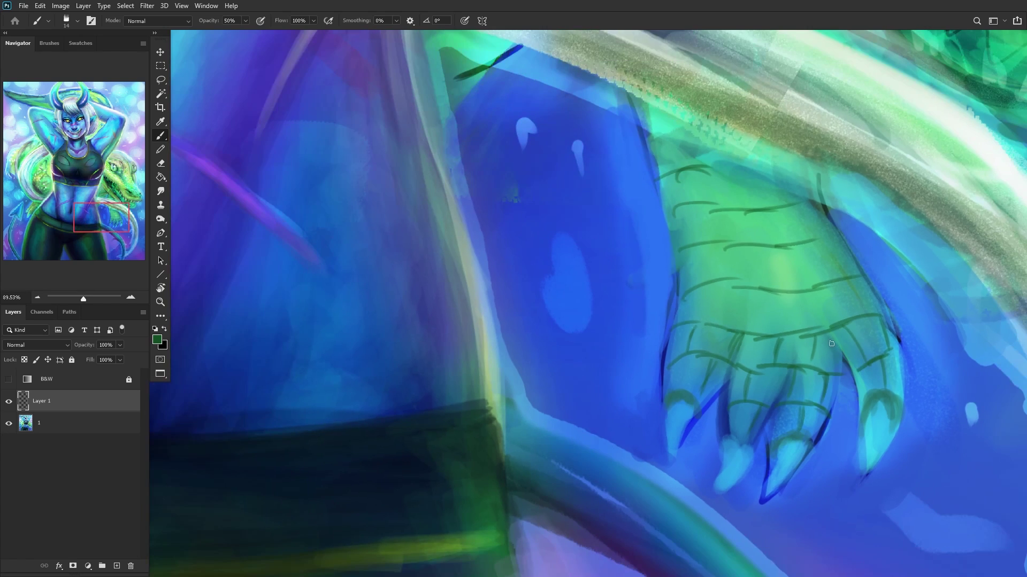
{"action": "scroll", "coordinate": [903, 334], "scroll_direction": "up", "scroll_amount": 2}
{"action": "scroll", "coordinate": [813, 353], "scroll_direction": "up", "scroll_amount": 2}
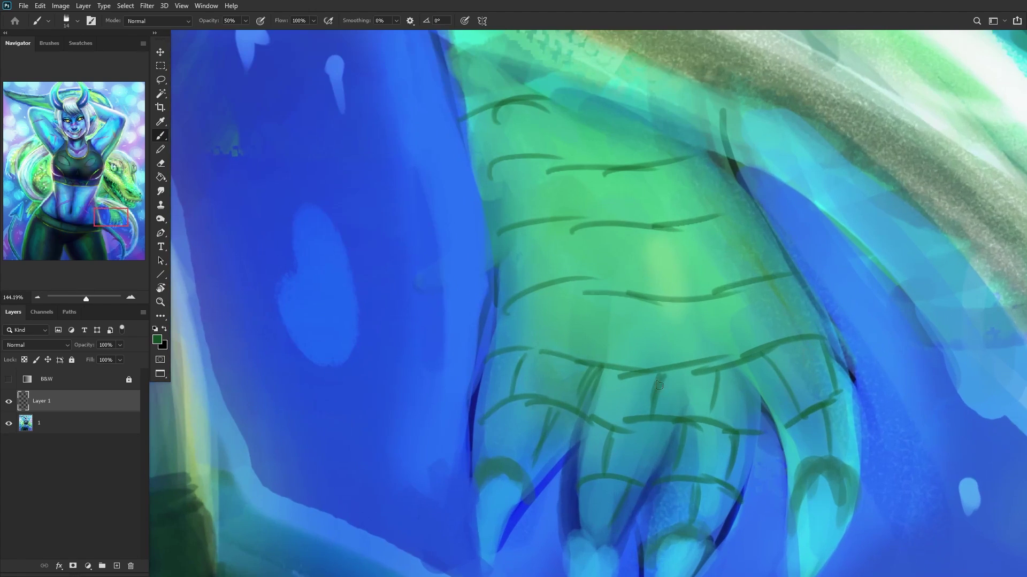
Step: Draw vertical scale divisions across the hand and knuckles up to its left edge
{"action": "left_click_drag", "start_coordinate": [627, 368], "coordinate": [635, 309]}
{"action": "left_click_drag", "start_coordinate": [680, 364], "coordinate": [690, 307]}
{"action": "left_click_drag", "start_coordinate": [758, 357], "coordinate": [738, 296]}
{"action": "mouse_move", "coordinate": [795, 345]}
{"action": "left_mouse_down"}
{"action": "mouse_move", "coordinate": [775, 279]}
{"action": "mouse_move", "coordinate": [795, 329]}
{"action": "left_mouse_up"}
{"action": "key", "text": "ctrl+z"}
{"action": "left_click_drag", "start_coordinate": [564, 360], "coordinate": [582, 294]}
{"action": "left_click_drag", "start_coordinate": [510, 351], "coordinate": [506, 301]}
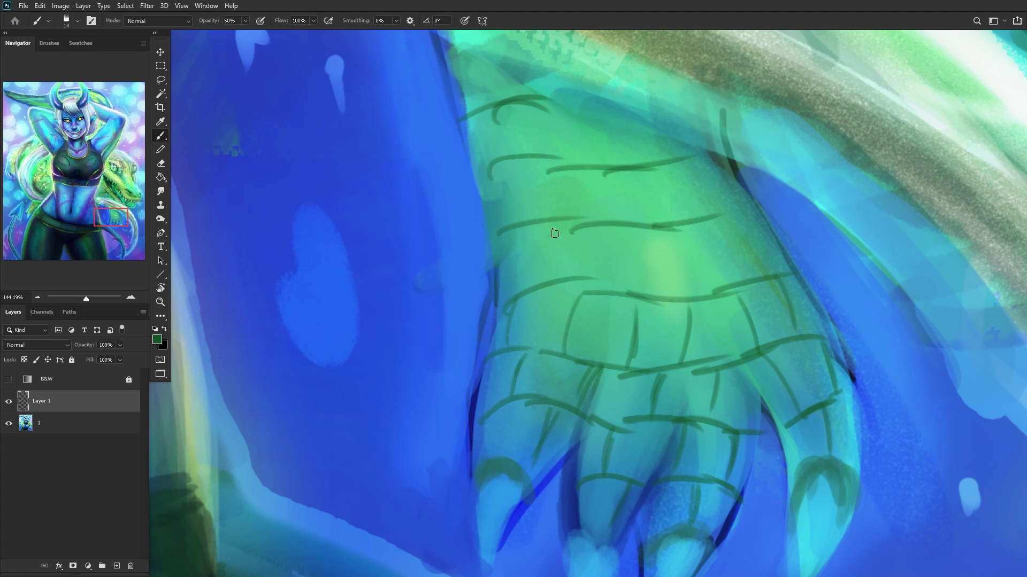
{"action": "scroll", "coordinate": [554, 233], "scroll_direction": "down", "scroll_amount": 3}
{"action": "scroll", "coordinate": [589, 256], "scroll_direction": "up", "scroll_amount": 2}
{"action": "left_click_drag", "start_coordinate": [612, 289], "coordinate": [615, 248]}
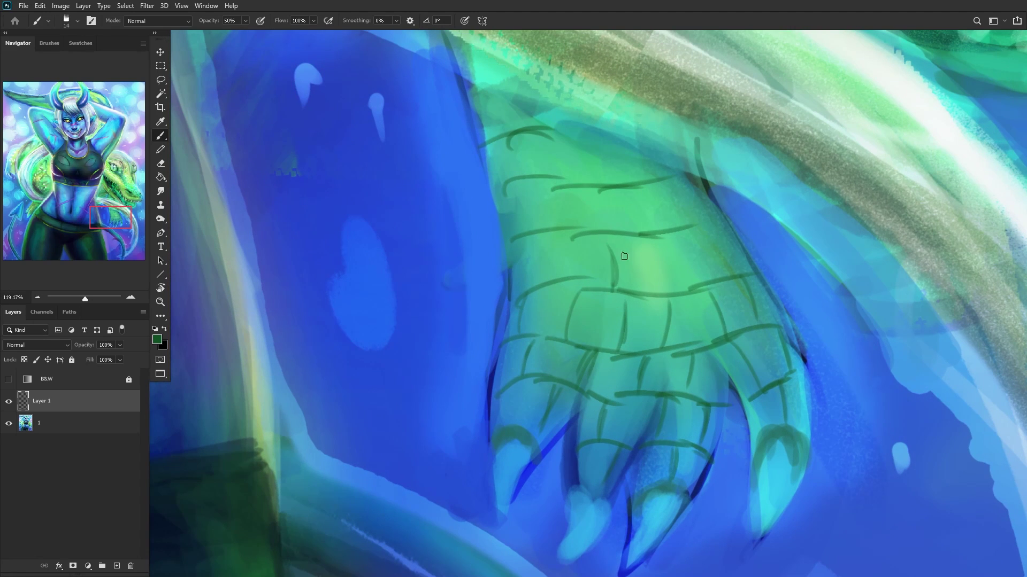
{"action": "scroll", "coordinate": [621, 251], "scroll_direction": "down", "scroll_amount": 5}
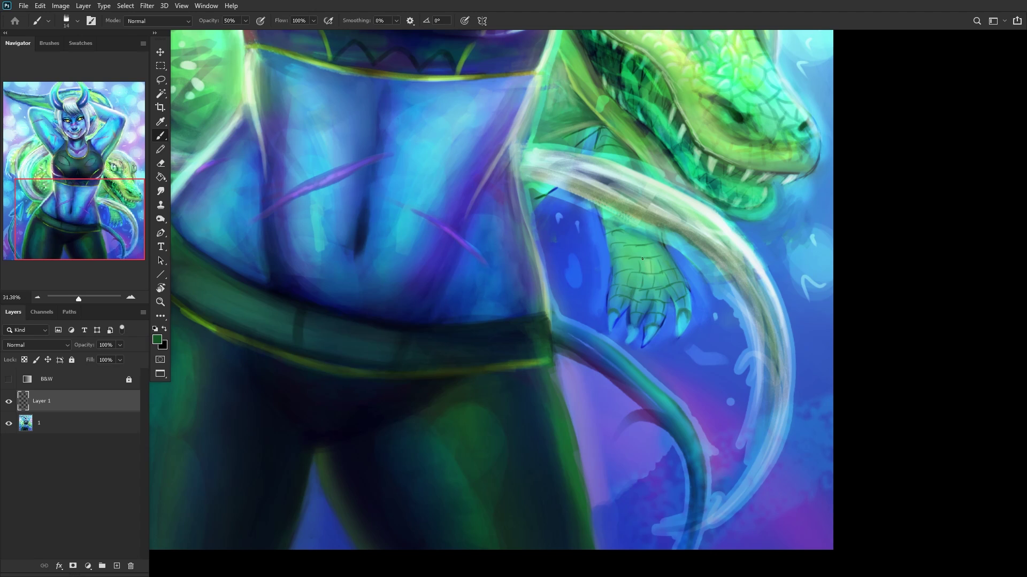
{"action": "scroll", "coordinate": [640, 256], "scroll_direction": "up", "scroll_amount": 4}
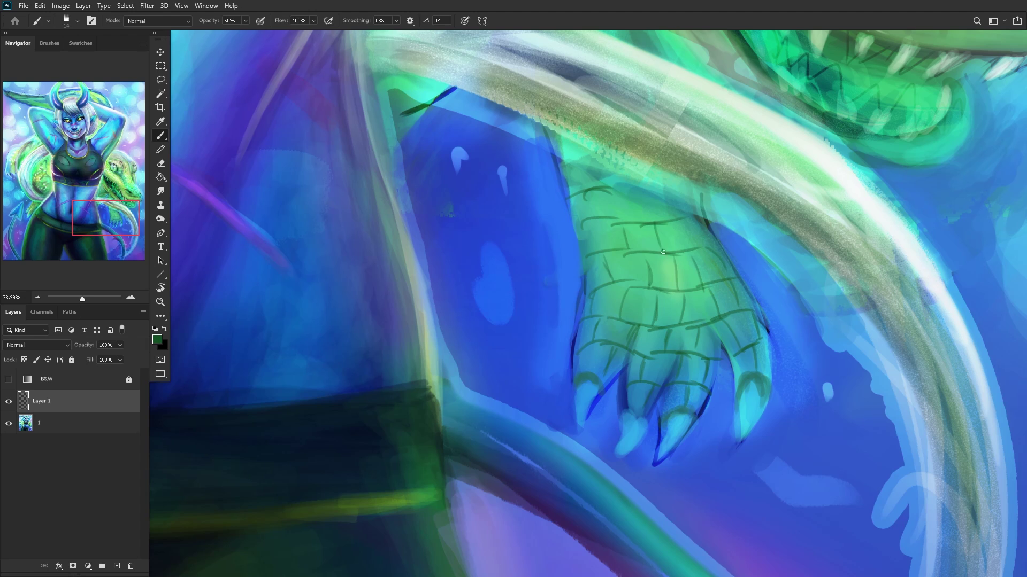
{"action": "scroll", "coordinate": [635, 244], "scroll_direction": "down", "scroll_amount": 3}
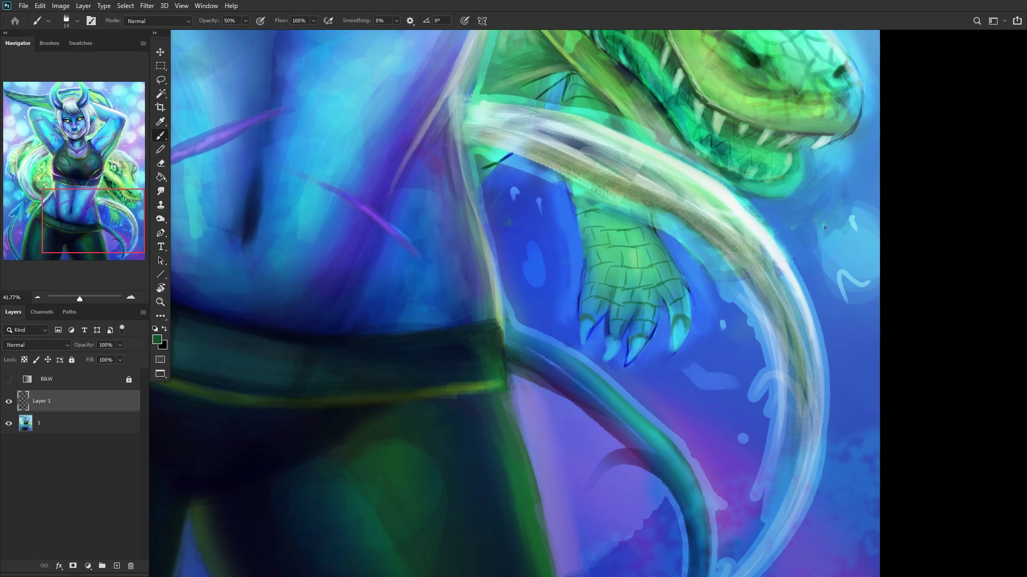
{"action": "scroll", "coordinate": [836, 211], "scroll_direction": "up", "scroll_amount": 8}
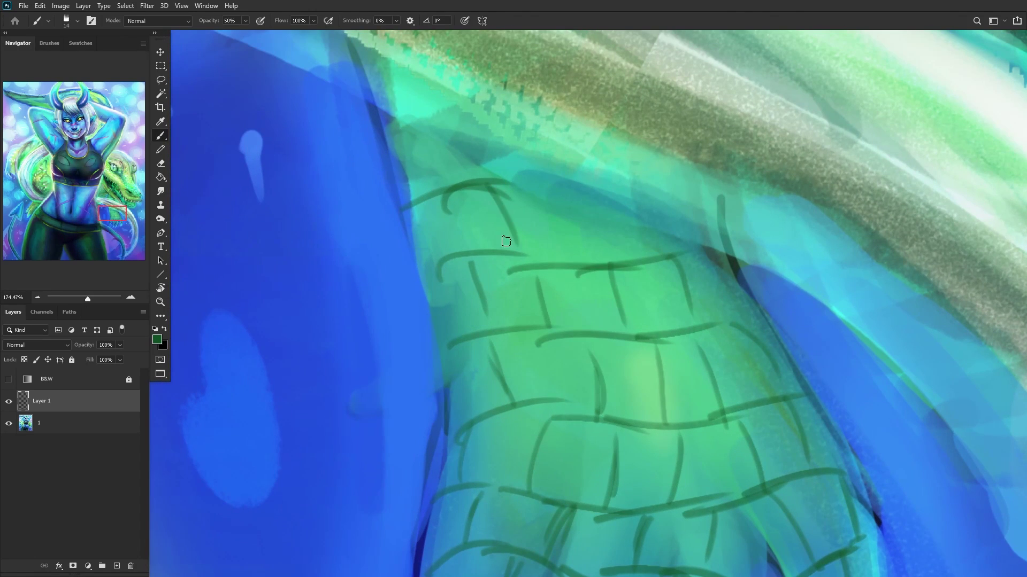
Step: Sketch diagonal scale strokes on the forearm and a line across the top of the arm
{"action": "left_click_drag", "start_coordinate": [495, 188], "coordinate": [511, 242]}
{"action": "mouse_move", "coordinate": [595, 262]}
{"action": "left_mouse_down"}
{"action": "mouse_move", "coordinate": [567, 216]}
{"action": "mouse_move", "coordinate": [576, 222]}
{"action": "left_mouse_up"}
{"action": "left_click_drag", "start_coordinate": [662, 253], "coordinate": [658, 244]}
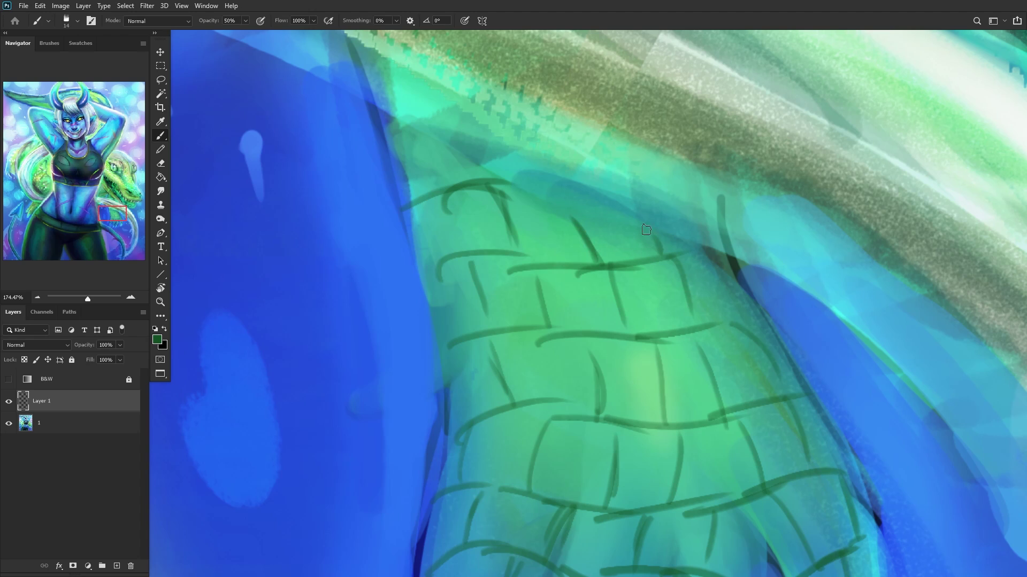
{"action": "scroll", "coordinate": [535, 188], "scroll_direction": "down", "scroll_amount": 6}
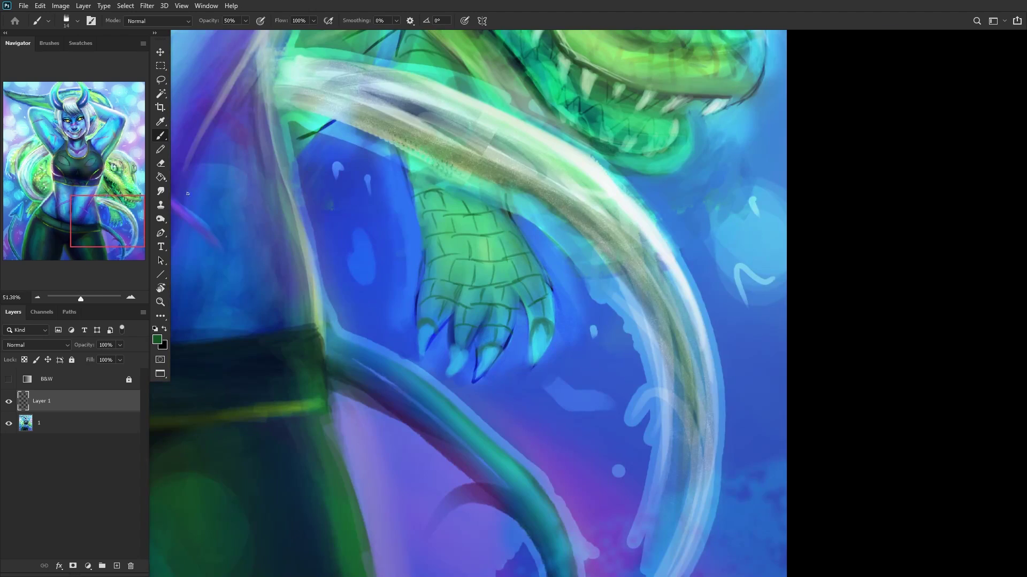
{"action": "left_click", "coordinate": [105, 207]}
{"action": "scroll", "coordinate": [638, 344], "scroll_direction": "up", "scroll_amount": 5}
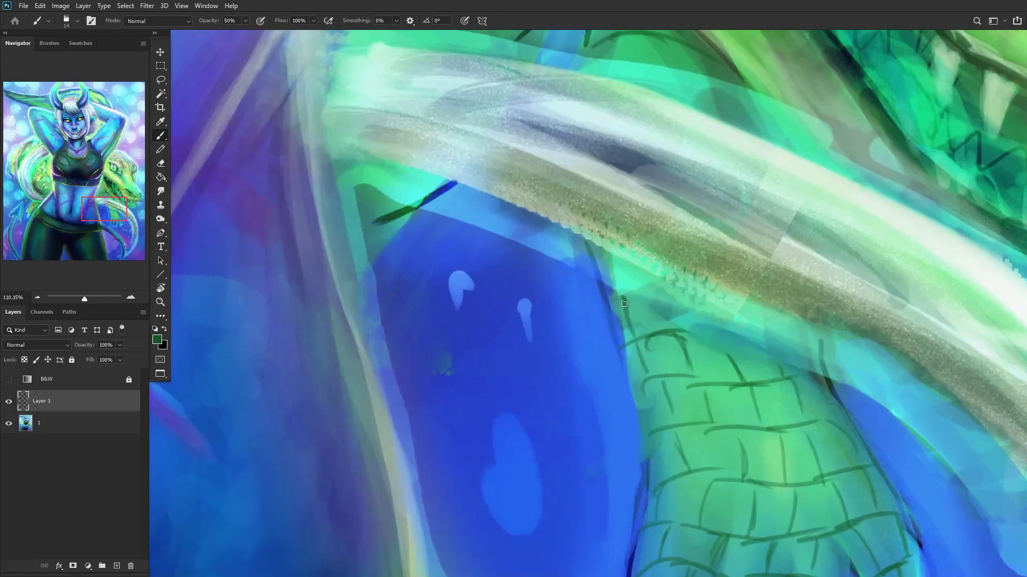
{"action": "mouse_move", "coordinate": [612, 296]}
{"action": "left_mouse_down"}
{"action": "mouse_move", "coordinate": [650, 296]}
{"action": "mouse_move", "coordinate": [672, 302]}
{"action": "left_mouse_up"}
{"action": "scroll", "coordinate": [640, 155], "scroll_direction": "down", "scroll_amount": 3}
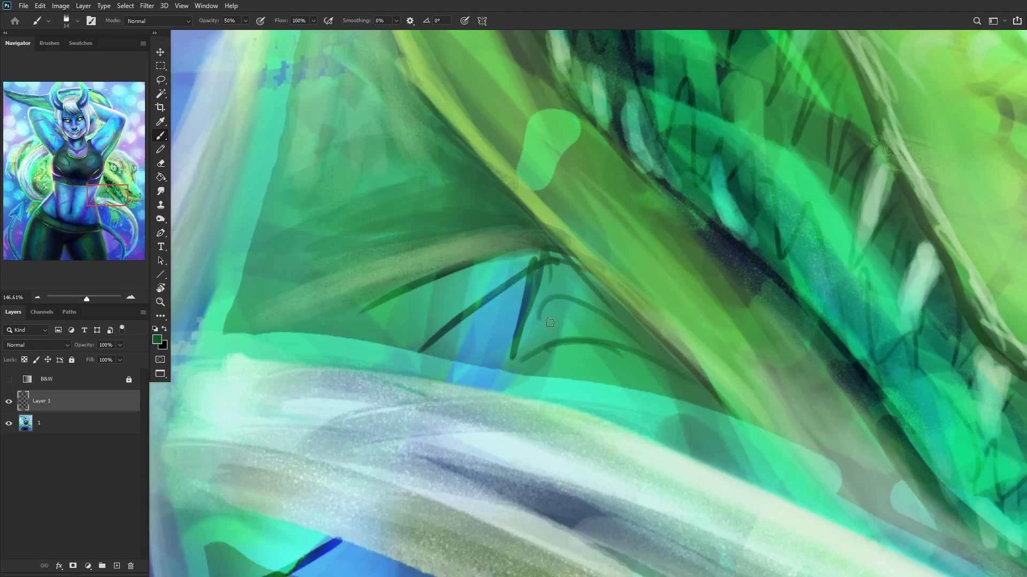
Step: Add thin, short scale strokes along the crocodile's neck
{"action": "left_click_drag", "start_coordinate": [560, 340], "coordinate": [560, 299]}
{"action": "mouse_move", "coordinate": [614, 337]}
{"action": "left_mouse_down"}
{"action": "mouse_move", "coordinate": [615, 307]}
{"action": "mouse_move", "coordinate": [576, 308]}
{"action": "mouse_move", "coordinate": [575, 297]}
{"action": "mouse_move", "coordinate": [542, 293]}
{"action": "left_mouse_up"}
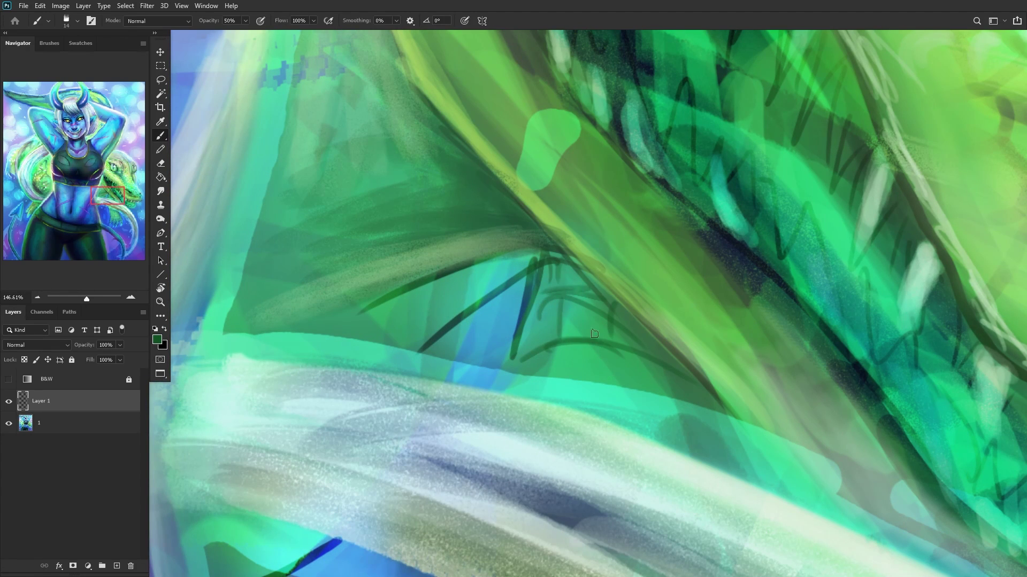
{"action": "scroll", "coordinate": [609, 315], "scroll_direction": "down", "scroll_amount": 1}
{"action": "left_click_drag", "start_coordinate": [606, 374], "coordinate": [606, 345]}
{"action": "left_click_drag", "start_coordinate": [547, 347], "coordinate": [546, 374]}
{"action": "scroll", "coordinate": [664, 363], "scroll_direction": "down", "scroll_amount": 15}
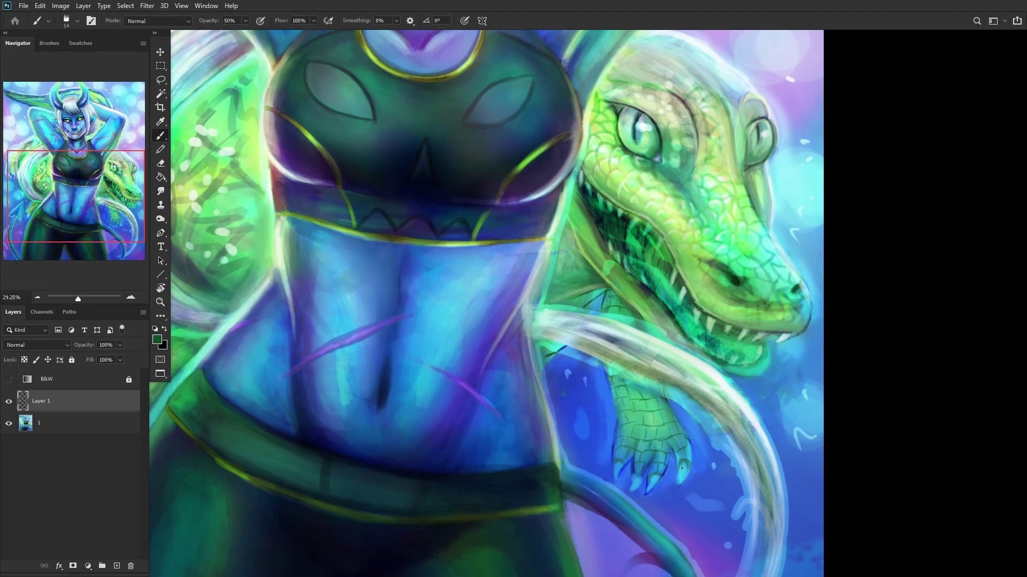
{"action": "scroll", "coordinate": [683, 469], "scroll_direction": "down", "scroll_amount": 3}
Step: Set the scale layer's blend mode to Overlay and duplicate it as Layer 1 copy
{"action": "left_click", "coordinate": [30, 350]}
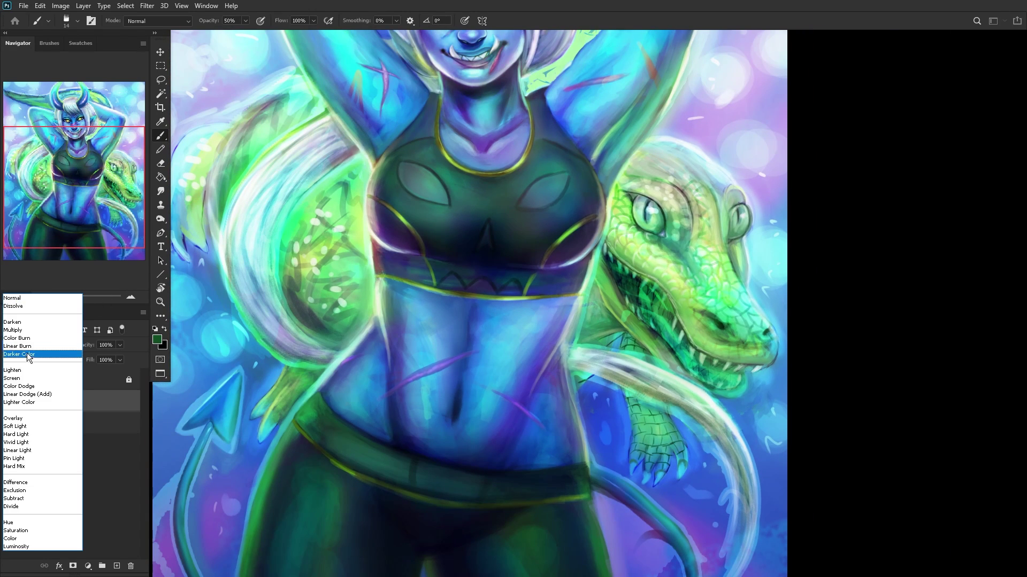
{"action": "left_click", "coordinate": [26, 411]}
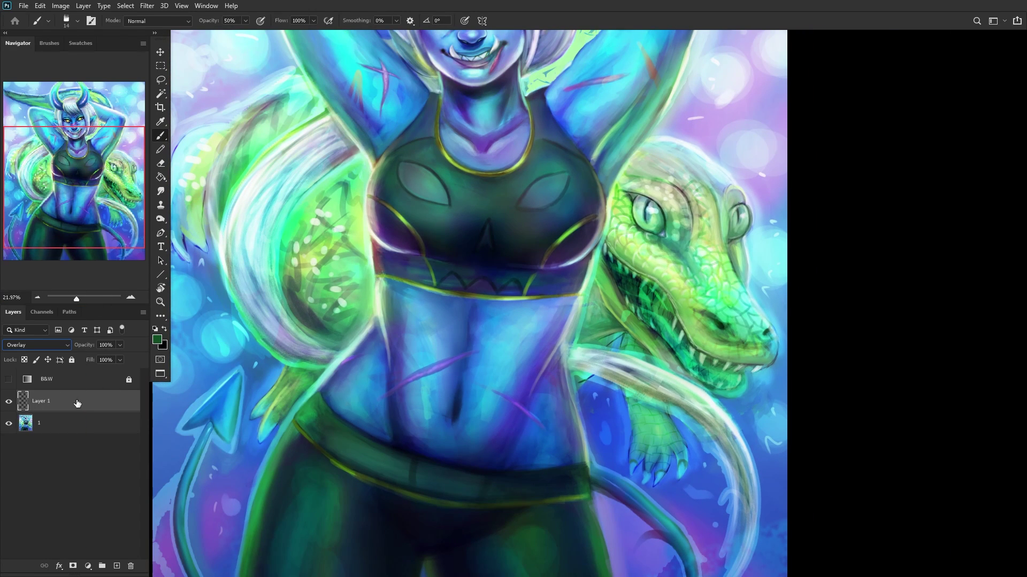
{"action": "right_click", "coordinate": [77, 404]}
{"action": "left_click", "coordinate": [96, 160]}
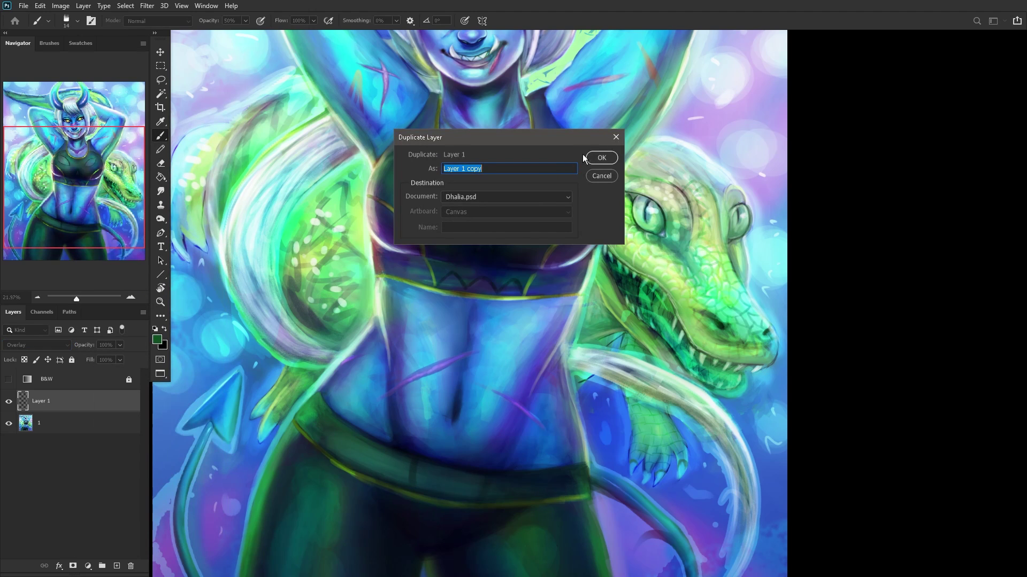
{"action": "left_click", "coordinate": [601, 158]}
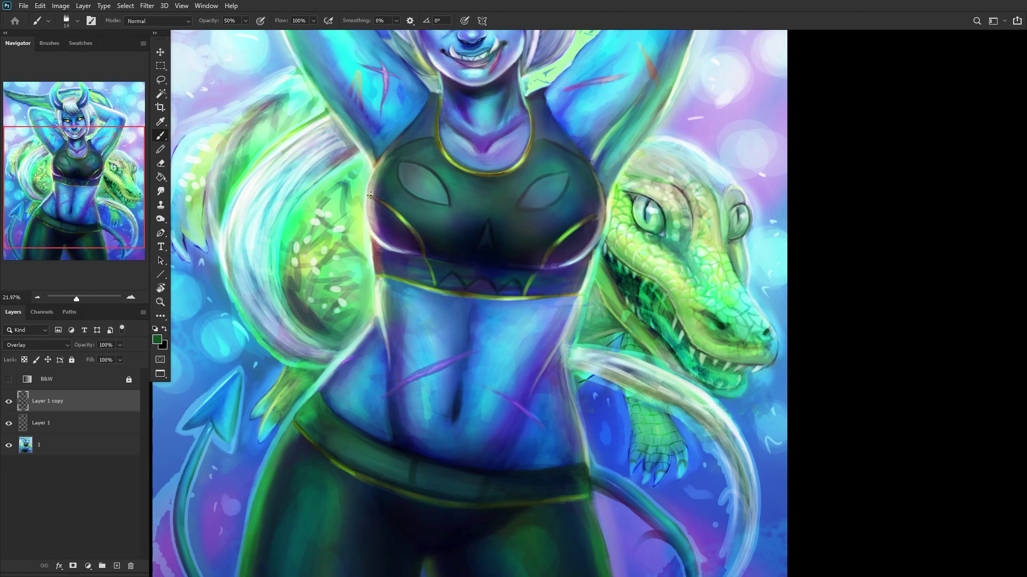
Step: Darken the copy with Hue/Saturation Lightness -48, then return to the brush
{"action": "key", "text": "ctrl+u"}
{"action": "mouse_move", "coordinate": [798, 432]}
{"action": "left_mouse_down"}
{"action": "mouse_move", "coordinate": [775, 434]}
{"action": "mouse_move", "coordinate": [787, 434]}
{"action": "left_mouse_up"}
{"action": "key", "text": "Return"}
{"action": "key", "text": "b"}
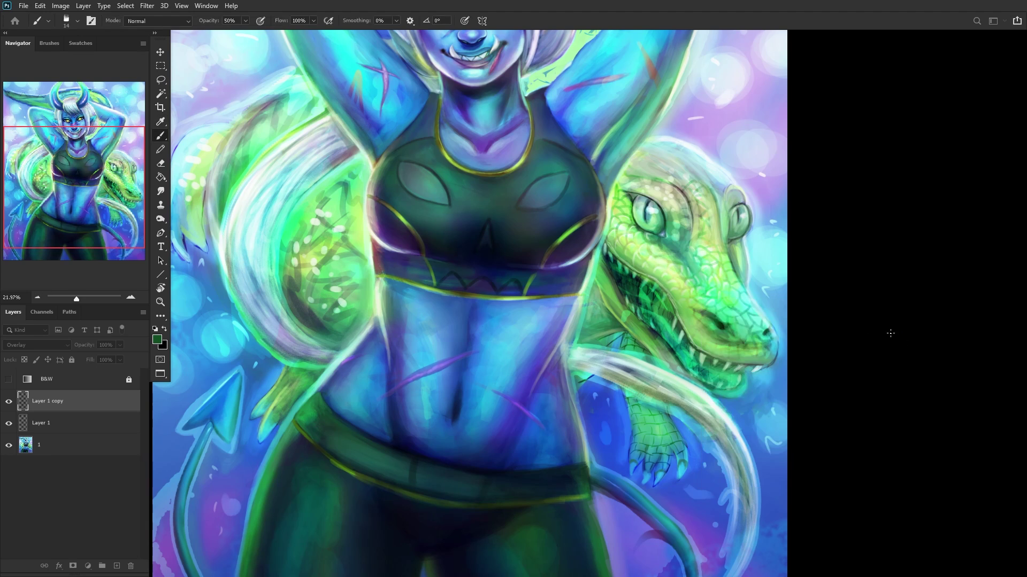
{"action": "scroll", "coordinate": [590, 253], "scroll_direction": "down", "scroll_amount": 2}
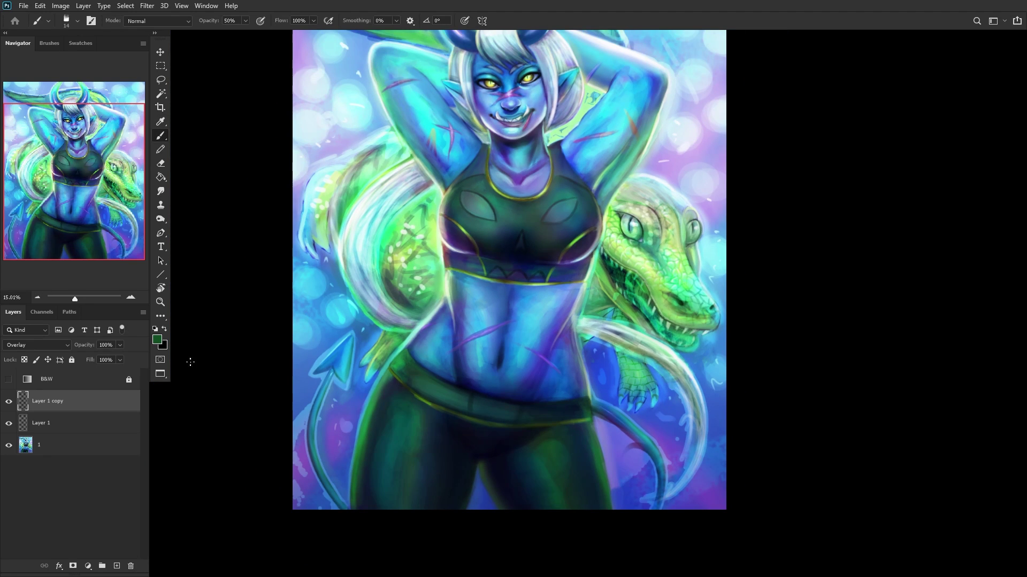
Step: Merge the scale layers down into layer 1 and add a new empty layer
{"action": "left_click", "coordinate": [120, 345]}
{"action": "left_click", "coordinate": [60, 452]}
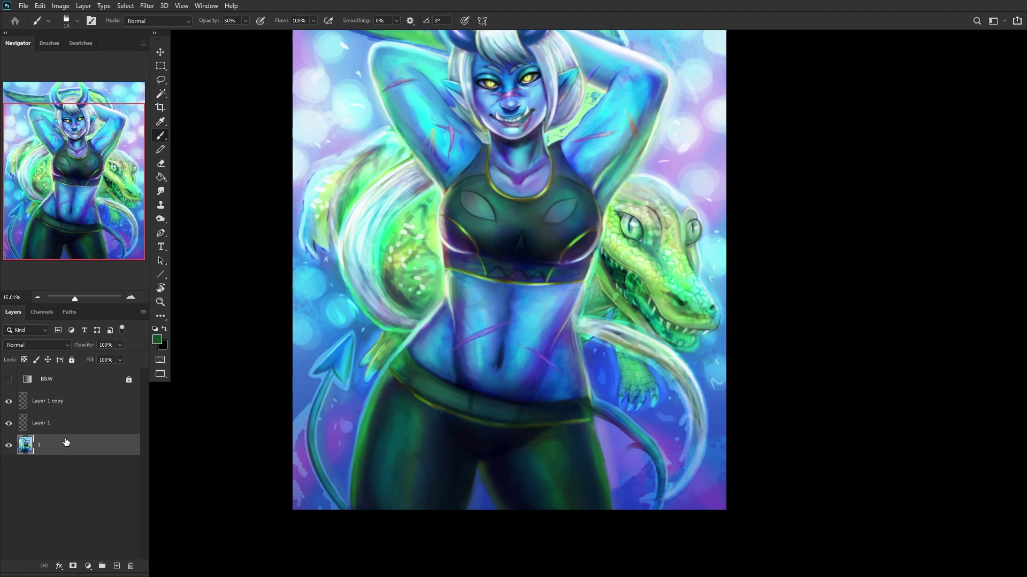
{"action": "key", "text": "ctrl+shift+e"}
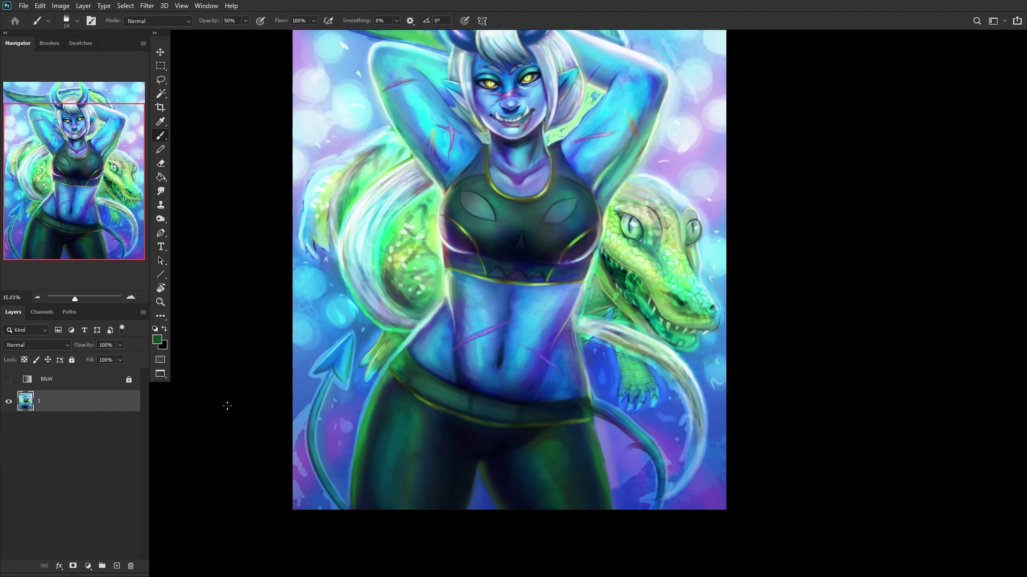
{"action": "left_click", "coordinate": [116, 566]}
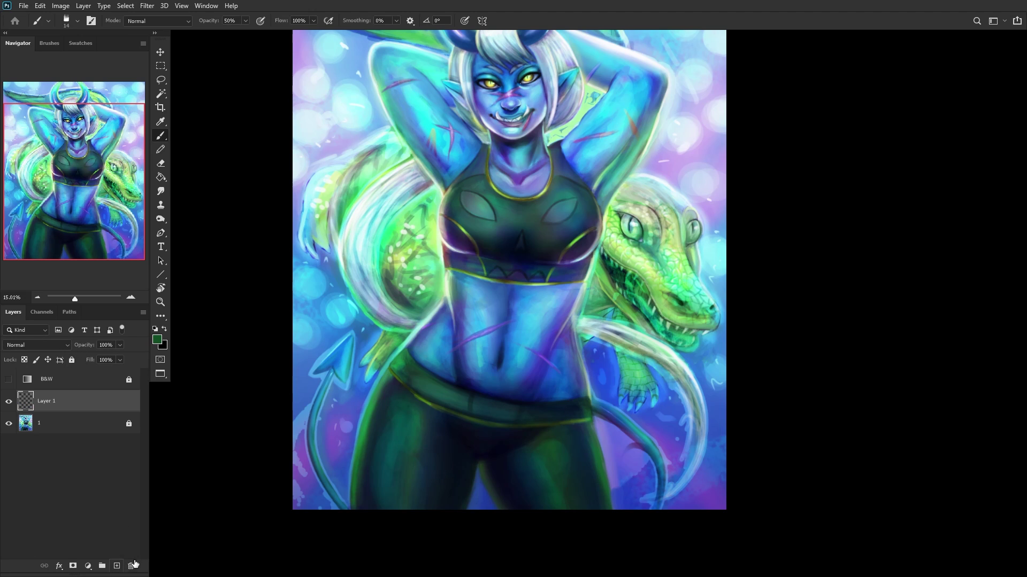
{"action": "scroll", "coordinate": [653, 412], "scroll_direction": "up", "scroll_amount": 3}
Step: Sample teal from the arm and paint it over the blue band beside the hand
{"action": "scroll", "coordinate": [654, 412], "scroll_direction": "up", "scroll_amount": 10}
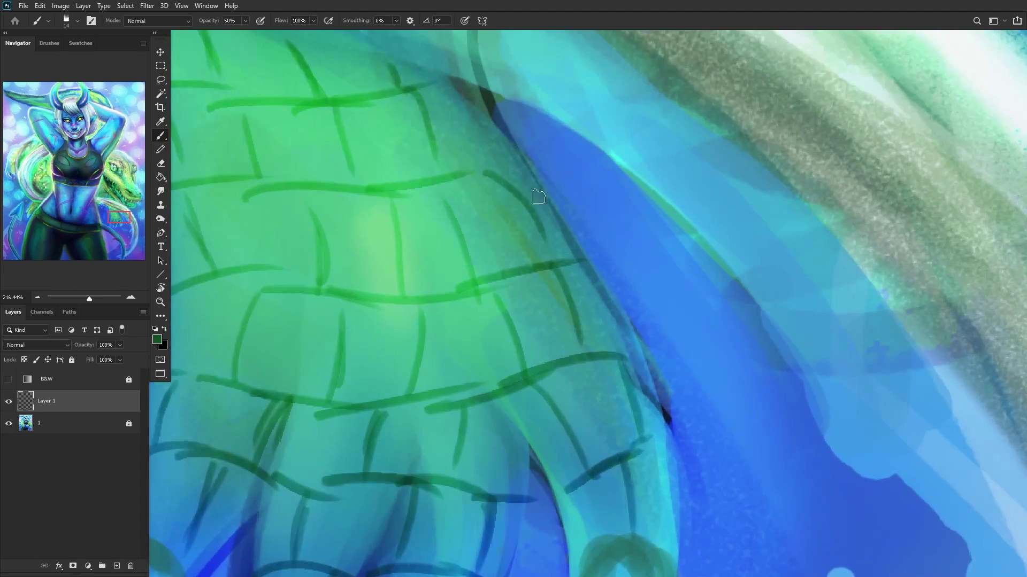
{"action": "left_click", "coordinate": [493, 140], "text": "alt"}
{"action": "scroll", "coordinate": [572, 201], "scroll_direction": "down", "scroll_amount": 3}
{"action": "scroll", "coordinate": [560, 211], "scroll_direction": "down", "scroll_amount": 2}
{"action": "left_click", "coordinate": [535, 174], "text": "alt"}
{"action": "scroll", "coordinate": [536, 174], "scroll_direction": "up", "scroll_amount": 2}
{"action": "left_click_drag", "start_coordinate": [532, 176], "coordinate": [615, 236]}
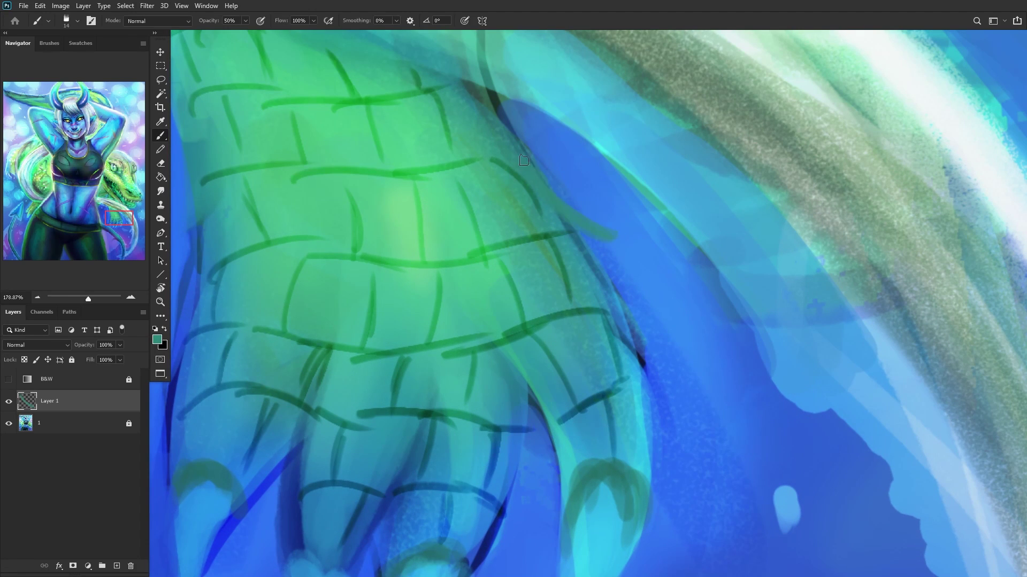
{"action": "mouse_move", "coordinate": [530, 169]}
{"action": "left_mouse_down"}
{"action": "mouse_move", "coordinate": [574, 200]}
{"action": "mouse_move", "coordinate": [456, 85]}
{"action": "mouse_move", "coordinate": [594, 219]}
{"action": "mouse_move", "coordinate": [531, 135]}
{"action": "mouse_move", "coordinate": [611, 216]}
{"action": "mouse_move", "coordinate": [568, 174]}
{"action": "mouse_move", "coordinate": [644, 228]}
{"action": "mouse_move", "coordinate": [574, 202]}
{"action": "mouse_move", "coordinate": [651, 214]}
{"action": "mouse_move", "coordinate": [602, 229]}
{"action": "mouse_move", "coordinate": [638, 216]}
{"action": "mouse_move", "coordinate": [616, 212]}
{"action": "mouse_move", "coordinate": [647, 211]}
{"action": "mouse_move", "coordinate": [615, 221]}
{"action": "mouse_move", "coordinate": [567, 208]}
{"action": "mouse_move", "coordinate": [625, 225]}
{"action": "mouse_move", "coordinate": [594, 191]}
{"action": "mouse_move", "coordinate": [561, 185]}
{"action": "mouse_move", "coordinate": [627, 209]}
{"action": "mouse_move", "coordinate": [627, 200]}
{"action": "mouse_move", "coordinate": [546, 150]}
{"action": "left_mouse_up"}
{"action": "scroll", "coordinate": [540, 155], "scroll_direction": "down", "scroll_amount": 10}
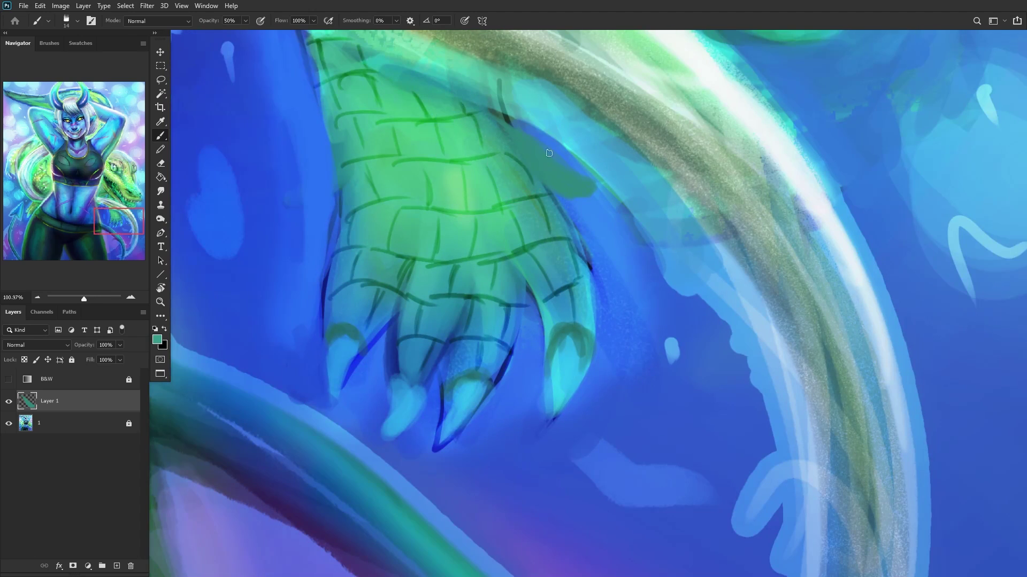
{"action": "scroll", "coordinate": [487, 189], "scroll_direction": "up", "scroll_amount": 9}
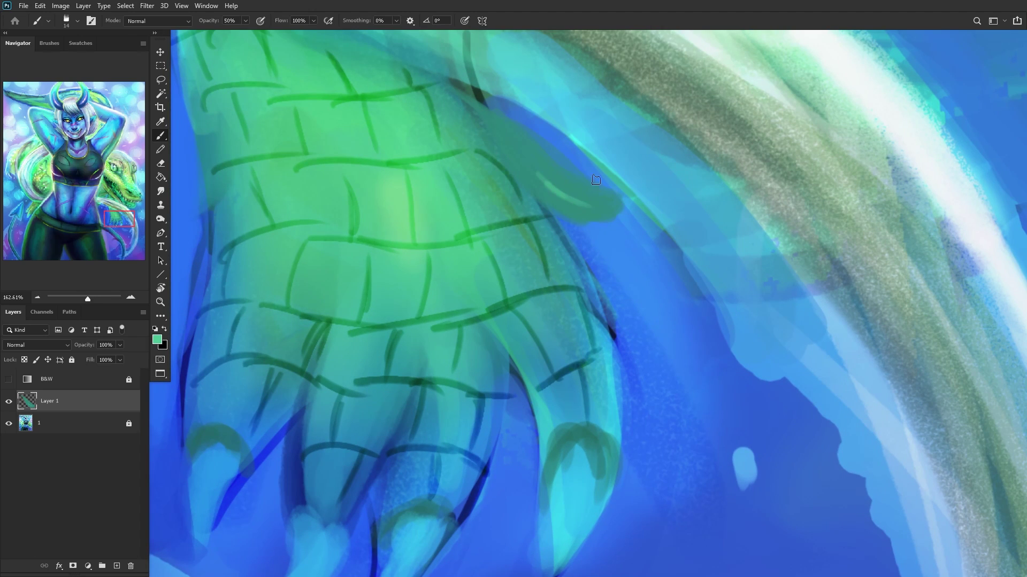
Step: Enlarge the brush to 56 and paint light green along the blue band
{"action": "left_click", "coordinate": [733, 96]}
{"action": "left_click", "coordinate": [549, 172]}
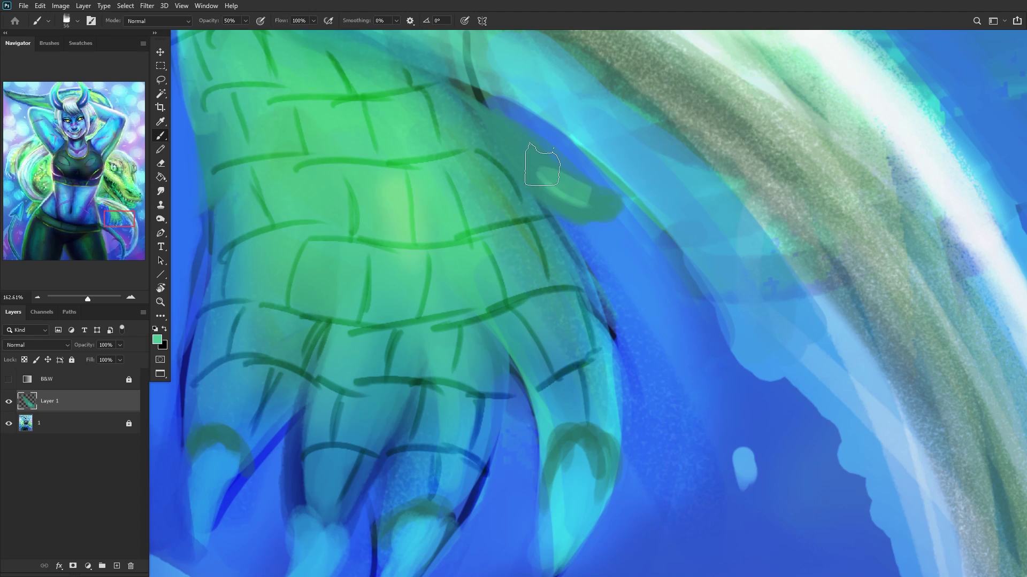
{"action": "mouse_move", "coordinate": [597, 203]}
{"action": "left_mouse_down"}
{"action": "mouse_move", "coordinate": [516, 144]}
{"action": "mouse_move", "coordinate": [564, 192]}
{"action": "mouse_move", "coordinate": [614, 195]}
{"action": "mouse_move", "coordinate": [559, 184]}
{"action": "mouse_move", "coordinate": [530, 155]}
{"action": "left_mouse_up"}
{"action": "left_click", "coordinate": [478, 125], "text": "alt"}
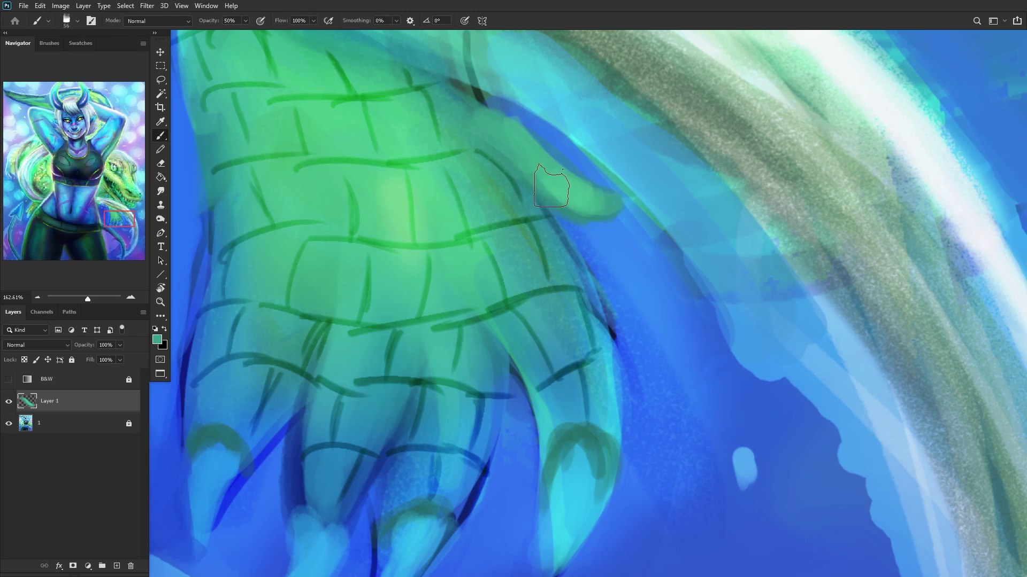
{"action": "scroll", "coordinate": [489, 123], "scroll_direction": "down", "scroll_amount": 15}
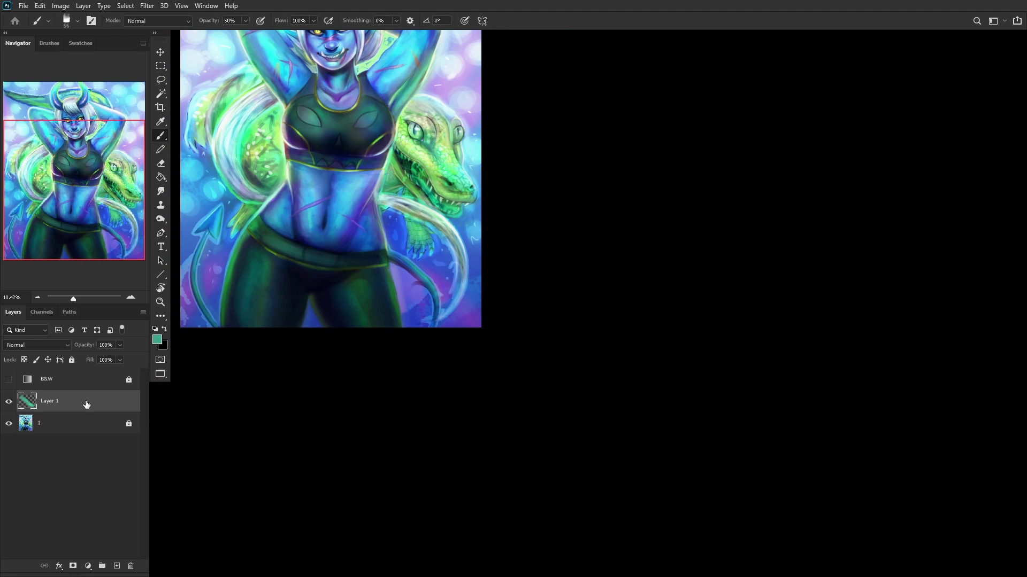
Step: Merge the painting into Layer 1, lock it, and add a new empty layer above
{"action": "key", "text": "ctrl+shift+e"}
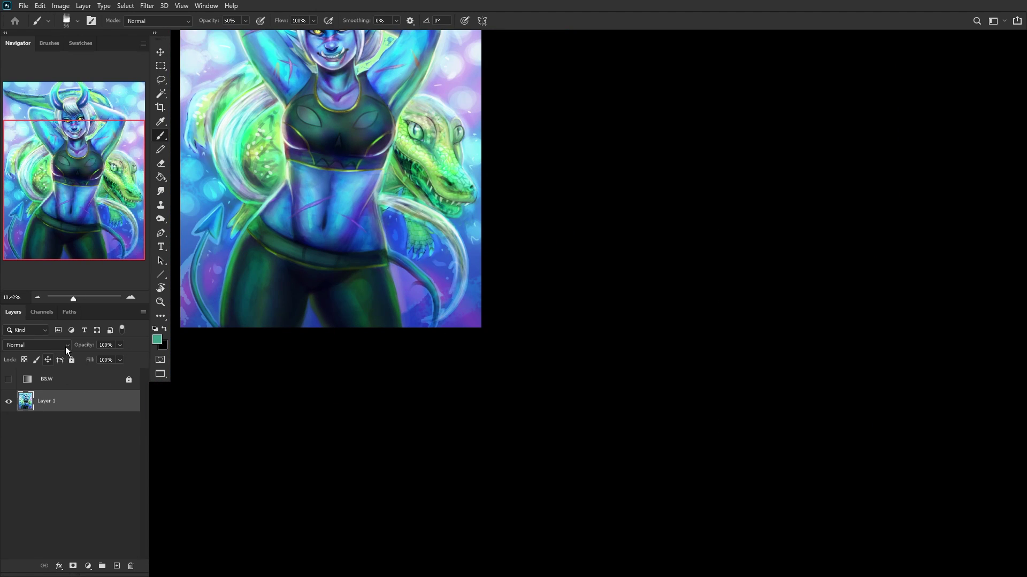
{"action": "left_click", "coordinate": [72, 359]}
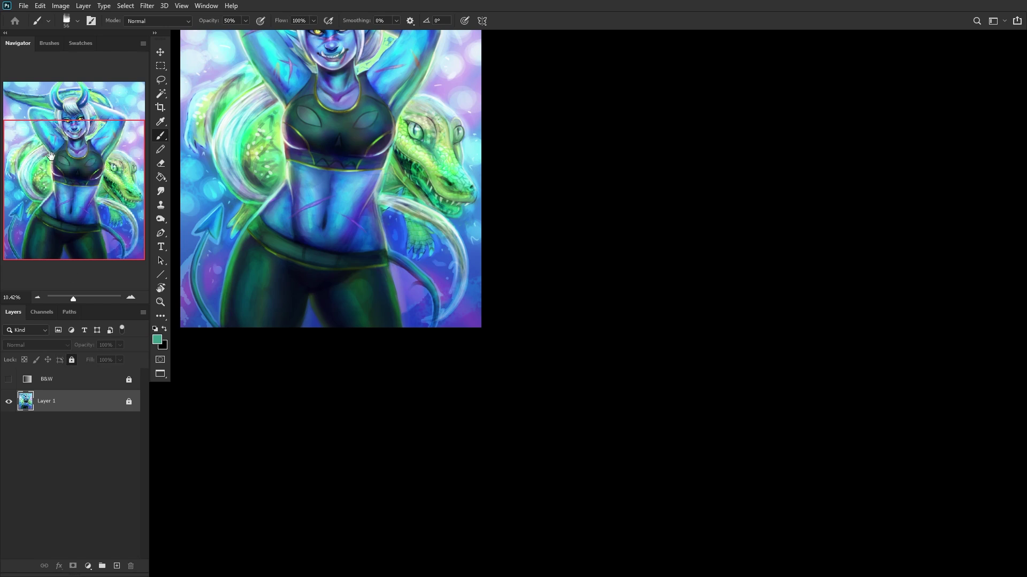
{"action": "scroll", "coordinate": [471, 360], "scroll_direction": "up", "scroll_amount": 4}
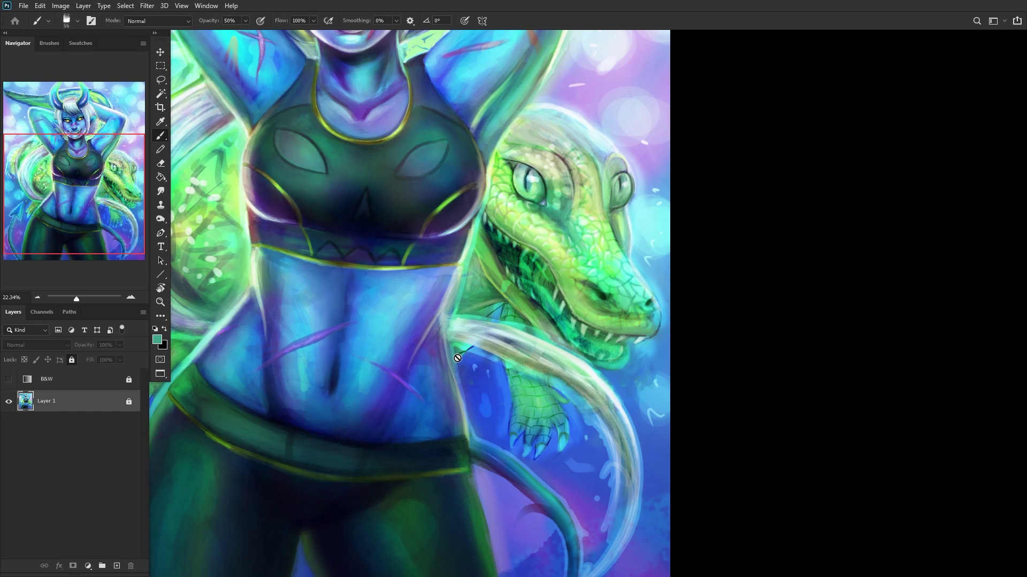
{"action": "left_click", "coordinate": [117, 566]}
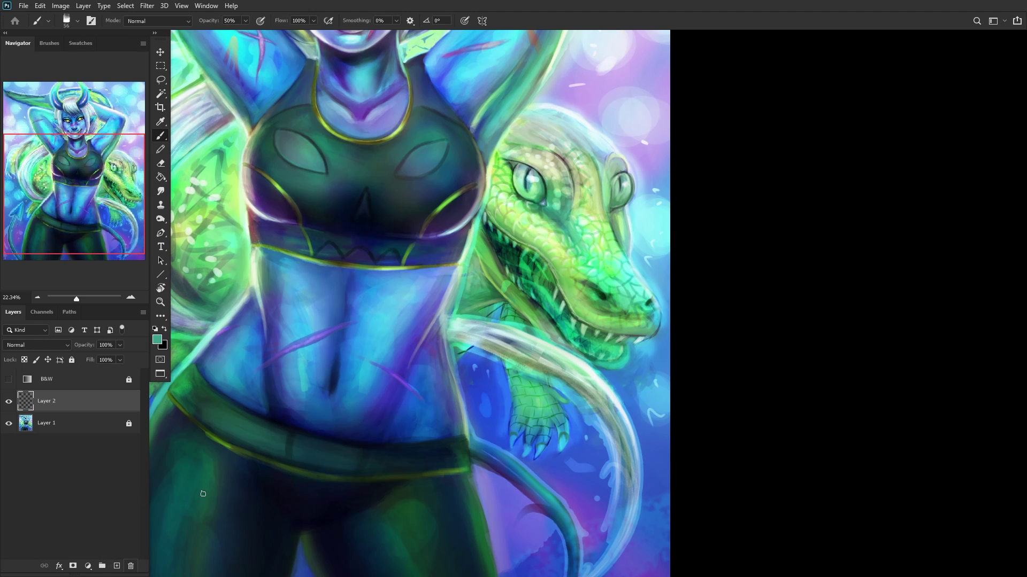
Step: Paint dark and lighter blue strokes beside the crocodile's neck and over the teal below it
{"action": "scroll", "coordinate": [460, 352], "scroll_direction": "up", "scroll_amount": 6}
{"action": "left_click", "coordinate": [447, 383], "text": "alt"}
{"action": "left_click_drag", "start_coordinate": [491, 325], "coordinate": [434, 354]}
{"action": "left_click", "coordinate": [452, 376], "text": "alt"}
{"action": "mouse_move", "coordinate": [490, 325]}
{"action": "left_mouse_down"}
{"action": "mouse_move", "coordinate": [436, 363]}
{"action": "mouse_move", "coordinate": [464, 325]}
{"action": "mouse_move", "coordinate": [415, 352]}
{"action": "mouse_move", "coordinate": [473, 317]}
{"action": "mouse_move", "coordinate": [530, 366]}
{"action": "mouse_move", "coordinate": [433, 327]}
{"action": "left_mouse_up"}
{"action": "left_click", "coordinate": [500, 372], "text": "alt"}
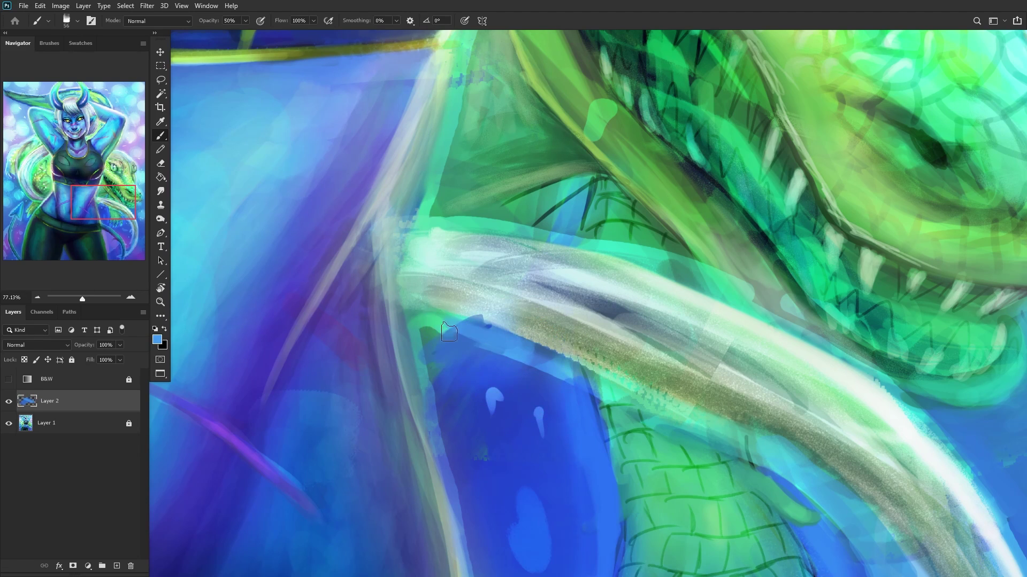
{"action": "left_click", "coordinate": [425, 325], "text": "alt"}
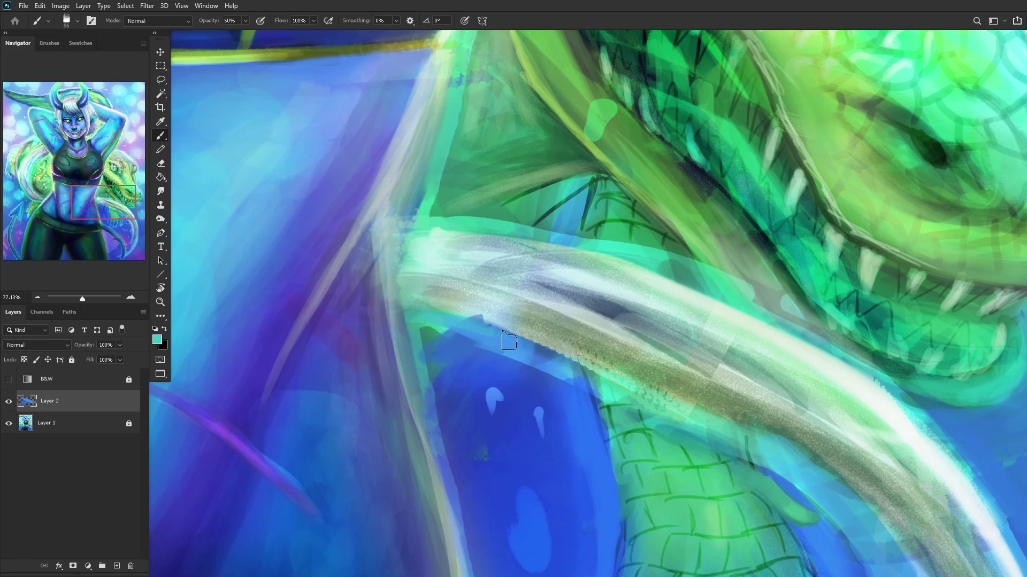
{"action": "left_click", "coordinate": [459, 355], "text": "alt"}
{"action": "left_click_drag", "start_coordinate": [435, 347], "coordinate": [438, 383]}
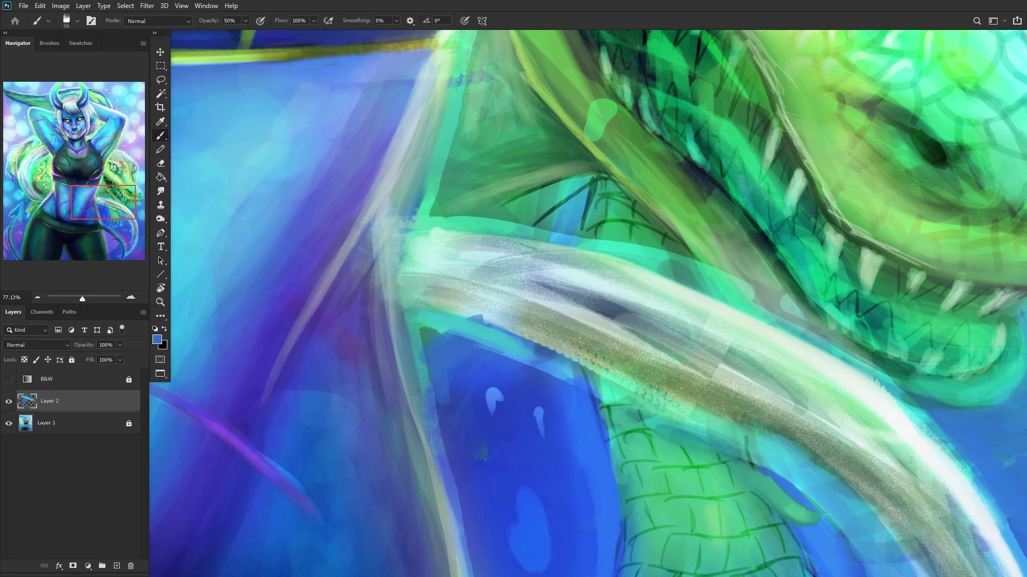
Step: Sample a light blue and then a deeper blue from the painting
{"action": "scroll", "coordinate": [613, 266], "scroll_direction": "down", "scroll_amount": 2}
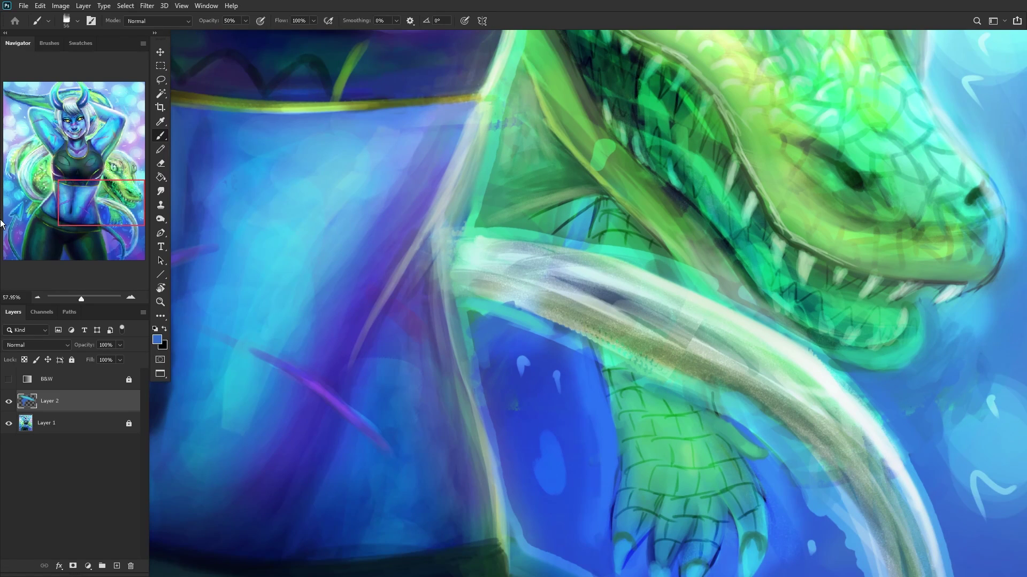
{"action": "scroll", "coordinate": [188, 199], "scroll_direction": "down", "scroll_amount": 3}
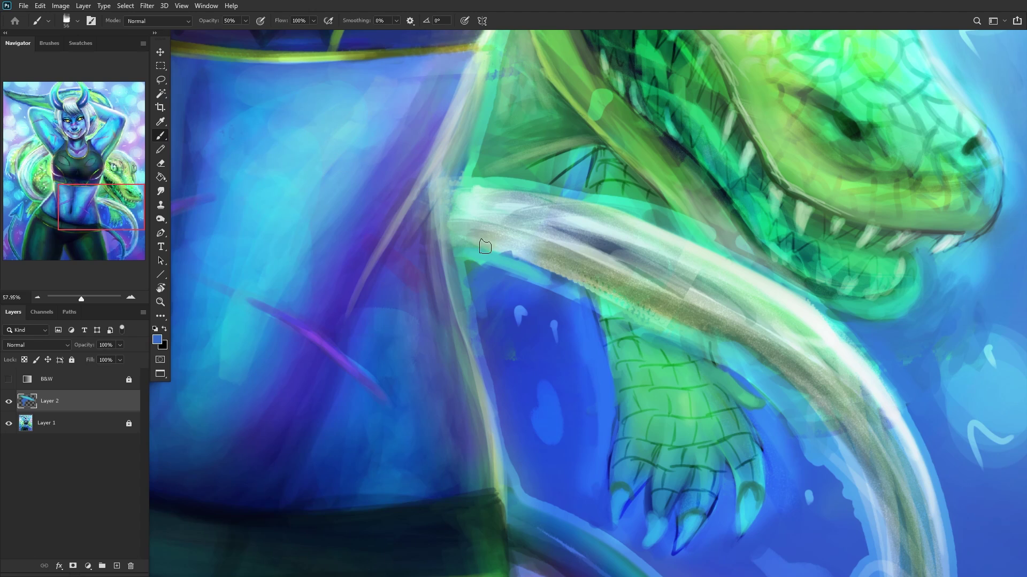
{"action": "scroll", "coordinate": [492, 250], "scroll_direction": "up", "scroll_amount": 5}
{"action": "left_click", "coordinate": [517, 241], "text": "alt"}
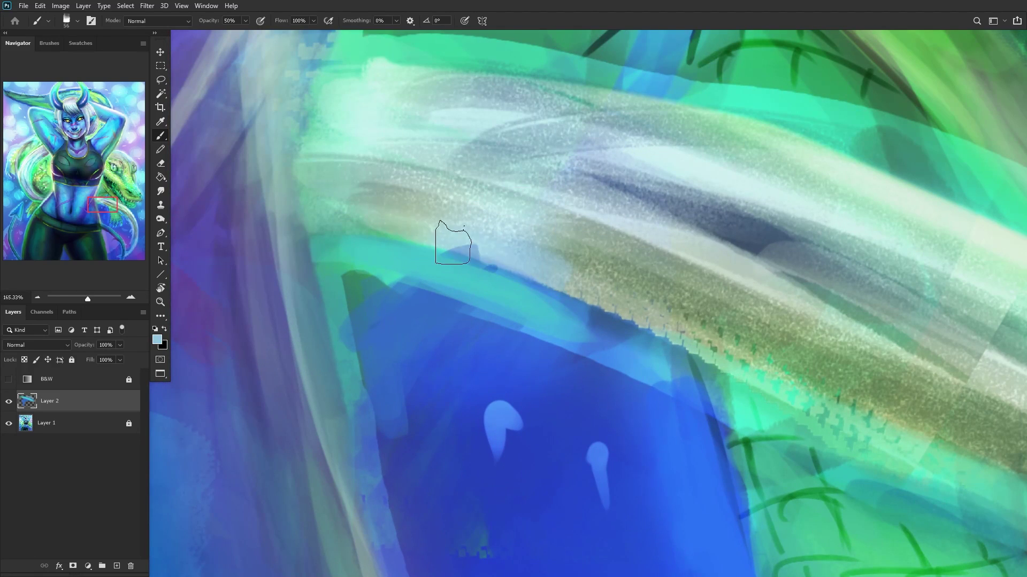
{"action": "scroll", "coordinate": [521, 278], "scroll_direction": "down", "scroll_amount": 5}
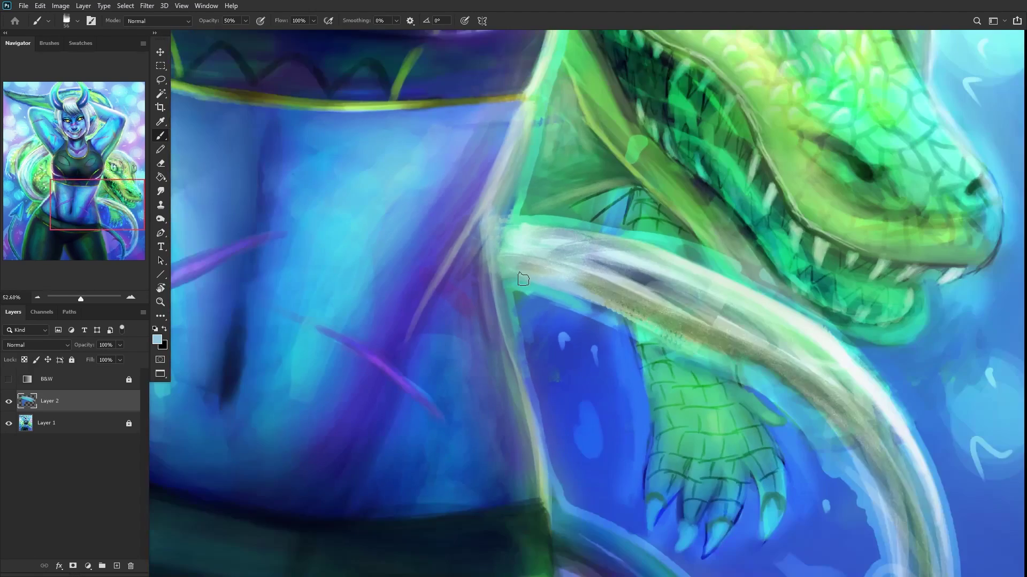
{"action": "scroll", "coordinate": [522, 277], "scroll_direction": "down", "scroll_amount": 4}
{"action": "scroll", "coordinate": [711, 230], "scroll_direction": "up", "scroll_amount": 6}
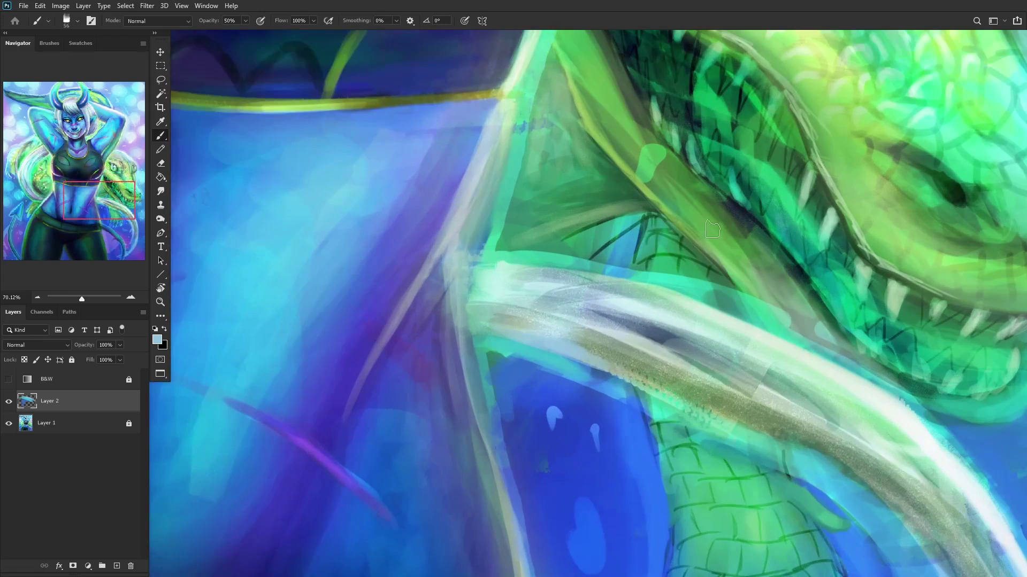
{"action": "scroll", "coordinate": [711, 230], "scroll_direction": "up", "scroll_amount": 3}
{"action": "left_click", "coordinate": [589, 266], "text": "alt"}
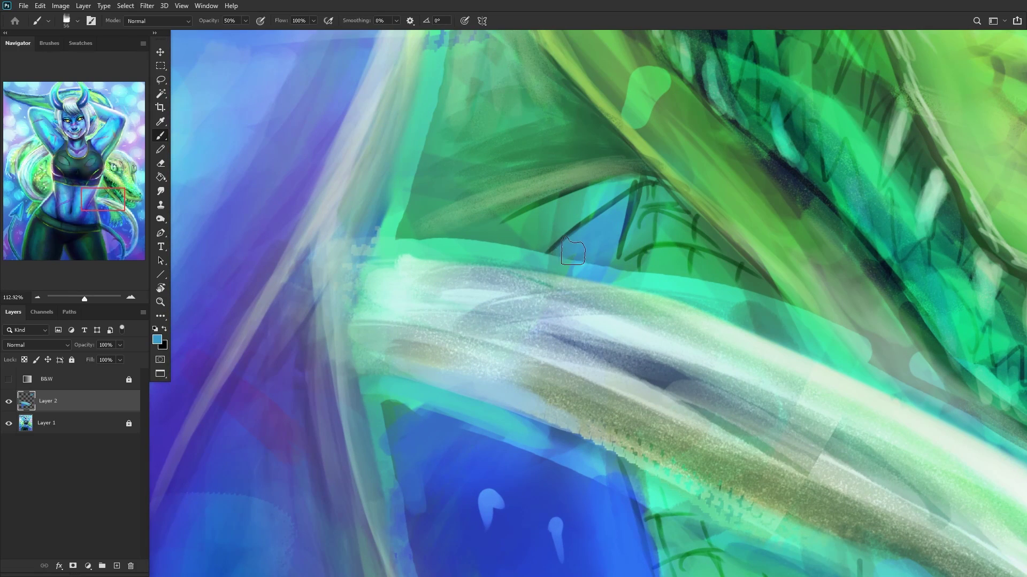
{"action": "scroll", "coordinate": [572, 253], "scroll_direction": "down", "scroll_amount": 3}
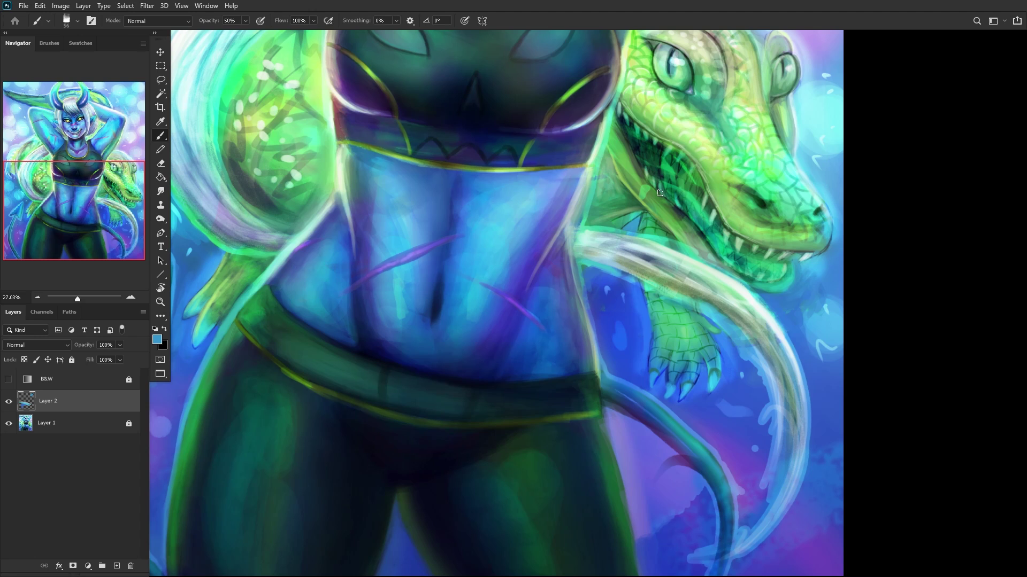
Step: Sample a teal near the crocodile's arm and stroke it along the blue edge
{"action": "scroll", "coordinate": [604, 301], "scroll_direction": "up", "scroll_amount": 5}
{"action": "left_click", "coordinate": [661, 195], "text": "alt"}
{"action": "scroll", "coordinate": [544, 232], "scroll_direction": "up", "scroll_amount": 3}
{"action": "left_click_drag", "start_coordinate": [594, 265], "coordinate": [687, 305]}
{"action": "scroll", "coordinate": [627, 301], "scroll_direction": "down", "scroll_amount": 3}
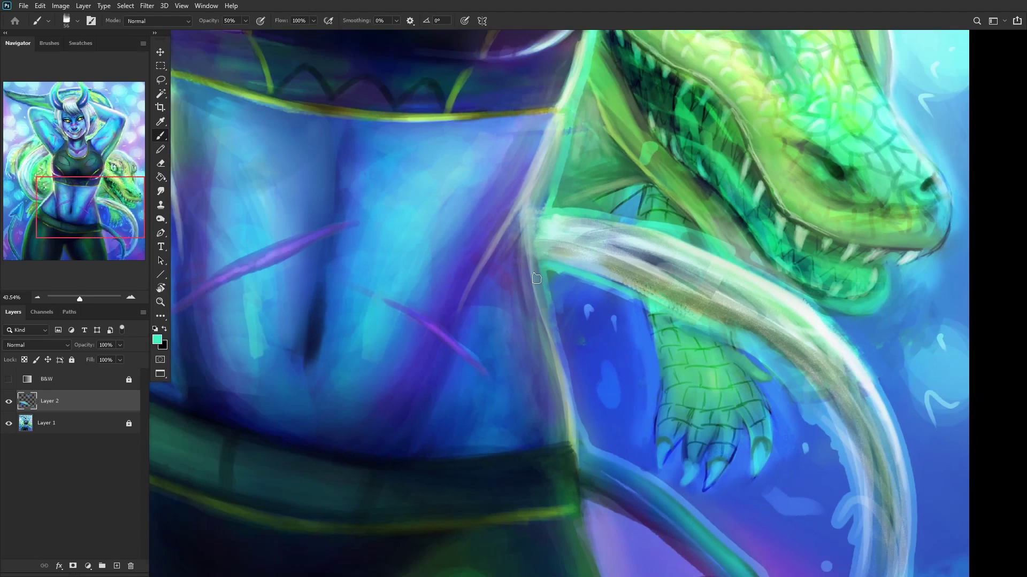
{"action": "scroll", "coordinate": [619, 251], "scroll_direction": "up", "scroll_amount": 1}
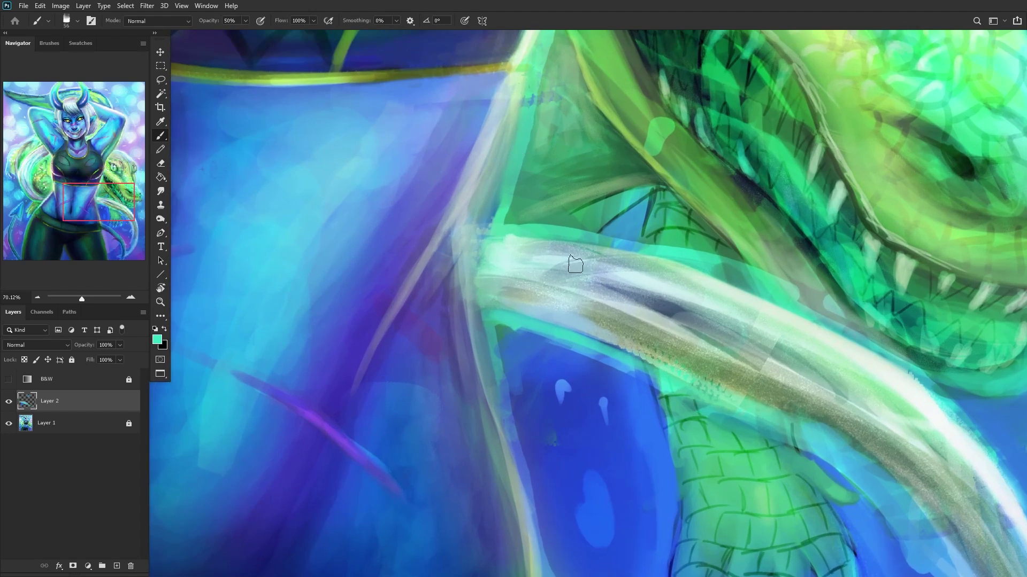
{"action": "scroll", "coordinate": [566, 267], "scroll_direction": "up", "scroll_amount": 2}
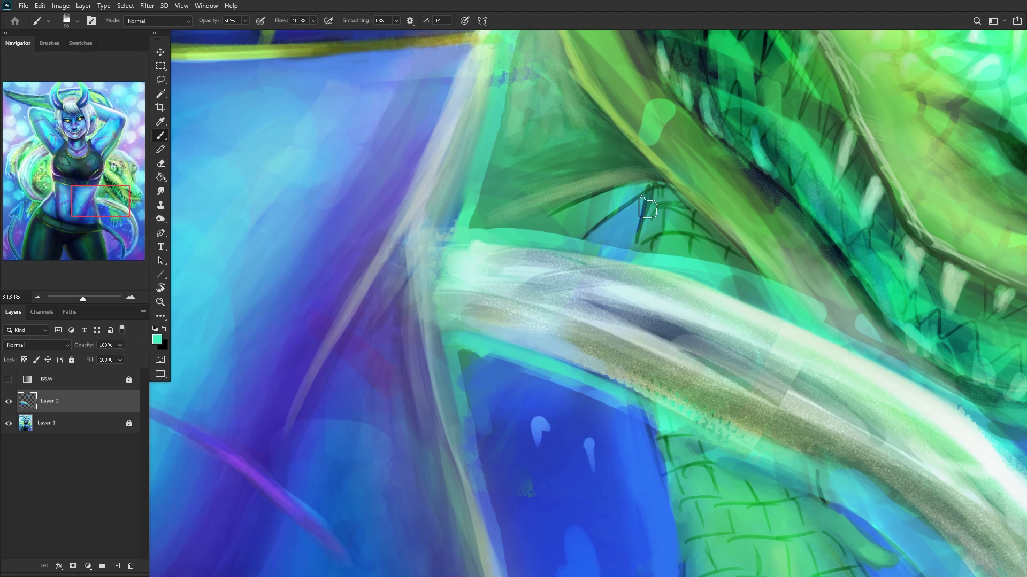
{"action": "scroll", "coordinate": [425, 219], "scroll_direction": "down", "scroll_amount": 5}
{"action": "scroll", "coordinate": [429, 211], "scroll_direction": "up", "scroll_amount": 4}
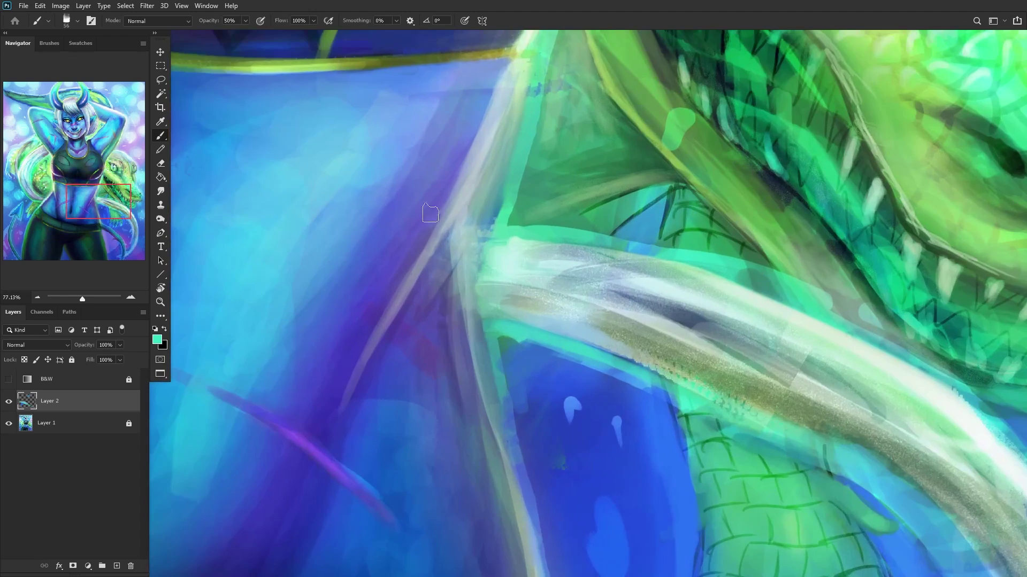
{"action": "scroll", "coordinate": [428, 211], "scroll_direction": "up", "scroll_amount": 2}
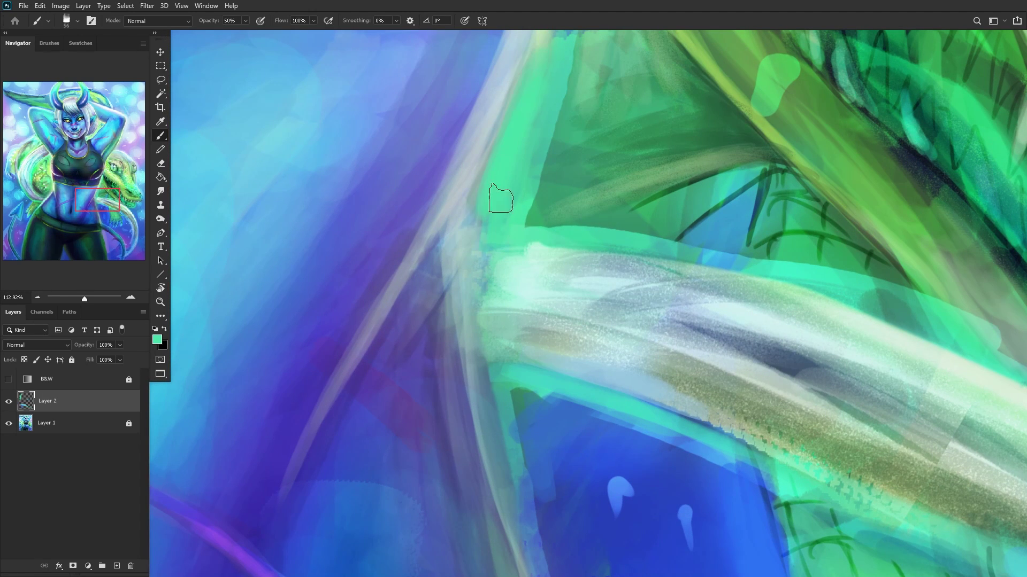
{"action": "scroll", "coordinate": [500, 224], "scroll_direction": "down", "scroll_amount": 5}
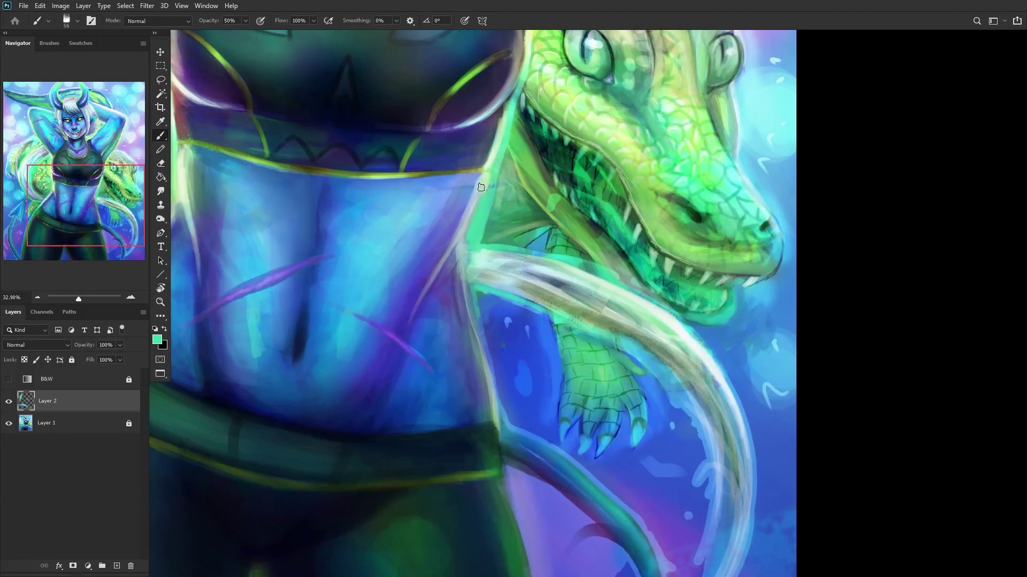
{"action": "scroll", "coordinate": [483, 183], "scroll_direction": "up", "scroll_amount": 3}
Step: Paint green from near the neck over the grey-white band on the arm
{"action": "left_click", "coordinate": [502, 181], "text": "alt"}
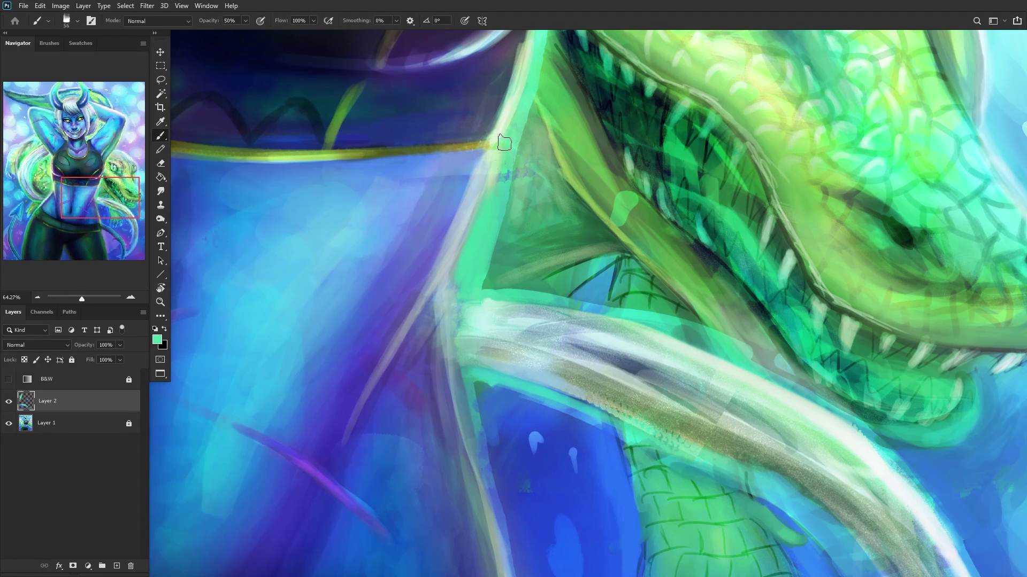
{"action": "scroll", "coordinate": [516, 152], "scroll_direction": "down", "scroll_amount": 2}
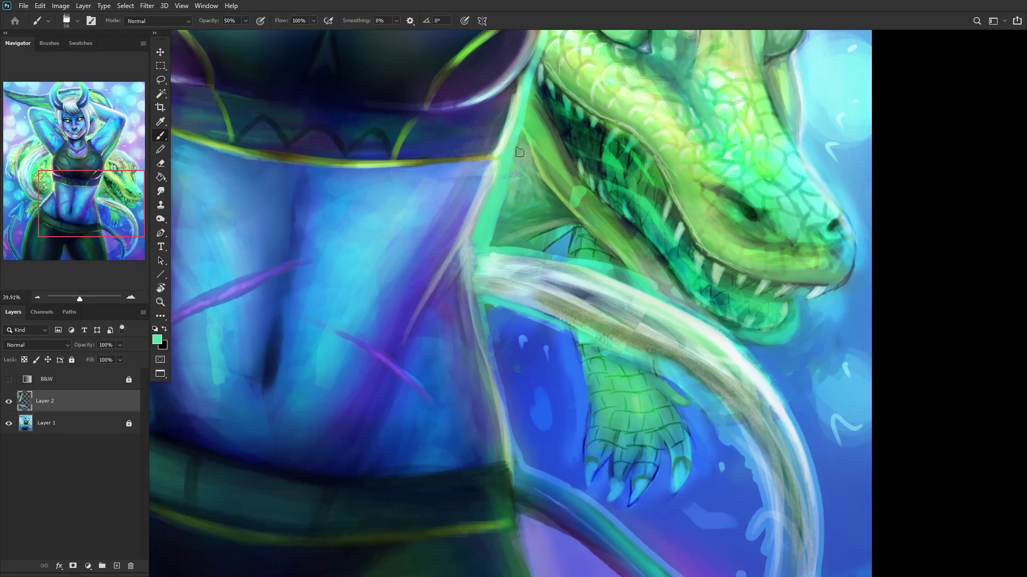
{"action": "scroll", "coordinate": [519, 152], "scroll_direction": "down", "scroll_amount": 2}
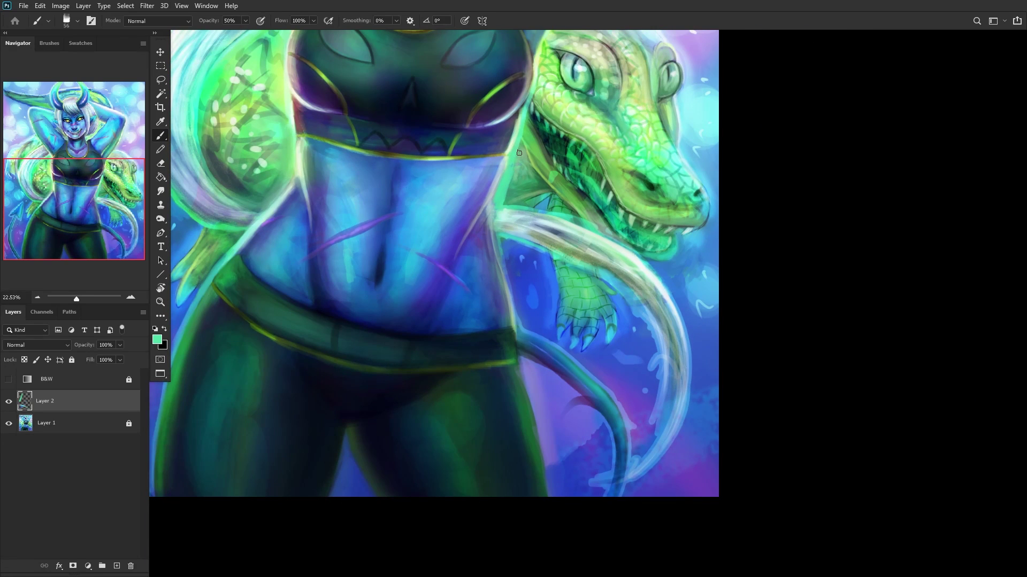
{"action": "scroll", "coordinate": [519, 153], "scroll_direction": "up", "scroll_amount": 7}
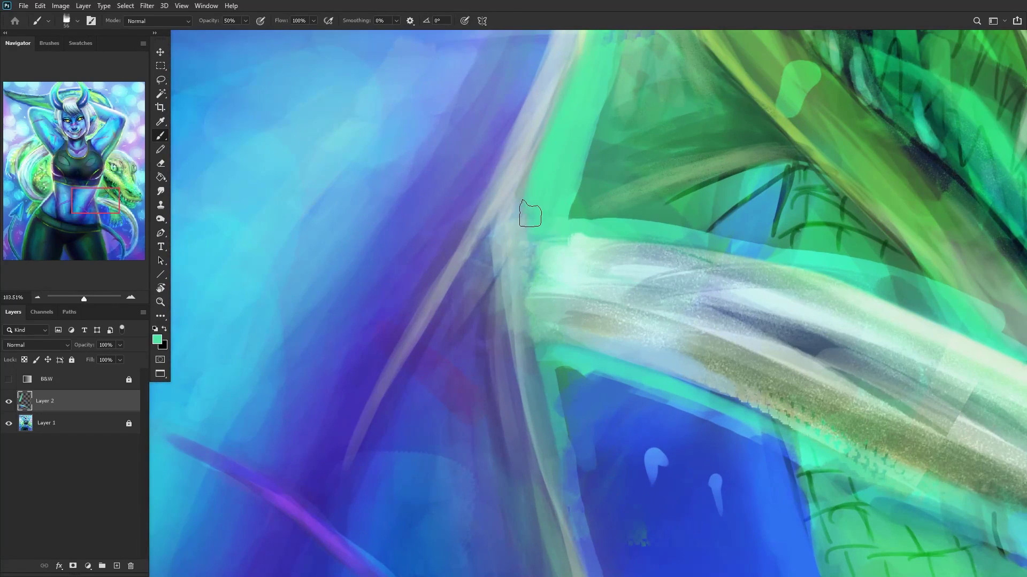
{"action": "mouse_move", "coordinate": [530, 214]}
{"action": "left_mouse_down"}
{"action": "mouse_move", "coordinate": [546, 363]}
{"action": "mouse_move", "coordinate": [545, 278]}
{"action": "mouse_move", "coordinate": [589, 375]}
{"action": "mouse_move", "coordinate": [642, 370]}
{"action": "mouse_move", "coordinate": [674, 393]}
{"action": "left_mouse_up"}
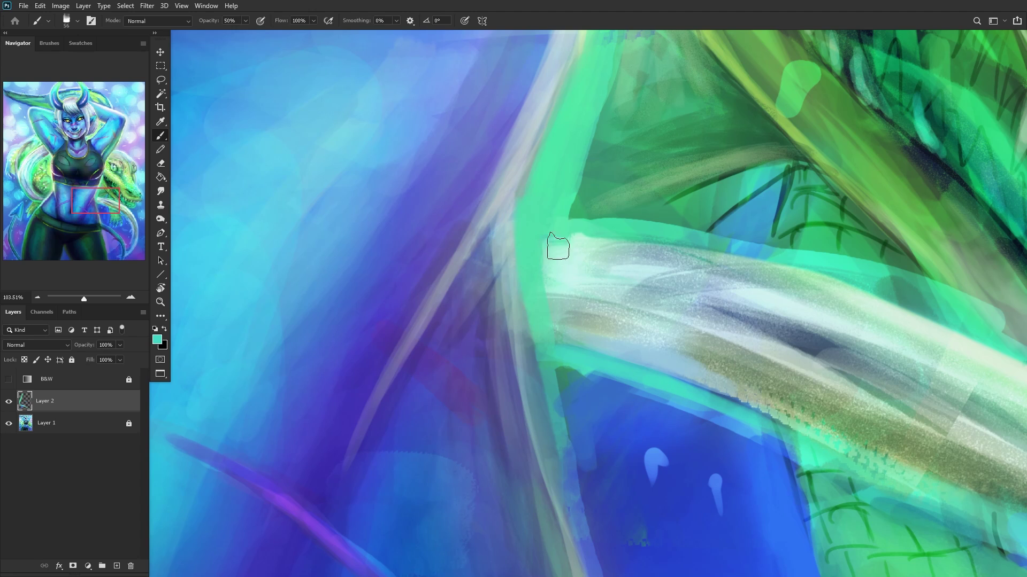
{"action": "scroll", "coordinate": [536, 252], "scroll_direction": "down", "scroll_amount": 2}
{"action": "scroll", "coordinate": [592, 287], "scroll_direction": "down", "scroll_amount": 4}
{"action": "scroll", "coordinate": [624, 264], "scroll_direction": "up", "scroll_amount": 2}
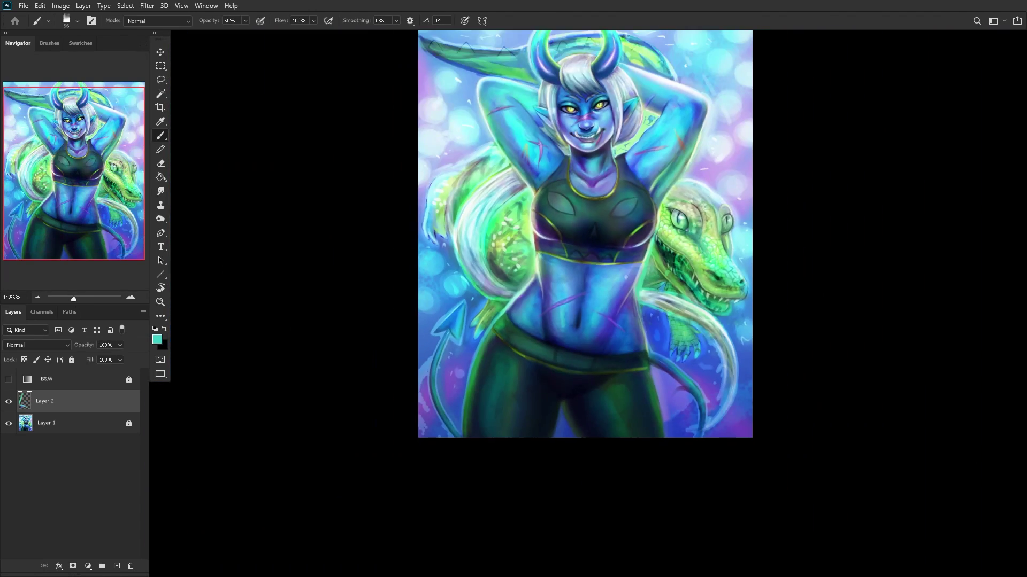
{"action": "scroll", "coordinate": [624, 265], "scroll_direction": "up", "scroll_amount": 2}
Step: Sample several greens and a light blue from the crocodile around its arm
{"action": "left_click", "coordinate": [636, 295], "text": "alt"}
{"action": "scroll", "coordinate": [628, 271], "scroll_direction": "up", "scroll_amount": 2}
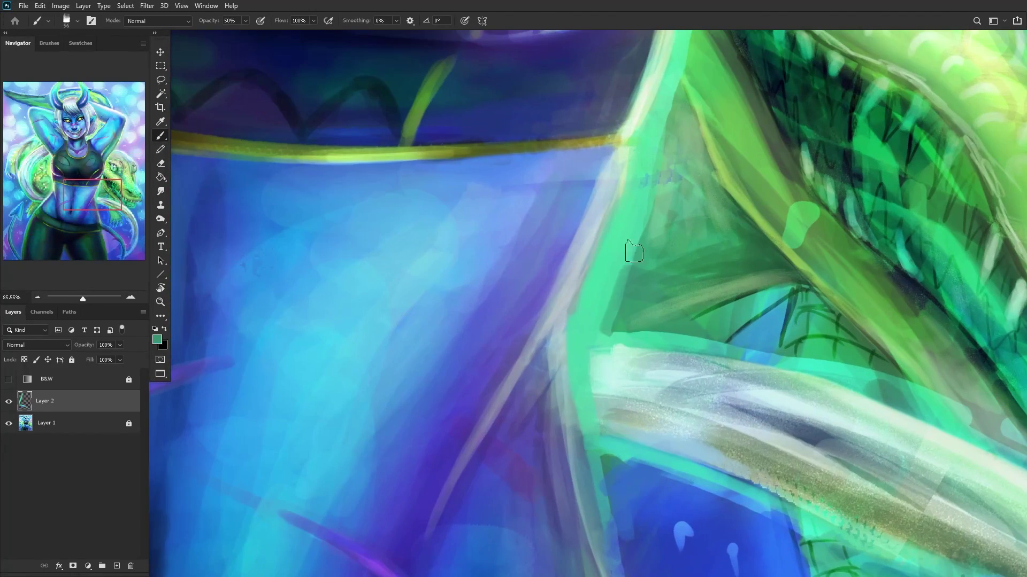
{"action": "left_click", "coordinate": [666, 188], "text": "alt"}
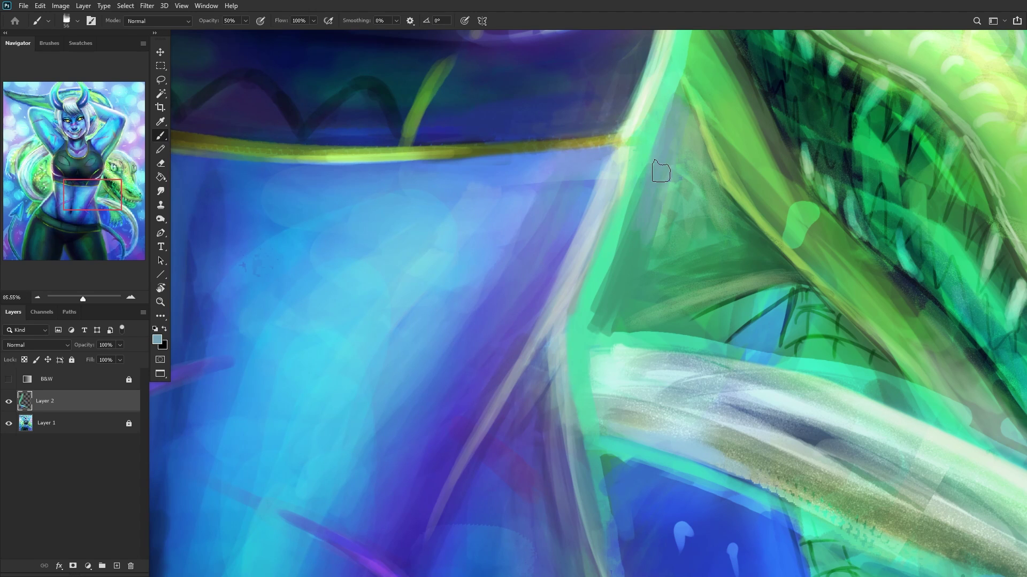
{"action": "left_click", "coordinate": [647, 190], "text": "alt"}
{"action": "scroll", "coordinate": [647, 190], "scroll_direction": "down", "scroll_amount": 2}
{"action": "scroll", "coordinate": [647, 190], "scroll_direction": "up", "scroll_amount": 1}
{"action": "left_click", "coordinate": [640, 156], "text": "alt"}
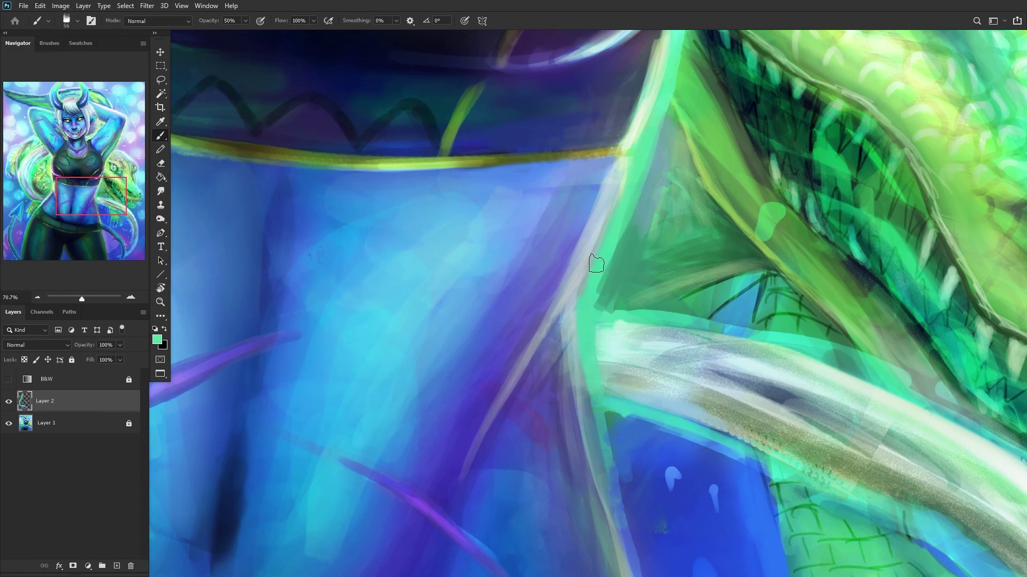
{"action": "scroll", "coordinate": [616, 209], "scroll_direction": "down", "scroll_amount": 6}
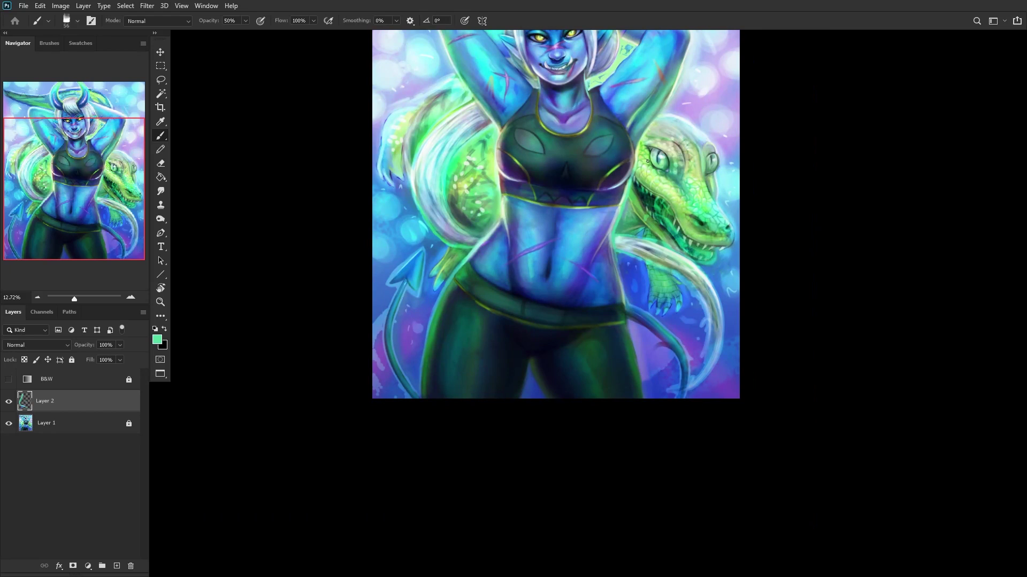
{"action": "scroll", "coordinate": [612, 229], "scroll_direction": "up", "scroll_amount": 9}
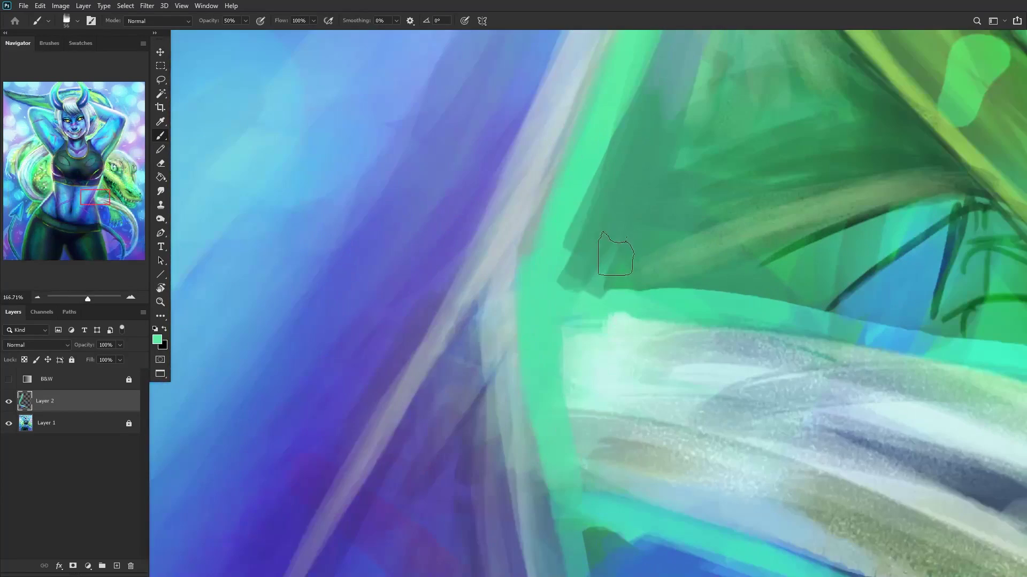
Step: Pick a darker green and a lighter mint green from the crocodile
{"action": "left_click", "coordinate": [601, 222], "text": "alt"}
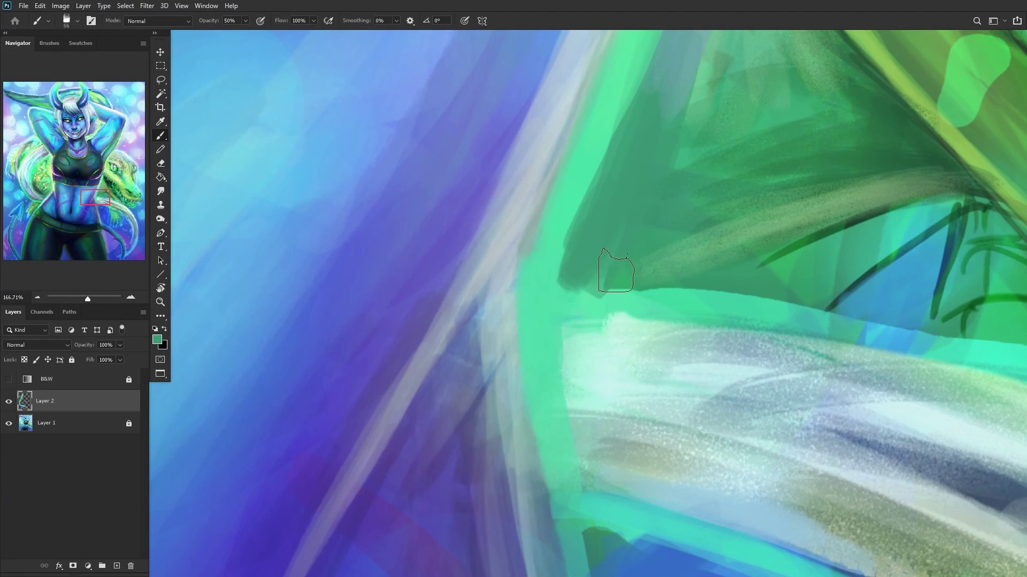
{"action": "scroll", "coordinate": [616, 270], "scroll_direction": "down", "scroll_amount": 2}
{"action": "scroll", "coordinate": [617, 278], "scroll_direction": "up", "scroll_amount": 1}
{"action": "left_click", "coordinate": [622, 299], "text": "alt"}
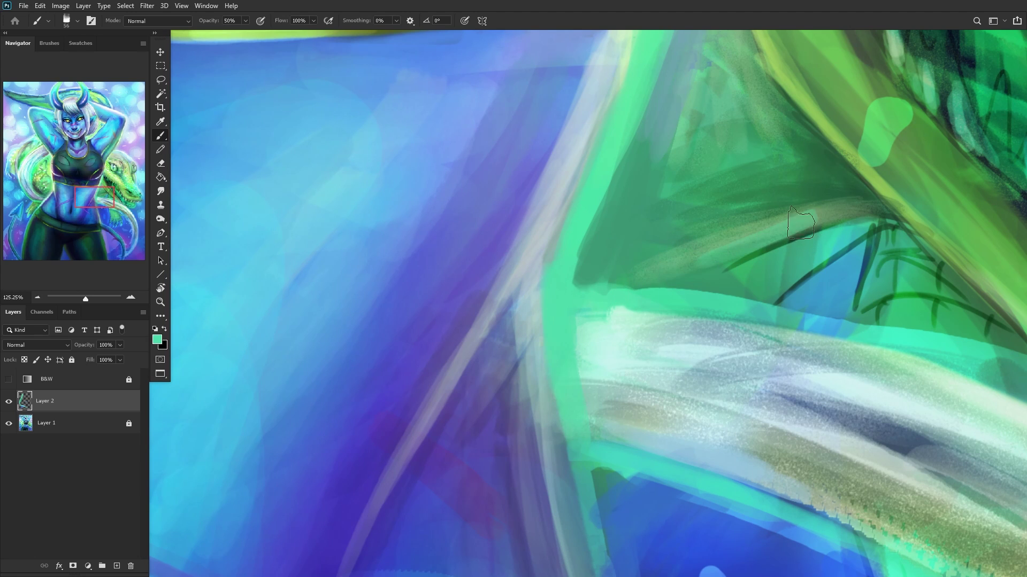
{"action": "scroll", "coordinate": [694, 247], "scroll_direction": "down", "scroll_amount": 7}
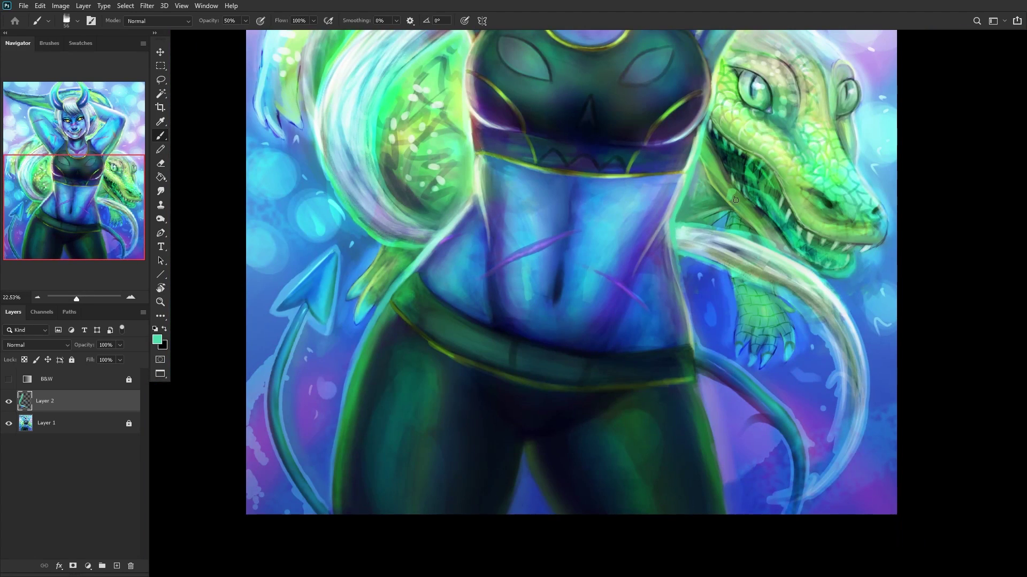
{"action": "scroll", "coordinate": [669, 230], "scroll_direction": "up", "scroll_amount": 8}
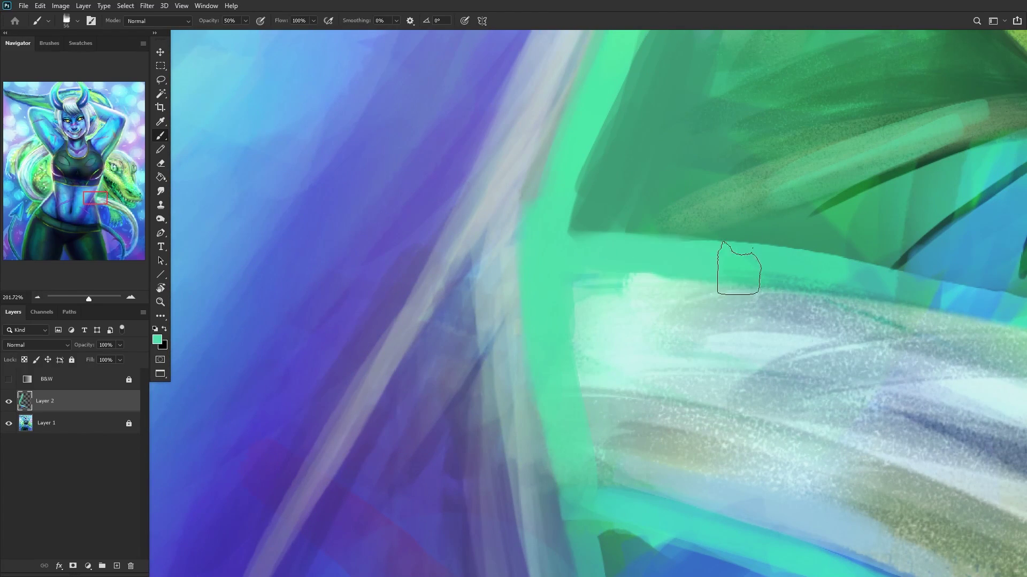
{"action": "scroll", "coordinate": [599, 254], "scroll_direction": "down", "scroll_amount": 2}
{"action": "scroll", "coordinate": [599, 254], "scroll_direction": "down", "scroll_amount": 4}
{"action": "scroll", "coordinate": [596, 227], "scroll_direction": "up", "scroll_amount": 3}
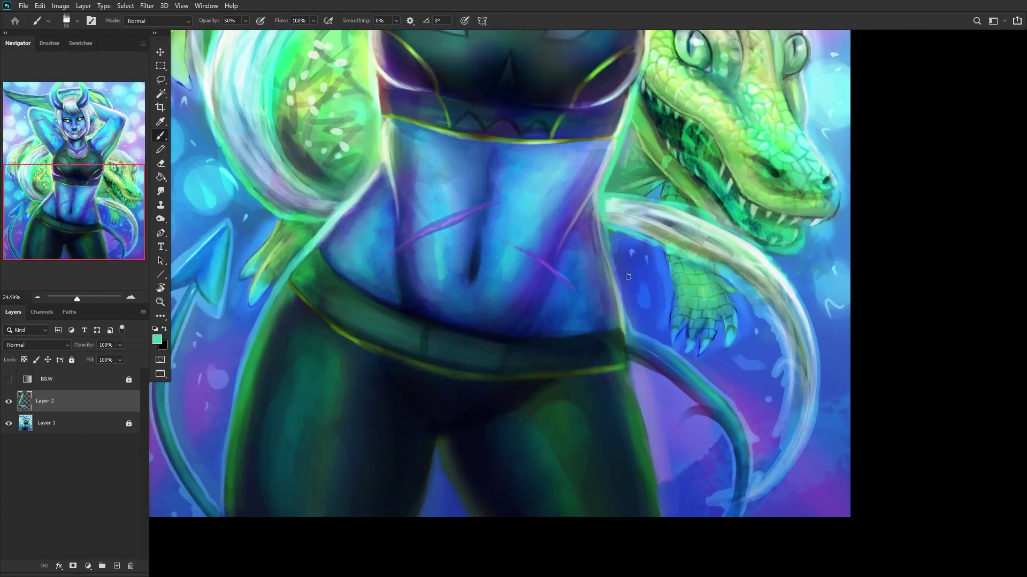
{"action": "scroll", "coordinate": [597, 227], "scroll_direction": "up", "scroll_amount": 2}
Step: Alternate background blue and the crocodile outline's teal along the arm edge
{"action": "left_click", "coordinate": [613, 213], "text": "alt"}
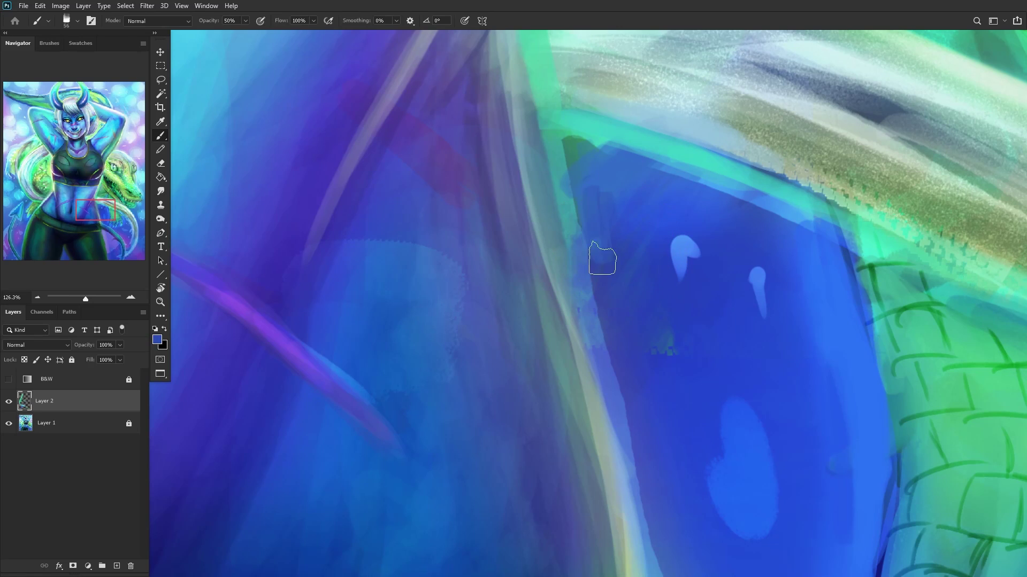
{"action": "left_click", "coordinate": [572, 188], "text": "alt"}
{"action": "left_click", "coordinate": [589, 123], "text": "alt"}
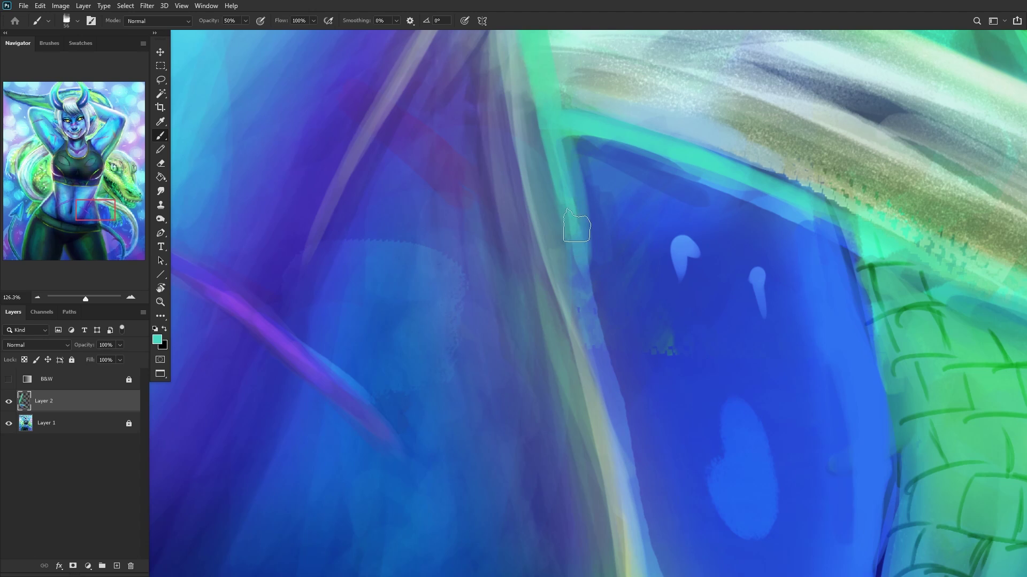
{"action": "scroll", "coordinate": [600, 217], "scroll_direction": "down", "scroll_amount": 10}
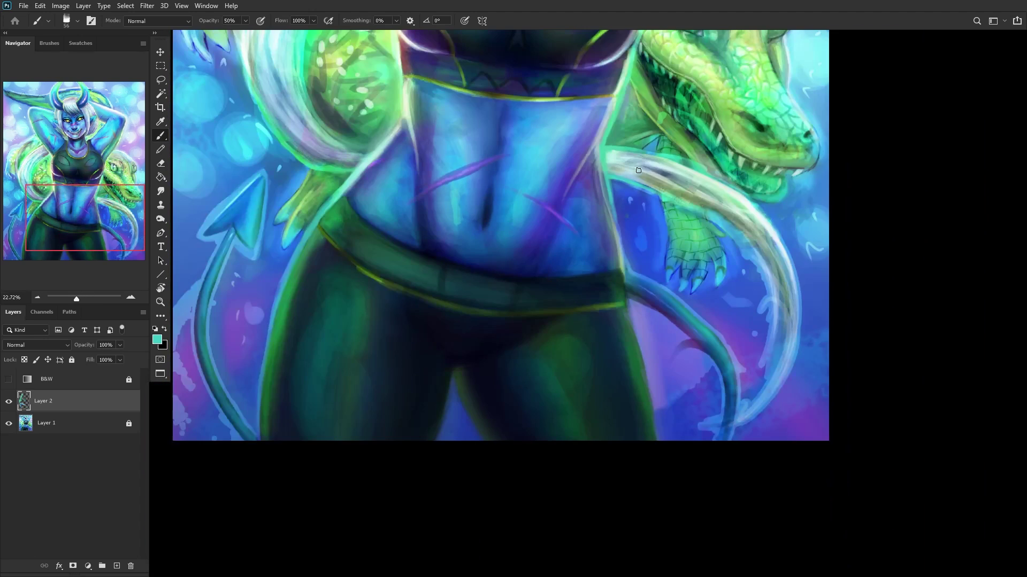
{"action": "scroll", "coordinate": [702, 185], "scroll_direction": "up", "scroll_amount": 8}
{"action": "left_click", "coordinate": [573, 212], "text": "alt"}
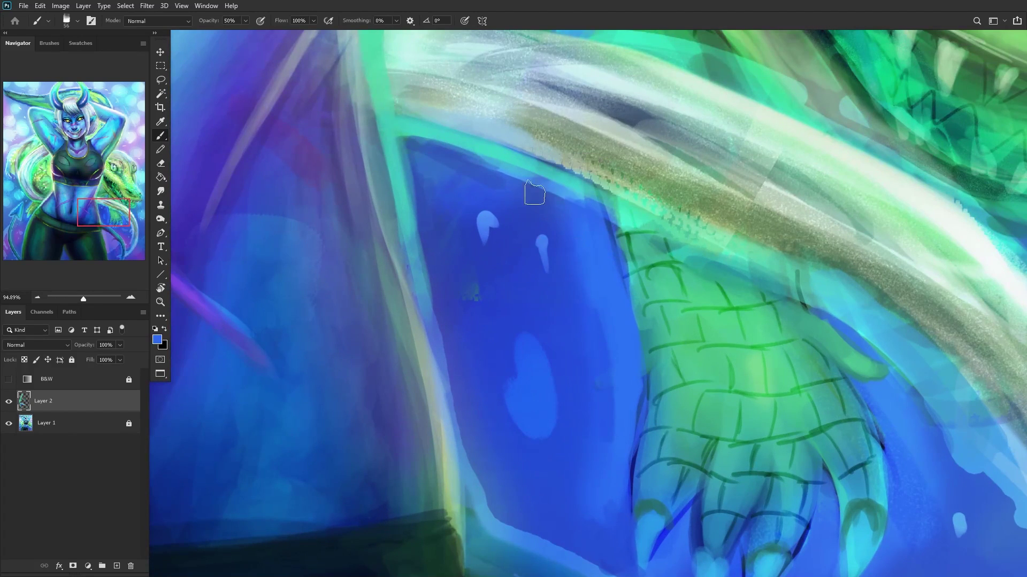
{"action": "left_click", "coordinate": [493, 143], "text": "alt"}
{"action": "left_click", "coordinate": [626, 218], "text": "alt"}
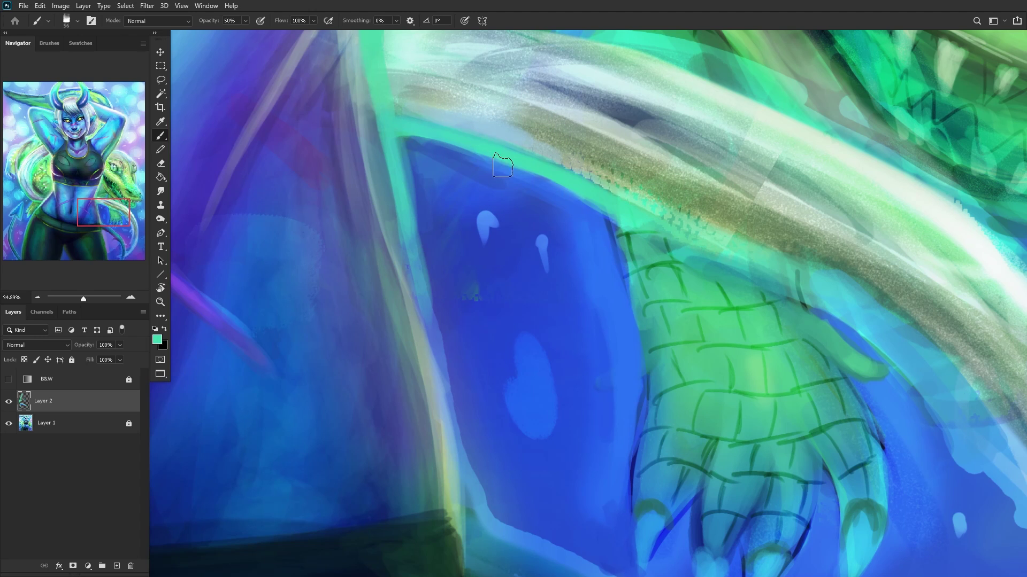
Step: Sample background blue, shoulder-edge teal, and a darker green near the shoulder
{"action": "scroll", "coordinate": [455, 120], "scroll_direction": "down", "scroll_amount": 2}
{"action": "scroll", "coordinate": [546, 189], "scroll_direction": "up", "scroll_amount": 2}
{"action": "left_click", "coordinate": [546, 189], "text": "alt"}
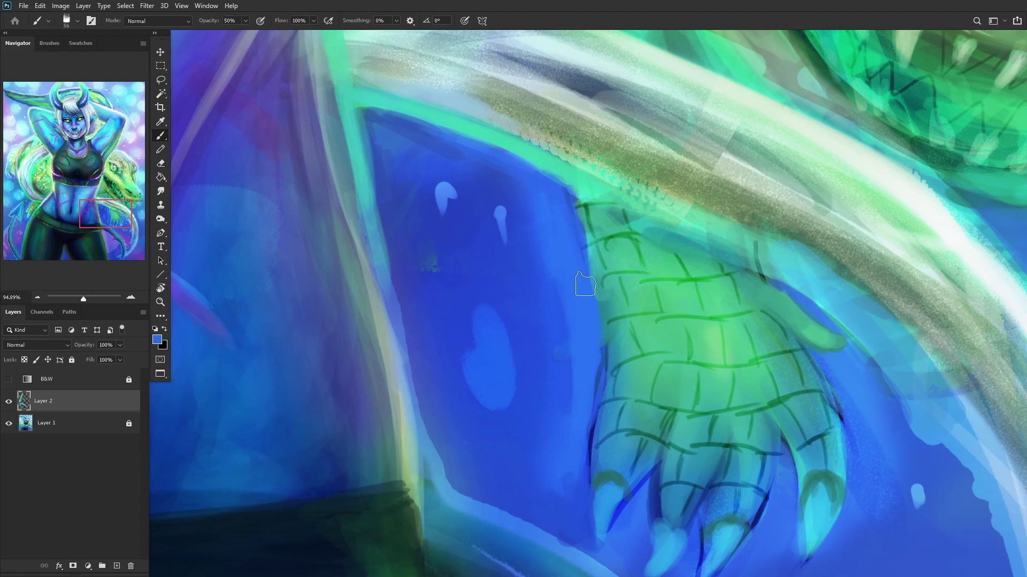
{"action": "left_click", "coordinate": [586, 221], "text": "alt"}
{"action": "left_click", "coordinate": [577, 206], "text": "alt"}
{"action": "scroll", "coordinate": [561, 243], "scroll_direction": "down", "scroll_amount": 5}
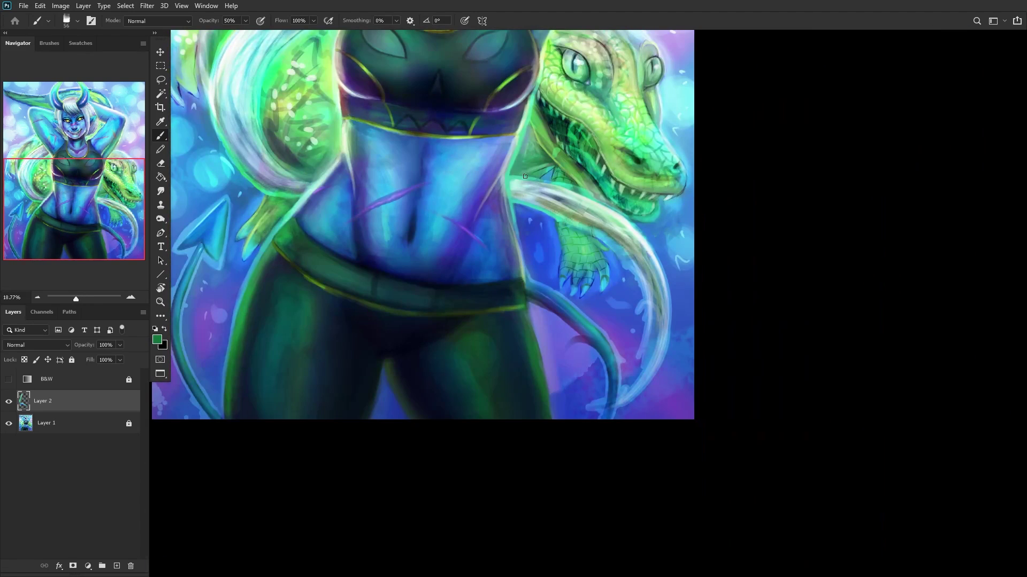
{"action": "scroll", "coordinate": [523, 179], "scroll_direction": "up", "scroll_amount": 2}
Step: Darken the area under the crocodile's jaw with a deeper green
{"action": "left_click_drag", "start_coordinate": [105, 176], "coordinate": [101, 160]}
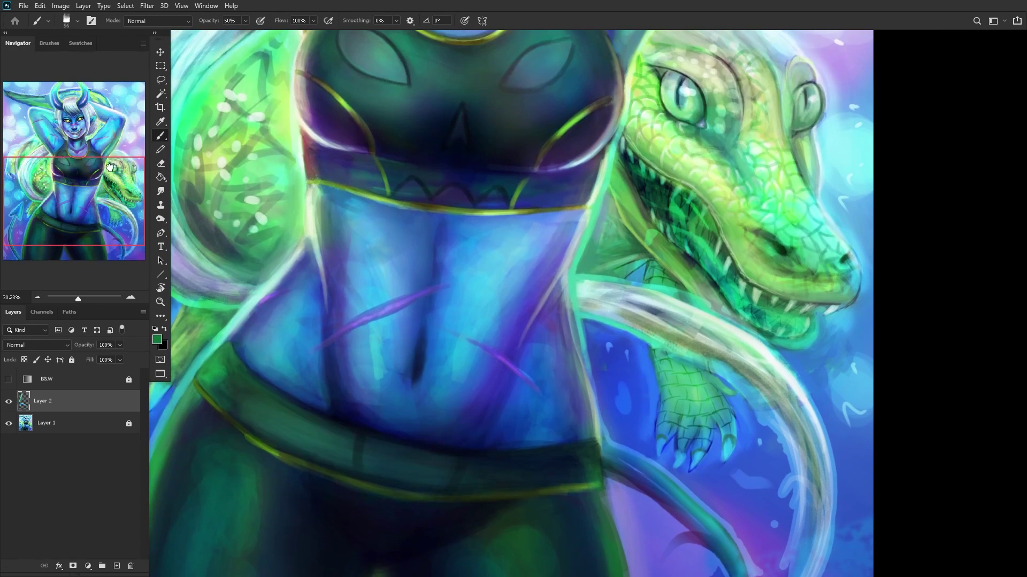
{"action": "scroll", "coordinate": [605, 238], "scroll_direction": "up", "scroll_amount": 4}
{"action": "left_click", "coordinate": [637, 257], "text": "alt"}
{"action": "mouse_move", "coordinate": [637, 257]}
{"action": "left_mouse_down"}
{"action": "mouse_move", "coordinate": [688, 298]}
{"action": "mouse_move", "coordinate": [608, 232]}
{"action": "left_mouse_up"}
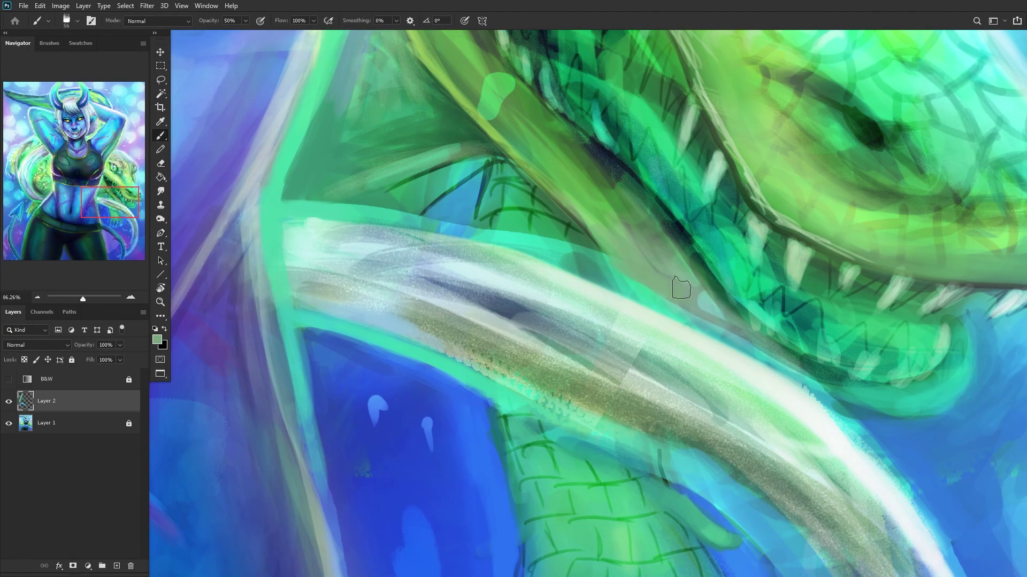
{"action": "scroll", "coordinate": [460, 179], "scroll_direction": "down", "scroll_amount": 5}
{"action": "left_click_drag", "start_coordinate": [112, 185], "coordinate": [112, 153]}
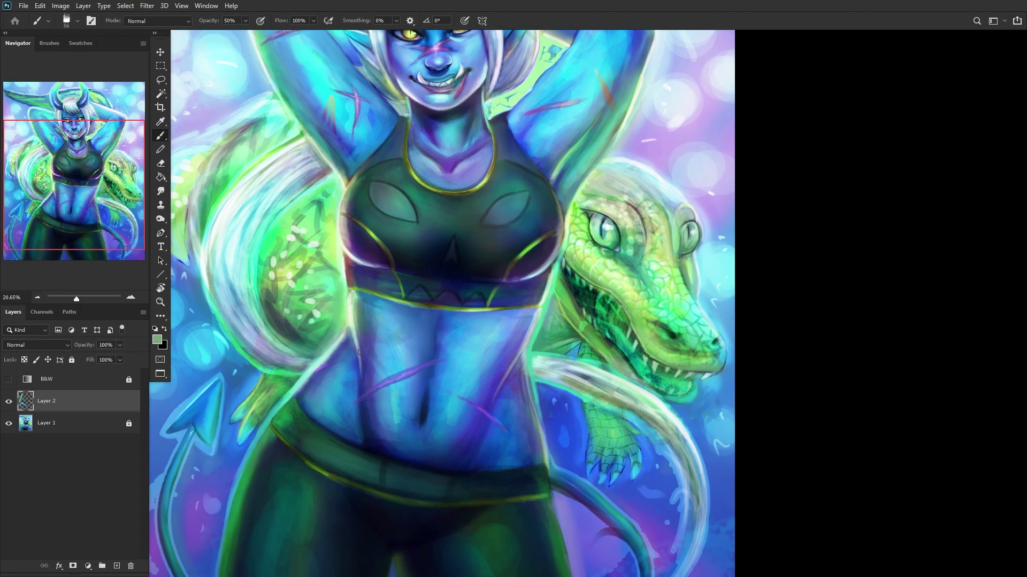
{"action": "scroll", "coordinate": [663, 358], "scroll_direction": "up", "scroll_amount": 5}
{"action": "left_click", "coordinate": [591, 335], "text": "alt"}
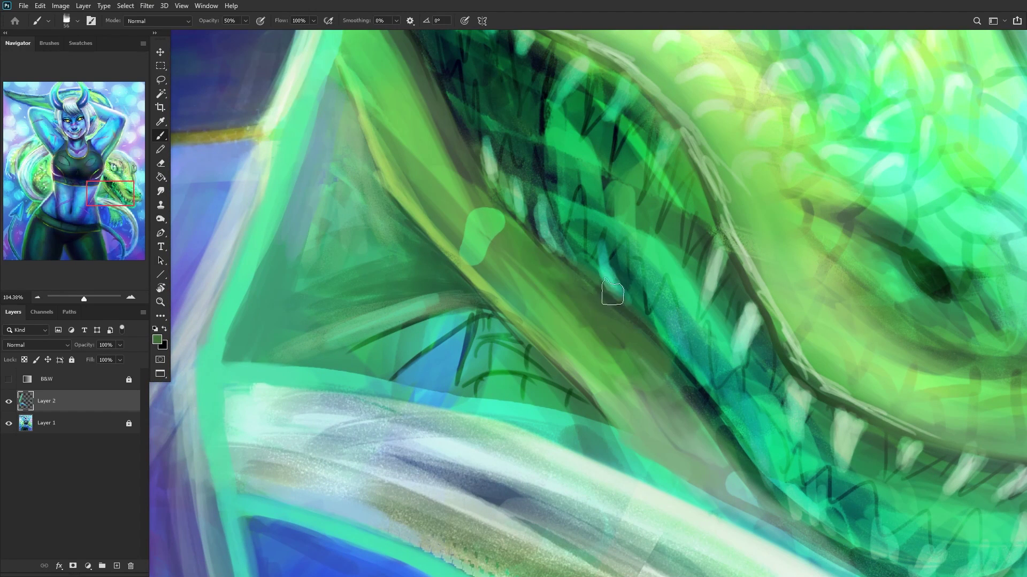
{"action": "scroll", "coordinate": [585, 280], "scroll_direction": "down", "scroll_amount": 2}
{"action": "scroll", "coordinate": [540, 267], "scroll_direction": "down", "scroll_amount": 2}
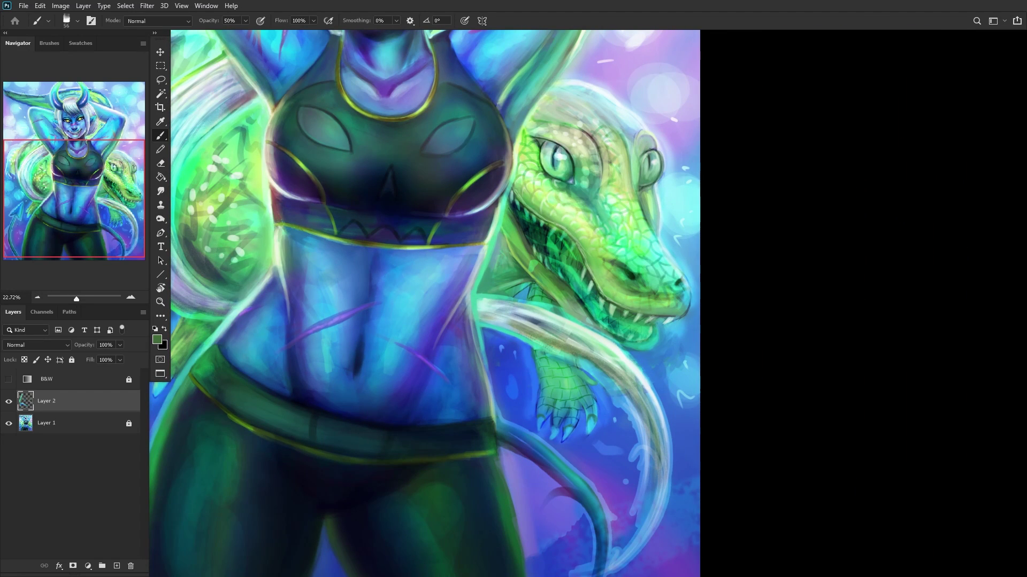
{"action": "scroll", "coordinate": [487, 331], "scroll_direction": "up", "scroll_amount": 2}
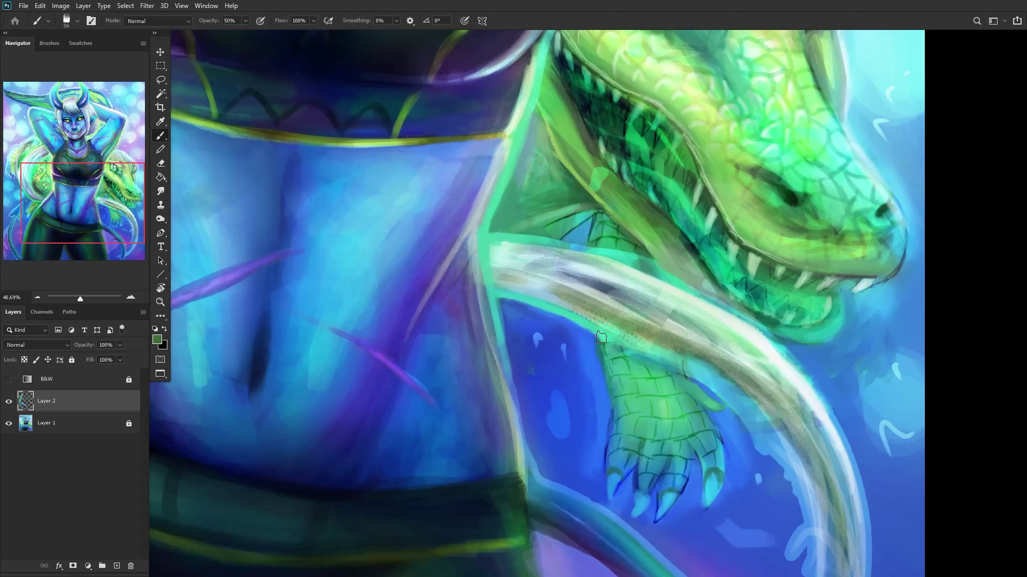
Step: Paint near-white highlights along the tail, then add empty Layer 3 above Layer 2
{"action": "left_click", "coordinate": [675, 327], "text": "alt"}
{"action": "left_click_drag", "start_coordinate": [675, 327], "coordinate": [690, 308]}
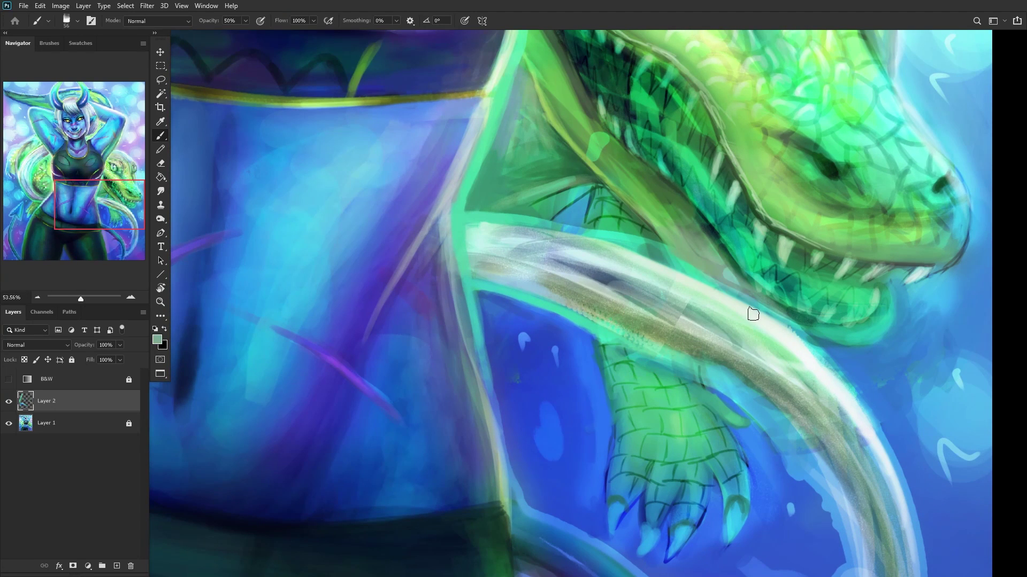
{"action": "left_click_drag", "start_coordinate": [714, 372], "coordinate": [669, 352]}
{"action": "mouse_move", "coordinate": [573, 310]}
{"action": "left_mouse_down"}
{"action": "mouse_move", "coordinate": [543, 297]}
{"action": "mouse_move", "coordinate": [770, 423]}
{"action": "left_mouse_up"}
{"action": "scroll", "coordinate": [699, 390], "scroll_direction": "down", "scroll_amount": 1}
{"action": "scroll", "coordinate": [591, 349], "scroll_direction": "down", "scroll_amount": 3}
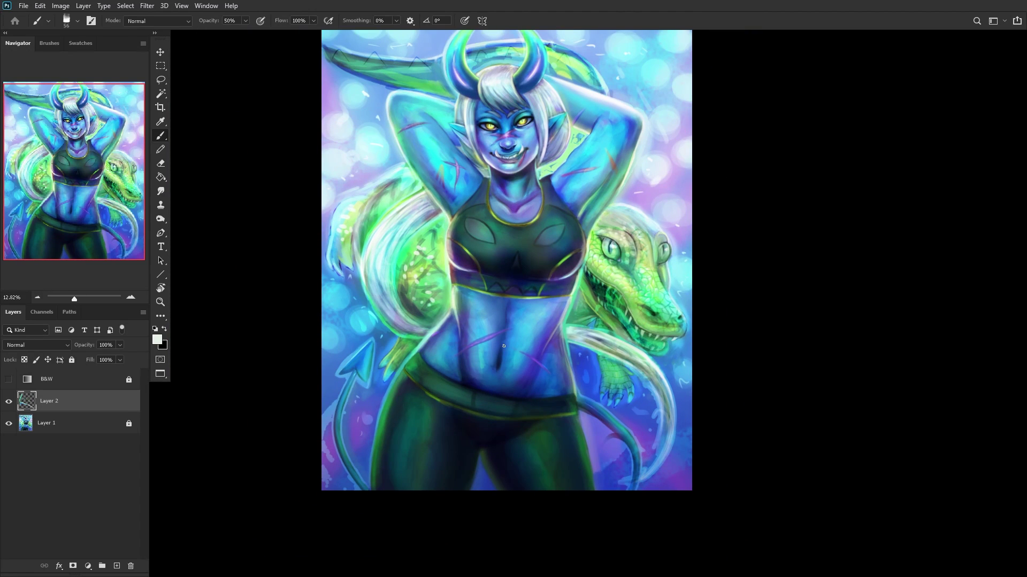
{"action": "left_click", "coordinate": [117, 565]}
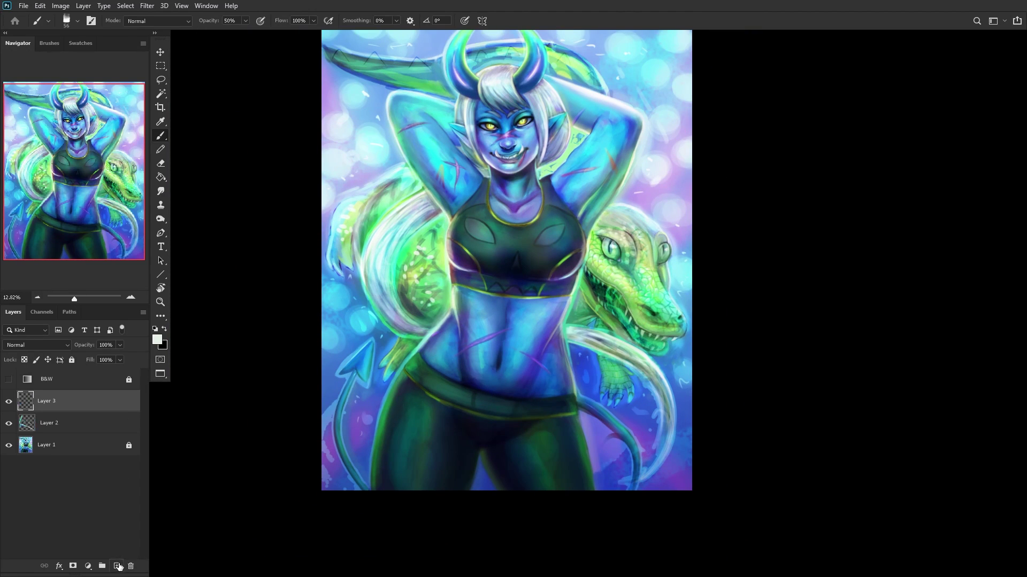
Step: Cover the hair's dark left outline with lavender sampled from the background
{"action": "scroll", "coordinate": [364, 238], "scroll_direction": "up", "scroll_amount": 2}
{"action": "scroll", "coordinate": [364, 238], "scroll_direction": "up", "scroll_amount": 1}
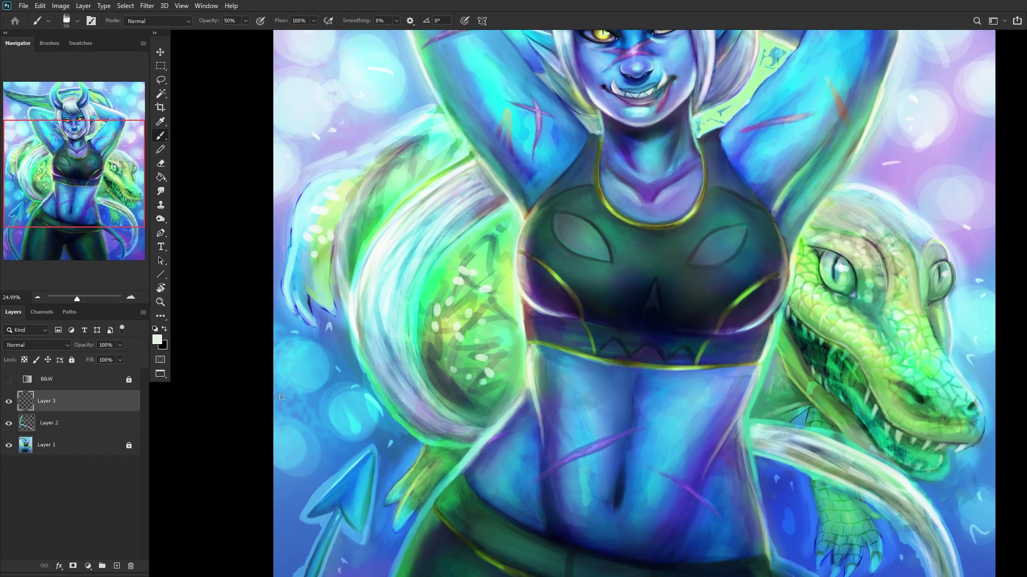
{"action": "scroll", "coordinate": [240, 268], "scroll_direction": "up", "scroll_amount": 1}
{"action": "scroll", "coordinate": [282, 142], "scroll_direction": "up", "scroll_amount": 1}
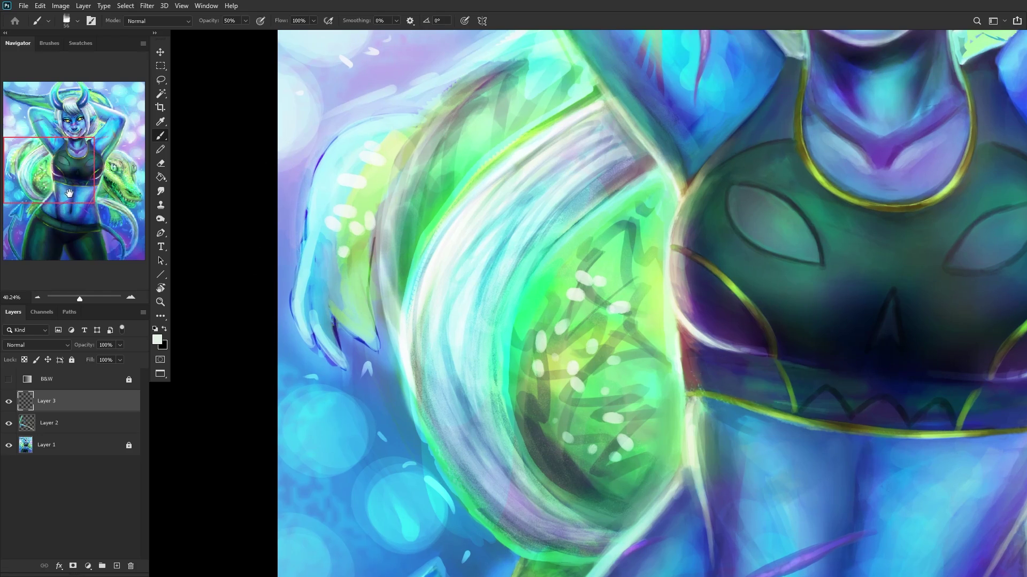
{"action": "left_click", "coordinate": [33, 195]}
{"action": "left_click_drag", "start_coordinate": [33, 196], "coordinate": [33, 198]}
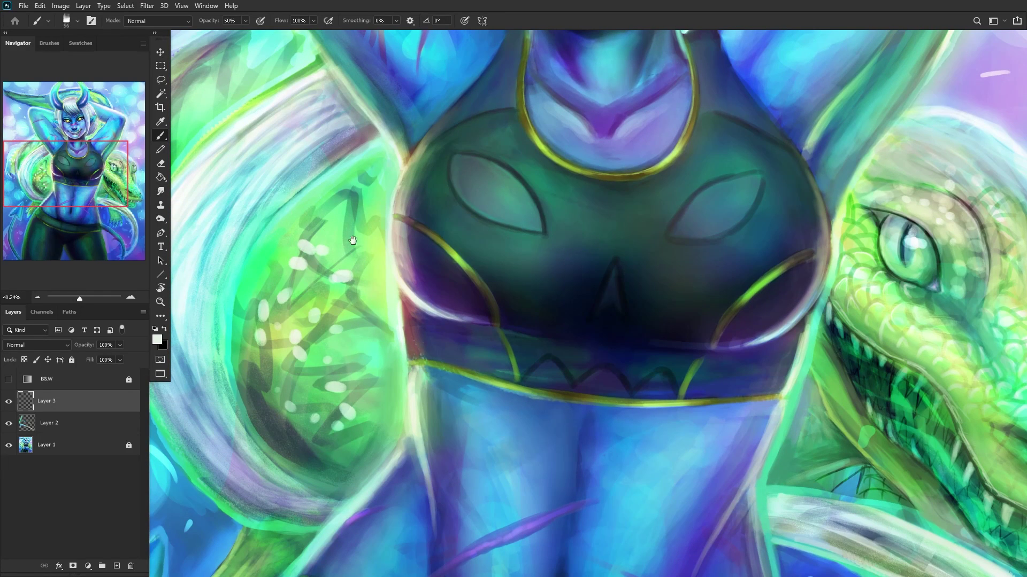
{"action": "left_click_drag", "start_coordinate": [336, 237], "coordinate": [679, 211]}
{"action": "scroll", "coordinate": [262, 151], "scroll_direction": "up", "scroll_amount": 2}
{"action": "scroll", "coordinate": [321, 127], "scroll_direction": "up", "scroll_amount": 1}
{"action": "left_click", "coordinate": [321, 126], "text": "alt"}
{"action": "scroll", "coordinate": [332, 142], "scroll_direction": "down", "scroll_amount": 1}
{"action": "mouse_move", "coordinate": [345, 154]}
{"action": "left_mouse_down"}
{"action": "mouse_move", "coordinate": [335, 217]}
{"action": "mouse_move", "coordinate": [334, 144]}
{"action": "mouse_move", "coordinate": [344, 143]}
{"action": "mouse_move", "coordinate": [334, 230]}
{"action": "mouse_move", "coordinate": [346, 155]}
{"action": "left_mouse_up"}
Step: Paint lavender over the dark streak along the hair edge
{"action": "scroll", "coordinate": [346, 155], "scroll_direction": "down", "scroll_amount": 2}
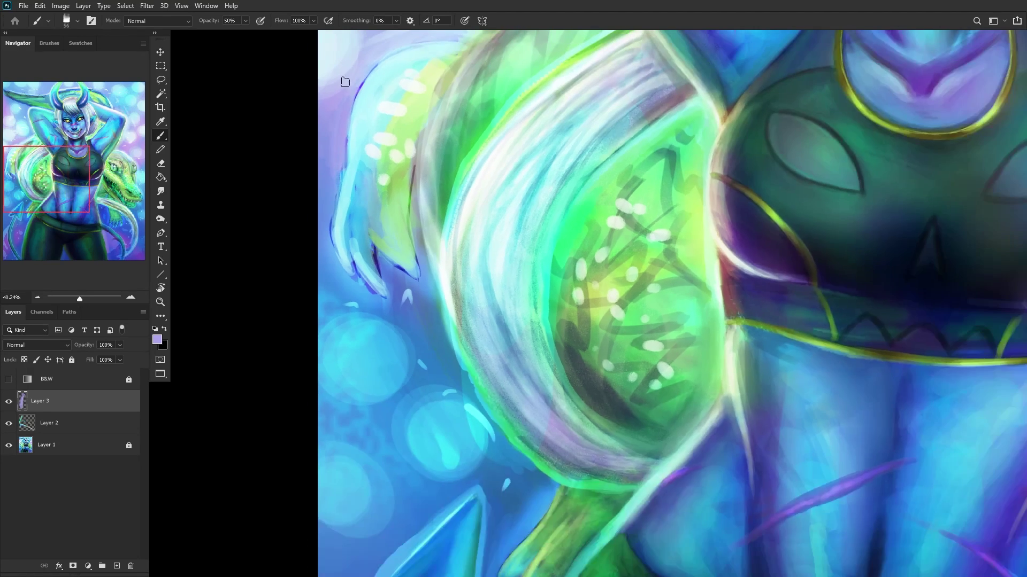
{"action": "scroll", "coordinate": [344, 80], "scroll_direction": "up", "scroll_amount": 1}
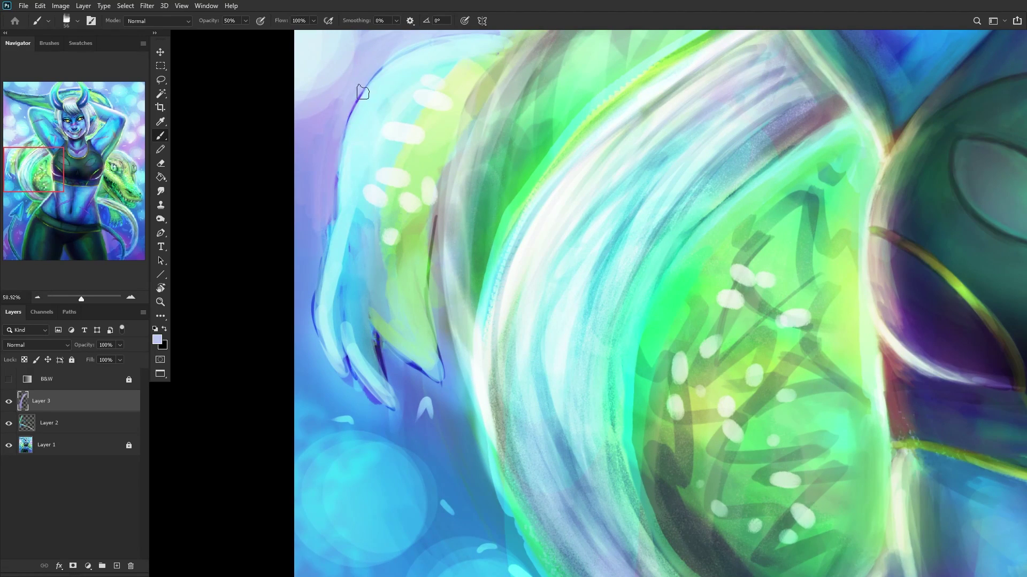
{"action": "scroll", "coordinate": [337, 137], "scroll_direction": "up", "scroll_amount": 2}
{"action": "left_click", "coordinate": [318, 212], "text": "alt"}
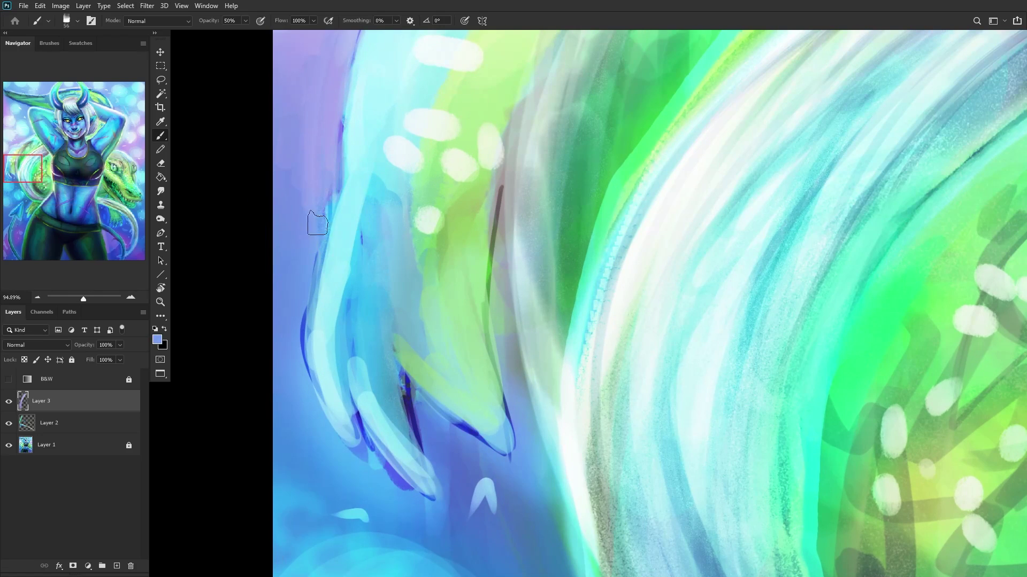
{"action": "left_click", "coordinate": [319, 131], "text": "alt"}
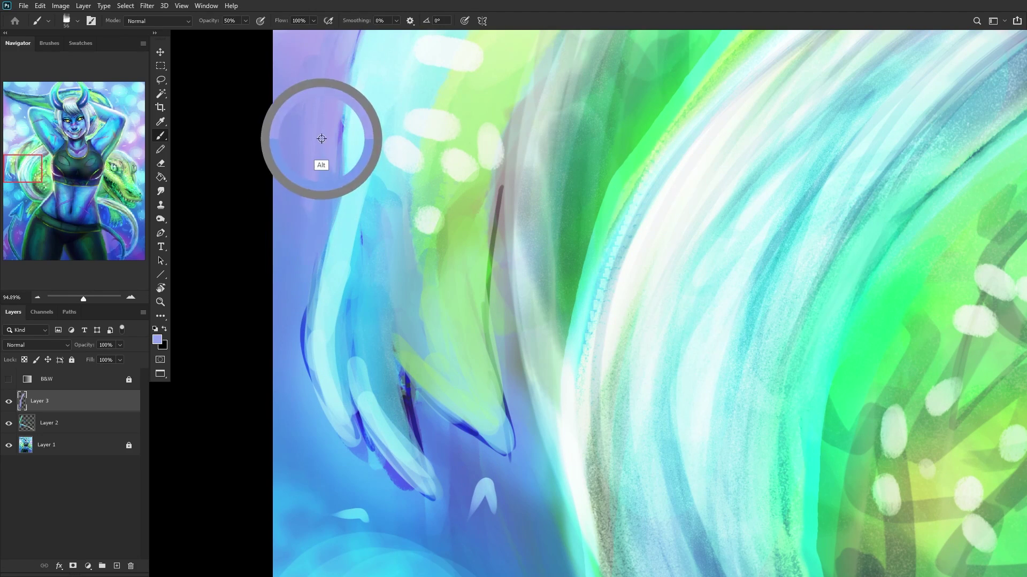
{"action": "left_click", "coordinate": [353, 172], "text": "alt"}
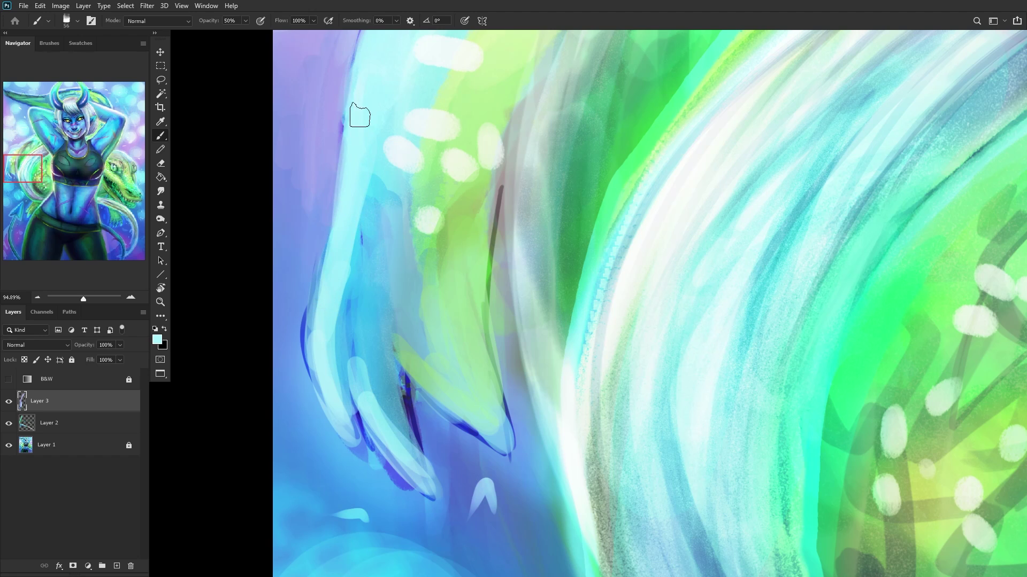
{"action": "scroll", "coordinate": [305, 219], "scroll_direction": "down", "scroll_amount": 5}
{"action": "scroll", "coordinate": [321, 214], "scroll_direction": "up", "scroll_amount": 8}
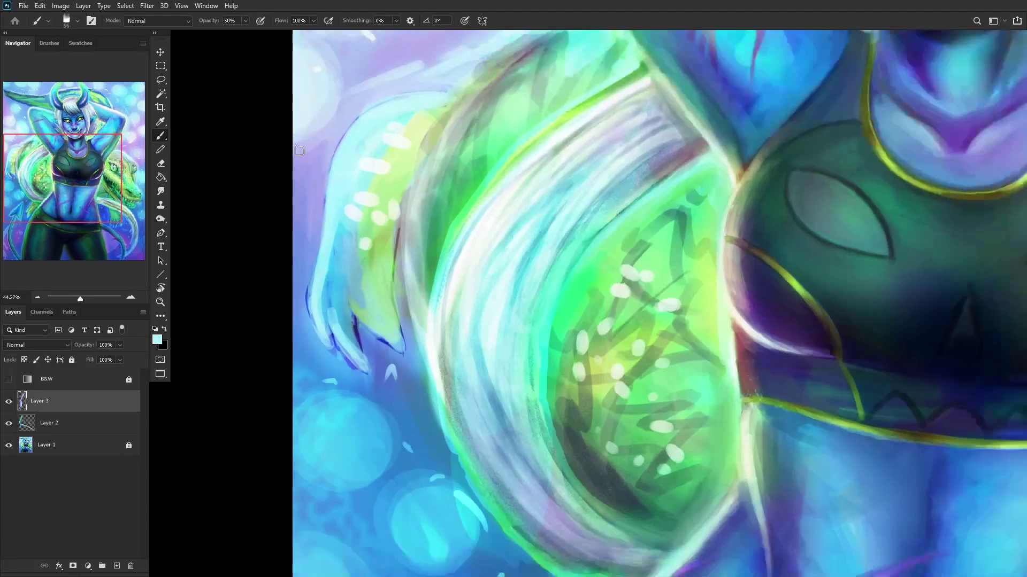
{"action": "left_click", "coordinate": [320, 191], "text": "alt"}
{"action": "mouse_move", "coordinate": [331, 143]}
{"action": "left_mouse_down"}
{"action": "mouse_move", "coordinate": [323, 217]}
{"action": "mouse_move", "coordinate": [325, 131]}
{"action": "mouse_move", "coordinate": [314, 300]}
{"action": "mouse_move", "coordinate": [333, 86]}
{"action": "mouse_move", "coordinate": [333, 134]}
{"action": "mouse_move", "coordinate": [349, 63]}
{"action": "left_mouse_up"}
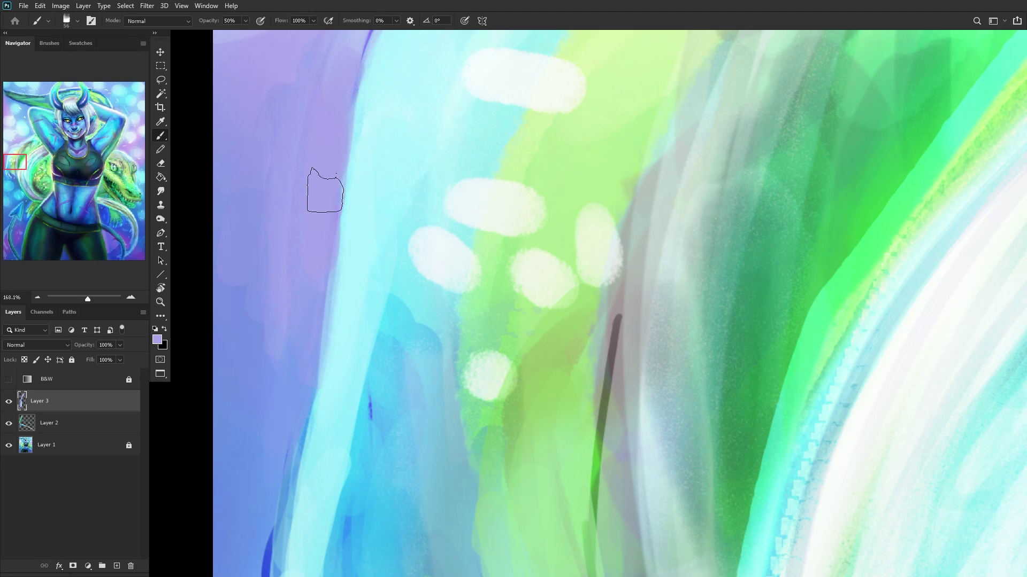
{"action": "scroll", "coordinate": [237, 134], "scroll_direction": "down", "scroll_amount": 8}
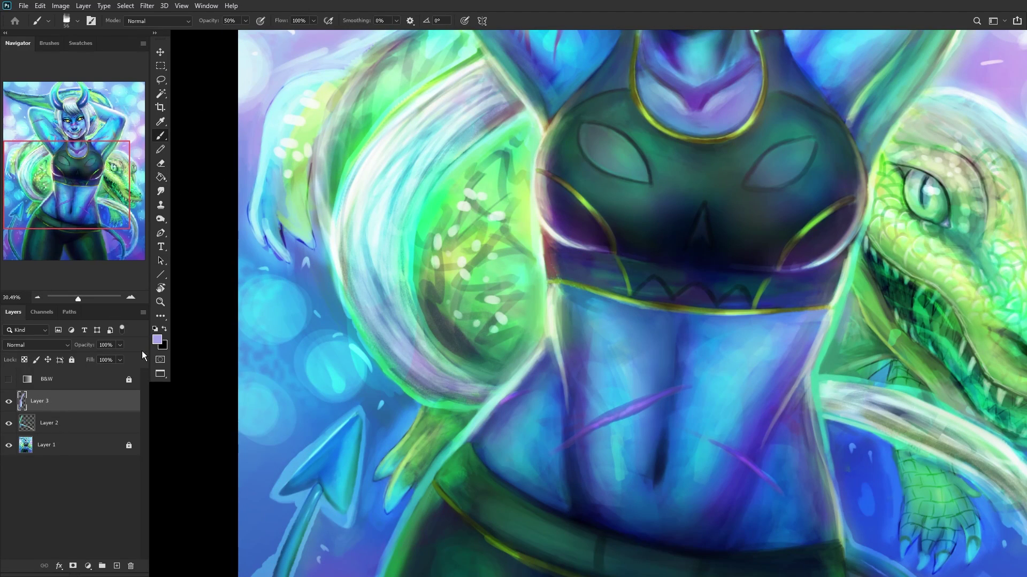
Step: Merge the paint layer into Layer 2, compare before and after, and add a new layer
{"action": "key", "text": "ctrl+e"}
{"action": "left_click", "coordinate": [8, 399]}
{"action": "left_click", "coordinate": [8, 398]}
{"action": "left_click", "coordinate": [8, 396]}
{"action": "left_click", "coordinate": [8, 396]}
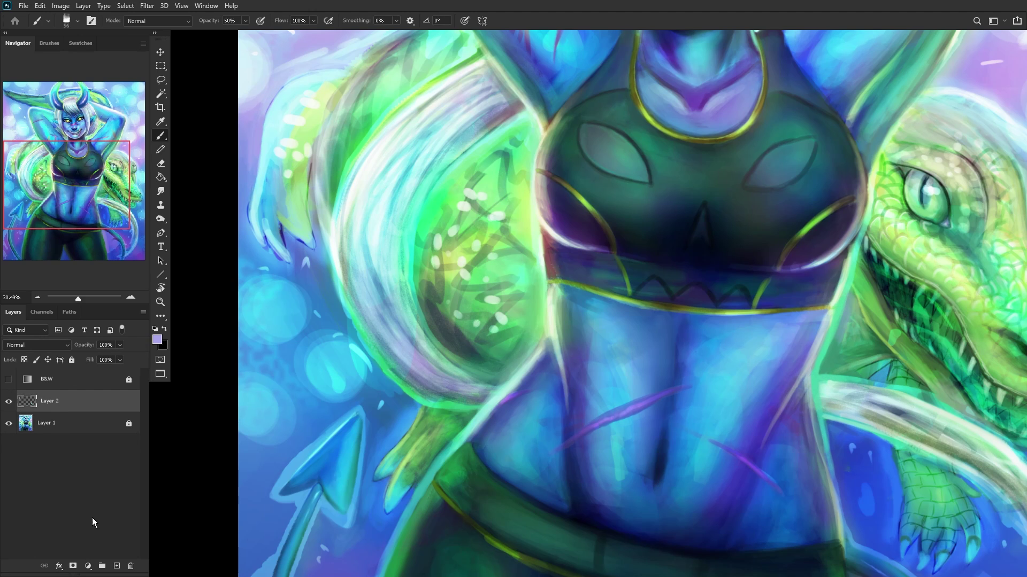
{"action": "left_click", "coordinate": [117, 565]}
Step: Paint light blue highlights on the claw with a blue sampled from it
{"action": "scroll", "coordinate": [227, 234], "scroll_direction": "up", "scroll_amount": 5}
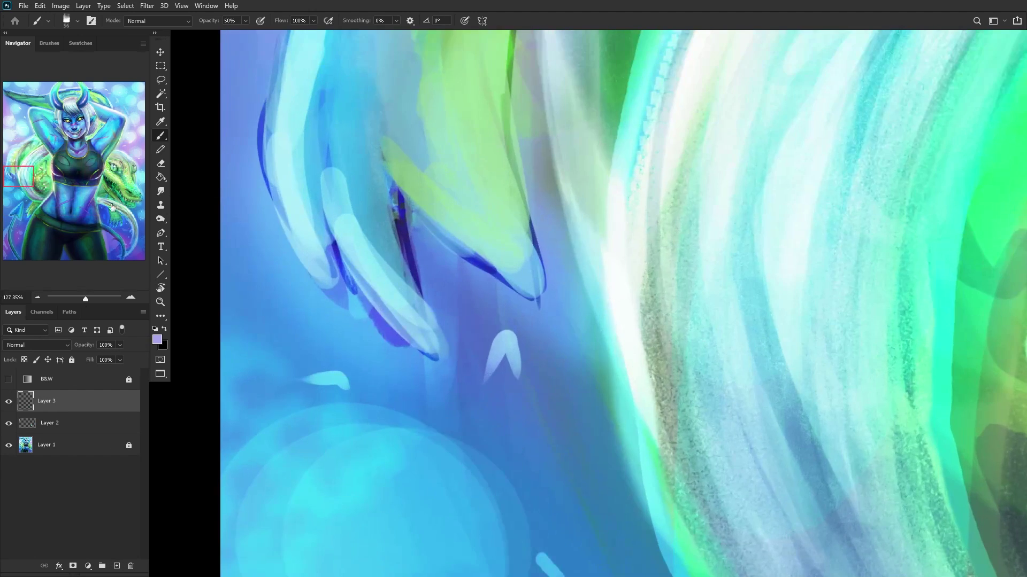
{"action": "left_click_drag", "start_coordinate": [28, 173], "coordinate": [37, 171]}
{"action": "left_click_drag", "start_coordinate": [482, 287], "coordinate": [818, 346]}
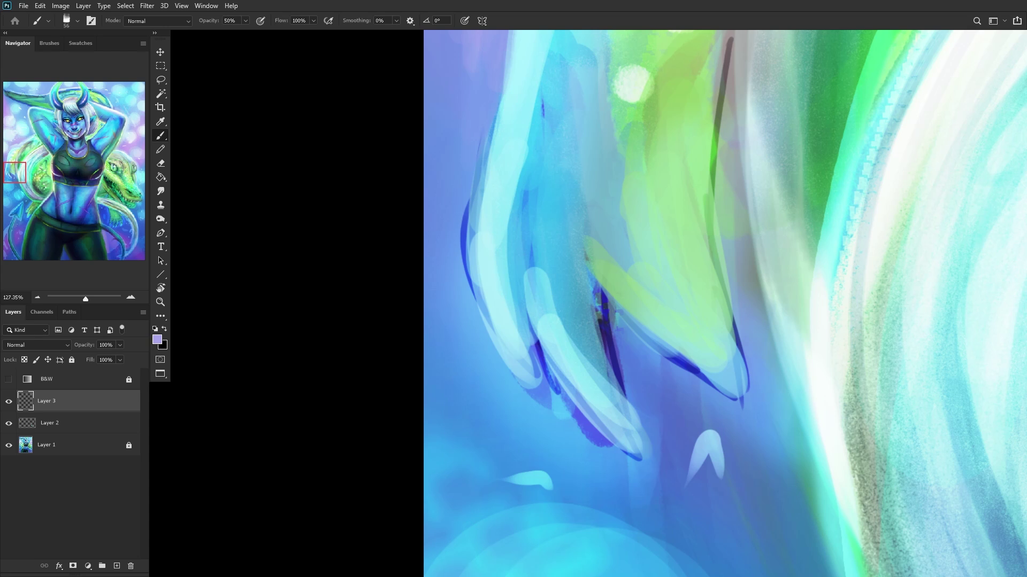
{"action": "scroll", "coordinate": [711, 143], "scroll_direction": "down", "scroll_amount": 2}
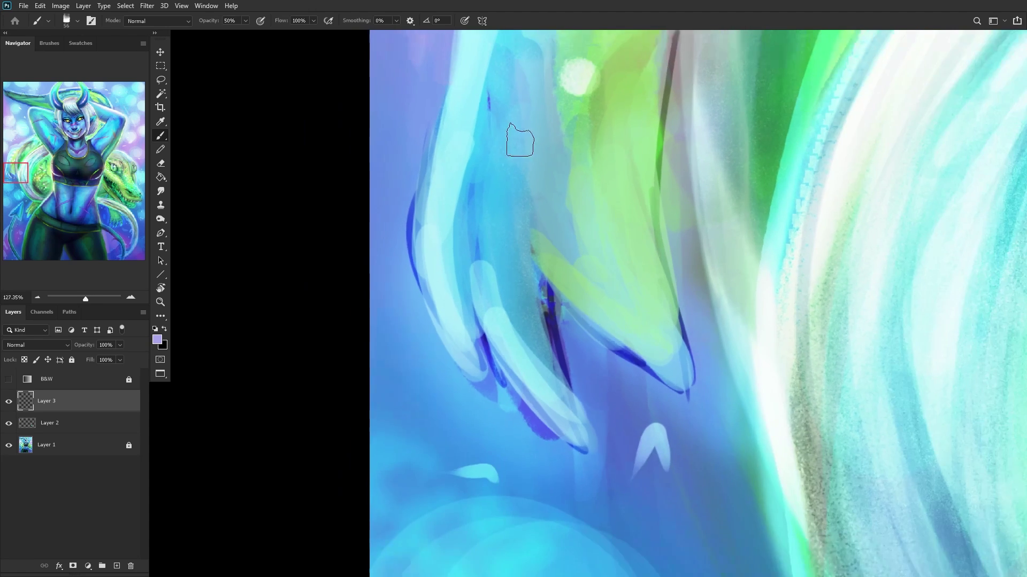
{"action": "left_click", "coordinate": [524, 75], "text": "alt"}
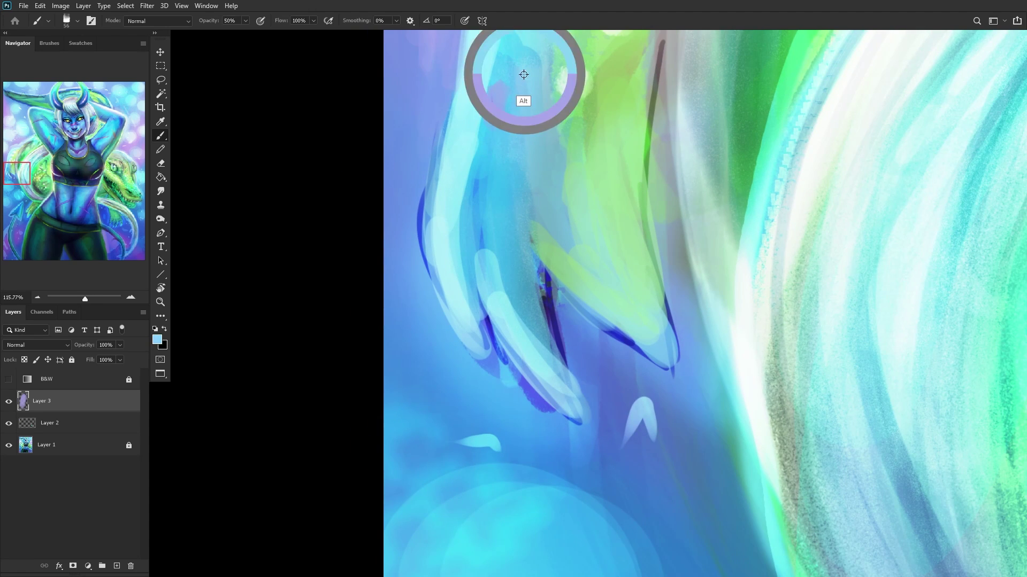
{"action": "left_click_drag", "start_coordinate": [491, 111], "coordinate": [479, 156]}
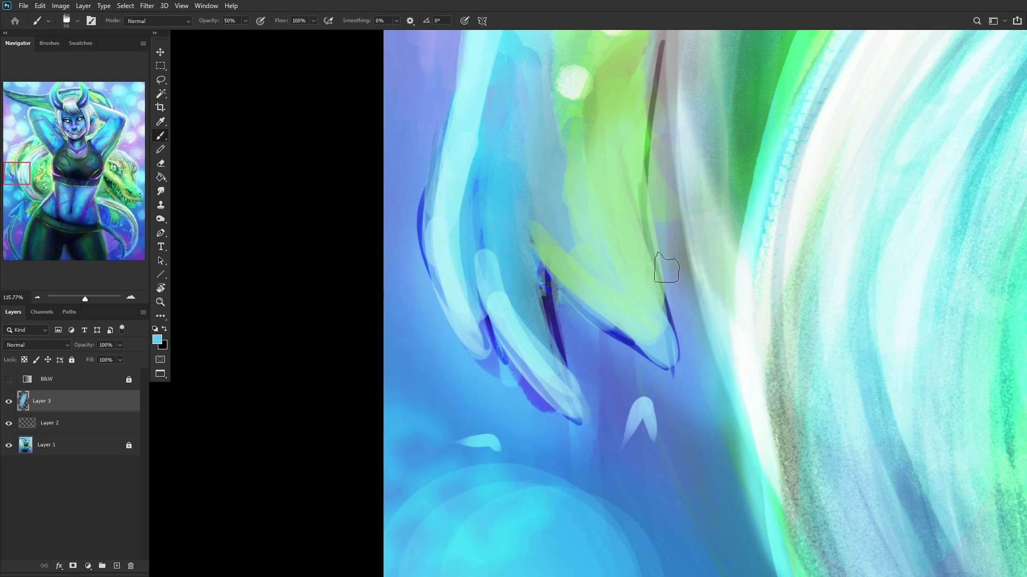
Step: With a smaller brush, brighten the claw's left and outer edges in light blue
{"action": "right_click", "coordinate": [666, 316]}
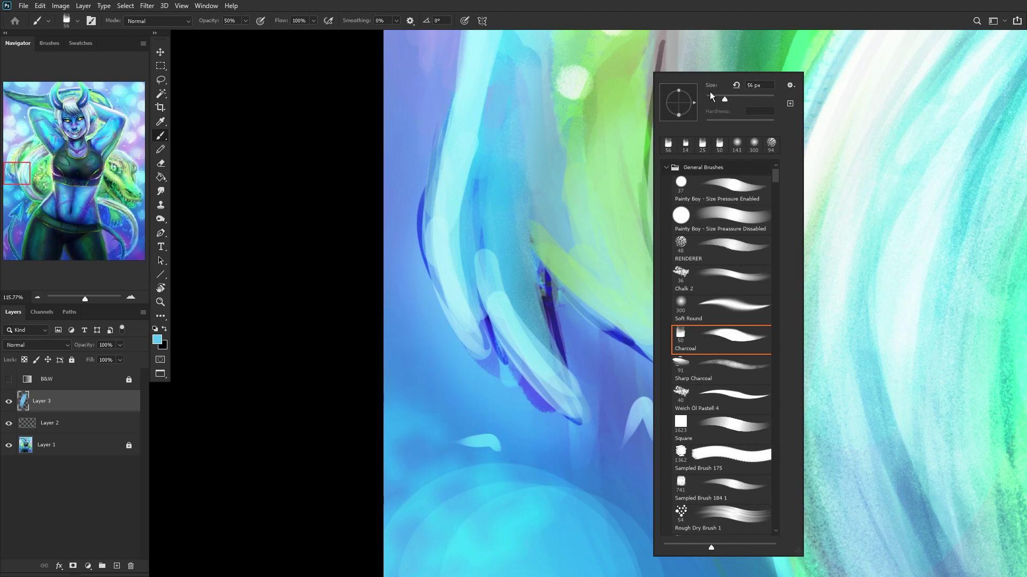
{"action": "key", "text": "Return"}
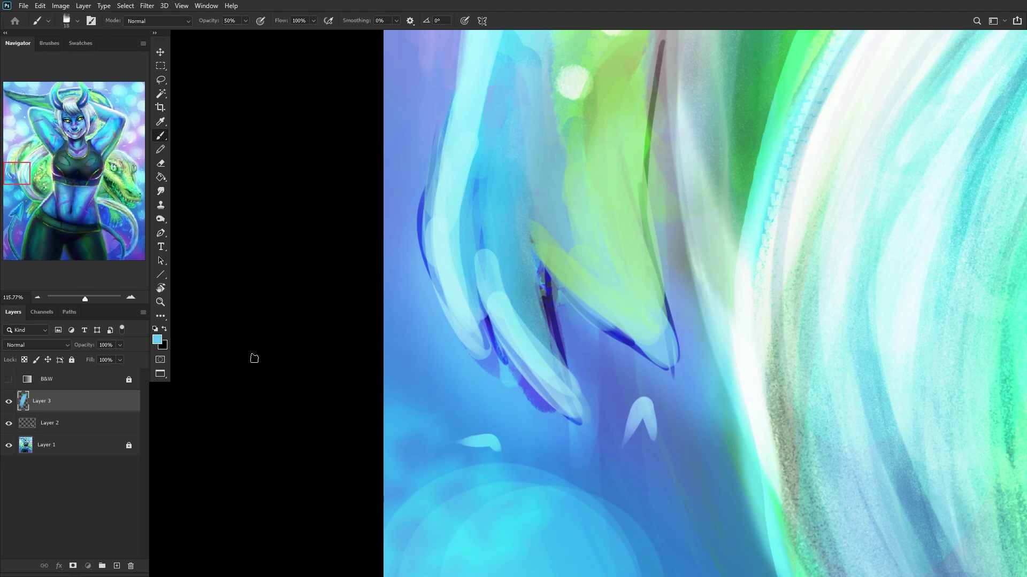
{"action": "scroll", "coordinate": [447, 307], "scroll_direction": "up", "scroll_amount": 3}
{"action": "mouse_move", "coordinate": [445, 292]}
{"action": "left_mouse_down"}
{"action": "mouse_move", "coordinate": [527, 406]}
{"action": "mouse_move", "coordinate": [462, 333]}
{"action": "mouse_move", "coordinate": [497, 377]}
{"action": "mouse_move", "coordinate": [473, 349]}
{"action": "mouse_move", "coordinate": [536, 412]}
{"action": "mouse_move", "coordinate": [449, 302]}
{"action": "mouse_move", "coordinate": [537, 410]}
{"action": "left_mouse_up"}
{"action": "mouse_move", "coordinate": [455, 294]}
{"action": "left_mouse_down"}
{"action": "mouse_move", "coordinate": [429, 201]}
{"action": "mouse_move", "coordinate": [409, 173]}
{"action": "mouse_move", "coordinate": [434, 264]}
{"action": "mouse_move", "coordinate": [433, 129]}
{"action": "mouse_move", "coordinate": [451, 309]}
{"action": "mouse_move", "coordinate": [427, 120]}
{"action": "mouse_move", "coordinate": [418, 213]}
{"action": "mouse_move", "coordinate": [441, 102]}
{"action": "mouse_move", "coordinate": [431, 239]}
{"action": "mouse_move", "coordinate": [421, 244]}
{"action": "mouse_move", "coordinate": [422, 198]}
{"action": "mouse_move", "coordinate": [479, 293]}
{"action": "left_mouse_up"}
{"action": "scroll", "coordinate": [484, 134], "scroll_direction": "down", "scroll_amount": 5}
{"action": "scroll", "coordinate": [484, 134], "scroll_direction": "up", "scroll_amount": 5}
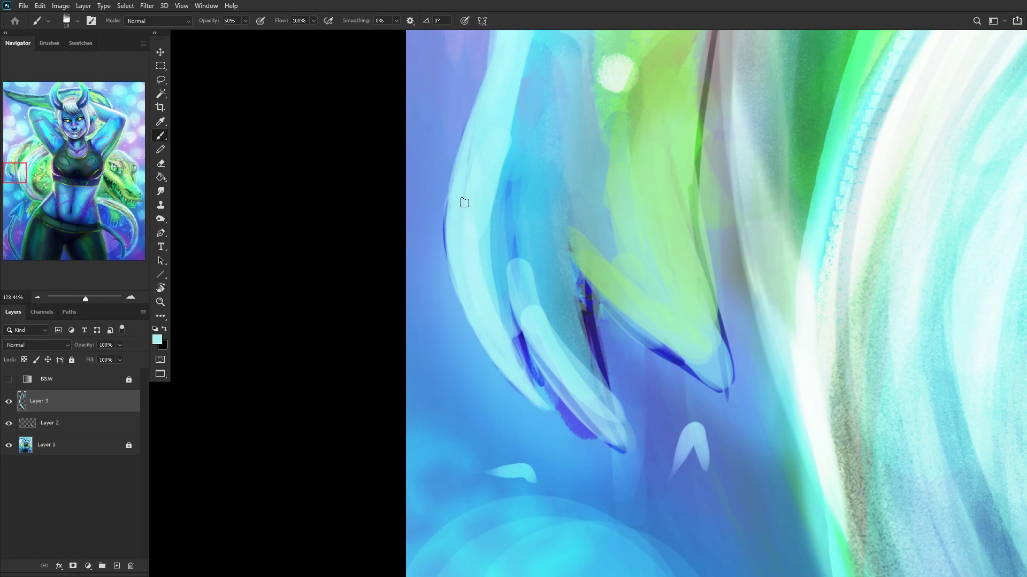
{"action": "scroll", "coordinate": [493, 62], "scroll_direction": "down", "scroll_amount": 5}
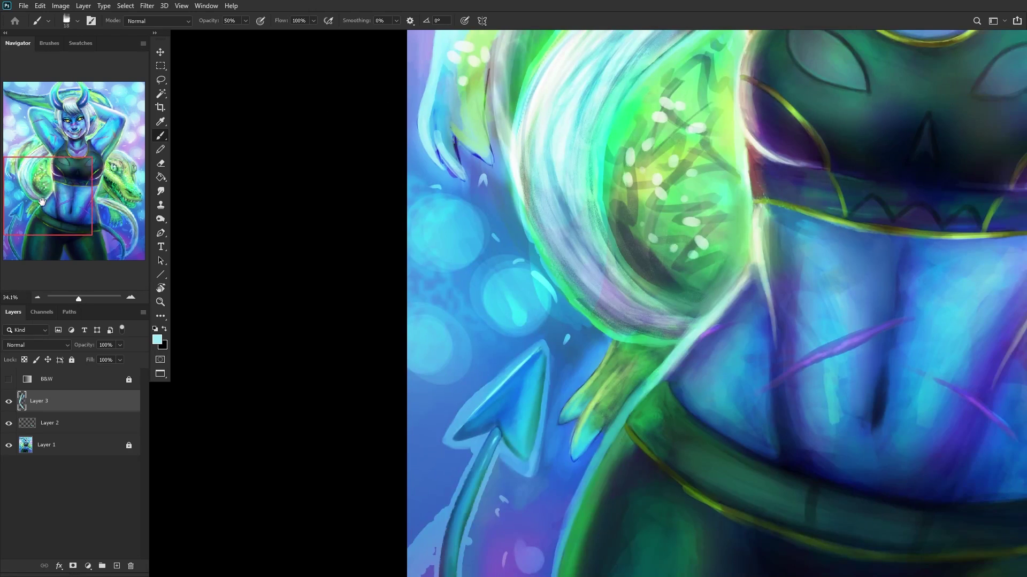
Step: Lighten the dark strand along the claw with a sampled medium blue
{"action": "left_click_drag", "start_coordinate": [43, 205], "coordinate": [115, 157]}
{"action": "scroll", "coordinate": [424, 178], "scroll_direction": "up", "scroll_amount": 4}
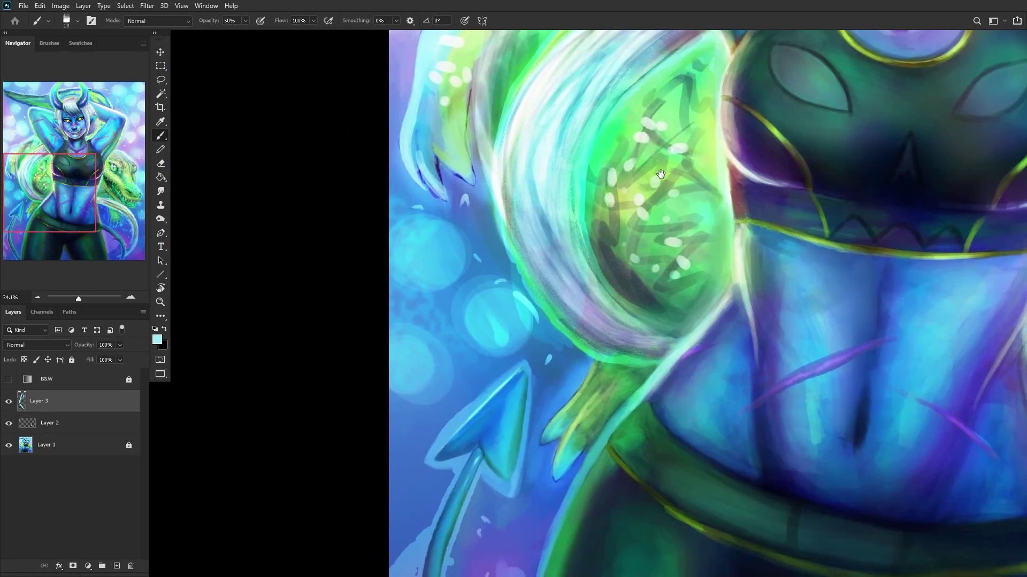
{"action": "scroll", "coordinate": [425, 177], "scroll_direction": "up", "scroll_amount": 6}
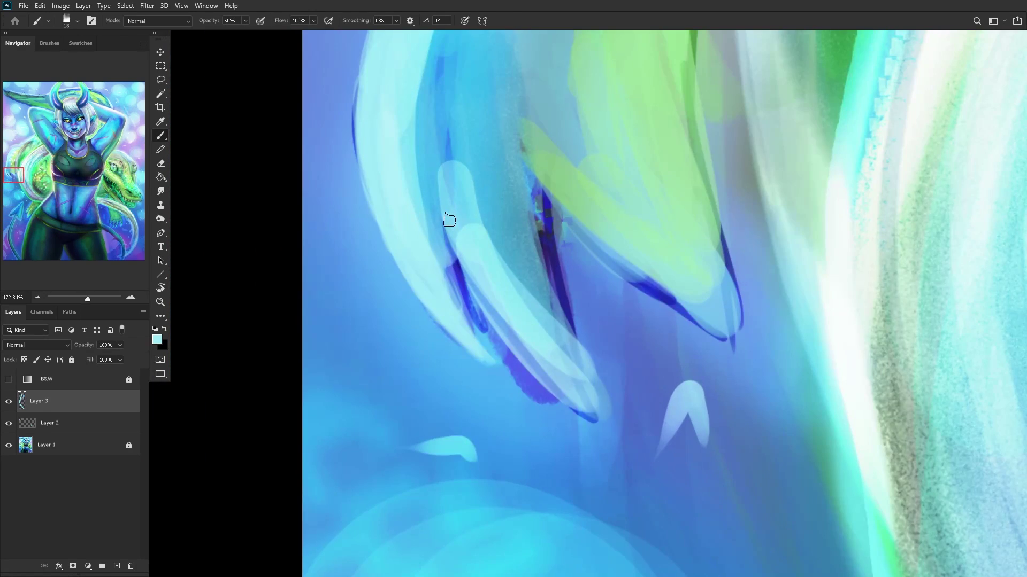
{"action": "left_click", "coordinate": [525, 393], "text": "alt"}
{"action": "left_click_drag", "start_coordinate": [462, 297], "coordinate": [514, 369]}
{"action": "left_click_drag", "start_coordinate": [457, 278], "coordinate": [523, 381]}
{"action": "left_click_drag", "start_coordinate": [476, 316], "coordinate": [555, 414]}
Step: Paint light cyan strokes along and up the claw strand
{"action": "left_click", "coordinate": [548, 359], "text": "alt"}
{"action": "left_click_drag", "start_coordinate": [507, 325], "coordinate": [582, 405]}
{"action": "left_click_drag", "start_coordinate": [454, 247], "coordinate": [527, 342]}
{"action": "left_click_drag", "start_coordinate": [488, 241], "coordinate": [588, 412]}
{"action": "left_click_drag", "start_coordinate": [510, 325], "coordinate": [474, 220]}
{"action": "mouse_move", "coordinate": [466, 262]}
{"action": "left_mouse_down"}
{"action": "mouse_move", "coordinate": [455, 181]}
{"action": "mouse_move", "coordinate": [448, 229]}
{"action": "mouse_move", "coordinate": [462, 232]}
{"action": "mouse_move", "coordinate": [446, 98]}
{"action": "mouse_move", "coordinate": [441, 174]}
{"action": "mouse_move", "coordinate": [444, 127]}
{"action": "left_mouse_up"}
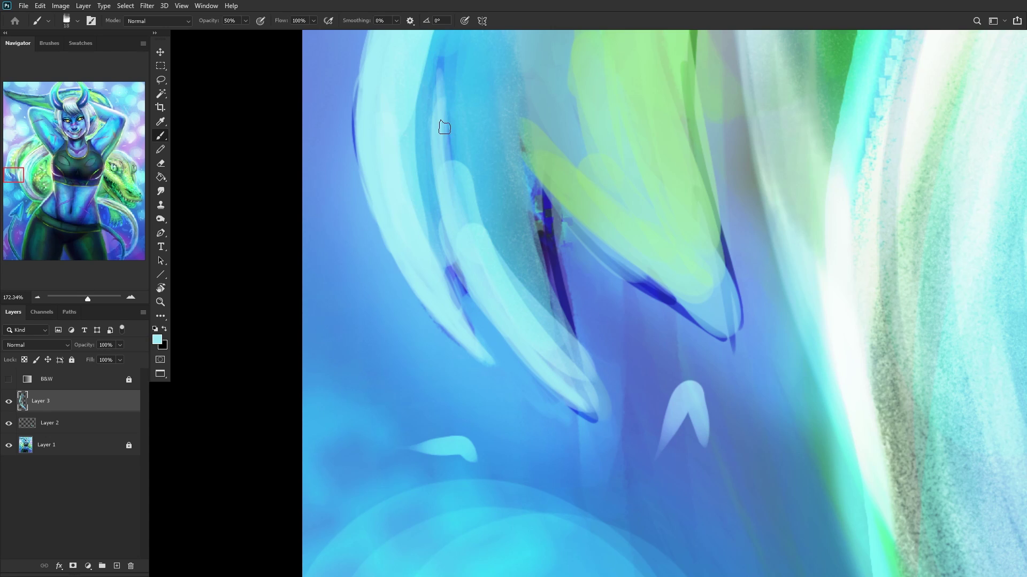
Step: Paint blue along the strand's inner edge and pick a lighter claw blue
{"action": "left_click", "coordinate": [467, 277], "text": "alt"}
{"action": "mouse_move", "coordinate": [463, 306]}
{"action": "left_mouse_down"}
{"action": "mouse_move", "coordinate": [440, 256]}
{"action": "mouse_move", "coordinate": [480, 347]}
{"action": "mouse_move", "coordinate": [427, 191]}
{"action": "mouse_move", "coordinate": [452, 273]}
{"action": "mouse_move", "coordinate": [491, 333]}
{"action": "mouse_move", "coordinate": [456, 205]}
{"action": "mouse_move", "coordinate": [452, 269]}
{"action": "mouse_move", "coordinate": [429, 183]}
{"action": "mouse_move", "coordinate": [340, 156]}
{"action": "left_mouse_up"}
{"action": "scroll", "coordinate": [486, 319], "scroll_direction": "down", "scroll_amount": 3}
{"action": "left_click", "coordinate": [447, 285], "text": "alt"}
{"action": "left_click_drag", "start_coordinate": [543, 249], "coordinate": [575, 248]}
Step: Repaint the dark claw strand in darker blue, then lighter teal
{"action": "left_click", "coordinate": [522, 294], "text": "alt"}
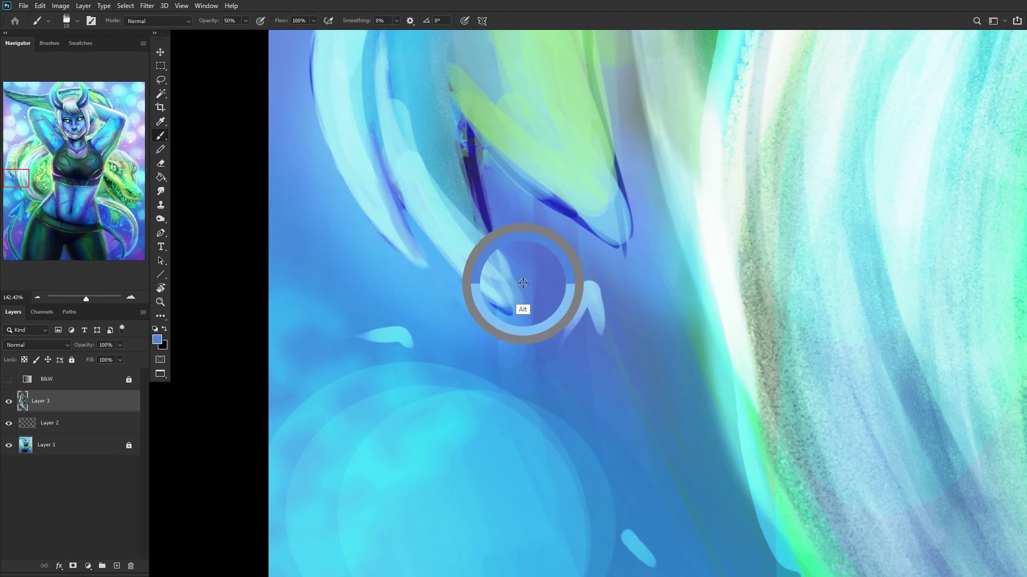
{"action": "mouse_move", "coordinate": [504, 238]}
{"action": "left_mouse_down"}
{"action": "mouse_move", "coordinate": [518, 316]}
{"action": "mouse_move", "coordinate": [479, 176]}
{"action": "mouse_move", "coordinate": [500, 257]}
{"action": "left_mouse_up"}
{"action": "left_click", "coordinate": [459, 192], "text": "alt"}
{"action": "mouse_move", "coordinate": [459, 192]}
{"action": "left_mouse_down"}
{"action": "mouse_move", "coordinate": [476, 242]}
{"action": "mouse_move", "coordinate": [453, 130]}
{"action": "mouse_move", "coordinate": [487, 243]}
{"action": "mouse_move", "coordinate": [462, 159]}
{"action": "mouse_move", "coordinate": [465, 149]}
{"action": "mouse_move", "coordinate": [480, 223]}
{"action": "mouse_move", "coordinate": [466, 128]}
{"action": "mouse_move", "coordinate": [502, 290]}
{"action": "left_mouse_up"}
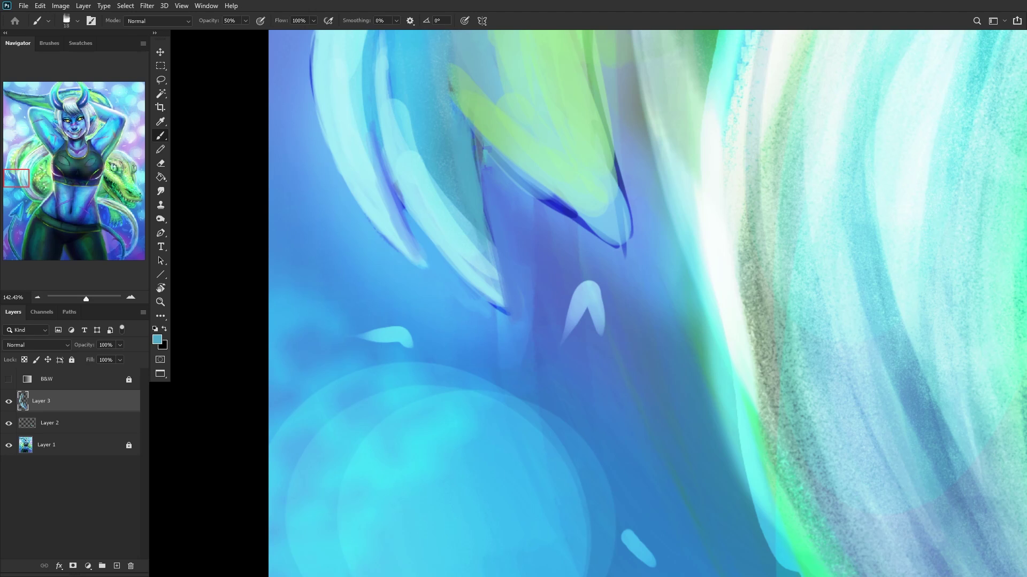
Step: Soften the dark blue claw edge with light teal strokes
{"action": "scroll", "coordinate": [419, 297], "scroll_direction": "up", "scroll_amount": 3}
{"action": "scroll", "coordinate": [419, 298], "scroll_direction": "down", "scroll_amount": 2}
{"action": "scroll", "coordinate": [541, 129], "scroll_direction": "up", "scroll_amount": 2}
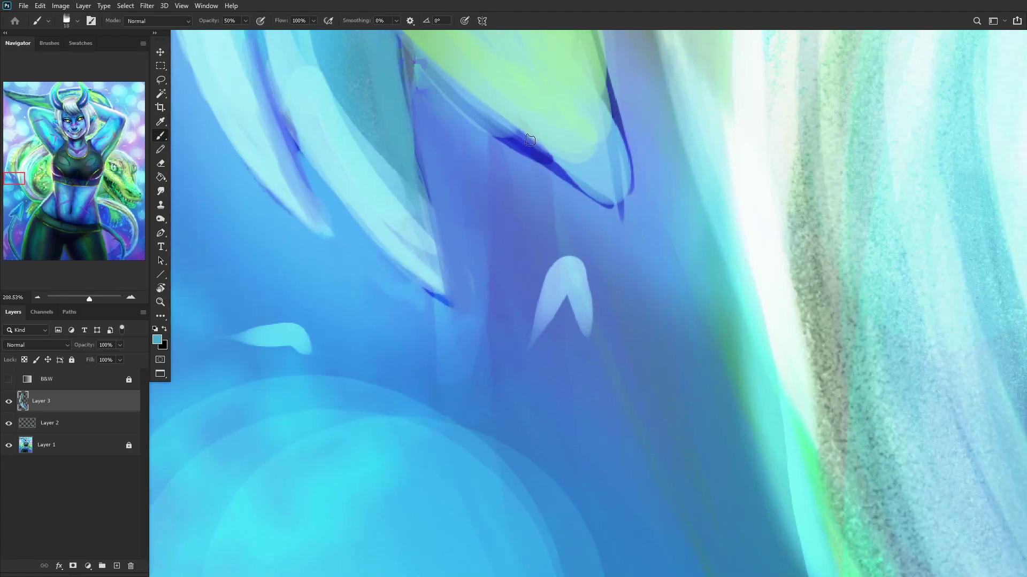
{"action": "left_click", "coordinate": [557, 138], "text": "alt"}
{"action": "left_click_drag", "start_coordinate": [550, 154], "coordinate": [481, 114]}
{"action": "mouse_move", "coordinate": [585, 176]}
{"action": "left_mouse_down"}
{"action": "mouse_move", "coordinate": [441, 72]}
{"action": "mouse_move", "coordinate": [613, 196]}
{"action": "mouse_move", "coordinate": [460, 109]}
{"action": "mouse_move", "coordinate": [530, 150]}
{"action": "mouse_move", "coordinate": [458, 69]}
{"action": "left_mouse_up"}
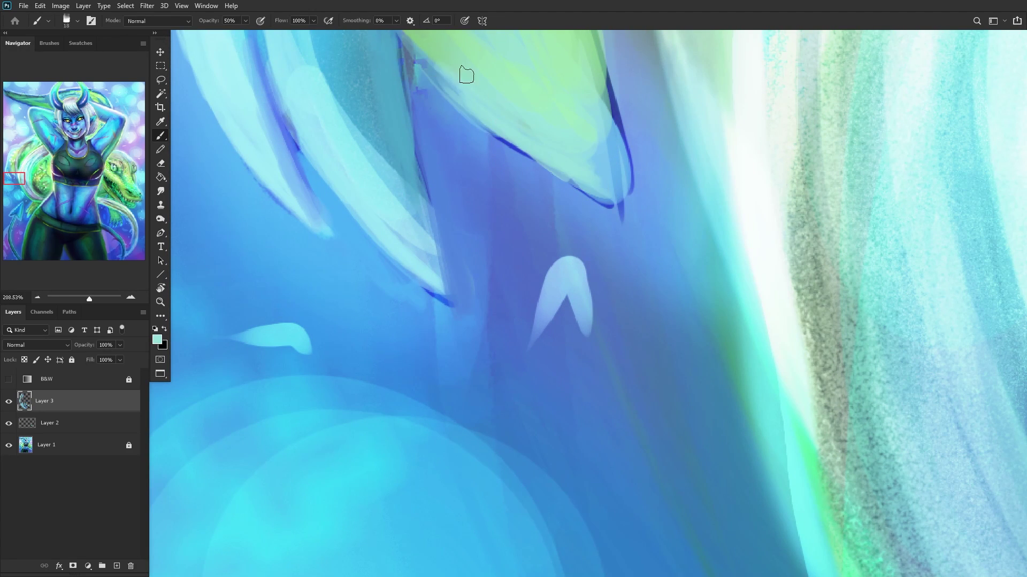
Step: Paint over the dark claw outline with a blue sampled beside it
{"action": "scroll", "coordinate": [464, 110], "scroll_direction": "down", "scroll_amount": 3}
{"action": "scroll", "coordinate": [453, 134], "scroll_direction": "up", "scroll_amount": 1}
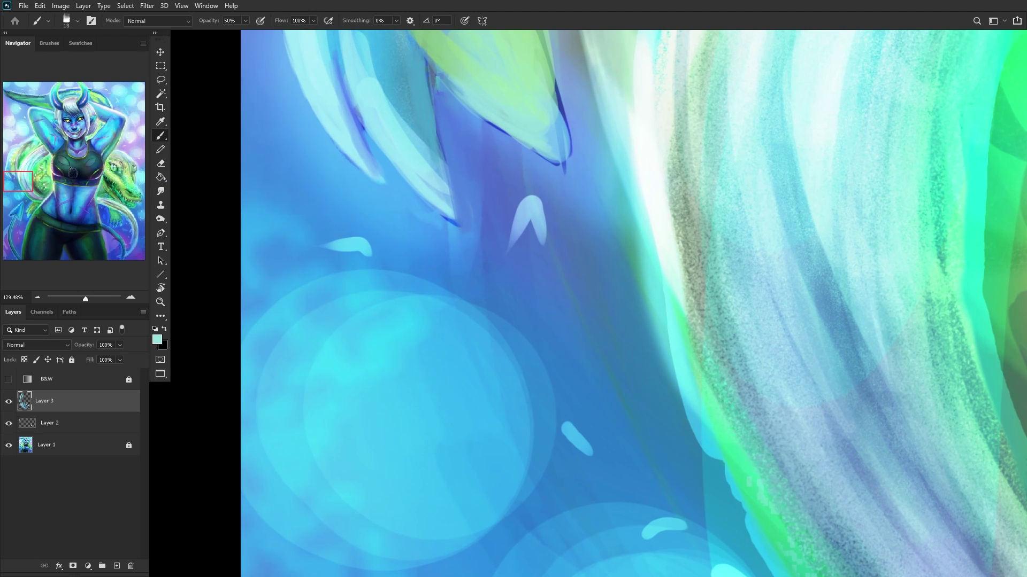
{"action": "scroll", "coordinate": [462, 222], "scroll_direction": "up", "scroll_amount": 5}
{"action": "left_click", "coordinate": [541, 174], "text": "alt"}
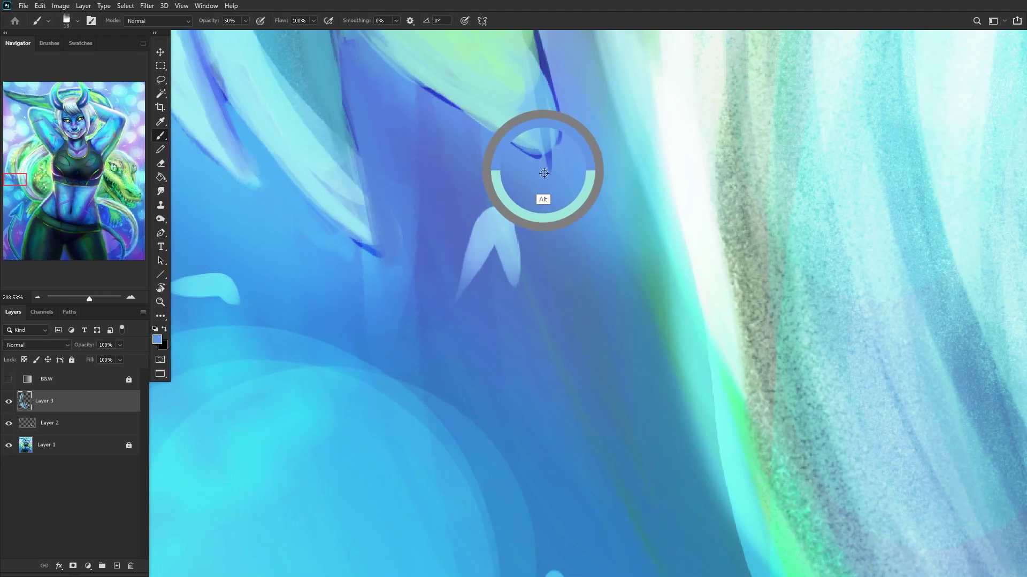
{"action": "mouse_move", "coordinate": [523, 153]}
{"action": "left_mouse_down"}
{"action": "mouse_move", "coordinate": [400, 76]}
{"action": "mouse_move", "coordinate": [495, 142]}
{"action": "mouse_move", "coordinate": [428, 97]}
{"action": "mouse_move", "coordinate": [580, 172]}
{"action": "mouse_move", "coordinate": [480, 128]}
{"action": "left_mouse_up"}
Step: Bring the lower claw strands into view and sample pale mint green from the crocodile
{"action": "scroll", "coordinate": [481, 128], "scroll_direction": "down", "scroll_amount": 10}
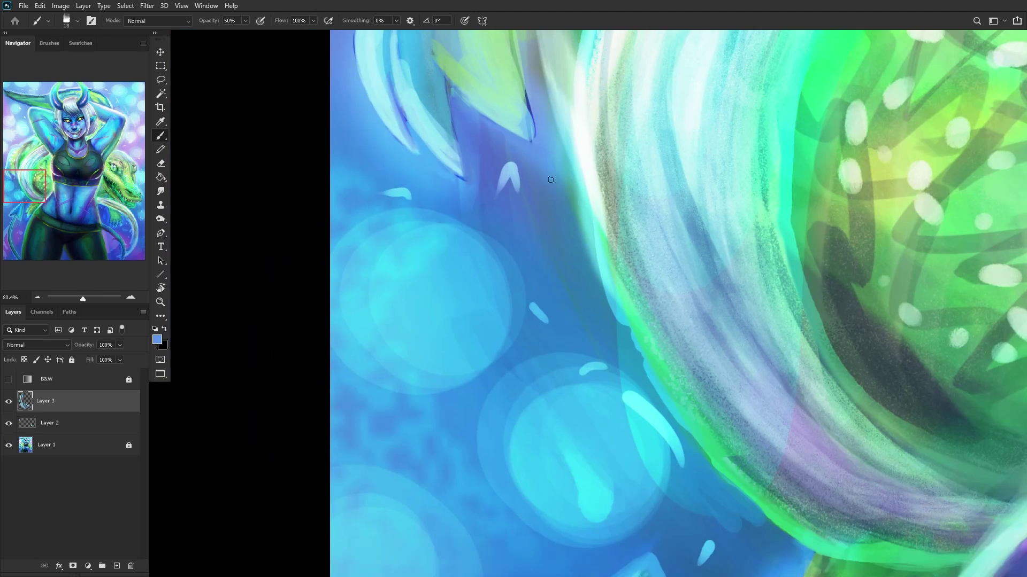
{"action": "left_click_drag", "start_coordinate": [494, 85], "coordinate": [584, 296]}
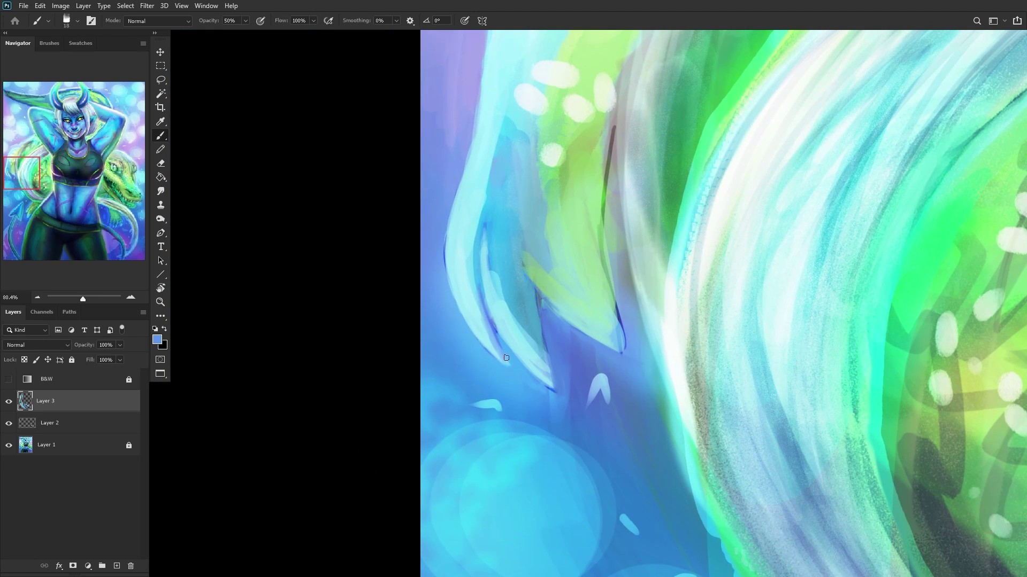
{"action": "scroll", "coordinate": [594, 317], "scroll_direction": "up", "scroll_amount": 10}
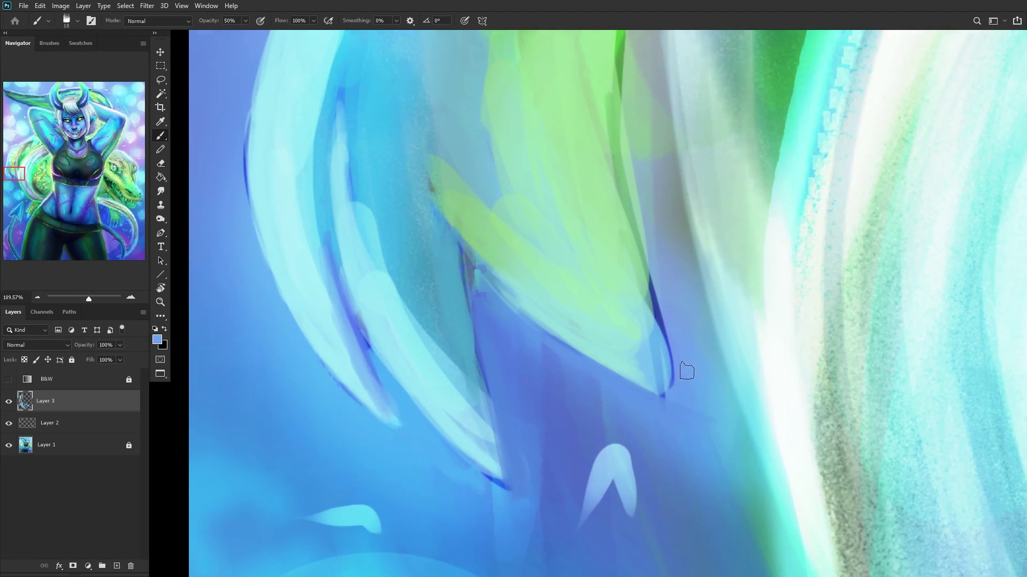
{"action": "scroll", "coordinate": [688, 369], "scroll_direction": "up", "scroll_amount": 2}
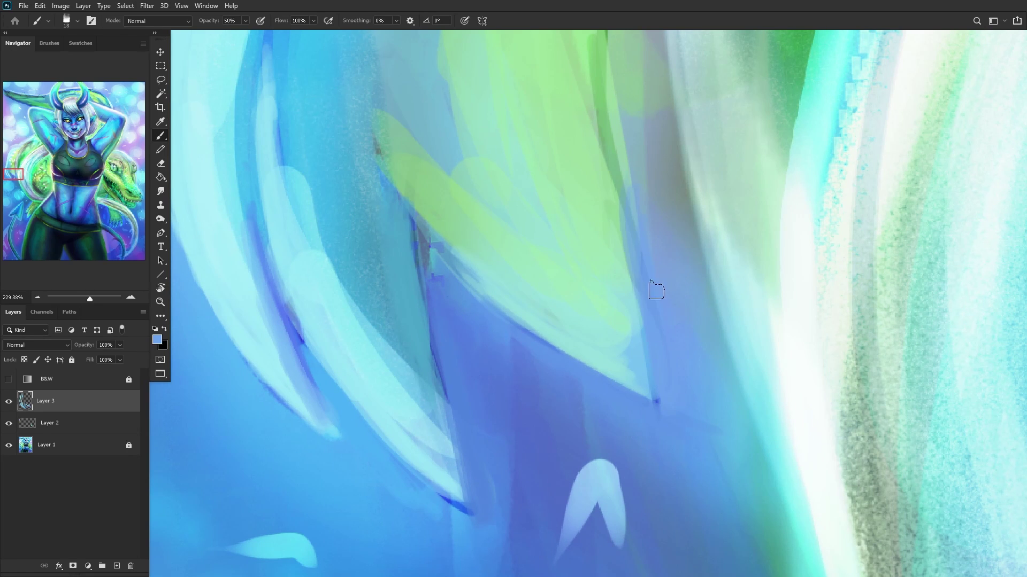
{"action": "scroll", "coordinate": [639, 243], "scroll_direction": "down", "scroll_amount": 10}
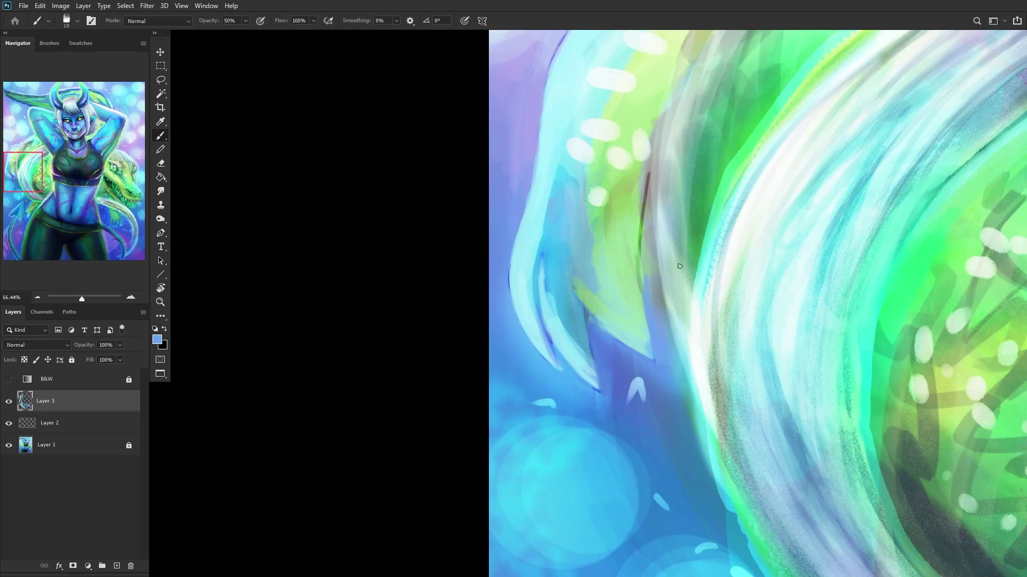
{"action": "scroll", "coordinate": [663, 264], "scroll_direction": "up", "scroll_amount": 8}
{"action": "left_click", "coordinate": [624, 288], "text": "alt"}
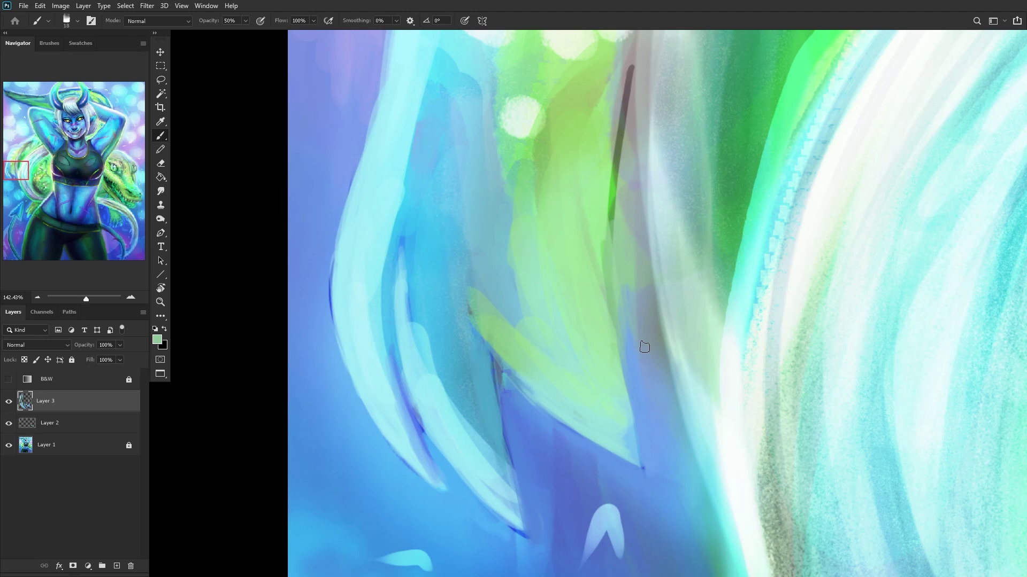
{"action": "scroll", "coordinate": [588, 288], "scroll_direction": "down", "scroll_amount": 4}
{"action": "scroll", "coordinate": [646, 311], "scroll_direction": "up", "scroll_amount": 2}
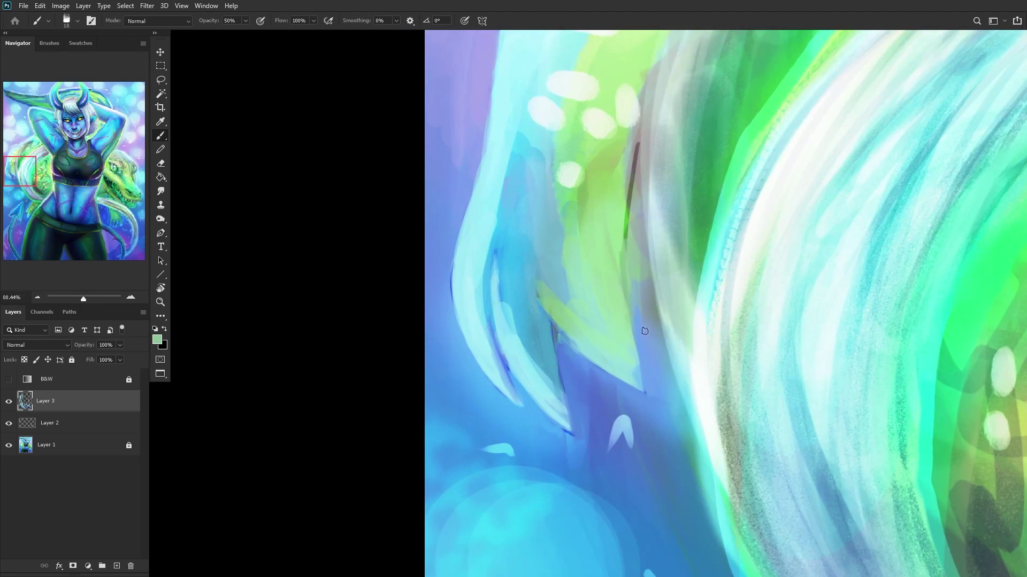
{"action": "left_click", "coordinate": [646, 311], "text": "alt"}
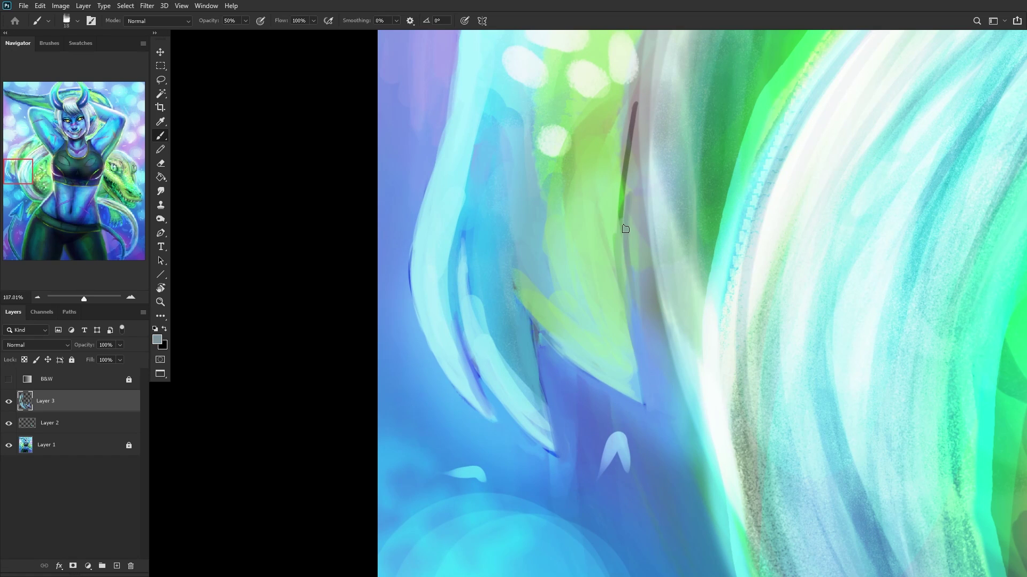
{"action": "mouse_move", "coordinate": [622, 220]}
{"action": "left_mouse_down"}
{"action": "mouse_move", "coordinate": [624, 294]}
{"action": "mouse_move", "coordinate": [621, 247]}
{"action": "mouse_move", "coordinate": [640, 317]}
{"action": "mouse_move", "coordinate": [636, 214]}
{"action": "left_mouse_up"}
{"action": "scroll", "coordinate": [658, 182], "scroll_direction": "up", "scroll_amount": 2}
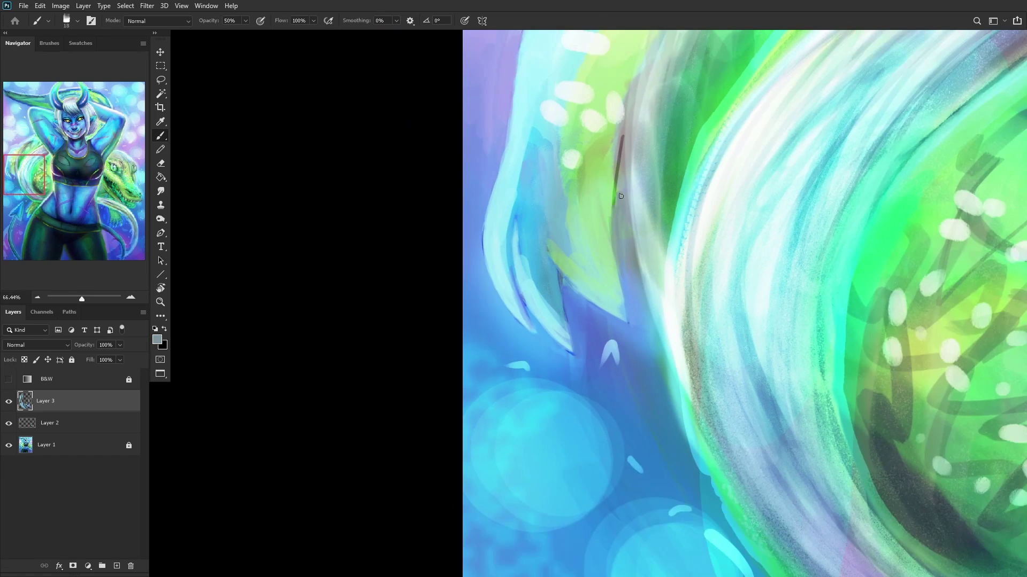
{"action": "left_click", "coordinate": [596, 148], "text": "alt"}
{"action": "mouse_move", "coordinate": [633, 89]}
{"action": "left_mouse_down"}
{"action": "mouse_move", "coordinate": [612, 237]}
{"action": "mouse_move", "coordinate": [623, 120]}
{"action": "mouse_move", "coordinate": [621, 148]}
{"action": "left_mouse_up"}
{"action": "left_click", "coordinate": [614, 240], "text": "alt"}
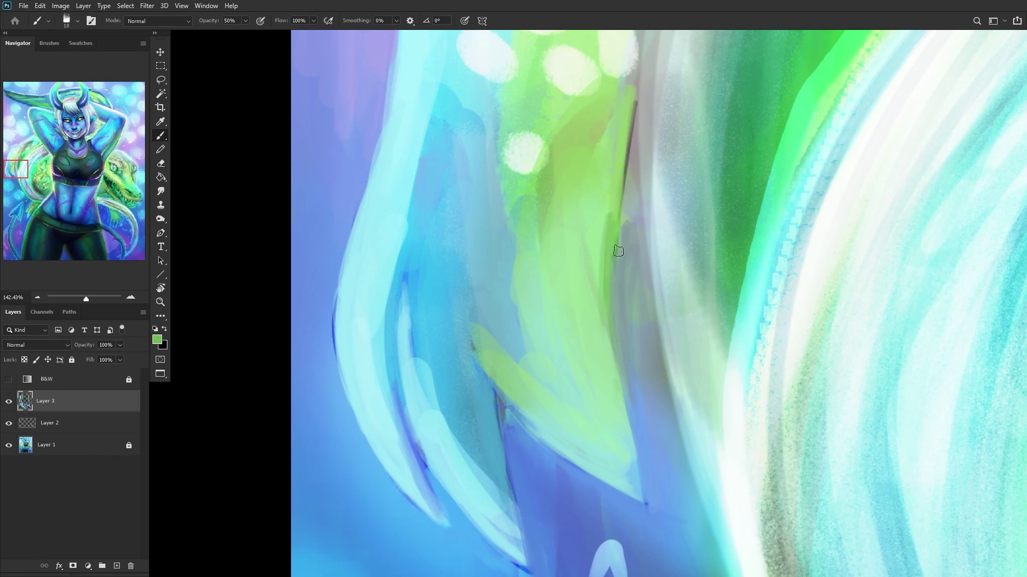
{"action": "left_click", "coordinate": [583, 276], "text": "alt"}
{"action": "mouse_move", "coordinate": [615, 211]}
{"action": "left_mouse_down"}
{"action": "mouse_move", "coordinate": [609, 364]}
{"action": "mouse_move", "coordinate": [614, 240]}
{"action": "left_mouse_up"}
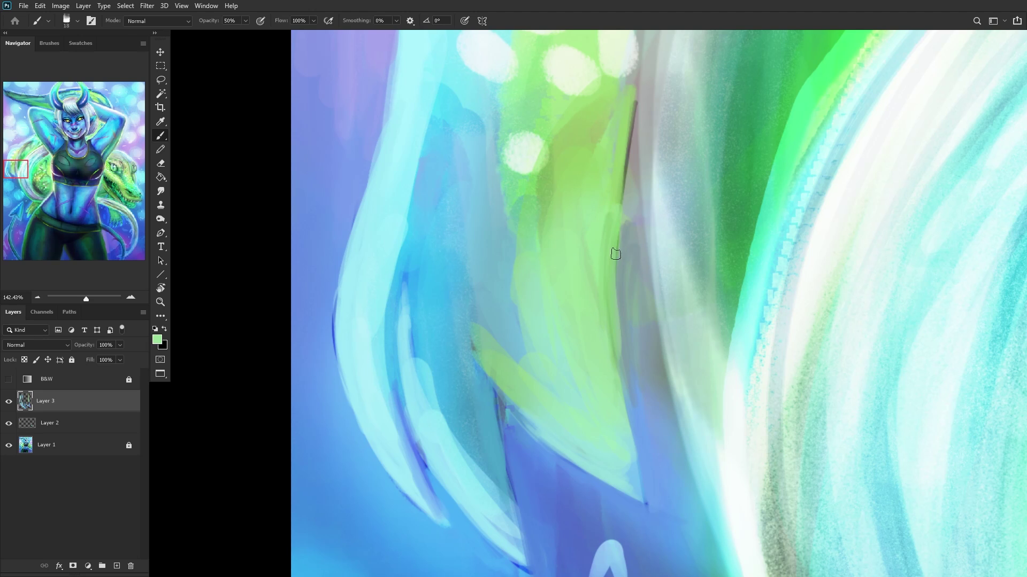
{"action": "key", "text": "ctrl+z"}
{"action": "left_click_drag", "start_coordinate": [616, 199], "coordinate": [615, 299]}
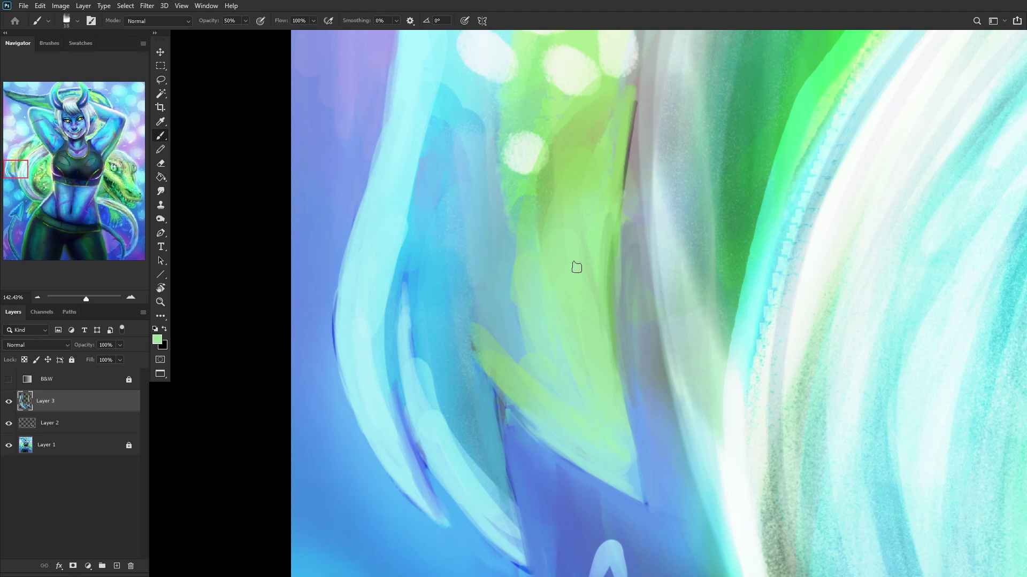
{"action": "key", "text": "ctrl+z"}
{"action": "scroll", "coordinate": [588, 265], "scroll_direction": "up", "scroll_amount": 3}
{"action": "left_click_drag", "start_coordinate": [613, 168], "coordinate": [618, 394]}
{"action": "left_click_drag", "start_coordinate": [612, 219], "coordinate": [629, 437]}
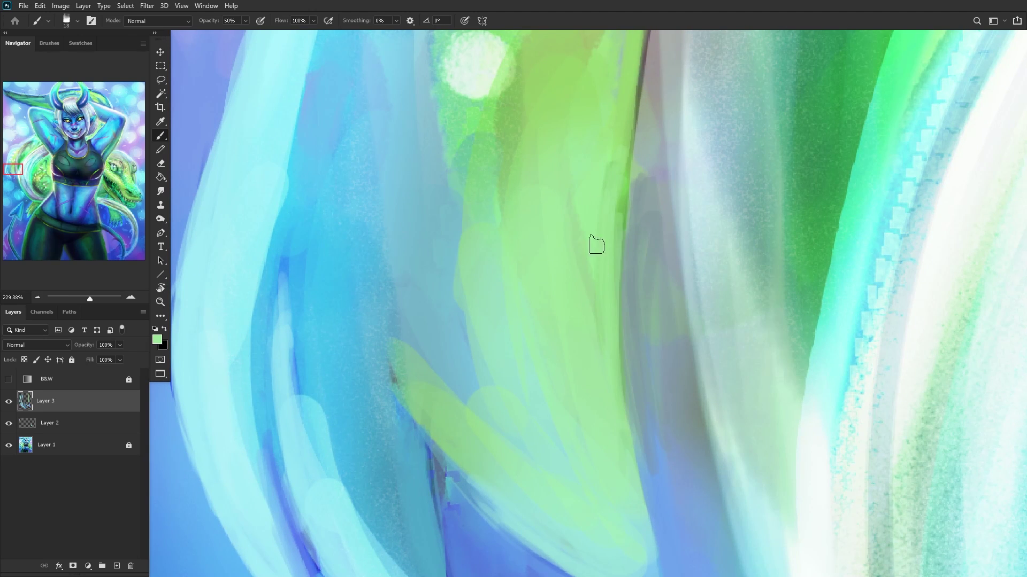
{"action": "scroll", "coordinate": [598, 188], "scroll_direction": "down", "scroll_amount": 10}
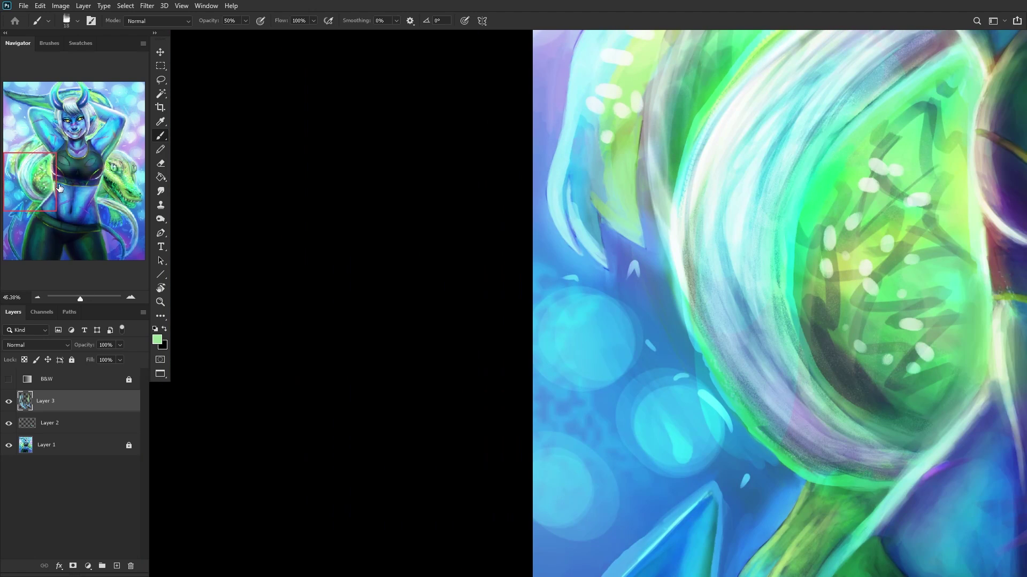
{"action": "left_click_drag", "start_coordinate": [20, 185], "coordinate": [78, 183]}
{"action": "left_click_drag", "start_coordinate": [382, 199], "coordinate": [654, 196]}
{"action": "scroll", "coordinate": [490, 180], "scroll_direction": "up", "scroll_amount": 2}
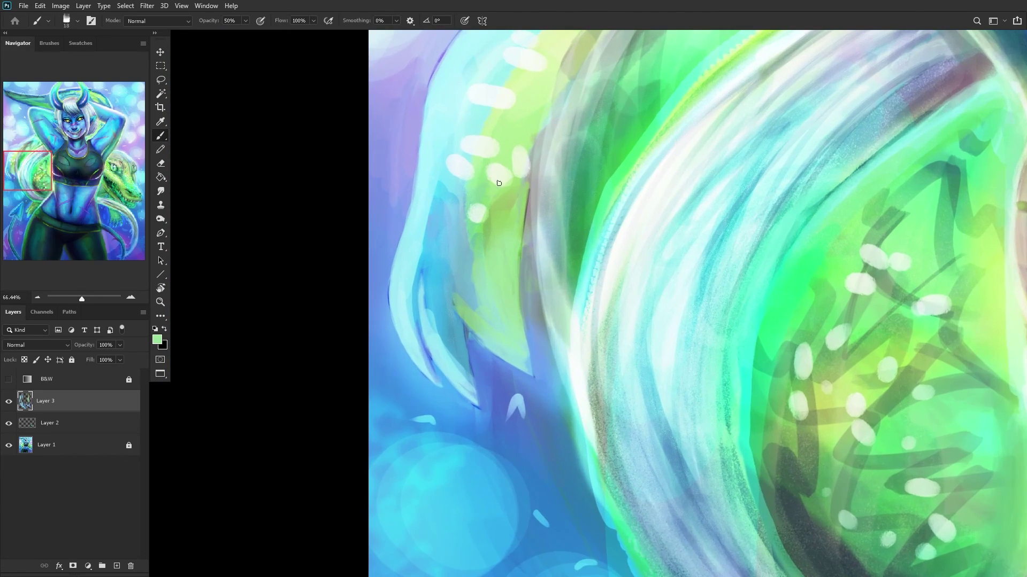
{"action": "scroll", "coordinate": [538, 116], "scroll_direction": "down", "scroll_amount": 3}
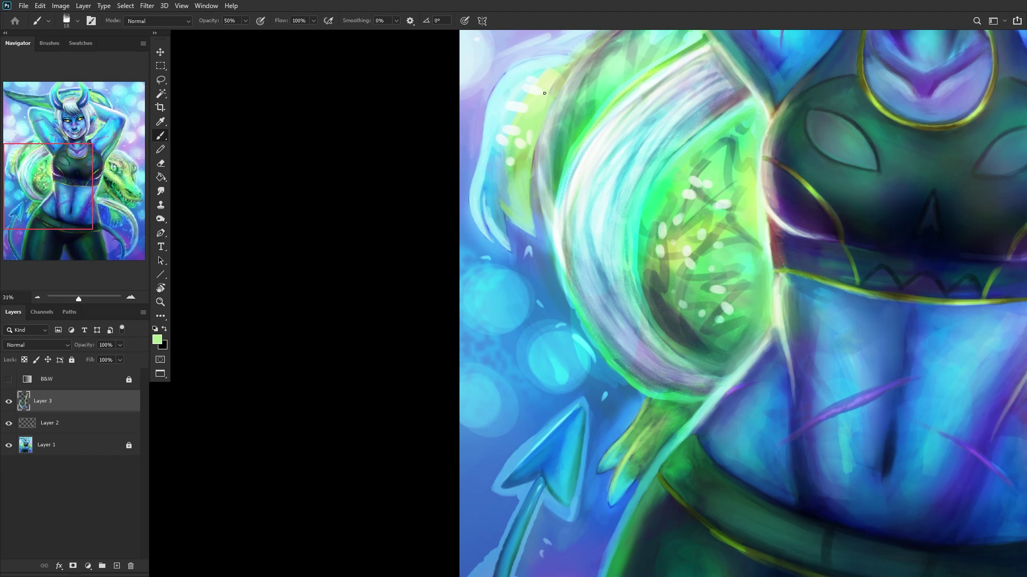
{"action": "scroll", "coordinate": [543, 96], "scroll_direction": "up", "scroll_amount": 2}
{"action": "left_click_drag", "start_coordinate": [73, 182], "coordinate": [31, 149]}
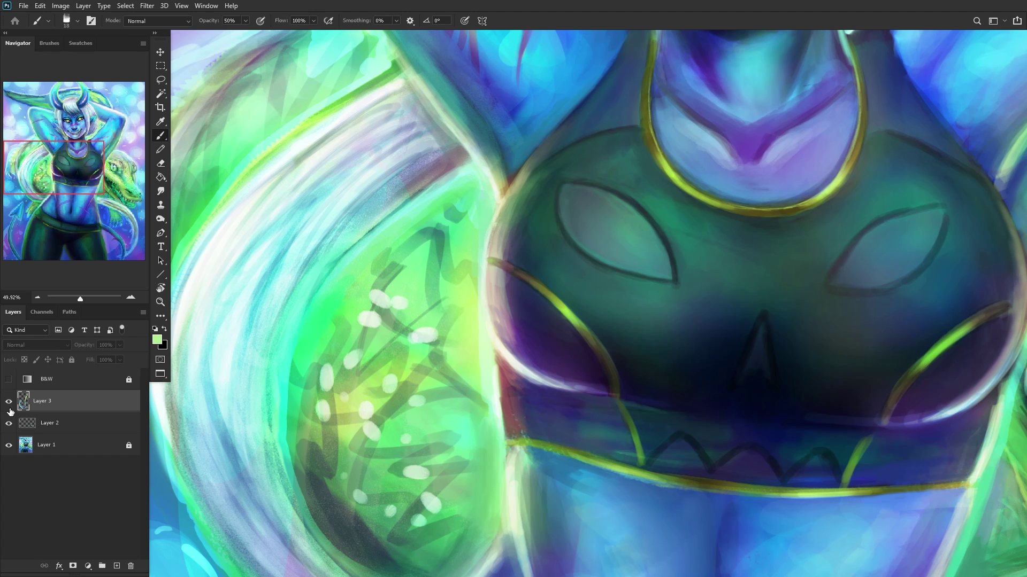
Step: Discard Layer 3 and add a fresh empty layer to paint on
{"action": "key", "text": "ctrl+e"}
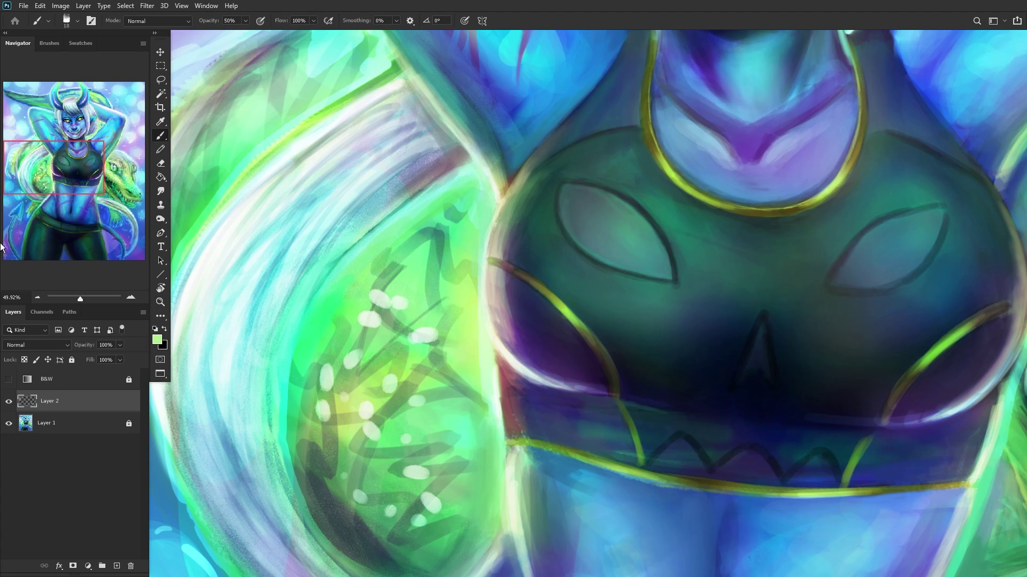
{"action": "scroll", "coordinate": [183, 241], "scroll_direction": "down", "scroll_amount": 6}
{"action": "scroll", "coordinate": [183, 241], "scroll_direction": "up", "scroll_amount": 2}
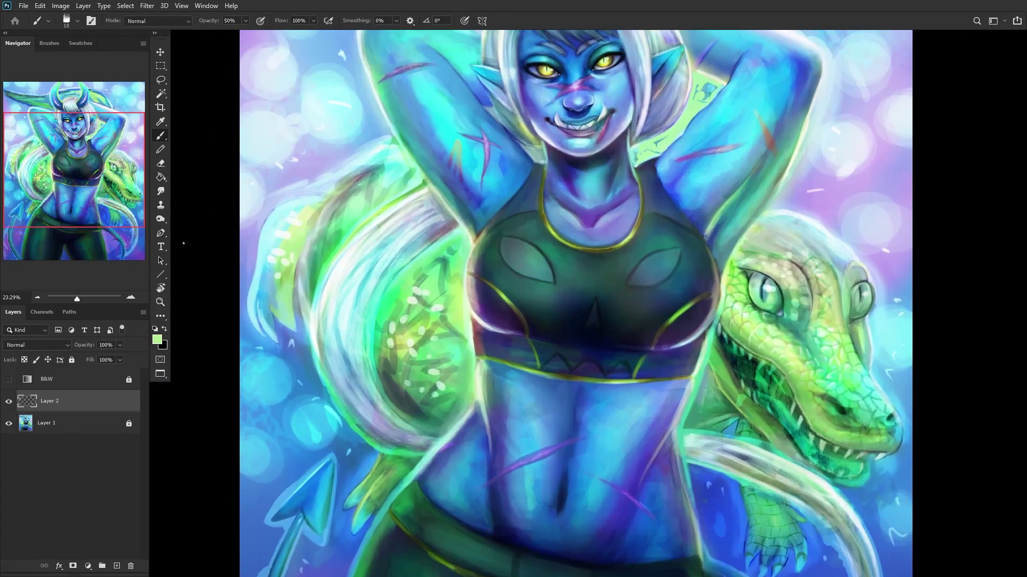
{"action": "scroll", "coordinate": [183, 241], "scroll_direction": "up", "scroll_amount": 3}
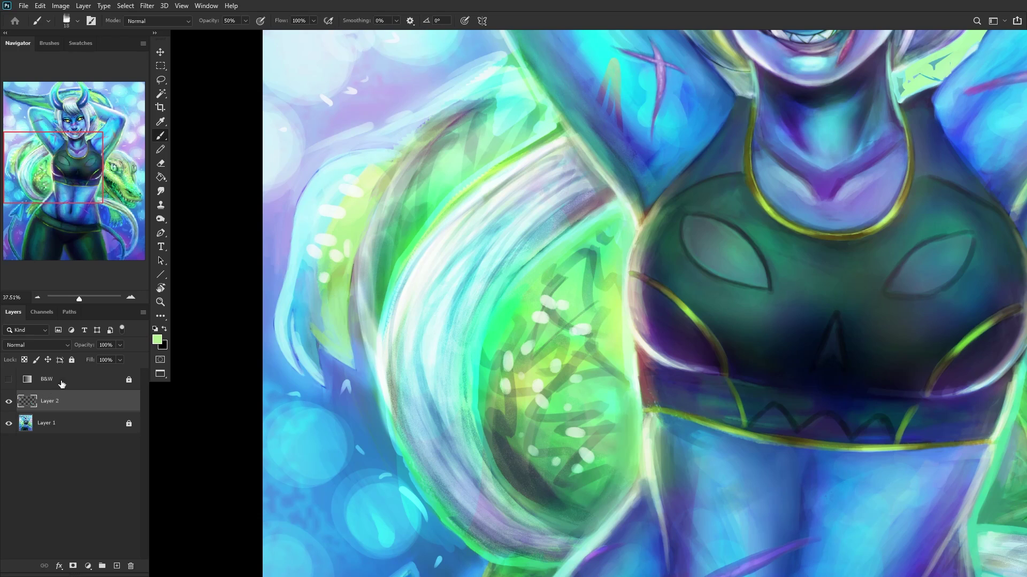
{"action": "left_click", "coordinate": [117, 566]}
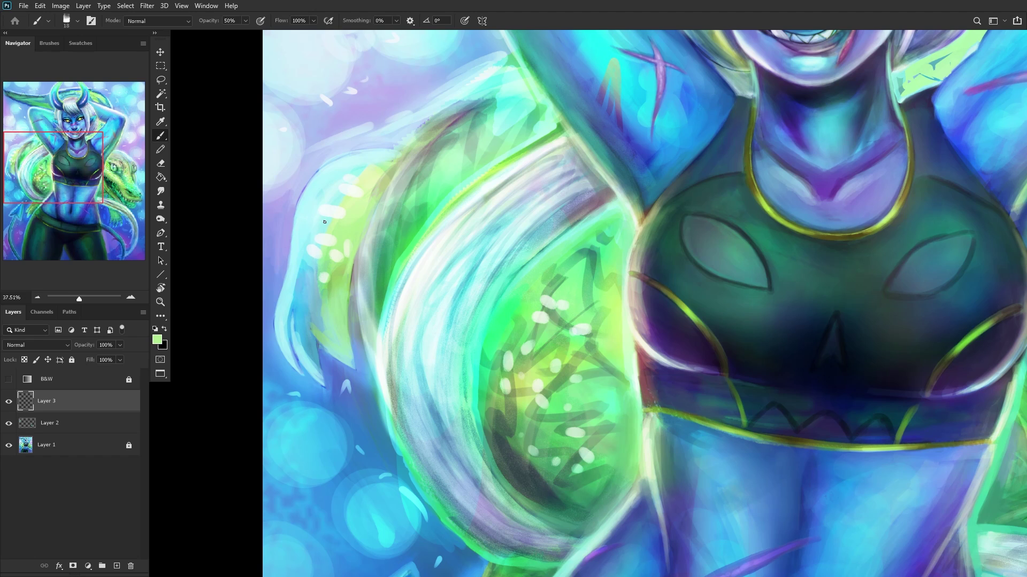
Step: Paint a faint lavender stroke along the left crocodile's edge
{"action": "mouse_move", "coordinate": [293, 156]}
{"action": "left_mouse_down"}
{"action": "mouse_move", "coordinate": [417, 128]}
{"action": "mouse_move", "coordinate": [401, 156]}
{"action": "mouse_move", "coordinate": [304, 229]}
{"action": "mouse_move", "coordinate": [450, 143]}
{"action": "mouse_move", "coordinate": [288, 271]}
{"action": "left_mouse_up"}
{"action": "left_click", "coordinate": [401, 155], "text": "alt"}
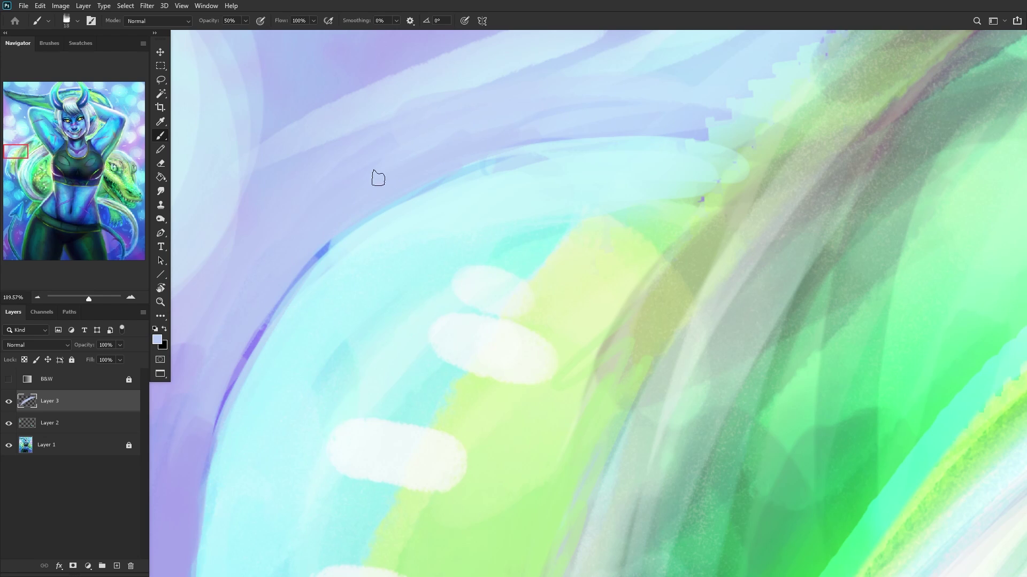
{"action": "left_click_drag", "start_coordinate": [495, 149], "coordinate": [599, 141]}
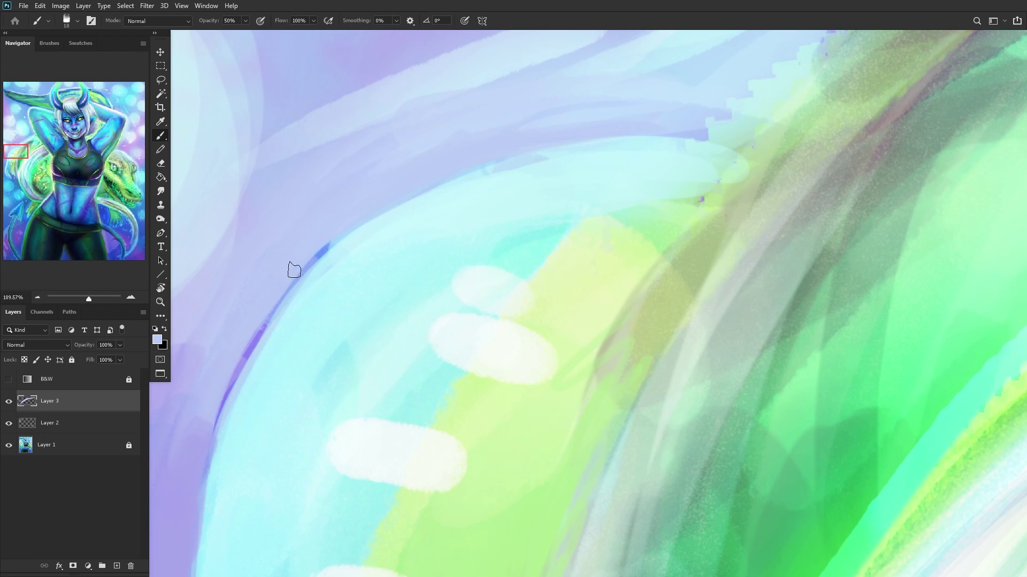
{"action": "scroll", "coordinate": [348, 215], "scroll_direction": "down", "scroll_amount": 10}
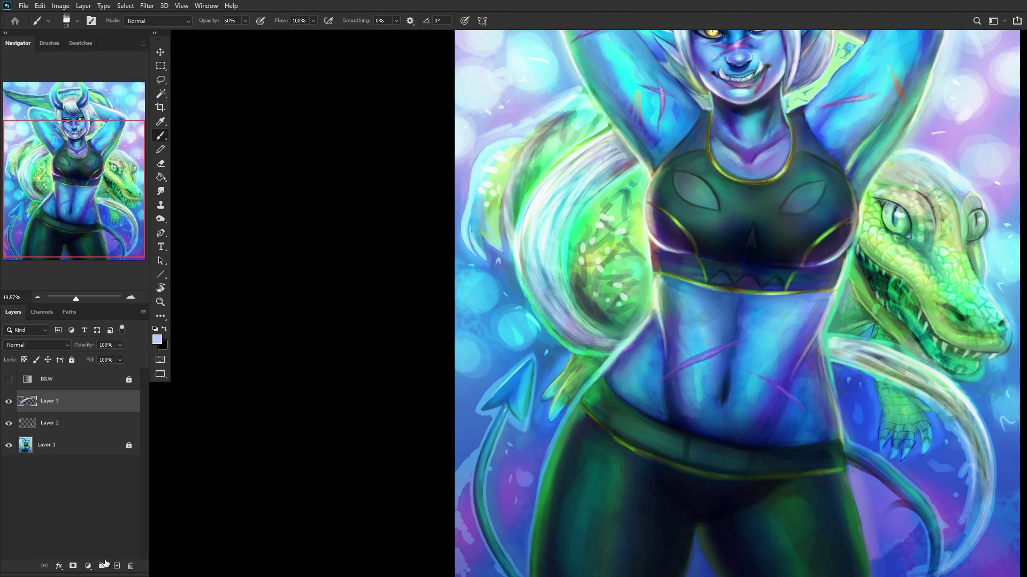
Step: Add another empty layer, Layer 4, on top
{"action": "left_click", "coordinate": [118, 565]}
{"action": "scroll", "coordinate": [641, 53], "scroll_direction": "up", "scroll_amount": 2}
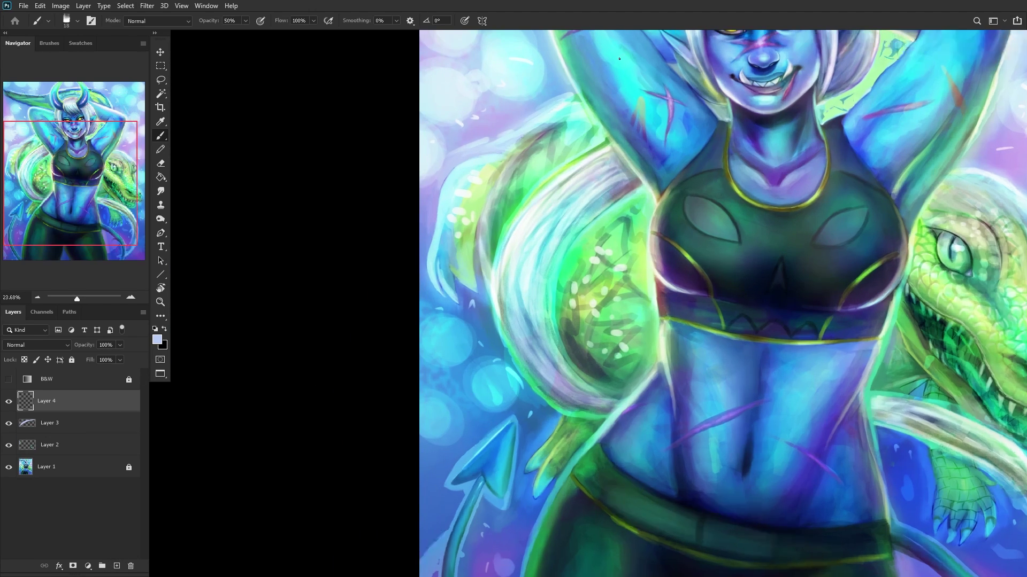
{"action": "scroll", "coordinate": [588, 85], "scroll_direction": "down", "scroll_amount": 4}
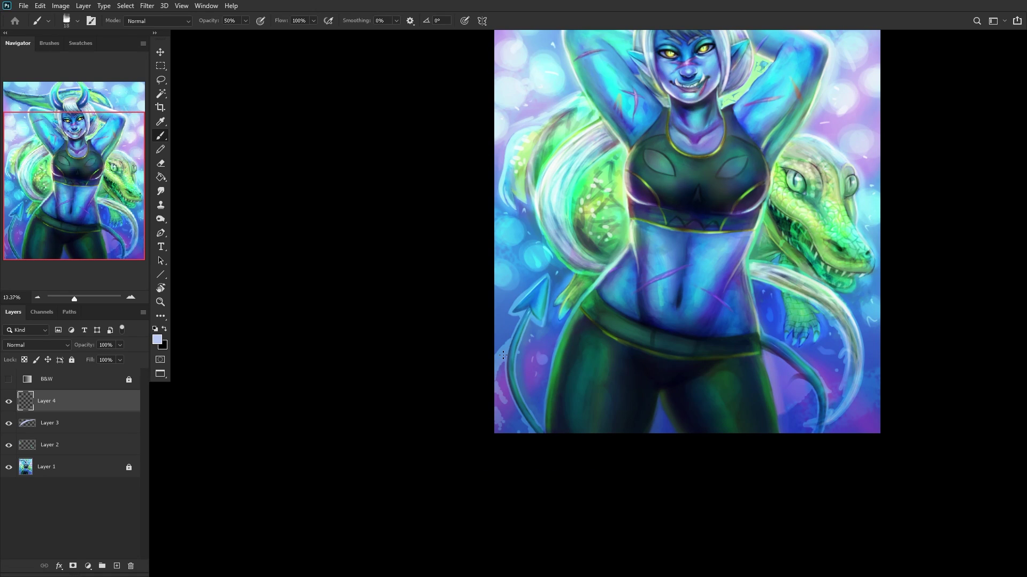
Step: Darken the tail tip's upper edge with blue sampled from the tail
{"action": "scroll", "coordinate": [463, 323], "scroll_direction": "up", "scroll_amount": 10}
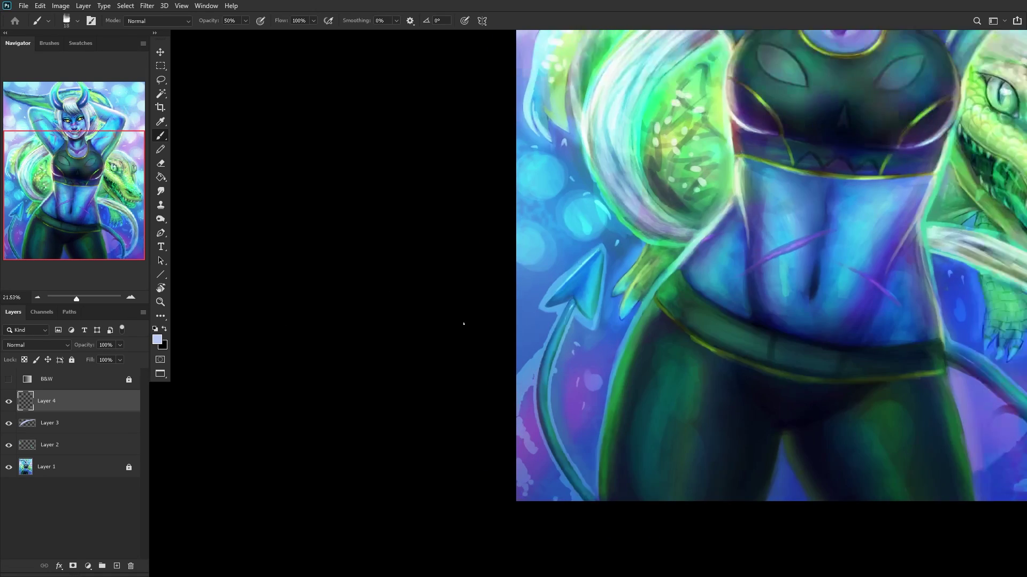
{"action": "left_click", "coordinate": [530, 283], "text": "alt"}
{"action": "scroll", "coordinate": [529, 292], "scroll_direction": "up", "scroll_amount": 1}
{"action": "scroll", "coordinate": [529, 292], "scroll_direction": "up", "scroll_amount": 1}
{"action": "left_click_drag", "start_coordinate": [596, 217], "coordinate": [513, 312]}
{"action": "left_click_drag", "start_coordinate": [631, 193], "coordinate": [502, 331]}
Step: Add a light stroke beside the arrow-shaped tip using a nearby colour
{"action": "left_click", "coordinate": [623, 173], "text": "alt"}
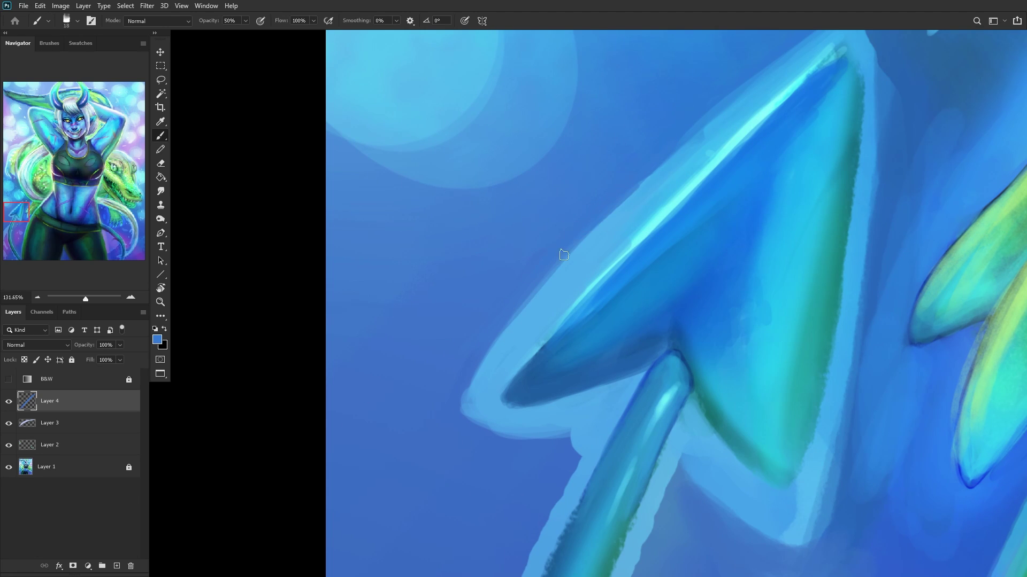
{"action": "scroll", "coordinate": [470, 339], "scroll_direction": "down", "scroll_amount": 5}
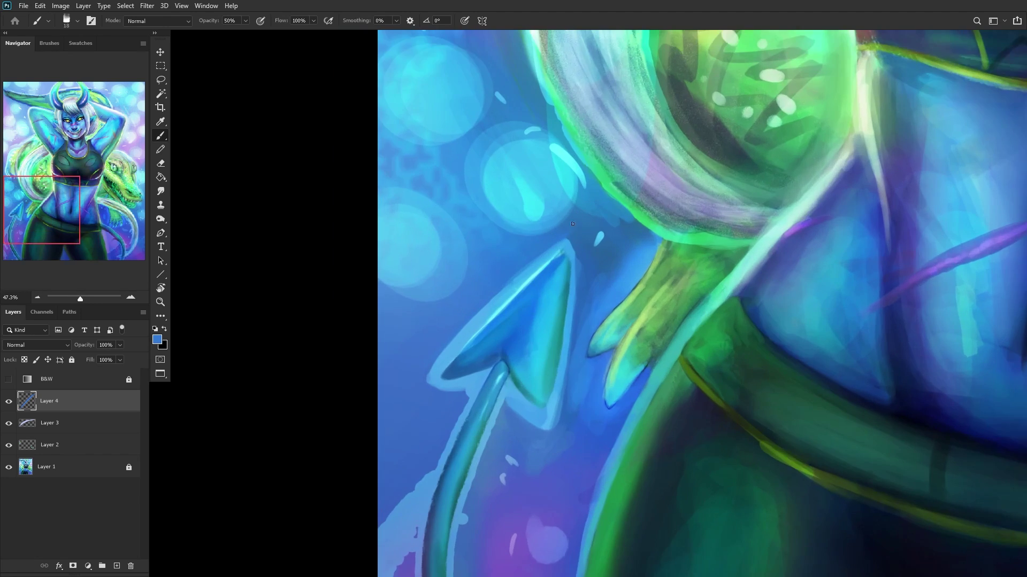
{"action": "scroll", "coordinate": [573, 221], "scroll_direction": "up", "scroll_amount": 5}
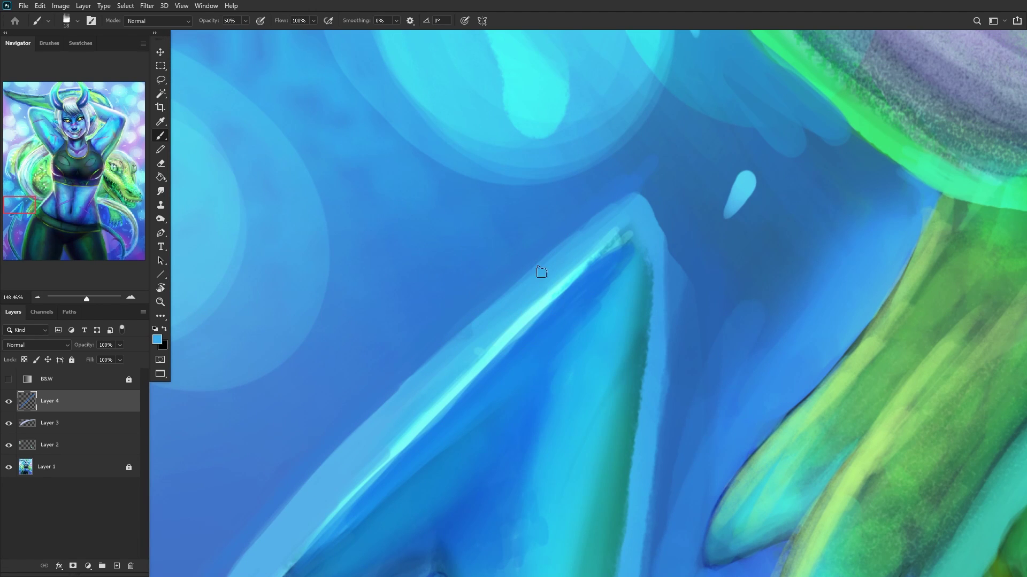
{"action": "scroll", "coordinate": [637, 197], "scroll_direction": "down", "scroll_amount": 2}
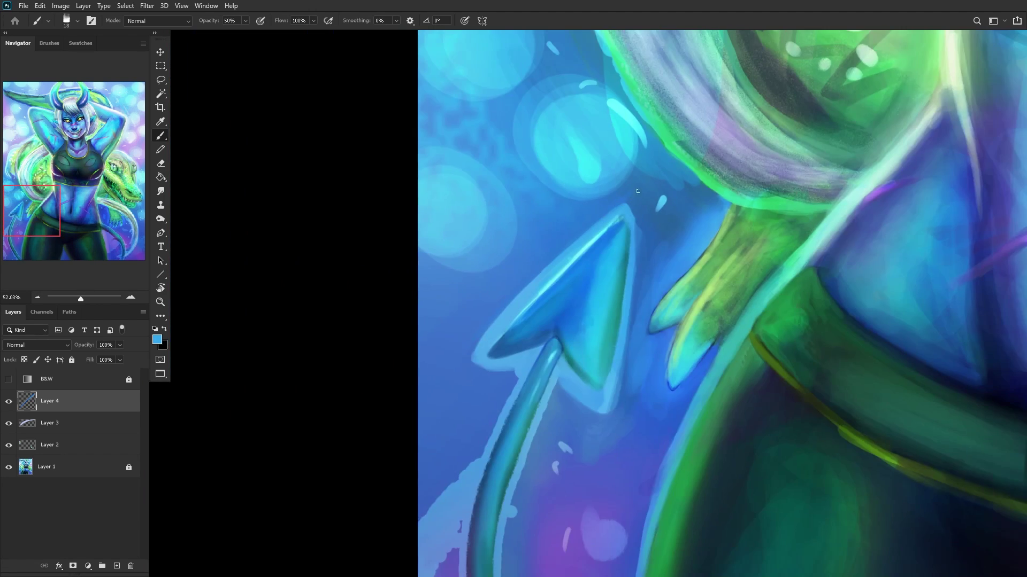
{"action": "scroll", "coordinate": [637, 197], "scroll_direction": "up", "scroll_amount": 6}
{"action": "left_click_drag", "start_coordinate": [653, 150], "coordinate": [650, 199]}
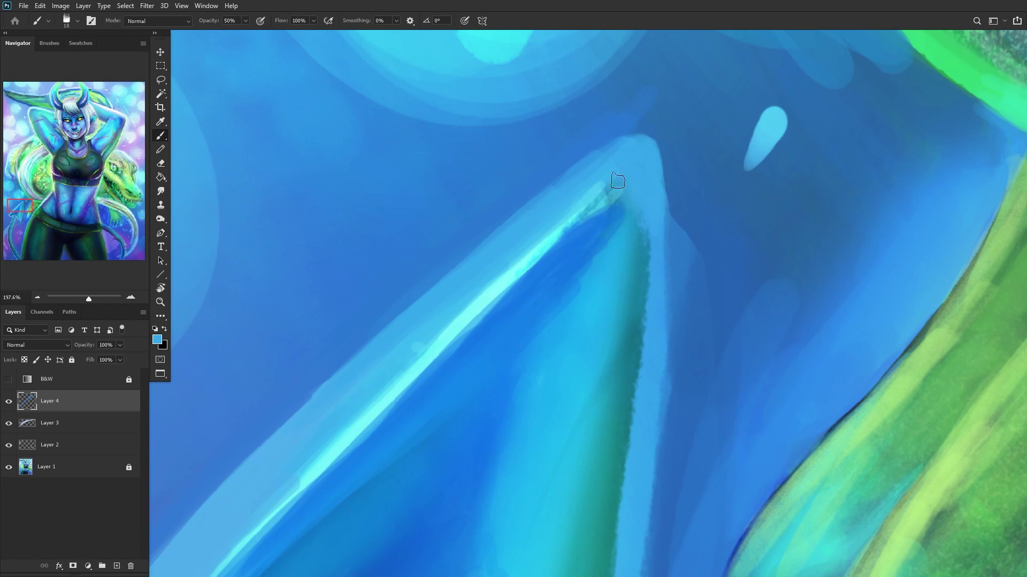
Step: Paint a light cyan highlight near the tail's point
{"action": "scroll", "coordinate": [581, 179], "scroll_direction": "down", "scroll_amount": 4}
{"action": "scroll", "coordinate": [591, 210], "scroll_direction": "up", "scroll_amount": 4}
{"action": "left_click", "coordinate": [484, 270], "text": "alt"}
{"action": "left_click_drag", "start_coordinate": [526, 224], "coordinate": [550, 199]}
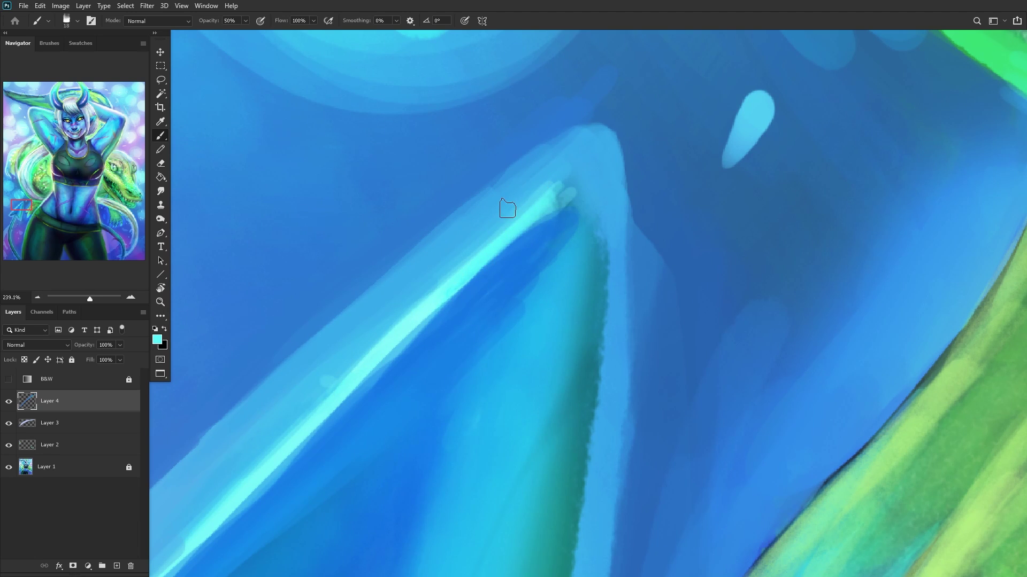
{"action": "scroll", "coordinate": [526, 188], "scroll_direction": "down", "scroll_amount": 8}
{"action": "scroll", "coordinate": [526, 187], "scroll_direction": "down", "scroll_amount": 3}
{"action": "scroll", "coordinate": [345, 262], "scroll_direction": "down", "scroll_amount": 4}
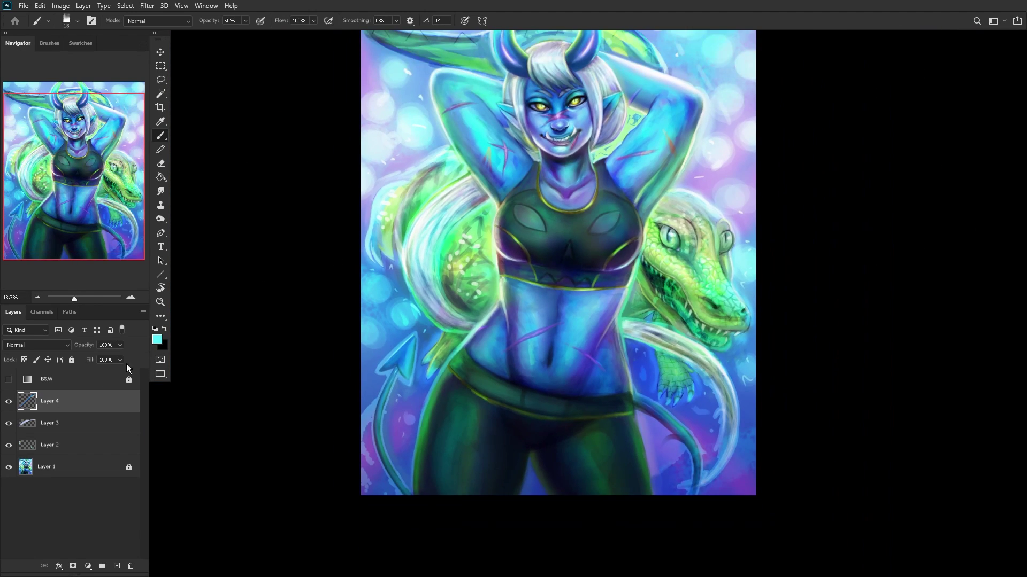
Step: Merge the top painting layer into Layer 2 and toggle it to compare
{"action": "key", "text": "ctrl+e"}
{"action": "key", "text": "ctrl+e"}
{"action": "left_click", "coordinate": [8, 401]}
{"action": "left_click", "coordinate": [9, 401]}
{"action": "left_click", "coordinate": [8, 401]}
{"action": "left_click", "coordinate": [9, 401]}
{"action": "left_click", "coordinate": [9, 401]}
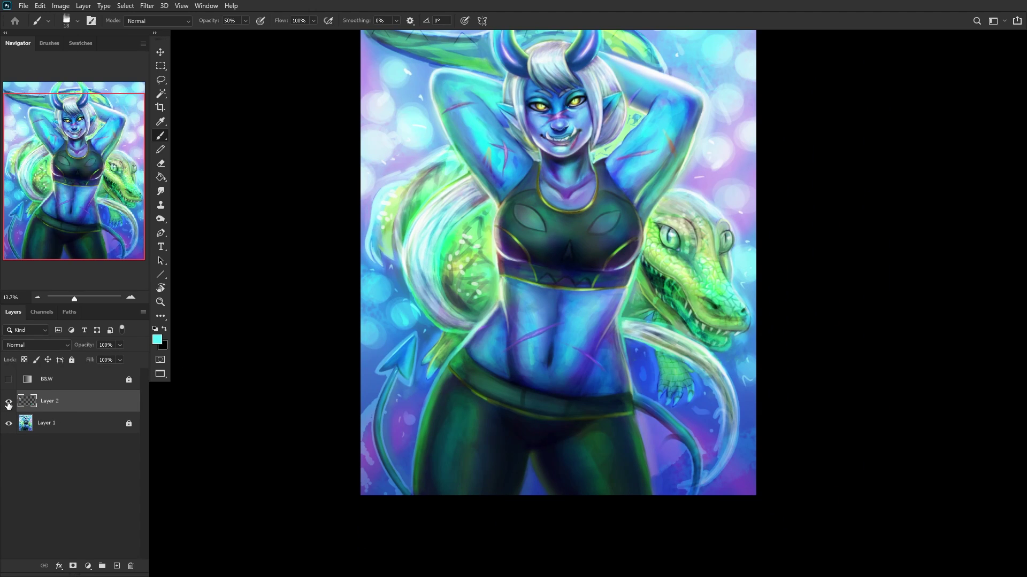
Step: Unlock Layer 1, merge Layer 2 into it, relock it, and add a new layer
{"action": "left_click", "coordinate": [25, 422]}
{"action": "left_click", "coordinate": [72, 359]}
{"action": "left_click", "coordinate": [68, 401]}
{"action": "key", "text": "ctrl+e"}
{"action": "left_click", "coordinate": [72, 360]}
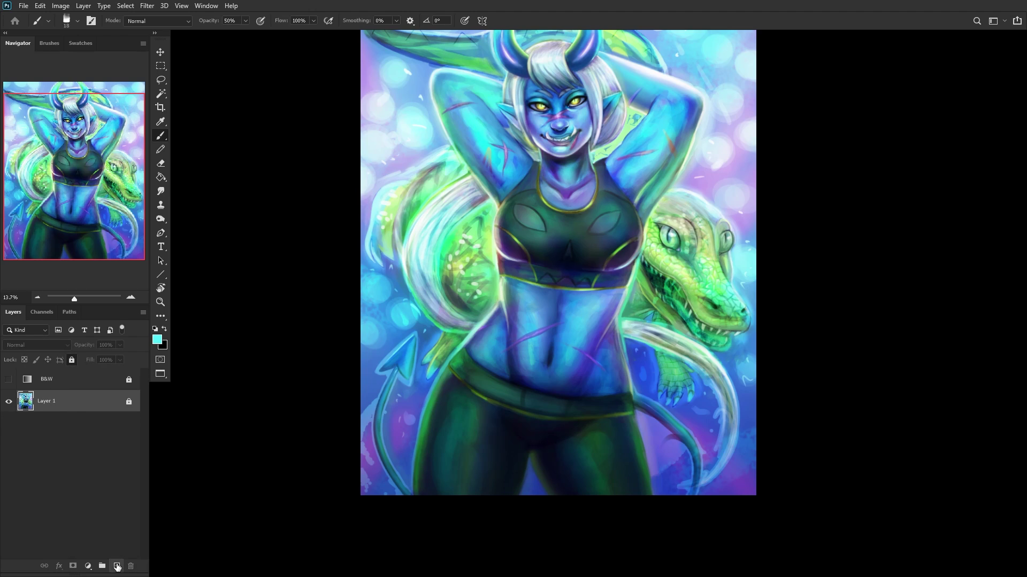
{"action": "left_click", "coordinate": [117, 566]}
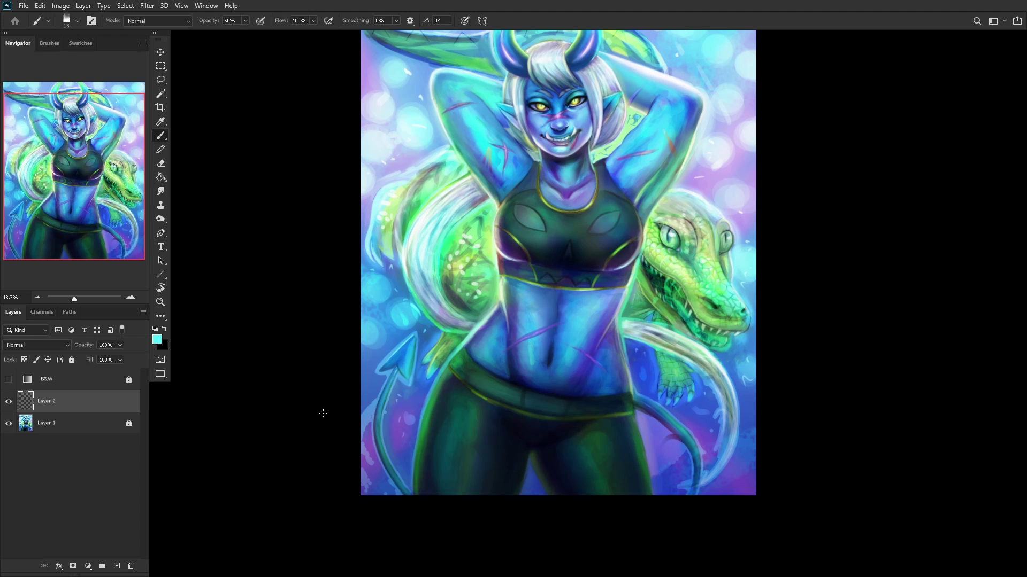
Step: Outline a dark hooked claw near the tail tip in black
{"action": "left_click", "coordinate": [165, 330]}
{"action": "scroll", "coordinate": [440, 377], "scroll_direction": "up", "scroll_amount": 3}
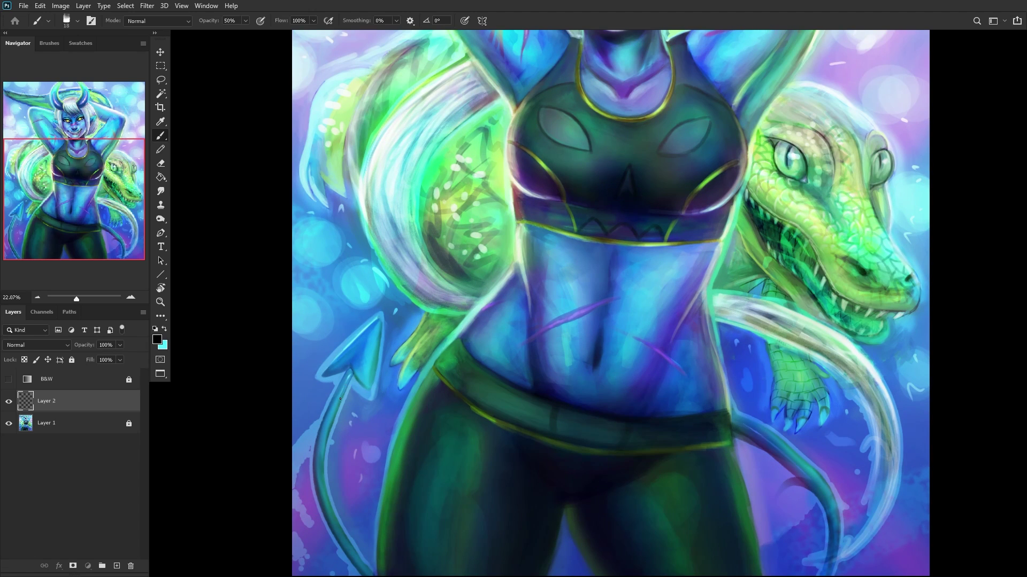
{"action": "scroll", "coordinate": [340, 398], "scroll_direction": "up", "scroll_amount": 10}
{"action": "mouse_move", "coordinate": [415, 349]}
{"action": "left_mouse_down"}
{"action": "mouse_move", "coordinate": [492, 317]}
{"action": "mouse_move", "coordinate": [460, 308]}
{"action": "mouse_move", "coordinate": [481, 355]}
{"action": "mouse_move", "coordinate": [501, 339]}
{"action": "mouse_move", "coordinate": [489, 353]}
{"action": "mouse_move", "coordinate": [498, 390]}
{"action": "left_mouse_up"}
{"action": "scroll", "coordinate": [498, 390], "scroll_direction": "down", "scroll_amount": 3}
{"action": "scroll", "coordinate": [463, 344], "scroll_direction": "up", "scroll_amount": 2}
{"action": "mouse_move", "coordinate": [467, 309]}
{"action": "left_mouse_down"}
{"action": "mouse_move", "coordinate": [449, 370]}
{"action": "mouse_move", "coordinate": [463, 311]}
{"action": "mouse_move", "coordinate": [475, 443]}
{"action": "mouse_move", "coordinate": [468, 369]}
{"action": "left_mouse_up"}
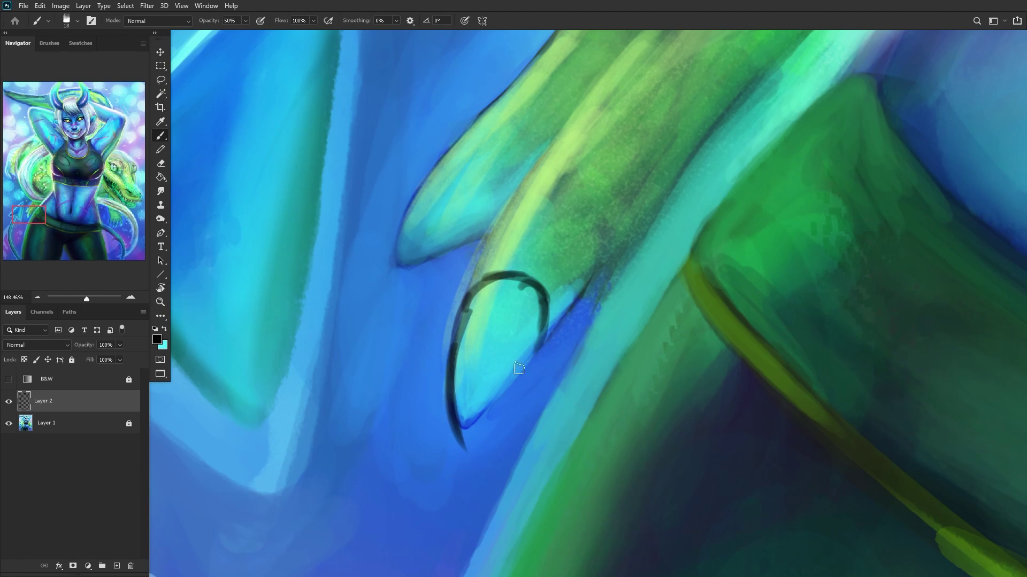
{"action": "left_click_drag", "start_coordinate": [532, 358], "coordinate": [465, 467]}
{"action": "left_click_drag", "start_coordinate": [498, 398], "coordinate": [470, 470]}
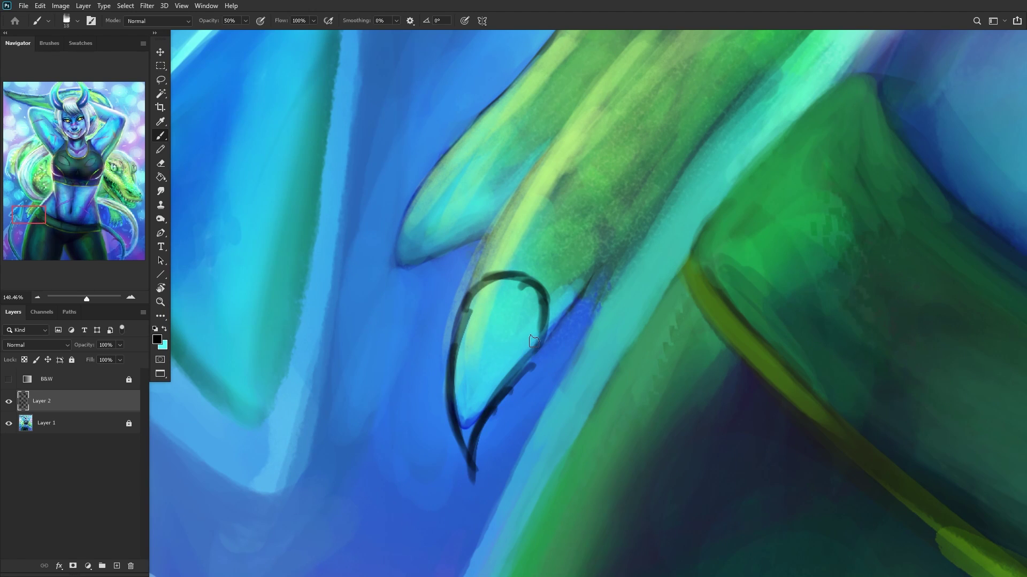
Step: Outline a second, upper claw with short dark strokes
{"action": "scroll", "coordinate": [532, 342], "scroll_direction": "down", "scroll_amount": 8}
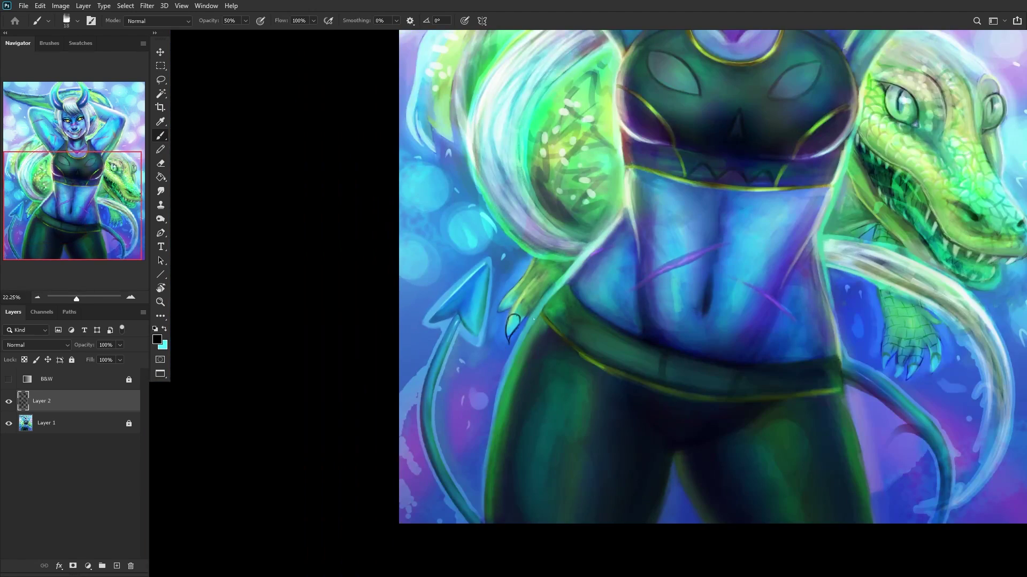
{"action": "scroll", "coordinate": [533, 319], "scroll_direction": "up", "scroll_amount": 8}
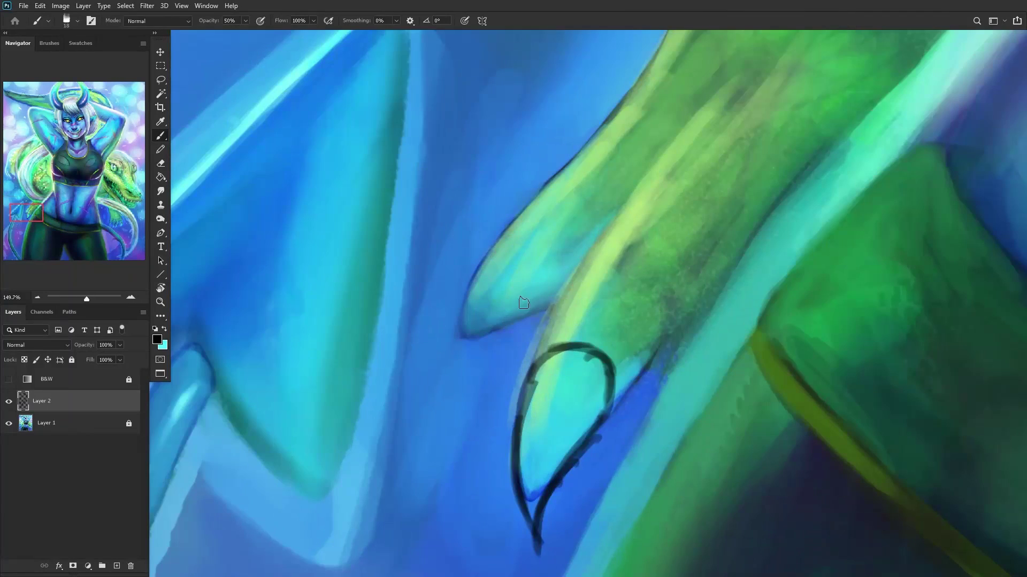
{"action": "mouse_move", "coordinate": [536, 297]}
{"action": "left_mouse_down"}
{"action": "mouse_move", "coordinate": [510, 312]}
{"action": "mouse_move", "coordinate": [524, 256]}
{"action": "mouse_move", "coordinate": [480, 298]}
{"action": "mouse_move", "coordinate": [479, 259]}
{"action": "mouse_move", "coordinate": [489, 271]}
{"action": "mouse_move", "coordinate": [461, 375]}
{"action": "left_mouse_up"}
{"action": "left_click_drag", "start_coordinate": [454, 316], "coordinate": [473, 398]}
{"action": "left_click_drag", "start_coordinate": [525, 309], "coordinate": [468, 383]}
{"action": "scroll", "coordinate": [445, 382], "scroll_direction": "down", "scroll_amount": 8}
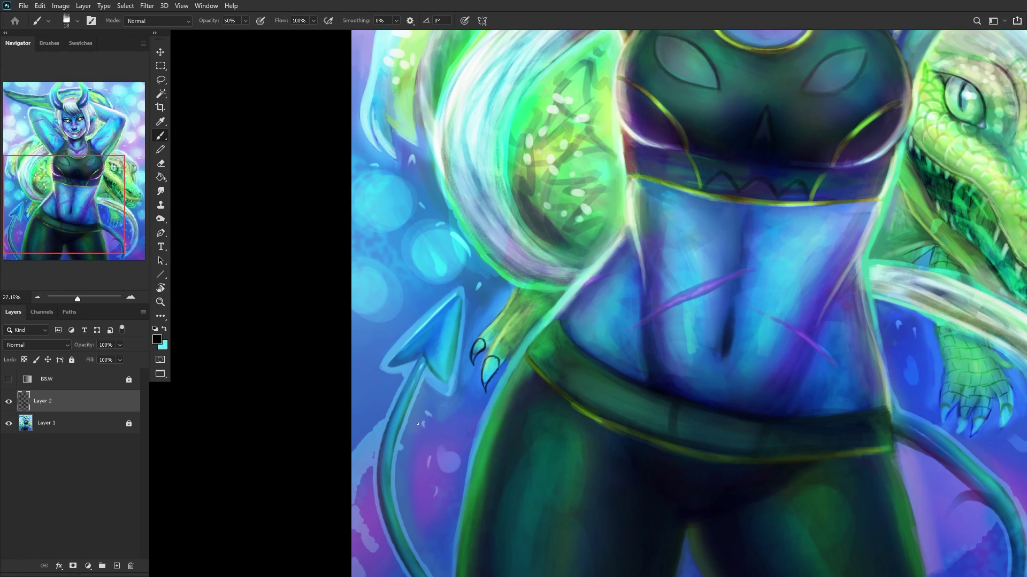
Step: On a new empty layer, paint the upper claw with sampled blue and light blue
{"action": "left_click", "coordinate": [116, 566]}
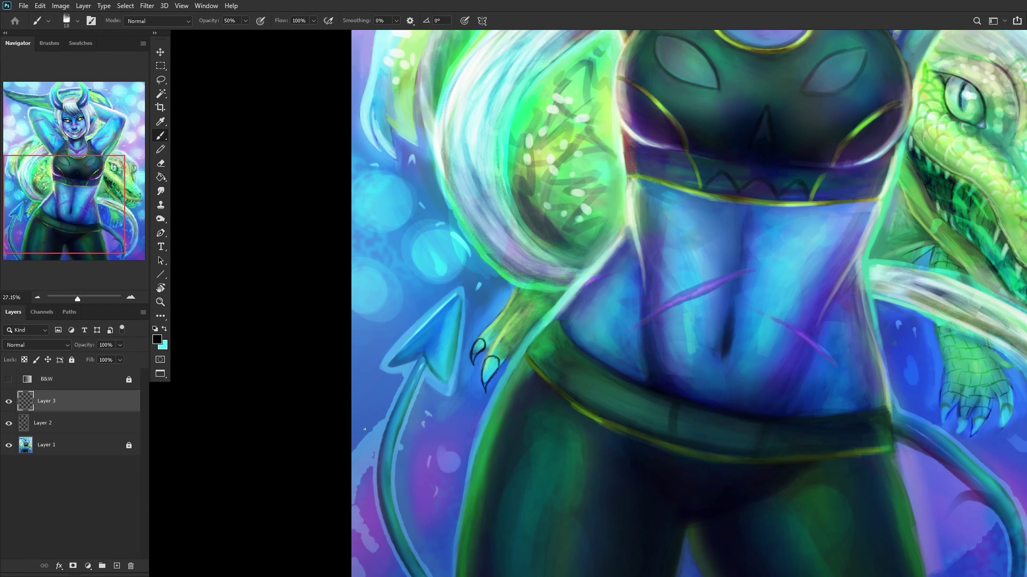
{"action": "scroll", "coordinate": [948, 434], "scroll_direction": "up", "scroll_amount": 6}
{"action": "left_click", "coordinate": [912, 377], "text": "alt"}
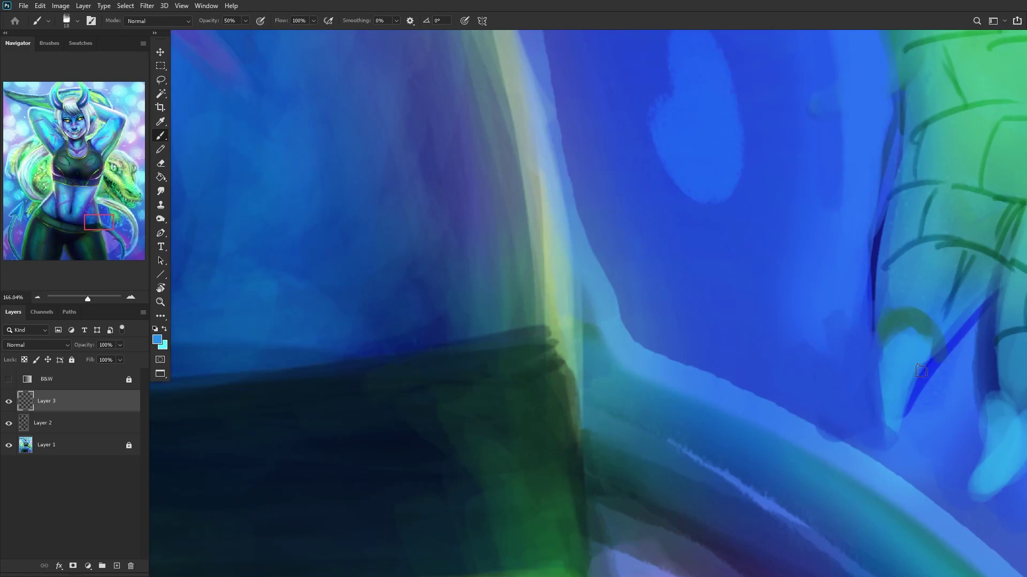
{"action": "scroll", "coordinate": [245, 356], "scroll_direction": "down", "scroll_amount": 4}
{"action": "scroll", "coordinate": [246, 356], "scroll_direction": "down", "scroll_amount": 4}
{"action": "scroll", "coordinate": [320, 390], "scroll_direction": "up", "scroll_amount": 7}
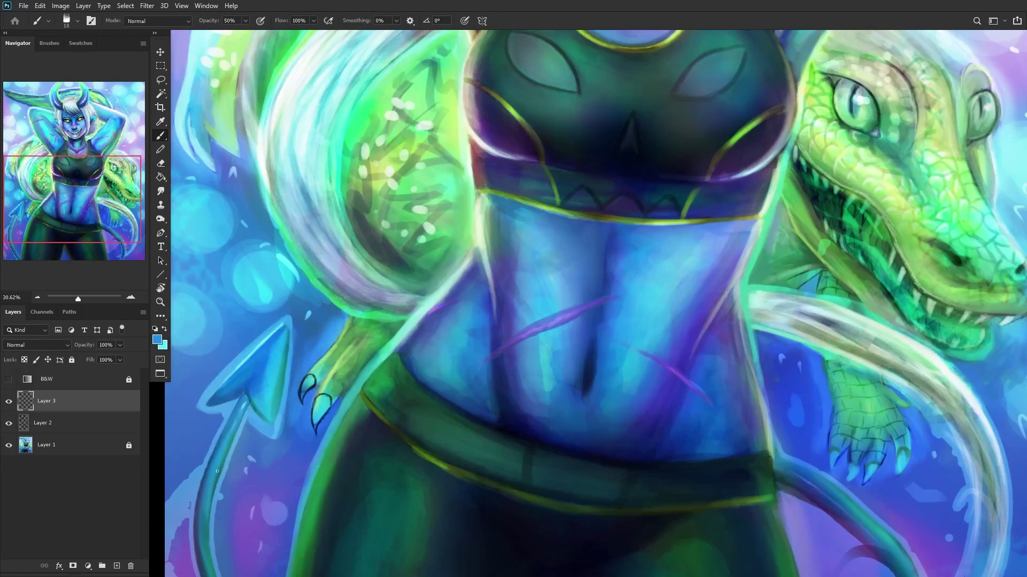
{"action": "scroll", "coordinate": [320, 390], "scroll_direction": "up", "scroll_amount": 3}
{"action": "mouse_move", "coordinate": [350, 300]}
{"action": "left_mouse_down"}
{"action": "mouse_move", "coordinate": [344, 320]}
{"action": "mouse_move", "coordinate": [366, 282]}
{"action": "mouse_move", "coordinate": [345, 354]}
{"action": "mouse_move", "coordinate": [362, 298]}
{"action": "mouse_move", "coordinate": [348, 349]}
{"action": "mouse_move", "coordinate": [380, 296]}
{"action": "mouse_move", "coordinate": [345, 348]}
{"action": "mouse_move", "coordinate": [386, 304]}
{"action": "mouse_move", "coordinate": [343, 336]}
{"action": "left_mouse_up"}
{"action": "mouse_move", "coordinate": [374, 262]}
{"action": "left_mouse_down"}
{"action": "mouse_move", "coordinate": [357, 295]}
{"action": "mouse_move", "coordinate": [394, 264]}
{"action": "mouse_move", "coordinate": [379, 269]}
{"action": "mouse_move", "coordinate": [385, 287]}
{"action": "mouse_move", "coordinate": [396, 270]}
{"action": "mouse_move", "coordinate": [388, 266]}
{"action": "mouse_move", "coordinate": [376, 298]}
{"action": "mouse_move", "coordinate": [379, 261]}
{"action": "mouse_move", "coordinate": [357, 293]}
{"action": "mouse_move", "coordinate": [355, 272]}
{"action": "mouse_move", "coordinate": [332, 347]}
{"action": "left_mouse_up"}
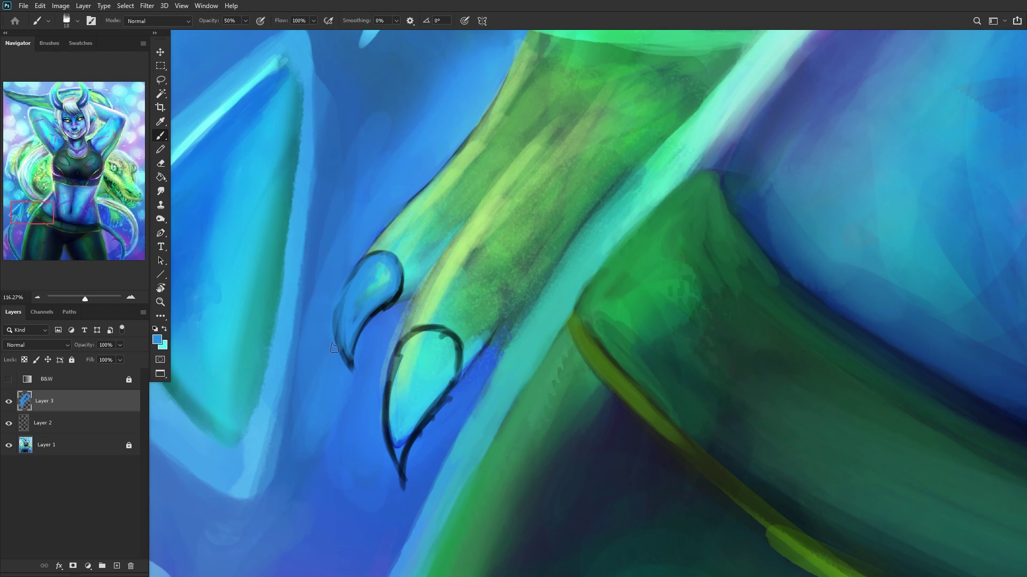
Step: Shade the lower claw: light blue left edge, darker right edge, brighter top
{"action": "mouse_move", "coordinate": [405, 360]}
{"action": "left_mouse_down"}
{"action": "mouse_move", "coordinate": [406, 347]}
{"action": "mouse_move", "coordinate": [388, 428]}
{"action": "mouse_move", "coordinate": [393, 455]}
{"action": "left_mouse_up"}
{"action": "mouse_move", "coordinate": [434, 407]}
{"action": "left_mouse_down"}
{"action": "mouse_move", "coordinate": [402, 450]}
{"action": "mouse_move", "coordinate": [429, 417]}
{"action": "mouse_move", "coordinate": [404, 478]}
{"action": "mouse_move", "coordinate": [412, 435]}
{"action": "mouse_move", "coordinate": [403, 479]}
{"action": "mouse_move", "coordinate": [385, 422]}
{"action": "mouse_move", "coordinate": [411, 493]}
{"action": "mouse_move", "coordinate": [401, 404]}
{"action": "left_mouse_up"}
{"action": "mouse_move", "coordinate": [412, 353]}
{"action": "left_mouse_down"}
{"action": "mouse_move", "coordinate": [431, 334]}
{"action": "mouse_move", "coordinate": [407, 335]}
{"action": "mouse_move", "coordinate": [434, 350]}
{"action": "mouse_move", "coordinate": [442, 330]}
{"action": "mouse_move", "coordinate": [434, 348]}
{"action": "mouse_move", "coordinate": [453, 361]}
{"action": "mouse_move", "coordinate": [444, 342]}
{"action": "mouse_move", "coordinate": [442, 389]}
{"action": "mouse_move", "coordinate": [450, 353]}
{"action": "mouse_move", "coordinate": [411, 366]}
{"action": "left_mouse_up"}
Step: With a 34 px brush, brighten the lower claw and repaint the upper claw in cyan
{"action": "right_click", "coordinate": [478, 355]}
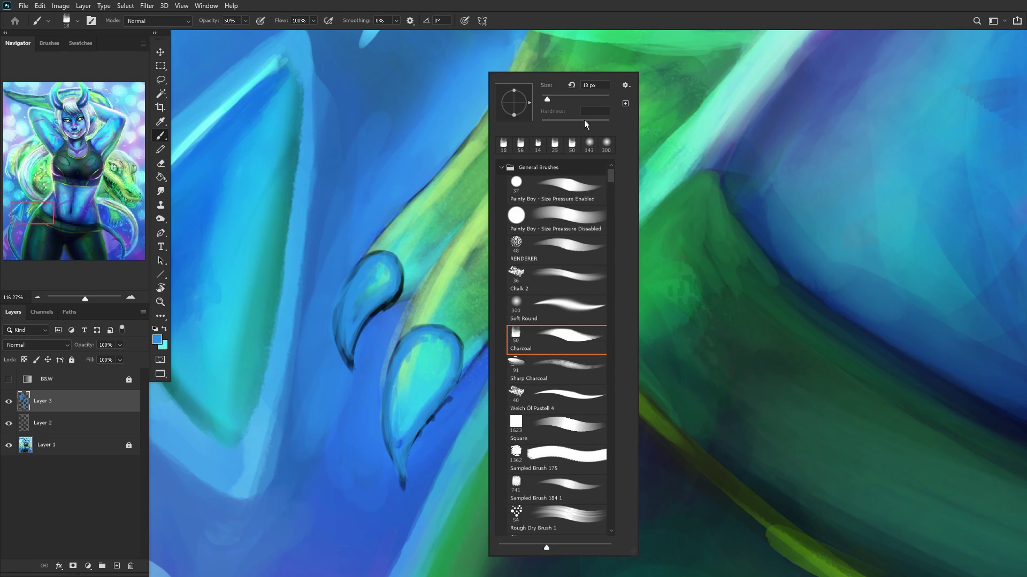
{"action": "left_click_drag", "start_coordinate": [554, 103], "coordinate": [553, 96]}
{"action": "key", "text": "Return"}
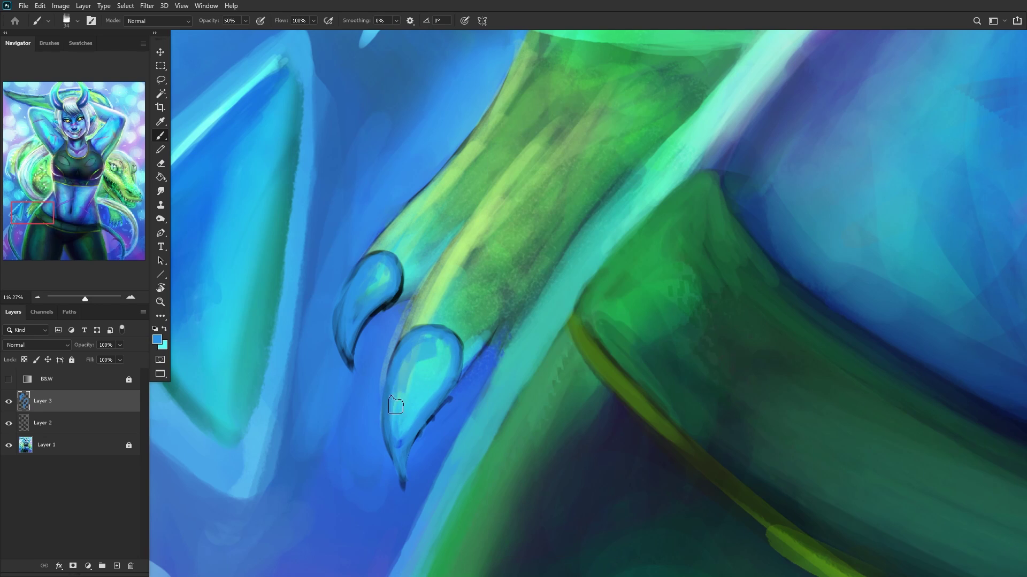
{"action": "scroll", "coordinate": [393, 361], "scroll_direction": "up", "scroll_amount": 5}
{"action": "left_click", "coordinate": [427, 371], "text": "alt"}
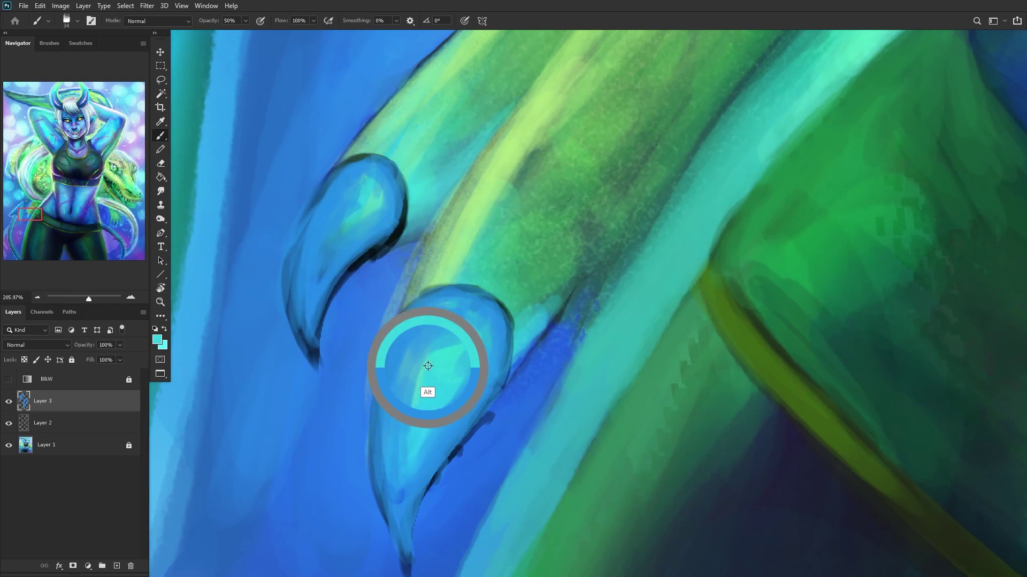
{"action": "mouse_move", "coordinate": [453, 315]}
{"action": "left_mouse_down"}
{"action": "mouse_move", "coordinate": [452, 361]}
{"action": "mouse_move", "coordinate": [415, 430]}
{"action": "mouse_move", "coordinate": [478, 328]}
{"action": "mouse_move", "coordinate": [454, 343]}
{"action": "mouse_move", "coordinate": [406, 439]}
{"action": "mouse_move", "coordinate": [476, 369]}
{"action": "mouse_move", "coordinate": [417, 530]}
{"action": "mouse_move", "coordinate": [419, 419]}
{"action": "left_mouse_up"}
{"action": "scroll", "coordinate": [419, 419], "scroll_direction": "down", "scroll_amount": 3}
{"action": "scroll", "coordinate": [365, 284], "scroll_direction": "up", "scroll_amount": 3}
{"action": "mouse_move", "coordinate": [364, 284]}
{"action": "left_mouse_down"}
{"action": "mouse_move", "coordinate": [401, 270]}
{"action": "mouse_move", "coordinate": [342, 343]}
{"action": "mouse_move", "coordinate": [390, 321]}
{"action": "mouse_move", "coordinate": [374, 385]}
{"action": "left_mouse_up"}
{"action": "scroll", "coordinate": [383, 372], "scroll_direction": "down", "scroll_amount": 3}
{"action": "scroll", "coordinate": [318, 412], "scroll_direction": "down", "scroll_amount": 3}
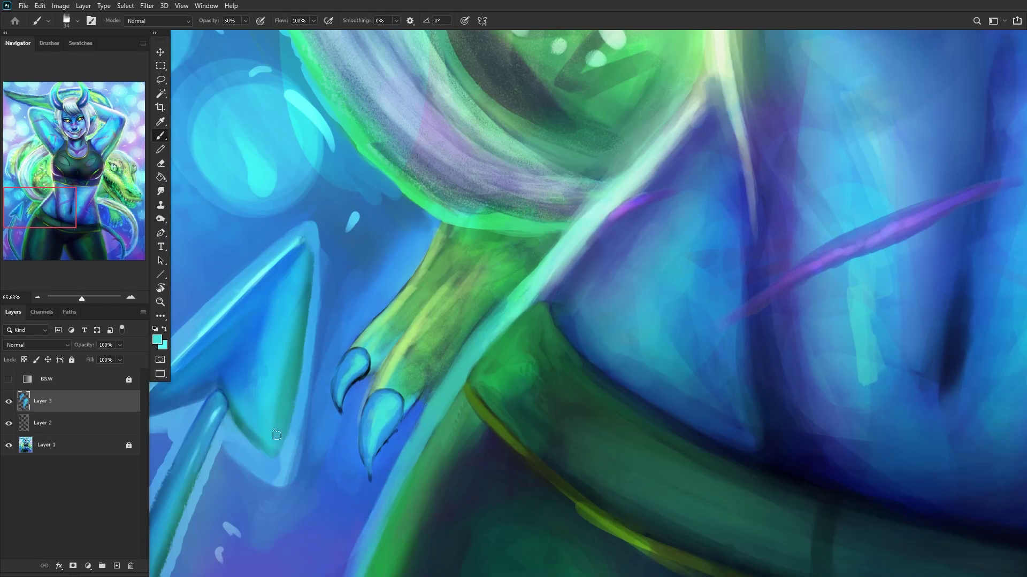
Step: Lower Layer 2's opacity to about 35% to fade the claw outlines
{"action": "left_click", "coordinate": [76, 430]}
{"action": "left_click_drag", "start_coordinate": [120, 345], "coordinate": [94, 358]}
{"action": "left_click", "coordinate": [80, 406]}
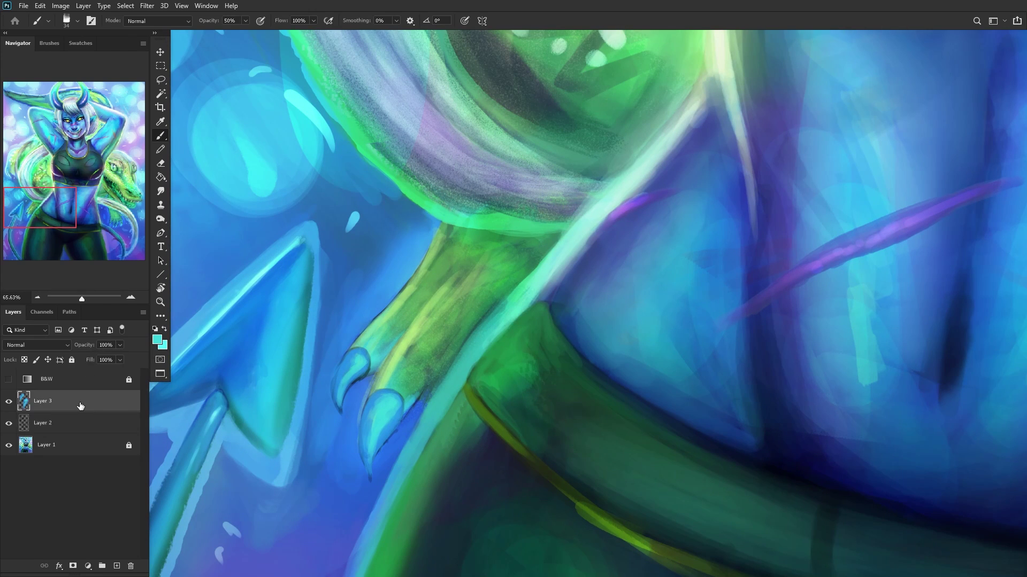
{"action": "left_click", "coordinate": [86, 430]}
{"action": "left_click", "coordinate": [107, 357]}
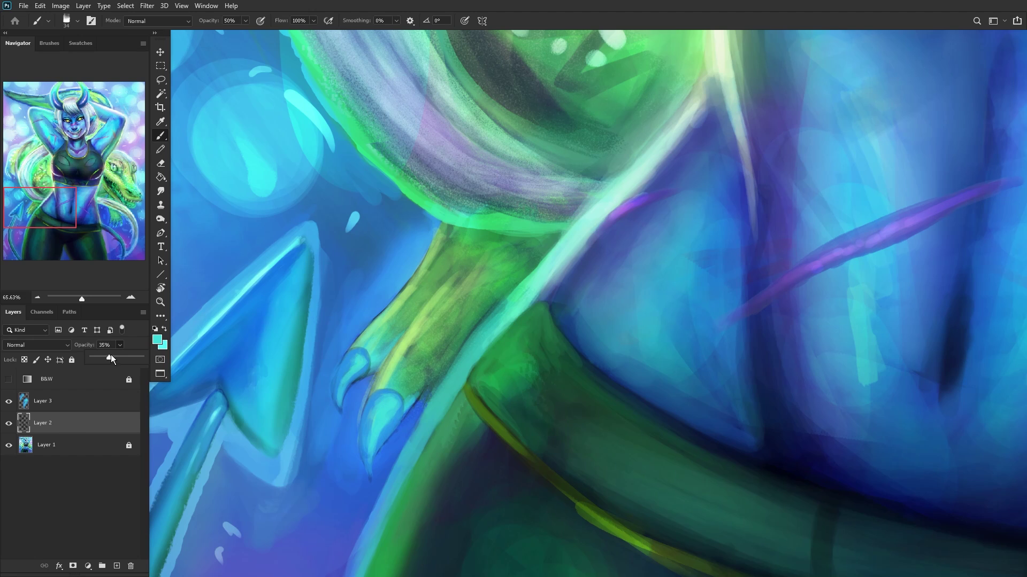
Step: Merge Layer 3 down into Layer 2
{"action": "left_click", "coordinate": [80, 401]}
{"action": "right_click", "coordinate": [80, 401]}
{"action": "left_click", "coordinate": [133, 419]}
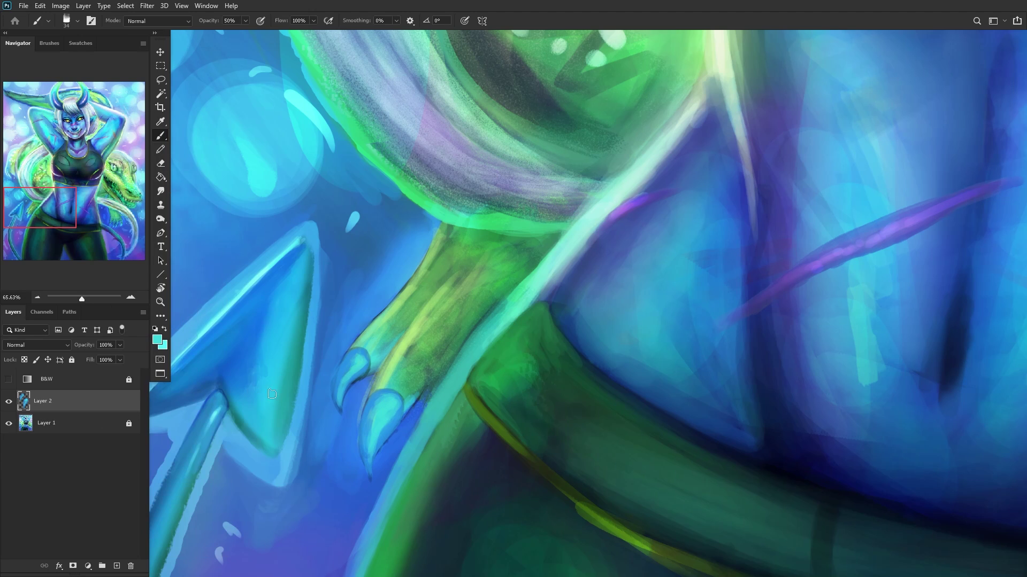
Step: Soften the claws' dark underside edge and tip with lighter blue, and add cyan along the left edge
{"action": "scroll", "coordinate": [261, 392], "scroll_direction": "up", "scroll_amount": 6}
{"action": "left_click", "coordinate": [408, 353], "text": "alt"}
{"action": "right_click", "coordinate": [571, 154]}
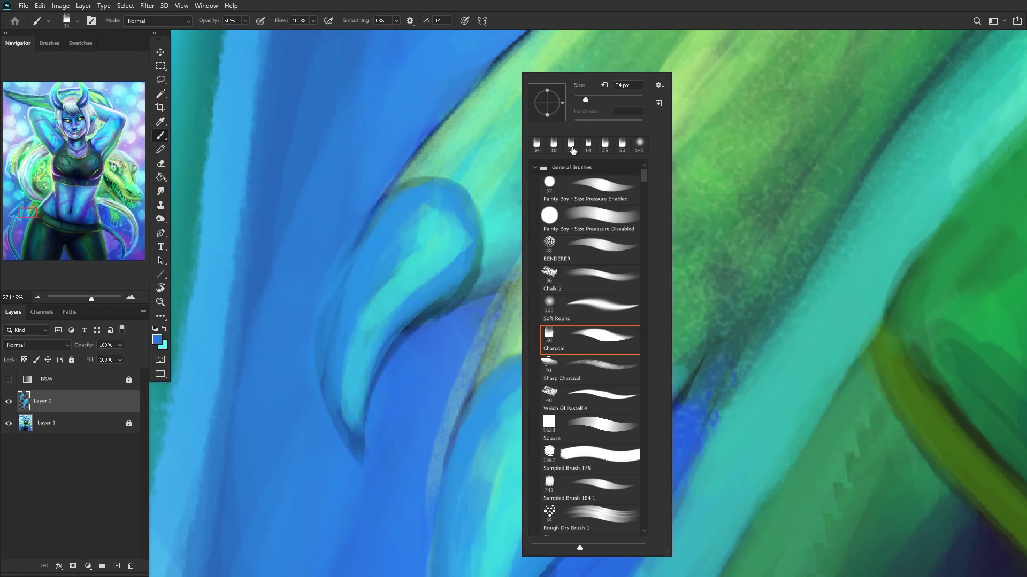
{"action": "left_click", "coordinate": [432, 347]}
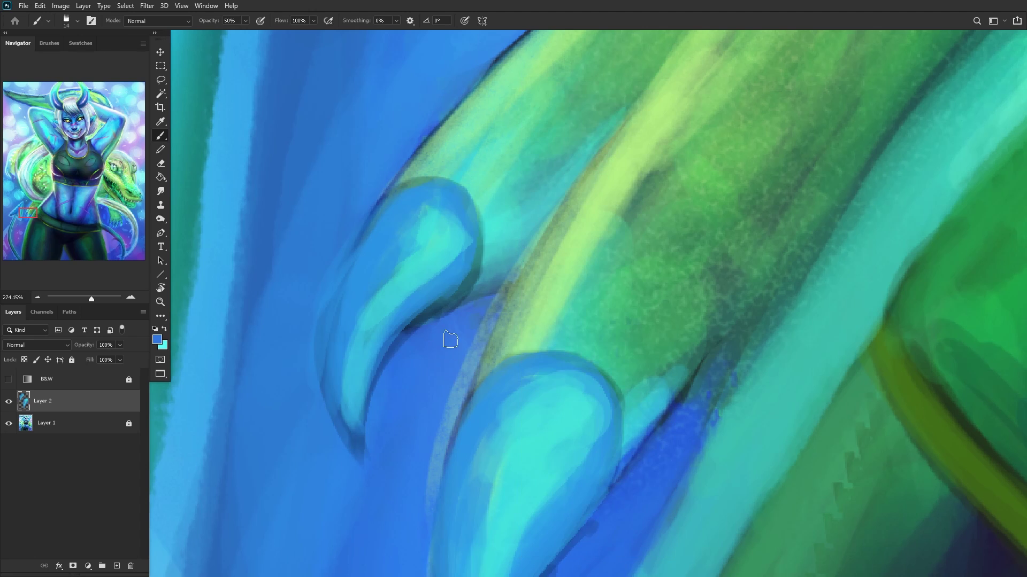
{"action": "left_click_drag", "start_coordinate": [460, 324], "coordinate": [409, 337]}
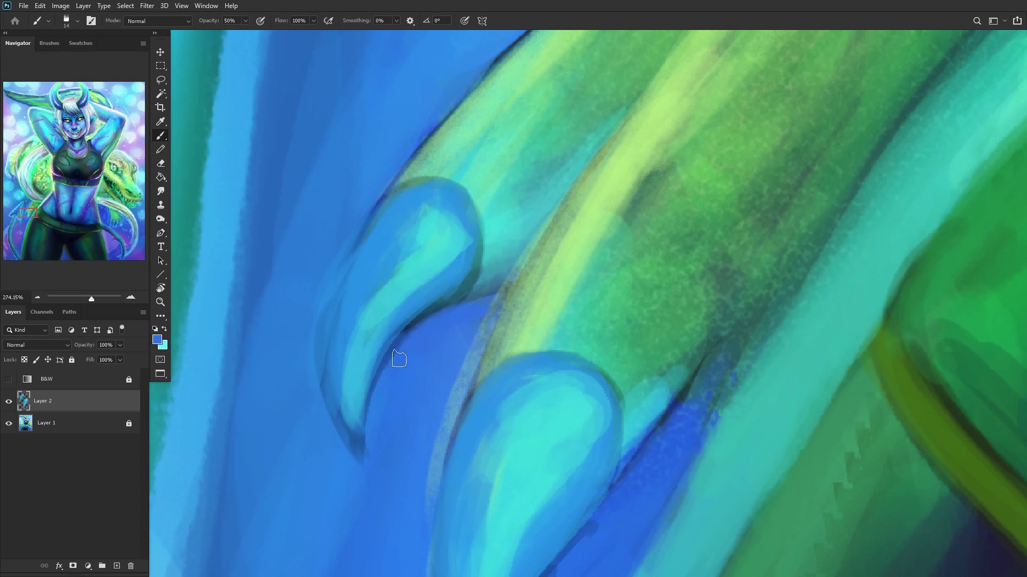
{"action": "scroll", "coordinate": [408, 436], "scroll_direction": "down", "scroll_amount": 2}
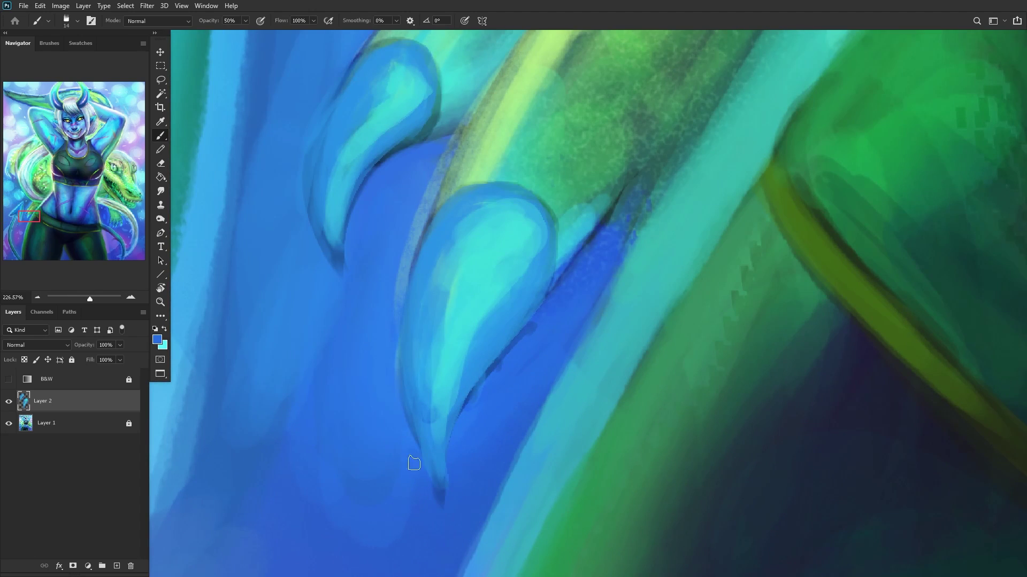
{"action": "left_click_drag", "start_coordinate": [442, 502], "coordinate": [414, 454]}
{"action": "left_click", "coordinate": [458, 353], "text": "alt"}
{"action": "mouse_move", "coordinate": [443, 461]}
{"action": "left_mouse_down"}
{"action": "mouse_move", "coordinate": [405, 342]}
{"action": "mouse_move", "coordinate": [414, 423]}
{"action": "mouse_move", "coordinate": [410, 338]}
{"action": "mouse_move", "coordinate": [408, 360]}
{"action": "left_mouse_up"}
Step: Merge Layer 2 into Layer 1, relock Layer 1, and add a fresh empty layer
{"action": "scroll", "coordinate": [428, 321], "scroll_direction": "down", "scroll_amount": 5}
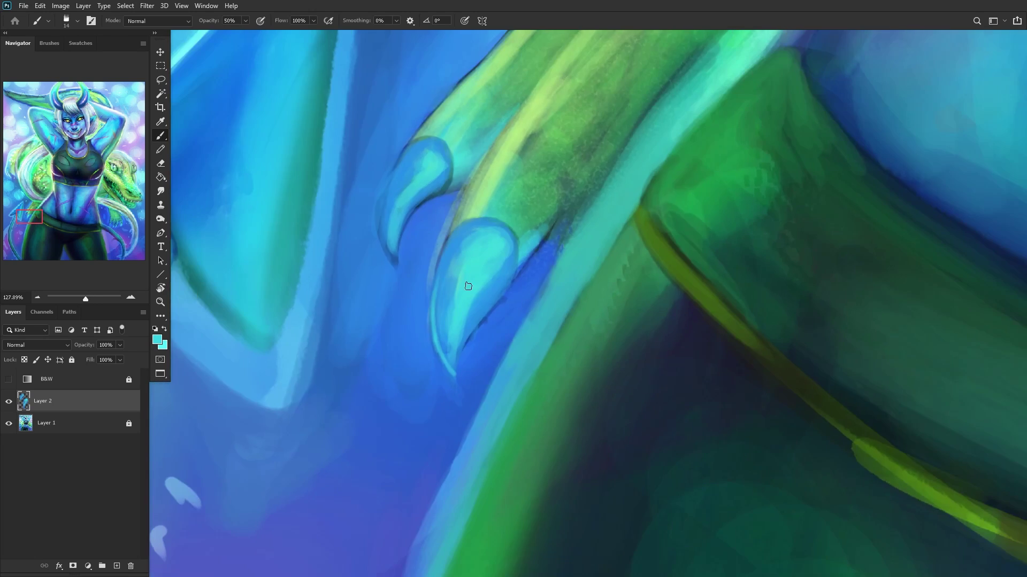
{"action": "scroll", "coordinate": [473, 308], "scroll_direction": "down", "scroll_amount": 4}
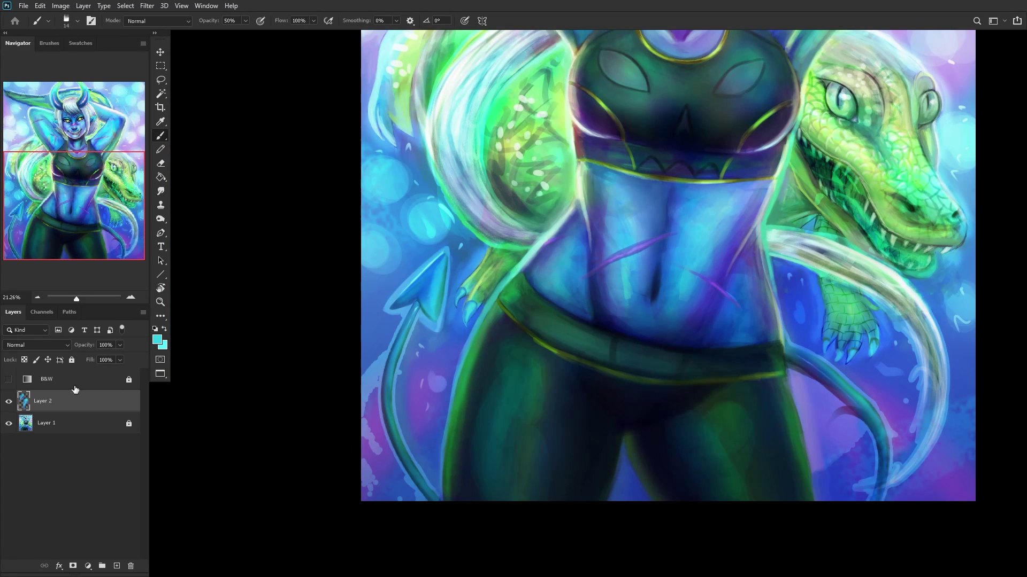
{"action": "left_click", "coordinate": [12, 400]}
{"action": "scroll", "coordinate": [441, 329], "scroll_direction": "down", "scroll_amount": 2}
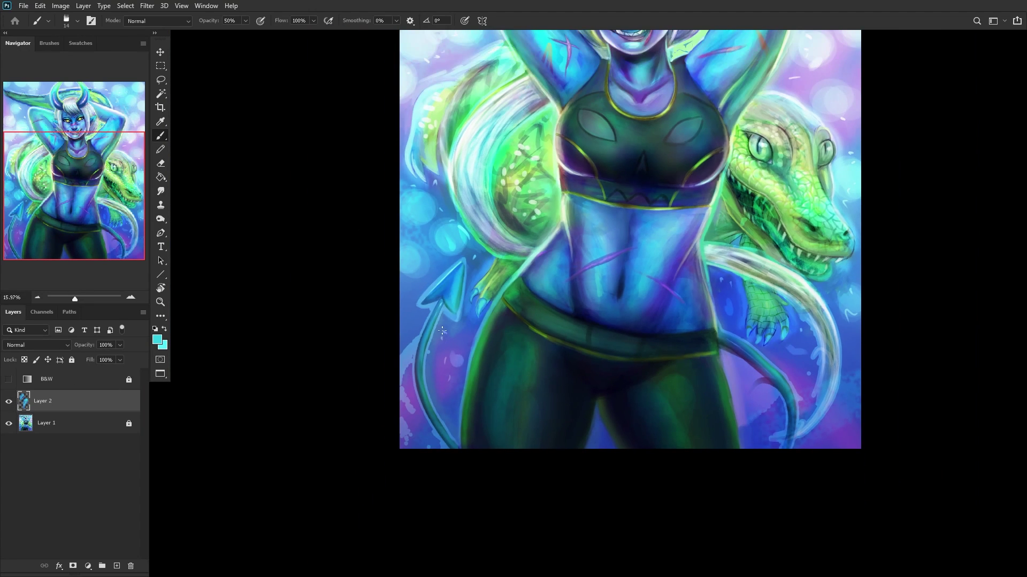
{"action": "left_click", "coordinate": [100, 416]}
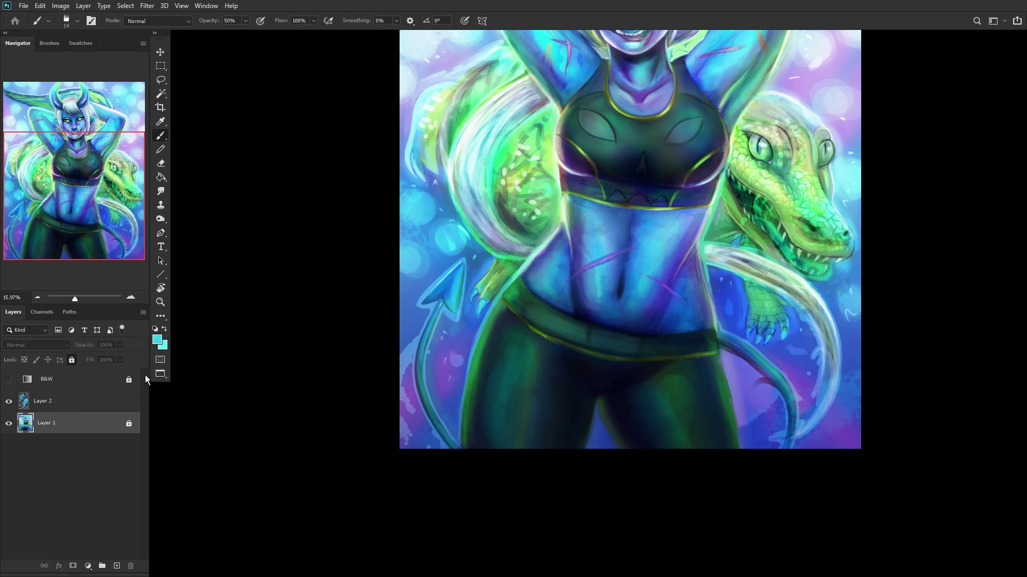
{"action": "key", "text": "ctrl+shift+e"}
{"action": "left_click", "coordinate": [73, 361]}
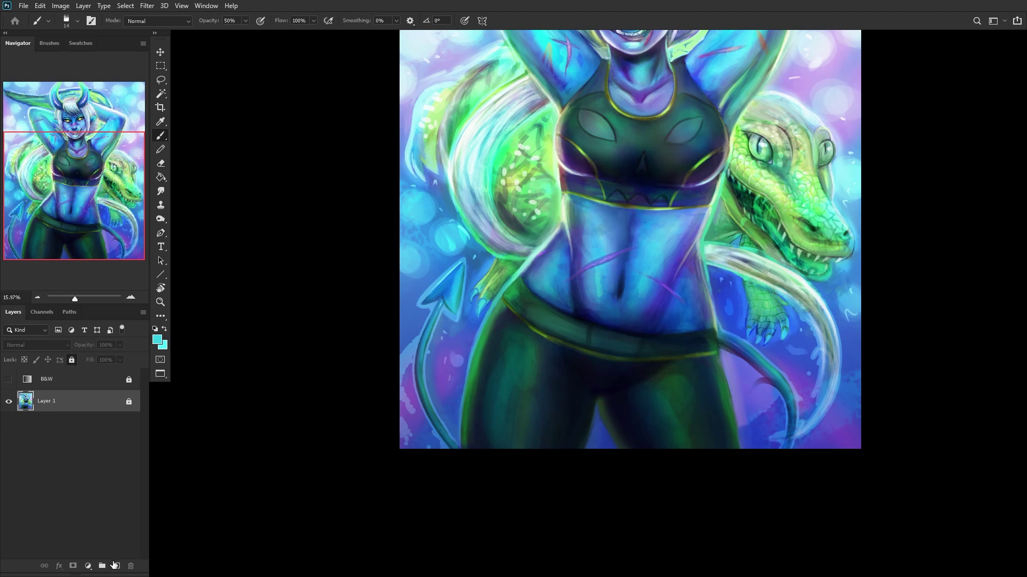
{"action": "left_click", "coordinate": [117, 566]}
{"action": "left_click", "coordinate": [52, 201]}
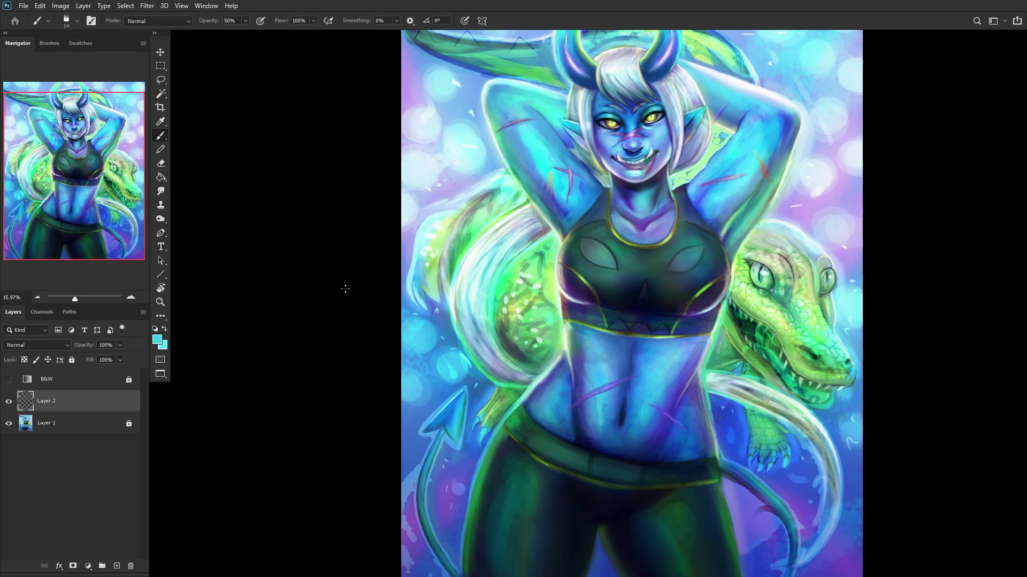
Step: Sketch dark hooked claw outlines on the upper-left crocodile's hand
{"action": "scroll", "coordinate": [407, 299], "scroll_direction": "up", "scroll_amount": 5}
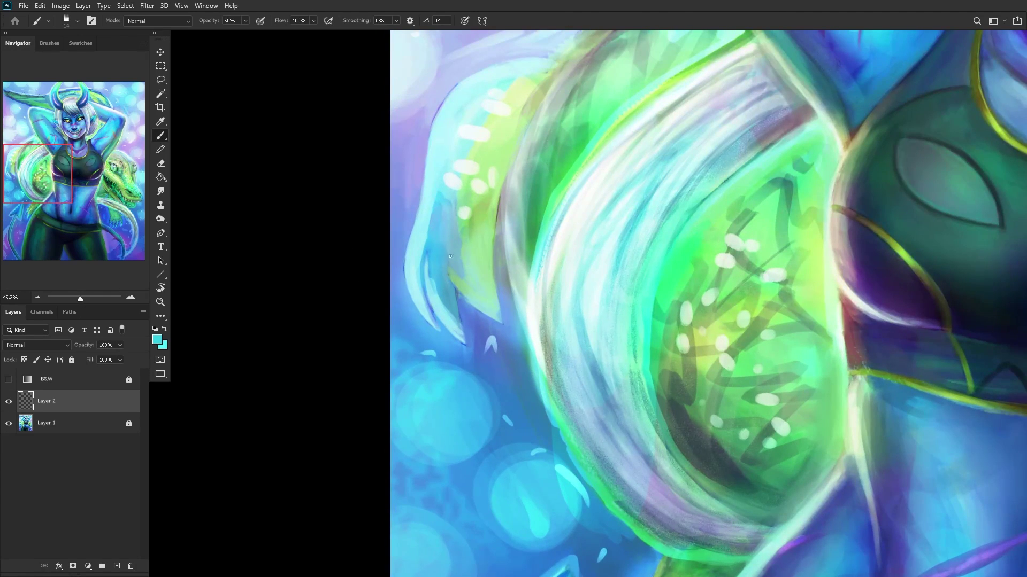
{"action": "scroll", "coordinate": [446, 257], "scroll_direction": "up", "scroll_amount": 3}
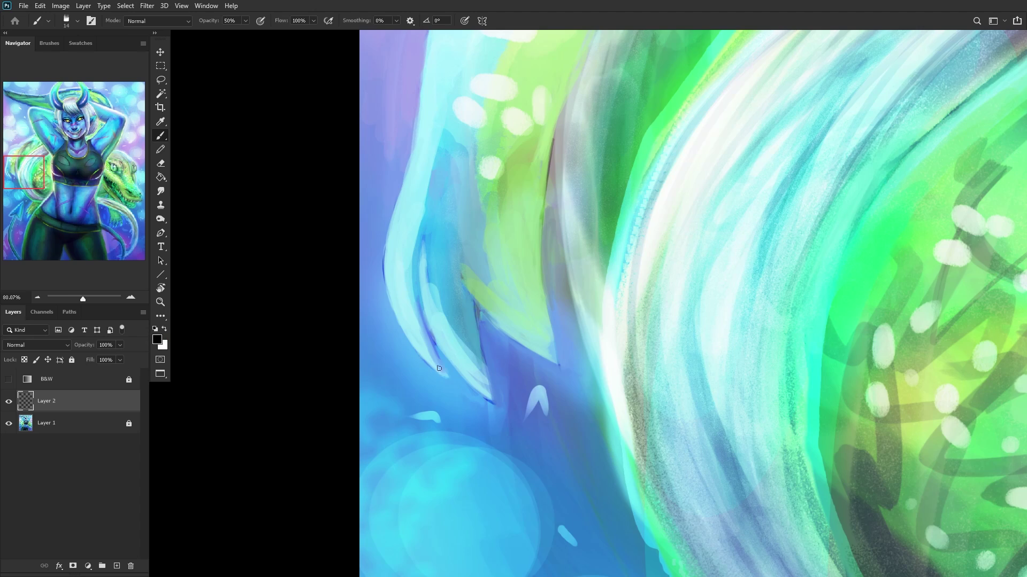
{"action": "scroll", "coordinate": [446, 368], "scroll_direction": "up", "scroll_amount": 3}
{"action": "mouse_move", "coordinate": [439, 323]}
{"action": "left_mouse_down"}
{"action": "mouse_move", "coordinate": [397, 293]}
{"action": "mouse_move", "coordinate": [385, 306]}
{"action": "mouse_move", "coordinate": [428, 394]}
{"action": "mouse_move", "coordinate": [484, 431]}
{"action": "mouse_move", "coordinate": [439, 323]}
{"action": "mouse_move", "coordinate": [452, 369]}
{"action": "left_mouse_up"}
{"action": "mouse_move", "coordinate": [550, 368]}
{"action": "left_mouse_down"}
{"action": "mouse_move", "coordinate": [524, 373]}
{"action": "mouse_move", "coordinate": [538, 377]}
{"action": "mouse_move", "coordinate": [536, 418]}
{"action": "mouse_move", "coordinate": [517, 411]}
{"action": "mouse_move", "coordinate": [591, 483]}
{"action": "left_mouse_up"}
{"action": "mouse_move", "coordinate": [555, 453]}
{"action": "left_mouse_down"}
{"action": "mouse_move", "coordinate": [644, 516]}
{"action": "mouse_move", "coordinate": [561, 377]}
{"action": "left_mouse_up"}
{"action": "mouse_move", "coordinate": [696, 320]}
{"action": "left_mouse_down"}
{"action": "mouse_move", "coordinate": [670, 320]}
{"action": "mouse_move", "coordinate": [689, 328]}
{"action": "mouse_move", "coordinate": [695, 377]}
{"action": "mouse_move", "coordinate": [664, 351]}
{"action": "mouse_move", "coordinate": [787, 444]}
{"action": "mouse_move", "coordinate": [768, 432]}
{"action": "mouse_move", "coordinate": [796, 438]}
{"action": "mouse_move", "coordinate": [750, 368]}
{"action": "mouse_move", "coordinate": [728, 350]}
{"action": "mouse_move", "coordinate": [743, 378]}
{"action": "mouse_move", "coordinate": [664, 319]}
{"action": "mouse_move", "coordinate": [686, 320]}
{"action": "left_mouse_up"}
{"action": "scroll", "coordinate": [686, 319], "scroll_direction": "down", "scroll_amount": 10}
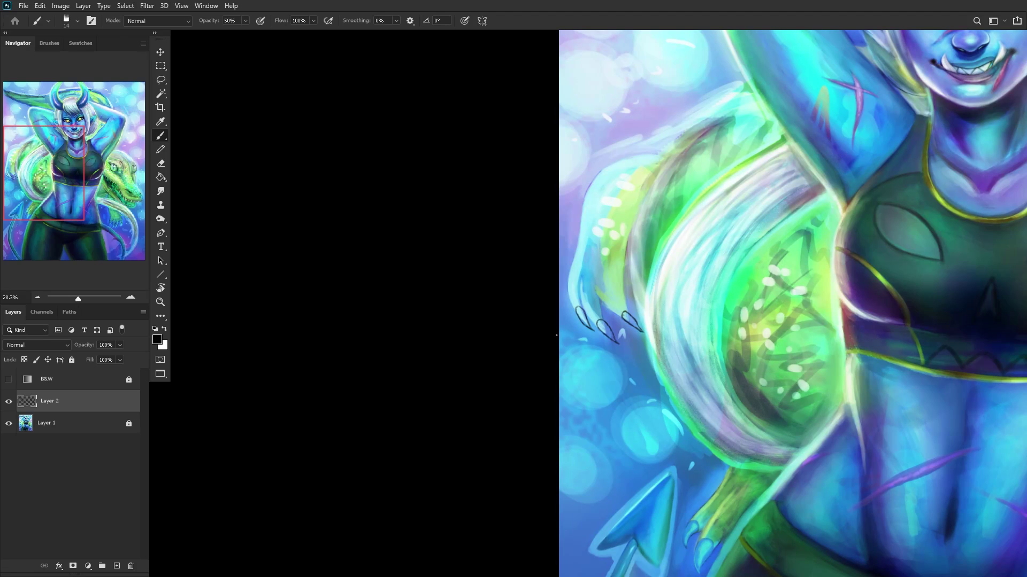
Step: On a new Layer 3 placed below Layer 2, paint sampled blue over the green between the claws
{"action": "left_click", "coordinate": [116, 566]}
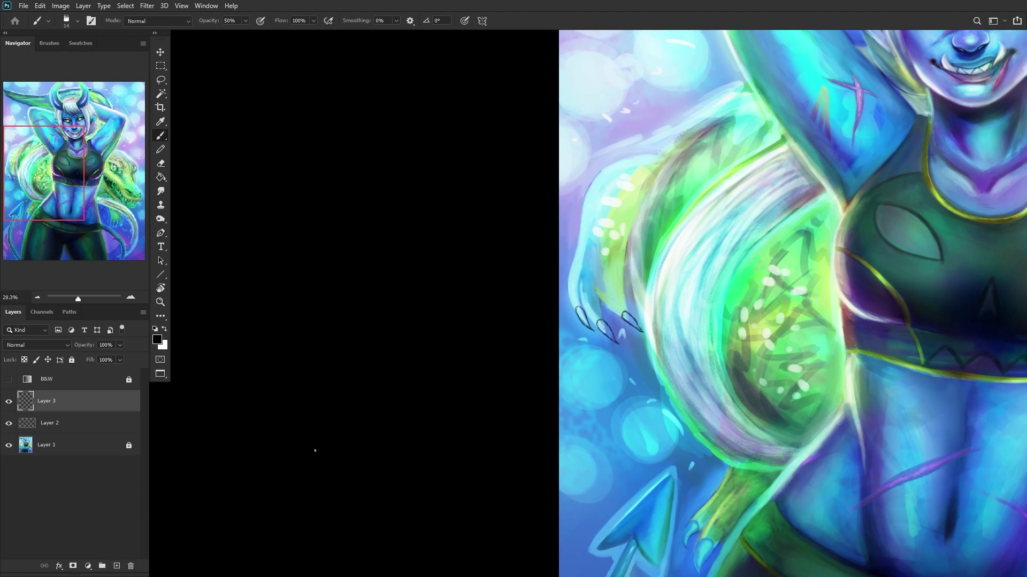
{"action": "left_click_drag", "start_coordinate": [67, 407], "coordinate": [68, 432]}
{"action": "scroll", "coordinate": [593, 316], "scroll_direction": "up", "scroll_amount": 6}
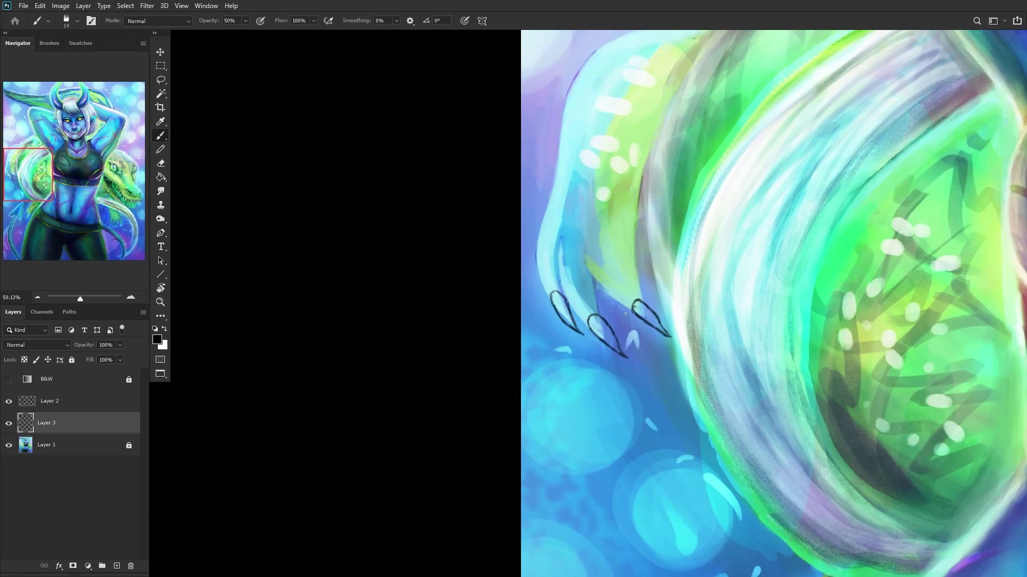
{"action": "left_click", "coordinate": [579, 305], "text": "alt"}
{"action": "scroll", "coordinate": [597, 291], "scroll_direction": "up", "scroll_amount": 2}
{"action": "scroll", "coordinate": [597, 290], "scroll_direction": "up", "scroll_amount": 1}
{"action": "left_click", "coordinate": [571, 297], "text": "alt"}
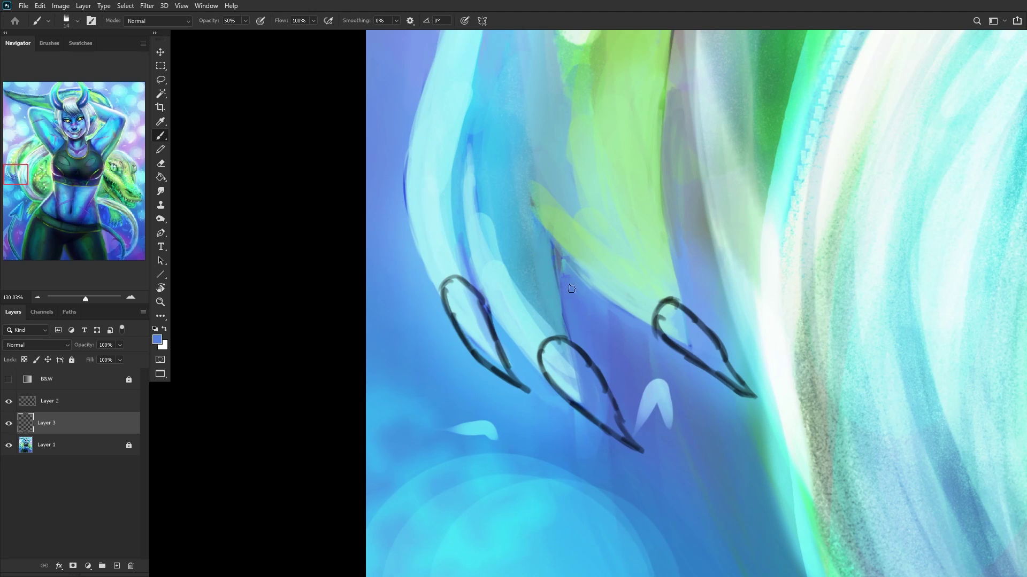
{"action": "left_click", "coordinate": [582, 296], "text": "alt"}
{"action": "mouse_move", "coordinate": [636, 314]}
{"action": "left_mouse_down"}
{"action": "mouse_move", "coordinate": [565, 253]}
{"action": "mouse_move", "coordinate": [614, 304]}
{"action": "mouse_move", "coordinate": [565, 248]}
{"action": "mouse_move", "coordinate": [626, 297]}
{"action": "mouse_move", "coordinate": [560, 245]}
{"action": "mouse_move", "coordinate": [627, 299]}
{"action": "mouse_move", "coordinate": [546, 209]}
{"action": "mouse_move", "coordinate": [549, 230]}
{"action": "mouse_move", "coordinate": [593, 294]}
{"action": "left_mouse_up"}
Step: Add light green and fainter lighter strokes between the claws
{"action": "scroll", "coordinate": [498, 182], "scroll_direction": "up", "scroll_amount": 3}
{"action": "left_click", "coordinate": [559, 204], "text": "alt"}
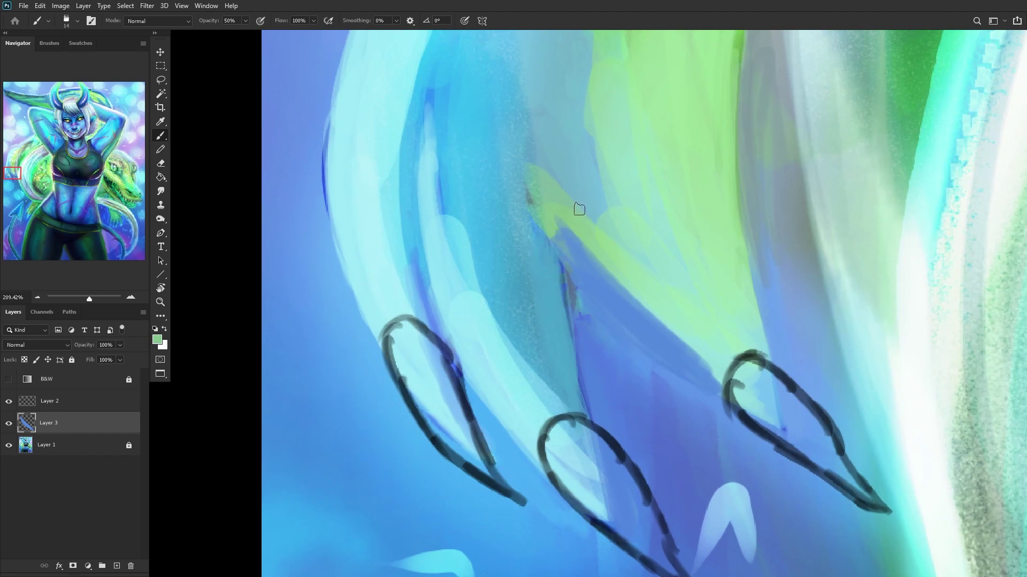
{"action": "scroll", "coordinate": [579, 262], "scroll_direction": "down", "scroll_amount": 5}
{"action": "mouse_move", "coordinate": [580, 285]}
{"action": "left_mouse_down"}
{"action": "mouse_move", "coordinate": [582, 260]}
{"action": "mouse_move", "coordinate": [628, 324]}
{"action": "mouse_move", "coordinate": [578, 266]}
{"action": "left_mouse_up"}
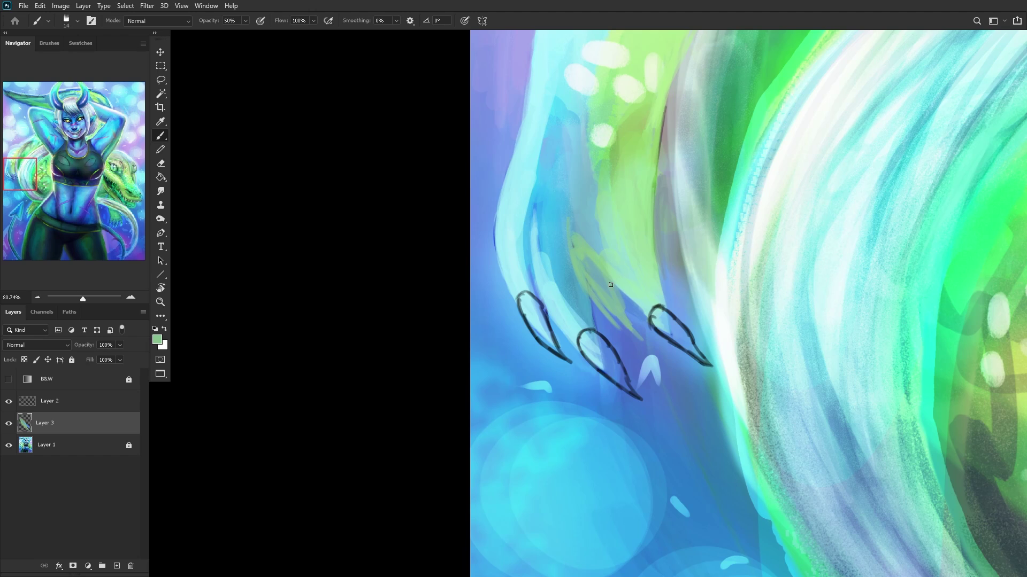
{"action": "left_click_drag", "start_coordinate": [643, 350], "coordinate": [605, 310]}
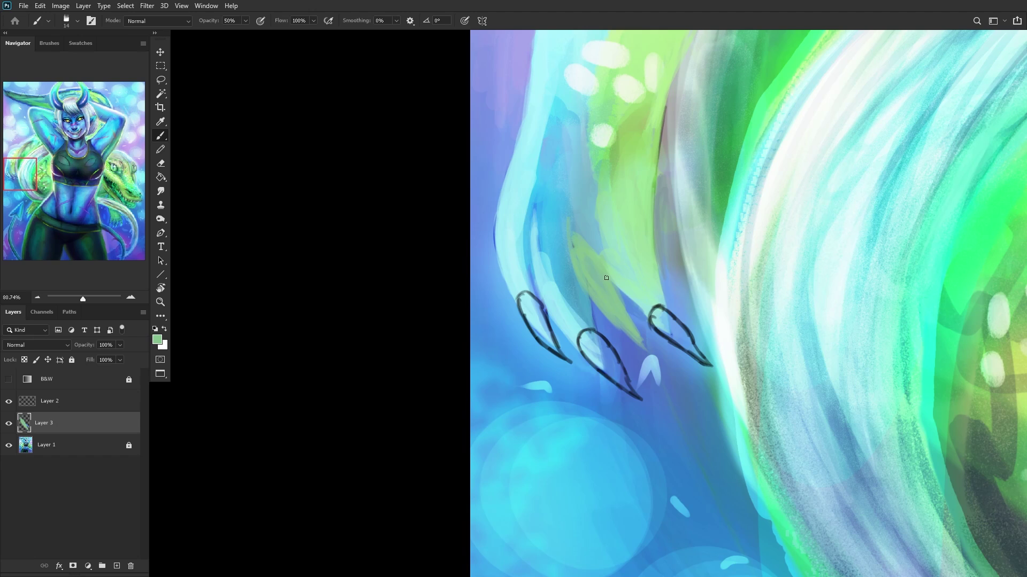
Step: Touch up the claw outlines on Layer 2, then skew and shorten the sketch with Free Transform
{"action": "scroll", "coordinate": [606, 278], "scroll_direction": "down", "scroll_amount": 3}
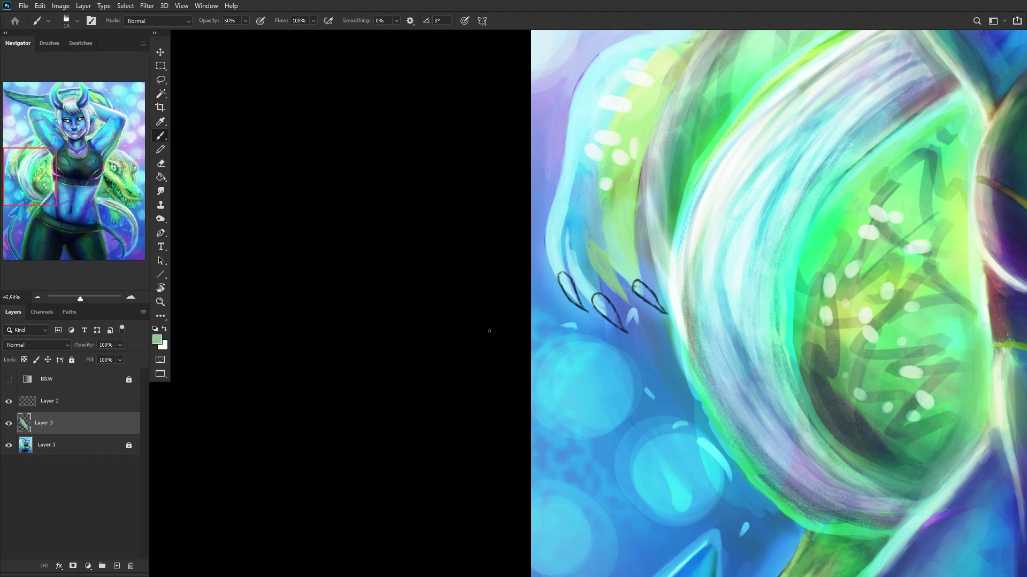
{"action": "left_click", "coordinate": [114, 407]}
{"action": "scroll", "coordinate": [588, 283], "scroll_direction": "up", "scroll_amount": 6}
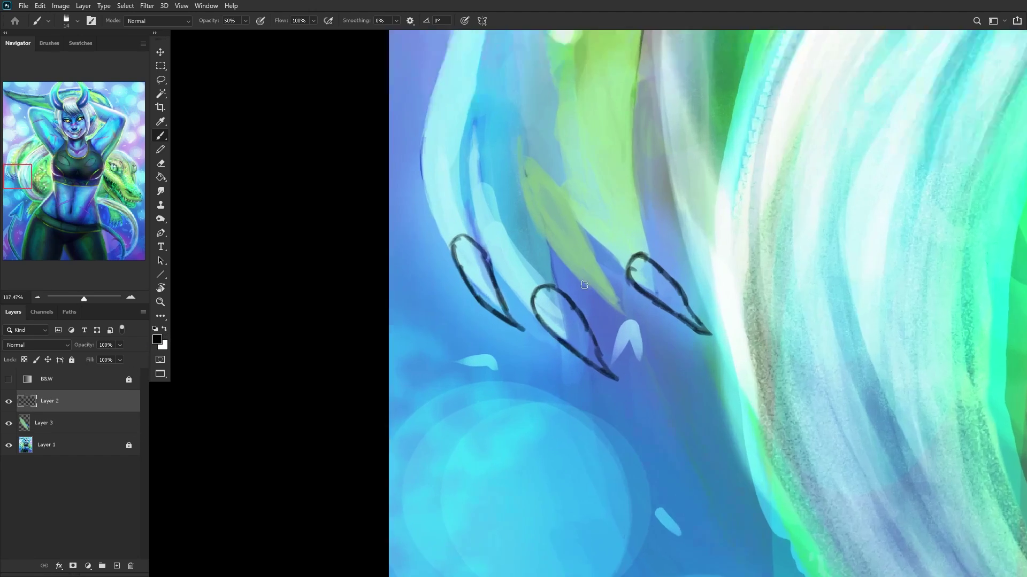
{"action": "mouse_move", "coordinate": [577, 266]}
{"action": "left_mouse_down"}
{"action": "mouse_move", "coordinate": [599, 247]}
{"action": "mouse_move", "coordinate": [578, 287]}
{"action": "mouse_move", "coordinate": [585, 262]}
{"action": "mouse_move", "coordinate": [629, 337]}
{"action": "mouse_move", "coordinate": [610, 311]}
{"action": "mouse_move", "coordinate": [684, 370]}
{"action": "mouse_move", "coordinate": [641, 303]}
{"action": "left_mouse_up"}
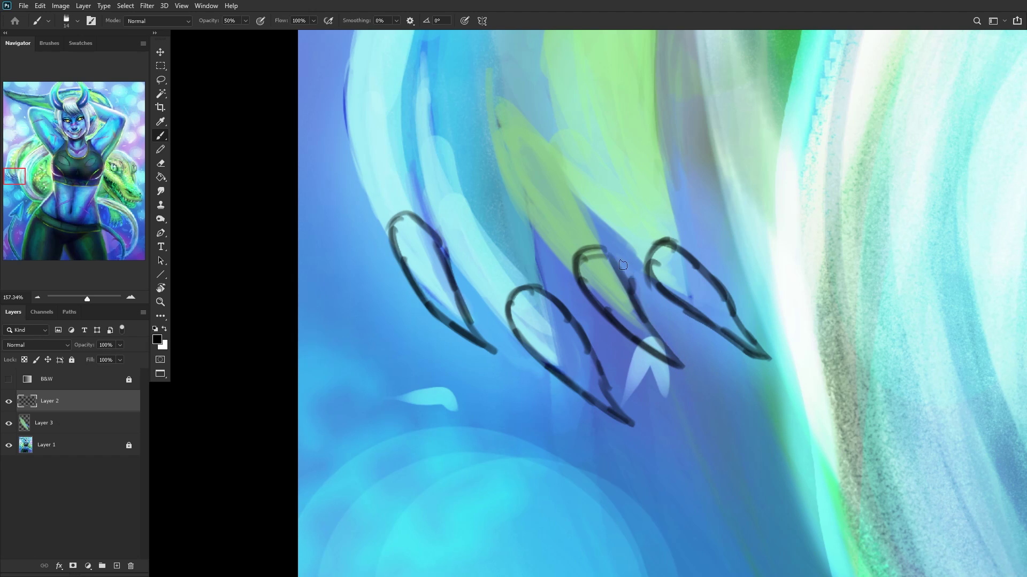
{"action": "scroll", "coordinate": [657, 244], "scroll_direction": "down", "scroll_amount": 6}
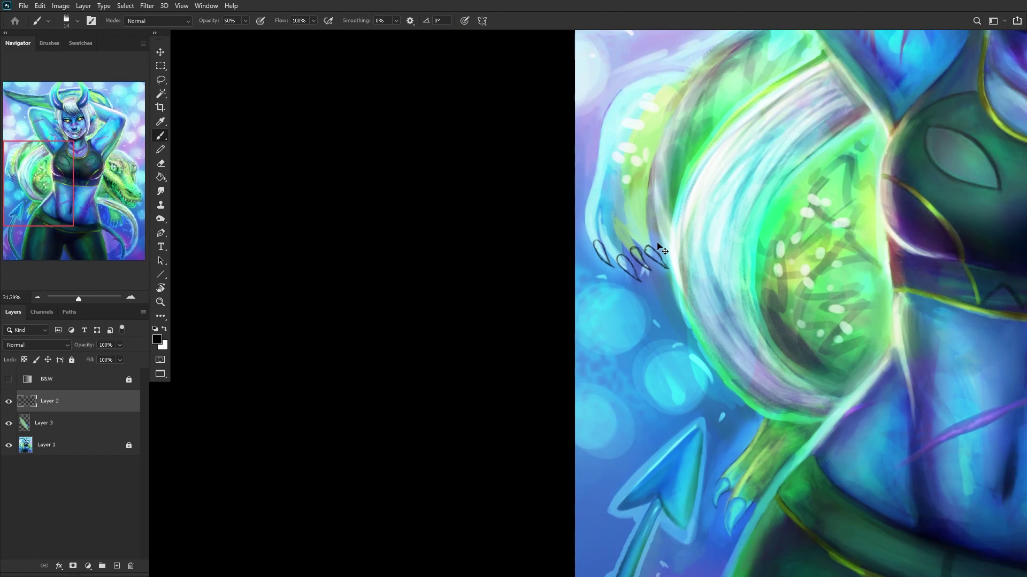
{"action": "key", "text": "ctrl+t"}
{"action": "left_click_drag", "start_coordinate": [632, 282], "coordinate": [619, 273]}
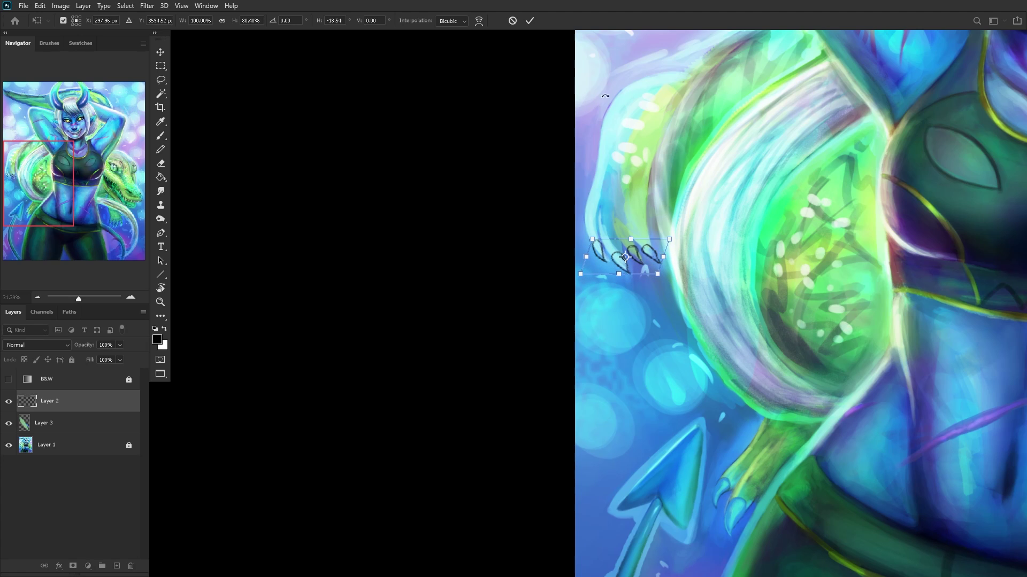
{"action": "left_click", "coordinate": [529, 21]}
Step: Add a new empty layer above Layer 3
{"action": "scroll", "coordinate": [640, 178], "scroll_direction": "down", "scroll_amount": 3}
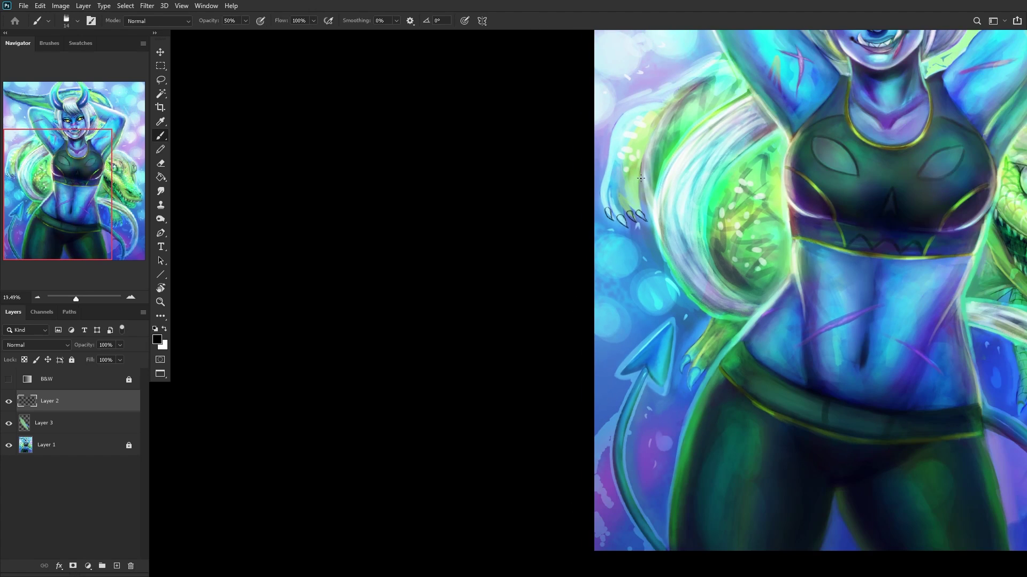
{"action": "scroll", "coordinate": [513, 276], "scroll_direction": "up", "scroll_amount": 5}
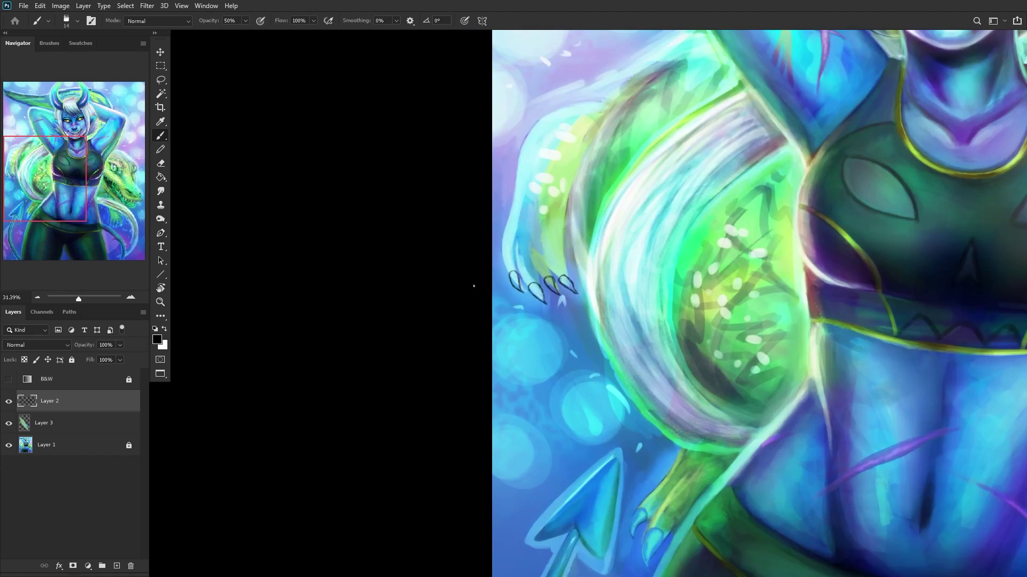
{"action": "left_click", "coordinate": [78, 445]}
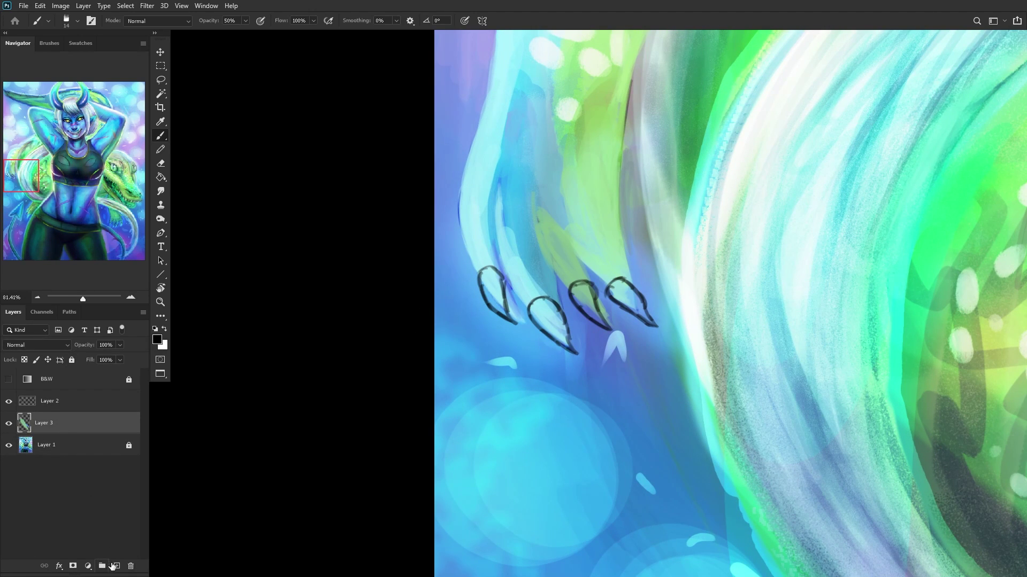
{"action": "left_click", "coordinate": [115, 567]}
Step: Fill the claws with a sampled light blue
{"action": "scroll", "coordinate": [535, 316], "scroll_direction": "up", "scroll_amount": 5}
{"action": "left_click", "coordinate": [541, 367], "text": "alt"}
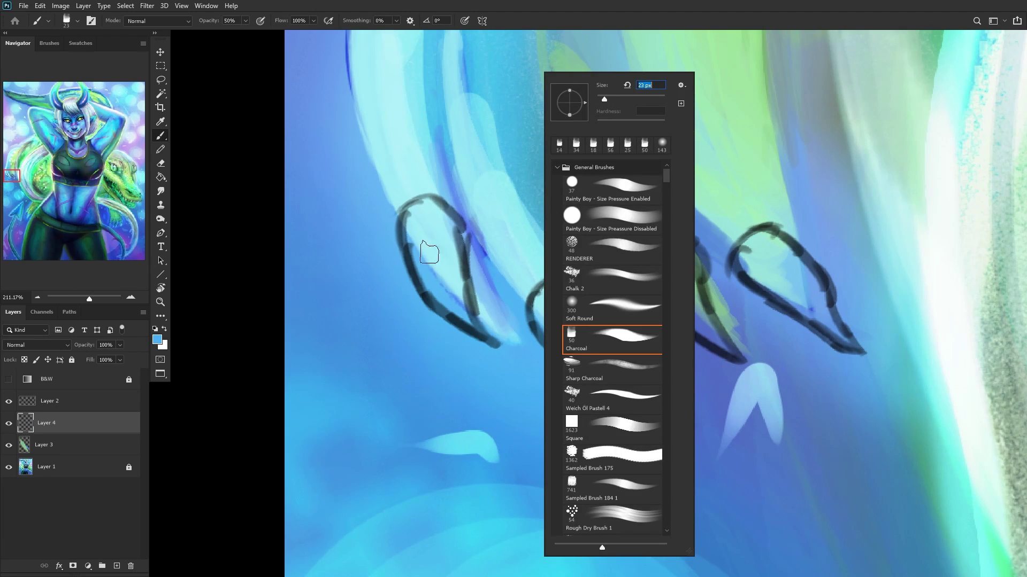
{"action": "left_click", "coordinate": [436, 240]}
{"action": "mouse_move", "coordinate": [424, 258]}
{"action": "left_mouse_down"}
{"action": "mouse_move", "coordinate": [418, 228]}
{"action": "mouse_move", "coordinate": [463, 319]}
{"action": "mouse_move", "coordinate": [435, 229]}
{"action": "mouse_move", "coordinate": [452, 267]}
{"action": "mouse_move", "coordinate": [419, 222]}
{"action": "mouse_move", "coordinate": [420, 256]}
{"action": "left_mouse_up"}
{"action": "mouse_move", "coordinate": [562, 325]}
{"action": "left_mouse_down"}
{"action": "mouse_move", "coordinate": [564, 302]}
{"action": "mouse_move", "coordinate": [583, 302]}
{"action": "mouse_move", "coordinate": [568, 293]}
{"action": "mouse_move", "coordinate": [554, 310]}
{"action": "mouse_move", "coordinate": [625, 400]}
{"action": "mouse_move", "coordinate": [616, 387]}
{"action": "mouse_move", "coordinate": [624, 271]}
{"action": "mouse_move", "coordinate": [655, 246]}
{"action": "mouse_move", "coordinate": [674, 295]}
{"action": "mouse_move", "coordinate": [693, 310]}
{"action": "mouse_move", "coordinate": [644, 256]}
{"action": "mouse_move", "coordinate": [661, 278]}
{"action": "mouse_move", "coordinate": [680, 274]}
{"action": "mouse_move", "coordinate": [700, 322]}
{"action": "mouse_move", "coordinate": [716, 338]}
{"action": "left_mouse_up"}
{"action": "mouse_move", "coordinate": [779, 265]}
{"action": "left_mouse_down"}
{"action": "mouse_move", "coordinate": [768, 244]}
{"action": "mouse_move", "coordinate": [817, 294]}
{"action": "mouse_move", "coordinate": [770, 247]}
{"action": "mouse_move", "coordinate": [790, 285]}
{"action": "left_mouse_up"}
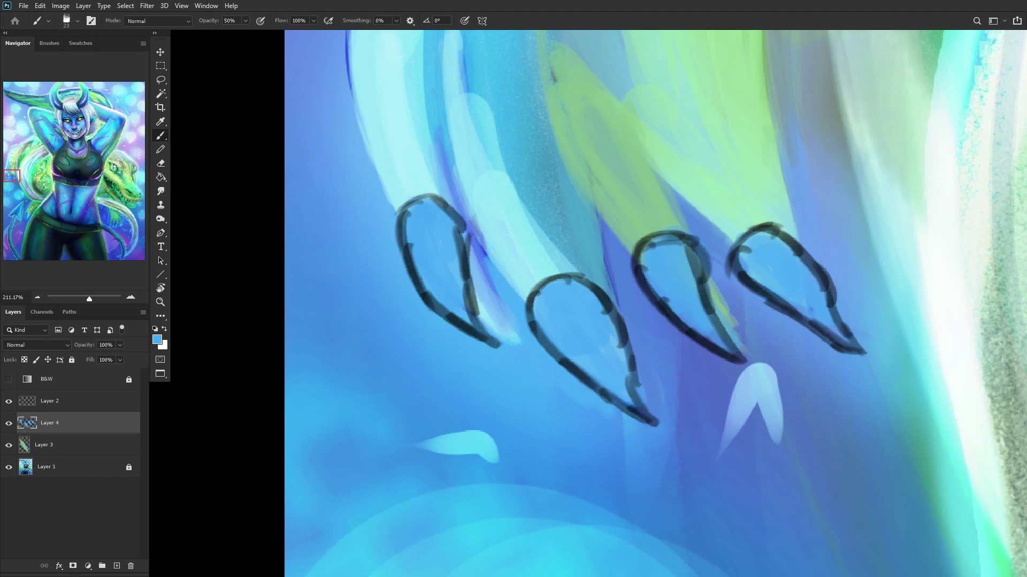
Step: Fade the Layer 2 claw sketch to 29% opacity and merge the layers into Layer 3
{"action": "left_click_drag", "start_coordinate": [535, 291], "coordinate": [110, 414]}
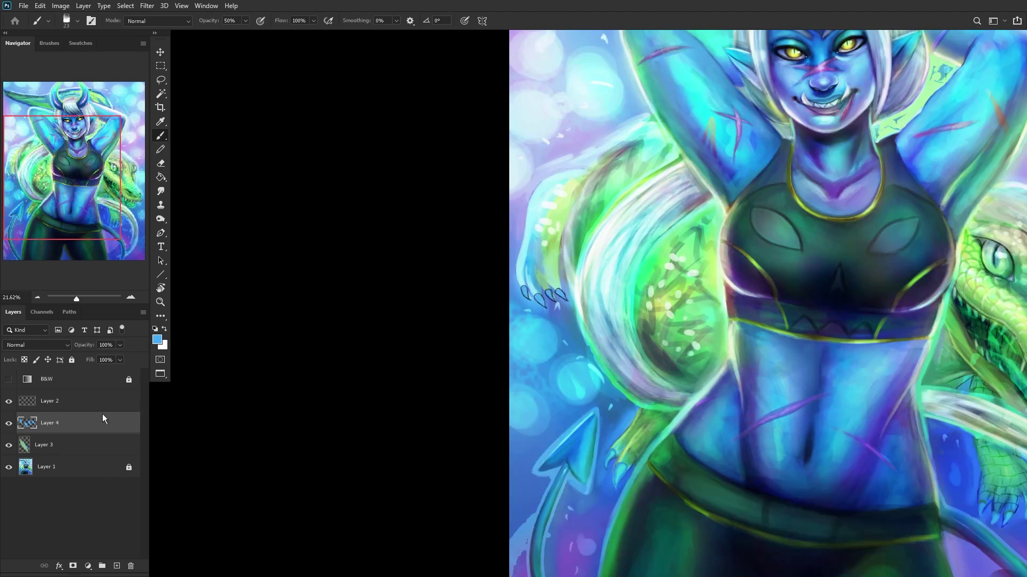
{"action": "left_click", "coordinate": [84, 396]}
{"action": "left_click", "coordinate": [120, 345]}
{"action": "mouse_move", "coordinate": [122, 357]}
{"action": "left_mouse_down"}
{"action": "mouse_move", "coordinate": [88, 360]}
{"action": "mouse_move", "coordinate": [98, 357]}
{"action": "left_mouse_up"}
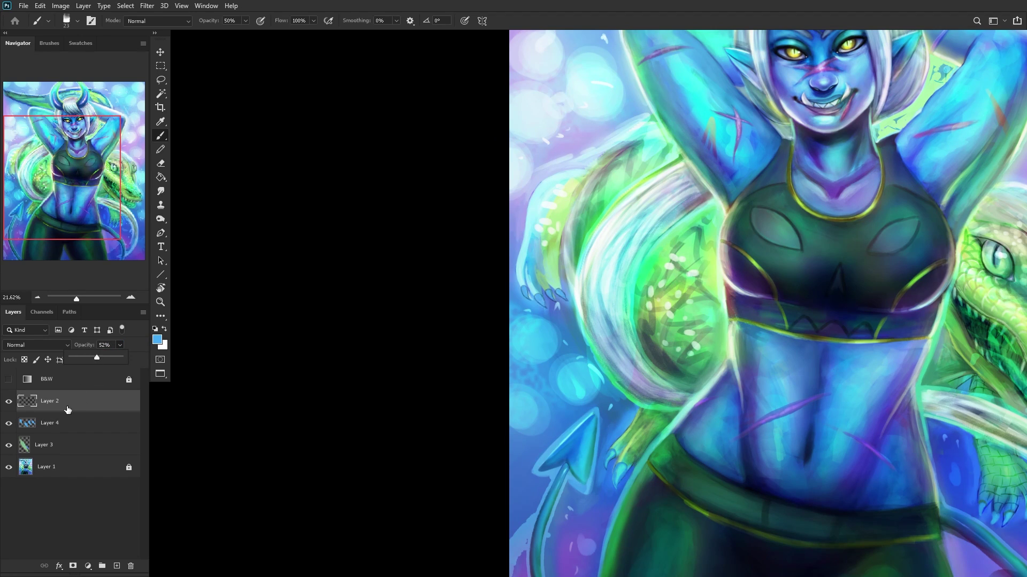
{"action": "key", "text": "ctrl+e"}
{"action": "key", "text": "ctrl+e"}
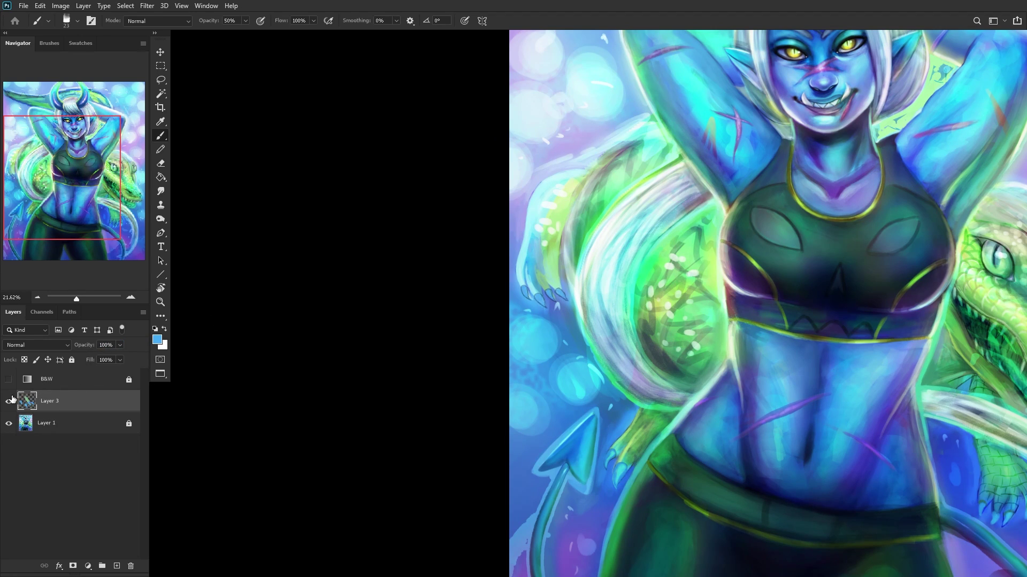
{"action": "scroll", "coordinate": [523, 256], "scroll_direction": "down", "scroll_amount": 3}
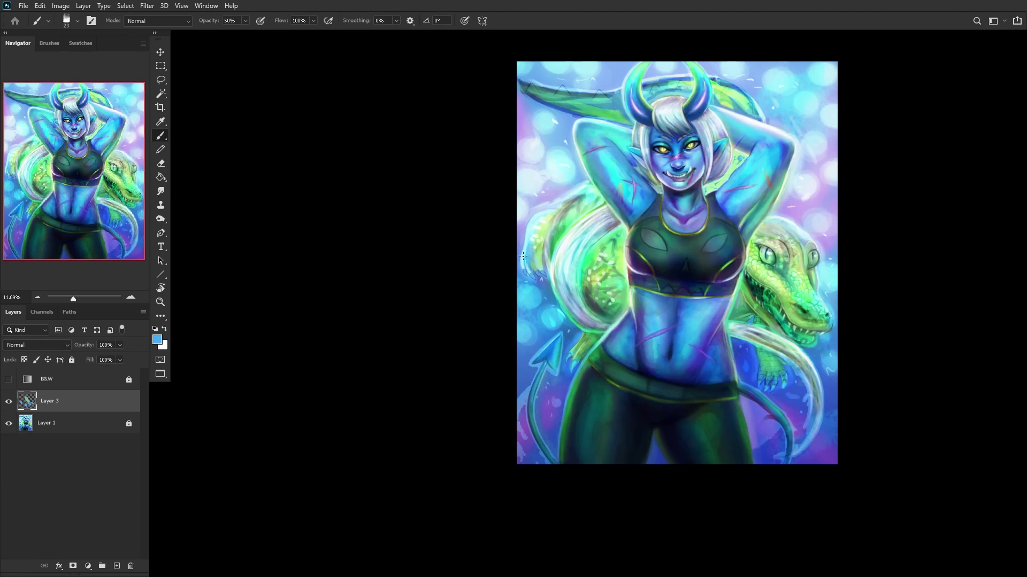
{"action": "scroll", "coordinate": [523, 256], "scroll_direction": "up", "scroll_amount": 9}
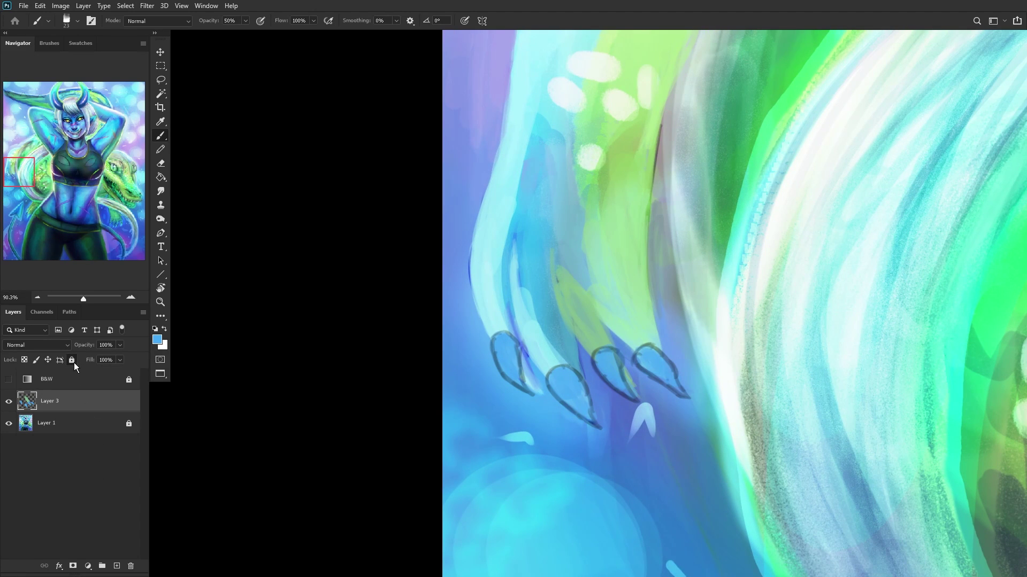
Step: On a new layer, select the Soft Round brush with dark teal #004f3b
{"action": "left_click", "coordinate": [117, 566]}
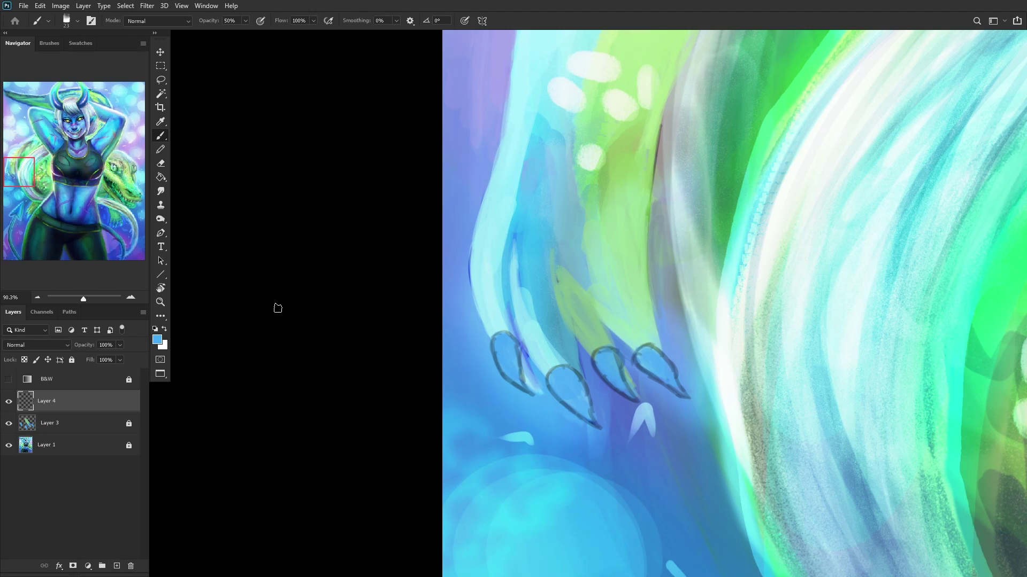
{"action": "right_click", "coordinate": [600, 236]}
{"action": "left_click", "coordinate": [743, 287]}
{"action": "key", "text": "period"}
{"action": "left_click", "coordinate": [157, 340]}
{"action": "left_click", "coordinate": [752, 270]}
{"action": "left_click", "coordinate": [738, 274]}
{"action": "left_click", "coordinate": [752, 251]}
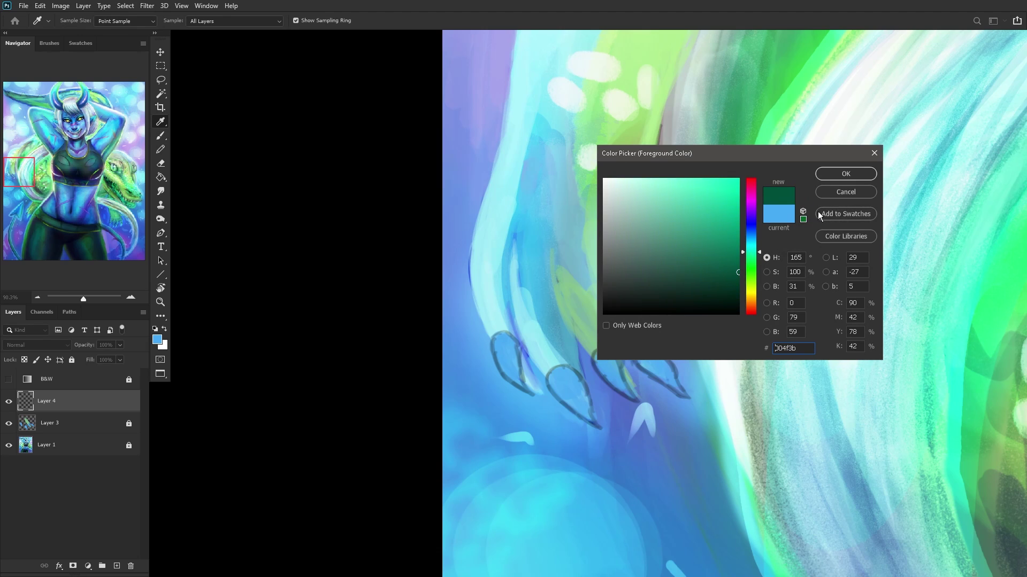
{"action": "left_click", "coordinate": [845, 174]}
Step: Set the shading layer to Overlay and shrink the brush to 45
{"action": "left_click", "coordinate": [37, 345]}
{"action": "left_click", "coordinate": [37, 418]}
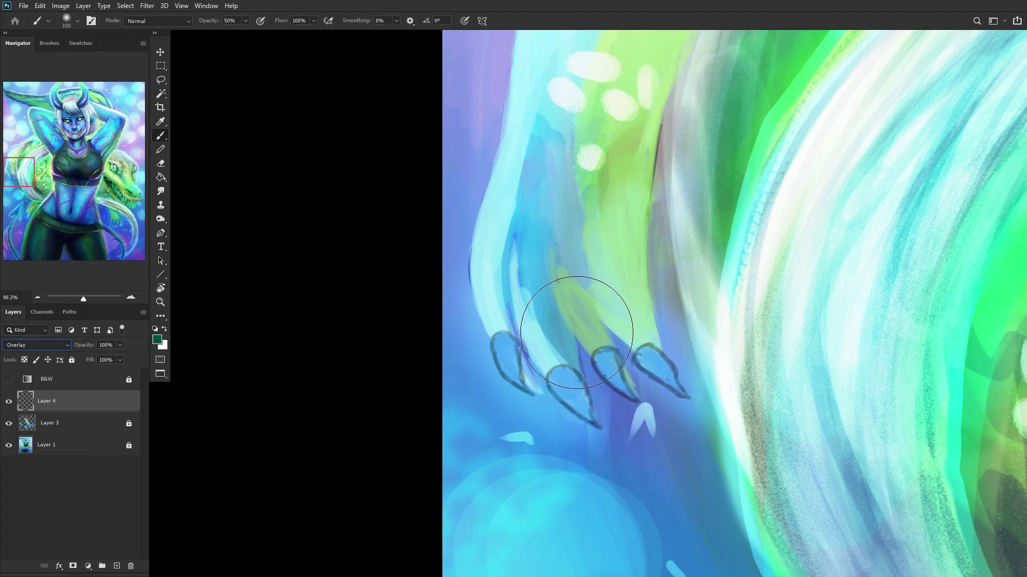
{"action": "left_click", "coordinate": [74, 421]}
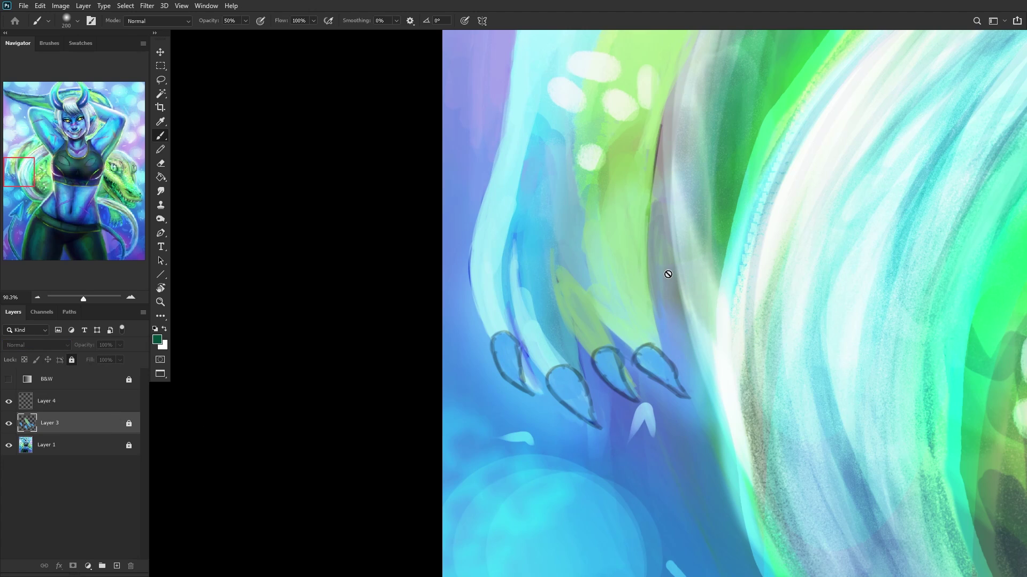
{"action": "left_click", "coordinate": [99, 405]}
{"action": "key", "text": "bracketleft"}
{"action": "key", "text": "bracketleft"}
{"action": "key", "text": "bracketleft"}
{"action": "key", "text": "bracketleft"}
{"action": "key", "text": "bracketleft"}
{"action": "key", "text": "bracketleft"}
{"action": "key", "text": "bracketleft"}
{"action": "key", "text": "bracketleft"}
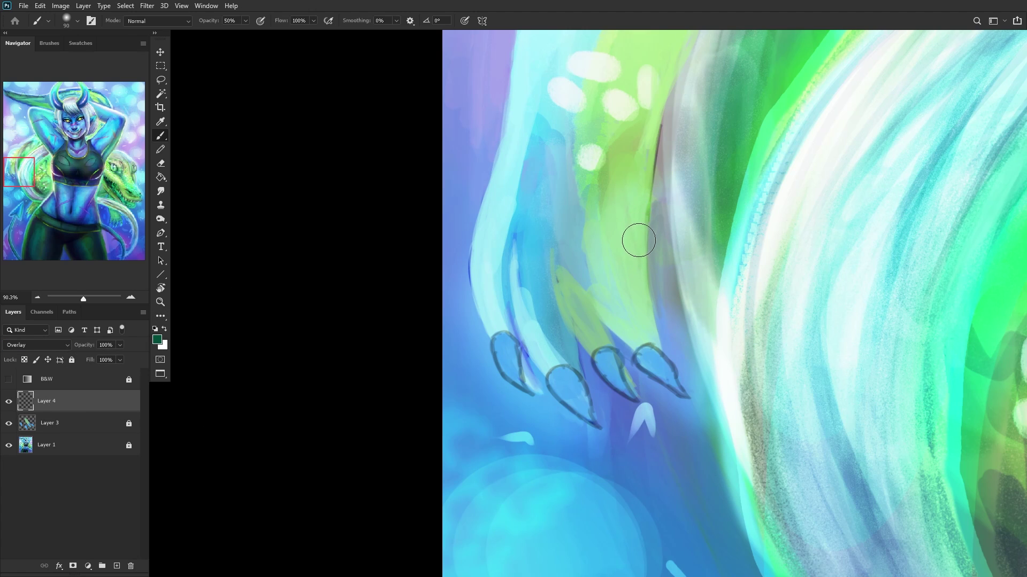
{"action": "key", "text": "bracketleft"}
{"action": "key", "text": "bracketleft"}
Step: Shade the leftmost, second and third claws darker with teal strokes
{"action": "left_click_drag", "start_coordinate": [496, 344], "coordinate": [516, 384]}
{"action": "left_click_drag", "start_coordinate": [511, 349], "coordinate": [493, 345]}
{"action": "mouse_move", "coordinate": [556, 392]}
{"action": "left_mouse_down"}
{"action": "mouse_move", "coordinate": [593, 417]}
{"action": "mouse_move", "coordinate": [555, 389]}
{"action": "mouse_move", "coordinate": [598, 422]}
{"action": "mouse_move", "coordinate": [556, 386]}
{"action": "left_mouse_up"}
{"action": "mouse_move", "coordinate": [615, 362]}
{"action": "left_mouse_down"}
{"action": "mouse_move", "coordinate": [617, 384]}
{"action": "mouse_move", "coordinate": [599, 359]}
{"action": "mouse_move", "coordinate": [631, 403]}
{"action": "mouse_move", "coordinate": [591, 355]}
{"action": "mouse_move", "coordinate": [642, 404]}
{"action": "mouse_move", "coordinate": [649, 355]}
{"action": "mouse_move", "coordinate": [681, 393]}
{"action": "left_mouse_up"}
Step: Switch the shading layer to Multiply at 25% opacity
{"action": "scroll", "coordinate": [594, 353], "scroll_direction": "up", "scroll_amount": 1}
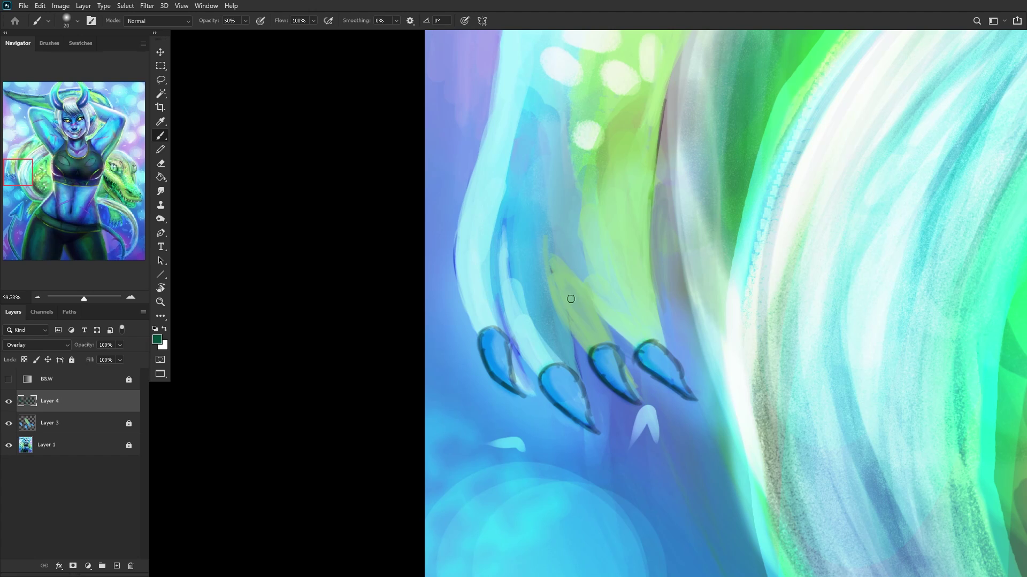
{"action": "scroll", "coordinate": [583, 308], "scroll_direction": "down", "scroll_amount": 5}
{"action": "left_click", "coordinate": [66, 346]}
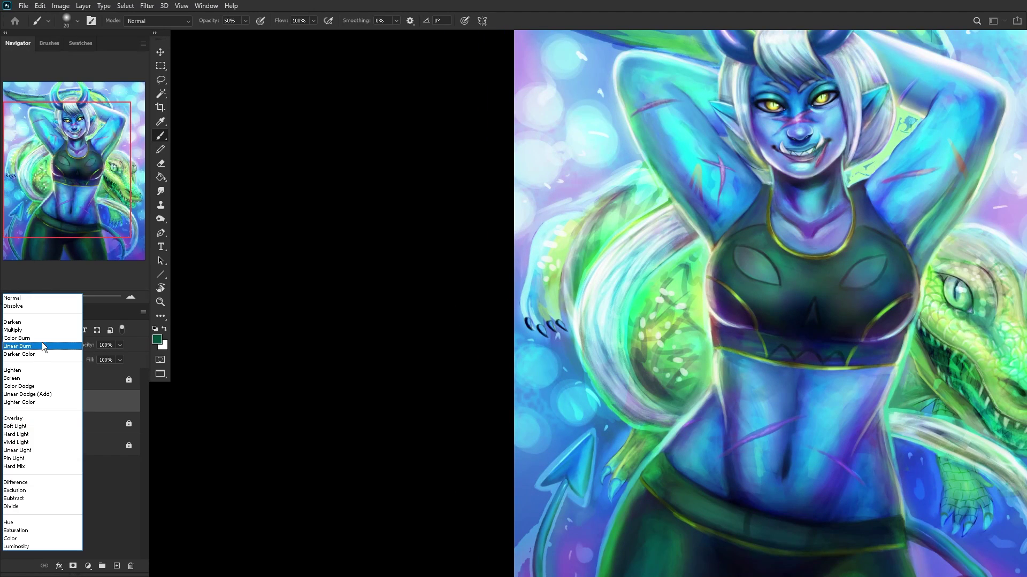
{"action": "left_click", "coordinate": [31, 332]}
{"action": "left_click", "coordinate": [120, 345]}
{"action": "left_click_drag", "start_coordinate": [103, 359], "coordinate": [95, 360]}
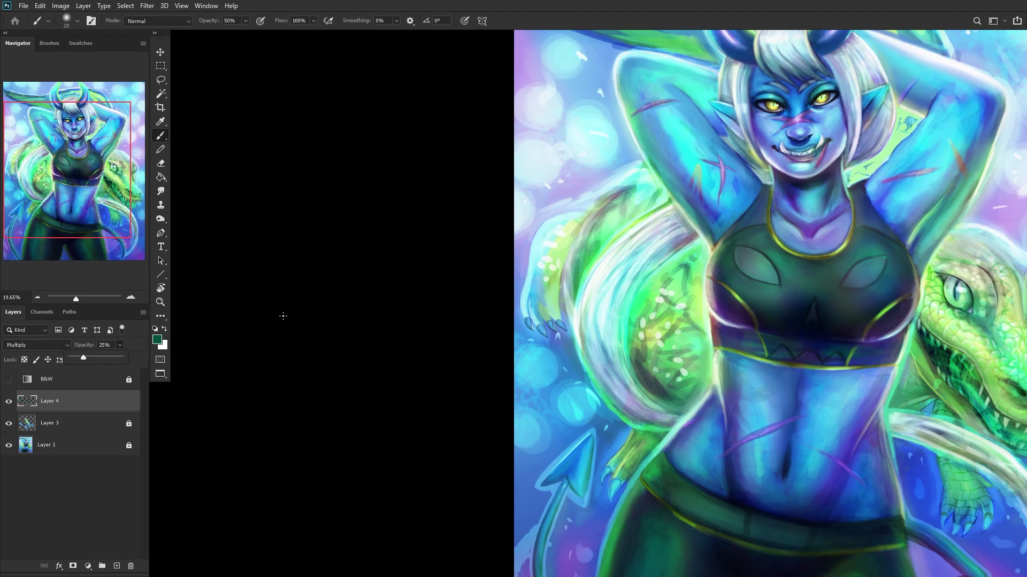
{"action": "left_click", "coordinate": [117, 566]}
Step: Add a new Layer 5 and set the brush size to 25 px
{"action": "left_click", "coordinate": [117, 566]}
{"action": "scroll", "coordinate": [497, 305], "scroll_direction": "up", "scroll_amount": 5}
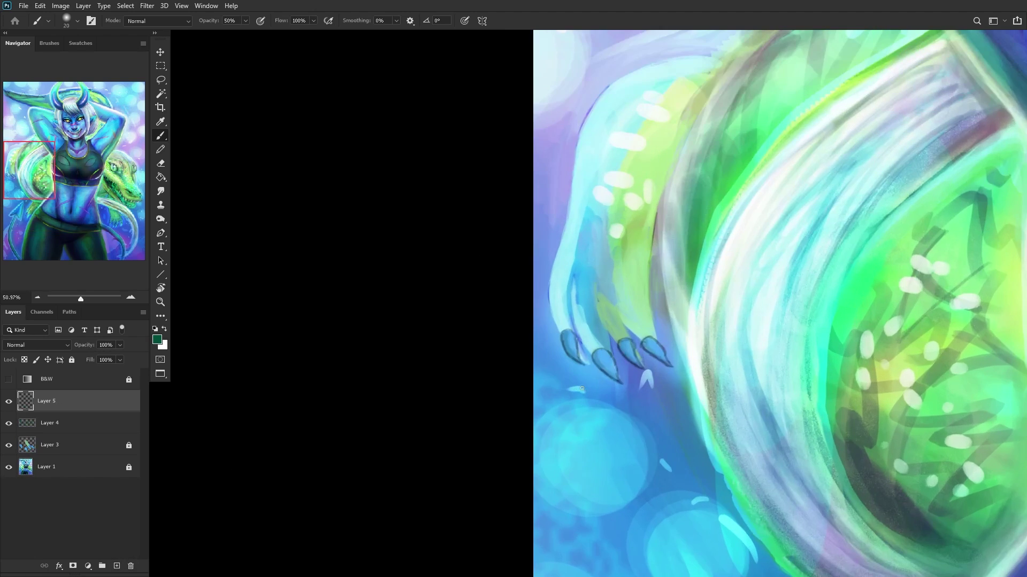
{"action": "scroll", "coordinate": [663, 257], "scroll_direction": "up", "scroll_amount": 5}
{"action": "right_click", "coordinate": [663, 252]}
{"action": "left_click_drag", "start_coordinate": [723, 96], "coordinate": [729, 96]}
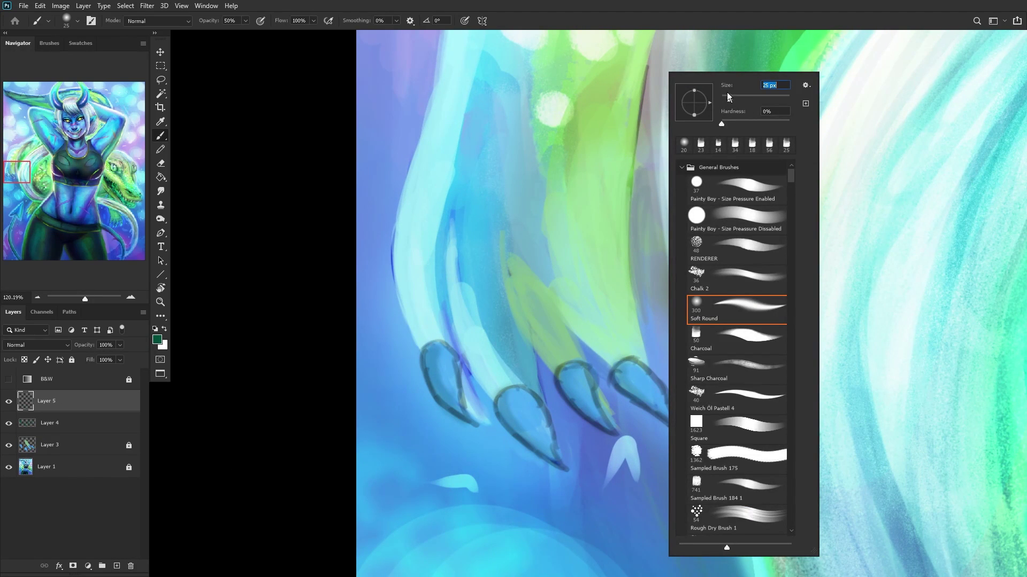
{"action": "left_click", "coordinate": [593, 350]}
Step: Draw dark green lines along the three toe edges and at the claw bases
{"action": "mouse_move", "coordinate": [610, 366]}
{"action": "left_mouse_down"}
{"action": "mouse_move", "coordinate": [559, 307]}
{"action": "mouse_move", "coordinate": [557, 316]}
{"action": "mouse_move", "coordinate": [592, 340]}
{"action": "mouse_move", "coordinate": [534, 269]}
{"action": "mouse_move", "coordinate": [570, 323]}
{"action": "mouse_move", "coordinate": [529, 238]}
{"action": "left_mouse_up"}
{"action": "mouse_move", "coordinate": [553, 366]}
{"action": "left_mouse_down"}
{"action": "mouse_move", "coordinate": [497, 237]}
{"action": "mouse_move", "coordinate": [504, 277]}
{"action": "mouse_move", "coordinate": [522, 269]}
{"action": "mouse_move", "coordinate": [499, 208]}
{"action": "left_mouse_up"}
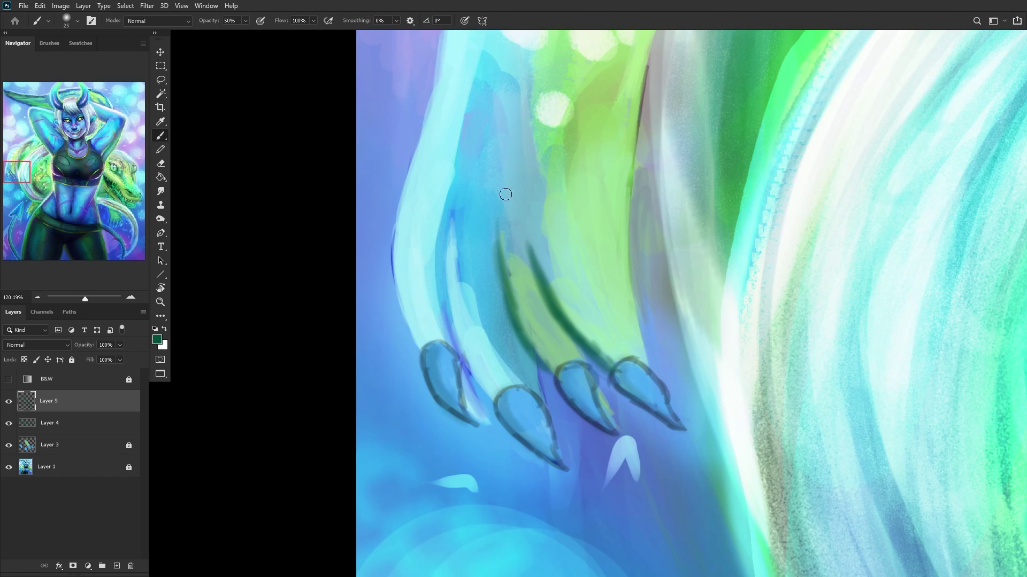
{"action": "mouse_move", "coordinate": [482, 386]}
{"action": "left_mouse_down"}
{"action": "mouse_move", "coordinate": [448, 313]}
{"action": "mouse_move", "coordinate": [445, 322]}
{"action": "mouse_move", "coordinate": [459, 351]}
{"action": "mouse_move", "coordinate": [441, 213]}
{"action": "left_mouse_up"}
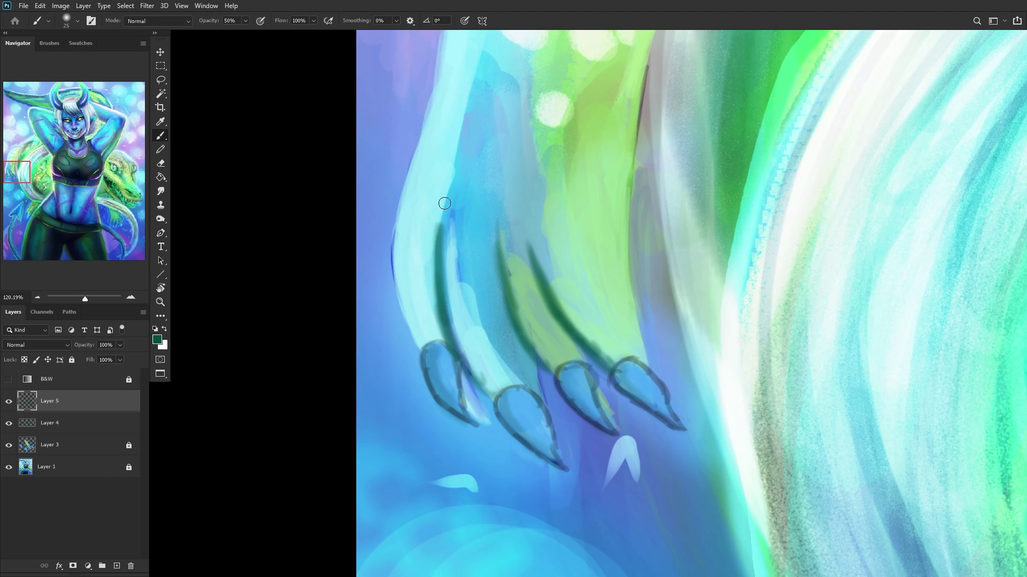
{"action": "scroll", "coordinate": [454, 262], "scroll_direction": "down", "scroll_amount": 6}
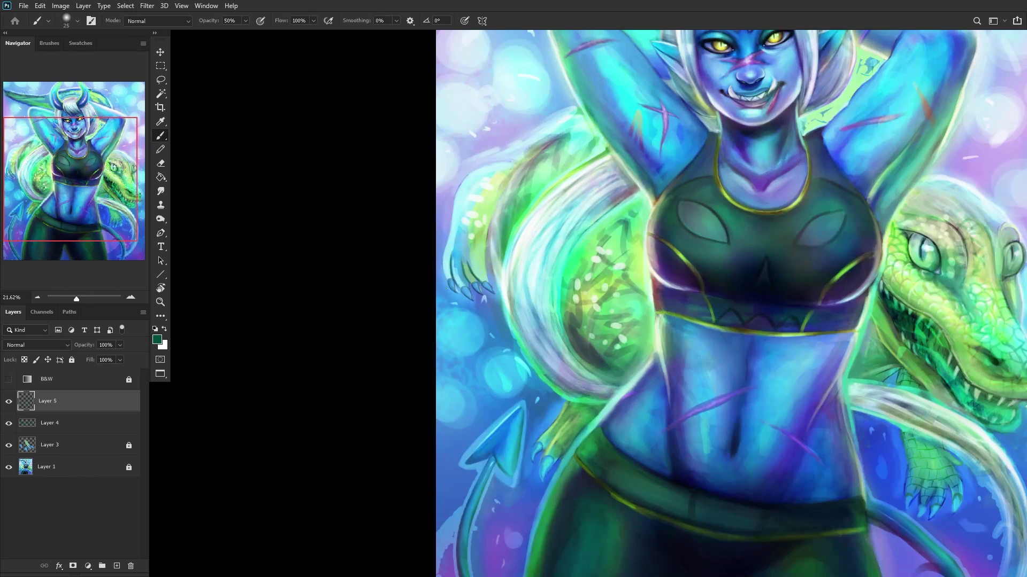
{"action": "scroll", "coordinate": [435, 284], "scroll_direction": "up", "scroll_amount": 8}
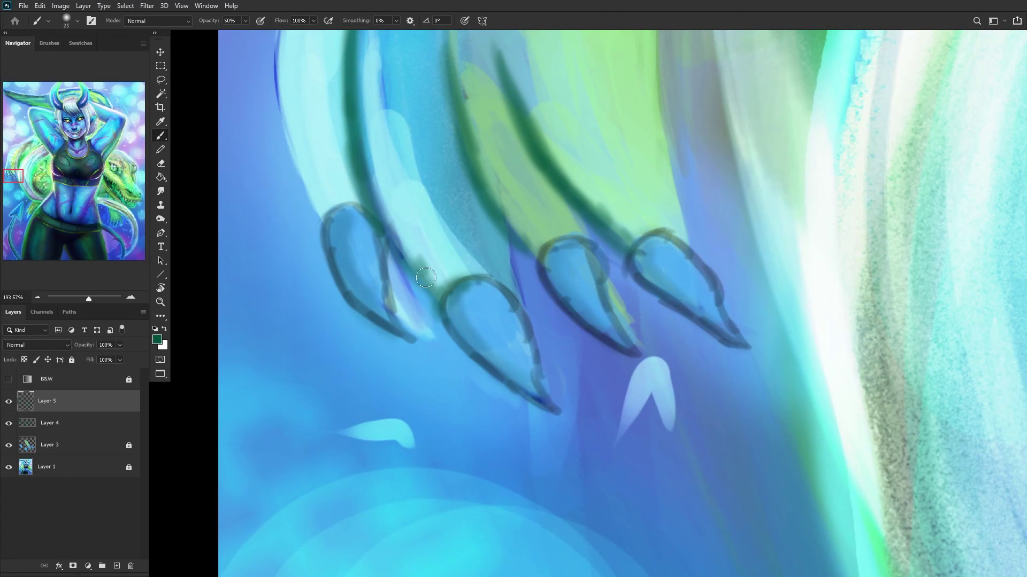
{"action": "mouse_move", "coordinate": [425, 277]}
{"action": "left_mouse_down"}
{"action": "mouse_move", "coordinate": [402, 224]}
{"action": "mouse_move", "coordinate": [422, 280]}
{"action": "mouse_move", "coordinate": [404, 237]}
{"action": "mouse_move", "coordinate": [418, 233]}
{"action": "mouse_move", "coordinate": [452, 294]}
{"action": "mouse_move", "coordinate": [515, 306]}
{"action": "mouse_move", "coordinate": [503, 207]}
{"action": "left_mouse_up"}
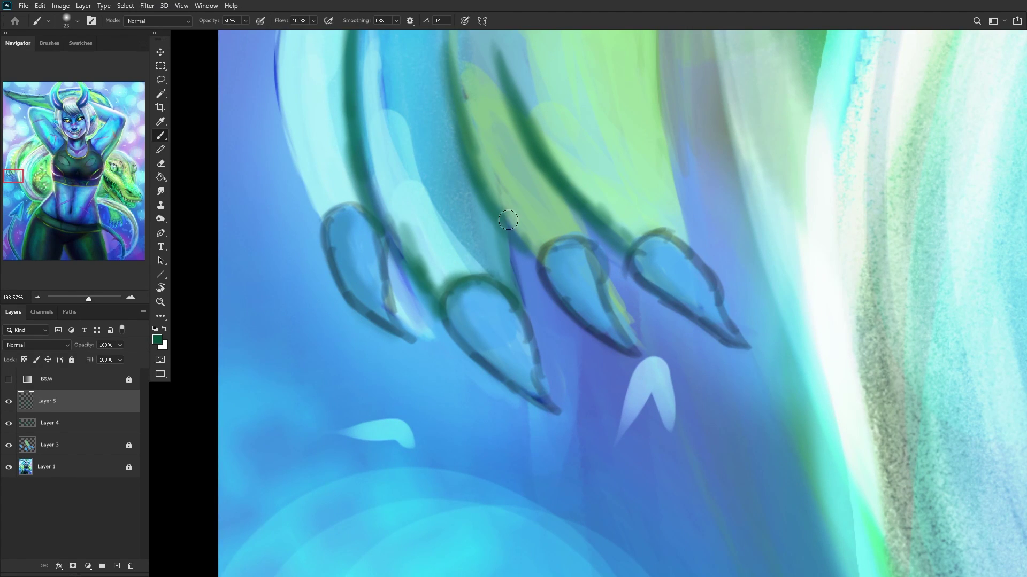
{"action": "scroll", "coordinate": [436, 272], "scroll_direction": "down", "scroll_amount": 6}
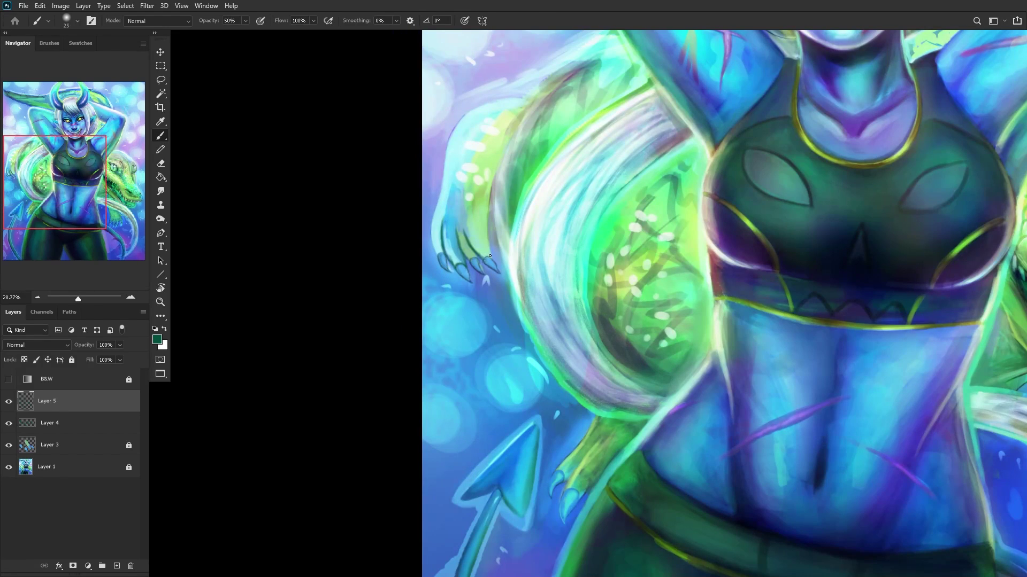
Step: Fade Layer 5 to 41% opacity and reselect Layer 3
{"action": "left_click_drag", "start_coordinate": [103, 355], "coordinate": [89, 359]}
{"action": "left_click_drag", "start_coordinate": [60, 191], "coordinate": [98, 188]}
{"action": "right_click", "coordinate": [56, 398]}
{"action": "left_click", "coordinate": [44, 423]}
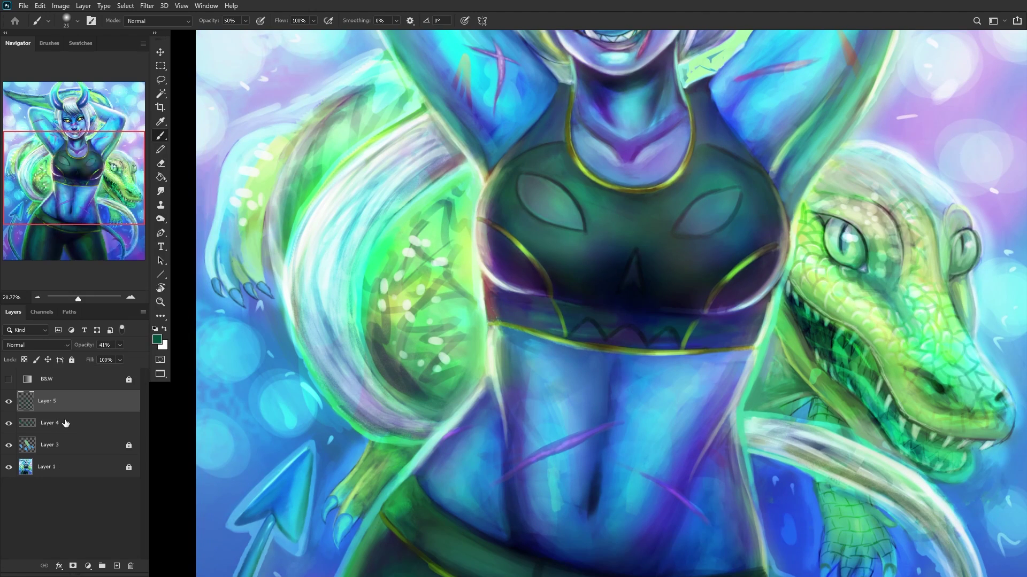
{"action": "left_click", "coordinate": [105, 445]}
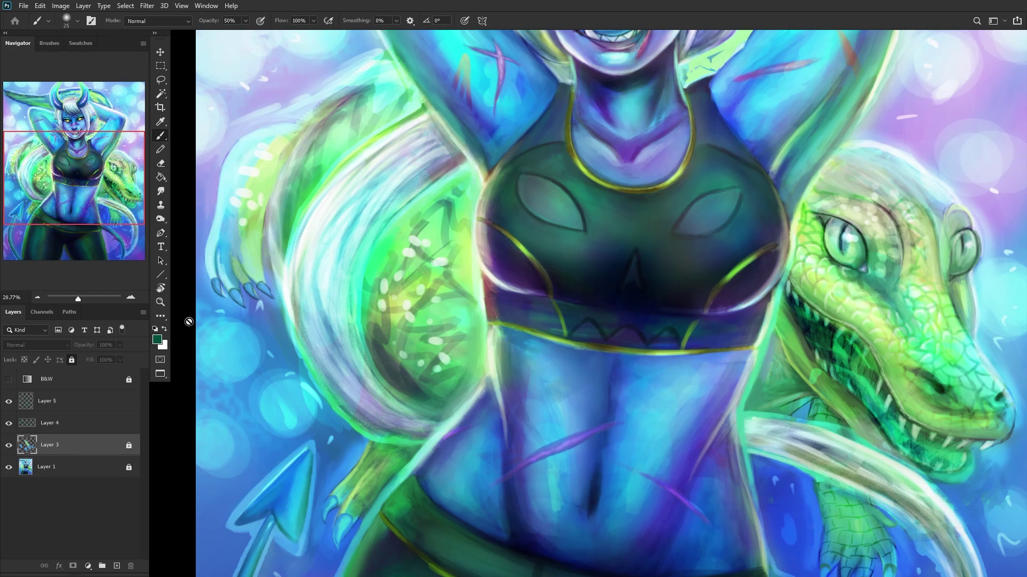
Step: Unlock Layer 3 and merge Layers 3, 4 and 5 down into Layer 1
{"action": "left_click", "coordinate": [85, 465]}
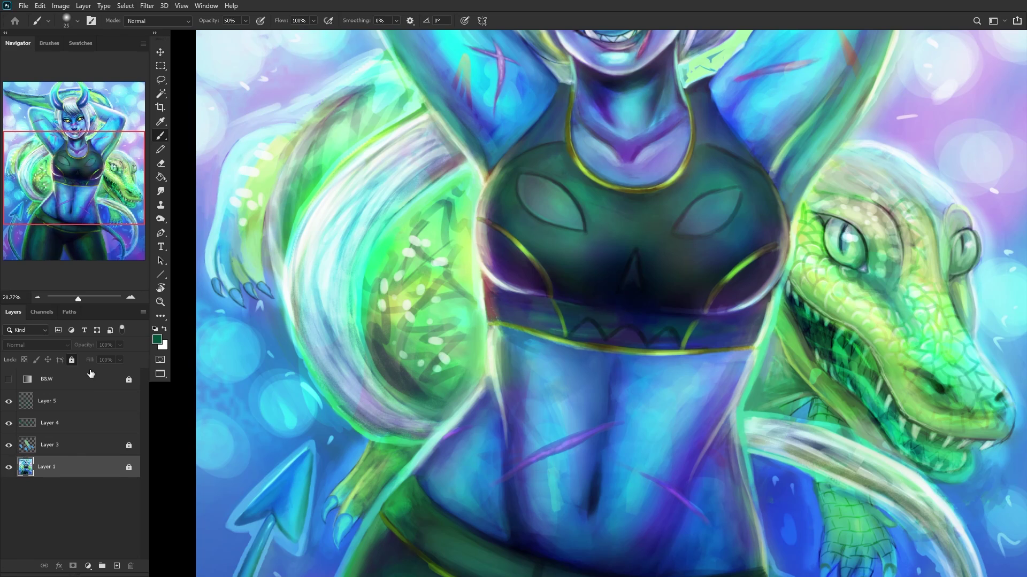
{"action": "left_click", "coordinate": [86, 446]}
{"action": "left_click", "coordinate": [72, 360]}
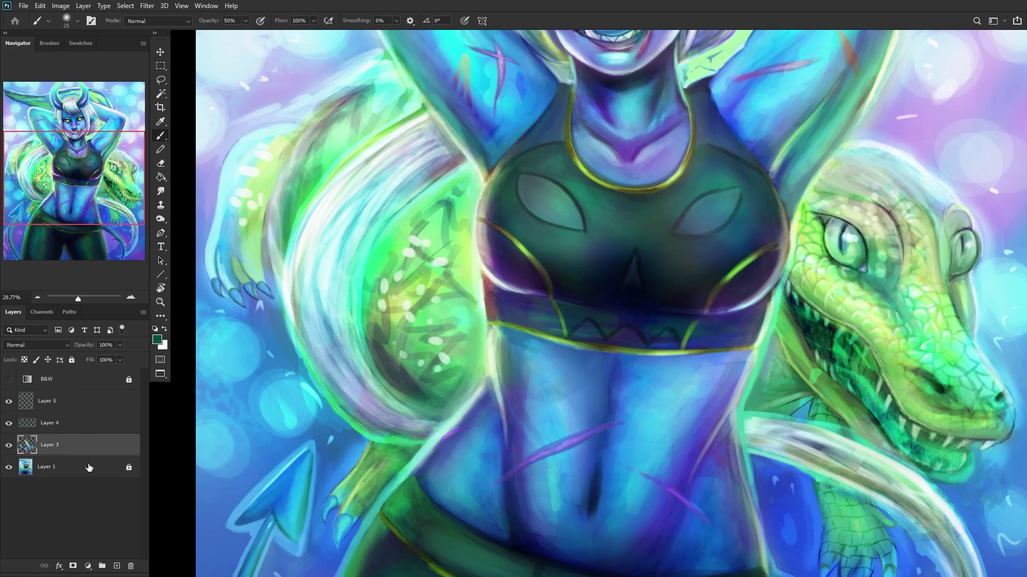
{"action": "left_click", "coordinate": [86, 466]}
{"action": "scroll", "coordinate": [353, 402], "scroll_direction": "down", "scroll_amount": 1}
{"action": "scroll", "coordinate": [353, 402], "scroll_direction": "down", "scroll_amount": 1}
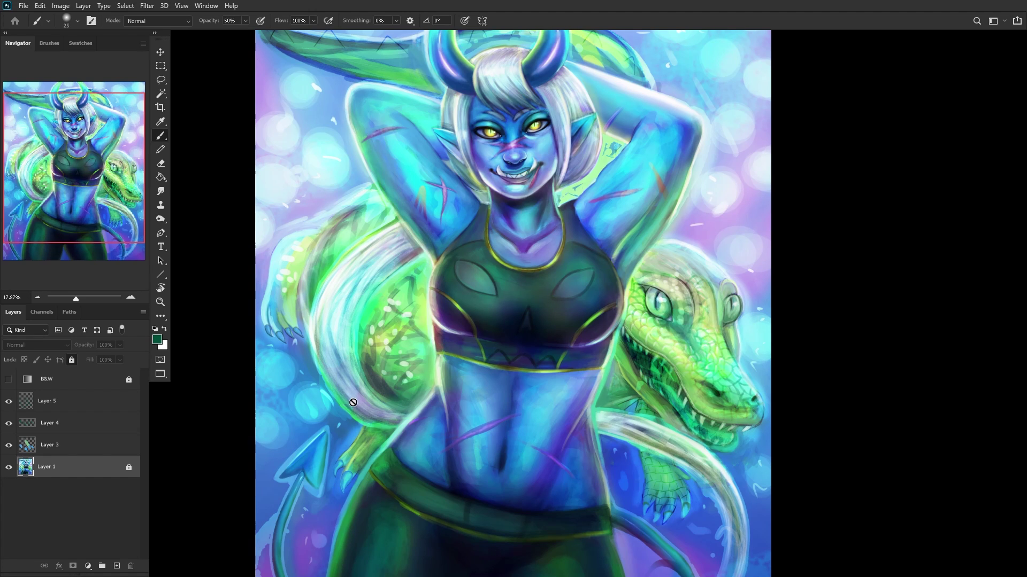
{"action": "key", "text": "ctrl+shift+e"}
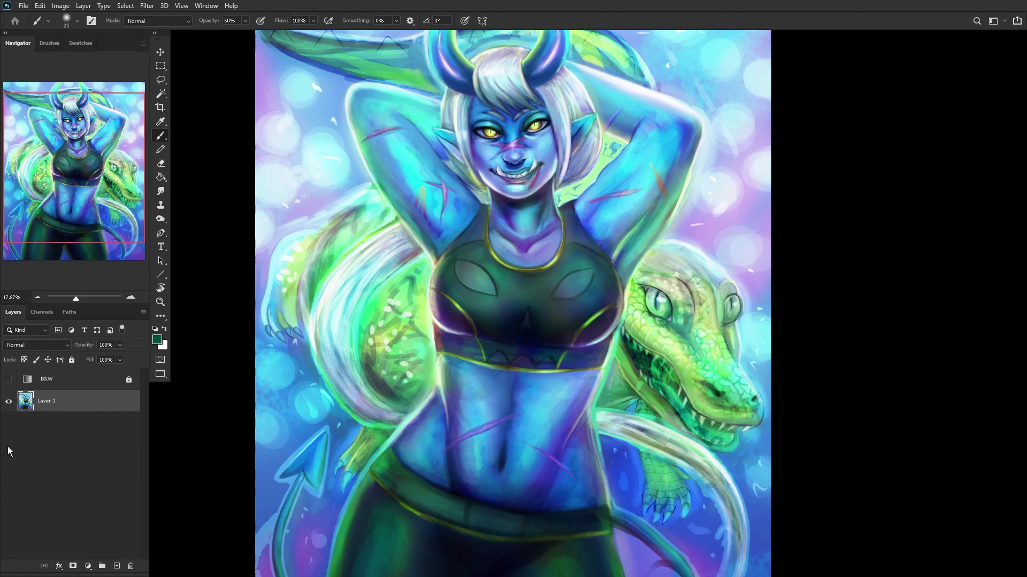
Step: Add a new layer and set up a white 14 px brush over the crocodile's claws
{"action": "left_click", "coordinate": [116, 566]}
{"action": "scroll", "coordinate": [561, 240], "scroll_direction": "up", "scroll_amount": 5}
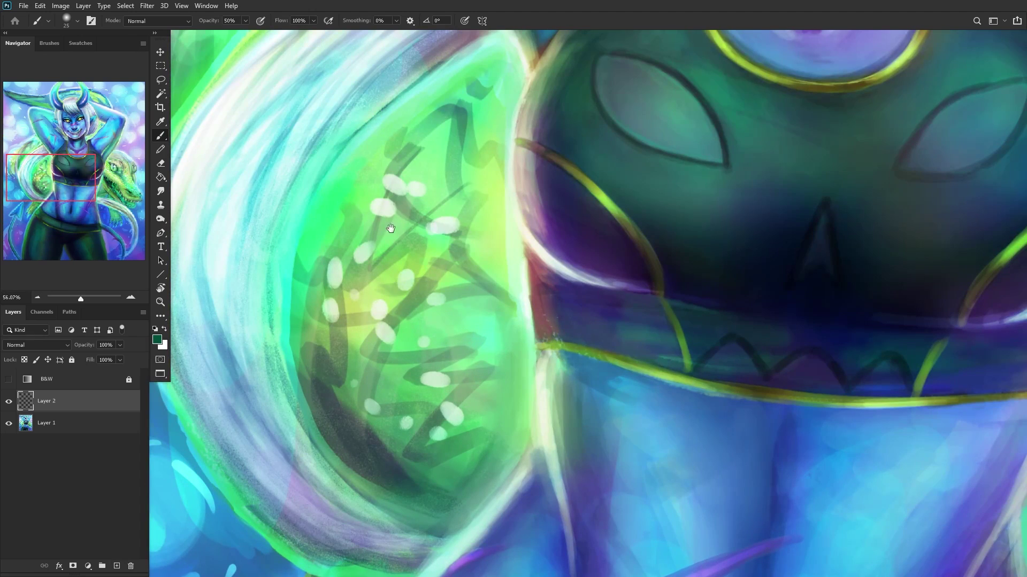
{"action": "left_click_drag", "start_coordinate": [391, 229], "coordinate": [743, 230]}
{"action": "scroll", "coordinate": [333, 350], "scroll_direction": "up", "scroll_amount": 5}
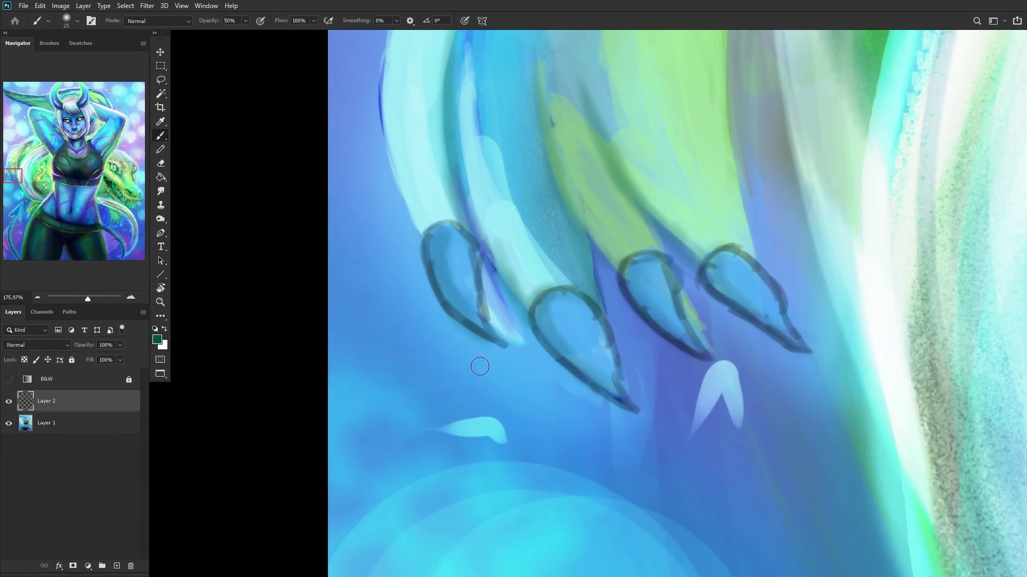
{"action": "left_click", "coordinate": [165, 330]}
{"action": "right_click", "coordinate": [533, 230]}
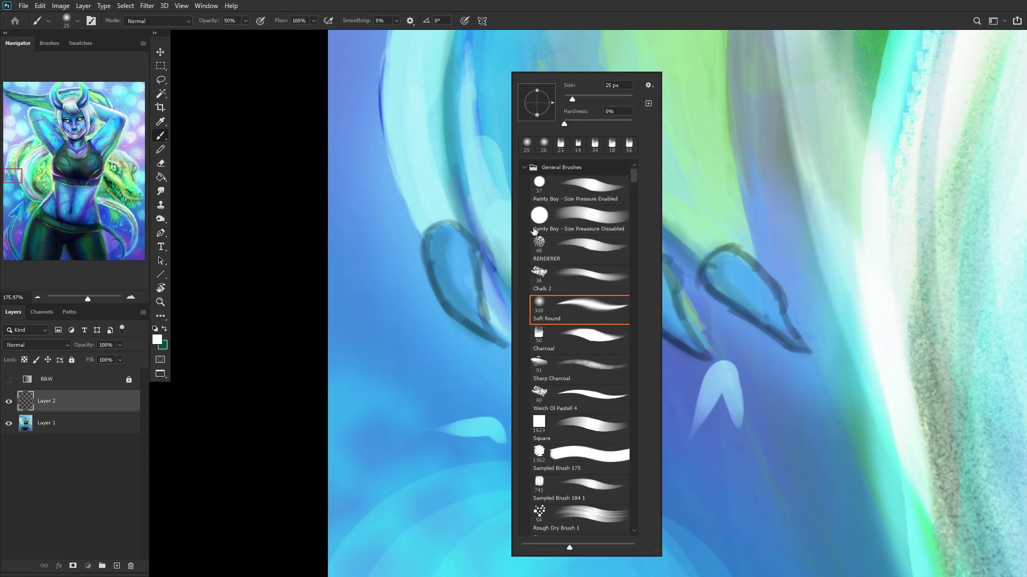
{"action": "left_click", "coordinate": [568, 100]}
{"action": "key", "text": "Return"}
Step: Paint white highlights along the inner edges of the four crocodile claws
{"action": "mouse_move", "coordinate": [441, 229]}
{"action": "left_mouse_down"}
{"action": "mouse_move", "coordinate": [431, 261]}
{"action": "mouse_move", "coordinate": [465, 323]}
{"action": "left_mouse_up"}
{"action": "left_click_drag", "start_coordinate": [431, 262], "coordinate": [482, 329]}
{"action": "left_click_drag", "start_coordinate": [443, 292], "coordinate": [490, 334]}
{"action": "mouse_move", "coordinate": [562, 293]}
{"action": "left_mouse_down"}
{"action": "mouse_move", "coordinate": [569, 352]}
{"action": "mouse_move", "coordinate": [548, 301]}
{"action": "mouse_move", "coordinate": [567, 310]}
{"action": "mouse_move", "coordinate": [583, 382]}
{"action": "left_mouse_up"}
{"action": "left_click_drag", "start_coordinate": [540, 310], "coordinate": [604, 393]}
{"action": "left_click_drag", "start_coordinate": [553, 340], "coordinate": [620, 401]}
{"action": "mouse_move", "coordinate": [650, 253]}
{"action": "left_mouse_down"}
{"action": "mouse_move", "coordinate": [628, 280]}
{"action": "mouse_move", "coordinate": [651, 263]}
{"action": "mouse_move", "coordinate": [653, 316]}
{"action": "mouse_move", "coordinate": [643, 268]}
{"action": "mouse_move", "coordinate": [659, 317]}
{"action": "left_mouse_up"}
{"action": "left_click_drag", "start_coordinate": [628, 278], "coordinate": [689, 347]}
{"action": "left_click_drag", "start_coordinate": [641, 309], "coordinate": [704, 353]}
{"action": "mouse_move", "coordinate": [727, 254]}
{"action": "left_mouse_down"}
{"action": "mouse_move", "coordinate": [704, 281]}
{"action": "mouse_move", "coordinate": [714, 305]}
{"action": "left_mouse_up"}
{"action": "left_click_drag", "start_coordinate": [700, 267], "coordinate": [786, 342]}
Step: Set the highlight layer to Overlay blending and merge it into Layer 1
{"action": "scroll", "coordinate": [741, 310], "scroll_direction": "down", "scroll_amount": 10}
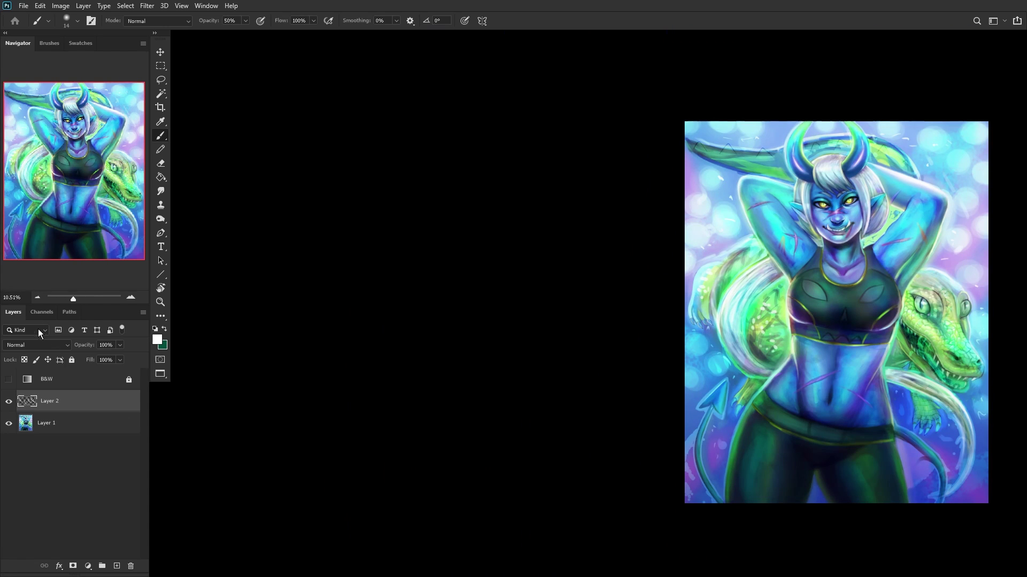
{"action": "left_click", "coordinate": [36, 345]}
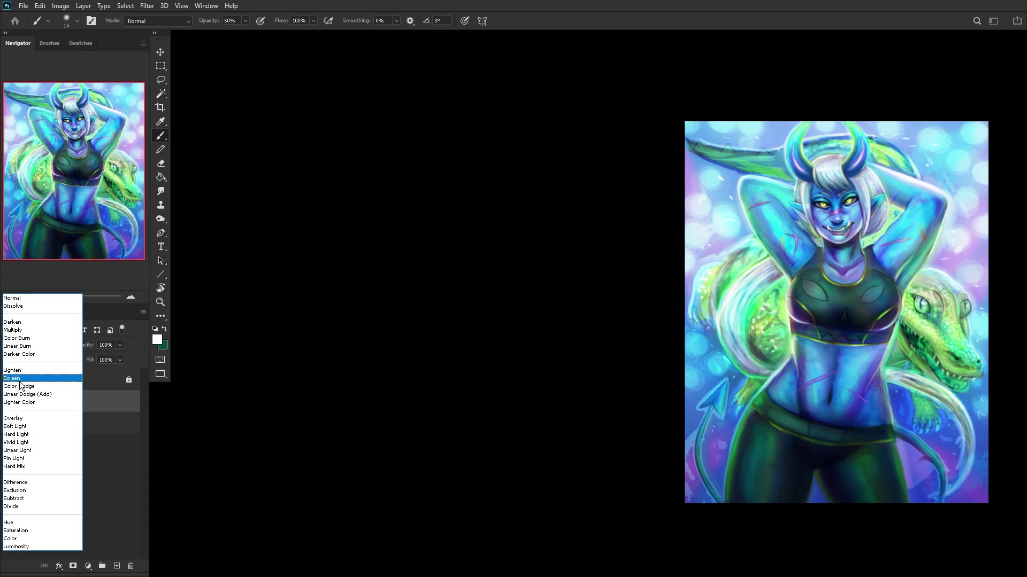
{"action": "left_click", "coordinate": [32, 414]}
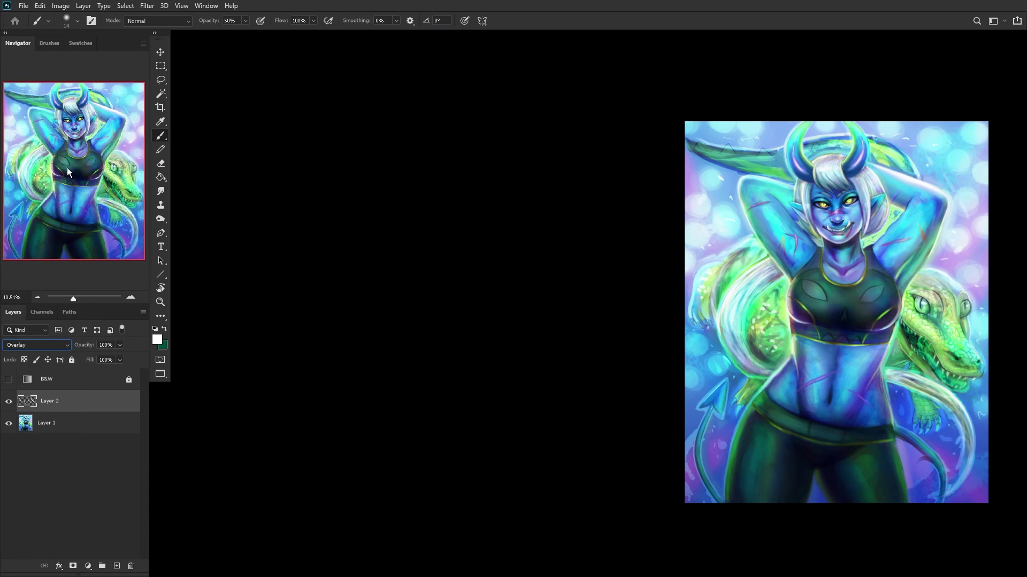
{"action": "left_click", "coordinate": [46, 428]}
{"action": "key", "text": "ctrl+shift+e"}
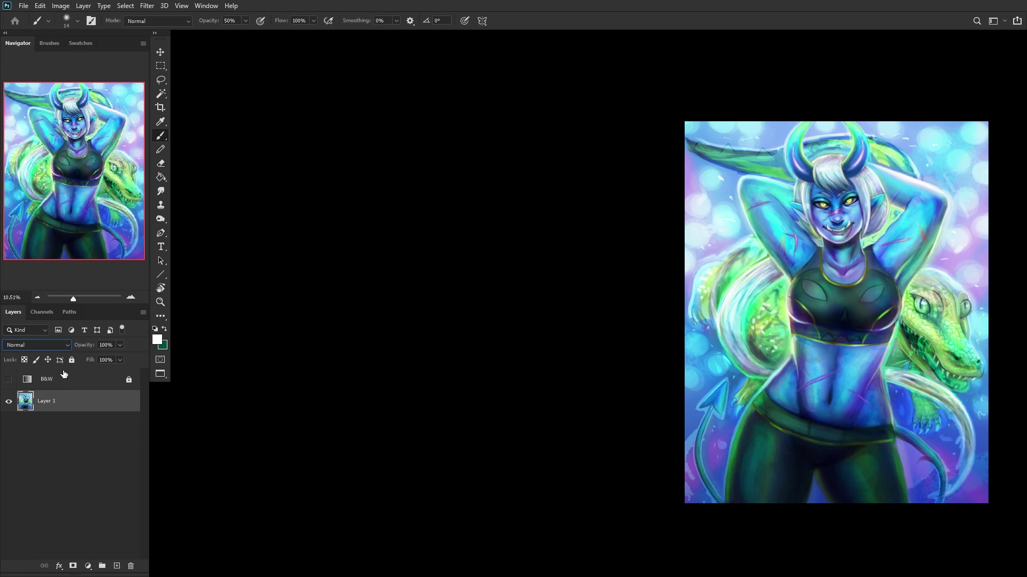
Step: Lock Layer 1, add a new layer, and choose a 34 px Sharp Charcoal brush
{"action": "left_click", "coordinate": [71, 360]}
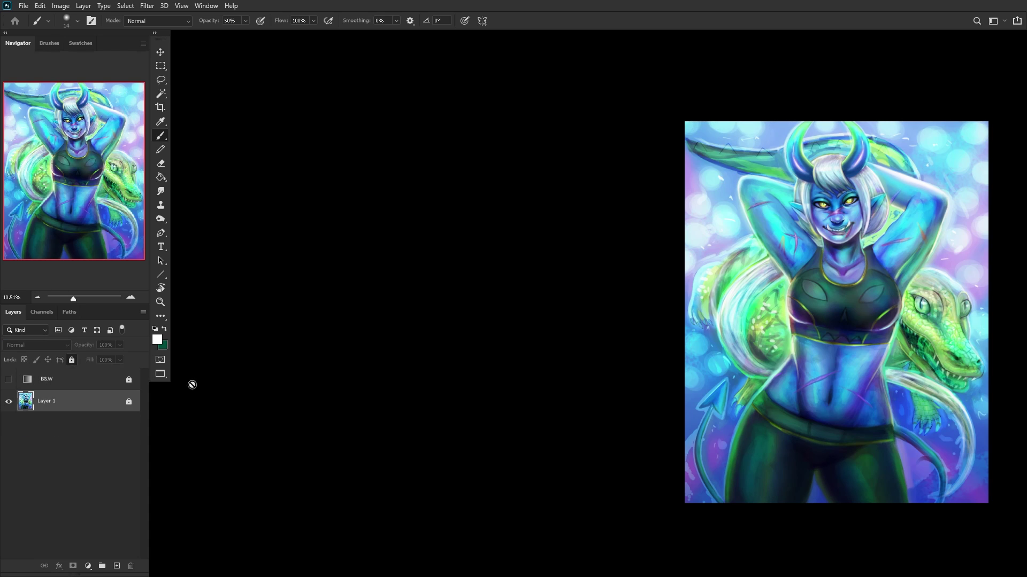
{"action": "left_click", "coordinate": [117, 565]}
{"action": "left_click_drag", "start_coordinate": [742, 391], "coordinate": [491, 347]}
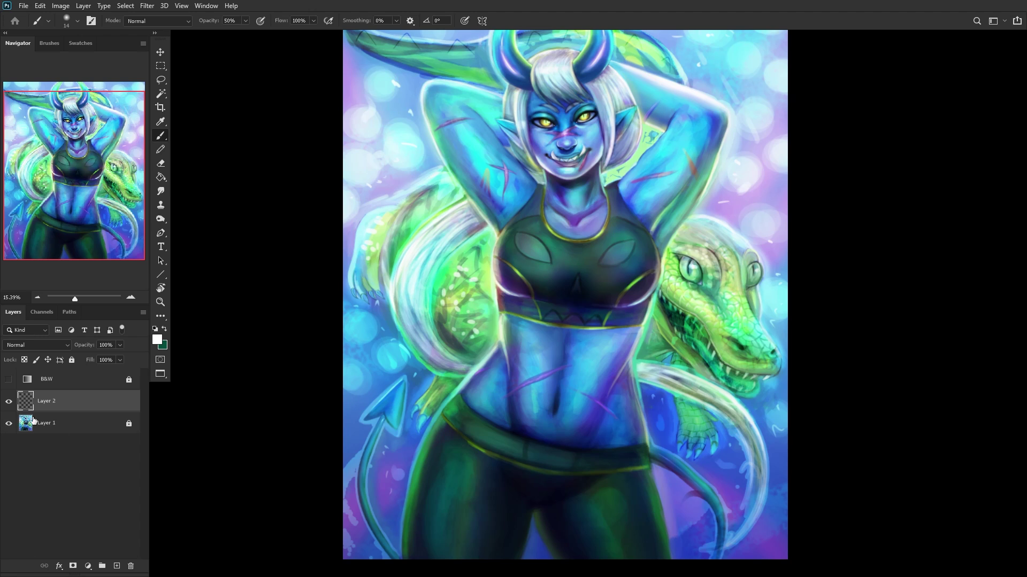
{"action": "scroll", "coordinate": [663, 428], "scroll_direction": "up", "scroll_amount": 12}
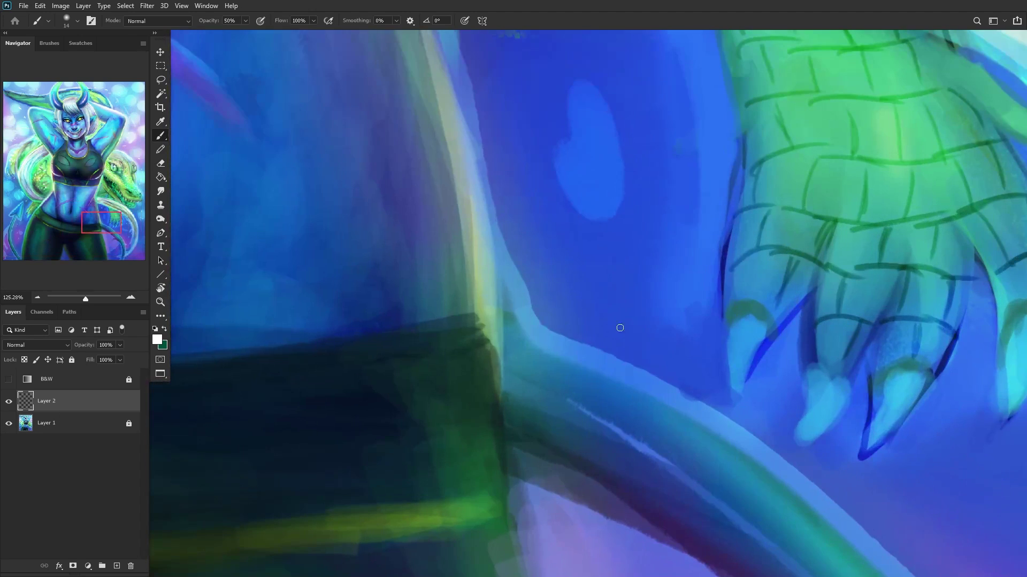
{"action": "right_click", "coordinate": [642, 315]}
{"action": "left_click", "coordinate": [653, 340]}
{"action": "left_click", "coordinate": [639, 366]}
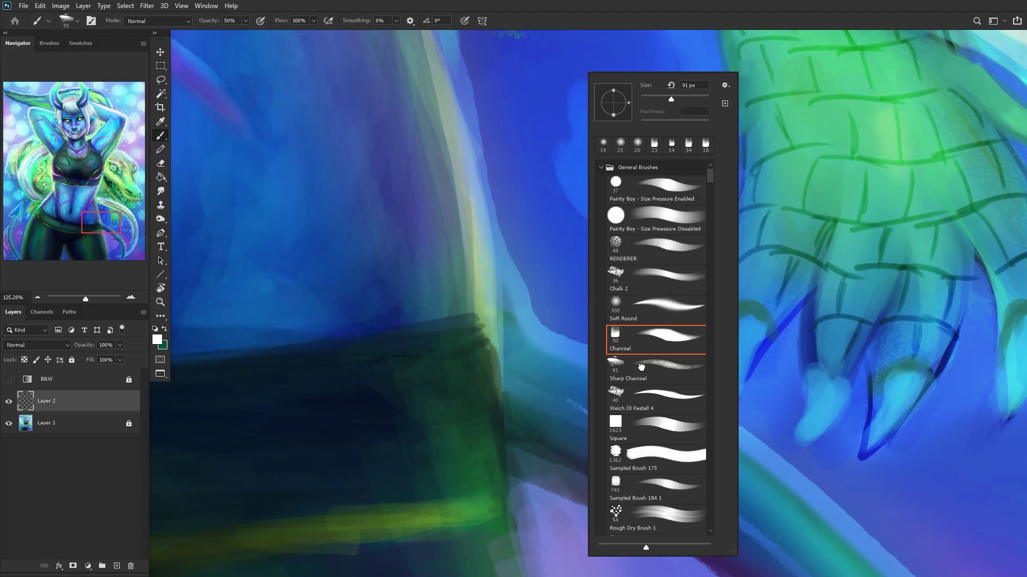
{"action": "left_click", "coordinate": [650, 95]}
Step: Shade the tail's edge beside the hip with sampled light and darker blues
{"action": "left_click", "coordinate": [515, 310], "text": "alt"}
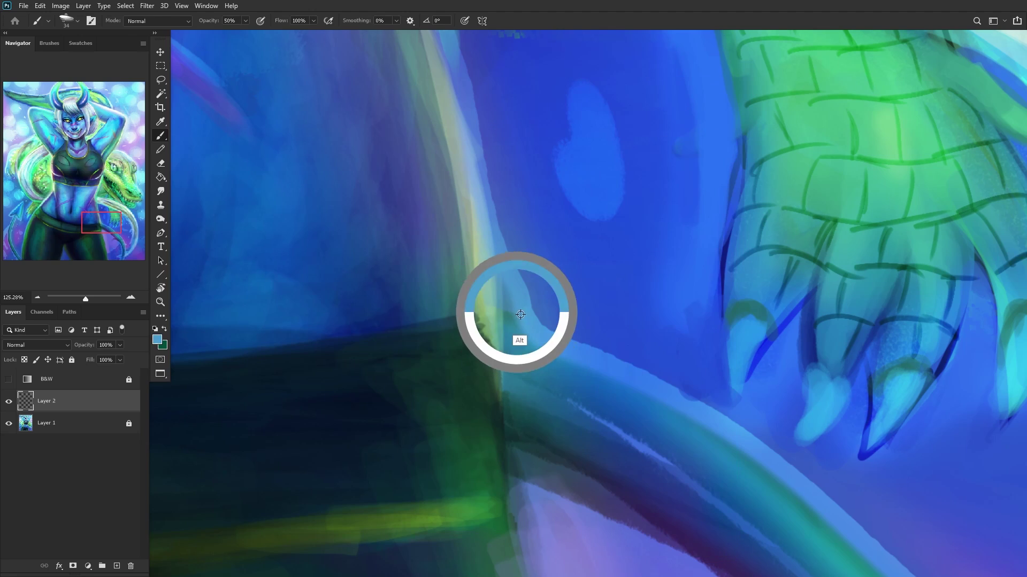
{"action": "mouse_move", "coordinate": [541, 346]}
{"action": "left_mouse_down"}
{"action": "mouse_move", "coordinate": [542, 276]}
{"action": "mouse_move", "coordinate": [565, 276]}
{"action": "mouse_move", "coordinate": [527, 298]}
{"action": "mouse_move", "coordinate": [533, 265]}
{"action": "mouse_move", "coordinate": [505, 212]}
{"action": "mouse_move", "coordinate": [507, 298]}
{"action": "mouse_move", "coordinate": [512, 262]}
{"action": "mouse_move", "coordinate": [531, 320]}
{"action": "left_mouse_up"}
{"action": "left_click", "coordinate": [542, 274], "text": "alt"}
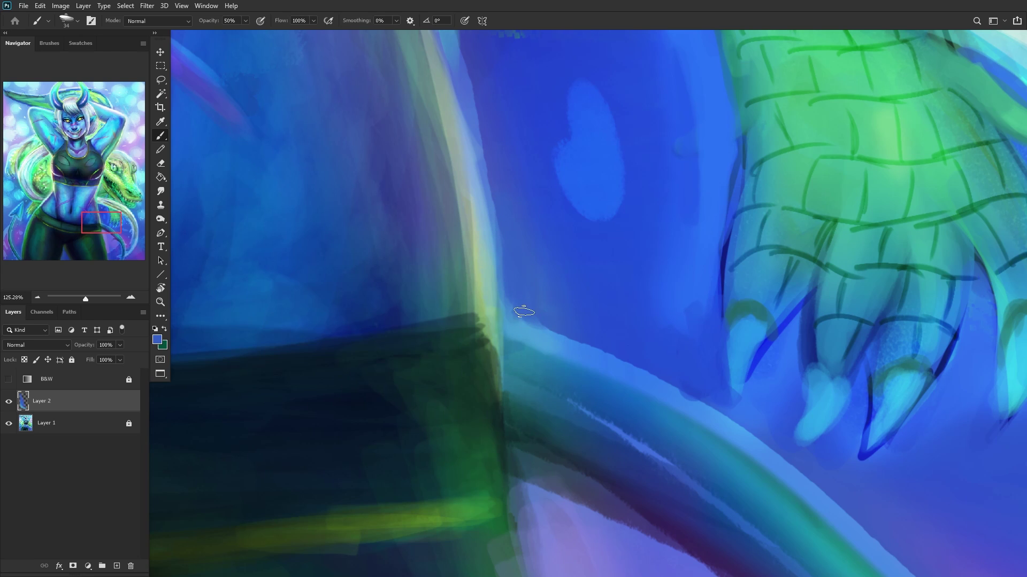
{"action": "scroll", "coordinate": [513, 291], "scroll_direction": "down", "scroll_amount": 3}
{"action": "scroll", "coordinate": [506, 286], "scroll_direction": "down", "scroll_amount": 3}
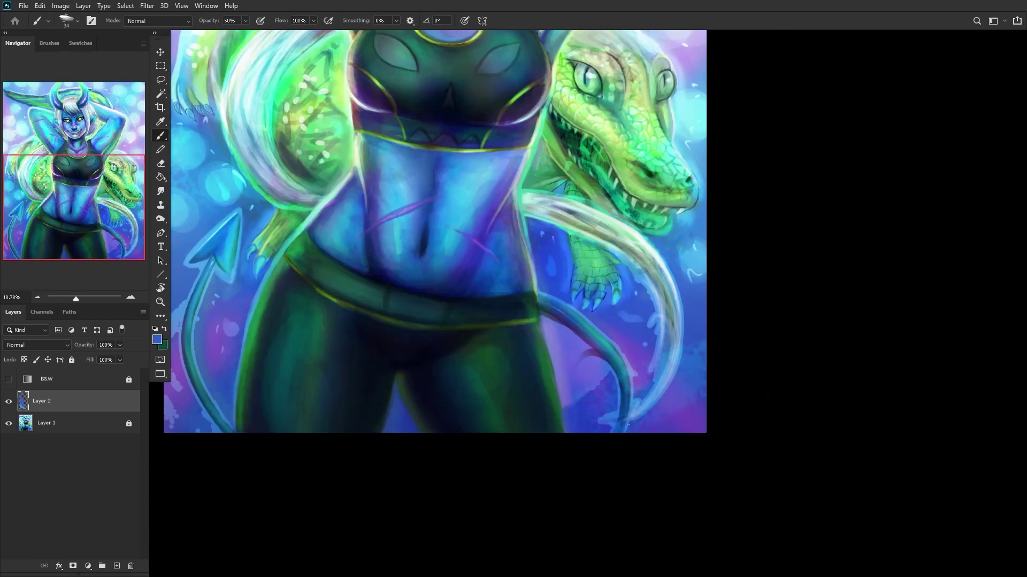
{"action": "scroll", "coordinate": [614, 298], "scroll_direction": "up", "scroll_amount": 5}
Step: Try a teal stroke on the tail's upper edge, undo it, and resample mid-tail colour
{"action": "left_click", "coordinate": [684, 316], "text": "alt"}
{"action": "left_click_drag", "start_coordinate": [666, 275], "coordinate": [690, 321]}
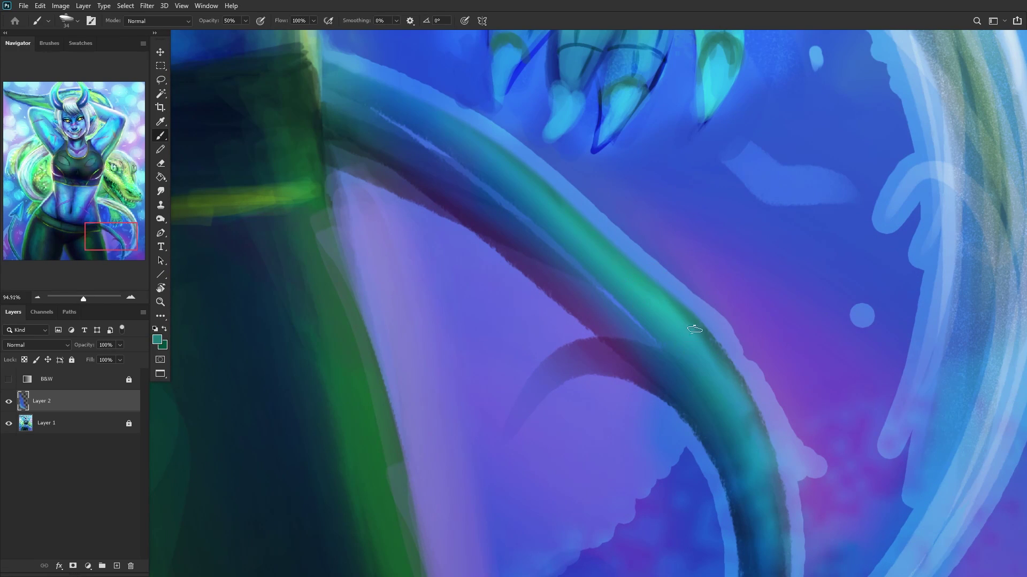
{"action": "key", "text": "ctrl+z"}
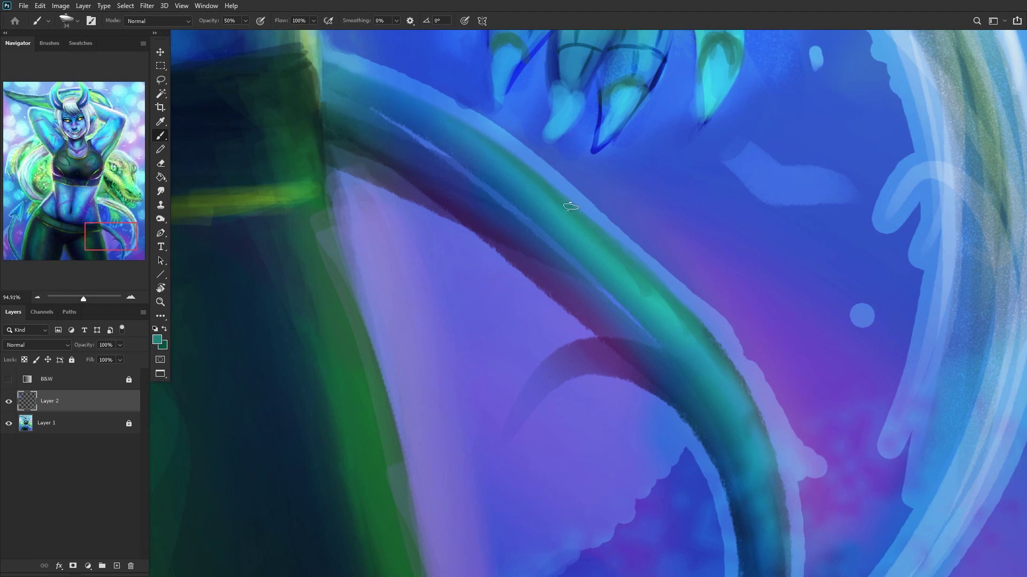
{"action": "left_click", "coordinate": [612, 278], "text": "alt"}
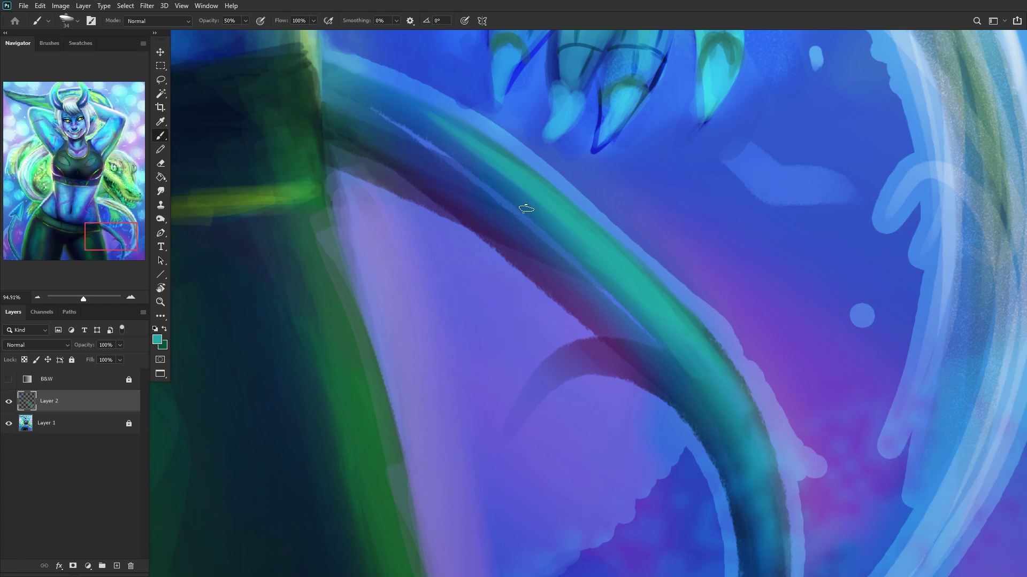
{"action": "scroll", "coordinate": [522, 205], "scroll_direction": "down", "scroll_amount": 6}
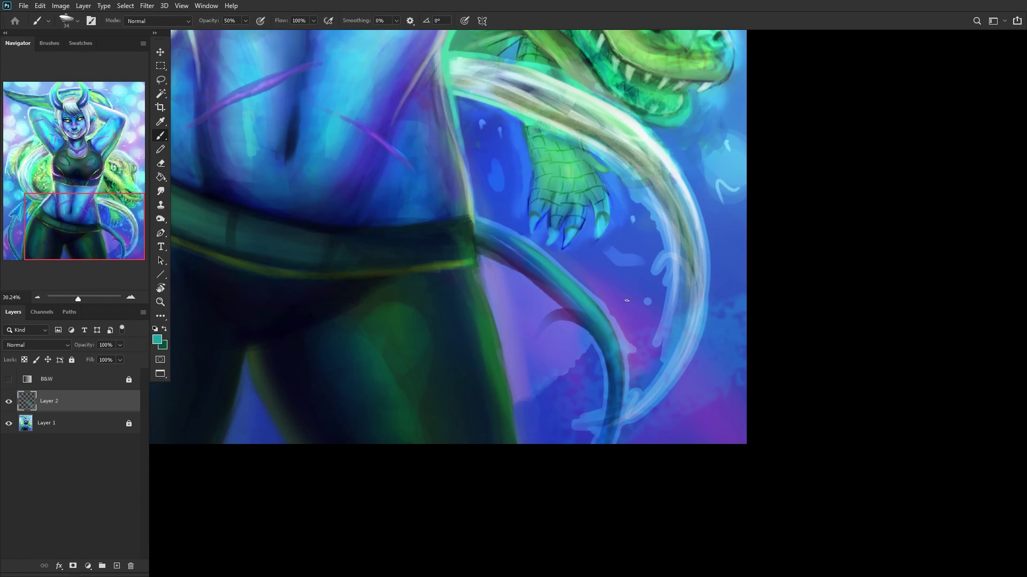
Step: Paint sampled purple over the tail's shadow edge and shade its underside dark purple
{"action": "right_click", "coordinate": [659, 250]}
{"action": "left_click", "coordinate": [549, 326], "text": "alt"}
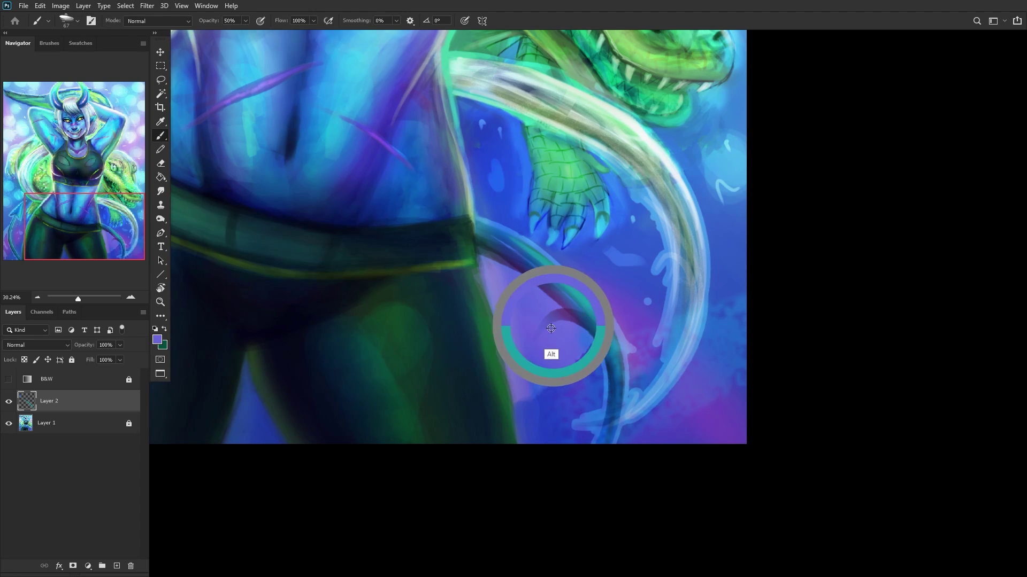
{"action": "scroll", "coordinate": [534, 337], "scroll_direction": "up", "scroll_amount": 2}
{"action": "mouse_move", "coordinate": [559, 320]}
{"action": "left_mouse_down"}
{"action": "mouse_move", "coordinate": [572, 347]}
{"action": "mouse_move", "coordinate": [575, 321]}
{"action": "mouse_move", "coordinate": [606, 344]}
{"action": "mouse_move", "coordinate": [520, 253]}
{"action": "mouse_move", "coordinate": [581, 314]}
{"action": "left_mouse_up"}
{"action": "scroll", "coordinate": [574, 304], "scroll_direction": "up", "scroll_amount": 3}
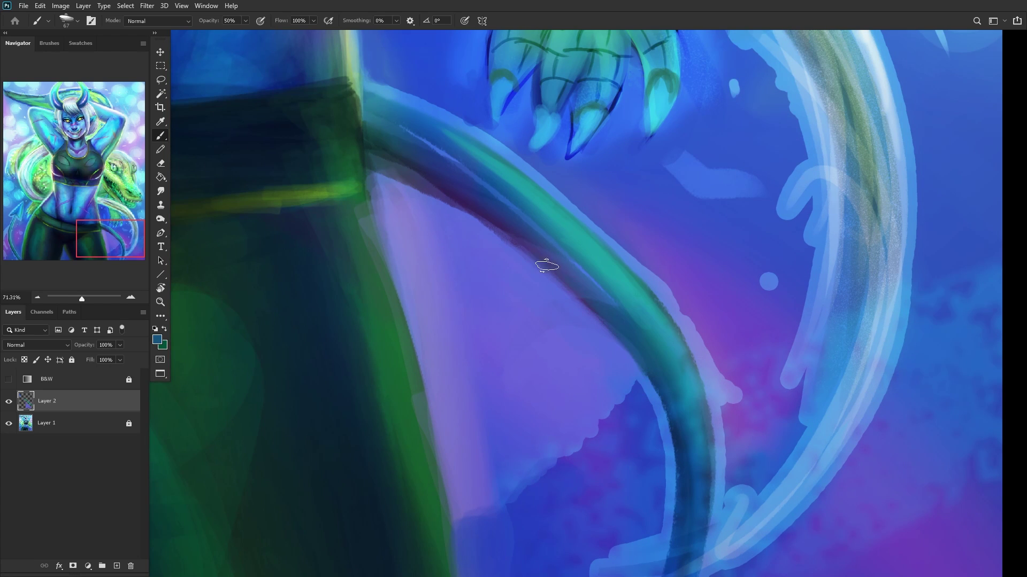
{"action": "left_click", "coordinate": [479, 288], "text": "alt"}
{"action": "left_click", "coordinate": [454, 197], "text": "alt"}
{"action": "mouse_move", "coordinate": [394, 156]}
{"action": "left_mouse_down"}
{"action": "mouse_move", "coordinate": [514, 242]}
{"action": "mouse_move", "coordinate": [420, 178]}
{"action": "mouse_move", "coordinate": [499, 231]}
{"action": "left_mouse_up"}
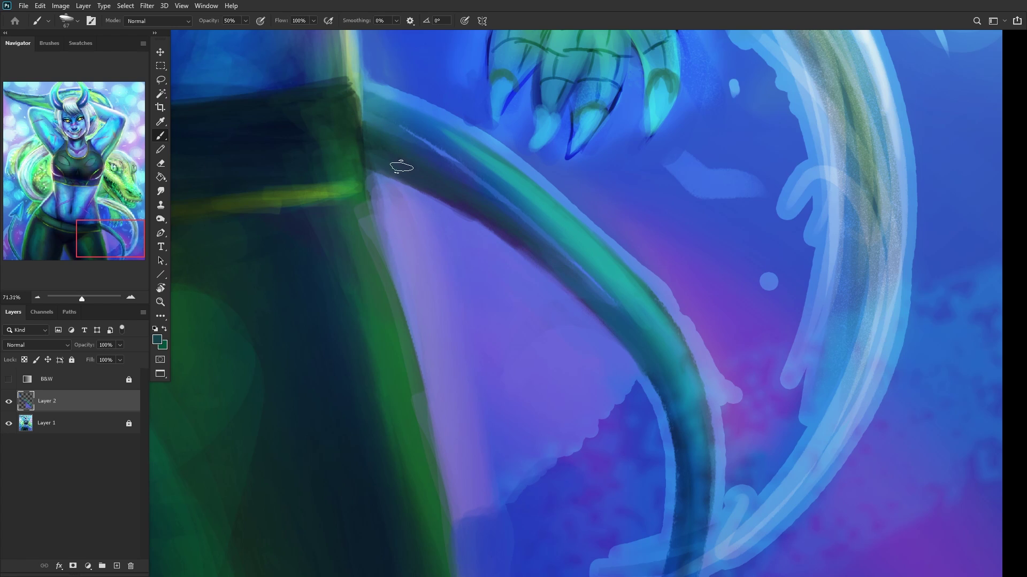
Step: Cover the tail's light-blue rim with purple and darken the light band at its base
{"action": "scroll", "coordinate": [585, 286], "scroll_direction": "down", "scroll_amount": 3}
{"action": "scroll", "coordinate": [658, 430], "scroll_direction": "down", "scroll_amount": 3}
{"action": "scroll", "coordinate": [657, 457], "scroll_direction": "up", "scroll_amount": 7}
{"action": "left_click", "coordinate": [688, 420], "text": "alt"}
{"action": "mouse_move", "coordinate": [641, 290]}
{"action": "left_mouse_down"}
{"action": "mouse_move", "coordinate": [689, 415]}
{"action": "mouse_move", "coordinate": [620, 253]}
{"action": "mouse_move", "coordinate": [592, 236]}
{"action": "mouse_move", "coordinate": [698, 394]}
{"action": "mouse_move", "coordinate": [550, 207]}
{"action": "mouse_move", "coordinate": [689, 390]}
{"action": "left_mouse_up"}
{"action": "scroll", "coordinate": [689, 389], "scroll_direction": "down", "scroll_amount": 6}
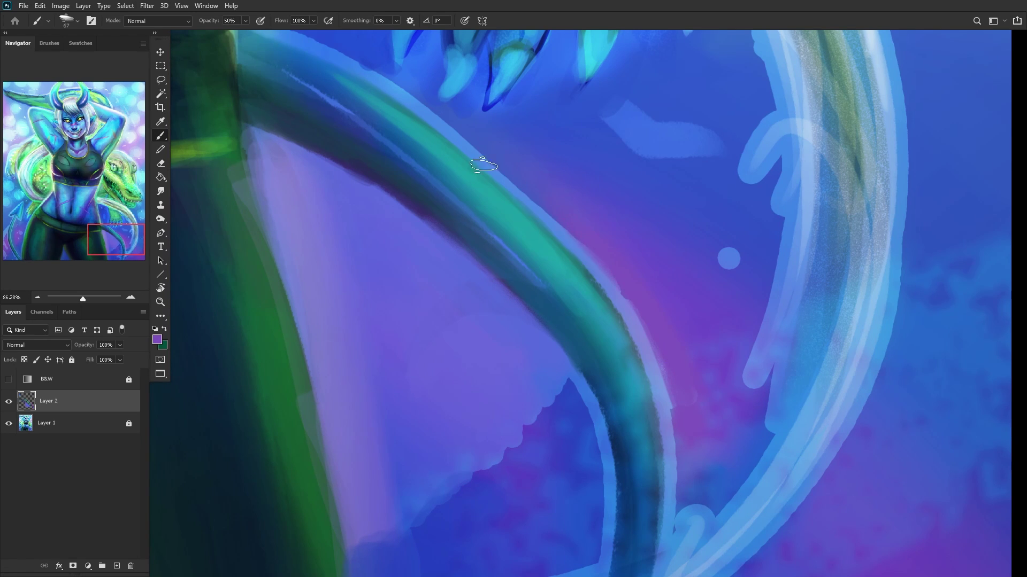
{"action": "scroll", "coordinate": [454, 397], "scroll_direction": "up", "scroll_amount": 7}
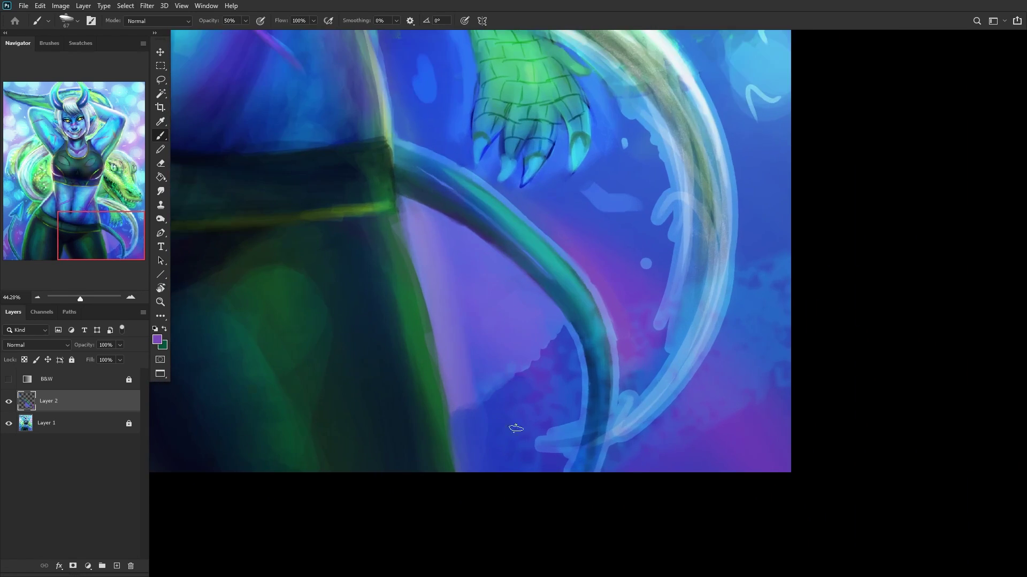
{"action": "left_click", "coordinate": [577, 396], "text": "alt"}
{"action": "mouse_move", "coordinate": [549, 425]}
{"action": "left_mouse_down"}
{"action": "mouse_move", "coordinate": [611, 393]}
{"action": "mouse_move", "coordinate": [606, 410]}
{"action": "mouse_move", "coordinate": [513, 439]}
{"action": "mouse_move", "coordinate": [526, 431]}
{"action": "mouse_move", "coordinate": [547, 463]}
{"action": "left_mouse_up"}
Step: Paint a light-blue stroke across the tail end and soften the bright bump beside it
{"action": "scroll", "coordinate": [530, 451], "scroll_direction": "down", "scroll_amount": 2}
{"action": "scroll", "coordinate": [561, 412], "scroll_direction": "down", "scroll_amount": 3}
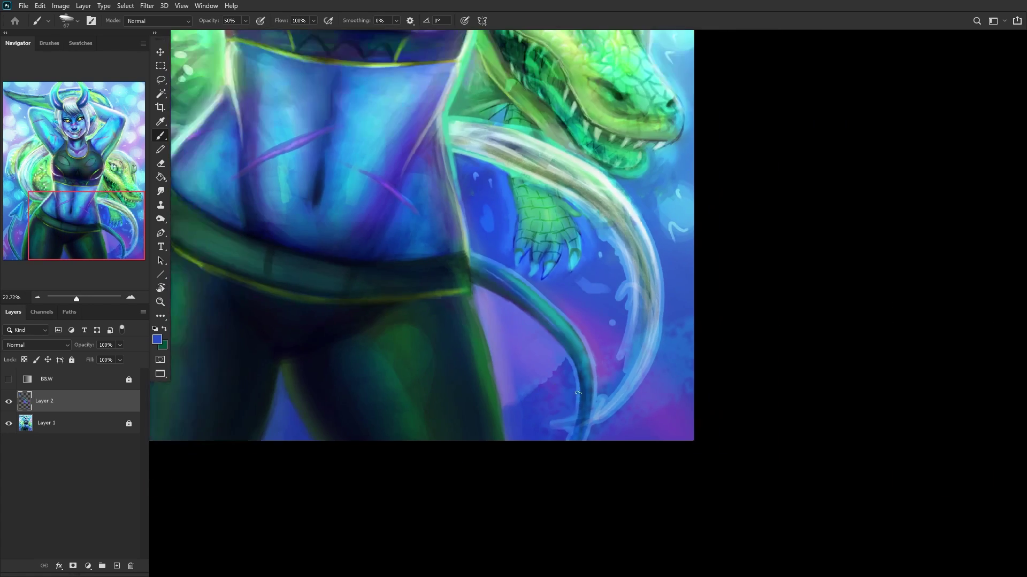
{"action": "scroll", "coordinate": [623, 418], "scroll_direction": "up", "scroll_amount": 6}
{"action": "left_click", "coordinate": [624, 417], "text": "alt"}
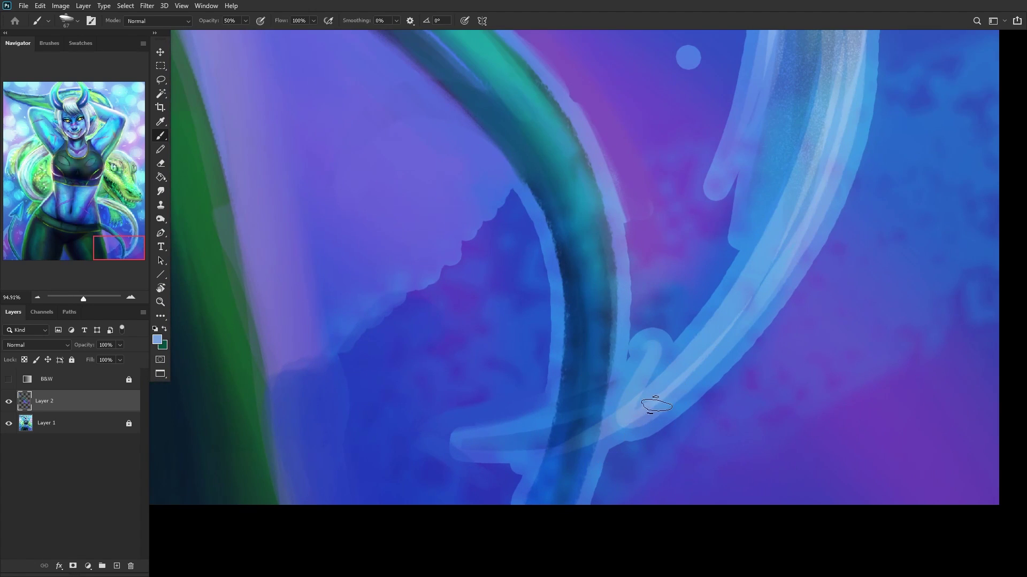
{"action": "mouse_move", "coordinate": [624, 415]}
{"action": "left_mouse_down"}
{"action": "mouse_move", "coordinate": [447, 442]}
{"action": "mouse_move", "coordinate": [603, 428]}
{"action": "mouse_move", "coordinate": [522, 419]}
{"action": "mouse_move", "coordinate": [422, 431]}
{"action": "left_mouse_up"}
{"action": "left_click", "coordinate": [659, 348], "text": "alt"}
{"action": "mouse_move", "coordinate": [642, 345]}
{"action": "left_mouse_down"}
{"action": "mouse_move", "coordinate": [632, 373]}
{"action": "mouse_move", "coordinate": [673, 324]}
{"action": "mouse_move", "coordinate": [674, 302]}
{"action": "mouse_move", "coordinate": [635, 356]}
{"action": "left_mouse_up"}
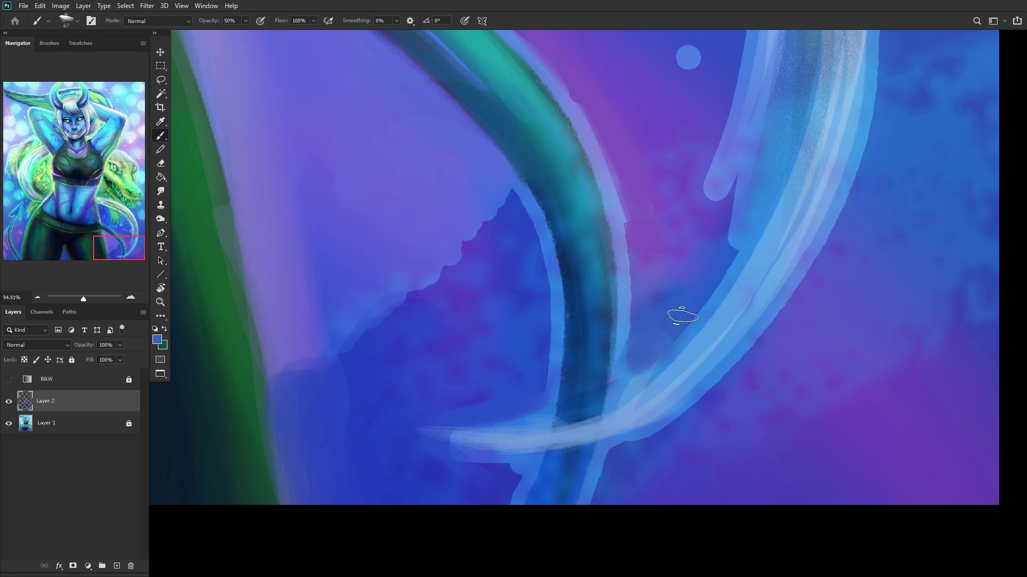
{"action": "left_click", "coordinate": [622, 417], "text": "alt"}
{"action": "left_click", "coordinate": [610, 412], "text": "alt"}
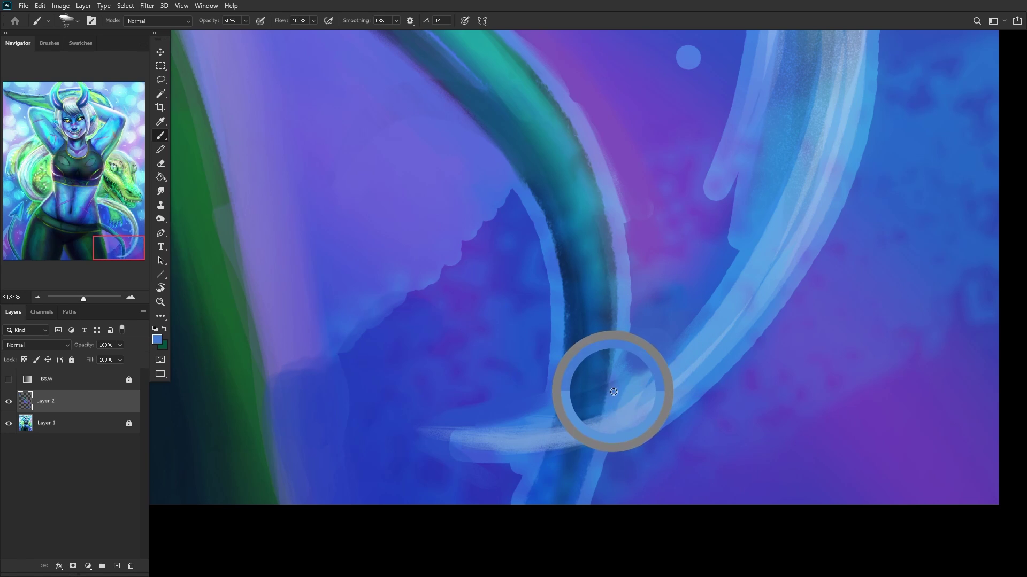
Step: Compare the painting with Layer 2 hidden and shown, then merge it into Layer 1
{"action": "left_click_drag", "start_coordinate": [697, 268], "coordinate": [96, 402]}
{"action": "left_click", "coordinate": [9, 401]}
{"action": "left_click", "coordinate": [9, 401]}
{"action": "left_click", "coordinate": [54, 422]}
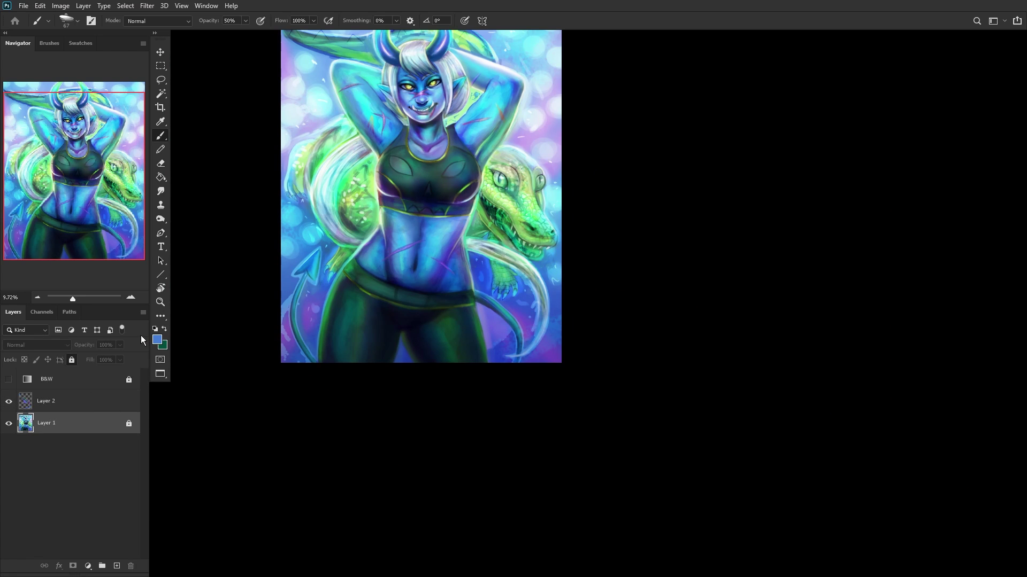
{"action": "key", "text": "ctrl+shift+e"}
{"action": "mouse_move", "coordinate": [304, 210]}
{"action": "left_mouse_down"}
{"action": "mouse_move", "coordinate": [362, 249]}
{"action": "mouse_move", "coordinate": [381, 279]}
{"action": "left_mouse_up"}
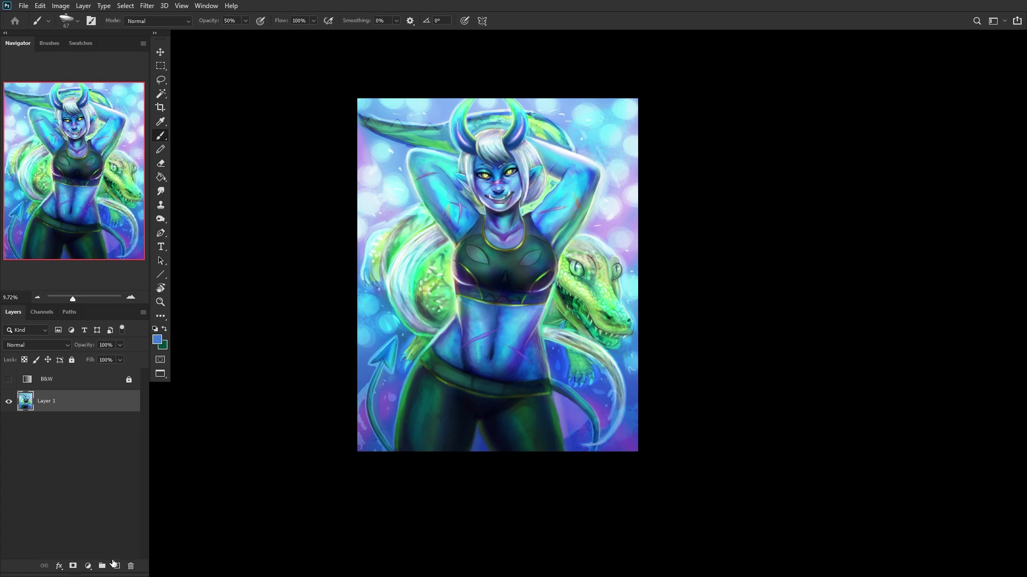
Step: Add a new layer, set brush opacity to 60%, and paint blue over the light squiggle by the tail
{"action": "left_click", "coordinate": [117, 565]}
{"action": "scroll", "coordinate": [702, 364], "scroll_direction": "up", "scroll_amount": 10}
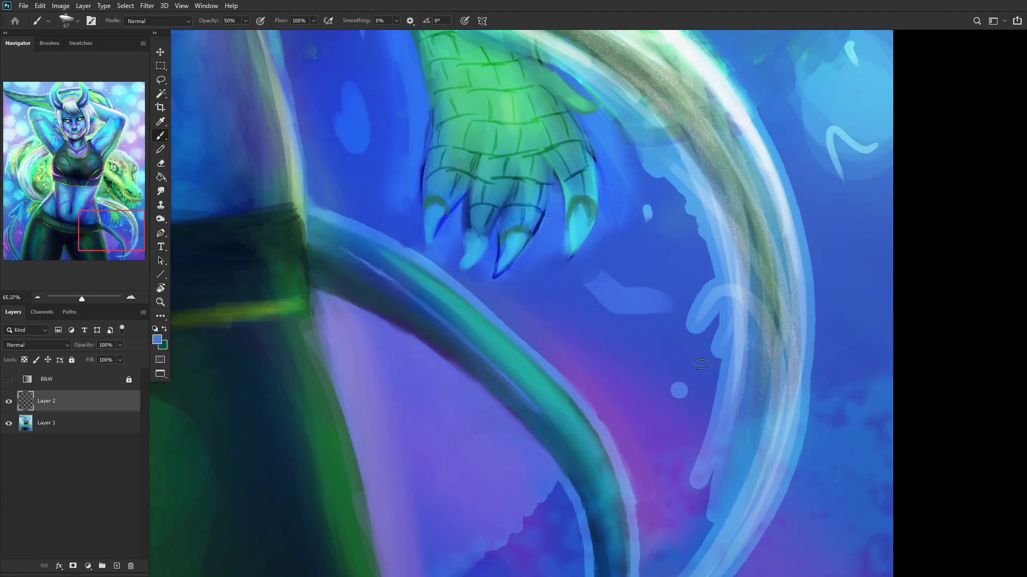
{"action": "right_click", "coordinate": [683, 343]}
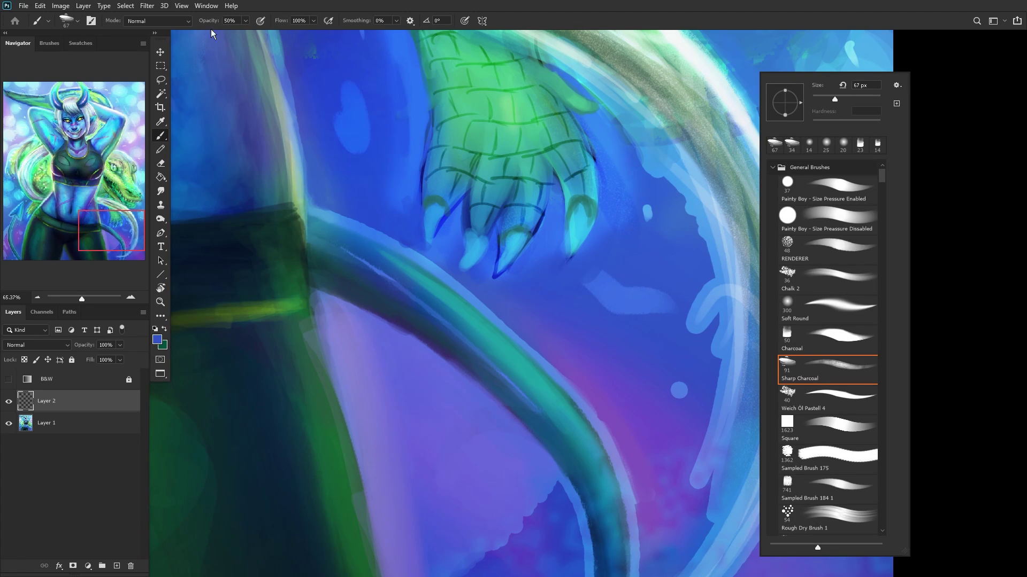
{"action": "left_click", "coordinate": [245, 20]}
{"action": "left_click", "coordinate": [676, 316]}
{"action": "mouse_move", "coordinate": [679, 329]}
{"action": "left_mouse_down"}
{"action": "mouse_move", "coordinate": [691, 233]}
{"action": "mouse_move", "coordinate": [703, 374]}
{"action": "mouse_move", "coordinate": [697, 221]}
{"action": "mouse_move", "coordinate": [685, 361]}
{"action": "left_mouse_up"}
Step: Paint purple over the light stroke and cover light-blue patches around the lower-right claw
{"action": "left_click", "coordinate": [694, 493], "text": "alt"}
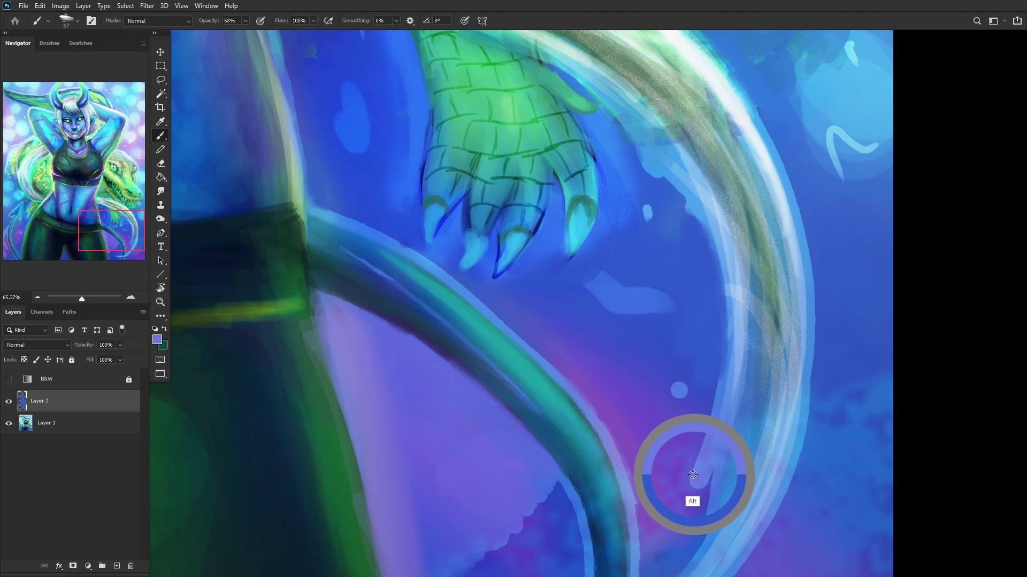
{"action": "mouse_move", "coordinate": [697, 487]}
{"action": "left_mouse_down"}
{"action": "mouse_move", "coordinate": [706, 403]}
{"action": "mouse_move", "coordinate": [720, 360]}
{"action": "left_mouse_up"}
{"action": "left_click_drag", "start_coordinate": [684, 504], "coordinate": [698, 445]}
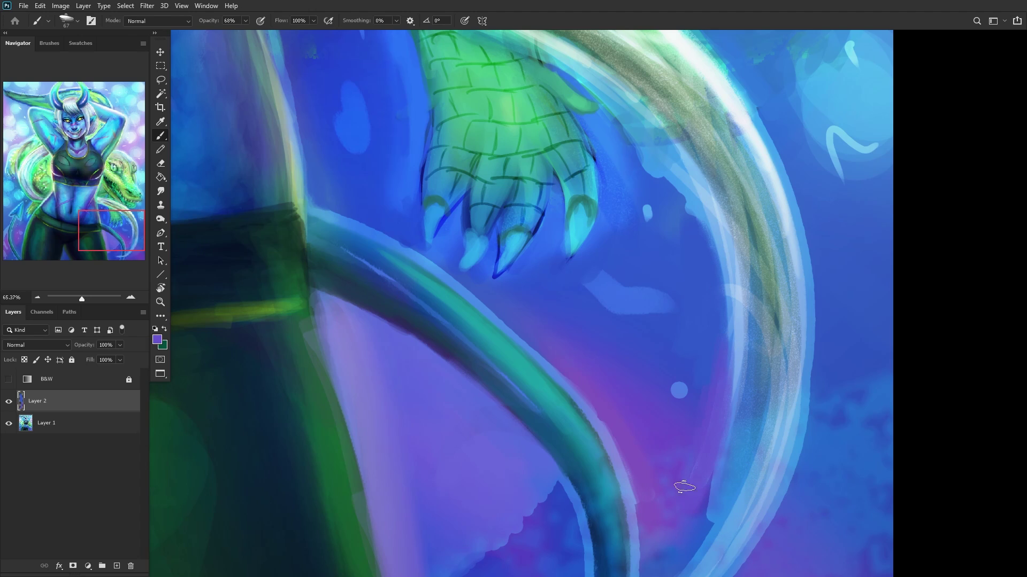
{"action": "left_click_drag", "start_coordinate": [715, 362], "coordinate": [694, 369]}
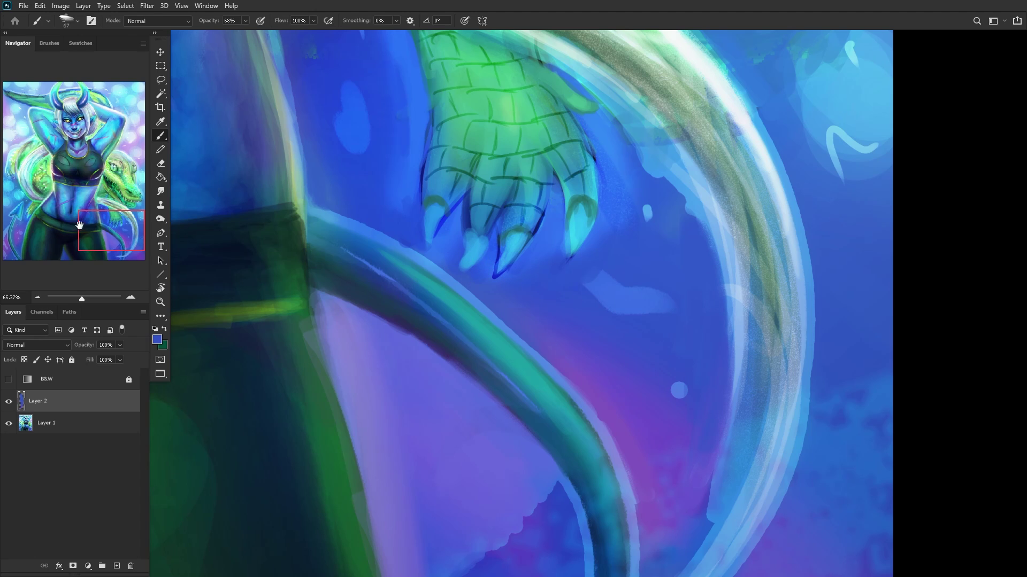
{"action": "scroll", "coordinate": [780, 353], "scroll_direction": "up", "scroll_amount": 4}
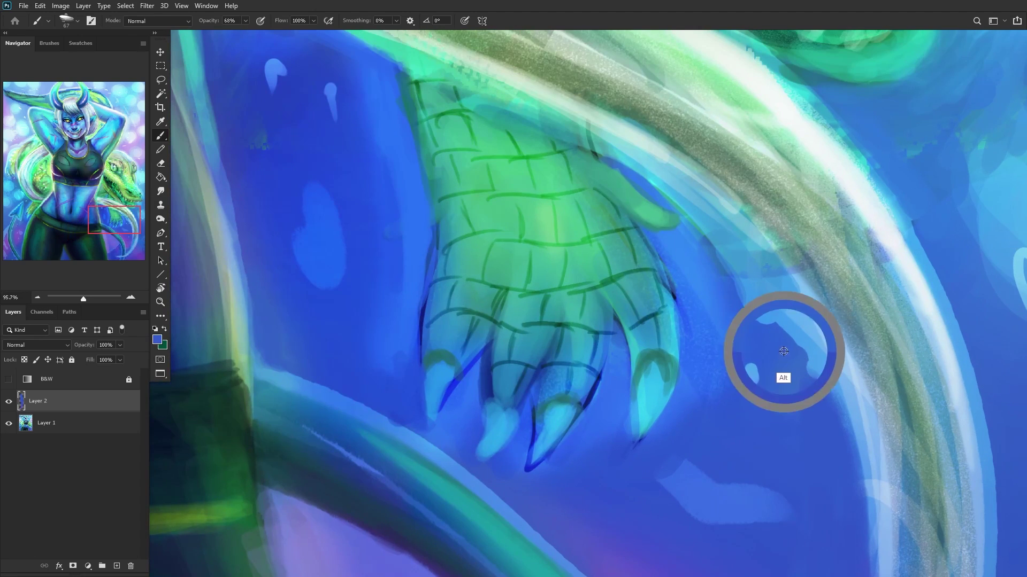
{"action": "left_click_drag", "start_coordinate": [781, 381], "coordinate": [743, 267]}
{"action": "left_click_drag", "start_coordinate": [813, 375], "coordinate": [778, 313]}
{"action": "left_click_drag", "start_coordinate": [758, 274], "coordinate": [690, 209]}
{"action": "left_click_drag", "start_coordinate": [818, 379], "coordinate": [732, 270]}
{"action": "mouse_move", "coordinate": [712, 235]}
{"action": "left_mouse_down"}
{"action": "mouse_move", "coordinate": [656, 186]}
{"action": "mouse_move", "coordinate": [732, 249]}
{"action": "left_mouse_up"}
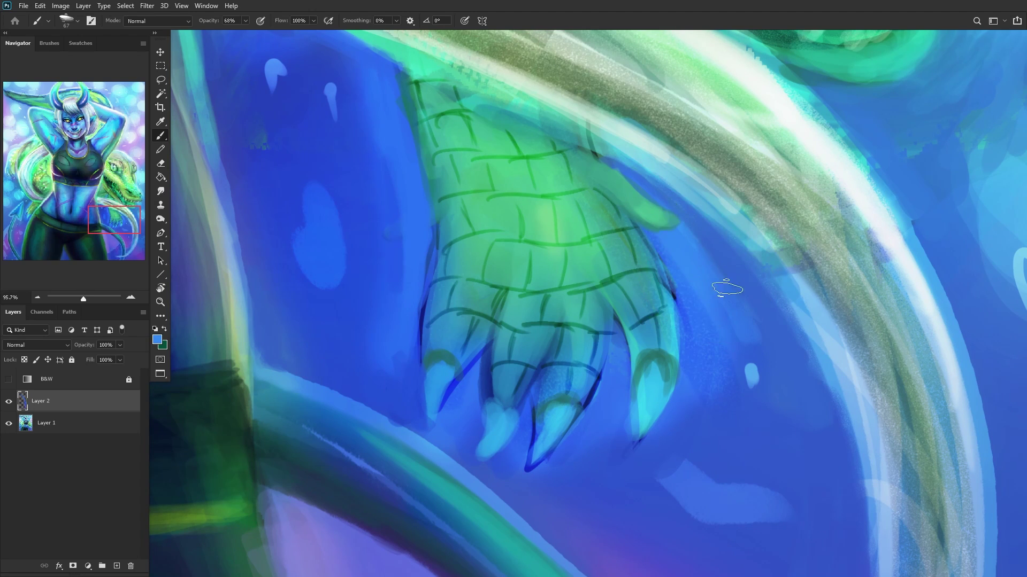
Step: Darken the tail band's light inner edge, then sample light blue for the tail edge
{"action": "scroll", "coordinate": [694, 251], "scroll_direction": "down", "scroll_amount": 5}
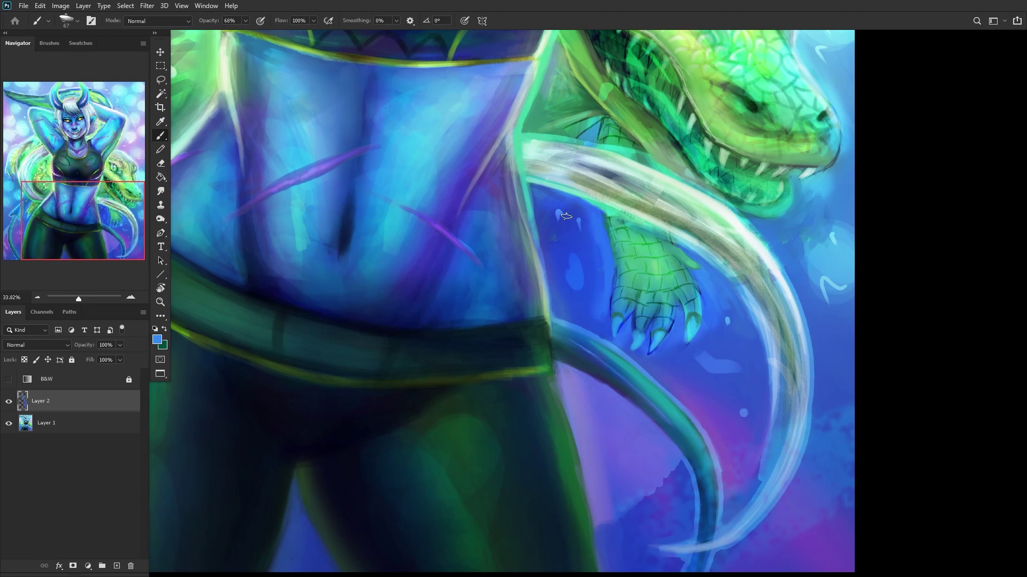
{"action": "scroll", "coordinate": [565, 216], "scroll_direction": "down", "scroll_amount": 2}
{"action": "scroll", "coordinate": [568, 224], "scroll_direction": "up", "scroll_amount": 4}
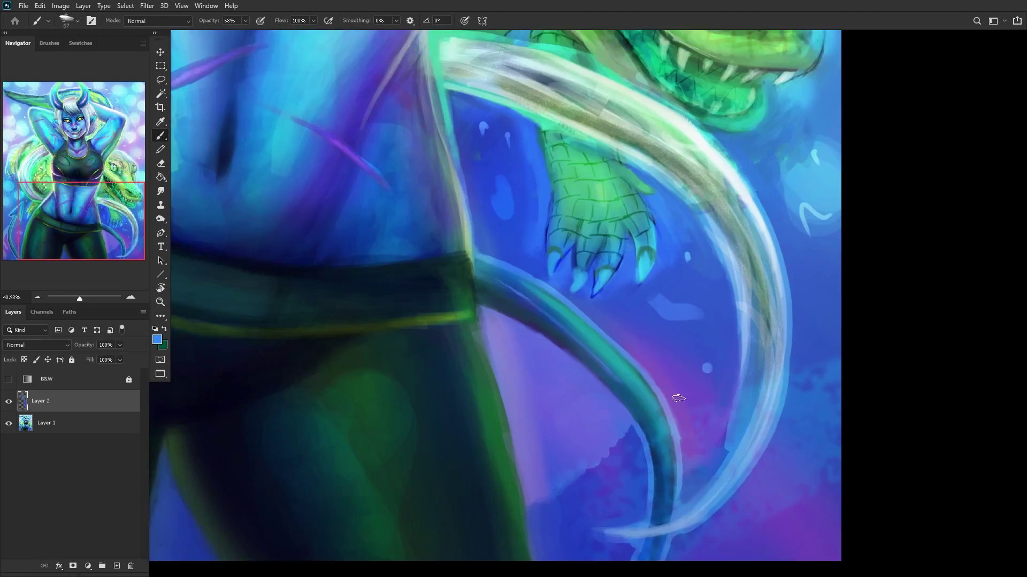
{"action": "left_click_drag", "start_coordinate": [747, 423], "coordinate": [762, 254]}
{"action": "left_click_drag", "start_coordinate": [759, 308], "coordinate": [759, 214]}
{"action": "mouse_move", "coordinate": [760, 262]}
{"action": "left_mouse_down"}
{"action": "mouse_move", "coordinate": [759, 231]}
{"action": "mouse_move", "coordinate": [759, 396]}
{"action": "mouse_move", "coordinate": [738, 433]}
{"action": "left_mouse_up"}
{"action": "left_click", "coordinate": [770, 204], "text": "alt"}
Step: Brighten the hair's lower edge with a sampled mint green
{"action": "scroll", "coordinate": [734, 449], "scroll_direction": "down", "scroll_amount": 8}
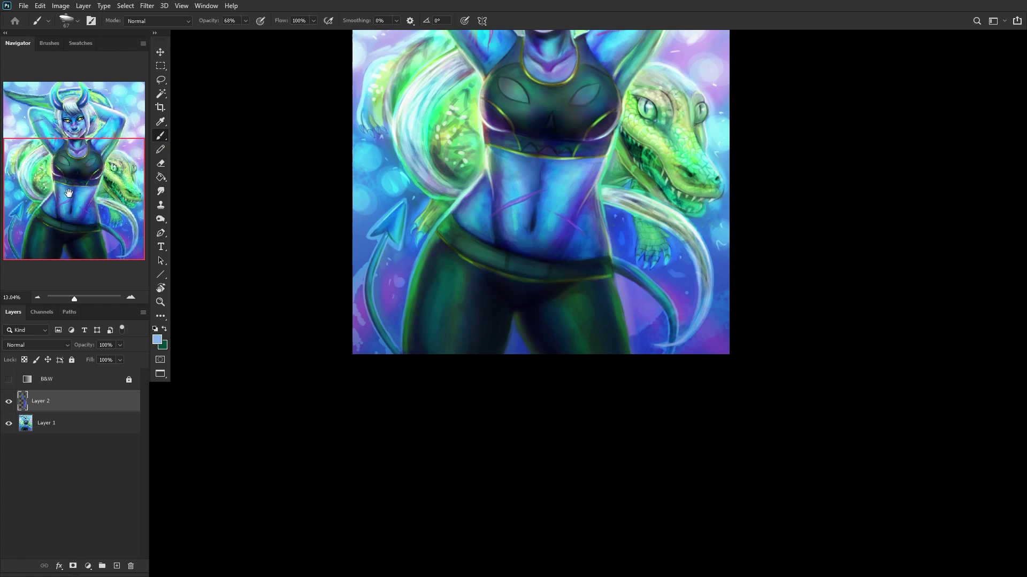
{"action": "left_click_drag", "start_coordinate": [69, 193], "coordinate": [52, 137]}
{"action": "scroll", "coordinate": [465, 343], "scroll_direction": "up", "scroll_amount": 8}
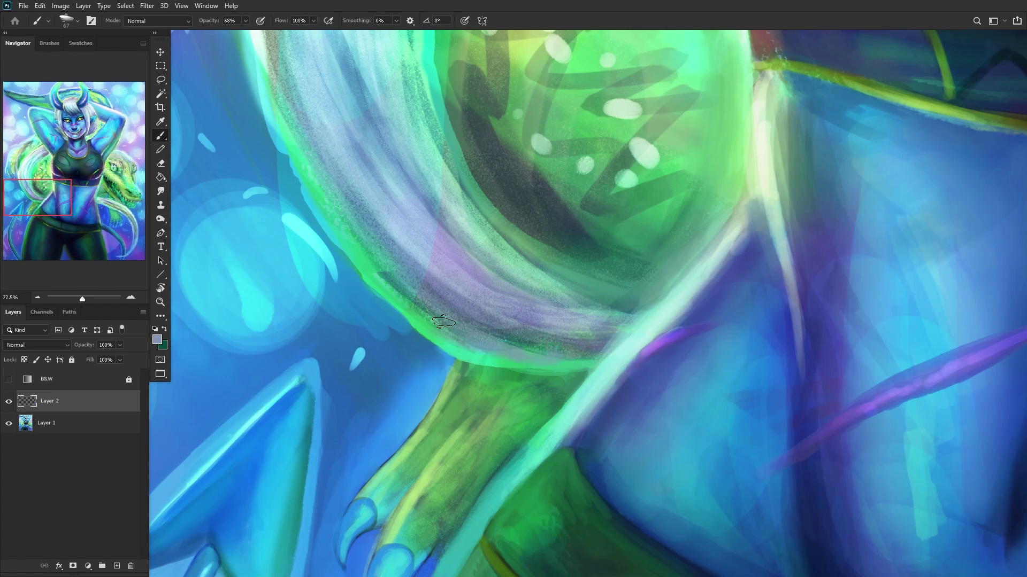
{"action": "left_click", "coordinate": [486, 360], "text": "alt"}
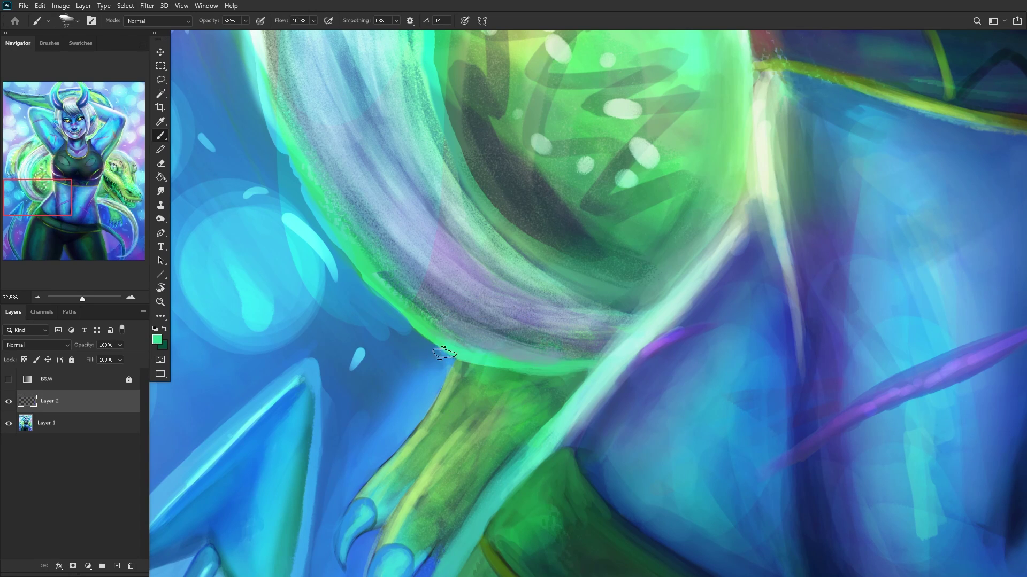
{"action": "left_click_drag", "start_coordinate": [521, 375], "coordinate": [575, 376]}
{"action": "scroll", "coordinate": [609, 310], "scroll_direction": "down", "scroll_amount": 8}
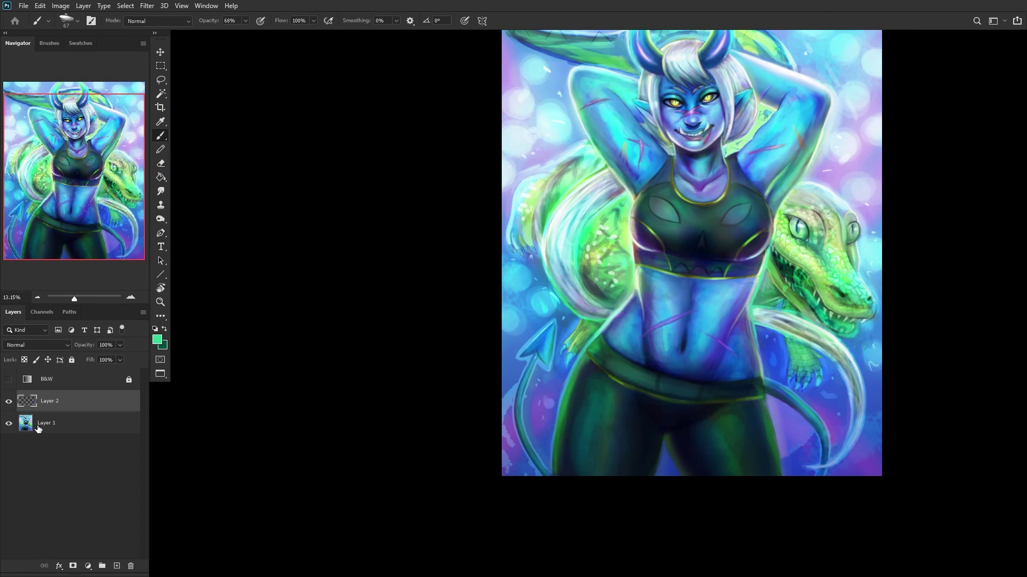
Step: Add Layer 3 and set up a black Charcoal brush at about 17 px
{"action": "left_click", "coordinate": [117, 566]}
{"action": "left_click", "coordinate": [163, 330]}
{"action": "scroll", "coordinate": [529, 259], "scroll_direction": "up", "scroll_amount": 10}
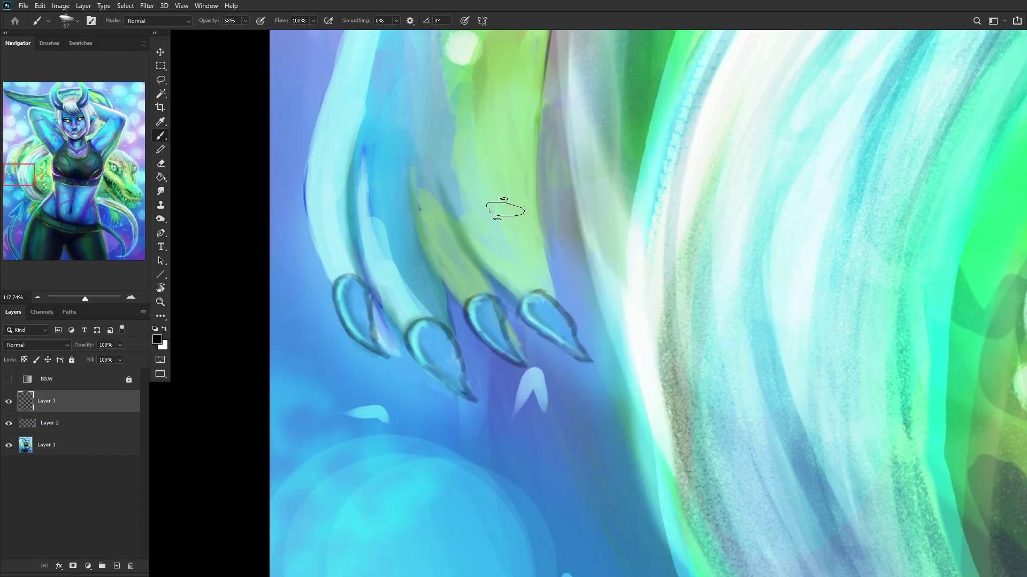
{"action": "right_click", "coordinate": [517, 74]}
{"action": "left_click_drag", "start_coordinate": [593, 94], "coordinate": [573, 98]}
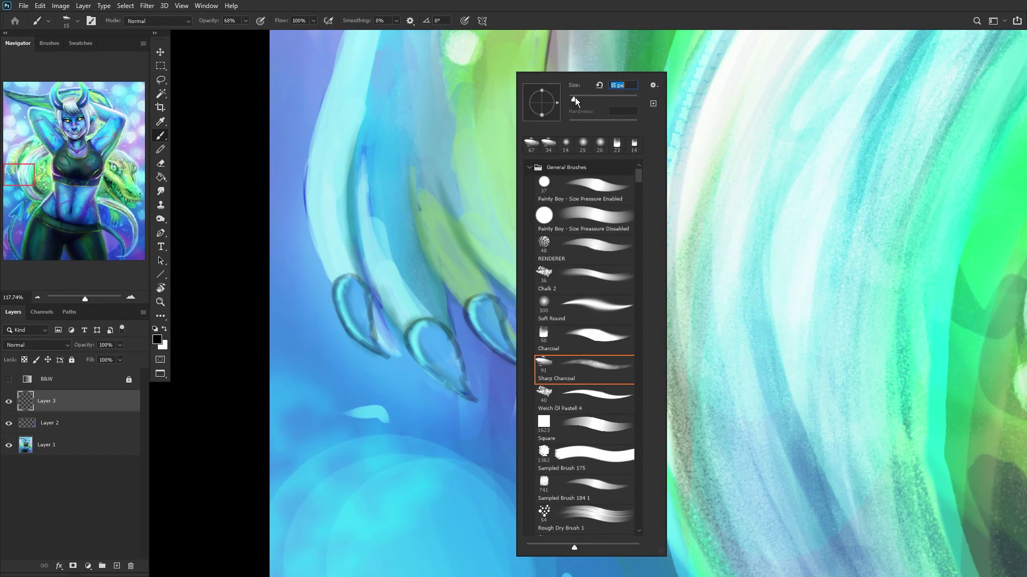
{"action": "left_click", "coordinate": [560, 334]}
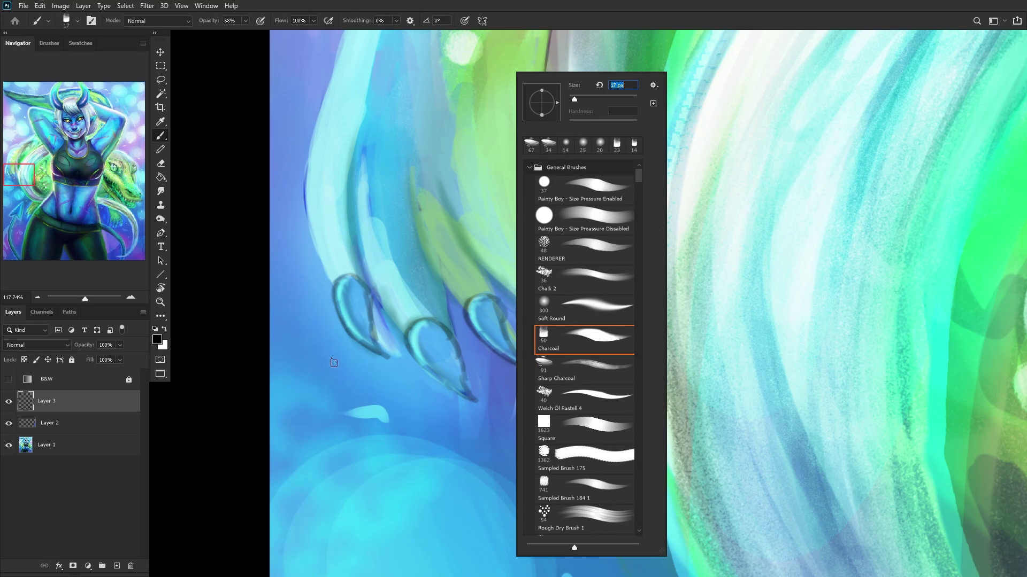
{"action": "left_click", "coordinate": [793, 231]}
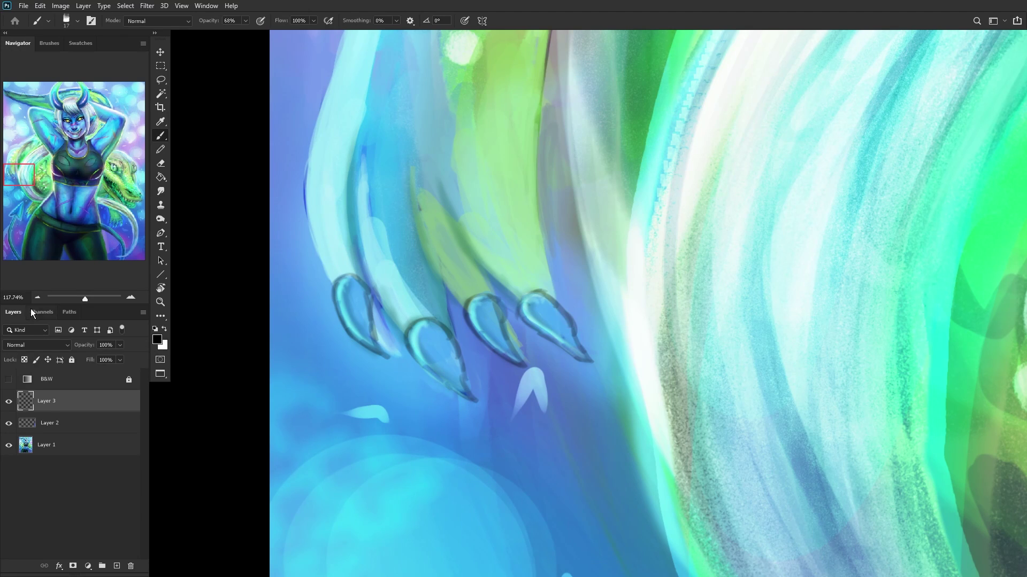
Step: Outline the second claw with dark arcs and draw scale lines above the claws
{"action": "scroll", "coordinate": [411, 292], "scroll_direction": "up", "scroll_amount": 2}
{"action": "mouse_move", "coordinate": [363, 320]}
{"action": "left_mouse_down"}
{"action": "mouse_move", "coordinate": [407, 284]}
{"action": "mouse_move", "coordinate": [374, 303]}
{"action": "mouse_move", "coordinate": [436, 296]}
{"action": "mouse_move", "coordinate": [411, 285]}
{"action": "mouse_move", "coordinate": [455, 303]}
{"action": "left_mouse_up"}
{"action": "mouse_move", "coordinate": [371, 329]}
{"action": "left_mouse_down"}
{"action": "mouse_move", "coordinate": [396, 361]}
{"action": "mouse_move", "coordinate": [334, 254]}
{"action": "mouse_move", "coordinate": [385, 348]}
{"action": "left_mouse_up"}
{"action": "left_click_drag", "start_coordinate": [460, 297], "coordinate": [482, 363]}
{"action": "left_click_drag", "start_coordinate": [461, 315], "coordinate": [422, 193]}
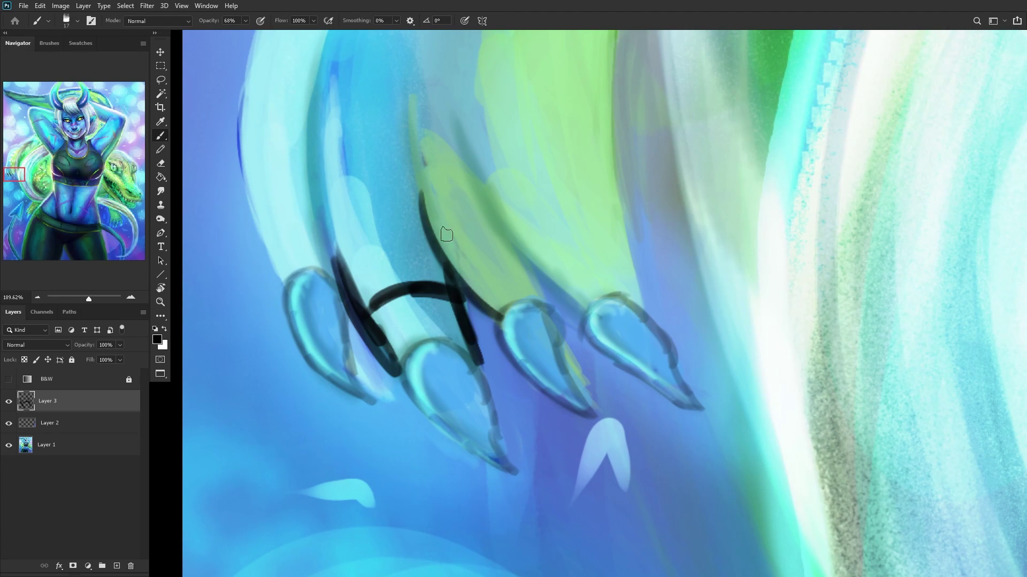
{"action": "mouse_move", "coordinate": [555, 315]}
{"action": "left_mouse_down"}
{"action": "mouse_move", "coordinate": [510, 198]}
{"action": "mouse_move", "coordinate": [482, 161]}
{"action": "left_mouse_up"}
{"action": "left_click_drag", "start_coordinate": [540, 283], "coordinate": [473, 148]}
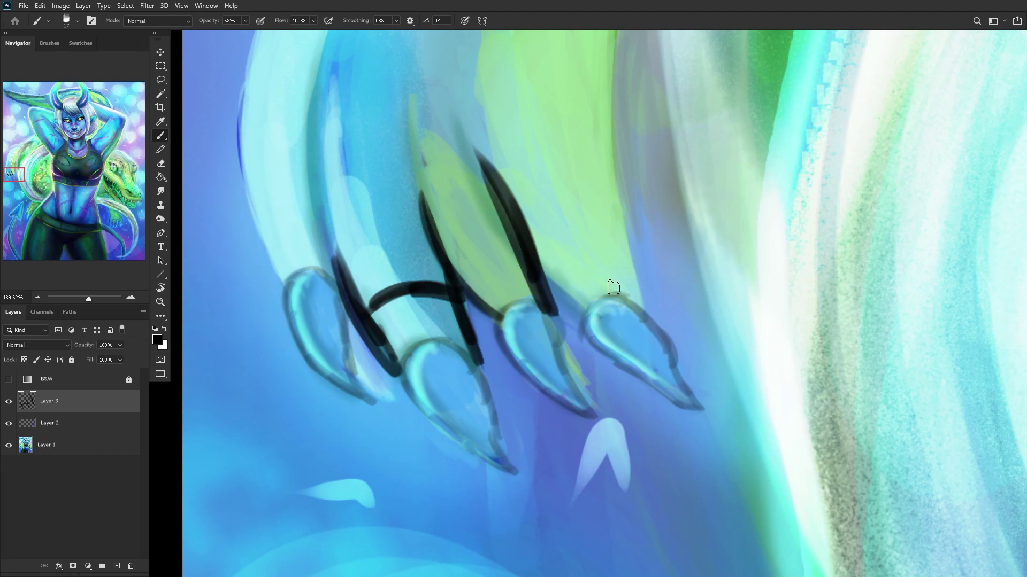
{"action": "mouse_move", "coordinate": [541, 268]}
{"action": "left_mouse_down"}
{"action": "mouse_move", "coordinate": [596, 320]}
{"action": "mouse_move", "coordinate": [621, 248]}
{"action": "mouse_move", "coordinate": [609, 151]}
{"action": "left_mouse_up"}
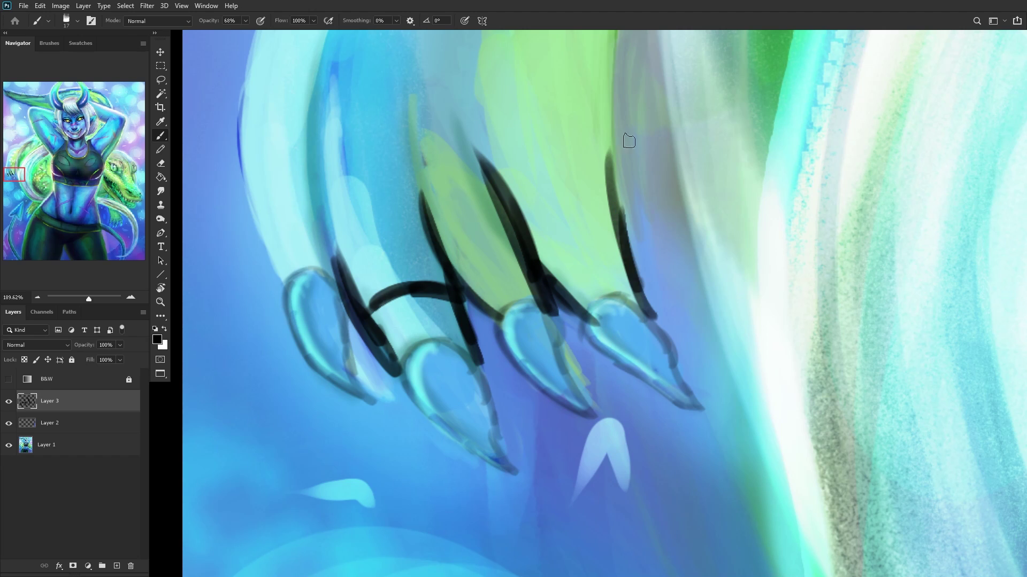
{"action": "mouse_move", "coordinate": [461, 291]}
{"action": "left_mouse_down"}
{"action": "mouse_move", "coordinate": [594, 248]}
{"action": "mouse_move", "coordinate": [628, 264]}
{"action": "left_mouse_up"}
Step: Draw arcs over the left claw, lines down the fingers, and short scale dividers
{"action": "mouse_move", "coordinate": [321, 268]}
{"action": "left_mouse_down"}
{"action": "mouse_move", "coordinate": [291, 261]}
{"action": "mouse_move", "coordinate": [281, 279]}
{"action": "left_mouse_up"}
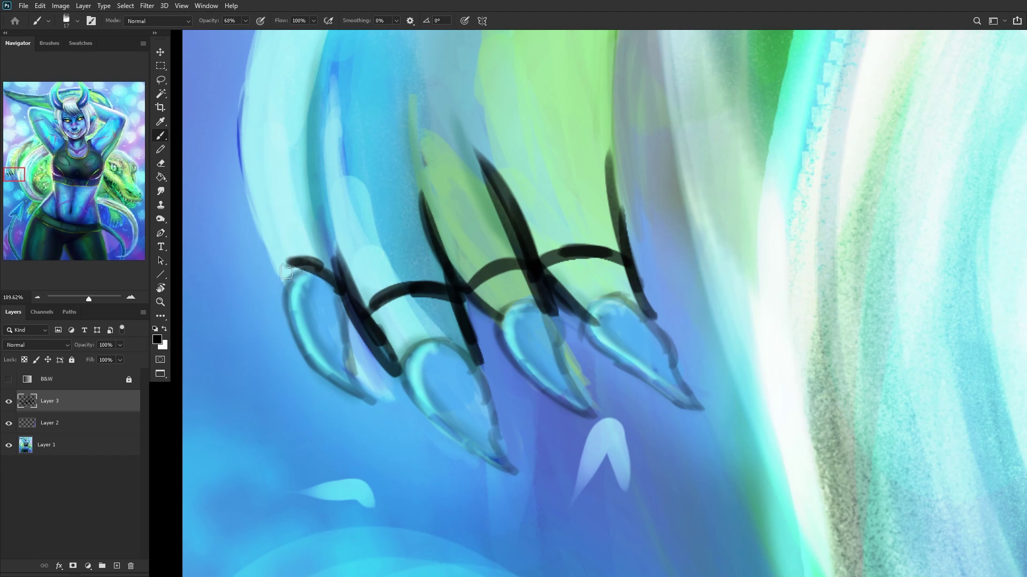
{"action": "left_click_drag", "start_coordinate": [266, 231], "coordinate": [313, 205]}
{"action": "mouse_move", "coordinate": [337, 267]}
{"action": "left_mouse_down"}
{"action": "mouse_move", "coordinate": [319, 161]}
{"action": "mouse_move", "coordinate": [324, 96]}
{"action": "left_mouse_up"}
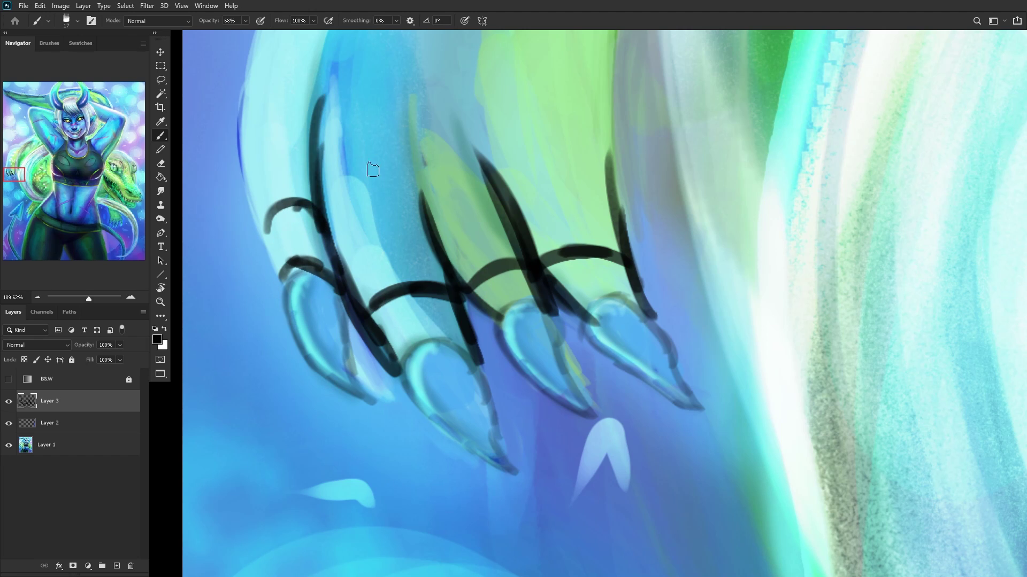
{"action": "mouse_move", "coordinate": [336, 249]}
{"action": "left_mouse_down"}
{"action": "mouse_move", "coordinate": [400, 232]}
{"action": "mouse_move", "coordinate": [416, 219]}
{"action": "mouse_move", "coordinate": [486, 218]}
{"action": "mouse_move", "coordinate": [500, 204]}
{"action": "mouse_move", "coordinate": [600, 213]}
{"action": "left_mouse_up"}
{"action": "mouse_move", "coordinate": [501, 263]}
{"action": "left_mouse_down"}
{"action": "mouse_move", "coordinate": [472, 204]}
{"action": "mouse_move", "coordinate": [508, 309]}
{"action": "left_mouse_up"}
{"action": "left_click_drag", "start_coordinate": [395, 229], "coordinate": [414, 342]}
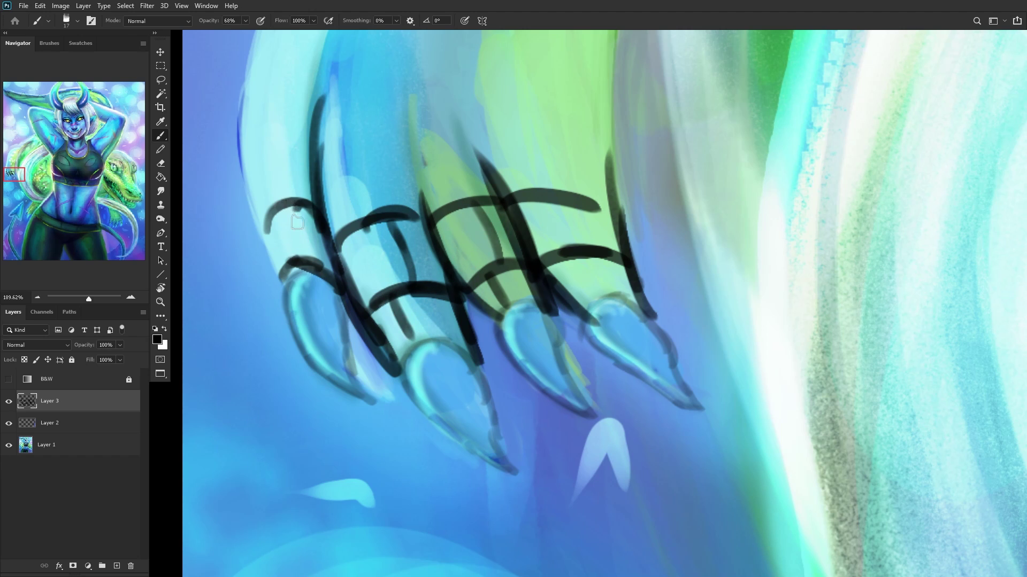
{"action": "left_click_drag", "start_coordinate": [293, 210], "coordinate": [301, 253]}
{"action": "left_click_drag", "start_coordinate": [553, 206], "coordinate": [560, 244]}
{"action": "mouse_move", "coordinate": [595, 212]}
{"action": "left_mouse_down"}
{"action": "mouse_move", "coordinate": [614, 251]}
{"action": "mouse_move", "coordinate": [583, 264]}
{"action": "mouse_move", "coordinate": [580, 283]}
{"action": "mouse_move", "coordinate": [583, 263]}
{"action": "mouse_move", "coordinate": [612, 307]}
{"action": "left_mouse_up"}
{"action": "left_click_drag", "start_coordinate": [591, 206], "coordinate": [623, 219]}
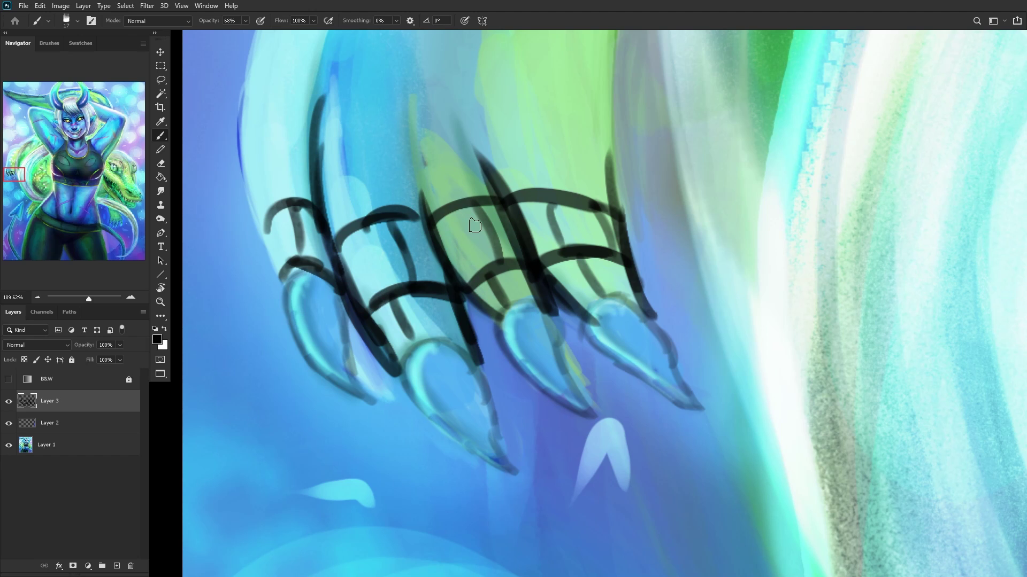
Step: Add another row of vertical scale lines on the fingers higher up the hand
{"action": "mouse_move", "coordinate": [341, 169]}
{"action": "left_mouse_down"}
{"action": "mouse_move", "coordinate": [461, 393]}
{"action": "mouse_move", "coordinate": [481, 359]}
{"action": "mouse_move", "coordinate": [532, 368]}
{"action": "left_mouse_up"}
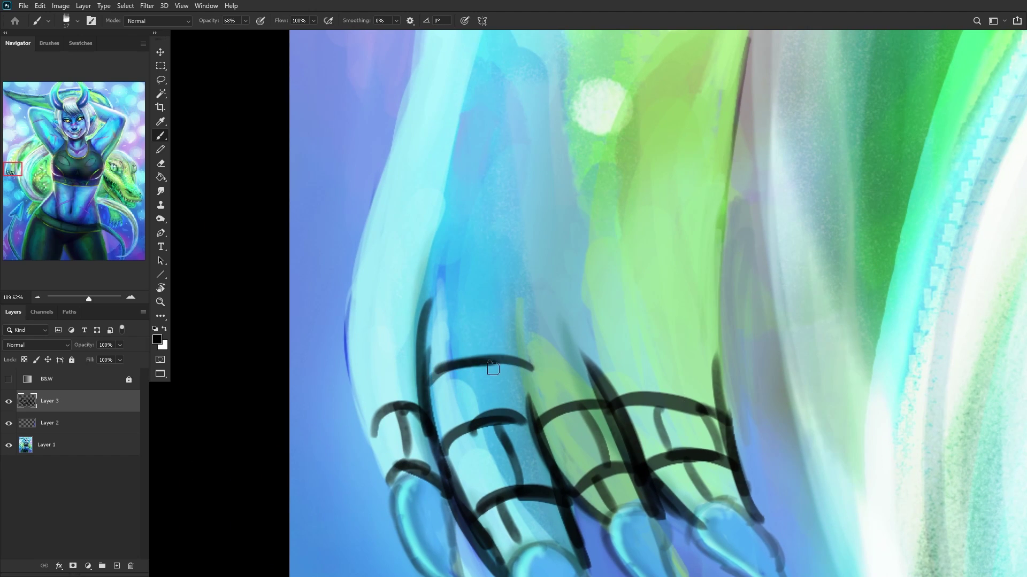
{"action": "left_click_drag", "start_coordinate": [529, 420], "coordinate": [527, 320]}
{"action": "left_click_drag", "start_coordinate": [516, 404], "coordinate": [521, 317]}
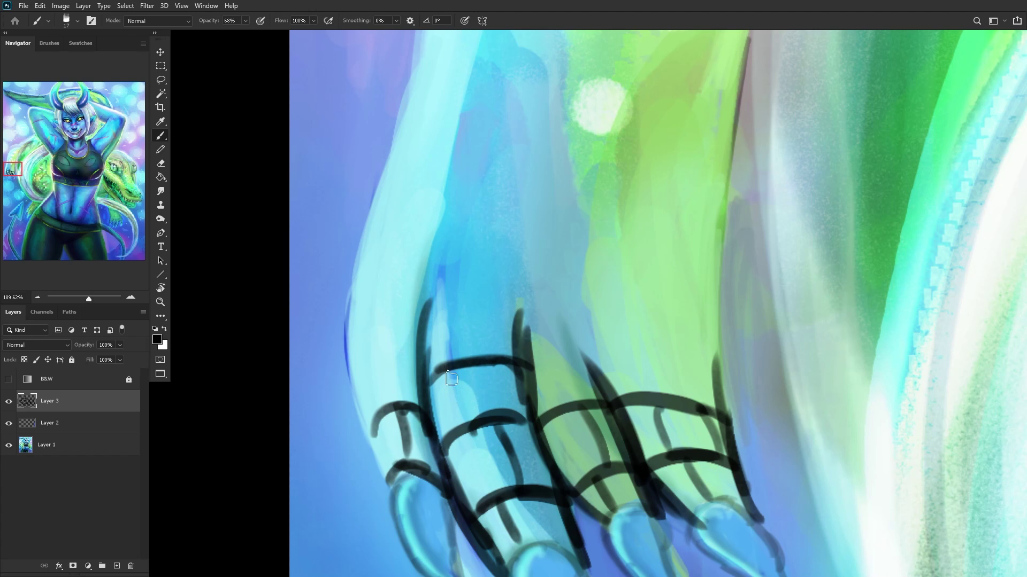
{"action": "left_click_drag", "start_coordinate": [447, 368], "coordinate": [463, 422]}
{"action": "left_click_drag", "start_coordinate": [503, 357], "coordinate": [518, 422]}
{"action": "left_click_drag", "start_coordinate": [535, 383], "coordinate": [612, 377]}
{"action": "scroll", "coordinate": [486, 337], "scroll_direction": "down", "scroll_amount": 5}
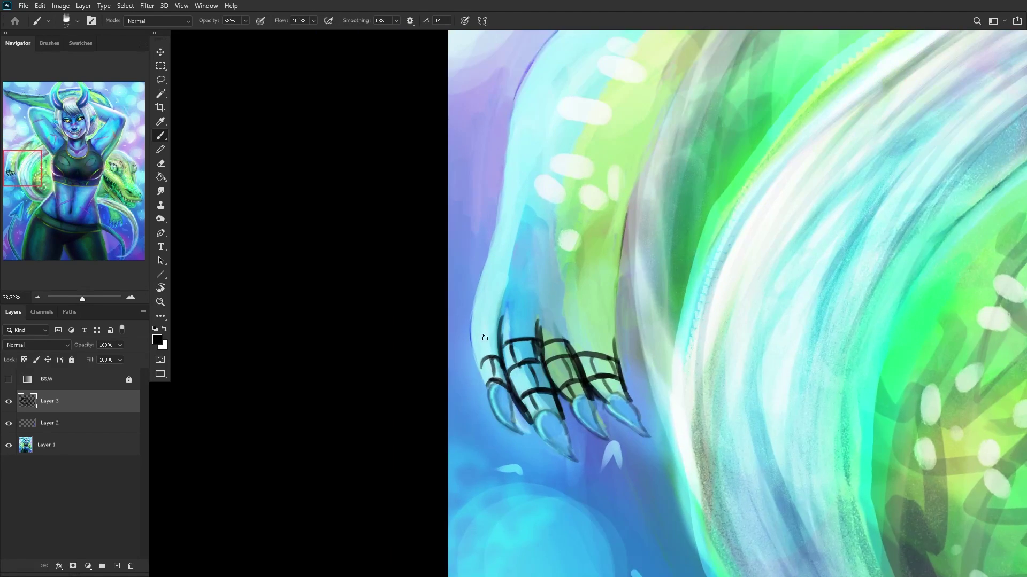
Step: Add short vertical dividers under the top arc, undoing one misplaced curved stroke
{"action": "scroll", "coordinate": [486, 337], "scroll_direction": "up", "scroll_amount": 2}
{"action": "mouse_move", "coordinate": [468, 338]}
{"action": "left_mouse_down"}
{"action": "mouse_move", "coordinate": [507, 349]}
{"action": "mouse_move", "coordinate": [488, 361]}
{"action": "left_mouse_up"}
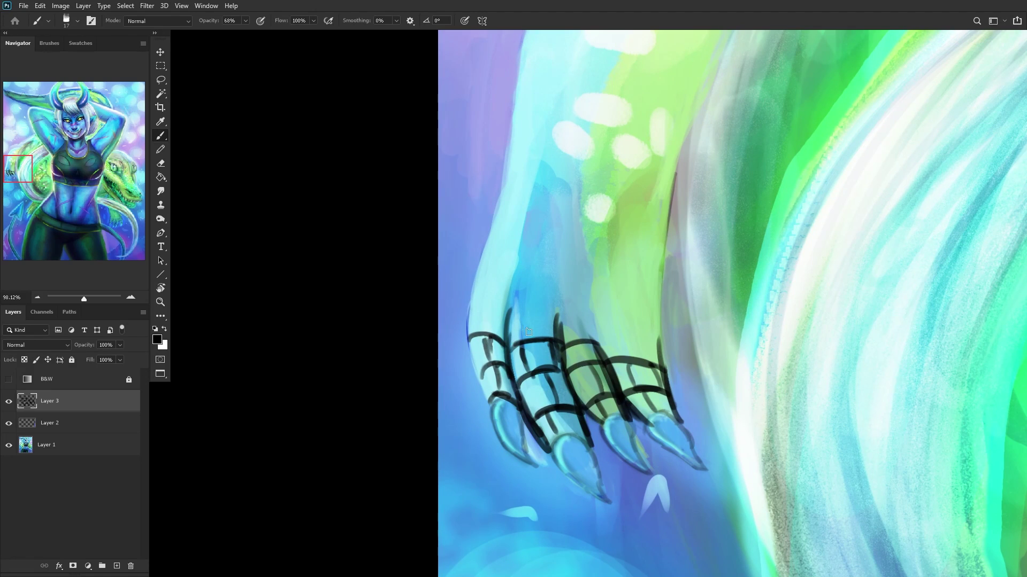
{"action": "mouse_move", "coordinate": [468, 303]}
{"action": "left_mouse_down"}
{"action": "mouse_move", "coordinate": [562, 317]}
{"action": "mouse_move", "coordinate": [675, 351]}
{"action": "mouse_move", "coordinate": [578, 336]}
{"action": "mouse_move", "coordinate": [598, 374]}
{"action": "left_mouse_up"}
{"action": "scroll", "coordinate": [634, 321], "scroll_direction": "up", "scroll_amount": 2}
{"action": "key", "text": "ctrl+z"}
{"action": "left_click_drag", "start_coordinate": [605, 328], "coordinate": [599, 375]}
{"action": "left_click_drag", "start_coordinate": [647, 331], "coordinate": [638, 380]}
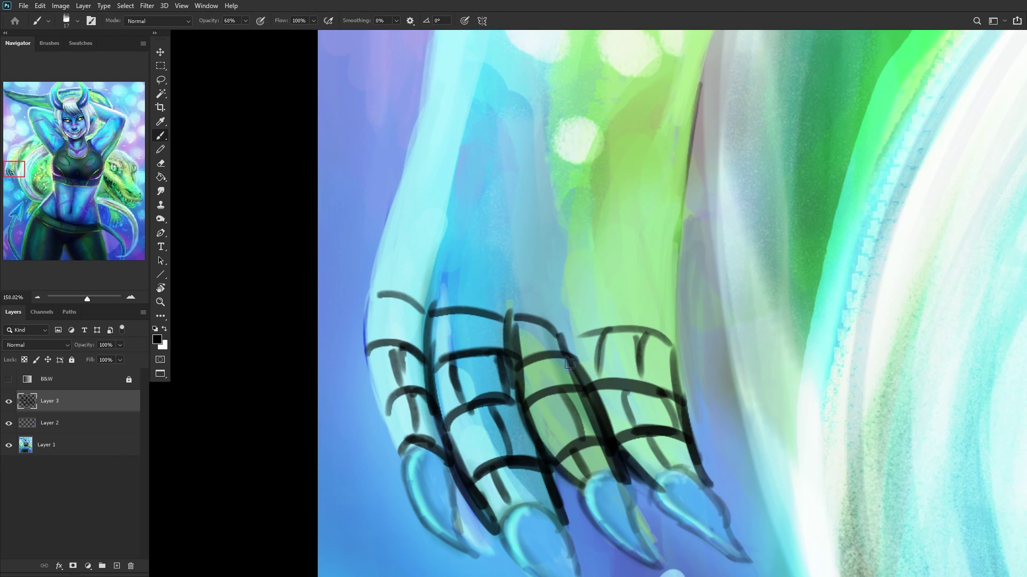
{"action": "left_click_drag", "start_coordinate": [462, 312], "coordinate": [454, 348]}
{"action": "left_click_drag", "start_coordinate": [541, 323], "coordinate": [539, 347]}
{"action": "left_click_drag", "start_coordinate": [412, 308], "coordinate": [415, 347]}
{"action": "left_click_drag", "start_coordinate": [382, 298], "coordinate": [375, 334]}
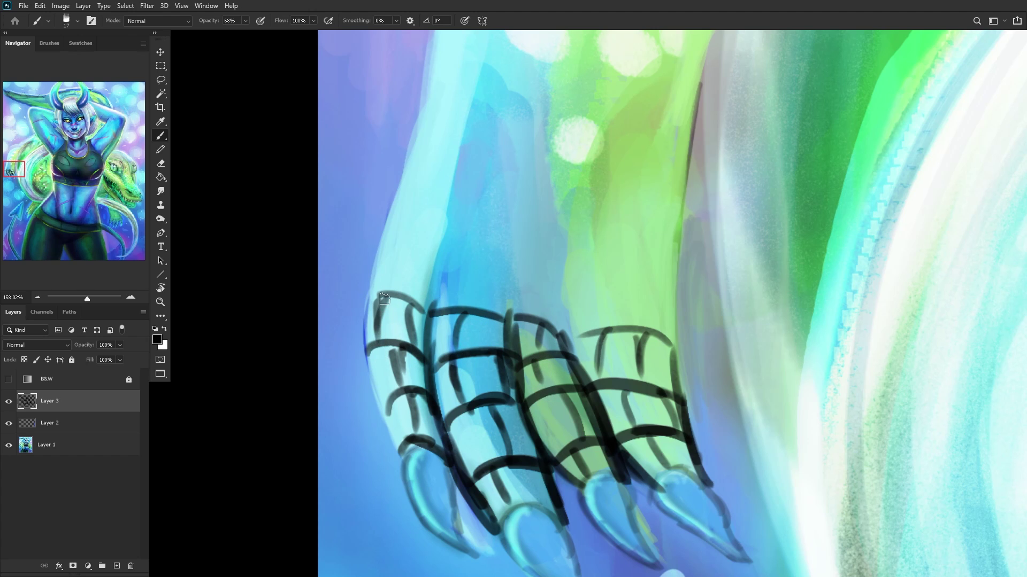
Step: Draw a wavy wrist line with curved dividers below it, plus a second wavy band
{"action": "scroll", "coordinate": [390, 242], "scroll_direction": "down", "scroll_amount": 5}
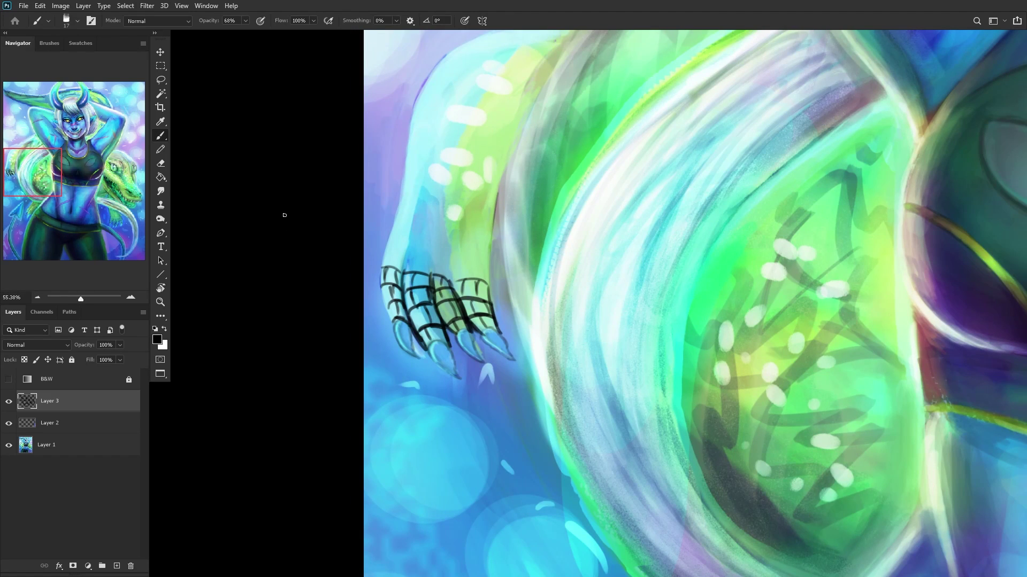
{"action": "scroll", "coordinate": [407, 235], "scroll_direction": "up", "scroll_amount": 5}
{"action": "mouse_move", "coordinate": [363, 279]}
{"action": "left_mouse_down"}
{"action": "mouse_move", "coordinate": [438, 302]}
{"action": "mouse_move", "coordinate": [648, 303]}
{"action": "left_mouse_up"}
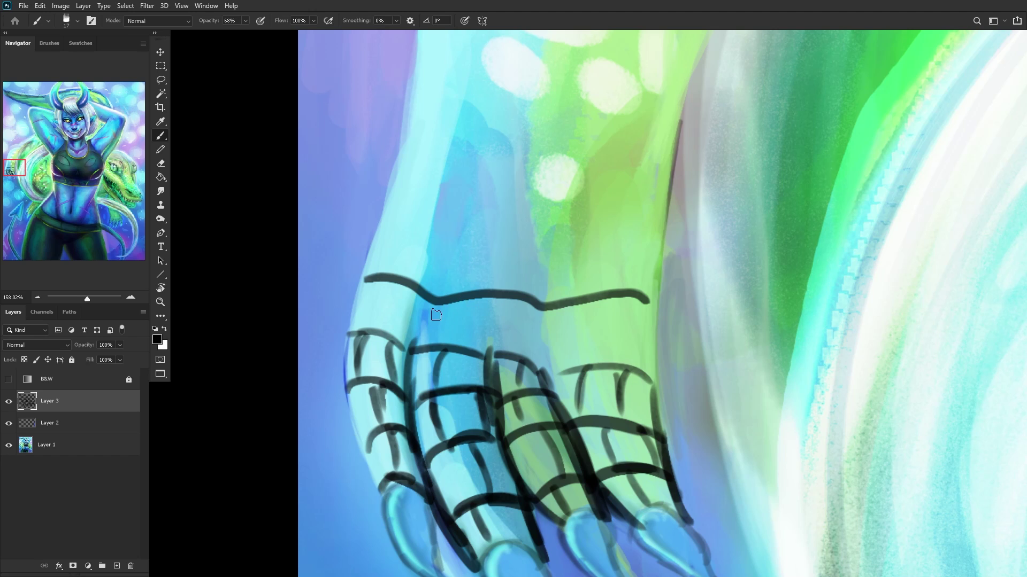
{"action": "mouse_move", "coordinate": [424, 294]}
{"action": "left_mouse_down"}
{"action": "mouse_move", "coordinate": [409, 337]}
{"action": "mouse_move", "coordinate": [401, 326]}
{"action": "left_mouse_up"}
{"action": "mouse_move", "coordinate": [388, 282]}
{"action": "left_mouse_down"}
{"action": "mouse_move", "coordinate": [369, 321]}
{"action": "mouse_move", "coordinate": [378, 316]}
{"action": "left_mouse_up"}
{"action": "left_click_drag", "start_coordinate": [461, 302], "coordinate": [435, 347]}
{"action": "left_click_drag", "start_coordinate": [504, 300], "coordinate": [480, 351]}
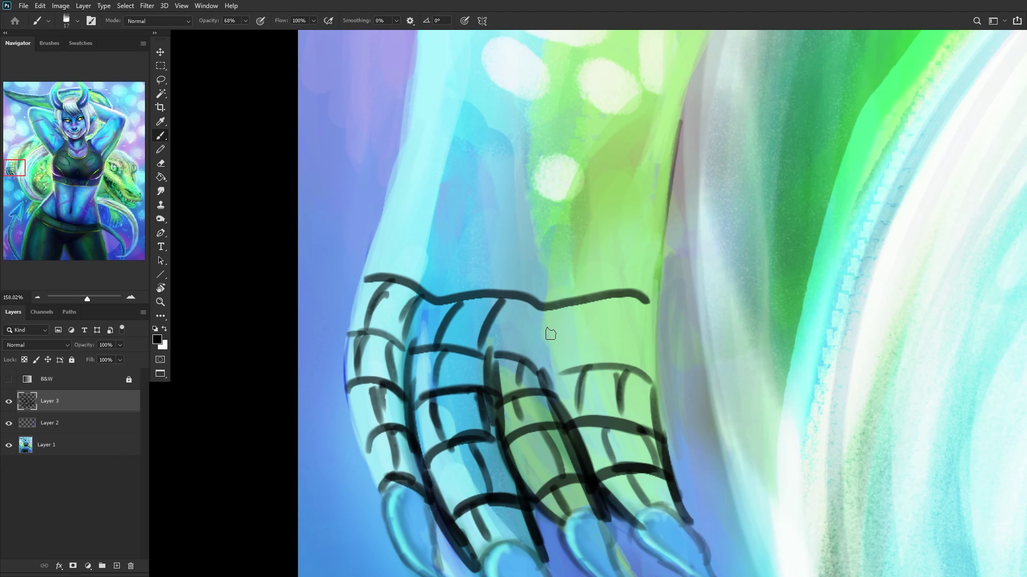
{"action": "left_click_drag", "start_coordinate": [538, 305], "coordinate": [529, 366]}
{"action": "left_click_drag", "start_coordinate": [573, 304], "coordinate": [579, 374]}
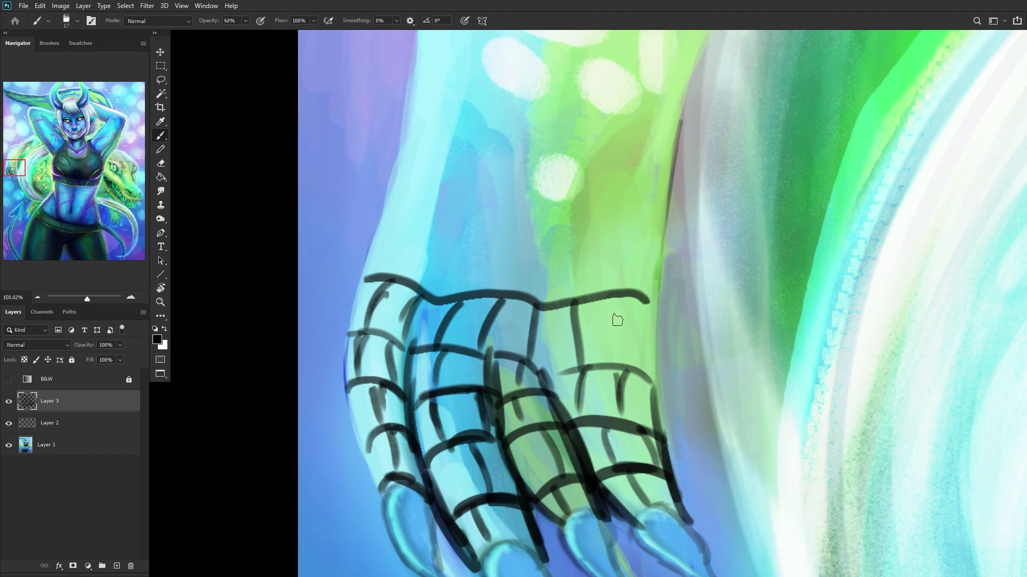
{"action": "left_click_drag", "start_coordinate": [350, 306], "coordinate": [646, 344]}
{"action": "scroll", "coordinate": [628, 308], "scroll_direction": "down", "scroll_amount": 5}
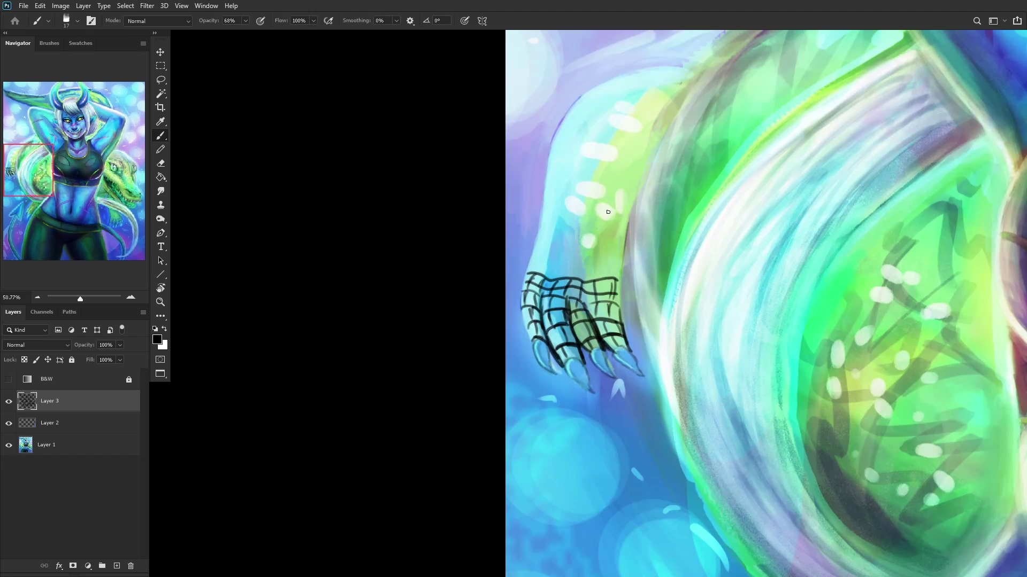
{"action": "scroll", "coordinate": [606, 214], "scroll_direction": "up", "scroll_amount": 2}
Step: Paint curved horizontal band lines climbing from the hand grid up the forearm
{"action": "left_click_drag", "start_coordinate": [500, 283], "coordinate": [629, 286]}
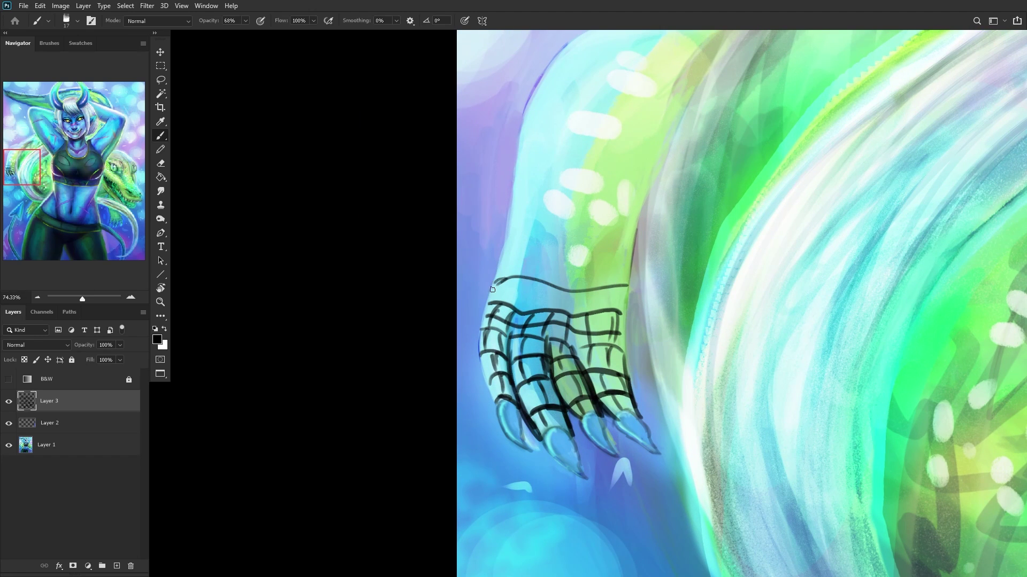
{"action": "left_click_drag", "start_coordinate": [503, 252], "coordinate": [637, 232]}
{"action": "left_click_drag", "start_coordinate": [515, 215], "coordinate": [562, 206]}
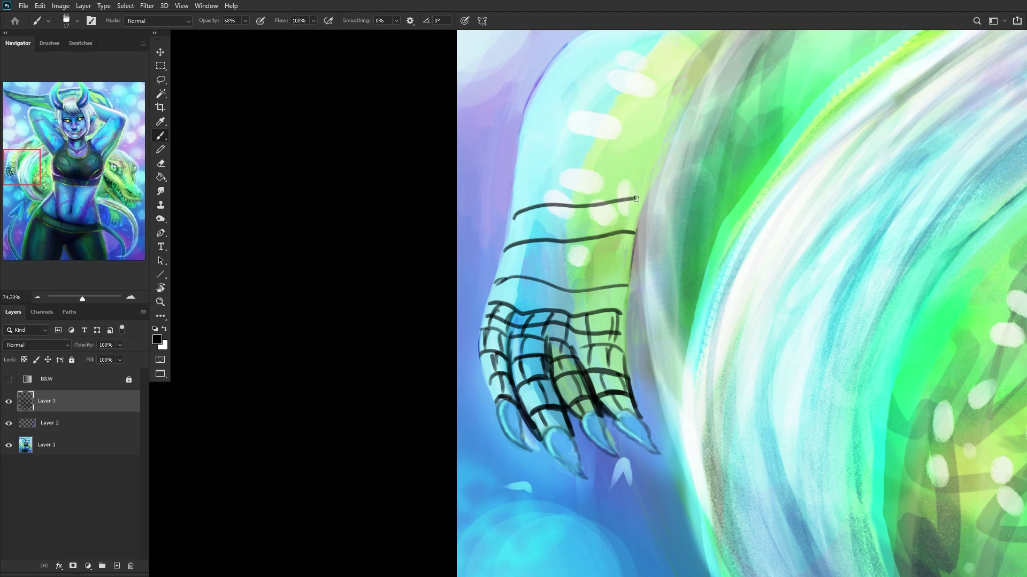
{"action": "mouse_move", "coordinate": [516, 178]}
{"action": "left_mouse_down"}
{"action": "mouse_move", "coordinate": [603, 173]}
{"action": "mouse_move", "coordinate": [470, 298]}
{"action": "mouse_move", "coordinate": [462, 290]}
{"action": "mouse_move", "coordinate": [541, 323]}
{"action": "mouse_move", "coordinate": [608, 319]}
{"action": "left_mouse_up"}
{"action": "scroll", "coordinate": [426, 310], "scroll_direction": "up", "scroll_amount": 3}
{"action": "left_click_drag", "start_coordinate": [451, 253], "coordinate": [640, 307]}
Step: Add diagonal lines at the shoulder and tapered strokes along the arm's top edge
{"action": "left_click_drag", "start_coordinate": [509, 184], "coordinate": [637, 256]}
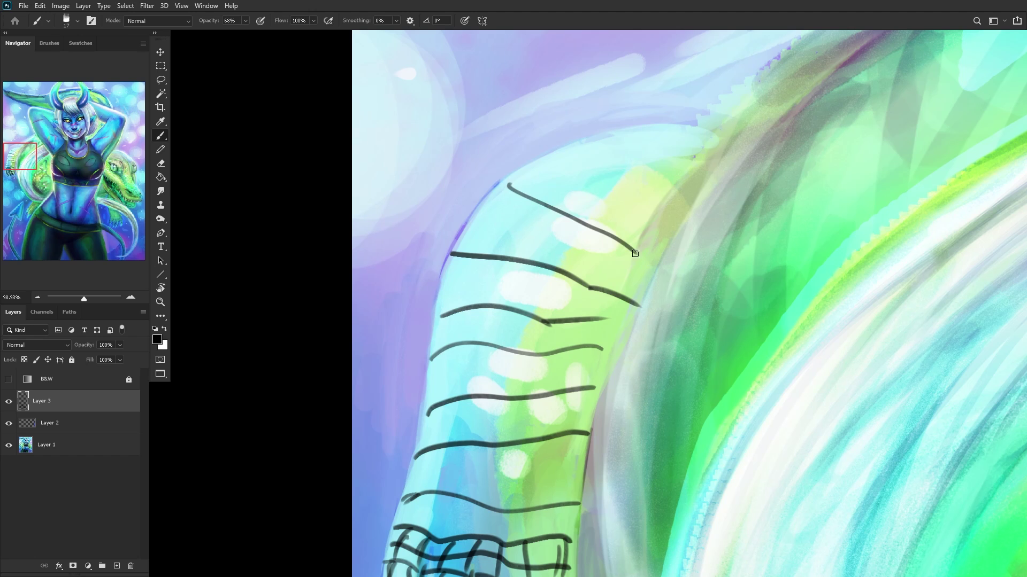
{"action": "left_click_drag", "start_coordinate": [593, 143], "coordinate": [662, 225]}
{"action": "left_click_drag", "start_coordinate": [659, 138], "coordinate": [688, 212]}
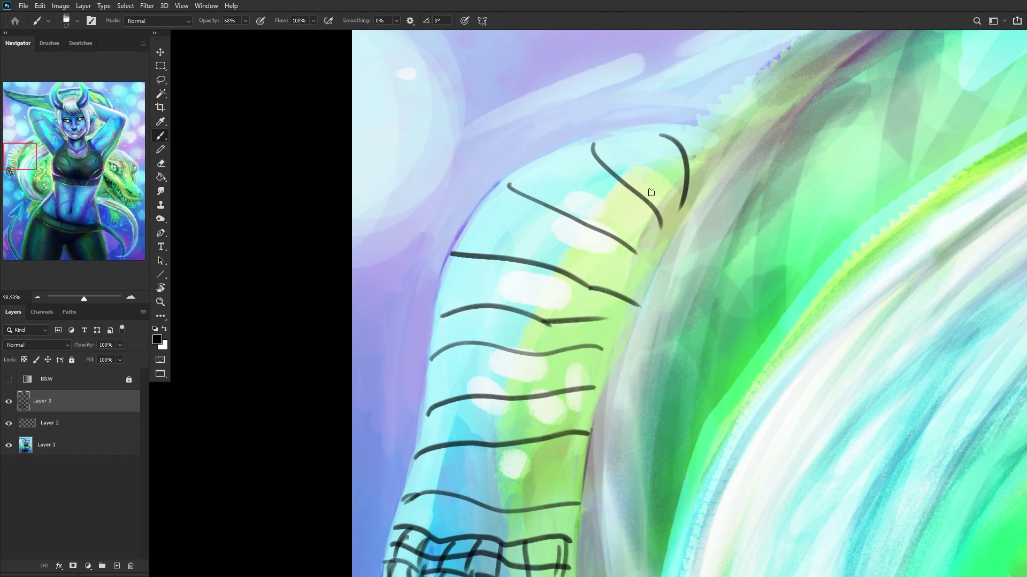
{"action": "scroll", "coordinate": [713, 134], "scroll_direction": "down", "scroll_amount": 5}
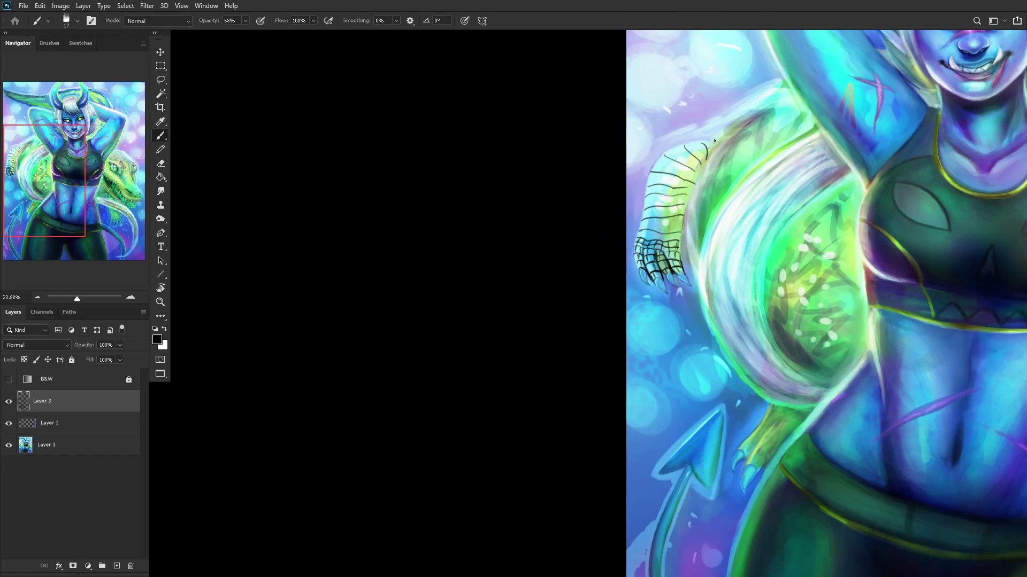
{"action": "scroll", "coordinate": [714, 139], "scroll_direction": "up", "scroll_amount": 5}
{"action": "left_click_drag", "start_coordinate": [704, 138], "coordinate": [727, 150]}
{"action": "left_click_drag", "start_coordinate": [666, 134], "coordinate": [706, 134]}
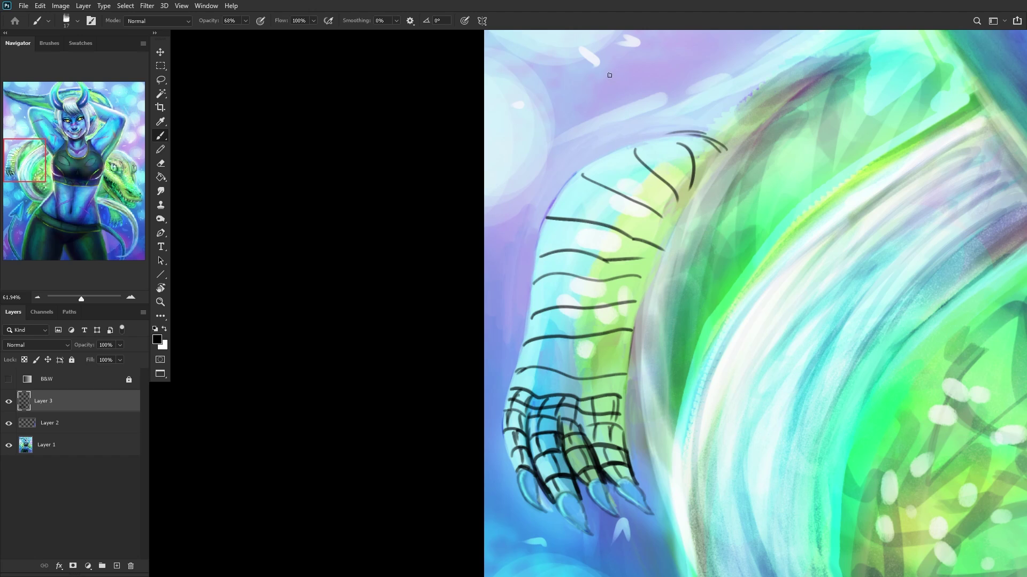
{"action": "scroll", "coordinate": [770, 230], "scroll_direction": "up", "scroll_amount": 8}
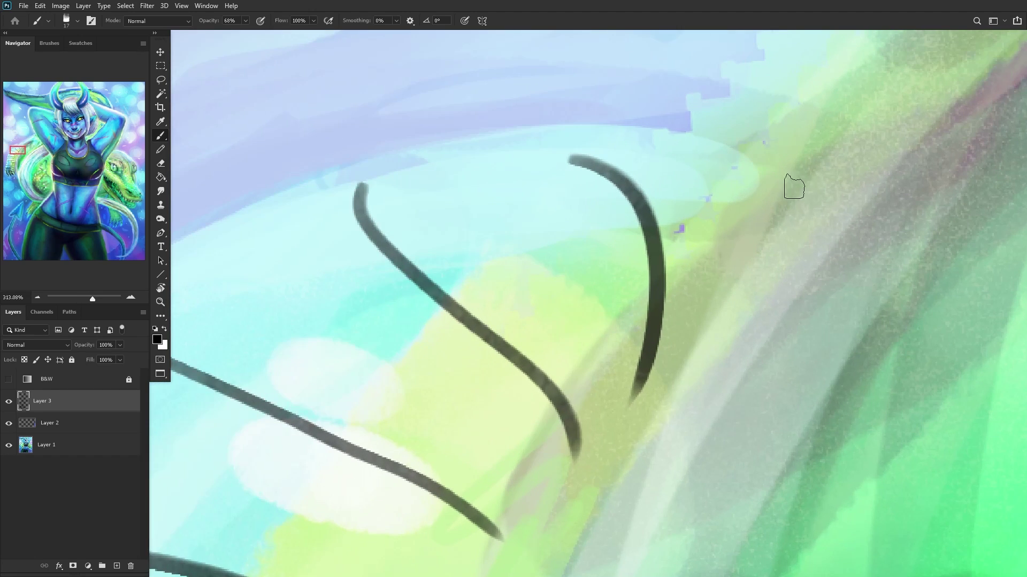
{"action": "left_click_drag", "start_coordinate": [796, 183], "coordinate": [690, 146]}
{"action": "left_click_drag", "start_coordinate": [758, 176], "coordinate": [566, 121]}
{"action": "mouse_move", "coordinate": [775, 179]}
{"action": "left_mouse_down"}
{"action": "mouse_move", "coordinate": [663, 197]}
{"action": "mouse_move", "coordinate": [652, 209]}
{"action": "left_mouse_up"}
{"action": "left_click_drag", "start_coordinate": [710, 318], "coordinate": [652, 310]}
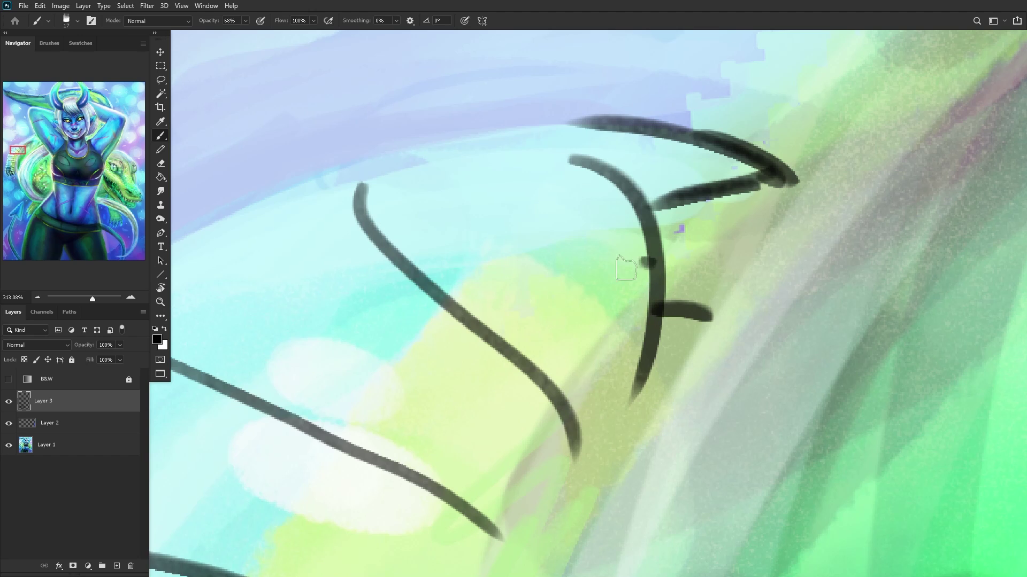
Step: Draw crossing scale curves and arcs to form a crisscross pattern at the shoulder
{"action": "left_click_drag", "start_coordinate": [653, 263], "coordinate": [492, 329]}
{"action": "mouse_move", "coordinate": [374, 235]}
{"action": "left_mouse_down"}
{"action": "mouse_move", "coordinate": [388, 213]}
{"action": "mouse_move", "coordinate": [556, 182]}
{"action": "left_mouse_up"}
{"action": "left_click_drag", "start_coordinate": [449, 189], "coordinate": [588, 155]}
{"action": "mouse_move", "coordinate": [348, 181]}
{"action": "left_mouse_down"}
{"action": "mouse_move", "coordinate": [380, 227]}
{"action": "mouse_move", "coordinate": [372, 211]}
{"action": "left_mouse_up"}
{"action": "left_click_drag", "start_coordinate": [522, 133], "coordinate": [569, 155]}
{"action": "scroll", "coordinate": [487, 170], "scroll_direction": "down", "scroll_amount": 1}
{"action": "scroll", "coordinate": [424, 241], "scroll_direction": "down", "scroll_amount": 2}
{"action": "scroll", "coordinate": [424, 240], "scroll_direction": "up", "scroll_amount": 1}
{"action": "left_click_drag", "start_coordinate": [465, 230], "coordinate": [382, 316]}
{"action": "left_click_drag", "start_coordinate": [428, 262], "coordinate": [378, 323]}
{"action": "mouse_move", "coordinate": [541, 325]}
{"action": "left_mouse_down"}
{"action": "mouse_move", "coordinate": [502, 347]}
{"action": "mouse_move", "coordinate": [493, 375]}
{"action": "left_mouse_up"}
{"action": "left_click_drag", "start_coordinate": [486, 380], "coordinate": [538, 454]}
{"action": "left_click_drag", "start_coordinate": [541, 316], "coordinate": [564, 380]}
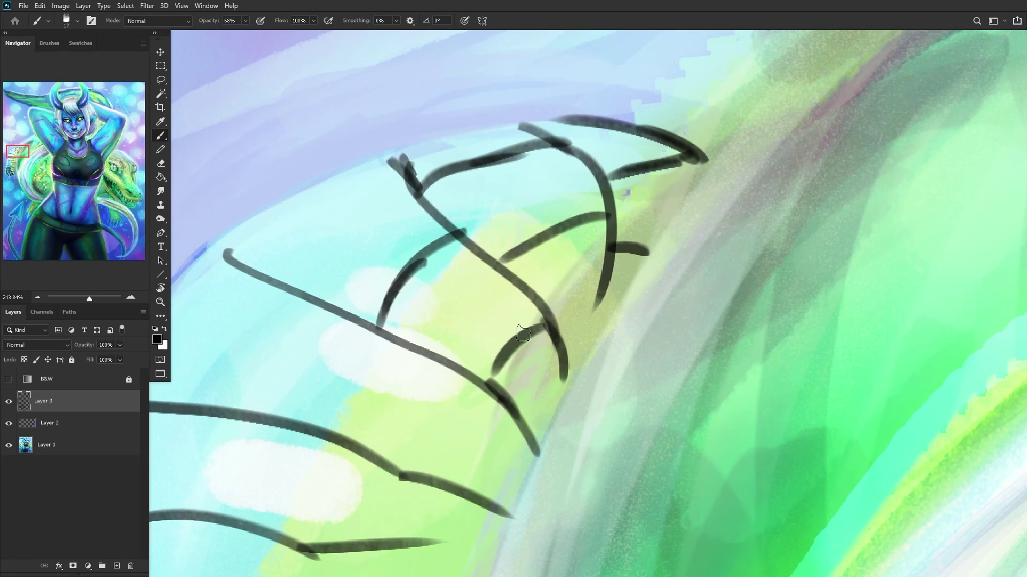
Step: Try a curved scale line down the arm's left edge, then undo those strokes
{"action": "mouse_move", "coordinate": [391, 162]}
{"action": "left_mouse_down"}
{"action": "mouse_move", "coordinate": [293, 262]}
{"action": "mouse_move", "coordinate": [266, 274]}
{"action": "left_mouse_up"}
{"action": "scroll", "coordinate": [291, 211], "scroll_direction": "down", "scroll_amount": 6}
{"action": "key", "text": "ctrl+z"}
{"action": "mouse_move", "coordinate": [310, 202]}
{"action": "left_mouse_down"}
{"action": "mouse_move", "coordinate": [280, 246]}
{"action": "mouse_move", "coordinate": [350, 181]}
{"action": "left_mouse_up"}
{"action": "key", "text": "ctrl+z"}
{"action": "key", "text": "ctrl+z"}
{"action": "scroll", "coordinate": [267, 279], "scroll_direction": "down", "scroll_amount": 3}
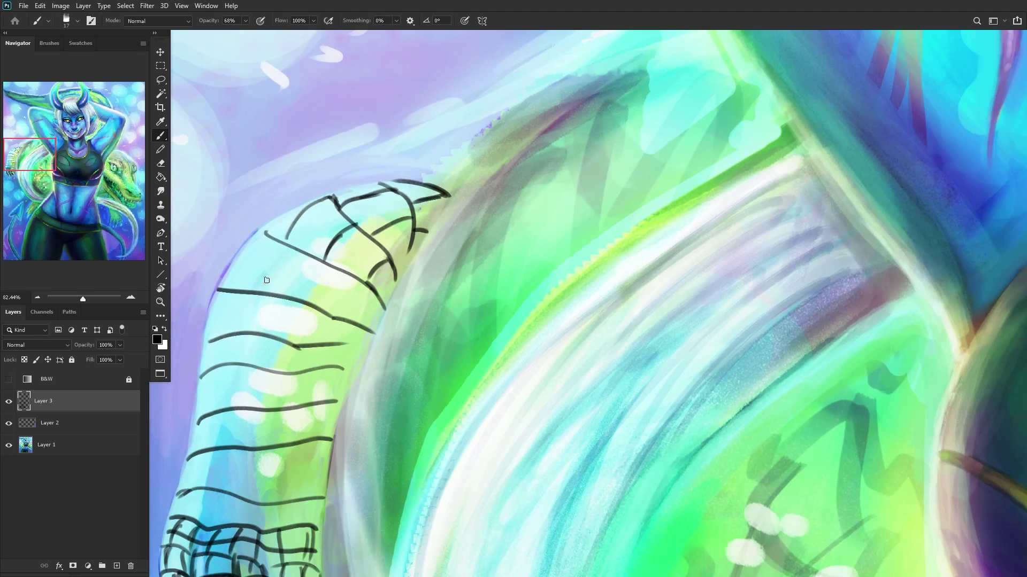
{"action": "scroll", "coordinate": [268, 280], "scroll_direction": "up", "scroll_amount": 2}
Step: Close the shoulder scale grid with arcs, a left edge, dividers and a bottom line
{"action": "left_click_drag", "start_coordinate": [315, 246], "coordinate": [291, 294]}
{"action": "left_click_drag", "start_coordinate": [369, 276], "coordinate": [351, 316]}
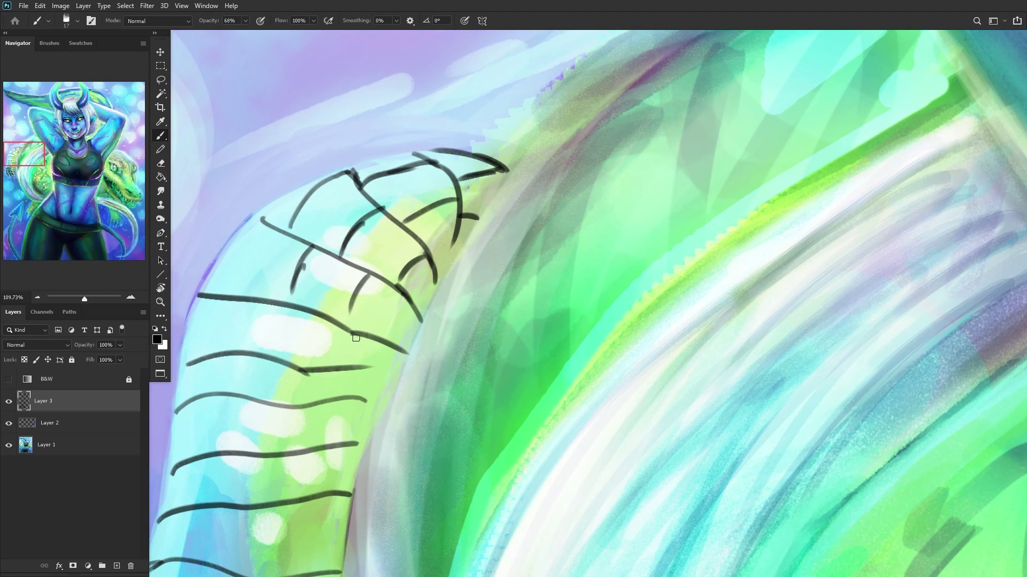
{"action": "mouse_move", "coordinate": [262, 220]}
{"action": "left_mouse_down"}
{"action": "mouse_move", "coordinate": [230, 287]}
{"action": "mouse_move", "coordinate": [222, 284]}
{"action": "mouse_move", "coordinate": [242, 342]}
{"action": "left_mouse_up"}
{"action": "left_click_drag", "start_coordinate": [304, 310], "coordinate": [299, 354]}
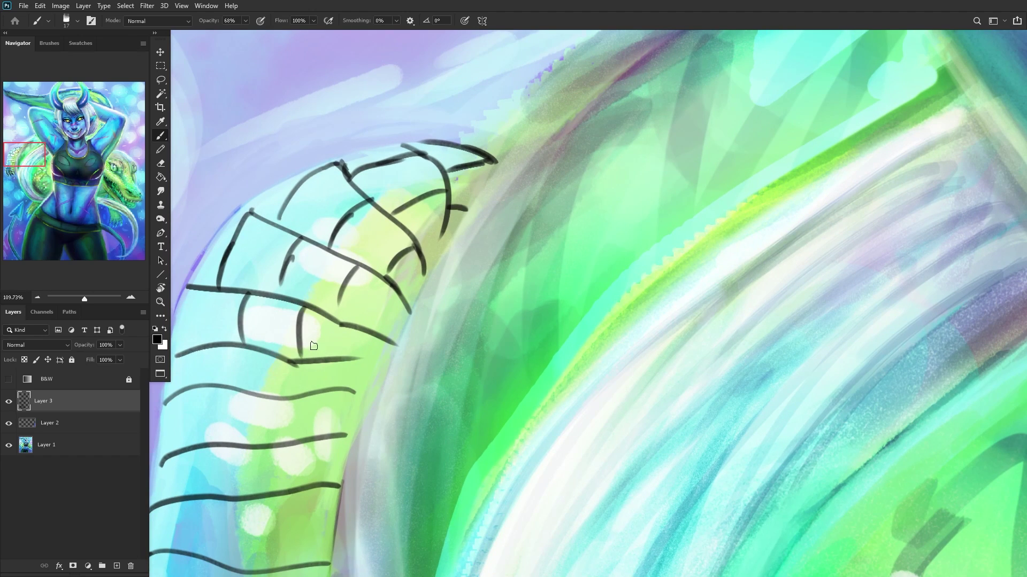
{"action": "left_click_drag", "start_coordinate": [375, 335], "coordinate": [370, 355]}
{"action": "left_click_drag", "start_coordinate": [347, 358], "coordinate": [388, 364]}
{"action": "left_click_drag", "start_coordinate": [188, 290], "coordinate": [190, 357]}
{"action": "scroll", "coordinate": [184, 346], "scroll_direction": "down", "scroll_amount": 3}
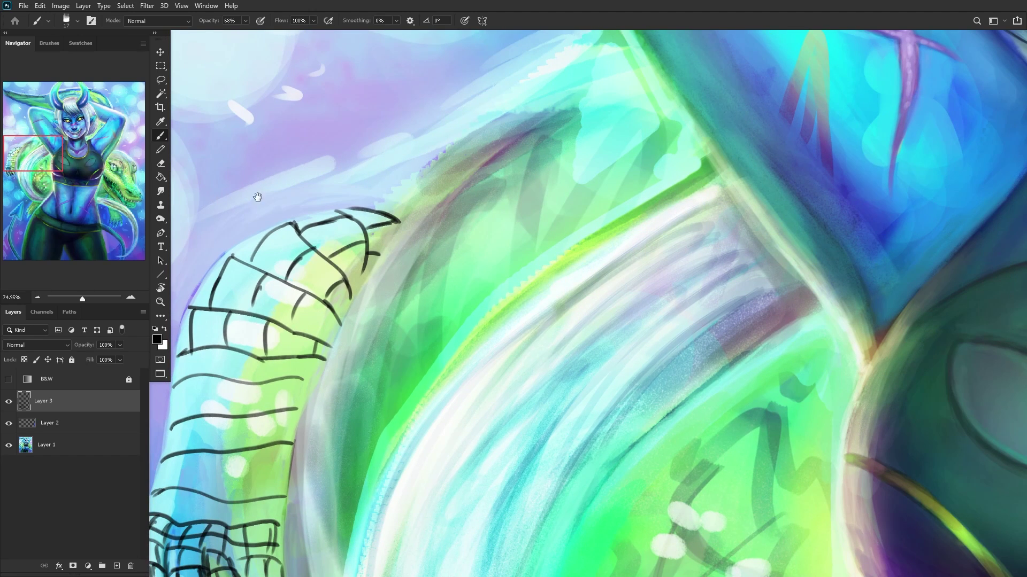
Step: In fuller-screen mode, split the upper forearm bands into brick-like scales with vertical dividers
{"action": "key", "text": "f"}
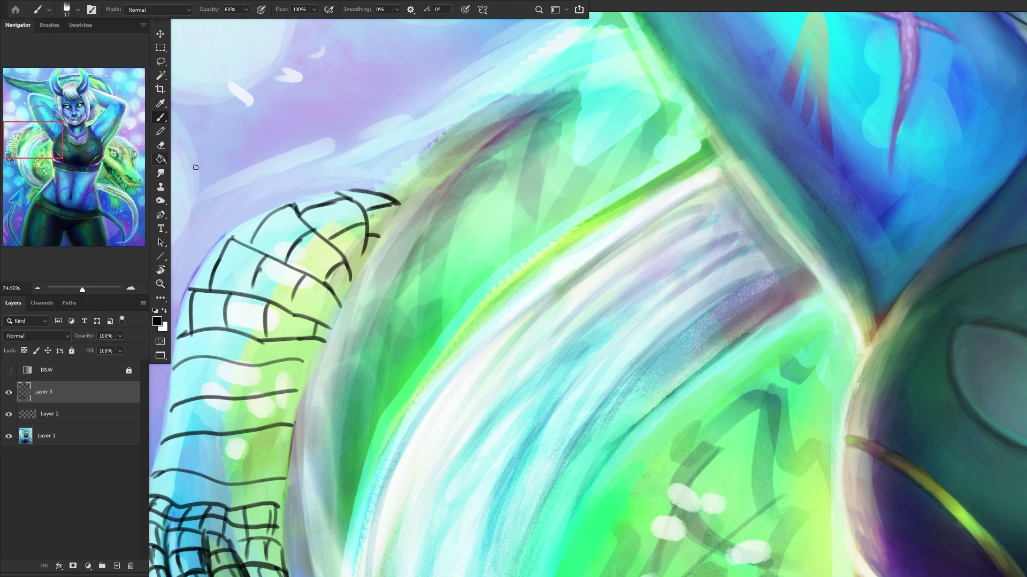
{"action": "scroll", "coordinate": [231, 173], "scroll_direction": "down", "scroll_amount": 2}
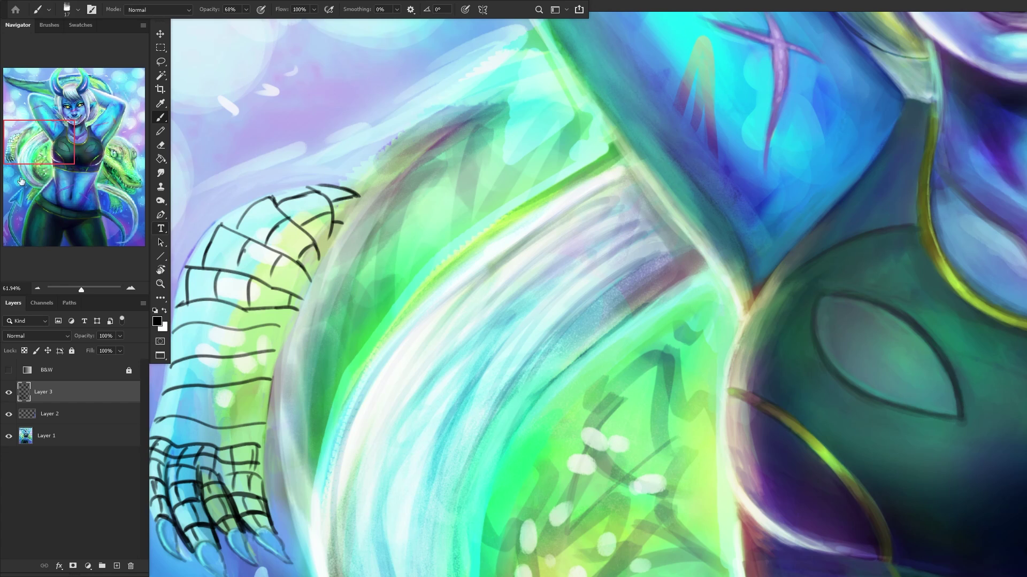
{"action": "left_click_drag", "start_coordinate": [249, 195], "coordinate": [548, 198]}
{"action": "scroll", "coordinate": [635, 254], "scroll_direction": "up", "scroll_amount": 4}
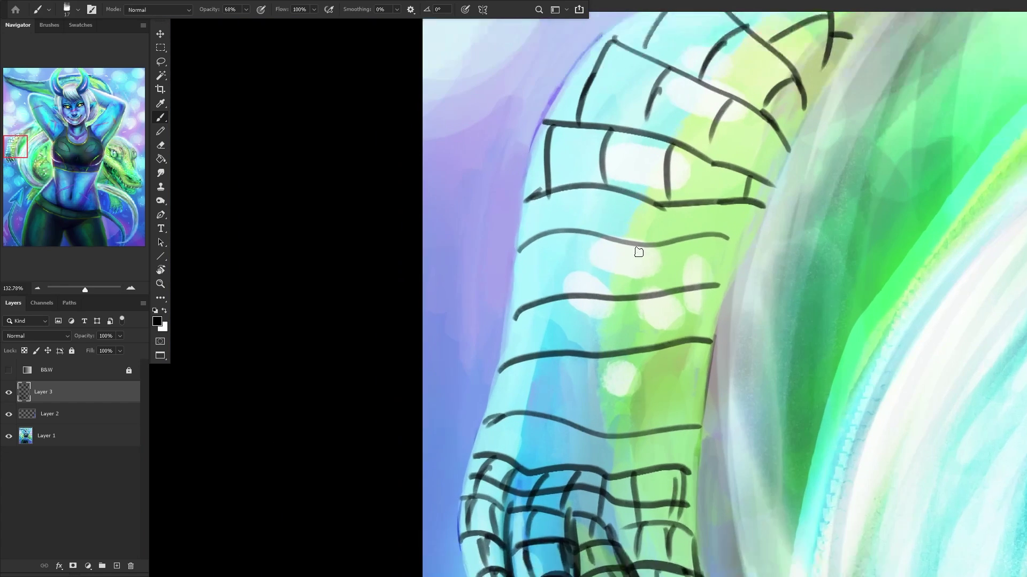
{"action": "left_click_drag", "start_coordinate": [700, 201], "coordinate": [695, 237]}
{"action": "left_click_drag", "start_coordinate": [569, 179], "coordinate": [561, 231]}
{"action": "mouse_move", "coordinate": [525, 192]}
{"action": "left_mouse_down"}
{"action": "mouse_move", "coordinate": [506, 245]}
{"action": "mouse_move", "coordinate": [533, 302]}
{"action": "left_mouse_up"}
{"action": "left_click_drag", "start_coordinate": [603, 234], "coordinate": [593, 297]}
{"action": "left_click_drag", "start_coordinate": [670, 242], "coordinate": [663, 292]}
{"action": "mouse_move", "coordinate": [739, 237]}
{"action": "left_mouse_down"}
{"action": "mouse_move", "coordinate": [683, 286]}
{"action": "mouse_move", "coordinate": [726, 294]}
{"action": "mouse_move", "coordinate": [720, 247]}
{"action": "mouse_move", "coordinate": [736, 236]}
{"action": "mouse_move", "coordinate": [757, 245]}
{"action": "left_mouse_up"}
Step: Add brick-like vertical dividers through the lower bands down to the wrist
{"action": "left_click_drag", "start_coordinate": [624, 298], "coordinate": [622, 363]}
{"action": "left_click_drag", "start_coordinate": [698, 293], "coordinate": [690, 348]}
{"action": "left_click_drag", "start_coordinate": [559, 301], "coordinate": [555, 355]}
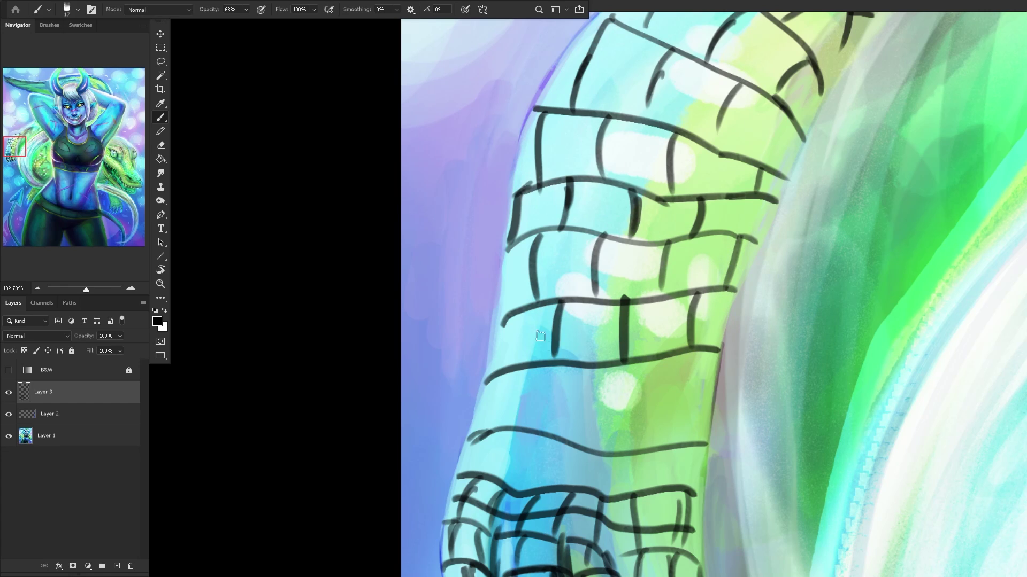
{"action": "mouse_move", "coordinate": [502, 324]}
{"action": "left_mouse_down"}
{"action": "mouse_move", "coordinate": [487, 369]}
{"action": "mouse_move", "coordinate": [514, 425]}
{"action": "left_mouse_up"}
{"action": "left_click_drag", "start_coordinate": [601, 369], "coordinate": [600, 444]}
{"action": "left_click_drag", "start_coordinate": [675, 357], "coordinate": [663, 447]}
{"action": "left_click_drag", "start_coordinate": [547, 431], "coordinate": [530, 492]}
{"action": "left_click_drag", "start_coordinate": [640, 453], "coordinate": [632, 491]}
{"action": "left_click_drag", "start_coordinate": [478, 440], "coordinate": [177, 329]}
Step: Try Vivid Light, then set the scale-lines layer to Soft Light, zoomed on the crocodile's arm
{"action": "left_click", "coordinate": [33, 336]}
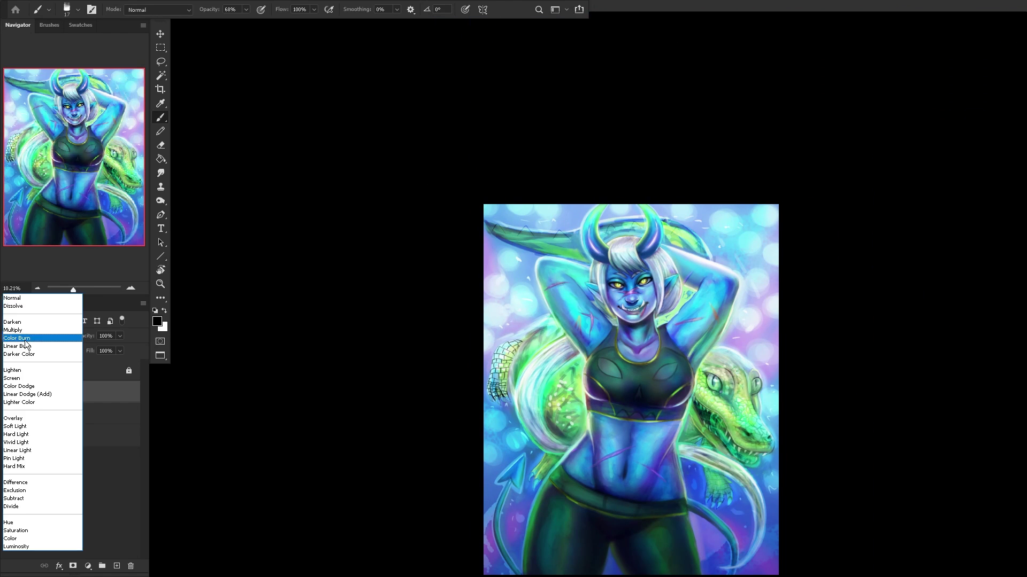
{"action": "left_click", "coordinate": [27, 441]}
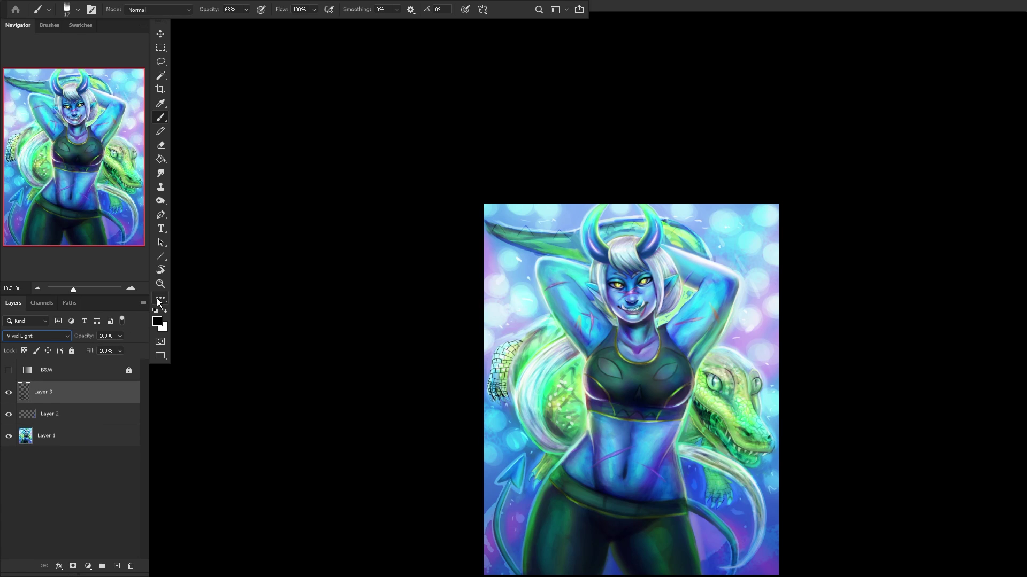
{"action": "key", "text": "z"}
{"action": "left_click_drag", "start_coordinate": [476, 324], "coordinate": [583, 449]}
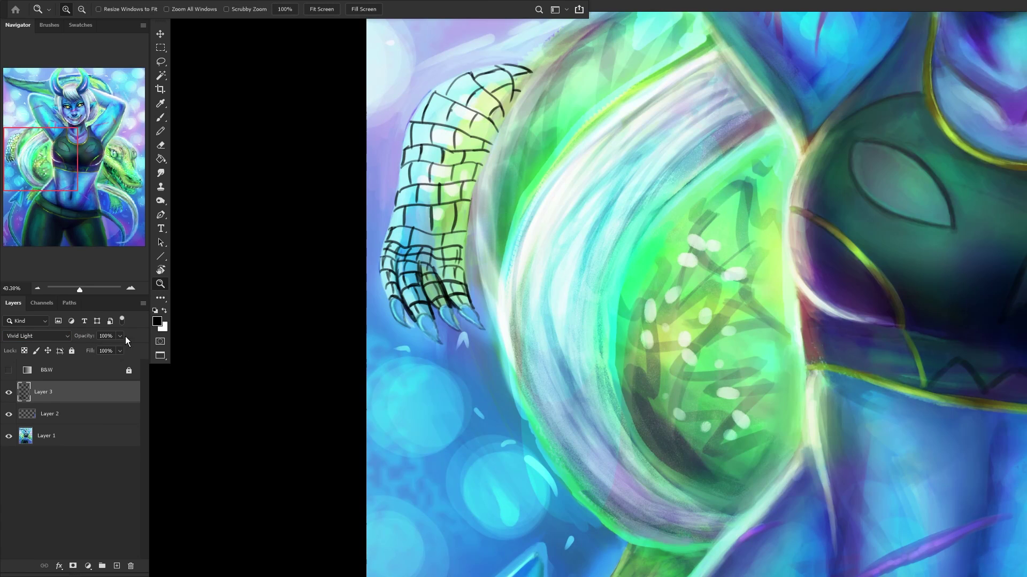
{"action": "left_click", "coordinate": [46, 337]}
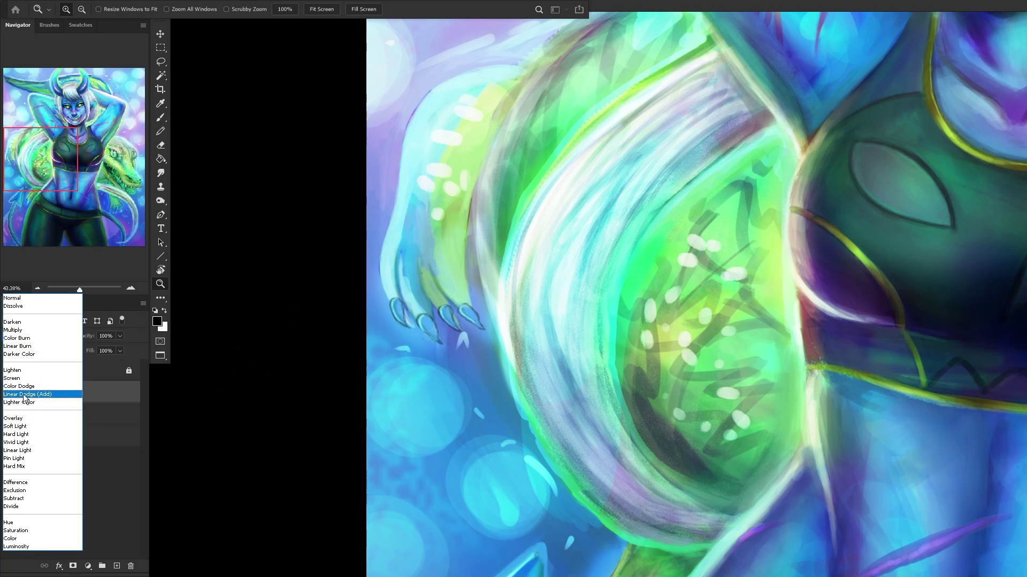
{"action": "left_click", "coordinate": [32, 426]}
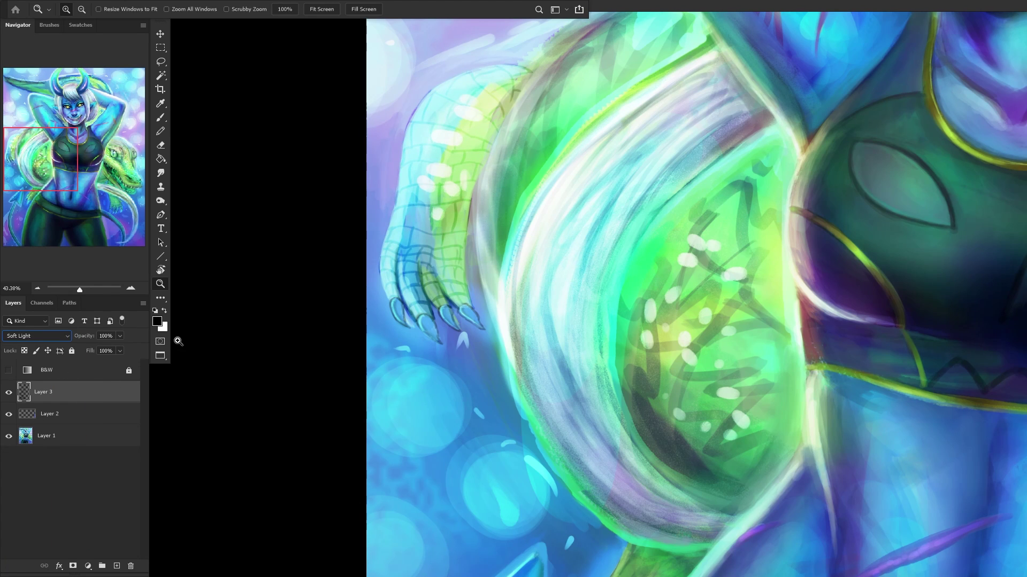
Step: Duplicate Layer 3 as Layer 3 copy and set the glow copy's opacity to 40%
{"action": "right_click", "coordinate": [63, 384]}
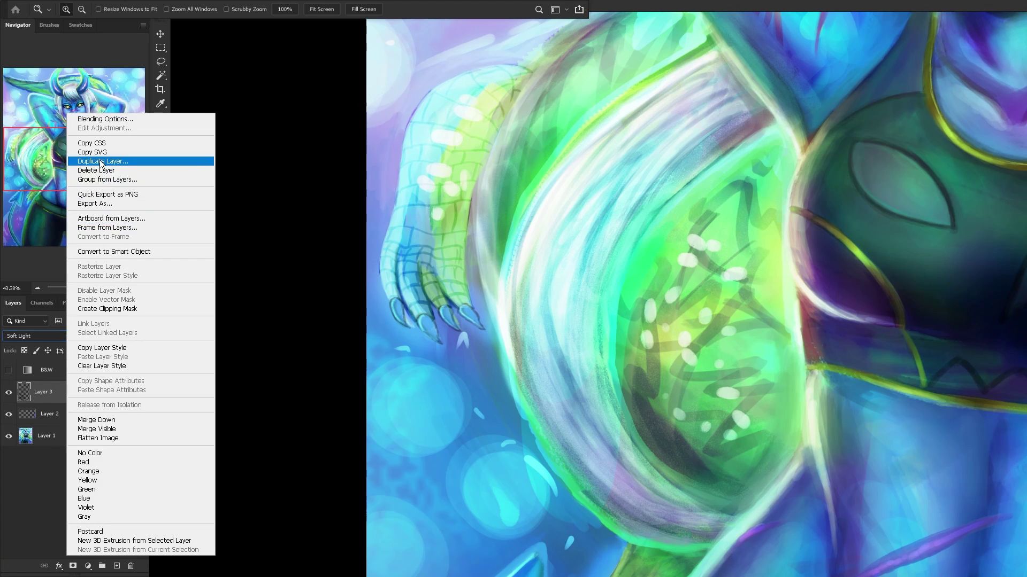
{"action": "left_click", "coordinate": [88, 160]}
{"action": "left_click", "coordinate": [601, 161]}
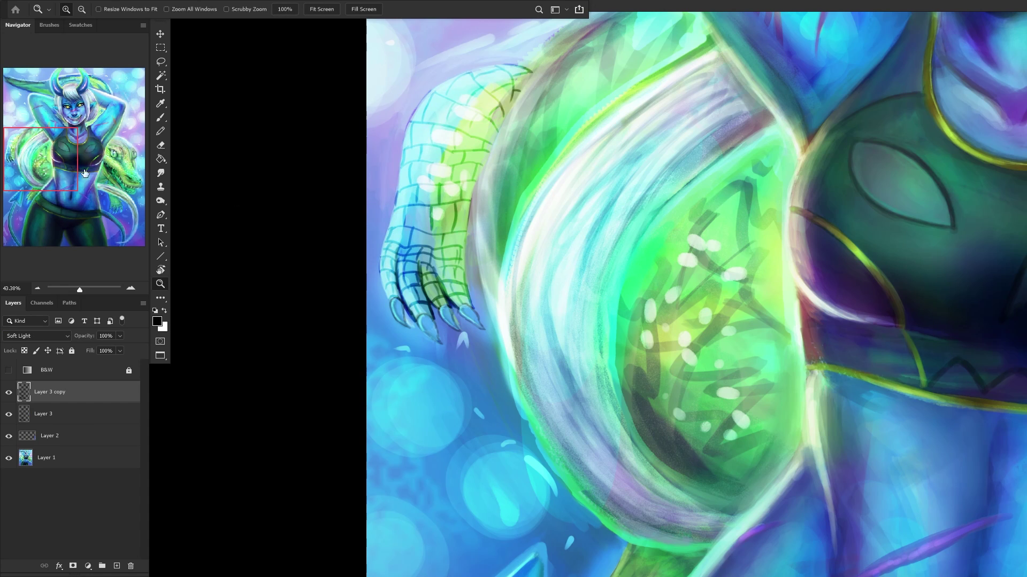
{"action": "scroll", "coordinate": [428, 214], "scroll_direction": "down", "scroll_amount": 10}
{"action": "scroll", "coordinate": [409, 252], "scroll_direction": "up", "scroll_amount": 2}
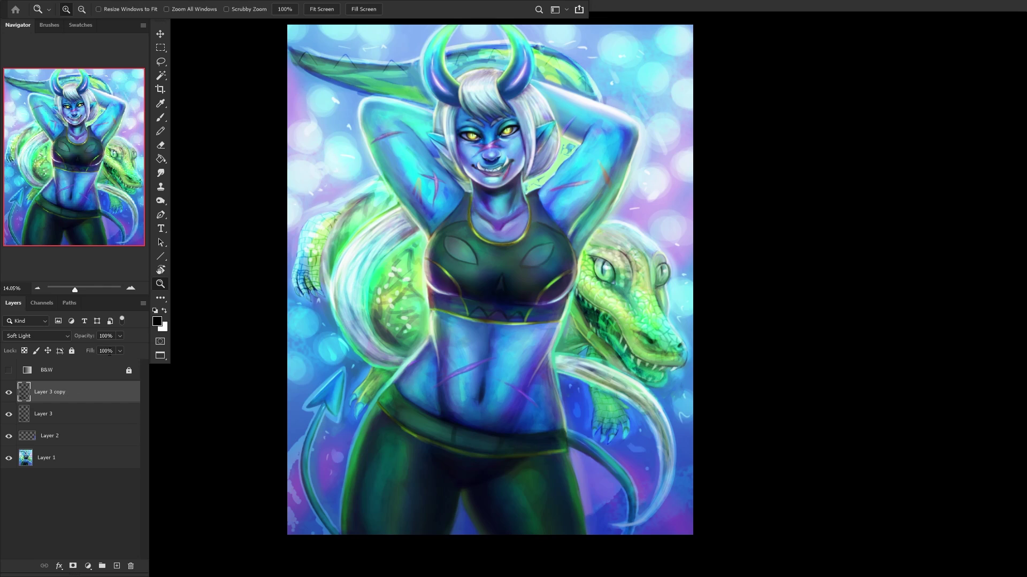
{"action": "left_click", "coordinate": [92, 348]}
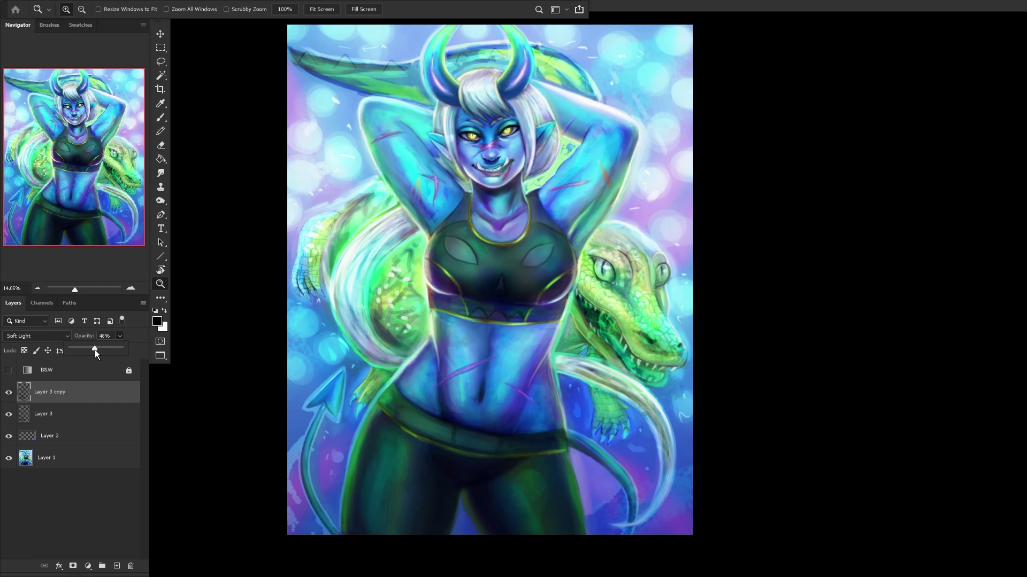
Step: Duplicate the glow copy as Layer 3 copy 2 in Color Burn, then merge everything into Layer 1
{"action": "left_click", "coordinate": [61, 467]}
{"action": "right_click", "coordinate": [58, 393]}
{"action": "left_click", "coordinate": [94, 161]}
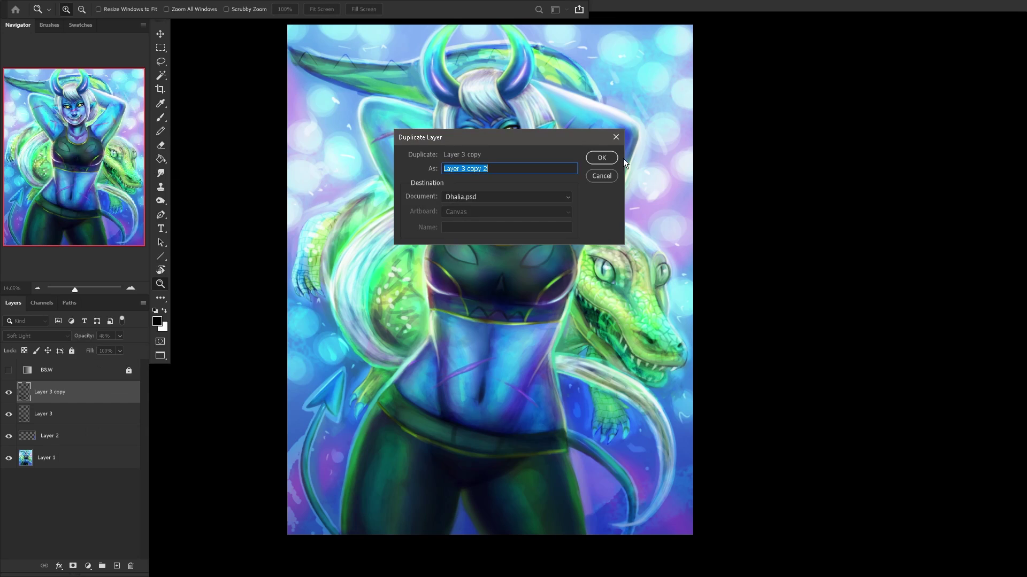
{"action": "left_click", "coordinate": [601, 159]}
{"action": "left_click", "coordinate": [50, 334]}
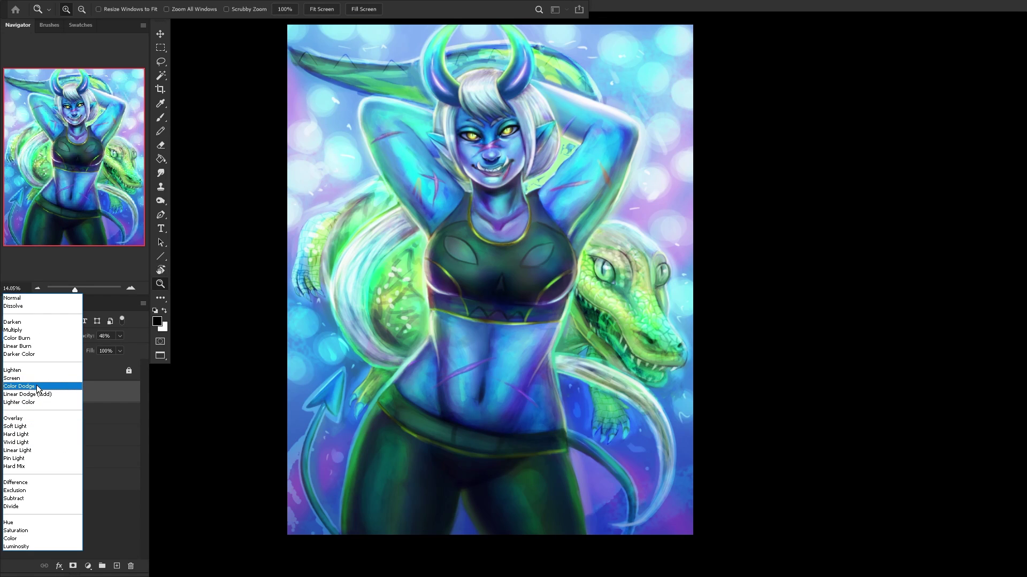
{"action": "left_click", "coordinate": [37, 338]}
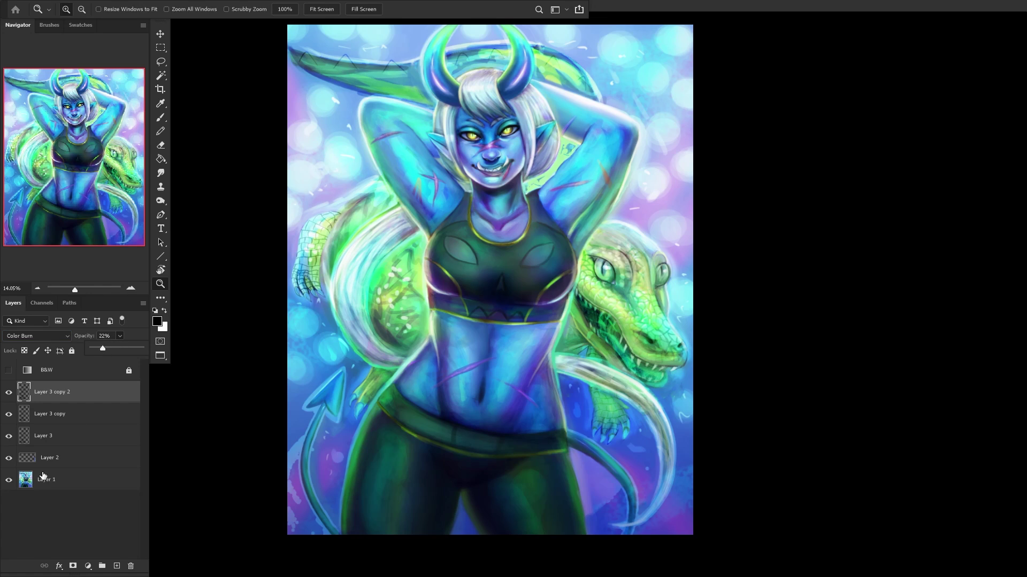
{"action": "left_click", "coordinate": [63, 482]}
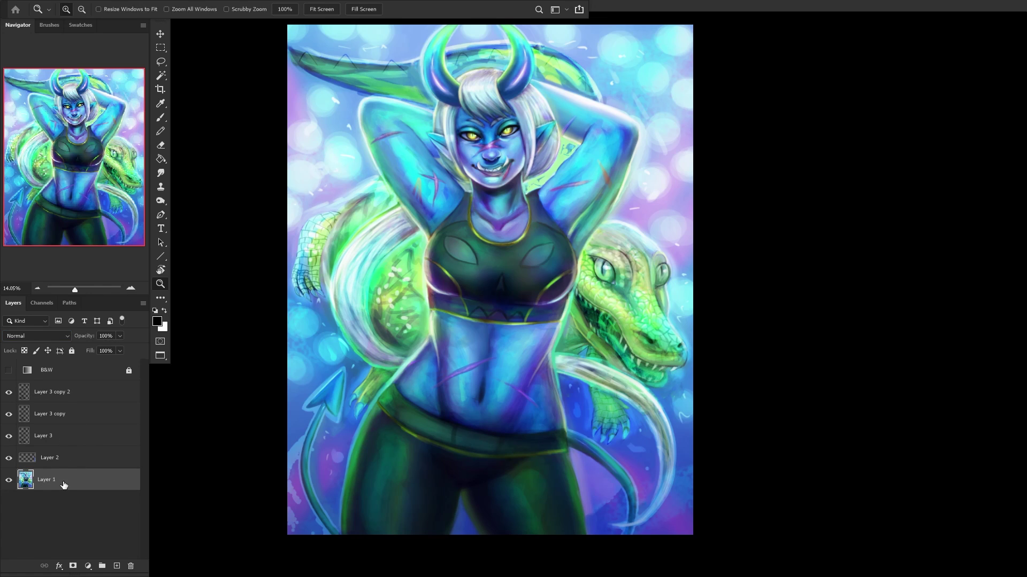
{"action": "key", "text": "ctrl+shift+e"}
Step: Lock Layer 1 and zoom in closely on the crocodile's claw
{"action": "left_click", "coordinate": [71, 351]}
{"action": "left_click", "coordinate": [363, 288]}
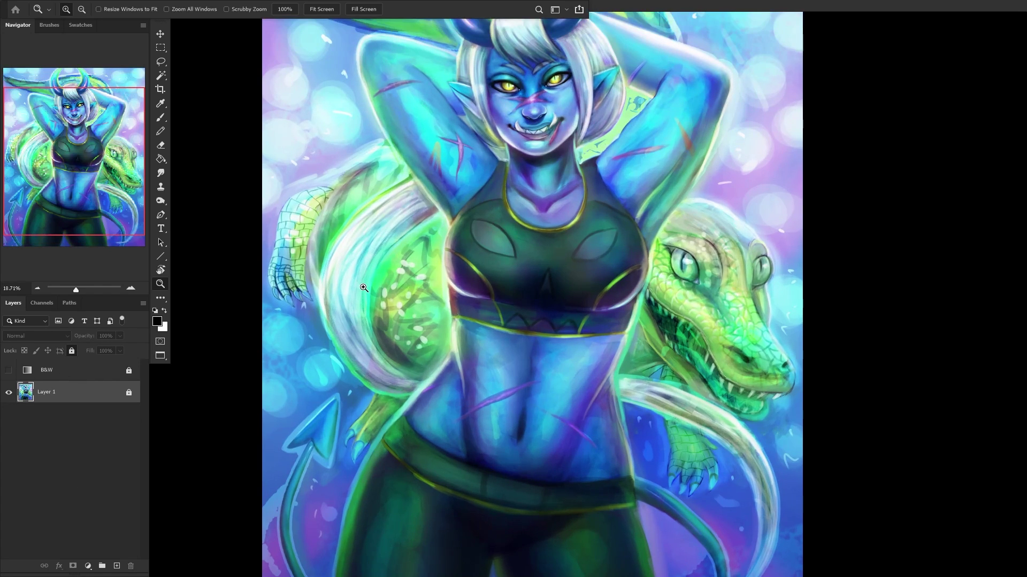
{"action": "left_click", "coordinate": [364, 288], "text": "alt"}
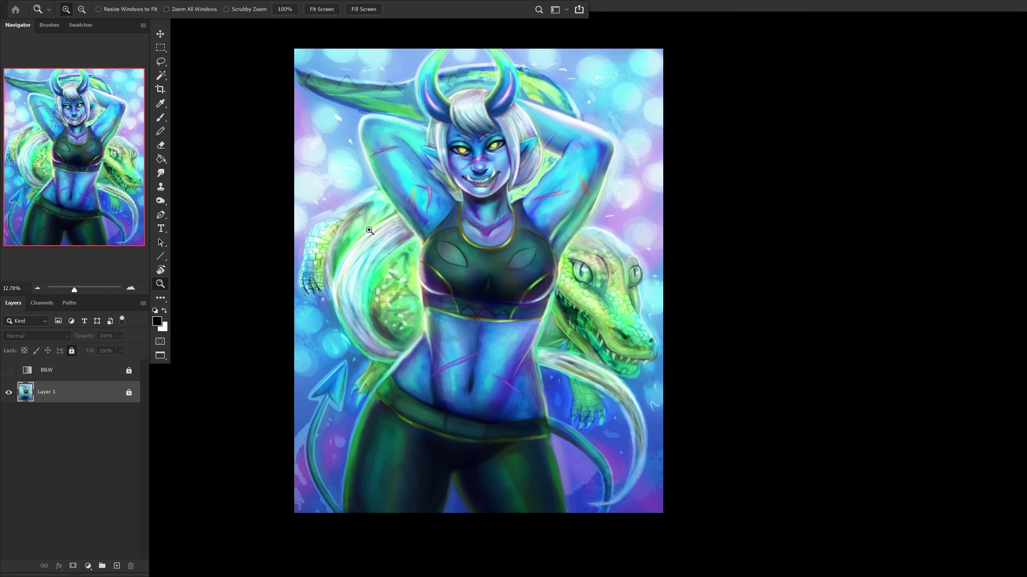
{"action": "left_click_drag", "start_coordinate": [356, 287], "coordinate": [2, 197]}
Step: With the Brush on a new layer, paint a sampled blue stroke near the claw, undoing a green edge stroke
{"action": "left_click", "coordinate": [160, 117]}
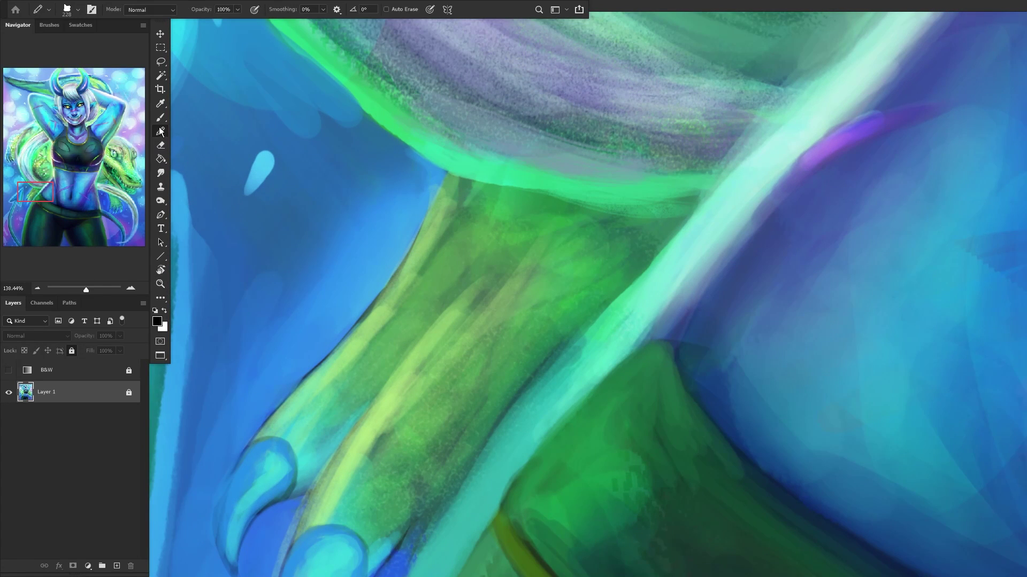
{"action": "left_click", "coordinate": [116, 565]}
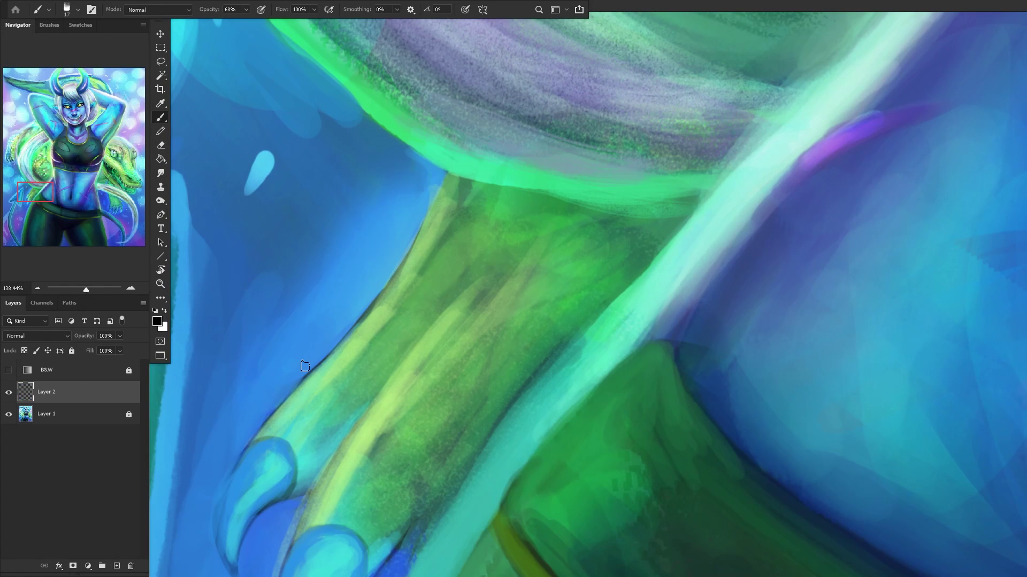
{"action": "scroll", "coordinate": [417, 225], "scroll_direction": "up", "scroll_amount": 1}
{"action": "left_click", "coordinate": [381, 265], "text": "alt"}
{"action": "mouse_move", "coordinate": [468, 185]}
{"action": "left_mouse_down"}
{"action": "mouse_move", "coordinate": [357, 323]}
{"action": "mouse_move", "coordinate": [478, 187]}
{"action": "mouse_move", "coordinate": [419, 252]}
{"action": "mouse_move", "coordinate": [417, 226]}
{"action": "mouse_move", "coordinate": [441, 170]}
{"action": "mouse_move", "coordinate": [474, 180]}
{"action": "mouse_move", "coordinate": [426, 194]}
{"action": "mouse_move", "coordinate": [522, 162]}
{"action": "mouse_move", "coordinate": [466, 161]}
{"action": "left_mouse_up"}
{"action": "left_click", "coordinate": [517, 160], "text": "alt"}
{"action": "left_click_drag", "start_coordinate": [582, 184], "coordinate": [489, 176]}
{"action": "key", "text": "ctrl+z"}
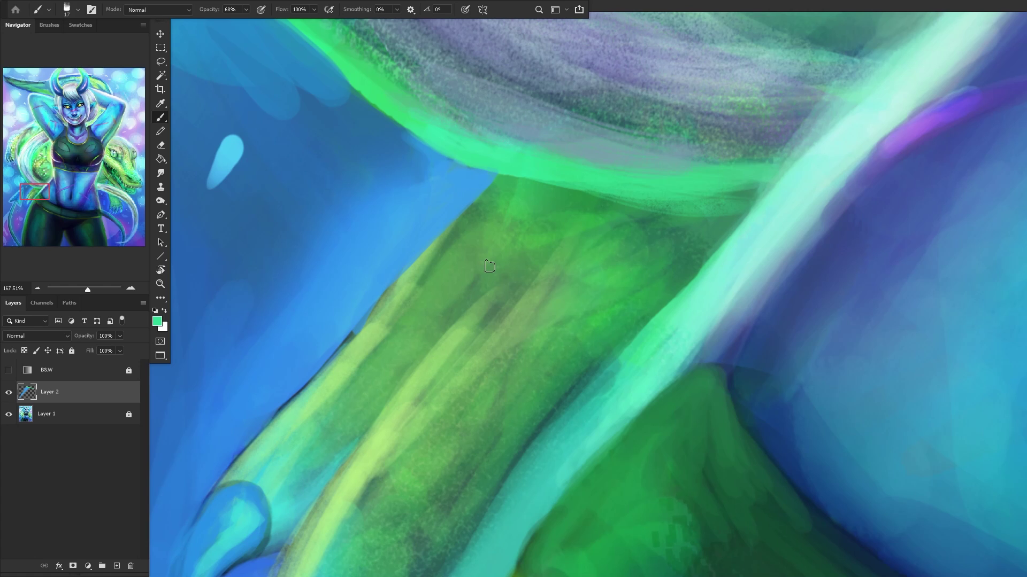
{"action": "scroll", "coordinate": [489, 265], "scroll_direction": "down", "scroll_amount": 3}
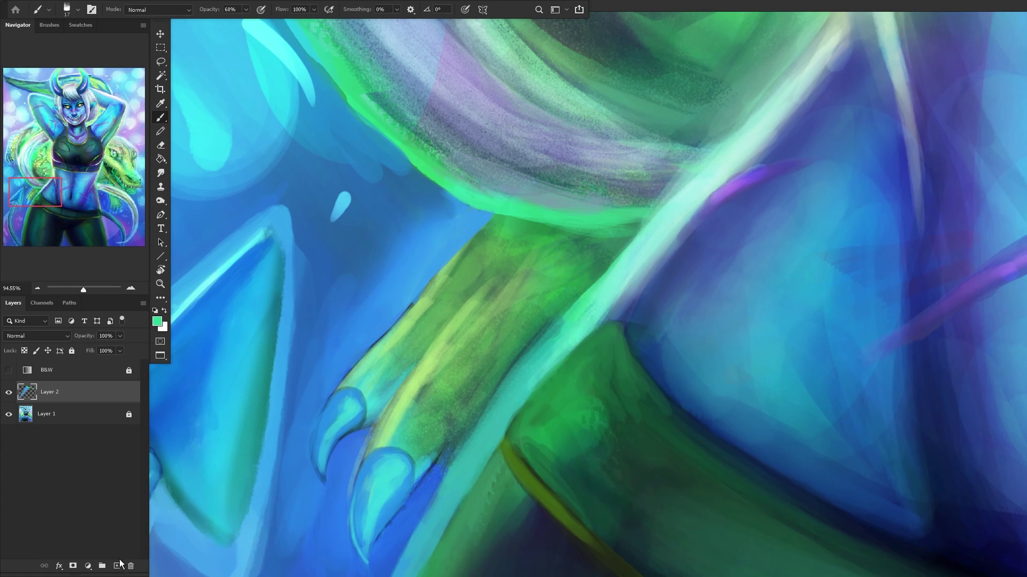
Step: Create a new Color Burn layer and paint dark scale arcs across the crocodile's claw
{"action": "left_click", "coordinate": [116, 567]}
{"action": "left_click", "coordinate": [38, 335]}
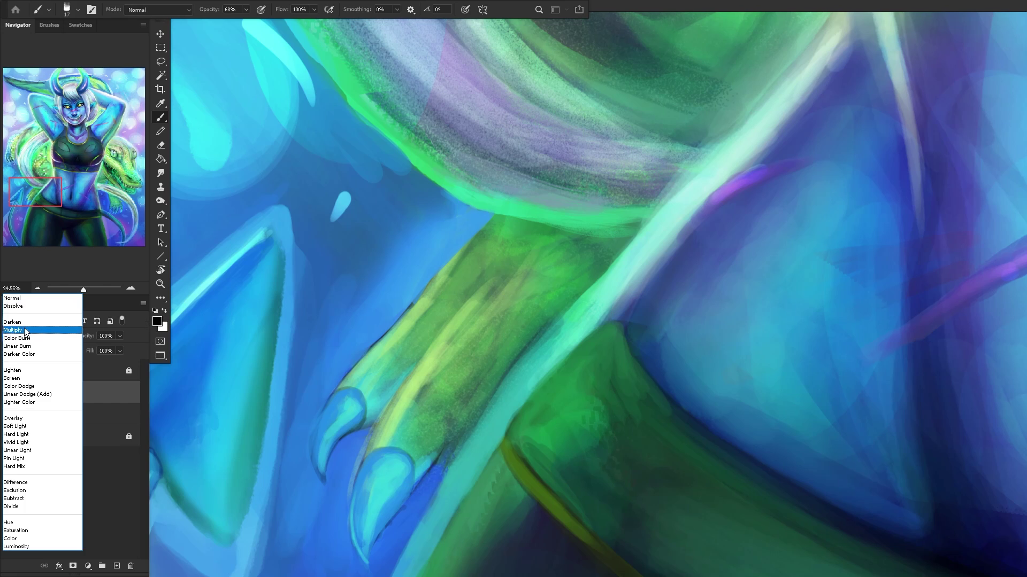
{"action": "left_click", "coordinate": [23, 339]}
{"action": "left_click_drag", "start_coordinate": [346, 373], "coordinate": [384, 392]}
{"action": "mouse_move", "coordinate": [380, 345]}
{"action": "left_mouse_down"}
{"action": "mouse_move", "coordinate": [411, 366]}
{"action": "mouse_move", "coordinate": [386, 369]}
{"action": "left_mouse_up"}
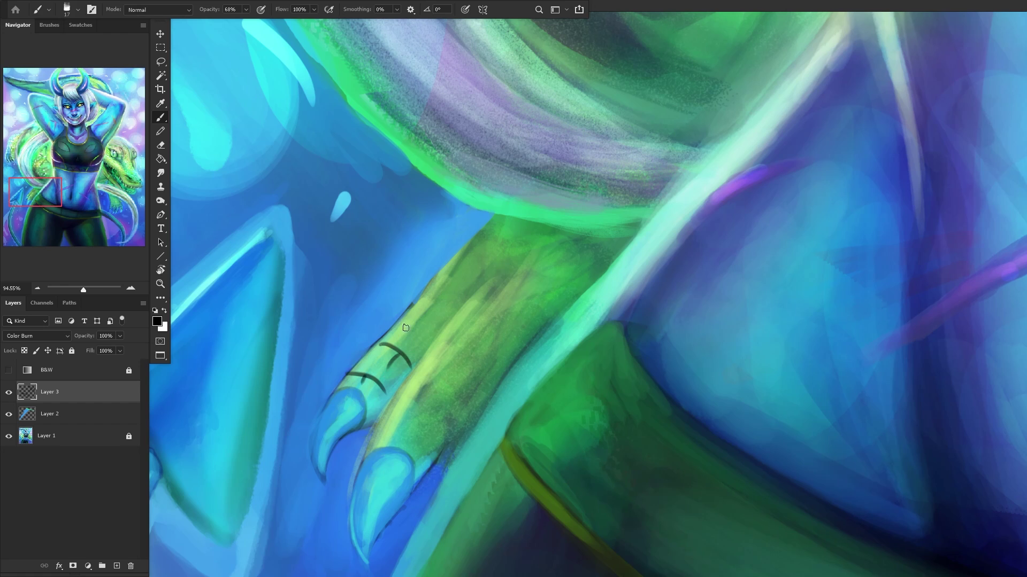
{"action": "left_click_drag", "start_coordinate": [411, 316], "coordinate": [440, 347]}
{"action": "key", "text": "ctrl+z"}
{"action": "scroll", "coordinate": [415, 321], "scroll_direction": "up", "scroll_amount": 5}
{"action": "mouse_move", "coordinate": [396, 305]}
{"action": "left_mouse_down"}
{"action": "mouse_move", "coordinate": [438, 327]}
{"action": "mouse_move", "coordinate": [445, 347]}
{"action": "left_mouse_up"}
{"action": "mouse_move", "coordinate": [373, 397]}
{"action": "left_mouse_down"}
{"action": "mouse_move", "coordinate": [392, 347]}
{"action": "mouse_move", "coordinate": [428, 383]}
{"action": "left_mouse_up"}
{"action": "left_click_drag", "start_coordinate": [444, 345], "coordinate": [464, 397]}
{"action": "scroll", "coordinate": [446, 342], "scroll_direction": "down", "scroll_amount": 3}
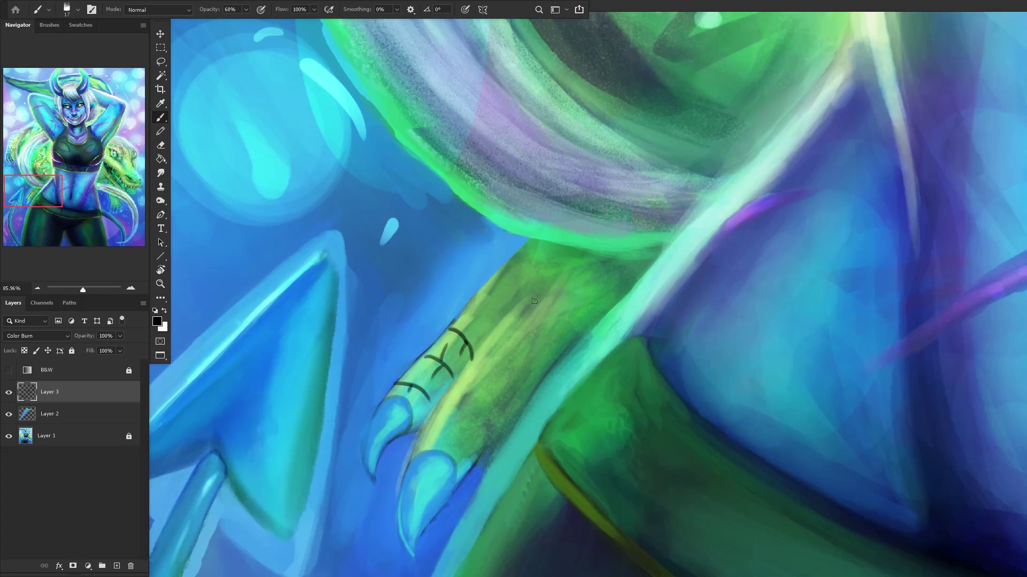
{"action": "scroll", "coordinate": [447, 341], "scroll_direction": "up", "scroll_amount": 2}
{"action": "scroll", "coordinate": [447, 341], "scroll_direction": "up", "scroll_amount": 2}
{"action": "mouse_move", "coordinate": [401, 316]}
{"action": "left_mouse_down"}
{"action": "mouse_move", "coordinate": [478, 362]}
{"action": "mouse_move", "coordinate": [411, 349]}
{"action": "mouse_move", "coordinate": [411, 414]}
{"action": "left_mouse_up"}
Step: Paint dark scale arcs and short cross strokes over the middle of the arm
{"action": "mouse_move", "coordinate": [481, 241]}
{"action": "left_mouse_down"}
{"action": "mouse_move", "coordinate": [549, 306]}
{"action": "mouse_move", "coordinate": [502, 313]}
{"action": "left_mouse_up"}
{"action": "left_click_drag", "start_coordinate": [438, 312], "coordinate": [473, 282]}
{"action": "left_click_drag", "start_coordinate": [519, 199], "coordinate": [593, 265]}
{"action": "scroll", "coordinate": [531, 280], "scroll_direction": "down", "scroll_amount": 3}
{"action": "scroll", "coordinate": [443, 427], "scroll_direction": "up", "scroll_amount": 2}
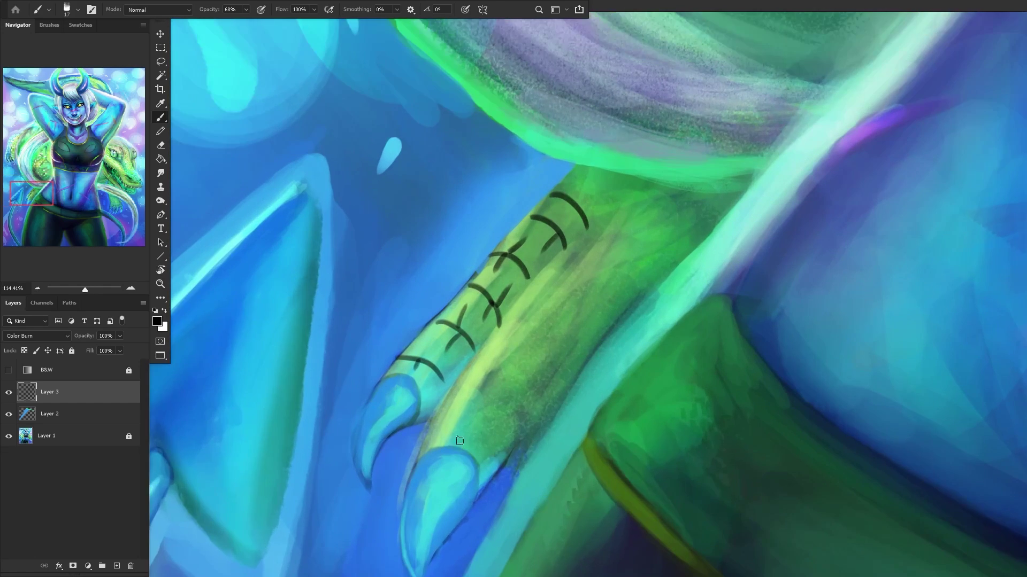
{"action": "left_click_drag", "start_coordinate": [521, 473], "coordinate": [448, 404]}
{"action": "mouse_move", "coordinate": [527, 474]}
{"action": "left_mouse_down"}
{"action": "mouse_move", "coordinate": [590, 404]}
{"action": "mouse_move", "coordinate": [548, 356]}
{"action": "mouse_move", "coordinate": [509, 343]}
{"action": "mouse_move", "coordinate": [524, 397]}
{"action": "mouse_move", "coordinate": [555, 405]}
{"action": "left_mouse_up"}
{"action": "left_click_drag", "start_coordinate": [477, 421], "coordinate": [449, 447]}
{"action": "left_click_drag", "start_coordinate": [534, 262], "coordinate": [630, 319]}
{"action": "left_click_drag", "start_coordinate": [566, 266], "coordinate": [541, 309]}
{"action": "mouse_move", "coordinate": [559, 363]}
{"action": "left_mouse_down"}
{"action": "mouse_move", "coordinate": [585, 328]}
{"action": "mouse_move", "coordinate": [617, 354]}
{"action": "left_mouse_up"}
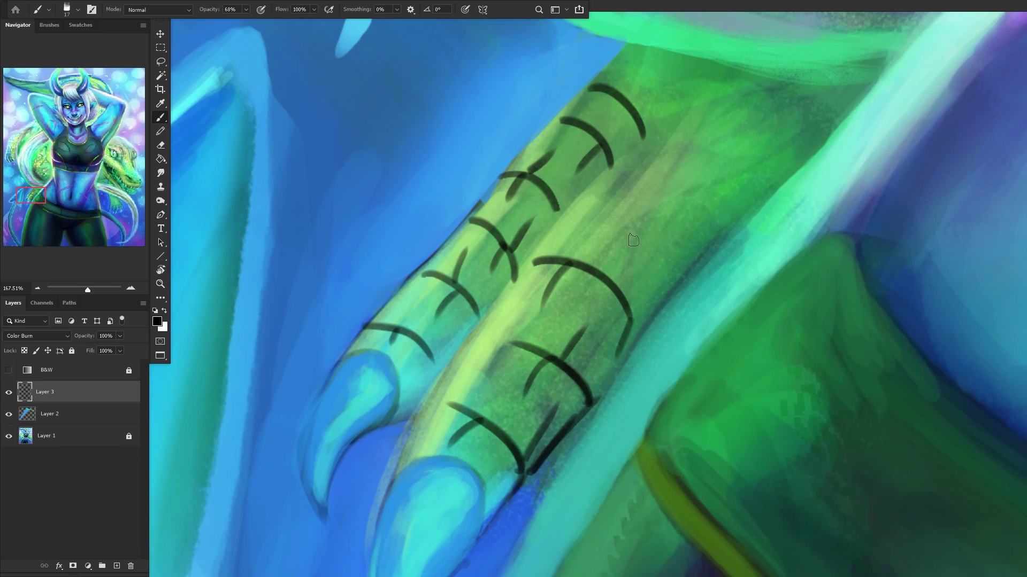
{"action": "mouse_move", "coordinate": [682, 258]}
{"action": "left_mouse_down"}
{"action": "mouse_move", "coordinate": [596, 204]}
{"action": "mouse_move", "coordinate": [611, 232]}
{"action": "left_mouse_up"}
{"action": "left_click_drag", "start_coordinate": [638, 273], "coordinate": [621, 301]}
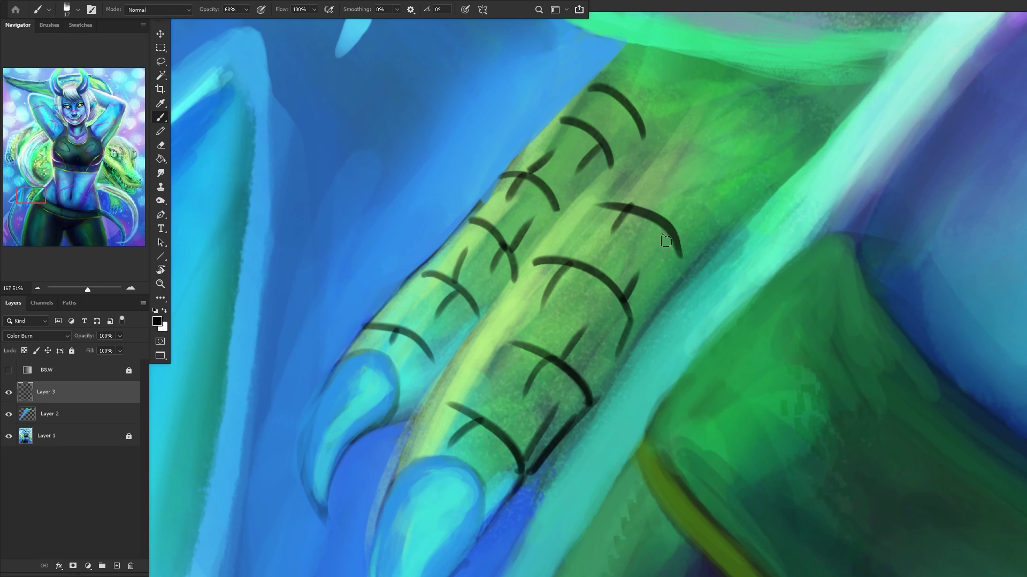
Step: Add large scale arcs and dividing diagonal strokes up to the top of the arm
{"action": "mouse_move", "coordinate": [638, 143]}
{"action": "left_mouse_down"}
{"action": "mouse_move", "coordinate": [734, 179]}
{"action": "mouse_move", "coordinate": [653, 176]}
{"action": "left_mouse_up"}
{"action": "mouse_move", "coordinate": [671, 227]}
{"action": "left_mouse_down"}
{"action": "mouse_move", "coordinate": [705, 184]}
{"action": "mouse_move", "coordinate": [715, 214]}
{"action": "left_mouse_up"}
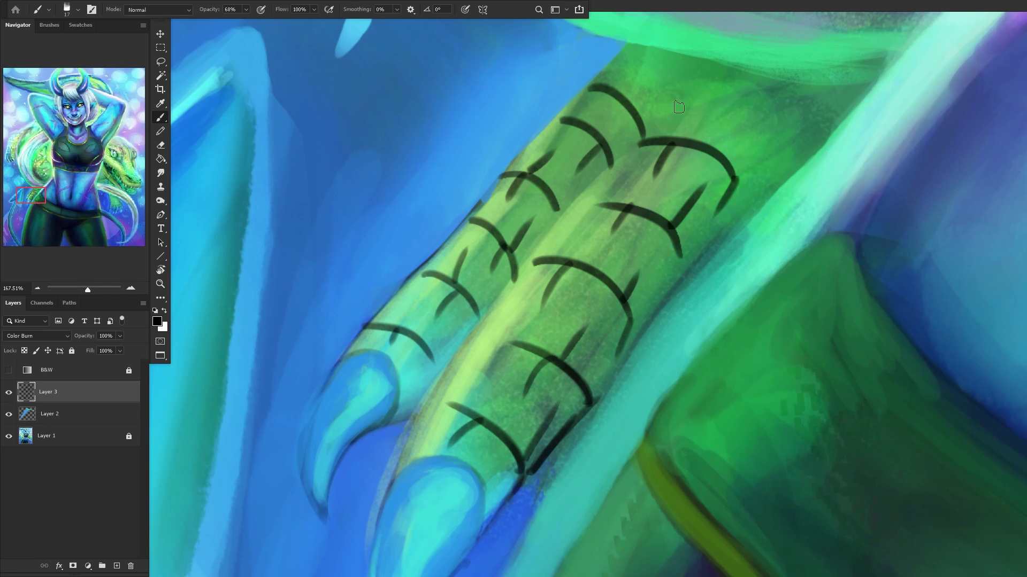
{"action": "scroll", "coordinate": [684, 105], "scroll_direction": "down", "scroll_amount": 3}
{"action": "scroll", "coordinate": [674, 76], "scroll_direction": "up", "scroll_amount": 4}
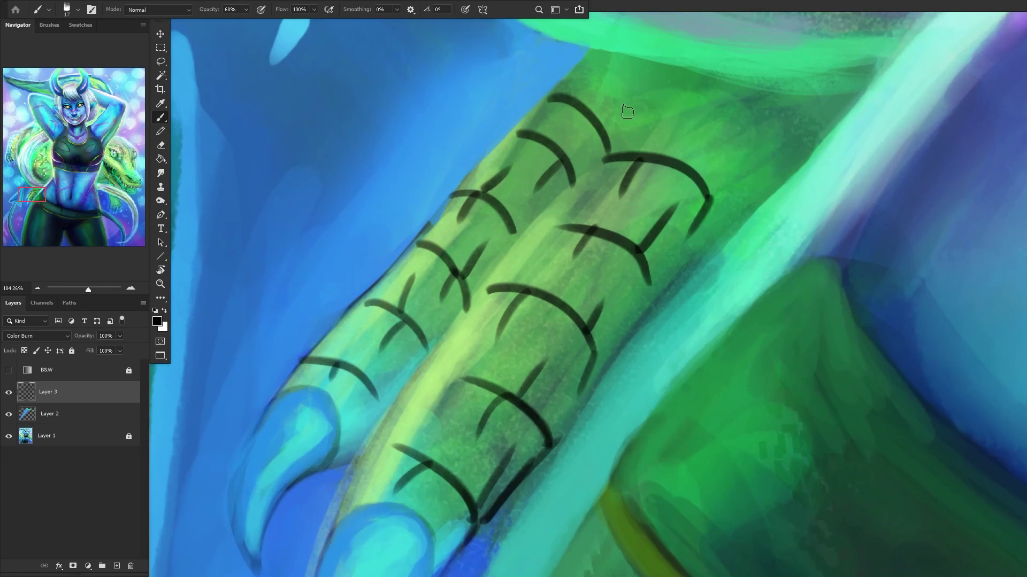
{"action": "mouse_move", "coordinate": [596, 168]}
{"action": "left_mouse_down"}
{"action": "mouse_move", "coordinate": [676, 107]}
{"action": "mouse_move", "coordinate": [775, 130]}
{"action": "left_mouse_up"}
{"action": "left_click_drag", "start_coordinate": [720, 104], "coordinate": [700, 129]}
{"action": "left_click_drag", "start_coordinate": [726, 166], "coordinate": [693, 185]}
{"action": "left_click_drag", "start_coordinate": [781, 133], "coordinate": [765, 158]}
{"action": "left_click_drag", "start_coordinate": [778, 132], "coordinate": [800, 214]}
{"action": "mouse_move", "coordinate": [668, 99]}
{"action": "left_mouse_down"}
{"action": "mouse_move", "coordinate": [599, 49]}
{"action": "mouse_move", "coordinate": [570, 53]}
{"action": "mouse_move", "coordinate": [586, 82]}
{"action": "left_mouse_up"}
{"action": "left_click_drag", "start_coordinate": [597, 134], "coordinate": [645, 99]}
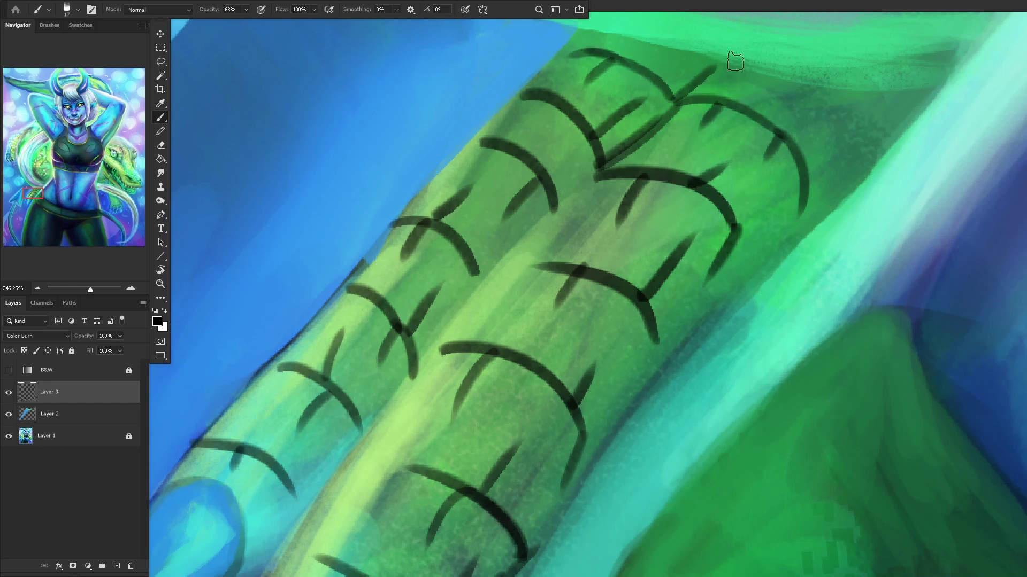
{"action": "scroll", "coordinate": [865, 107], "scroll_direction": "down", "scroll_amount": 2}
{"action": "mouse_move", "coordinate": [883, 111]}
{"action": "left_mouse_down"}
{"action": "mouse_move", "coordinate": [834, 157]}
{"action": "mouse_move", "coordinate": [846, 141]}
{"action": "left_mouse_up"}
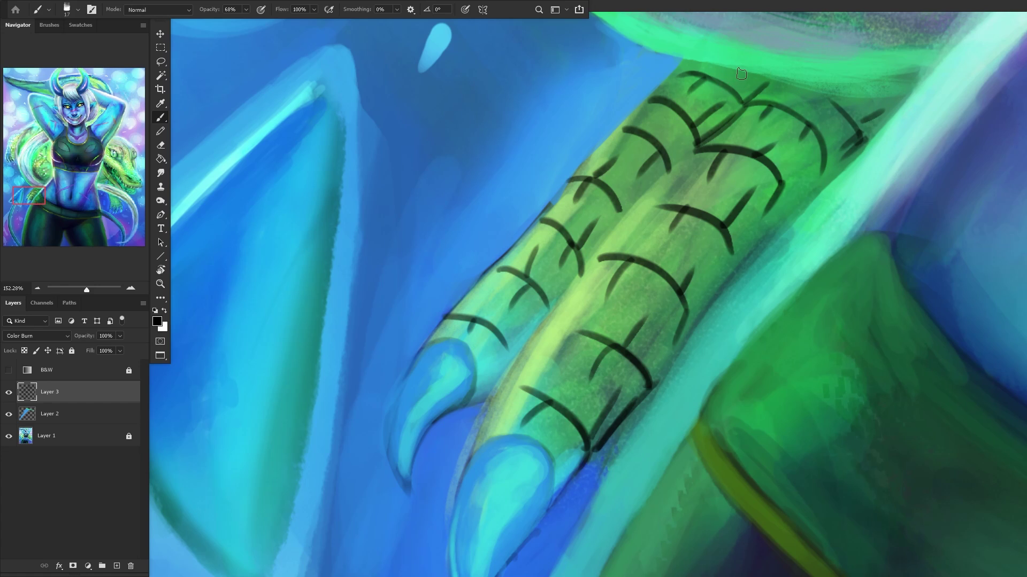
{"action": "scroll", "coordinate": [458, 236], "scroll_direction": "down", "scroll_amount": 10}
{"action": "scroll", "coordinate": [458, 236], "scroll_direction": "down", "scroll_amount": 1}
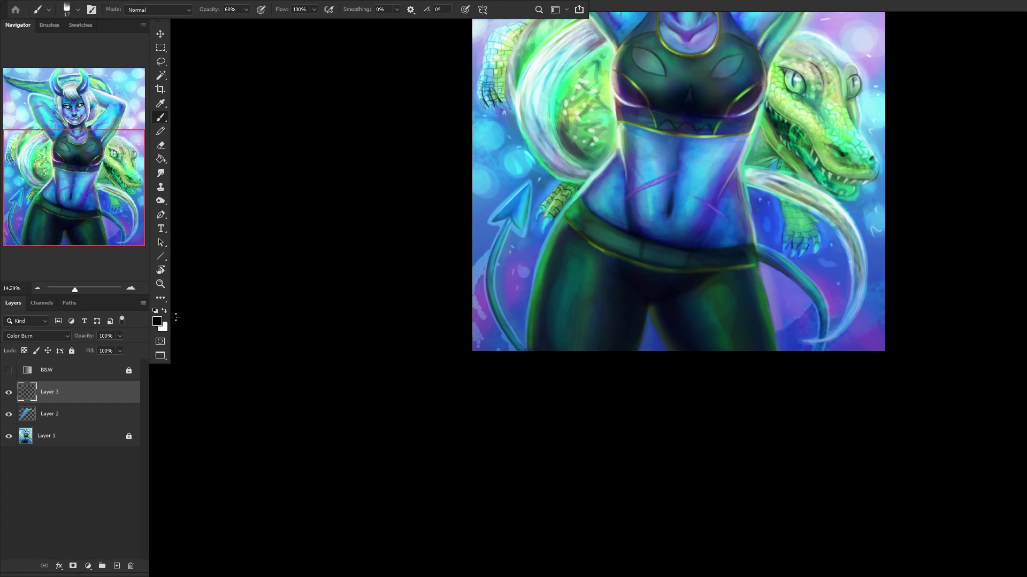
Step: Lower the scale layer to 37% opacity and merge the painted layers into Layer 1
{"action": "left_click_drag", "start_coordinate": [123, 332], "coordinate": [92, 345]}
{"action": "left_click", "coordinate": [92, 436]}
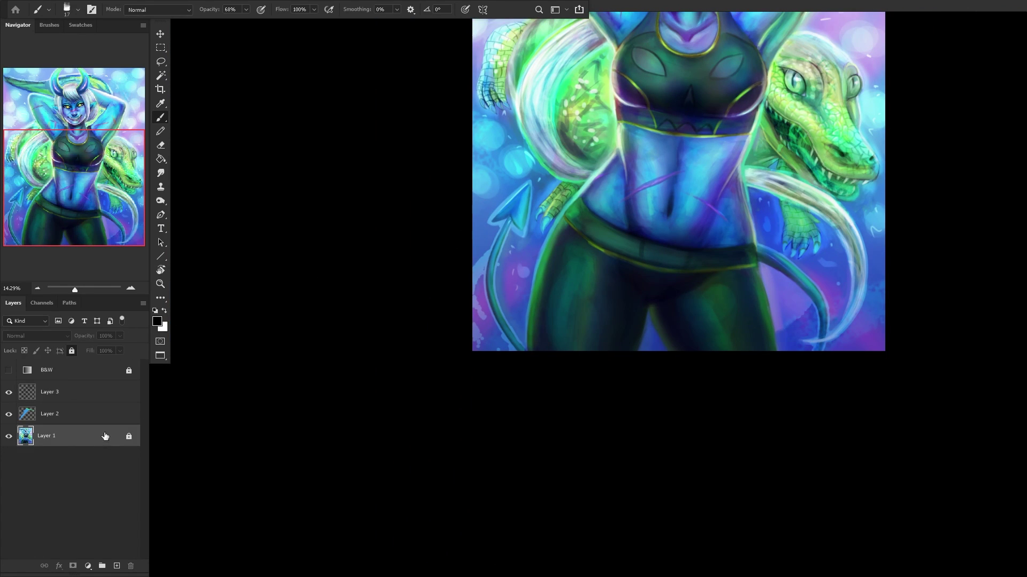
{"action": "key", "text": "ctrl+shift+e"}
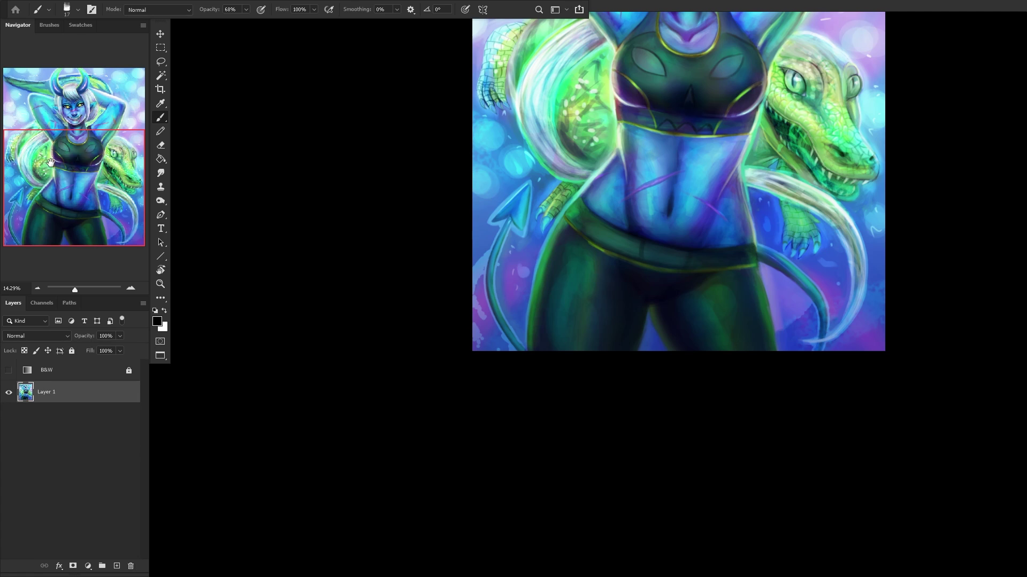
Step: Bring the head, horns and top edge into view, lock Layer 1, and add a new layer
{"action": "scroll", "coordinate": [621, 151], "scroll_direction": "up", "scroll_amount": 5}
{"action": "scroll", "coordinate": [621, 152], "scroll_direction": "up", "scroll_amount": 3}
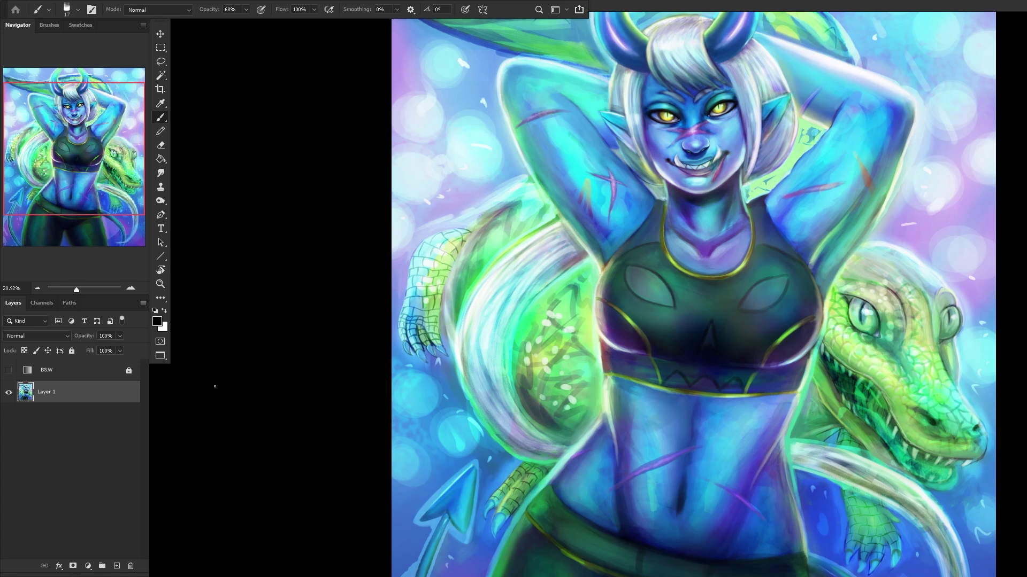
{"action": "scroll", "coordinate": [211, 96], "scroll_direction": "up", "scroll_amount": 3}
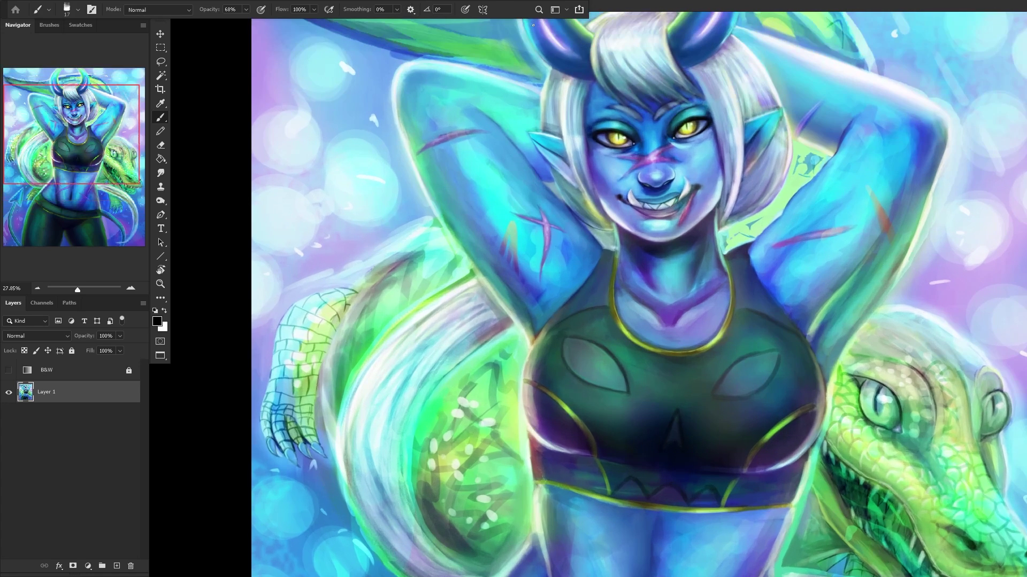
{"action": "mouse_move", "coordinate": [28, 153]}
{"action": "left_mouse_down"}
{"action": "mouse_move", "coordinate": [33, 161]}
{"action": "mouse_move", "coordinate": [31, 136]}
{"action": "left_mouse_up"}
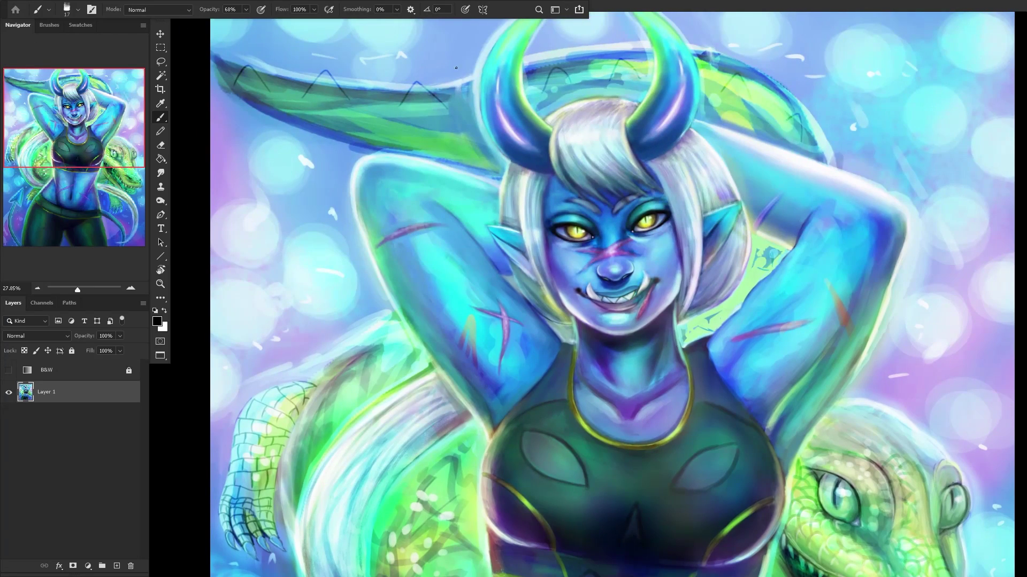
{"action": "scroll", "coordinate": [414, 97], "scroll_direction": "up", "scroll_amount": 2}
{"action": "left_click_drag", "start_coordinate": [508, 152], "coordinate": [541, 260]}
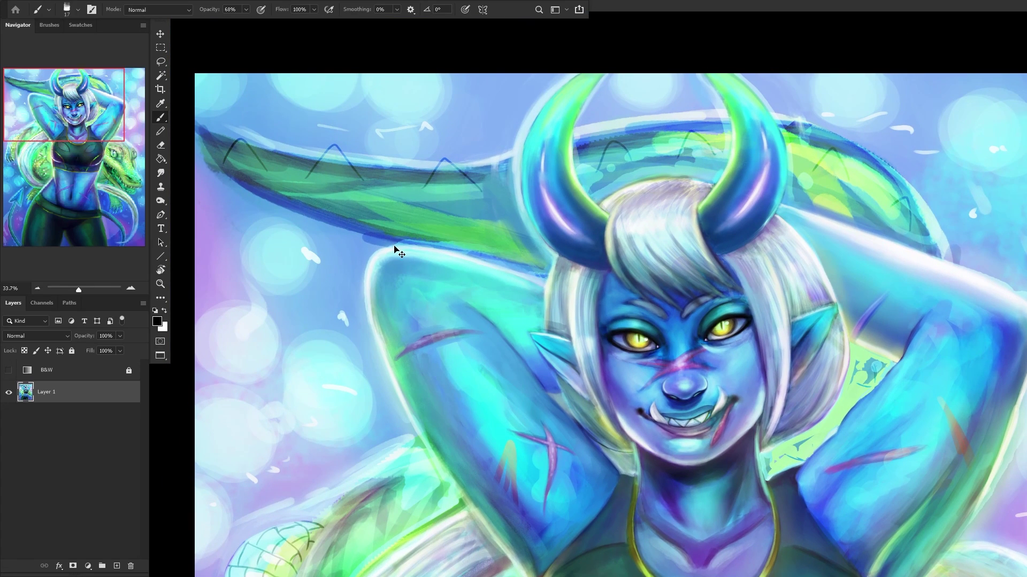
{"action": "left_click", "coordinate": [72, 351]}
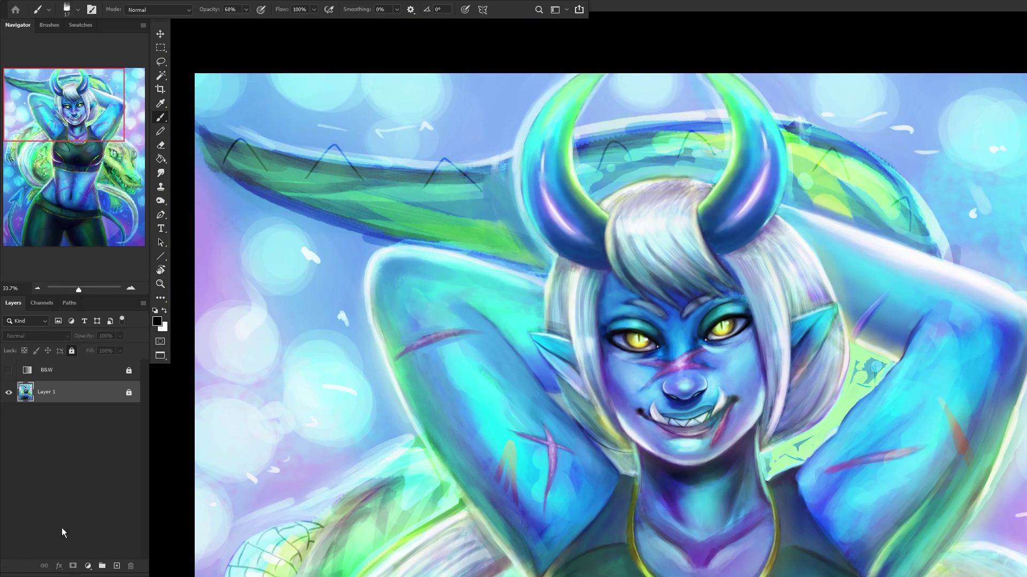
{"action": "left_click", "coordinate": [115, 566]}
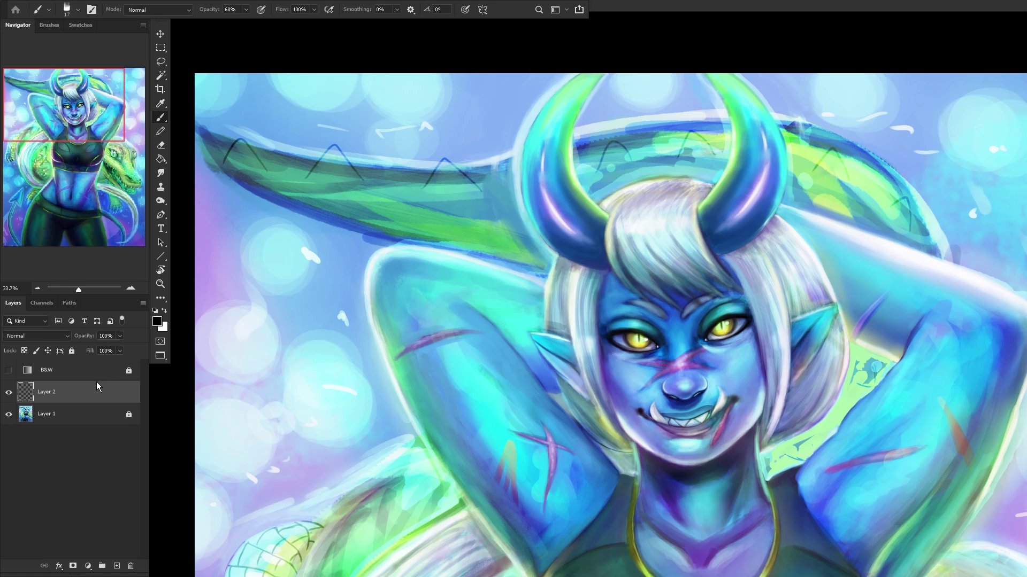
{"action": "scroll", "coordinate": [535, 362], "scroll_direction": "down", "scroll_amount": 1}
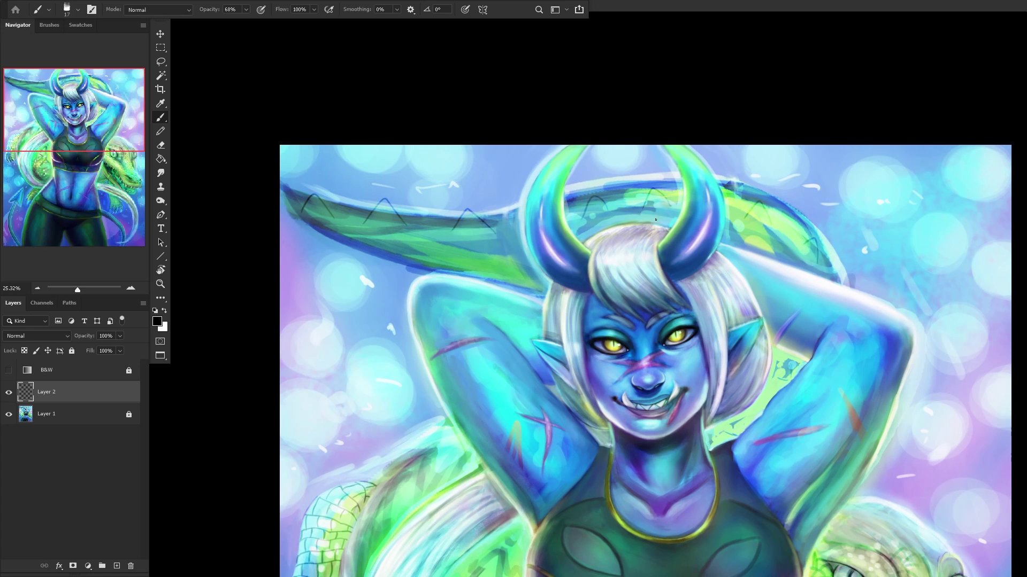
{"action": "scroll", "coordinate": [758, 317], "scroll_direction": "down", "scroll_amount": 1}
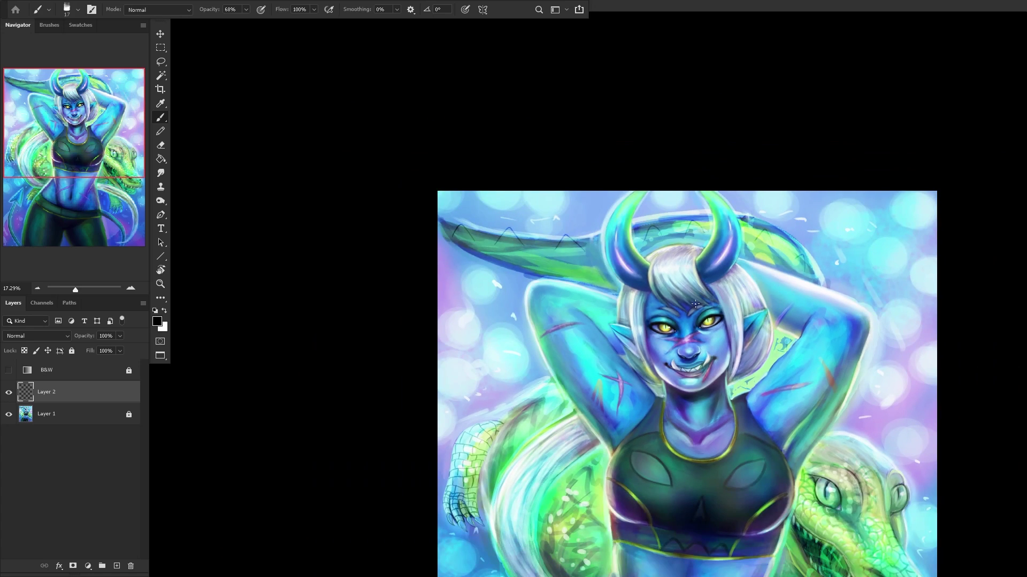
{"action": "scroll", "coordinate": [322, 205], "scroll_direction": "up", "scroll_amount": 4}
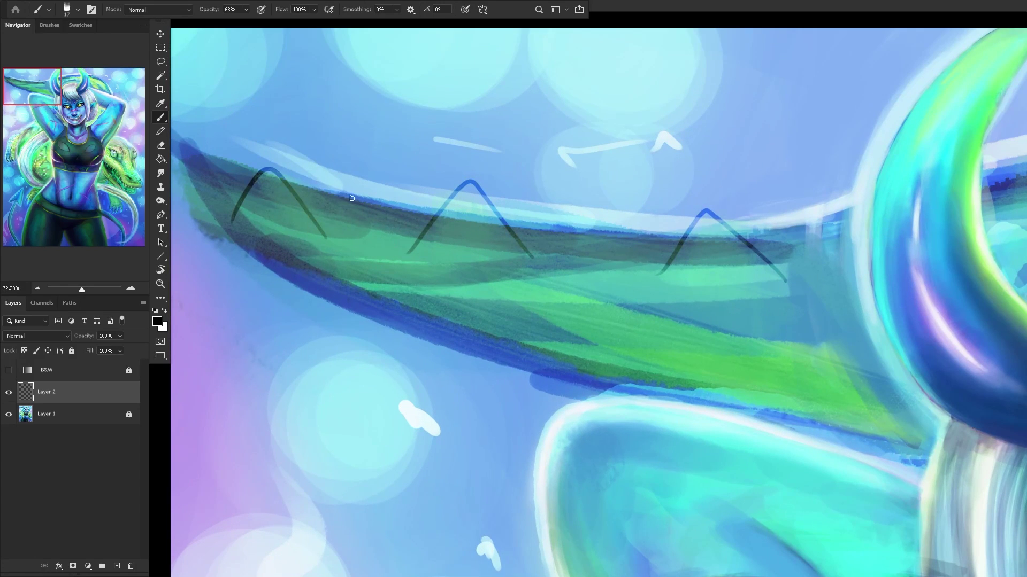
Step: Sample teal, set brush opacity 92% and size 40, and paint zigzag spikes along the back
{"action": "left_click", "coordinate": [269, 204], "text": "alt"}
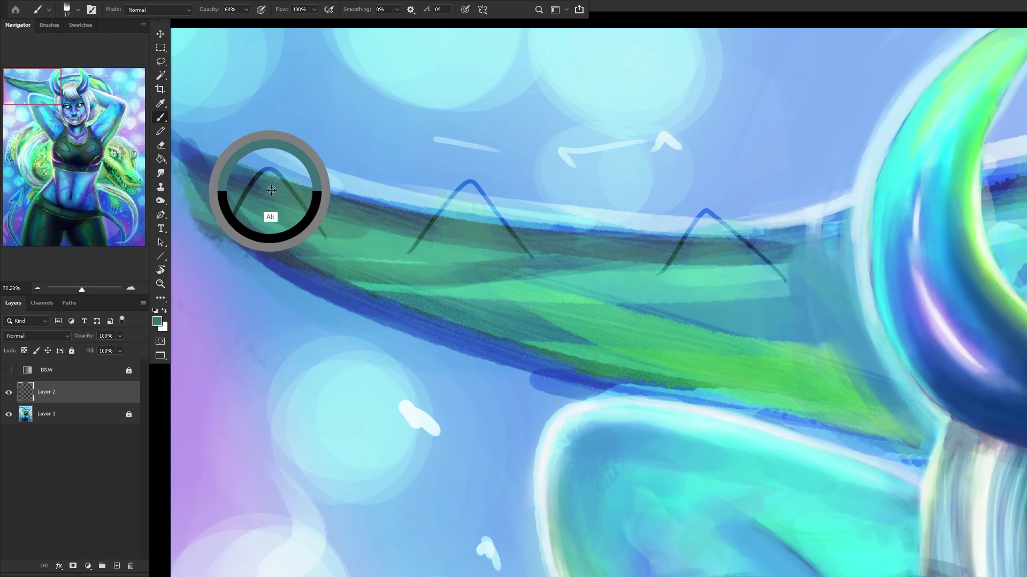
{"action": "left_click", "coordinate": [247, 11]}
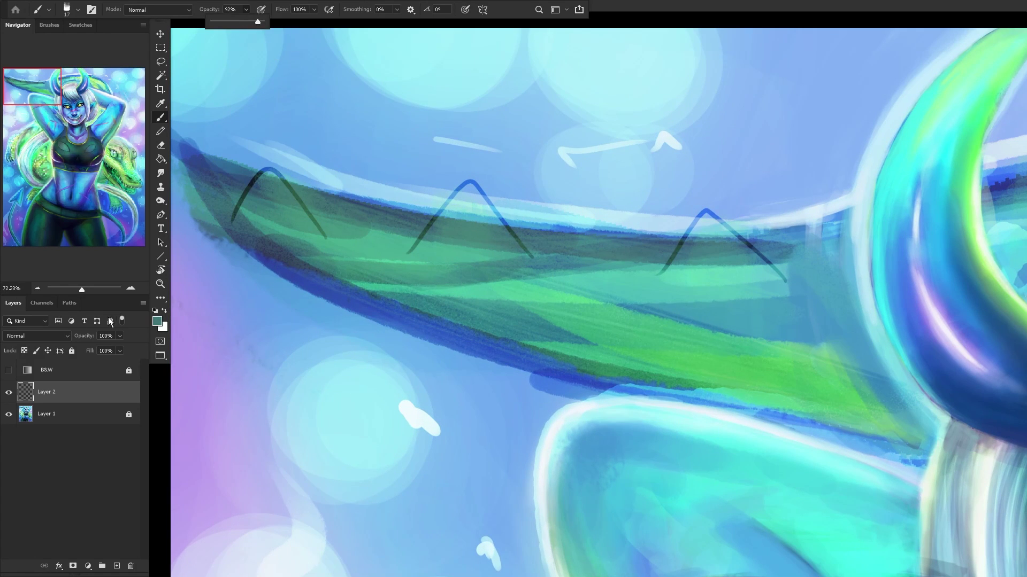
{"action": "left_click_drag", "start_coordinate": [254, 24], "coordinate": [266, 25]}
{"action": "key", "text": "bracketright"}
{"action": "key", "text": "bracketright"}
{"action": "key", "text": "bracketright"}
{"action": "mouse_move", "coordinate": [213, 168]}
{"action": "left_mouse_down"}
{"action": "mouse_move", "coordinate": [231, 137]}
{"action": "mouse_move", "coordinate": [242, 146]}
{"action": "mouse_move", "coordinate": [244, 198]}
{"action": "mouse_move", "coordinate": [299, 157]}
{"action": "mouse_move", "coordinate": [292, 166]}
{"action": "mouse_move", "coordinate": [351, 229]}
{"action": "mouse_move", "coordinate": [396, 183]}
{"action": "mouse_move", "coordinate": [366, 203]}
{"action": "mouse_move", "coordinate": [422, 165]}
{"action": "mouse_move", "coordinate": [495, 229]}
{"action": "mouse_move", "coordinate": [469, 237]}
{"action": "mouse_move", "coordinate": [534, 183]}
{"action": "mouse_move", "coordinate": [522, 205]}
{"action": "mouse_move", "coordinate": [539, 179]}
{"action": "mouse_move", "coordinate": [602, 241]}
{"action": "mouse_move", "coordinate": [628, 241]}
{"action": "mouse_move", "coordinate": [700, 177]}
{"action": "mouse_move", "coordinate": [758, 256]}
{"action": "mouse_move", "coordinate": [805, 164]}
{"action": "mouse_move", "coordinate": [848, 217]}
{"action": "left_mouse_up"}
{"action": "scroll", "coordinate": [778, 237], "scroll_direction": "down", "scroll_amount": 5}
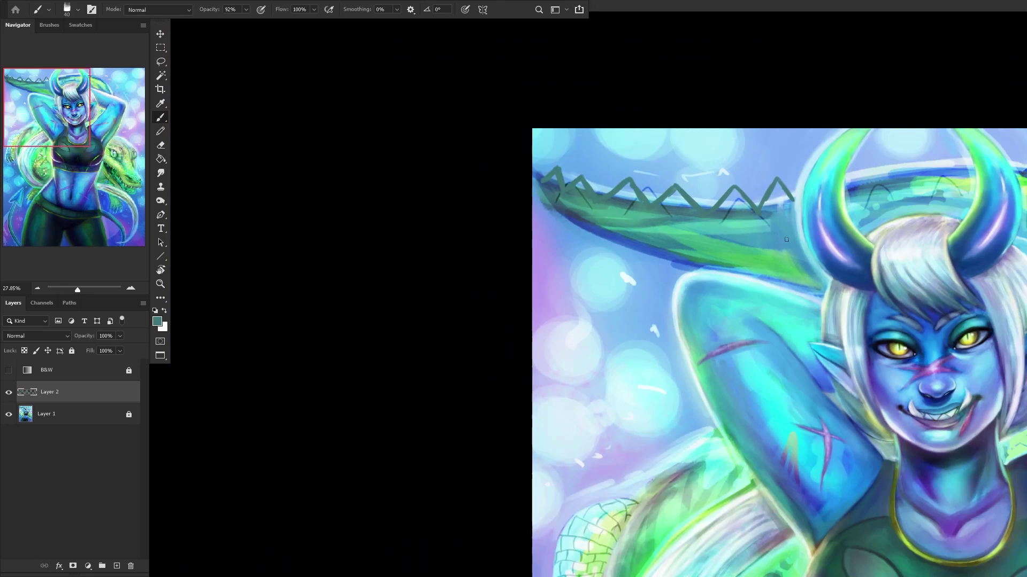
{"action": "scroll", "coordinate": [778, 237], "scroll_direction": "down", "scroll_amount": 3}
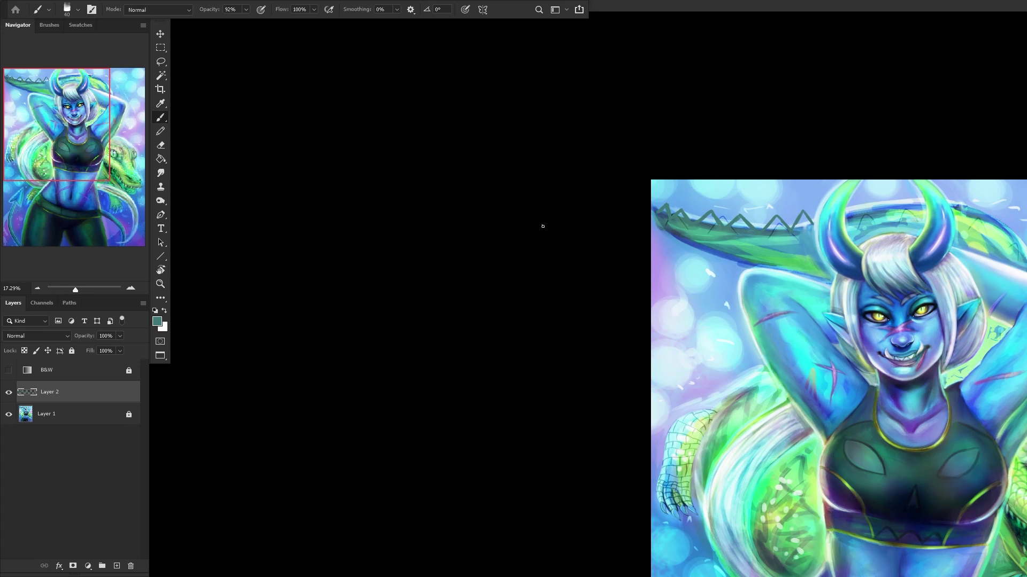
{"action": "scroll", "coordinate": [541, 225], "scroll_direction": "right", "scroll_amount": 5}
{"action": "scroll", "coordinate": [552, 310], "scroll_direction": "left", "scroll_amount": 2}
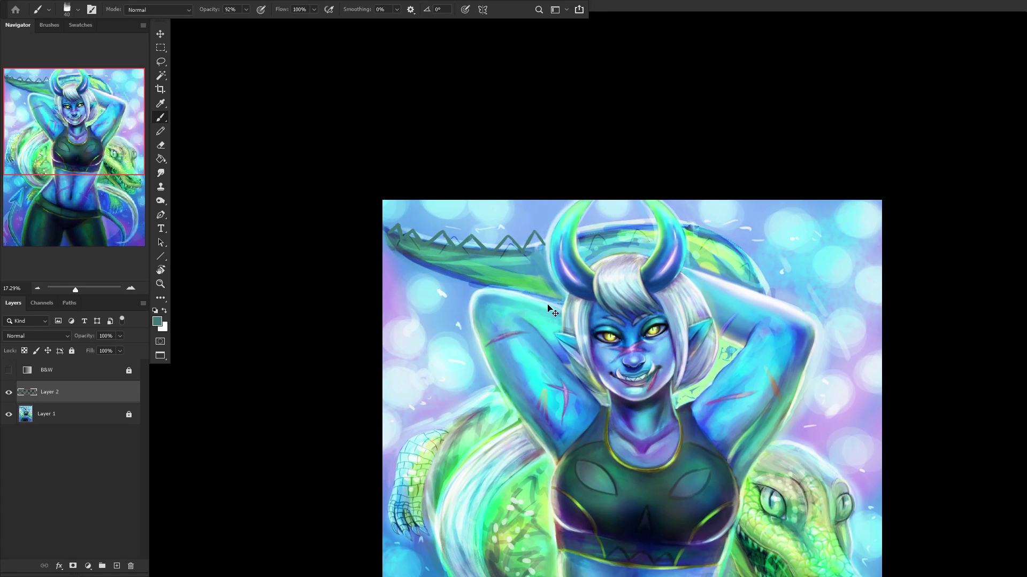
Step: Rotate and skew the teal zigzag with Free Transform to follow the tail's slope
{"action": "key", "text": "ctrl+t"}
{"action": "scroll", "coordinate": [560, 236], "scroll_direction": "up", "scroll_amount": 2}
{"action": "left_click_drag", "start_coordinate": [551, 228], "coordinate": [551, 237]}
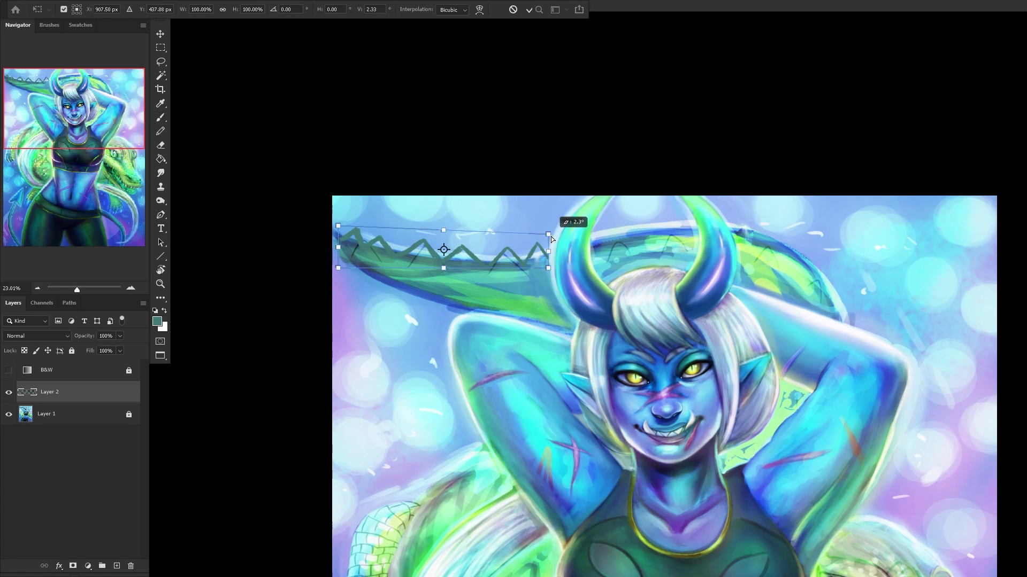
{"action": "left_click_drag", "start_coordinate": [447, 228], "coordinate": [441, 231]}
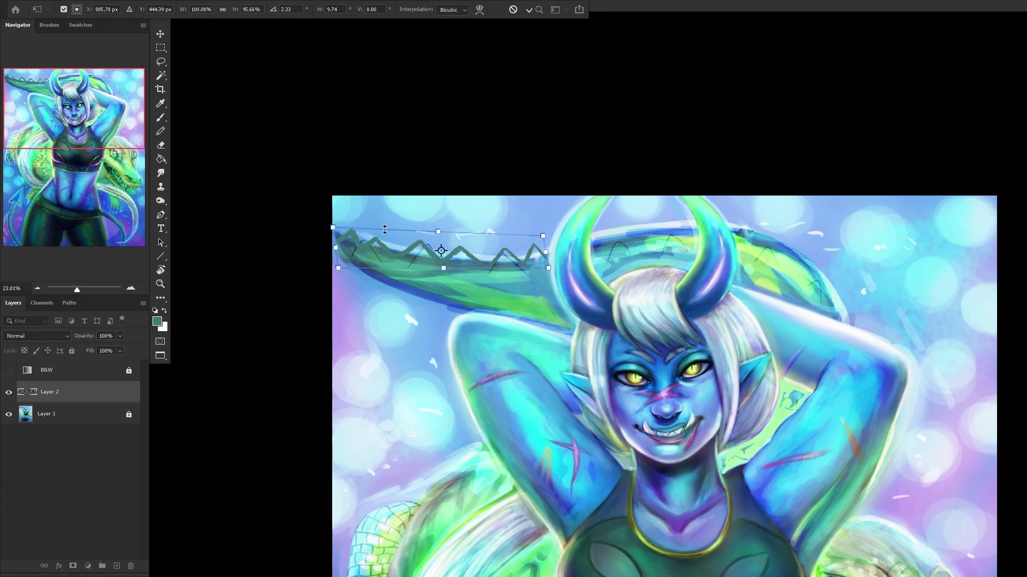
{"action": "left_click_drag", "start_coordinate": [335, 247], "coordinate": [337, 246]}
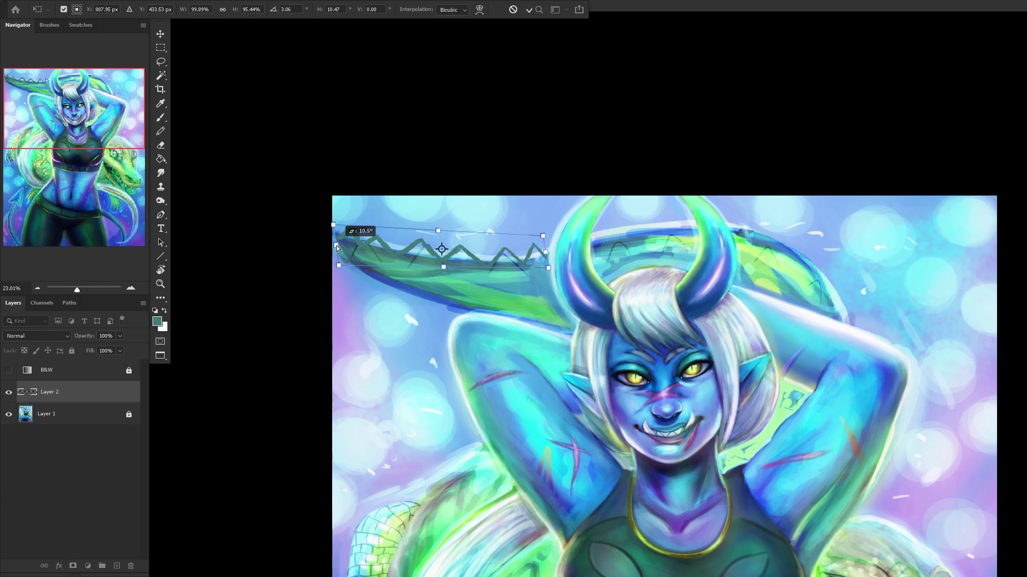
{"action": "key", "text": "Return"}
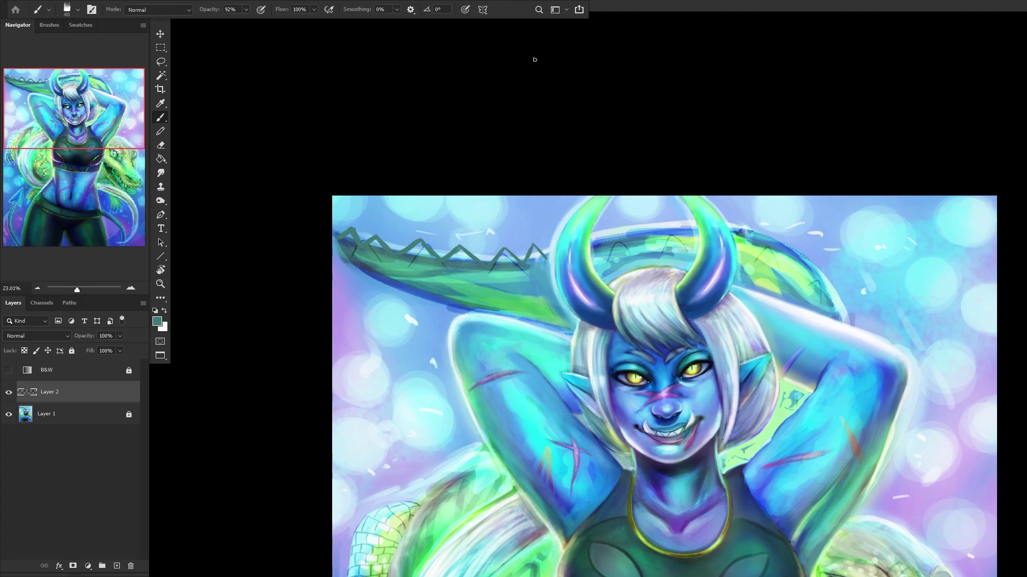
Step: Extend the teal zigzag with another spike peak near the horns
{"action": "scroll", "coordinate": [556, 246], "scroll_direction": "up", "scroll_amount": 3}
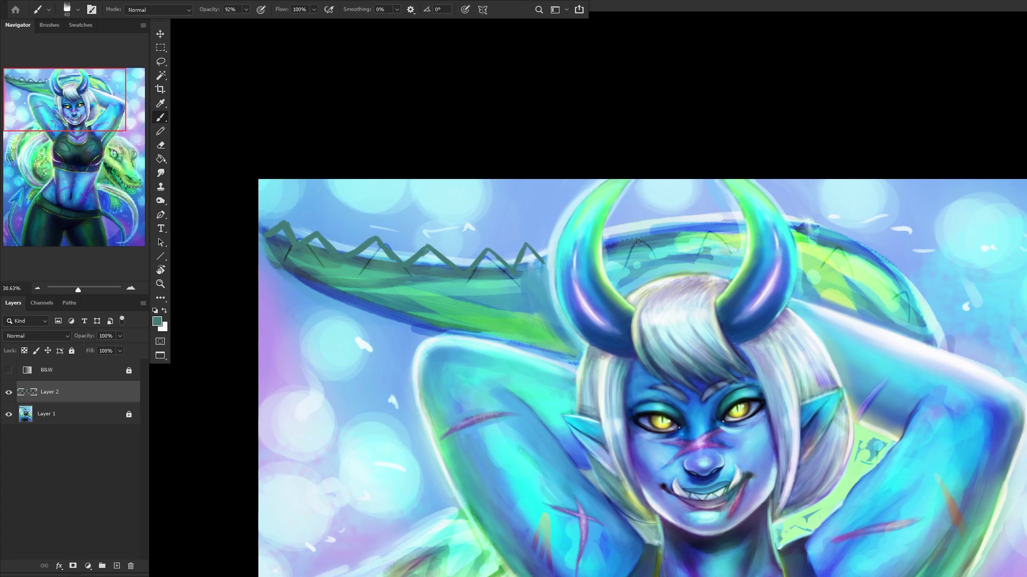
{"action": "scroll", "coordinate": [642, 241], "scroll_direction": "up", "scroll_amount": 5}
{"action": "mouse_move", "coordinate": [605, 225]}
{"action": "left_mouse_down"}
{"action": "mouse_move", "coordinate": [627, 195]}
{"action": "mouse_move", "coordinate": [650, 228]}
{"action": "mouse_move", "coordinate": [711, 185]}
{"action": "mouse_move", "coordinate": [703, 191]}
{"action": "mouse_move", "coordinate": [783, 228]}
{"action": "mouse_move", "coordinate": [785, 214]}
{"action": "mouse_move", "coordinate": [760, 201]}
{"action": "mouse_move", "coordinate": [746, 210]}
{"action": "mouse_move", "coordinate": [776, 192]}
{"action": "mouse_move", "coordinate": [792, 219]}
{"action": "mouse_move", "coordinate": [805, 193]}
{"action": "left_mouse_up"}
{"action": "scroll", "coordinate": [744, 219], "scroll_direction": "down", "scroll_amount": 3}
{"action": "scroll", "coordinate": [770, 216], "scroll_direction": "down", "scroll_amount": 3}
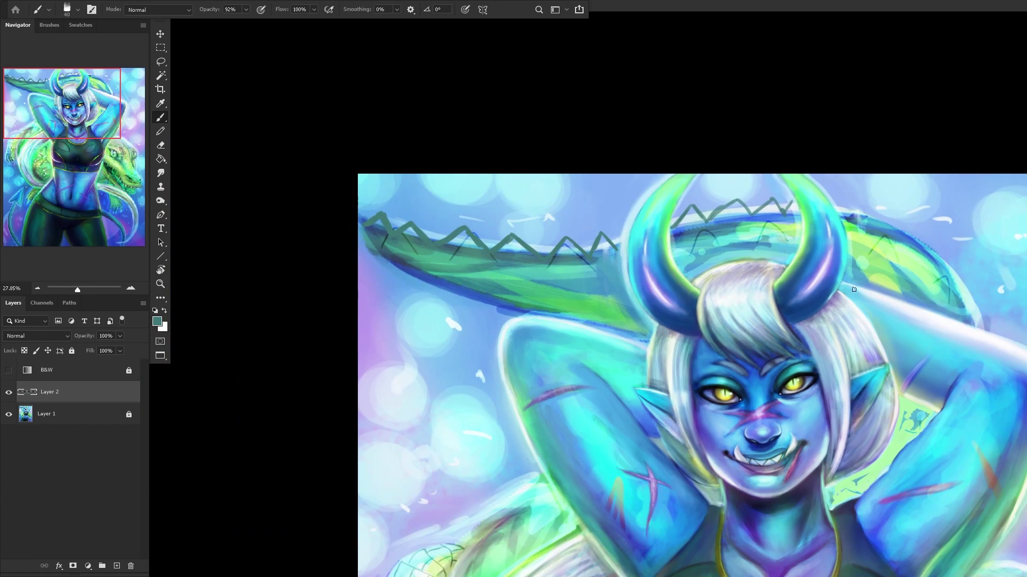
{"action": "scroll", "coordinate": [427, 86], "scroll_direction": "up", "scroll_amount": 4}
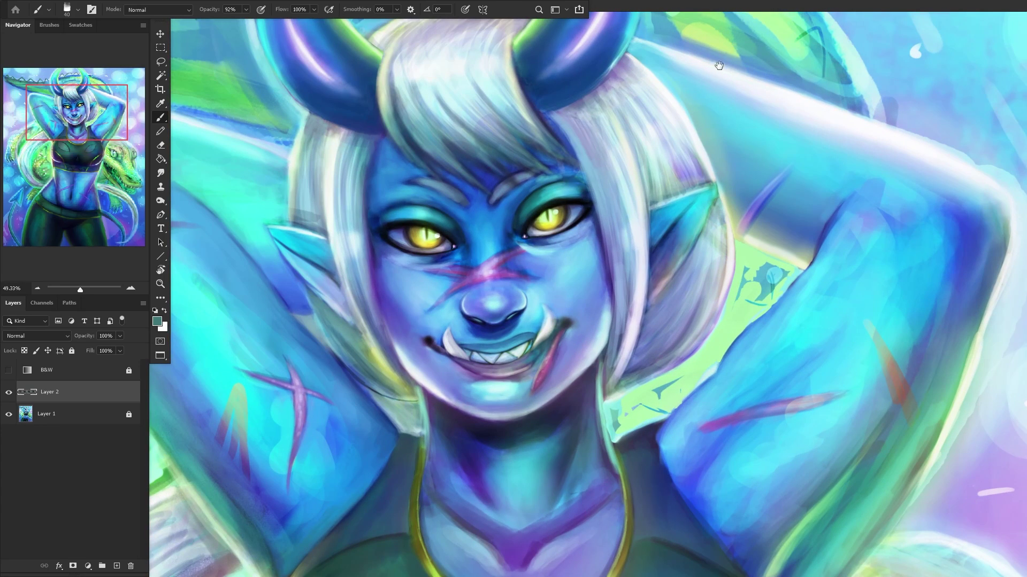
Step: Continue the spikes beside the right horn and down the crocodile's curving back
{"action": "left_click_drag", "start_coordinate": [724, 62], "coordinate": [555, 387]}
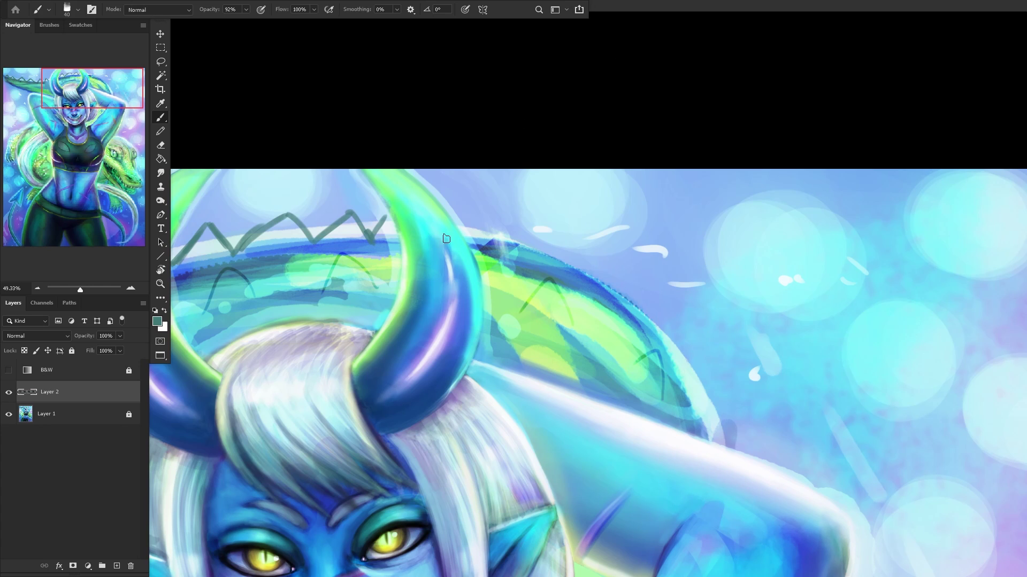
{"action": "scroll", "coordinate": [441, 238], "scroll_direction": "up", "scroll_amount": 2}
{"action": "scroll", "coordinate": [495, 235], "scroll_direction": "up", "scroll_amount": 1}
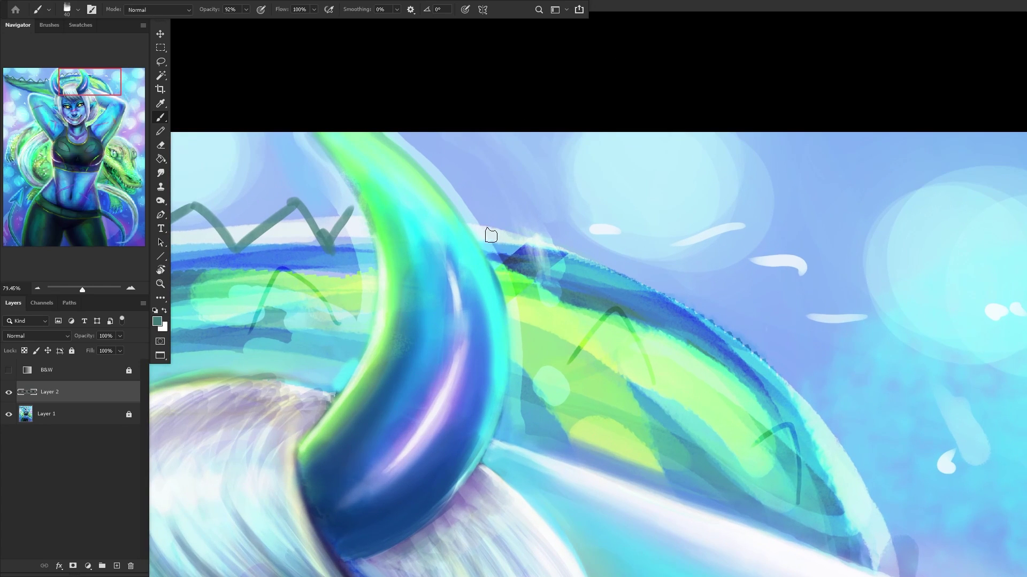
{"action": "mouse_move", "coordinate": [488, 235]}
{"action": "left_mouse_down"}
{"action": "mouse_move", "coordinate": [509, 201]}
{"action": "mouse_move", "coordinate": [498, 208]}
{"action": "mouse_move", "coordinate": [490, 222]}
{"action": "mouse_move", "coordinate": [527, 200]}
{"action": "mouse_move", "coordinate": [556, 257]}
{"action": "mouse_move", "coordinate": [625, 235]}
{"action": "mouse_move", "coordinate": [633, 277]}
{"action": "mouse_move", "coordinate": [694, 283]}
{"action": "mouse_move", "coordinate": [747, 354]}
{"action": "left_mouse_up"}
{"action": "scroll", "coordinate": [748, 354], "scroll_direction": "down", "scroll_amount": 4}
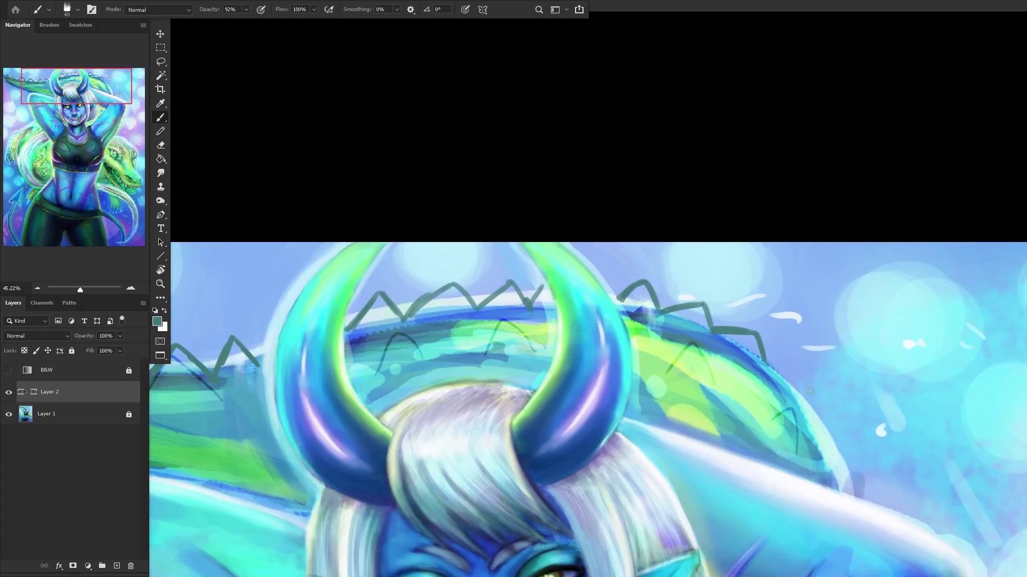
{"action": "scroll", "coordinate": [828, 525], "scroll_direction": "up", "scroll_amount": 1}
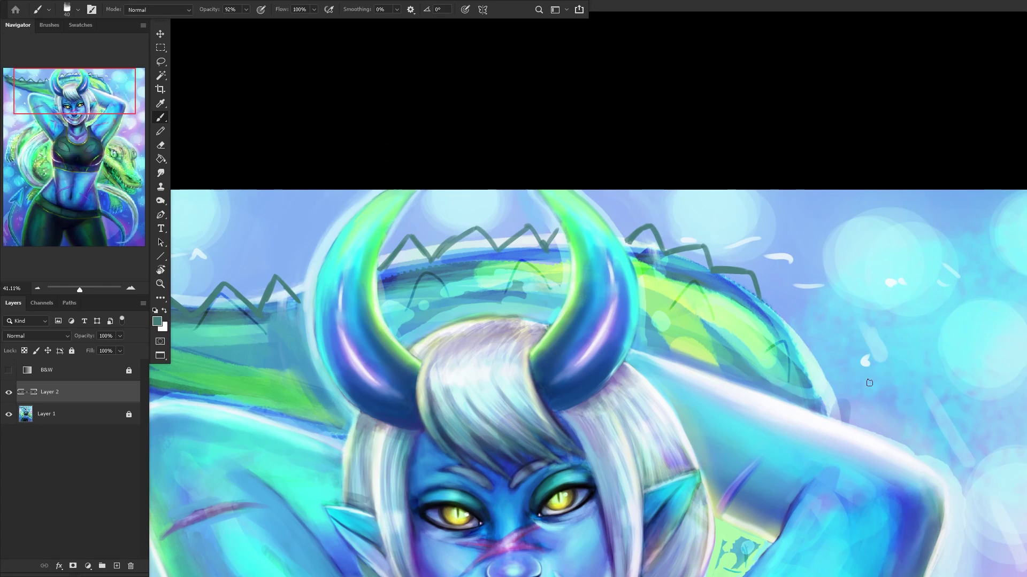
{"action": "scroll", "coordinate": [790, 317], "scroll_direction": "up", "scroll_amount": 4}
{"action": "mouse_move", "coordinate": [728, 287]}
{"action": "left_mouse_down"}
{"action": "mouse_move", "coordinate": [796, 288]}
{"action": "mouse_move", "coordinate": [811, 367]}
{"action": "mouse_move", "coordinate": [877, 390]}
{"action": "mouse_move", "coordinate": [858, 436]}
{"action": "mouse_move", "coordinate": [893, 474]}
{"action": "mouse_move", "coordinate": [877, 499]}
{"action": "left_mouse_up"}
{"action": "scroll", "coordinate": [861, 433], "scroll_direction": "down", "scroll_amount": 2}
{"action": "scroll", "coordinate": [859, 422], "scroll_direction": "up", "scroll_amount": 2}
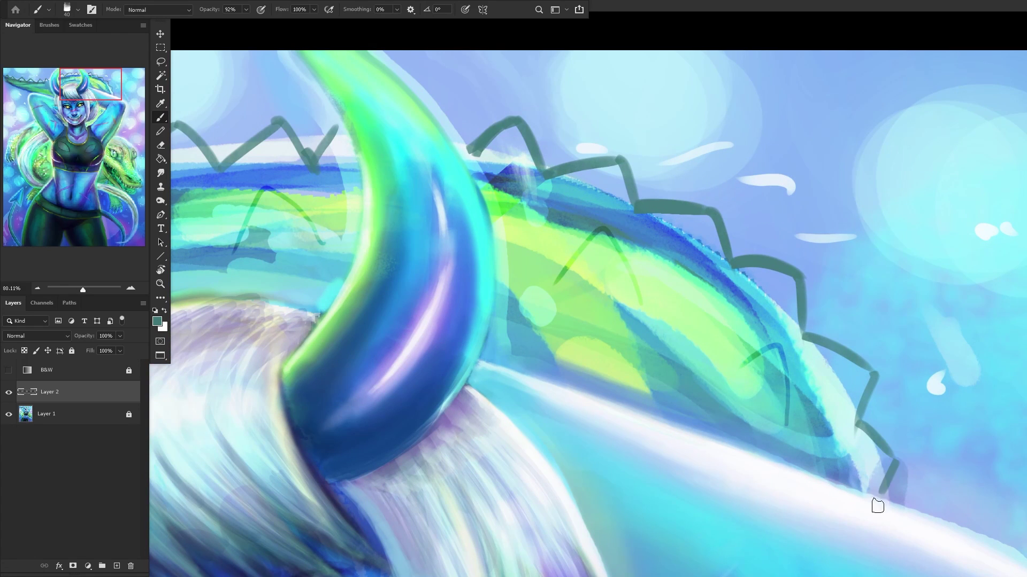
{"action": "scroll", "coordinate": [838, 459], "scroll_direction": "down", "scroll_amount": 3}
{"action": "scroll", "coordinate": [839, 459], "scroll_direction": "down", "scroll_amount": 3}
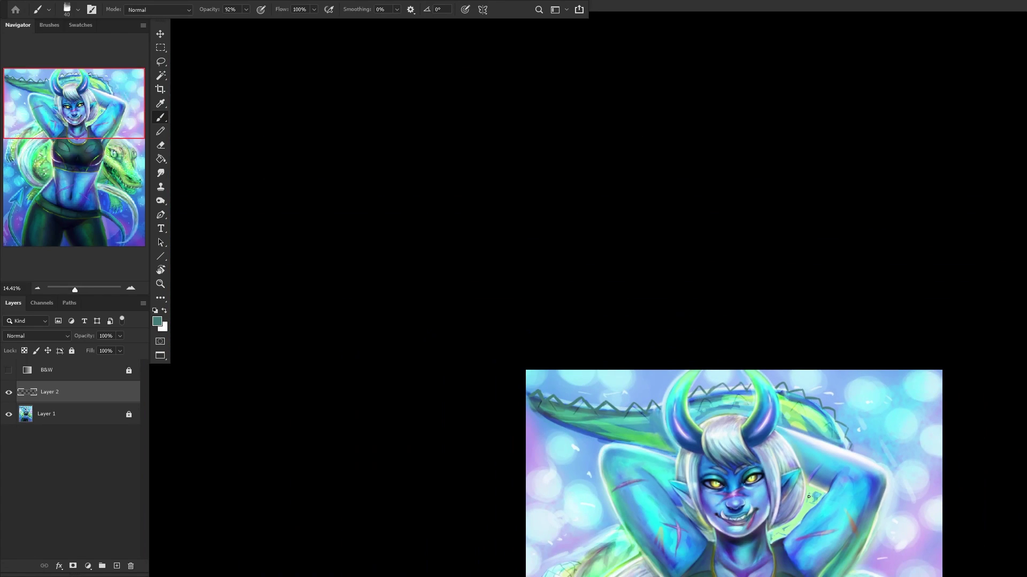
Step: Add a new Layer 3 below the spikes layer and sample a light cyan colour
{"action": "left_click", "coordinate": [117, 565]}
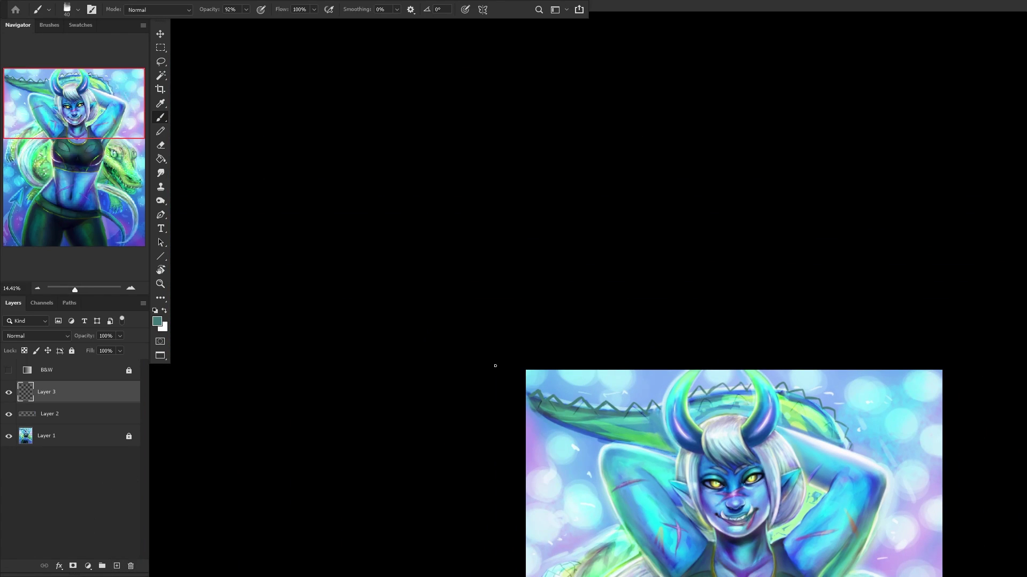
{"action": "left_click_drag", "start_coordinate": [49, 399], "coordinate": [107, 406]}
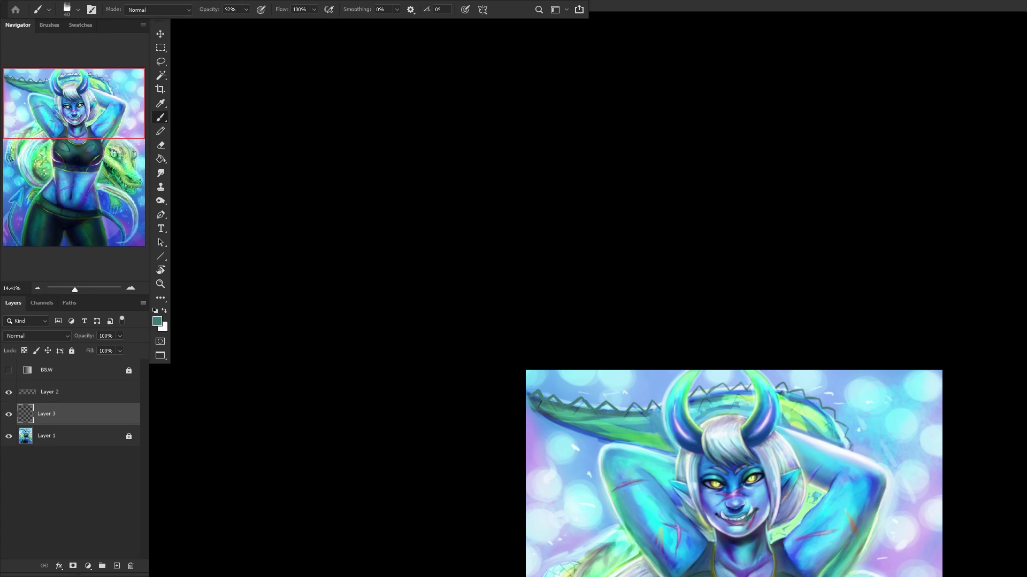
{"action": "scroll", "coordinate": [574, 423], "scroll_direction": "up", "scroll_amount": 5}
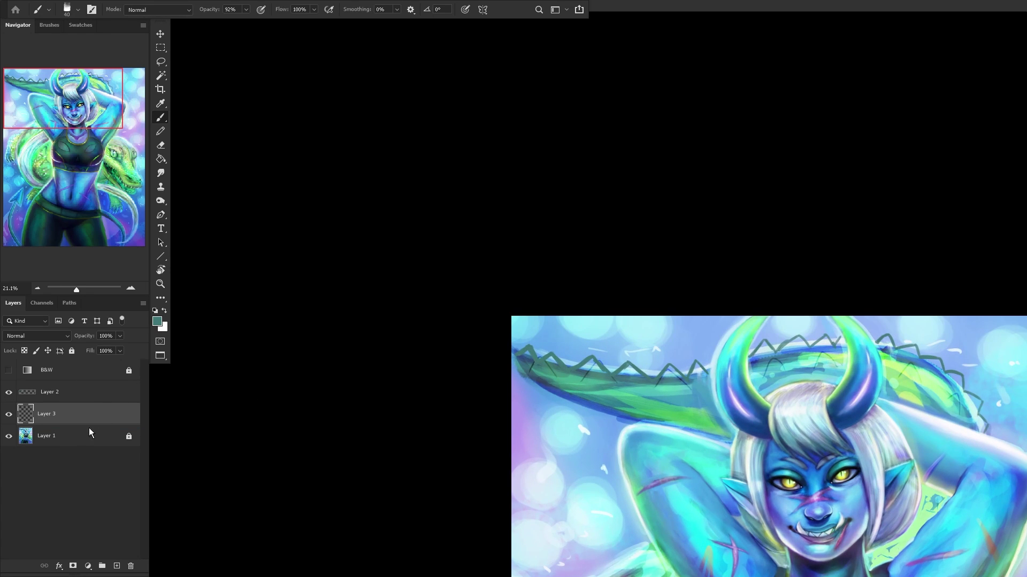
{"action": "scroll", "coordinate": [593, 375], "scroll_direction": "up", "scroll_amount": 5}
{"action": "scroll", "coordinate": [531, 367], "scroll_direction": "up", "scroll_amount": 2}
{"action": "left_click", "coordinate": [653, 374], "text": "alt"}
Step: Brush light cyan highlights along the ridge top and the zigzag spike peaks and valleys
{"action": "mouse_move", "coordinate": [439, 369]}
{"action": "left_mouse_down"}
{"action": "mouse_move", "coordinate": [556, 311]}
{"action": "mouse_move", "coordinate": [477, 360]}
{"action": "mouse_move", "coordinate": [614, 287]}
{"action": "mouse_move", "coordinate": [549, 305]}
{"action": "mouse_move", "coordinate": [620, 294]}
{"action": "mouse_move", "coordinate": [612, 286]}
{"action": "mouse_move", "coordinate": [712, 343]}
{"action": "mouse_move", "coordinate": [667, 299]}
{"action": "mouse_move", "coordinate": [699, 337]}
{"action": "left_mouse_up"}
{"action": "scroll", "coordinate": [704, 314], "scroll_direction": "down", "scroll_amount": 3}
{"action": "scroll", "coordinate": [791, 305], "scroll_direction": "down", "scroll_amount": 1}
{"action": "scroll", "coordinate": [792, 321], "scroll_direction": "up", "scroll_amount": 2}
{"action": "mouse_move", "coordinate": [752, 395]}
{"action": "left_mouse_down"}
{"action": "mouse_move", "coordinate": [801, 349]}
{"action": "mouse_move", "coordinate": [739, 388]}
{"action": "mouse_move", "coordinate": [823, 326]}
{"action": "mouse_move", "coordinate": [952, 403]}
{"action": "mouse_move", "coordinate": [901, 364]}
{"action": "mouse_move", "coordinate": [944, 408]}
{"action": "left_mouse_up"}
{"action": "scroll", "coordinate": [920, 385], "scroll_direction": "down", "scroll_amount": 3}
{"action": "mouse_move", "coordinate": [700, 368]}
{"action": "left_mouse_down"}
{"action": "mouse_move", "coordinate": [641, 319]}
{"action": "mouse_move", "coordinate": [616, 336]}
{"action": "mouse_move", "coordinate": [642, 323]}
{"action": "mouse_move", "coordinate": [622, 335]}
{"action": "mouse_move", "coordinate": [631, 323]}
{"action": "mouse_move", "coordinate": [588, 323]}
{"action": "mouse_move", "coordinate": [606, 339]}
{"action": "mouse_move", "coordinate": [596, 297]}
{"action": "mouse_move", "coordinate": [551, 331]}
{"action": "left_mouse_up"}
{"action": "scroll", "coordinate": [794, 359], "scroll_direction": "down", "scroll_amount": 3}
{"action": "scroll", "coordinate": [794, 359], "scroll_direction": "up", "scroll_amount": 4}
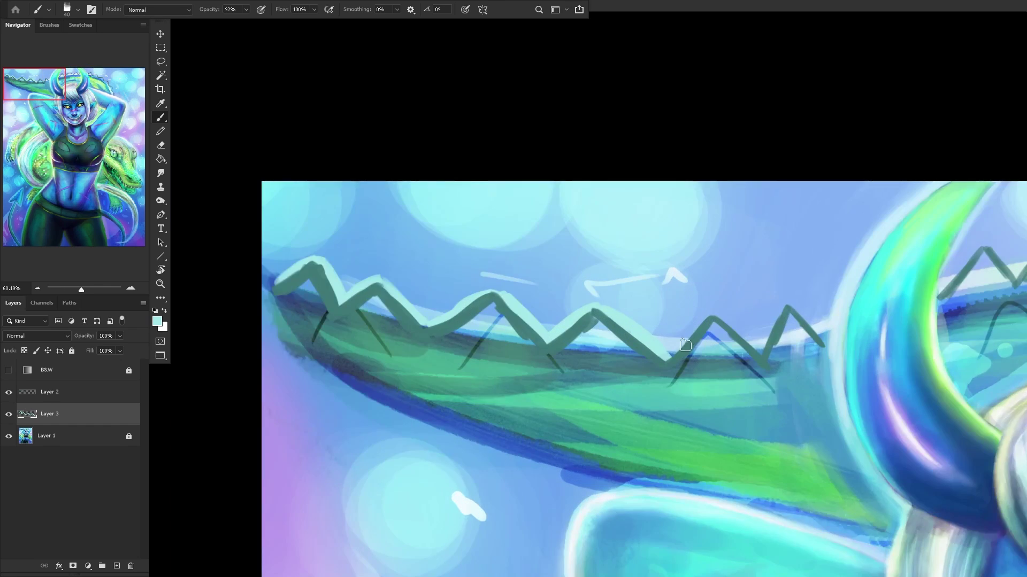
{"action": "mouse_move", "coordinate": [729, 303]}
{"action": "left_mouse_down"}
{"action": "mouse_move", "coordinate": [797, 357]}
{"action": "mouse_move", "coordinate": [786, 345]}
{"action": "mouse_move", "coordinate": [814, 289]}
{"action": "mouse_move", "coordinate": [796, 327]}
{"action": "mouse_move", "coordinate": [832, 288]}
{"action": "mouse_move", "coordinate": [822, 289]}
{"action": "mouse_move", "coordinate": [887, 339]}
{"action": "left_mouse_up"}
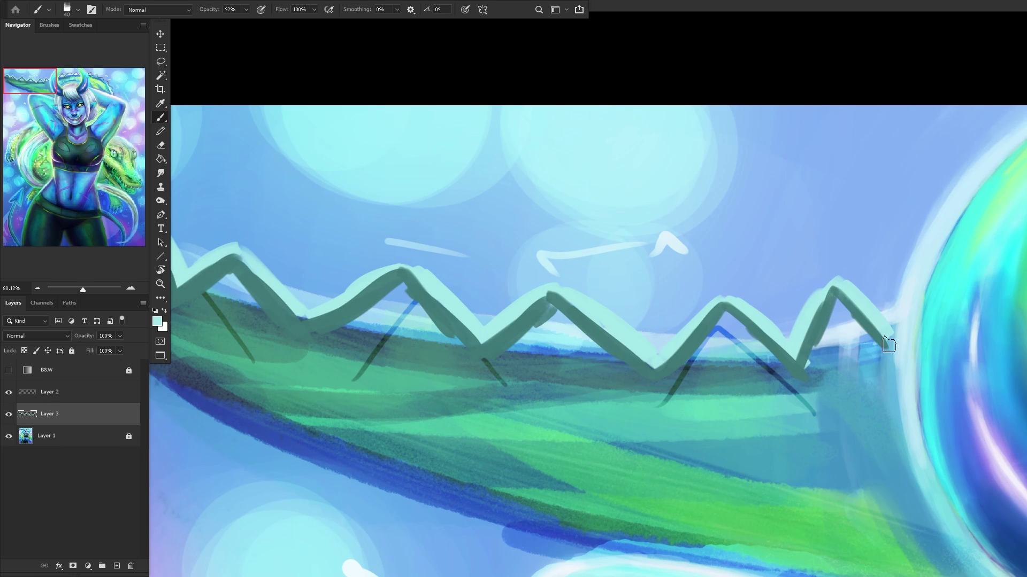
{"action": "left_click", "coordinate": [161, 145]}
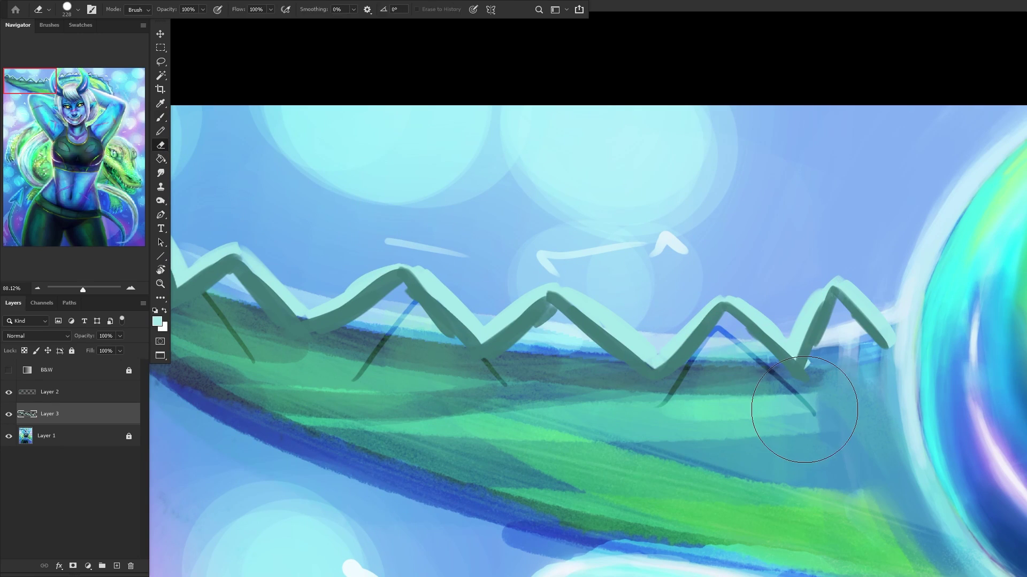
{"action": "left_click", "coordinate": [159, 119]}
{"action": "scroll", "coordinate": [799, 346], "scroll_direction": "down", "scroll_amount": 4}
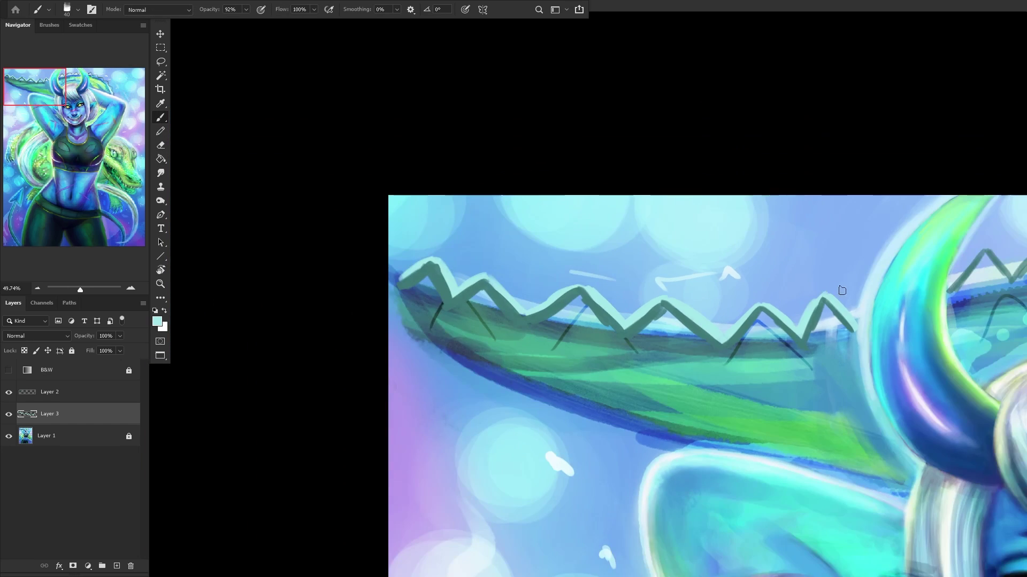
Step: Trace pale cyan strokes along the left spike slope and the spike peaks beside the horns
{"action": "left_click_drag", "start_coordinate": [907, 333], "coordinate": [653, 331]}
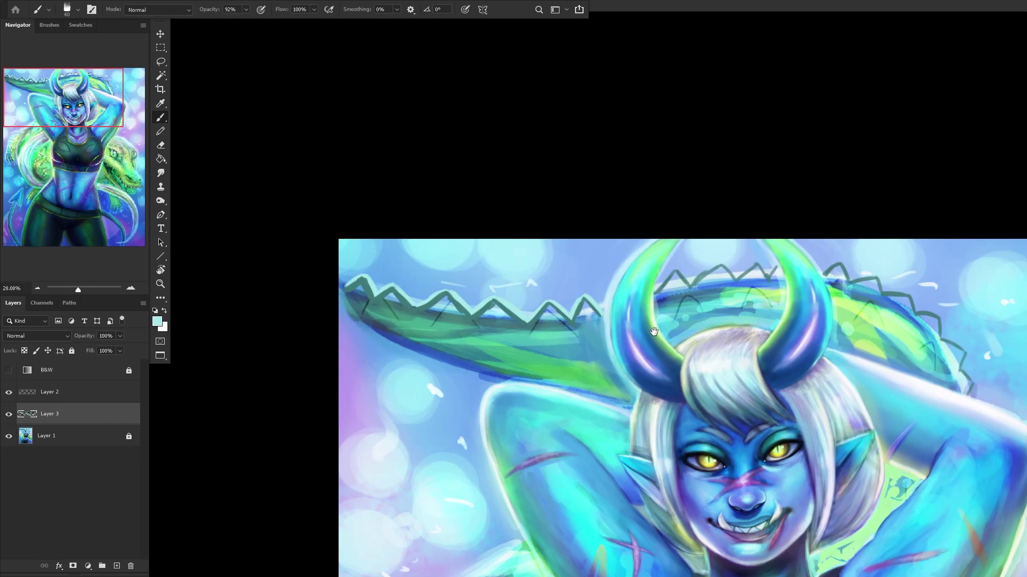
{"action": "scroll", "coordinate": [694, 275], "scroll_direction": "up", "scroll_amount": 5}
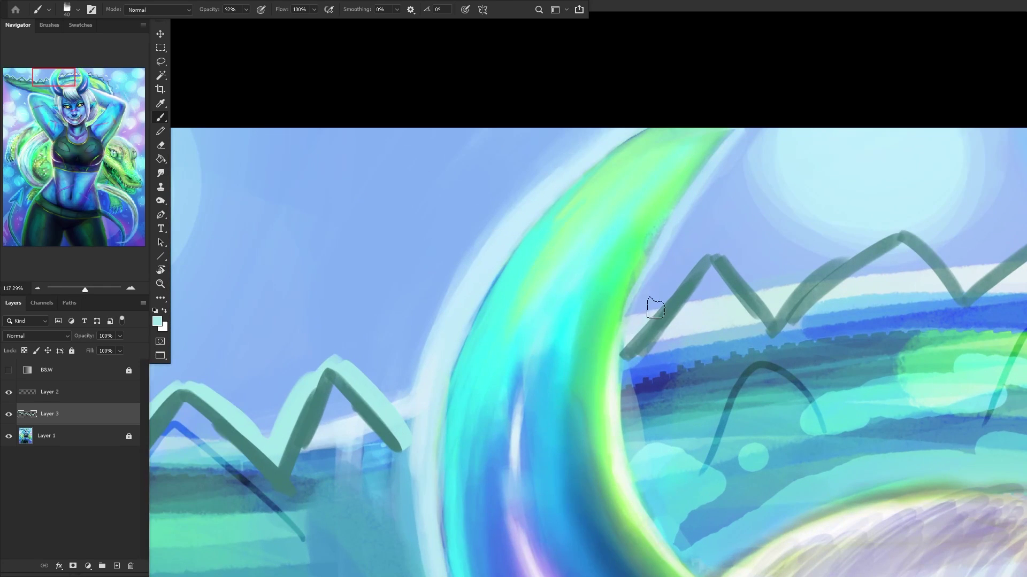
{"action": "mouse_move", "coordinate": [689, 262]}
{"action": "left_mouse_down"}
{"action": "mouse_move", "coordinate": [713, 241]}
{"action": "mouse_move", "coordinate": [769, 304]}
{"action": "mouse_move", "coordinate": [748, 275]}
{"action": "mouse_move", "coordinate": [772, 277]}
{"action": "mouse_move", "coordinate": [775, 288]}
{"action": "mouse_move", "coordinate": [887, 216]}
{"action": "mouse_move", "coordinate": [916, 238]}
{"action": "left_mouse_up"}
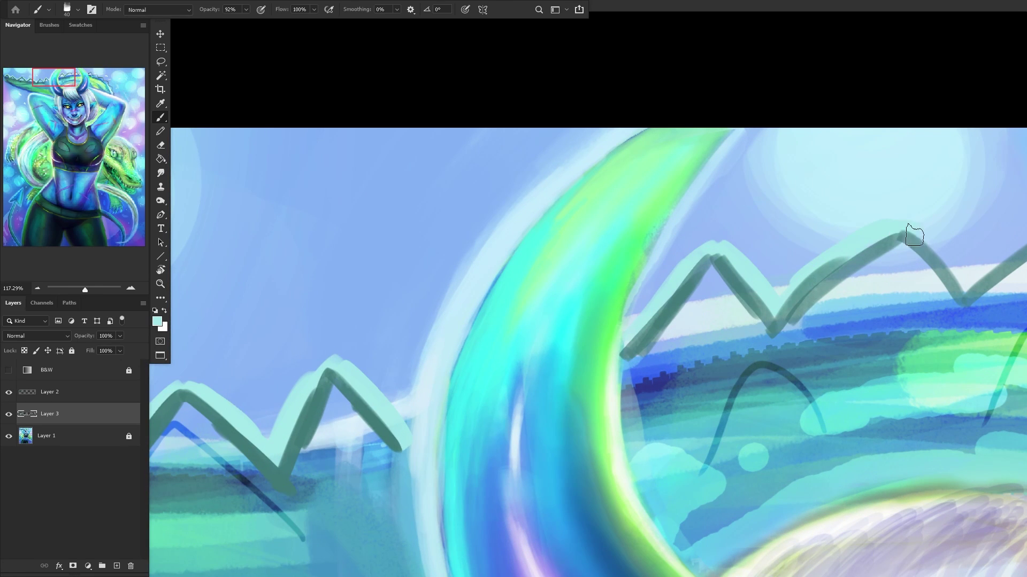
{"action": "scroll", "coordinate": [926, 236], "scroll_direction": "down", "scroll_amount": 3}
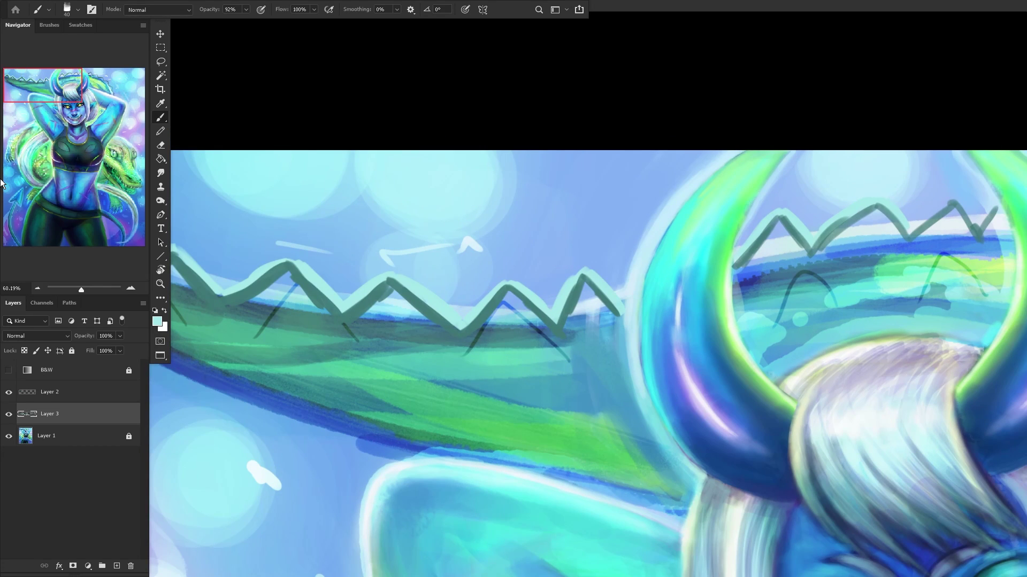
{"action": "left_click_drag", "start_coordinate": [833, 301], "coordinate": [305, 320]}
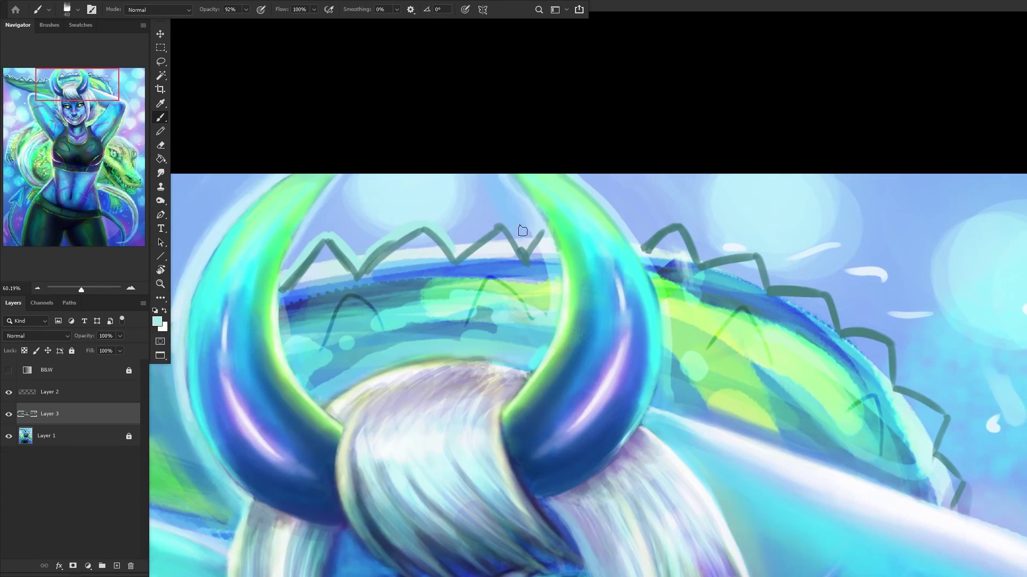
{"action": "scroll", "coordinate": [502, 241], "scroll_direction": "up", "scroll_amount": 4}
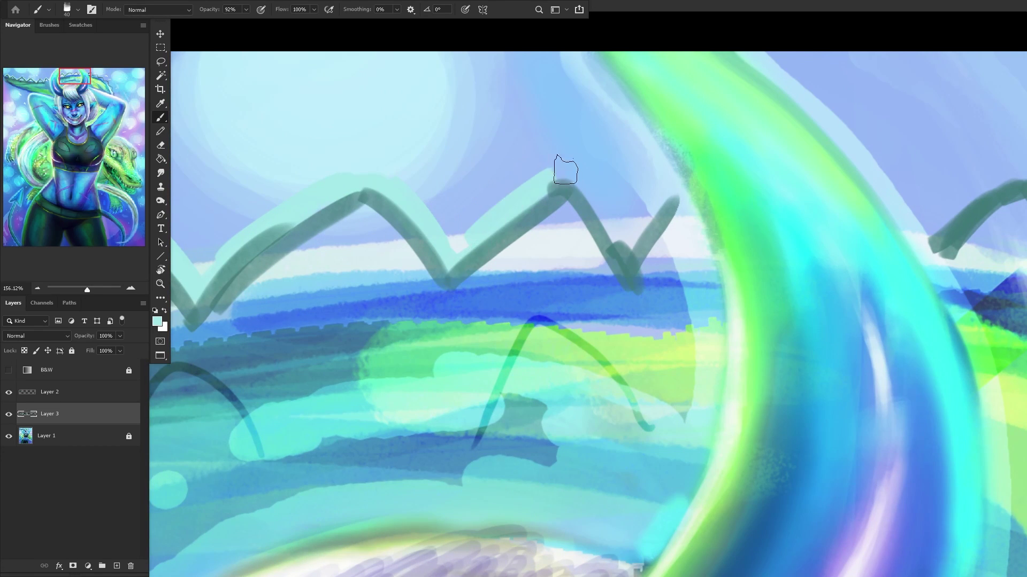
{"action": "mouse_move", "coordinate": [556, 177]}
{"action": "left_mouse_down"}
{"action": "mouse_move", "coordinate": [596, 198]}
{"action": "mouse_move", "coordinate": [582, 185]}
{"action": "mouse_move", "coordinate": [624, 251]}
{"action": "left_mouse_up"}
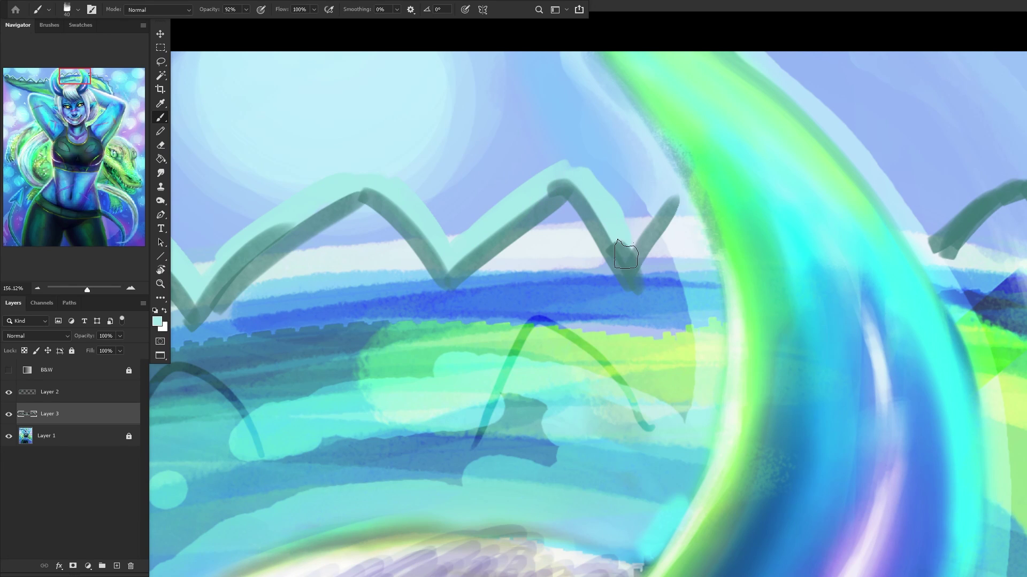
{"action": "scroll", "coordinate": [672, 185], "scroll_direction": "down", "scroll_amount": 6}
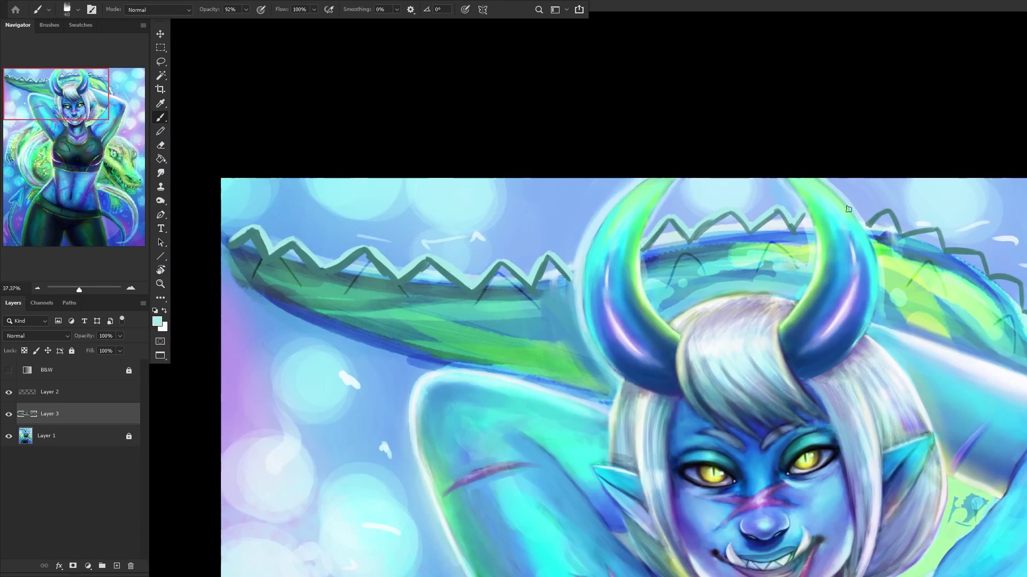
{"action": "left_click_drag", "start_coordinate": [730, 214], "coordinate": [376, 259]}
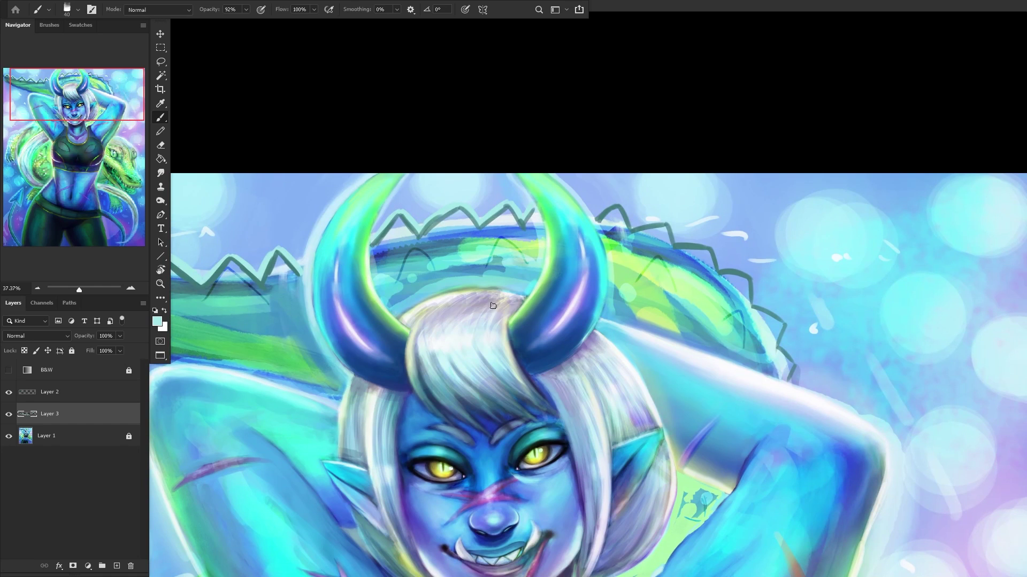
{"action": "scroll", "coordinate": [581, 223], "scroll_direction": "up", "scroll_amount": 5}
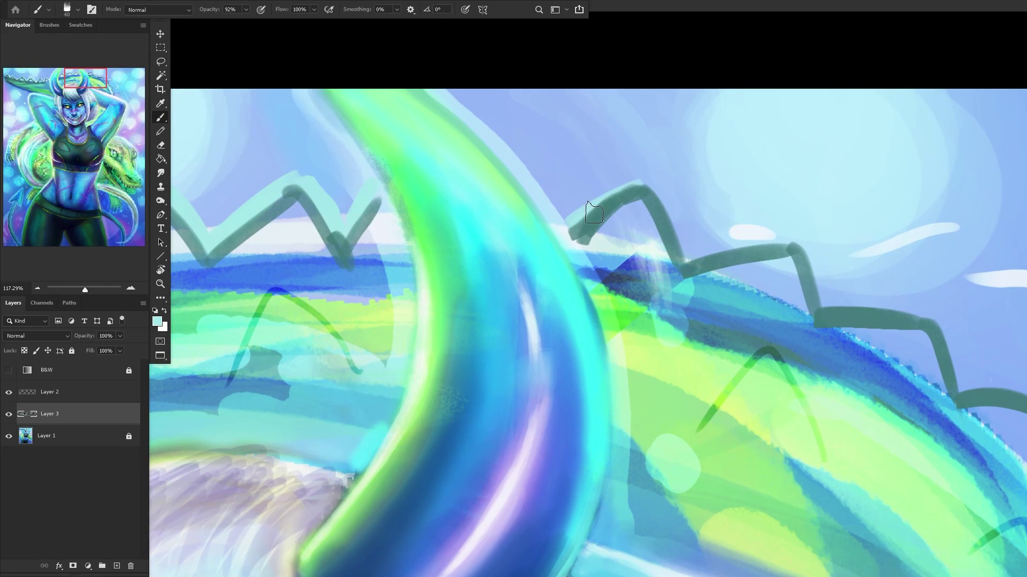
{"action": "mouse_move", "coordinate": [594, 214]}
{"action": "left_mouse_down"}
{"action": "mouse_move", "coordinate": [636, 183]}
{"action": "mouse_move", "coordinate": [688, 252]}
{"action": "mouse_move", "coordinate": [759, 235]}
{"action": "mouse_move", "coordinate": [801, 248]}
{"action": "mouse_move", "coordinate": [822, 315]}
{"action": "left_mouse_up"}
Step: Extend the turquoise outline rightward along the zigzag's lower step and upper edge
{"action": "scroll", "coordinate": [814, 126], "scroll_direction": "down", "scroll_amount": 3}
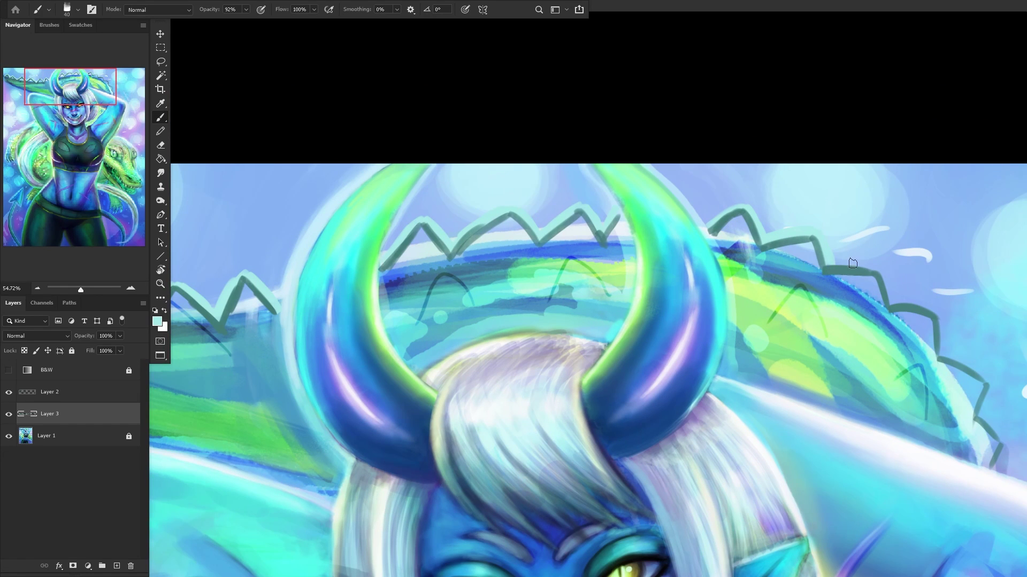
{"action": "scroll", "coordinate": [839, 263], "scroll_direction": "up", "scroll_amount": 5}
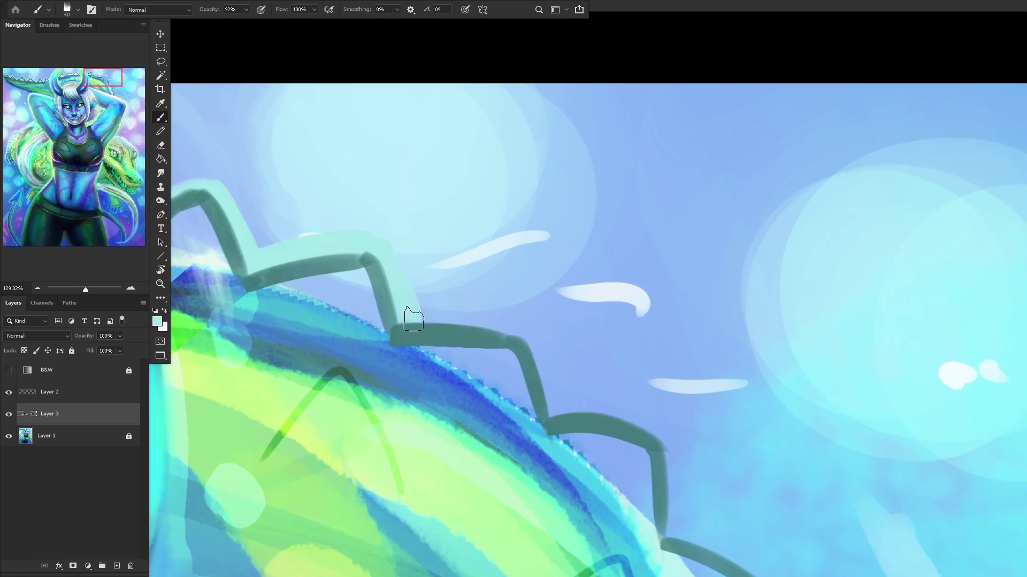
{"action": "scroll", "coordinate": [413, 319], "scroll_direction": "up", "scroll_amount": 2}
{"action": "mouse_move", "coordinate": [413, 319]}
{"action": "left_mouse_down"}
{"action": "mouse_move", "coordinate": [565, 339]}
{"action": "mouse_move", "coordinate": [595, 367]}
{"action": "mouse_move", "coordinate": [576, 357]}
{"action": "mouse_move", "coordinate": [610, 453]}
{"action": "mouse_move", "coordinate": [616, 411]}
{"action": "mouse_move", "coordinate": [619, 448]}
{"action": "left_mouse_up"}
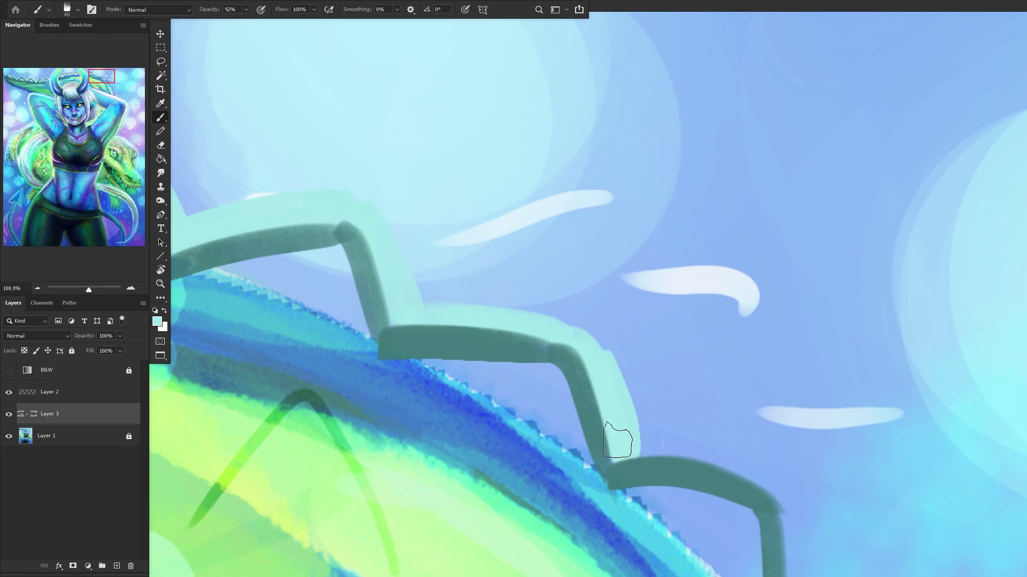
{"action": "scroll", "coordinate": [618, 449], "scroll_direction": "down", "scroll_amount": 1}
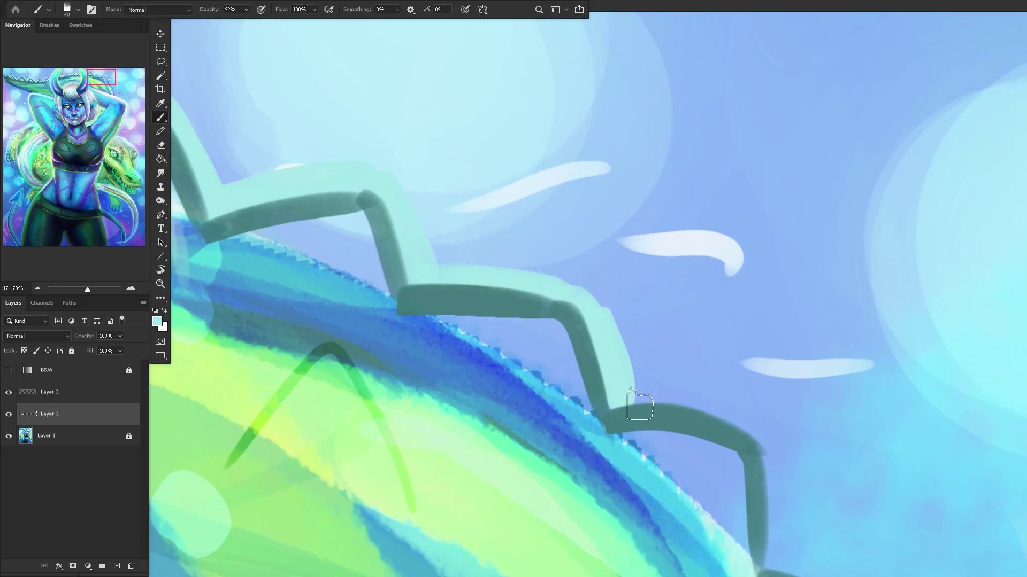
{"action": "mouse_move", "coordinate": [640, 405]}
{"action": "left_mouse_down"}
{"action": "mouse_move", "coordinate": [725, 410]}
{"action": "mouse_move", "coordinate": [697, 408]}
{"action": "mouse_move", "coordinate": [758, 437]}
{"action": "mouse_move", "coordinate": [764, 514]}
{"action": "mouse_move", "coordinate": [764, 455]}
{"action": "mouse_move", "coordinate": [774, 520]}
{"action": "mouse_move", "coordinate": [767, 492]}
{"action": "left_mouse_up"}
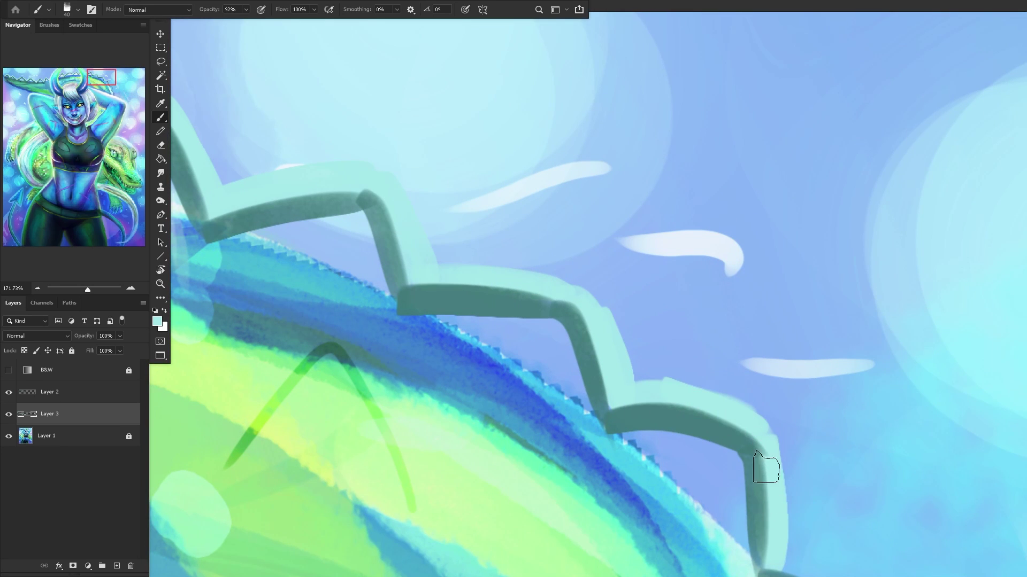
{"action": "scroll", "coordinate": [763, 417], "scroll_direction": "down", "scroll_amount": 5}
{"action": "mouse_move", "coordinate": [886, 407]}
{"action": "left_mouse_down"}
{"action": "mouse_move", "coordinate": [517, 277]}
{"action": "mouse_move", "coordinate": [486, 304]}
{"action": "left_mouse_up"}
{"action": "scroll", "coordinate": [475, 267], "scroll_direction": "up", "scroll_amount": 5}
{"action": "scroll", "coordinate": [476, 266], "scroll_direction": "up", "scroll_amount": 2}
{"action": "mouse_move", "coordinate": [428, 217]}
{"action": "left_mouse_down"}
{"action": "mouse_move", "coordinate": [533, 276]}
{"action": "mouse_move", "coordinate": [526, 266]}
{"action": "mouse_move", "coordinate": [635, 344]}
{"action": "mouse_move", "coordinate": [609, 314]}
{"action": "mouse_move", "coordinate": [635, 399]}
{"action": "mouse_move", "coordinate": [633, 390]}
{"action": "mouse_move", "coordinate": [590, 494]}
{"action": "mouse_move", "coordinate": [604, 481]}
{"action": "mouse_move", "coordinate": [612, 500]}
{"action": "mouse_move", "coordinate": [599, 472]}
{"action": "mouse_move", "coordinate": [666, 538]}
{"action": "left_mouse_up"}
{"action": "scroll", "coordinate": [604, 498], "scroll_direction": "down", "scroll_amount": 3}
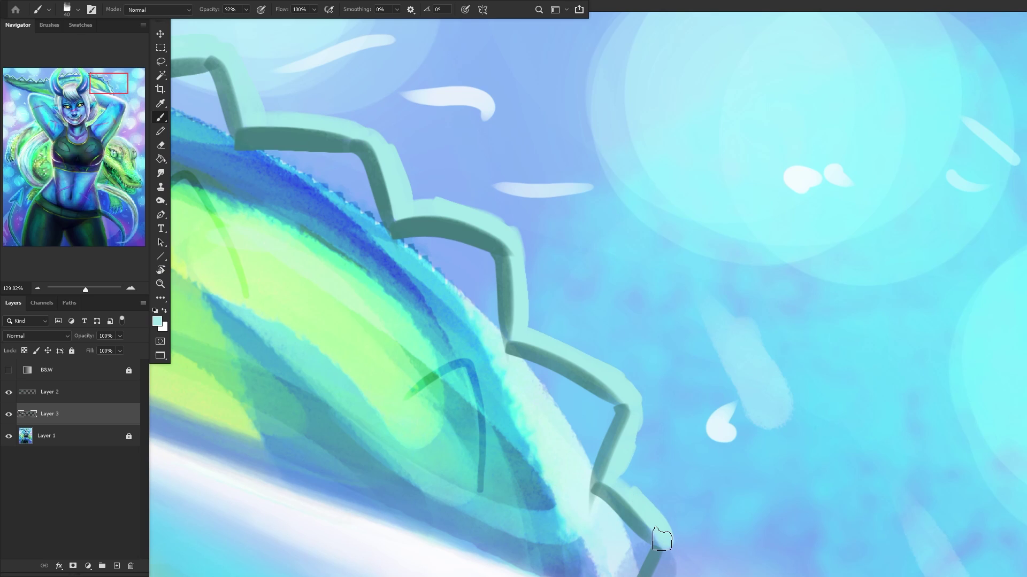
{"action": "scroll", "coordinate": [663, 535], "scroll_direction": "down", "scroll_amount": 3}
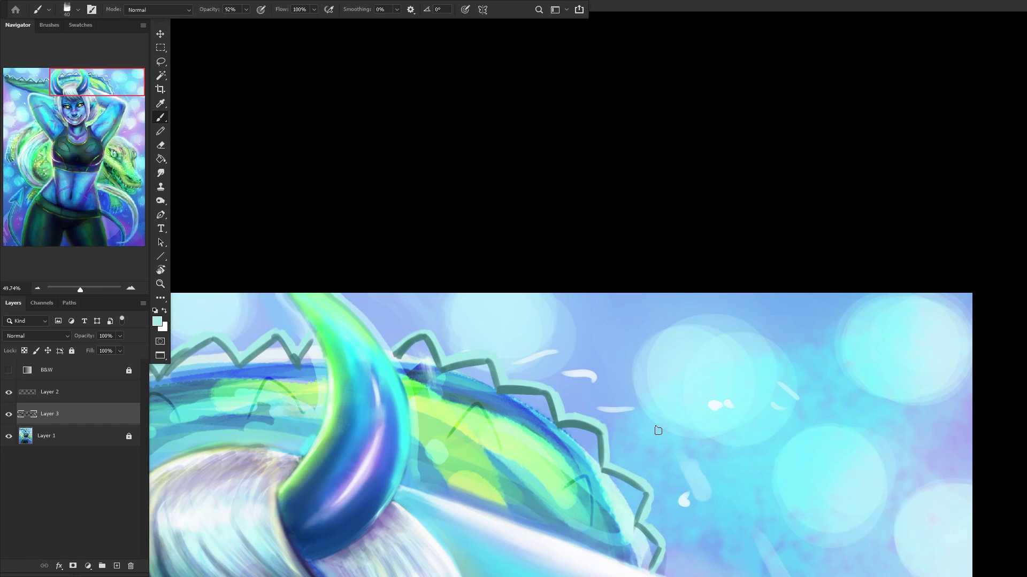
{"action": "scroll", "coordinate": [535, 316], "scroll_direction": "down", "scroll_amount": 4}
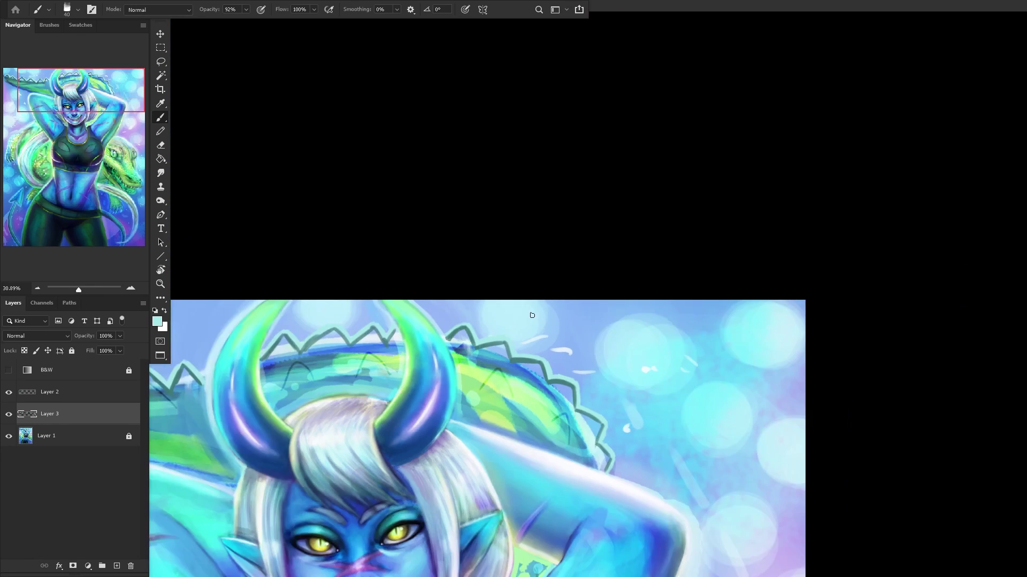
Step: Raise the outline layer's lightness by +32 with Hue/Saturation (Ctrl+U)
{"action": "key", "text": "i"}
{"action": "key", "text": "ctrl+u"}
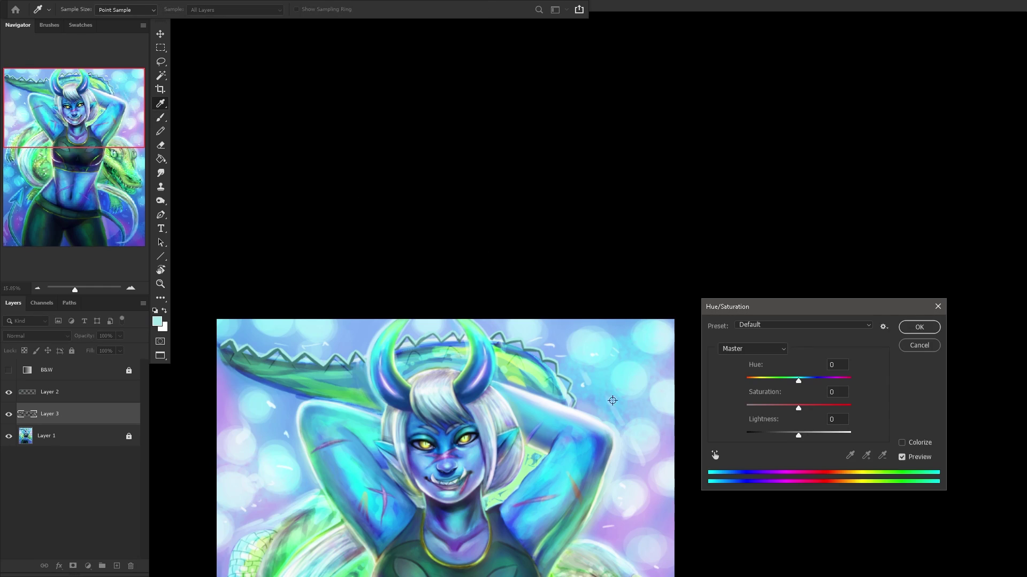
{"action": "left_click_drag", "start_coordinate": [809, 440], "coordinate": [815, 437]}
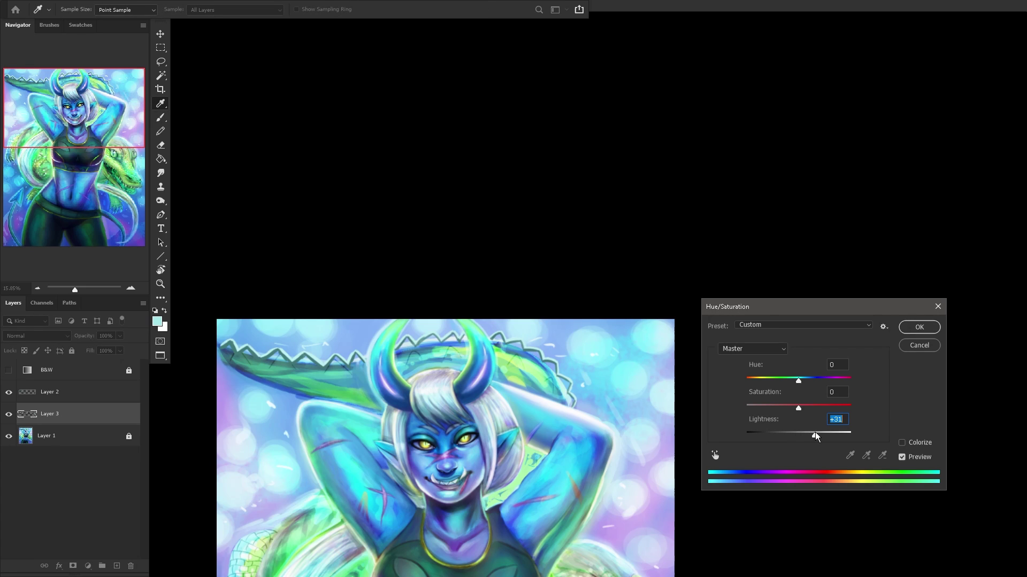
{"action": "left_click", "coordinate": [917, 327]}
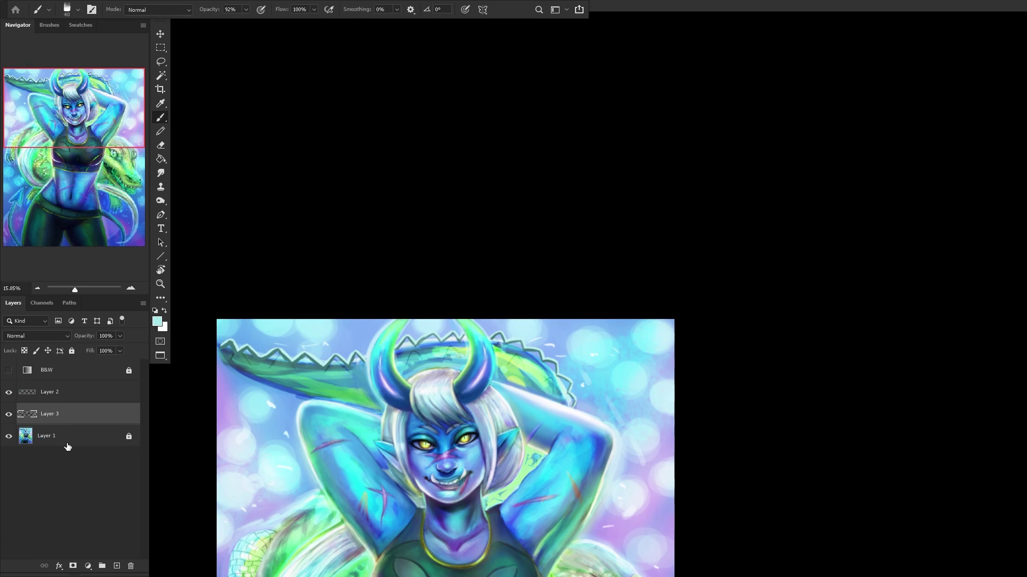
Step: Add a new Layer 4 and dab blue paint near the crocodile's spikes
{"action": "left_click", "coordinate": [117, 565], "text": "ctrl"}
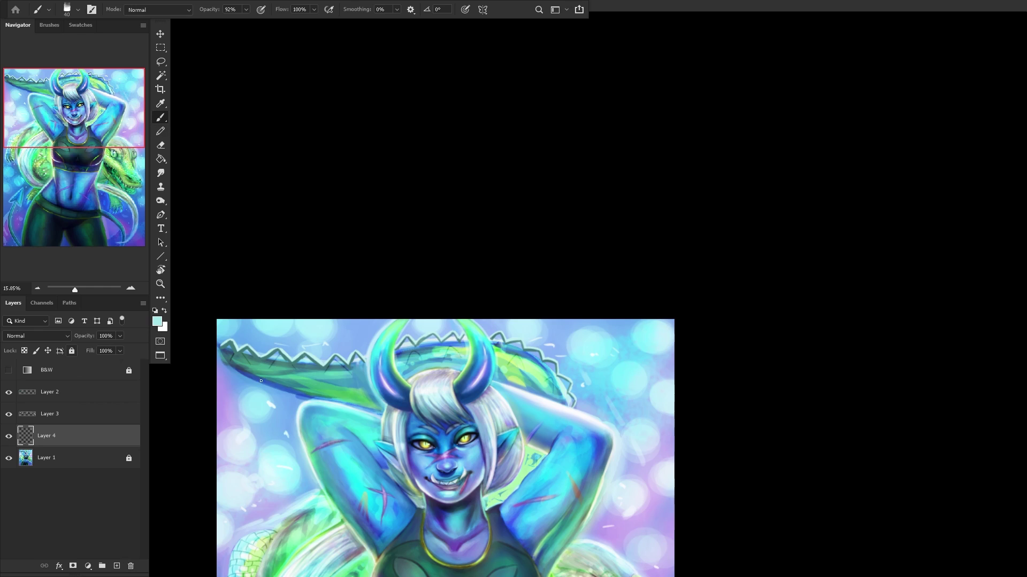
{"action": "scroll", "coordinate": [254, 379], "scroll_direction": "up", "scroll_amount": 10}
{"action": "left_click", "coordinate": [335, 307], "text": "alt"}
{"action": "left_click", "coordinate": [313, 321]}
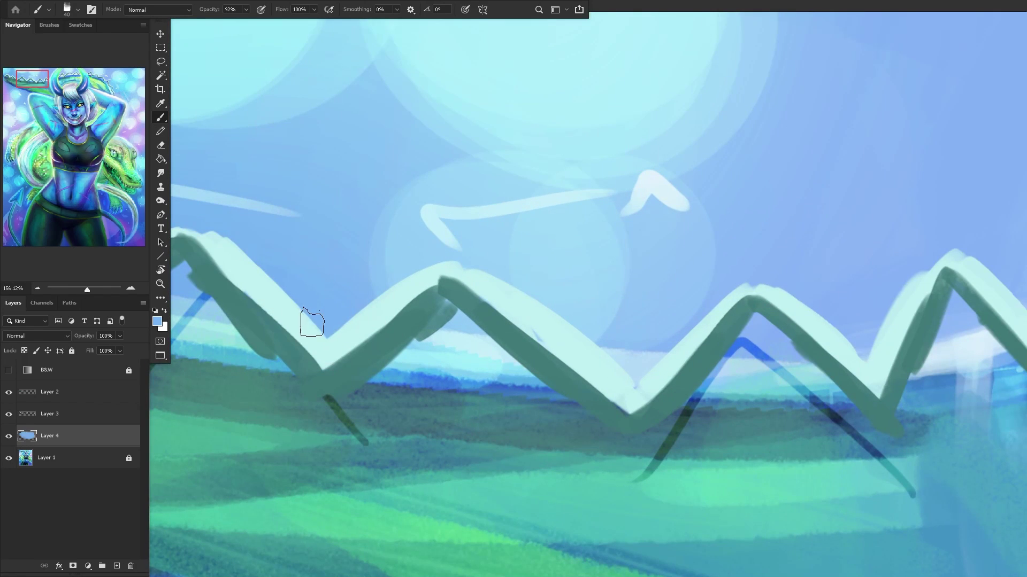
{"action": "scroll", "coordinate": [313, 321], "scroll_direction": "down", "scroll_amount": 4}
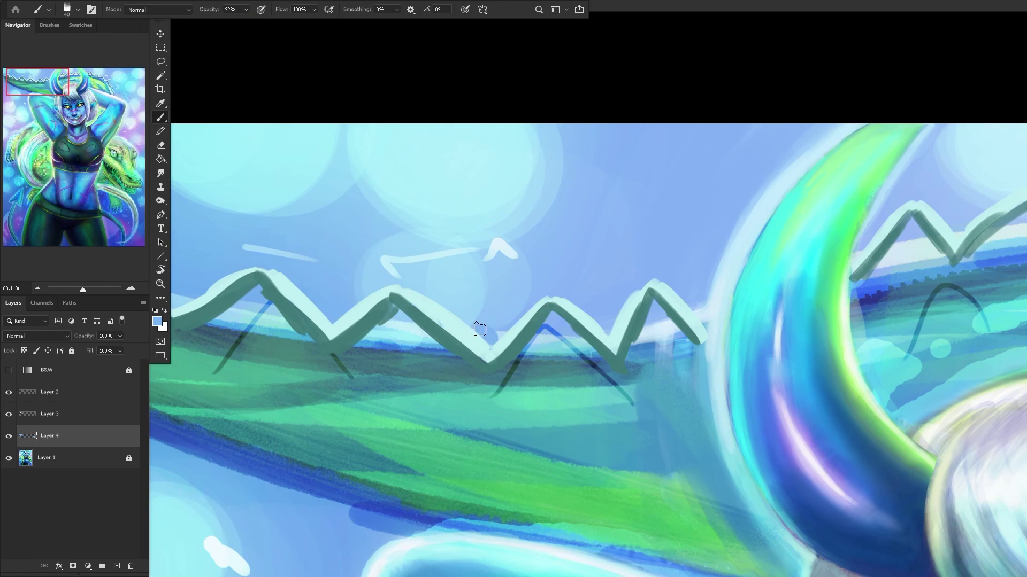
{"action": "scroll", "coordinate": [488, 340], "scroll_direction": "up", "scroll_amount": 3}
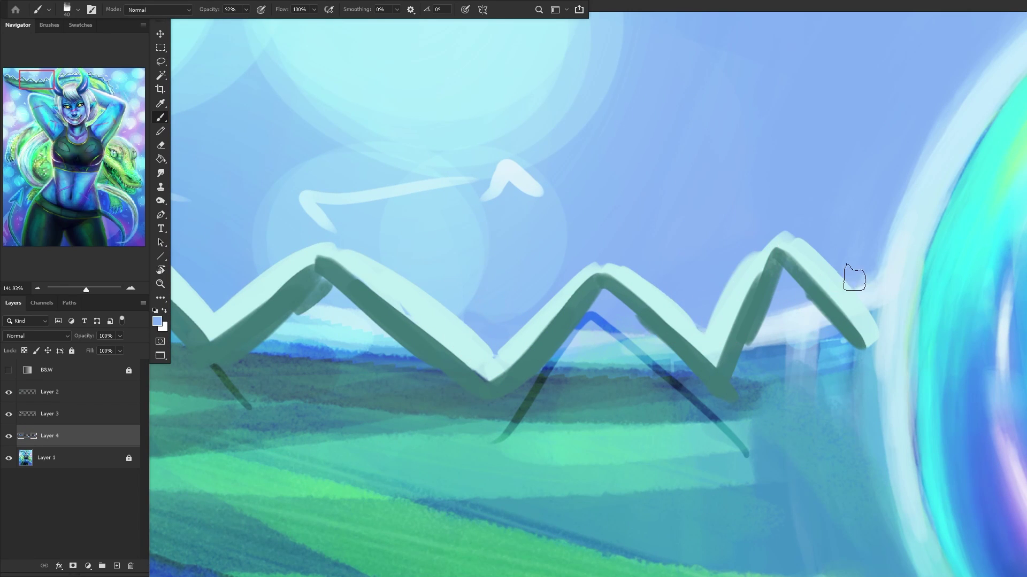
{"action": "left_click_drag", "start_coordinate": [862, 274], "coordinate": [527, 276]}
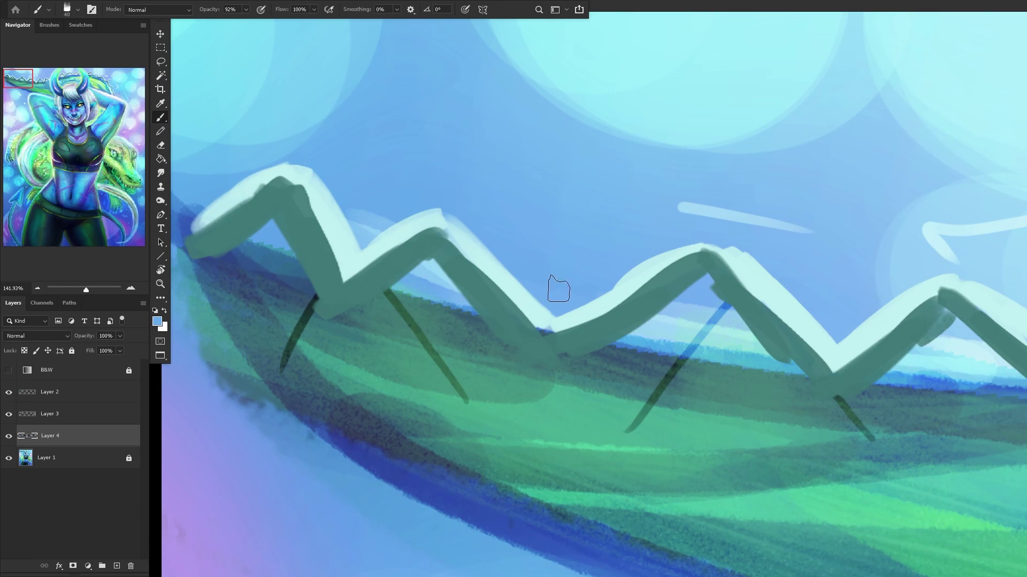
{"action": "scroll", "coordinate": [432, 214], "scroll_direction": "down", "scroll_amount": 3}
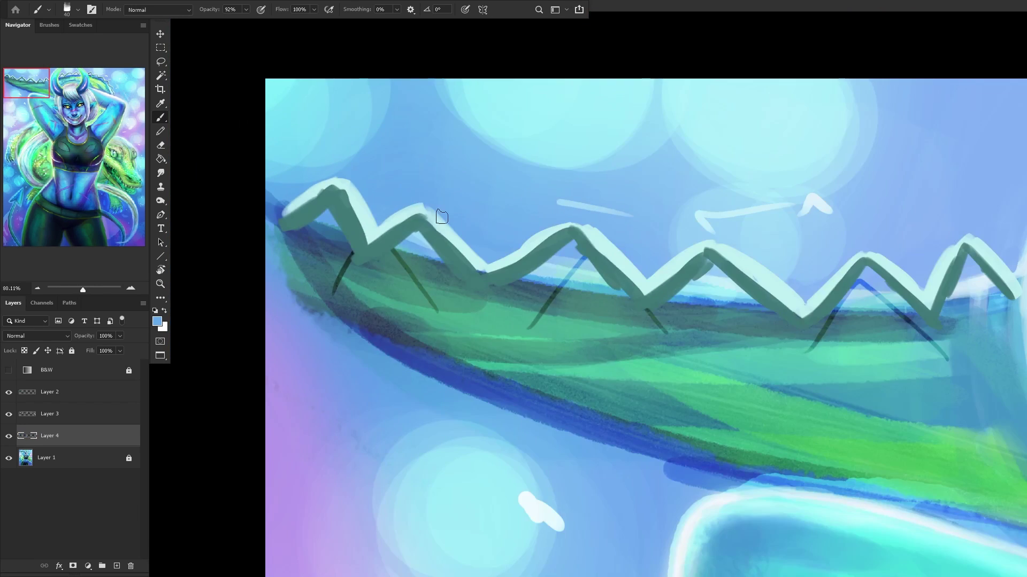
{"action": "scroll", "coordinate": [432, 214], "scroll_direction": "down", "scroll_amount": 3}
{"action": "left_click_drag", "start_coordinate": [27, 98], "coordinate": [85, 78]}
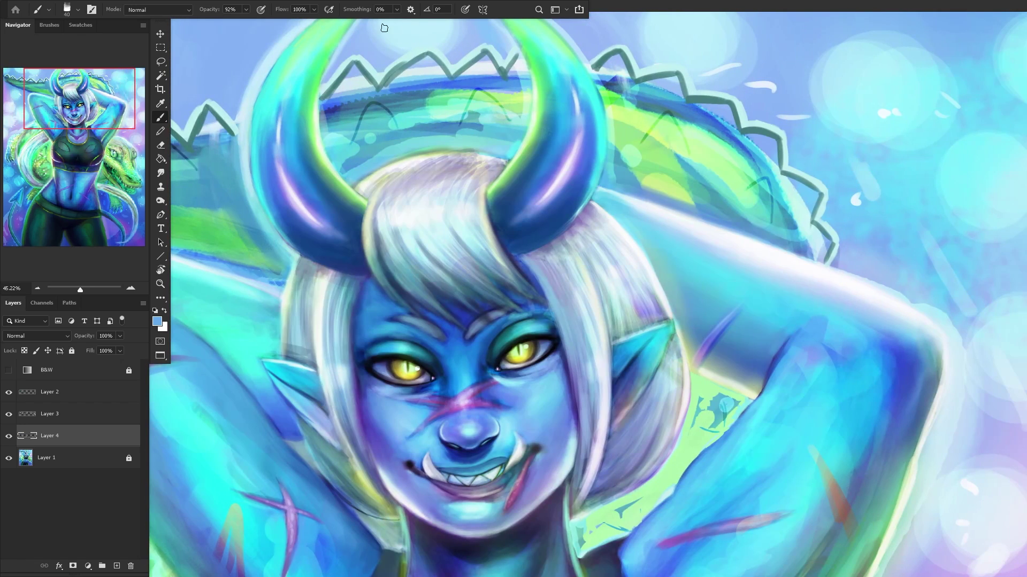
{"action": "scroll", "coordinate": [376, 48], "scroll_direction": "up", "scroll_amount": 1}
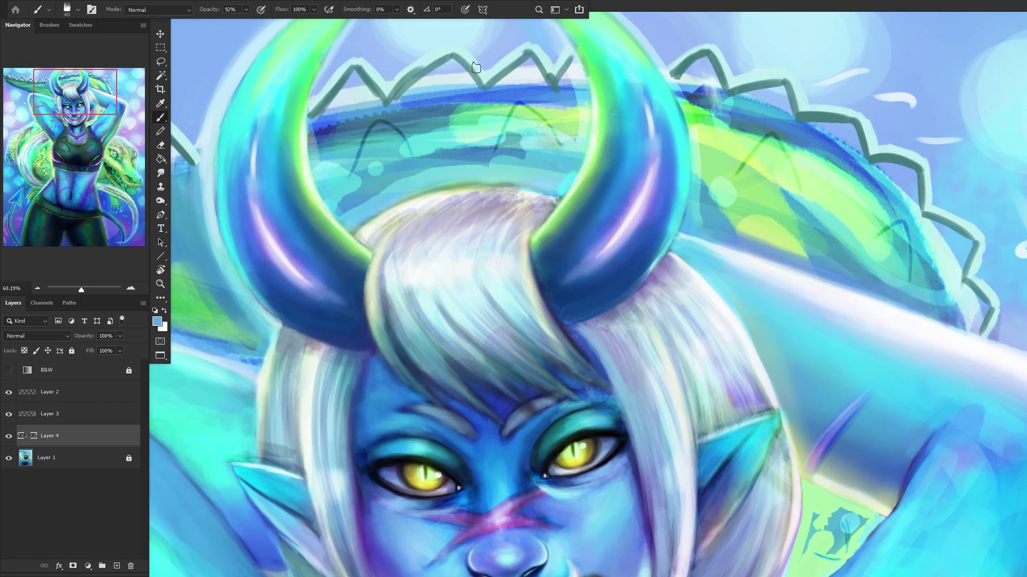
{"action": "scroll", "coordinate": [696, 94], "scroll_direction": "down", "scroll_amount": 4}
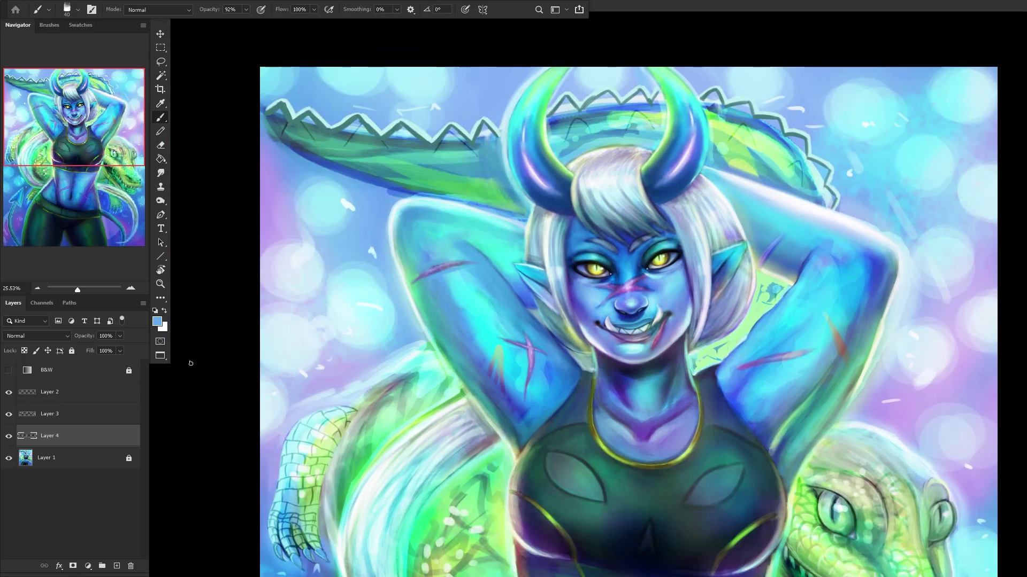
Step: Select Layer 3 and raise its lightness a further +29 with Hue/Saturation
{"action": "left_click", "coordinate": [3, 438]}
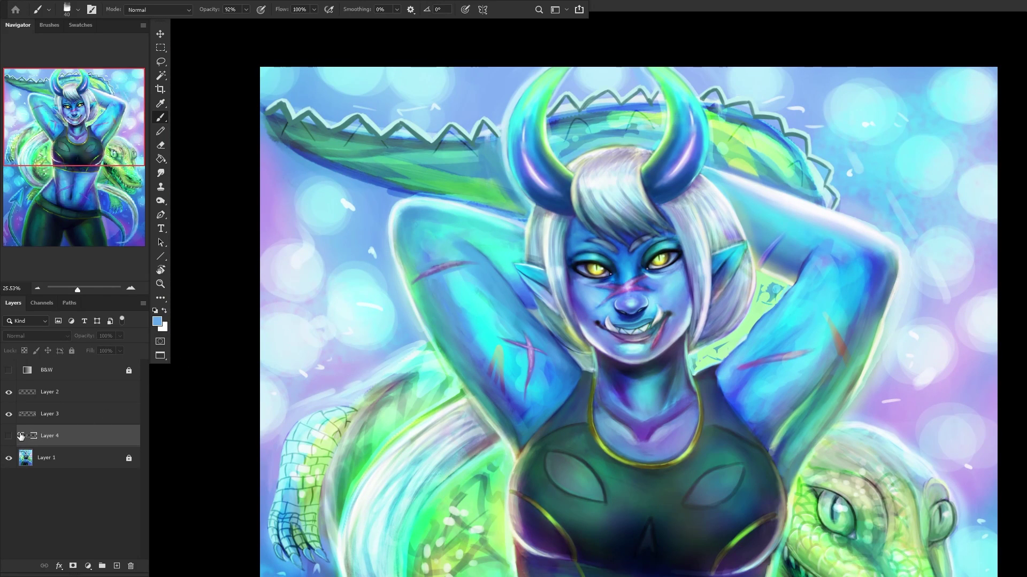
{"action": "left_click", "coordinate": [8, 437]}
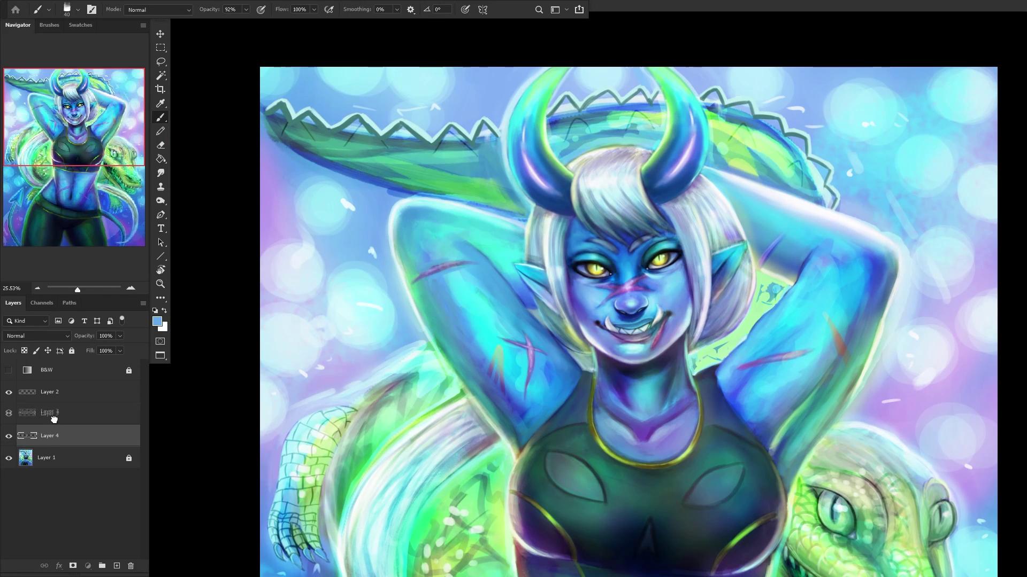
{"action": "left_click_drag", "start_coordinate": [54, 419], "coordinate": [9, 420]}
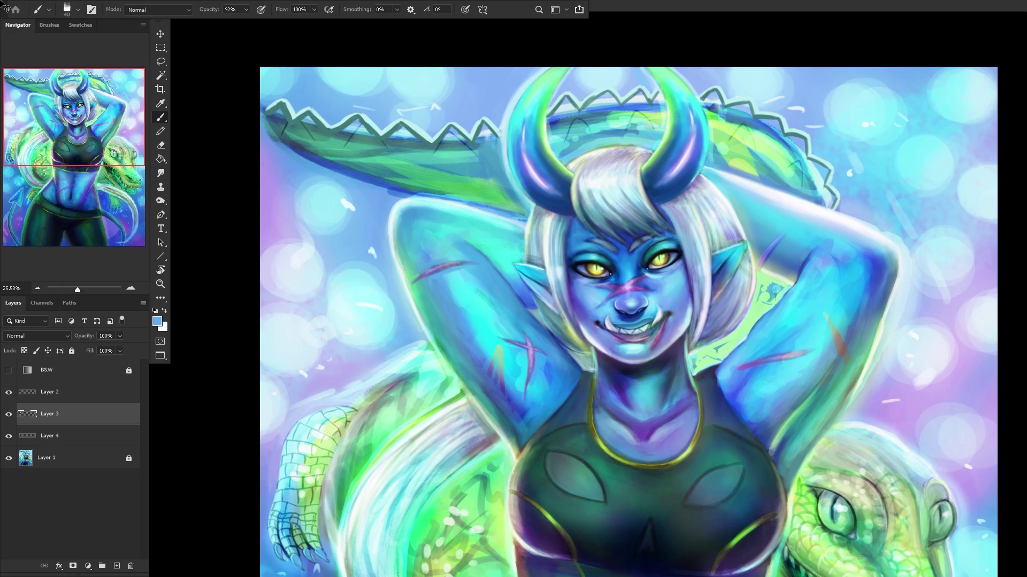
{"action": "key", "text": "ctrl+u"}
{"action": "left_click", "coordinate": [817, 432]}
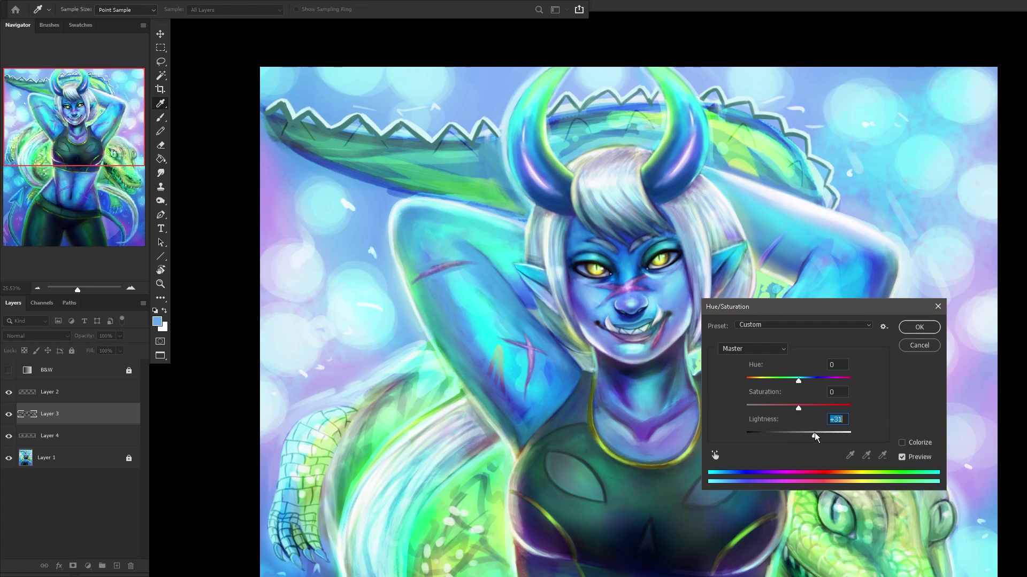
{"action": "left_click", "coordinate": [917, 327]}
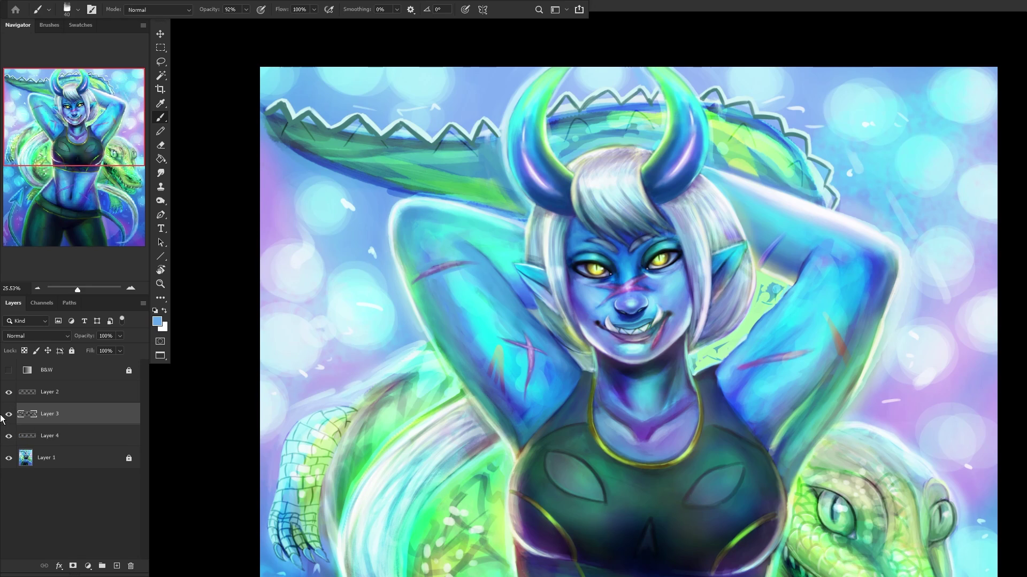
Step: Add a new Layer 5 below Layer 2 and sample the spikes' dark teal colour
{"action": "left_click", "coordinate": [8, 392]}
{"action": "left_click", "coordinate": [8, 391]}
{"action": "left_click", "coordinate": [64, 396]}
{"action": "left_click", "coordinate": [117, 566]}
{"action": "left_click_drag", "start_coordinate": [52, 389], "coordinate": [52, 425]}
{"action": "scroll", "coordinate": [364, 174], "scroll_direction": "up", "scroll_amount": 5}
{"action": "left_click", "coordinate": [365, 174], "text": "alt"}
{"action": "right_click", "coordinate": [483, 107]}
Step: Paint dark teal and light green over the mountain shapes under the left and central spikes
{"action": "mouse_move", "coordinate": [394, 156]}
{"action": "left_mouse_down"}
{"action": "mouse_move", "coordinate": [322, 201]}
{"action": "mouse_move", "coordinate": [351, 186]}
{"action": "mouse_move", "coordinate": [394, 188]}
{"action": "mouse_move", "coordinate": [388, 158]}
{"action": "mouse_move", "coordinate": [396, 203]}
{"action": "left_mouse_up"}
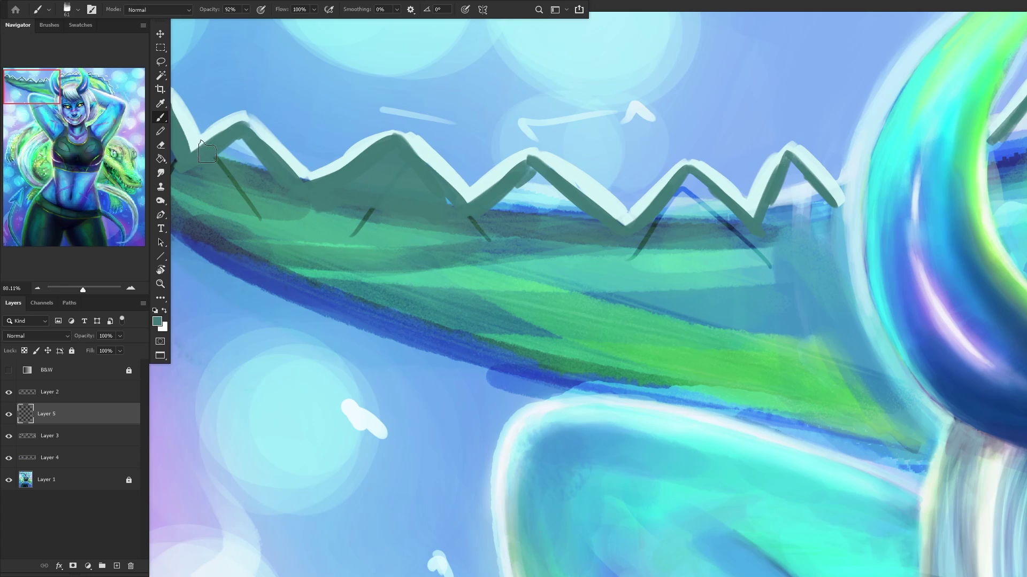
{"action": "mouse_move", "coordinate": [306, 188]}
{"action": "left_mouse_down"}
{"action": "mouse_move", "coordinate": [342, 235]}
{"action": "mouse_move", "coordinate": [369, 203]}
{"action": "left_mouse_up"}
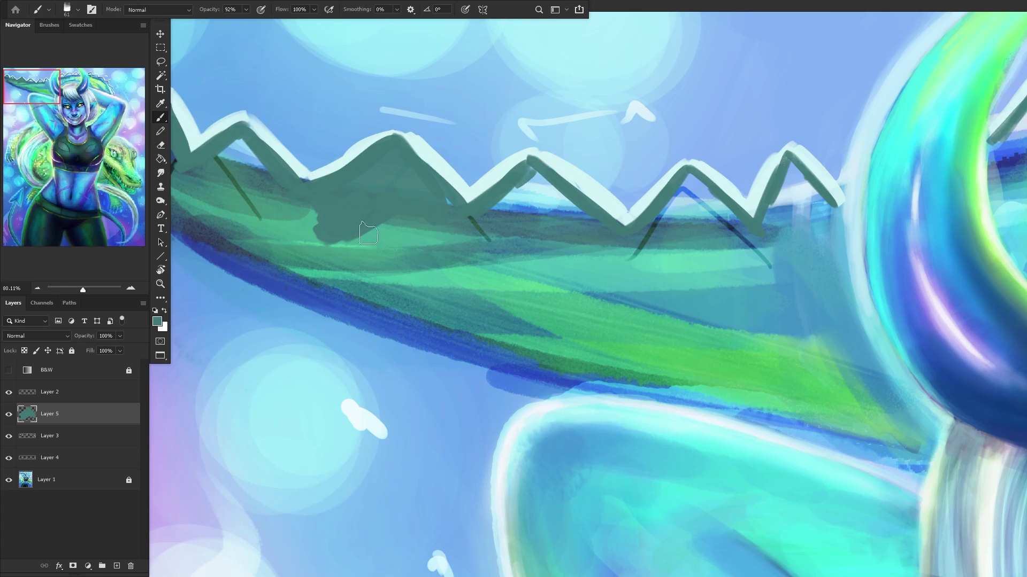
{"action": "key", "text": "ctrl+z"}
{"action": "left_click", "coordinate": [345, 217], "text": "alt"}
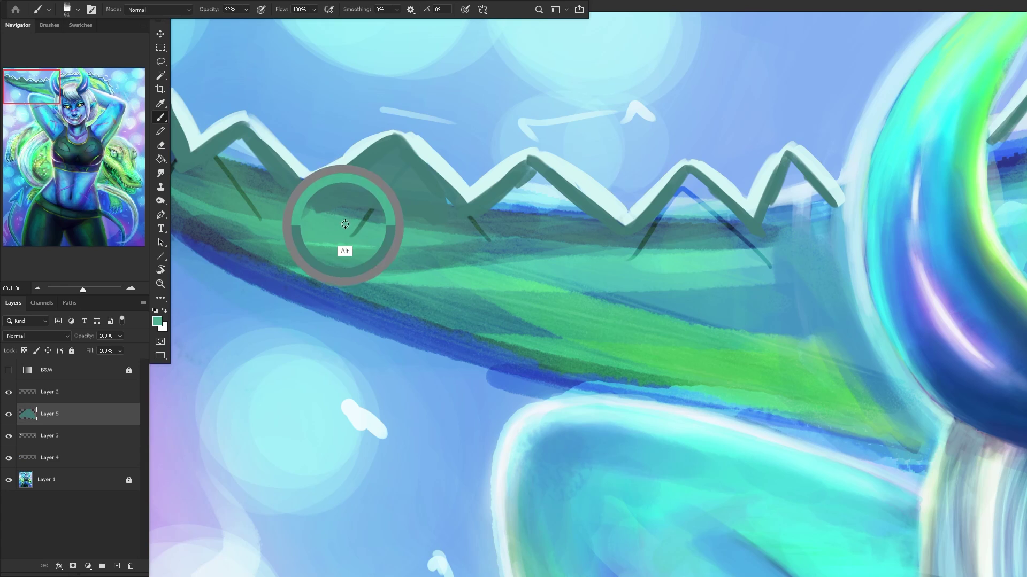
{"action": "mouse_move", "coordinate": [388, 170]}
{"action": "left_mouse_down"}
{"action": "mouse_move", "coordinate": [337, 213]}
{"action": "mouse_move", "coordinate": [374, 225]}
{"action": "mouse_move", "coordinate": [422, 220]}
{"action": "mouse_move", "coordinate": [409, 161]}
{"action": "left_mouse_up"}
{"action": "left_click", "coordinate": [524, 220], "text": "alt"}
{"action": "mouse_move", "coordinate": [481, 214]}
{"action": "left_mouse_down"}
{"action": "mouse_move", "coordinate": [524, 195]}
{"action": "mouse_move", "coordinate": [544, 202]}
{"action": "mouse_move", "coordinate": [541, 191]}
{"action": "mouse_move", "coordinate": [543, 204]}
{"action": "mouse_move", "coordinate": [580, 211]}
{"action": "left_mouse_up"}
{"action": "left_click", "coordinate": [422, 212], "text": "alt"}
{"action": "mouse_move", "coordinate": [465, 217]}
{"action": "left_mouse_down"}
{"action": "mouse_move", "coordinate": [529, 203]}
{"action": "mouse_move", "coordinate": [593, 235]}
{"action": "left_mouse_up"}
{"action": "left_click", "coordinate": [499, 194], "text": "alt"}
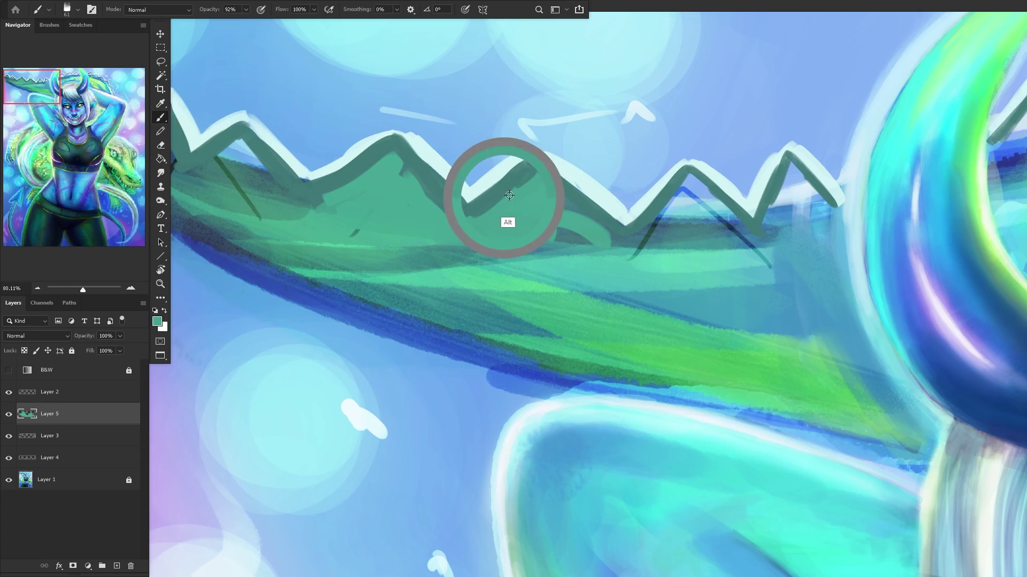
{"action": "left_click", "coordinate": [521, 188], "text": "alt"}
{"action": "mouse_move", "coordinate": [450, 235]}
{"action": "left_mouse_down"}
{"action": "mouse_move", "coordinate": [528, 165]}
{"action": "mouse_move", "coordinate": [539, 185]}
{"action": "mouse_move", "coordinate": [622, 229]}
{"action": "mouse_move", "coordinate": [688, 187]}
{"action": "mouse_move", "coordinate": [640, 207]}
{"action": "mouse_move", "coordinate": [648, 213]}
{"action": "mouse_move", "coordinate": [691, 192]}
{"action": "mouse_move", "coordinate": [729, 217]}
{"action": "mouse_move", "coordinate": [704, 182]}
{"action": "mouse_move", "coordinate": [669, 217]}
{"action": "mouse_move", "coordinate": [683, 238]}
{"action": "mouse_move", "coordinate": [602, 262]}
{"action": "mouse_move", "coordinate": [640, 235]}
{"action": "mouse_move", "coordinate": [670, 253]}
{"action": "mouse_move", "coordinate": [700, 244]}
{"action": "mouse_move", "coordinate": [581, 239]}
{"action": "mouse_move", "coordinate": [674, 258]}
{"action": "left_mouse_up"}
{"action": "left_click", "coordinate": [676, 230], "text": "alt"}
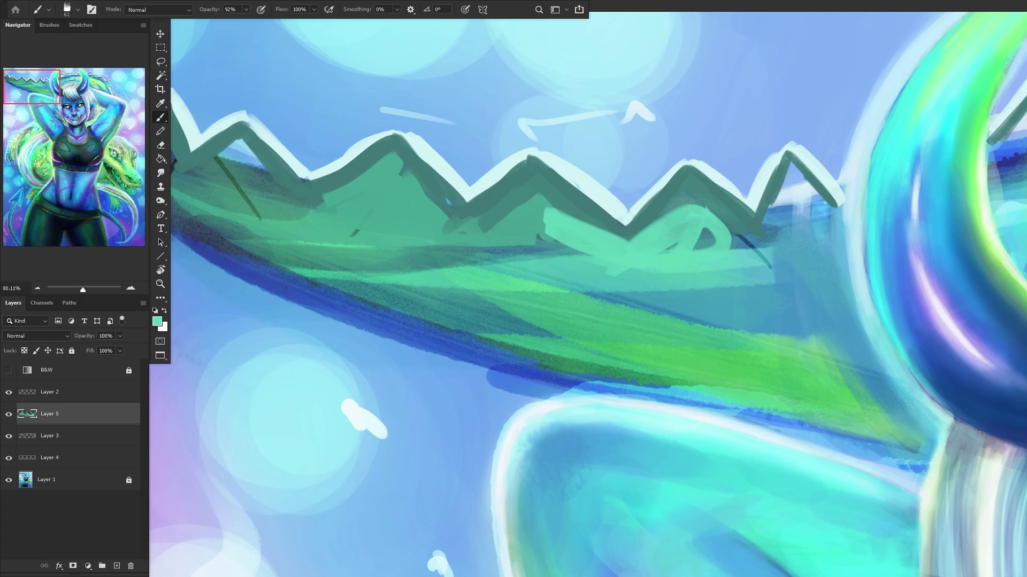
Step: Touch up the left mountain in teal and paint greyish green down the central peak
{"action": "scroll", "coordinate": [792, 291], "scroll_direction": "down", "scroll_amount": 5}
{"action": "scroll", "coordinate": [639, 232], "scroll_direction": "up", "scroll_amount": 4}
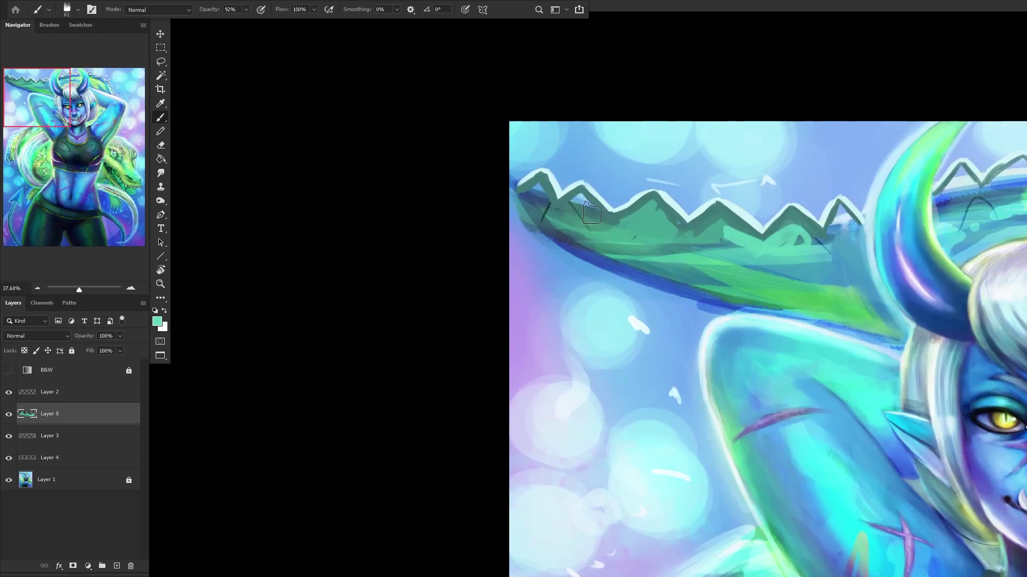
{"action": "left_click", "coordinate": [644, 223], "text": "alt"}
{"action": "mouse_move", "coordinate": [643, 223]}
{"action": "left_mouse_down"}
{"action": "mouse_move", "coordinate": [550, 193]}
{"action": "mouse_move", "coordinate": [578, 208]}
{"action": "mouse_move", "coordinate": [554, 195]}
{"action": "mouse_move", "coordinate": [525, 201]}
{"action": "mouse_move", "coordinate": [505, 190]}
{"action": "mouse_move", "coordinate": [549, 216]}
{"action": "mouse_move", "coordinate": [536, 203]}
{"action": "mouse_move", "coordinate": [532, 213]}
{"action": "mouse_move", "coordinate": [477, 166]}
{"action": "mouse_move", "coordinate": [524, 187]}
{"action": "mouse_move", "coordinate": [537, 179]}
{"action": "mouse_move", "coordinate": [520, 182]}
{"action": "mouse_move", "coordinate": [584, 219]}
{"action": "mouse_move", "coordinate": [577, 215]}
{"action": "mouse_move", "coordinate": [664, 199]}
{"action": "left_mouse_up"}
{"action": "left_click", "coordinate": [515, 189], "text": "alt"}
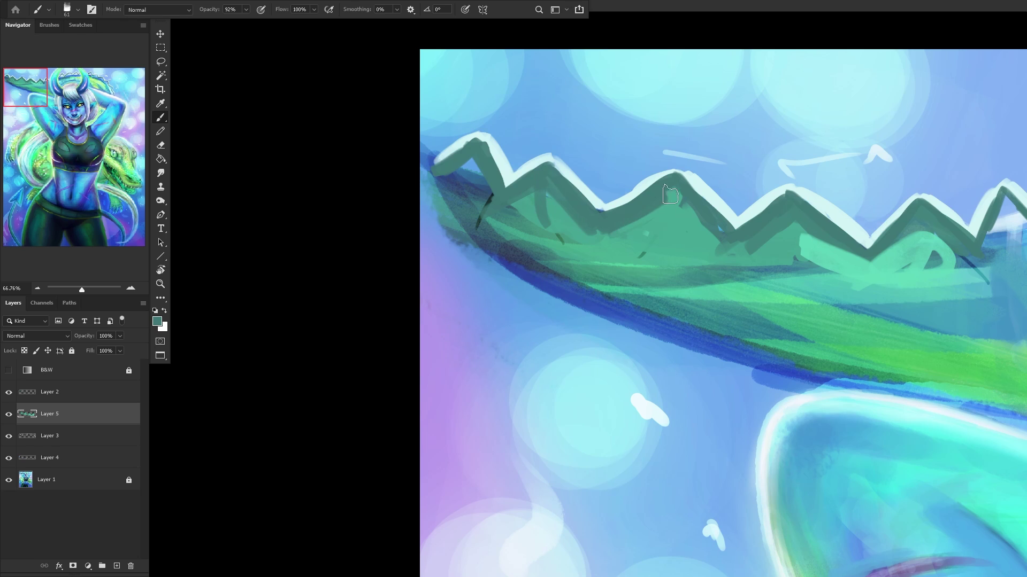
{"action": "left_click", "coordinate": [500, 207], "text": "alt"}
{"action": "left_click", "coordinate": [534, 206], "text": "alt"}
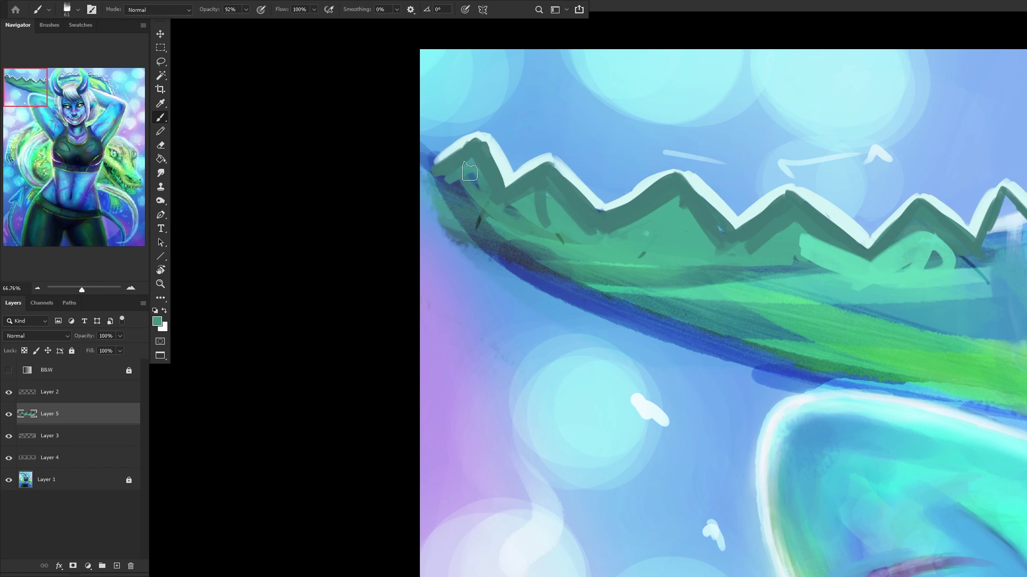
{"action": "scroll", "coordinate": [461, 174], "scroll_direction": "down", "scroll_amount": 5}
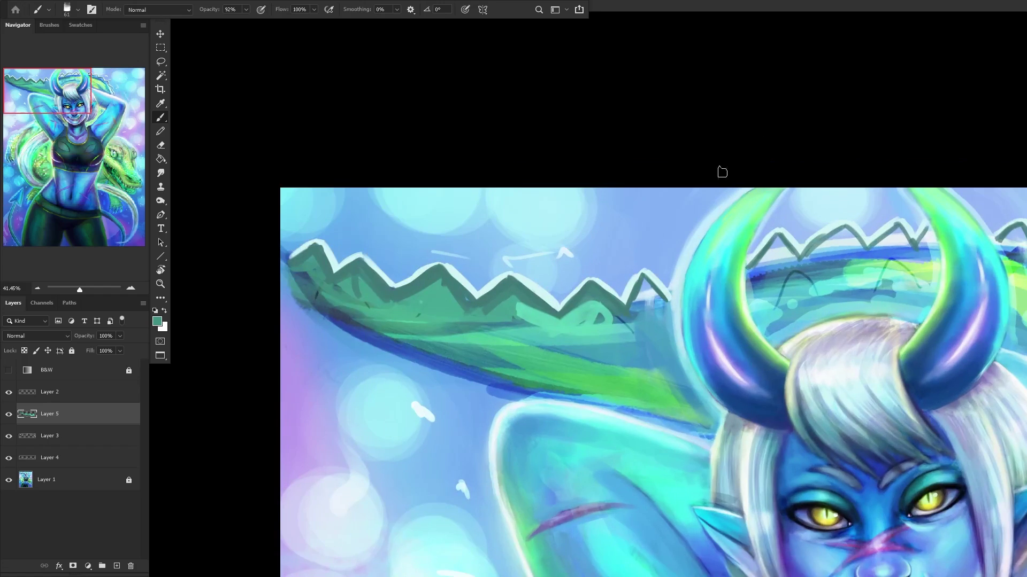
{"action": "scroll", "coordinate": [668, 294], "scroll_direction": "up", "scroll_amount": 10}
{"action": "mouse_move", "coordinate": [605, 291]}
{"action": "left_mouse_down"}
{"action": "mouse_move", "coordinate": [565, 354]}
{"action": "mouse_move", "coordinate": [620, 286]}
{"action": "mouse_move", "coordinate": [620, 270]}
{"action": "mouse_move", "coordinate": [641, 346]}
{"action": "left_mouse_up"}
{"action": "left_click", "coordinate": [626, 332], "text": "alt"}
{"action": "mouse_move", "coordinate": [614, 300]}
{"action": "left_mouse_down"}
{"action": "mouse_move", "coordinate": [593, 344]}
{"action": "mouse_move", "coordinate": [578, 389]}
{"action": "mouse_move", "coordinate": [657, 366]}
{"action": "left_mouse_up"}
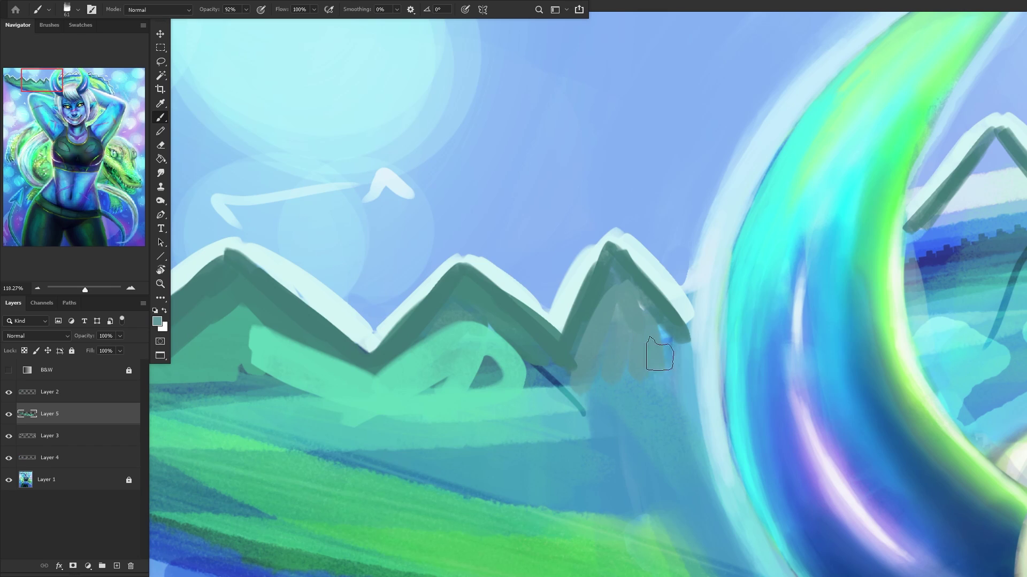
{"action": "scroll", "coordinate": [665, 298], "scroll_direction": "down", "scroll_amount": 10}
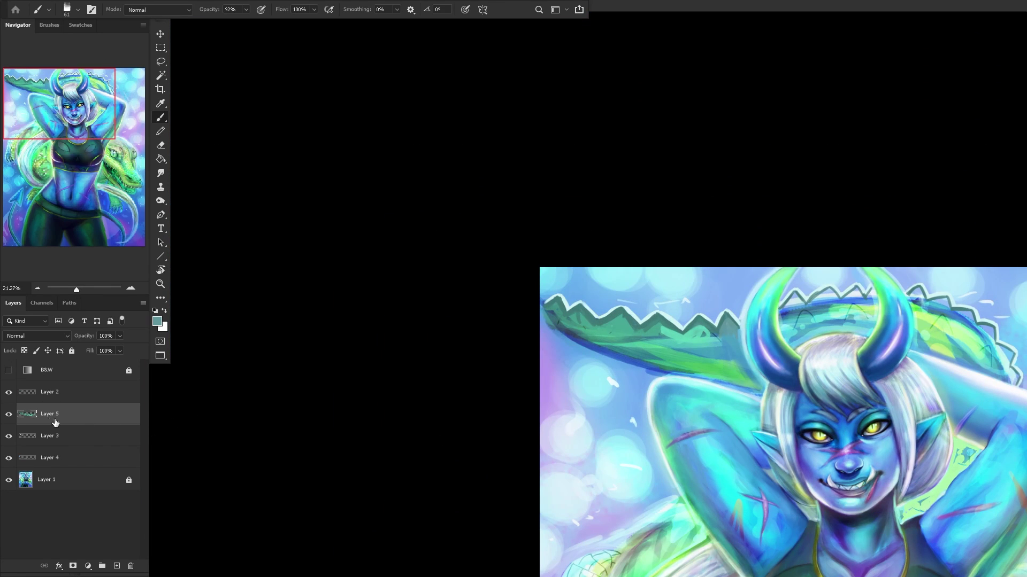
Step: Merge Layer 5, Layer 3 and Layer 2 down into Layer 4 with Ctrl+E
{"action": "left_click", "coordinate": [6, 414]}
{"action": "left_click", "coordinate": [6, 414]}
{"action": "key", "text": "ctrl+e"}
{"action": "key", "text": "ctrl+e"}
{"action": "left_click", "coordinate": [70, 398]}
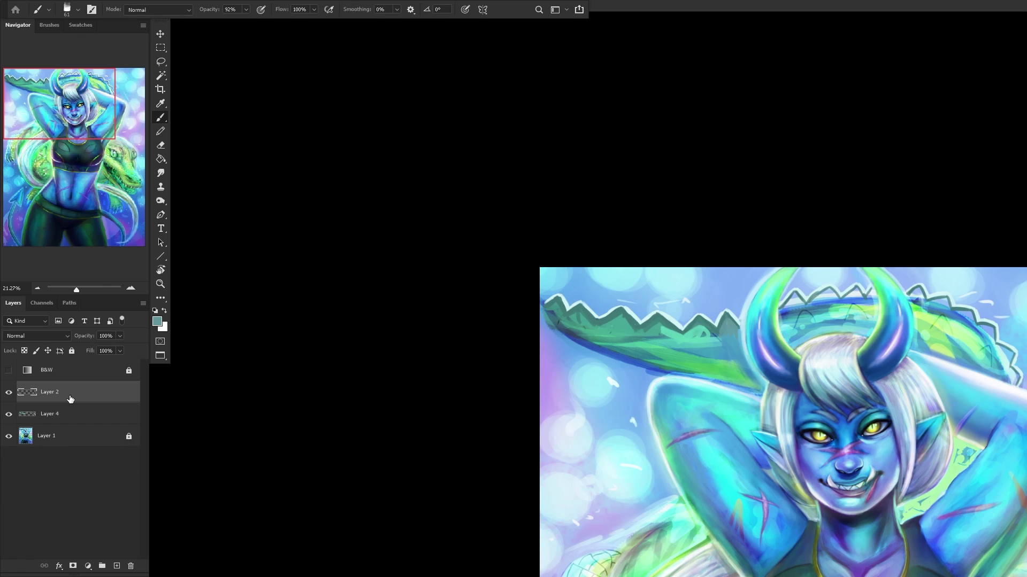
{"action": "key", "text": "ctrl+e"}
{"action": "left_click", "coordinate": [9, 392]}
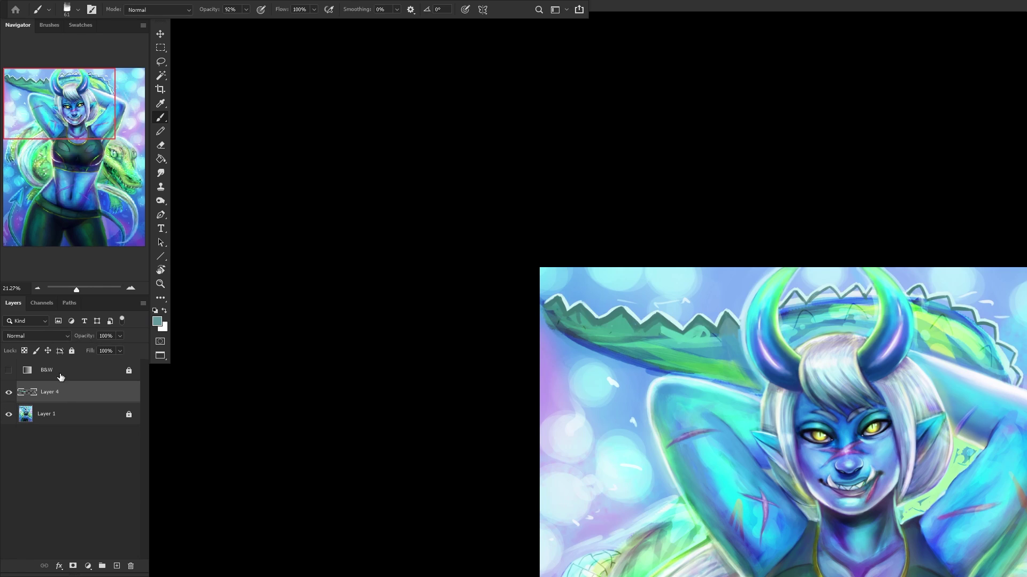
{"action": "scroll", "coordinate": [762, 410], "scroll_direction": "up", "scroll_amount": 1}
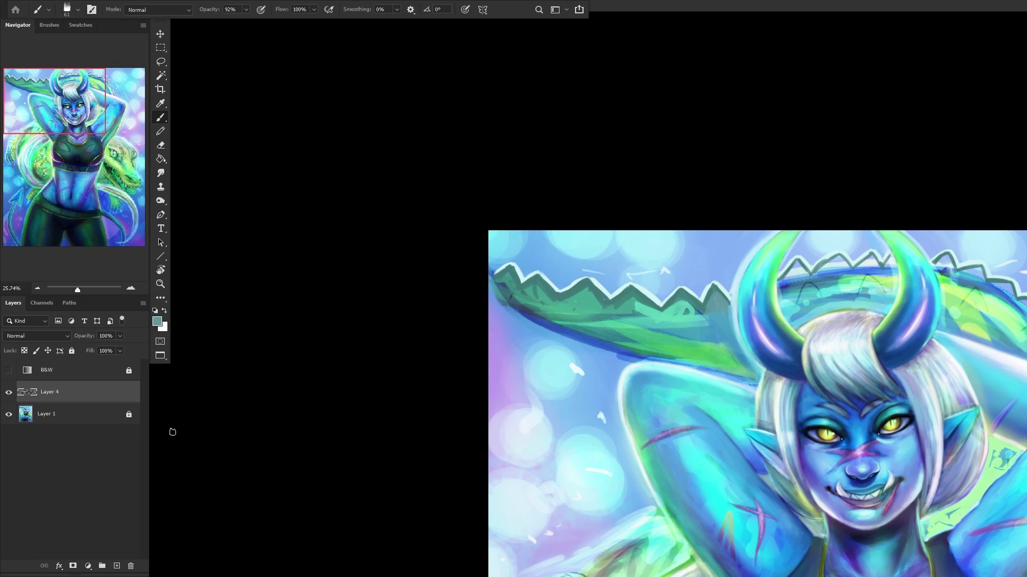
Step: Add a test layer with a dark blue stroke, fade it to 30% opacity, then delete it
{"action": "left_click", "coordinate": [118, 566]}
{"action": "scroll", "coordinate": [748, 290], "scroll_direction": "up", "scroll_amount": 5}
{"action": "left_click_drag", "start_coordinate": [909, 278], "coordinate": [944, 261]}
{"action": "mouse_move", "coordinate": [774, 322]}
{"action": "left_mouse_down"}
{"action": "mouse_move", "coordinate": [631, 338]}
{"action": "mouse_move", "coordinate": [694, 339]}
{"action": "mouse_move", "coordinate": [585, 342]}
{"action": "mouse_move", "coordinate": [475, 326]}
{"action": "mouse_move", "coordinate": [525, 336]}
{"action": "mouse_move", "coordinate": [282, 299]}
{"action": "mouse_move", "coordinate": [288, 287]}
{"action": "mouse_move", "coordinate": [305, 291]}
{"action": "mouse_move", "coordinate": [279, 286]}
{"action": "mouse_move", "coordinate": [323, 288]}
{"action": "mouse_move", "coordinate": [211, 268]}
{"action": "left_mouse_up"}
{"action": "scroll", "coordinate": [275, 296], "scroll_direction": "down", "scroll_amount": 2}
{"action": "scroll", "coordinate": [218, 250], "scroll_direction": "down", "scroll_amount": 6}
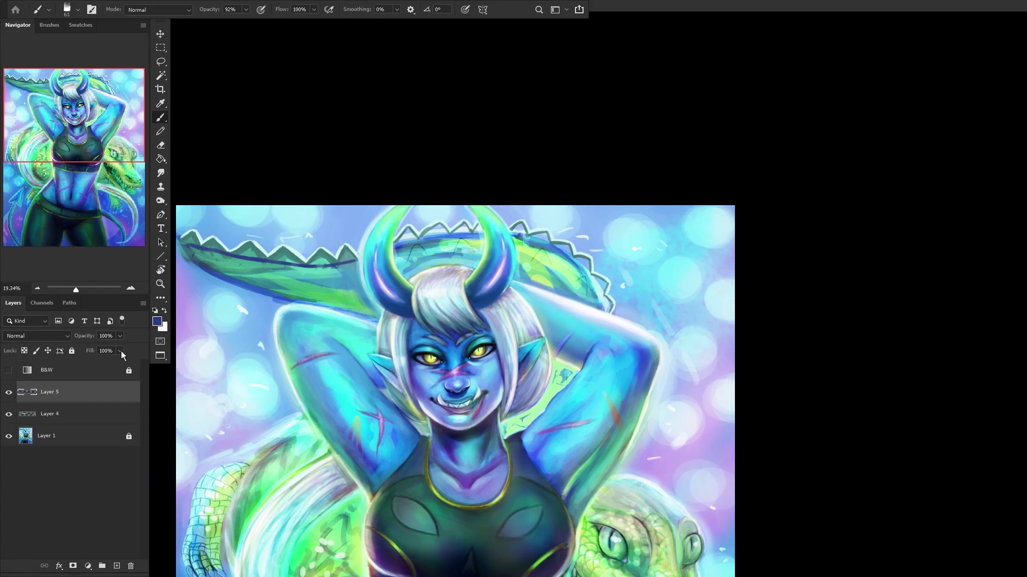
{"action": "left_click_drag", "start_coordinate": [86, 348], "coordinate": [83, 348]}
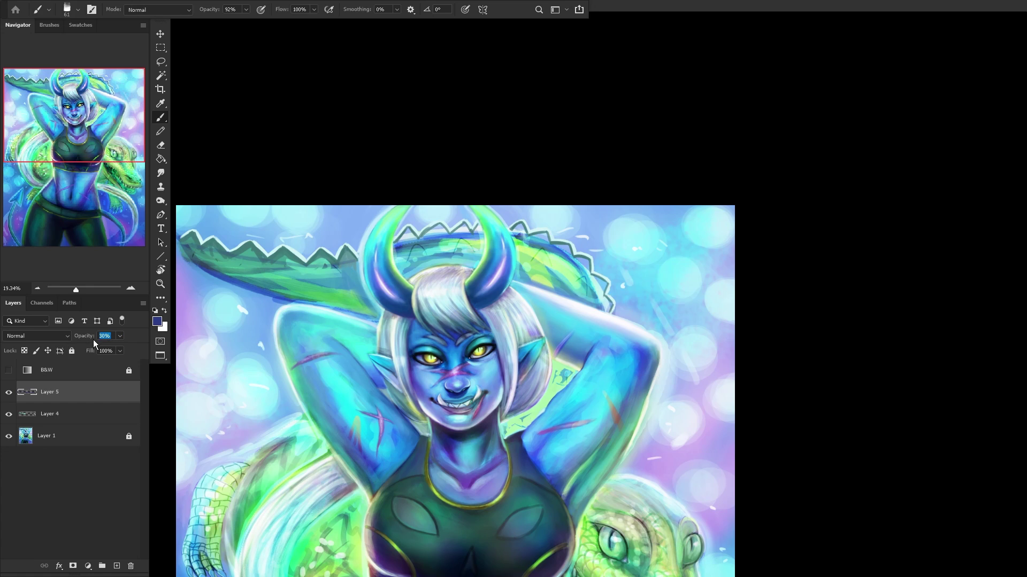
{"action": "key", "text": "Delete"}
{"action": "left_click", "coordinate": [8, 393]}
{"action": "left_click", "coordinate": [9, 394]}
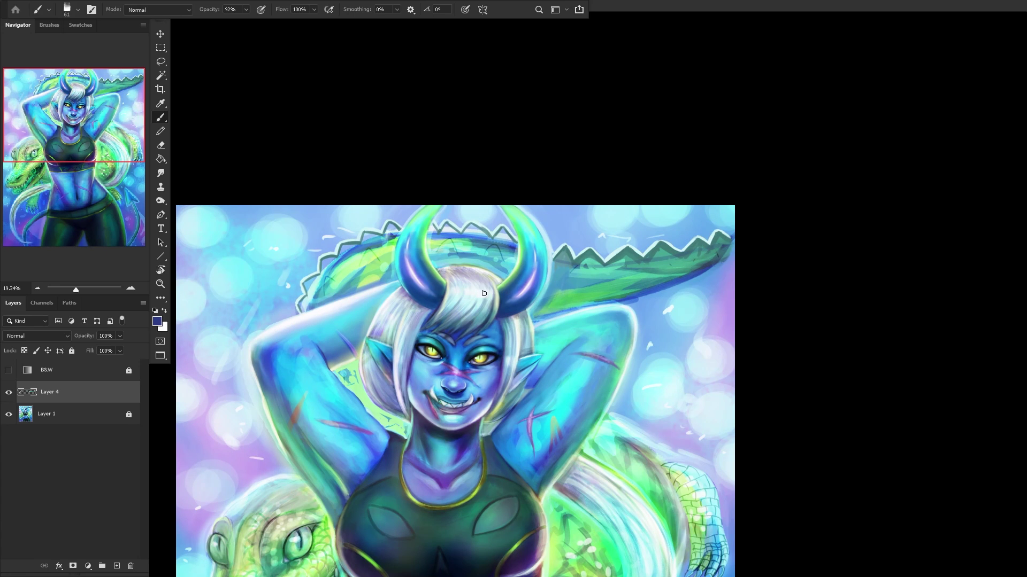
Step: Paint teal-grey down the middle peak's slopes and fill its body in dark teal
{"action": "scroll", "coordinate": [471, 316], "scroll_direction": "up", "scroll_amount": 10}
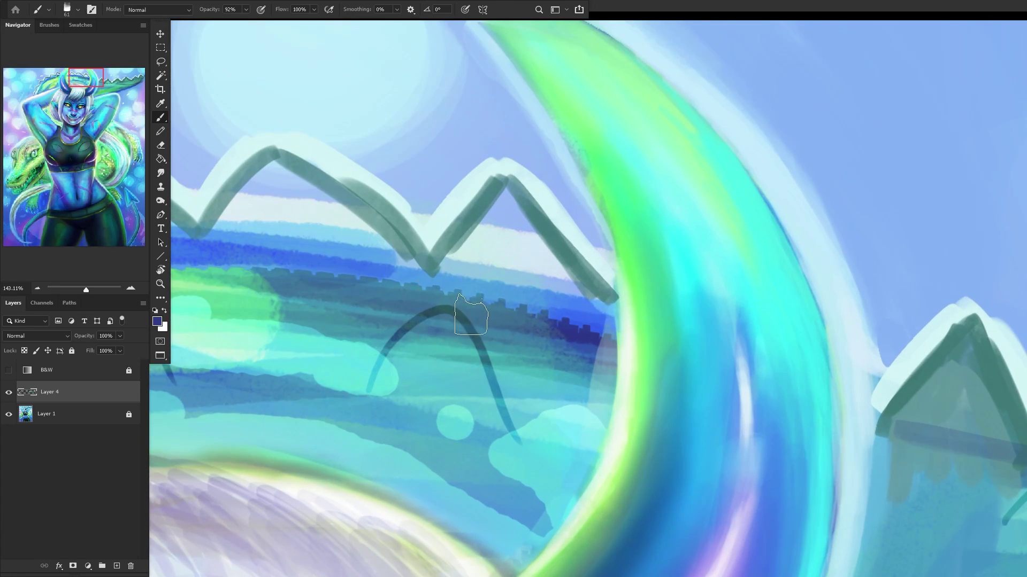
{"action": "left_click", "coordinate": [472, 313], "text": "alt"}
{"action": "mouse_move", "coordinate": [470, 252]}
{"action": "left_mouse_down"}
{"action": "mouse_move", "coordinate": [474, 229]}
{"action": "mouse_move", "coordinate": [497, 289]}
{"action": "left_mouse_up"}
{"action": "left_click", "coordinate": [488, 210], "text": "alt"}
{"action": "left_click_drag", "start_coordinate": [510, 192], "coordinate": [597, 306]}
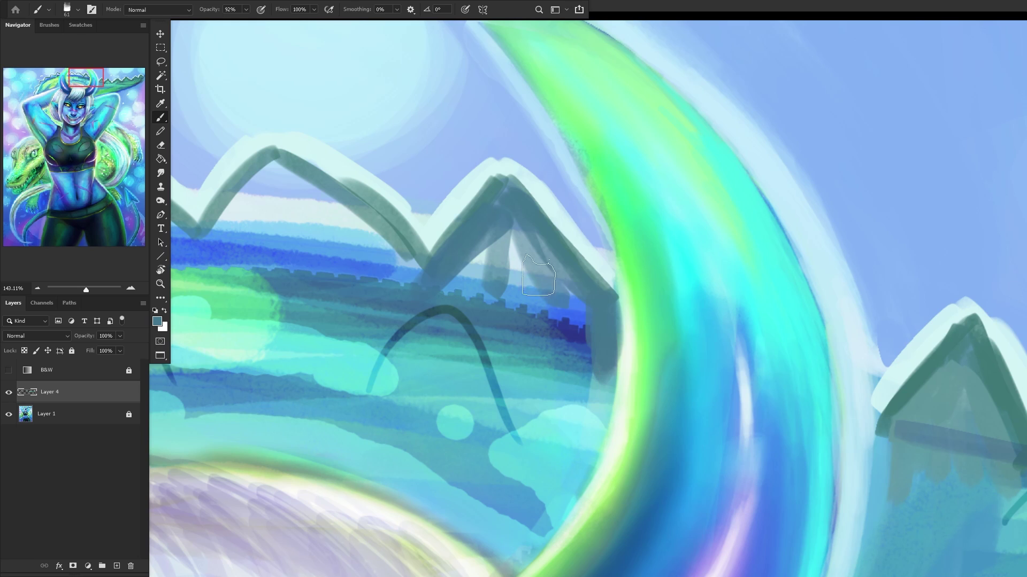
{"action": "left_click", "coordinate": [464, 254], "text": "alt"}
{"action": "mouse_move", "coordinate": [463, 254]}
{"action": "left_mouse_down"}
{"action": "mouse_move", "coordinate": [494, 275]}
{"action": "mouse_move", "coordinate": [483, 294]}
{"action": "mouse_move", "coordinate": [564, 332]}
{"action": "mouse_move", "coordinate": [456, 284]}
{"action": "mouse_move", "coordinate": [434, 286]}
{"action": "left_mouse_up"}
{"action": "scroll", "coordinate": [289, 184], "scroll_direction": "down", "scroll_amount": 3}
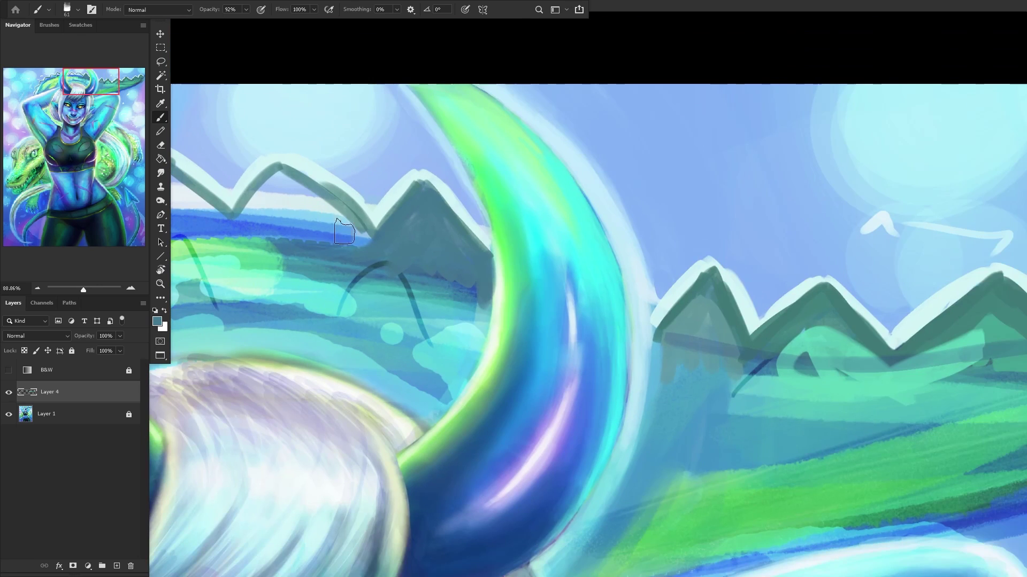
Step: Fill the upper-left mountain in dark teal with a light green ridge line
{"action": "mouse_move", "coordinate": [302, 183]}
{"action": "left_mouse_down"}
{"action": "mouse_move", "coordinate": [344, 229]}
{"action": "mouse_move", "coordinate": [300, 198]}
{"action": "mouse_move", "coordinate": [260, 201]}
{"action": "mouse_move", "coordinate": [219, 245]}
{"action": "mouse_move", "coordinate": [250, 229]}
{"action": "mouse_move", "coordinate": [240, 237]}
{"action": "mouse_move", "coordinate": [352, 255]}
{"action": "mouse_move", "coordinate": [301, 234]}
{"action": "mouse_move", "coordinate": [267, 241]}
{"action": "left_mouse_up"}
{"action": "left_click", "coordinate": [250, 250], "text": "alt"}
{"action": "mouse_move", "coordinate": [245, 207]}
{"action": "left_mouse_down"}
{"action": "mouse_move", "coordinate": [292, 174]}
{"action": "mouse_move", "coordinate": [360, 229]}
{"action": "mouse_move", "coordinate": [436, 189]}
{"action": "mouse_move", "coordinate": [479, 251]}
{"action": "left_mouse_up"}
{"action": "left_click", "coordinate": [286, 218], "text": "alt"}
{"action": "mouse_move", "coordinate": [277, 219]}
{"action": "left_mouse_down"}
{"action": "mouse_move", "coordinate": [315, 222]}
{"action": "mouse_move", "coordinate": [251, 209]}
{"action": "mouse_move", "coordinate": [261, 221]}
{"action": "mouse_move", "coordinate": [238, 235]}
{"action": "mouse_move", "coordinate": [297, 186]}
{"action": "mouse_move", "coordinate": [265, 219]}
{"action": "mouse_move", "coordinate": [333, 235]}
{"action": "left_mouse_up"}
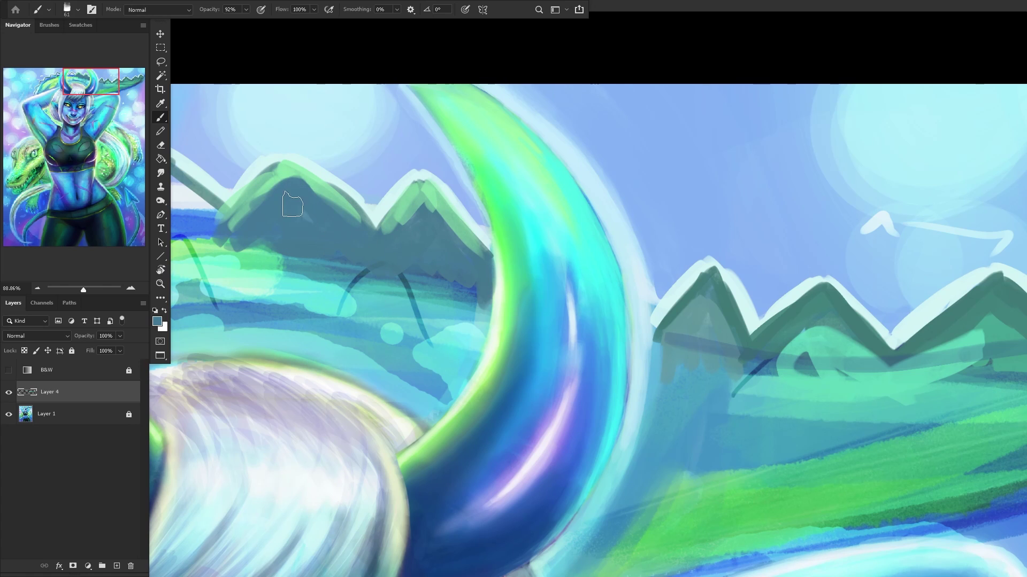
{"action": "scroll", "coordinate": [278, 219], "scroll_direction": "down", "scroll_amount": 3}
{"action": "left_click_drag", "start_coordinate": [467, 267], "coordinate": [671, 289]}
Step: Paint light teal over the horizon edge behind the horns using colours sampled from the painting
{"action": "left_click", "coordinate": [883, 354], "text": "alt"}
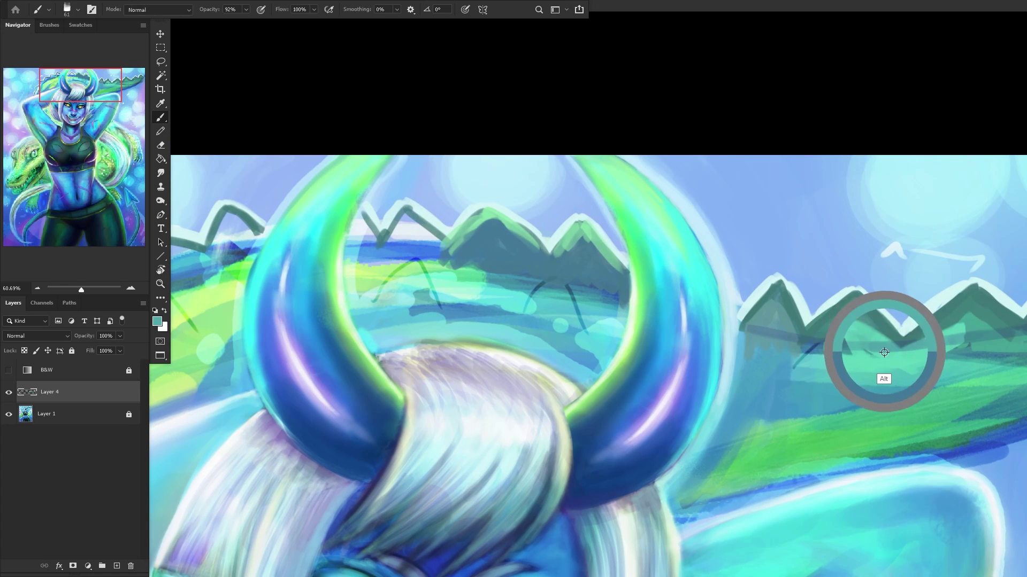
{"action": "mouse_move", "coordinate": [400, 236]}
{"action": "left_mouse_down"}
{"action": "mouse_move", "coordinate": [402, 226]}
{"action": "mouse_move", "coordinate": [427, 233]}
{"action": "mouse_move", "coordinate": [412, 223]}
{"action": "mouse_move", "coordinate": [423, 240]}
{"action": "mouse_move", "coordinate": [436, 238]}
{"action": "mouse_move", "coordinate": [374, 248]}
{"action": "mouse_move", "coordinate": [358, 241]}
{"action": "mouse_move", "coordinate": [363, 223]}
{"action": "mouse_move", "coordinate": [356, 241]}
{"action": "left_mouse_up"}
{"action": "left_click", "coordinate": [409, 246], "text": "alt"}
{"action": "left_click", "coordinate": [364, 242], "text": "alt"}
Step: Fill the gap along the crocodile's spine outline with cyan sampled from the body
{"action": "scroll", "coordinate": [355, 240], "scroll_direction": "down", "scroll_amount": 5}
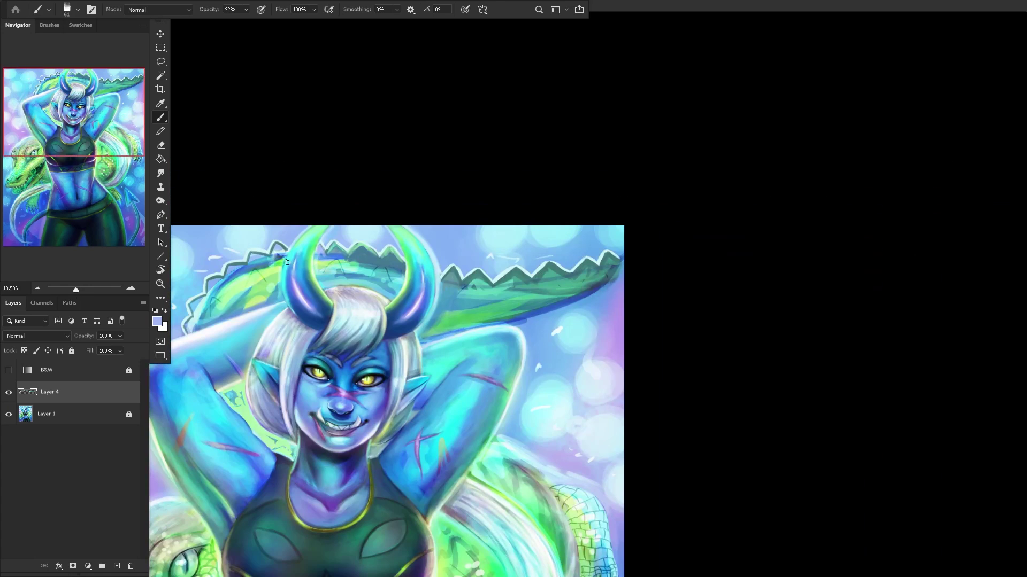
{"action": "scroll", "coordinate": [206, 299], "scroll_direction": "up", "scroll_amount": 5}
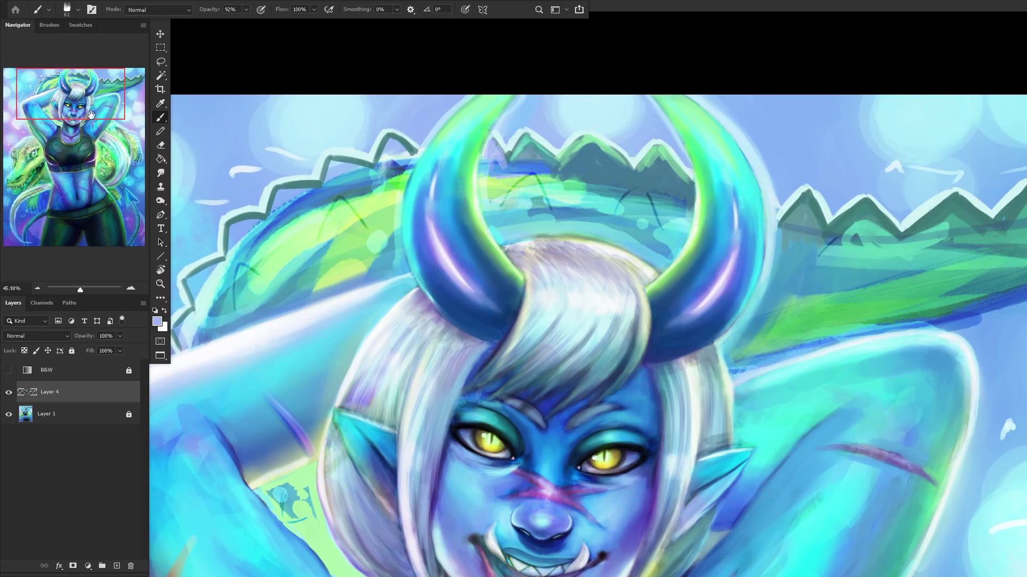
{"action": "left_click", "coordinate": [60, 84]}
{"action": "scroll", "coordinate": [332, 74], "scroll_direction": "up", "scroll_amount": 3}
{"action": "left_click", "coordinate": [373, 154], "text": "alt"}
{"action": "mouse_move", "coordinate": [393, 123]}
{"action": "left_mouse_down"}
{"action": "mouse_move", "coordinate": [405, 83]}
{"action": "mouse_move", "coordinate": [463, 80]}
{"action": "left_mouse_up"}
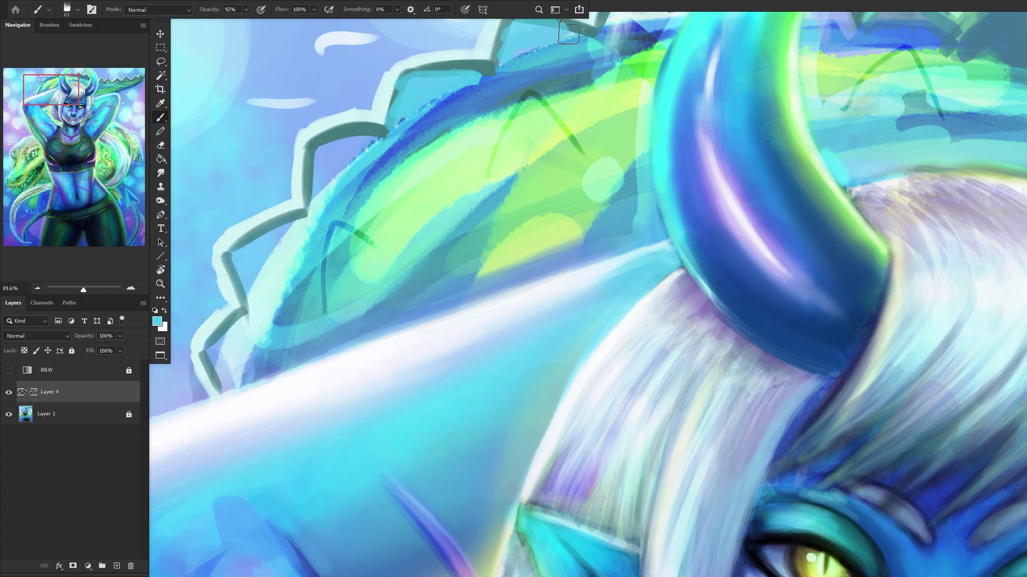
{"action": "scroll", "coordinate": [551, 41], "scroll_direction": "down", "scroll_amount": 3}
{"action": "scroll", "coordinate": [550, 40], "scroll_direction": "down", "scroll_amount": 2}
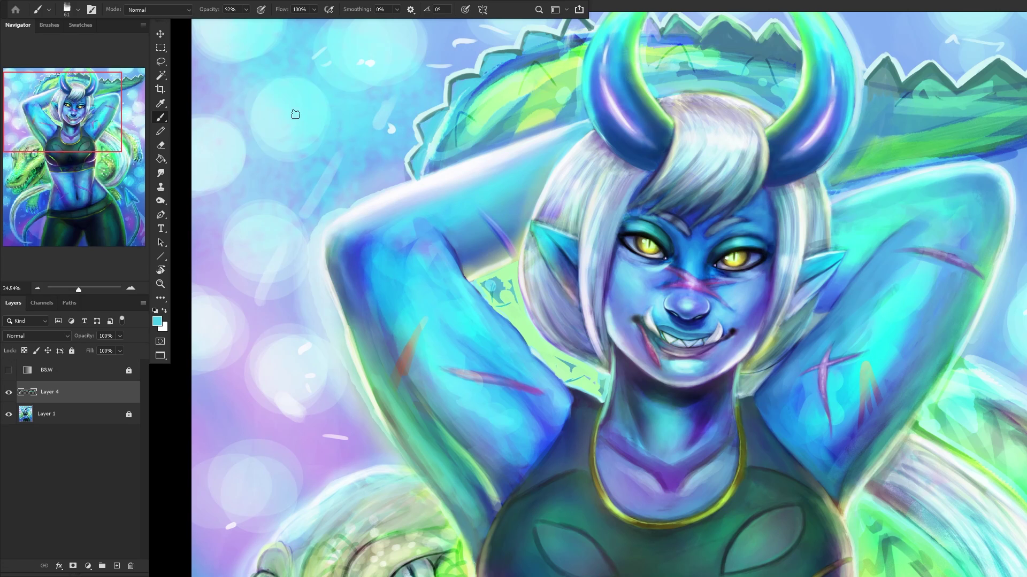
Step: Try the eraser, return to the regular brush, and zoom out to view the whole painting
{"action": "left_click", "coordinate": [162, 146]}
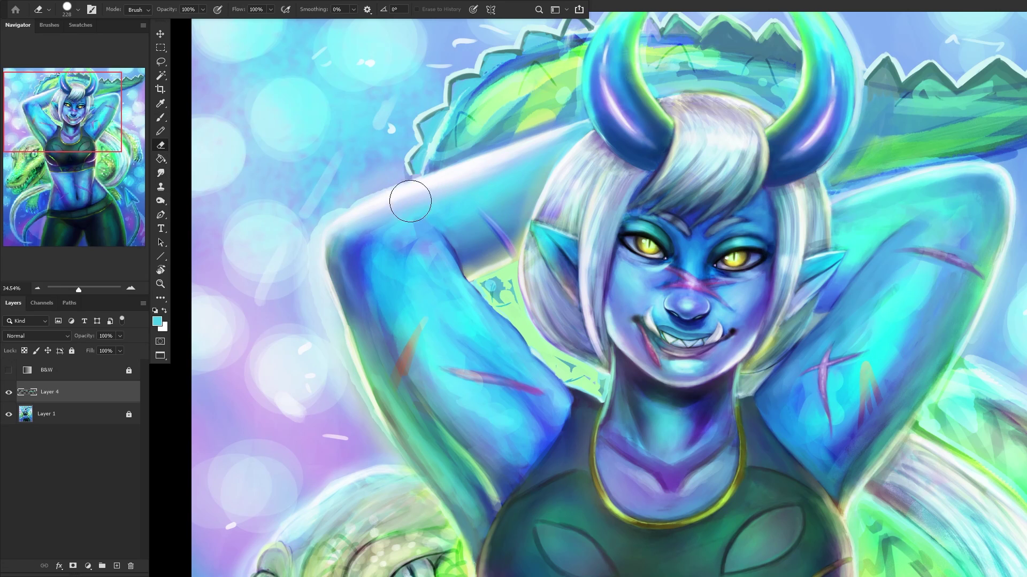
{"action": "scroll", "coordinate": [423, 204], "scroll_direction": "up", "scroll_amount": 3}
{"action": "scroll", "coordinate": [423, 205], "scroll_direction": "down", "scroll_amount": 6}
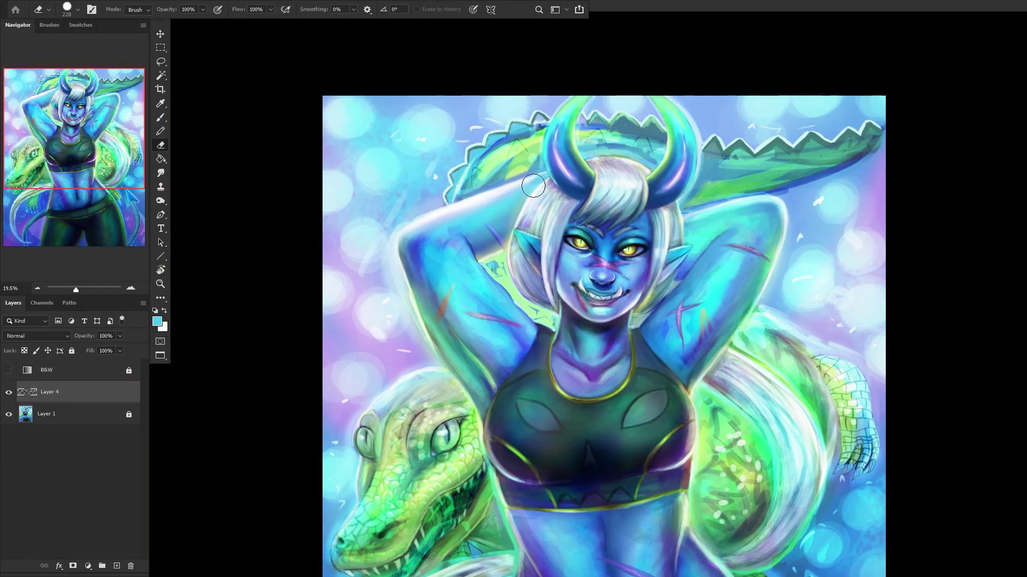
{"action": "scroll", "coordinate": [524, 152], "scroll_direction": "up", "scroll_amount": 8}
{"action": "left_click", "coordinate": [161, 117]}
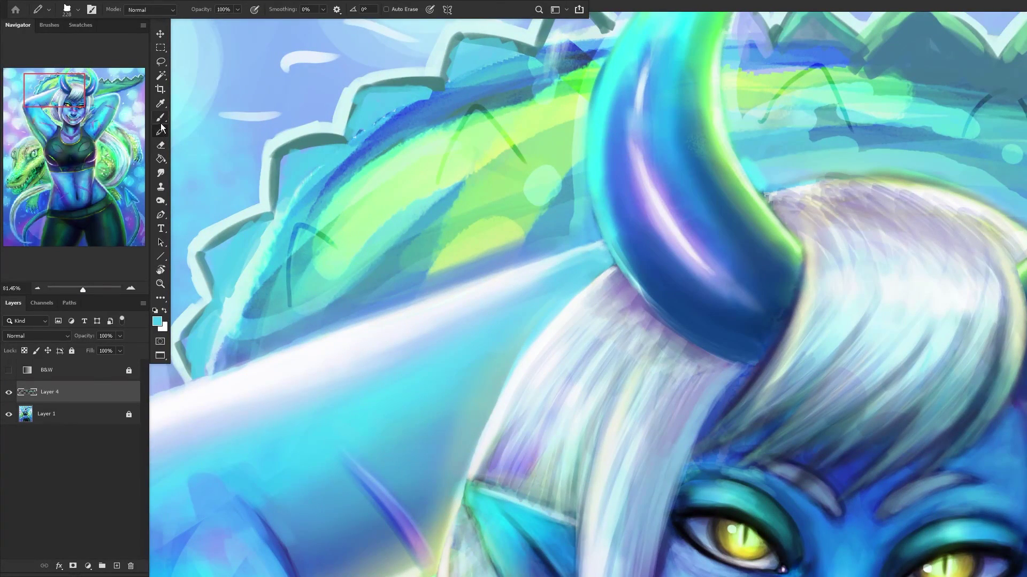
{"action": "right_click", "coordinate": [160, 117]}
{"action": "scroll", "coordinate": [506, 56], "scroll_direction": "down", "scroll_amount": 4}
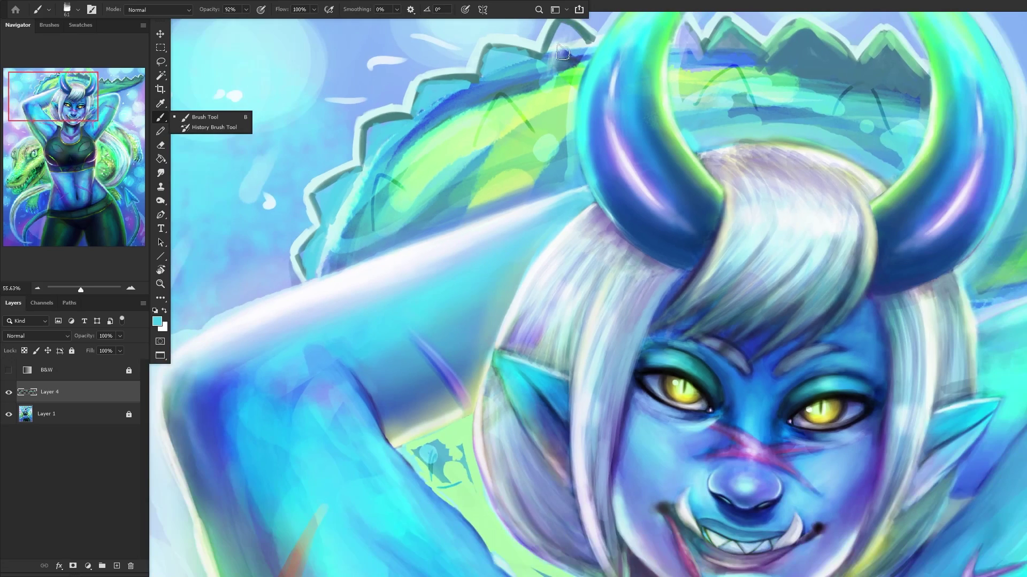
{"action": "left_click", "coordinate": [554, 46]}
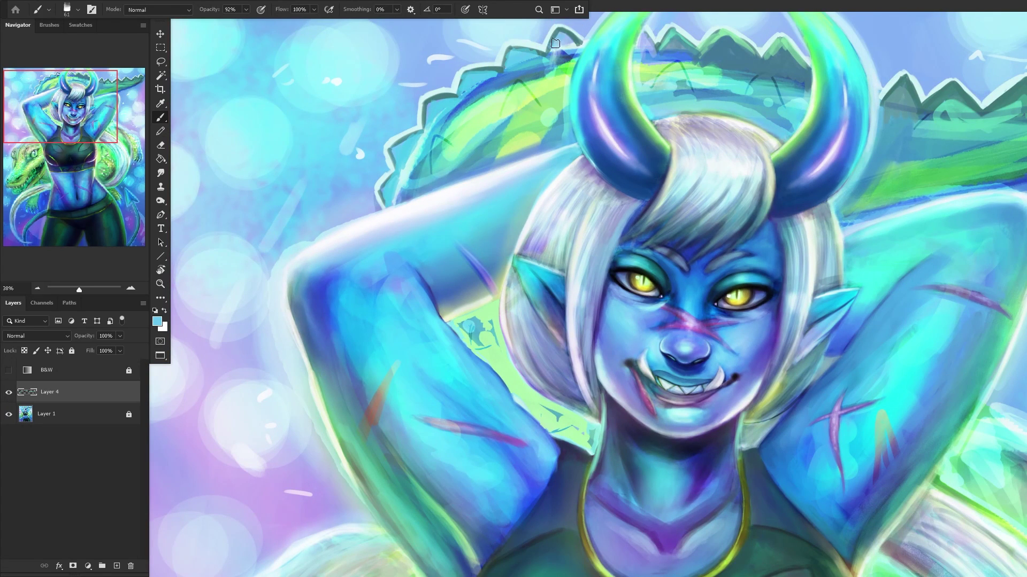
{"action": "scroll", "coordinate": [568, 46], "scroll_direction": "down", "scroll_amount": 2}
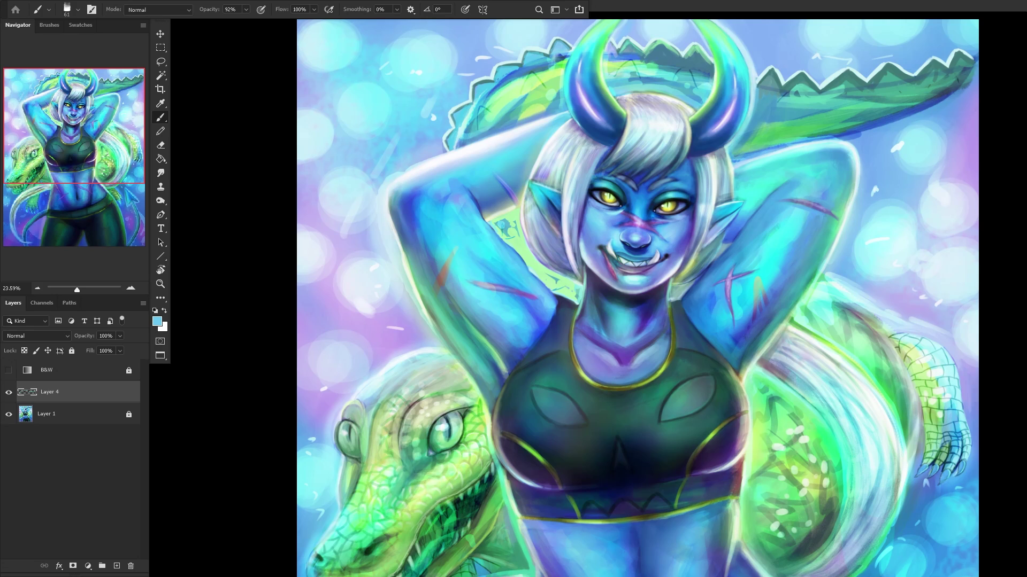
{"action": "scroll", "coordinate": [499, 243], "scroll_direction": "down", "scroll_amount": 5}
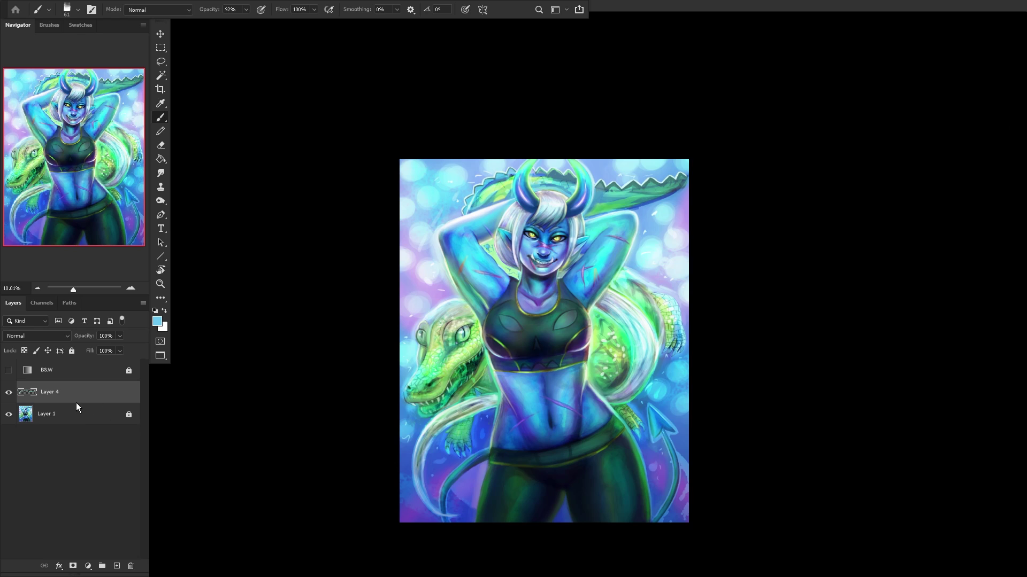
Step: Apply Hue/Saturation to Layer 4 with lightness +18 and saturation +46, then compare before and after
{"action": "key", "text": "ctrl+u"}
{"action": "mouse_move", "coordinate": [799, 435]}
{"action": "left_mouse_down"}
{"action": "mouse_move", "coordinate": [823, 435]}
{"action": "mouse_move", "coordinate": [808, 435]}
{"action": "left_mouse_up"}
{"action": "mouse_move", "coordinate": [798, 408]}
{"action": "left_mouse_down"}
{"action": "mouse_move", "coordinate": [823, 409]}
{"action": "mouse_move", "coordinate": [782, 380]}
{"action": "left_mouse_up"}
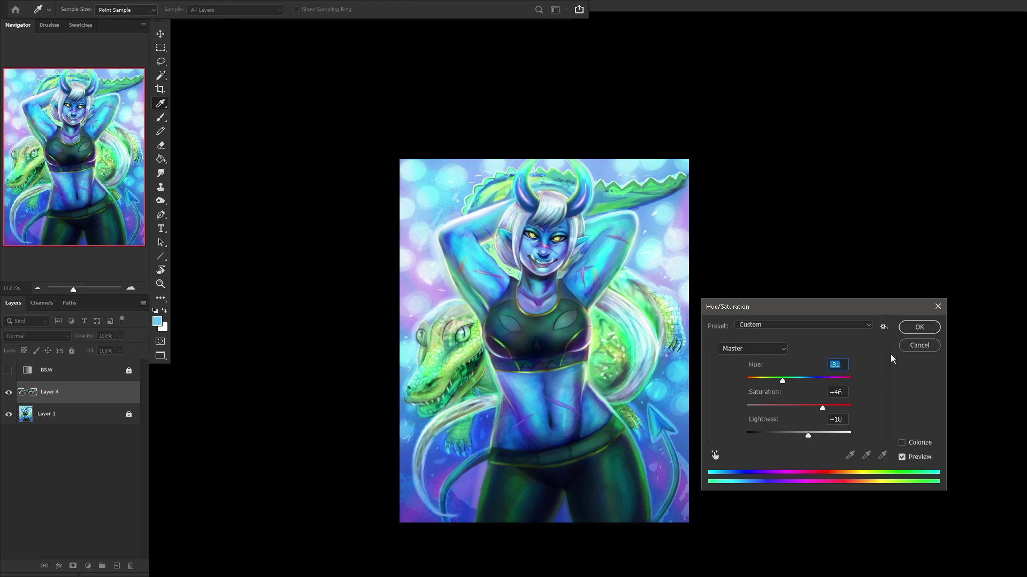
{"action": "left_click", "coordinate": [917, 326]}
{"action": "left_click", "coordinate": [8, 394]}
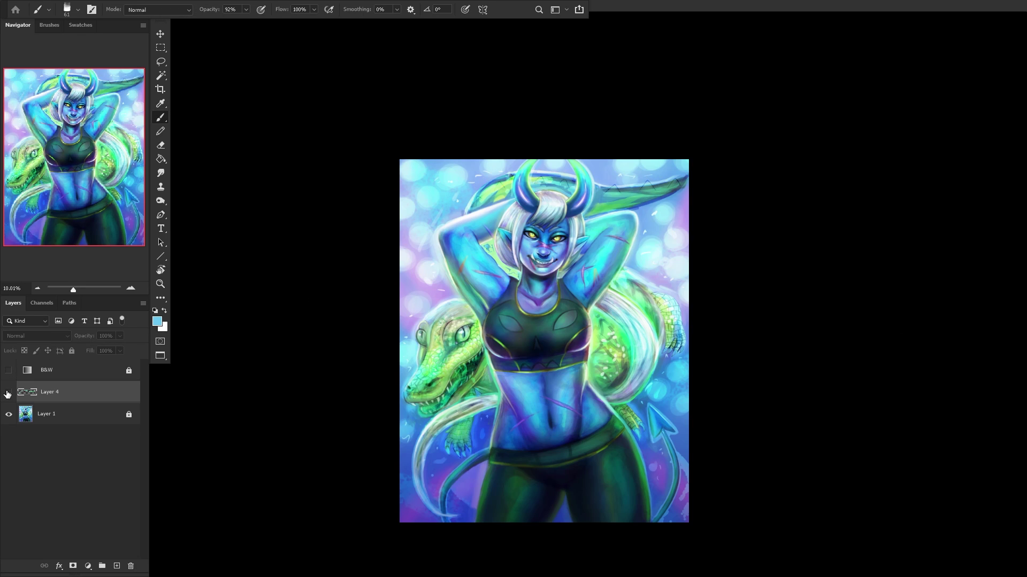
{"action": "left_click", "coordinate": [8, 394]}
Step: Merge Layer 4 into Layer 1 and lock Layer 1 again
{"action": "left_click", "coordinate": [57, 419]}
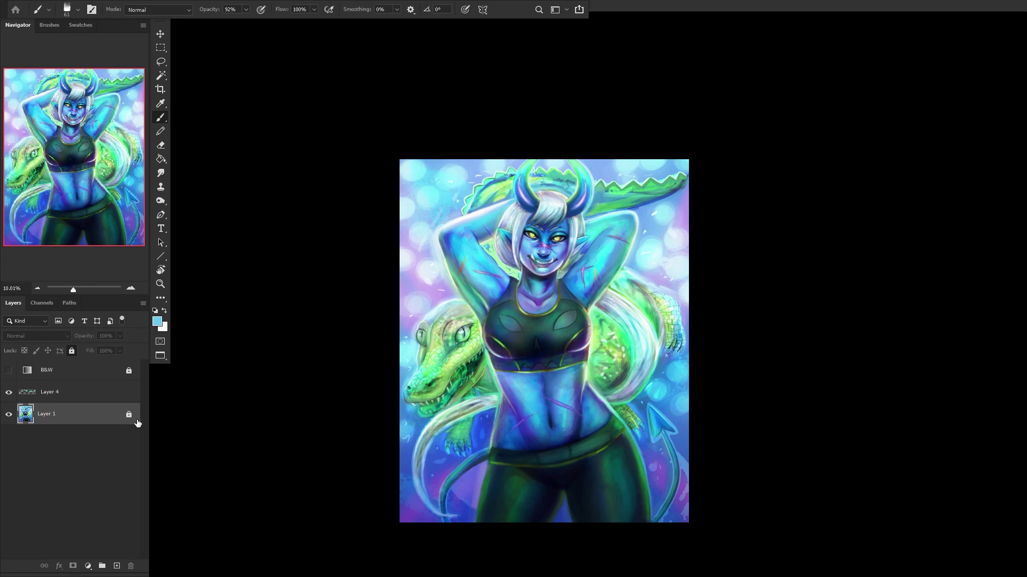
{"action": "key", "text": "ctrl+shift+e"}
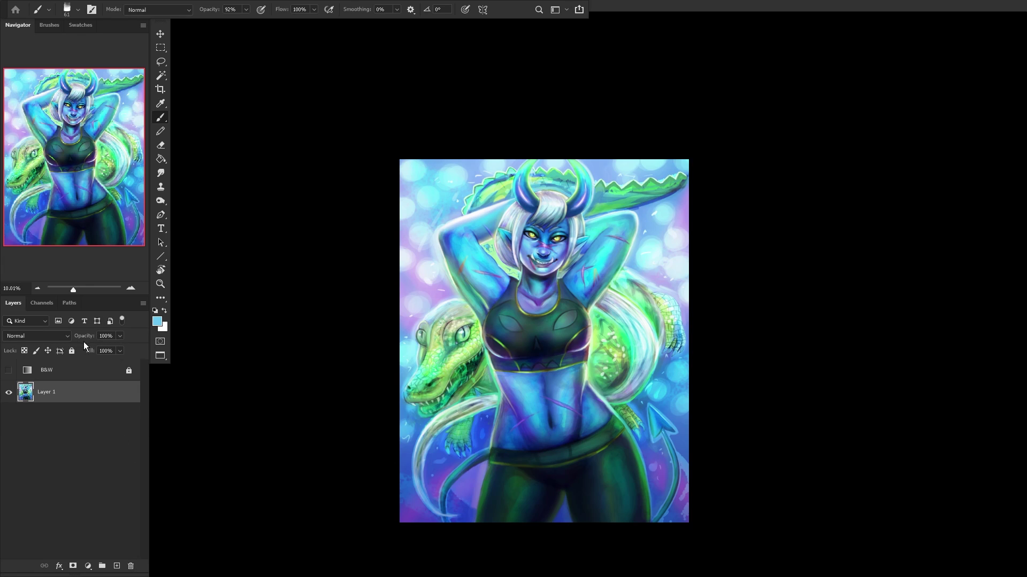
{"action": "left_click", "coordinate": [71, 352]}
Step: Reset the ROGUEKELSEY workspace and fit the painting to the window
{"action": "left_click", "coordinate": [160, 284]}
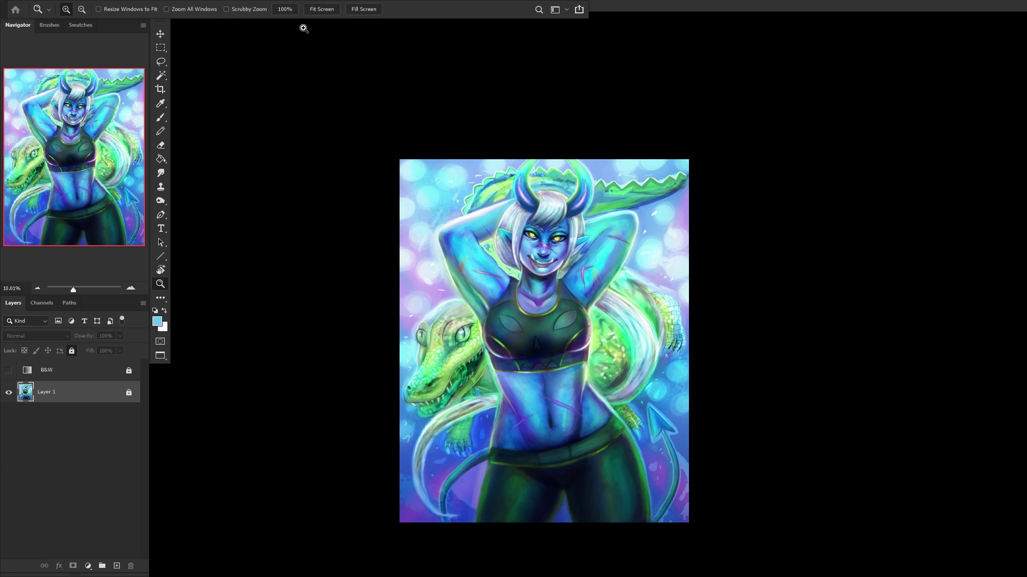
{"action": "left_click", "coordinate": [321, 9]}
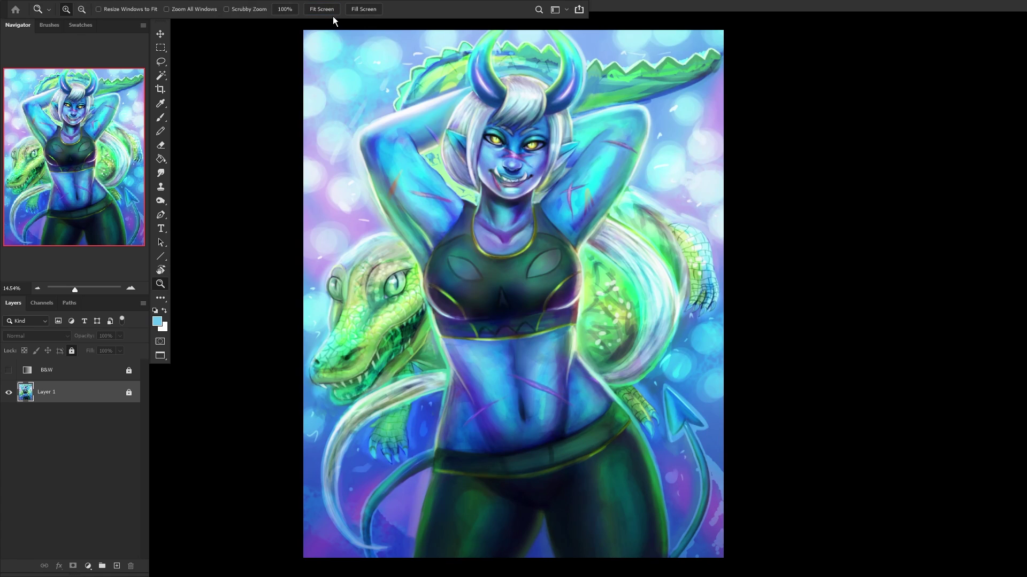
{"action": "left_click", "coordinate": [567, 10]}
{"action": "left_click", "coordinate": [567, 11]}
{"action": "left_click", "coordinate": [566, 12]}
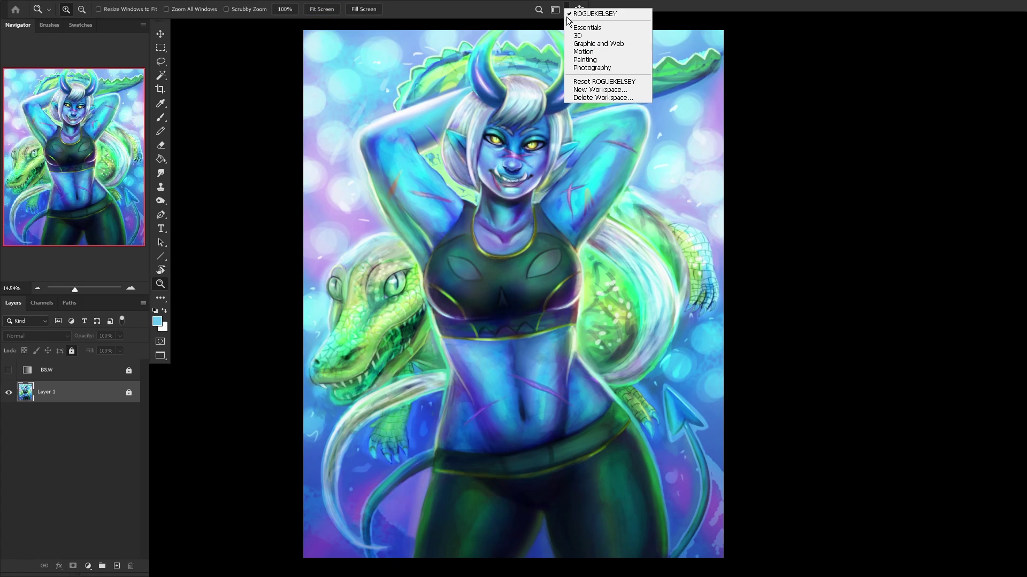
{"action": "left_click", "coordinate": [602, 82]}
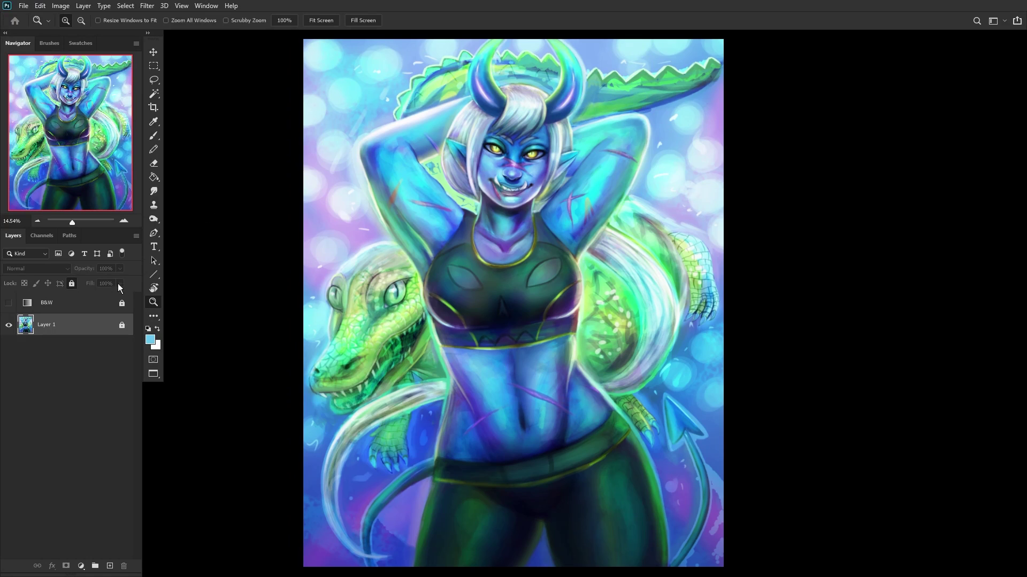
{"action": "left_click", "coordinate": [330, 21]}
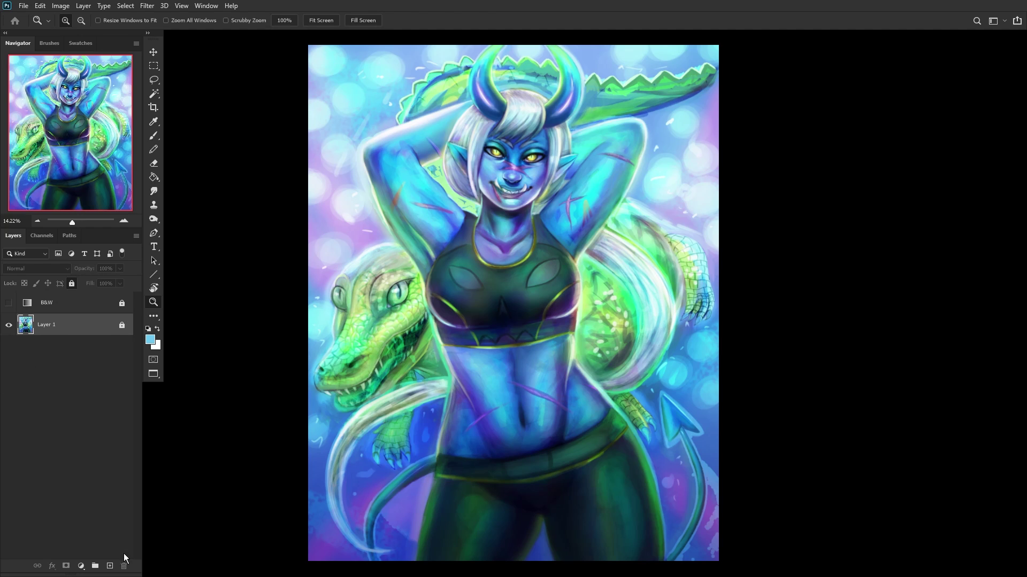
Step: On a new Layer 2, paint white highlights along the tail's edges and set opacity to 45%
{"action": "left_click", "coordinate": [110, 566]}
{"action": "left_click", "coordinate": [157, 329]}
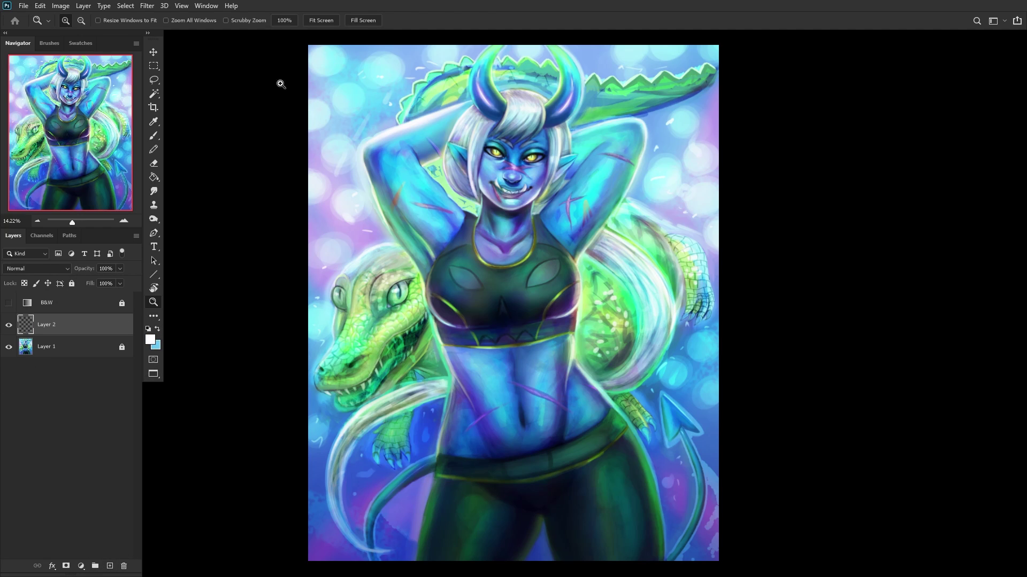
{"action": "left_click", "coordinate": [153, 135]}
{"action": "scroll", "coordinate": [716, 255], "scroll_direction": "up", "scroll_amount": 5}
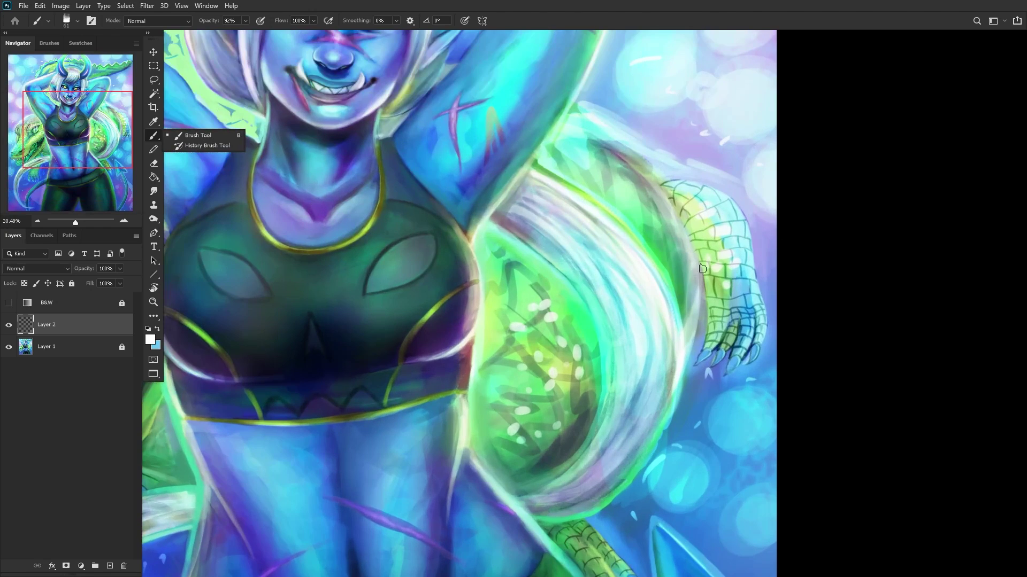
{"action": "left_click_drag", "start_coordinate": [690, 347], "coordinate": [695, 275]}
{"action": "left_click_drag", "start_coordinate": [687, 366], "coordinate": [692, 241]}
{"action": "mouse_move", "coordinate": [701, 313]}
{"action": "left_mouse_down"}
{"action": "mouse_move", "coordinate": [687, 230]}
{"action": "mouse_move", "coordinate": [652, 225]}
{"action": "mouse_move", "coordinate": [628, 150]}
{"action": "mouse_move", "coordinate": [643, 168]}
{"action": "left_mouse_up"}
{"action": "left_click_drag", "start_coordinate": [672, 216], "coordinate": [571, 106]}
{"action": "scroll", "coordinate": [521, 223], "scroll_direction": "down", "scroll_amount": 6}
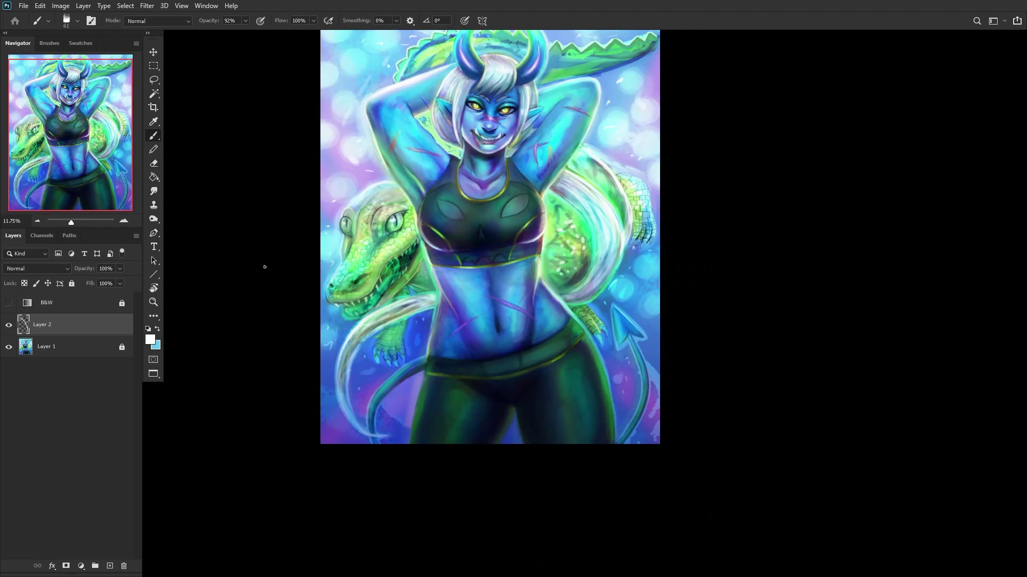
{"action": "left_click_drag", "start_coordinate": [105, 287], "coordinate": [95, 277]}
Step: On a new Layer 3, paint white glow strokes across the crocodile's spiky back
{"action": "left_click", "coordinate": [69, 123]}
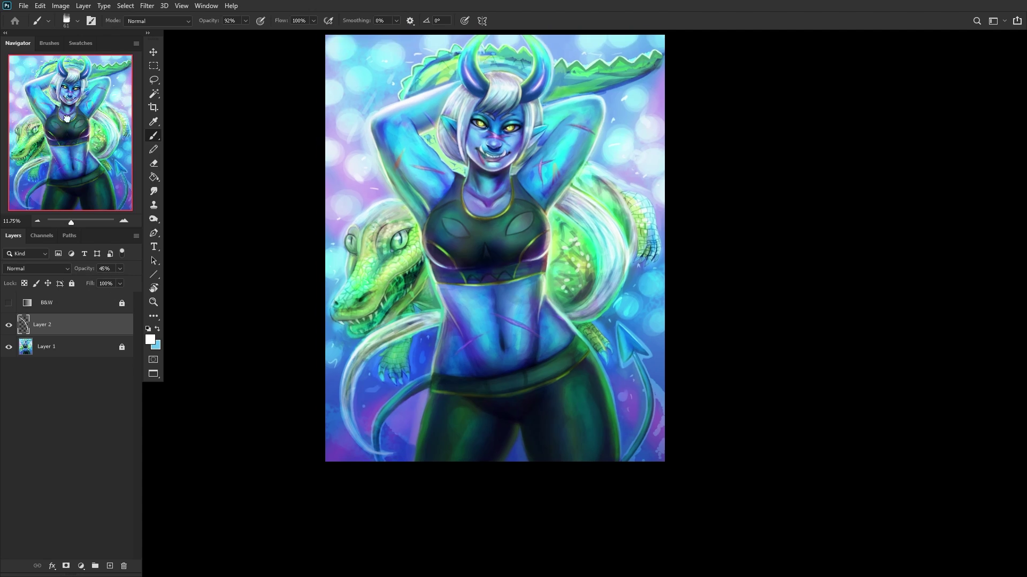
{"action": "left_click_drag", "start_coordinate": [430, 102], "coordinate": [471, 209]}
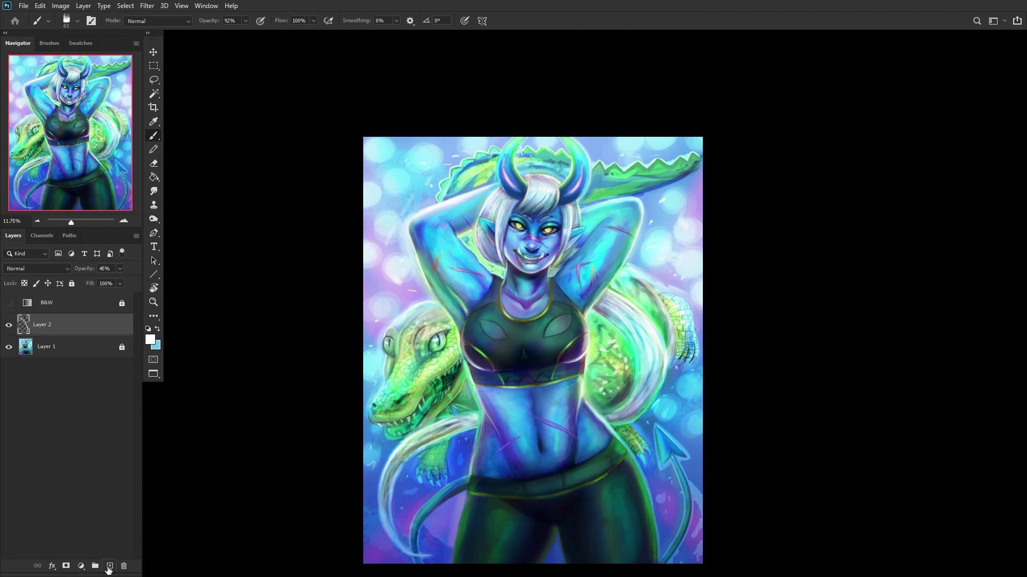
{"action": "left_click", "coordinate": [109, 568]}
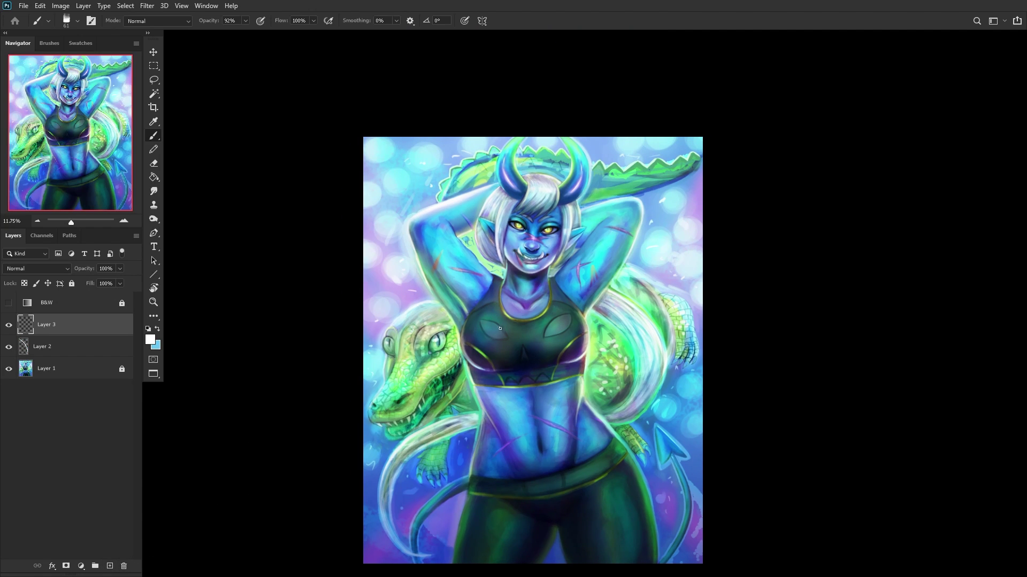
{"action": "scroll", "coordinate": [596, 203], "scroll_direction": "up", "scroll_amount": 6}
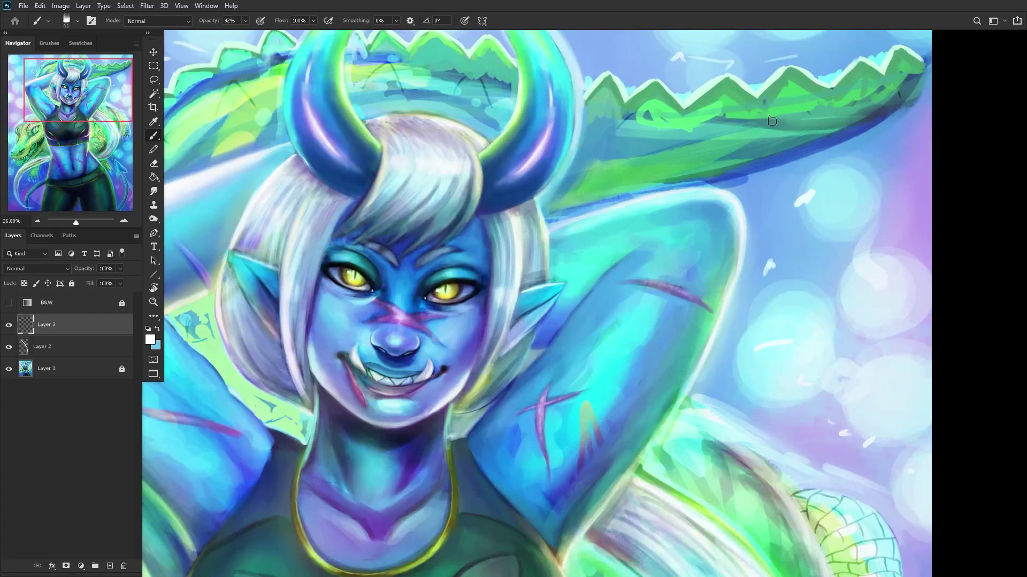
{"action": "right_click", "coordinate": [830, 101]}
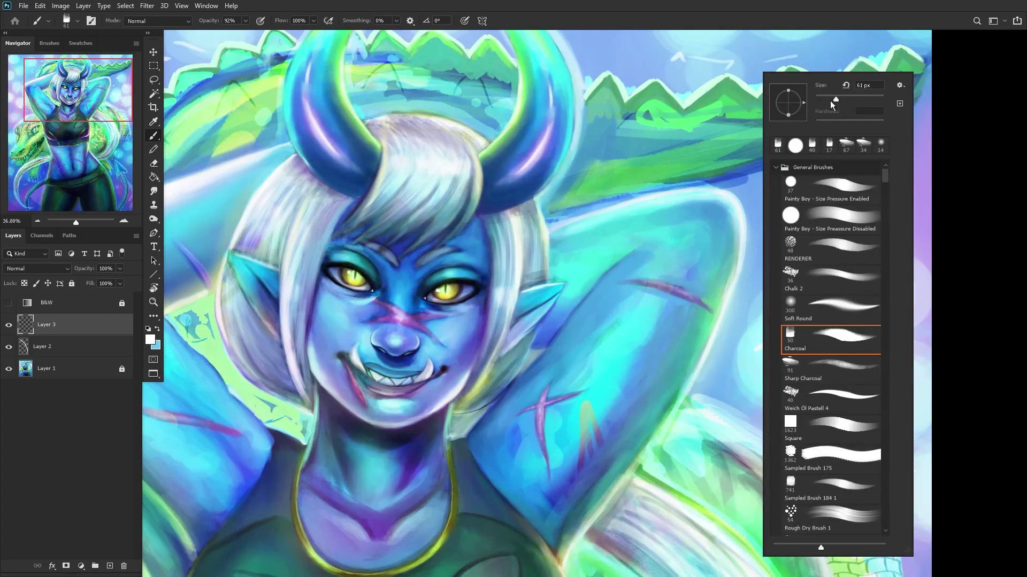
{"action": "left_click", "coordinate": [615, 155]}
{"action": "left_click_drag", "start_coordinate": [601, 166], "coordinate": [872, 98]}
Step: Set Layer 3's blend mode to Overlay
{"action": "scroll", "coordinate": [460, 113], "scroll_direction": "down", "scroll_amount": 5}
{"action": "scroll", "coordinate": [501, 122], "scroll_direction": "up", "scroll_amount": 2}
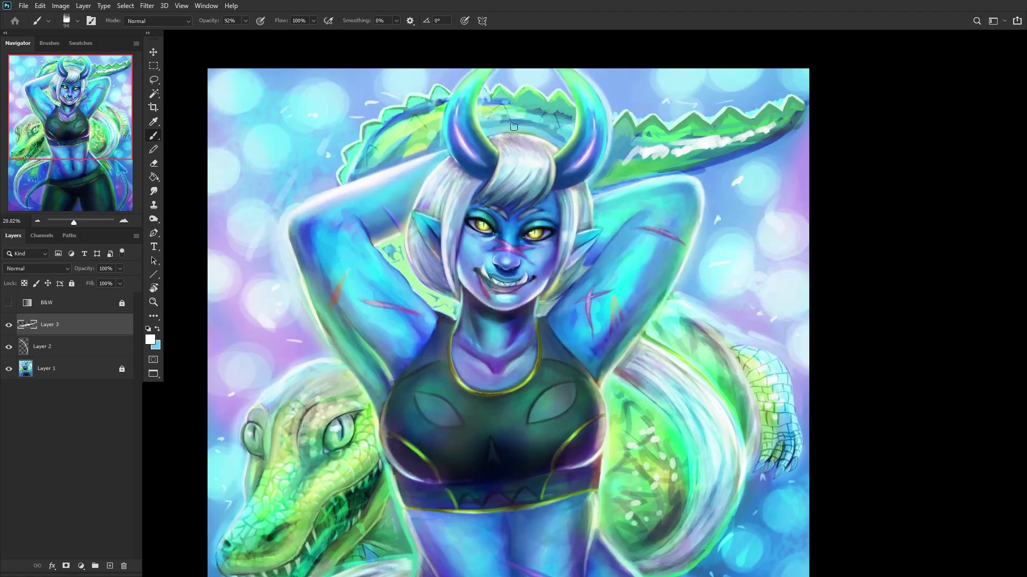
{"action": "scroll", "coordinate": [449, 126], "scroll_direction": "down", "scroll_amount": 1}
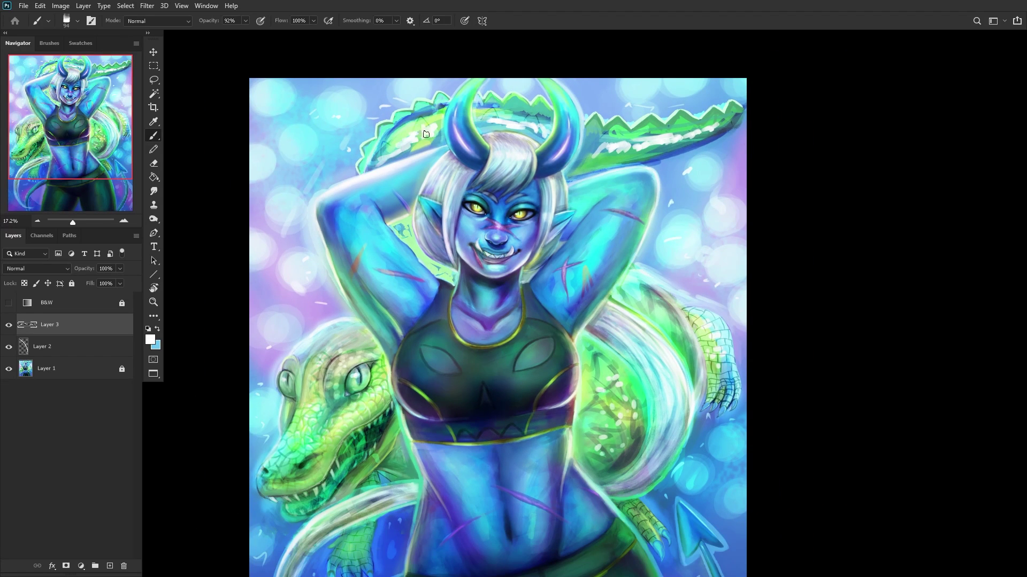
{"action": "scroll", "coordinate": [418, 130], "scroll_direction": "down", "scroll_amount": 1}
{"action": "scroll", "coordinate": [387, 150], "scroll_direction": "down", "scroll_amount": 1}
{"action": "left_click", "coordinate": [38, 267]}
{"action": "left_click", "coordinate": [39, 385]}
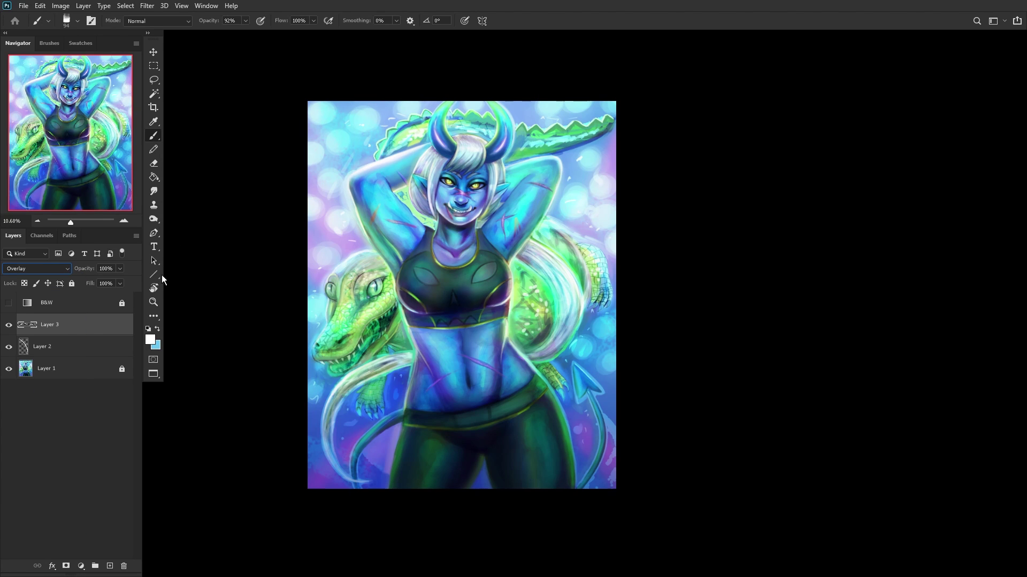
Step: Fit the painting to the window and lower Layer 3's opacity to 68%
{"action": "left_click", "coordinate": [152, 304]}
{"action": "left_click", "coordinate": [329, 21]}
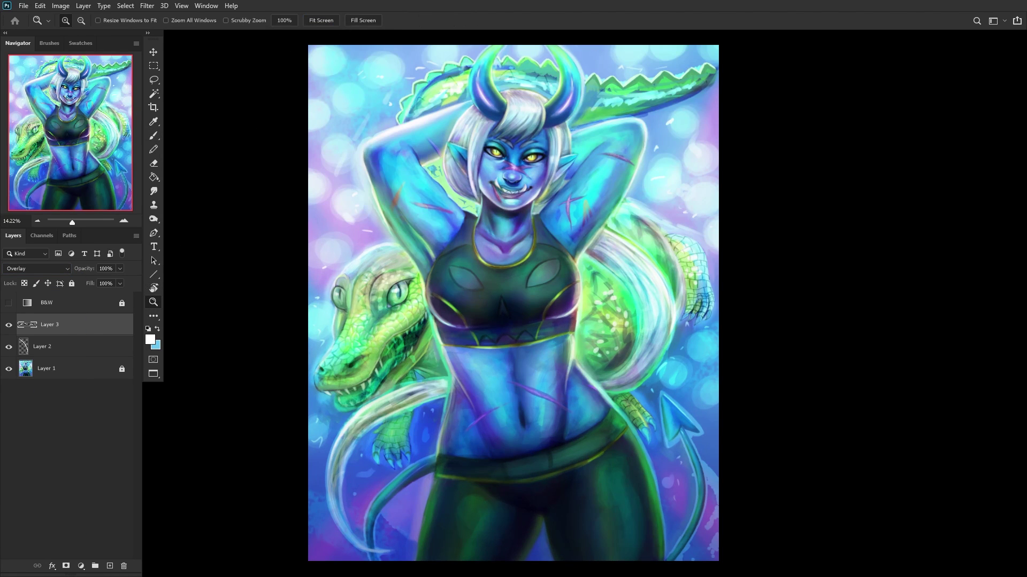
{"action": "left_click_drag", "start_coordinate": [121, 269], "coordinate": [108, 278]}
Step: Merge both highlight layers into Layer 1, lock it, and save the file
{"action": "left_click", "coordinate": [37, 347]}
{"action": "left_click", "coordinate": [9, 347]}
{"action": "left_click", "coordinate": [9, 347]}
{"action": "left_click", "coordinate": [9, 347]}
{"action": "left_click", "coordinate": [8, 347]}
{"action": "left_click", "coordinate": [59, 368]}
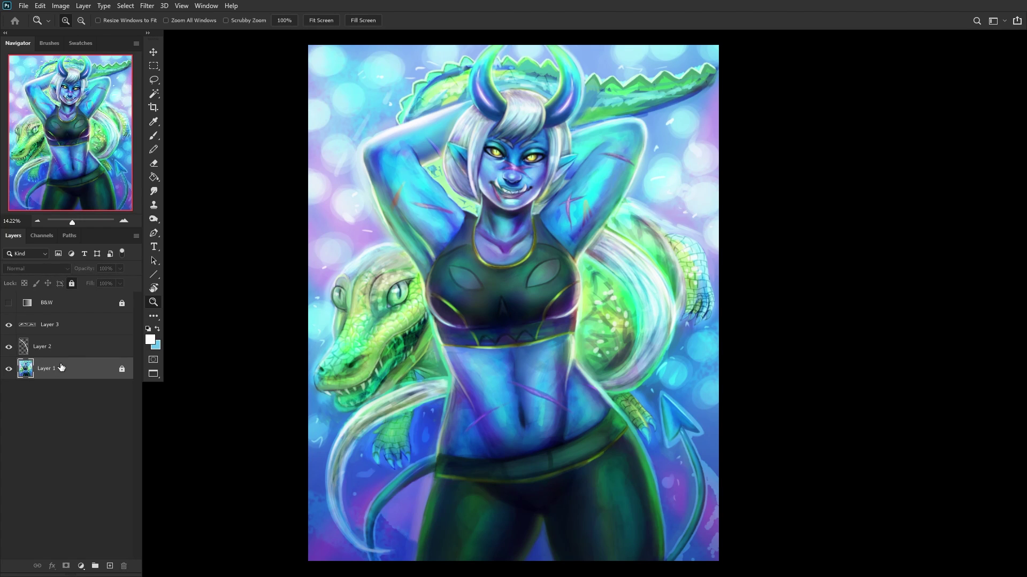
{"action": "key", "text": "ctrl+shift+e"}
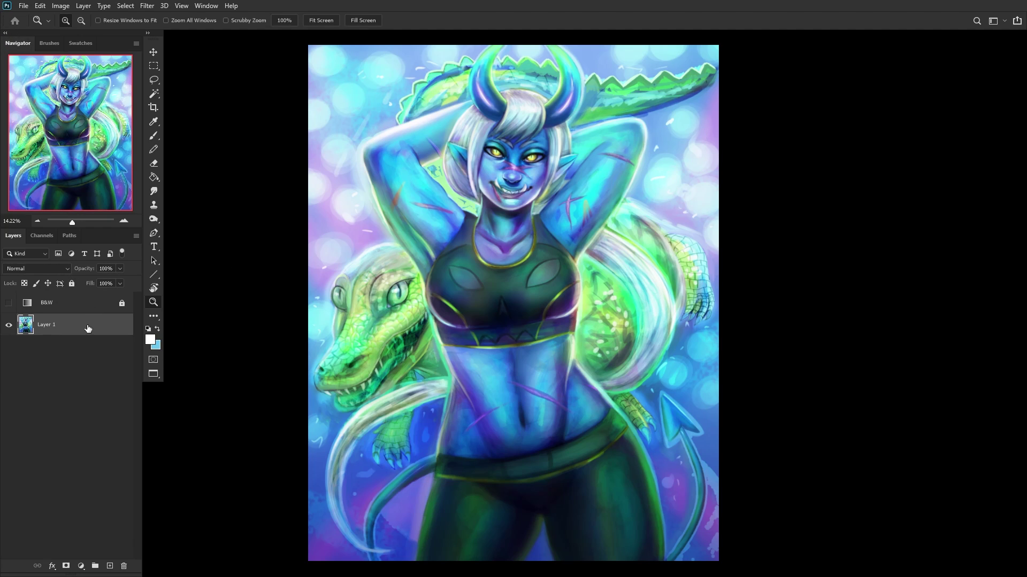
{"action": "left_click", "coordinate": [71, 284]}
{"action": "left_click", "coordinate": [26, 5]}
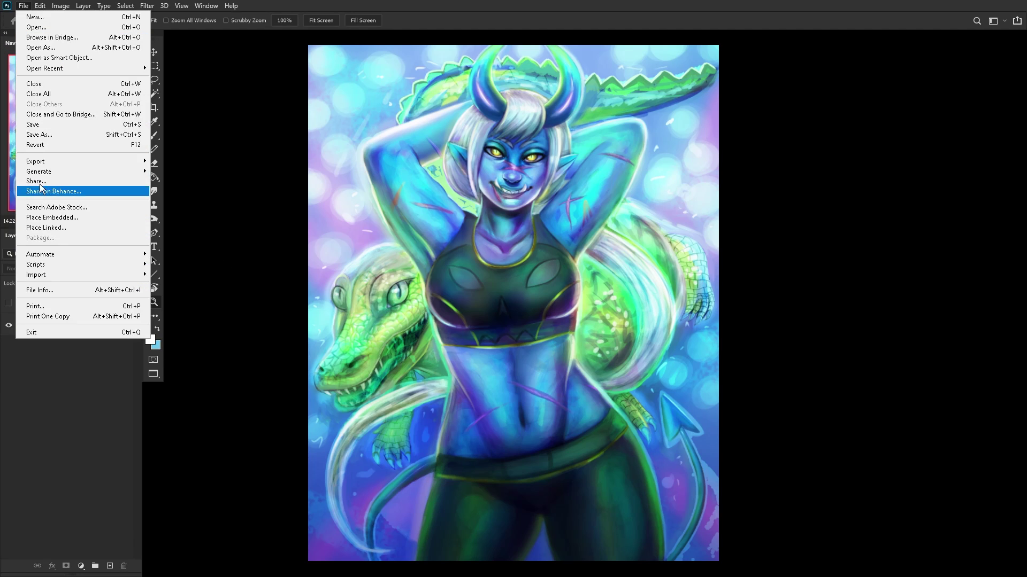
{"action": "left_click", "coordinate": [43, 125]}
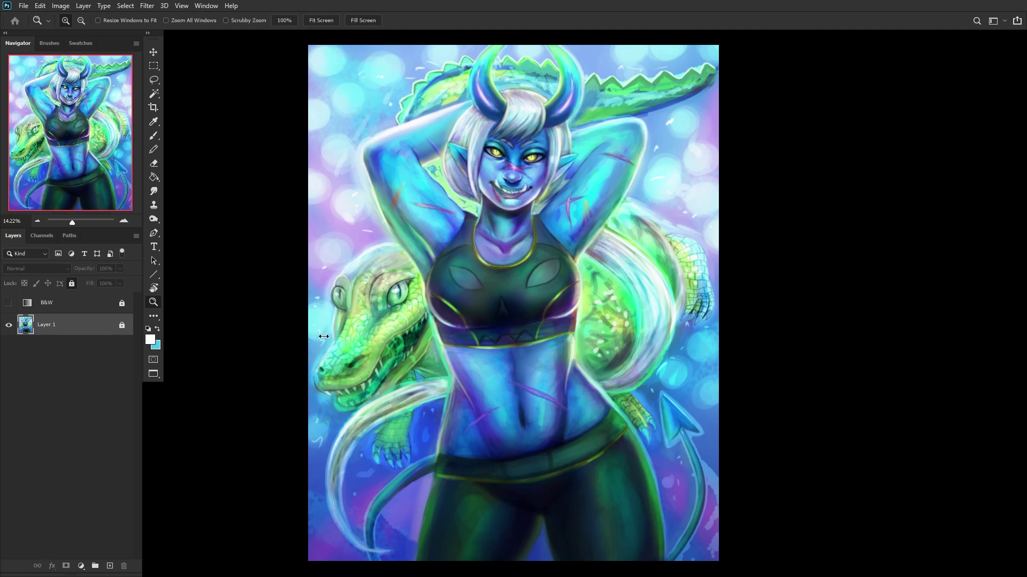
Step: Duplicate the painting layer and unlock the copy for editing
{"action": "right_click", "coordinate": [68, 327]}
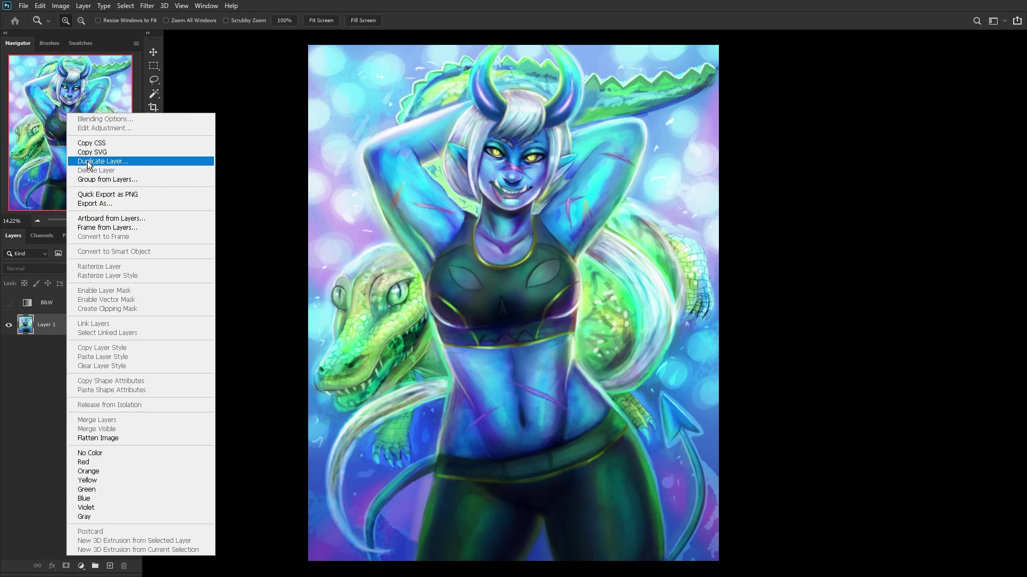
{"action": "left_click", "coordinate": [107, 159]}
{"action": "left_click", "coordinate": [603, 160]}
{"action": "left_click", "coordinate": [72, 283]}
Step: In Liquify, warp the left arm edge and chest shading, and push both waist edges inward
{"action": "left_click", "coordinate": [147, 6]}
{"action": "left_click", "coordinate": [155, 94]}
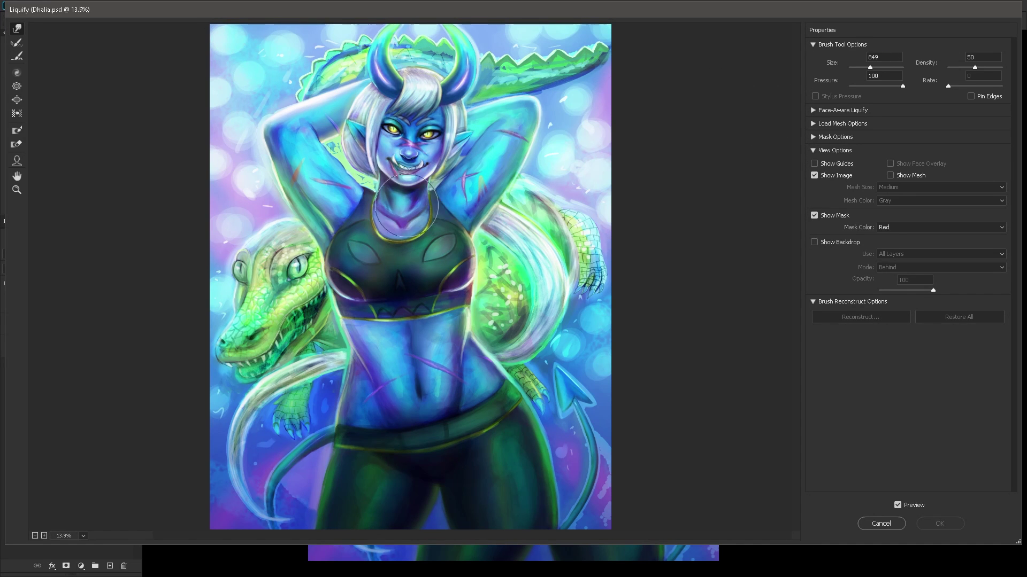
{"action": "mouse_move", "coordinate": [310, 232]}
{"action": "left_mouse_down"}
{"action": "mouse_move", "coordinate": [284, 209]}
{"action": "mouse_move", "coordinate": [279, 219]}
{"action": "mouse_move", "coordinate": [332, 235]}
{"action": "left_mouse_up"}
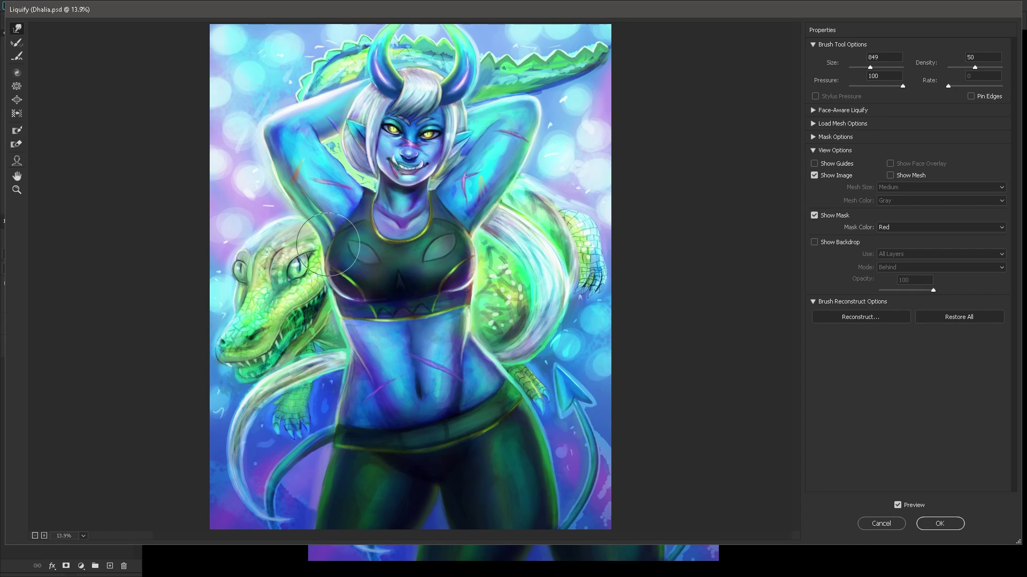
{"action": "mouse_move", "coordinate": [362, 295]}
{"action": "left_mouse_down"}
{"action": "mouse_move", "coordinate": [338, 284]}
{"action": "mouse_move", "coordinate": [348, 295]}
{"action": "mouse_move", "coordinate": [480, 305]}
{"action": "mouse_move", "coordinate": [386, 351]}
{"action": "mouse_move", "coordinate": [380, 383]}
{"action": "mouse_move", "coordinate": [353, 351]}
{"action": "mouse_move", "coordinate": [381, 377]}
{"action": "mouse_move", "coordinate": [380, 398]}
{"action": "mouse_move", "coordinate": [333, 380]}
{"action": "mouse_move", "coordinate": [341, 397]}
{"action": "mouse_move", "coordinate": [343, 365]}
{"action": "left_mouse_up"}
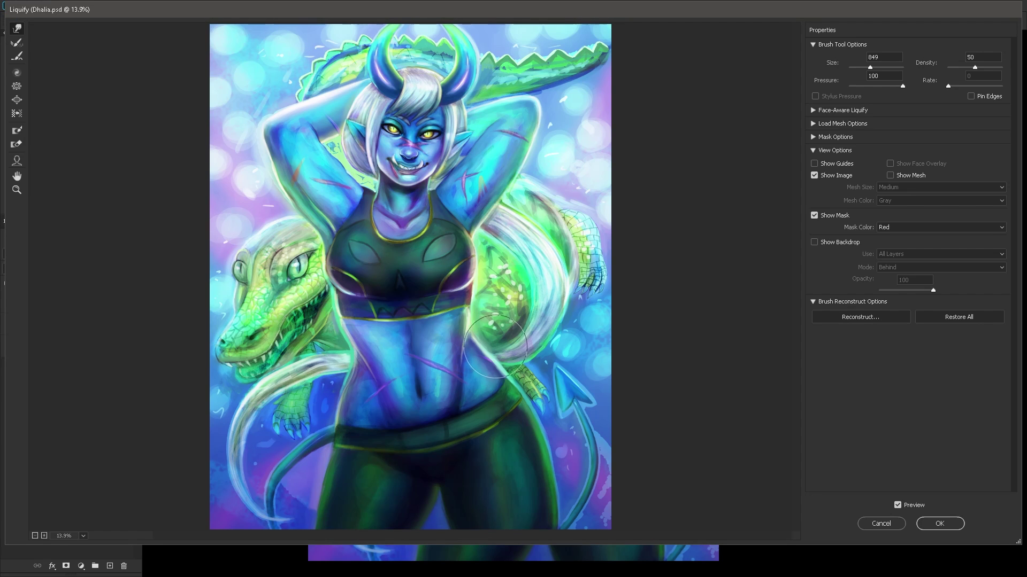
{"action": "left_click_drag", "start_coordinate": [331, 374], "coordinate": [342, 366]}
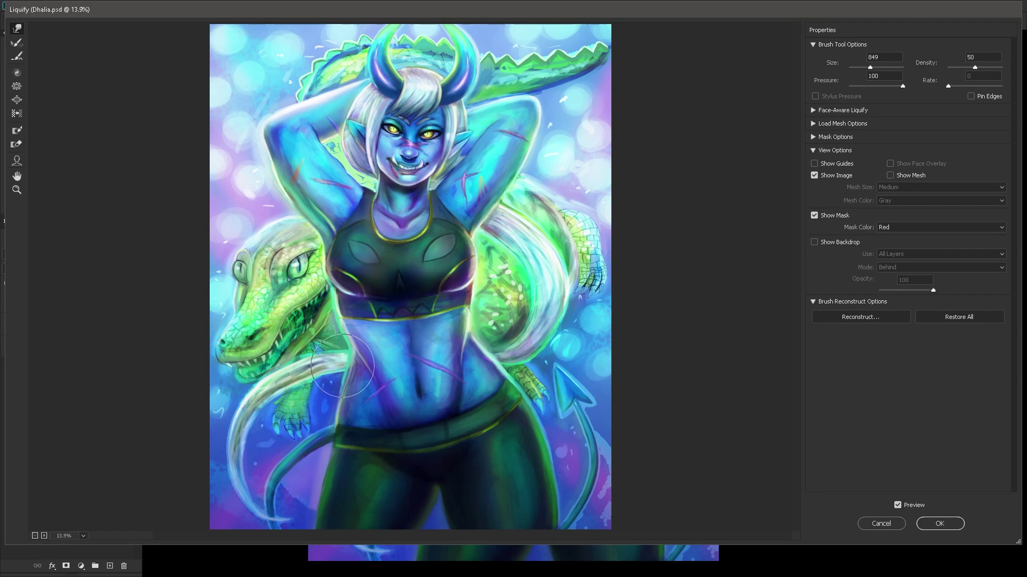
{"action": "left_click_drag", "start_coordinate": [497, 363], "coordinate": [476, 350]}
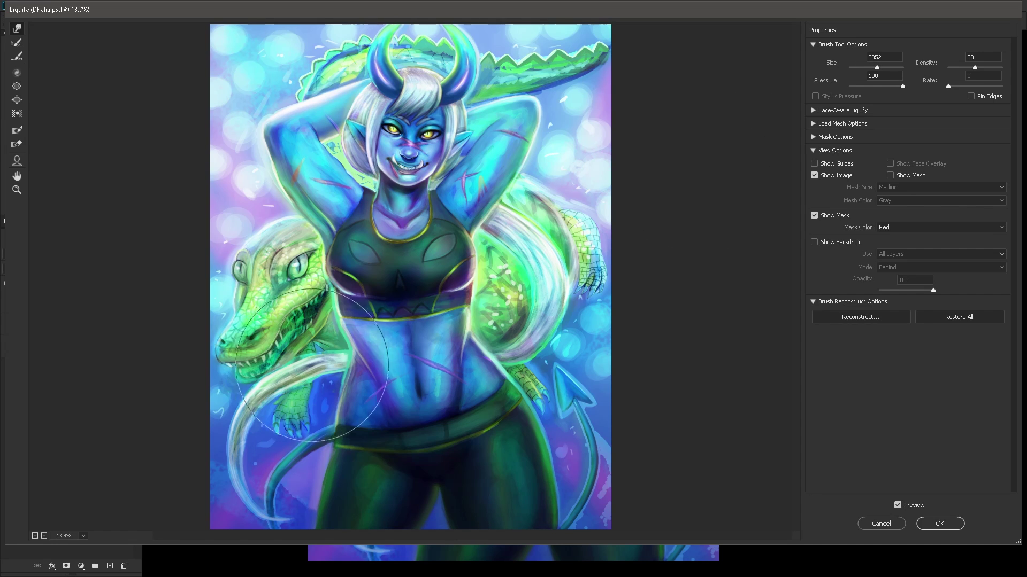
{"action": "mouse_move", "coordinate": [367, 447]}
{"action": "left_mouse_down"}
{"action": "mouse_move", "coordinate": [350, 434]}
{"action": "mouse_move", "coordinate": [439, 435]}
{"action": "mouse_move", "coordinate": [428, 412]}
{"action": "left_mouse_up"}
{"action": "mouse_move", "coordinate": [495, 393]}
{"action": "left_mouse_down"}
{"action": "mouse_move", "coordinate": [435, 393]}
{"action": "mouse_move", "coordinate": [423, 410]}
{"action": "left_mouse_up"}
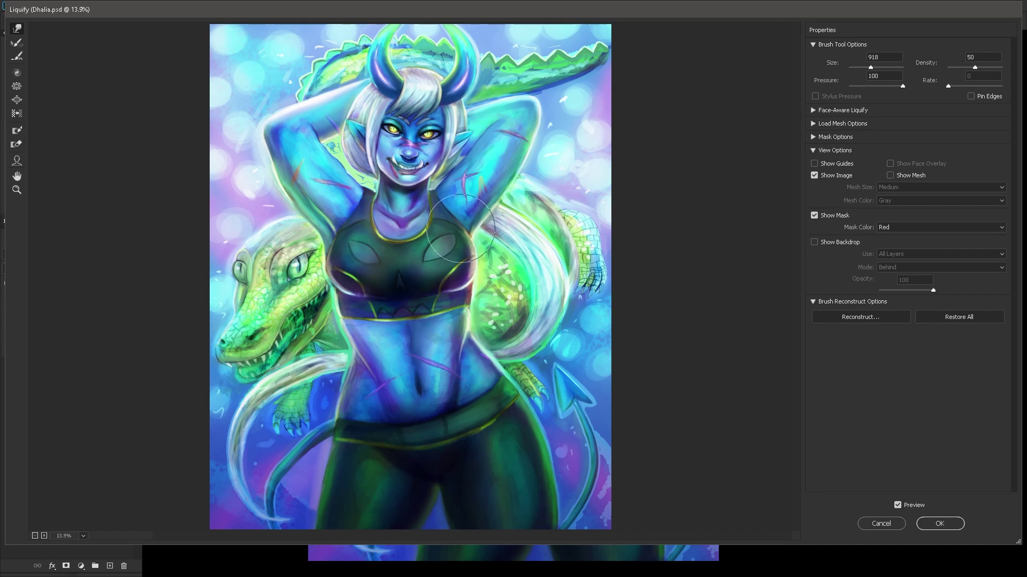
Step: Nudge the white hair and the crocodile's back, then toggle Preview to compare before and after
{"action": "mouse_move", "coordinate": [516, 221]}
{"action": "left_mouse_down"}
{"action": "mouse_move", "coordinate": [488, 219]}
{"action": "mouse_move", "coordinate": [513, 201]}
{"action": "mouse_move", "coordinate": [502, 212]}
{"action": "mouse_move", "coordinate": [484, 205]}
{"action": "mouse_move", "coordinate": [520, 148]}
{"action": "mouse_move", "coordinate": [495, 219]}
{"action": "left_mouse_up"}
{"action": "left_click_drag", "start_coordinate": [549, 136], "coordinate": [552, 134]}
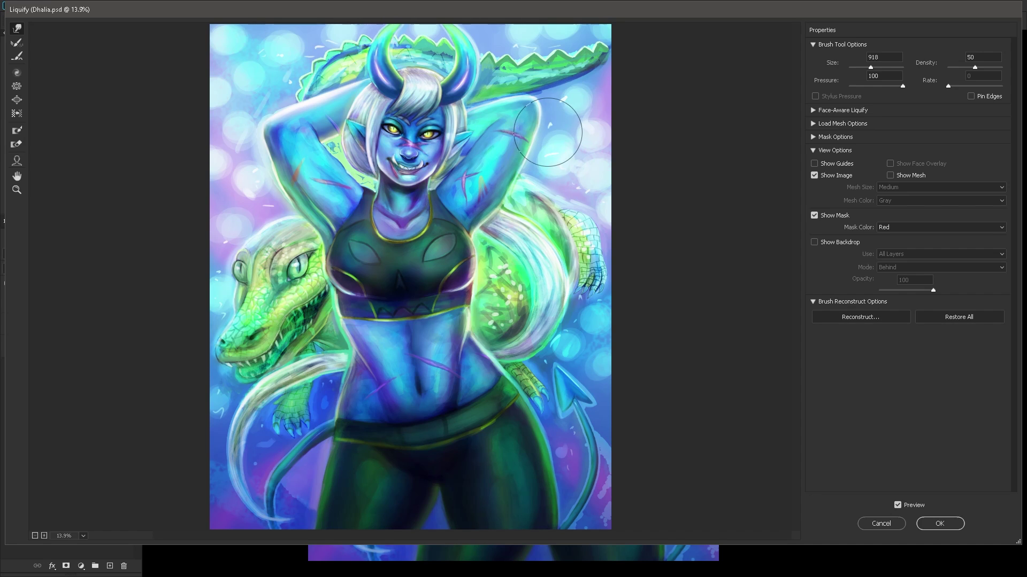
{"action": "left_click_drag", "start_coordinate": [363, 79], "coordinate": [336, 84]}
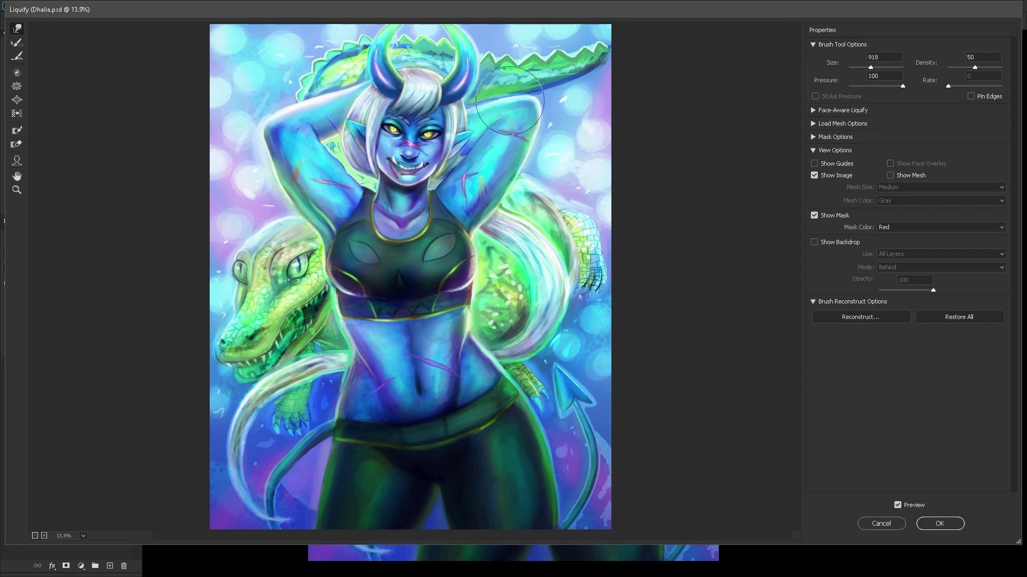
{"action": "left_click_drag", "start_coordinate": [524, 102], "coordinate": [547, 100]}
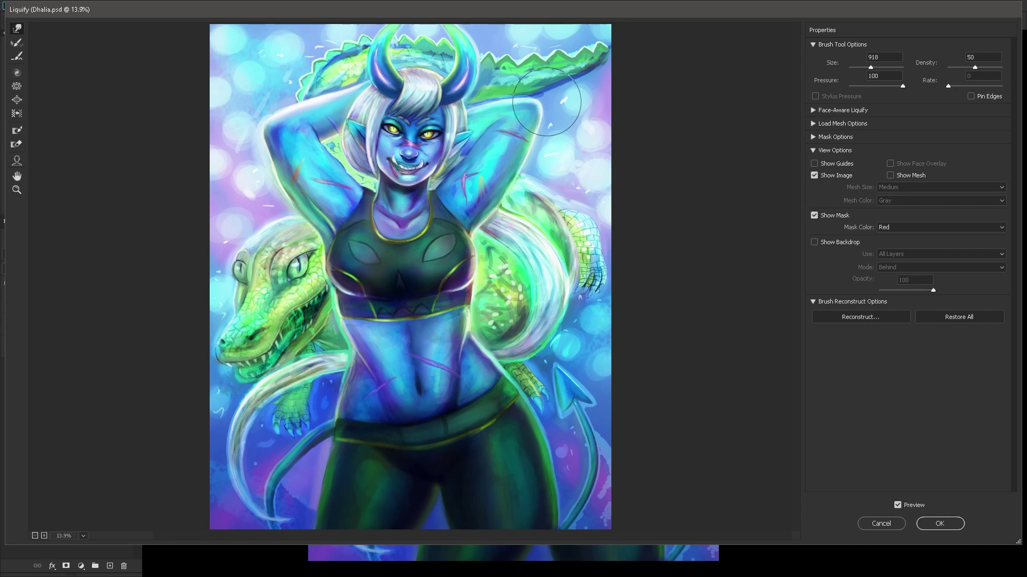
{"action": "left_click", "coordinate": [898, 506]}
{"action": "left_click", "coordinate": [897, 506]}
{"action": "left_click", "coordinate": [898, 506]}
{"action": "left_click", "coordinate": [897, 506]}
{"action": "left_click", "coordinate": [898, 506]}
{"action": "left_click", "coordinate": [898, 506]}
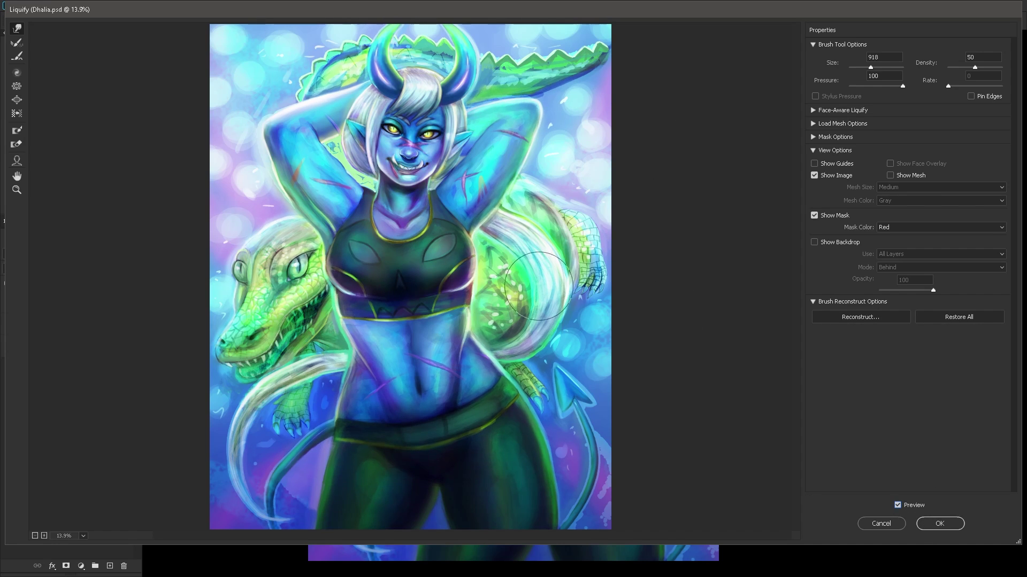
Step: Push the waistband, both leg edges and the tail, compare with Preview, and apply the Liquify warp
{"action": "scroll", "coordinate": [525, 273], "scroll_direction": "down", "scroll_amount": 1}
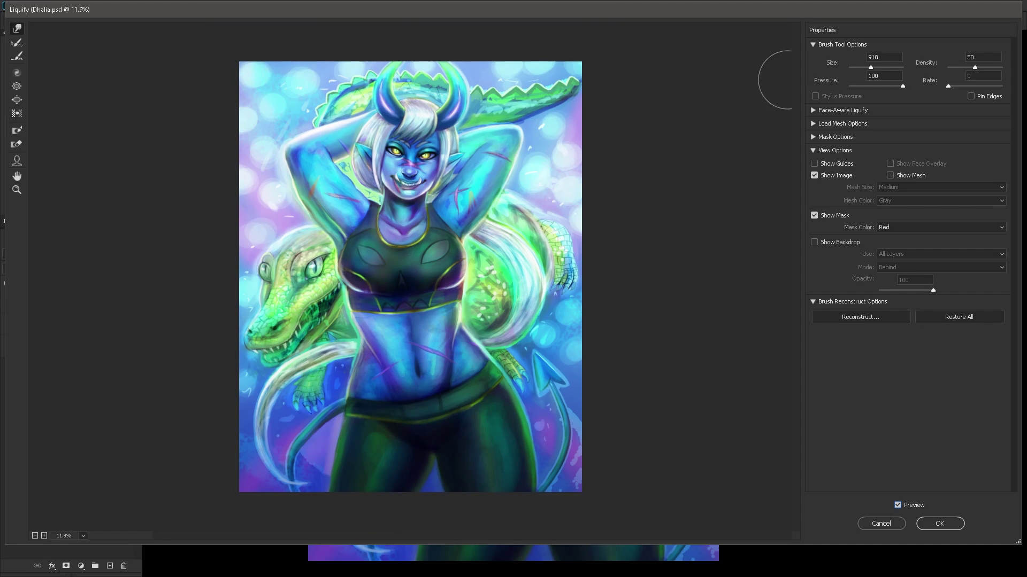
{"action": "left_click_drag", "start_coordinate": [417, 405], "coordinate": [421, 420]}
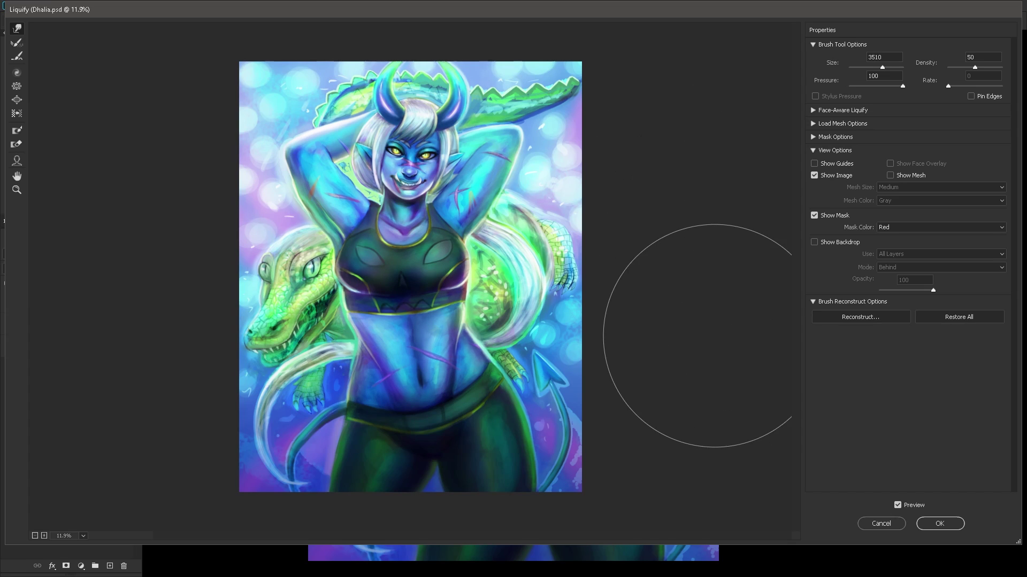
{"action": "left_click", "coordinate": [898, 505]}
{"action": "left_click", "coordinate": [898, 506]}
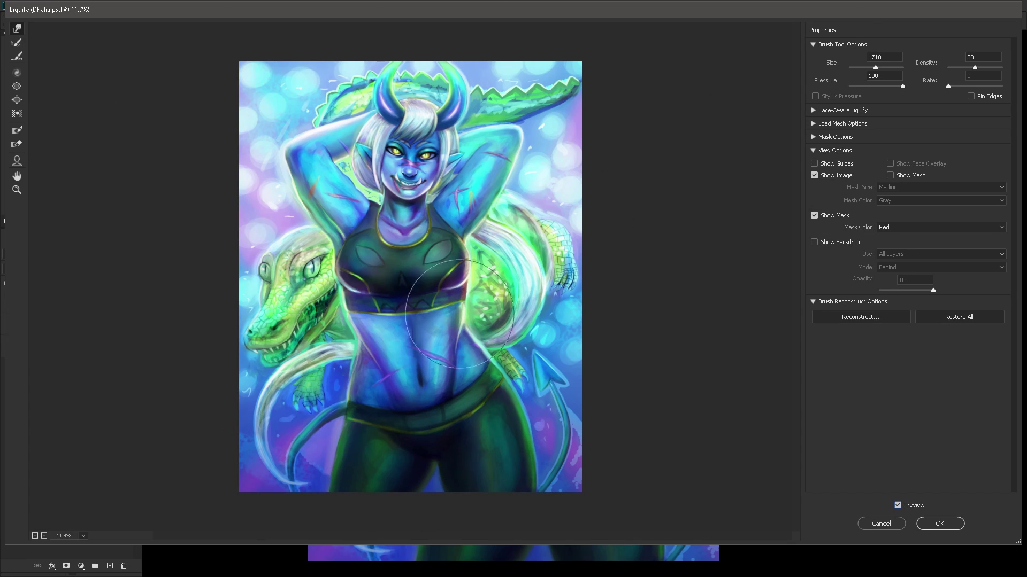
{"action": "mouse_move", "coordinate": [334, 427]}
{"action": "left_mouse_down"}
{"action": "mouse_move", "coordinate": [325, 424]}
{"action": "mouse_move", "coordinate": [321, 470]}
{"action": "mouse_move", "coordinate": [309, 463]}
{"action": "mouse_move", "coordinate": [328, 451]}
{"action": "mouse_move", "coordinate": [305, 504]}
{"action": "mouse_move", "coordinate": [328, 447]}
{"action": "mouse_move", "coordinate": [348, 435]}
{"action": "left_mouse_up"}
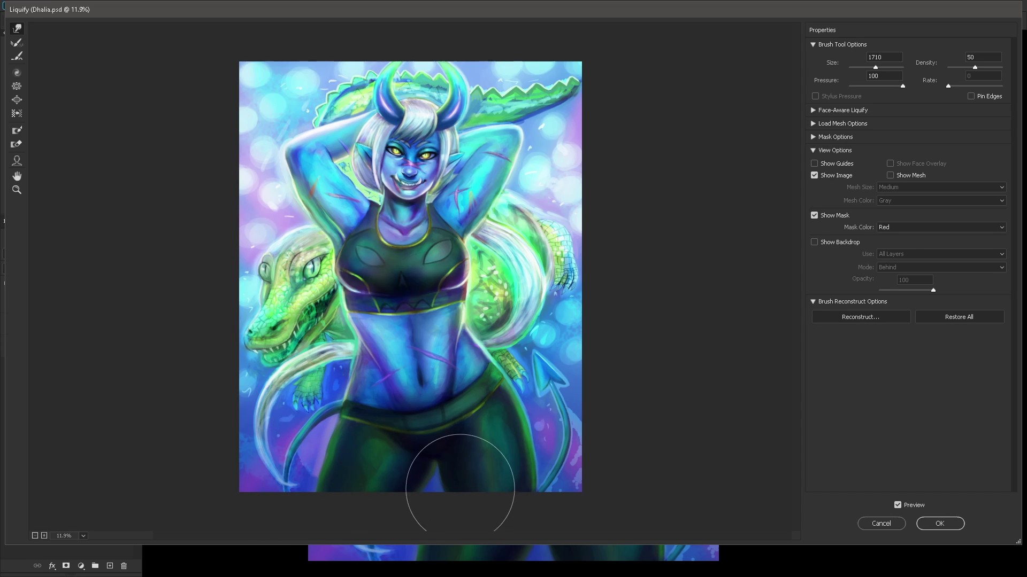
{"action": "mouse_move", "coordinate": [447, 474]}
{"action": "left_mouse_down"}
{"action": "mouse_move", "coordinate": [521, 443]}
{"action": "mouse_move", "coordinate": [526, 418]}
{"action": "mouse_move", "coordinate": [500, 422]}
{"action": "mouse_move", "coordinate": [521, 423]}
{"action": "mouse_move", "coordinate": [515, 393]}
{"action": "mouse_move", "coordinate": [514, 410]}
{"action": "mouse_move", "coordinate": [494, 416]}
{"action": "left_mouse_up"}
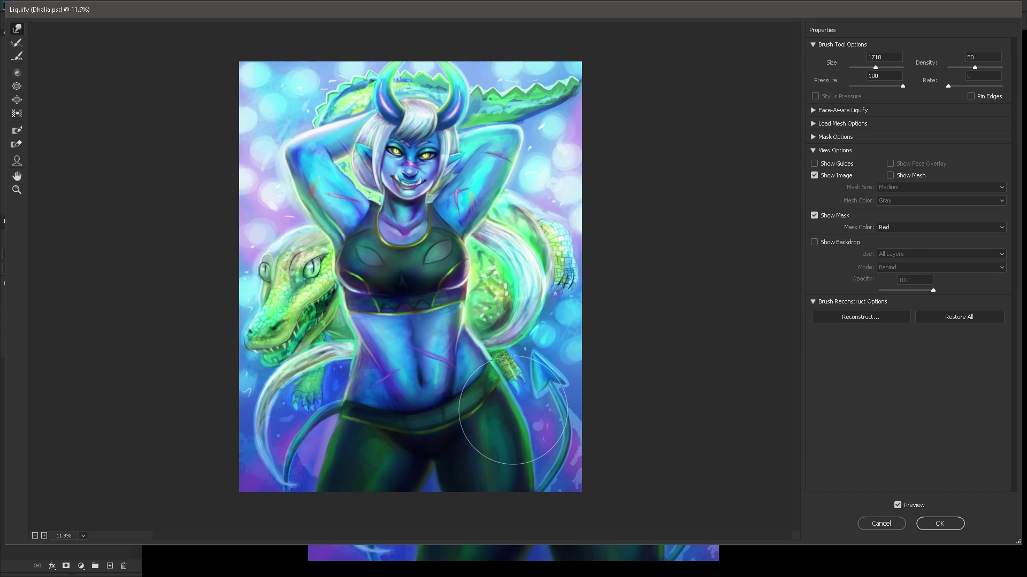
{"action": "left_click", "coordinate": [929, 523]}
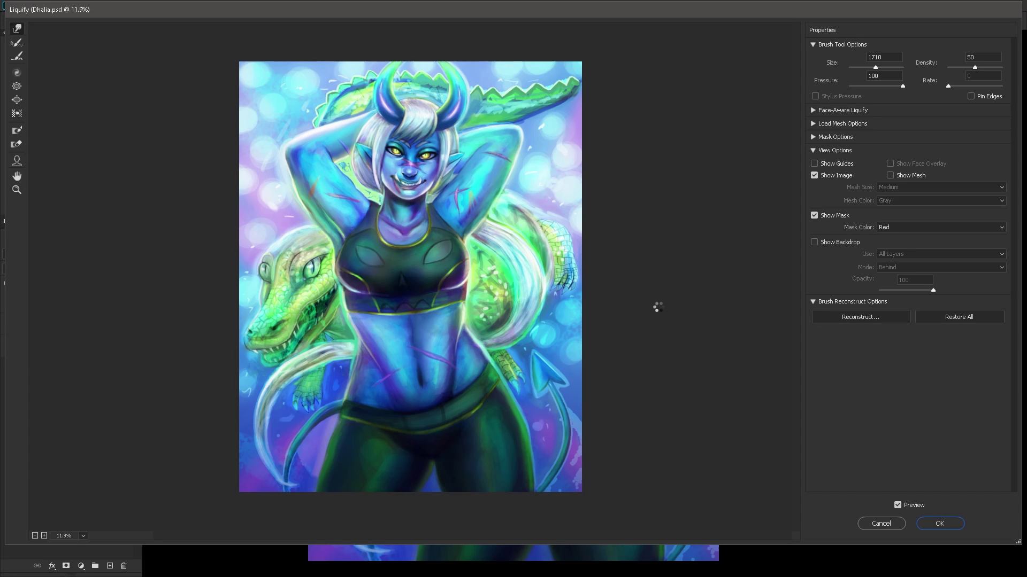
Step: Toggle the warped copy on and off to compare it against the original, mirroring the canvas
{"action": "scroll", "coordinate": [659, 308], "scroll_direction": "down", "scroll_amount": 1}
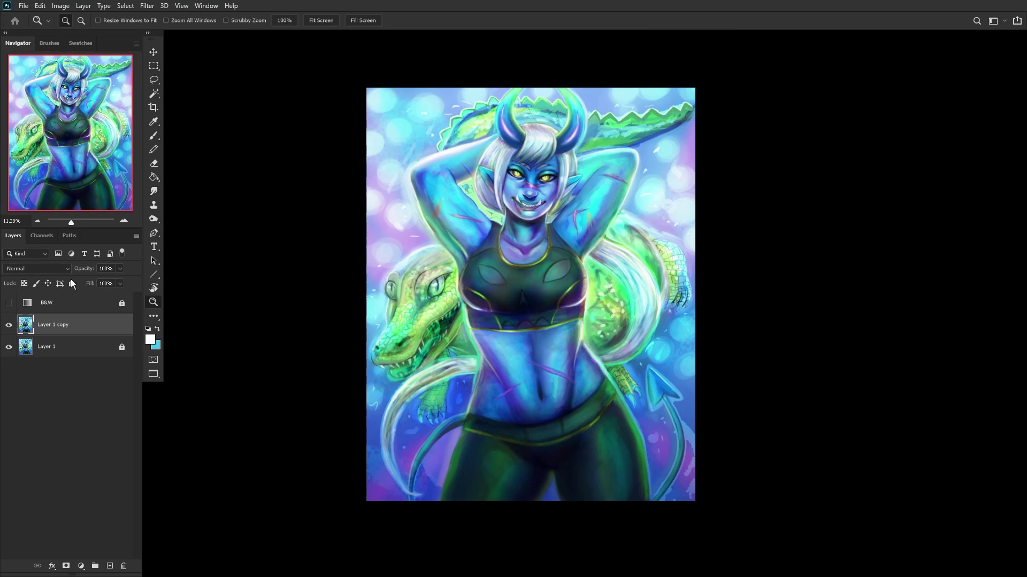
{"action": "left_click", "coordinate": [8, 327]}
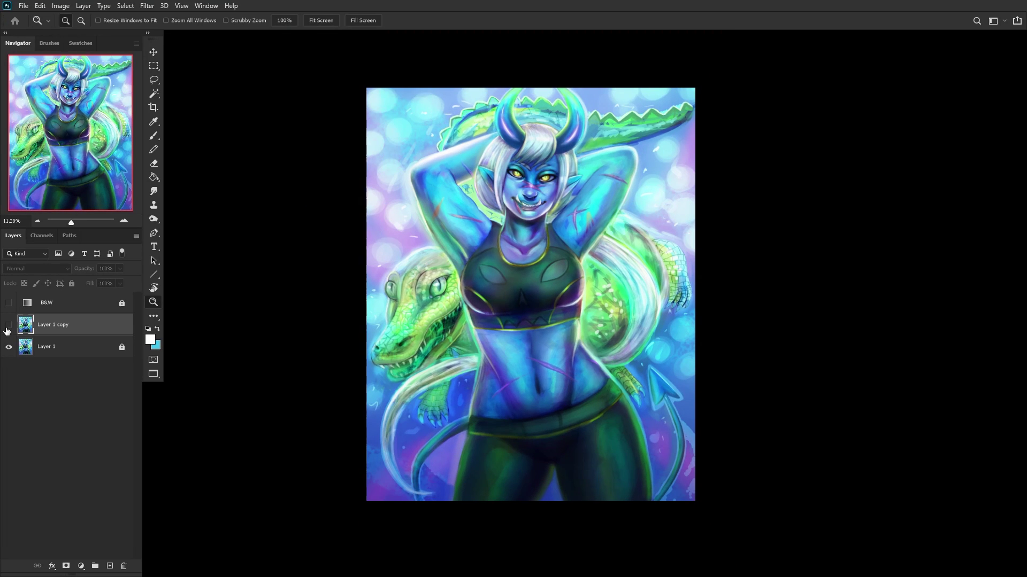
{"action": "left_click", "coordinate": [8, 326]}
{"action": "left_click", "coordinate": [9, 325]}
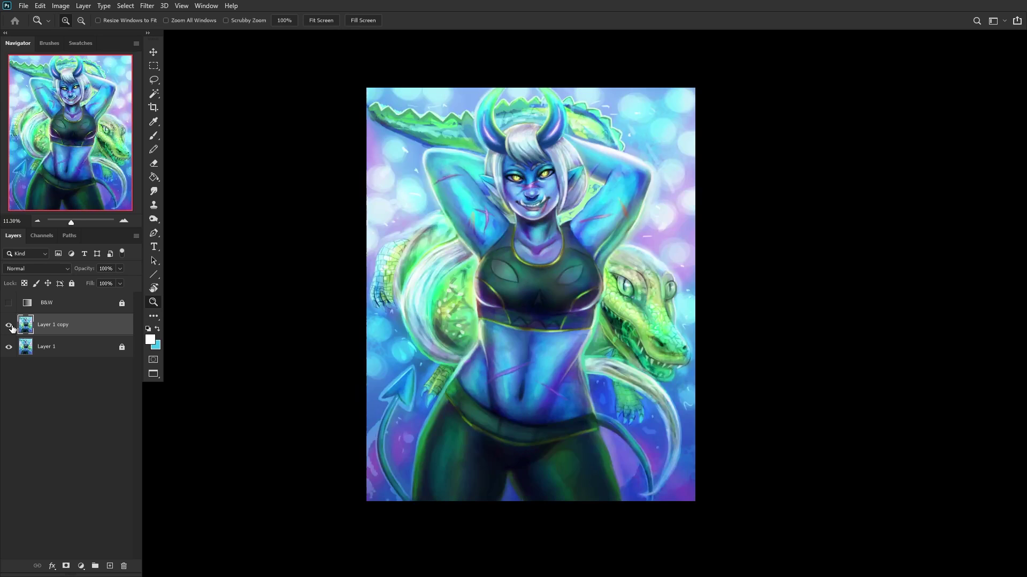
{"action": "left_click", "coordinate": [9, 325]}
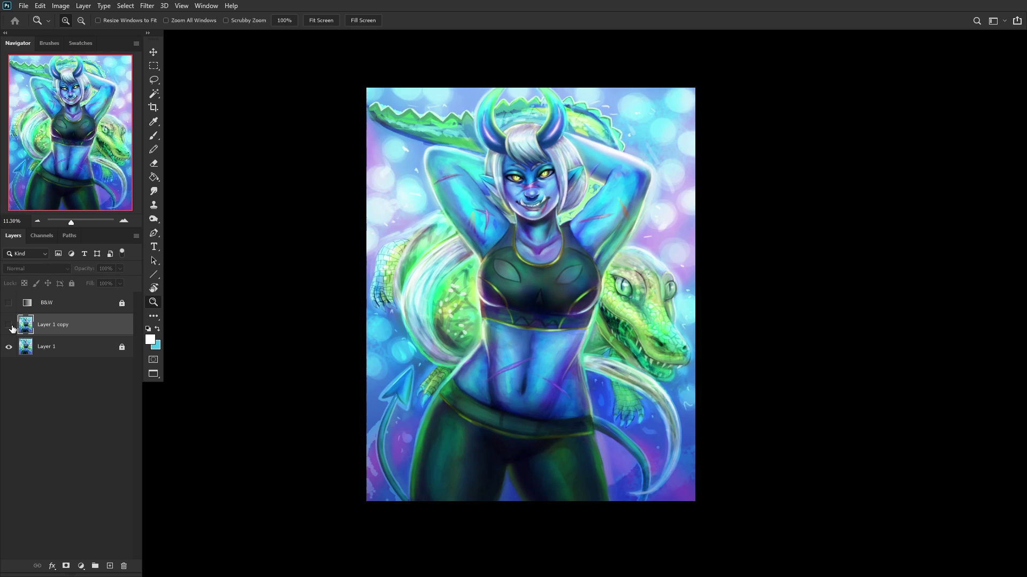
{"action": "left_click", "coordinate": [9, 326]}
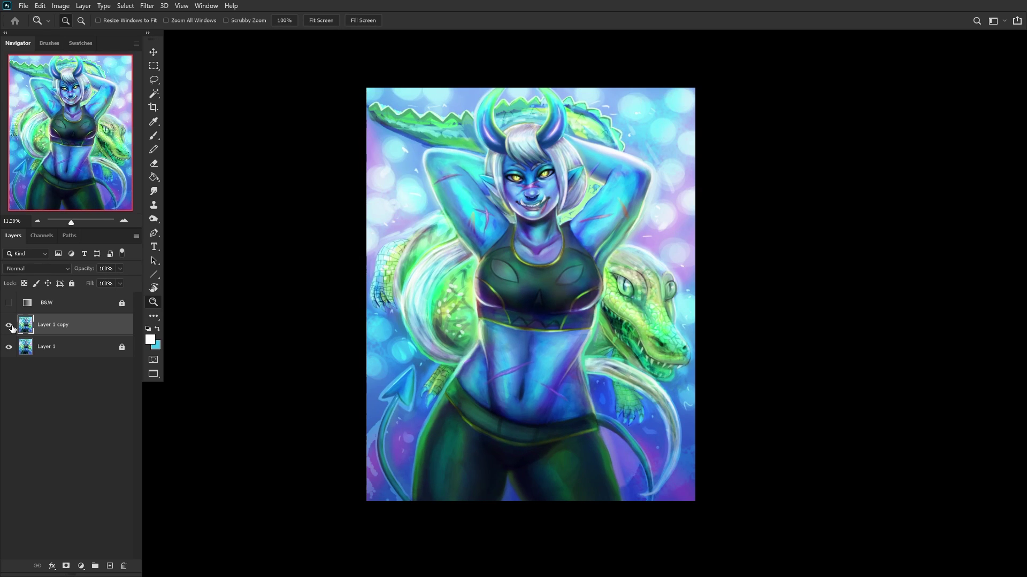
Step: Merge the warped copy into Layer 1, lock it, and turn on the B&W adjustment layer
{"action": "left_click", "coordinate": [105, 357]}
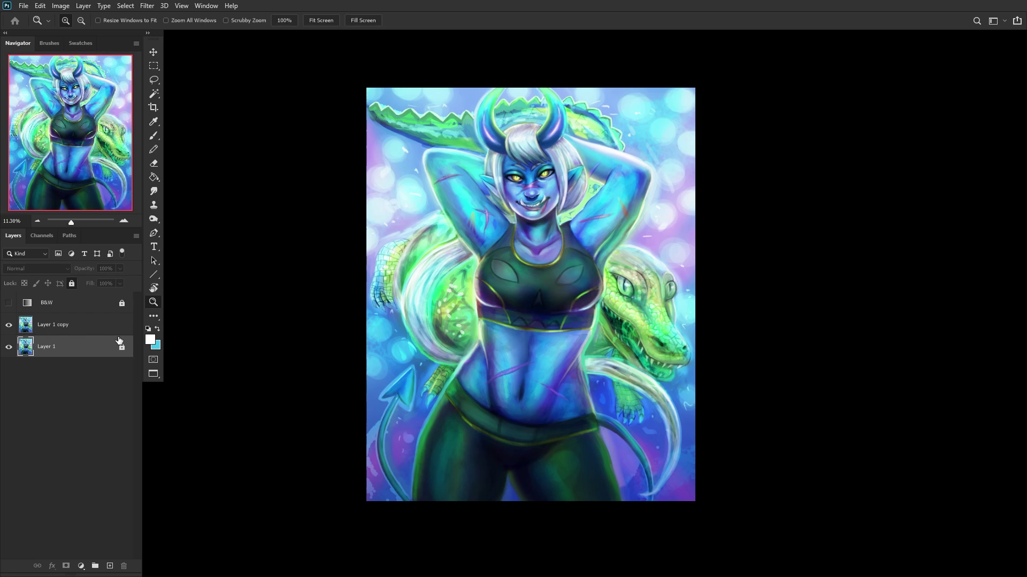
{"action": "key", "text": "ctrl+shift+e"}
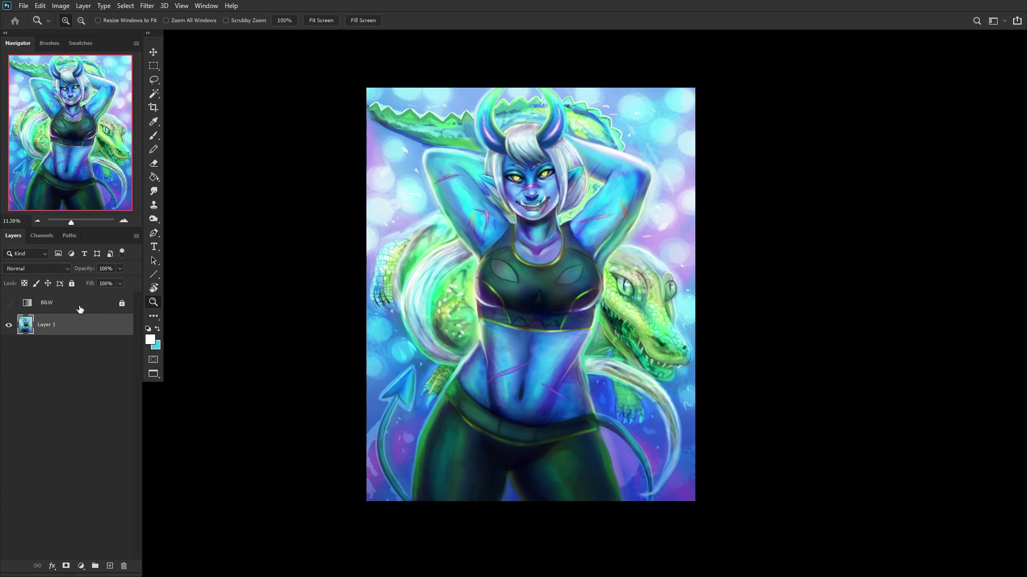
{"action": "left_click", "coordinate": [71, 283]}
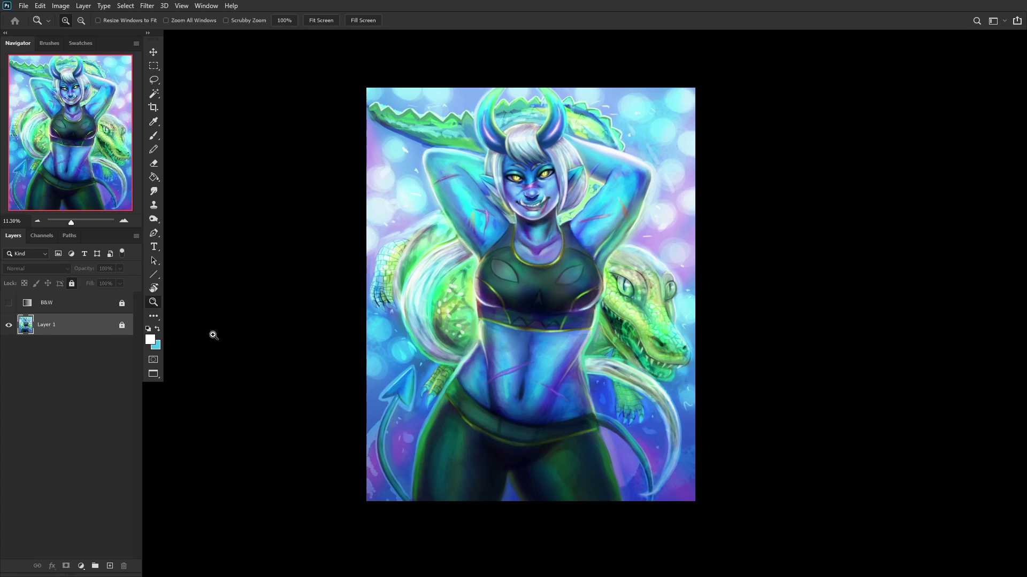
{"action": "left_click", "coordinate": [9, 302]}
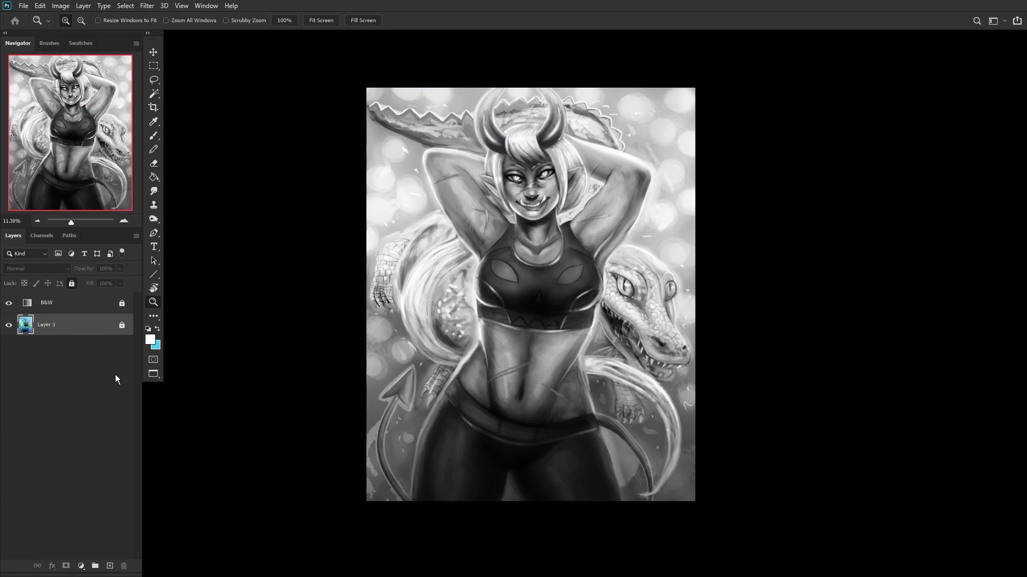
Step: Add a new Overlay layer with a light yellow foreground and a 300 px Soft Round brush
{"action": "left_click", "coordinate": [110, 566]}
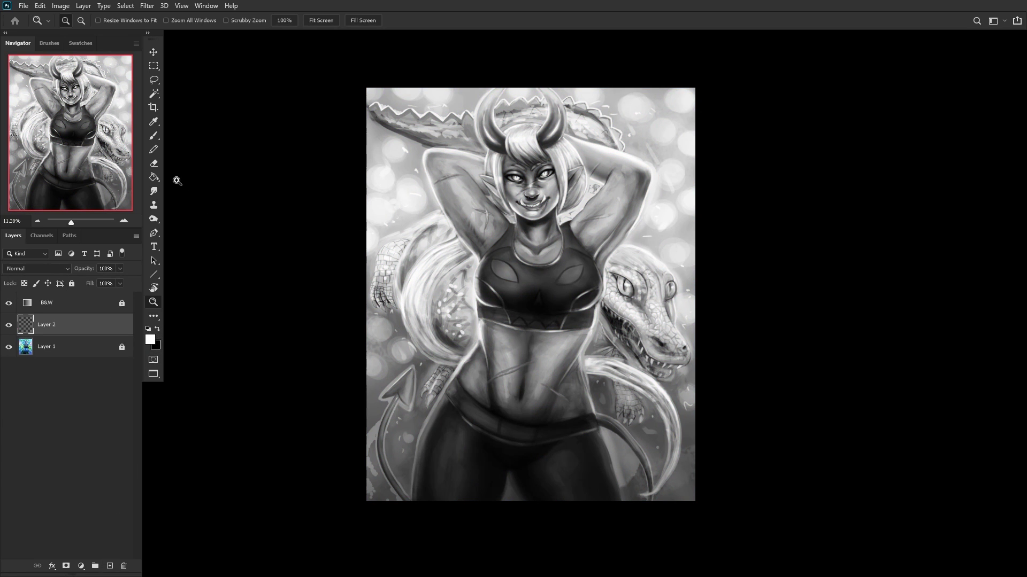
{"action": "left_click", "coordinate": [155, 137]}
{"action": "left_click", "coordinate": [151, 341]}
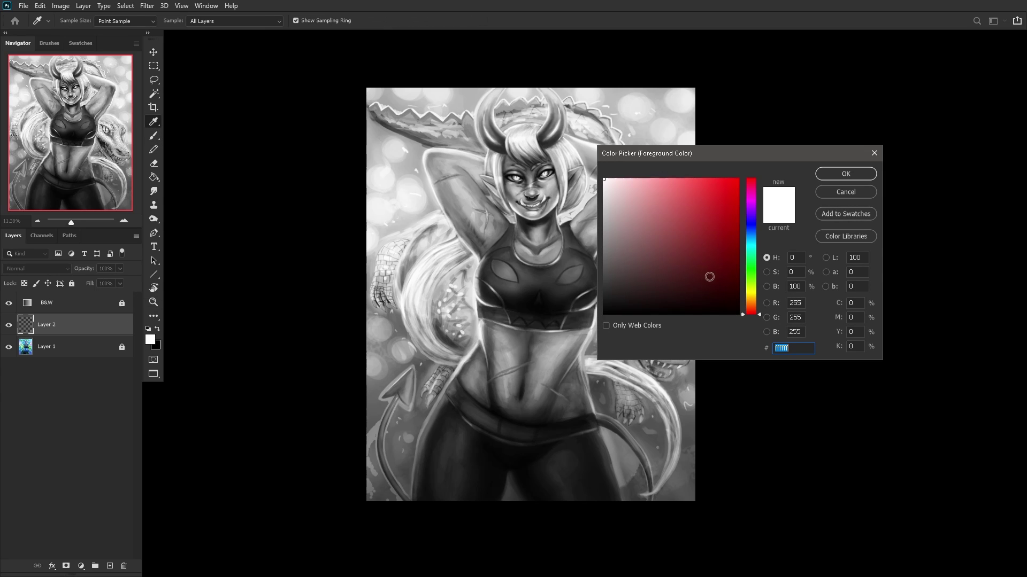
{"action": "left_click", "coordinate": [751, 292]}
{"action": "left_click", "coordinate": [679, 191]}
{"action": "left_click", "coordinate": [853, 174]}
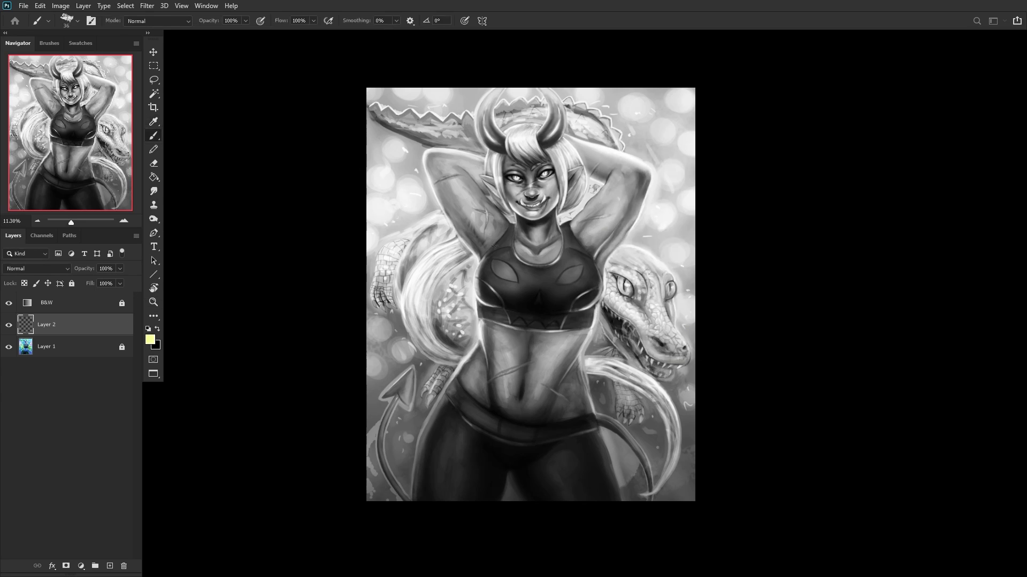
{"action": "left_click", "coordinate": [34, 269]}
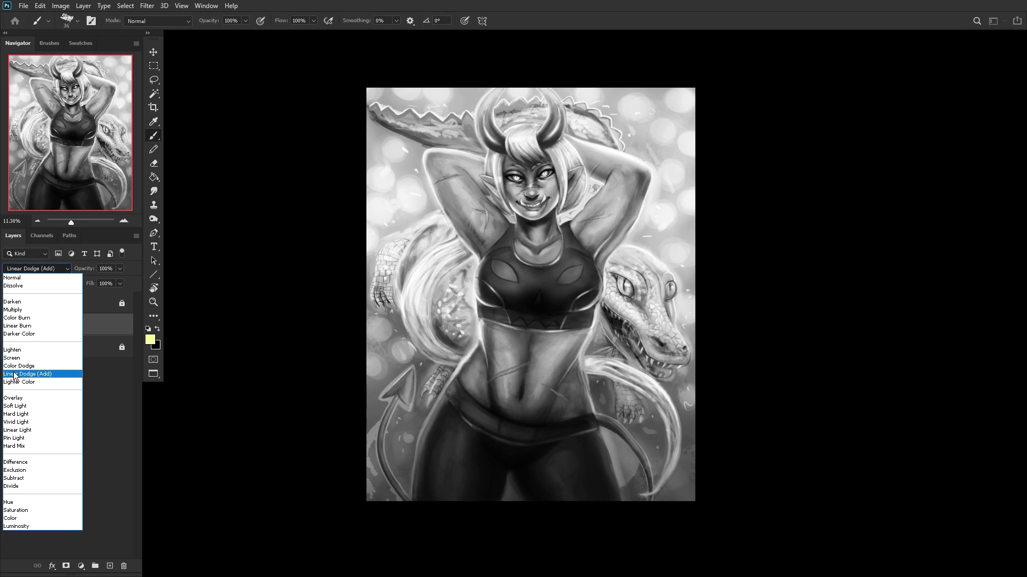
{"action": "left_click", "coordinate": [28, 399]}
{"action": "right_click", "coordinate": [498, 213]}
{"action": "left_click", "coordinate": [566, 311]}
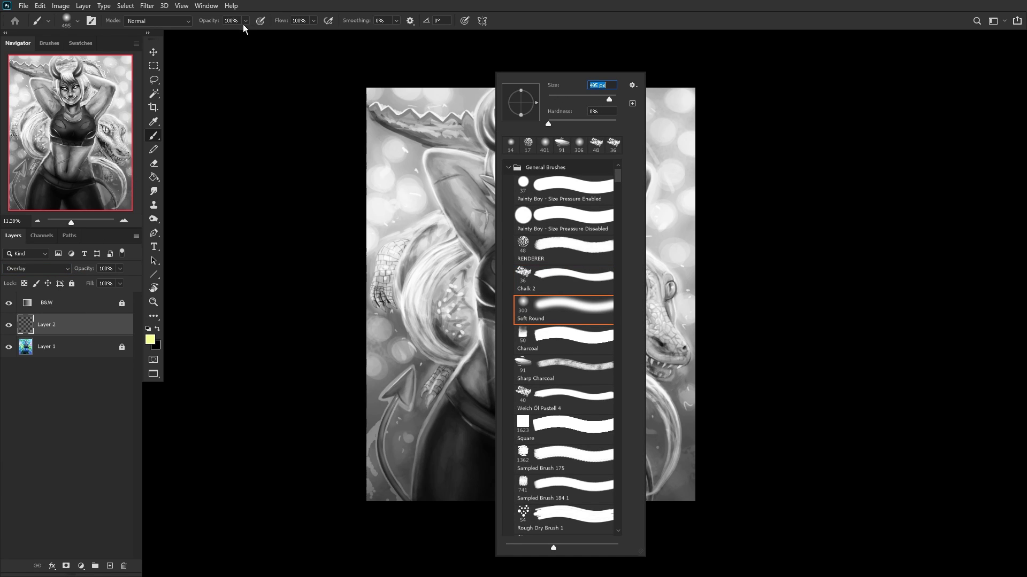
{"action": "left_click", "coordinate": [245, 21]}
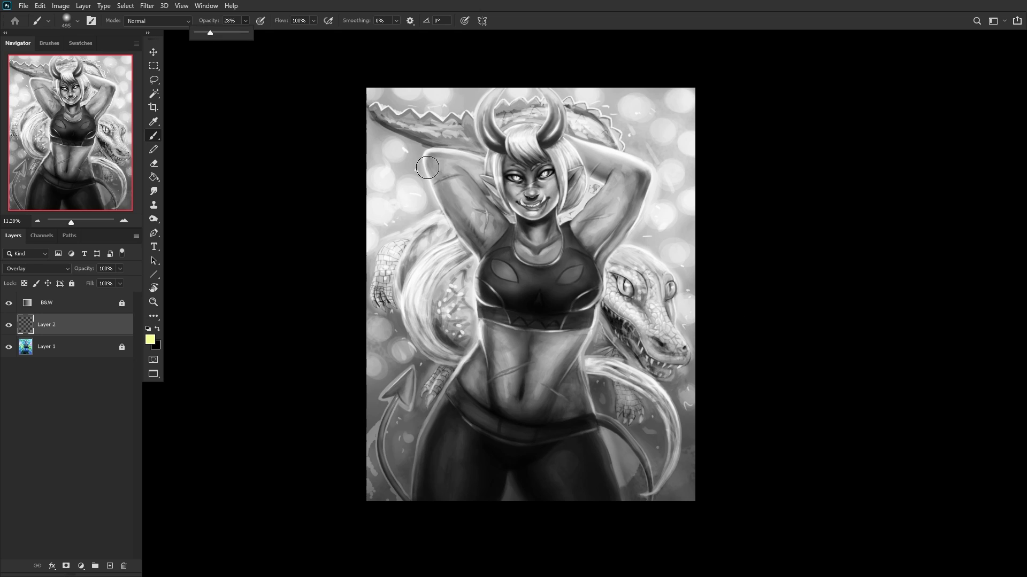
Step: Paint light strokes over the arms, armpit, abdomen and legs, mirroring the view to check
{"action": "mouse_move", "coordinate": [639, 173]}
{"action": "left_mouse_down"}
{"action": "mouse_move", "coordinate": [638, 198]}
{"action": "mouse_move", "coordinate": [613, 240]}
{"action": "mouse_move", "coordinate": [632, 216]}
{"action": "mouse_move", "coordinate": [589, 251]}
{"action": "left_mouse_up"}
{"action": "mouse_move", "coordinate": [471, 223]}
{"action": "left_mouse_down"}
{"action": "mouse_move", "coordinate": [461, 185]}
{"action": "mouse_move", "coordinate": [446, 176]}
{"action": "mouse_move", "coordinate": [486, 237]}
{"action": "mouse_move", "coordinate": [479, 278]}
{"action": "mouse_move", "coordinate": [498, 264]}
{"action": "mouse_move", "coordinate": [513, 286]}
{"action": "mouse_move", "coordinate": [589, 280]}
{"action": "mouse_move", "coordinate": [526, 276]}
{"action": "mouse_move", "coordinate": [583, 284]}
{"action": "mouse_move", "coordinate": [568, 293]}
{"action": "mouse_move", "coordinate": [583, 271]}
{"action": "mouse_move", "coordinate": [556, 296]}
{"action": "left_mouse_up"}
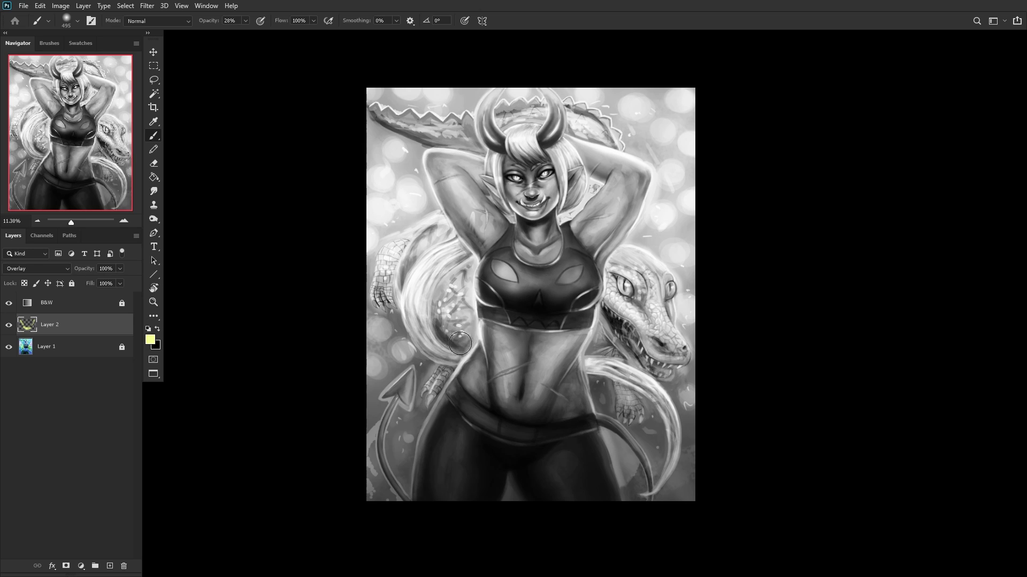
{"action": "mouse_move", "coordinate": [478, 404]}
{"action": "left_mouse_down"}
{"action": "mouse_move", "coordinate": [500, 414]}
{"action": "mouse_move", "coordinate": [492, 332]}
{"action": "mouse_move", "coordinate": [499, 410]}
{"action": "mouse_move", "coordinate": [547, 401]}
{"action": "mouse_move", "coordinate": [528, 411]}
{"action": "mouse_move", "coordinate": [554, 389]}
{"action": "mouse_move", "coordinate": [543, 366]}
{"action": "left_mouse_up"}
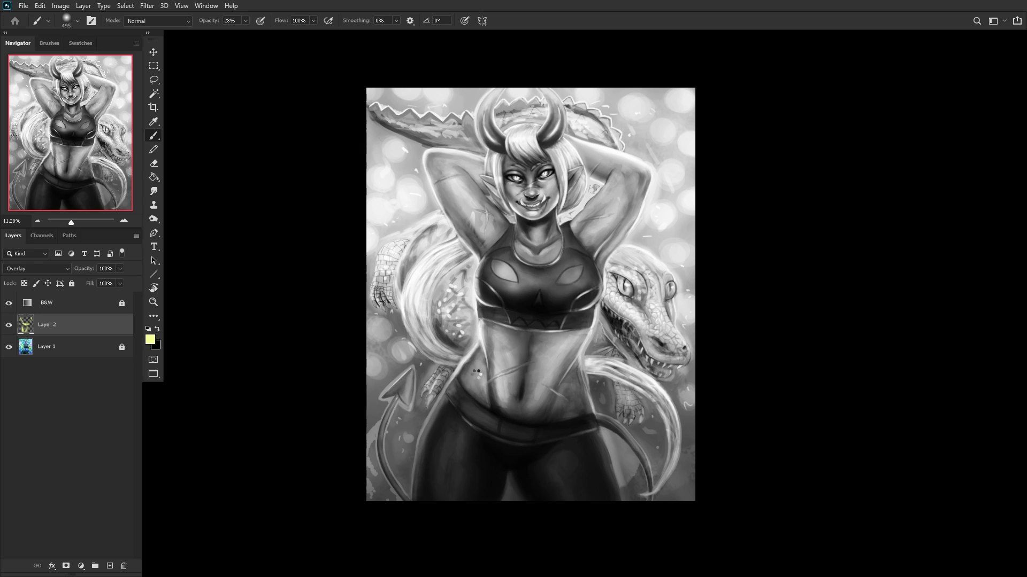
{"action": "key", "text": "ctrl+shift+h"}
{"action": "mouse_move", "coordinate": [485, 495]}
{"action": "left_mouse_down"}
{"action": "mouse_move", "coordinate": [482, 417]}
{"action": "mouse_move", "coordinate": [460, 495]}
{"action": "mouse_move", "coordinate": [481, 480]}
{"action": "mouse_move", "coordinate": [495, 401]}
{"action": "mouse_move", "coordinate": [514, 405]}
{"action": "mouse_move", "coordinate": [493, 398]}
{"action": "mouse_move", "coordinate": [471, 425]}
{"action": "left_mouse_up"}
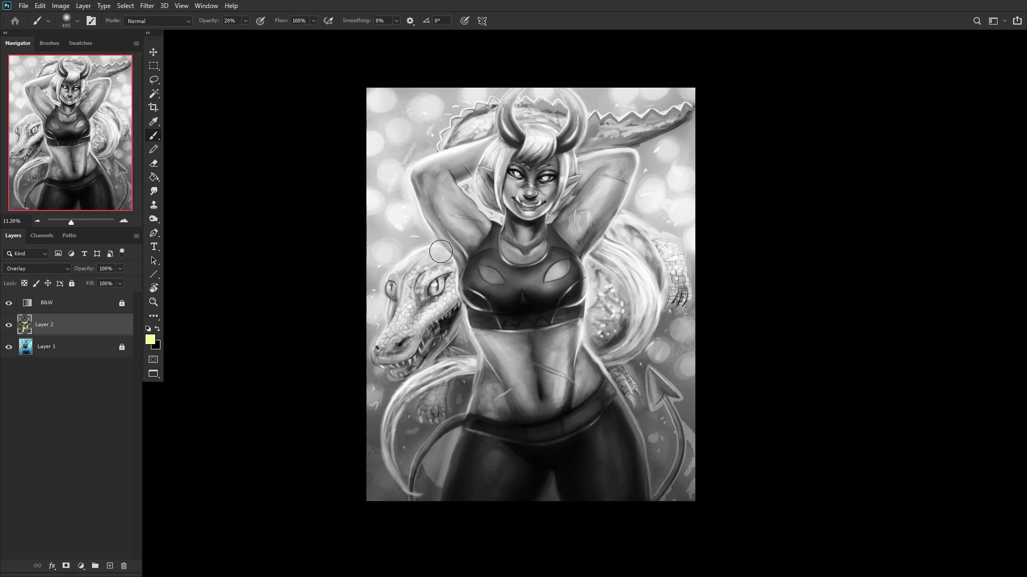
Step: Add Layer 3 in Multiply mode with a dark saturated green foreground colour
{"action": "left_click", "coordinate": [109, 567]}
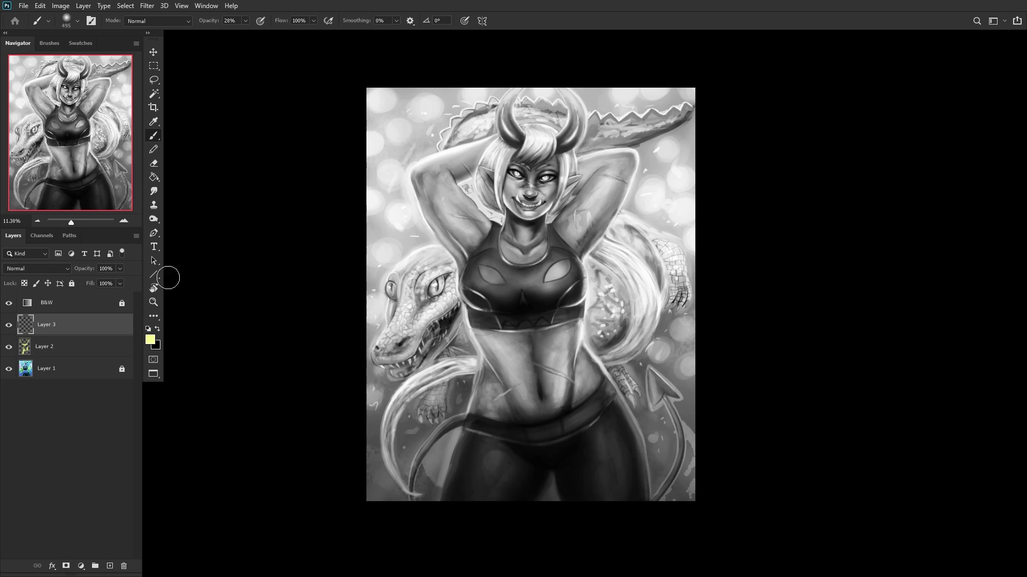
{"action": "left_click", "coordinate": [37, 268]}
{"action": "left_click", "coordinate": [56, 395]}
{"action": "left_click", "coordinate": [157, 329]}
{"action": "left_click", "coordinate": [150, 340]}
{"action": "left_click", "coordinate": [751, 275]}
{"action": "left_click", "coordinate": [738, 268]}
{"action": "key", "text": "b"}
{"action": "left_click", "coordinate": [847, 179]}
{"action": "left_click", "coordinate": [46, 270]}
{"action": "left_click", "coordinate": [32, 311]}
Step: Darken the crocodile's jaw, snout and the area around its eye in green
{"action": "mouse_move", "coordinate": [381, 369]}
{"action": "left_mouse_down"}
{"action": "mouse_move", "coordinate": [444, 307]}
{"action": "mouse_move", "coordinate": [373, 355]}
{"action": "mouse_move", "coordinate": [402, 369]}
{"action": "mouse_move", "coordinate": [439, 343]}
{"action": "mouse_move", "coordinate": [426, 354]}
{"action": "mouse_move", "coordinate": [442, 301]}
{"action": "left_mouse_up"}
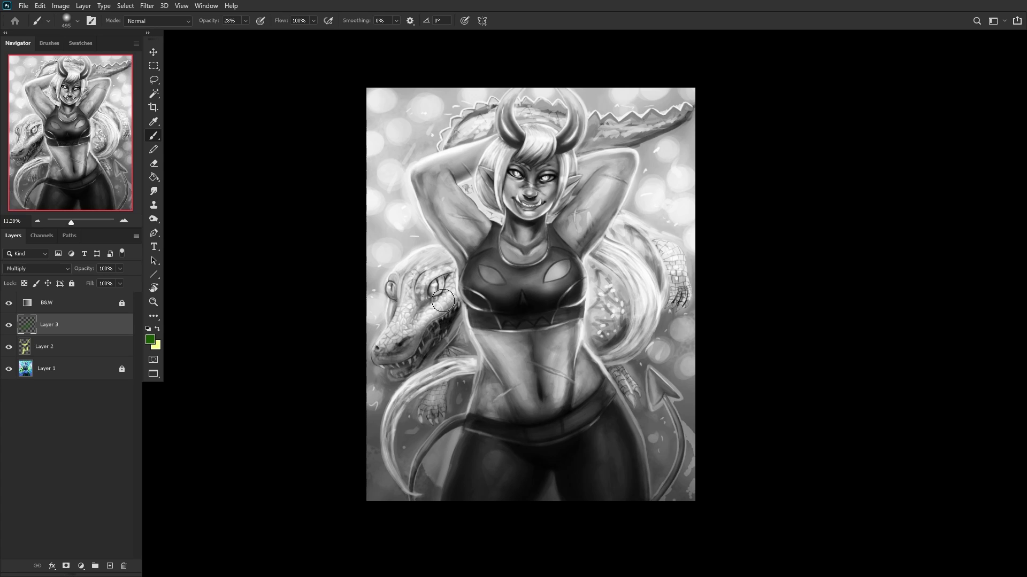
{"action": "right_click", "coordinate": [484, 270]}
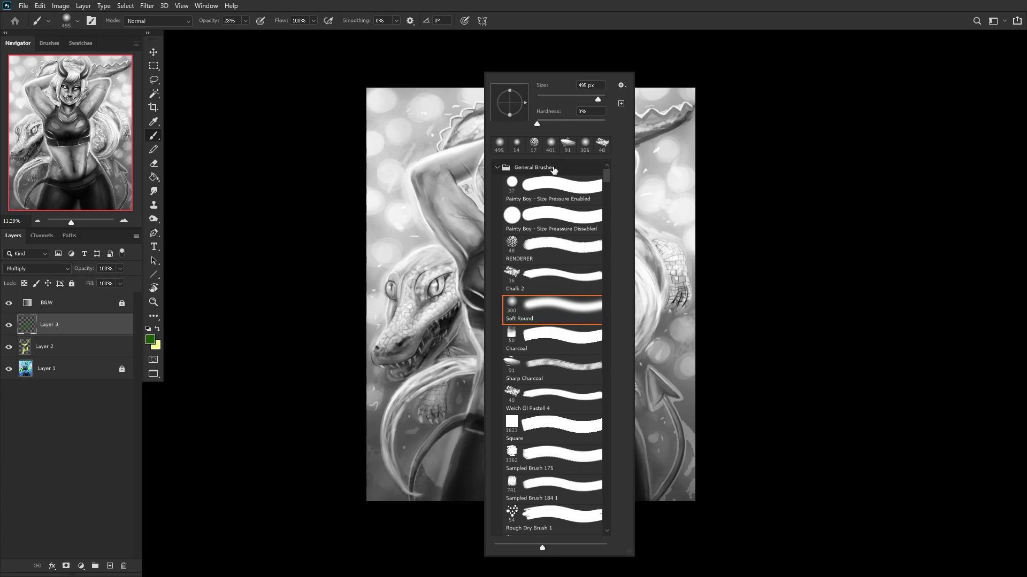
{"action": "left_click", "coordinate": [82, 323]}
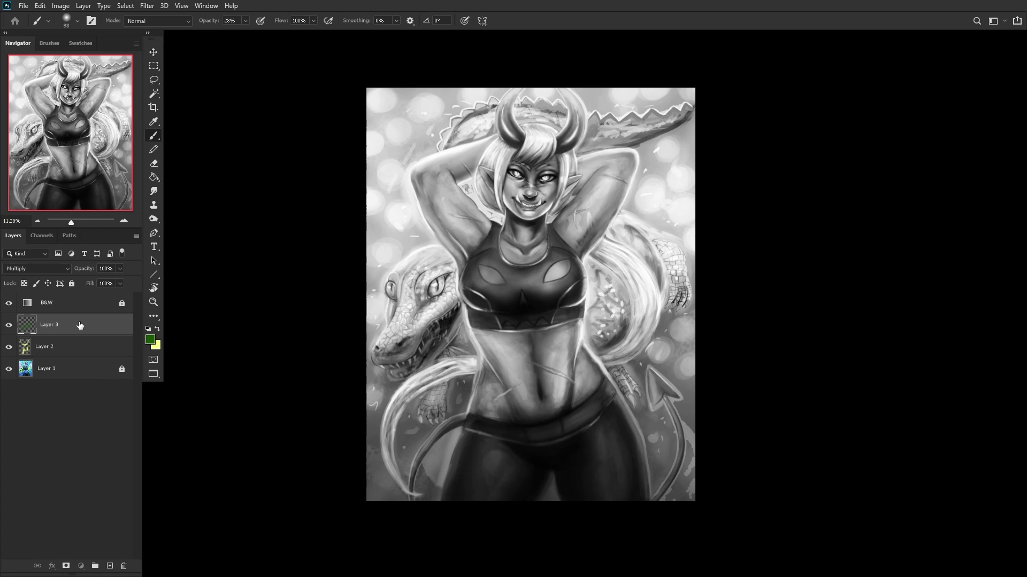
{"action": "double_click", "coordinate": [82, 323]}
{"action": "left_click", "coordinate": [898, 319]}
{"action": "scroll", "coordinate": [431, 294], "scroll_direction": "up", "scroll_amount": 4}
{"action": "mouse_move", "coordinate": [432, 294]}
{"action": "left_mouse_down"}
{"action": "mouse_move", "coordinate": [431, 281]}
{"action": "mouse_move", "coordinate": [435, 300]}
{"action": "mouse_move", "coordinate": [454, 297]}
{"action": "left_mouse_up"}
{"action": "mouse_move", "coordinate": [326, 291]}
{"action": "left_mouse_down"}
{"action": "mouse_move", "coordinate": [342, 302]}
{"action": "mouse_move", "coordinate": [342, 270]}
{"action": "left_mouse_up"}
{"action": "scroll", "coordinate": [420, 318], "scroll_direction": "down", "scroll_amount": 4}
{"action": "scroll", "coordinate": [553, 366], "scroll_direction": "up", "scroll_amount": 1}
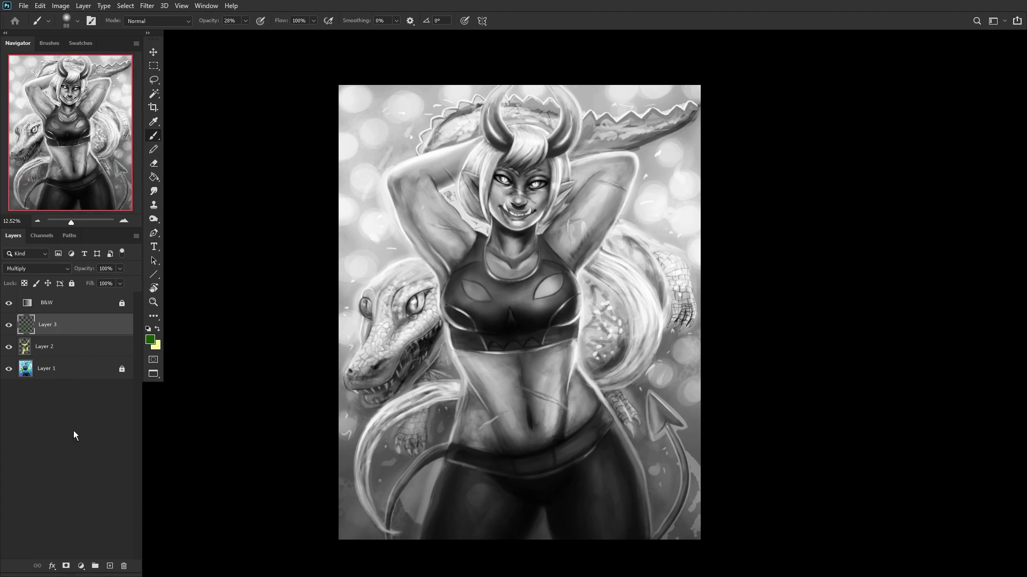
Step: Add Layer 4 in Multiply mode and bring up the foreground colour picker
{"action": "left_click", "coordinate": [110, 567]}
{"action": "left_click", "coordinate": [37, 269]}
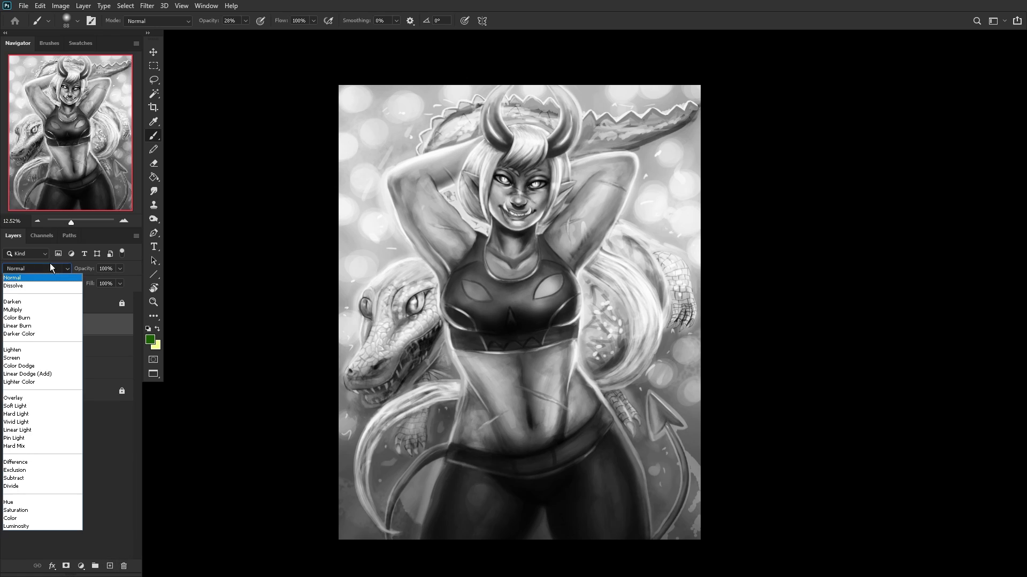
{"action": "left_click", "coordinate": [27, 295]}
{"action": "left_click", "coordinate": [150, 340]}
Step: Set the foreground to dark blue and keep Layer 4 on Multiply
{"action": "left_click", "coordinate": [752, 225]}
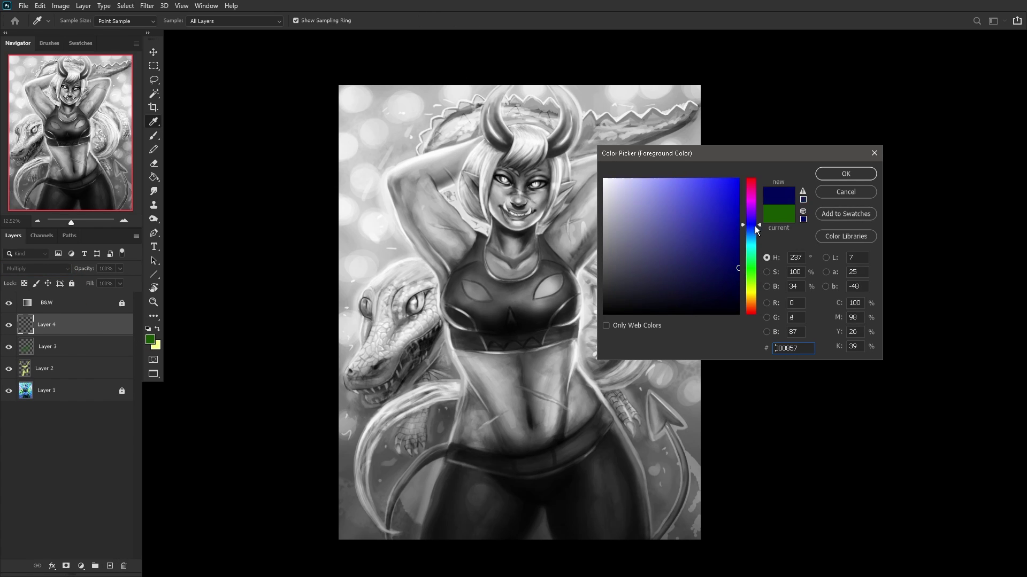
{"action": "left_click_drag", "start_coordinate": [768, 230], "coordinate": [768, 231]}
{"action": "left_click", "coordinate": [846, 173]}
{"action": "left_click", "coordinate": [40, 269]}
{"action": "left_click", "coordinate": [22, 297]}
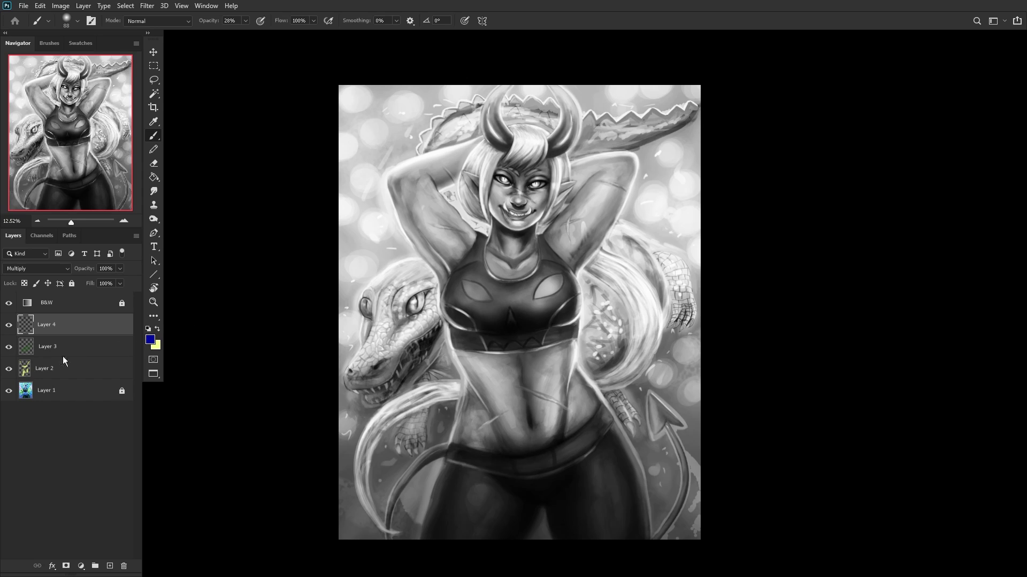
Step: Shade both cheeks, the smile, the hairline and around the mouth and teeth in blue
{"action": "scroll", "coordinate": [527, 198], "scroll_direction": "up", "scroll_amount": 10}
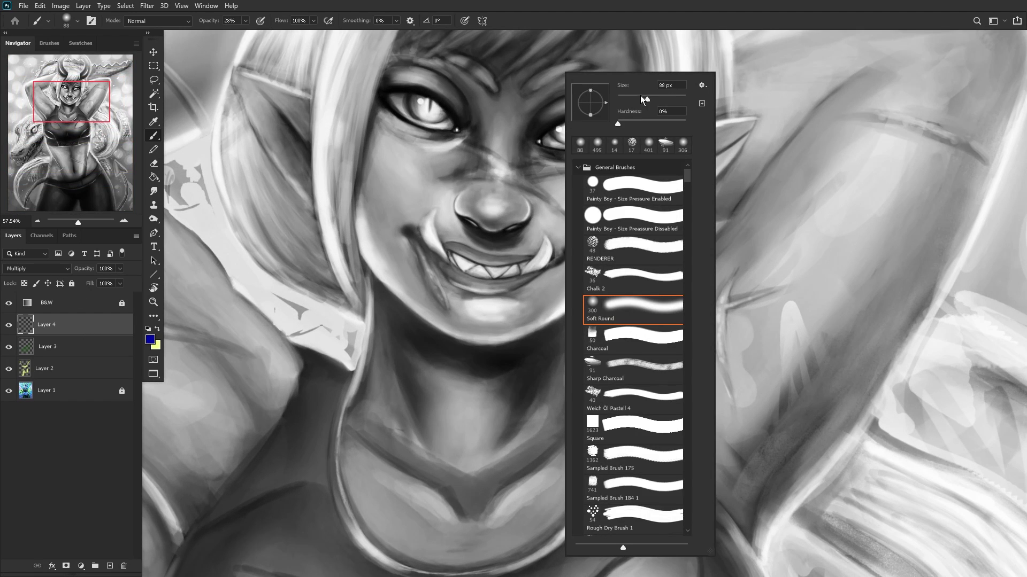
{"action": "left_click", "coordinate": [390, 195]}
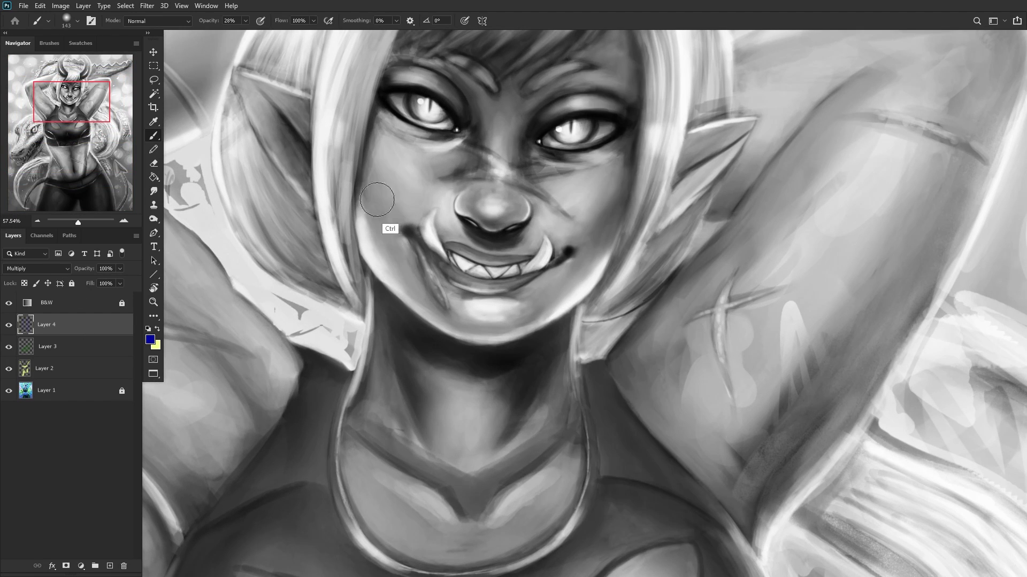
{"action": "mouse_move", "coordinate": [371, 166]}
{"action": "left_mouse_down"}
{"action": "mouse_move", "coordinate": [377, 206]}
{"action": "mouse_move", "coordinate": [387, 118]}
{"action": "mouse_move", "coordinate": [424, 248]}
{"action": "mouse_move", "coordinate": [414, 284]}
{"action": "left_mouse_up"}
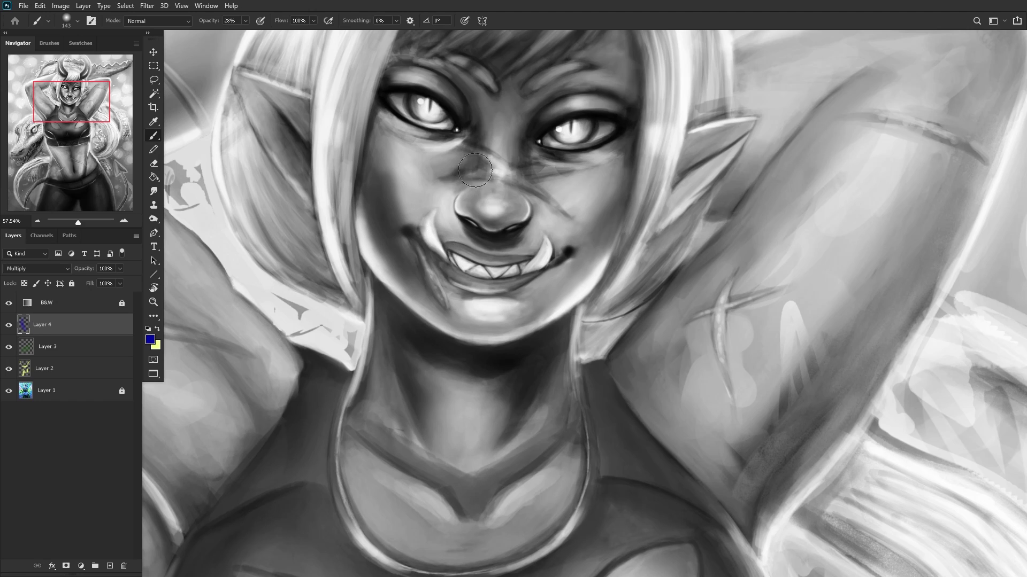
{"action": "mouse_move", "coordinate": [621, 196]}
{"action": "left_mouse_down"}
{"action": "mouse_move", "coordinate": [513, 335]}
{"action": "mouse_move", "coordinate": [621, 205]}
{"action": "mouse_move", "coordinate": [529, 307]}
{"action": "mouse_move", "coordinate": [629, 168]}
{"action": "mouse_move", "coordinate": [576, 267]}
{"action": "left_mouse_up"}
{"action": "scroll", "coordinate": [441, 210], "scroll_direction": "down", "scroll_amount": 3}
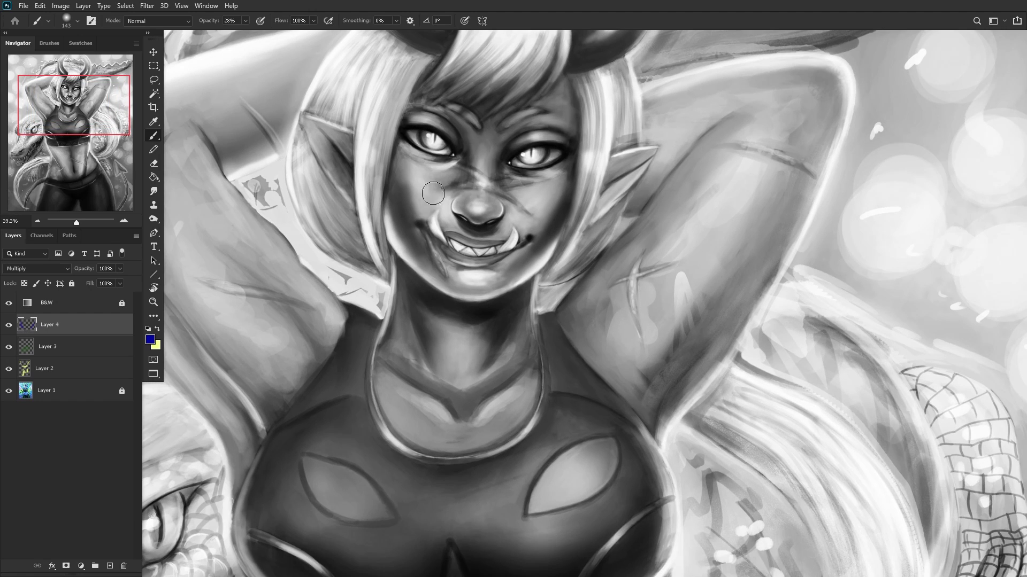
{"action": "mouse_move", "coordinate": [454, 134]}
{"action": "left_mouse_down"}
{"action": "mouse_move", "coordinate": [428, 114]}
{"action": "mouse_move", "coordinate": [401, 115]}
{"action": "left_mouse_up"}
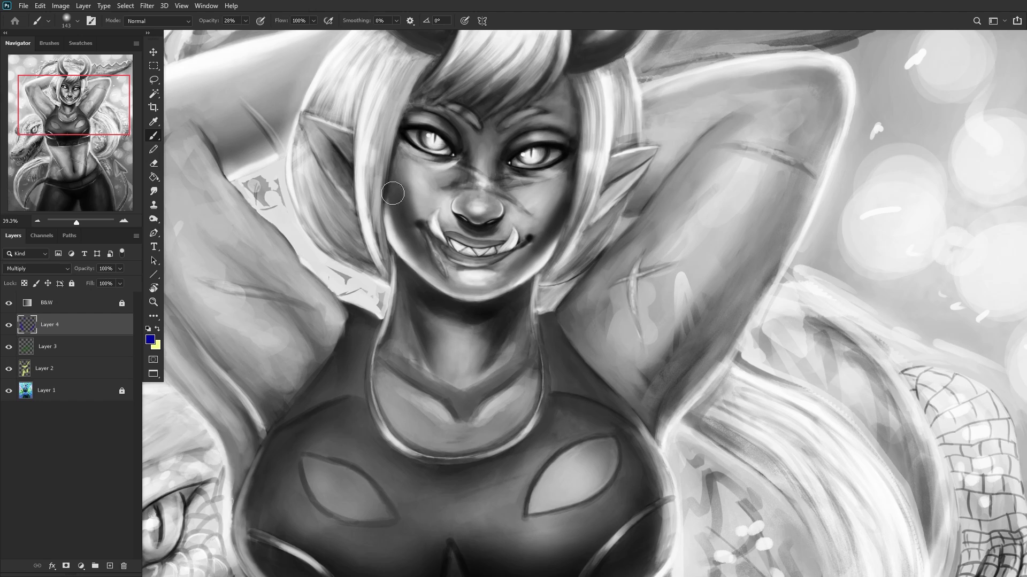
{"action": "scroll", "coordinate": [455, 235], "scroll_direction": "up", "scroll_amount": 2}
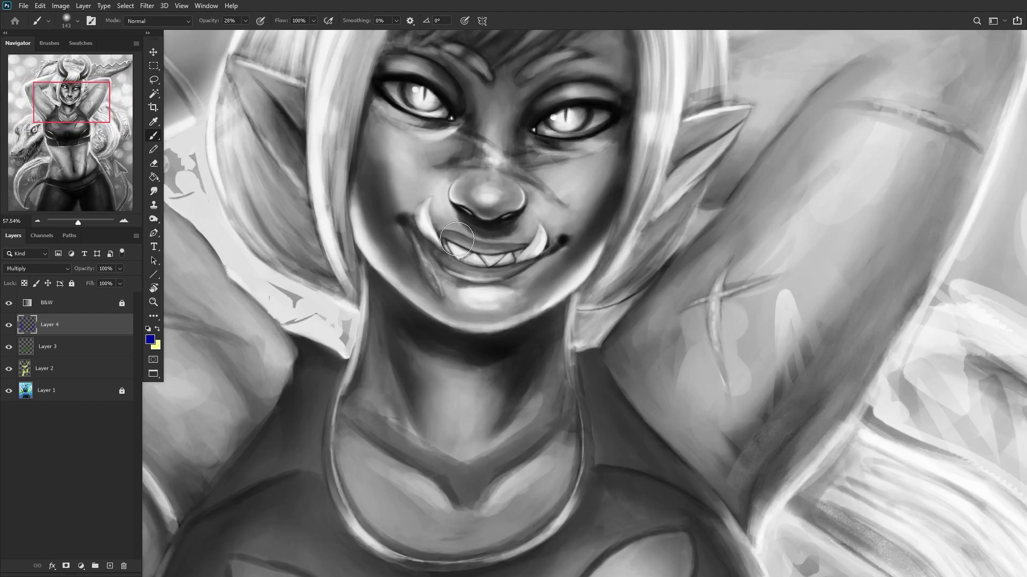
{"action": "right_click", "coordinate": [509, 258]}
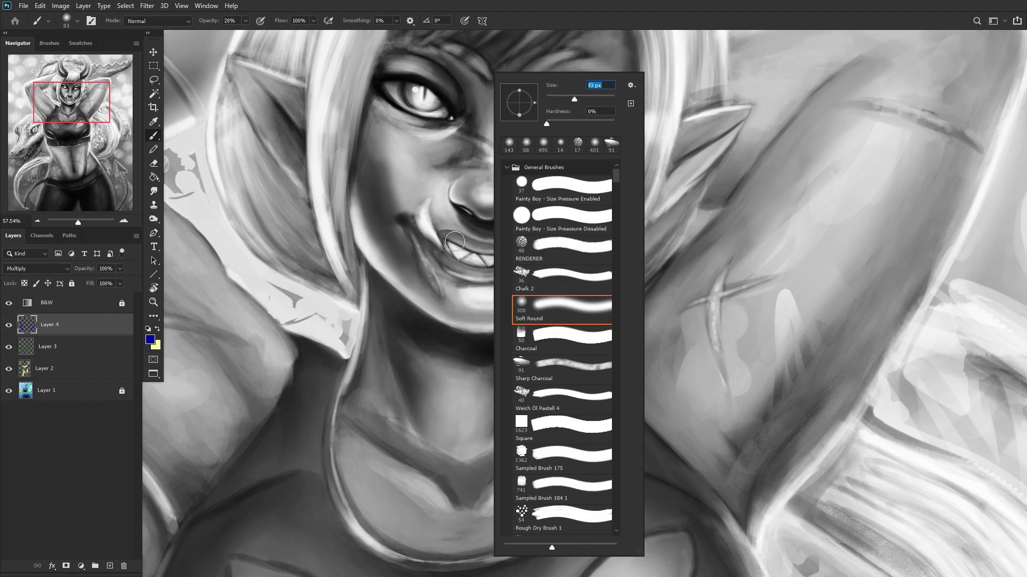
{"action": "left_click", "coordinate": [456, 243]}
{"action": "mouse_move", "coordinate": [460, 242]}
{"action": "left_mouse_down"}
{"action": "mouse_move", "coordinate": [518, 249]}
{"action": "mouse_move", "coordinate": [452, 241]}
{"action": "left_mouse_up"}
{"action": "scroll", "coordinate": [409, 268], "scroll_direction": "down", "scroll_amount": 2}
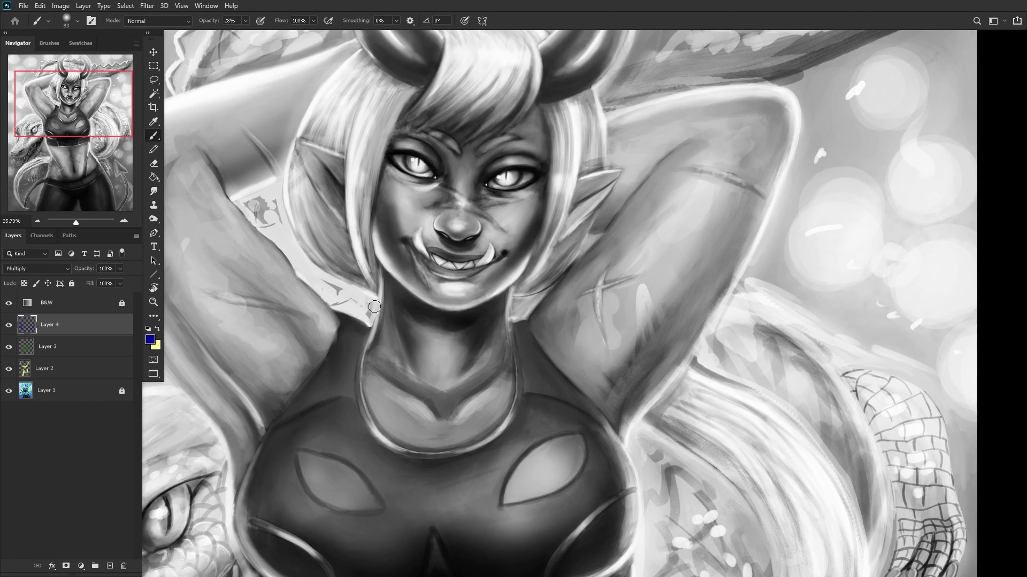
{"action": "scroll", "coordinate": [365, 317], "scroll_direction": "down", "scroll_amount": 2}
{"action": "scroll", "coordinate": [419, 348], "scroll_direction": "down", "scroll_amount": 1}
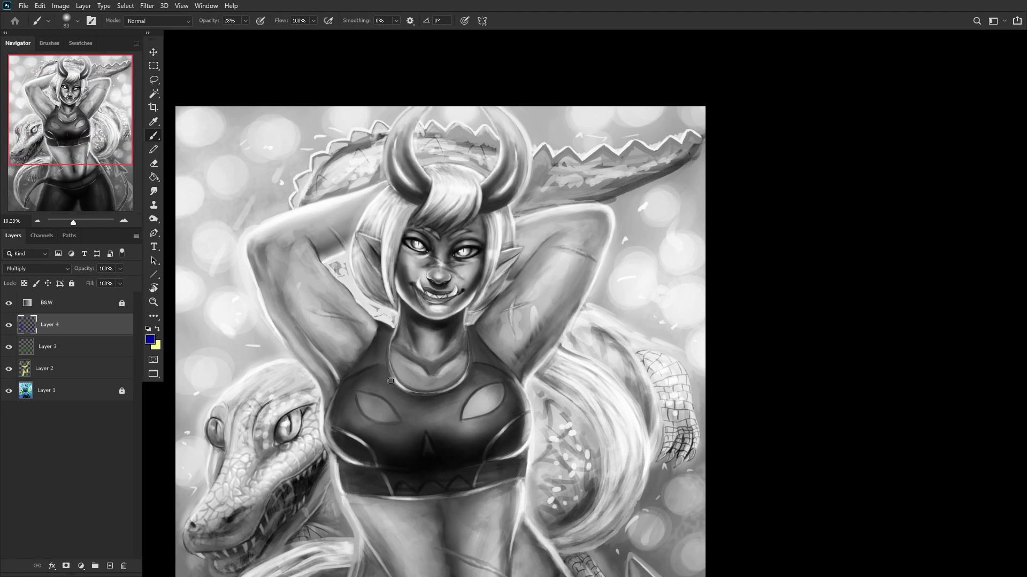
{"action": "scroll", "coordinate": [481, 331], "scroll_direction": "up", "scroll_amount": 3}
Step: Shade the neck, armpit and raised arm with resized brushes, mirroring the view
{"action": "mouse_move", "coordinate": [498, 325]}
{"action": "left_mouse_down"}
{"action": "mouse_move", "coordinate": [439, 374]}
{"action": "mouse_move", "coordinate": [456, 366]}
{"action": "mouse_move", "coordinate": [422, 374]}
{"action": "mouse_move", "coordinate": [360, 319]}
{"action": "left_mouse_up"}
{"action": "scroll", "coordinate": [360, 320], "scroll_direction": "down", "scroll_amount": 4}
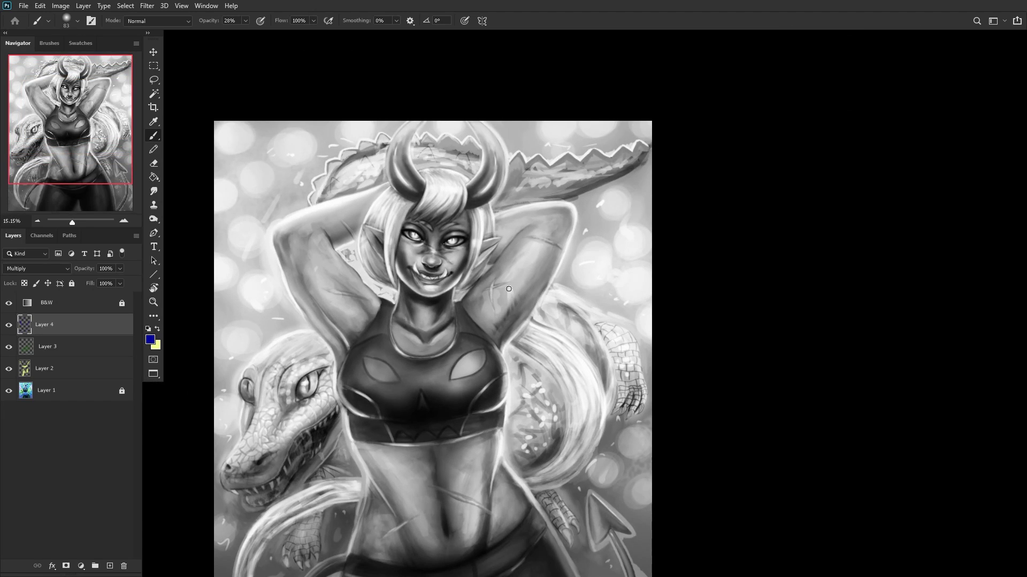
{"action": "key", "text": "h"}
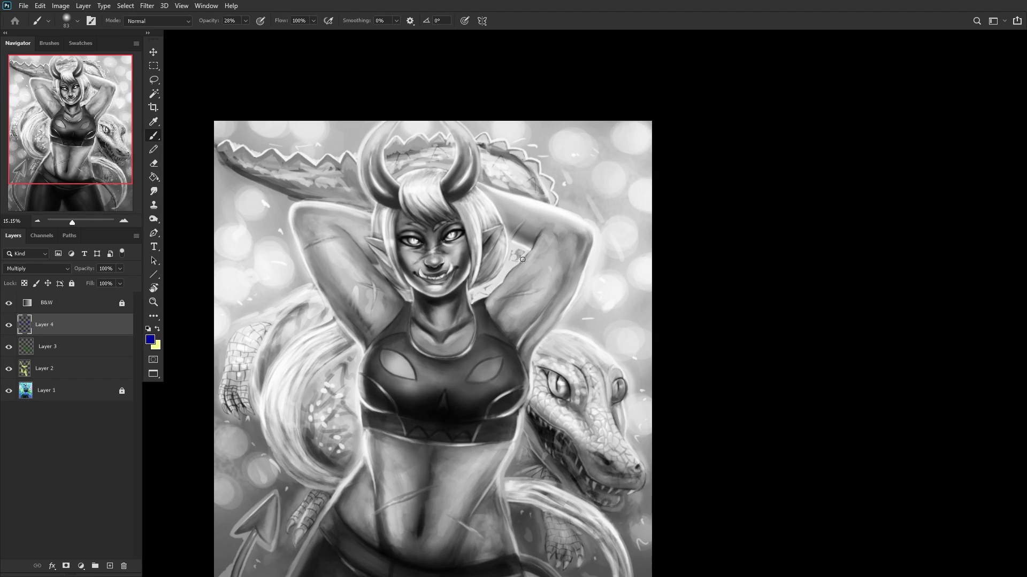
{"action": "right_click", "coordinate": [594, 75]}
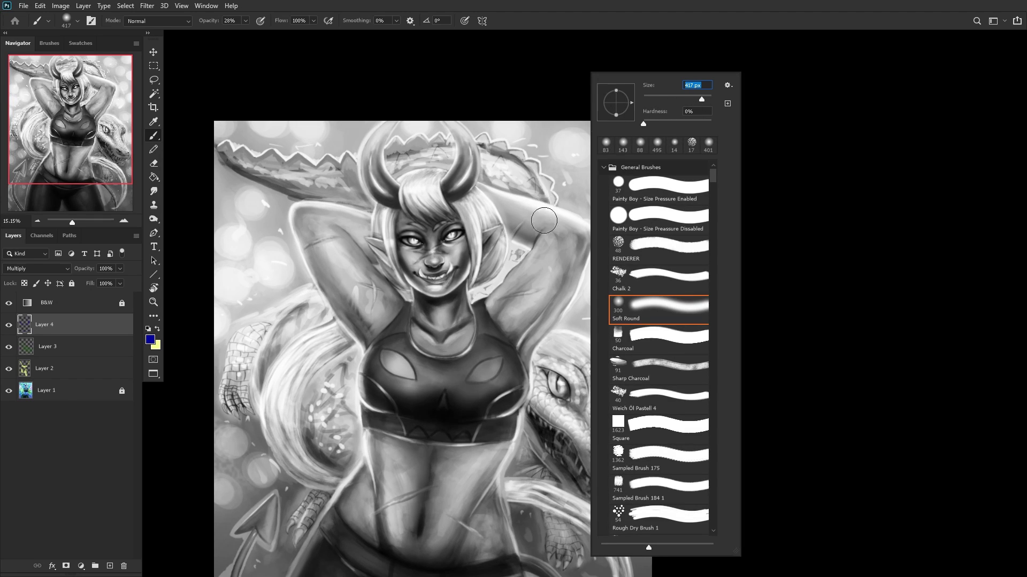
{"action": "left_click", "coordinate": [510, 307]}
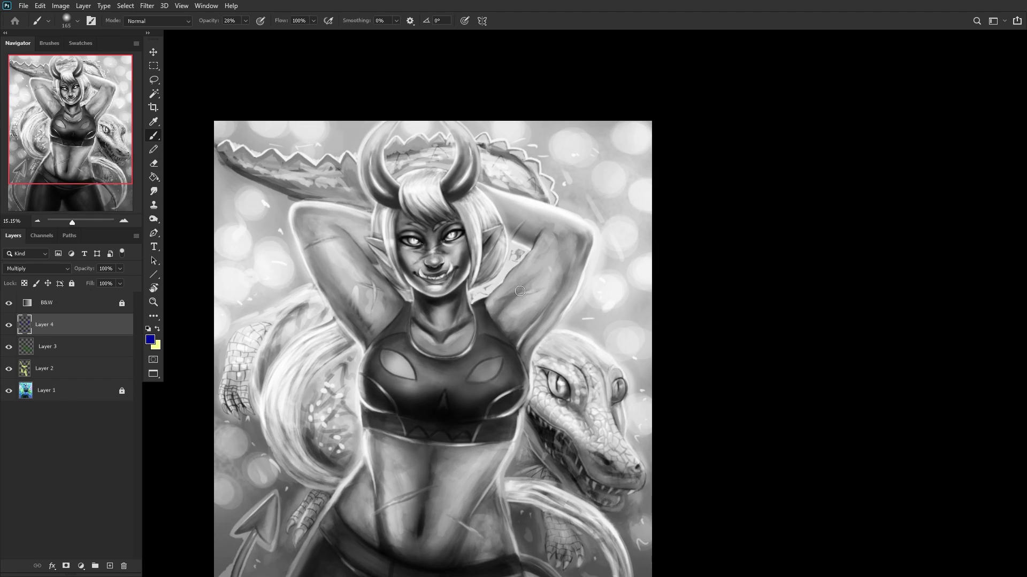
{"action": "mouse_move", "coordinate": [503, 306]}
{"action": "left_mouse_down"}
{"action": "mouse_move", "coordinate": [498, 339]}
{"action": "mouse_move", "coordinate": [534, 315]}
{"action": "mouse_move", "coordinate": [581, 248]}
{"action": "left_mouse_up"}
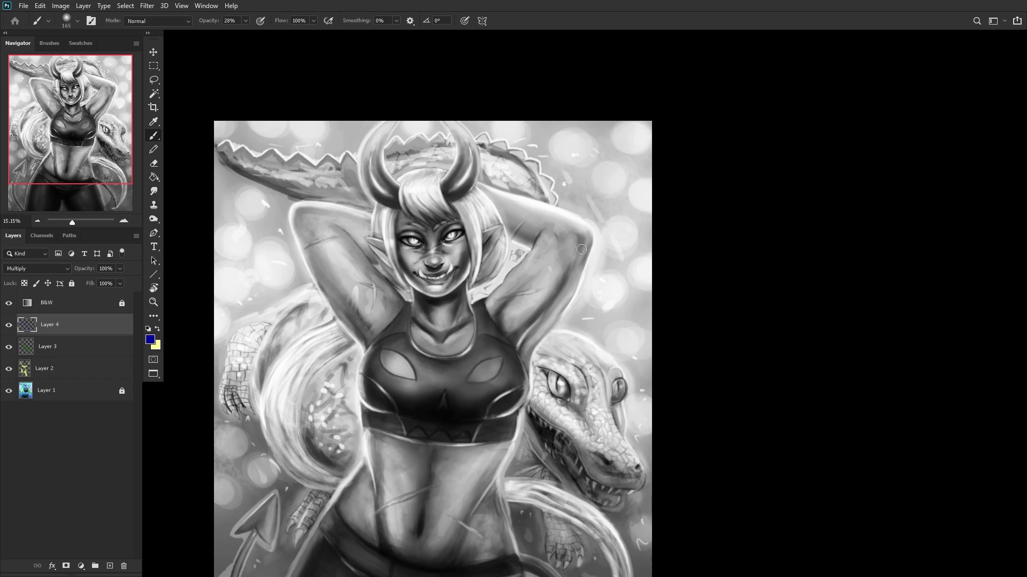
{"action": "right_click", "coordinate": [628, 193]}
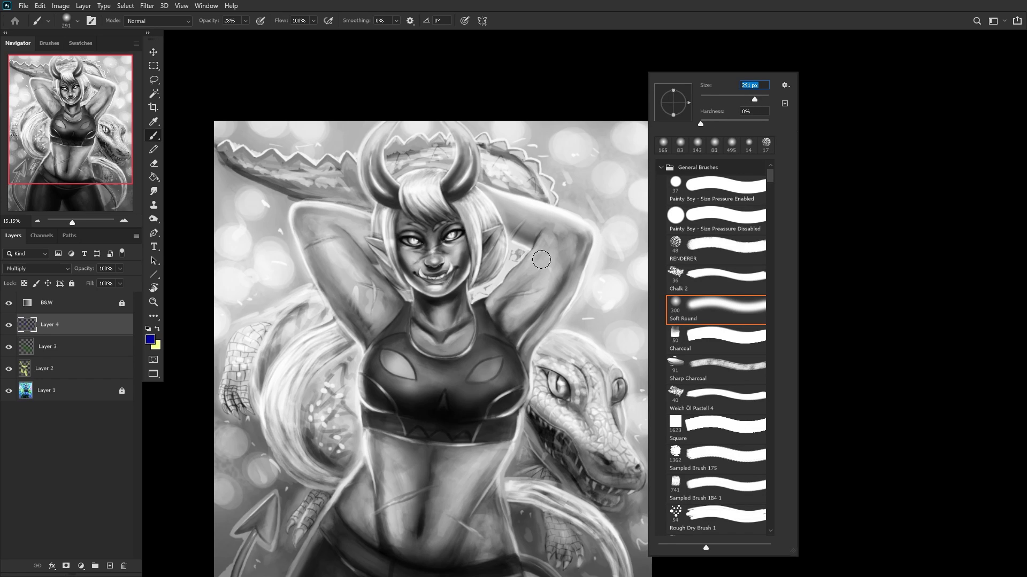
{"action": "left_click", "coordinate": [537, 264]}
{"action": "mouse_move", "coordinate": [537, 265]}
{"action": "left_mouse_down"}
{"action": "mouse_move", "coordinate": [550, 251]}
{"action": "mouse_move", "coordinate": [531, 281]}
{"action": "left_mouse_up"}
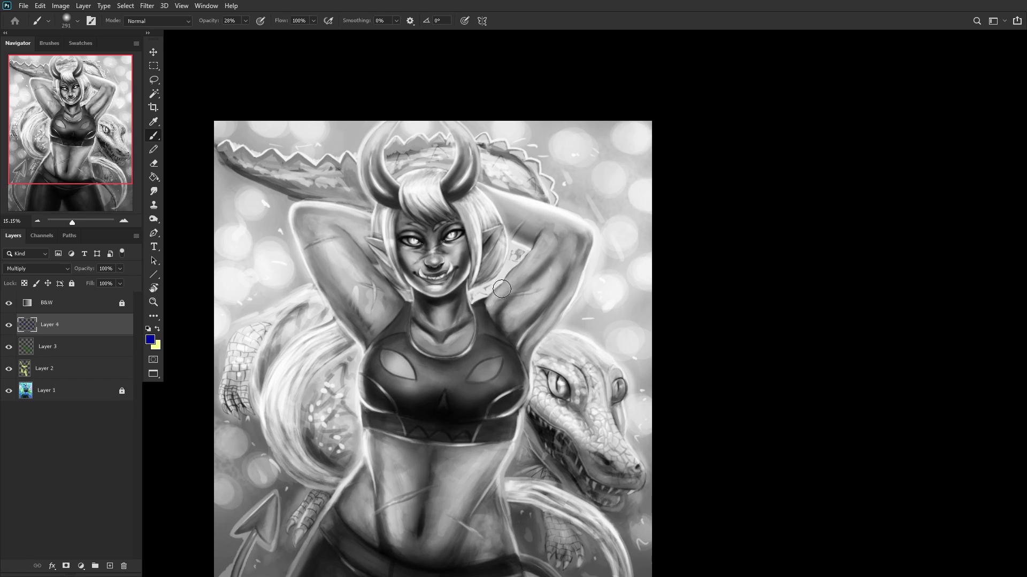
{"action": "scroll", "coordinate": [536, 230], "scroll_direction": "down", "scroll_amount": 3}
{"action": "scroll", "coordinate": [514, 241], "scroll_direction": "up", "scroll_amount": 2}
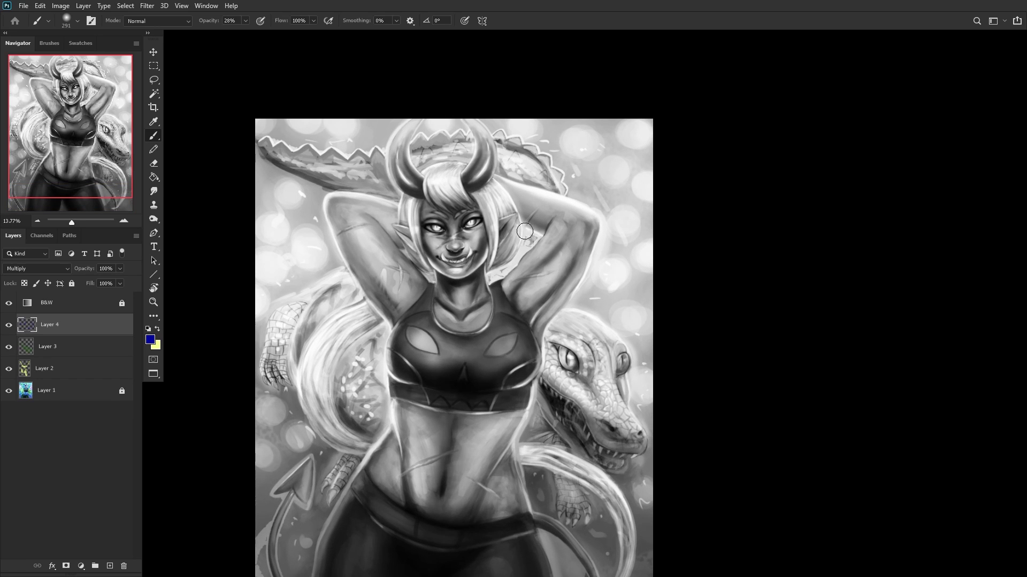
{"action": "scroll", "coordinate": [337, 227], "scroll_direction": "down", "scroll_amount": 2}
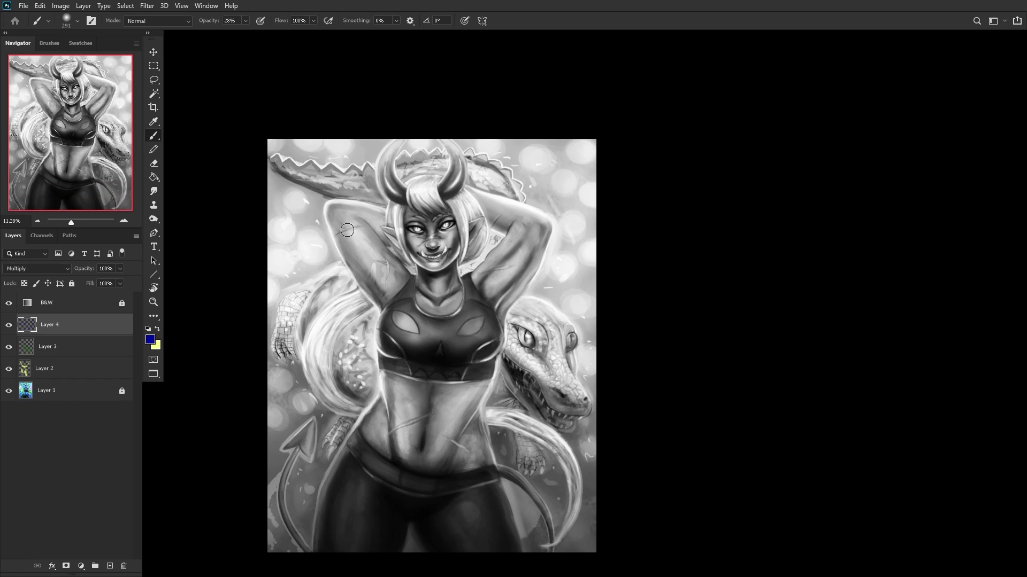
{"action": "right_click", "coordinate": [367, 280]}
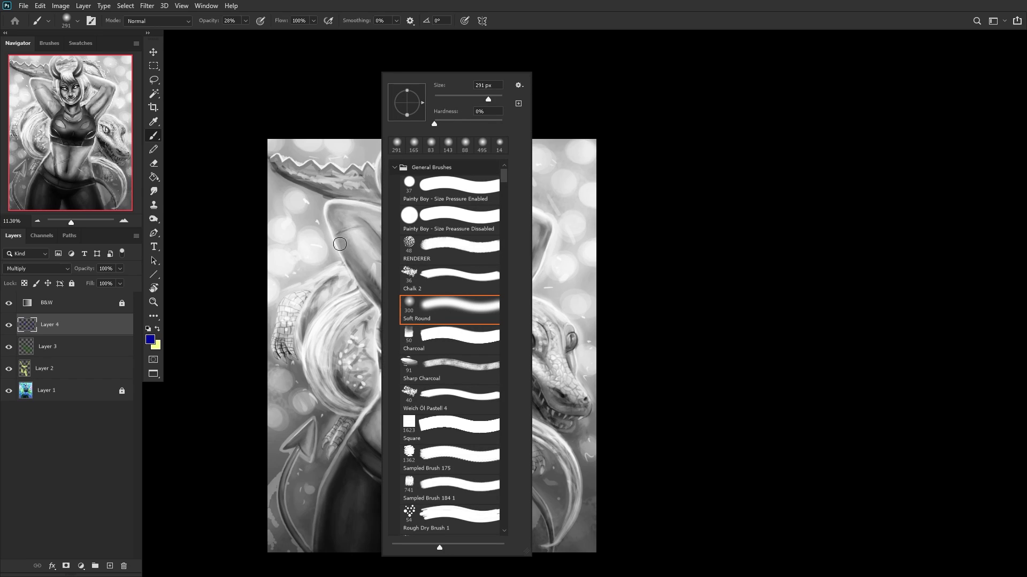
{"action": "left_click", "coordinate": [334, 219]}
{"action": "mouse_move", "coordinate": [365, 233]}
{"action": "left_mouse_down"}
{"action": "mouse_move", "coordinate": [353, 250]}
{"action": "mouse_move", "coordinate": [366, 291]}
{"action": "mouse_move", "coordinate": [342, 256]}
{"action": "mouse_move", "coordinate": [380, 266]}
{"action": "mouse_move", "coordinate": [329, 383]}
{"action": "left_mouse_up"}
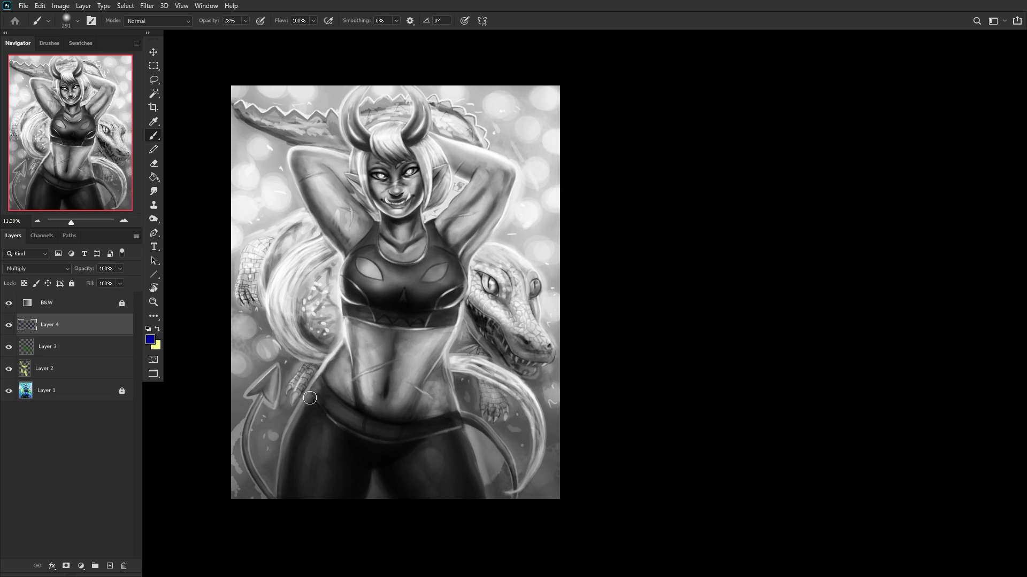
Step: Paint darker shading under the top's band and toggle Layer 4 to compare
{"action": "scroll", "coordinate": [425, 331], "scroll_direction": "up", "scroll_amount": 5}
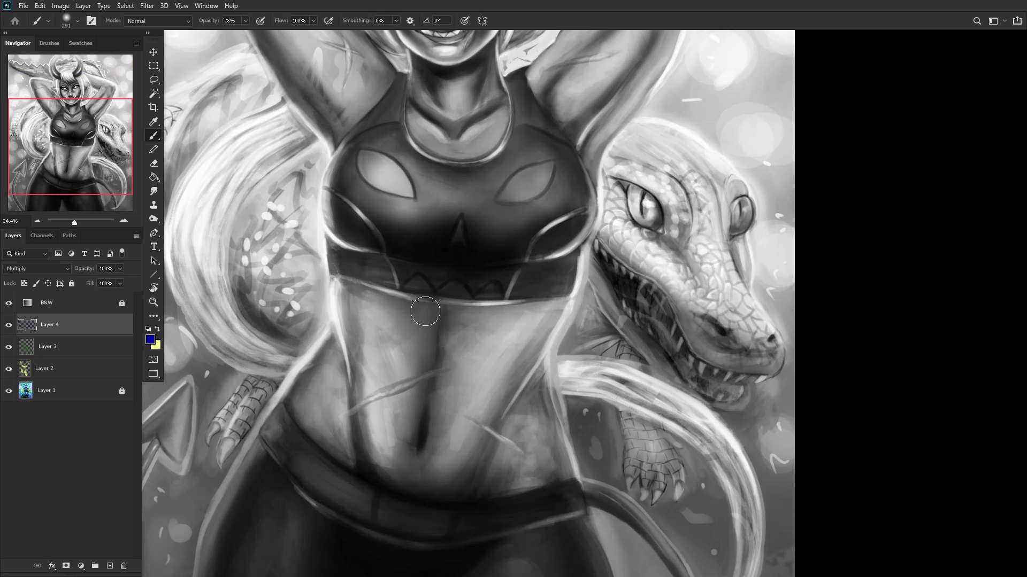
{"action": "mouse_move", "coordinate": [425, 312]}
{"action": "left_mouse_down"}
{"action": "mouse_move", "coordinate": [361, 295]}
{"action": "mouse_move", "coordinate": [440, 317]}
{"action": "mouse_move", "coordinate": [421, 318]}
{"action": "mouse_move", "coordinate": [548, 302]}
{"action": "mouse_move", "coordinate": [470, 312]}
{"action": "left_mouse_up"}
{"action": "scroll", "coordinate": [395, 364], "scroll_direction": "down", "scroll_amount": 2}
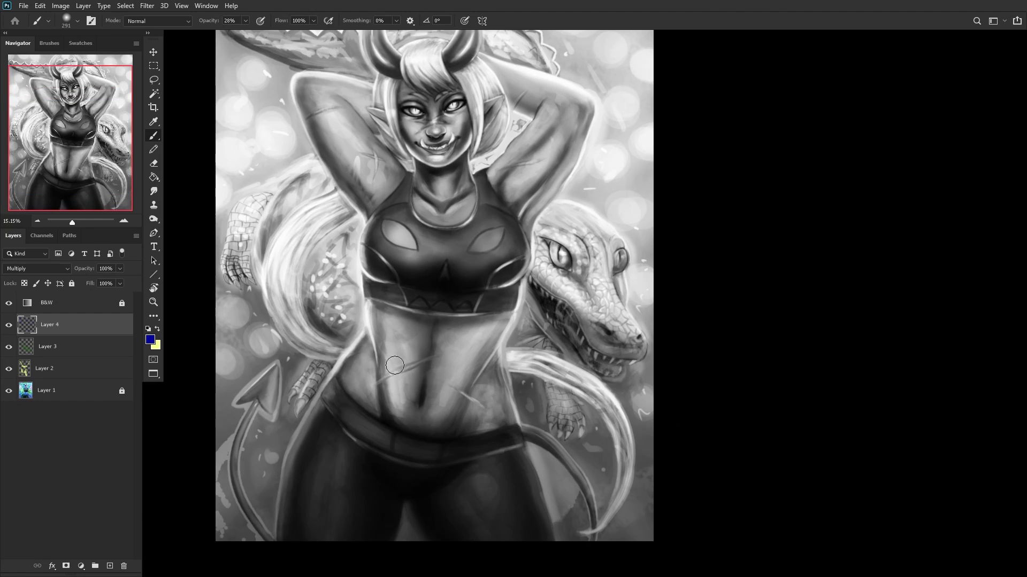
{"action": "scroll", "coordinate": [376, 199], "scroll_direction": "down", "scroll_amount": 1}
{"action": "left_click", "coordinate": [9, 325]}
{"action": "left_click", "coordinate": [9, 324]}
Step: Lower Layer 4's opacity to 22%, toggling it to compare the effect
{"action": "left_click_drag", "start_coordinate": [118, 269], "coordinate": [98, 281]}
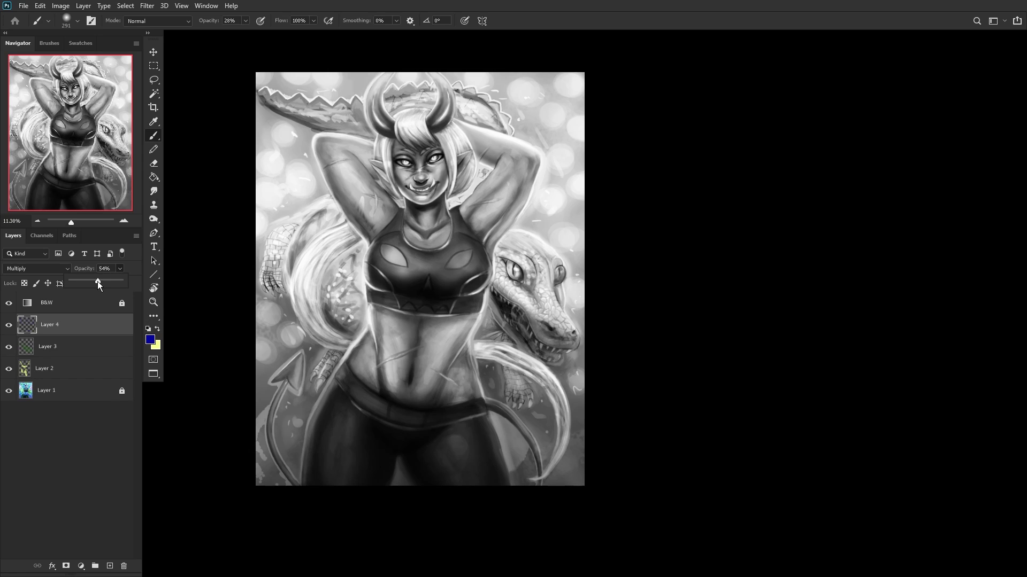
{"action": "left_click", "coordinate": [11, 326]}
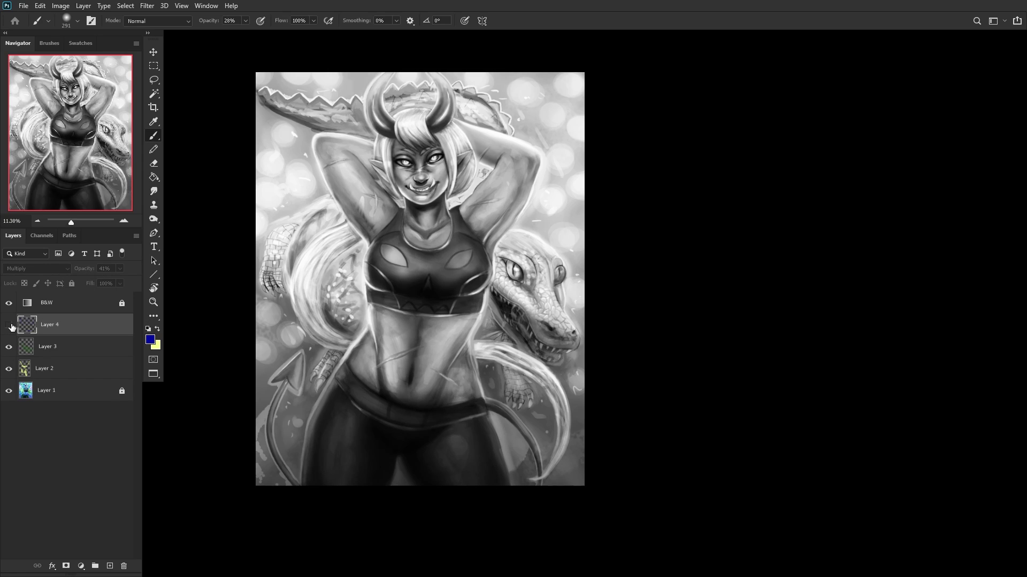
{"action": "left_click", "coordinate": [10, 324]}
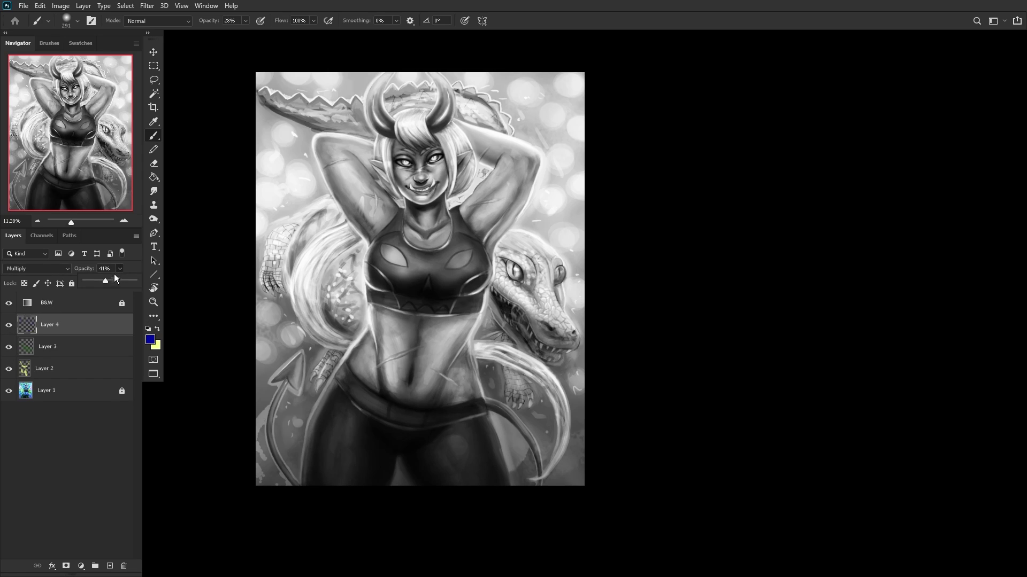
{"action": "left_click_drag", "start_coordinate": [96, 280], "coordinate": [95, 279]}
Step: Lower Layer 3's opacity to 40% after comparing it in colour with greyscale off
{"action": "left_click", "coordinate": [8, 347]}
{"action": "left_click", "coordinate": [9, 348]}
{"action": "left_click", "coordinate": [53, 350]}
{"action": "left_click", "coordinate": [9, 304]}
{"action": "left_click", "coordinate": [9, 347]}
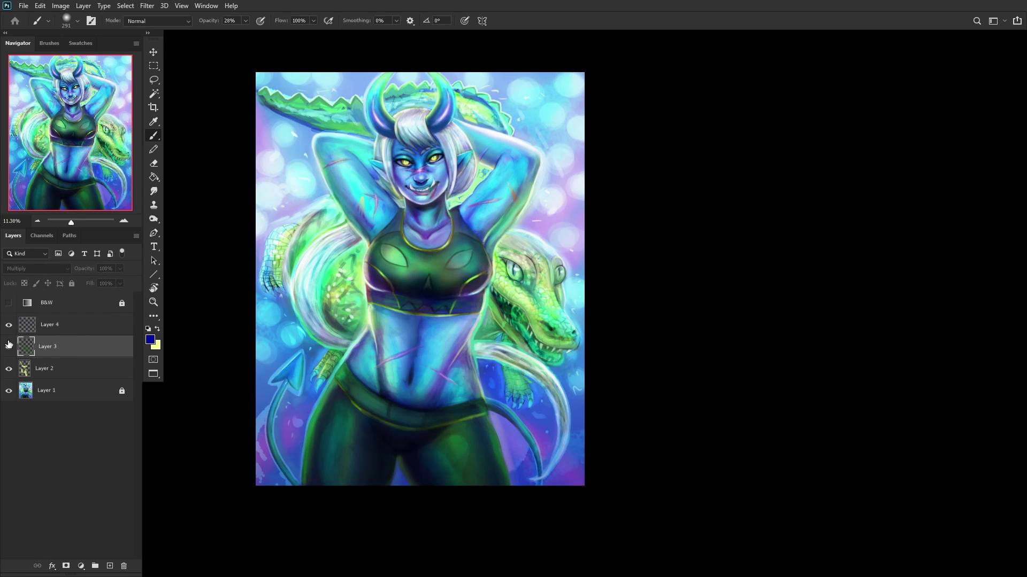
{"action": "left_click", "coordinate": [9, 346]}
{"action": "left_click", "coordinate": [100, 281]}
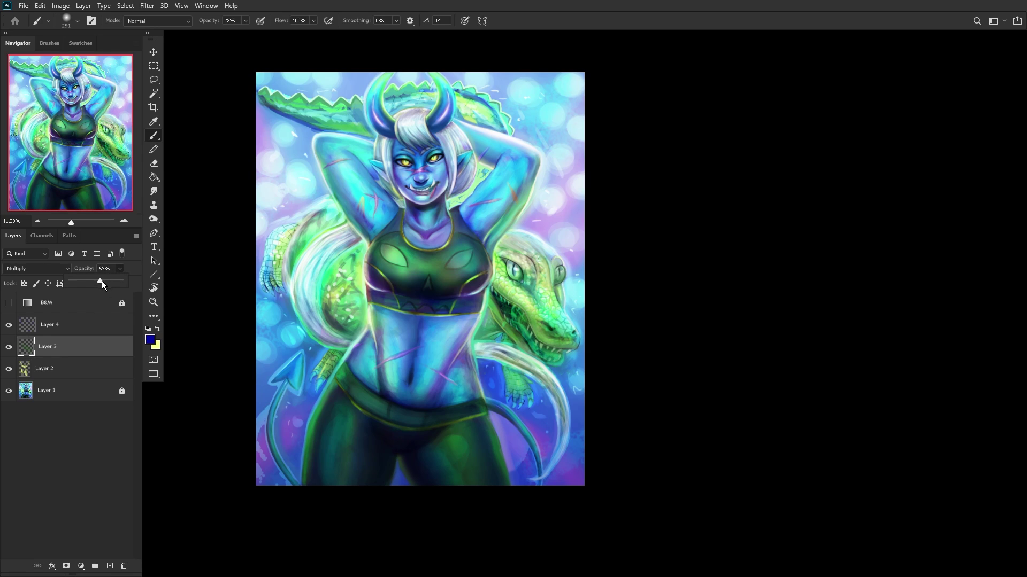
{"action": "left_click_drag", "start_coordinate": [94, 277], "coordinate": [91, 278]}
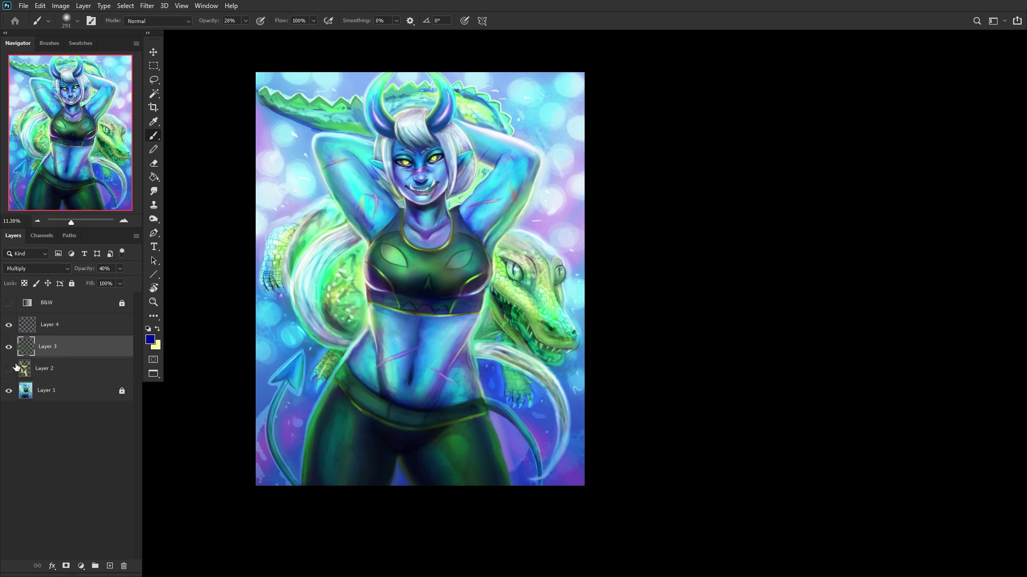
{"action": "scroll", "coordinate": [306, 325], "scroll_direction": "down", "scroll_amount": 1}
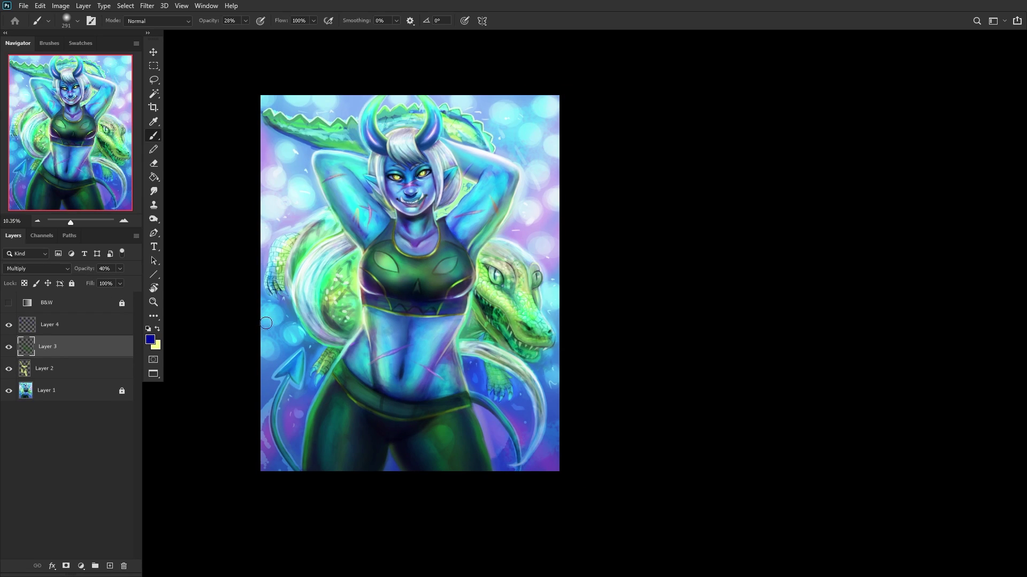
Step: Mirror the canvas and compare Layer 2 on and off in greyscale and colour
{"action": "key", "text": "ctrl+shift+h"}
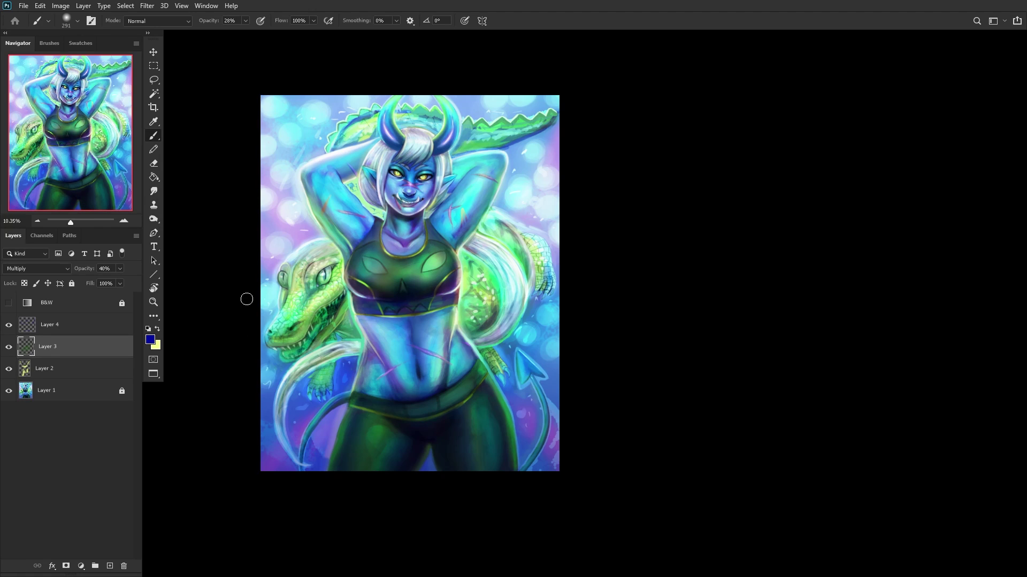
{"action": "left_click", "coordinate": [9, 369]}
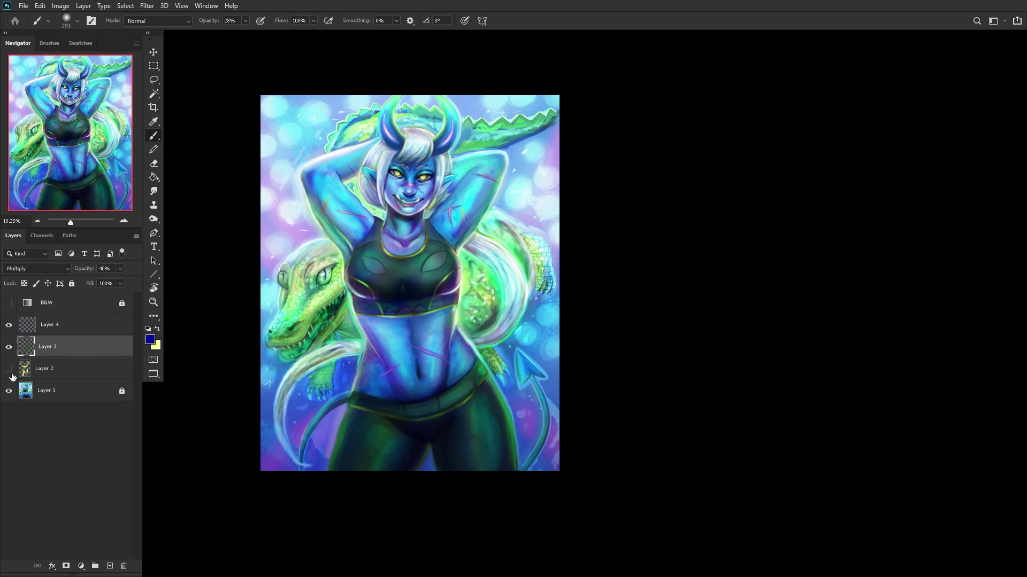
{"action": "left_click", "coordinate": [8, 303]}
{"action": "left_click", "coordinate": [10, 368]}
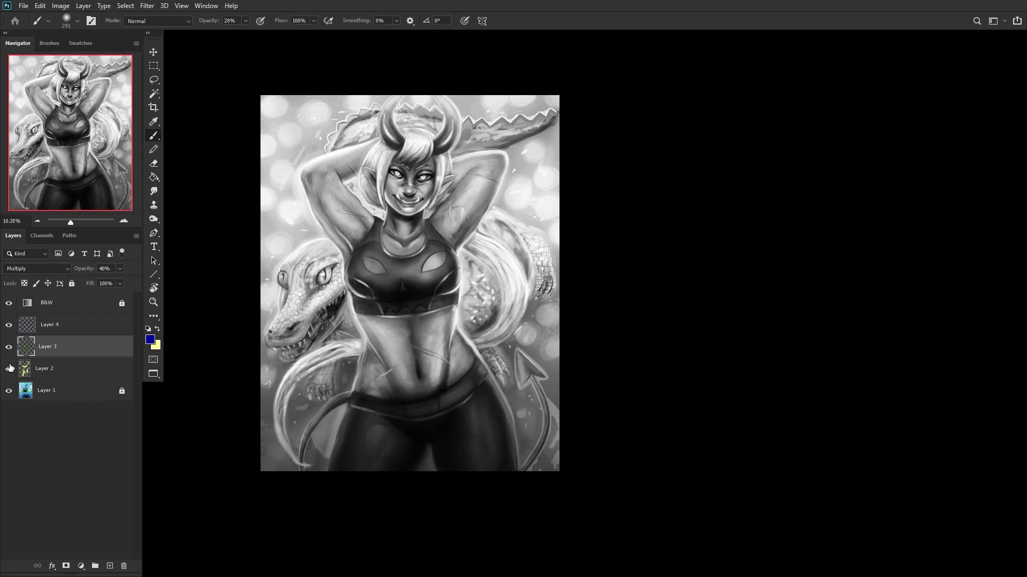
{"action": "left_click", "coordinate": [10, 305]}
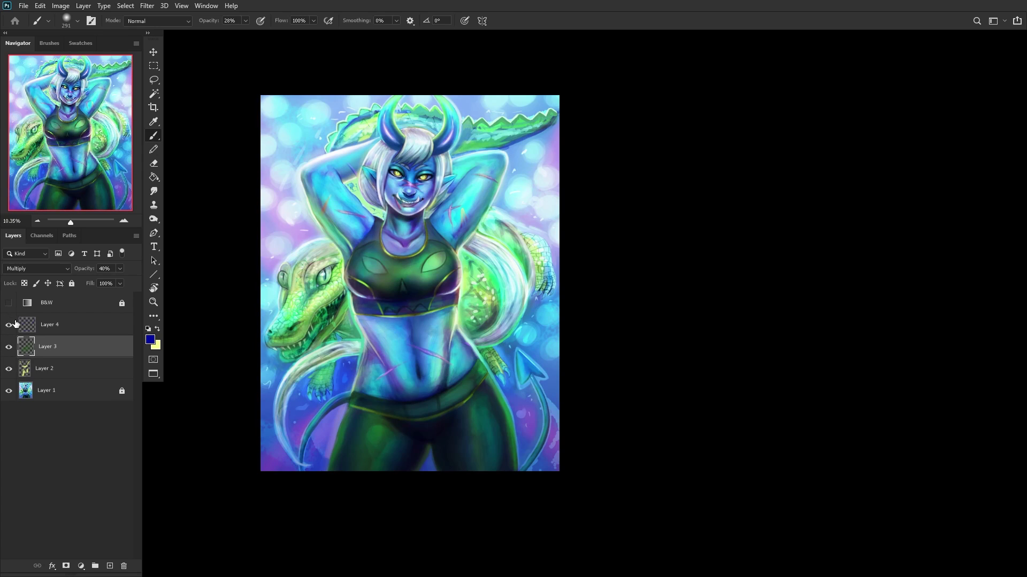
{"action": "left_click", "coordinate": [9, 369]}
{"action": "left_click", "coordinate": [83, 389]}
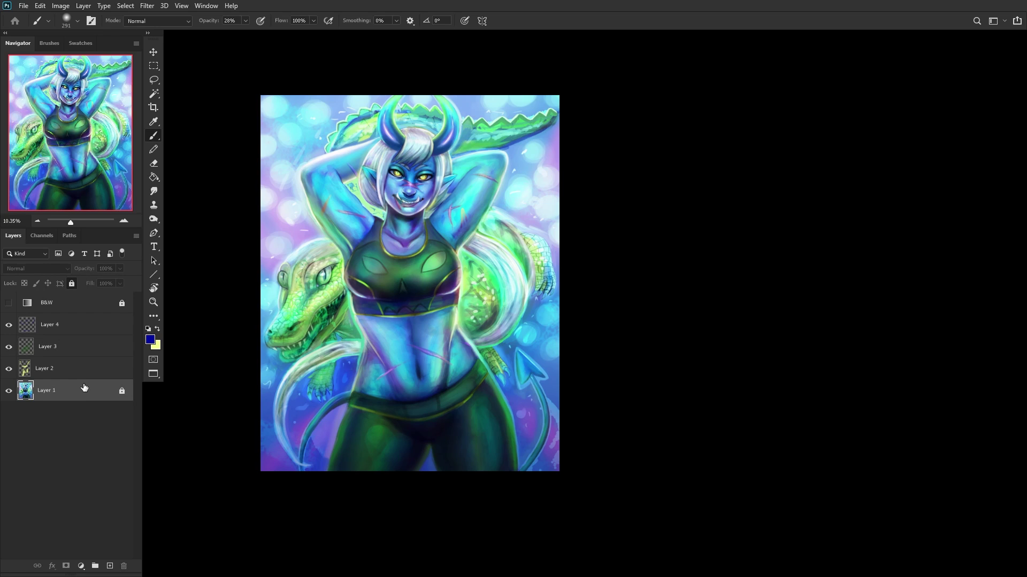
Step: Merge the visible painting layers into Layer 1 with Ctrl+Shift+E and turn on the B&W greyscale preview
{"action": "key", "text": "ctrl+shift+e"}
{"action": "scroll", "coordinate": [265, 341], "scroll_direction": "up", "scroll_amount": 2}
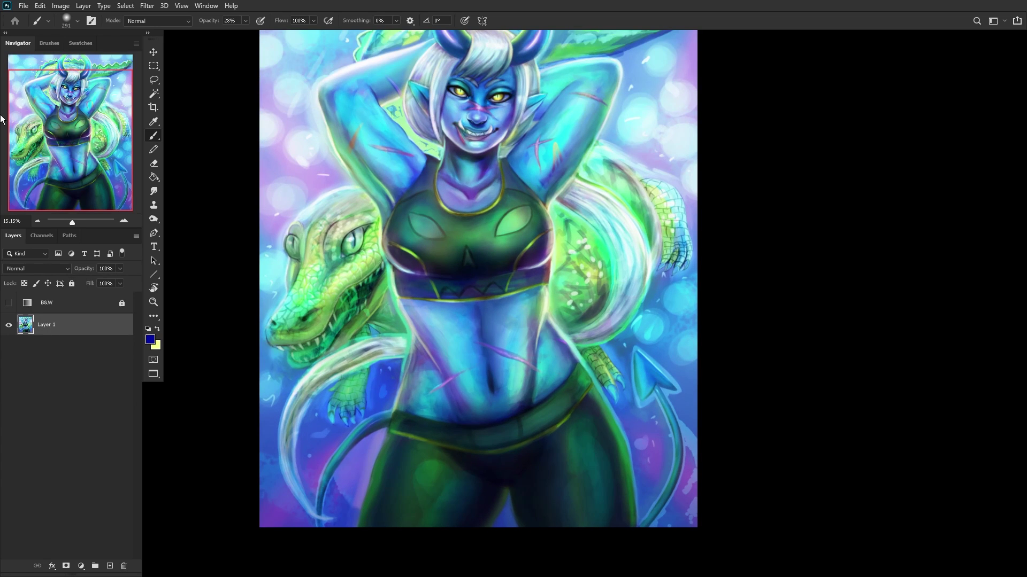
{"action": "left_click", "coordinate": [72, 118]}
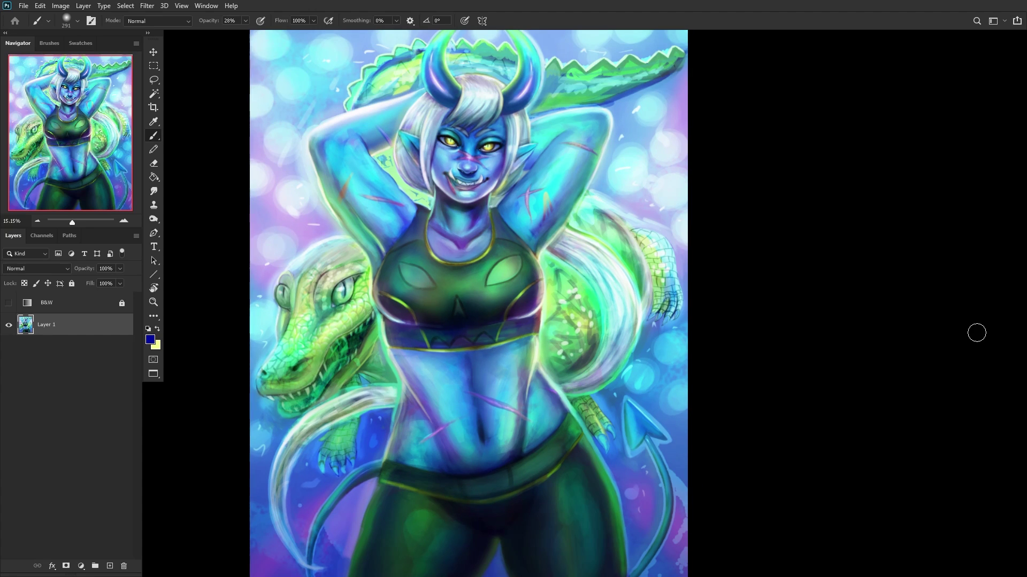
{"action": "left_click", "coordinate": [8, 304]}
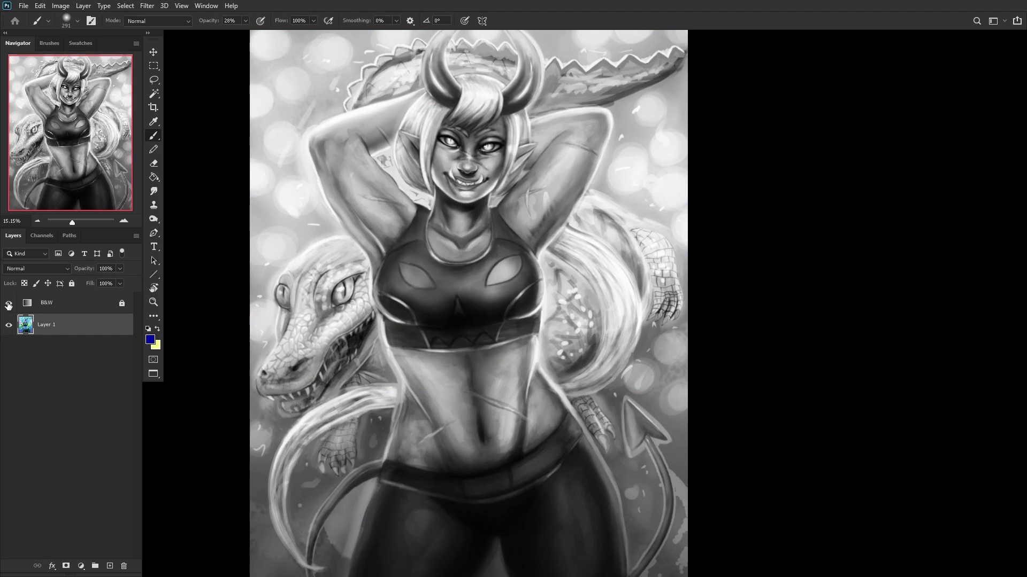
{"action": "scroll", "coordinate": [424, 283], "scroll_direction": "down", "scroll_amount": 2}
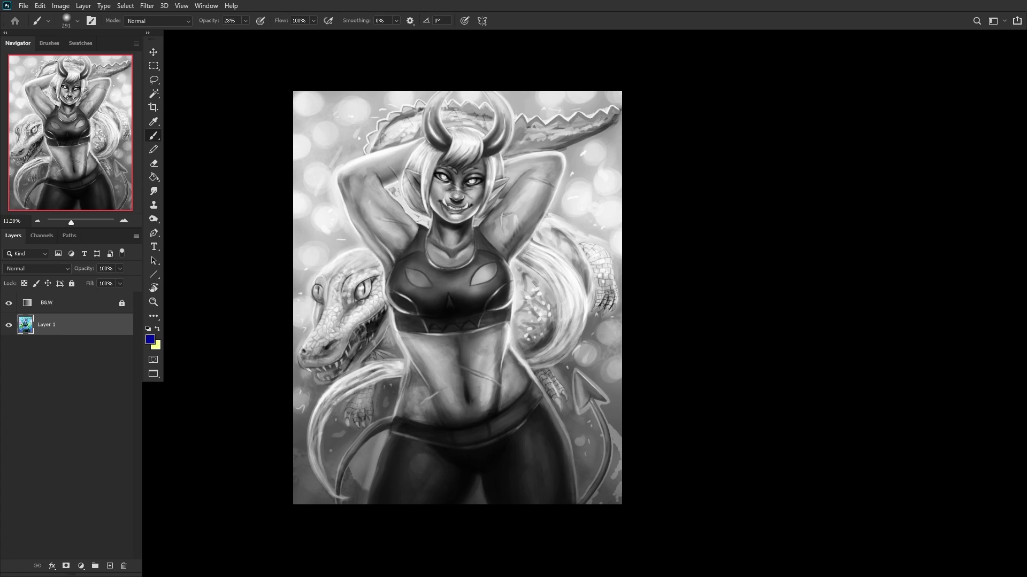
Step: Lock Layer 1, then add a new Color Burn layer with a dark green foreground colour
{"action": "left_click", "coordinate": [72, 284]}
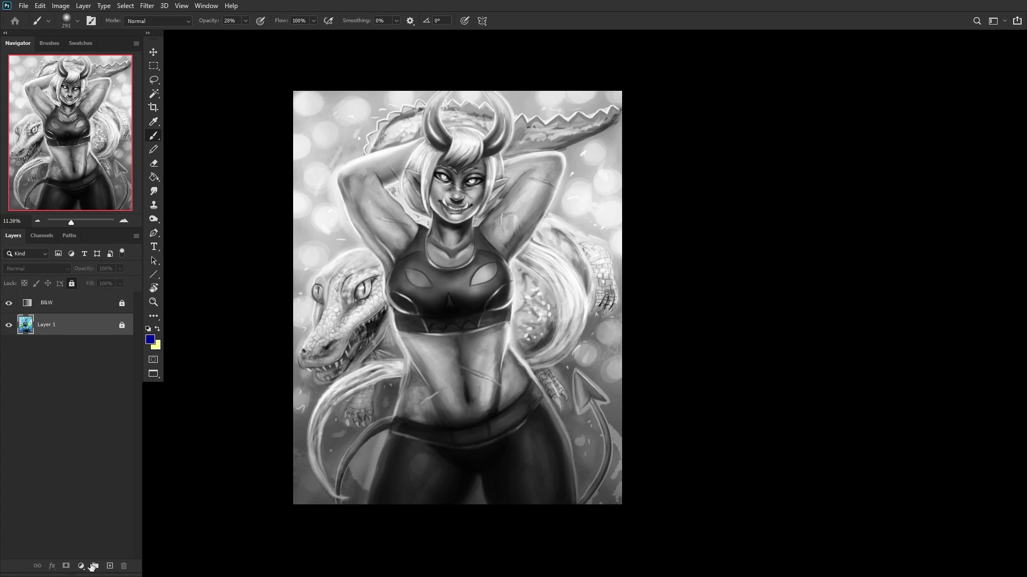
{"action": "left_click", "coordinate": [110, 565]}
{"action": "left_click", "coordinate": [150, 340]}
{"action": "mouse_move", "coordinate": [749, 270]}
{"action": "left_mouse_down"}
{"action": "mouse_move", "coordinate": [748, 261]}
{"action": "mouse_move", "coordinate": [749, 270]}
{"action": "left_mouse_up"}
{"action": "left_click", "coordinate": [731, 280]}
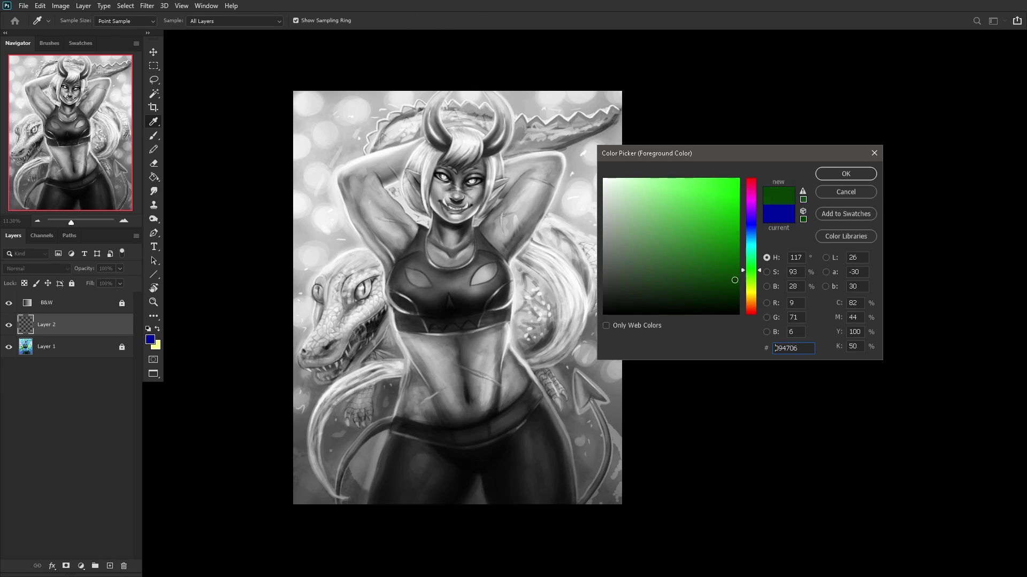
{"action": "left_click", "coordinate": [840, 174]}
{"action": "key", "text": "b"}
{"action": "left_click", "coordinate": [48, 268]}
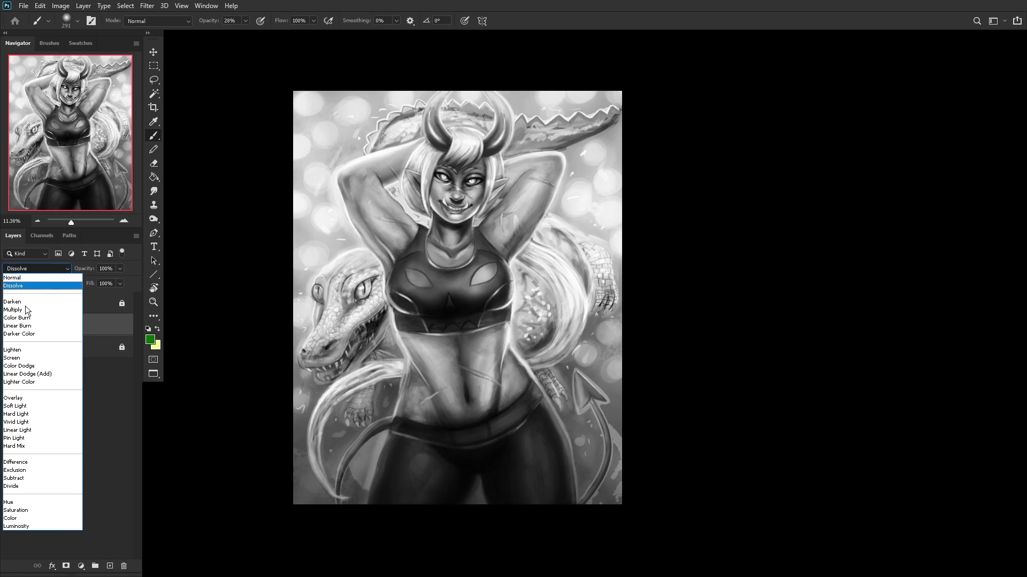
{"action": "left_click", "coordinate": [31, 315]}
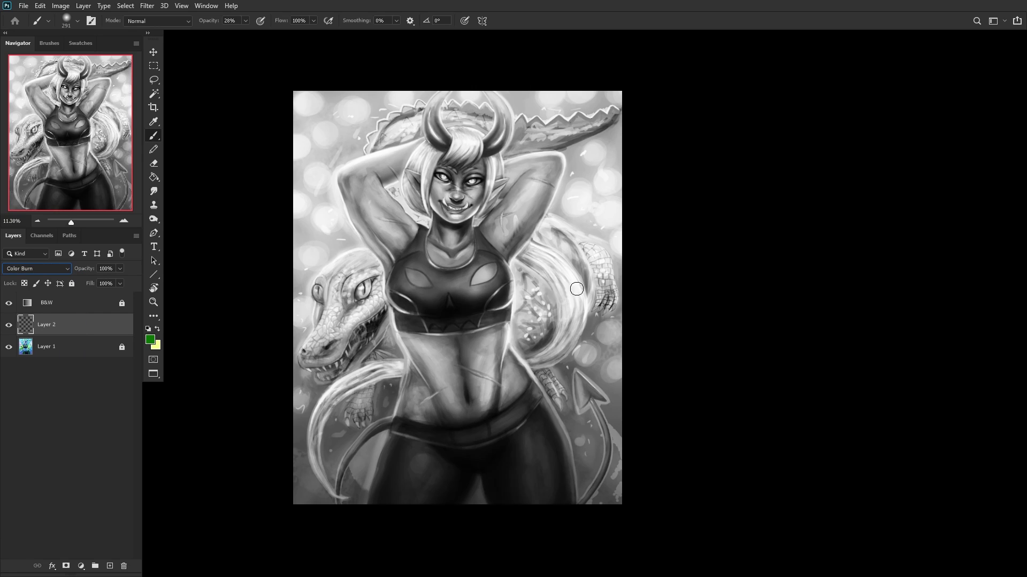
Step: Zoom onto the clawed arm and darken its left contour and claw gaps with a 105 px brush
{"action": "left_click", "coordinate": [153, 303]}
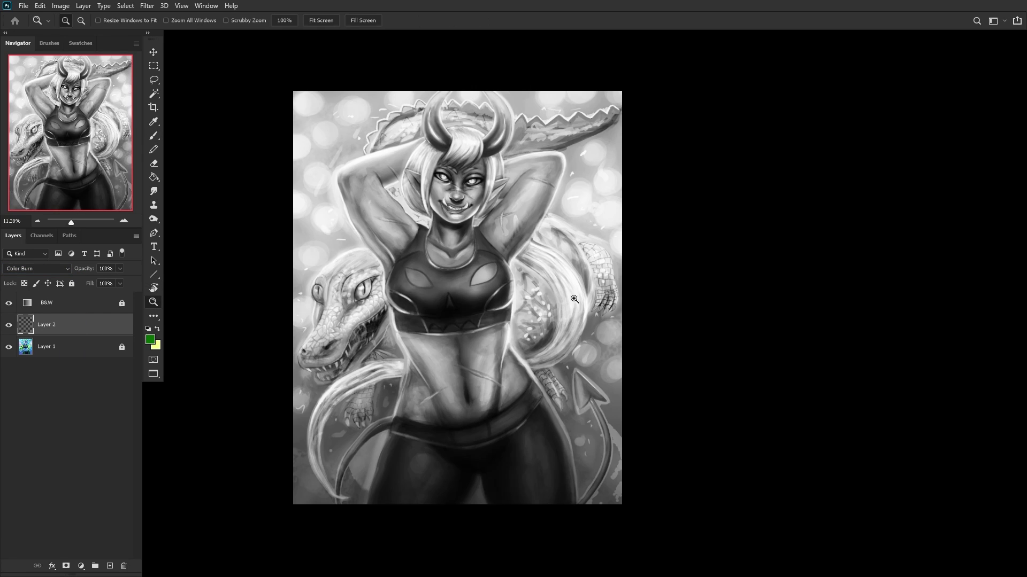
{"action": "left_click_drag", "start_coordinate": [591, 243], "coordinate": [646, 332]}
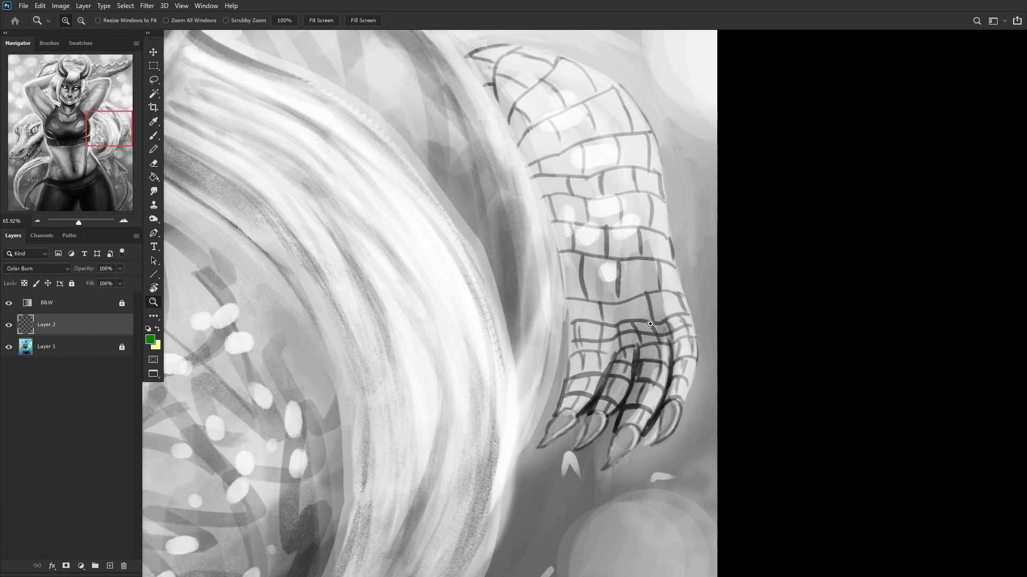
{"action": "right_click", "coordinate": [653, 211]}
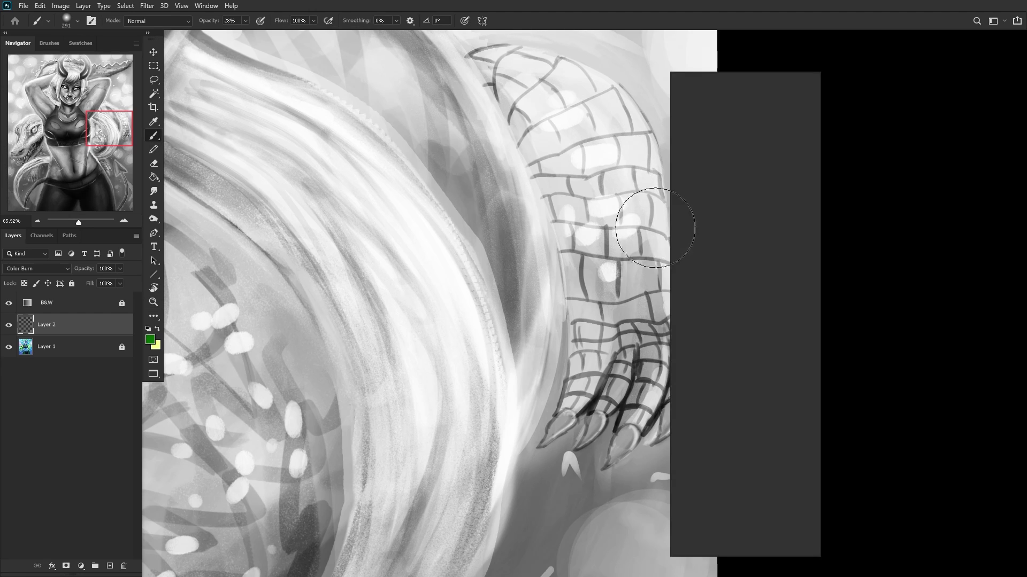
{"action": "left_click_drag", "start_coordinate": [783, 107], "coordinate": [757, 99]}
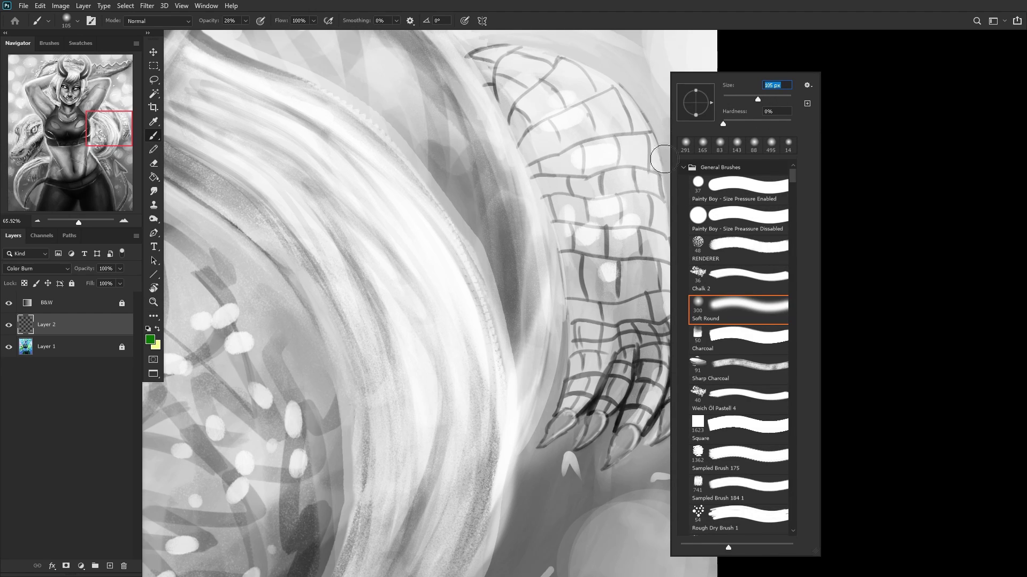
{"action": "left_click", "coordinate": [576, 368]}
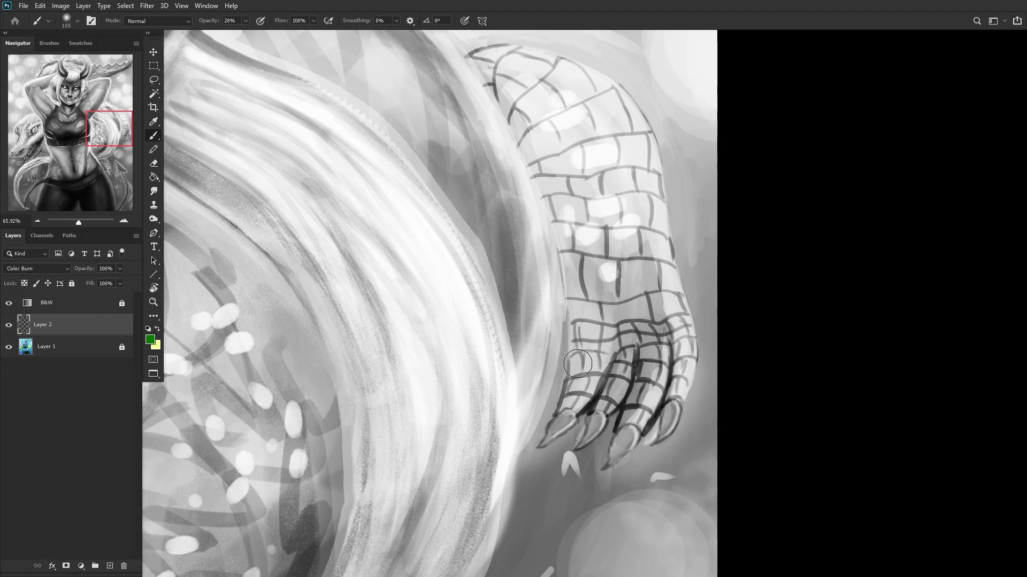
{"action": "mouse_move", "coordinate": [584, 302]}
{"action": "left_mouse_down"}
{"action": "mouse_move", "coordinate": [569, 411]}
{"action": "mouse_move", "coordinate": [557, 230]}
{"action": "left_mouse_up"}
{"action": "left_click_drag", "start_coordinate": [565, 428], "coordinate": [556, 206]}
{"action": "left_click_drag", "start_coordinate": [566, 385], "coordinate": [551, 171]}
{"action": "mouse_move", "coordinate": [561, 342]}
{"action": "left_mouse_down"}
{"action": "mouse_move", "coordinate": [539, 144]}
{"action": "mouse_move", "coordinate": [513, 101]}
{"action": "left_mouse_up"}
{"action": "left_click_drag", "start_coordinate": [562, 214], "coordinate": [497, 85]}
{"action": "mouse_move", "coordinate": [625, 342]}
{"action": "left_mouse_down"}
{"action": "mouse_move", "coordinate": [588, 423]}
{"action": "mouse_move", "coordinate": [609, 377]}
{"action": "mouse_move", "coordinate": [626, 454]}
{"action": "left_mouse_up"}
{"action": "mouse_move", "coordinate": [679, 321]}
{"action": "left_mouse_down"}
{"action": "mouse_move", "coordinate": [653, 438]}
{"action": "mouse_move", "coordinate": [657, 422]}
{"action": "left_mouse_up"}
Step: Add faint shading along the arm's right side with a 130 px brush
{"action": "right_click", "coordinate": [634, 183]}
{"action": "left_click_drag", "start_coordinate": [755, 96], "coordinate": [759, 96]}
{"action": "left_click", "coordinate": [497, 75]}
{"action": "mouse_move", "coordinate": [634, 262]}
{"action": "left_mouse_down"}
{"action": "mouse_move", "coordinate": [635, 236]}
{"action": "mouse_move", "coordinate": [655, 321]}
{"action": "left_mouse_up"}
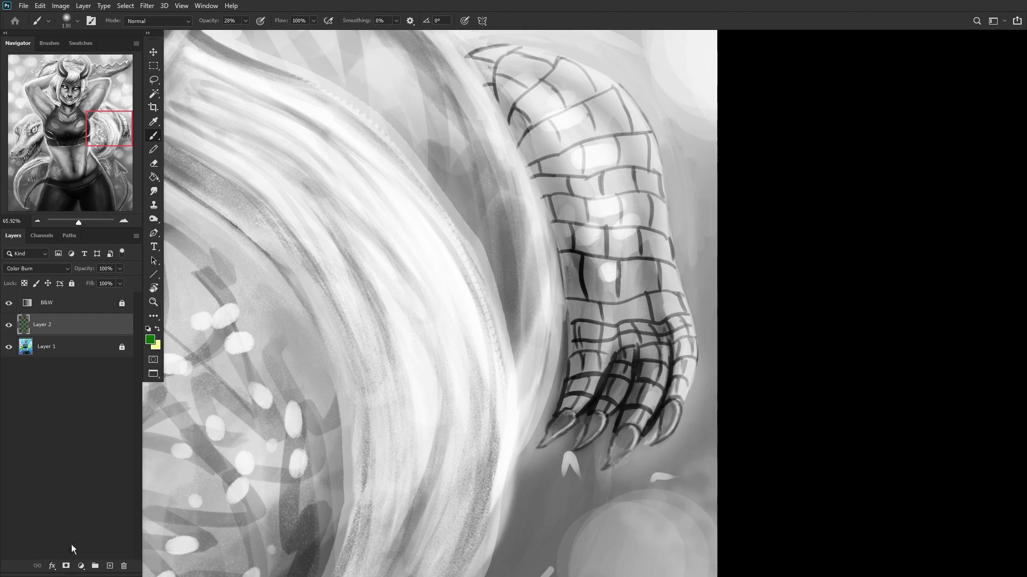
Step: Add a new Multiply layer and paint dark strokes on the upper arm with a 47 px brush
{"action": "left_click", "coordinate": [110, 566]}
{"action": "left_click", "coordinate": [37, 268]}
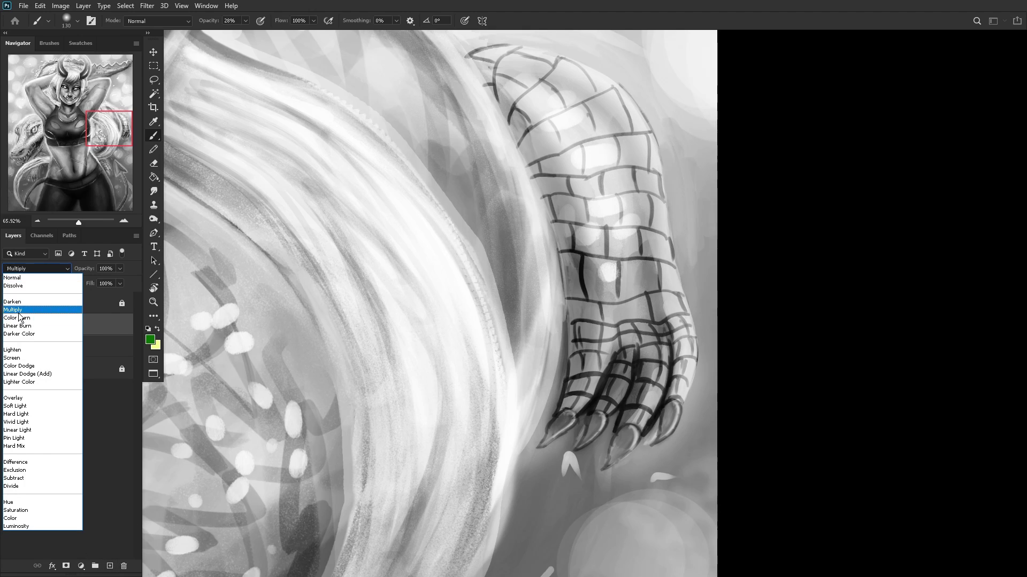
{"action": "left_click", "coordinate": [21, 303]}
{"action": "right_click", "coordinate": [675, 219]}
{"action": "left_click_drag", "start_coordinate": [680, 96], "coordinate": [676, 97]}
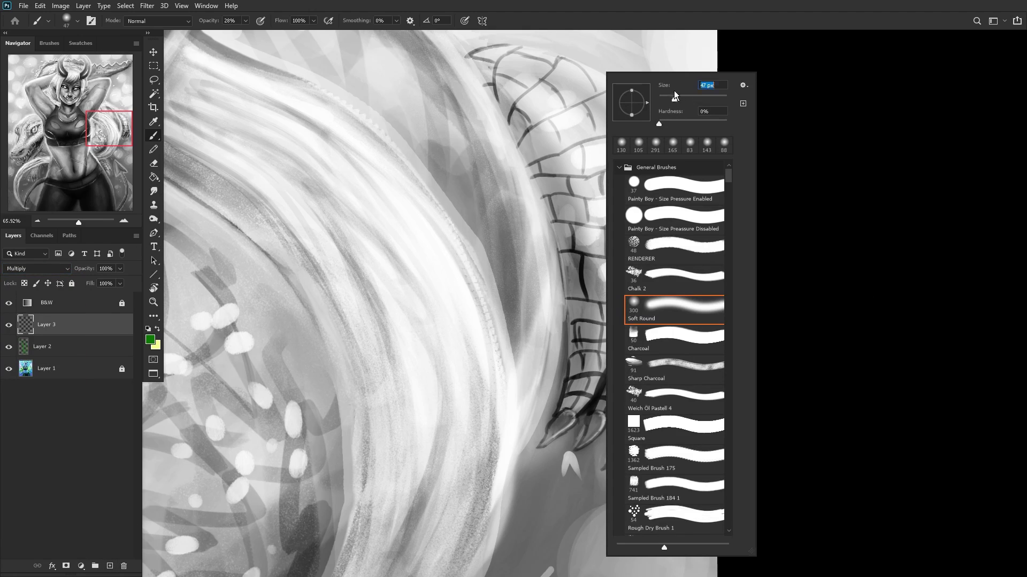
{"action": "key", "text": "Return"}
{"action": "mouse_move", "coordinate": [546, 127]}
{"action": "left_mouse_down"}
{"action": "mouse_move", "coordinate": [560, 151]}
{"action": "mouse_move", "coordinate": [551, 99]}
{"action": "mouse_move", "coordinate": [620, 118]}
{"action": "mouse_move", "coordinate": [466, 135]}
{"action": "mouse_move", "coordinate": [520, 143]}
{"action": "mouse_move", "coordinate": [610, 94]}
{"action": "left_mouse_up"}
{"action": "mouse_move", "coordinate": [527, 142]}
{"action": "left_mouse_down"}
{"action": "mouse_move", "coordinate": [554, 91]}
{"action": "mouse_move", "coordinate": [564, 105]}
{"action": "mouse_move", "coordinate": [548, 92]}
{"action": "mouse_move", "coordinate": [557, 64]}
{"action": "mouse_move", "coordinate": [594, 90]}
{"action": "mouse_move", "coordinate": [569, 71]}
{"action": "mouse_move", "coordinate": [575, 91]}
{"action": "mouse_move", "coordinate": [527, 68]}
{"action": "mouse_move", "coordinate": [540, 73]}
{"action": "mouse_move", "coordinate": [521, 50]}
{"action": "mouse_move", "coordinate": [540, 61]}
{"action": "mouse_move", "coordinate": [494, 66]}
{"action": "mouse_move", "coordinate": [523, 88]}
{"action": "mouse_move", "coordinate": [546, 82]}
{"action": "mouse_move", "coordinate": [524, 91]}
{"action": "mouse_move", "coordinate": [539, 80]}
{"action": "mouse_move", "coordinate": [510, 131]}
{"action": "mouse_move", "coordinate": [556, 131]}
{"action": "mouse_move", "coordinate": [545, 160]}
{"action": "mouse_move", "coordinate": [636, 138]}
{"action": "mouse_move", "coordinate": [604, 92]}
{"action": "left_mouse_up"}
{"action": "mouse_move", "coordinate": [601, 149]}
{"action": "left_mouse_down"}
{"action": "mouse_move", "coordinate": [569, 155]}
{"action": "mouse_move", "coordinate": [579, 148]}
{"action": "mouse_move", "coordinate": [583, 174]}
{"action": "mouse_move", "coordinate": [560, 175]}
{"action": "mouse_move", "coordinate": [635, 166]}
{"action": "mouse_move", "coordinate": [573, 176]}
{"action": "mouse_move", "coordinate": [539, 164]}
{"action": "mouse_move", "coordinate": [576, 185]}
{"action": "mouse_move", "coordinate": [576, 198]}
{"action": "mouse_move", "coordinate": [598, 183]}
{"action": "mouse_move", "coordinate": [595, 193]}
{"action": "mouse_move", "coordinate": [552, 184]}
{"action": "mouse_move", "coordinate": [566, 193]}
{"action": "mouse_move", "coordinate": [556, 196]}
{"action": "mouse_move", "coordinate": [609, 177]}
{"action": "mouse_move", "coordinate": [617, 189]}
{"action": "mouse_move", "coordinate": [600, 193]}
{"action": "mouse_move", "coordinate": [642, 184]}
{"action": "mouse_move", "coordinate": [635, 191]}
{"action": "mouse_move", "coordinate": [633, 171]}
{"action": "mouse_move", "coordinate": [619, 170]}
{"action": "mouse_move", "coordinate": [630, 159]}
{"action": "mouse_move", "coordinate": [647, 164]}
{"action": "mouse_move", "coordinate": [518, 140]}
{"action": "mouse_move", "coordinate": [535, 155]}
{"action": "mouse_move", "coordinate": [500, 103]}
{"action": "mouse_move", "coordinate": [482, 98]}
{"action": "mouse_move", "coordinate": [494, 119]}
{"action": "mouse_move", "coordinate": [465, 87]}
{"action": "mouse_move", "coordinate": [513, 75]}
{"action": "mouse_move", "coordinate": [465, 79]}
{"action": "mouse_move", "coordinate": [505, 97]}
{"action": "mouse_move", "coordinate": [492, 76]}
{"action": "mouse_move", "coordinate": [471, 69]}
{"action": "left_mouse_up"}
Step: Darken the scale lines along the crocodile's upper arm and claw
{"action": "scroll", "coordinate": [556, 154], "scroll_direction": "up", "scroll_amount": 3}
{"action": "scroll", "coordinate": [572, 137], "scroll_direction": "down", "scroll_amount": 3}
{"action": "scroll", "coordinate": [498, 94], "scroll_direction": "up", "scroll_amount": 3}
{"action": "scroll", "coordinate": [537, 167], "scroll_direction": "down", "scroll_amount": 3}
{"action": "scroll", "coordinate": [547, 116], "scroll_direction": "up", "scroll_amount": 3}
{"action": "scroll", "coordinate": [547, 116], "scroll_direction": "up", "scroll_amount": 2}
{"action": "scroll", "coordinate": [529, 128], "scroll_direction": "down", "scroll_amount": 3}
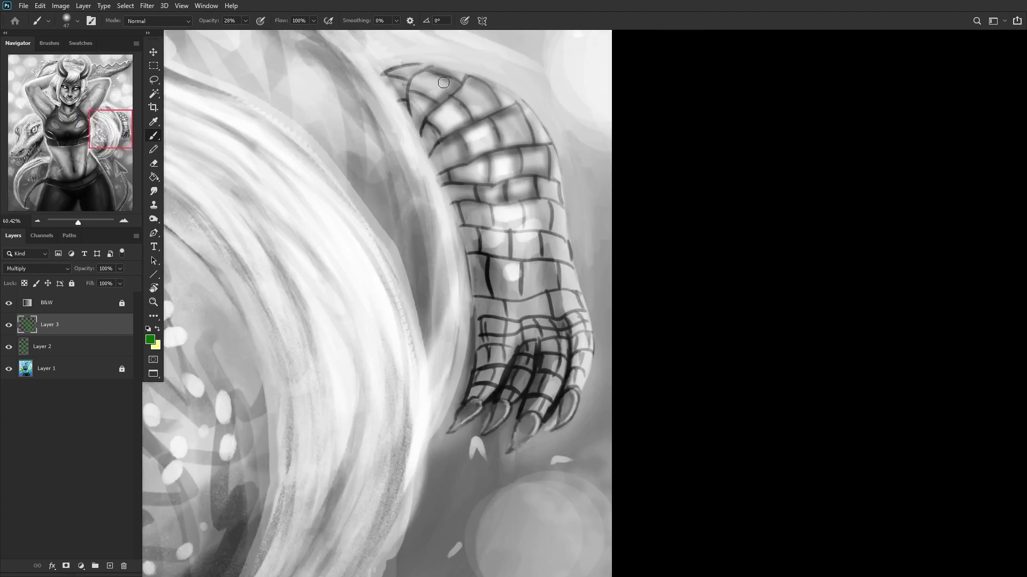
{"action": "scroll", "coordinate": [535, 156], "scroll_direction": "up", "scroll_amount": 3}
{"action": "mouse_move", "coordinate": [563, 187]}
{"action": "left_mouse_down"}
{"action": "mouse_move", "coordinate": [555, 162]}
{"action": "mouse_move", "coordinate": [562, 181]}
{"action": "mouse_move", "coordinate": [505, 104]}
{"action": "mouse_move", "coordinate": [465, 74]}
{"action": "left_mouse_up"}
{"action": "scroll", "coordinate": [447, 150], "scroll_direction": "down", "scroll_amount": 2}
{"action": "scroll", "coordinate": [409, 170], "scroll_direction": "down", "scroll_amount": 2}
{"action": "scroll", "coordinate": [408, 170], "scroll_direction": "up", "scroll_amount": 3}
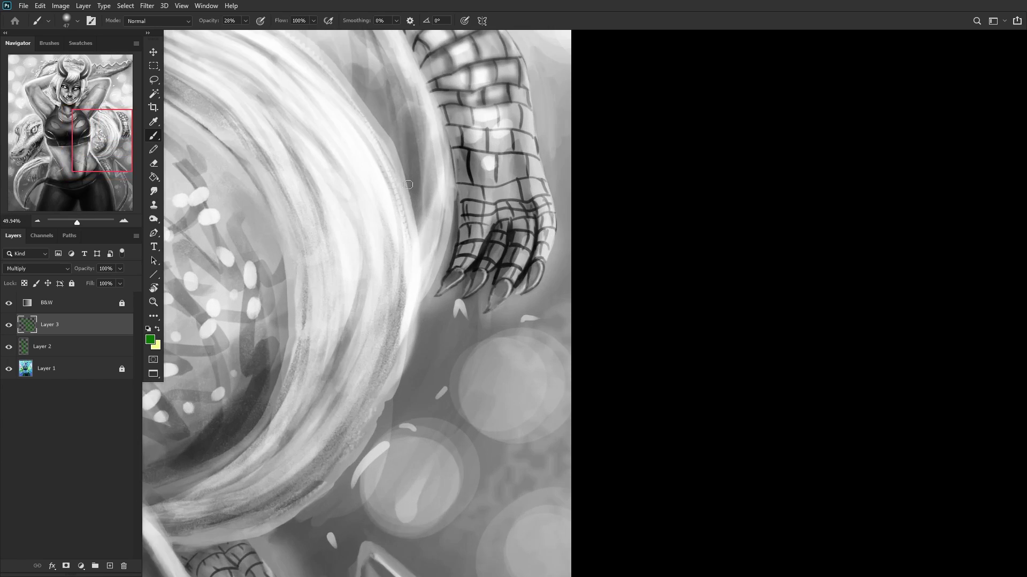
{"action": "mouse_move", "coordinate": [424, 86]}
{"action": "left_mouse_down"}
{"action": "mouse_move", "coordinate": [440, 135]}
{"action": "mouse_move", "coordinate": [434, 108]}
{"action": "mouse_move", "coordinate": [464, 132]}
{"action": "mouse_move", "coordinate": [467, 120]}
{"action": "mouse_move", "coordinate": [471, 132]}
{"action": "mouse_move", "coordinate": [505, 133]}
{"action": "mouse_move", "coordinate": [512, 105]}
{"action": "mouse_move", "coordinate": [506, 135]}
{"action": "mouse_move", "coordinate": [537, 133]}
{"action": "mouse_move", "coordinate": [539, 117]}
{"action": "mouse_move", "coordinate": [541, 131]}
{"action": "mouse_move", "coordinate": [541, 109]}
{"action": "mouse_move", "coordinate": [543, 134]}
{"action": "mouse_move", "coordinate": [562, 148]}
{"action": "mouse_move", "coordinate": [535, 155]}
{"action": "mouse_move", "coordinate": [528, 145]}
{"action": "mouse_move", "coordinate": [529, 176]}
{"action": "mouse_move", "coordinate": [555, 173]}
{"action": "mouse_move", "coordinate": [494, 166]}
{"action": "mouse_move", "coordinate": [497, 133]}
{"action": "mouse_move", "coordinate": [475, 172]}
{"action": "mouse_move", "coordinate": [444, 161]}
{"action": "mouse_move", "coordinate": [461, 150]}
{"action": "mouse_move", "coordinate": [457, 135]}
{"action": "mouse_move", "coordinate": [465, 201]}
{"action": "mouse_move", "coordinate": [463, 171]}
{"action": "mouse_move", "coordinate": [473, 199]}
{"action": "mouse_move", "coordinate": [504, 190]}
{"action": "mouse_move", "coordinate": [525, 163]}
{"action": "mouse_move", "coordinate": [541, 192]}
{"action": "mouse_move", "coordinate": [546, 184]}
{"action": "mouse_move", "coordinate": [544, 207]}
{"action": "mouse_move", "coordinate": [508, 219]}
{"action": "mouse_move", "coordinate": [530, 214]}
{"action": "mouse_move", "coordinate": [441, 212]}
{"action": "mouse_move", "coordinate": [480, 233]}
{"action": "mouse_move", "coordinate": [509, 231]}
{"action": "mouse_move", "coordinate": [536, 211]}
{"action": "mouse_move", "coordinate": [537, 243]}
{"action": "mouse_move", "coordinate": [474, 235]}
{"action": "left_mouse_up"}
{"action": "mouse_move", "coordinate": [543, 229]}
{"action": "left_mouse_down"}
{"action": "mouse_move", "coordinate": [572, 227]}
{"action": "mouse_move", "coordinate": [519, 283]}
{"action": "mouse_move", "coordinate": [477, 256]}
{"action": "mouse_move", "coordinate": [489, 283]}
{"action": "mouse_move", "coordinate": [505, 276]}
{"action": "mouse_move", "coordinate": [487, 252]}
{"action": "mouse_move", "coordinate": [476, 281]}
{"action": "mouse_move", "coordinate": [493, 306]}
{"action": "mouse_move", "coordinate": [471, 333]}
{"action": "mouse_move", "coordinate": [522, 298]}
{"action": "mouse_move", "coordinate": [519, 318]}
{"action": "mouse_move", "coordinate": [550, 310]}
{"action": "mouse_move", "coordinate": [545, 345]}
{"action": "mouse_move", "coordinate": [568, 240]}
{"action": "mouse_move", "coordinate": [557, 303]}
{"action": "mouse_move", "coordinate": [571, 282]}
{"action": "mouse_move", "coordinate": [571, 313]}
{"action": "mouse_move", "coordinate": [558, 185]}
{"action": "left_mouse_up"}
{"action": "scroll", "coordinate": [498, 232], "scroll_direction": "down", "scroll_amount": 5}
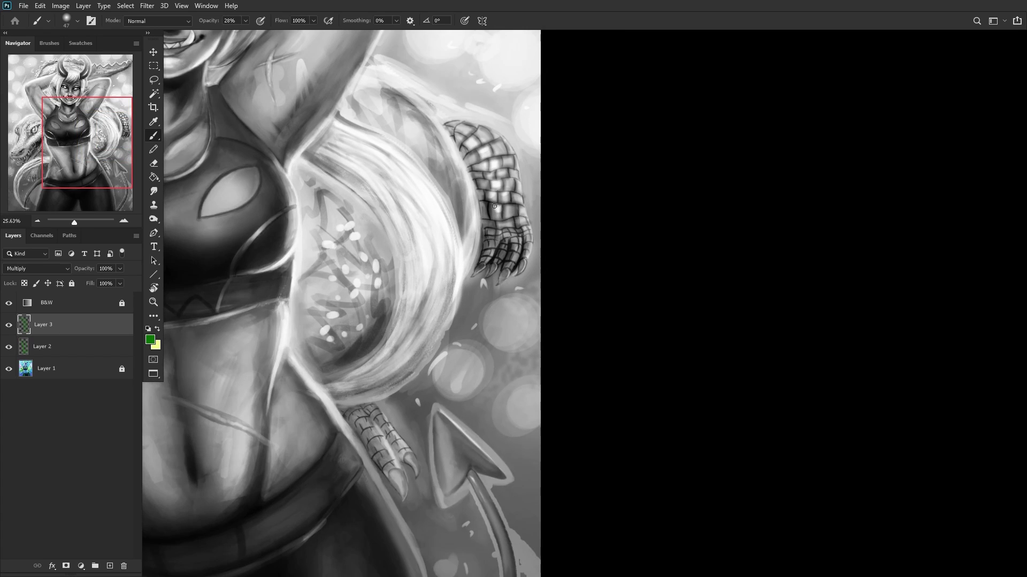
{"action": "scroll", "coordinate": [498, 207], "scroll_direction": "down", "scroll_amount": 4}
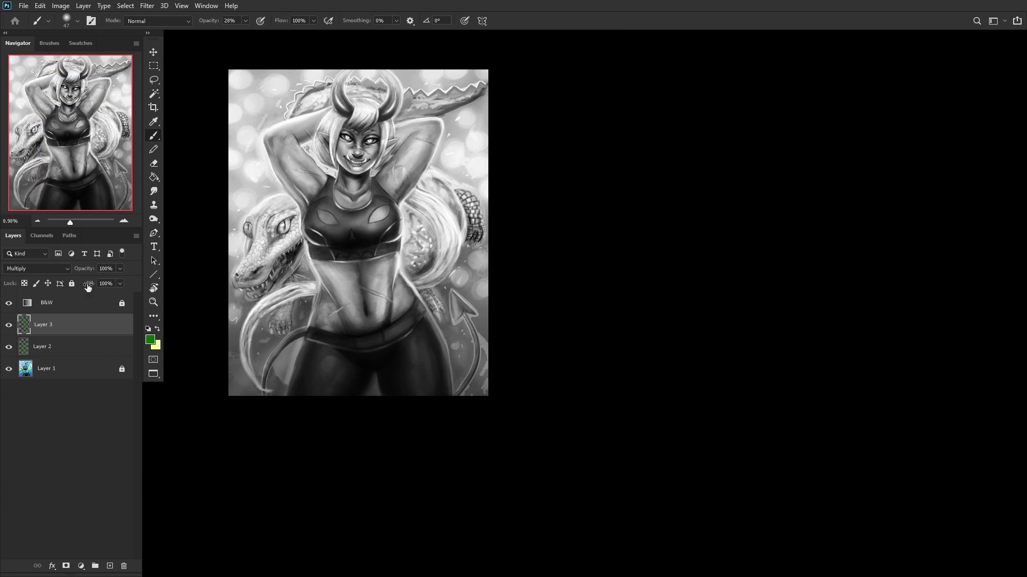
Step: Set Layer 2 to Multiply at 52% opacity after comparing the detail layers
{"action": "left_click_drag", "start_coordinate": [120, 272], "coordinate": [102, 281]}
{"action": "left_click", "coordinate": [9, 327]}
{"action": "left_click", "coordinate": [9, 329]}
{"action": "left_click", "coordinate": [60, 358]}
{"action": "left_click", "coordinate": [10, 346]}
{"action": "left_click", "coordinate": [9, 347]}
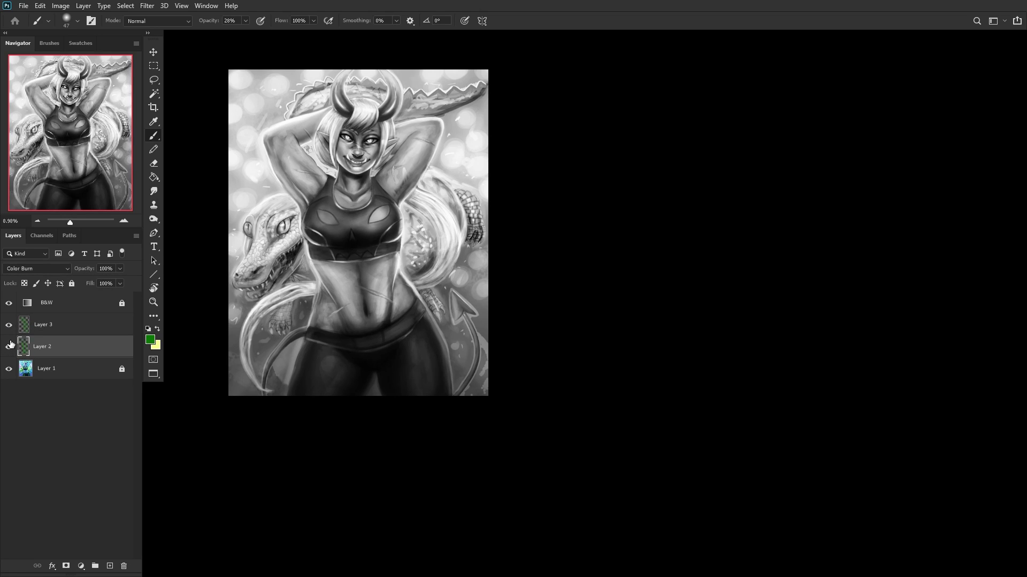
{"action": "left_click", "coordinate": [8, 303]}
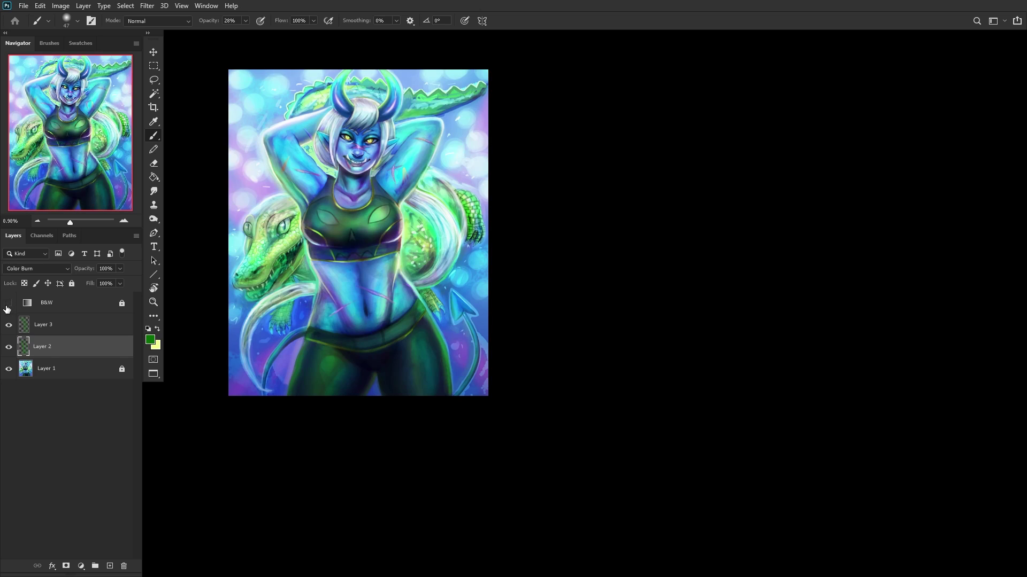
{"action": "left_click", "coordinate": [35, 271]}
{"action": "left_click", "coordinate": [12, 316]}
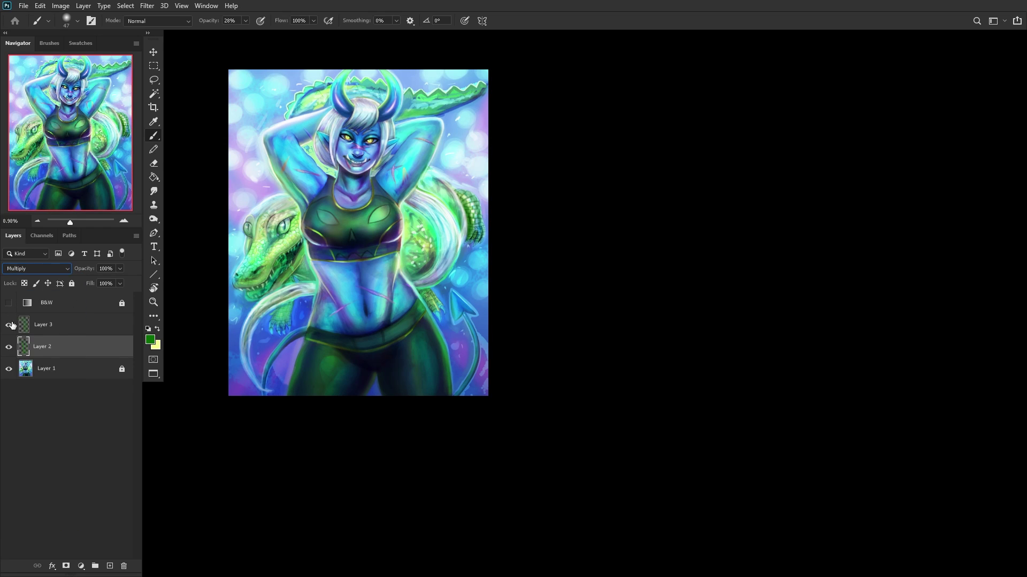
{"action": "left_click", "coordinate": [9, 304]}
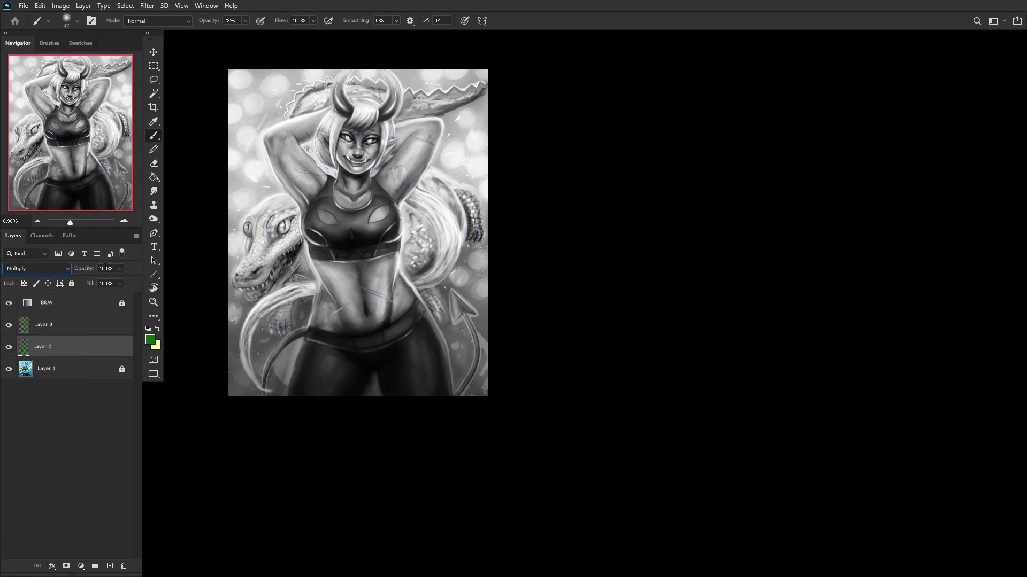
{"action": "left_click_drag", "start_coordinate": [115, 274], "coordinate": [93, 279]}
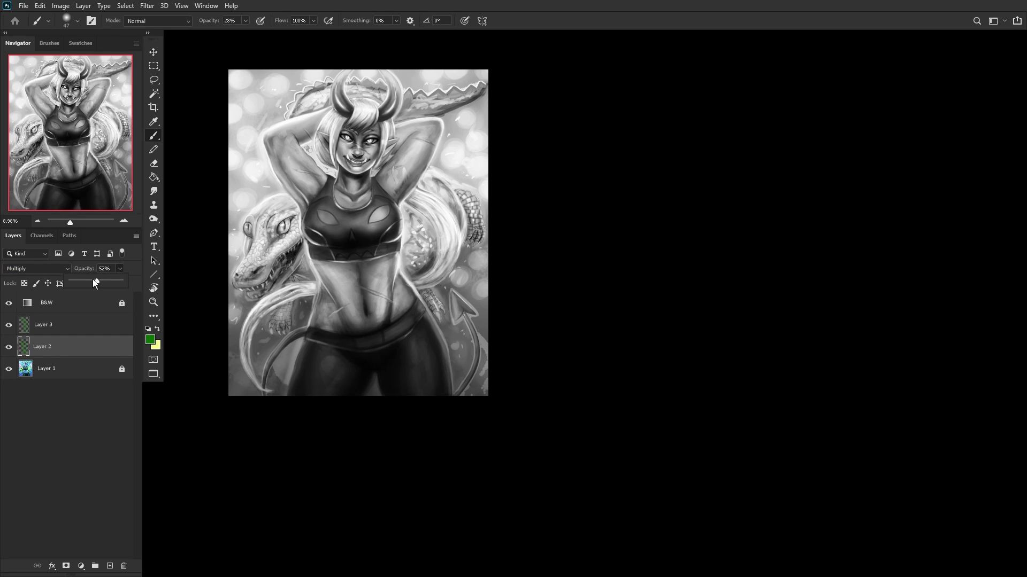
Step: Merge Layer 3 down into Layer 2 and compare the result in colour
{"action": "right_click", "coordinate": [58, 325]}
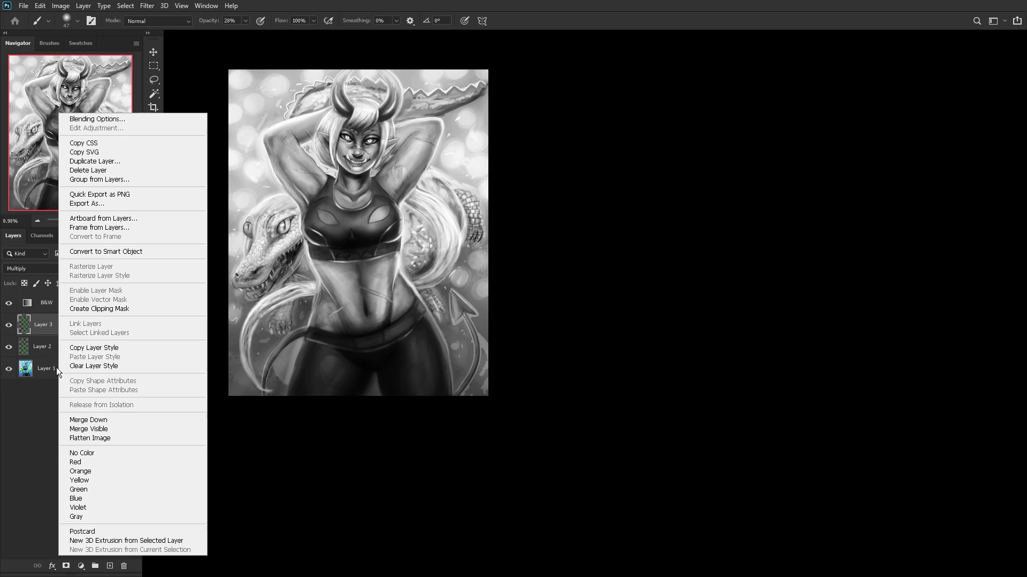
{"action": "left_click", "coordinate": [66, 421]}
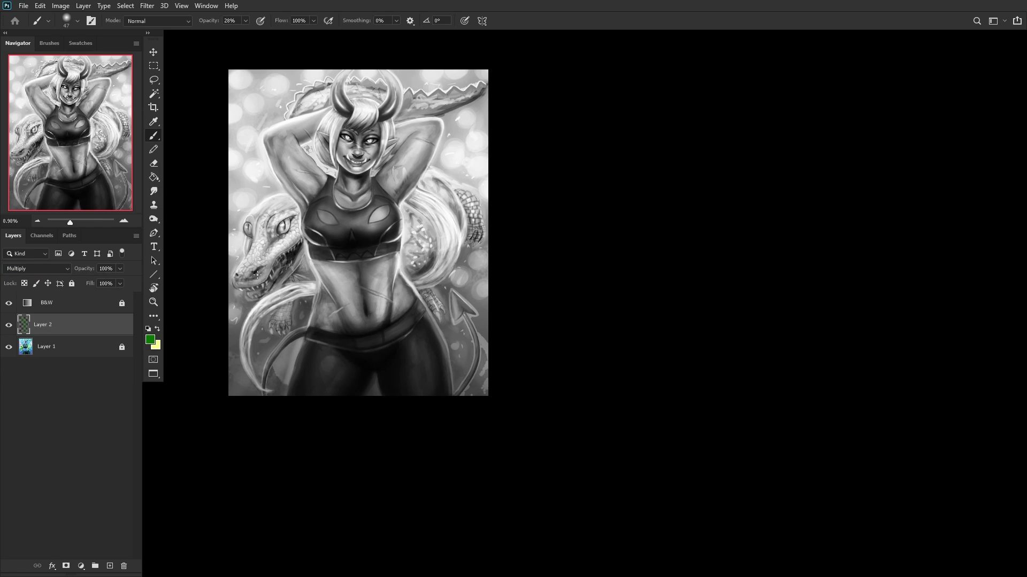
{"action": "key", "text": "ctrl+u"}
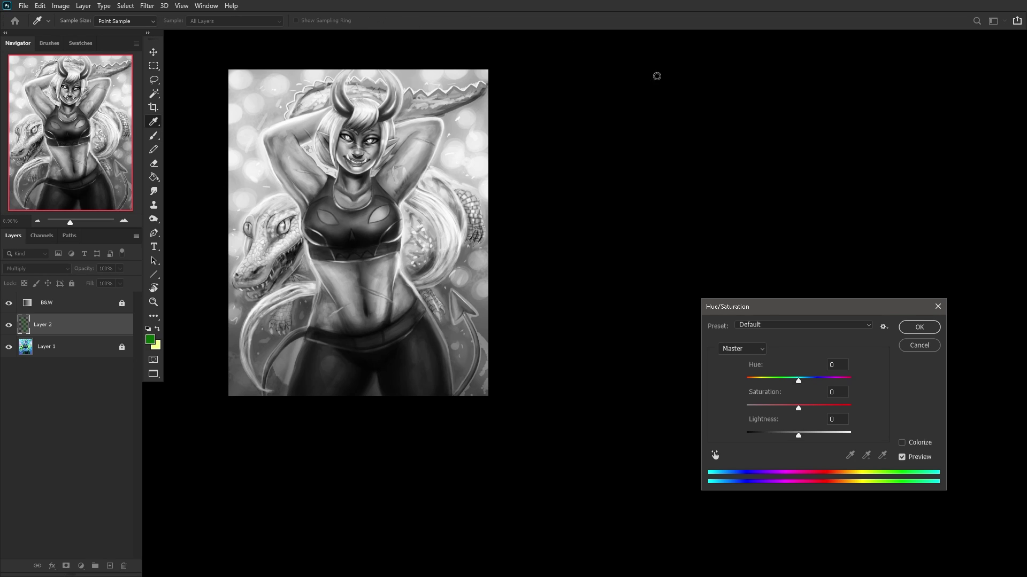
{"action": "left_click", "coordinate": [911, 344]}
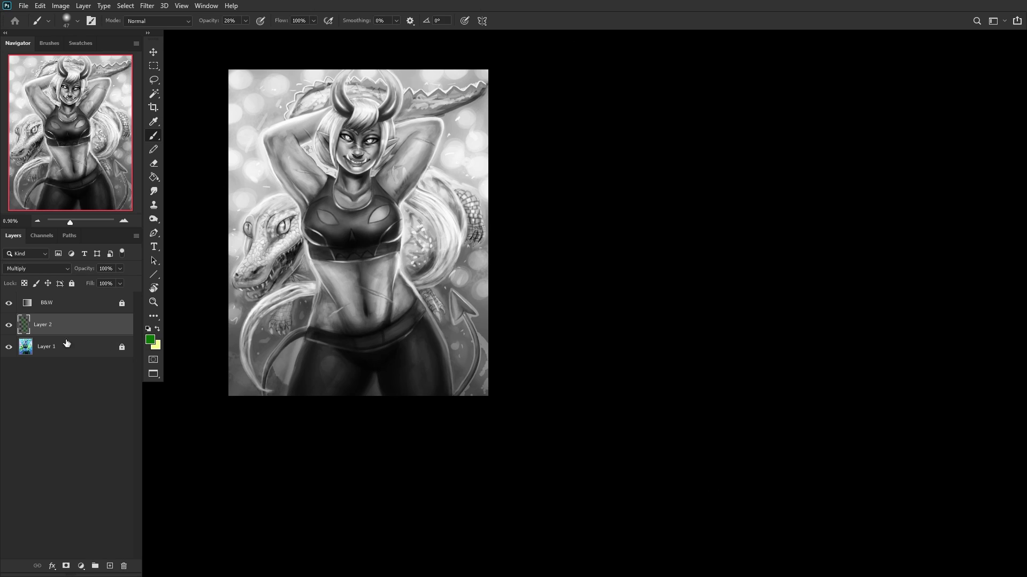
{"action": "left_click", "coordinate": [9, 303]}
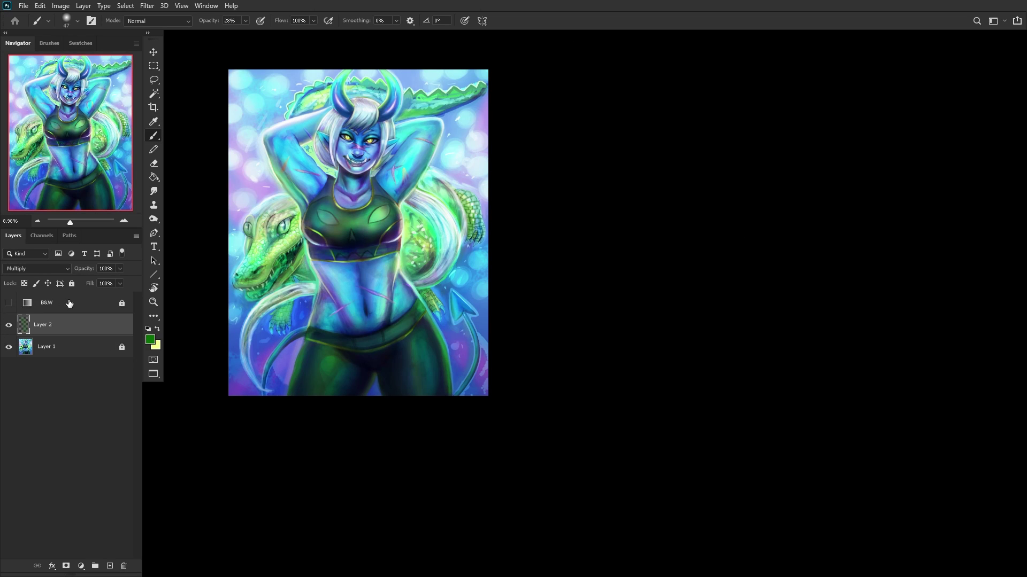
{"action": "left_click", "coordinate": [9, 323]}
{"action": "left_click", "coordinate": [9, 323]}
Step: Check Layer 2 against the top of the artwork, then merge it into Layer 1
{"action": "scroll", "coordinate": [329, 193], "scroll_direction": "up", "scroll_amount": 3}
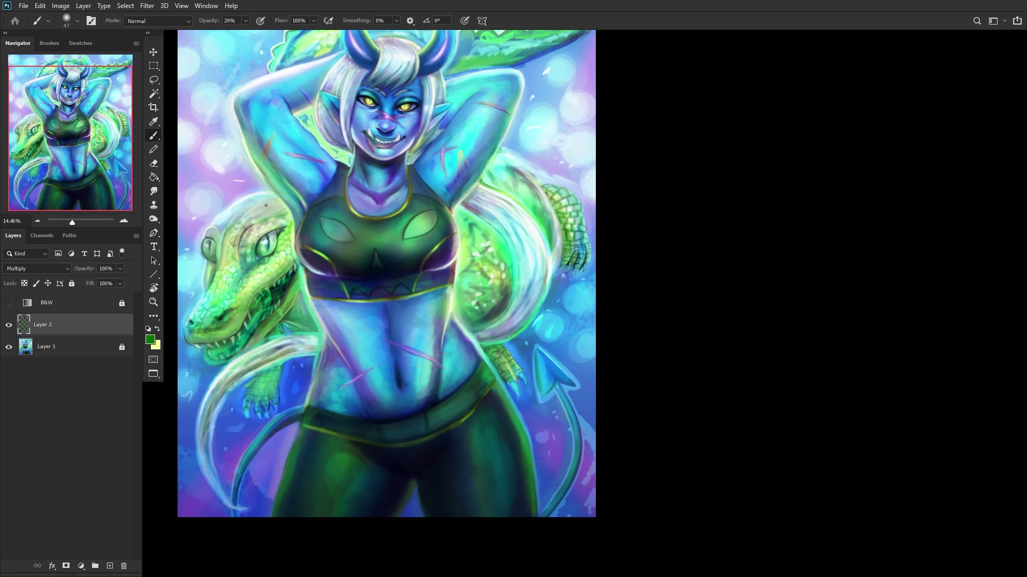
{"action": "left_click_drag", "start_coordinate": [133, 184], "coordinate": [119, 155]}
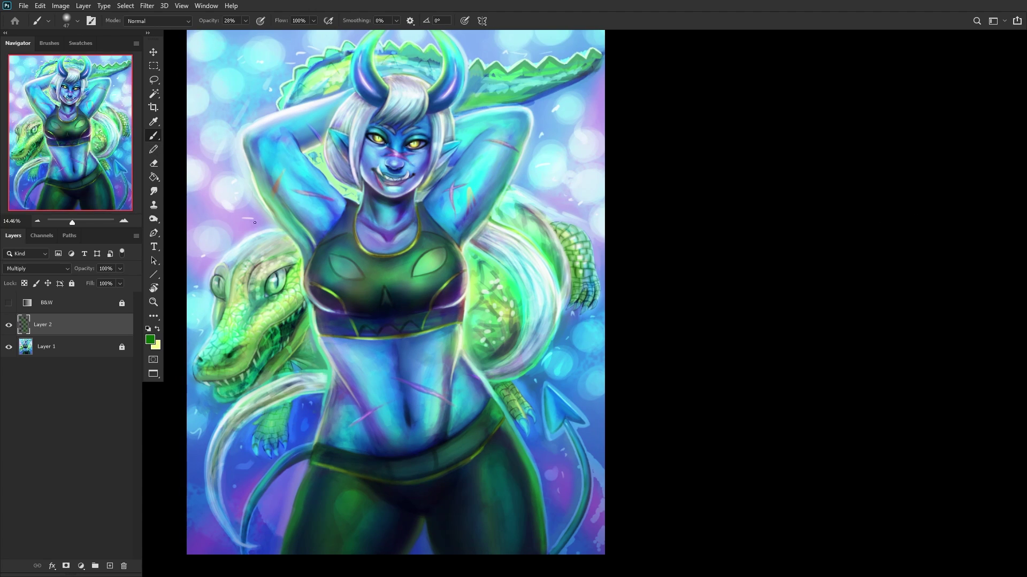
{"action": "left_click", "coordinate": [8, 325]}
{"action": "left_click", "coordinate": [8, 325]}
{"action": "left_click", "coordinate": [85, 348]}
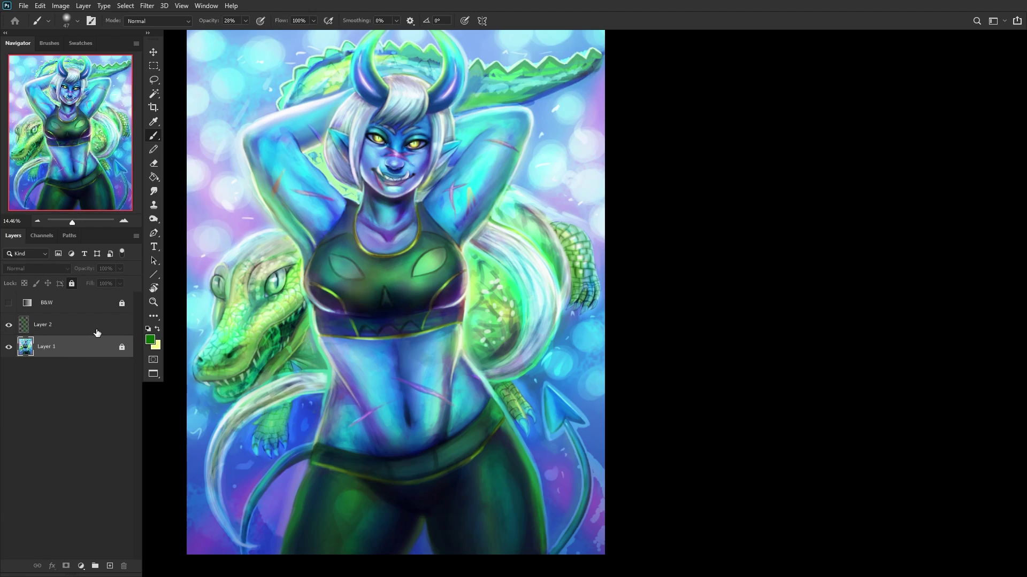
{"action": "left_click", "coordinate": [97, 334]}
{"action": "key", "text": "ctrl+e"}
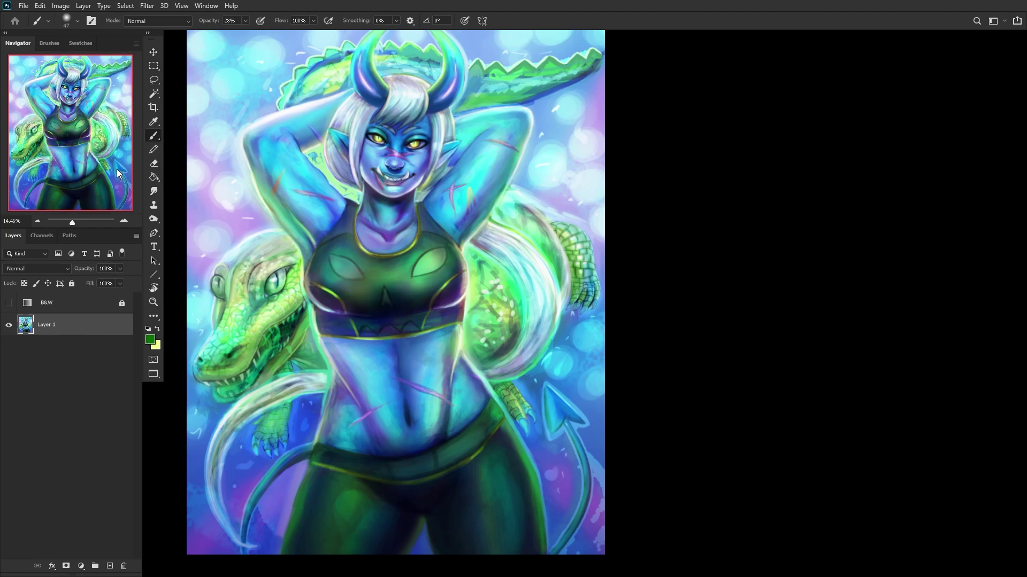
Step: Lock Layer 1, turn greyscale back on, add an empty layer and reset colours to black and white
{"action": "left_click", "coordinate": [72, 286]}
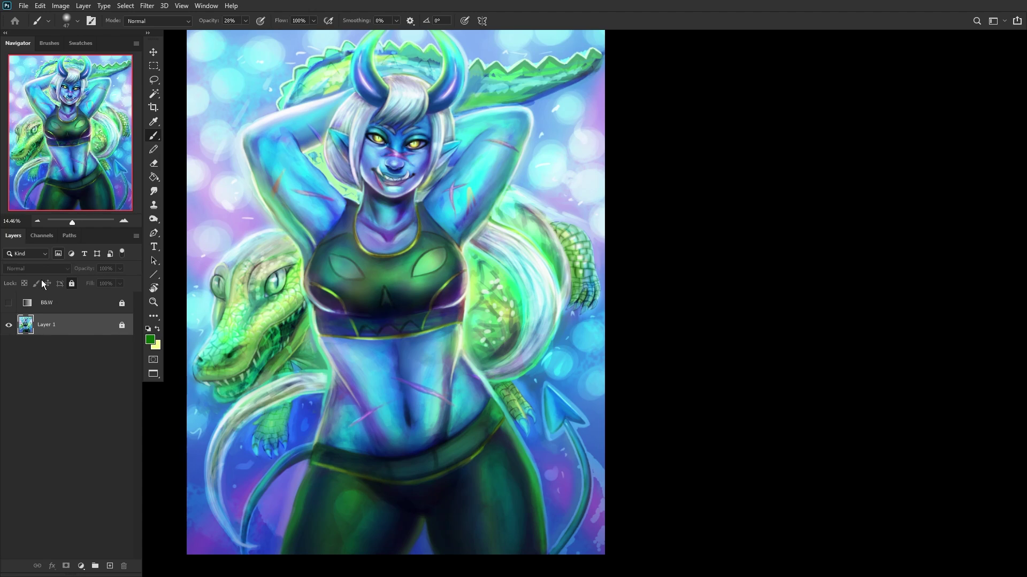
{"action": "left_click", "coordinate": [8, 303]}
{"action": "left_click", "coordinate": [109, 565]}
{"action": "left_click", "coordinate": [148, 329]}
{"action": "key", "text": "x"}
{"action": "scroll", "coordinate": [302, 277], "scroll_direction": "down", "scroll_amount": 2}
{"action": "right_click", "coordinate": [471, 272]}
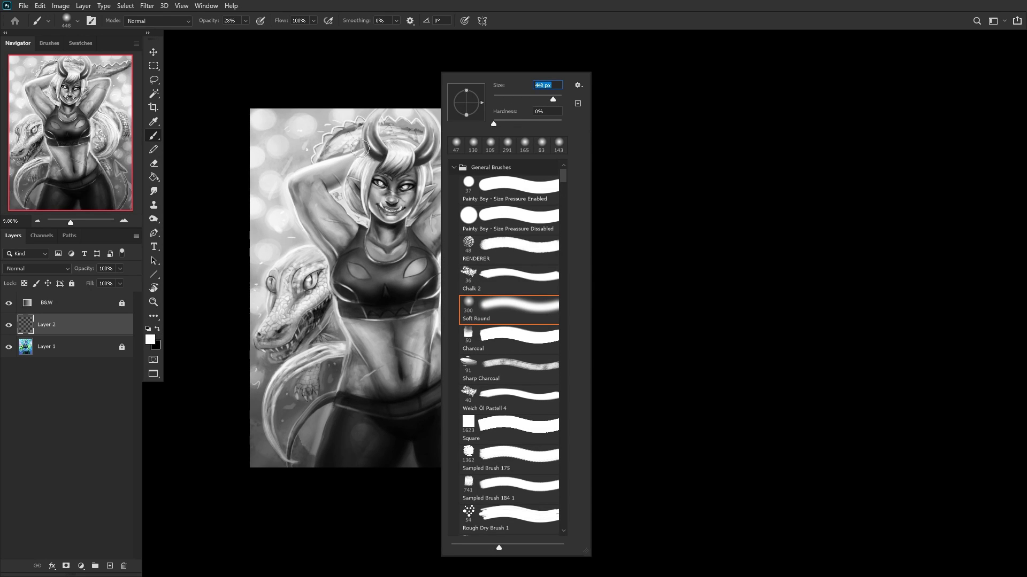
{"action": "key", "text": "Return"}
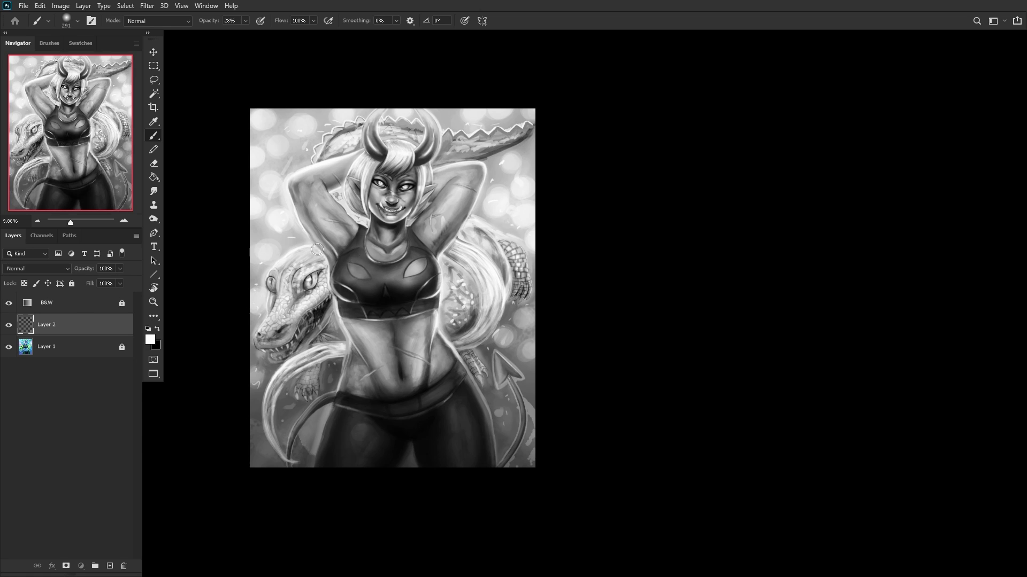
{"action": "scroll", "coordinate": [302, 241], "scroll_direction": "up", "scroll_amount": 3}
{"action": "left_click_drag", "start_coordinate": [288, 241], "coordinate": [287, 237]}
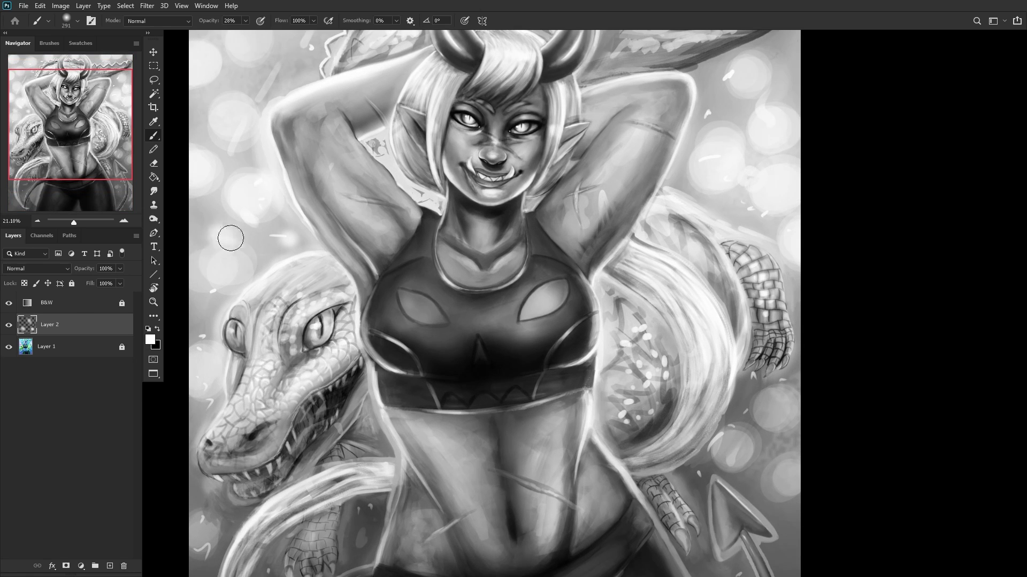
{"action": "scroll", "coordinate": [384, 226], "scroll_direction": "down", "scroll_amount": 3}
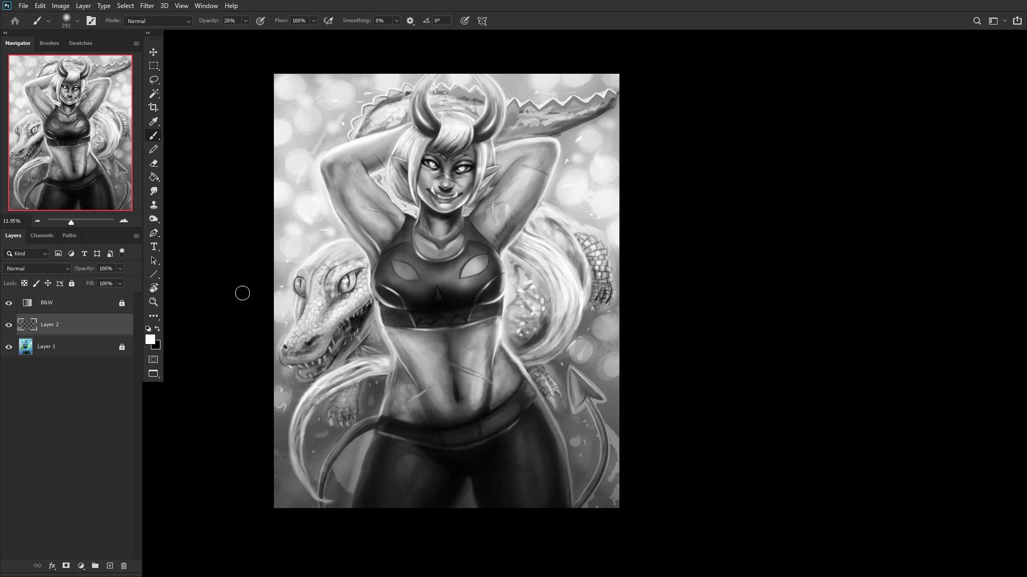
{"action": "scroll", "coordinate": [240, 294], "scroll_direction": "down", "scroll_amount": 1}
{"action": "scroll", "coordinate": [439, 199], "scroll_direction": "up", "scroll_amount": 3}
{"action": "right_click", "coordinate": [428, 211]}
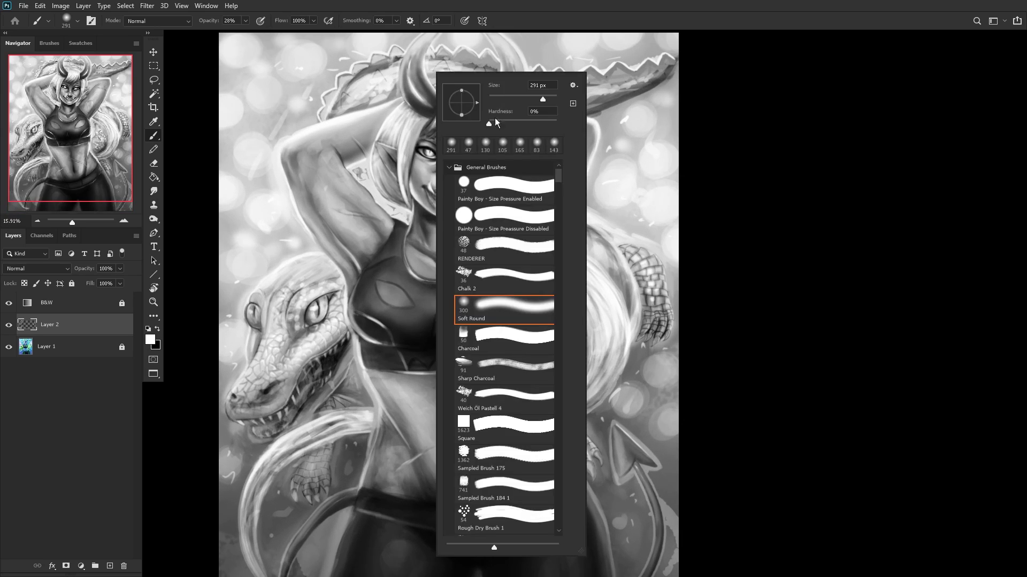
{"action": "left_click", "coordinate": [341, 223]}
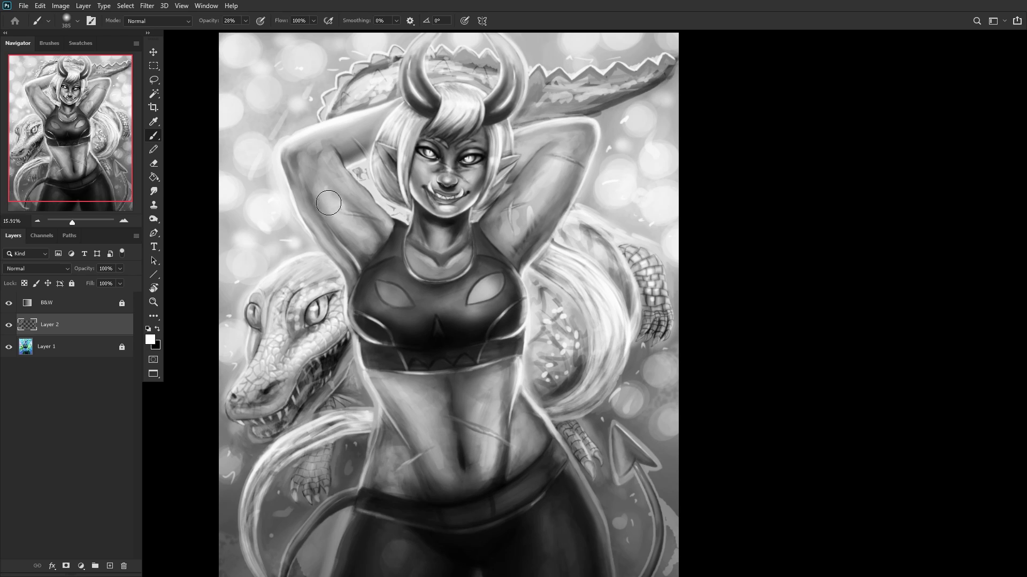
{"action": "mouse_move", "coordinate": [322, 197]}
{"action": "left_mouse_down"}
{"action": "mouse_move", "coordinate": [349, 231]}
{"action": "mouse_move", "coordinate": [323, 166]}
{"action": "mouse_move", "coordinate": [369, 209]}
{"action": "mouse_move", "coordinate": [327, 167]}
{"action": "mouse_move", "coordinate": [357, 214]}
{"action": "mouse_move", "coordinate": [262, 311]}
{"action": "mouse_move", "coordinate": [337, 211]}
{"action": "mouse_move", "coordinate": [310, 178]}
{"action": "left_mouse_up"}
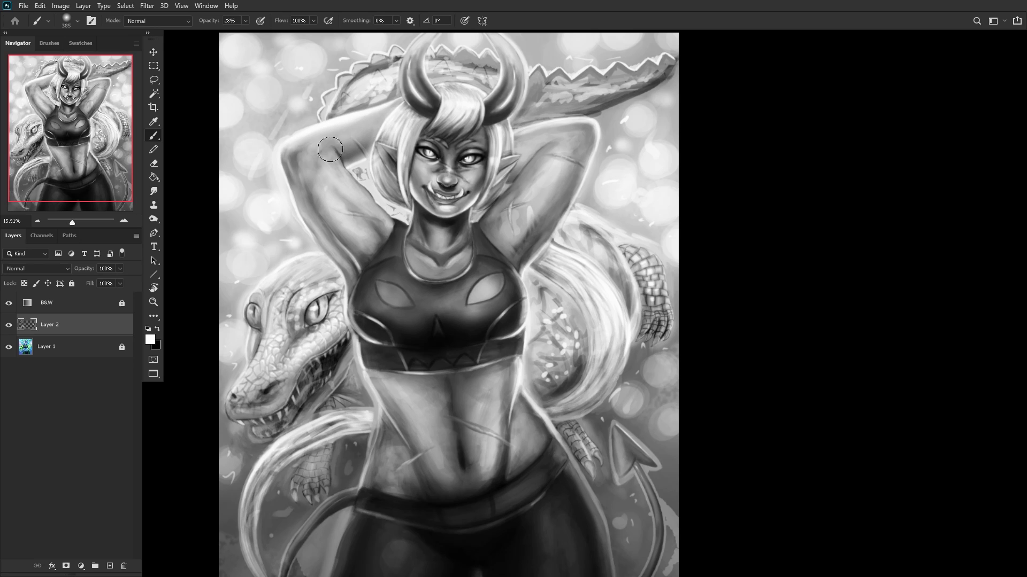
{"action": "scroll", "coordinate": [333, 208], "scroll_direction": "down", "scroll_amount": 5}
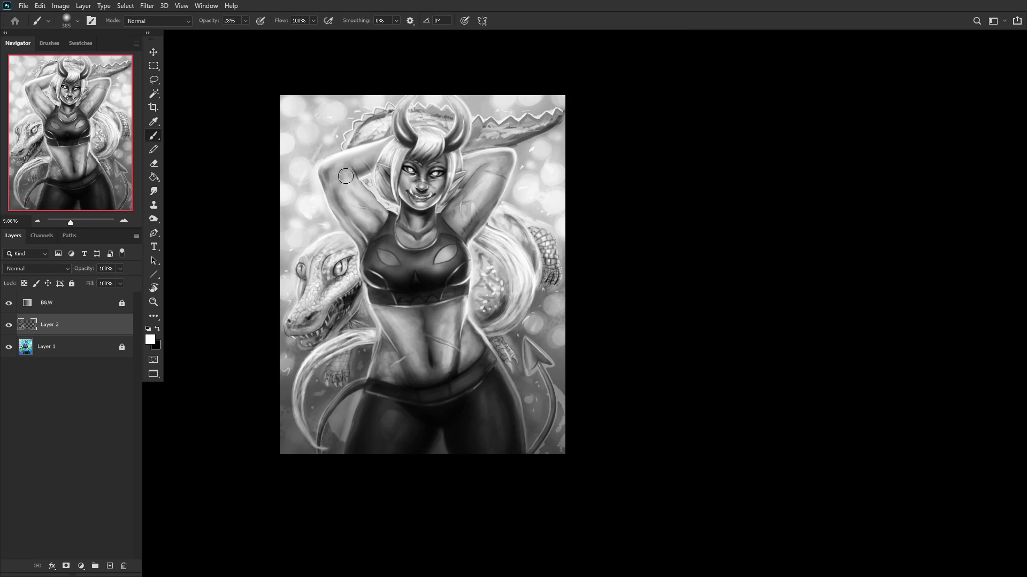
{"action": "mouse_move", "coordinate": [447, 201]}
{"action": "left_mouse_down"}
{"action": "mouse_move", "coordinate": [484, 201]}
{"action": "mouse_move", "coordinate": [473, 209]}
{"action": "mouse_move", "coordinate": [501, 180]}
{"action": "left_mouse_up"}
{"action": "mouse_move", "coordinate": [378, 270]}
{"action": "left_mouse_down"}
{"action": "mouse_move", "coordinate": [366, 254]}
{"action": "mouse_move", "coordinate": [374, 252]}
{"action": "left_mouse_up"}
{"action": "mouse_move", "coordinate": [494, 294]}
{"action": "left_mouse_down"}
{"action": "mouse_move", "coordinate": [497, 316]}
{"action": "mouse_move", "coordinate": [500, 305]}
{"action": "mouse_move", "coordinate": [485, 315]}
{"action": "left_mouse_up"}
{"action": "left_click_drag", "start_coordinate": [513, 359], "coordinate": [530, 420]}
{"action": "mouse_move", "coordinate": [546, 355]}
{"action": "left_mouse_down"}
{"action": "mouse_move", "coordinate": [531, 317]}
{"action": "mouse_move", "coordinate": [556, 276]}
{"action": "left_mouse_up"}
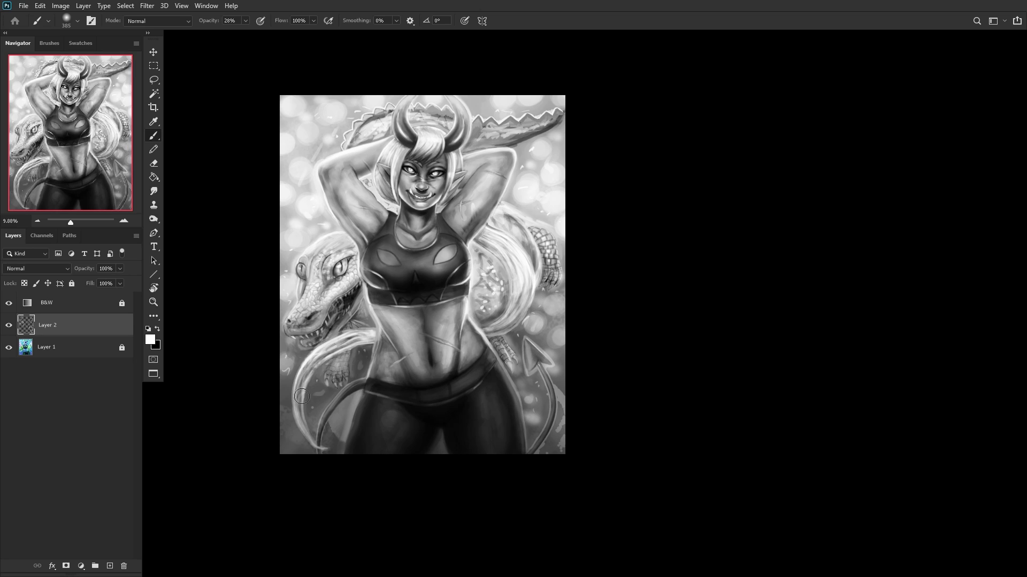
{"action": "left_click_drag", "start_coordinate": [369, 381], "coordinate": [336, 454]}
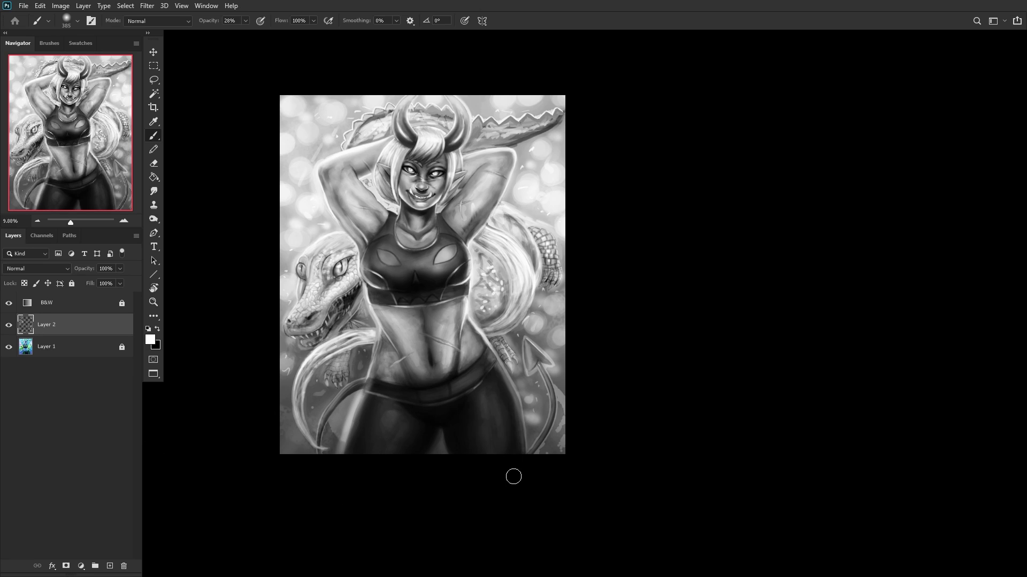
{"action": "scroll", "coordinate": [265, 374], "scroll_direction": "up", "scroll_amount": 1}
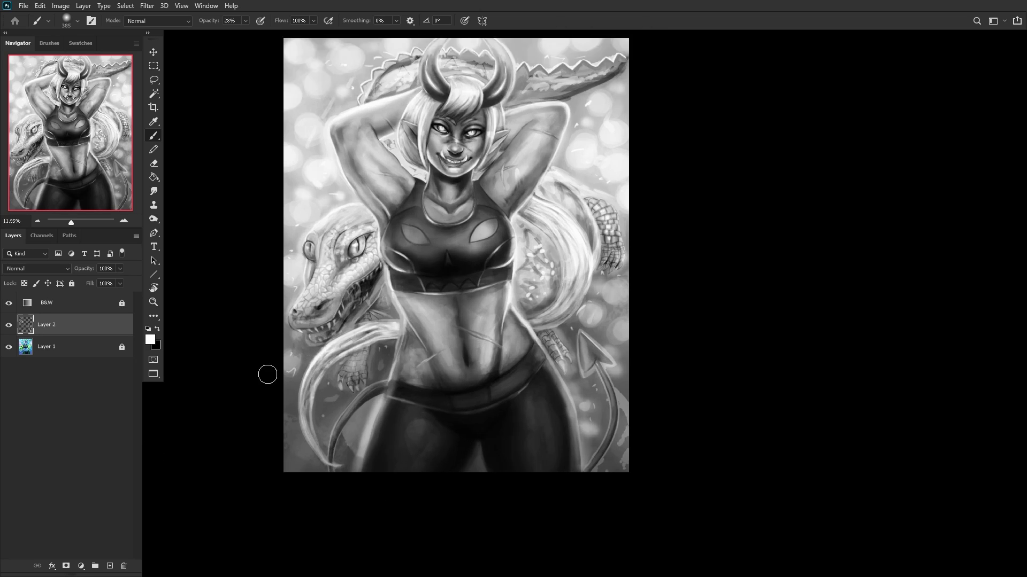
{"action": "scroll", "coordinate": [265, 374], "scroll_direction": "up", "scroll_amount": 1}
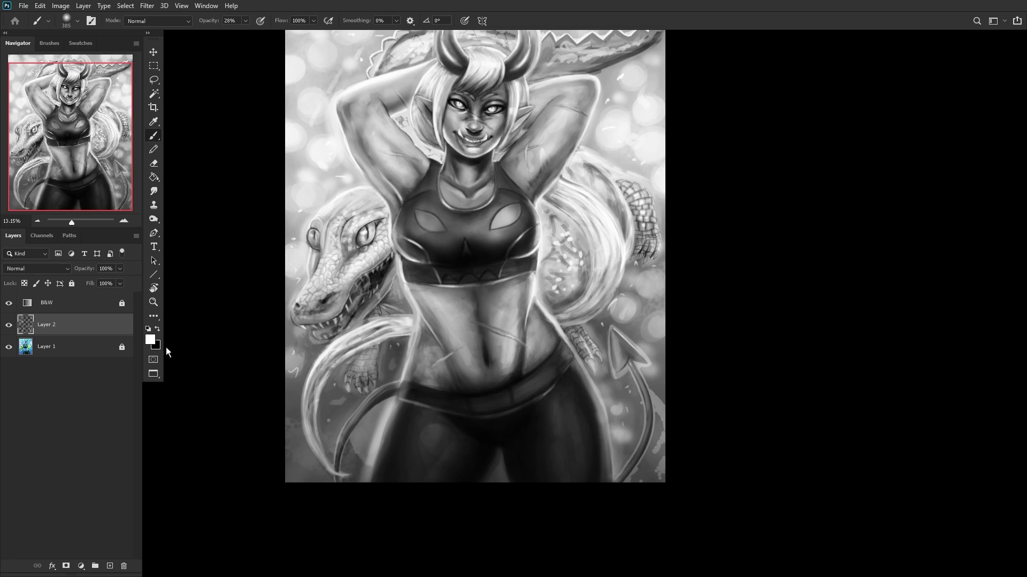
{"action": "scroll", "coordinate": [450, 213], "scroll_direction": "down", "scroll_amount": 1}
{"action": "scroll", "coordinate": [450, 213], "scroll_direction": "up", "scroll_amount": 3}
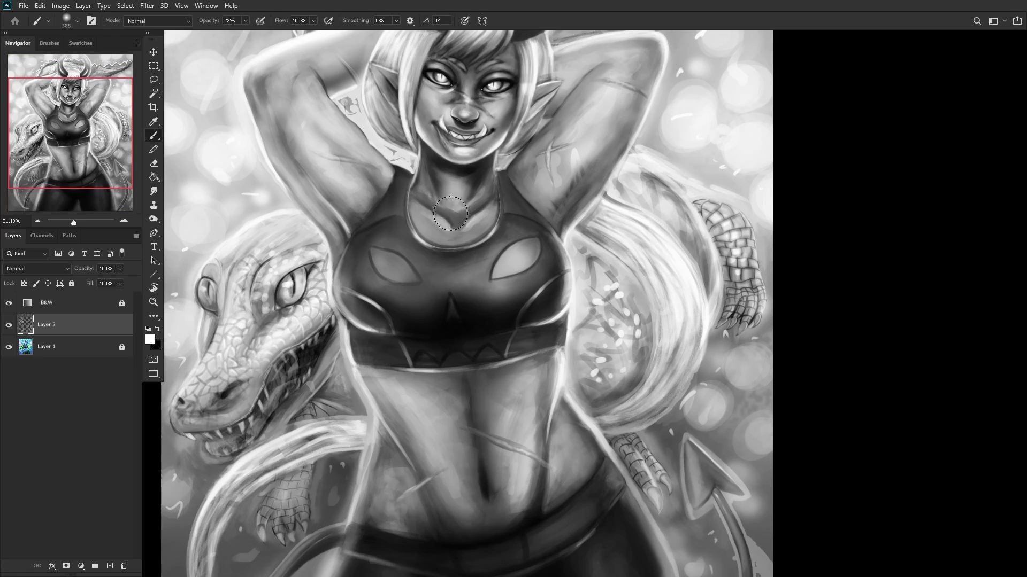
{"action": "scroll", "coordinate": [450, 213], "scroll_direction": "up", "scroll_amount": 1}
{"action": "mouse_move", "coordinate": [450, 180]}
{"action": "left_mouse_down"}
{"action": "mouse_move", "coordinate": [445, 234]}
{"action": "mouse_move", "coordinate": [434, 232]}
{"action": "mouse_move", "coordinate": [464, 240]}
{"action": "mouse_move", "coordinate": [492, 231]}
{"action": "mouse_move", "coordinate": [406, 214]}
{"action": "left_mouse_up"}
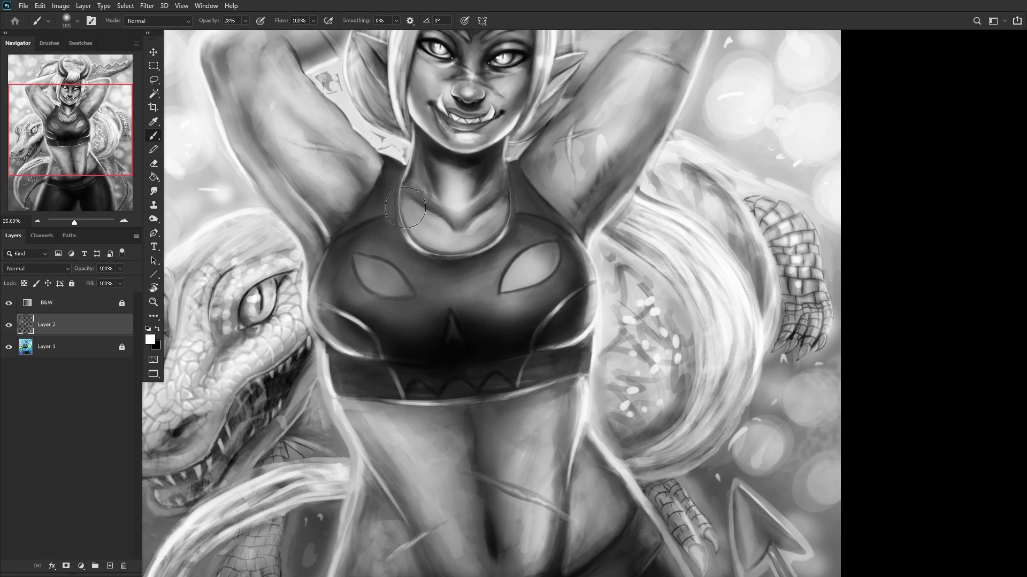
{"action": "scroll", "coordinate": [407, 214], "scroll_direction": "down", "scroll_amount": 3}
{"action": "scroll", "coordinate": [410, 138], "scroll_direction": "up", "scroll_amount": 1}
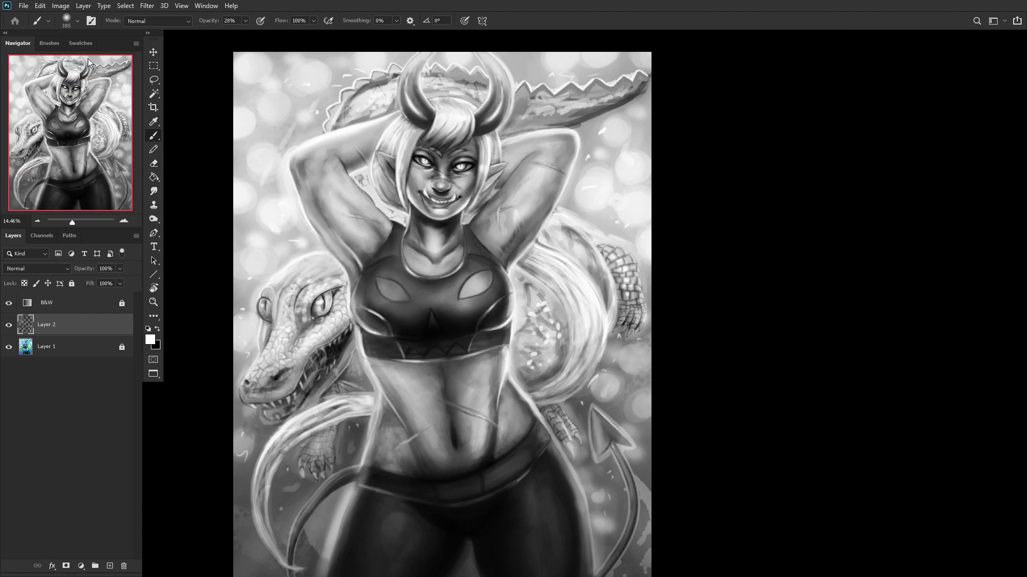
{"action": "scroll", "coordinate": [452, 80], "scroll_direction": "up", "scroll_amount": 1}
{"action": "scroll", "coordinate": [410, 66], "scroll_direction": "up", "scroll_amount": 1}
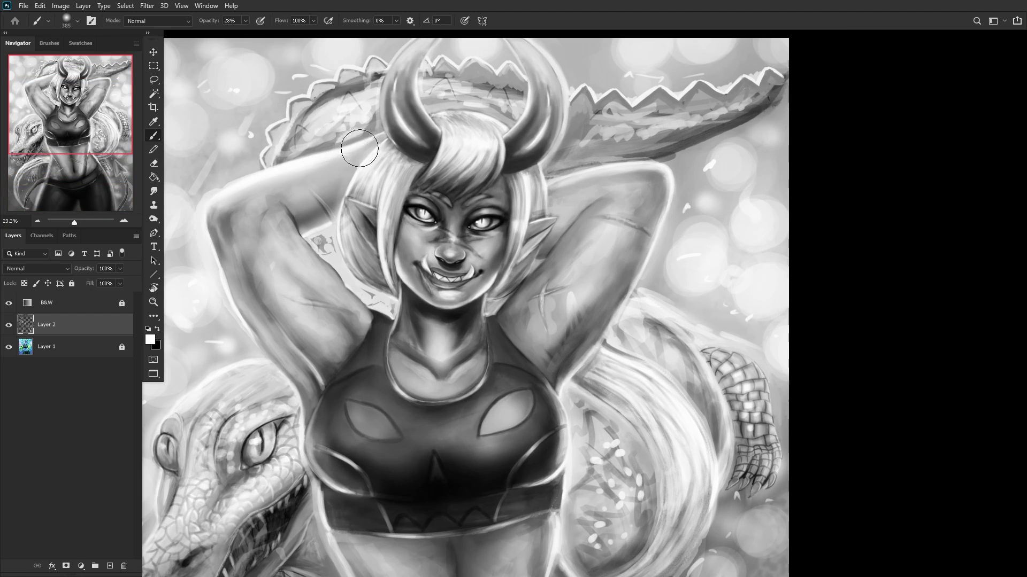
{"action": "scroll", "coordinate": [369, 139], "scroll_direction": "down", "scroll_amount": 2}
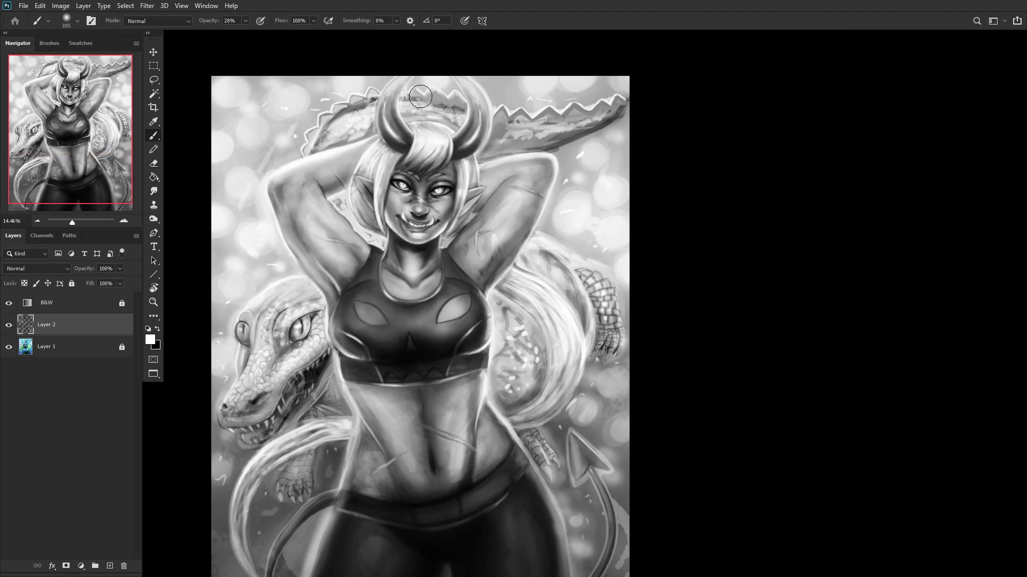
{"action": "scroll", "coordinate": [419, 91], "scroll_direction": "up", "scroll_amount": 2}
{"action": "scroll", "coordinate": [529, 98], "scroll_direction": "down", "scroll_amount": 1}
{"action": "scroll", "coordinate": [500, 112], "scroll_direction": "up", "scroll_amount": 2}
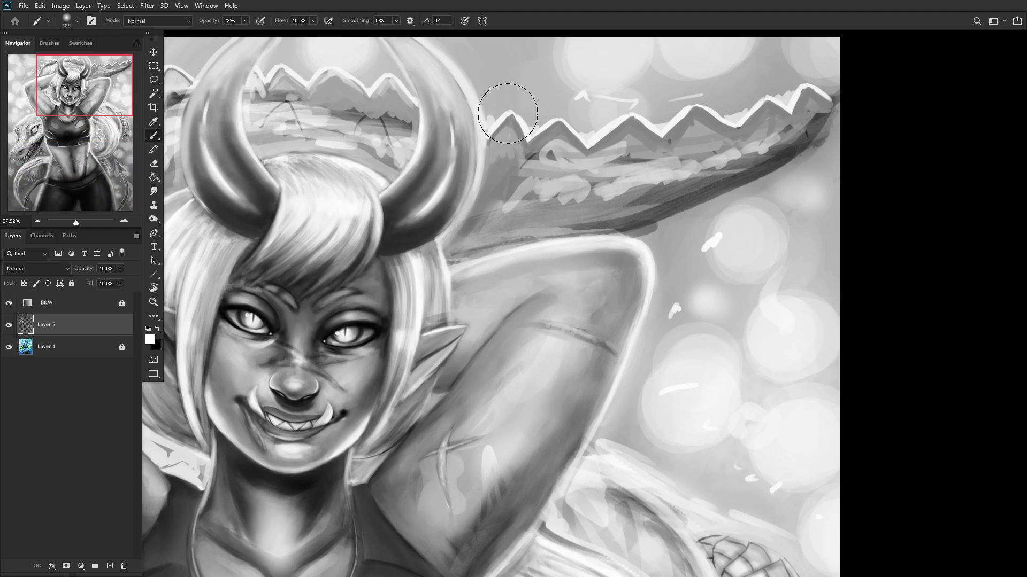
{"action": "scroll", "coordinate": [406, 160], "scroll_direction": "down", "scroll_amount": 3}
{"action": "scroll", "coordinate": [316, 193], "scroll_direction": "down", "scroll_amount": 1}
{"action": "scroll", "coordinate": [299, 374], "scroll_direction": "up", "scroll_amount": 2}
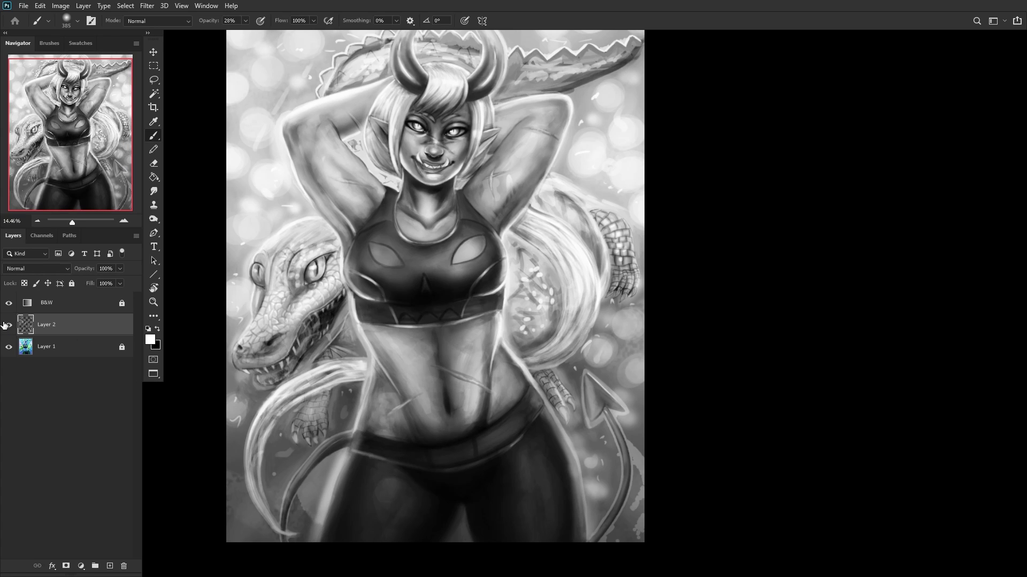
{"action": "scroll", "coordinate": [463, 221], "scroll_direction": "down", "scroll_amount": 3}
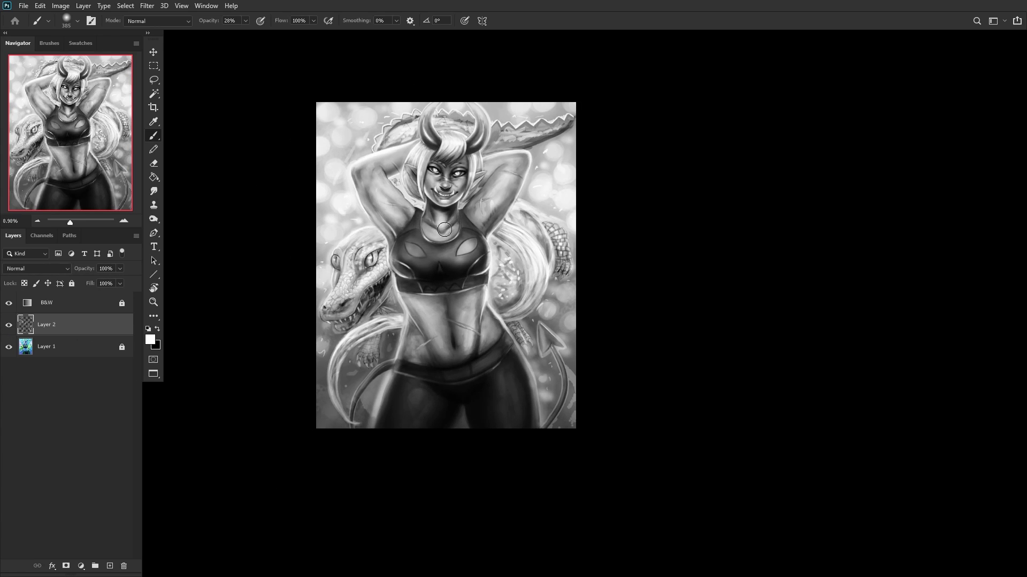
{"action": "scroll", "coordinate": [443, 228], "scroll_direction": "up", "scroll_amount": 4}
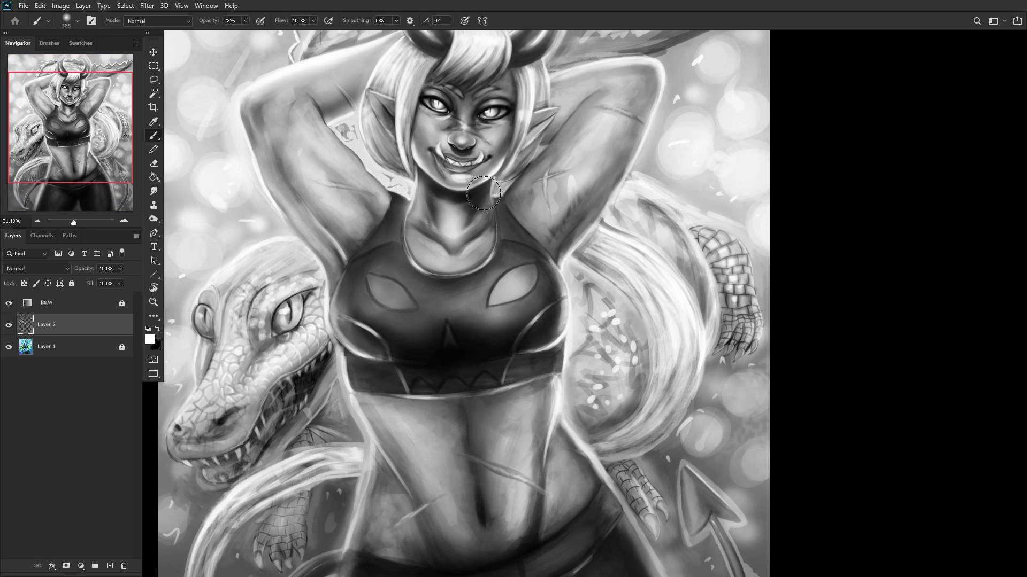
{"action": "scroll", "coordinate": [299, 289], "scroll_direction": "down", "scroll_amount": 4}
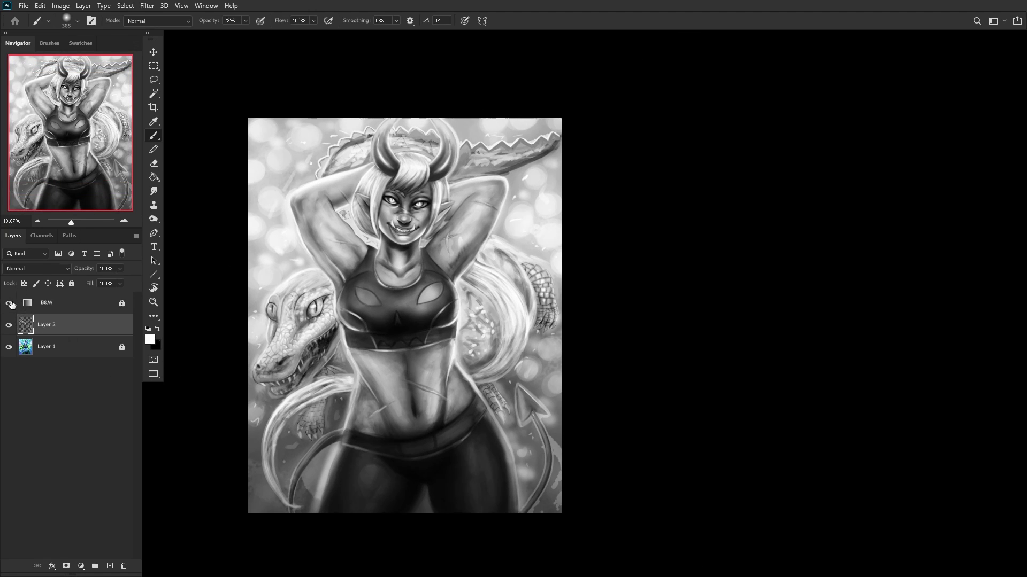
Step: Blend the overlay strokes layer as Hard Light at 50% opacity
{"action": "left_click", "coordinate": [27, 269]}
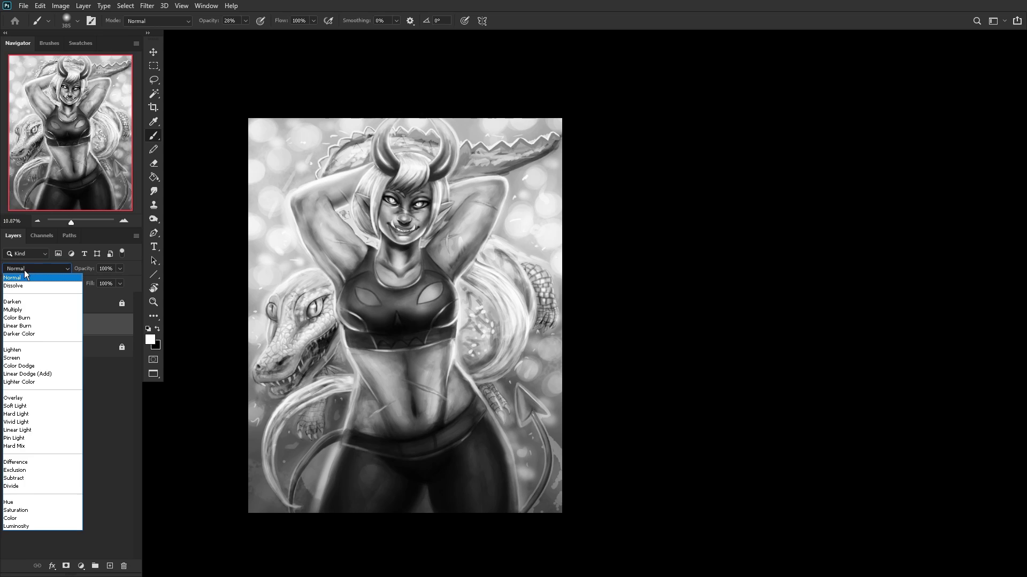
{"action": "left_click", "coordinate": [37, 415]}
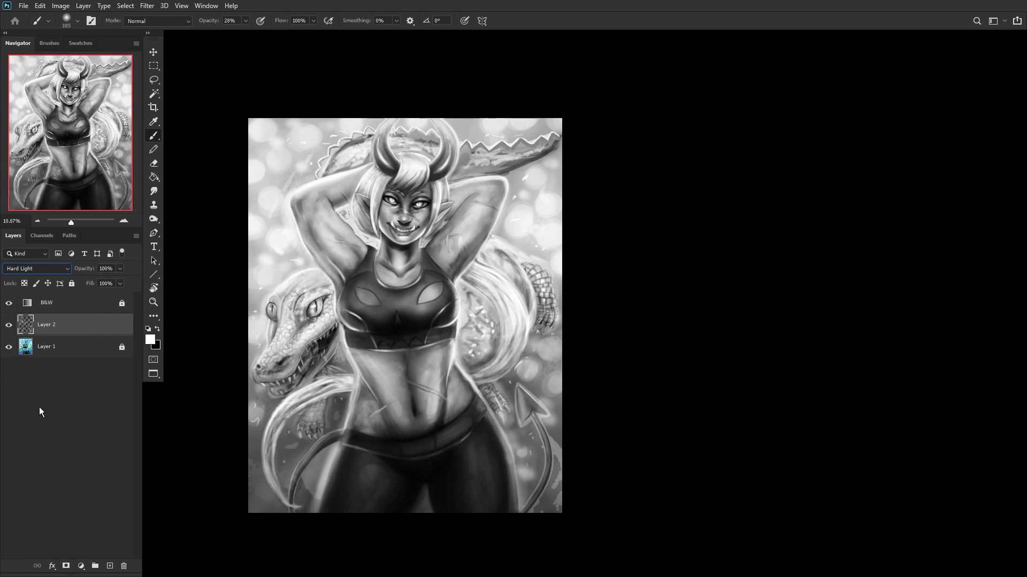
{"action": "left_click", "coordinate": [104, 283]}
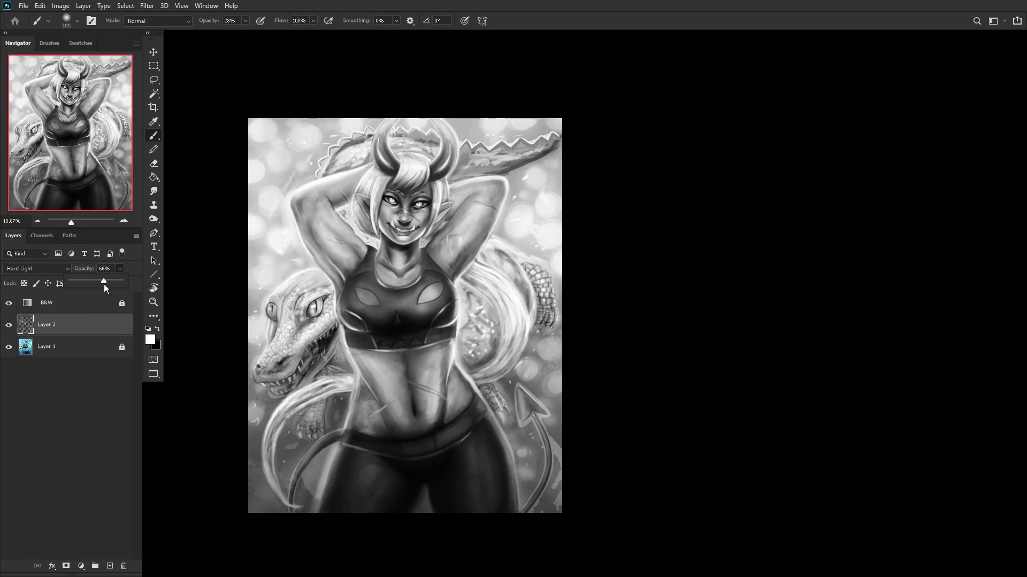
{"action": "left_click", "coordinate": [9, 303]}
{"action": "left_click", "coordinate": [9, 325]}
{"action": "left_click", "coordinate": [10, 327]}
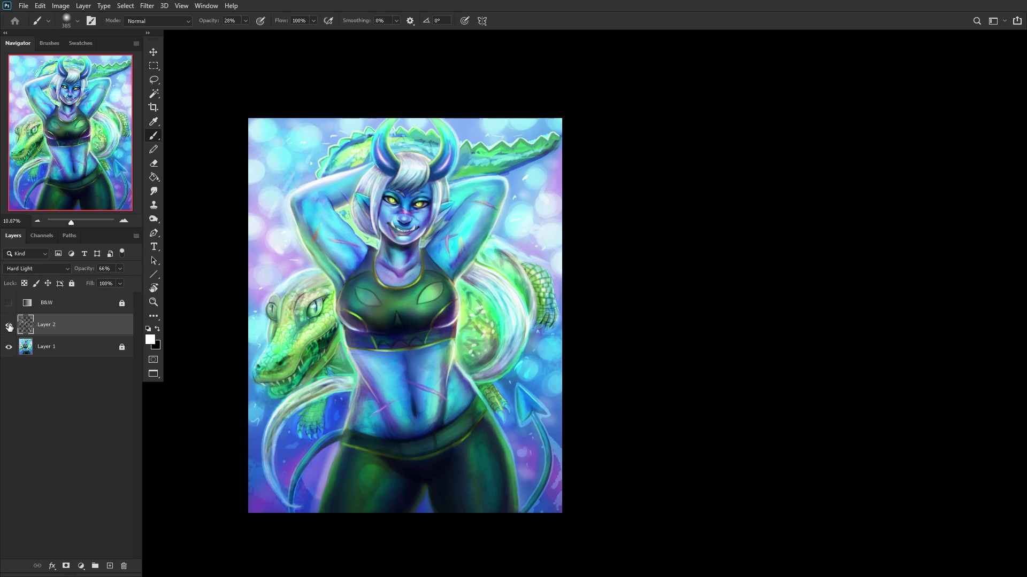
{"action": "left_click", "coordinate": [110, 280]}
{"action": "left_click", "coordinate": [2, 326]}
Step: Compare the overlay strokes on and off in both colour and greyscale
{"action": "left_click", "coordinate": [4, 325]}
{"action": "left_click", "coordinate": [4, 326]}
{"action": "left_click", "coordinate": [4, 326]}
{"action": "left_click", "coordinate": [4, 325]}
{"action": "left_click", "coordinate": [5, 326]}
{"action": "left_click", "coordinate": [9, 303]}
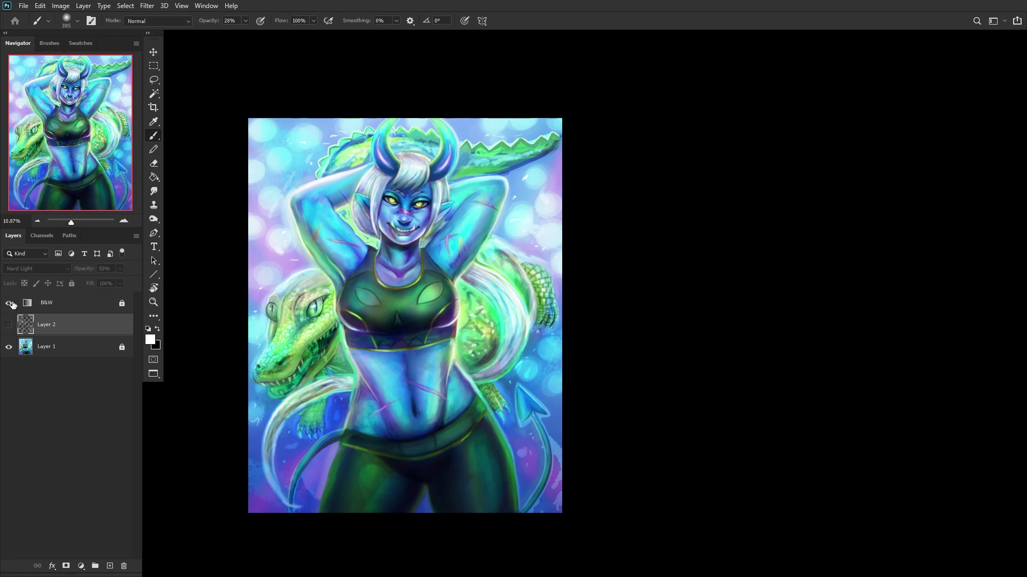
{"action": "left_click", "coordinate": [9, 325]}
{"action": "left_click", "coordinate": [9, 326]}
{"action": "left_click", "coordinate": [10, 325]}
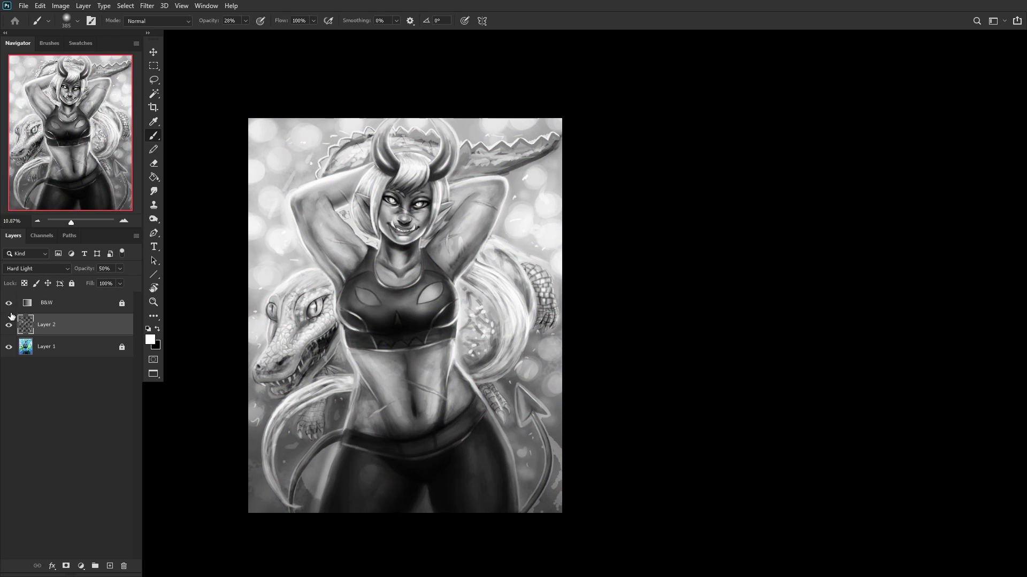
{"action": "left_click", "coordinate": [8, 303]}
Step: Check the overlay strokes' effect around the crocodile's tail and legs
{"action": "scroll", "coordinate": [342, 402], "scroll_direction": "up", "scroll_amount": 3}
{"action": "left_click", "coordinate": [12, 325]}
{"action": "left_click", "coordinate": [12, 326]}
{"action": "left_click", "coordinate": [12, 326]}
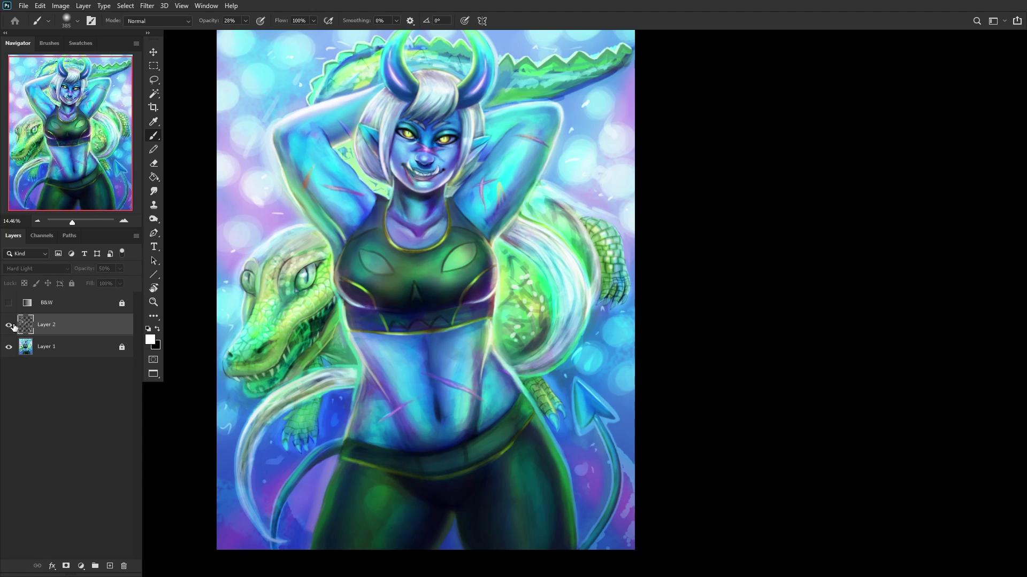
{"action": "left_click", "coordinate": [12, 325]}
{"action": "left_click", "coordinate": [11, 325]}
{"action": "left_click", "coordinate": [12, 325]}
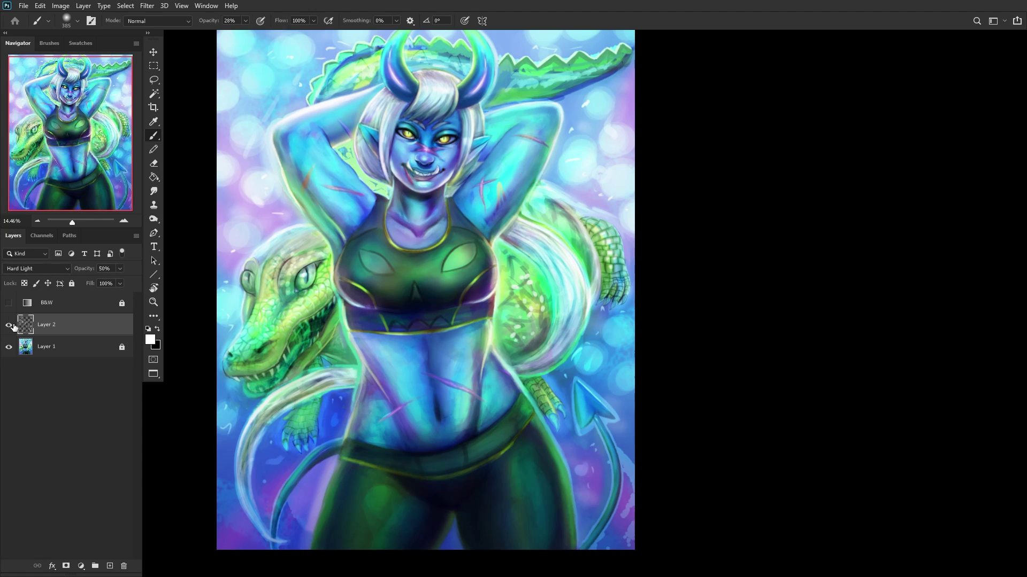
{"action": "left_click", "coordinate": [12, 325]}
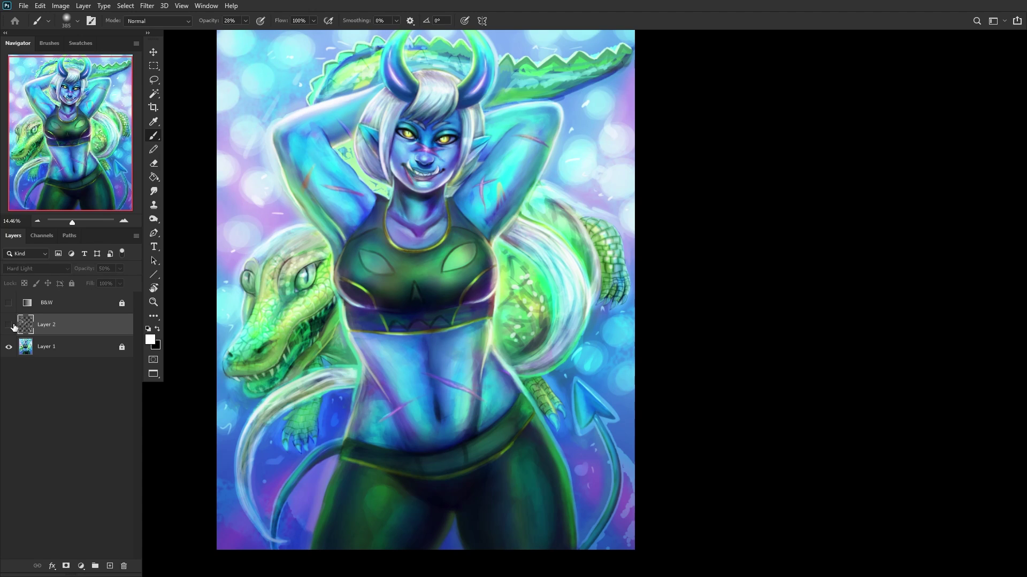
{"action": "left_click", "coordinate": [11, 325]}
{"action": "left_click", "coordinate": [11, 325]}
{"action": "left_click", "coordinate": [12, 326]}
{"action": "left_click", "coordinate": [12, 326]}
{"action": "left_click", "coordinate": [12, 325]}
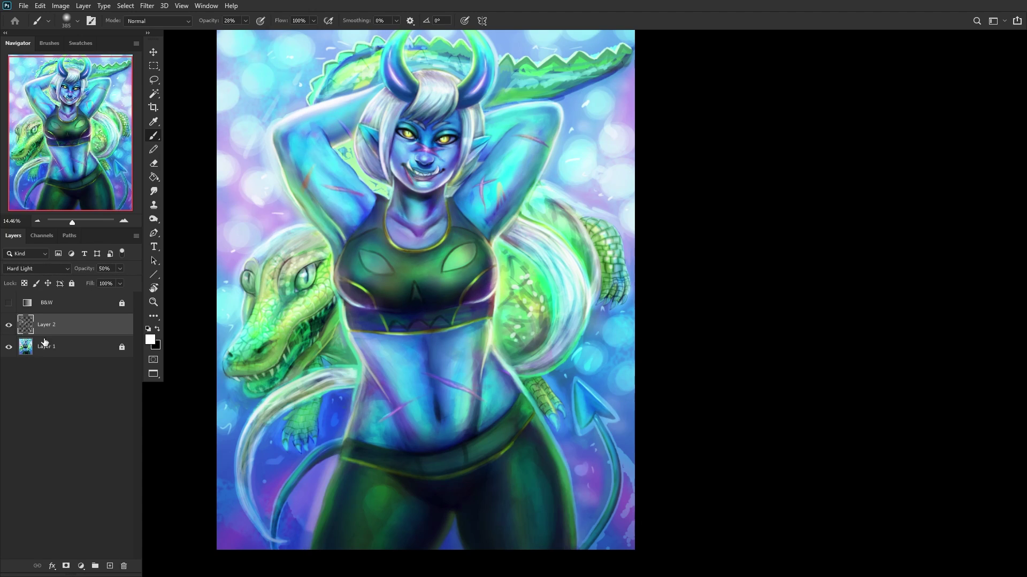
Step: Merge the overlay strokes into the base painting Layer 1 and lock it
{"action": "left_click", "coordinate": [74, 355]}
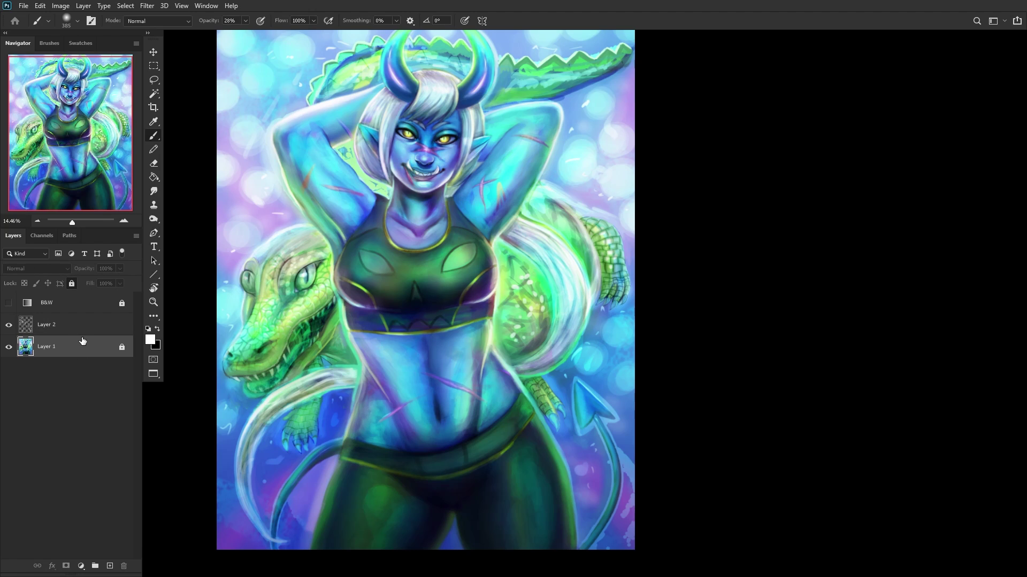
{"action": "left_click", "coordinate": [8, 325]}
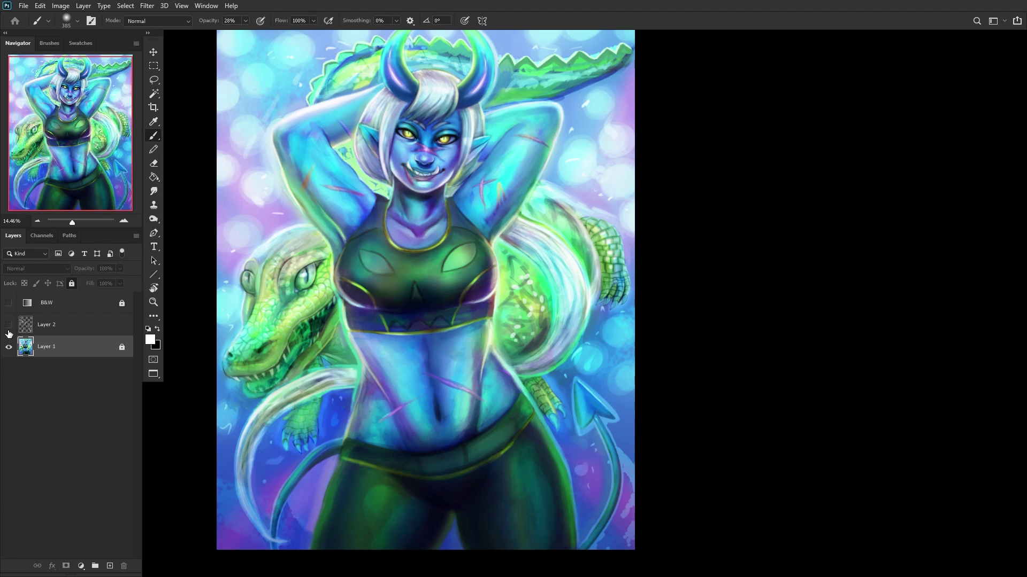
{"action": "left_click", "coordinate": [9, 325]}
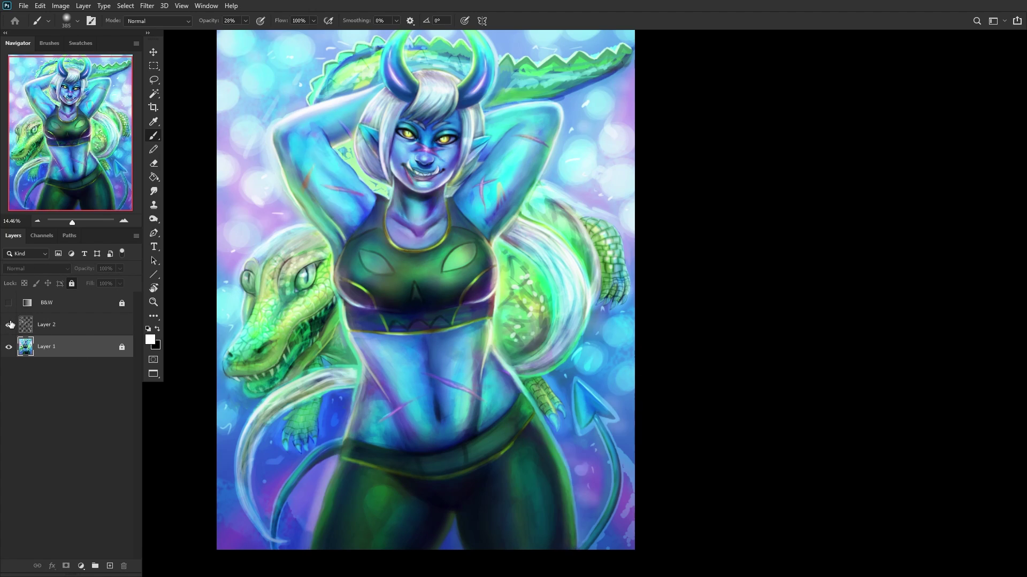
{"action": "left_click", "coordinate": [10, 325]}
{"action": "left_click", "coordinate": [10, 324]}
{"action": "left_click", "coordinate": [10, 324]}
{"action": "left_click", "coordinate": [10, 325]}
{"action": "left_click", "coordinate": [9, 325]}
{"action": "left_click", "coordinate": [10, 324]}
{"action": "key", "text": "ctrl+shift+e"}
{"action": "left_click", "coordinate": [72, 283]}
Step: Add a new empty Layer 2 above the locked painting
{"action": "left_click", "coordinate": [110, 565]}
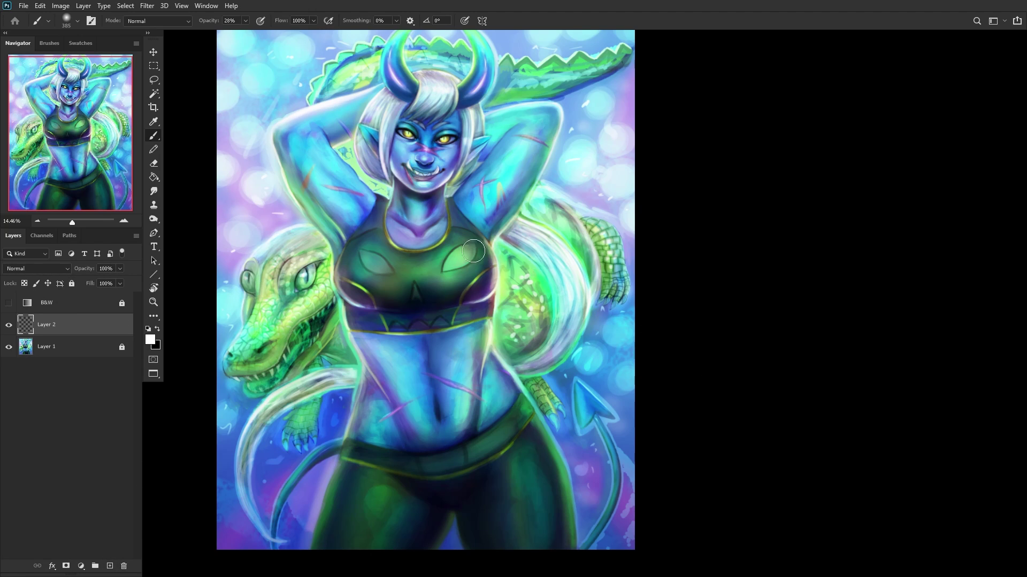
{"action": "scroll", "coordinate": [472, 250], "scroll_direction": "down", "scroll_amount": 1}
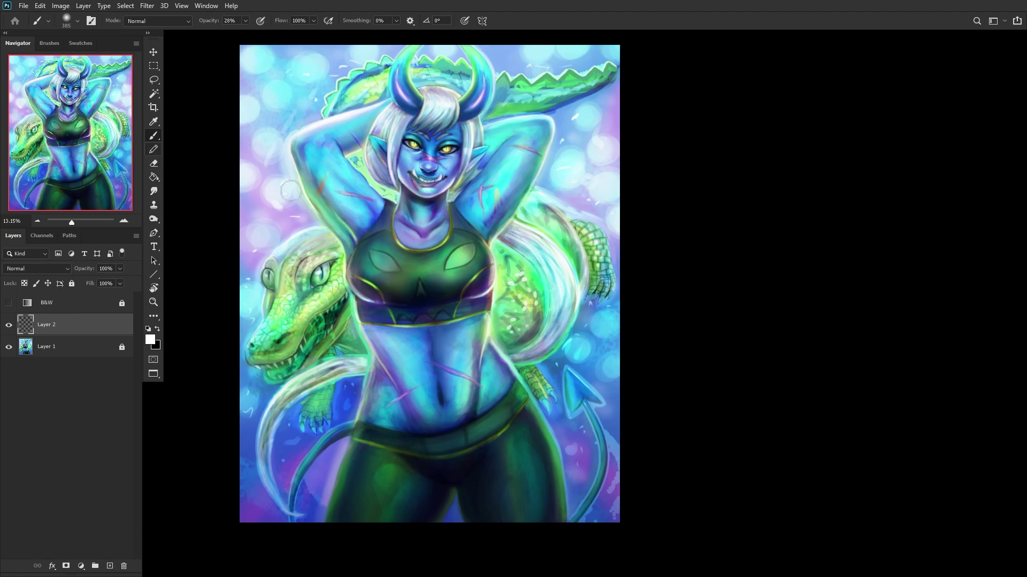
{"action": "scroll", "coordinate": [368, 273], "scroll_direction": "down", "scroll_amount": 5}
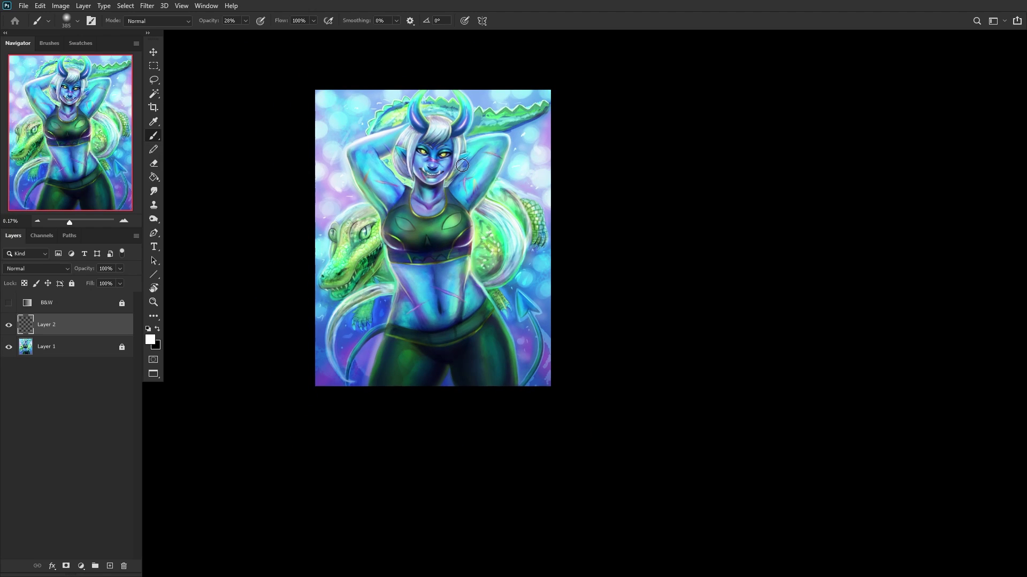
{"action": "scroll", "coordinate": [487, 171], "scroll_direction": "up", "scroll_amount": 2}
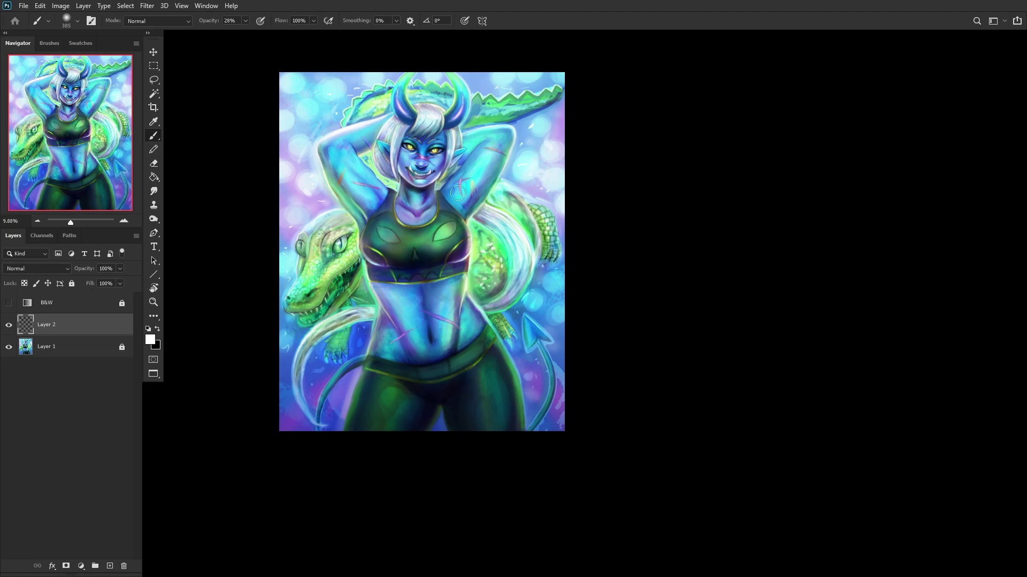
{"action": "scroll", "coordinate": [500, 211], "scroll_direction": "up", "scroll_amount": 3}
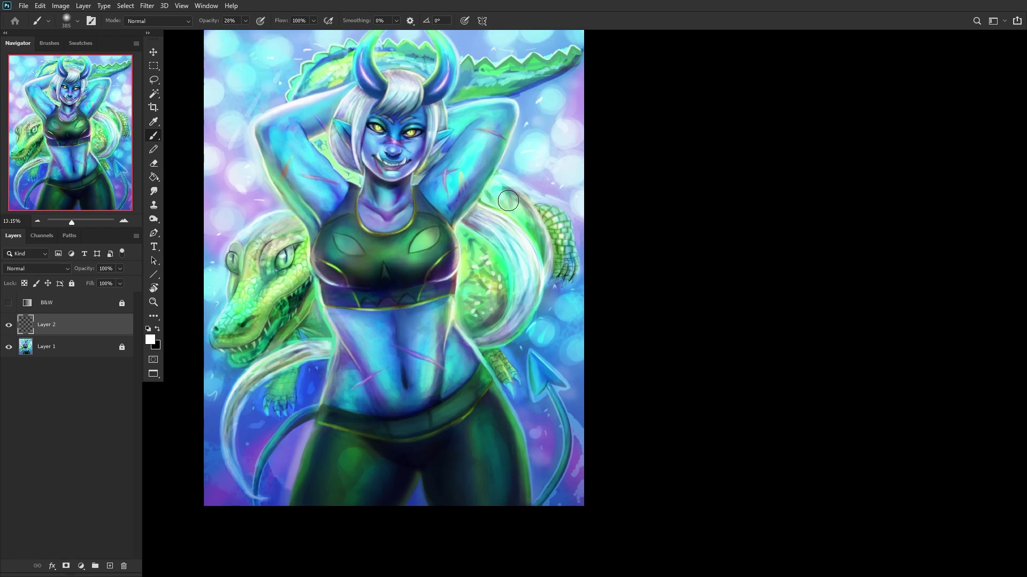
Step: Enlarge the brush slightly and repaint under the crocodile's back in sampled green, undoing a purple attempt
{"action": "scroll", "coordinate": [506, 192], "scroll_direction": "up", "scroll_amount": 15}
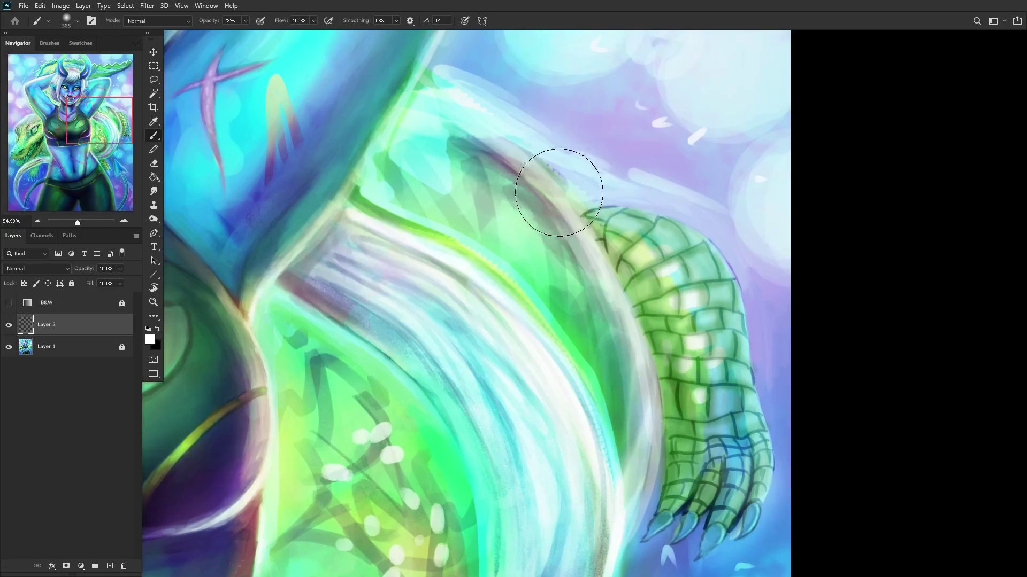
{"action": "right_click", "coordinate": [634, 144]}
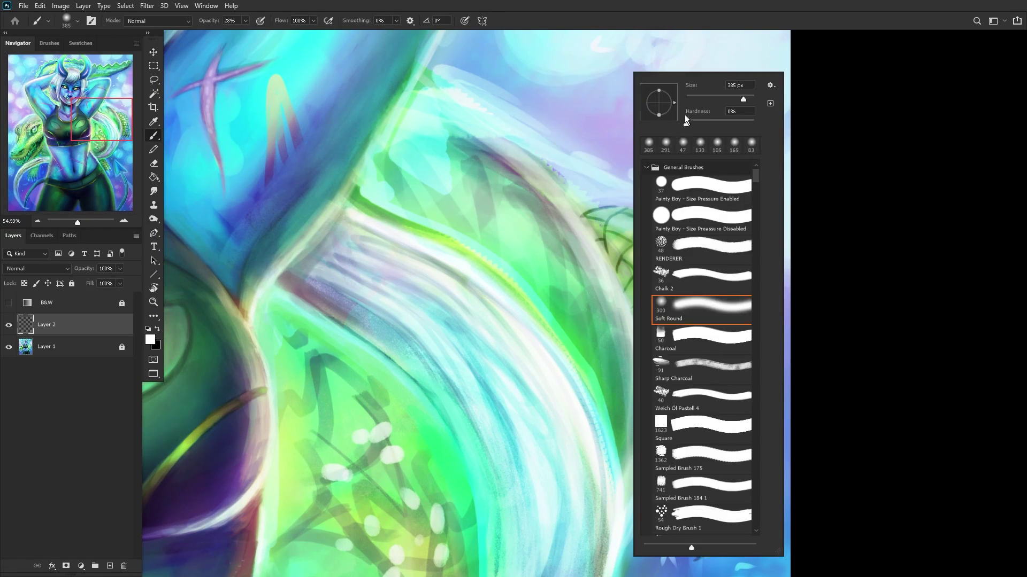
{"action": "left_click_drag", "start_coordinate": [729, 97], "coordinate": [730, 97]}
{"action": "left_click", "coordinate": [500, 165], "text": "alt"}
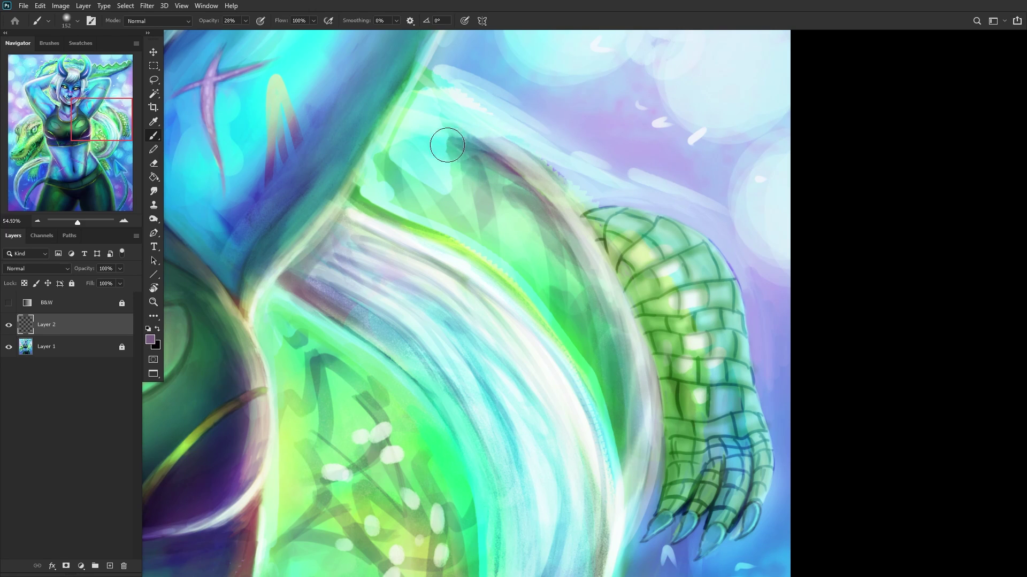
{"action": "mouse_move", "coordinate": [443, 134]}
{"action": "left_mouse_down"}
{"action": "mouse_move", "coordinate": [559, 251]}
{"action": "mouse_move", "coordinate": [441, 132]}
{"action": "mouse_move", "coordinate": [544, 229]}
{"action": "mouse_move", "coordinate": [452, 157]}
{"action": "mouse_move", "coordinate": [428, 161]}
{"action": "mouse_move", "coordinate": [436, 207]}
{"action": "mouse_move", "coordinate": [480, 198]}
{"action": "left_mouse_up"}
{"action": "key", "text": "ctrl+z"}
{"action": "key", "text": "ctrl+z"}
{"action": "key", "text": "ctrl+z"}
{"action": "left_click", "coordinate": [550, 268], "text": "alt"}
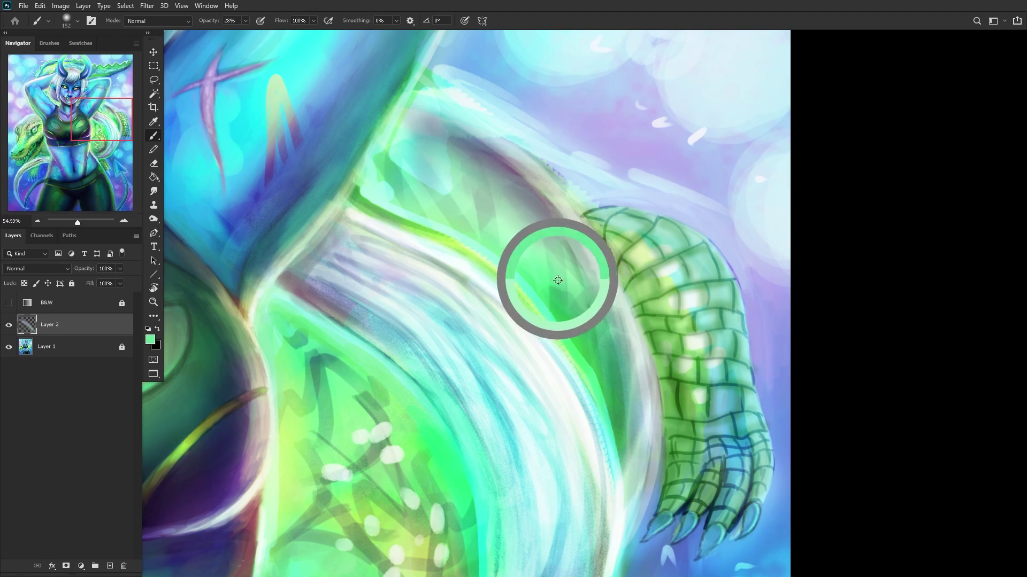
{"action": "mouse_move", "coordinate": [602, 359]}
{"action": "left_mouse_down"}
{"action": "mouse_move", "coordinate": [517, 247]}
{"action": "mouse_move", "coordinate": [444, 187]}
{"action": "mouse_move", "coordinate": [568, 269]}
{"action": "mouse_move", "coordinate": [587, 318]}
{"action": "mouse_move", "coordinate": [490, 207]}
{"action": "mouse_move", "coordinate": [423, 175]}
{"action": "mouse_move", "coordinate": [405, 185]}
{"action": "left_mouse_up"}
Step: Paint light teal over the purplish area and green over the light patch above the back
{"action": "left_click", "coordinate": [409, 119], "text": "alt"}
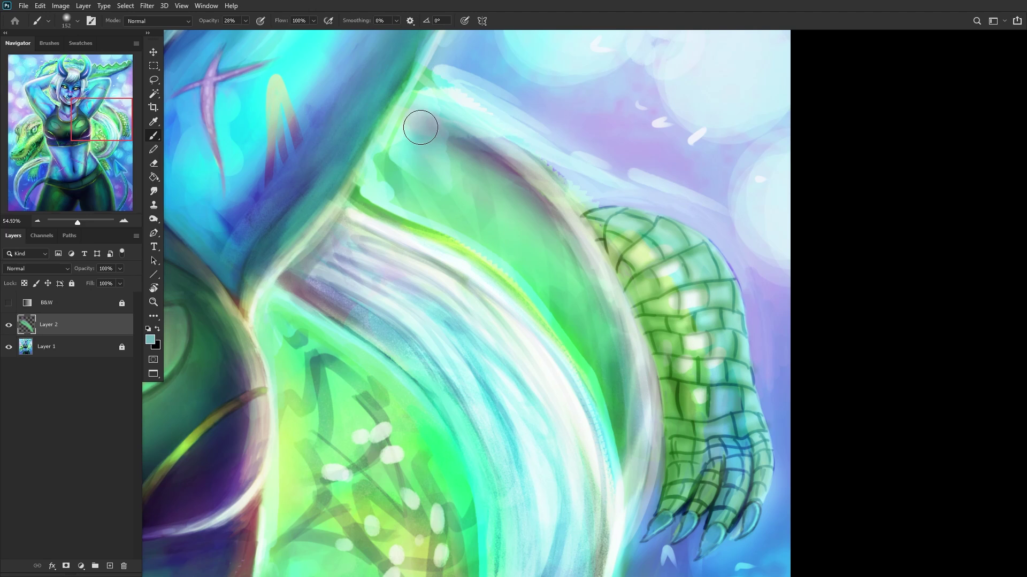
{"action": "left_click", "coordinate": [458, 103], "text": "alt"}
{"action": "mouse_move", "coordinate": [470, 161]}
{"action": "left_mouse_down"}
{"action": "mouse_move", "coordinate": [428, 101]}
{"action": "mouse_move", "coordinate": [408, 149]}
{"action": "mouse_move", "coordinate": [461, 168]}
{"action": "mouse_move", "coordinate": [449, 151]}
{"action": "mouse_move", "coordinate": [411, 176]}
{"action": "mouse_move", "coordinate": [413, 190]}
{"action": "mouse_move", "coordinate": [394, 149]}
{"action": "left_mouse_up"}
{"action": "scroll", "coordinate": [456, 167], "scroll_direction": "down", "scroll_amount": 5}
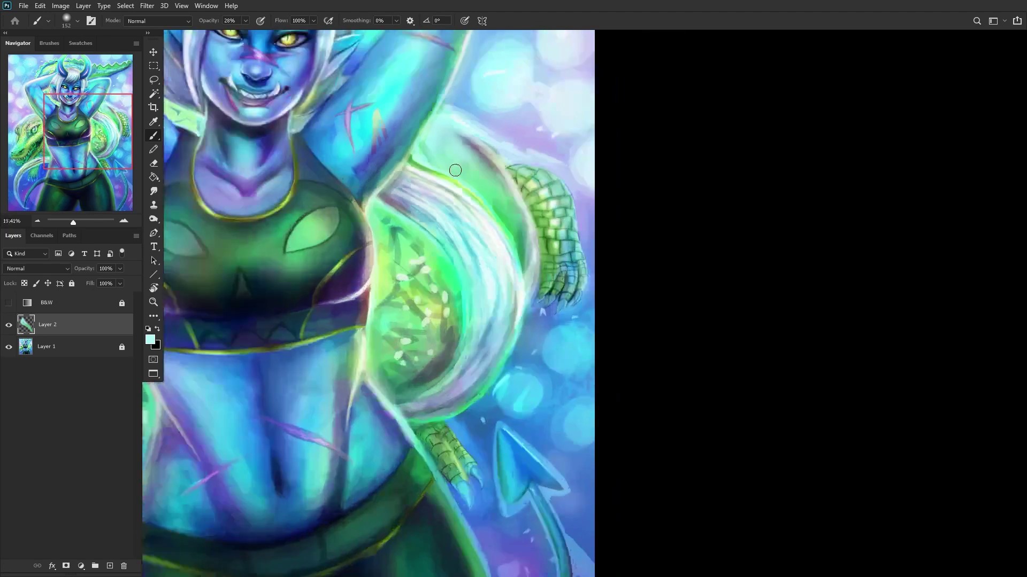
{"action": "scroll", "coordinate": [428, 169], "scroll_direction": "up", "scroll_amount": 3}
{"action": "left_click_drag", "start_coordinate": [475, 166], "coordinate": [518, 203]}
{"action": "mouse_move", "coordinate": [467, 124]}
{"action": "left_mouse_down"}
{"action": "mouse_move", "coordinate": [507, 167]}
{"action": "mouse_move", "coordinate": [452, 108]}
{"action": "mouse_move", "coordinate": [437, 141]}
{"action": "mouse_move", "coordinate": [461, 146]}
{"action": "mouse_move", "coordinate": [431, 146]}
{"action": "mouse_move", "coordinate": [470, 158]}
{"action": "mouse_move", "coordinate": [441, 152]}
{"action": "mouse_move", "coordinate": [439, 136]}
{"action": "mouse_move", "coordinate": [455, 126]}
{"action": "mouse_move", "coordinate": [450, 110]}
{"action": "mouse_move", "coordinate": [439, 130]}
{"action": "mouse_move", "coordinate": [468, 132]}
{"action": "left_mouse_up"}
Step: Add light yellow-green strokes on the back and teal and yellow-green strokes over the belly
{"action": "left_click", "coordinate": [444, 300], "text": "alt"}
{"action": "mouse_move", "coordinate": [463, 149]}
{"action": "left_mouse_down"}
{"action": "mouse_move", "coordinate": [523, 205]}
{"action": "mouse_move", "coordinate": [523, 186]}
{"action": "mouse_move", "coordinate": [472, 143]}
{"action": "left_mouse_up"}
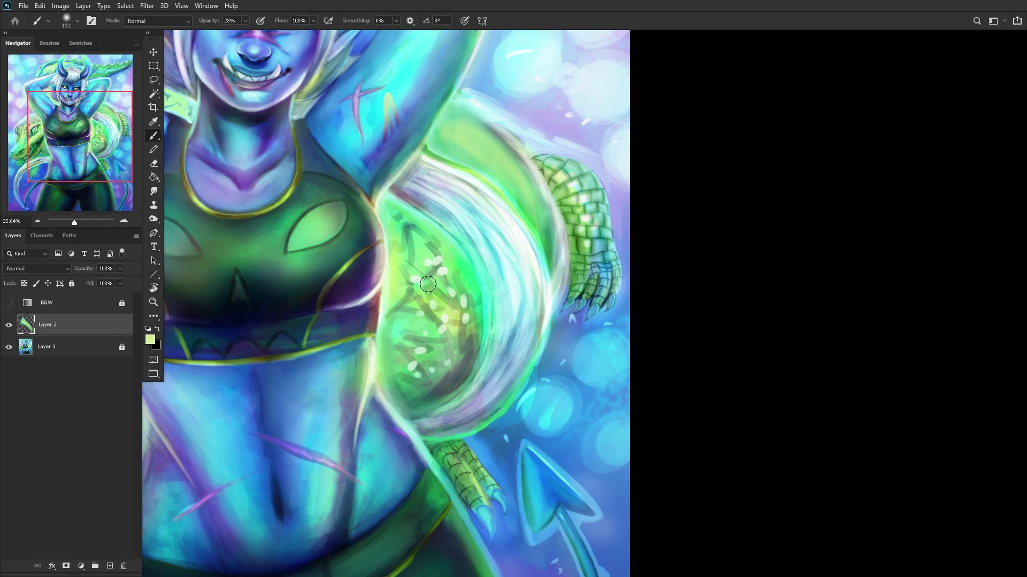
{"action": "left_click", "coordinate": [430, 405], "text": "alt"}
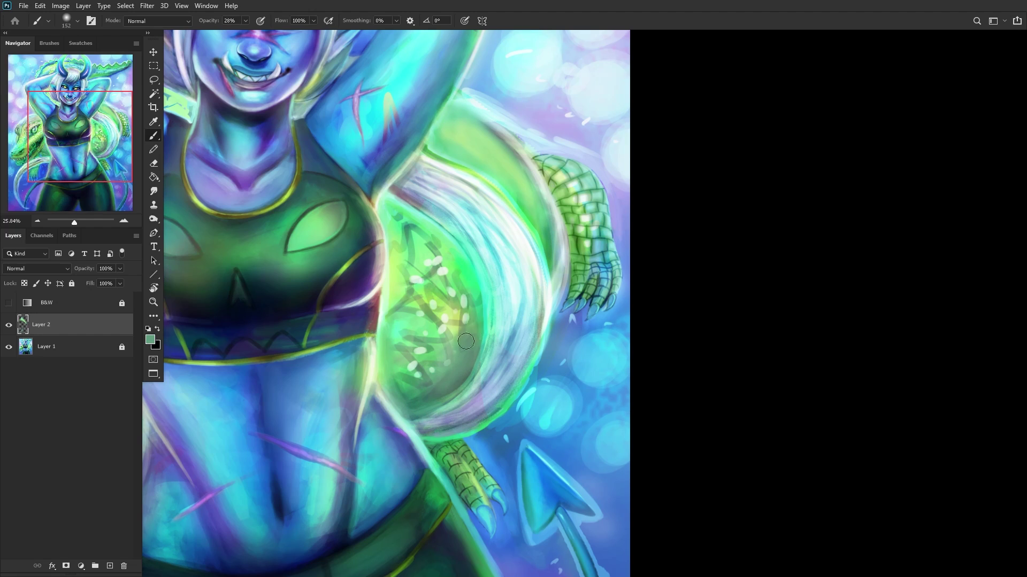
{"action": "left_click_drag", "start_coordinate": [465, 291], "coordinate": [454, 253]}
{"action": "left_click", "coordinate": [436, 321], "text": "alt"}
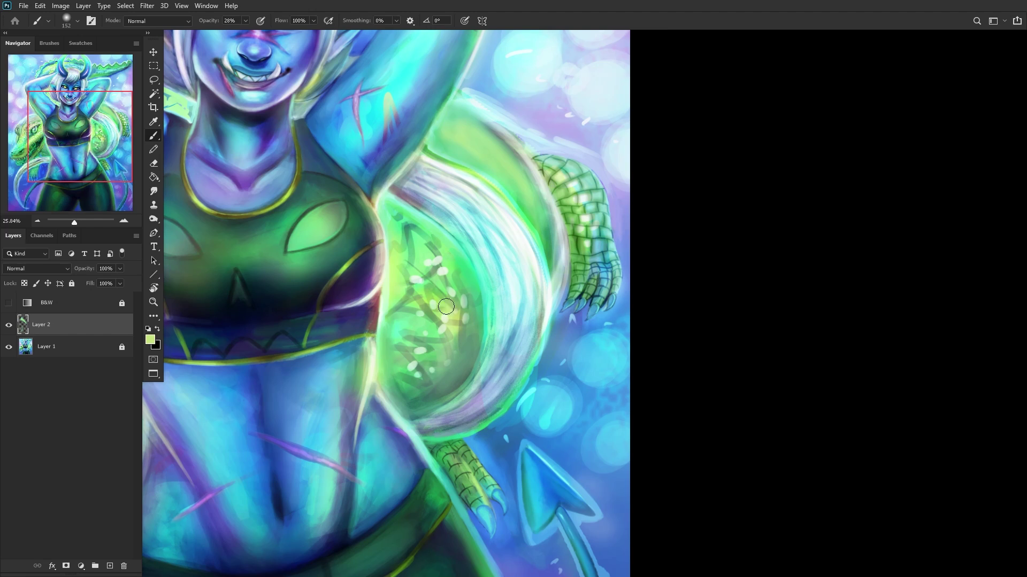
{"action": "mouse_move", "coordinate": [434, 330]}
{"action": "left_mouse_down"}
{"action": "mouse_move", "coordinate": [426, 281]}
{"action": "mouse_move", "coordinate": [412, 309]}
{"action": "mouse_move", "coordinate": [450, 323]}
{"action": "mouse_move", "coordinate": [401, 242]}
{"action": "left_mouse_up"}
Step: Brush sampled darker olive-green over the lower belly, then recentre the whole painting
{"action": "scroll", "coordinate": [278, 402], "scroll_direction": "down", "scroll_amount": 3}
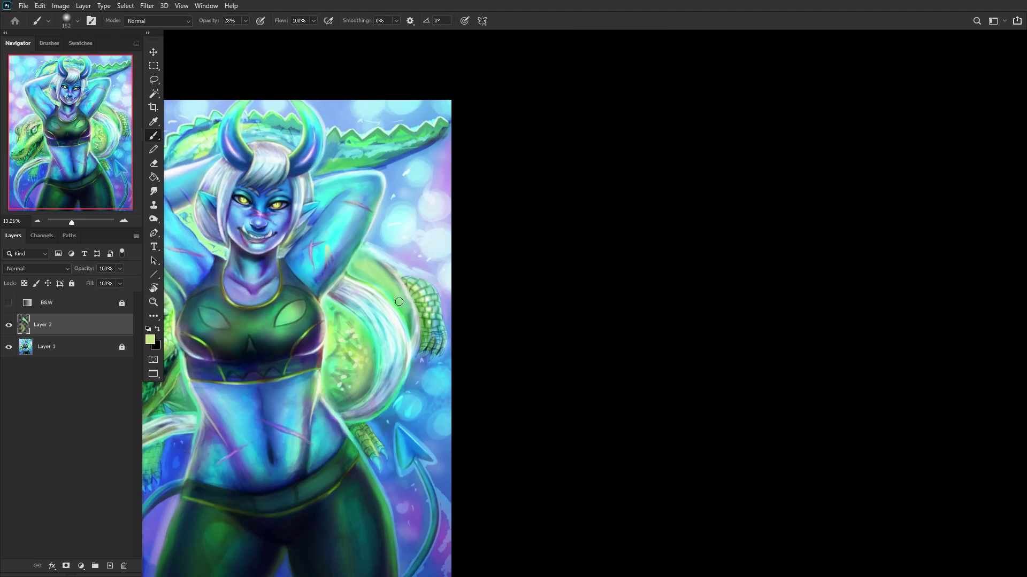
{"action": "scroll", "coordinate": [310, 333], "scroll_direction": "down", "scroll_amount": 1}
{"action": "scroll", "coordinate": [342, 345], "scroll_direction": "up", "scroll_amount": 6}
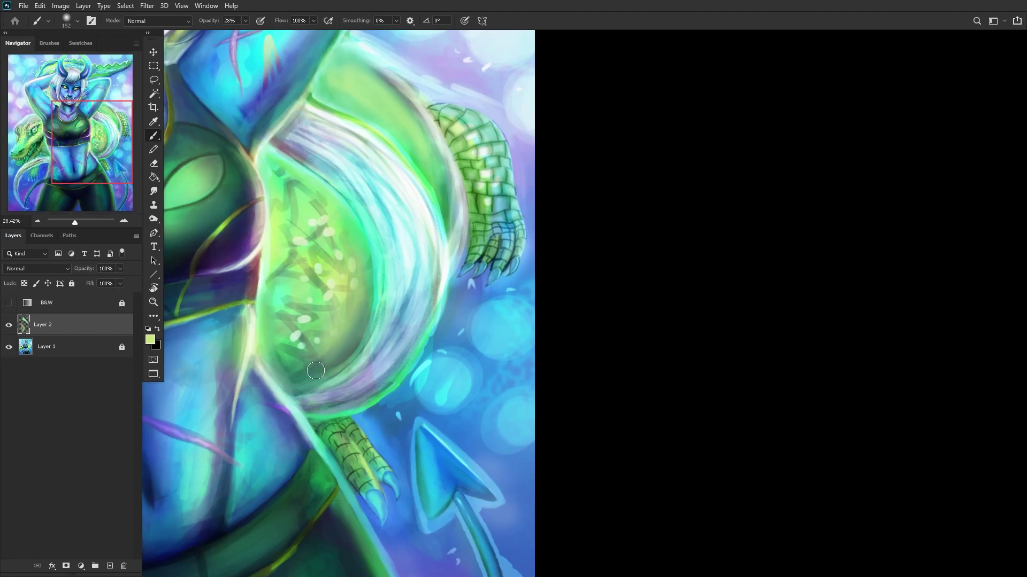
{"action": "left_click", "coordinate": [342, 344], "text": "alt"}
{"action": "mouse_move", "coordinate": [343, 345]}
{"action": "left_mouse_down"}
{"action": "mouse_move", "coordinate": [313, 374]}
{"action": "mouse_move", "coordinate": [321, 382]}
{"action": "mouse_move", "coordinate": [337, 345]}
{"action": "left_mouse_up"}
{"action": "scroll", "coordinate": [374, 236], "scroll_direction": "down", "scroll_amount": 6}
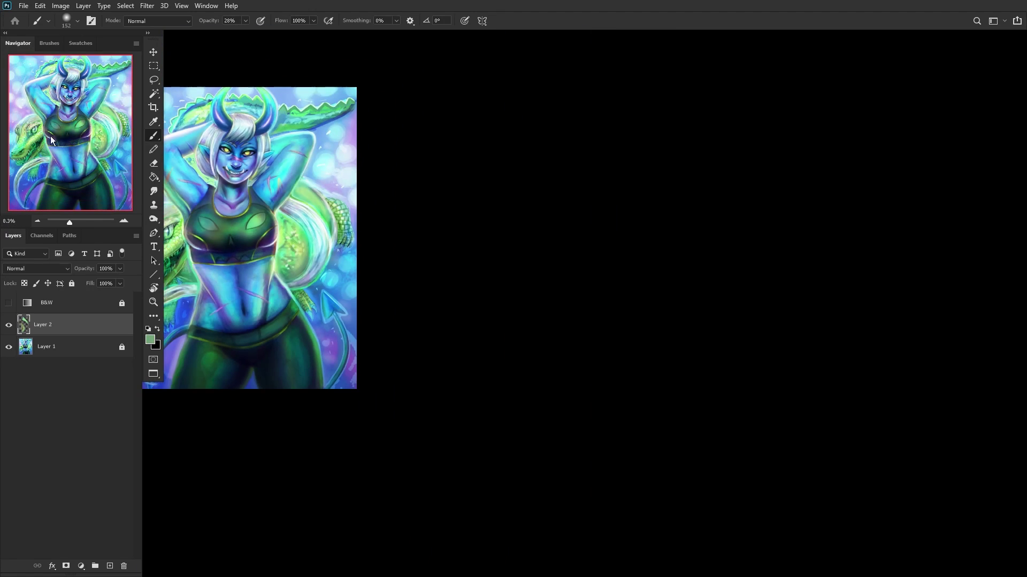
{"action": "left_click_drag", "start_coordinate": [337, 174], "coordinate": [711, 251]}
{"action": "scroll", "coordinate": [732, 295], "scroll_direction": "up", "scroll_amount": 3}
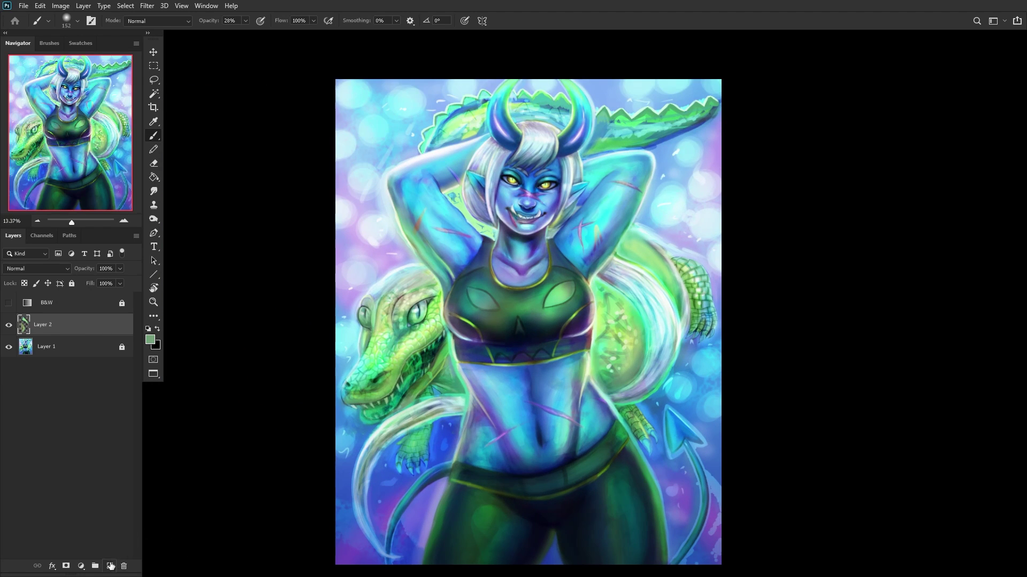
Step: Add a new layer with Overlay blending, choose the RENDERER brush and swap foreground/background colours
{"action": "left_click", "coordinate": [110, 566]}
{"action": "scroll", "coordinate": [735, 273], "scroll_direction": "up", "scroll_amount": 2}
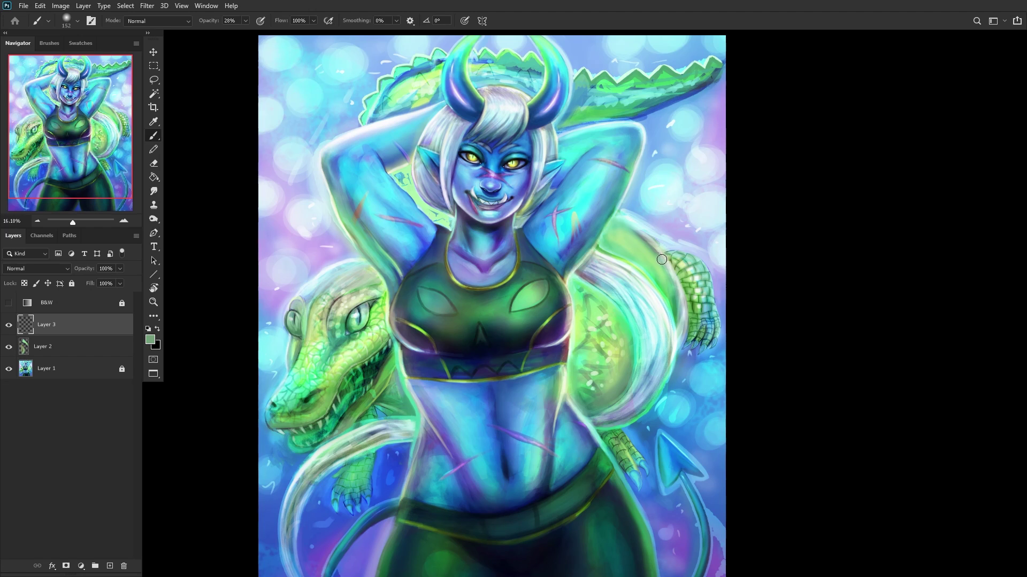
{"action": "scroll", "coordinate": [663, 256], "scroll_direction": "up", "scroll_amount": 5}
{"action": "right_click", "coordinate": [705, 243]}
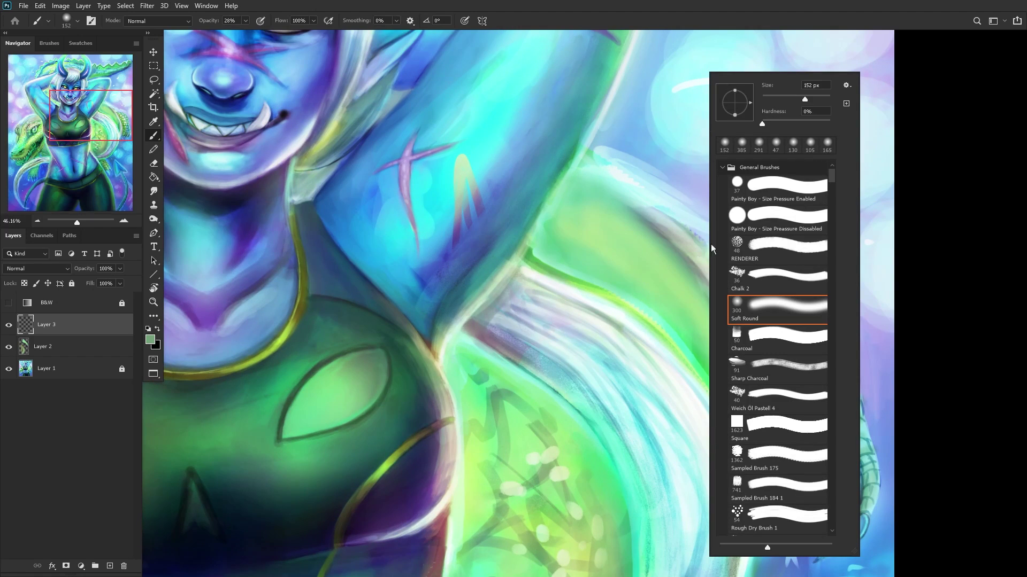
{"action": "left_click", "coordinate": [775, 248]}
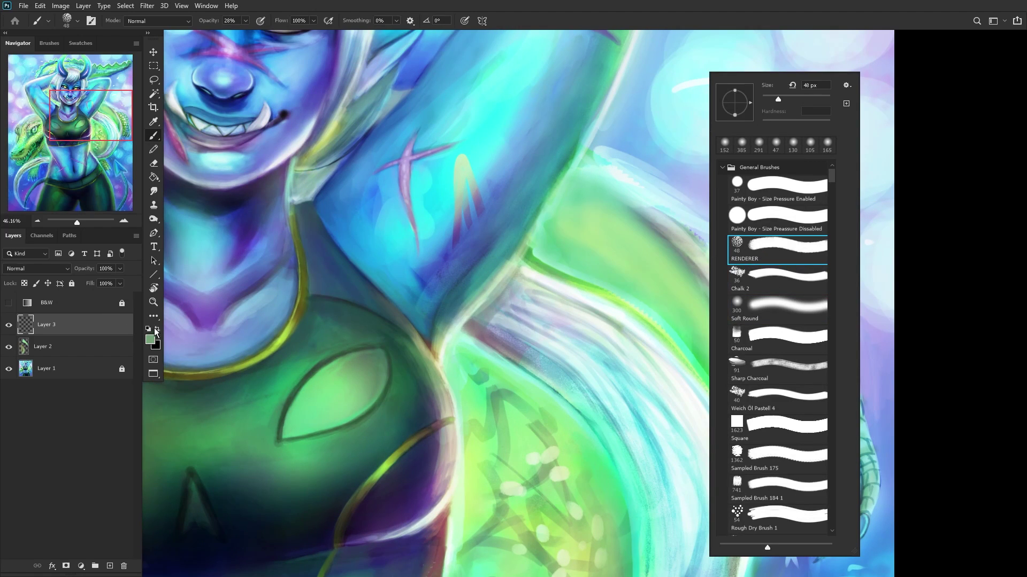
{"action": "left_click", "coordinate": [157, 329]}
{"action": "left_click", "coordinate": [36, 269]}
{"action": "left_click", "coordinate": [32, 398]}
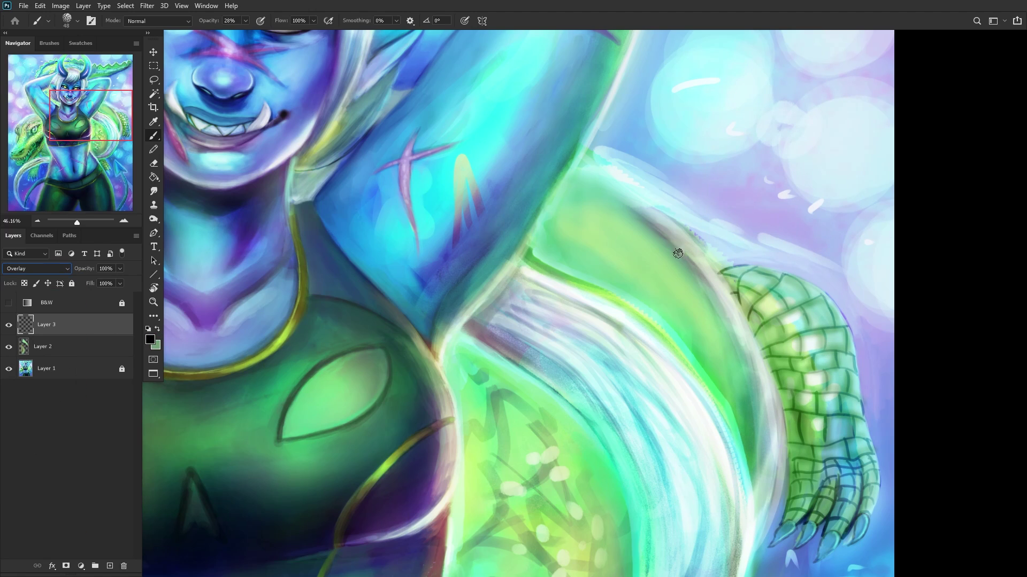
Step: Paint a green looping knot pattern across the crocodile's back
{"action": "mouse_move", "coordinate": [571, 210]}
{"action": "left_mouse_down"}
{"action": "mouse_move", "coordinate": [595, 222]}
{"action": "mouse_move", "coordinate": [572, 220]}
{"action": "mouse_move", "coordinate": [612, 203]}
{"action": "mouse_move", "coordinate": [572, 247]}
{"action": "mouse_move", "coordinate": [630, 227]}
{"action": "mouse_move", "coordinate": [612, 252]}
{"action": "mouse_move", "coordinate": [570, 258]}
{"action": "mouse_move", "coordinate": [564, 225]}
{"action": "mouse_move", "coordinate": [543, 253]}
{"action": "mouse_move", "coordinate": [572, 244]}
{"action": "left_mouse_up"}
{"action": "mouse_move", "coordinate": [636, 238]}
{"action": "left_mouse_down"}
{"action": "mouse_move", "coordinate": [608, 214]}
{"action": "mouse_move", "coordinate": [675, 256]}
{"action": "mouse_move", "coordinate": [622, 256]}
{"action": "mouse_move", "coordinate": [680, 253]}
{"action": "mouse_move", "coordinate": [637, 278]}
{"action": "mouse_move", "coordinate": [608, 260]}
{"action": "mouse_move", "coordinate": [618, 290]}
{"action": "mouse_move", "coordinate": [665, 260]}
{"action": "mouse_move", "coordinate": [660, 295]}
{"action": "mouse_move", "coordinate": [670, 277]}
{"action": "mouse_move", "coordinate": [626, 287]}
{"action": "mouse_move", "coordinate": [730, 319]}
{"action": "mouse_move", "coordinate": [681, 337]}
{"action": "mouse_move", "coordinate": [711, 322]}
{"action": "mouse_move", "coordinate": [693, 344]}
{"action": "mouse_move", "coordinate": [708, 332]}
{"action": "mouse_move", "coordinate": [706, 346]}
{"action": "mouse_move", "coordinate": [743, 359]}
{"action": "left_mouse_up"}
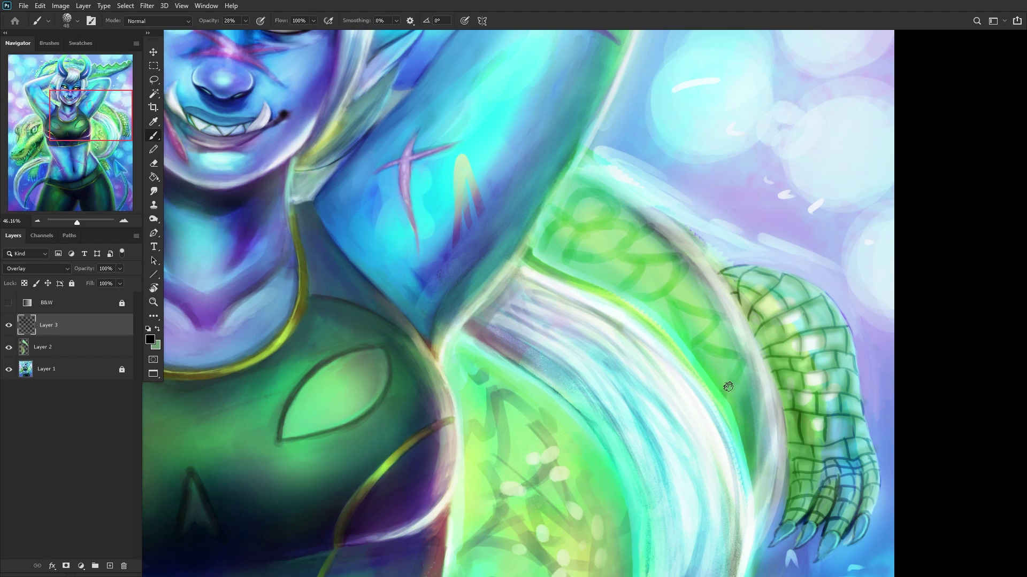
{"action": "scroll", "coordinate": [679, 452], "scroll_direction": "down", "scroll_amount": 6}
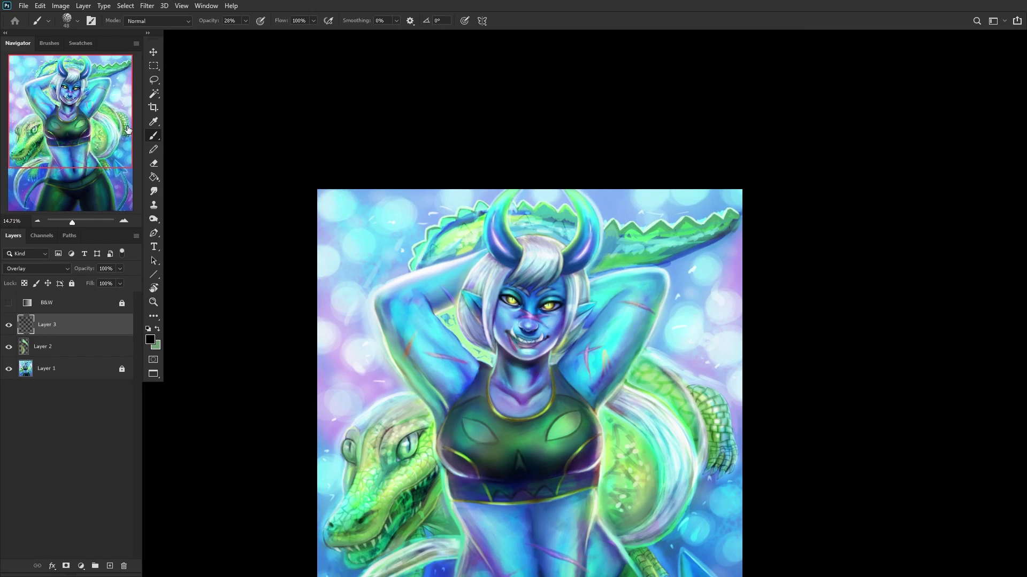
{"action": "left_click_drag", "start_coordinate": [128, 130], "coordinate": [119, 174]}
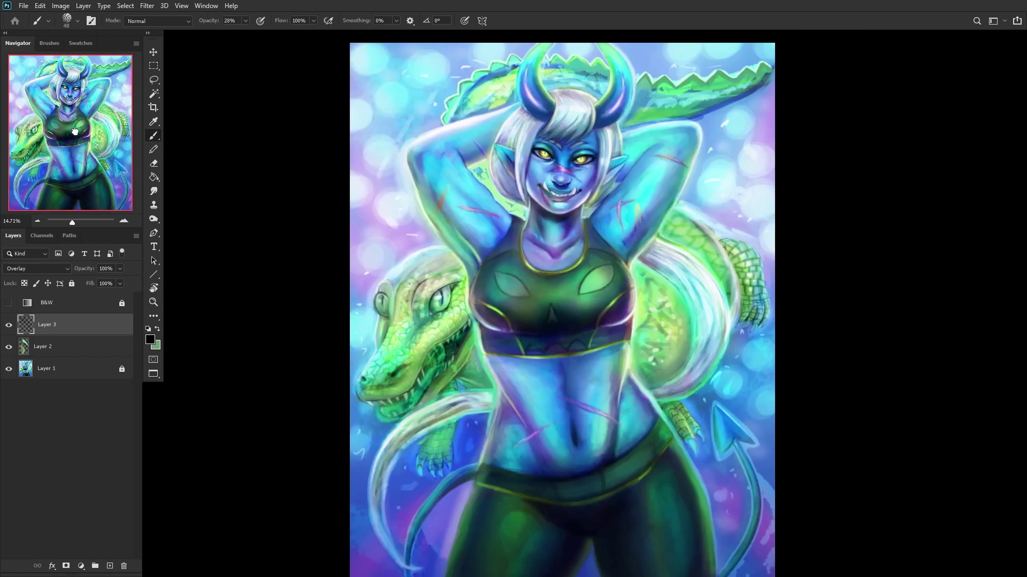
{"action": "scroll", "coordinate": [695, 307], "scroll_direction": "up", "scroll_amount": 2}
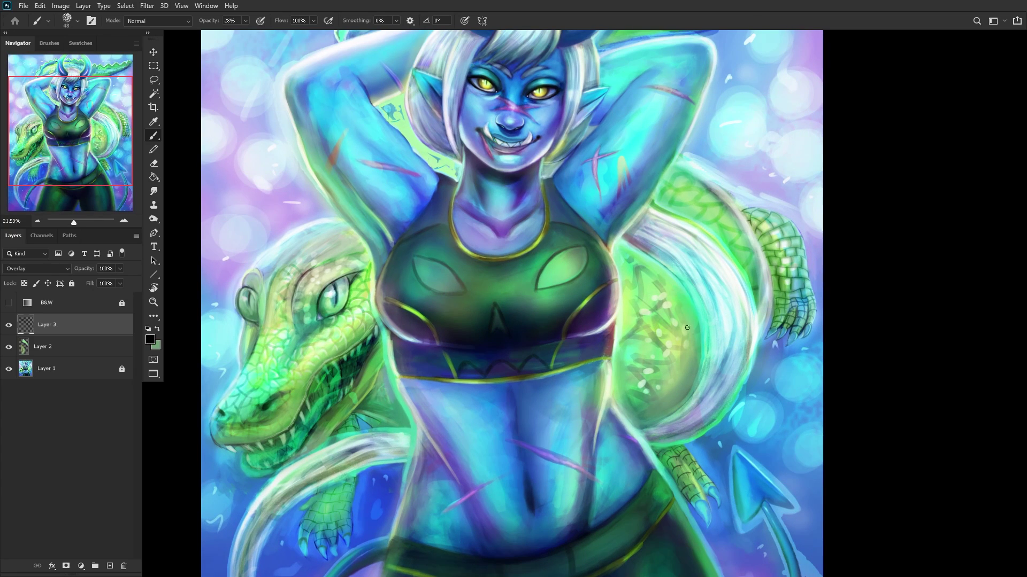
Step: Free-transform the knot pattern, shrinking it to about 77% and narrowing and skewing it slightly
{"action": "key", "text": "ctrl+t"}
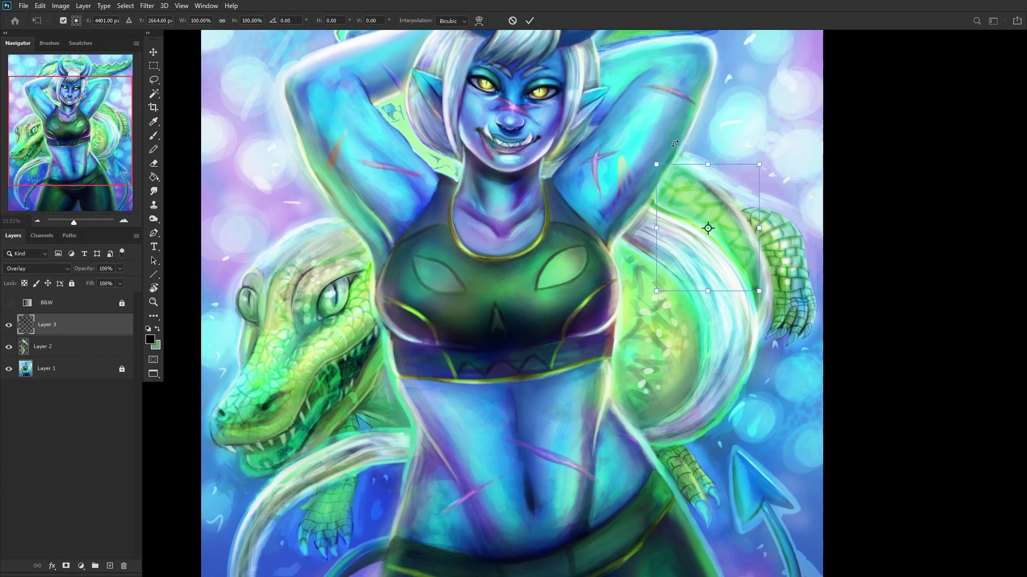
{"action": "left_click_drag", "start_coordinate": [657, 164], "coordinate": [672, 182]}
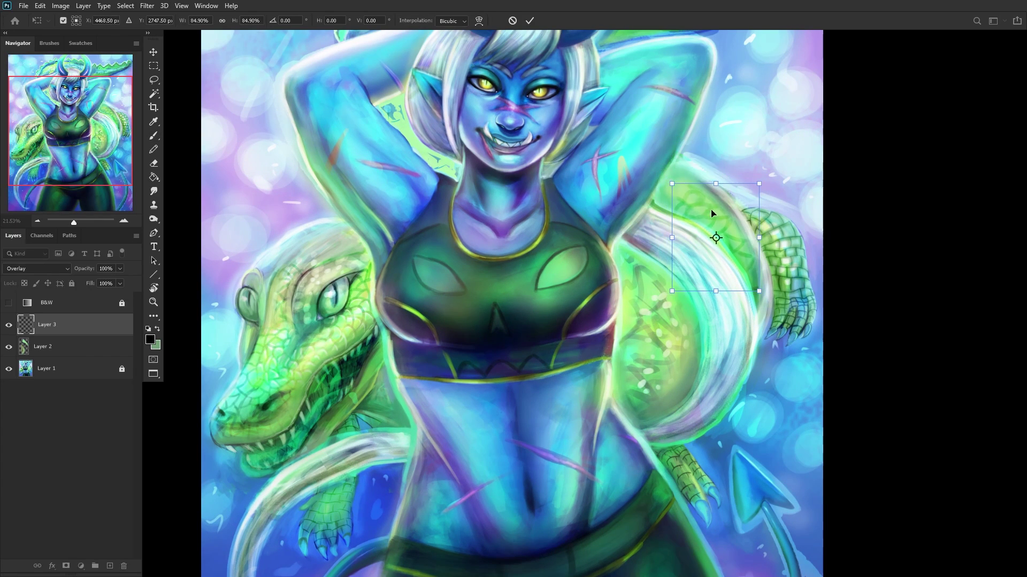
{"action": "left_click_drag", "start_coordinate": [715, 213], "coordinate": [716, 209]}
{"action": "left_click_drag", "start_coordinate": [672, 180], "coordinate": [680, 190]}
{"action": "left_click_drag", "start_coordinate": [681, 238], "coordinate": [687, 238]}
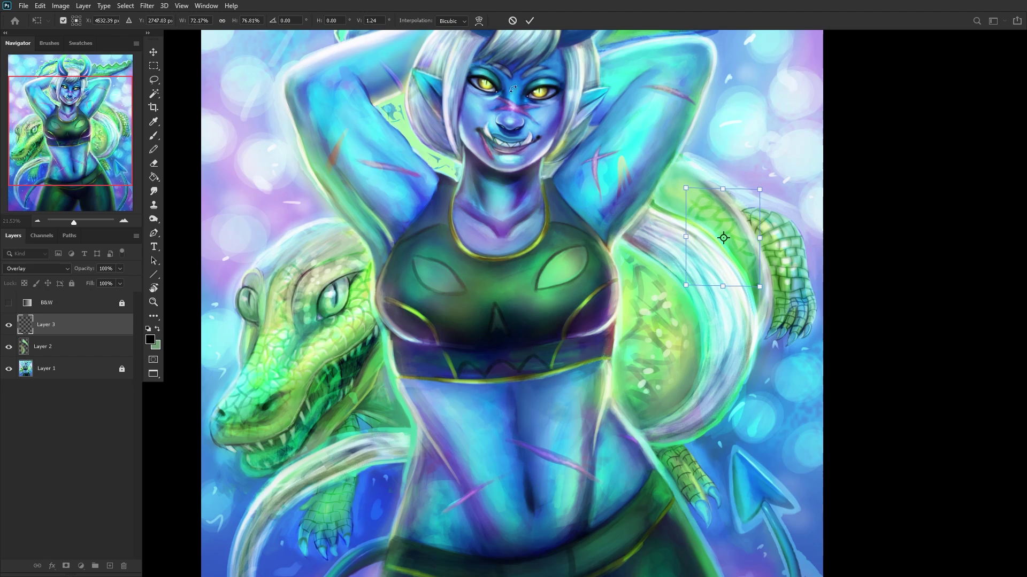
{"action": "left_click", "coordinate": [530, 21]}
Step: Paint more green loops and darker translucent green strokes across the back and belly
{"action": "scroll", "coordinate": [669, 214], "scroll_direction": "up", "scroll_amount": 5}
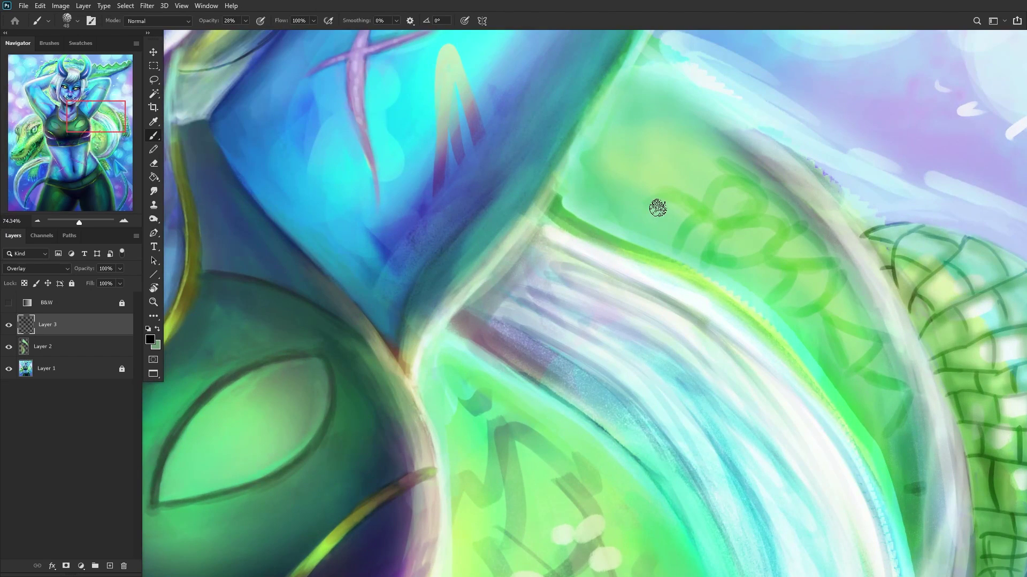
{"action": "mouse_move", "coordinate": [657, 208]}
{"action": "left_mouse_down"}
{"action": "mouse_move", "coordinate": [702, 218]}
{"action": "mouse_move", "coordinate": [676, 198]}
{"action": "mouse_move", "coordinate": [694, 153]}
{"action": "mouse_move", "coordinate": [676, 174]}
{"action": "mouse_move", "coordinate": [747, 180]}
{"action": "mouse_move", "coordinate": [677, 152]}
{"action": "mouse_move", "coordinate": [699, 130]}
{"action": "mouse_move", "coordinate": [678, 167]}
{"action": "mouse_move", "coordinate": [666, 164]}
{"action": "mouse_move", "coordinate": [675, 156]}
{"action": "mouse_move", "coordinate": [633, 176]}
{"action": "mouse_move", "coordinate": [624, 214]}
{"action": "mouse_move", "coordinate": [670, 156]}
{"action": "mouse_move", "coordinate": [639, 196]}
{"action": "mouse_move", "coordinate": [644, 204]}
{"action": "mouse_move", "coordinate": [587, 192]}
{"action": "mouse_move", "coordinate": [617, 182]}
{"action": "mouse_move", "coordinate": [572, 184]}
{"action": "mouse_move", "coordinate": [631, 182]}
{"action": "mouse_move", "coordinate": [623, 153]}
{"action": "mouse_move", "coordinate": [589, 153]}
{"action": "mouse_move", "coordinate": [670, 138]}
{"action": "mouse_move", "coordinate": [649, 128]}
{"action": "mouse_move", "coordinate": [654, 80]}
{"action": "mouse_move", "coordinate": [715, 130]}
{"action": "mouse_move", "coordinate": [646, 94]}
{"action": "mouse_move", "coordinate": [603, 137]}
{"action": "mouse_move", "coordinate": [630, 116]}
{"action": "left_mouse_up"}
{"action": "scroll", "coordinate": [630, 116], "scroll_direction": "down", "scroll_amount": 5}
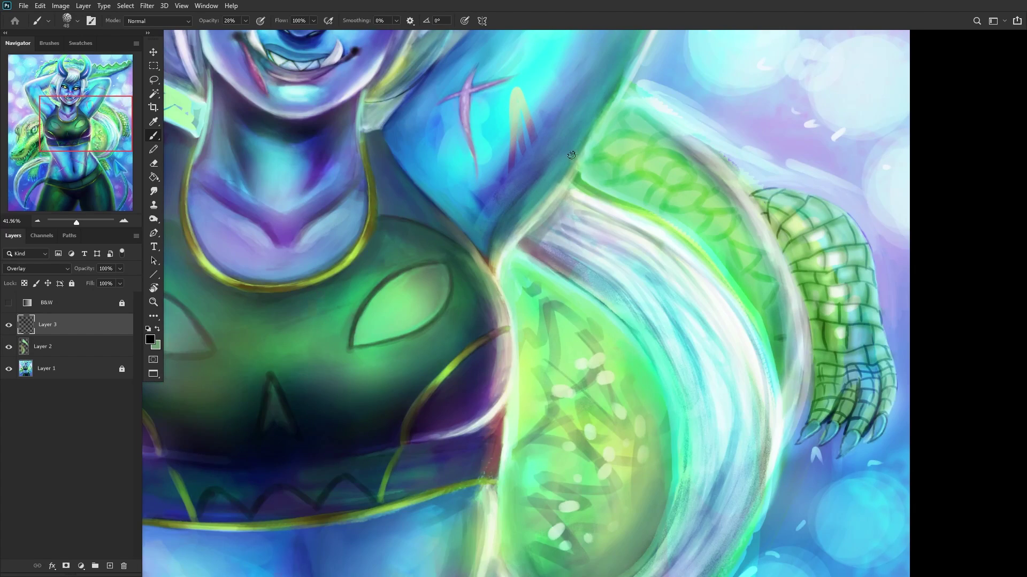
{"action": "scroll", "coordinate": [470, 247], "scroll_direction": "down", "scroll_amount": 2}
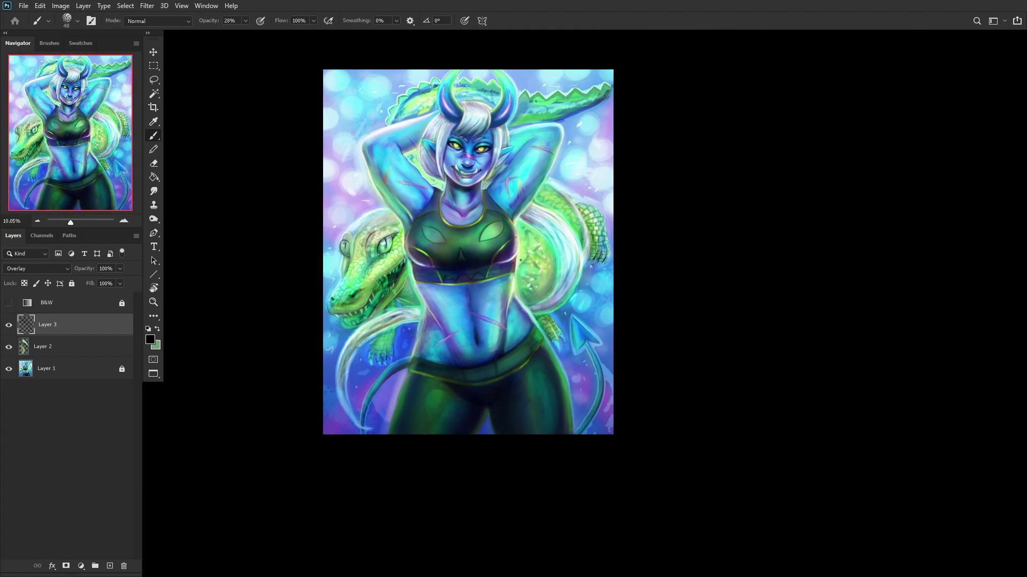
{"action": "scroll", "coordinate": [553, 286], "scroll_direction": "up", "scroll_amount": 6}
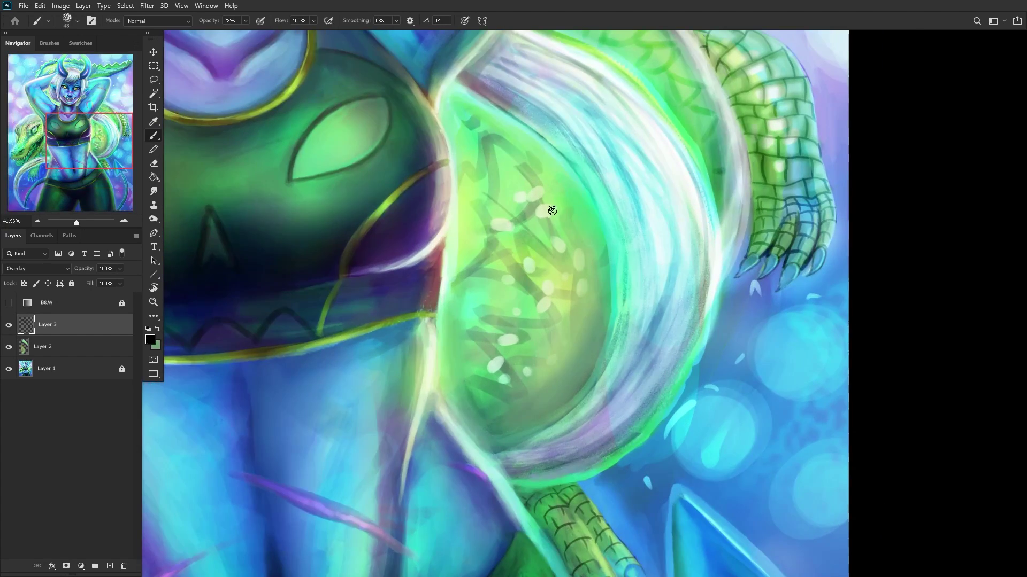
{"action": "left_click_drag", "start_coordinate": [539, 184], "coordinate": [509, 140]}
{"action": "left_click_drag", "start_coordinate": [559, 187], "coordinate": [578, 232]}
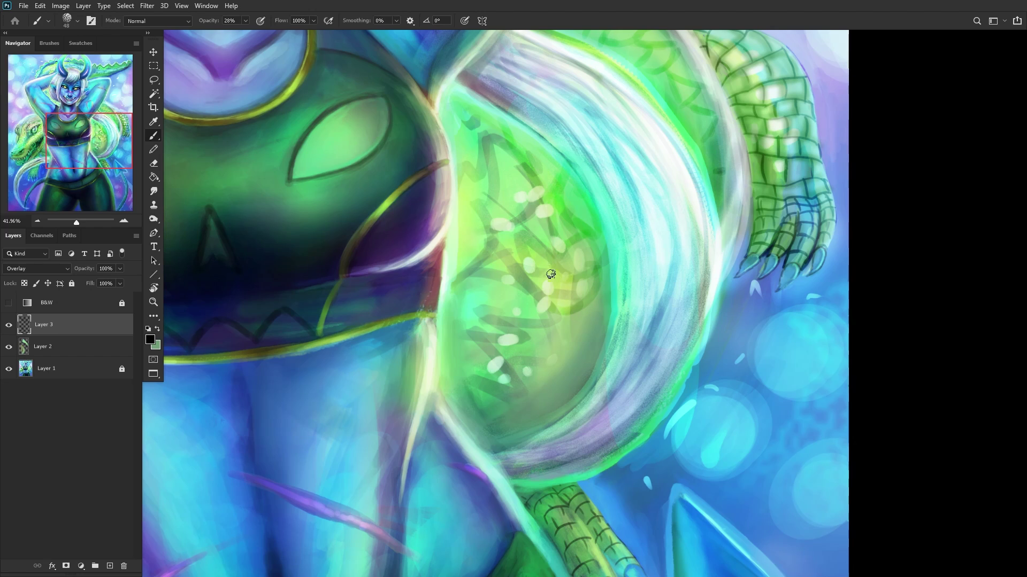
{"action": "mouse_move", "coordinate": [569, 309]}
{"action": "left_mouse_down"}
{"action": "mouse_move", "coordinate": [562, 350]}
{"action": "mouse_move", "coordinate": [552, 318]}
{"action": "mouse_move", "coordinate": [568, 332]}
{"action": "mouse_move", "coordinate": [559, 332]}
{"action": "mouse_move", "coordinate": [576, 368]}
{"action": "left_mouse_up"}
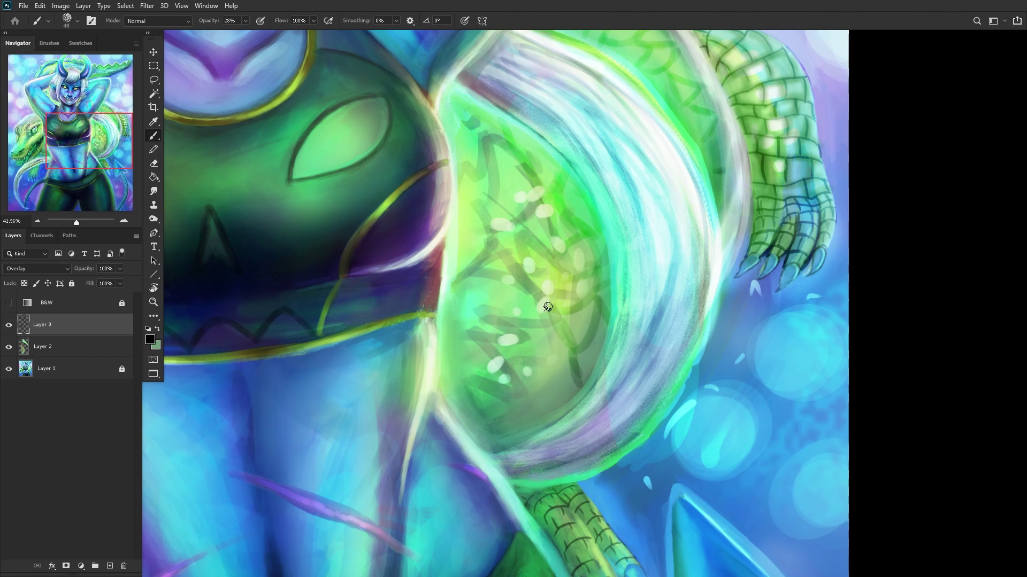
{"action": "mouse_move", "coordinate": [541, 323]}
{"action": "left_mouse_down"}
{"action": "mouse_move", "coordinate": [538, 370]}
{"action": "mouse_move", "coordinate": [556, 422]}
{"action": "left_mouse_up"}
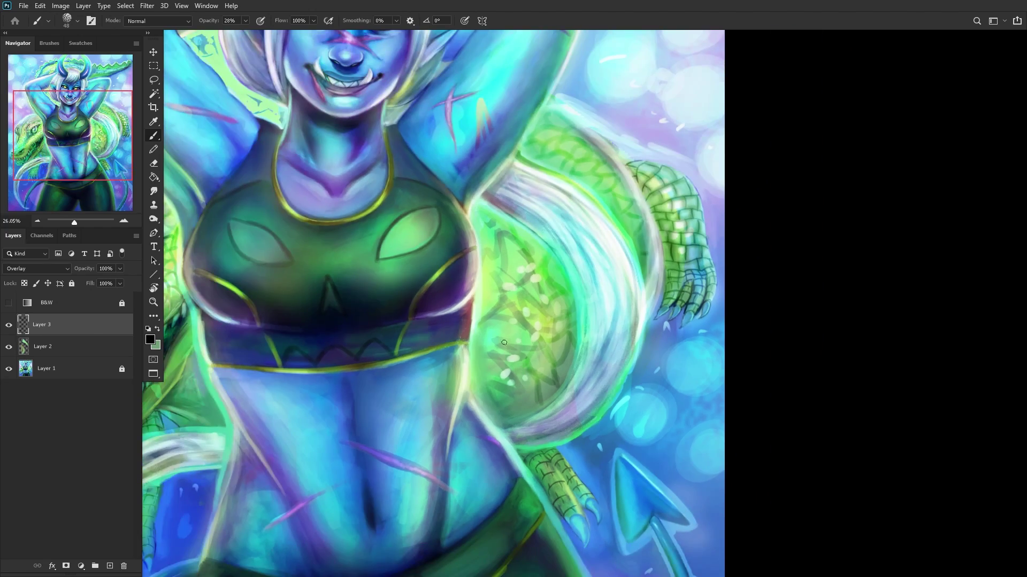
{"action": "scroll", "coordinate": [476, 313], "scroll_direction": "down", "scroll_amount": 4}
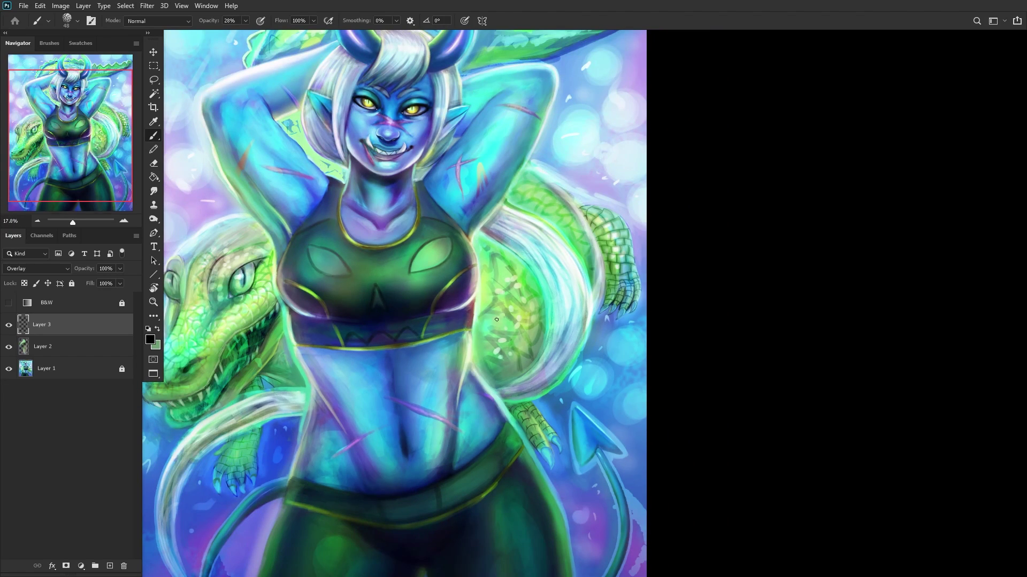
Step: Mirror the view to check the composition and set Layer 3's blend mode to Overlay
{"action": "key", "text": "ctrl+shift+h"}
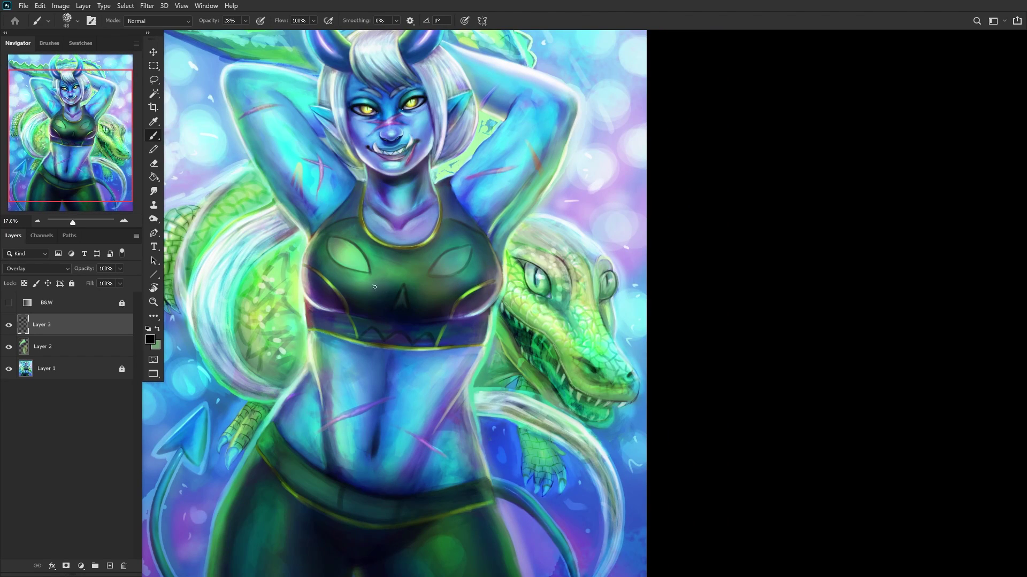
{"action": "scroll", "coordinate": [383, 291], "scroll_direction": "up", "scroll_amount": 4}
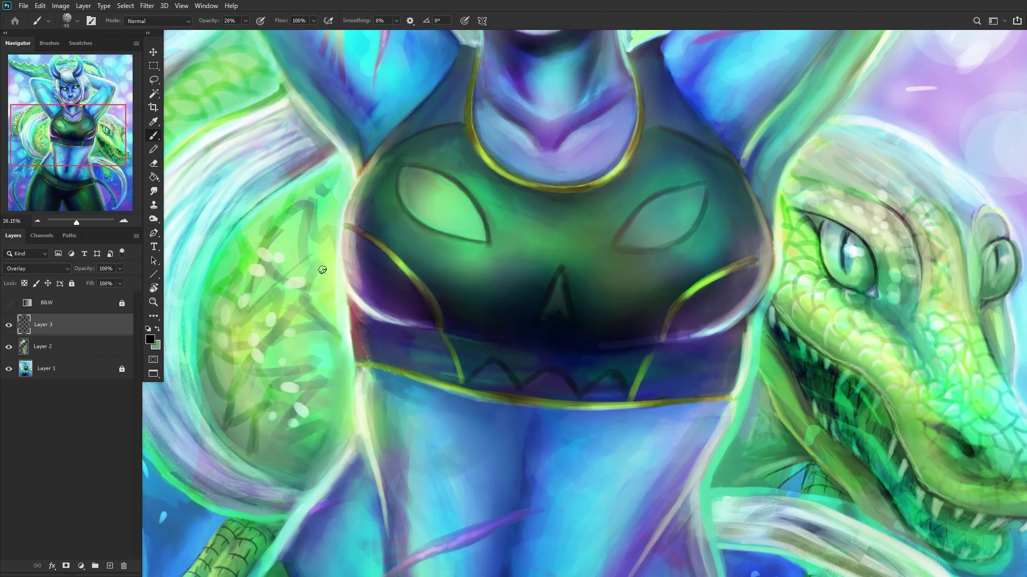
{"action": "scroll", "coordinate": [212, 312], "scroll_direction": "down", "scroll_amount": 5}
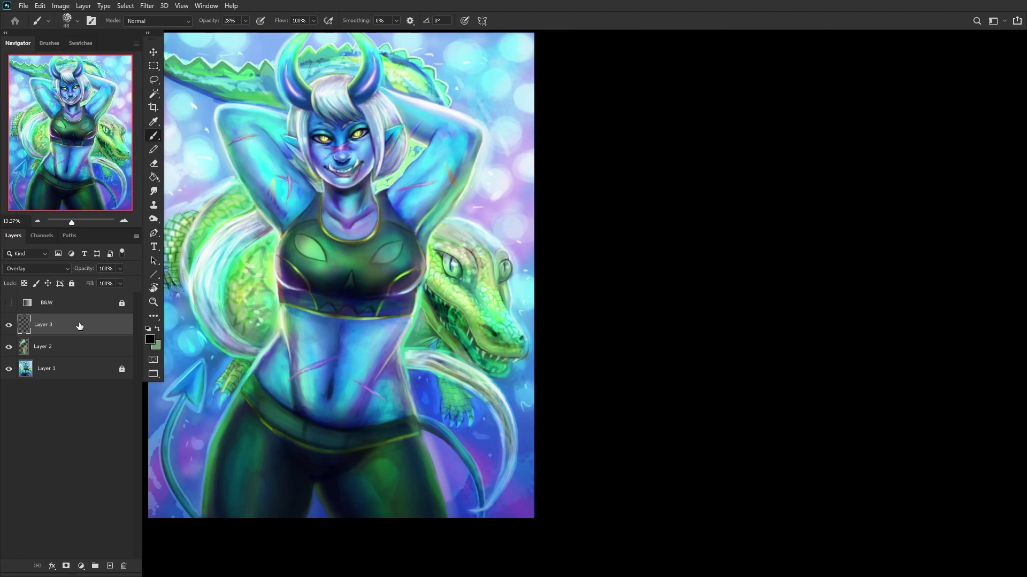
{"action": "left_click", "coordinate": [9, 324]}
{"action": "left_click", "coordinate": [8, 324]}
{"action": "left_click", "coordinate": [37, 269]}
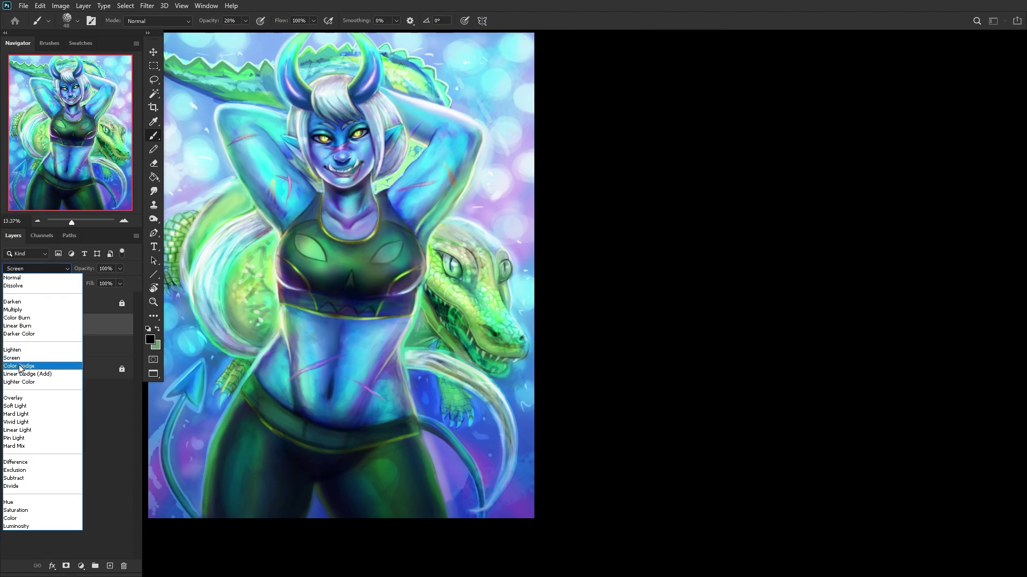
{"action": "left_click", "coordinate": [30, 398]}
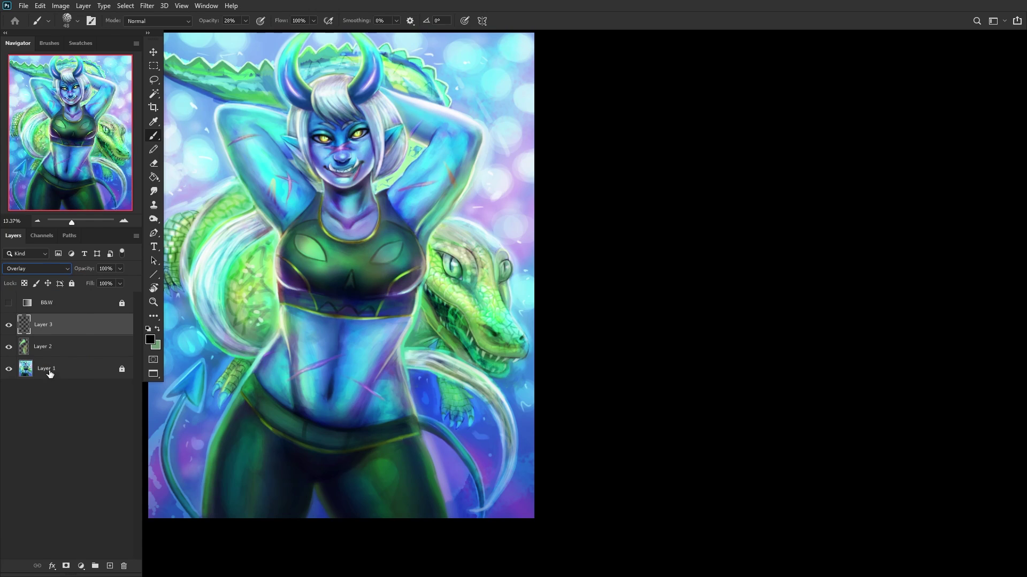
Step: Lower Layer 2's opacity to about 48% to dim the green glow
{"action": "left_click", "coordinate": [59, 351]}
{"action": "left_click", "coordinate": [9, 347]}
{"action": "left_click", "coordinate": [9, 348]}
{"action": "left_click", "coordinate": [9, 347]}
{"action": "left_click", "coordinate": [9, 348]}
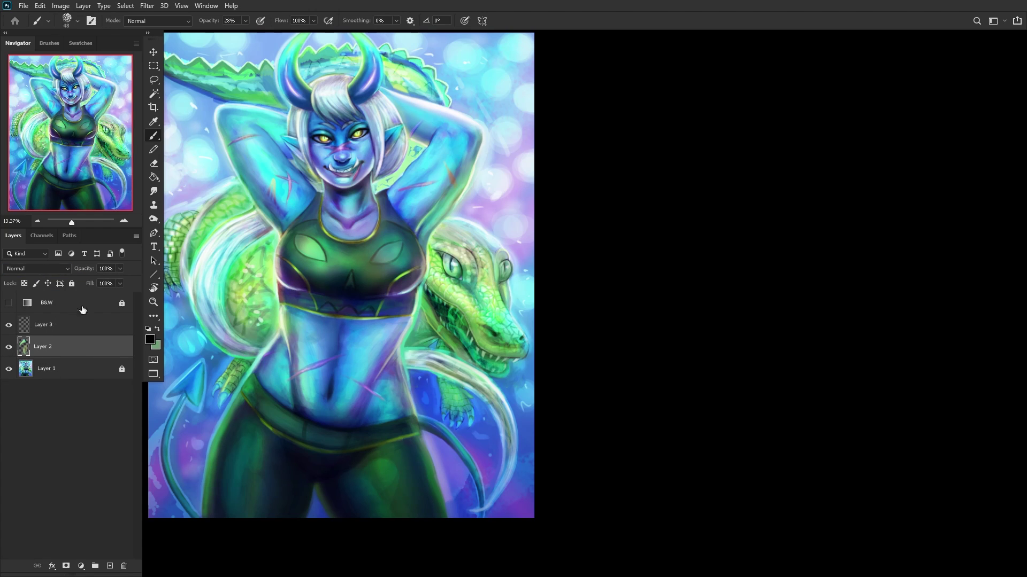
{"action": "left_click_drag", "start_coordinate": [121, 268], "coordinate": [91, 278]}
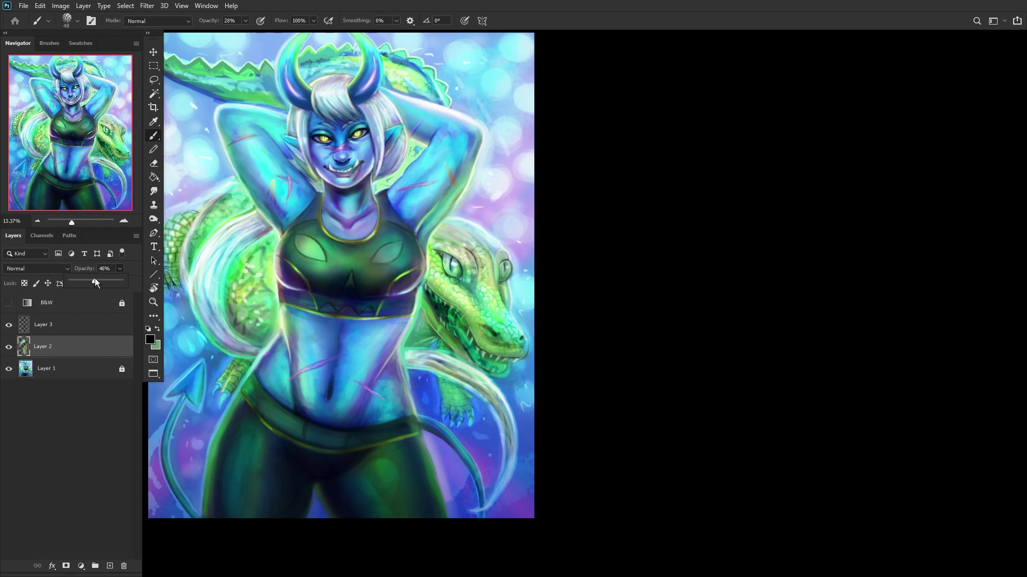
{"action": "left_click", "coordinate": [10, 346]}
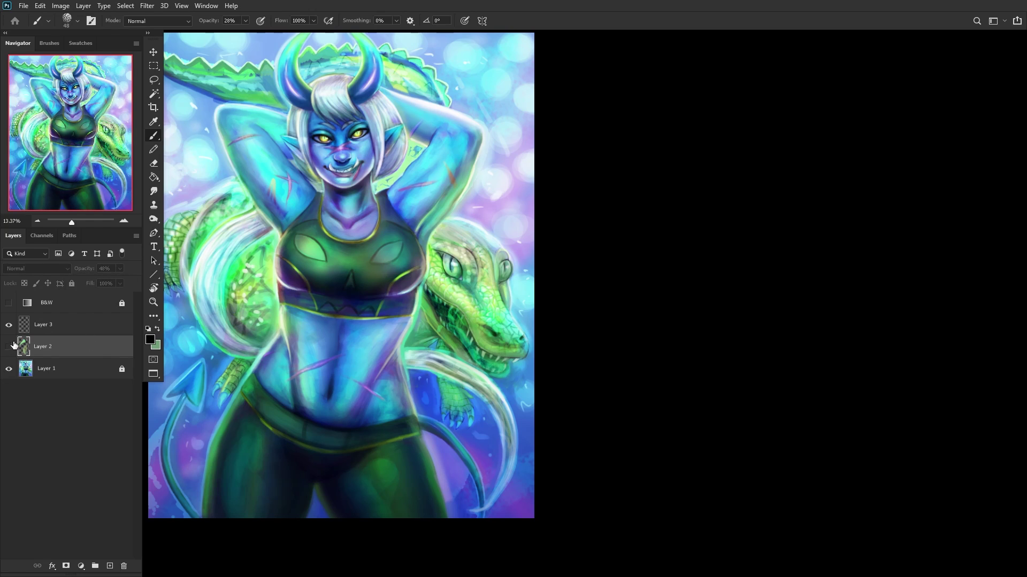
{"action": "left_click", "coordinate": [10, 347]}
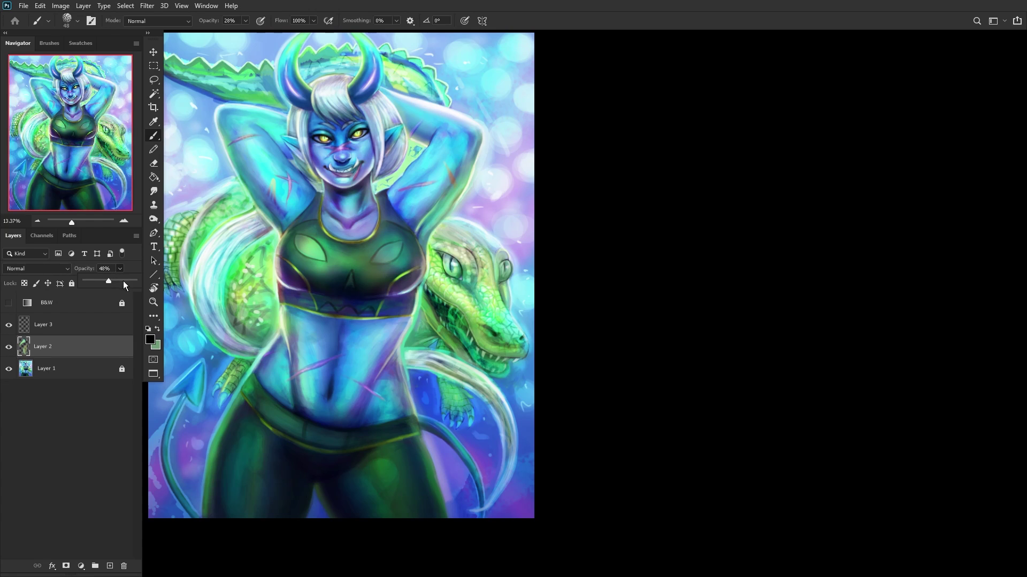
Step: Merge all visible layers into Layer 1 and add a fresh empty layer above it
{"action": "left_click", "coordinate": [67, 370]}
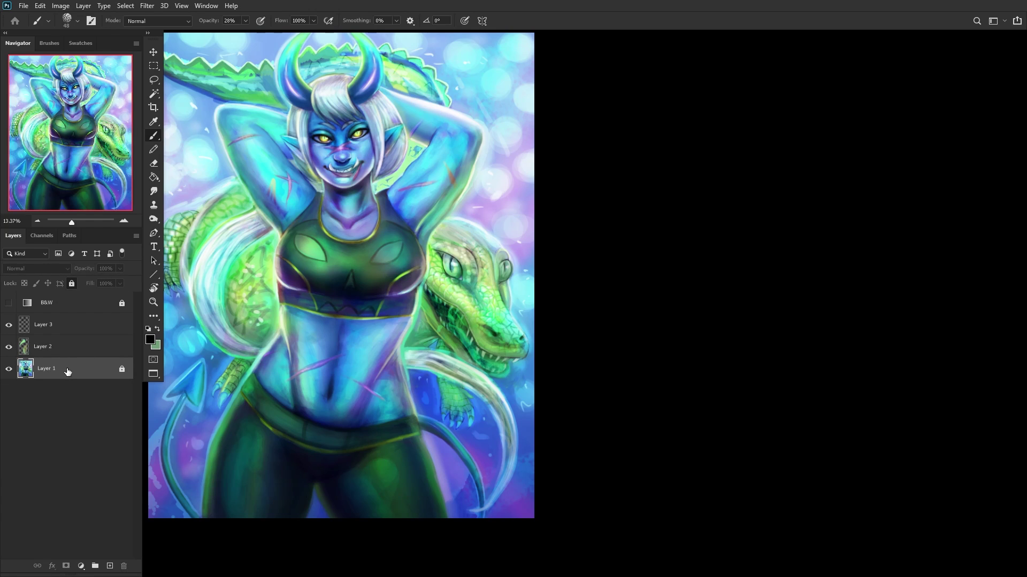
{"action": "key", "text": "ctrl+shift+e"}
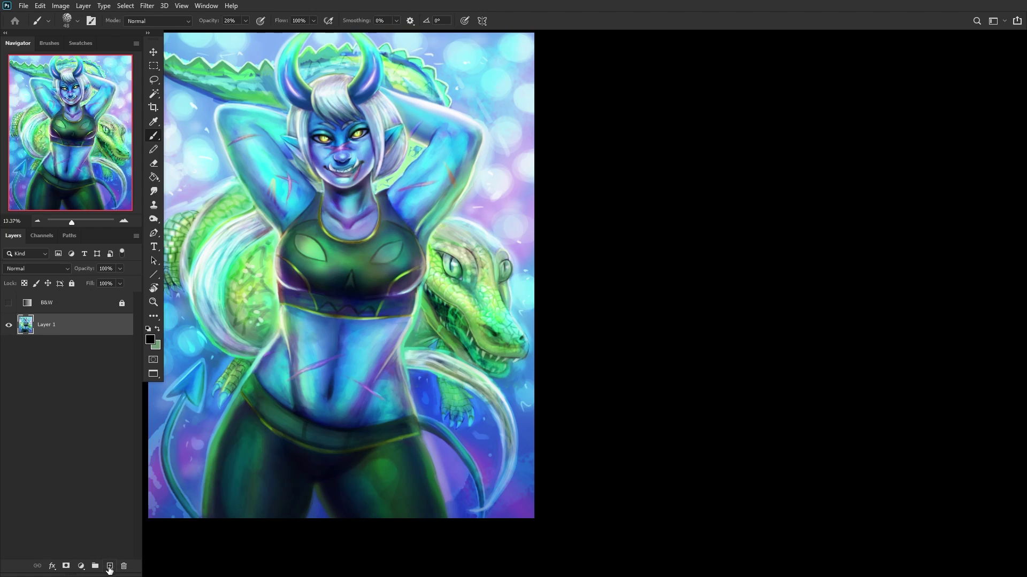
{"action": "left_click", "coordinate": [110, 567]}
Step: Paint an Overlay glow with the Soft Round brush over the crocodile behind the hair and its hand
{"action": "right_click", "coordinate": [281, 247]}
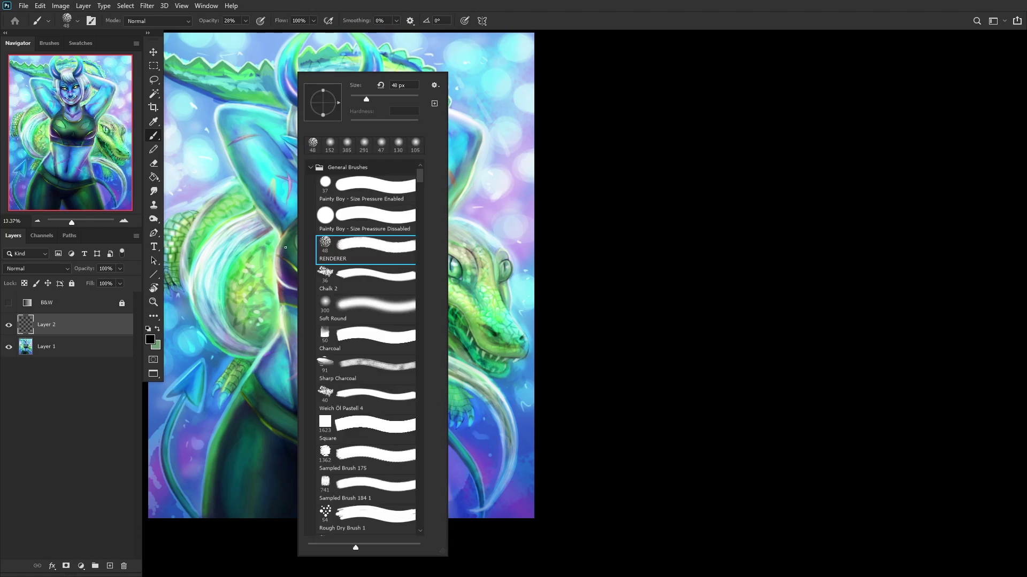
{"action": "left_click", "coordinate": [351, 309]}
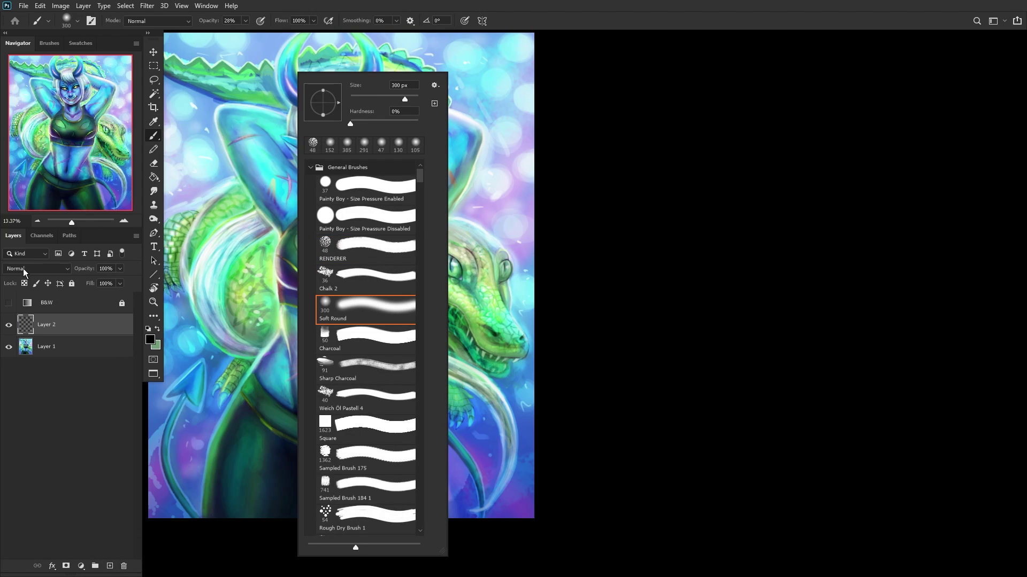
{"action": "left_click", "coordinate": [27, 271]}
{"action": "left_click", "coordinate": [24, 399]}
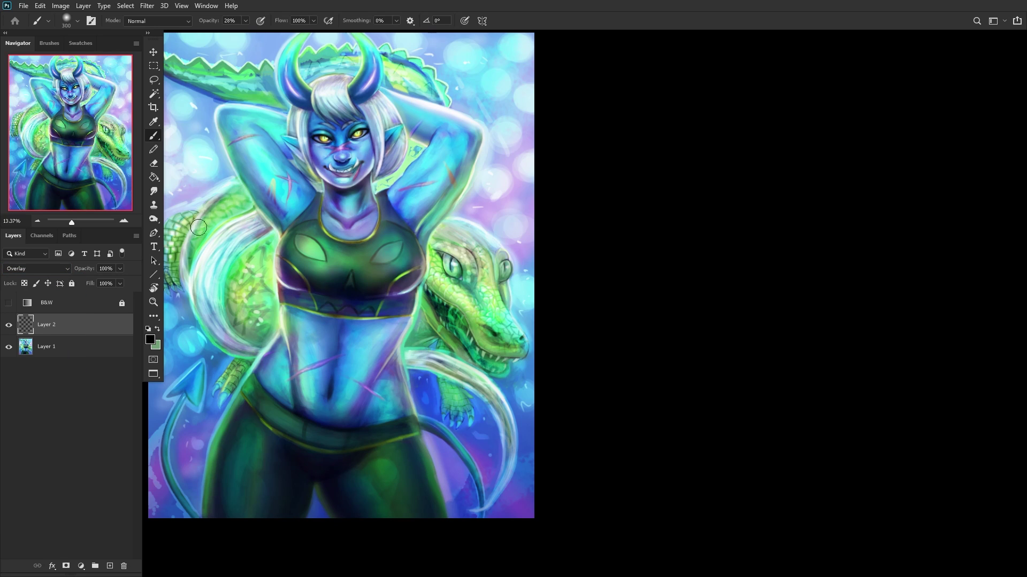
{"action": "mouse_move", "coordinate": [233, 315]}
{"action": "left_mouse_down"}
{"action": "mouse_move", "coordinate": [256, 336]}
{"action": "mouse_move", "coordinate": [242, 263]}
{"action": "mouse_move", "coordinate": [232, 297]}
{"action": "mouse_move", "coordinate": [271, 240]}
{"action": "mouse_move", "coordinate": [243, 327]}
{"action": "mouse_move", "coordinate": [266, 243]}
{"action": "mouse_move", "coordinate": [267, 282]}
{"action": "left_mouse_up"}
{"action": "scroll", "coordinate": [199, 321], "scroll_direction": "down", "scroll_amount": 3}
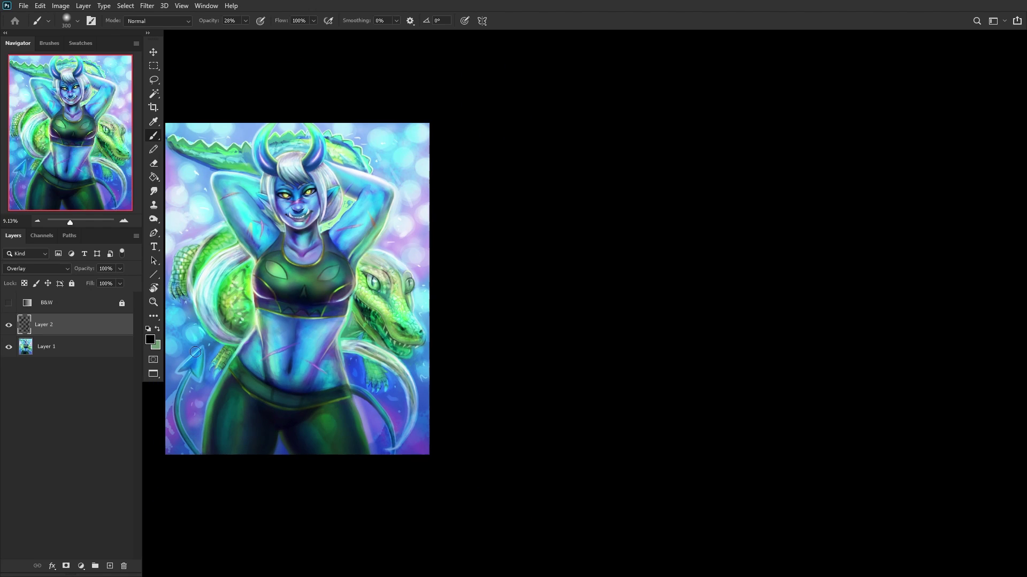
{"action": "mouse_move", "coordinate": [359, 329]}
{"action": "left_mouse_down"}
{"action": "mouse_move", "coordinate": [337, 349]}
{"action": "mouse_move", "coordinate": [375, 376]}
{"action": "left_mouse_up"}
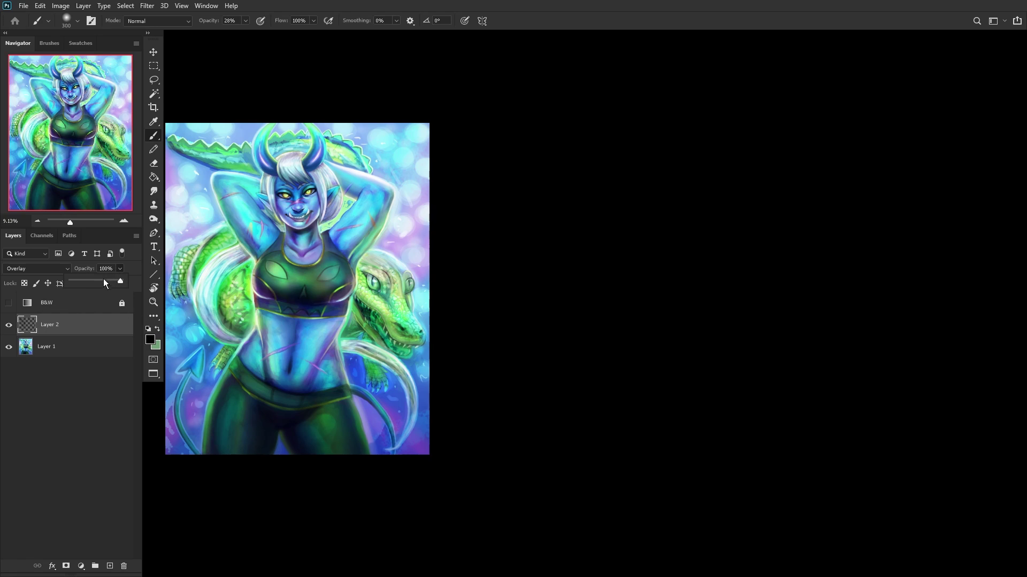
Step: Reduce the glow layer to 25% opacity, merge it with Layer 1 and lock the result
{"action": "left_click", "coordinate": [92, 282]}
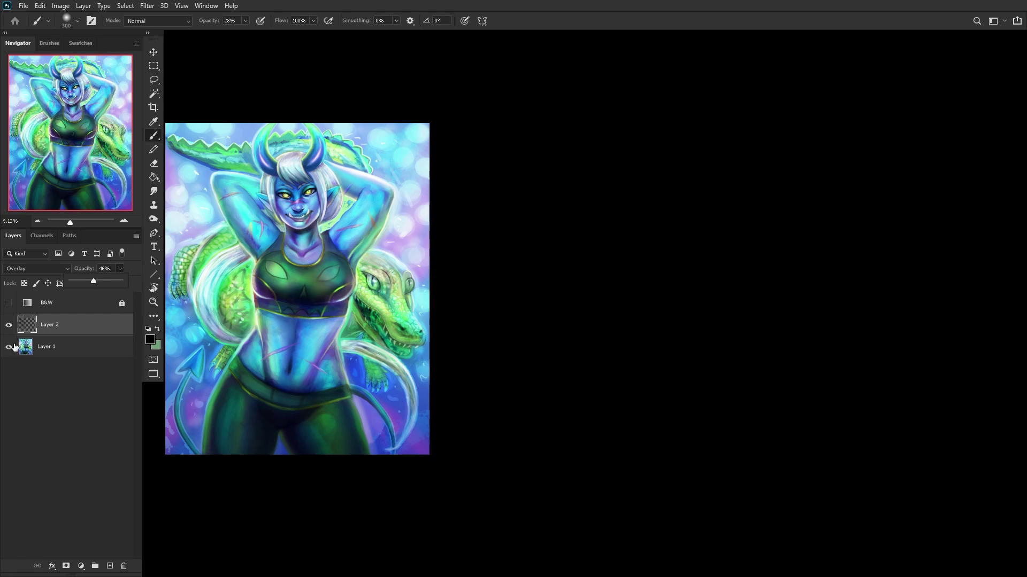
{"action": "left_click", "coordinate": [9, 324]}
{"action": "left_click", "coordinate": [9, 325]}
{"action": "left_click", "coordinate": [44, 347]}
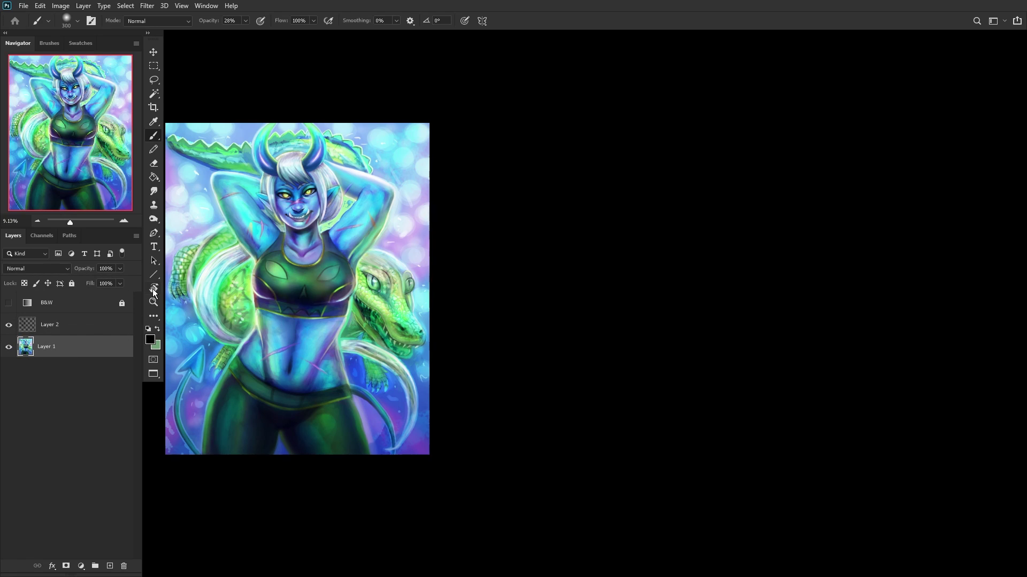
{"action": "left_click_drag", "start_coordinate": [106, 283], "coordinate": [193, 279]}
{"action": "left_click", "coordinate": [83, 327]}
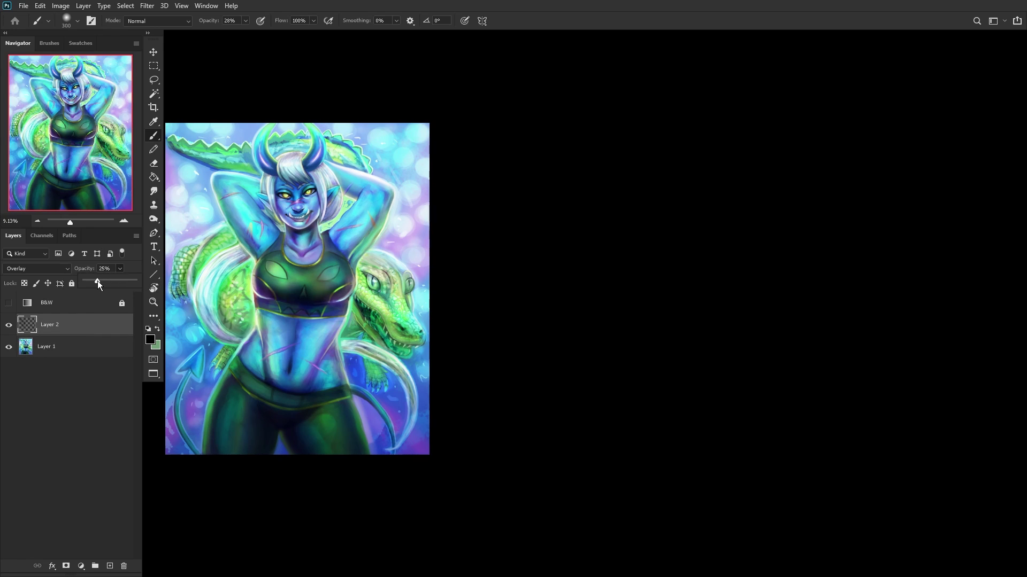
{"action": "left_click", "coordinate": [58, 346], "text": "shift"}
{"action": "key", "text": "ctrl+e"}
{"action": "key", "text": "ctrl+slash"}
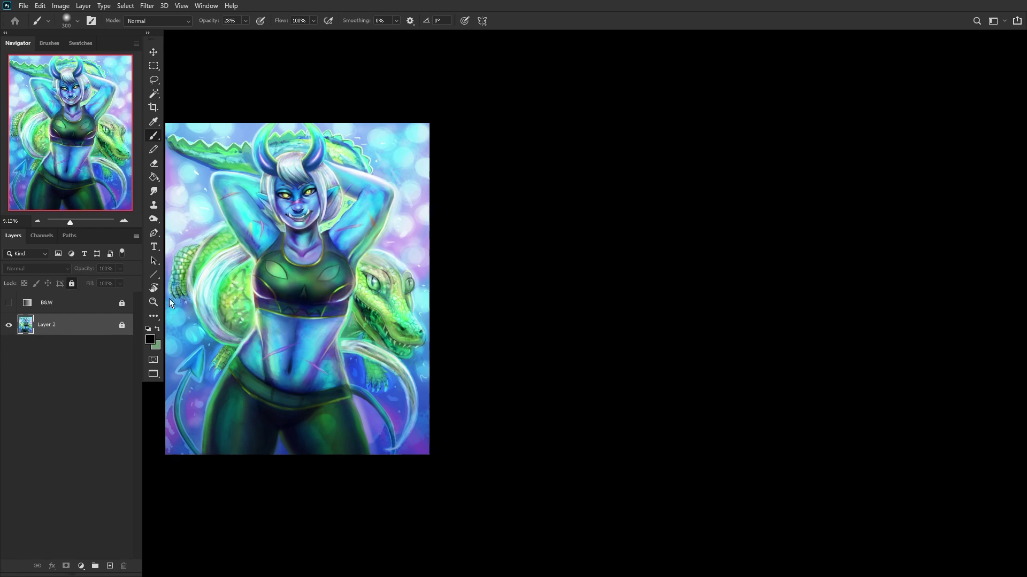
{"action": "scroll", "coordinate": [205, 285], "scroll_direction": "up", "scroll_amount": 2}
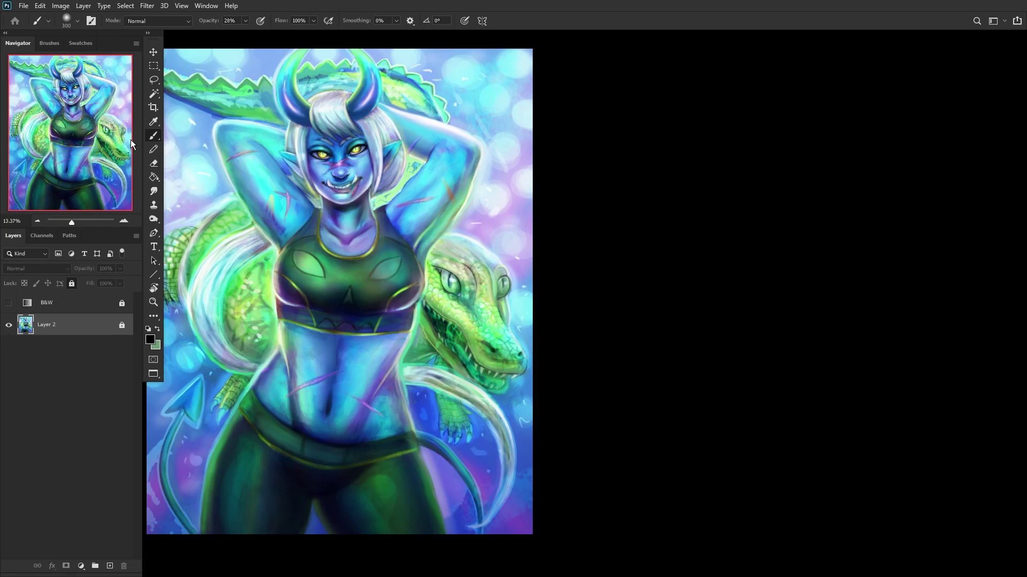
Step: Add an empty layer above the painting and switch to the Sponge tool
{"action": "left_click", "coordinate": [110, 567]}
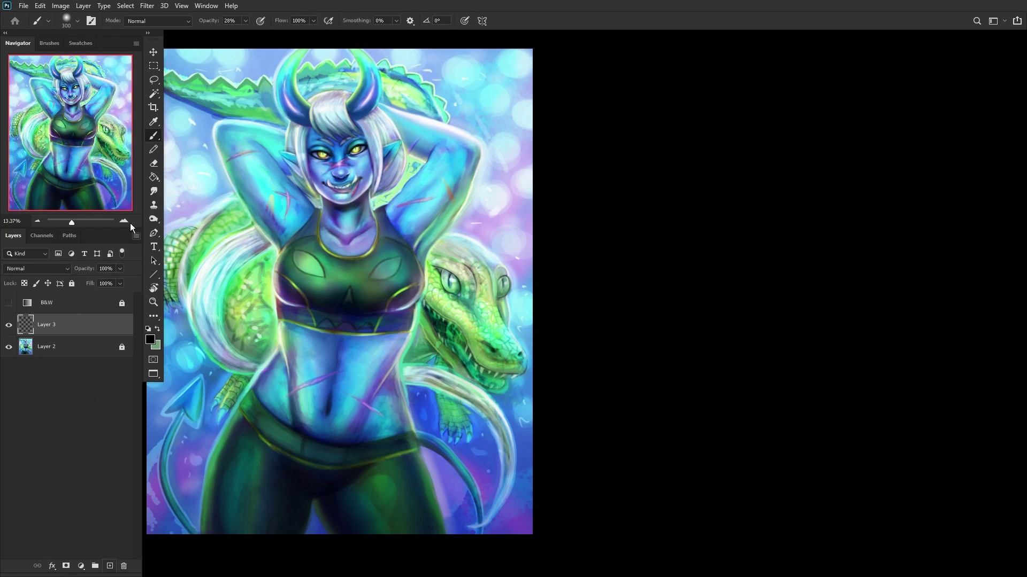
{"action": "right_click", "coordinate": [155, 137]}
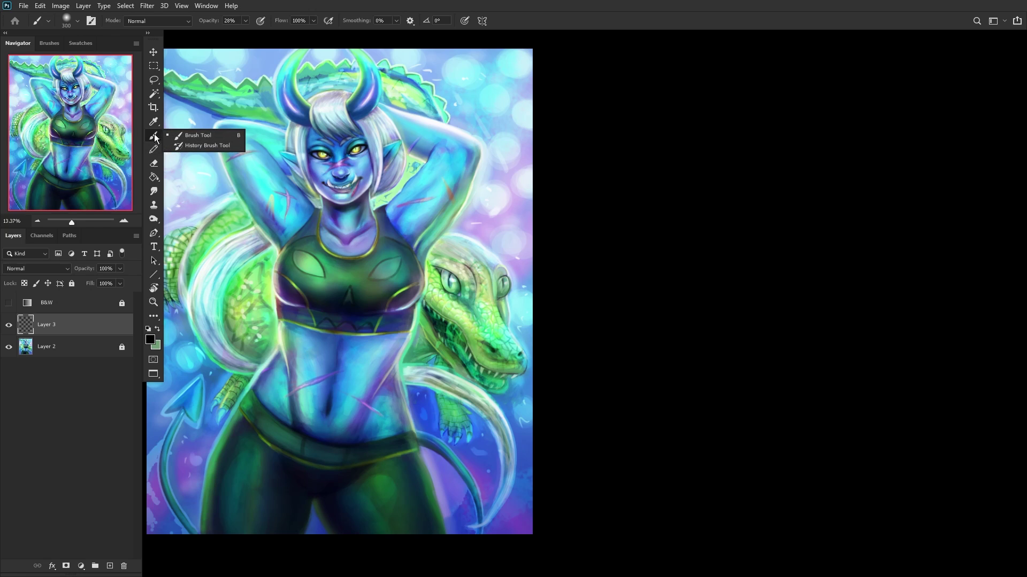
{"action": "left_click", "coordinate": [158, 195]}
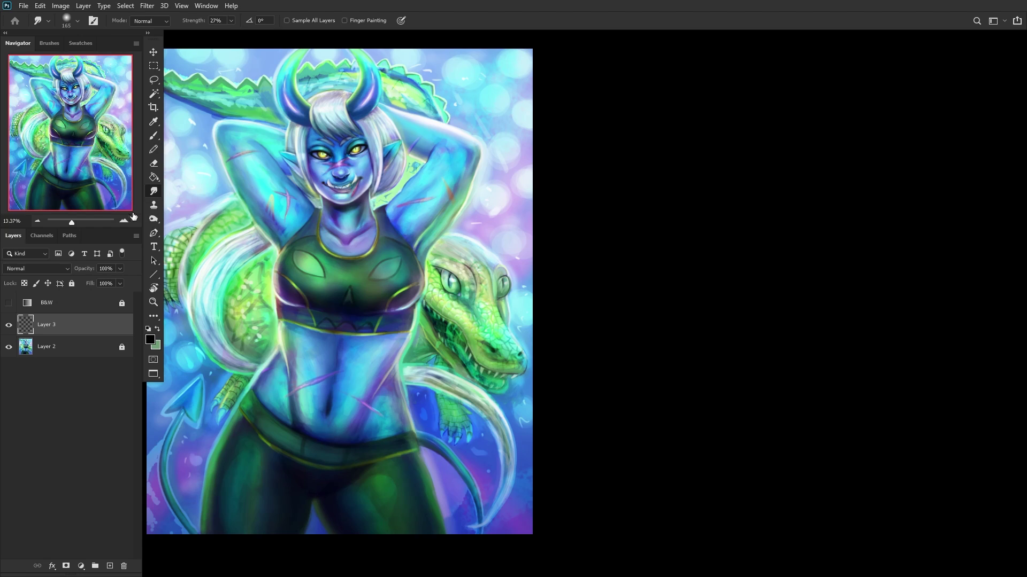
{"action": "left_click", "coordinate": [153, 219]}
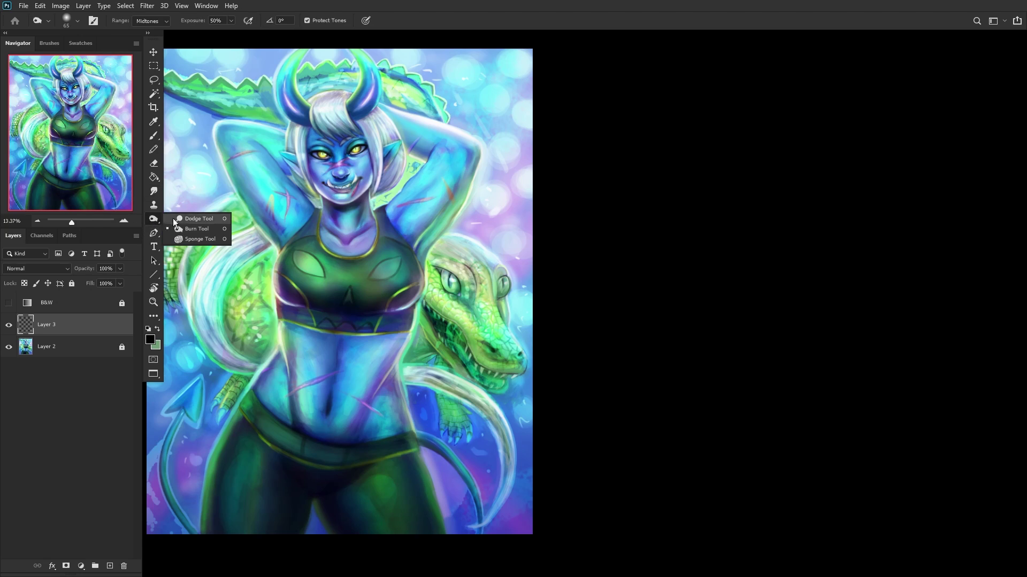
{"action": "left_click", "coordinate": [193, 240]}
{"action": "scroll", "coordinate": [299, 213], "scroll_direction": "up", "scroll_amount": 3}
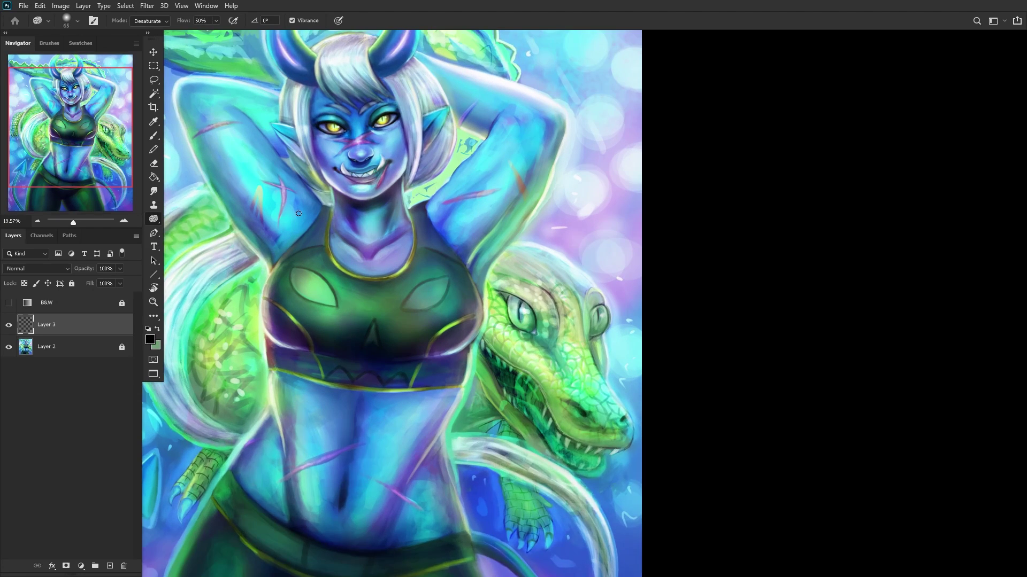
{"action": "scroll", "coordinate": [298, 214], "scroll_direction": "up", "scroll_amount": 2}
{"action": "key", "text": "bracketright"}
{"action": "key", "text": "bracketright"}
{"action": "key", "text": "bracketright"}
{"action": "key", "text": "bracketright"}
{"action": "key", "text": "bracketright"}
{"action": "key", "text": "bracketright"}
{"action": "key", "text": "bracketright"}
{"action": "key", "text": "bracketright"}
{"action": "key", "text": "bracketright"}
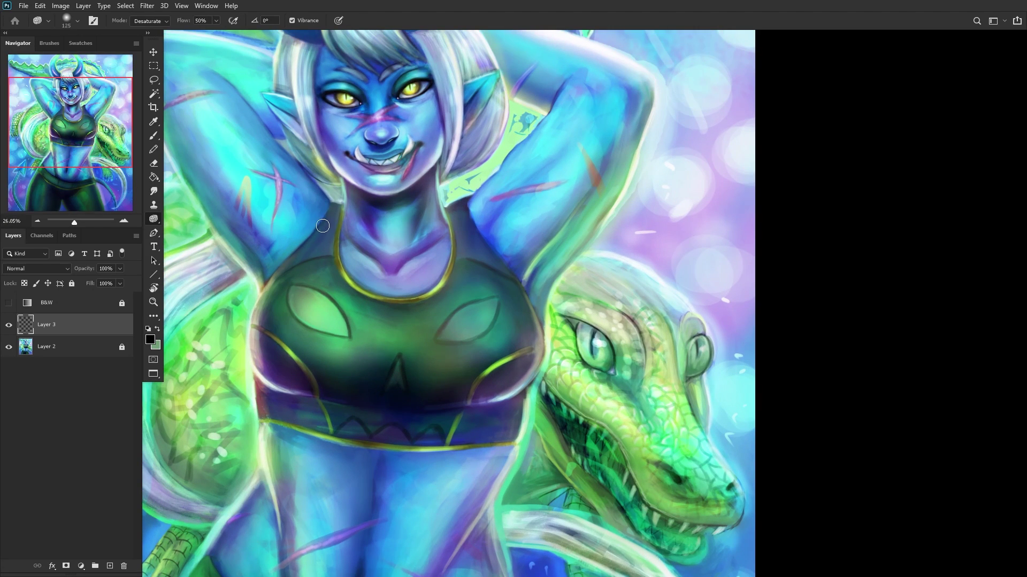
Step: Set the Sponge to a 196 px Sharp Charcoal brush, 100% flow, Saturate mode
{"action": "right_click", "coordinate": [503, 217]}
{"action": "scroll", "coordinate": [566, 304], "scroll_direction": "down", "scroll_amount": 3}
{"action": "left_click", "coordinate": [578, 282]}
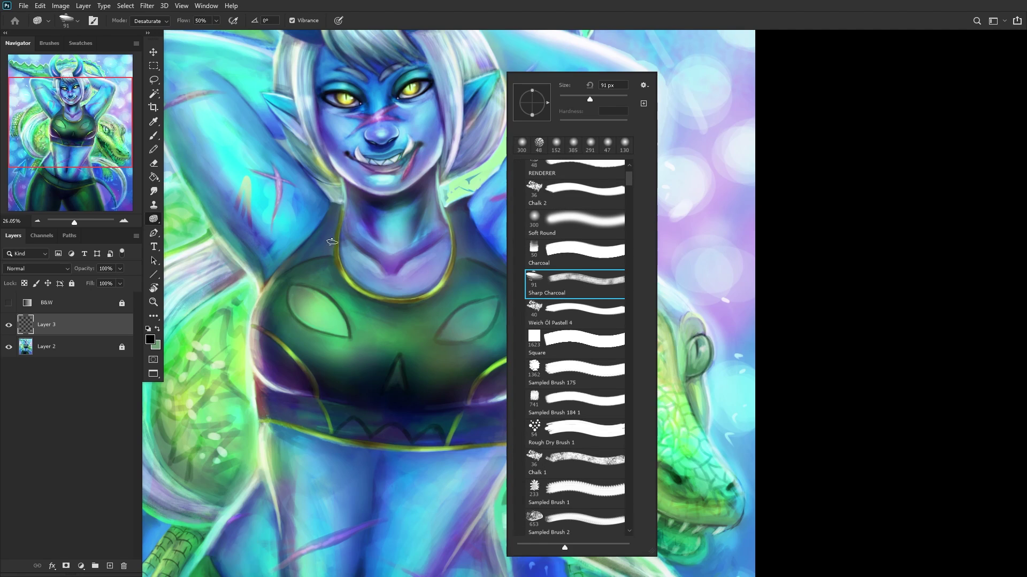
{"action": "left_click_drag", "start_coordinate": [590, 100], "coordinate": [600, 101]}
{"action": "key", "text": "Return"}
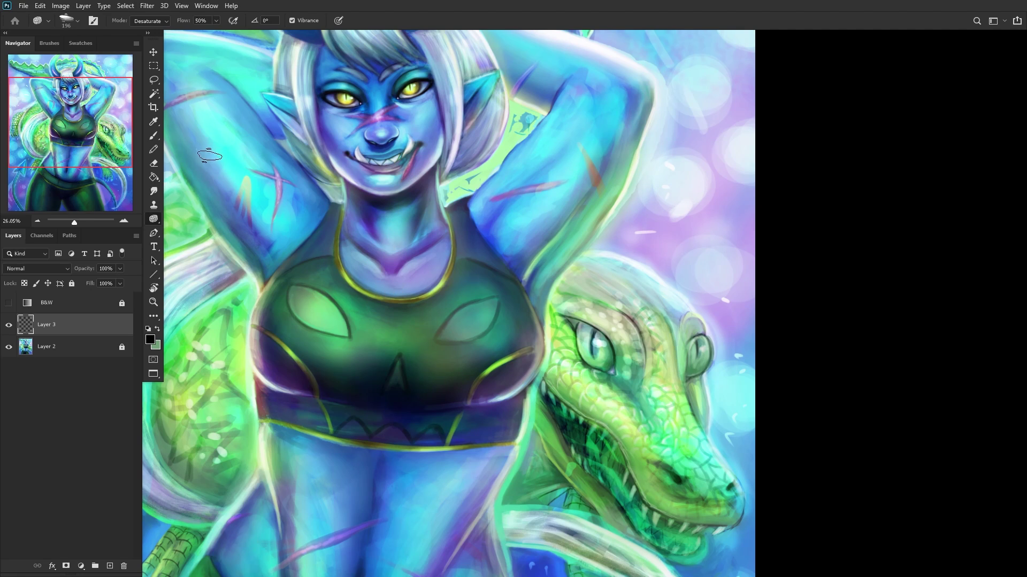
{"action": "left_click", "coordinate": [216, 20]}
{"action": "left_click_drag", "start_coordinate": [217, 31], "coordinate": [287, 60]}
{"action": "left_click", "coordinate": [150, 22]}
{"action": "left_click", "coordinate": [156, 41]}
Step: Duplicate the locked painting layer as Layer 2 copy and select it
{"action": "right_click", "coordinate": [51, 351]}
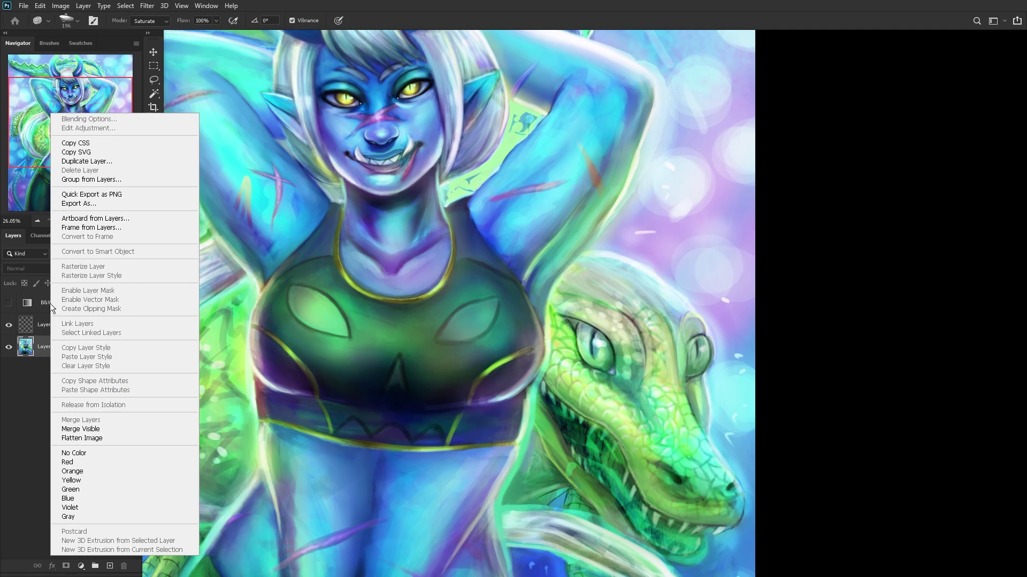
{"action": "left_click", "coordinate": [75, 161]}
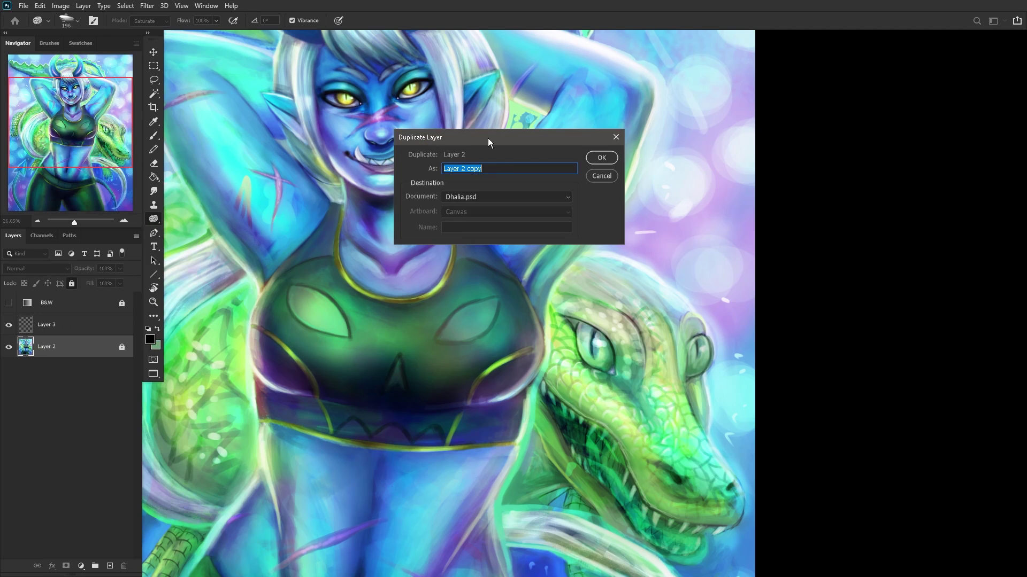
{"action": "left_click", "coordinate": [600, 158]}
{"action": "left_click", "coordinate": [72, 284]}
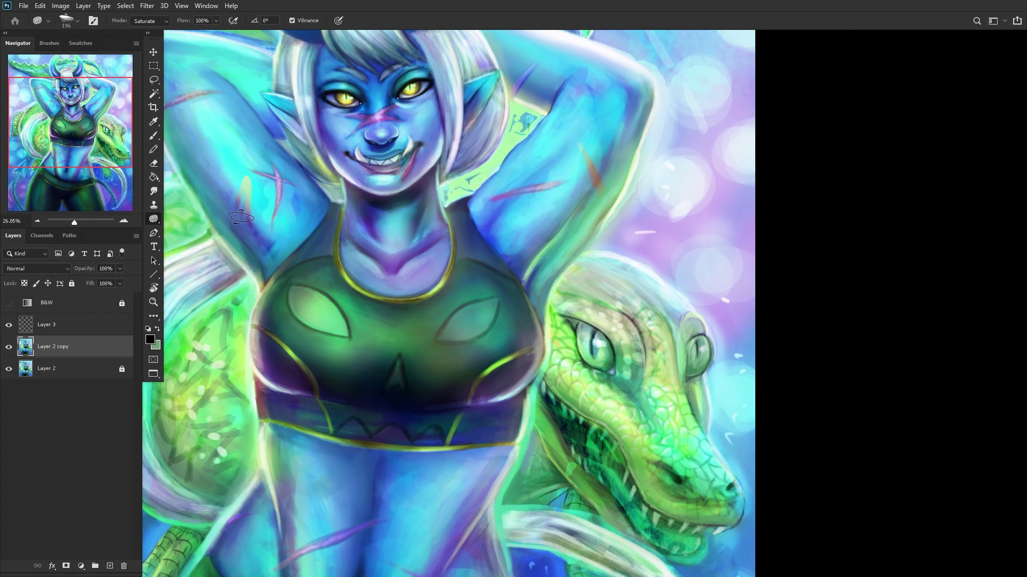
Step: Sponge-saturate the girl's left arm and the skin above her right eye
{"action": "mouse_move", "coordinate": [239, 191]}
{"action": "left_mouse_down"}
{"action": "mouse_move", "coordinate": [194, 144]}
{"action": "mouse_move", "coordinate": [203, 133]}
{"action": "mouse_move", "coordinate": [271, 235]}
{"action": "mouse_move", "coordinate": [256, 177]}
{"action": "left_mouse_up"}
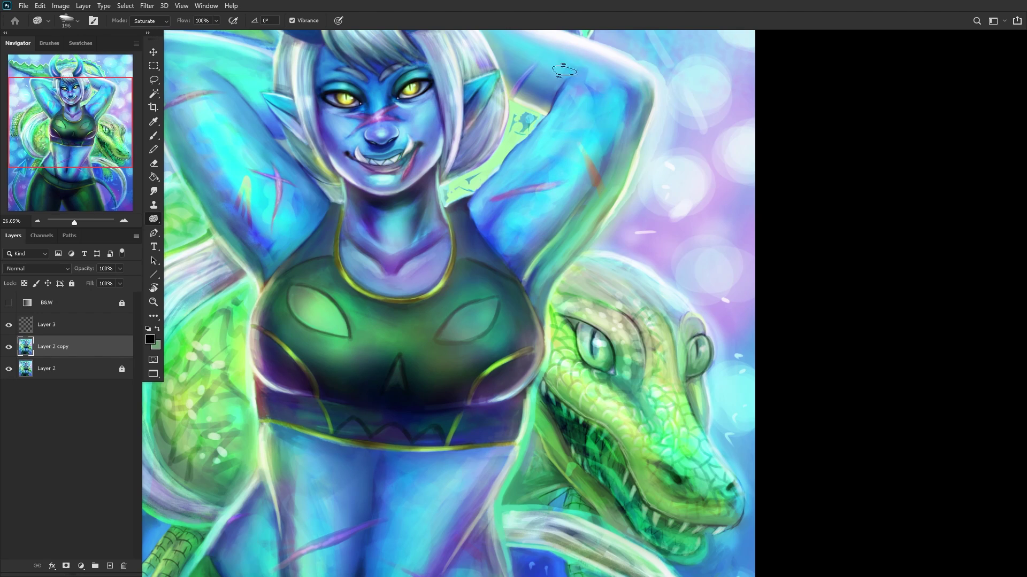
{"action": "scroll", "coordinate": [394, 99], "scroll_direction": "up", "scroll_amount": 1}
{"action": "scroll", "coordinate": [397, 100], "scroll_direction": "up", "scroll_amount": 1}
{"action": "scroll", "coordinate": [374, 59], "scroll_direction": "up", "scroll_amount": 1}
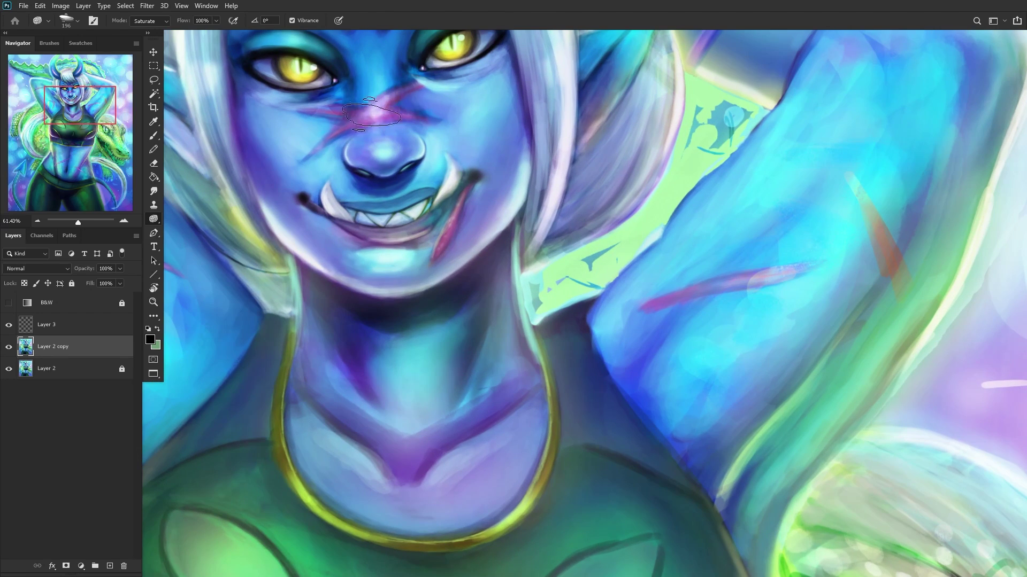
{"action": "scroll", "coordinate": [379, 148], "scroll_direction": "down", "scroll_amount": 5}
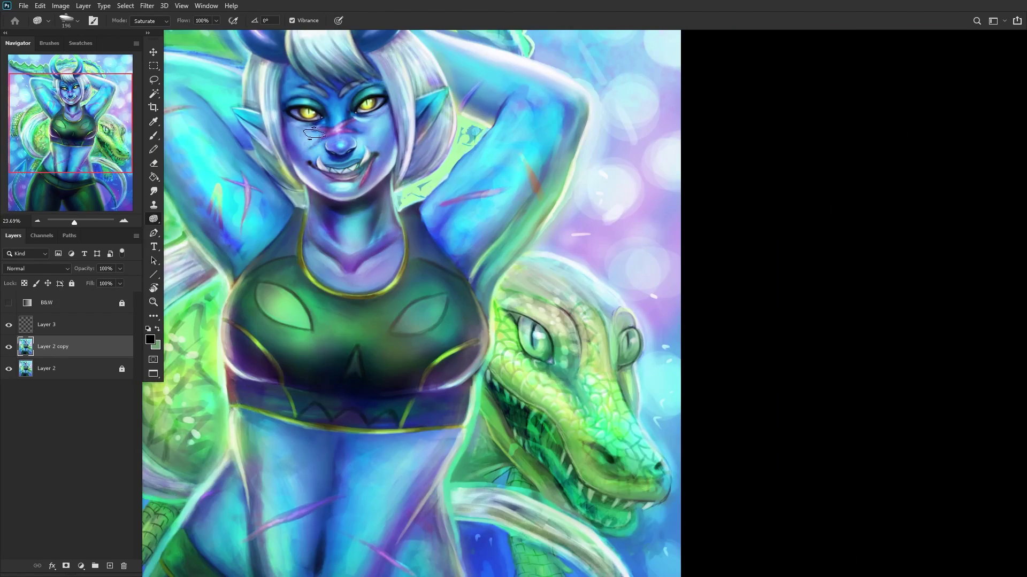
{"action": "scroll", "coordinate": [289, 134], "scroll_direction": "up", "scroll_amount": 3}
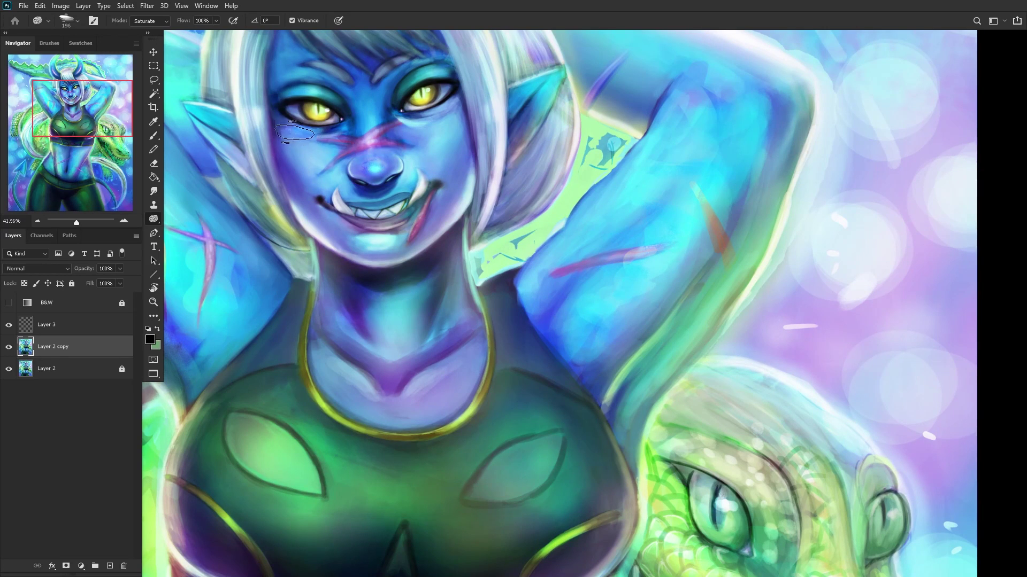
{"action": "left_click_drag", "start_coordinate": [396, 86], "coordinate": [443, 75]}
{"action": "scroll", "coordinate": [383, 116], "scroll_direction": "down", "scroll_amount": 3}
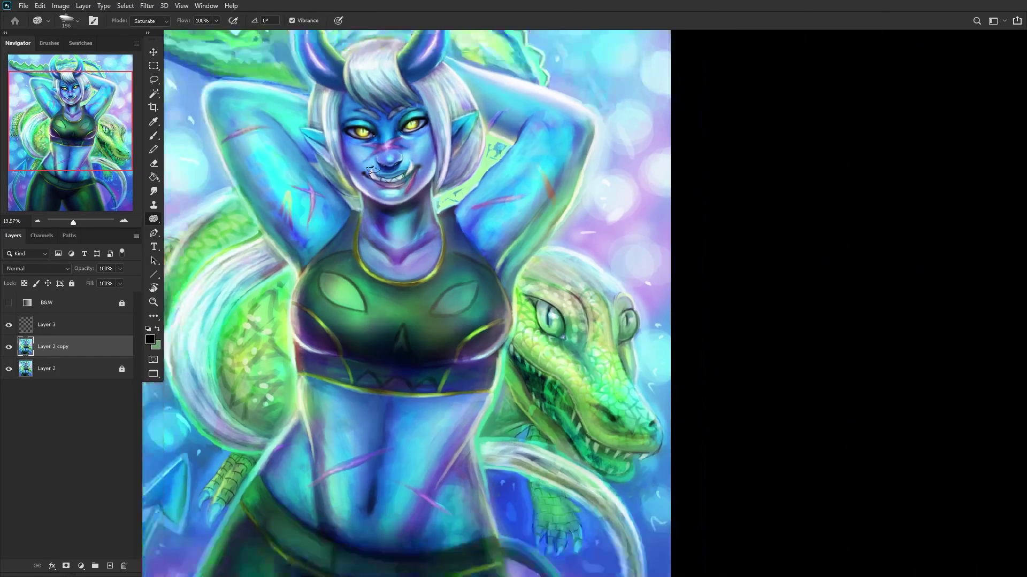
{"action": "scroll", "coordinate": [355, 200], "scroll_direction": "up", "scroll_amount": 3}
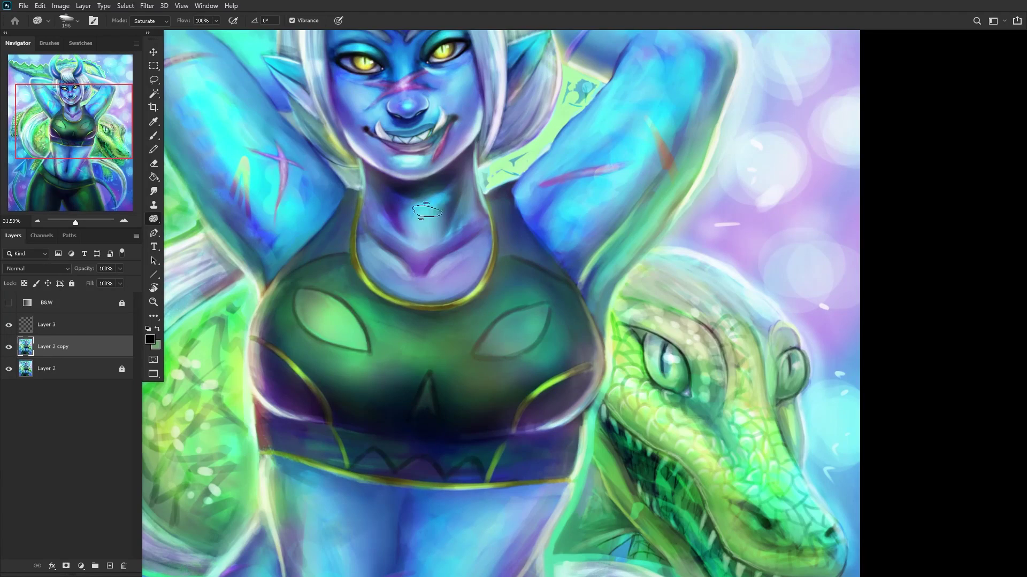
{"action": "scroll", "coordinate": [342, 230], "scroll_direction": "down", "scroll_amount": 2}
{"action": "scroll", "coordinate": [249, 305], "scroll_direction": "down", "scroll_amount": 1}
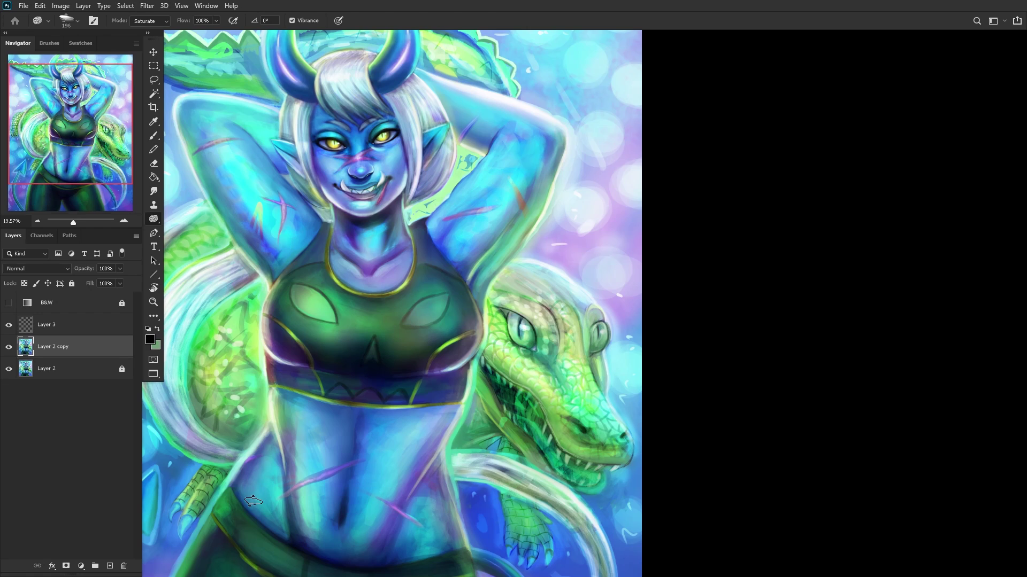
{"action": "scroll", "coordinate": [307, 369], "scroll_direction": "down", "scroll_amount": 3}
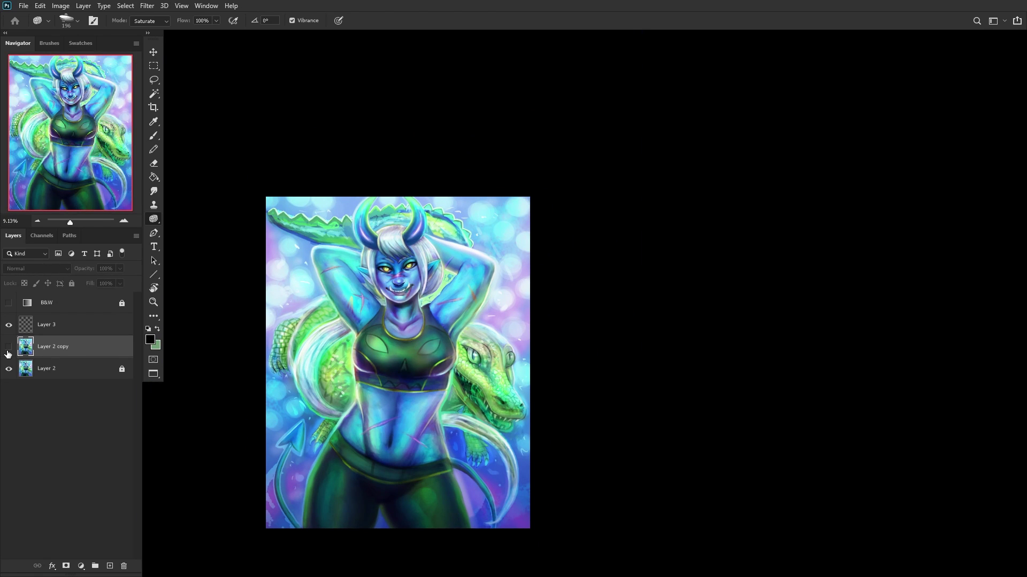
Step: Check values with the B&W layer and delete Layer 3
{"action": "left_click", "coordinate": [9, 303]}
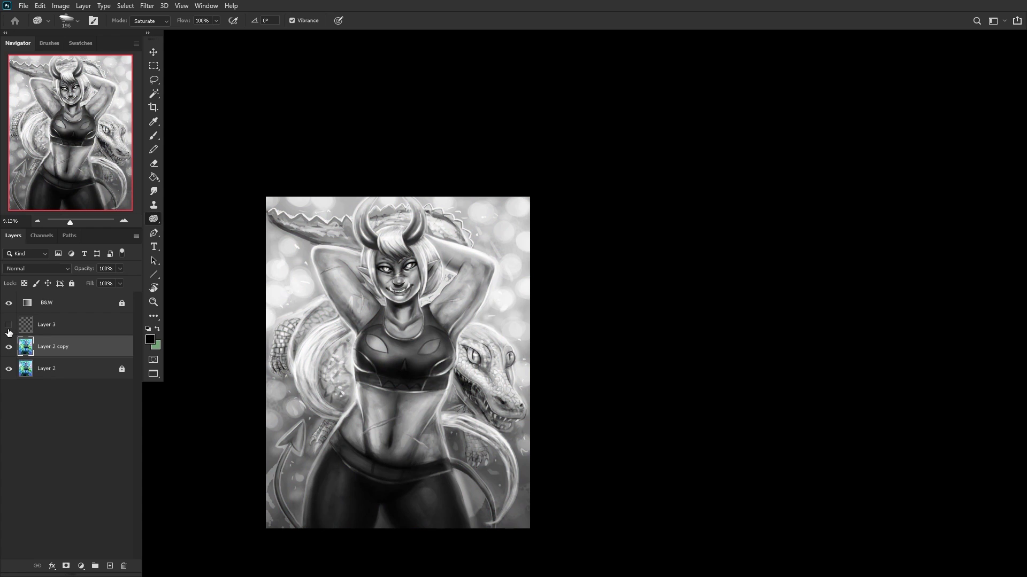
{"action": "left_click", "coordinate": [123, 566]}
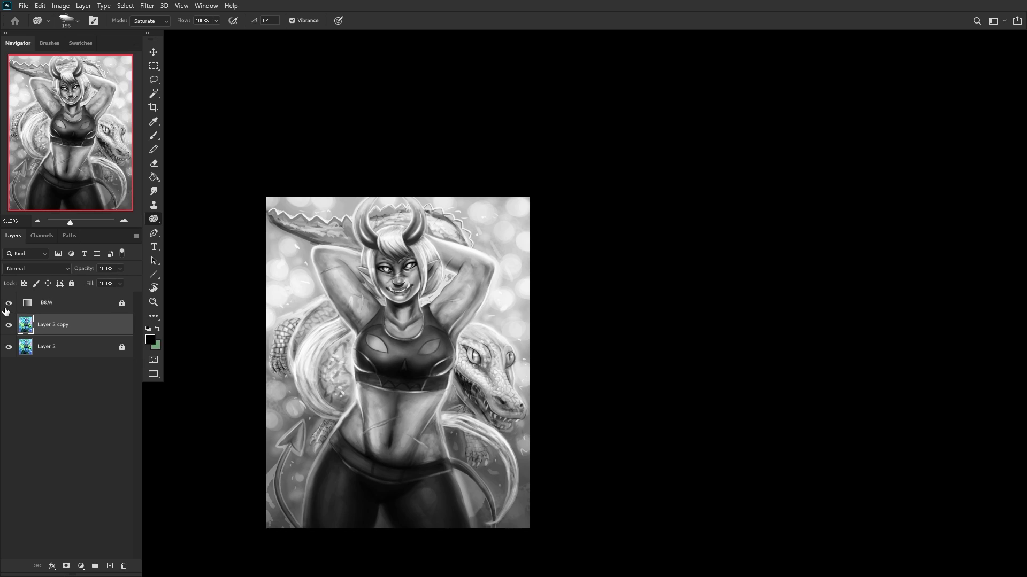
{"action": "left_click", "coordinate": [8, 303]}
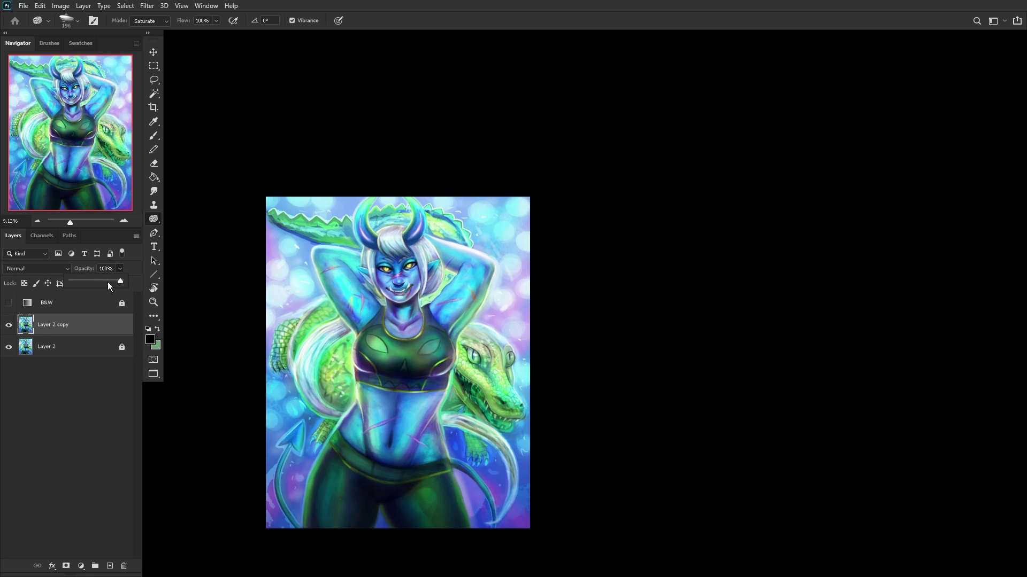
Step: Merge Layer 2 copy down into Layer 2, lock it fully and rename it '1'
{"action": "left_click", "coordinate": [98, 351]}
{"action": "left_click", "coordinate": [73, 332]}
{"action": "key", "text": "Delete"}
{"action": "left_click", "coordinate": [72, 283]}
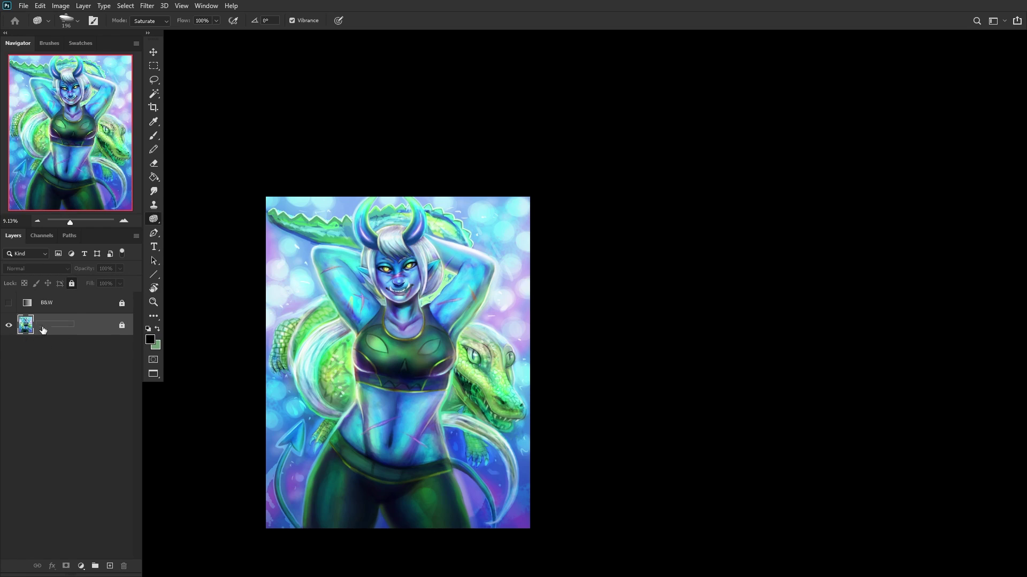
{"action": "type", "text": "1"}
{"action": "left_click", "coordinate": [220, 393]}
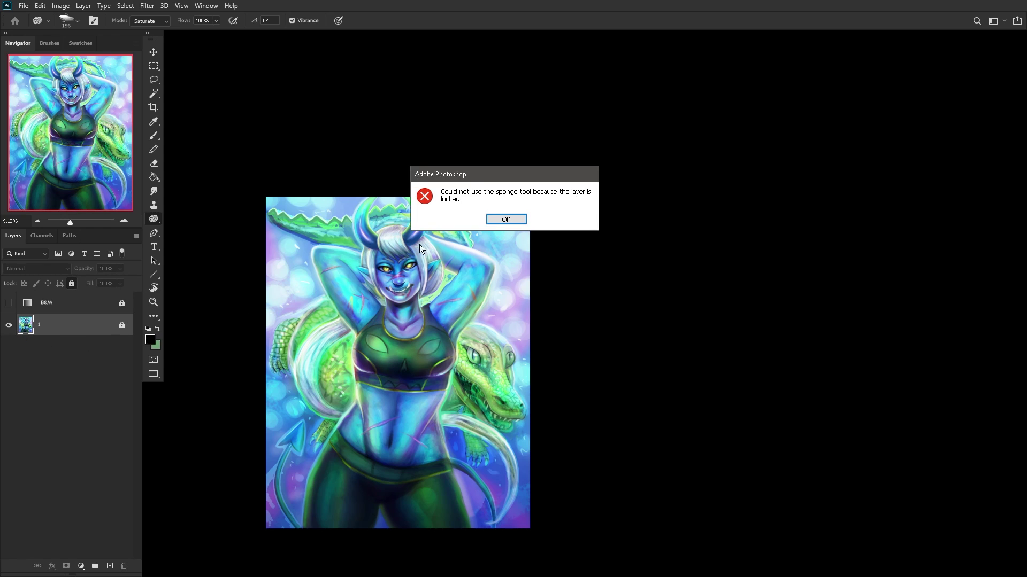
{"action": "left_click", "coordinate": [499, 221]}
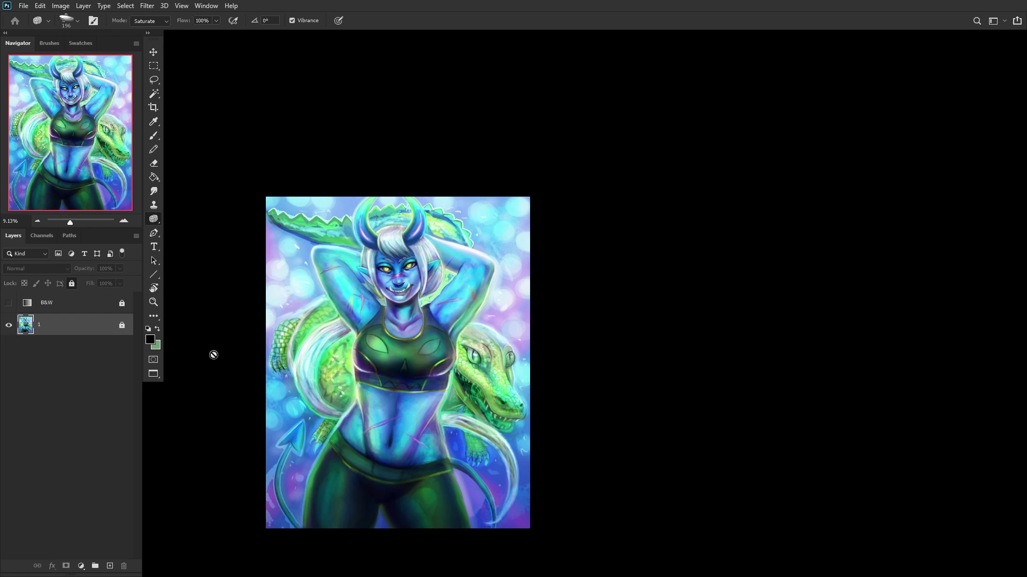
{"action": "scroll", "coordinate": [255, 469], "scroll_direction": "up", "scroll_amount": 2}
{"action": "scroll", "coordinate": [350, 444], "scroll_direction": "up", "scroll_amount": 1}
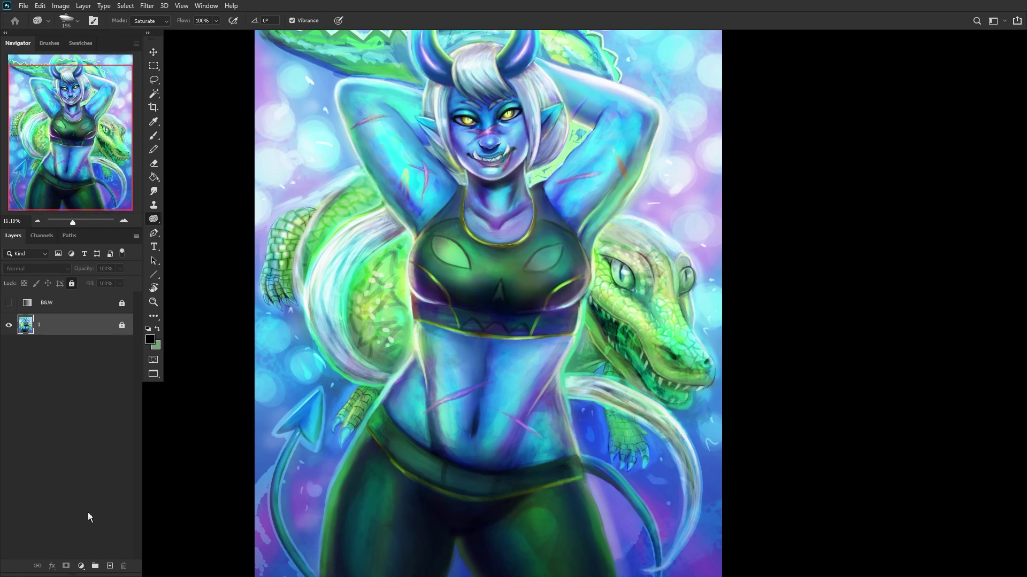
Step: Add a new layer and choose the Brush tool with the Chalk 1 preset
{"action": "left_click", "coordinate": [110, 567]}
{"action": "scroll", "coordinate": [279, 290], "scroll_direction": "down", "scroll_amount": 2}
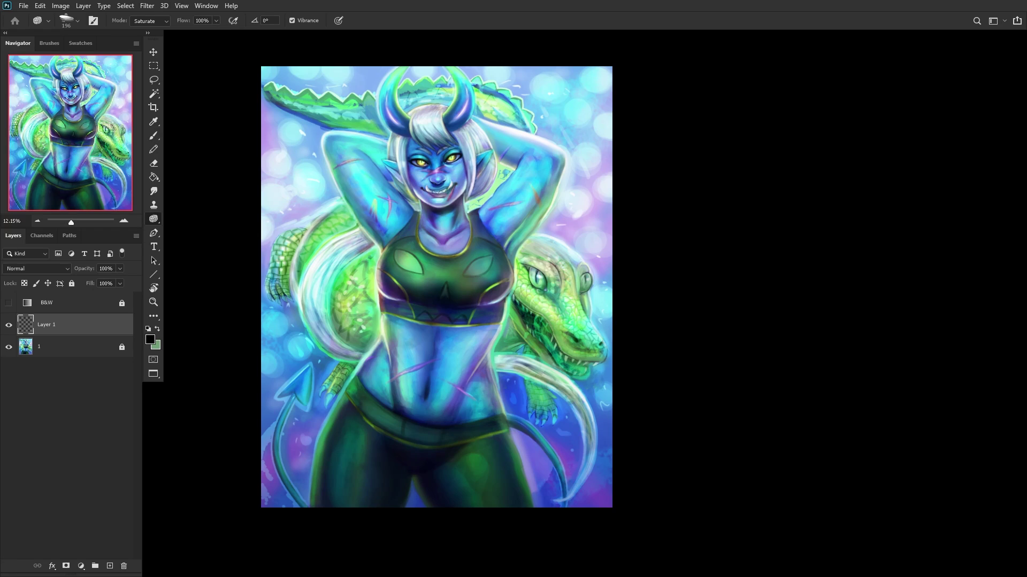
{"action": "left_click", "coordinate": [154, 135]}
{"action": "right_click", "coordinate": [374, 182]}
{"action": "scroll", "coordinate": [459, 389], "scroll_direction": "down", "scroll_amount": 3}
{"action": "left_click", "coordinate": [458, 389]}
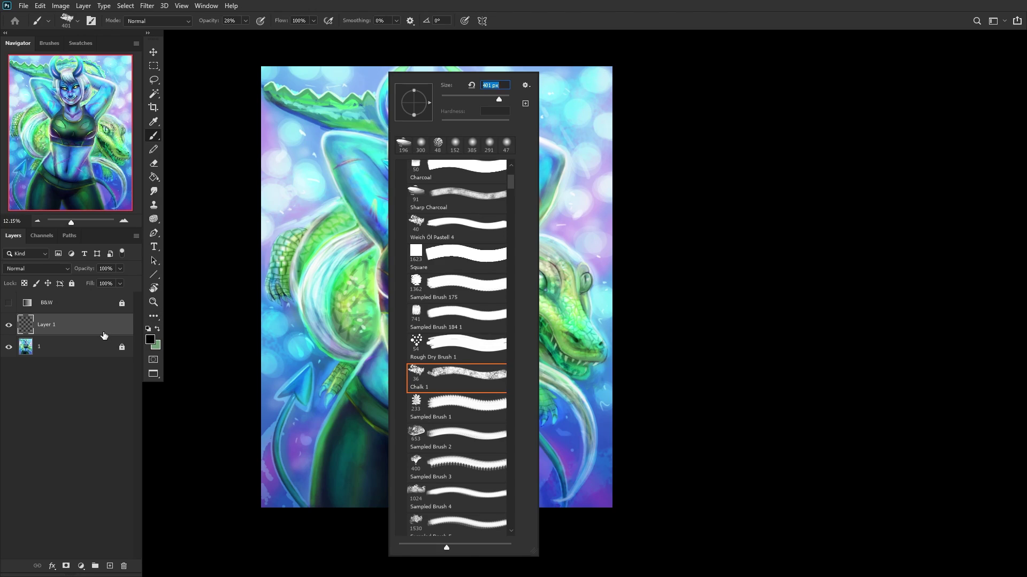
{"action": "left_click", "coordinate": [104, 335]}
Step: Enlarge the chalk brush to 1457 px and darken the painting's left side and bottom
{"action": "left_click_drag", "start_coordinate": [290, 508], "coordinate": [284, 305]}
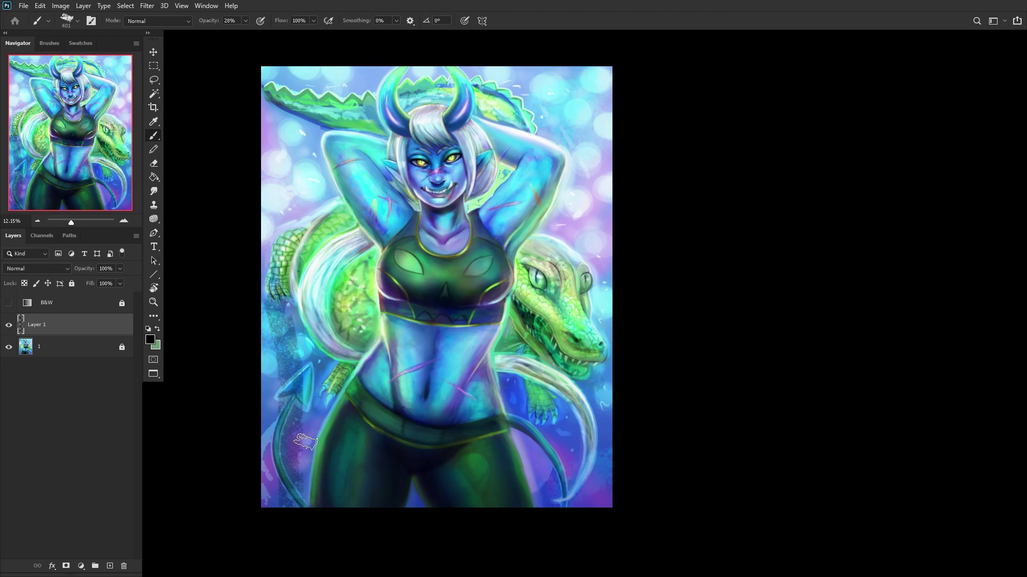
{"action": "key", "text": "ctrl+z"}
{"action": "right_click", "coordinate": [481, 214]}
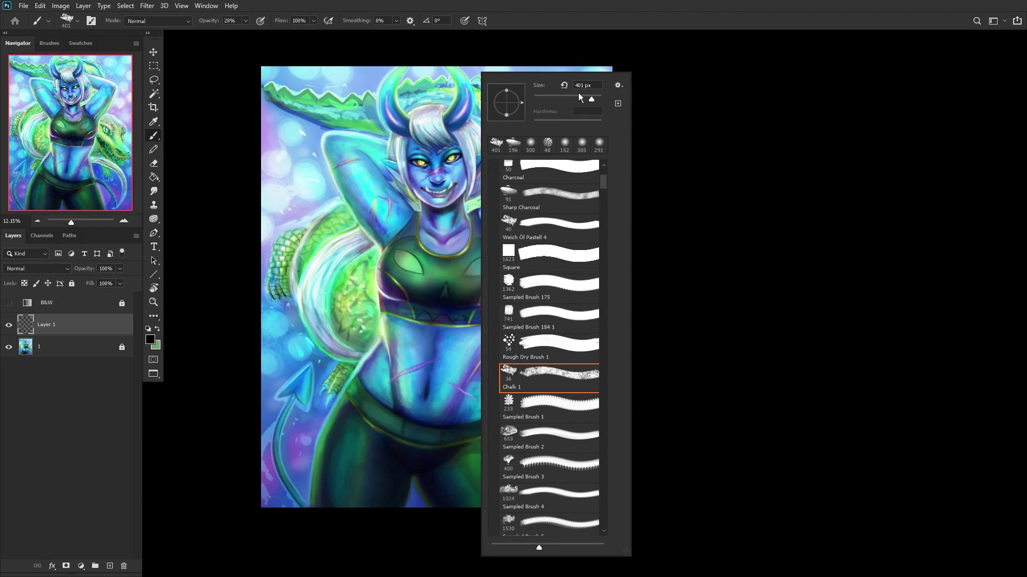
{"action": "left_click_drag", "start_coordinate": [594, 100], "coordinate": [598, 99]}
{"action": "left_click", "coordinate": [241, 436]}
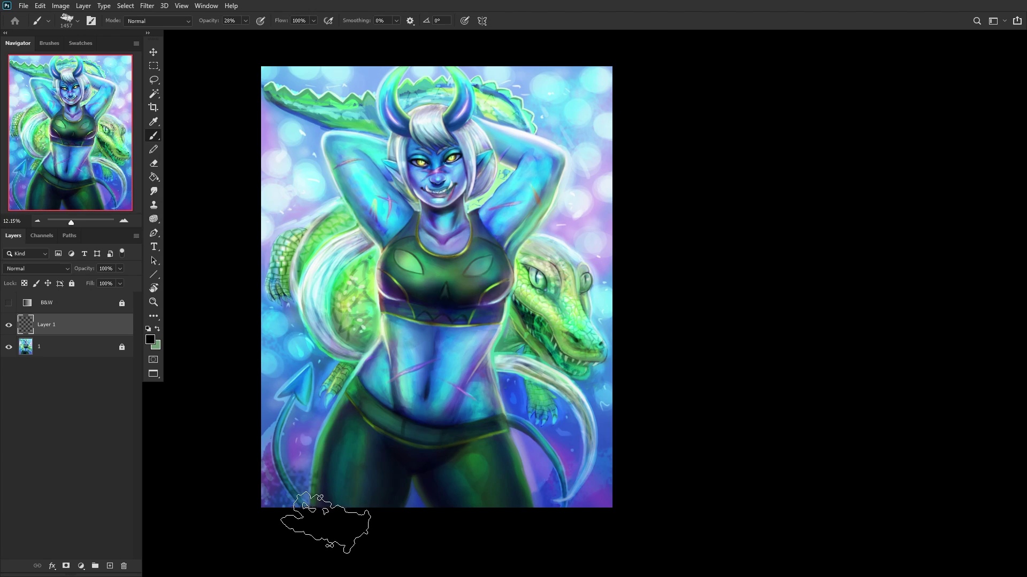
{"action": "mouse_move", "coordinate": [319, 345]}
{"action": "left_mouse_down"}
{"action": "mouse_move", "coordinate": [295, 391]}
{"action": "mouse_move", "coordinate": [279, 252]}
{"action": "mouse_move", "coordinate": [417, 443]}
{"action": "mouse_move", "coordinate": [516, 485]}
{"action": "mouse_move", "coordinate": [556, 468]}
{"action": "mouse_move", "coordinate": [629, 361]}
{"action": "mouse_move", "coordinate": [642, 495]}
{"action": "left_mouse_up"}
Step: With a smaller brush, add chalk detail around the crocodile's eye, snout and body, then flip horizontally
{"action": "right_click", "coordinate": [540, 165]}
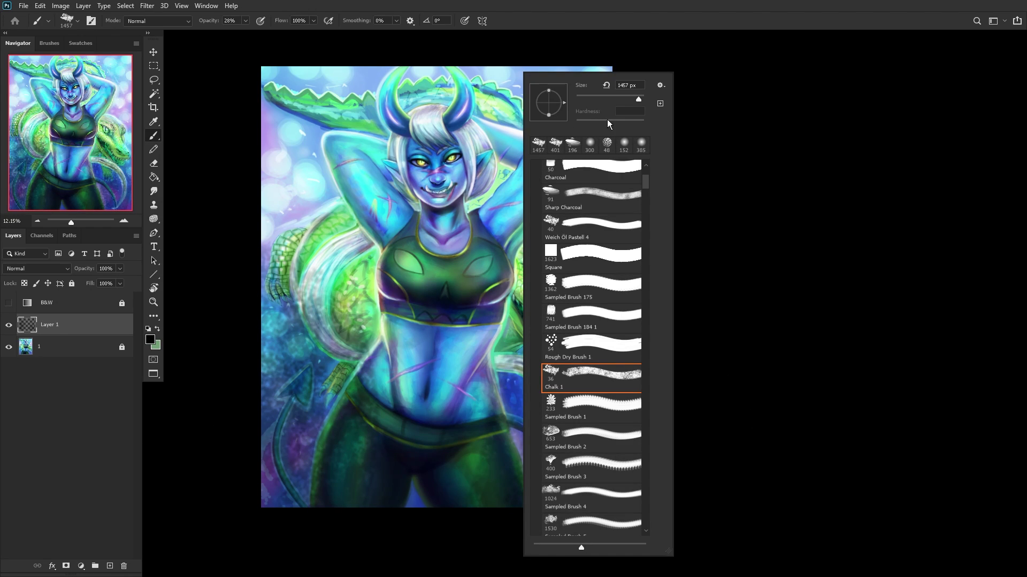
{"action": "left_click", "coordinate": [66, 337]}
{"action": "scroll", "coordinate": [534, 214], "scroll_direction": "up", "scroll_amount": 5}
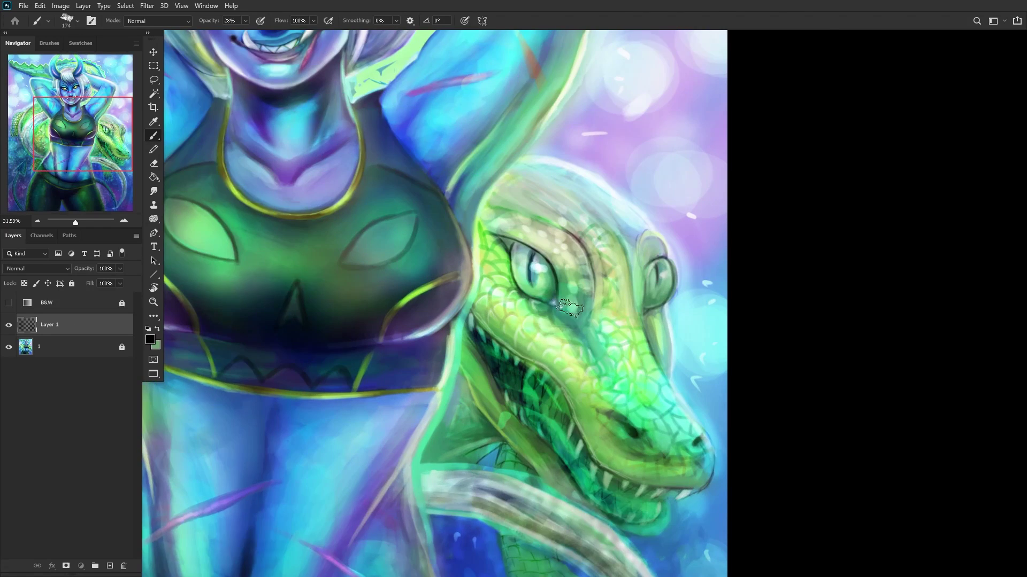
{"action": "left_click_drag", "start_coordinate": [582, 289], "coordinate": [536, 187]}
{"action": "mouse_move", "coordinate": [545, 369]}
{"action": "left_mouse_down"}
{"action": "mouse_move", "coordinate": [601, 431]}
{"action": "mouse_move", "coordinate": [530, 330]}
{"action": "mouse_move", "coordinate": [477, 291]}
{"action": "mouse_move", "coordinate": [507, 282]}
{"action": "mouse_move", "coordinate": [711, 465]}
{"action": "mouse_move", "coordinate": [650, 289]}
{"action": "mouse_move", "coordinate": [601, 189]}
{"action": "mouse_move", "coordinate": [534, 128]}
{"action": "left_mouse_up"}
{"action": "scroll", "coordinate": [456, 340], "scroll_direction": "down", "scroll_amount": 5}
{"action": "scroll", "coordinate": [455, 341], "scroll_direction": "down", "scroll_amount": 2}
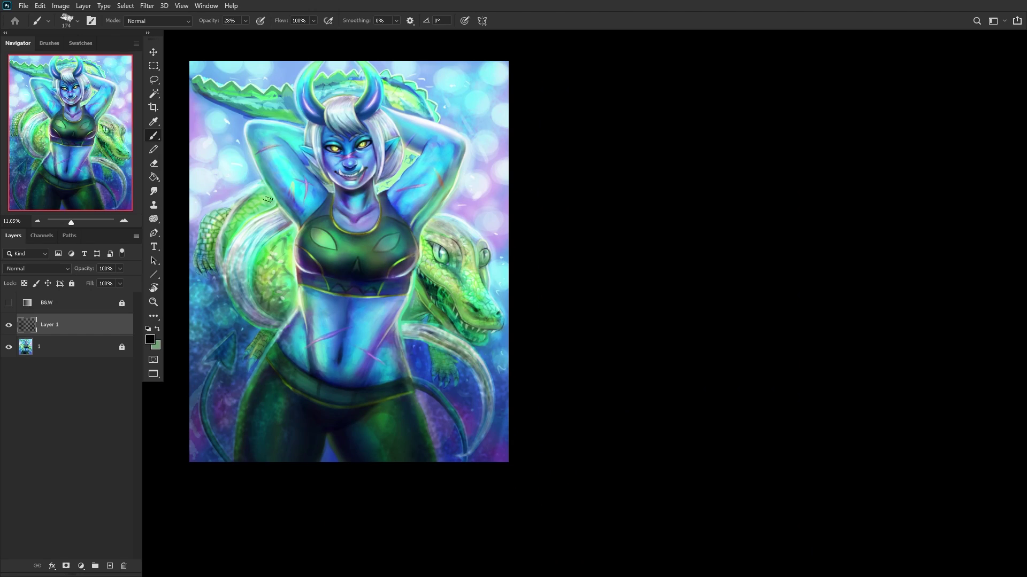
{"action": "mouse_move", "coordinate": [278, 260]}
{"action": "left_mouse_down"}
{"action": "mouse_move", "coordinate": [276, 281]}
{"action": "mouse_move", "coordinate": [270, 249]}
{"action": "left_mouse_up"}
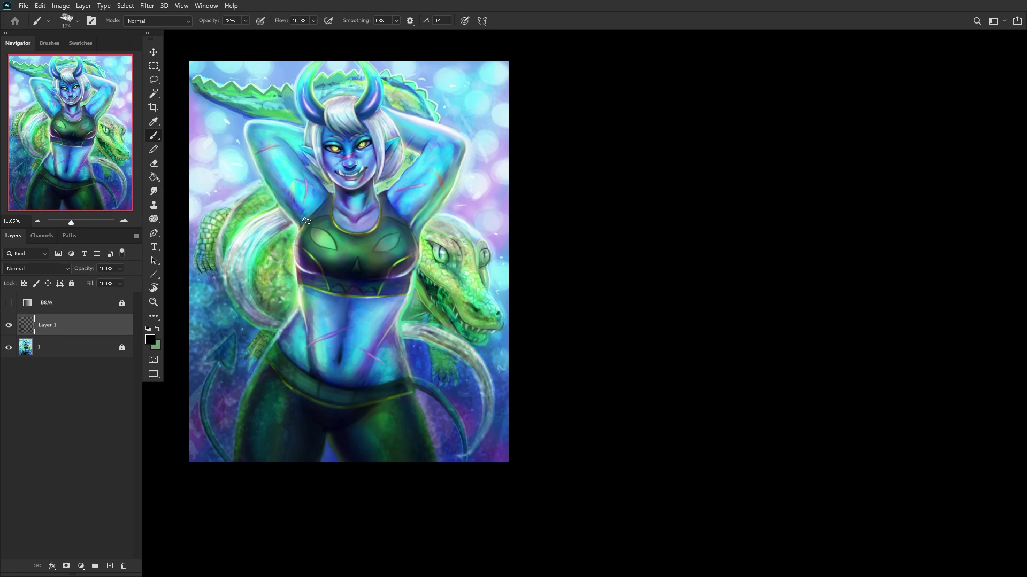
{"action": "key", "text": "ctrl+shift+h"}
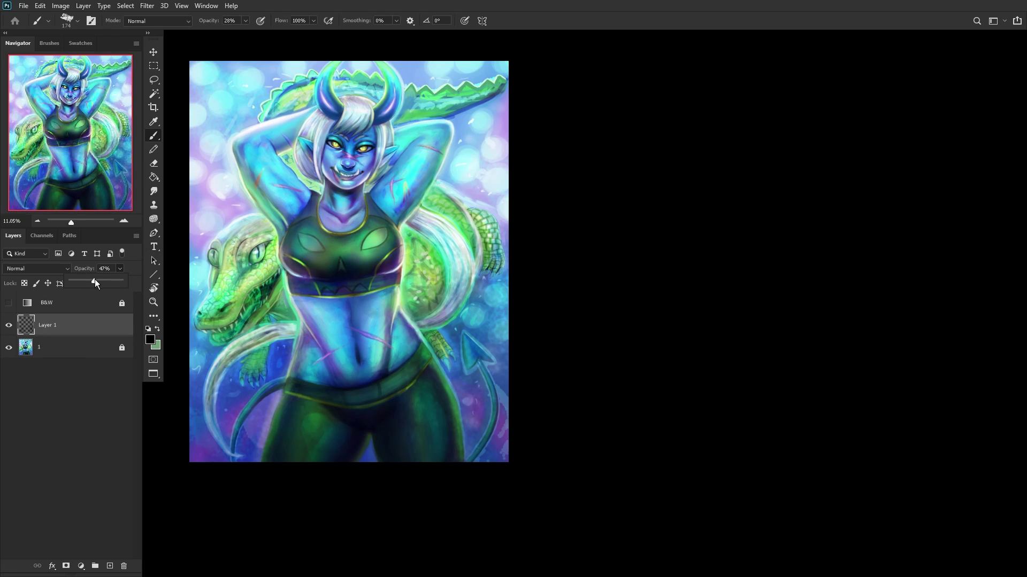
Step: Compare the painting with and without Layer 1, in colour and grayscale, at 26% opacity
{"action": "left_click", "coordinate": [3, 324]}
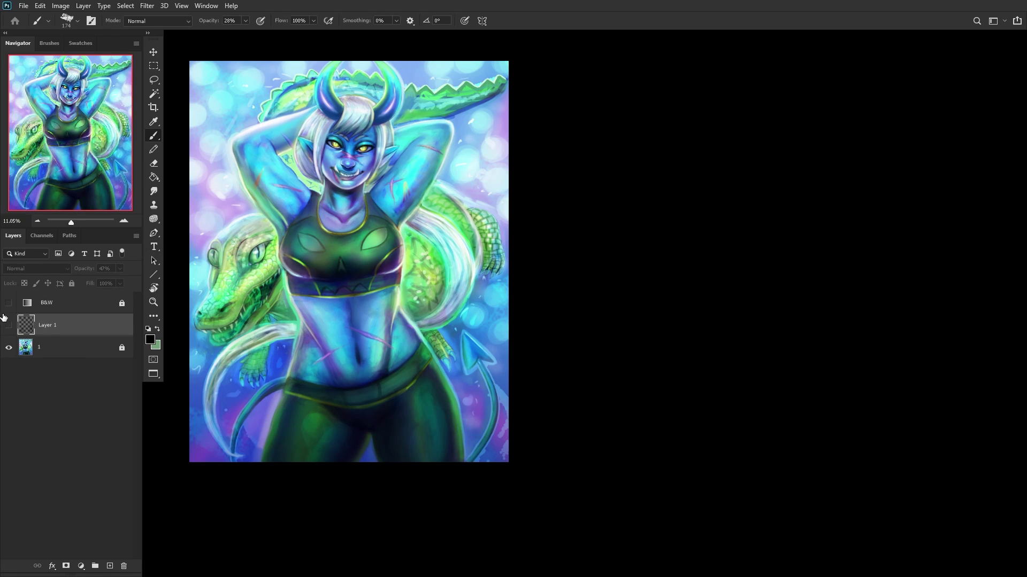
{"action": "left_click", "coordinate": [9, 302]}
{"action": "left_click", "coordinate": [9, 325]}
{"action": "left_click", "coordinate": [9, 324]}
{"action": "left_click", "coordinate": [9, 324]}
{"action": "left_click_drag", "start_coordinate": [97, 279], "coordinate": [98, 278]}
{"action": "left_click", "coordinate": [9, 303]}
{"action": "left_click", "coordinate": [9, 325]}
{"action": "left_click", "coordinate": [9, 325]}
{"action": "left_click", "coordinate": [9, 324]}
{"action": "left_click", "coordinate": [10, 321]}
{"action": "left_click", "coordinate": [9, 324]}
{"action": "left_click", "coordinate": [9, 324]}
Step: Set Layer 1 to Overlay blending at a reduced opacity
{"action": "left_click", "coordinate": [54, 348]}
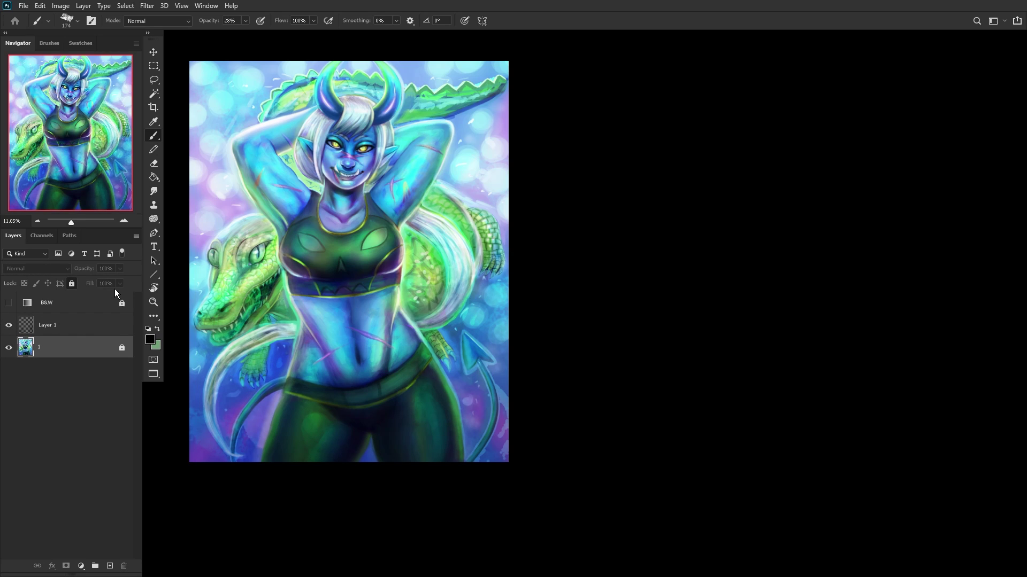
{"action": "left_click", "coordinate": [58, 326]}
{"action": "left_click", "coordinate": [64, 268]}
{"action": "left_click", "coordinate": [31, 399]}
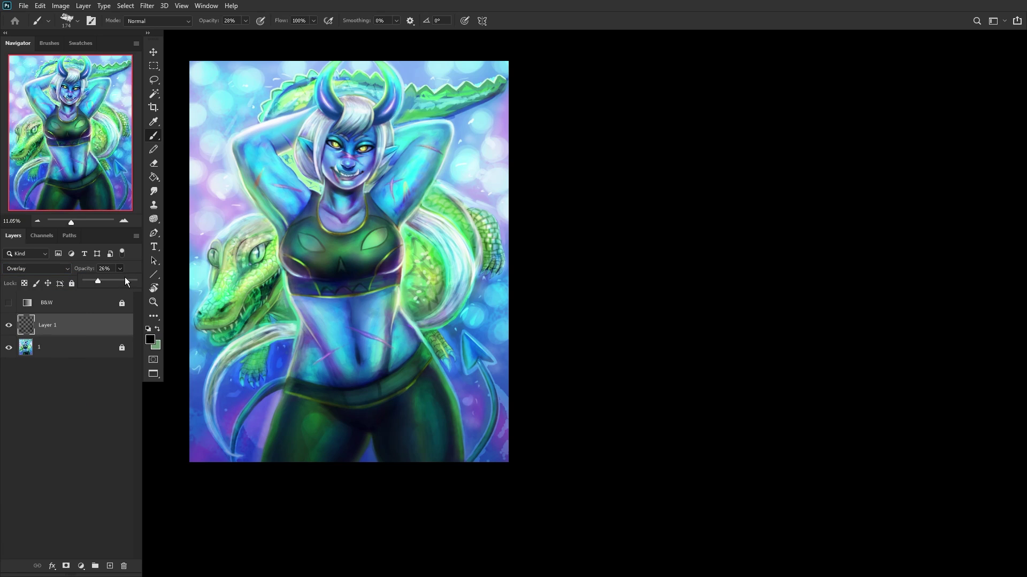
{"action": "left_click", "coordinate": [127, 279]}
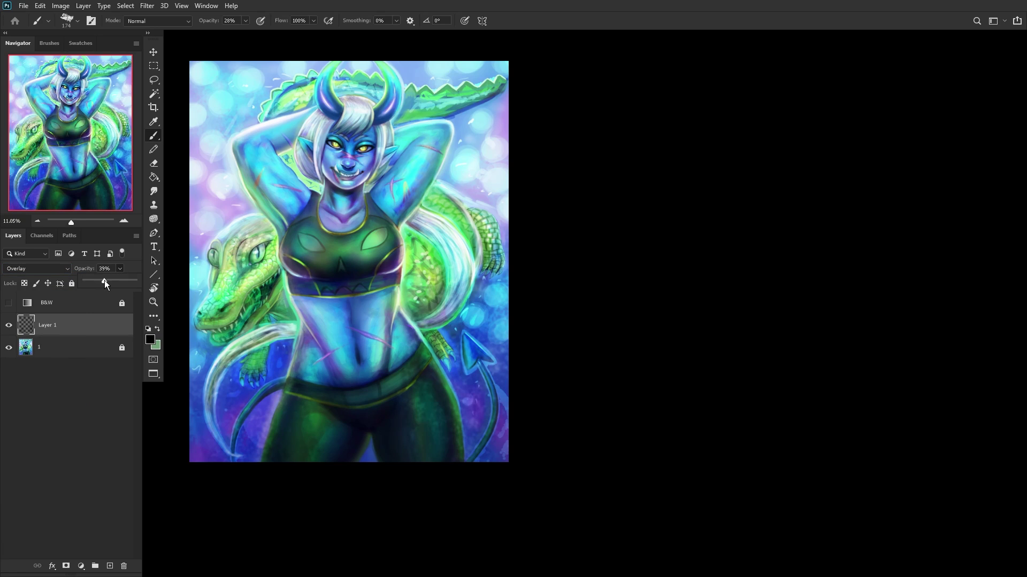
{"action": "left_click", "coordinate": [105, 281]}
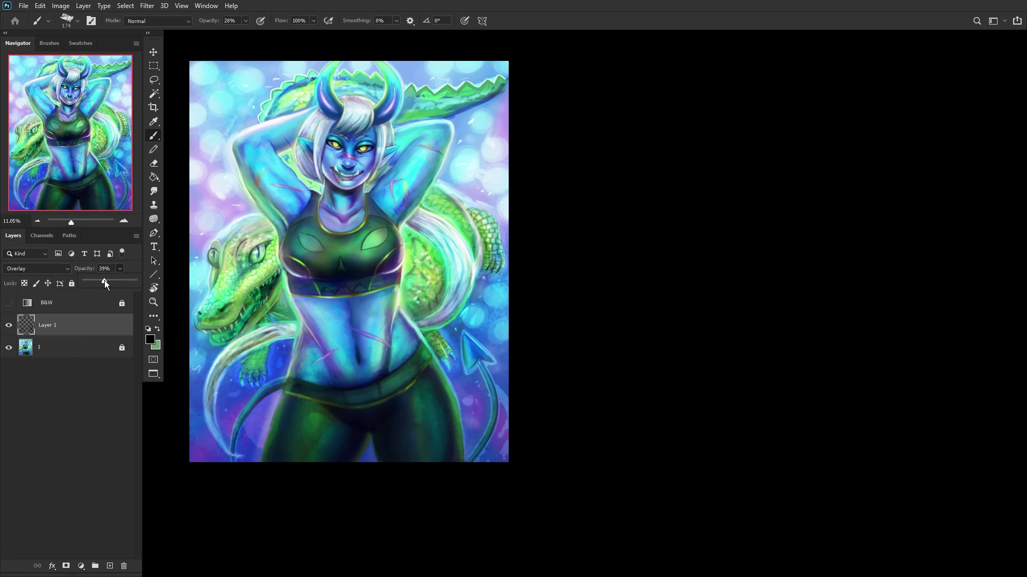
Step: Unlock painting layer 1 and merge Layer 1 down into it
{"action": "left_click", "coordinate": [67, 353]}
{"action": "left_click", "coordinate": [99, 321]}
{"action": "key", "text": "ctrl+e"}
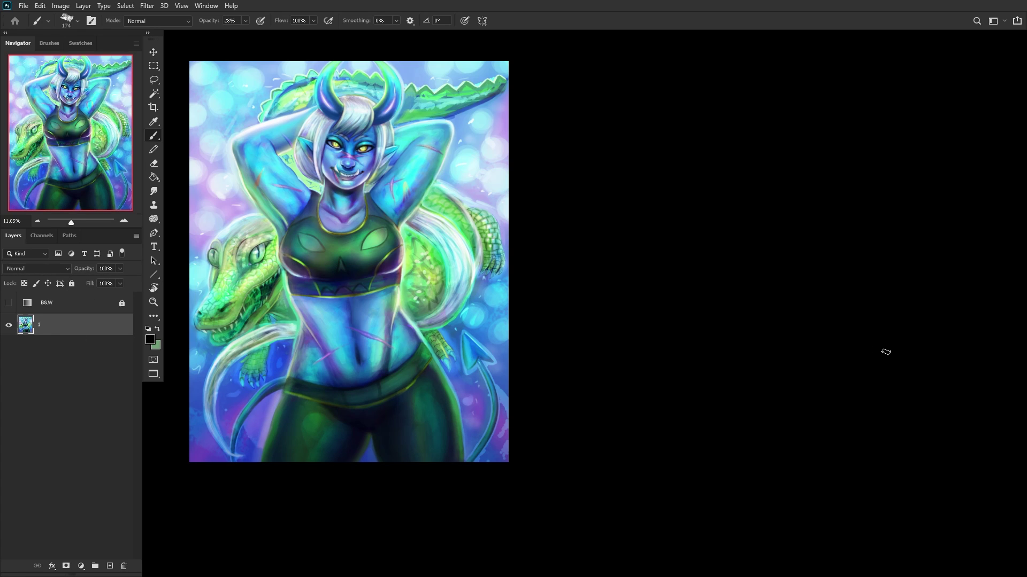
{"action": "left_click", "coordinate": [154, 303]}
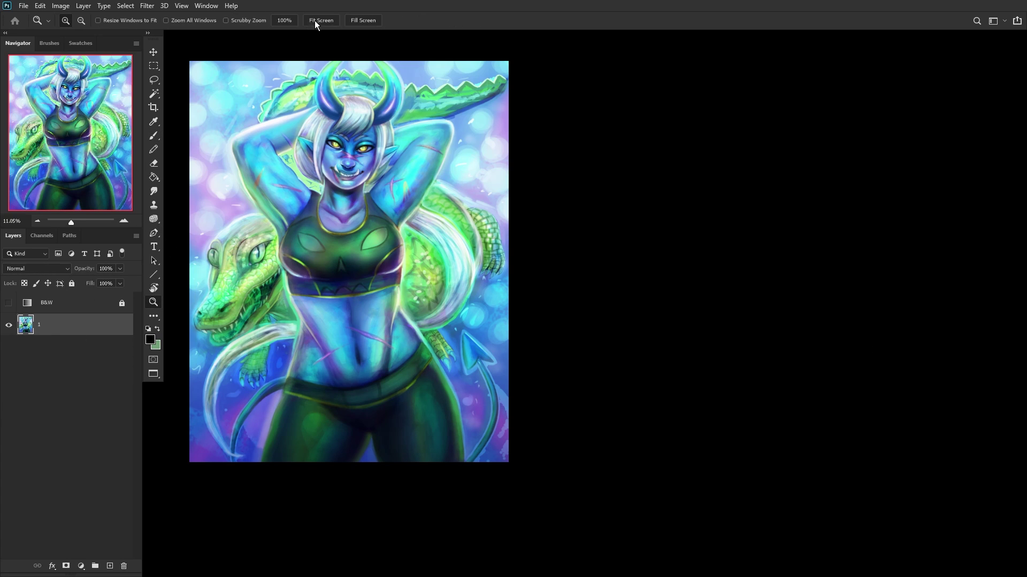
Step: Lock painting layer 1 and zoom in on the crocodile's back ridge
{"action": "left_click", "coordinate": [320, 21]}
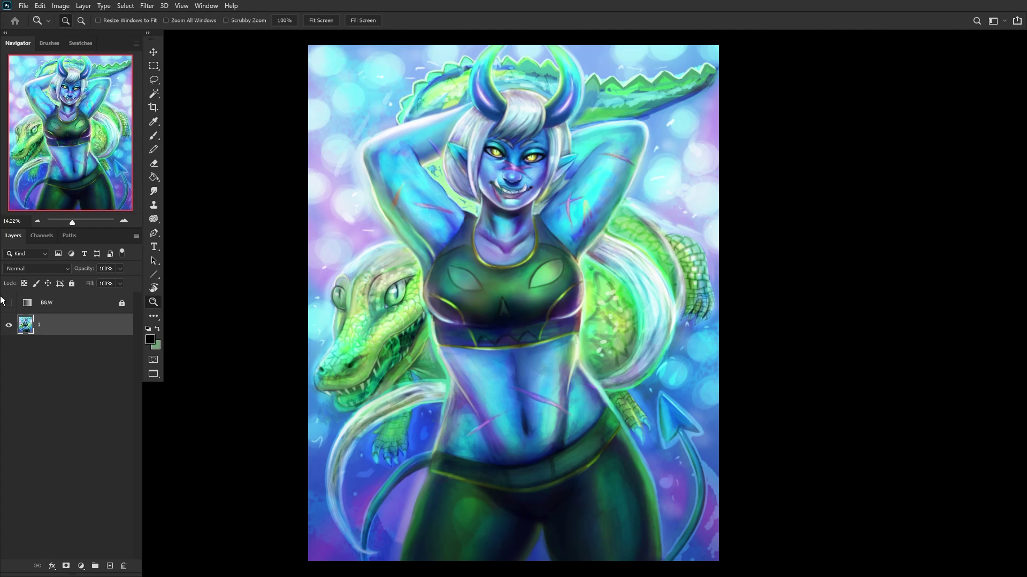
{"action": "left_click", "coordinate": [72, 284]}
{"action": "left_click", "coordinate": [399, 233]}
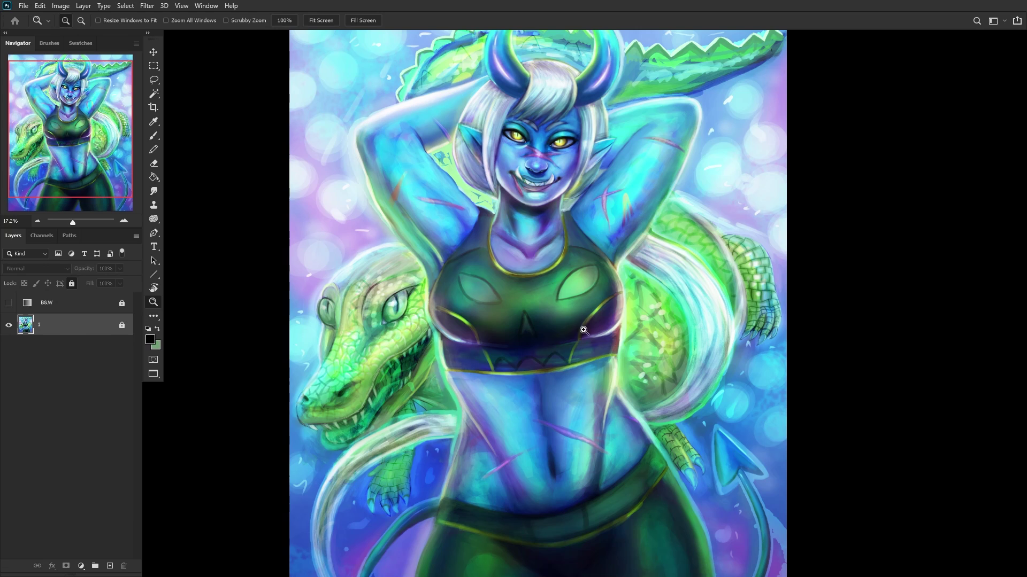
{"action": "scroll", "coordinate": [435, 87], "scroll_direction": "up", "scroll_amount": 2}
{"action": "left_click_drag", "start_coordinate": [585, 54], "coordinate": [723, 78]}
{"action": "left_click_drag", "start_coordinate": [120, 67], "coordinate": [124, 58]}
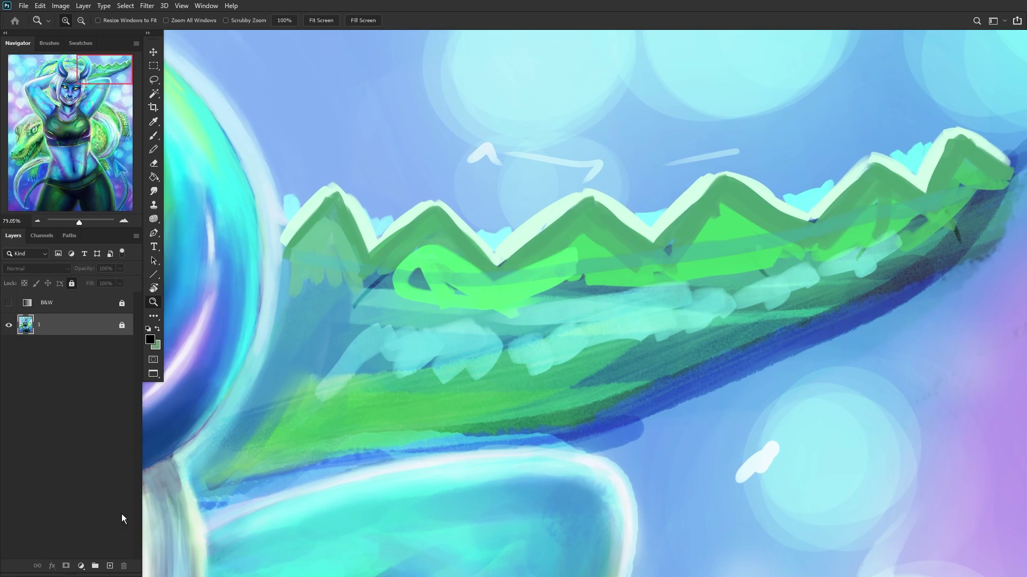
Step: Add a new empty layer and bring up the Brush tool's presets
{"action": "left_click", "coordinate": [110, 566]}
{"action": "left_click", "coordinate": [154, 135]}
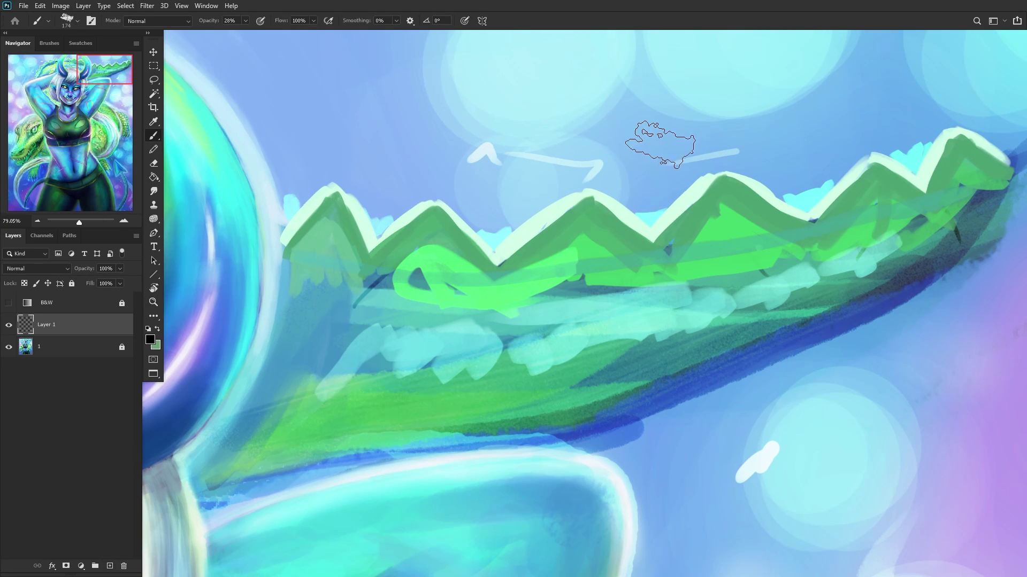
{"action": "right_click", "coordinate": [660, 145]}
{"action": "scroll", "coordinate": [731, 325], "scroll_direction": "up", "scroll_amount": 6}
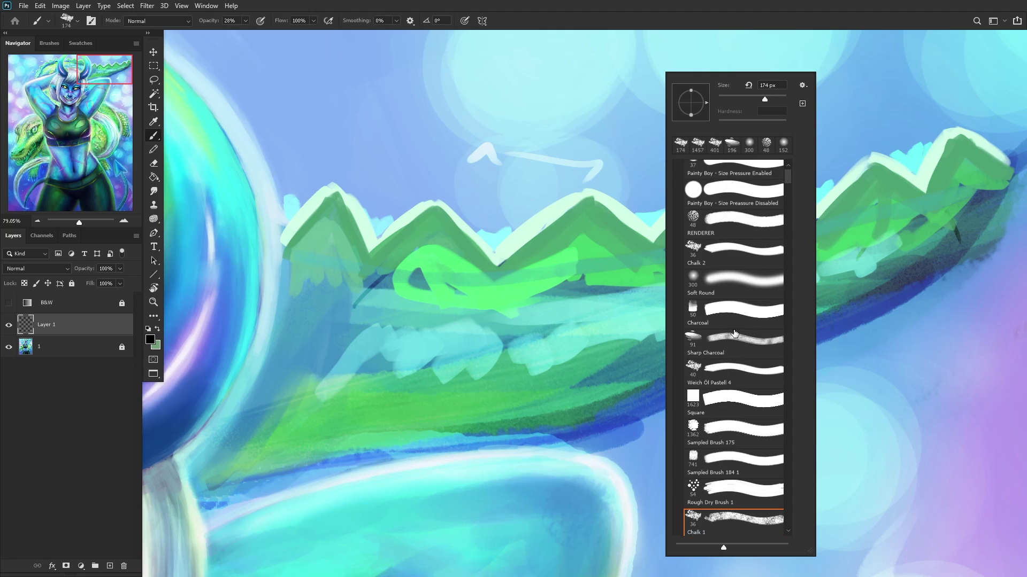
Step: With the RENDERER brush at 47% opacity, veil the crocodile's right and underside edges in light blue
{"action": "left_click", "coordinate": [717, 248]}
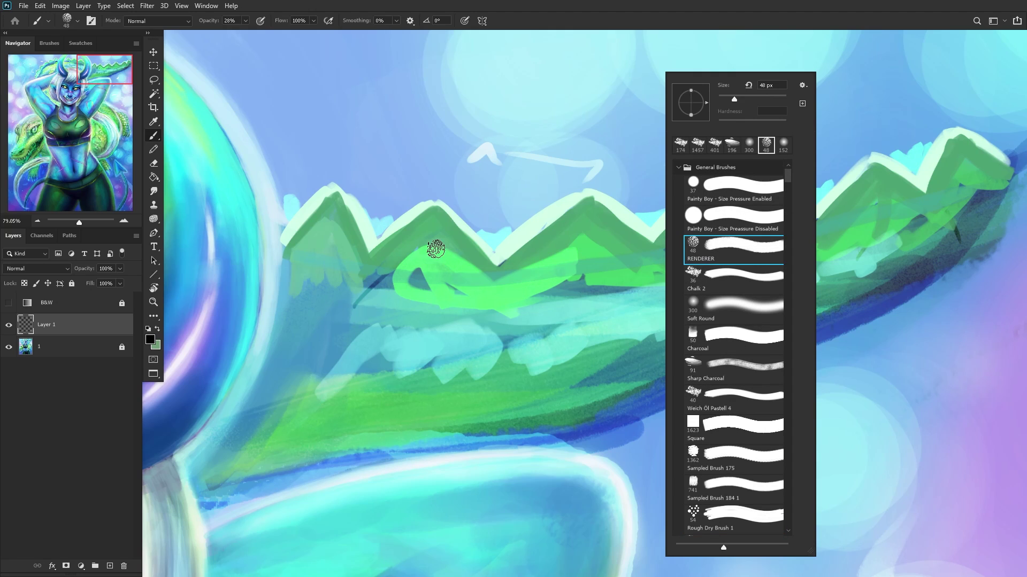
{"action": "left_click", "coordinate": [246, 20]}
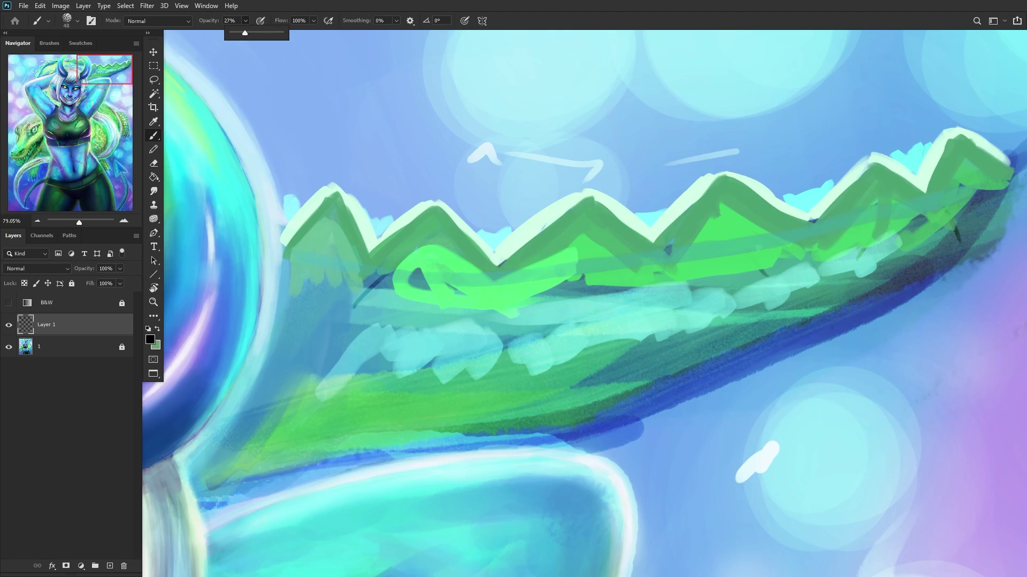
{"action": "key", "text": "Return"}
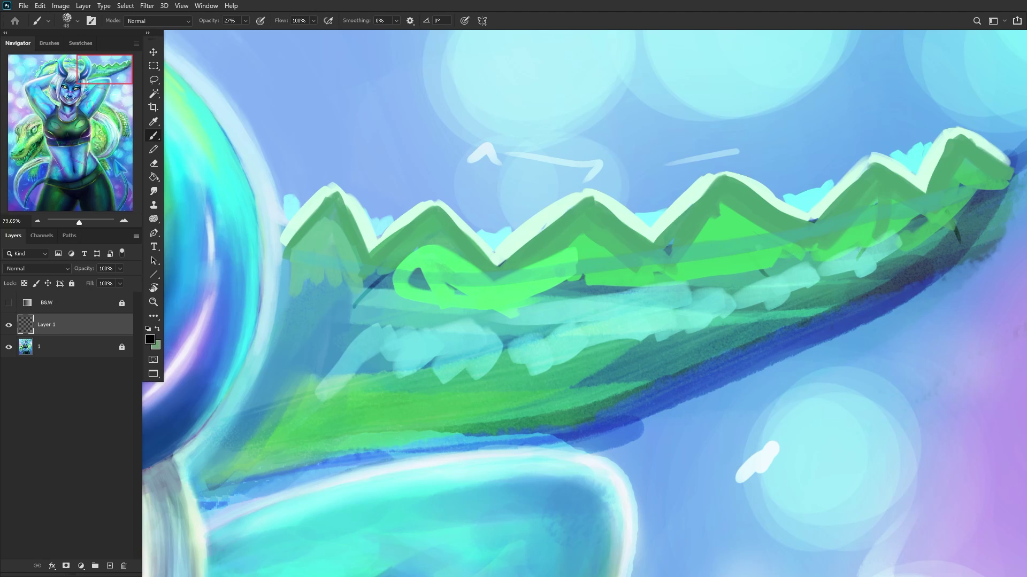
{"action": "scroll", "coordinate": [907, 256], "scroll_direction": "down", "scroll_amount": 4}
{"action": "scroll", "coordinate": [961, 283], "scroll_direction": "up", "scroll_amount": 5}
{"action": "left_click", "coordinate": [966, 260], "text": "alt"}
{"action": "left_click_drag", "start_coordinate": [963, 259], "coordinate": [983, 217]}
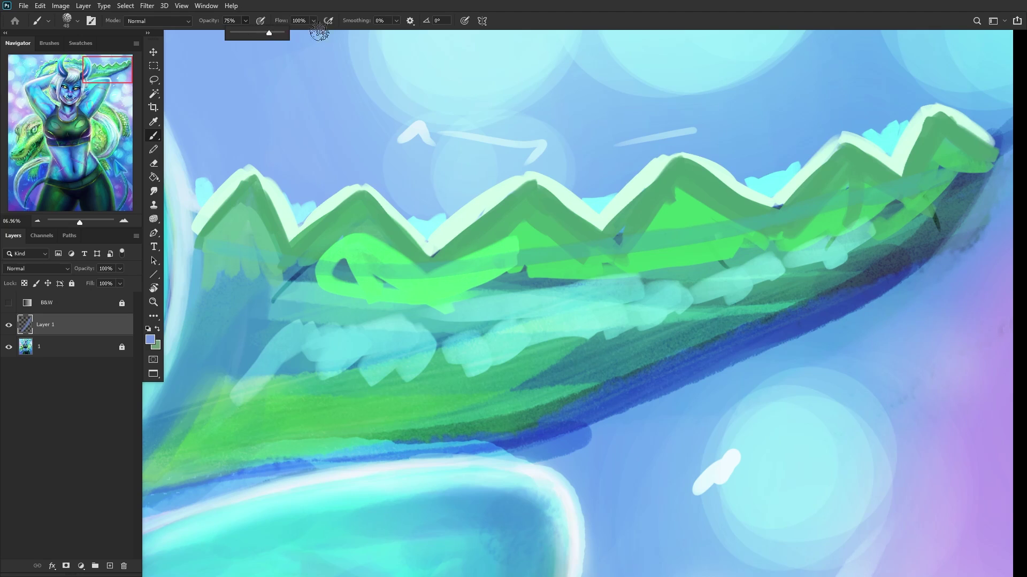
{"action": "left_click", "coordinate": [255, 32]}
{"action": "left_click", "coordinate": [1003, 211], "text": "alt"}
{"action": "left_click_drag", "start_coordinate": [989, 174], "coordinate": [904, 280]}
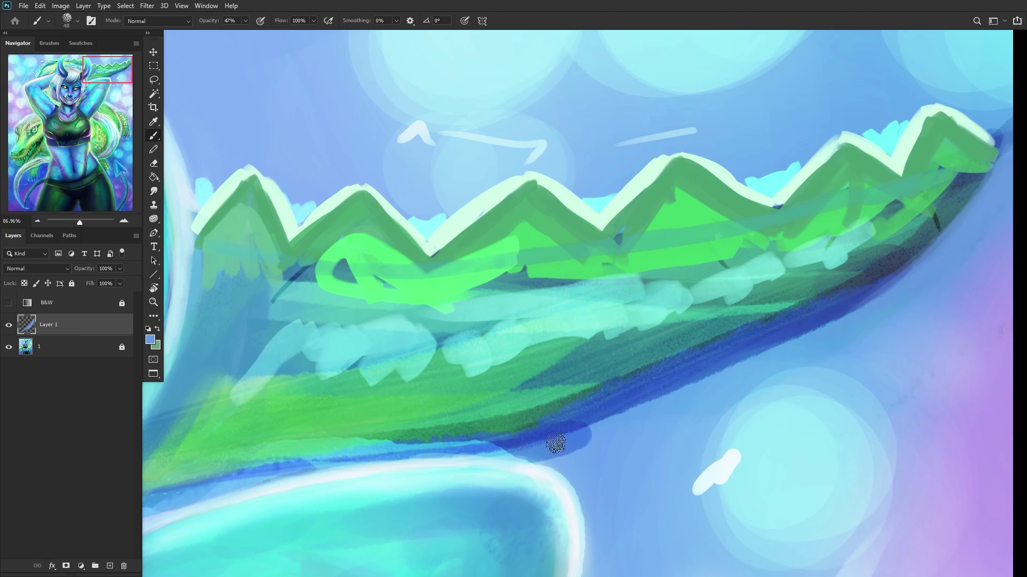
Step: Smooth the crocodile's speckled lower edge and upper body with sampled teal strokes
{"action": "scroll", "coordinate": [610, 423], "scroll_direction": "down", "scroll_amount": 5}
{"action": "scroll", "coordinate": [610, 423], "scroll_direction": "up", "scroll_amount": 5}
{"action": "left_click", "coordinate": [613, 442], "text": "alt"}
{"action": "left_click_drag", "start_coordinate": [593, 428], "coordinate": [550, 435]}
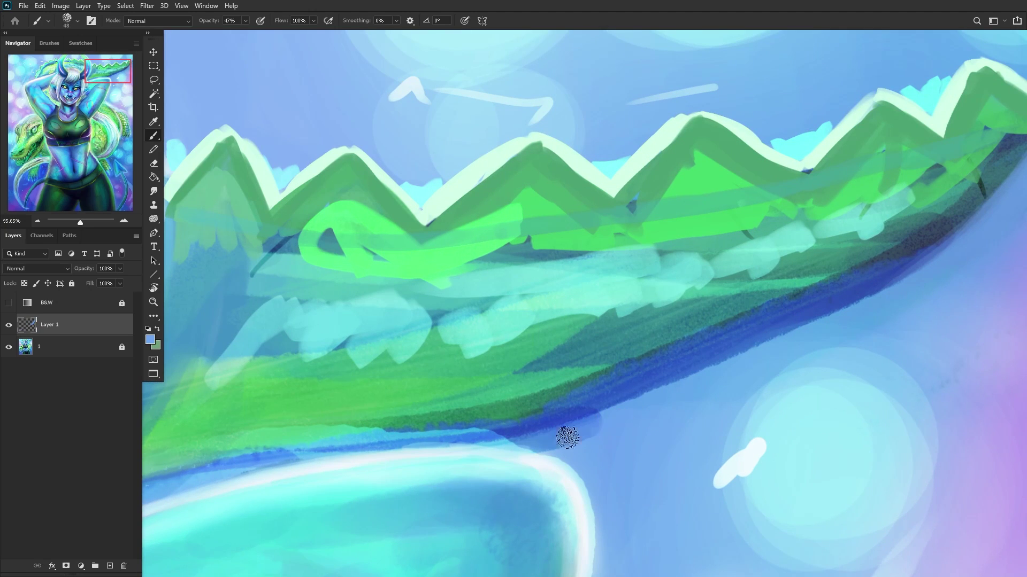
{"action": "scroll", "coordinate": [631, 359], "scroll_direction": "down", "scroll_amount": 2}
{"action": "left_click", "coordinate": [619, 350], "text": "alt"}
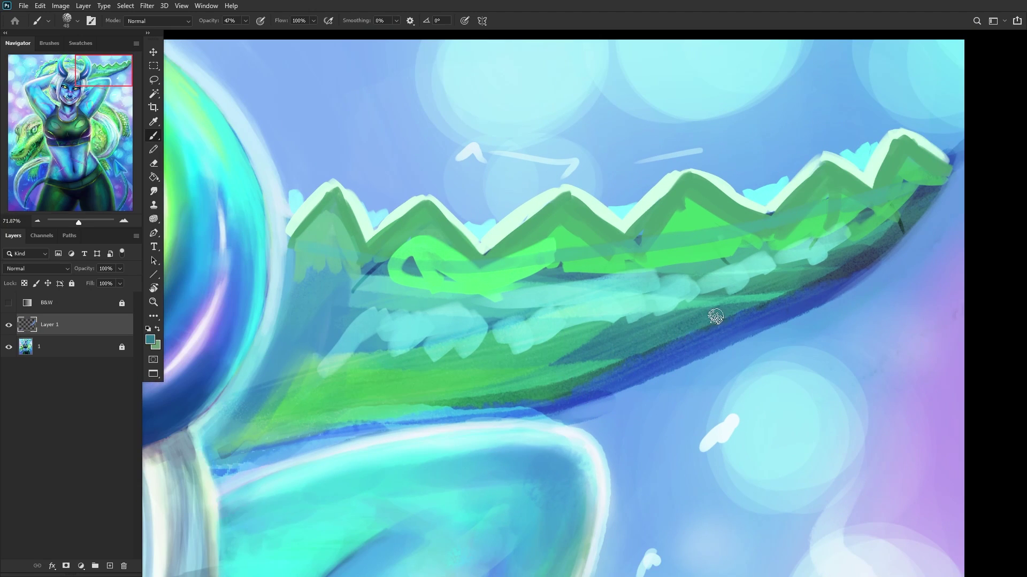
{"action": "left_click_drag", "start_coordinate": [743, 328], "coordinate": [892, 242]}
{"action": "left_click_drag", "start_coordinate": [823, 281], "coordinate": [918, 211]}
{"action": "left_click", "coordinate": [554, 273], "text": "alt"}
{"action": "mouse_move", "coordinate": [554, 273]}
{"action": "left_mouse_down"}
{"action": "mouse_move", "coordinate": [405, 290]}
{"action": "mouse_move", "coordinate": [486, 291]}
{"action": "mouse_move", "coordinate": [704, 241]}
{"action": "mouse_move", "coordinate": [667, 258]}
{"action": "mouse_move", "coordinate": [607, 270]}
{"action": "mouse_move", "coordinate": [751, 208]}
{"action": "mouse_move", "coordinate": [793, 243]}
{"action": "mouse_move", "coordinate": [791, 226]}
{"action": "mouse_move", "coordinate": [652, 265]}
{"action": "mouse_move", "coordinate": [904, 202]}
{"action": "mouse_move", "coordinate": [962, 155]}
{"action": "mouse_move", "coordinate": [900, 198]}
{"action": "mouse_move", "coordinate": [937, 167]}
{"action": "mouse_move", "coordinate": [735, 233]}
{"action": "mouse_move", "coordinate": [859, 214]}
{"action": "mouse_move", "coordinate": [681, 245]}
{"action": "left_mouse_up"}
Step: Sample greens and teals from the back and blend bright green into the back ridge
{"action": "left_click", "coordinate": [902, 202], "text": "alt"}
{"action": "left_click", "coordinate": [565, 243], "text": "alt"}
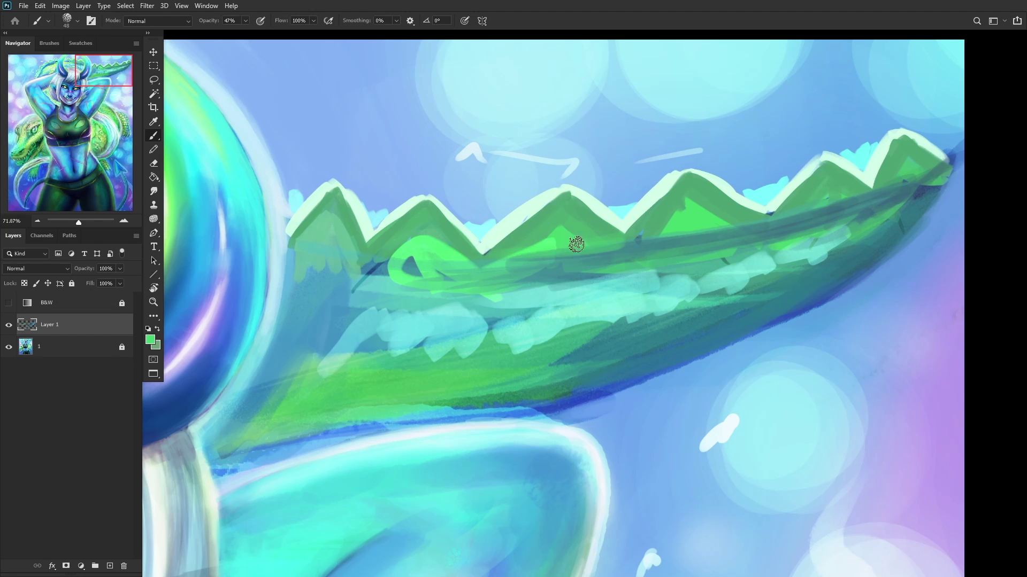
{"action": "left_click", "coordinate": [526, 273], "text": "alt"}
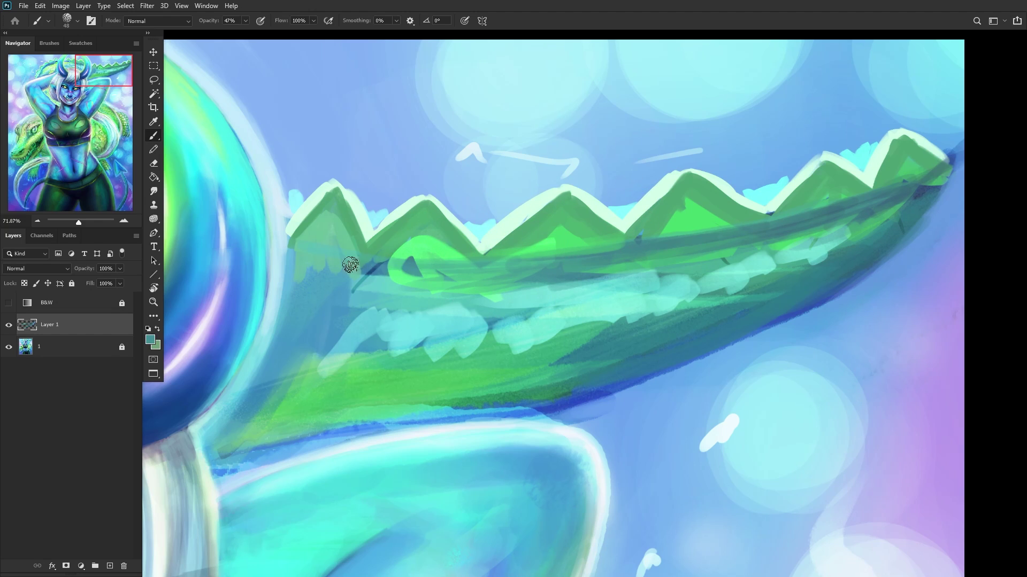
{"action": "left_click", "coordinate": [426, 244], "text": "alt"}
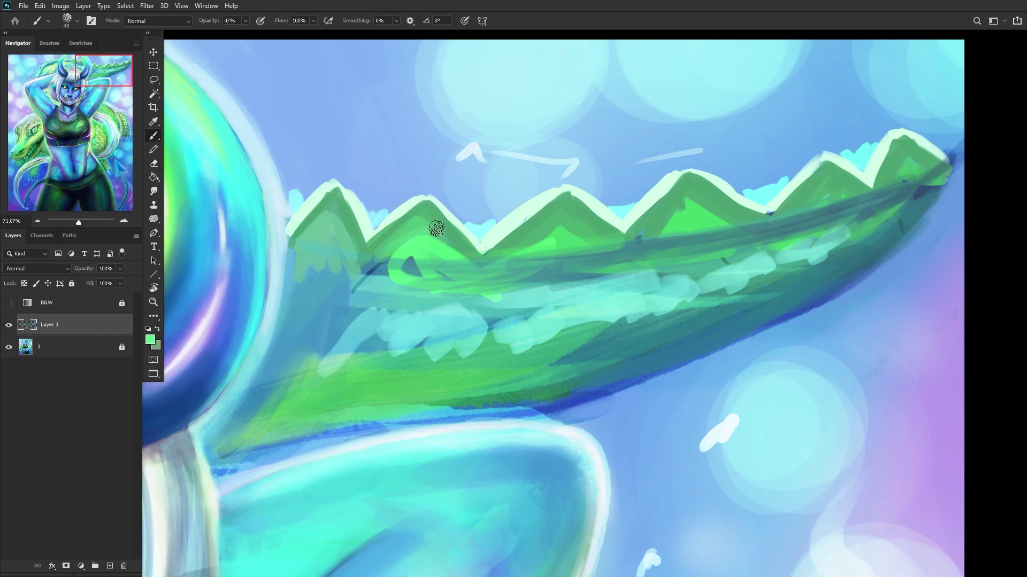
{"action": "mouse_move", "coordinate": [430, 228]}
{"action": "left_mouse_down"}
{"action": "mouse_move", "coordinate": [459, 227]}
{"action": "mouse_move", "coordinate": [425, 218]}
{"action": "mouse_move", "coordinate": [432, 234]}
{"action": "mouse_move", "coordinate": [387, 242]}
{"action": "mouse_move", "coordinate": [399, 253]}
{"action": "mouse_move", "coordinate": [433, 249]}
{"action": "mouse_move", "coordinate": [383, 244]}
{"action": "mouse_move", "coordinate": [455, 256]}
{"action": "mouse_move", "coordinate": [422, 250]}
{"action": "left_mouse_up"}
{"action": "left_click", "coordinate": [427, 225], "text": "alt"}
{"action": "left_click", "coordinate": [550, 235], "text": "alt"}
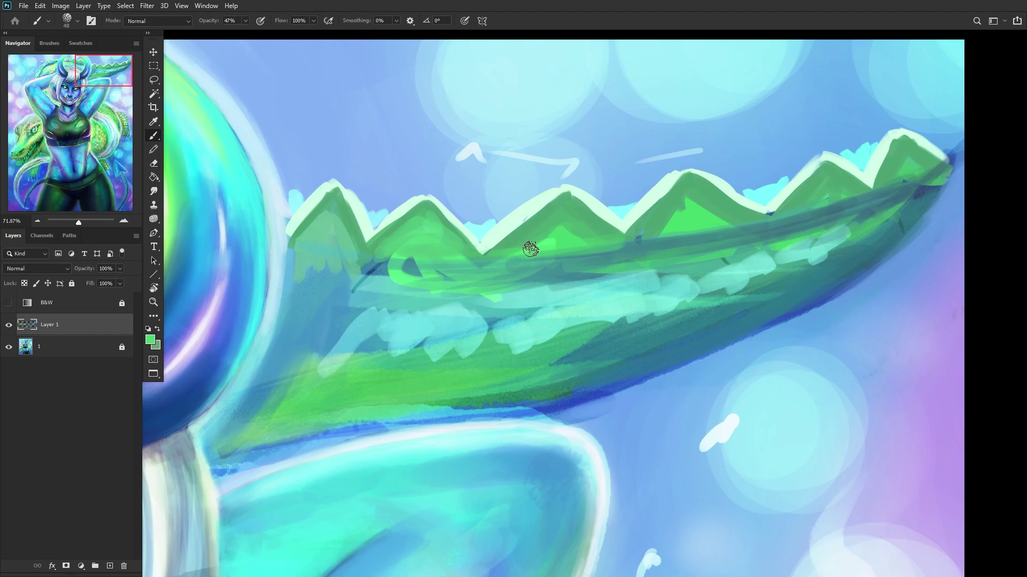
{"action": "mouse_move", "coordinate": [554, 238]}
{"action": "left_mouse_down"}
{"action": "mouse_move", "coordinate": [588, 230]}
{"action": "mouse_move", "coordinate": [561, 232]}
{"action": "mouse_move", "coordinate": [551, 220]}
{"action": "mouse_move", "coordinate": [596, 240]}
{"action": "left_mouse_up"}
Step: Soften the ridge spikes into muted, blended green along the ridge
{"action": "left_click", "coordinate": [569, 231], "text": "alt"}
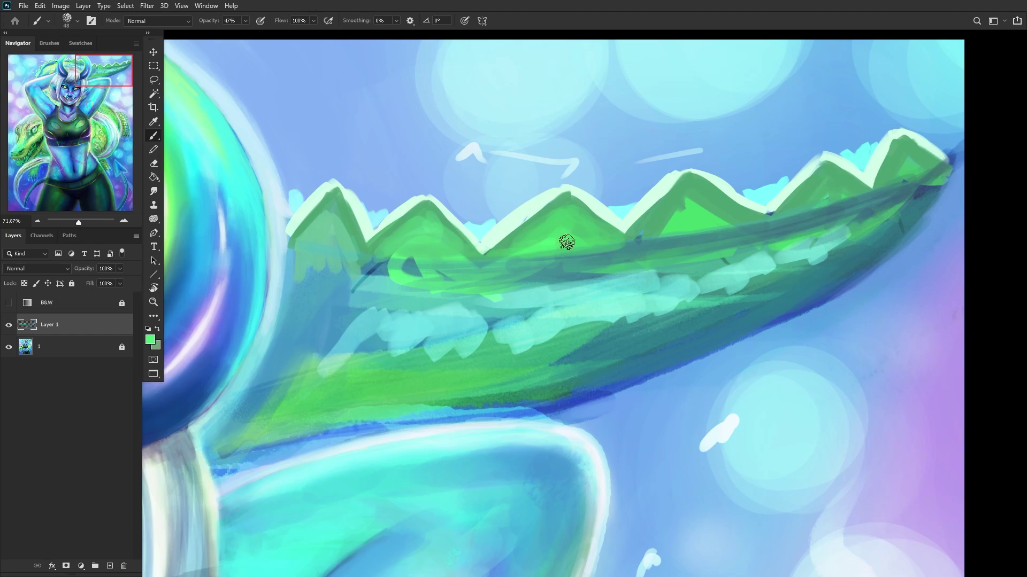
{"action": "left_click", "coordinate": [676, 219], "text": "alt"}
{"action": "mouse_move", "coordinate": [689, 209]}
{"action": "left_mouse_down"}
{"action": "mouse_move", "coordinate": [644, 231]}
{"action": "mouse_move", "coordinate": [657, 215]}
{"action": "mouse_move", "coordinate": [712, 214]}
{"action": "left_mouse_up"}
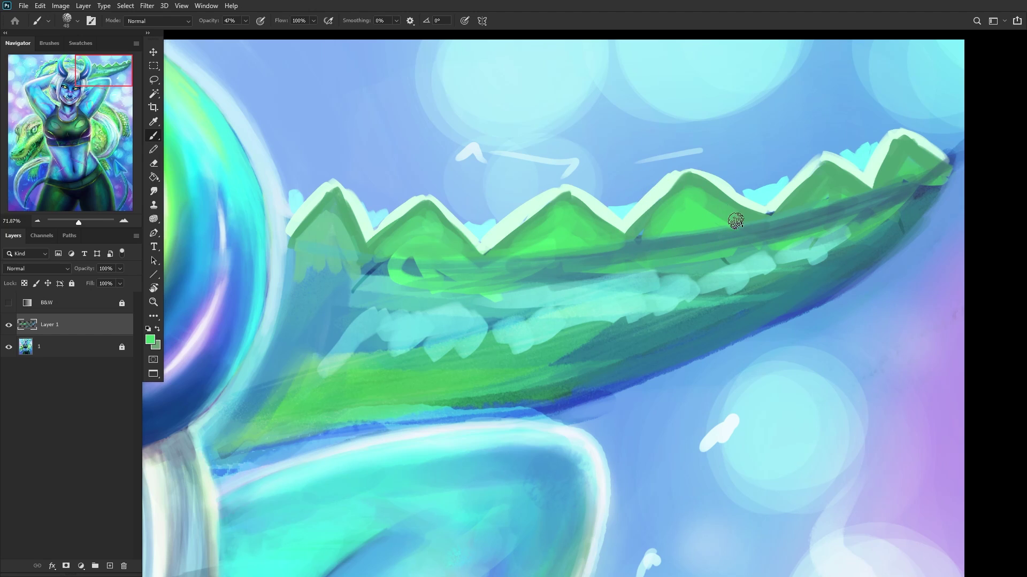
{"action": "left_click", "coordinate": [691, 187], "text": "alt"}
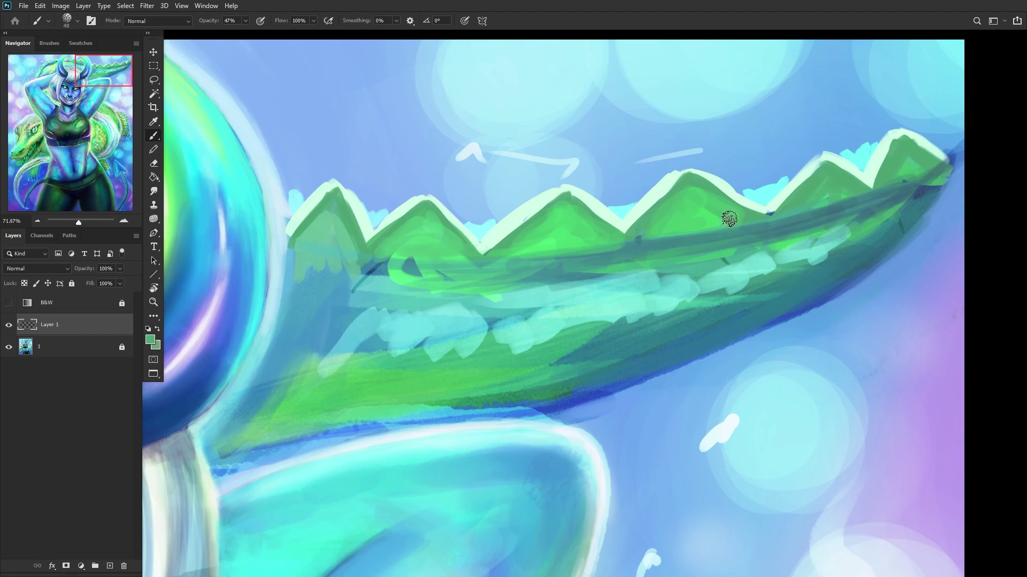
{"action": "left_click", "coordinate": [677, 221], "text": "alt"}
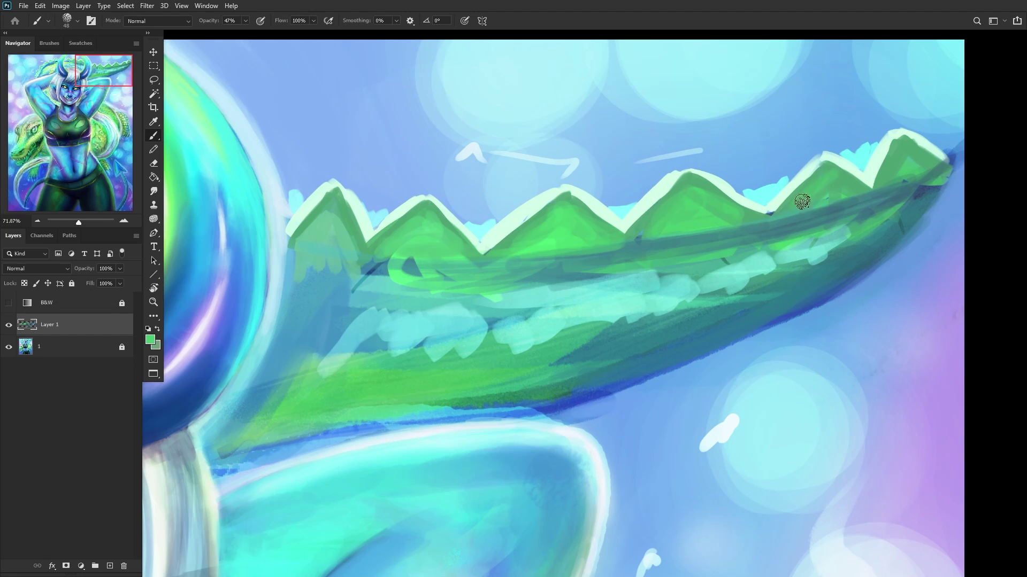
{"action": "left_click_drag", "start_coordinate": [829, 180], "coordinate": [743, 210]}
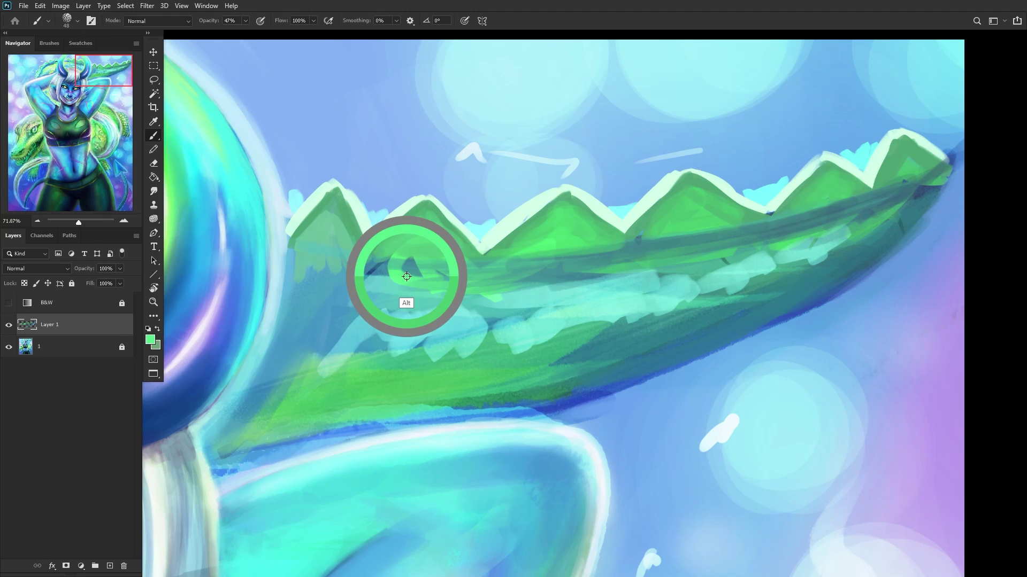
Step: Paint a green band under the ridge, tone it with teal, and extend green at 80 px
{"action": "mouse_move", "coordinate": [656, 245]}
{"action": "left_mouse_down"}
{"action": "mouse_move", "coordinate": [465, 288]}
{"action": "mouse_move", "coordinate": [765, 241]}
{"action": "mouse_move", "coordinate": [909, 190]}
{"action": "mouse_move", "coordinate": [714, 251]}
{"action": "mouse_move", "coordinate": [875, 200]}
{"action": "mouse_move", "coordinate": [665, 253]}
{"action": "mouse_move", "coordinate": [926, 181]}
{"action": "mouse_move", "coordinate": [721, 246]}
{"action": "mouse_move", "coordinate": [884, 204]}
{"action": "mouse_move", "coordinate": [408, 286]}
{"action": "mouse_move", "coordinate": [583, 274]}
{"action": "mouse_move", "coordinate": [533, 263]}
{"action": "mouse_move", "coordinate": [371, 270]}
{"action": "mouse_move", "coordinate": [543, 276]}
{"action": "mouse_move", "coordinate": [352, 268]}
{"action": "mouse_move", "coordinate": [410, 261]}
{"action": "mouse_move", "coordinate": [384, 283]}
{"action": "mouse_move", "coordinate": [375, 268]}
{"action": "mouse_move", "coordinate": [406, 267]}
{"action": "mouse_move", "coordinate": [327, 261]}
{"action": "mouse_move", "coordinate": [438, 275]}
{"action": "left_mouse_up"}
{"action": "left_click", "coordinate": [658, 268], "text": "alt"}
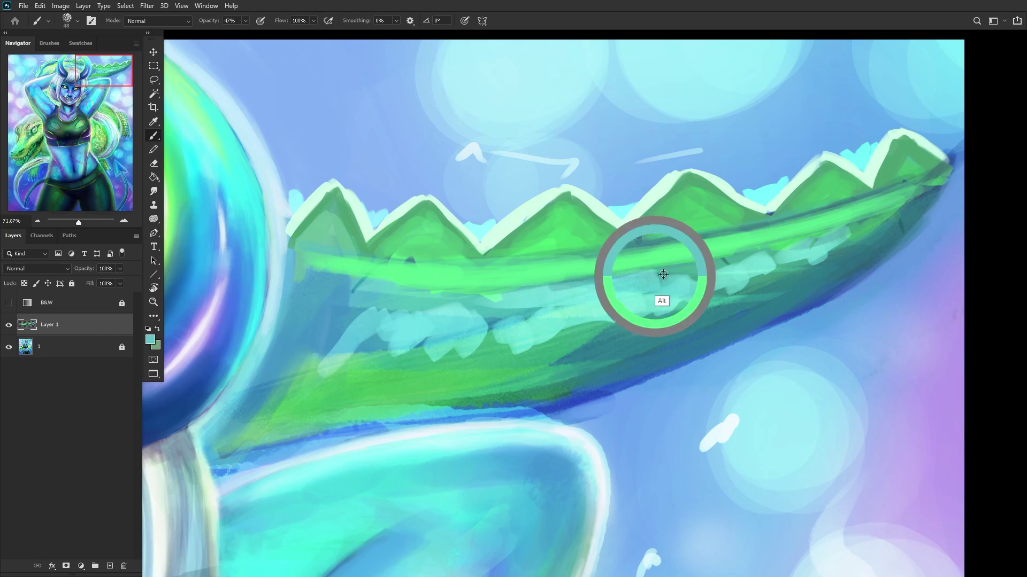
{"action": "mouse_move", "coordinate": [645, 271]}
{"action": "left_mouse_down"}
{"action": "mouse_move", "coordinate": [589, 269]}
{"action": "mouse_move", "coordinate": [356, 319]}
{"action": "mouse_move", "coordinate": [347, 295]}
{"action": "mouse_move", "coordinate": [552, 285]}
{"action": "mouse_move", "coordinate": [313, 262]}
{"action": "left_mouse_up"}
{"action": "left_click", "coordinate": [585, 228], "text": "alt"}
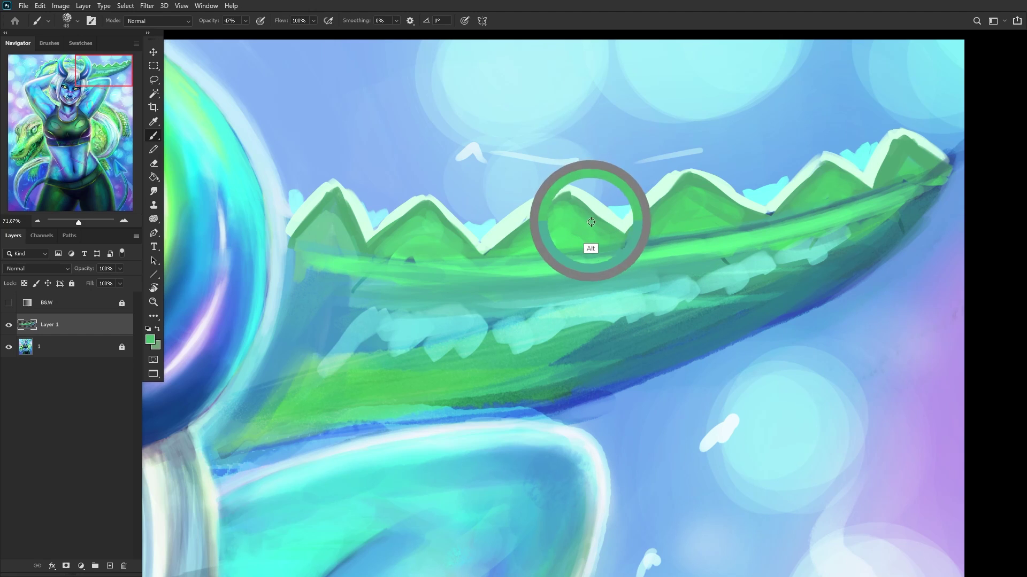
{"action": "key", "text": "bracketright"}
{"action": "key", "text": "bracketright"}
{"action": "key", "text": "bracketright"}
{"action": "key", "text": "bracketright"}
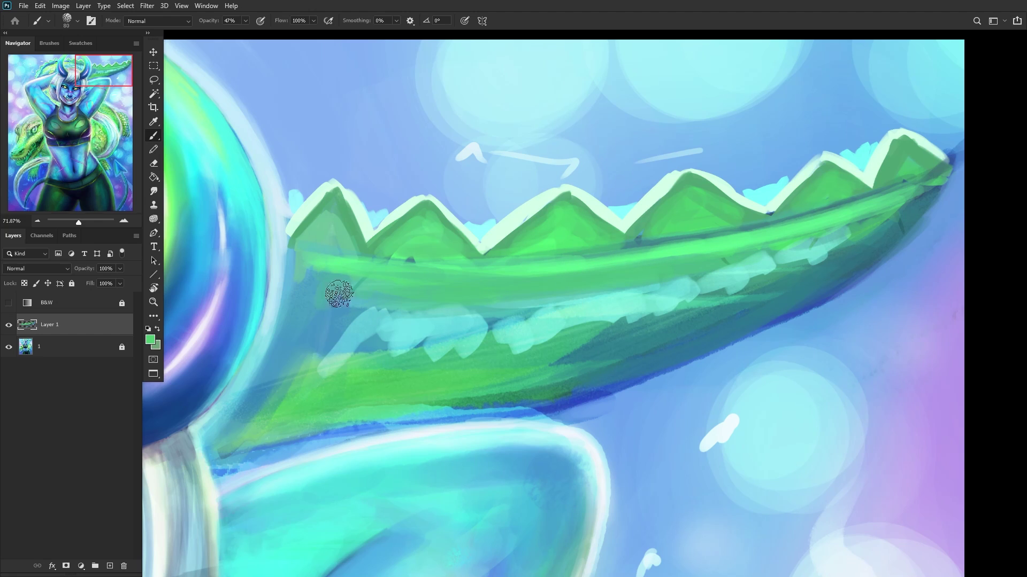
{"action": "mouse_move", "coordinate": [318, 304]}
{"action": "left_mouse_down"}
{"action": "mouse_move", "coordinate": [288, 357]}
{"action": "mouse_move", "coordinate": [301, 289]}
{"action": "mouse_move", "coordinate": [297, 302]}
{"action": "mouse_move", "coordinate": [334, 304]}
{"action": "mouse_move", "coordinate": [320, 322]}
{"action": "mouse_move", "coordinate": [361, 316]}
{"action": "mouse_move", "coordinate": [313, 359]}
{"action": "left_mouse_up"}
Step: Blend teal and green strokes along the tail to its tip, then flip the canvas horizontally
{"action": "left_click", "coordinate": [509, 344], "text": "alt"}
{"action": "mouse_move", "coordinate": [619, 298]}
{"action": "left_mouse_down"}
{"action": "mouse_move", "coordinate": [385, 344]}
{"action": "mouse_move", "coordinate": [339, 317]}
{"action": "mouse_move", "coordinate": [524, 318]}
{"action": "mouse_move", "coordinate": [489, 335]}
{"action": "mouse_move", "coordinate": [620, 330]}
{"action": "mouse_move", "coordinate": [577, 339]}
{"action": "mouse_move", "coordinate": [648, 312]}
{"action": "mouse_move", "coordinate": [522, 328]}
{"action": "left_mouse_up"}
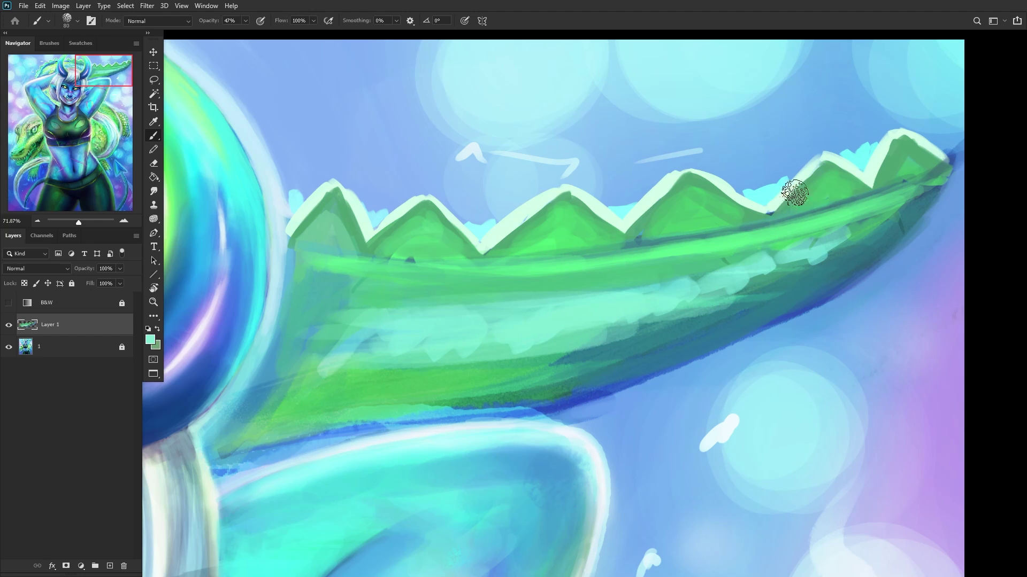
{"action": "mouse_move", "coordinate": [870, 245]}
{"action": "left_mouse_down"}
{"action": "mouse_move", "coordinate": [557, 328]}
{"action": "mouse_move", "coordinate": [437, 331]}
{"action": "mouse_move", "coordinate": [441, 309]}
{"action": "mouse_move", "coordinate": [811, 254]}
{"action": "mouse_move", "coordinate": [778, 247]}
{"action": "mouse_move", "coordinate": [482, 304]}
{"action": "mouse_move", "coordinate": [850, 227]}
{"action": "mouse_move", "coordinate": [796, 256]}
{"action": "mouse_move", "coordinate": [399, 361]}
{"action": "mouse_move", "coordinate": [706, 300]}
{"action": "mouse_move", "coordinate": [296, 368]}
{"action": "mouse_move", "coordinate": [458, 357]}
{"action": "mouse_move", "coordinate": [727, 305]}
{"action": "mouse_move", "coordinate": [714, 312]}
{"action": "mouse_move", "coordinate": [841, 258]}
{"action": "left_mouse_up"}
{"action": "left_click", "coordinate": [797, 280], "text": "alt"}
{"action": "left_click_drag", "start_coordinate": [756, 304], "coordinate": [872, 240]}
{"action": "left_click", "coordinate": [829, 292], "text": "alt"}
{"action": "mouse_move", "coordinate": [544, 390]}
{"action": "left_mouse_down"}
{"action": "mouse_move", "coordinate": [390, 405]}
{"action": "mouse_move", "coordinate": [539, 391]}
{"action": "mouse_move", "coordinate": [860, 238]}
{"action": "mouse_move", "coordinate": [754, 306]}
{"action": "mouse_move", "coordinate": [930, 184]}
{"action": "mouse_move", "coordinate": [818, 281]}
{"action": "mouse_move", "coordinate": [949, 183]}
{"action": "mouse_move", "coordinate": [866, 237]}
{"action": "mouse_move", "coordinate": [951, 164]}
{"action": "mouse_move", "coordinate": [798, 290]}
{"action": "mouse_move", "coordinate": [935, 169]}
{"action": "left_mouse_up"}
{"action": "left_click", "coordinate": [867, 228], "text": "alt"}
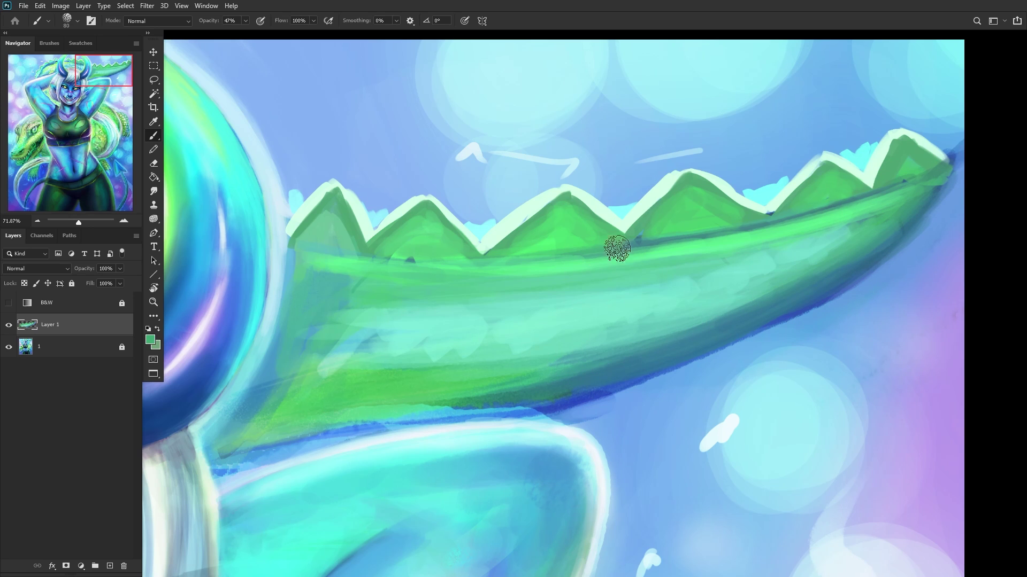
{"action": "scroll", "coordinate": [417, 337], "scroll_direction": "down", "scroll_amount": 5}
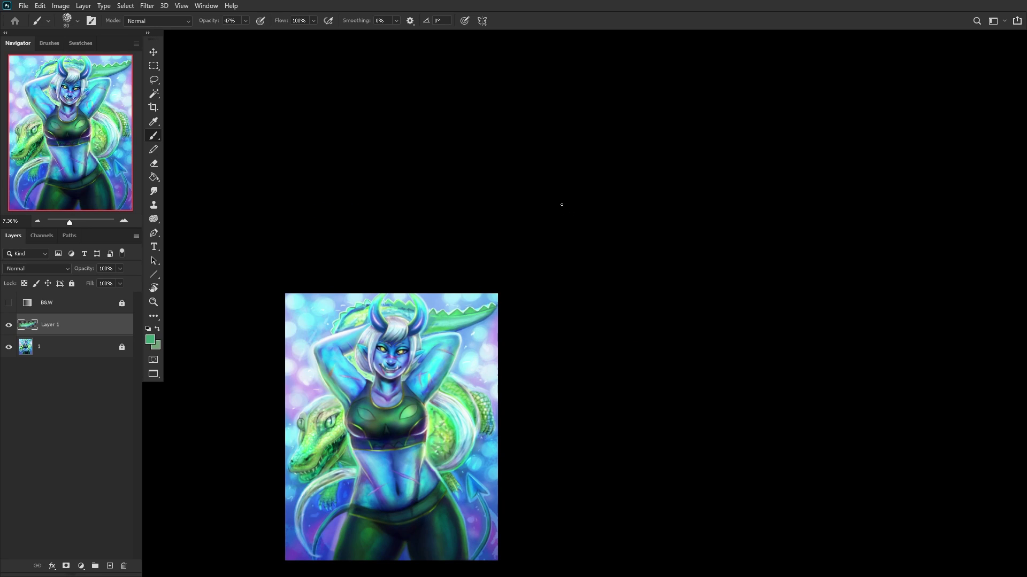
{"action": "key", "text": "ctrl+shift+h"}
Step: Create Layer 2, sample a light green, and stroke it near the artwork's top
{"action": "scroll", "coordinate": [245, 410], "scroll_direction": "up", "scroll_amount": 1}
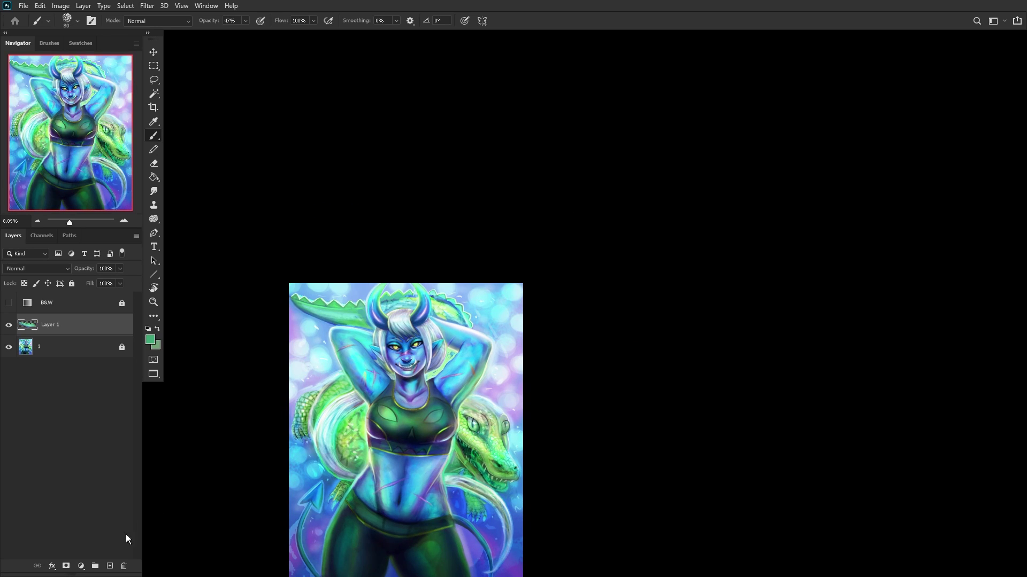
{"action": "left_click", "coordinate": [109, 566]}
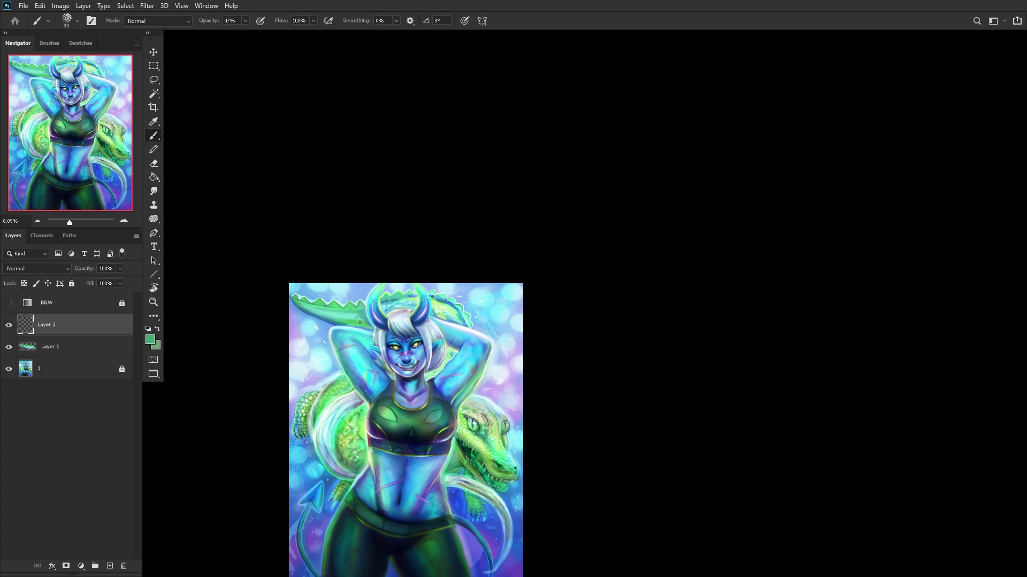
{"action": "scroll", "coordinate": [365, 317], "scroll_direction": "up", "scroll_amount": 5}
{"action": "left_click", "coordinate": [387, 441], "text": "alt"}
{"action": "scroll", "coordinate": [414, 310], "scroll_direction": "up", "scroll_amount": 4}
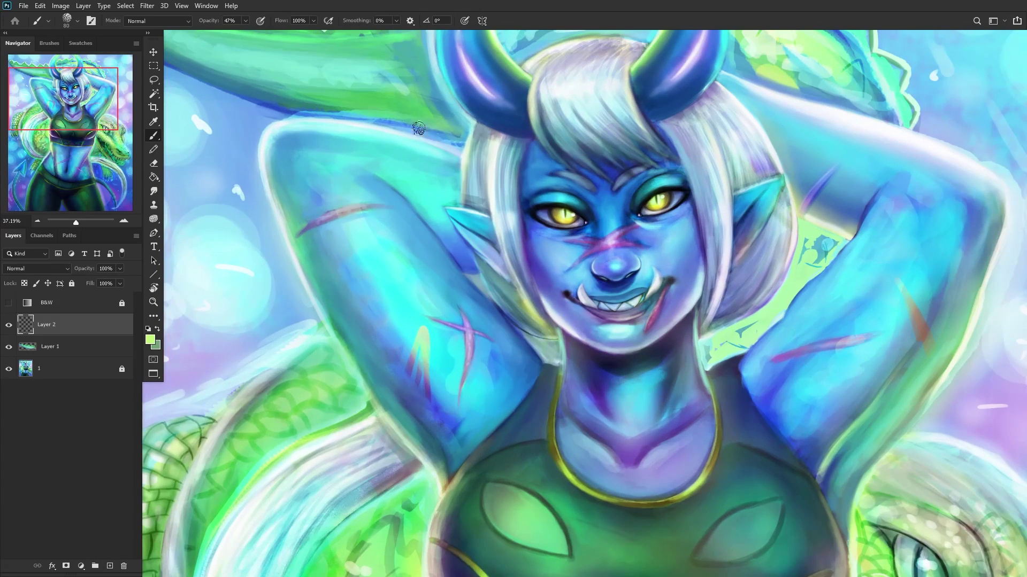
{"action": "mouse_move", "coordinate": [375, 82]}
{"action": "left_mouse_down"}
{"action": "mouse_move", "coordinate": [342, 86]}
{"action": "mouse_move", "coordinate": [346, 73]}
{"action": "mouse_move", "coordinate": [396, 79]}
{"action": "left_mouse_up"}
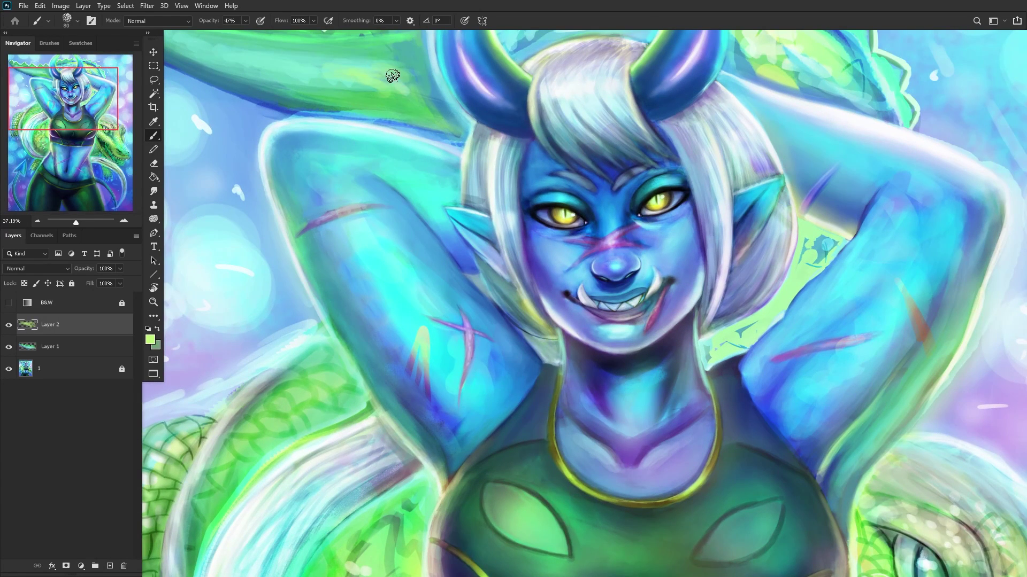
{"action": "scroll", "coordinate": [296, 59], "scroll_direction": "down", "scroll_amount": 2}
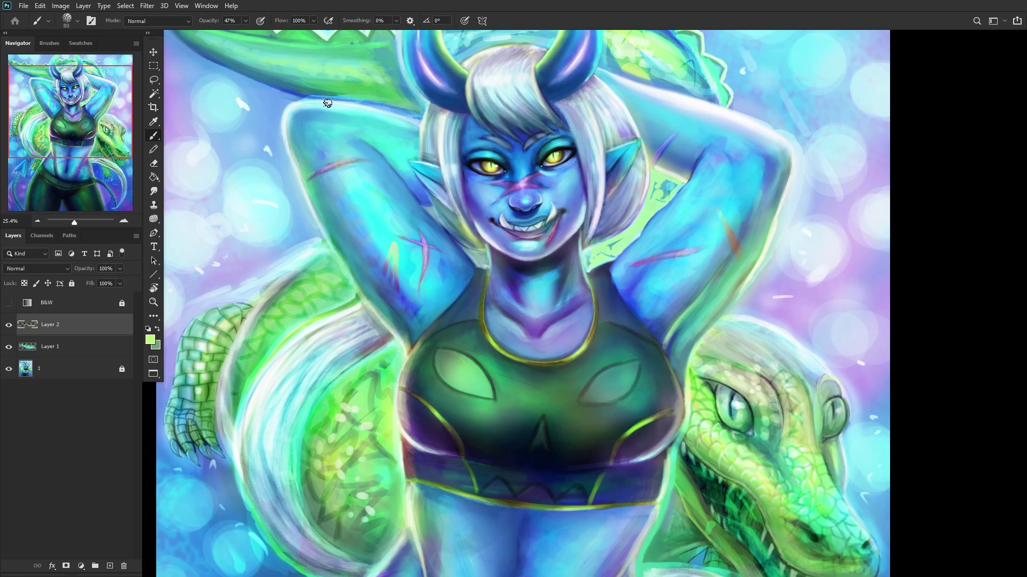
Step: Bring the top of the painting into view and shrink the brush to 32 px
{"action": "left_click", "coordinate": [66, 54]}
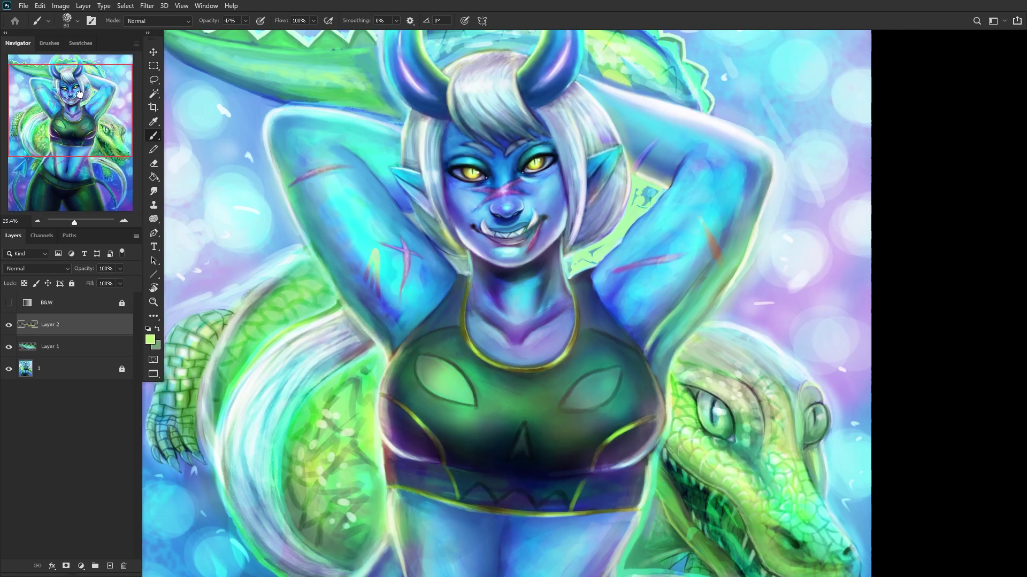
{"action": "scroll", "coordinate": [414, 104], "scroll_direction": "up", "scroll_amount": 10}
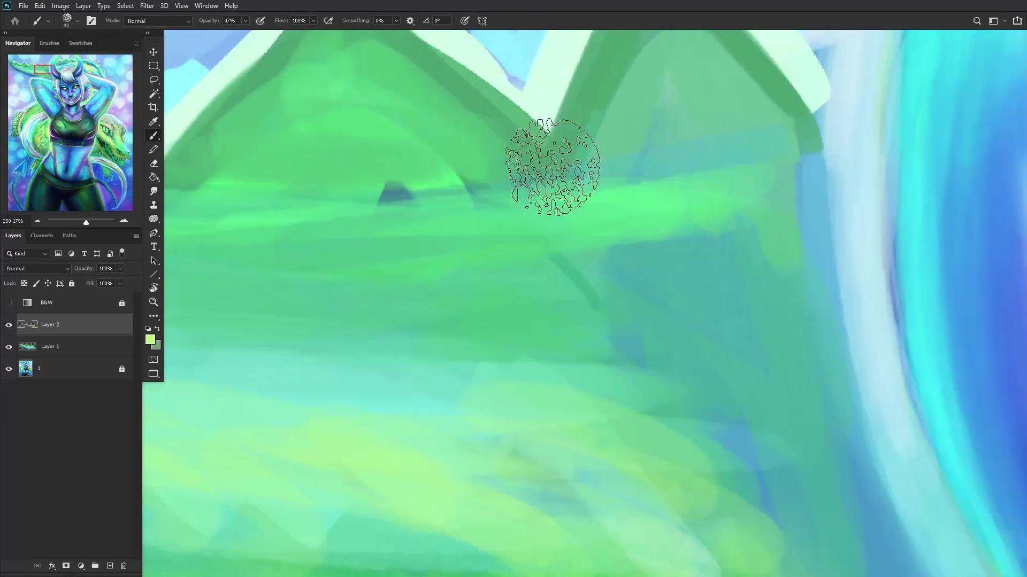
{"action": "right_click", "coordinate": [550, 161]}
{"action": "left_click_drag", "start_coordinate": [611, 111], "coordinate": [616, 110]}
{"action": "left_click", "coordinate": [486, 103]}
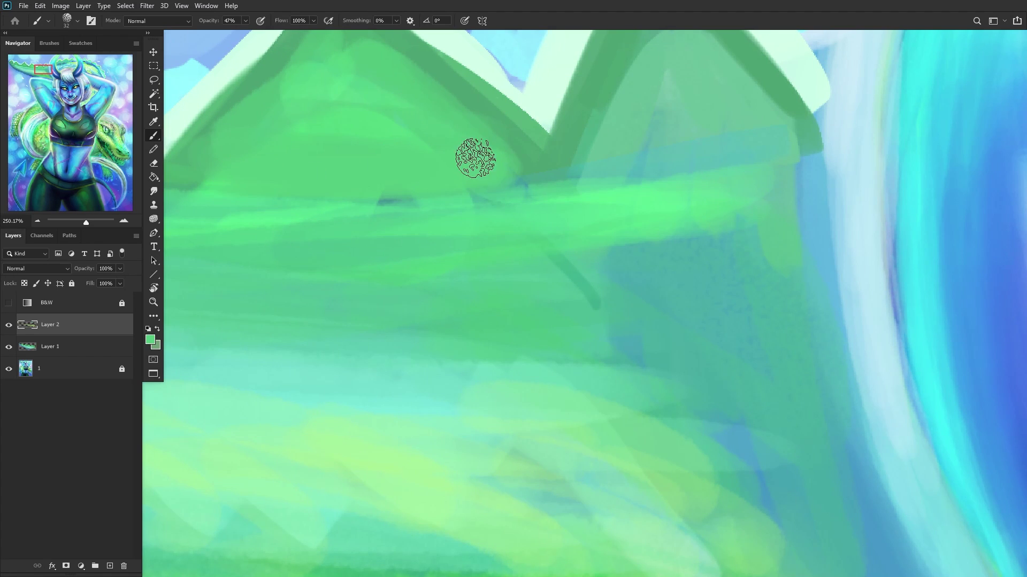
Step: Paint lighter green strokes across the tail, brightening its lower edge
{"action": "left_click", "coordinate": [631, 198], "text": "alt"}
{"action": "left_click_drag", "start_coordinate": [567, 196], "coordinate": [355, 196]}
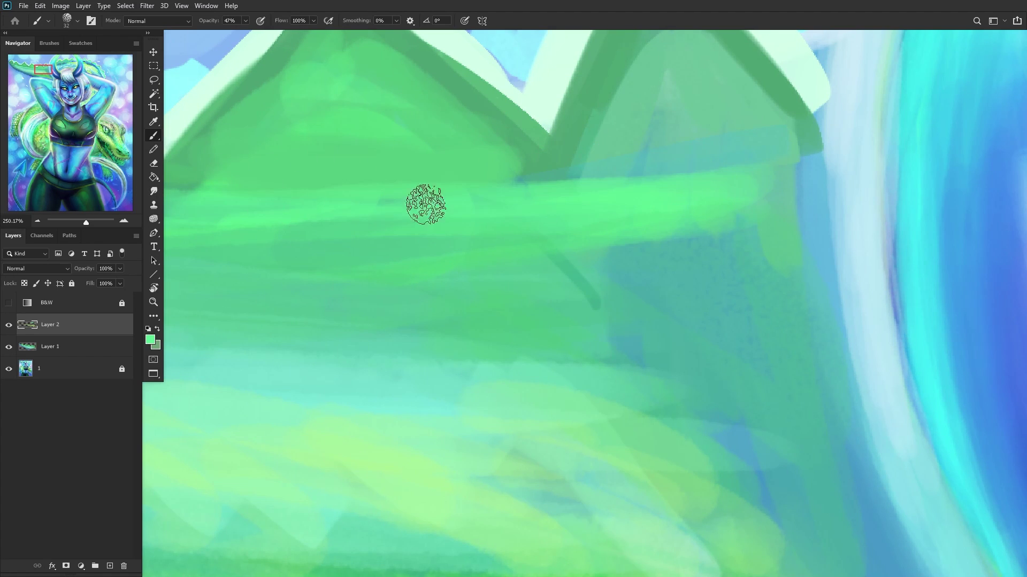
{"action": "scroll", "coordinate": [691, 135], "scroll_direction": "down", "scroll_amount": 2}
{"action": "scroll", "coordinate": [691, 136], "scroll_direction": "down", "scroll_amount": 5}
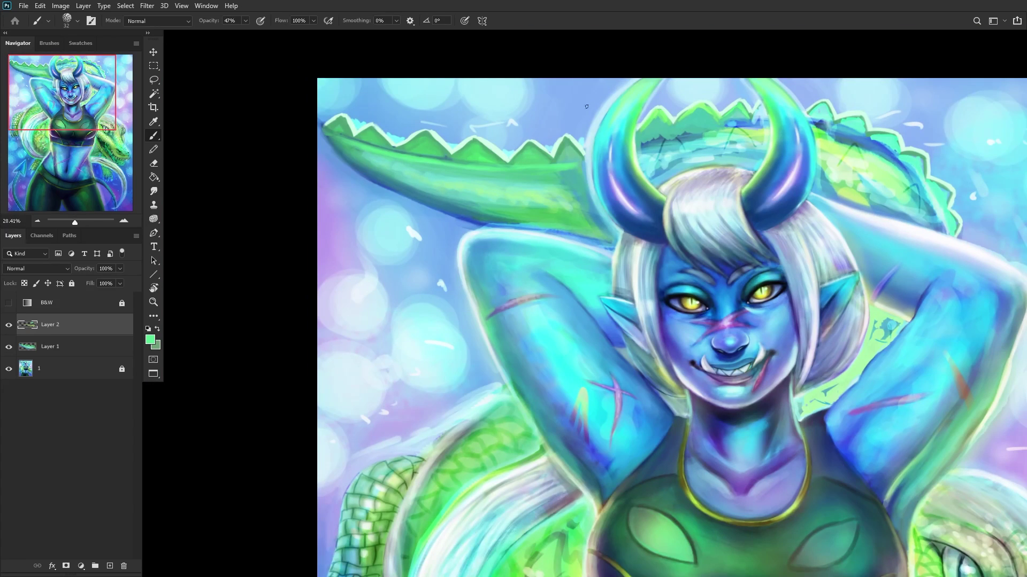
{"action": "scroll", "coordinate": [560, 201], "scroll_direction": "up", "scroll_amount": 3}
{"action": "left_click", "coordinate": [559, 176], "text": "alt"}
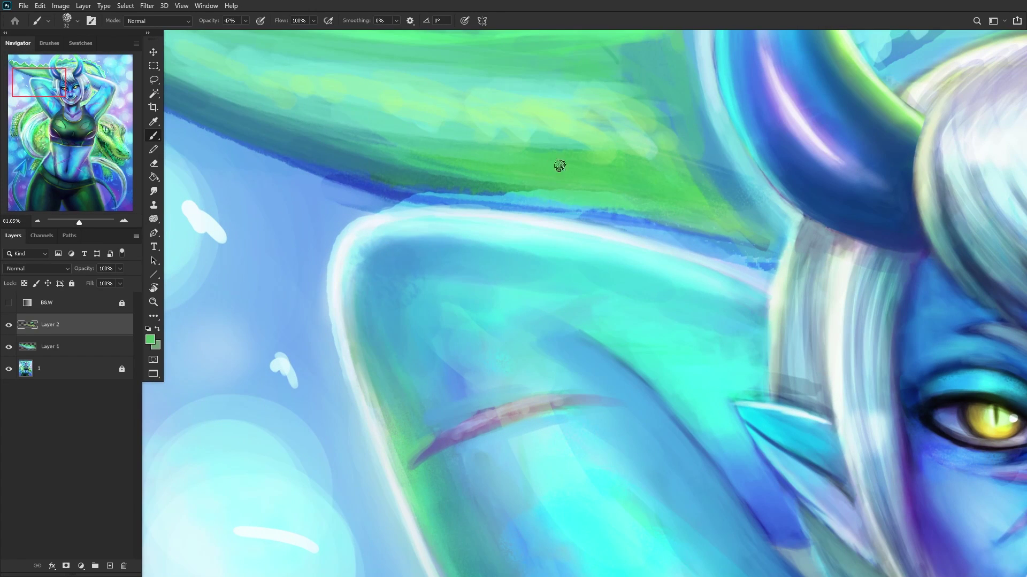
{"action": "left_click_drag", "start_coordinate": [421, 195], "coordinate": [509, 196]}
Step: Darken the tail edge with dark teal and blue, then blend it with green
{"action": "left_click", "coordinate": [390, 170], "text": "alt"}
{"action": "mouse_move", "coordinate": [423, 199]}
{"action": "left_mouse_down"}
{"action": "mouse_move", "coordinate": [481, 191]}
{"action": "mouse_move", "coordinate": [599, 205]}
{"action": "mouse_move", "coordinate": [571, 206]}
{"action": "left_mouse_up"}
{"action": "left_click", "coordinate": [637, 220], "text": "alt"}
{"action": "left_click", "coordinate": [668, 220], "text": "alt"}
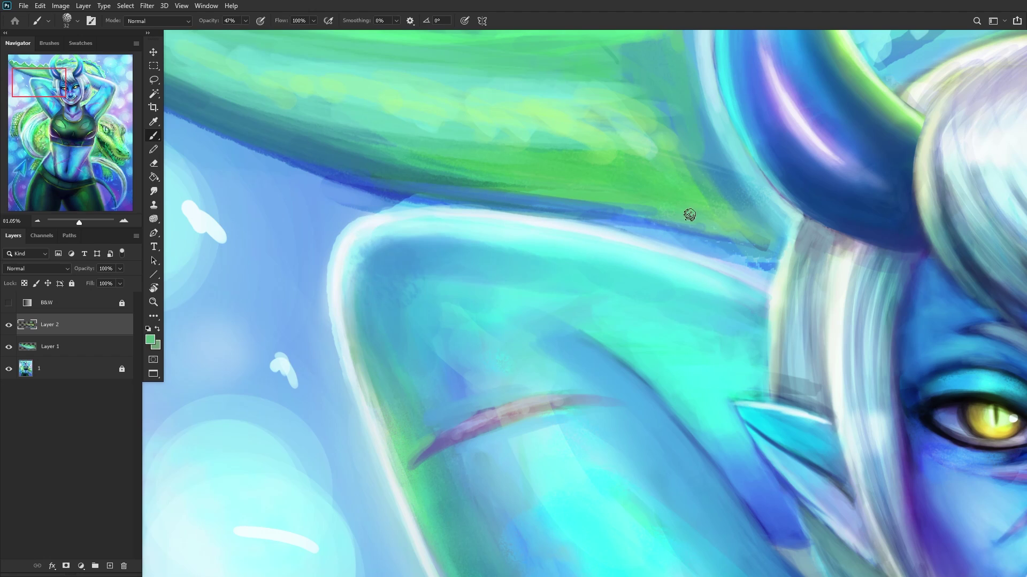
{"action": "left_click_drag", "start_coordinate": [431, 192], "coordinate": [602, 212]}
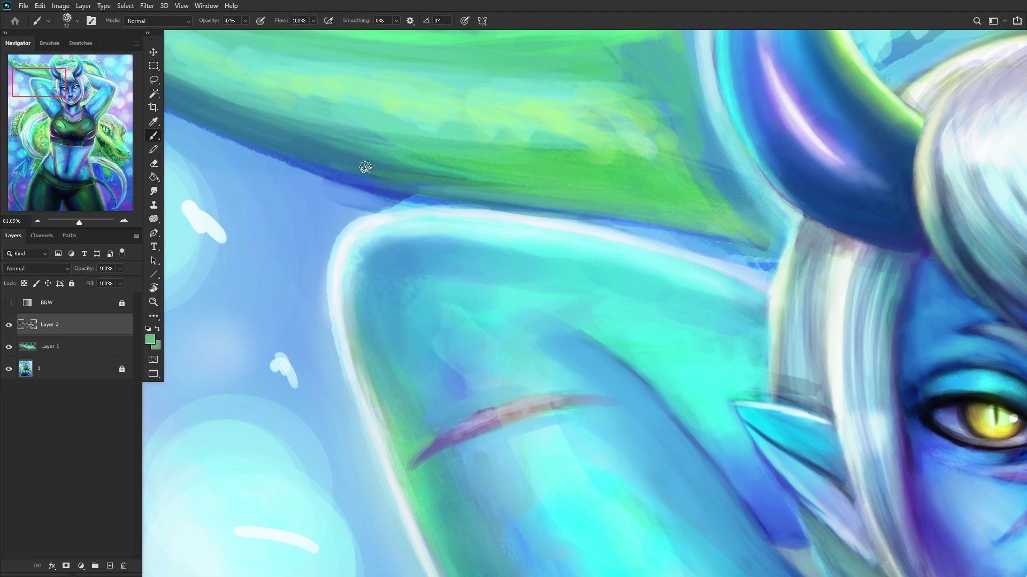
{"action": "scroll", "coordinate": [328, 163], "scroll_direction": "down", "scroll_amount": 3}
{"action": "scroll", "coordinate": [353, 193], "scroll_direction": "down", "scroll_amount": 2}
{"action": "scroll", "coordinate": [467, 210], "scroll_direction": "up", "scroll_amount": 4}
Step: Sample blues from the arm for the tail edge
{"action": "left_click", "coordinate": [469, 214], "text": "alt"}
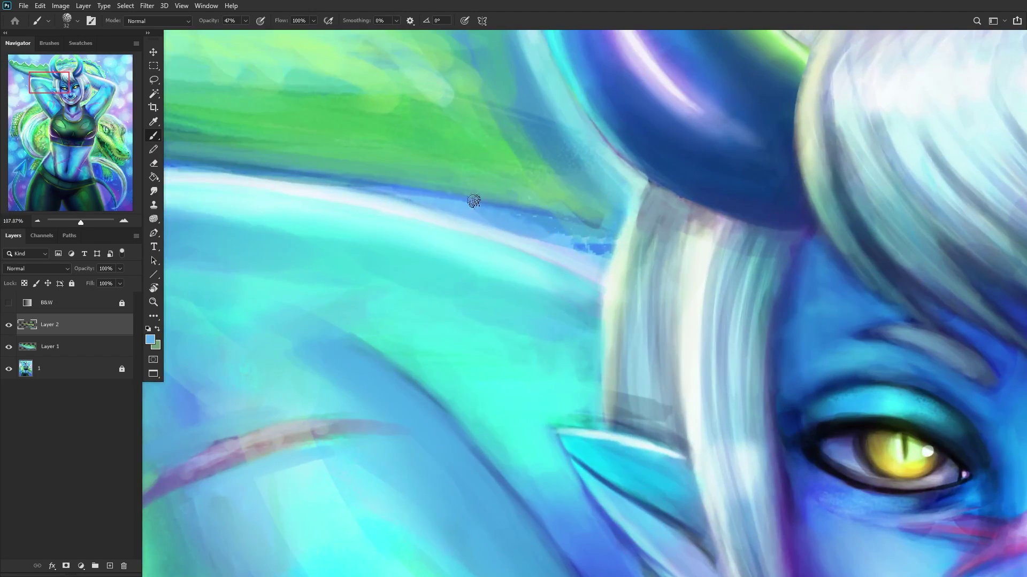
{"action": "scroll", "coordinate": [480, 203], "scroll_direction": "down", "scroll_amount": 2}
{"action": "left_click_drag", "start_coordinate": [280, 169], "coordinate": [275, 191]}
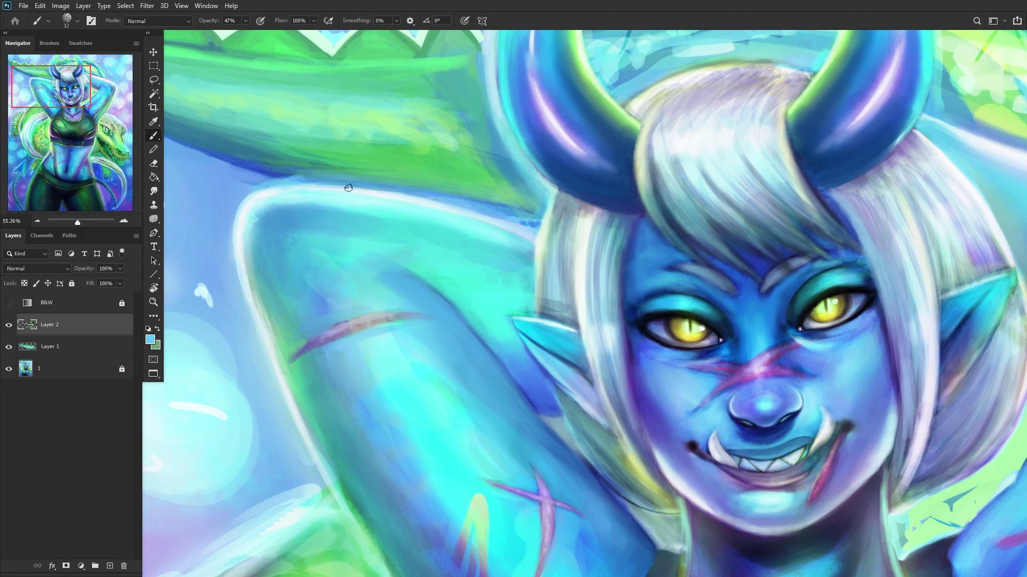
{"action": "scroll", "coordinate": [301, 181], "scroll_direction": "down", "scroll_amount": 3}
{"action": "scroll", "coordinate": [484, 224], "scroll_direction": "up", "scroll_amount": 6}
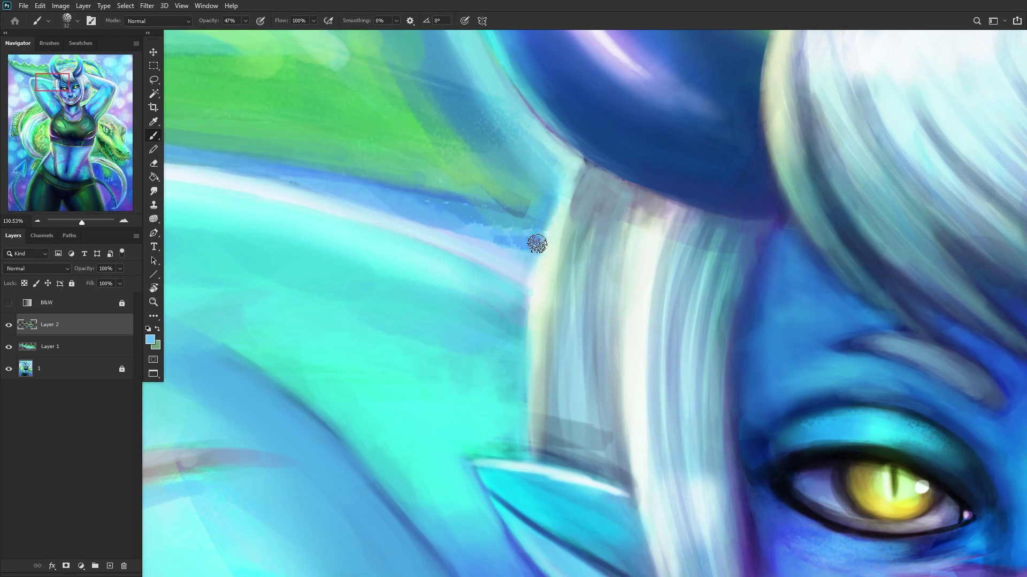
{"action": "scroll", "coordinate": [337, 176], "scroll_direction": "down", "scroll_amount": 6}
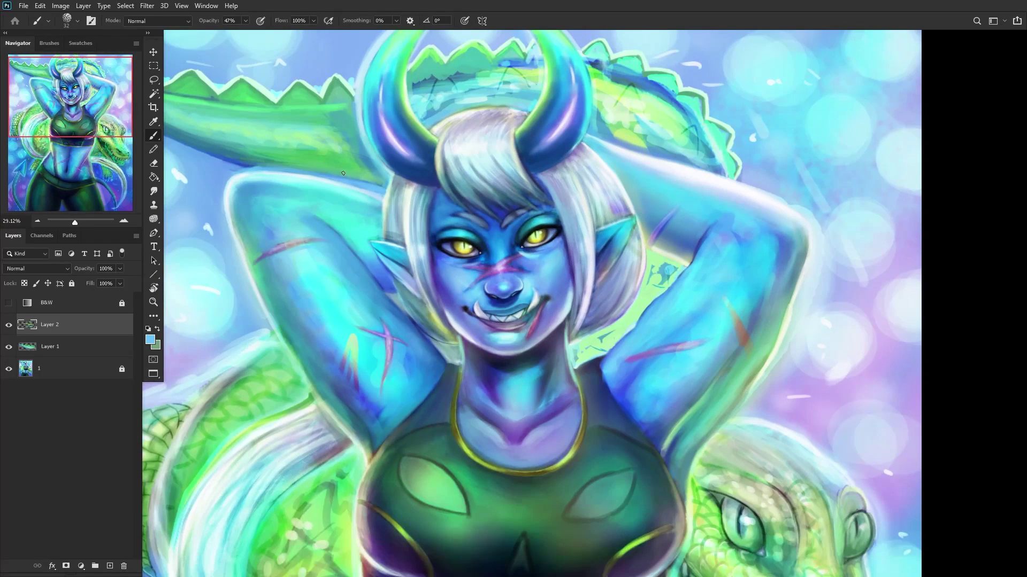
{"action": "scroll", "coordinate": [323, 150], "scroll_direction": "down", "scroll_amount": 2}
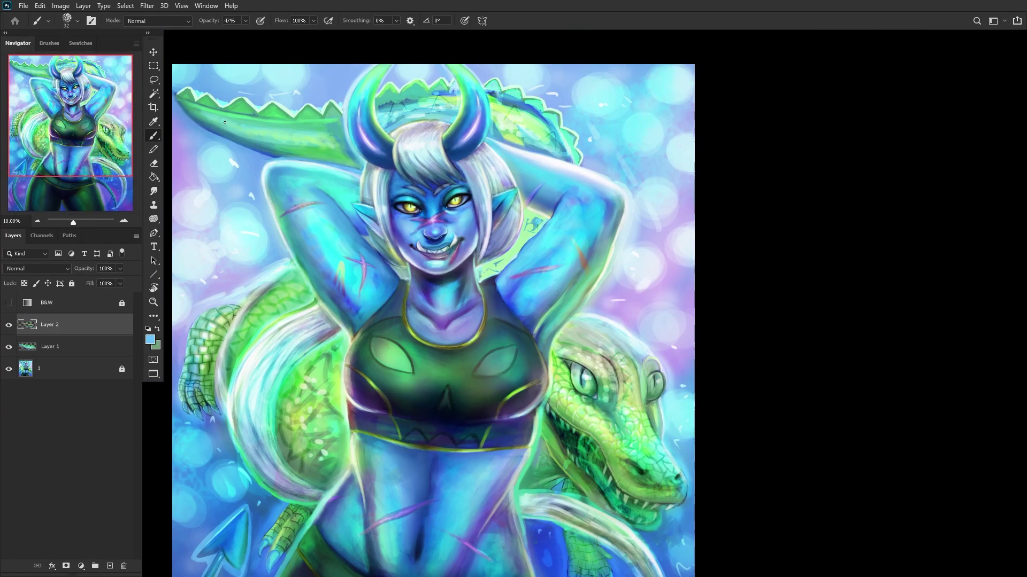
Step: Make Layer 2 visible again
{"action": "left_click", "coordinate": [5, 325]}
{"action": "left_click", "coordinate": [45, 348]}
{"action": "left_click", "coordinate": [78, 328]}
Step: Merge Layer 2 into Layer 1 and mirror the view to check the composition
{"action": "key", "text": "ctrl+e"}
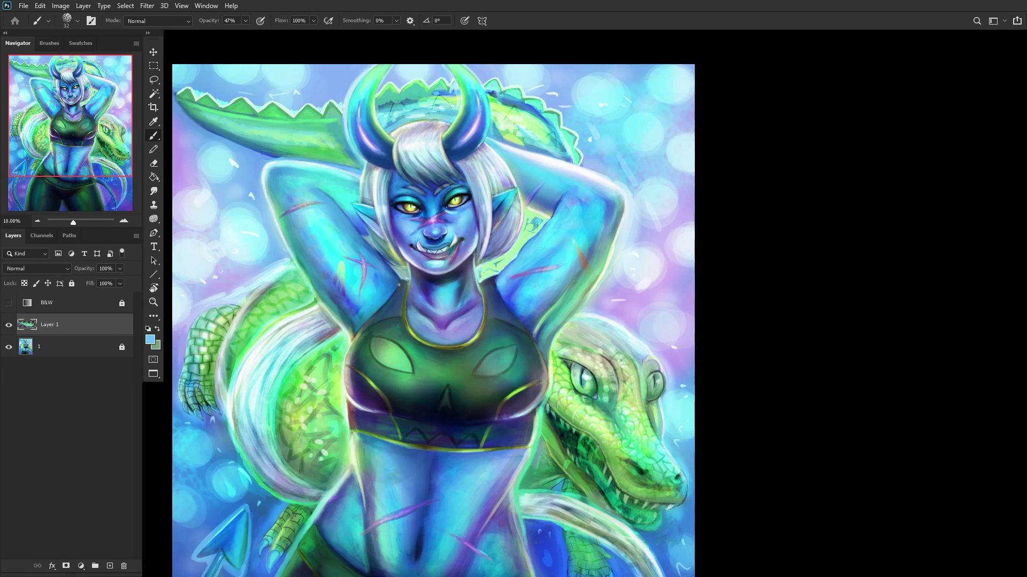
{"action": "key", "text": "ctrl+shift+h"}
{"action": "scroll", "coordinate": [578, 118], "scroll_direction": "up", "scroll_amount": 6}
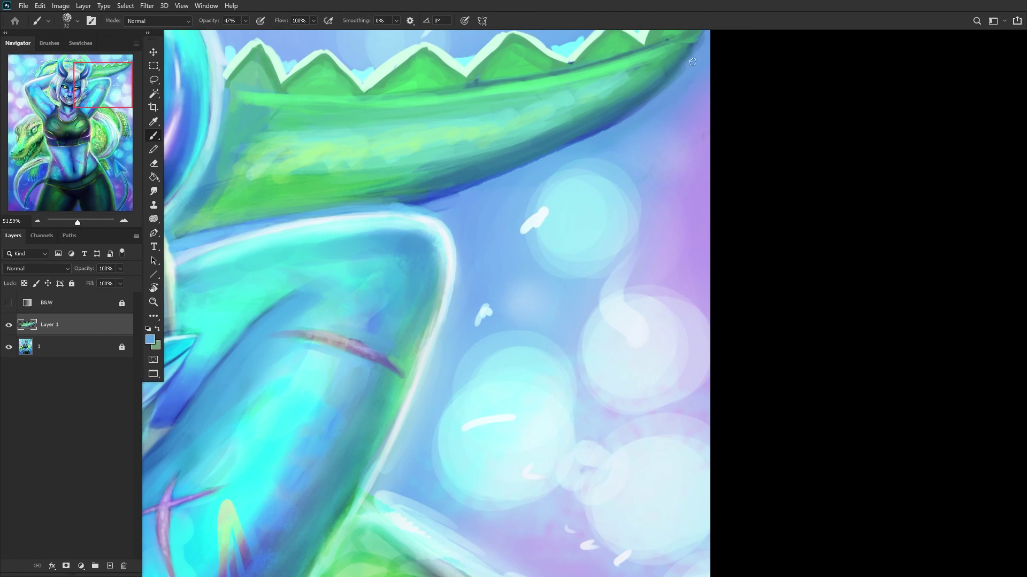
{"action": "key", "text": "ctrl+shift+h"}
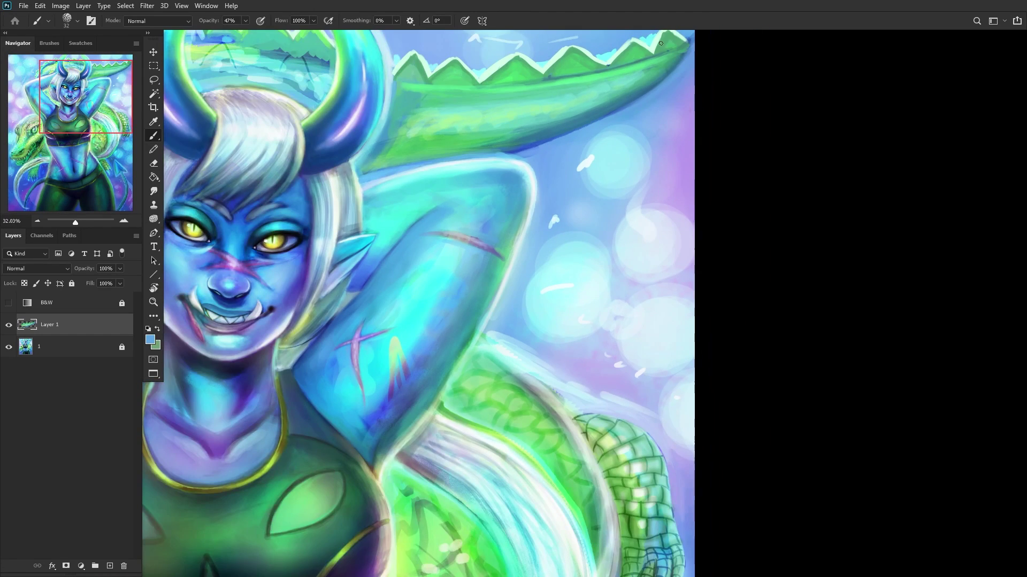
{"action": "key", "text": "ctrl+shift+h"}
{"action": "scroll", "coordinate": [662, 63], "scroll_direction": "up", "scroll_amount": 4}
{"action": "scroll", "coordinate": [662, 62], "scroll_direction": "down", "scroll_amount": 2}
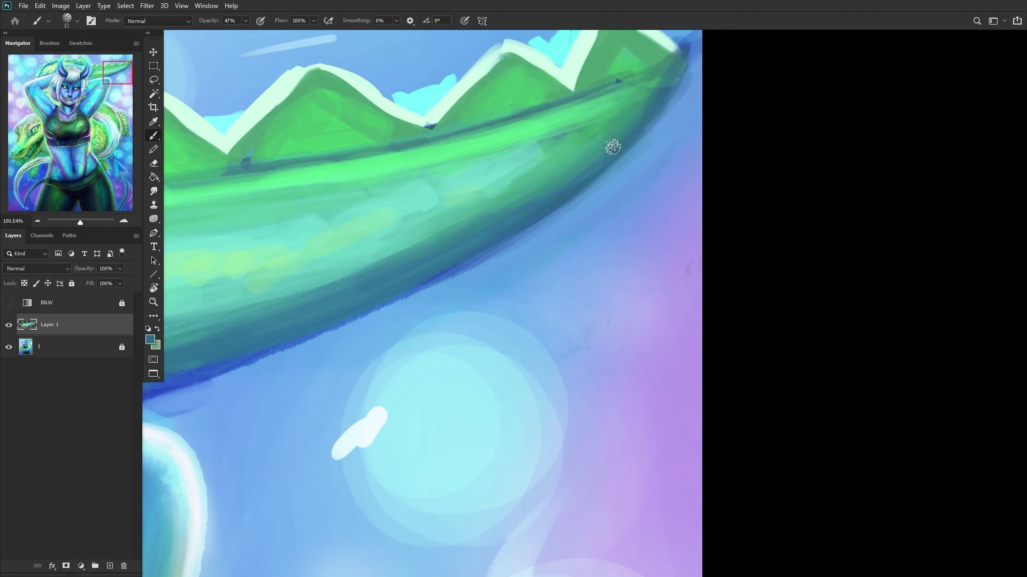
Step: Paint light blue from the background over the shadow under the tail
{"action": "left_click", "coordinate": [678, 59], "text": "alt"}
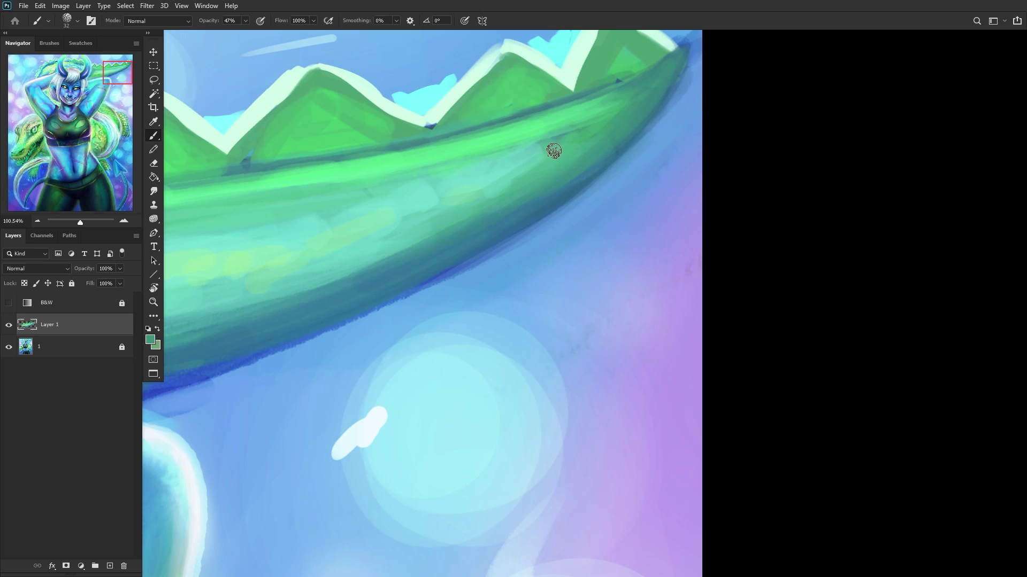
{"action": "scroll", "coordinate": [291, 65], "scroll_direction": "down", "scroll_amount": 5}
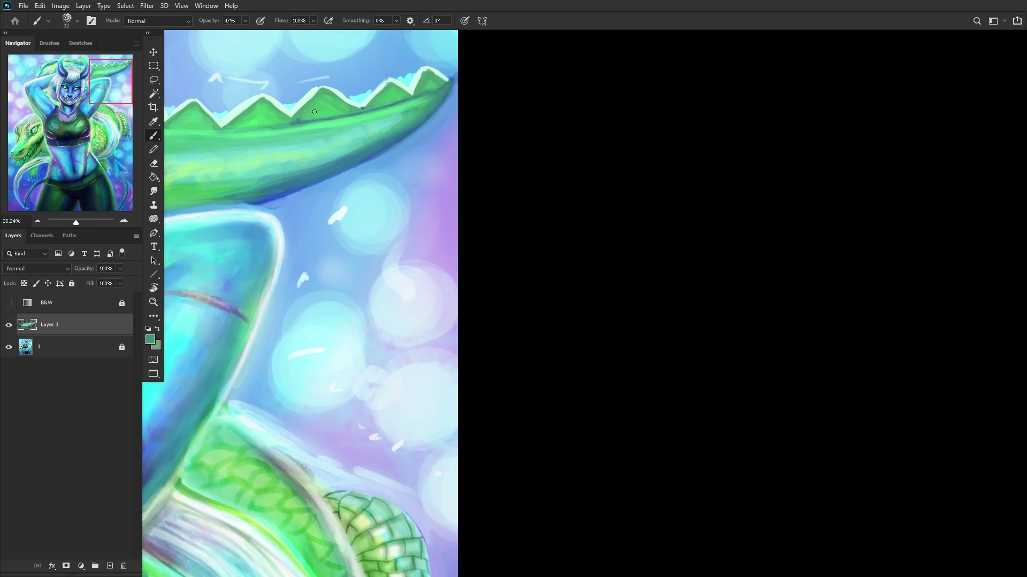
{"action": "left_click", "coordinate": [89, 96]}
{"action": "scroll", "coordinate": [878, 164], "scroll_direction": "up", "scroll_amount": 5}
{"action": "left_click", "coordinate": [828, 246], "text": "alt"}
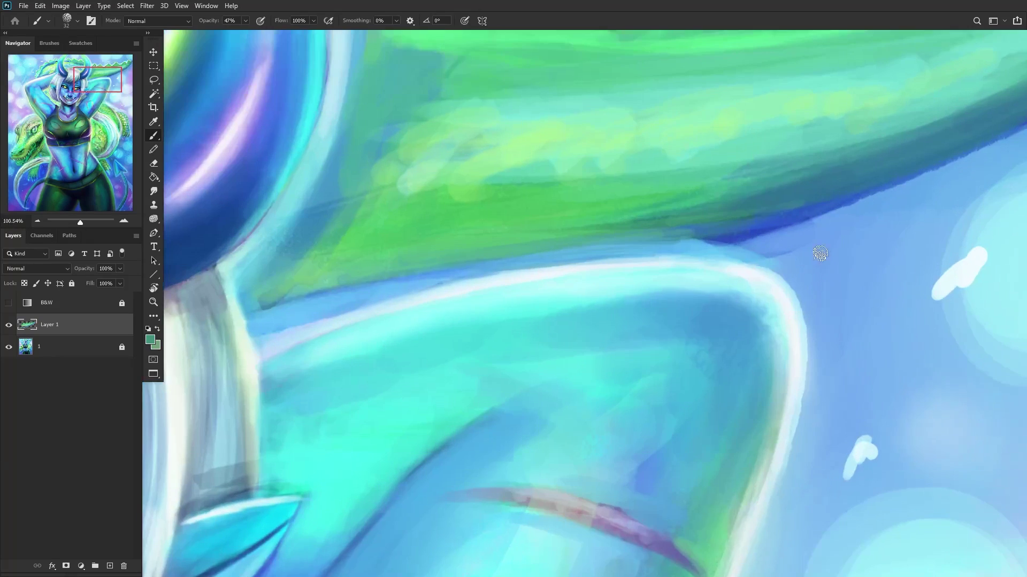
{"action": "mouse_move", "coordinate": [776, 236]}
{"action": "left_mouse_down"}
{"action": "mouse_move", "coordinate": [816, 220]}
{"action": "mouse_move", "coordinate": [671, 236]}
{"action": "mouse_move", "coordinate": [894, 198]}
{"action": "left_mouse_up"}
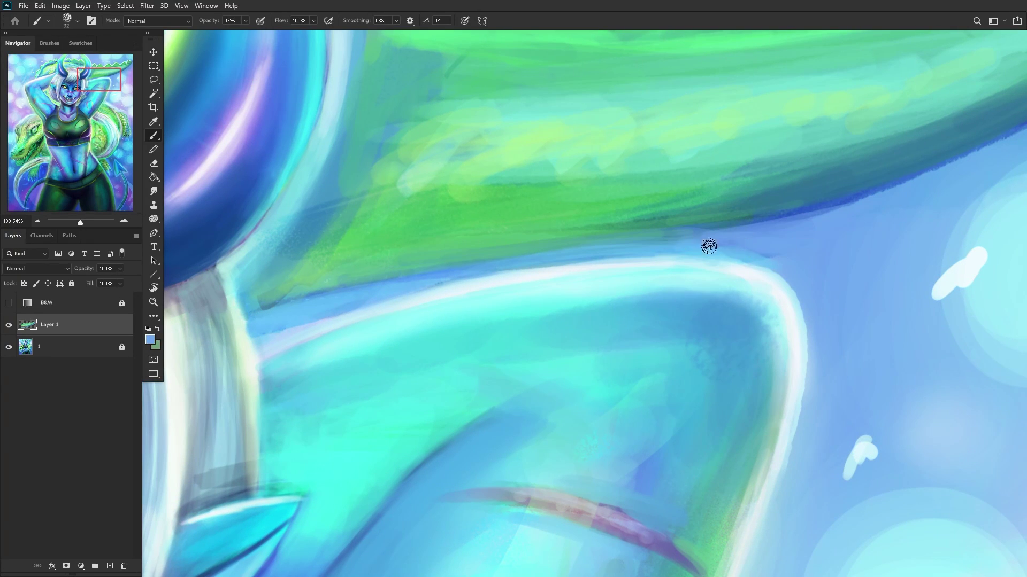
{"action": "scroll", "coordinate": [670, 245], "scroll_direction": "down", "scroll_amount": 6}
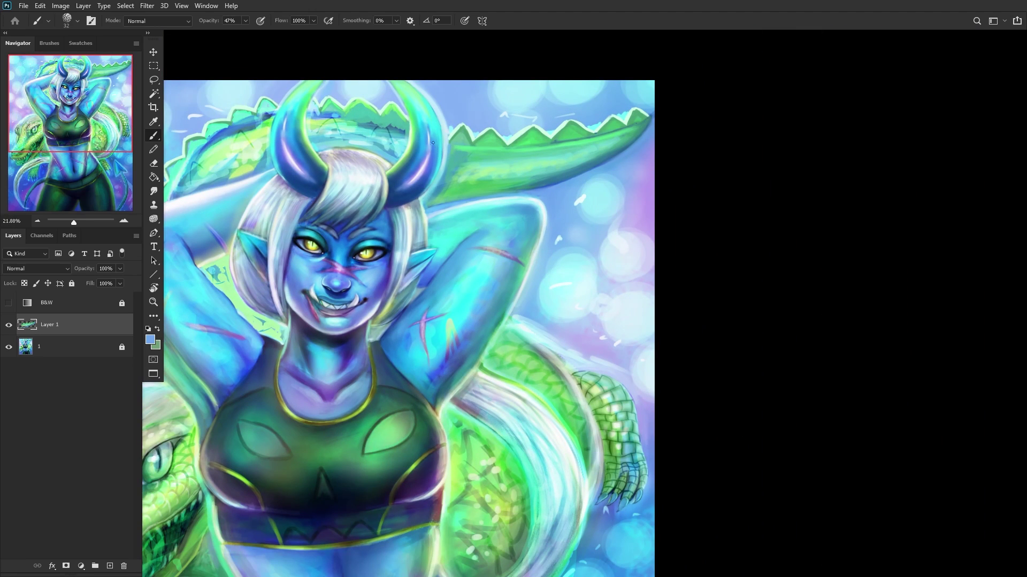
{"action": "scroll", "coordinate": [337, 130], "scroll_direction": "up", "scroll_amount": 6}
Step: Darken the green spikes between the horns with a dark teal-blue
{"action": "left_click", "coordinate": [467, 163], "text": "alt"}
{"action": "mouse_move", "coordinate": [429, 143]}
{"action": "left_mouse_down"}
{"action": "mouse_move", "coordinate": [513, 169]}
{"action": "mouse_move", "coordinate": [352, 141]}
{"action": "mouse_move", "coordinate": [499, 165]}
{"action": "mouse_move", "coordinate": [375, 133]}
{"action": "mouse_move", "coordinate": [587, 184]}
{"action": "mouse_move", "coordinate": [479, 177]}
{"action": "mouse_move", "coordinate": [531, 189]}
{"action": "mouse_move", "coordinate": [486, 169]}
{"action": "mouse_move", "coordinate": [555, 169]}
{"action": "mouse_move", "coordinate": [411, 140]}
{"action": "mouse_move", "coordinate": [591, 177]}
{"action": "mouse_move", "coordinate": [330, 125]}
{"action": "mouse_move", "coordinate": [564, 163]}
{"action": "mouse_move", "coordinate": [498, 152]}
{"action": "mouse_move", "coordinate": [569, 187]}
{"action": "mouse_move", "coordinate": [590, 229]}
{"action": "left_mouse_up"}
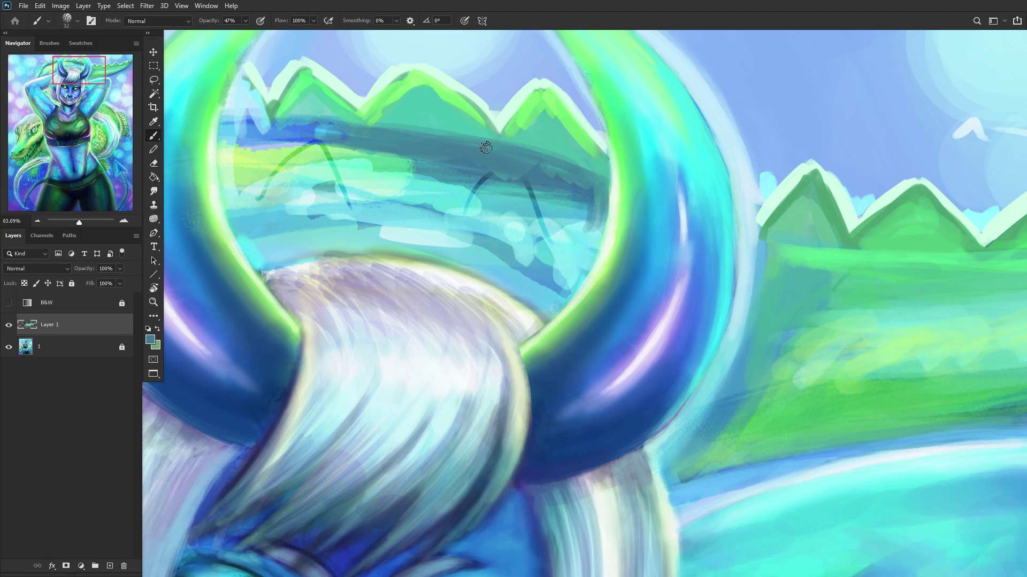
{"action": "scroll", "coordinate": [409, 164], "scroll_direction": "down", "scroll_amount": 5}
{"action": "scroll", "coordinate": [409, 164], "scroll_direction": "down", "scroll_amount": 2}
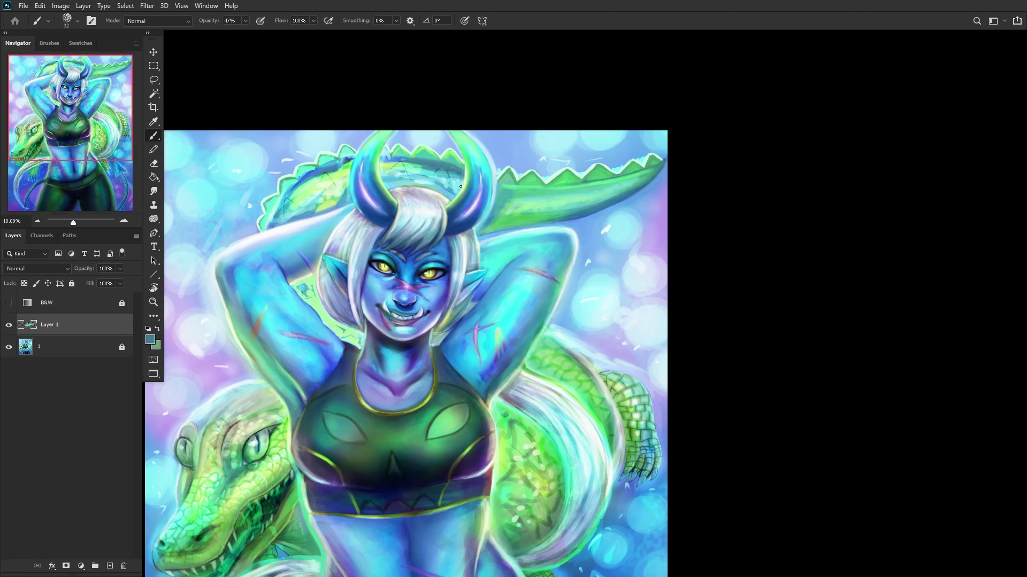
{"action": "scroll", "coordinate": [327, 182], "scroll_direction": "up", "scroll_amount": 3}
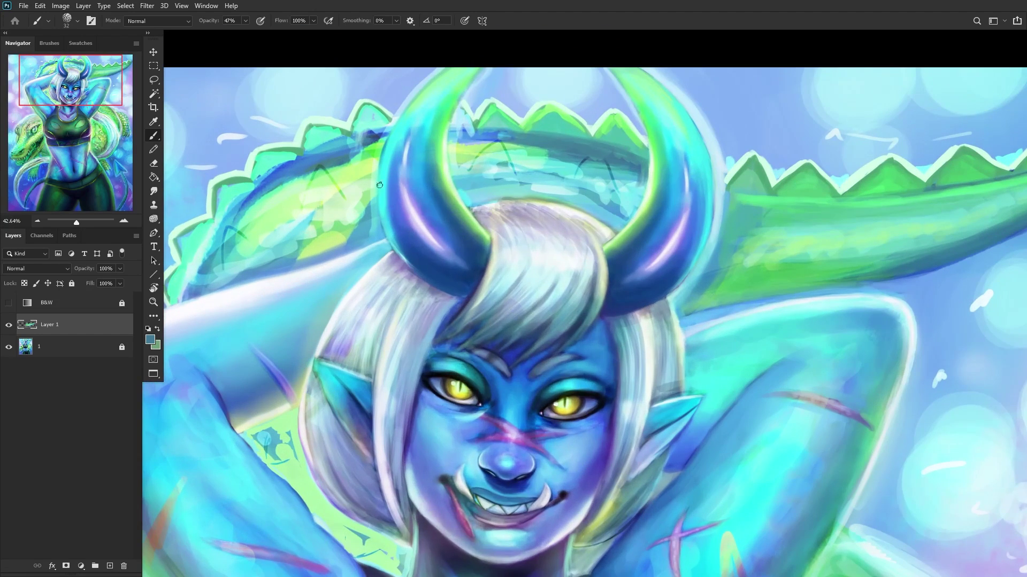
Step: Paint light green highlights along the tail crest
{"action": "right_click", "coordinate": [493, 104]}
{"action": "key", "text": "Return"}
{"action": "left_click", "coordinate": [355, 157], "text": "alt"}
{"action": "mouse_move", "coordinate": [374, 142]}
{"action": "left_mouse_down"}
{"action": "mouse_move", "coordinate": [289, 185]}
{"action": "mouse_move", "coordinate": [331, 166]}
{"action": "mouse_move", "coordinate": [223, 238]}
{"action": "left_mouse_up"}
{"action": "mouse_move", "coordinate": [343, 163]}
{"action": "left_mouse_down"}
{"action": "mouse_move", "coordinate": [376, 153]}
{"action": "mouse_move", "coordinate": [301, 194]}
{"action": "mouse_move", "coordinate": [230, 261]}
{"action": "left_mouse_up"}
Step: Add a pale yellow-green stroke on the tail and pick a medium green
{"action": "left_click", "coordinate": [327, 199], "text": "alt"}
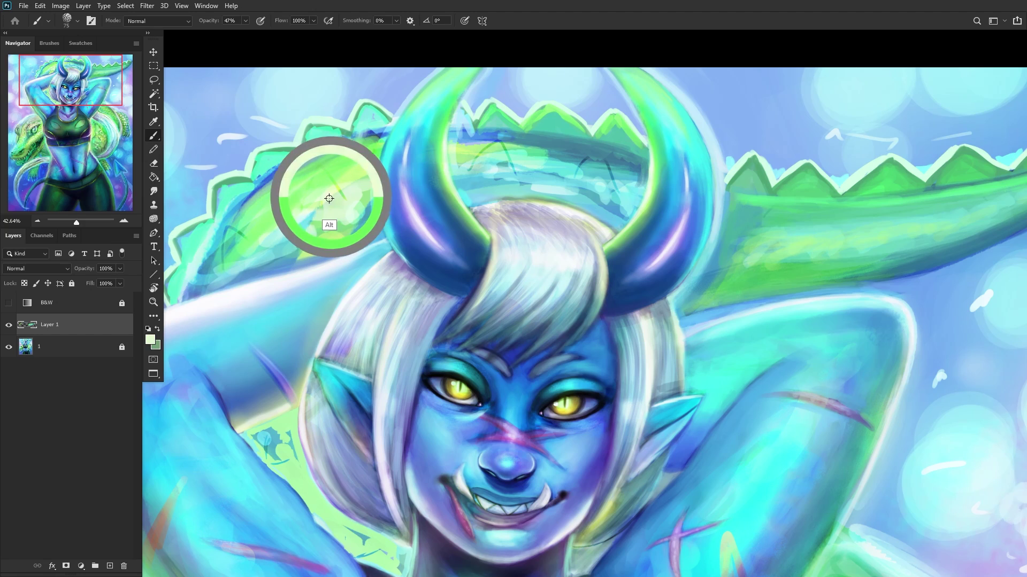
{"action": "mouse_move", "coordinate": [305, 217]}
{"action": "left_mouse_down"}
{"action": "mouse_move", "coordinate": [263, 260]}
{"action": "mouse_move", "coordinate": [275, 260]}
{"action": "mouse_move", "coordinate": [251, 271]}
{"action": "mouse_move", "coordinate": [302, 259]}
{"action": "mouse_move", "coordinate": [256, 272]}
{"action": "left_mouse_up"}
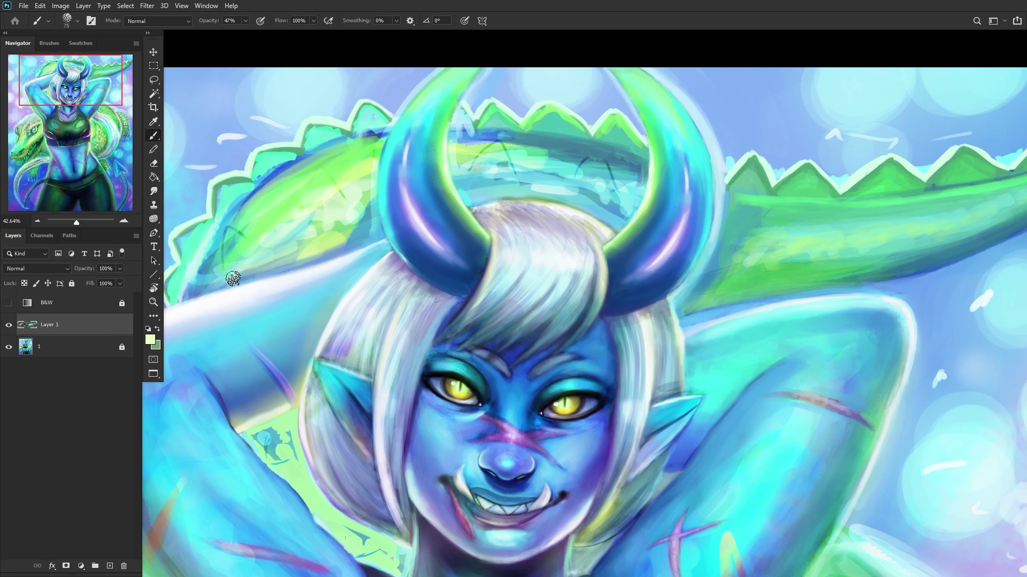
{"action": "left_click", "coordinate": [337, 225], "text": "alt"}
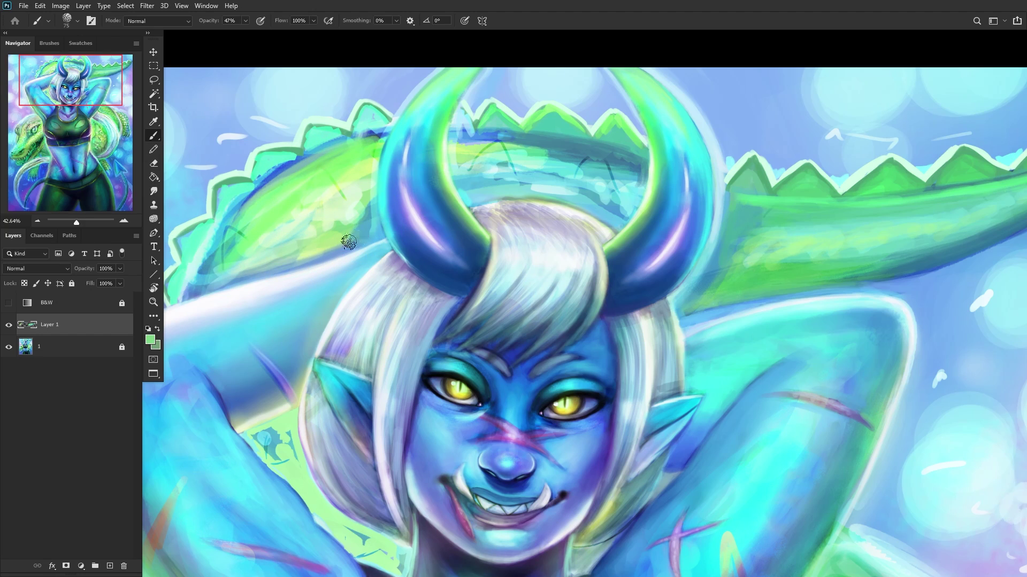
{"action": "scroll", "coordinate": [316, 230], "scroll_direction": "down", "scroll_amount": 5}
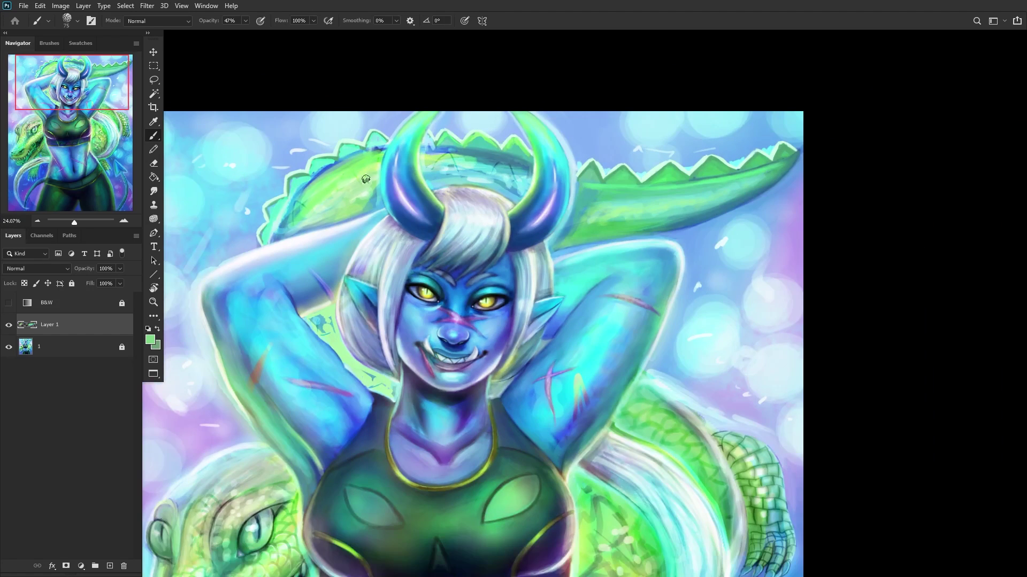
{"action": "scroll", "coordinate": [358, 190], "scroll_direction": "up", "scroll_amount": 5}
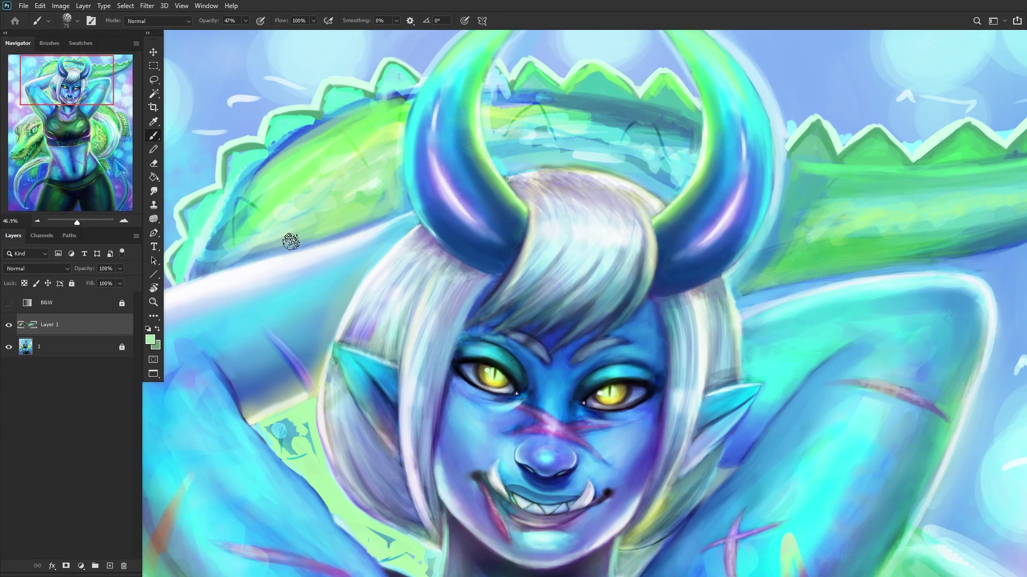
{"action": "scroll", "coordinate": [258, 253], "scroll_direction": "down", "scroll_amount": 3}
{"action": "scroll", "coordinate": [266, 300], "scroll_direction": "down", "scroll_amount": 2}
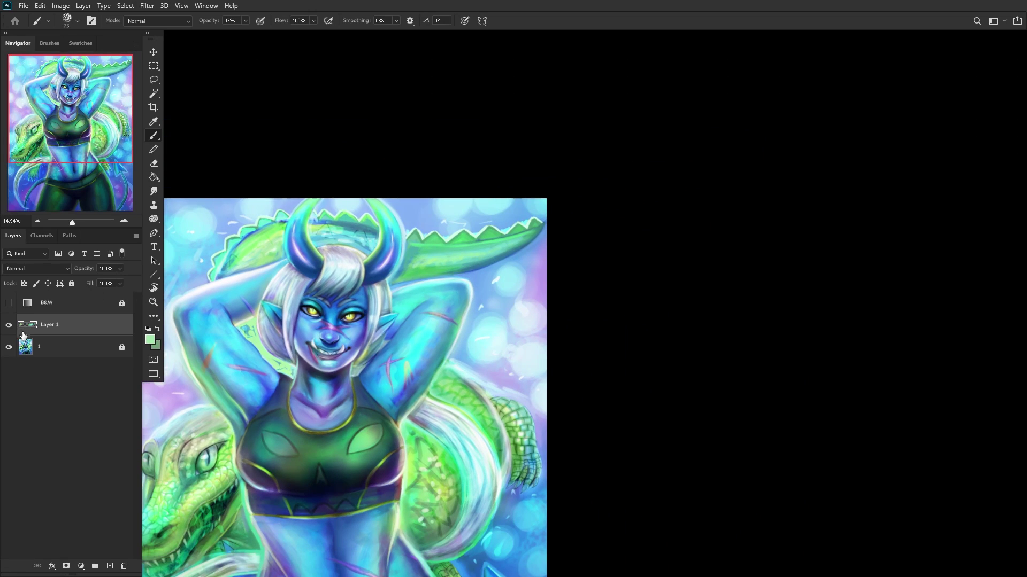
Step: Toggle Layer 1 to compare the crest, then select Layer 1 for painting
{"action": "left_click", "coordinate": [8, 326]}
{"action": "left_click", "coordinate": [8, 326]}
{"action": "left_click", "coordinate": [8, 325]}
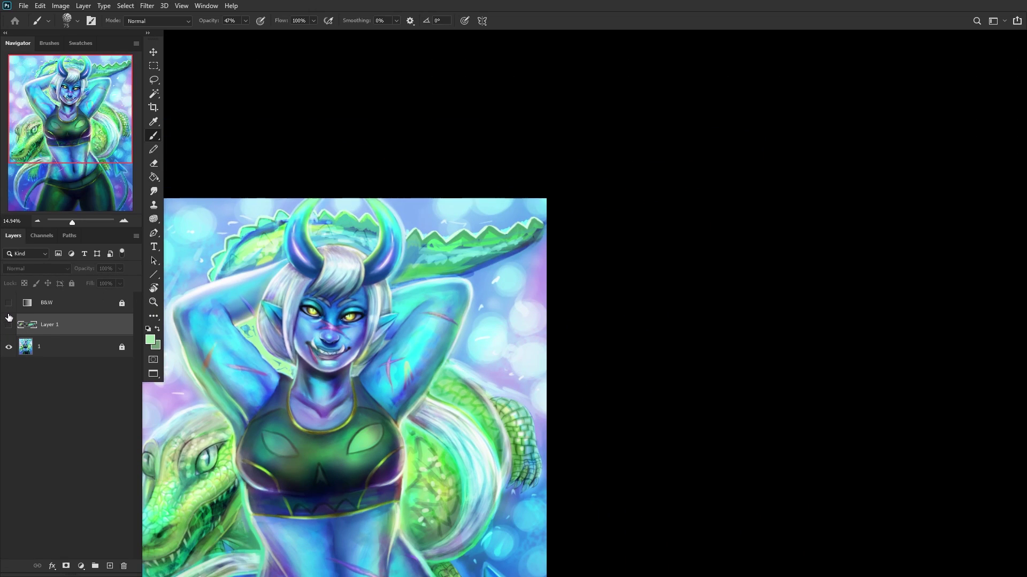
{"action": "key", "text": "alt+bracketright"}
{"action": "left_click", "coordinate": [52, 333]}
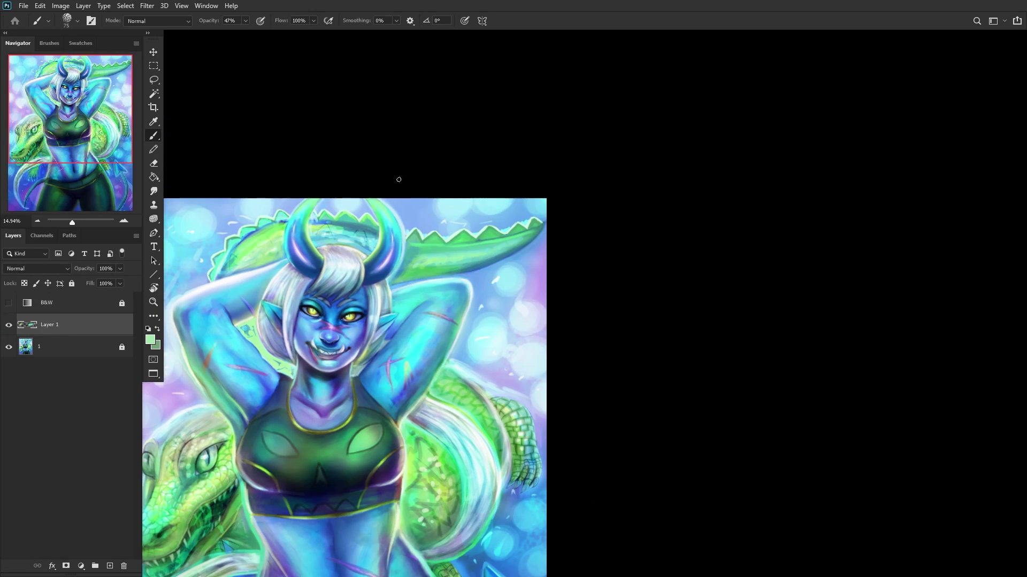
{"action": "scroll", "coordinate": [201, 275], "scroll_direction": "up", "scroll_amount": 8}
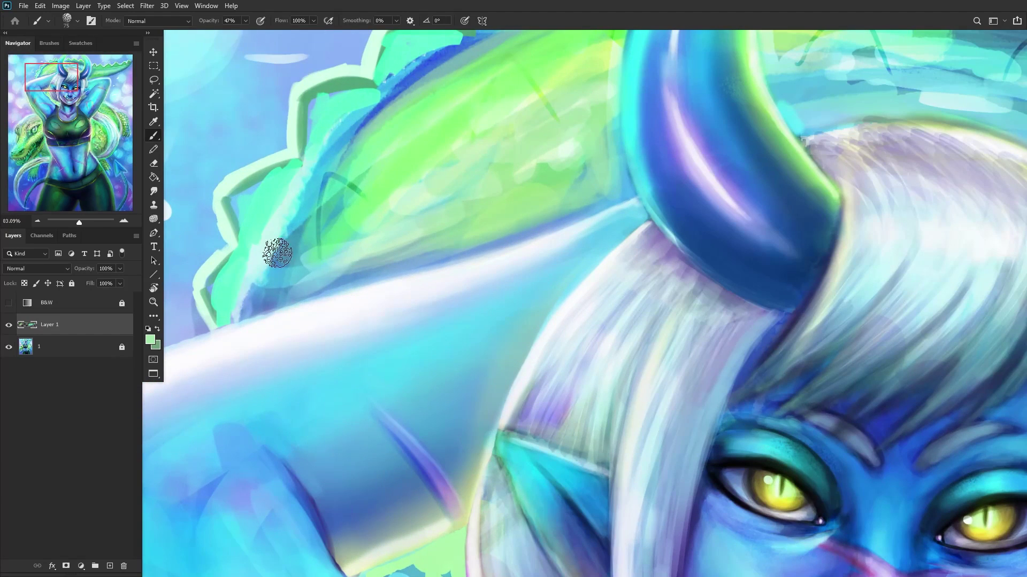
Step: Paint dark blue strokes along the crest edge
{"action": "left_click", "coordinate": [344, 143], "text": "alt"}
{"action": "left_click_drag", "start_coordinate": [343, 143], "coordinate": [367, 114]}
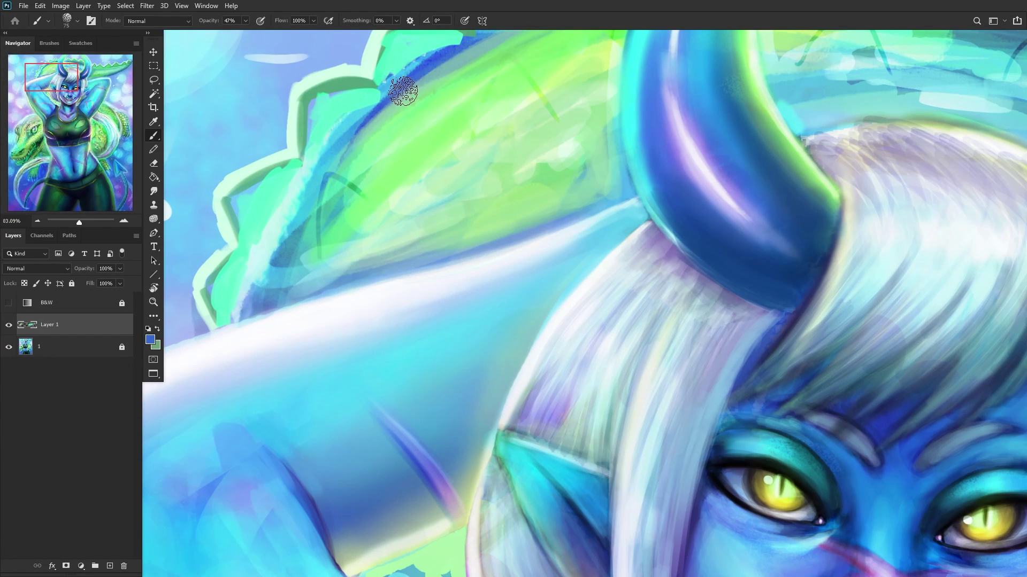
{"action": "left_click_drag", "start_coordinate": [409, 81], "coordinate": [284, 268]}
{"action": "left_click_drag", "start_coordinate": [380, 114], "coordinate": [271, 255]}
Step: Soften the blue crest edge with light green down toward the white band
{"action": "left_click", "coordinate": [358, 198], "text": "alt"}
{"action": "left_click", "coordinate": [382, 152], "text": "alt"}
{"action": "left_click_drag", "start_coordinate": [392, 122], "coordinate": [268, 256]}
{"action": "left_click", "coordinate": [352, 159], "text": "alt"}
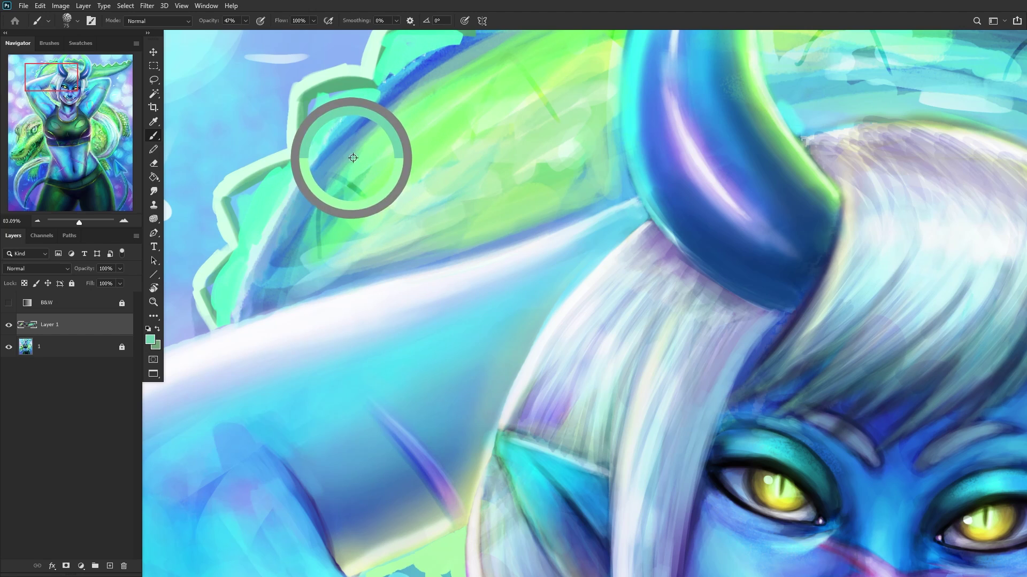
{"action": "left_click_drag", "start_coordinate": [331, 185], "coordinate": [268, 281]}
{"action": "mouse_move", "coordinate": [314, 211]}
{"action": "left_mouse_down"}
{"action": "mouse_move", "coordinate": [343, 214]}
{"action": "mouse_move", "coordinate": [259, 300]}
{"action": "left_mouse_up"}
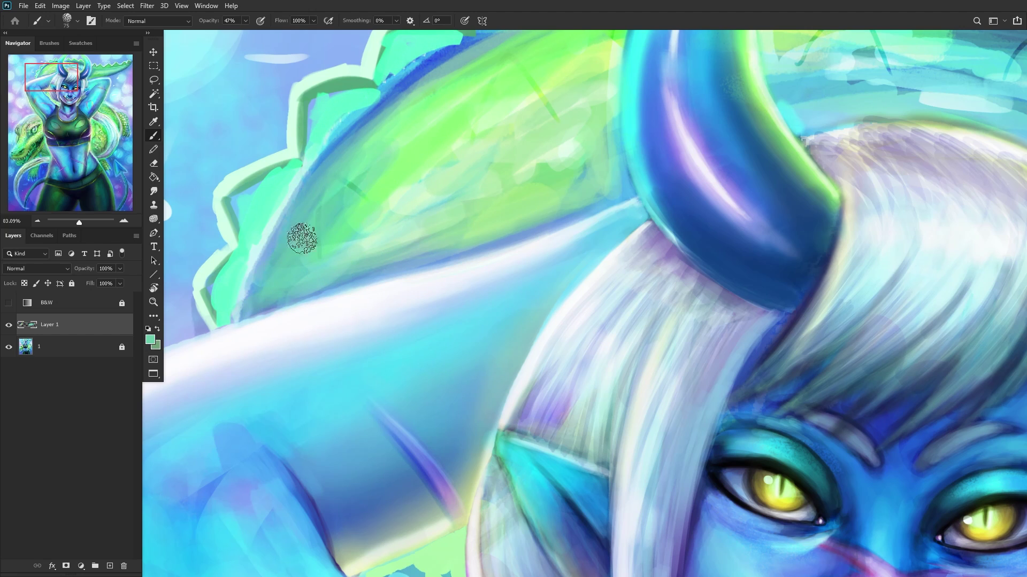
Step: Paint green over the blue band on the crest further right
{"action": "scroll", "coordinate": [294, 287], "scroll_direction": "down", "scroll_amount": 6}
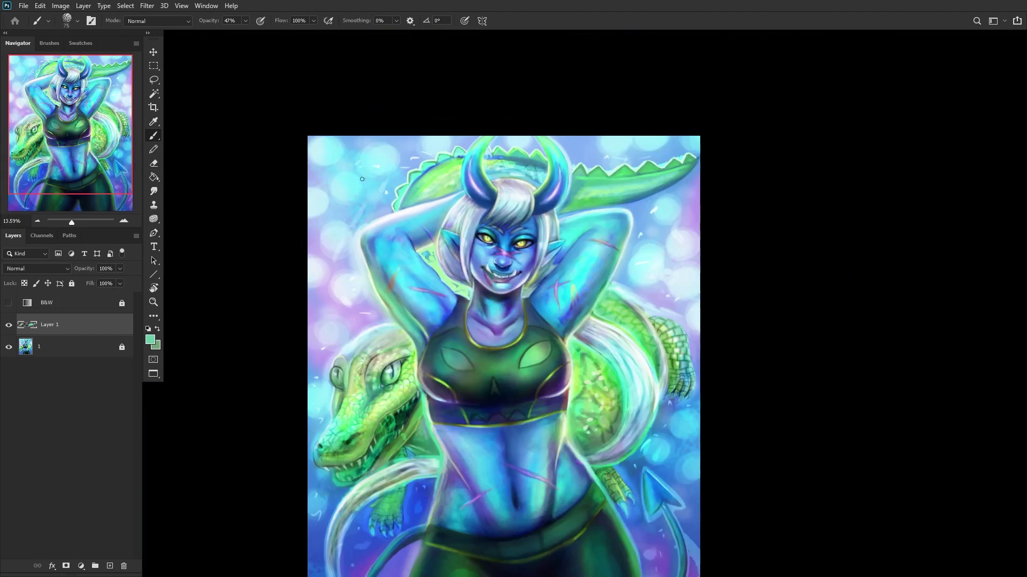
{"action": "scroll", "coordinate": [420, 201], "scroll_direction": "up", "scroll_amount": 1}
{"action": "scroll", "coordinate": [420, 201], "scroll_direction": "up", "scroll_amount": 5}
{"action": "left_click", "coordinate": [452, 151], "text": "alt"}
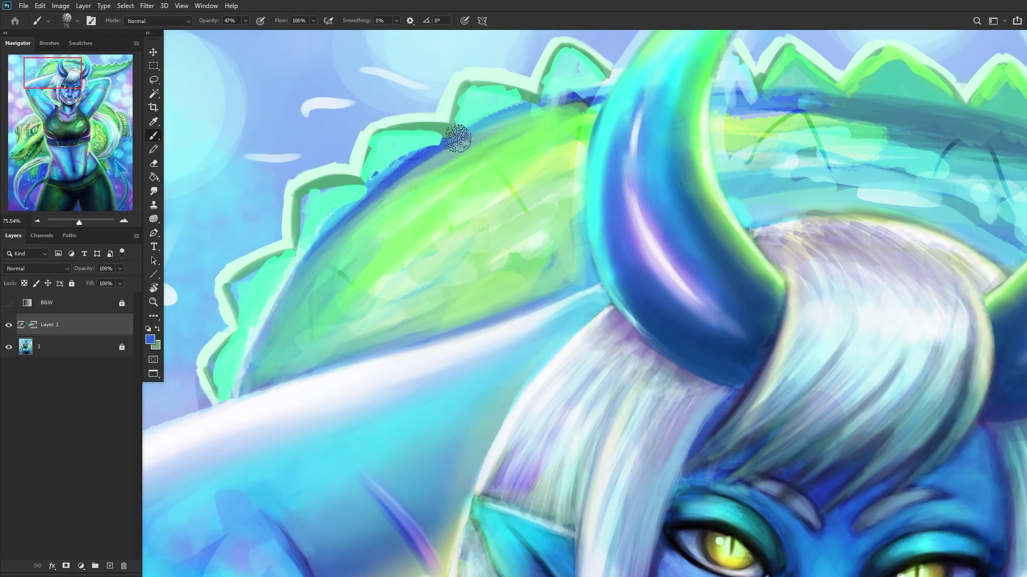
{"action": "left_click", "coordinate": [490, 155], "text": "alt"}
{"action": "mouse_move", "coordinate": [491, 154]}
{"action": "left_mouse_down"}
{"action": "mouse_move", "coordinate": [538, 131]}
{"action": "mouse_move", "coordinate": [372, 233]}
{"action": "mouse_move", "coordinate": [428, 166]}
{"action": "mouse_move", "coordinate": [472, 144]}
{"action": "mouse_move", "coordinate": [339, 235]}
{"action": "mouse_move", "coordinate": [553, 113]}
{"action": "mouse_move", "coordinate": [555, 134]}
{"action": "left_mouse_up"}
{"action": "scroll", "coordinate": [555, 134], "scroll_direction": "down", "scroll_amount": 5}
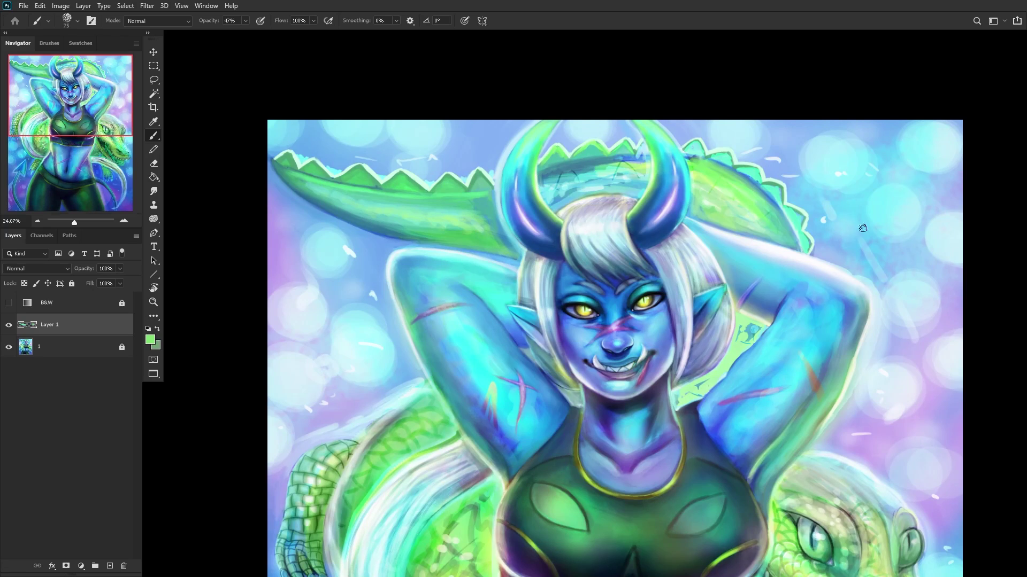
{"action": "scroll", "coordinate": [689, 134], "scroll_direction": "up", "scroll_amount": 6}
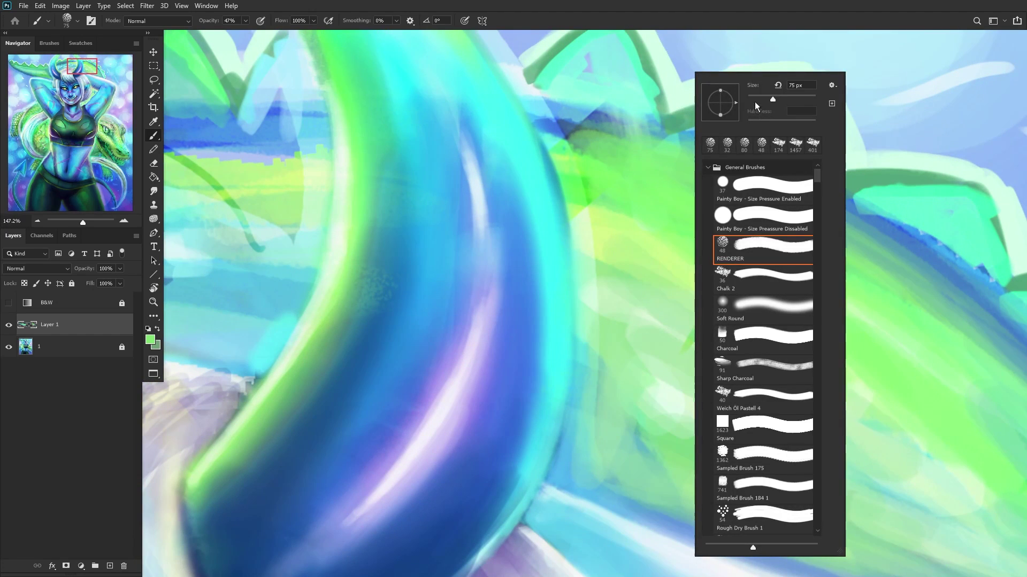
Step: Touch up the crest edge by the horn with light blue
{"action": "left_click", "coordinate": [561, 126], "text": "alt"}
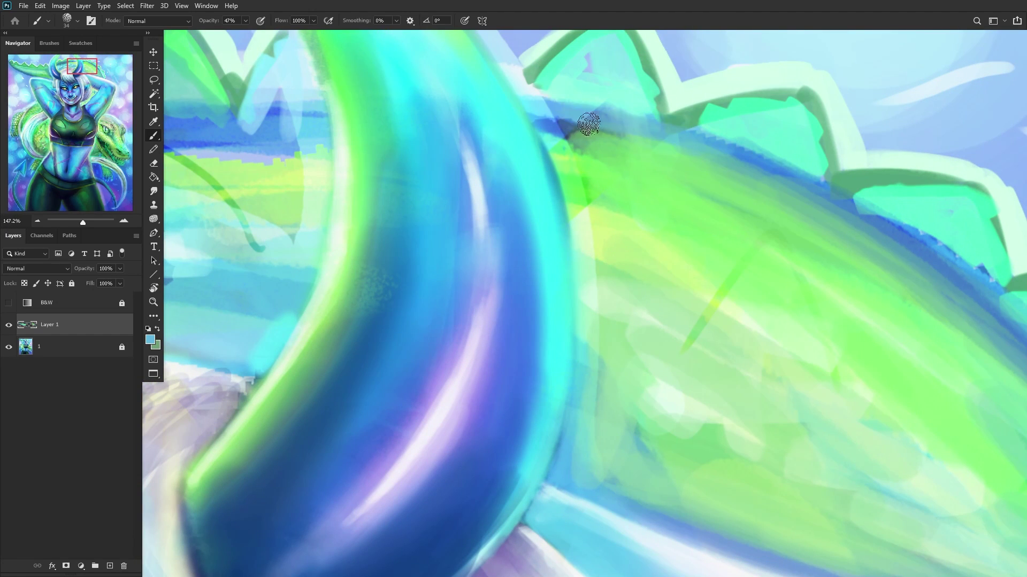
{"action": "mouse_move", "coordinate": [573, 128]}
{"action": "left_mouse_down"}
{"action": "mouse_move", "coordinate": [633, 167]}
{"action": "mouse_move", "coordinate": [552, 125]}
{"action": "mouse_move", "coordinate": [700, 167]}
{"action": "mouse_move", "coordinate": [739, 161]}
{"action": "mouse_move", "coordinate": [545, 109]}
{"action": "left_mouse_up"}
{"action": "left_click", "coordinate": [550, 126], "text": "alt"}
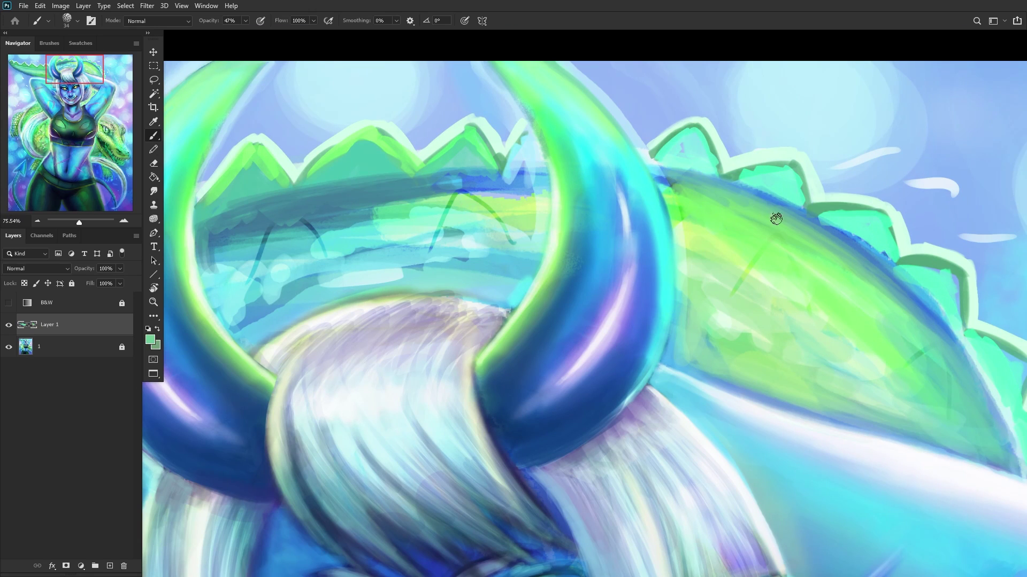
{"action": "scroll", "coordinate": [771, 214], "scroll_direction": "down", "scroll_amount": 3}
{"action": "scroll", "coordinate": [790, 229], "scroll_direction": "up", "scroll_amount": 3}
{"action": "scroll", "coordinate": [831, 236], "scroll_direction": "up", "scroll_amount": 1}
{"action": "left_click_drag", "start_coordinate": [816, 290], "coordinate": [809, 270]}
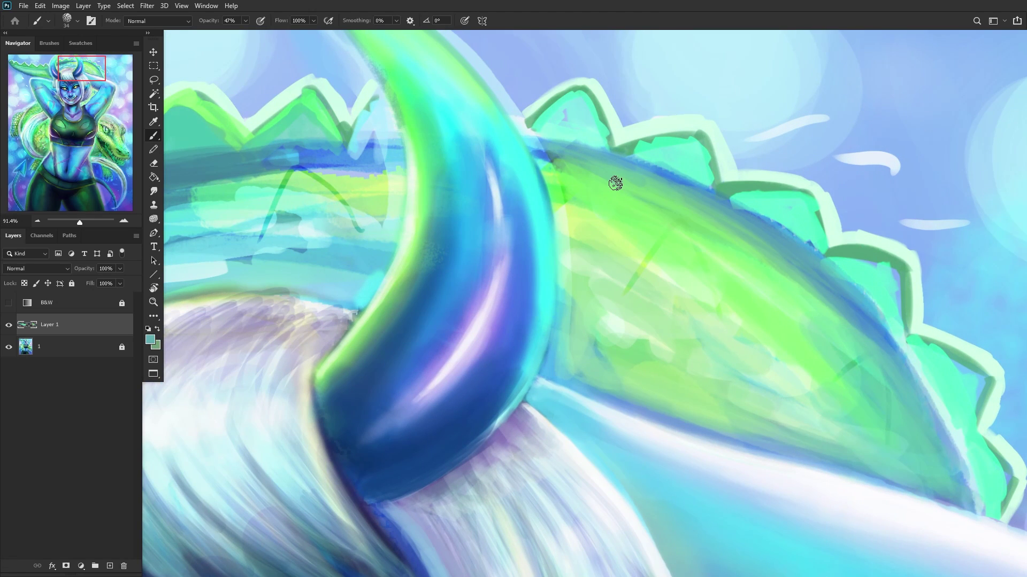
{"action": "scroll", "coordinate": [615, 183], "scroll_direction": "down", "scroll_amount": 8}
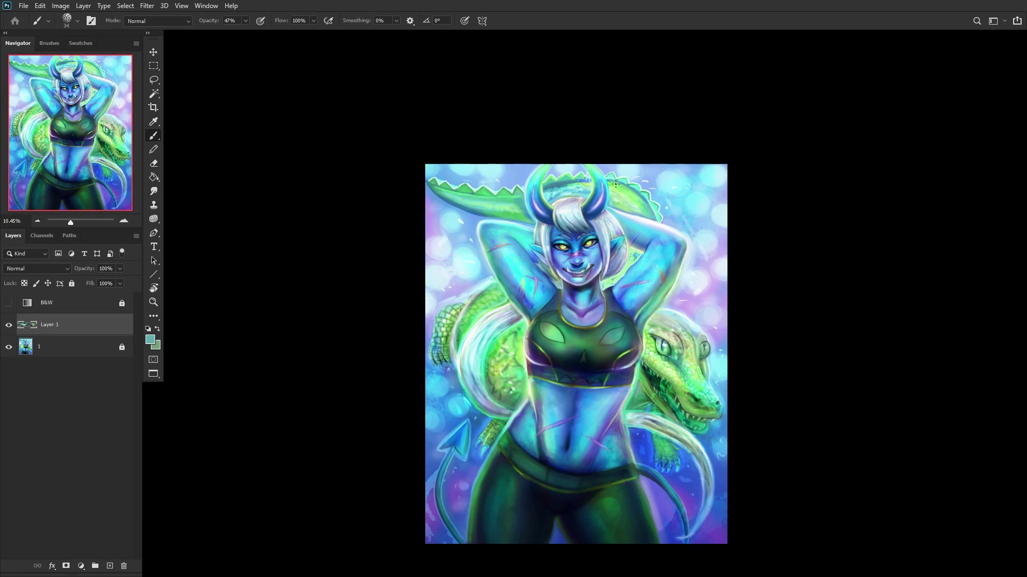
{"action": "scroll", "coordinate": [615, 183], "scroll_direction": "up", "scroll_amount": 3}
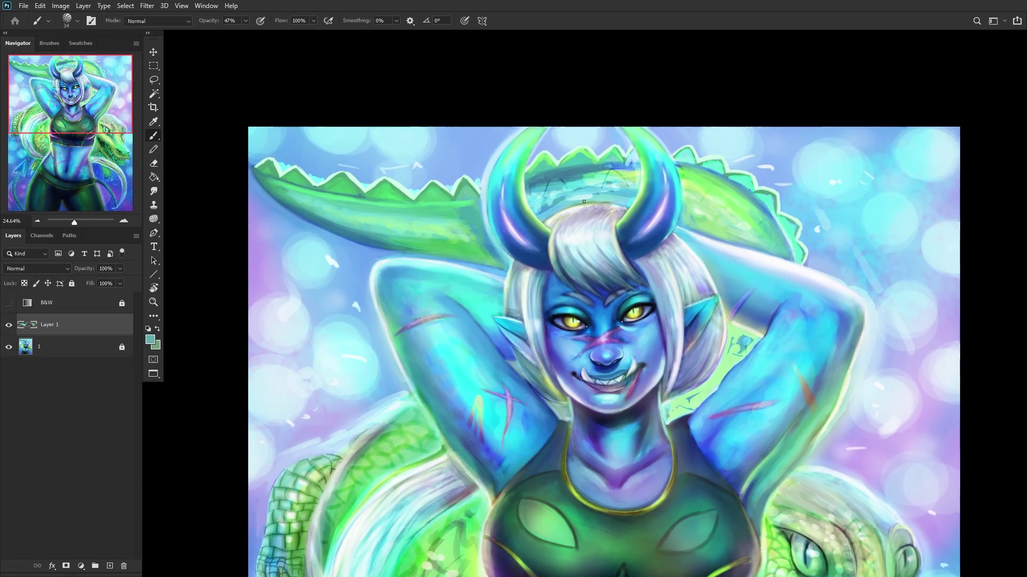
Step: Show Layer 1 and add a new empty layer above it
{"action": "left_click", "coordinate": [8, 325]}
{"action": "left_click", "coordinate": [110, 566]}
{"action": "scroll", "coordinate": [560, 153], "scroll_direction": "up", "scroll_amount": 5}
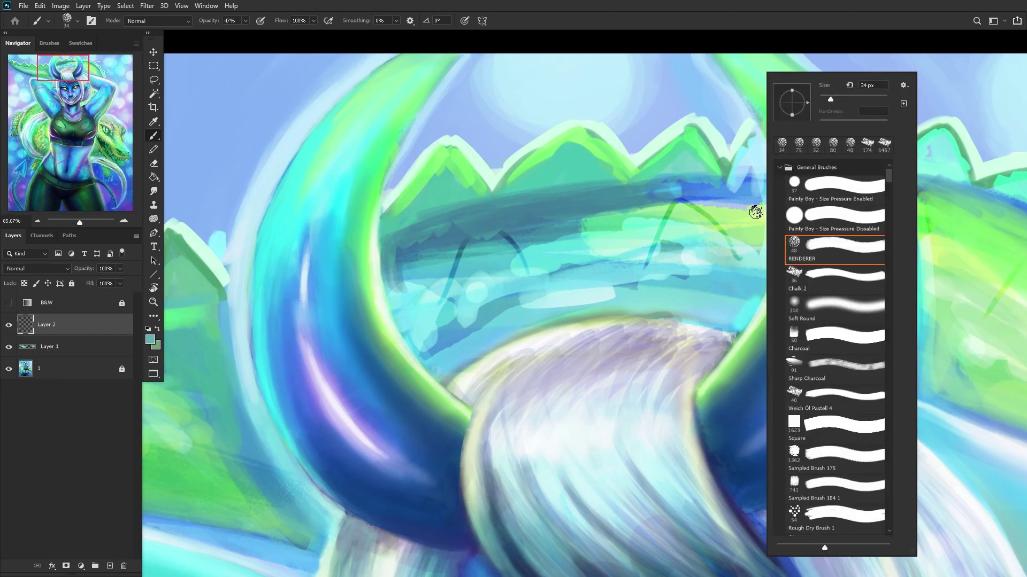
Step: Brush light cyan across the band below the spikes between the horns
{"action": "key", "text": "Return"}
{"action": "left_click", "coordinate": [665, 266], "text": "alt"}
{"action": "left_click", "coordinate": [667, 291], "text": "alt"}
{"action": "mouse_move", "coordinate": [639, 292]}
{"action": "left_mouse_down"}
{"action": "mouse_move", "coordinate": [496, 338]}
{"action": "mouse_move", "coordinate": [528, 300]}
{"action": "left_mouse_up"}
{"action": "left_click", "coordinate": [604, 256], "text": "alt"}
{"action": "mouse_move", "coordinate": [479, 335]}
{"action": "left_mouse_down"}
{"action": "mouse_move", "coordinate": [547, 283]}
{"action": "mouse_move", "coordinate": [528, 295]}
{"action": "mouse_move", "coordinate": [701, 277]}
{"action": "mouse_move", "coordinate": [660, 257]}
{"action": "mouse_move", "coordinate": [688, 235]}
{"action": "left_mouse_up"}
{"action": "left_click", "coordinate": [660, 257], "text": "alt"}
{"action": "mouse_move", "coordinate": [747, 257]}
{"action": "left_mouse_down"}
{"action": "mouse_move", "coordinate": [509, 292]}
{"action": "mouse_move", "coordinate": [504, 276]}
{"action": "mouse_move", "coordinate": [661, 262]}
{"action": "mouse_move", "coordinate": [576, 276]}
{"action": "left_mouse_up"}
Step: Brush light green leftward across the dark band on the crocodile's back
{"action": "left_click", "coordinate": [676, 214], "text": "alt"}
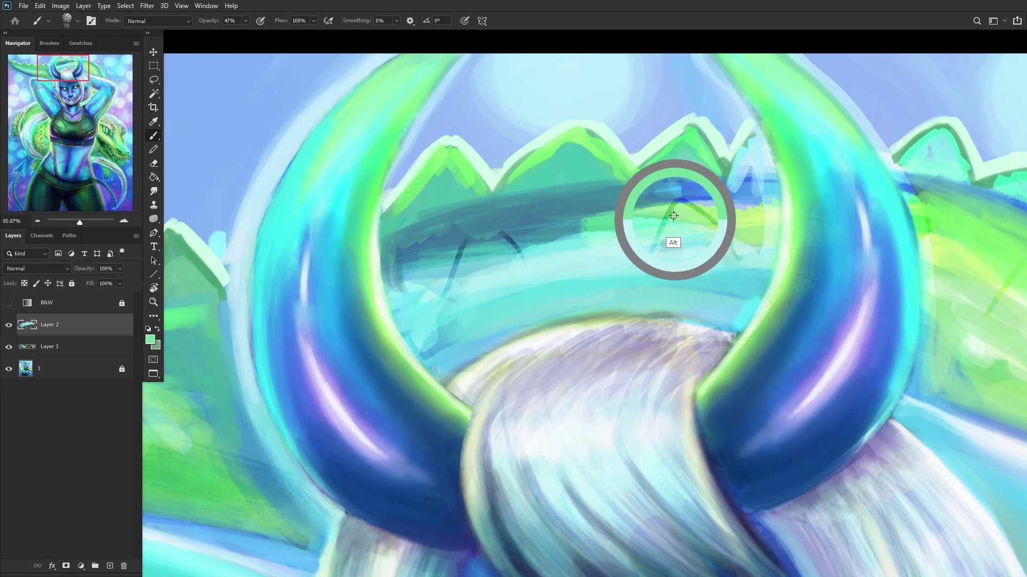
{"action": "left_click_drag", "start_coordinate": [749, 202], "coordinate": [568, 227]}
{"action": "left_click_drag", "start_coordinate": [671, 207], "coordinate": [481, 258]}
{"action": "left_click", "coordinate": [733, 237], "text": "alt"}
{"action": "left_click_drag", "start_coordinate": [583, 230], "coordinate": [438, 273]}
{"action": "mouse_move", "coordinate": [942, 260]}
{"action": "left_mouse_down"}
{"action": "mouse_move", "coordinate": [971, 242]}
{"action": "mouse_move", "coordinate": [941, 220]}
{"action": "left_mouse_up"}
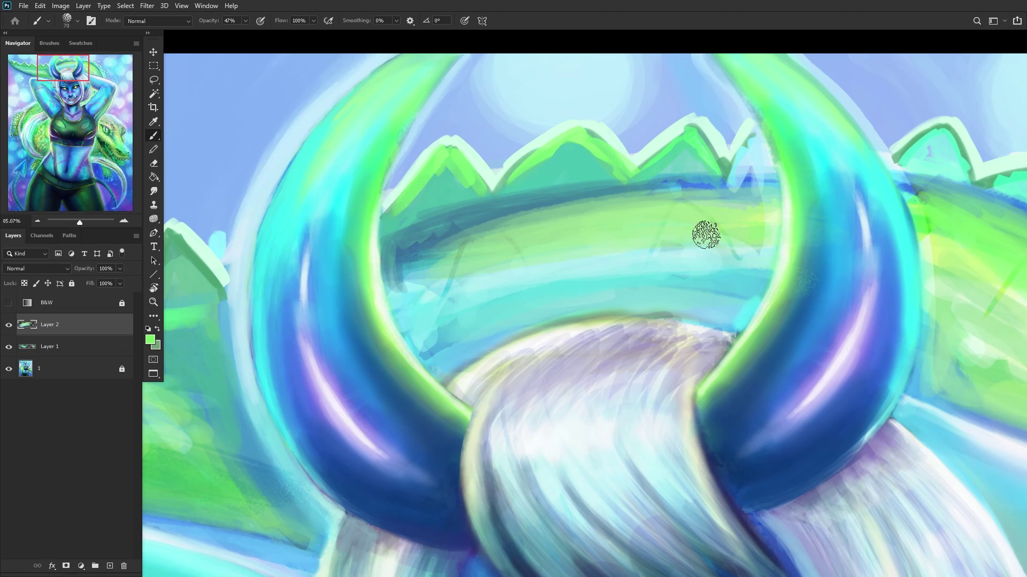
Step: Lay muted green across the band and even it out with lighter green
{"action": "left_click", "coordinate": [525, 222], "text": "alt"}
{"action": "left_click_drag", "start_coordinate": [524, 222], "coordinate": [375, 263]}
{"action": "mouse_move", "coordinate": [483, 219]}
{"action": "left_mouse_down"}
{"action": "mouse_move", "coordinate": [597, 199]}
{"action": "mouse_move", "coordinate": [739, 204]}
{"action": "left_mouse_up"}
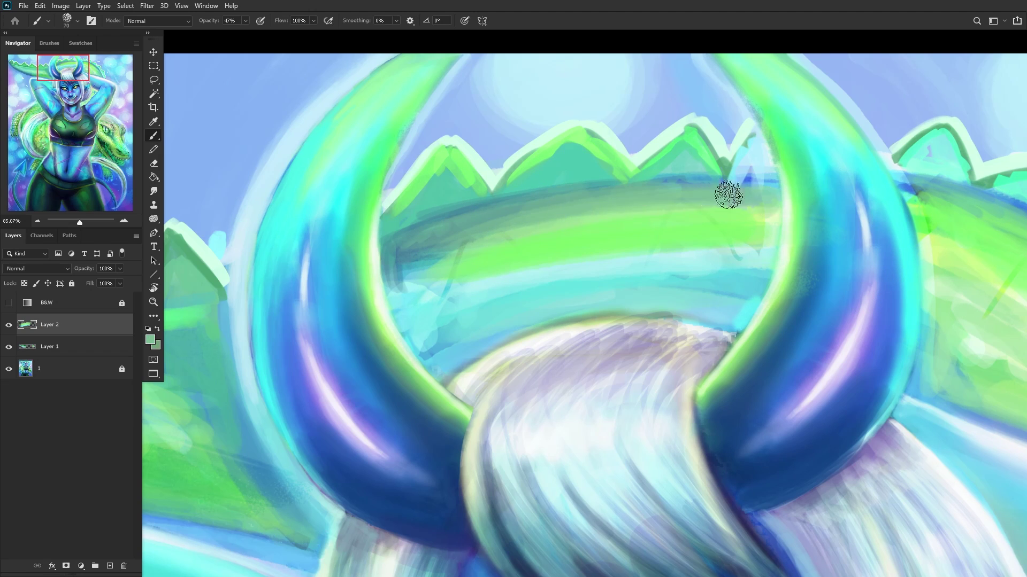
{"action": "scroll", "coordinate": [528, 254], "scroll_direction": "down", "scroll_amount": 4}
{"action": "scroll", "coordinate": [528, 239], "scroll_direction": "up", "scroll_amount": 3}
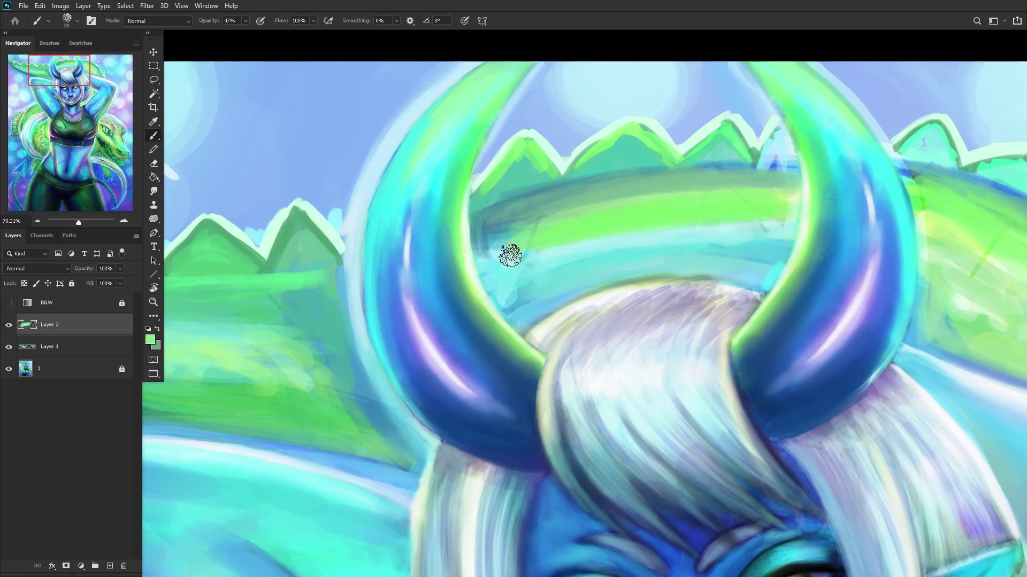
{"action": "mouse_move", "coordinate": [552, 209]}
{"action": "left_mouse_down"}
{"action": "mouse_move", "coordinate": [527, 232]}
{"action": "mouse_move", "coordinate": [554, 234]}
{"action": "left_mouse_up"}
{"action": "scroll", "coordinate": [554, 233], "scroll_direction": "down", "scroll_amount": 5}
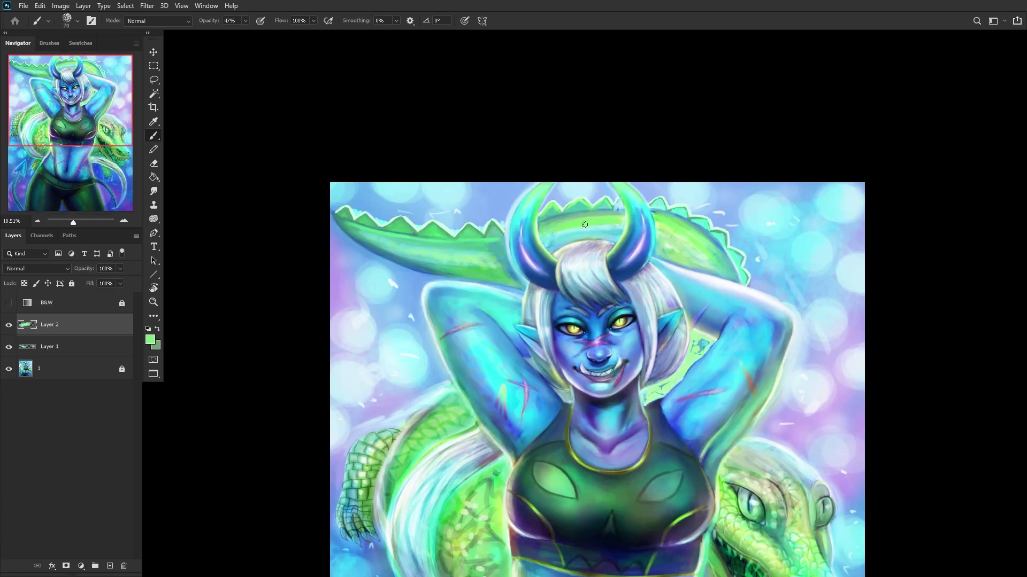
{"action": "scroll", "coordinate": [635, 196], "scroll_direction": "up", "scroll_amount": 2}
{"action": "scroll", "coordinate": [635, 196], "scroll_direction": "up", "scroll_amount": 4}
Step: Cover the dark blue band near the horn with muted and light green
{"action": "mouse_move", "coordinate": [600, 241]}
{"action": "left_mouse_down", "text": "alt"}
{"action": "mouse_move", "coordinate": [533, 218]}
{"action": "mouse_move", "coordinate": [619, 195]}
{"action": "mouse_move", "coordinate": [633, 235]}
{"action": "mouse_move", "coordinate": [518, 229]}
{"action": "mouse_move", "coordinate": [539, 236]}
{"action": "mouse_move", "coordinate": [557, 225]}
{"action": "mouse_move", "coordinate": [593, 237]}
{"action": "mouse_move", "coordinate": [561, 223]}
{"action": "mouse_move", "coordinate": [515, 239]}
{"action": "mouse_move", "coordinate": [557, 240]}
{"action": "left_mouse_up", "text": "alt"}
{"action": "left_click", "coordinate": [593, 236], "text": "alt"}
{"action": "left_click", "coordinate": [647, 269], "text": "alt"}
{"action": "mouse_move", "coordinate": [614, 275]}
{"action": "left_mouse_down"}
{"action": "mouse_move", "coordinate": [495, 292]}
{"action": "mouse_move", "coordinate": [337, 291]}
{"action": "left_mouse_up"}
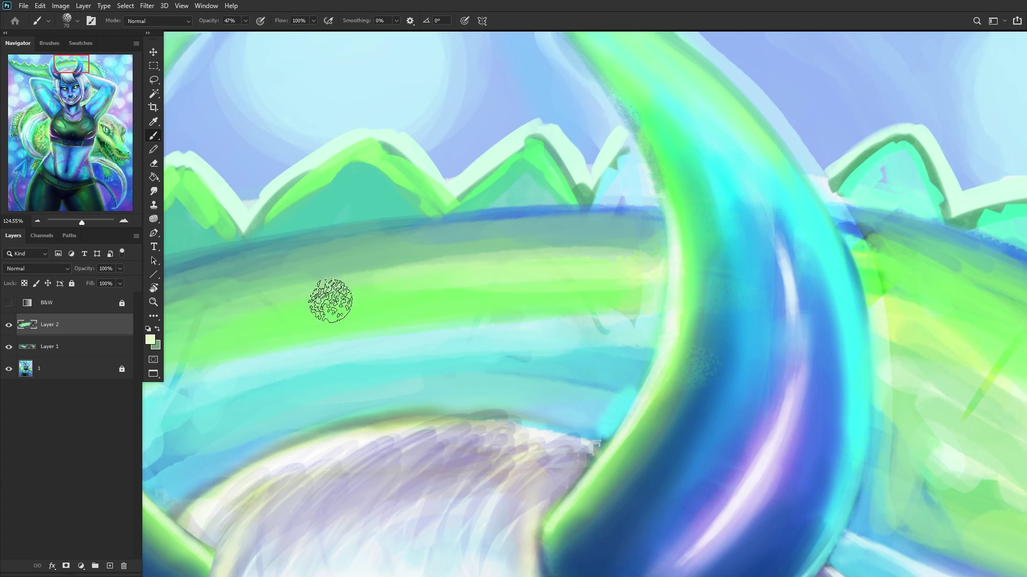
{"action": "scroll", "coordinate": [252, 323], "scroll_direction": "down", "scroll_amount": 5}
{"action": "scroll", "coordinate": [301, 306], "scroll_direction": "down", "scroll_amount": 2}
{"action": "scroll", "coordinate": [347, 283], "scroll_direction": "up", "scroll_amount": 5}
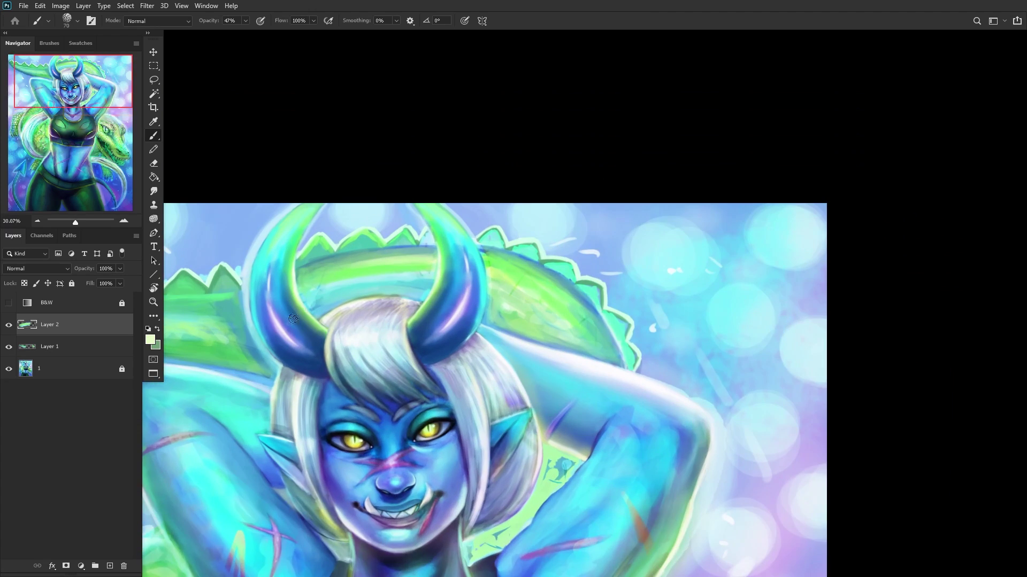
Step: Pick a light cyan and pan out to view the whole figure
{"action": "left_click", "coordinate": [342, 280], "text": "alt"}
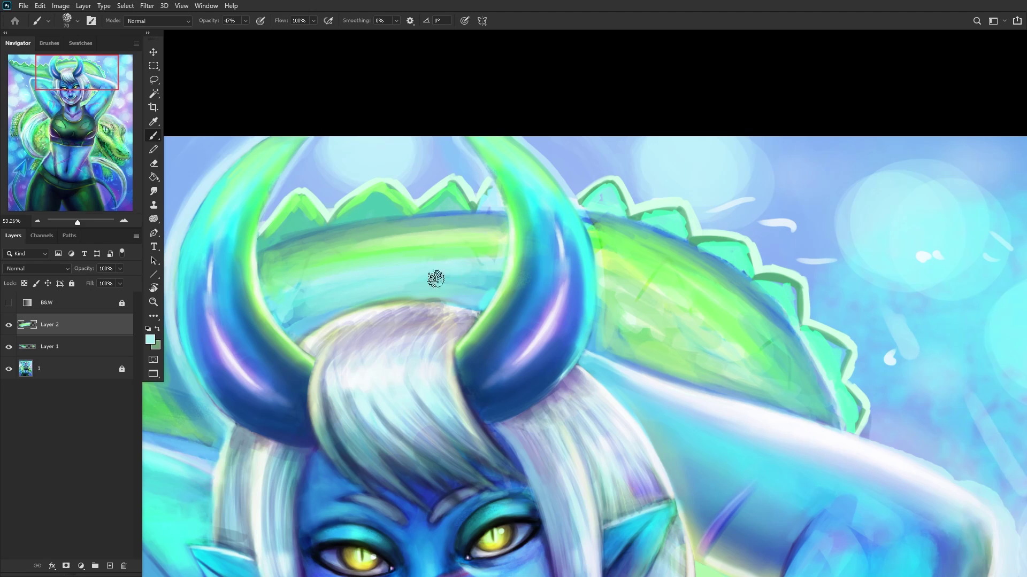
{"action": "scroll", "coordinate": [492, 257], "scroll_direction": "down", "scroll_amount": 5}
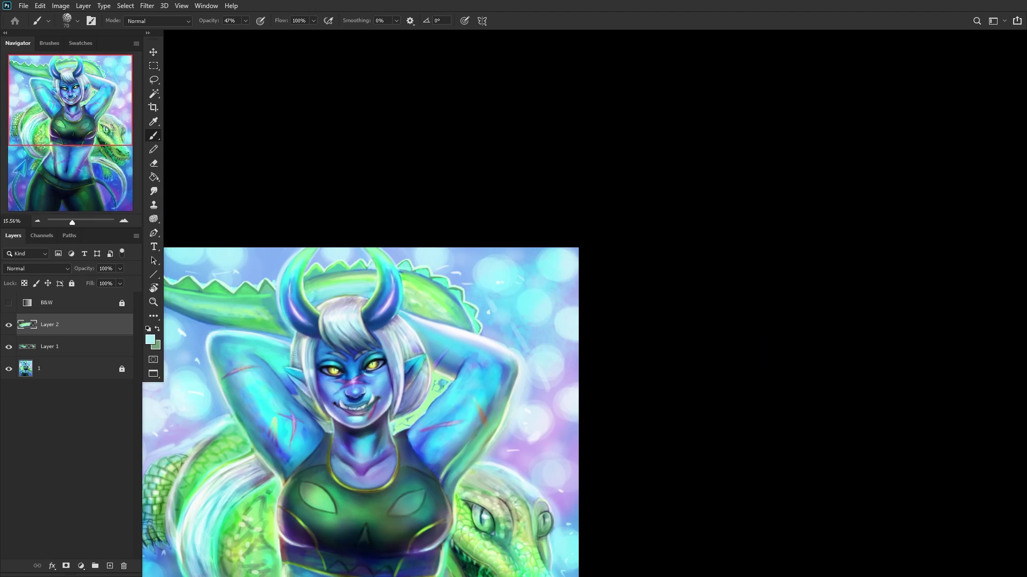
{"action": "scroll", "coordinate": [283, 368], "scroll_direction": "down", "scroll_amount": 1}
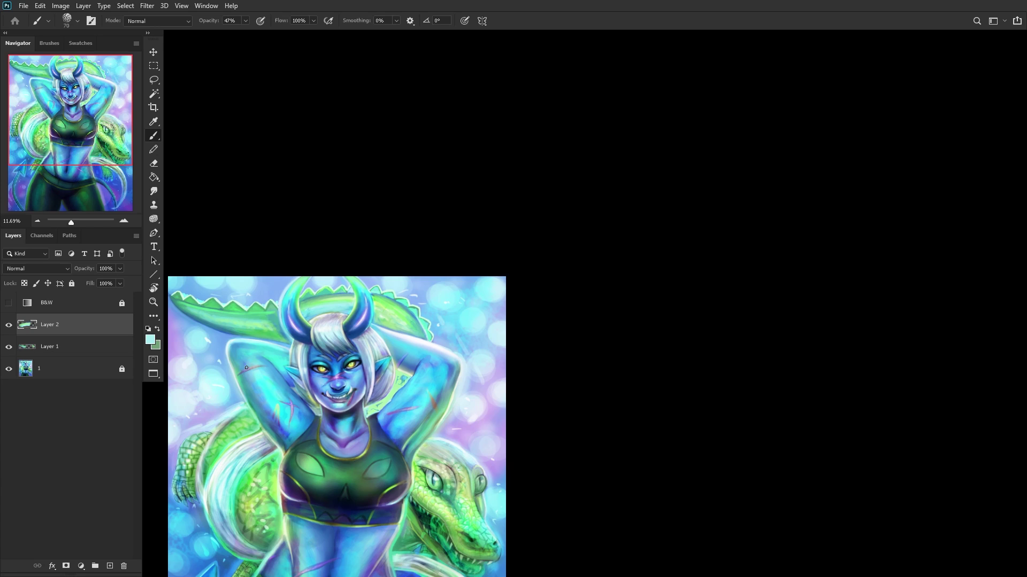
{"action": "scroll", "coordinate": [318, 303], "scroll_direction": "up", "scroll_amount": 1}
{"action": "left_click_drag", "start_coordinate": [319, 303], "coordinate": [423, 94]}
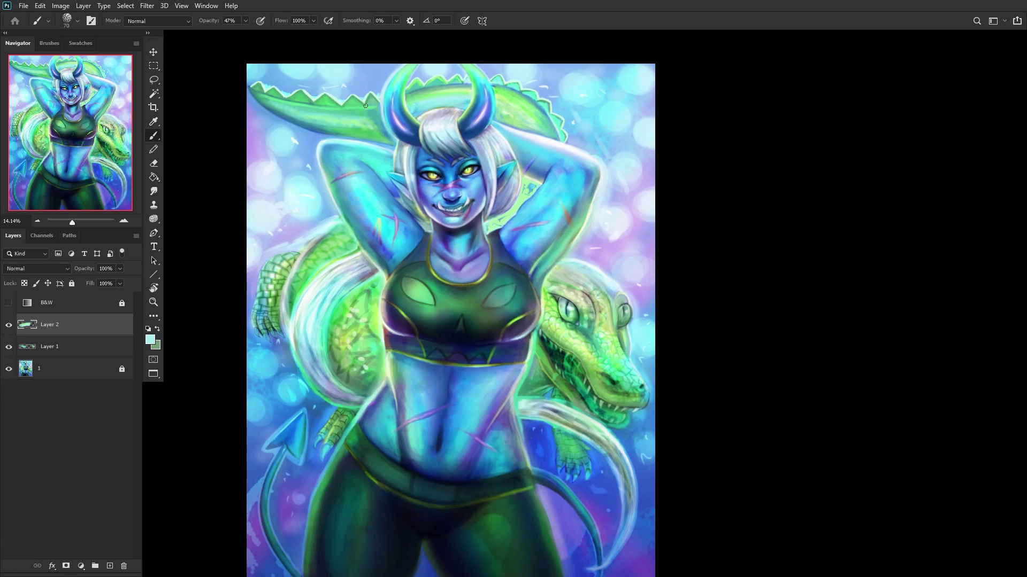
{"action": "scroll", "coordinate": [519, 61], "scroll_direction": "up", "scroll_amount": 10}
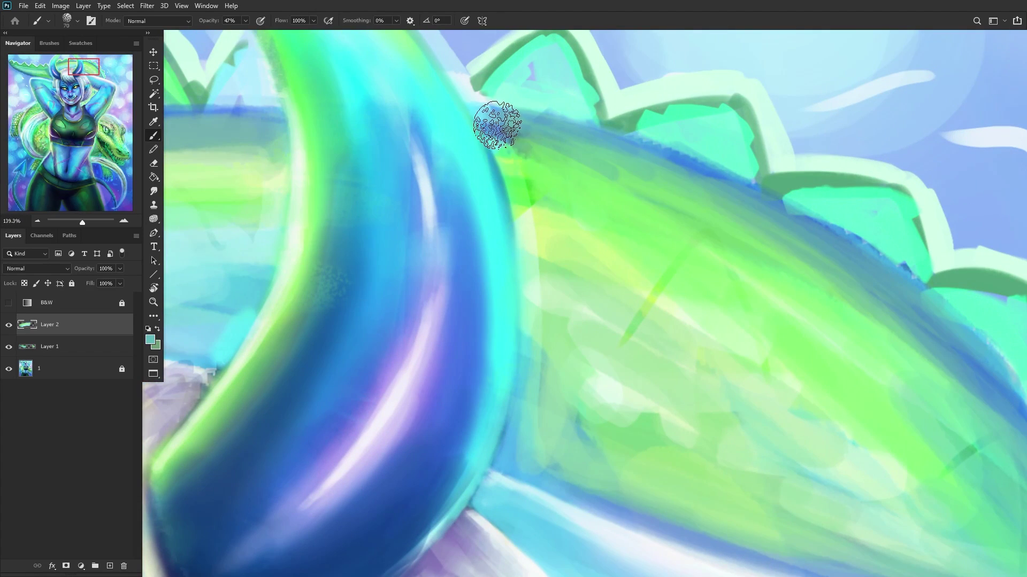
{"action": "scroll", "coordinate": [491, 191], "scroll_direction": "down", "scroll_amount": 4}
{"action": "scroll", "coordinate": [490, 191], "scroll_direction": "down", "scroll_amount": 5}
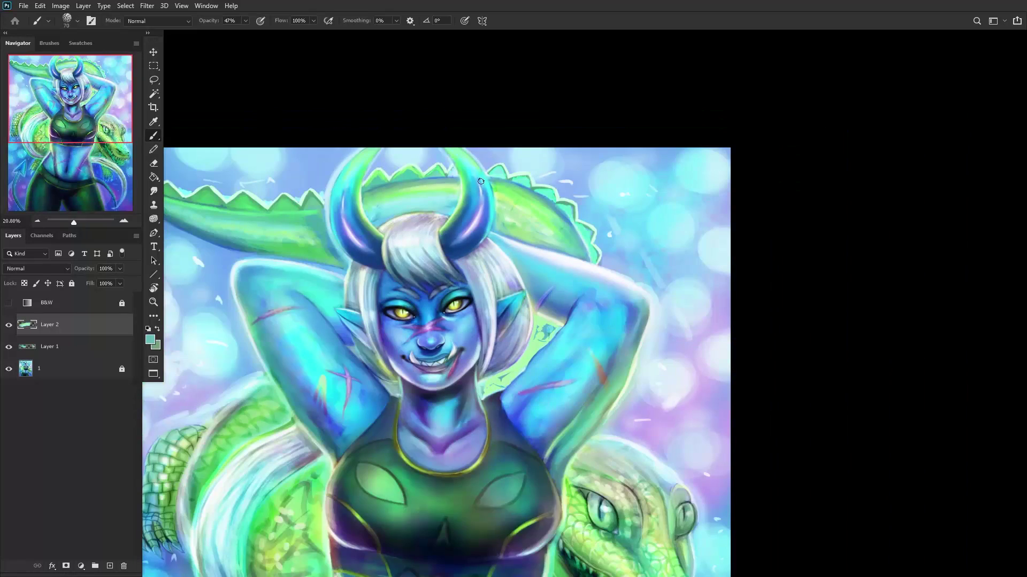
{"action": "scroll", "coordinate": [457, 169], "scroll_direction": "down", "scroll_amount": 3}
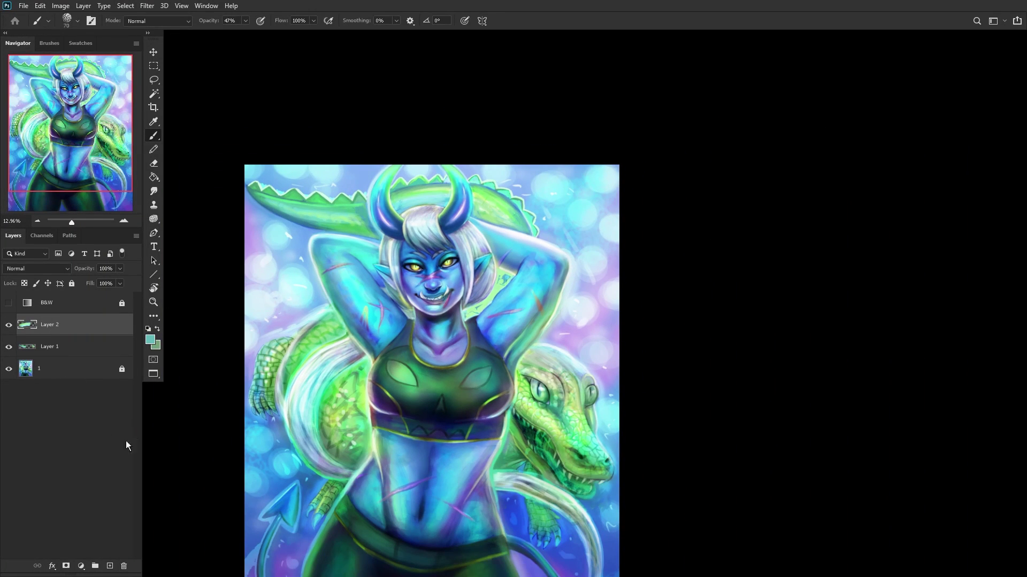
Step: Merge Layer 2 into Layer 1, show Layer 1, and add a new empty layer above it
{"action": "key", "text": "ctrl+e"}
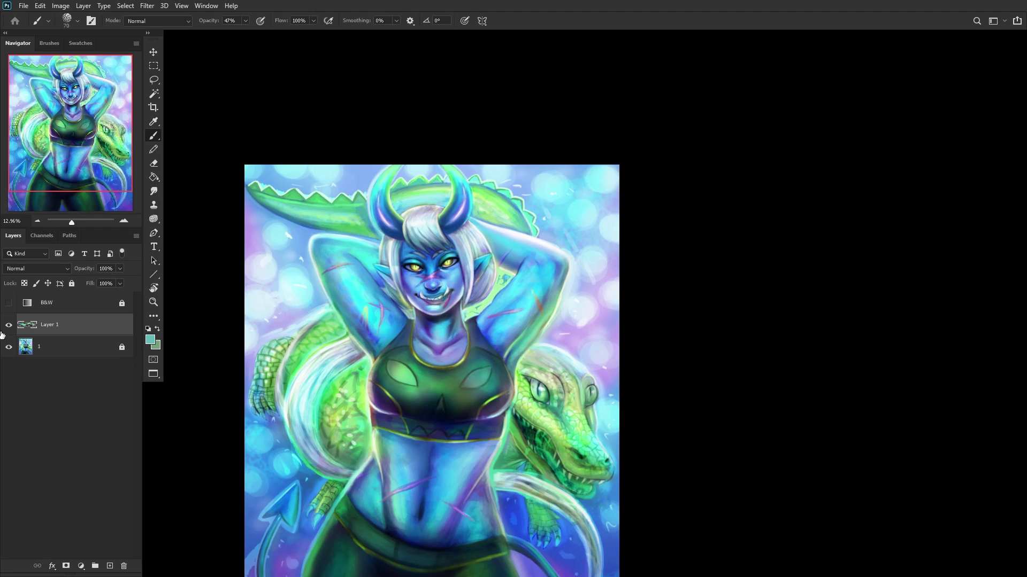
{"action": "left_click", "coordinate": [9, 326]}
{"action": "left_click", "coordinate": [110, 566]}
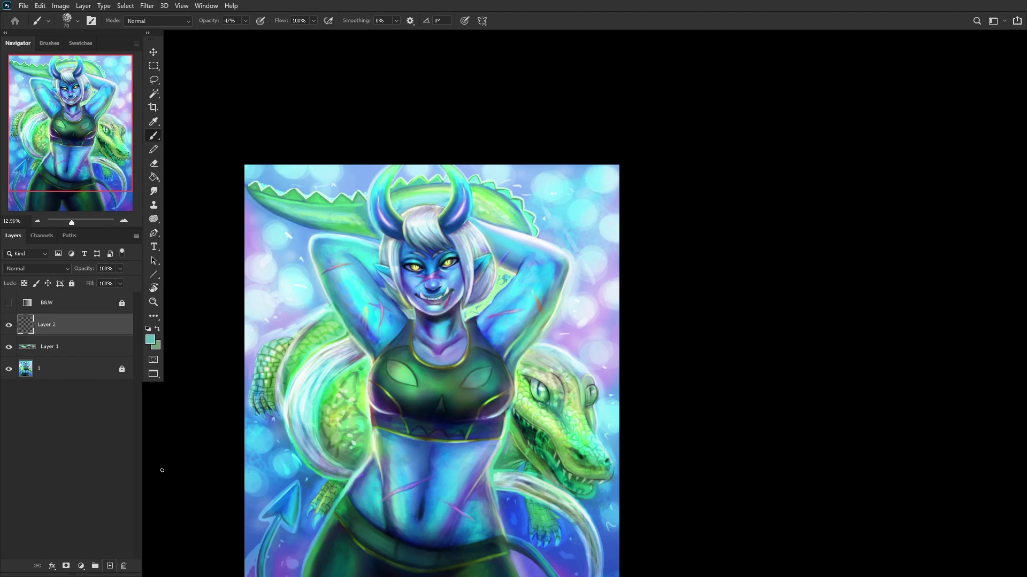
Step: Set the foreground to a yellow-green sampled from the crocodile and shifted toward yellow
{"action": "left_click", "coordinate": [156, 330]}
{"action": "left_click", "coordinate": [149, 339]}
{"action": "left_click", "coordinate": [360, 402]}
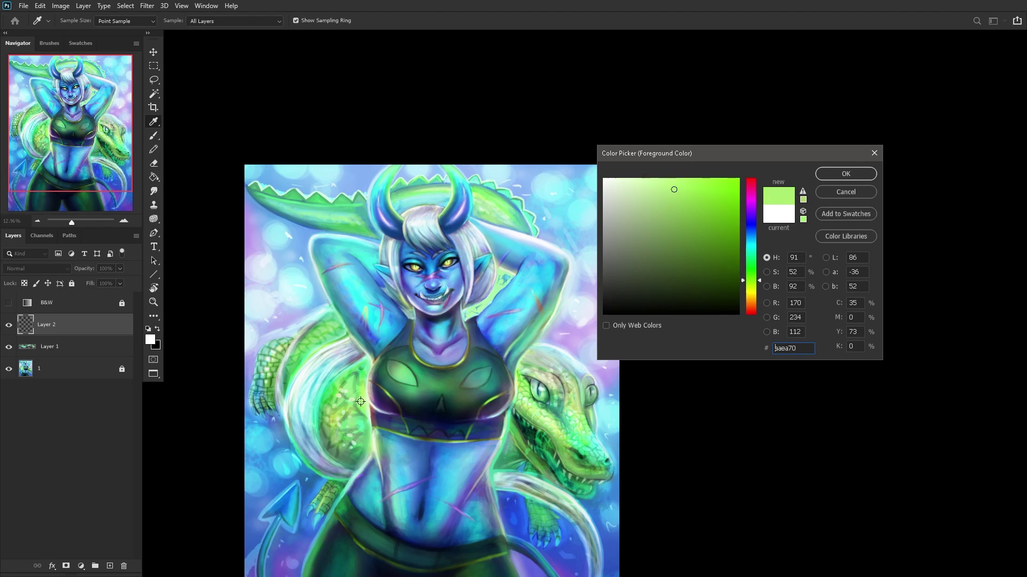
{"action": "left_click_drag", "start_coordinate": [750, 280], "coordinate": [751, 286]}
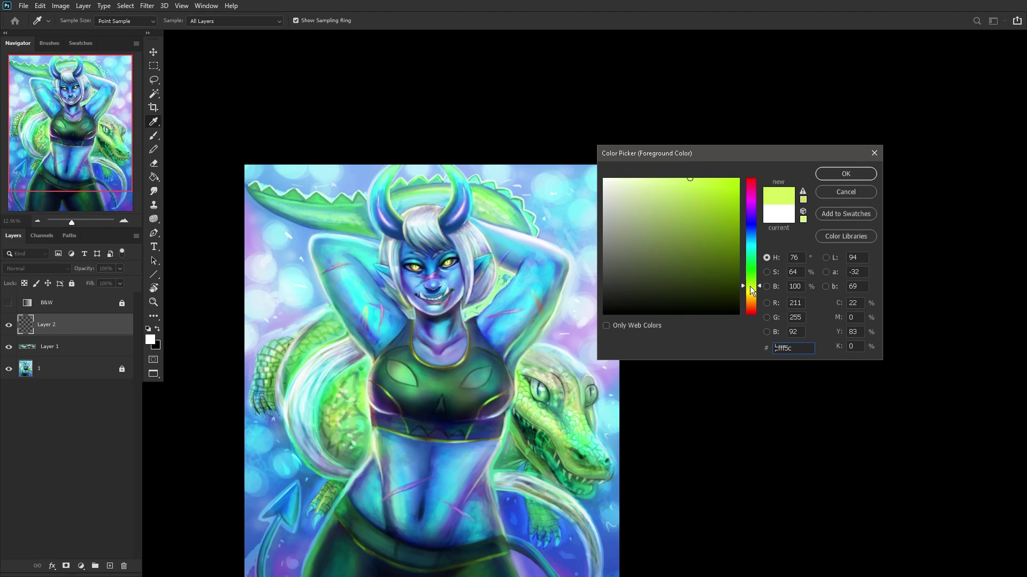
{"action": "key", "text": "Escape"}
{"action": "key", "text": "b"}
Step: Paint soft yellow-green highlights on the right and middle crocodile tail spikes
{"action": "scroll", "coordinate": [551, 298], "scroll_direction": "up", "scroll_amount": 10}
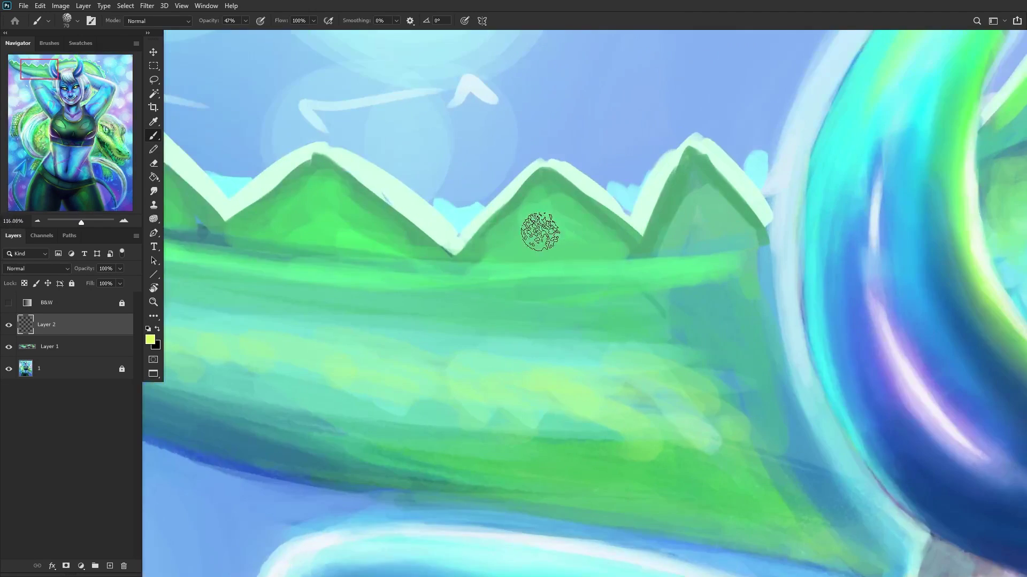
{"action": "scroll", "coordinate": [540, 231], "scroll_direction": "up", "scroll_amount": 3}
{"action": "mouse_move", "coordinate": [596, 246]}
{"action": "left_mouse_down"}
{"action": "mouse_move", "coordinate": [496, 265]}
{"action": "mouse_move", "coordinate": [535, 259]}
{"action": "mouse_move", "coordinate": [570, 229]}
{"action": "mouse_move", "coordinate": [539, 211]}
{"action": "mouse_move", "coordinate": [519, 239]}
{"action": "mouse_move", "coordinate": [540, 187]}
{"action": "mouse_move", "coordinate": [559, 173]}
{"action": "mouse_move", "coordinate": [603, 224]}
{"action": "left_mouse_up"}
{"action": "mouse_move", "coordinate": [789, 204]}
{"action": "left_mouse_down"}
{"action": "mouse_move", "coordinate": [842, 243]}
{"action": "mouse_move", "coordinate": [768, 254]}
{"action": "mouse_move", "coordinate": [806, 211]}
{"action": "mouse_move", "coordinate": [797, 171]}
{"action": "left_mouse_up"}
{"action": "scroll", "coordinate": [523, 172], "scroll_direction": "down", "scroll_amount": 5}
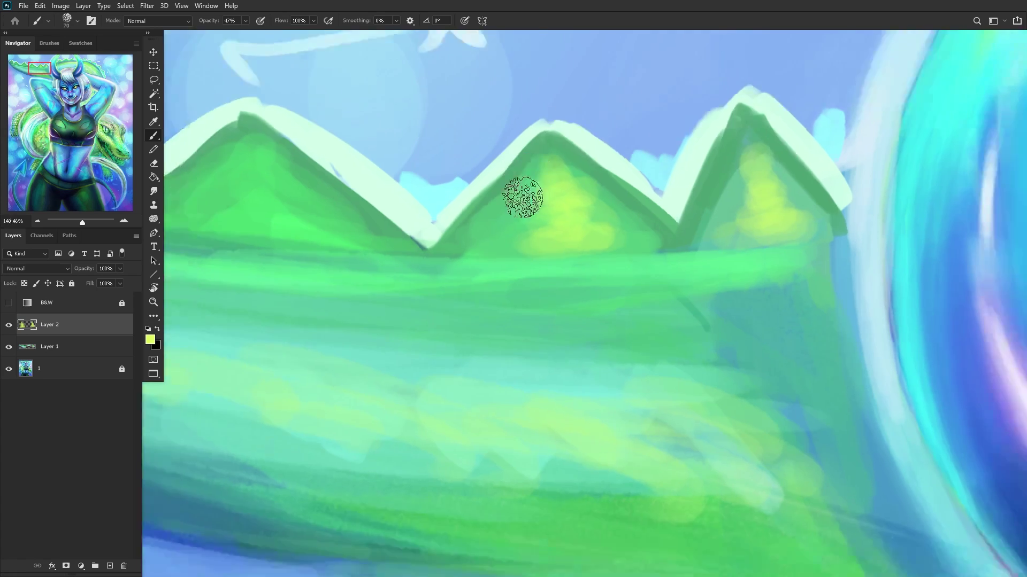
{"action": "scroll", "coordinate": [383, 207], "scroll_direction": "up", "scroll_amount": 4}
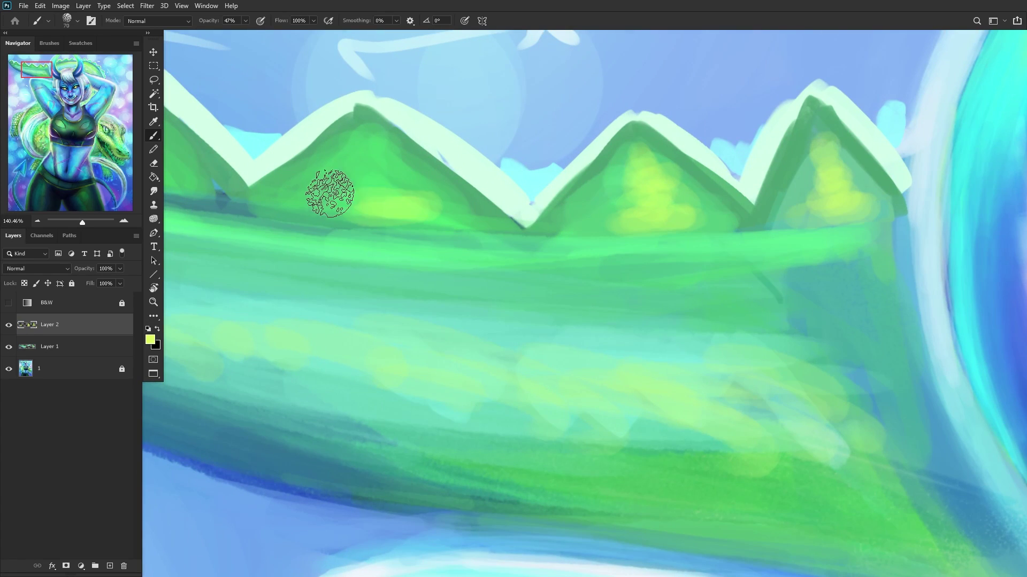
{"action": "scroll", "coordinate": [203, 223], "scroll_direction": "down", "scroll_amount": 3}
{"action": "scroll", "coordinate": [204, 222], "scroll_direction": "down", "scroll_amount": 3}
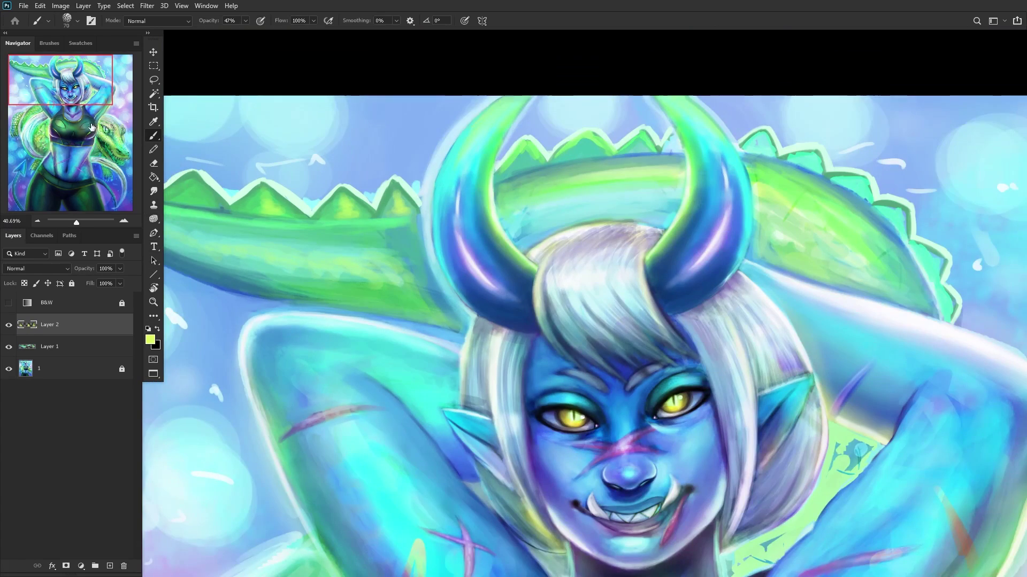
{"action": "left_click_drag", "start_coordinate": [32, 67], "coordinate": [30, 78]}
{"action": "scroll", "coordinate": [411, 82], "scroll_direction": "up", "scroll_amount": 5}
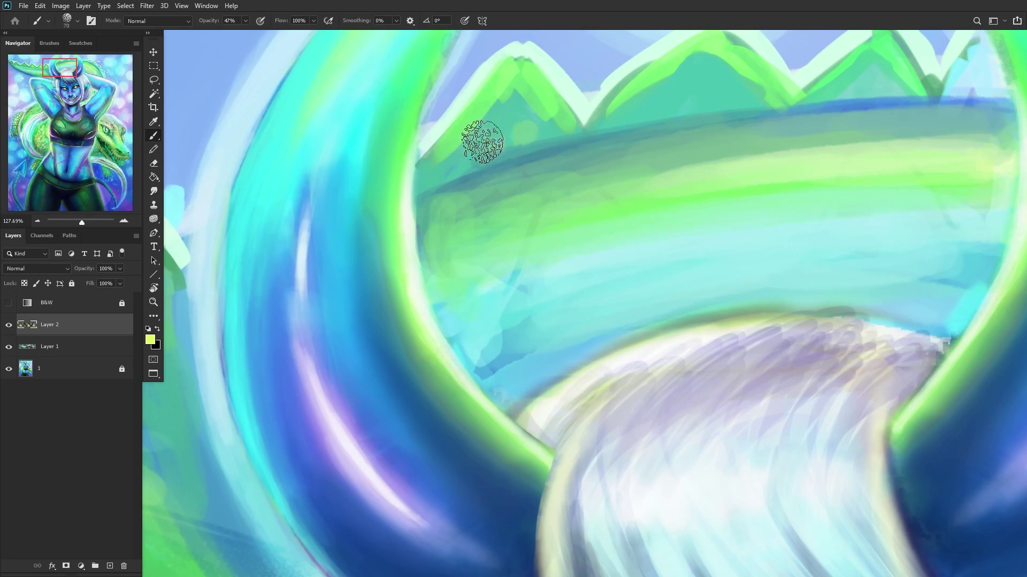
{"action": "mouse_move", "coordinate": [663, 91]}
{"action": "left_mouse_down"}
{"action": "mouse_move", "coordinate": [672, 96]}
{"action": "mouse_move", "coordinate": [655, 92]}
{"action": "mouse_move", "coordinate": [693, 69]}
{"action": "left_mouse_up"}
{"action": "left_click_drag", "start_coordinate": [513, 127], "coordinate": [499, 110]}
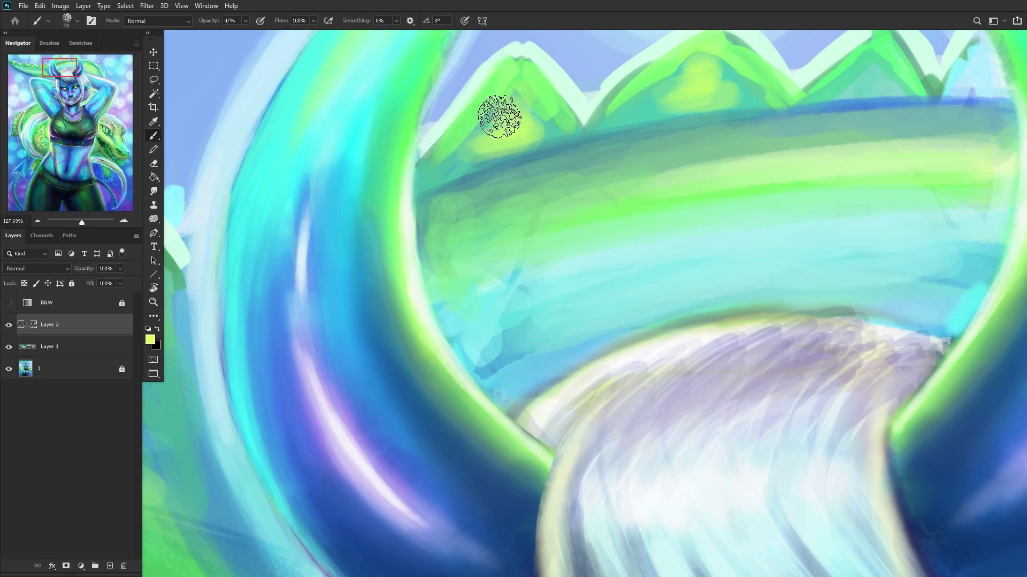
Step: Add yellow-green highlights to the left and far-left tail spikes and the ridge spike
{"action": "scroll", "coordinate": [523, 197], "scroll_direction": "down", "scroll_amount": 10}
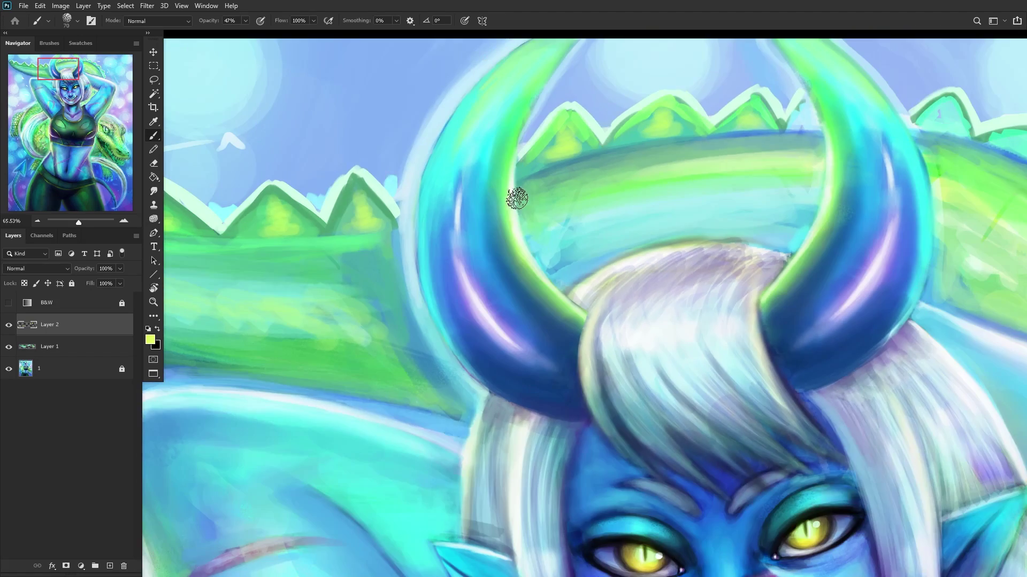
{"action": "scroll", "coordinate": [458, 222], "scroll_direction": "up", "scroll_amount": 10}
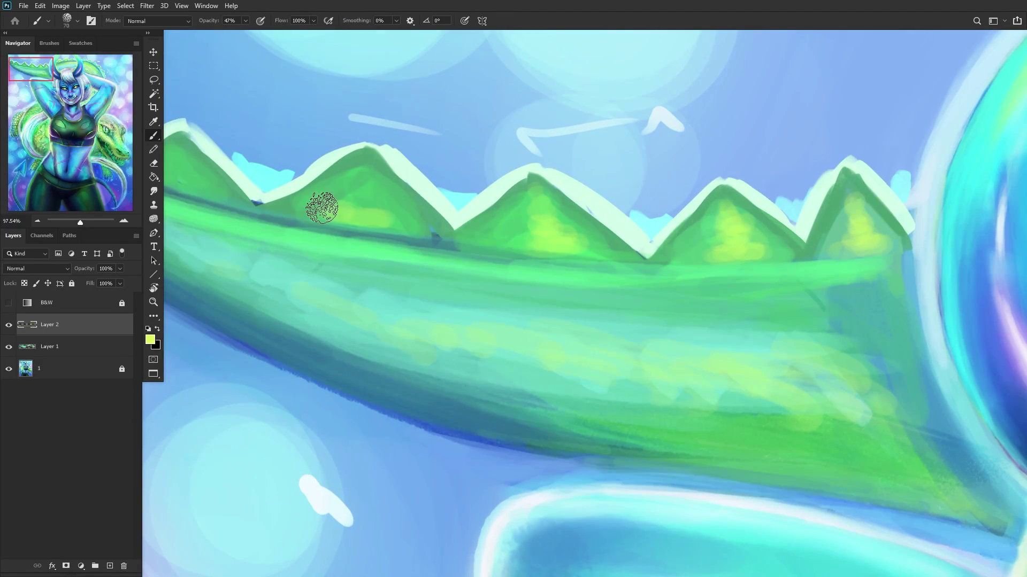
{"action": "mouse_move", "coordinate": [322, 207]}
{"action": "left_mouse_down"}
{"action": "mouse_move", "coordinate": [374, 200]}
{"action": "mouse_move", "coordinate": [355, 172]}
{"action": "left_mouse_up"}
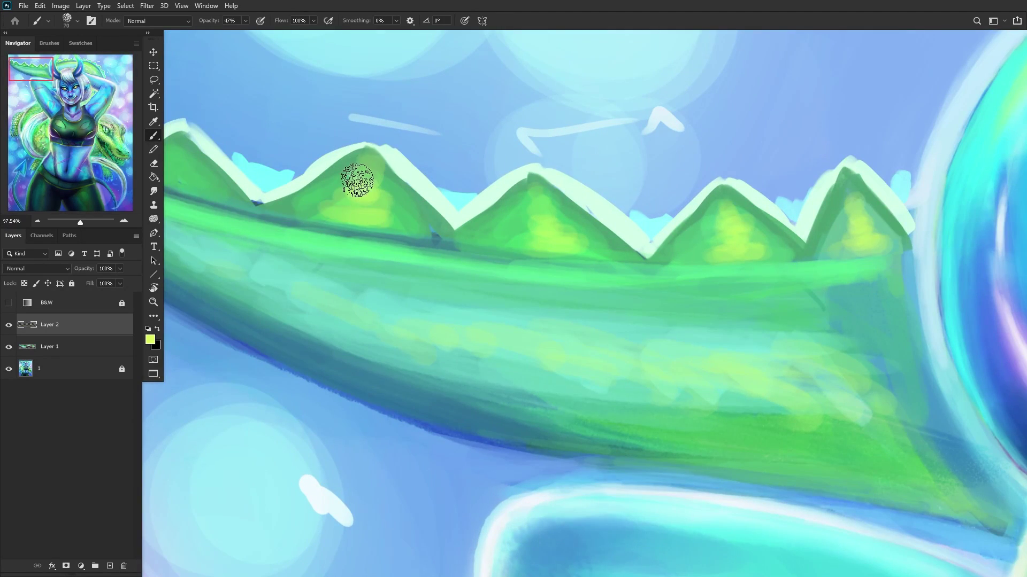
{"action": "scroll", "coordinate": [328, 183], "scroll_direction": "down", "scroll_amount": 10}
{"action": "scroll", "coordinate": [320, 182], "scroll_direction": "up", "scroll_amount": 10}
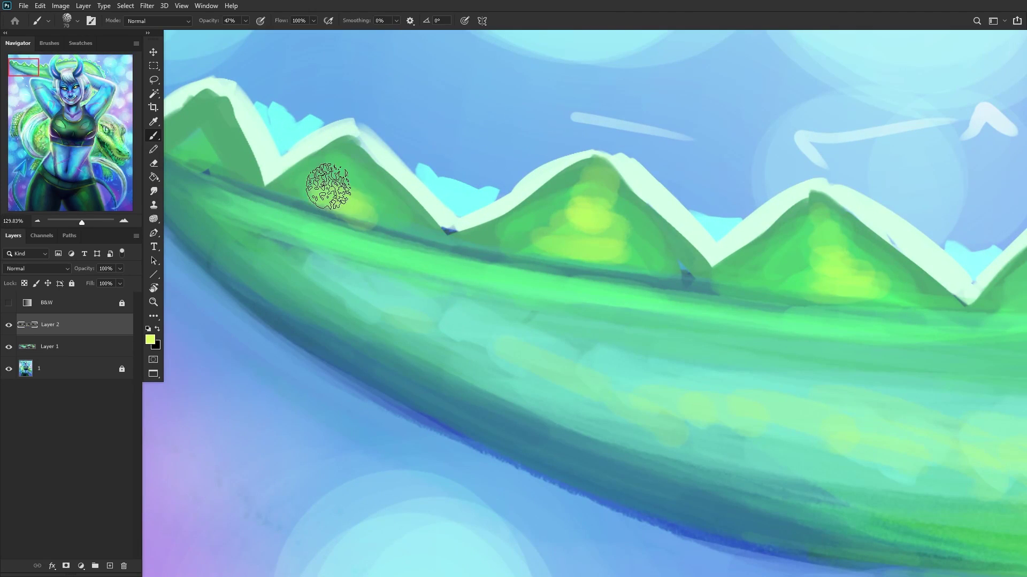
{"action": "left_click_drag", "start_coordinate": [328, 186], "coordinate": [337, 145]}
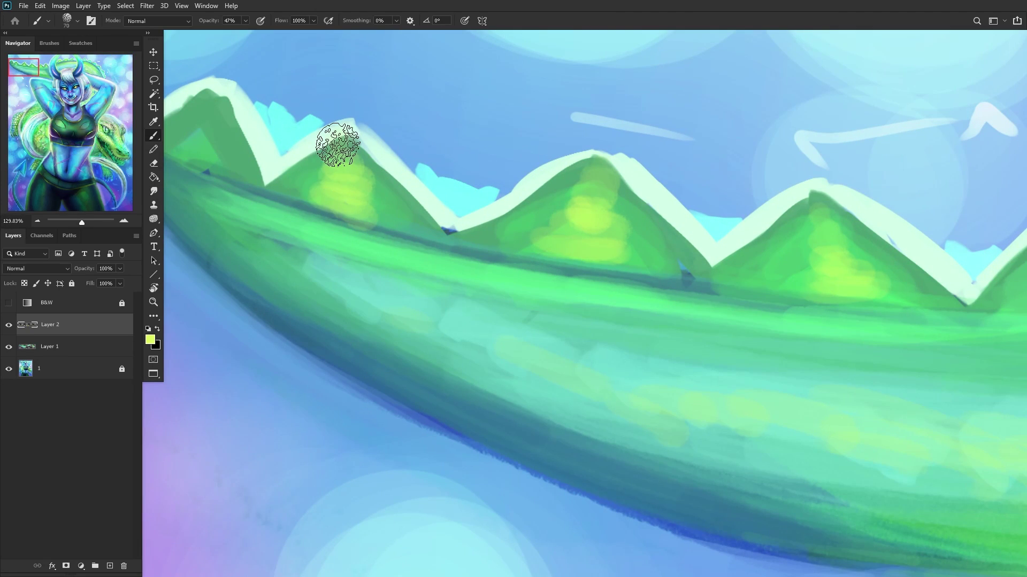
{"action": "mouse_move", "coordinate": [202, 149]}
{"action": "left_mouse_down"}
{"action": "mouse_move", "coordinate": [180, 146]}
{"action": "mouse_move", "coordinate": [200, 100]}
{"action": "left_mouse_up"}
{"action": "scroll", "coordinate": [595, 140], "scroll_direction": "down", "scroll_amount": 10}
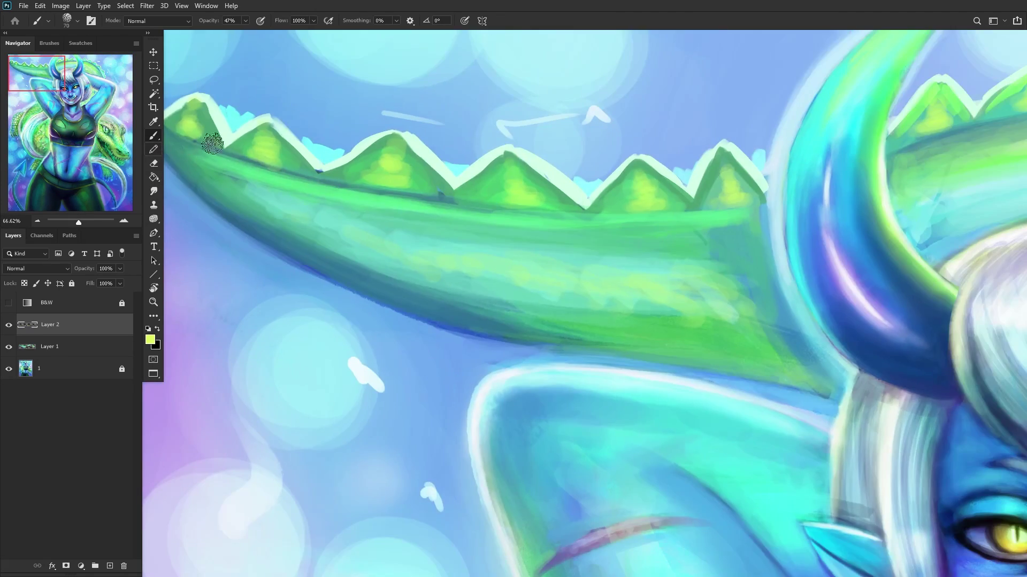
{"action": "scroll", "coordinate": [846, 171], "scroll_direction": "down", "scroll_amount": 2}
{"action": "scroll", "coordinate": [846, 171], "scroll_direction": "up", "scroll_amount": 10}
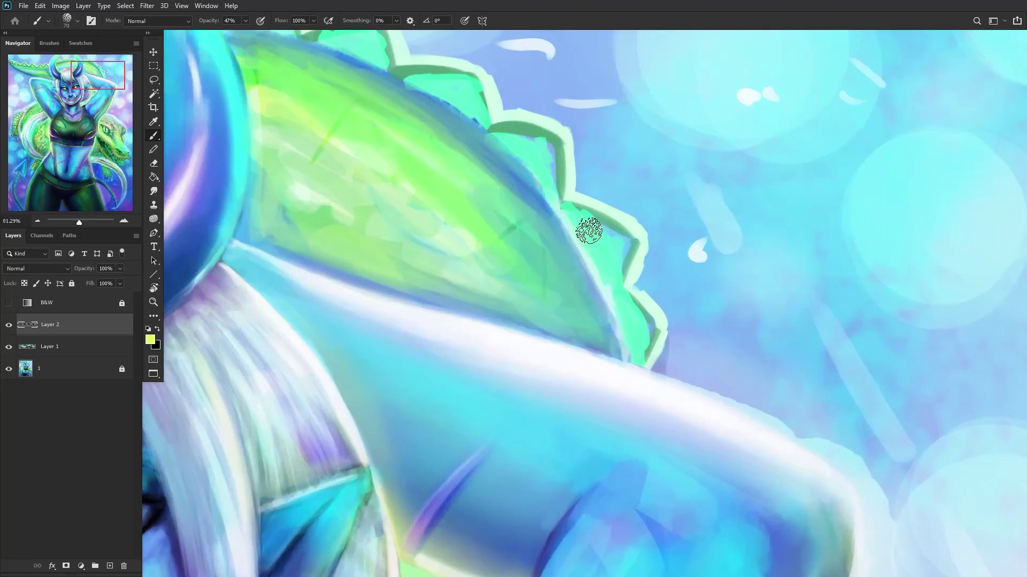
{"action": "scroll", "coordinate": [588, 231], "scroll_direction": "up", "scroll_amount": 3}
{"action": "mouse_move", "coordinate": [612, 275]}
{"action": "left_mouse_down"}
{"action": "mouse_move", "coordinate": [602, 237]}
{"action": "mouse_move", "coordinate": [584, 254]}
{"action": "left_mouse_up"}
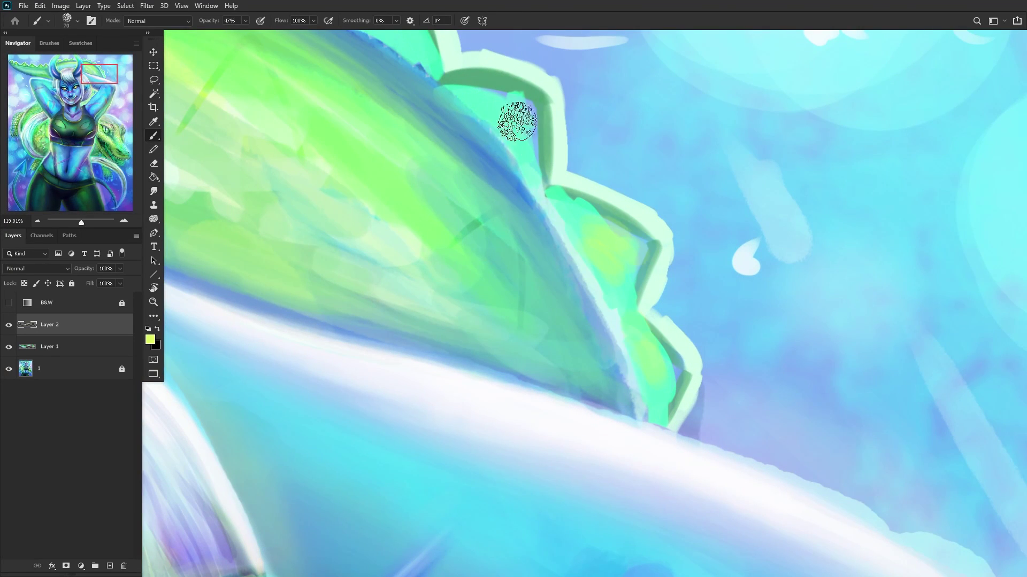
{"action": "scroll", "coordinate": [385, 134], "scroll_direction": "down", "scroll_amount": 5}
{"action": "scroll", "coordinate": [349, 57], "scroll_direction": "up", "scroll_amount": 4}
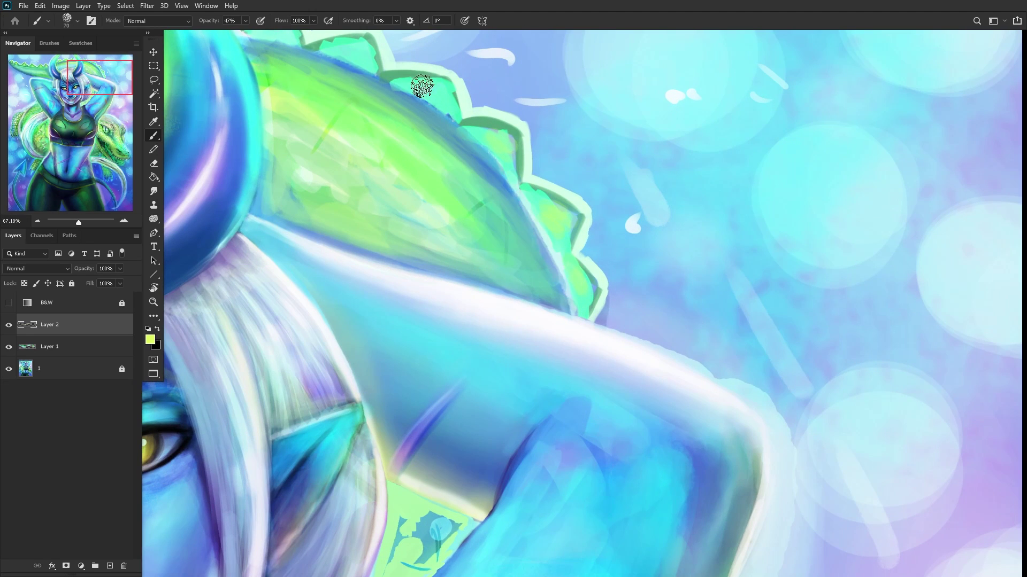
{"action": "left_click_drag", "start_coordinate": [87, 72], "coordinate": [86, 66]}
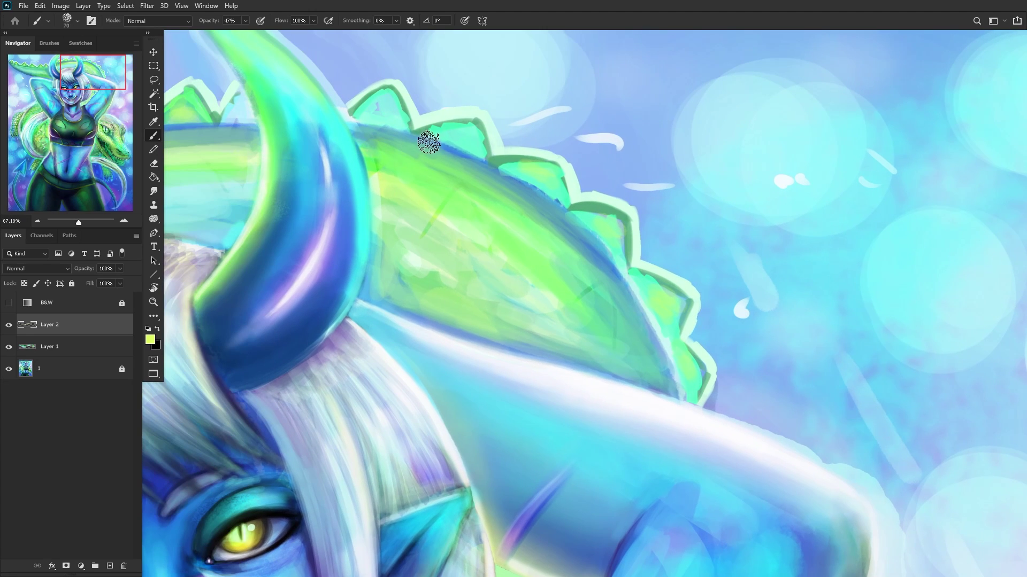
{"action": "scroll", "coordinate": [376, 112], "scroll_direction": "down", "scroll_amount": 10}
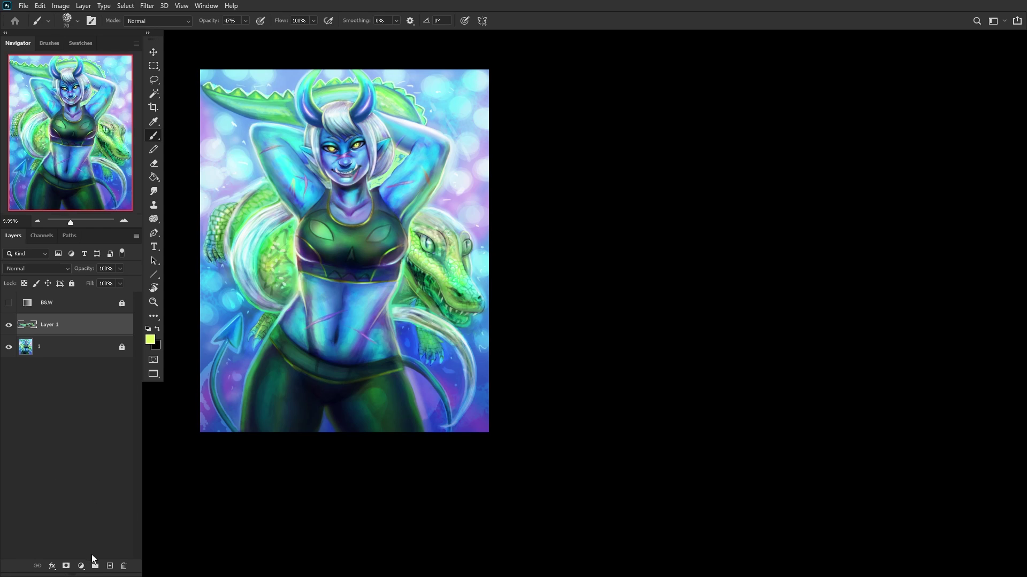
Step: Add a new empty layer above Layer 1 and choose a brush preset
{"action": "left_click", "coordinate": [110, 566]}
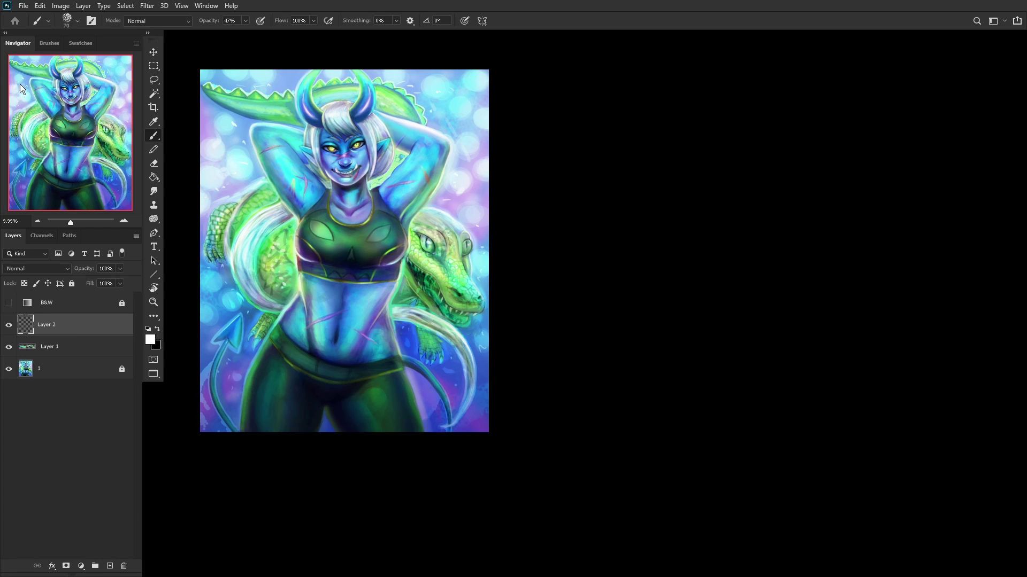
{"action": "scroll", "coordinate": [257, 100], "scroll_direction": "up", "scroll_amount": 10}
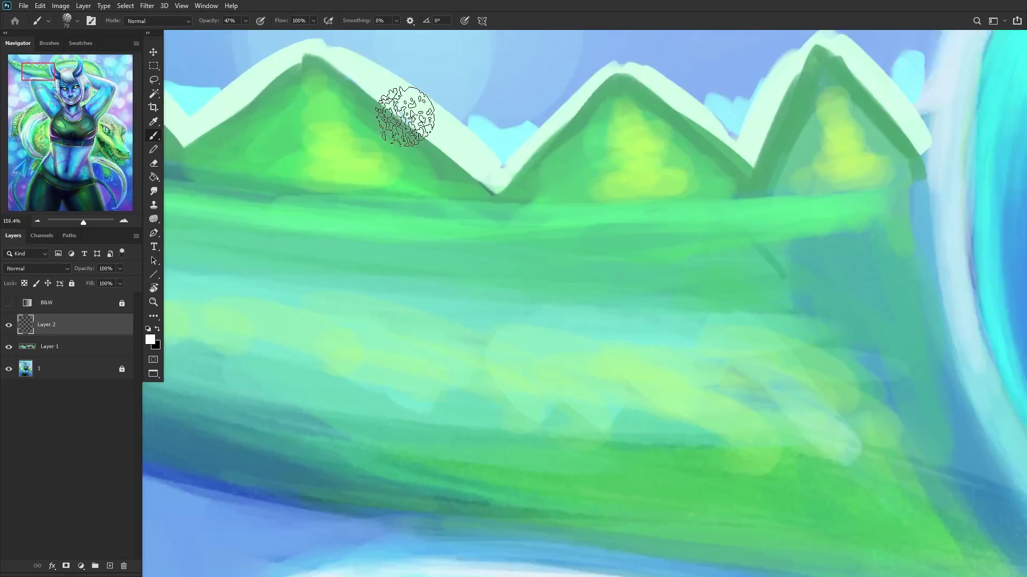
{"action": "right_click", "coordinate": [470, 122]}
{"action": "left_click", "coordinate": [293, 125]}
Step: Scrub pale highlight dabs near a crocodile tail spike on the new layer
{"action": "mouse_move", "coordinate": [293, 124]}
{"action": "left_mouse_down"}
{"action": "mouse_move", "coordinate": [302, 81]}
{"action": "mouse_move", "coordinate": [375, 186]}
{"action": "mouse_move", "coordinate": [372, 198]}
{"action": "mouse_move", "coordinate": [410, 187]}
{"action": "left_mouse_up"}
{"action": "scroll", "coordinate": [411, 188], "scroll_direction": "down", "scroll_amount": 4}
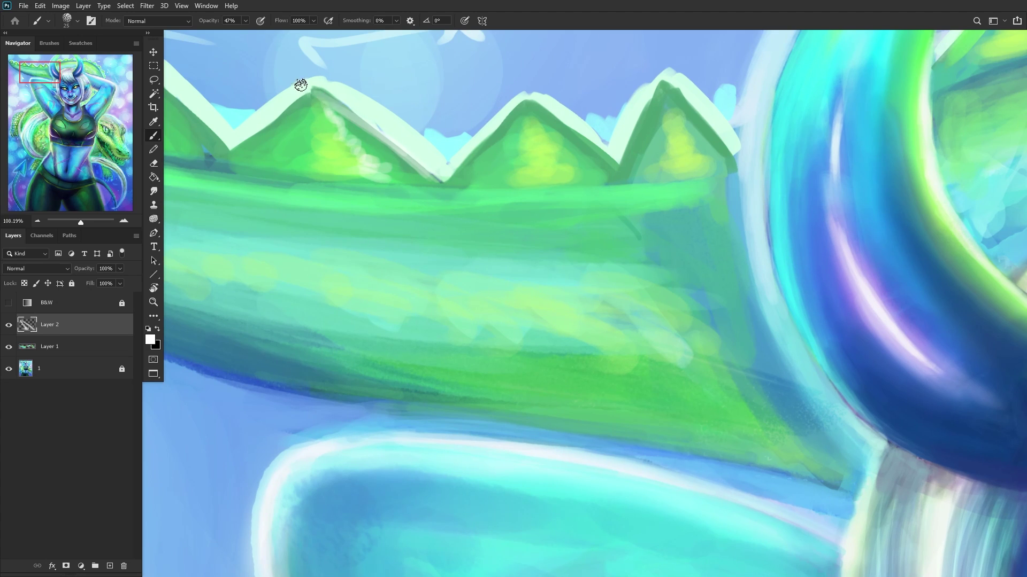
{"action": "scroll", "coordinate": [227, 151], "scroll_direction": "down", "scroll_amount": 3}
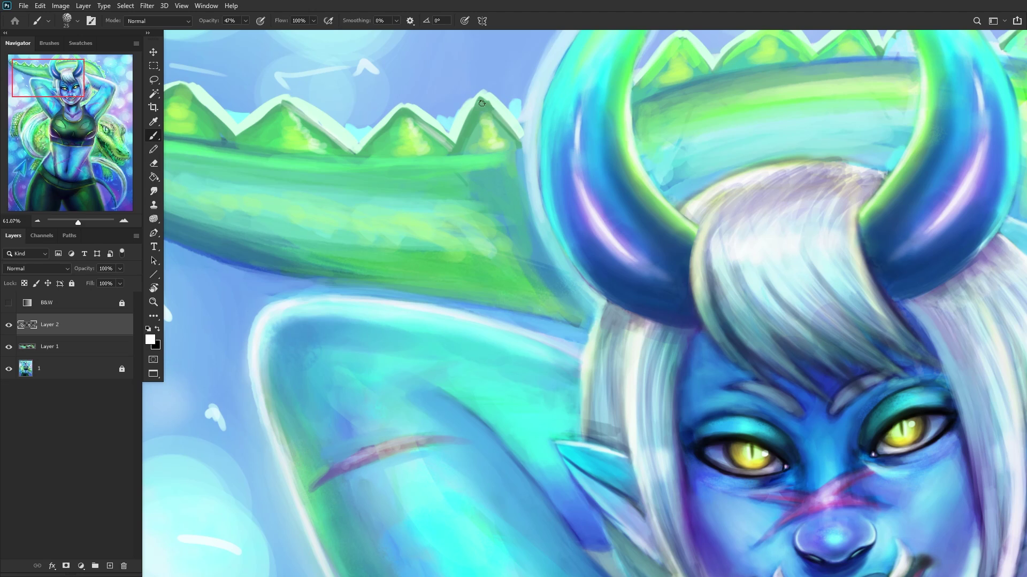
{"action": "scroll", "coordinate": [268, 135], "scroll_direction": "down", "scroll_amount": 5}
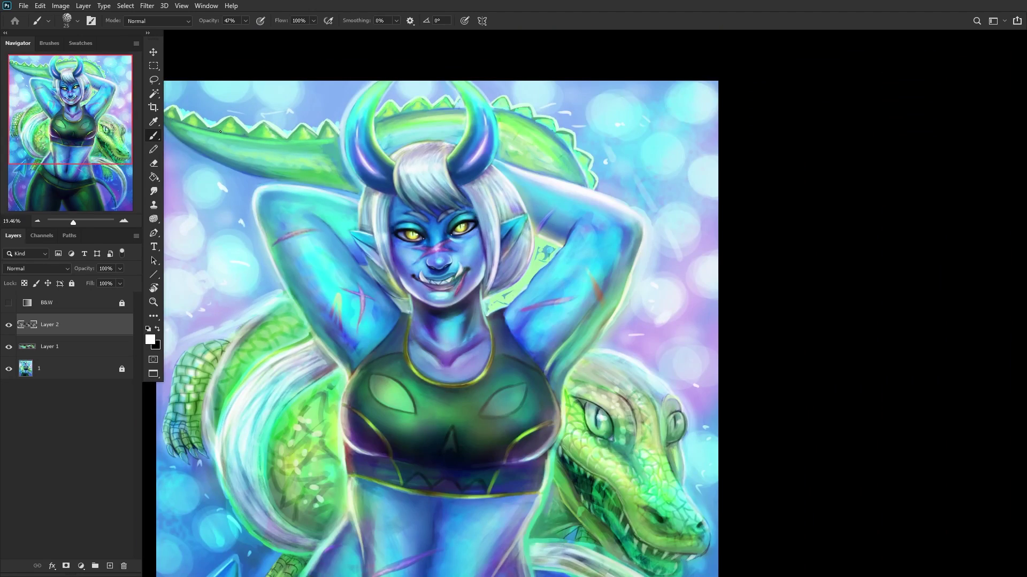
{"action": "scroll", "coordinate": [264, 154], "scroll_direction": "up", "scroll_amount": 6}
{"action": "scroll", "coordinate": [264, 154], "scroll_direction": "up", "scroll_amount": 3}
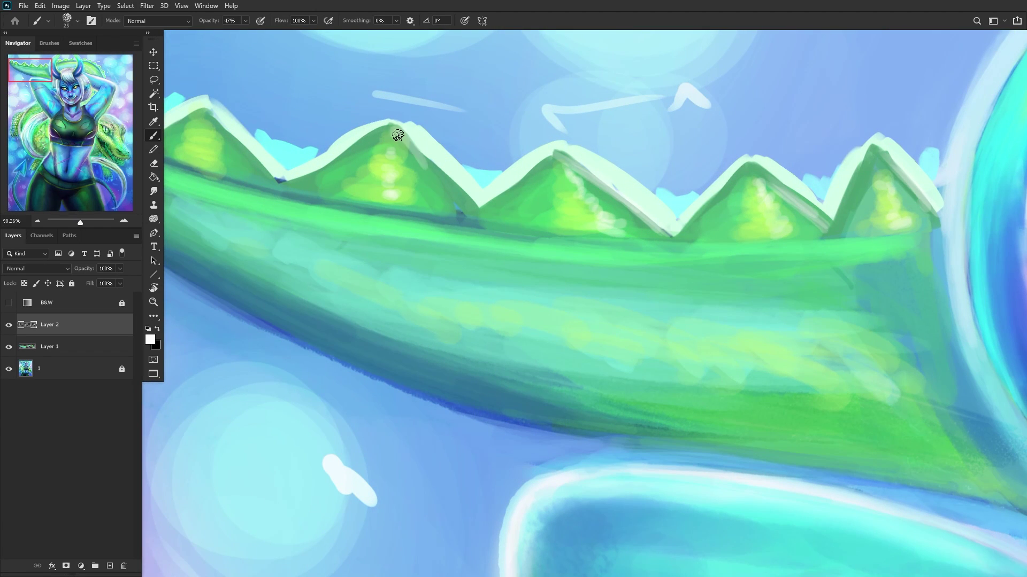
{"action": "scroll", "coordinate": [473, 223], "scroll_direction": "down", "scroll_amount": 3}
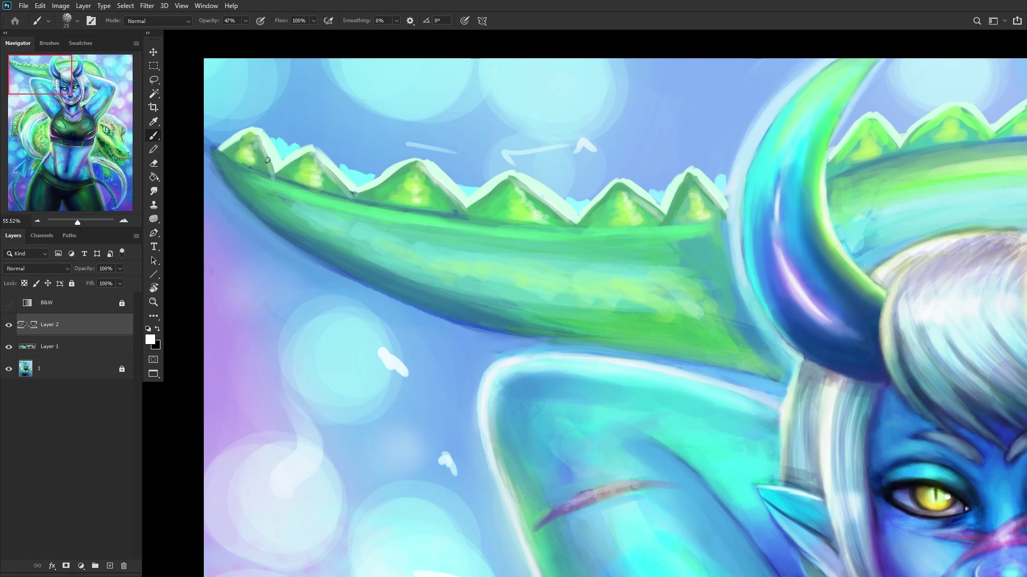
{"action": "scroll", "coordinate": [263, 153], "scroll_direction": "down", "scroll_amount": 3}
{"action": "scroll", "coordinate": [369, 184], "scroll_direction": "up", "scroll_amount": 4}
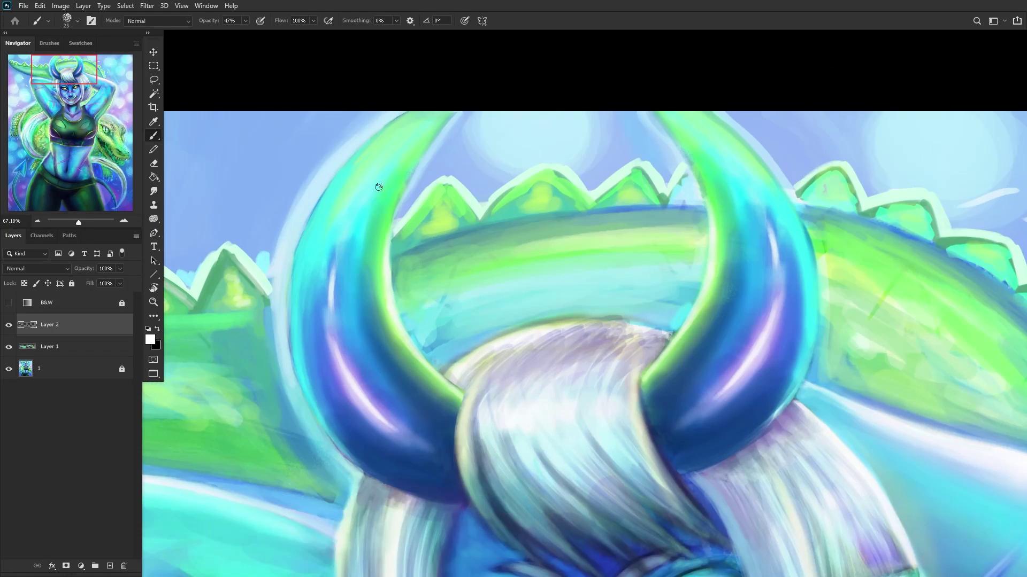
{"action": "scroll", "coordinate": [369, 185], "scroll_direction": "up", "scroll_amount": 3}
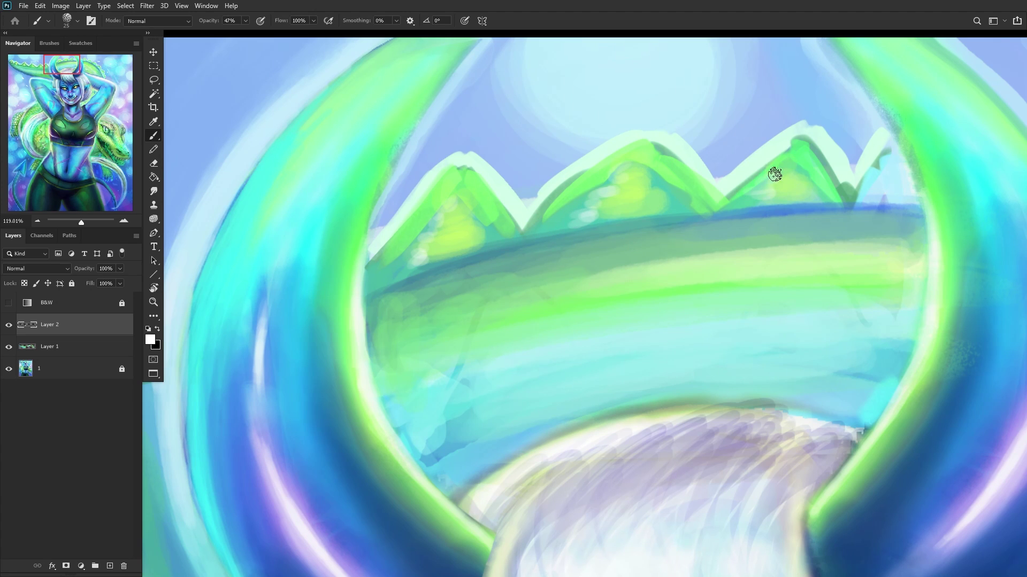
{"action": "scroll", "coordinate": [770, 175], "scroll_direction": "down", "scroll_amount": 8}
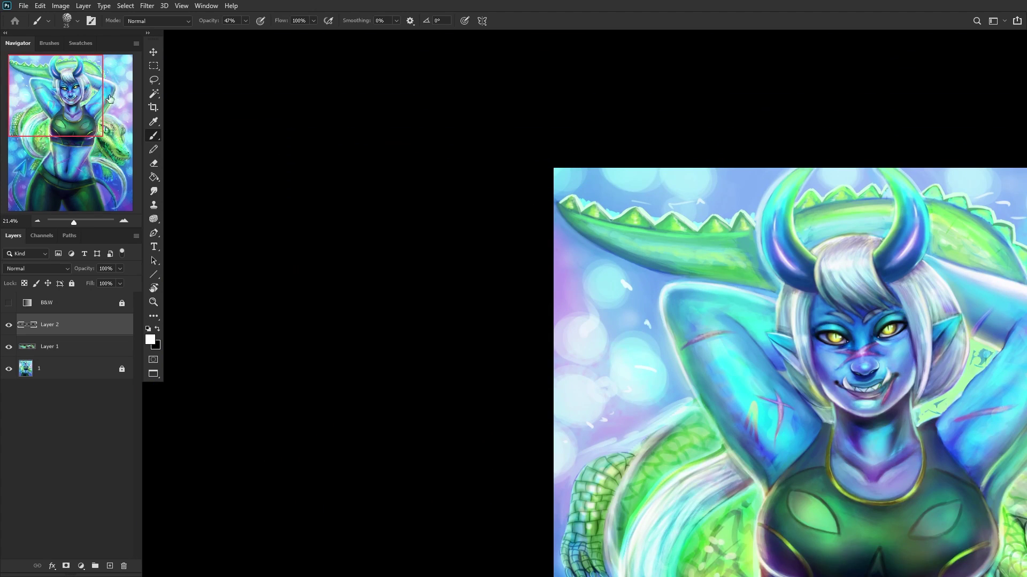
{"action": "scroll", "coordinate": [732, 105], "scroll_direction": "up", "scroll_amount": 6}
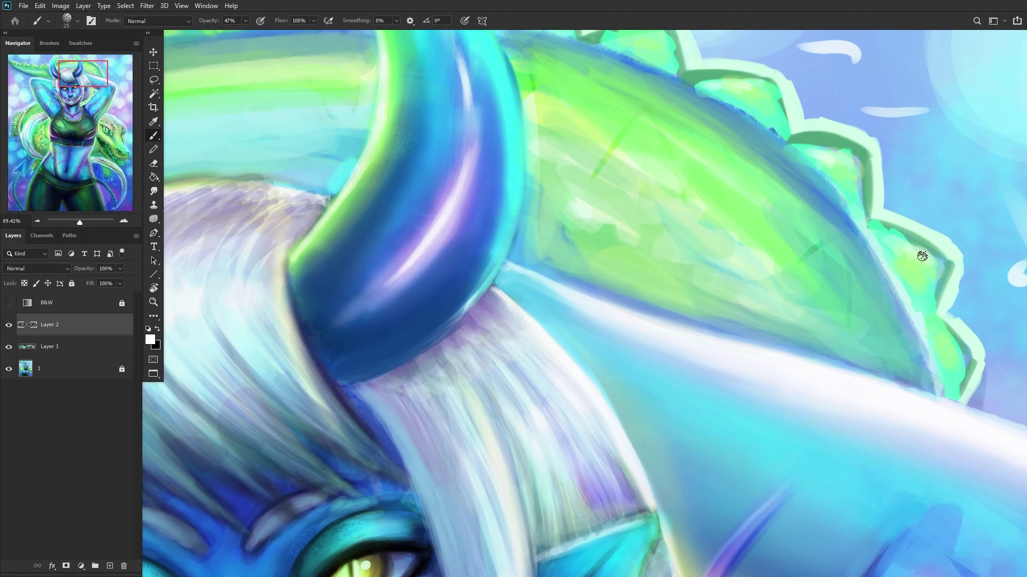
{"action": "scroll", "coordinate": [947, 320], "scroll_direction": "down", "scroll_amount": 4}
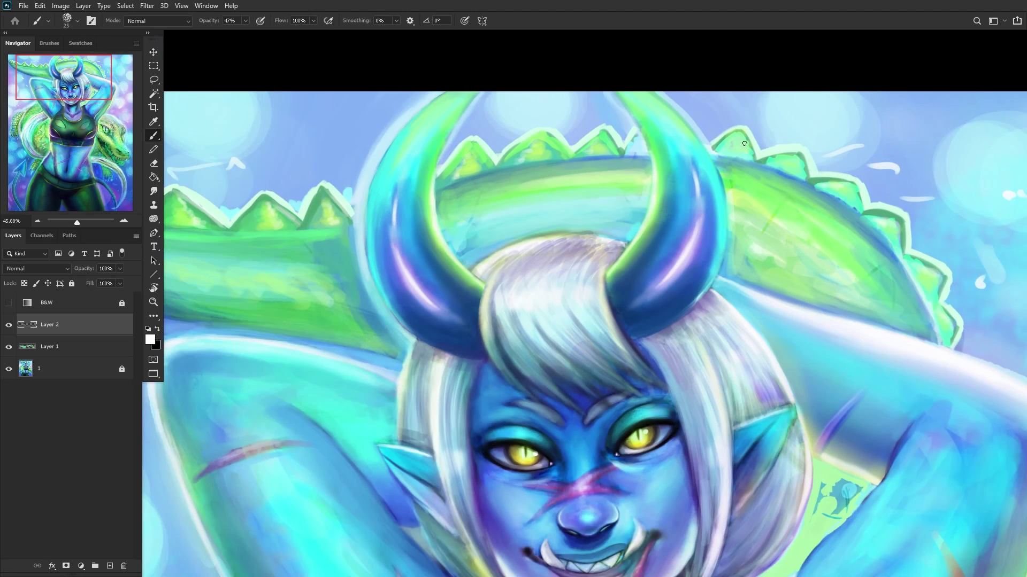
{"action": "scroll", "coordinate": [774, 165], "scroll_direction": "up", "scroll_amount": 5}
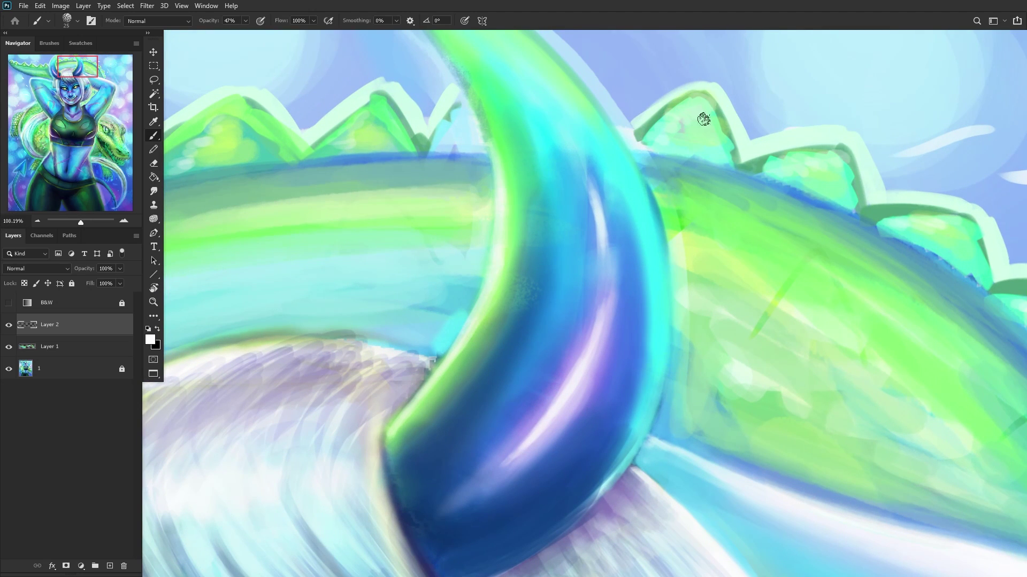
{"action": "scroll", "coordinate": [707, 116], "scroll_direction": "down", "scroll_amount": 8}
Step: Set Layer 2 to Overlay, then merge the painting layers into the base layer and lock it
{"action": "left_click", "coordinate": [41, 270]}
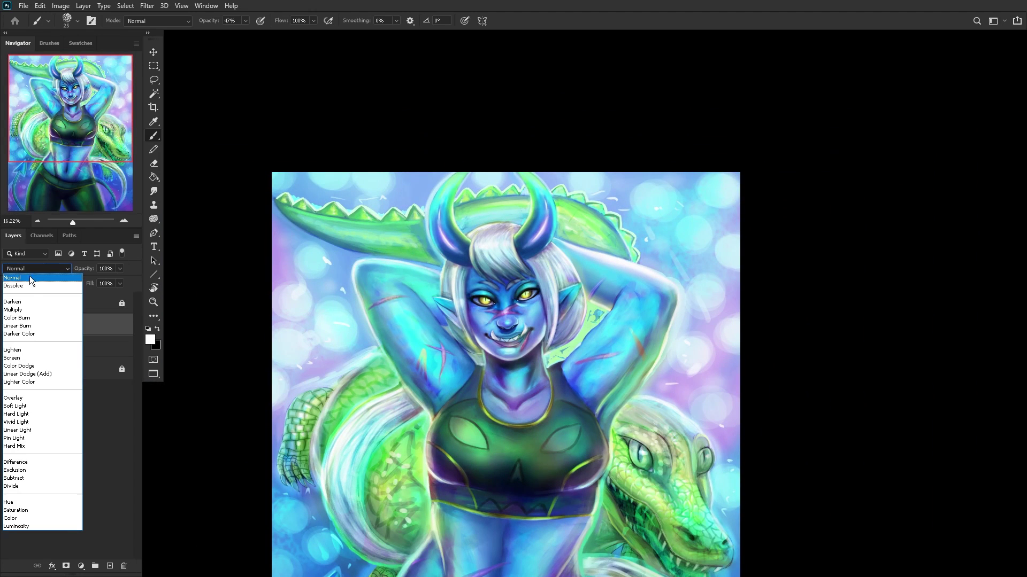
{"action": "left_click", "coordinate": [14, 402]}
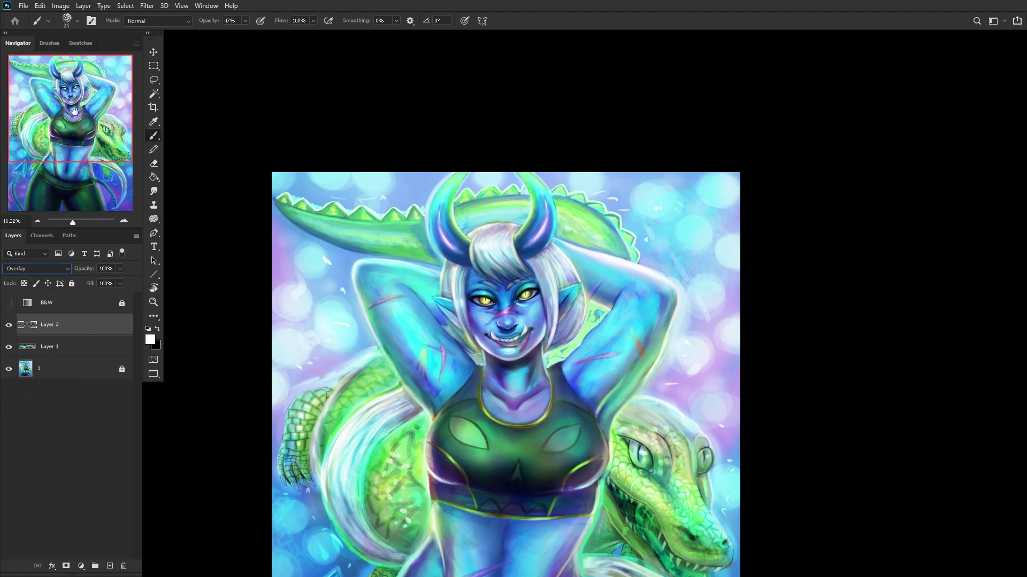
{"action": "left_click_drag", "start_coordinate": [78, 102], "coordinate": [77, 160]}
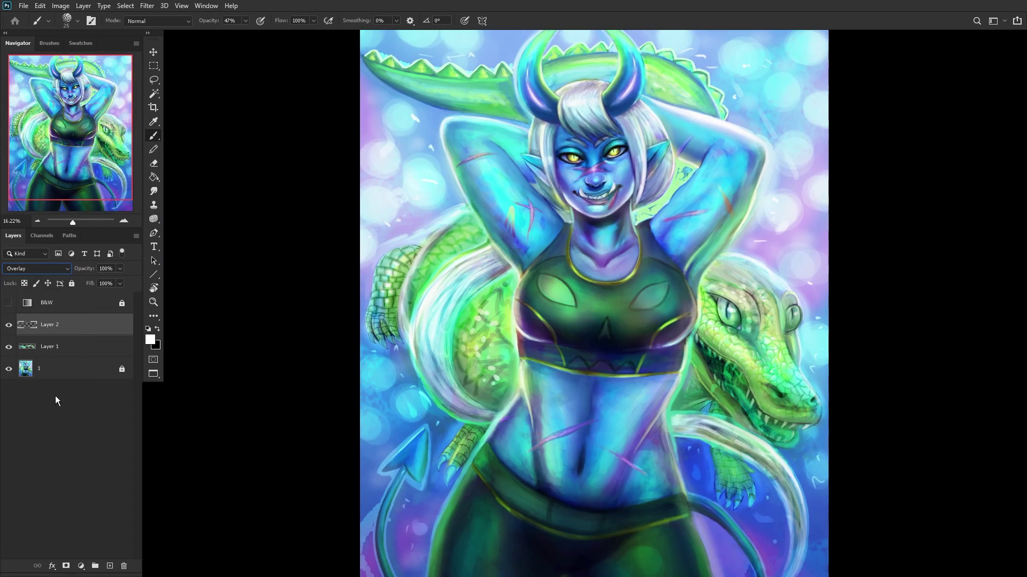
{"action": "left_click", "coordinate": [64, 368]}
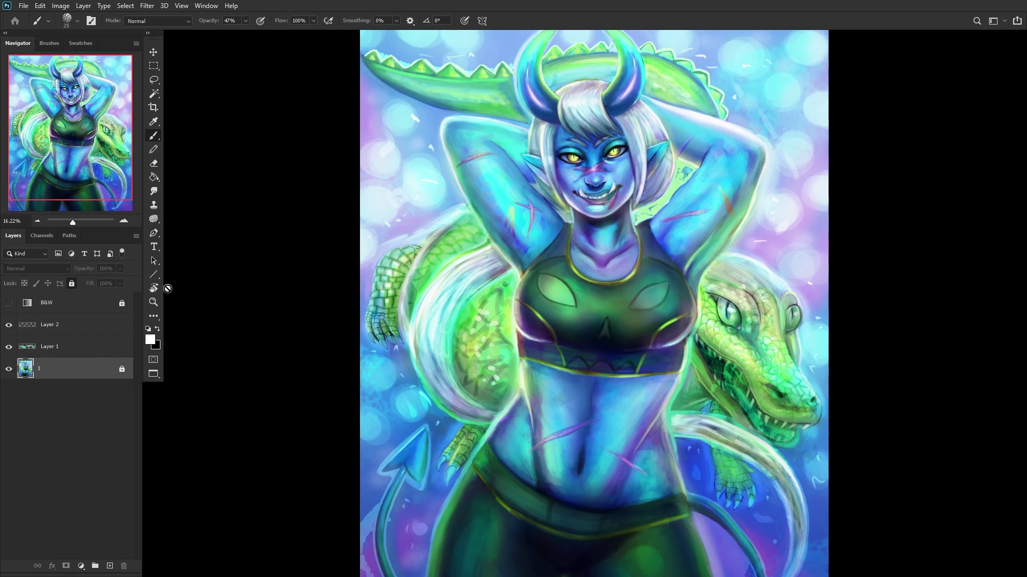
{"action": "key", "text": "ctrl+shift+e"}
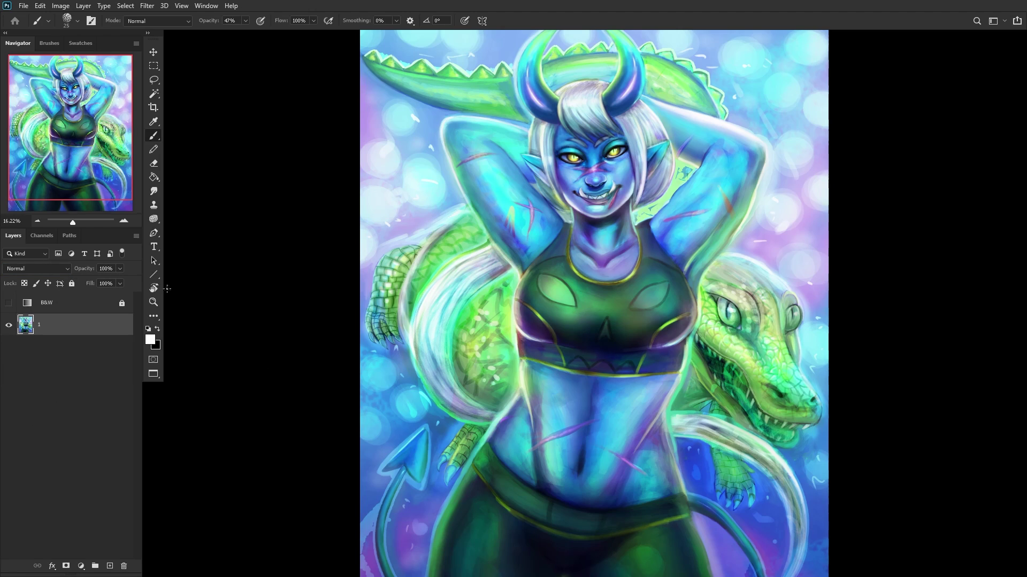
{"action": "left_click", "coordinate": [71, 284]}
Step: Add an empty layer above the locked base and sample the crocodile's green
{"action": "left_click", "coordinate": [109, 566]}
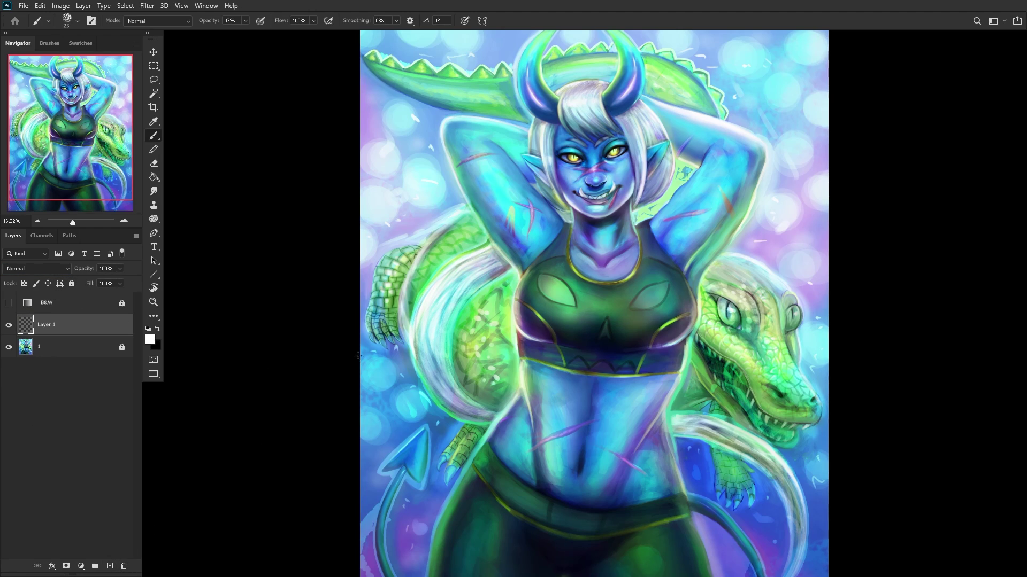
{"action": "left_click_drag", "start_coordinate": [53, 124], "coordinate": [62, 70]}
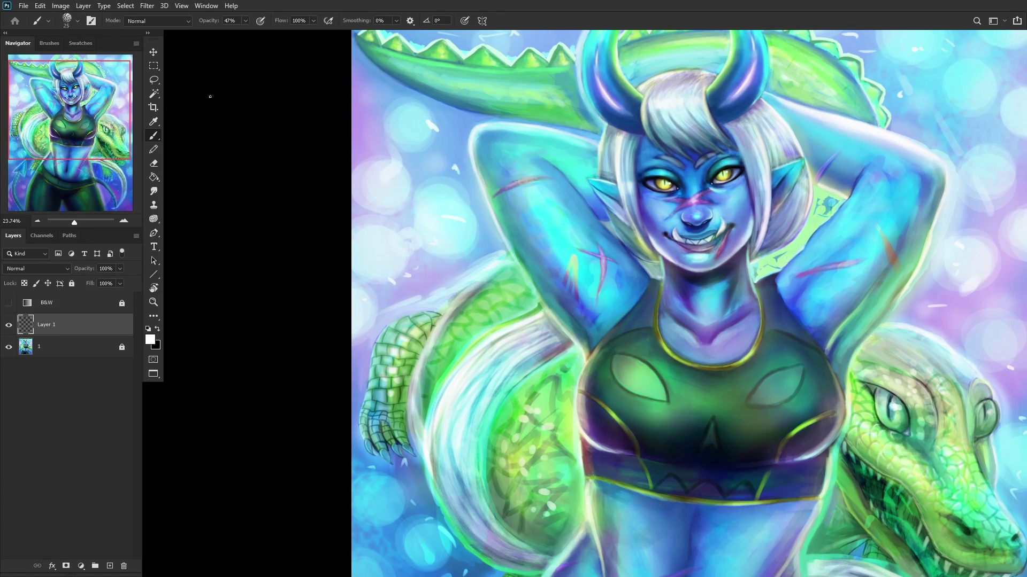
{"action": "scroll", "coordinate": [566, 236], "scroll_direction": "up", "scroll_amount": 1}
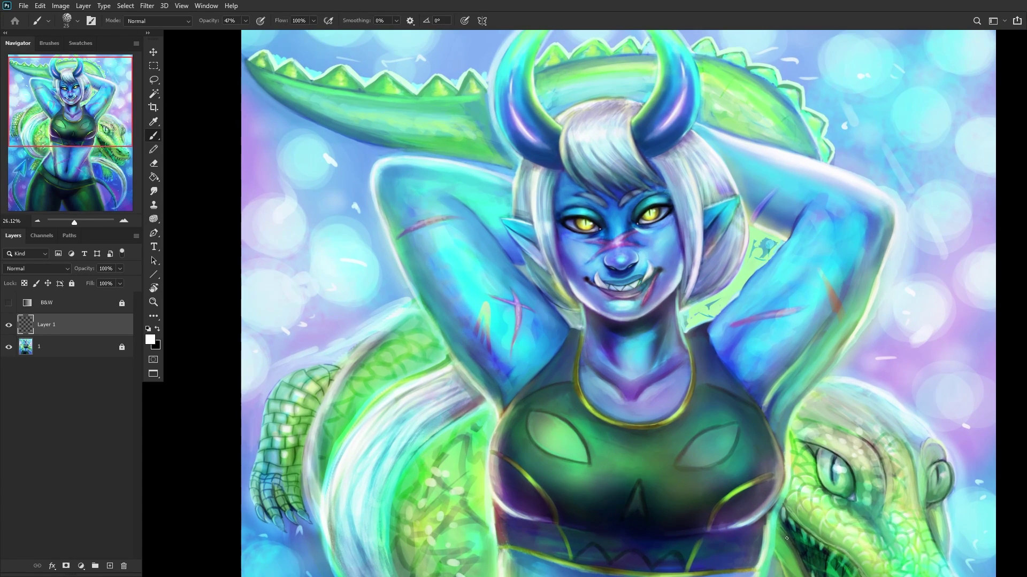
{"action": "scroll", "coordinate": [850, 508], "scroll_direction": "up", "scroll_amount": 10}
{"action": "left_click", "coordinate": [853, 436], "text": "alt"}
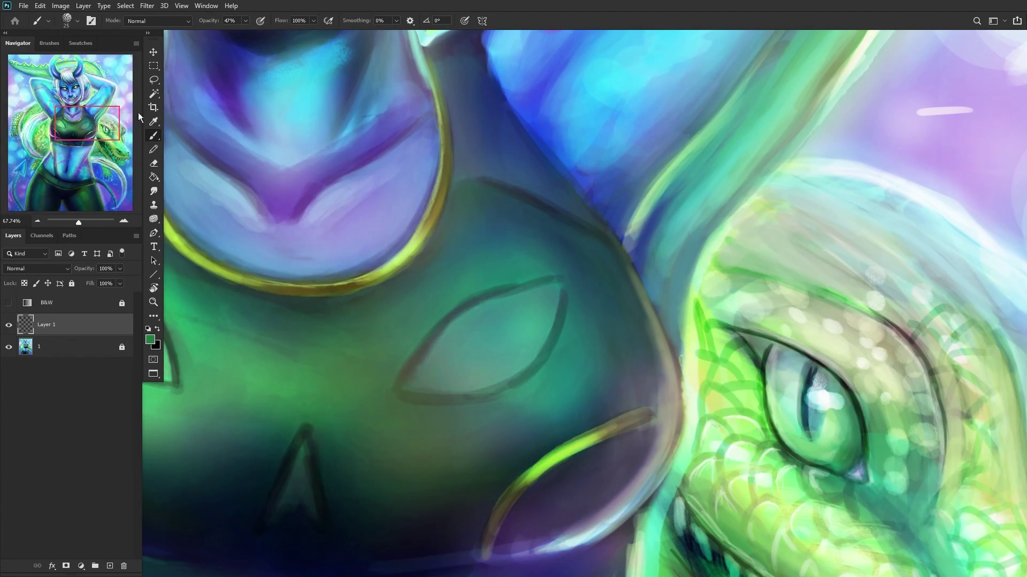
Step: Outline the first leaf-shaped scales on the crocodile's back behind the horns in dark green
{"action": "left_click_drag", "start_coordinate": [83, 112], "coordinate": [59, 70]}
{"action": "scroll", "coordinate": [738, 197], "scroll_direction": "up", "scroll_amount": 5}
{"action": "mouse_move", "coordinate": [588, 147]}
{"action": "left_mouse_down"}
{"action": "mouse_move", "coordinate": [692, 168]}
{"action": "mouse_move", "coordinate": [646, 181]}
{"action": "mouse_move", "coordinate": [740, 134]}
{"action": "left_mouse_up"}
{"action": "left_click_drag", "start_coordinate": [695, 177], "coordinate": [741, 104]}
{"action": "mouse_move", "coordinate": [671, 203]}
{"action": "left_mouse_down"}
{"action": "mouse_move", "coordinate": [650, 244]}
{"action": "mouse_move", "coordinate": [654, 266]}
{"action": "left_mouse_up"}
{"action": "mouse_move", "coordinate": [718, 169]}
{"action": "left_mouse_down"}
{"action": "mouse_move", "coordinate": [650, 267]}
{"action": "mouse_move", "coordinate": [684, 196]}
{"action": "mouse_move", "coordinate": [641, 249]}
{"action": "mouse_move", "coordinate": [610, 215]}
{"action": "left_mouse_up"}
{"action": "mouse_move", "coordinate": [609, 161]}
{"action": "left_mouse_down"}
{"action": "mouse_move", "coordinate": [588, 182]}
{"action": "mouse_move", "coordinate": [602, 202]}
{"action": "mouse_move", "coordinate": [604, 178]}
{"action": "mouse_move", "coordinate": [556, 247]}
{"action": "left_mouse_up"}
{"action": "left_click_drag", "start_coordinate": [603, 184], "coordinate": [568, 240]}
{"action": "mouse_move", "coordinate": [569, 160]}
{"action": "left_mouse_down"}
{"action": "mouse_move", "coordinate": [545, 225]}
{"action": "mouse_move", "coordinate": [565, 241]}
{"action": "mouse_move", "coordinate": [598, 215]}
{"action": "mouse_move", "coordinate": [569, 247]}
{"action": "left_mouse_up"}
{"action": "mouse_move", "coordinate": [647, 263]}
{"action": "left_mouse_down"}
{"action": "mouse_move", "coordinate": [601, 299]}
{"action": "mouse_move", "coordinate": [618, 287]}
{"action": "mouse_move", "coordinate": [602, 275]}
{"action": "mouse_move", "coordinate": [588, 293]}
{"action": "mouse_move", "coordinate": [554, 248]}
{"action": "mouse_move", "coordinate": [567, 270]}
{"action": "mouse_move", "coordinate": [539, 204]}
{"action": "left_mouse_up"}
Step: Extend rows of scale grid lines rightward across the crocodile's back
{"action": "scroll", "coordinate": [539, 205], "scroll_direction": "down", "scroll_amount": 5}
{"action": "scroll", "coordinate": [539, 205], "scroll_direction": "up", "scroll_amount": 5}
{"action": "mouse_move", "coordinate": [647, 200]}
{"action": "left_mouse_down"}
{"action": "mouse_move", "coordinate": [702, 193]}
{"action": "mouse_move", "coordinate": [714, 162]}
{"action": "mouse_move", "coordinate": [720, 181]}
{"action": "mouse_move", "coordinate": [703, 254]}
{"action": "mouse_move", "coordinate": [597, 280]}
{"action": "mouse_move", "coordinate": [628, 316]}
{"action": "left_mouse_up"}
{"action": "left_click_drag", "start_coordinate": [539, 310], "coordinate": [545, 357]}
{"action": "mouse_move", "coordinate": [703, 253]}
{"action": "left_mouse_down"}
{"action": "mouse_move", "coordinate": [743, 266]}
{"action": "mouse_move", "coordinate": [752, 289]}
{"action": "left_mouse_up"}
{"action": "mouse_move", "coordinate": [713, 181]}
{"action": "left_mouse_down"}
{"action": "mouse_move", "coordinate": [790, 197]}
{"action": "mouse_move", "coordinate": [796, 263]}
{"action": "mouse_move", "coordinate": [726, 256]}
{"action": "mouse_move", "coordinate": [791, 291]}
{"action": "left_mouse_up"}
{"action": "left_click_drag", "start_coordinate": [797, 200], "coordinate": [778, 127]}
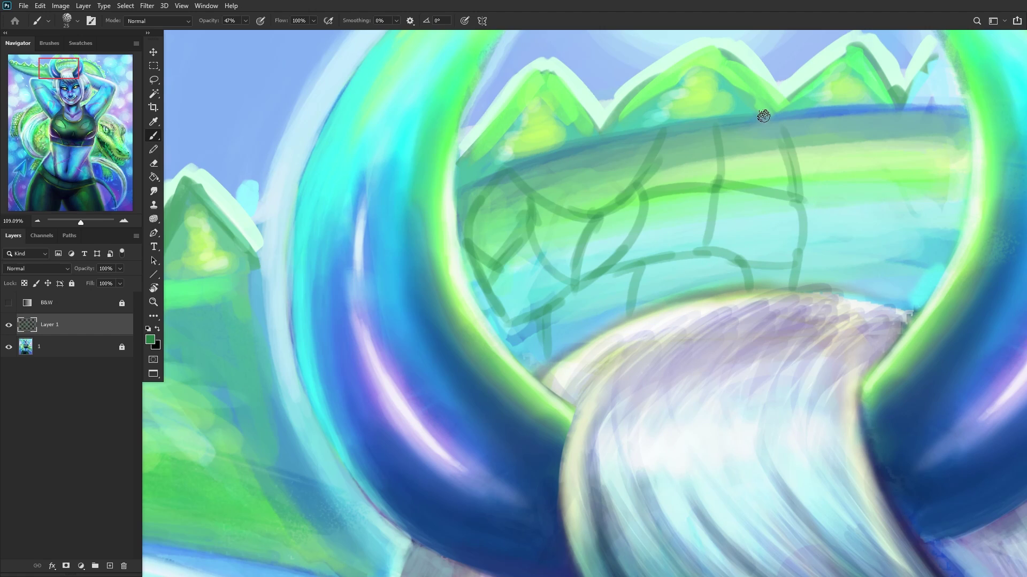
{"action": "mouse_move", "coordinate": [795, 208]}
{"action": "left_mouse_down"}
{"action": "mouse_move", "coordinate": [888, 206]}
{"action": "mouse_move", "coordinate": [875, 209]}
{"action": "mouse_move", "coordinate": [889, 232]}
{"action": "mouse_move", "coordinate": [885, 268]}
{"action": "left_mouse_up"}
{"action": "mouse_move", "coordinate": [800, 262]}
{"action": "left_mouse_down"}
{"action": "mouse_move", "coordinate": [878, 267]}
{"action": "mouse_move", "coordinate": [888, 295]}
{"action": "left_mouse_up"}
{"action": "left_click_drag", "start_coordinate": [879, 199], "coordinate": [864, 136]}
{"action": "mouse_move", "coordinate": [797, 138]}
{"action": "left_mouse_down"}
{"action": "mouse_move", "coordinate": [865, 141]}
{"action": "mouse_move", "coordinate": [838, 101]}
{"action": "mouse_move", "coordinate": [915, 178]}
{"action": "mouse_move", "coordinate": [870, 139]}
{"action": "mouse_move", "coordinate": [955, 134]}
{"action": "left_mouse_up"}
{"action": "left_click_drag", "start_coordinate": [890, 192], "coordinate": [964, 196]}
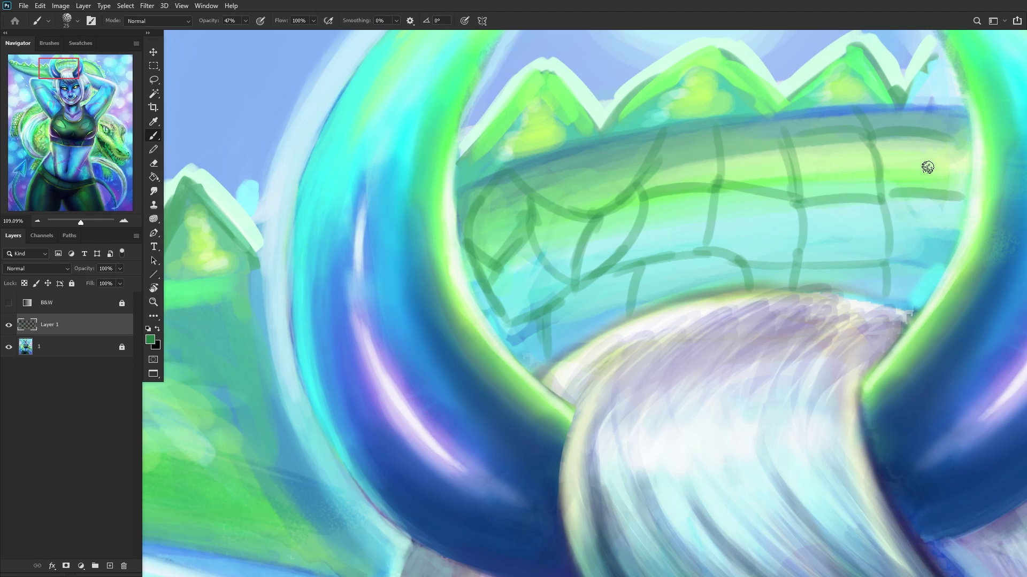
{"action": "scroll", "coordinate": [888, 223], "scroll_direction": "down", "scroll_amount": 10}
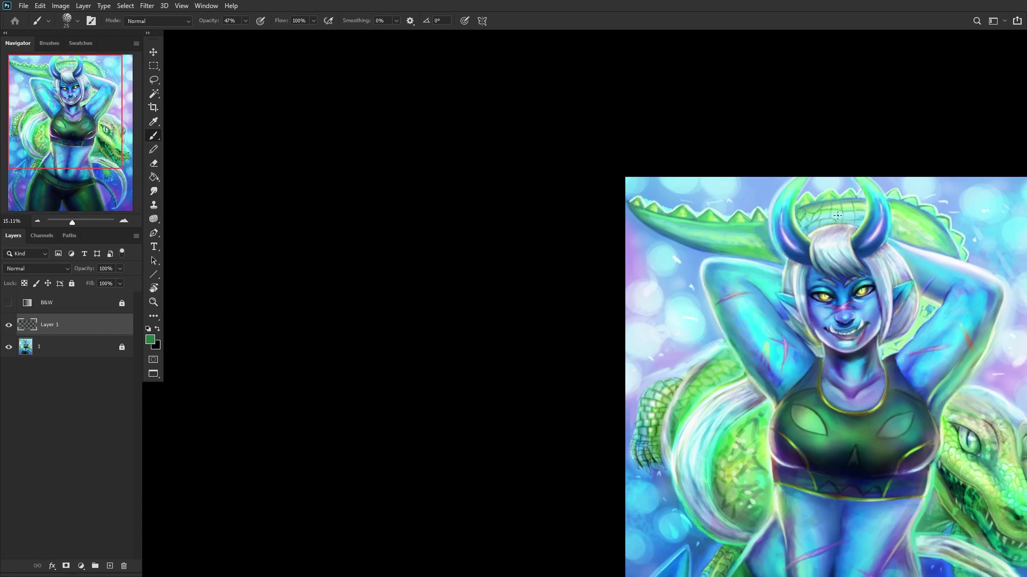
{"action": "scroll", "coordinate": [720, 158], "scroll_direction": "up", "scroll_amount": 10}
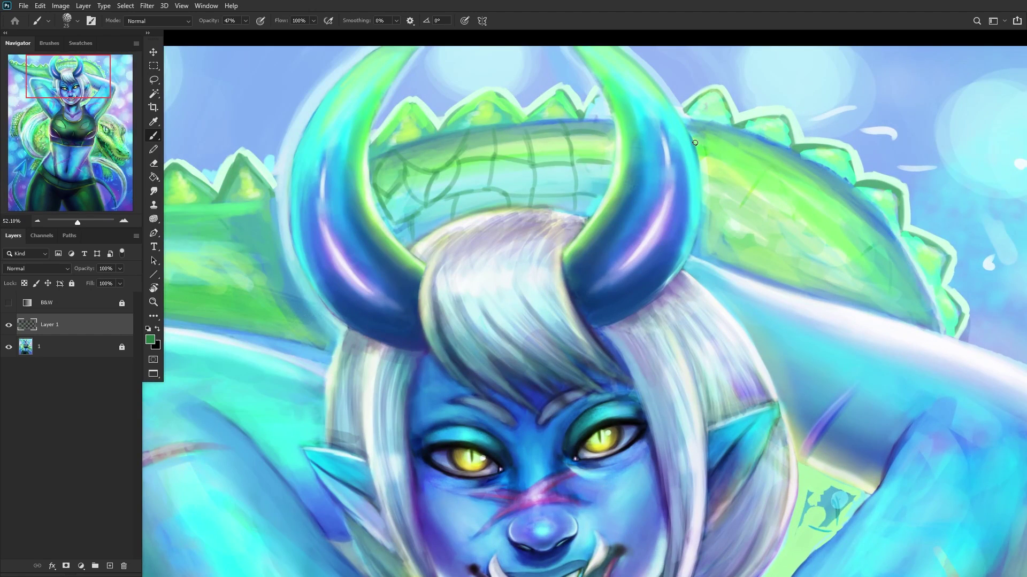
Step: Add curved lines and cross strokes dividing the back scales, undoing a stray tail stroke
{"action": "mouse_move", "coordinate": [695, 142]}
{"action": "left_mouse_down"}
{"action": "mouse_move", "coordinate": [790, 193]}
{"action": "mouse_move", "coordinate": [779, 186]}
{"action": "mouse_move", "coordinate": [849, 245]}
{"action": "left_mouse_up"}
{"action": "mouse_move", "coordinate": [815, 207]}
{"action": "left_mouse_down"}
{"action": "mouse_move", "coordinate": [882, 307]}
{"action": "mouse_move", "coordinate": [908, 316]}
{"action": "mouse_move", "coordinate": [724, 143]}
{"action": "left_mouse_up"}
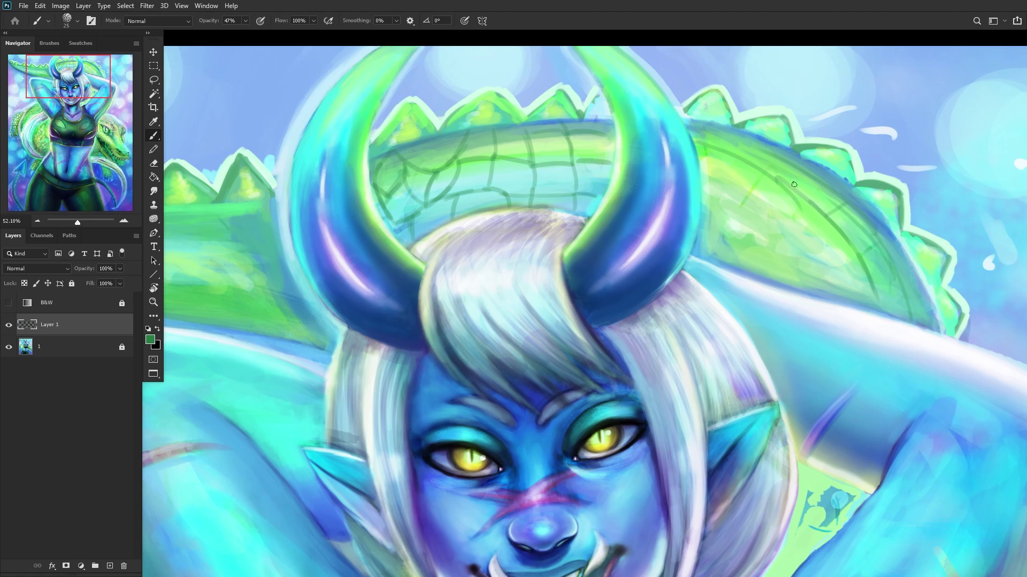
{"action": "mouse_move", "coordinate": [872, 261]}
{"action": "left_mouse_down"}
{"action": "mouse_move", "coordinate": [908, 273]}
{"action": "mouse_move", "coordinate": [884, 292]}
{"action": "mouse_move", "coordinate": [920, 310]}
{"action": "left_mouse_up"}
{"action": "left_click_drag", "start_coordinate": [802, 211], "coordinate": [773, 257]}
{"action": "left_click_drag", "start_coordinate": [759, 184], "coordinate": [732, 219]}
{"action": "left_click_drag", "start_coordinate": [810, 224], "coordinate": [783, 244]}
{"action": "left_click_drag", "start_coordinate": [789, 195], "coordinate": [764, 223]}
{"action": "left_click_drag", "start_coordinate": [753, 174], "coordinate": [734, 192]}
{"action": "left_click_drag", "start_coordinate": [725, 156], "coordinate": [701, 189]}
{"action": "mouse_move", "coordinate": [868, 271]}
{"action": "left_mouse_down"}
{"action": "mouse_move", "coordinate": [812, 281]}
{"action": "mouse_move", "coordinate": [820, 261]}
{"action": "left_mouse_up"}
{"action": "mouse_move", "coordinate": [846, 240]}
{"action": "left_mouse_down"}
{"action": "mouse_move", "coordinate": [768, 244]}
{"action": "mouse_move", "coordinate": [773, 267]}
{"action": "mouse_move", "coordinate": [719, 259]}
{"action": "left_mouse_up"}
{"action": "left_click_drag", "start_coordinate": [770, 232], "coordinate": [707, 244]}
{"action": "scroll", "coordinate": [696, 211], "scroll_direction": "down", "scroll_amount": 5}
{"action": "scroll", "coordinate": [569, 291], "scroll_direction": "up", "scroll_amount": 5}
{"action": "mouse_move", "coordinate": [603, 302]}
{"action": "left_mouse_down"}
{"action": "mouse_move", "coordinate": [540, 300]}
{"action": "mouse_move", "coordinate": [376, 260]}
{"action": "left_mouse_up"}
{"action": "key", "text": "ctrl+z"}
Step: Paint scale outlines along the tail's lower edge and middle, undoing a stray squiggle
{"action": "left_click_drag", "start_coordinate": [572, 269], "coordinate": [418, 258]}
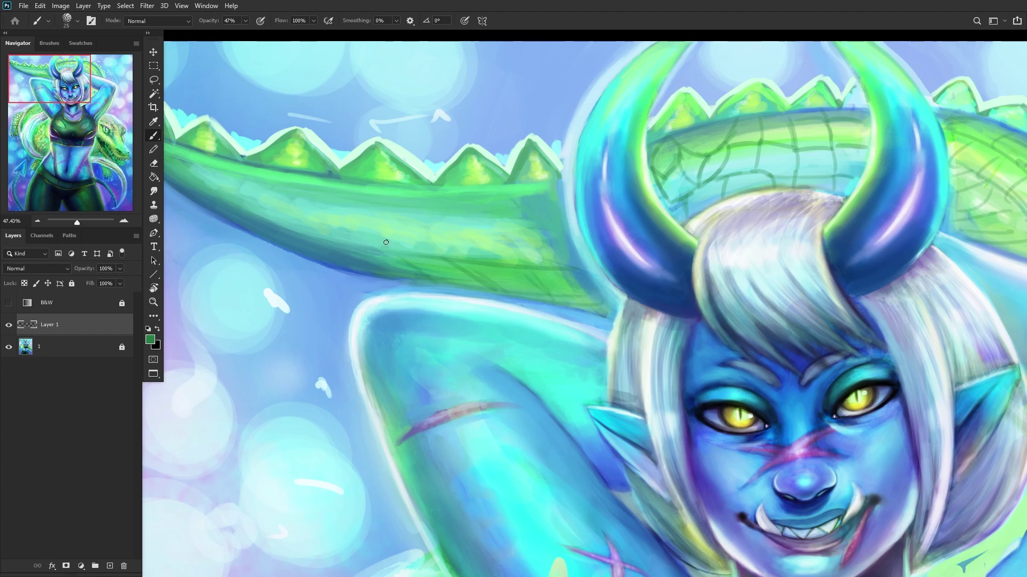
{"action": "mouse_move", "coordinate": [457, 263]}
{"action": "left_mouse_down"}
{"action": "mouse_move", "coordinate": [443, 227]}
{"action": "mouse_move", "coordinate": [470, 219]}
{"action": "mouse_move", "coordinate": [458, 258]}
{"action": "mouse_move", "coordinate": [440, 231]}
{"action": "mouse_move", "coordinate": [448, 199]}
{"action": "mouse_move", "coordinate": [536, 218]}
{"action": "mouse_move", "coordinate": [550, 270]}
{"action": "left_mouse_up"}
{"action": "key", "text": "ctrl+z"}
{"action": "scroll", "coordinate": [492, 230], "scroll_direction": "up", "scroll_amount": 3}
{"action": "mouse_move", "coordinate": [529, 203]}
{"action": "left_mouse_down"}
{"action": "mouse_move", "coordinate": [615, 202]}
{"action": "mouse_move", "coordinate": [532, 153]}
{"action": "mouse_move", "coordinate": [599, 144]}
{"action": "left_mouse_up"}
{"action": "left_click_drag", "start_coordinate": [622, 295], "coordinate": [645, 321]}
{"action": "left_click_drag", "start_coordinate": [520, 275], "coordinate": [547, 316]}
{"action": "mouse_move", "coordinate": [437, 209]}
{"action": "left_mouse_down"}
{"action": "mouse_move", "coordinate": [343, 208]}
{"action": "mouse_move", "coordinate": [363, 261]}
{"action": "left_mouse_up"}
{"action": "left_click_drag", "start_coordinate": [390, 209], "coordinate": [405, 254]}
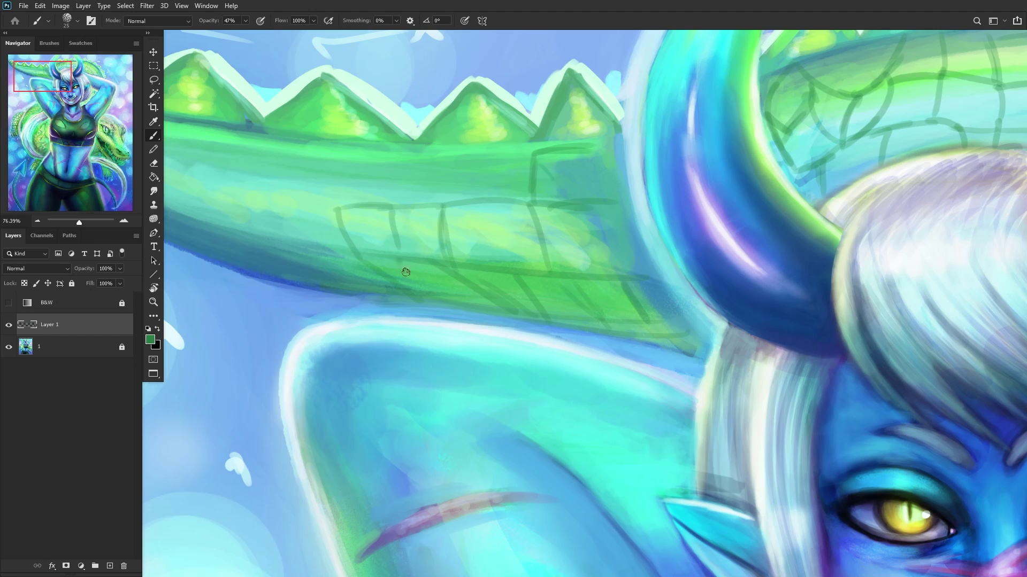
{"action": "mouse_move", "coordinate": [441, 202]}
{"action": "left_mouse_down"}
{"action": "mouse_move", "coordinate": [470, 143]}
{"action": "mouse_move", "coordinate": [448, 160]}
{"action": "mouse_move", "coordinate": [537, 151]}
{"action": "left_mouse_up"}
{"action": "mouse_move", "coordinate": [388, 206]}
{"action": "left_mouse_down"}
{"action": "mouse_move", "coordinate": [387, 155]}
{"action": "mouse_move", "coordinate": [455, 161]}
{"action": "left_mouse_up"}
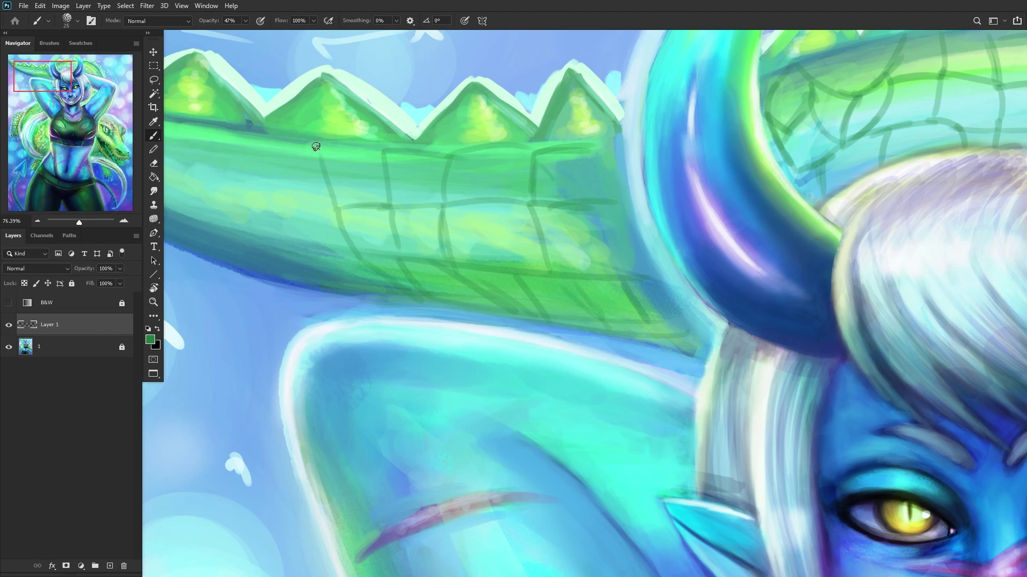
{"action": "left_click_drag", "start_coordinate": [316, 149], "coordinate": [372, 150]}
{"action": "scroll", "coordinate": [252, 156], "scroll_direction": "down", "scroll_amount": 4}
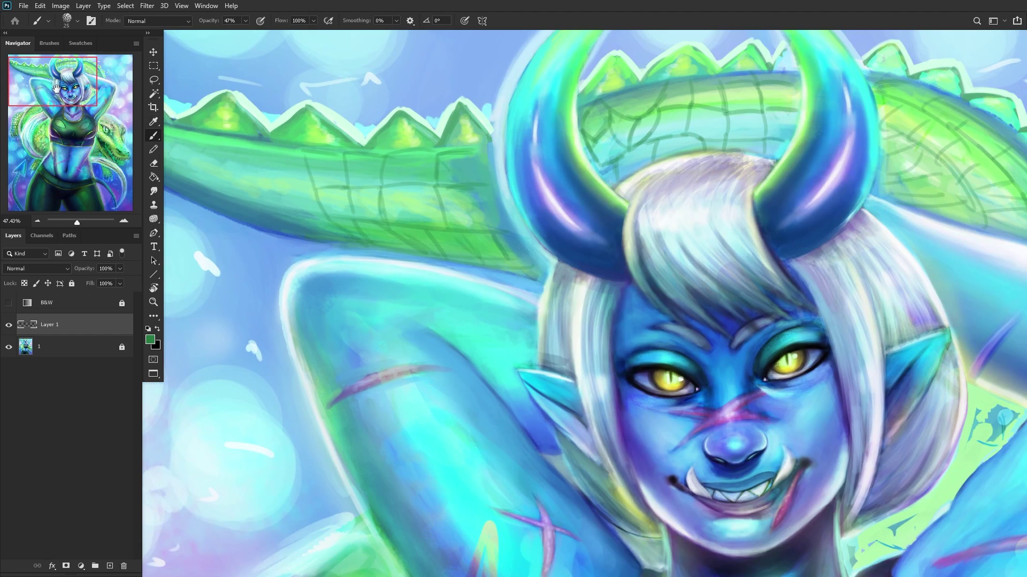
Step: Extend curved scale lines toward the tail tip at top left, then zoom out
{"action": "left_click_drag", "start_coordinate": [56, 88], "coordinate": [61, 86]}
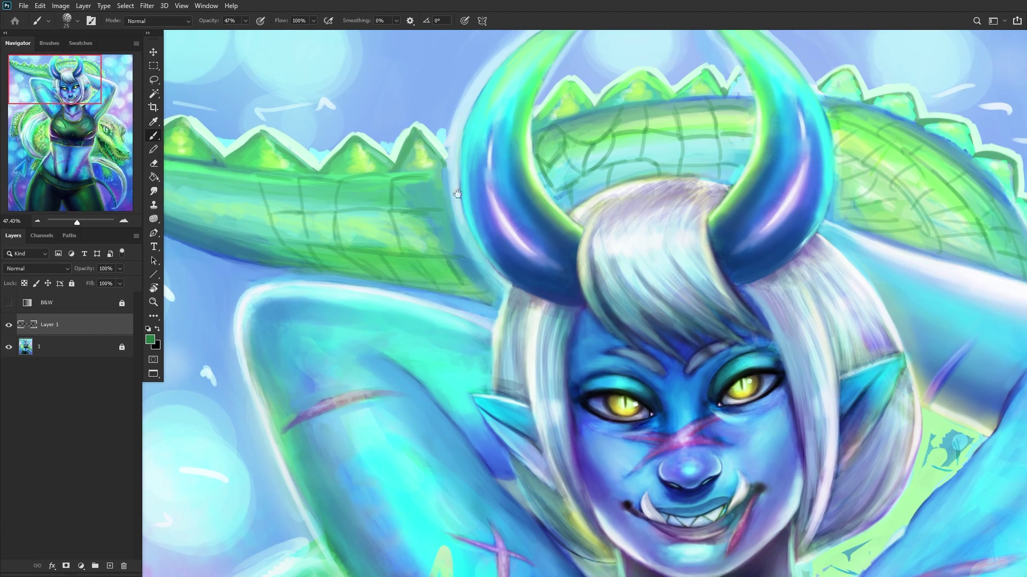
{"action": "left_click_drag", "start_coordinate": [465, 199], "coordinate": [651, 269]}
{"action": "scroll", "coordinate": [548, 335], "scroll_direction": "up", "scroll_amount": 5}
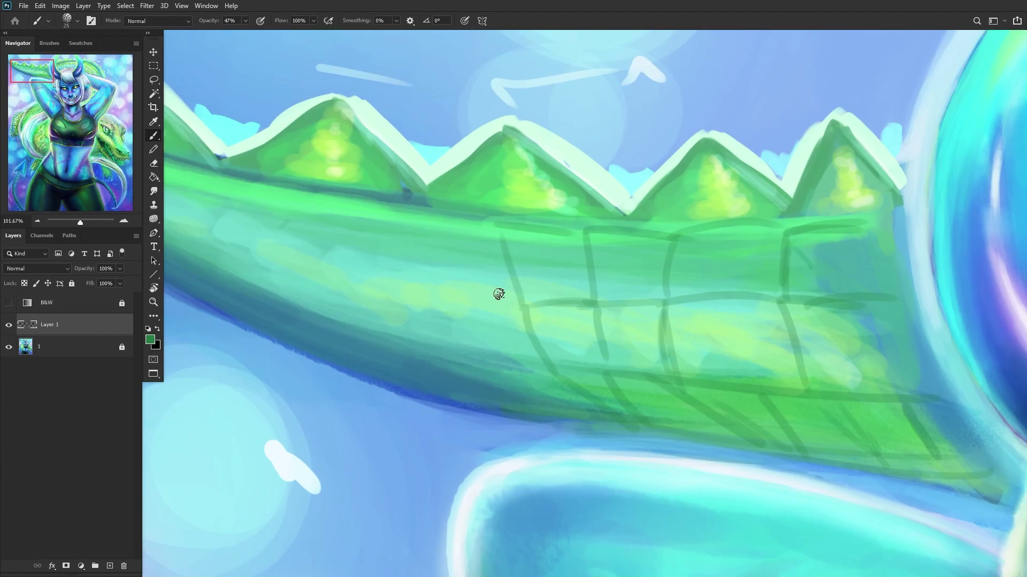
{"action": "left_click_drag", "start_coordinate": [422, 236], "coordinate": [406, 207]}
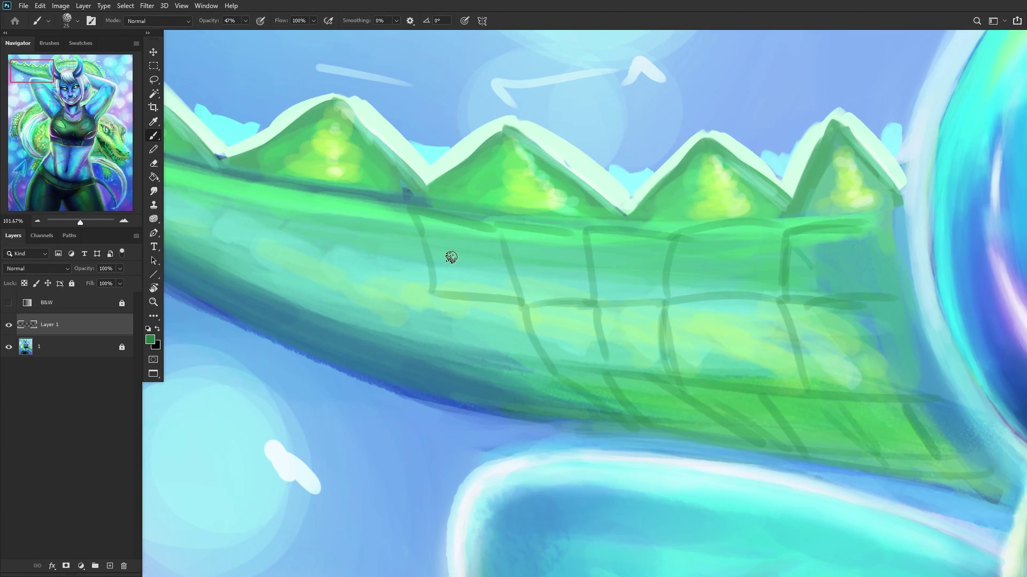
{"action": "mouse_move", "coordinate": [433, 294]}
{"action": "left_mouse_down"}
{"action": "mouse_move", "coordinate": [490, 367]}
{"action": "mouse_move", "coordinate": [519, 376]}
{"action": "left_mouse_up"}
{"action": "left_click_drag", "start_coordinate": [452, 356], "coordinate": [486, 410]}
{"action": "mouse_move", "coordinate": [390, 350]}
{"action": "left_mouse_down"}
{"action": "mouse_move", "coordinate": [358, 294]}
{"action": "mouse_move", "coordinate": [433, 297]}
{"action": "left_mouse_up"}
{"action": "left_click_drag", "start_coordinate": [366, 289], "coordinate": [321, 192]}
{"action": "mouse_move", "coordinate": [355, 247]}
{"action": "left_mouse_down"}
{"action": "mouse_move", "coordinate": [681, 259]}
{"action": "mouse_move", "coordinate": [894, 249]}
{"action": "left_mouse_up"}
{"action": "scroll", "coordinate": [631, 208], "scroll_direction": "down", "scroll_amount": 5}
{"action": "scroll", "coordinate": [468, 254], "scroll_direction": "up", "scroll_amount": 3}
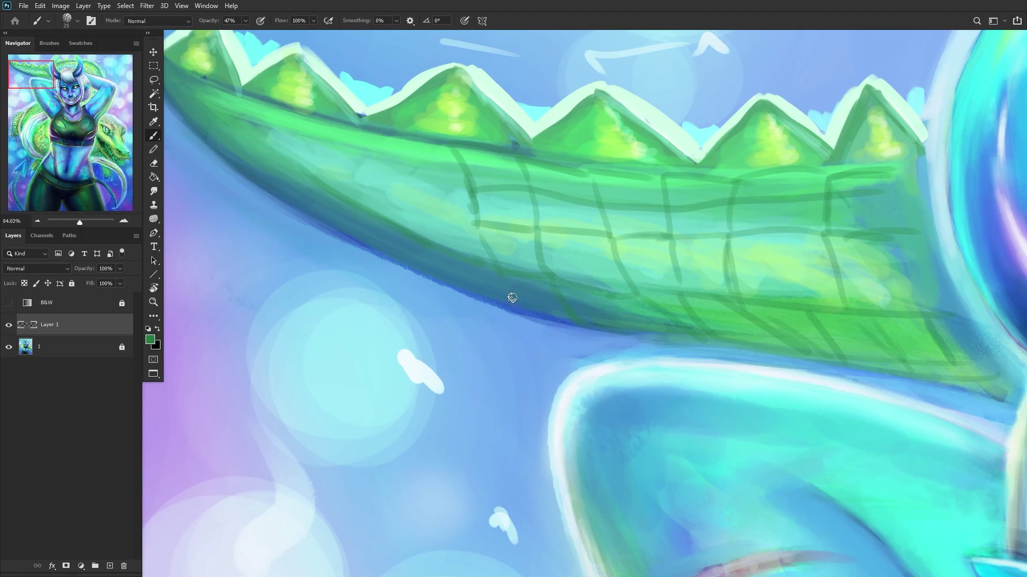
{"action": "mouse_move", "coordinate": [444, 281]}
{"action": "left_mouse_down"}
{"action": "mouse_move", "coordinate": [449, 230]}
{"action": "mouse_move", "coordinate": [414, 161]}
{"action": "left_mouse_up"}
{"action": "left_click_drag", "start_coordinate": [372, 134], "coordinate": [393, 221]}
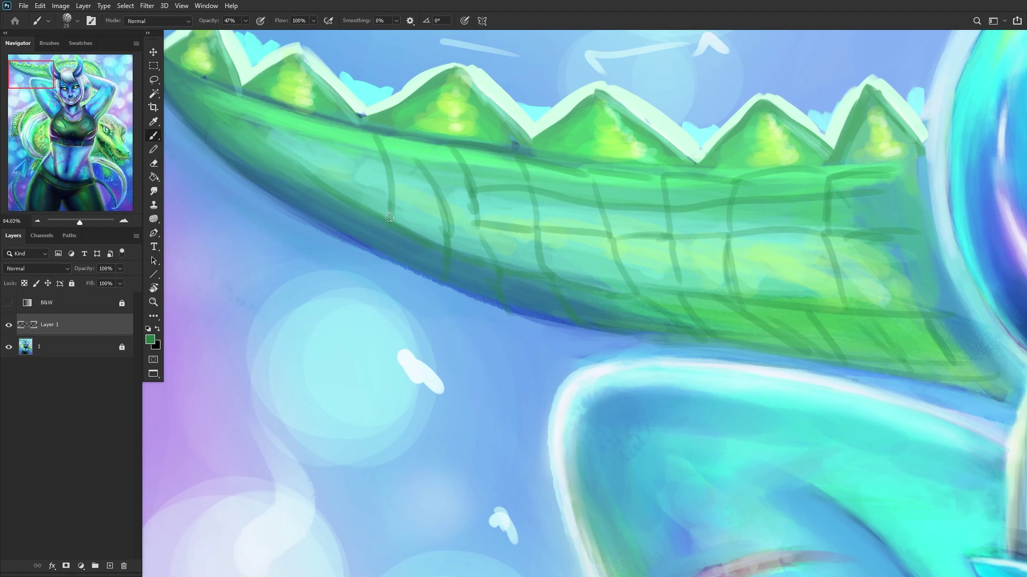
{"action": "left_click_drag", "start_coordinate": [317, 119], "coordinate": [307, 187]}
{"action": "left_click_drag", "start_coordinate": [269, 107], "coordinate": [258, 159]}
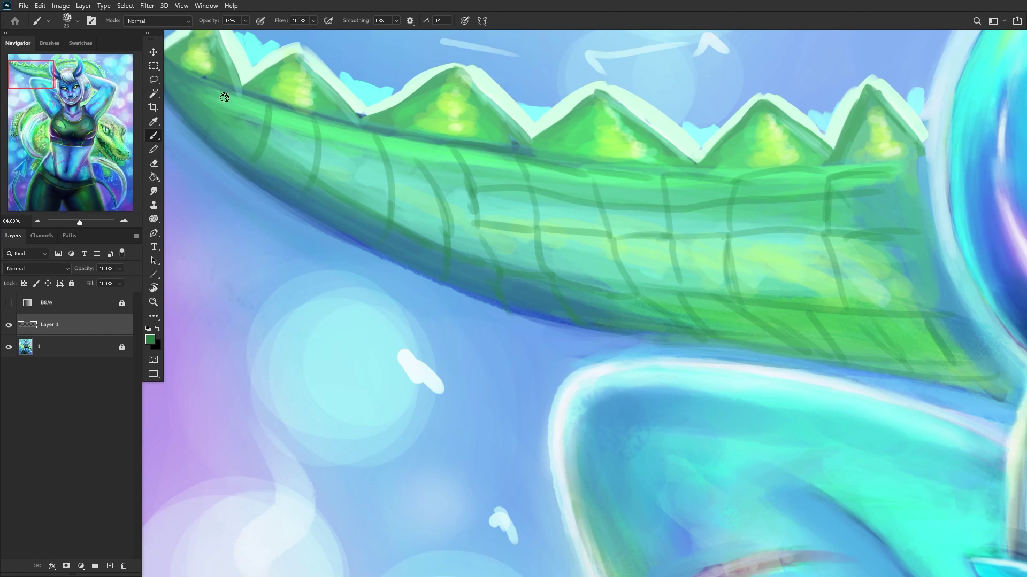
{"action": "scroll", "coordinate": [225, 101], "scroll_direction": "down", "scroll_amount": 5}
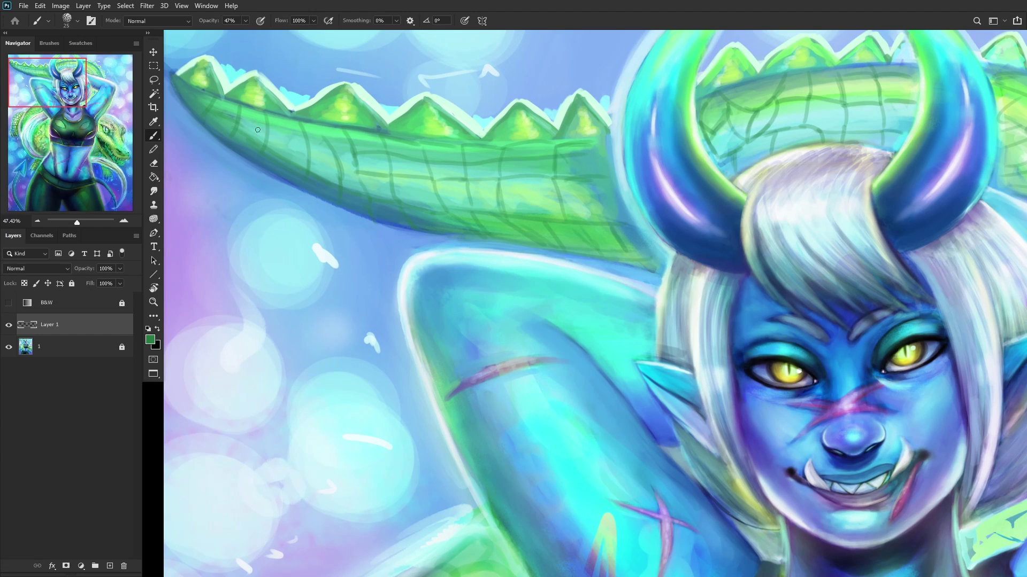
{"action": "scroll", "coordinate": [309, 236], "scroll_direction": "down", "scroll_amount": 8}
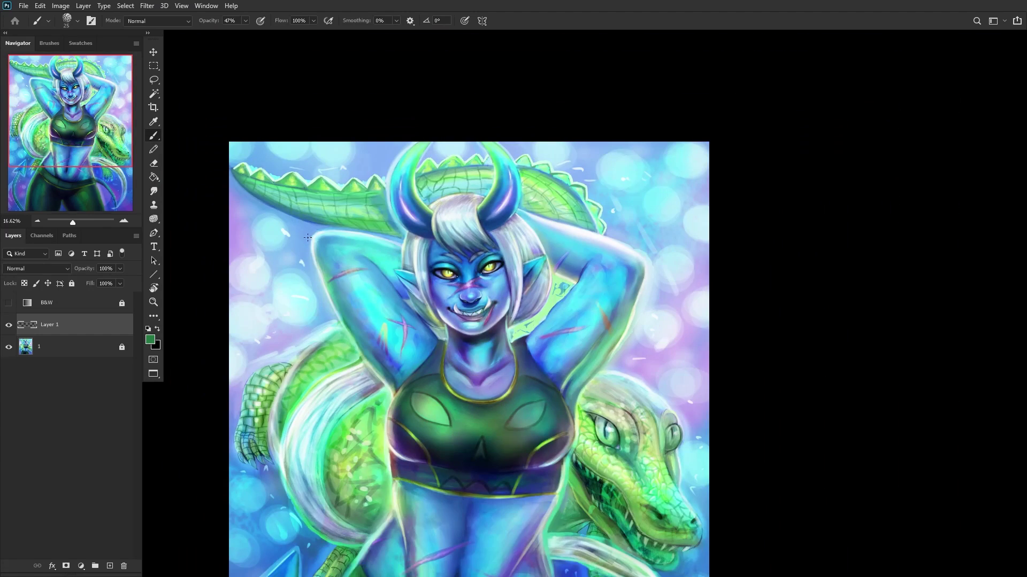
{"action": "scroll", "coordinate": [309, 236], "scroll_direction": "down", "scroll_amount": 3}
Step: Set the scale layer's blend mode to Color Burn and mirror the canvas horizontally to check it
{"action": "left_click", "coordinate": [37, 269]}
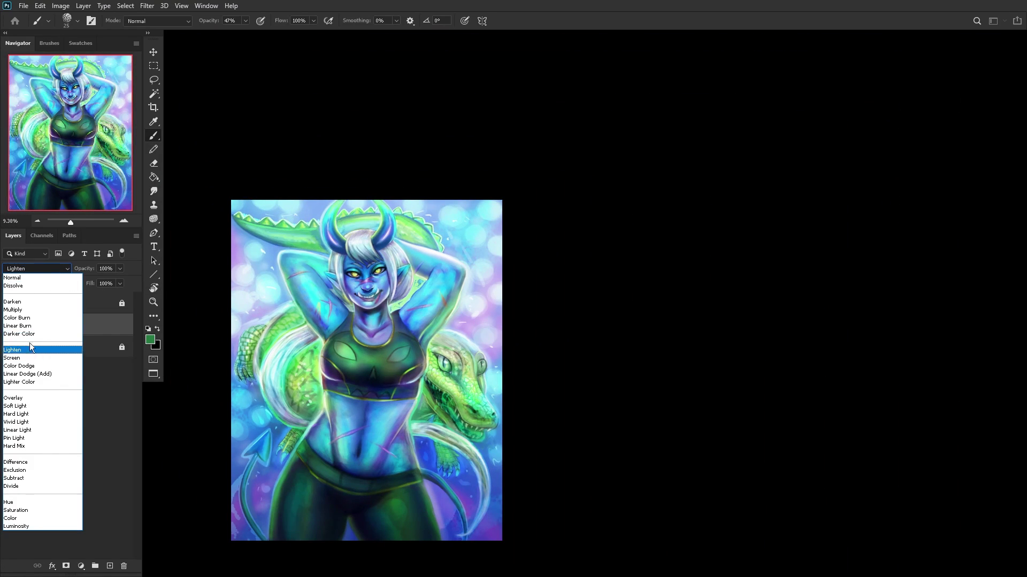
{"action": "left_click", "coordinate": [32, 318]}
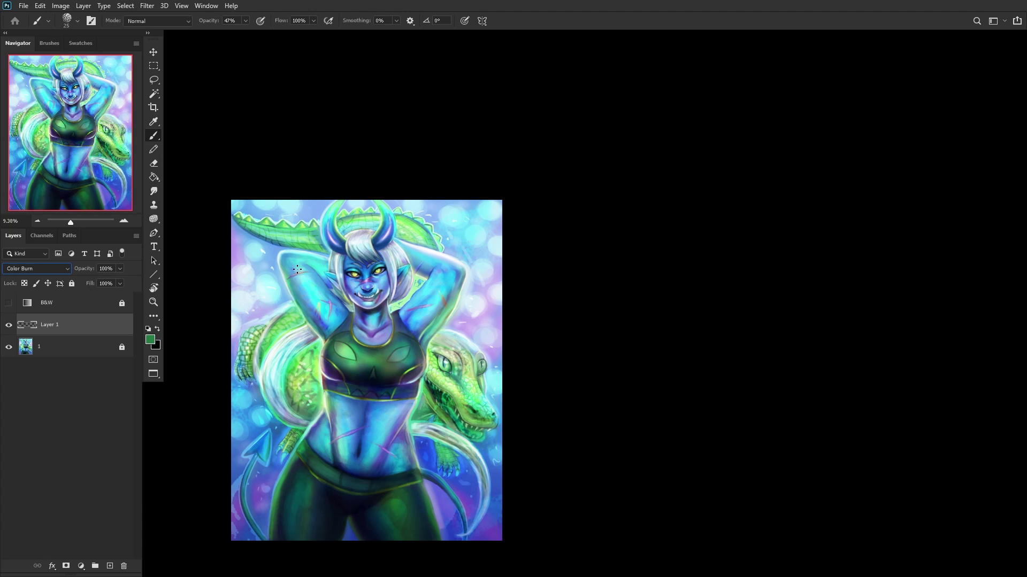
{"action": "key", "text": "ctrl+shift+h"}
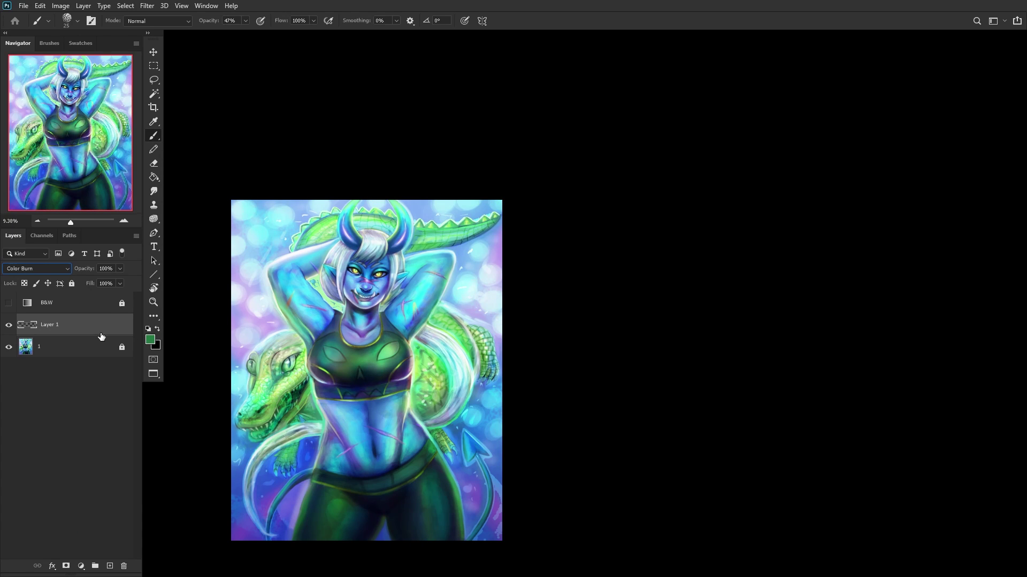
Step: Duplicate the scale layer as Layer 1 copy and merge the copy back into Layer 1
{"action": "right_click", "coordinate": [79, 329]}
{"action": "left_click", "coordinate": [128, 160]}
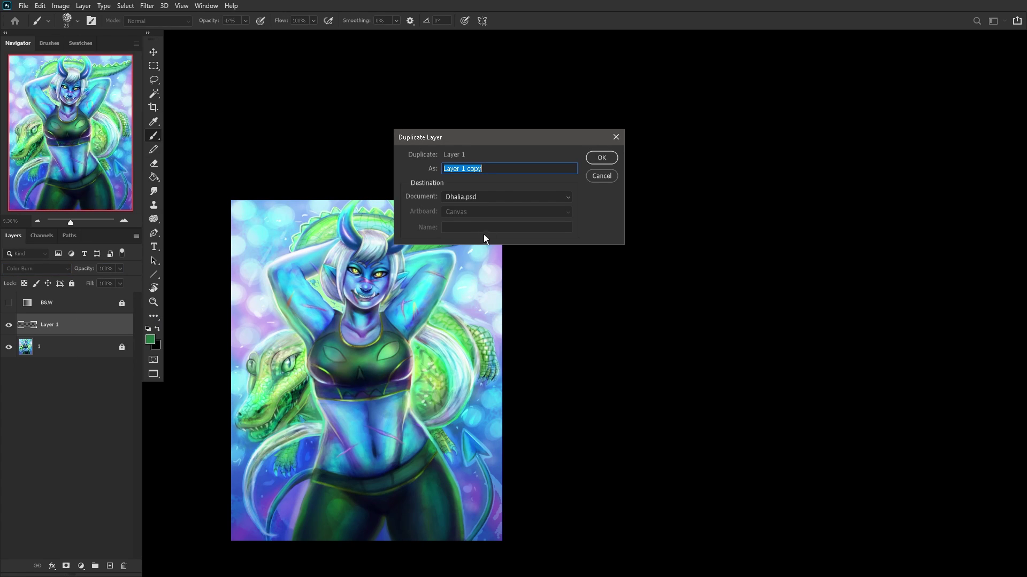
{"action": "left_click", "coordinate": [603, 158]}
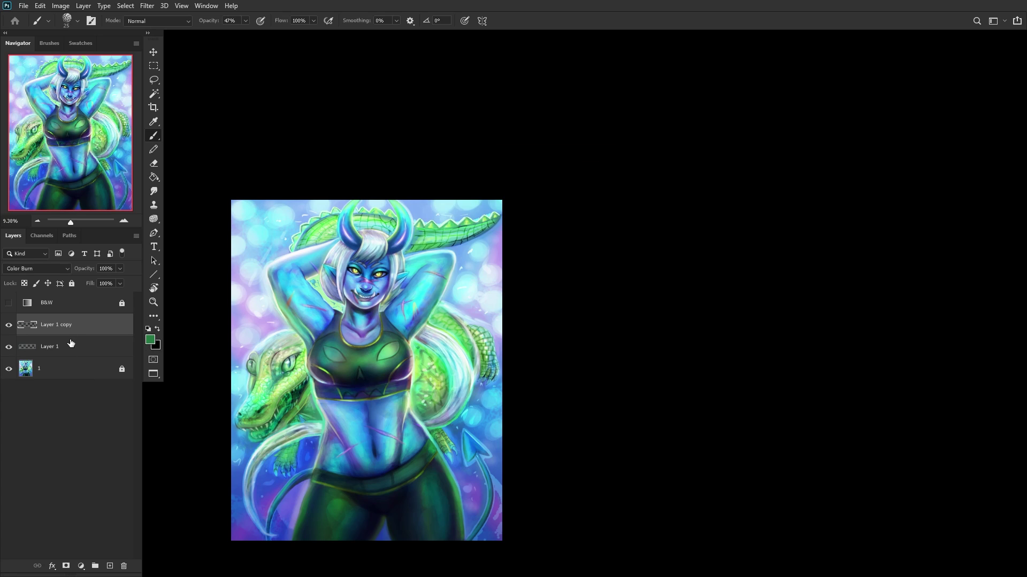
{"action": "right_click", "coordinate": [71, 345]}
{"action": "left_click", "coordinate": [103, 422]}
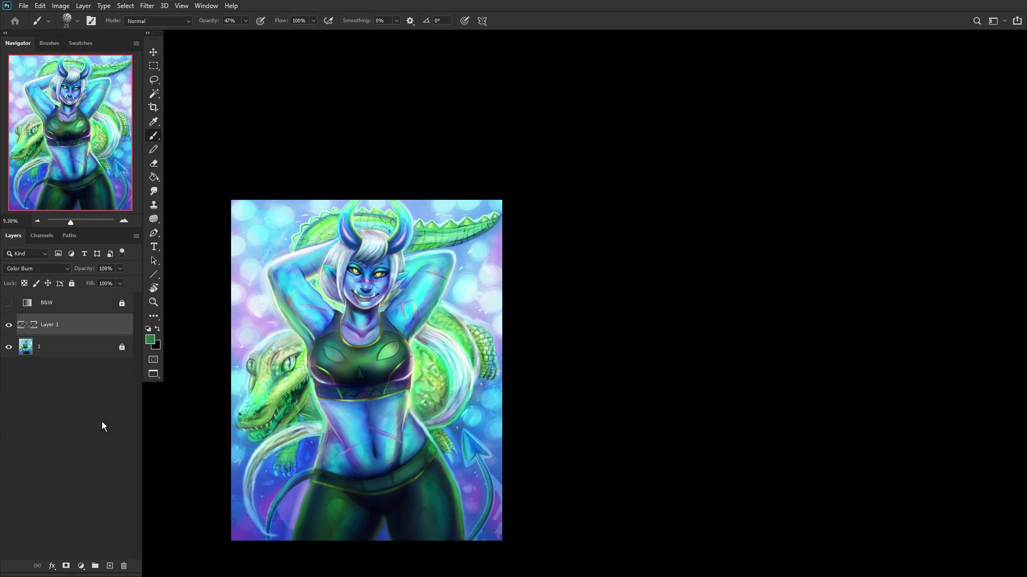
Step: Soften Layer 1 with an 11.1 px Gaussian Blur, then remove the Color Burn overlay from the base layer
{"action": "scroll", "coordinate": [294, 257], "scroll_direction": "up", "scroll_amount": 5}
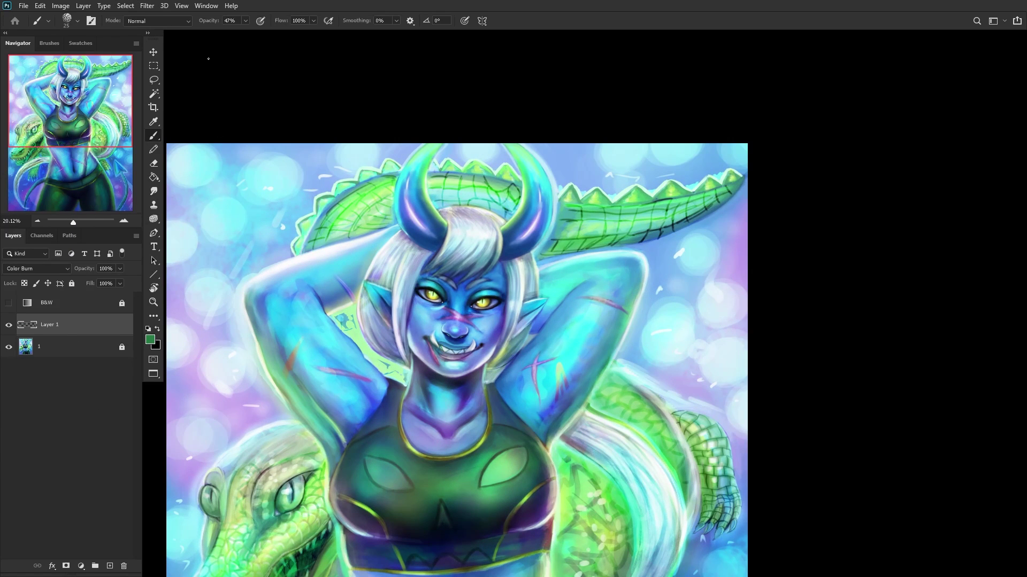
{"action": "left_click", "coordinate": [147, 5]}
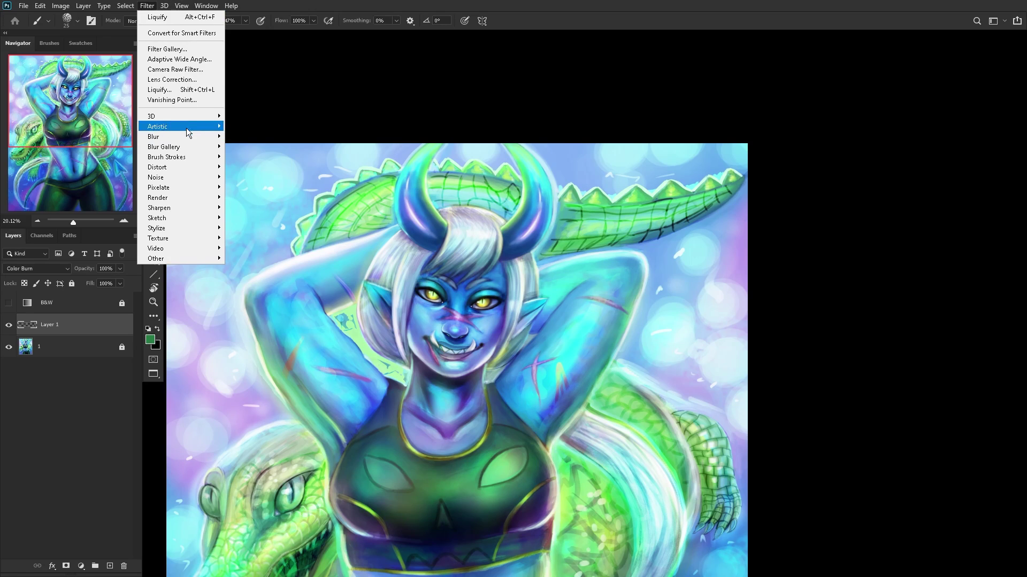
{"action": "mouse_move", "coordinate": [192, 134]}
{"action": "left_click", "coordinate": [261, 180]}
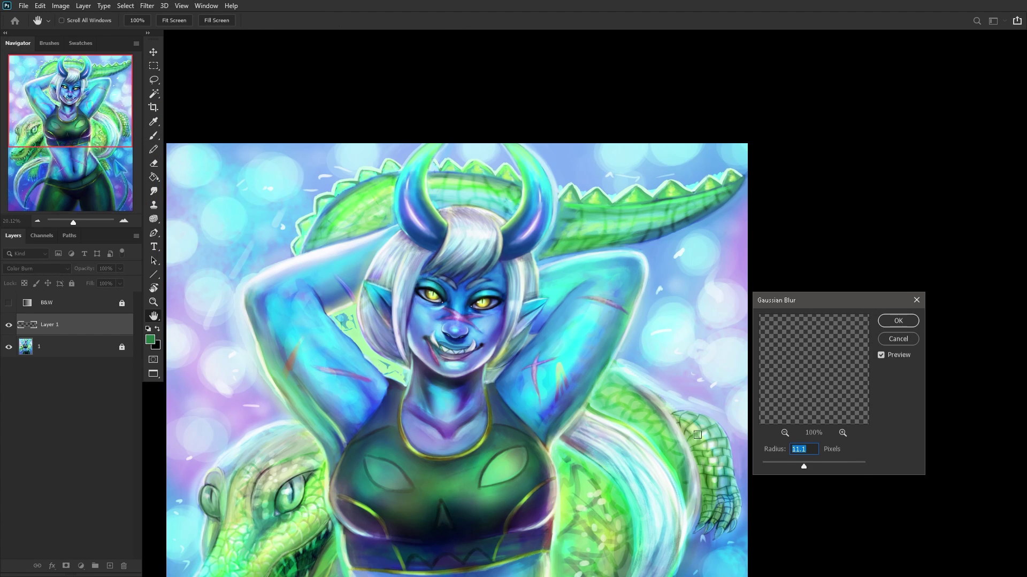
{"action": "left_click", "coordinate": [898, 320]}
{"action": "key", "text": "b"}
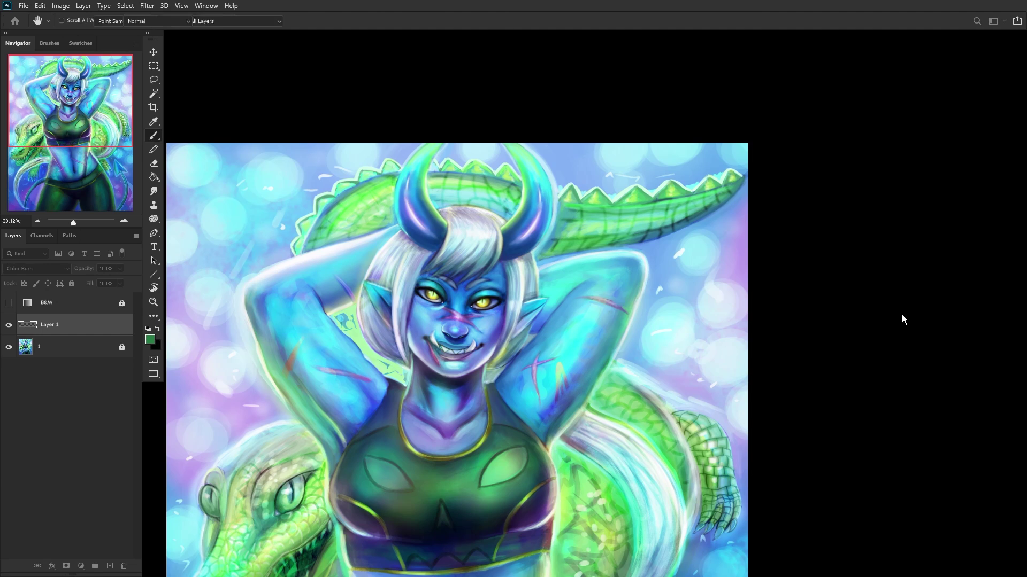
{"action": "scroll", "coordinate": [470, 322], "scroll_direction": "down", "scroll_amount": 5}
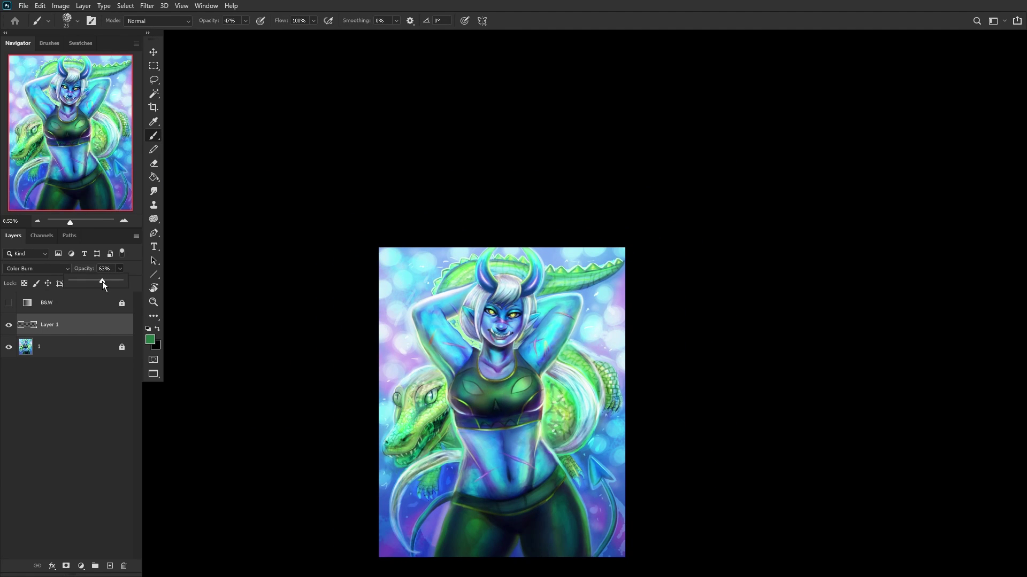
{"action": "left_click", "coordinate": [75, 354]}
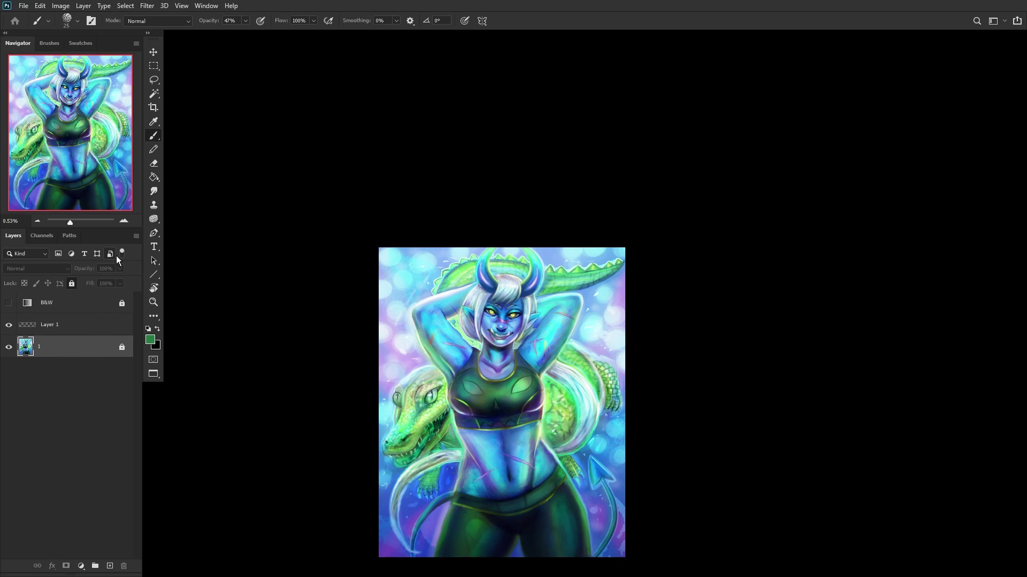
{"action": "key", "text": "ctrl+shift+e"}
Step: Fit the painting to the screen, reset colours to default black and white, and lock the base layer
{"action": "scroll", "coordinate": [457, 381], "scroll_direction": "up", "scroll_amount": 2}
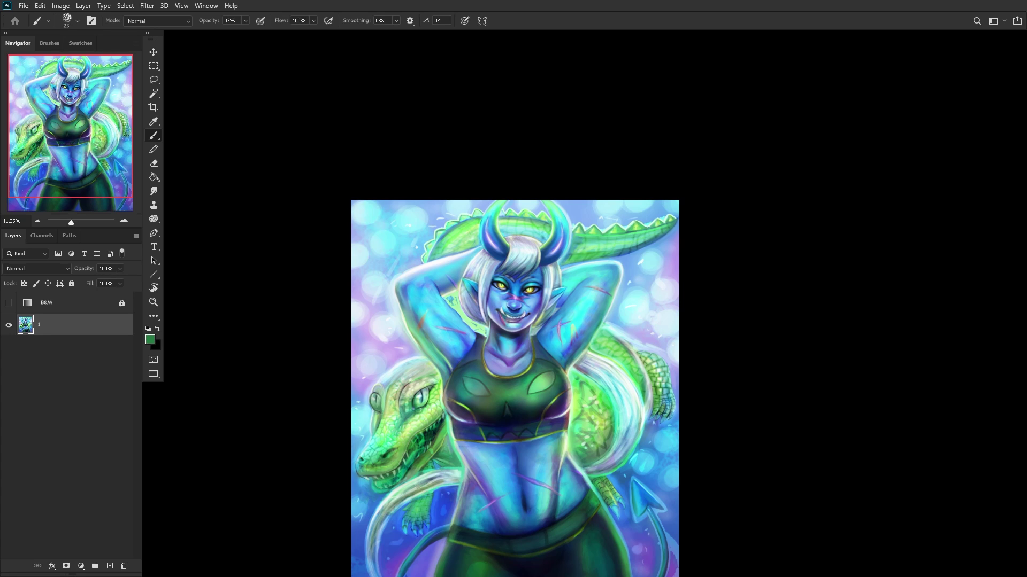
{"action": "scroll", "coordinate": [409, 397], "scroll_direction": "up", "scroll_amount": 1}
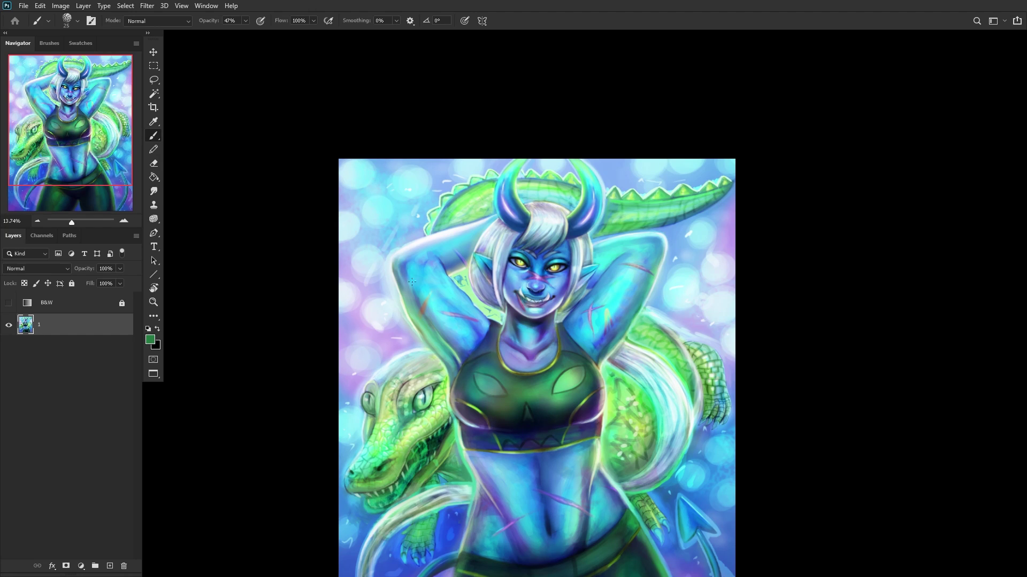
{"action": "scroll", "coordinate": [406, 288], "scroll_direction": "down", "scroll_amount": 2}
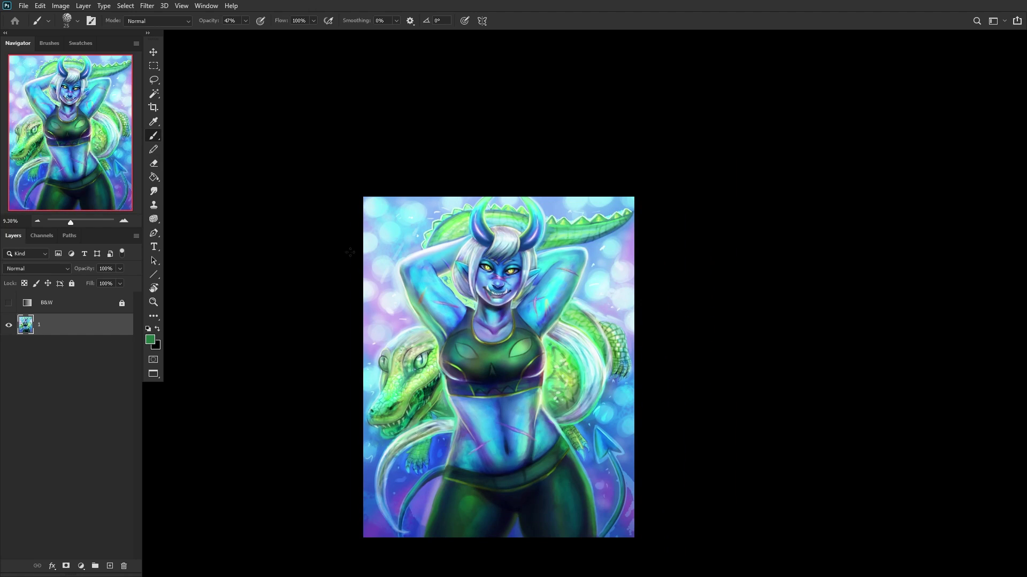
{"action": "left_click", "coordinate": [154, 303]}
{"action": "left_click", "coordinate": [313, 20]}
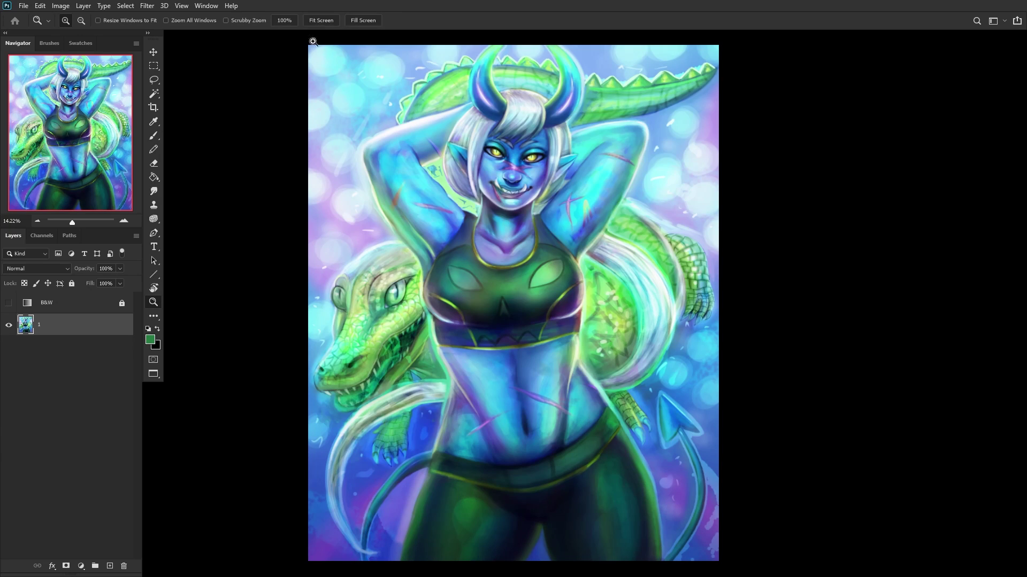
{"action": "left_click", "coordinate": [150, 329]}
{"action": "left_click", "coordinate": [71, 284]}
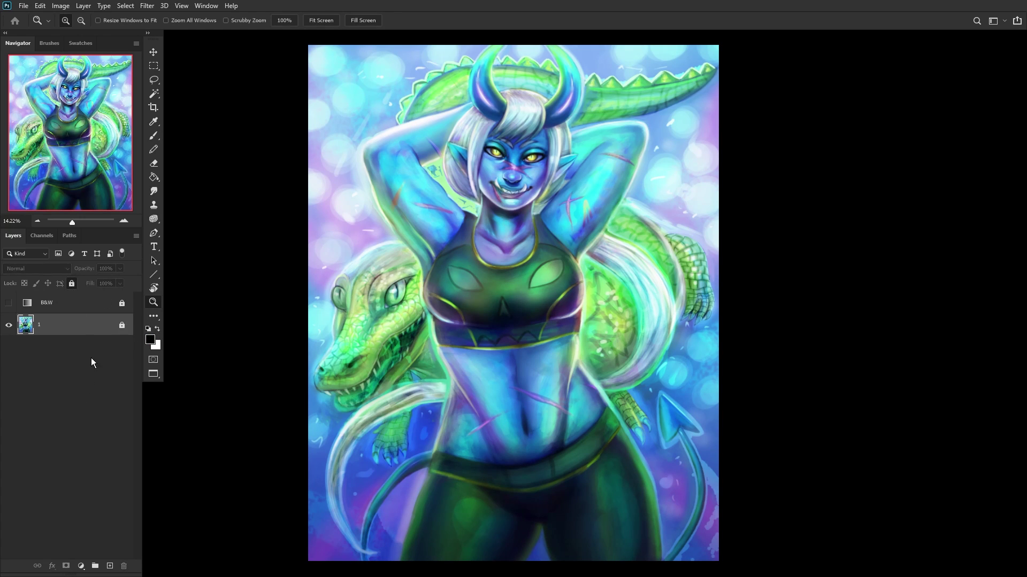
Step: Save the painting and add a fresh empty layer for brush touch-ups
{"action": "left_click", "coordinate": [24, 6]}
{"action": "left_click", "coordinate": [32, 124]}
{"action": "key", "text": "b"}
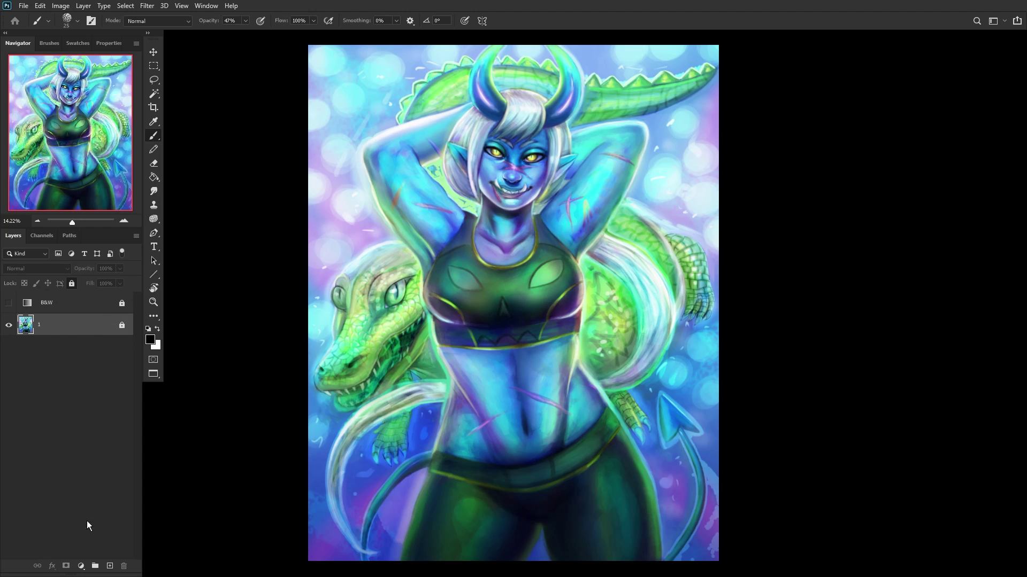
{"action": "left_click", "coordinate": [110, 567]}
Step: Zoom into the mouth and paint dark and lighter purple strokes over and below the lower lip
{"action": "scroll", "coordinate": [527, 136], "scroll_direction": "up", "scroll_amount": 5}
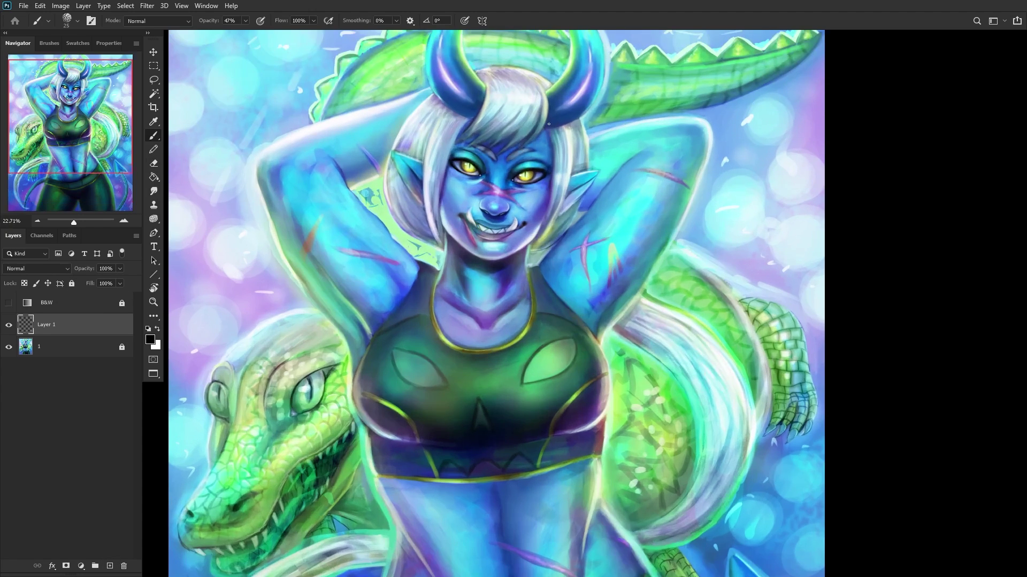
{"action": "scroll", "coordinate": [476, 304], "scroll_direction": "up", "scroll_amount": 6}
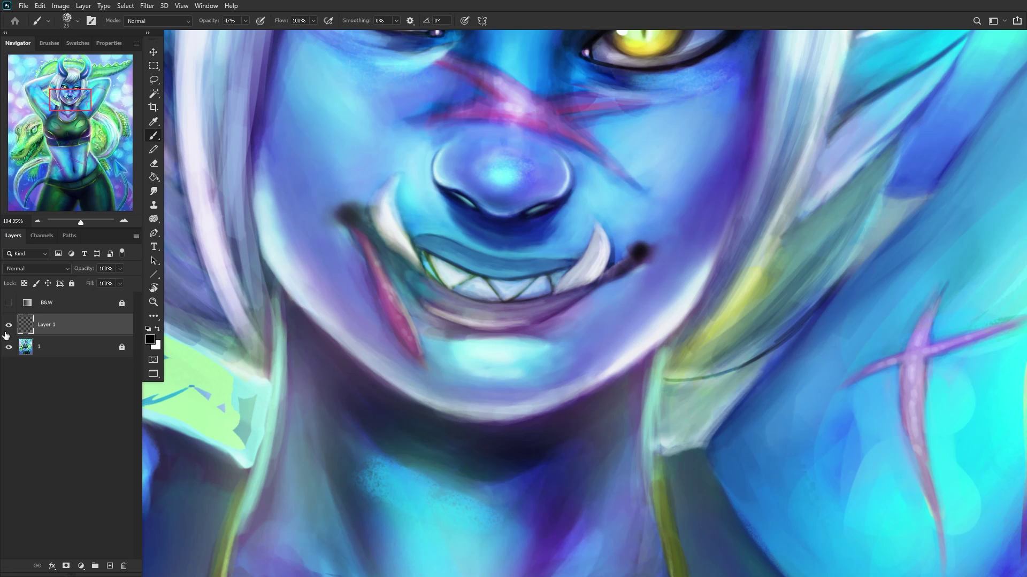
{"action": "scroll", "coordinate": [567, 320], "scroll_direction": "up", "scroll_amount": 2}
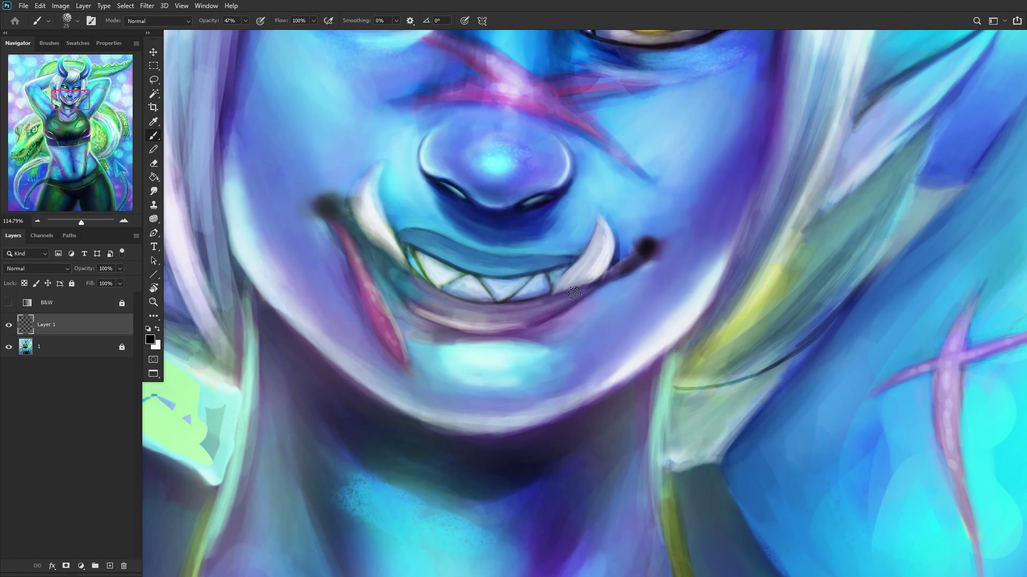
{"action": "left_click", "coordinate": [591, 293], "text": "alt"}
{"action": "mouse_move", "coordinate": [591, 320]}
{"action": "left_mouse_down"}
{"action": "mouse_move", "coordinate": [559, 335]}
{"action": "mouse_move", "coordinate": [599, 309]}
{"action": "mouse_move", "coordinate": [555, 333]}
{"action": "left_mouse_up"}
{"action": "left_click", "coordinate": [566, 344], "text": "alt"}
{"action": "left_click", "coordinate": [573, 318], "text": "alt"}
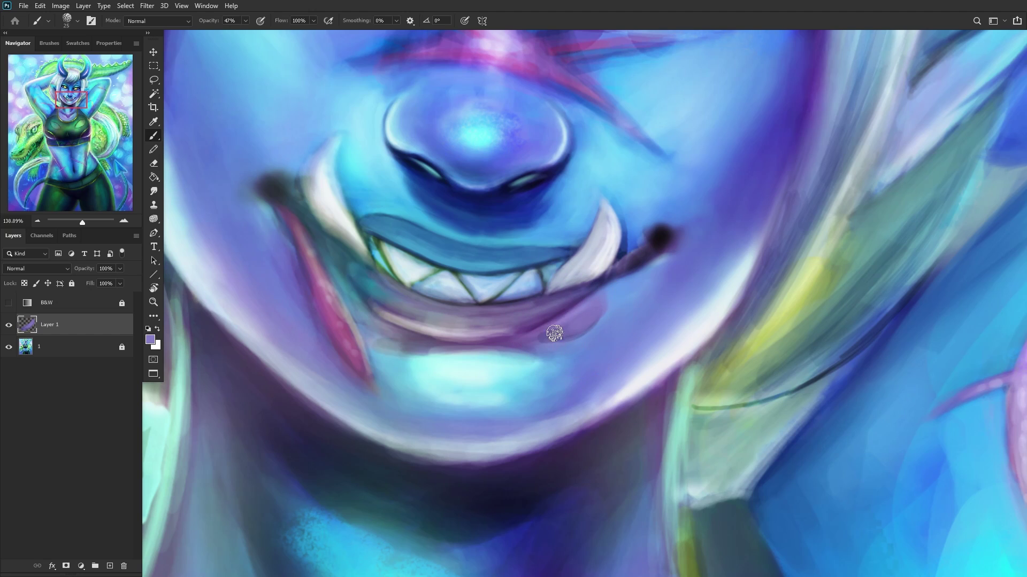
{"action": "left_click", "coordinate": [567, 297], "text": "alt"}
{"action": "left_click_drag", "start_coordinate": [597, 302], "coordinate": [527, 332]}
{"action": "left_click_drag", "start_coordinate": [591, 305], "coordinate": [607, 275]}
Step: Sample colours from the chin, lower lip, cheek and nose, settling on a dark navy near the mouth
{"action": "left_click", "coordinate": [677, 334], "text": "alt"}
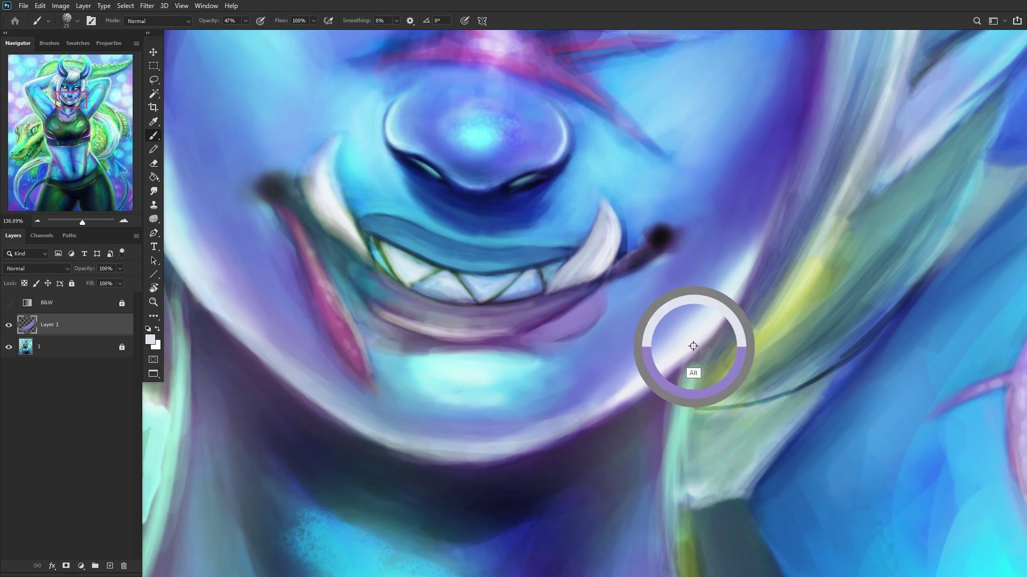
{"action": "left_click", "coordinate": [578, 313], "text": "alt"}
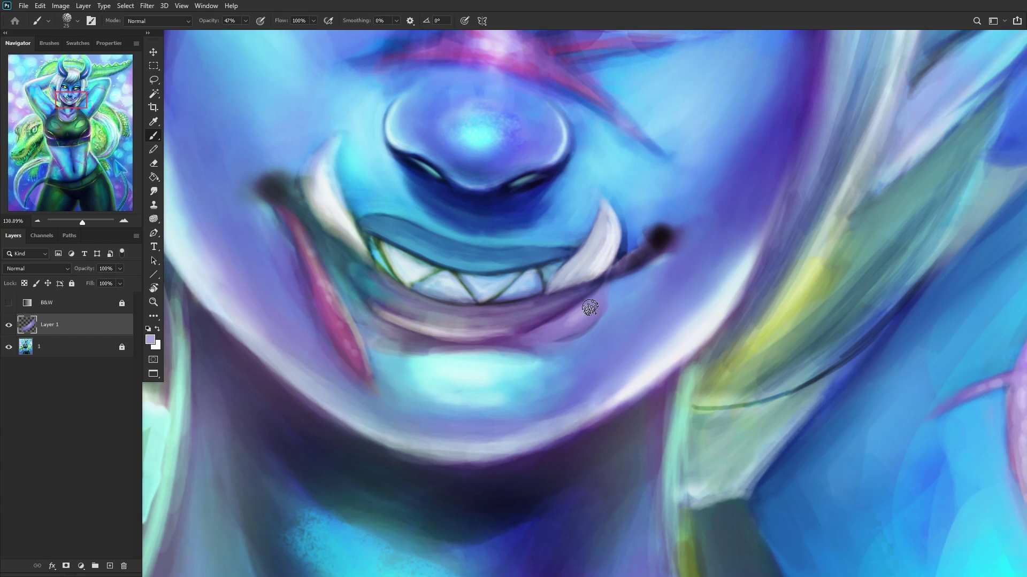
{"action": "left_click", "coordinate": [566, 215], "text": "alt"}
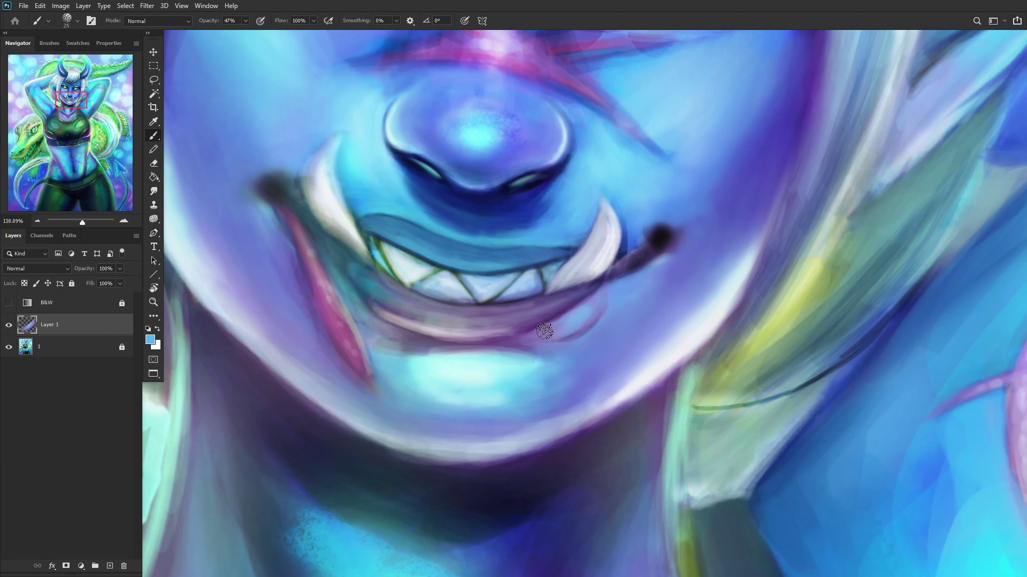
{"action": "scroll", "coordinate": [535, 278], "scroll_direction": "down", "scroll_amount": 2}
{"action": "scroll", "coordinate": [518, 243], "scroll_direction": "up", "scroll_amount": 3}
{"action": "left_click", "coordinate": [580, 188], "text": "alt"}
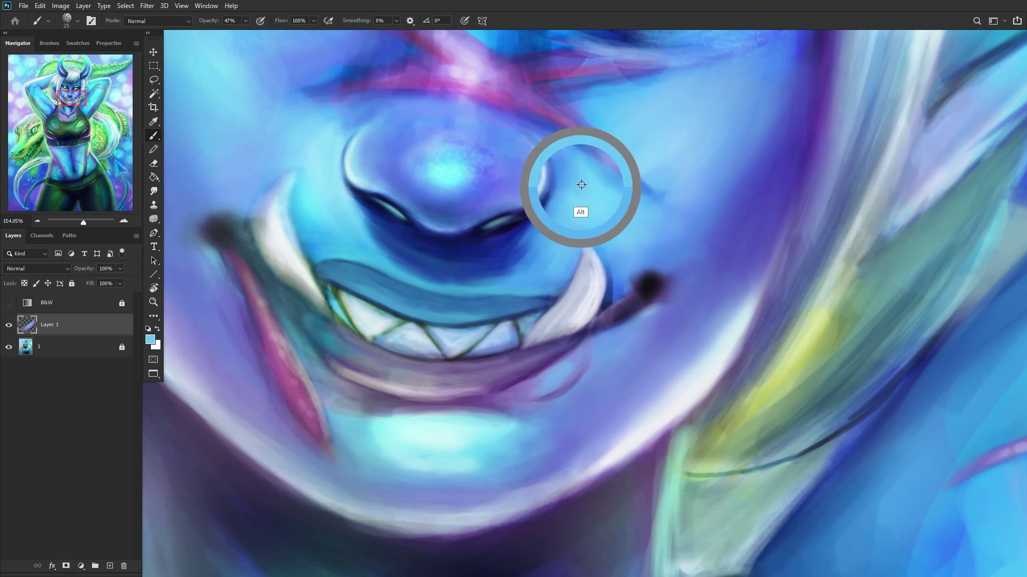
{"action": "left_click", "coordinate": [448, 174], "text": "alt"}
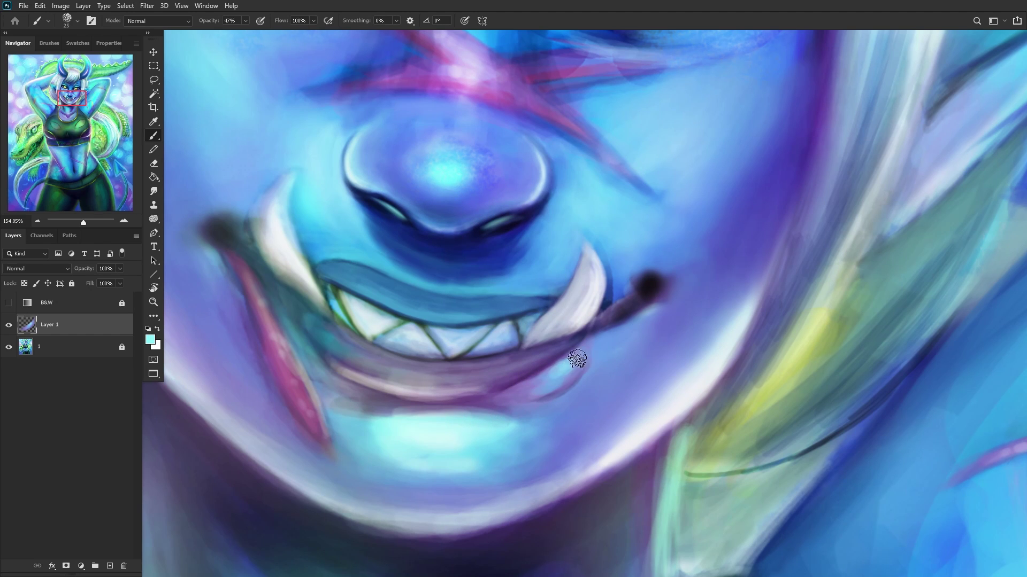
{"action": "scroll", "coordinate": [486, 383], "scroll_direction": "down", "scroll_amount": 3}
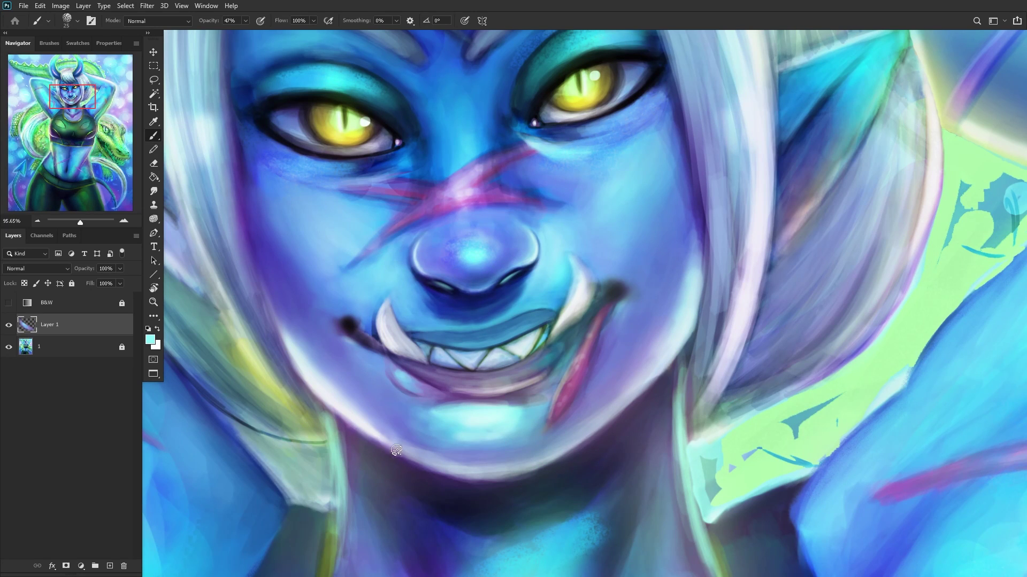
{"action": "scroll", "coordinate": [391, 418], "scroll_direction": "up", "scroll_amount": 1}
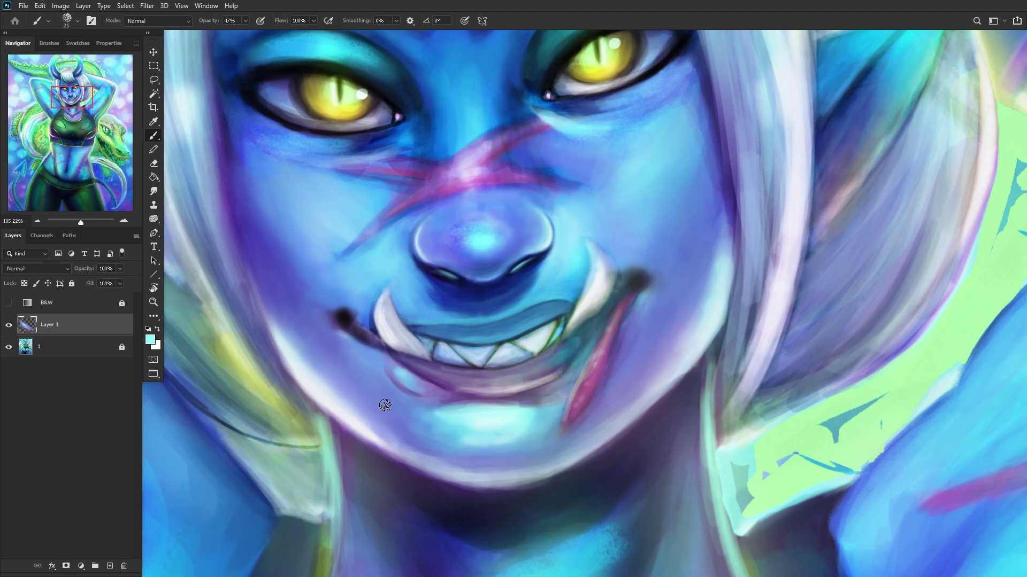
{"action": "scroll", "coordinate": [385, 406], "scroll_direction": "up", "scroll_amount": 2}
{"action": "left_click", "coordinate": [401, 381], "text": "alt"}
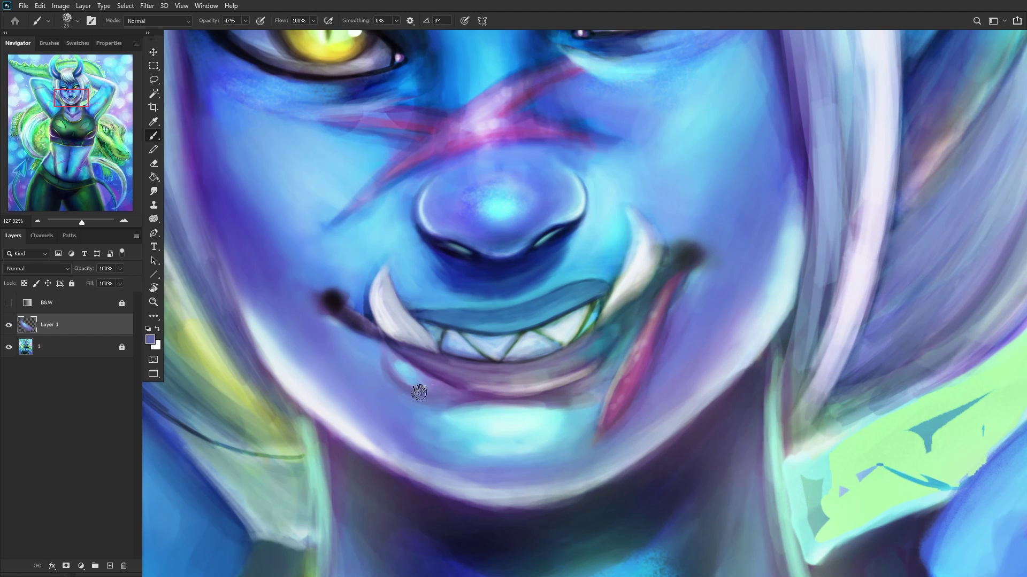
{"action": "scroll", "coordinate": [371, 409], "scroll_direction": "down", "scroll_amount": 6}
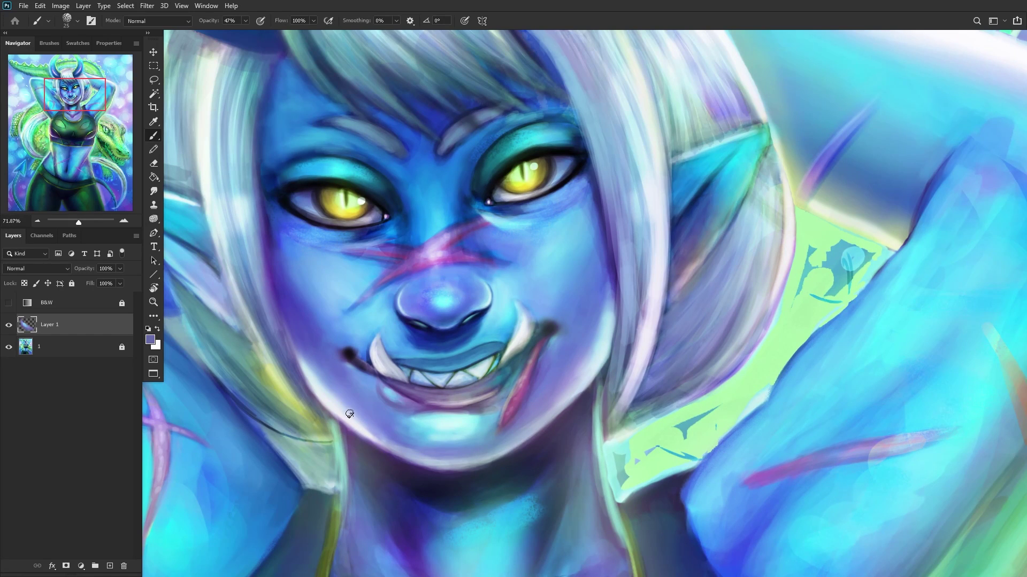
{"action": "scroll", "coordinate": [372, 408], "scroll_direction": "up", "scroll_amount": 5}
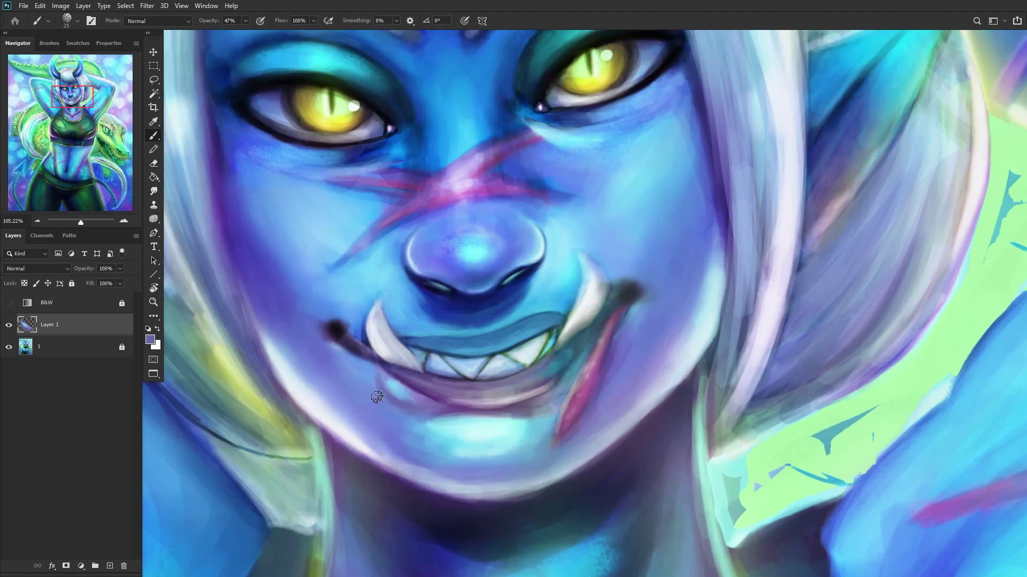
{"action": "left_click", "coordinate": [381, 354], "text": "alt"}
Step: Shade under the lower lip in dark navy, soften it with lighter blue, add a highlight, then add a new layer
{"action": "mouse_move", "coordinate": [426, 413]}
{"action": "left_mouse_down"}
{"action": "mouse_move", "coordinate": [378, 398]}
{"action": "mouse_move", "coordinate": [448, 407]}
{"action": "mouse_move", "coordinate": [433, 413]}
{"action": "mouse_move", "coordinate": [392, 394]}
{"action": "left_mouse_up"}
{"action": "left_click", "coordinate": [404, 405], "text": "alt"}
{"action": "mouse_move", "coordinate": [429, 404]}
{"action": "left_mouse_down"}
{"action": "mouse_move", "coordinate": [398, 403]}
{"action": "mouse_move", "coordinate": [433, 400]}
{"action": "mouse_move", "coordinate": [383, 380]}
{"action": "mouse_move", "coordinate": [366, 398]}
{"action": "mouse_move", "coordinate": [376, 433]}
{"action": "mouse_move", "coordinate": [387, 417]}
{"action": "left_mouse_up"}
{"action": "scroll", "coordinate": [383, 380], "scroll_direction": "down", "scroll_amount": 4}
{"action": "scroll", "coordinate": [385, 406], "scroll_direction": "up", "scroll_amount": 3}
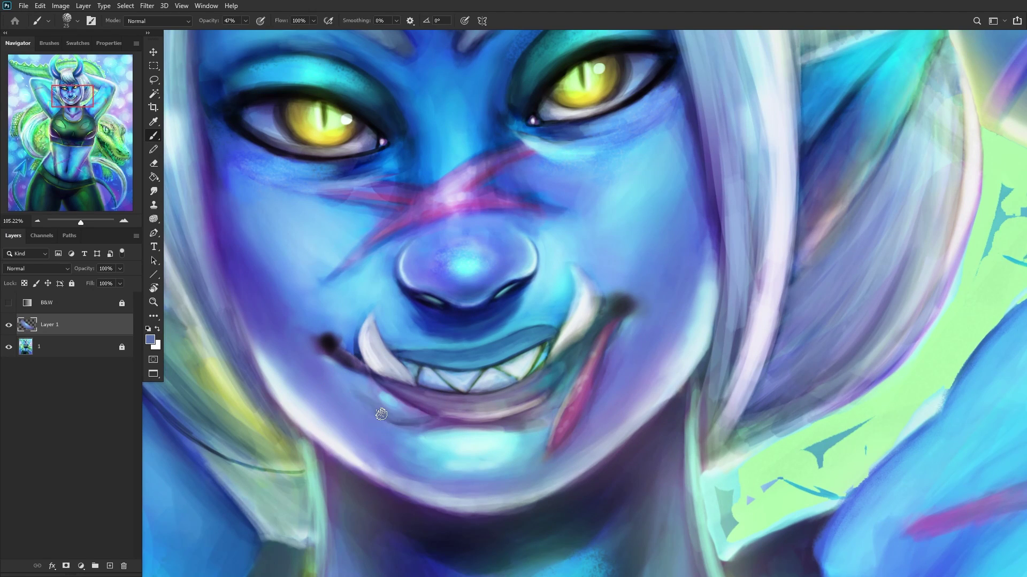
{"action": "left_click_drag", "start_coordinate": [373, 391], "coordinate": [396, 415]}
{"action": "scroll", "coordinate": [334, 415], "scroll_direction": "down", "scroll_amount": 3}
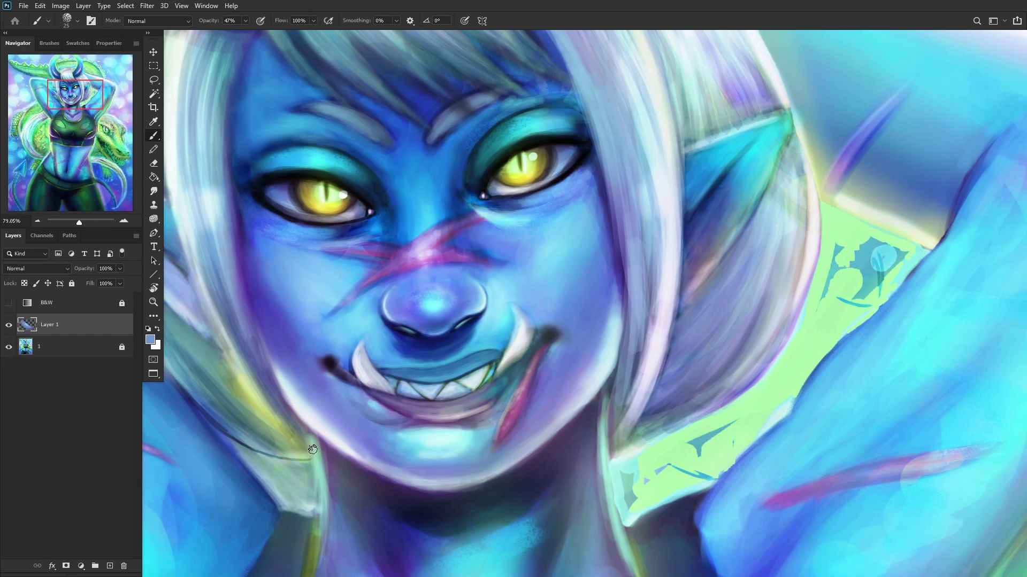
{"action": "left_click", "coordinate": [113, 567]}
Step: Lighten the tooth with lavender and repaint the lower lip edge in dark and light purple
{"action": "scroll", "coordinate": [374, 406], "scroll_direction": "up", "scroll_amount": 5}
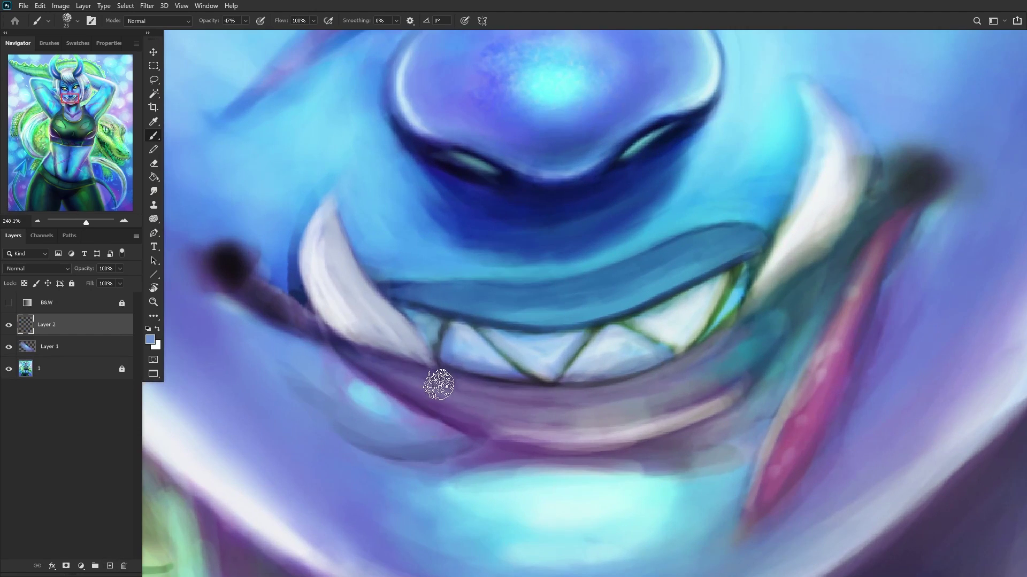
{"action": "left_click", "coordinate": [474, 370], "text": "alt"}
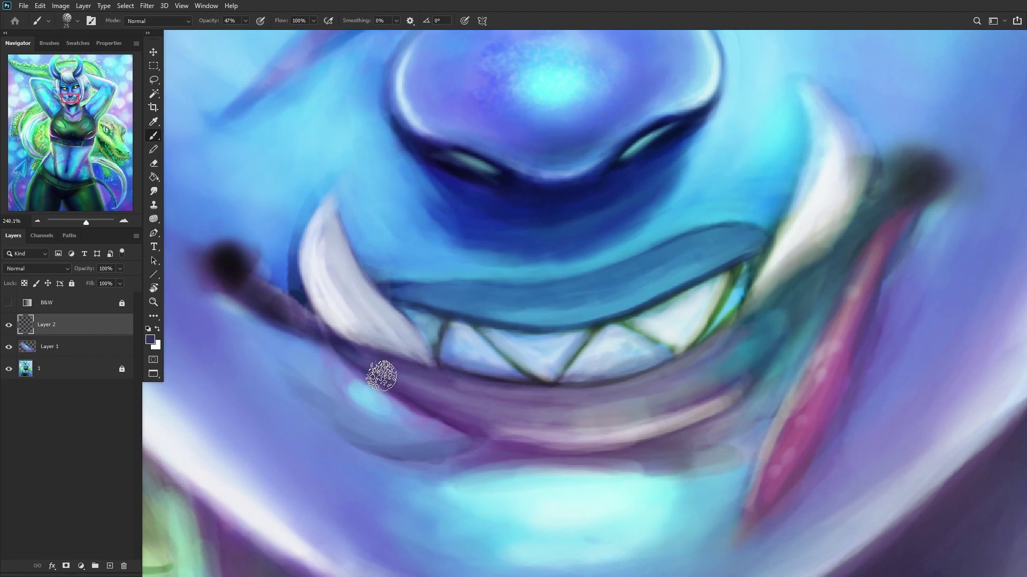
{"action": "left_click", "coordinate": [376, 331], "text": "alt"}
{"action": "mouse_move", "coordinate": [355, 327]}
{"action": "left_mouse_down"}
{"action": "mouse_move", "coordinate": [419, 346]}
{"action": "mouse_move", "coordinate": [382, 353]}
{"action": "mouse_move", "coordinate": [424, 360]}
{"action": "mouse_move", "coordinate": [333, 313]}
{"action": "mouse_move", "coordinate": [415, 355]}
{"action": "mouse_move", "coordinate": [347, 335]}
{"action": "mouse_move", "coordinate": [428, 367]}
{"action": "left_mouse_up"}
{"action": "left_click", "coordinate": [426, 366], "text": "alt"}
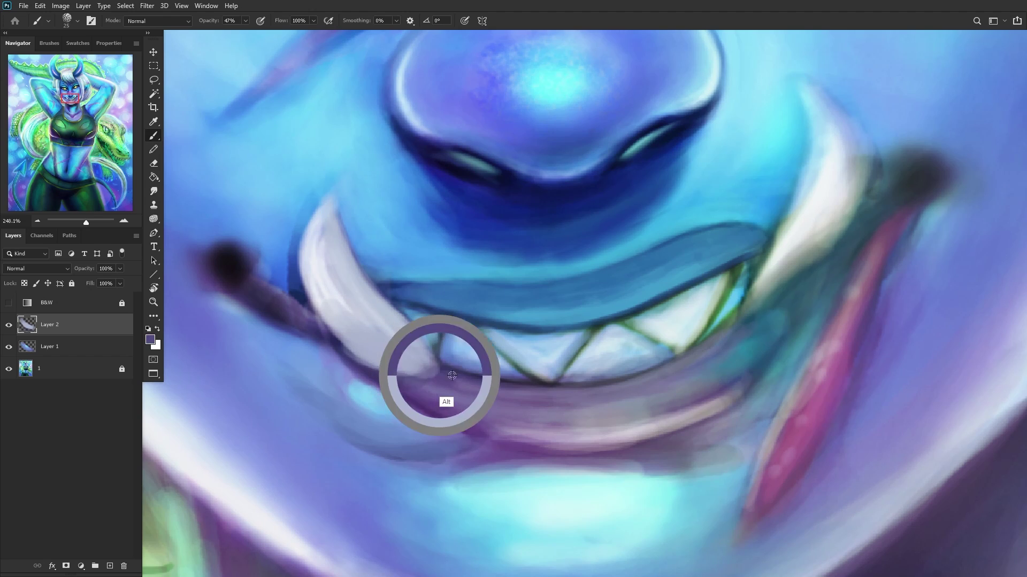
{"action": "mouse_move", "coordinate": [447, 405]}
{"action": "left_mouse_down"}
{"action": "mouse_move", "coordinate": [303, 342]}
{"action": "mouse_move", "coordinate": [493, 393]}
{"action": "mouse_move", "coordinate": [292, 334]}
{"action": "mouse_move", "coordinate": [385, 368]}
{"action": "mouse_move", "coordinate": [326, 396]}
{"action": "left_mouse_up"}
{"action": "left_click", "coordinate": [492, 424], "text": "alt"}
{"action": "mouse_move", "coordinate": [351, 360]}
{"action": "left_mouse_down"}
{"action": "mouse_move", "coordinate": [432, 398]}
{"action": "mouse_move", "coordinate": [417, 389]}
{"action": "mouse_move", "coordinate": [416, 435]}
{"action": "left_mouse_up"}
{"action": "mouse_move", "coordinate": [438, 396]}
{"action": "left_mouse_down"}
{"action": "mouse_move", "coordinate": [390, 378]}
{"action": "mouse_move", "coordinate": [494, 399]}
{"action": "left_mouse_up"}
Step: Stroke light cyan along the lower lip and smooth the mouth corner right of the teeth with teal
{"action": "scroll", "coordinate": [279, 470], "scroll_direction": "down", "scroll_amount": 6}
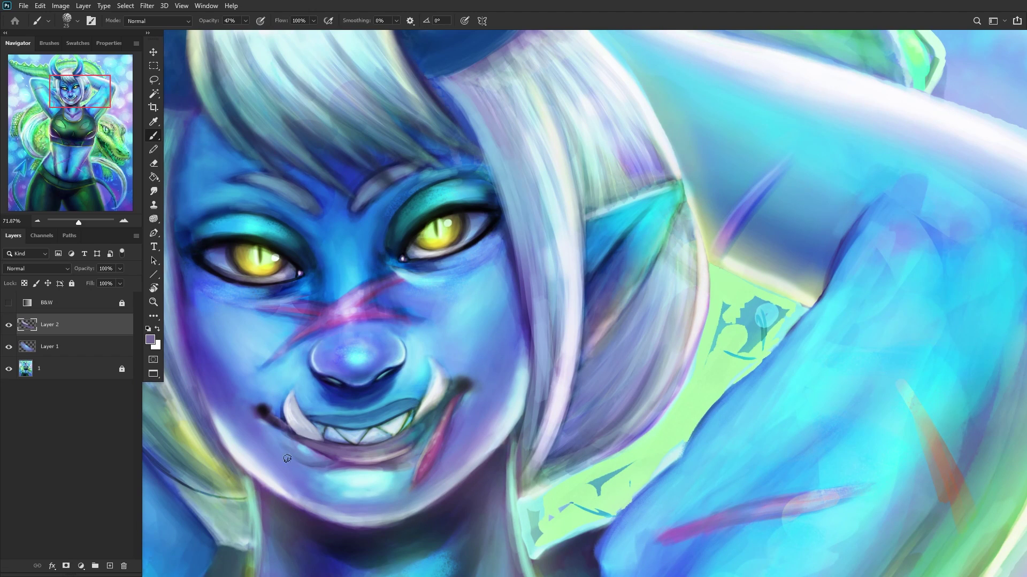
{"action": "scroll", "coordinate": [286, 465], "scroll_direction": "up", "scroll_amount": 2}
{"action": "left_click", "coordinate": [366, 369], "text": "alt"}
{"action": "scroll", "coordinate": [280, 449], "scroll_direction": "up", "scroll_amount": 4}
{"action": "mouse_move", "coordinate": [279, 449]}
{"action": "left_mouse_down"}
{"action": "mouse_move", "coordinate": [314, 464]}
{"action": "mouse_move", "coordinate": [240, 439]}
{"action": "mouse_move", "coordinate": [393, 478]}
{"action": "left_mouse_up"}
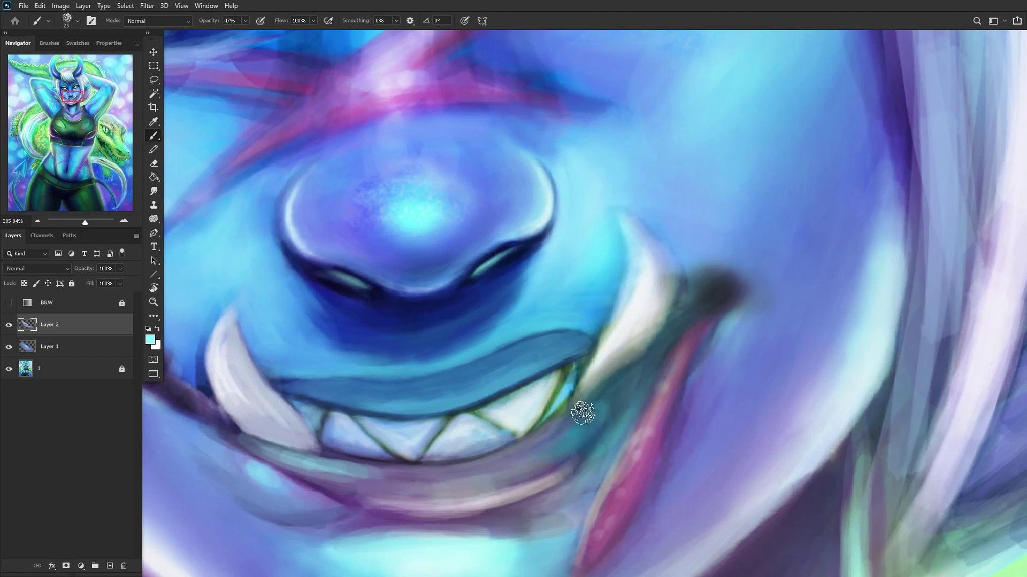
{"action": "mouse_move", "coordinate": [589, 409]}
{"action": "left_mouse_down"}
{"action": "mouse_move", "coordinate": [573, 419]}
{"action": "mouse_move", "coordinate": [636, 373]}
{"action": "left_mouse_up"}
{"action": "left_click_drag", "start_coordinate": [564, 431], "coordinate": [595, 406]}
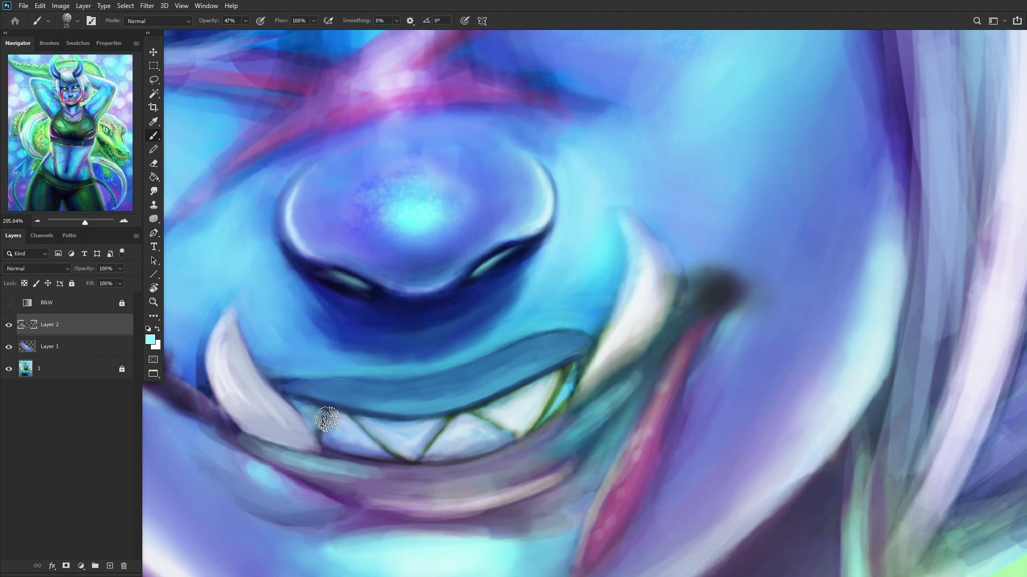
Step: Brighten and smooth the left fang with white and pale lavender strokes
{"action": "left_click", "coordinate": [157, 330]}
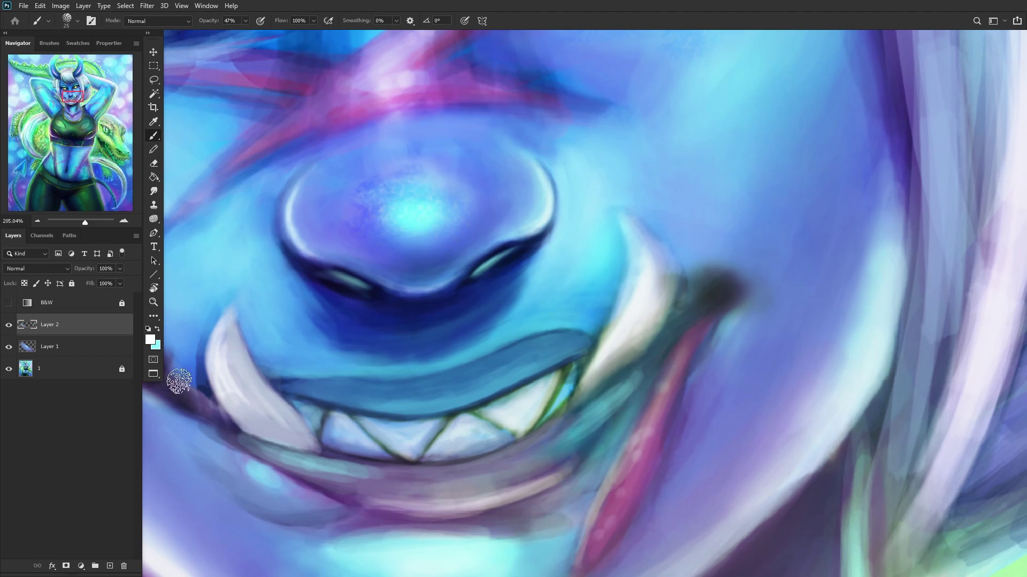
{"action": "mouse_move", "coordinate": [287, 436]}
{"action": "left_mouse_down"}
{"action": "mouse_move", "coordinate": [257, 423]}
{"action": "mouse_move", "coordinate": [302, 441]}
{"action": "mouse_move", "coordinate": [252, 410]}
{"action": "mouse_move", "coordinate": [245, 386]}
{"action": "mouse_move", "coordinate": [246, 401]}
{"action": "mouse_move", "coordinate": [257, 390]}
{"action": "mouse_move", "coordinate": [234, 337]}
{"action": "mouse_move", "coordinate": [244, 389]}
{"action": "mouse_move", "coordinate": [295, 448]}
{"action": "mouse_move", "coordinate": [255, 418]}
{"action": "left_mouse_up"}
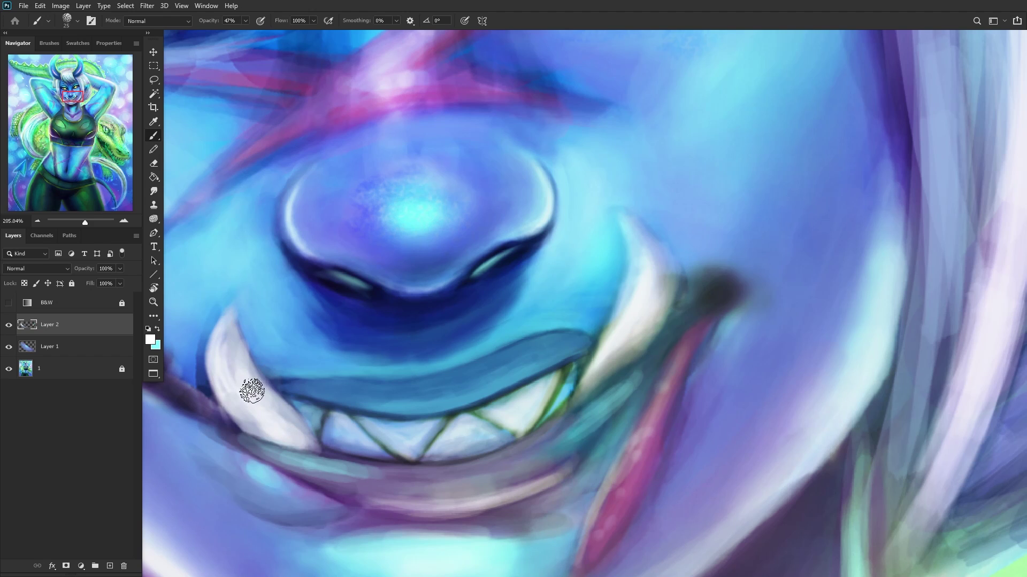
{"action": "left_click", "coordinate": [241, 365], "text": "alt"}
{"action": "mouse_move", "coordinate": [236, 355]}
{"action": "left_mouse_down"}
{"action": "mouse_move", "coordinate": [298, 432]}
{"action": "mouse_move", "coordinate": [232, 348]}
{"action": "mouse_move", "coordinate": [264, 421]}
{"action": "mouse_move", "coordinate": [237, 403]}
{"action": "mouse_move", "coordinate": [237, 336]}
{"action": "mouse_move", "coordinate": [237, 363]}
{"action": "mouse_move", "coordinate": [268, 411]}
{"action": "left_mouse_up"}
{"action": "scroll", "coordinate": [225, 420], "scroll_direction": "down", "scroll_amount": 3}
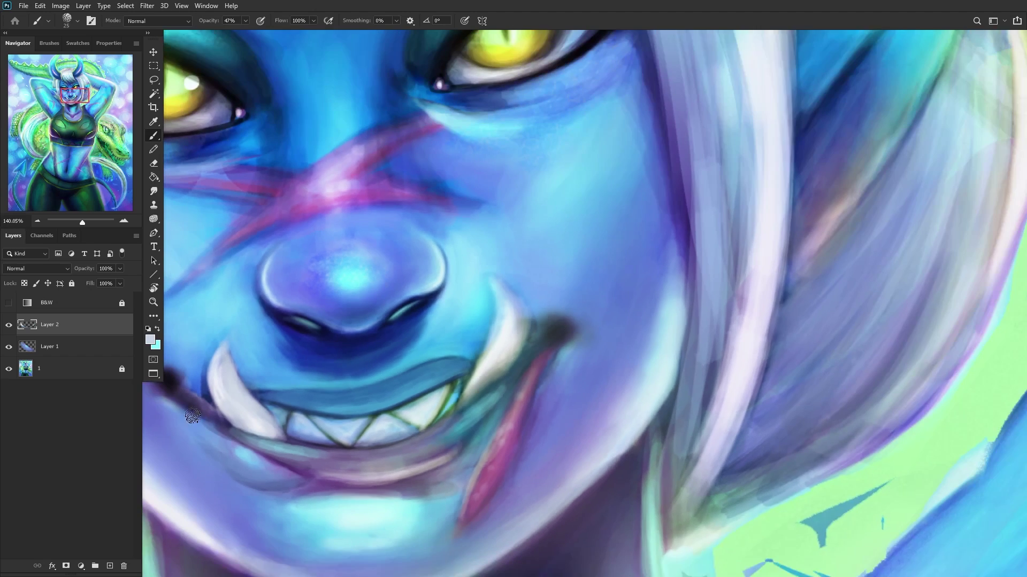
Step: On a new layer, repaint the left fang's shading with a Soft Round brush, fade to 67%, and merge down
{"action": "left_click", "coordinate": [110, 568]}
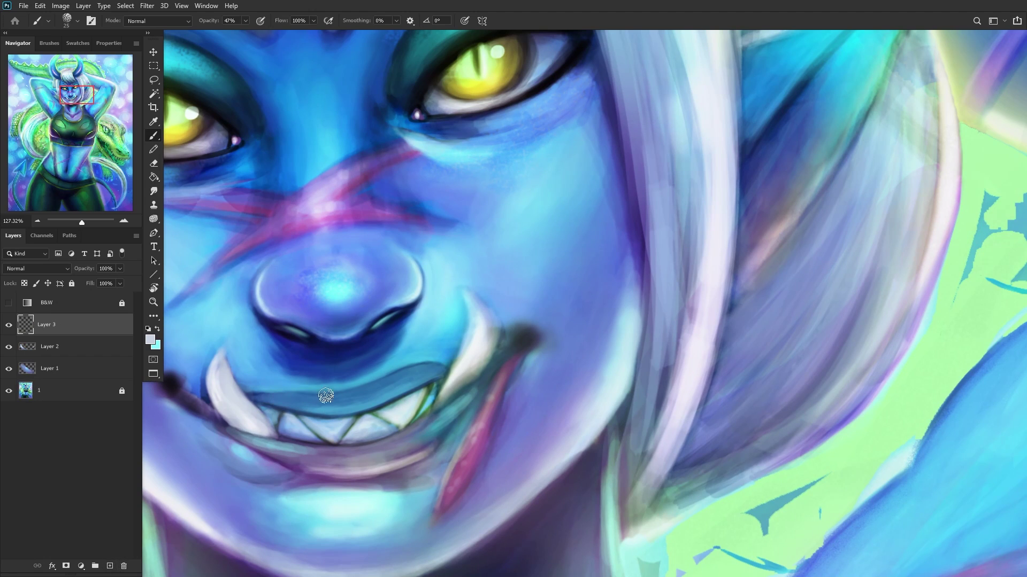
{"action": "right_click", "coordinate": [366, 335]}
{"action": "left_click", "coordinate": [400, 314]}
{"action": "left_click_drag", "start_coordinate": [284, 435], "coordinate": [314, 445]}
{"action": "right_click", "coordinate": [413, 257]}
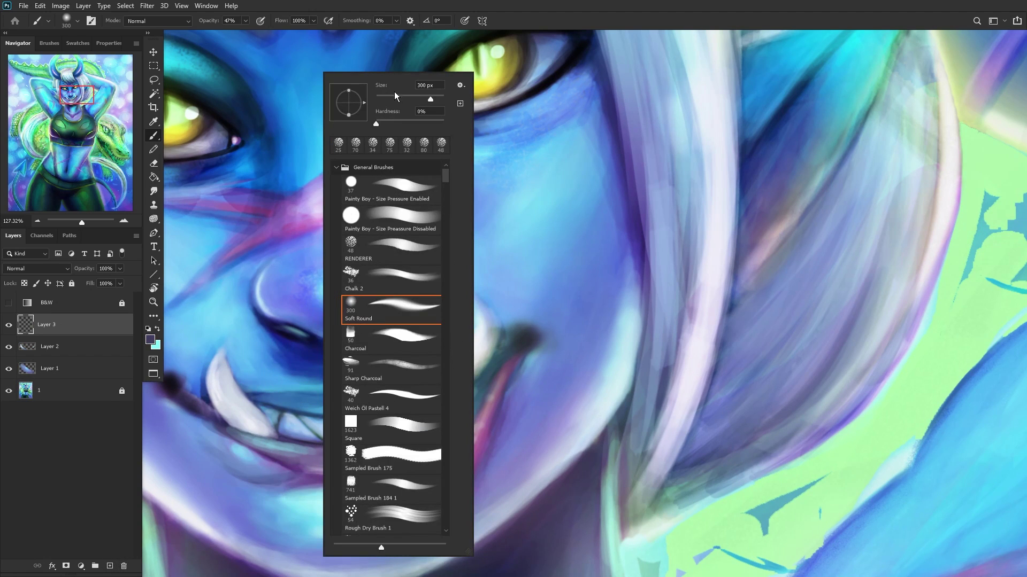
{"action": "key", "text": "Return"}
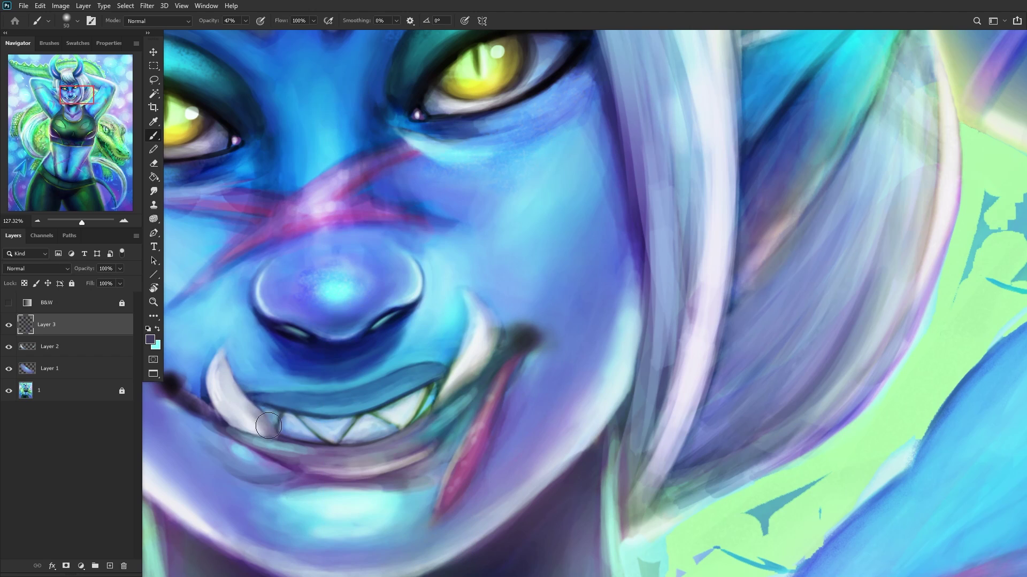
{"action": "mouse_move", "coordinate": [222, 371]}
{"action": "left_mouse_down"}
{"action": "mouse_move", "coordinate": [235, 380]}
{"action": "mouse_move", "coordinate": [216, 406]}
{"action": "mouse_move", "coordinate": [234, 338]}
{"action": "left_mouse_up"}
{"action": "scroll", "coordinate": [184, 419], "scroll_direction": "down", "scroll_amount": 3}
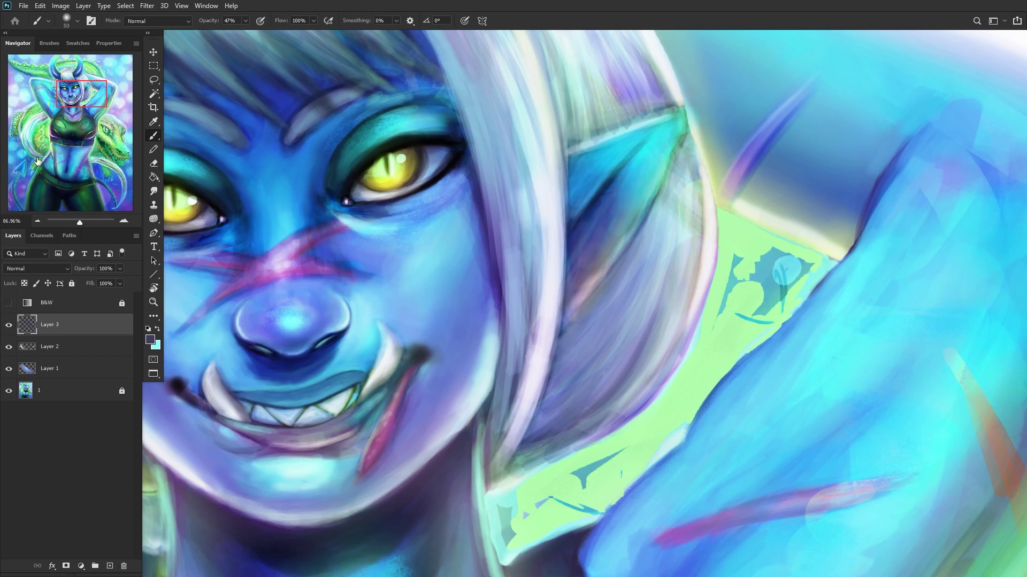
{"action": "scroll", "coordinate": [355, 247], "scroll_direction": "left", "scroll_amount": 5}
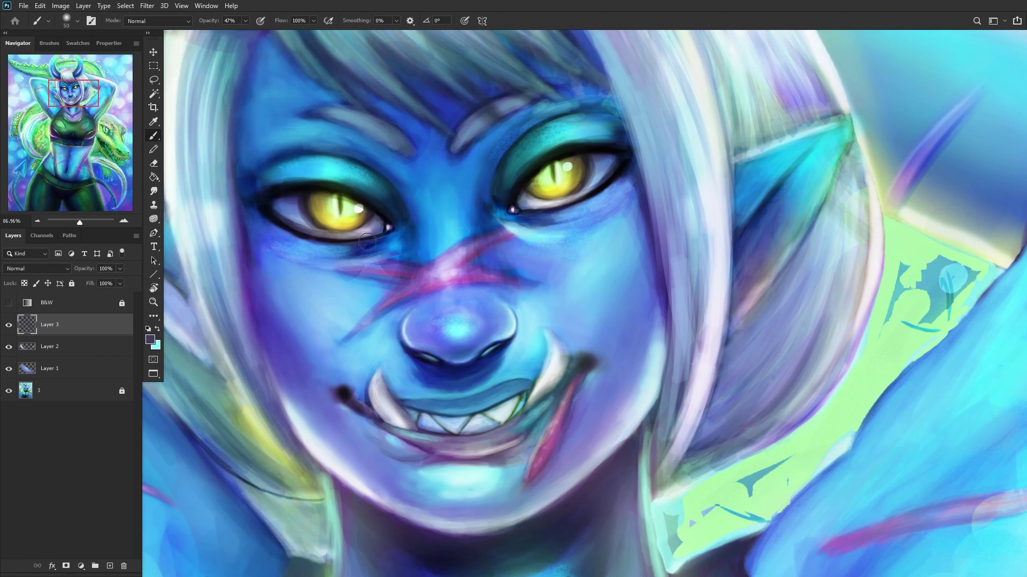
{"action": "left_click_drag", "start_coordinate": [118, 276], "coordinate": [101, 276]}
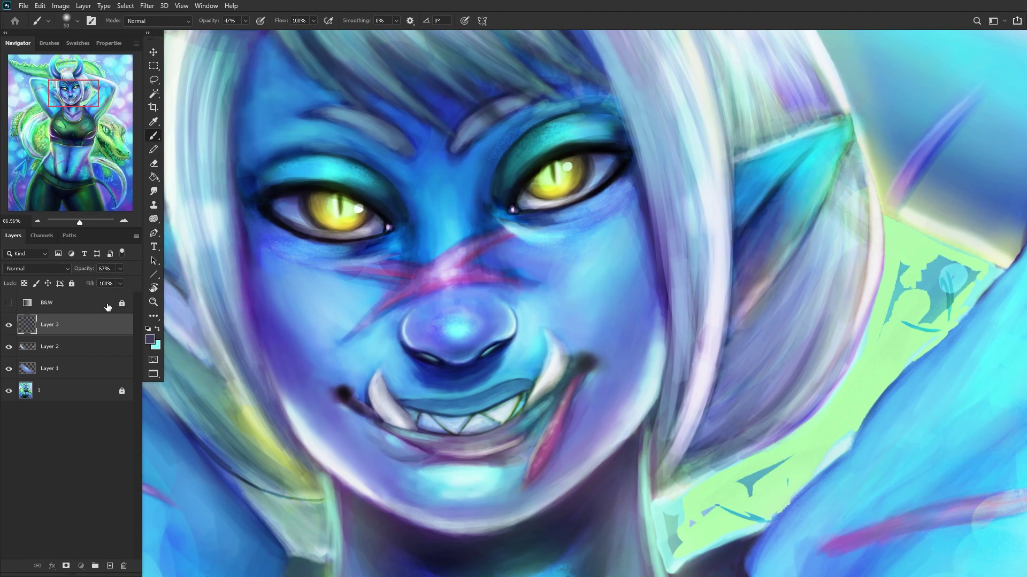
{"action": "key", "text": "ctrl+e"}
{"action": "key", "text": "ctrl+e"}
{"action": "left_click", "coordinate": [13, 326]}
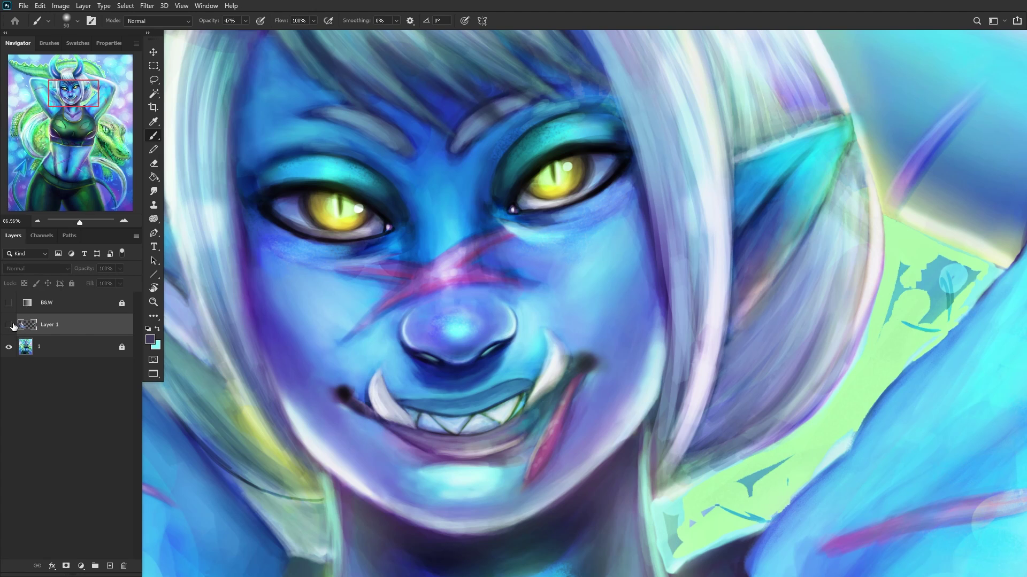
{"action": "left_click", "coordinate": [9, 326]}
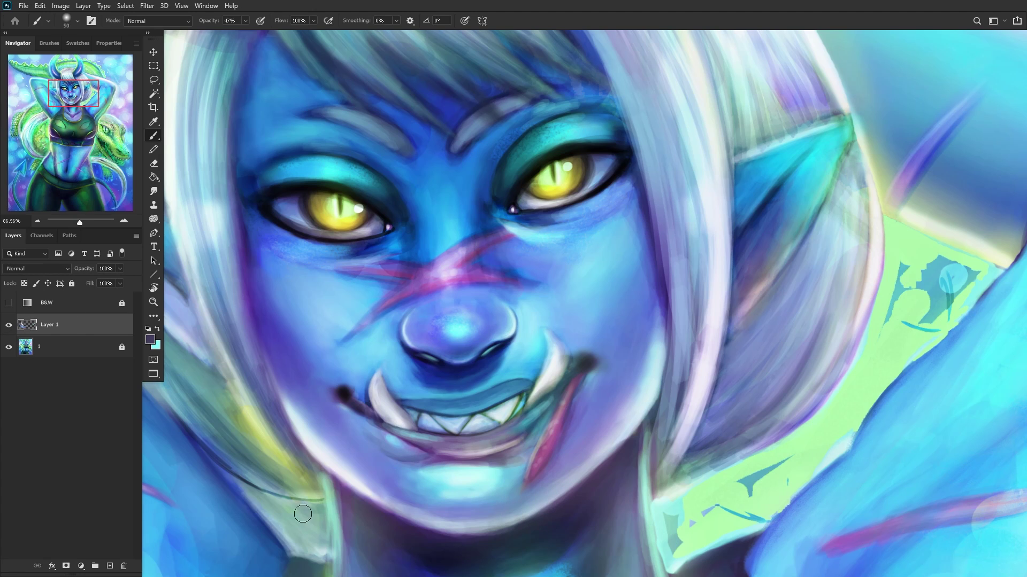
Step: On a new layer, paint a dark navy shadow and lighter strokes beneath the lower lip
{"action": "left_click", "coordinate": [110, 566]}
{"action": "left_click", "coordinate": [414, 377], "text": "alt"}
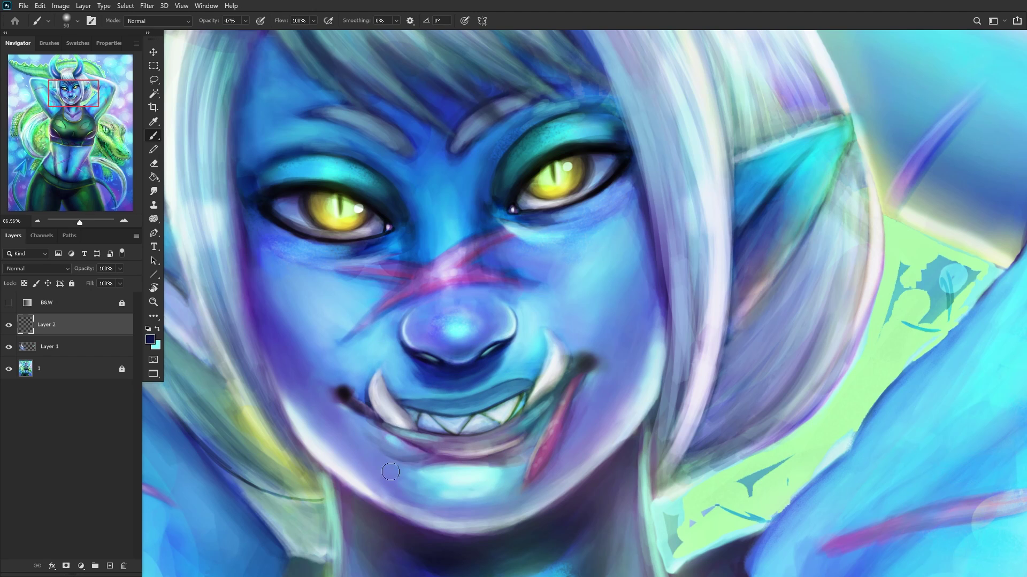
{"action": "mouse_move", "coordinate": [416, 455]}
{"action": "left_mouse_down"}
{"action": "mouse_move", "coordinate": [364, 431]}
{"action": "mouse_move", "coordinate": [397, 457]}
{"action": "mouse_move", "coordinate": [406, 429]}
{"action": "mouse_move", "coordinate": [389, 453]}
{"action": "mouse_move", "coordinate": [393, 445]}
{"action": "mouse_move", "coordinate": [362, 435]}
{"action": "mouse_move", "coordinate": [423, 459]}
{"action": "mouse_move", "coordinate": [369, 430]}
{"action": "mouse_move", "coordinate": [414, 465]}
{"action": "mouse_move", "coordinate": [396, 452]}
{"action": "left_mouse_up"}
{"action": "left_click", "coordinate": [383, 453], "text": "alt"}
{"action": "left_click", "coordinate": [367, 424], "text": "alt"}
{"action": "left_click", "coordinate": [454, 327], "text": "alt"}
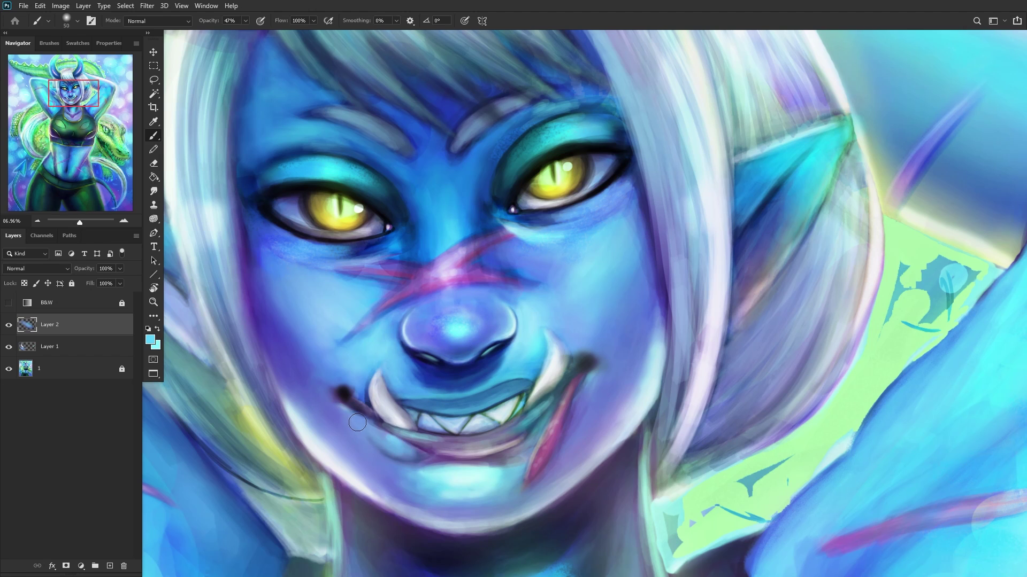
{"action": "scroll", "coordinate": [321, 460], "scroll_direction": "down", "scroll_amount": 2}
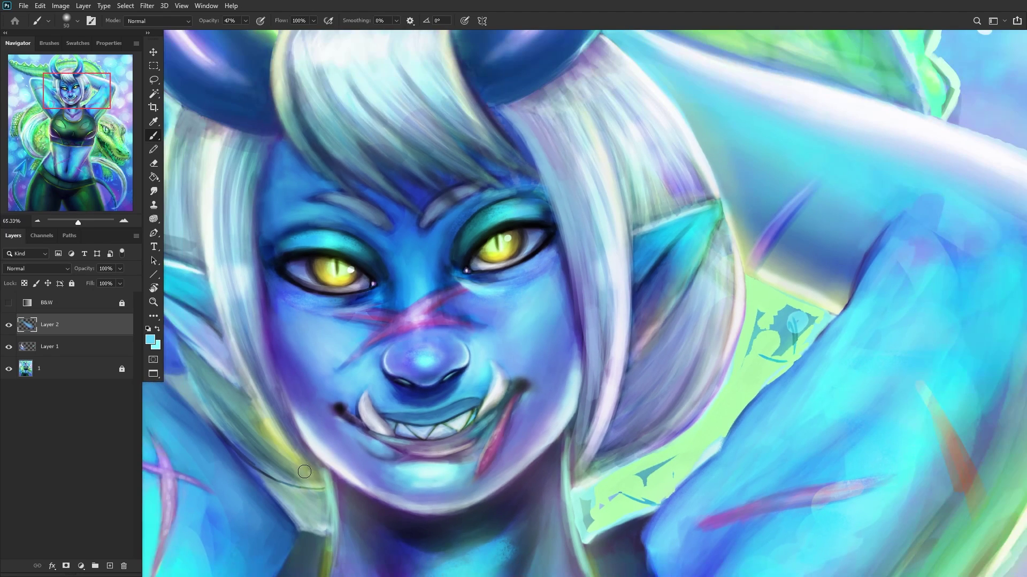
{"action": "left_click", "coordinate": [427, 473], "text": "alt"}
{"action": "scroll", "coordinate": [377, 434], "scroll_direction": "up", "scroll_amount": 3}
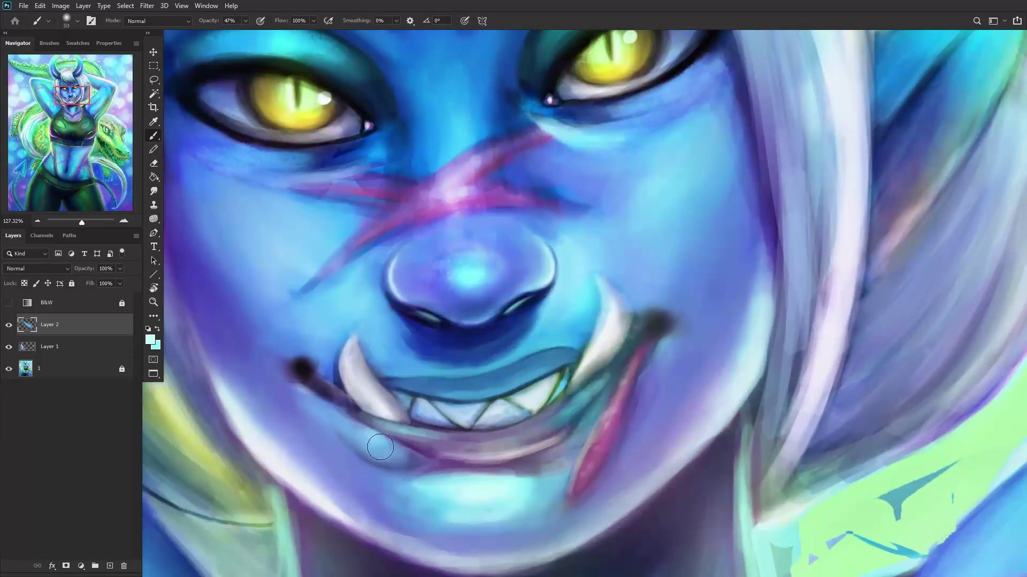
{"action": "scroll", "coordinate": [296, 471], "scroll_direction": "down", "scroll_amount": 2}
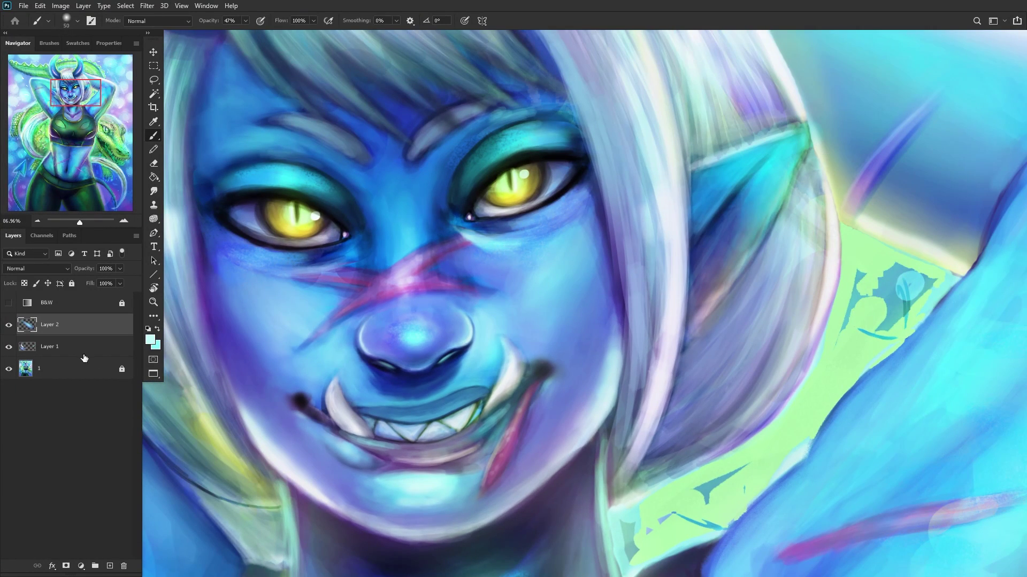
{"action": "scroll", "coordinate": [284, 471], "scroll_direction": "down", "scroll_amount": 3}
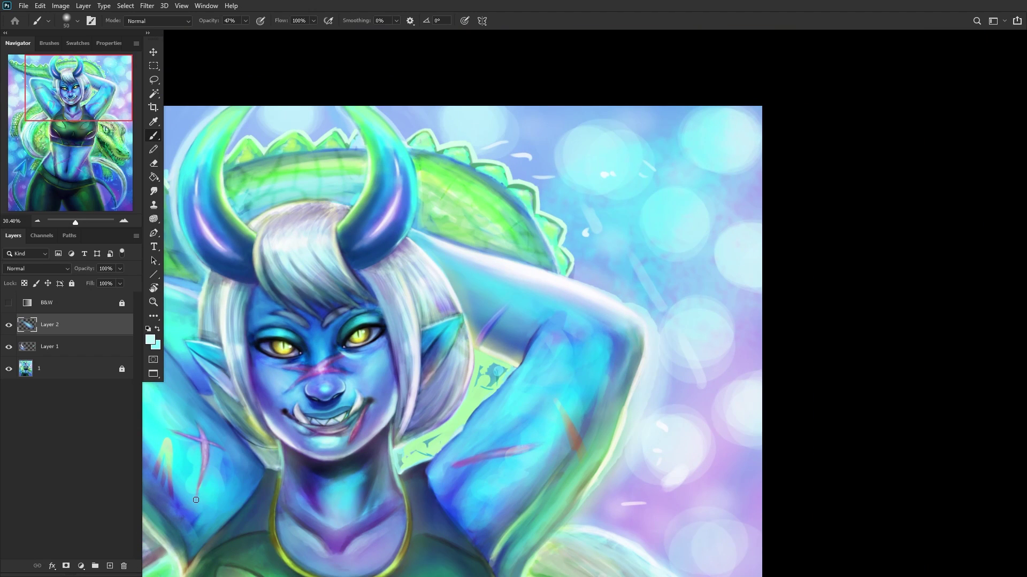
Step: On another new layer, add purple-blue and blue-violet strokes along the lower lip and lighten the chin with cyan
{"action": "left_click", "coordinate": [110, 567]}
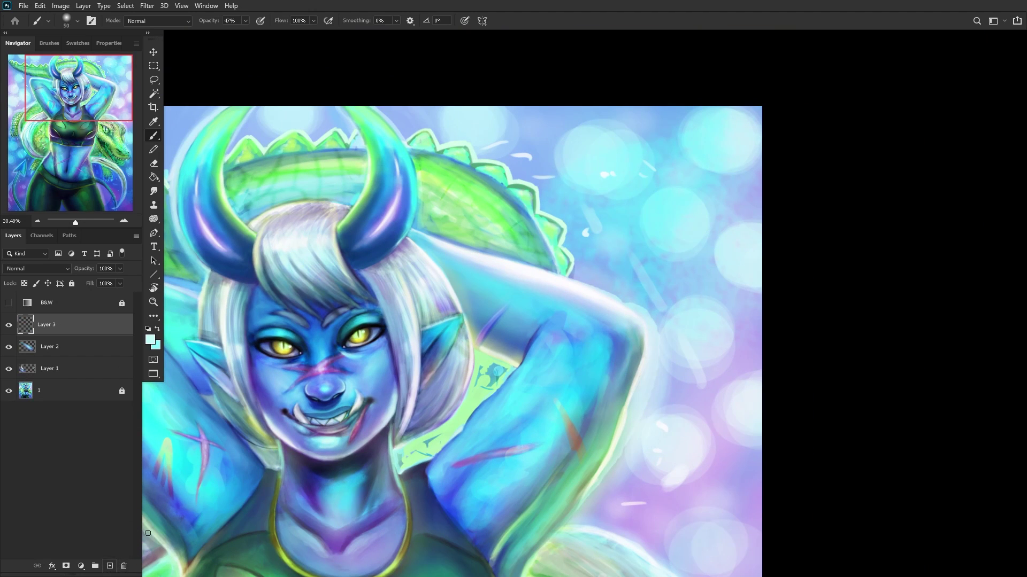
{"action": "scroll", "coordinate": [351, 349], "scroll_direction": "up", "scroll_amount": 4}
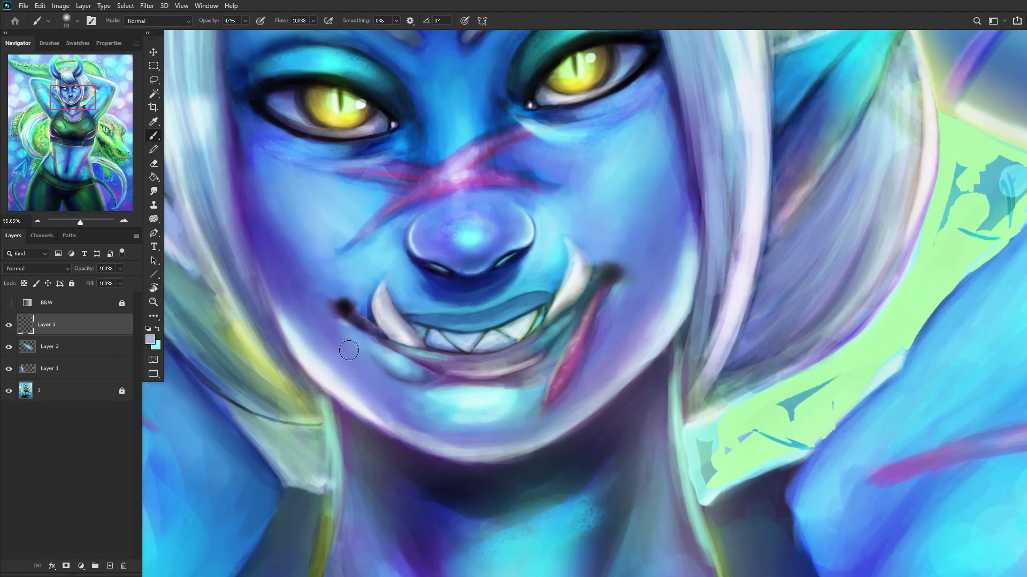
{"action": "left_click", "coordinate": [287, 260], "text": "alt"}
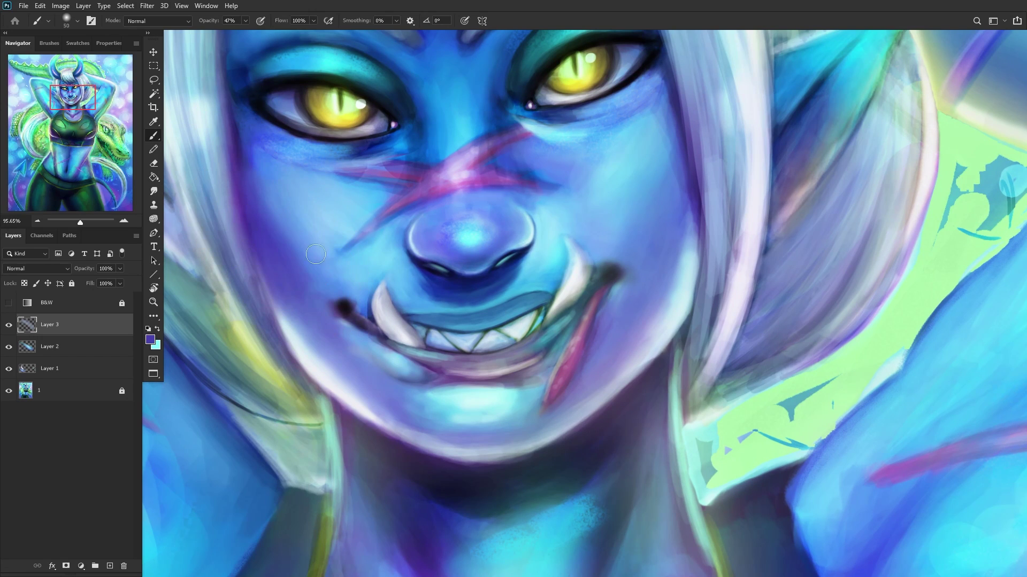
{"action": "left_click_drag", "start_coordinate": [351, 347], "coordinate": [402, 386]}
{"action": "left_click", "coordinate": [376, 363], "text": "alt"}
{"action": "left_click_drag", "start_coordinate": [371, 356], "coordinate": [374, 358]}
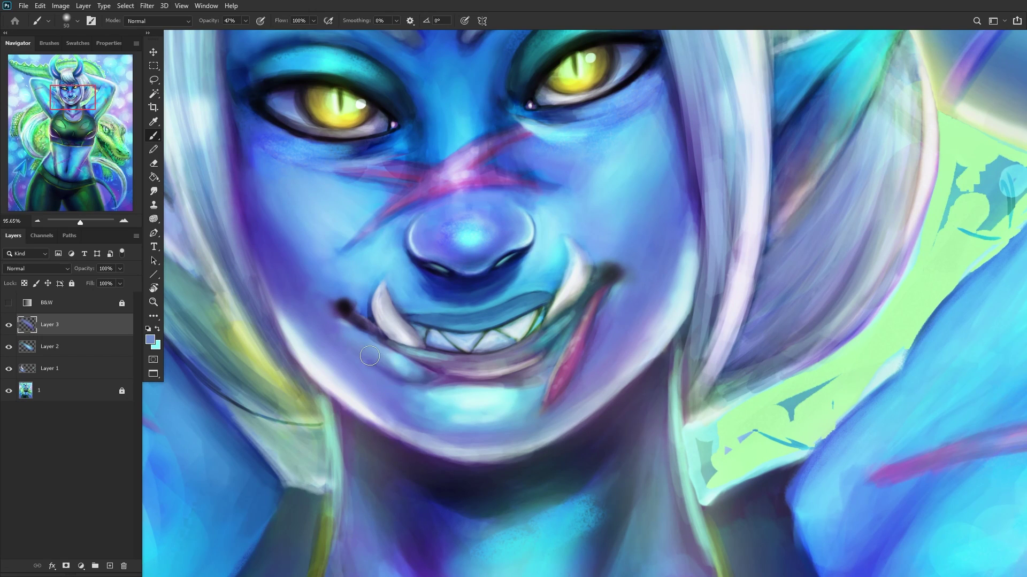
{"action": "scroll", "coordinate": [351, 388], "scroll_direction": "down", "scroll_amount": 5}
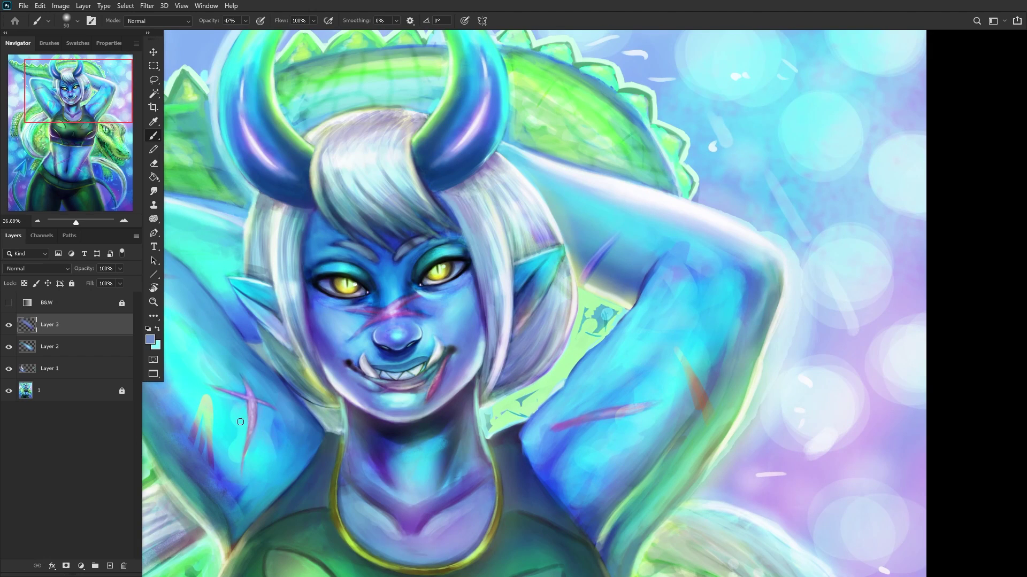
{"action": "scroll", "coordinate": [369, 391], "scroll_direction": "up", "scroll_amount": 5}
{"action": "left_click", "coordinate": [397, 385], "text": "alt"}
{"action": "left_click_drag", "start_coordinate": [401, 385], "coordinate": [407, 396]}
{"action": "left_click", "coordinate": [381, 395], "text": "alt"}
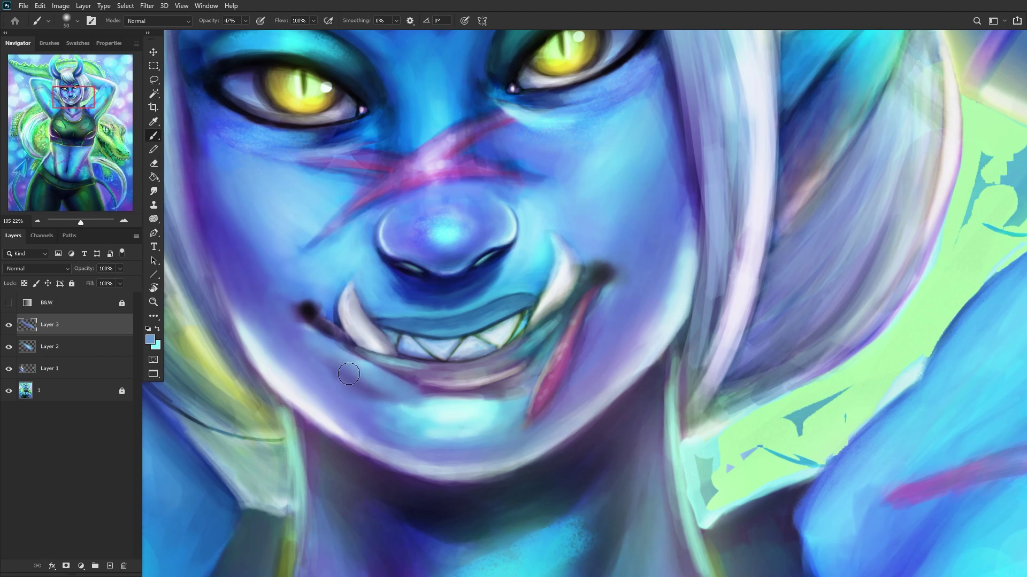
{"action": "scroll", "coordinate": [305, 422], "scroll_direction": "down", "scroll_amount": 4}
{"action": "left_click", "coordinate": [367, 415], "text": "alt"}
{"action": "left_click_drag", "start_coordinate": [369, 410], "coordinate": [345, 401]}
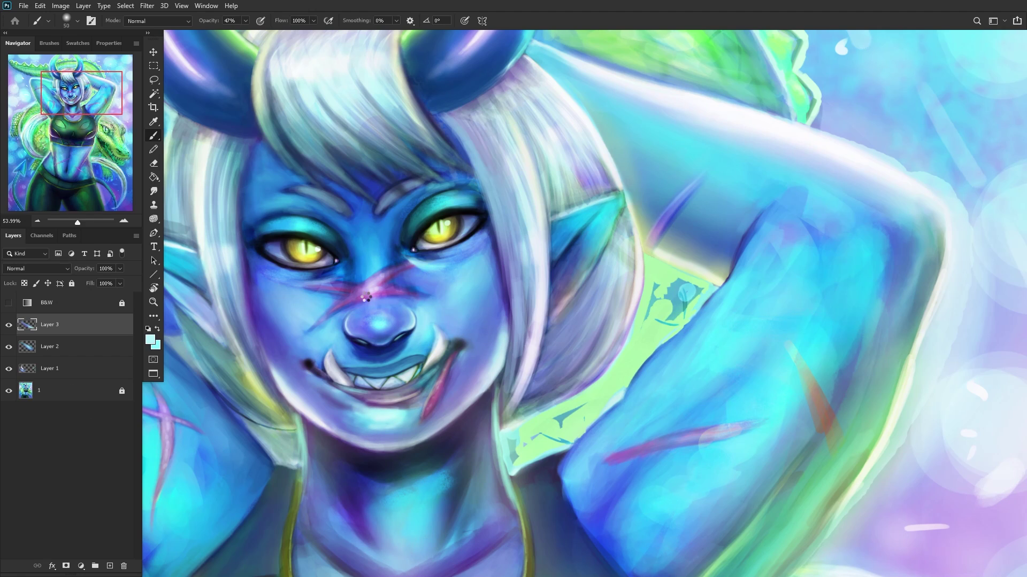
Step: Fade the new lip strokes to 66% opacity and merge Layers 3 and 2 down into Layer 1
{"action": "key", "text": "ctrl+shift+h"}
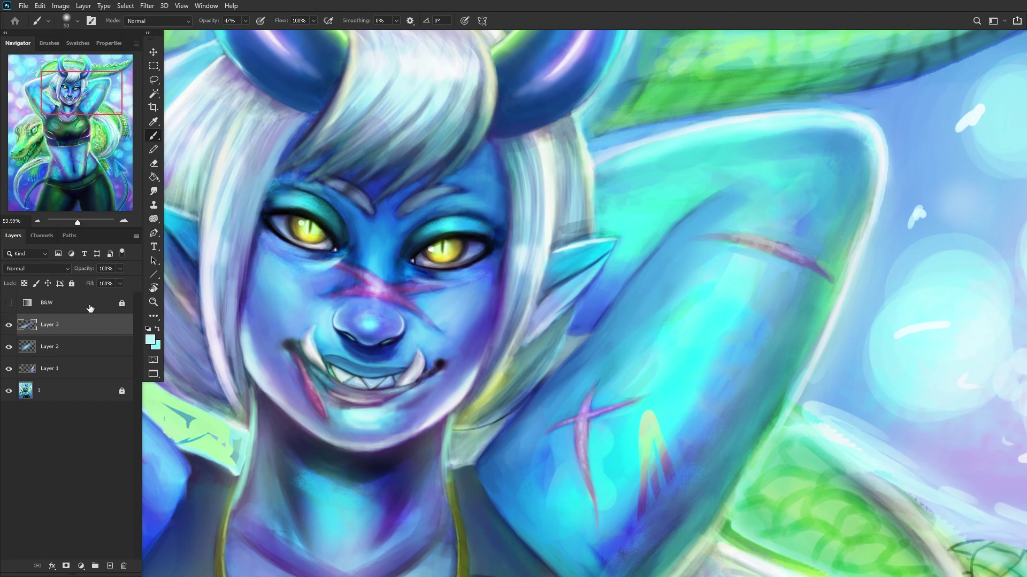
{"action": "left_click", "coordinate": [120, 268]}
{"action": "left_click_drag", "start_coordinate": [123, 281], "coordinate": [105, 282]}
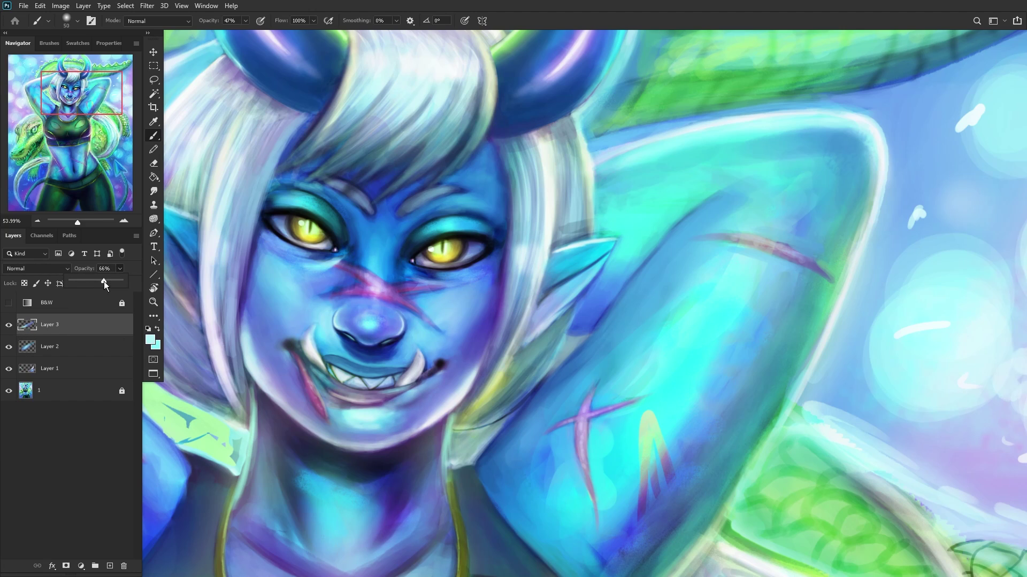
{"action": "key", "text": "ctrl+e"}
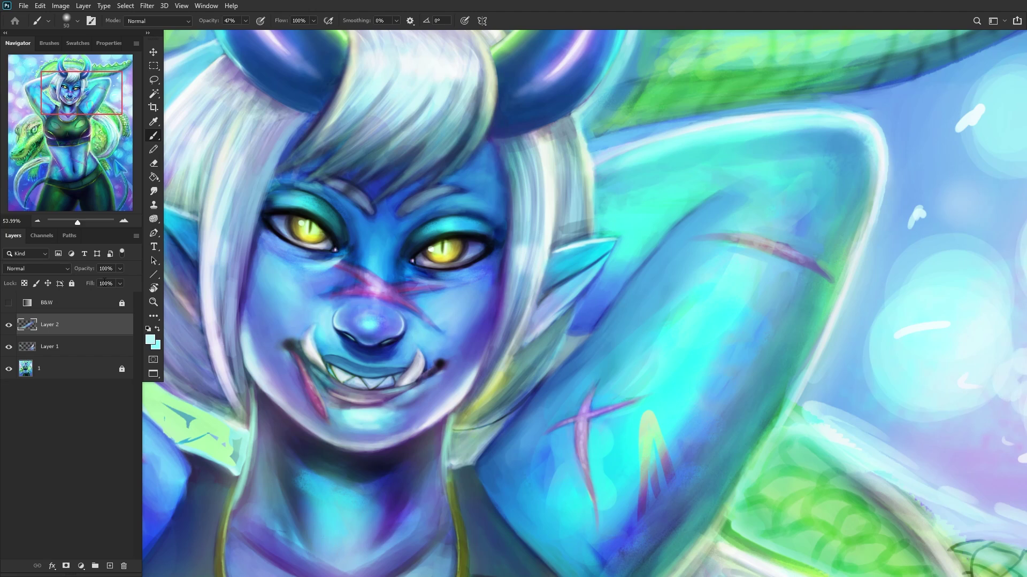
{"action": "left_click", "coordinate": [7, 330]}
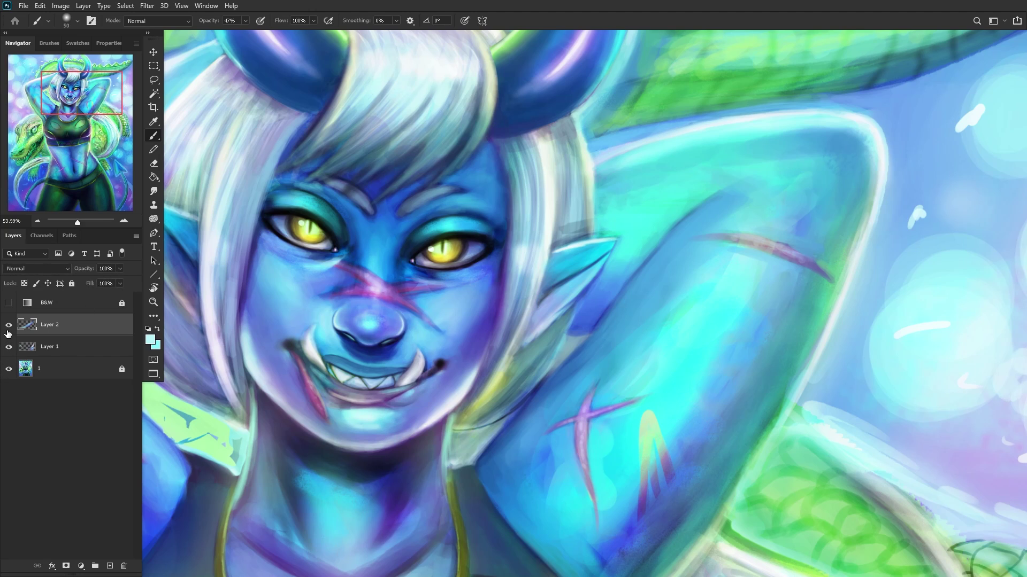
{"action": "key", "text": "ctrl+e"}
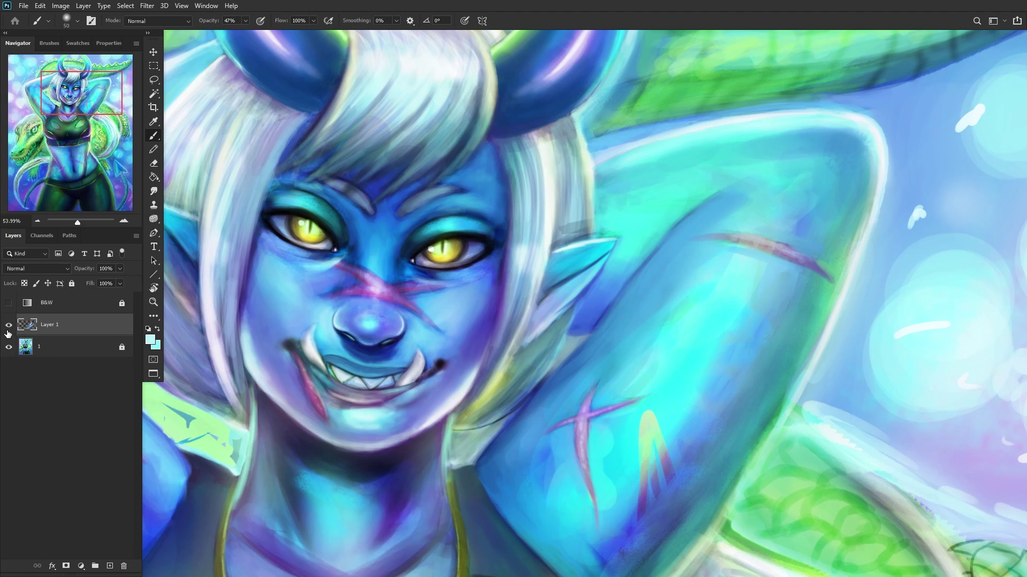
{"action": "left_click", "coordinate": [7, 325]}
Step: Add a new empty Layer 2 above Layer 1 and shrink the brush from 28 to 17 px
{"action": "scroll", "coordinate": [279, 380], "scroll_direction": "down", "scroll_amount": 3}
{"action": "scroll", "coordinate": [280, 380], "scroll_direction": "down", "scroll_amount": 1}
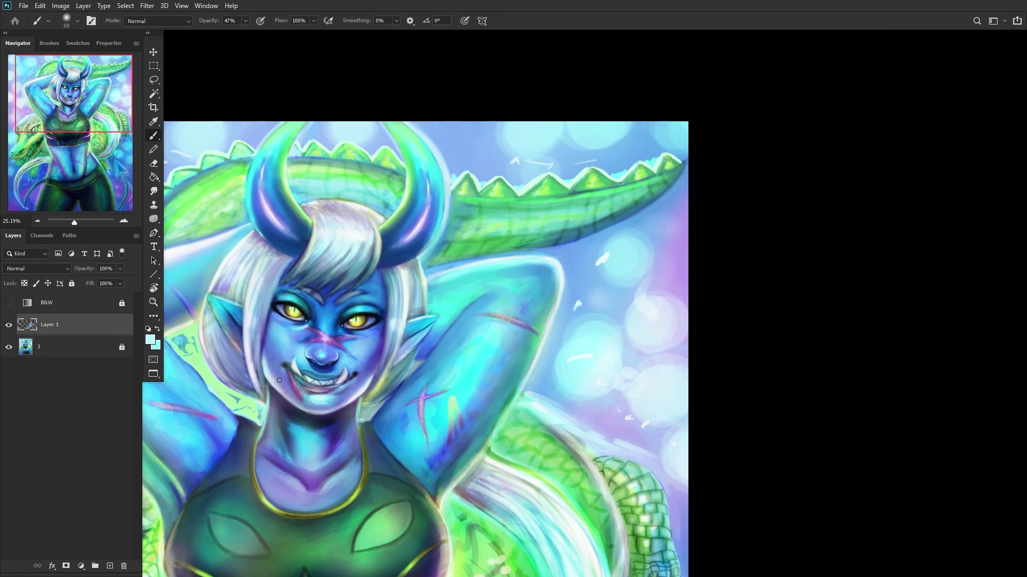
{"action": "left_click", "coordinate": [110, 566]}
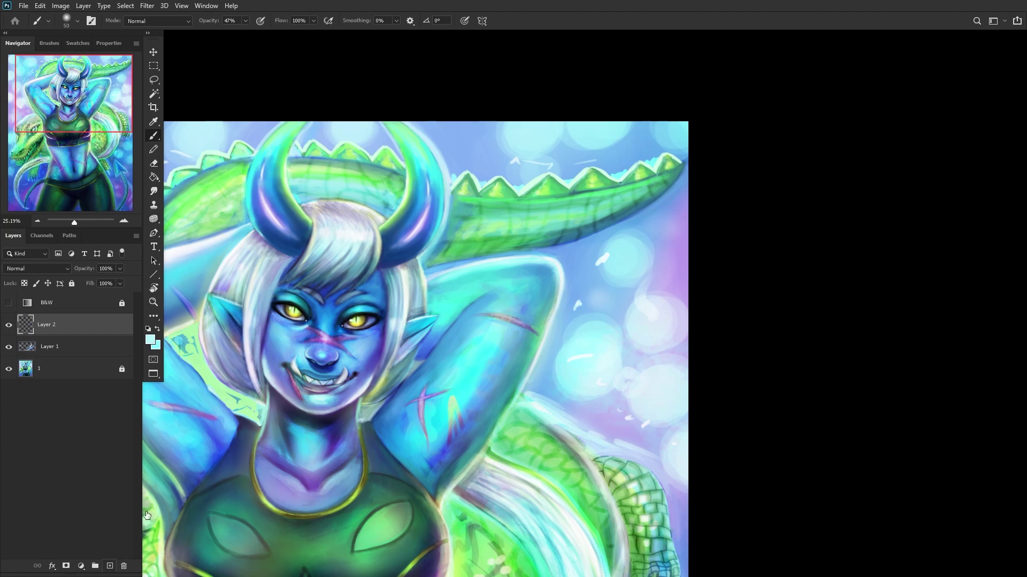
{"action": "scroll", "coordinate": [276, 369], "scroll_direction": "up", "scroll_amount": 5}
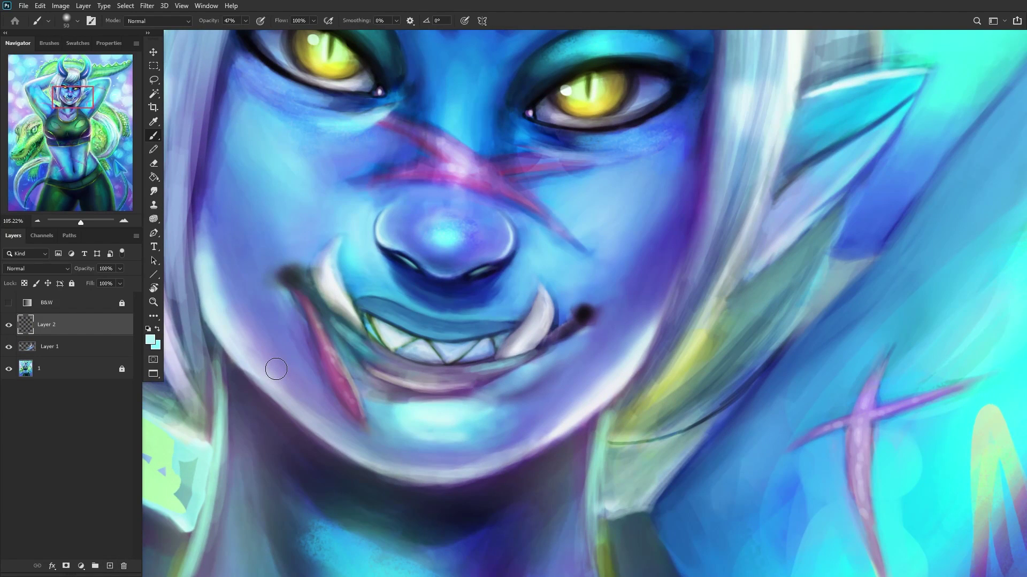
{"action": "scroll", "coordinate": [347, 348], "scroll_direction": "up", "scroll_amount": 2}
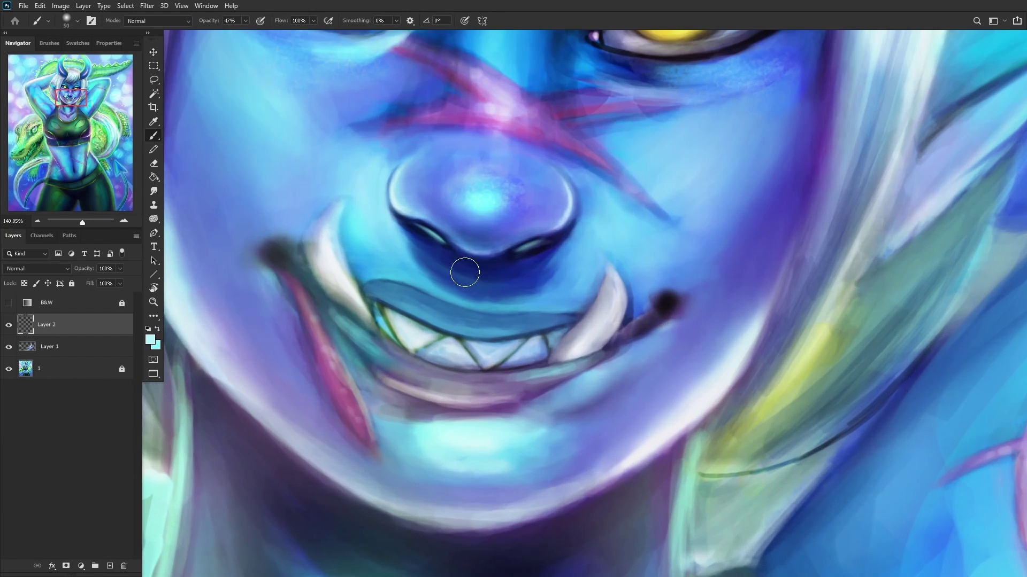
{"action": "right_click", "coordinate": [476, 233]}
{"action": "mouse_move", "coordinate": [331, 288]}
{"action": "left_mouse_down"}
{"action": "mouse_move", "coordinate": [346, 296]}
{"action": "mouse_move", "coordinate": [328, 273]}
{"action": "mouse_move", "coordinate": [360, 226]}
{"action": "mouse_move", "coordinate": [320, 232]}
{"action": "left_mouse_up"}
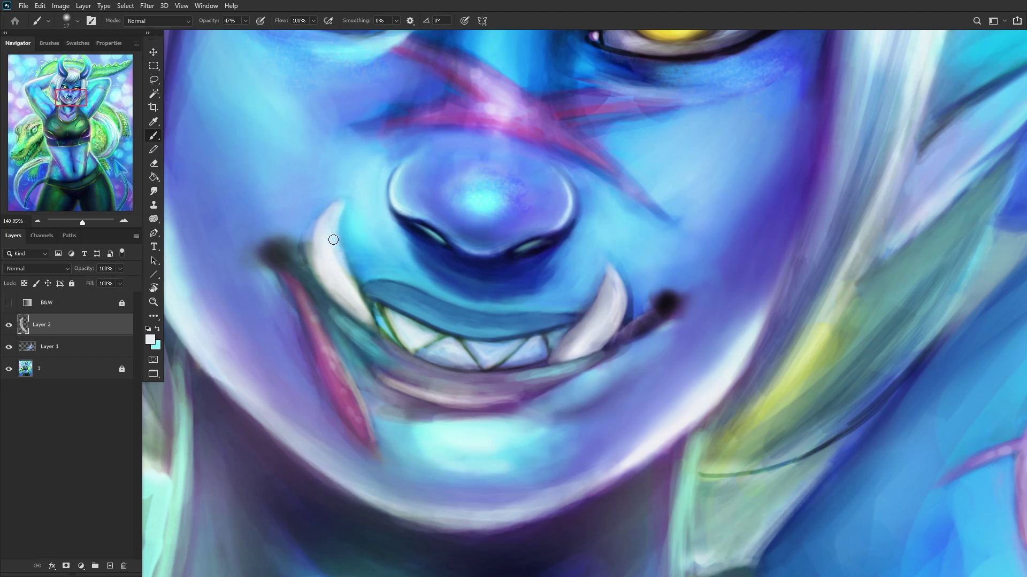
Step: Sample the light blue skin and purple lip colours, and enlarge the brush to 37 px
{"action": "left_click", "coordinate": [316, 213], "text": "alt"}
{"action": "left_click", "coordinate": [287, 246], "text": "alt"}
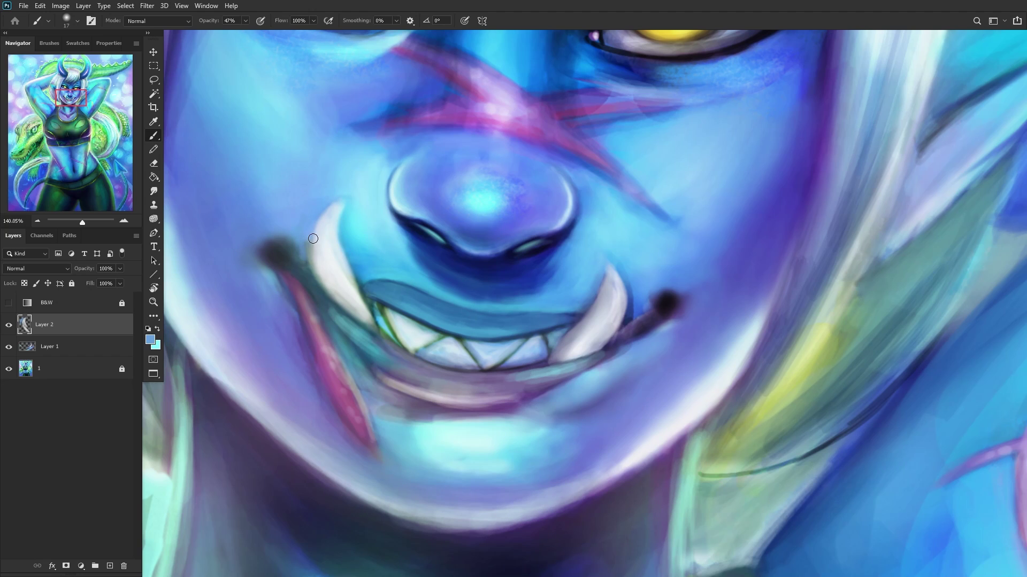
{"action": "scroll", "coordinate": [331, 235], "scroll_direction": "down", "scroll_amount": 2}
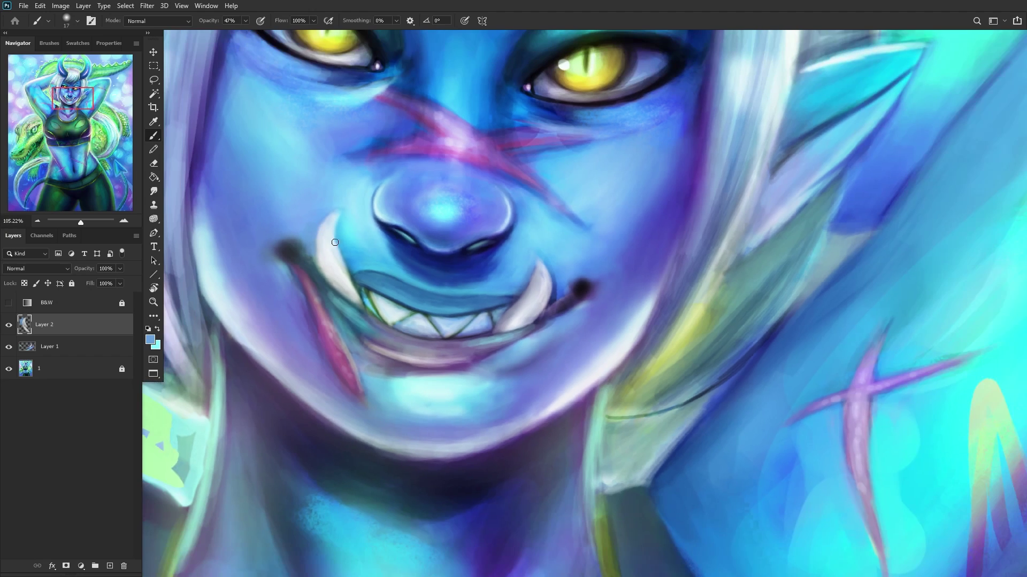
{"action": "left_click", "coordinate": [454, 346], "text": "alt"}
{"action": "scroll", "coordinate": [339, 244], "scroll_direction": "up", "scroll_amount": 3}
{"action": "right_click", "coordinate": [367, 251]}
{"action": "left_click_drag", "start_coordinate": [425, 99], "coordinate": [430, 99]}
{"action": "left_click", "coordinate": [311, 256]}
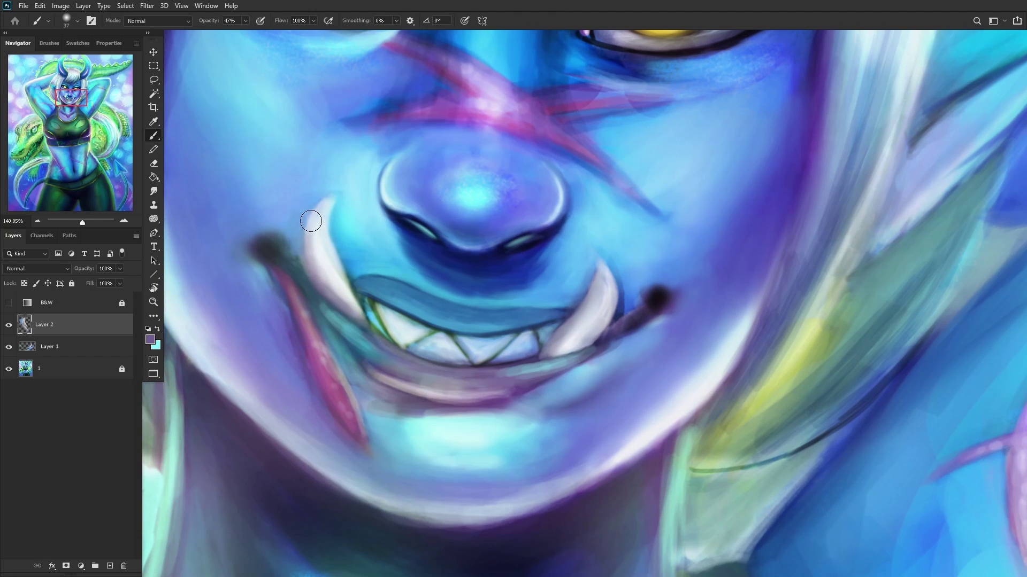
Step: Pick up the near-white fang colour and reduce the brush to 9 px
{"action": "left_click", "coordinate": [308, 240], "text": "alt"}
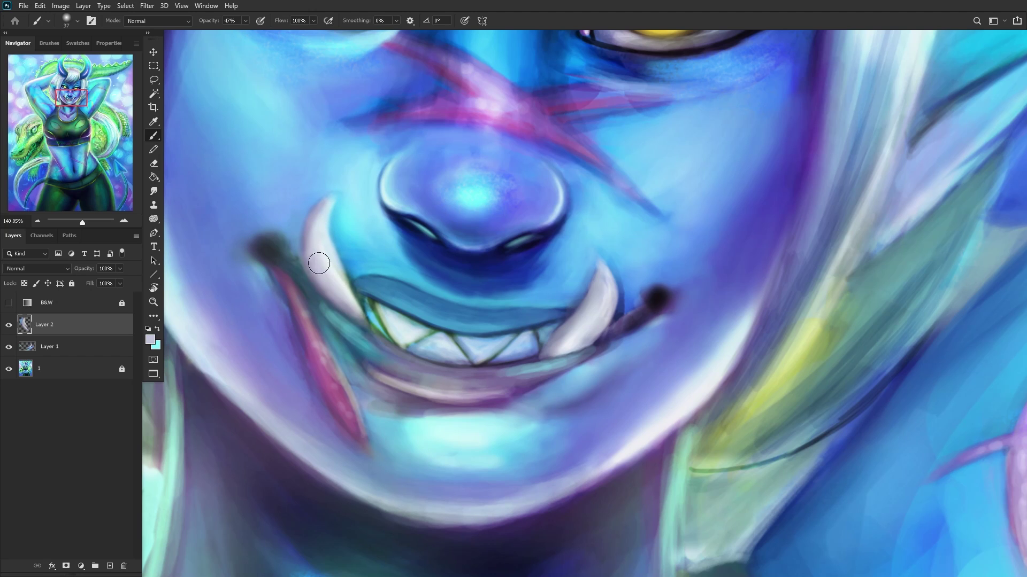
{"action": "scroll", "coordinate": [360, 276], "scroll_direction": "down", "scroll_amount": 1}
{"action": "scroll", "coordinate": [361, 276], "scroll_direction": "down", "scroll_amount": 2}
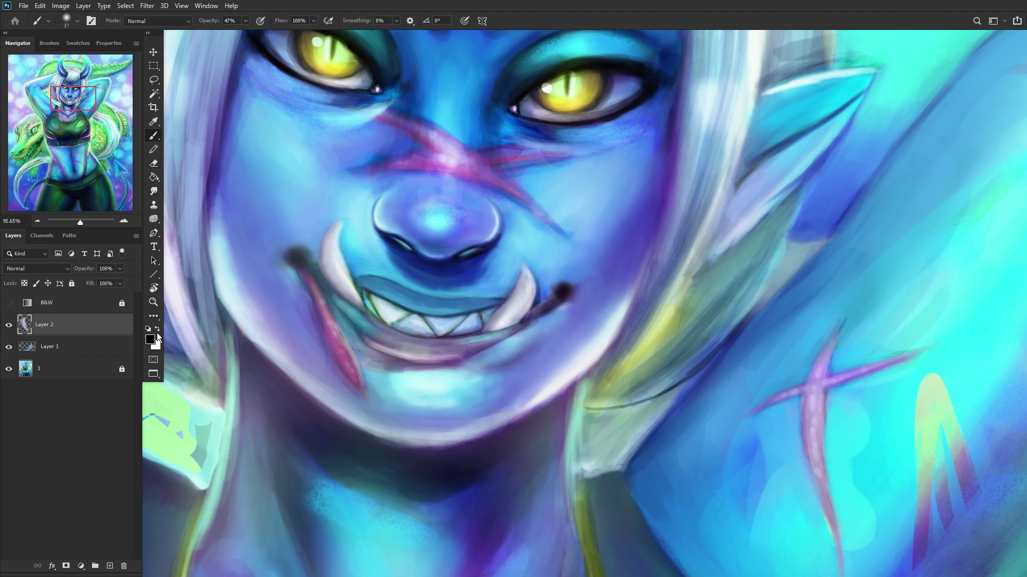
{"action": "scroll", "coordinate": [366, 246], "scroll_direction": "up", "scroll_amount": 3}
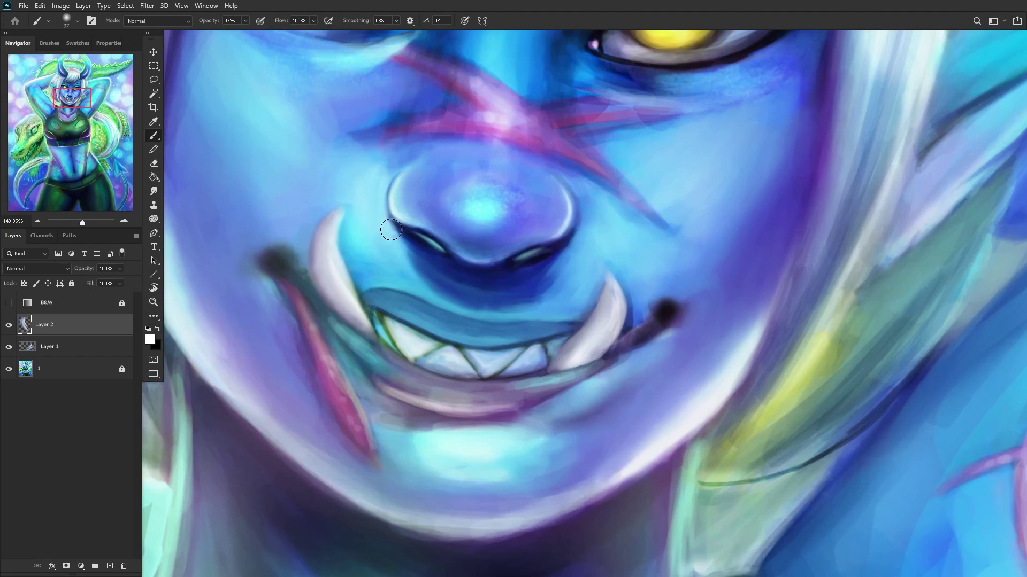
{"action": "right_click", "coordinate": [509, 88]}
{"action": "left_click_drag", "start_coordinate": [515, 99], "coordinate": [511, 99]}
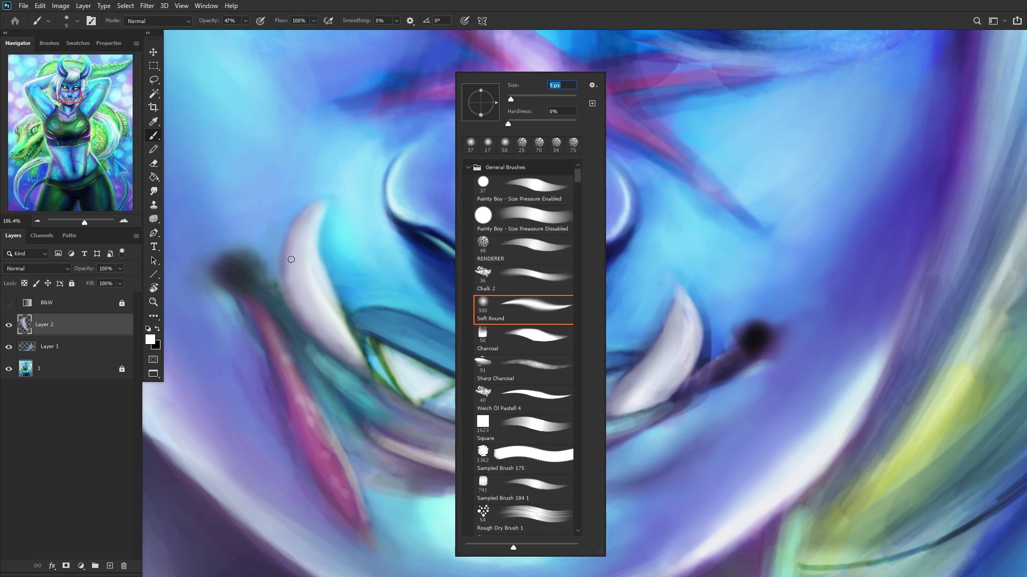
Step: Paint light highlights along the edges of the left and right fangs
{"action": "left_click", "coordinate": [303, 253]}
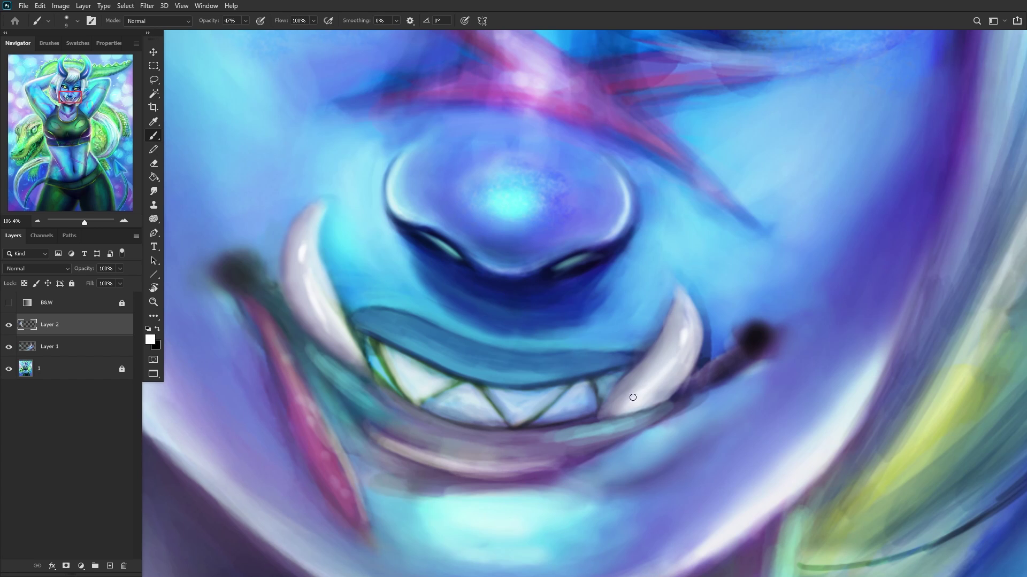
{"action": "scroll", "coordinate": [575, 416], "scroll_direction": "down", "scroll_amount": 4}
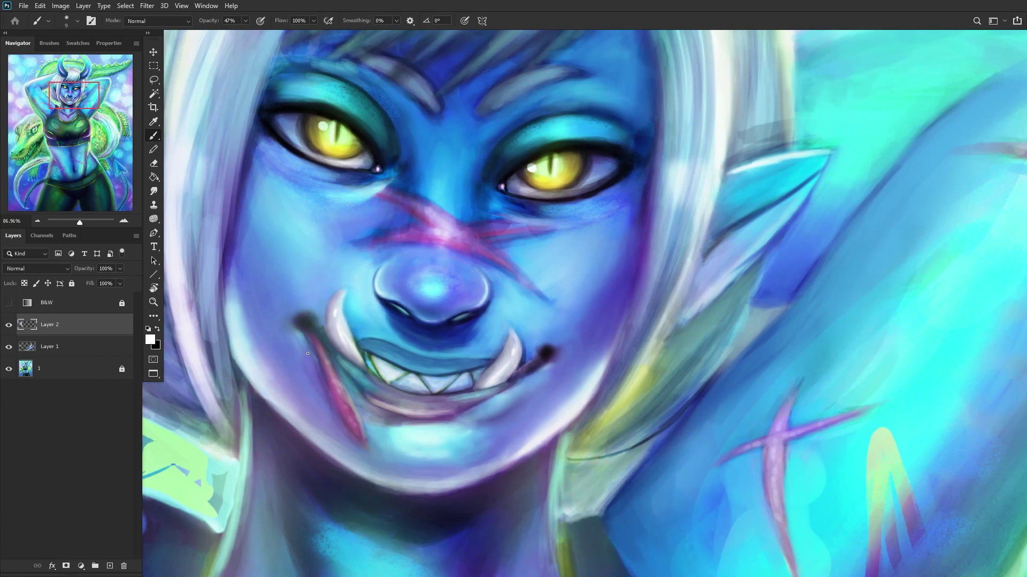
{"action": "scroll", "coordinate": [324, 315], "scroll_direction": "up", "scroll_amount": 4}
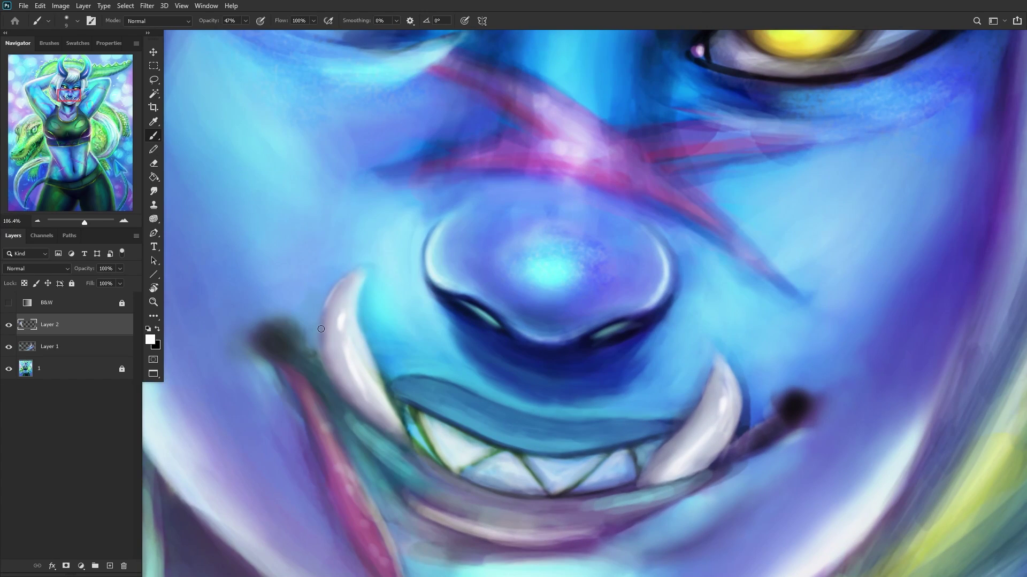
{"action": "mouse_move", "coordinate": [319, 344]}
{"action": "left_mouse_down"}
{"action": "mouse_move", "coordinate": [356, 276]}
{"action": "mouse_move", "coordinate": [324, 321]}
{"action": "mouse_move", "coordinate": [341, 292]}
{"action": "mouse_move", "coordinate": [322, 349]}
{"action": "mouse_move", "coordinate": [329, 309]}
{"action": "left_mouse_up"}
{"action": "left_click_drag", "start_coordinate": [702, 466], "coordinate": [739, 411]}
{"action": "mouse_move", "coordinate": [724, 445]}
{"action": "left_mouse_down"}
{"action": "mouse_move", "coordinate": [736, 382]}
{"action": "mouse_move", "coordinate": [718, 364]}
{"action": "left_mouse_up"}
Step: Compare layer visibility, merge Layer 2 into Layer 1 with Ctrl+E, and sample the blue skin colour
{"action": "scroll", "coordinate": [698, 387], "scroll_direction": "down", "scroll_amount": 3}
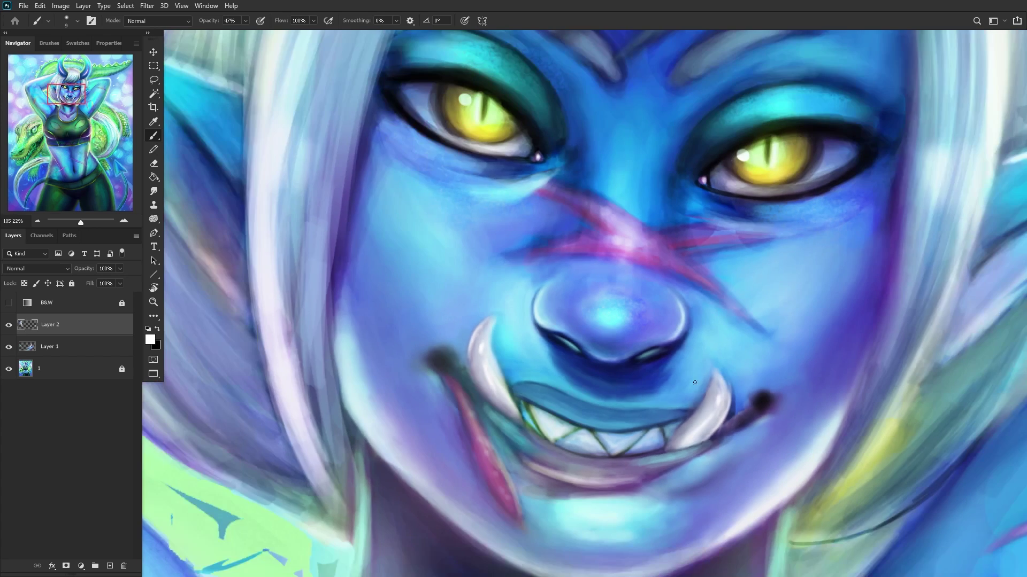
{"action": "scroll", "coordinate": [698, 387], "scroll_direction": "down", "scroll_amount": 2}
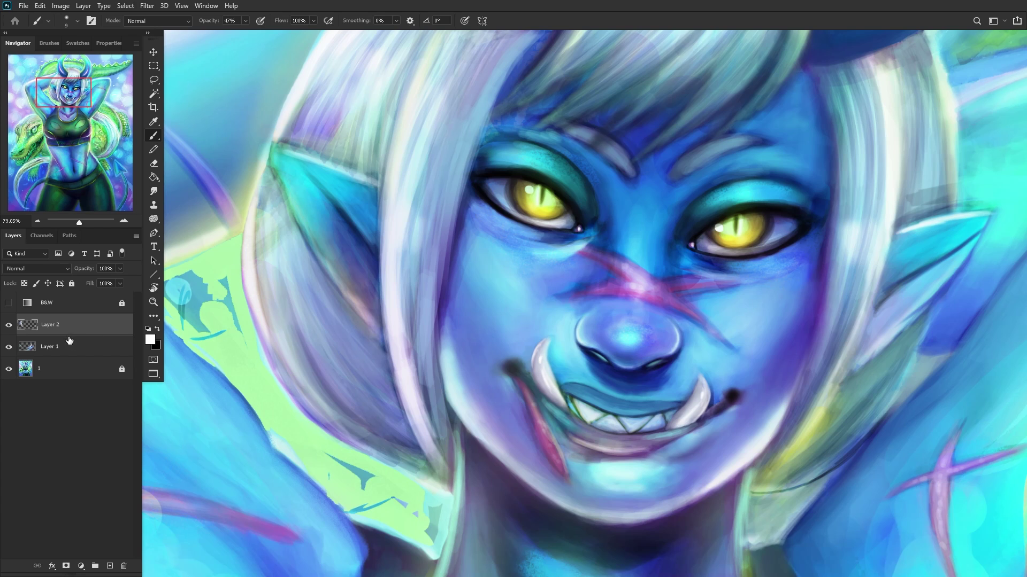
{"action": "left_click", "coordinate": [8, 326]}
{"action": "left_click", "coordinate": [7, 347]}
{"action": "key", "text": "ctrl+e"}
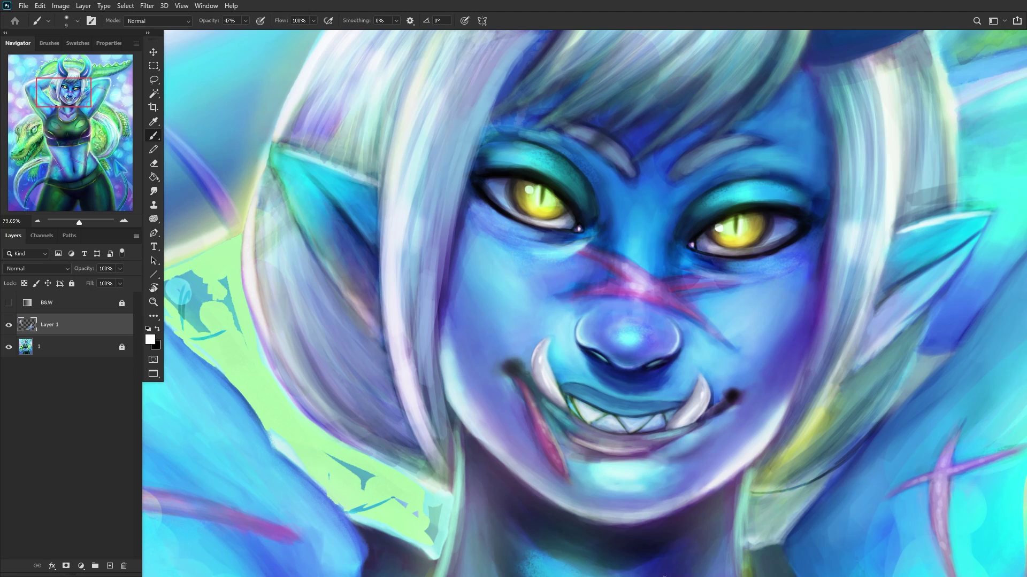
{"action": "scroll", "coordinate": [527, 442], "scroll_direction": "up", "scroll_amount": 5}
{"action": "left_click", "coordinate": [509, 294], "text": "alt"}
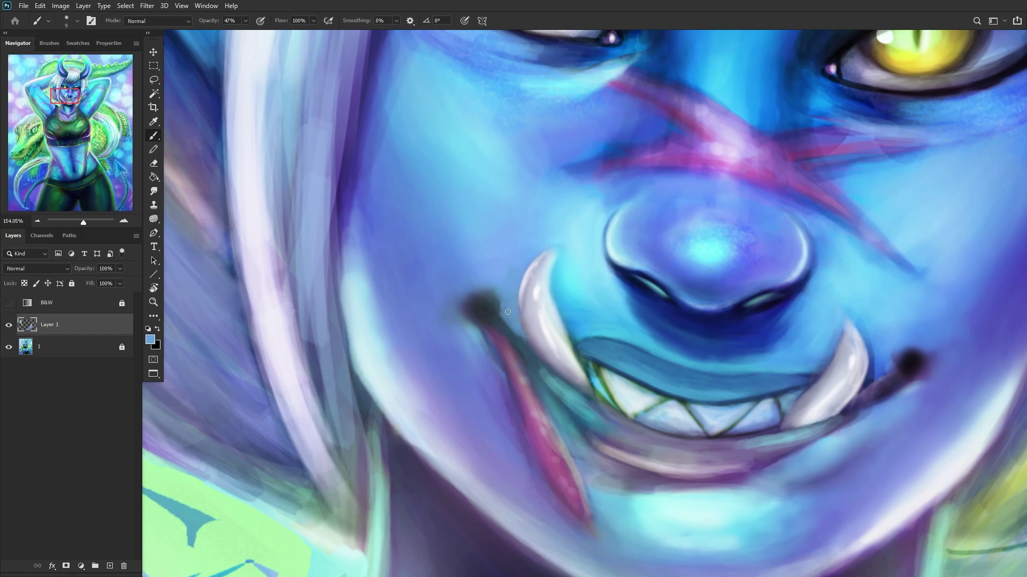
{"action": "scroll", "coordinate": [519, 375], "scroll_direction": "down", "scroll_amount": 5}
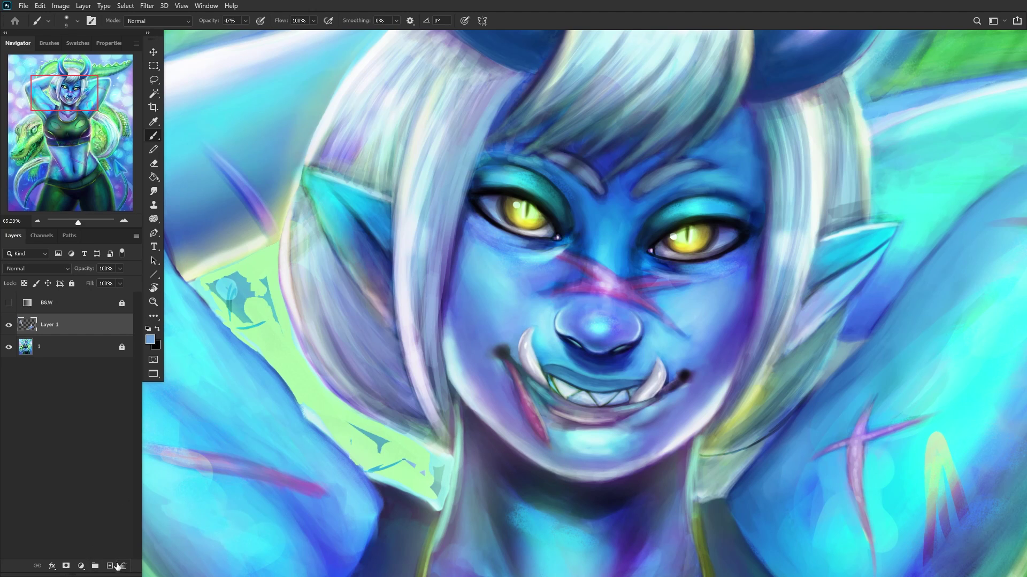
{"action": "scroll", "coordinate": [191, 491], "scroll_direction": "up", "scroll_amount": 1}
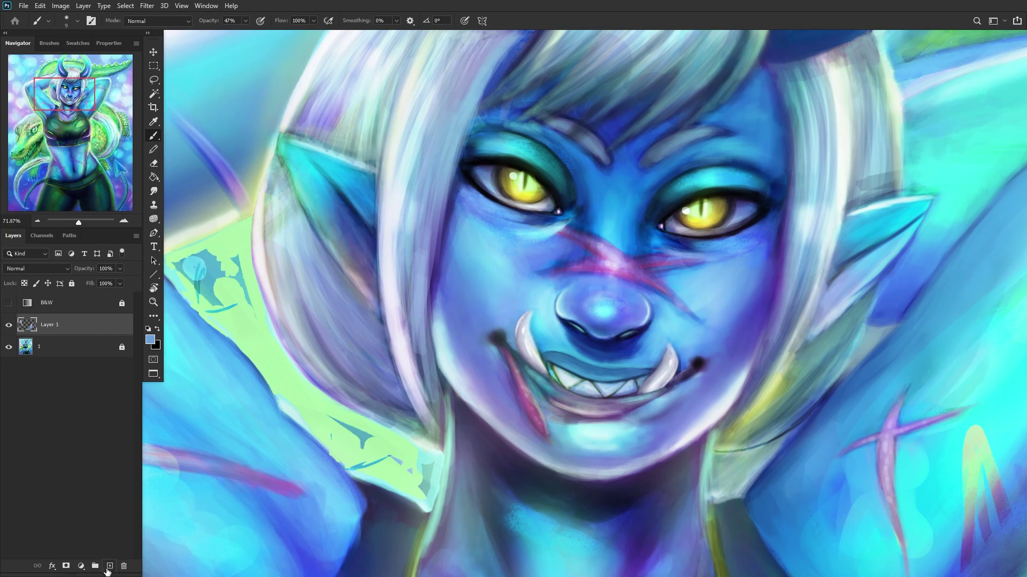
Step: On a new layer, sample mouth and chin tones and paint light strokes beside the mouth corner
{"action": "left_click", "coordinate": [110, 566]}
{"action": "scroll", "coordinate": [640, 358], "scroll_direction": "up", "scroll_amount": 4}
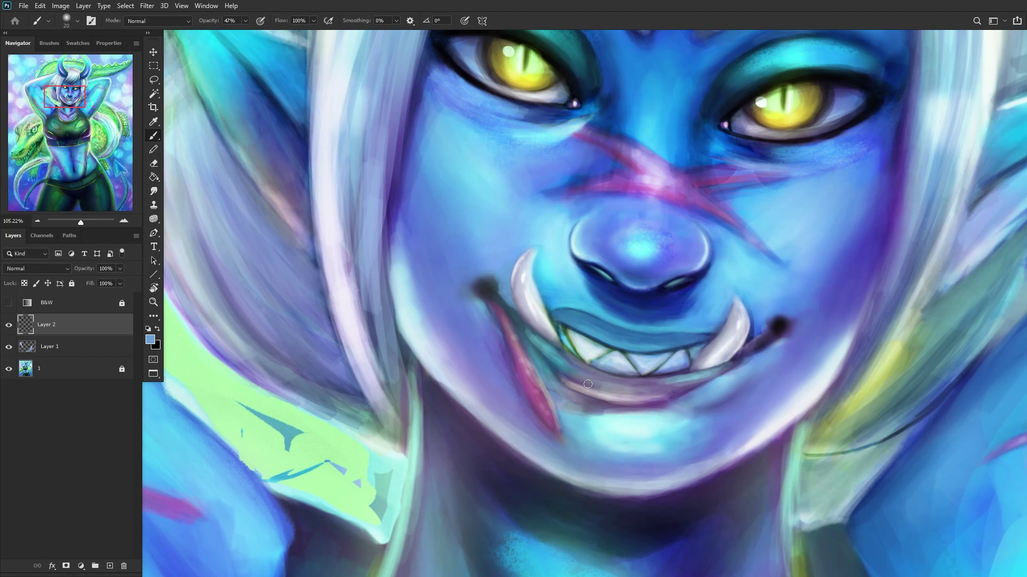
{"action": "left_click_drag", "start_coordinate": [582, 393], "coordinate": [505, 376]}
{"action": "left_click_drag", "start_coordinate": [616, 425], "coordinate": [617, 433]}
{"action": "mouse_move", "coordinate": [559, 386]}
{"action": "left_mouse_down"}
{"action": "mouse_move", "coordinate": [541, 367]}
{"action": "mouse_move", "coordinate": [581, 399]}
{"action": "mouse_move", "coordinate": [552, 384]}
{"action": "mouse_move", "coordinate": [536, 352]}
{"action": "left_mouse_up"}
{"action": "left_click", "coordinate": [549, 376], "text": "alt"}
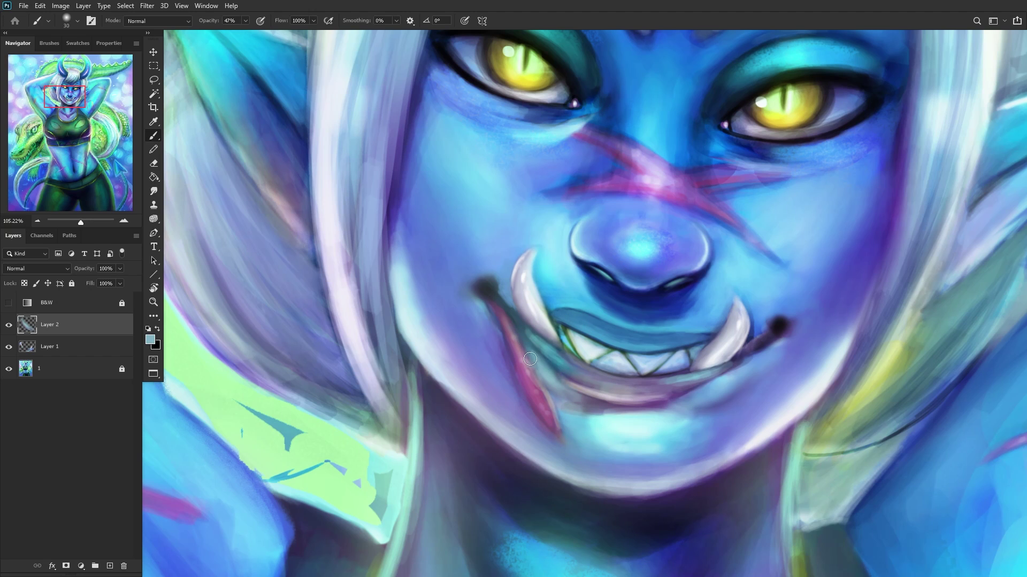
Step: Set the paint colour to pink #f089cc and paint pink strokes by the mouth
{"action": "scroll", "coordinate": [530, 354], "scroll_direction": "down", "scroll_amount": 6}
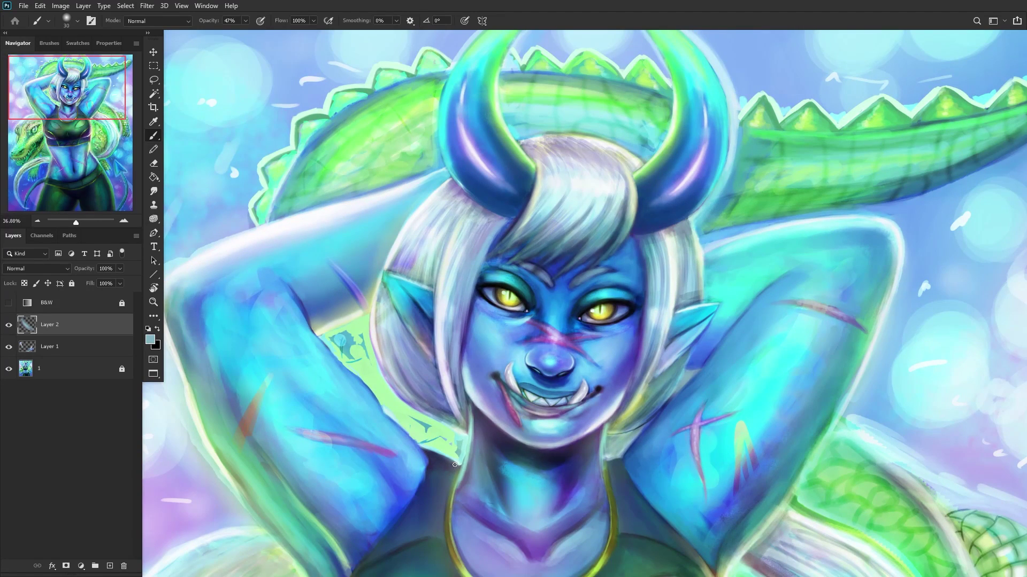
{"action": "scroll", "coordinate": [527, 437], "scroll_direction": "up", "scroll_amount": 6}
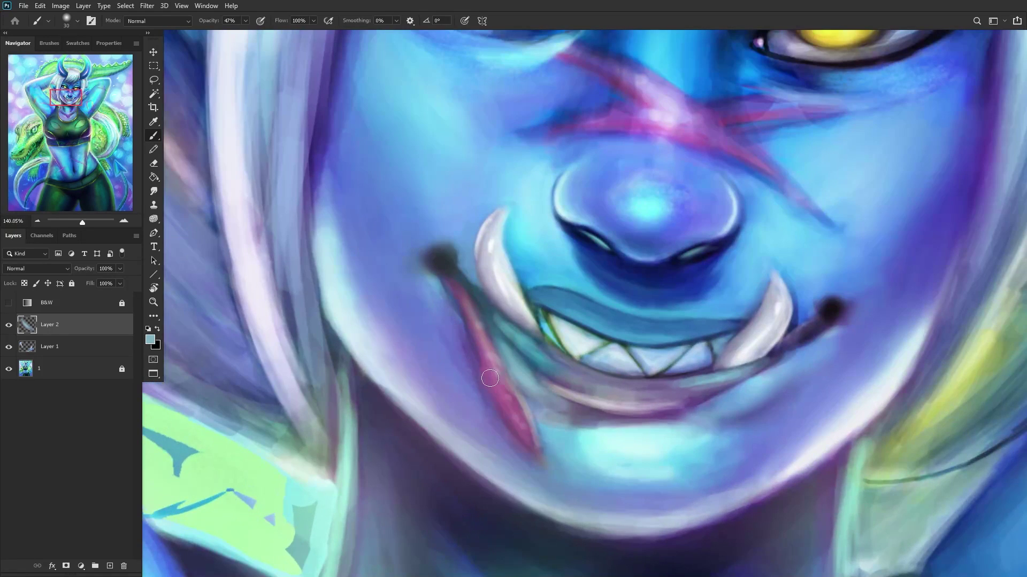
{"action": "left_click", "coordinate": [151, 340]}
{"action": "left_click", "coordinate": [657, 115]}
{"action": "left_click", "coordinate": [667, 181]}
{"action": "left_click", "coordinate": [836, 176]}
{"action": "key", "text": "b"}
{"action": "left_click_drag", "start_coordinate": [489, 355], "coordinate": [511, 394]}
Step: Compare before and after, set Layer 2 opacity to 53%, and merge it into Layer 1
{"action": "scroll", "coordinate": [485, 351], "scroll_direction": "down", "scroll_amount": 7}
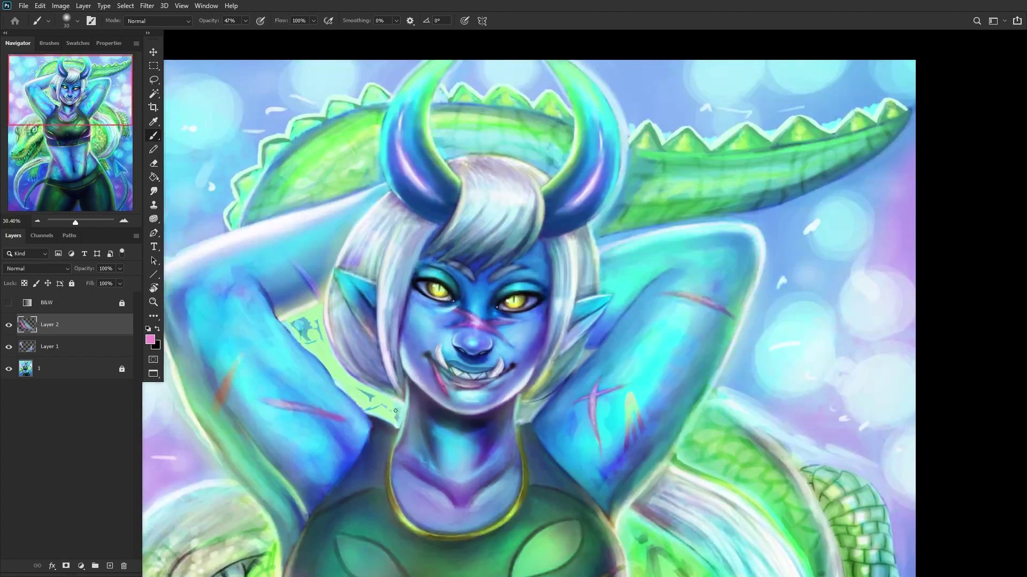
{"action": "left_click", "coordinate": [8, 325]}
{"action": "left_click", "coordinate": [8, 325]}
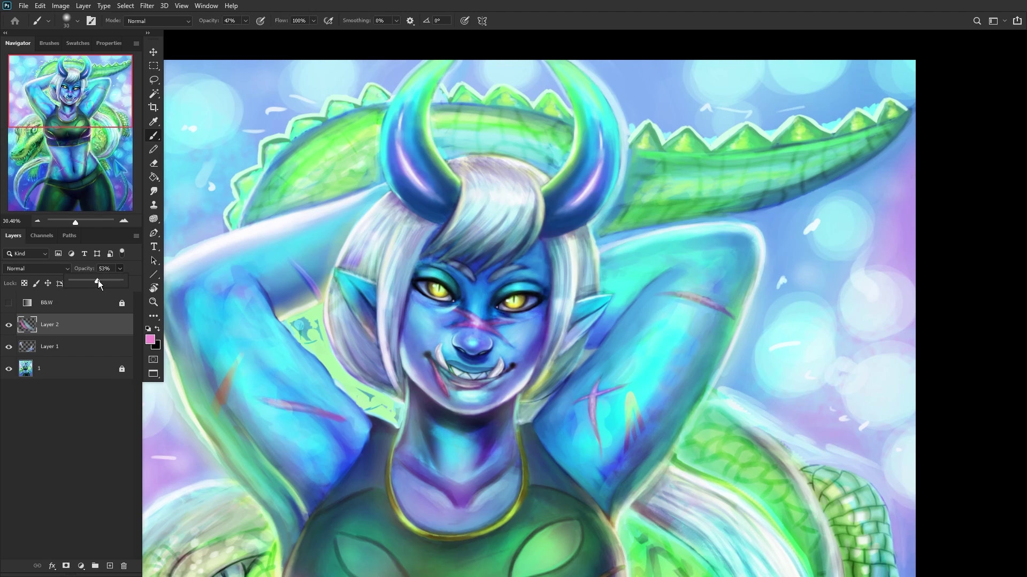
{"action": "left_click", "coordinate": [68, 327]}
{"action": "key", "text": "ctrl+e"}
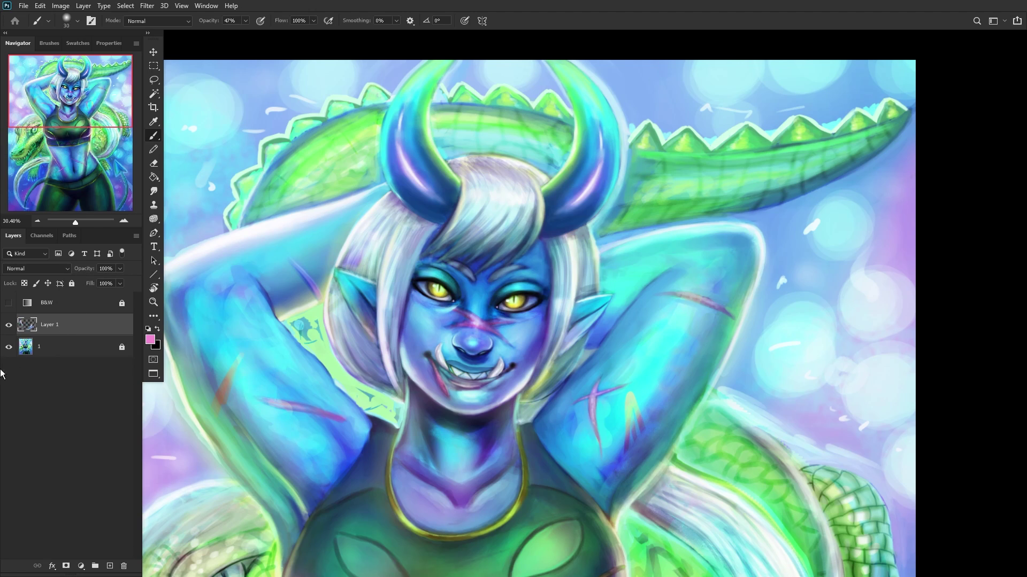
Step: Check the result with a horizontally flipped view and add a fresh empty Layer 2
{"action": "left_click", "coordinate": [6, 326]}
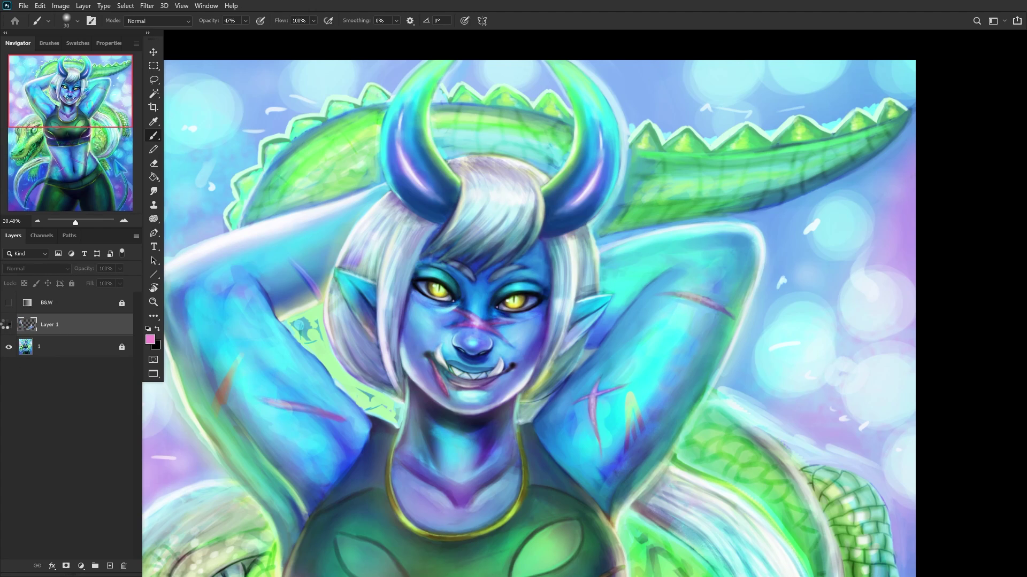
{"action": "left_click", "coordinate": [8, 326]}
{"action": "key", "text": "ctrl+shift+h"}
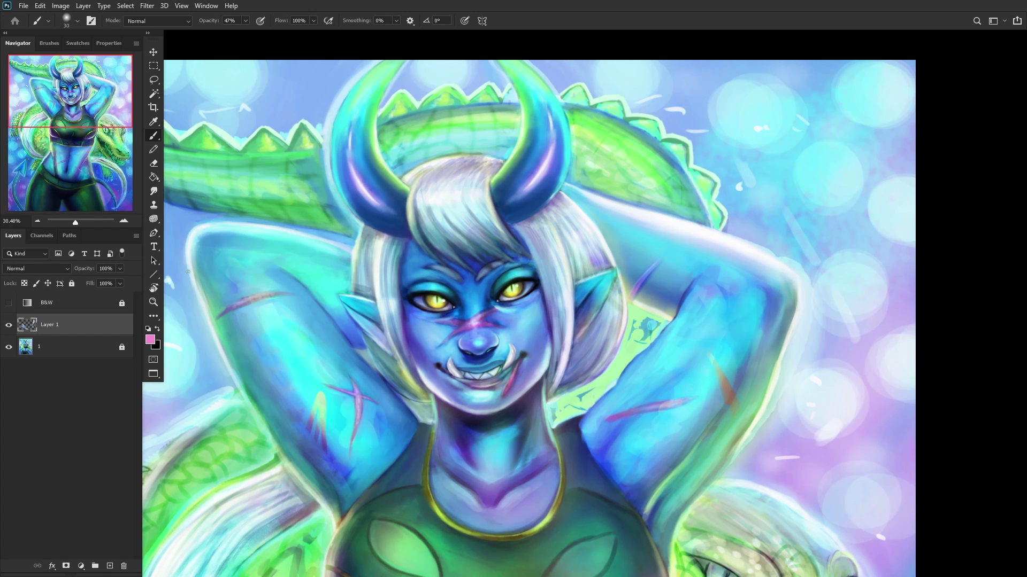
{"action": "scroll", "coordinate": [350, 298], "scroll_direction": "down", "scroll_amount": 5}
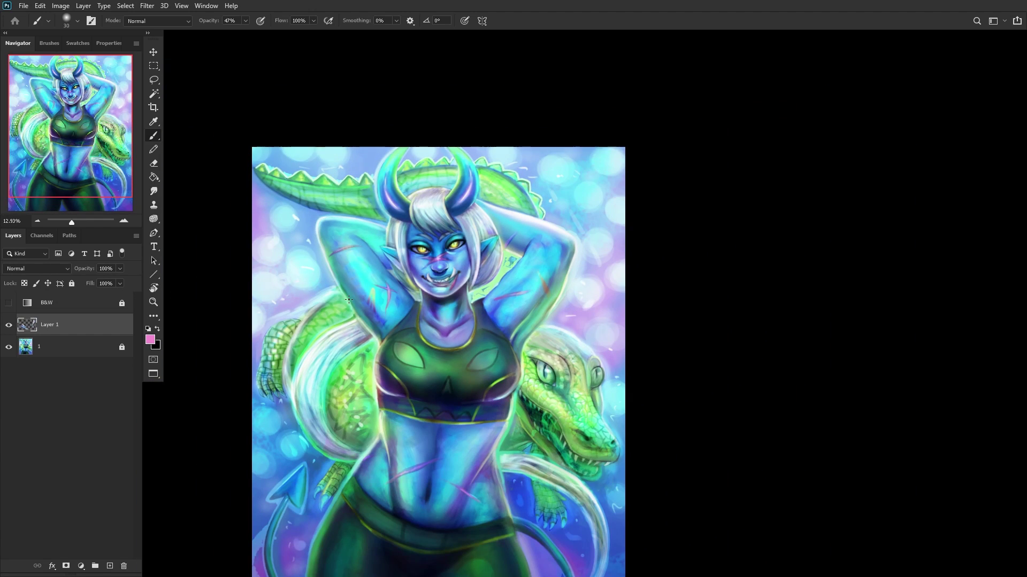
{"action": "scroll", "coordinate": [348, 300], "scroll_direction": "down", "scroll_amount": 2}
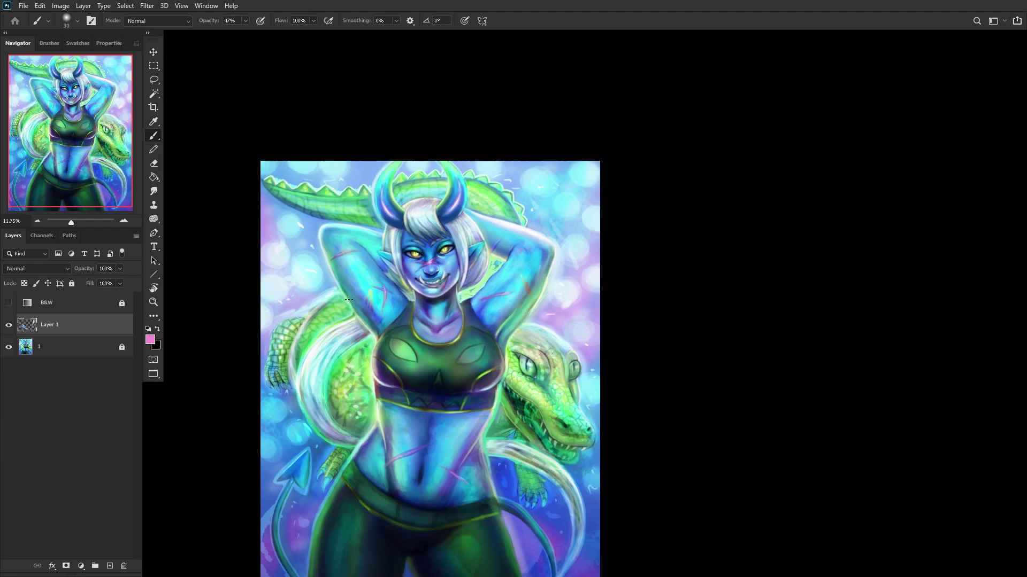
{"action": "left_click", "coordinate": [109, 566]}
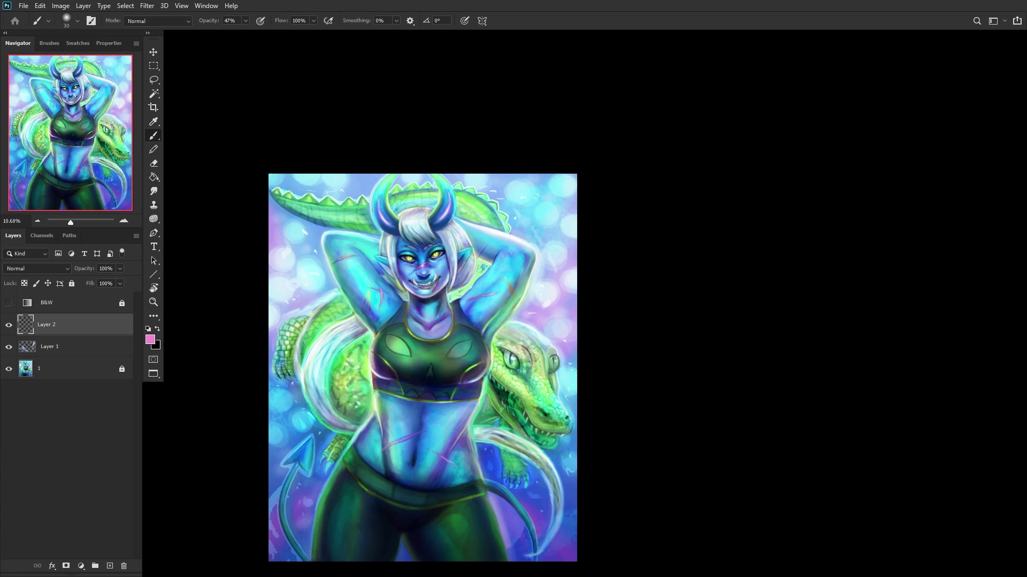
Step: Lock Layer 1 against edits and return to painting on Layer 2
{"action": "scroll", "coordinate": [356, 509], "scroll_direction": "up", "scroll_amount": 3}
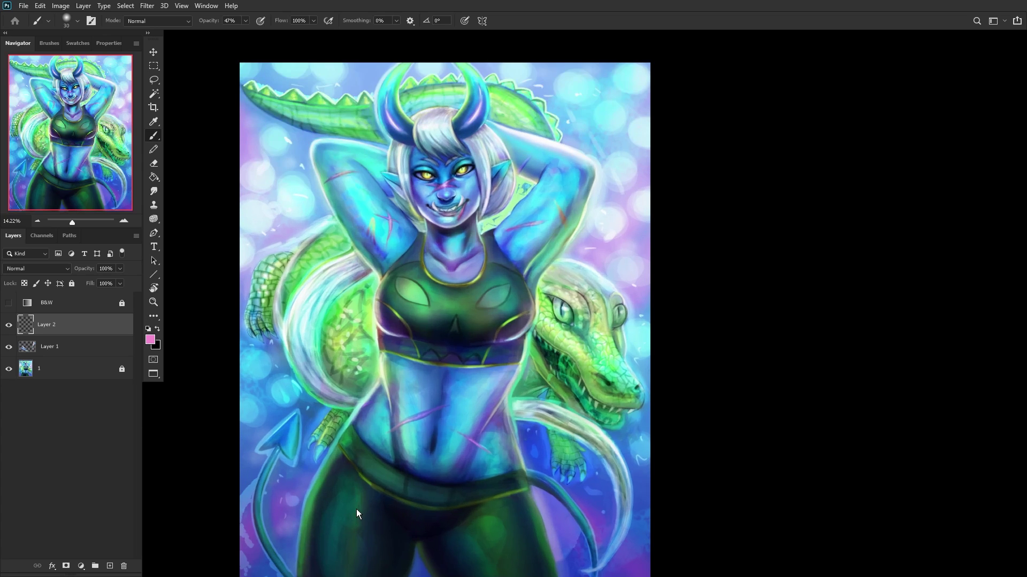
{"action": "left_click", "coordinate": [34, 350]}
{"action": "left_click", "coordinate": [71, 283]}
{"action": "left_click", "coordinate": [79, 326]}
Step: Sample belly blues and brush a light blue highlight below the top's rim
{"action": "scroll", "coordinate": [381, 397], "scroll_direction": "up", "scroll_amount": 4}
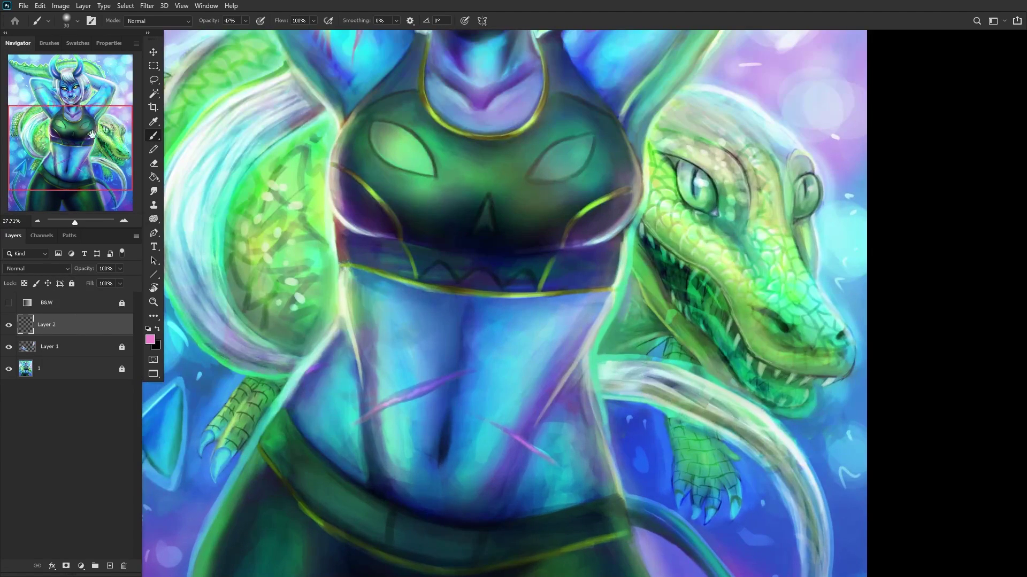
{"action": "scroll", "coordinate": [477, 356], "scroll_direction": "up", "scroll_amount": 2}
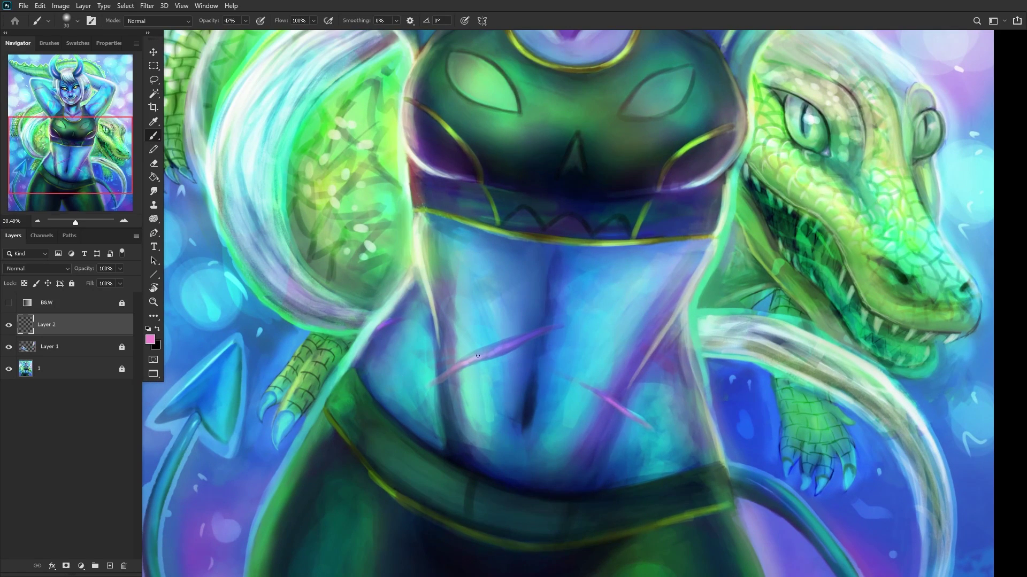
{"action": "right_click", "coordinate": [577, 289]}
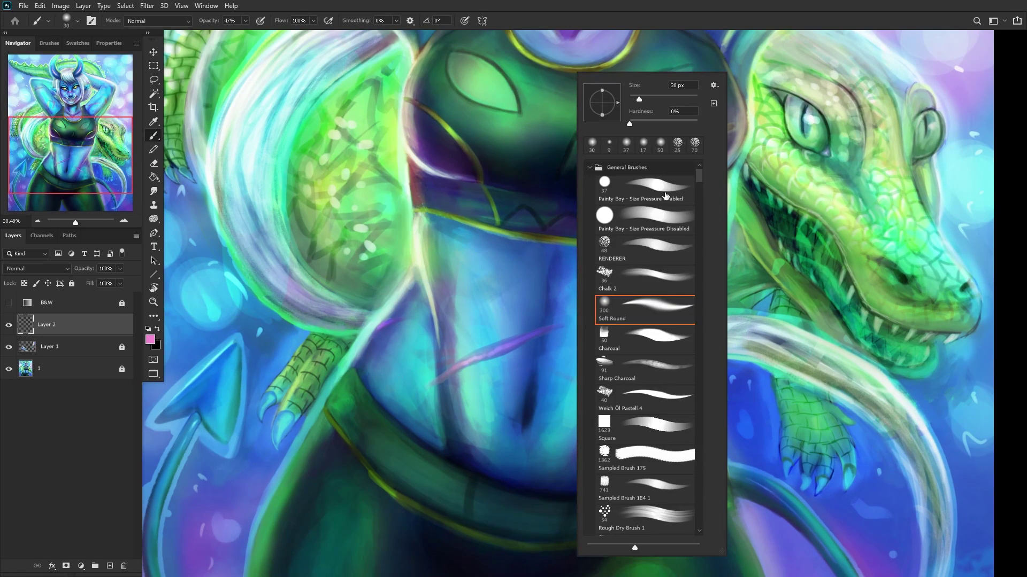
{"action": "left_click", "coordinate": [551, 289], "text": "alt"}
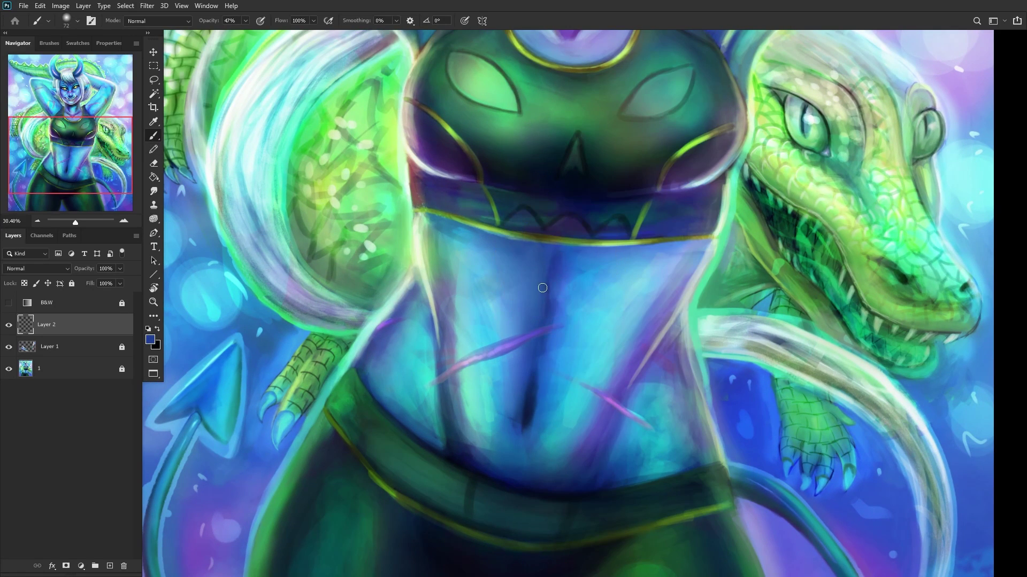
{"action": "right_click", "coordinate": [552, 265]}
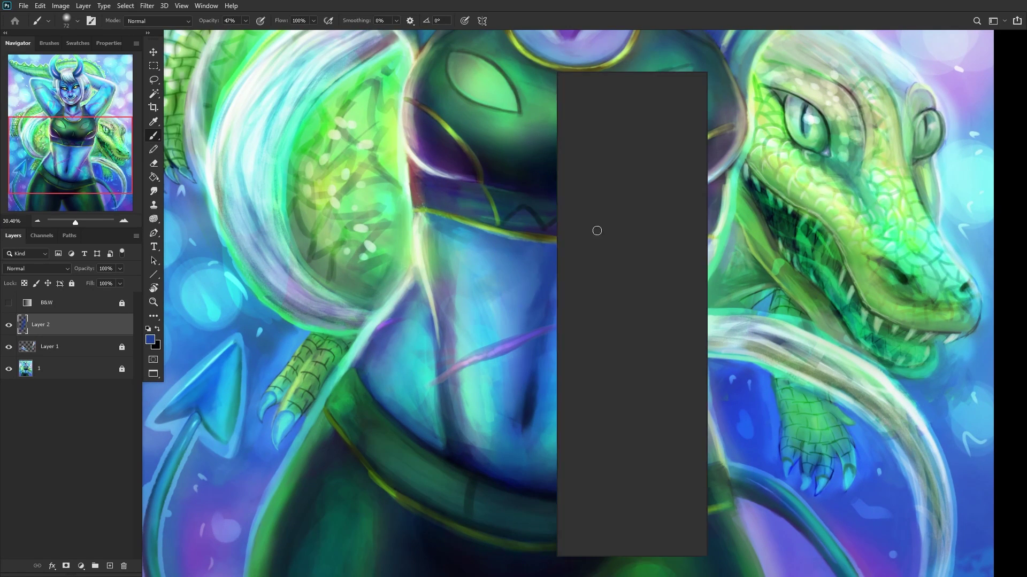
{"action": "left_click", "coordinate": [472, 298], "text": "alt"}
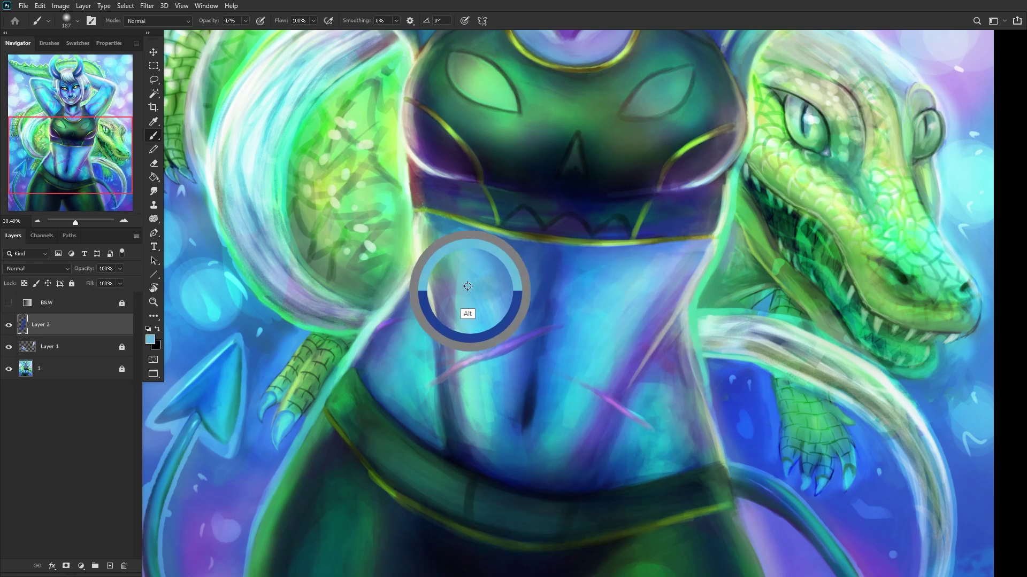
{"action": "left_click", "coordinate": [526, 274], "text": "alt"}
{"action": "left_click_drag", "start_coordinate": [535, 252], "coordinate": [527, 308]}
Step: Paint darker blue shading and more light highlights across the upper belly
{"action": "left_click", "coordinate": [506, 332], "text": "alt"}
{"action": "mouse_move", "coordinate": [463, 268]}
{"action": "left_mouse_down"}
{"action": "mouse_move", "coordinate": [503, 314]}
{"action": "mouse_move", "coordinate": [455, 241]}
{"action": "left_mouse_up"}
{"action": "left_click", "coordinate": [484, 300], "text": "alt"}
{"action": "mouse_move", "coordinate": [496, 300]}
{"action": "left_mouse_down"}
{"action": "mouse_move", "coordinate": [465, 251]}
{"action": "mouse_move", "coordinate": [505, 299]}
{"action": "mouse_move", "coordinate": [503, 245]}
{"action": "mouse_move", "coordinate": [496, 251]}
{"action": "left_mouse_up"}
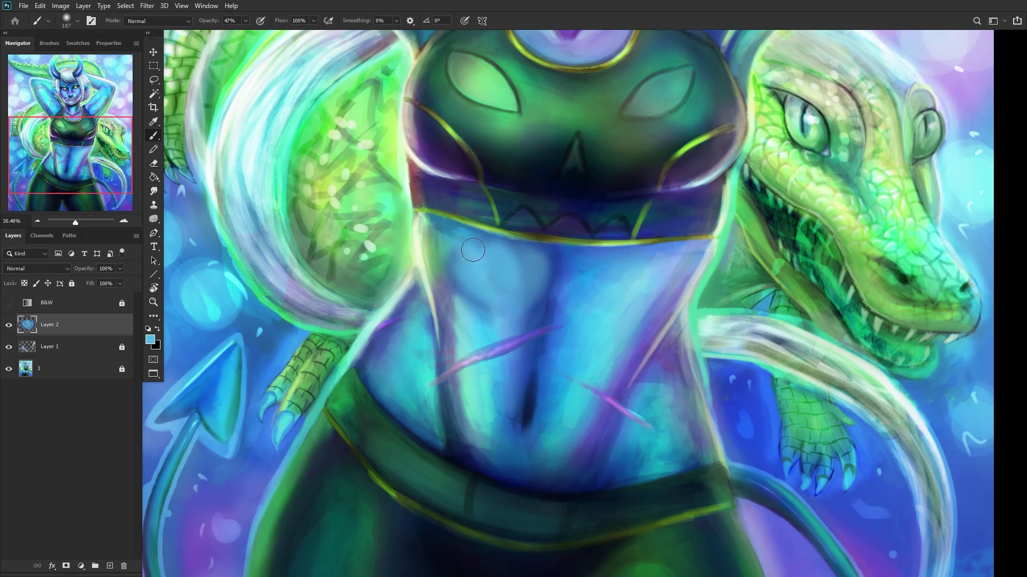
{"action": "left_click", "coordinate": [513, 264], "text": "alt"}
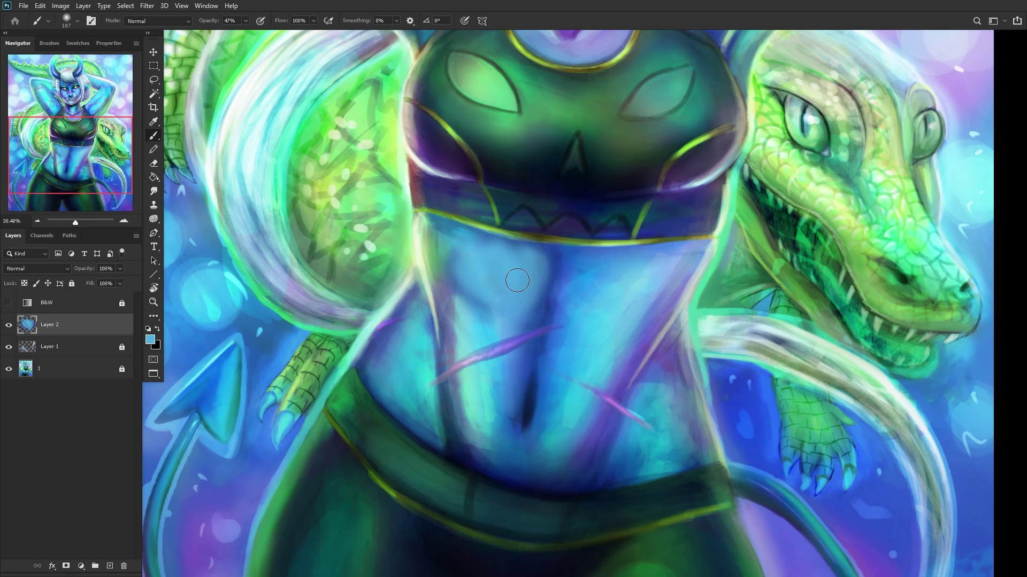
{"action": "left_click", "coordinate": [514, 259], "text": "alt"}
{"action": "left_click_drag", "start_coordinate": [462, 238], "coordinate": [463, 300]}
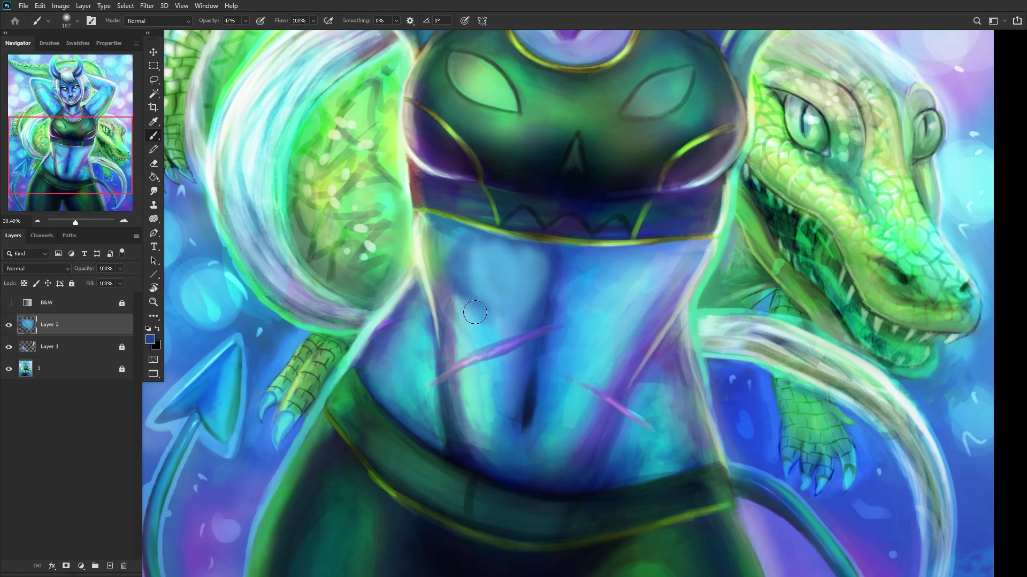
{"action": "left_click_drag", "start_coordinate": [449, 257], "coordinate": [492, 326]}
Step: Blend light blue and teal over the belly, then add a dark blue stroke
{"action": "left_click", "coordinate": [475, 281], "text": "alt"}
{"action": "mouse_move", "coordinate": [465, 278]}
{"action": "left_mouse_down"}
{"action": "mouse_move", "coordinate": [492, 304]}
{"action": "mouse_move", "coordinate": [481, 240]}
{"action": "mouse_move", "coordinate": [494, 323]}
{"action": "mouse_move", "coordinate": [475, 235]}
{"action": "mouse_move", "coordinate": [491, 297]}
{"action": "mouse_move", "coordinate": [477, 274]}
{"action": "mouse_move", "coordinate": [484, 330]}
{"action": "mouse_move", "coordinate": [464, 294]}
{"action": "mouse_move", "coordinate": [480, 327]}
{"action": "mouse_move", "coordinate": [496, 283]}
{"action": "mouse_move", "coordinate": [510, 281]}
{"action": "mouse_move", "coordinate": [450, 336]}
{"action": "mouse_move", "coordinate": [517, 295]}
{"action": "left_mouse_up"}
{"action": "left_click", "coordinate": [478, 324], "text": "alt"}
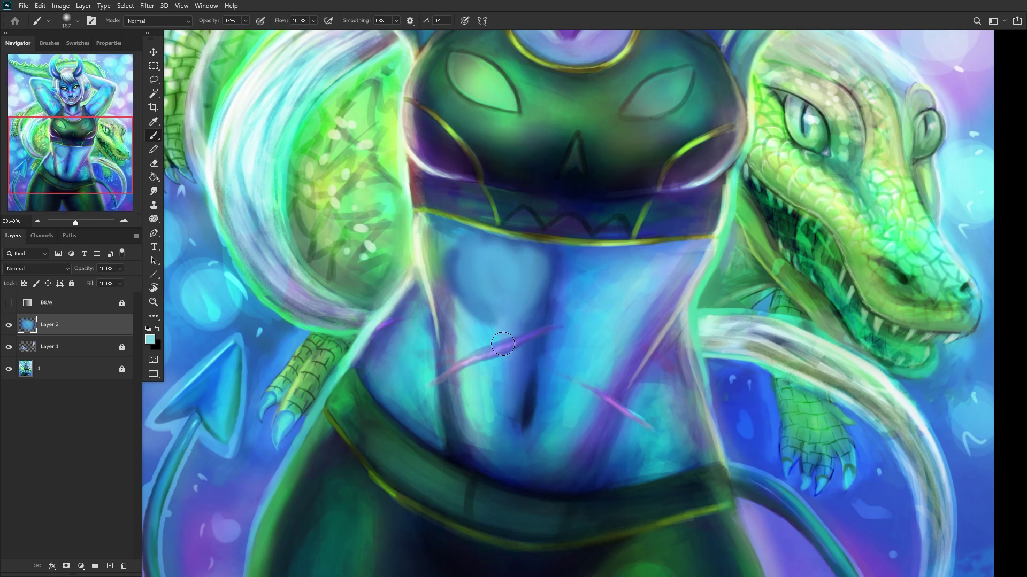
{"action": "mouse_move", "coordinate": [501, 352]}
{"action": "left_mouse_down"}
{"action": "mouse_move", "coordinate": [478, 343]}
{"action": "mouse_move", "coordinate": [519, 367]}
{"action": "mouse_move", "coordinate": [473, 367]}
{"action": "mouse_move", "coordinate": [476, 386]}
{"action": "mouse_move", "coordinate": [509, 370]}
{"action": "mouse_move", "coordinate": [541, 372]}
{"action": "mouse_move", "coordinate": [523, 375]}
{"action": "mouse_move", "coordinate": [531, 388]}
{"action": "mouse_move", "coordinate": [473, 384]}
{"action": "mouse_move", "coordinate": [515, 379]}
{"action": "left_mouse_up"}
{"action": "left_click", "coordinate": [522, 384], "text": "alt"}
{"action": "left_click", "coordinate": [525, 366], "text": "alt"}
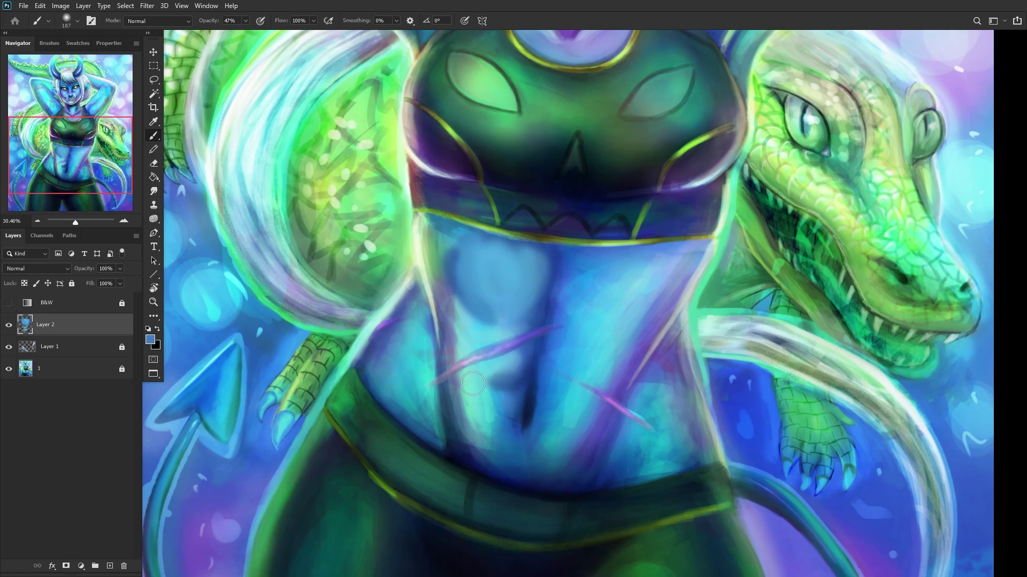
Step: Shade the left side of the belly dark blue and dab in muted blue
{"action": "left_click_drag", "start_coordinate": [527, 375], "coordinate": [522, 353]}
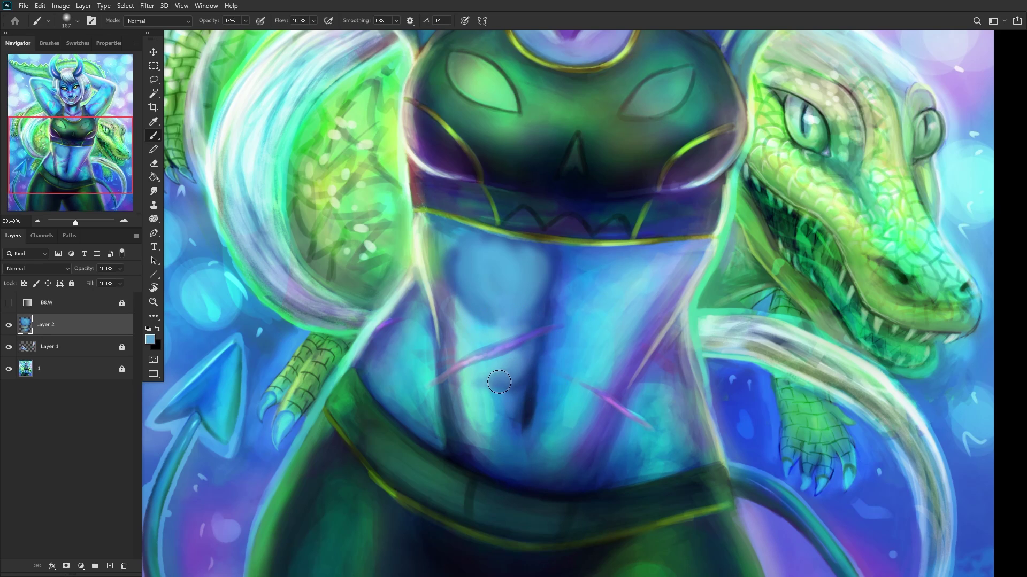
{"action": "left_click", "coordinate": [517, 366], "text": "alt"}
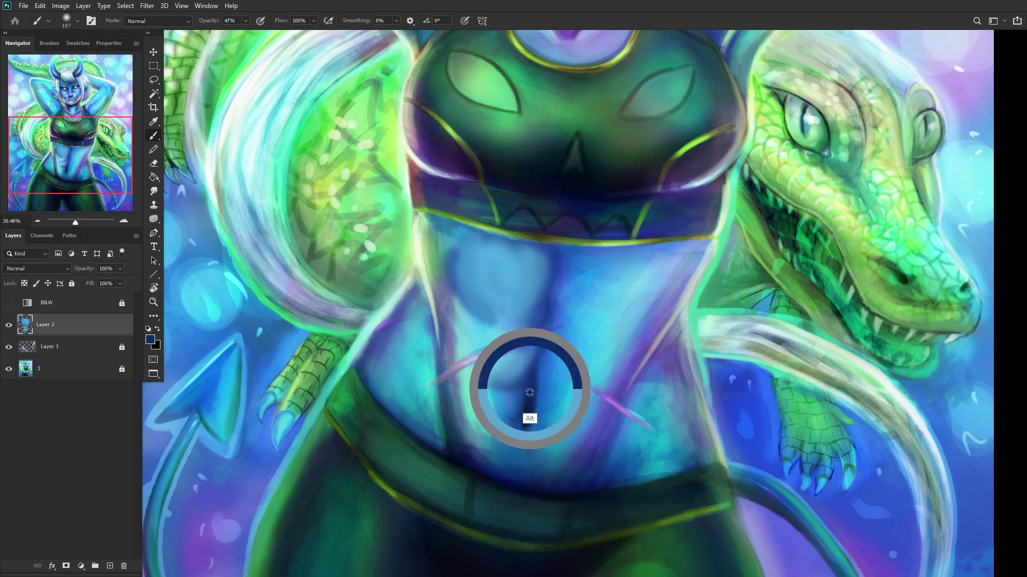
{"action": "mouse_move", "coordinate": [466, 333]}
{"action": "left_mouse_down"}
{"action": "mouse_move", "coordinate": [459, 353]}
{"action": "mouse_move", "coordinate": [460, 320]}
{"action": "mouse_move", "coordinate": [463, 377]}
{"action": "left_mouse_up"}
{"action": "left_click", "coordinate": [482, 329], "text": "alt"}
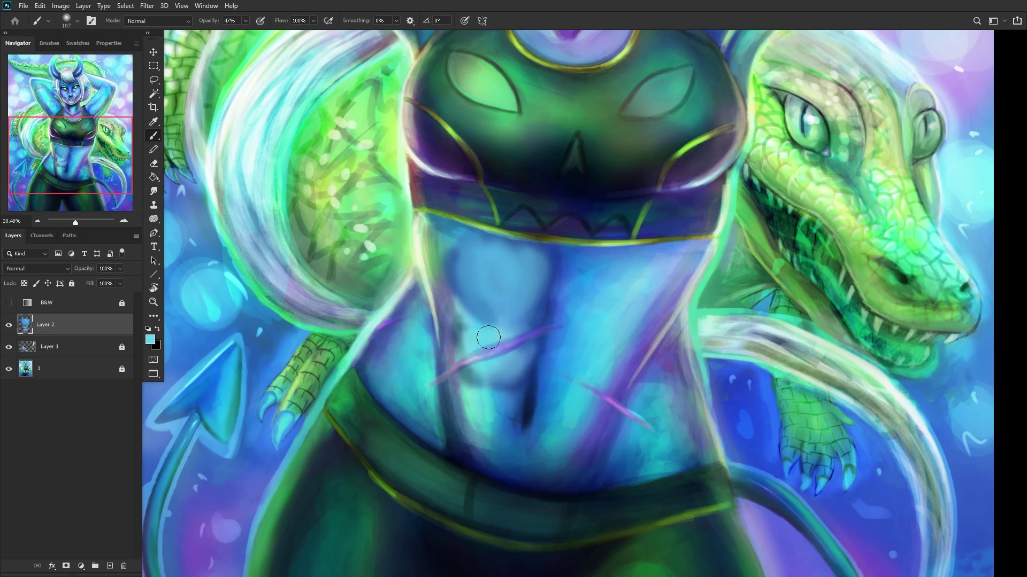
{"action": "left_click", "coordinate": [449, 335], "text": "alt"}
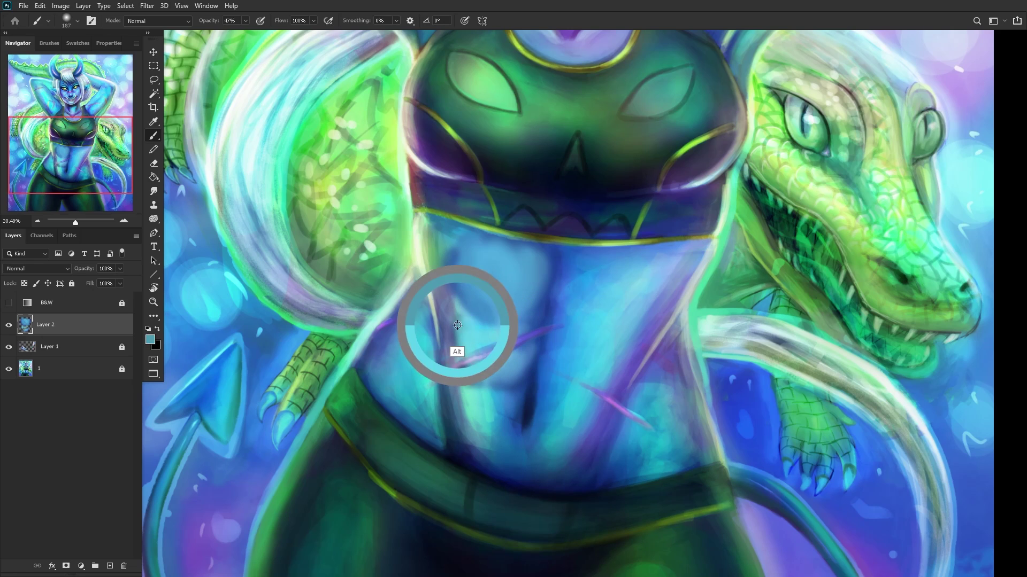
{"action": "left_click", "coordinate": [472, 335]}
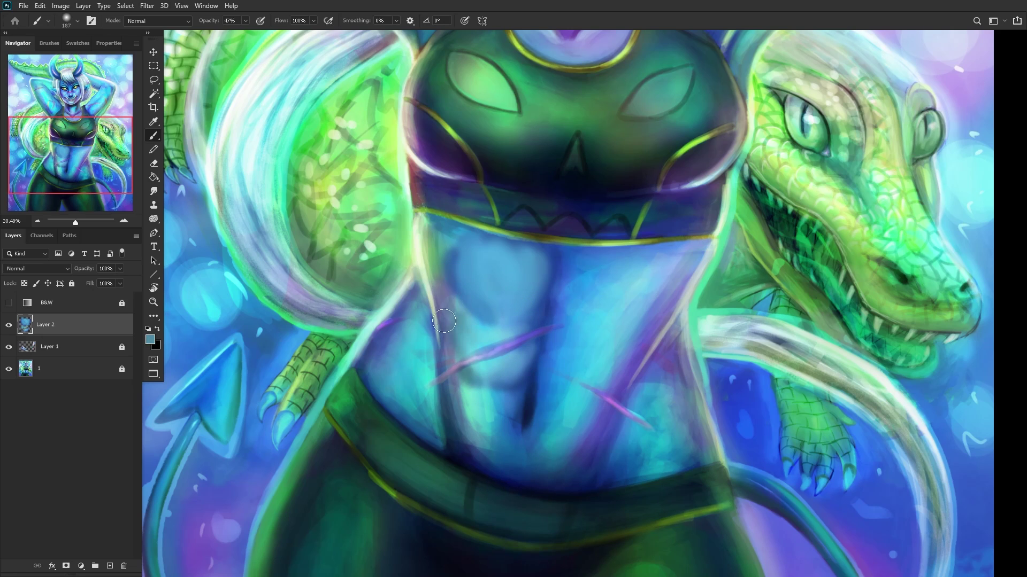
{"action": "left_click", "coordinate": [483, 371], "text": "alt"}
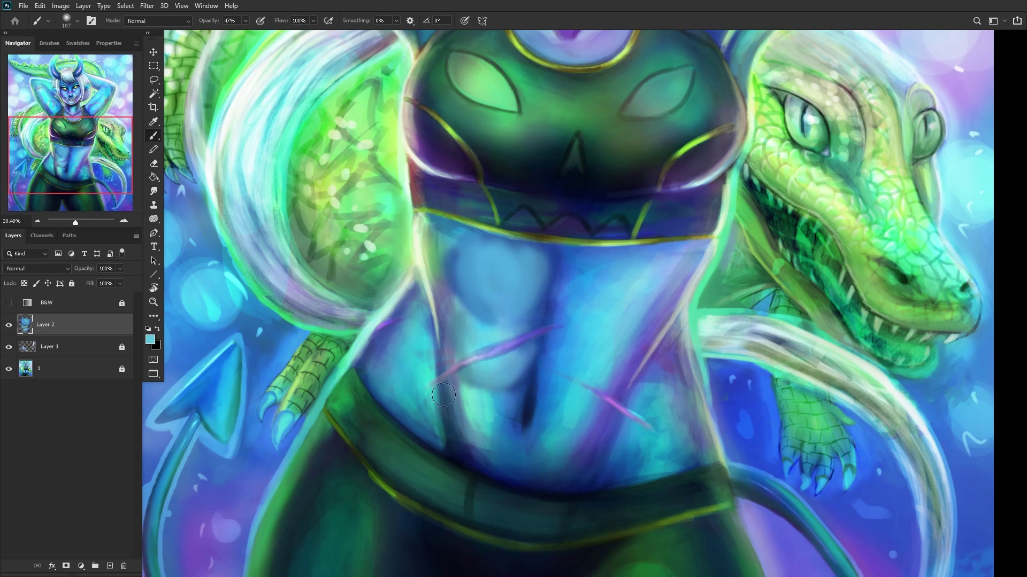
Step: Lighten the upper belly below the yellow band and along the navel centre line
{"action": "mouse_move", "coordinate": [518, 385]}
{"action": "left_mouse_down", "text": "alt"}
{"action": "mouse_move", "coordinate": [521, 408]}
{"action": "mouse_move", "coordinate": [507, 431]}
{"action": "mouse_move", "coordinate": [546, 406]}
{"action": "mouse_move", "coordinate": [502, 411]}
{"action": "mouse_move", "coordinate": [509, 403]}
{"action": "mouse_move", "coordinate": [541, 395]}
{"action": "left_mouse_up", "text": "alt"}
{"action": "left_click", "coordinate": [551, 381], "text": "alt"}
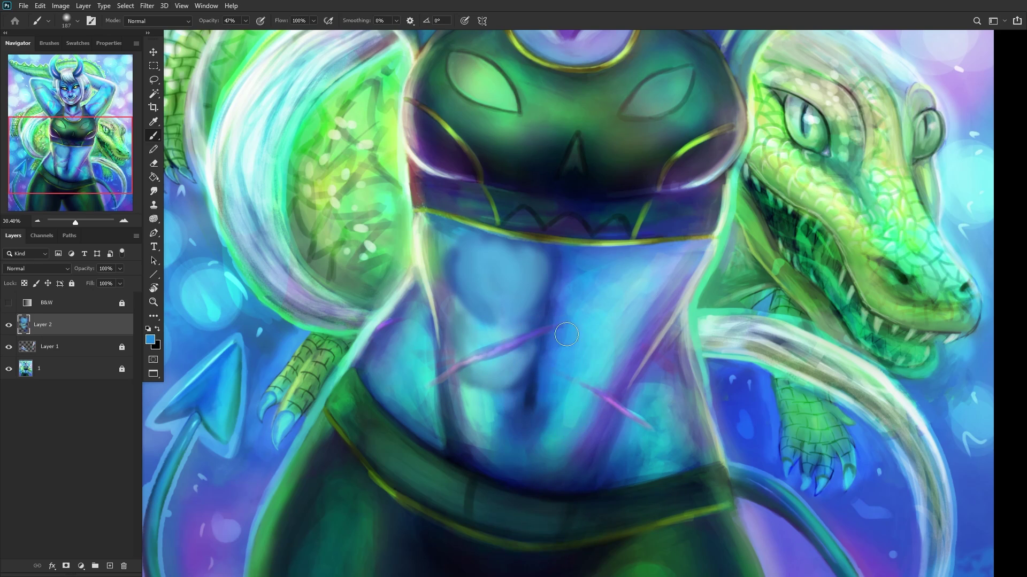
{"action": "left_click", "coordinate": [528, 302], "text": "alt"}
{"action": "left_click", "coordinate": [608, 329], "text": "alt"}
{"action": "mouse_move", "coordinate": [556, 269]}
{"action": "left_mouse_down"}
{"action": "mouse_move", "coordinate": [551, 294]}
{"action": "mouse_move", "coordinate": [561, 260]}
{"action": "mouse_move", "coordinate": [548, 321]}
{"action": "mouse_move", "coordinate": [569, 258]}
{"action": "mouse_move", "coordinate": [601, 259]}
{"action": "left_mouse_up"}
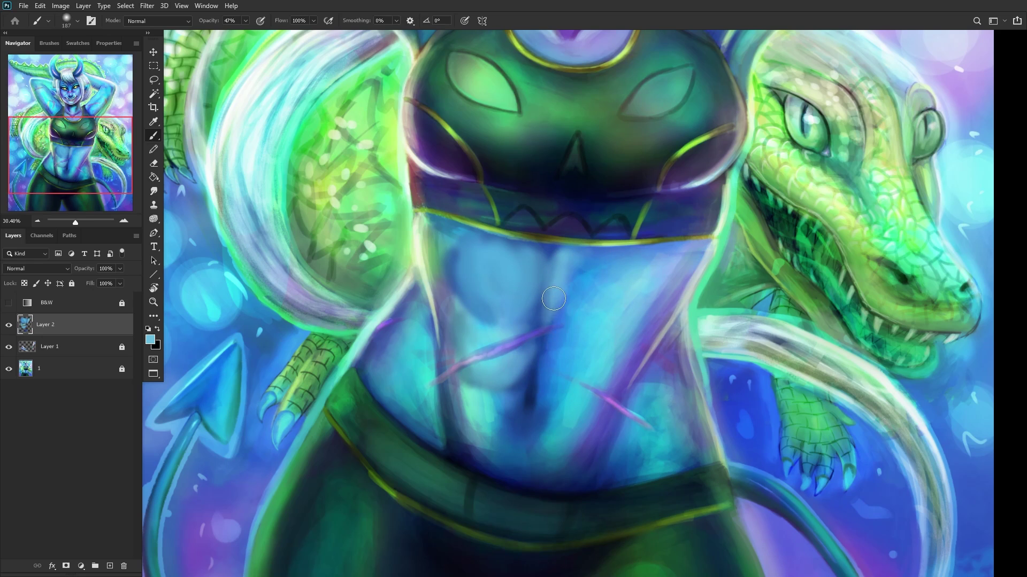
{"action": "mouse_move", "coordinate": [540, 363]}
{"action": "left_mouse_down"}
{"action": "mouse_move", "coordinate": [559, 340]}
{"action": "mouse_move", "coordinate": [548, 356]}
{"action": "left_mouse_up"}
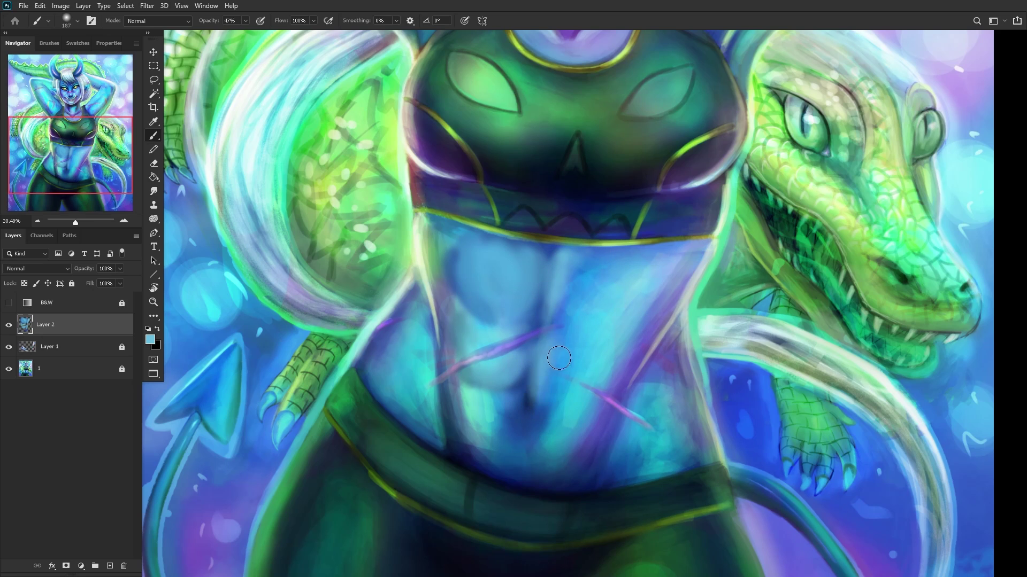
Step: Shrink the brush to about 80 px and darken and reshape the navel with navy
{"action": "left_click", "coordinate": [531, 342], "text": "alt"}
{"action": "right_click", "coordinate": [574, 343]}
{"action": "left_click_drag", "start_coordinate": [653, 109], "coordinate": [668, 101]}
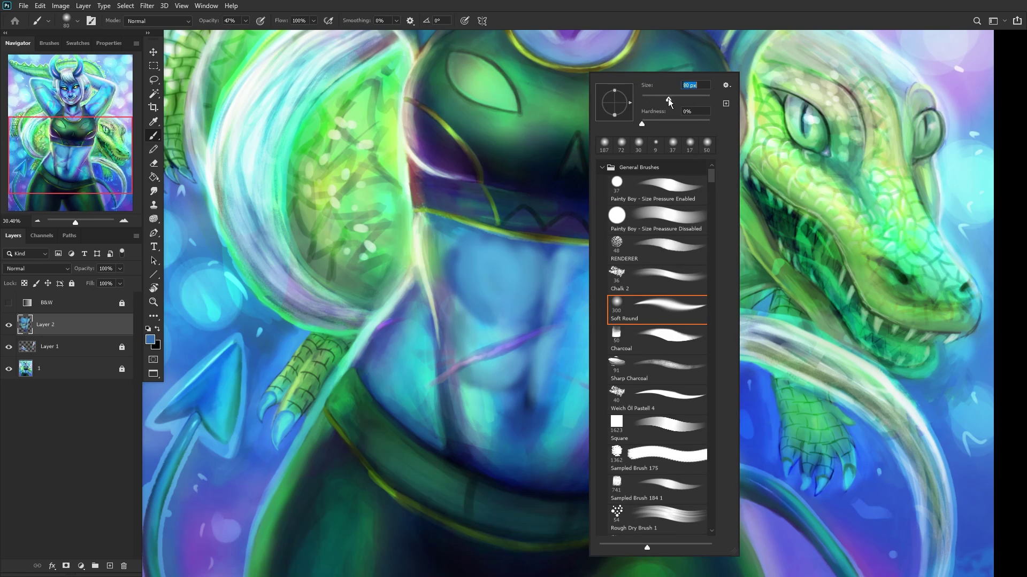
{"action": "key", "text": "Return"}
{"action": "left_click_drag", "start_coordinate": [528, 397], "coordinate": [531, 362]}
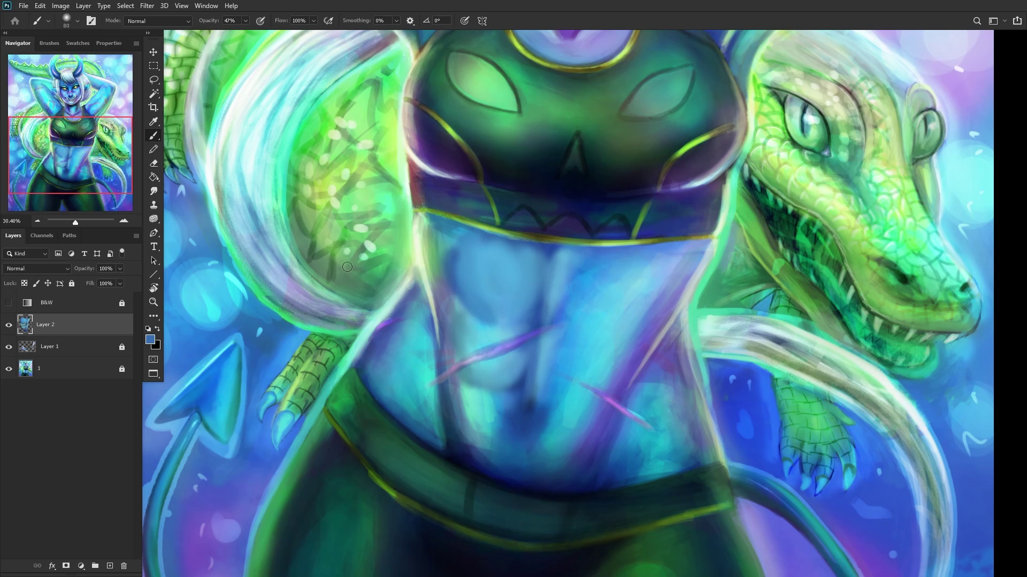
{"action": "left_click", "coordinate": [511, 198], "text": "alt"}
{"action": "mouse_move", "coordinate": [537, 380]}
{"action": "left_mouse_down"}
{"action": "mouse_move", "coordinate": [532, 364]}
{"action": "mouse_move", "coordinate": [535, 393]}
{"action": "left_mouse_up"}
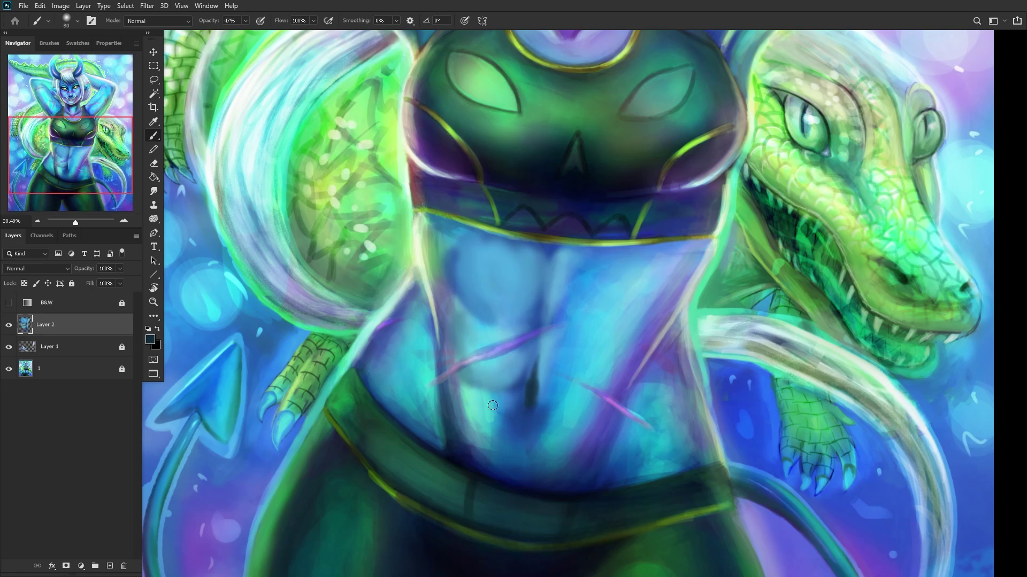
{"action": "left_click", "coordinate": [577, 399], "text": "alt"}
Step: Paint a teal stroke down the navel
{"action": "scroll", "coordinate": [529, 388], "scroll_direction": "up", "scroll_amount": 3}
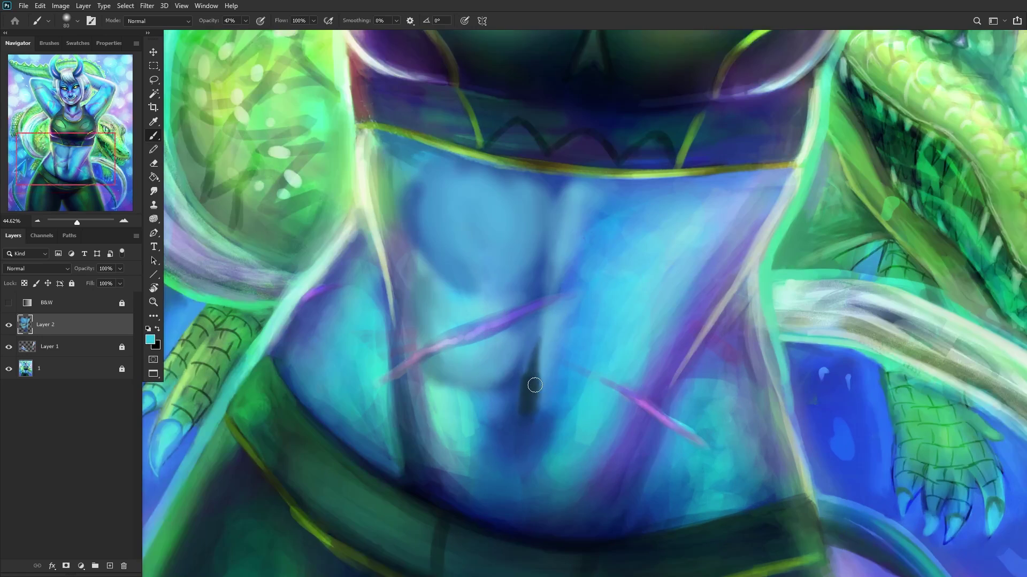
{"action": "left_click_drag", "start_coordinate": [536, 351], "coordinate": [530, 380]}
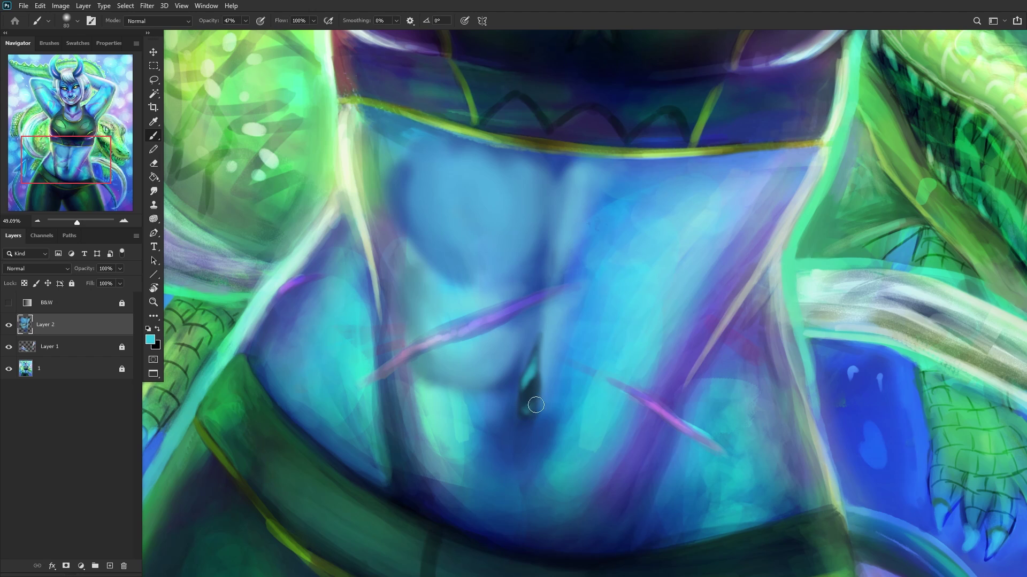
{"action": "scroll", "coordinate": [525, 408], "scroll_direction": "down", "scroll_amount": 4}
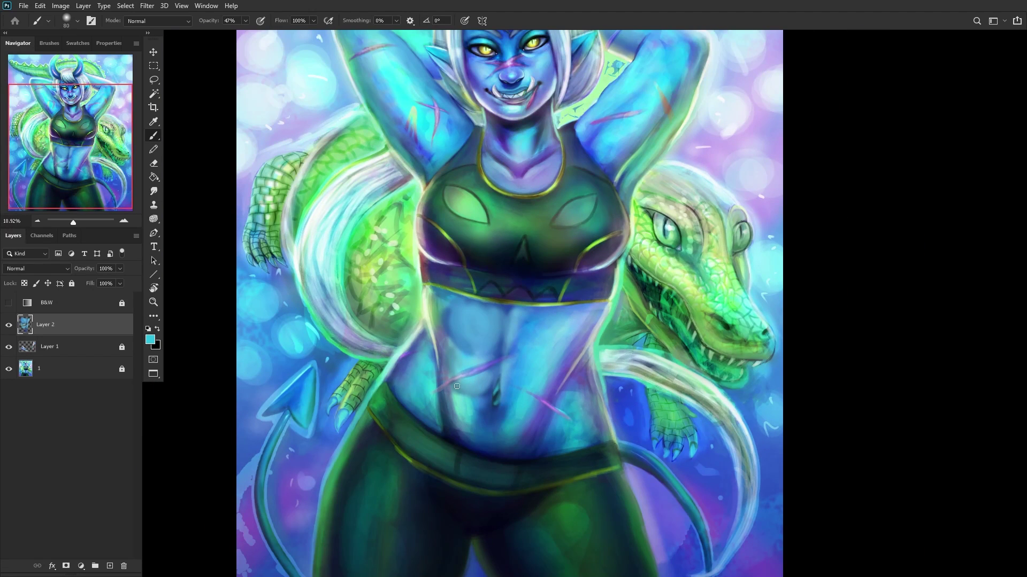
{"action": "scroll", "coordinate": [466, 362], "scroll_direction": "up", "scroll_amount": 1}
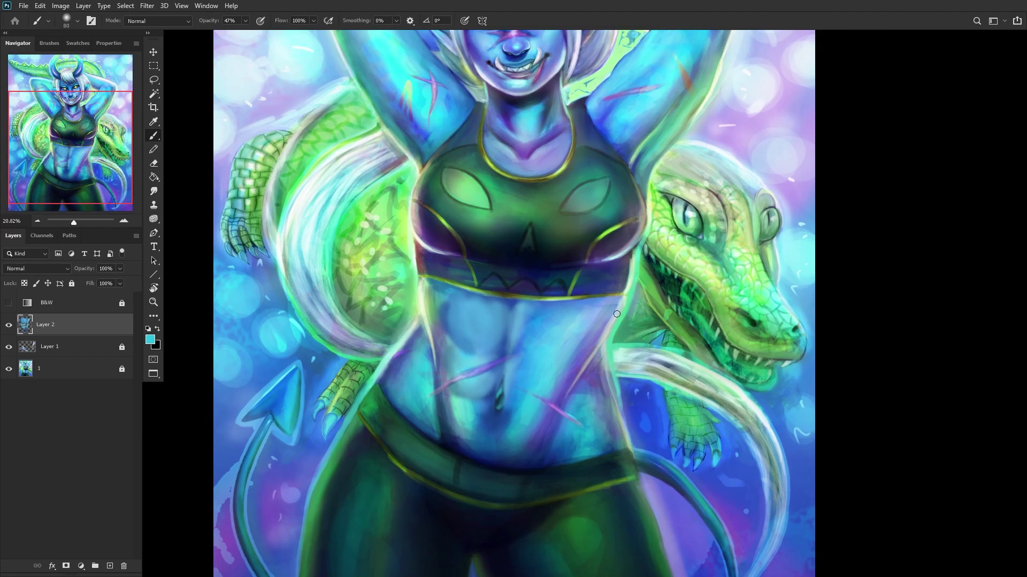
Step: With a 158 px brush, shade the belly's right side dark blue and purple, then flip the canvas
{"action": "right_click", "coordinate": [615, 308]}
{"action": "left_click_drag", "start_coordinate": [693, 113], "coordinate": [714, 102]}
{"action": "key", "text": "Return"}
{"action": "left_click", "coordinate": [512, 307], "text": "alt"}
{"action": "mouse_move", "coordinate": [553, 365]}
{"action": "left_mouse_down"}
{"action": "mouse_move", "coordinate": [589, 309]}
{"action": "mouse_move", "coordinate": [556, 363]}
{"action": "mouse_move", "coordinate": [546, 361]}
{"action": "mouse_move", "coordinate": [577, 330]}
{"action": "left_mouse_up"}
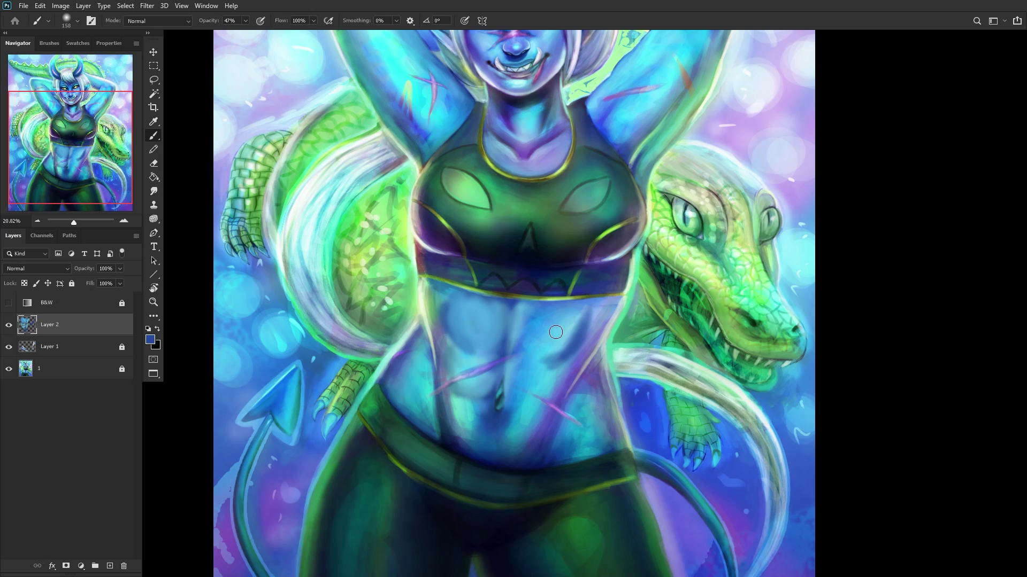
{"action": "mouse_move", "coordinate": [528, 406]}
{"action": "left_mouse_down"}
{"action": "mouse_move", "coordinate": [568, 374]}
{"action": "mouse_move", "coordinate": [518, 397]}
{"action": "mouse_move", "coordinate": [550, 398]}
{"action": "mouse_move", "coordinate": [532, 396]}
{"action": "mouse_move", "coordinate": [552, 328]}
{"action": "mouse_move", "coordinate": [581, 311]}
{"action": "left_mouse_up"}
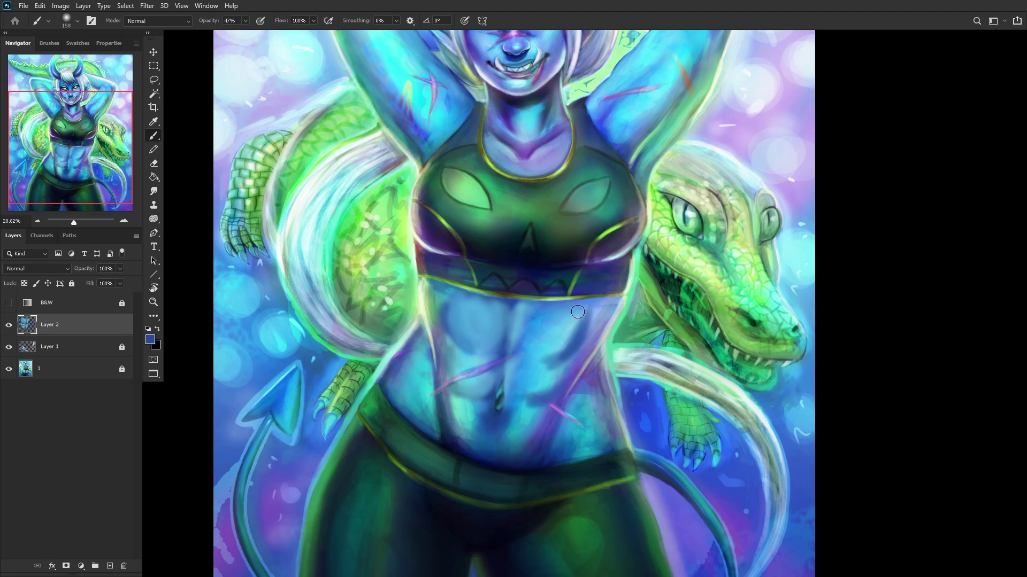
{"action": "key", "text": "ctrl+shift+h"}
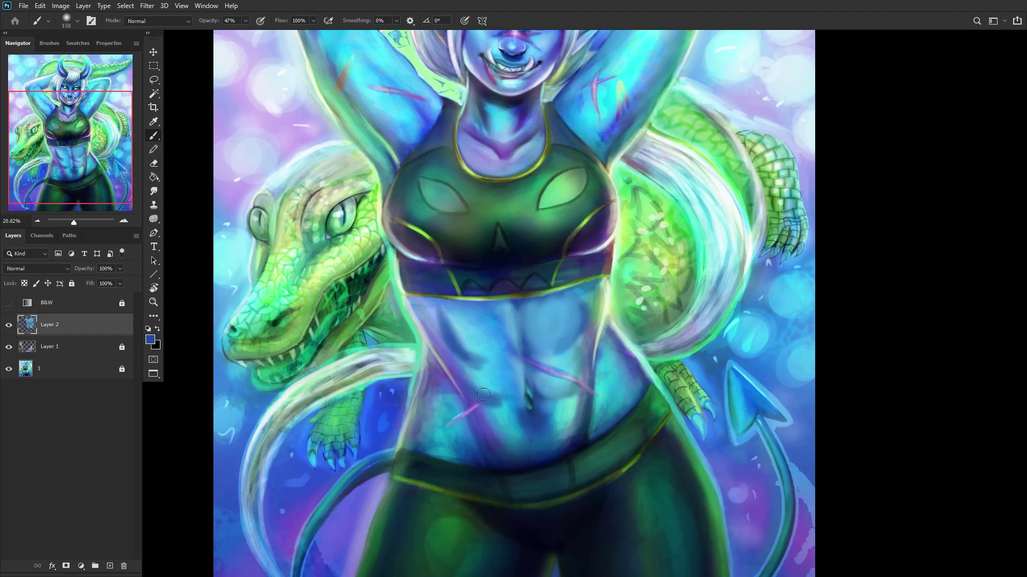
Step: Add a new layer, enlarge the brush to 322 px, and shade the upper abs darker blue
{"action": "left_click", "coordinate": [109, 567]}
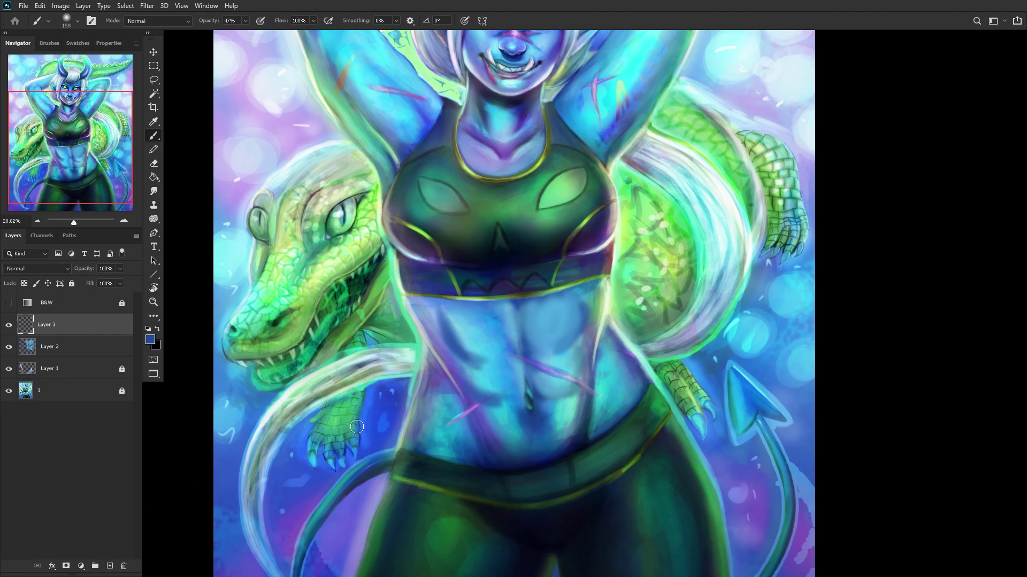
{"action": "right_click", "coordinate": [692, 191]}
{"action": "left_click_drag", "start_coordinate": [734, 99], "coordinate": [742, 99]}
{"action": "key", "text": "Return"}
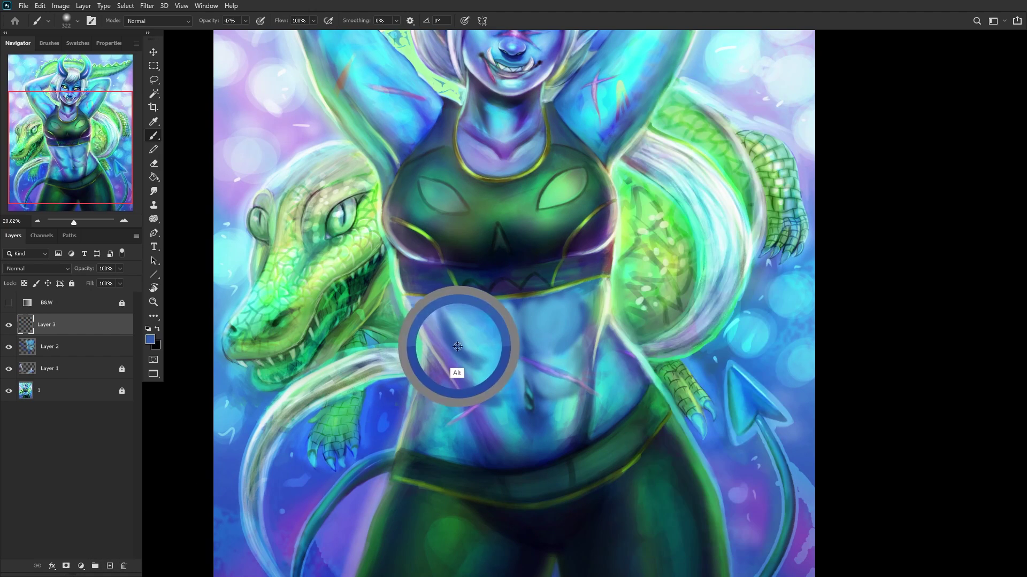
{"action": "mouse_move", "coordinate": [456, 340]}
{"action": "left_mouse_down"}
{"action": "mouse_move", "coordinate": [495, 355]}
{"action": "mouse_move", "coordinate": [457, 325]}
{"action": "mouse_move", "coordinate": [450, 297]}
{"action": "mouse_move", "coordinate": [488, 348]}
{"action": "mouse_move", "coordinate": [419, 301]}
{"action": "mouse_move", "coordinate": [448, 327]}
{"action": "mouse_move", "coordinate": [426, 301]}
{"action": "mouse_move", "coordinate": [452, 320]}
{"action": "mouse_move", "coordinate": [468, 344]}
{"action": "left_mouse_up"}
Step: Paint light cyan strokes over the lower-left and upper belly
{"action": "left_click", "coordinate": [474, 335], "text": "alt"}
{"action": "left_click", "coordinate": [476, 419], "text": "alt"}
{"action": "mouse_move", "coordinate": [476, 419]}
{"action": "left_mouse_down"}
{"action": "mouse_move", "coordinate": [492, 390]}
{"action": "mouse_move", "coordinate": [451, 359]}
{"action": "mouse_move", "coordinate": [500, 399]}
{"action": "mouse_move", "coordinate": [503, 385]}
{"action": "mouse_move", "coordinate": [481, 436]}
{"action": "mouse_move", "coordinate": [431, 468]}
{"action": "left_mouse_up"}
{"action": "left_click", "coordinate": [554, 412], "text": "alt"}
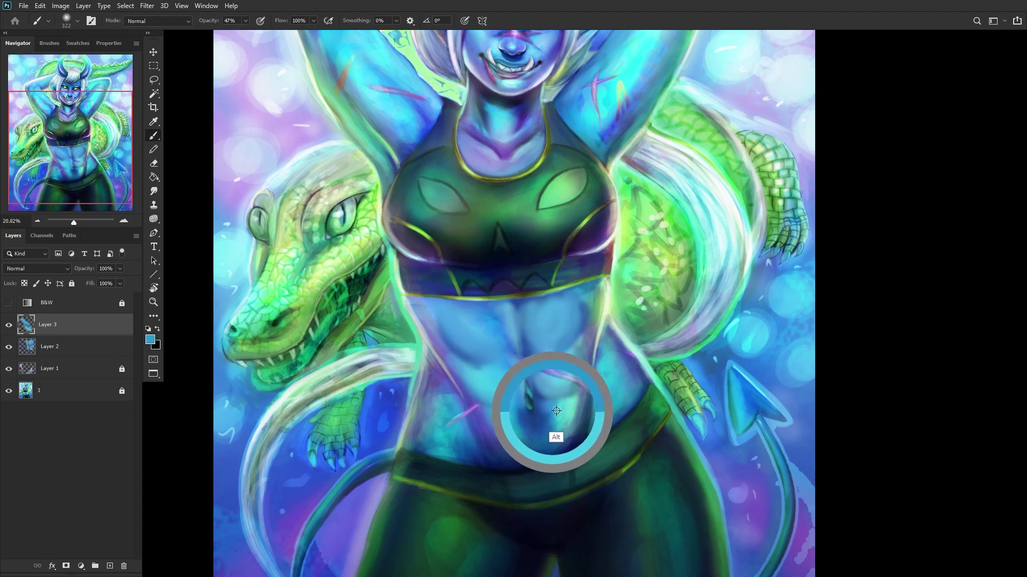
{"action": "mouse_move", "coordinate": [470, 353]}
{"action": "left_mouse_down"}
{"action": "mouse_move", "coordinate": [506, 379]}
{"action": "mouse_move", "coordinate": [480, 369]}
{"action": "mouse_move", "coordinate": [494, 373]}
{"action": "mouse_move", "coordinate": [456, 330]}
{"action": "mouse_move", "coordinate": [475, 332]}
{"action": "mouse_move", "coordinate": [443, 313]}
{"action": "mouse_move", "coordinate": [466, 338]}
{"action": "mouse_move", "coordinate": [460, 323]}
{"action": "mouse_move", "coordinate": [488, 313]}
{"action": "mouse_move", "coordinate": [483, 349]}
{"action": "mouse_move", "coordinate": [497, 341]}
{"action": "mouse_move", "coordinate": [489, 320]}
{"action": "mouse_move", "coordinate": [549, 318]}
{"action": "mouse_move", "coordinate": [558, 308]}
{"action": "mouse_move", "coordinate": [548, 306]}
{"action": "mouse_move", "coordinate": [548, 315]}
{"action": "mouse_move", "coordinate": [563, 304]}
{"action": "mouse_move", "coordinate": [535, 302]}
{"action": "mouse_move", "coordinate": [558, 330]}
{"action": "mouse_move", "coordinate": [547, 352]}
{"action": "mouse_move", "coordinate": [519, 346]}
{"action": "mouse_move", "coordinate": [496, 356]}
{"action": "mouse_move", "coordinate": [426, 340]}
{"action": "left_mouse_up"}
Step: Toggle Layer 3 to compare the belly, then merge it down into Layer 2
{"action": "scroll", "coordinate": [426, 340], "scroll_direction": "down", "scroll_amount": 3}
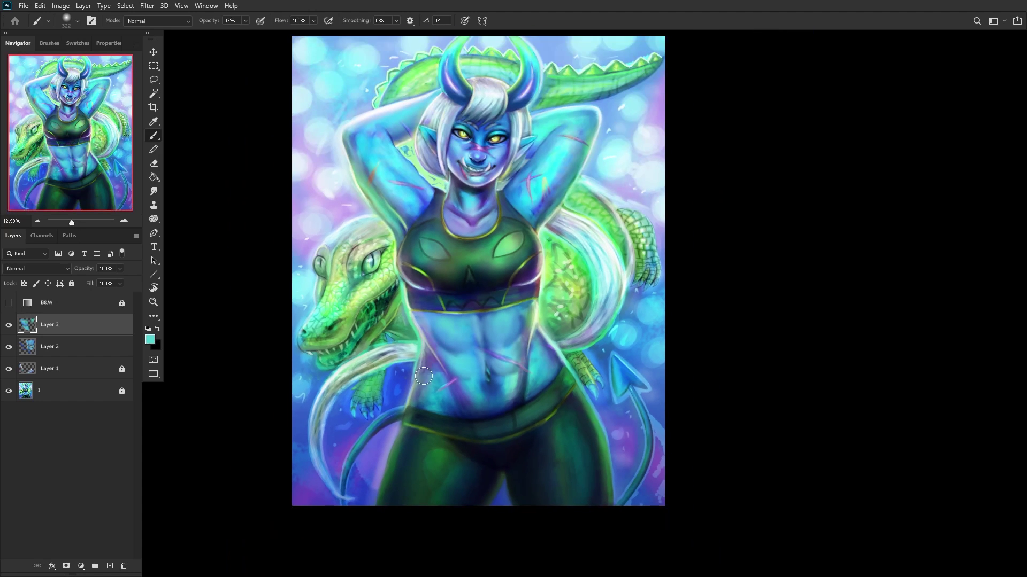
{"action": "left_click", "coordinate": [9, 324]}
{"action": "left_click", "coordinate": [8, 324]}
{"action": "key", "text": "ctrl+e"}
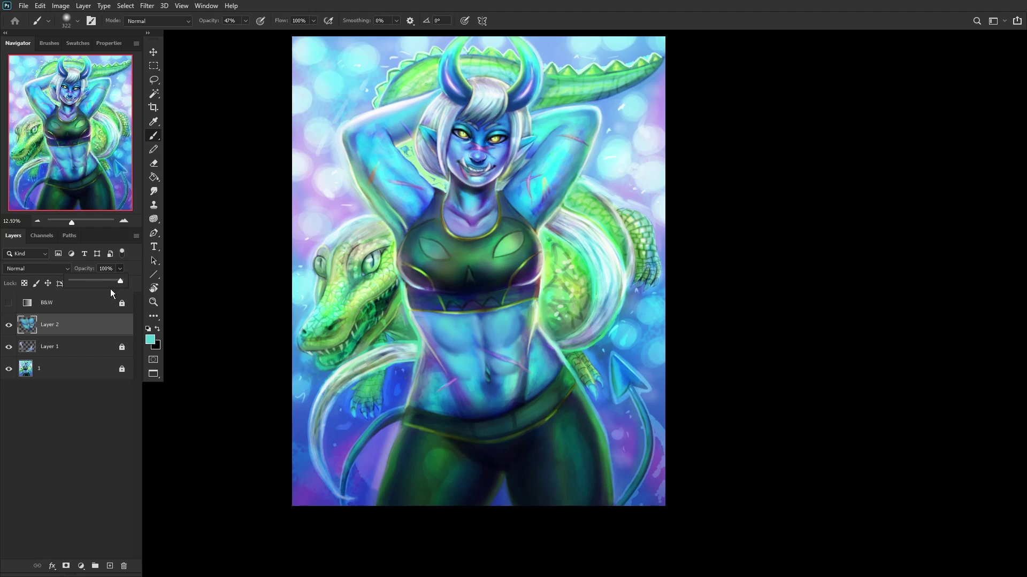
Step: Raise Layer 2's opacity to 100% and flip the canvas back horizontally
{"action": "left_click", "coordinate": [97, 280]}
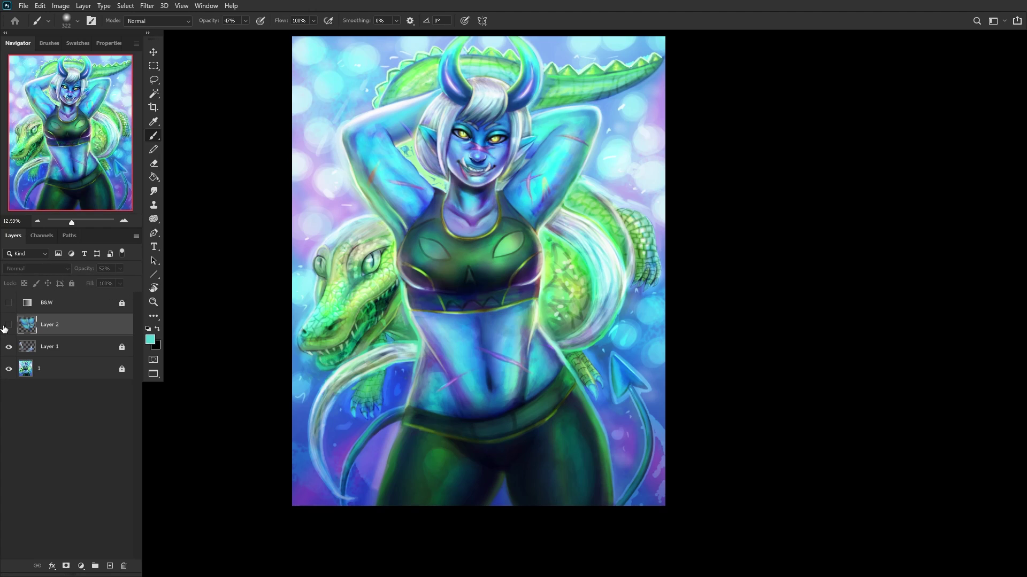
{"action": "left_click_drag", "start_coordinate": [123, 283], "coordinate": [138, 281]}
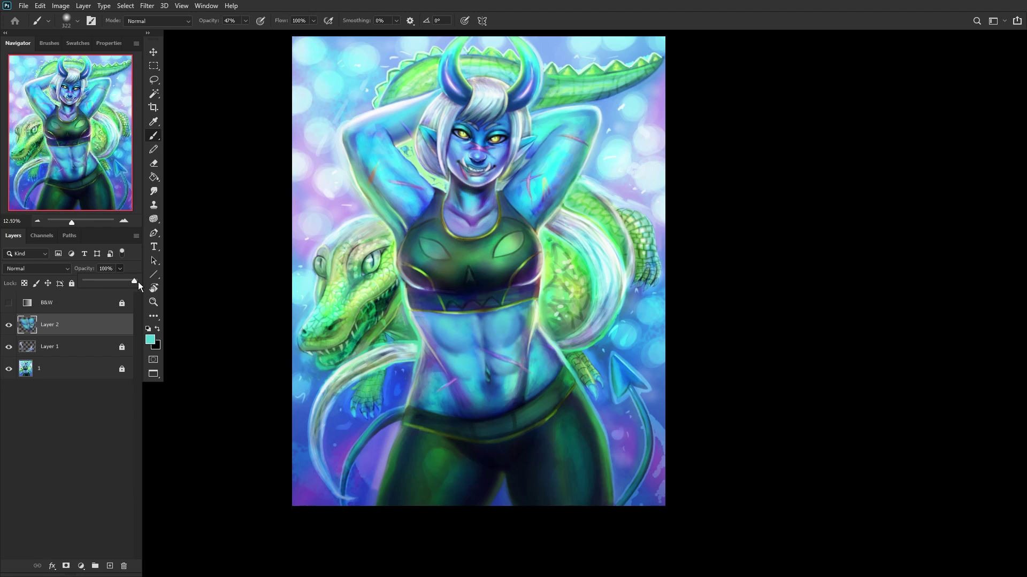
{"action": "key", "text": "ctrl+shift+h"}
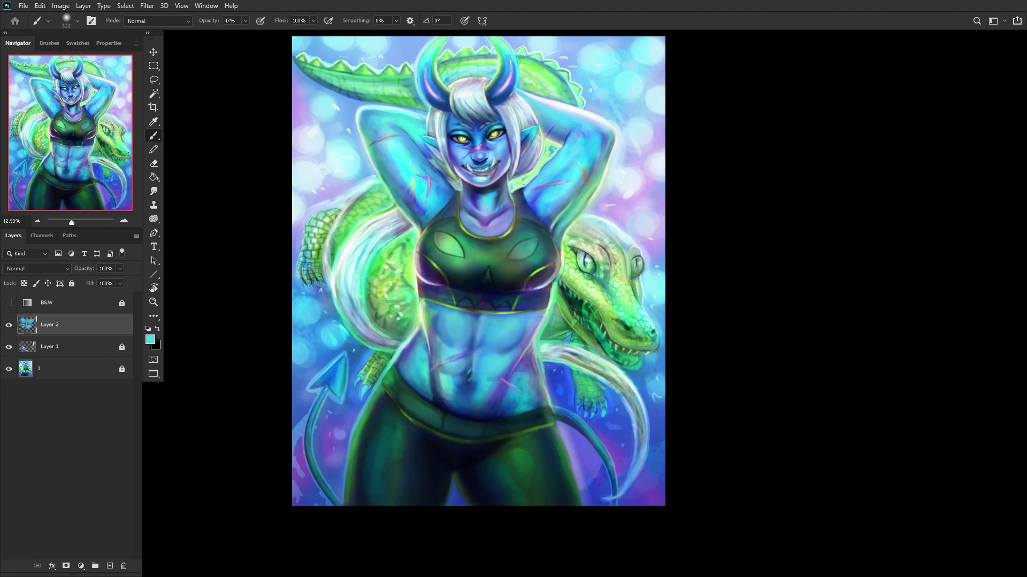
Step: On a new Layer 3, paint teal strokes around the navel, then add Layer 4
{"action": "left_click", "coordinate": [111, 566]}
{"action": "scroll", "coordinate": [466, 408], "scroll_direction": "up", "scroll_amount": 2}
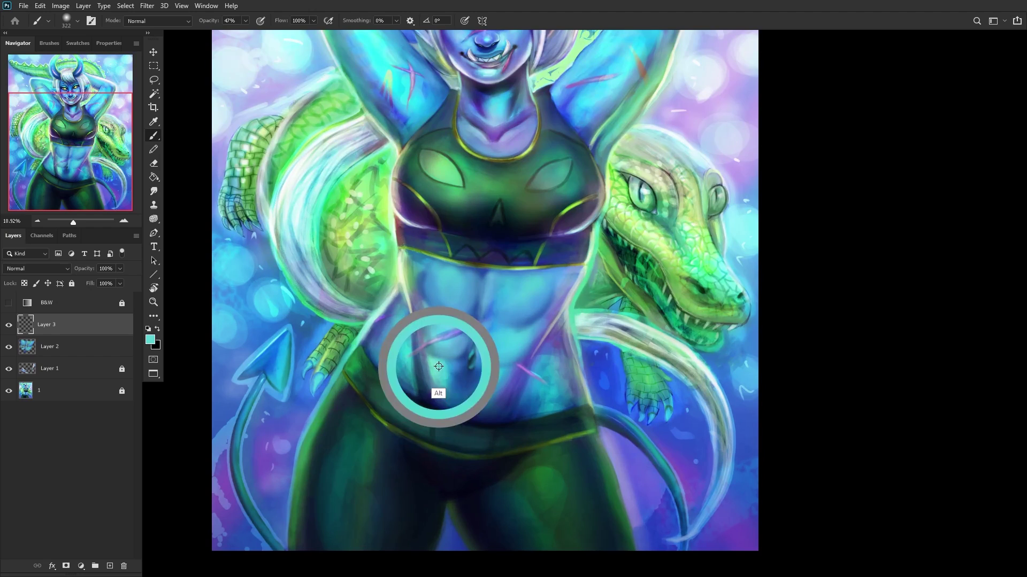
{"action": "mouse_move", "coordinate": [480, 386]}
{"action": "left_mouse_down"}
{"action": "mouse_move", "coordinate": [448, 365]}
{"action": "mouse_move", "coordinate": [478, 378]}
{"action": "mouse_move", "coordinate": [442, 389]}
{"action": "mouse_move", "coordinate": [422, 369]}
{"action": "mouse_move", "coordinate": [457, 405]}
{"action": "mouse_move", "coordinate": [431, 384]}
{"action": "mouse_move", "coordinate": [457, 378]}
{"action": "mouse_move", "coordinate": [445, 387]}
{"action": "mouse_move", "coordinate": [433, 360]}
{"action": "mouse_move", "coordinate": [456, 390]}
{"action": "left_mouse_up"}
{"action": "left_click", "coordinate": [426, 369], "text": "alt"}
{"action": "left_click", "coordinate": [446, 386], "text": "alt"}
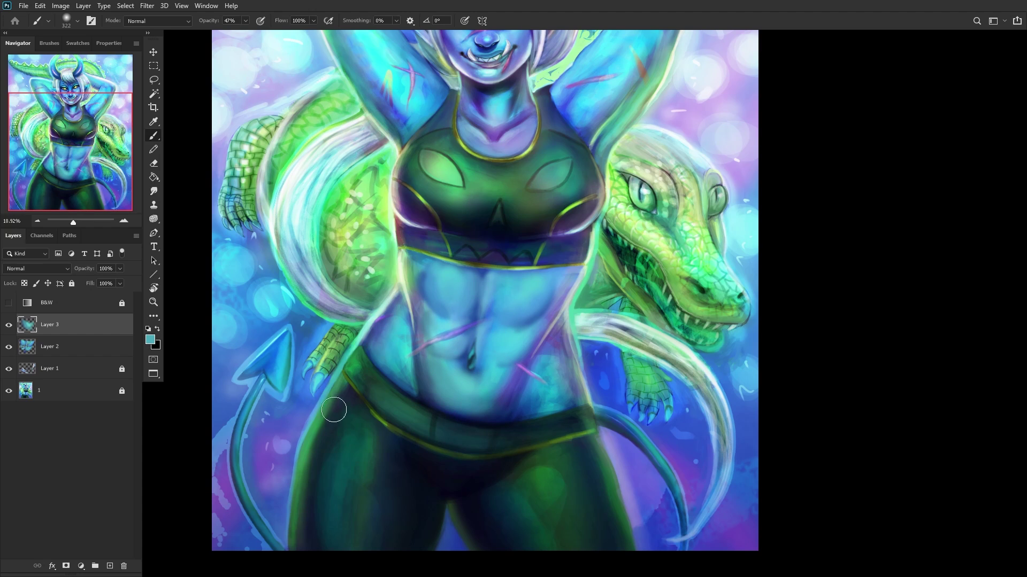
{"action": "scroll", "coordinate": [193, 417], "scroll_direction": "down", "scroll_amount": 2}
{"action": "scroll", "coordinate": [194, 417], "scroll_direction": "down", "scroll_amount": 2}
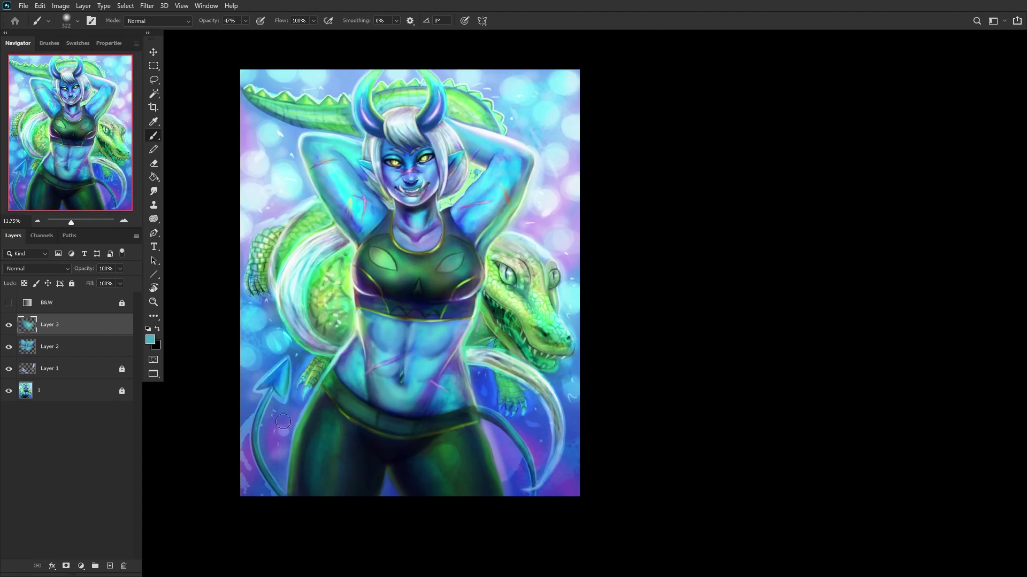
{"action": "left_click", "coordinate": [110, 566]}
{"action": "scroll", "coordinate": [406, 415], "scroll_direction": "up", "scroll_amount": 2}
Step: Paint a purplish stroke across the abdomen and merge the shading layers into Layer 2
{"action": "left_click", "coordinate": [435, 422], "text": "alt"}
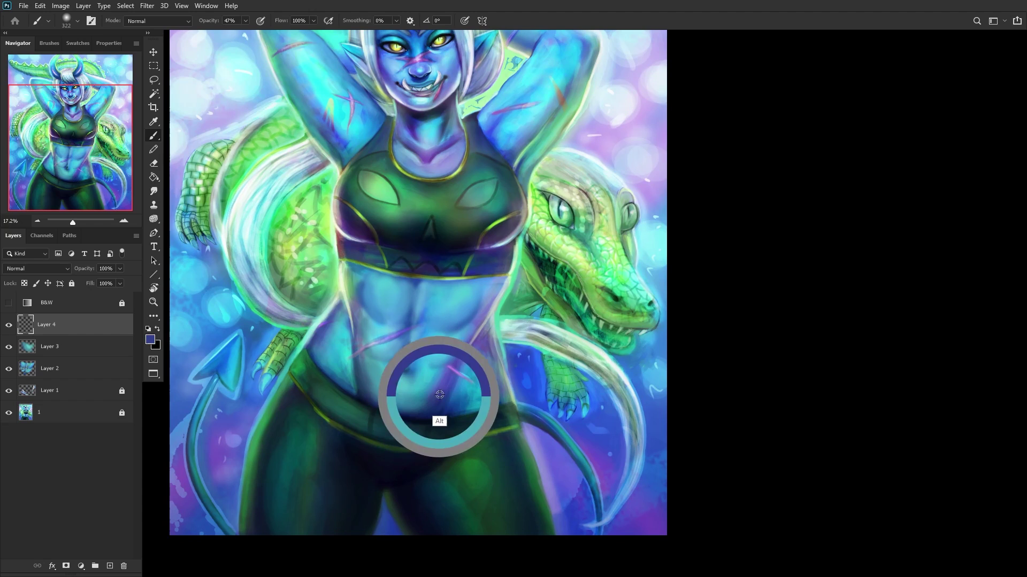
{"action": "left_click", "coordinate": [405, 390], "text": "alt"}
{"action": "left_click_drag", "start_coordinate": [351, 357], "coordinate": [412, 327]}
{"action": "left_click", "coordinate": [446, 345], "text": "alt"}
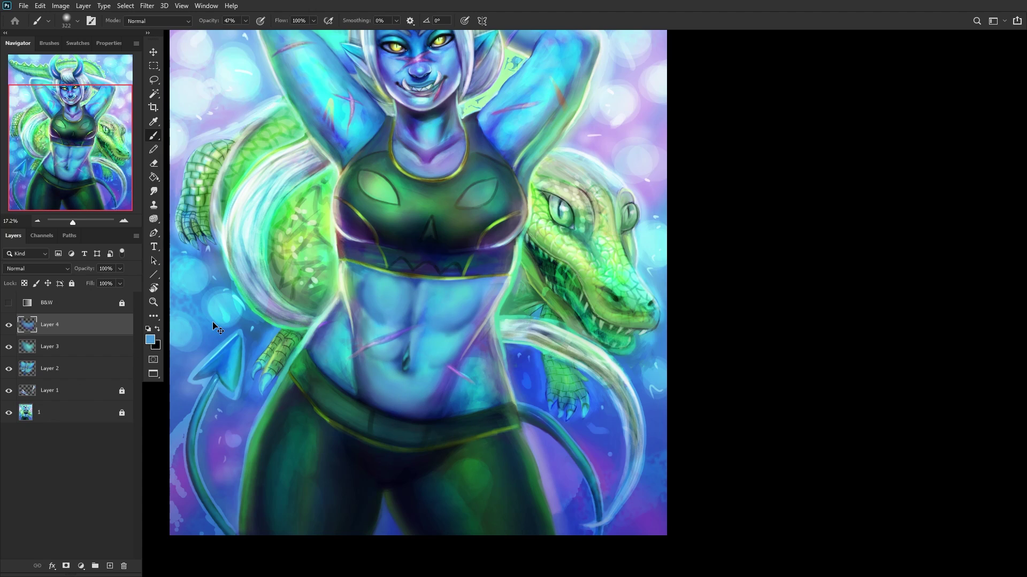
{"action": "key", "text": "ctrl+e"}
{"action": "key", "text": "ctrl+e"}
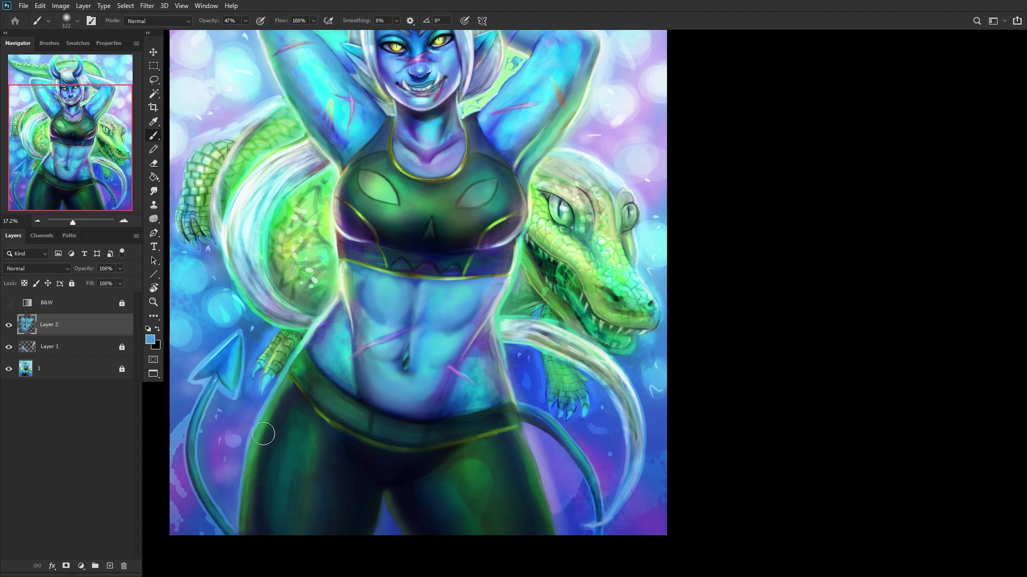
Step: Add a new empty layer and paint a light blue stroke on the belly
{"action": "left_click", "coordinate": [110, 565]}
{"action": "scroll", "coordinate": [427, 409], "scroll_direction": "up", "scroll_amount": 2}
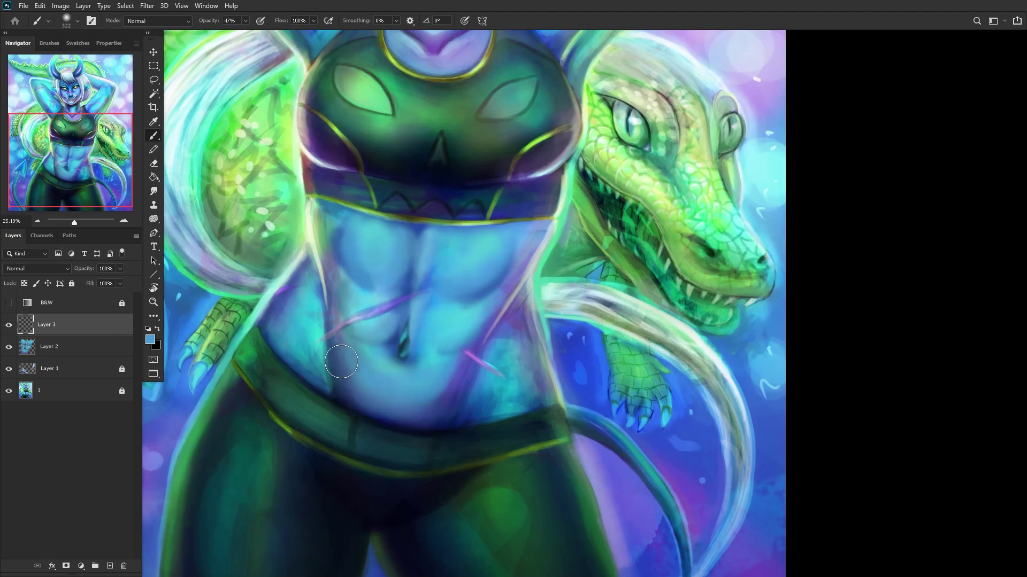
{"action": "right_click", "coordinate": [442, 269]}
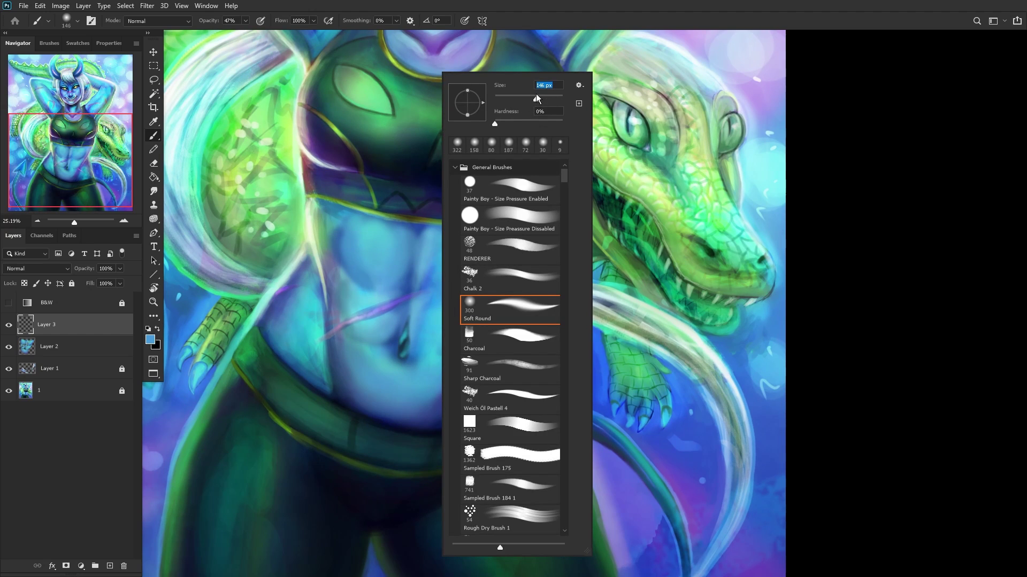
{"action": "right_click", "coordinate": [319, 355], "text": "alt"}
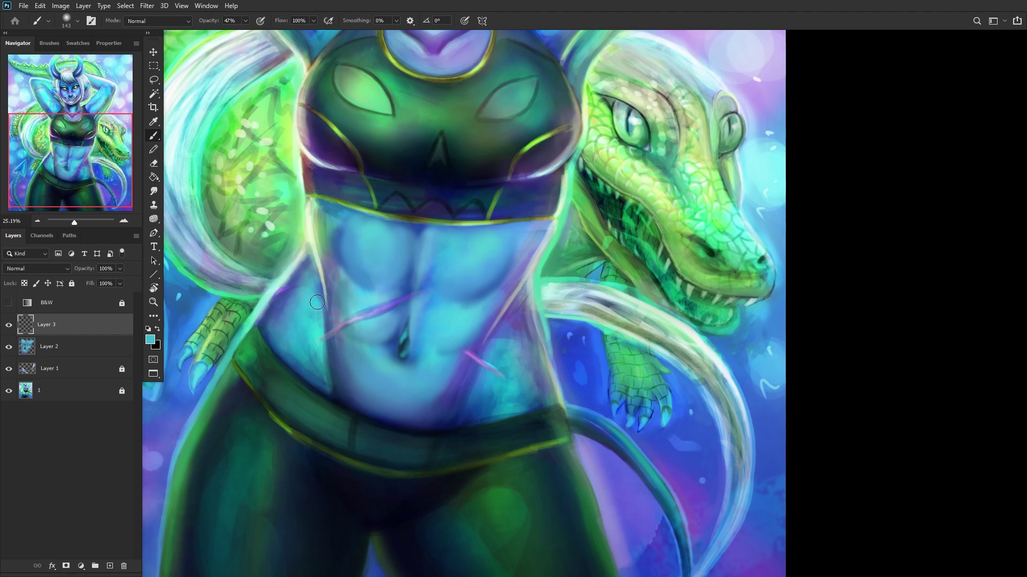
{"action": "left_click", "coordinate": [332, 358], "text": "alt"}
{"action": "left_click", "coordinate": [336, 324], "text": "alt"}
{"action": "left_click_drag", "start_coordinate": [328, 340], "coordinate": [342, 366]}
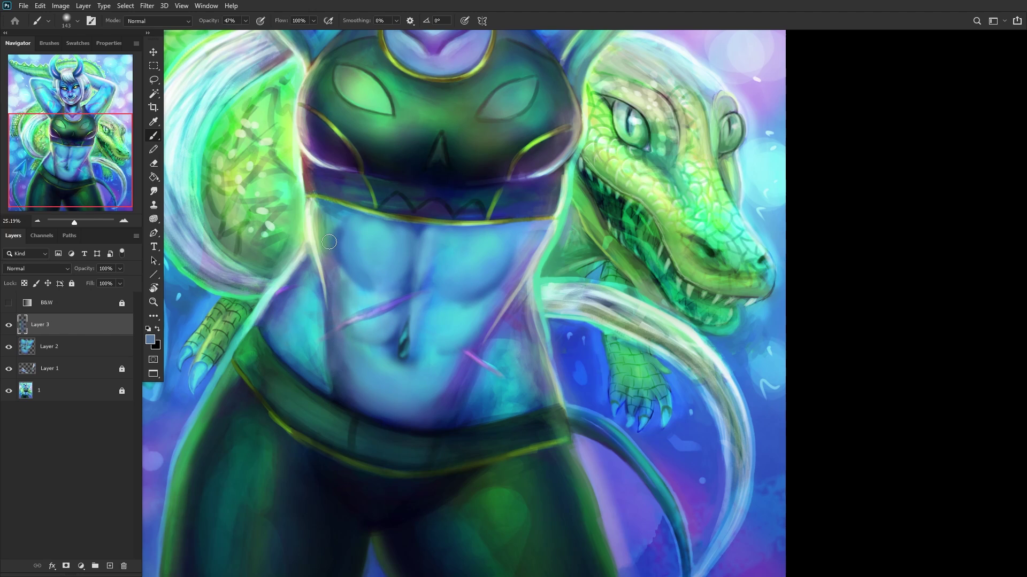
Step: Sample teal and blue tones and dab light teal onto the left belly
{"action": "left_click", "coordinate": [344, 302], "text": "alt"}
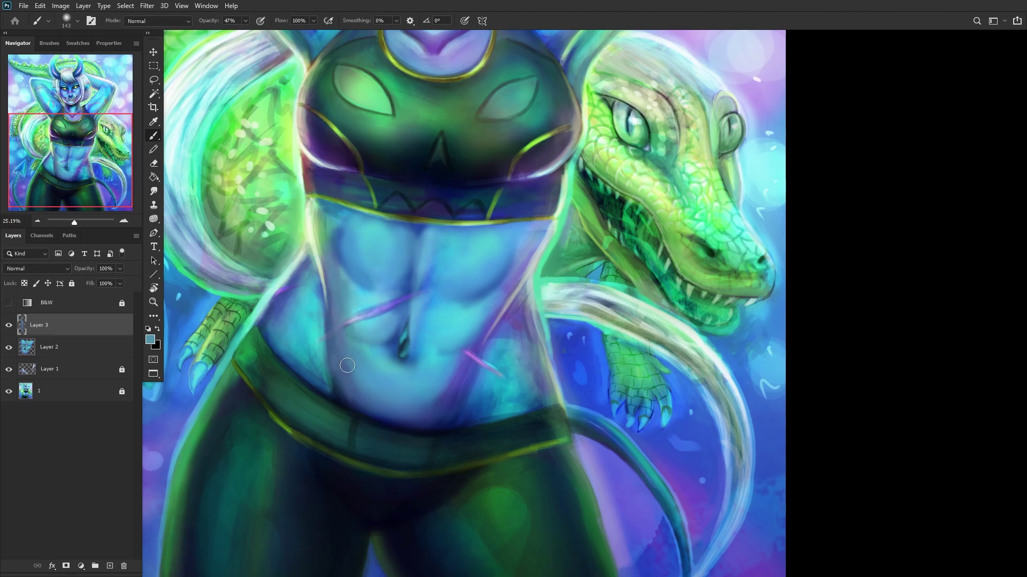
{"action": "left_click", "coordinate": [339, 412], "text": "alt"}
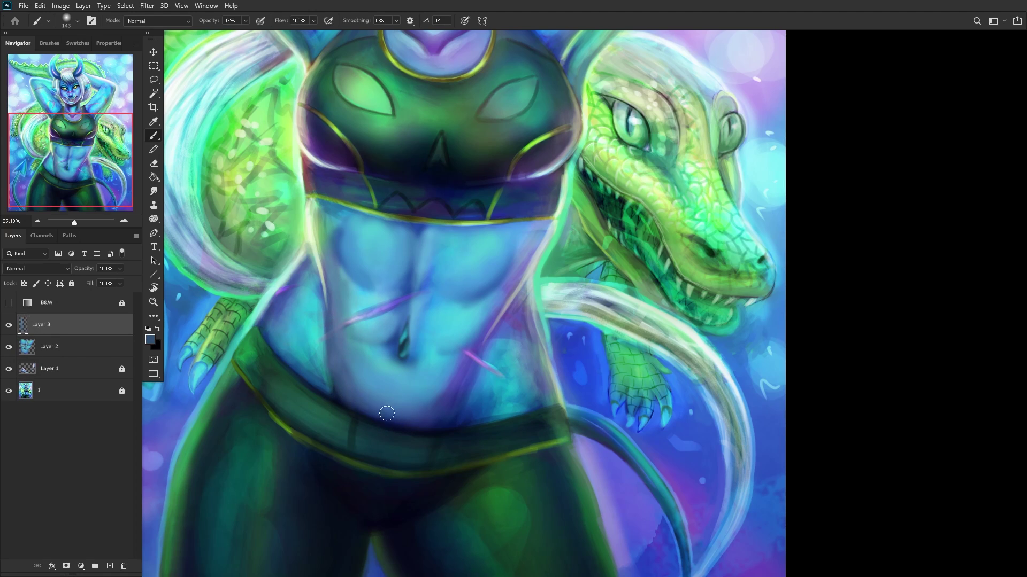
{"action": "left_click", "coordinate": [321, 364], "text": "alt"}
{"action": "left_click_drag", "start_coordinate": [310, 318], "coordinate": [303, 302]}
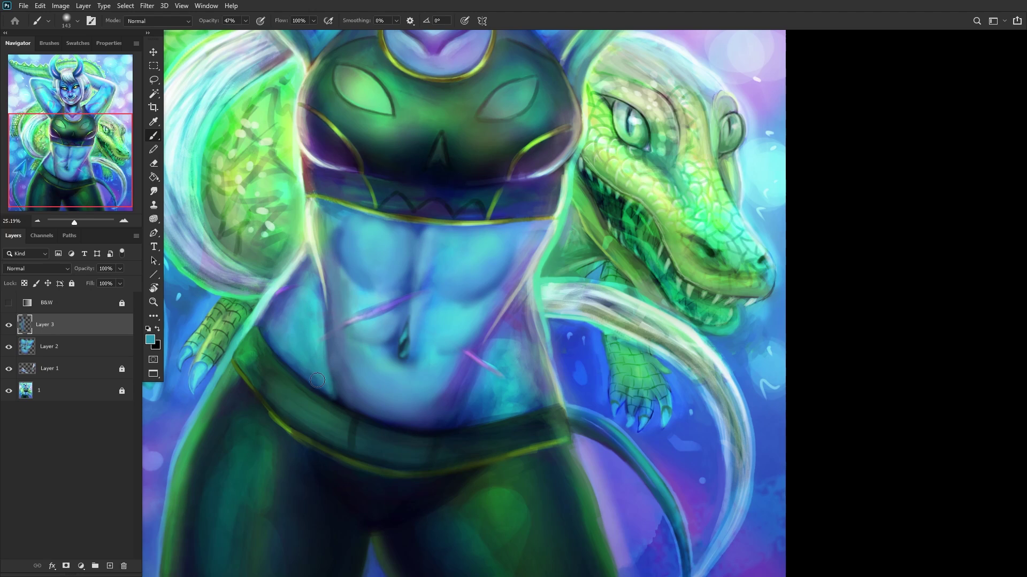
{"action": "left_click", "coordinate": [311, 347], "text": "alt"}
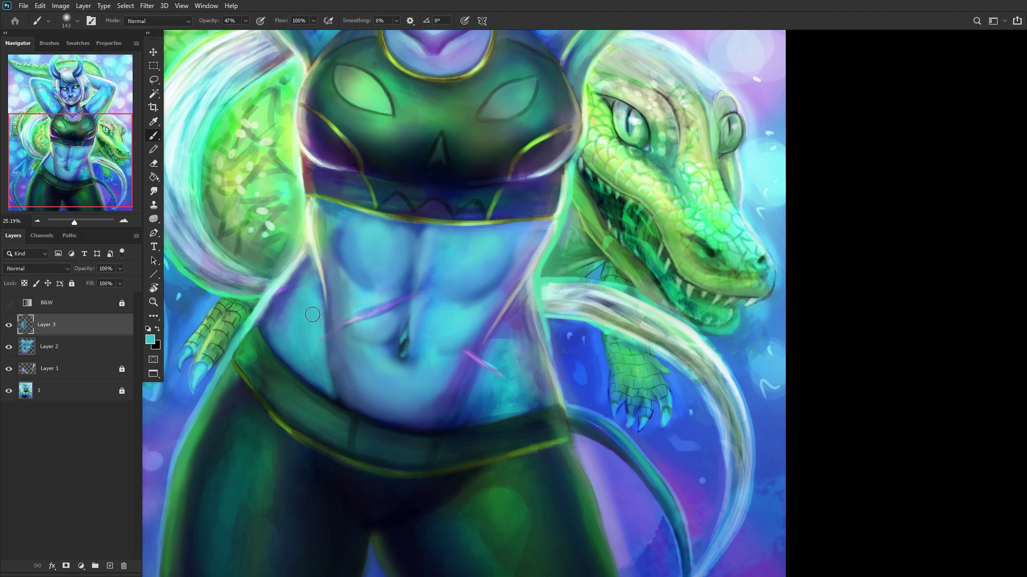
Step: Brush soft cyan strokes over the left belly with sampled purple and cyan
{"action": "right_click", "coordinate": [454, 183]}
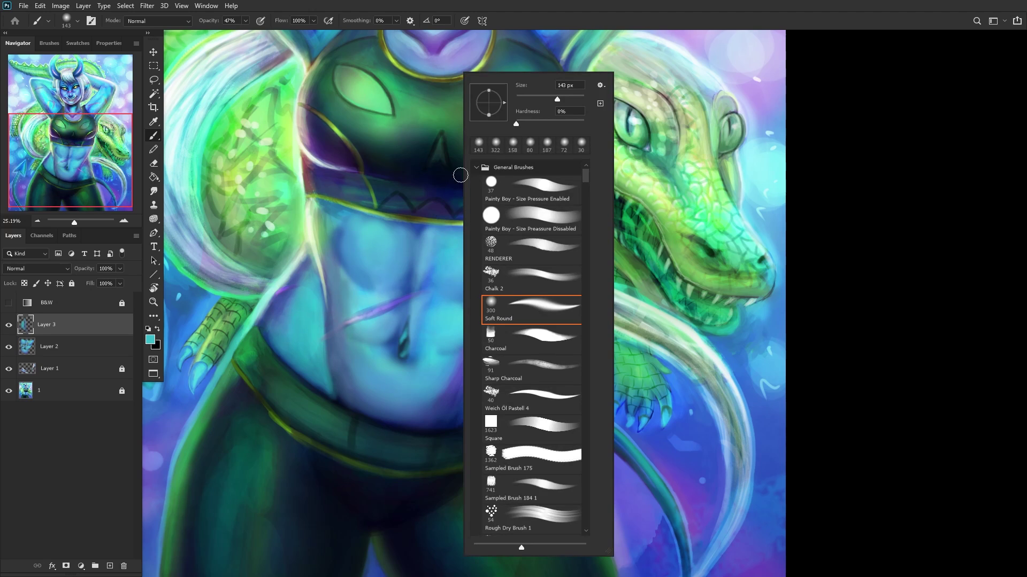
{"action": "left_click", "coordinate": [298, 293], "text": "alt"}
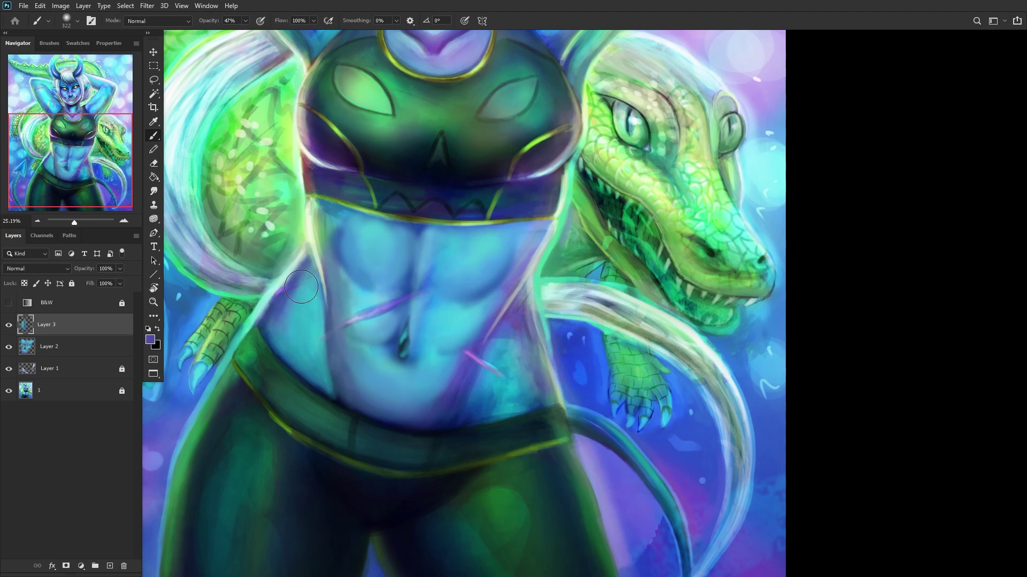
{"action": "left_click", "coordinate": [373, 249], "text": "alt"}
{"action": "mouse_move", "coordinate": [300, 309]}
{"action": "left_mouse_down"}
{"action": "mouse_move", "coordinate": [277, 328]}
{"action": "mouse_move", "coordinate": [305, 291]}
{"action": "mouse_move", "coordinate": [297, 295]}
{"action": "mouse_move", "coordinate": [304, 265]}
{"action": "mouse_move", "coordinate": [310, 352]}
{"action": "mouse_move", "coordinate": [432, 395]}
{"action": "mouse_move", "coordinate": [454, 378]}
{"action": "mouse_move", "coordinate": [351, 325]}
{"action": "mouse_move", "coordinate": [312, 380]}
{"action": "mouse_move", "coordinate": [313, 277]}
{"action": "mouse_move", "coordinate": [314, 328]}
{"action": "mouse_move", "coordinate": [317, 289]}
{"action": "left_mouse_up"}
{"action": "left_click", "coordinate": [449, 389], "text": "alt"}
{"action": "left_click", "coordinate": [476, 278], "text": "alt"}
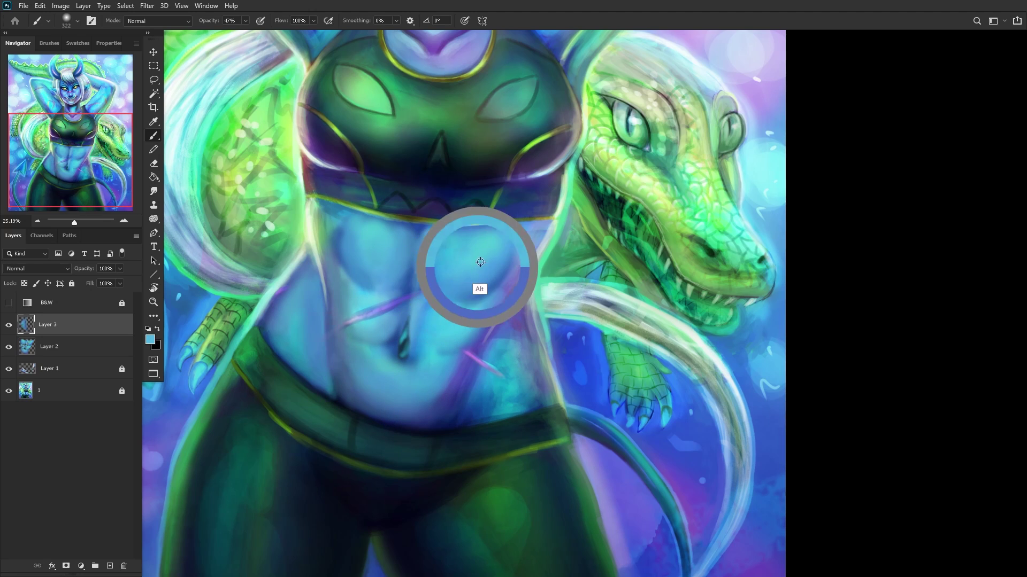
{"action": "mouse_move", "coordinate": [293, 362]}
{"action": "left_mouse_down"}
{"action": "mouse_move", "coordinate": [312, 375]}
{"action": "mouse_move", "coordinate": [305, 291]}
{"action": "mouse_move", "coordinate": [282, 369]}
{"action": "left_mouse_up"}
Step: Flip the canvas, compare Layer 3, set it to 64% opacity and merge into Layer 2
{"action": "scroll", "coordinate": [277, 324], "scroll_direction": "down", "scroll_amount": 3}
{"action": "scroll", "coordinate": [291, 300], "scroll_direction": "down", "scroll_amount": 2}
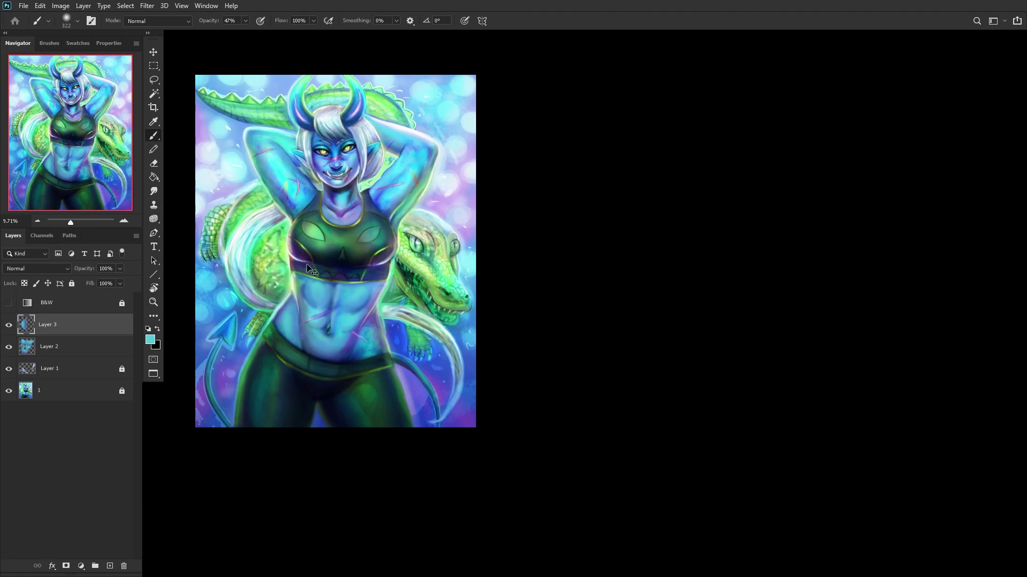
{"action": "key", "text": "h"}
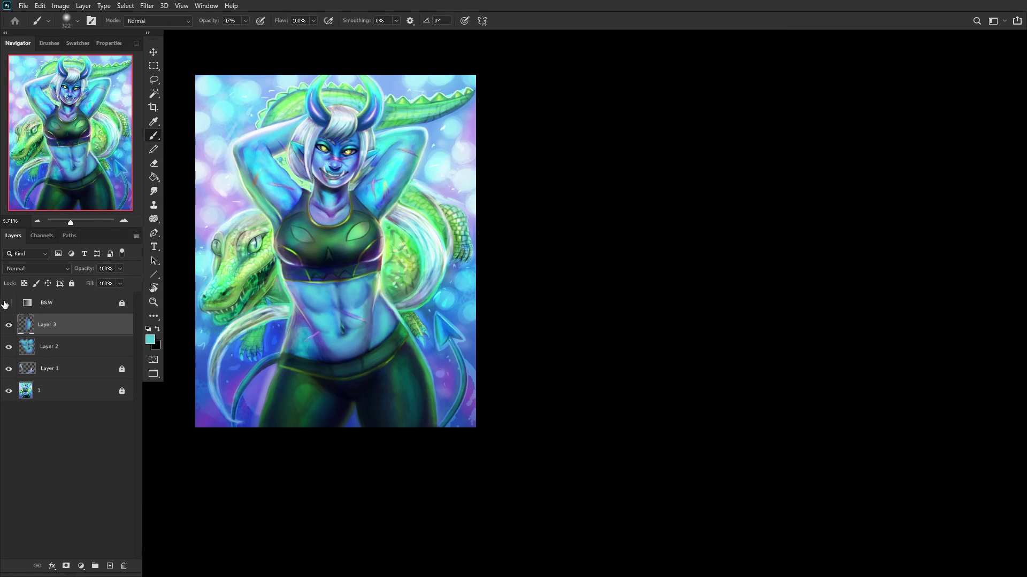
{"action": "left_click", "coordinate": [9, 325]}
{"action": "left_click", "coordinate": [9, 325]}
{"action": "left_click", "coordinate": [103, 281]}
{"action": "left_click", "coordinate": [85, 336]}
{"action": "key", "text": "ctrl+e"}
{"action": "left_click", "coordinate": [8, 324]}
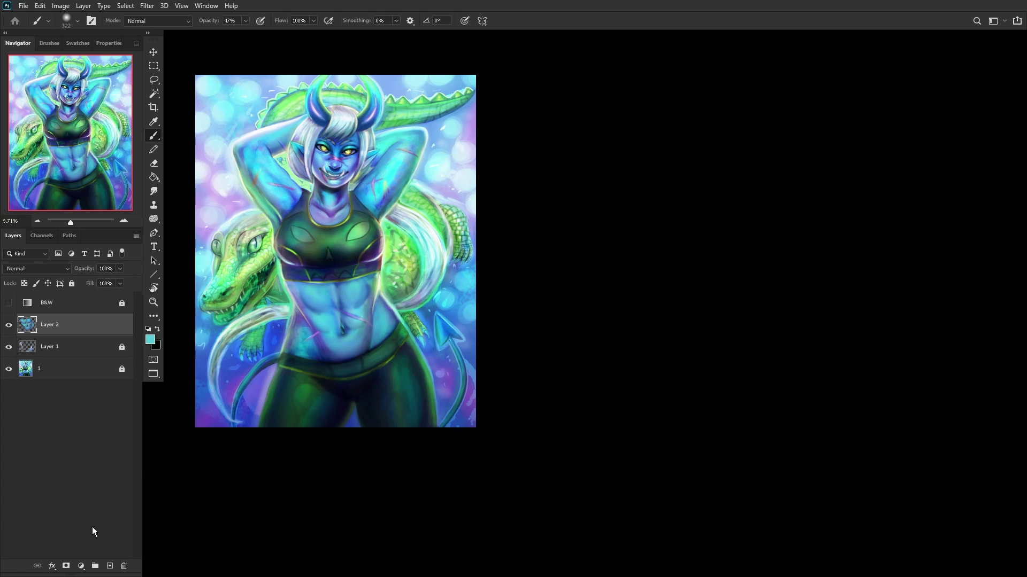
Step: On a new layer, paint cyan shading on the lower belly above the waistband
{"action": "left_click", "coordinate": [108, 569]}
{"action": "scroll", "coordinate": [261, 378], "scroll_direction": "up", "scroll_amount": 2}
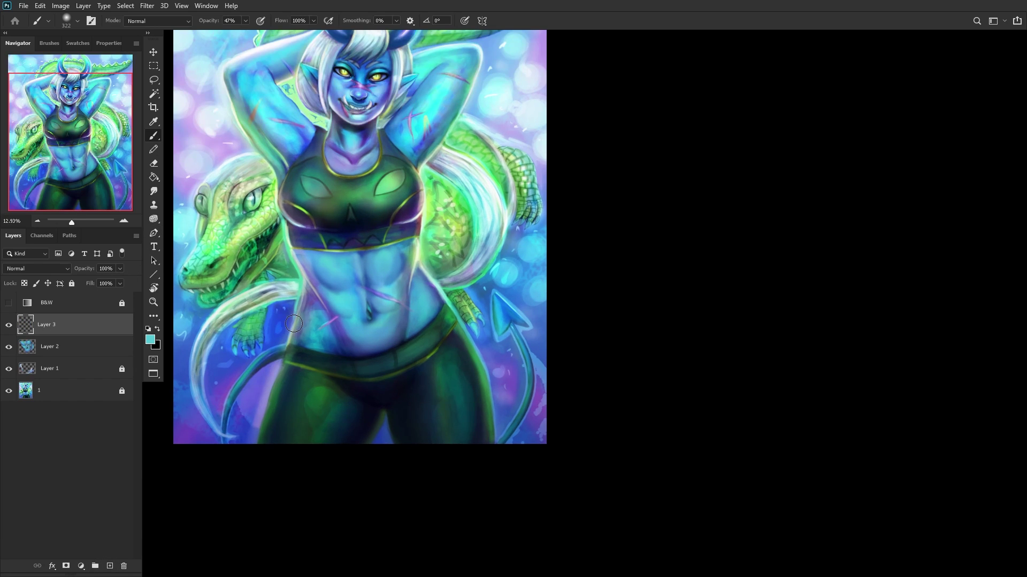
{"action": "scroll", "coordinate": [324, 321], "scroll_direction": "up", "scroll_amount": 4}
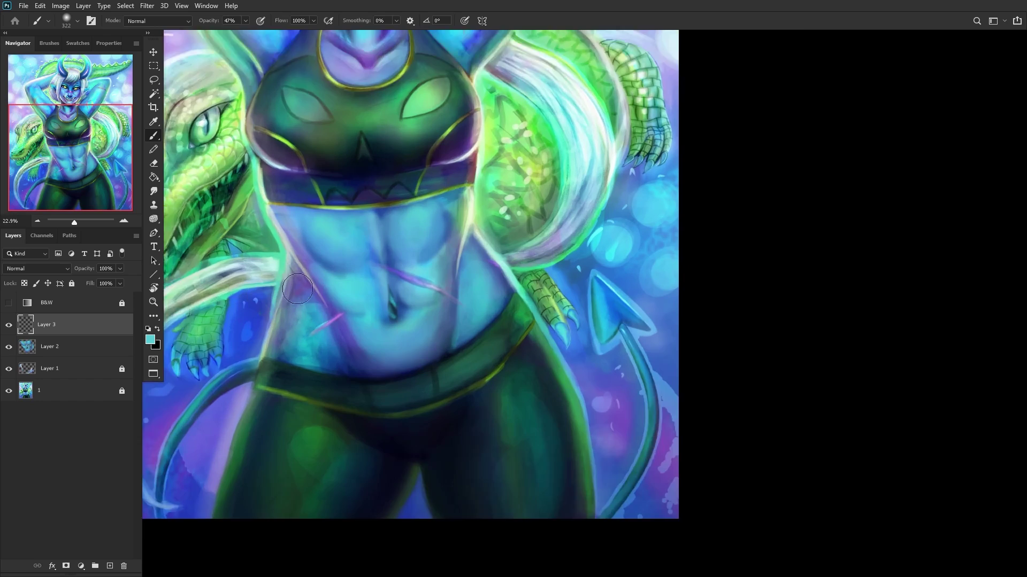
{"action": "right_click", "coordinate": [423, 74]}
{"action": "left_click", "coordinate": [306, 303], "text": "alt"}
{"action": "right_click", "coordinate": [392, 185]}
{"action": "left_click", "coordinate": [327, 313]}
{"action": "left_click_drag", "start_coordinate": [307, 305], "coordinate": [301, 273]}
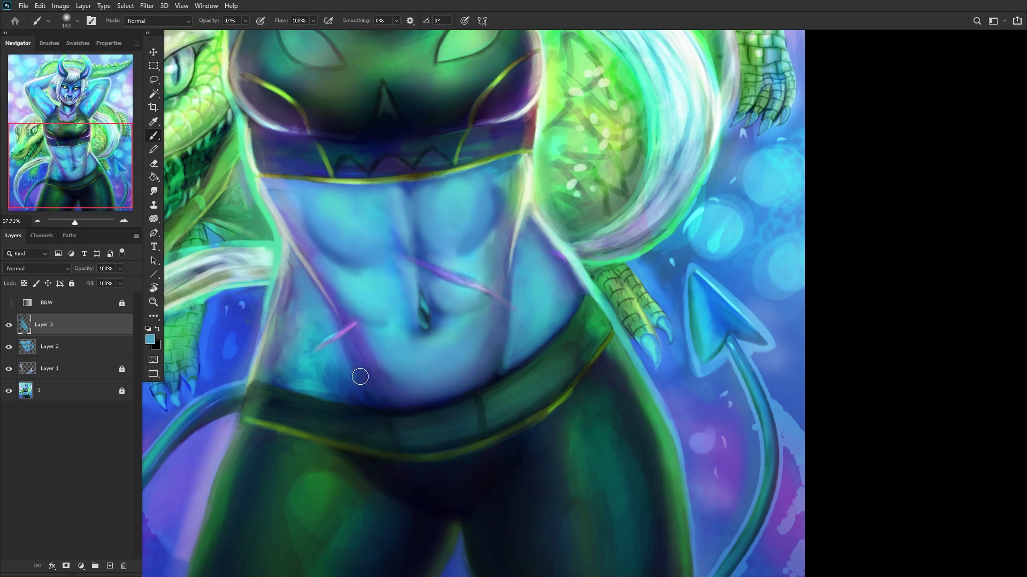
{"action": "mouse_move", "coordinate": [363, 373]}
{"action": "left_mouse_down"}
{"action": "mouse_move", "coordinate": [344, 352]}
{"action": "mouse_move", "coordinate": [366, 402]}
{"action": "mouse_move", "coordinate": [346, 355]}
{"action": "mouse_move", "coordinate": [326, 375]}
{"action": "mouse_move", "coordinate": [314, 360]}
{"action": "mouse_move", "coordinate": [345, 401]}
{"action": "mouse_move", "coordinate": [368, 399]}
{"action": "mouse_move", "coordinate": [363, 389]}
{"action": "mouse_move", "coordinate": [362, 400]}
{"action": "mouse_move", "coordinate": [370, 398]}
{"action": "mouse_move", "coordinate": [350, 382]}
{"action": "mouse_move", "coordinate": [338, 391]}
{"action": "mouse_move", "coordinate": [302, 383]}
{"action": "mouse_move", "coordinate": [346, 349]}
{"action": "left_mouse_up"}
Step: Sample navy, lavender and cyan from the belly and enlarge the brush from 143 to 187 px
{"action": "left_click", "coordinate": [360, 400], "text": "alt"}
{"action": "left_click", "coordinate": [355, 373], "text": "alt"}
{"action": "left_click", "coordinate": [337, 358], "text": "alt"}
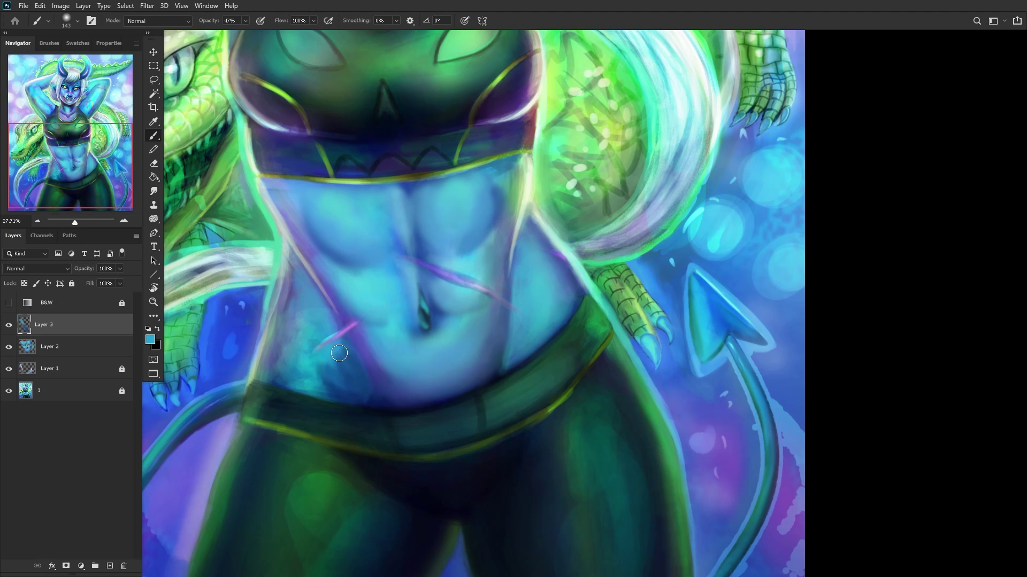
{"action": "right_click", "coordinate": [464, 258]}
{"action": "left_click_drag", "start_coordinate": [540, 94], "coordinate": [547, 97]}
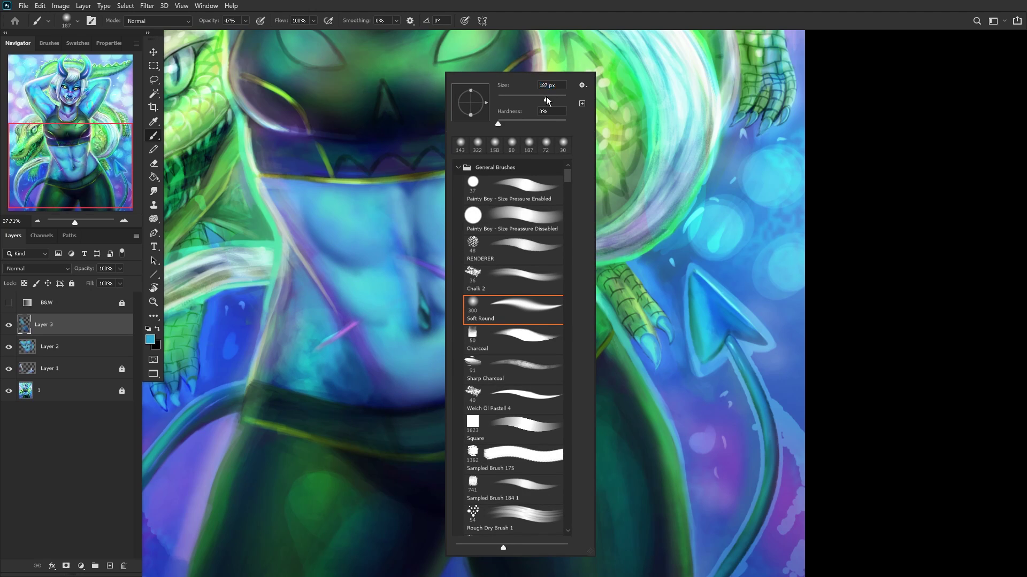
{"action": "key", "text": "Return"}
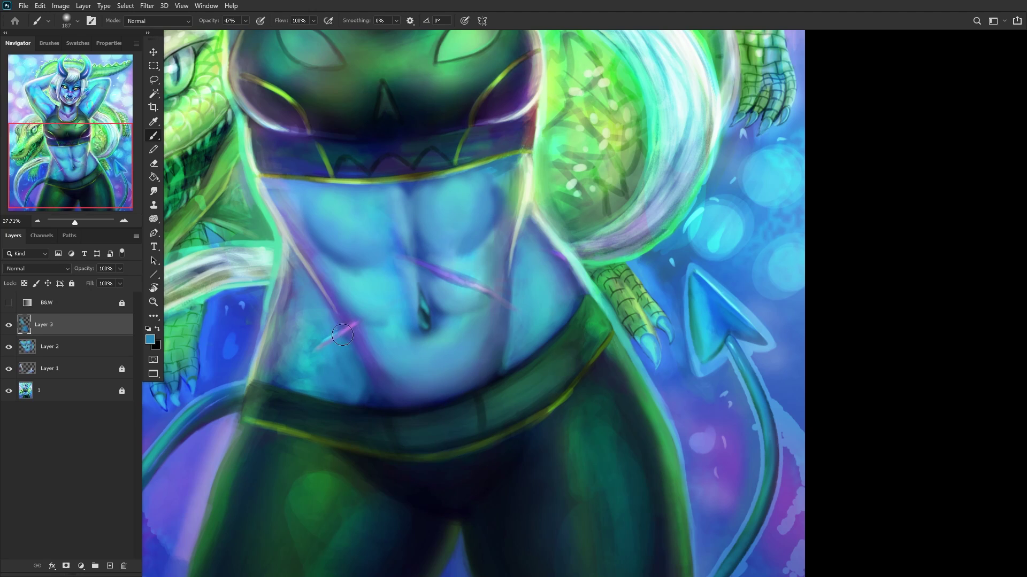
Step: Sample dark navy and teal-blue around the belt edge for the waistband shading
{"action": "left_click", "coordinate": [362, 404], "text": "alt"}
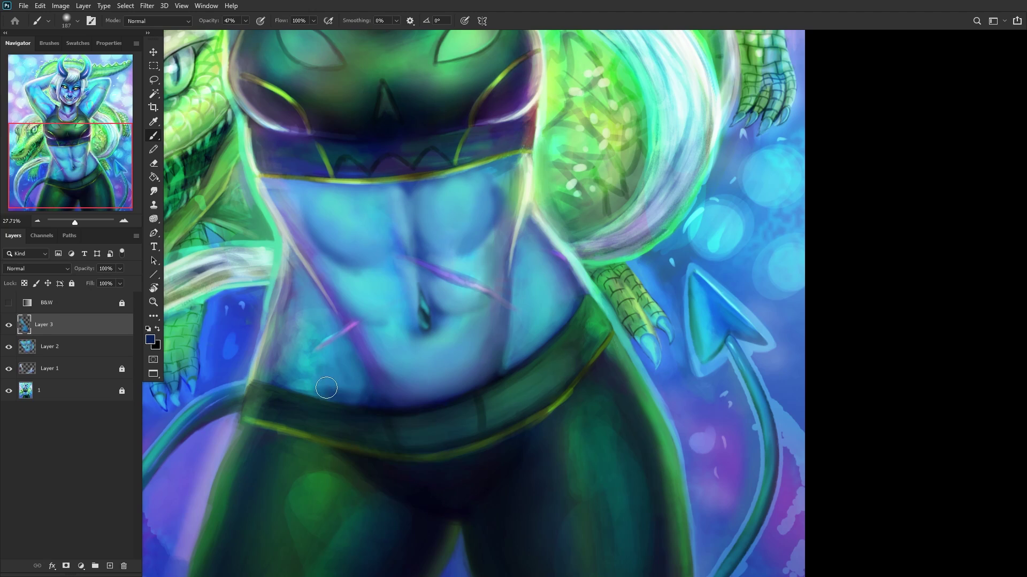
{"action": "left_click", "coordinate": [321, 386], "text": "alt"}
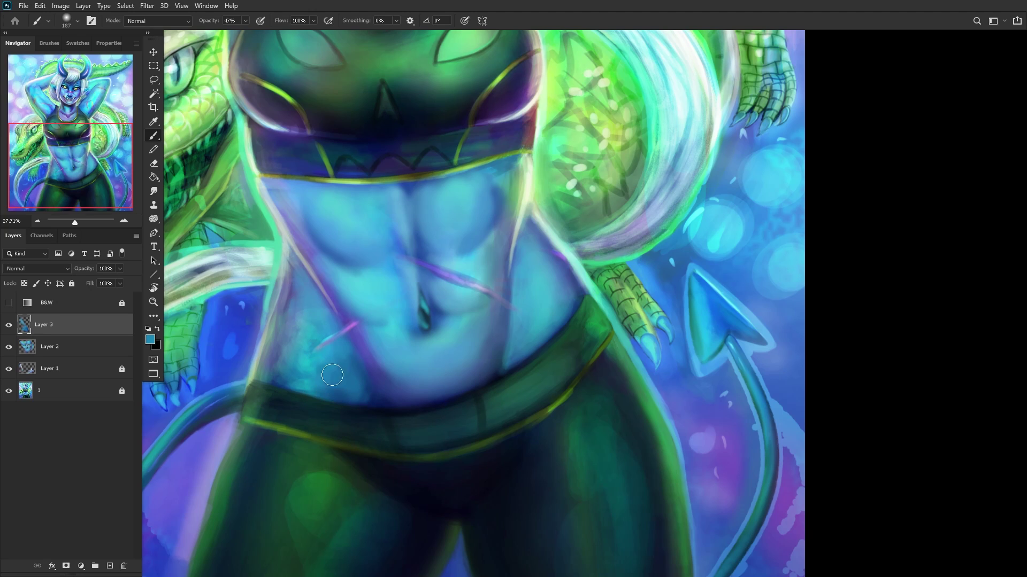
{"action": "left_click", "coordinate": [356, 393], "text": "alt"}
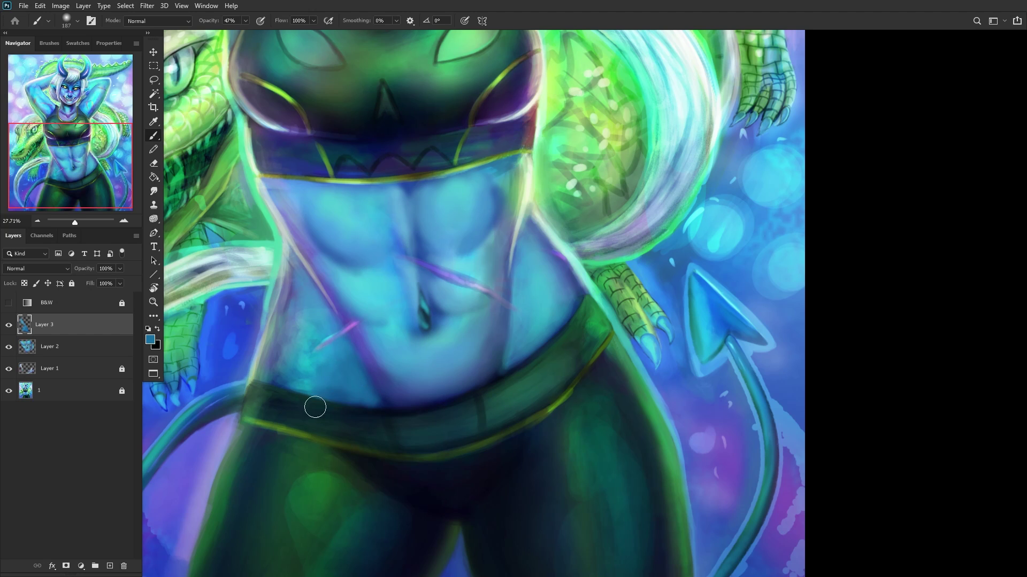
{"action": "scroll", "coordinate": [300, 460], "scroll_direction": "down", "scroll_amount": 5}
{"action": "scroll", "coordinate": [315, 412], "scroll_direction": "up", "scroll_amount": 5}
{"action": "left_click", "coordinate": [339, 417], "text": "alt"}
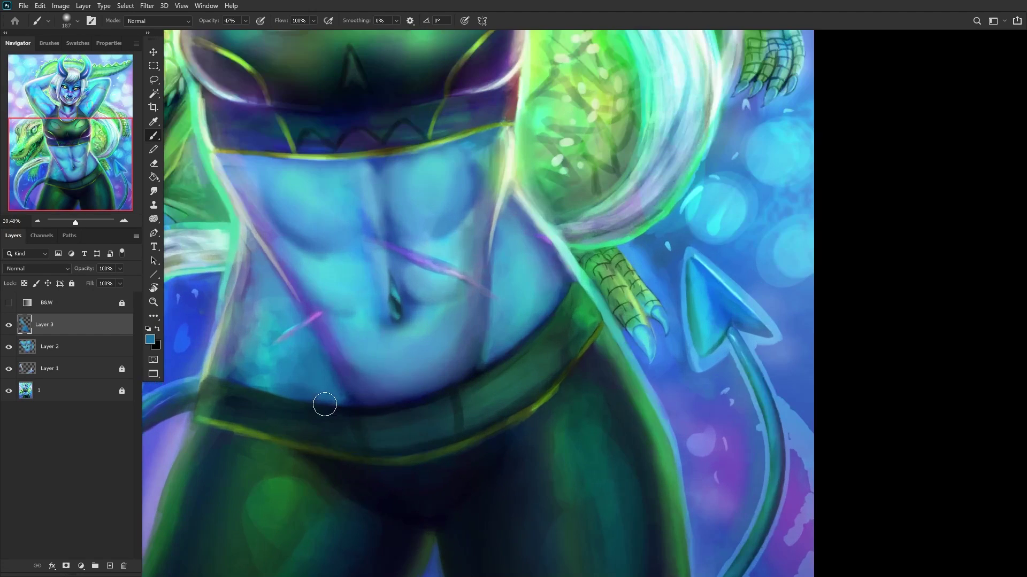
{"action": "left_click", "coordinate": [302, 395], "text": "alt"}
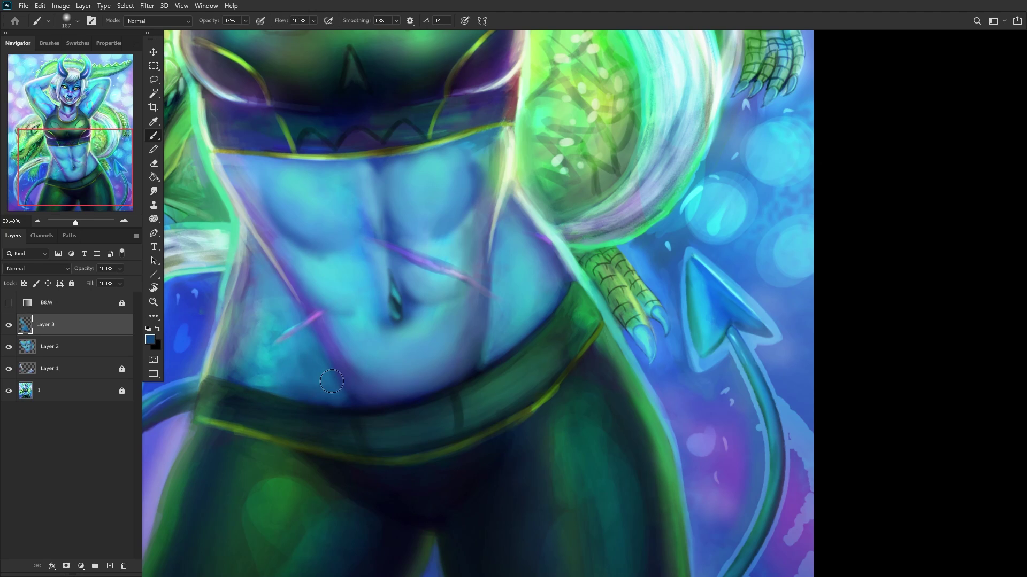
{"action": "scroll", "coordinate": [323, 375], "scroll_direction": "down", "scroll_amount": 5}
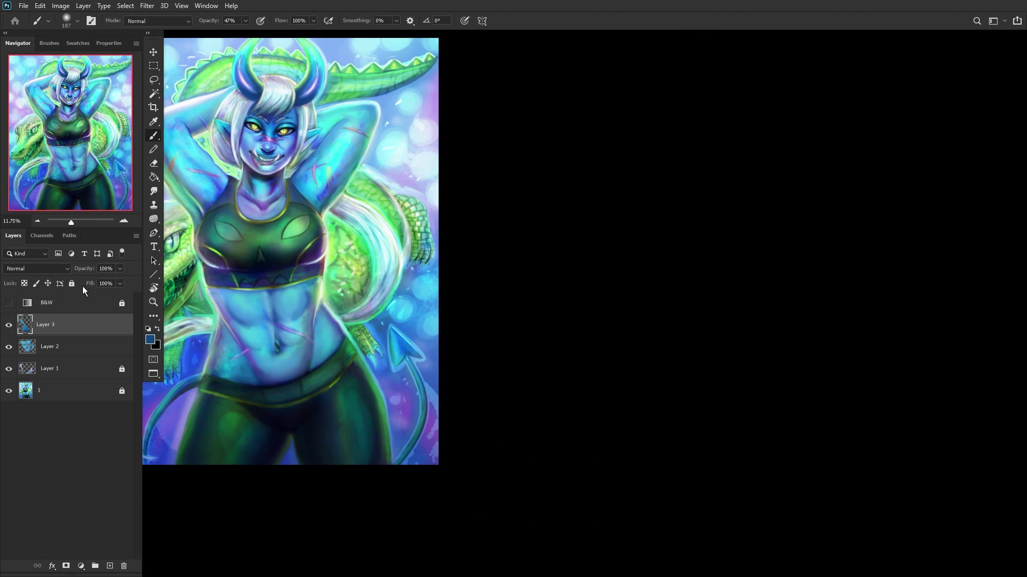
Step: Merge Layer 3 down into Layer 2 and mirror the view to check the composition
{"action": "left_click", "coordinate": [9, 325]}
{"action": "left_click", "coordinate": [9, 325]}
{"action": "key", "text": "ctrl+e"}
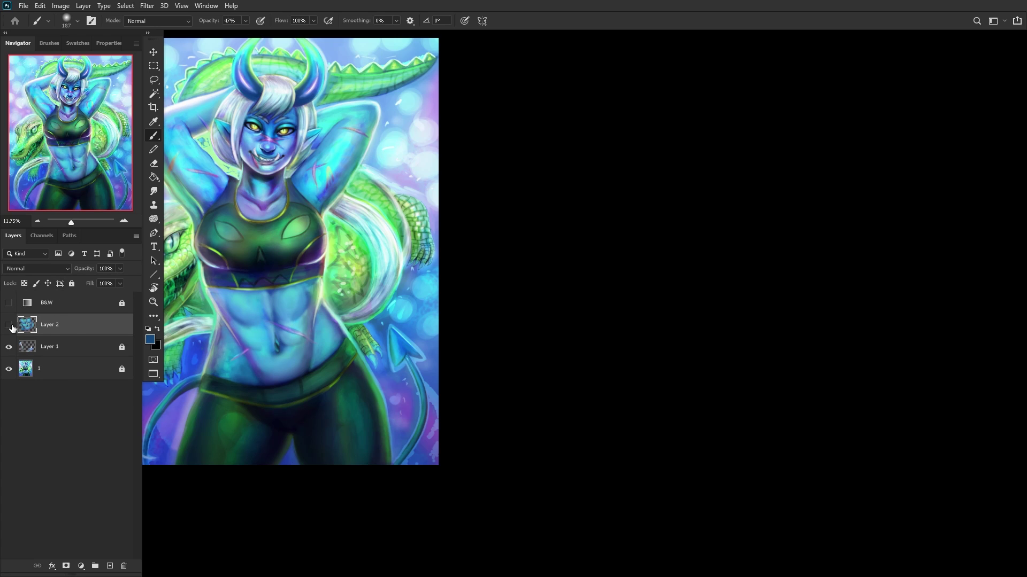
{"action": "left_click", "coordinate": [9, 326]}
{"action": "key", "text": "h"}
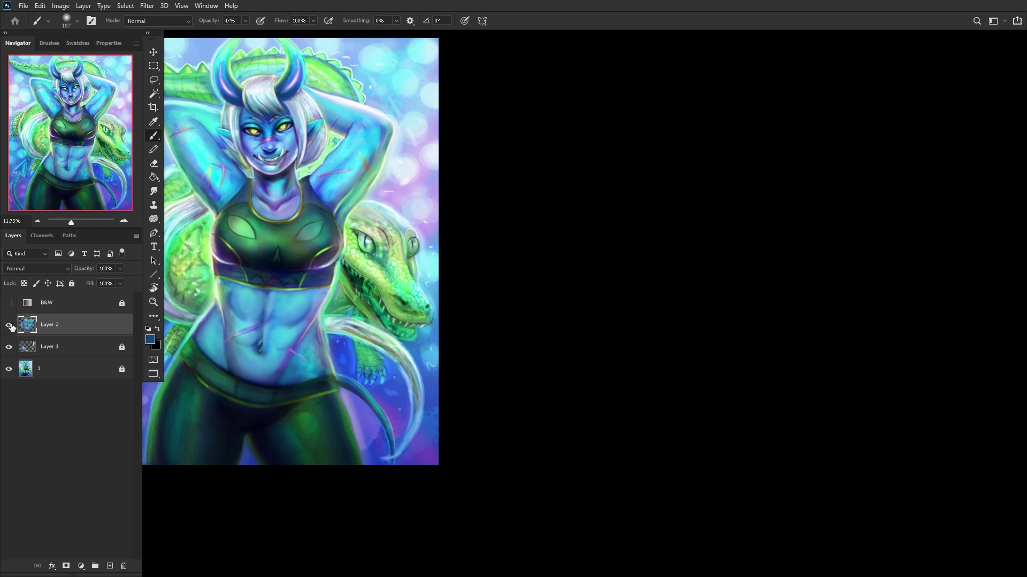
Step: On a new Color Burn layer at 29%, paint soft 448 px shading over the abdomen and hips
{"action": "left_click", "coordinate": [109, 566]}
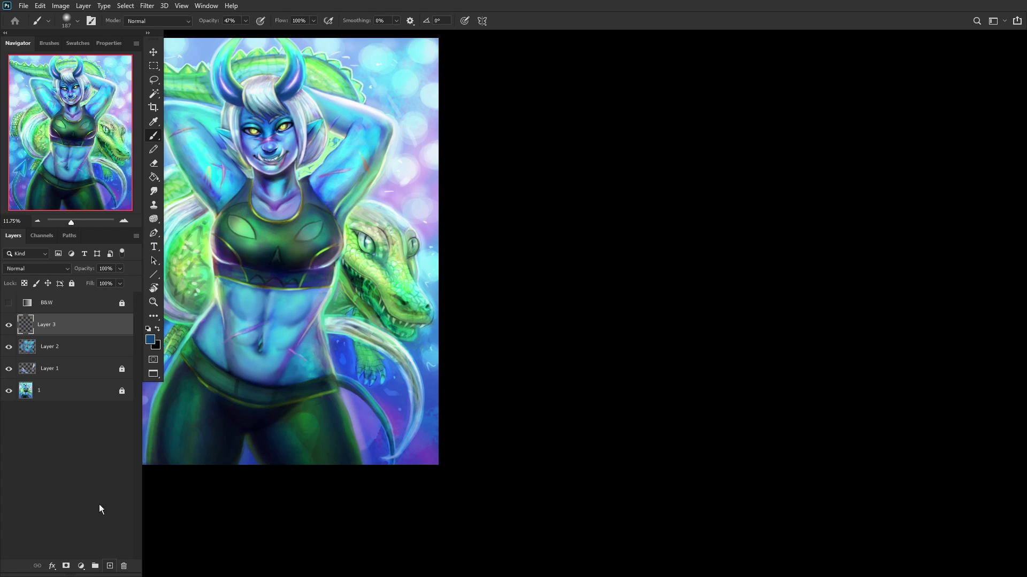
{"action": "left_click", "coordinate": [8, 347]}
{"action": "scroll", "coordinate": [258, 383], "scroll_direction": "up", "scroll_amount": 4}
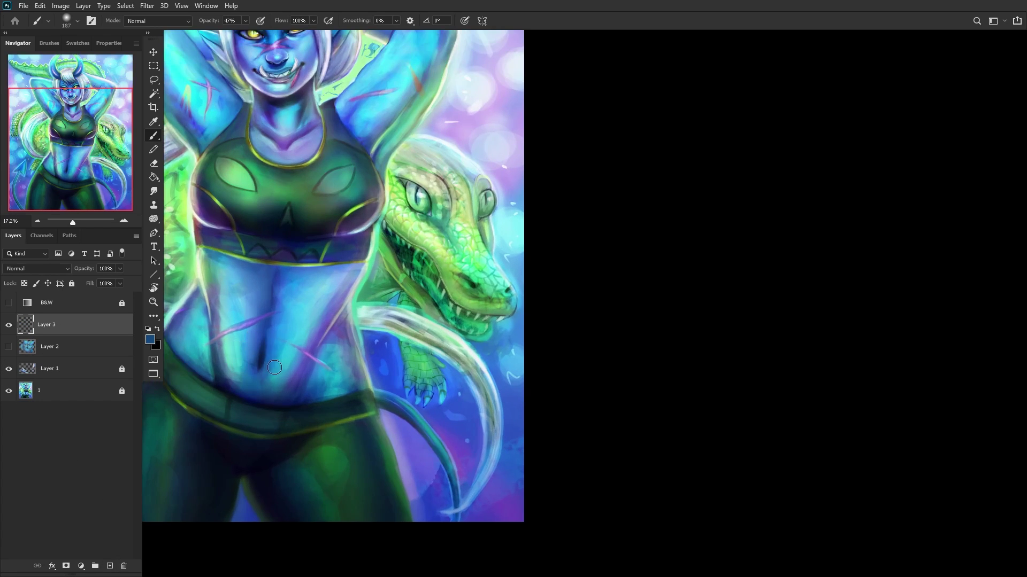
{"action": "left_click", "coordinate": [8, 347]}
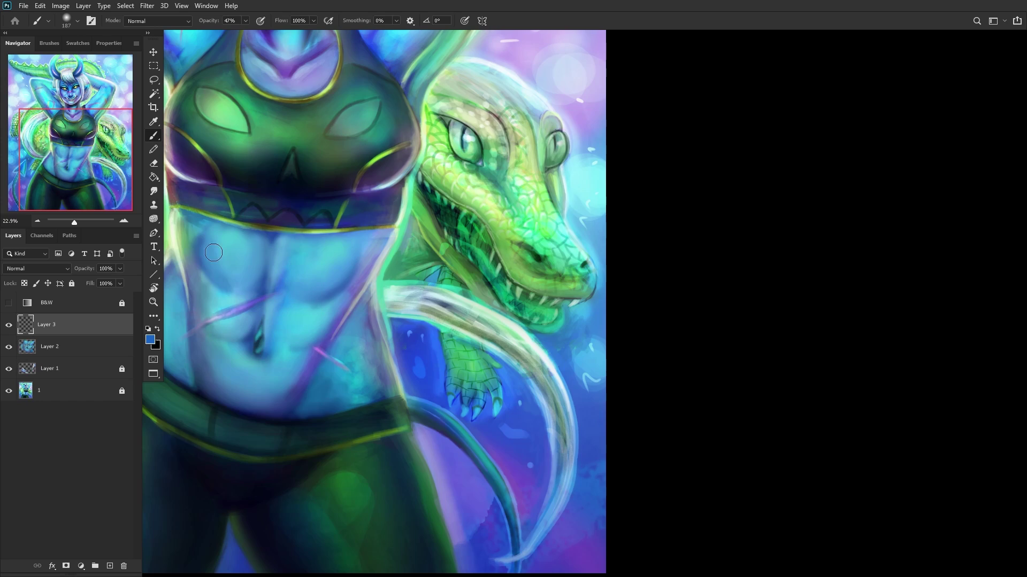
{"action": "scroll", "coordinate": [315, 231], "scroll_direction": "down", "scroll_amount": 4}
{"action": "right_click", "coordinate": [334, 234]}
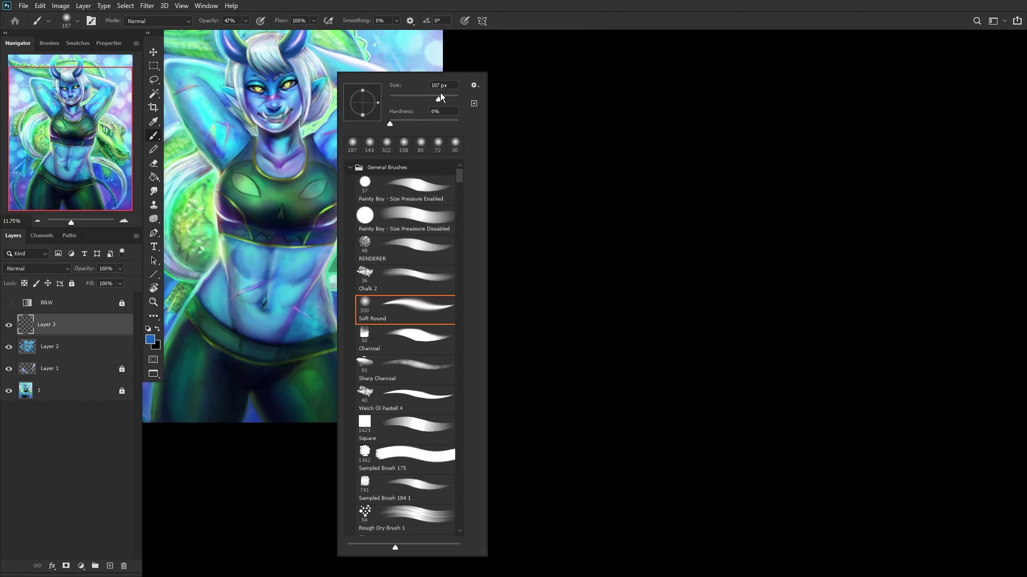
{"action": "left_click", "coordinate": [252, 332]}
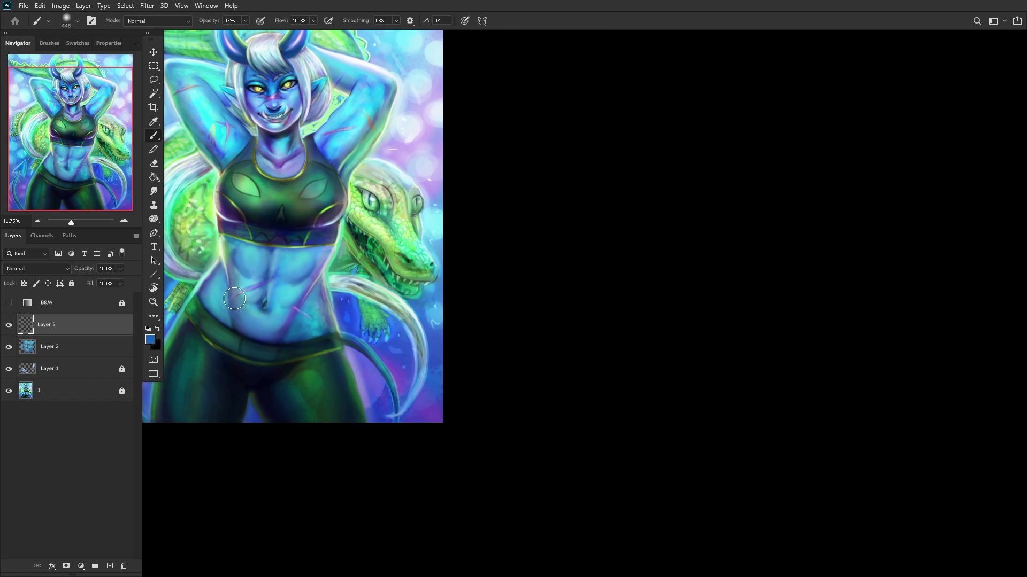
{"action": "mouse_move", "coordinate": [221, 247]}
{"action": "left_mouse_down"}
{"action": "mouse_move", "coordinate": [264, 322]}
{"action": "mouse_move", "coordinate": [290, 339]}
{"action": "mouse_move", "coordinate": [313, 294]}
{"action": "left_mouse_up"}
{"action": "mouse_move", "coordinate": [206, 316]}
{"action": "left_mouse_down"}
{"action": "mouse_move", "coordinate": [220, 302]}
{"action": "mouse_move", "coordinate": [246, 347]}
{"action": "left_mouse_up"}
{"action": "left_click", "coordinate": [34, 266]}
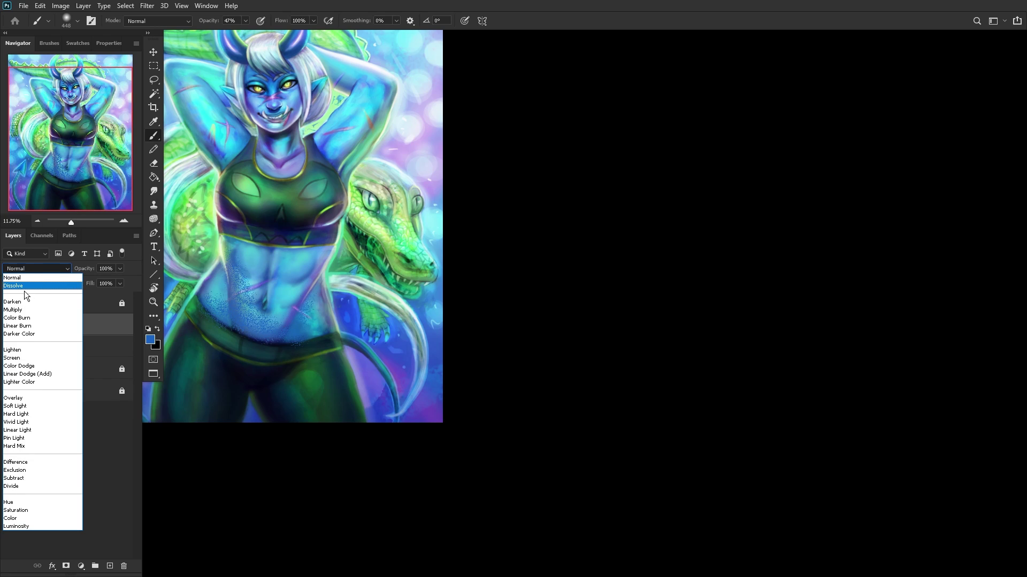
{"action": "left_click", "coordinate": [29, 317]}
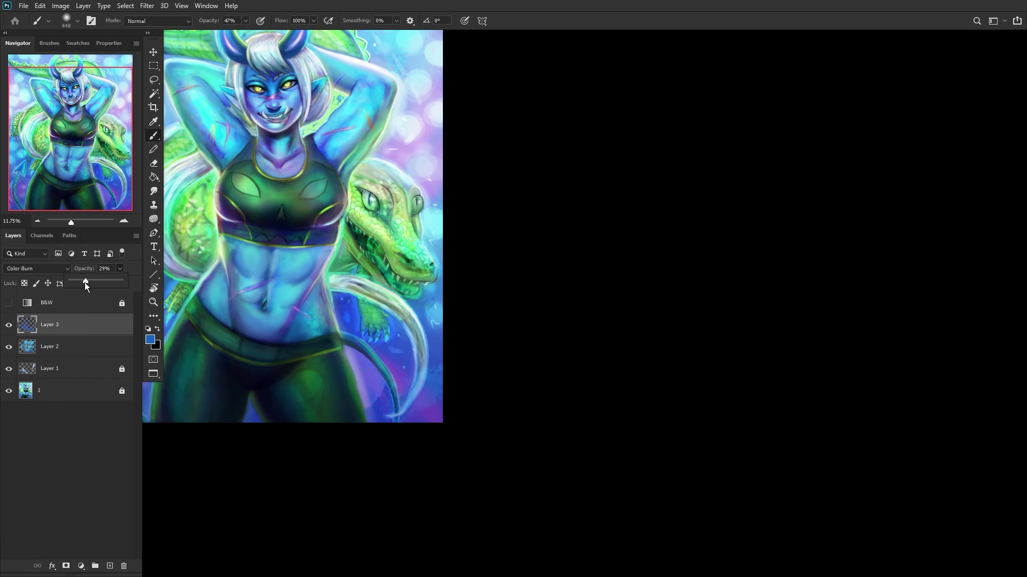
{"action": "scroll", "coordinate": [91, 140], "scroll_direction": "down", "scroll_amount": 1}
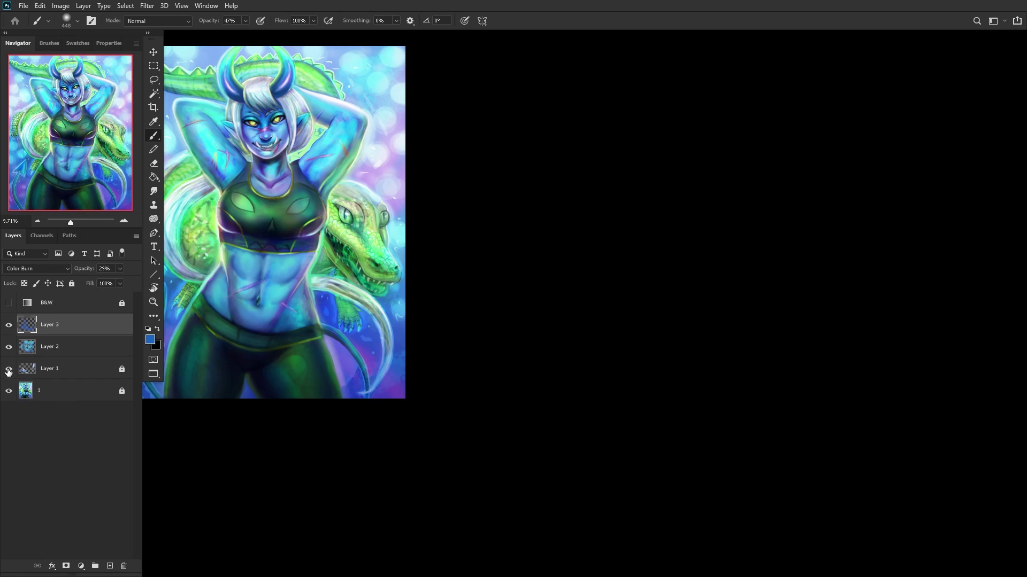
Step: Unlock Layer 1, merge Layer 2 down into it, and flip the view back to normal
{"action": "left_click", "coordinate": [55, 390]}
{"action": "left_click", "coordinate": [52, 372]}
{"action": "left_click", "coordinate": [72, 284]}
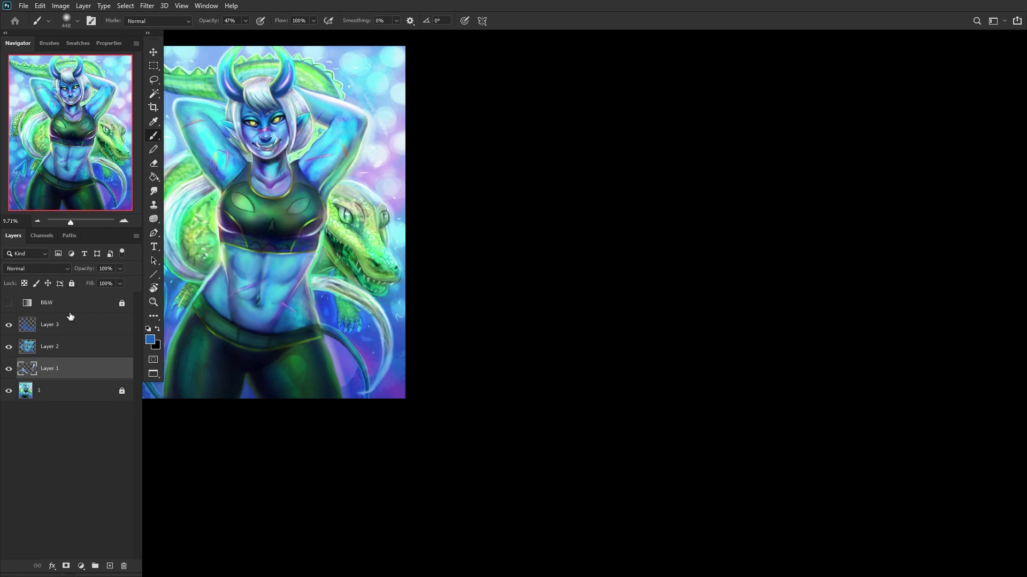
{"action": "left_click", "coordinate": [108, 349]}
{"action": "key", "text": "ctrl+e"}
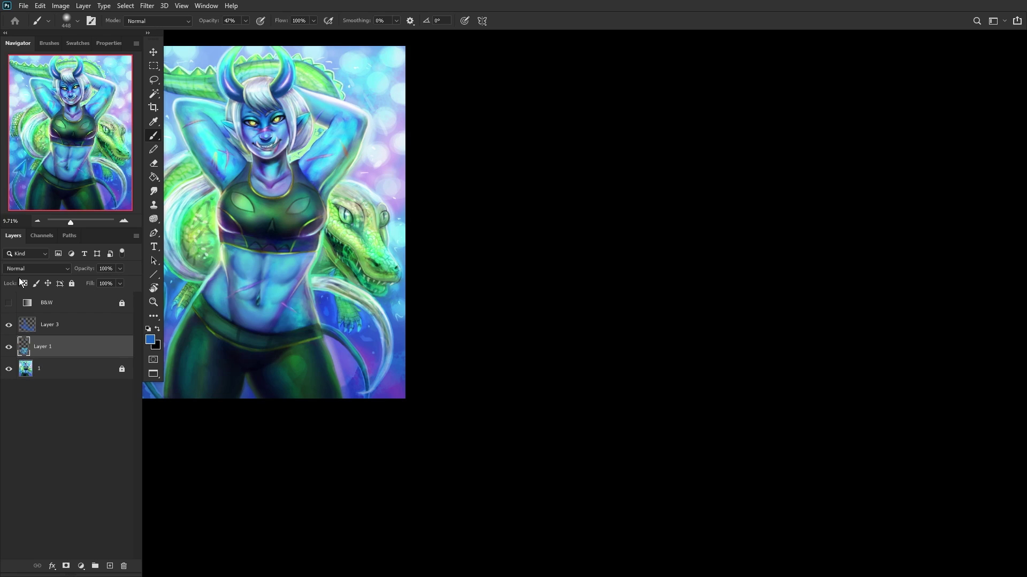
{"action": "left_click", "coordinate": [8, 346]}
{"action": "left_click", "coordinate": [8, 346]}
{"action": "left_click", "coordinate": [8, 346]}
{"action": "left_click", "coordinate": [9, 346]}
{"action": "key", "text": "h"}
{"action": "left_click_drag", "start_coordinate": [240, 187], "coordinate": [446, 293]}
{"action": "scroll", "coordinate": [453, 319], "scroll_direction": "up", "scroll_amount": 2}
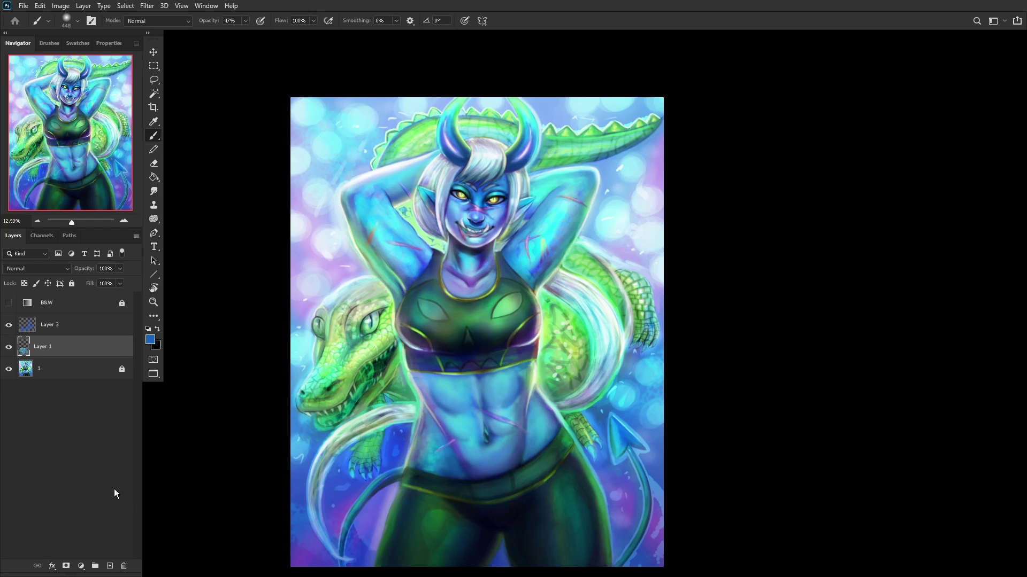
Step: On a new layer with a 45 px brush, paint light green strokes along the pale hair edge and waistband
{"action": "left_click", "coordinate": [9, 349]}
{"action": "left_click", "coordinate": [9, 348]}
{"action": "left_click", "coordinate": [111, 566]}
{"action": "scroll", "coordinate": [393, 518], "scroll_direction": "up", "scroll_amount": 5}
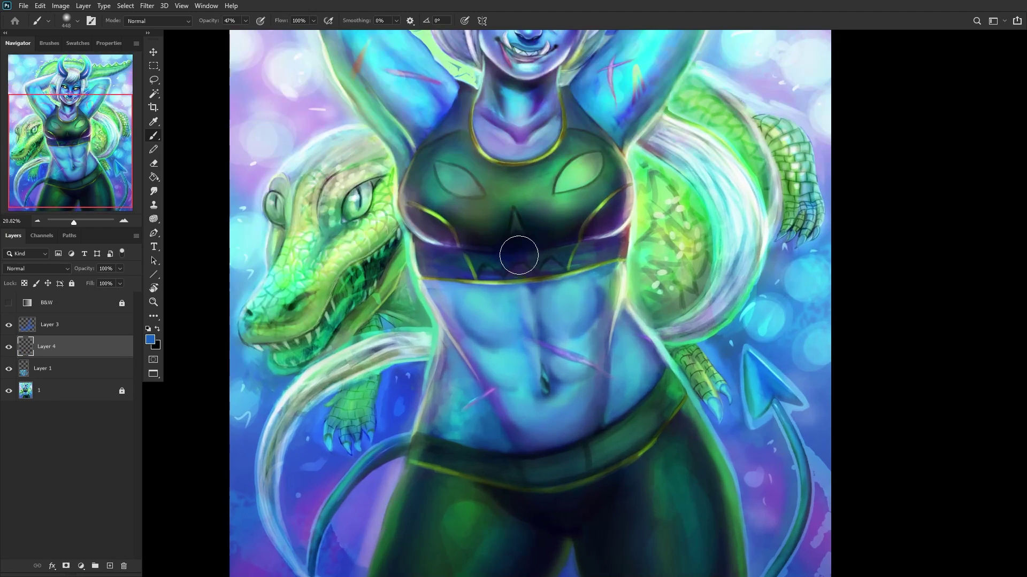
{"action": "scroll", "coordinate": [444, 402], "scroll_direction": "up", "scroll_amount": 5}
{"action": "right_click", "coordinate": [556, 228]}
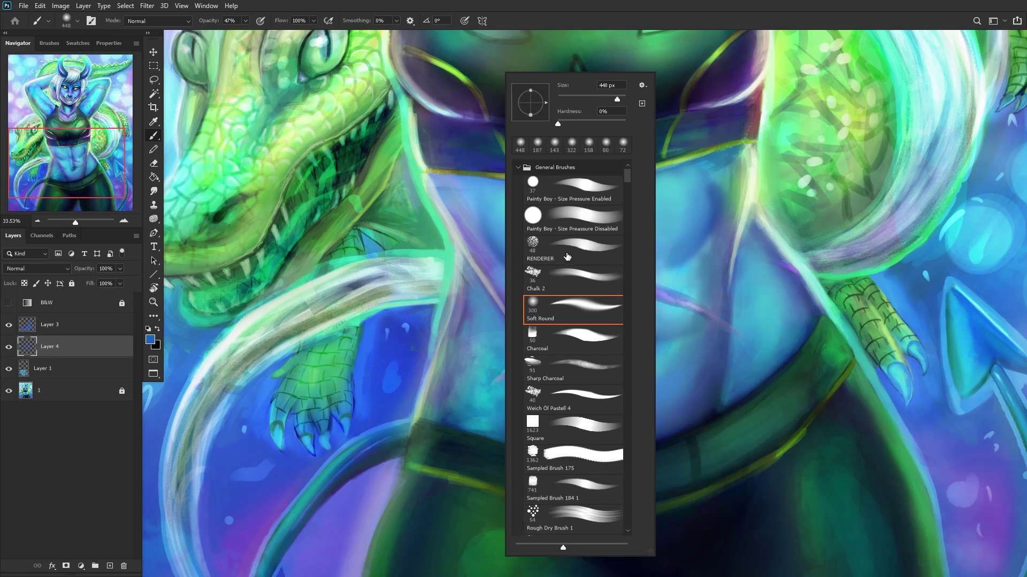
{"action": "left_click", "coordinate": [571, 97]}
{"action": "left_click", "coordinate": [418, 431], "text": "alt"}
{"action": "scroll", "coordinate": [401, 376], "scroll_direction": "up", "scroll_amount": 11}
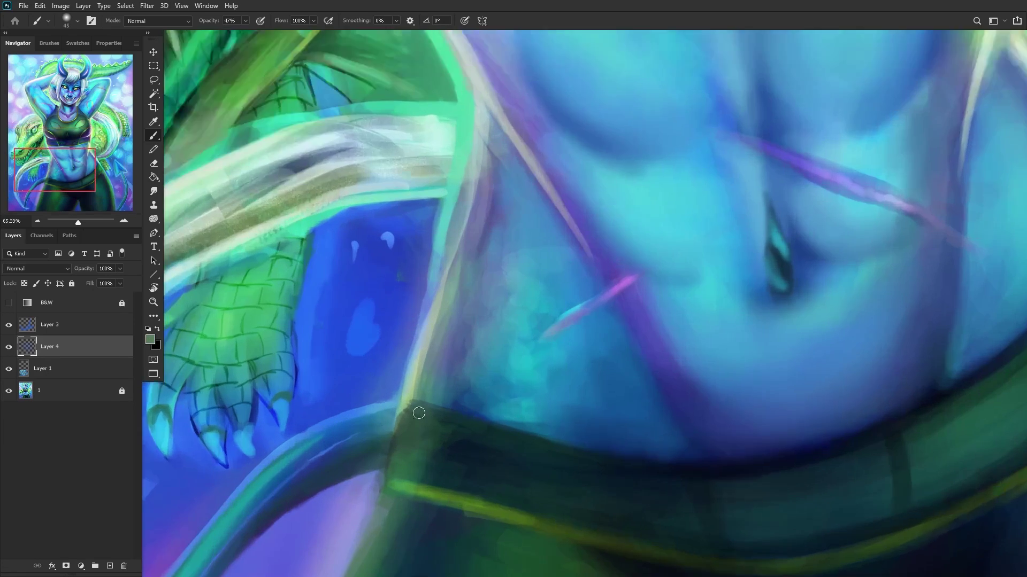
{"action": "left_click", "coordinate": [401, 376], "text": "alt"}
{"action": "left_click_drag", "start_coordinate": [397, 415], "coordinate": [369, 479]}
{"action": "mouse_move", "coordinate": [401, 390]}
{"action": "left_mouse_down"}
{"action": "mouse_move", "coordinate": [469, 415]}
{"action": "mouse_move", "coordinate": [417, 433]}
{"action": "mouse_move", "coordinate": [403, 410]}
{"action": "mouse_move", "coordinate": [388, 450]}
{"action": "mouse_move", "coordinate": [400, 385]}
{"action": "mouse_move", "coordinate": [397, 399]}
{"action": "mouse_move", "coordinate": [438, 423]}
{"action": "mouse_move", "coordinate": [419, 398]}
{"action": "mouse_move", "coordinate": [447, 417]}
{"action": "mouse_move", "coordinate": [407, 364]}
{"action": "mouse_move", "coordinate": [385, 412]}
{"action": "mouse_move", "coordinate": [408, 369]}
{"action": "mouse_move", "coordinate": [385, 449]}
{"action": "left_mouse_up"}
Step: Paint sampled mint strokes down the pale hair edge and near the waistband top
{"action": "left_click", "coordinate": [418, 433], "text": "alt"}
{"action": "left_click", "coordinate": [408, 364], "text": "alt"}
{"action": "left_click_drag", "start_coordinate": [395, 367], "coordinate": [375, 465]}
{"action": "left_click_drag", "start_coordinate": [449, 401], "coordinate": [399, 374]}
{"action": "scroll", "coordinate": [399, 374], "scroll_direction": "down", "scroll_amount": 5}
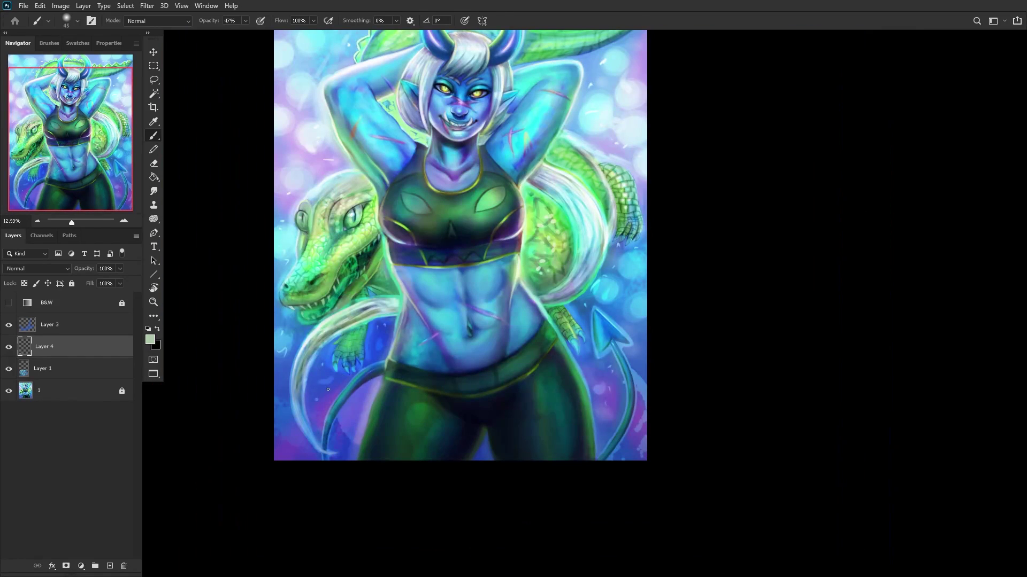
{"action": "scroll", "coordinate": [408, 286], "scroll_direction": "up", "scroll_amount": 5}
Step: Pick a new shade of mint as the foreground colour in the Color Picker
{"action": "left_click", "coordinate": [431, 236], "text": "alt"}
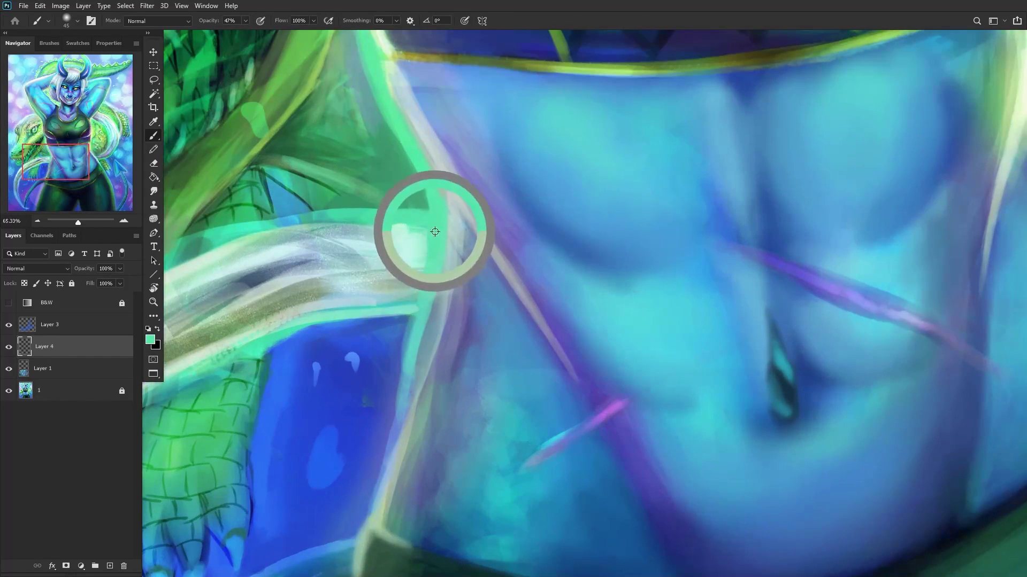
{"action": "left_click", "coordinate": [150, 339]}
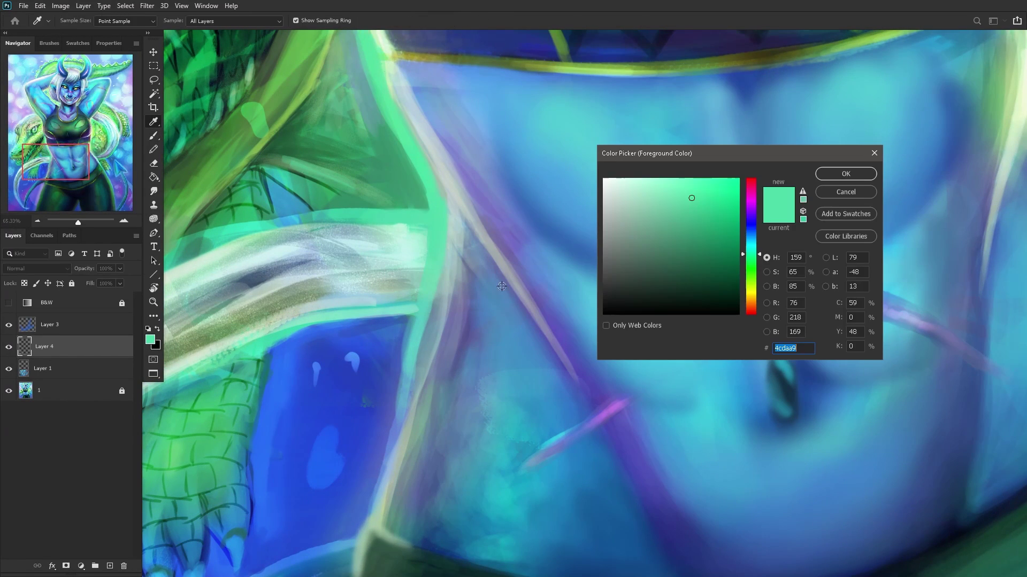
{"action": "left_click", "coordinate": [691, 199]}
{"action": "left_click", "coordinate": [826, 174]}
{"action": "key", "text": "b"}
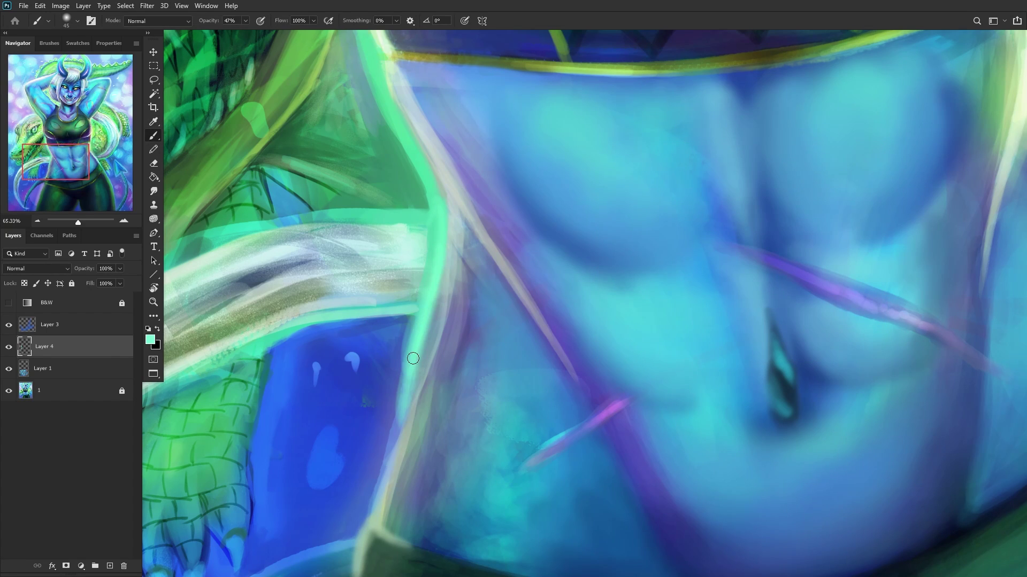
{"action": "scroll", "coordinate": [398, 423], "scroll_direction": "down", "scroll_amount": 3}
{"action": "scroll", "coordinate": [379, 305], "scroll_direction": "down", "scroll_amount": 2}
{"action": "scroll", "coordinate": [379, 305], "scroll_direction": "up", "scroll_amount": 4}
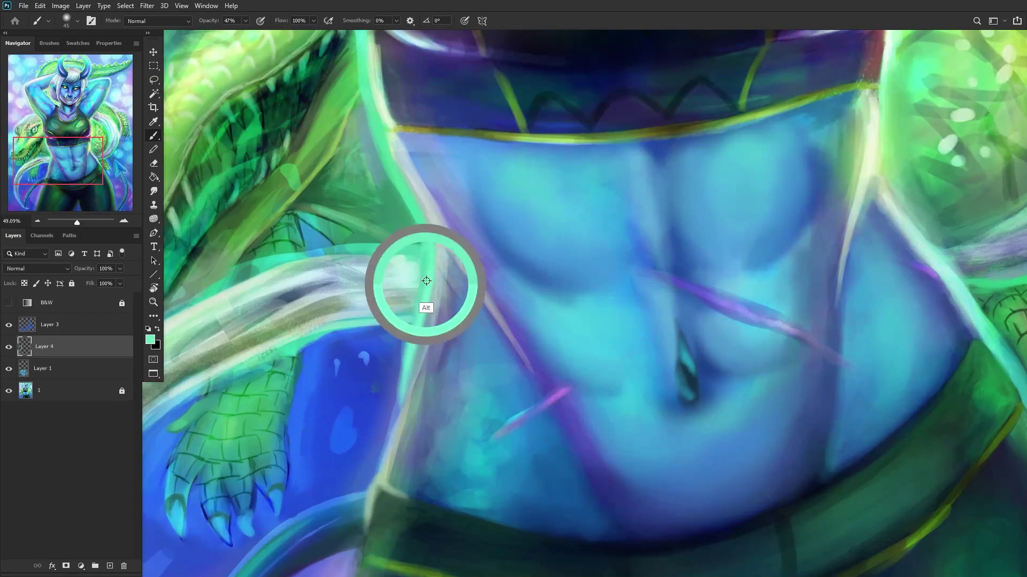
Step: Brighten the glowing rim along the torso's left edge with the new mint
{"action": "left_click_drag", "start_coordinate": [431, 299], "coordinate": [399, 419]}
{"action": "left_click_drag", "start_coordinate": [422, 364], "coordinate": [390, 444]}
{"action": "left_click_drag", "start_coordinate": [401, 406], "coordinate": [390, 441]}
{"action": "left_click_drag", "start_coordinate": [416, 359], "coordinate": [395, 464]}
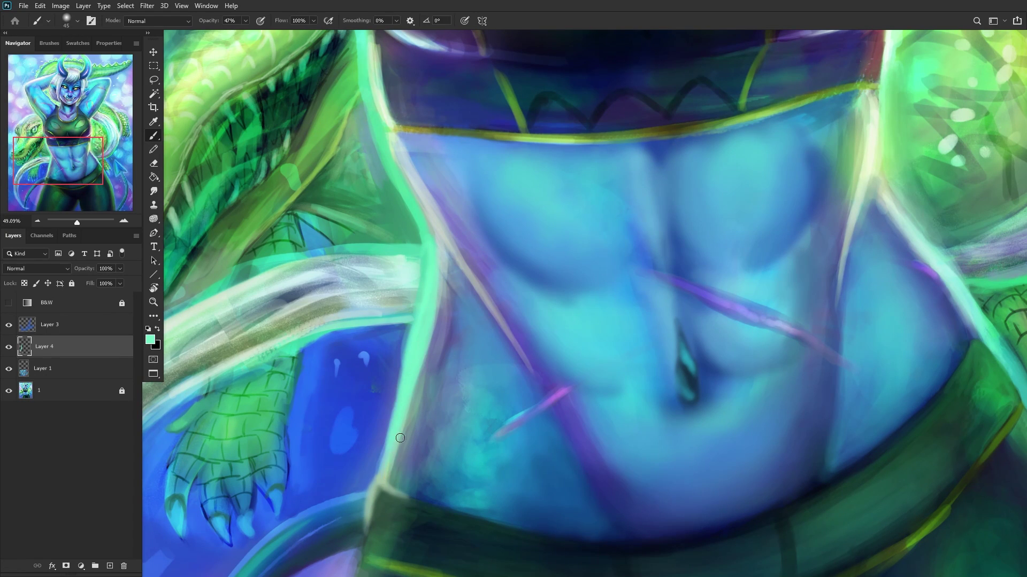
{"action": "scroll", "coordinate": [385, 406], "scroll_direction": "down", "scroll_amount": 3}
{"action": "scroll", "coordinate": [379, 392], "scroll_direction": "up", "scroll_amount": 2}
{"action": "scroll", "coordinate": [378, 392], "scroll_direction": "up", "scroll_amount": 2}
Step: Darken the rim with sampled blue, then brighten the band's lower edge and right end with mint and pale blue-grey
{"action": "left_click", "coordinate": [382, 381], "text": "alt"}
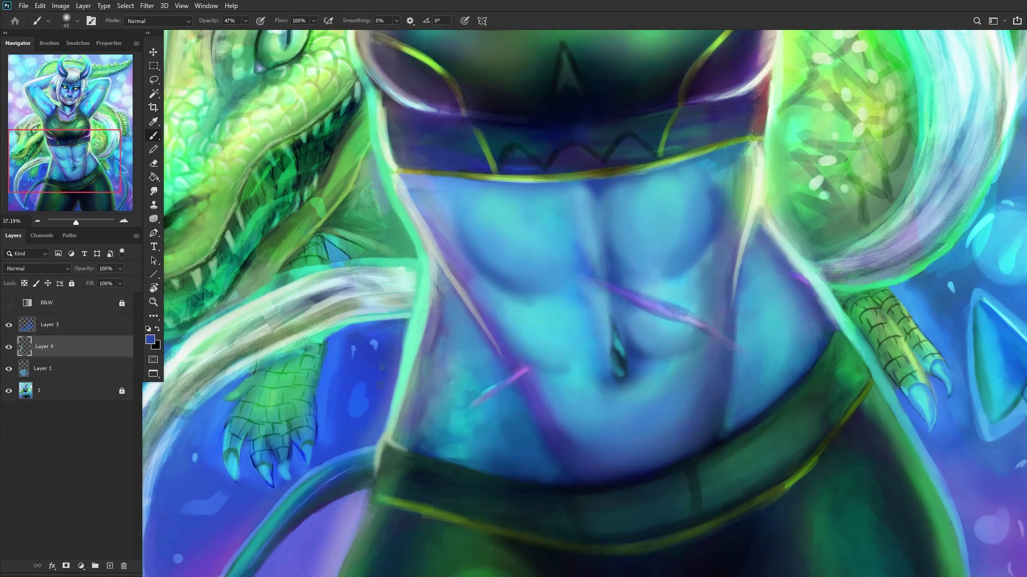
{"action": "mouse_move", "coordinate": [406, 336]}
{"action": "left_mouse_down"}
{"action": "mouse_move", "coordinate": [387, 406]}
{"action": "mouse_move", "coordinate": [400, 350]}
{"action": "left_mouse_up"}
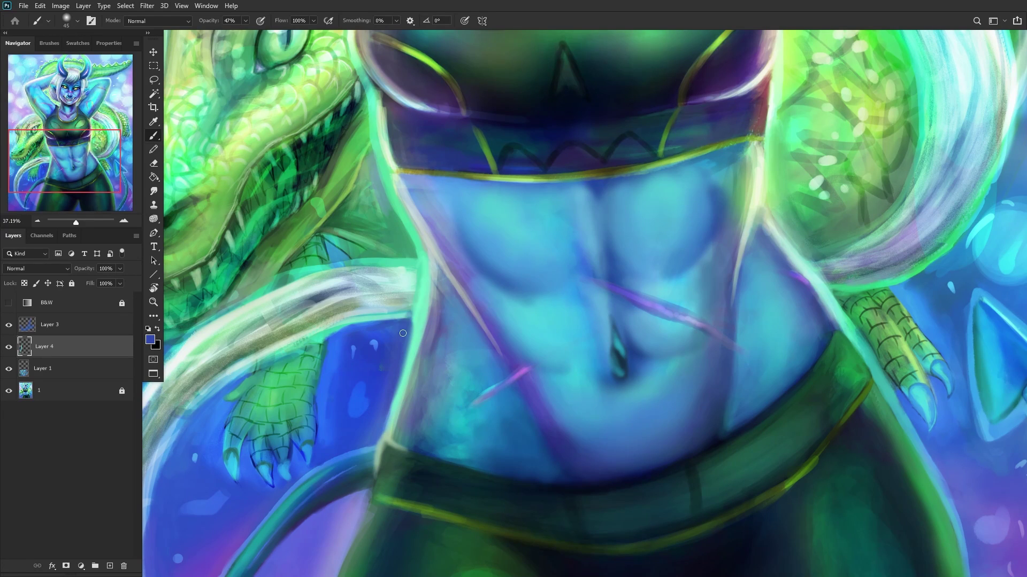
{"action": "scroll", "coordinate": [391, 364], "scroll_direction": "down", "scroll_amount": 2}
{"action": "scroll", "coordinate": [385, 332], "scroll_direction": "up", "scroll_amount": 4}
{"action": "left_click", "coordinate": [383, 316], "text": "alt"}
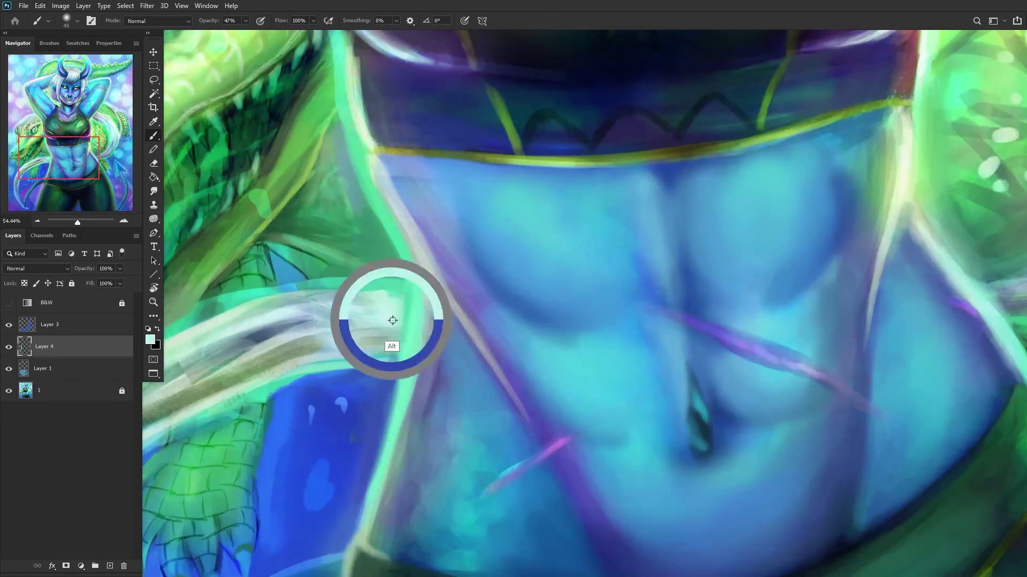
{"action": "left_click_drag", "start_coordinate": [385, 354], "coordinate": [362, 356]}
{"action": "left_click", "coordinate": [273, 332], "text": "alt"}
{"action": "mouse_move", "coordinate": [381, 305]}
{"action": "left_mouse_down"}
{"action": "mouse_move", "coordinate": [392, 343]}
{"action": "mouse_move", "coordinate": [405, 316]}
{"action": "left_mouse_up"}
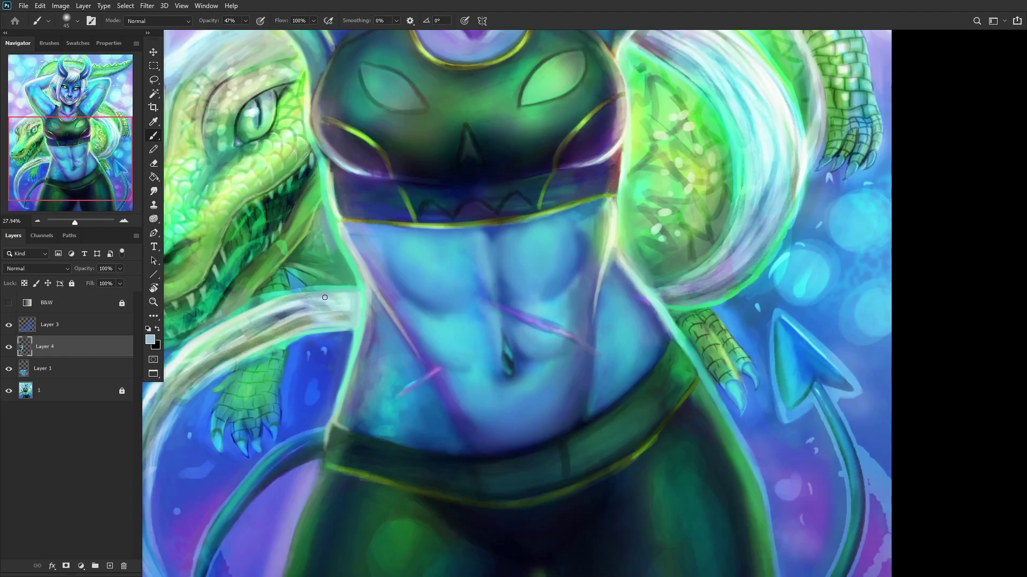
{"action": "scroll", "coordinate": [373, 293], "scroll_direction": "down", "scroll_amount": 5}
{"action": "left_click_drag", "start_coordinate": [22, 133], "coordinate": [23, 111]}
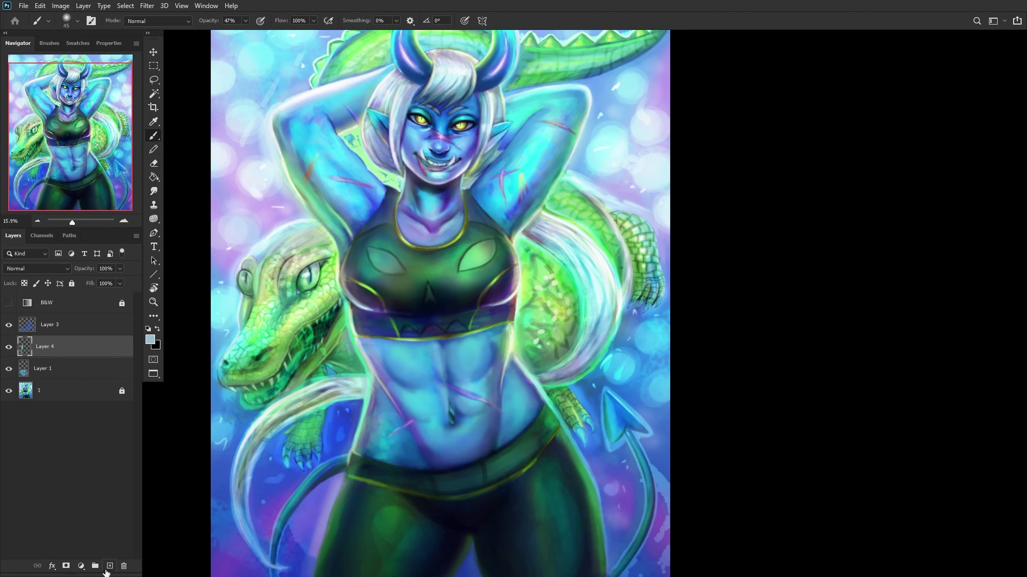
{"action": "left_click", "coordinate": [108, 567]}
Step: With a 120 px brush, darken the abdomen's left skin edge using a sampled purple-blue
{"action": "scroll", "coordinate": [390, 442], "scroll_direction": "up", "scroll_amount": 4}
{"action": "right_click", "coordinate": [570, 271]}
{"action": "left_click_drag", "start_coordinate": [653, 106], "coordinate": [661, 106]}
{"action": "left_click", "coordinate": [678, 97]}
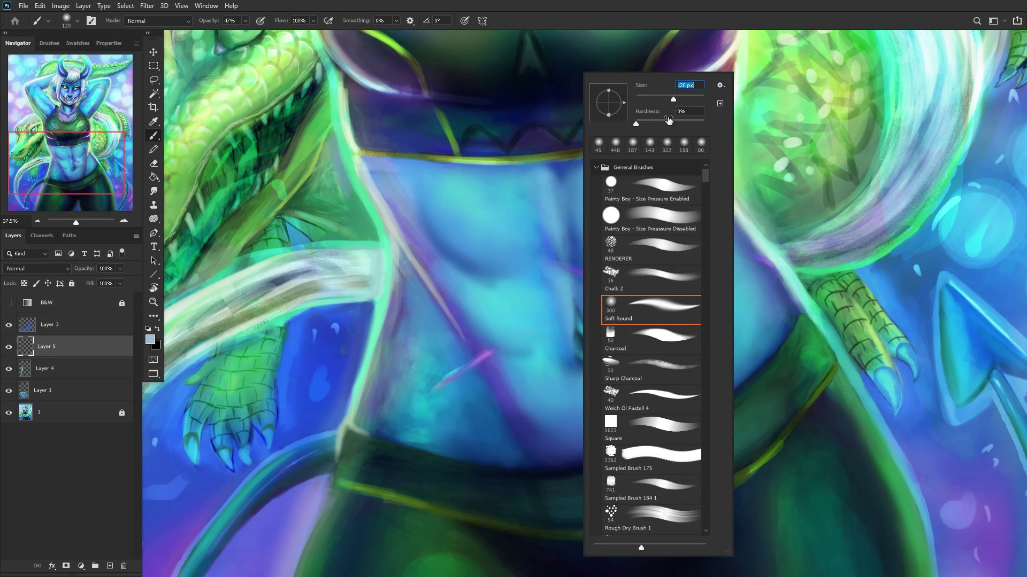
{"action": "left_click", "coordinate": [389, 320], "text": "alt"}
{"action": "mouse_move", "coordinate": [408, 308]}
{"action": "left_mouse_down"}
{"action": "mouse_move", "coordinate": [407, 268]}
{"action": "mouse_move", "coordinate": [394, 326]}
{"action": "mouse_move", "coordinate": [398, 253]}
{"action": "mouse_move", "coordinate": [381, 379]}
{"action": "mouse_move", "coordinate": [400, 248]}
{"action": "mouse_move", "coordinate": [401, 305]}
{"action": "mouse_move", "coordinate": [407, 280]}
{"action": "mouse_move", "coordinate": [398, 310]}
{"action": "left_mouse_up"}
{"action": "left_click_drag", "start_coordinate": [373, 375], "coordinate": [364, 398]}
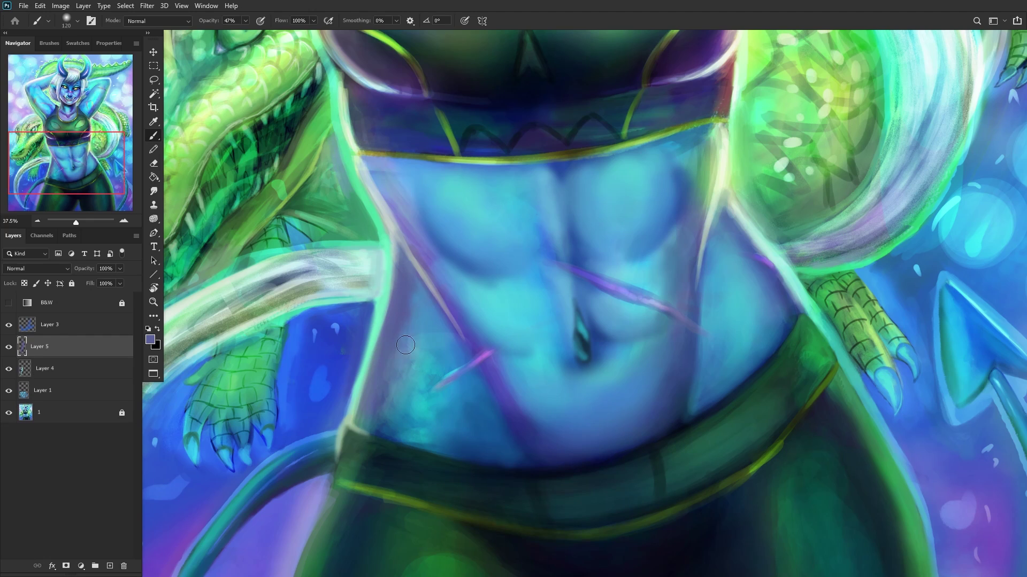
Step: With a 193 px brush, soften and lighten the teal skin just above the green belt
{"action": "right_click", "coordinate": [559, 262]}
{"action": "left_click_drag", "start_coordinate": [656, 99], "coordinate": [666, 99]}
{"action": "key", "text": "Return"}
{"action": "left_click", "coordinate": [418, 373], "text": "alt"}
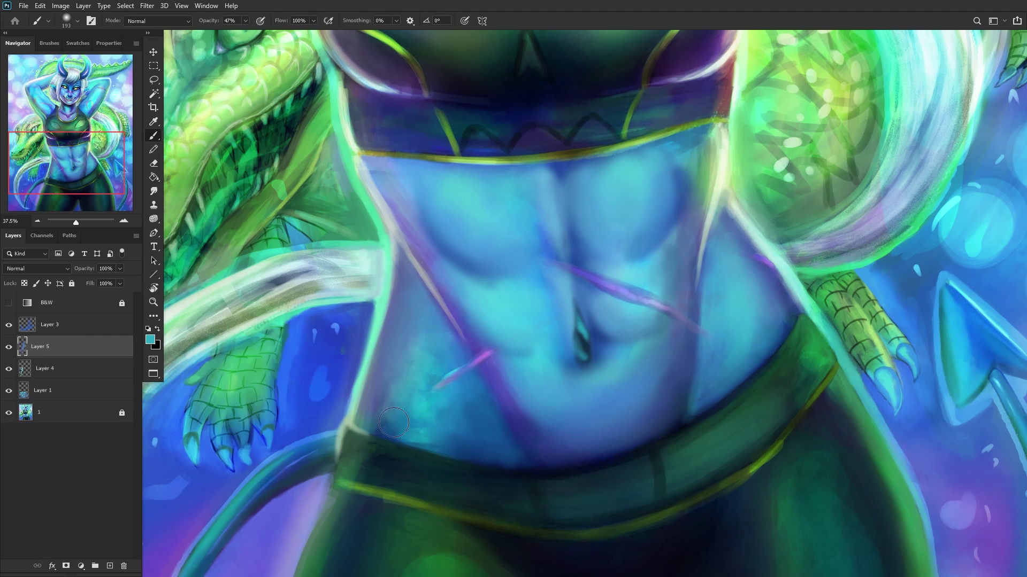
{"action": "mouse_move", "coordinate": [390, 420]}
{"action": "left_mouse_down"}
{"action": "mouse_move", "coordinate": [396, 442]}
{"action": "mouse_move", "coordinate": [412, 406]}
{"action": "mouse_move", "coordinate": [431, 415]}
{"action": "mouse_move", "coordinate": [441, 334]}
{"action": "mouse_move", "coordinate": [396, 439]}
{"action": "left_mouse_up"}
{"action": "scroll", "coordinate": [369, 385], "scroll_direction": "down", "scroll_amount": 3}
{"action": "left_click", "coordinate": [393, 401], "text": "alt"}
{"action": "left_click_drag", "start_coordinate": [393, 401], "coordinate": [389, 391]}
Step: Darken the skin's left edge above the belt with blue, then touch up with lighter teal
{"action": "left_click", "coordinate": [508, 368], "text": "alt"}
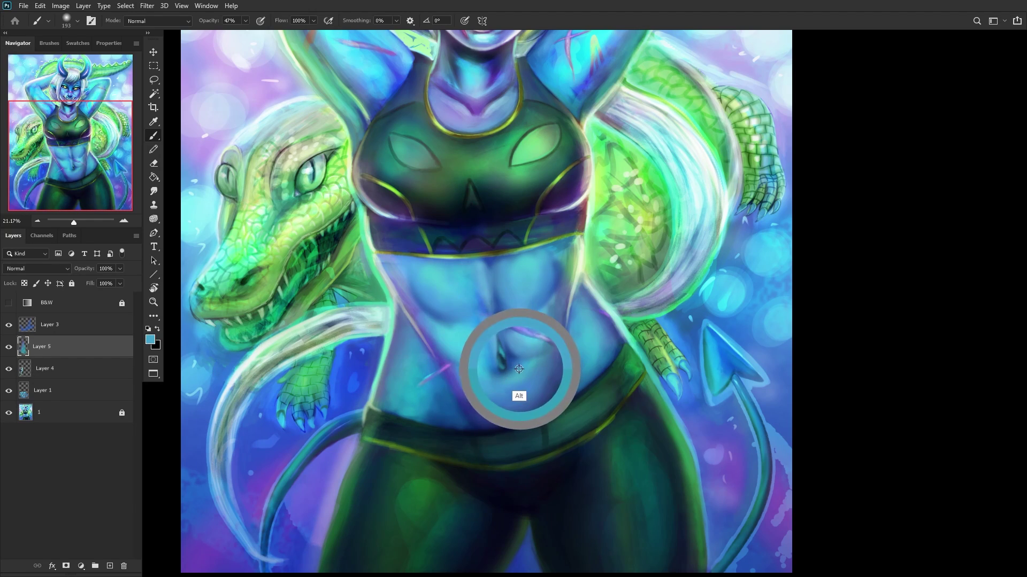
{"action": "left_click_drag", "start_coordinate": [401, 337], "coordinate": [394, 392]}
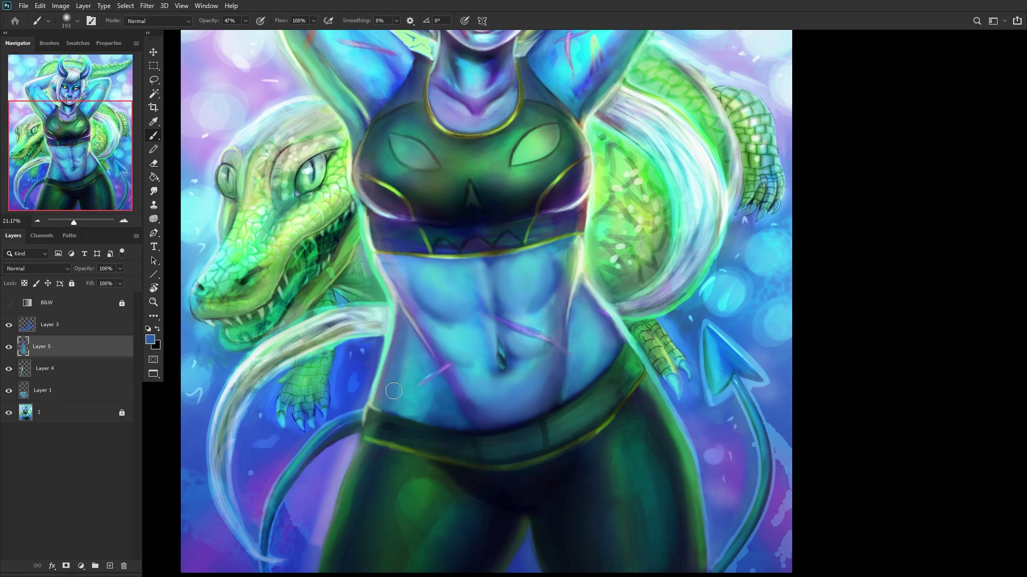
{"action": "scroll", "coordinate": [368, 386], "scroll_direction": "down", "scroll_amount": 2}
{"action": "left_click", "coordinate": [407, 395], "text": "alt"}
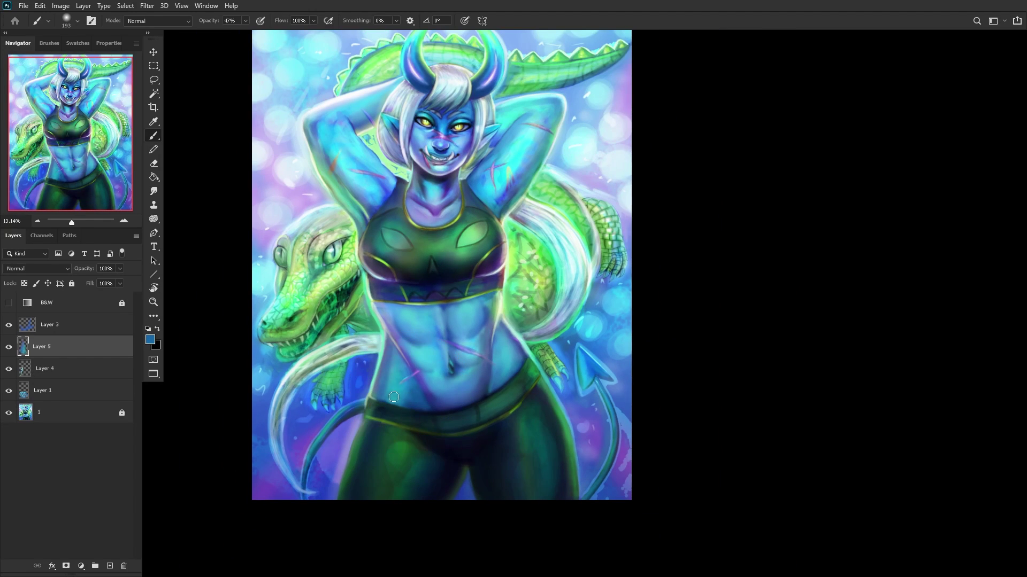
{"action": "left_click", "coordinate": [400, 390], "text": "alt"}
{"action": "left_click_drag", "start_coordinate": [391, 396], "coordinate": [398, 398]}
{"action": "scroll", "coordinate": [275, 452], "scroll_direction": "down", "scroll_amount": 1}
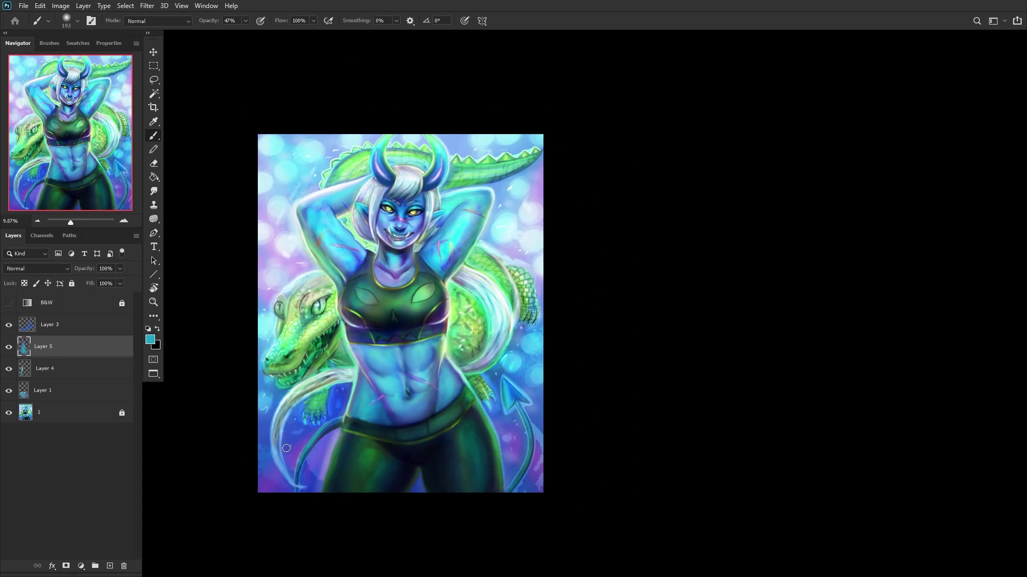
Step: Raise Layer 5 to 73% opacity and merge it down into Layer 4
{"action": "left_click", "coordinate": [9, 349]}
{"action": "left_click", "coordinate": [9, 348]}
{"action": "left_click_drag", "start_coordinate": [107, 282], "coordinate": [109, 281]}
{"action": "key", "text": "ctrl+e"}
{"action": "key", "text": "ctrl+e"}
Step: Mirror the image to check it, then merge the painted layers into the base layer 1
{"action": "left_click", "coordinate": [9, 348]}
{"action": "left_click", "coordinate": [10, 349]}
{"action": "key", "text": "ctrl+shift+h"}
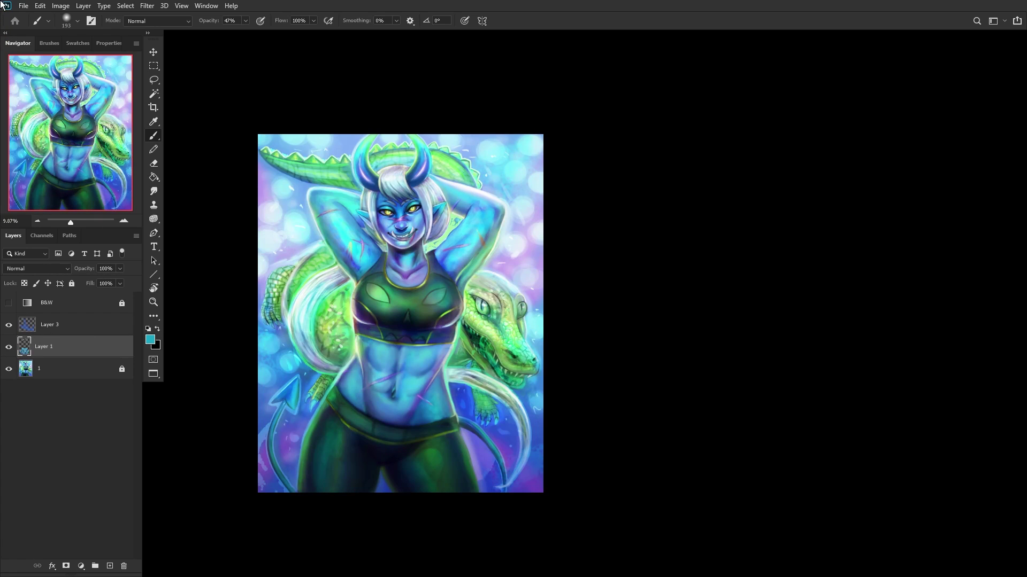
{"action": "left_click", "coordinate": [7, 326]}
{"action": "left_click", "coordinate": [9, 324]}
{"action": "left_click", "coordinate": [55, 368]}
{"action": "key", "text": "ctrl+shift+e"}
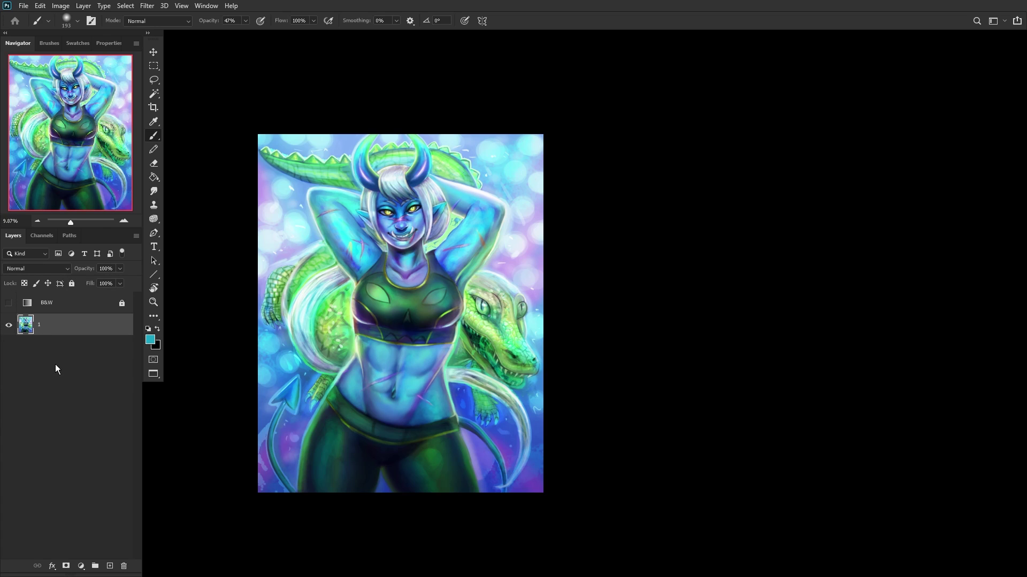
Step: Add a new empty layer above layer 1 set to Multiply
{"action": "scroll", "coordinate": [371, 359], "scroll_direction": "up", "scroll_amount": 1}
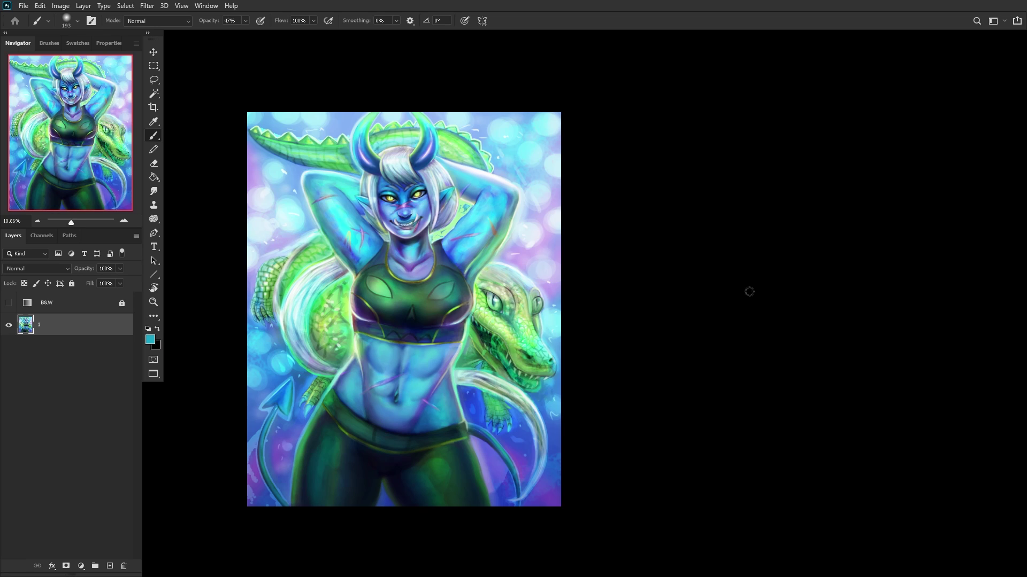
{"action": "key", "text": "ctrl+shift+alt+n"}
{"action": "left_click", "coordinate": [36, 268]}
{"action": "left_click", "coordinate": [13, 313]}
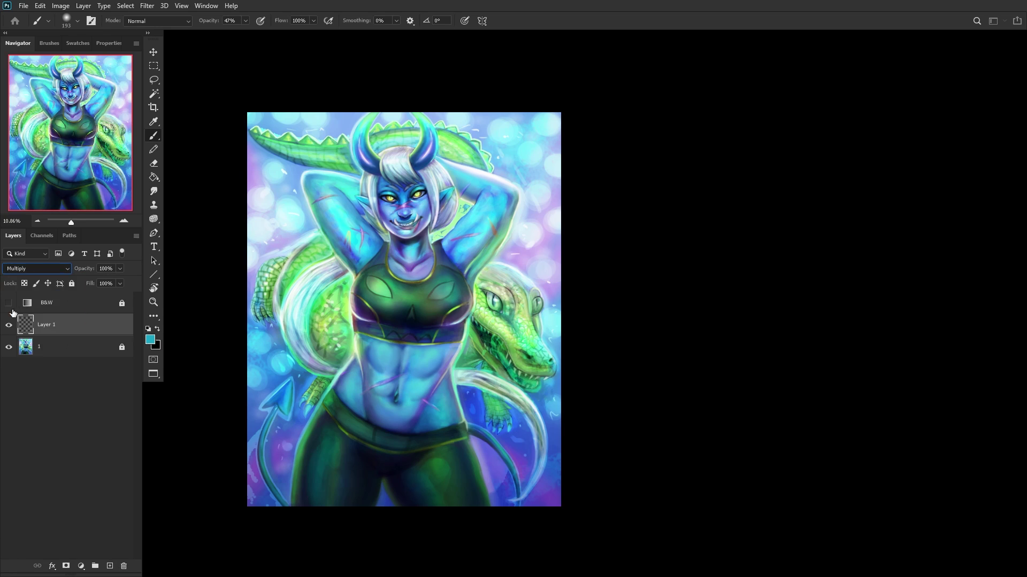
Step: Fit the whole artwork on screen and turn on the B&W adjustment preview
{"action": "left_click", "coordinate": [153, 302]}
{"action": "left_click", "coordinate": [319, 22]}
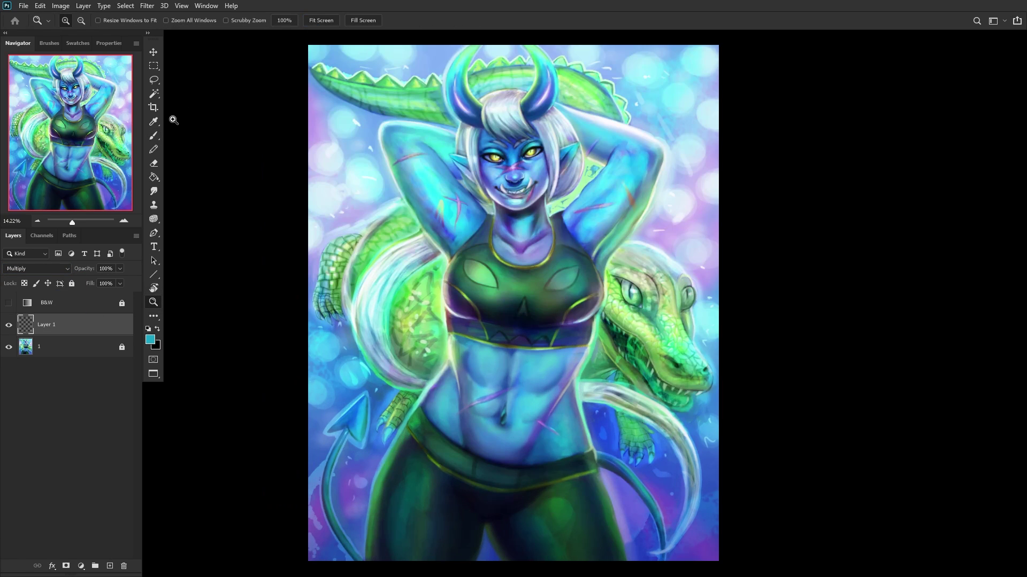
{"action": "left_click", "coordinate": [154, 135]}
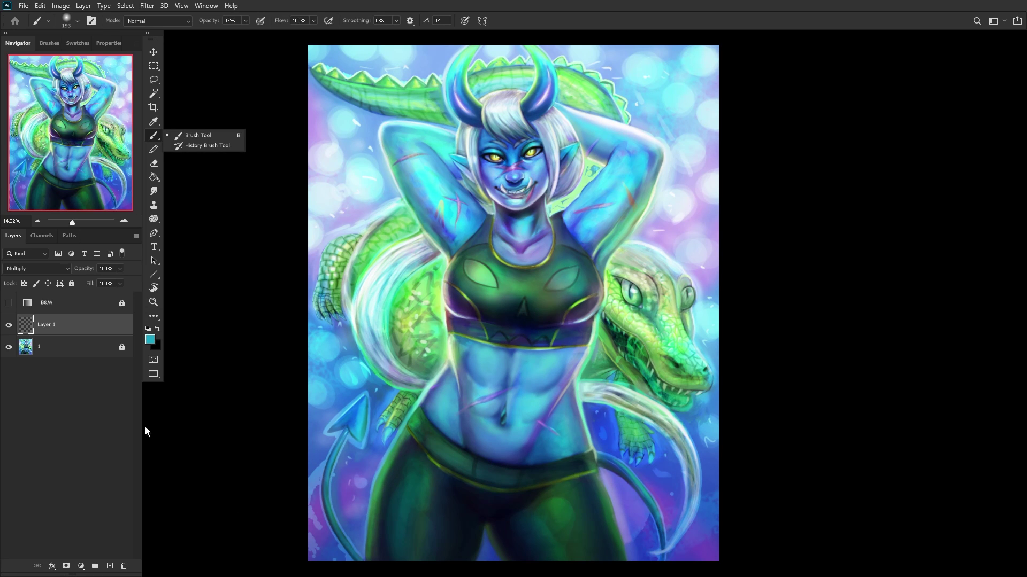
{"action": "left_click", "coordinate": [111, 319]}
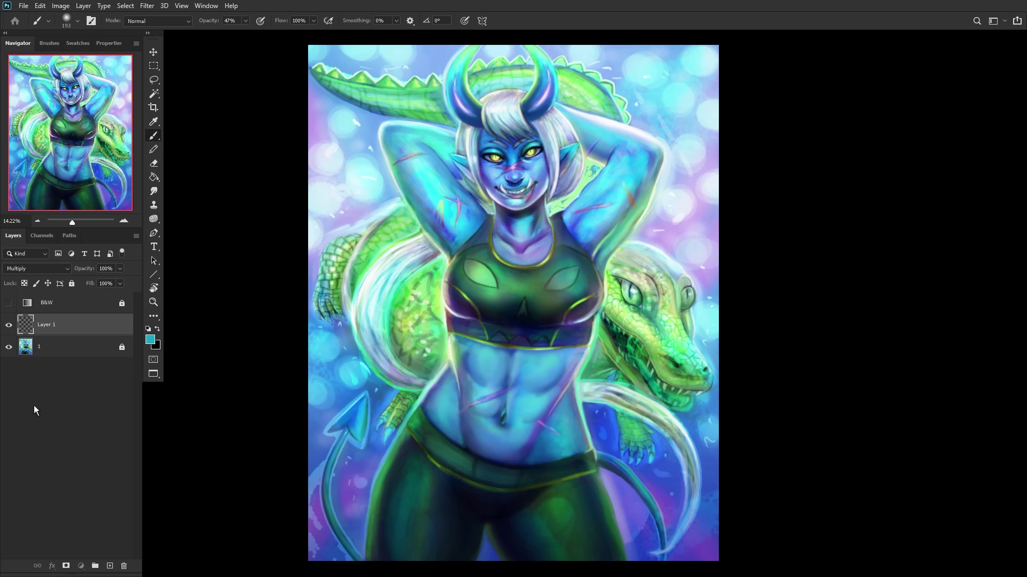
{"action": "left_click", "coordinate": [8, 303]}
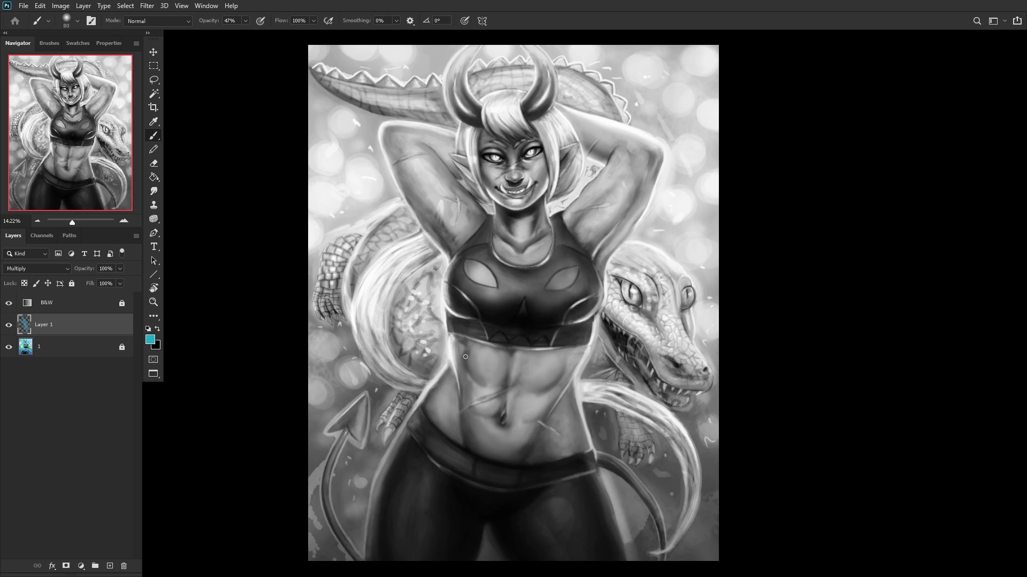
Step: Darken the abdomen's centre line, sides, left hip and navel area with a 500 px brush on the Multiply layer
{"action": "left_click_drag", "start_coordinate": [462, 350], "coordinate": [472, 367]}
{"action": "left_click_drag", "start_coordinate": [504, 380], "coordinate": [508, 372]}
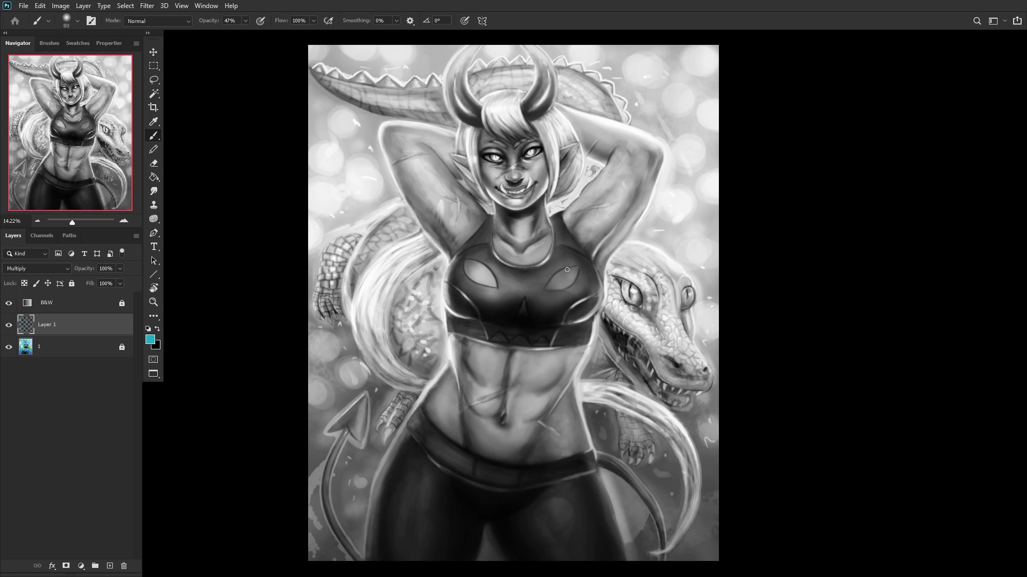
{"action": "key", "text": "bracketright"}
{"action": "key", "text": "bracketright"}
{"action": "key", "text": "bracketright"}
{"action": "key", "text": "bracketright"}
{"action": "key", "text": "bracketright"}
{"action": "key", "text": "bracketright"}
{"action": "key", "text": "bracketright"}
{"action": "mouse_move", "coordinate": [496, 421]}
{"action": "left_mouse_down"}
{"action": "mouse_move", "coordinate": [478, 405]}
{"action": "mouse_move", "coordinate": [473, 357]}
{"action": "left_mouse_up"}
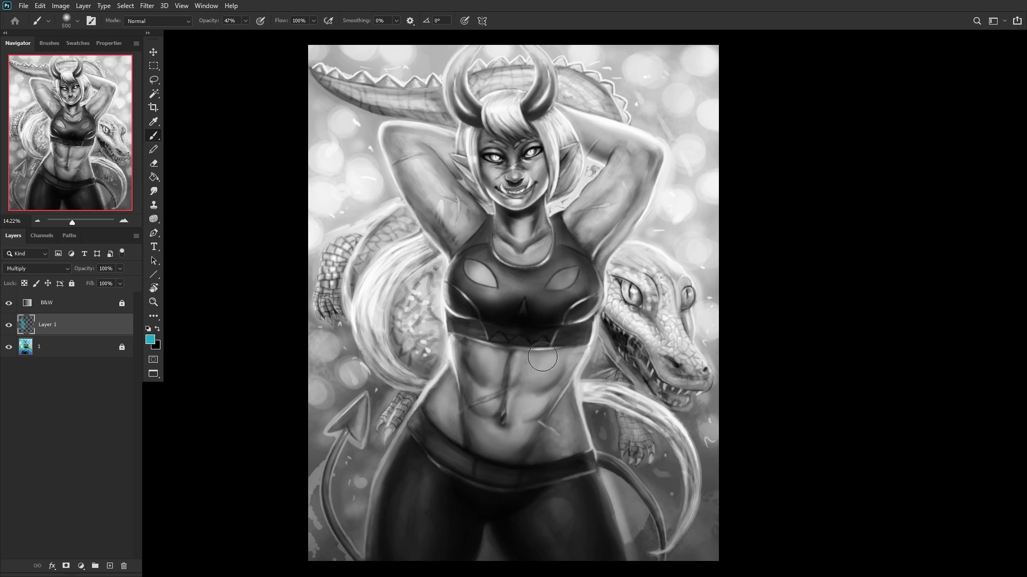
{"action": "mouse_move", "coordinate": [551, 385]}
{"action": "left_mouse_down"}
{"action": "mouse_move", "coordinate": [578, 353]}
{"action": "mouse_move", "coordinate": [513, 447]}
{"action": "left_mouse_up"}
{"action": "mouse_move", "coordinate": [442, 454]}
{"action": "left_mouse_down"}
{"action": "mouse_move", "coordinate": [466, 452]}
{"action": "mouse_move", "coordinate": [449, 390]}
{"action": "left_mouse_up"}
{"action": "mouse_move", "coordinate": [528, 434]}
{"action": "left_mouse_down"}
{"action": "mouse_move", "coordinate": [572, 451]}
{"action": "mouse_move", "coordinate": [569, 428]}
{"action": "left_mouse_up"}
Step: Lower the Multiply shading layer's opacity to 64% and compare it on and off
{"action": "mouse_move", "coordinate": [108, 284]}
{"action": "left_mouse_down"}
{"action": "mouse_move", "coordinate": [91, 282]}
{"action": "mouse_move", "coordinate": [106, 284]}
{"action": "left_mouse_up"}
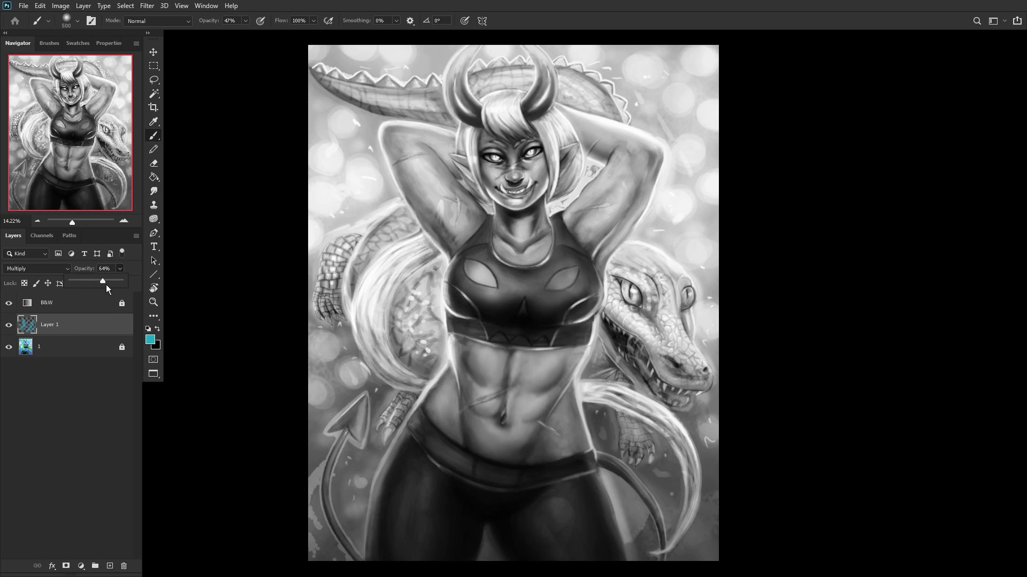
{"action": "left_click", "coordinate": [10, 324]}
{"action": "left_click", "coordinate": [10, 324]}
Step: Set Layer 2 to Overlay and paint white highlights across the abdomen with a 300 px brush and larger
{"action": "left_click", "coordinate": [148, 330]}
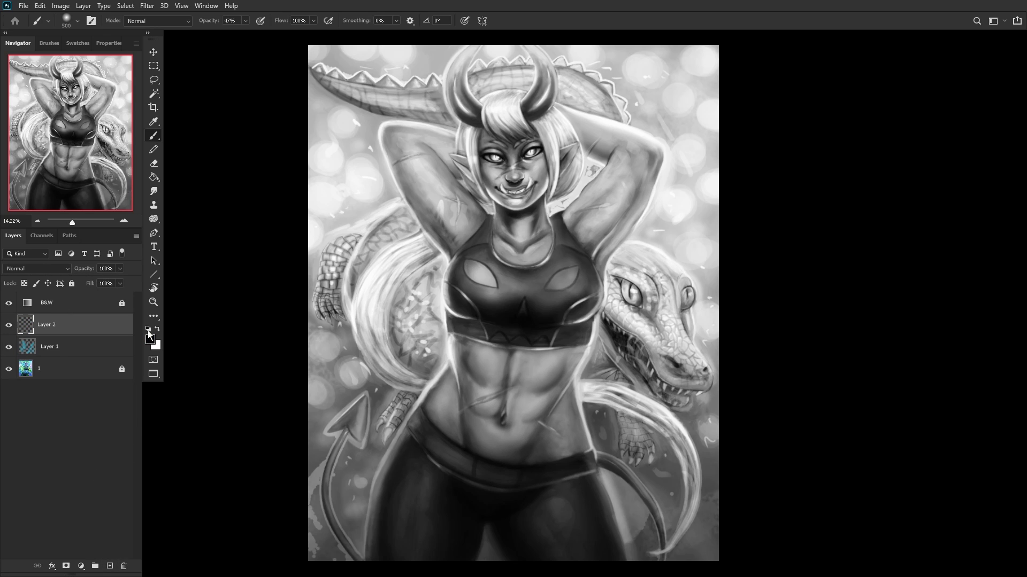
{"action": "left_click", "coordinate": [157, 329]}
{"action": "left_click", "coordinate": [19, 269]}
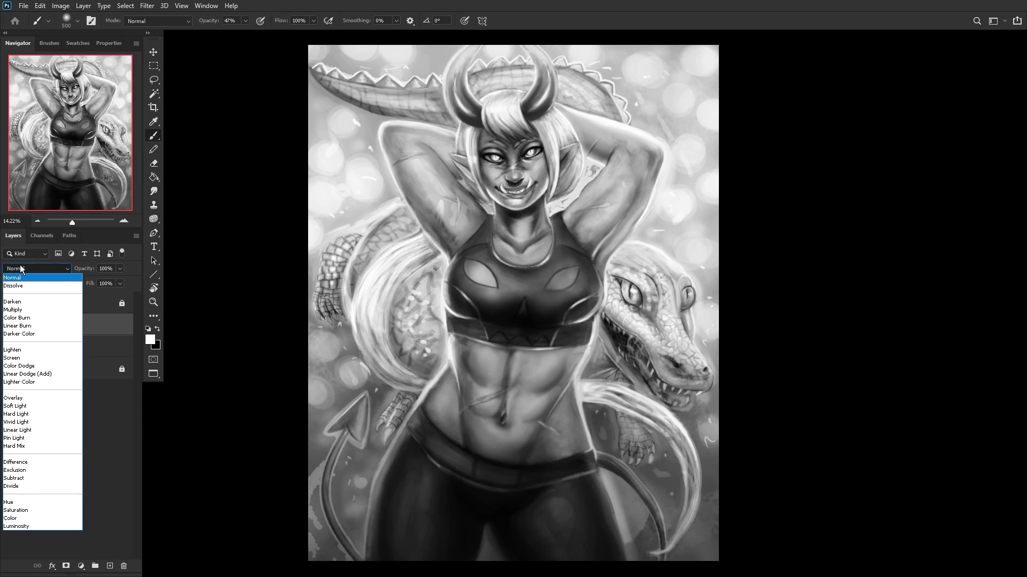
{"action": "left_click", "coordinate": [21, 400]}
{"action": "key", "text": "bracketleft"}
{"action": "key", "text": "bracketleft"}
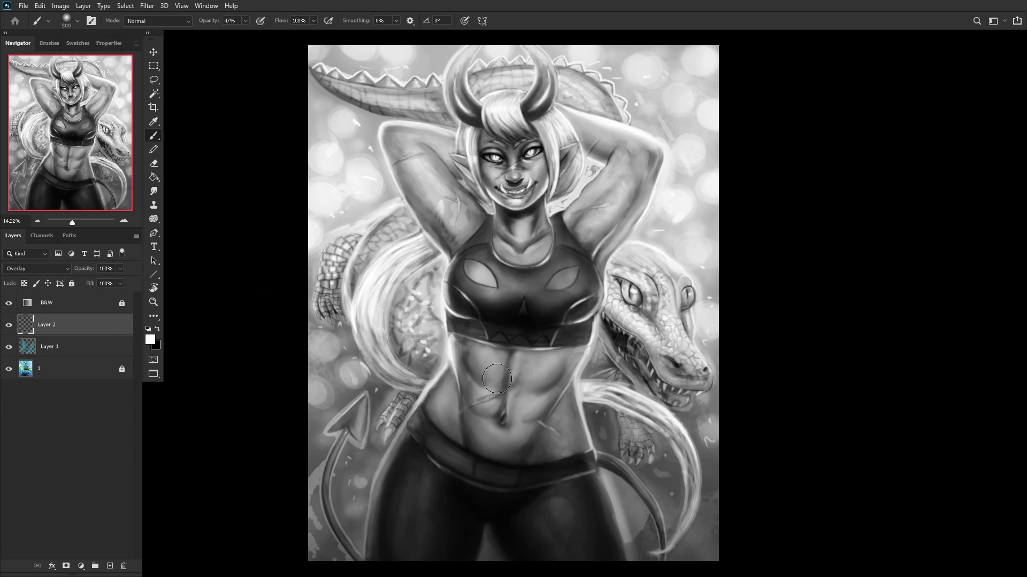
{"action": "mouse_move", "coordinate": [483, 355]}
{"action": "left_mouse_down"}
{"action": "mouse_move", "coordinate": [488, 370]}
{"action": "mouse_move", "coordinate": [493, 356]}
{"action": "mouse_move", "coordinate": [491, 380]}
{"action": "mouse_move", "coordinate": [530, 363]}
{"action": "mouse_move", "coordinate": [536, 378]}
{"action": "mouse_move", "coordinate": [547, 360]}
{"action": "left_mouse_up"}
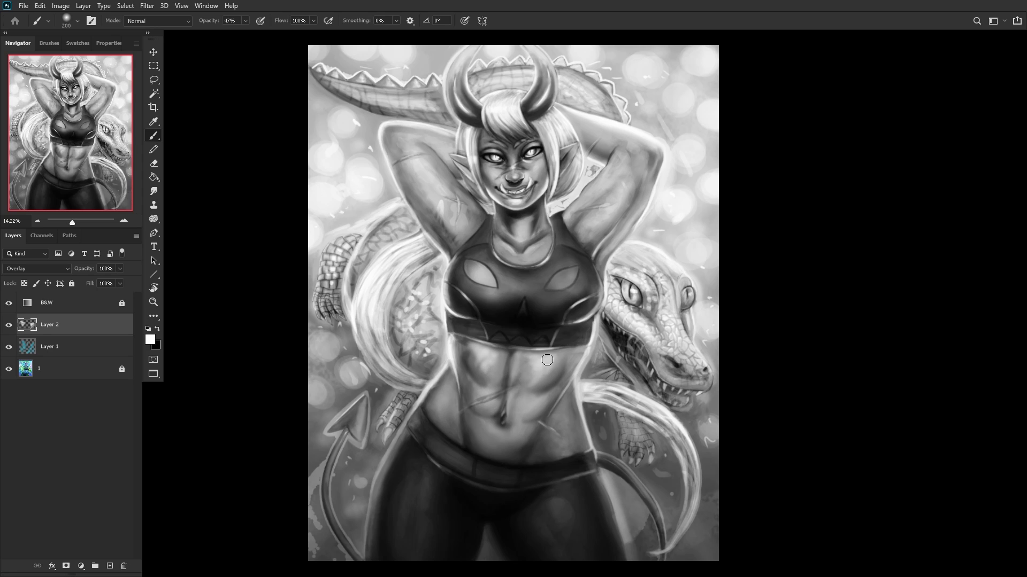
{"action": "mouse_move", "coordinate": [529, 409]}
{"action": "left_mouse_down"}
{"action": "mouse_move", "coordinate": [483, 436]}
{"action": "mouse_move", "coordinate": [497, 444]}
{"action": "mouse_move", "coordinate": [540, 418]}
{"action": "left_mouse_up"}
{"action": "key", "text": "bracketright"}
{"action": "key", "text": "bracketright"}
{"action": "key", "text": "bracketright"}
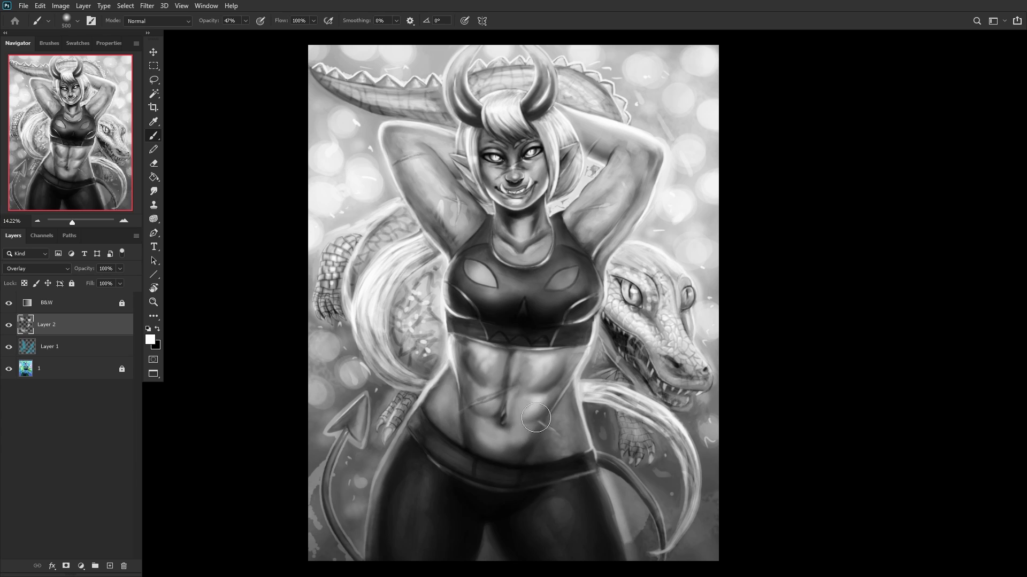
{"action": "mouse_move", "coordinate": [474, 445]}
{"action": "left_mouse_down"}
{"action": "mouse_move", "coordinate": [511, 430]}
{"action": "mouse_move", "coordinate": [473, 420]}
{"action": "mouse_move", "coordinate": [468, 375]}
{"action": "mouse_move", "coordinate": [442, 406]}
{"action": "mouse_move", "coordinate": [447, 377]}
{"action": "mouse_move", "coordinate": [444, 399]}
{"action": "left_mouse_up"}
{"action": "left_click_drag", "start_coordinate": [560, 440], "coordinate": [572, 390]}
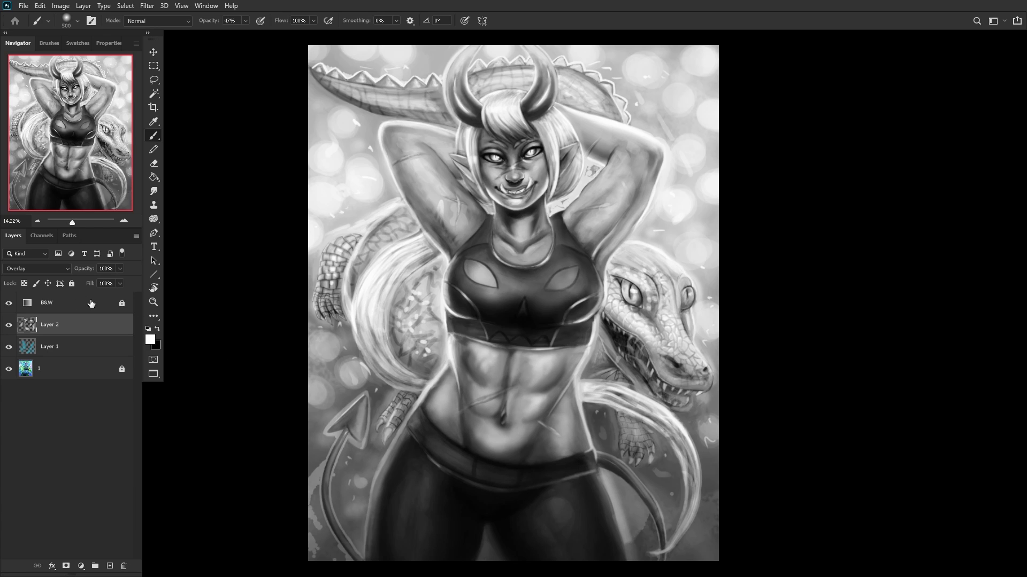
Step: Lower the Overlay Layer 2 to 36% and the Multiply Layer 1 to 30% opacity
{"action": "left_click_drag", "start_coordinate": [119, 269], "coordinate": [88, 278]}
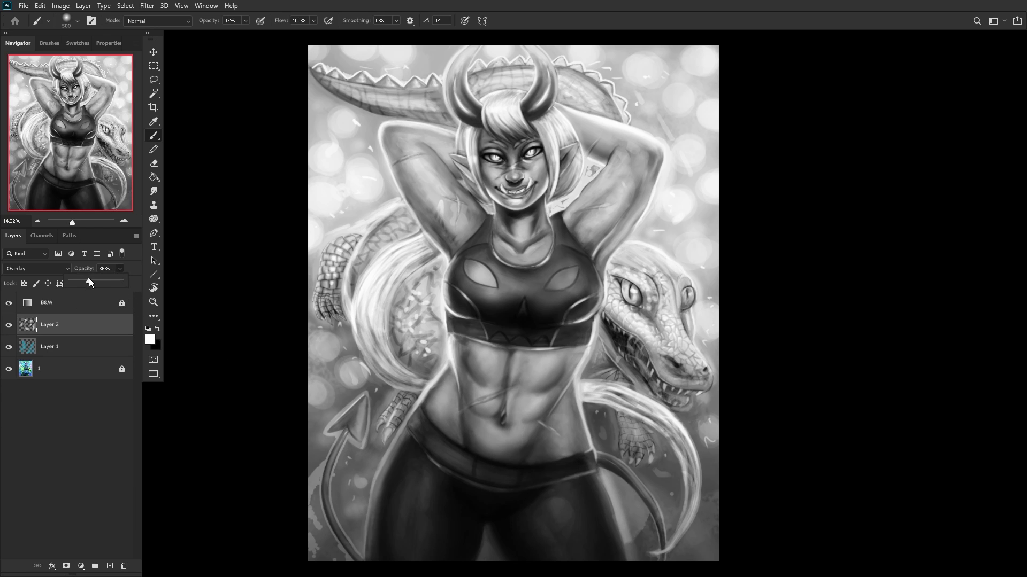
{"action": "left_click", "coordinate": [8, 346]}
{"action": "left_click", "coordinate": [8, 346]}
{"action": "left_click", "coordinate": [8, 346]}
{"action": "left_click", "coordinate": [48, 346]}
{"action": "left_click_drag", "start_coordinate": [120, 269], "coordinate": [101, 283]}
Step: Turn off the B&W preview and toggle Layer 2 and Layer 1 to compare the abdomen
{"action": "left_click", "coordinate": [9, 302]}
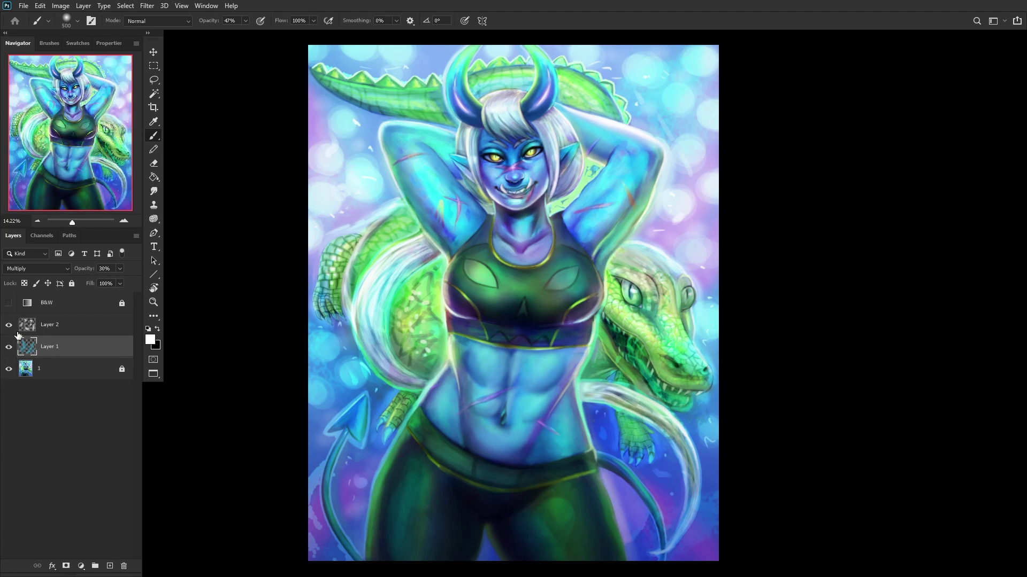
{"action": "left_click", "coordinate": [11, 323]}
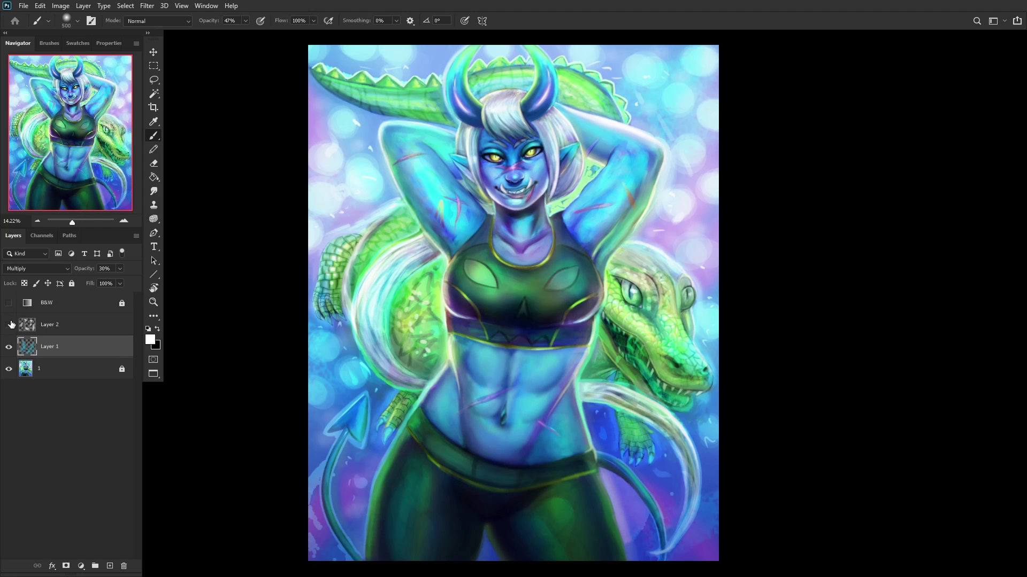
{"action": "left_click", "coordinate": [10, 347]}
{"action": "left_click", "coordinate": [9, 347]}
Step: Merge the Layer 1 and Layer 2 shading layers down into base layer 1
{"action": "left_click", "coordinate": [52, 369]}
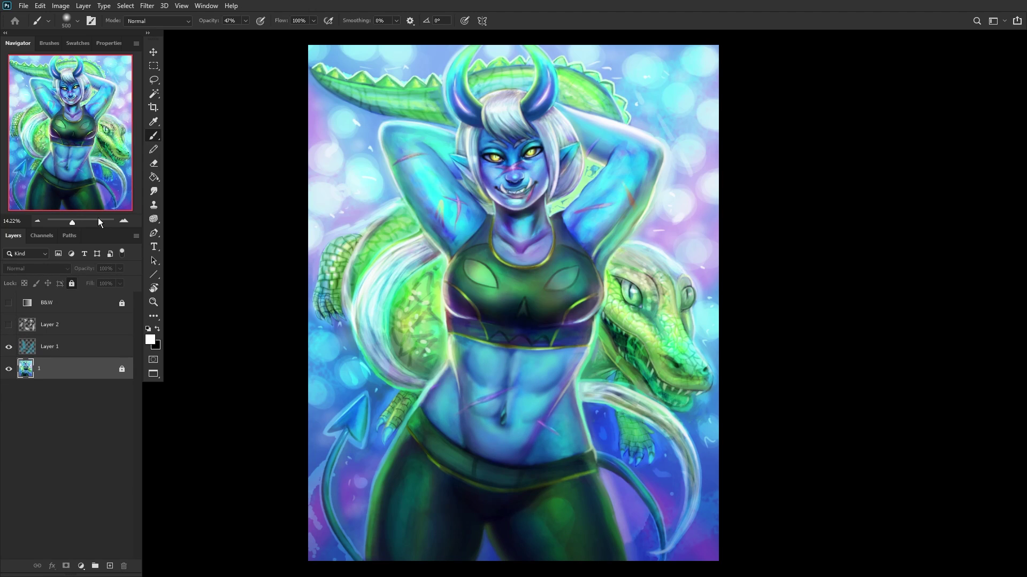
{"action": "key", "text": "ctrl+shift+e"}
{"action": "scroll", "coordinate": [315, 230], "scroll_direction": "down", "scroll_amount": 5}
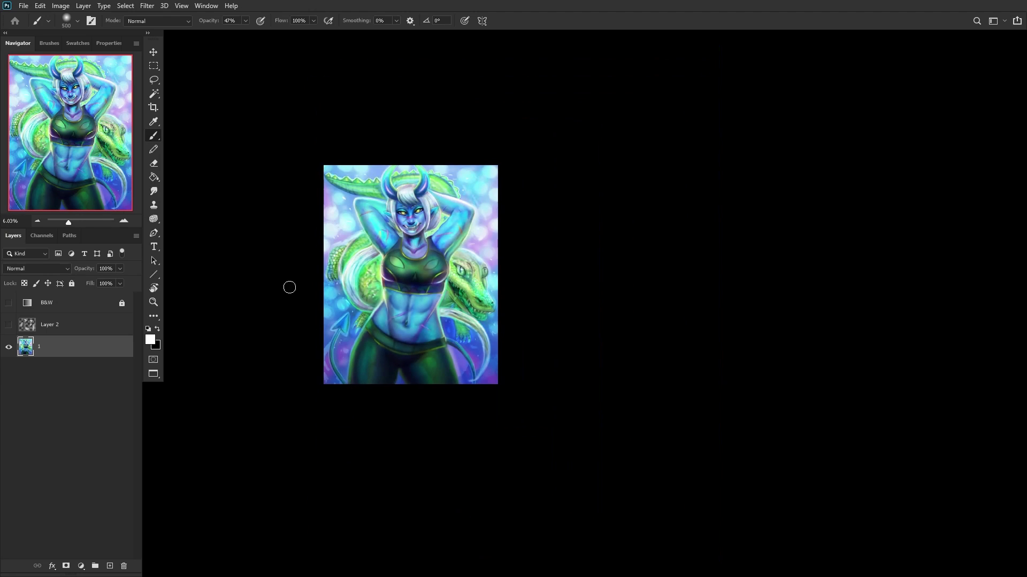
{"action": "left_click", "coordinate": [9, 325]}
{"action": "key", "text": "ctrl+shift+e"}
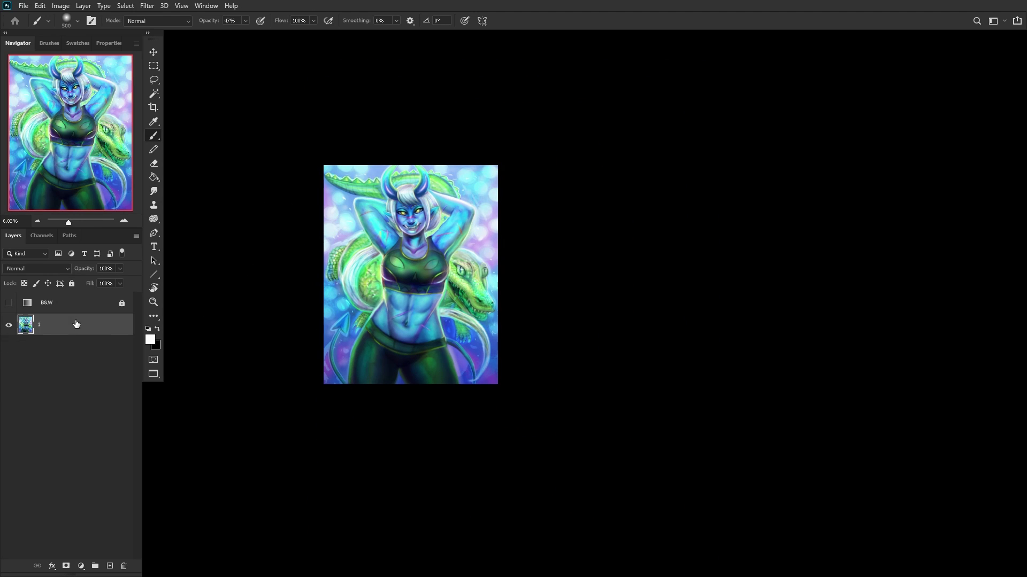
Step: Recentre the whole painting and add a fresh empty layer
{"action": "scroll", "coordinate": [381, 258], "scroll_direction": "up", "scroll_amount": 6}
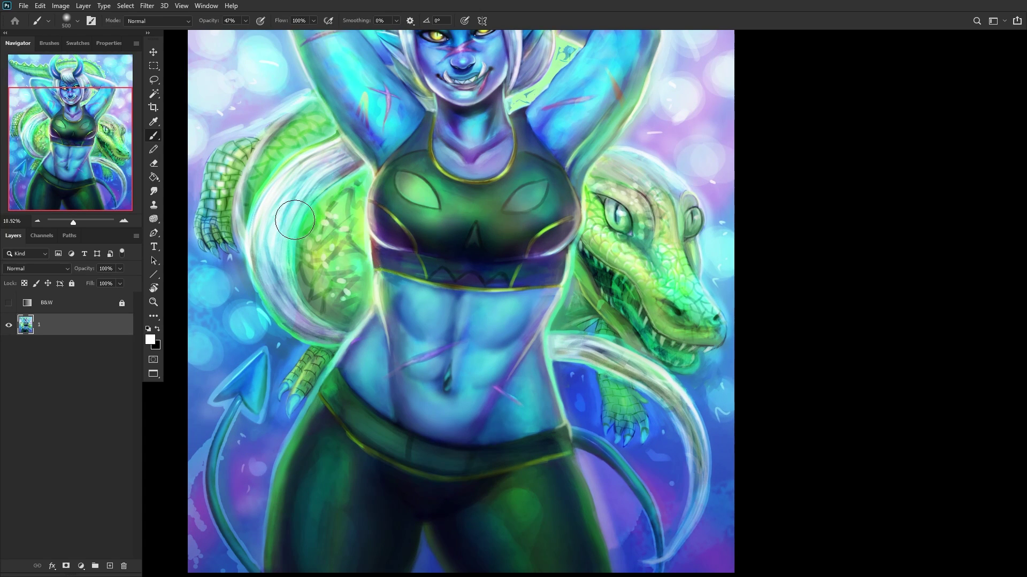
{"action": "scroll", "coordinate": [300, 230], "scroll_direction": "down", "scroll_amount": 2}
{"action": "left_click_drag", "start_coordinate": [75, 136], "coordinate": [68, 111]}
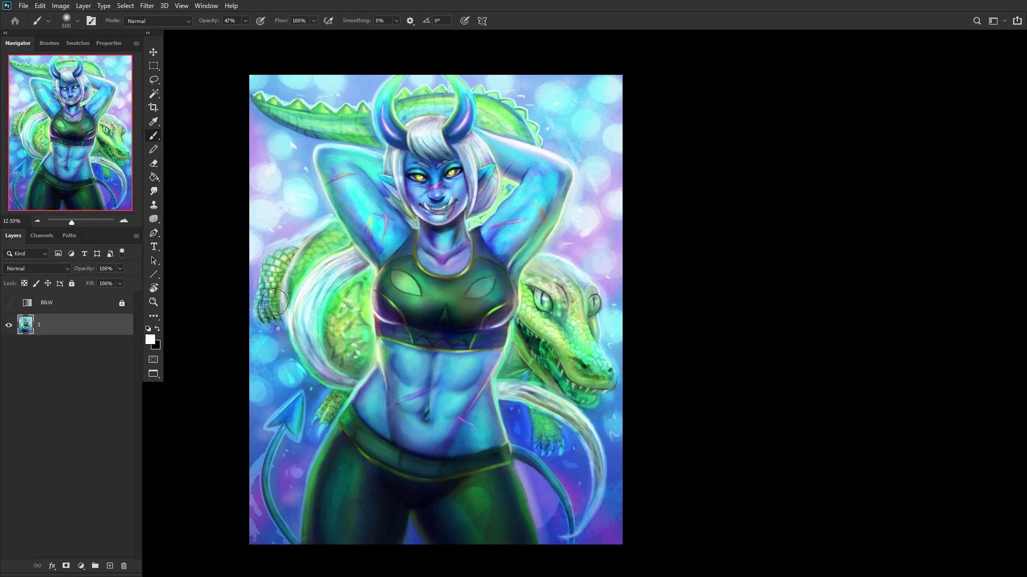
{"action": "left_click", "coordinate": [110, 567]}
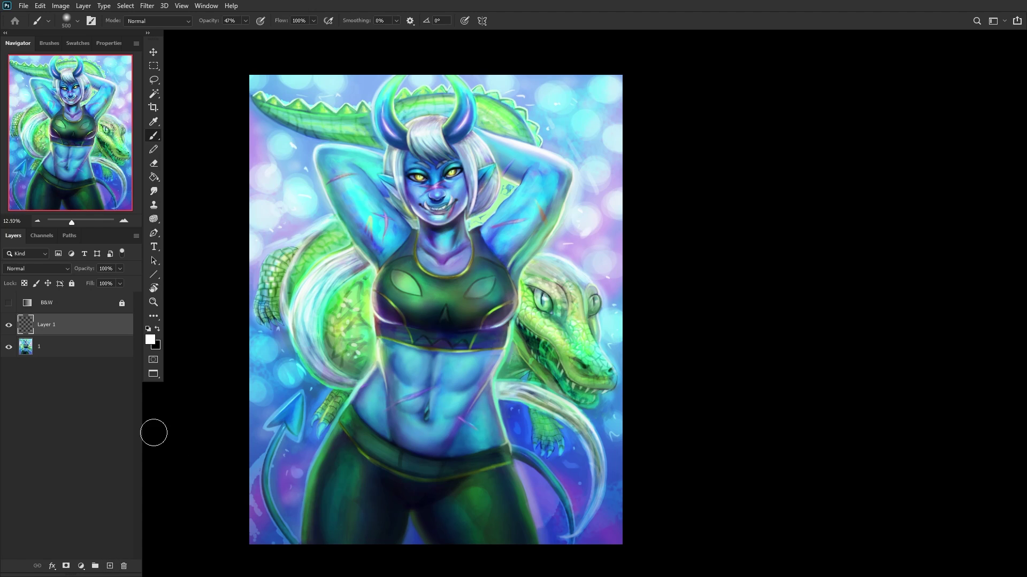
Step: Paint blue strokes on the upper abdomen using colours sampled from the skin
{"action": "scroll", "coordinate": [419, 378], "scroll_direction": "up", "scroll_amount": 5}
{"action": "scroll", "coordinate": [356, 357], "scroll_direction": "up", "scroll_amount": 2}
{"action": "right_click", "coordinate": [461, 235]}
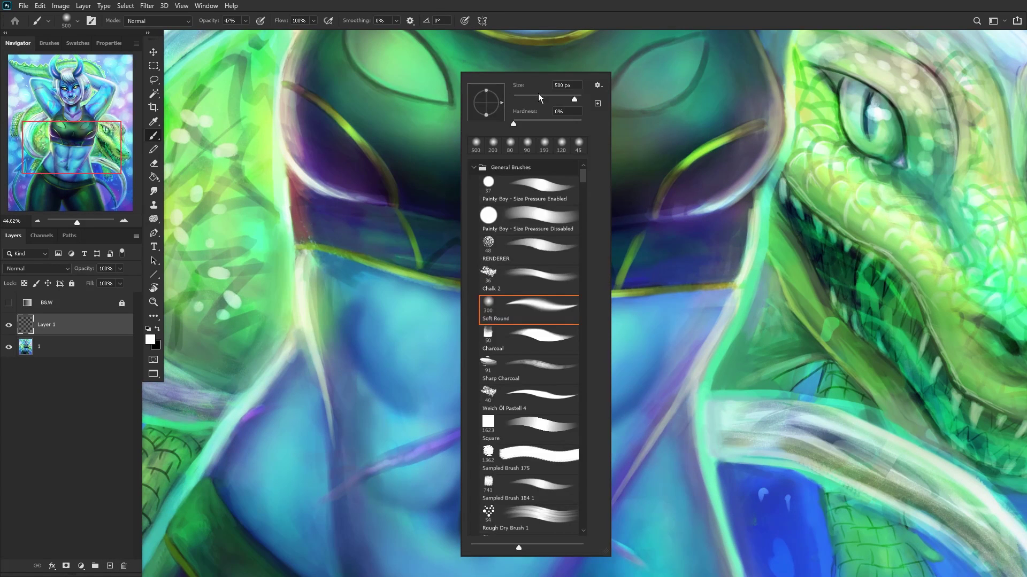
{"action": "left_click", "coordinate": [339, 292], "text": "alt"}
{"action": "left_click_drag", "start_coordinate": [325, 267], "coordinate": [342, 345]}
{"action": "left_click", "coordinate": [351, 286], "text": "alt"}
{"action": "mouse_move", "coordinate": [351, 287]}
{"action": "left_mouse_down"}
{"action": "mouse_move", "coordinate": [343, 321]}
{"action": "mouse_move", "coordinate": [350, 348]}
{"action": "left_mouse_up"}
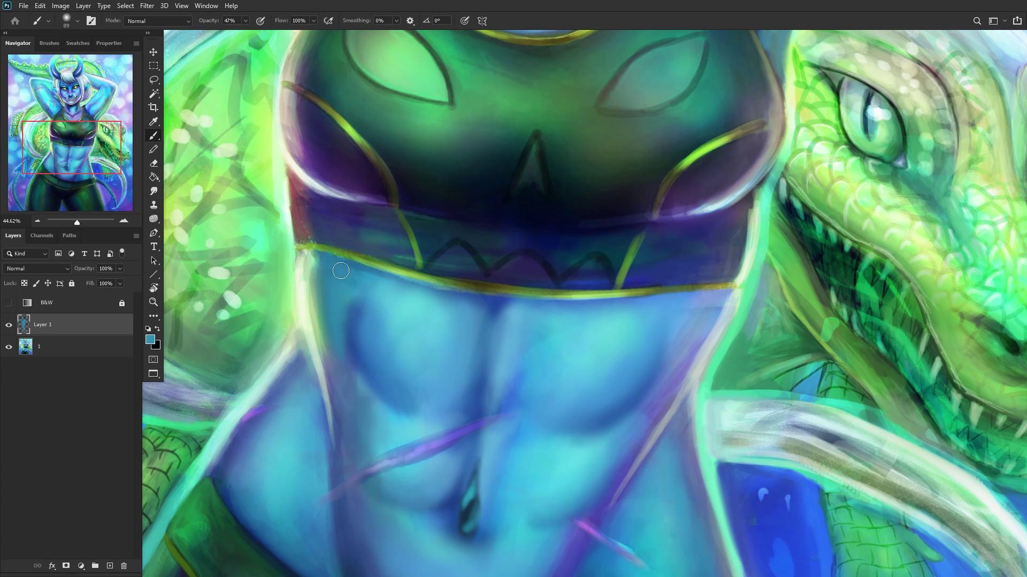
Step: Add darker blue strokes to the upper-left abdomen and darken the torso's left edge
{"action": "left_click_drag", "start_coordinate": [331, 268], "coordinate": [351, 303]}
{"action": "left_click", "coordinate": [351, 303], "text": "alt"}
{"action": "mouse_move", "coordinate": [342, 268]}
{"action": "left_mouse_down"}
{"action": "mouse_move", "coordinate": [368, 276]}
{"action": "mouse_move", "coordinate": [357, 257]}
{"action": "mouse_move", "coordinate": [356, 318]}
{"action": "left_mouse_up"}
{"action": "left_click", "coordinate": [371, 276], "text": "alt"}
{"action": "scroll", "coordinate": [358, 277], "scroll_direction": "down", "scroll_amount": 4}
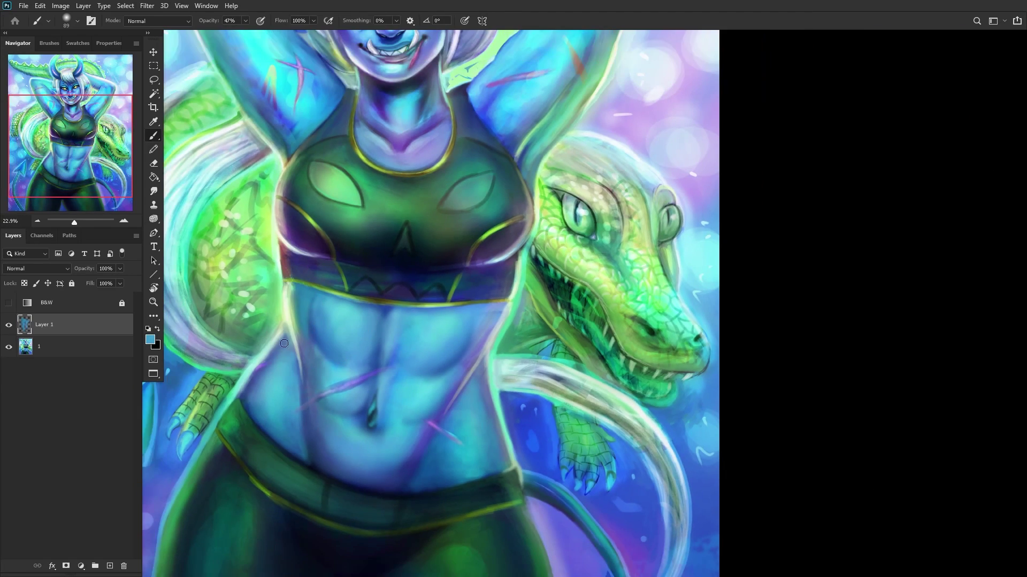
{"action": "scroll", "coordinate": [284, 343], "scroll_direction": "up", "scroll_amount": 2}
{"action": "mouse_move", "coordinate": [311, 342]}
{"action": "left_mouse_down"}
{"action": "mouse_move", "coordinate": [299, 246]}
{"action": "mouse_move", "coordinate": [305, 318]}
{"action": "mouse_move", "coordinate": [298, 261]}
{"action": "left_mouse_up"}
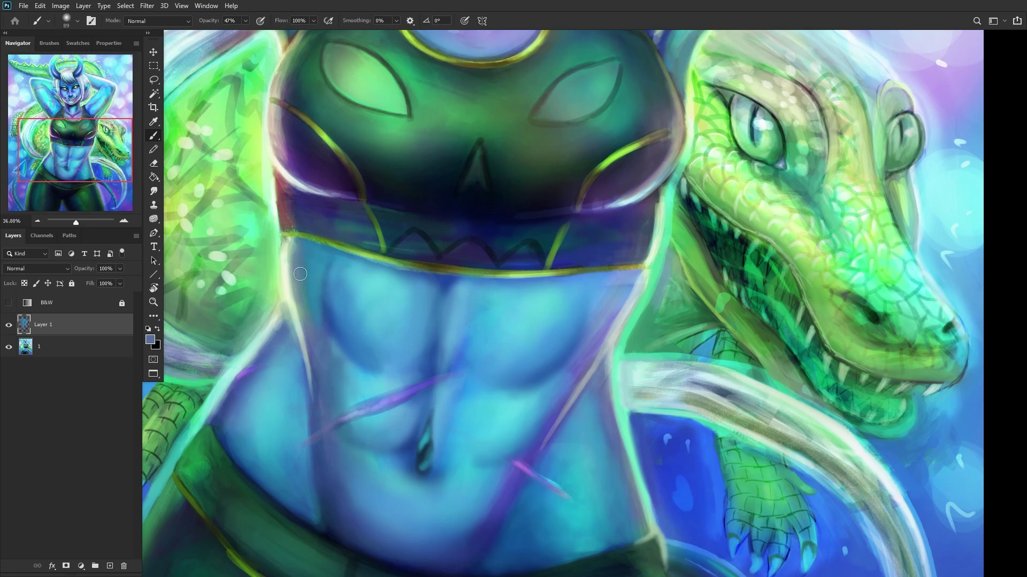
Step: Flip the canvas horizontally and paint pale glow strokes down the waist's edge
{"action": "scroll", "coordinate": [246, 314], "scroll_direction": "down", "scroll_amount": 2}
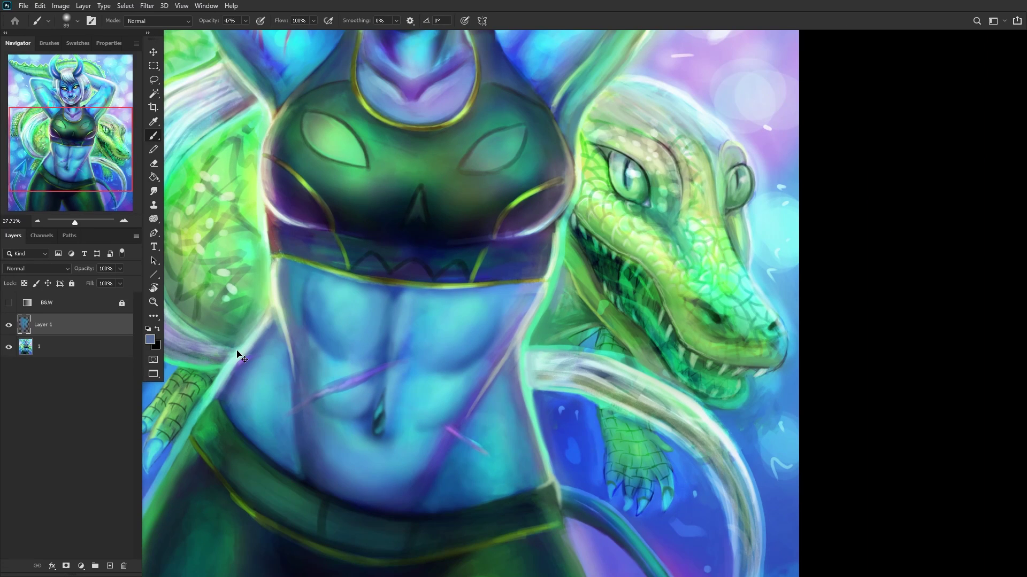
{"action": "key", "text": "ctrl+shift+h"}
{"action": "scroll", "coordinate": [533, 313], "scroll_direction": "up", "scroll_amount": 4}
{"action": "left_click", "coordinate": [515, 212], "text": "alt"}
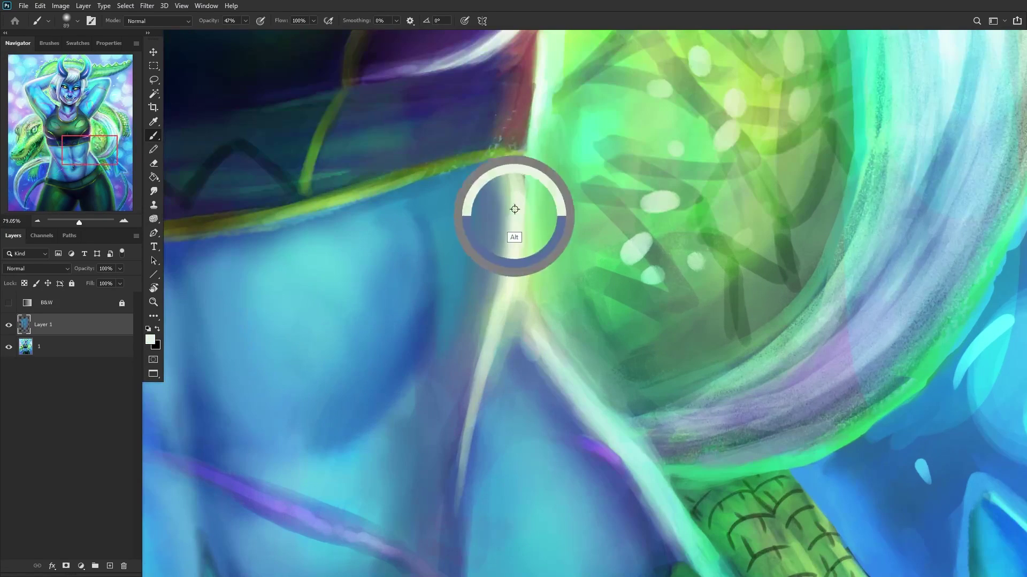
{"action": "left_click_drag", "start_coordinate": [514, 174], "coordinate": [479, 353]}
{"action": "left_click_drag", "start_coordinate": [508, 203], "coordinate": [468, 342]}
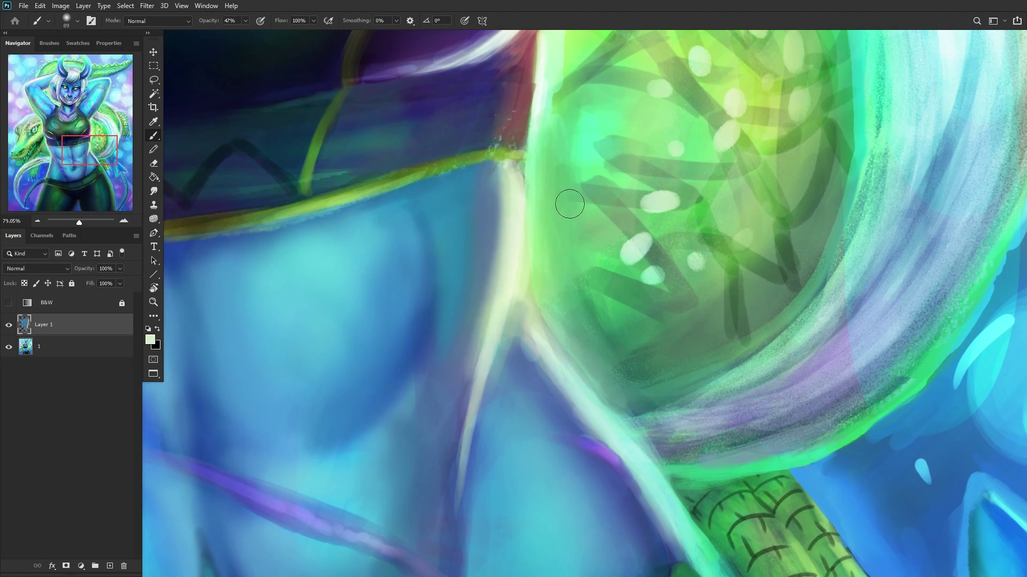
Step: Switch to the Chalk 2 brush and add pale and green chalky strokes along the glowing edge
{"action": "left_click", "coordinate": [601, 246], "text": "alt"}
{"action": "right_click", "coordinate": [693, 248]}
{"action": "left_click", "coordinate": [779, 279]}
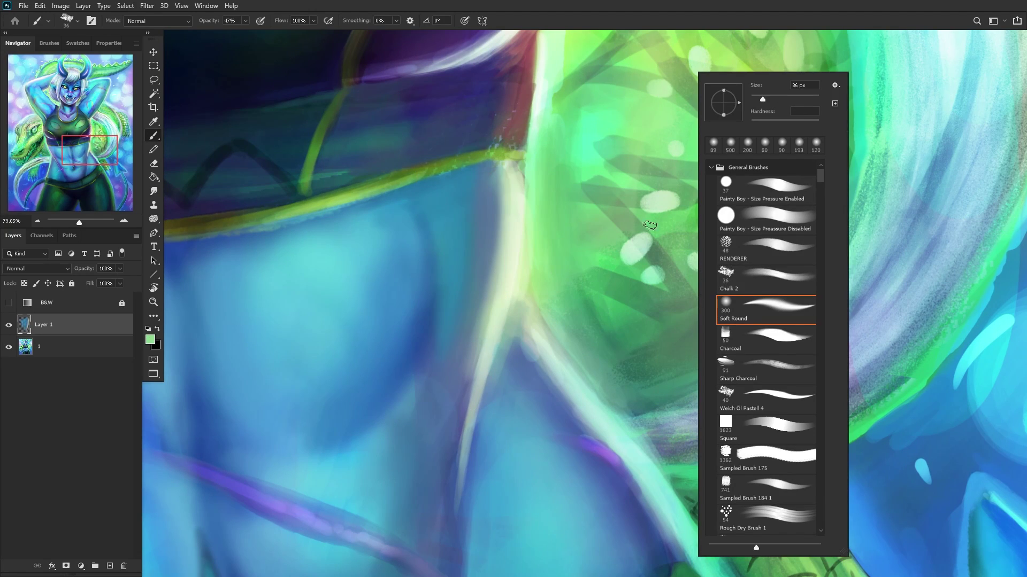
{"action": "left_click", "coordinate": [551, 231], "text": "alt"}
{"action": "mouse_move", "coordinate": [529, 291]}
{"action": "left_mouse_down"}
{"action": "mouse_move", "coordinate": [533, 193]}
{"action": "mouse_move", "coordinate": [524, 268]}
{"action": "mouse_move", "coordinate": [525, 159]}
{"action": "mouse_move", "coordinate": [528, 241]}
{"action": "left_mouse_up"}
{"action": "mouse_move", "coordinate": [533, 295]}
{"action": "left_mouse_down"}
{"action": "mouse_move", "coordinate": [531, 187]}
{"action": "mouse_move", "coordinate": [523, 265]}
{"action": "mouse_move", "coordinate": [549, 328]}
{"action": "left_mouse_up"}
Step: Sample lighter green, pale cream and crocodile green tones around the glowing edge
{"action": "left_click", "coordinate": [538, 160], "text": "alt"}
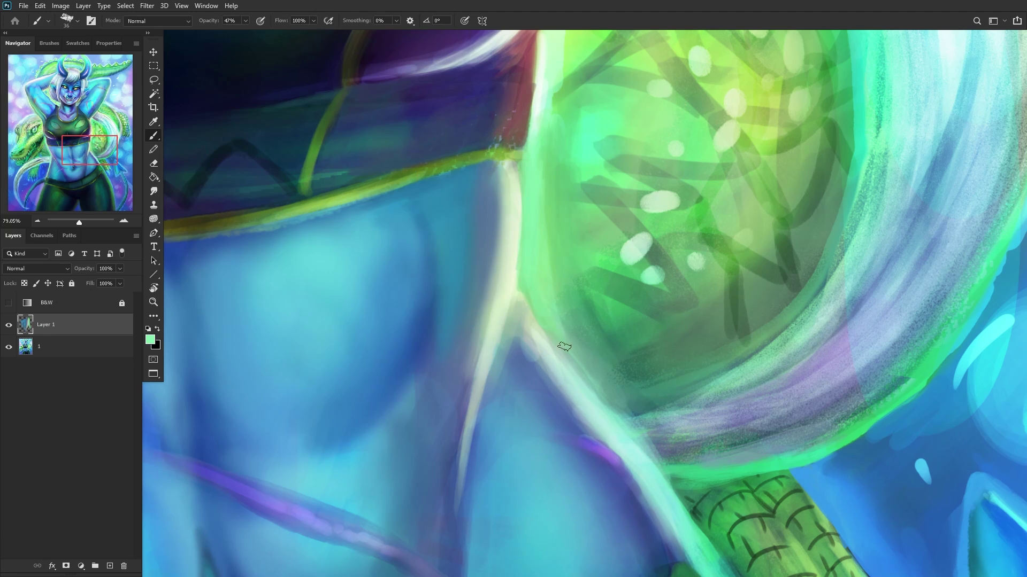
{"action": "scroll", "coordinate": [579, 378], "scroll_direction": "down", "scroll_amount": 8}
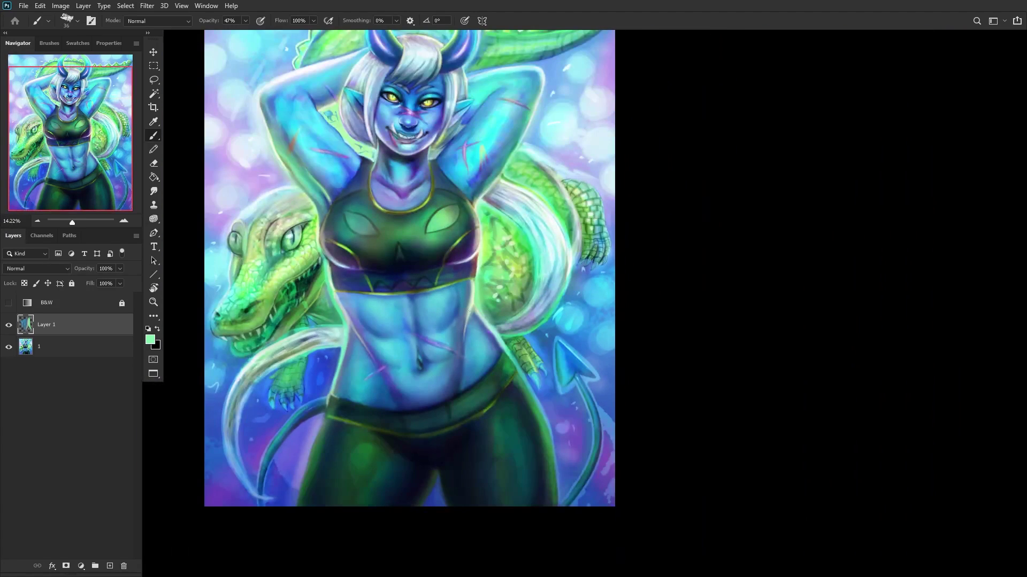
{"action": "scroll", "coordinate": [466, 309], "scroll_direction": "up", "scroll_amount": 9}
{"action": "left_click", "coordinate": [488, 289], "text": "alt"}
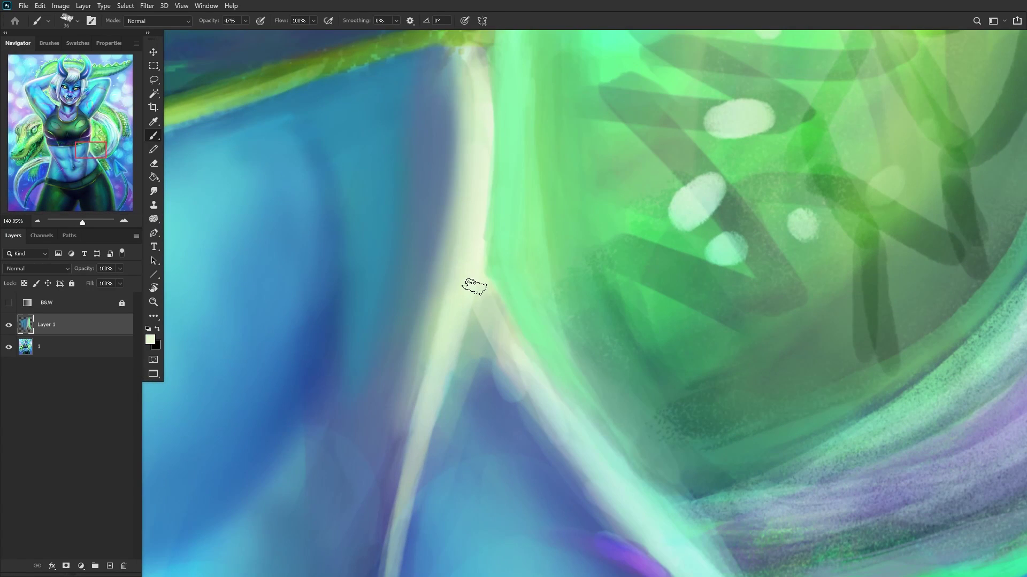
{"action": "left_click", "coordinate": [522, 285], "text": "alt"}
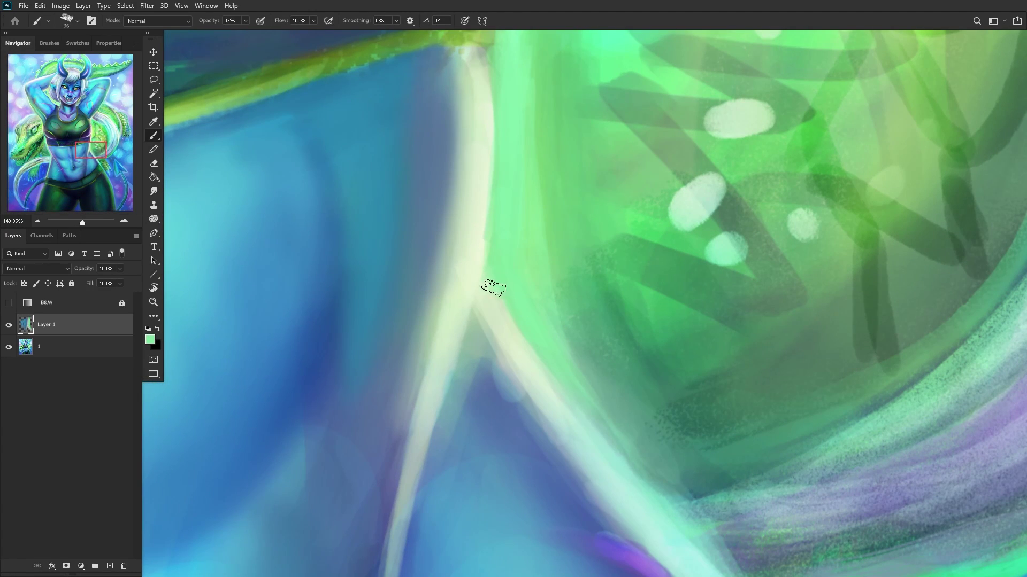
{"action": "scroll", "coordinate": [513, 304], "scroll_direction": "down", "scroll_amount": 3}
{"action": "scroll", "coordinate": [507, 368], "scroll_direction": "up", "scroll_amount": 2}
{"action": "scroll", "coordinate": [508, 368], "scroll_direction": "up", "scroll_amount": 1}
Step: Paint blue skin tone along the left side of the pale glow stroke
{"action": "left_click", "coordinate": [518, 349], "text": "alt"}
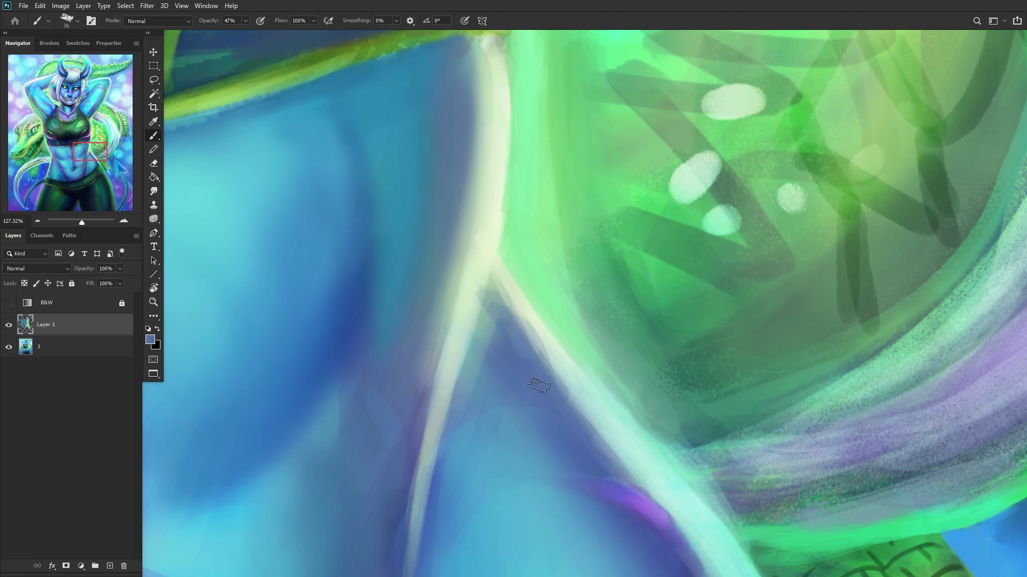
{"action": "left_click", "coordinate": [476, 321], "text": "alt"}
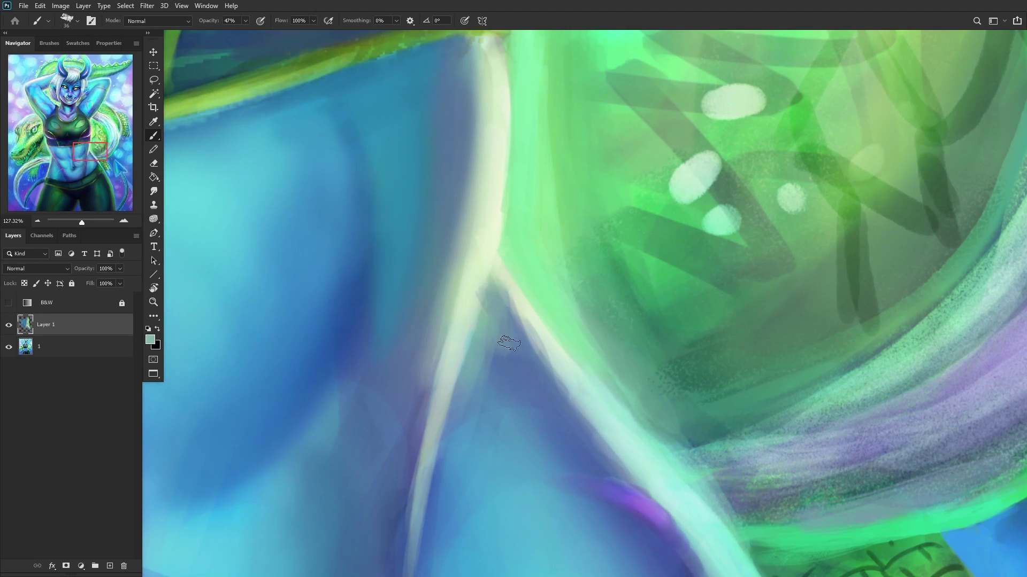
{"action": "scroll", "coordinate": [436, 343], "scroll_direction": "down", "scroll_amount": 5}
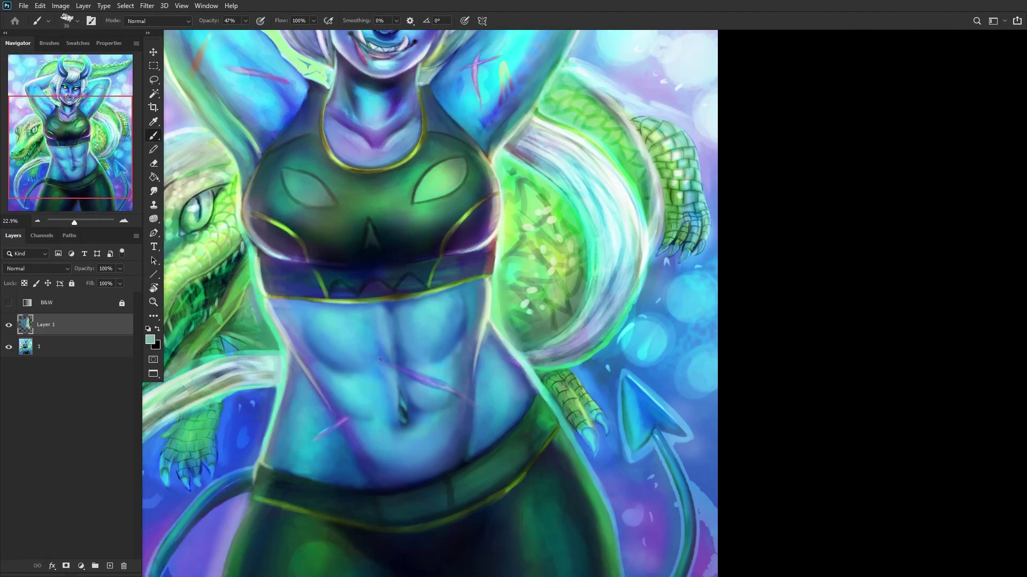
{"action": "scroll", "coordinate": [492, 343], "scroll_direction": "up", "scroll_amount": 5}
{"action": "left_click", "coordinate": [490, 310], "text": "alt"}
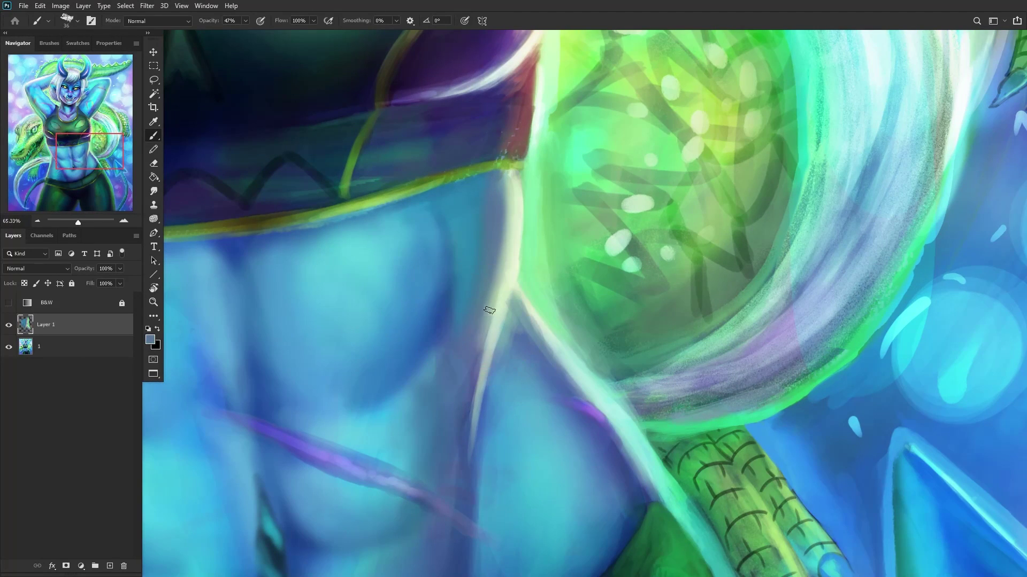
{"action": "left_click_drag", "start_coordinate": [492, 317], "coordinate": [462, 471]}
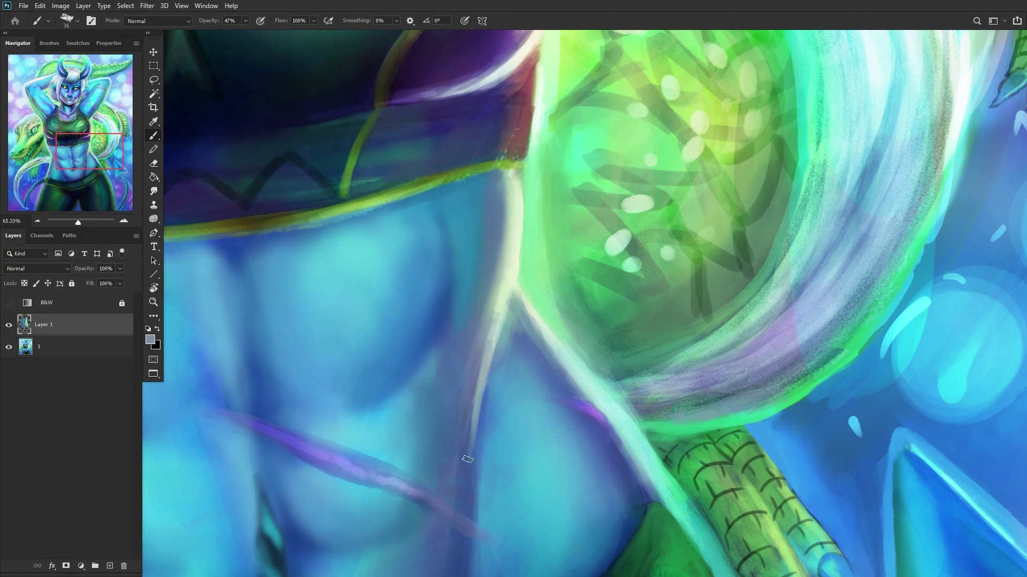
Step: Compare with Layer 1 hidden, add another empty layer, and select the Soft Round brush
{"action": "scroll", "coordinate": [498, 280], "scroll_direction": "down", "scroll_amount": 5}
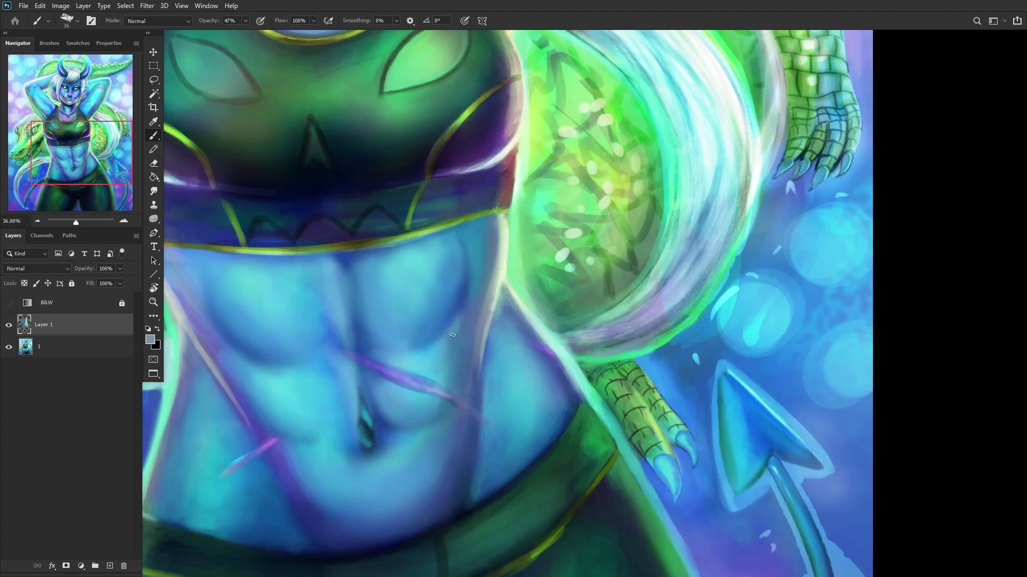
{"action": "left_click", "coordinate": [9, 327]}
{"action": "left_click", "coordinate": [9, 326]}
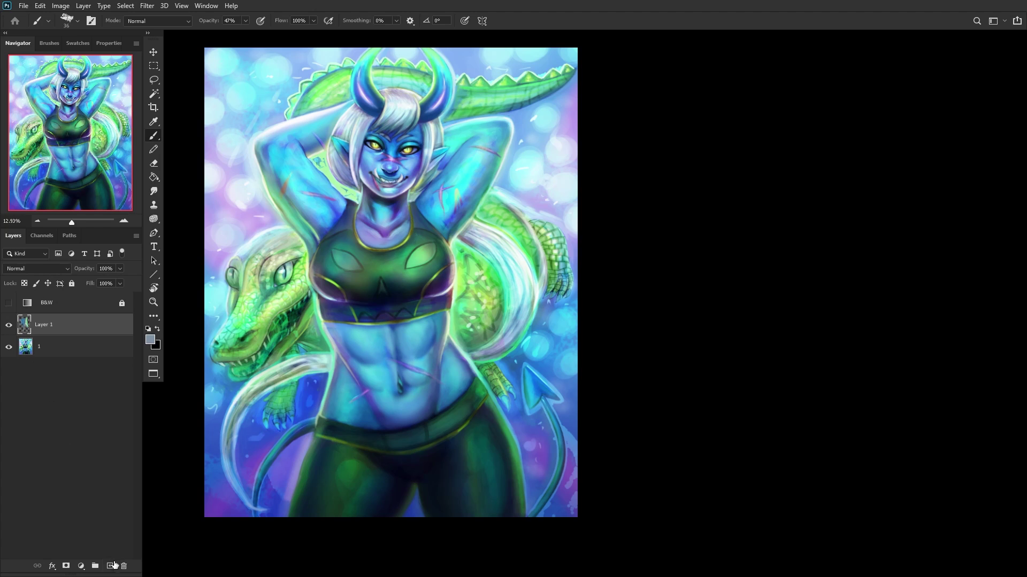
{"action": "left_click", "coordinate": [114, 564]}
{"action": "right_click", "coordinate": [483, 227]}
{"action": "left_click", "coordinate": [541, 303]}
Step: Sample pale cream, set the soft brush to 105 px, and paint light strokes along the body's edge
{"action": "key", "text": "Escape"}
{"action": "scroll", "coordinate": [454, 334], "scroll_direction": "up", "scroll_amount": 5}
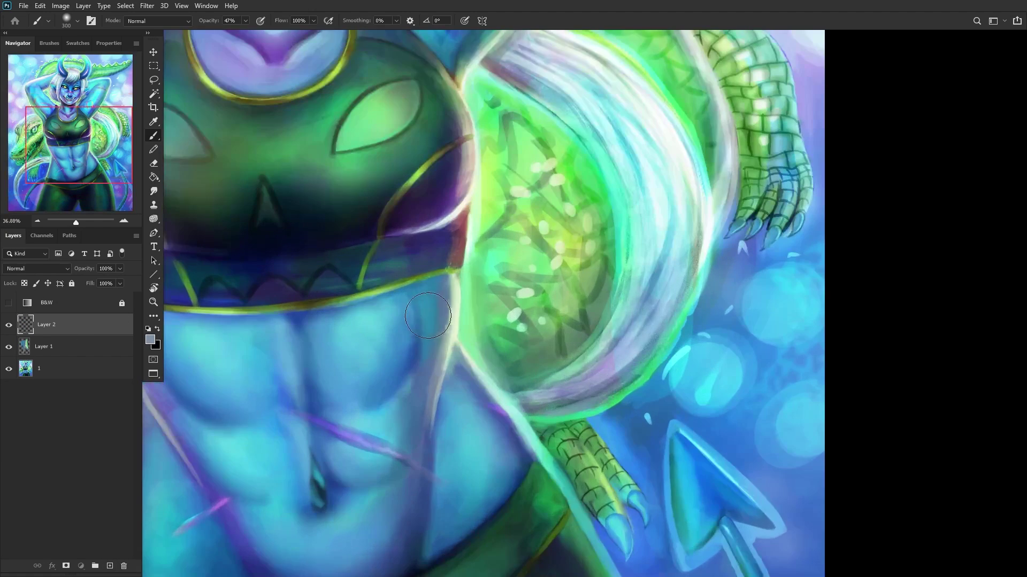
{"action": "left_click", "coordinate": [457, 347], "text": "alt"}
{"action": "right_click", "coordinate": [458, 347]}
{"action": "left_click_drag", "start_coordinate": [588, 97], "coordinate": [611, 96]}
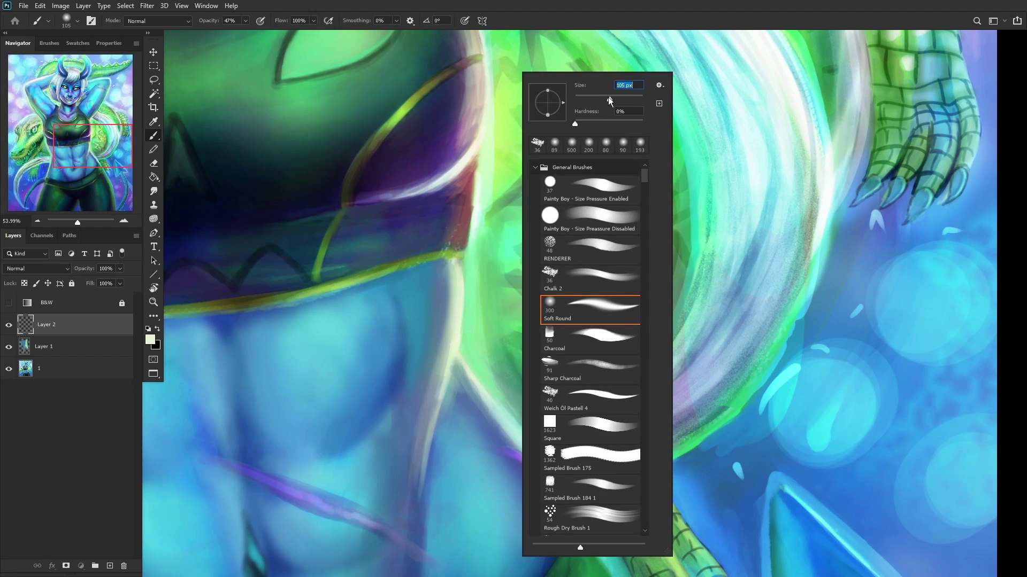
{"action": "left_click", "coordinate": [456, 325]}
{"action": "mouse_move", "coordinate": [456, 324]}
{"action": "left_mouse_down"}
{"action": "mouse_move", "coordinate": [423, 449]}
{"action": "mouse_move", "coordinate": [426, 516]}
{"action": "left_mouse_up"}
Step: Paint pale rim-light strokes down the torso's left edge
{"action": "scroll", "coordinate": [438, 427], "scroll_direction": "down", "scroll_amount": 4}
{"action": "scroll", "coordinate": [274, 437], "scroll_direction": "up", "scroll_amount": 2}
{"action": "scroll", "coordinate": [228, 292], "scroll_direction": "up", "scroll_amount": 1}
{"action": "left_click_drag", "start_coordinate": [225, 277], "coordinate": [256, 345]}
{"action": "left_click_drag", "start_coordinate": [239, 300], "coordinate": [296, 411]}
{"action": "left_click_drag", "start_coordinate": [264, 357], "coordinate": [324, 444]}
Step: Brighten the left edge further and add pale rim light along the torso's right edge
{"action": "scroll", "coordinate": [291, 380], "scroll_direction": "down", "scroll_amount": 2}
{"action": "scroll", "coordinate": [290, 381], "scroll_direction": "down", "scroll_amount": 2}
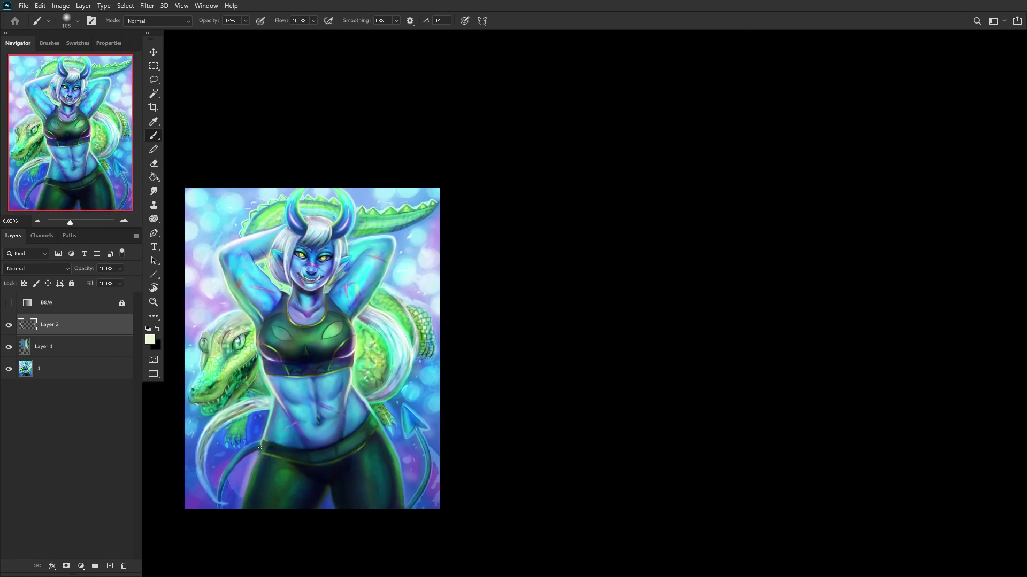
{"action": "scroll", "coordinate": [319, 313], "scroll_direction": "up", "scroll_amount": 4}
{"action": "mouse_move", "coordinate": [342, 275]}
{"action": "left_mouse_down"}
{"action": "mouse_move", "coordinate": [346, 308]}
{"action": "mouse_move", "coordinate": [321, 409]}
{"action": "left_mouse_up"}
{"action": "left_click_drag", "start_coordinate": [345, 302], "coordinate": [308, 428]}
{"action": "left_click_drag", "start_coordinate": [321, 342], "coordinate": [297, 449]}
{"action": "mouse_move", "coordinate": [698, 219]}
{"action": "left_mouse_down"}
{"action": "mouse_move", "coordinate": [782, 315]}
{"action": "mouse_move", "coordinate": [707, 225]}
{"action": "mouse_move", "coordinate": [791, 342]}
{"action": "left_mouse_up"}
{"action": "left_click_drag", "start_coordinate": [748, 281], "coordinate": [789, 356]}
Step: Blend the rim-light Layer 2 as Overlay at 49% opacity
{"action": "scroll", "coordinate": [327, 386], "scroll_direction": "down", "scroll_amount": 3}
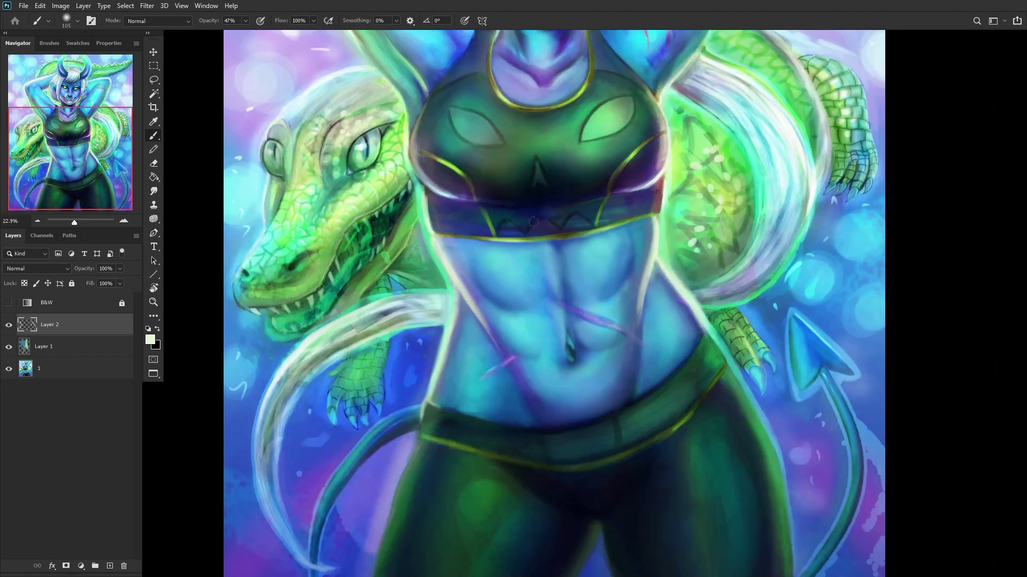
{"action": "right_click", "coordinate": [774, 100]}
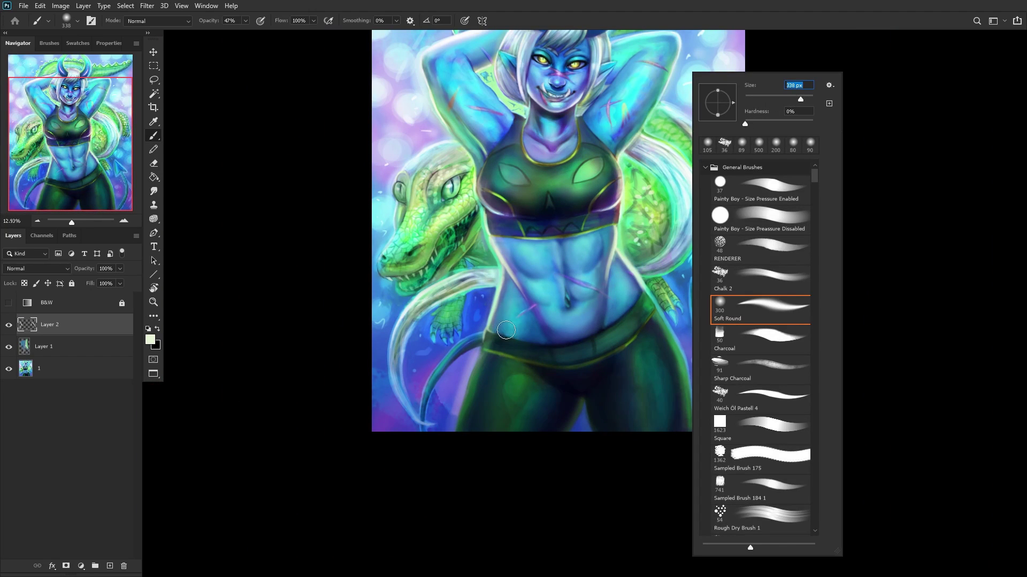
{"action": "left_click", "coordinate": [506, 329]}
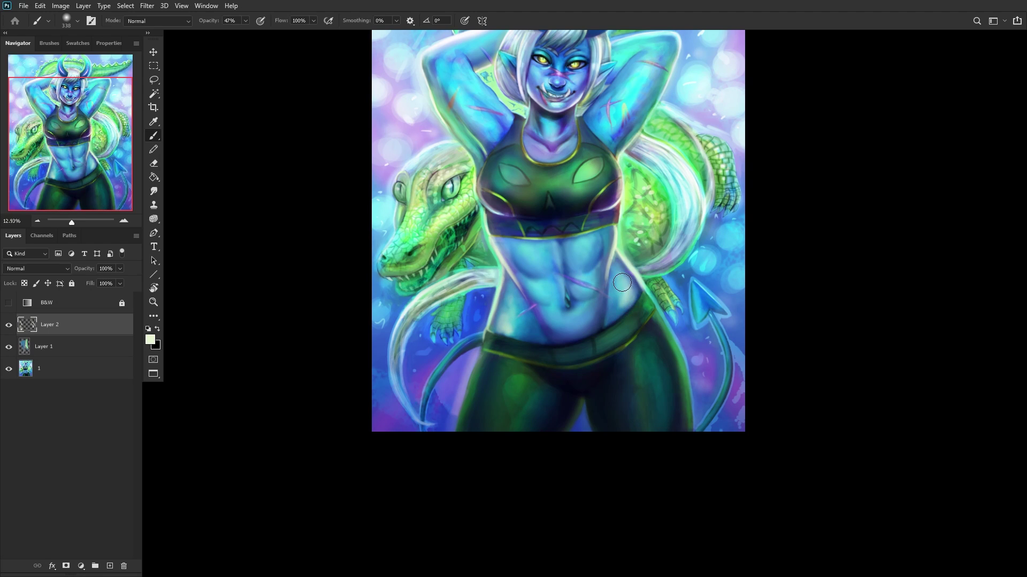
{"action": "left_click", "coordinate": [38, 269]}
{"action": "left_click", "coordinate": [23, 402]}
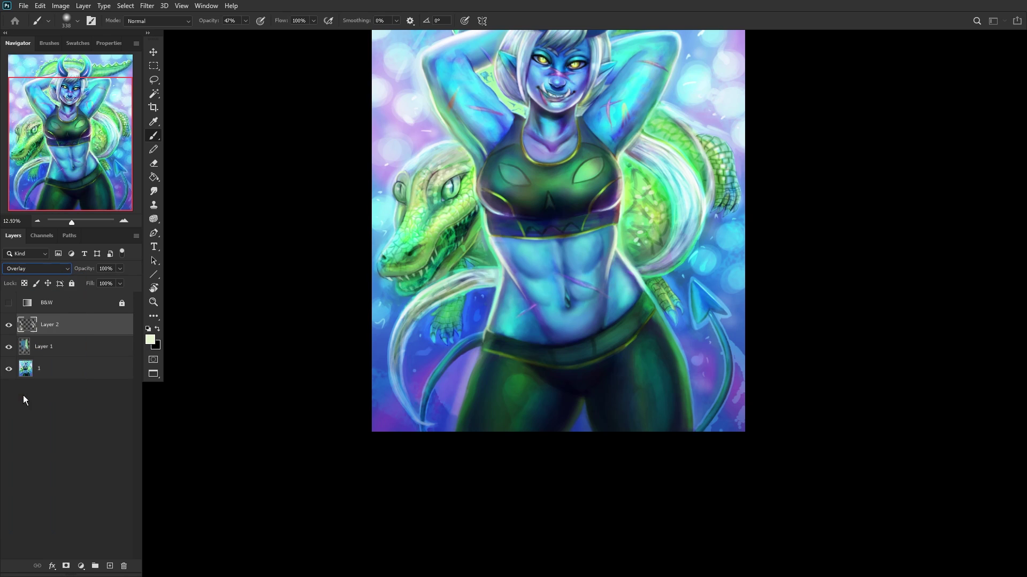
{"action": "left_click", "coordinate": [8, 326]}
{"action": "left_click", "coordinate": [9, 325]}
{"action": "left_click_drag", "start_coordinate": [100, 278], "coordinate": [95, 278]}
Step: Toggle Layer 1 to compare the glow, then select the base painting layer
{"action": "left_click", "coordinate": [9, 347]}
{"action": "left_click", "coordinate": [10, 346]}
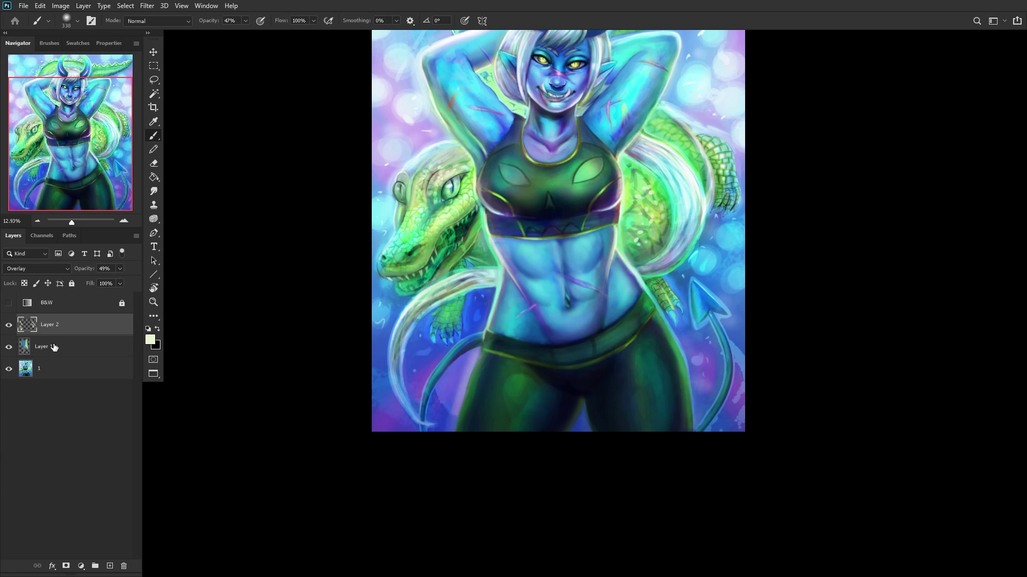
{"action": "left_click", "coordinate": [9, 346]}
{"action": "left_click", "coordinate": [9, 346]}
{"action": "left_click", "coordinate": [51, 368]}
Step: Merge the painted layers into base layer 1, lock it, and turn on the B&W preview
{"action": "key", "text": "ctrl+shift+e"}
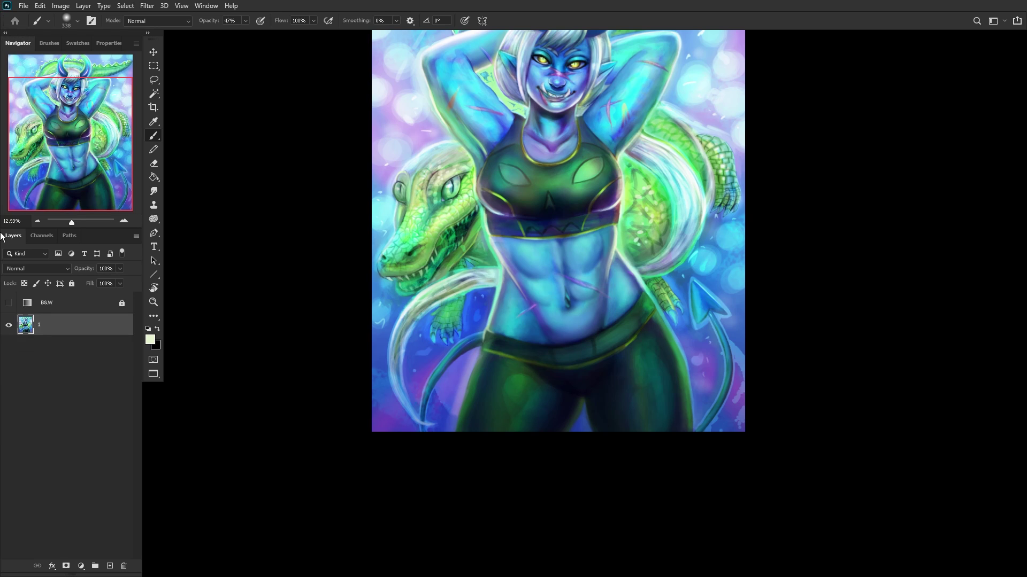
{"action": "left_click", "coordinate": [72, 283]}
{"action": "scroll", "coordinate": [291, 120], "scroll_direction": "up", "scroll_amount": 1}
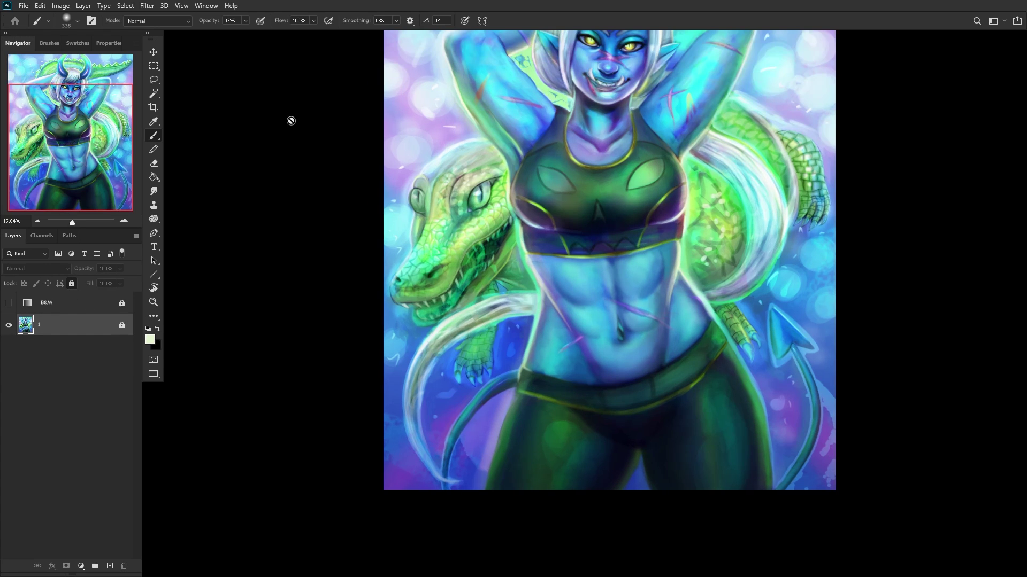
{"action": "left_click_drag", "start_coordinate": [53, 131], "coordinate": [75, 88]}
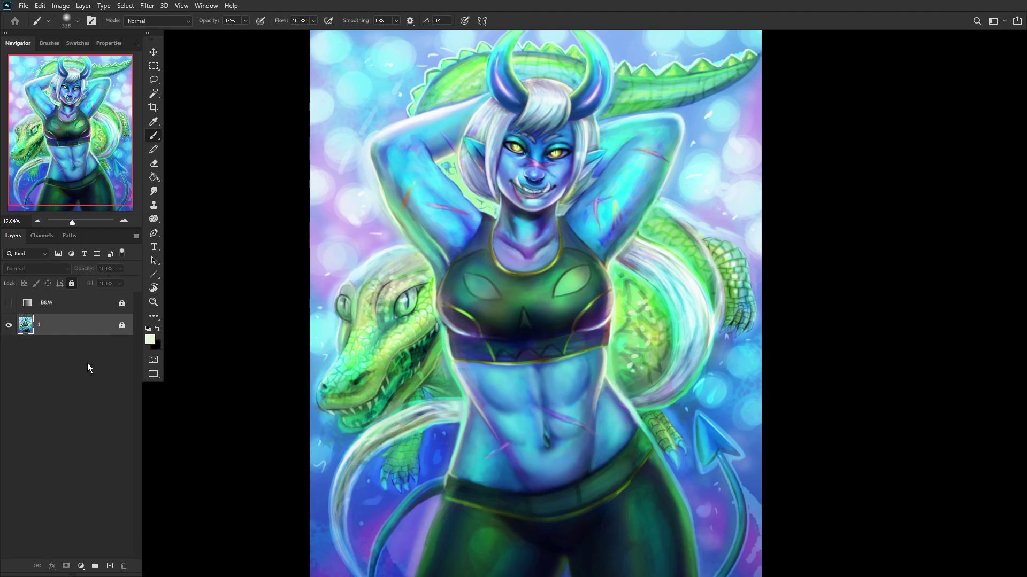
{"action": "left_click", "coordinate": [9, 303]}
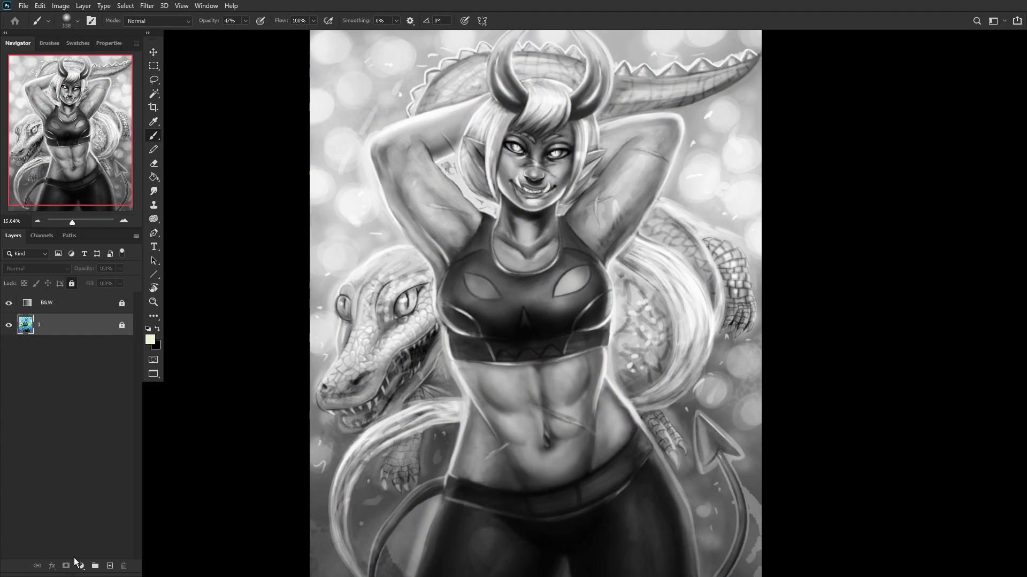
Step: Add a Levels adjustment with input 0/0.67/244 and output black raised to 17
{"action": "left_click", "coordinate": [84, 571]}
{"action": "key", "text": "Escape"}
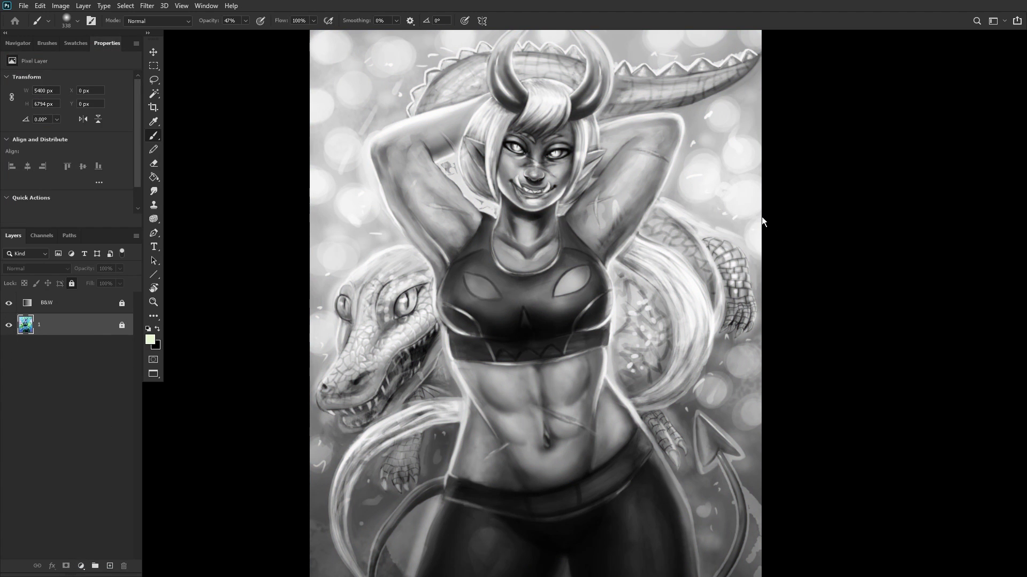
{"action": "left_click_drag", "start_coordinate": [107, 43], "coordinate": [777, 118]}
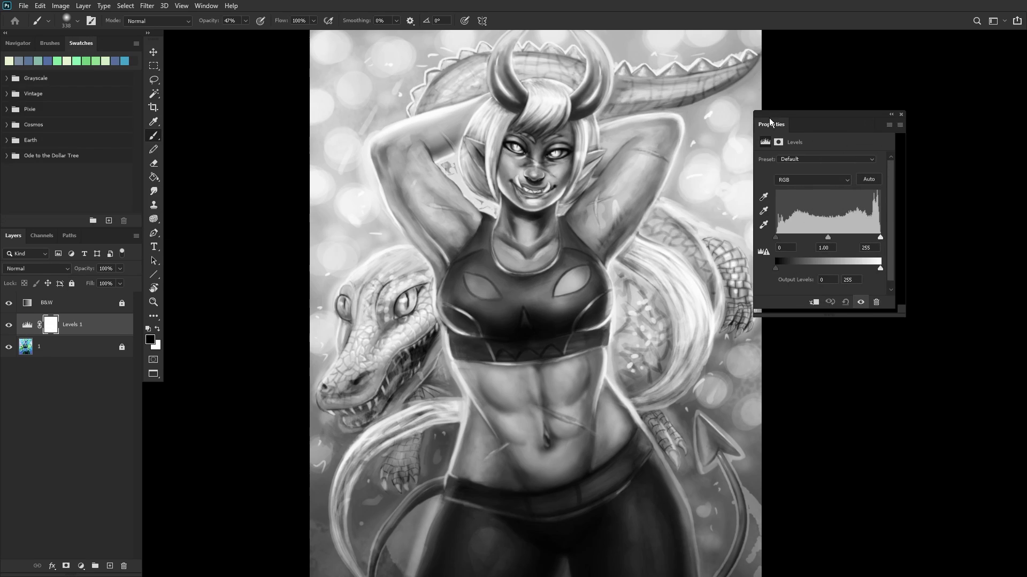
{"action": "left_click", "coordinate": [18, 42]}
{"action": "left_click_drag", "start_coordinate": [832, 237], "coordinate": [845, 242]}
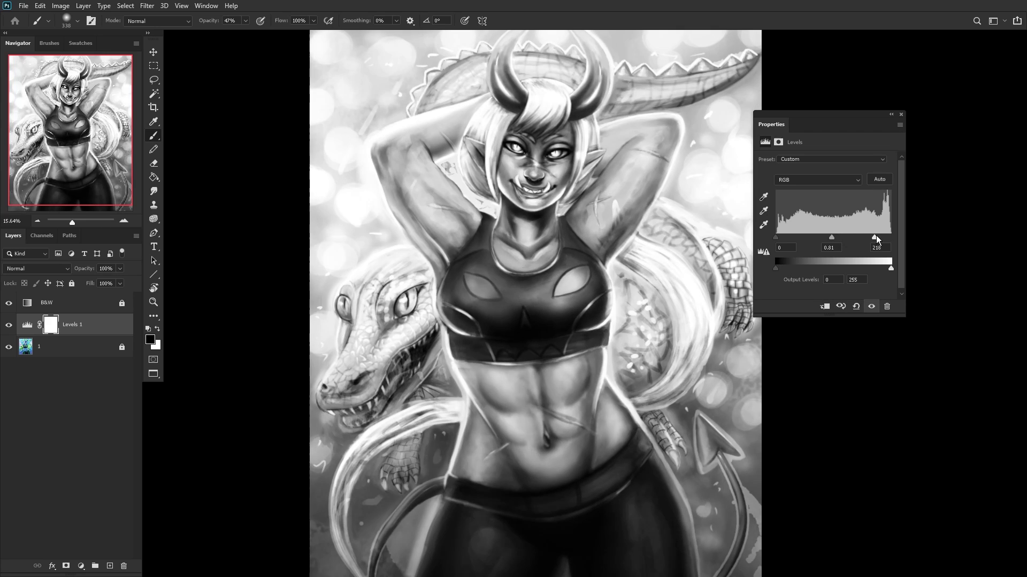
{"action": "left_click_drag", "start_coordinate": [891, 237], "coordinate": [889, 270]}
{"action": "left_click_drag", "start_coordinate": [776, 269], "coordinate": [782, 269]}
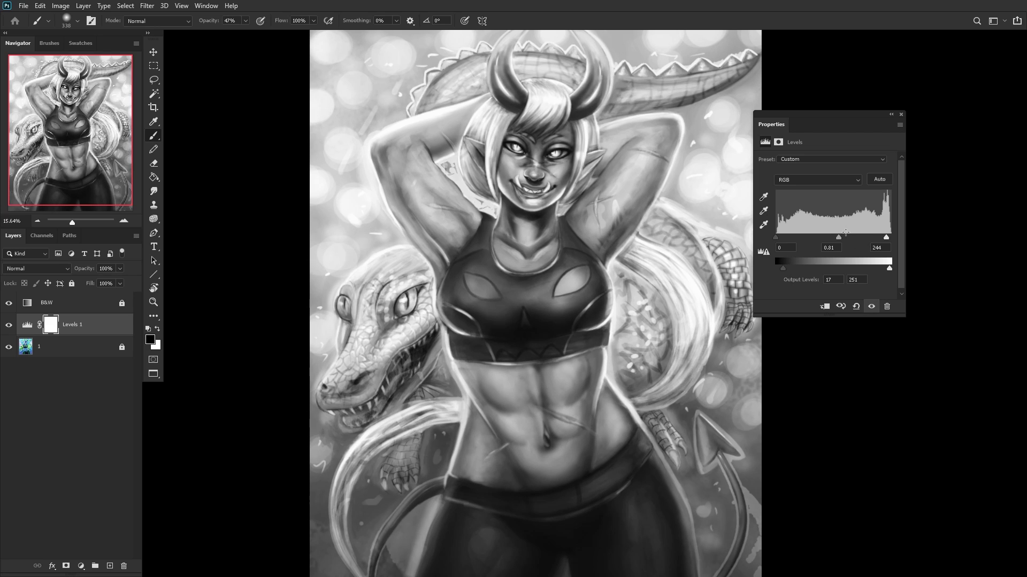
{"action": "left_click_drag", "start_coordinate": [836, 237], "coordinate": [845, 240]}
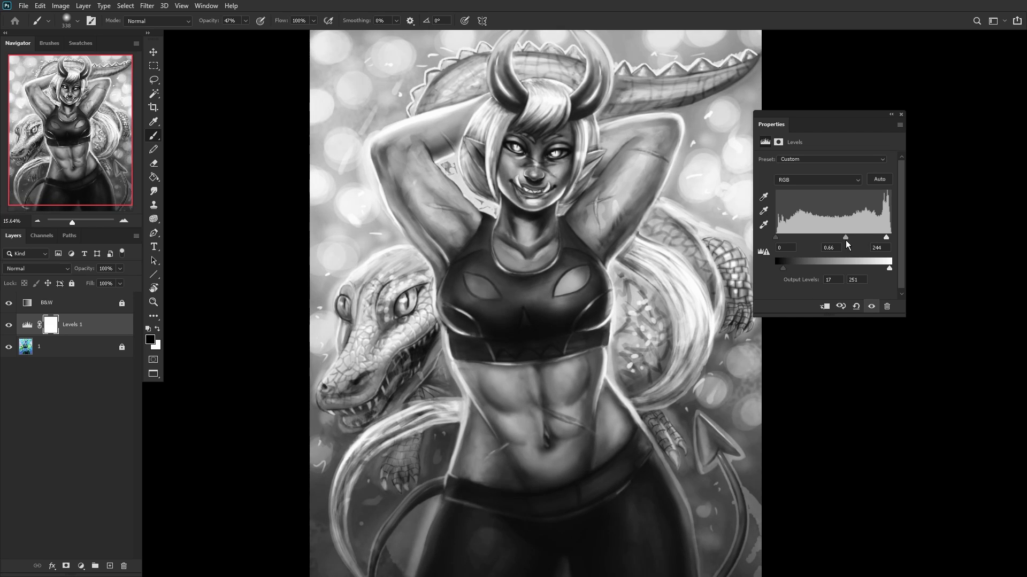
Step: Set the Levels layer to 65% opacity, hide the B&W preview, and select the base layer
{"action": "left_click", "coordinate": [11, 329]}
{"action": "left_click_drag", "start_coordinate": [120, 268], "coordinate": [83, 281]}
{"action": "left_click", "coordinate": [8, 325]}
{"action": "left_click", "coordinate": [8, 325]}
{"action": "left_click", "coordinate": [5, 304]}
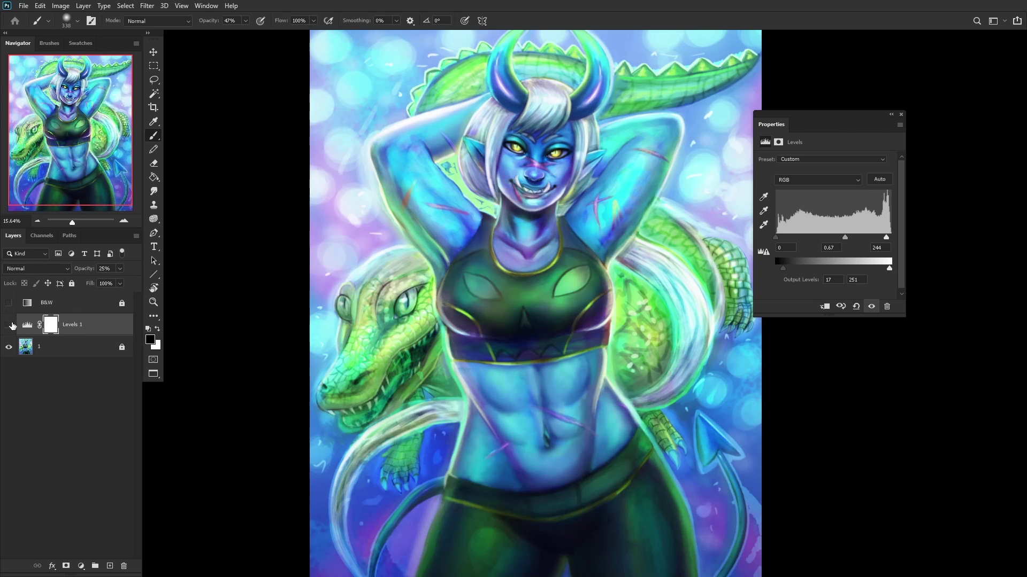
{"action": "left_click", "coordinate": [120, 268]}
{"action": "left_click", "coordinate": [123, 283]}
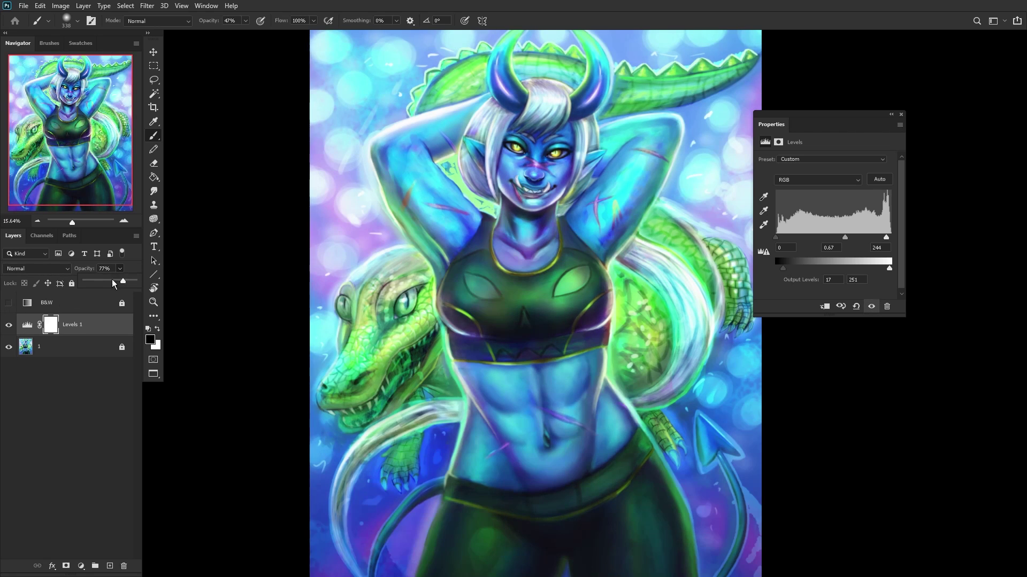
{"action": "left_click", "coordinate": [124, 283]}
{"action": "scroll", "coordinate": [433, 206], "scroll_direction": "down", "scroll_amount": 3}
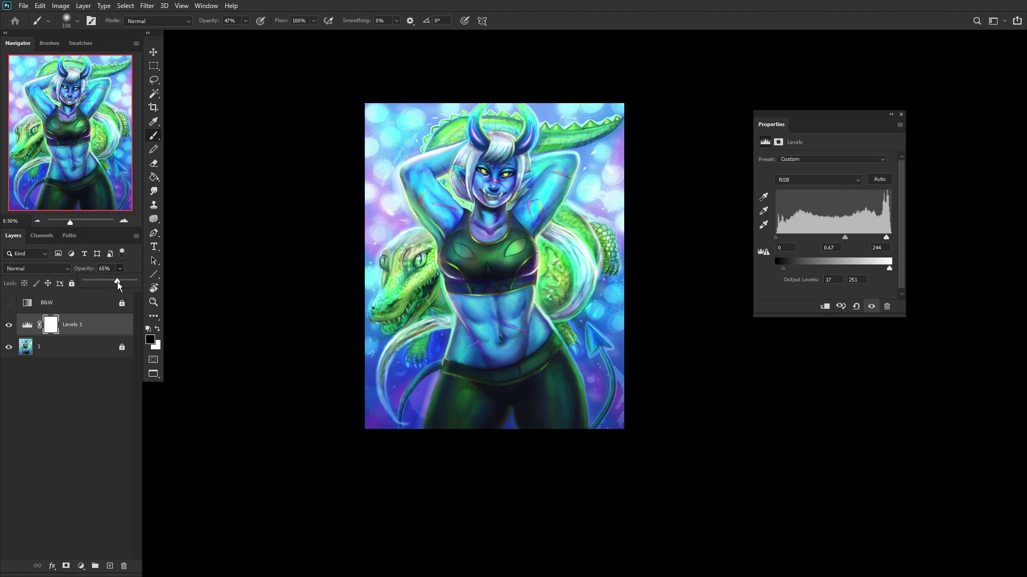
{"action": "left_click", "coordinate": [7, 324]}
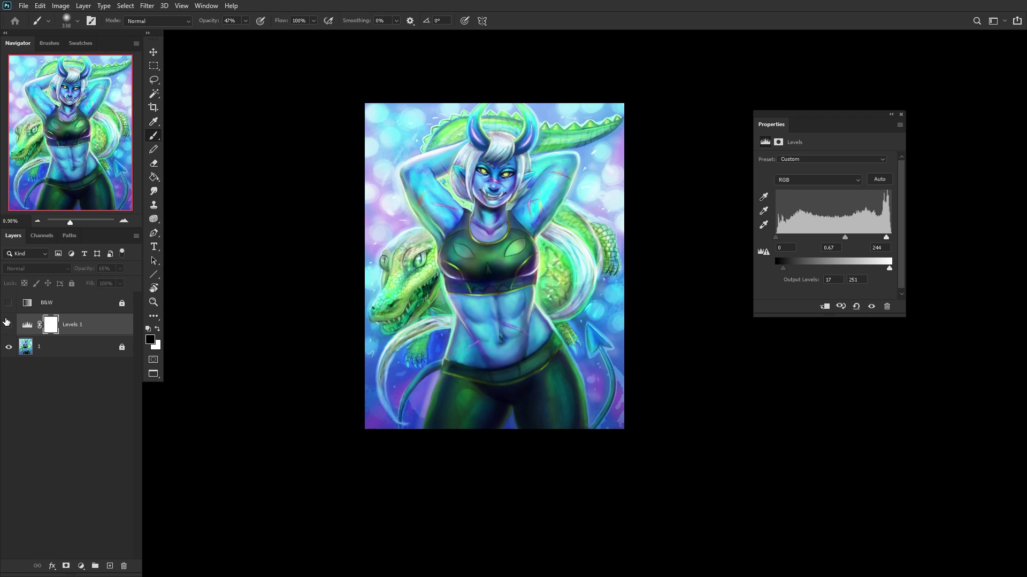
{"action": "left_click", "coordinate": [7, 324]}
{"action": "left_click", "coordinate": [83, 351]}
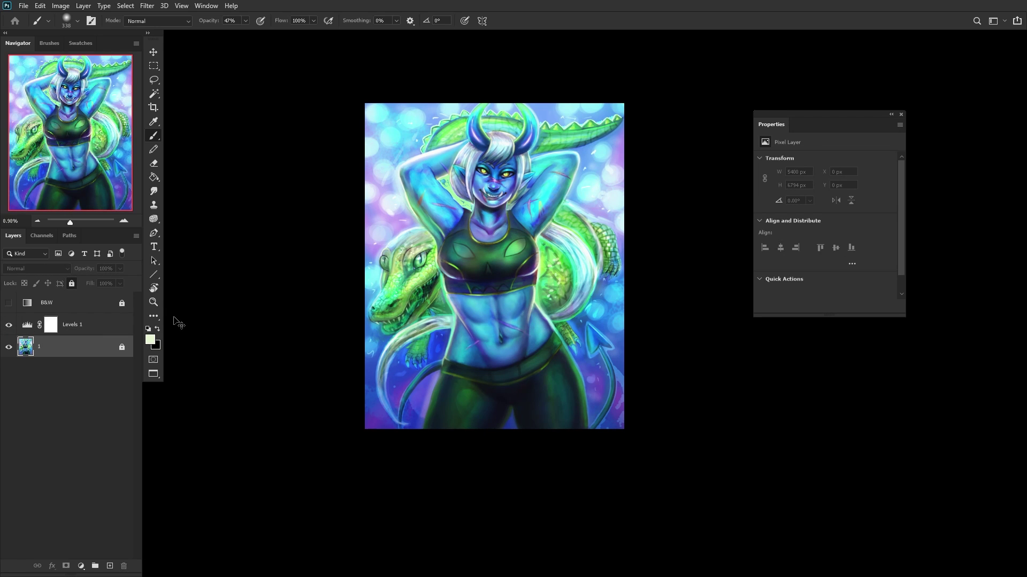
Step: Merge Levels into layer 1, close the floating Properties panel, relock the layer, and add a new layer
{"action": "key", "text": "ctrl+shift+e"}
{"action": "right_click", "coordinate": [777, 127]}
{"action": "left_click", "coordinate": [786, 132]}
{"action": "scroll", "coordinate": [504, 185], "scroll_direction": "up", "scroll_amount": 2}
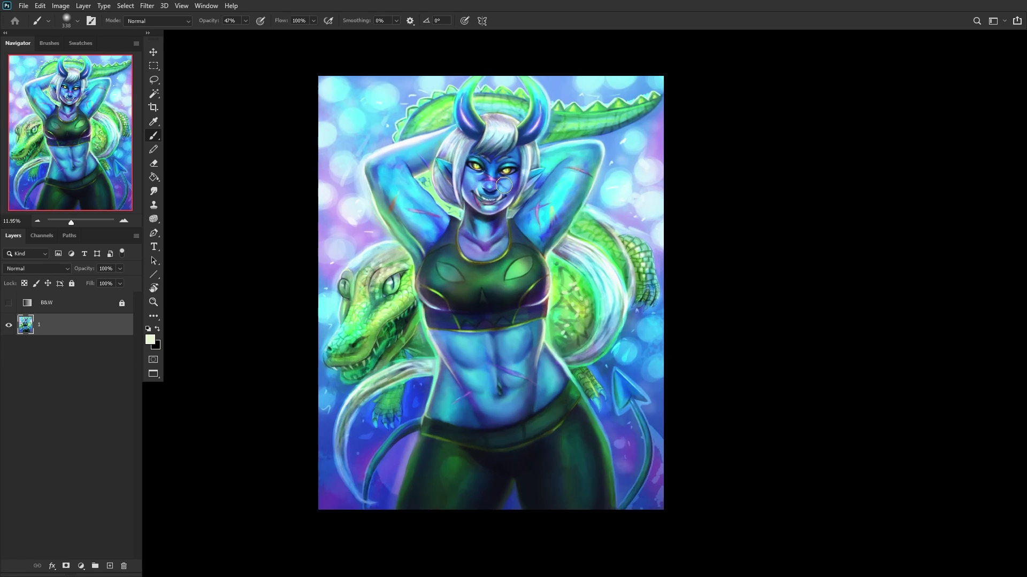
{"action": "scroll", "coordinate": [504, 185], "scroll_direction": "up", "scroll_amount": 1}
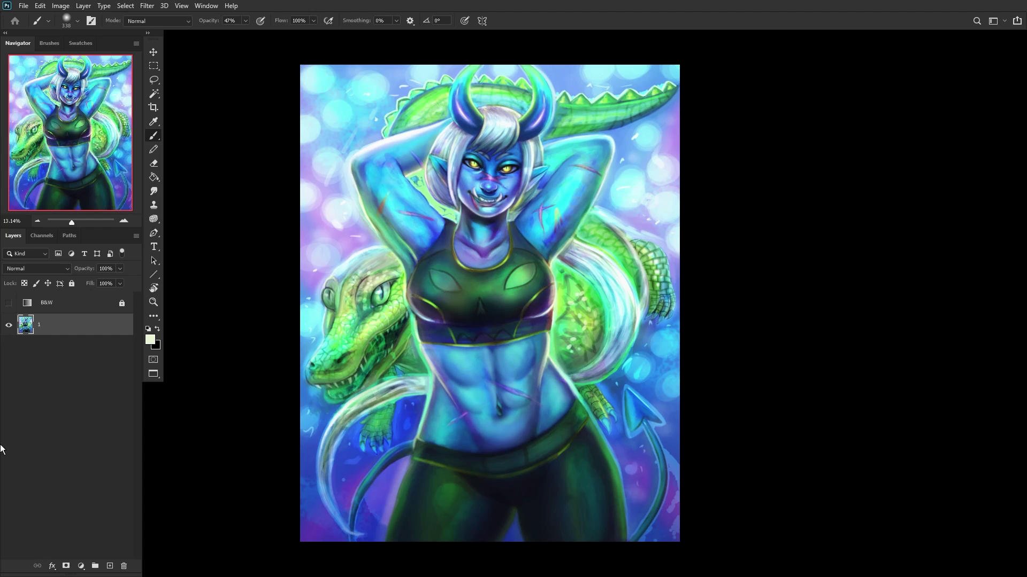
{"action": "left_click", "coordinate": [71, 284]}
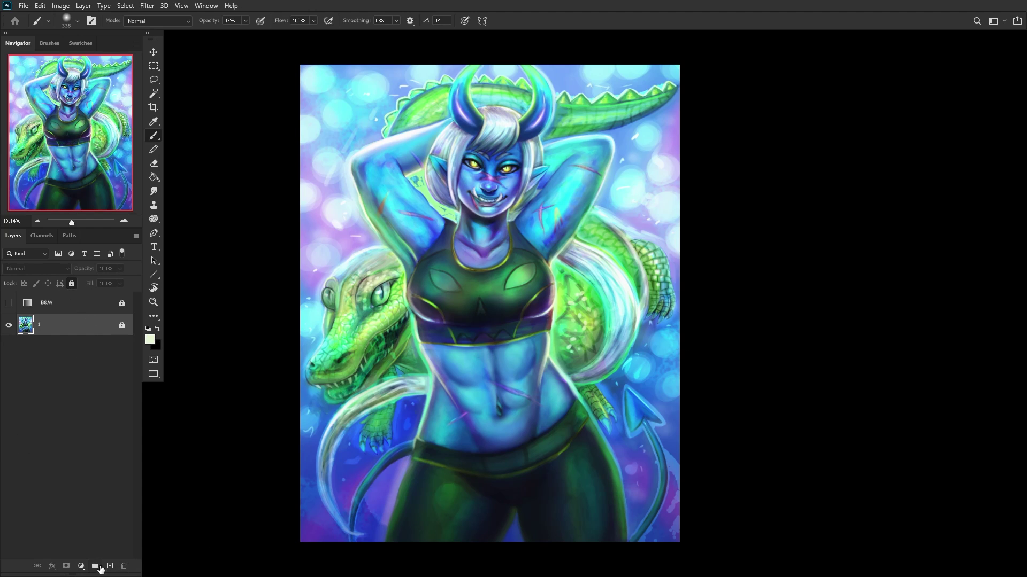
{"action": "left_click", "coordinate": [109, 566]}
Step: Choose yellow #ffcc00 as the paint colour and the Chalk 1 brush
{"action": "left_click", "coordinate": [151, 340]}
{"action": "type", "text": "ffcc00"}
{"action": "left_click", "coordinate": [845, 173]}
{"action": "key", "text": "b"}
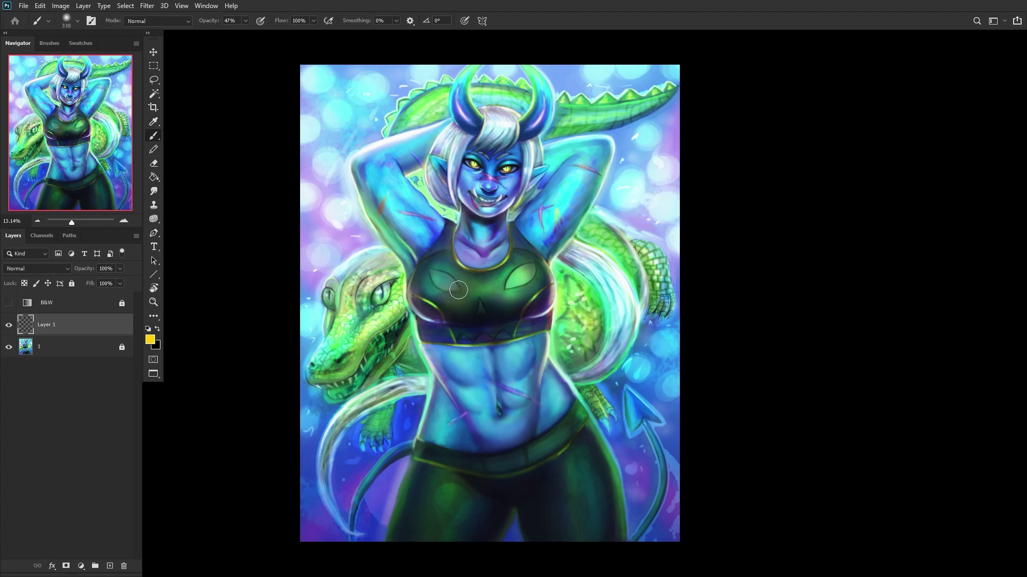
{"action": "right_click", "coordinate": [453, 274]}
{"action": "scroll", "coordinate": [521, 348], "scroll_direction": "down", "scroll_amount": 3}
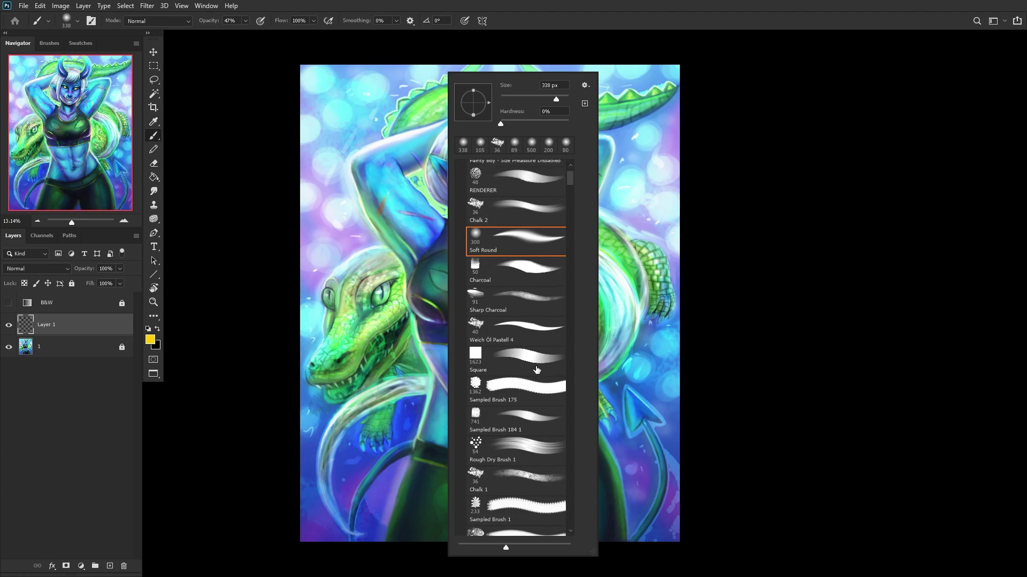
{"action": "left_click", "coordinate": [516, 454]}
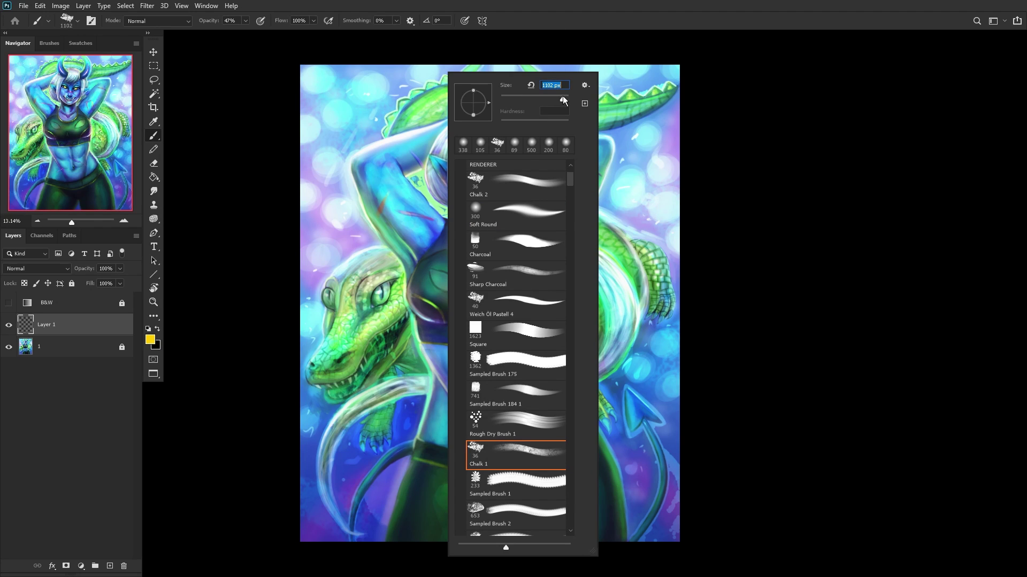
Step: Set the new layer's blend mode to Hard Light after a trial Overlay stroke
{"action": "left_click", "coordinate": [38, 271]}
{"action": "left_click", "coordinate": [21, 398]}
{"action": "mouse_move", "coordinate": [357, 119]}
{"action": "left_mouse_down"}
{"action": "mouse_move", "coordinate": [366, 86]}
{"action": "mouse_move", "coordinate": [389, 110]}
{"action": "left_mouse_up"}
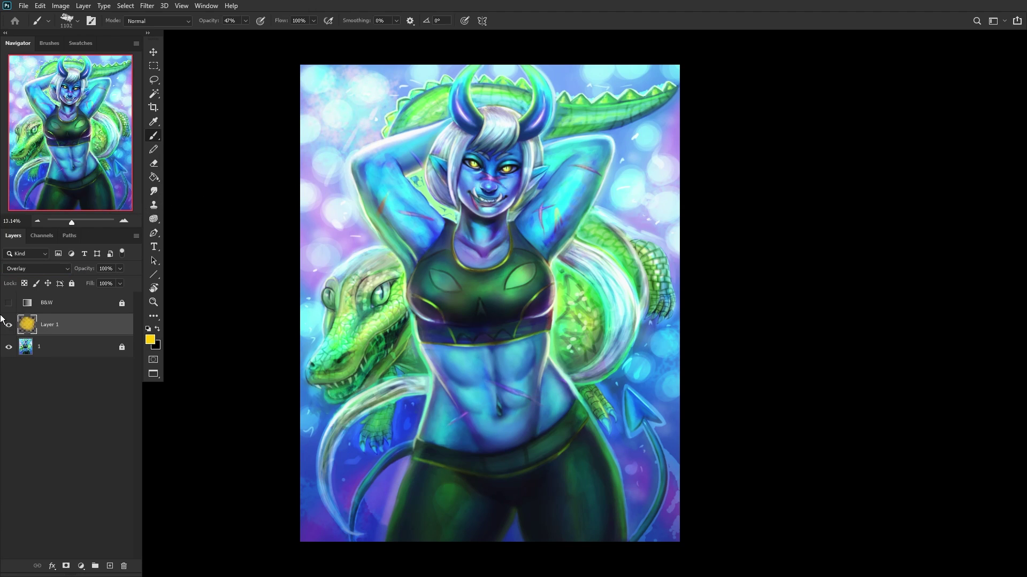
{"action": "left_click", "coordinate": [24, 269]}
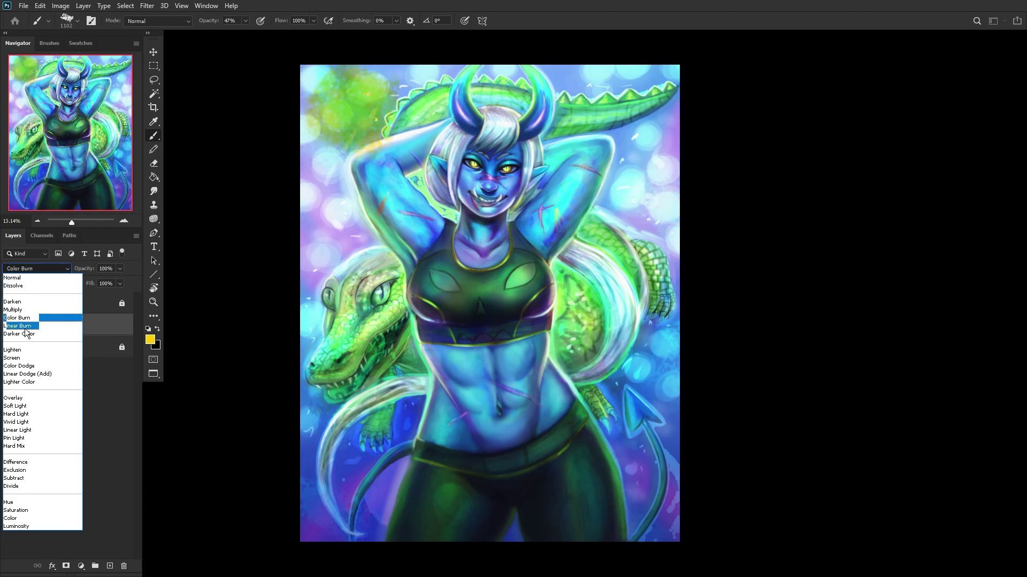
{"action": "left_click", "coordinate": [32, 414]}
Step: Paint yellow glow streaks across the upper-left, upper-right and top background around the crocodile
{"action": "right_click", "coordinate": [503, 155]}
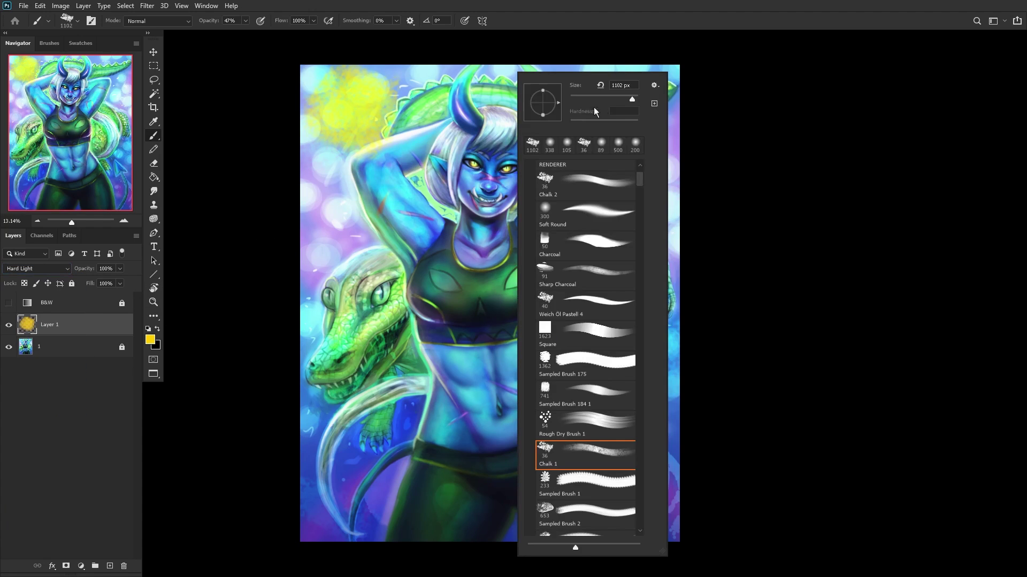
{"action": "left_click", "coordinate": [318, 145]}
{"action": "mouse_move", "coordinate": [332, 171]}
{"action": "left_mouse_down"}
{"action": "mouse_move", "coordinate": [329, 120]}
{"action": "mouse_move", "coordinate": [342, 132]}
{"action": "mouse_move", "coordinate": [358, 230]}
{"action": "mouse_move", "coordinate": [329, 260]}
{"action": "left_mouse_up"}
{"action": "left_click_drag", "start_coordinate": [308, 151], "coordinate": [312, 247]}
{"action": "mouse_move", "coordinate": [636, 142]}
{"action": "left_mouse_down"}
{"action": "mouse_move", "coordinate": [609, 209]}
{"action": "mouse_move", "coordinate": [602, 206]}
{"action": "mouse_move", "coordinate": [634, 232]}
{"action": "mouse_move", "coordinate": [626, 145]}
{"action": "mouse_move", "coordinate": [599, 142]}
{"action": "left_mouse_up"}
{"action": "left_click_drag", "start_coordinate": [658, 117], "coordinate": [617, 133]}
{"action": "mouse_move", "coordinate": [635, 174]}
{"action": "left_mouse_down"}
{"action": "mouse_move", "coordinate": [634, 240]}
{"action": "mouse_move", "coordinate": [653, 238]}
{"action": "mouse_move", "coordinate": [655, 167]}
{"action": "left_mouse_up"}
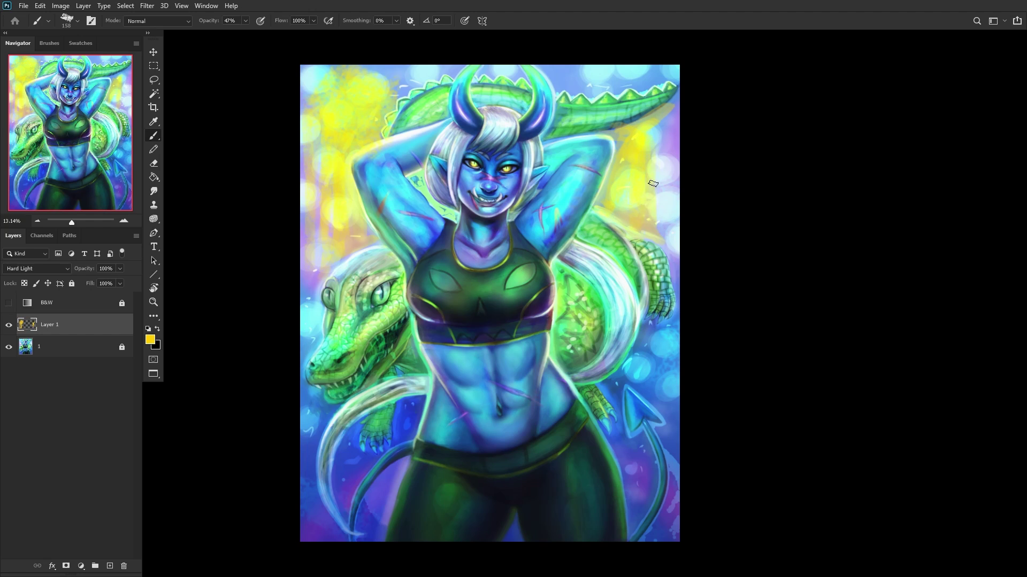
{"action": "mouse_move", "coordinate": [668, 122]}
{"action": "left_mouse_down"}
{"action": "mouse_move", "coordinate": [673, 157]}
{"action": "mouse_move", "coordinate": [671, 148]}
{"action": "left_mouse_up"}
{"action": "mouse_move", "coordinate": [615, 95]}
{"action": "left_mouse_down"}
{"action": "mouse_move", "coordinate": [573, 84]}
{"action": "mouse_move", "coordinate": [563, 101]}
{"action": "mouse_move", "coordinate": [556, 88]}
{"action": "mouse_move", "coordinate": [574, 95]}
{"action": "mouse_move", "coordinate": [646, 80]}
{"action": "mouse_move", "coordinate": [645, 94]}
{"action": "mouse_move", "coordinate": [665, 77]}
{"action": "left_mouse_up"}
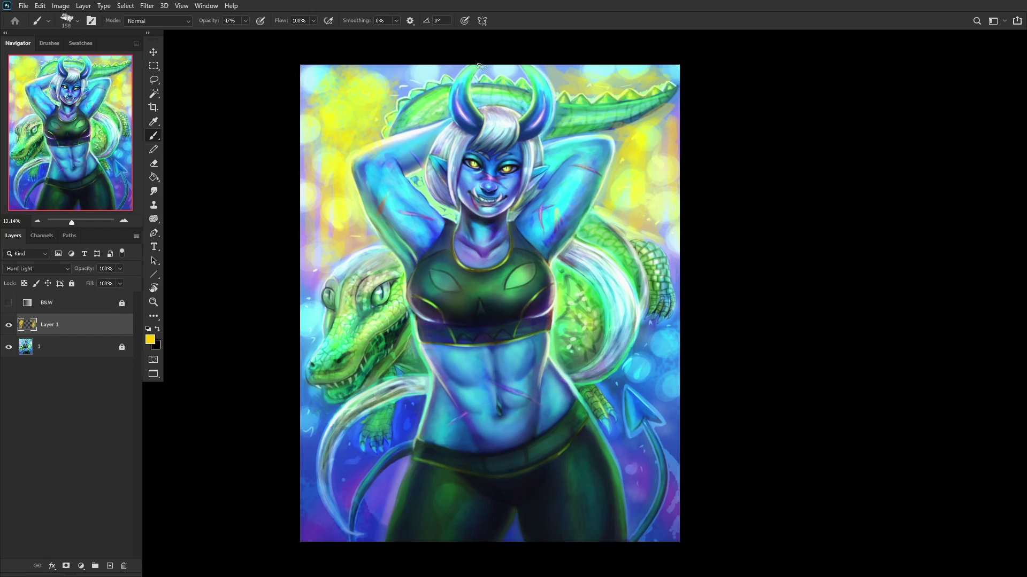
{"action": "mouse_move", "coordinate": [410, 73]}
{"action": "left_mouse_down"}
{"action": "mouse_move", "coordinate": [396, 90]}
{"action": "mouse_move", "coordinate": [392, 79]}
{"action": "mouse_move", "coordinate": [430, 81]}
{"action": "mouse_move", "coordinate": [380, 91]}
{"action": "left_mouse_up"}
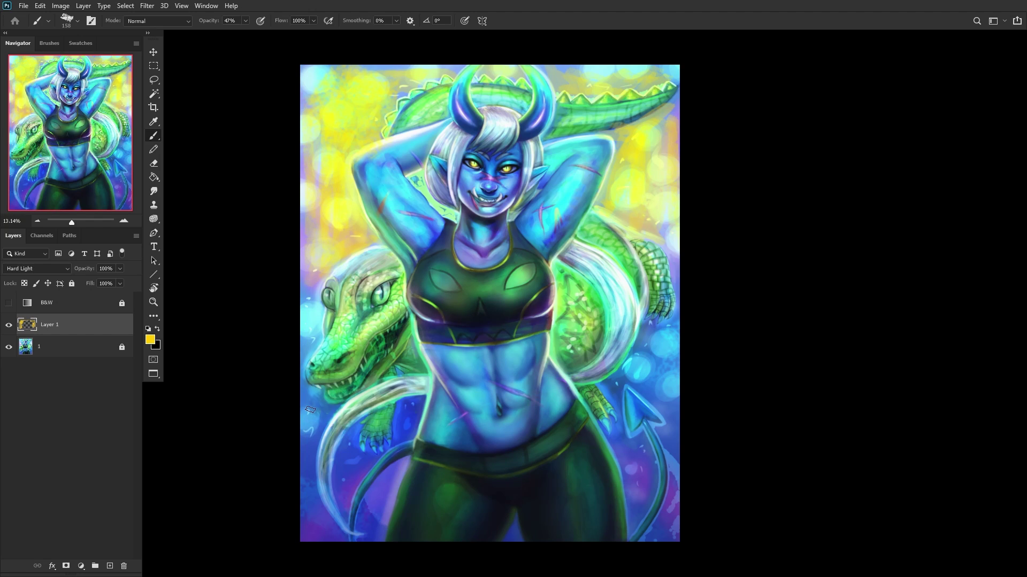
Step: Add orange-brown tones by the waist and light blue glow along the left edge and right of the hair
{"action": "mouse_move", "coordinate": [400, 416]}
{"action": "left_mouse_down"}
{"action": "mouse_move", "coordinate": [412, 407]}
{"action": "mouse_move", "coordinate": [418, 420]}
{"action": "mouse_move", "coordinate": [394, 447]}
{"action": "mouse_move", "coordinate": [400, 413]}
{"action": "mouse_move", "coordinate": [386, 370]}
{"action": "mouse_move", "coordinate": [417, 369]}
{"action": "mouse_move", "coordinate": [407, 366]}
{"action": "left_mouse_up"}
{"action": "mouse_move", "coordinate": [361, 448]}
{"action": "left_mouse_down"}
{"action": "mouse_move", "coordinate": [349, 482]}
{"action": "mouse_move", "coordinate": [340, 444]}
{"action": "mouse_move", "coordinate": [354, 471]}
{"action": "mouse_move", "coordinate": [365, 451]}
{"action": "mouse_move", "coordinate": [379, 453]}
{"action": "mouse_move", "coordinate": [360, 442]}
{"action": "mouse_move", "coordinate": [340, 485]}
{"action": "mouse_move", "coordinate": [350, 466]}
{"action": "mouse_move", "coordinate": [363, 470]}
{"action": "mouse_move", "coordinate": [382, 496]}
{"action": "mouse_move", "coordinate": [398, 463]}
{"action": "mouse_move", "coordinate": [381, 518]}
{"action": "mouse_move", "coordinate": [407, 461]}
{"action": "mouse_move", "coordinate": [375, 553]}
{"action": "left_mouse_up"}
{"action": "mouse_move", "coordinate": [304, 441]}
{"action": "left_mouse_down"}
{"action": "mouse_move", "coordinate": [323, 394]}
{"action": "mouse_move", "coordinate": [330, 436]}
{"action": "mouse_move", "coordinate": [330, 409]}
{"action": "mouse_move", "coordinate": [318, 427]}
{"action": "mouse_move", "coordinate": [316, 378]}
{"action": "mouse_move", "coordinate": [308, 404]}
{"action": "mouse_move", "coordinate": [316, 321]}
{"action": "left_mouse_up"}
{"action": "mouse_move", "coordinate": [655, 321]}
{"action": "left_mouse_down"}
{"action": "mouse_move", "coordinate": [629, 379]}
{"action": "mouse_move", "coordinate": [652, 302]}
{"action": "mouse_move", "coordinate": [610, 371]}
{"action": "mouse_move", "coordinate": [637, 348]}
{"action": "mouse_move", "coordinate": [649, 385]}
{"action": "mouse_move", "coordinate": [651, 334]}
{"action": "mouse_move", "coordinate": [669, 380]}
{"action": "mouse_move", "coordinate": [662, 272]}
{"action": "mouse_move", "coordinate": [640, 382]}
{"action": "mouse_move", "coordinate": [607, 396]}
{"action": "mouse_move", "coordinate": [629, 497]}
{"action": "mouse_move", "coordinate": [637, 445]}
{"action": "mouse_move", "coordinate": [655, 491]}
{"action": "mouse_move", "coordinate": [666, 395]}
{"action": "mouse_move", "coordinate": [671, 460]}
{"action": "mouse_move", "coordinate": [682, 447]}
{"action": "mouse_move", "coordinate": [673, 532]}
{"action": "left_mouse_up"}
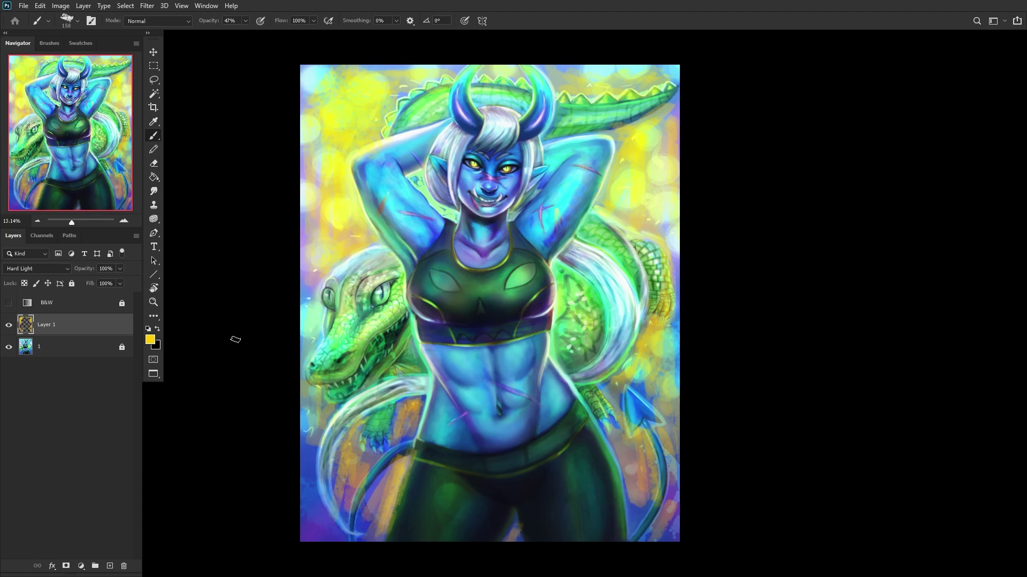
Step: Try different overlay opacities and Linear Dodge (Add), checking values in greyscale
{"action": "left_click_drag", "start_coordinate": [96, 282], "coordinate": [86, 281]}
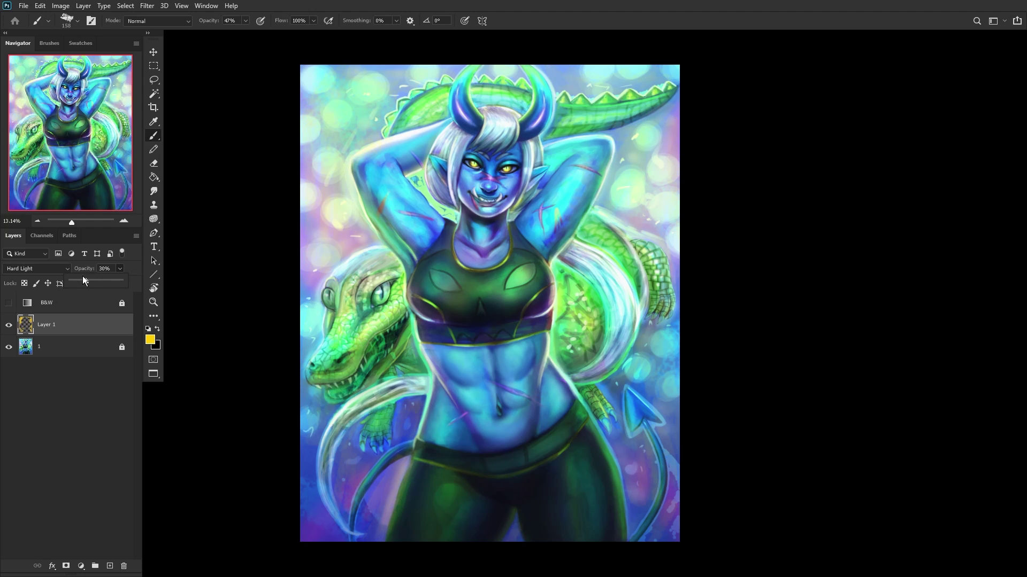
{"action": "left_click", "coordinate": [108, 281]}
{"action": "left_click", "coordinate": [21, 255]}
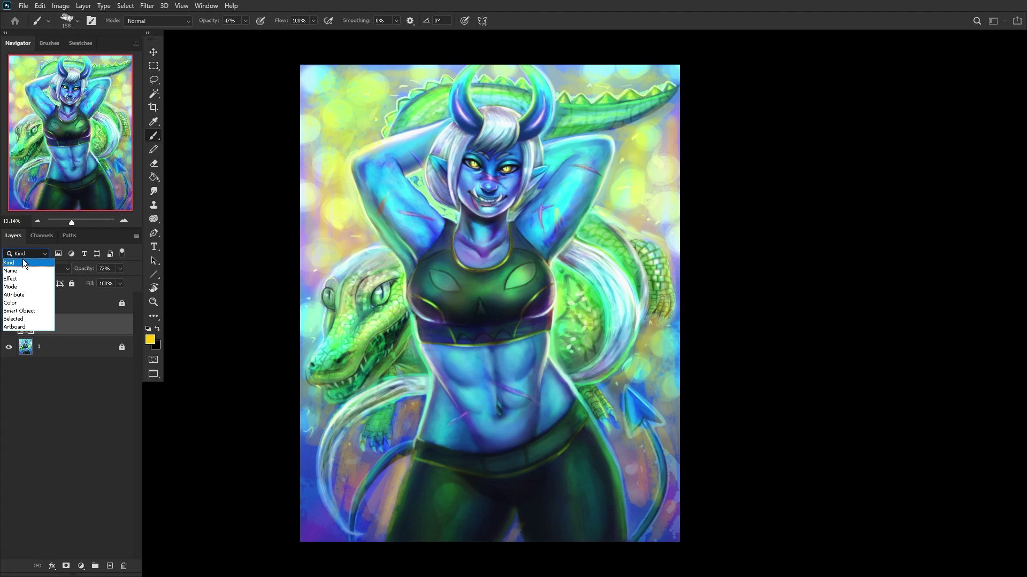
{"action": "left_click", "coordinate": [74, 254]}
{"action": "left_click", "coordinate": [34, 268]}
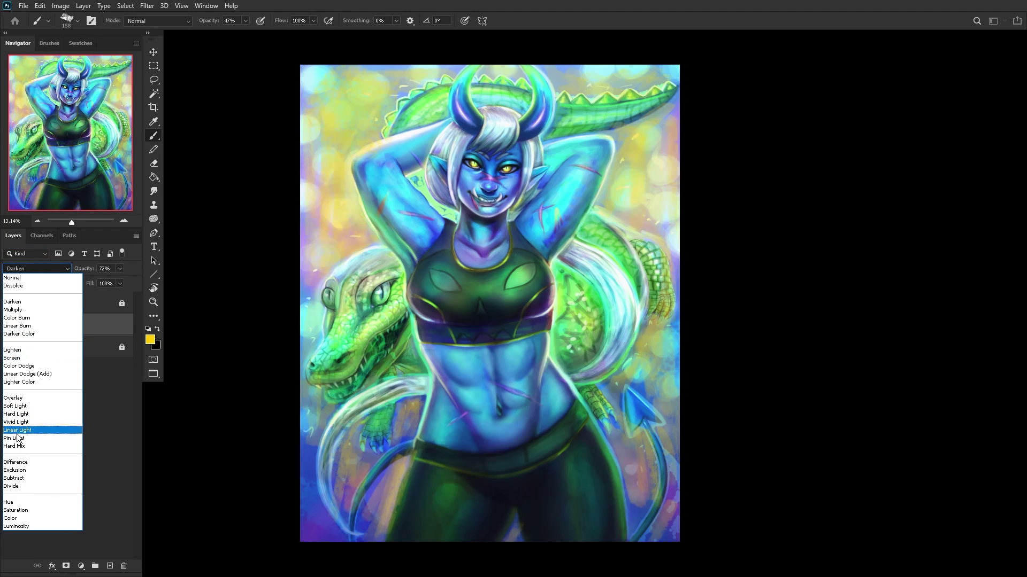
{"action": "left_click", "coordinate": [18, 374]}
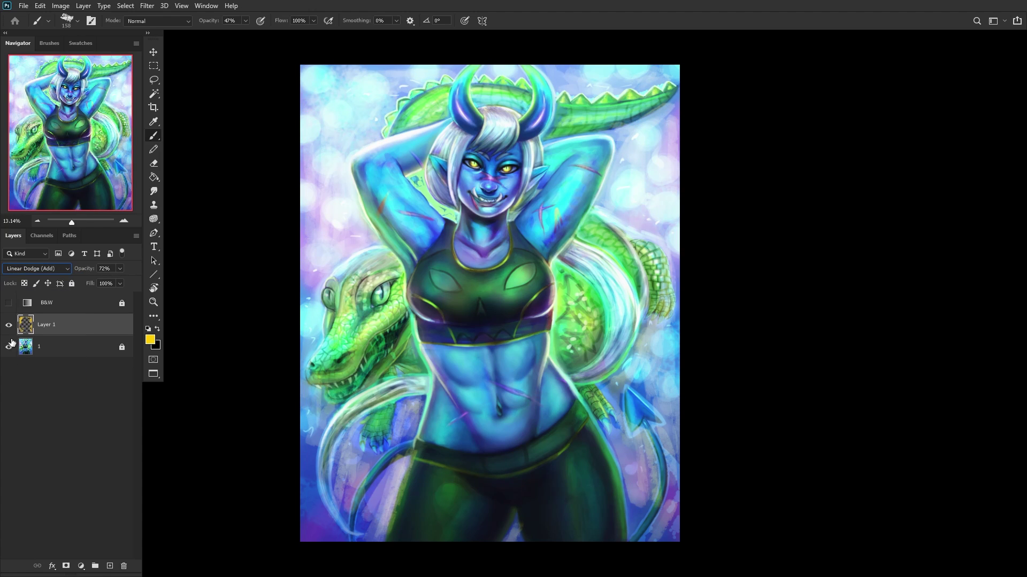
{"action": "left_click", "coordinate": [6, 303]}
{"action": "left_click", "coordinate": [7, 303]}
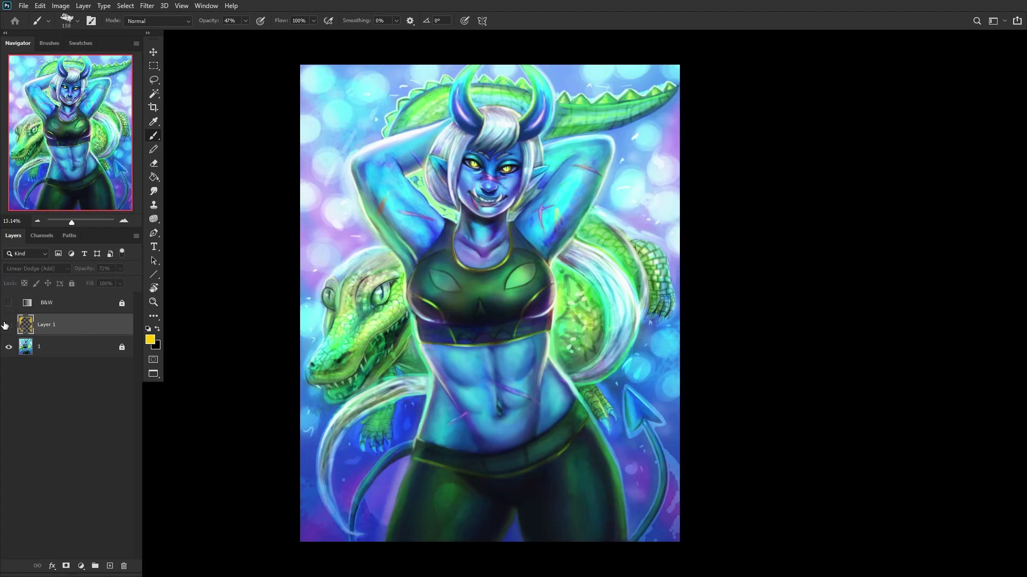
Step: Set the overlay layer to Pin Light at 34% opacity
{"action": "left_click", "coordinate": [57, 267]}
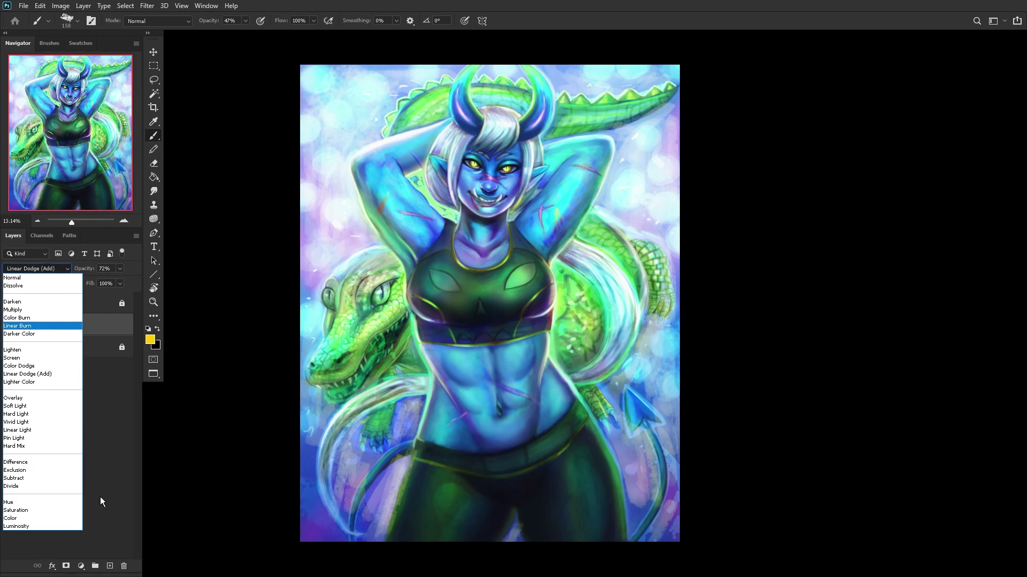
{"action": "left_click", "coordinate": [13, 439]}
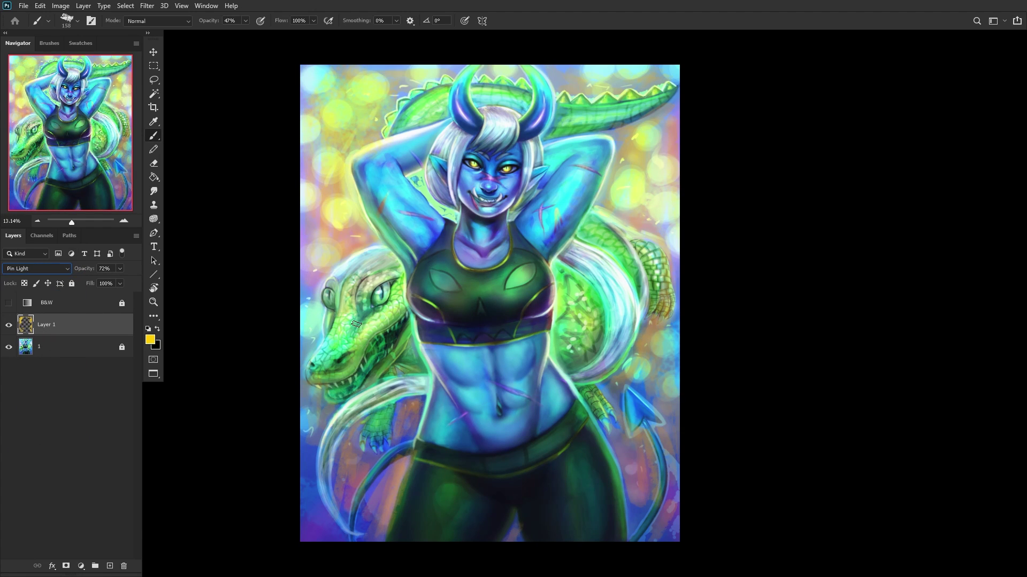
{"action": "left_click", "coordinate": [153, 302]}
{"action": "left_click", "coordinate": [378, 293], "text": "alt"}
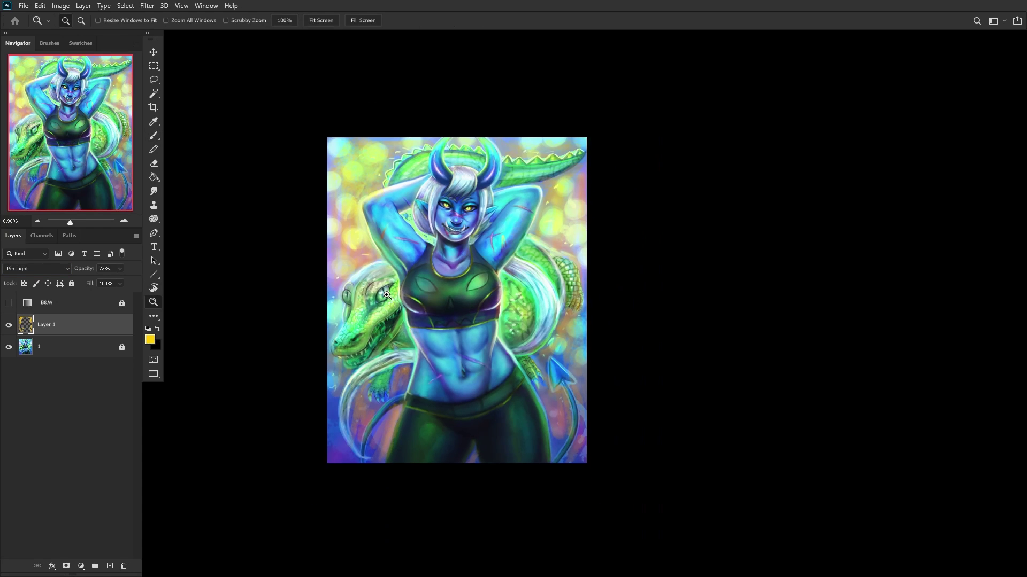
{"action": "left_click", "coordinate": [387, 295], "text": "alt"}
{"action": "left_click", "coordinate": [9, 325]}
{"action": "left_click", "coordinate": [9, 325]}
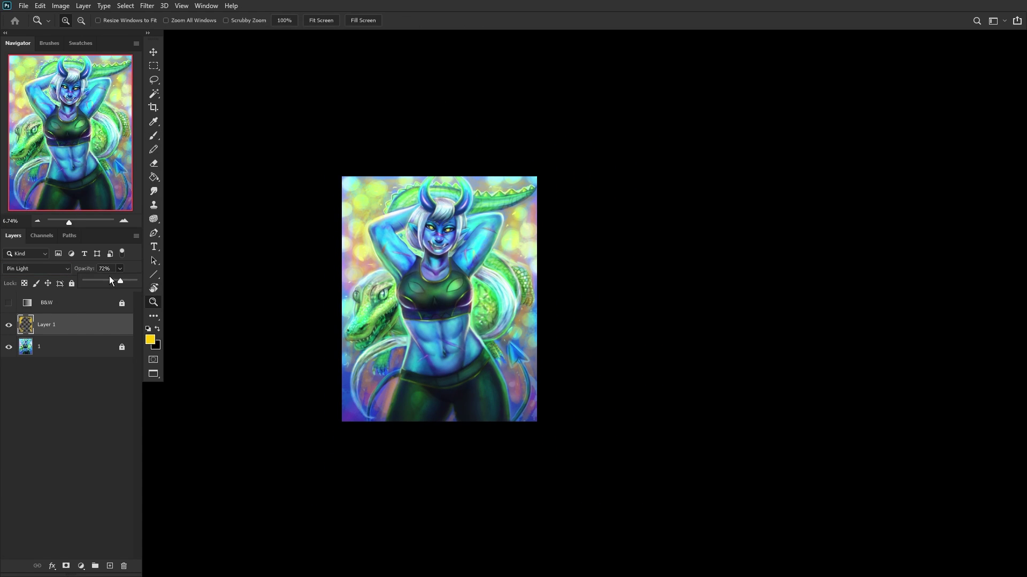
{"action": "left_click_drag", "start_coordinate": [120, 280], "coordinate": [102, 281]}
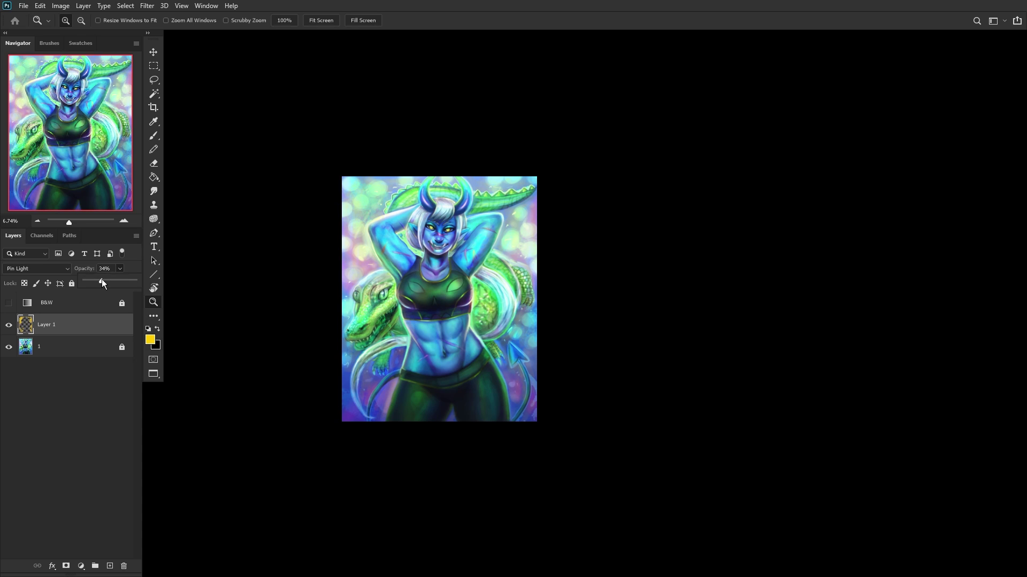
{"action": "left_click", "coordinate": [72, 360]}
Step: Merge the overlay into the base painting layer 1
{"action": "left_click", "coordinate": [105, 352]}
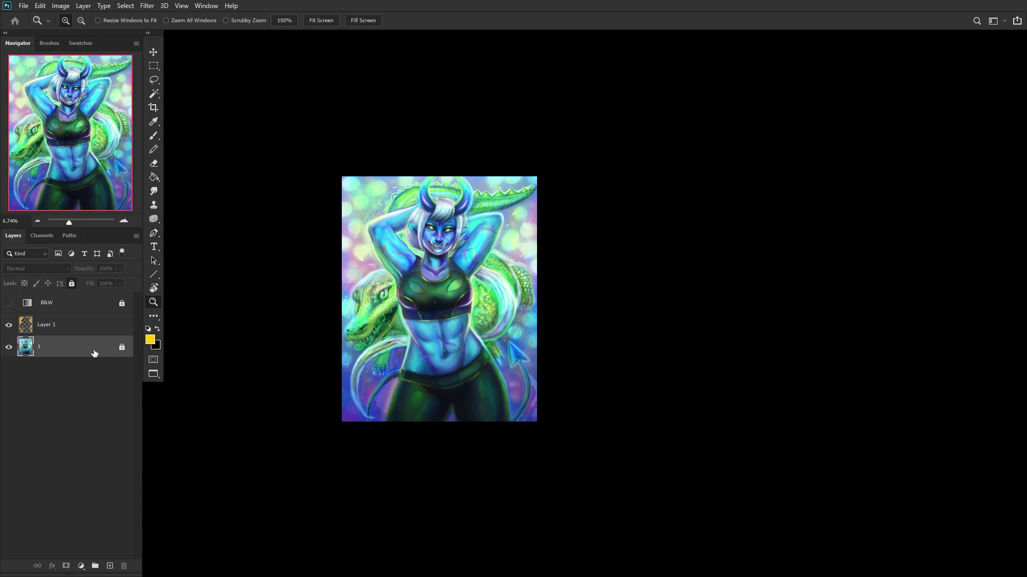
{"action": "key", "text": "ctrl+shift+e"}
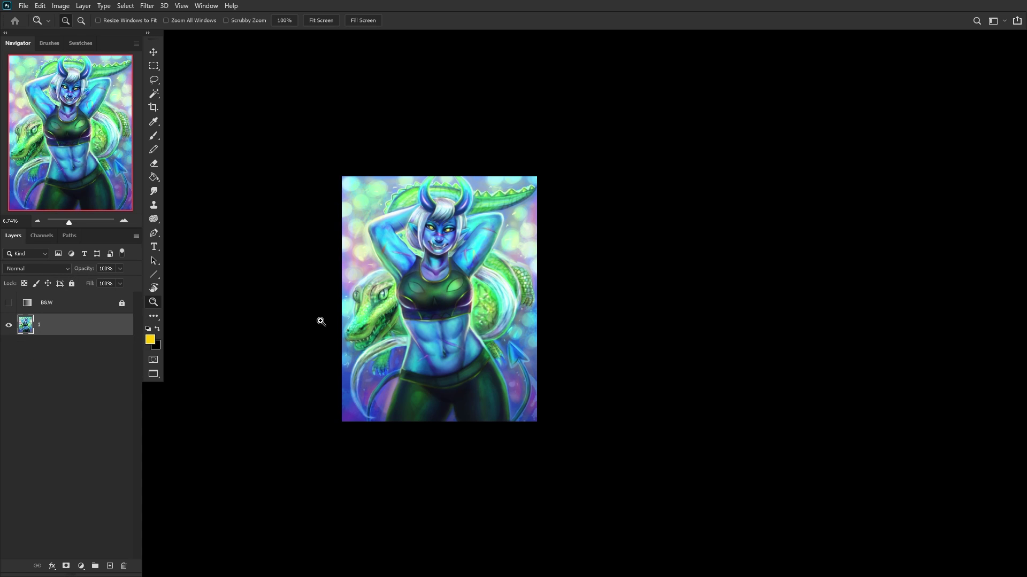
{"action": "left_click", "coordinate": [317, 321]}
Step: Lock base layer 1 against edits and add a new empty layer above it
{"action": "left_click", "coordinate": [419, 278]}
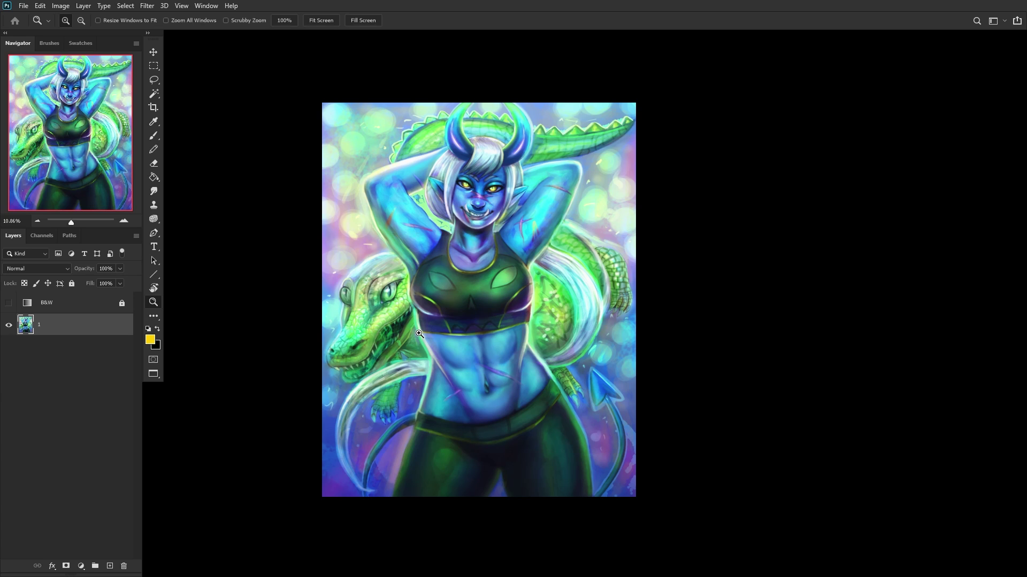
{"action": "scroll", "coordinate": [948, 328], "scroll_direction": "up", "scroll_amount": 3}
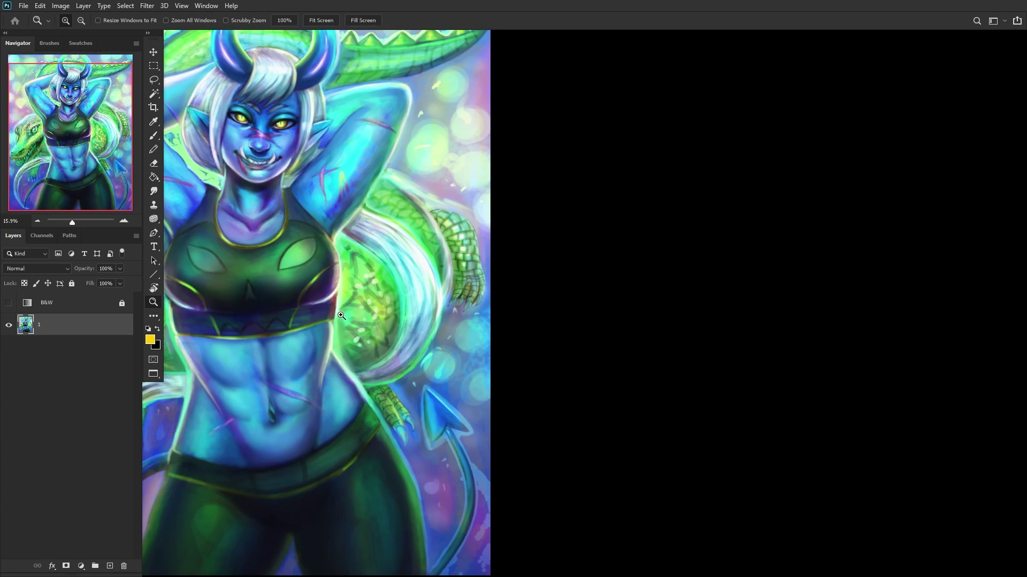
{"action": "scroll", "coordinate": [341, 316], "scroll_direction": "down", "scroll_amount": 1}
{"action": "left_click", "coordinate": [15, 149]}
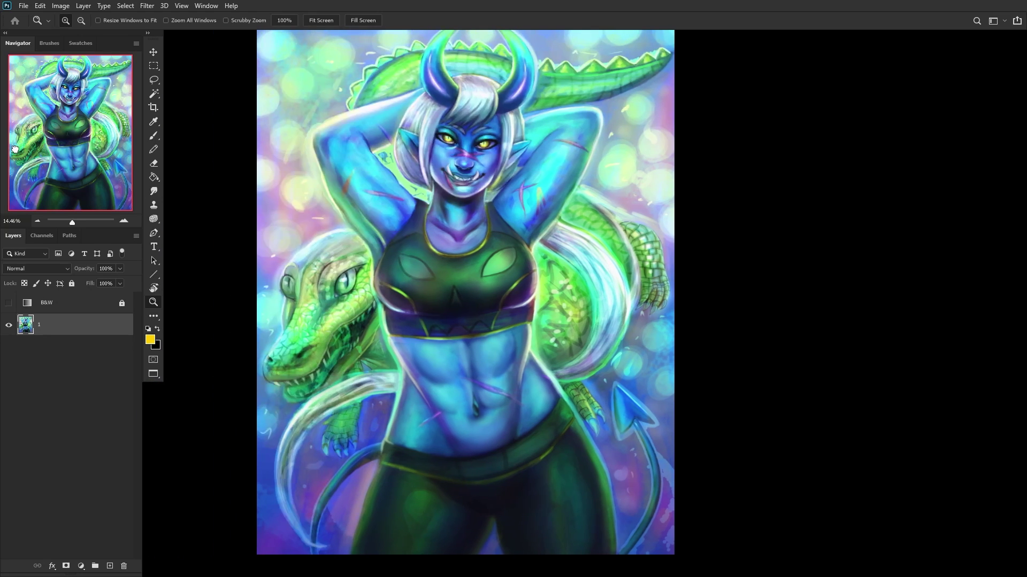
{"action": "left_click", "coordinate": [72, 284]}
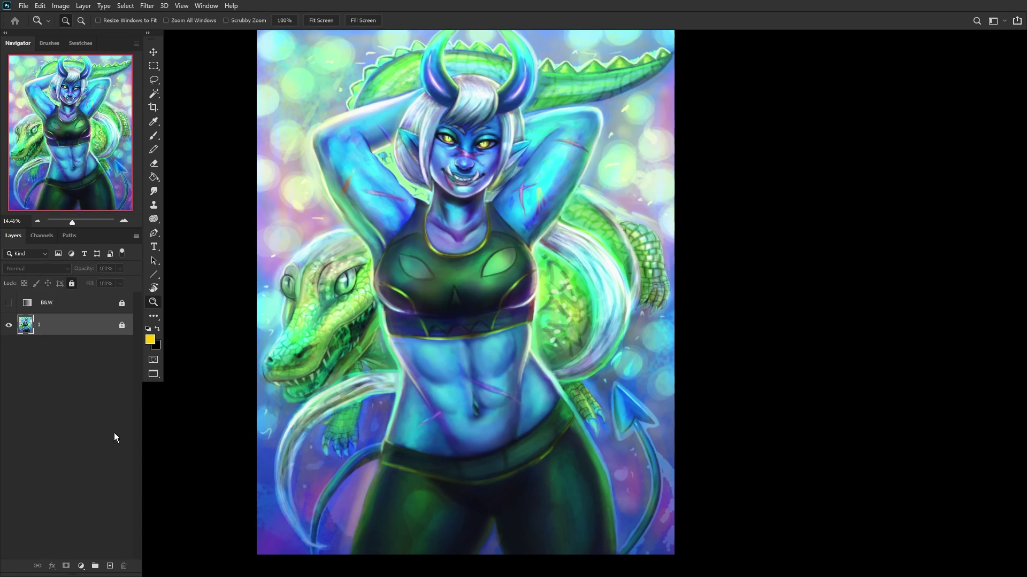
{"action": "left_click", "coordinate": [110, 568]}
{"action": "scroll", "coordinate": [537, 282], "scroll_direction": "up", "scroll_amount": 3}
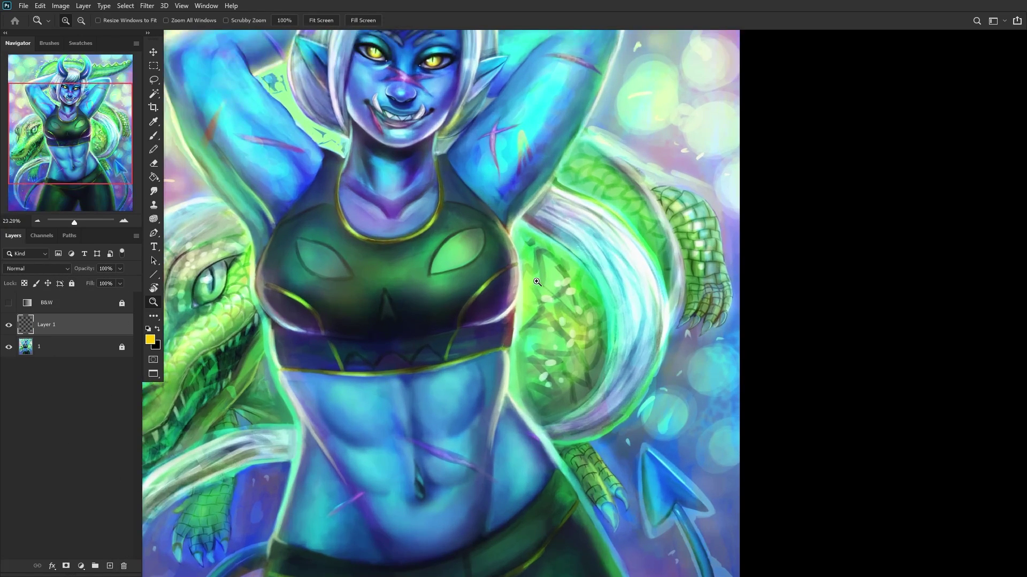
Step: Paint a light stroke on the new layer with a 21 px brush in sampled white
{"action": "left_click", "coordinate": [150, 137]}
{"action": "scroll", "coordinate": [571, 343], "scroll_direction": "up", "scroll_amount": 6}
{"action": "right_click", "coordinate": [607, 232]}
{"action": "left_click_drag", "start_coordinate": [644, 95], "coordinate": [641, 94]}
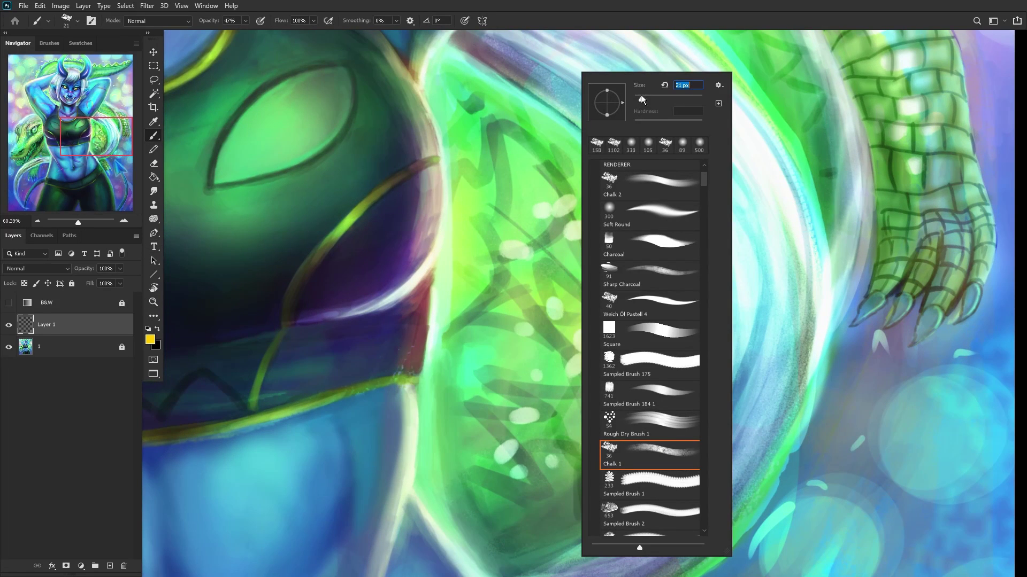
{"action": "left_click", "coordinate": [435, 309], "text": "alt"}
{"action": "scroll", "coordinate": [435, 310], "scroll_direction": "down", "scroll_amount": 2}
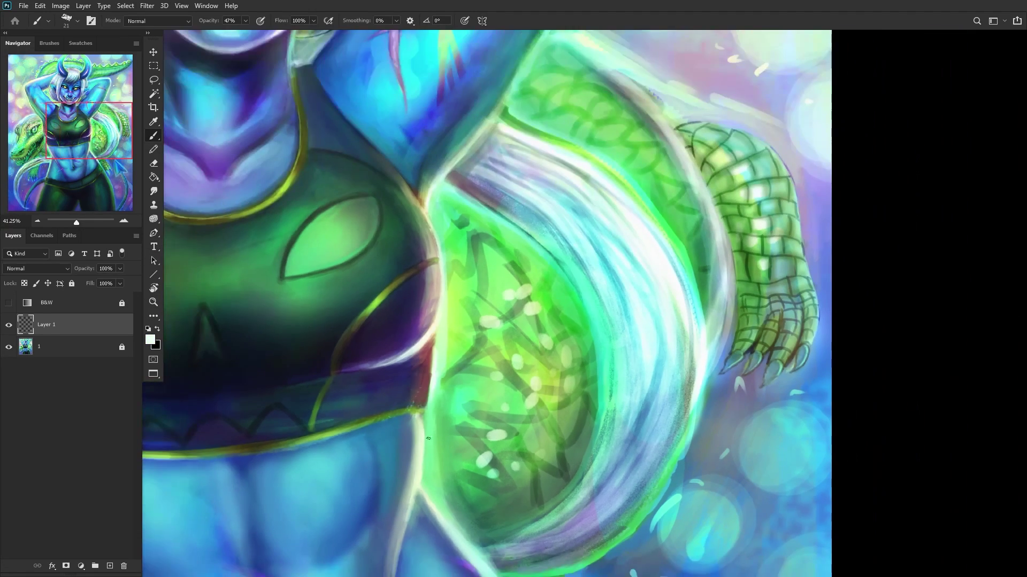
{"action": "scroll", "coordinate": [436, 309], "scroll_direction": "up", "scroll_amount": 2}
{"action": "mouse_move", "coordinate": [426, 375]}
{"action": "left_mouse_down"}
{"action": "mouse_move", "coordinate": [427, 514]}
{"action": "mouse_move", "coordinate": [418, 516]}
{"action": "mouse_move", "coordinate": [447, 551]}
{"action": "left_mouse_up"}
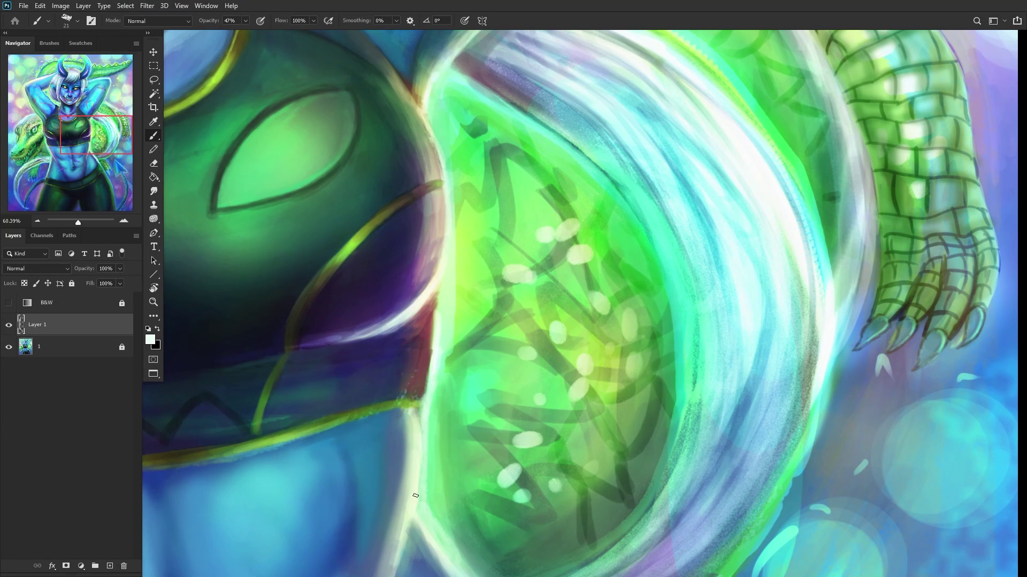
Step: Enlarge the brush to 40 px and dab sampled greens onto the scales behind her hair
{"action": "scroll", "coordinate": [428, 387], "scroll_direction": "down", "scroll_amount": 5}
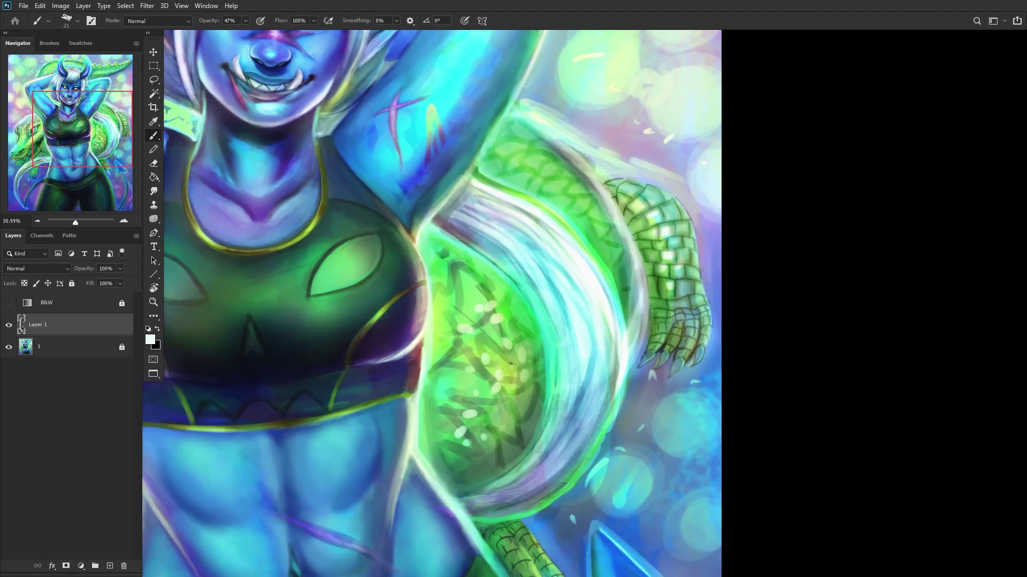
{"action": "right_click", "coordinate": [493, 209]}
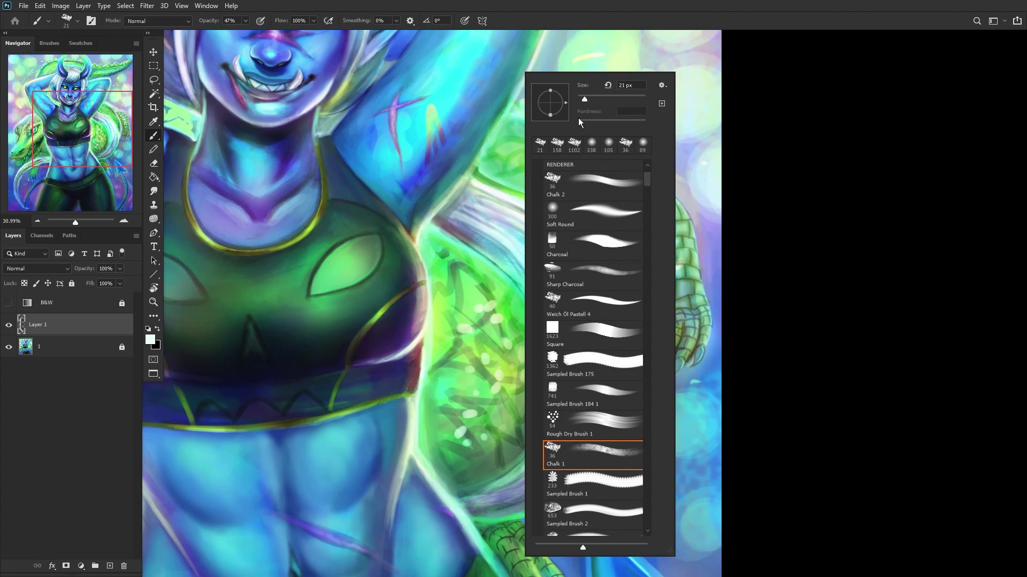
{"action": "left_click_drag", "start_coordinate": [597, 99], "coordinate": [594, 99]}
{"action": "left_click", "coordinate": [458, 300], "text": "alt"}
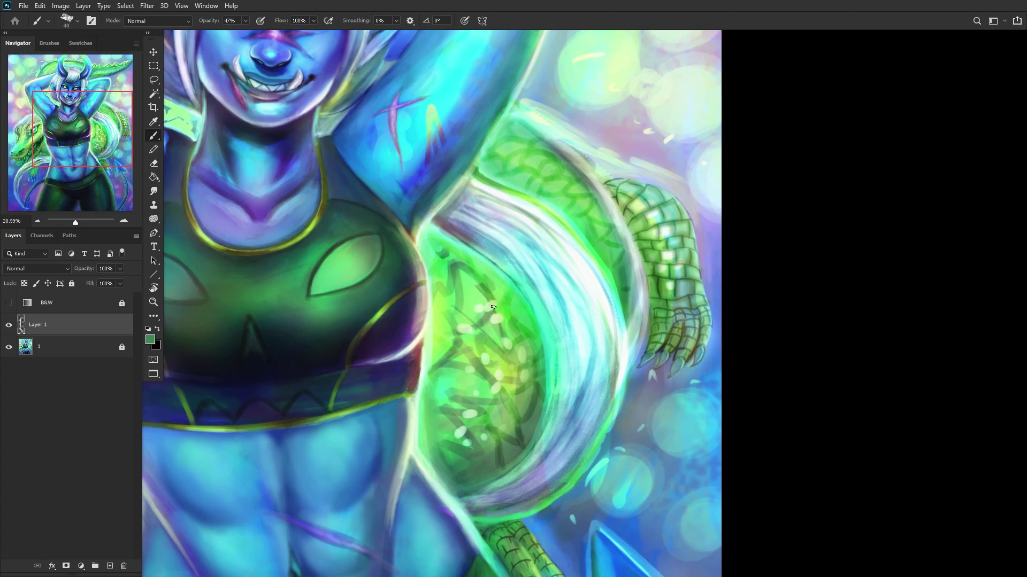
{"action": "mouse_move", "coordinate": [454, 284]}
{"action": "left_mouse_down"}
{"action": "mouse_move", "coordinate": [477, 303]}
{"action": "mouse_move", "coordinate": [455, 281]}
{"action": "mouse_move", "coordinate": [490, 299]}
{"action": "mouse_move", "coordinate": [463, 282]}
{"action": "mouse_move", "coordinate": [523, 228]}
{"action": "mouse_move", "coordinate": [466, 295]}
{"action": "left_mouse_up"}
{"action": "left_click", "coordinate": [478, 292], "text": "alt"}
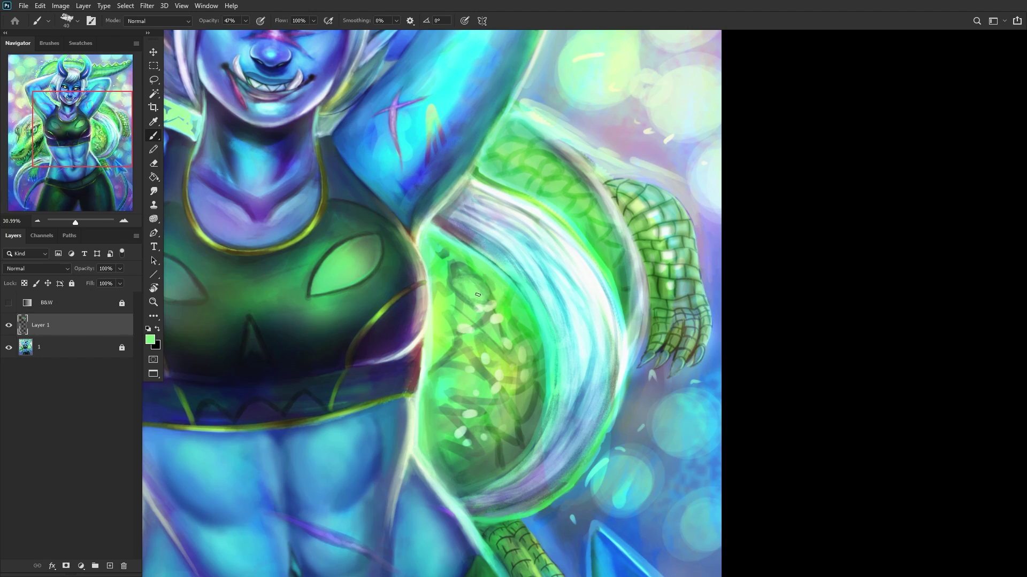
{"action": "left_click", "coordinate": [474, 298], "text": "alt"}
{"action": "left_click", "coordinate": [482, 267], "text": "alt"}
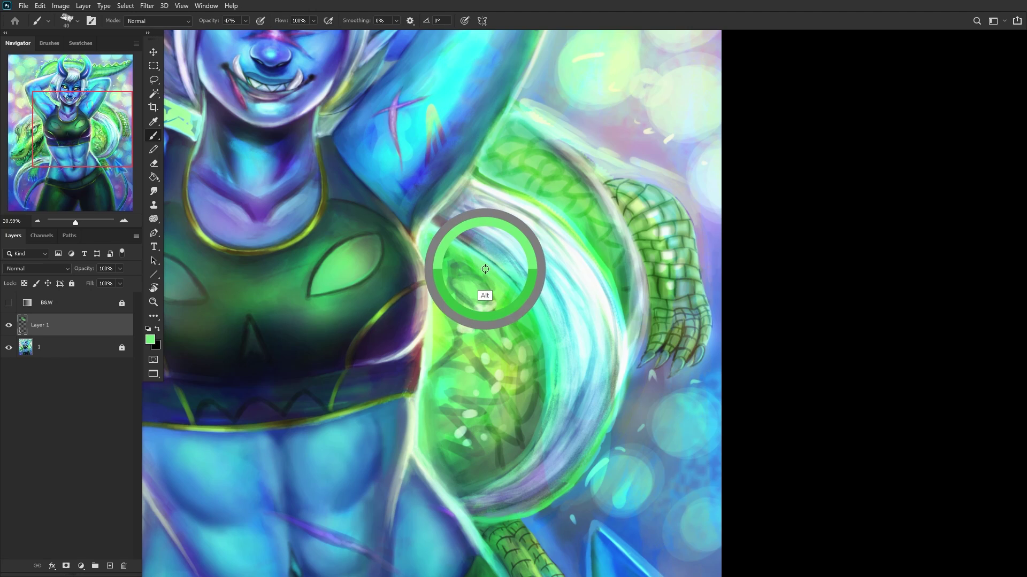
{"action": "left_click", "coordinate": [453, 273]}
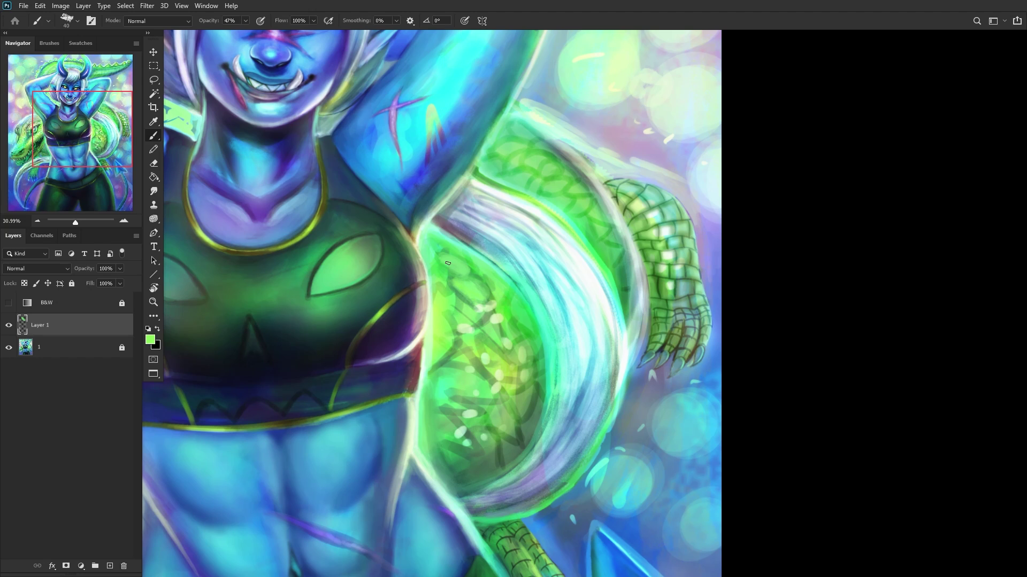
Step: On another new layer, paint darker green strokes over the scales and their left edge
{"action": "scroll", "coordinate": [449, 253], "scroll_direction": "down", "scroll_amount": 4}
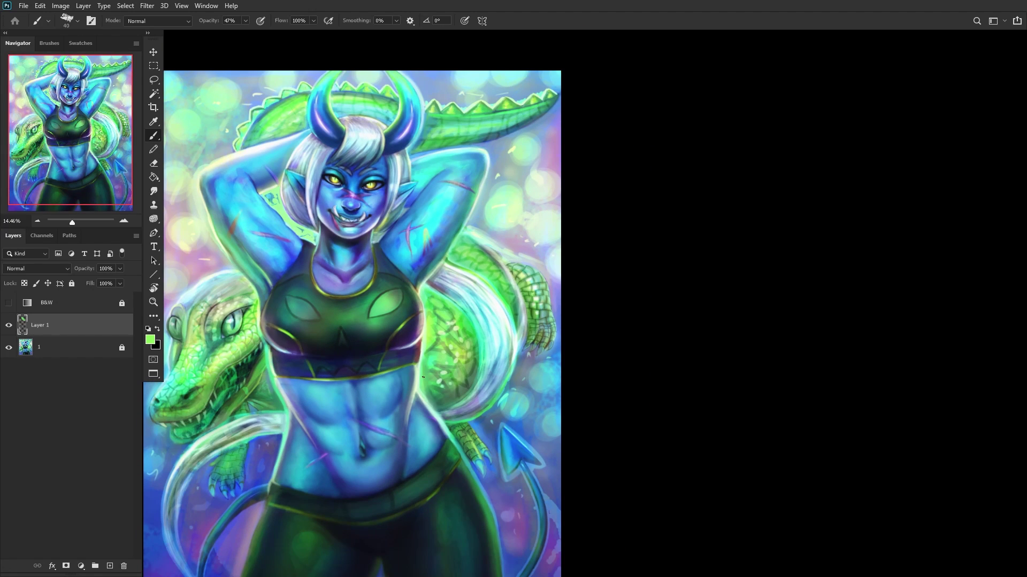
{"action": "left_click", "coordinate": [110, 566]}
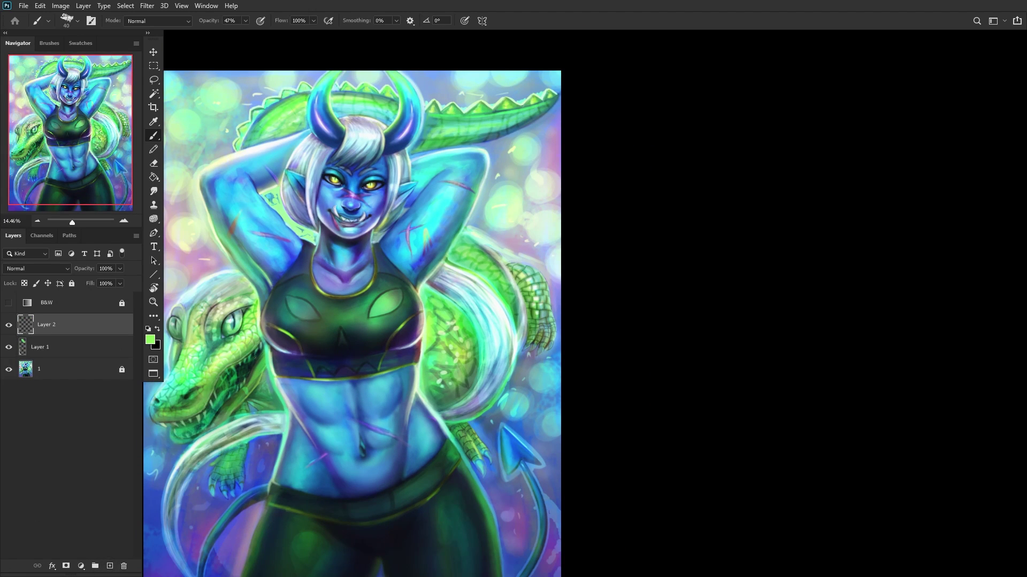
{"action": "scroll", "coordinate": [404, 327], "scroll_direction": "up", "scroll_amount": 4}
{"action": "right_click", "coordinate": [609, 114]}
{"action": "mouse_move", "coordinate": [470, 378]}
{"action": "left_mouse_down"}
{"action": "mouse_move", "coordinate": [486, 300]}
{"action": "mouse_move", "coordinate": [470, 339]}
{"action": "mouse_move", "coordinate": [476, 310]}
{"action": "mouse_move", "coordinate": [494, 409]}
{"action": "left_mouse_up"}
{"action": "left_click_drag", "start_coordinate": [489, 332], "coordinate": [481, 481]}
{"action": "left_click_drag", "start_coordinate": [516, 347], "coordinate": [508, 476]}
{"action": "left_click_drag", "start_coordinate": [508, 284], "coordinate": [480, 470]}
{"action": "mouse_move", "coordinate": [470, 309]}
{"action": "left_mouse_down"}
{"action": "mouse_move", "coordinate": [458, 422]}
{"action": "mouse_move", "coordinate": [451, 419]}
{"action": "left_mouse_up"}
{"action": "left_click_drag", "start_coordinate": [449, 351], "coordinate": [436, 452]}
Step: Paint light green scale highlights across the tail, upper scales and near the hair edge
{"action": "mouse_move", "coordinate": [445, 324]}
{"action": "left_mouse_down"}
{"action": "mouse_move", "coordinate": [466, 350]}
{"action": "mouse_move", "coordinate": [473, 415]}
{"action": "left_mouse_up"}
{"action": "left_click_drag", "start_coordinate": [468, 375], "coordinate": [470, 407]}
{"action": "mouse_move", "coordinate": [457, 336]}
{"action": "left_mouse_down"}
{"action": "mouse_move", "coordinate": [467, 367]}
{"action": "mouse_move", "coordinate": [464, 348]}
{"action": "mouse_move", "coordinate": [451, 446]}
{"action": "mouse_move", "coordinate": [461, 461]}
{"action": "left_mouse_up"}
{"action": "left_click_drag", "start_coordinate": [503, 428], "coordinate": [491, 449]}
{"action": "left_click_drag", "start_coordinate": [493, 375], "coordinate": [492, 409]}
{"action": "left_click_drag", "start_coordinate": [500, 324], "coordinate": [523, 407]}
{"action": "left_click_drag", "start_coordinate": [522, 369], "coordinate": [527, 409]}
{"action": "left_click_drag", "start_coordinate": [530, 320], "coordinate": [537, 345]}
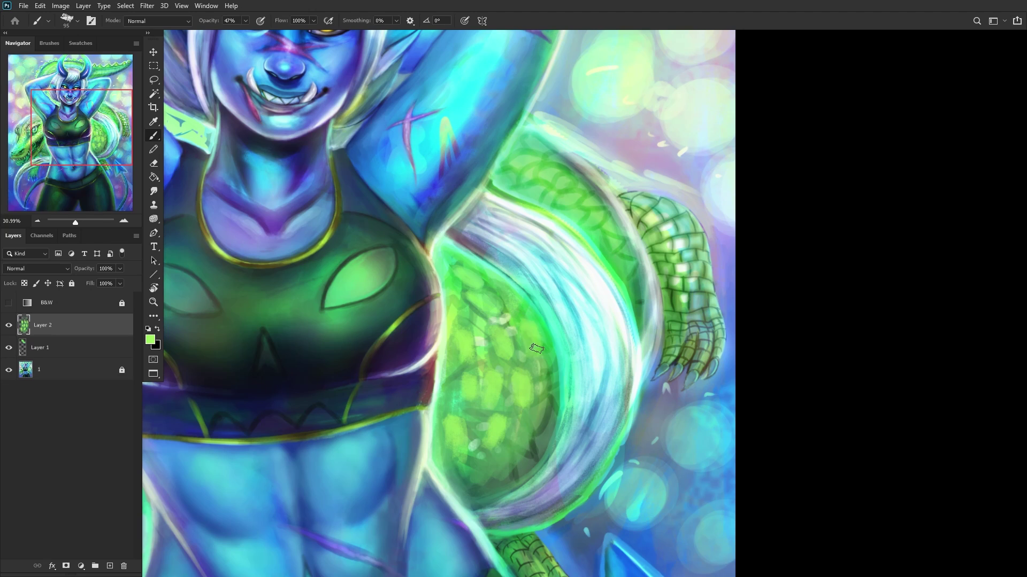
{"action": "mouse_move", "coordinate": [511, 299]}
{"action": "left_mouse_down"}
{"action": "mouse_move", "coordinate": [491, 292]}
{"action": "mouse_move", "coordinate": [501, 303]}
{"action": "mouse_move", "coordinate": [467, 306]}
{"action": "mouse_move", "coordinate": [462, 296]}
{"action": "mouse_move", "coordinate": [476, 315]}
{"action": "left_mouse_up"}
{"action": "mouse_move", "coordinate": [435, 260]}
{"action": "left_mouse_down"}
{"action": "mouse_move", "coordinate": [459, 286]}
{"action": "mouse_move", "coordinate": [468, 270]}
{"action": "left_mouse_up"}
{"action": "left_click_drag", "start_coordinate": [532, 420], "coordinate": [523, 457]}
{"action": "left_click_drag", "start_coordinate": [543, 371], "coordinate": [548, 404]}
{"action": "mouse_move", "coordinate": [510, 466]}
{"action": "left_mouse_down"}
{"action": "mouse_move", "coordinate": [489, 483]}
{"action": "mouse_move", "coordinate": [469, 473]}
{"action": "mouse_move", "coordinate": [476, 489]}
{"action": "left_mouse_up"}
Step: Flip the canvas horizontally to check the painting
{"action": "scroll", "coordinate": [393, 422], "scroll_direction": "down", "scroll_amount": 3}
{"action": "scroll", "coordinate": [393, 423], "scroll_direction": "up", "scroll_amount": 3}
{"action": "scroll", "coordinate": [404, 452], "scroll_direction": "down", "scroll_amount": 2}
{"action": "key", "text": "ctrl+shift+h"}
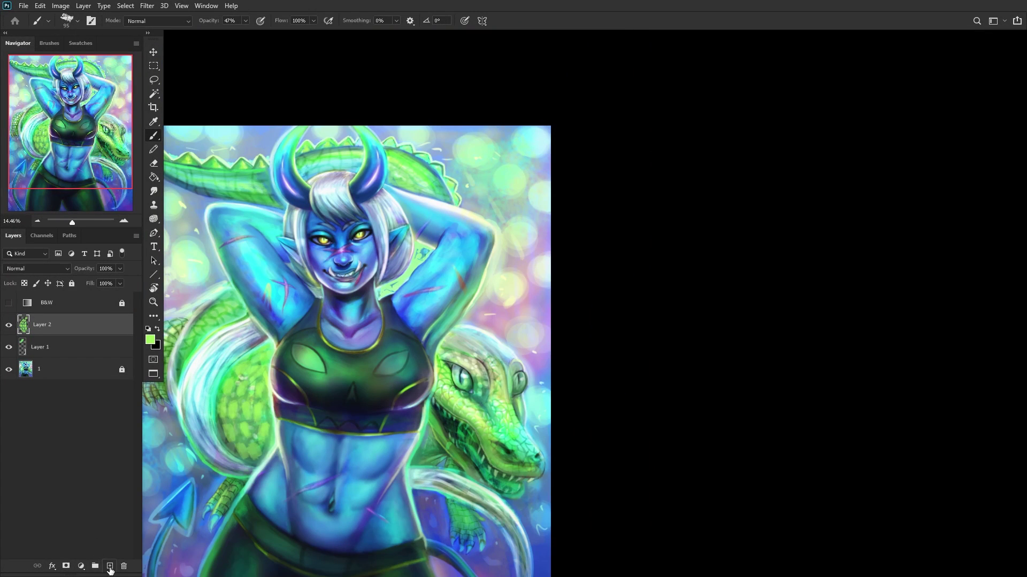
Step: Add a new layer and set up an 80 px Soft Round brush in sampled dark green
{"action": "left_click", "coordinate": [110, 568]}
{"action": "scroll", "coordinate": [257, 465], "scroll_direction": "up", "scroll_amount": 1}
{"action": "right_click", "coordinate": [309, 435]}
{"action": "left_click", "coordinate": [366, 225]}
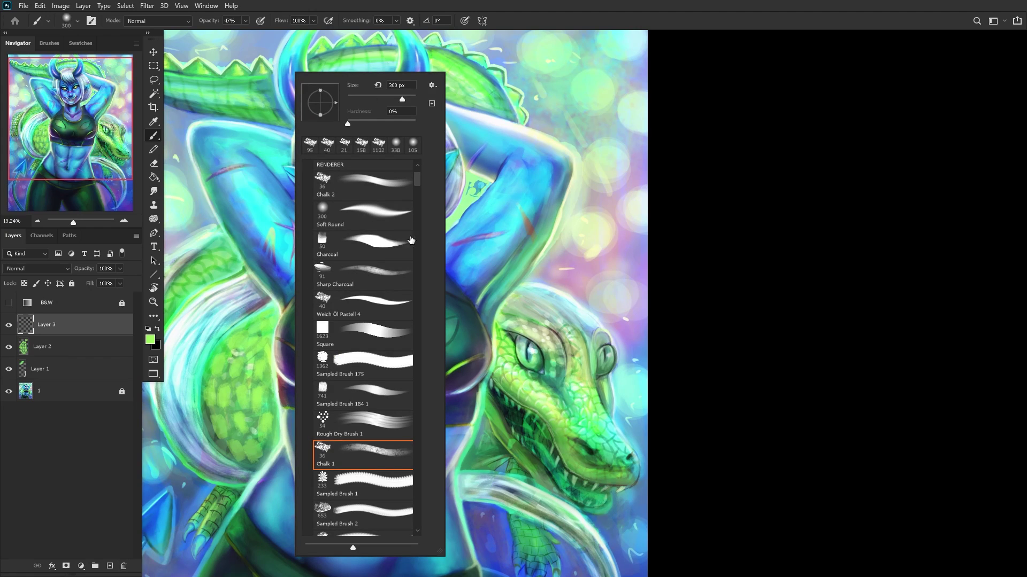
{"action": "left_click", "coordinate": [501, 436], "text": "alt"}
{"action": "right_click", "coordinate": [290, 292]}
{"action": "left_click", "coordinate": [374, 98]}
{"action": "key", "text": "Return"}
Step: Outline the lower and upper crocodile scales with dark green strokes and darken the edge
{"action": "mouse_move", "coordinate": [231, 448]}
{"action": "left_mouse_down"}
{"action": "mouse_move", "coordinate": [249, 468]}
{"action": "mouse_move", "coordinate": [231, 438]}
{"action": "mouse_move", "coordinate": [225, 378]}
{"action": "mouse_move", "coordinate": [243, 458]}
{"action": "mouse_move", "coordinate": [227, 399]}
{"action": "mouse_move", "coordinate": [236, 405]}
{"action": "mouse_move", "coordinate": [239, 382]}
{"action": "mouse_move", "coordinate": [243, 418]}
{"action": "mouse_move", "coordinate": [264, 386]}
{"action": "mouse_move", "coordinate": [259, 413]}
{"action": "mouse_move", "coordinate": [253, 401]}
{"action": "mouse_move", "coordinate": [256, 438]}
{"action": "mouse_move", "coordinate": [244, 424]}
{"action": "mouse_move", "coordinate": [250, 454]}
{"action": "mouse_move", "coordinate": [261, 415]}
{"action": "mouse_move", "coordinate": [267, 438]}
{"action": "left_mouse_up"}
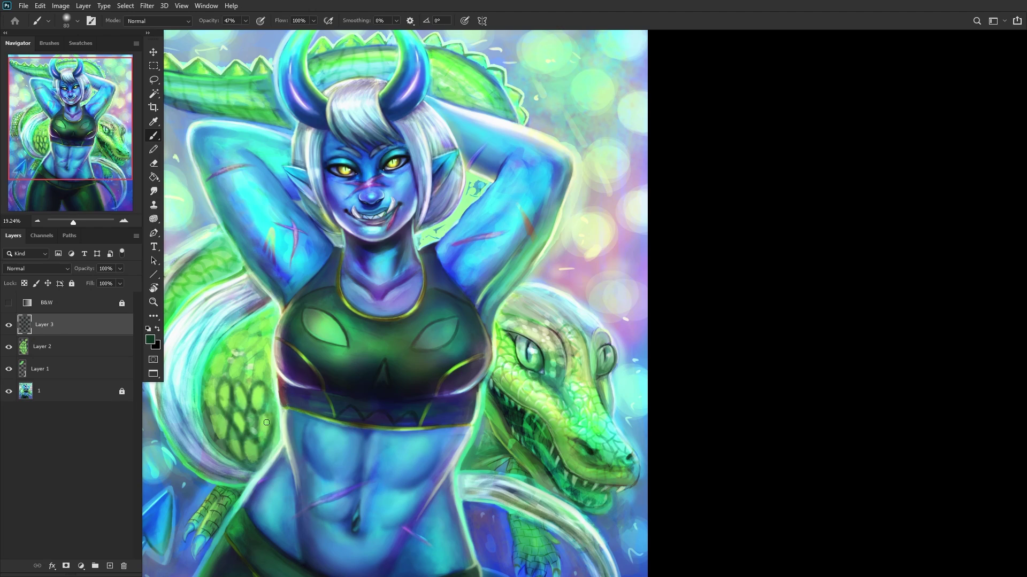
{"action": "mouse_move", "coordinate": [252, 383]}
{"action": "left_mouse_down"}
{"action": "mouse_move", "coordinate": [239, 367]}
{"action": "mouse_move", "coordinate": [245, 376]}
{"action": "mouse_move", "coordinate": [259, 359]}
{"action": "mouse_move", "coordinate": [249, 389]}
{"action": "mouse_move", "coordinate": [251, 354]}
{"action": "mouse_move", "coordinate": [240, 353]}
{"action": "mouse_move", "coordinate": [228, 368]}
{"action": "mouse_move", "coordinate": [231, 393]}
{"action": "mouse_move", "coordinate": [228, 361]}
{"action": "mouse_move", "coordinate": [208, 361]}
{"action": "mouse_move", "coordinate": [213, 429]}
{"action": "left_mouse_up"}
{"action": "mouse_move", "coordinate": [203, 357]}
{"action": "left_mouse_down"}
{"action": "mouse_move", "coordinate": [232, 356]}
{"action": "mouse_move", "coordinate": [246, 337]}
{"action": "mouse_move", "coordinate": [215, 354]}
{"action": "mouse_move", "coordinate": [264, 332]}
{"action": "mouse_move", "coordinate": [255, 348]}
{"action": "mouse_move", "coordinate": [244, 343]}
{"action": "mouse_move", "coordinate": [264, 308]}
{"action": "mouse_move", "coordinate": [265, 328]}
{"action": "mouse_move", "coordinate": [280, 315]}
{"action": "mouse_move", "coordinate": [270, 381]}
{"action": "left_mouse_up"}
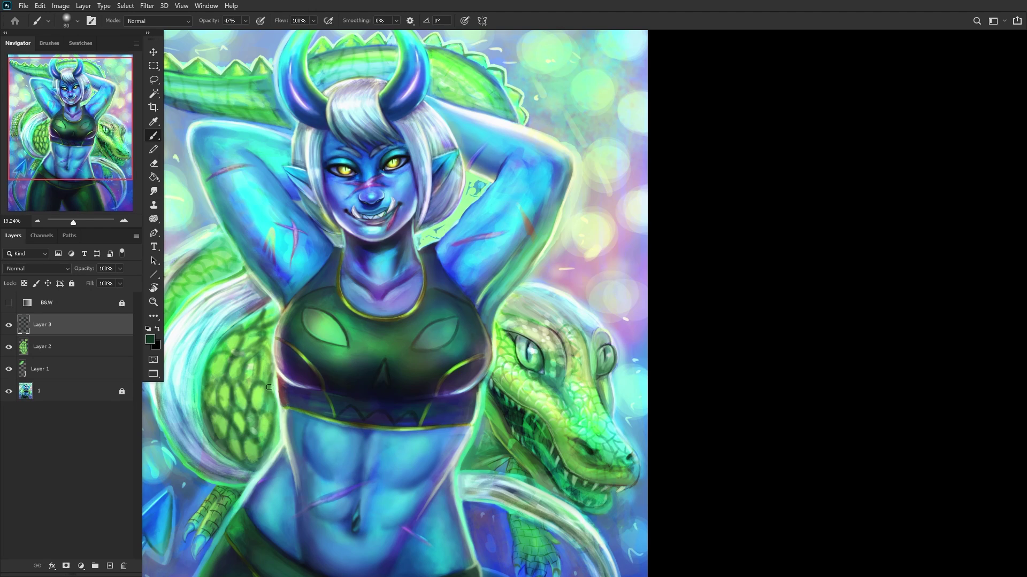
{"action": "scroll", "coordinate": [268, 395], "scroll_direction": "down", "scroll_amount": 2}
{"action": "scroll", "coordinate": [270, 393], "scroll_direction": "up", "scroll_amount": 5}
{"action": "left_click_drag", "start_coordinate": [282, 391], "coordinate": [274, 447]}
{"action": "scroll", "coordinate": [251, 379], "scroll_direction": "down", "scroll_amount": 4}
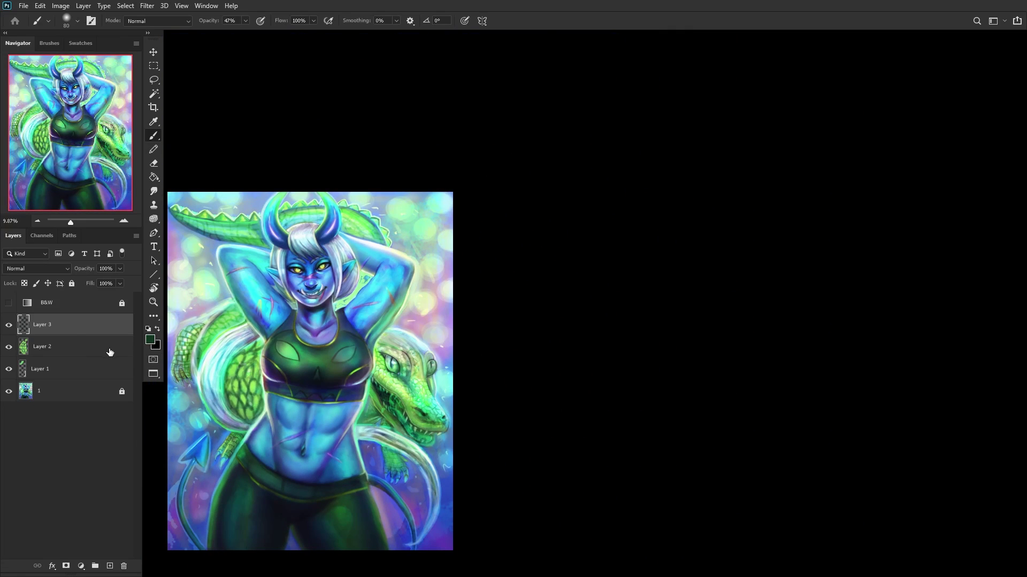
Step: Set Layer 2 to 55% opacity and Layer 3 to just above 70%
{"action": "left_click_drag", "start_coordinate": [93, 281], "coordinate": [90, 279]}
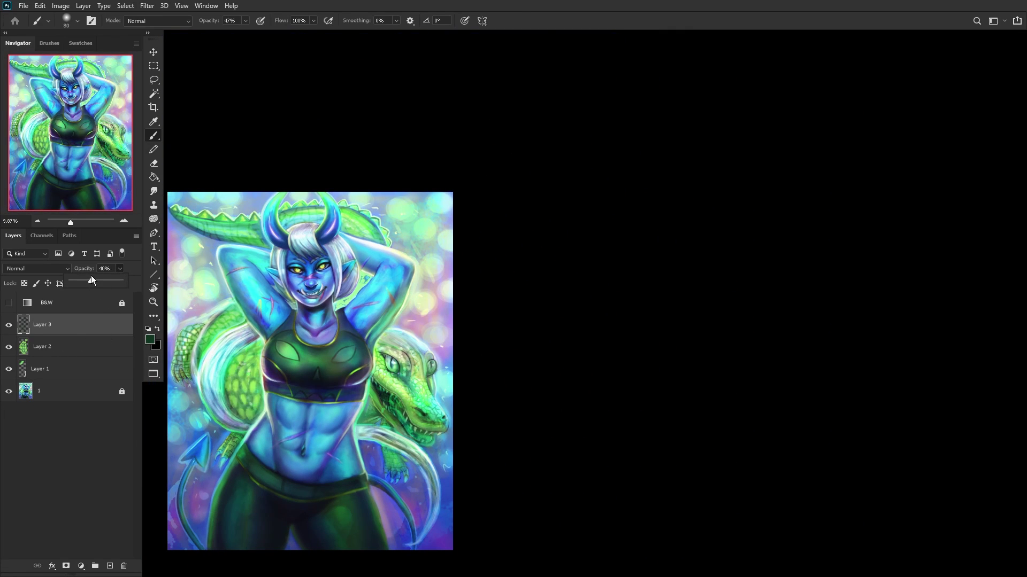
{"action": "left_click", "coordinate": [10, 348]}
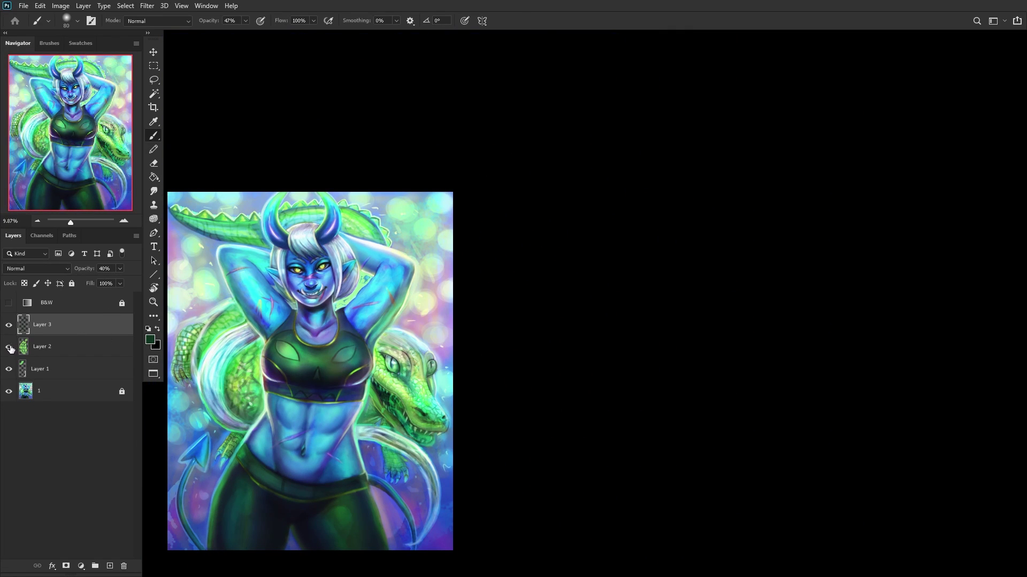
{"action": "left_click", "coordinate": [9, 348]}
{"action": "left_click", "coordinate": [58, 353]}
{"action": "left_click", "coordinate": [101, 281]}
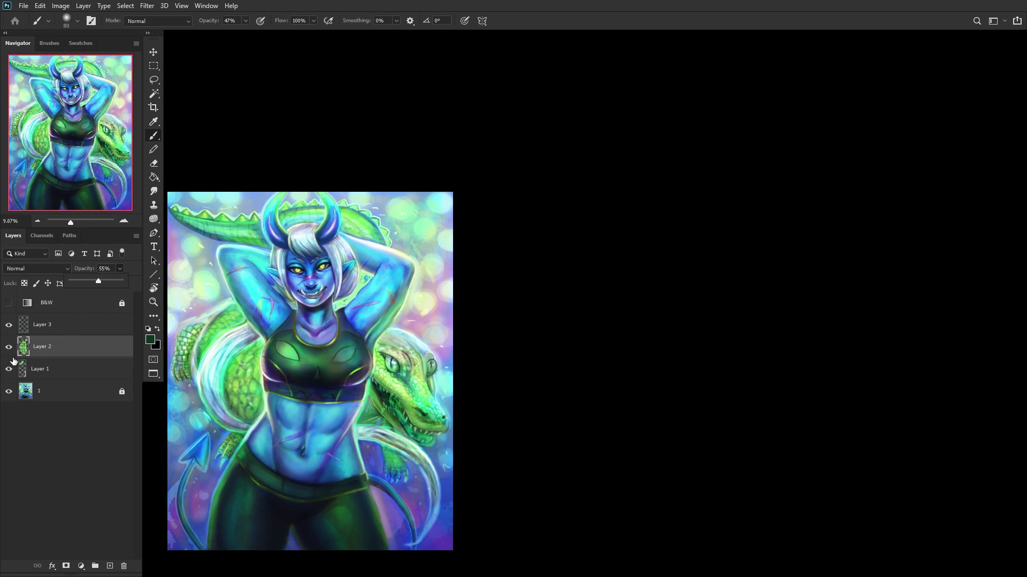
{"action": "left_click", "coordinate": [71, 325]}
{"action": "left_click", "coordinate": [120, 269]}
{"action": "left_click_drag", "start_coordinate": [124, 280], "coordinate": [118, 278]}
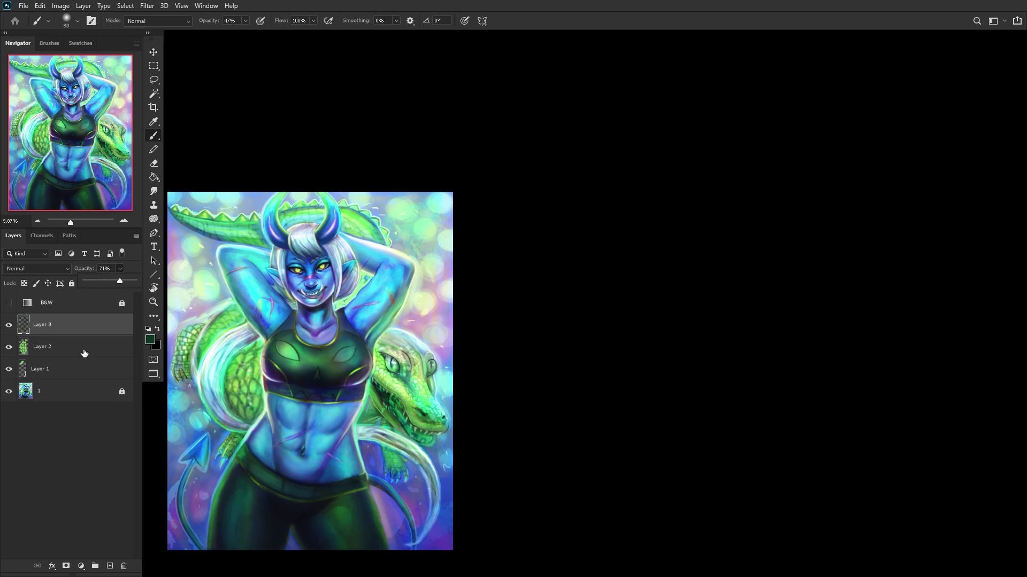
Step: Merge the scale layers into base layer 1 and add a new empty layer above
{"action": "left_click", "coordinate": [79, 392]}
{"action": "key", "text": "ctrl+shift+e"}
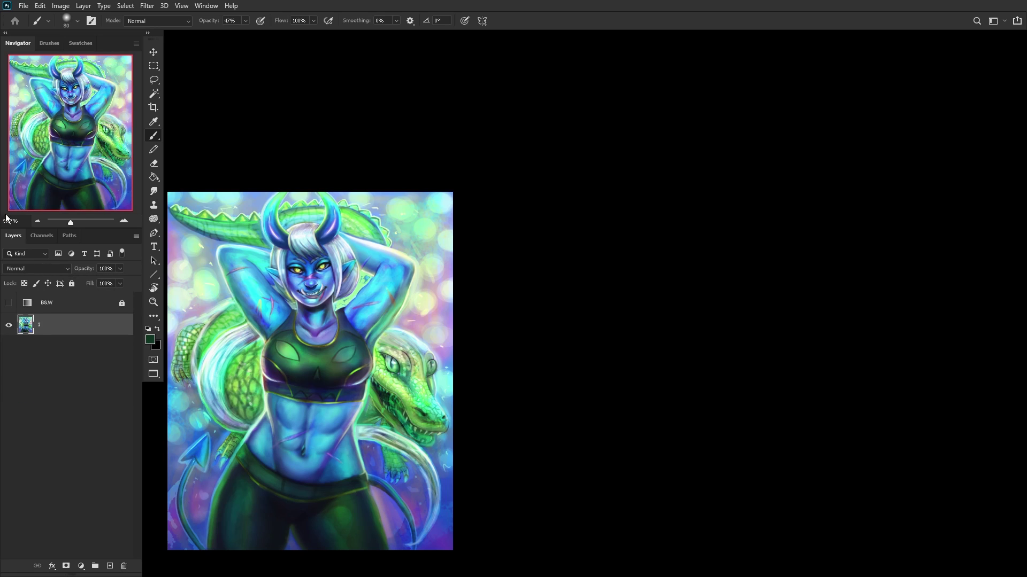
{"action": "left_click", "coordinate": [110, 565]}
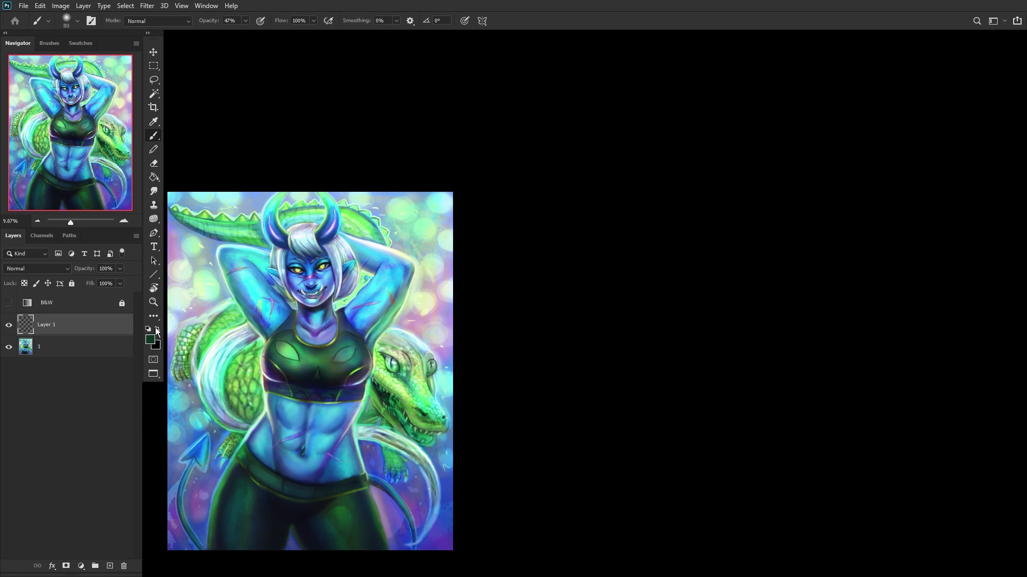
Step: Make white the paint colour and pick a 34 px Sharp Charcoal brush on an Overlay layer
{"action": "key", "text": "d"}
{"action": "key", "text": "x"}
{"action": "scroll", "coordinate": [193, 373], "scroll_direction": "up", "scroll_amount": 5}
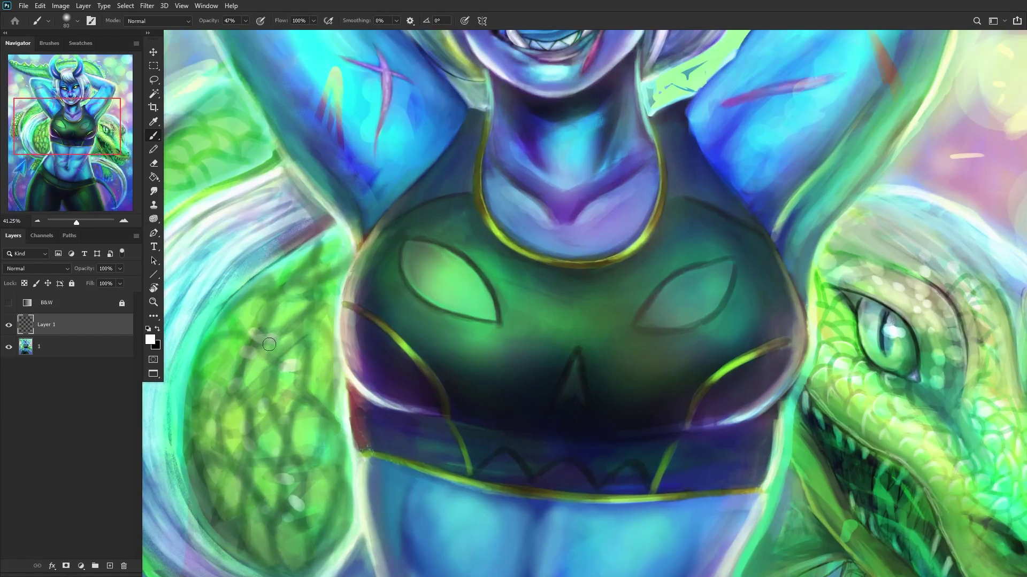
{"action": "right_click", "coordinate": [392, 315]}
{"action": "left_click", "coordinate": [418, 271]}
{"action": "left_click", "coordinate": [432, 99]}
{"action": "left_click", "coordinate": [64, 334]}
{"action": "left_click", "coordinate": [30, 269]}
{"action": "left_click", "coordinate": [25, 399]}
Step: Zoom to 100% on the scales behind her hair and paint the first light strokes across them
{"action": "left_click", "coordinate": [154, 302]}
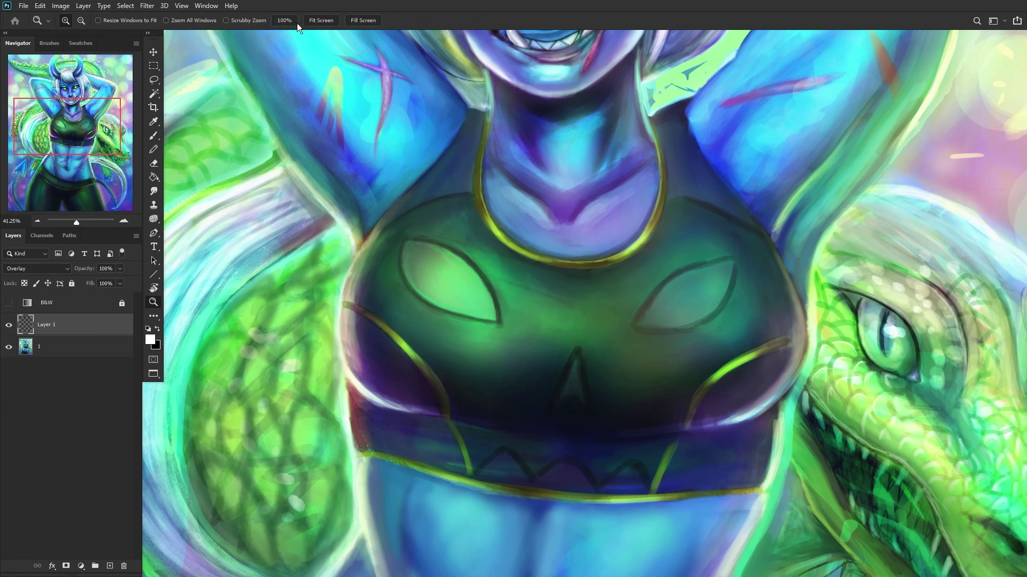
{"action": "left_click", "coordinate": [295, 21]}
{"action": "left_click_drag", "start_coordinate": [258, 210], "coordinate": [871, 228]}
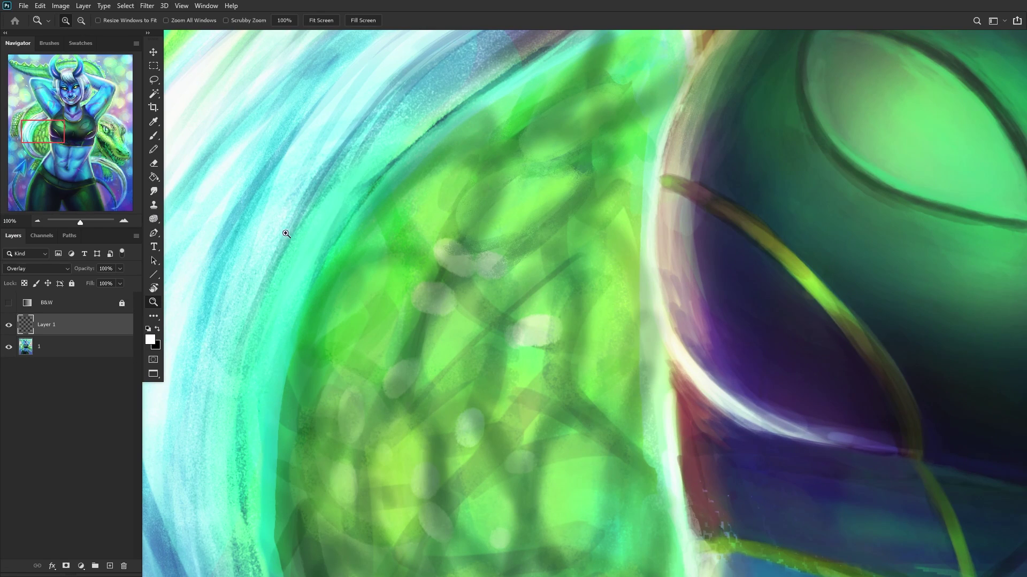
{"action": "left_click", "coordinate": [154, 135]}
{"action": "mouse_move", "coordinate": [550, 187]}
{"action": "left_mouse_down"}
{"action": "mouse_move", "coordinate": [488, 201]}
{"action": "mouse_move", "coordinate": [561, 172]}
{"action": "mouse_move", "coordinate": [465, 235]}
{"action": "mouse_move", "coordinate": [600, 101]}
{"action": "mouse_move", "coordinate": [526, 142]}
{"action": "mouse_move", "coordinate": [624, 101]}
{"action": "left_mouse_up"}
{"action": "mouse_move", "coordinate": [451, 168]}
{"action": "left_mouse_down"}
{"action": "mouse_move", "coordinate": [415, 236]}
{"action": "mouse_move", "coordinate": [328, 305]}
{"action": "mouse_move", "coordinate": [394, 259]}
{"action": "mouse_move", "coordinate": [417, 256]}
{"action": "left_mouse_up"}
{"action": "mouse_move", "coordinate": [514, 279]}
{"action": "left_mouse_down"}
{"action": "mouse_move", "coordinate": [525, 258]}
{"action": "mouse_move", "coordinate": [454, 298]}
{"action": "mouse_move", "coordinate": [579, 251]}
{"action": "left_mouse_up"}
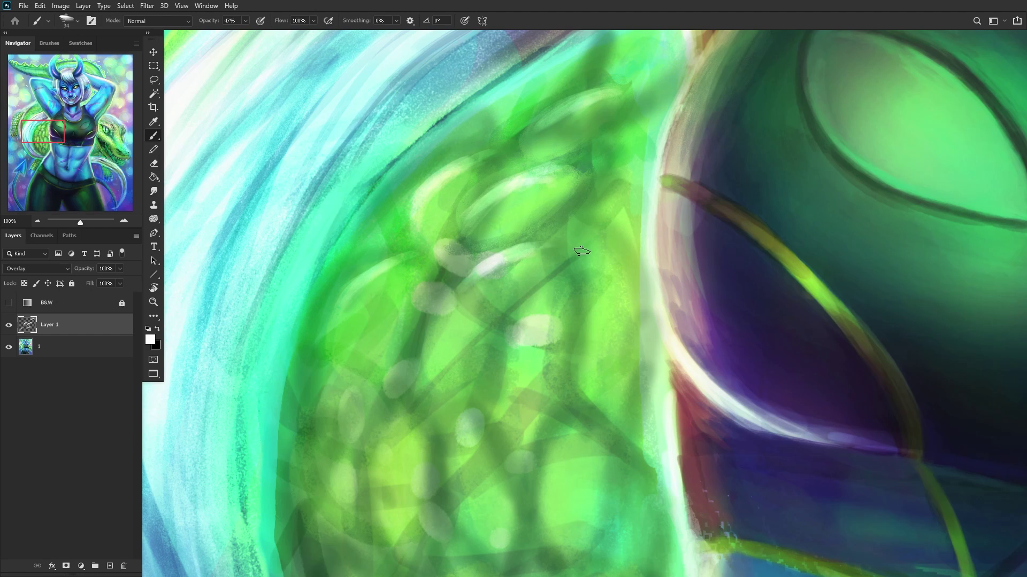
{"action": "mouse_move", "coordinate": [428, 355]}
{"action": "left_mouse_down"}
{"action": "mouse_move", "coordinate": [422, 344]}
{"action": "mouse_move", "coordinate": [447, 320]}
{"action": "mouse_move", "coordinate": [455, 327]}
{"action": "left_mouse_up"}
Step: Brighten the scales beside her hair, the lower scales, and those near her top
{"action": "scroll", "coordinate": [523, 370], "scroll_direction": "up", "scroll_amount": 1}
{"action": "mouse_move", "coordinate": [522, 370]}
{"action": "left_mouse_down"}
{"action": "mouse_move", "coordinate": [478, 428]}
{"action": "mouse_move", "coordinate": [470, 425]}
{"action": "mouse_move", "coordinate": [519, 366]}
{"action": "left_mouse_up"}
{"action": "scroll", "coordinate": [428, 429], "scroll_direction": "down", "scroll_amount": 6}
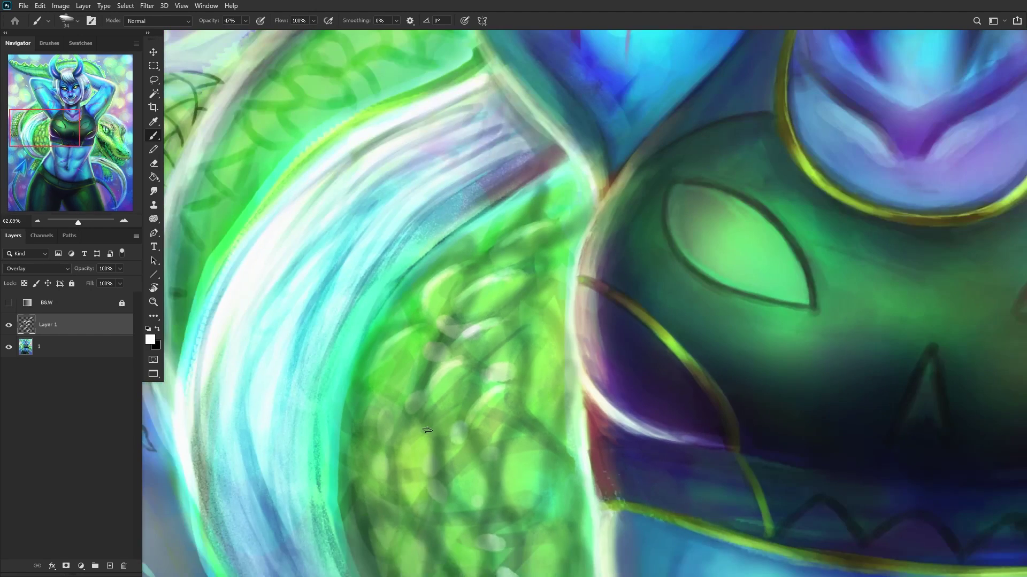
{"action": "mouse_move", "coordinate": [389, 462]}
{"action": "left_mouse_down"}
{"action": "mouse_move", "coordinate": [407, 444]}
{"action": "mouse_move", "coordinate": [406, 470]}
{"action": "mouse_move", "coordinate": [425, 429]}
{"action": "left_mouse_up"}
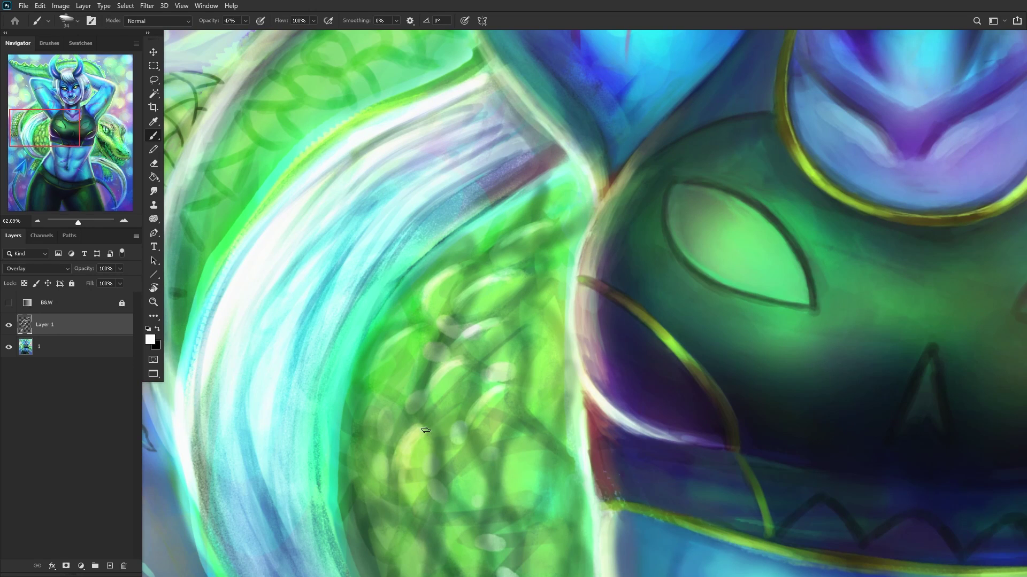
{"action": "mouse_move", "coordinate": [463, 462]}
{"action": "left_mouse_down"}
{"action": "mouse_move", "coordinate": [444, 496]}
{"action": "mouse_move", "coordinate": [471, 441]}
{"action": "mouse_move", "coordinate": [472, 510]}
{"action": "mouse_move", "coordinate": [527, 449]}
{"action": "mouse_move", "coordinate": [505, 484]}
{"action": "mouse_move", "coordinate": [508, 458]}
{"action": "mouse_move", "coordinate": [528, 440]}
{"action": "left_mouse_up"}
{"action": "mouse_move", "coordinate": [519, 384]}
{"action": "left_mouse_down"}
{"action": "mouse_move", "coordinate": [548, 353]}
{"action": "mouse_move", "coordinate": [529, 409]}
{"action": "mouse_move", "coordinate": [564, 315]}
{"action": "mouse_move", "coordinate": [504, 334]}
{"action": "mouse_move", "coordinate": [513, 350]}
{"action": "left_mouse_up"}
{"action": "scroll", "coordinate": [482, 347], "scroll_direction": "down", "scroll_amount": 5}
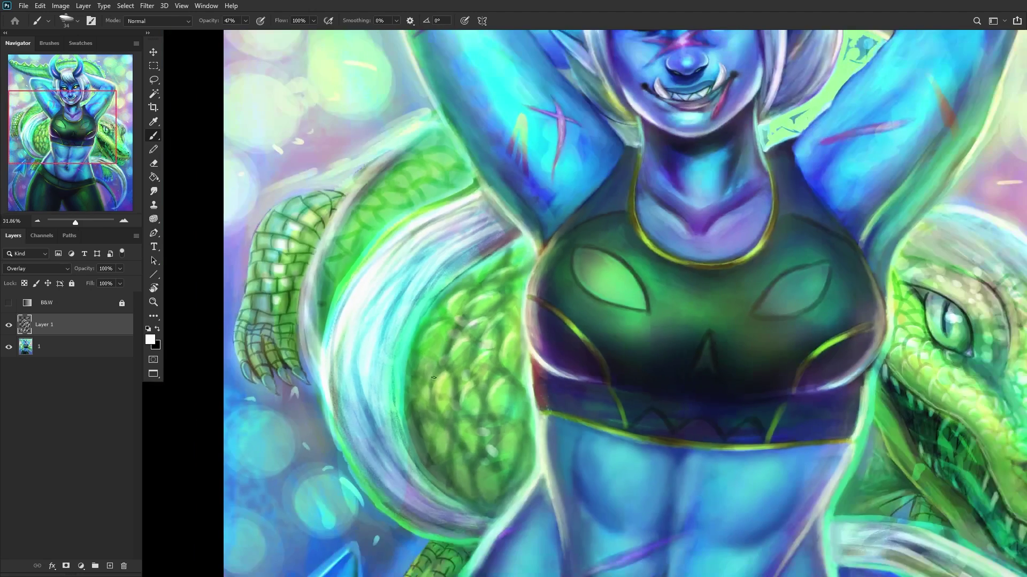
{"action": "scroll", "coordinate": [465, 353], "scroll_direction": "up", "scroll_amount": 4}
Step: Dab white highlights onto the rows of green scales, the lower scales and the left edge
{"action": "mouse_move", "coordinate": [452, 357]}
{"action": "left_mouse_down"}
{"action": "mouse_move", "coordinate": [434, 377]}
{"action": "mouse_move", "coordinate": [449, 364]}
{"action": "left_mouse_up"}
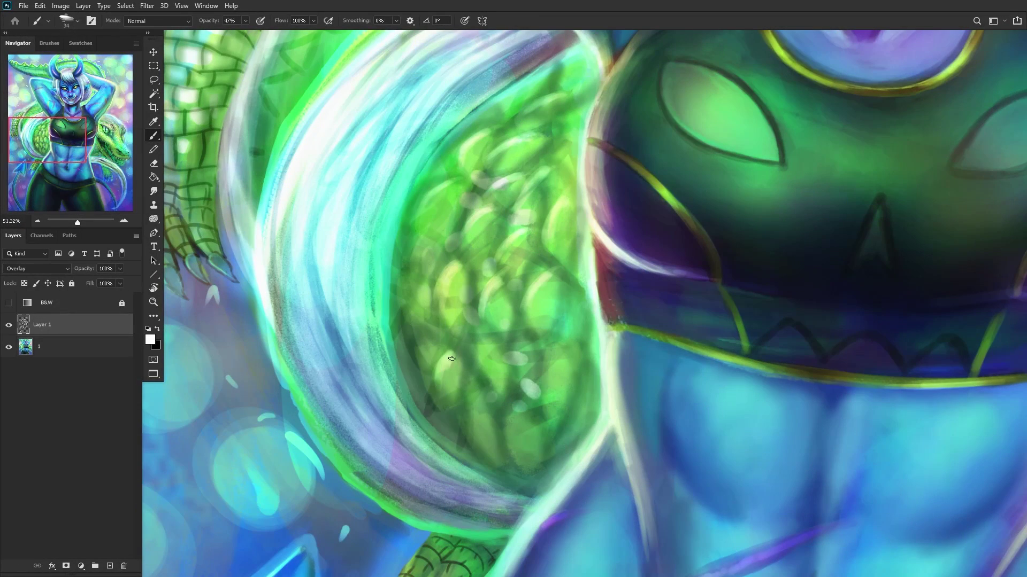
{"action": "left_click_drag", "start_coordinate": [494, 333], "coordinate": [477, 350]}
{"action": "mouse_move", "coordinate": [552, 365]}
{"action": "left_mouse_down"}
{"action": "mouse_move", "coordinate": [530, 374]}
{"action": "mouse_move", "coordinate": [527, 335]}
{"action": "mouse_move", "coordinate": [531, 390]}
{"action": "mouse_move", "coordinate": [518, 384]}
{"action": "mouse_move", "coordinate": [536, 325]}
{"action": "mouse_move", "coordinate": [508, 395]}
{"action": "left_mouse_up"}
{"action": "mouse_move", "coordinate": [468, 431]}
{"action": "left_mouse_down"}
{"action": "mouse_move", "coordinate": [469, 404]}
{"action": "mouse_move", "coordinate": [477, 449]}
{"action": "mouse_move", "coordinate": [478, 380]}
{"action": "left_mouse_up"}
{"action": "mouse_move", "coordinate": [531, 399]}
{"action": "left_mouse_down"}
{"action": "mouse_move", "coordinate": [515, 453]}
{"action": "mouse_move", "coordinate": [537, 390]}
{"action": "left_mouse_up"}
{"action": "left_click_drag", "start_coordinate": [418, 326], "coordinate": [412, 373]}
{"action": "left_click_drag", "start_coordinate": [408, 274], "coordinate": [402, 335]}
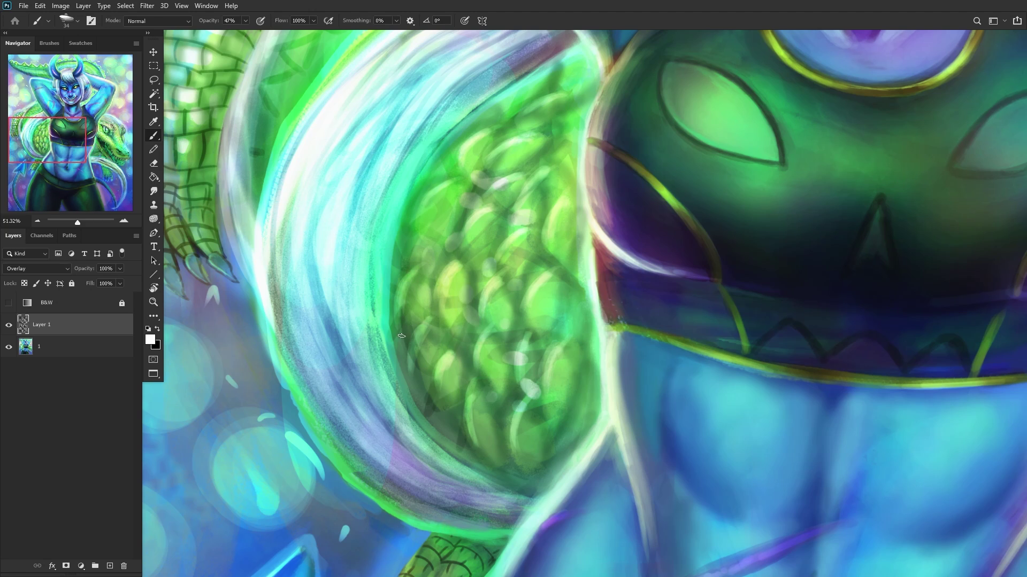
{"action": "mouse_move", "coordinate": [442, 220]}
{"action": "left_mouse_down"}
{"action": "mouse_move", "coordinate": [413, 259]}
{"action": "mouse_move", "coordinate": [451, 220]}
{"action": "left_mouse_up"}
Step: Highlight the right edge and the upper scale shapes with more light strokes
{"action": "scroll", "coordinate": [479, 187], "scroll_direction": "down", "scroll_amount": 3}
{"action": "scroll", "coordinate": [530, 321], "scroll_direction": "up", "scroll_amount": 5}
{"action": "mouse_move", "coordinate": [565, 291]}
{"action": "left_mouse_down"}
{"action": "mouse_move", "coordinate": [556, 336]}
{"action": "mouse_move", "coordinate": [572, 309]}
{"action": "mouse_move", "coordinate": [560, 337]}
{"action": "left_mouse_up"}
{"action": "scroll", "coordinate": [435, 262], "scroll_direction": "down", "scroll_amount": 3}
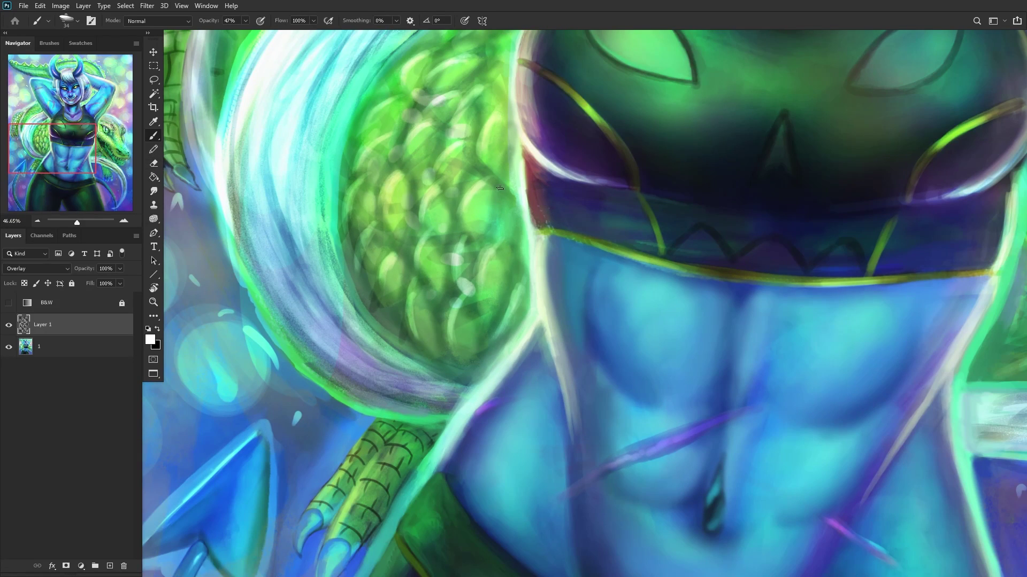
{"action": "scroll", "coordinate": [499, 191], "scroll_direction": "up", "scroll_amount": 8}
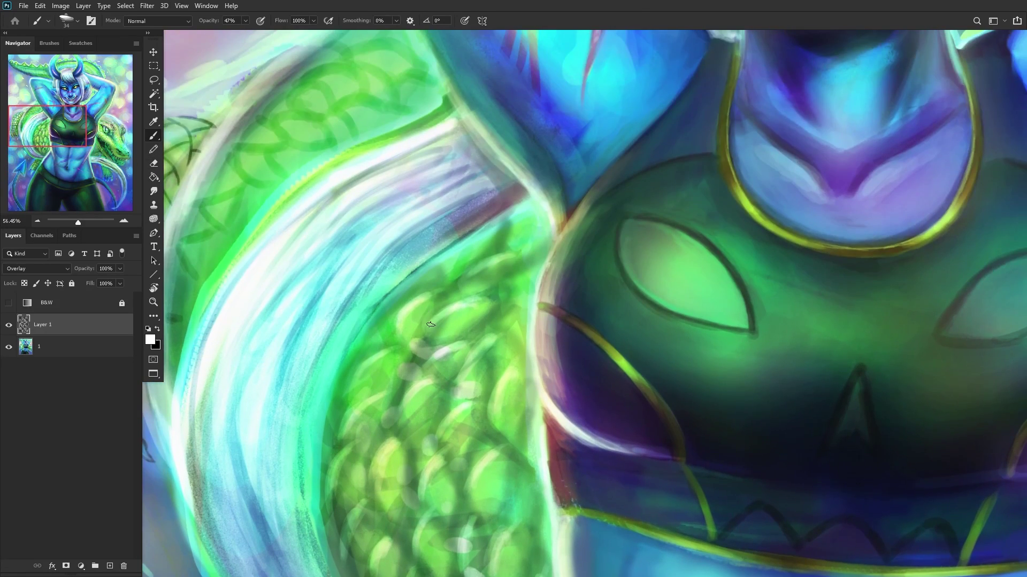
{"action": "scroll", "coordinate": [505, 215], "scroll_direction": "up", "scroll_amount": 3}
{"action": "left_click_drag", "start_coordinate": [505, 215], "coordinate": [431, 261]}
{"action": "mouse_move", "coordinate": [563, 194]}
{"action": "left_mouse_down"}
{"action": "mouse_move", "coordinate": [529, 290]}
{"action": "mouse_move", "coordinate": [534, 283]}
{"action": "left_mouse_up"}
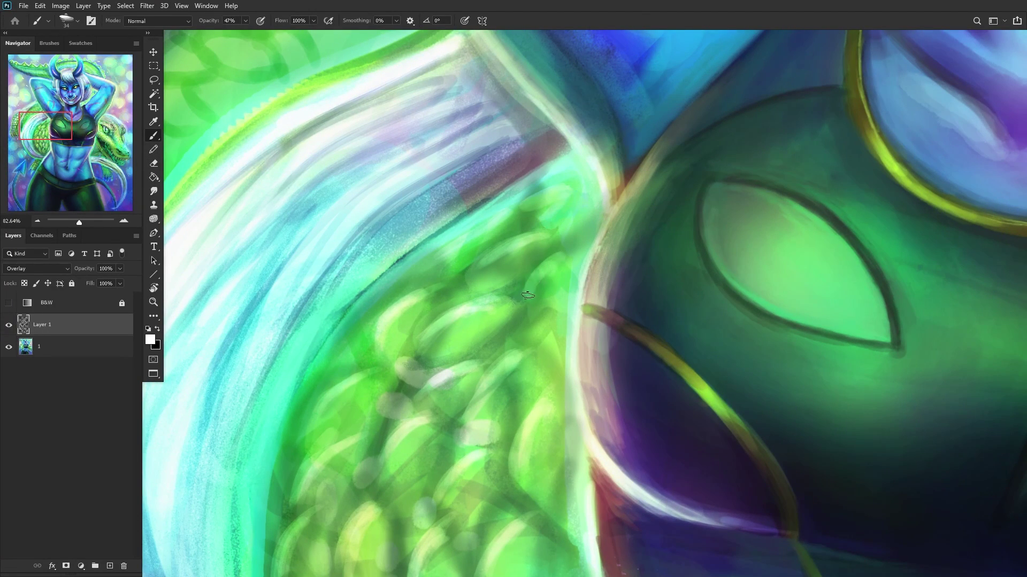
{"action": "scroll", "coordinate": [534, 282], "scroll_direction": "down", "scroll_amount": 12}
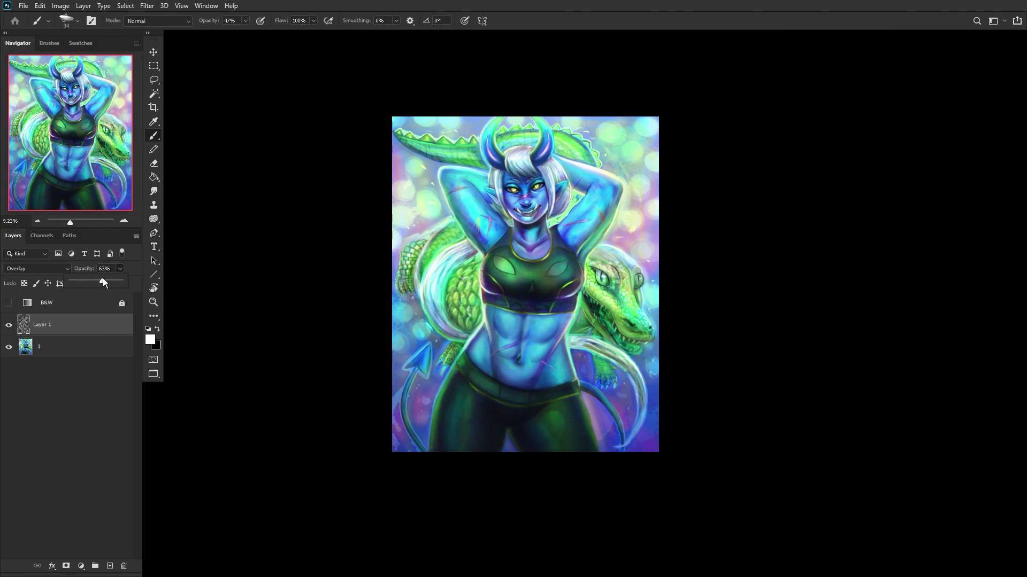
Step: Add Layer 2 in Overlay mode with a white 50 px Charcoal brush at 100% opacity
{"action": "left_click", "coordinate": [109, 566]}
{"action": "scroll", "coordinate": [452, 283], "scroll_direction": "up", "scroll_amount": 5}
{"action": "right_click", "coordinate": [562, 307]}
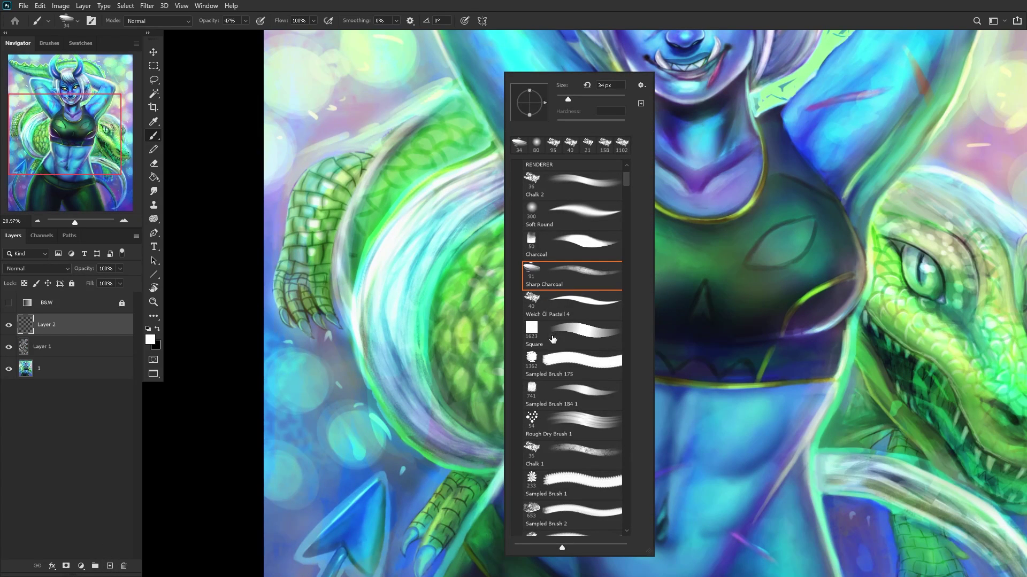
{"action": "left_click", "coordinate": [550, 252]}
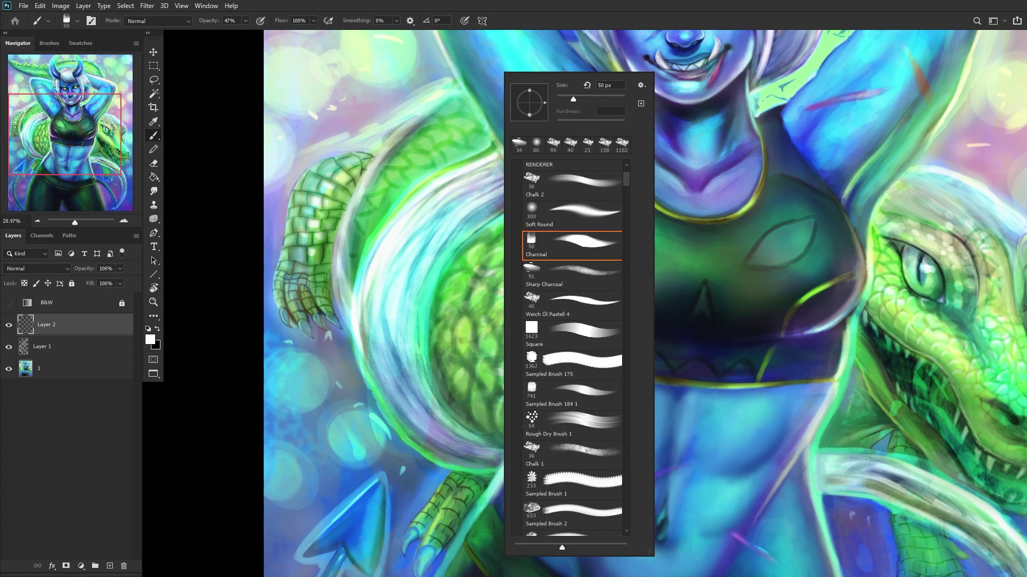
{"action": "key", "text": "Escape"}
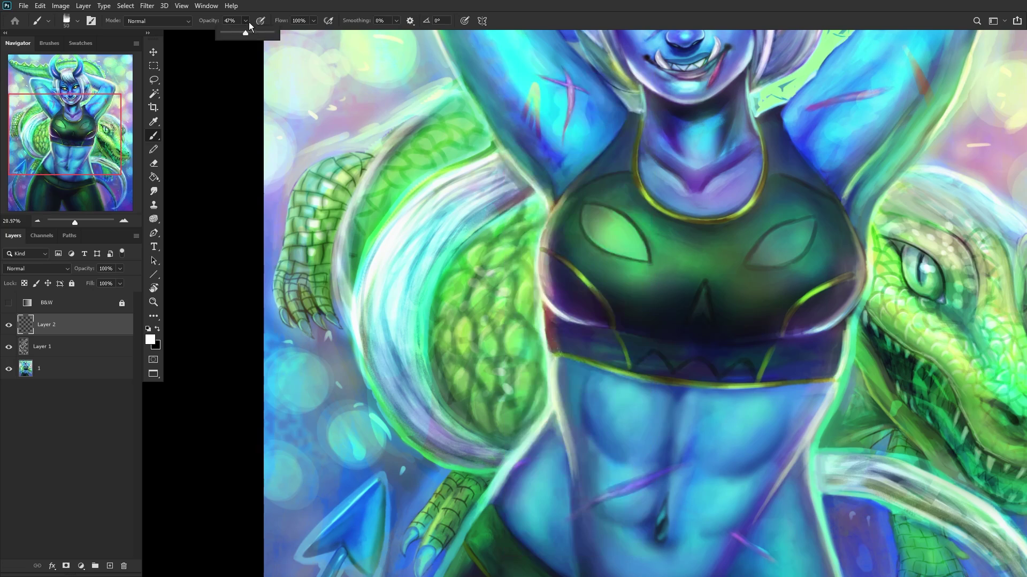
{"action": "left_click", "coordinate": [152, 340]}
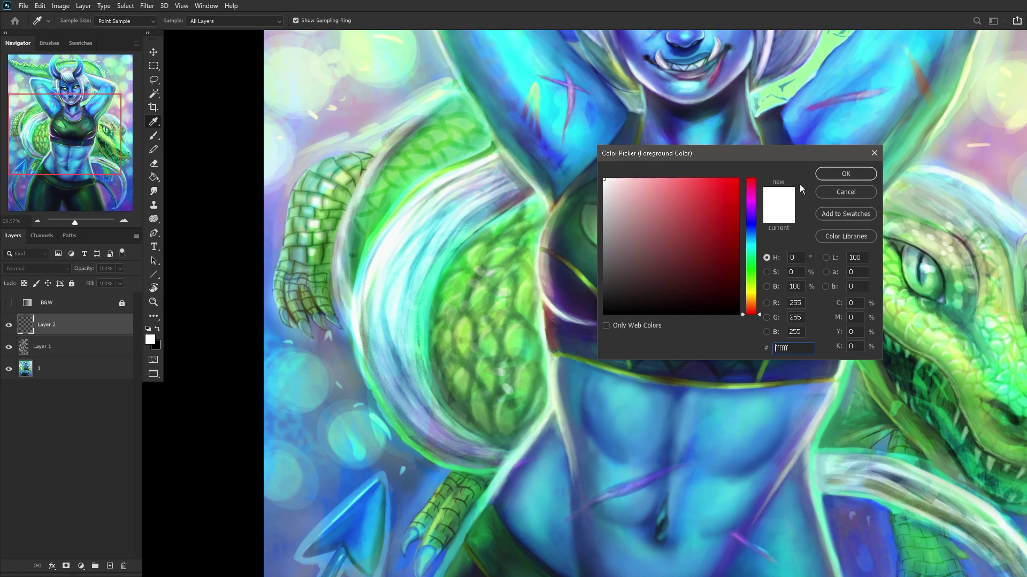
{"action": "left_click", "coordinate": [836, 176]}
{"action": "left_click", "coordinate": [27, 269]}
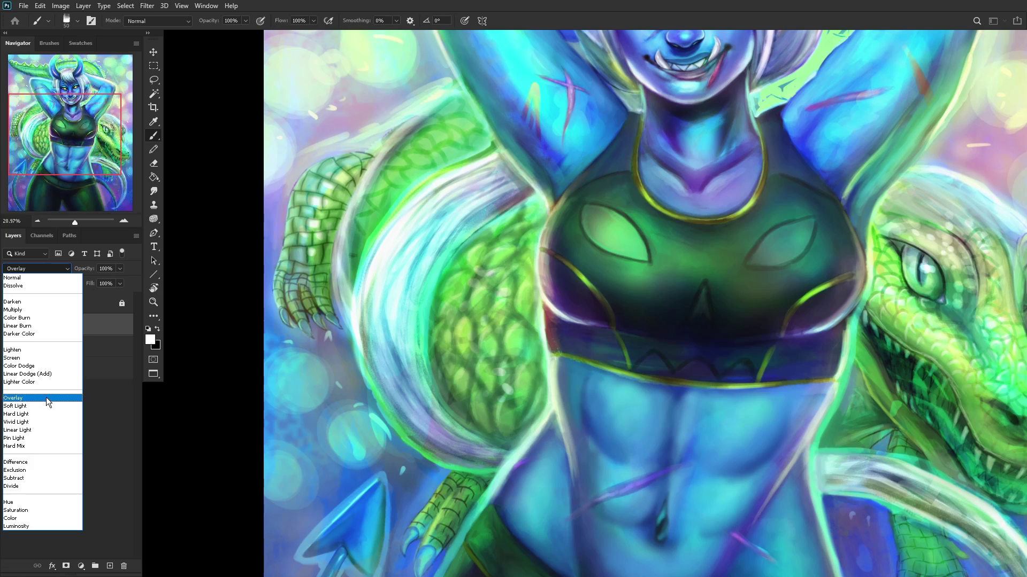
{"action": "left_click", "coordinate": [46, 398]}
Step: Paint white highlights down the crocodile's scales, then sample the belly's light teal-blue
{"action": "left_click", "coordinate": [499, 251]}
{"action": "mouse_move", "coordinate": [484, 269]}
{"action": "left_mouse_down"}
{"action": "mouse_move", "coordinate": [491, 284]}
{"action": "mouse_move", "coordinate": [493, 274]}
{"action": "mouse_move", "coordinate": [476, 298]}
{"action": "mouse_move", "coordinate": [485, 355]}
{"action": "left_mouse_up"}
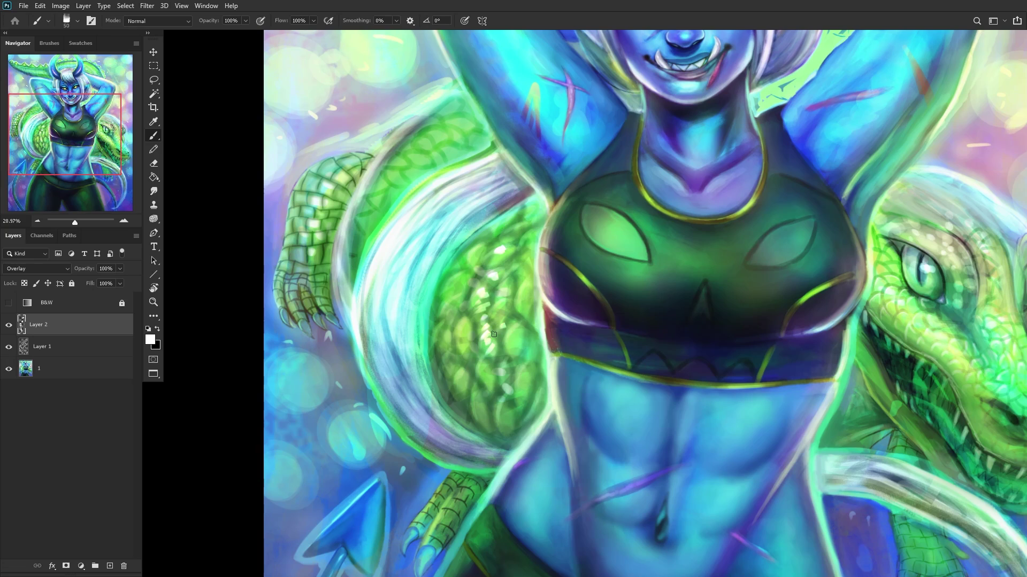
{"action": "mouse_move", "coordinate": [491, 299]}
{"action": "left_mouse_down"}
{"action": "mouse_move", "coordinate": [513, 353]}
{"action": "mouse_move", "coordinate": [522, 407]}
{"action": "mouse_move", "coordinate": [512, 422]}
{"action": "left_mouse_up"}
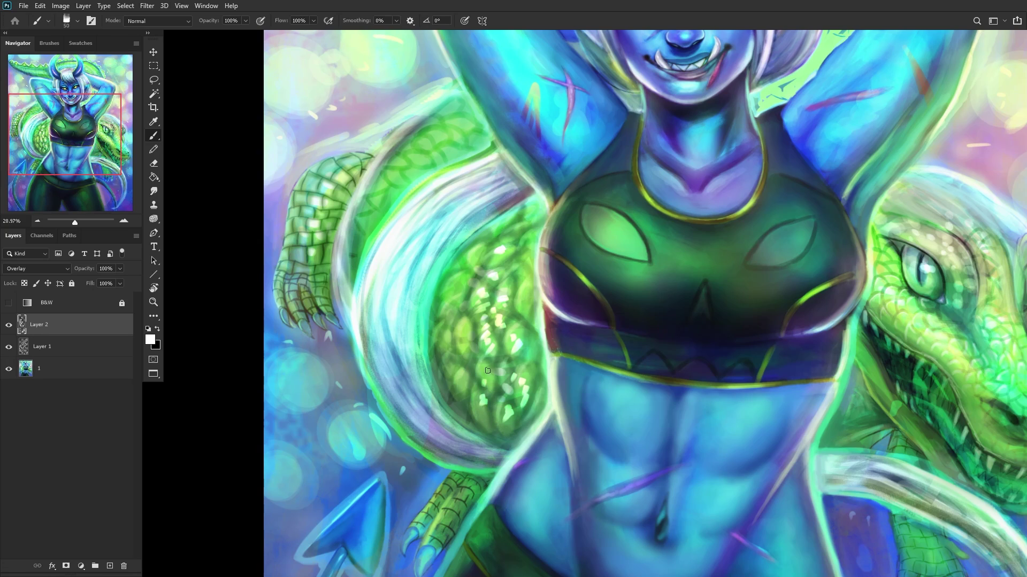
{"action": "left_click", "coordinate": [631, 414], "text": "alt"}
Step: Dab bright cyan glints across the crocodile's scales
{"action": "left_click", "coordinate": [151, 338]}
{"action": "left_click", "coordinate": [733, 220]}
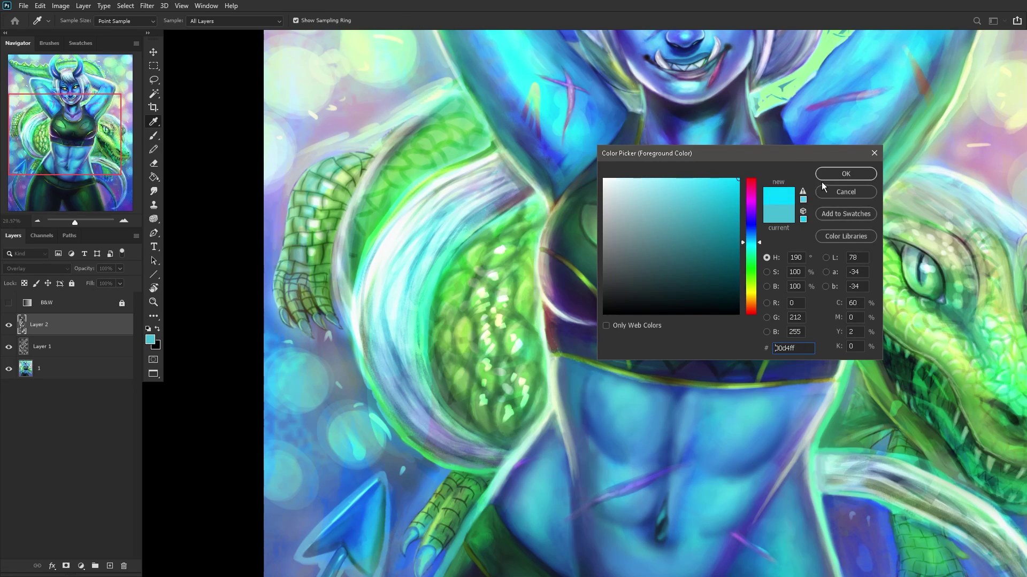
{"action": "left_click", "coordinate": [864, 174]}
{"action": "left_click_drag", "start_coordinate": [469, 325], "coordinate": [459, 337]}
{"action": "left_click_drag", "start_coordinate": [458, 396], "coordinate": [454, 402]}
{"action": "left_click_drag", "start_coordinate": [443, 354], "coordinate": [441, 332]}
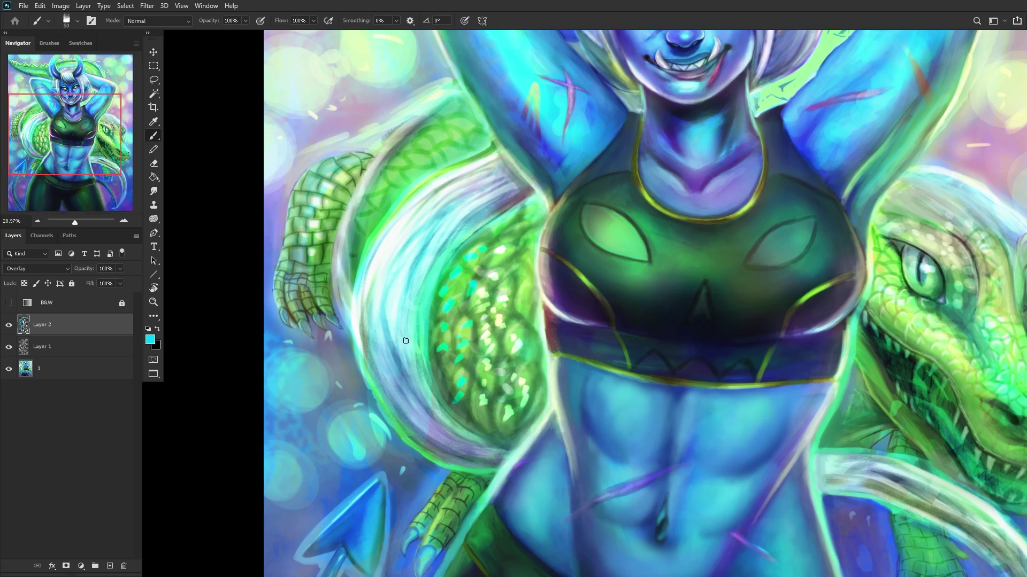
Step: Paint yellow dabs from the scales toward the shoulder and down the scales
{"action": "scroll", "coordinate": [432, 316], "scroll_direction": "down", "scroll_amount": 3}
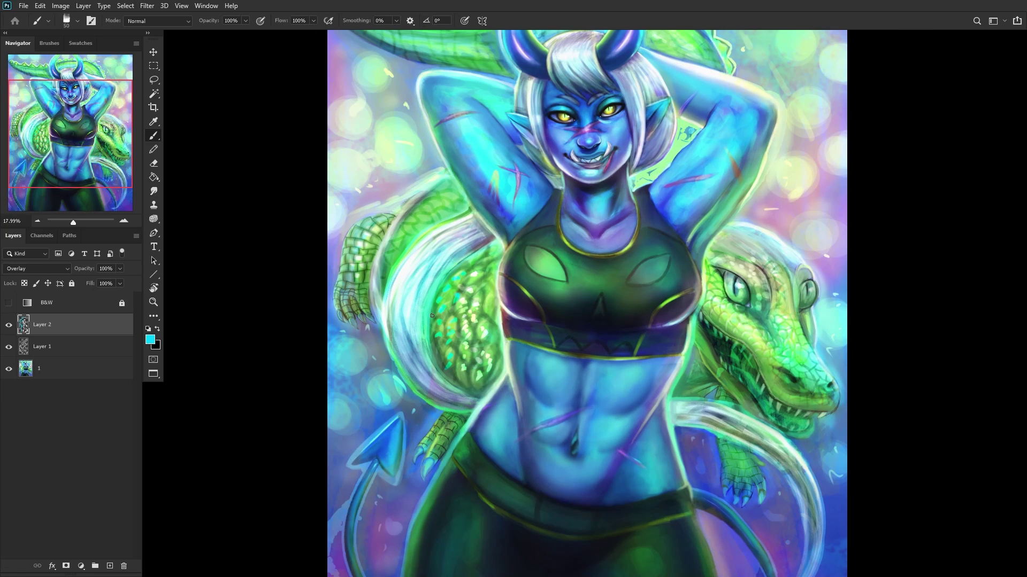
{"action": "scroll", "coordinate": [432, 315], "scroll_direction": "down", "scroll_amount": 2}
{"action": "left_click", "coordinate": [744, 289]}
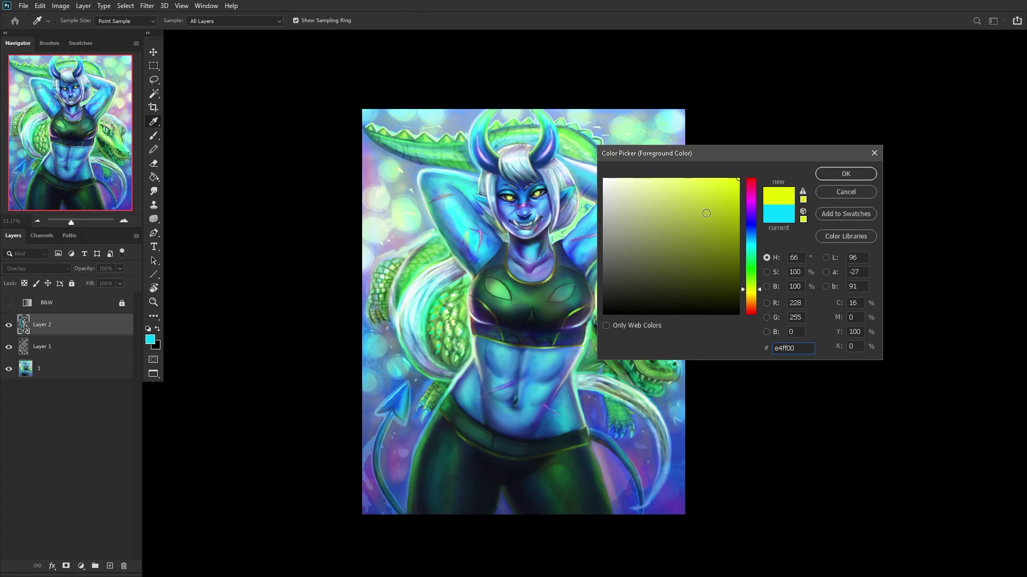
{"action": "left_click", "coordinate": [846, 174]}
{"action": "key", "text": "b"}
{"action": "scroll", "coordinate": [484, 296], "scroll_direction": "up", "scroll_amount": 5}
{"action": "mouse_move", "coordinate": [485, 283]}
{"action": "left_mouse_down"}
{"action": "mouse_move", "coordinate": [496, 224]}
{"action": "mouse_move", "coordinate": [473, 227]}
{"action": "mouse_move", "coordinate": [478, 247]}
{"action": "left_mouse_up"}
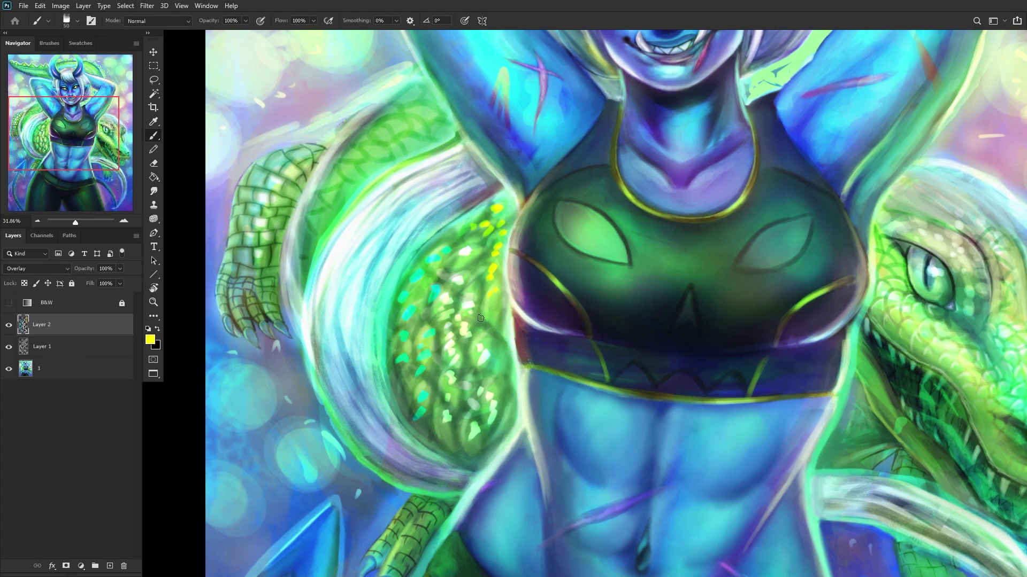
{"action": "left_click_drag", "start_coordinate": [492, 329], "coordinate": [497, 373]}
Step: Lower Layer 2's opacity to 52% and flip the canvas horizontally
{"action": "scroll", "coordinate": [507, 415], "scroll_direction": "down", "scroll_amount": 5}
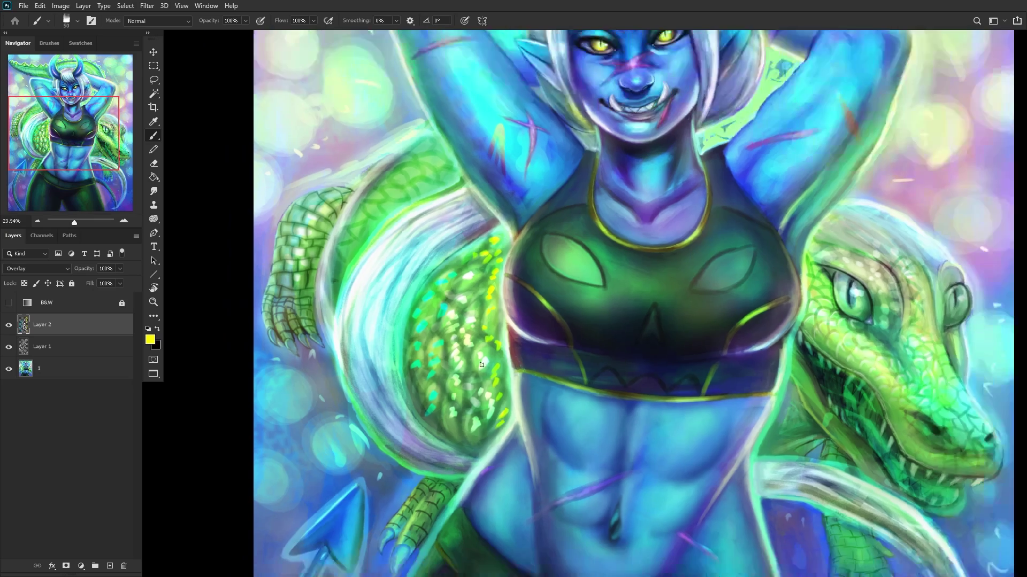
{"action": "left_click_drag", "start_coordinate": [94, 287], "coordinate": [91, 282]}
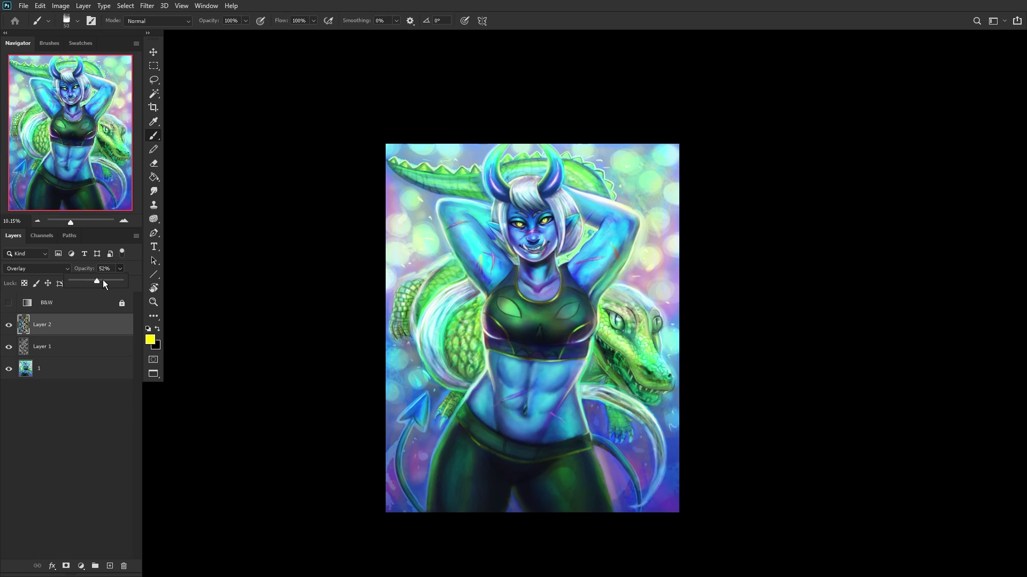
{"action": "left_click", "coordinate": [130, 289]}
{"action": "key", "text": "h"}
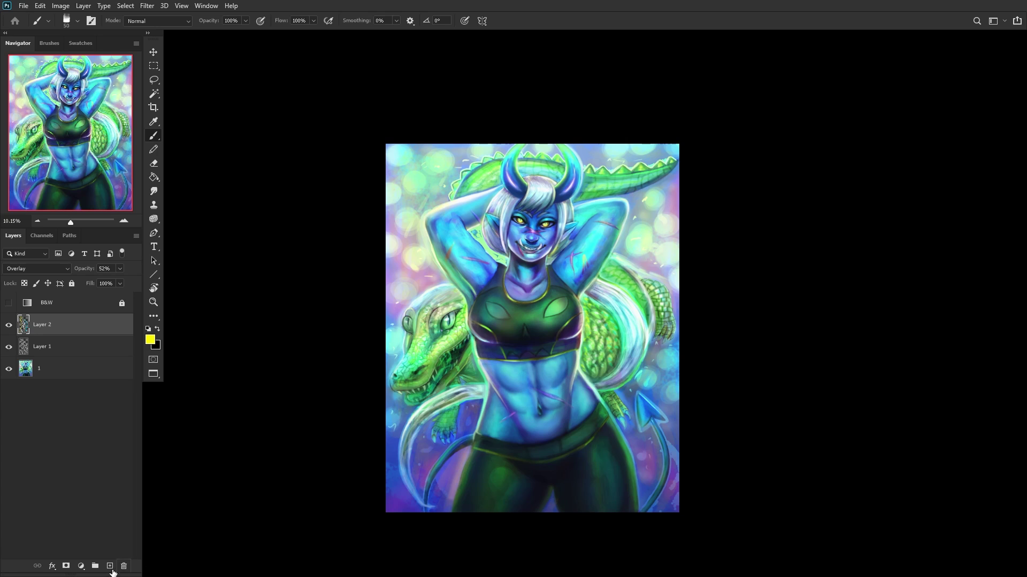
Step: Add Layer 3 in Overlay mode with black and a 21 px brush, zoomed in on the scales
{"action": "left_click", "coordinate": [109, 567]}
{"action": "left_click", "coordinate": [155, 330]}
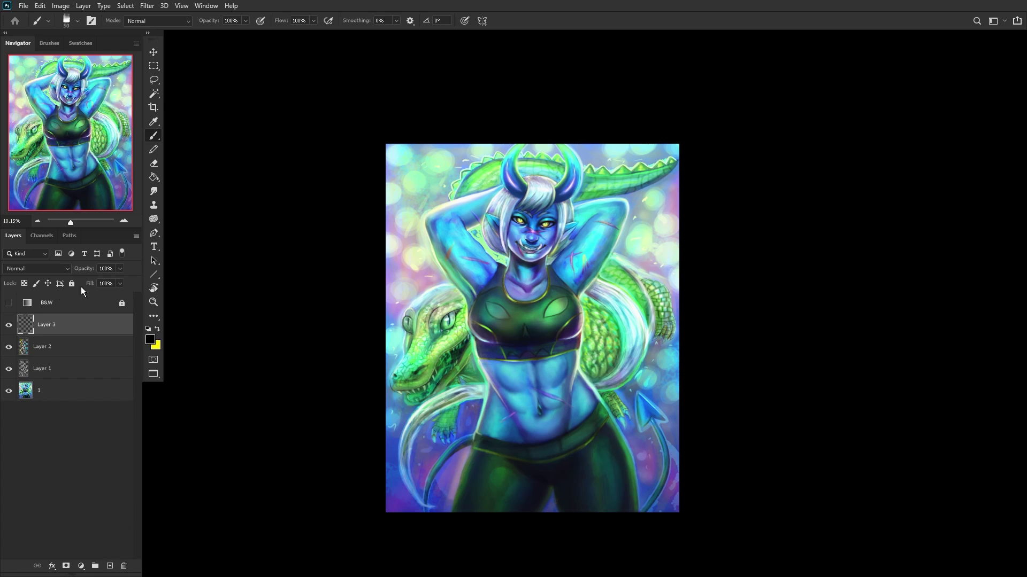
{"action": "left_click", "coordinate": [33, 269]}
{"action": "left_click", "coordinate": [21, 394]}
{"action": "left_click", "coordinate": [154, 303]}
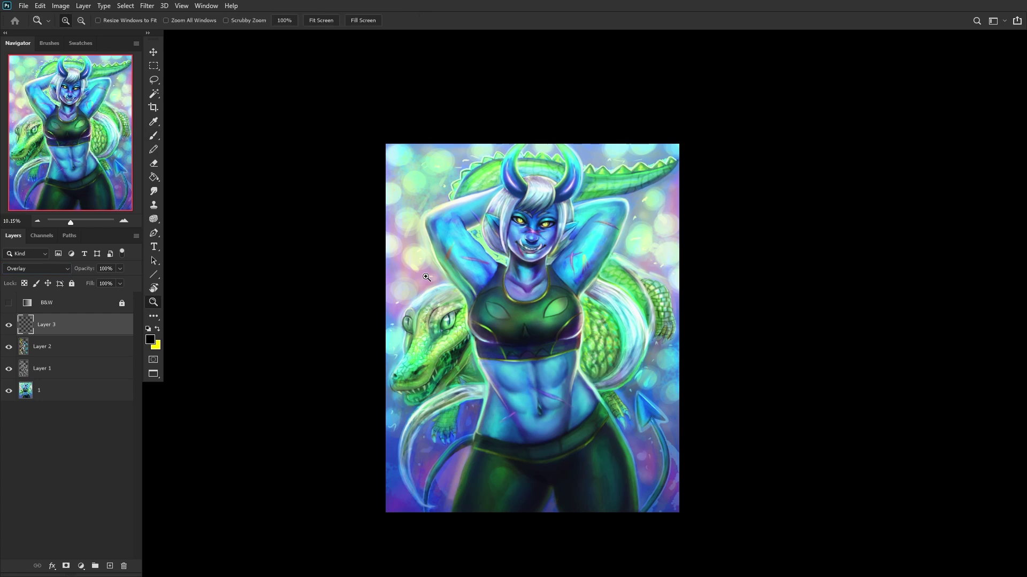
{"action": "left_click", "coordinate": [577, 436]}
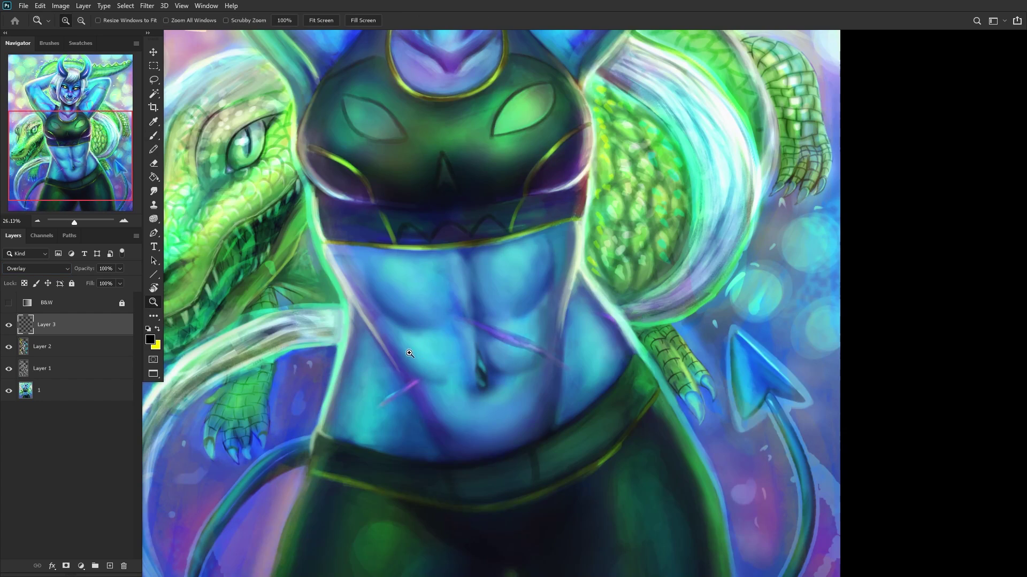
{"action": "left_click", "coordinate": [153, 136]}
{"action": "right_click", "coordinate": [422, 98]}
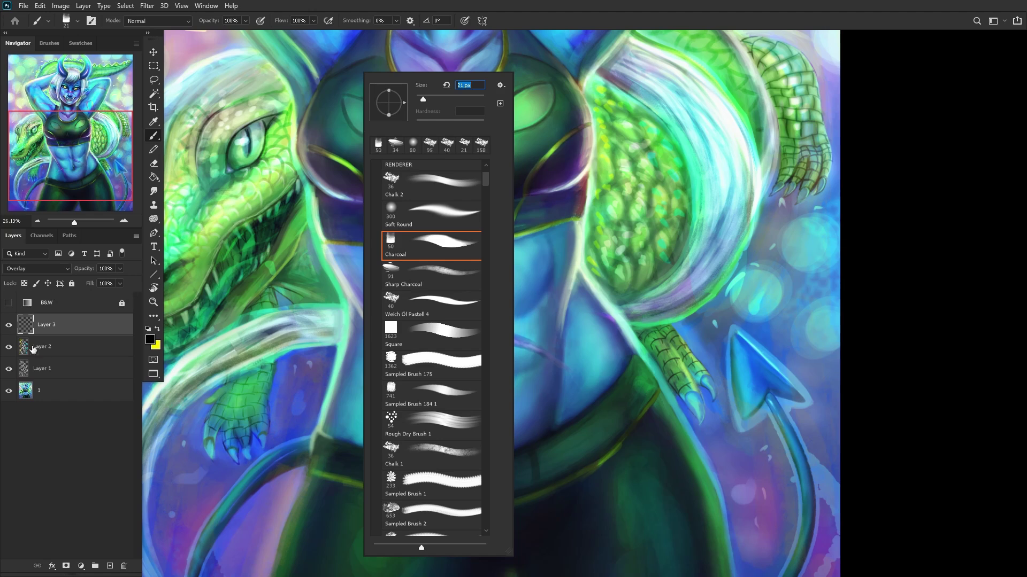
{"action": "left_click", "coordinate": [227, 261]}
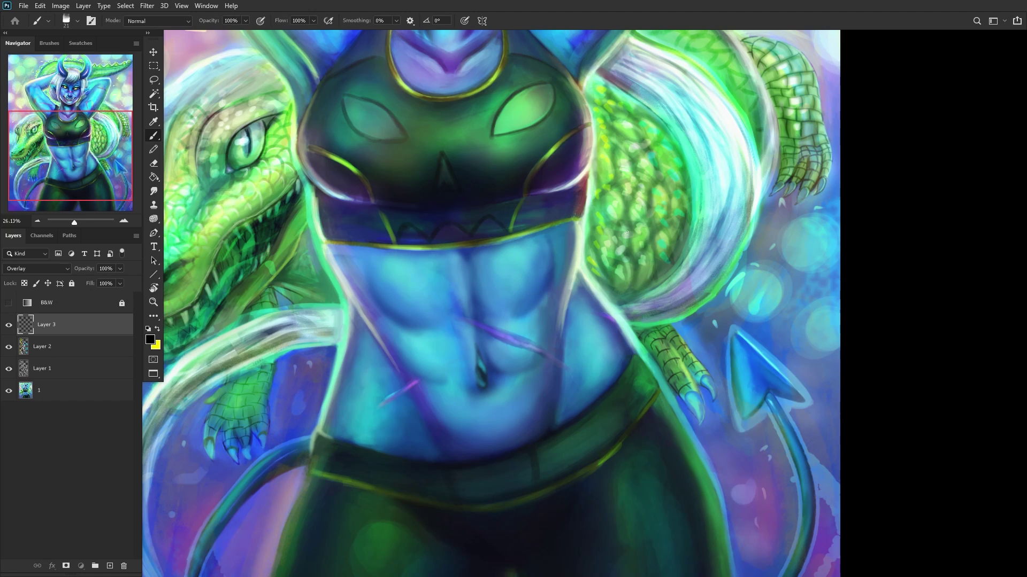
Step: Trace dark leaf-shaped scale outlines with a stem and branch over the scales
{"action": "mouse_move", "coordinate": [617, 232]}
{"action": "left_mouse_down"}
{"action": "mouse_move", "coordinate": [625, 214]}
{"action": "mouse_move", "coordinate": [622, 249]}
{"action": "left_mouse_up"}
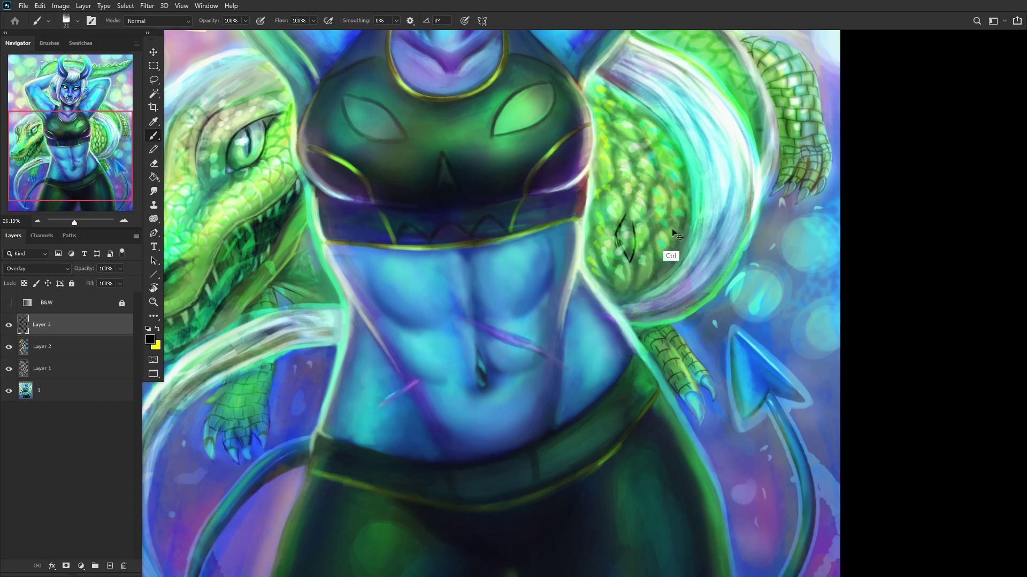
{"action": "key", "text": "ctrl+z"}
{"action": "key", "text": "ctrl+z"}
{"action": "key", "text": "ctrl+z"}
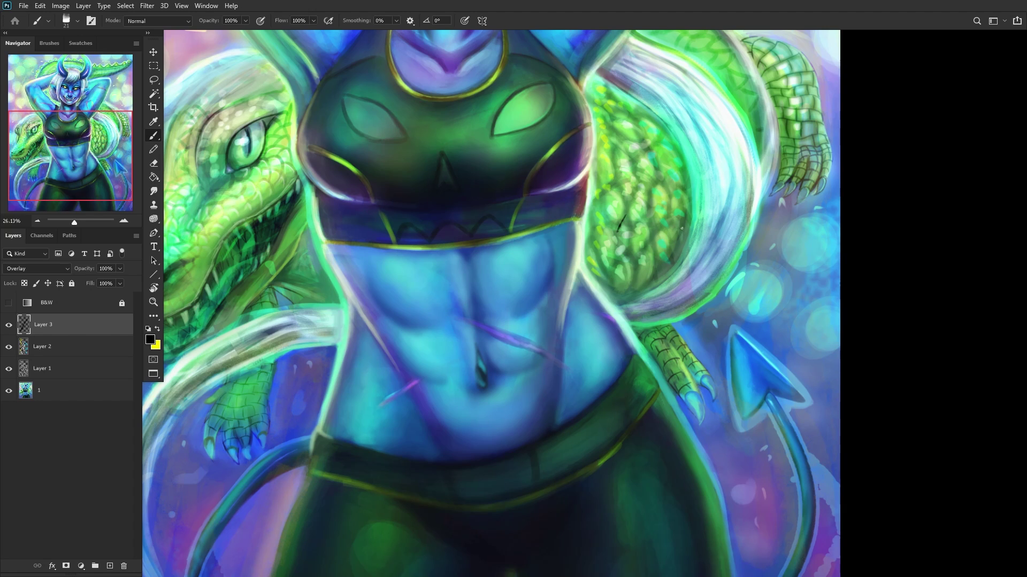
{"action": "scroll", "coordinate": [673, 230], "scroll_direction": "up", "scroll_amount": 5}
{"action": "scroll", "coordinate": [658, 244], "scroll_direction": "up", "scroll_amount": 5}
{"action": "mouse_move", "coordinate": [631, 151]}
{"action": "left_mouse_down"}
{"action": "mouse_move", "coordinate": [592, 217]}
{"action": "mouse_move", "coordinate": [641, 312]}
{"action": "mouse_move", "coordinate": [645, 198]}
{"action": "mouse_move", "coordinate": [648, 215]}
{"action": "mouse_move", "coordinate": [629, 158]}
{"action": "left_mouse_up"}
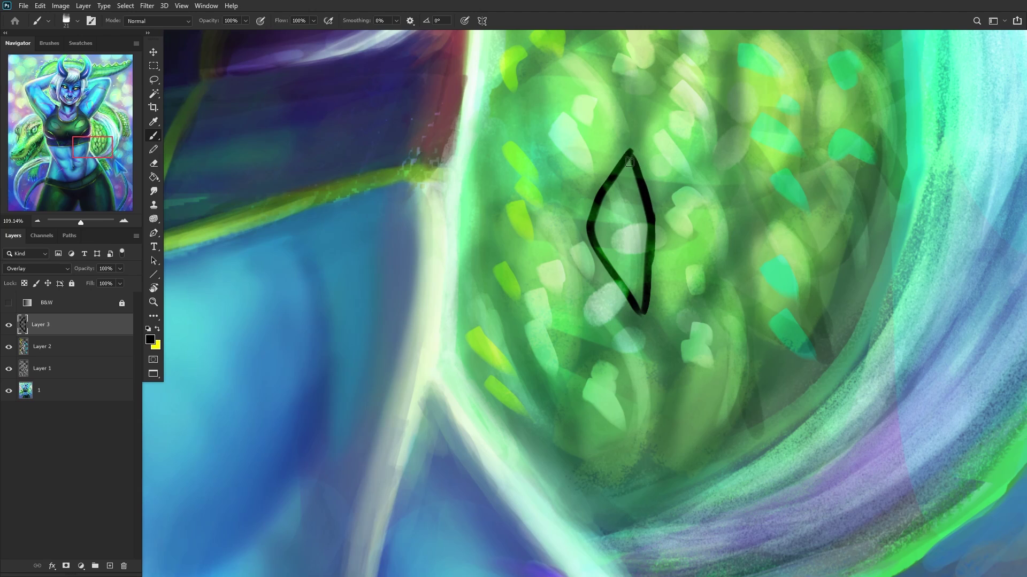
{"action": "left_click_drag", "start_coordinate": [637, 321], "coordinate": [660, 435]}
{"action": "mouse_move", "coordinate": [665, 390]}
{"action": "left_mouse_down"}
{"action": "mouse_move", "coordinate": [670, 353]}
{"action": "mouse_move", "coordinate": [724, 275]}
{"action": "mouse_move", "coordinate": [743, 299]}
{"action": "mouse_move", "coordinate": [754, 370]}
{"action": "mouse_move", "coordinate": [719, 443]}
{"action": "left_mouse_up"}
{"action": "mouse_move", "coordinate": [731, 273]}
{"action": "left_mouse_down"}
{"action": "mouse_move", "coordinate": [763, 208]}
{"action": "mouse_move", "coordinate": [785, 226]}
{"action": "mouse_move", "coordinate": [797, 328]}
{"action": "left_mouse_up"}
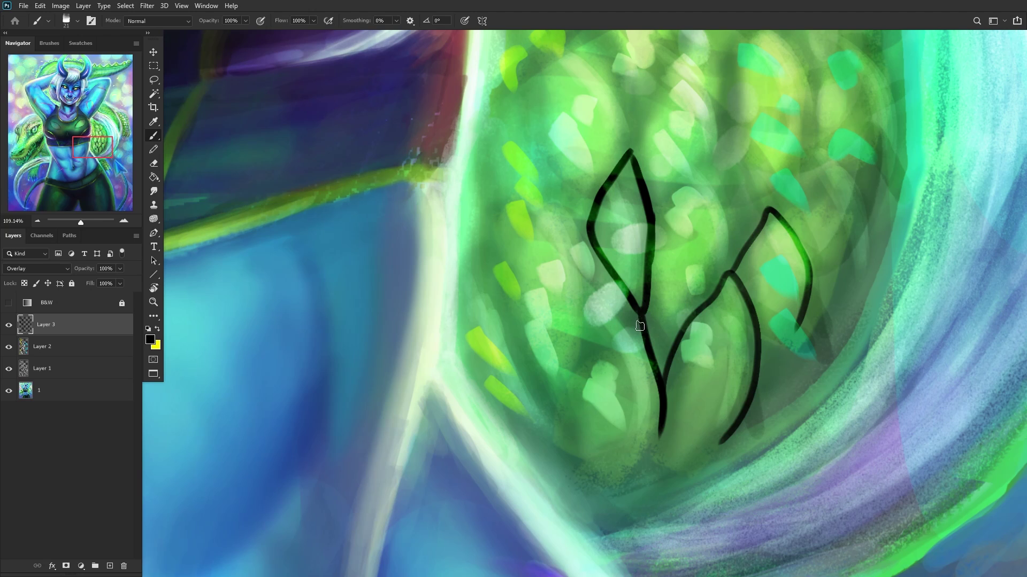
{"action": "mouse_move", "coordinate": [730, 274]}
{"action": "left_mouse_down"}
{"action": "mouse_move", "coordinate": [736, 227]}
{"action": "mouse_move", "coordinate": [704, 168]}
{"action": "mouse_move", "coordinate": [663, 211]}
{"action": "left_mouse_up"}
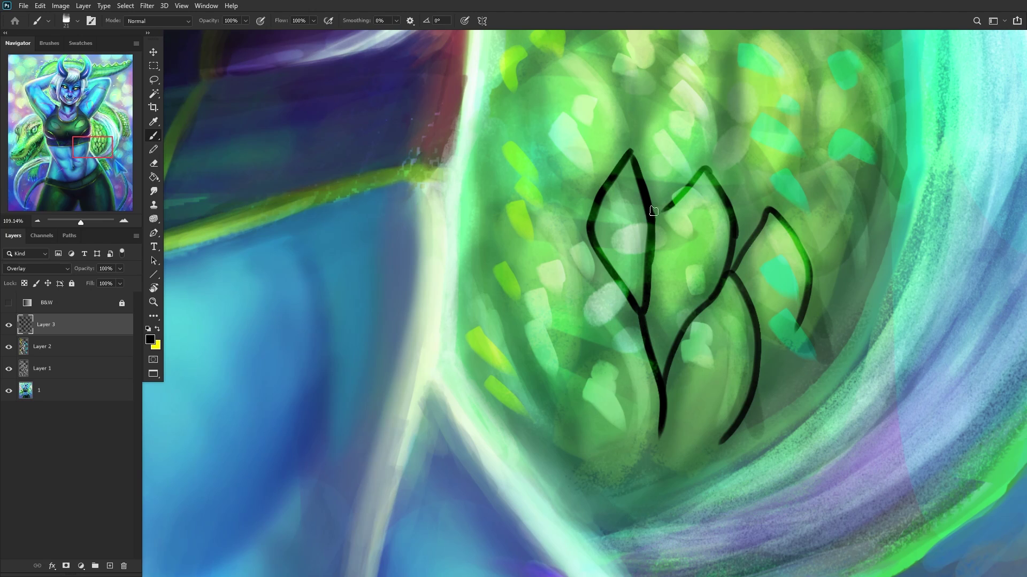
{"action": "mouse_move", "coordinate": [706, 179]}
{"action": "left_mouse_down"}
{"action": "mouse_move", "coordinate": [723, 107]}
{"action": "mouse_move", "coordinate": [679, 67]}
{"action": "mouse_move", "coordinate": [630, 147]}
{"action": "mouse_move", "coordinate": [643, 231]}
{"action": "mouse_move", "coordinate": [616, 342]}
{"action": "mouse_move", "coordinate": [626, 357]}
{"action": "left_mouse_up"}
Step: Redraw the misplaced leaf and add curved scale lines at the top, undoing stray strokes
{"action": "scroll", "coordinate": [641, 137], "scroll_direction": "down", "scroll_amount": 3}
{"action": "scroll", "coordinate": [564, 211], "scroll_direction": "up", "scroll_amount": 3}
{"action": "mouse_move", "coordinate": [606, 321]}
{"action": "left_mouse_down"}
{"action": "mouse_move", "coordinate": [551, 169]}
{"action": "mouse_move", "coordinate": [592, 97]}
{"action": "mouse_move", "coordinate": [551, 156]}
{"action": "mouse_move", "coordinate": [564, 78]}
{"action": "mouse_move", "coordinate": [638, 177]}
{"action": "left_mouse_up"}
{"action": "scroll", "coordinate": [587, 157], "scroll_direction": "down", "scroll_amount": 3}
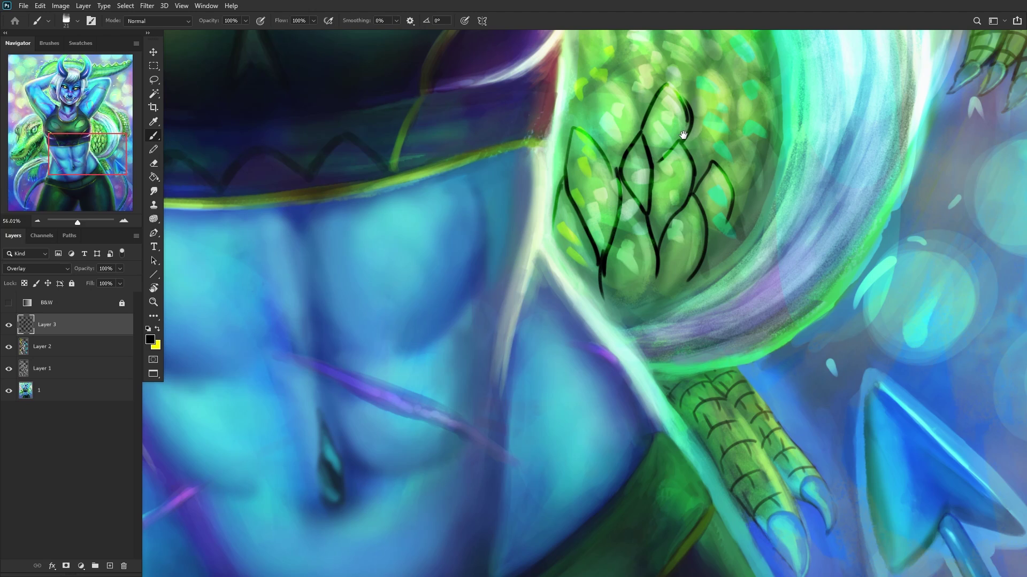
{"action": "mouse_move", "coordinate": [683, 135]}
{"action": "left_mouse_down"}
{"action": "mouse_move", "coordinate": [453, 423]}
{"action": "mouse_move", "coordinate": [460, 353]}
{"action": "mouse_move", "coordinate": [517, 295]}
{"action": "mouse_move", "coordinate": [557, 398]}
{"action": "left_mouse_up"}
{"action": "scroll", "coordinate": [453, 422], "scroll_direction": "up", "scroll_amount": 3}
{"action": "key", "text": "ctrl+z"}
{"action": "scroll", "coordinate": [561, 439], "scroll_direction": "up", "scroll_amount": 1}
{"action": "mouse_move", "coordinate": [564, 437]}
{"action": "left_mouse_down"}
{"action": "mouse_move", "coordinate": [528, 298]}
{"action": "mouse_move", "coordinate": [469, 346]}
{"action": "mouse_move", "coordinate": [508, 289]}
{"action": "mouse_move", "coordinate": [417, 361]}
{"action": "left_mouse_up"}
{"action": "mouse_move", "coordinate": [516, 274]}
{"action": "left_mouse_down"}
{"action": "mouse_move", "coordinate": [522, 214]}
{"action": "mouse_move", "coordinate": [445, 54]}
{"action": "left_mouse_up"}
{"action": "mouse_move", "coordinate": [631, 317]}
{"action": "left_mouse_down"}
{"action": "mouse_move", "coordinate": [575, 195]}
{"action": "mouse_move", "coordinate": [625, 252]}
{"action": "mouse_move", "coordinate": [527, 174]}
{"action": "left_mouse_up"}
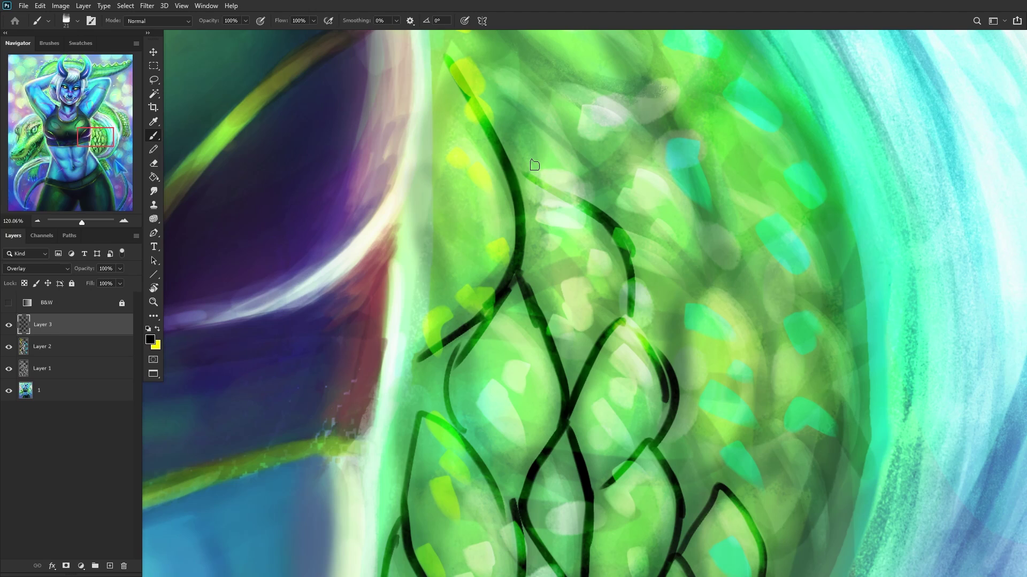
{"action": "left_click_drag", "start_coordinate": [478, 51], "coordinate": [594, 206]}
{"action": "left_click_drag", "start_coordinate": [602, 210], "coordinate": [633, 149]}
{"action": "key", "text": "ctrl+z"}
{"action": "mouse_move", "coordinate": [541, 78]}
{"action": "left_mouse_down"}
{"action": "mouse_move", "coordinate": [615, 109]}
{"action": "mouse_move", "coordinate": [645, 148]}
{"action": "mouse_move", "coordinate": [633, 207]}
{"action": "mouse_move", "coordinate": [634, 175]}
{"action": "left_mouse_up"}
{"action": "key", "text": "ctrl+z"}
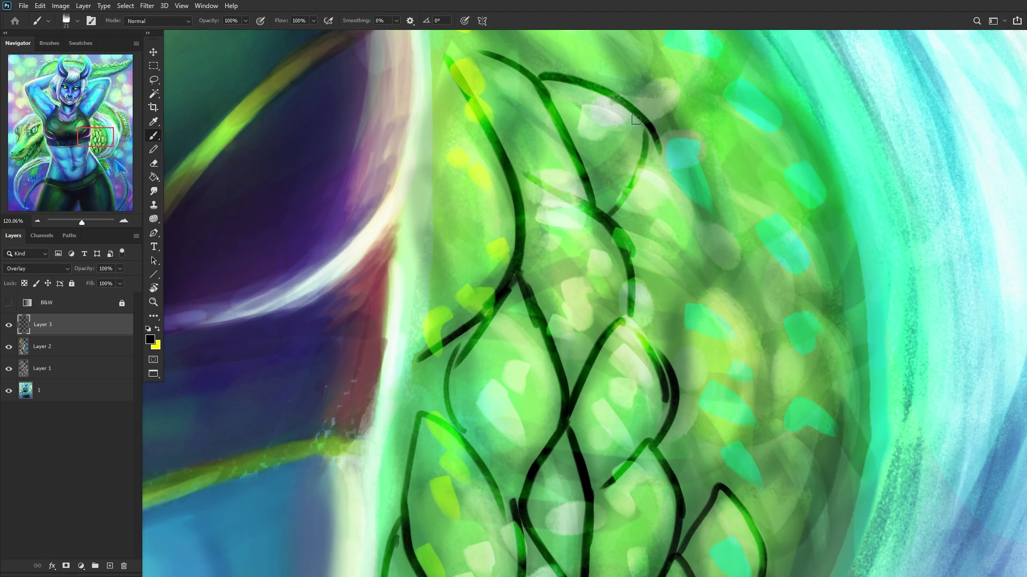
Step: Outline more scales down the right side and across the upper scales
{"action": "scroll", "coordinate": [615, 109], "scroll_direction": "down", "scroll_amount": 4}
{"action": "scroll", "coordinate": [650, 155], "scroll_direction": "up", "scroll_amount": 2}
{"action": "mouse_move", "coordinate": [632, 270]}
{"action": "left_mouse_down"}
{"action": "mouse_move", "coordinate": [674, 213]}
{"action": "mouse_move", "coordinate": [648, 257]}
{"action": "mouse_move", "coordinate": [669, 184]}
{"action": "mouse_move", "coordinate": [641, 124]}
{"action": "left_mouse_up"}
{"action": "mouse_move", "coordinate": [676, 211]}
{"action": "left_mouse_down"}
{"action": "mouse_move", "coordinate": [725, 309]}
{"action": "mouse_move", "coordinate": [712, 262]}
{"action": "mouse_move", "coordinate": [681, 387]}
{"action": "mouse_move", "coordinate": [707, 352]}
{"action": "mouse_move", "coordinate": [668, 419]}
{"action": "mouse_move", "coordinate": [661, 413]}
{"action": "mouse_move", "coordinate": [691, 372]}
{"action": "mouse_move", "coordinate": [647, 464]}
{"action": "left_mouse_up"}
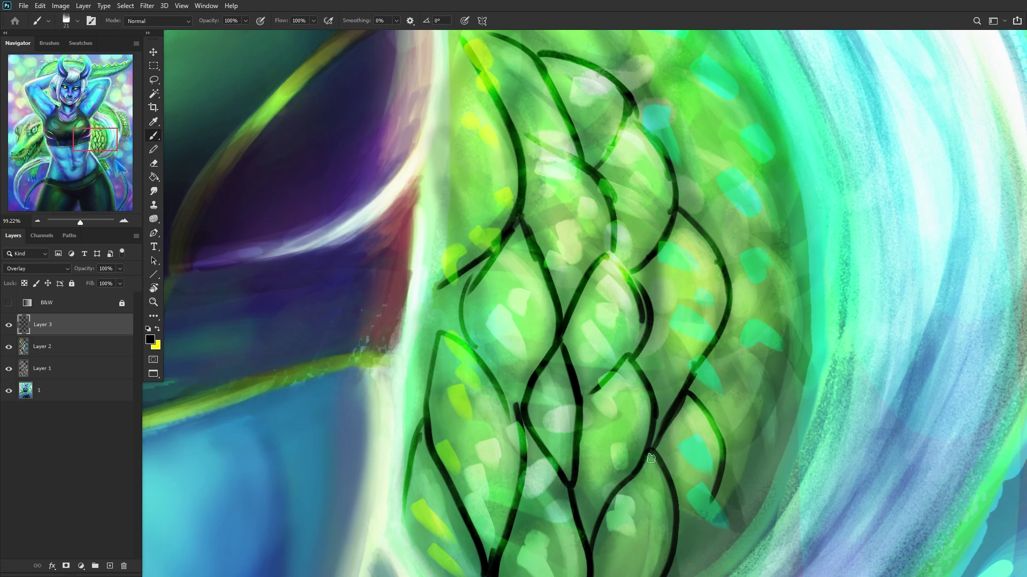
{"action": "mouse_move", "coordinate": [728, 324]}
{"action": "left_mouse_down"}
{"action": "mouse_move", "coordinate": [776, 393]}
{"action": "mouse_move", "coordinate": [783, 433]}
{"action": "mouse_move", "coordinate": [740, 493]}
{"action": "mouse_move", "coordinate": [726, 496]}
{"action": "mouse_move", "coordinate": [737, 506]}
{"action": "mouse_move", "coordinate": [704, 520]}
{"action": "left_mouse_up"}
{"action": "scroll", "coordinate": [704, 520], "scroll_direction": "down", "scroll_amount": 3}
{"action": "scroll", "coordinate": [704, 521], "scroll_direction": "up", "scroll_amount": 5}
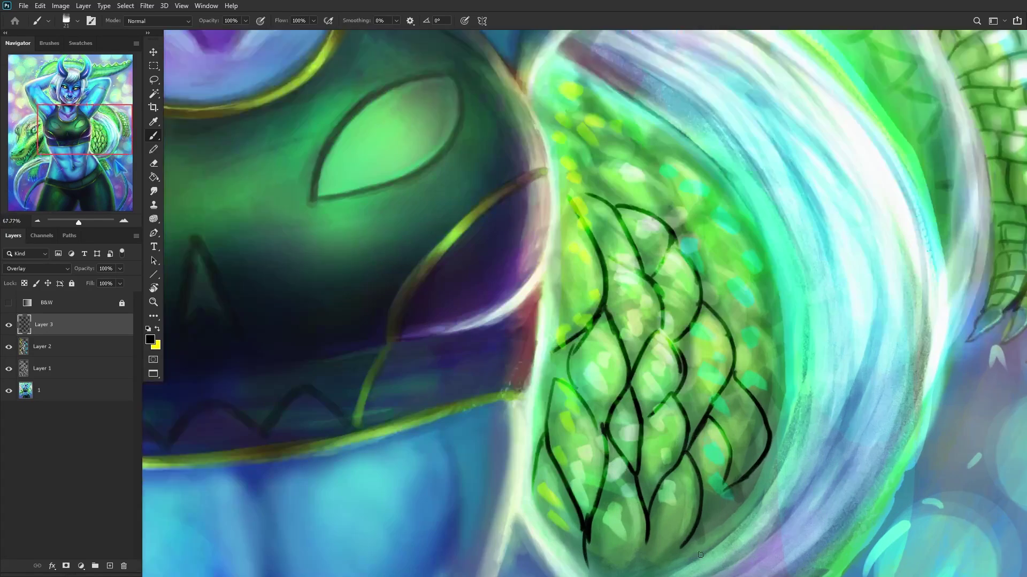
{"action": "left_click_drag", "start_coordinate": [748, 439], "coordinate": [713, 543]}
{"action": "scroll", "coordinate": [713, 543], "scroll_direction": "down", "scroll_amount": 4}
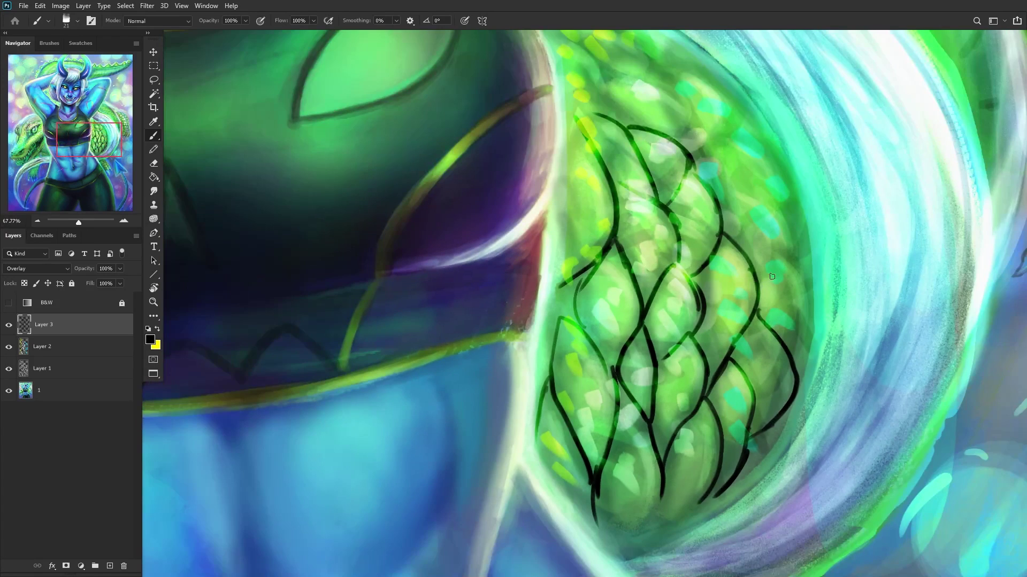
{"action": "scroll", "coordinate": [719, 229], "scroll_direction": "up", "scroll_amount": 3}
{"action": "mouse_move", "coordinate": [709, 220]}
{"action": "left_mouse_down"}
{"action": "mouse_move", "coordinate": [780, 255]}
{"action": "mouse_move", "coordinate": [814, 316]}
{"action": "mouse_move", "coordinate": [799, 428]}
{"action": "left_mouse_up"}
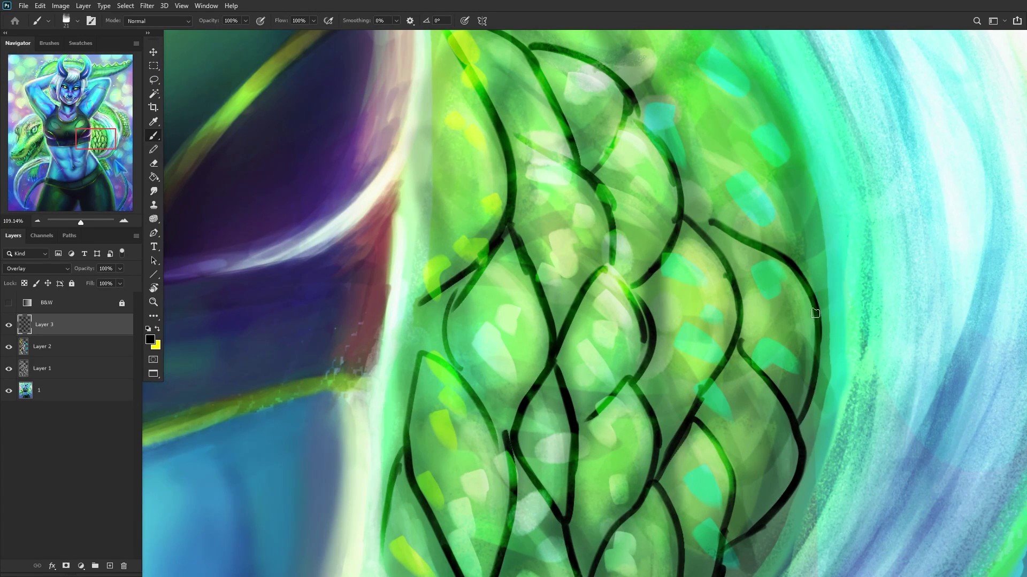
{"action": "mouse_move", "coordinate": [811, 277]}
{"action": "left_mouse_down"}
{"action": "mouse_move", "coordinate": [776, 152]}
{"action": "mouse_move", "coordinate": [657, 108]}
{"action": "left_mouse_up"}
Step: Finish with short scale lines and arcs near the top edge of the scales
{"action": "scroll", "coordinate": [638, 129], "scroll_direction": "down", "scroll_amount": 3}
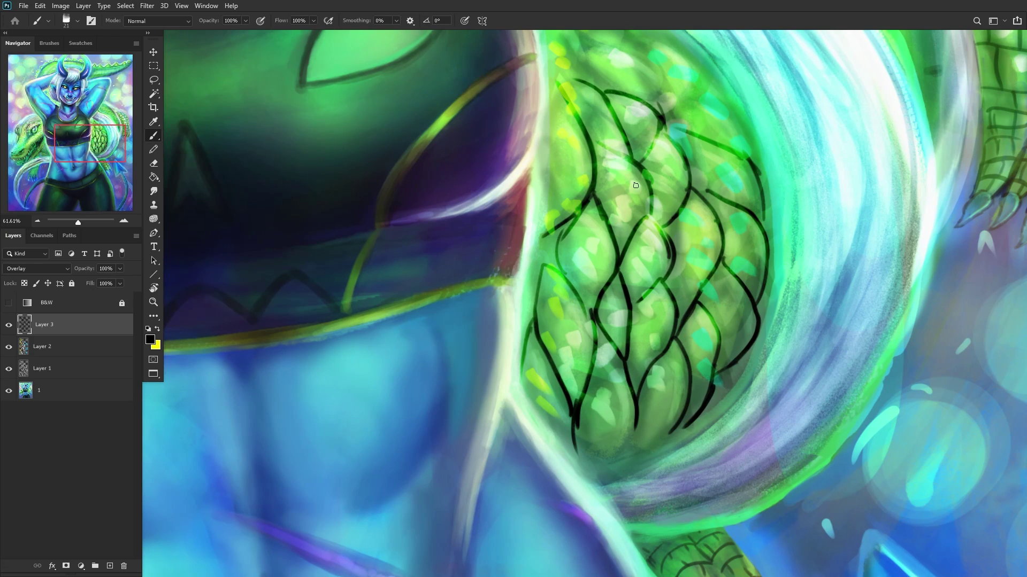
{"action": "scroll", "coordinate": [630, 180], "scroll_direction": "up", "scroll_amount": 3}
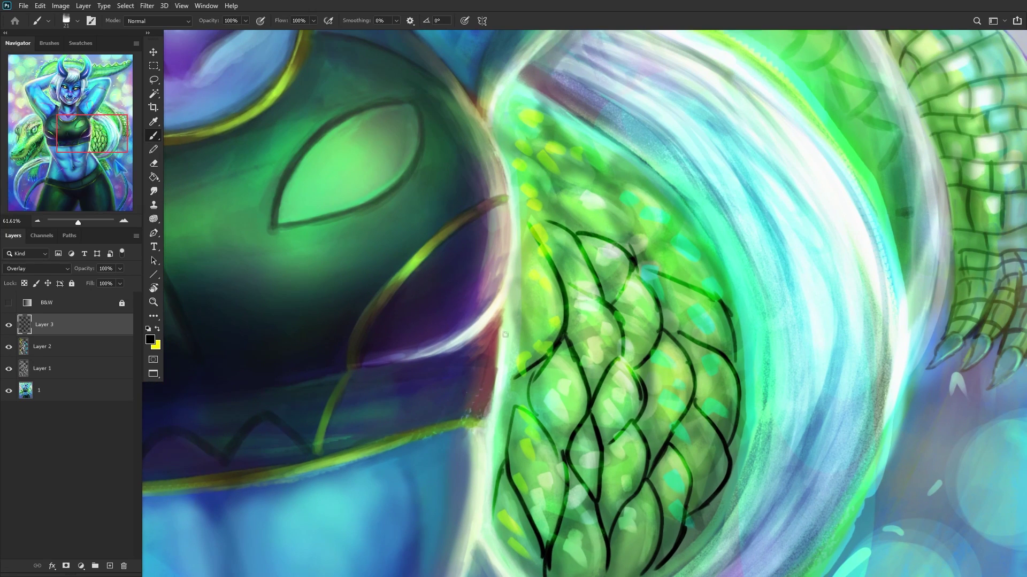
{"action": "scroll", "coordinate": [558, 268], "scroll_direction": "up", "scroll_amount": 3}
{"action": "scroll", "coordinate": [653, 310], "scroll_direction": "up", "scroll_amount": 2}
{"action": "mouse_move", "coordinate": [653, 310]}
{"action": "left_mouse_down"}
{"action": "mouse_move", "coordinate": [661, 193]}
{"action": "mouse_move", "coordinate": [456, 101]}
{"action": "mouse_move", "coordinate": [485, 185]}
{"action": "mouse_move", "coordinate": [517, 216]}
{"action": "left_mouse_up"}
{"action": "mouse_move", "coordinate": [475, 152]}
{"action": "left_mouse_down"}
{"action": "mouse_move", "coordinate": [409, 54]}
{"action": "mouse_move", "coordinate": [374, 40]}
{"action": "left_mouse_up"}
{"action": "left_click_drag", "start_coordinate": [591, 140], "coordinate": [548, 56]}
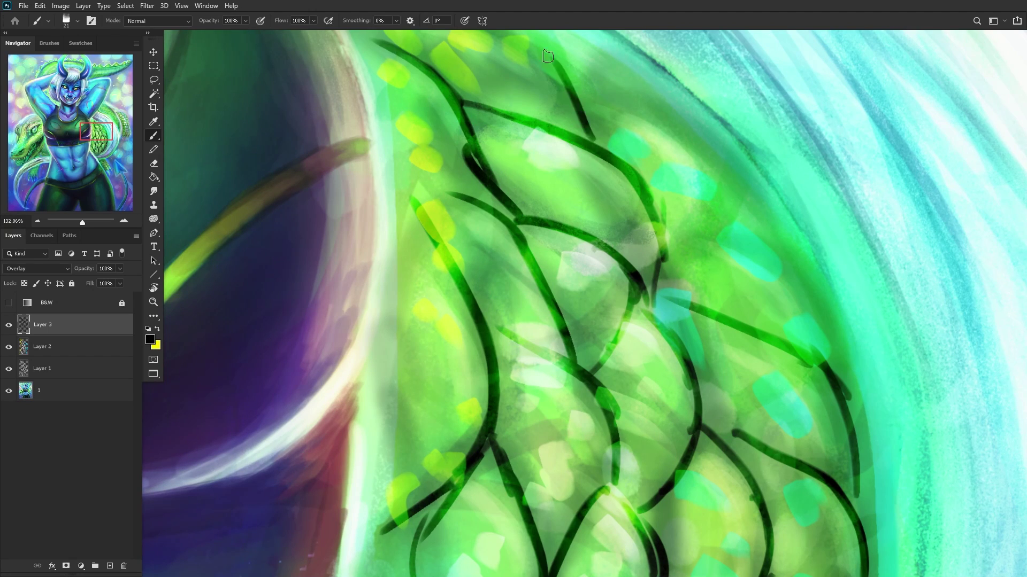
{"action": "left_click_drag", "start_coordinate": [582, 105], "coordinate": [481, 36]}
{"action": "left_click_drag", "start_coordinate": [594, 130], "coordinate": [738, 225]}
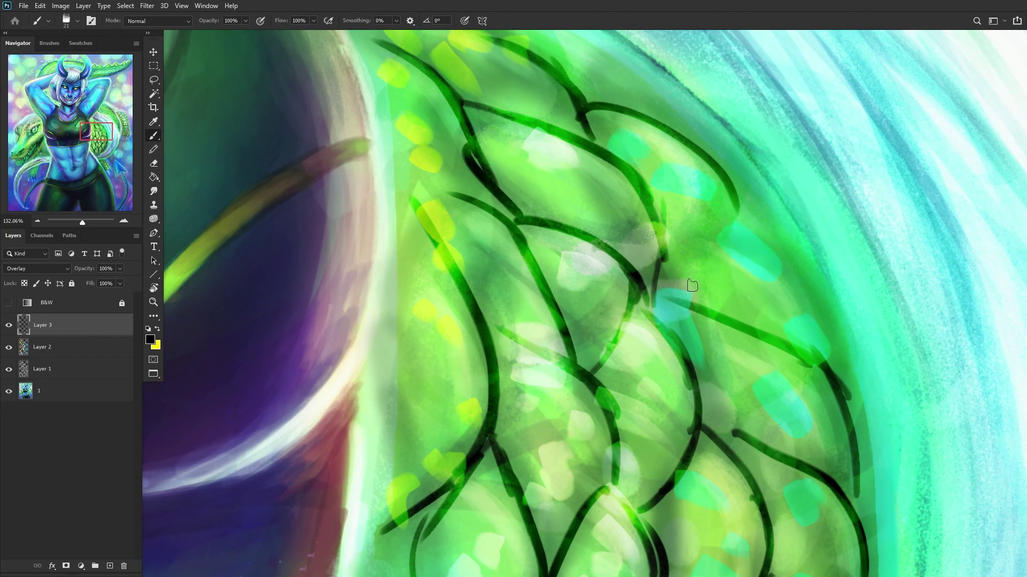
{"action": "scroll", "coordinate": [765, 294], "scroll_direction": "down", "scroll_amount": 5}
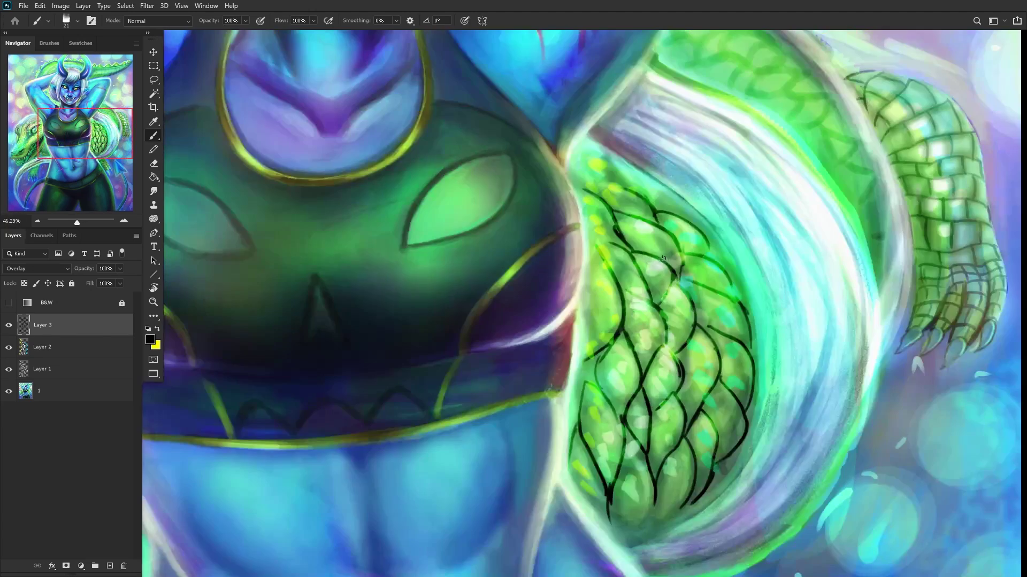
{"action": "scroll", "coordinate": [665, 260], "scroll_direction": "down", "scroll_amount": 3}
{"action": "scroll", "coordinate": [617, 250], "scroll_direction": "up", "scroll_amount": 6}
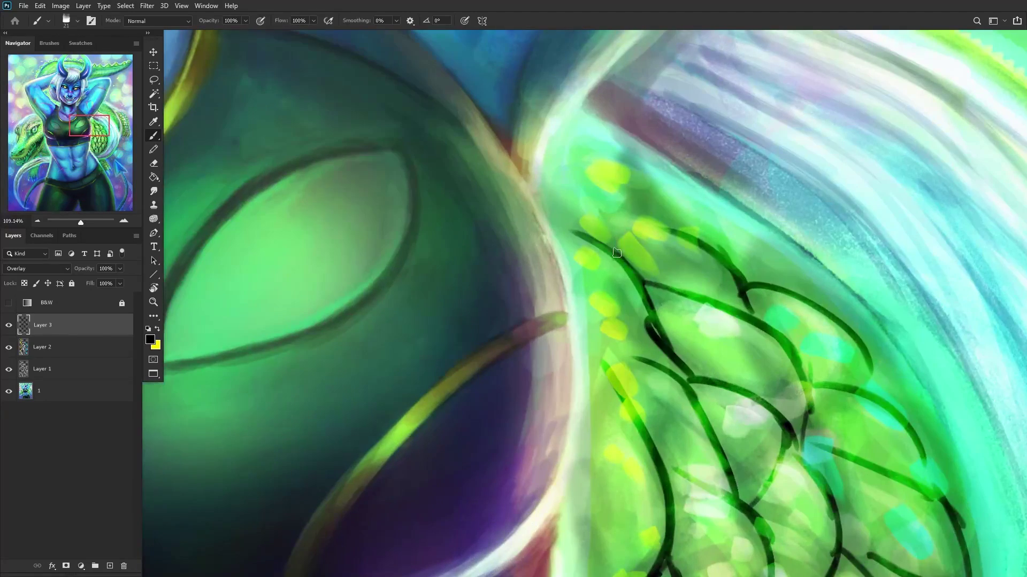
{"action": "left_click_drag", "start_coordinate": [586, 220], "coordinate": [700, 240]}
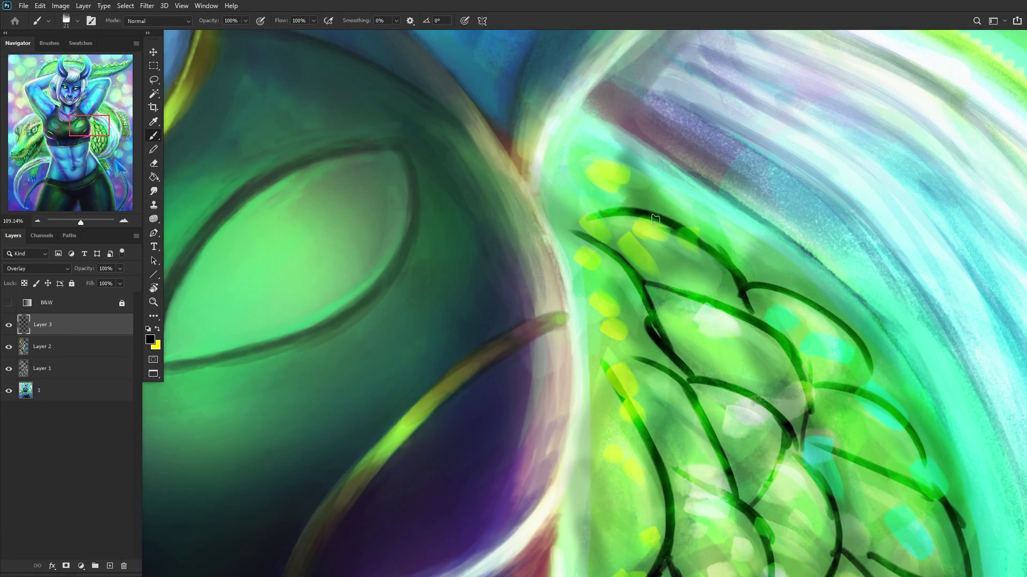
{"action": "scroll", "coordinate": [584, 142], "scroll_direction": "down", "scroll_amount": 5}
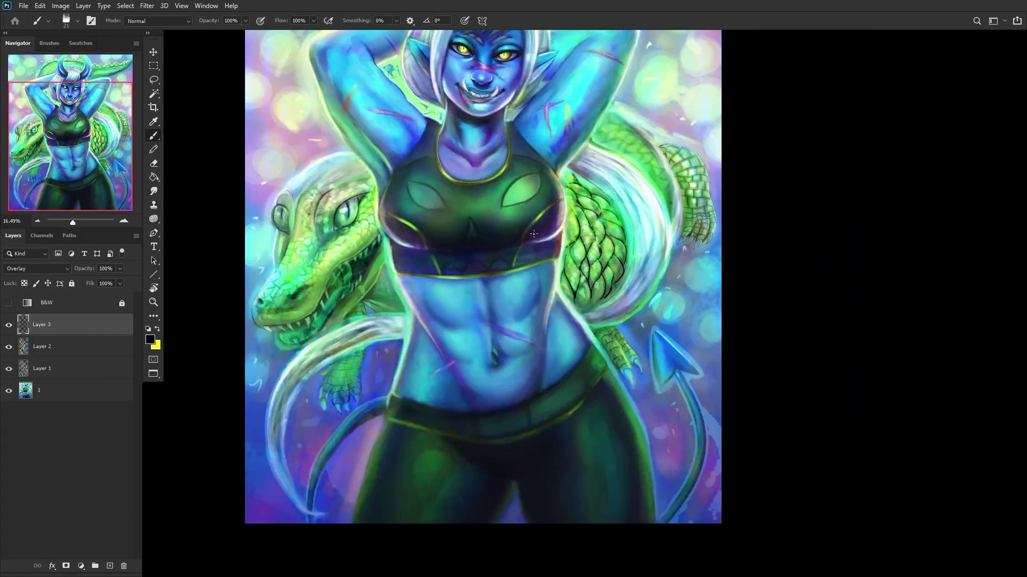
Step: Apply a Gaussian Blur to the Layer 3 scale outlines
{"action": "left_click", "coordinate": [147, 6]}
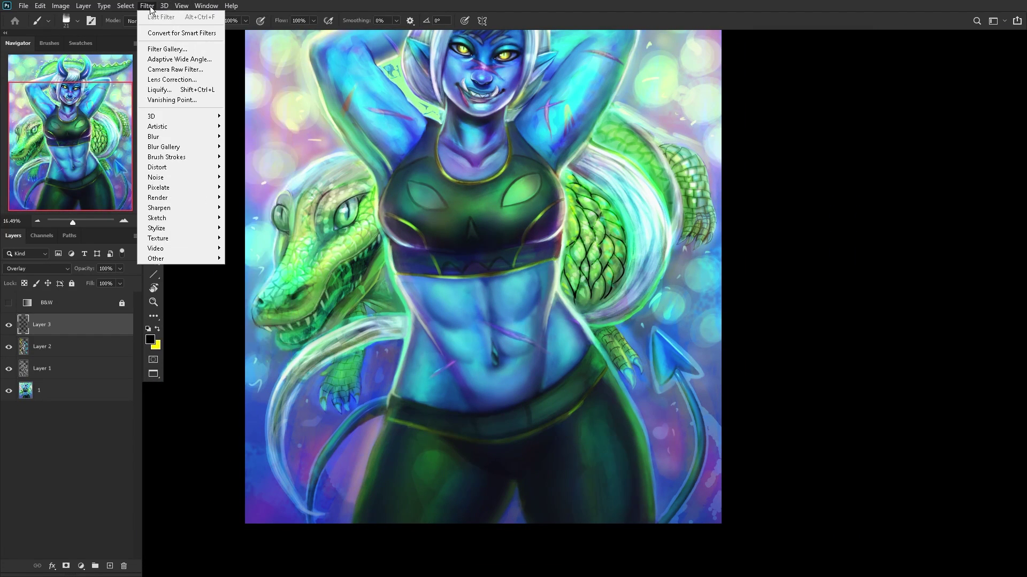
{"action": "mouse_move", "coordinate": [169, 137]}
{"action": "left_click", "coordinate": [264, 176]}
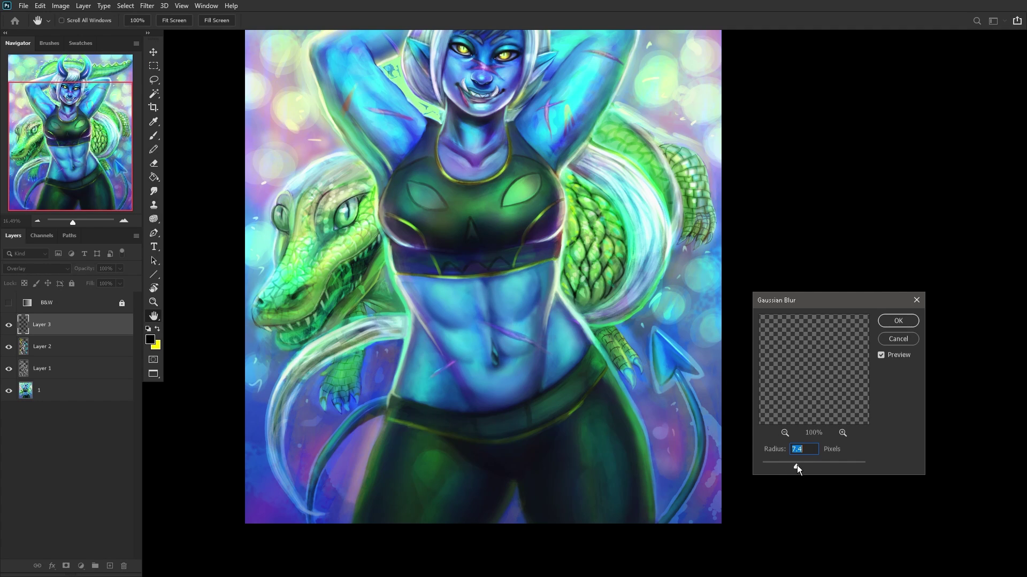
{"action": "left_click", "coordinate": [885, 324]}
{"action": "key", "text": "b"}
Step: Lower Layer 3's opacity to compare, then restore it to full opacity
{"action": "scroll", "coordinate": [702, 402], "scroll_direction": "down", "scroll_amount": 3}
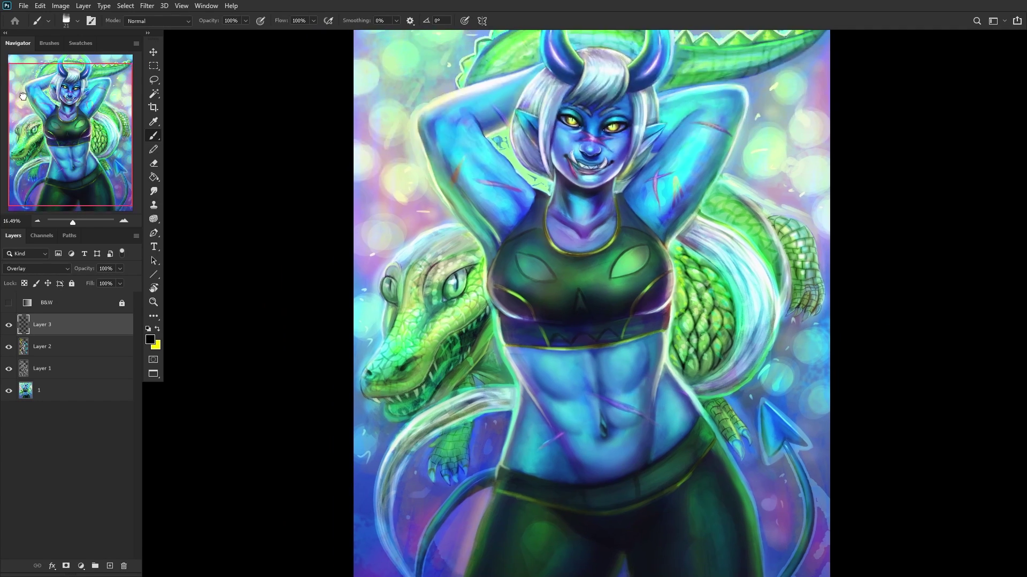
{"action": "left_click", "coordinate": [88, 280]}
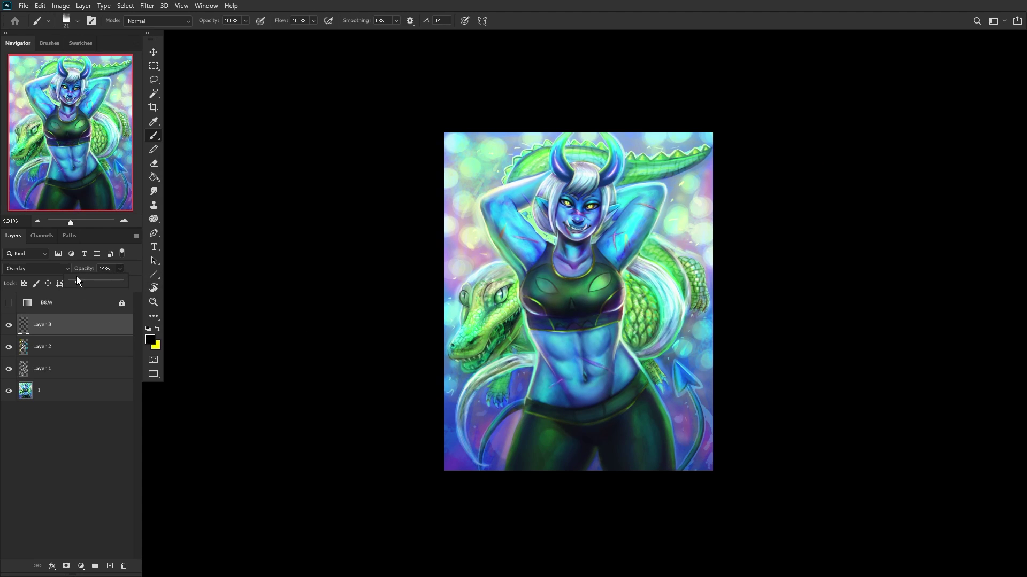
{"action": "left_click_drag", "start_coordinate": [102, 283], "coordinate": [103, 287]}
{"action": "left_click_drag", "start_coordinate": [115, 283], "coordinate": [177, 301]}
Step: Add empty Layer 4 and start a lasso selection along the scales' edge
{"action": "left_click", "coordinate": [109, 566]}
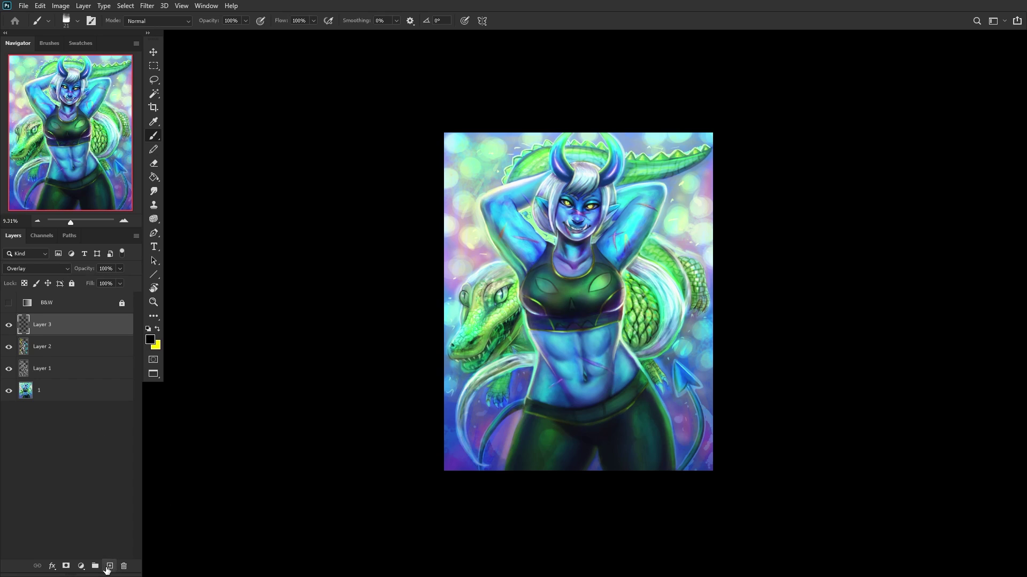
{"action": "left_click", "coordinate": [154, 80]}
{"action": "scroll", "coordinate": [646, 348], "scroll_direction": "up", "scroll_amount": 5}
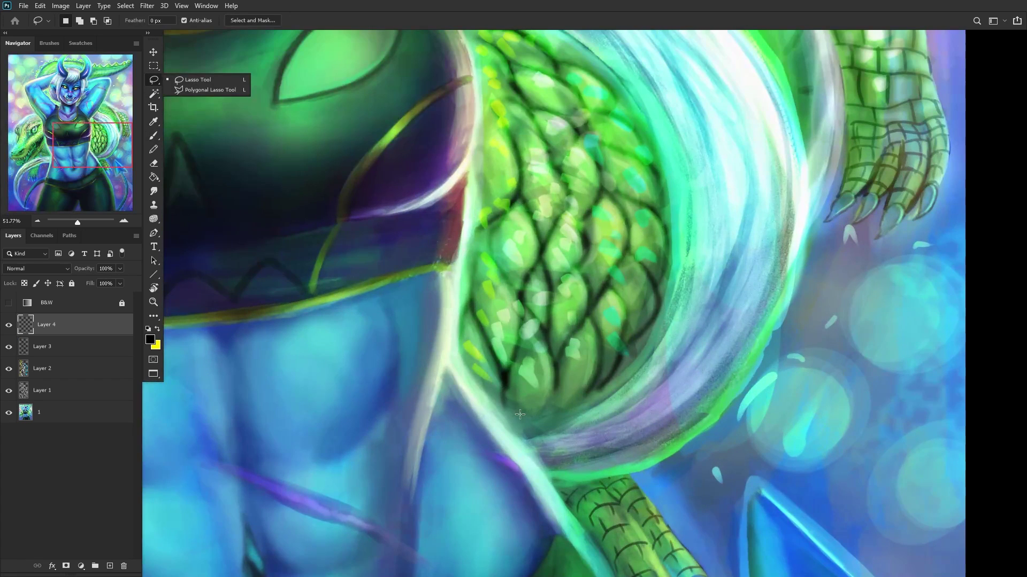
{"action": "mouse_move", "coordinate": [519, 416]}
{"action": "left_mouse_down"}
{"action": "mouse_move", "coordinate": [465, 345]}
{"action": "mouse_move", "coordinate": [466, 273]}
{"action": "left_mouse_up"}
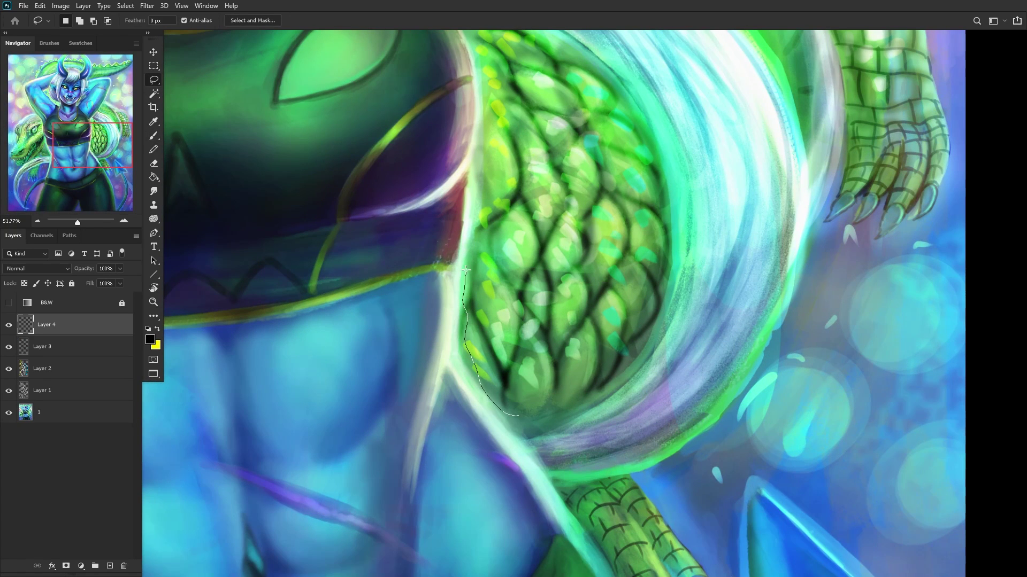
Step: Close the lasso around the scales, add an extra area, and bring up the adjustment-layer menu
{"action": "mouse_move", "coordinate": [479, 186]}
{"action": "left_mouse_down"}
{"action": "mouse_move", "coordinate": [485, 139]}
{"action": "mouse_move", "coordinate": [470, 60]}
{"action": "mouse_move", "coordinate": [511, 37]}
{"action": "mouse_move", "coordinate": [609, 80]}
{"action": "mouse_move", "coordinate": [647, 138]}
{"action": "left_mouse_up"}
{"action": "mouse_move", "coordinate": [667, 196]}
{"action": "left_mouse_down"}
{"action": "mouse_move", "coordinate": [655, 331]}
{"action": "mouse_move", "coordinate": [615, 383]}
{"action": "mouse_move", "coordinate": [550, 420]}
{"action": "mouse_move", "coordinate": [521, 416]}
{"action": "left_mouse_up"}
{"action": "scroll", "coordinate": [615, 361], "scroll_direction": "down", "scroll_amount": 3}
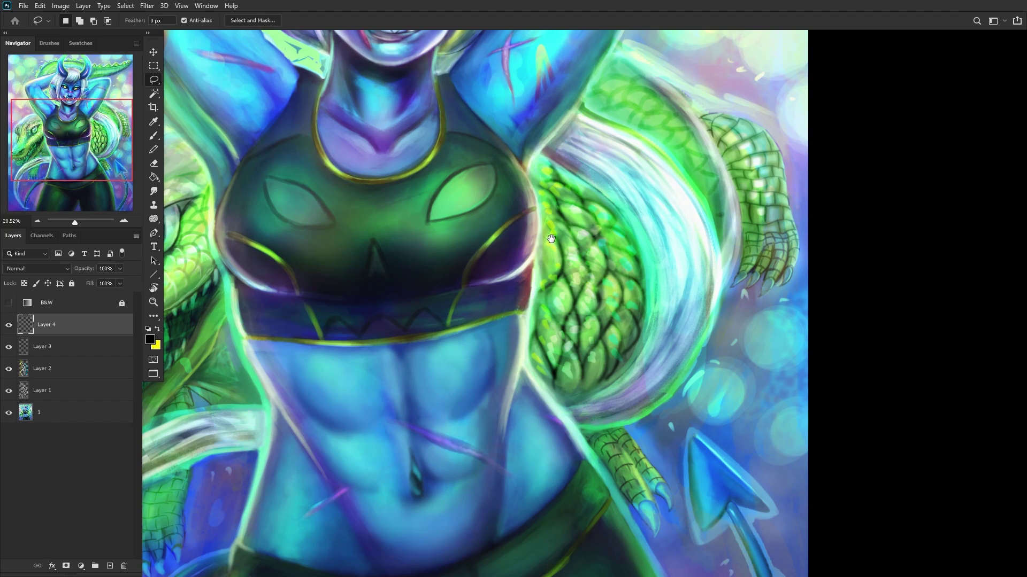
{"action": "scroll", "coordinate": [551, 238], "scroll_direction": "up", "scroll_amount": 4}
{"action": "mouse_move", "coordinate": [583, 295]}
{"action": "left_mouse_down"}
{"action": "mouse_move", "coordinate": [566, 205]}
{"action": "mouse_move", "coordinate": [759, 294]}
{"action": "left_mouse_up"}
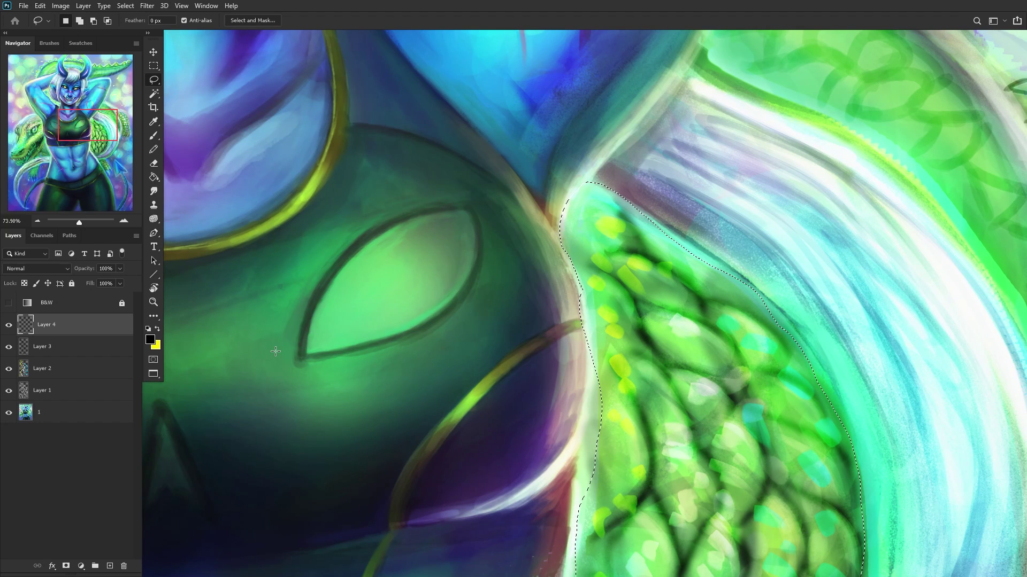
{"action": "left_click", "coordinate": [80, 565]}
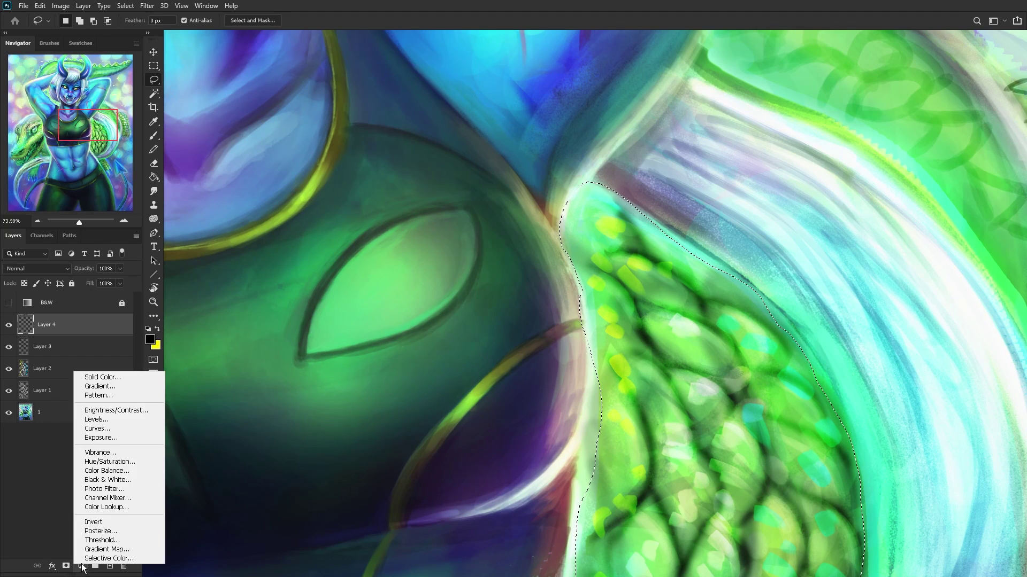
Step: Add a Levels adjustment with output black raised to 55, then select layer 1
{"action": "left_click", "coordinate": [109, 423]}
{"action": "scroll", "coordinate": [423, 270], "scroll_direction": "down", "scroll_amount": 7}
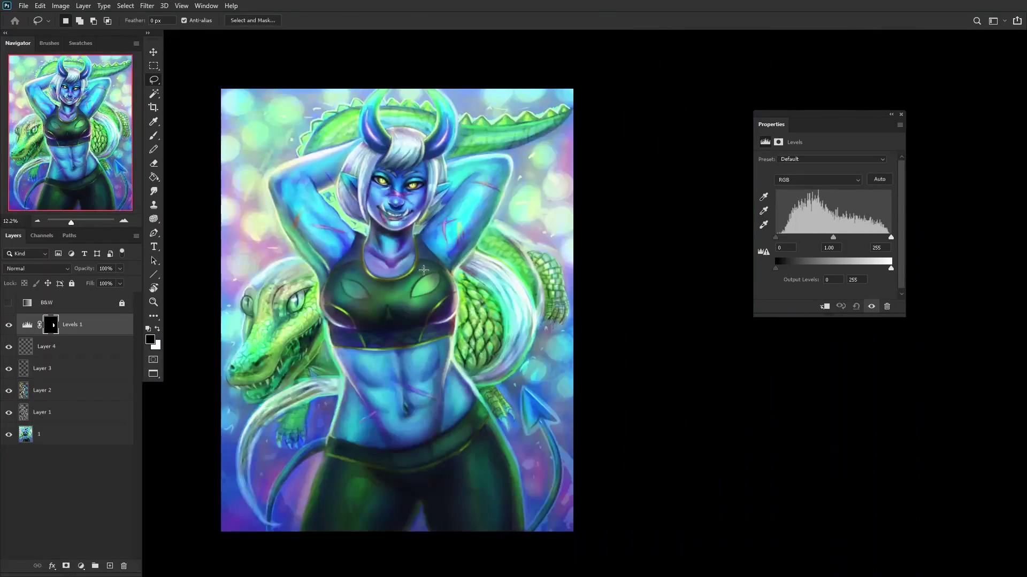
{"action": "left_click_drag", "start_coordinate": [797, 263], "coordinate": [884, 271]}
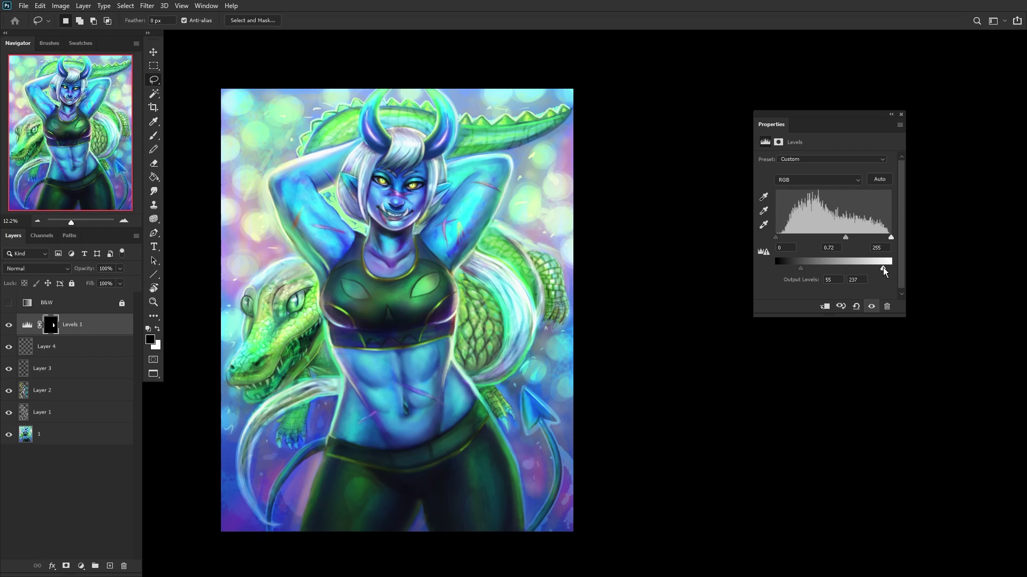
{"action": "left_click", "coordinate": [51, 439]}
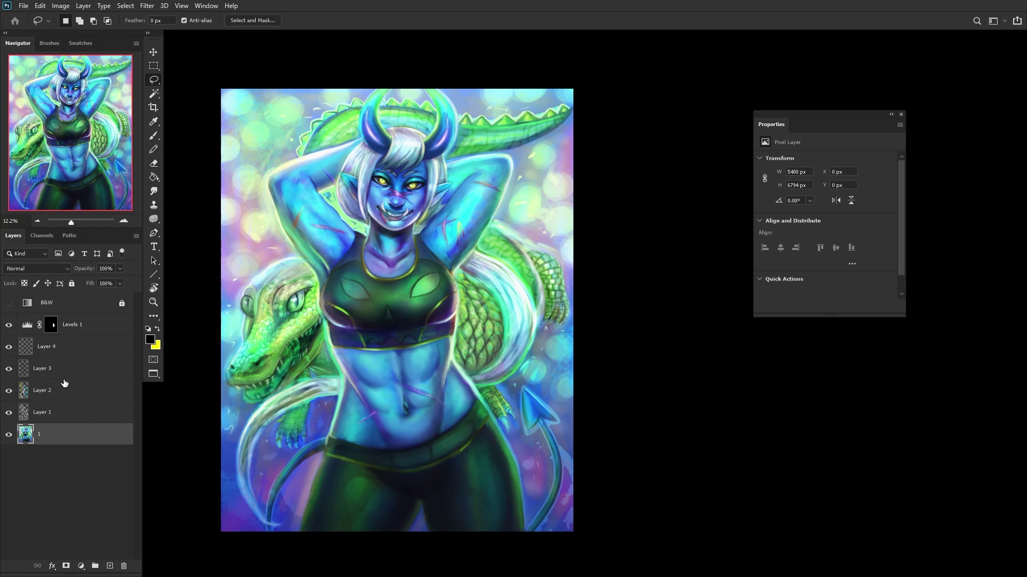
Step: Merge the layers above into layer 1, close the Properties panel, and add a new layer
{"action": "key", "text": "ctrl+shift+e"}
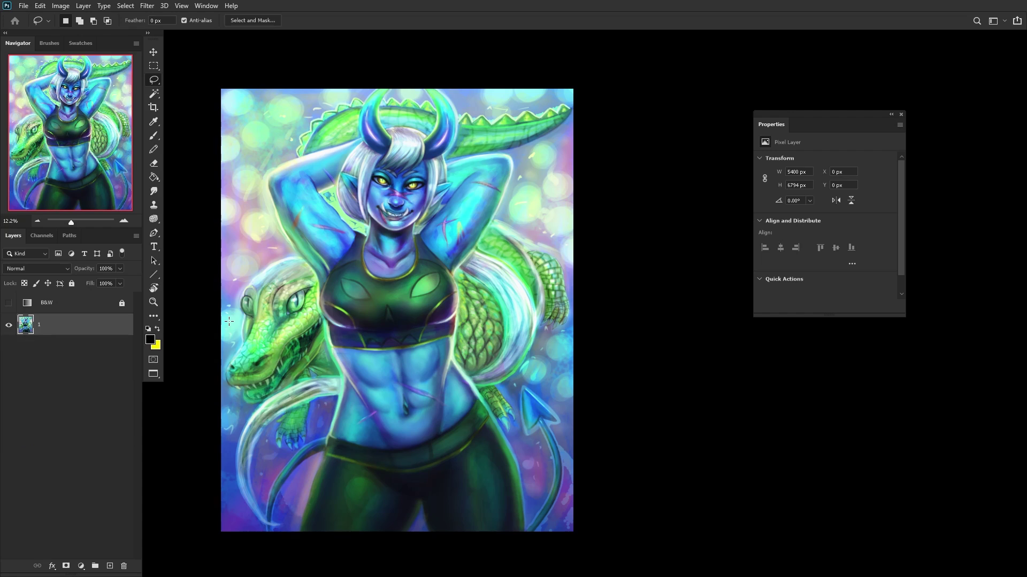
{"action": "right_click", "coordinate": [754, 126]}
{"action": "left_click", "coordinate": [775, 133]}
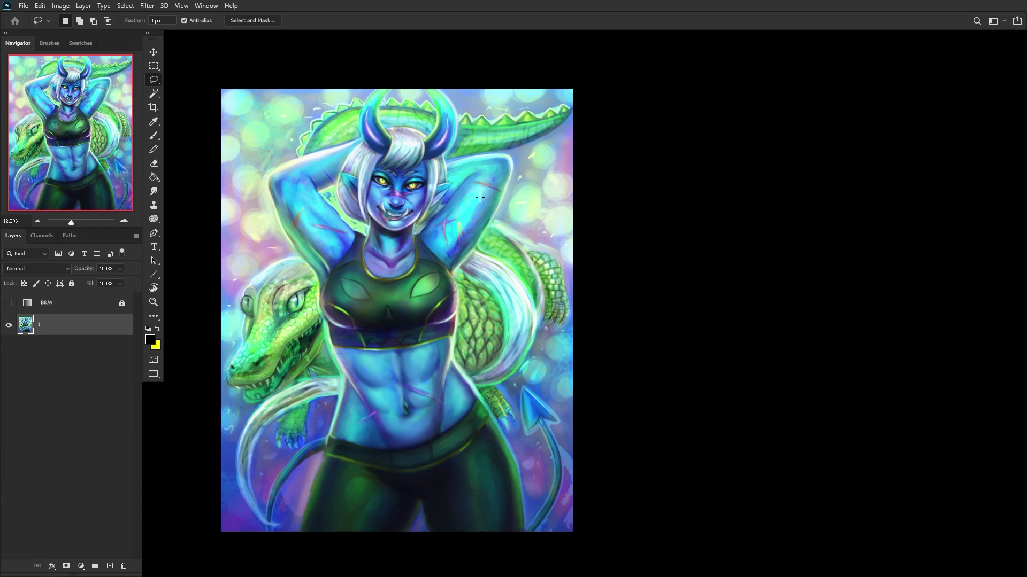
{"action": "scroll", "coordinate": [248, 325], "scroll_direction": "up", "scroll_amount": 1}
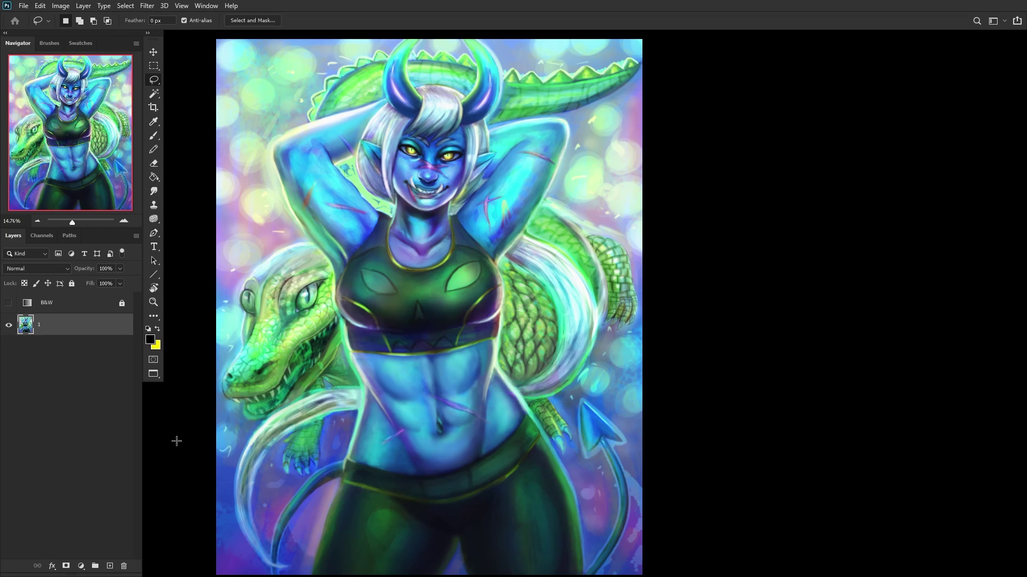
{"action": "left_click", "coordinate": [110, 566]}
Step: Lock the base painting layer 1 and pick the large Square brush for the new layer
{"action": "left_click_drag", "start_coordinate": [146, 329], "coordinate": [147, 329]}
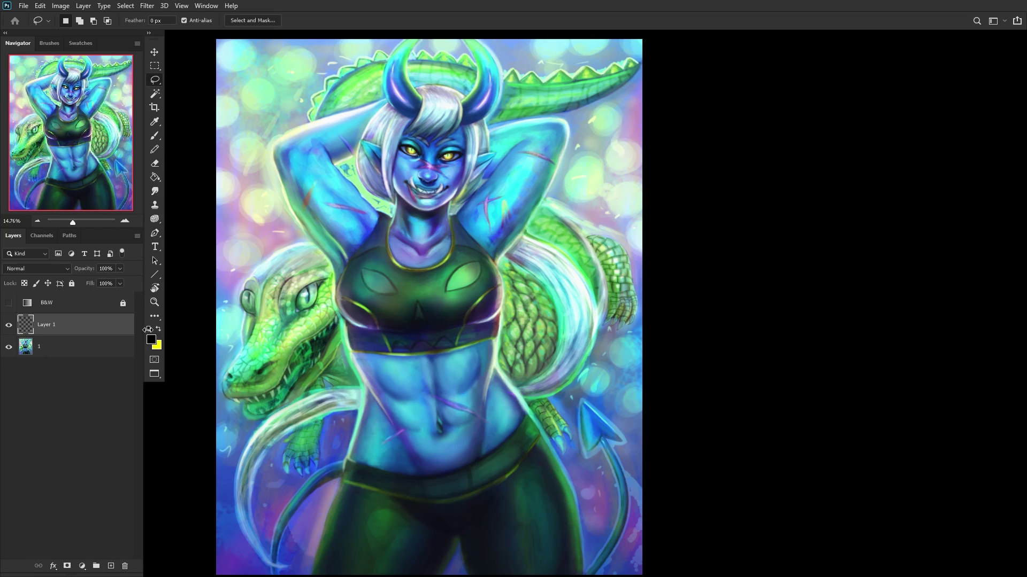
{"action": "left_click", "coordinate": [155, 136]}
{"action": "right_click", "coordinate": [439, 75]}
{"action": "left_click", "coordinate": [89, 338]}
{"action": "left_click", "coordinate": [80, 347]}
{"action": "left_click", "coordinate": [72, 283]}
{"action": "left_click", "coordinate": [74, 324]}
{"action": "right_click", "coordinate": [529, 232]}
{"action": "left_click", "coordinate": [631, 324]}
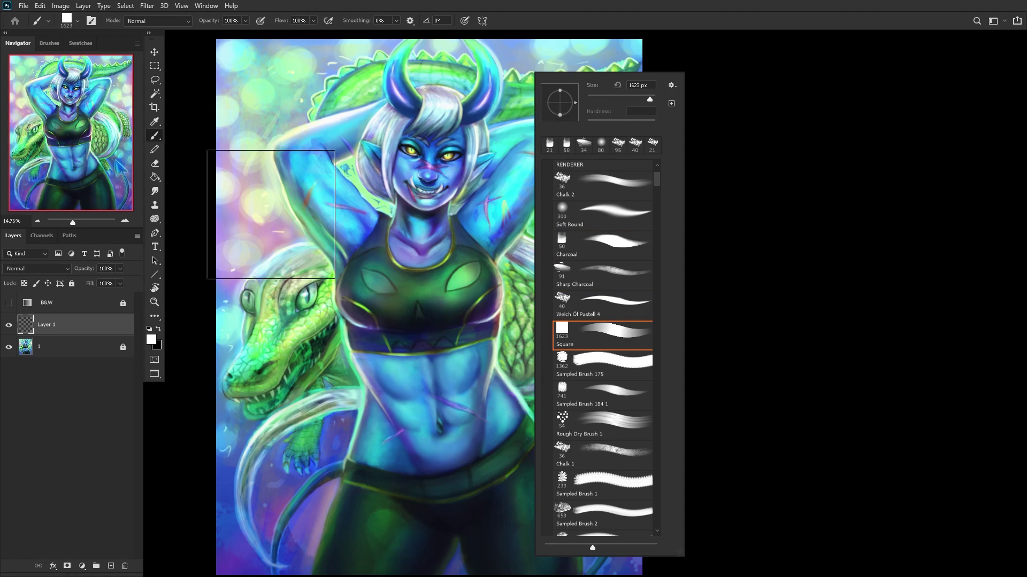
Step: Zoom in on the crocodile and set the highlight layer's blend mode to Overlay
{"action": "left_click", "coordinate": [72, 319]}
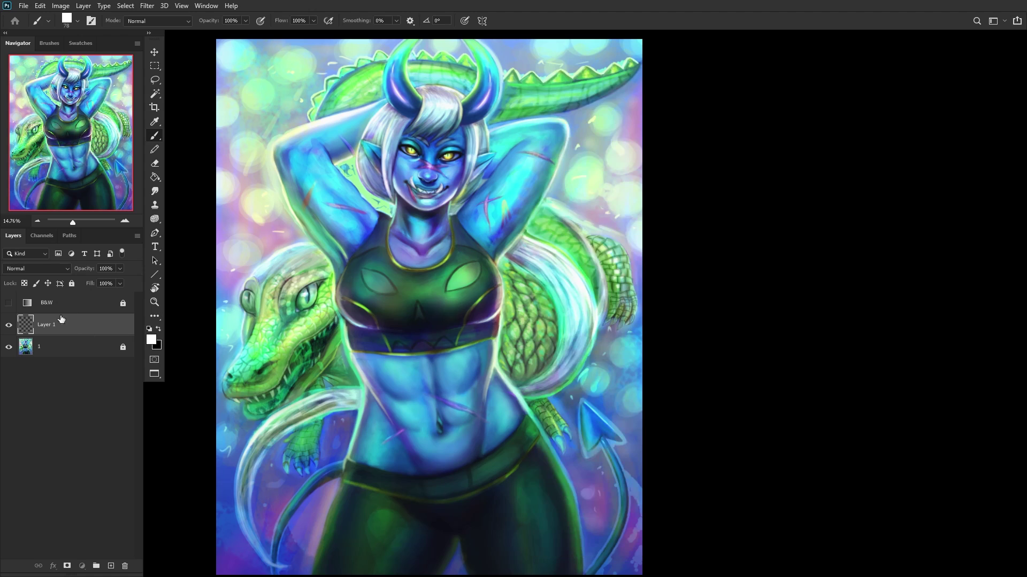
{"action": "left_click", "coordinate": [36, 269]}
{"action": "left_click", "coordinate": [21, 402]}
{"action": "left_click", "coordinate": [155, 302]}
{"action": "left_click_drag", "start_coordinate": [401, 121], "coordinate": [661, 477]}
{"action": "left_click", "coordinate": [21, 269]}
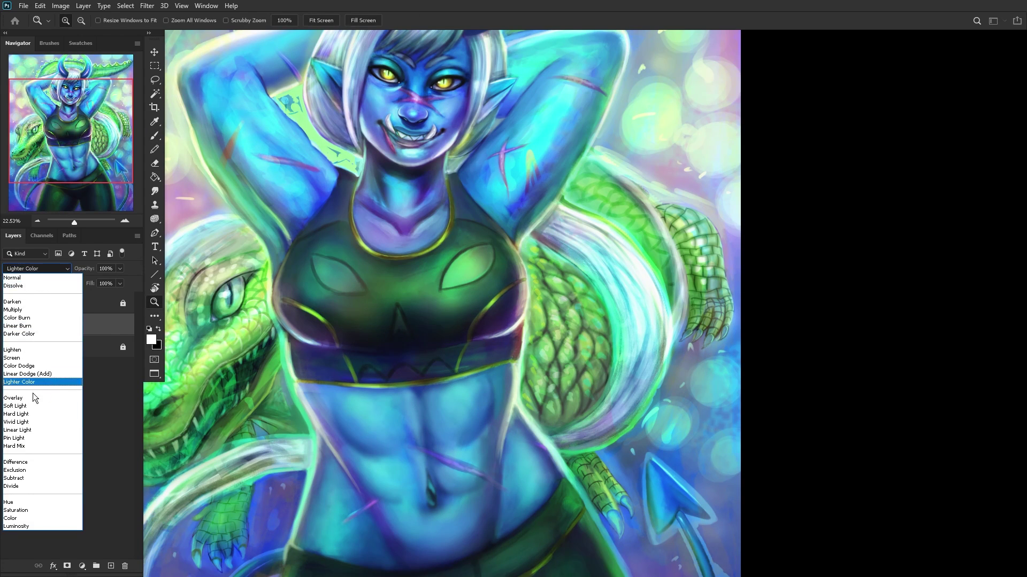
{"action": "left_click", "coordinate": [16, 398]}
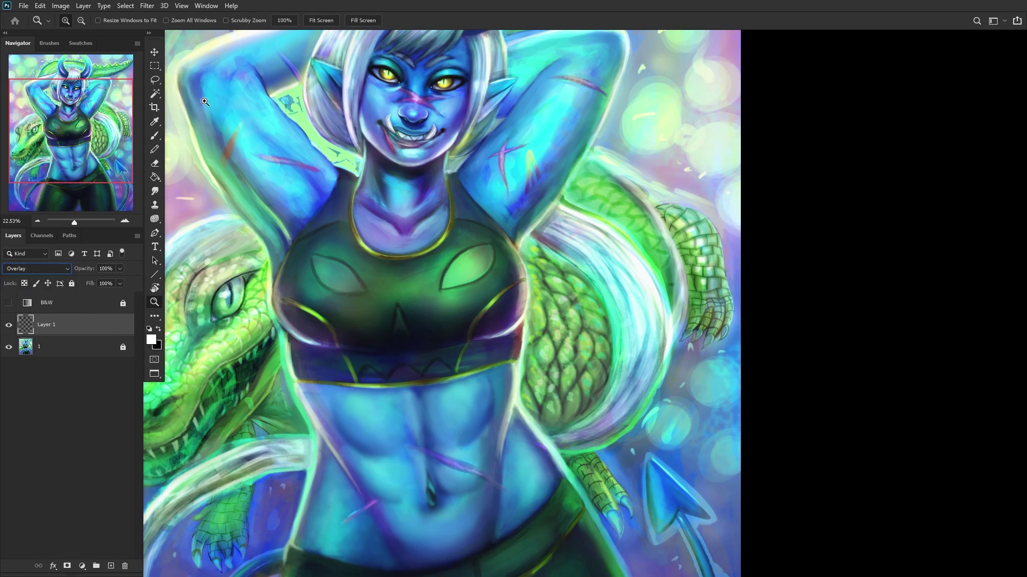
Step: Brush white glint strokes over the crocodile's green scales
{"action": "left_click", "coordinate": [154, 136]}
{"action": "mouse_move", "coordinate": [547, 345]}
{"action": "left_mouse_down"}
{"action": "mouse_move", "coordinate": [536, 312]}
{"action": "mouse_move", "coordinate": [542, 360]}
{"action": "mouse_move", "coordinate": [547, 313]}
{"action": "mouse_move", "coordinate": [562, 334]}
{"action": "mouse_move", "coordinate": [562, 278]}
{"action": "mouse_move", "coordinate": [593, 318]}
{"action": "mouse_move", "coordinate": [585, 366]}
{"action": "mouse_move", "coordinate": [559, 380]}
{"action": "mouse_move", "coordinate": [569, 315]}
{"action": "mouse_move", "coordinate": [543, 248]}
{"action": "left_mouse_up"}
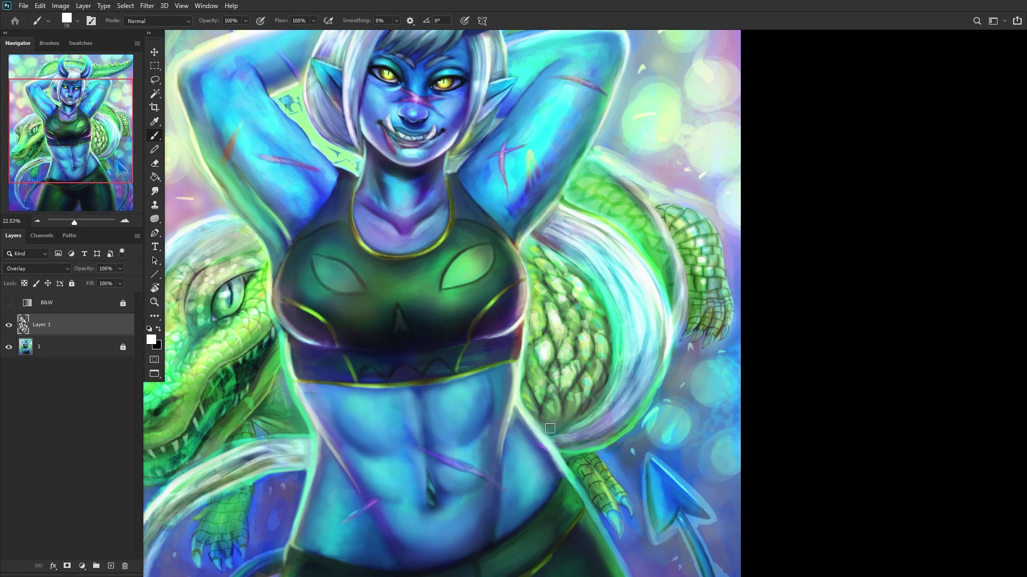
{"action": "key", "text": "ctrl+0"}
{"action": "scroll", "coordinate": [639, 279], "scroll_direction": "up", "scroll_amount": 3}
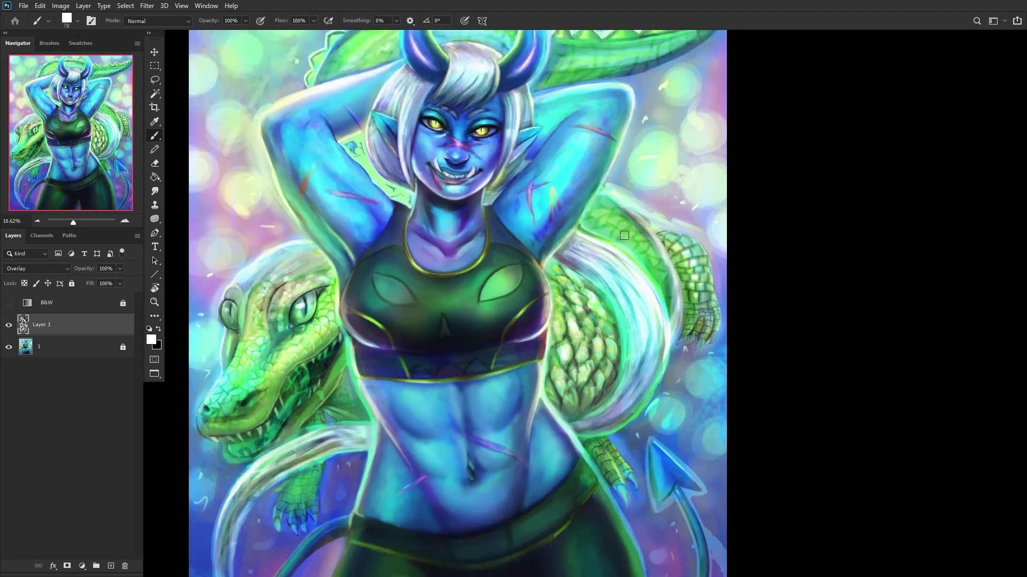
{"action": "mouse_move", "coordinate": [635, 244]}
{"action": "left_mouse_down"}
{"action": "mouse_move", "coordinate": [601, 223]}
{"action": "mouse_move", "coordinate": [603, 202]}
{"action": "mouse_move", "coordinate": [578, 182]}
{"action": "mouse_move", "coordinate": [576, 224]}
{"action": "mouse_move", "coordinate": [563, 210]}
{"action": "mouse_move", "coordinate": [581, 174]}
{"action": "mouse_move", "coordinate": [642, 235]}
{"action": "left_mouse_up"}
{"action": "scroll", "coordinate": [643, 236], "scroll_direction": "down", "scroll_amount": 4}
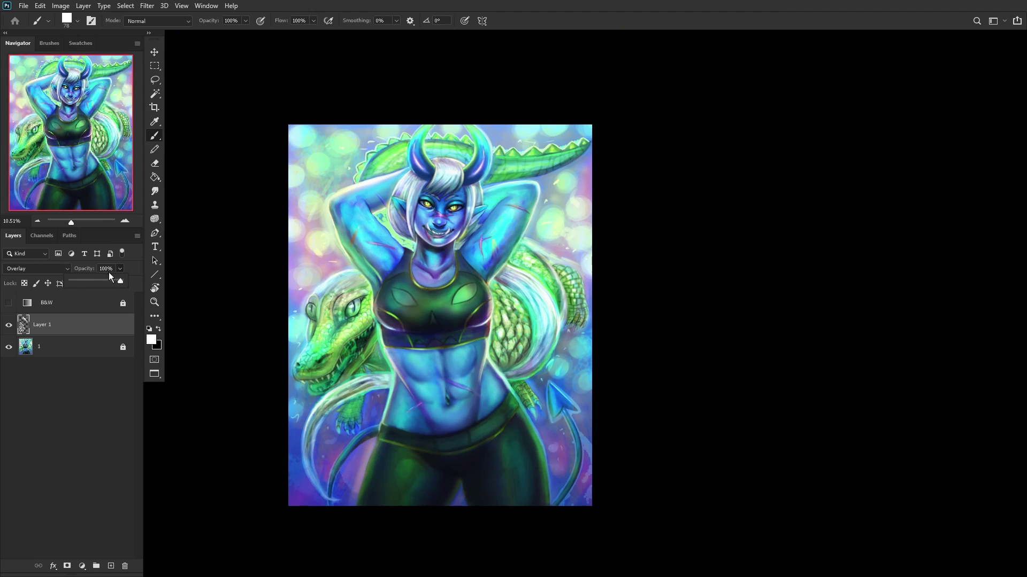
Step: Lower the highlight layer to 42% opacity, compare it on and off, and add Layer 2
{"action": "left_click_drag", "start_coordinate": [111, 274], "coordinate": [91, 279]}
{"action": "left_click", "coordinate": [9, 325]}
{"action": "left_click", "coordinate": [10, 324]}
{"action": "left_click", "coordinate": [10, 324]}
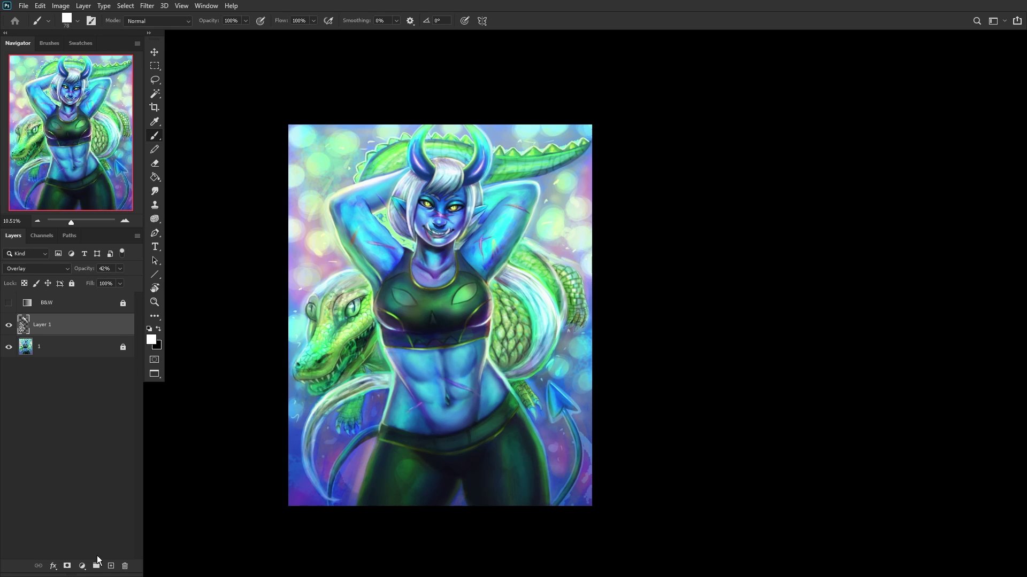
{"action": "left_click", "coordinate": [110, 565]}
{"action": "scroll", "coordinate": [536, 217], "scroll_direction": "up", "scroll_amount": 3}
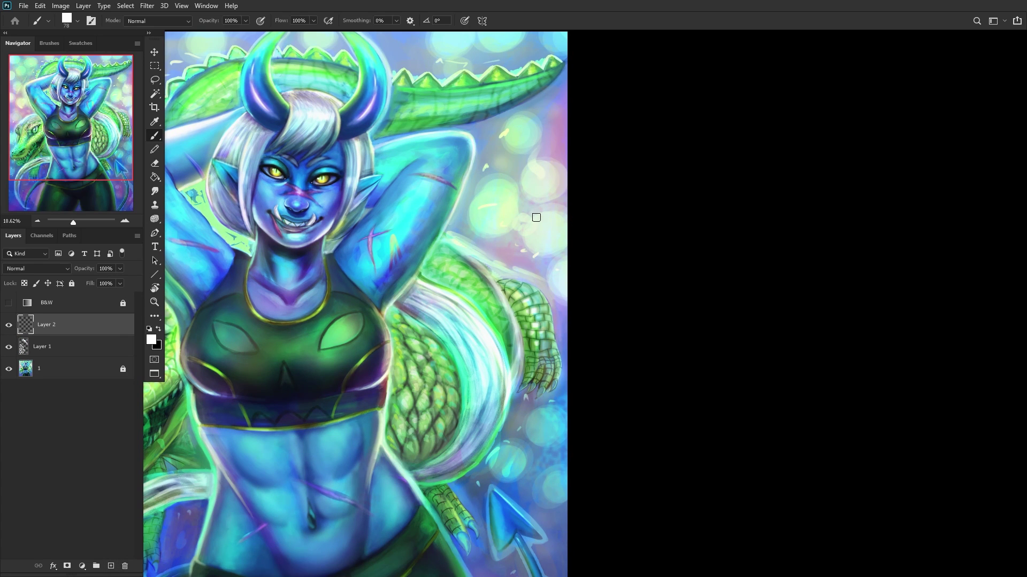
Step: Set the brush to 17 px and paint light arcs along the crocodile's scales
{"action": "scroll", "coordinate": [536, 218], "scroll_direction": "up", "scroll_amount": 5}
{"action": "right_click", "coordinate": [536, 217]}
{"action": "double_click", "coordinate": [509, 328]}
{"action": "left_click_drag", "start_coordinate": [413, 332], "coordinate": [348, 341]}
{"action": "scroll", "coordinate": [440, 258], "scroll_direction": "up", "scroll_amount": 1}
{"action": "left_click_drag", "start_coordinate": [452, 324], "coordinate": [412, 348]}
{"action": "mouse_move", "coordinate": [471, 383]}
{"action": "left_mouse_down"}
{"action": "mouse_move", "coordinate": [426, 422]}
{"action": "mouse_move", "coordinate": [422, 392]}
{"action": "mouse_move", "coordinate": [413, 404]}
{"action": "mouse_move", "coordinate": [427, 386]}
{"action": "mouse_move", "coordinate": [452, 421]}
{"action": "mouse_move", "coordinate": [491, 431]}
{"action": "left_mouse_up"}
{"action": "scroll", "coordinate": [470, 424], "scroll_direction": "down", "scroll_amount": 1}
{"action": "scroll", "coordinate": [470, 424], "scroll_direction": "up", "scroll_amount": 1}
{"action": "scroll", "coordinate": [507, 434], "scroll_direction": "down", "scroll_amount": 2}
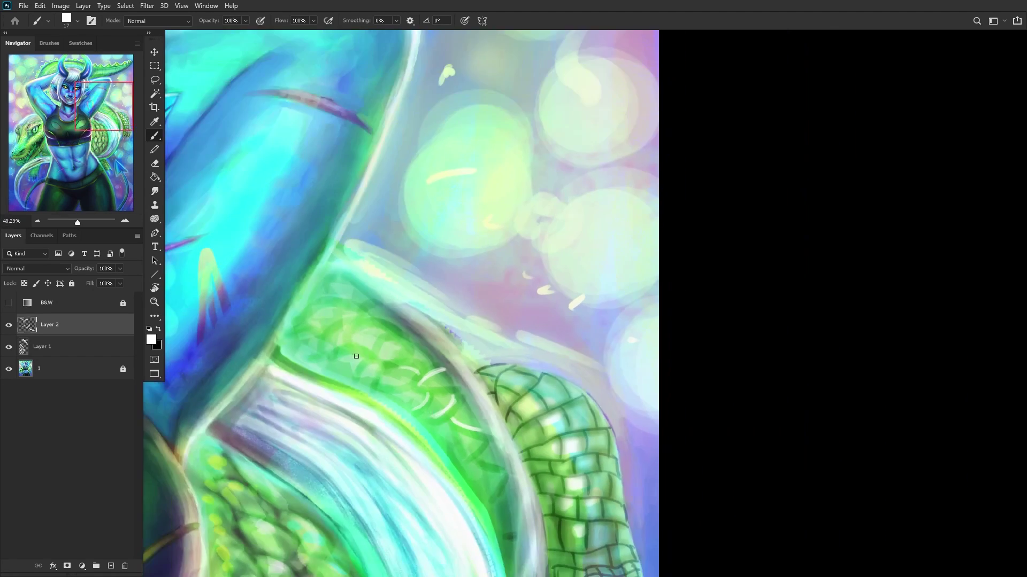
{"action": "scroll", "coordinate": [400, 359], "scroll_direction": "up", "scroll_amount": 2}
{"action": "mouse_move", "coordinate": [475, 370]}
{"action": "left_mouse_down"}
{"action": "mouse_move", "coordinate": [456, 342]}
{"action": "mouse_move", "coordinate": [401, 344]}
{"action": "mouse_move", "coordinate": [396, 369]}
{"action": "mouse_move", "coordinate": [408, 375]}
{"action": "left_mouse_up"}
Step: Add more light scale arcs above and below the existing ones
{"action": "left_click_drag", "start_coordinate": [321, 362], "coordinate": [377, 354]}
{"action": "mouse_move", "coordinate": [340, 323]}
{"action": "left_mouse_down"}
{"action": "mouse_move", "coordinate": [407, 320]}
{"action": "mouse_move", "coordinate": [402, 290]}
{"action": "mouse_move", "coordinate": [369, 293]}
{"action": "left_mouse_up"}
{"action": "mouse_move", "coordinate": [287, 282]}
{"action": "left_mouse_down"}
{"action": "mouse_move", "coordinate": [351, 286]}
{"action": "mouse_move", "coordinate": [315, 244]}
{"action": "left_mouse_up"}
{"action": "left_click_drag", "start_coordinate": [341, 311], "coordinate": [322, 316]}
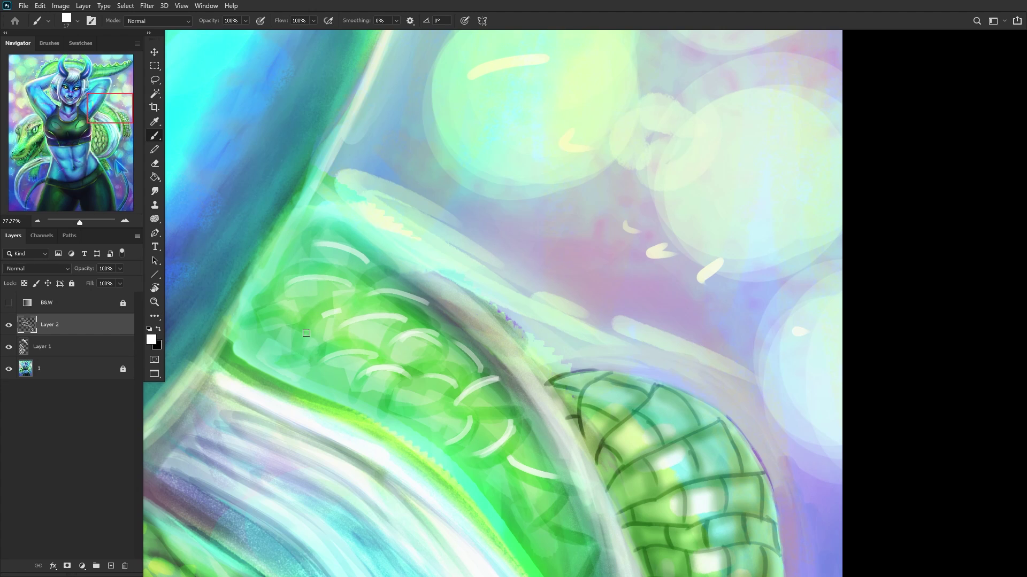
{"action": "scroll", "coordinate": [399, 442], "scroll_direction": "down", "scroll_amount": 4}
{"action": "scroll", "coordinate": [398, 442], "scroll_direction": "up", "scroll_amount": 2}
{"action": "mouse_move", "coordinate": [425, 426]}
{"action": "left_mouse_down"}
{"action": "mouse_move", "coordinate": [465, 503]}
{"action": "mouse_move", "coordinate": [455, 497]}
{"action": "mouse_move", "coordinate": [463, 486]}
{"action": "mouse_move", "coordinate": [465, 537]}
{"action": "left_mouse_up"}
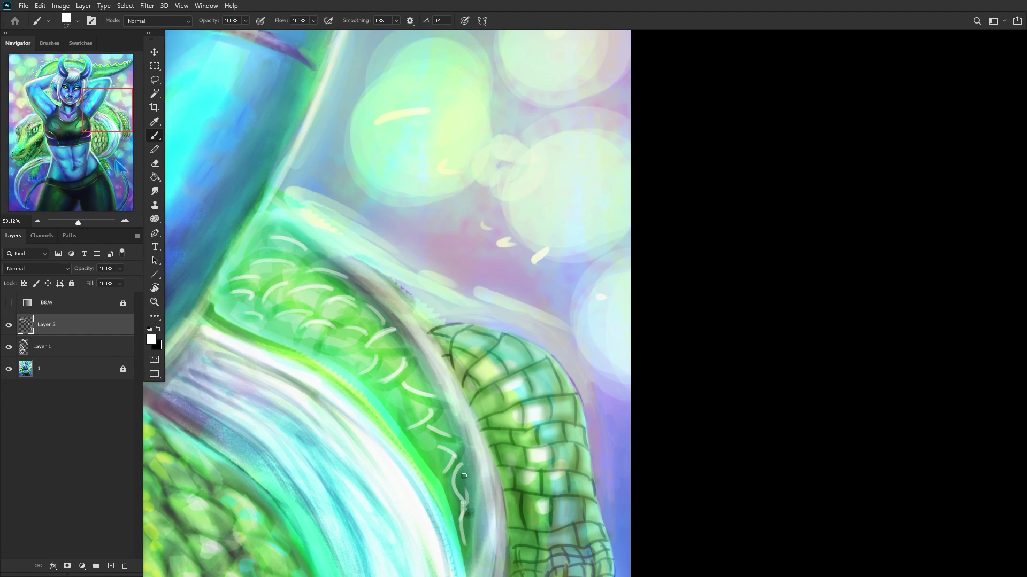
{"action": "scroll", "coordinate": [463, 475], "scroll_direction": "down", "scroll_amount": 7}
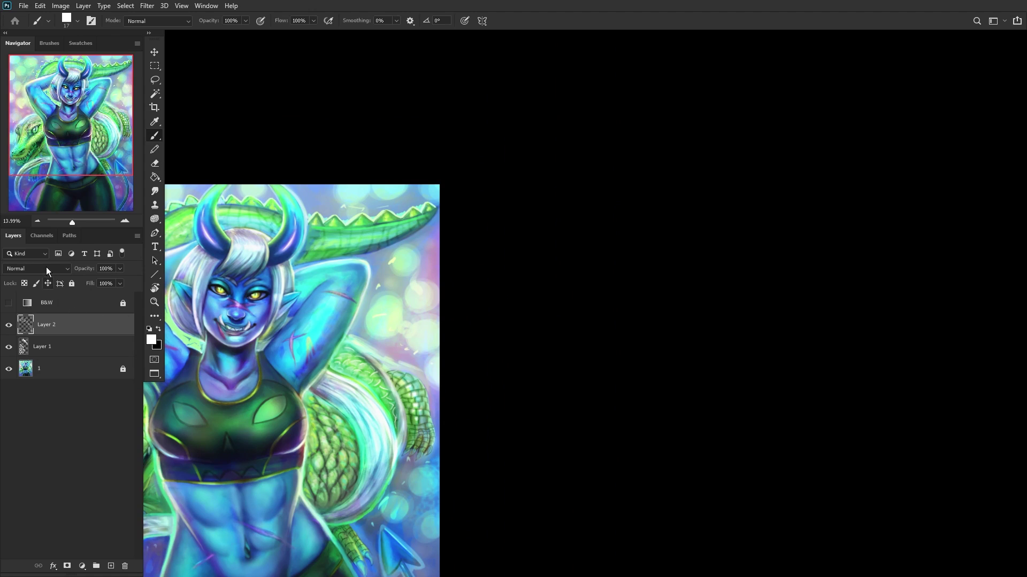
Step: Set the arc layer to Overlay at 75% opacity and select the base painting layer
{"action": "left_click", "coordinate": [47, 269]}
{"action": "left_click", "coordinate": [23, 399]}
{"action": "left_click_drag", "start_coordinate": [65, 136], "coordinate": [1, 128]}
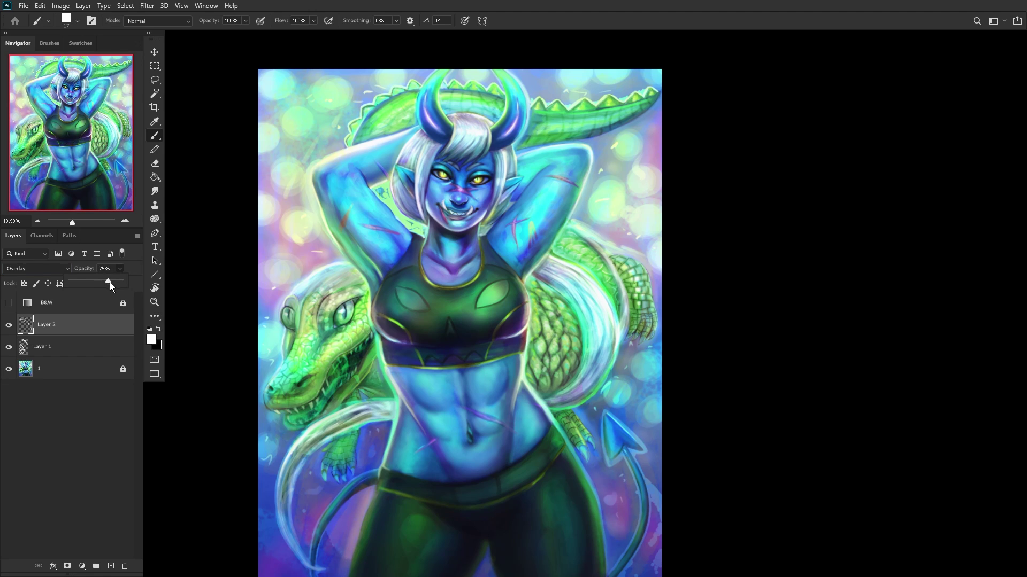
{"action": "left_click", "coordinate": [90, 371]}
Step: Merge the highlight layers into the painting and add a new empty layer
{"action": "key", "text": "ctrl+shift+e"}
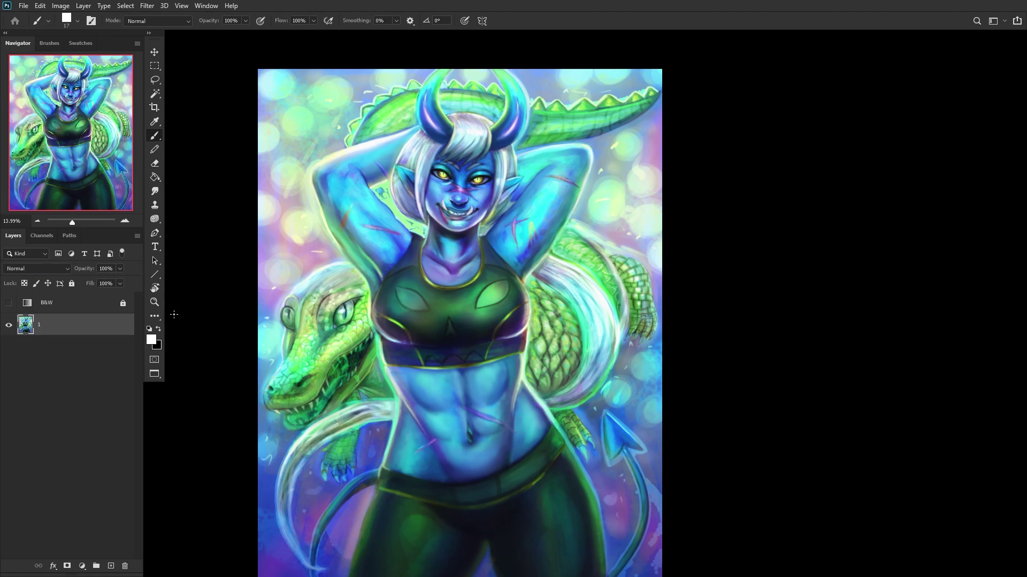
{"action": "left_click", "coordinate": [111, 566]}
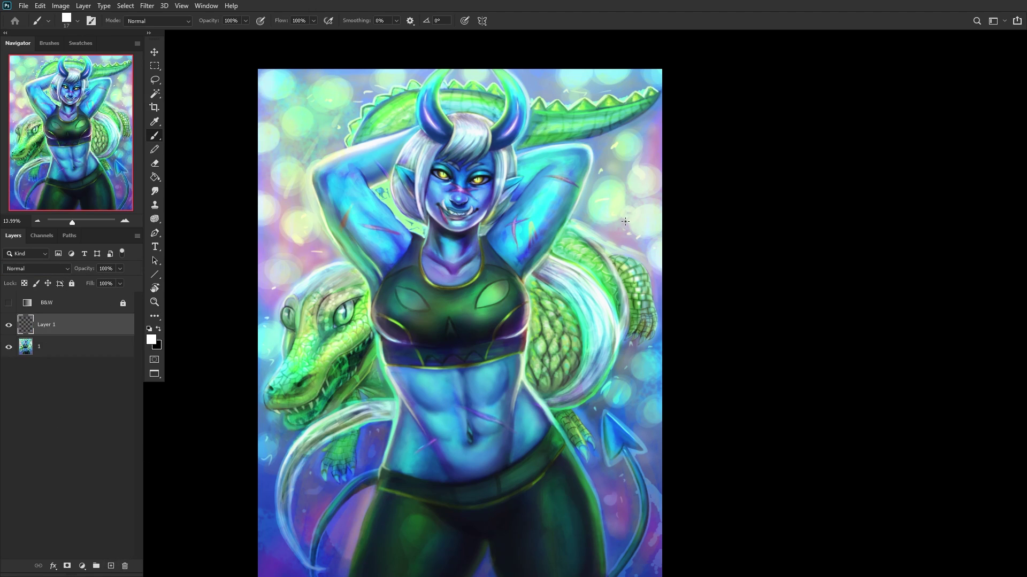
{"action": "scroll", "coordinate": [590, 249], "scroll_direction": "up", "scroll_amount": 5}
{"action": "scroll", "coordinate": [511, 273], "scroll_direction": "up", "scroll_amount": 3}
Step: Paint short white scale marks up the crocodile's back and along its body
{"action": "mouse_move", "coordinate": [534, 233]}
{"action": "left_mouse_down"}
{"action": "mouse_move", "coordinate": [482, 226]}
{"action": "mouse_move", "coordinate": [566, 190]}
{"action": "mouse_move", "coordinate": [545, 185]}
{"action": "mouse_move", "coordinate": [556, 199]}
{"action": "mouse_move", "coordinate": [599, 205]}
{"action": "left_mouse_up"}
{"action": "mouse_move", "coordinate": [461, 167]}
{"action": "left_mouse_down"}
{"action": "mouse_move", "coordinate": [440, 165]}
{"action": "mouse_move", "coordinate": [431, 181]}
{"action": "left_mouse_up"}
{"action": "left_click_drag", "start_coordinate": [452, 188], "coordinate": [435, 197]}
{"action": "mouse_move", "coordinate": [470, 133]}
{"action": "left_mouse_down"}
{"action": "mouse_move", "coordinate": [442, 136]}
{"action": "mouse_move", "coordinate": [444, 115]}
{"action": "left_mouse_up"}
{"action": "left_click_drag", "start_coordinate": [468, 101], "coordinate": [418, 106]}
{"action": "mouse_move", "coordinate": [631, 257]}
{"action": "left_mouse_down"}
{"action": "mouse_move", "coordinate": [598, 256]}
{"action": "mouse_move", "coordinate": [580, 288]}
{"action": "left_mouse_up"}
{"action": "mouse_move", "coordinate": [543, 322]}
{"action": "left_mouse_down"}
{"action": "mouse_move", "coordinate": [551, 311]}
{"action": "mouse_move", "coordinate": [529, 327]}
{"action": "left_mouse_up"}
{"action": "left_click_drag", "start_coordinate": [545, 323], "coordinate": [532, 345]}
{"action": "mouse_move", "coordinate": [514, 274]}
{"action": "left_mouse_down"}
{"action": "mouse_move", "coordinate": [475, 285]}
{"action": "mouse_move", "coordinate": [463, 302]}
{"action": "left_mouse_up"}
{"action": "left_click_drag", "start_coordinate": [494, 299], "coordinate": [471, 321]}
Step: Paint white scale marks on the left scales, lower down and near the scale edge
{"action": "left_click_drag", "start_coordinate": [402, 234], "coordinate": [371, 245]}
{"action": "left_click_drag", "start_coordinate": [404, 252], "coordinate": [367, 263]}
{"action": "mouse_move", "coordinate": [404, 202]}
{"action": "left_mouse_down"}
{"action": "mouse_move", "coordinate": [371, 202]}
{"action": "mouse_move", "coordinate": [368, 213]}
{"action": "left_mouse_up"}
{"action": "mouse_move", "coordinate": [639, 317]}
{"action": "left_mouse_down"}
{"action": "mouse_move", "coordinate": [594, 334]}
{"action": "mouse_move", "coordinate": [604, 364]}
{"action": "left_mouse_up"}
{"action": "mouse_move", "coordinate": [690, 281]}
{"action": "left_mouse_down"}
{"action": "mouse_move", "coordinate": [655, 293]}
{"action": "mouse_move", "coordinate": [657, 313]}
{"action": "left_mouse_up"}
{"action": "mouse_move", "coordinate": [731, 329]}
{"action": "left_mouse_down"}
{"action": "mouse_move", "coordinate": [693, 342]}
{"action": "mouse_move", "coordinate": [695, 359]}
{"action": "left_mouse_up"}
{"action": "mouse_move", "coordinate": [748, 384]}
{"action": "left_mouse_down"}
{"action": "mouse_move", "coordinate": [698, 398]}
{"action": "mouse_move", "coordinate": [704, 418]}
{"action": "left_mouse_up"}
{"action": "mouse_move", "coordinate": [781, 422]}
{"action": "left_mouse_down"}
{"action": "mouse_move", "coordinate": [756, 433]}
{"action": "mouse_move", "coordinate": [764, 441]}
{"action": "left_mouse_up"}
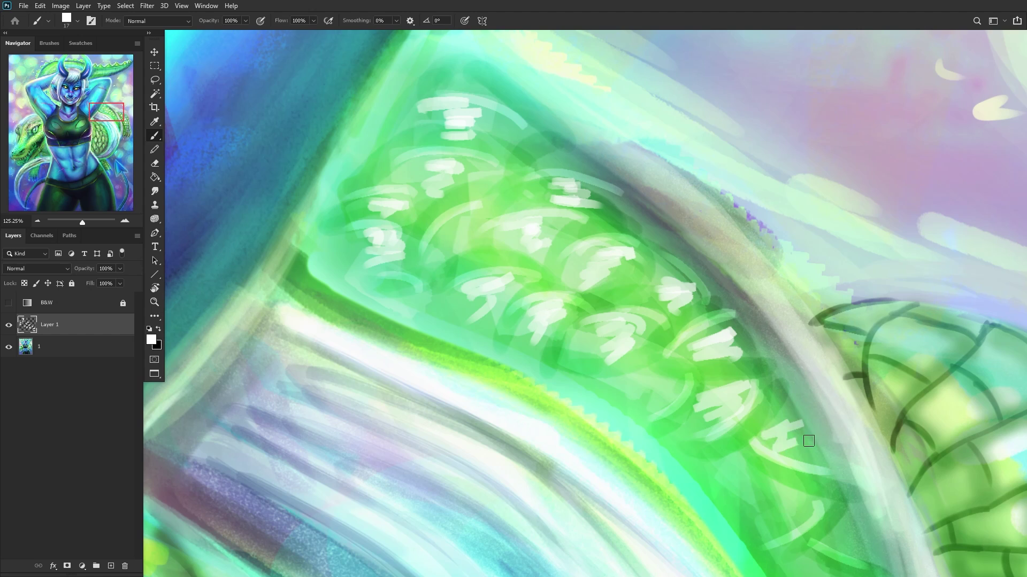
{"action": "scroll", "coordinate": [799, 435], "scroll_direction": "down", "scroll_amount": 3}
{"action": "mouse_move", "coordinate": [816, 487]}
{"action": "left_mouse_down"}
{"action": "mouse_move", "coordinate": [783, 508]}
{"action": "mouse_move", "coordinate": [778, 494]}
{"action": "left_mouse_up"}
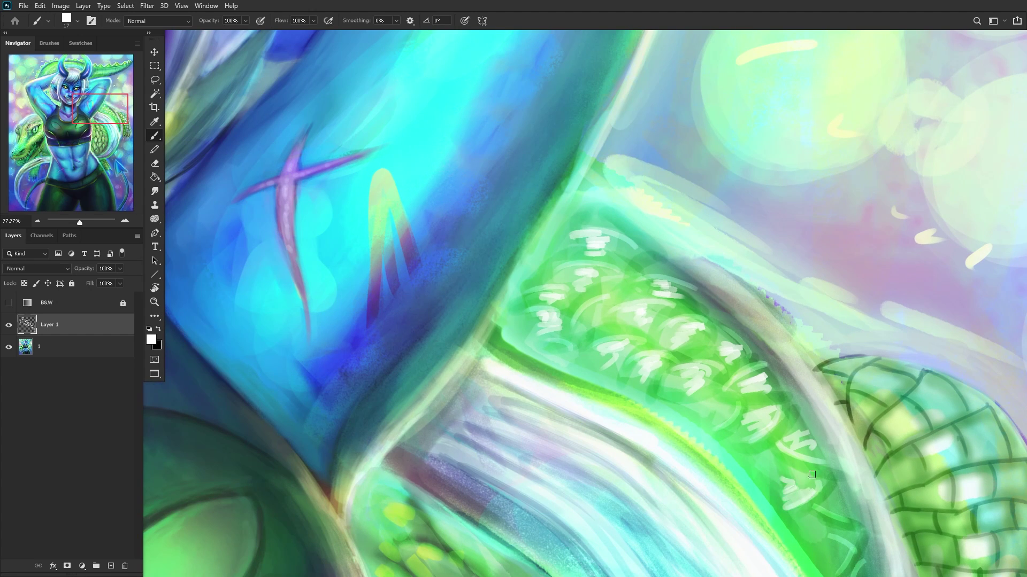
Step: Pan to the crocodile's lower scales and paint two more white marks there
{"action": "left_click", "coordinate": [5, 6]}
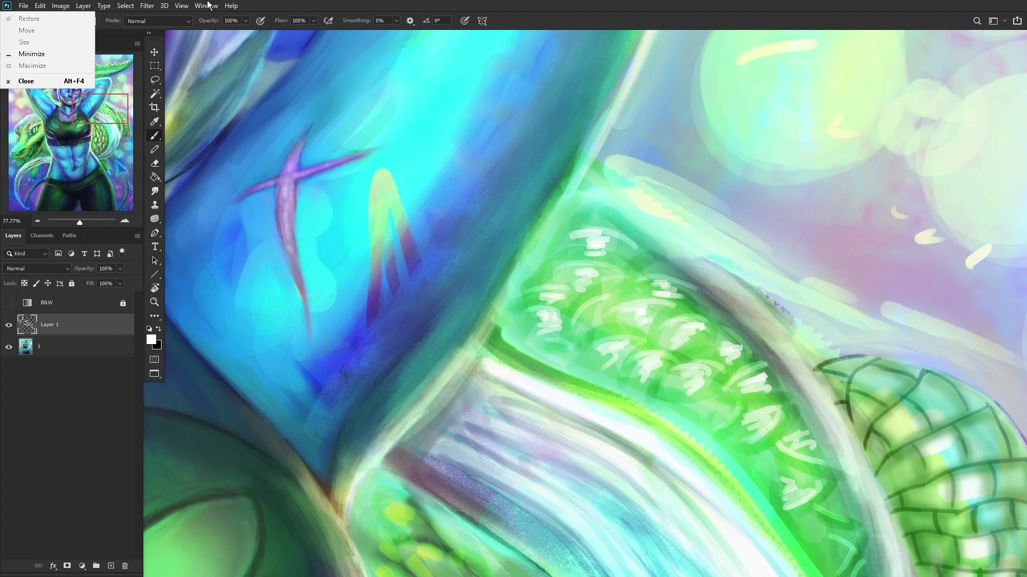
{"action": "left_click", "coordinate": [479, 5]}
{"action": "mouse_move", "coordinate": [621, 319]}
{"action": "left_mouse_down"}
{"action": "mouse_move", "coordinate": [488, 203]}
{"action": "mouse_move", "coordinate": [566, 300]}
{"action": "mouse_move", "coordinate": [573, 285]}
{"action": "mouse_move", "coordinate": [551, 293]}
{"action": "mouse_move", "coordinate": [634, 320]}
{"action": "mouse_move", "coordinate": [635, 345]}
{"action": "mouse_move", "coordinate": [612, 367]}
{"action": "mouse_move", "coordinate": [624, 366]}
{"action": "mouse_move", "coordinate": [611, 349]}
{"action": "mouse_move", "coordinate": [627, 378]}
{"action": "mouse_move", "coordinate": [656, 368]}
{"action": "mouse_move", "coordinate": [648, 375]}
{"action": "mouse_move", "coordinate": [644, 351]}
{"action": "left_mouse_up"}
{"action": "mouse_move", "coordinate": [642, 401]}
{"action": "left_mouse_down"}
{"action": "mouse_move", "coordinate": [648, 436]}
{"action": "mouse_move", "coordinate": [666, 423]}
{"action": "mouse_move", "coordinate": [667, 441]}
{"action": "left_mouse_up"}
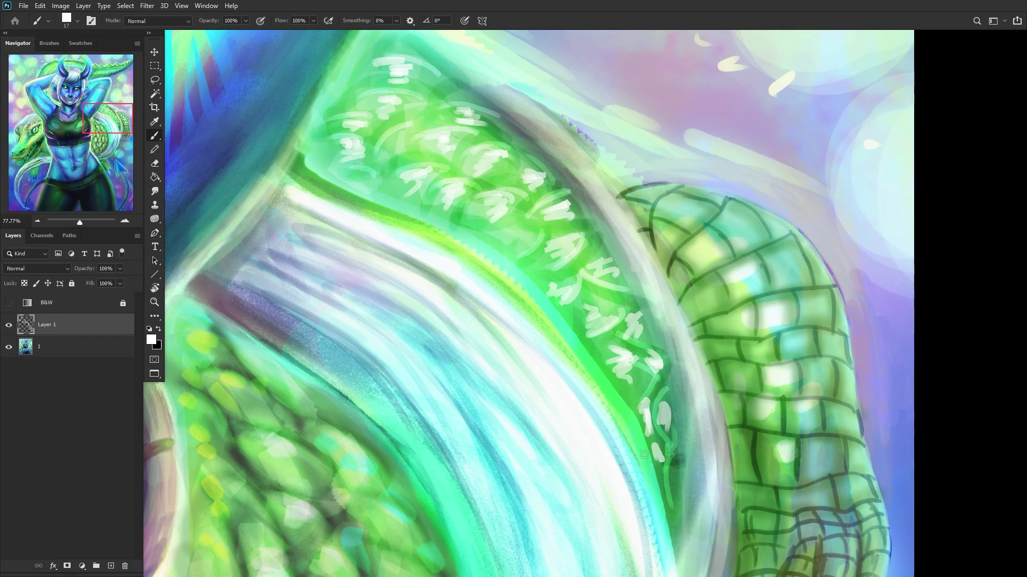
{"action": "scroll", "coordinate": [658, 457], "scroll_direction": "down", "scroll_amount": 5}
{"action": "scroll", "coordinate": [570, 320], "scroll_direction": "up", "scroll_amount": 4}
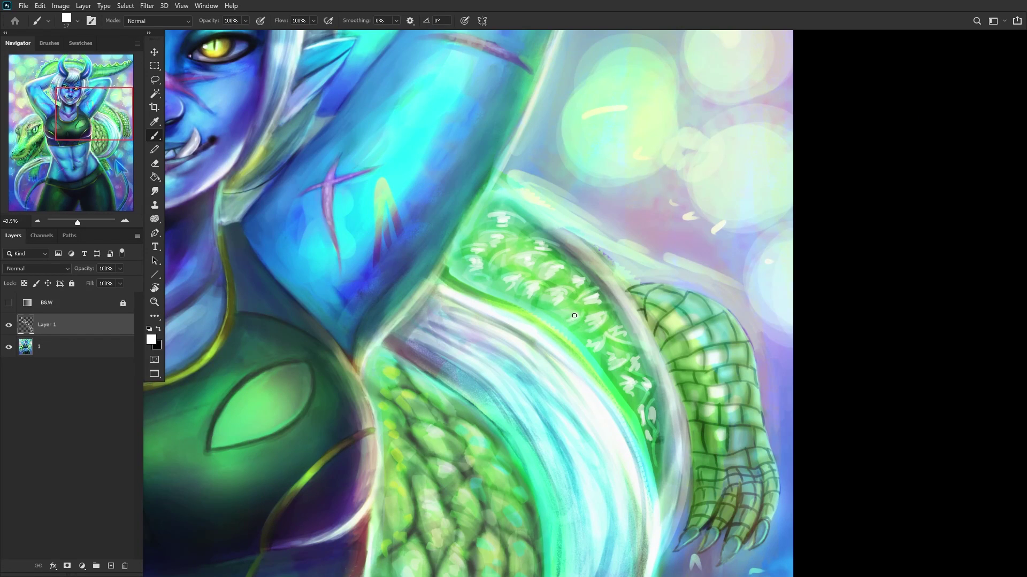
{"action": "scroll", "coordinate": [573, 316], "scroll_direction": "down", "scroll_amount": 5}
Step: Try Exclusion at 29% opacity on the stroke layer, then return it to Normal blending
{"action": "left_click", "coordinate": [15, 271]}
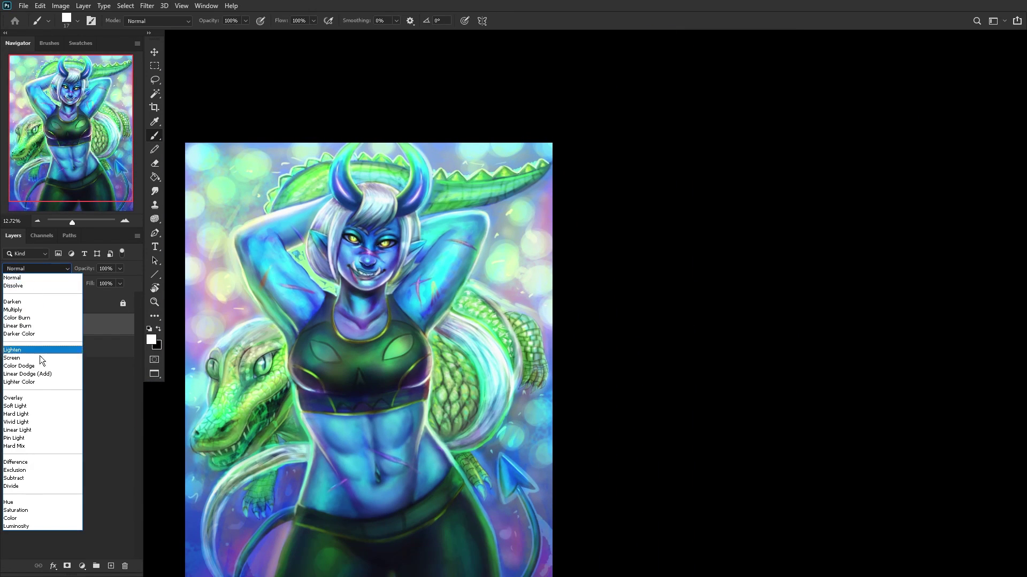
{"action": "left_click", "coordinate": [32, 473]}
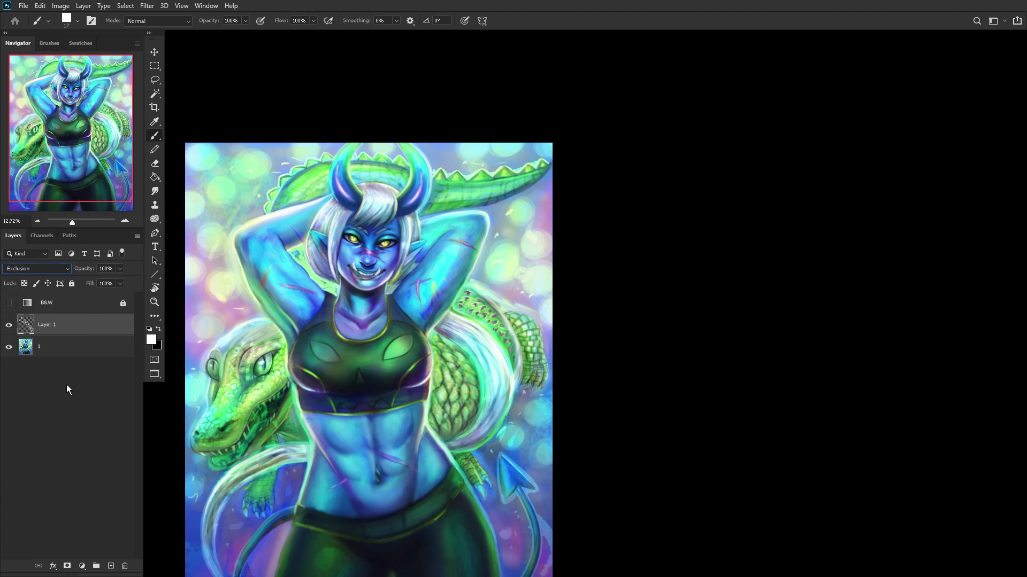
{"action": "left_click_drag", "start_coordinate": [121, 268], "coordinate": [122, 288]}
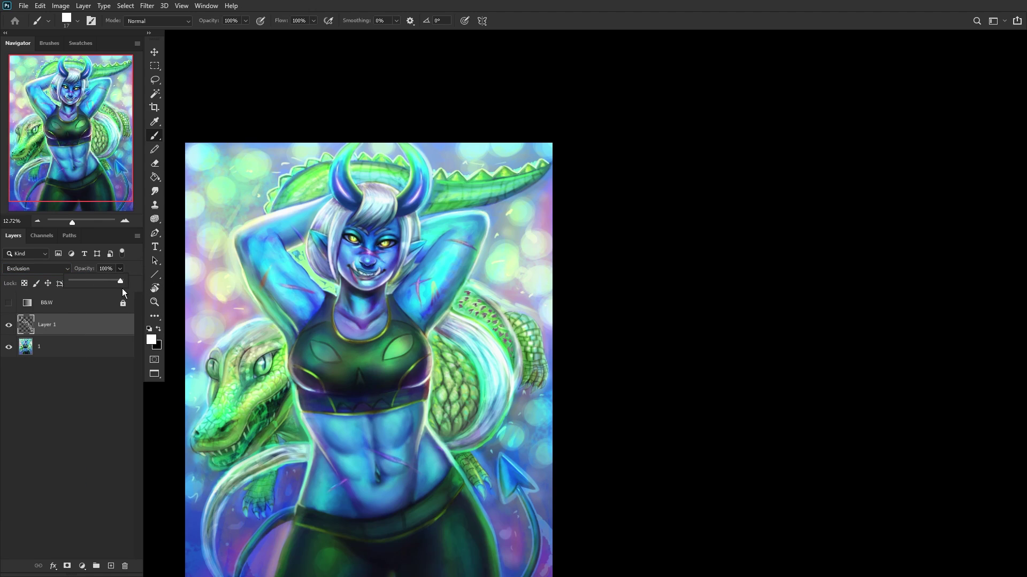
{"action": "left_click", "coordinate": [26, 267]}
{"action": "left_click", "coordinate": [27, 279]}
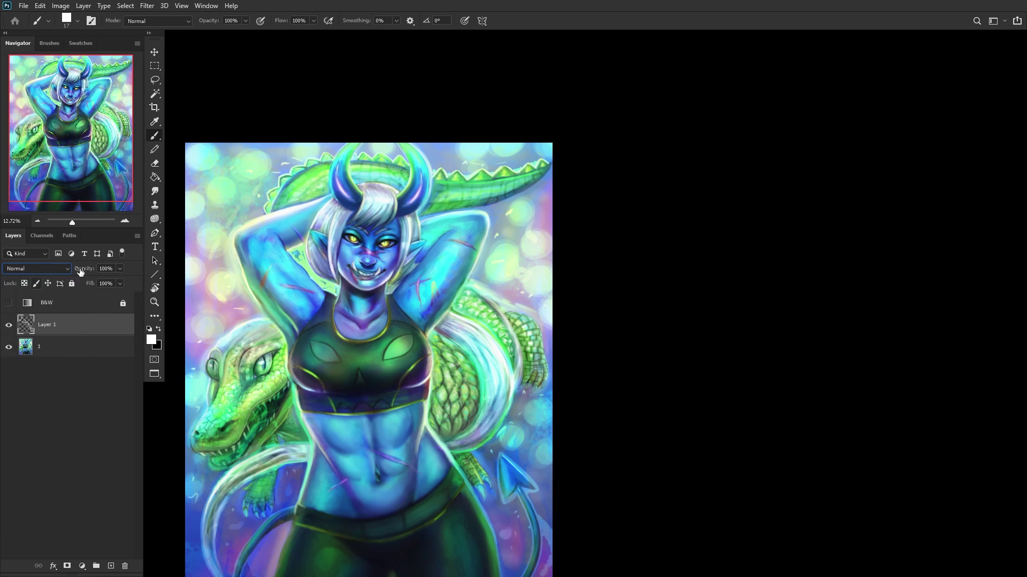
Step: Add a new layer clipped to the stroke layer and pick light cyan #a7ebf3 as foreground
{"action": "left_click", "coordinate": [111, 565]}
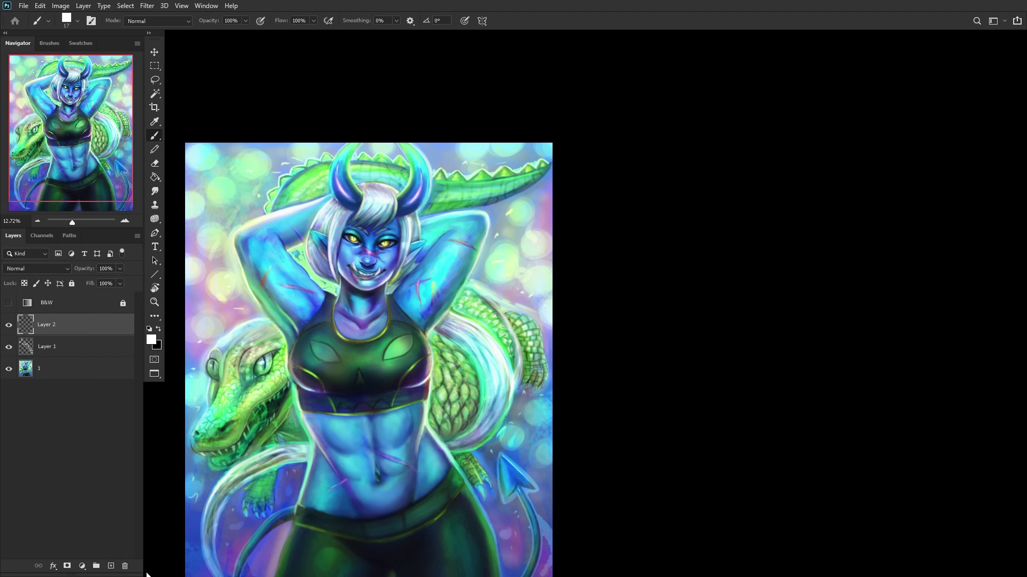
{"action": "left_click", "coordinate": [123, 336], "text": "alt"}
{"action": "left_click", "coordinate": [151, 341]}
{"action": "left_click", "coordinate": [225, 342]}
{"action": "left_click", "coordinate": [856, 175]}
{"action": "right_click", "coordinate": [155, 177]}
Step: Fill the clipped layer with light cyan, then tint it with Hue −112, Saturation +100, Lightness −5
{"action": "left_click", "coordinate": [214, 184]}
{"action": "left_click", "coordinate": [521, 252]}
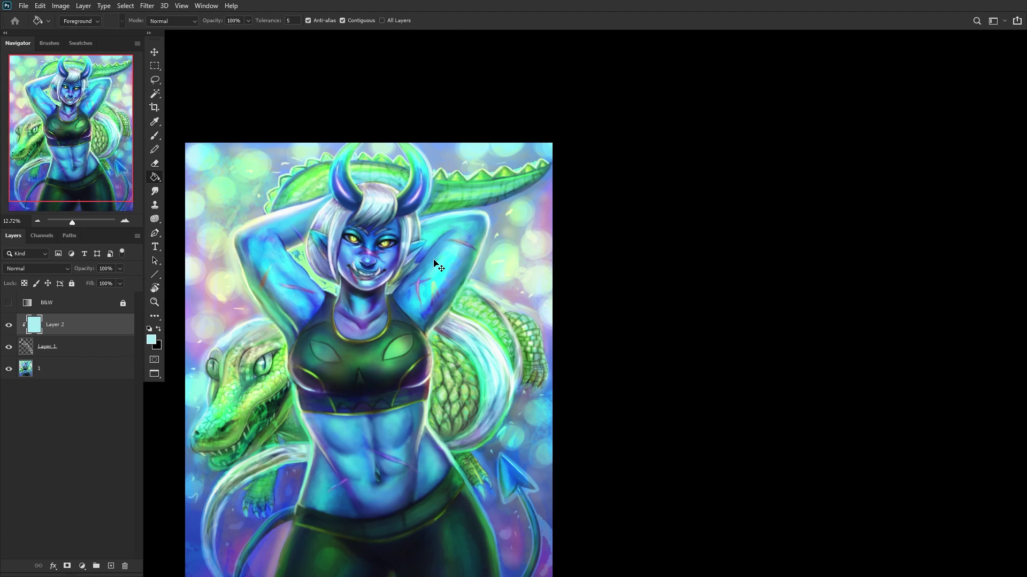
{"action": "key", "text": "ctrl+u"}
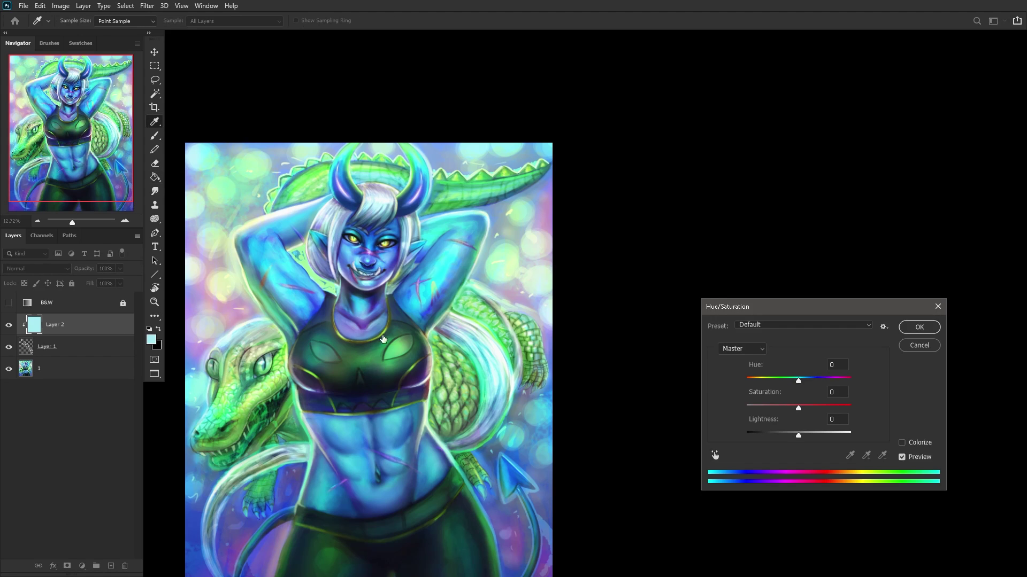
{"action": "left_click_drag", "start_coordinate": [822, 434], "coordinate": [796, 437]}
{"action": "left_click_drag", "start_coordinate": [798, 380], "coordinate": [761, 387]}
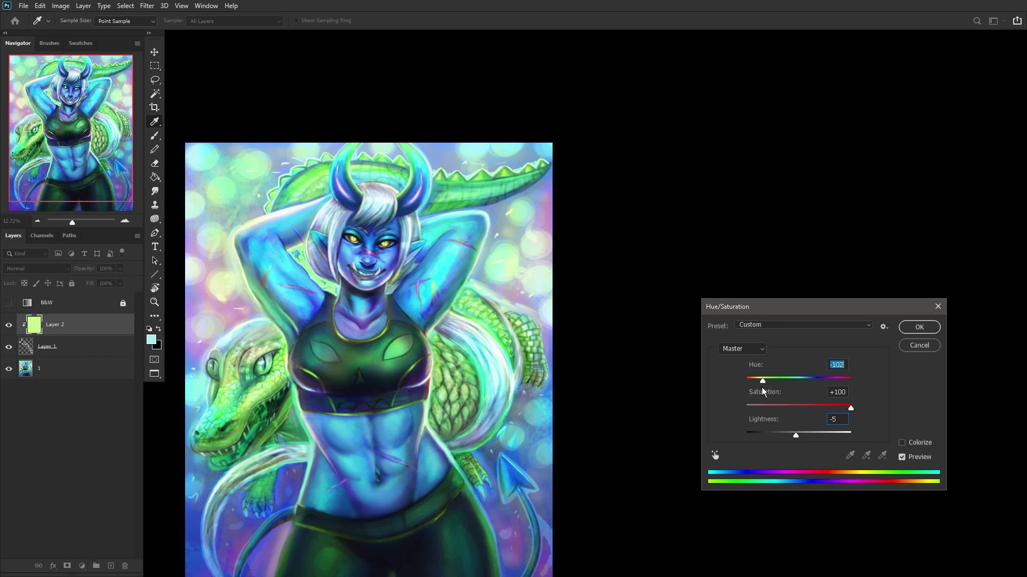
{"action": "left_click", "coordinate": [918, 327]}
{"action": "scroll", "coordinate": [229, 396], "scroll_direction": "up", "scroll_amount": 2}
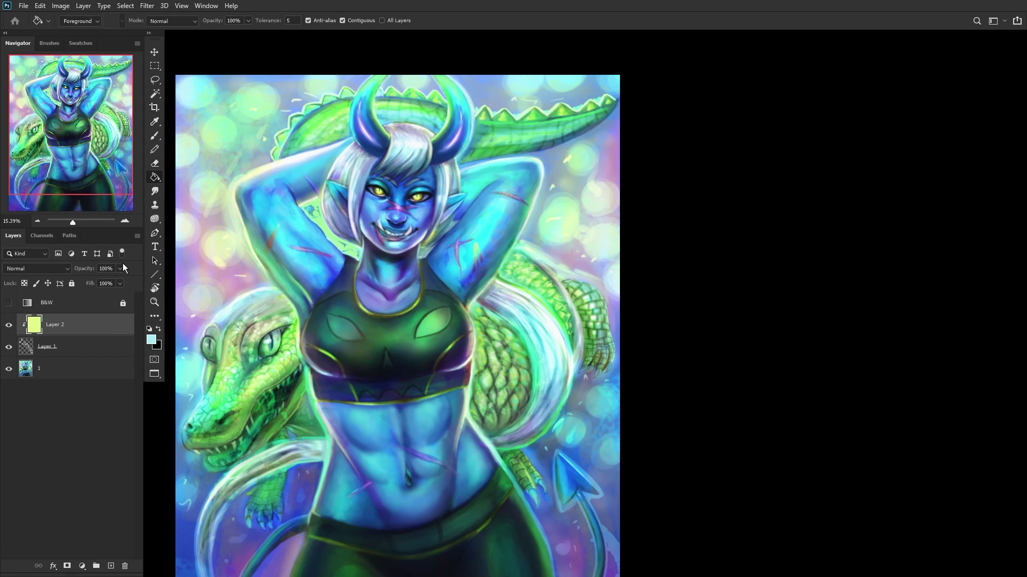
{"action": "key", "text": "alt+bracketleft"}
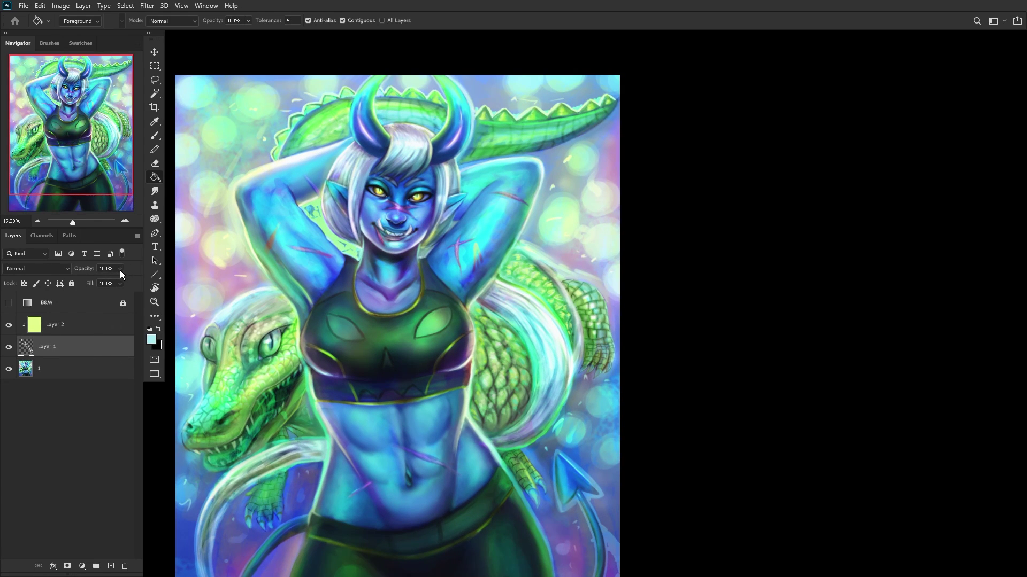
{"action": "left_click", "coordinate": [105, 375]}
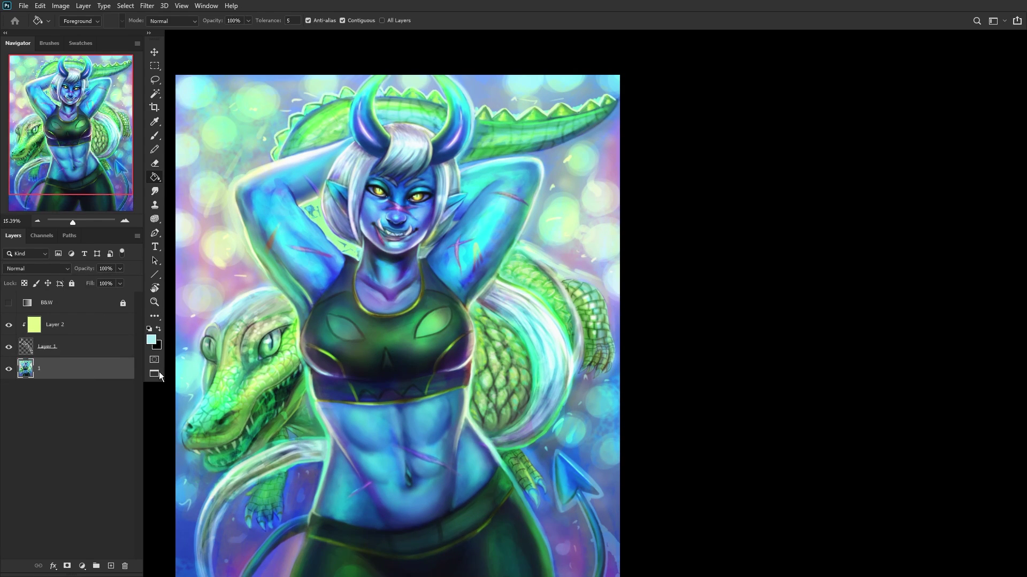
Step: Merge all visible layers into layer 1 and duplicate it as '1 copy'
{"action": "key", "text": "ctrl+shift+e"}
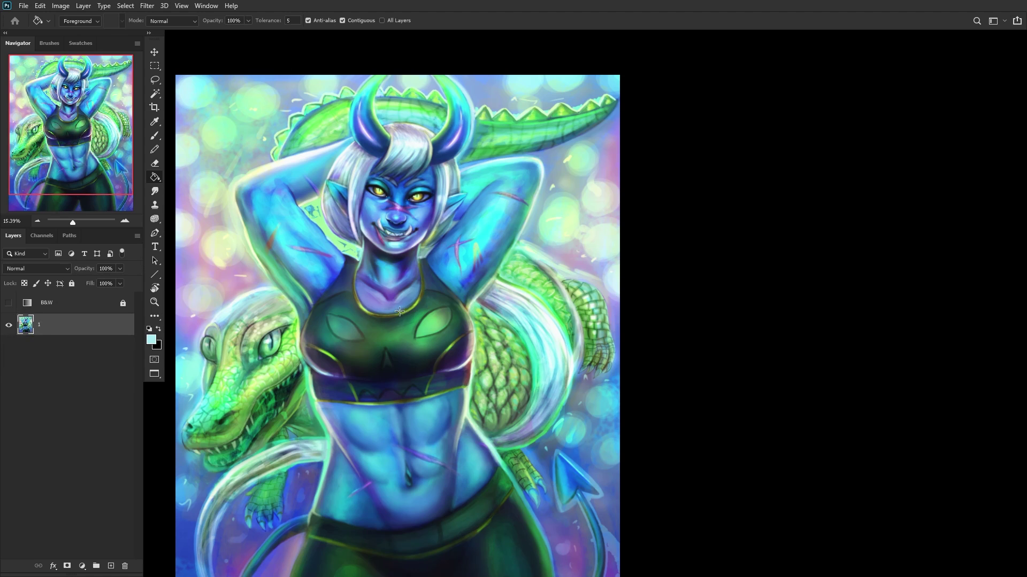
{"action": "scroll", "coordinate": [392, 315], "scroll_direction": "down", "scroll_amount": 2}
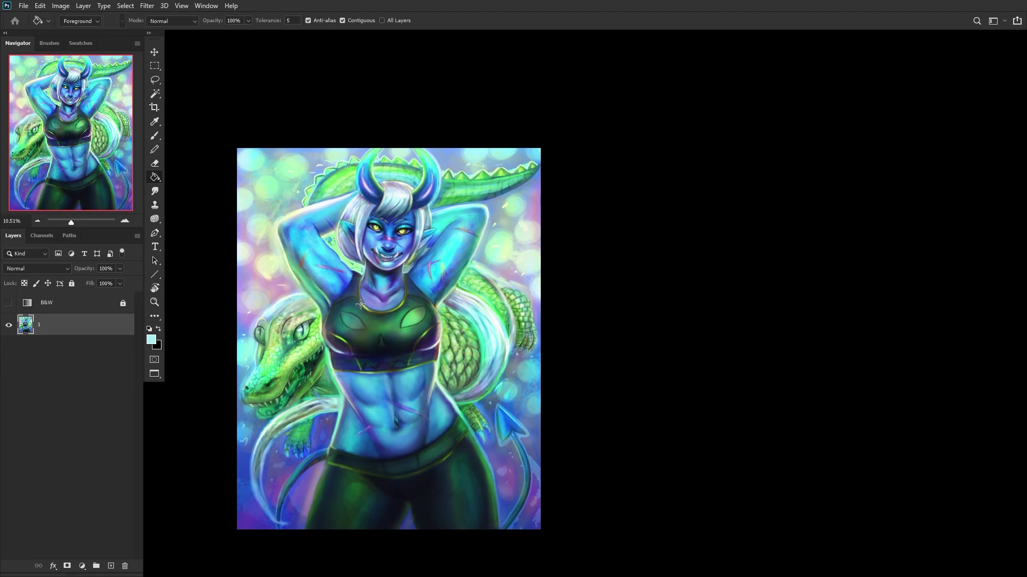
{"action": "scroll", "coordinate": [299, 481], "scroll_direction": "up", "scroll_amount": 2}
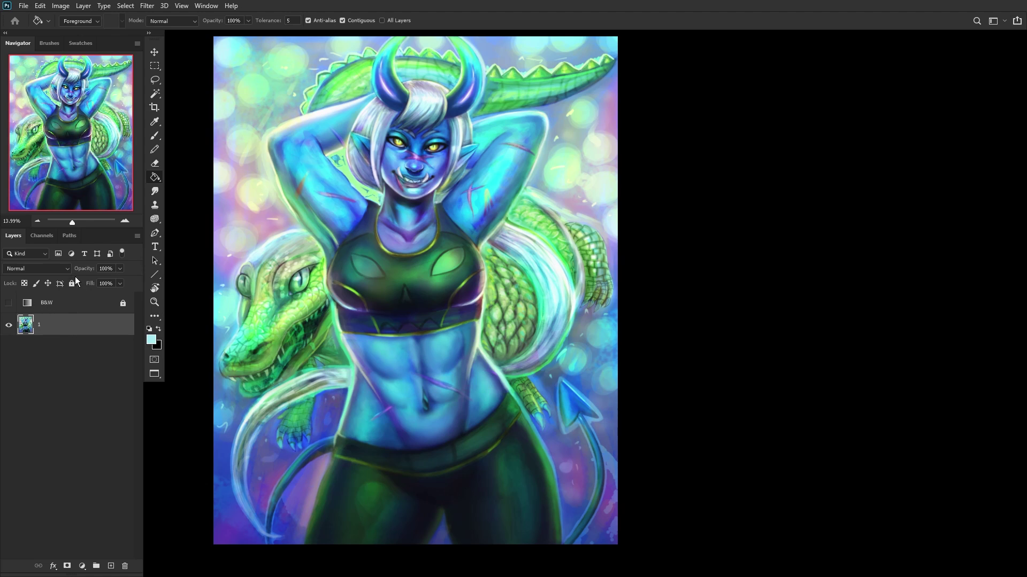
{"action": "right_click", "coordinate": [100, 325]}
{"action": "left_click", "coordinate": [150, 162]}
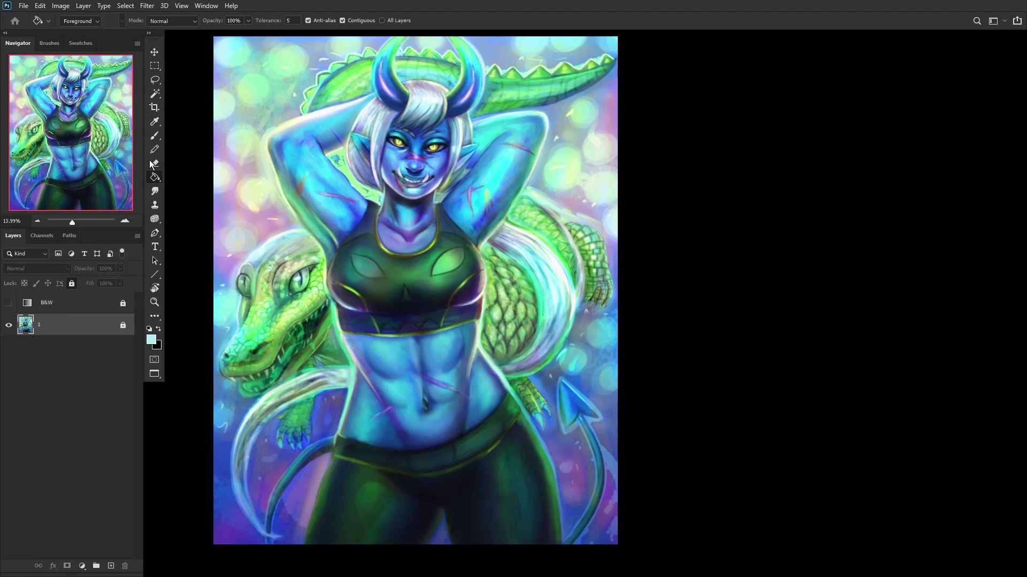
{"action": "left_click", "coordinate": [600, 155]}
Step: Apply a Motion Blur to '1 copy' with angle −45° and distance about 190 pixels
{"action": "key", "text": "r"}
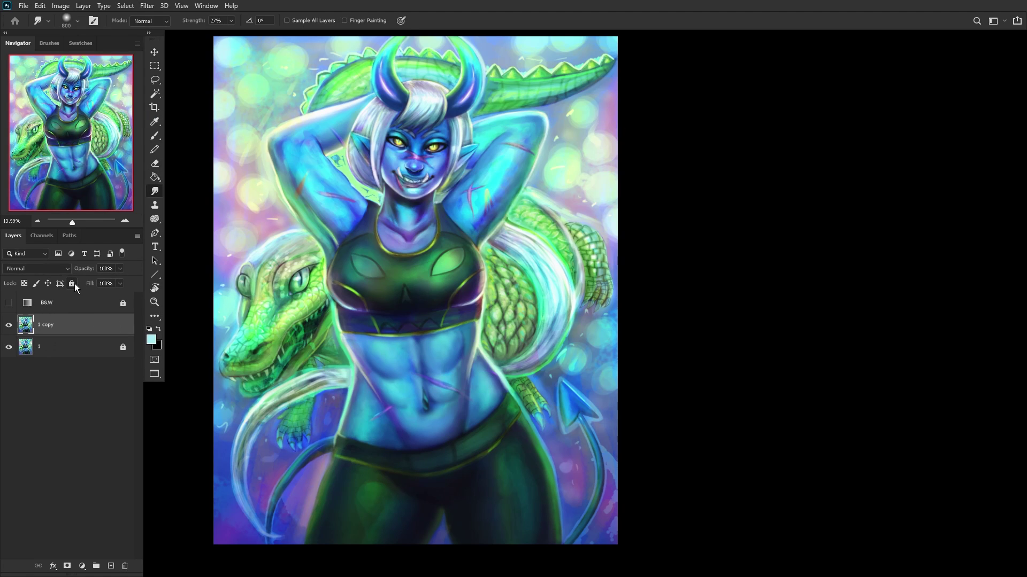
{"action": "key", "text": "alt+t"}
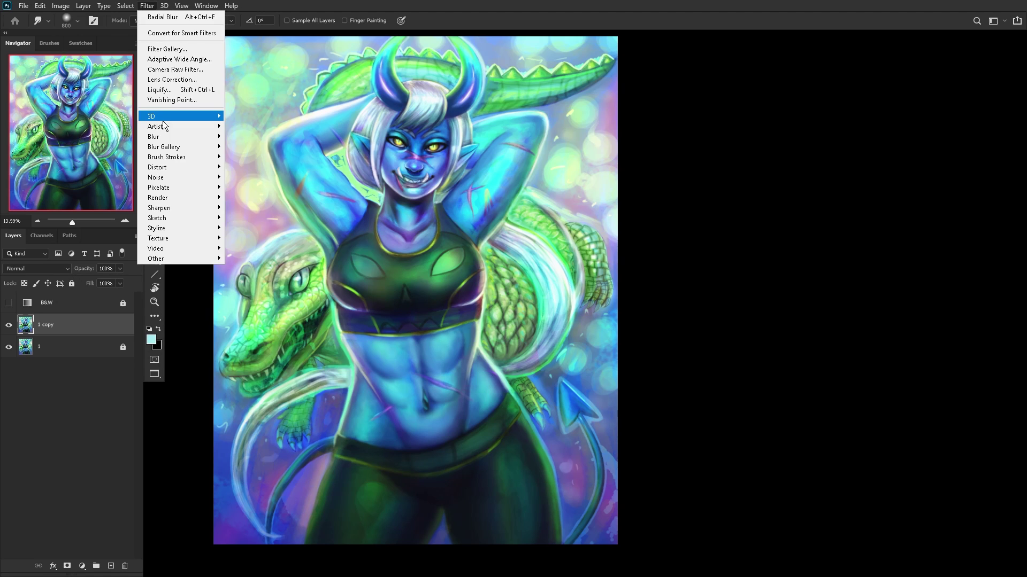
{"action": "mouse_move", "coordinate": [203, 137]}
{"action": "left_click", "coordinate": [252, 197]}
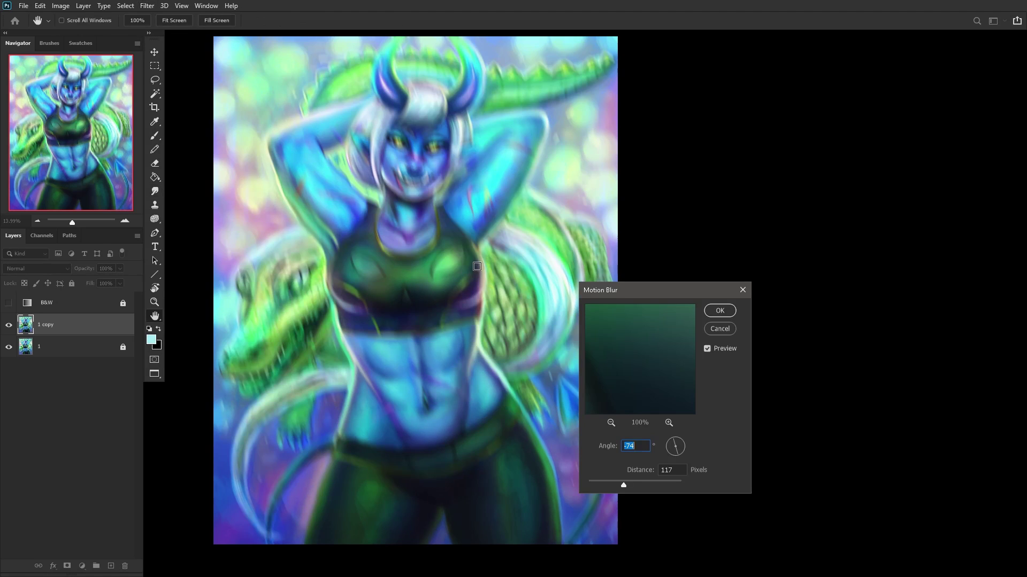
{"action": "left_click_drag", "start_coordinate": [684, 451], "coordinate": [681, 453]}
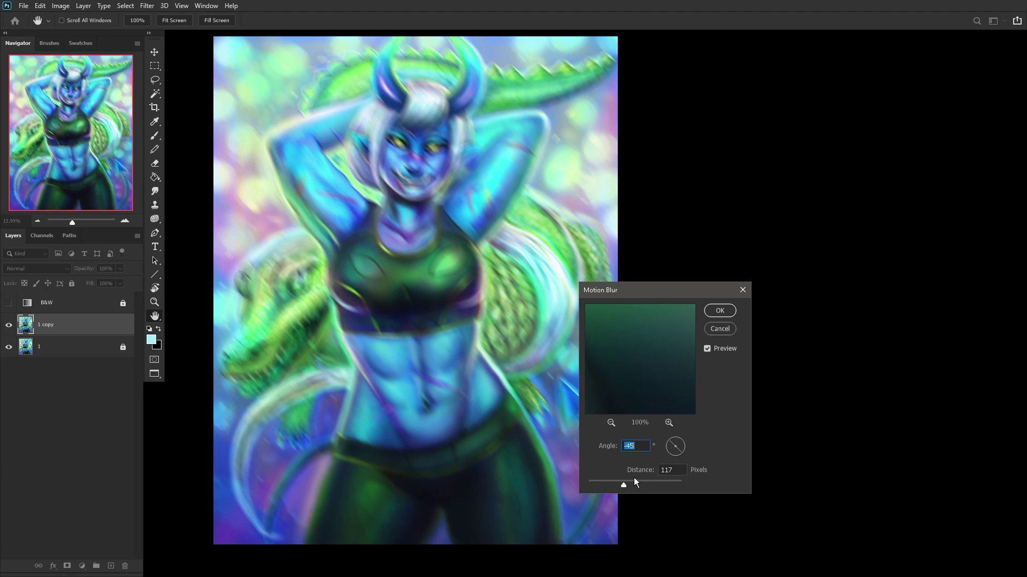
{"action": "left_click_drag", "start_coordinate": [625, 484], "coordinate": [634, 483]}
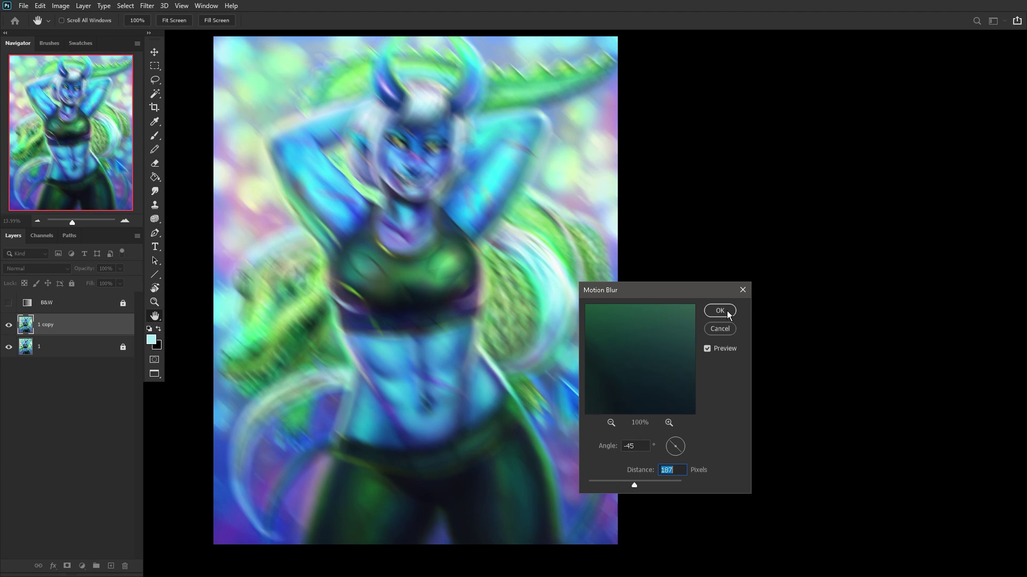
{"action": "left_click", "coordinate": [647, 482]}
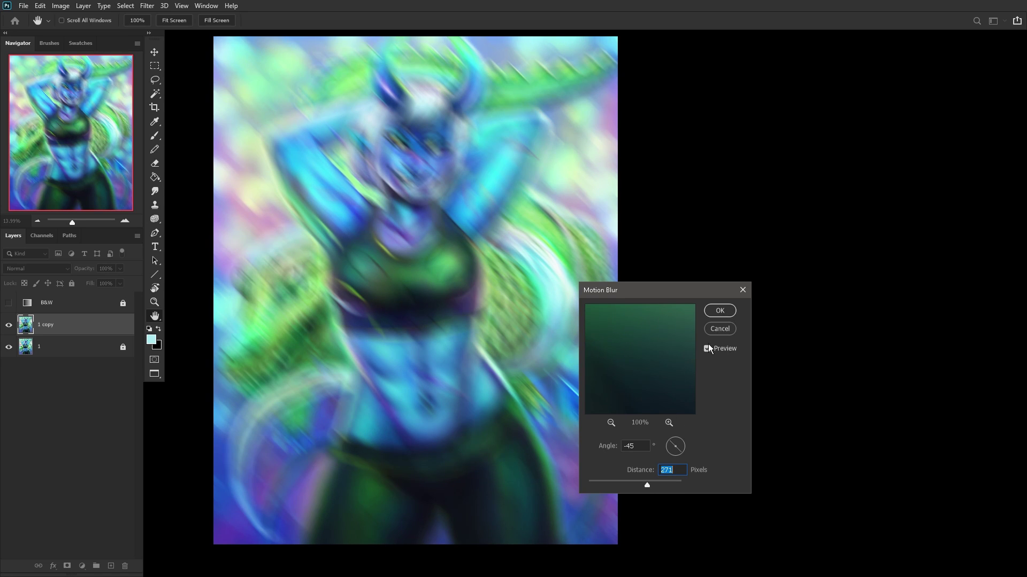
{"action": "left_click_drag", "start_coordinate": [641, 481], "coordinate": [634, 484]}
{"action": "key", "text": "Return"}
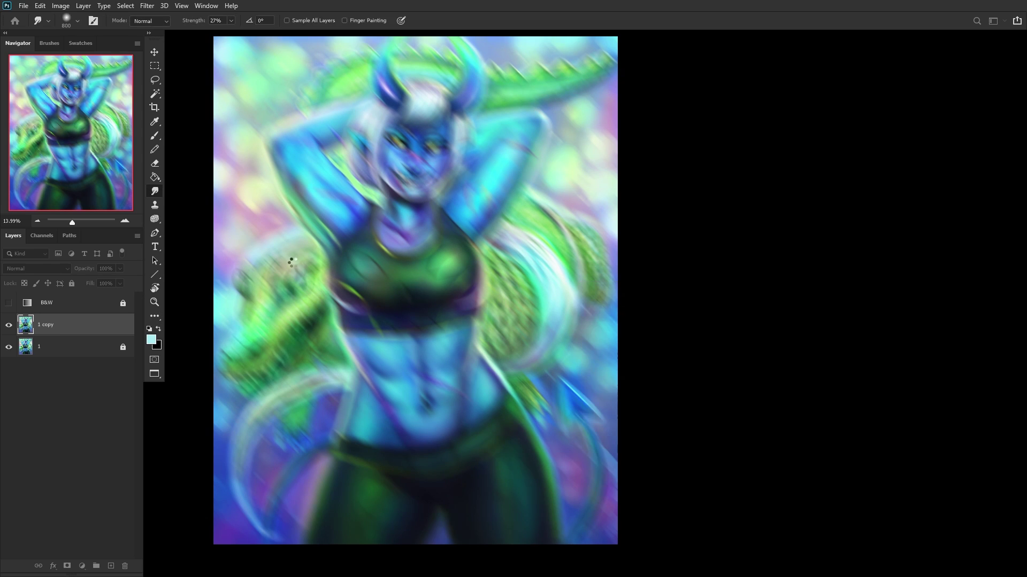
Step: Set a soft 1102 px eraser and erase the blur over the face, hair and horns
{"action": "left_click", "coordinate": [155, 163]}
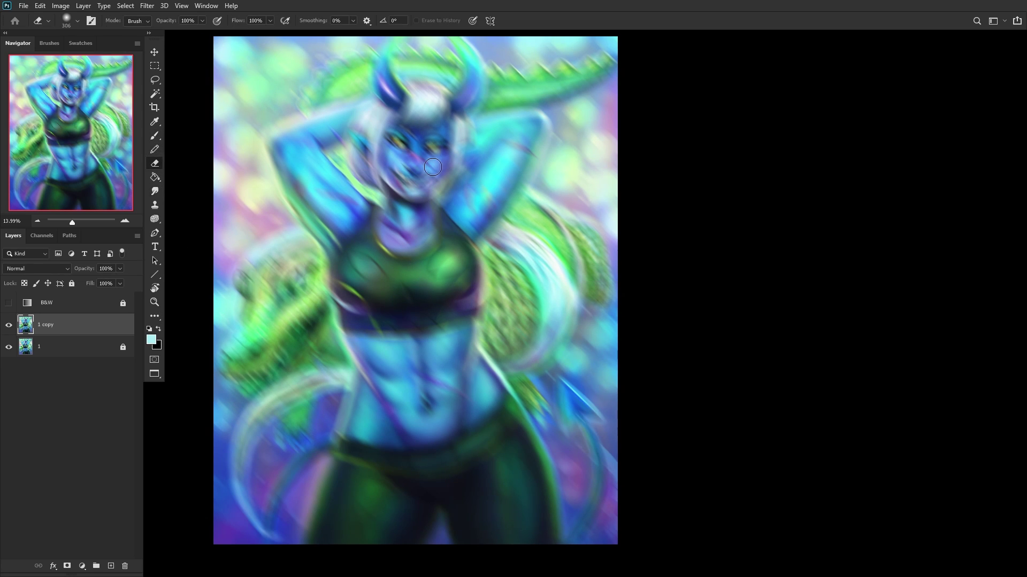
{"action": "right_click", "coordinate": [562, 133]}
{"action": "left_click_drag", "start_coordinate": [548, 102], "coordinate": [553, 102]}
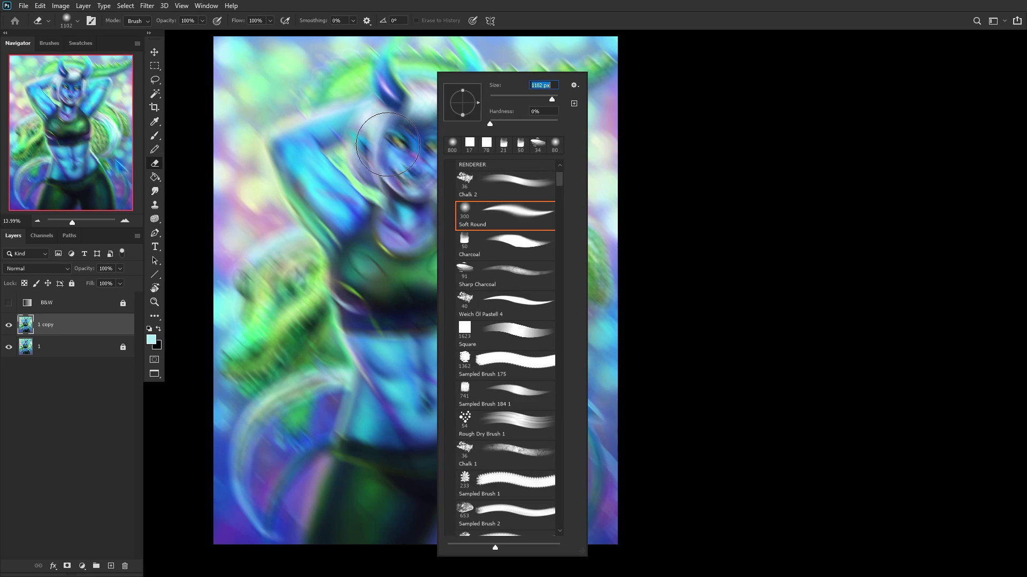
{"action": "left_click", "coordinate": [369, 150]}
{"action": "mouse_move", "coordinate": [411, 181]}
{"action": "left_mouse_down"}
{"action": "mouse_move", "coordinate": [435, 135]}
{"action": "mouse_move", "coordinate": [382, 97]}
{"action": "mouse_move", "coordinate": [385, 75]}
{"action": "mouse_move", "coordinate": [447, 95]}
{"action": "mouse_move", "coordinate": [457, 75]}
{"action": "mouse_move", "coordinate": [505, 152]}
{"action": "mouse_move", "coordinate": [482, 87]}
{"action": "mouse_move", "coordinate": [350, 142]}
{"action": "mouse_move", "coordinate": [451, 84]}
{"action": "mouse_move", "coordinate": [416, 145]}
{"action": "left_mouse_up"}
{"action": "mouse_move", "coordinate": [251, 166]}
{"action": "left_mouse_down"}
{"action": "mouse_move", "coordinate": [295, 150]}
{"action": "mouse_move", "coordinate": [274, 184]}
{"action": "mouse_move", "coordinate": [325, 220]}
{"action": "mouse_move", "coordinate": [388, 302]}
{"action": "mouse_move", "coordinate": [453, 288]}
{"action": "mouse_move", "coordinate": [461, 237]}
{"action": "left_mouse_up"}
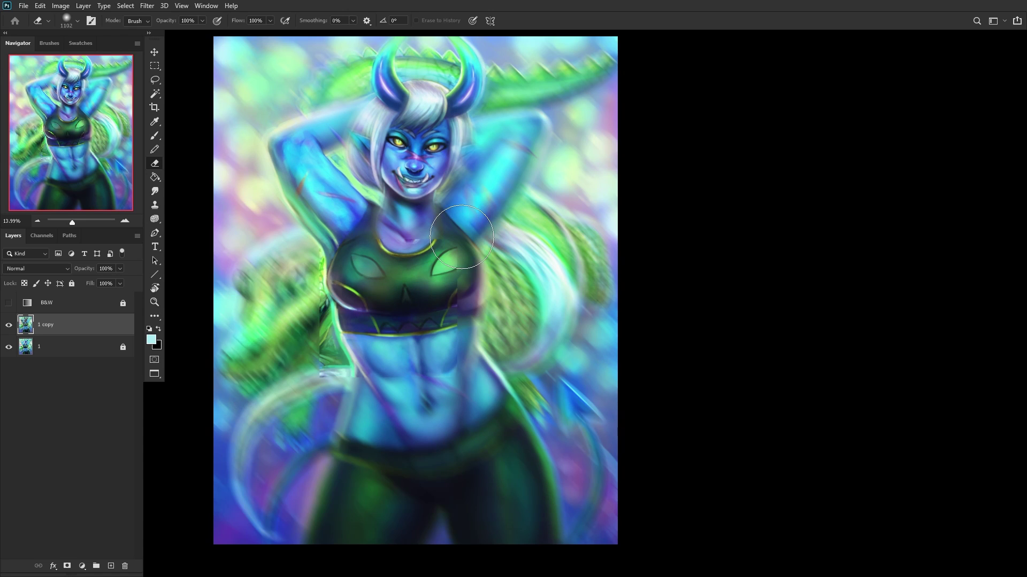
{"action": "key", "text": "ctrl+z"}
Step: Erase the blur over the chest, neck, abs, crocodile head, waist scales and claw
{"action": "mouse_move", "coordinate": [386, 289]}
{"action": "left_mouse_down"}
{"action": "mouse_move", "coordinate": [367, 279]}
{"action": "mouse_move", "coordinate": [470, 278]}
{"action": "left_mouse_up"}
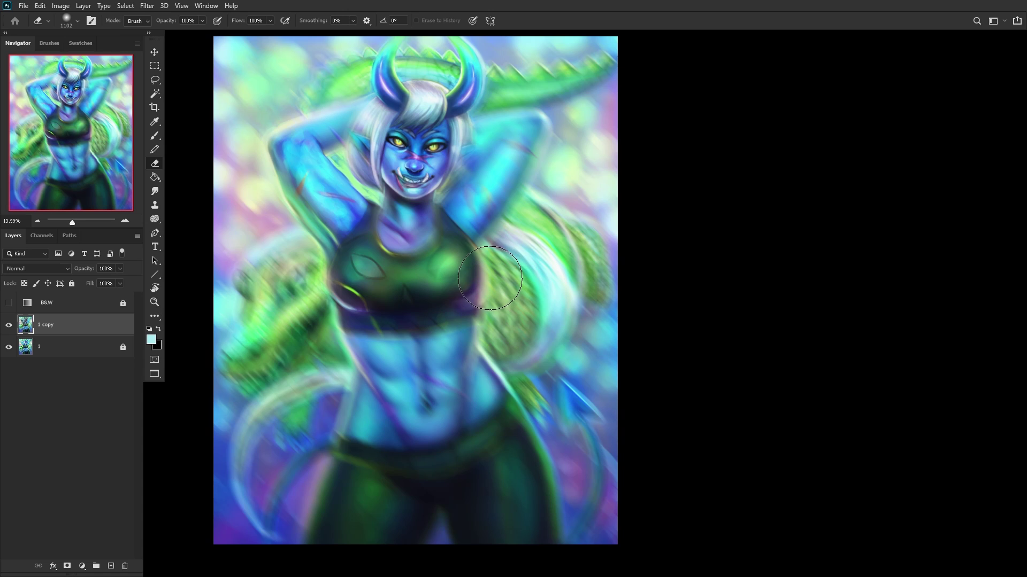
{"action": "mouse_move", "coordinate": [330, 285]}
{"action": "left_mouse_down"}
{"action": "mouse_move", "coordinate": [266, 294]}
{"action": "mouse_move", "coordinate": [277, 270]}
{"action": "mouse_move", "coordinate": [290, 297]}
{"action": "mouse_move", "coordinate": [268, 350]}
{"action": "mouse_move", "coordinate": [231, 371]}
{"action": "mouse_move", "coordinate": [270, 367]}
{"action": "mouse_move", "coordinate": [320, 312]}
{"action": "left_mouse_up"}
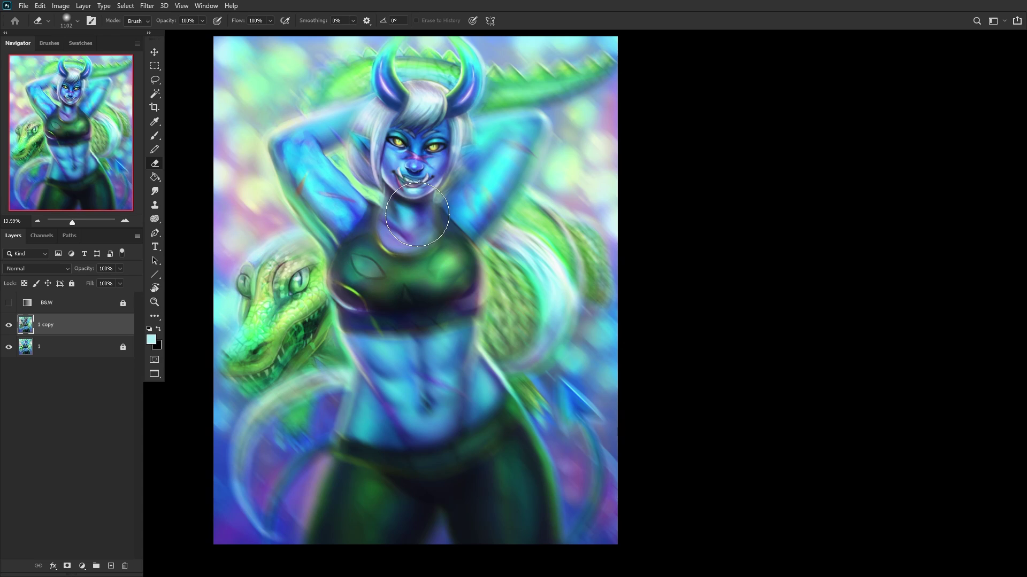
{"action": "mouse_move", "coordinate": [416, 228]}
{"action": "left_mouse_down"}
{"action": "mouse_move", "coordinate": [416, 262]}
{"action": "mouse_move", "coordinate": [446, 316]}
{"action": "mouse_move", "coordinate": [484, 193]}
{"action": "mouse_move", "coordinate": [550, 127]}
{"action": "mouse_move", "coordinate": [530, 90]}
{"action": "mouse_move", "coordinate": [364, 103]}
{"action": "mouse_move", "coordinate": [284, 262]}
{"action": "mouse_move", "coordinate": [309, 143]}
{"action": "mouse_move", "coordinate": [348, 157]}
{"action": "left_mouse_up"}
{"action": "mouse_move", "coordinate": [515, 325]}
{"action": "left_mouse_down"}
{"action": "mouse_move", "coordinate": [492, 324]}
{"action": "mouse_move", "coordinate": [509, 307]}
{"action": "mouse_move", "coordinate": [494, 276]}
{"action": "mouse_move", "coordinate": [511, 311]}
{"action": "mouse_move", "coordinate": [505, 334]}
{"action": "mouse_move", "coordinate": [513, 302]}
{"action": "mouse_move", "coordinate": [507, 342]}
{"action": "mouse_move", "coordinate": [548, 241]}
{"action": "mouse_move", "coordinate": [484, 321]}
{"action": "left_mouse_up"}
{"action": "mouse_move", "coordinate": [428, 385]}
{"action": "left_mouse_down"}
{"action": "mouse_move", "coordinate": [385, 321]}
{"action": "mouse_move", "coordinate": [401, 330]}
{"action": "mouse_move", "coordinate": [360, 351]}
{"action": "mouse_move", "coordinate": [363, 315]}
{"action": "mouse_move", "coordinate": [420, 329]}
{"action": "mouse_move", "coordinate": [426, 374]}
{"action": "mouse_move", "coordinate": [436, 352]}
{"action": "mouse_move", "coordinate": [407, 432]}
{"action": "mouse_move", "coordinate": [374, 430]}
{"action": "mouse_move", "coordinate": [369, 414]}
{"action": "mouse_move", "coordinate": [330, 395]}
{"action": "mouse_move", "coordinate": [300, 398]}
{"action": "mouse_move", "coordinate": [311, 408]}
{"action": "mouse_move", "coordinate": [321, 361]}
{"action": "mouse_move", "coordinate": [275, 377]}
{"action": "mouse_move", "coordinate": [232, 412]}
{"action": "mouse_move", "coordinate": [265, 415]}
{"action": "mouse_move", "coordinate": [361, 368]}
{"action": "mouse_move", "coordinate": [343, 511]}
{"action": "mouse_move", "coordinate": [354, 539]}
{"action": "mouse_move", "coordinate": [438, 431]}
{"action": "mouse_move", "coordinate": [493, 481]}
{"action": "mouse_move", "coordinate": [512, 545]}
{"action": "mouse_move", "coordinate": [502, 464]}
{"action": "mouse_move", "coordinate": [478, 401]}
{"action": "mouse_move", "coordinate": [518, 560]}
{"action": "mouse_move", "coordinate": [433, 502]}
{"action": "mouse_move", "coordinate": [550, 429]}
{"action": "mouse_move", "coordinate": [573, 482]}
{"action": "mouse_move", "coordinate": [568, 522]}
{"action": "mouse_move", "coordinate": [539, 474]}
{"action": "mouse_move", "coordinate": [520, 365]}
{"action": "mouse_move", "coordinate": [542, 346]}
{"action": "mouse_move", "coordinate": [542, 299]}
{"action": "mouse_move", "coordinate": [502, 234]}
{"action": "mouse_move", "coordinate": [566, 227]}
{"action": "mouse_move", "coordinate": [582, 261]}
{"action": "mouse_move", "coordinate": [572, 225]}
{"action": "left_mouse_up"}
{"action": "key", "text": "ctrl+z"}
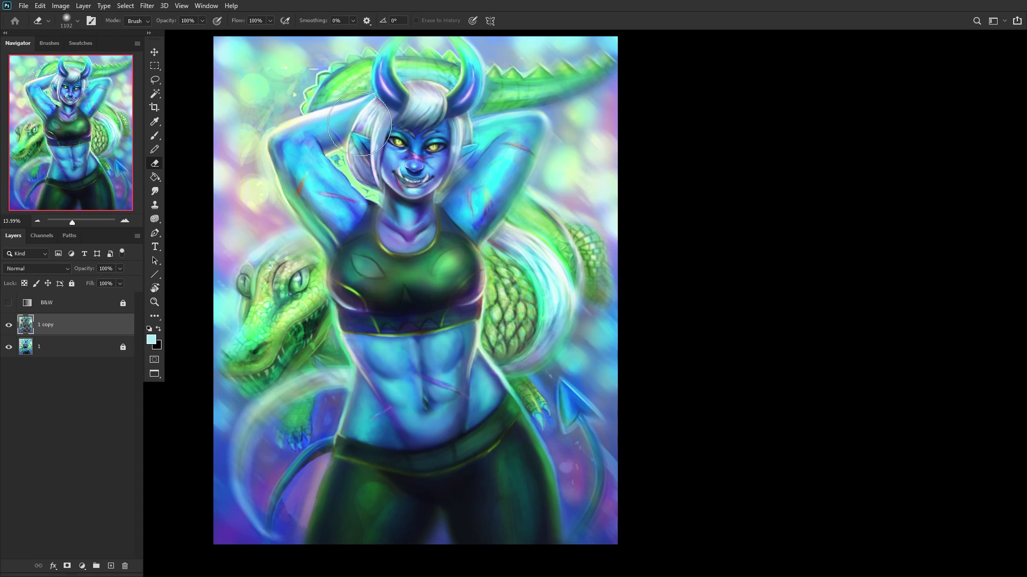
{"action": "left_click_drag", "start_coordinate": [357, 133], "coordinate": [377, 212]}
{"action": "left_click_drag", "start_coordinate": [267, 399], "coordinate": [210, 508]}
{"action": "scroll", "coordinate": [201, 337], "scroll_direction": "down", "scroll_amount": 2}
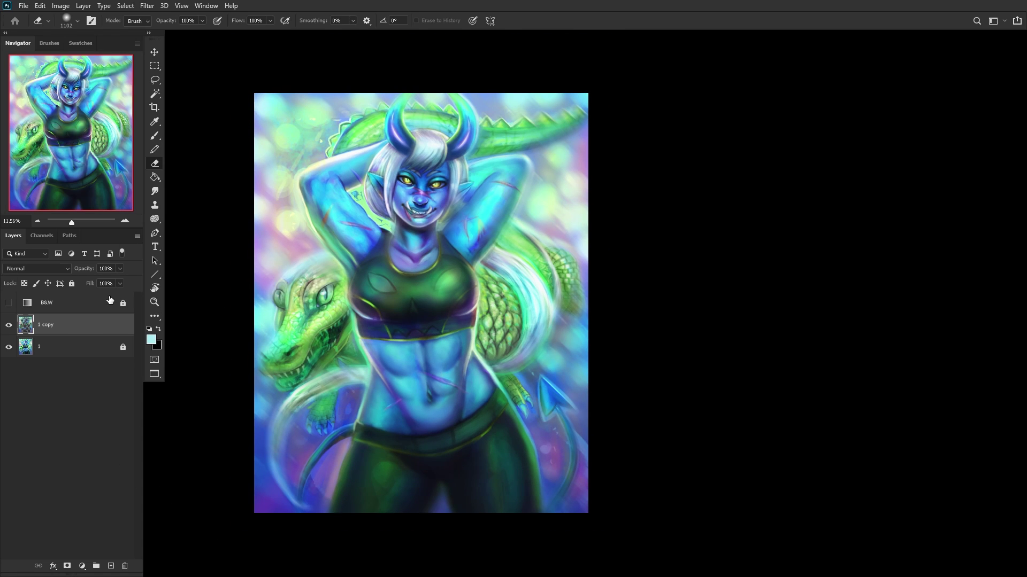
Step: Toggle the blurred '1 copy' layer on and off repeatedly to compare it with the painting
{"action": "left_click", "coordinate": [8, 324]}
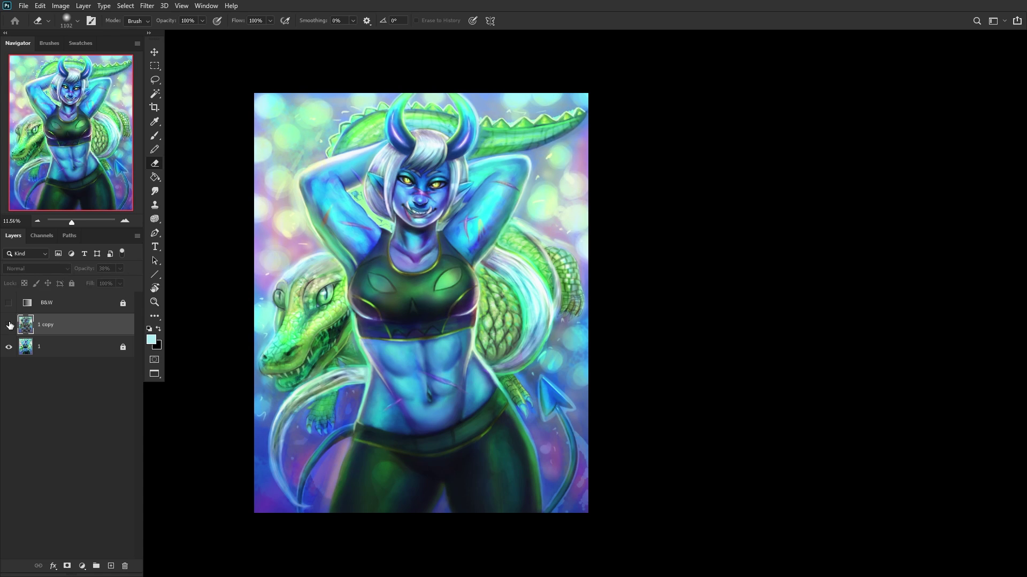
{"action": "left_click", "coordinate": [8, 325]}
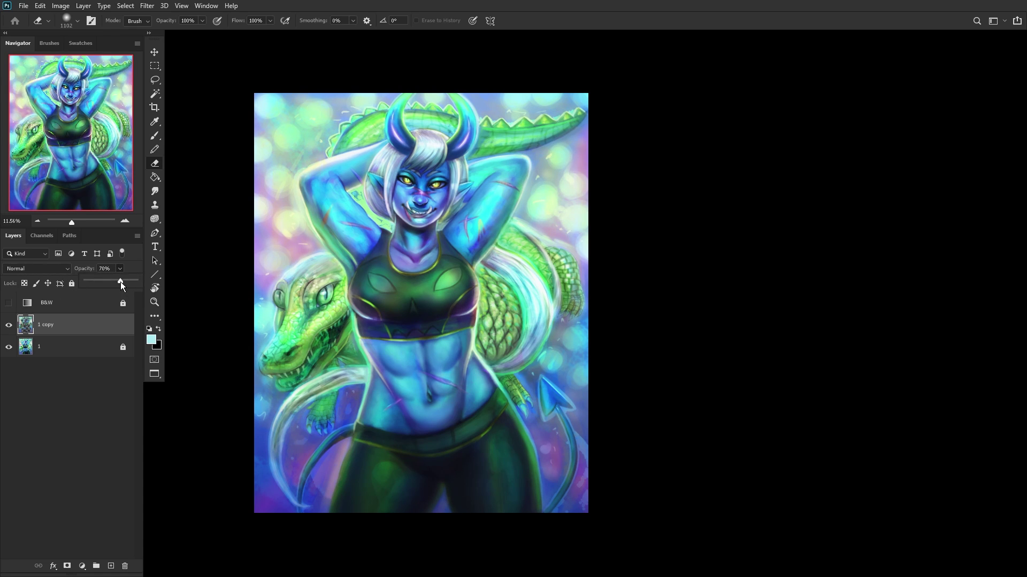
{"action": "left_click", "coordinate": [7, 327]}
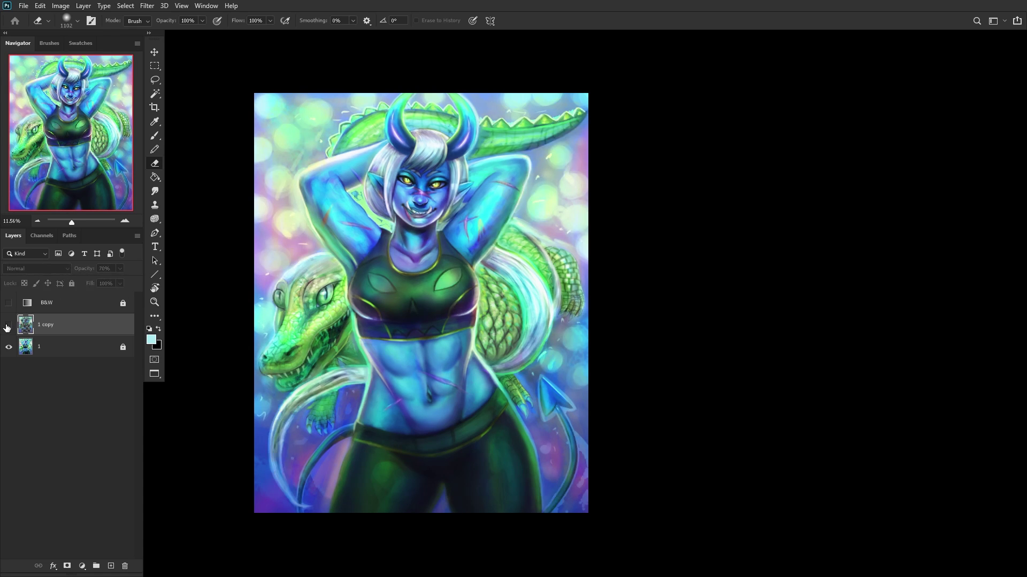
{"action": "left_click", "coordinate": [7, 325]}
{"action": "left_click", "coordinate": [7, 326]}
{"action": "left_click", "coordinate": [8, 326]}
{"action": "left_click", "coordinate": [7, 326]}
{"action": "left_click", "coordinate": [8, 326]}
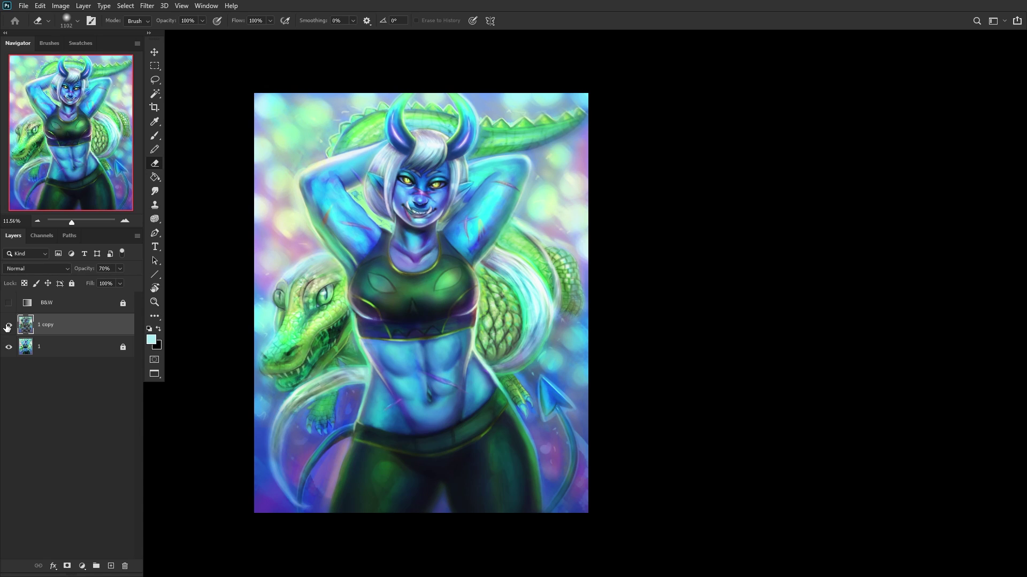
{"action": "left_click", "coordinate": [7, 327]}
{"action": "left_click", "coordinate": [8, 326]}
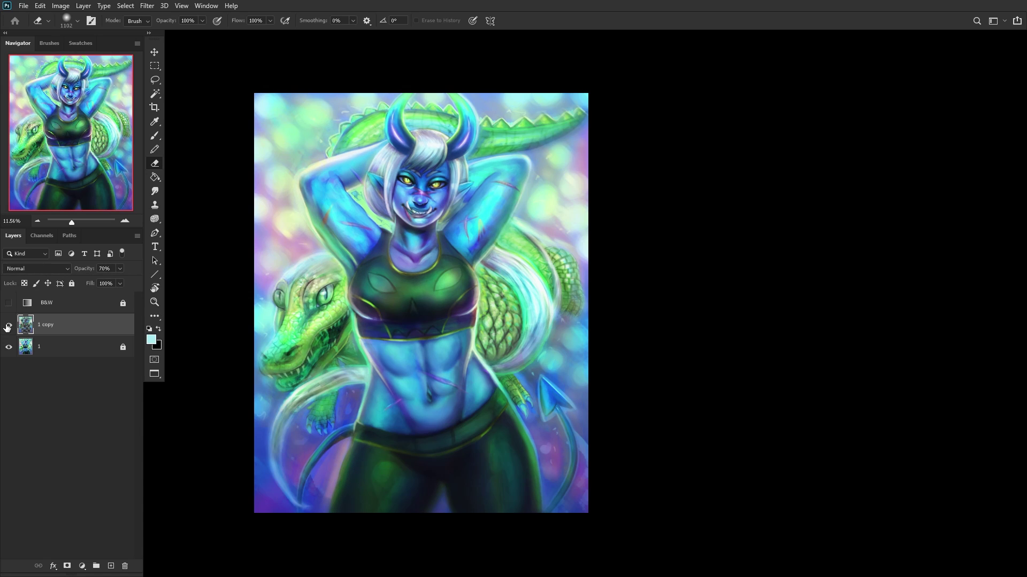
Step: Delete the '1 copy' layer and add a new empty Layer 1 above the painting
{"action": "left_click", "coordinate": [125, 566]}
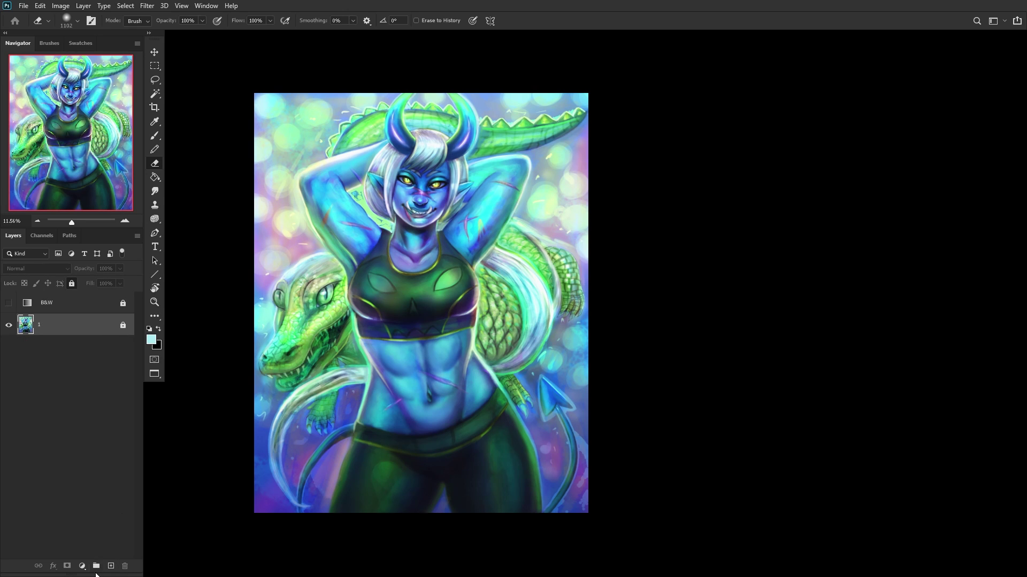
{"action": "left_click", "coordinate": [110, 566]}
{"action": "scroll", "coordinate": [463, 233], "scroll_direction": "up", "scroll_amount": 1}
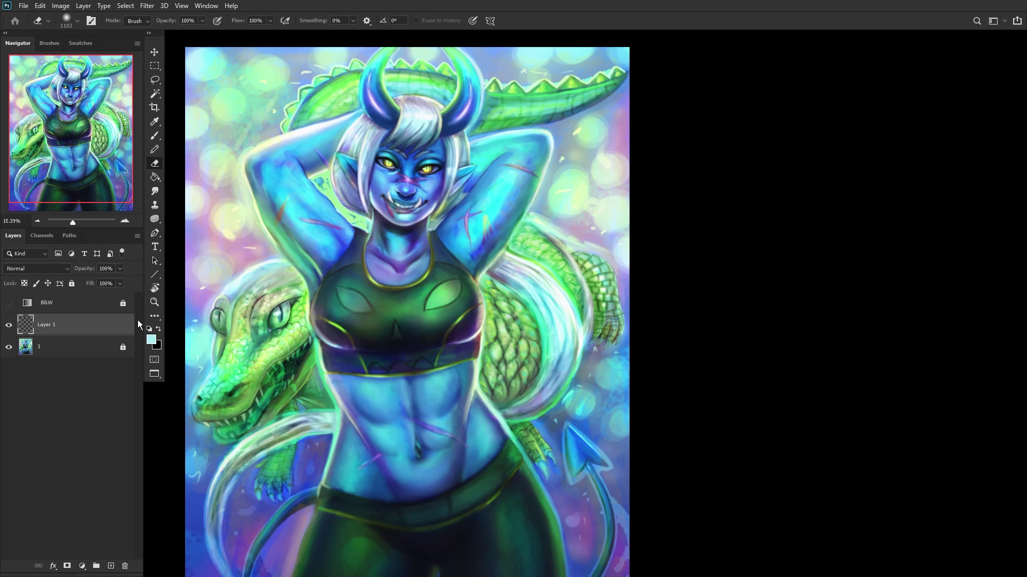
Step: Set the two swatch colours to a deep magenta and a bright yellow
{"action": "left_click", "coordinate": [151, 340]}
{"action": "left_click", "coordinate": [752, 199]}
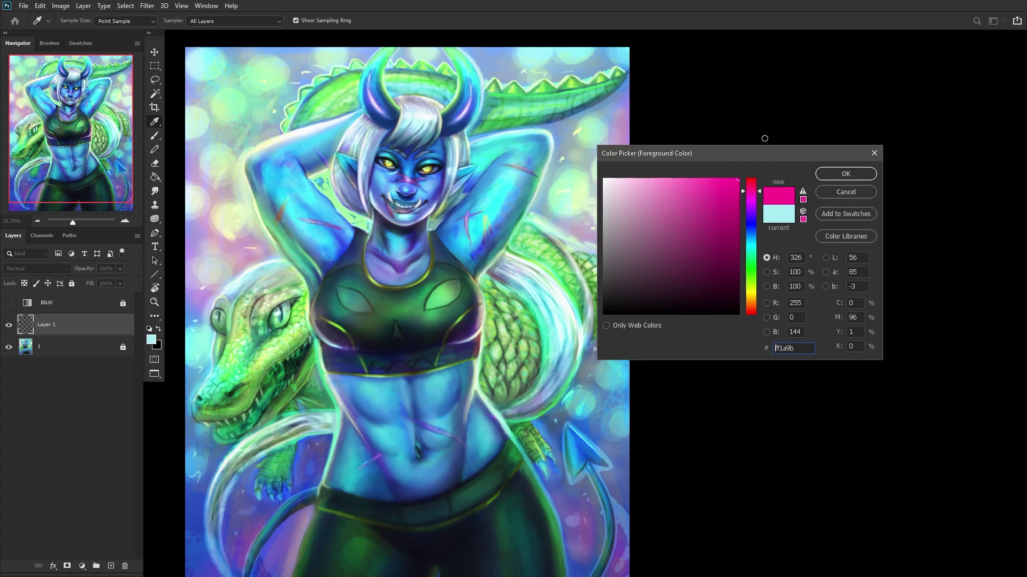
{"action": "left_click", "coordinate": [845, 174]}
{"action": "key", "text": "e"}
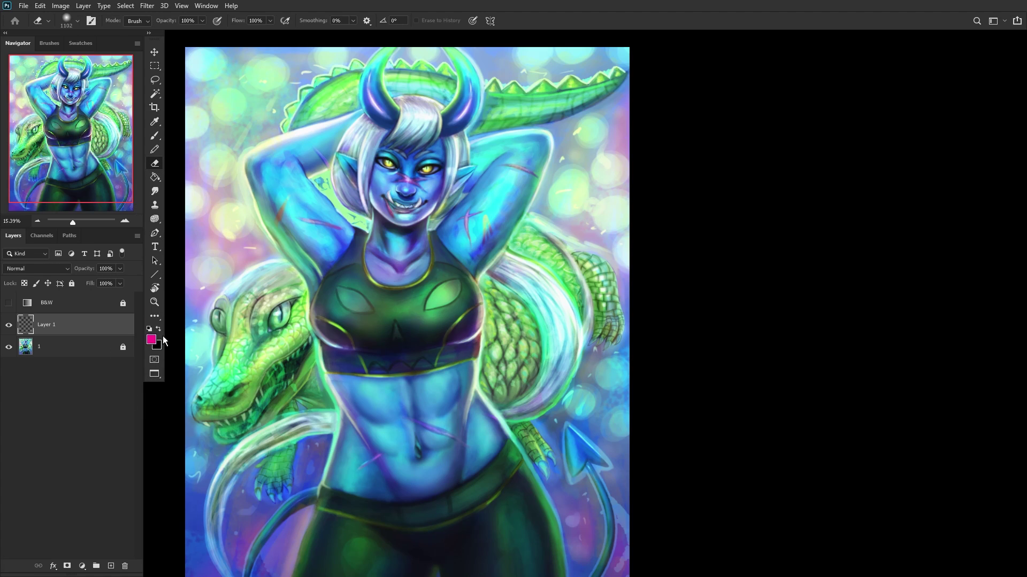
{"action": "left_click", "coordinate": [152, 341]}
{"action": "left_click", "coordinate": [751, 291]}
{"action": "left_click", "coordinate": [735, 220]}
{"action": "left_click", "coordinate": [846, 174]}
Step: Set Layer 1 to Overlay blending and use a Soft Round brush at size 495
{"action": "left_click", "coordinate": [154, 135]}
{"action": "left_click", "coordinate": [34, 268]}
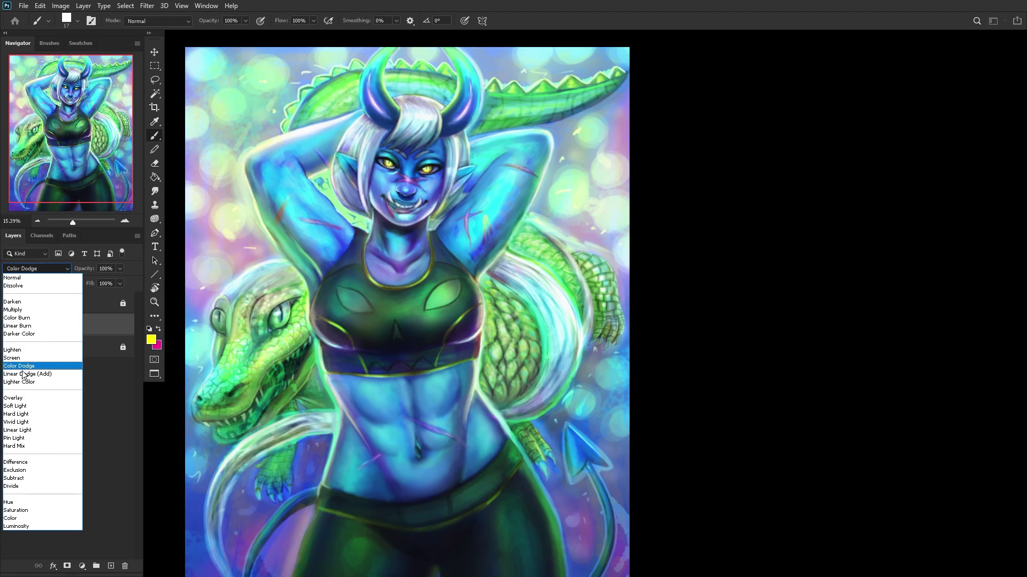
{"action": "left_click", "coordinate": [19, 399]}
{"action": "right_click", "coordinate": [385, 147]}
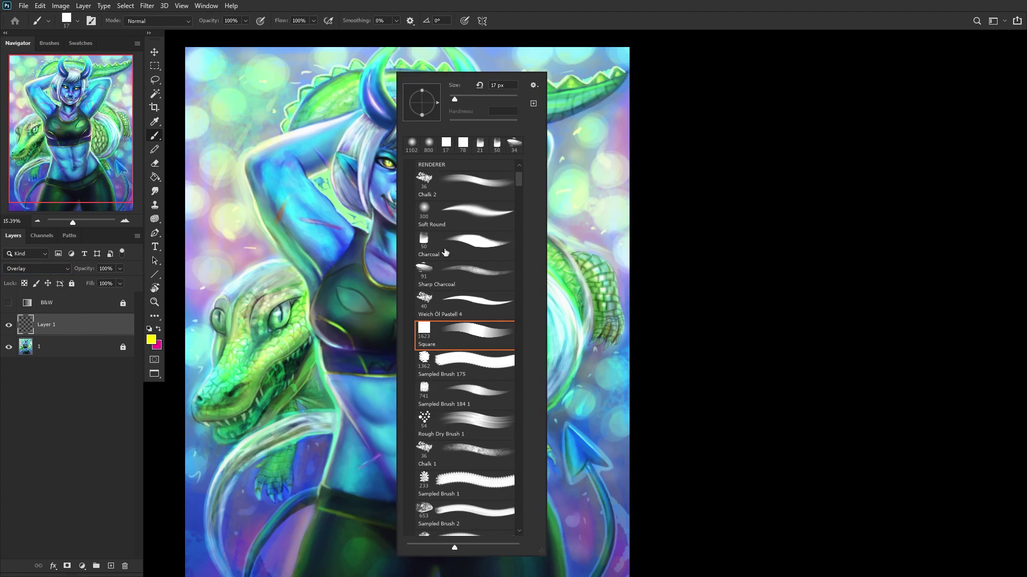
{"action": "left_click", "coordinate": [473, 217]}
{"action": "left_click_drag", "start_coordinate": [512, 99], "coordinate": [487, 98]}
Step: Paint yellow glow over the crocodile's head, jaw, tail, horn tips, scales and the arm's edge
{"action": "left_click_drag", "start_coordinate": [292, 107], "coordinate": [230, 170]}
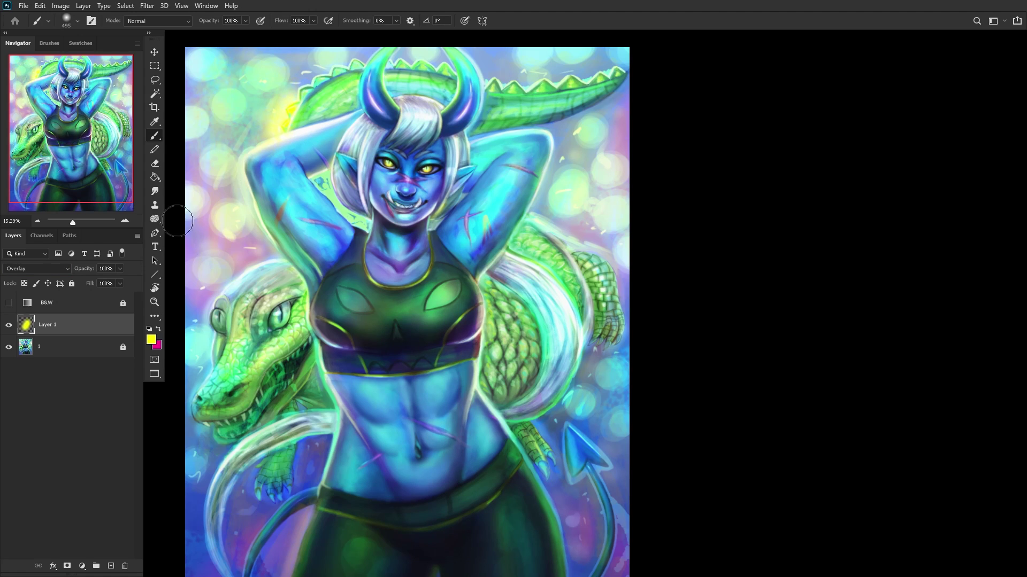
{"action": "mouse_move", "coordinate": [218, 310]}
{"action": "left_mouse_down"}
{"action": "mouse_move", "coordinate": [266, 300]}
{"action": "mouse_move", "coordinate": [283, 257]}
{"action": "mouse_move", "coordinate": [245, 279]}
{"action": "mouse_move", "coordinate": [208, 346]}
{"action": "mouse_move", "coordinate": [225, 356]}
{"action": "mouse_move", "coordinate": [177, 457]}
{"action": "mouse_move", "coordinate": [276, 499]}
{"action": "mouse_move", "coordinate": [271, 493]}
{"action": "mouse_move", "coordinate": [292, 485]}
{"action": "mouse_move", "coordinate": [301, 456]}
{"action": "mouse_move", "coordinate": [334, 442]}
{"action": "mouse_move", "coordinate": [310, 491]}
{"action": "mouse_move", "coordinate": [273, 482]}
{"action": "left_mouse_up"}
{"action": "mouse_move", "coordinate": [388, 363]}
{"action": "left_mouse_down"}
{"action": "mouse_move", "coordinate": [334, 388]}
{"action": "mouse_move", "coordinate": [327, 358]}
{"action": "mouse_move", "coordinate": [345, 418]}
{"action": "mouse_move", "coordinate": [322, 326]}
{"action": "mouse_move", "coordinate": [335, 272]}
{"action": "mouse_move", "coordinate": [318, 304]}
{"action": "mouse_move", "coordinate": [365, 256]}
{"action": "left_mouse_up"}
{"action": "mouse_move", "coordinate": [435, 97]}
{"action": "left_mouse_down"}
{"action": "mouse_move", "coordinate": [535, 89]}
{"action": "mouse_move", "coordinate": [440, 91]}
{"action": "mouse_move", "coordinate": [425, 68]}
{"action": "mouse_move", "coordinate": [380, 59]}
{"action": "mouse_move", "coordinate": [320, 86]}
{"action": "mouse_move", "coordinate": [319, 123]}
{"action": "left_mouse_up"}
{"action": "left_click_drag", "start_coordinate": [556, 236], "coordinate": [578, 268]}
{"action": "key", "text": "x"}
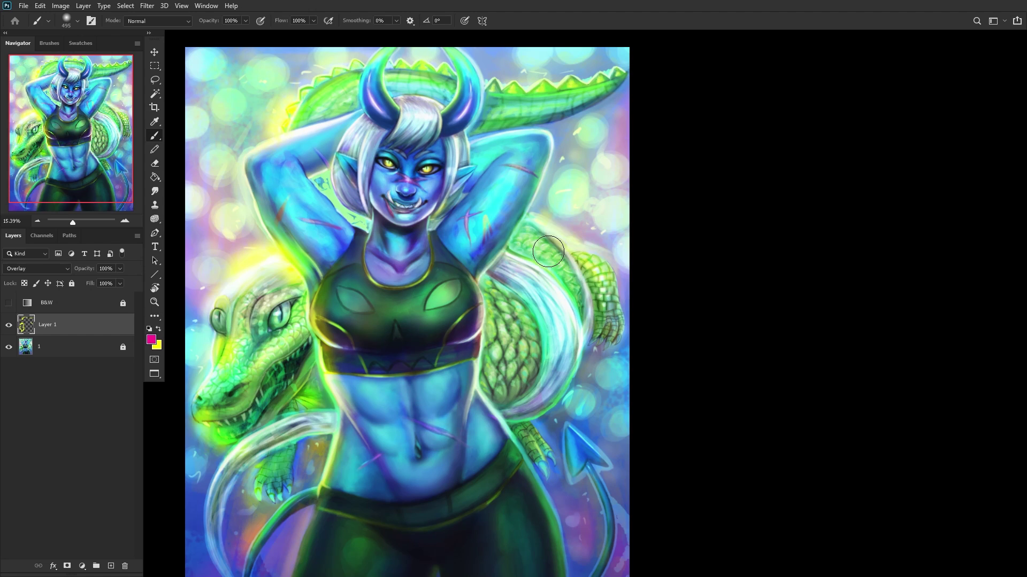
{"action": "key", "text": "x"}
{"action": "mouse_move", "coordinate": [526, 206]}
{"action": "left_mouse_down"}
{"action": "mouse_move", "coordinate": [551, 145]}
{"action": "mouse_move", "coordinate": [553, 171]}
{"action": "mouse_move", "coordinate": [540, 139]}
{"action": "mouse_move", "coordinate": [503, 142]}
{"action": "left_mouse_up"}
{"action": "mouse_move", "coordinate": [504, 385]}
{"action": "left_mouse_down"}
{"action": "mouse_move", "coordinate": [525, 335]}
{"action": "mouse_move", "coordinate": [523, 291]}
{"action": "mouse_move", "coordinate": [568, 326]}
{"action": "mouse_move", "coordinate": [583, 303]}
{"action": "mouse_move", "coordinate": [540, 230]}
{"action": "left_mouse_up"}
{"action": "left_click_drag", "start_coordinate": [610, 267], "coordinate": [591, 352]}
{"action": "mouse_move", "coordinate": [13, 124]}
{"action": "left_mouse_down"}
{"action": "mouse_move", "coordinate": [26, 153]}
{"action": "mouse_move", "coordinate": [188, 227]}
{"action": "left_mouse_up"}
Step: Highlight the hip, tail edge, belly edges and raised arm, then make magenta the painting colour
{"action": "mouse_move", "coordinate": [602, 411]}
{"action": "left_mouse_down"}
{"action": "mouse_move", "coordinate": [596, 449]}
{"action": "mouse_move", "coordinate": [649, 574]}
{"action": "left_mouse_up"}
{"action": "left_click_drag", "start_coordinate": [407, 433], "coordinate": [380, 564]}
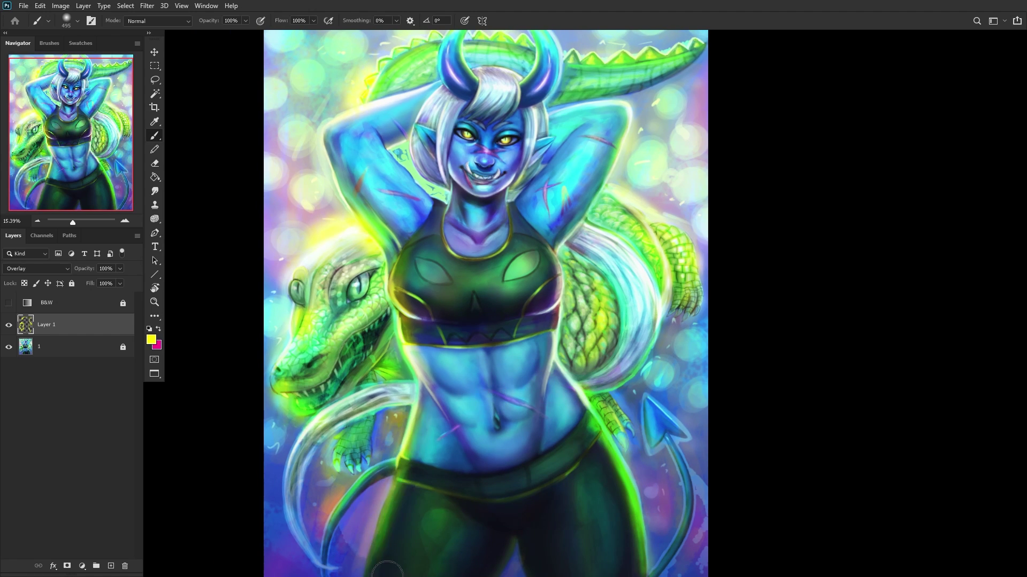
{"action": "mouse_move", "coordinate": [385, 471]}
{"action": "left_mouse_down"}
{"action": "mouse_move", "coordinate": [326, 569]}
{"action": "mouse_move", "coordinate": [270, 511]}
{"action": "mouse_move", "coordinate": [305, 430]}
{"action": "left_mouse_up"}
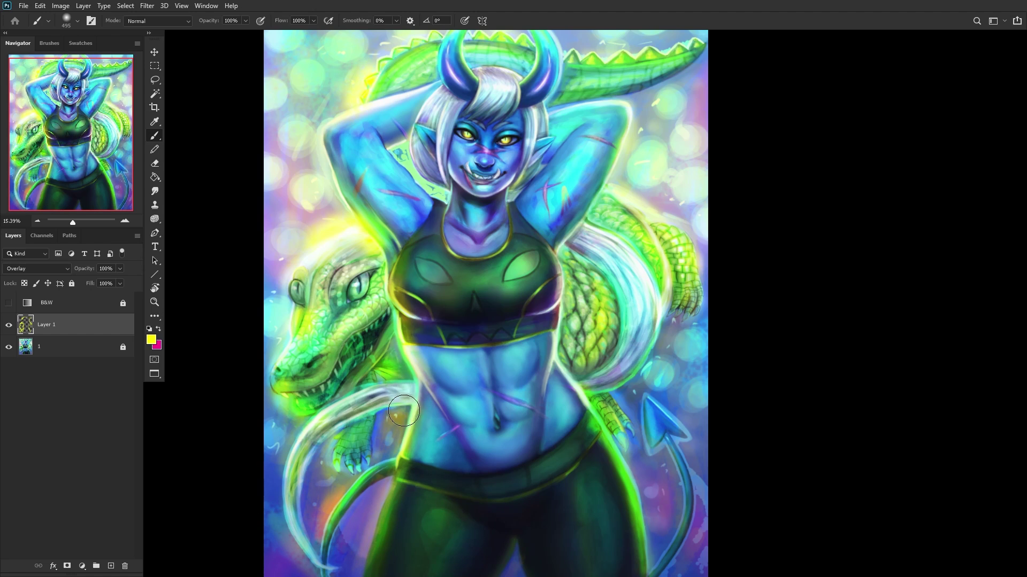
{"action": "mouse_move", "coordinate": [410, 360]}
{"action": "left_mouse_down"}
{"action": "mouse_move", "coordinate": [431, 423]}
{"action": "mouse_move", "coordinate": [422, 369]}
{"action": "mouse_move", "coordinate": [483, 470]}
{"action": "left_mouse_up"}
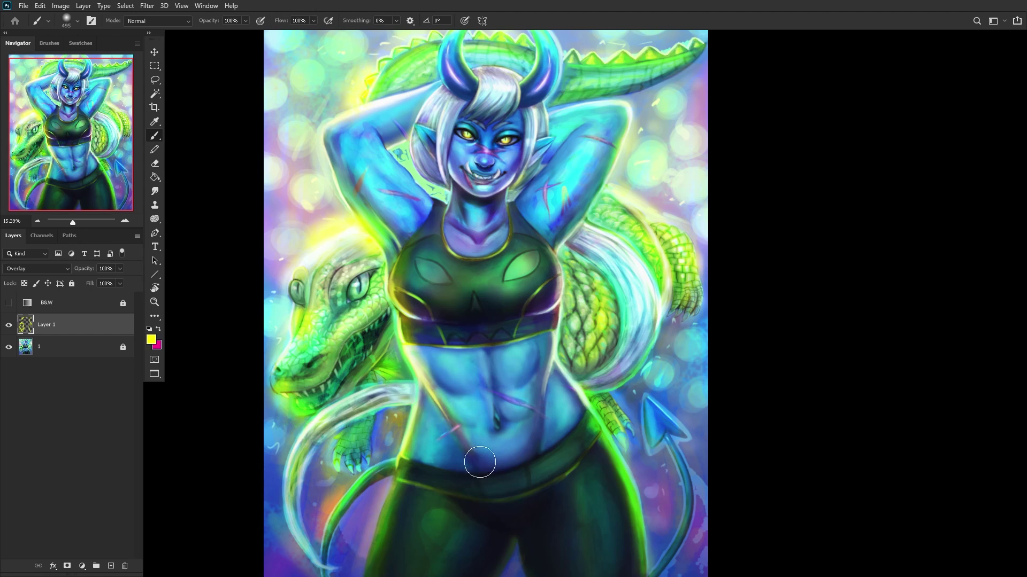
{"action": "left_click_drag", "start_coordinate": [548, 354], "coordinate": [547, 460]}
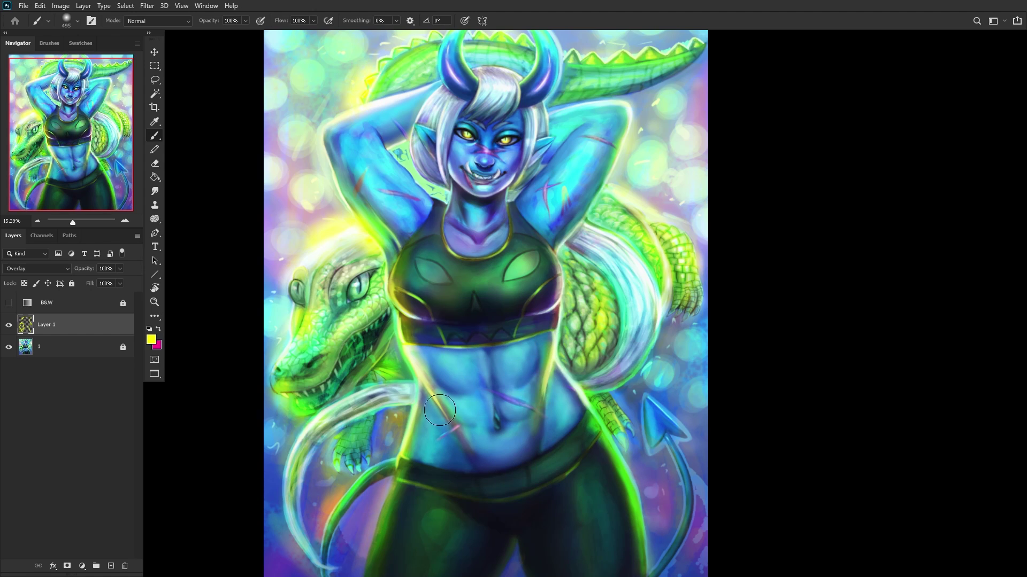
{"action": "mouse_move", "coordinate": [423, 402]}
{"action": "left_mouse_down"}
{"action": "mouse_move", "coordinate": [413, 442]}
{"action": "mouse_move", "coordinate": [390, 469]}
{"action": "left_mouse_up"}
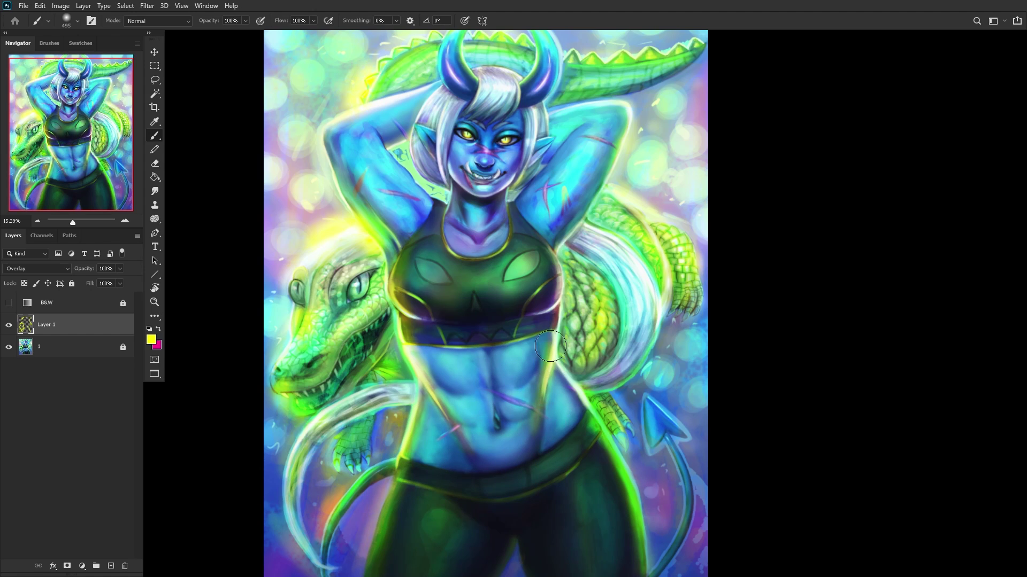
{"action": "left_click_drag", "start_coordinate": [326, 131], "coordinate": [344, 207]}
{"action": "left_click_drag", "start_coordinate": [375, 172], "coordinate": [407, 221]}
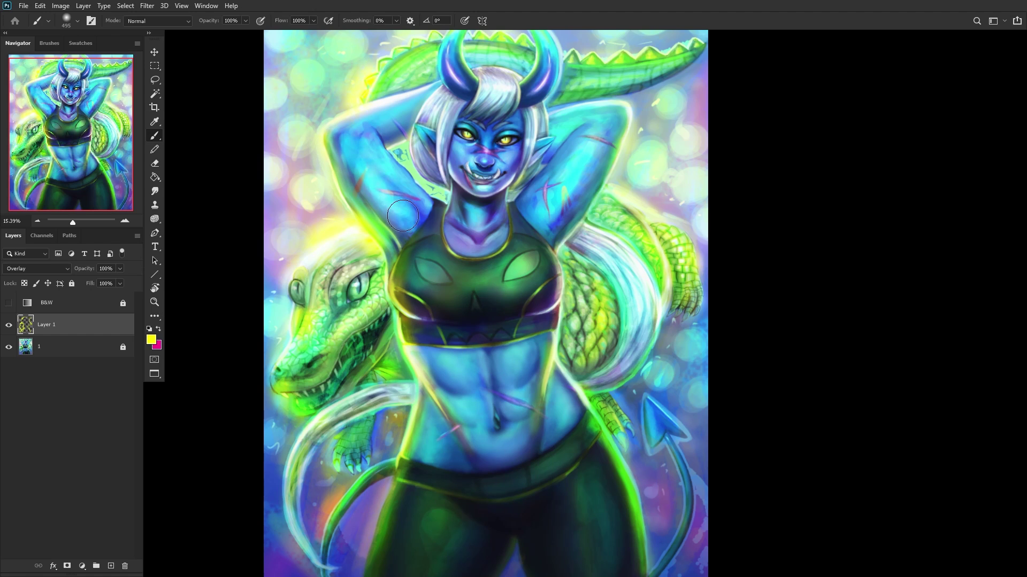
{"action": "key", "text": "x"}
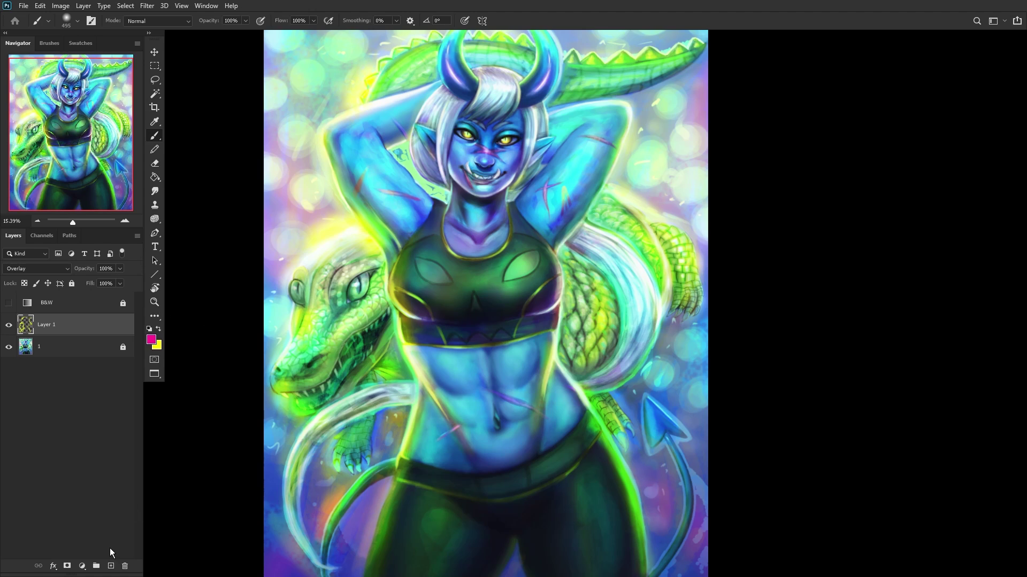
Step: On a new layer, tint the arms, torso, collar, hair and right horn magenta
{"action": "left_click", "coordinate": [110, 566]}
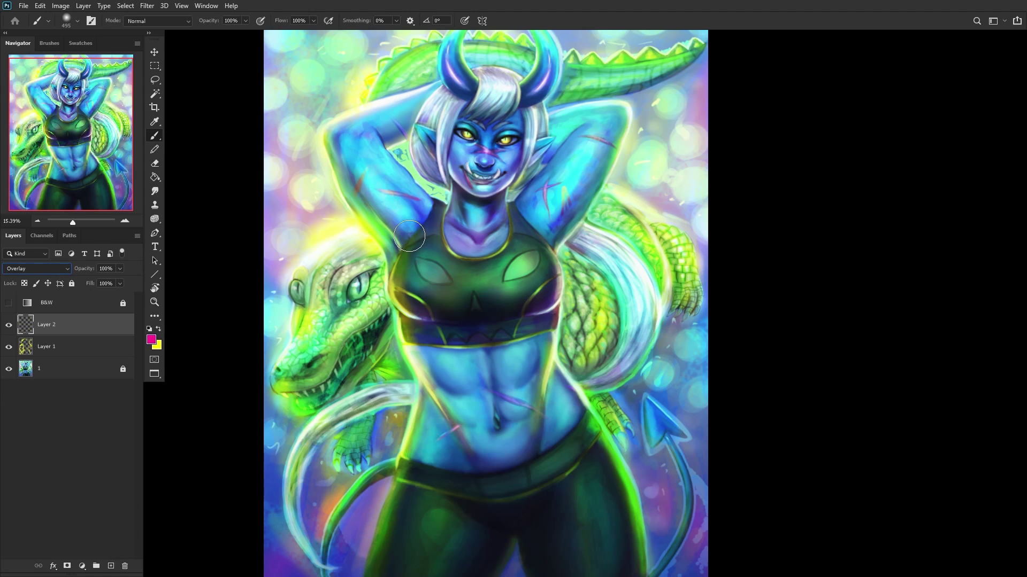
{"action": "mouse_move", "coordinate": [379, 124]}
{"action": "left_mouse_down"}
{"action": "mouse_move", "coordinate": [351, 143]}
{"action": "mouse_move", "coordinate": [374, 134]}
{"action": "left_mouse_up"}
{"action": "mouse_move", "coordinate": [355, 184]}
{"action": "left_mouse_down"}
{"action": "mouse_move", "coordinate": [364, 169]}
{"action": "mouse_move", "coordinate": [393, 193]}
{"action": "left_mouse_up"}
{"action": "mouse_move", "coordinate": [540, 214]}
{"action": "left_mouse_down"}
{"action": "mouse_move", "coordinate": [588, 177]}
{"action": "mouse_move", "coordinate": [605, 97]}
{"action": "left_mouse_up"}
{"action": "mouse_move", "coordinate": [508, 356]}
{"action": "left_mouse_down"}
{"action": "mouse_move", "coordinate": [451, 379]}
{"action": "mouse_move", "coordinate": [445, 401]}
{"action": "mouse_move", "coordinate": [474, 458]}
{"action": "mouse_move", "coordinate": [423, 455]}
{"action": "mouse_move", "coordinate": [475, 434]}
{"action": "mouse_move", "coordinate": [515, 362]}
{"action": "mouse_move", "coordinate": [457, 336]}
{"action": "left_mouse_up"}
{"action": "mouse_move", "coordinate": [465, 278]}
{"action": "left_mouse_down"}
{"action": "mouse_move", "coordinate": [428, 321]}
{"action": "mouse_move", "coordinate": [524, 299]}
{"action": "left_mouse_up"}
{"action": "left_click_drag", "start_coordinate": [422, 267], "coordinate": [428, 224]}
{"action": "mouse_move", "coordinate": [530, 257]}
{"action": "left_mouse_down"}
{"action": "mouse_move", "coordinate": [511, 238]}
{"action": "mouse_move", "coordinate": [446, 235]}
{"action": "left_mouse_up"}
{"action": "mouse_move", "coordinate": [459, 106]}
{"action": "left_mouse_down"}
{"action": "mouse_move", "coordinate": [484, 72]}
{"action": "mouse_move", "coordinate": [556, 65]}
{"action": "mouse_move", "coordinate": [673, 88]}
{"action": "left_mouse_up"}
Step: Tint the crocodile's body, tail, scales, jaw and the figure's hips magenta
{"action": "left_click_drag", "start_coordinate": [582, 283], "coordinate": [556, 364]}
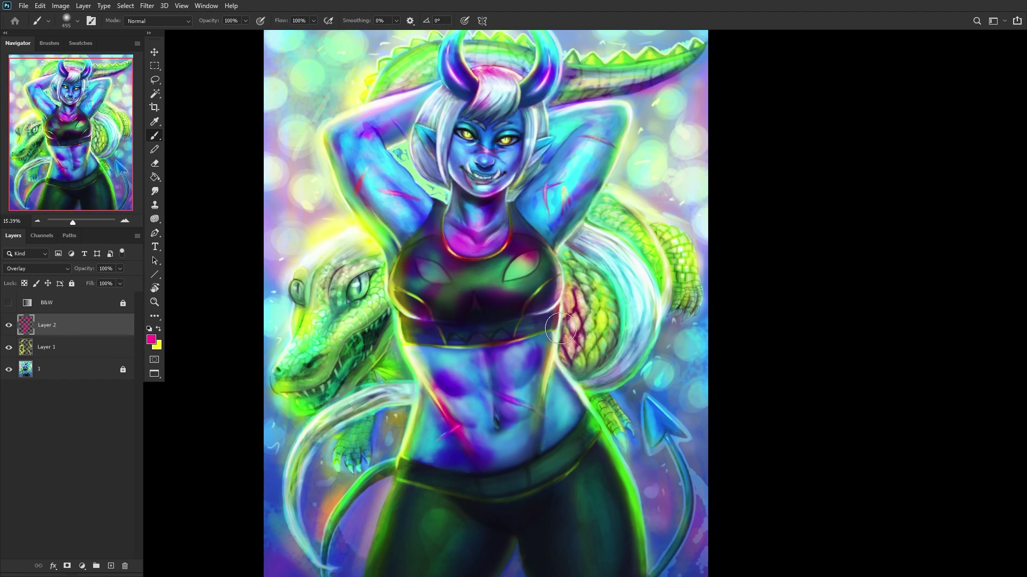
{"action": "left_click_drag", "start_coordinate": [594, 305], "coordinate": [577, 374]}
{"action": "left_click_drag", "start_coordinate": [567, 235], "coordinate": [562, 278]}
{"action": "left_click_drag", "start_coordinate": [626, 203], "coordinate": [657, 240]}
{"action": "mouse_move", "coordinate": [663, 246]}
{"action": "left_mouse_down"}
{"action": "mouse_move", "coordinate": [691, 254]}
{"action": "mouse_move", "coordinate": [687, 299]}
{"action": "left_mouse_up"}
{"action": "mouse_move", "coordinate": [631, 401]}
{"action": "left_mouse_down"}
{"action": "mouse_move", "coordinate": [625, 452]}
{"action": "mouse_move", "coordinate": [588, 476]}
{"action": "left_mouse_up"}
{"action": "left_click_drag", "start_coordinate": [631, 481], "coordinate": [566, 566]}
{"action": "mouse_move", "coordinate": [567, 465]}
{"action": "left_mouse_down"}
{"action": "mouse_move", "coordinate": [394, 566]}
{"action": "mouse_move", "coordinate": [417, 433]}
{"action": "left_mouse_up"}
{"action": "mouse_move", "coordinate": [423, 492]}
{"action": "left_mouse_down"}
{"action": "mouse_move", "coordinate": [399, 398]}
{"action": "mouse_move", "coordinate": [321, 455]}
{"action": "mouse_move", "coordinate": [321, 331]}
{"action": "mouse_move", "coordinate": [310, 305]}
{"action": "left_mouse_up"}
{"action": "mouse_move", "coordinate": [331, 369]}
{"action": "left_mouse_down"}
{"action": "mouse_move", "coordinate": [375, 366]}
{"action": "mouse_move", "coordinate": [315, 374]}
{"action": "left_mouse_up"}
{"action": "left_click_drag", "start_coordinate": [375, 294], "coordinate": [337, 321]}
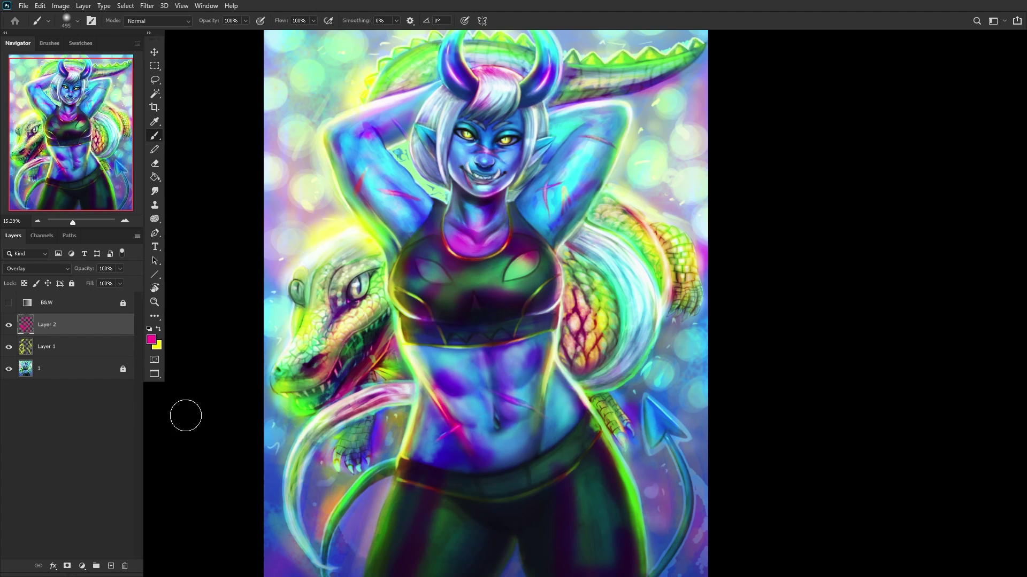
Step: Shift the tint layer's hue by +112 with Hue/Saturation to turn it green
{"action": "key", "text": "ctrl+u"}
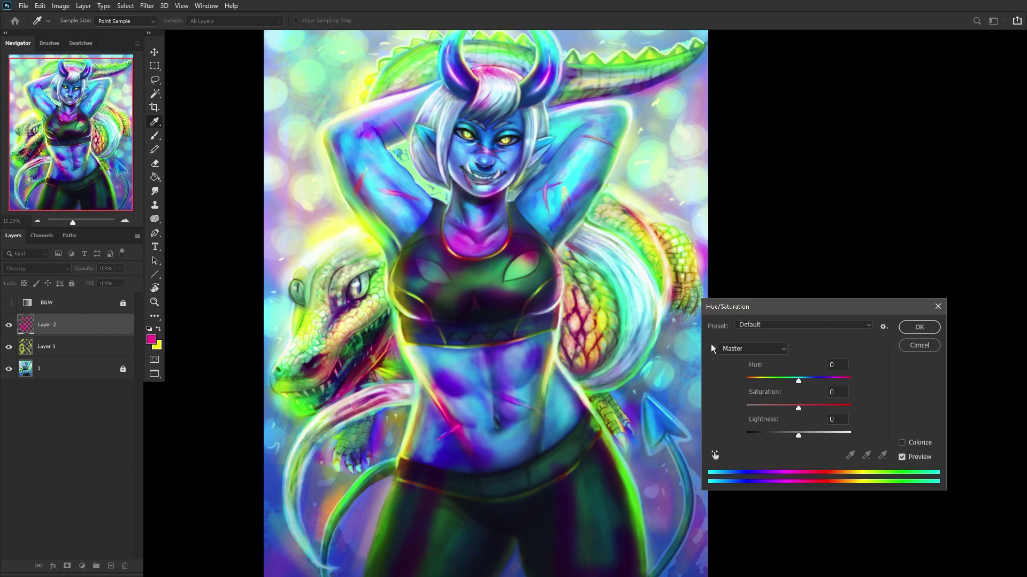
{"action": "left_click_drag", "start_coordinate": [798, 380], "coordinate": [837, 396]}
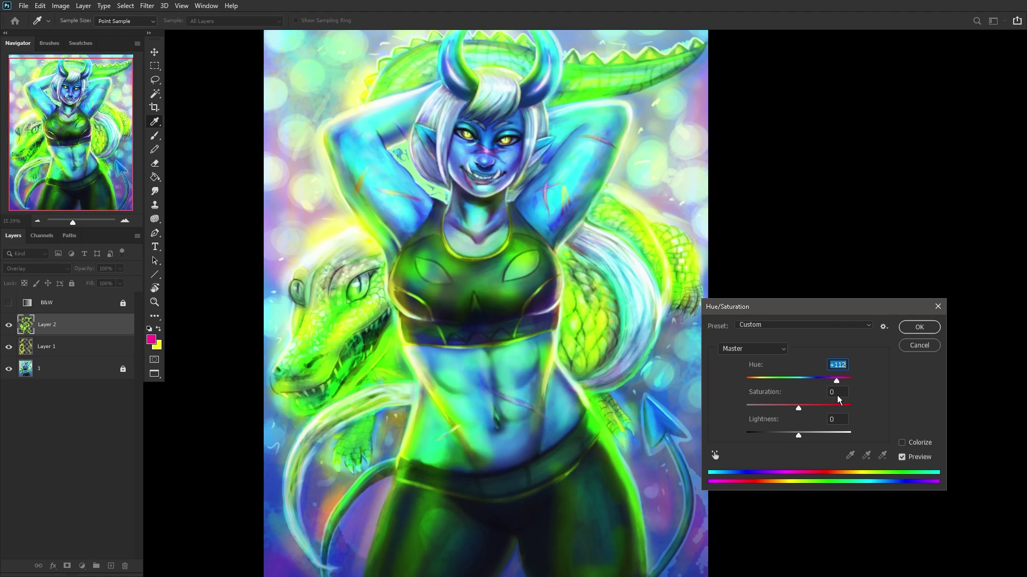
{"action": "left_click", "coordinate": [919, 327]}
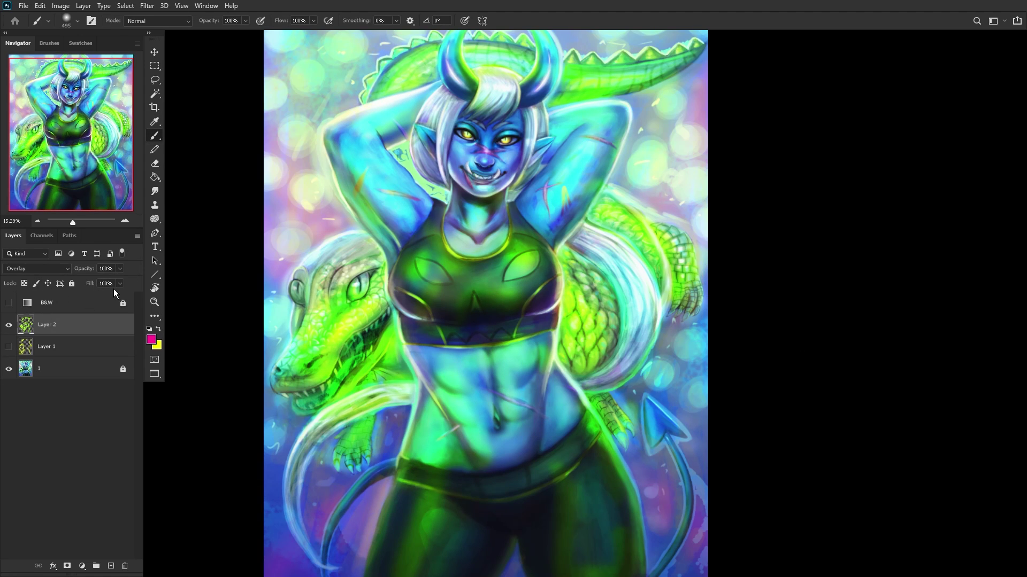
Step: Lower Layer 2 to 38% opacity and check the painting's values in a grayscale preview
{"action": "left_click_drag", "start_coordinate": [80, 278], "coordinate": [90, 279]}
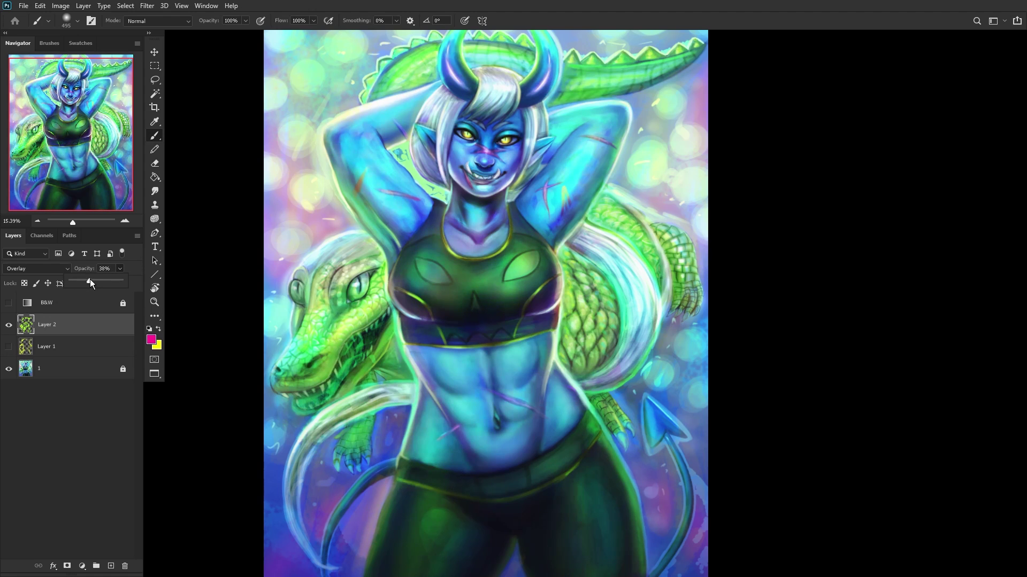
{"action": "left_click", "coordinate": [7, 334]}
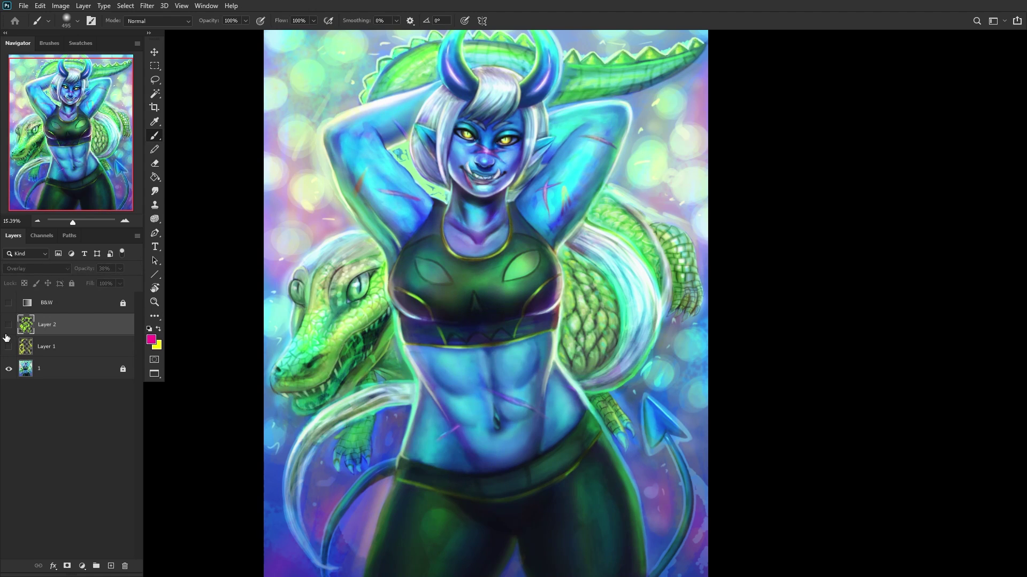
{"action": "left_click", "coordinate": [8, 325]}
{"action": "scroll", "coordinate": [206, 321], "scroll_direction": "down", "scroll_amount": 2}
{"action": "left_click", "coordinate": [8, 303]}
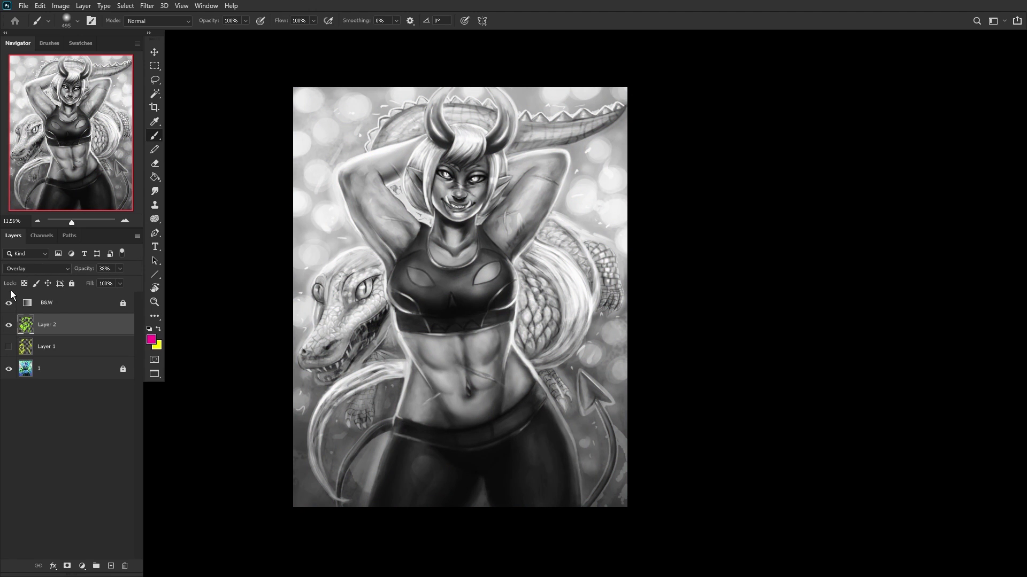
{"action": "left_click", "coordinate": [8, 303]}
{"action": "left_click", "coordinate": [10, 325]}
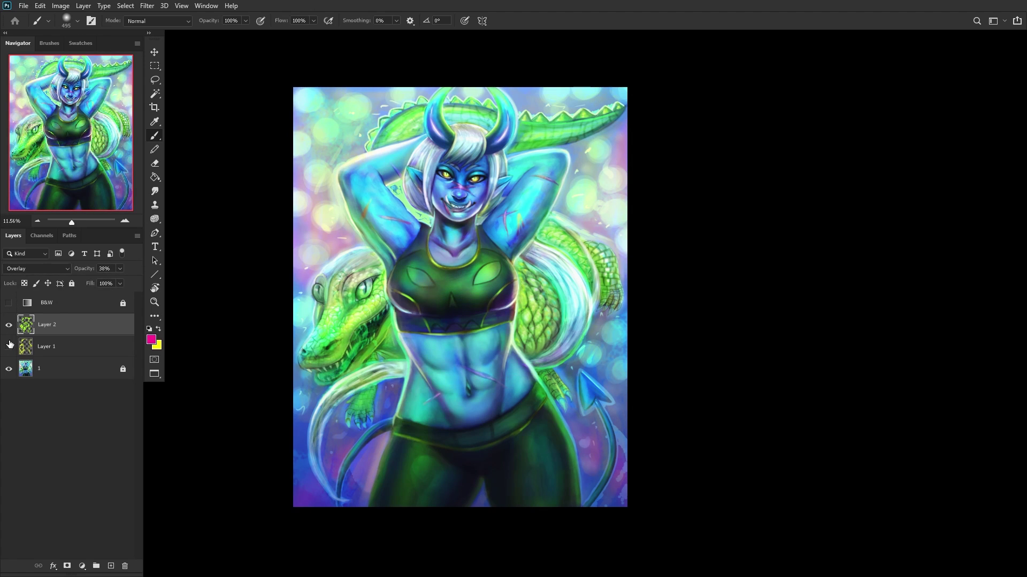
{"action": "left_click", "coordinate": [8, 348]}
Step: Lower Layer 1 to 28% opacity, compare it, and lock the merged painting layer
{"action": "left_click", "coordinate": [92, 351]}
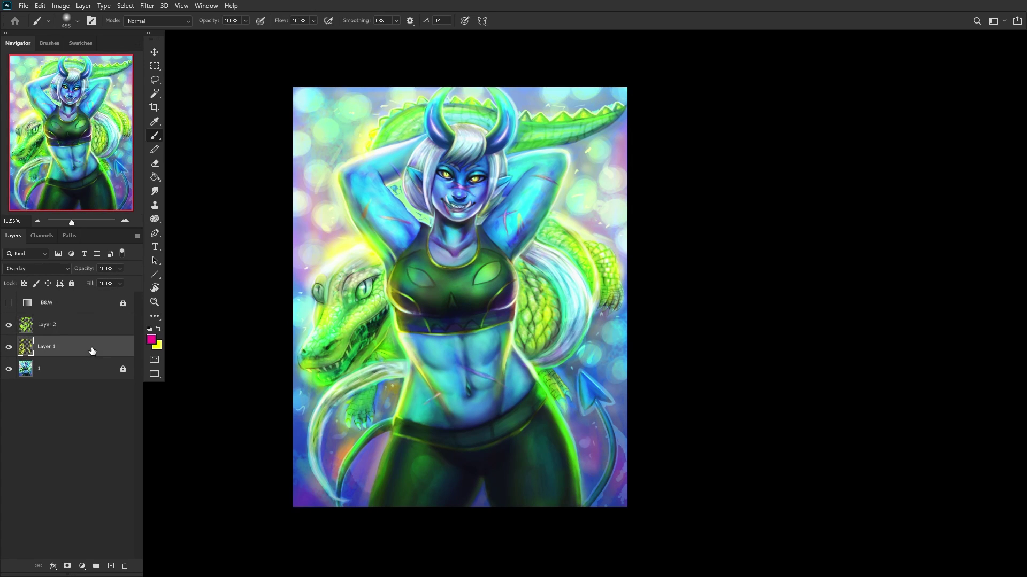
{"action": "left_click_drag", "start_coordinate": [120, 269], "coordinate": [82, 281]}
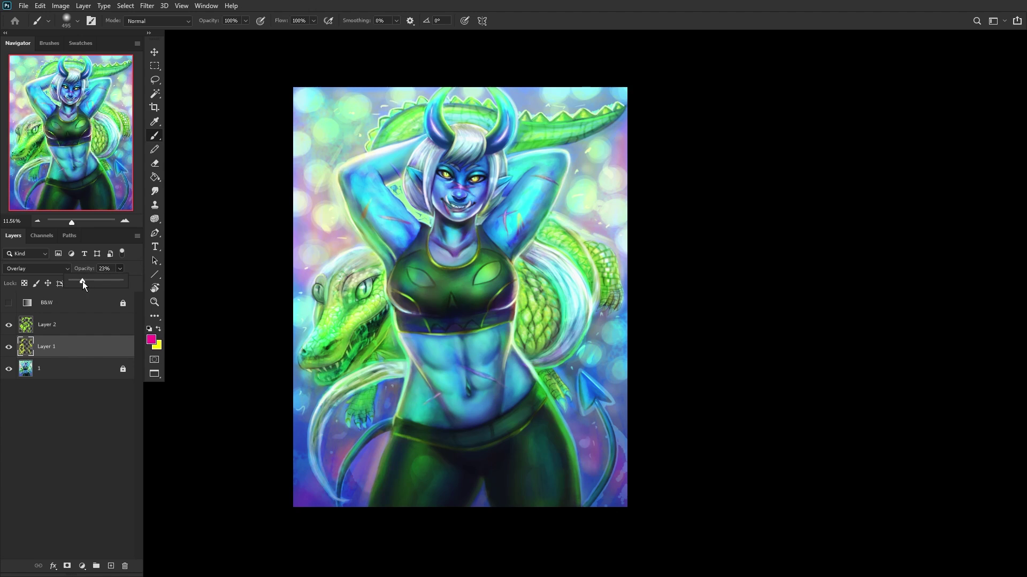
{"action": "left_click", "coordinate": [9, 351]}
{"action": "left_click", "coordinate": [9, 351]}
{"action": "left_click", "coordinate": [9, 352]}
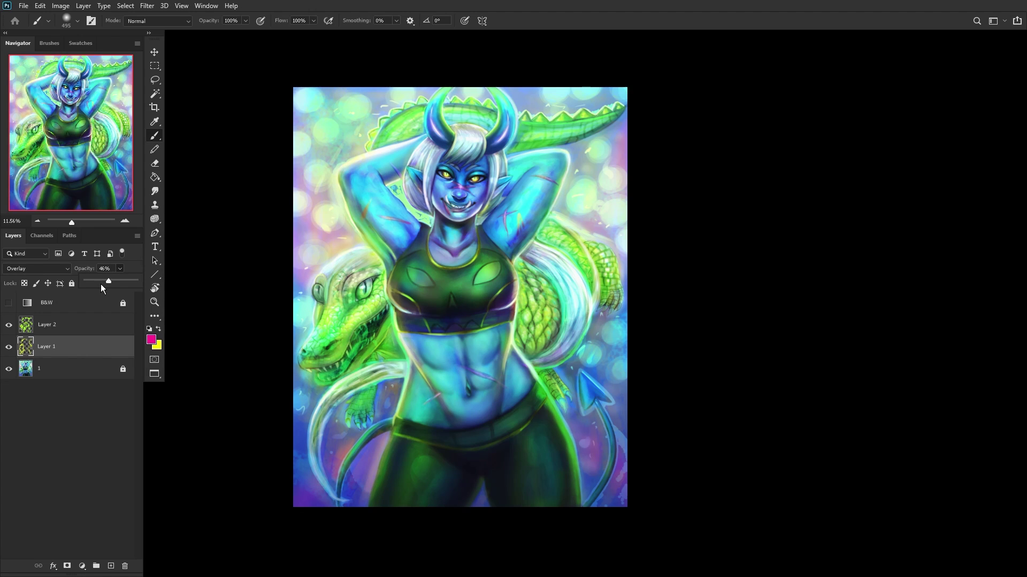
{"action": "left_click", "coordinate": [99, 281]}
{"action": "left_click", "coordinate": [10, 345]}
{"action": "left_click", "coordinate": [10, 345]}
{"action": "left_click", "coordinate": [70, 364]}
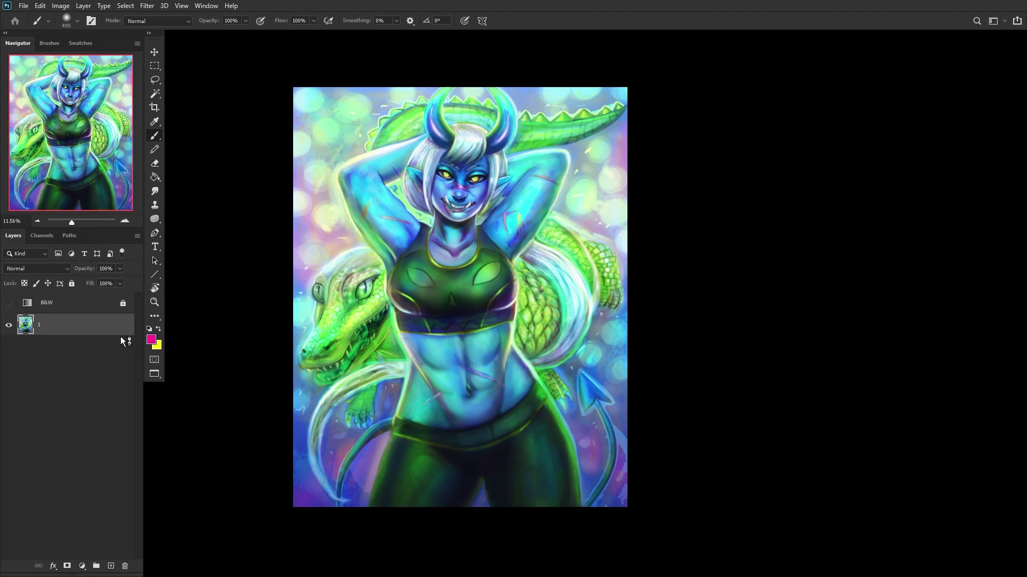
{"action": "left_click", "coordinate": [72, 284]}
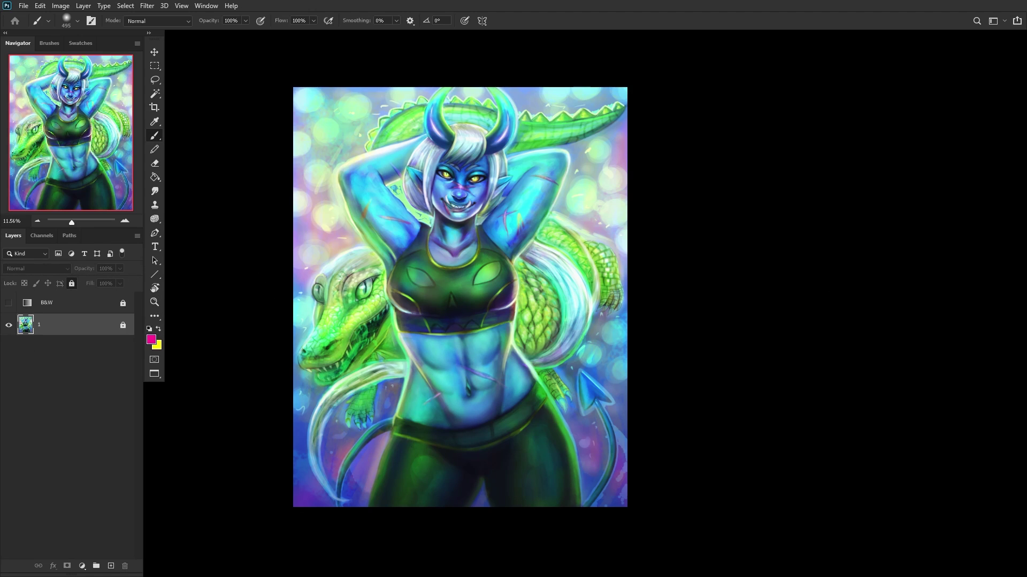
Step: Switch to white on a new layer with the brush size set to 73 px
{"action": "scroll", "coordinate": [89, 191], "scroll_direction": "up", "scroll_amount": 2}
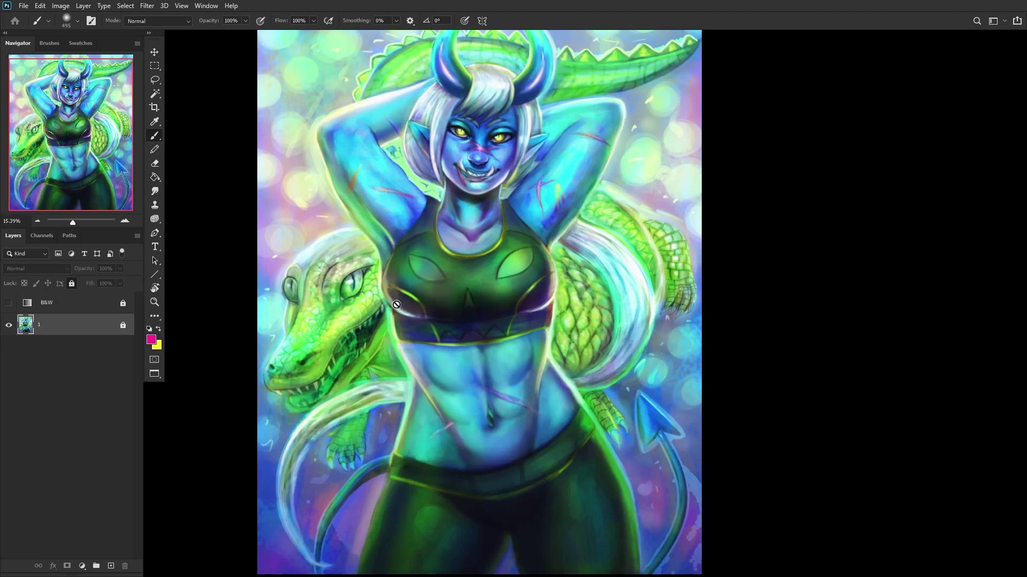
{"action": "left_click_drag", "start_coordinate": [87, 195], "coordinate": [90, 191]}
{"action": "left_click", "coordinate": [158, 329]}
{"action": "left_click", "coordinate": [111, 566]}
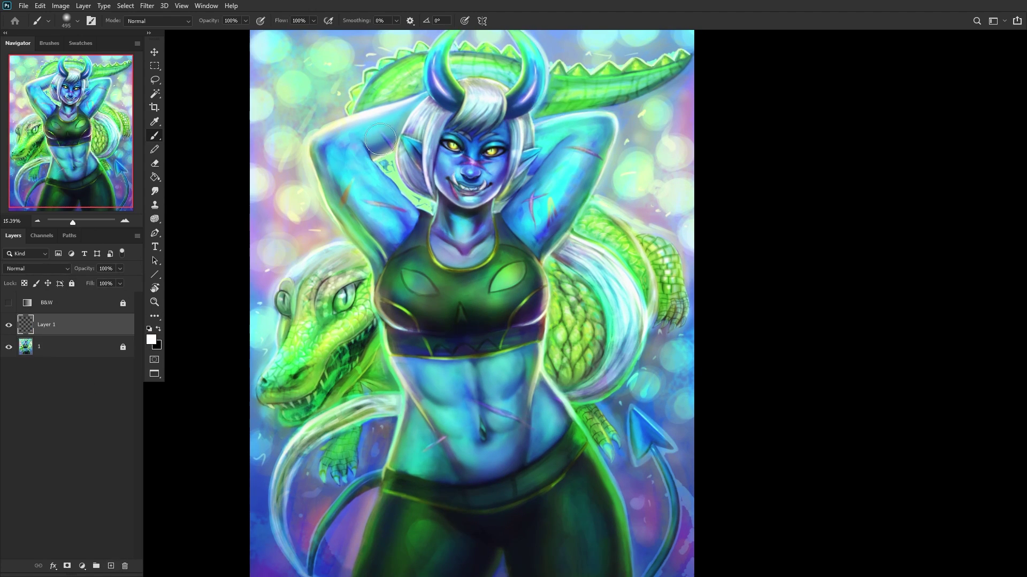
{"action": "right_click", "coordinate": [425, 124]}
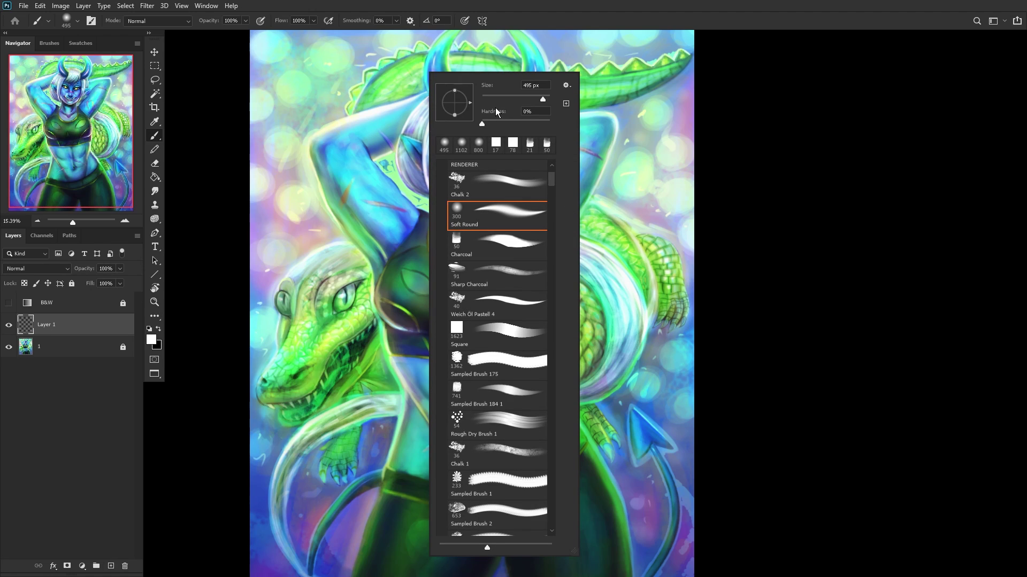
{"action": "type", "text": "73"}
{"action": "key", "text": "Return"}
{"action": "left_click", "coordinate": [610, 115]}
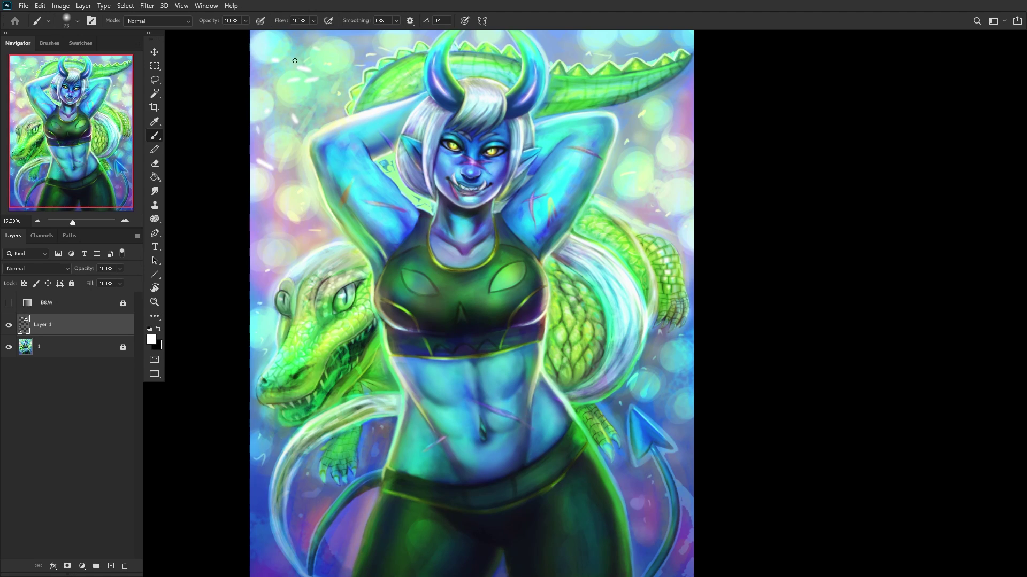
Step: Dab small white flecks along the top, left edge and bottom of the painting
{"action": "scroll", "coordinate": [498, 158], "scroll_direction": "down", "scroll_amount": 2}
{"action": "left_click_drag", "start_coordinate": [580, 153], "coordinate": [596, 152]}
{"action": "left_click_drag", "start_coordinate": [520, 92], "coordinate": [541, 95]}
{"action": "left_click_drag", "start_coordinate": [467, 84], "coordinate": [445, 85]}
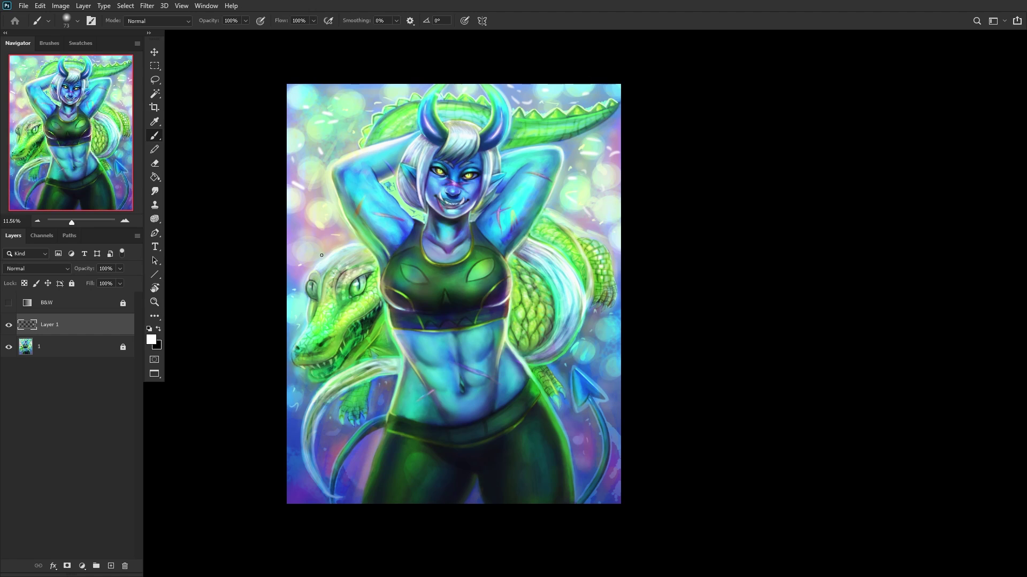
{"action": "left_click_drag", "start_coordinate": [303, 240], "coordinate": [294, 268]}
{"action": "mouse_move", "coordinate": [354, 431]}
{"action": "left_mouse_down"}
{"action": "mouse_move", "coordinate": [371, 399]}
{"action": "mouse_move", "coordinate": [332, 405]}
{"action": "left_mouse_up"}
{"action": "left_click_drag", "start_coordinate": [310, 366], "coordinate": [308, 380]}
{"action": "left_click_drag", "start_coordinate": [293, 429], "coordinate": [291, 419]}
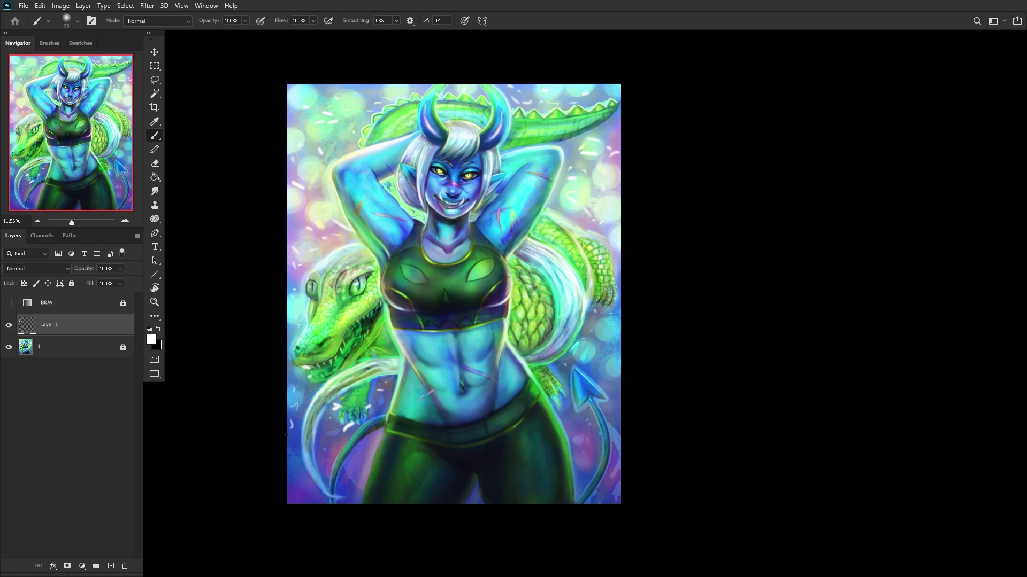
{"action": "left_click_drag", "start_coordinate": [294, 502], "coordinate": [300, 495]}
{"action": "left_click_drag", "start_coordinate": [355, 484], "coordinate": [348, 469]}
{"action": "mouse_move", "coordinate": [602, 502]}
{"action": "left_mouse_down"}
{"action": "mouse_move", "coordinate": [606, 472]}
{"action": "mouse_move", "coordinate": [615, 493]}
{"action": "left_mouse_up"}
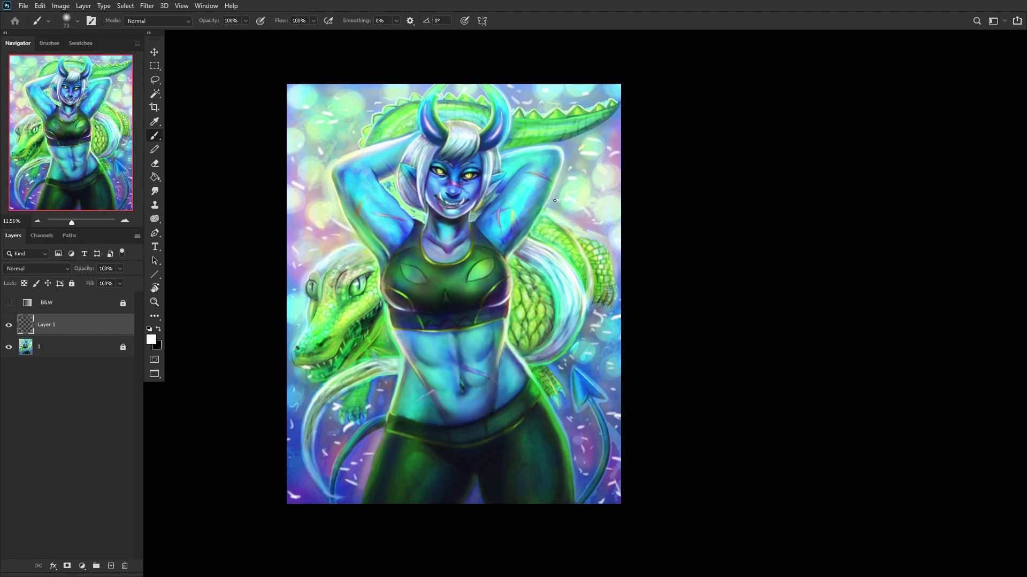
Step: Soften Layer 1's white flecks with a Gaussian Blur filter
{"action": "left_click", "coordinate": [148, 5]}
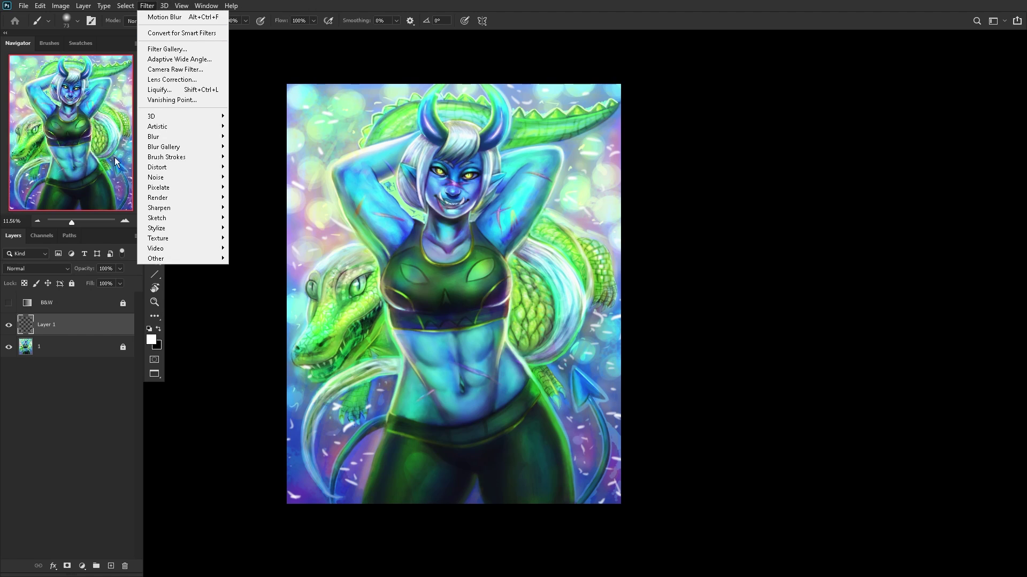
{"action": "mouse_move", "coordinate": [178, 137]}
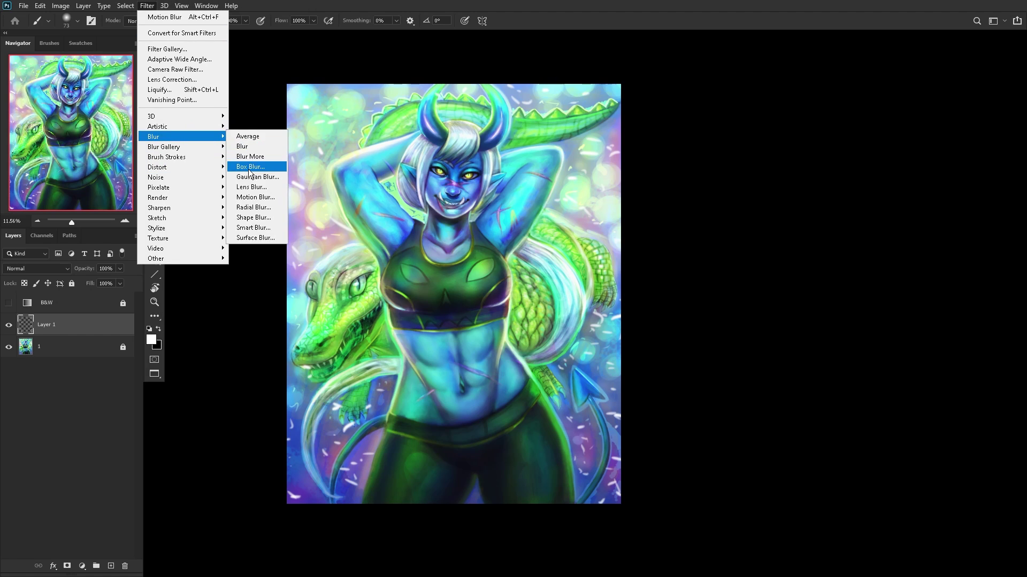
{"action": "left_click", "coordinate": [253, 177]}
{"action": "left_click_drag", "start_coordinate": [797, 466], "coordinate": [806, 466]}
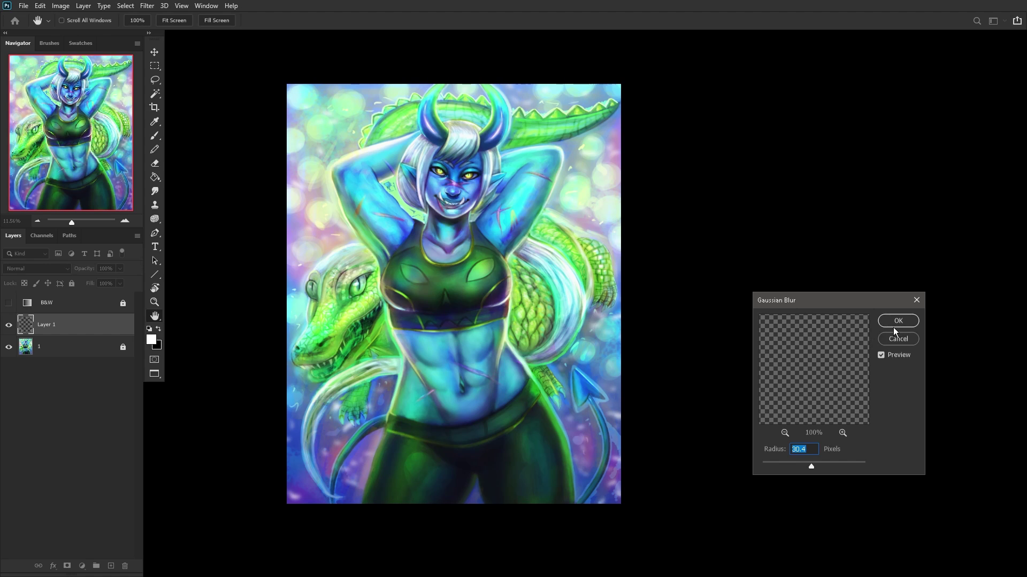
{"action": "left_click", "coordinate": [893, 324]}
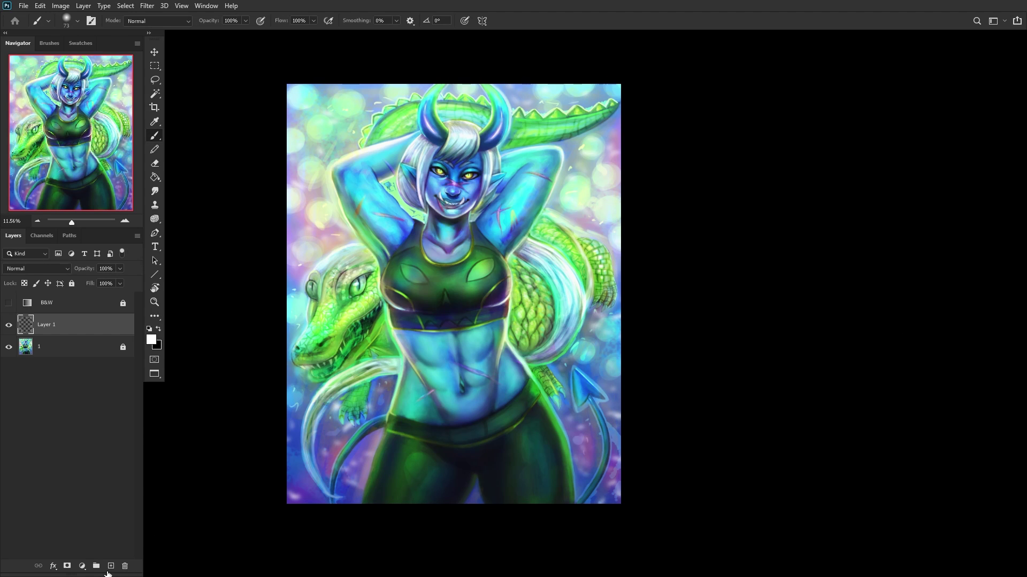
Step: Add a new empty Layer 2 above Layer 1
{"action": "left_click", "coordinate": [110, 566]}
{"action": "scroll", "coordinate": [290, 178], "scroll_direction": "up", "scroll_amount": 2}
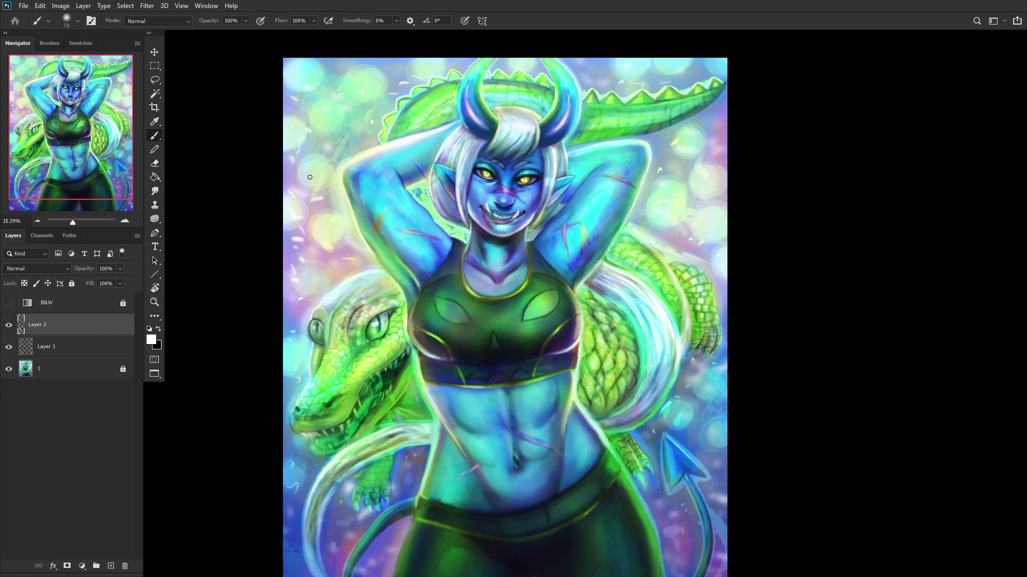
{"action": "scroll", "coordinate": [484, 106], "scroll_direction": "down", "scroll_amount": 1}
{"action": "scroll", "coordinate": [651, 192], "scroll_direction": "down", "scroll_amount": 2}
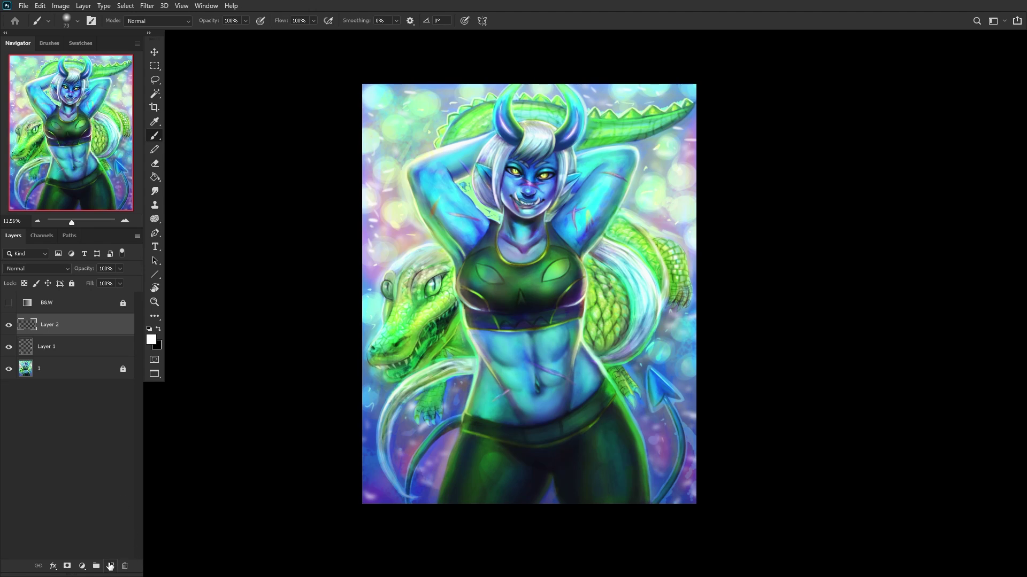
Step: Add Layer 3 clipped to Layer 2 and set the foreground colour to bright yellow
{"action": "left_click", "coordinate": [111, 566]}
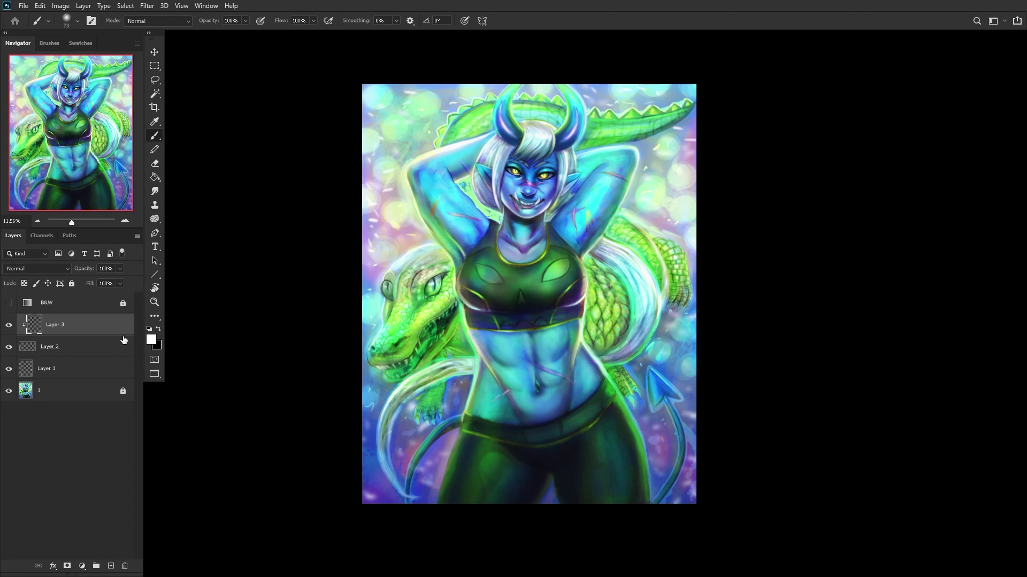
{"action": "left_click", "coordinate": [96, 335], "text": "alt"}
{"action": "left_click", "coordinate": [151, 340]}
{"action": "left_click", "coordinate": [414, 321]}
{"action": "left_click_drag", "start_coordinate": [740, 220], "coordinate": [739, 179]}
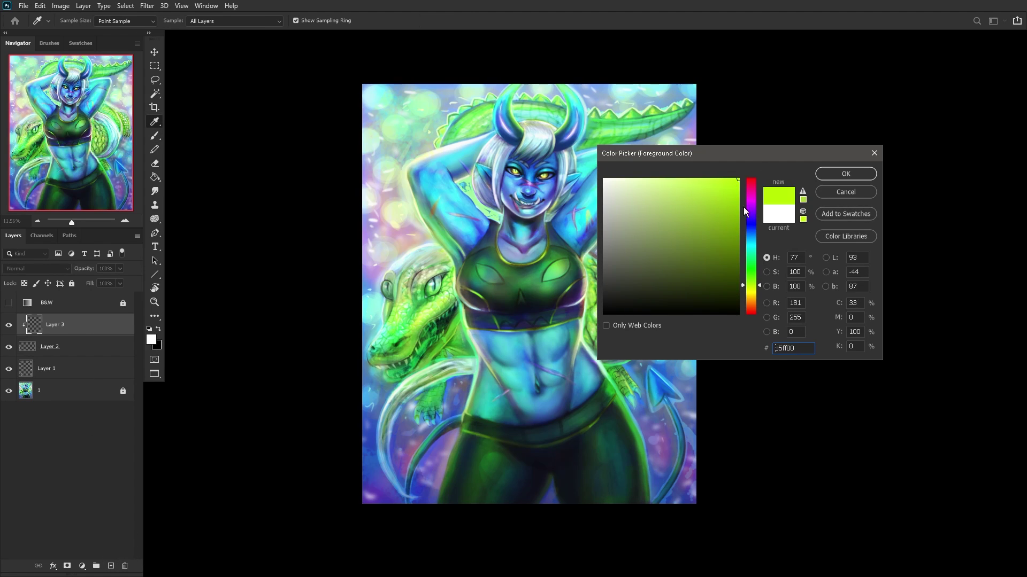
{"action": "left_click", "coordinate": [751, 291]}
{"action": "left_click", "coordinate": [835, 175]}
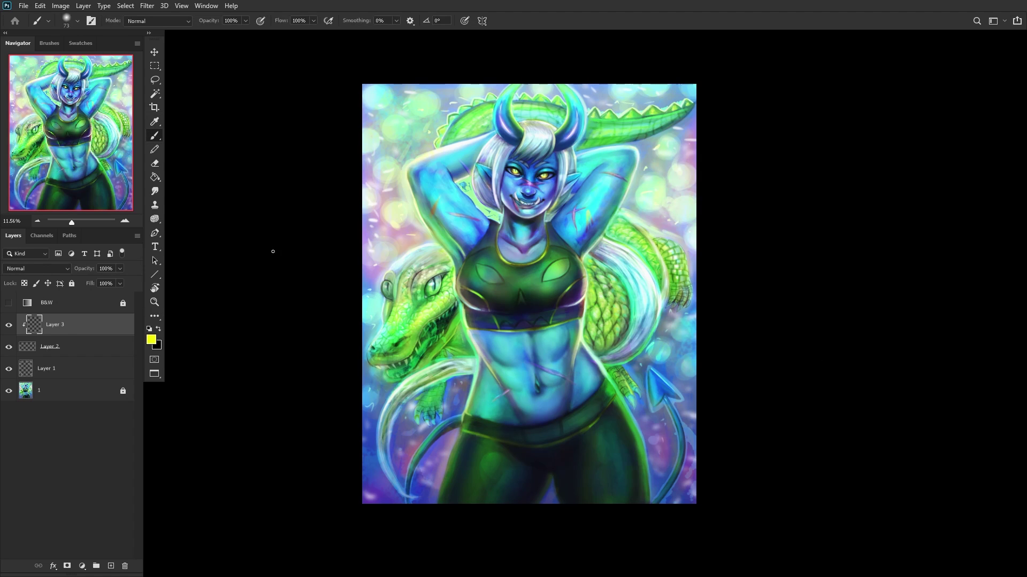
Step: Paint-bucket fill Layer 3 with yellow, then add an empty Layer 4 above Layer 1
{"action": "right_click", "coordinate": [155, 177]}
{"action": "left_click", "coordinate": [203, 186]}
{"action": "left_click", "coordinate": [586, 284]}
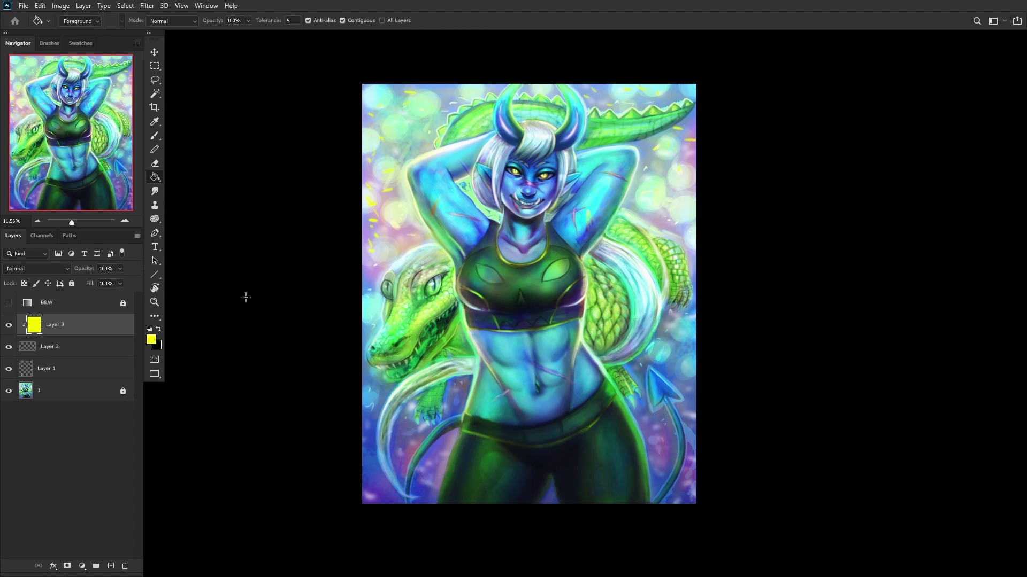
{"action": "left_click", "coordinate": [97, 347]}
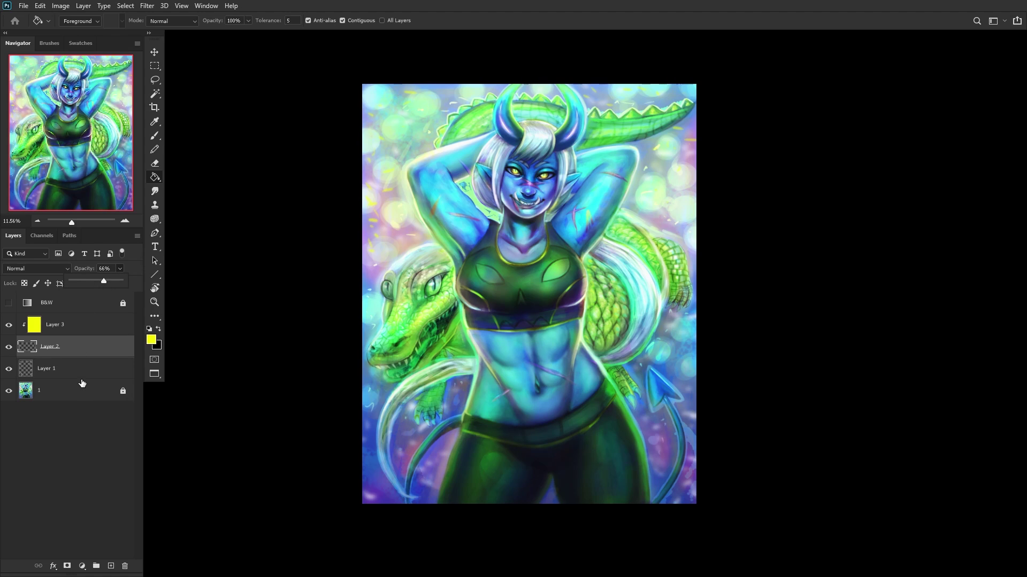
{"action": "key", "text": "ctrl+shift+alt+n"}
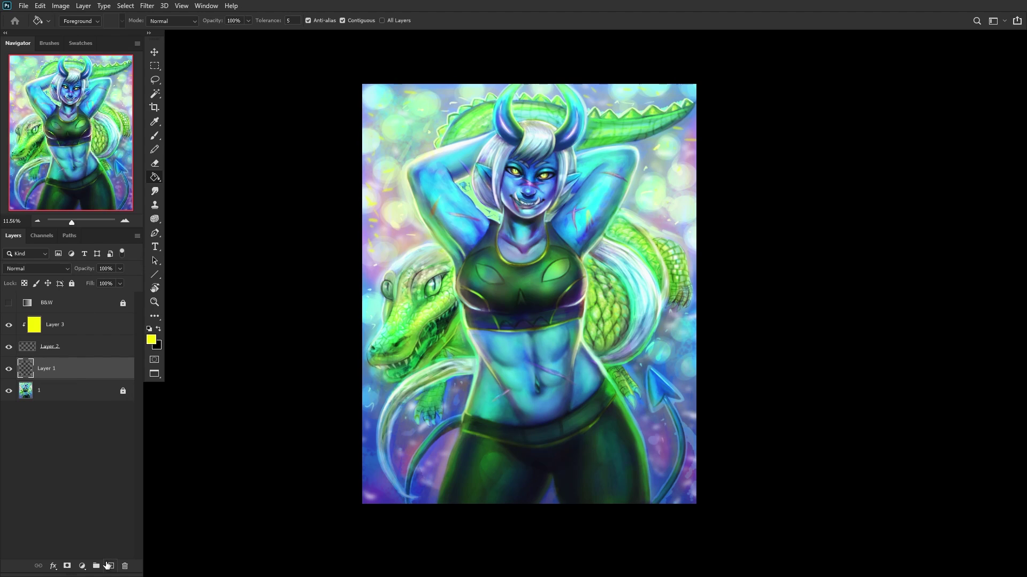
Step: Choose the Dry Texture 2 brush from the brush presets
{"action": "scroll", "coordinate": [811, 323], "scroll_direction": "up", "scroll_amount": 1}
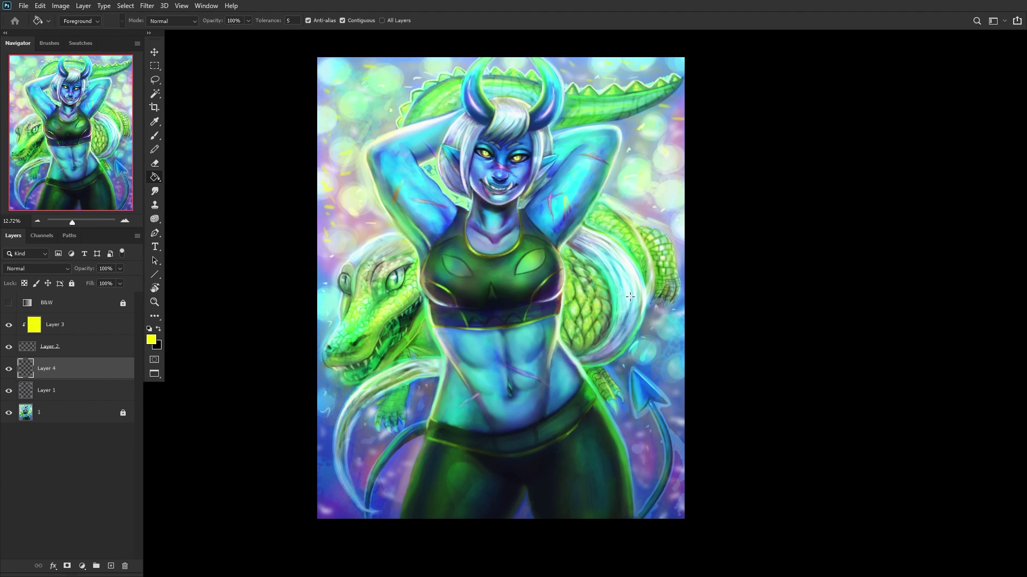
{"action": "right_click", "coordinate": [606, 214], "text": "shift"}
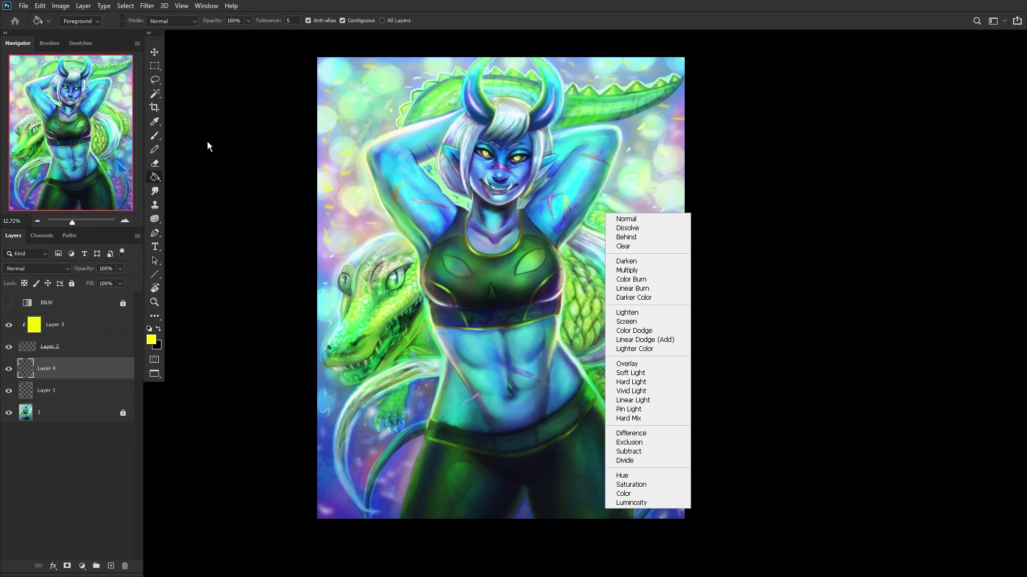
{"action": "key", "text": "Escape"}
{"action": "left_click", "coordinate": [154, 135]}
{"action": "right_click", "coordinate": [653, 213]}
{"action": "scroll", "coordinate": [738, 369], "scroll_direction": "down", "scroll_amount": 3}
{"action": "scroll", "coordinate": [738, 369], "scroll_direction": "down", "scroll_amount": 3}
{"action": "mouse_move", "coordinate": [778, 187]}
{"action": "left_mouse_down"}
{"action": "mouse_move", "coordinate": [773, 336]}
{"action": "mouse_move", "coordinate": [773, 322]}
{"action": "left_mouse_up"}
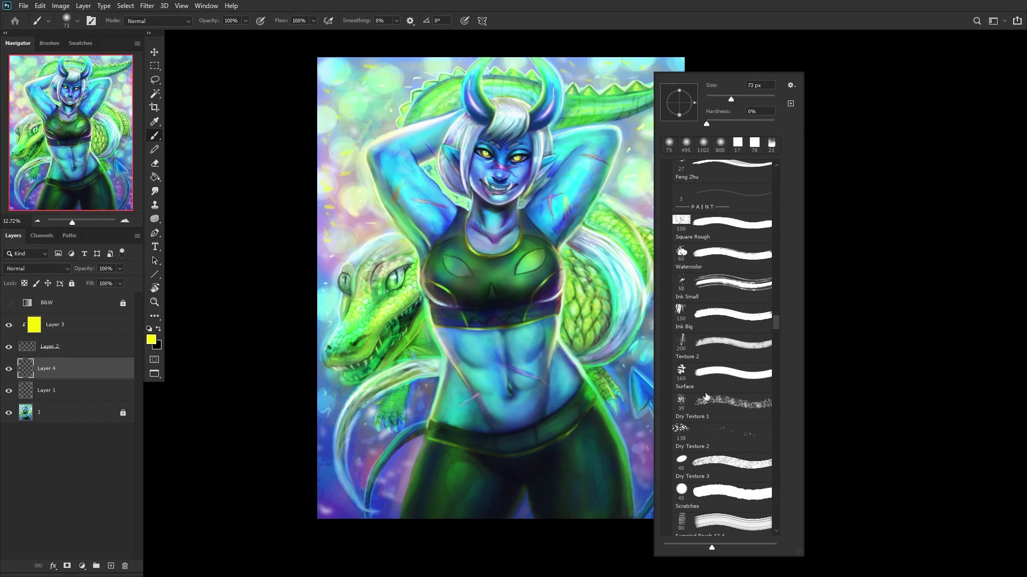
{"action": "scroll", "coordinate": [705, 417], "scroll_direction": "up", "scroll_amount": 5}
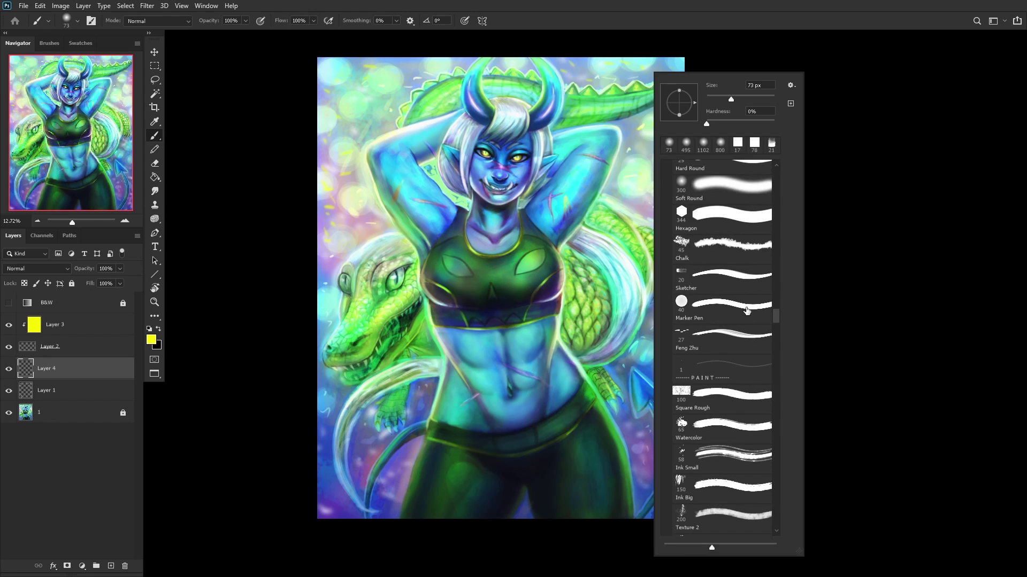
{"action": "left_click_drag", "start_coordinate": [775, 321], "coordinate": [781, 394]}
{"action": "scroll", "coordinate": [725, 331], "scroll_direction": "down", "scroll_amount": 3}
{"action": "scroll", "coordinate": [725, 331], "scroll_direction": "down", "scroll_amount": 3}
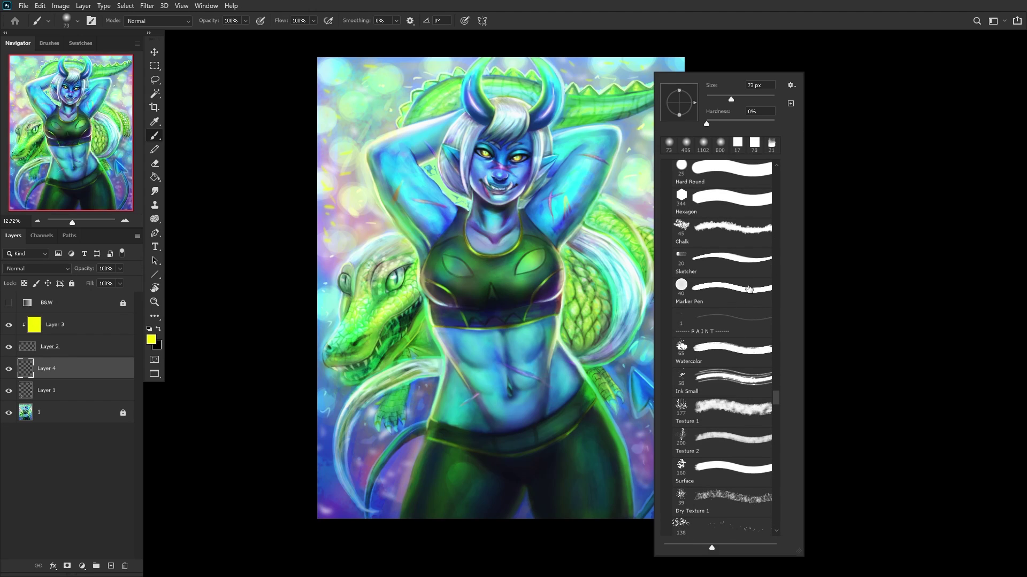
{"action": "scroll", "coordinate": [749, 290], "scroll_direction": "down", "scroll_amount": 5}
{"action": "left_click", "coordinate": [696, 404]}
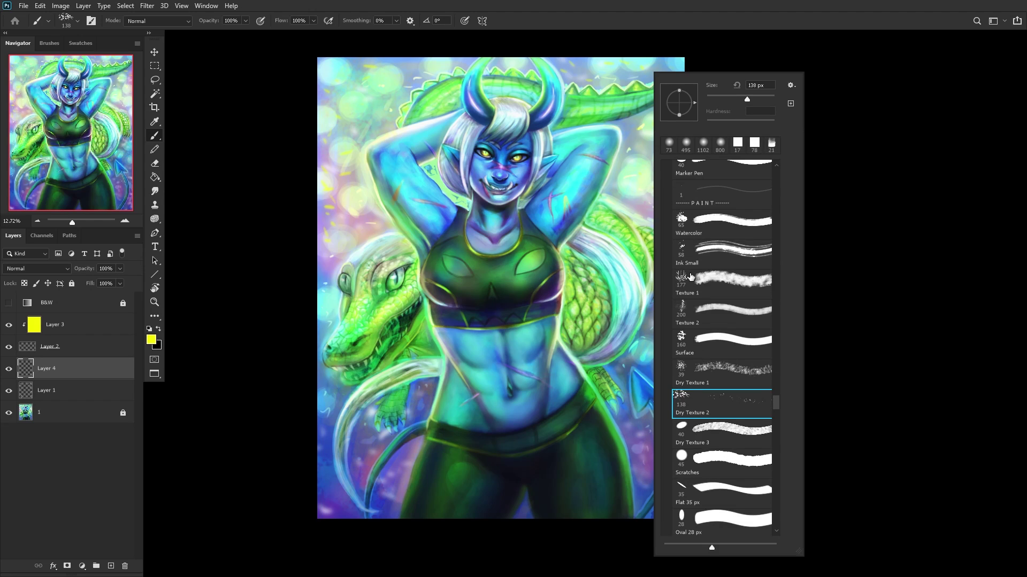
Step: Paint yellow Dry Texture speckles, brush up to 1102 px, over pants, arm, chest, belly and crocodile scales
{"action": "left_click_drag", "start_coordinate": [747, 99], "coordinate": [770, 99]}
{"action": "left_click_drag", "start_coordinate": [473, 453], "coordinate": [431, 491]}
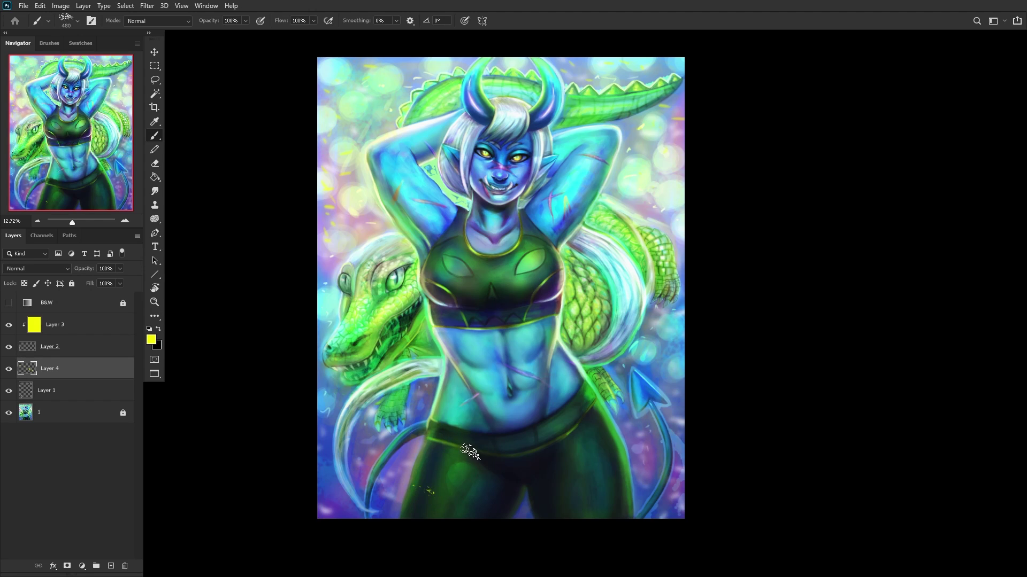
{"action": "right_click", "coordinate": [584, 241]}
{"action": "left_click_drag", "start_coordinate": [704, 101], "coordinate": [707, 98]}
{"action": "left_click", "coordinate": [449, 471]}
{"action": "mouse_move", "coordinate": [470, 481]}
{"action": "left_mouse_down"}
{"action": "mouse_move", "coordinate": [402, 445]}
{"action": "mouse_move", "coordinate": [440, 473]}
{"action": "mouse_move", "coordinate": [473, 437]}
{"action": "mouse_move", "coordinate": [445, 500]}
{"action": "mouse_move", "coordinate": [382, 502]}
{"action": "mouse_move", "coordinate": [411, 425]}
{"action": "mouse_move", "coordinate": [490, 516]}
{"action": "mouse_move", "coordinate": [587, 485]}
{"action": "mouse_move", "coordinate": [587, 422]}
{"action": "mouse_move", "coordinate": [568, 473]}
{"action": "mouse_move", "coordinate": [584, 494]}
{"action": "mouse_move", "coordinate": [513, 481]}
{"action": "mouse_move", "coordinate": [512, 434]}
{"action": "mouse_move", "coordinate": [643, 408]}
{"action": "mouse_move", "coordinate": [628, 468]}
{"action": "left_mouse_up"}
{"action": "mouse_move", "coordinate": [398, 529]}
{"action": "left_mouse_down"}
{"action": "mouse_move", "coordinate": [341, 492]}
{"action": "mouse_move", "coordinate": [310, 538]}
{"action": "left_mouse_up"}
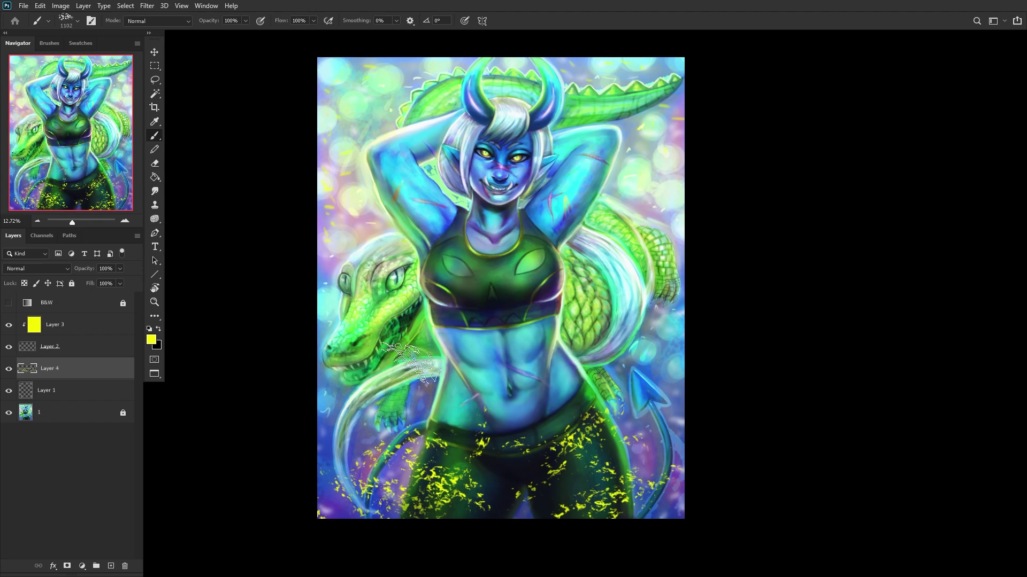
{"action": "mouse_move", "coordinate": [660, 324]}
{"action": "left_mouse_down"}
{"action": "mouse_move", "coordinate": [631, 337]}
{"action": "mouse_move", "coordinate": [658, 289]}
{"action": "mouse_move", "coordinate": [631, 256]}
{"action": "left_mouse_up"}
{"action": "left_click", "coordinate": [602, 192]}
{"action": "mouse_move", "coordinate": [319, 282]}
{"action": "left_mouse_down"}
{"action": "mouse_move", "coordinate": [310, 344]}
{"action": "mouse_move", "coordinate": [378, 321]}
{"action": "left_mouse_up"}
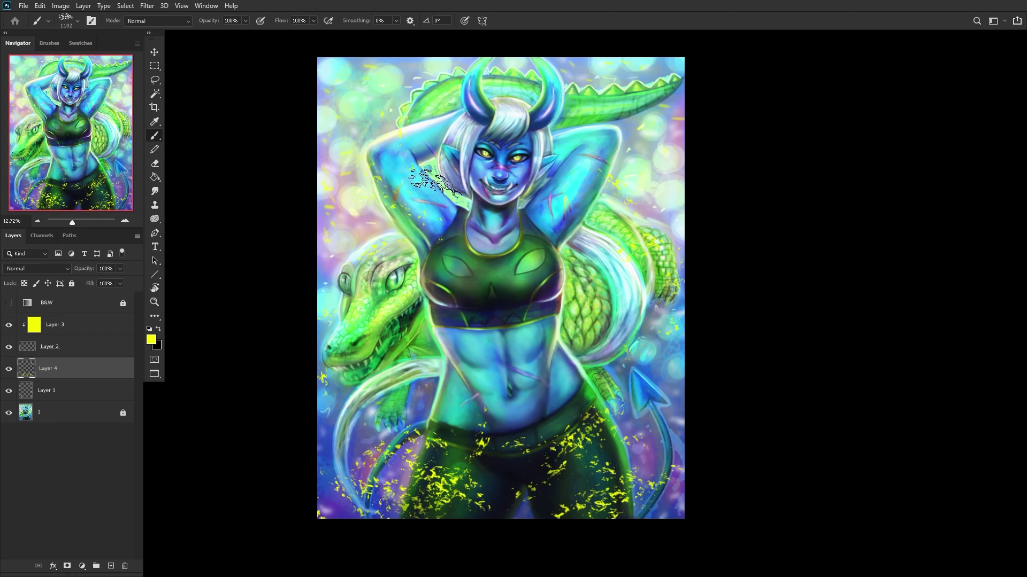
{"action": "left_click_drag", "start_coordinate": [566, 183], "coordinate": [588, 184]}
{"action": "left_click", "coordinate": [531, 304]}
{"action": "left_click_drag", "start_coordinate": [451, 368], "coordinate": [503, 382]}
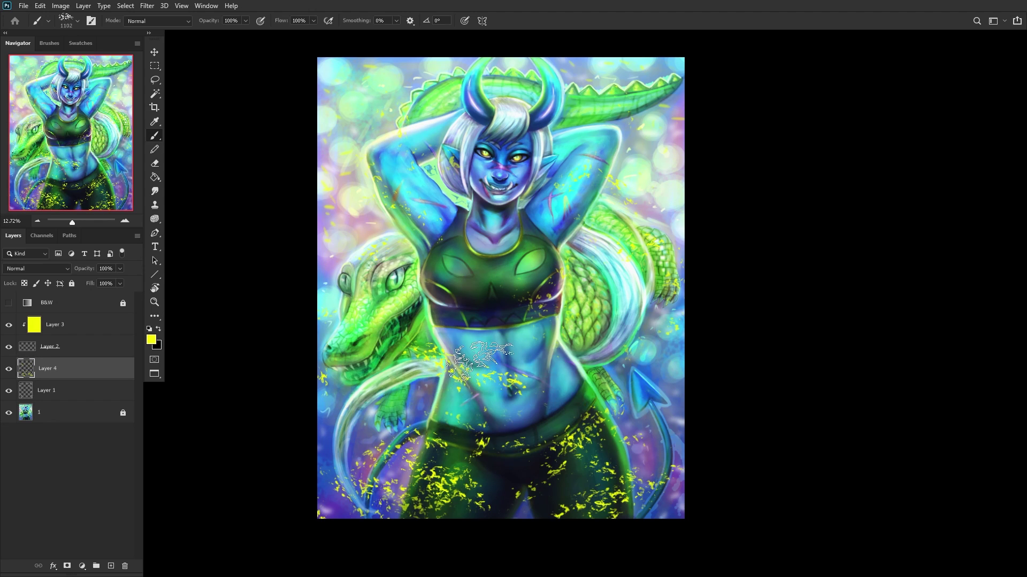
Step: Set Layer 4 to Overlay blend mode at 37% opacity
{"action": "left_click", "coordinate": [33, 269]}
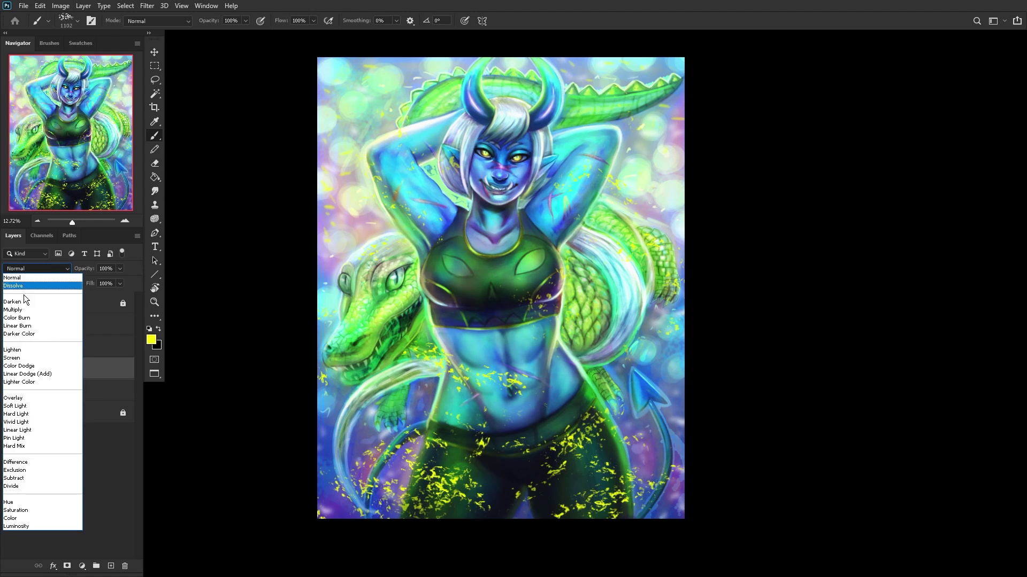
{"action": "left_click", "coordinate": [15, 398]}
{"action": "left_click", "coordinate": [120, 268]}
{"action": "left_click_drag", "start_coordinate": [123, 281], "coordinate": [89, 281]}
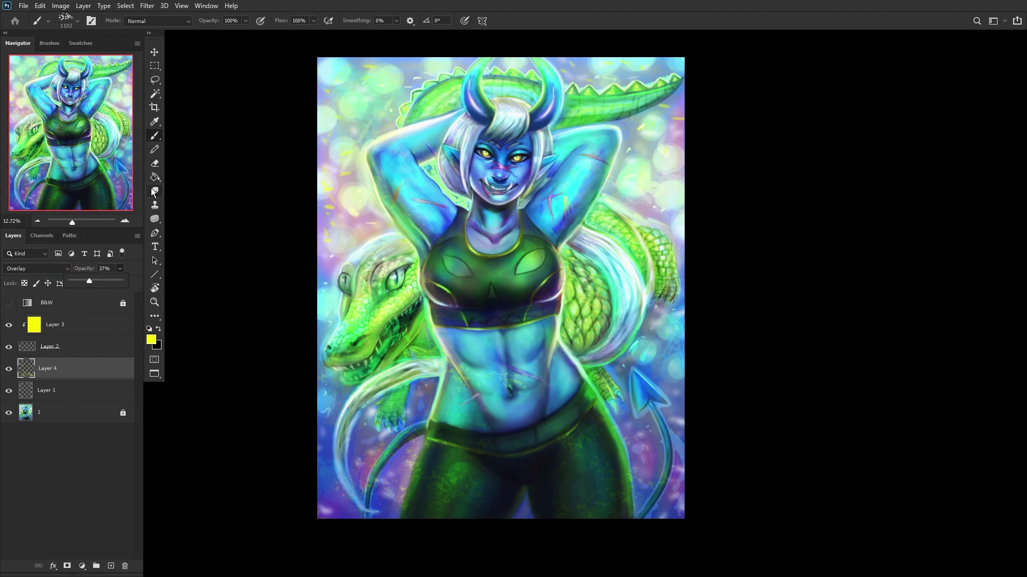
Step: Raise the speckles' lightness with Hue/Saturation, keeping Layer 4 on Overlay
{"action": "key", "text": "ctrl+u"}
{"action": "left_click_drag", "start_coordinate": [799, 433], "coordinate": [855, 431]}
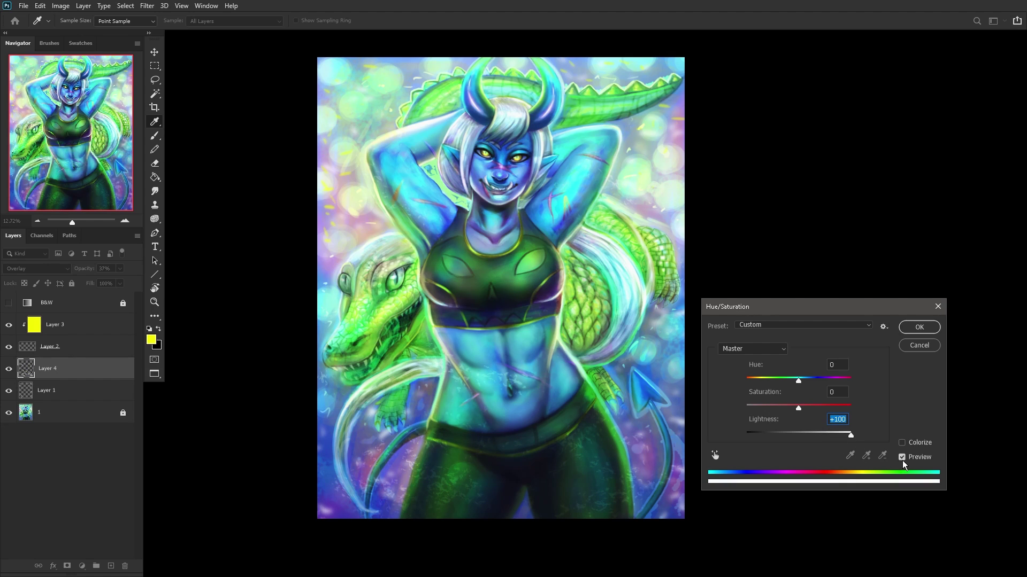
{"action": "left_click", "coordinate": [918, 327]}
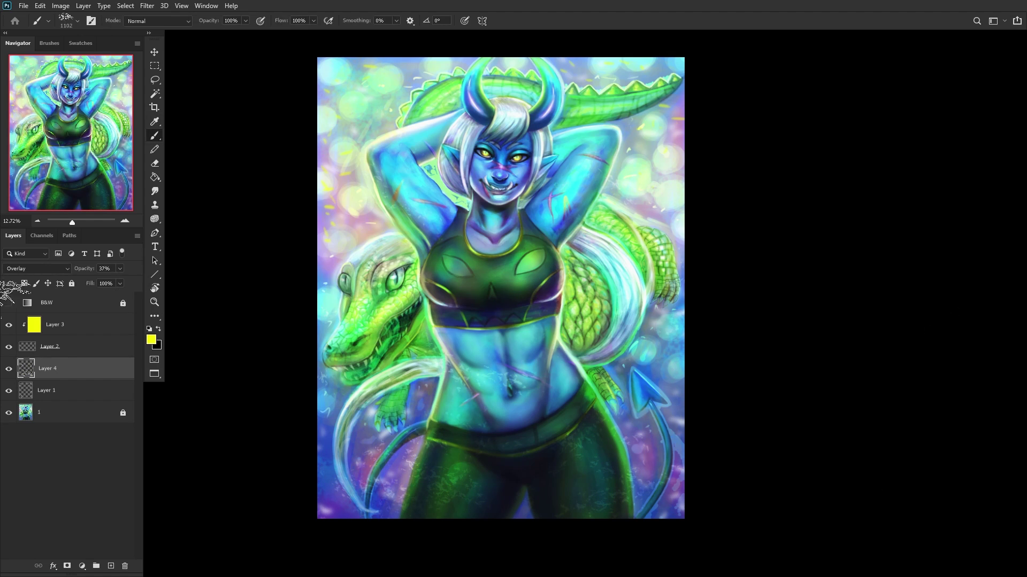
{"action": "left_click", "coordinate": [34, 267]}
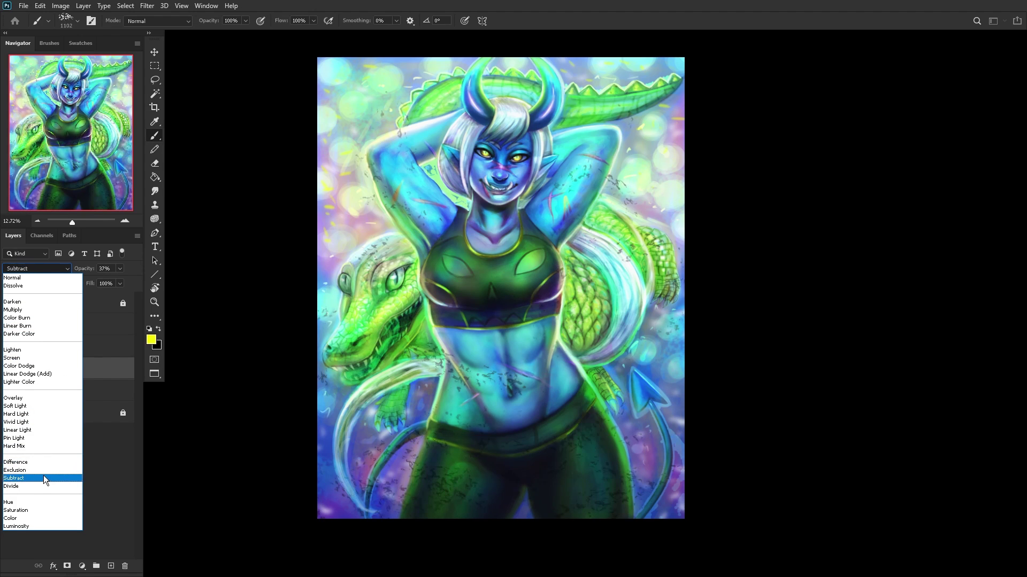
{"action": "left_click", "coordinate": [38, 398]}
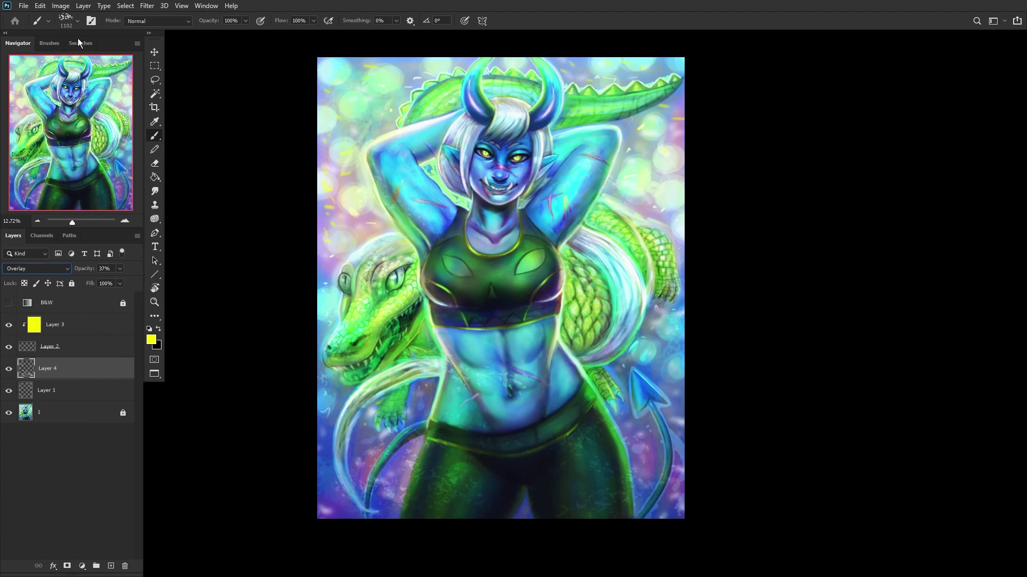
Step: Soften Layer 4 with a 10-pixel Gaussian Blur
{"action": "left_click", "coordinate": [149, 8]}
{"action": "mouse_move", "coordinate": [196, 137]}
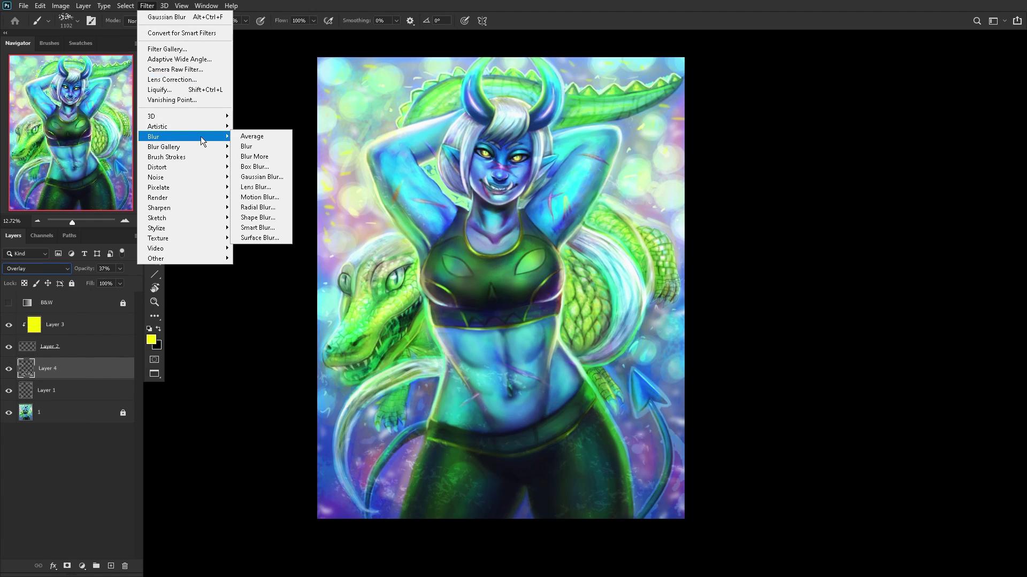
{"action": "left_click", "coordinate": [273, 177]}
{"action": "left_click_drag", "start_coordinate": [809, 466], "coordinate": [782, 466]}
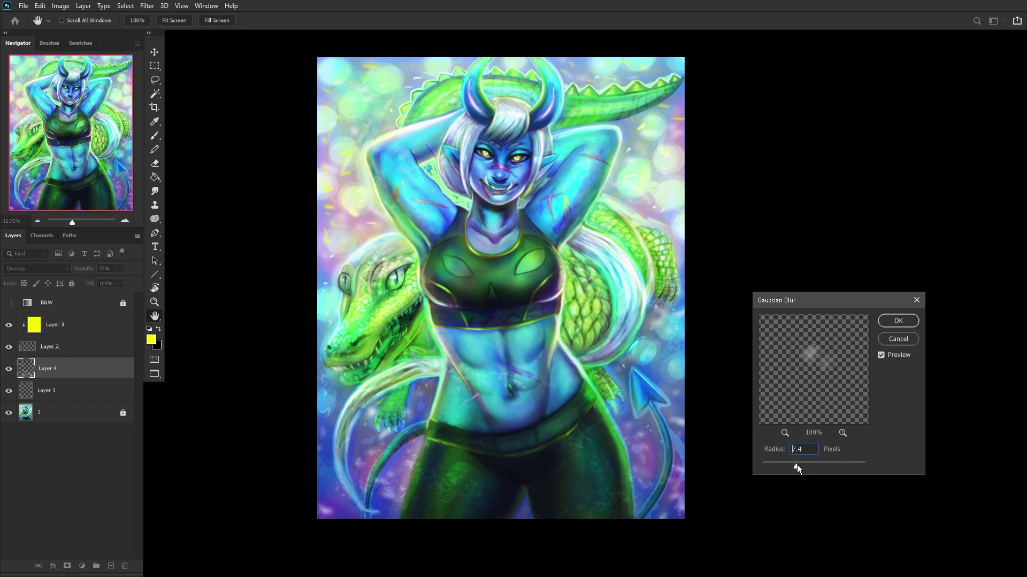
{"action": "left_click_drag", "start_coordinate": [821, 465], "coordinate": [805, 464]}
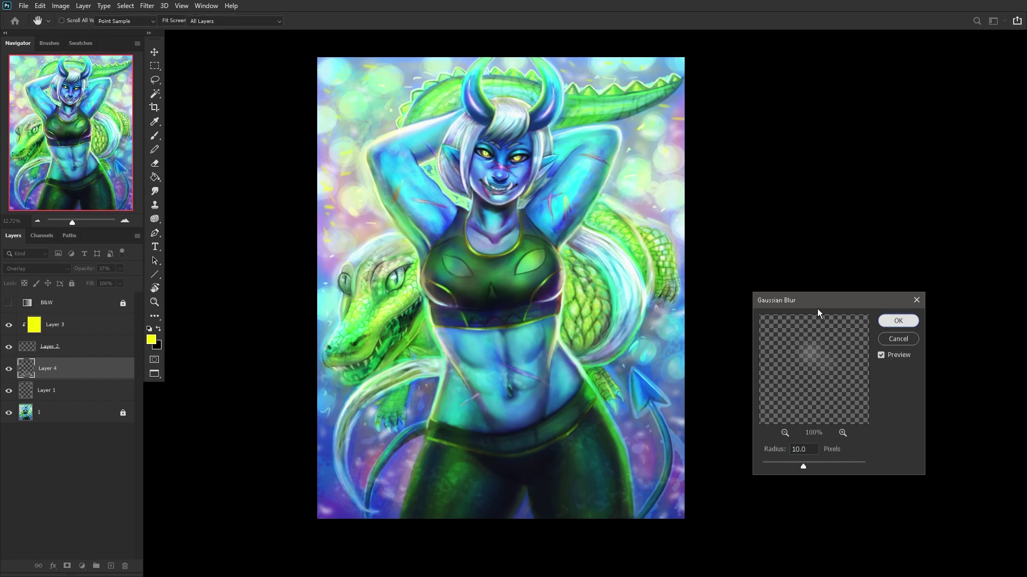
{"action": "left_click", "coordinate": [889, 322]}
{"action": "key", "text": "b"}
{"action": "right_click", "coordinate": [116, 366]}
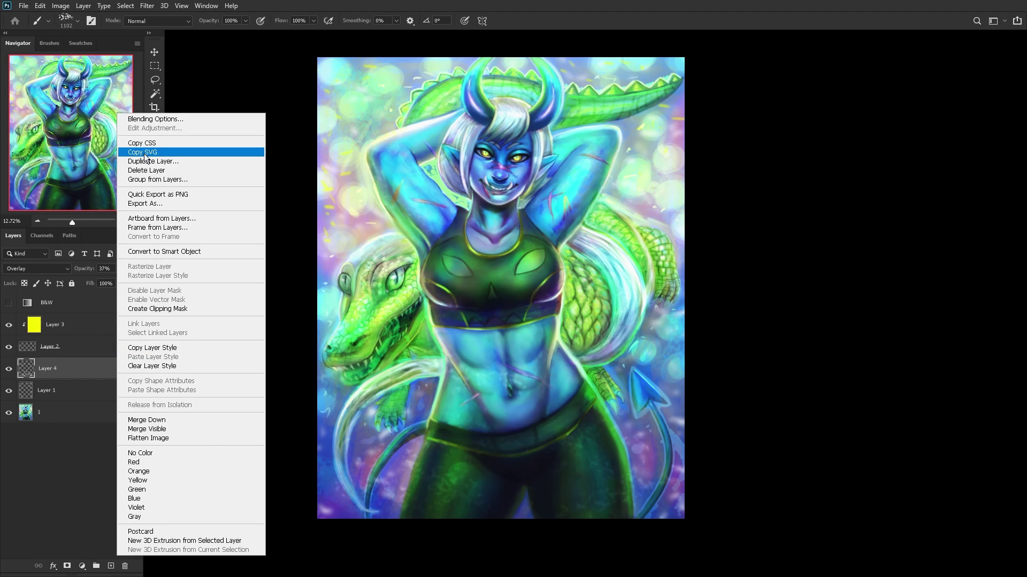
Step: Duplicate Layer 4 and toggle its visibility to compare the glow
{"action": "left_click", "coordinate": [136, 162]}
{"action": "left_click", "coordinate": [609, 159]}
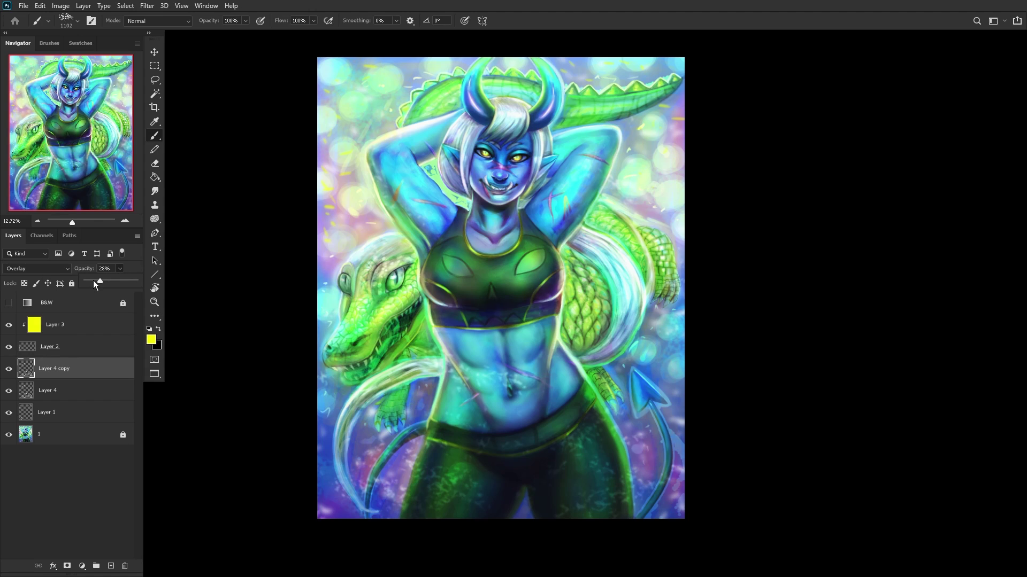
{"action": "left_click", "coordinate": [56, 390]}
{"action": "left_click", "coordinate": [160, 167]}
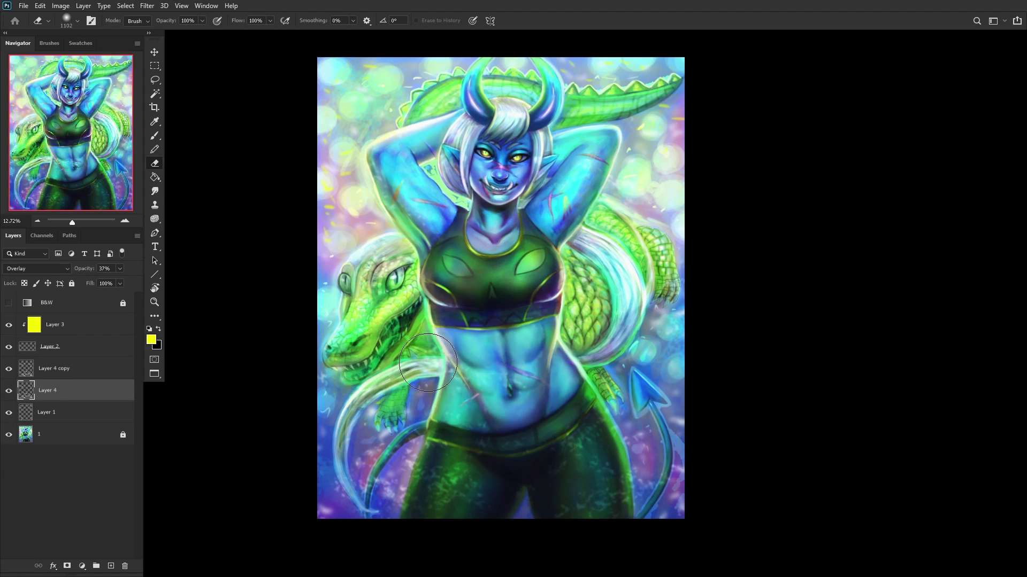
{"action": "left_click", "coordinate": [43, 369]}
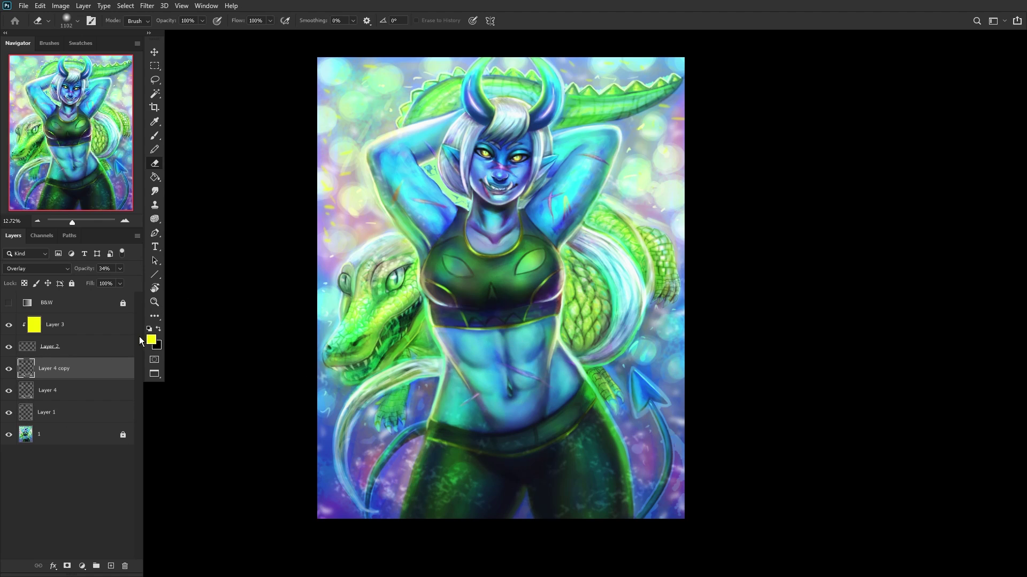
{"action": "left_click", "coordinate": [46, 426]}
{"action": "left_click", "coordinate": [10, 392]}
{"action": "left_click", "coordinate": [9, 392]}
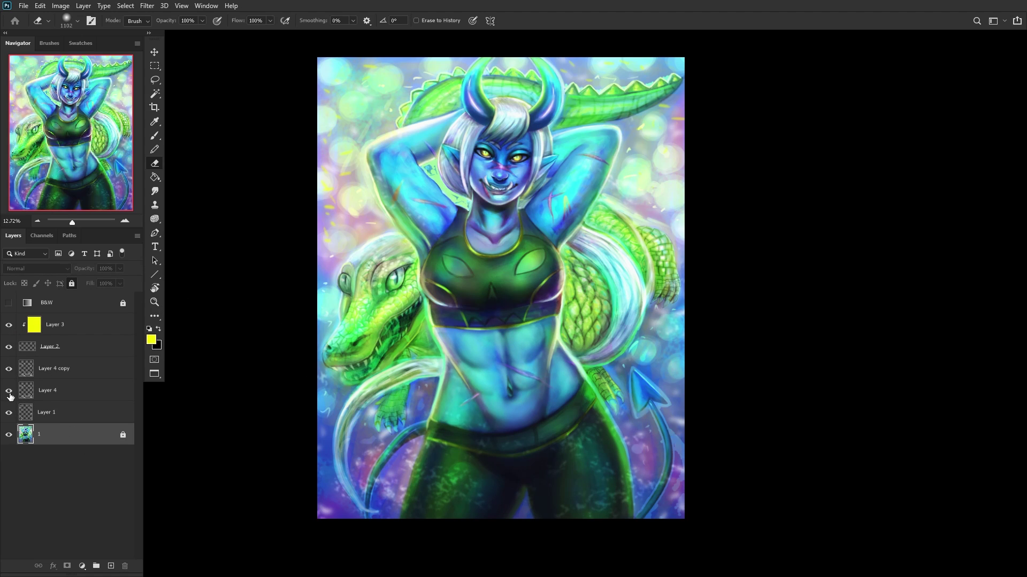
Step: Lower Layer 4 to 17% opacity and merge visible layers into layer 1 with Ctrl+Shift+E
{"action": "left_click", "coordinate": [69, 393]}
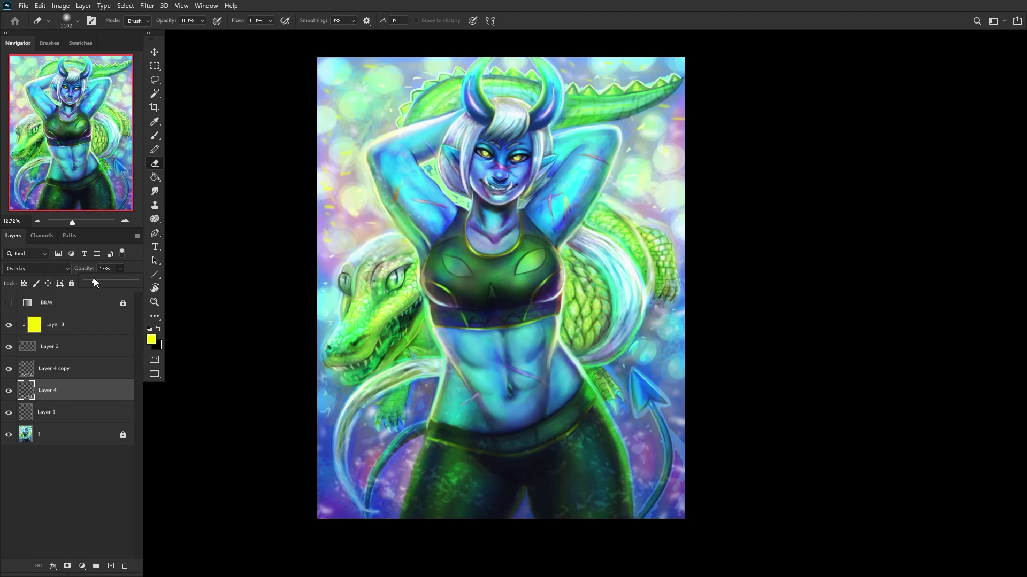
{"action": "scroll", "coordinate": [348, 269], "scroll_direction": "down", "scroll_amount": 5}
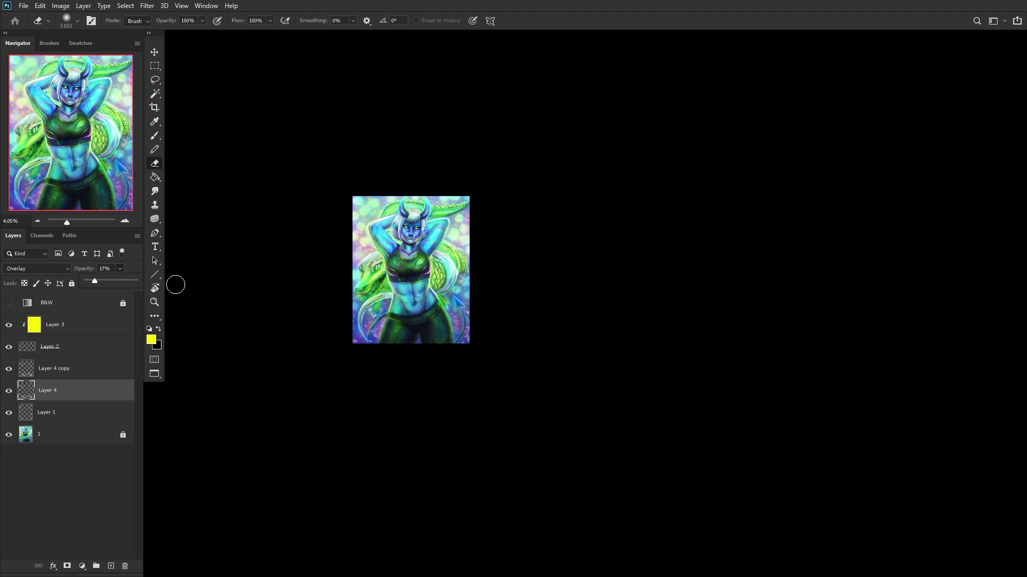
{"action": "left_click", "coordinate": [75, 439]}
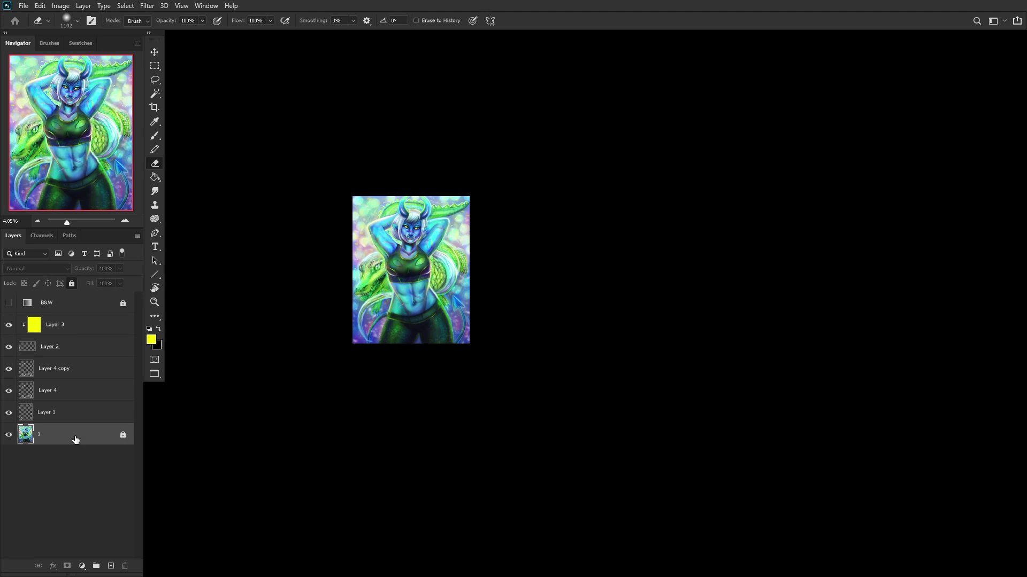
{"action": "key", "text": "ctrl+shift+e"}
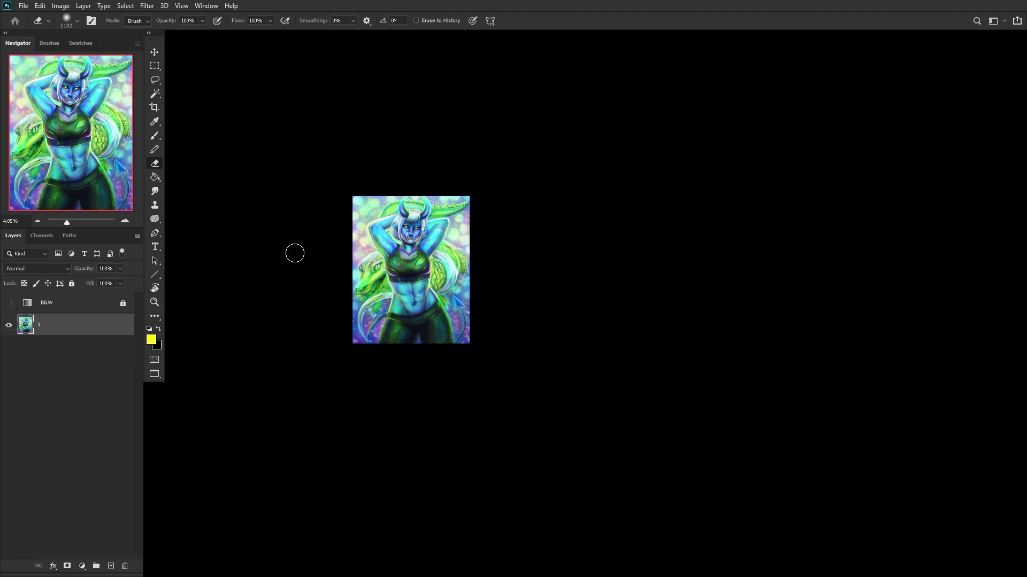
{"action": "scroll", "coordinate": [342, 297], "scroll_direction": "up", "scroll_amount": 5}
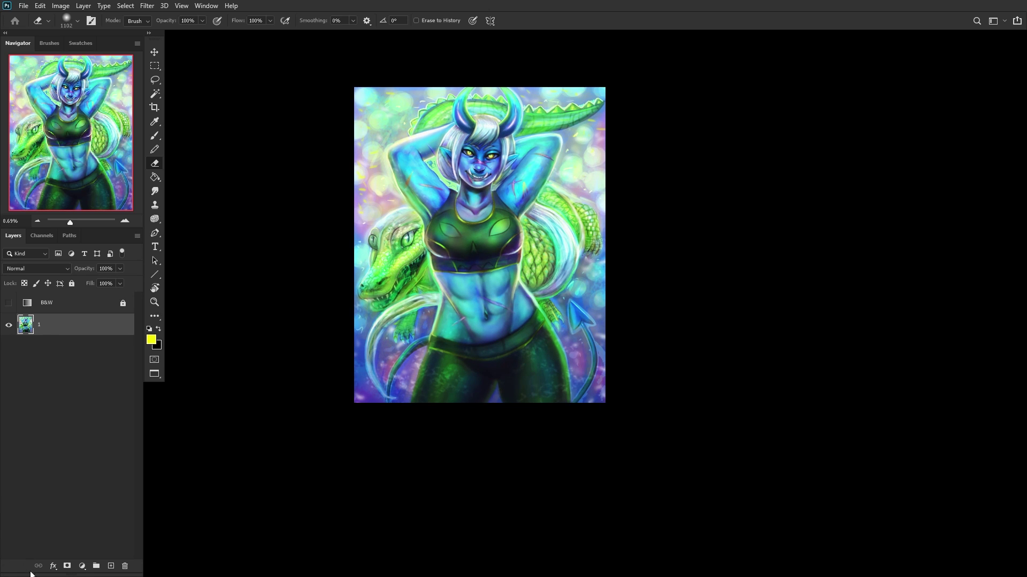
Step: Add a new layer and pick the Chalk 1 brush with white as the paint colour
{"action": "left_click", "coordinate": [111, 566]}
{"action": "scroll", "coordinate": [417, 160], "scroll_direction": "up", "scroll_amount": 2}
{"action": "scroll", "coordinate": [436, 135], "scroll_direction": "up", "scroll_amount": 3}
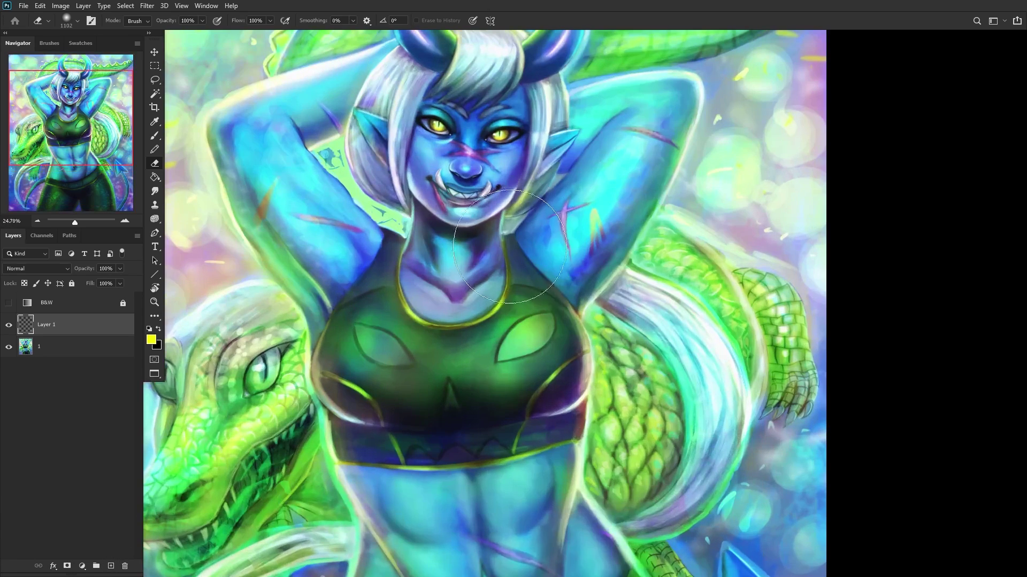
{"action": "right_click", "coordinate": [535, 192]}
{"action": "left_click", "coordinate": [575, 415]}
{"action": "left_click", "coordinate": [536, 379]}
{"action": "left_click", "coordinate": [540, 413]}
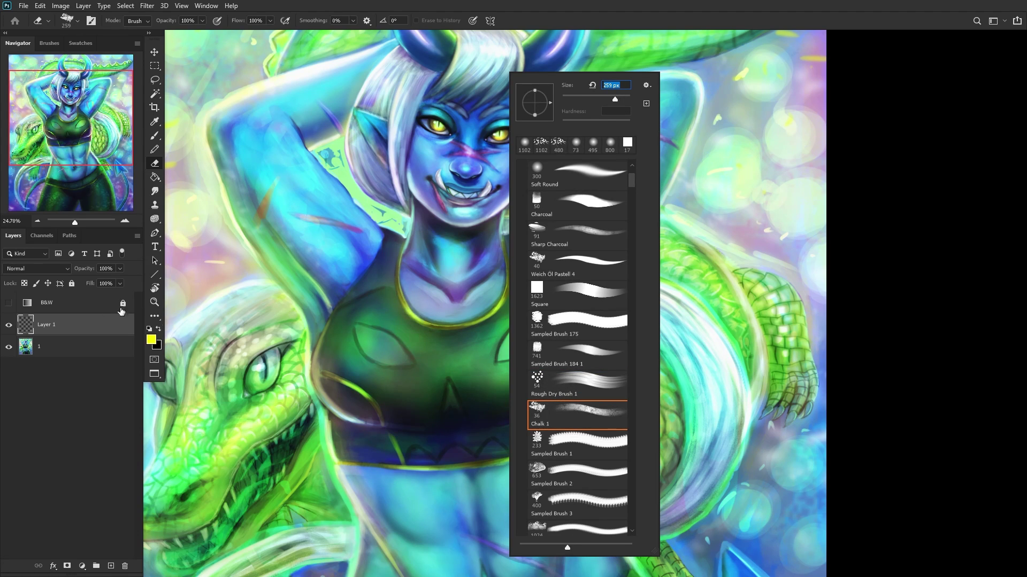
{"action": "left_click", "coordinate": [150, 330]}
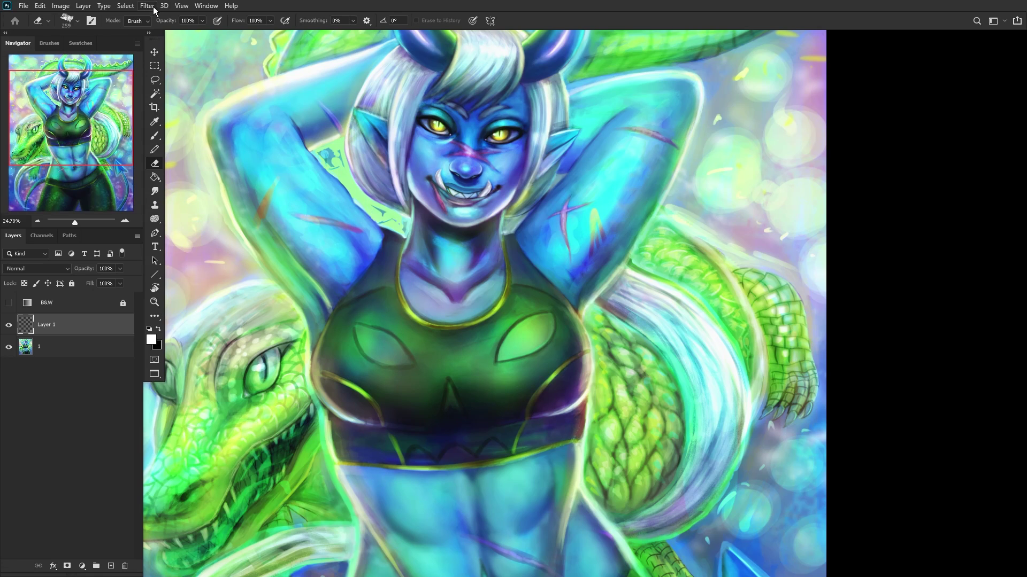
{"action": "left_click", "coordinate": [155, 135]}
Step: Paint white chalk splatter across the green top and blend the layer as Overlay
{"action": "right_click", "coordinate": [591, 321]}
{"action": "left_click", "coordinate": [481, 353]}
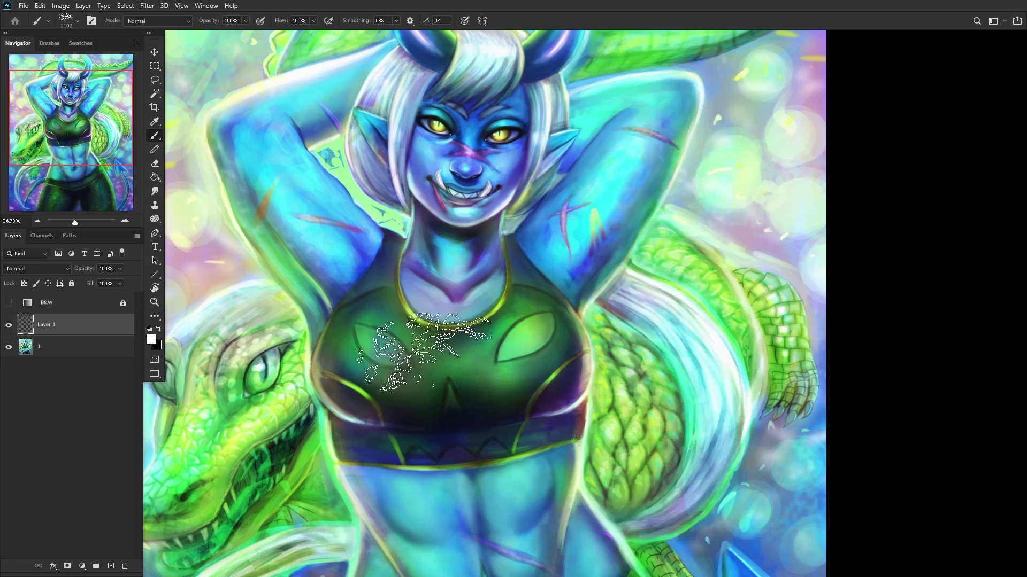
{"action": "mouse_move", "coordinate": [515, 366]}
{"action": "left_mouse_down"}
{"action": "mouse_move", "coordinate": [369, 343]}
{"action": "mouse_move", "coordinate": [417, 363]}
{"action": "mouse_move", "coordinate": [471, 369]}
{"action": "mouse_move", "coordinate": [513, 334]}
{"action": "mouse_move", "coordinate": [508, 275]}
{"action": "mouse_move", "coordinate": [406, 350]}
{"action": "mouse_move", "coordinate": [455, 342]}
{"action": "mouse_move", "coordinate": [481, 359]}
{"action": "left_mouse_up"}
{"action": "scroll", "coordinate": [374, 348], "scroll_direction": "down", "scroll_amount": 5}
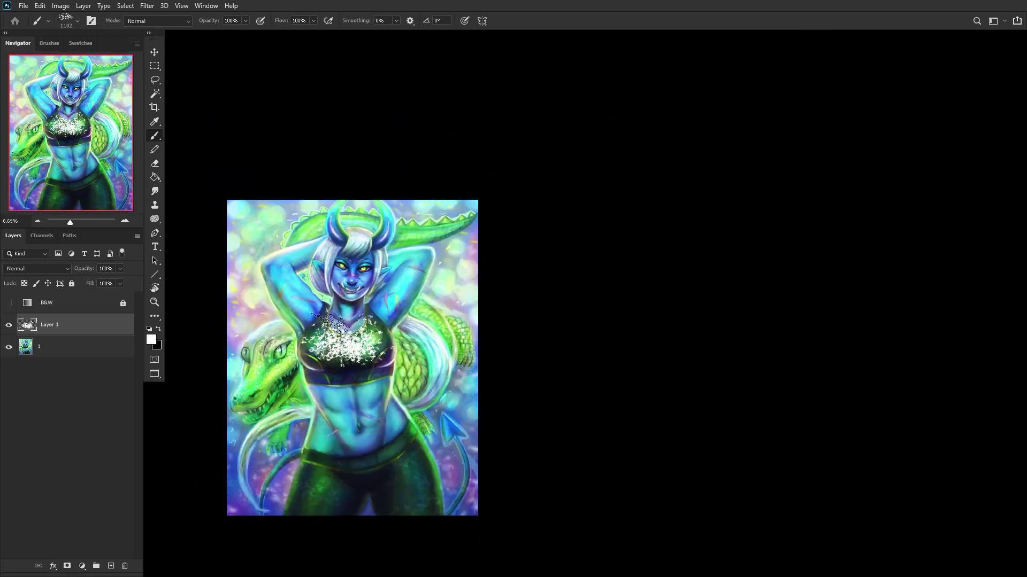
{"action": "left_click", "coordinate": [38, 267]}
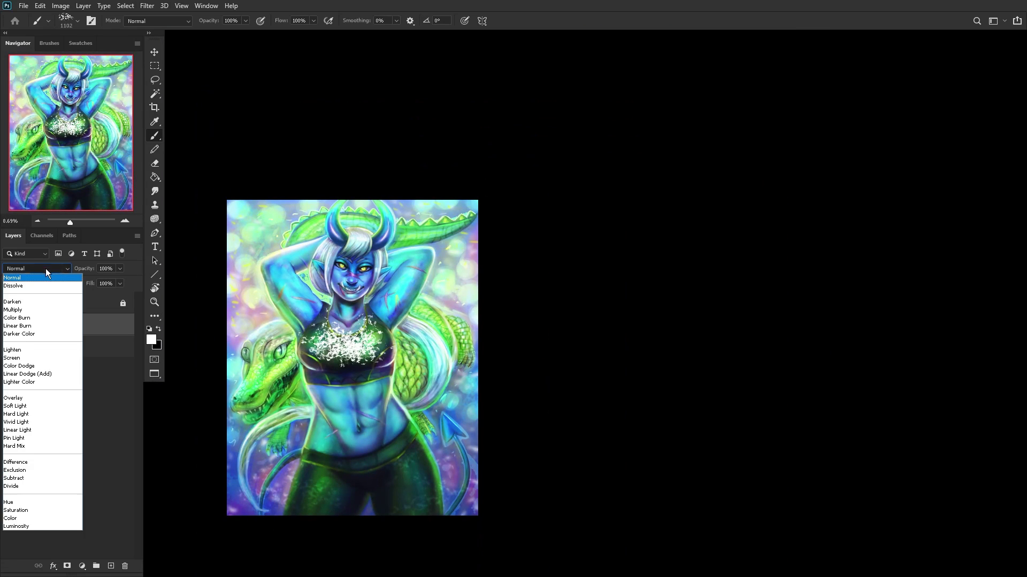
{"action": "left_click", "coordinate": [19, 398]}
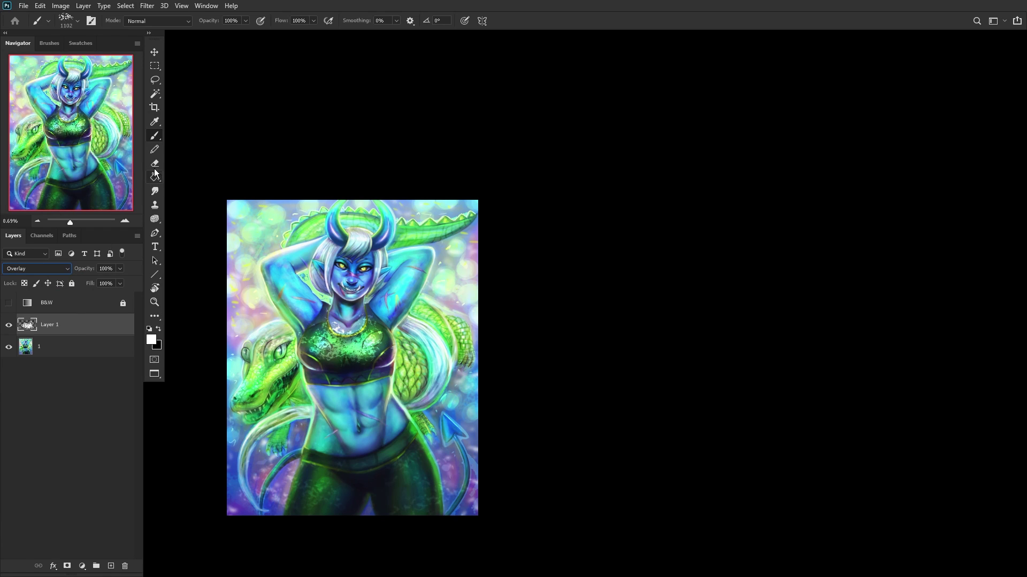
Step: Erase the texture's edges with a soft round eraser enlarged to 495 px
{"action": "key", "text": "e"}
{"action": "scroll", "coordinate": [363, 306], "scroll_direction": "up", "scroll_amount": 2}
{"action": "right_click", "coordinate": [363, 306]}
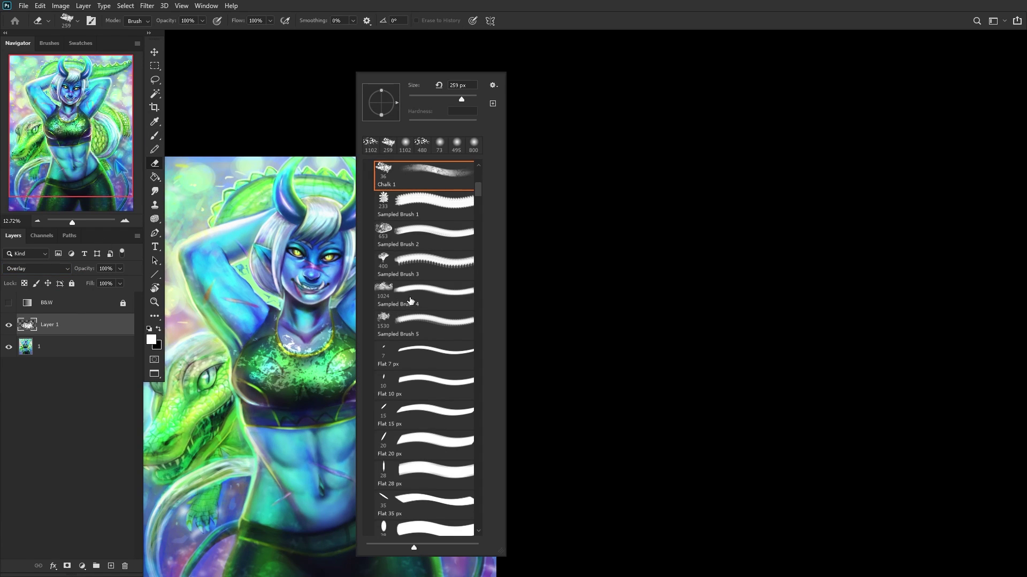
{"action": "scroll", "coordinate": [420, 217], "scroll_direction": "up", "scroll_amount": 2}
{"action": "scroll", "coordinate": [508, 294], "scroll_direction": "up", "scroll_amount": 2}
{"action": "left_click", "coordinate": [439, 141]}
{"action": "left_click_drag", "start_coordinate": [77, 201], "coordinate": [61, 127]}
{"action": "right_click", "coordinate": [470, 103]}
{"action": "left_click_drag", "start_coordinate": [522, 97], "coordinate": [527, 96]}
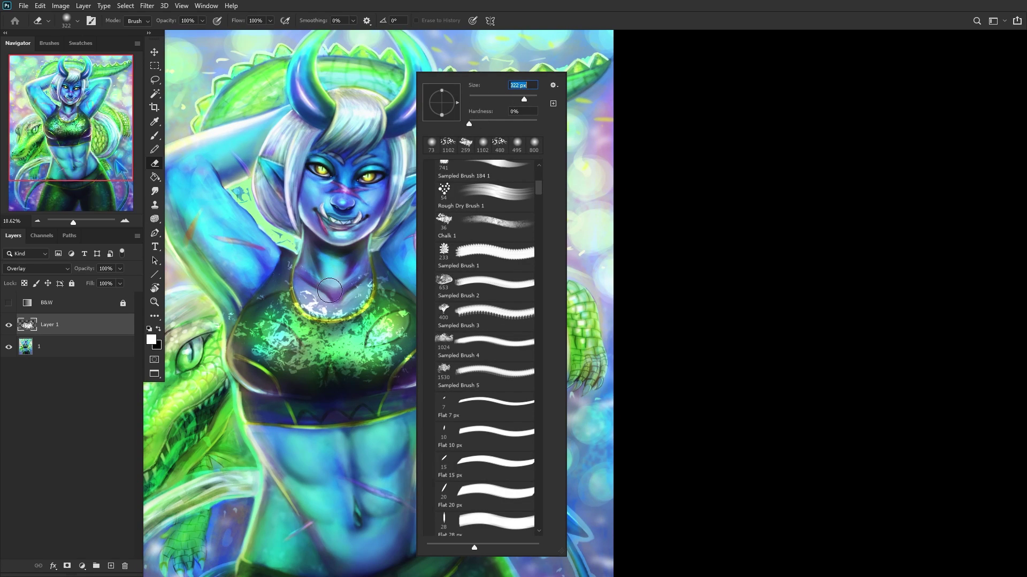
{"action": "left_click", "coordinate": [331, 291]}
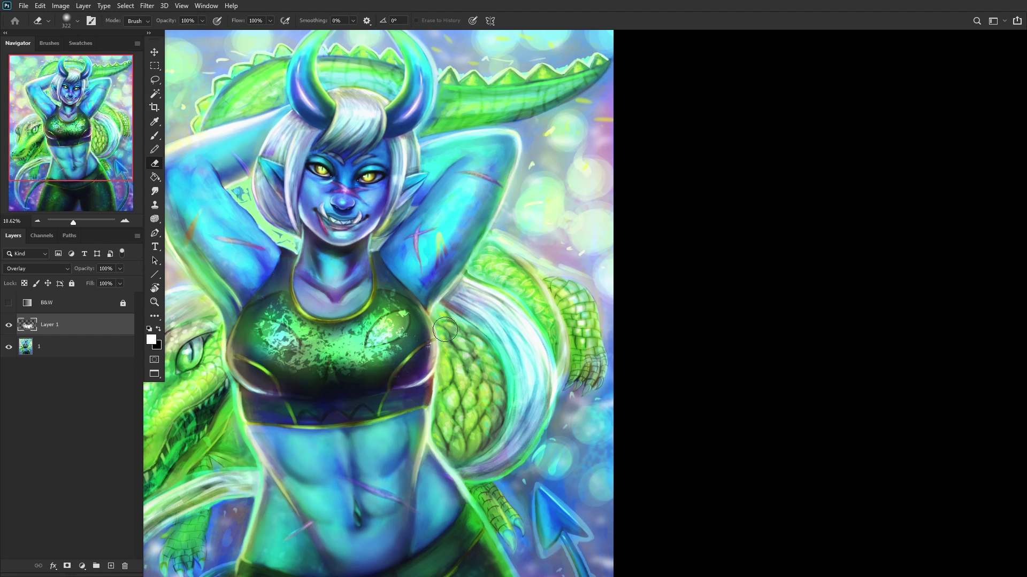
{"action": "right_click", "coordinate": [399, 232]}
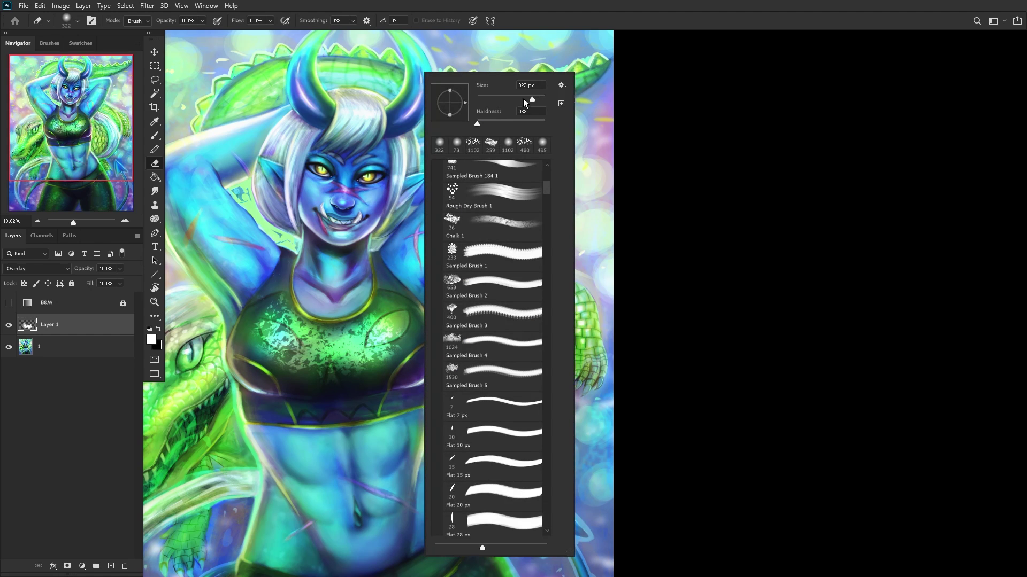
{"action": "left_click_drag", "start_coordinate": [536, 99], "coordinate": [539, 99]}
{"action": "left_click", "coordinate": [320, 294]}
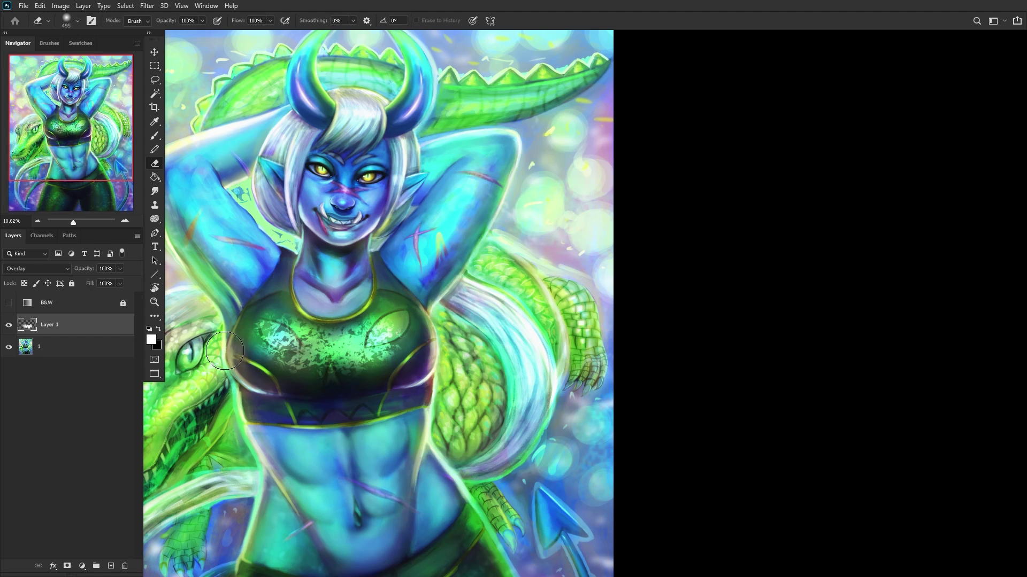
Step: Lower the chalk texture layer's opacity to 21%
{"action": "scroll", "coordinate": [224, 328], "scroll_direction": "down", "scroll_amount": 3}
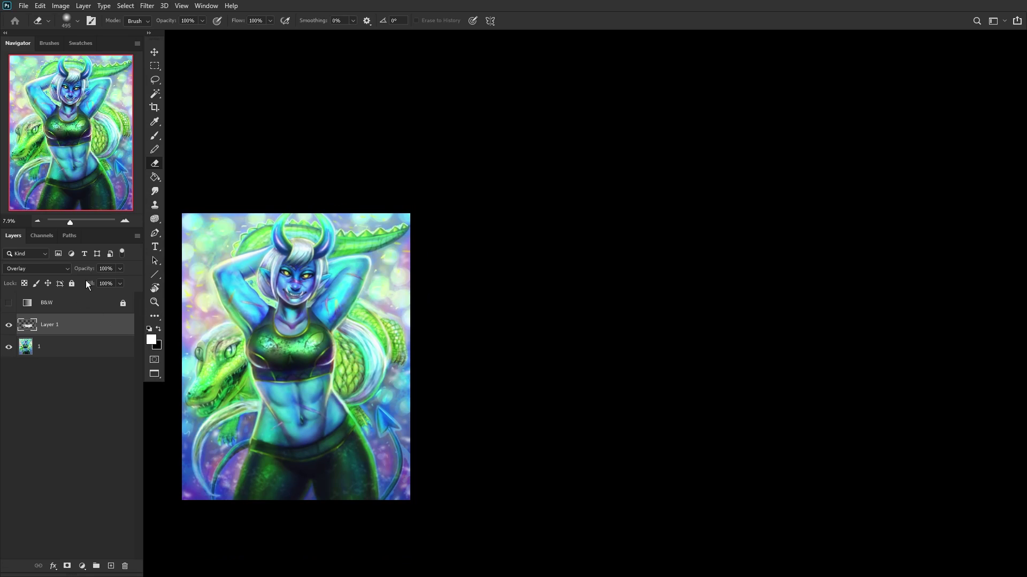
{"action": "left_click_drag", "start_coordinate": [123, 270], "coordinate": [78, 280]}
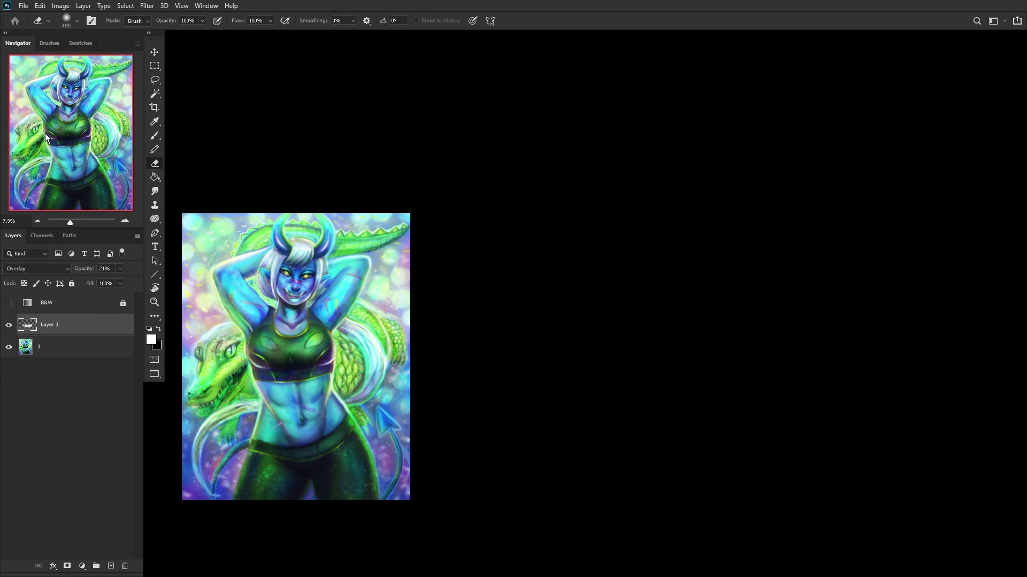
{"action": "scroll", "coordinate": [167, 422], "scroll_direction": "up", "scroll_amount": 1}
Step: Add a new Layer 2 and set the foreground colour to pale yellow
{"action": "left_click", "coordinate": [110, 566]}
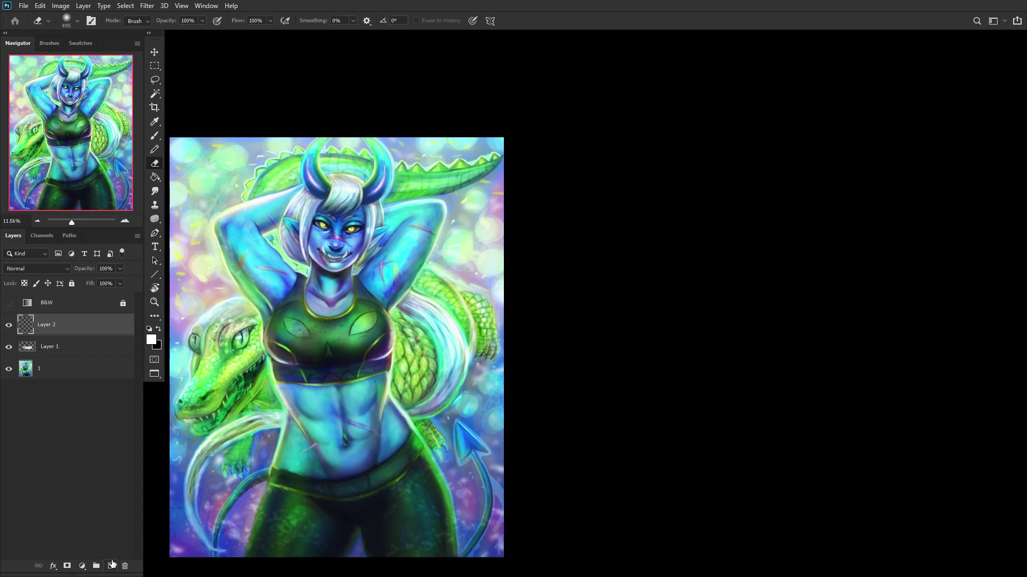
{"action": "left_click", "coordinate": [151, 339]}
{"action": "left_click", "coordinate": [747, 289]}
{"action": "left_click", "coordinate": [668, 179]}
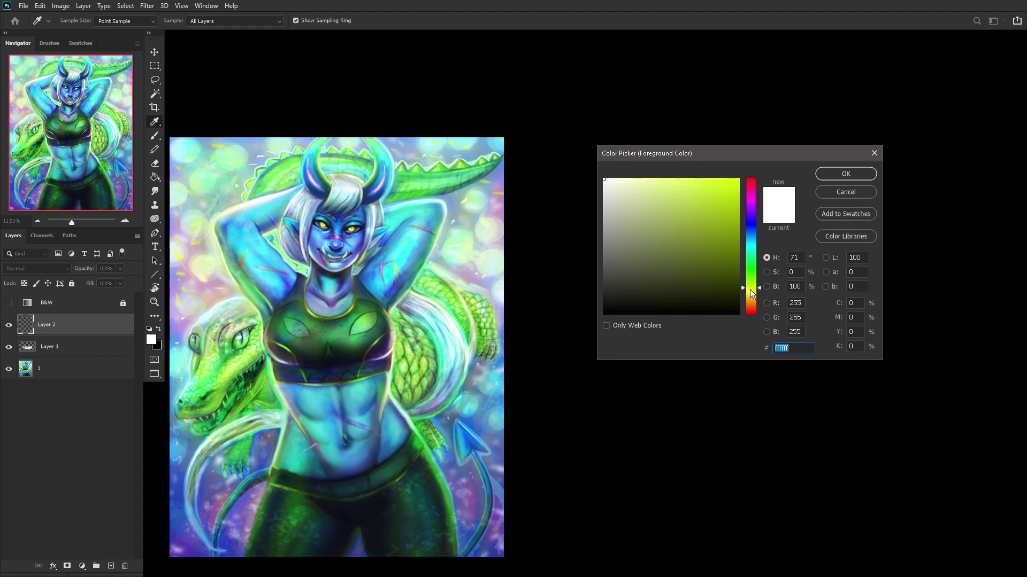
{"action": "key", "text": "Return"}
Step: Switch to the brush and choose the 322 px soft round preset
{"action": "key", "text": "e"}
{"action": "scroll", "coordinate": [187, 366], "scroll_direction": "up", "scroll_amount": 2}
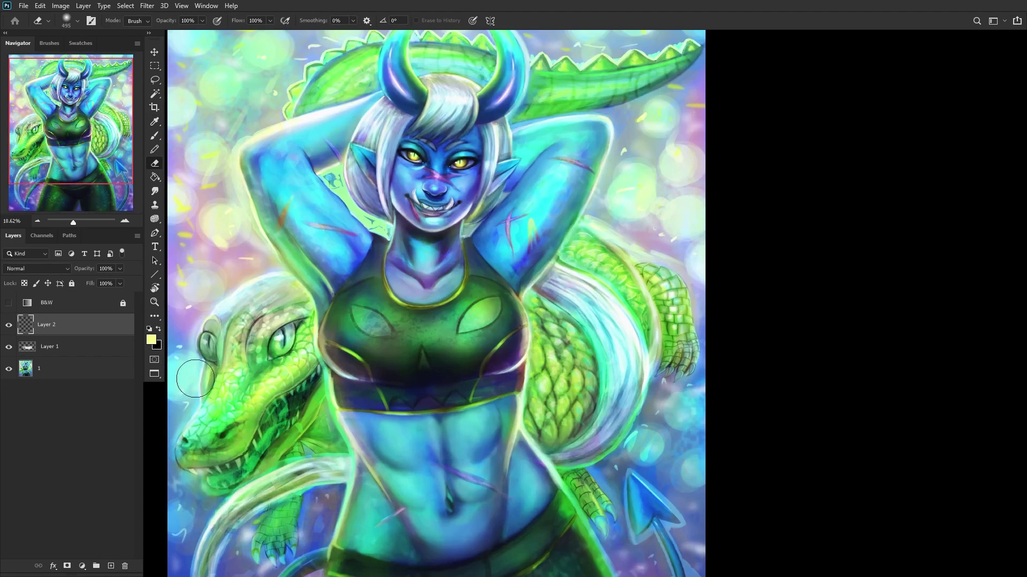
{"action": "left_click", "coordinate": [154, 137]}
{"action": "right_click", "coordinate": [566, 257]}
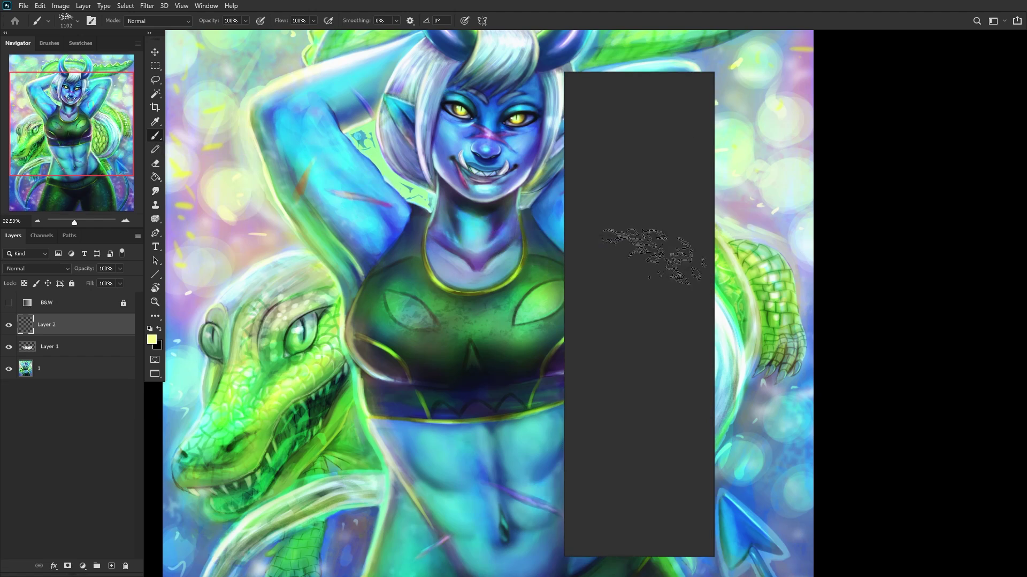
{"action": "scroll", "coordinate": [642, 344], "scroll_direction": "up", "scroll_amount": 1}
{"action": "scroll", "coordinate": [642, 344], "scroll_direction": "up", "scroll_amount": 1}
{"action": "left_click", "coordinate": [598, 144]}
{"action": "key", "text": "Return"}
{"action": "right_click", "coordinate": [591, 227]}
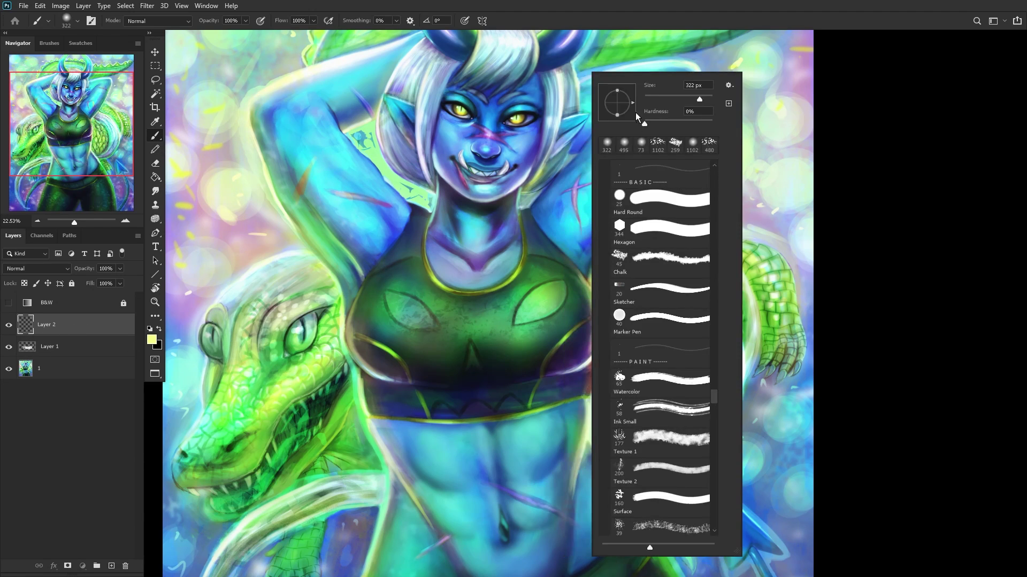
{"action": "key", "text": "Return"}
{"action": "scroll", "coordinate": [511, 360], "scroll_direction": "up", "scroll_amount": 2}
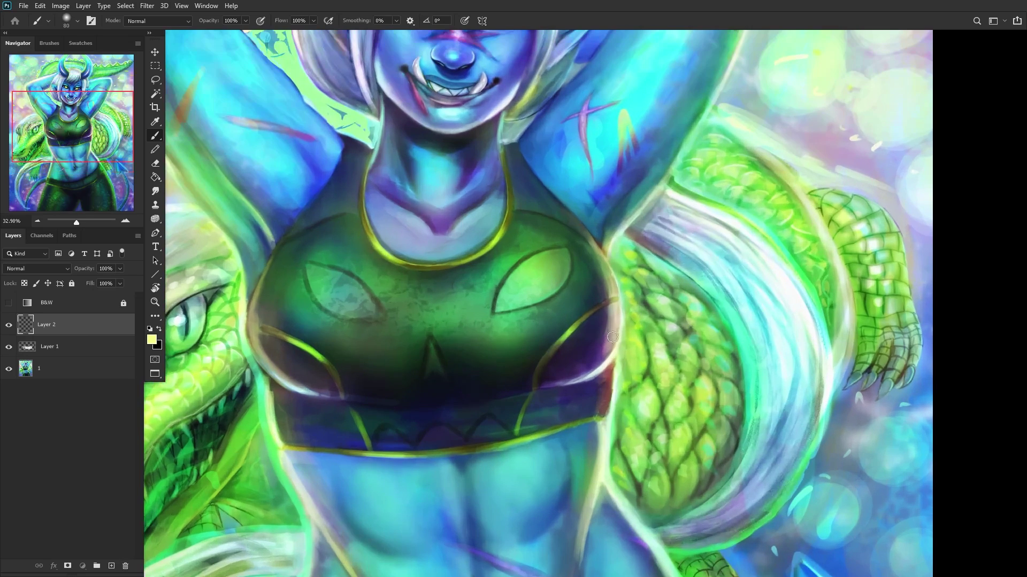
Step: Paint yellow rim highlights up both edges of the top toward the shoulders
{"action": "left_click_drag", "start_coordinate": [608, 374], "coordinate": [593, 267]}
{"action": "left_click_drag", "start_coordinate": [610, 344], "coordinate": [602, 236]}
{"action": "left_click_drag", "start_coordinate": [615, 302], "coordinate": [591, 230]}
{"action": "left_click_drag", "start_coordinate": [602, 270], "coordinate": [545, 201]}
{"action": "mouse_move", "coordinate": [270, 367]}
{"action": "left_mouse_down"}
{"action": "mouse_move", "coordinate": [262, 300]}
{"action": "mouse_move", "coordinate": [252, 295]}
{"action": "mouse_move", "coordinate": [250, 330]}
{"action": "mouse_move", "coordinate": [262, 258]}
{"action": "left_mouse_up"}
{"action": "left_click_drag", "start_coordinate": [252, 320], "coordinate": [286, 242]}
{"action": "left_click_drag", "start_coordinate": [257, 291], "coordinate": [308, 205]}
{"action": "left_click_drag", "start_coordinate": [262, 274], "coordinate": [310, 208]}
Step: Set Layer 2 to Screen blend mode at 53% opacity
{"action": "scroll", "coordinate": [283, 262], "scroll_direction": "down", "scroll_amount": 5}
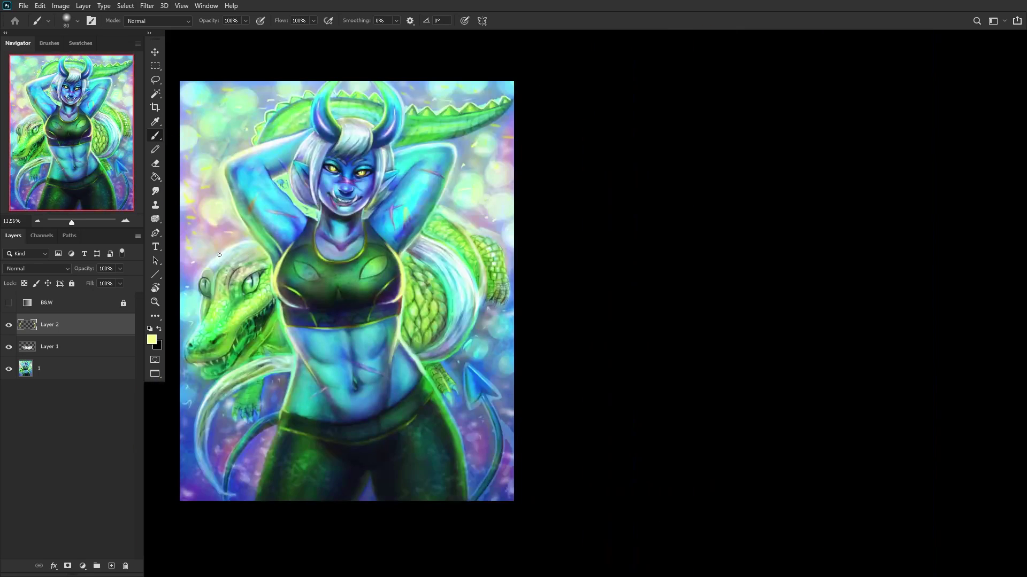
{"action": "scroll", "coordinate": [227, 257], "scroll_direction": "down", "scroll_amount": 2}
{"action": "left_click", "coordinate": [21, 268]}
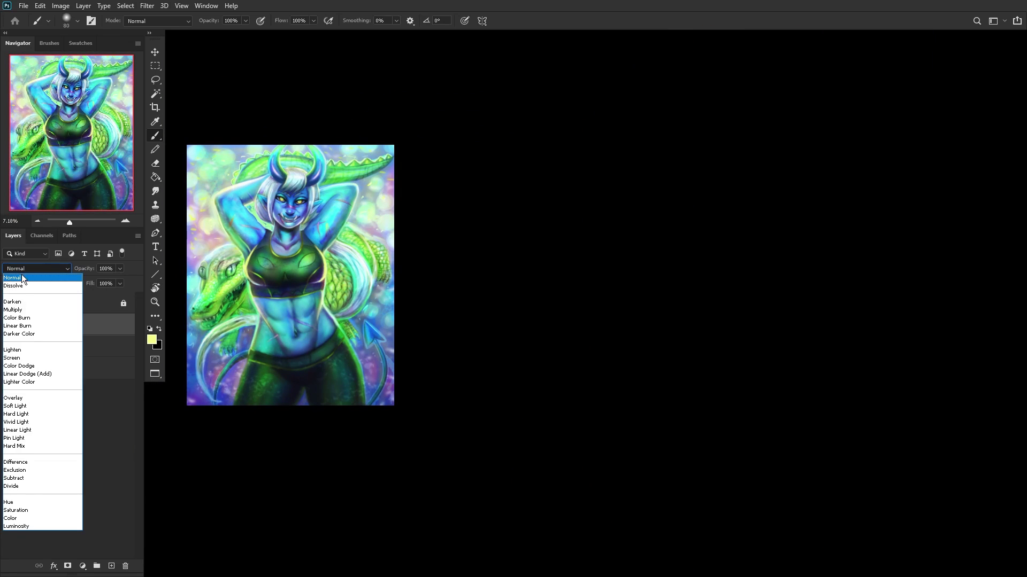
{"action": "left_click", "coordinate": [26, 358]}
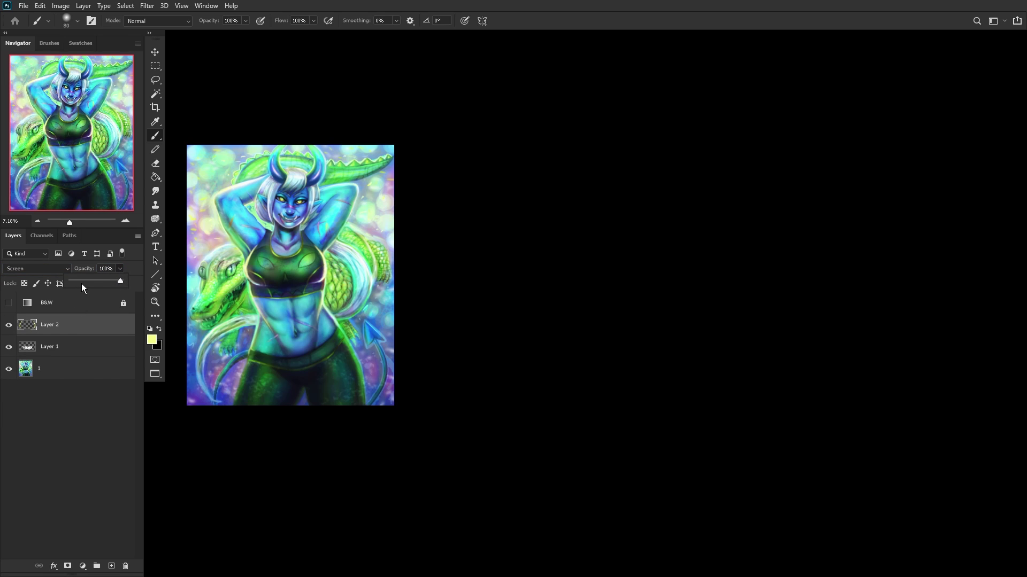
{"action": "left_click", "coordinate": [97, 280]}
Step: Select layer 1 and merge all visible layers with Ctrl+Shift+E
{"action": "left_click", "coordinate": [76, 368]}
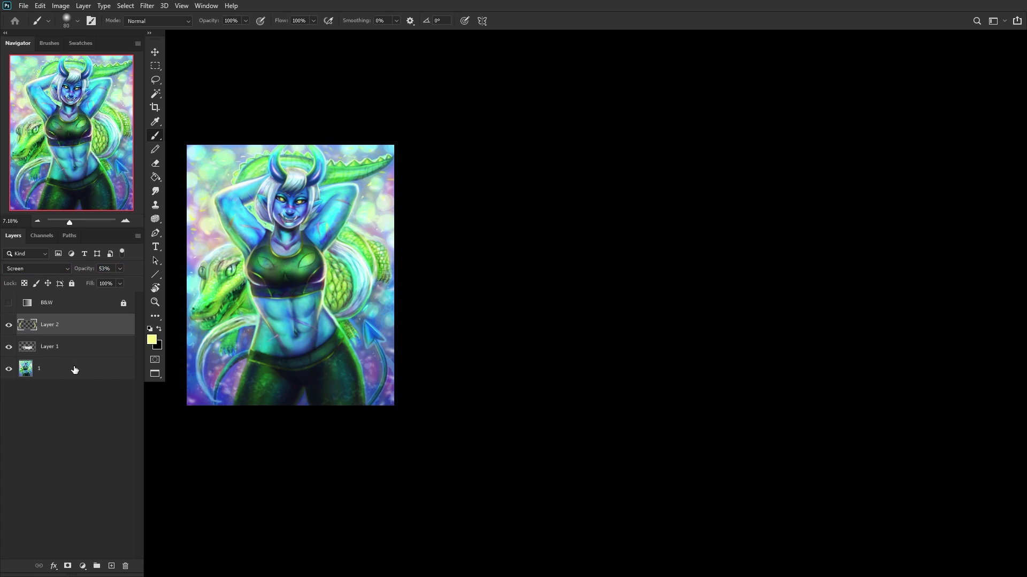
{"action": "left_click", "coordinate": [76, 368]}
{"action": "key", "text": "ctrl+shift+e"}
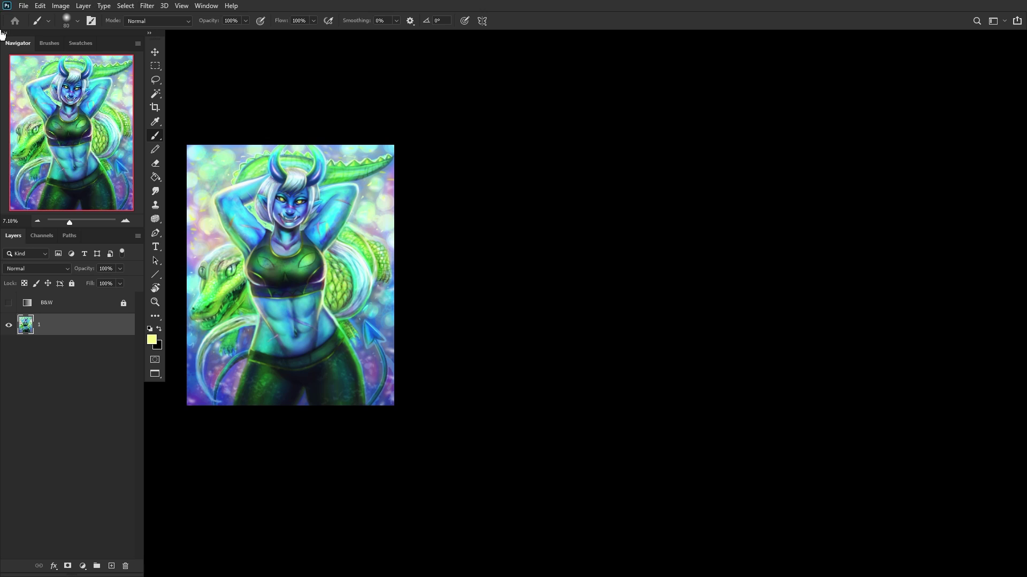
Step: Zoom into the lower-left streaks and draw a rectangular marquee around them
{"action": "scroll", "coordinate": [122, 209], "scroll_direction": "up", "scroll_amount": 3}
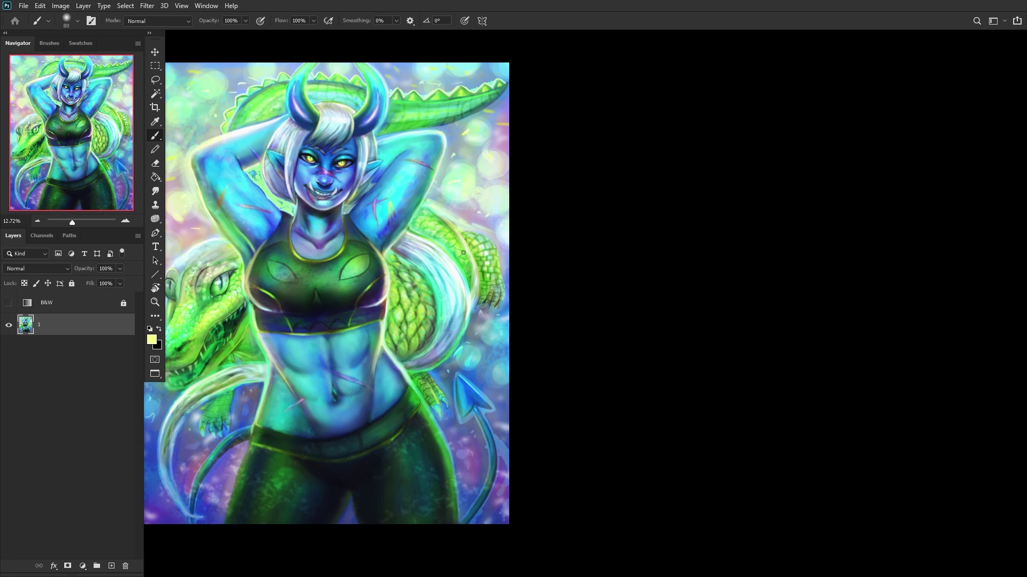
{"action": "scroll", "coordinate": [169, 483], "scroll_direction": "up", "scroll_amount": 2}
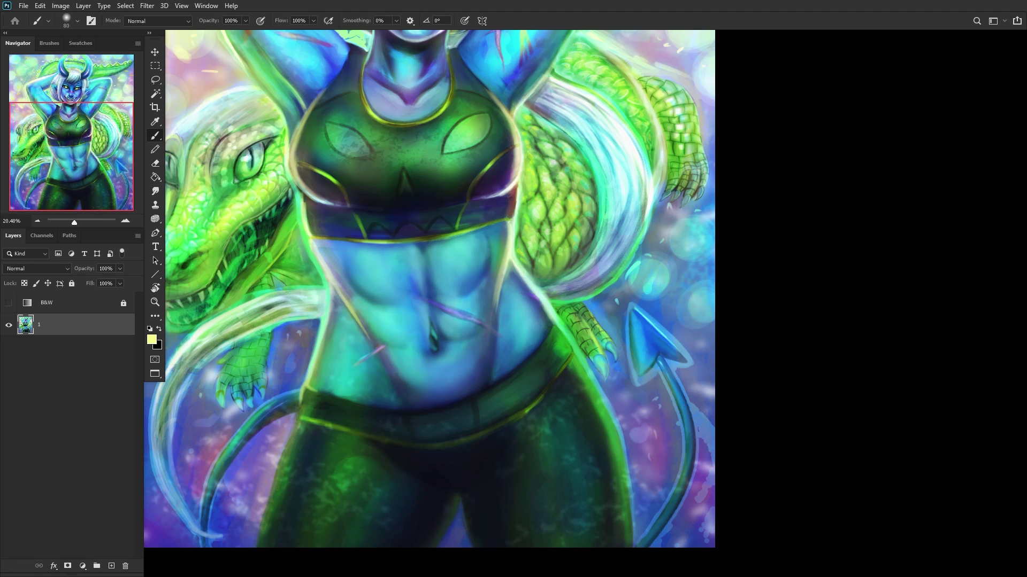
{"action": "scroll", "coordinate": [292, 455], "scroll_direction": "up", "scroll_amount": 2}
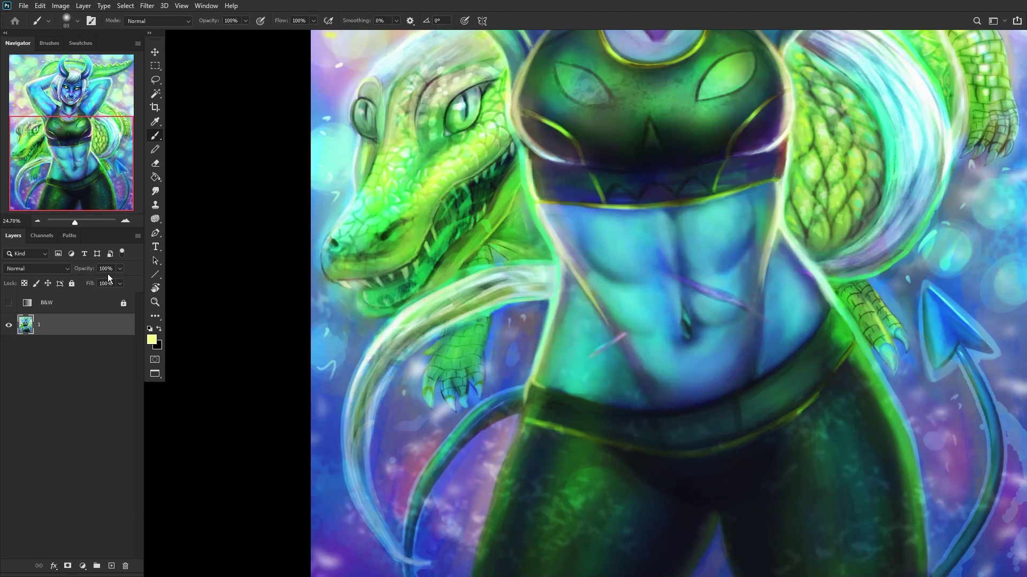
{"action": "scroll", "coordinate": [324, 299], "scroll_direction": "down", "scroll_amount": 5}
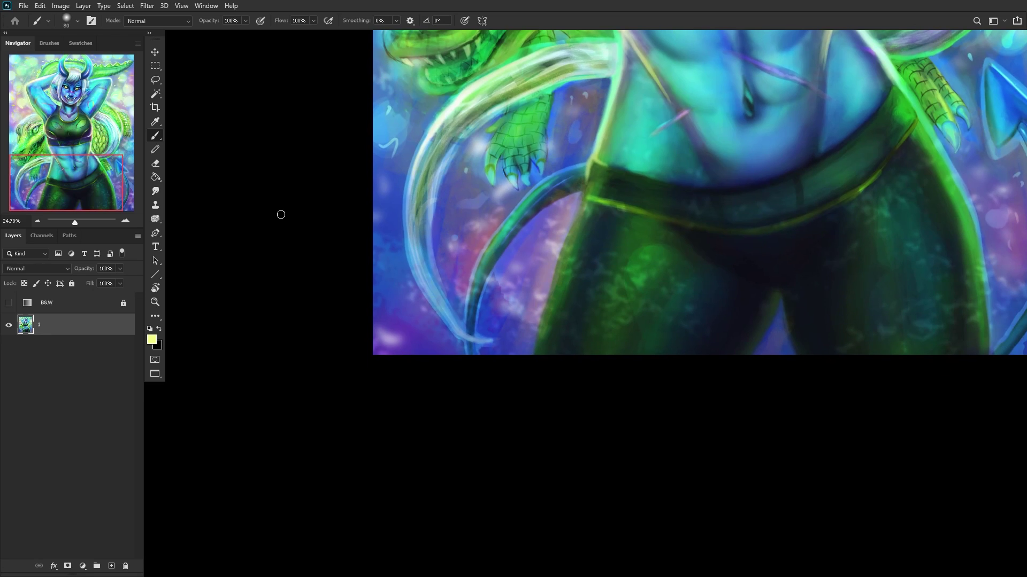
{"action": "scroll", "coordinate": [467, 337], "scroll_direction": "up", "scroll_amount": 2}
{"action": "scroll", "coordinate": [466, 337], "scroll_direction": "up", "scroll_amount": 4}
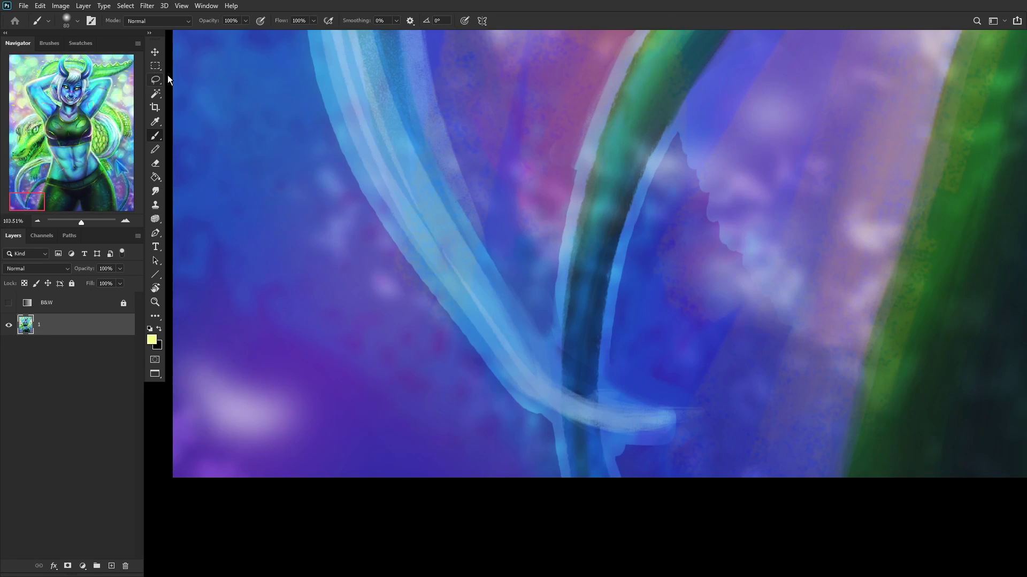
{"action": "left_click", "coordinate": [155, 65]}
{"action": "left_click_drag", "start_coordinate": [789, 493], "coordinate": [246, 106]}
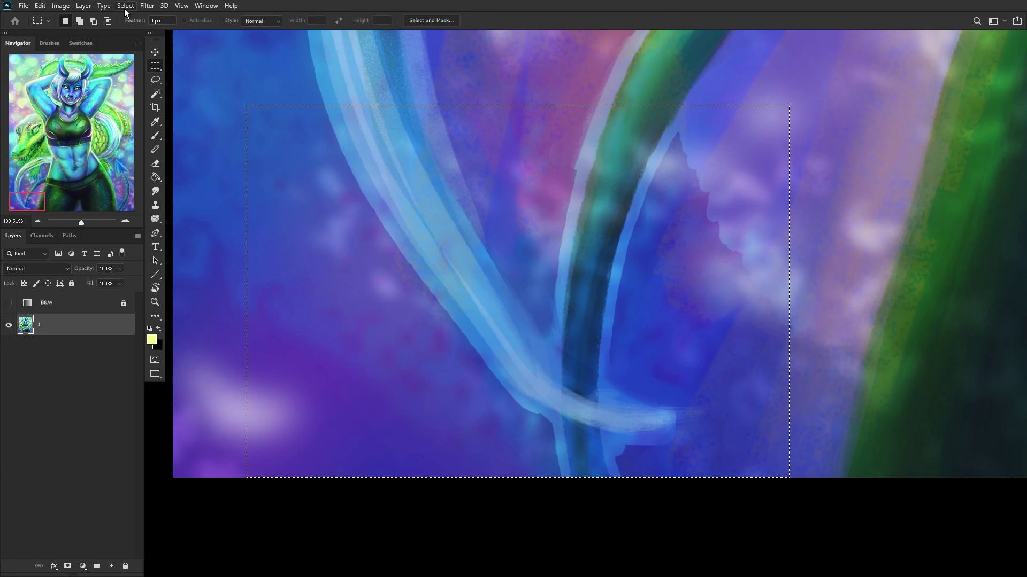
Step: In Liquify, Forward Warp the streaks at brush size 340 into a smoother curve
{"action": "left_click", "coordinate": [146, 6]}
{"action": "left_click", "coordinate": [165, 92]}
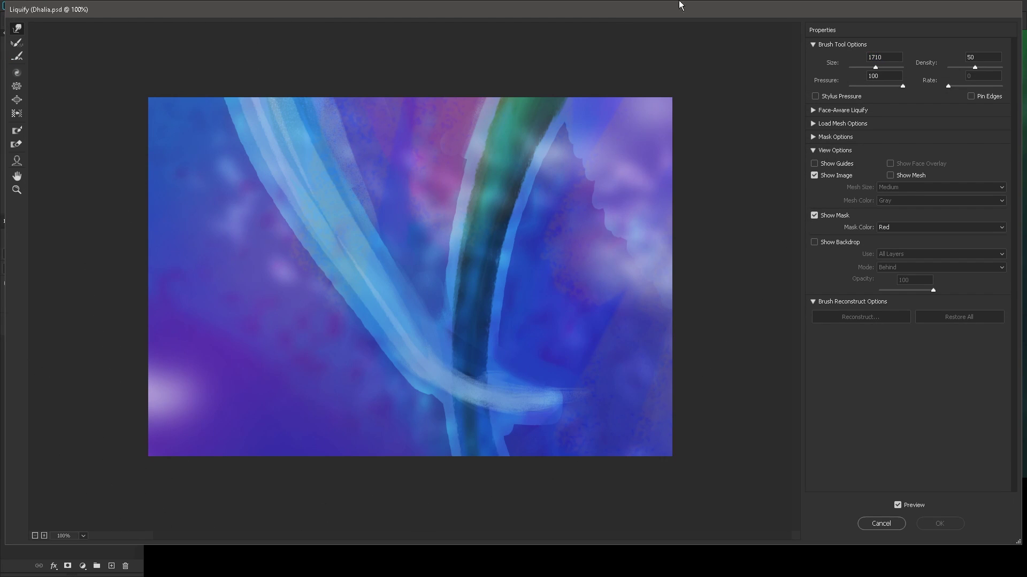
{"action": "left_click_drag", "start_coordinate": [876, 67], "coordinate": [856, 67]}
{"action": "left_click", "coordinate": [869, 68]}
{"action": "left_click_drag", "start_coordinate": [866, 68], "coordinate": [864, 68]}
{"action": "left_click_drag", "start_coordinate": [523, 390], "coordinate": [540, 402]}
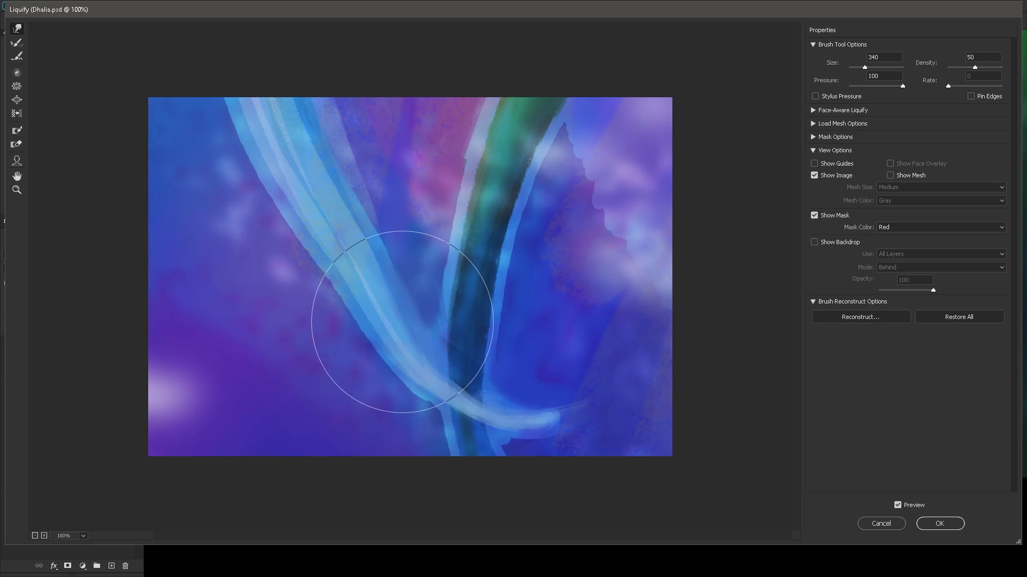
{"action": "mouse_move", "coordinate": [370, 267]}
{"action": "left_mouse_down"}
{"action": "mouse_move", "coordinate": [348, 178]}
{"action": "mouse_move", "coordinate": [375, 196]}
{"action": "left_mouse_up"}
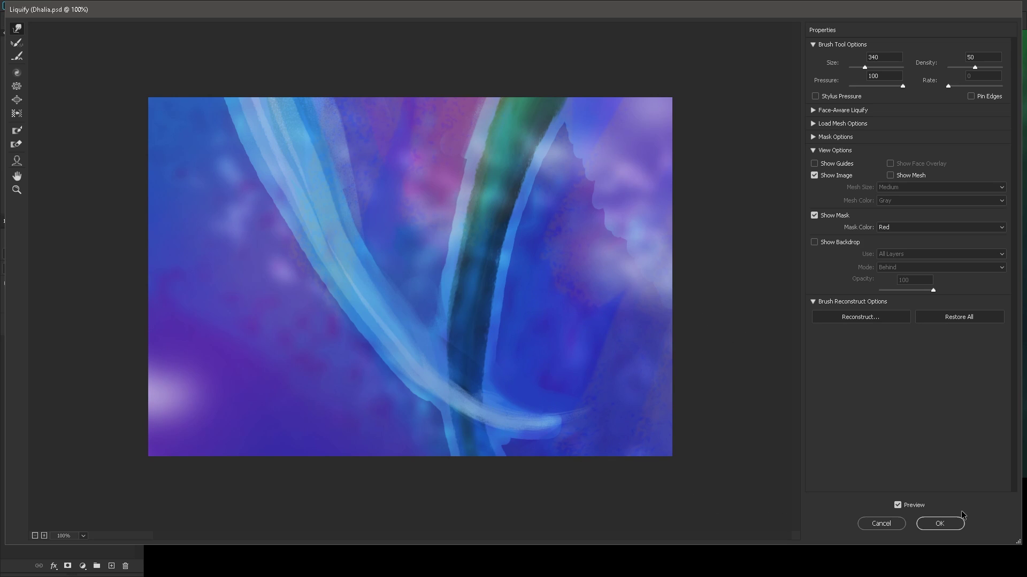
{"action": "left_click", "coordinate": [914, 506]}
Step: Commit the Liquify warp, fit the painting to the window, and add a new empty layer
{"action": "left_click", "coordinate": [939, 524]}
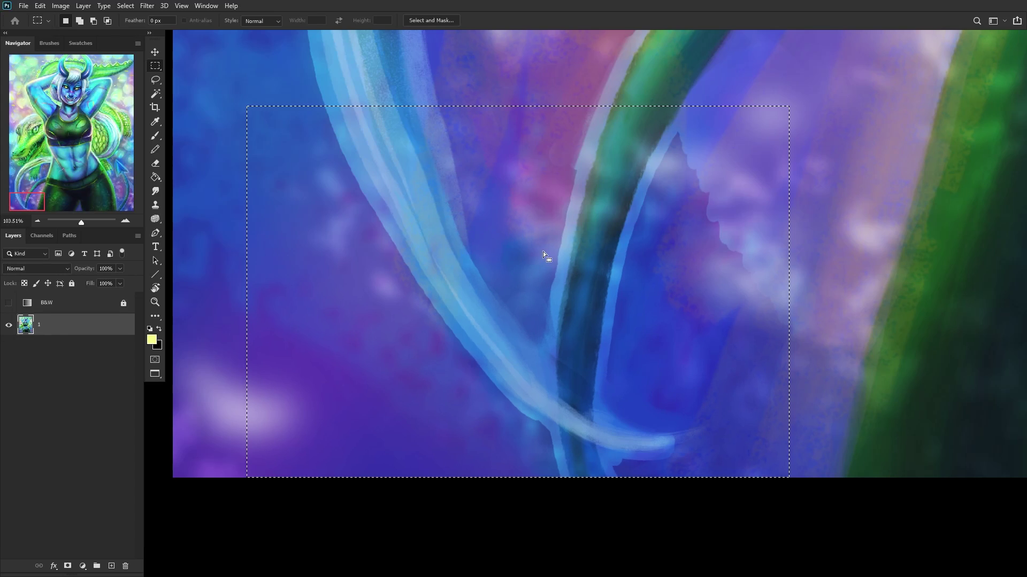
{"action": "scroll", "coordinate": [547, 312], "scroll_direction": "down", "scroll_amount": 3}
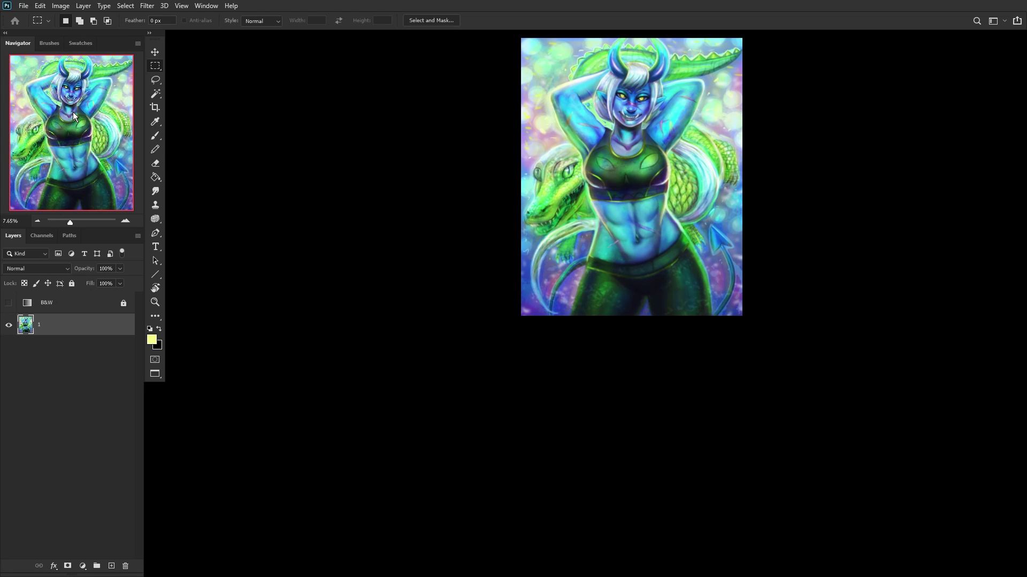
{"action": "left_click", "coordinate": [155, 302]}
{"action": "left_click", "coordinate": [322, 21]}
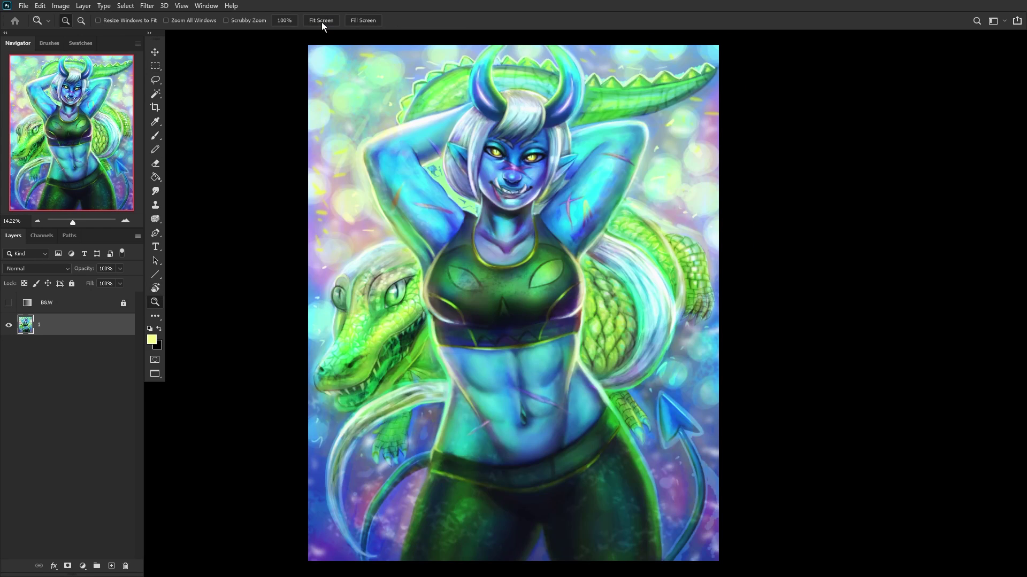
{"action": "left_click", "coordinate": [110, 566]}
Step: Set up the Gradient Tool with black foreground and the Basics foreground-to-transparent preset
{"action": "left_click", "coordinate": [155, 177]}
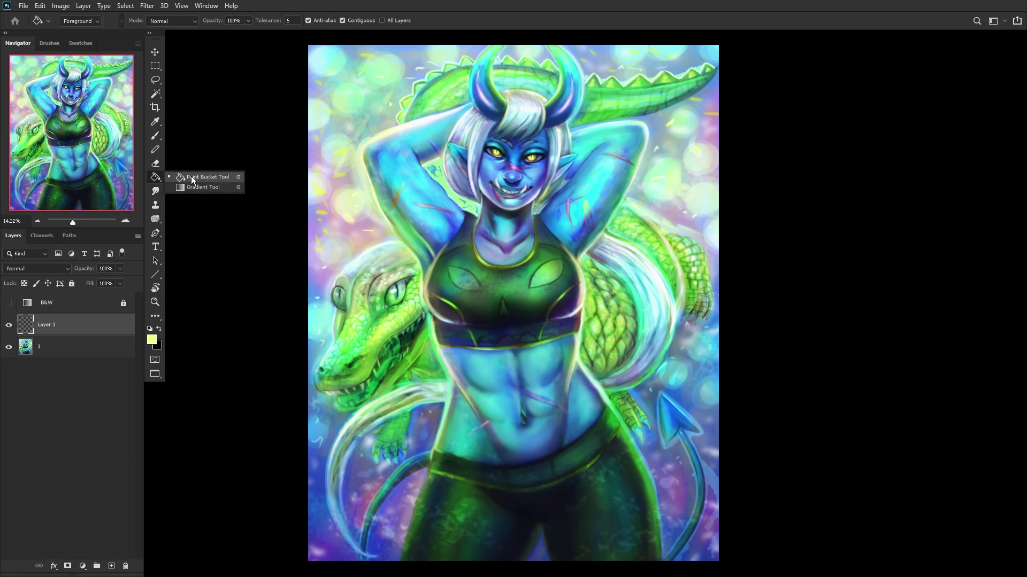
{"action": "left_click", "coordinate": [155, 177]}
{"action": "left_click", "coordinate": [189, 184]}
{"action": "left_click", "coordinate": [159, 329]}
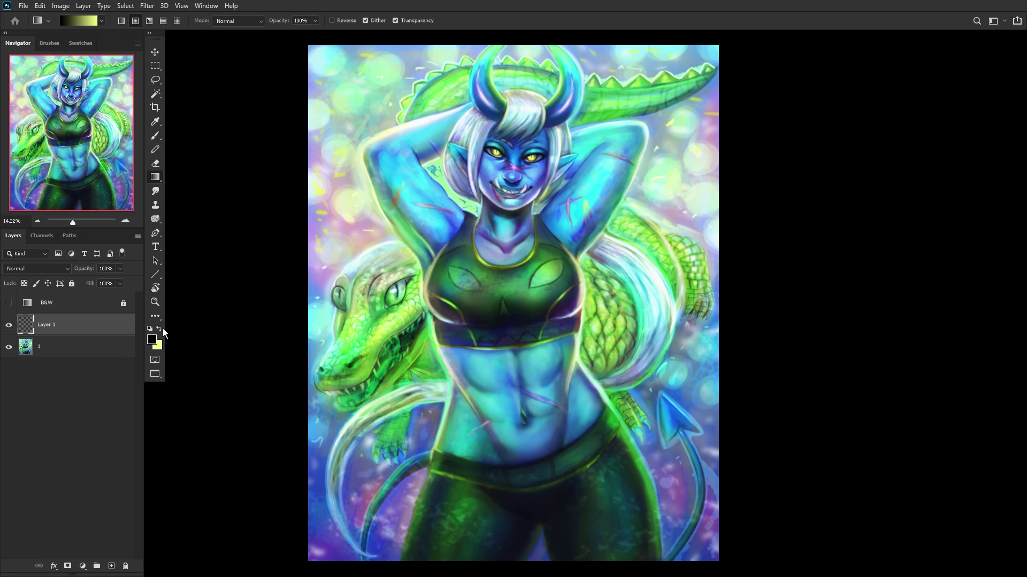
{"action": "left_click", "coordinate": [101, 21]}
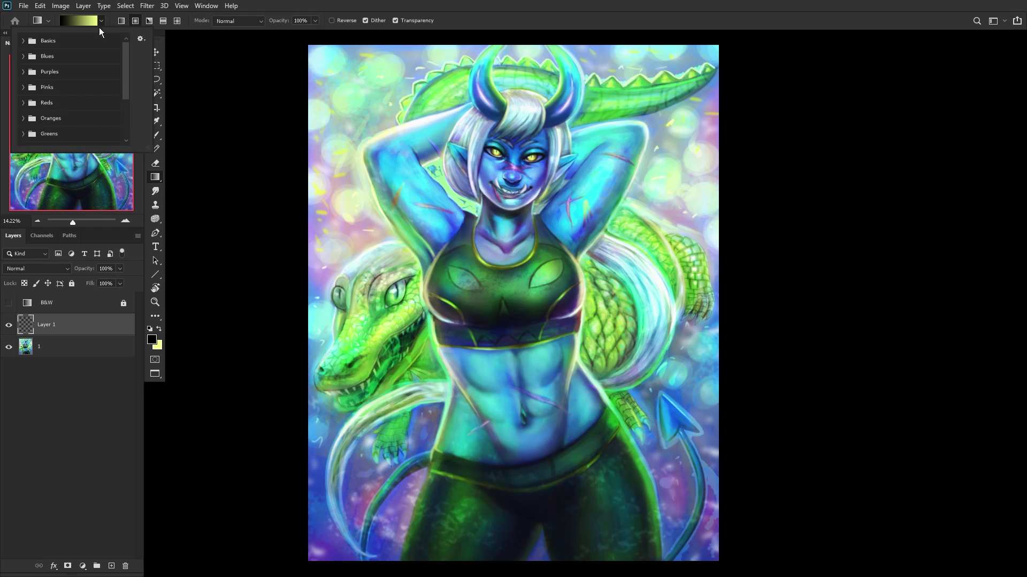
{"action": "left_click", "coordinate": [22, 41]}
{"action": "left_click", "coordinate": [71, 57]}
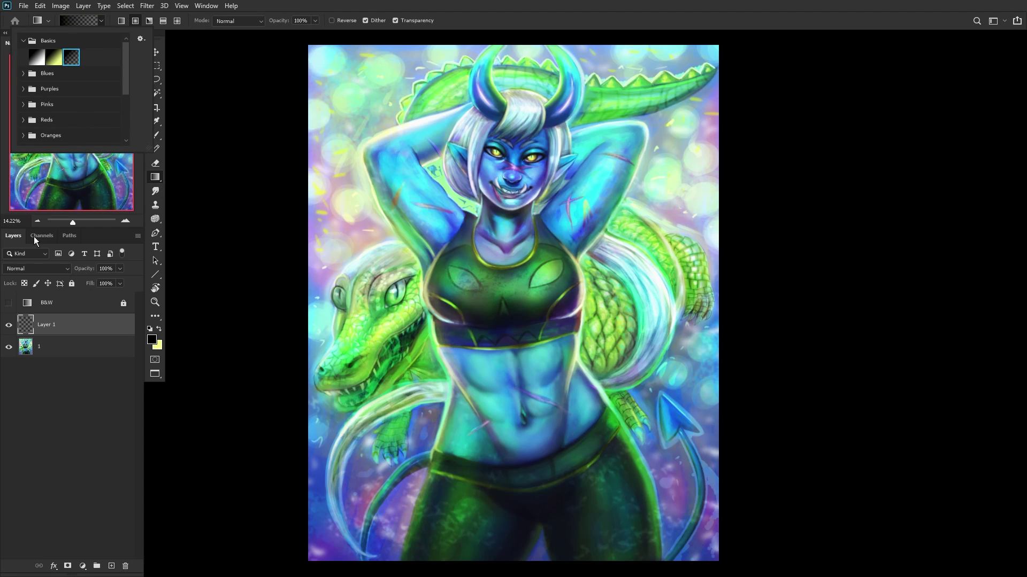
Step: Set Layer 1 to Overlay and drag a black fading gradient from the lower left
{"action": "left_click", "coordinate": [36, 268]}
{"action": "left_click", "coordinate": [20, 401]}
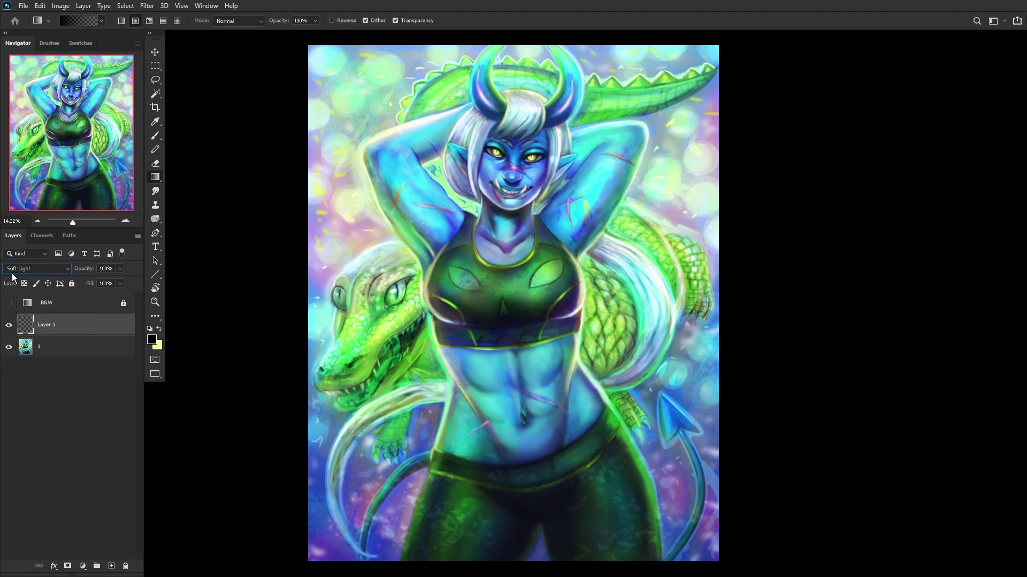
{"action": "left_click", "coordinate": [37, 269]}
{"action": "left_click", "coordinate": [20, 393]}
{"action": "left_click_drag", "start_coordinate": [352, 542], "coordinate": [583, 384]}
Step: Lower Layer 1's opacity to 42% and compare it with the layer hidden and shown
{"action": "left_click", "coordinate": [116, 269]}
{"action": "left_click_drag", "start_coordinate": [110, 284], "coordinate": [92, 282]}
{"action": "left_click", "coordinate": [9, 326]}
{"action": "left_click", "coordinate": [8, 325]}
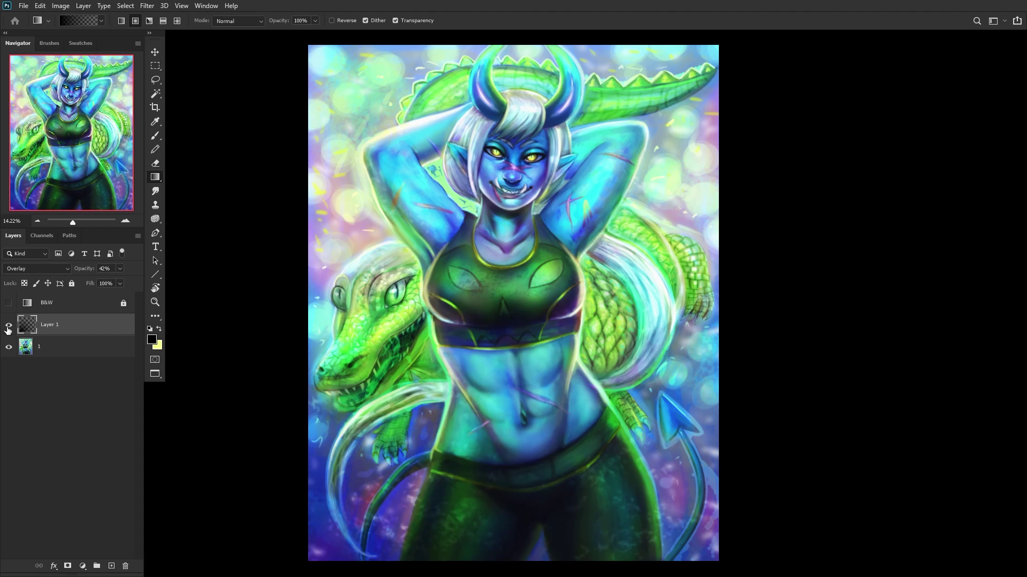
{"action": "left_click", "coordinate": [8, 325]}
{"action": "scroll", "coordinate": [315, 234], "scroll_direction": "down", "scroll_amount": 3}
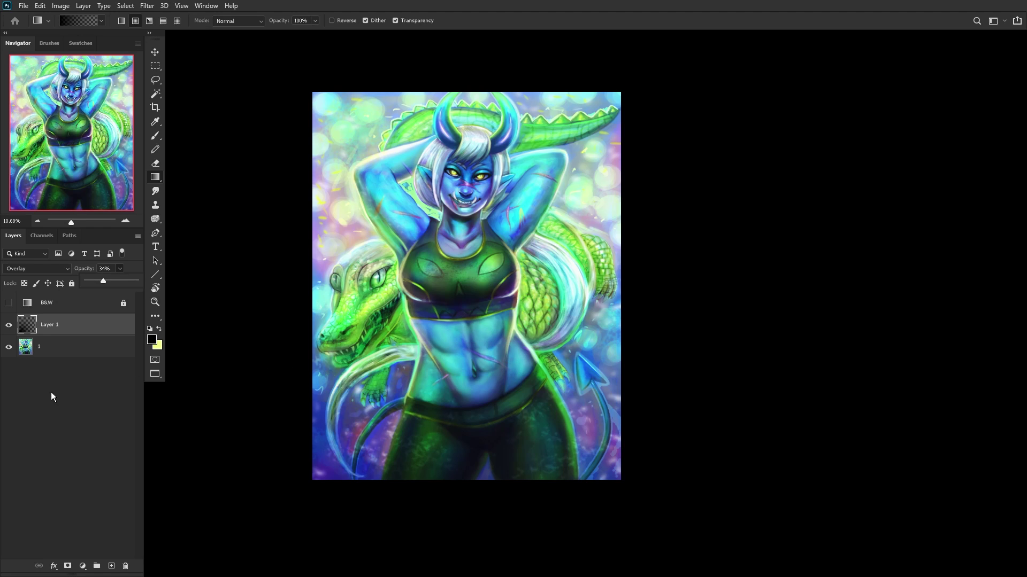
Step: Add a new layer and set up a yellow Soft Round brush at 448 px
{"action": "left_click", "coordinate": [111, 567]}
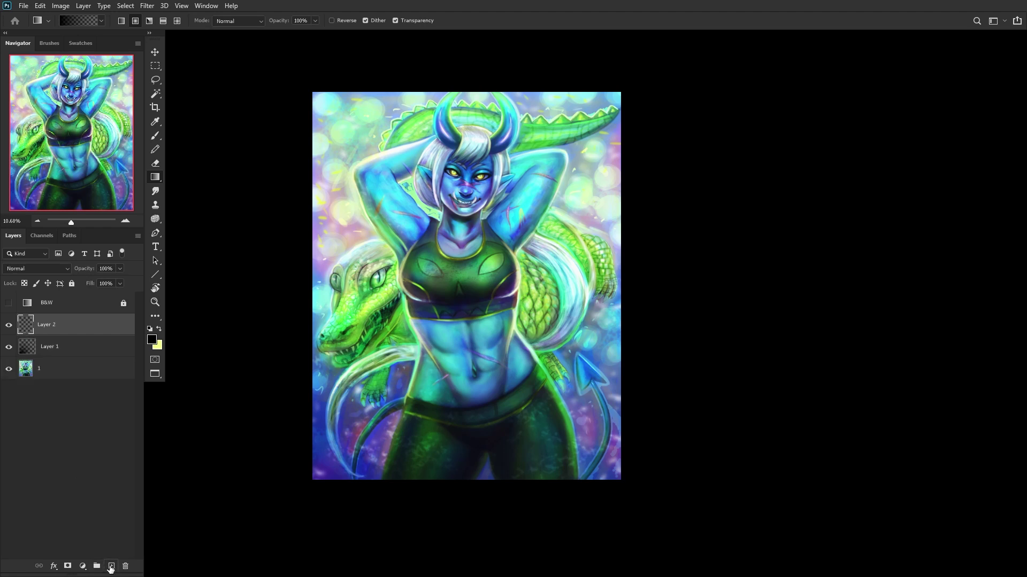
{"action": "left_click", "coordinate": [159, 330]}
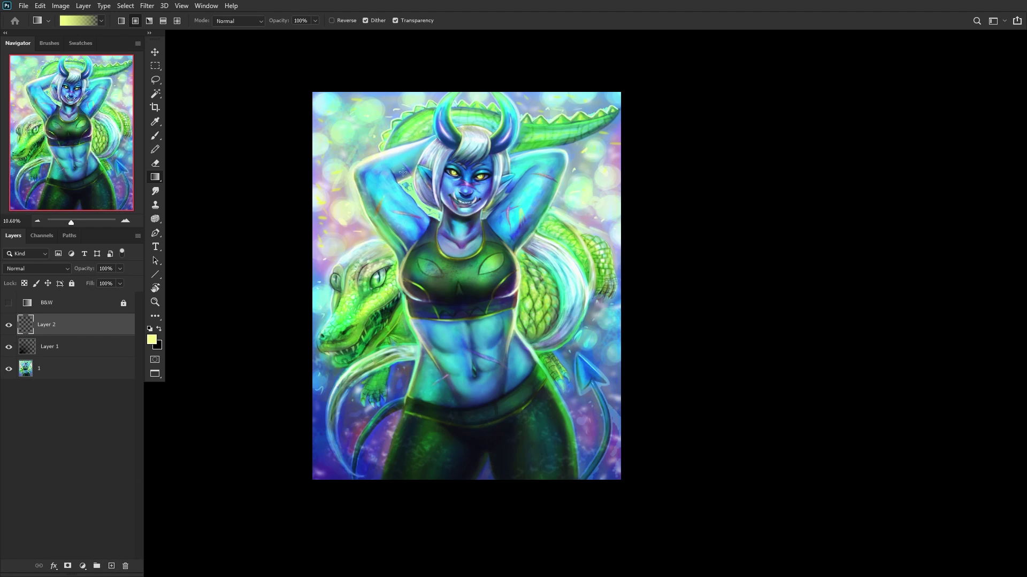
{"action": "right_click", "coordinate": [500, 179]}
{"action": "key", "text": "Escape"}
{"action": "left_click", "coordinate": [155, 136]}
{"action": "right_click", "coordinate": [641, 229]}
{"action": "scroll", "coordinate": [698, 425], "scroll_direction": "up", "scroll_amount": 3}
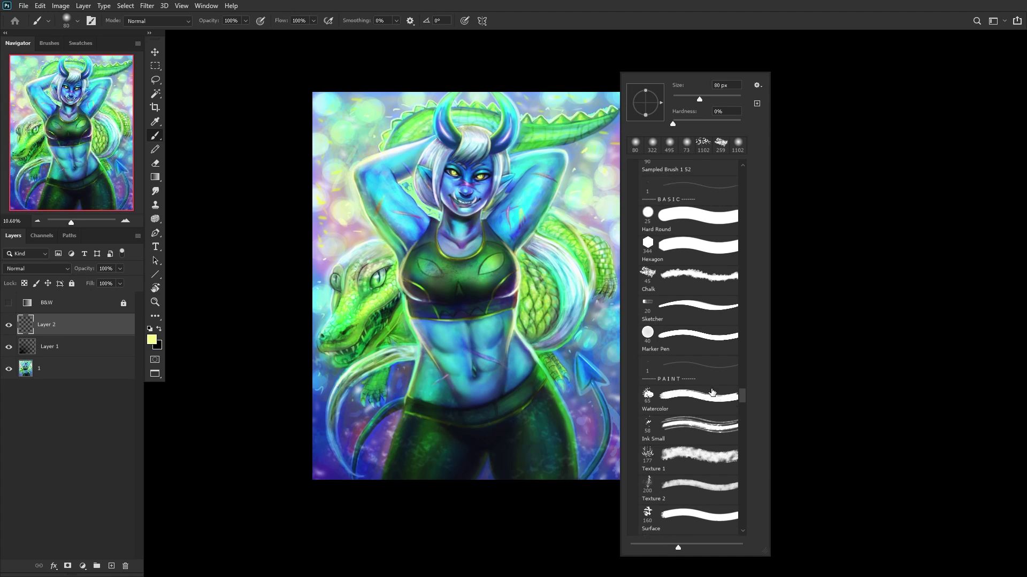
{"action": "scroll", "coordinate": [748, 389], "scroll_direction": "up", "scroll_amount": 10}
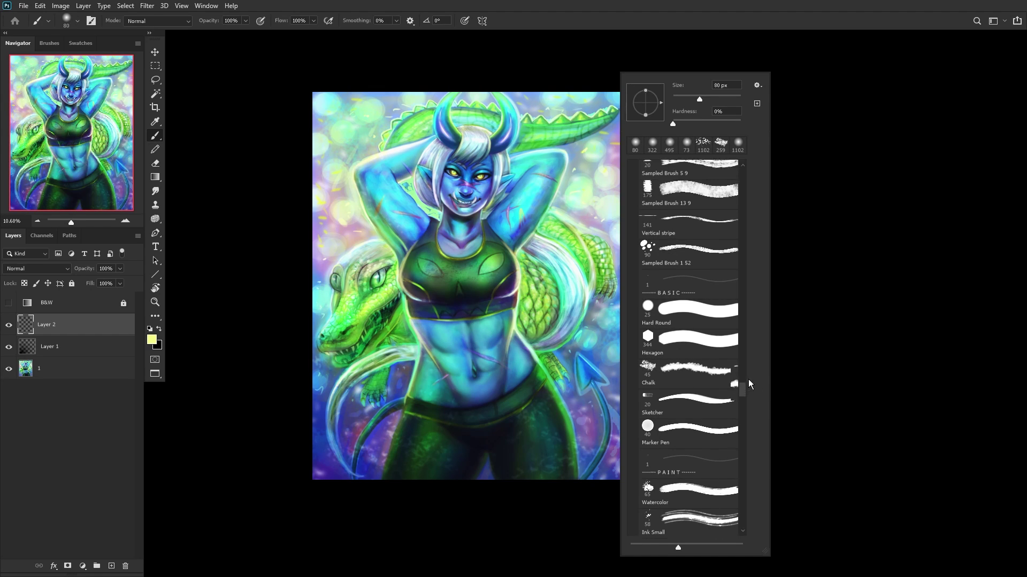
{"action": "left_click", "coordinate": [678, 307]}
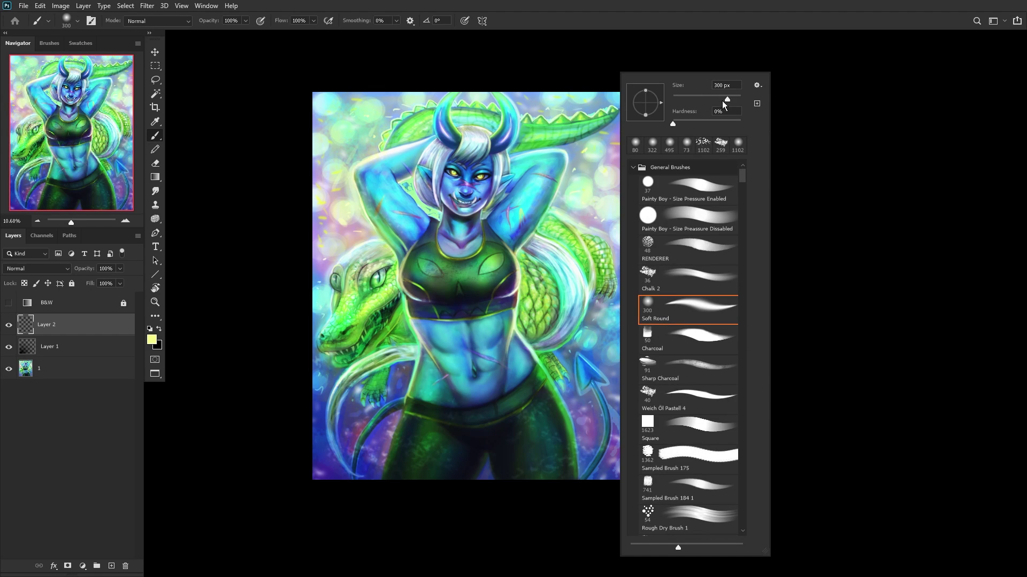
{"action": "left_click", "coordinate": [732, 97]}
Step: Paint broad diagonal yellow streaks at upper left, lower left, lower right and right edge
{"action": "mouse_move", "coordinate": [372, 162]}
{"action": "left_mouse_down"}
{"action": "mouse_move", "coordinate": [299, 290]}
{"action": "mouse_move", "coordinate": [323, 231]}
{"action": "mouse_move", "coordinate": [356, 220]}
{"action": "mouse_move", "coordinate": [291, 206]}
{"action": "mouse_move", "coordinate": [448, 53]}
{"action": "left_mouse_up"}
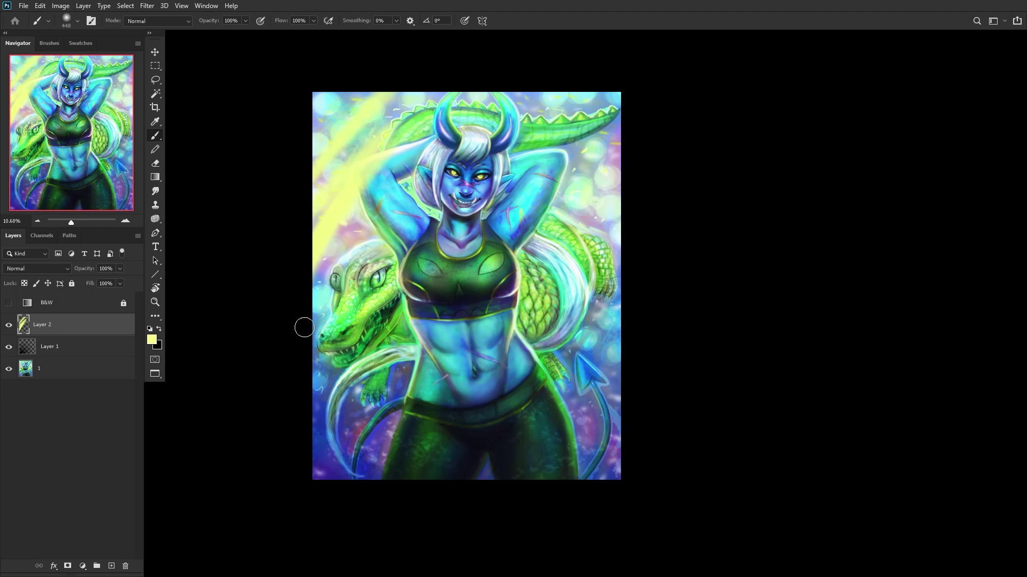
{"action": "mouse_move", "coordinate": [284, 410]}
{"action": "left_mouse_down"}
{"action": "mouse_move", "coordinate": [327, 411]}
{"action": "mouse_move", "coordinate": [442, 284]}
{"action": "left_mouse_up"}
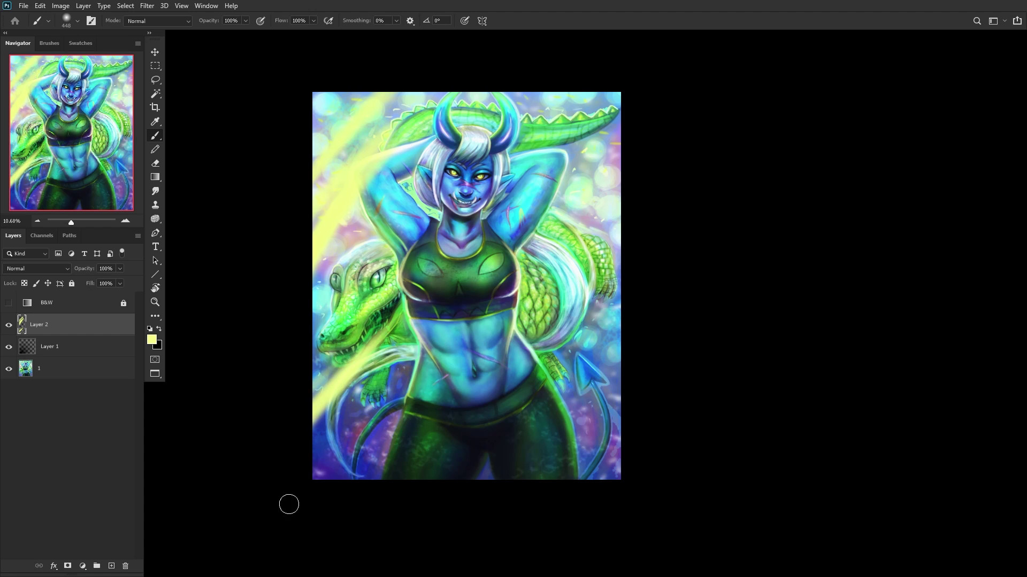
{"action": "left_click_drag", "start_coordinate": [280, 497], "coordinate": [433, 371]}
{"action": "left_click_drag", "start_coordinate": [556, 473], "coordinate": [715, 282]}
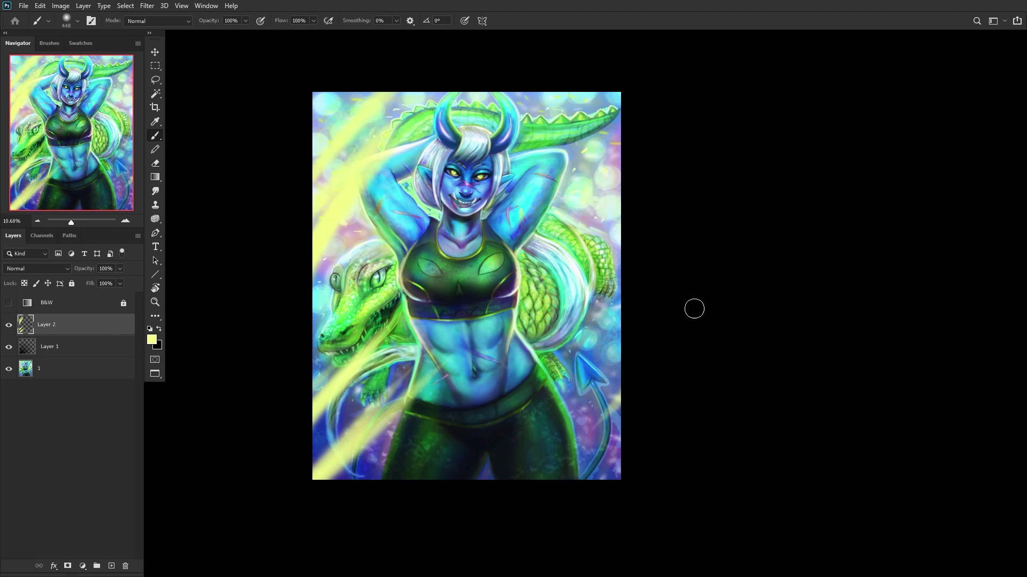
{"action": "left_click_drag", "start_coordinate": [535, 379], "coordinate": [628, 248]}
{"action": "left_click_drag", "start_coordinate": [692, 233], "coordinate": [561, 385]}
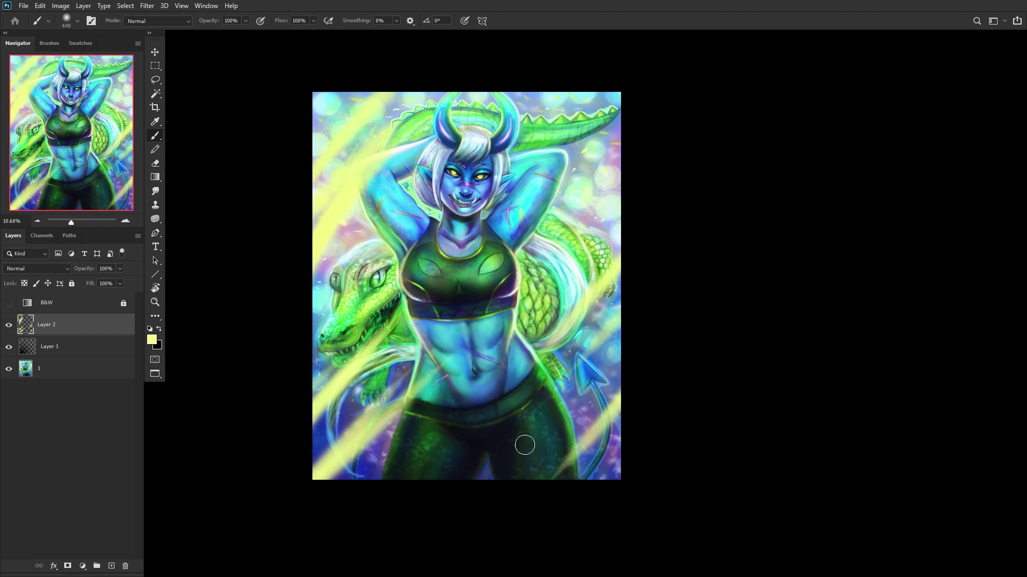
{"action": "left_click_drag", "start_coordinate": [590, 210], "coordinate": [633, 112]}
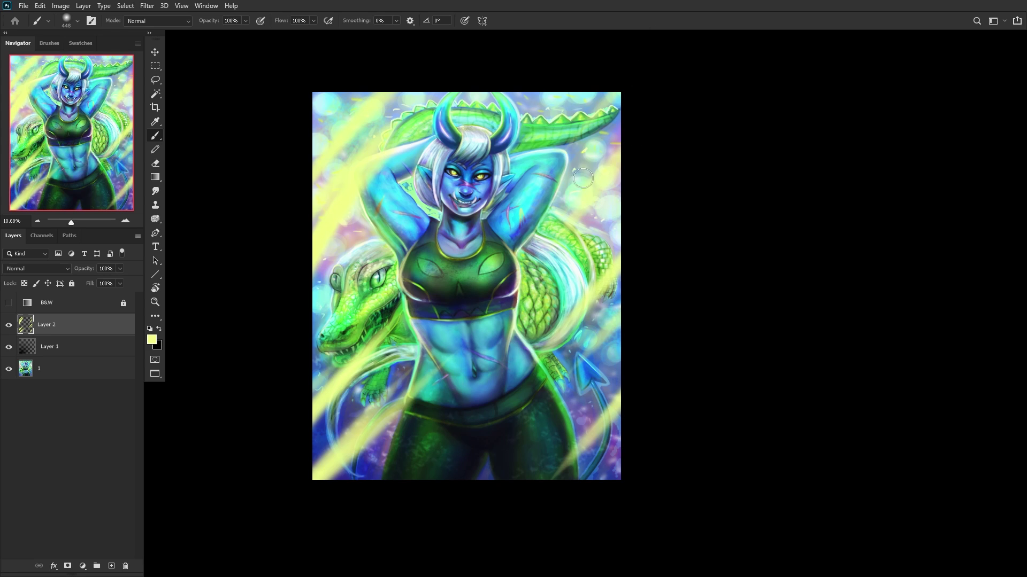
Step: Blend the streak layer in Soft Light at 42% opacity and compare it in grayscale and hidden
{"action": "left_click", "coordinate": [34, 269]}
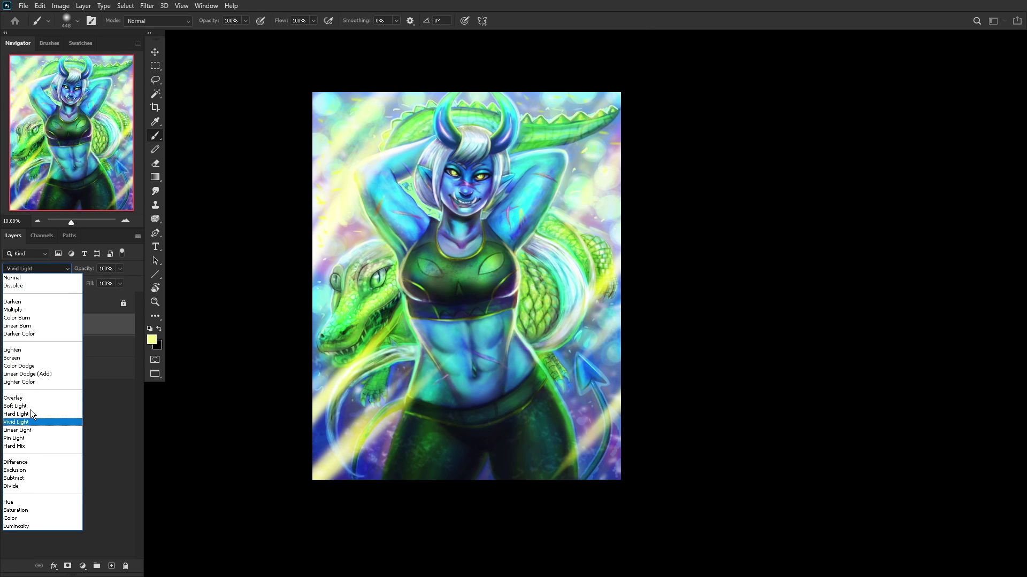
{"action": "left_click", "coordinate": [34, 406]}
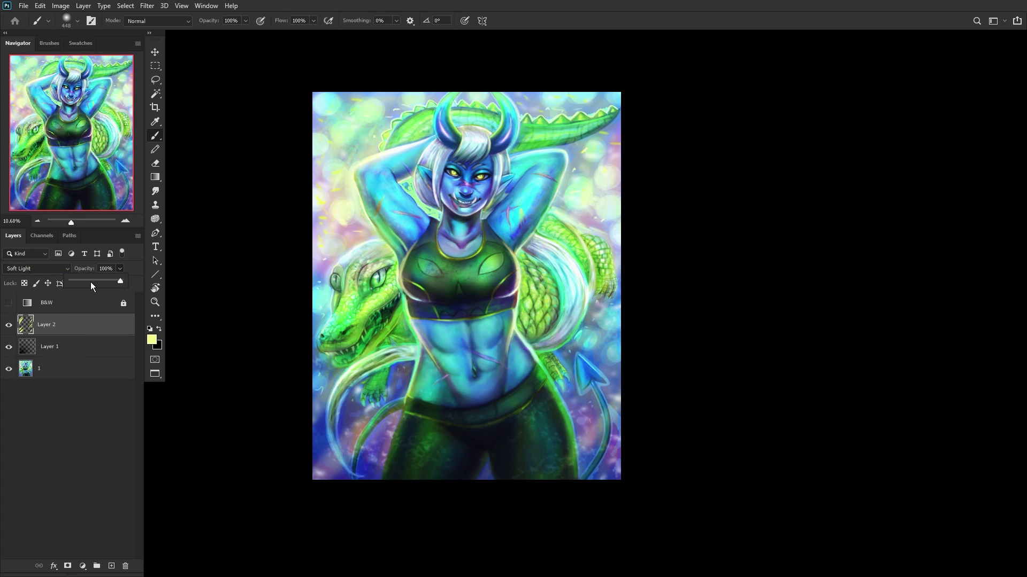
{"action": "left_click", "coordinate": [90, 281]}
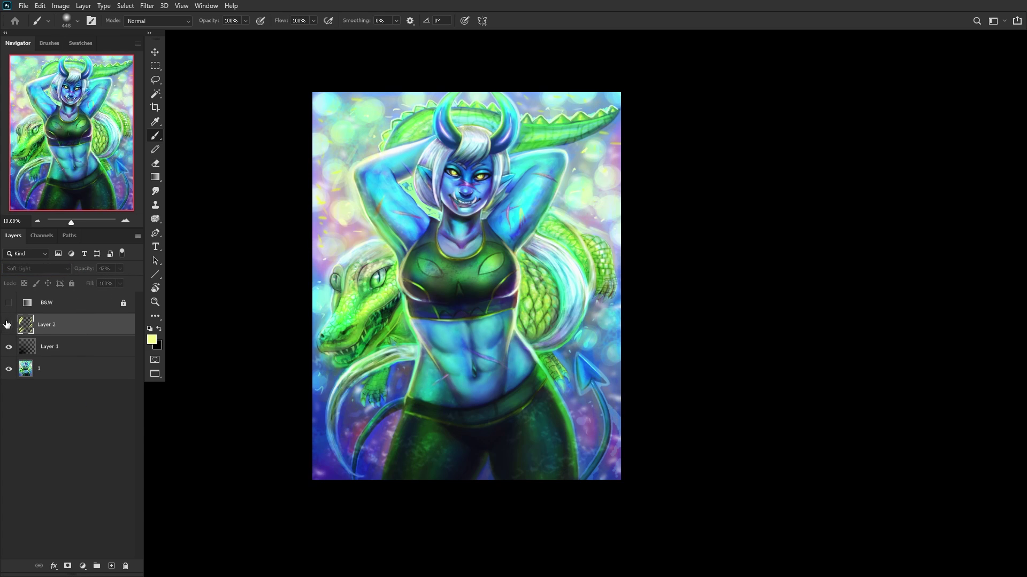
{"action": "left_click", "coordinate": [8, 303]}
{"action": "left_click", "coordinate": [8, 304]}
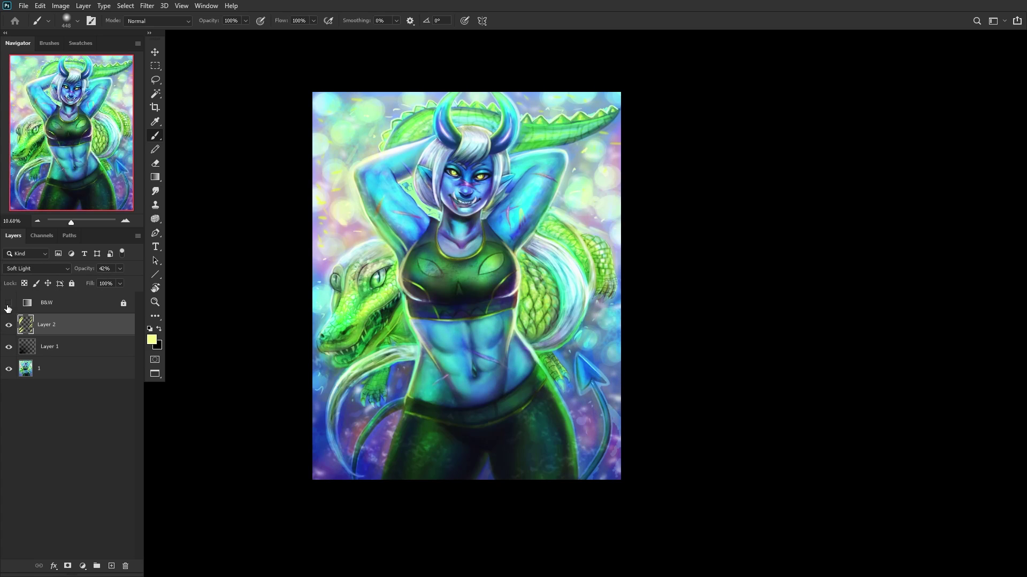
{"action": "left_click", "coordinate": [9, 324]}
{"action": "left_click", "coordinate": [9, 324]}
{"action": "left_click", "coordinate": [70, 369]}
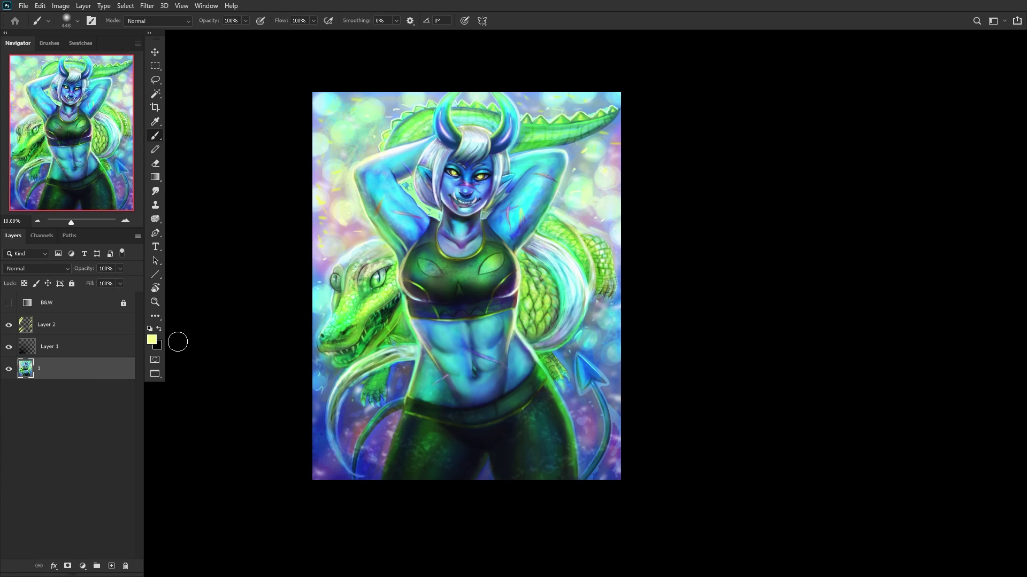
Step: Merge the glow down, then paint white strokes on a new layer over the hair left of the face
{"action": "key", "text": "ctrl+shift+e"}
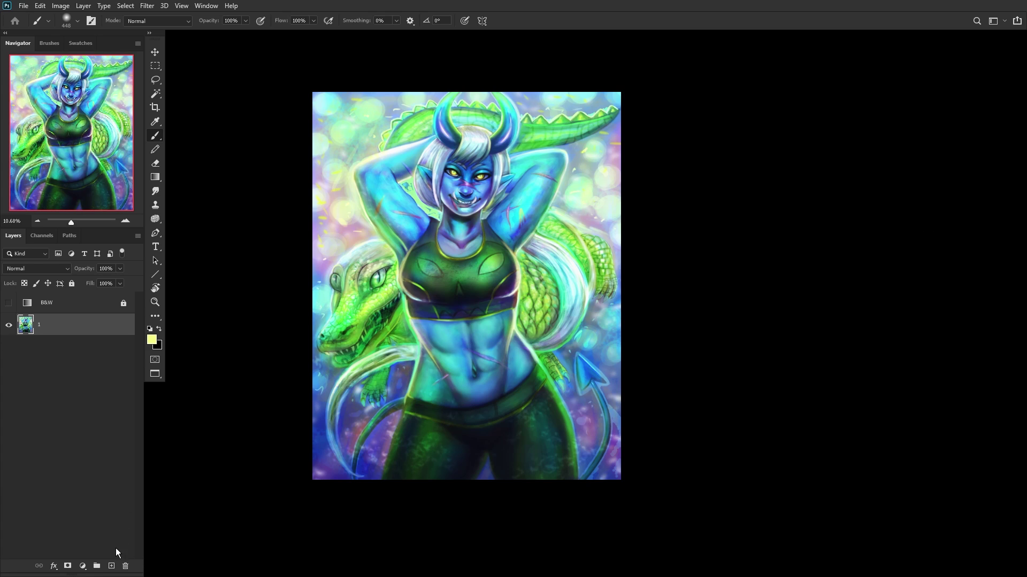
{"action": "left_click", "coordinate": [110, 565]}
{"action": "left_click", "coordinate": [149, 329]}
{"action": "left_click", "coordinate": [159, 329]}
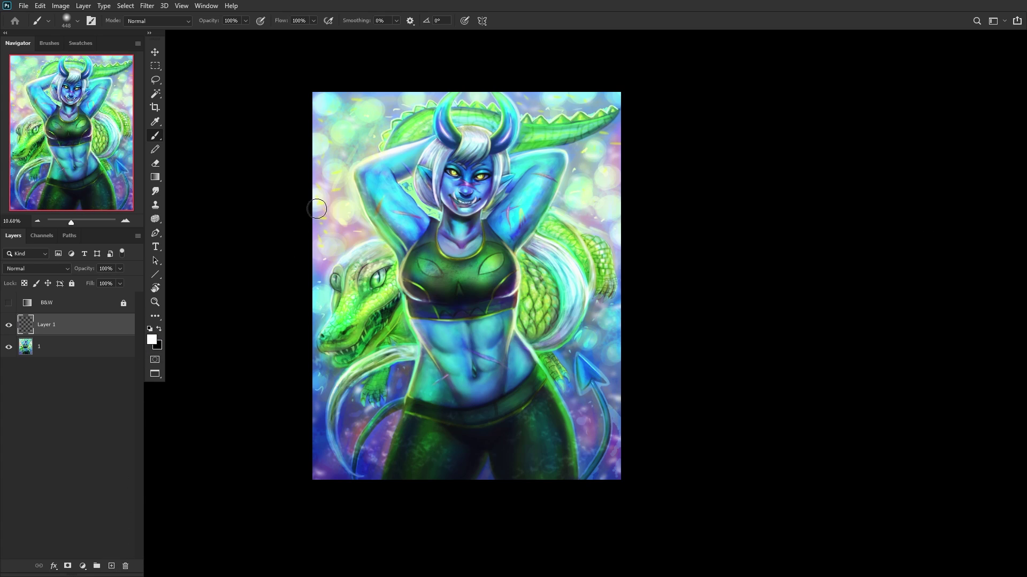
{"action": "scroll", "coordinate": [379, 192], "scroll_direction": "up", "scroll_amount": 3}
{"action": "scroll", "coordinate": [501, 187], "scroll_direction": "up", "scroll_amount": 2}
{"action": "right_click", "coordinate": [537, 178]}
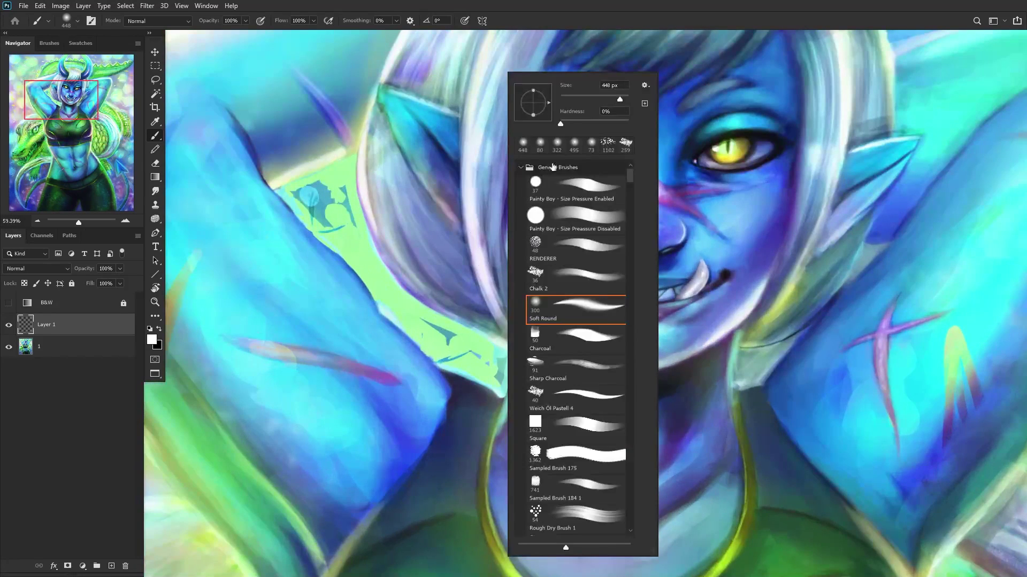
{"action": "left_click", "coordinate": [460, 323]}
{"action": "left_click_drag", "start_coordinate": [471, 321], "coordinate": [396, 256]}
{"action": "mouse_move", "coordinate": [369, 204]}
{"action": "left_mouse_down"}
{"action": "mouse_move", "coordinate": [398, 275]}
{"action": "mouse_move", "coordinate": [495, 337]}
{"action": "mouse_move", "coordinate": [355, 183]}
{"action": "mouse_move", "coordinate": [382, 230]}
{"action": "left_mouse_up"}
Step: Repaint the white hair highlight stroke and fade that layer's opacity
{"action": "right_click", "coordinate": [579, 110]}
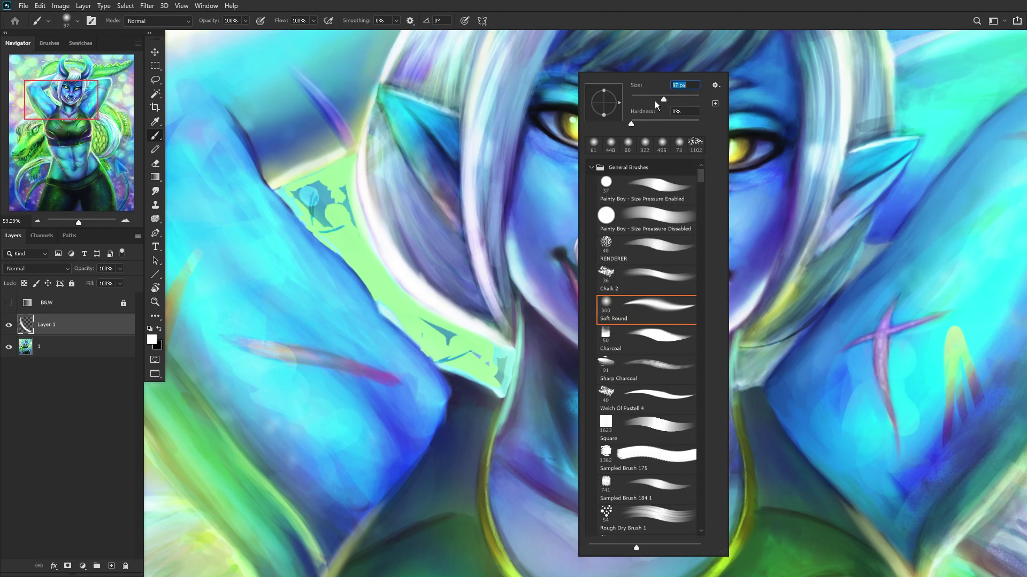
{"action": "left_click_drag", "start_coordinate": [511, 329], "coordinate": [401, 237]}
{"action": "key", "text": "ctrl+z"}
{"action": "mouse_move", "coordinate": [503, 336]}
{"action": "left_mouse_down"}
{"action": "mouse_move", "coordinate": [406, 247]}
{"action": "mouse_move", "coordinate": [484, 319]}
{"action": "mouse_move", "coordinate": [438, 285]}
{"action": "mouse_move", "coordinate": [359, 139]}
{"action": "mouse_move", "coordinate": [383, 234]}
{"action": "mouse_move", "coordinate": [395, 206]}
{"action": "mouse_move", "coordinate": [391, 103]}
{"action": "mouse_move", "coordinate": [383, 218]}
{"action": "mouse_move", "coordinate": [374, 167]}
{"action": "left_mouse_up"}
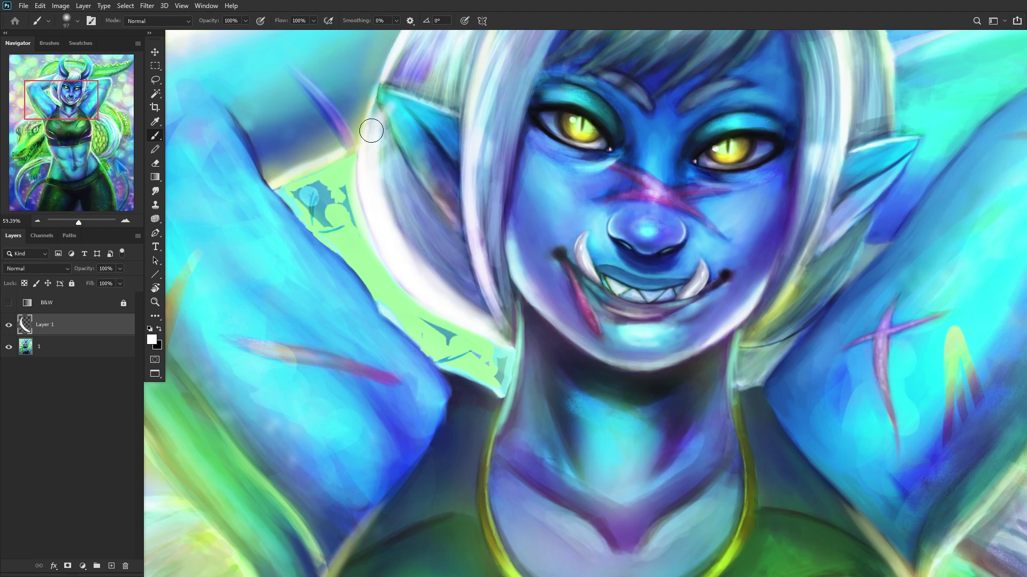
{"action": "scroll", "coordinate": [374, 167], "scroll_direction": "down", "scroll_amount": 5}
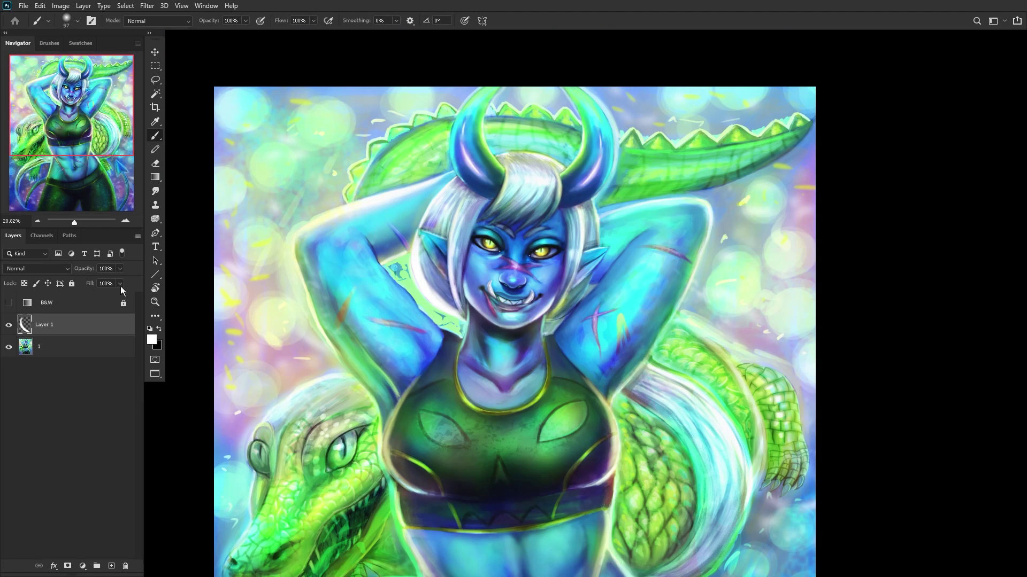
{"action": "left_click_drag", "start_coordinate": [82, 282], "coordinate": [79, 281]}
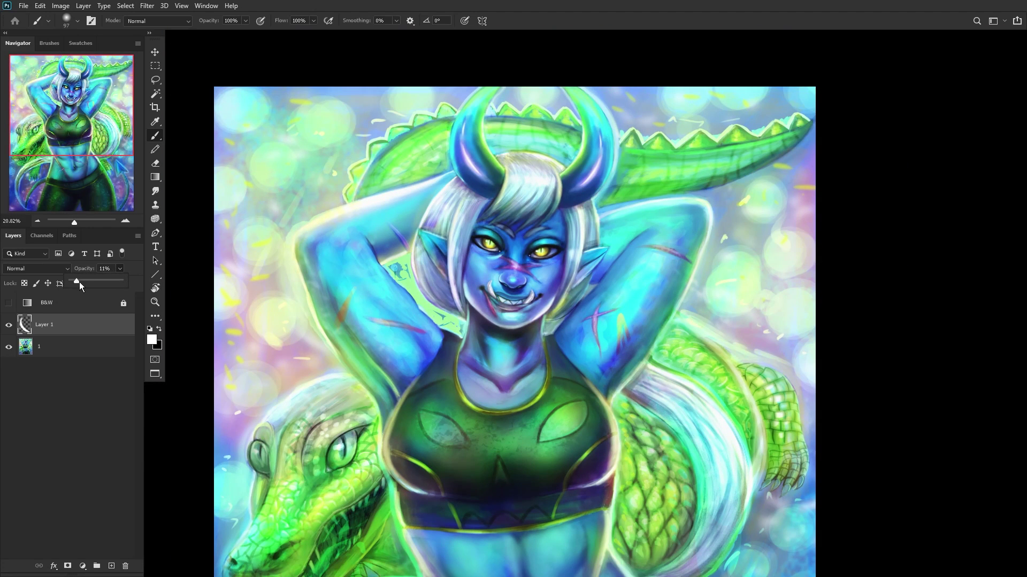
Step: Paint white strokes over the hair on a second new layer and fade its opacity
{"action": "left_click", "coordinate": [110, 567]}
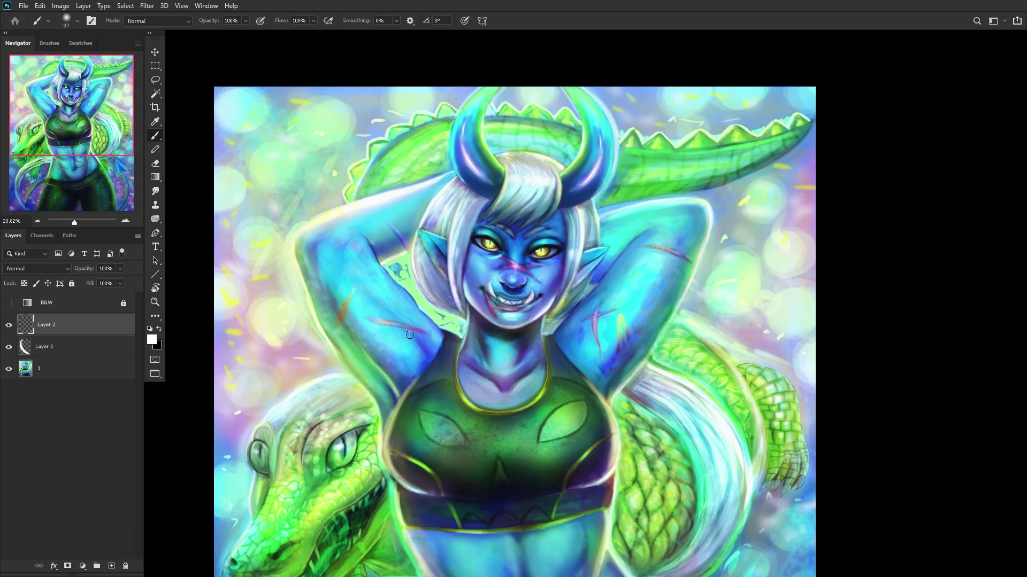
{"action": "scroll", "coordinate": [428, 305], "scroll_direction": "up", "scroll_amount": 4}
{"action": "mouse_move", "coordinate": [483, 358]}
{"action": "left_mouse_down"}
{"action": "mouse_move", "coordinate": [427, 298]}
{"action": "mouse_move", "coordinate": [450, 309]}
{"action": "mouse_move", "coordinate": [454, 270]}
{"action": "mouse_move", "coordinate": [433, 294]}
{"action": "mouse_move", "coordinate": [479, 349]}
{"action": "mouse_move", "coordinate": [426, 307]}
{"action": "mouse_move", "coordinate": [427, 297]}
{"action": "mouse_move", "coordinate": [481, 331]}
{"action": "mouse_move", "coordinate": [446, 257]}
{"action": "left_mouse_up"}
{"action": "scroll", "coordinate": [364, 316], "scroll_direction": "down", "scroll_amount": 5}
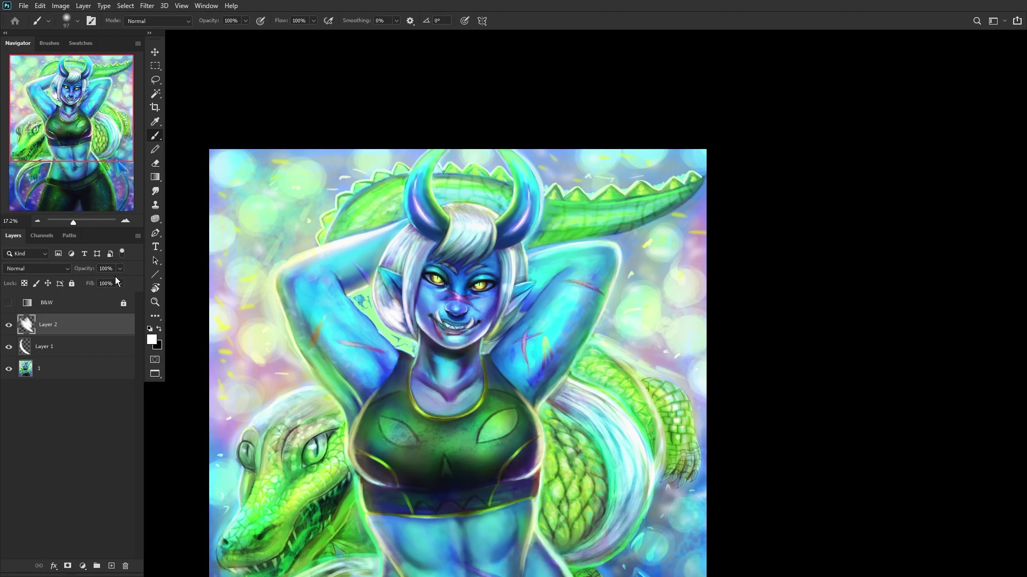
{"action": "left_click_drag", "start_coordinate": [120, 268], "coordinate": [86, 281]}
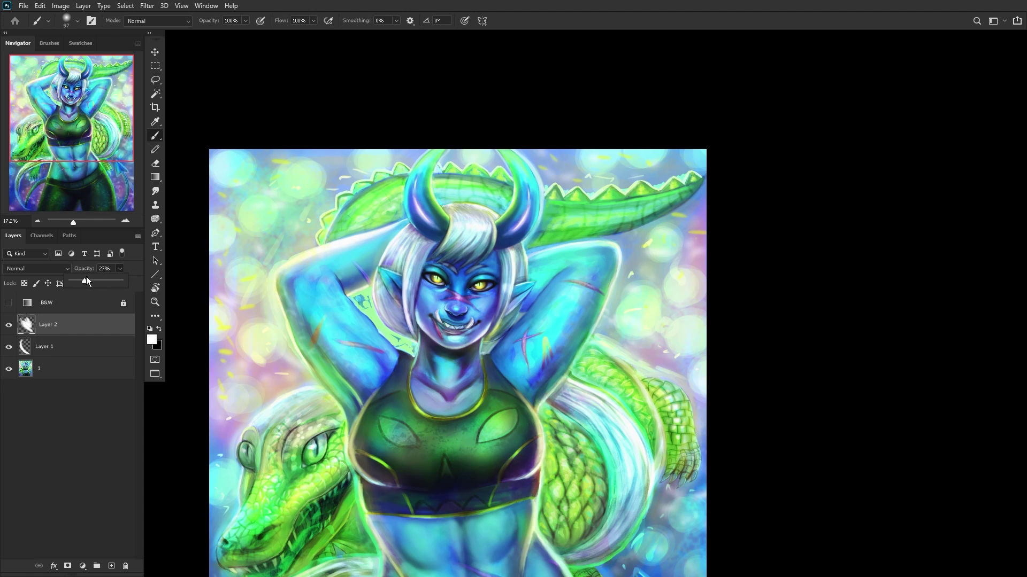
Step: Add a third faint hair highlight layer at 29%, flip the view, and merge into layer 1
{"action": "left_click", "coordinate": [112, 565]}
{"action": "scroll", "coordinate": [385, 321], "scroll_direction": "up", "scroll_amount": 5}
{"action": "mouse_move", "coordinate": [398, 324]}
{"action": "left_mouse_down"}
{"action": "mouse_move", "coordinate": [421, 295]}
{"action": "mouse_move", "coordinate": [438, 314]}
{"action": "mouse_move", "coordinate": [400, 270]}
{"action": "mouse_move", "coordinate": [372, 302]}
{"action": "mouse_move", "coordinate": [381, 316]}
{"action": "mouse_move", "coordinate": [401, 316]}
{"action": "mouse_move", "coordinate": [404, 292]}
{"action": "mouse_move", "coordinate": [382, 273]}
{"action": "mouse_move", "coordinate": [355, 282]}
{"action": "left_mouse_up"}
{"action": "scroll", "coordinate": [355, 281], "scroll_direction": "down", "scroll_amount": 6}
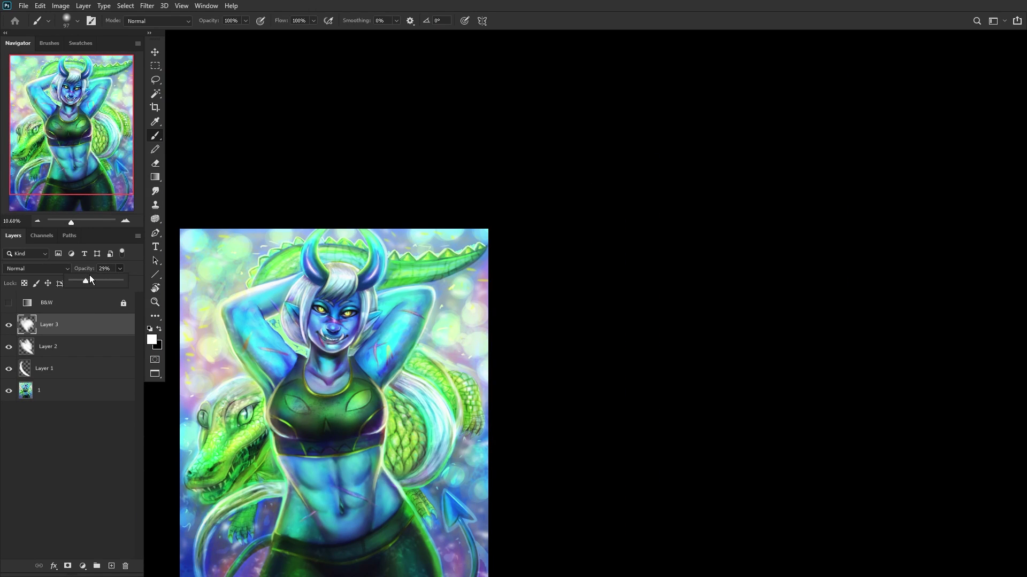
{"action": "left_click", "coordinate": [423, 293]}
{"action": "key", "text": "ctrl+shift+h"}
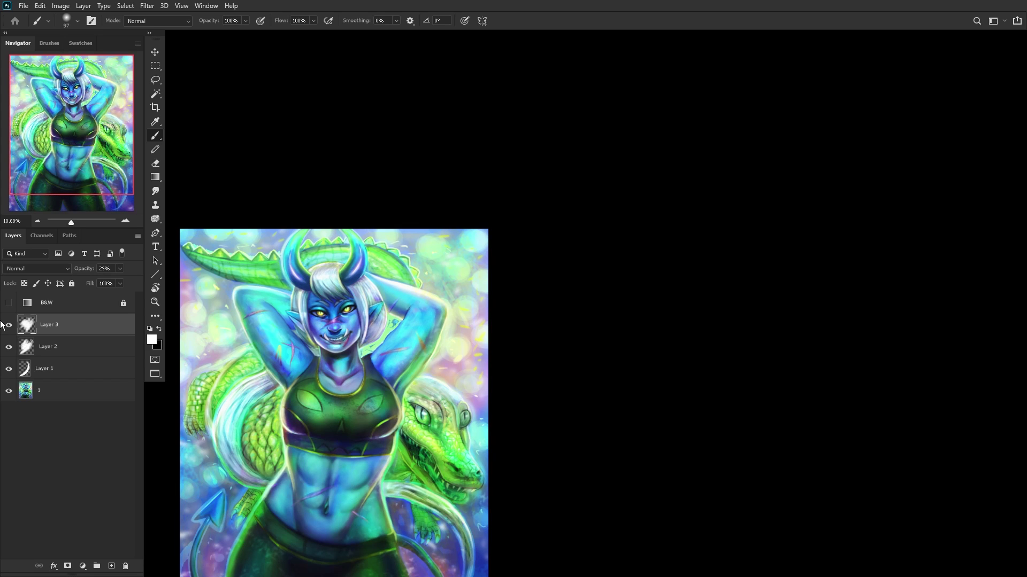
{"action": "left_click", "coordinate": [56, 398]}
{"action": "key", "text": "ctrl+shift+e"}
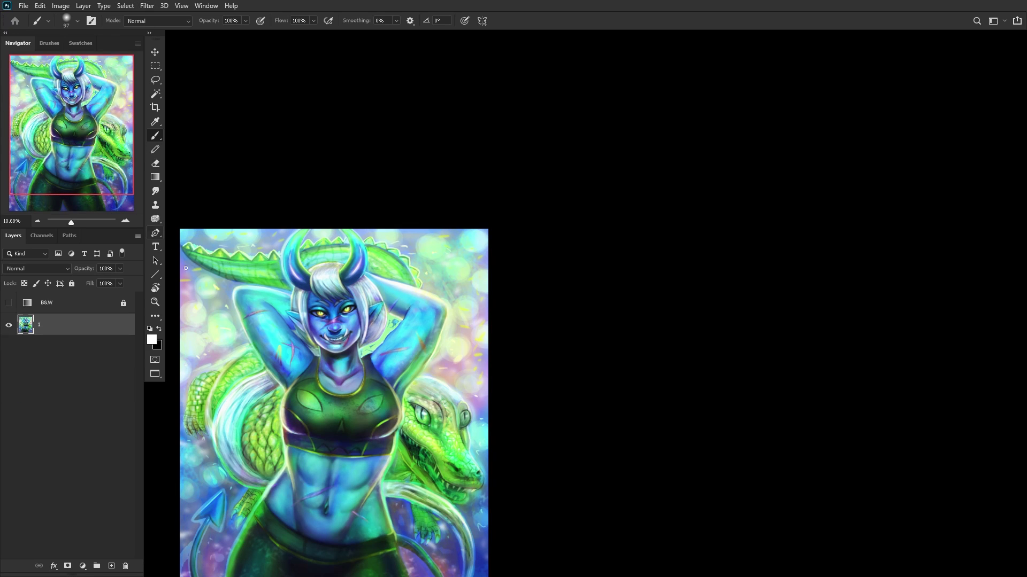
Step: Fit the painting to screen and add a new Overlay layer with black as the painting colour
{"action": "left_click", "coordinate": [155, 301]}
{"action": "left_click", "coordinate": [321, 21]}
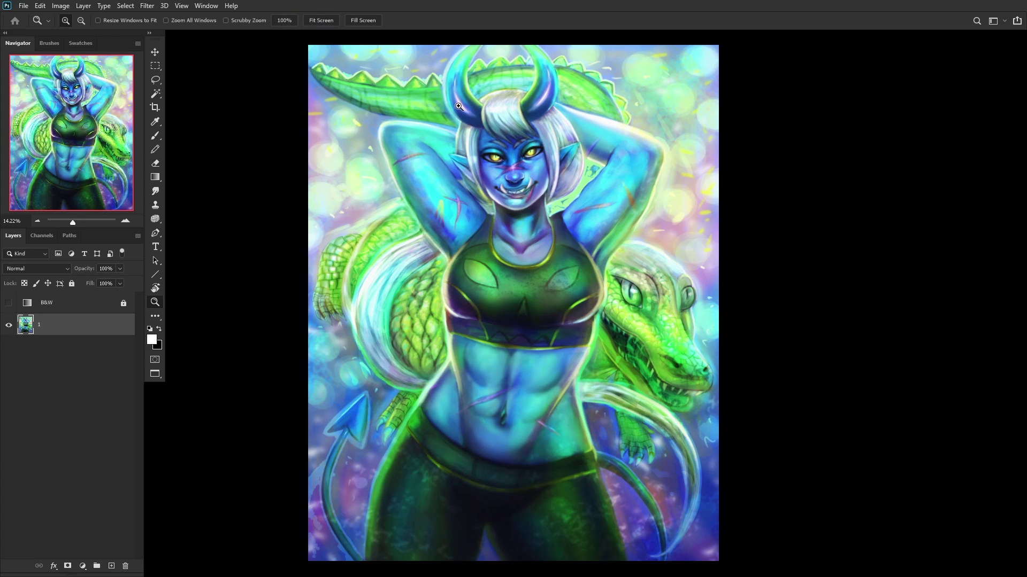
{"action": "left_click", "coordinate": [111, 566]}
{"action": "left_click", "coordinate": [159, 329]}
{"action": "left_click", "coordinate": [155, 135]}
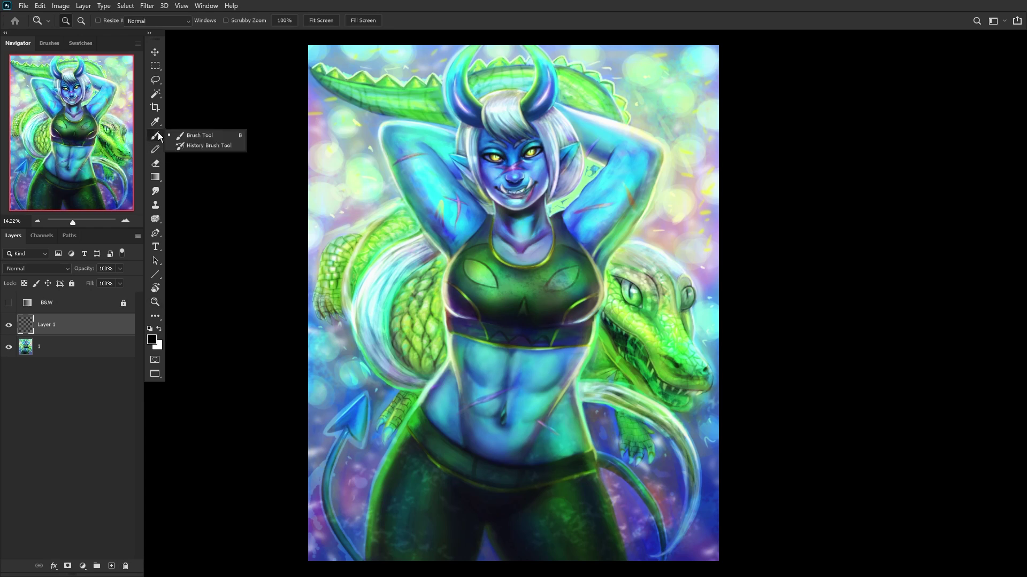
{"action": "left_click", "coordinate": [25, 269]}
{"action": "left_click", "coordinate": [23, 406]}
{"action": "left_click", "coordinate": [37, 269]}
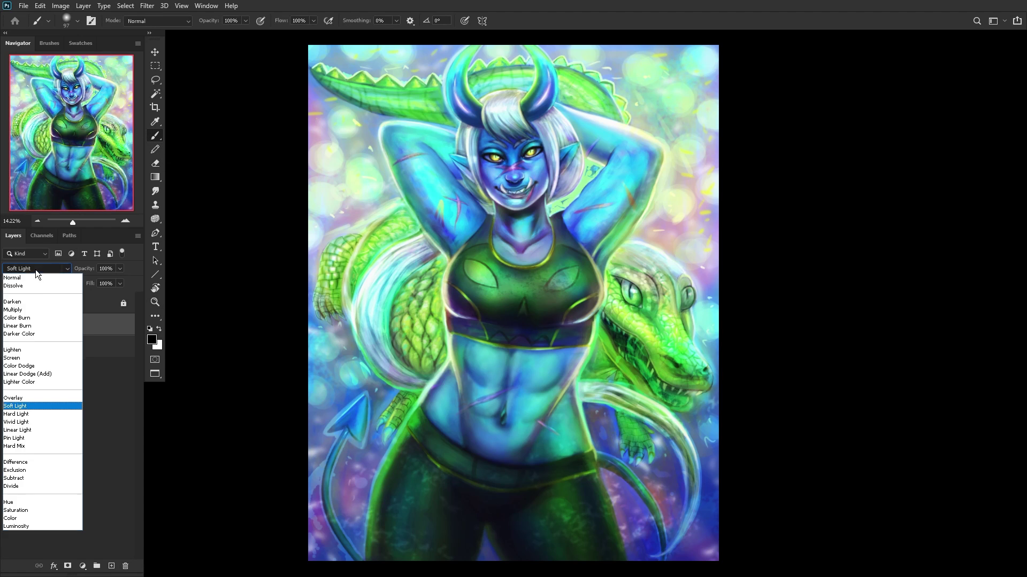
{"action": "left_click", "coordinate": [28, 399]}
Step: Darken the left hip and leg edge of the leggings
{"action": "mouse_move", "coordinate": [405, 435]}
{"action": "left_mouse_down"}
{"action": "mouse_move", "coordinate": [384, 472]}
{"action": "mouse_move", "coordinate": [408, 419]}
{"action": "mouse_move", "coordinate": [369, 508]}
{"action": "left_mouse_up"}
{"action": "key", "text": "ctrl+z"}
{"action": "key", "text": "ctrl+z"}
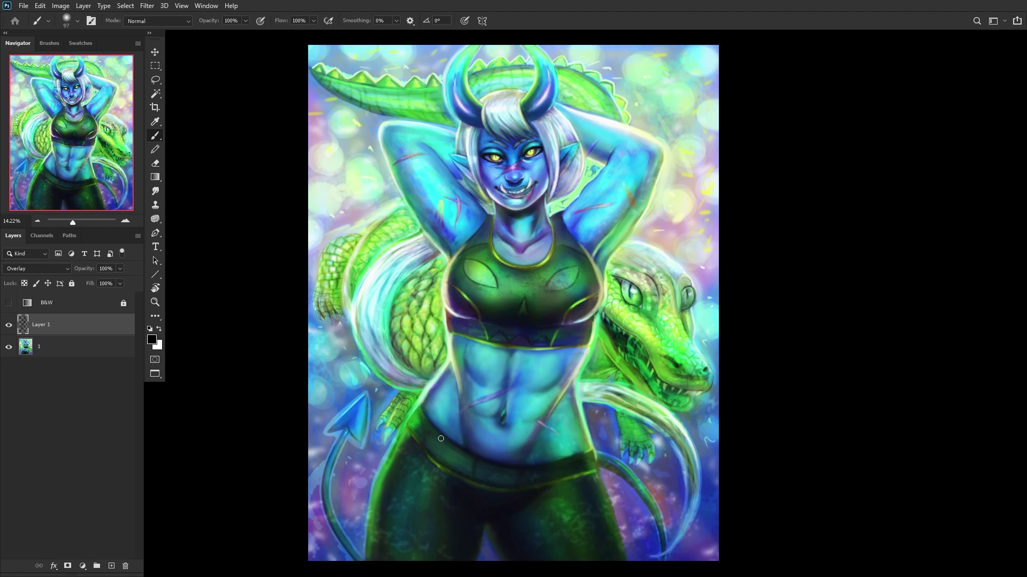
{"action": "mouse_move", "coordinate": [411, 438]}
{"action": "left_mouse_down"}
{"action": "mouse_move", "coordinate": [368, 547]}
{"action": "mouse_move", "coordinate": [389, 470]}
{"action": "mouse_move", "coordinate": [377, 573]}
{"action": "mouse_move", "coordinate": [379, 500]}
{"action": "mouse_move", "coordinate": [368, 575]}
{"action": "left_mouse_up"}
{"action": "left_click_drag", "start_coordinate": [375, 534], "coordinate": [362, 560]}
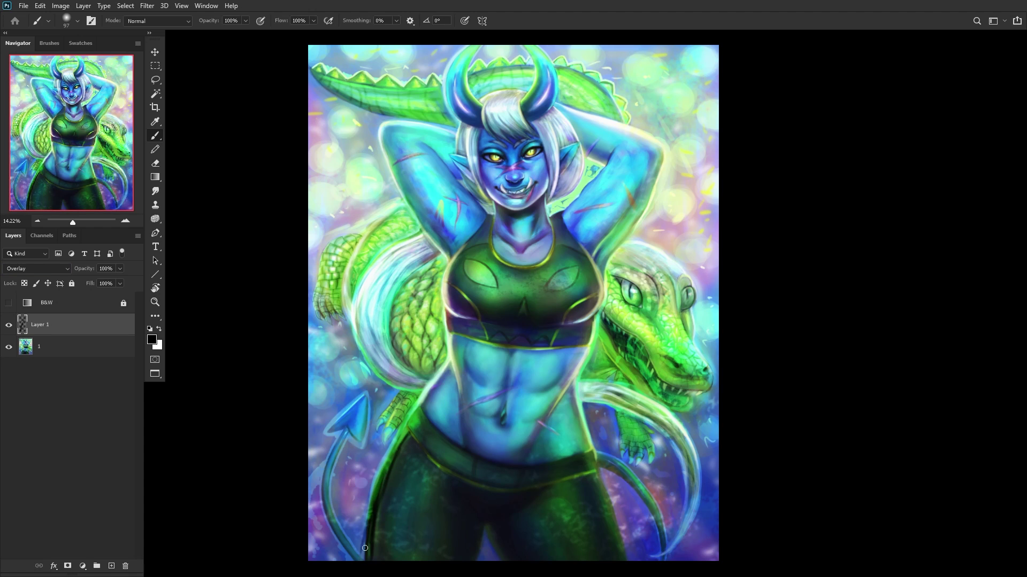
{"action": "scroll", "coordinate": [396, 508], "scroll_direction": "down", "scroll_amount": 2}
{"action": "scroll", "coordinate": [385, 534], "scroll_direction": "up", "scroll_amount": 3}
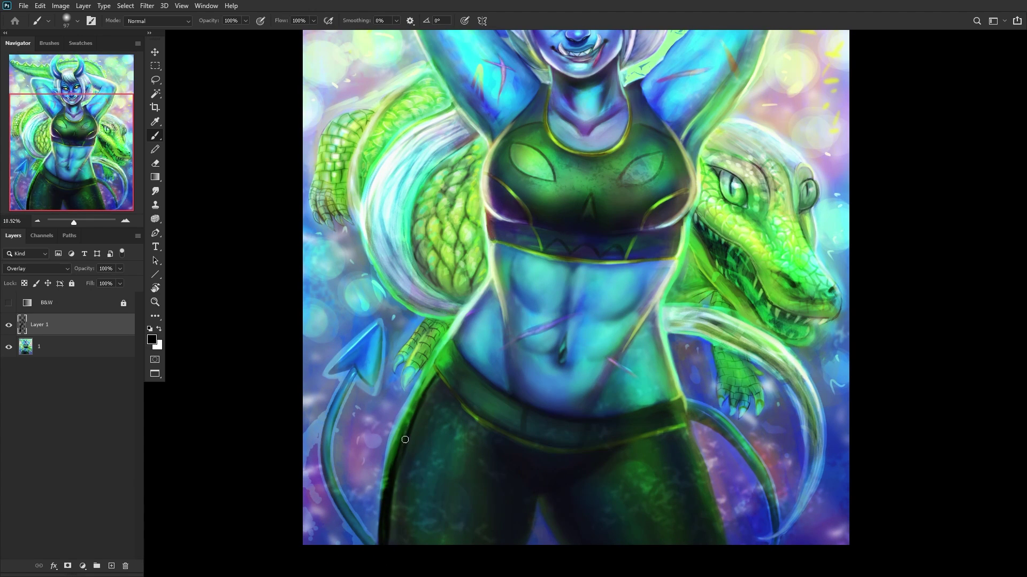
{"action": "mouse_move", "coordinate": [412, 418]}
{"action": "left_mouse_down"}
{"action": "mouse_move", "coordinate": [434, 369]}
{"action": "mouse_move", "coordinate": [420, 409]}
{"action": "mouse_move", "coordinate": [430, 385]}
{"action": "left_mouse_up"}
{"action": "key", "text": "h"}
{"action": "left_click_drag", "start_coordinate": [549, 376], "coordinate": [679, 509]}
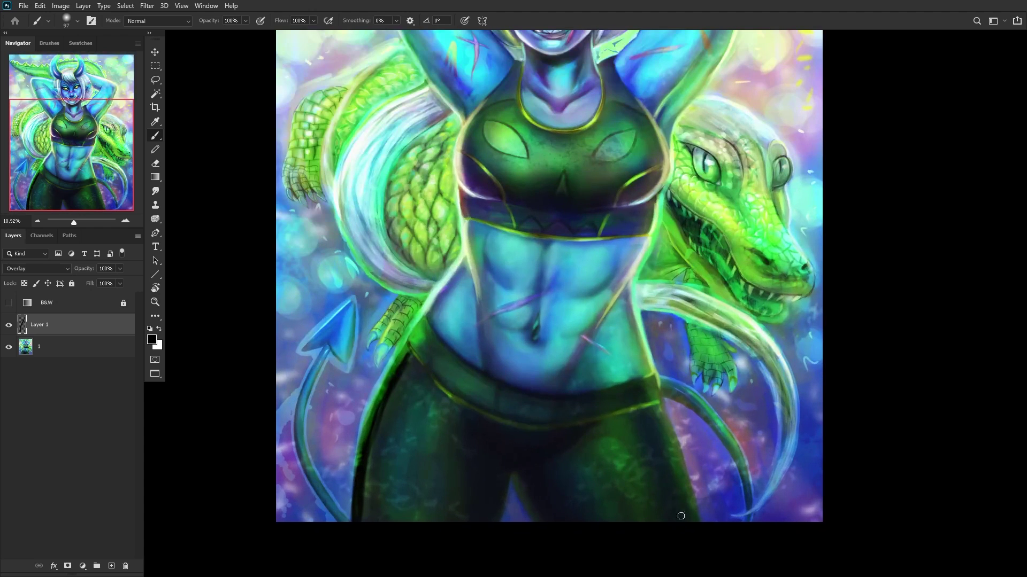
Step: Shade a curve under the waistband and deepen the right leggings edge
{"action": "left_click_drag", "start_coordinate": [518, 468], "coordinate": [580, 439]}
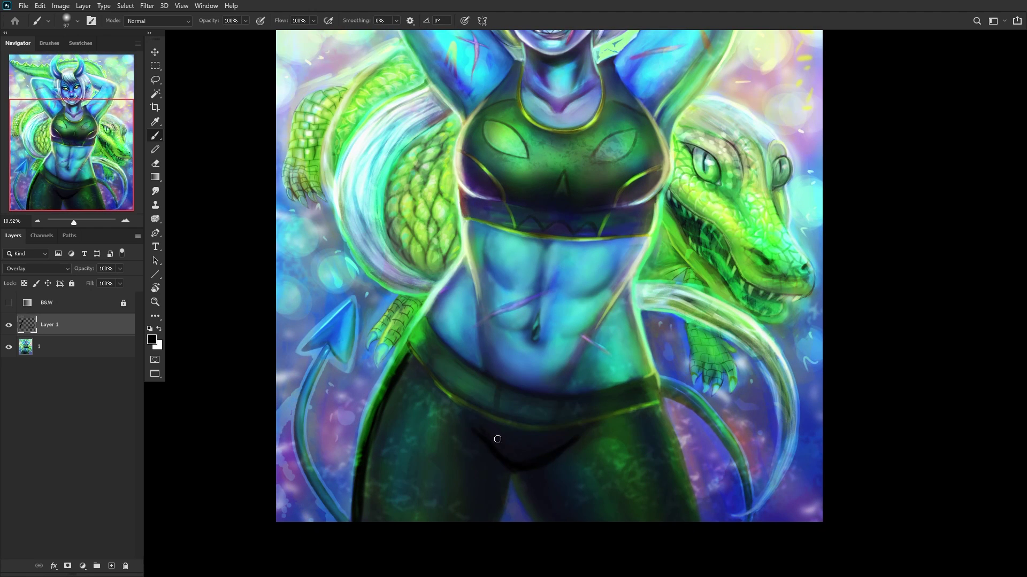
{"action": "left_click_drag", "start_coordinate": [686, 529], "coordinate": [640, 408]}
{"action": "key", "text": "h"}
{"action": "left_click", "coordinate": [557, 450]}
{"action": "left_click_drag", "start_coordinate": [654, 529], "coordinate": [625, 444]}
{"action": "left_click_drag", "start_coordinate": [647, 510], "coordinate": [618, 422]}
{"action": "left_click_drag", "start_coordinate": [634, 465], "coordinate": [609, 400]}
{"action": "key", "text": "h"}
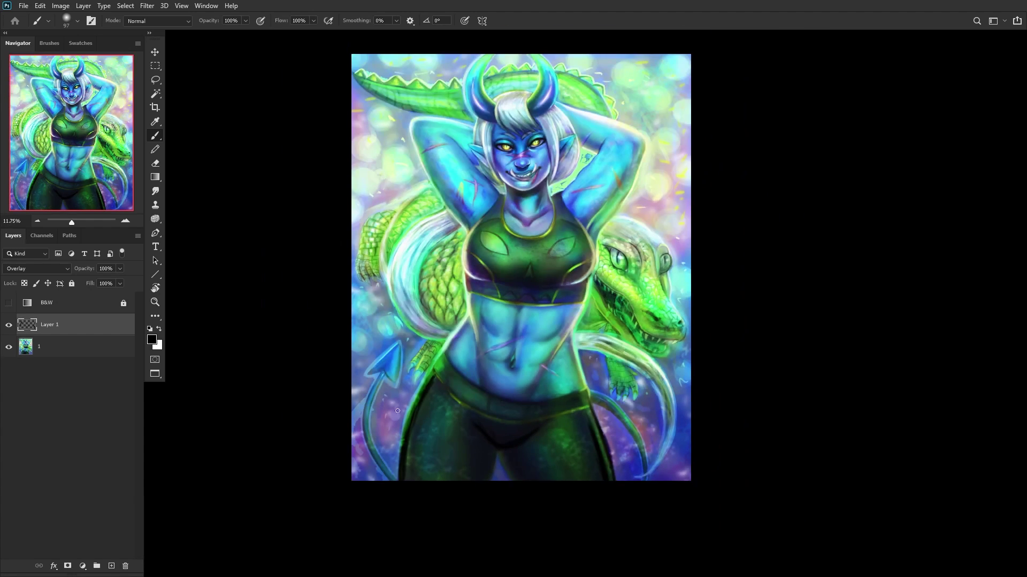
Step: Refine the left hip shading, fade the layer to about 37%, and merge it into Layer 1
{"action": "left_click", "coordinate": [399, 363]}
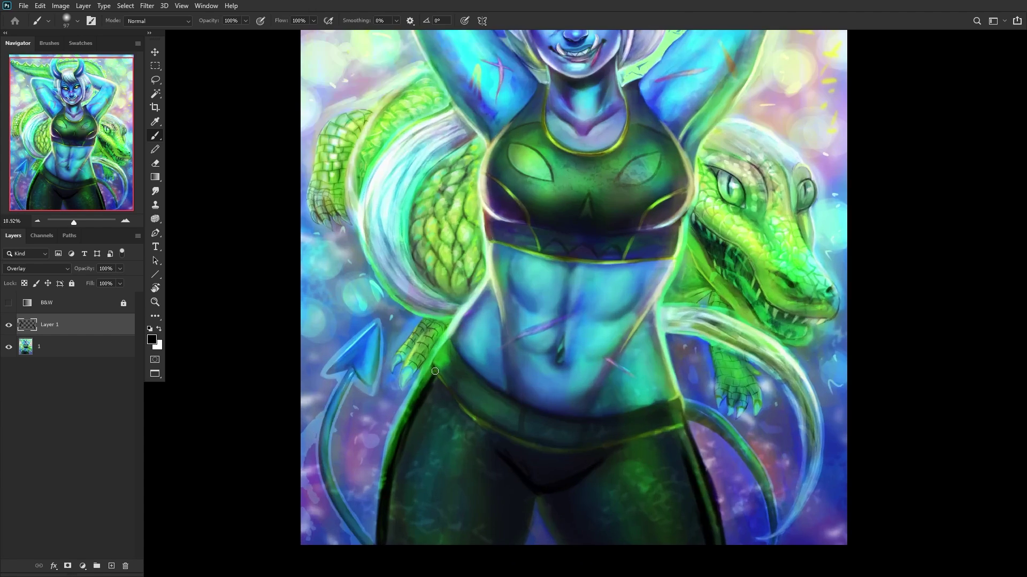
{"action": "mouse_move", "coordinate": [468, 410]}
{"action": "left_mouse_down"}
{"action": "mouse_move", "coordinate": [430, 357]}
{"action": "mouse_move", "coordinate": [440, 377]}
{"action": "left_mouse_up"}
{"action": "left_click_drag", "start_coordinate": [511, 441], "coordinate": [436, 372]}
{"action": "left_click_drag", "start_coordinate": [535, 457], "coordinate": [460, 401]}
{"action": "key", "text": "h"}
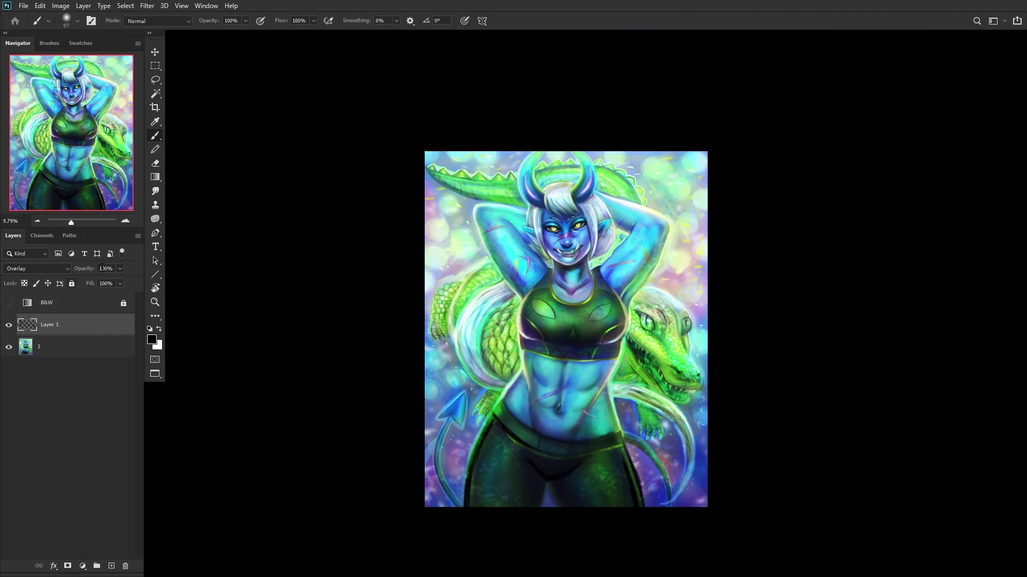
{"action": "mouse_move", "coordinate": [103, 277]}
{"action": "left_mouse_down"}
{"action": "mouse_move", "coordinate": [79, 283]}
{"action": "mouse_move", "coordinate": [88, 285]}
{"action": "left_mouse_up"}
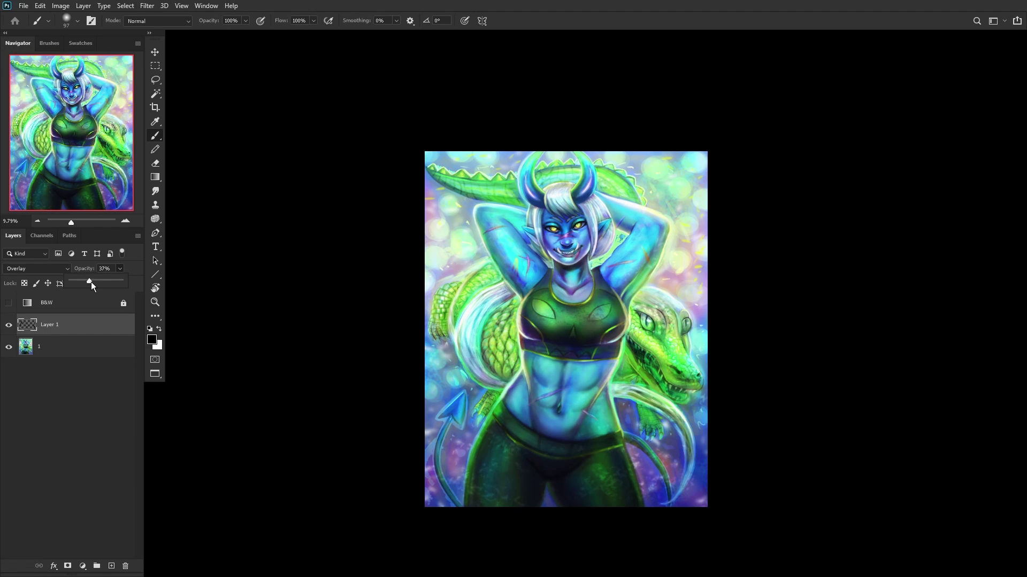
{"action": "key", "text": "ctrl+e"}
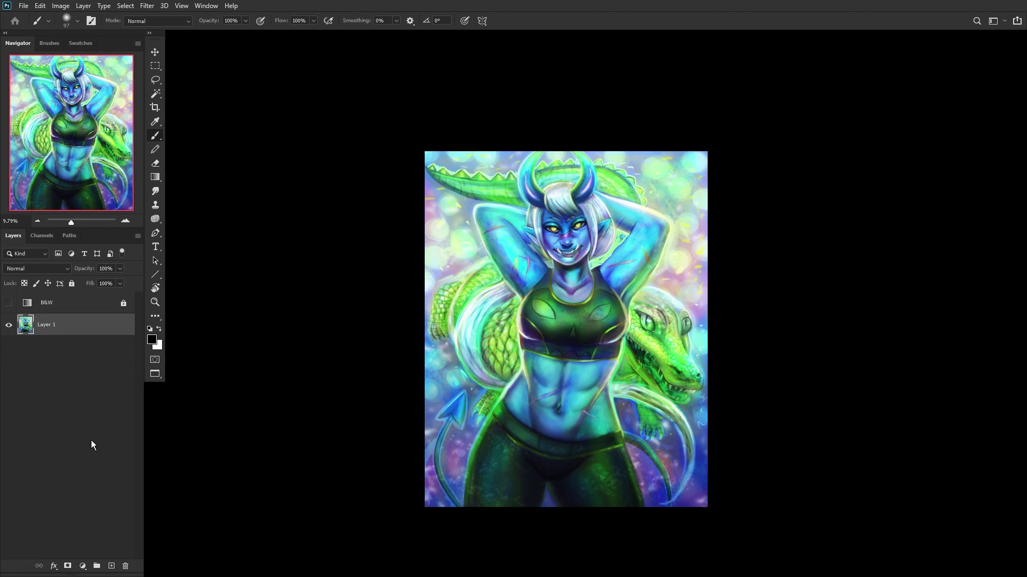
Step: Lock Layer 1, add a new Overlay layer, and set the brush to 306 px
{"action": "left_click", "coordinate": [72, 284]}
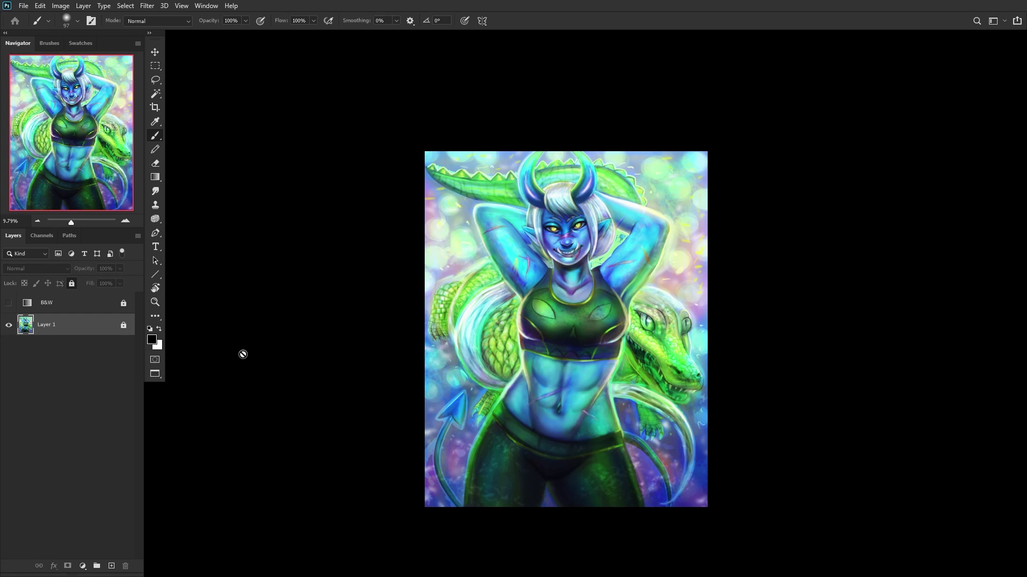
{"action": "left_click", "coordinate": [111, 566]}
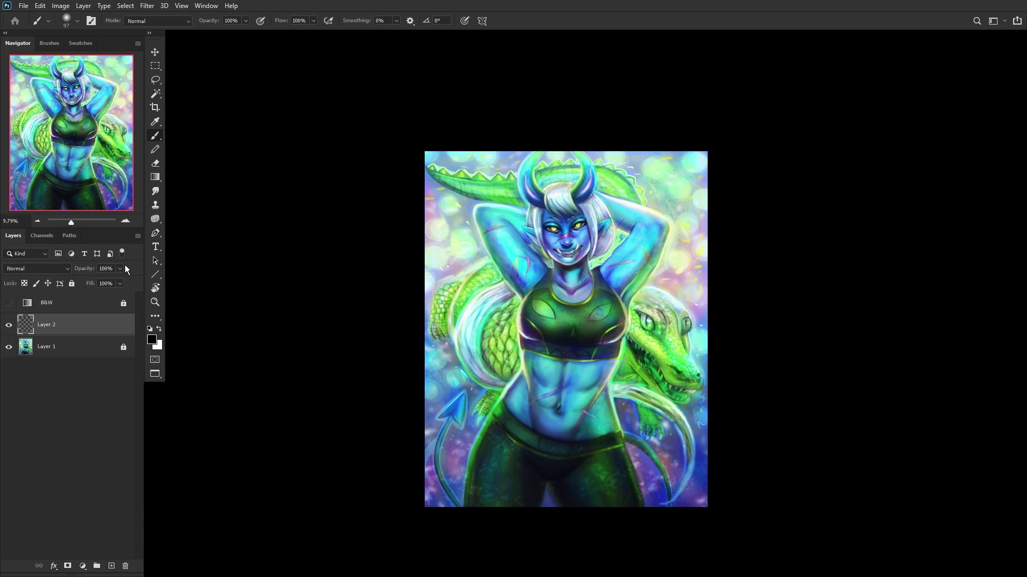
{"action": "left_click", "coordinate": [37, 268]}
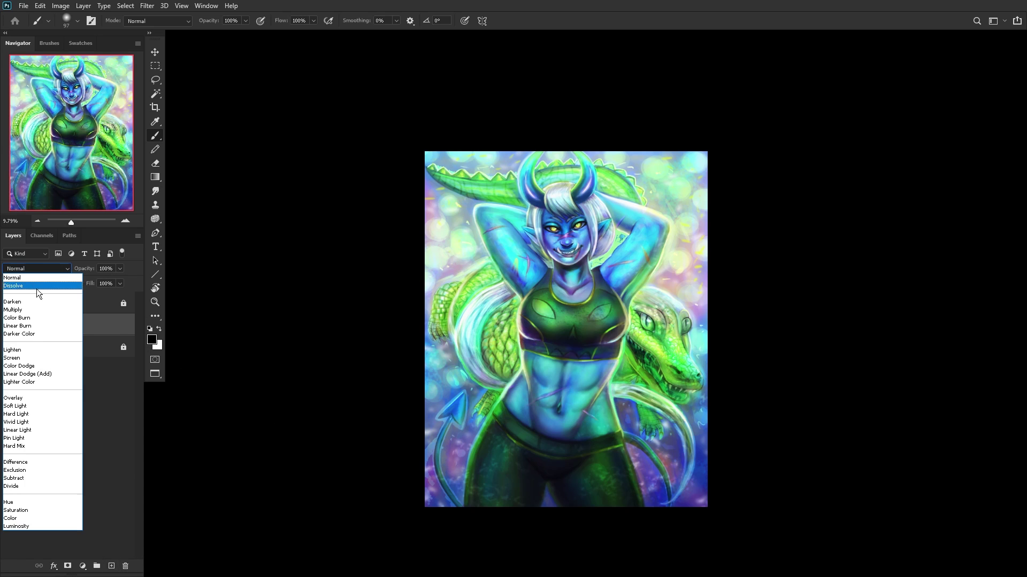
{"action": "left_click", "coordinate": [24, 382]}
{"action": "right_click", "coordinate": [637, 203]}
{"action": "left_click_drag", "start_coordinate": [748, 107], "coordinate": [758, 106]}
{"action": "left_click", "coordinate": [609, 179]}
Step: Paint black over the crocodile's back around and between the horns
{"action": "mouse_move", "coordinate": [609, 179]}
{"action": "left_mouse_down"}
{"action": "mouse_move", "coordinate": [630, 197]}
{"action": "mouse_move", "coordinate": [581, 170]}
{"action": "mouse_move", "coordinate": [545, 170]}
{"action": "mouse_move", "coordinate": [557, 164]}
{"action": "mouse_move", "coordinate": [500, 193]}
{"action": "mouse_move", "coordinate": [498, 180]}
{"action": "mouse_move", "coordinate": [399, 165]}
{"action": "mouse_move", "coordinate": [450, 177]}
{"action": "mouse_move", "coordinate": [442, 183]}
{"action": "mouse_move", "coordinate": [474, 200]}
{"action": "mouse_move", "coordinate": [430, 174]}
{"action": "mouse_move", "coordinate": [480, 191]}
{"action": "left_mouse_up"}
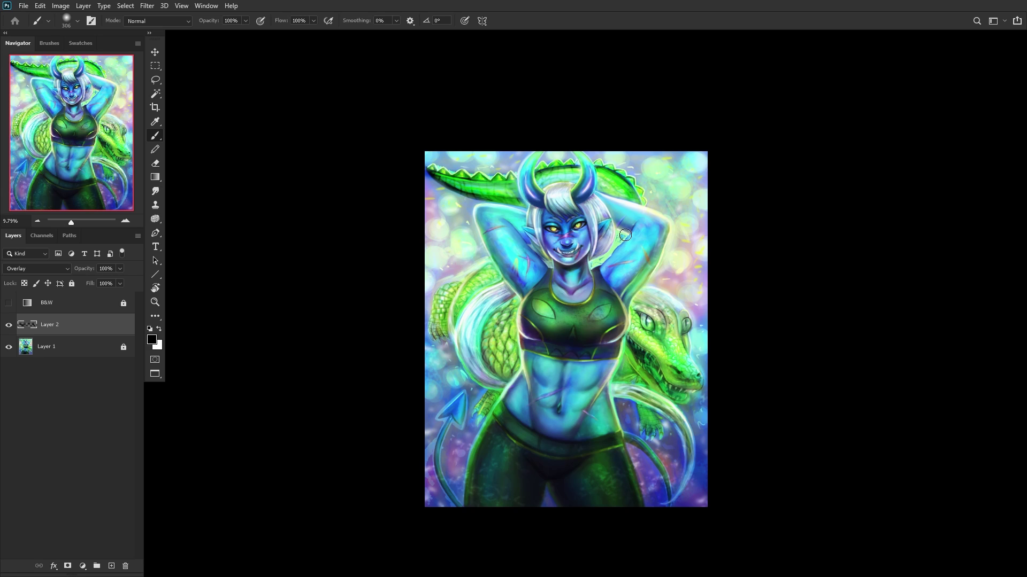
{"action": "left_click_drag", "start_coordinate": [610, 192], "coordinate": [638, 199]}
{"action": "mouse_move", "coordinate": [571, 171]}
{"action": "left_mouse_down"}
{"action": "mouse_move", "coordinate": [532, 183]}
{"action": "mouse_move", "coordinate": [524, 213]}
{"action": "mouse_move", "coordinate": [495, 187]}
{"action": "mouse_move", "coordinate": [474, 188]}
{"action": "mouse_move", "coordinate": [467, 237]}
{"action": "mouse_move", "coordinate": [543, 173]}
{"action": "left_mouse_up"}
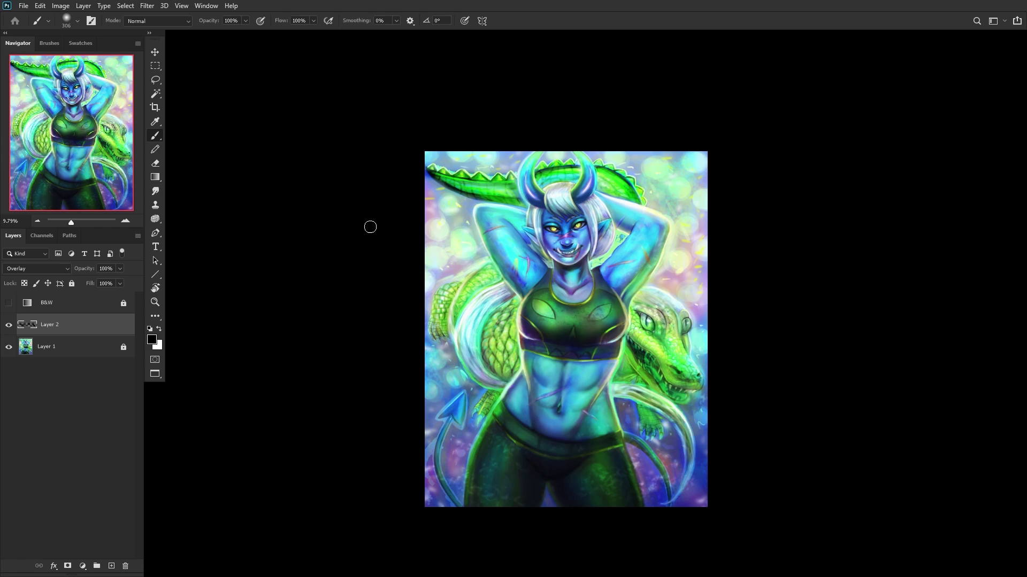
{"action": "mouse_move", "coordinate": [645, 200]}
{"action": "left_mouse_down"}
{"action": "mouse_move", "coordinate": [635, 180]}
{"action": "mouse_move", "coordinate": [598, 161]}
{"action": "left_mouse_up"}
Step: Lower the overlay to 28% opacity, merge it into Layer 1, and mirror the canvas horizontally
{"action": "left_click_drag", "start_coordinate": [120, 269], "coordinate": [88, 283]}
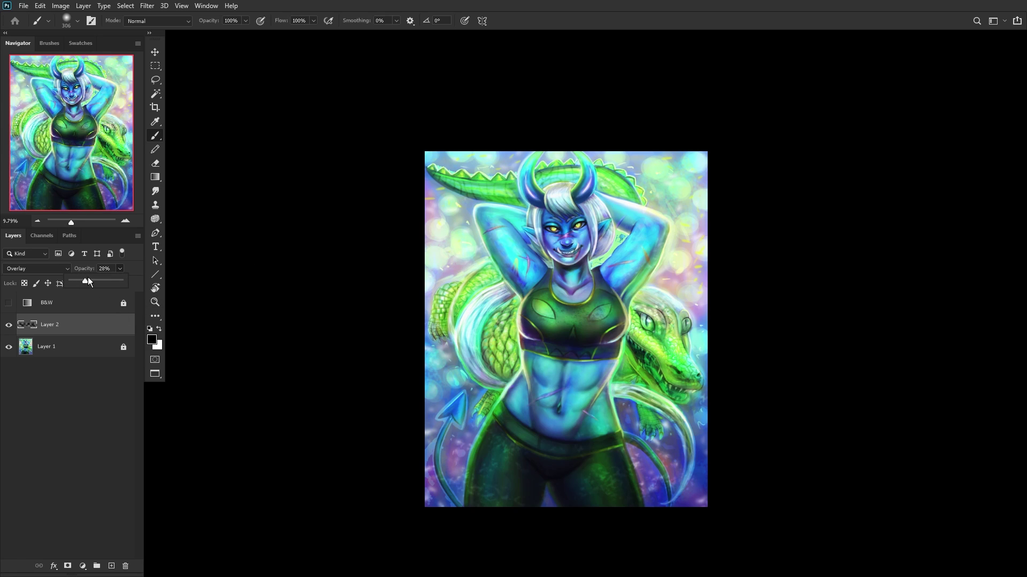
{"action": "left_click", "coordinate": [71, 347]}
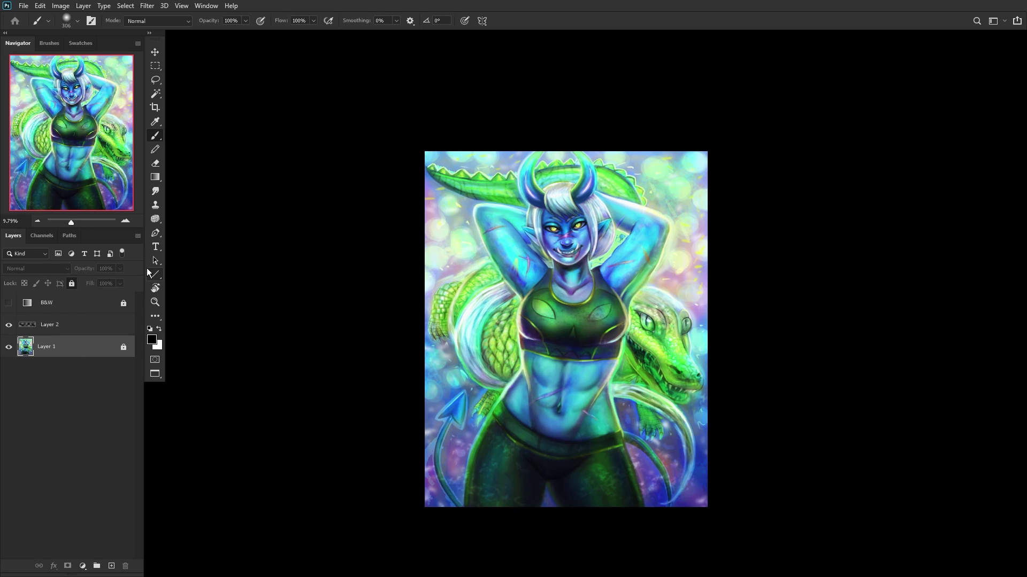
{"action": "key", "text": "ctrl+shift+e"}
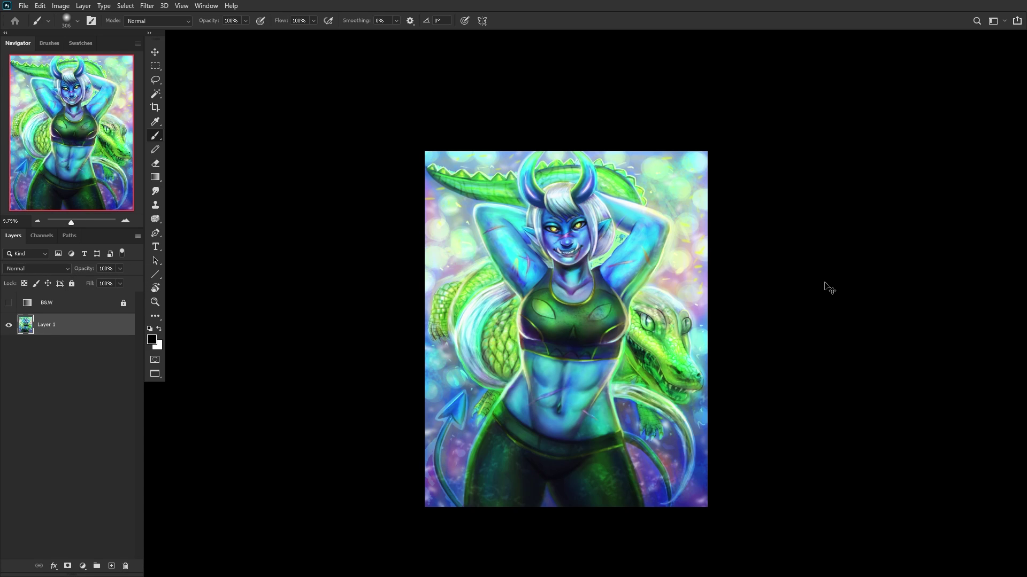
{"action": "key", "text": "h"}
{"action": "scroll", "coordinate": [610, 462], "scroll_direction": "up", "scroll_amount": 2}
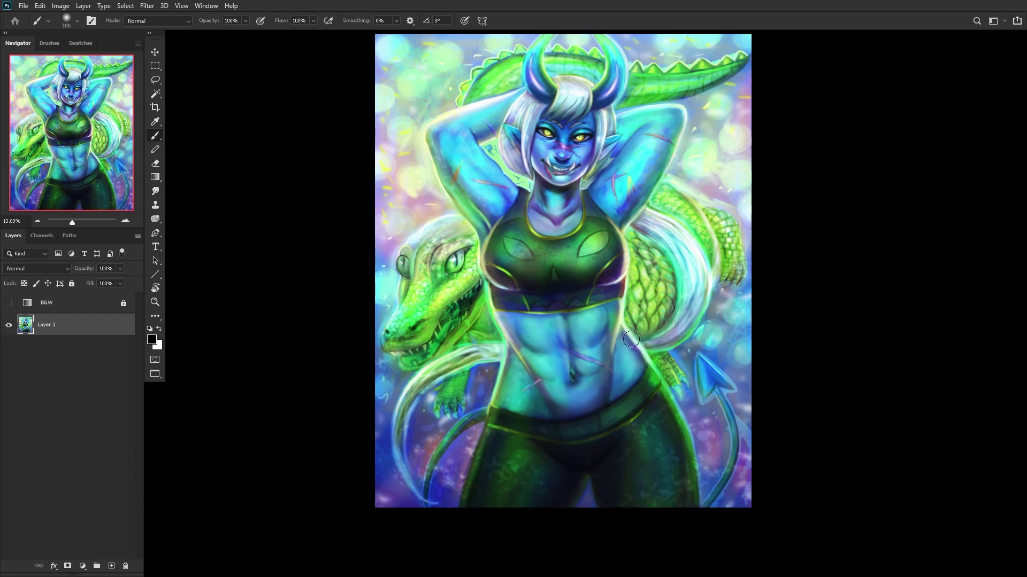
{"action": "left_click", "coordinate": [8, 303]}
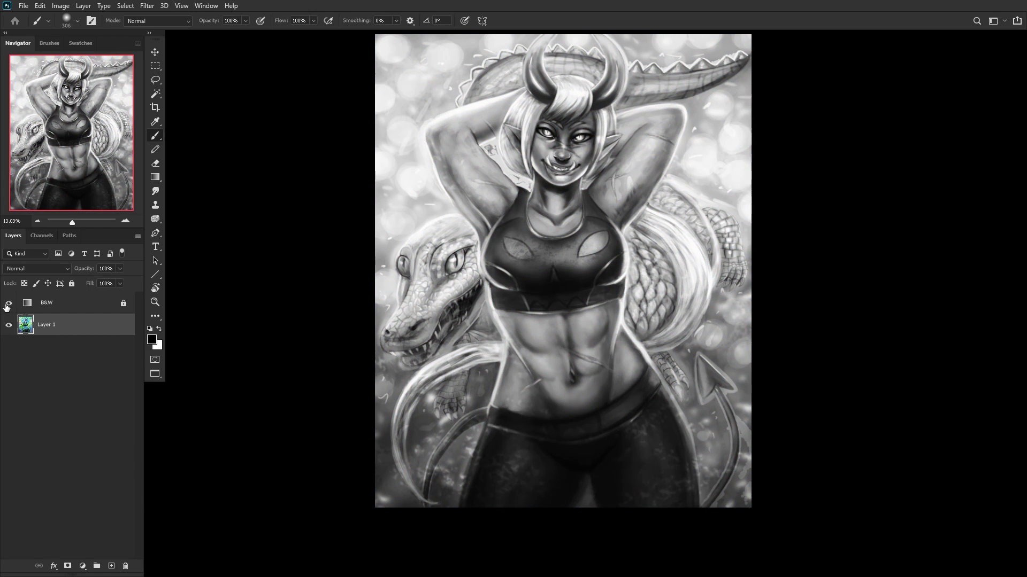
{"action": "left_click", "coordinate": [8, 303]}
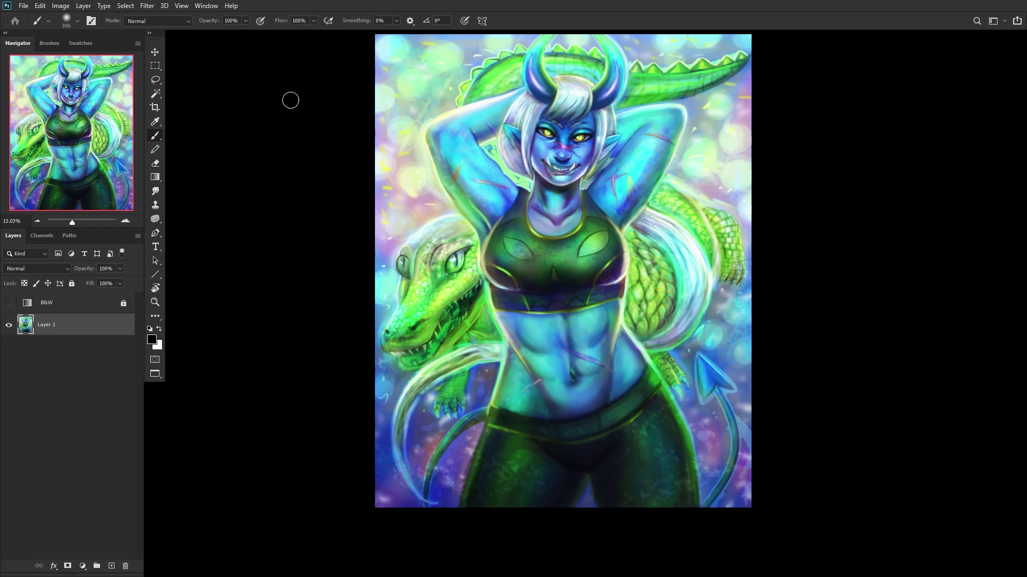
{"action": "scroll", "coordinate": [558, 89], "scroll_direction": "up", "scroll_amount": 1}
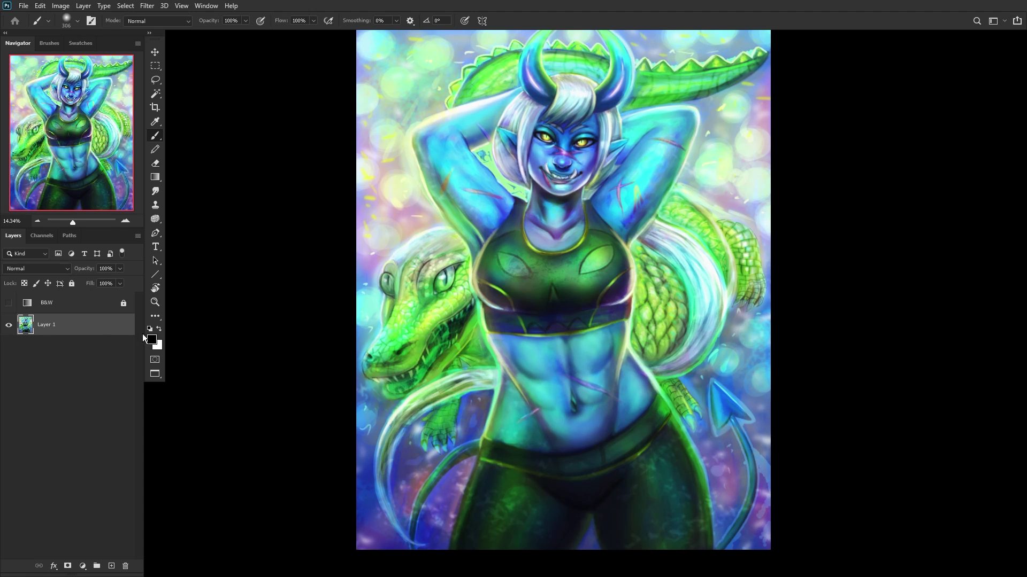
{"action": "left_click", "coordinate": [111, 566]}
{"action": "scroll", "coordinate": [653, 424], "scroll_direction": "up", "scroll_amount": 9}
Step: With a 37 px brush, paint sampled belly blues around the navel and darken its opening
{"action": "right_click", "coordinate": [626, 355]}
{"action": "left_click", "coordinate": [662, 96]}
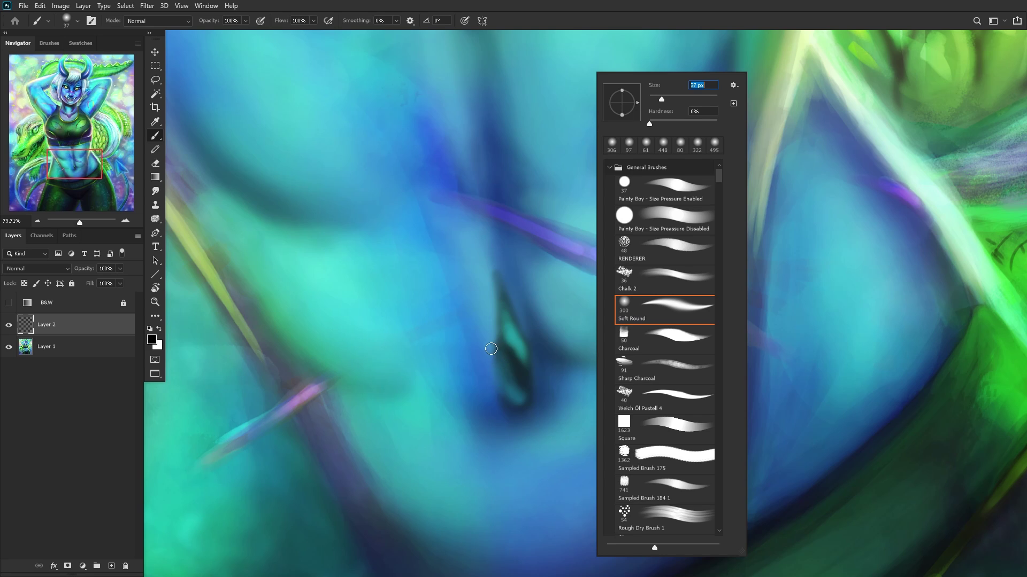
{"action": "left_click", "coordinate": [500, 251], "text": "alt"}
{"action": "left_click_drag", "start_coordinate": [502, 277], "coordinate": [522, 351]}
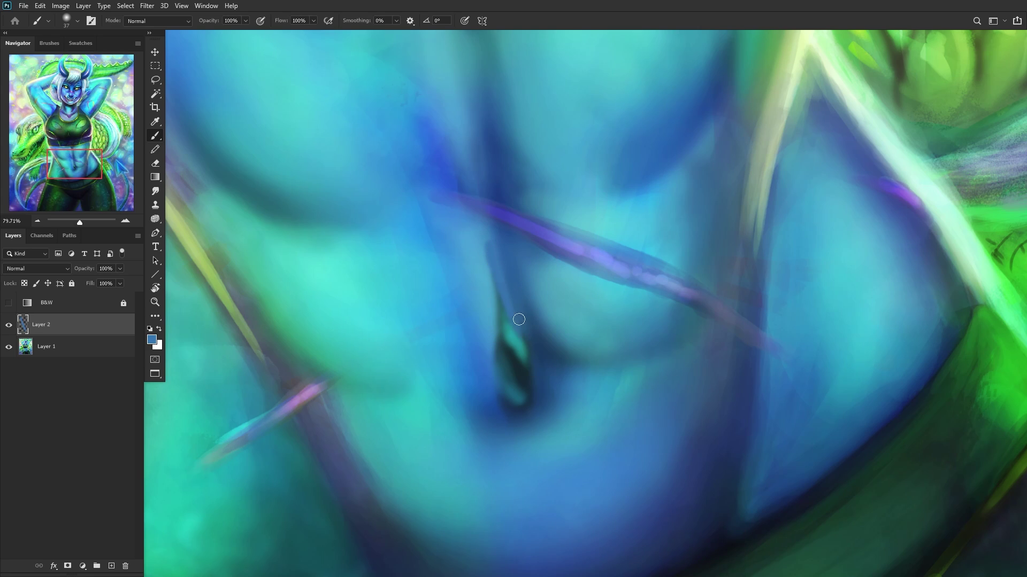
{"action": "left_click_drag", "start_coordinate": [510, 300], "coordinate": [524, 399]}
{"action": "left_click", "coordinate": [514, 374], "text": "alt"}
{"action": "mouse_move", "coordinate": [511, 340]}
{"action": "left_mouse_down"}
{"action": "mouse_move", "coordinate": [504, 376]}
{"action": "mouse_move", "coordinate": [524, 372]}
{"action": "mouse_move", "coordinate": [517, 343]}
{"action": "mouse_move", "coordinate": [524, 373]}
{"action": "mouse_move", "coordinate": [503, 377]}
{"action": "left_mouse_up"}
Step: Highlight and shade the ridge above the navel with sampled light and dark blues
{"action": "left_click", "coordinate": [496, 320], "text": "alt"}
{"action": "mouse_move", "coordinate": [497, 320]}
{"action": "left_mouse_down"}
{"action": "mouse_move", "coordinate": [485, 259]}
{"action": "mouse_move", "coordinate": [497, 310]}
{"action": "mouse_move", "coordinate": [512, 290]}
{"action": "mouse_move", "coordinate": [520, 331]}
{"action": "left_mouse_up"}
{"action": "left_click", "coordinate": [526, 292], "text": "alt"}
{"action": "mouse_move", "coordinate": [501, 267]}
{"action": "left_mouse_down"}
{"action": "mouse_move", "coordinate": [503, 297]}
{"action": "mouse_move", "coordinate": [490, 229]}
{"action": "mouse_move", "coordinate": [489, 283]}
{"action": "mouse_move", "coordinate": [507, 326]}
{"action": "left_mouse_up"}
Step: Sample a light cyan and brush a navel highlight on new Layer 3
{"action": "left_click", "coordinate": [473, 270], "text": "alt"}
{"action": "scroll", "coordinate": [425, 291], "scroll_direction": "down", "scroll_amount": 1}
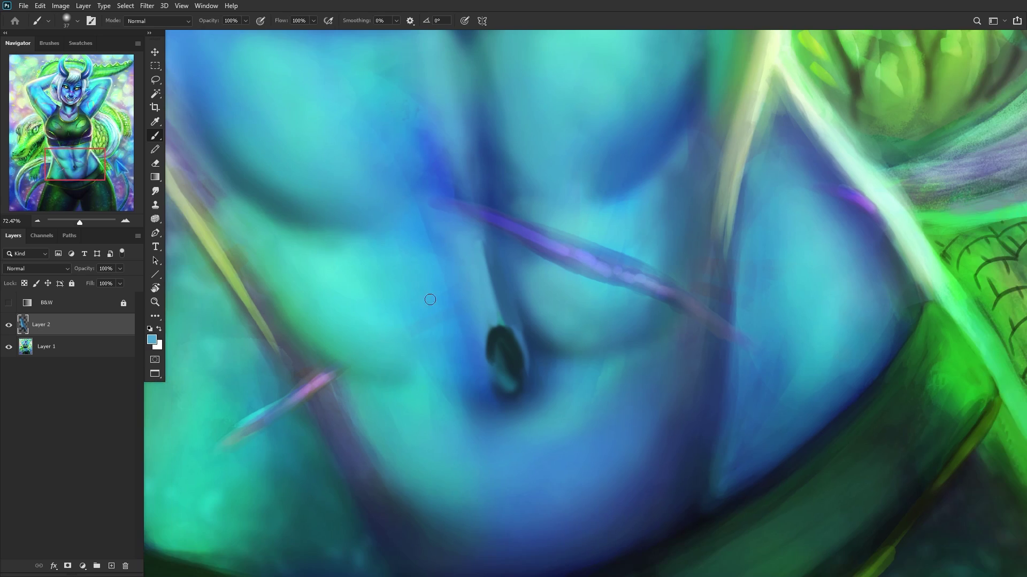
{"action": "scroll", "coordinate": [425, 290], "scroll_direction": "up", "scroll_amount": 4}
{"action": "left_click", "coordinate": [497, 293], "text": "alt"}
{"action": "left_click", "coordinate": [111, 566]}
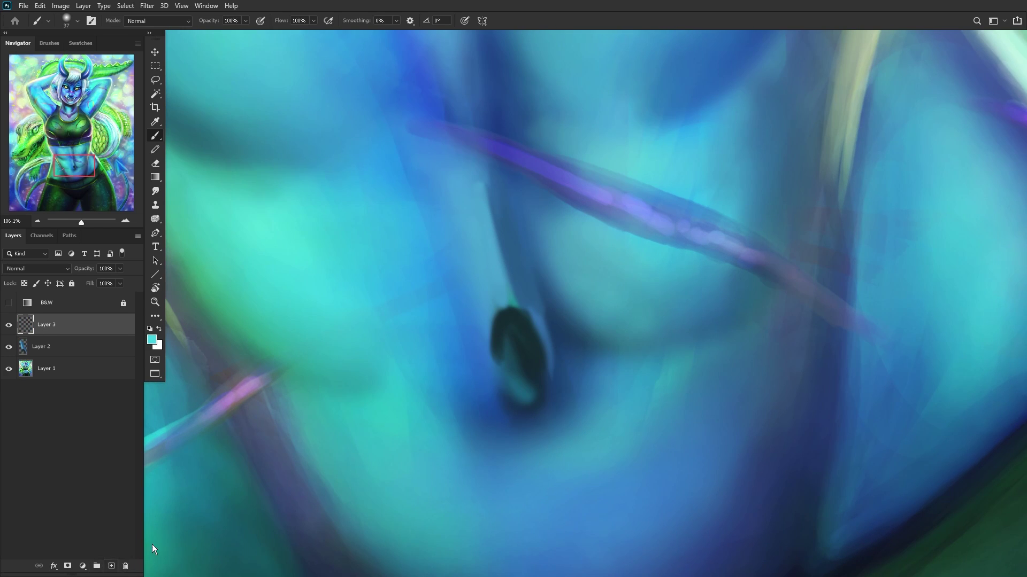
{"action": "right_click", "coordinate": [658, 236]}
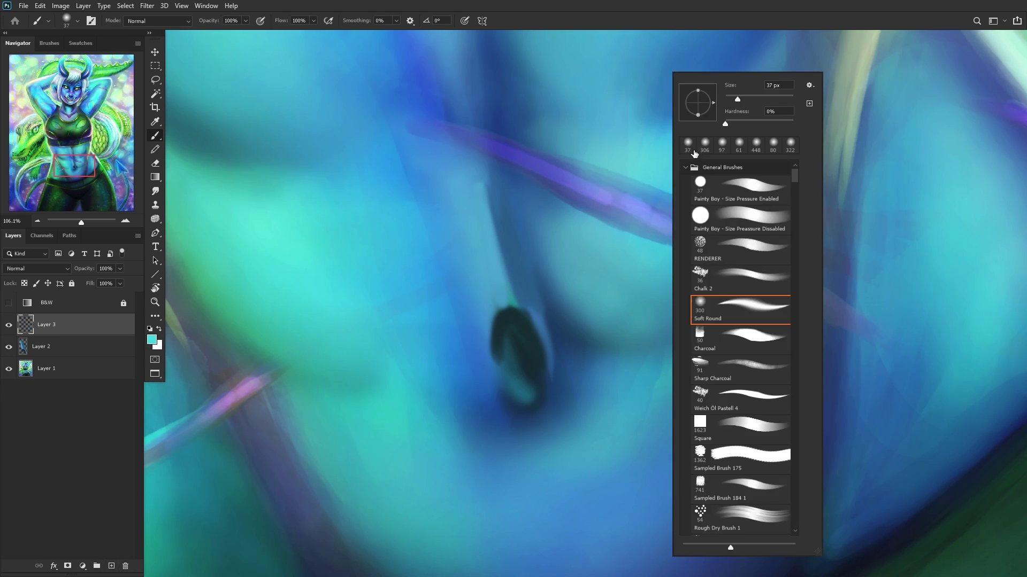
{"action": "left_click", "coordinate": [520, 385]}
{"action": "mouse_move", "coordinate": [520, 385]}
{"action": "left_mouse_down"}
{"action": "mouse_move", "coordinate": [521, 371]}
{"action": "mouse_move", "coordinate": [519, 396]}
{"action": "left_mouse_up"}
{"action": "scroll", "coordinate": [513, 331], "scroll_direction": "down", "scroll_amount": 5}
{"action": "scroll", "coordinate": [483, 339], "scroll_direction": "up", "scroll_amount": 3}
Step: Extend the navel highlight, then with a 152 px brush refine the teal highlight below it
{"action": "right_click", "coordinate": [660, 98]}
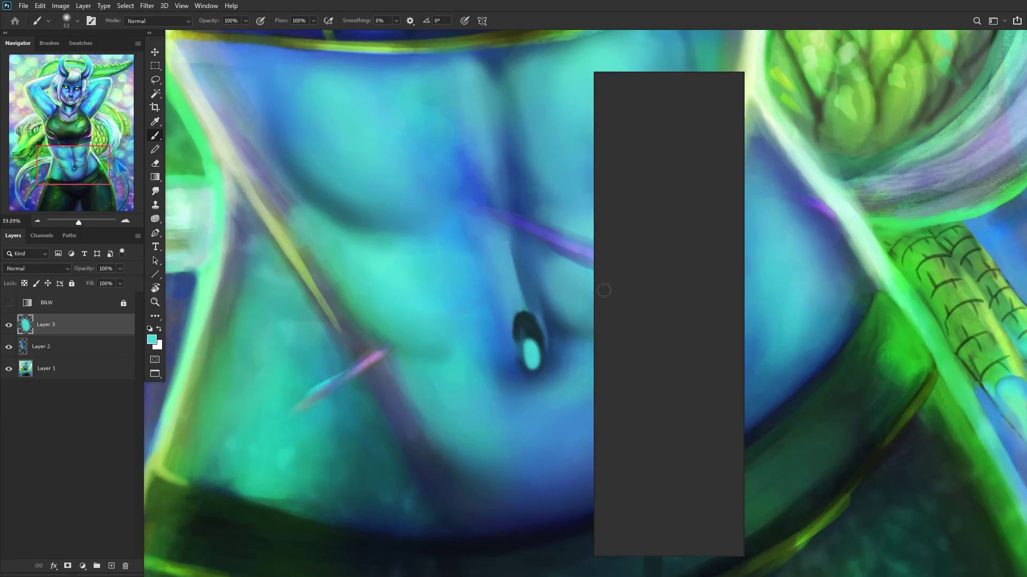
{"action": "left_click", "coordinate": [532, 347]}
{"action": "mouse_move", "coordinate": [531, 359]}
{"action": "left_mouse_down"}
{"action": "mouse_move", "coordinate": [531, 333]}
{"action": "mouse_move", "coordinate": [529, 369]}
{"action": "left_mouse_up"}
{"action": "mouse_move", "coordinate": [529, 369]}
{"action": "left_mouse_down"}
{"action": "mouse_move", "coordinate": [528, 360]}
{"action": "mouse_move", "coordinate": [523, 395]}
{"action": "mouse_move", "coordinate": [532, 399]}
{"action": "mouse_move", "coordinate": [547, 371]}
{"action": "left_mouse_up"}
{"action": "scroll", "coordinate": [565, 291], "scroll_direction": "down", "scroll_amount": 3}
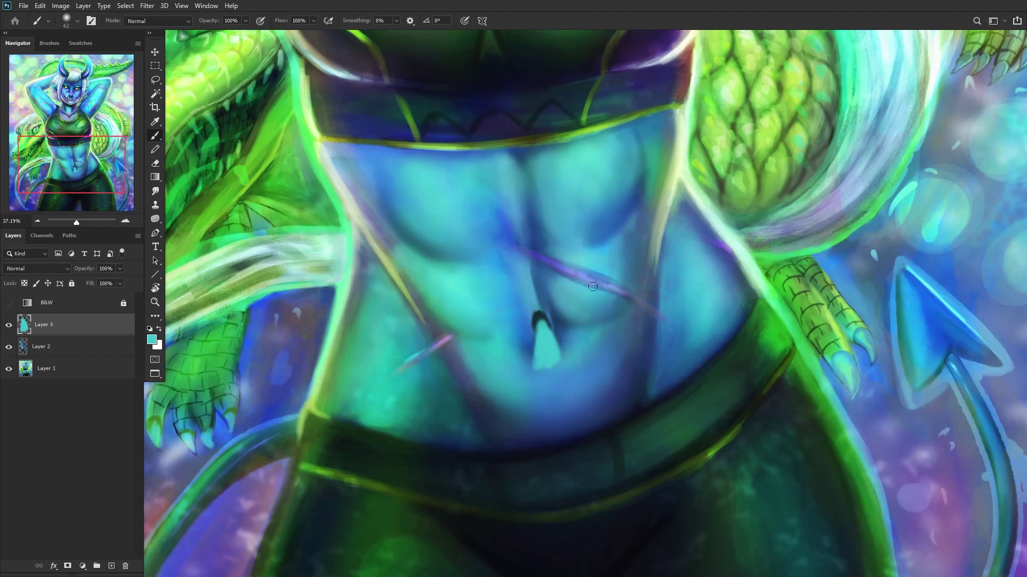
{"action": "right_click", "coordinate": [662, 177]}
{"action": "left_click_drag", "start_coordinate": [693, 98], "coordinate": [706, 98]}
{"action": "left_click", "coordinate": [545, 392]}
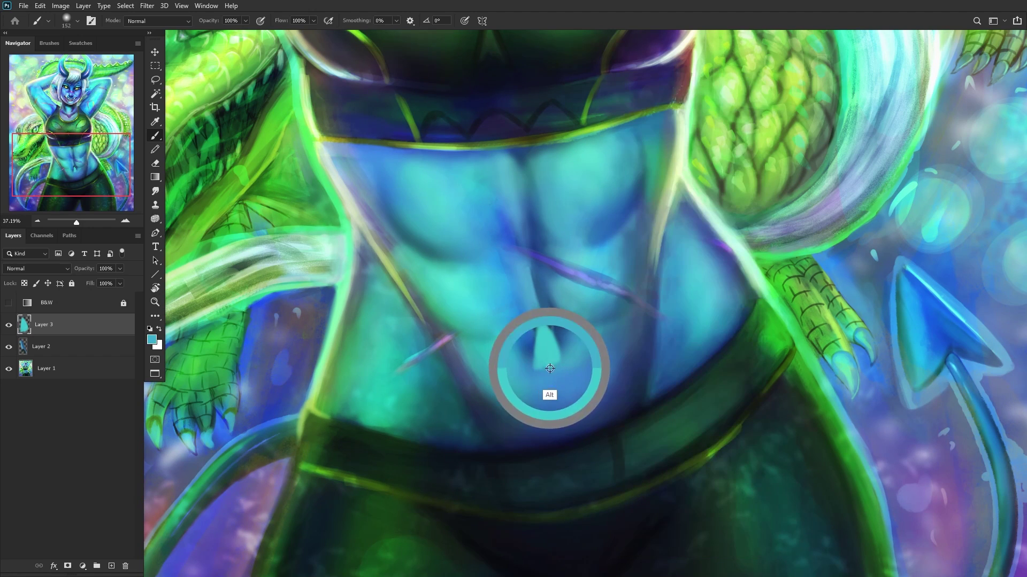
{"action": "mouse_move", "coordinate": [546, 374]}
{"action": "left_mouse_down"}
{"action": "mouse_move", "coordinate": [544, 343]}
{"action": "mouse_move", "coordinate": [529, 347]}
{"action": "left_mouse_up"}
{"action": "mouse_move", "coordinate": [541, 341]}
{"action": "left_mouse_down"}
{"action": "mouse_move", "coordinate": [523, 360]}
{"action": "mouse_move", "coordinate": [519, 332]}
{"action": "mouse_move", "coordinate": [508, 339]}
{"action": "mouse_move", "coordinate": [524, 297]}
{"action": "mouse_move", "coordinate": [508, 348]}
{"action": "left_mouse_up"}
Step: Sample blue, teal and skin colours from around the navel
{"action": "left_click", "coordinate": [513, 344], "text": "alt"}
{"action": "left_click", "coordinate": [505, 351], "text": "alt"}
{"action": "scroll", "coordinate": [478, 370], "scroll_direction": "down", "scroll_amount": 5}
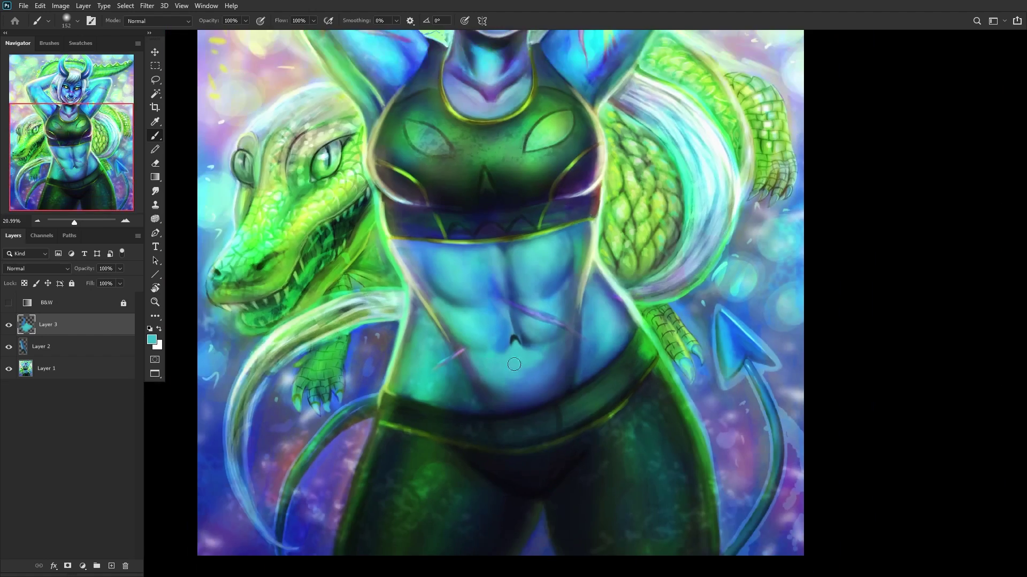
{"action": "scroll", "coordinate": [535, 366], "scroll_direction": "up", "scroll_amount": 5}
{"action": "left_click", "coordinate": [541, 364], "text": "alt"}
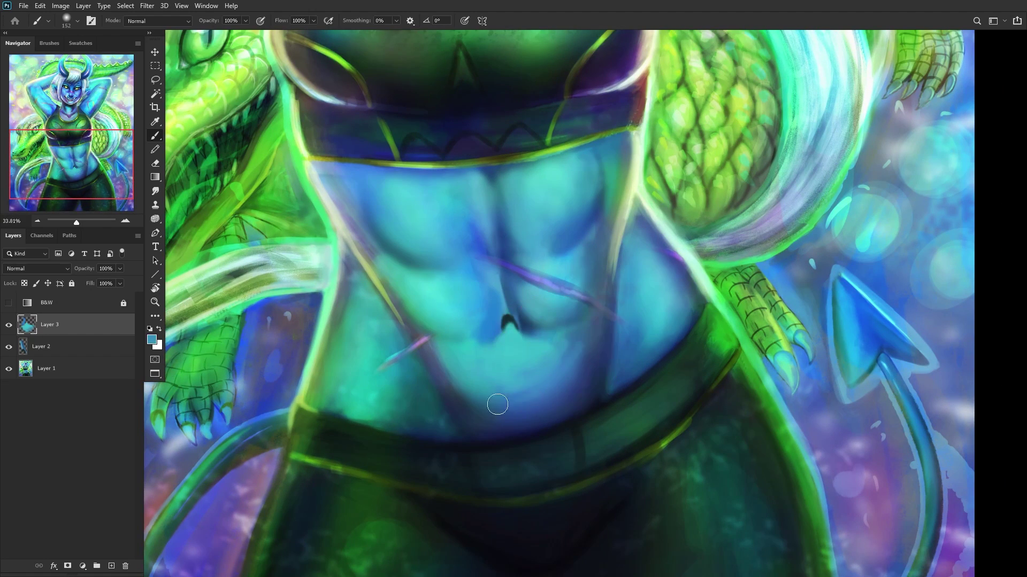
{"action": "scroll", "coordinate": [486, 369], "scroll_direction": "down", "scroll_amount": 5}
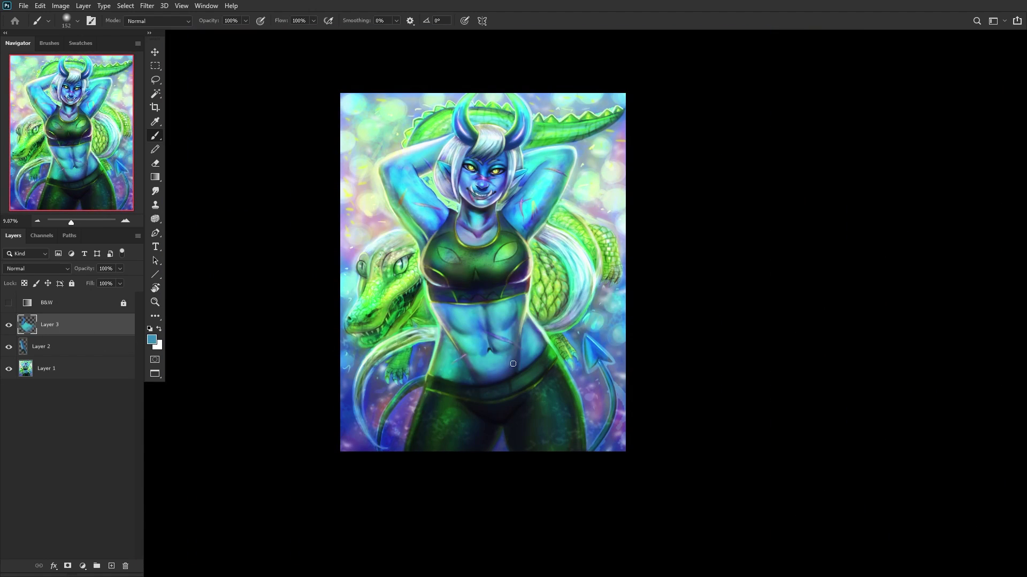
Step: Paint dark teal shading around the navel
{"action": "scroll", "coordinate": [505, 361], "scroll_direction": "up", "scroll_amount": 6}
{"action": "left_click", "coordinate": [499, 344], "text": "alt"}
{"action": "left_click_drag", "start_coordinate": [499, 344], "coordinate": [531, 365]}
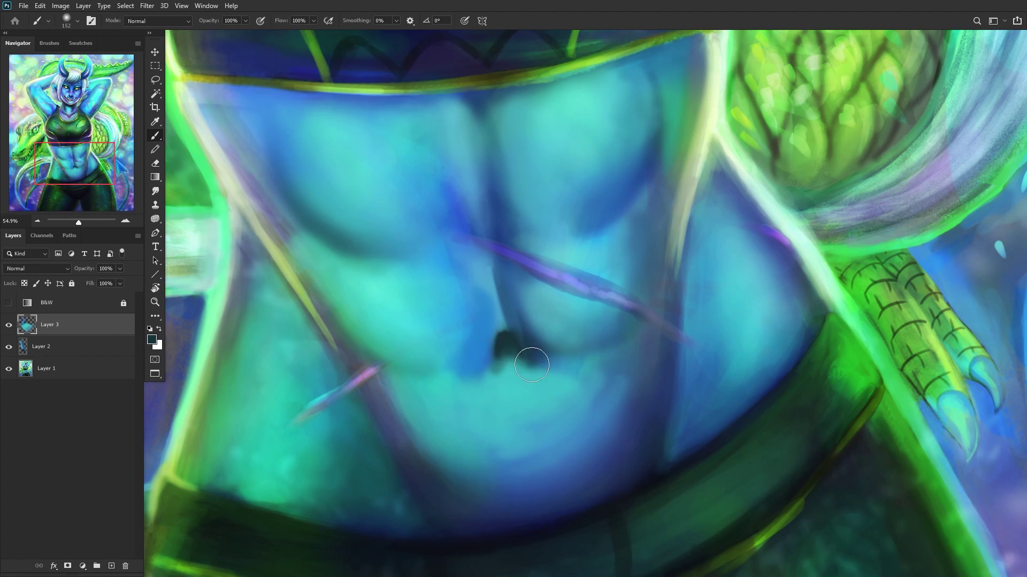
{"action": "left_click", "coordinate": [526, 348], "text": "alt"}
{"action": "scroll", "coordinate": [462, 365], "scroll_direction": "down", "scroll_amount": 3}
{"action": "scroll", "coordinate": [461, 365], "scroll_direction": "down", "scroll_amount": 5}
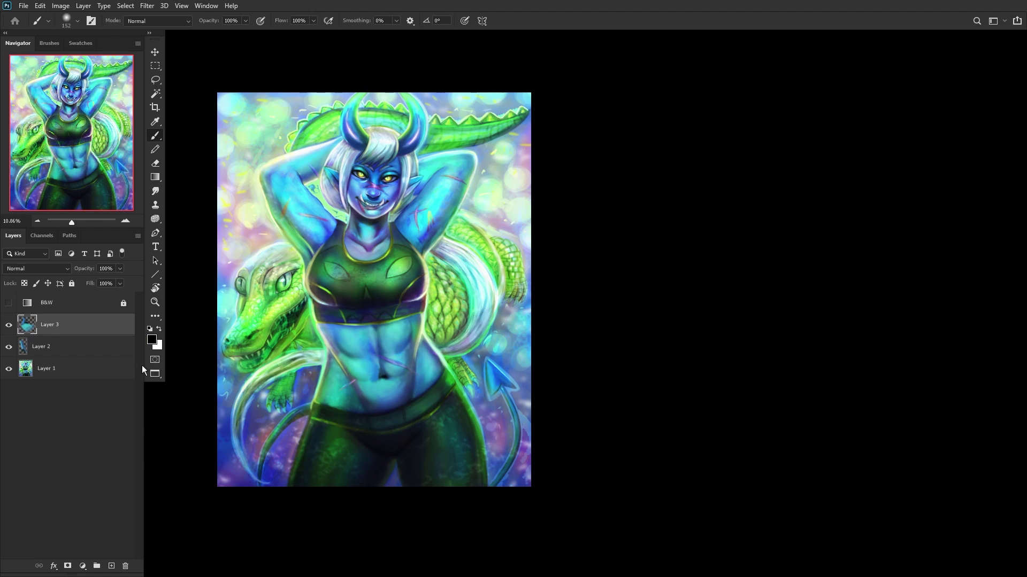
Step: Lower Layer 3's opacity to 65% and merge it down into Layer 2
{"action": "left_click", "coordinate": [8, 324]}
{"action": "left_click", "coordinate": [7, 324]}
{"action": "left_click_drag", "start_coordinate": [99, 281], "coordinate": [104, 280]}
{"action": "left_click", "coordinate": [9, 326]}
{"action": "left_click", "coordinate": [9, 326]}
{"action": "left_click", "coordinate": [9, 326]}
{"action": "key", "text": "ctrl+e"}
Step: Flip the painting horizontally and merge Layer 2 into Layer 1
{"action": "left_click", "coordinate": [9, 327]}
{"action": "left_click", "coordinate": [8, 327]}
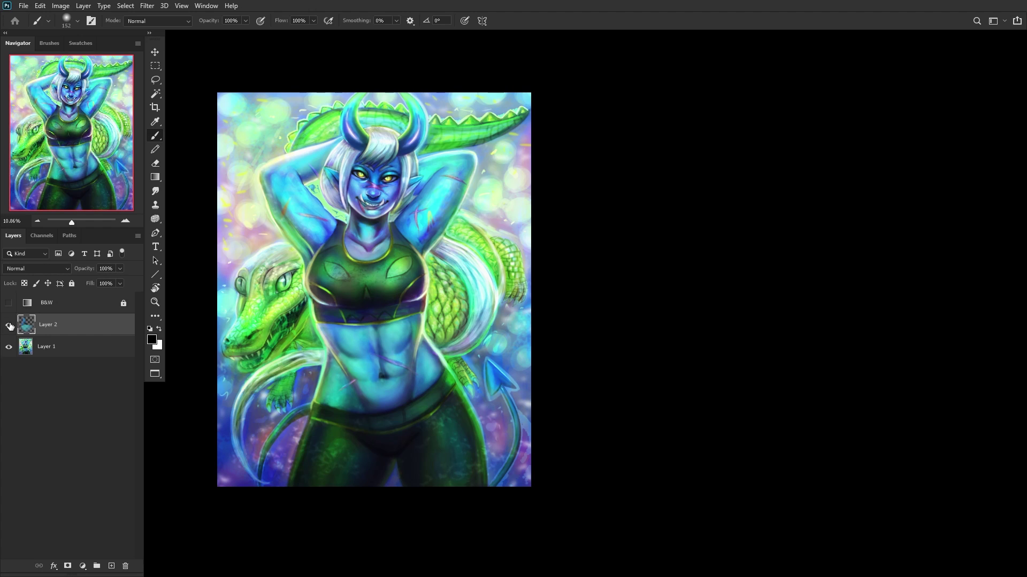
{"action": "key", "text": "ctrl+shift+h"}
{"action": "left_click", "coordinate": [9, 327]}
{"action": "left_click", "coordinate": [9, 328]}
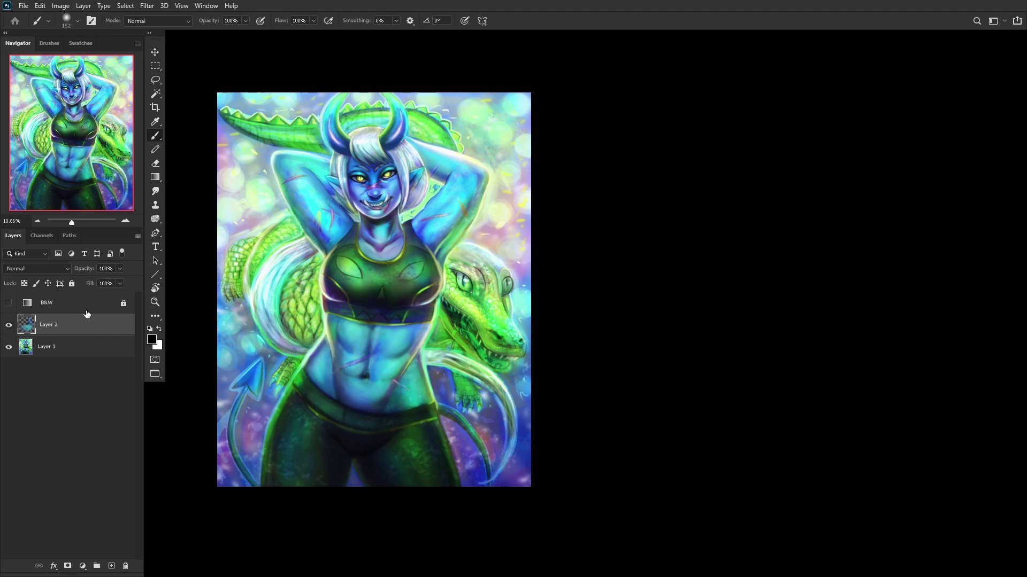
{"action": "left_click", "coordinate": [116, 348]}
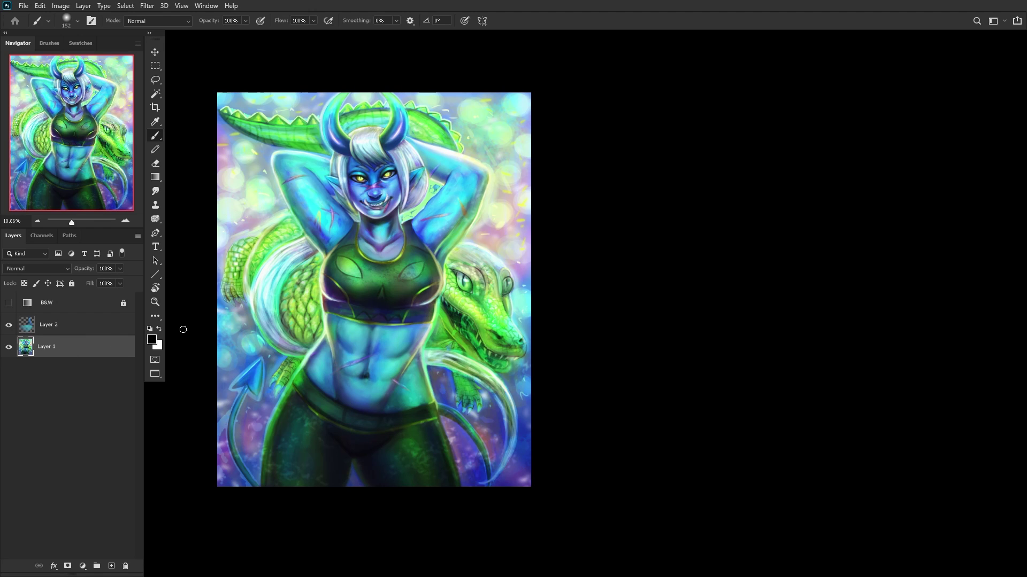
{"action": "key", "text": "ctrl+shift+e"}
Step: Zoom the view to fit the whole painting on screen
{"action": "scroll", "coordinate": [219, 362], "scroll_direction": "up", "scroll_amount": 2}
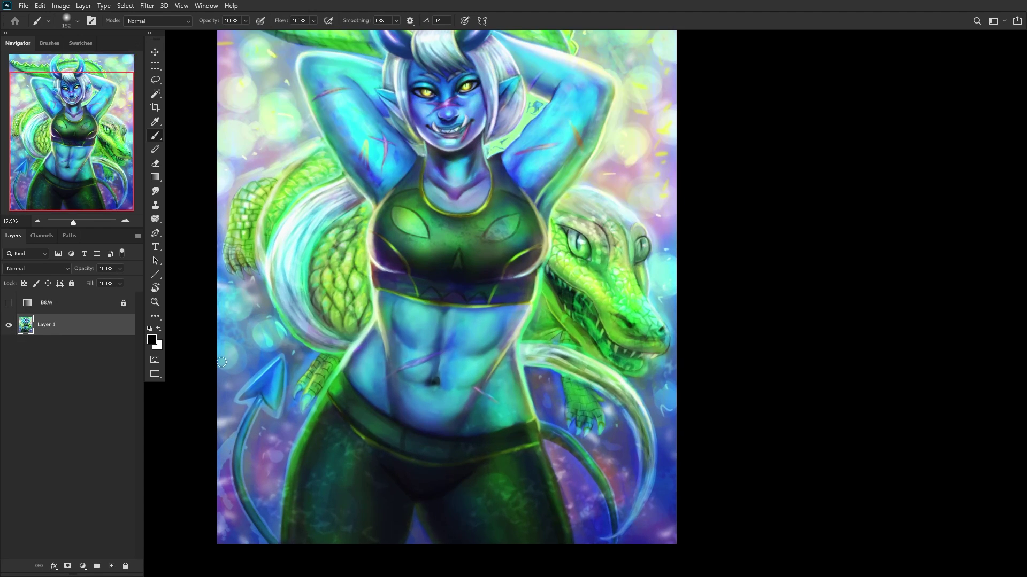
{"action": "left_click", "coordinate": [158, 302]}
{"action": "left_click", "coordinate": [319, 19]}
{"action": "left_click", "coordinate": [206, 6]}
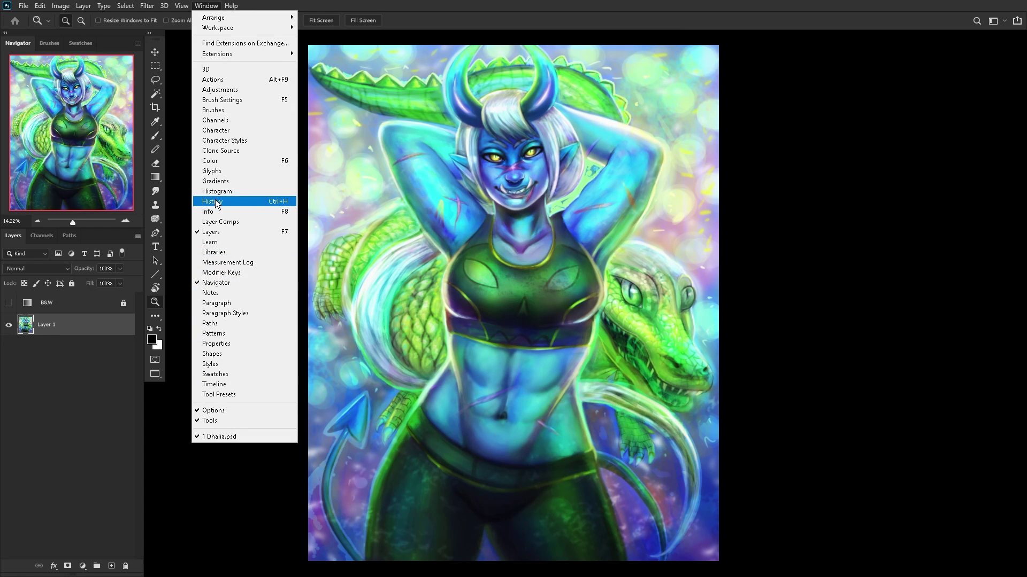
Step: In the History panel, compare against the original snapshot and flip the canvas back horizontally
{"action": "left_click", "coordinate": [266, 201]}
{"action": "left_click", "coordinate": [945, 63]}
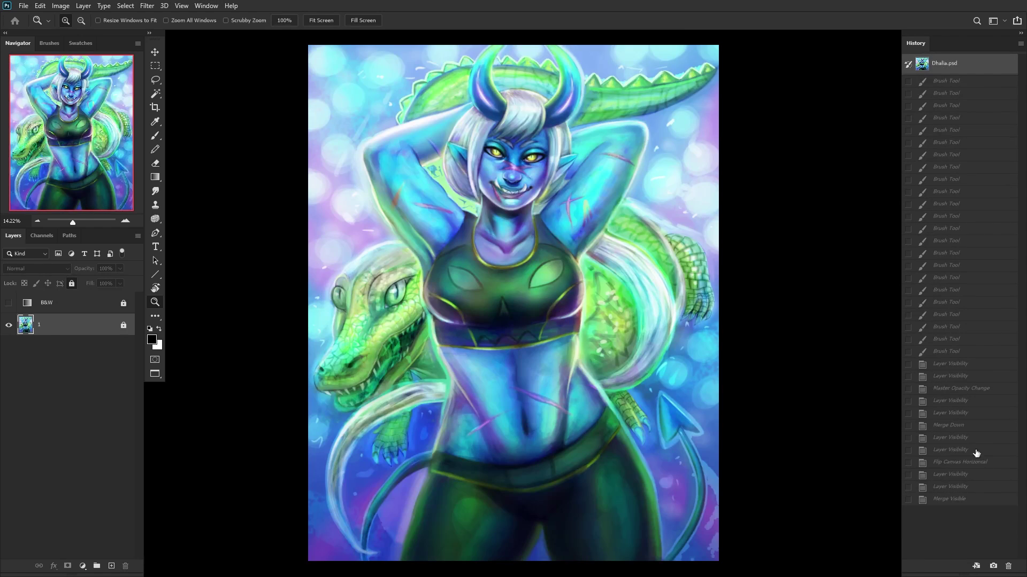
{"action": "left_click", "coordinate": [963, 499]}
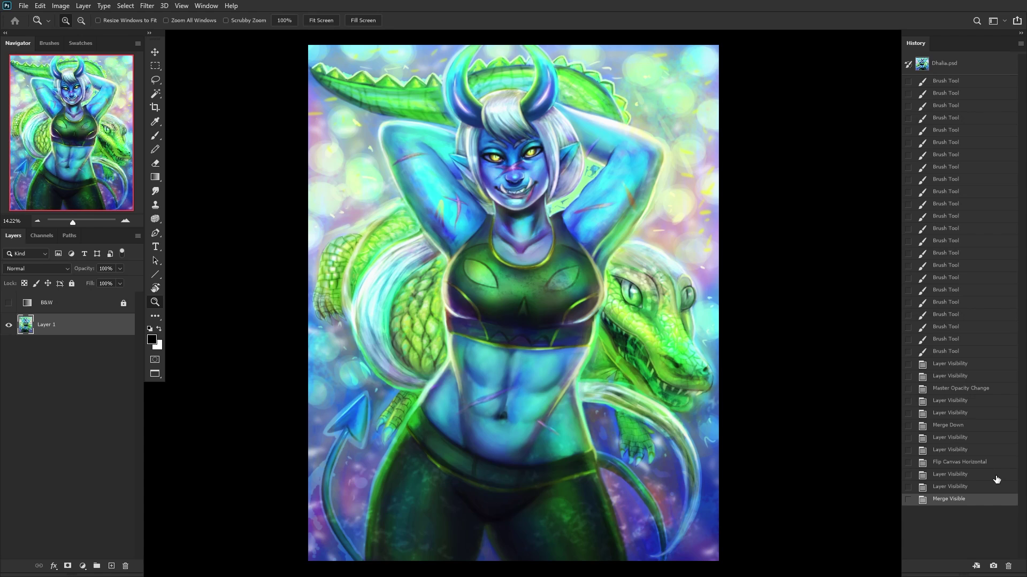
{"action": "key", "text": "ctrl+shift+h"}
Step: Compare the latest state against the original snapshot several times, then close the History panel
{"action": "left_click", "coordinate": [942, 64]}
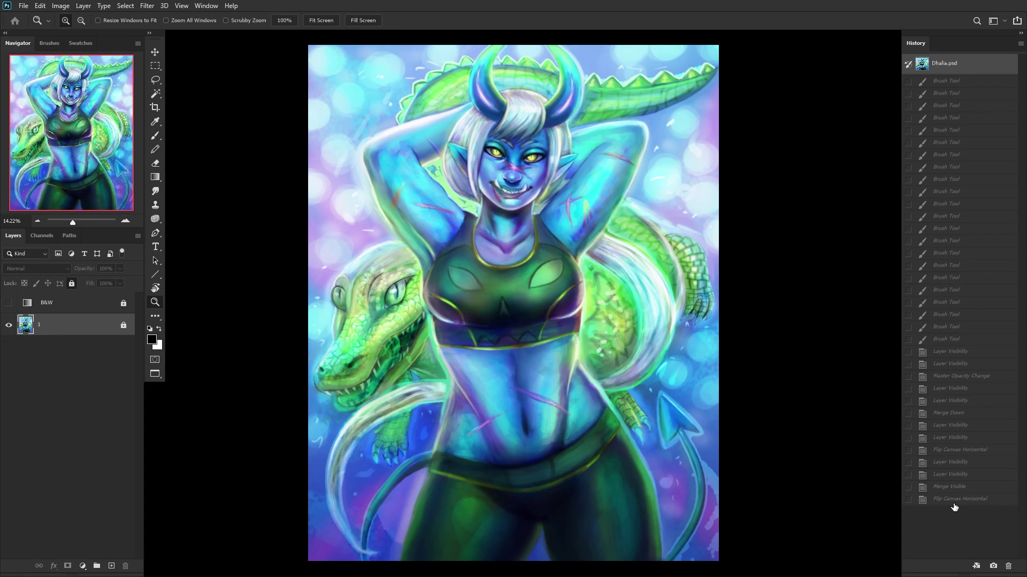
{"action": "left_click", "coordinate": [954, 500]}
{"action": "left_click", "coordinate": [943, 60]}
{"action": "left_click", "coordinate": [941, 500]}
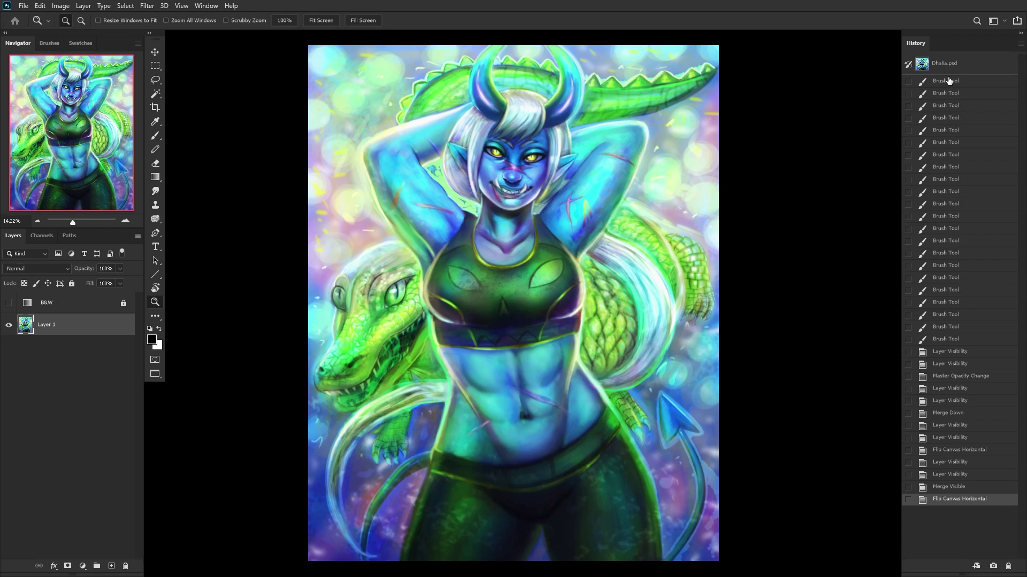
{"action": "left_click", "coordinate": [949, 64]}
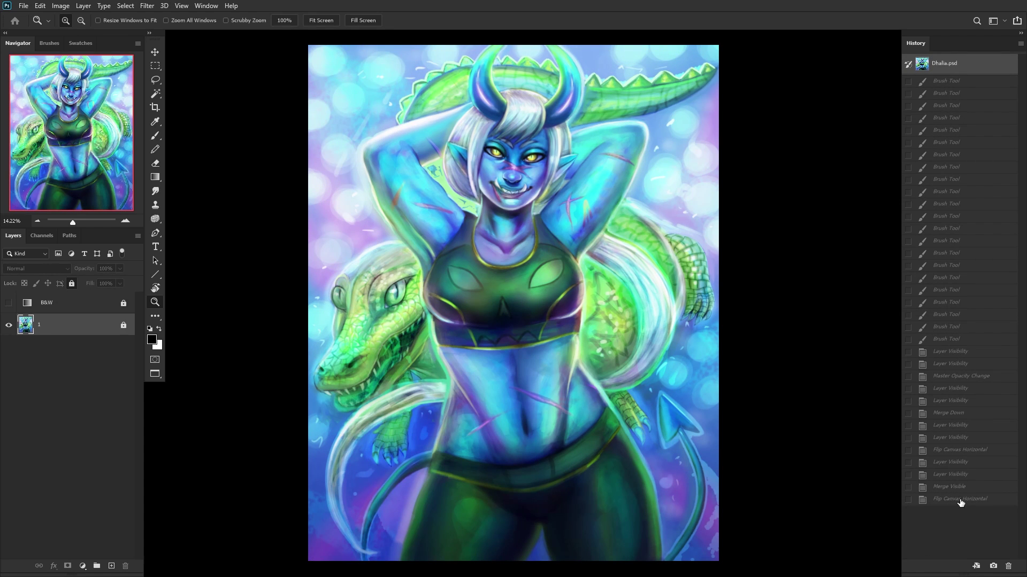
{"action": "left_click", "coordinate": [961, 500]}
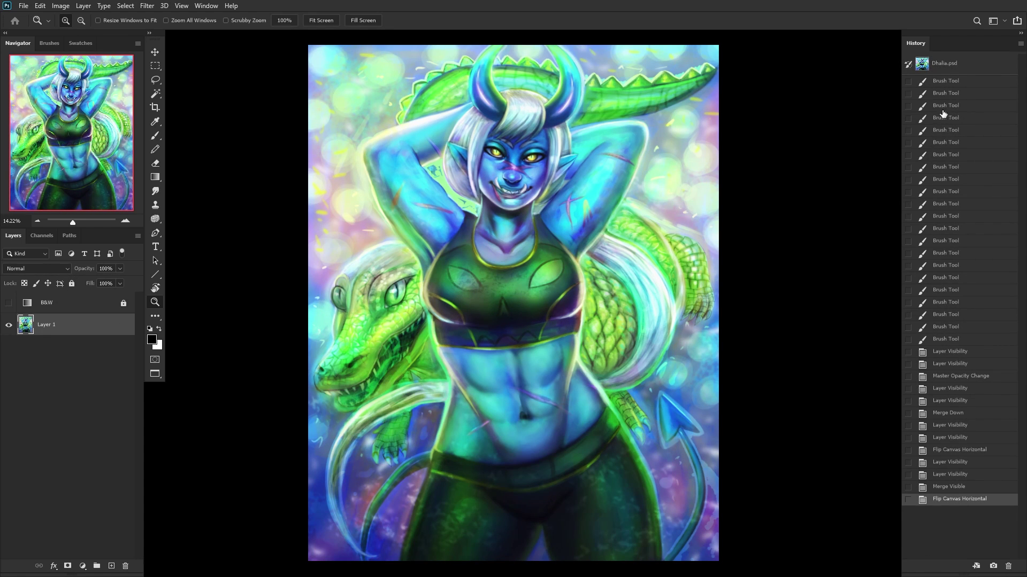
{"action": "left_click", "coordinate": [950, 67]}
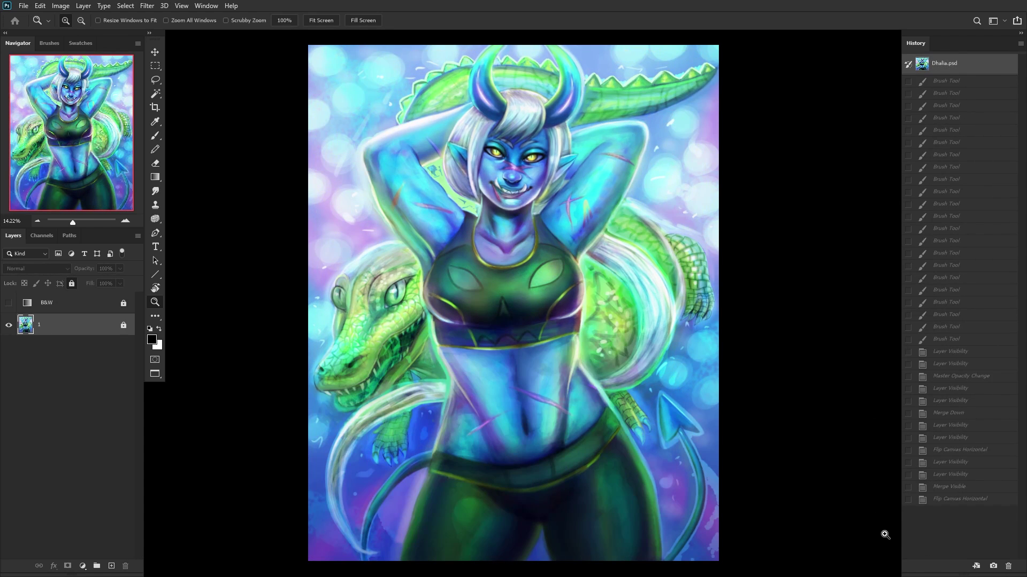
{"action": "left_click", "coordinate": [956, 501]}
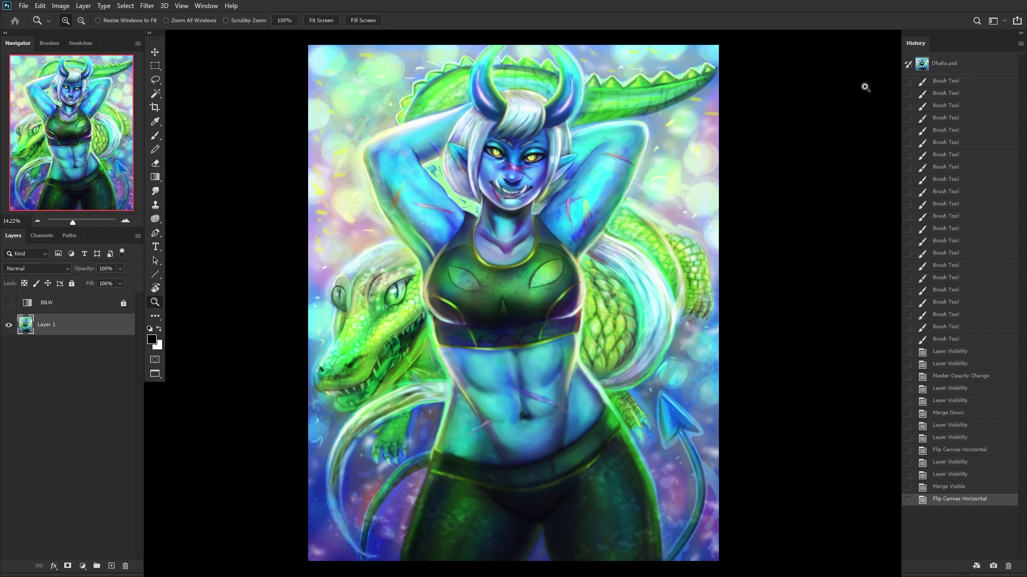
{"action": "right_click", "coordinate": [915, 45]}
{"action": "left_click", "coordinate": [935, 55]}
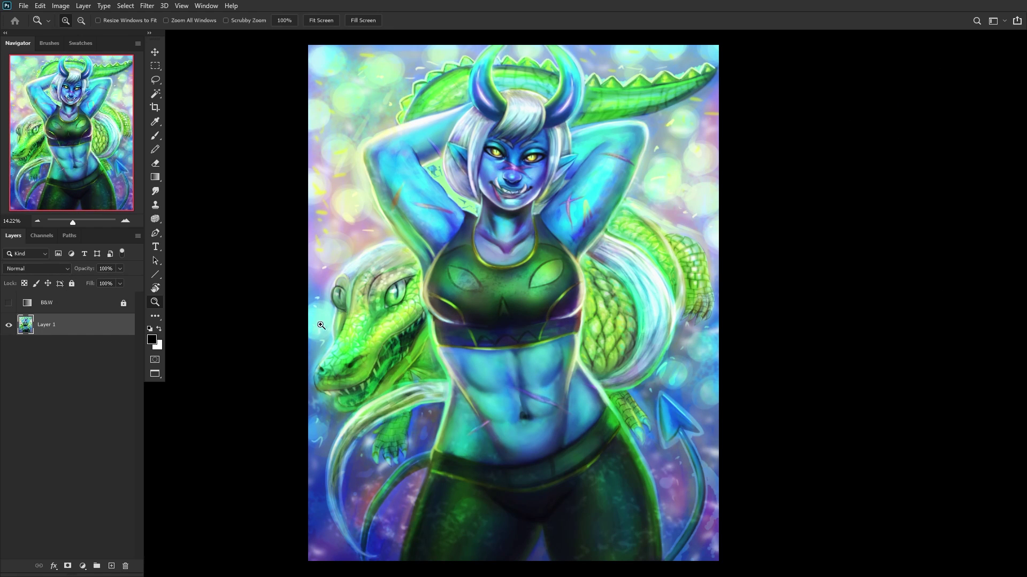
Step: Add a new empty layer and set the paint colour to bright yellow
{"action": "left_click", "coordinate": [112, 566]}
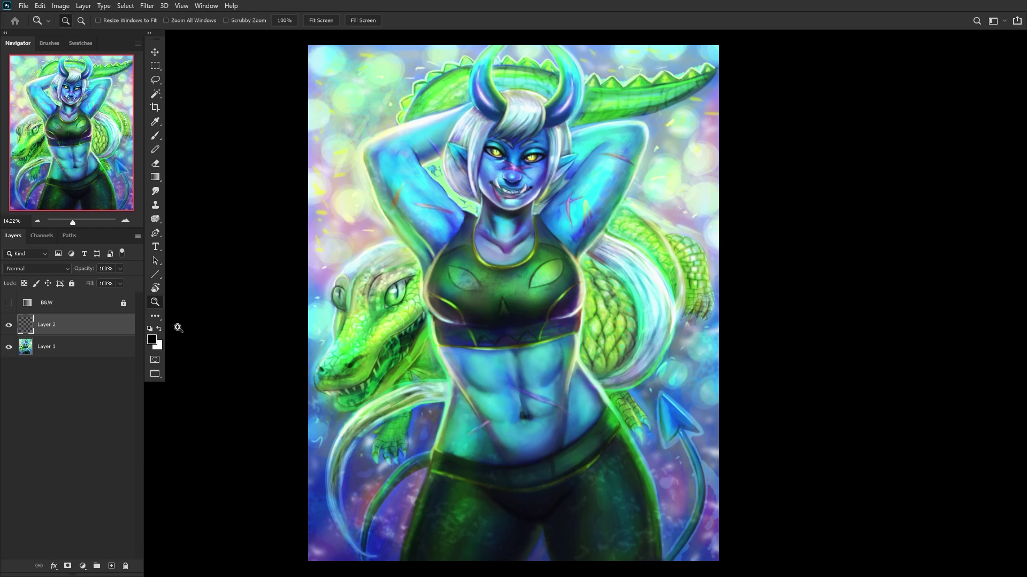
{"action": "left_click", "coordinate": [153, 341]}
{"action": "left_click_drag", "start_coordinate": [751, 310], "coordinate": [752, 256]}
{"action": "left_click", "coordinate": [692, 204]}
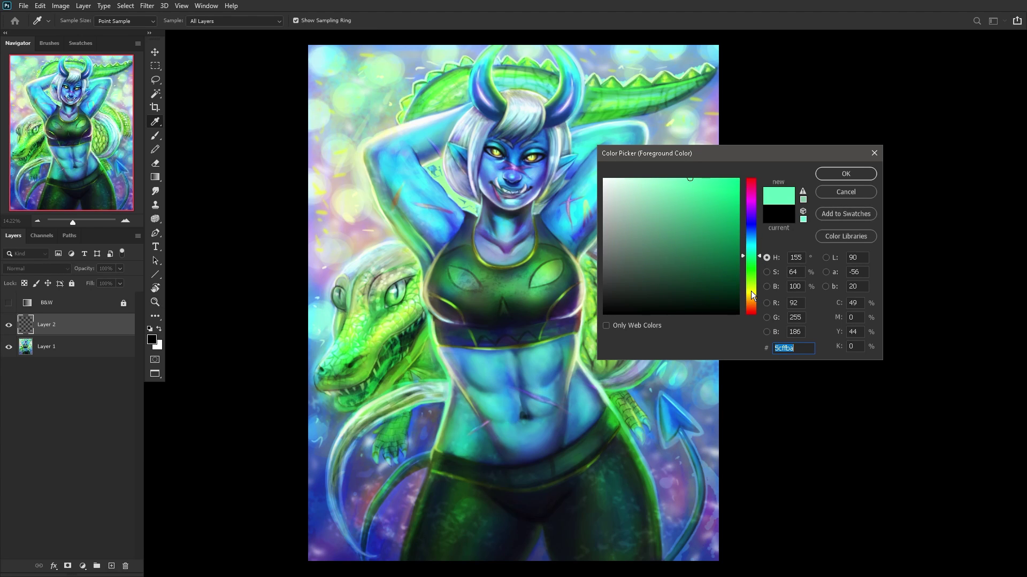
{"action": "left_click", "coordinate": [751, 291]}
{"action": "left_click", "coordinate": [721, 178]}
{"action": "left_click", "coordinate": [826, 175]}
Step: Set the new layer to Overlay blending and select the soft brush
{"action": "key", "text": "z"}
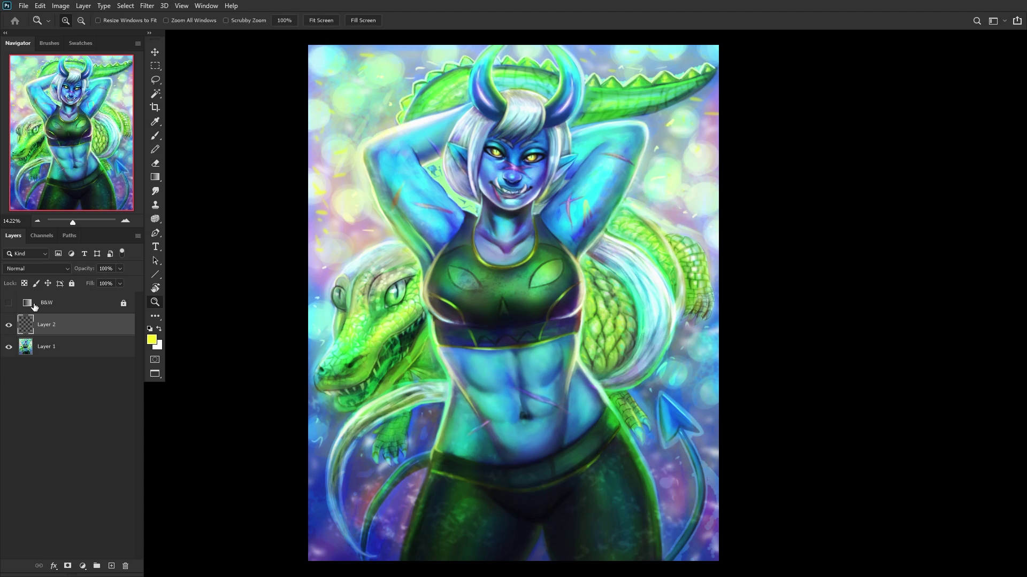
{"action": "left_click", "coordinate": [40, 268]}
{"action": "left_click", "coordinate": [22, 405]}
{"action": "key", "text": "b"}
{"action": "left_click", "coordinate": [158, 137]}
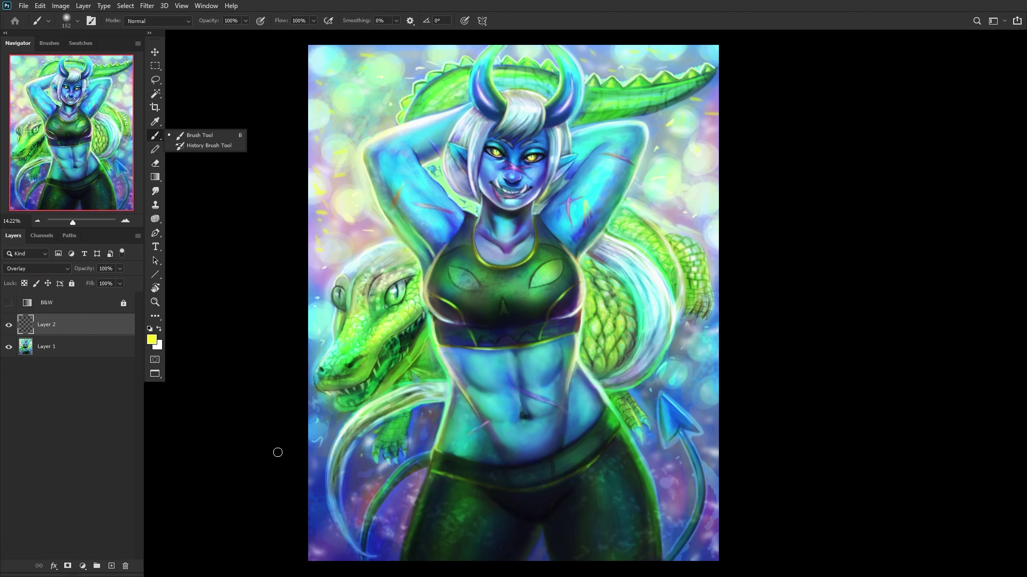
{"action": "left_click", "coordinate": [71, 321]}
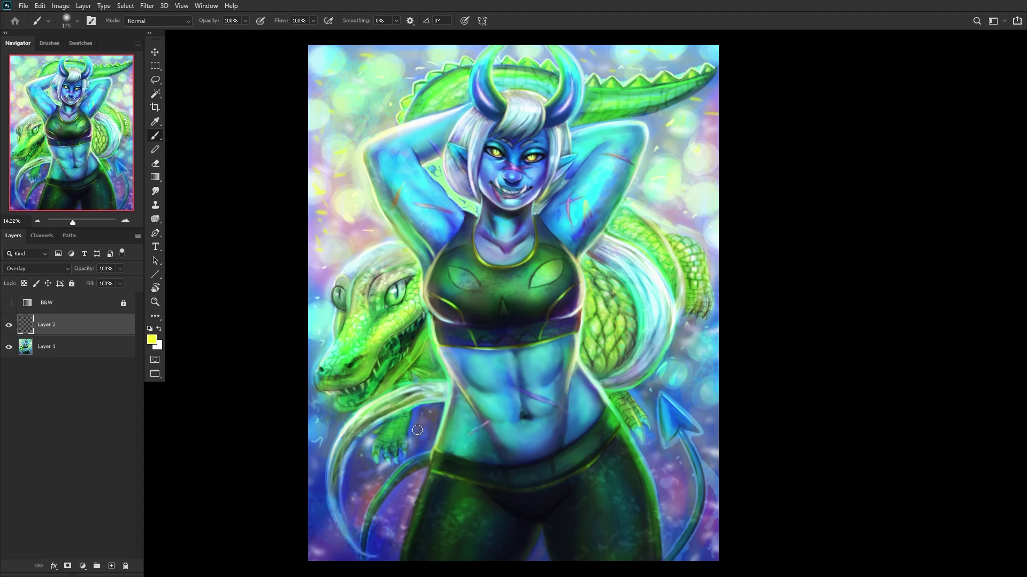
Step: Paint yellow glow along the torso and waist edges and lower abdomen, brush sizes 250 and 500
{"action": "mouse_move", "coordinate": [443, 428]}
{"action": "left_mouse_down"}
{"action": "mouse_move", "coordinate": [434, 455]}
{"action": "mouse_move", "coordinate": [449, 390]}
{"action": "left_mouse_up"}
{"action": "key", "text": "bracketright"}
{"action": "left_click_drag", "start_coordinate": [575, 363], "coordinate": [606, 408]}
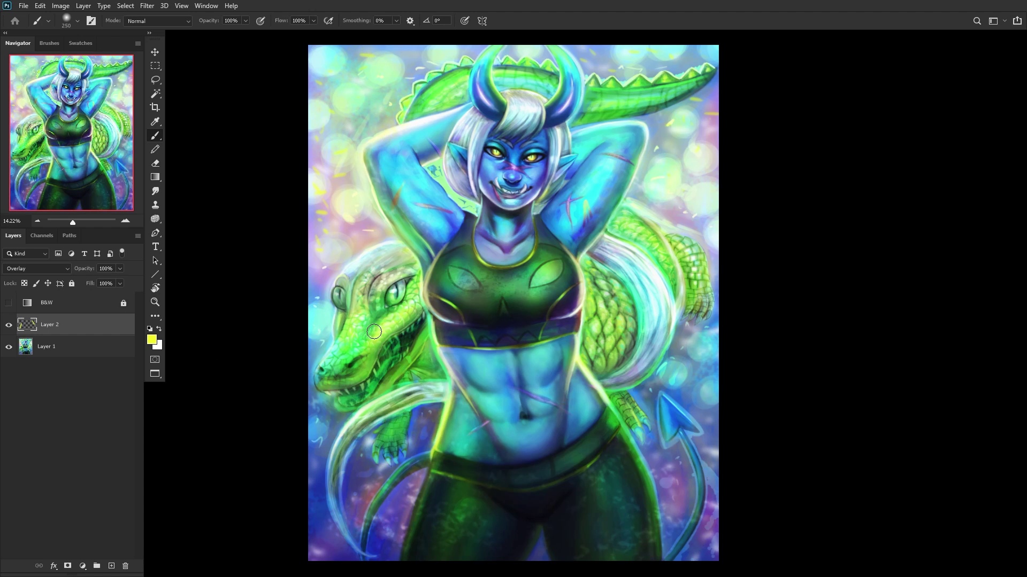
{"action": "left_click_drag", "start_coordinate": [440, 341], "coordinate": [454, 380]}
{"action": "left_click_drag", "start_coordinate": [570, 338], "coordinate": [580, 353]}
{"action": "key", "text": "bracketright"}
{"action": "key", "text": "bracketright"}
{"action": "key", "text": "bracketright"}
{"action": "mouse_move", "coordinate": [527, 435]}
{"action": "left_mouse_down"}
{"action": "mouse_move", "coordinate": [500, 440]}
{"action": "mouse_move", "coordinate": [544, 420]}
{"action": "mouse_move", "coordinate": [495, 417]}
{"action": "mouse_move", "coordinate": [502, 405]}
{"action": "mouse_move", "coordinate": [485, 397]}
{"action": "mouse_move", "coordinate": [549, 388]}
{"action": "mouse_move", "coordinate": [526, 385]}
{"action": "mouse_move", "coordinate": [479, 337]}
{"action": "mouse_move", "coordinate": [461, 345]}
{"action": "mouse_move", "coordinate": [496, 367]}
{"action": "mouse_move", "coordinate": [500, 402]}
{"action": "mouse_move", "coordinate": [548, 357]}
{"action": "left_mouse_up"}
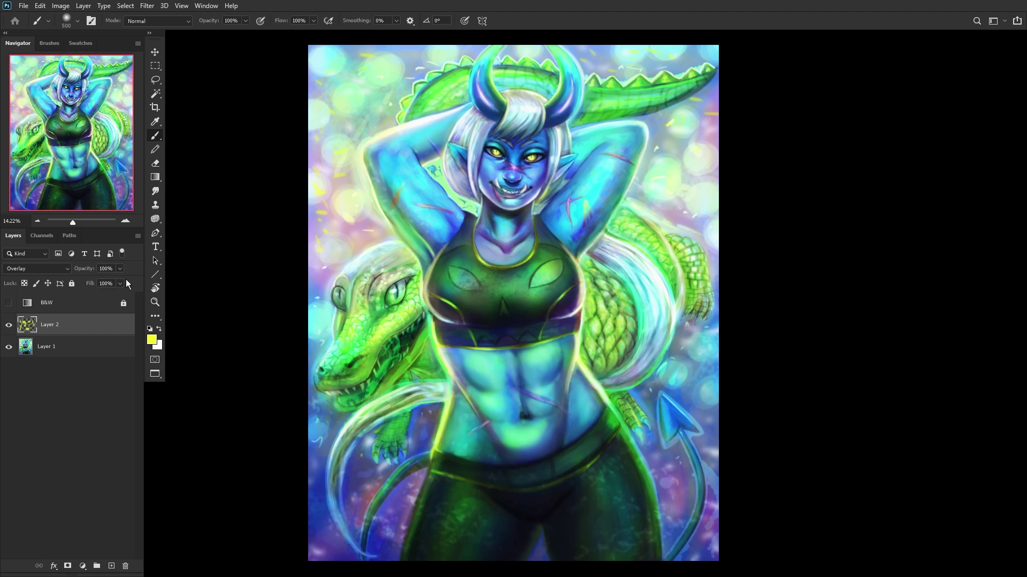
Step: Lower the glow layer's opacity and merge it into the painting
{"action": "left_click_drag", "start_coordinate": [120, 268], "coordinate": [84, 283]}
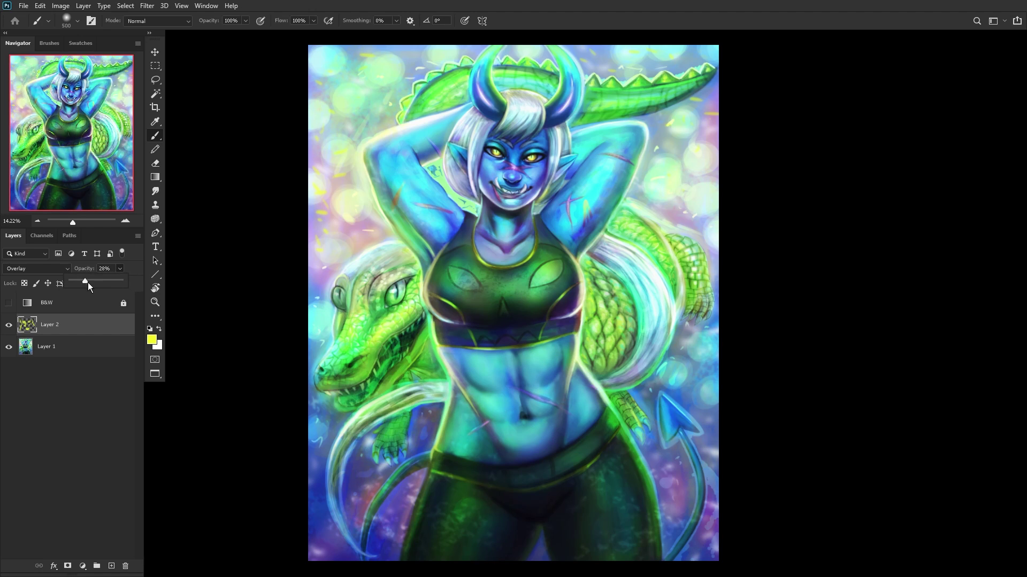
{"action": "left_click", "coordinate": [9, 324]}
{"action": "key", "text": "ctrl+shift+e"}
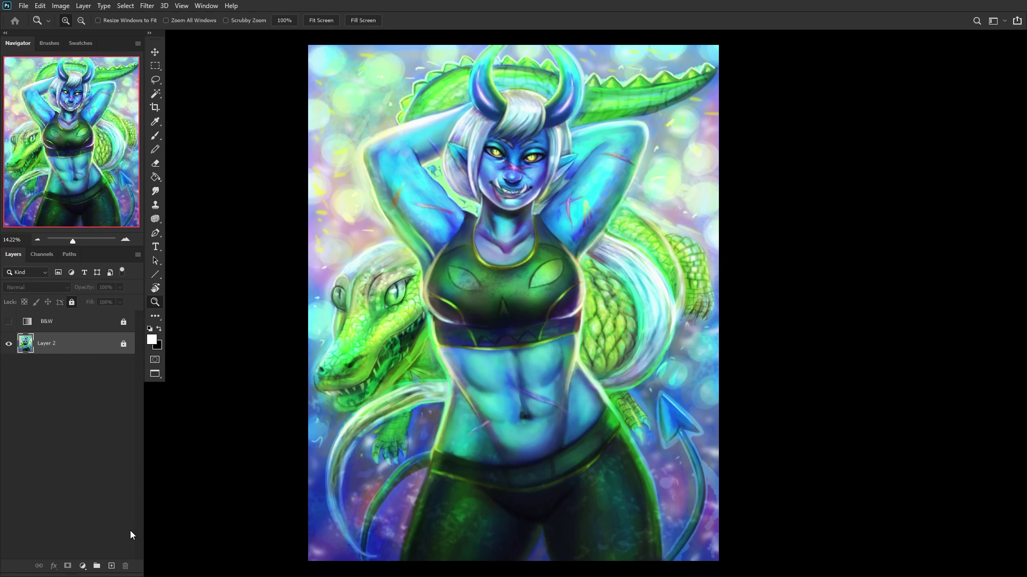
Step: Create a new layer group and choose the Chalk 2 brush preset
{"action": "left_click", "coordinate": [97, 566]}
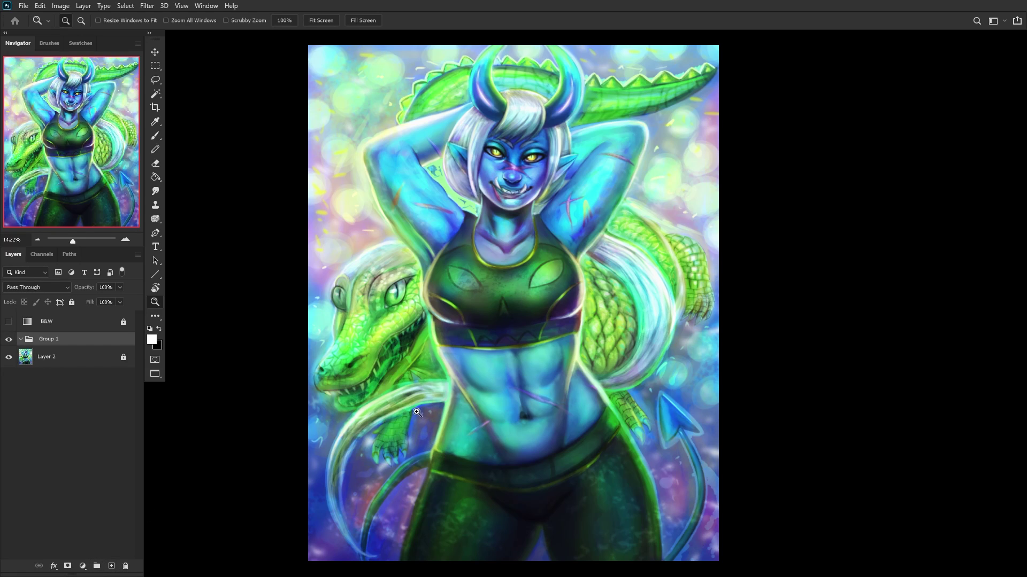
{"action": "left_click", "coordinate": [155, 135]}
{"action": "right_click", "coordinate": [575, 311]}
{"action": "left_click", "coordinate": [728, 349]}
{"action": "left_click", "coordinate": [737, 283]}
{"action": "left_click", "coordinate": [245, 30]}
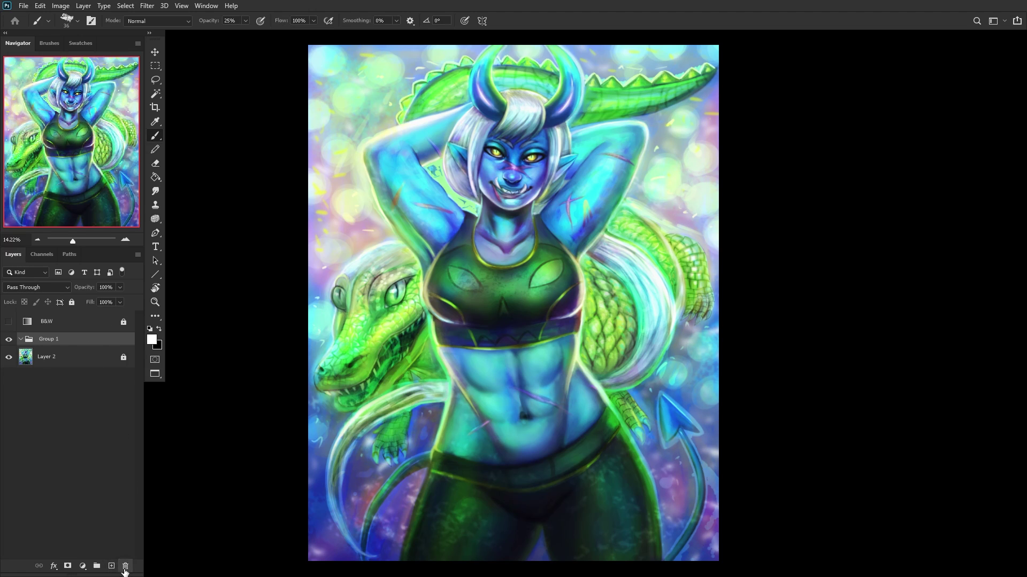
Step: Add Layer 3 and paint a faint teal stroke and dark green strokes along the edge line
{"action": "left_click", "coordinate": [112, 566]}
{"action": "scroll", "coordinate": [462, 446], "scroll_direction": "up", "scroll_amount": 10}
{"action": "left_click", "coordinate": [436, 485], "text": "alt"}
{"action": "mouse_move", "coordinate": [435, 486]}
{"action": "left_mouse_down"}
{"action": "mouse_move", "coordinate": [366, 452]}
{"action": "mouse_move", "coordinate": [407, 466]}
{"action": "mouse_move", "coordinate": [409, 455]}
{"action": "mouse_move", "coordinate": [433, 456]}
{"action": "mouse_move", "coordinate": [367, 449]}
{"action": "mouse_move", "coordinate": [358, 459]}
{"action": "mouse_move", "coordinate": [418, 478]}
{"action": "left_mouse_up"}
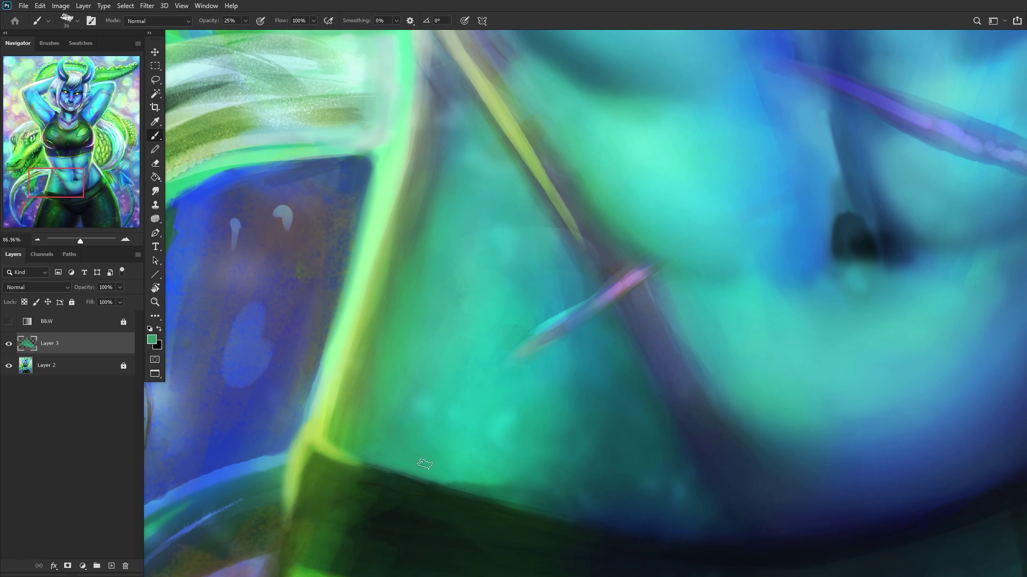
{"action": "scroll", "coordinate": [358, 385], "scroll_direction": "down", "scroll_amount": 10}
{"action": "scroll", "coordinate": [350, 369], "scroll_direction": "down", "scroll_amount": 3}
{"action": "scroll", "coordinate": [398, 384], "scroll_direction": "up", "scroll_amount": 13}
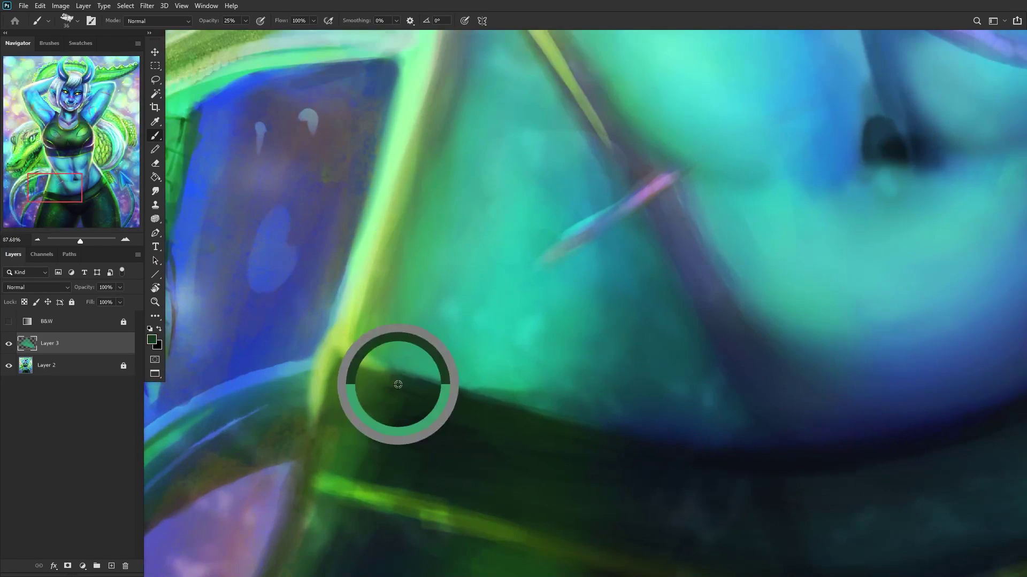
{"action": "mouse_move", "coordinate": [356, 369]}
{"action": "left_mouse_down"}
{"action": "mouse_move", "coordinate": [367, 374]}
{"action": "mouse_move", "coordinate": [348, 365]}
{"action": "mouse_move", "coordinate": [408, 374]}
{"action": "mouse_move", "coordinate": [428, 389]}
{"action": "mouse_move", "coordinate": [334, 365]}
{"action": "left_mouse_up"}
{"action": "scroll", "coordinate": [337, 364], "scroll_direction": "down", "scroll_amount": 9}
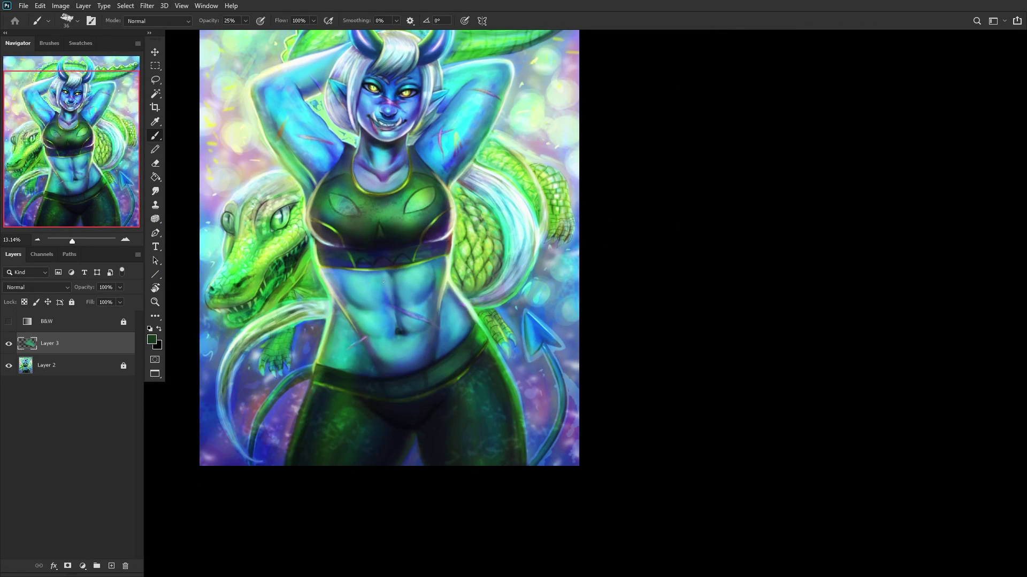
Step: Add Layer 4 and blend faint light-teal strokes across the belly
{"action": "left_click", "coordinate": [112, 570]}
{"action": "scroll", "coordinate": [427, 268], "scroll_direction": "up", "scroll_amount": 14}
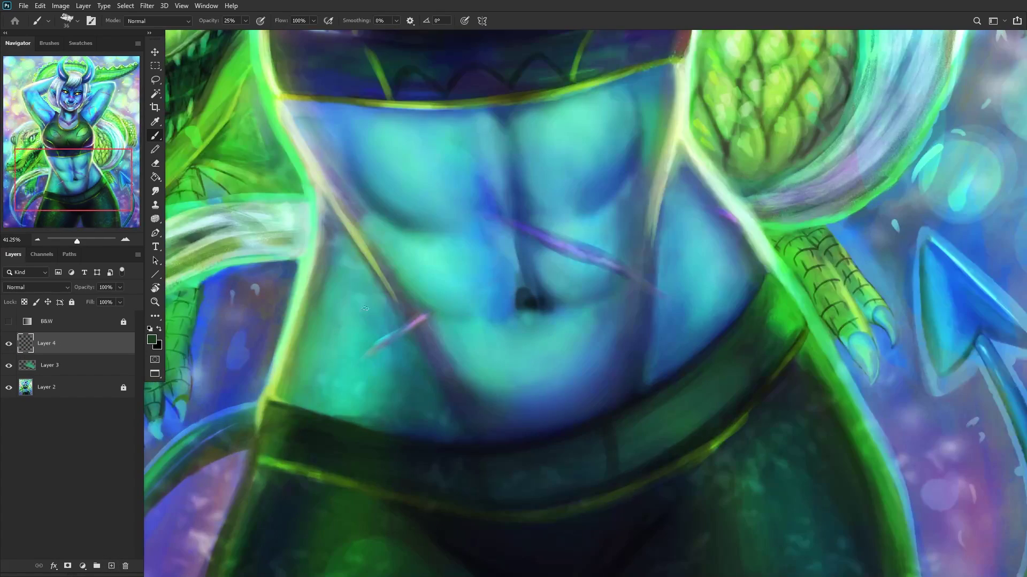
{"action": "mouse_move", "coordinate": [467, 271]}
{"action": "left_mouse_down"}
{"action": "mouse_move", "coordinate": [395, 254]}
{"action": "mouse_move", "coordinate": [396, 239]}
{"action": "left_mouse_up"}
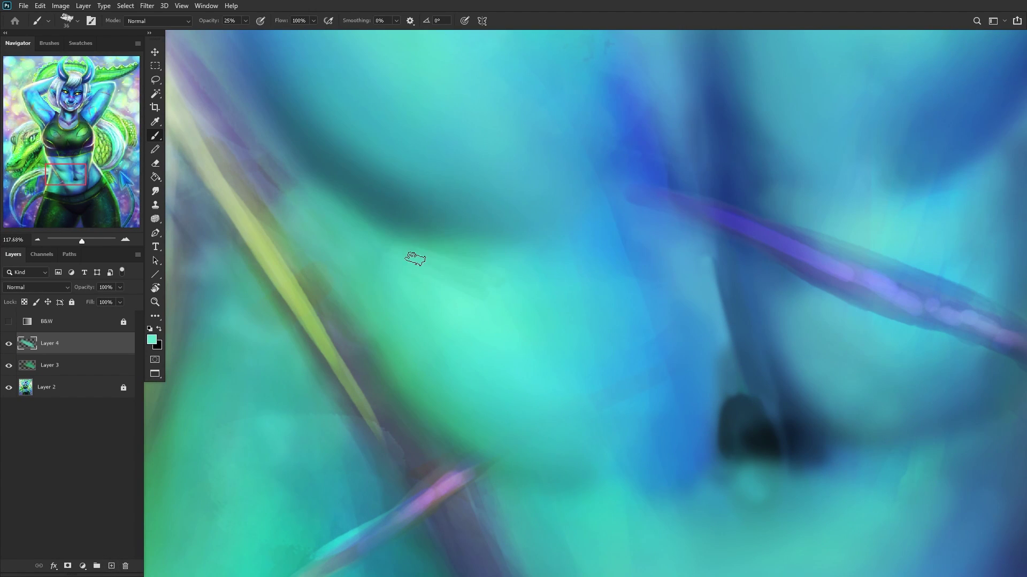
{"action": "left_click_drag", "start_coordinate": [401, 241], "coordinate": [408, 237]}
{"action": "left_click", "coordinate": [449, 292], "text": "alt"}
{"action": "mouse_move", "coordinate": [450, 292]}
{"action": "left_mouse_down"}
{"action": "mouse_move", "coordinate": [435, 267]}
{"action": "mouse_move", "coordinate": [461, 270]}
{"action": "mouse_move", "coordinate": [372, 231]}
{"action": "mouse_move", "coordinate": [414, 244]}
{"action": "left_mouse_up"}
Step: Sample darker teal and several blue tones from the belly and abdomen
{"action": "left_click", "coordinate": [394, 238], "text": "alt"}
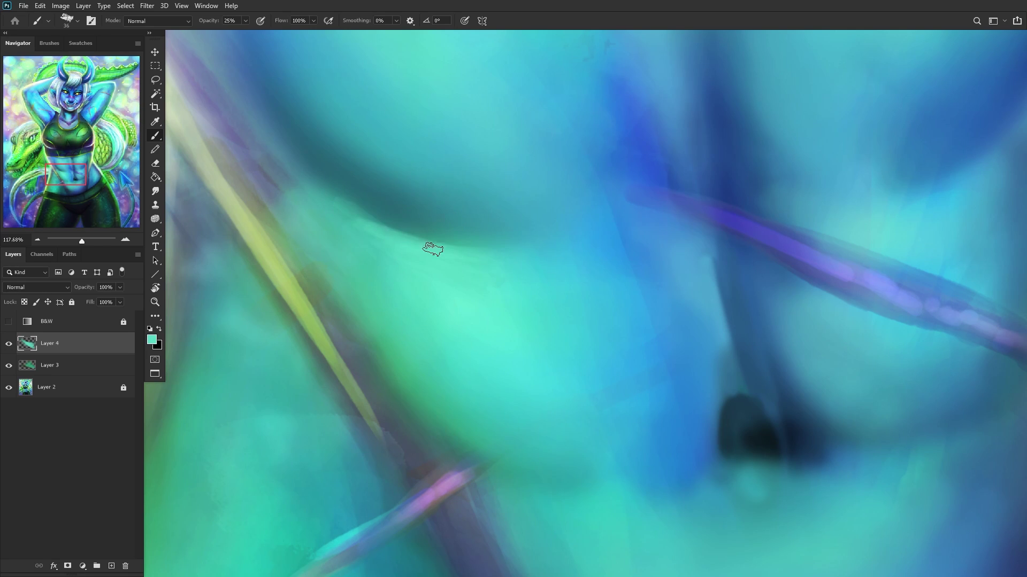
{"action": "left_click", "coordinate": [378, 198], "text": "alt"}
{"action": "scroll", "coordinate": [384, 226], "scroll_direction": "down", "scroll_amount": 3}
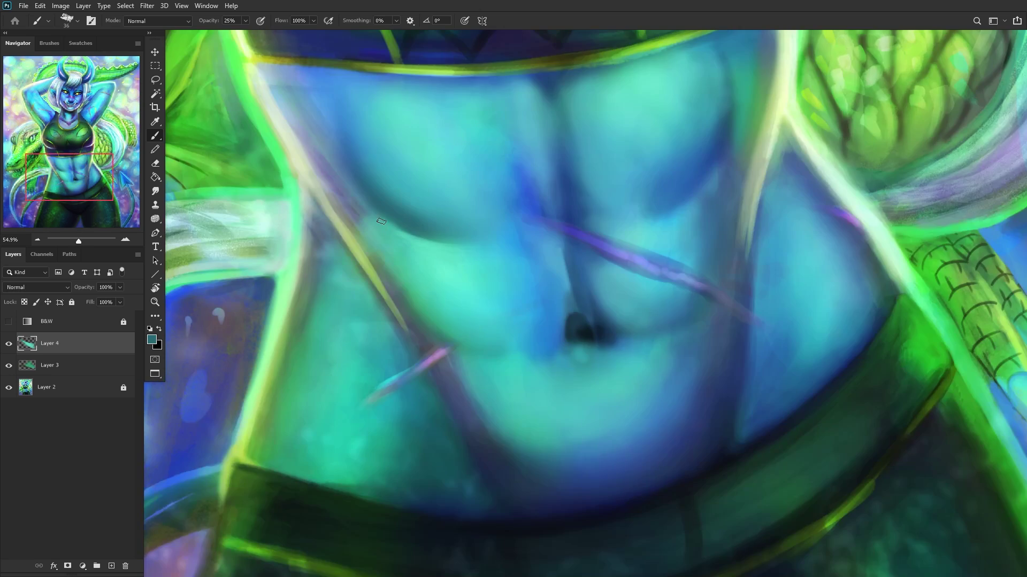
{"action": "scroll", "coordinate": [384, 226], "scroll_direction": "down", "scroll_amount": 4}
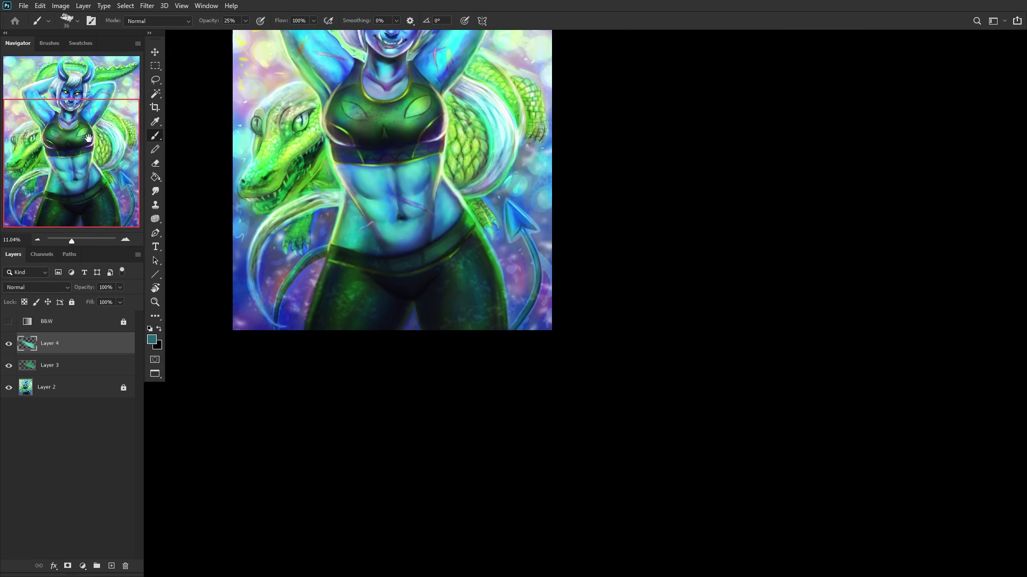
{"action": "scroll", "coordinate": [393, 289], "scroll_direction": "up", "scroll_amount": 5}
{"action": "left_click", "coordinate": [393, 289], "text": "alt"}
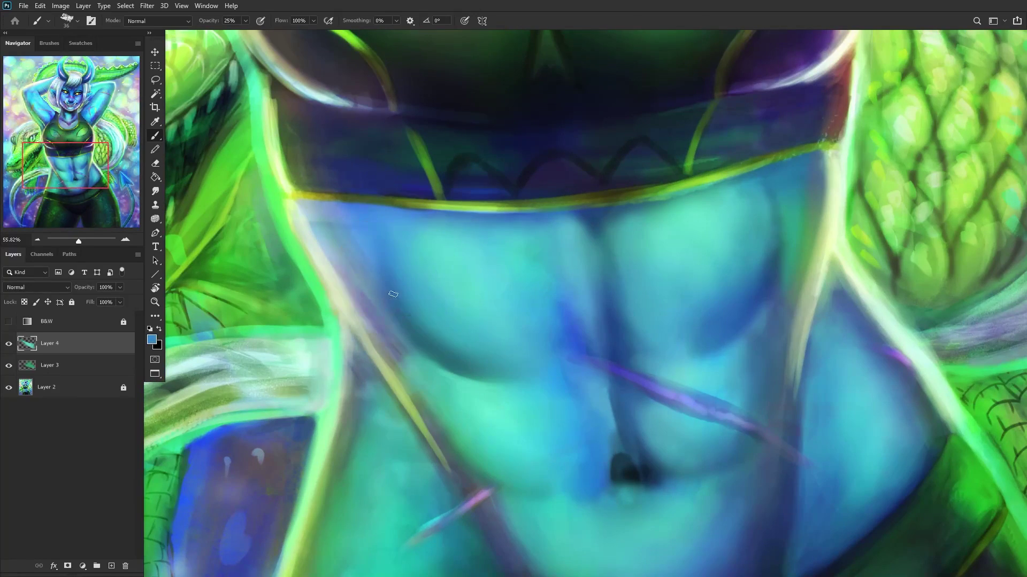
{"action": "left_click", "coordinate": [398, 308], "text": "alt"}
{"action": "left_click", "coordinate": [359, 235], "text": "alt"}
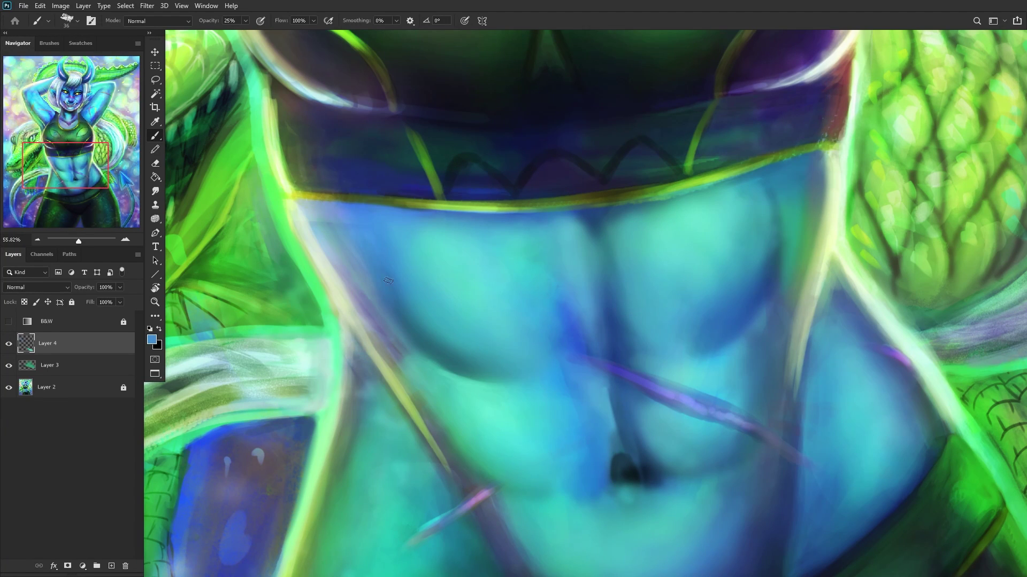
Step: Enlarge the brush to 56, paint a blue stroke on the left abdomen edge, then undo it
{"action": "scroll", "coordinate": [321, 288], "scroll_direction": "down", "scroll_amount": 2}
{"action": "scroll", "coordinate": [331, 310], "scroll_direction": "up", "scroll_amount": 2}
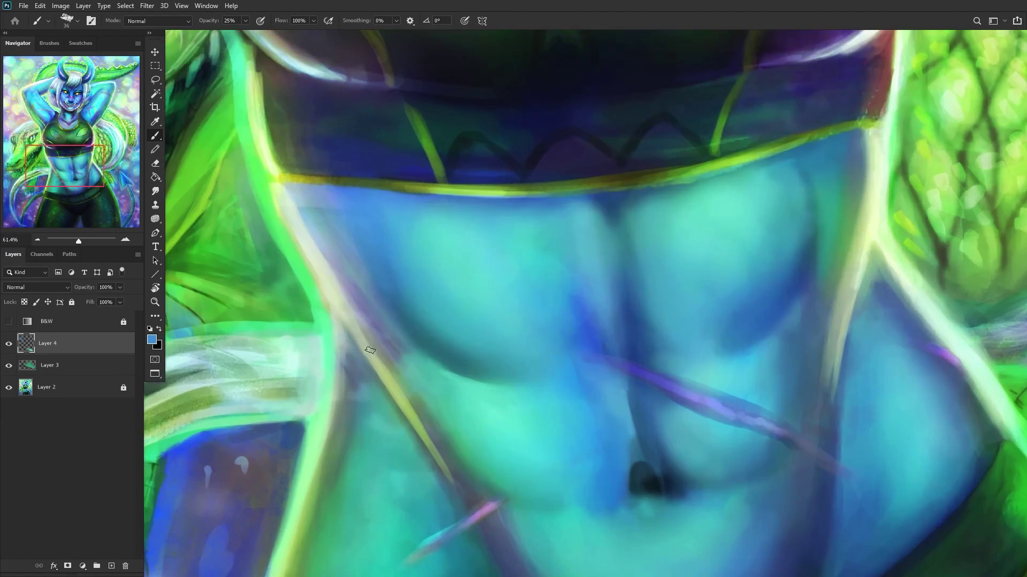
{"action": "scroll", "coordinate": [363, 332], "scroll_direction": "down", "scroll_amount": 2}
{"action": "scroll", "coordinate": [395, 354], "scroll_direction": "up", "scroll_amount": 1}
{"action": "left_click", "coordinate": [395, 354], "text": "alt"}
{"action": "right_click", "coordinate": [572, 75]}
{"action": "left_click_drag", "start_coordinate": [608, 107], "coordinate": [647, 104]}
{"action": "left_click", "coordinate": [492, 250], "text": "alt"}
{"action": "left_click", "coordinate": [508, 230], "text": "alt"}
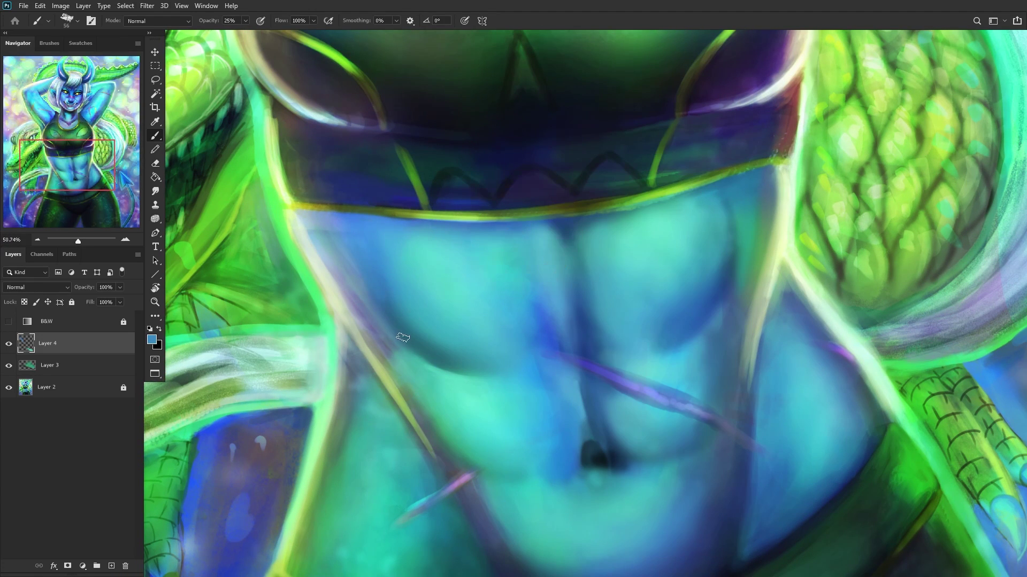
{"action": "left_click_drag", "start_coordinate": [321, 249], "coordinate": [352, 321]}
{"action": "key", "text": "ctrl+z"}
{"action": "key", "text": "ctrl+z"}
Step: Sample teal, greyer blue and blue tones around the left abdomen
{"action": "left_click", "coordinate": [387, 329], "text": "alt"}
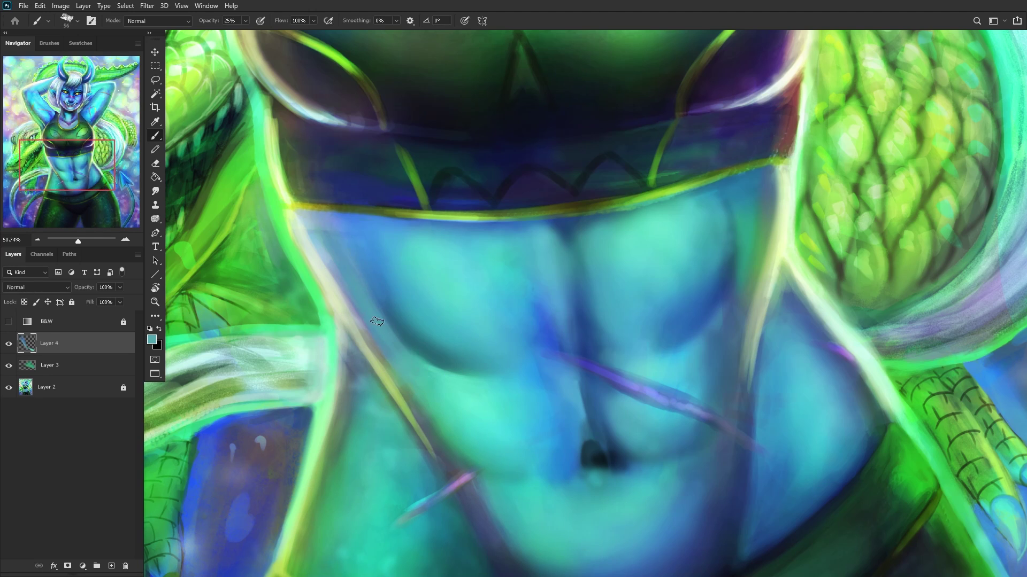
{"action": "left_click", "coordinate": [353, 296], "text": "alt"}
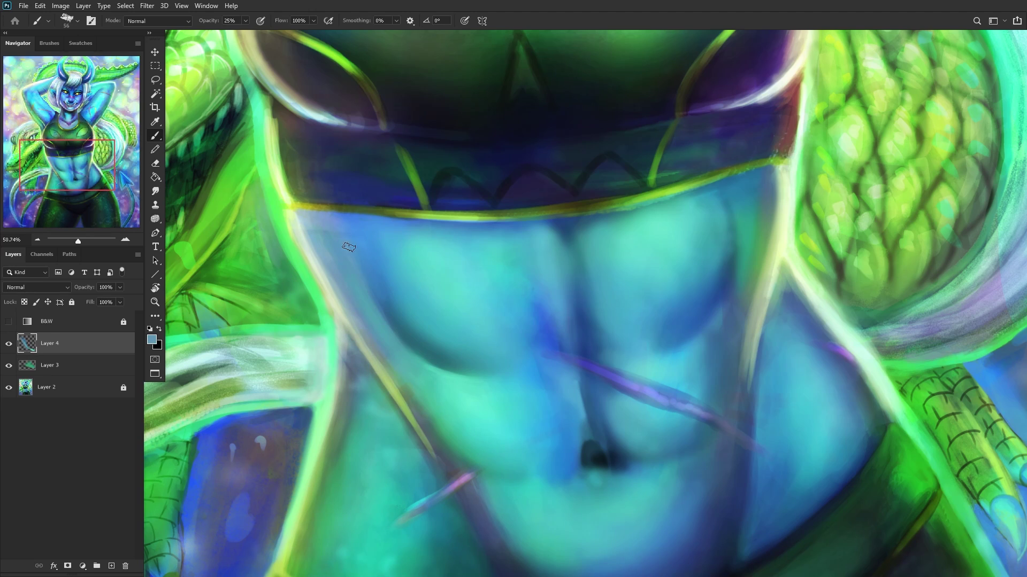
{"action": "scroll", "coordinate": [320, 244], "scroll_direction": "down", "scroll_amount": 4}
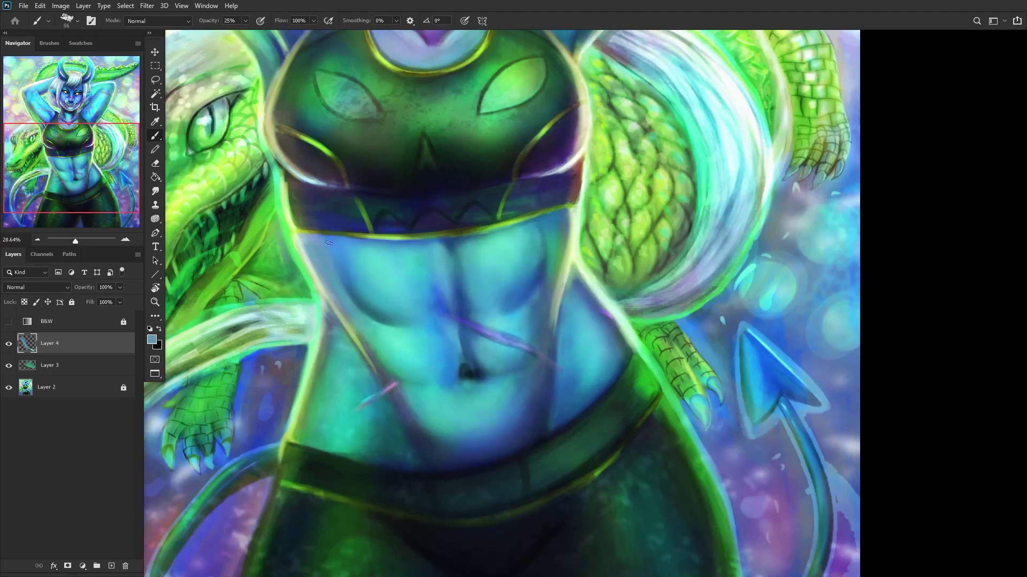
{"action": "scroll", "coordinate": [399, 254], "scroll_direction": "down", "scroll_amount": 1}
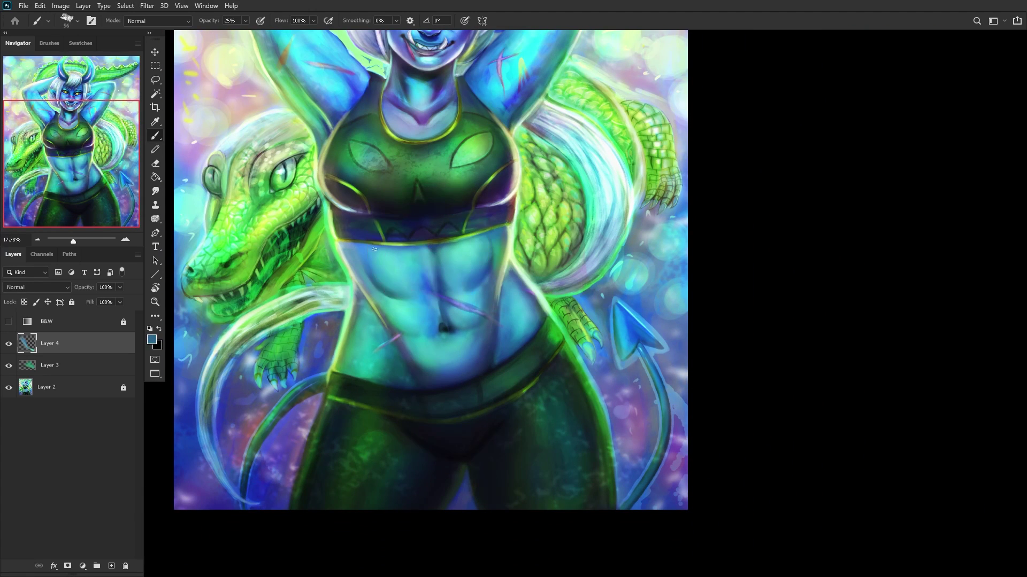
{"action": "scroll", "coordinate": [353, 246], "scroll_direction": "up", "scroll_amount": 5}
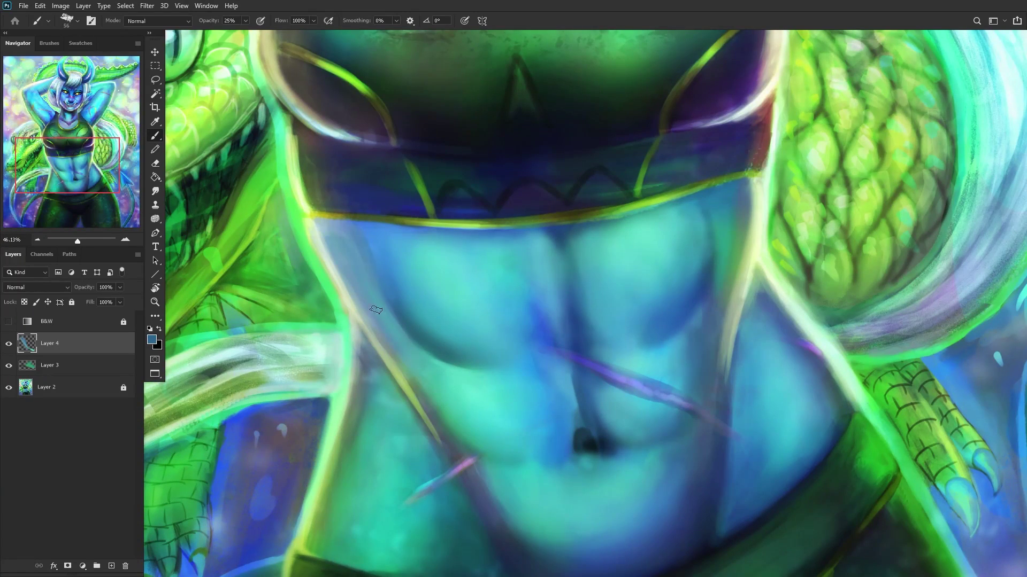
{"action": "left_click", "coordinate": [359, 269], "text": "alt"}
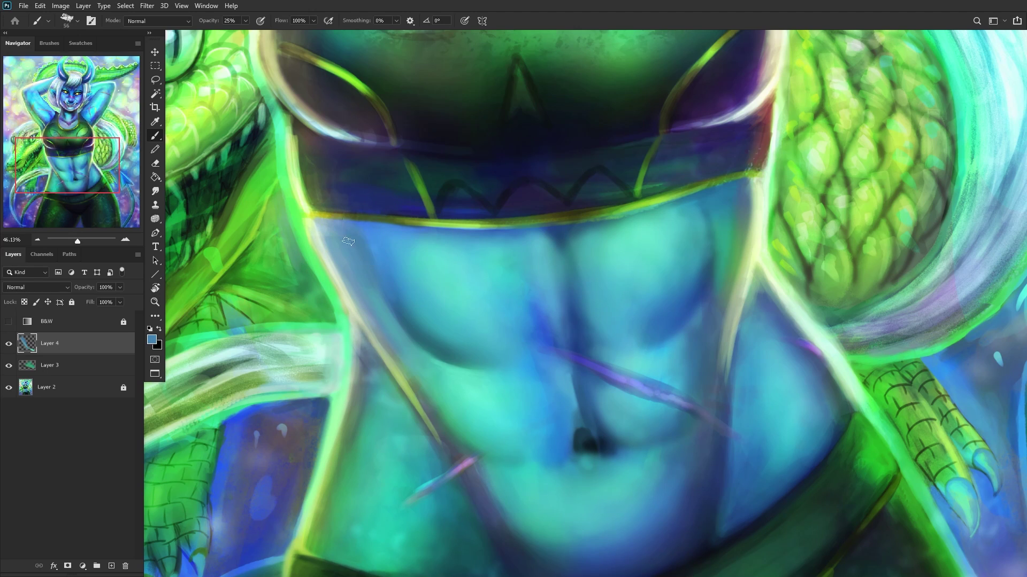
{"action": "scroll", "coordinate": [424, 387], "scroll_direction": "down", "scroll_amount": 5}
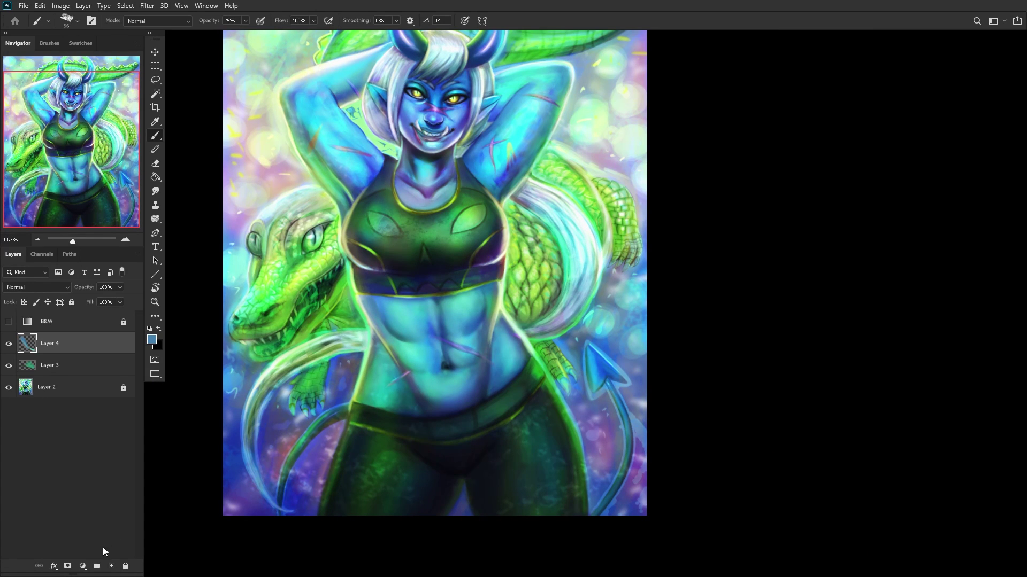
Step: Add Layer 5 and sample teal from the abdomen
{"action": "left_click", "coordinate": [112, 567]}
{"action": "scroll", "coordinate": [411, 350], "scroll_direction": "up", "scroll_amount": 4}
{"action": "left_click", "coordinate": [392, 354], "text": "alt"}
Step: Switch to the Soft Round brush and paint soft shading over the abs on Layer 5
{"action": "right_click", "coordinate": [405, 285]}
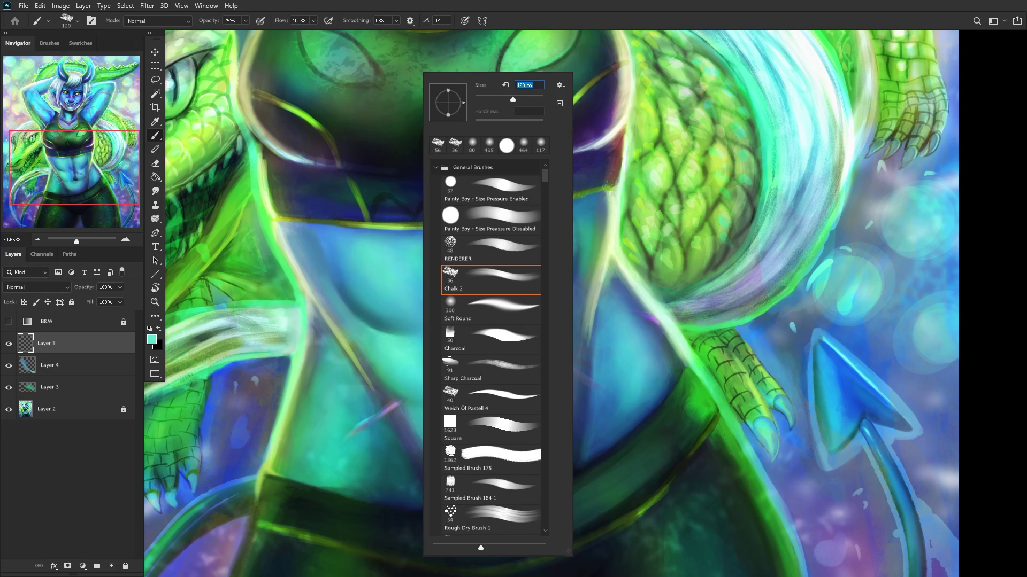
{"action": "left_click", "coordinate": [455, 310]}
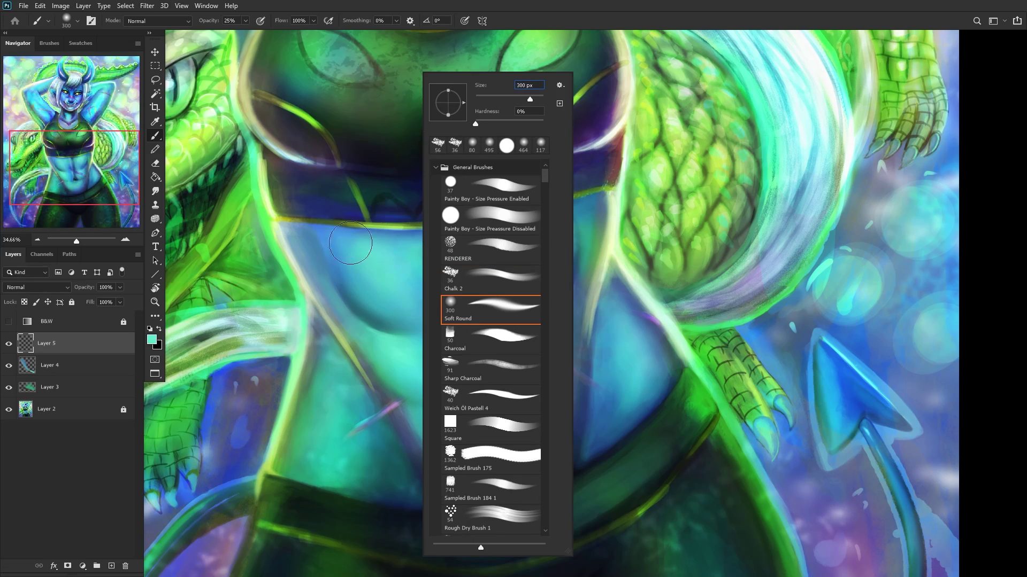
{"action": "left_click", "coordinate": [353, 234]}
{"action": "mouse_move", "coordinate": [378, 259]}
{"action": "left_mouse_down"}
{"action": "mouse_move", "coordinate": [390, 300]}
{"action": "mouse_move", "coordinate": [379, 259]}
{"action": "mouse_move", "coordinate": [405, 284]}
{"action": "mouse_move", "coordinate": [365, 246]}
{"action": "mouse_move", "coordinate": [427, 252]}
{"action": "mouse_move", "coordinate": [398, 251]}
{"action": "mouse_move", "coordinate": [412, 283]}
{"action": "left_mouse_up"}
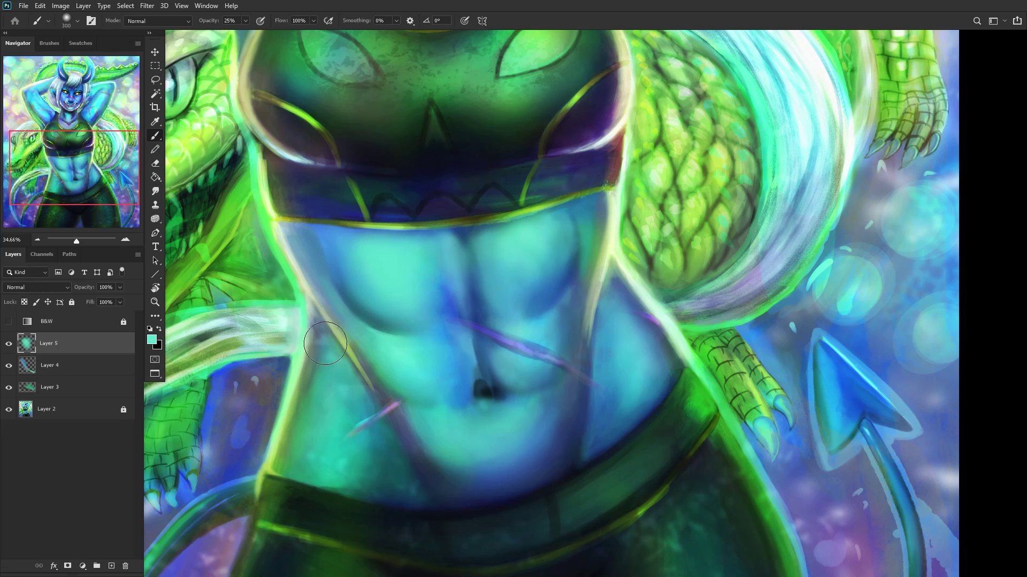
{"action": "scroll", "coordinate": [335, 343], "scroll_direction": "down", "scroll_amount": 5}
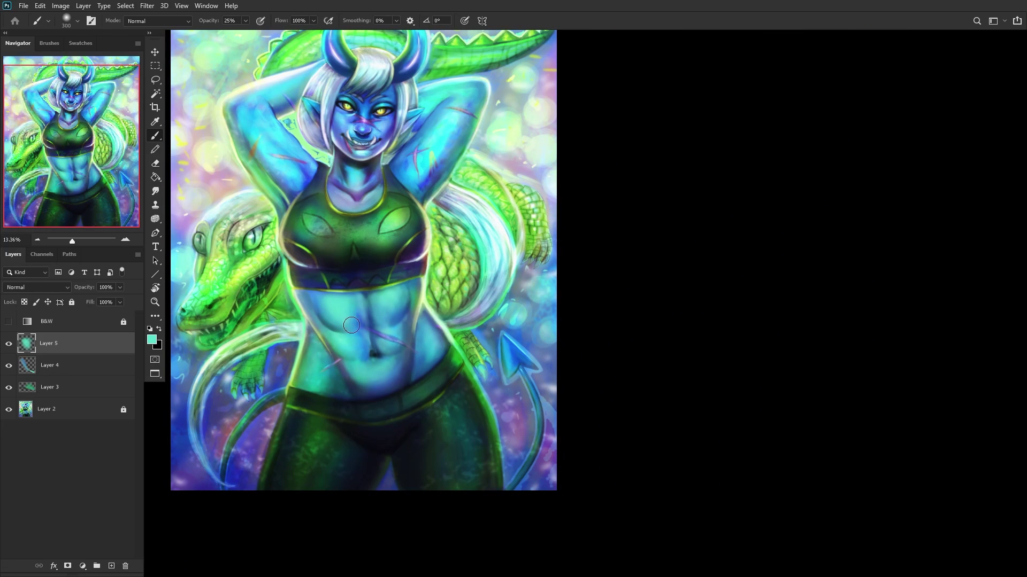
{"action": "key", "text": "h"}
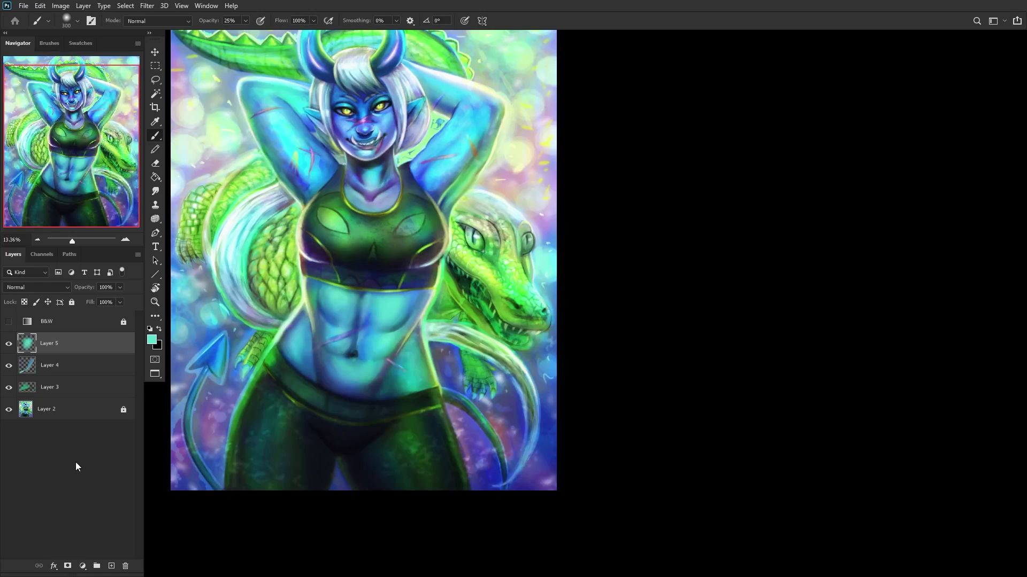
{"action": "scroll", "coordinate": [374, 337], "scroll_direction": "up", "scroll_amount": 8}
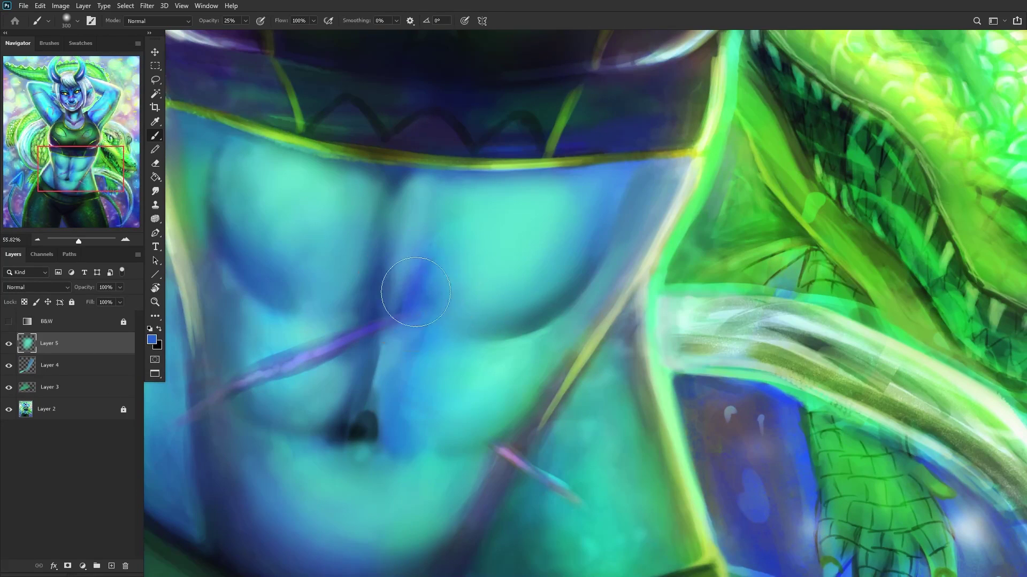
Step: Sample a light blue from the abdomen and lighten its dark blue spot
{"action": "left_click", "coordinate": [416, 253], "text": "alt"}
{"action": "left_click", "coordinate": [451, 283], "text": "alt"}
{"action": "left_click_drag", "start_coordinate": [426, 289], "coordinate": [436, 229]}
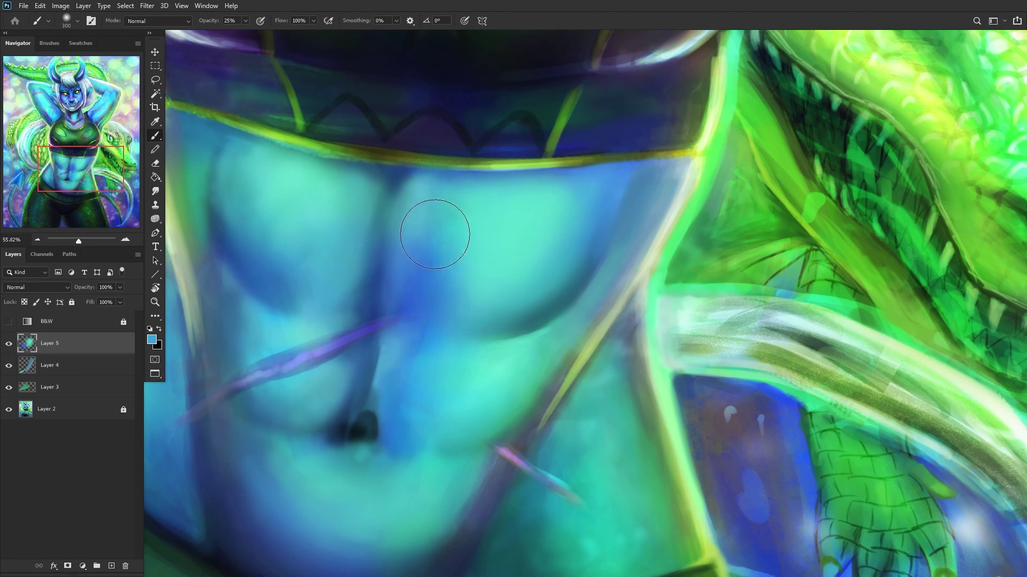
{"action": "left_click", "coordinate": [502, 299], "text": "alt"}
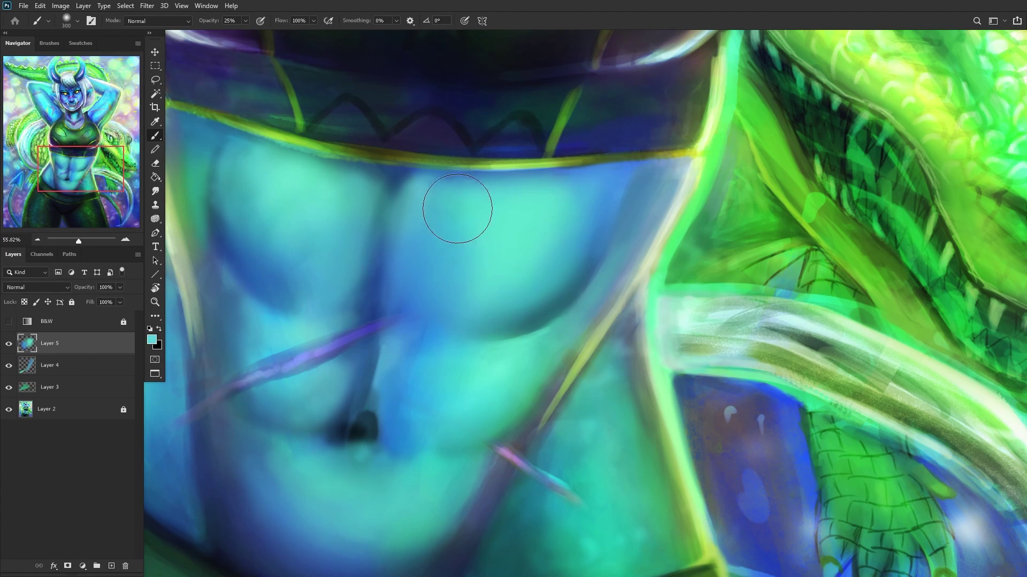
{"action": "scroll", "coordinate": [374, 289], "scroll_direction": "down", "scroll_amount": 4}
{"action": "scroll", "coordinate": [321, 289], "scroll_direction": "up", "scroll_amount": 2}
Step: Darken the upper abdomen with sampled soft blue and lighten the upper-left with soft teal
{"action": "left_click", "coordinate": [285, 291], "text": "alt"}
{"action": "left_click_drag", "start_coordinate": [291, 264], "coordinate": [305, 284]}
{"action": "left_click", "coordinate": [306, 293], "text": "alt"}
{"action": "left_click", "coordinate": [308, 289], "text": "alt"}
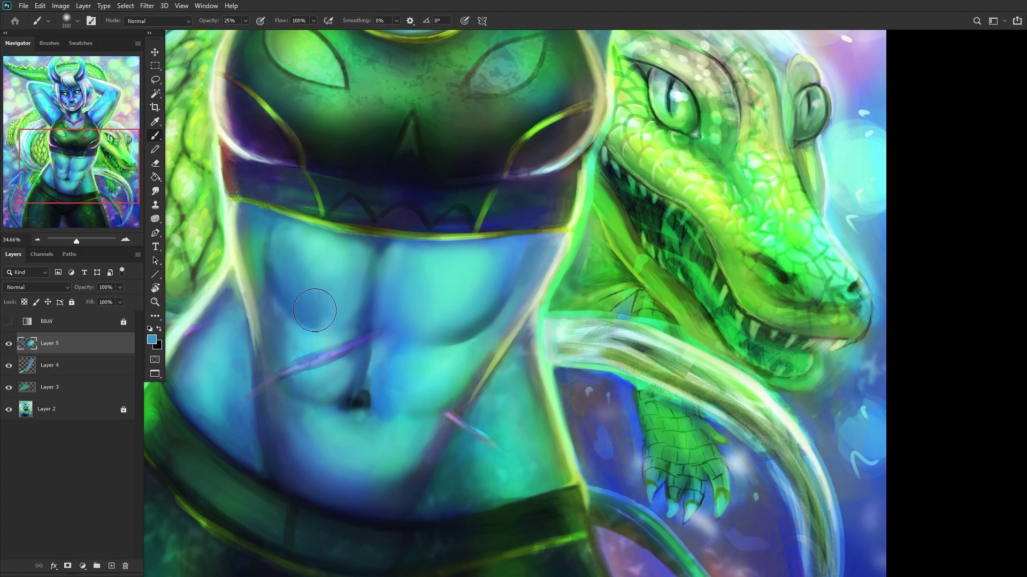
{"action": "left_click", "coordinate": [305, 256], "text": "alt"}
{"action": "mouse_move", "coordinate": [305, 257]}
{"action": "left_mouse_down"}
{"action": "mouse_move", "coordinate": [314, 291]}
{"action": "mouse_move", "coordinate": [326, 308]}
{"action": "mouse_move", "coordinate": [318, 247]}
{"action": "mouse_move", "coordinate": [332, 329]}
{"action": "left_mouse_up"}
{"action": "scroll", "coordinate": [300, 299], "scroll_direction": "down", "scroll_amount": 2}
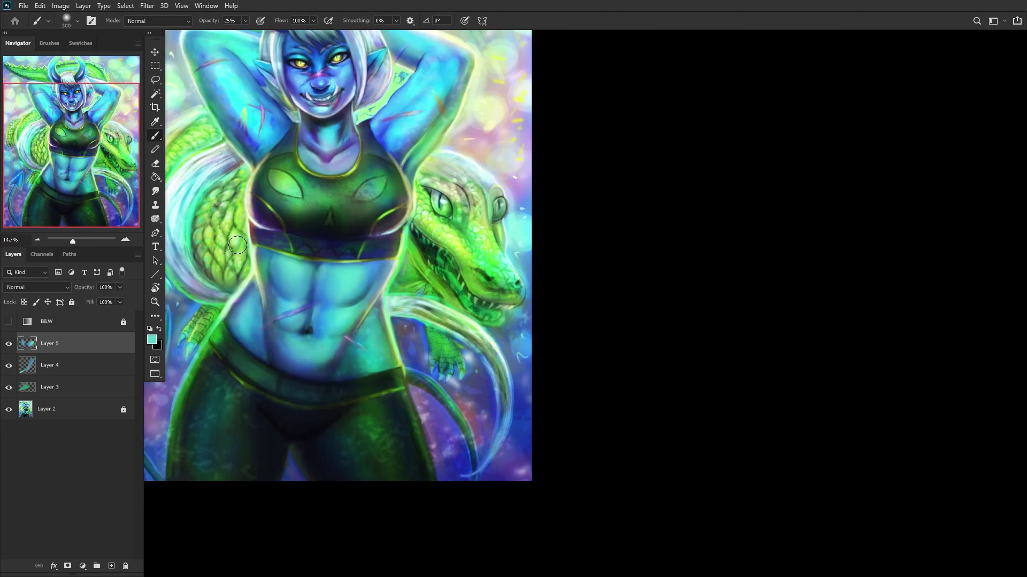
{"action": "scroll", "coordinate": [272, 277], "scroll_direction": "up", "scroll_amount": 1}
{"action": "scroll", "coordinate": [272, 277], "scroll_direction": "up", "scroll_amount": 1}
Step: Sample blues and teals from the abdomen, undo the last stroke, and repaint it softly
{"action": "right_click", "coordinate": [409, 170]}
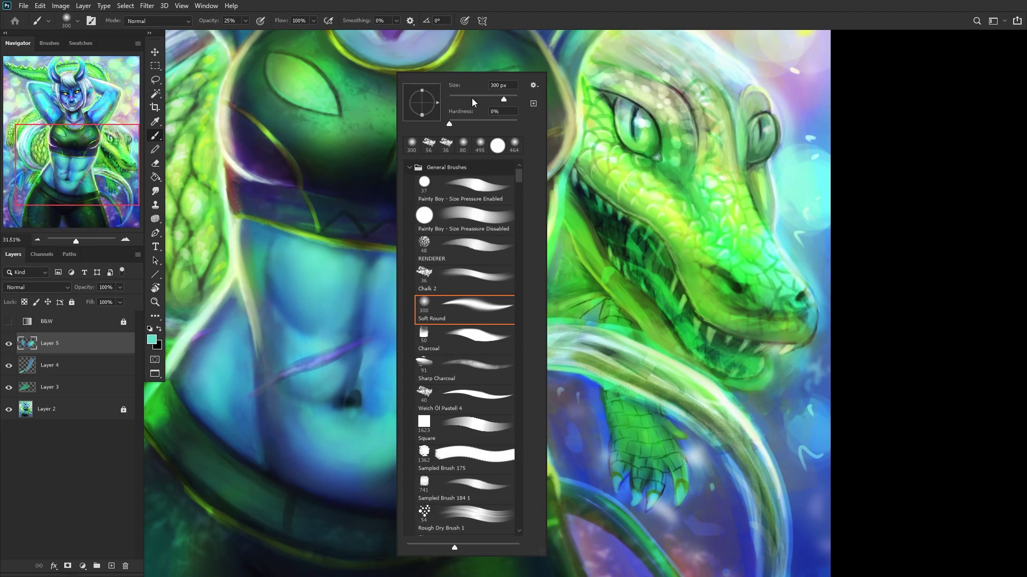
{"action": "left_click", "coordinate": [261, 326], "text": "alt"}
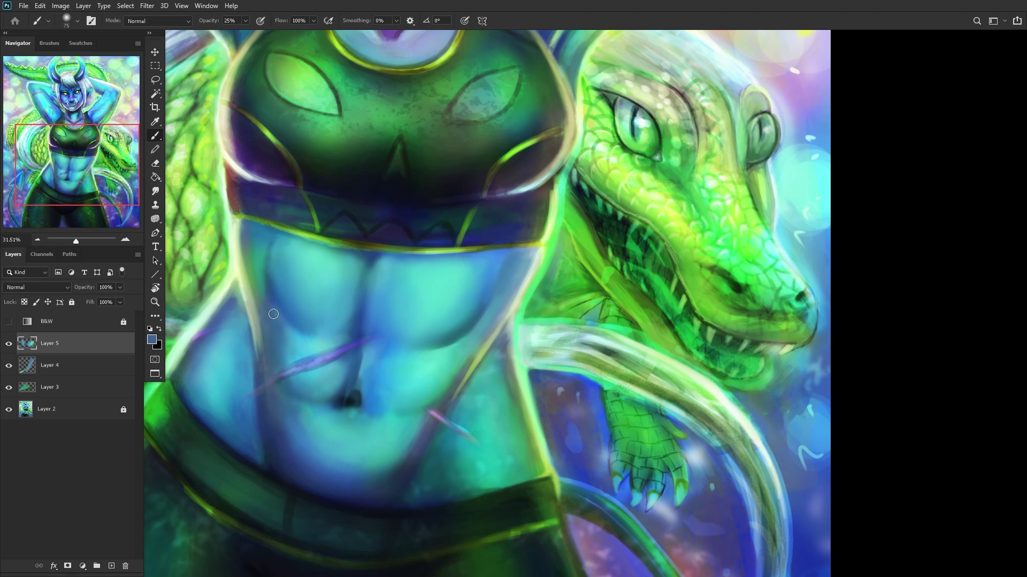
{"action": "left_click", "coordinate": [255, 289], "text": "alt"}
{"action": "left_click", "coordinate": [275, 291], "text": "alt"}
{"action": "left_click", "coordinate": [278, 291], "text": "alt"}
{"action": "key", "text": "ctrl+z"}
{"action": "mouse_move", "coordinate": [284, 306]}
{"action": "left_mouse_down"}
{"action": "mouse_move", "coordinate": [270, 271]}
{"action": "mouse_move", "coordinate": [281, 306]}
{"action": "left_mouse_up"}
{"action": "scroll", "coordinate": [303, 340], "scroll_direction": "down", "scroll_amount": 6}
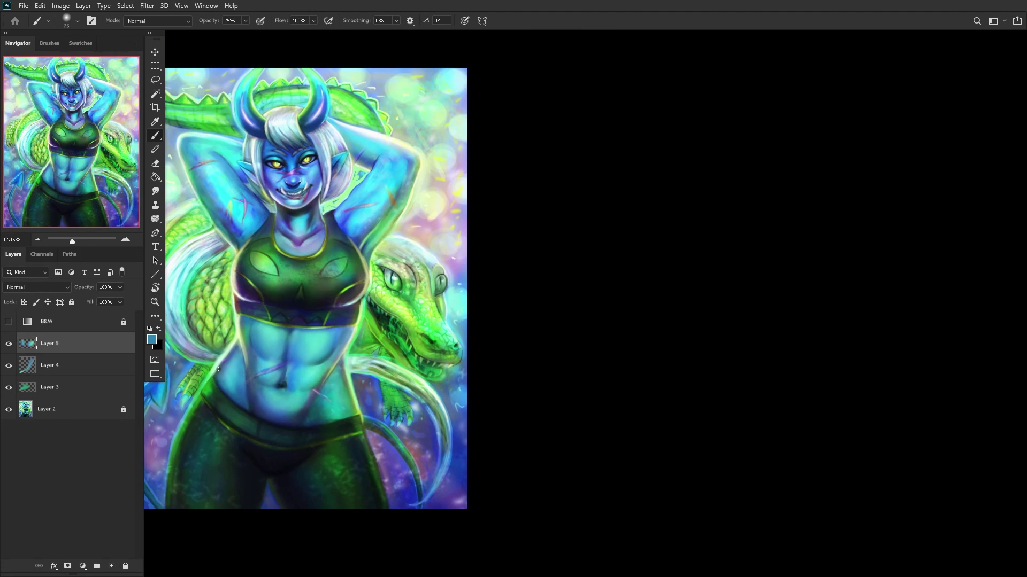
{"action": "scroll", "coordinate": [218, 369], "scroll_direction": "up", "scroll_amount": 6}
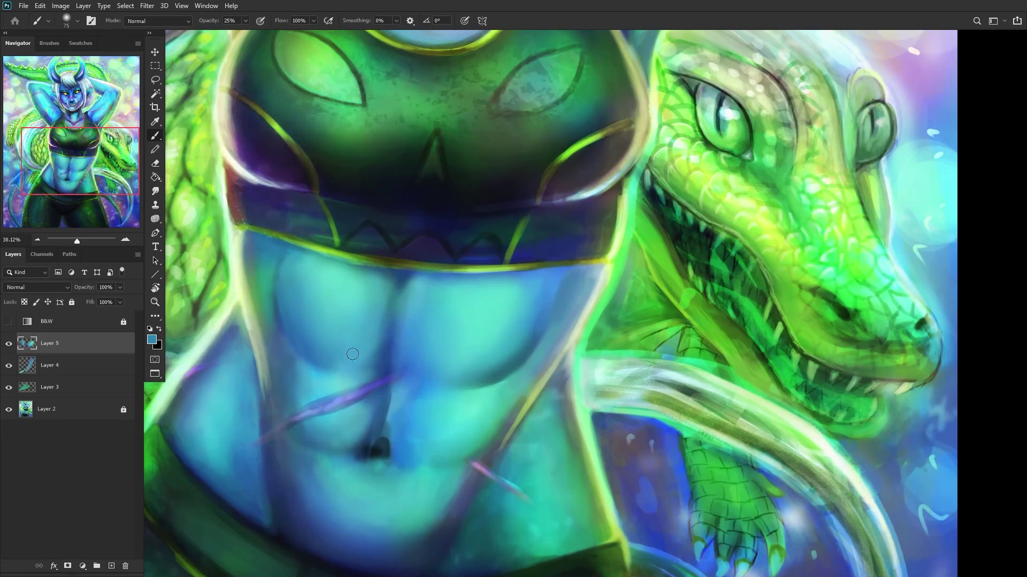
Step: Enlarge the brush from 75 to 143 and paint soft low-opacity shading over the abdomen
{"action": "right_click", "coordinate": [437, 136]}
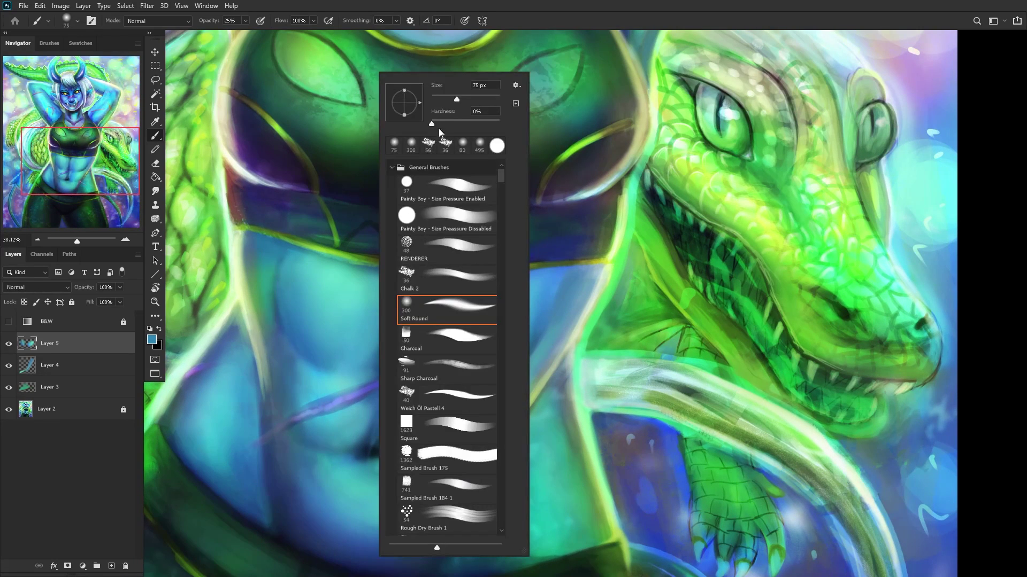
{"action": "left_click_drag", "start_coordinate": [275, 390], "coordinate": [284, 390]}
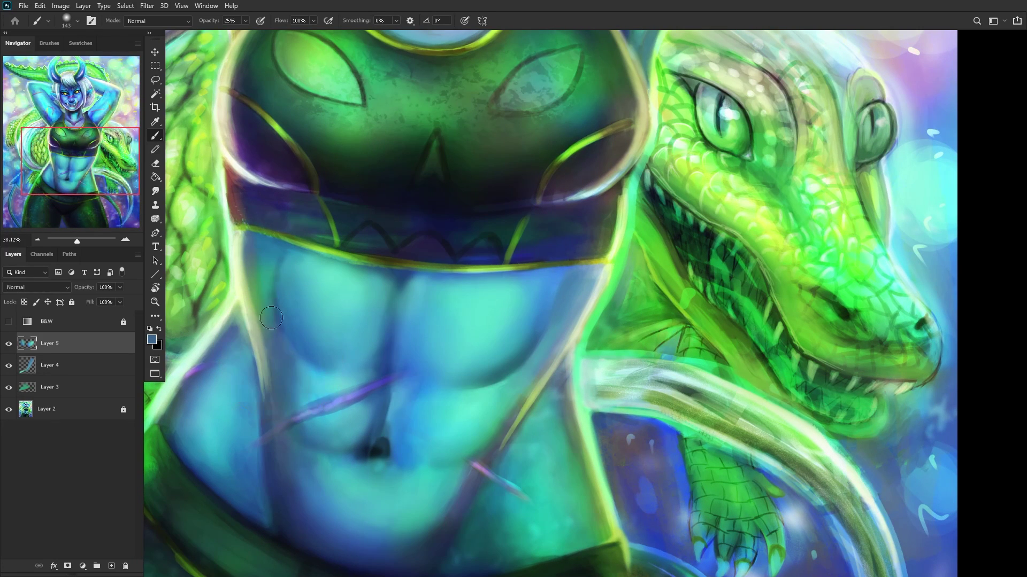
{"action": "left_click", "coordinate": [261, 271], "text": "alt"}
{"action": "left_click", "coordinate": [293, 376], "text": "alt"}
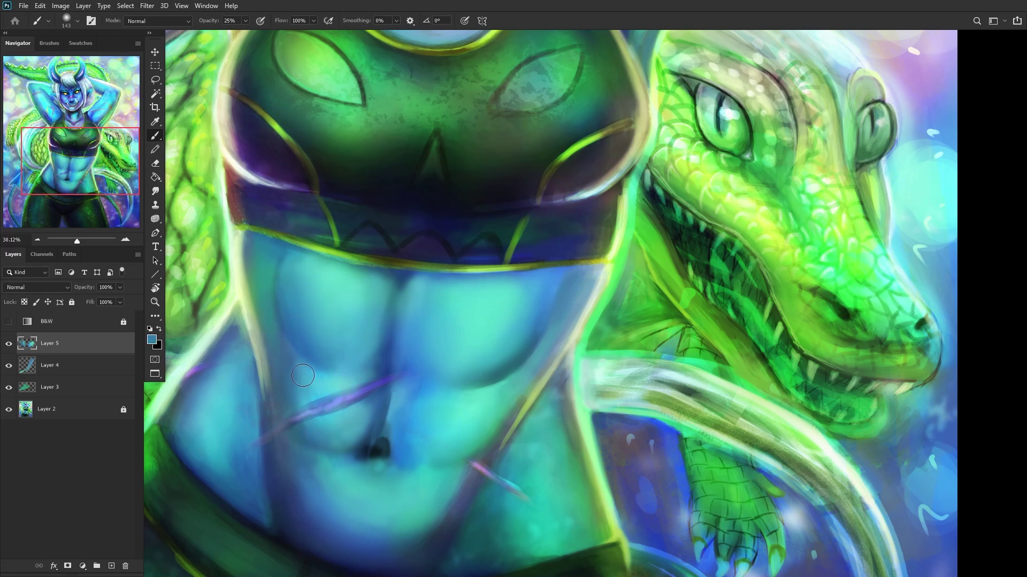
{"action": "left_click_drag", "start_coordinate": [302, 380], "coordinate": [295, 407]}
{"action": "scroll", "coordinate": [290, 377], "scroll_direction": "down", "scroll_amount": 5}
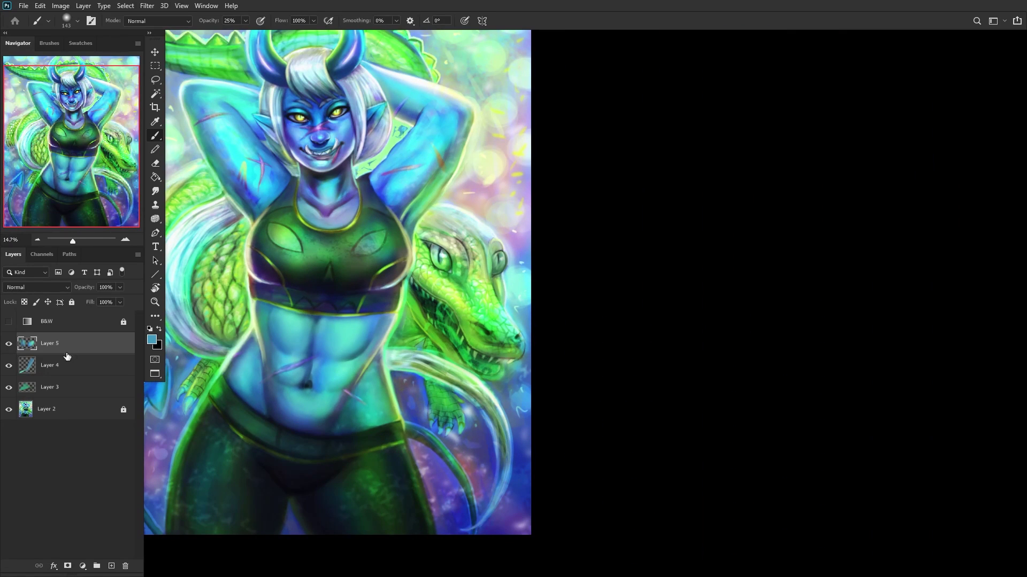
{"action": "left_click", "coordinate": [9, 345]}
{"action": "left_click", "coordinate": [7, 342]}
{"action": "scroll", "coordinate": [274, 327], "scroll_direction": "up", "scroll_amount": 5}
Step: Sample dark blue, lighter blue and teal, then zoom out and compare Layer 5 on and off
{"action": "left_click", "coordinate": [339, 293], "text": "alt"}
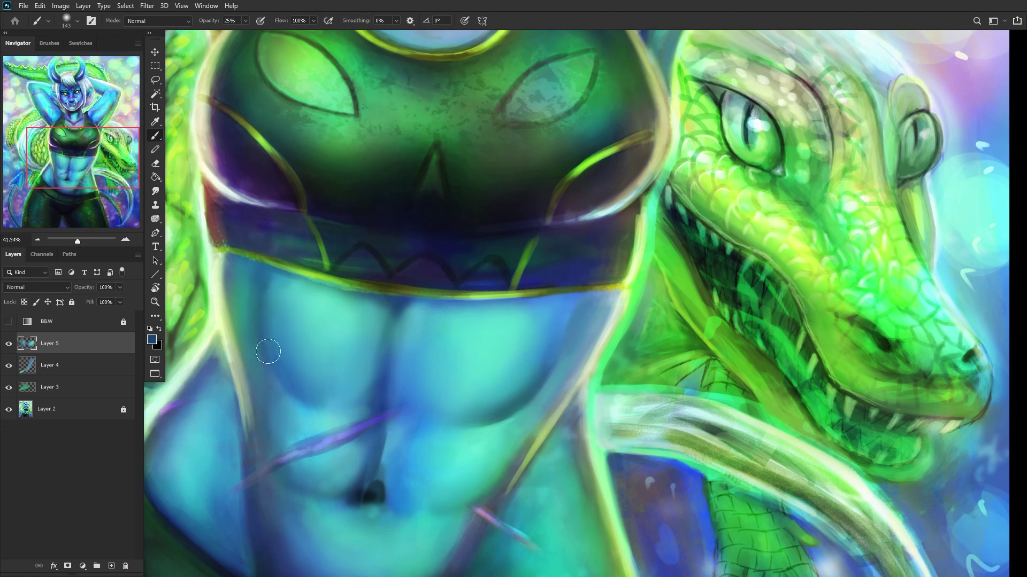
{"action": "left_click", "coordinate": [286, 361], "text": "alt"}
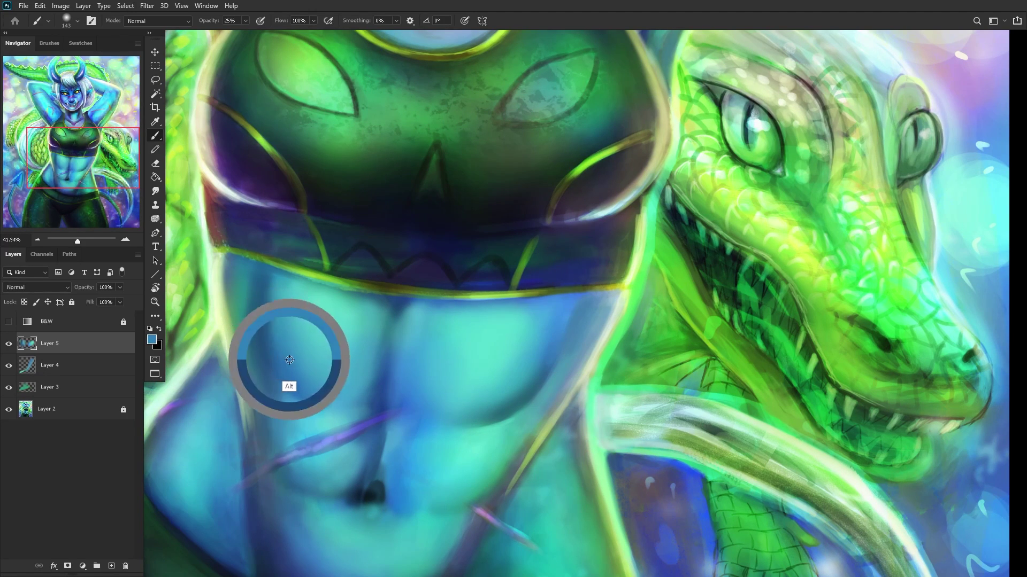
{"action": "left_click", "coordinate": [238, 320], "text": "alt"}
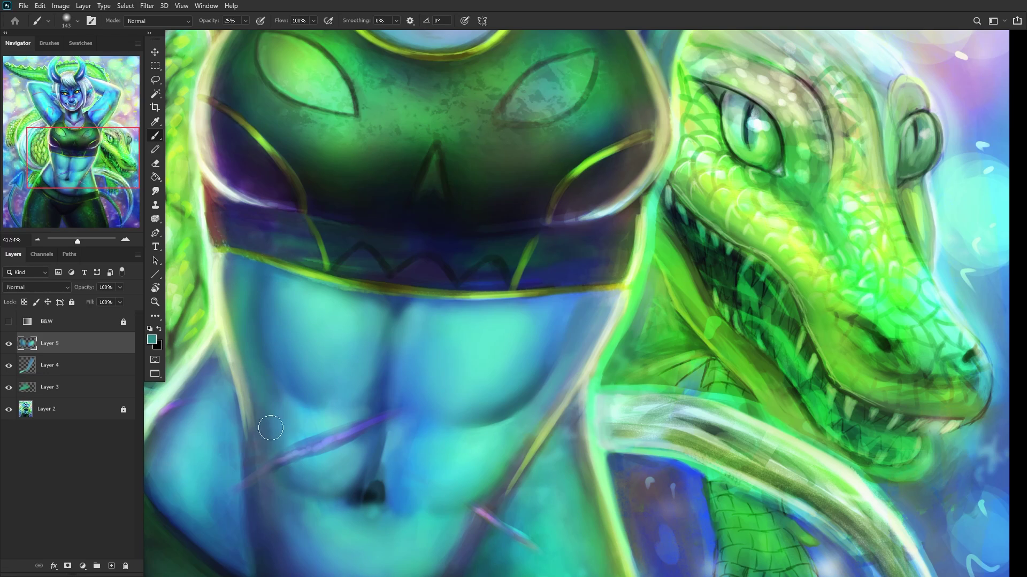
{"action": "key", "text": "ctrl+0"}
{"action": "left_click", "coordinate": [8, 345]}
{"action": "left_click", "coordinate": [8, 343]}
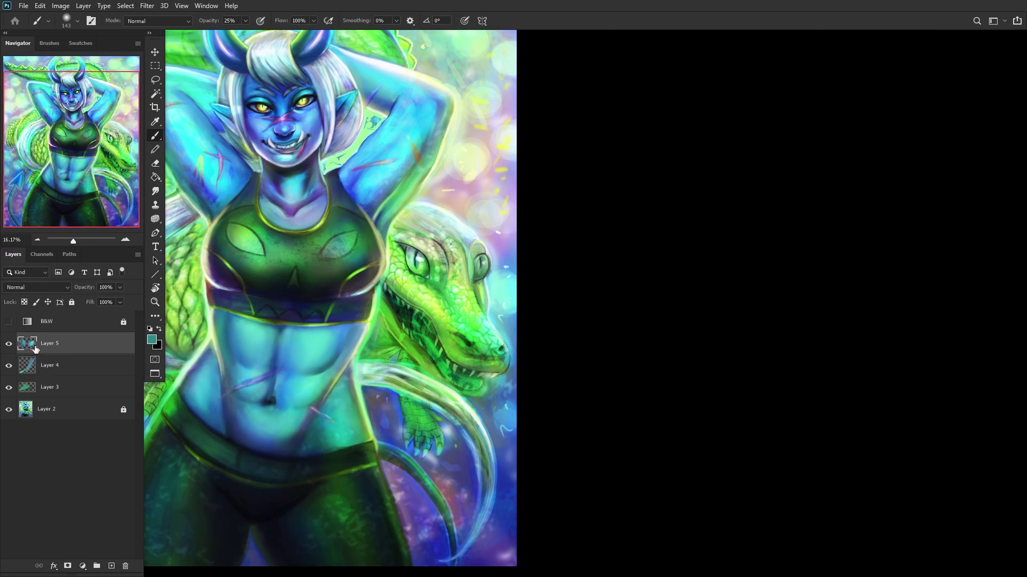
Step: Merge the painted layers into Layer 3, mirror the canvas, and add a new layer above
{"action": "key", "text": "ctrl+e"}
{"action": "key", "text": "ctrl+e"}
{"action": "left_click", "coordinate": [9, 345]}
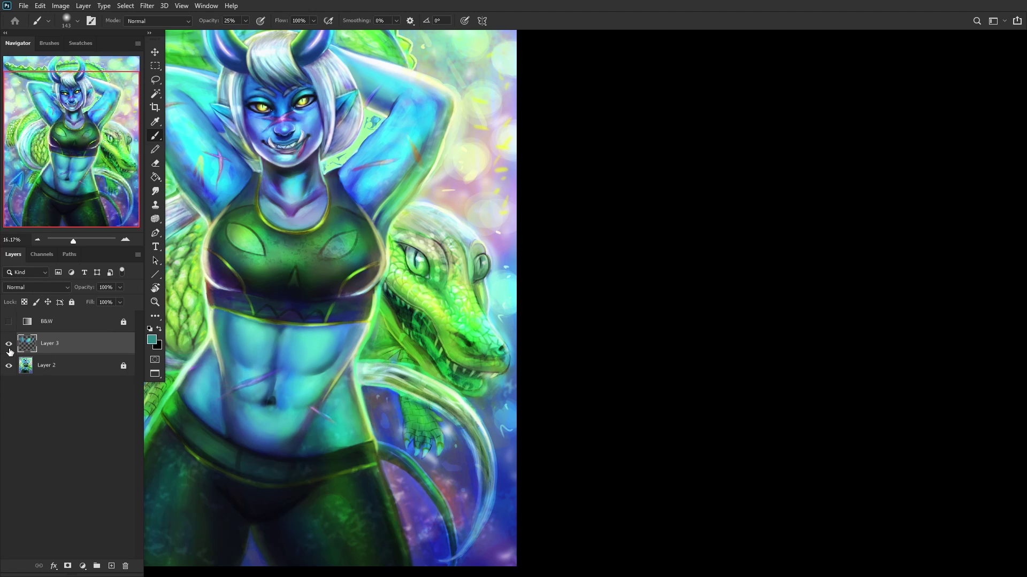
{"action": "key", "text": "ctrl+shift+h"}
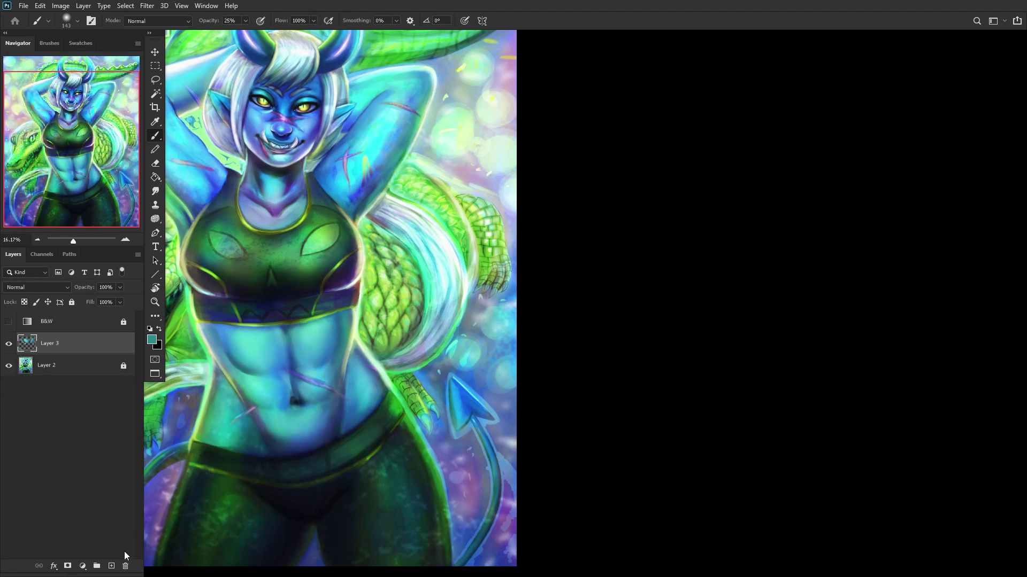
{"action": "left_click", "coordinate": [111, 566]}
{"action": "scroll", "coordinate": [333, 397], "scroll_direction": "up", "scroll_amount": 5}
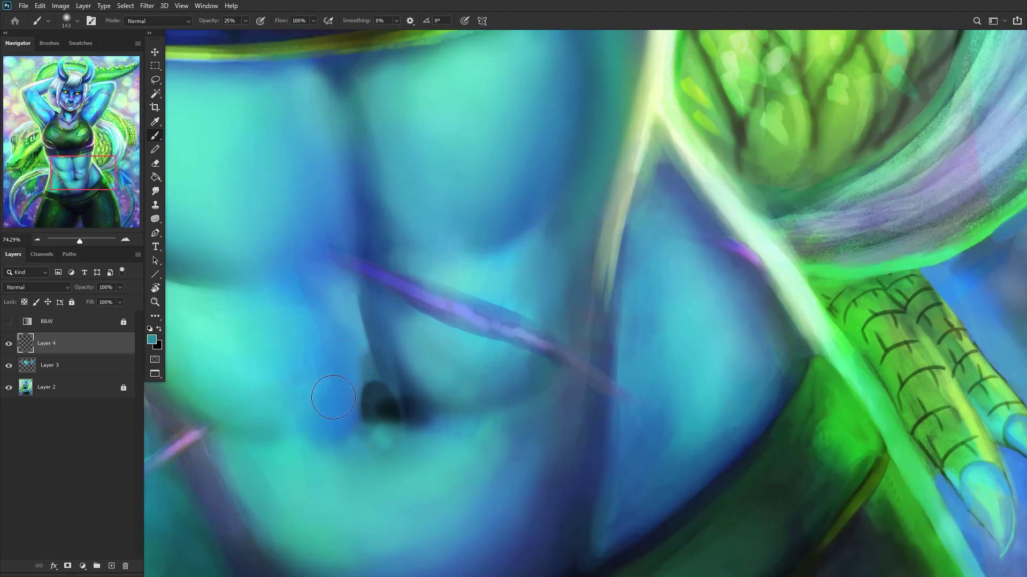
Step: Paint faint darker blue shading strokes over the abdomen with a sampled blue
{"action": "left_click", "coordinate": [470, 287], "text": "alt"}
{"action": "right_click", "coordinate": [470, 273]}
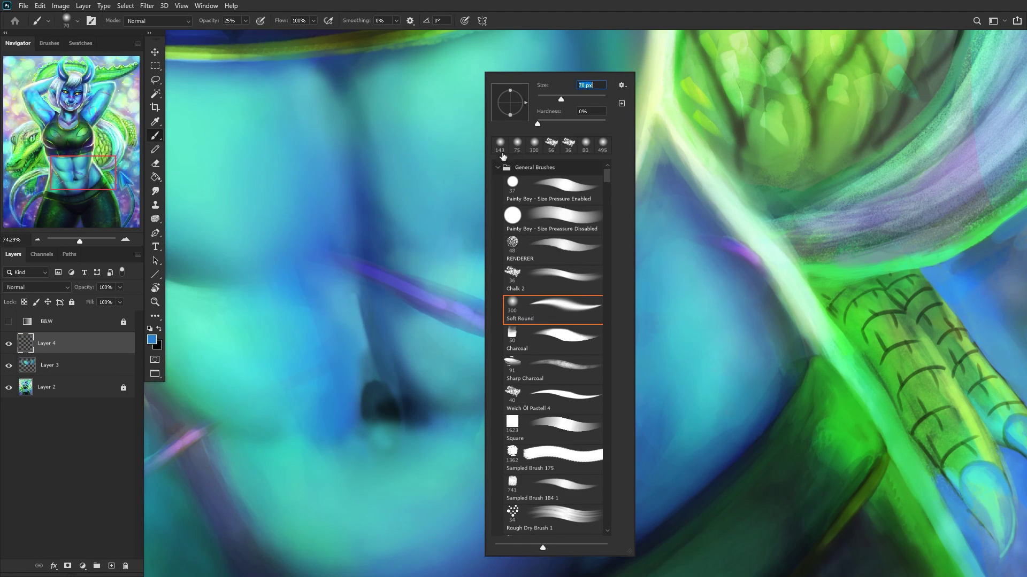
{"action": "left_click_drag", "start_coordinate": [355, 396], "coordinate": [365, 372]}
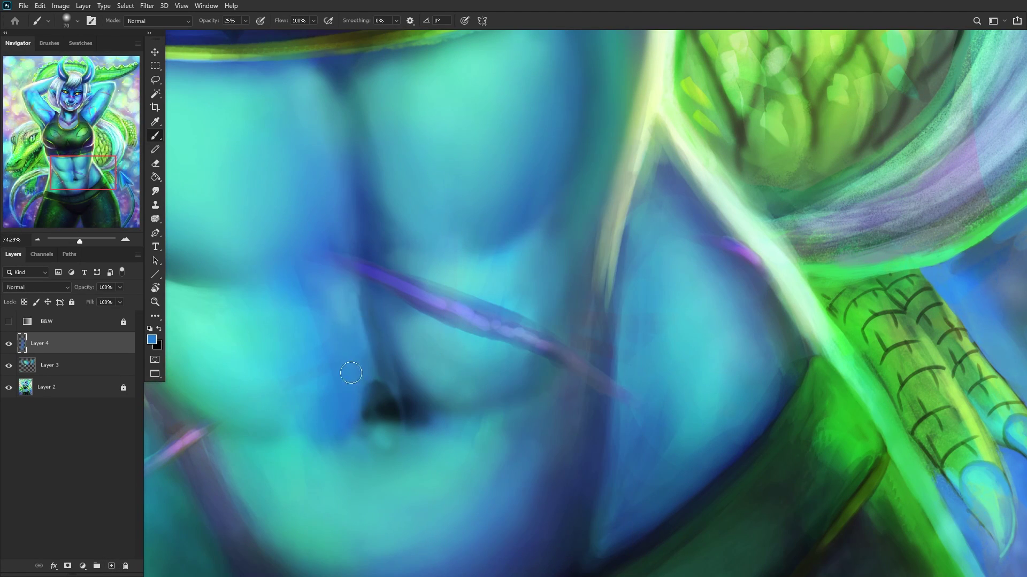
{"action": "scroll", "coordinate": [339, 305], "scroll_direction": "down", "scroll_amount": 2}
{"action": "scroll", "coordinate": [340, 305], "scroll_direction": "down", "scroll_amount": 3}
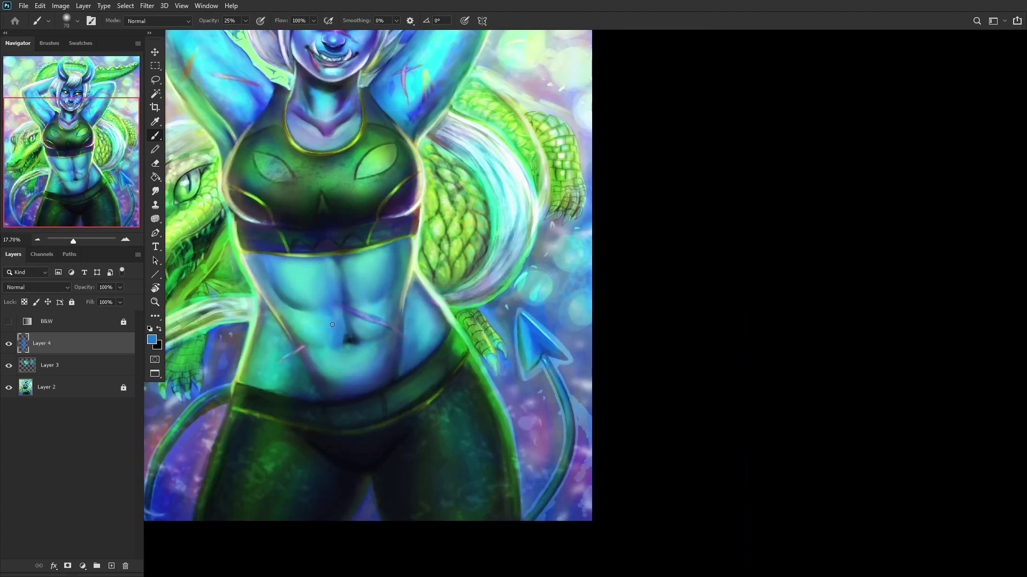
{"action": "scroll", "coordinate": [332, 326], "scroll_direction": "up", "scroll_amount": 2}
{"action": "mouse_move", "coordinate": [330, 328]}
{"action": "left_mouse_down"}
{"action": "mouse_move", "coordinate": [327, 307]}
{"action": "mouse_move", "coordinate": [309, 315]}
{"action": "left_mouse_up"}
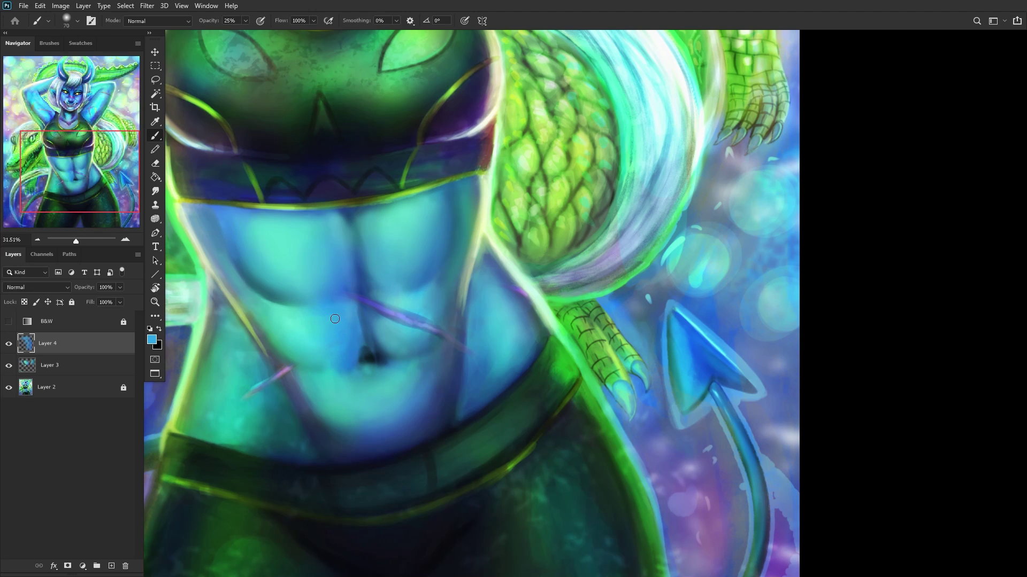
Step: Paint a faint teal stroke across the navel and darker blue shading around it
{"action": "left_click", "coordinate": [339, 368], "text": "alt"}
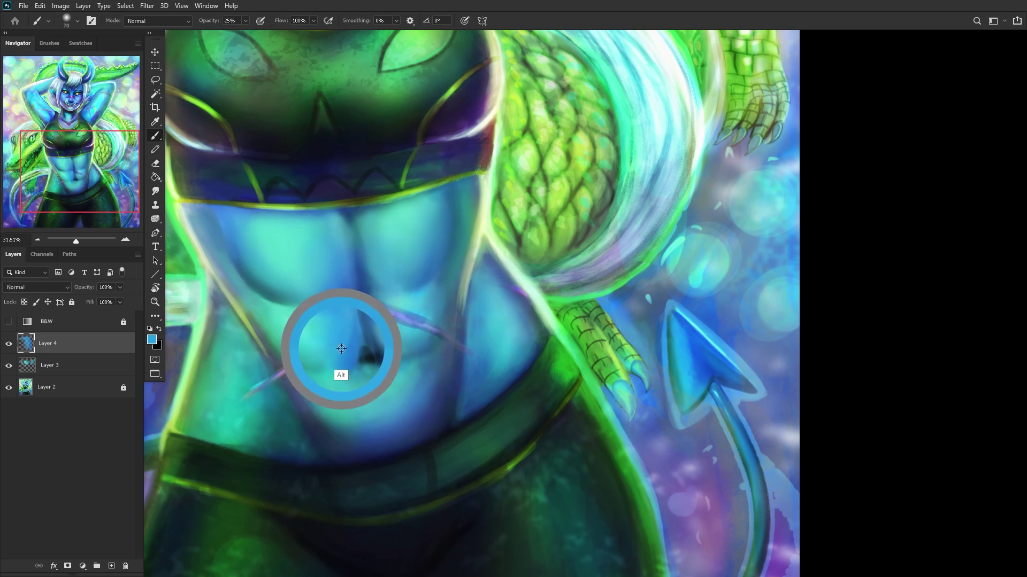
{"action": "left_click", "coordinate": [337, 374], "text": "alt"}
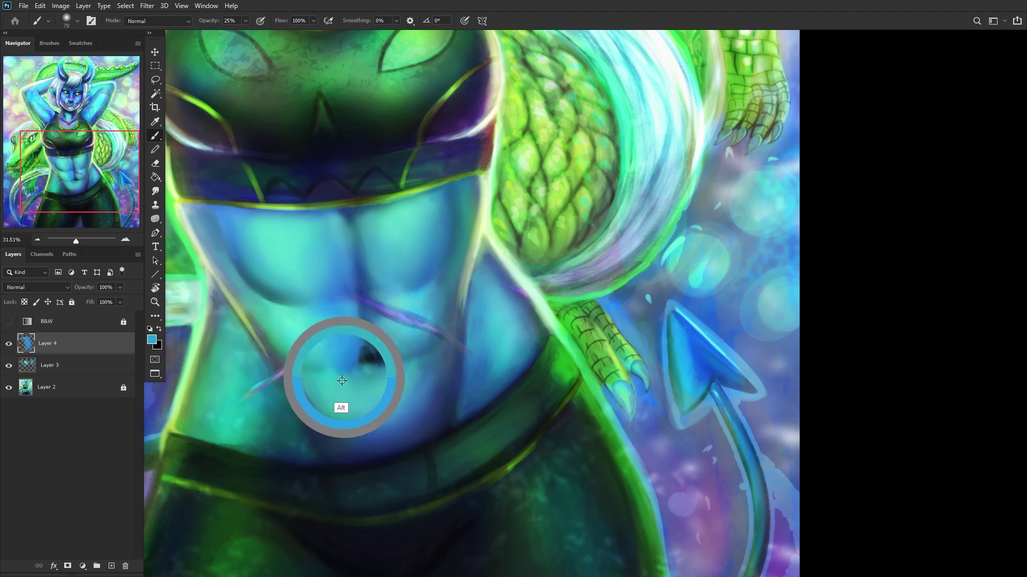
{"action": "scroll", "coordinate": [342, 374], "scroll_direction": "up", "scroll_amount": 3}
{"action": "left_click_drag", "start_coordinate": [356, 370], "coordinate": [365, 380]}
{"action": "scroll", "coordinate": [359, 398], "scroll_direction": "down", "scroll_amount": 3}
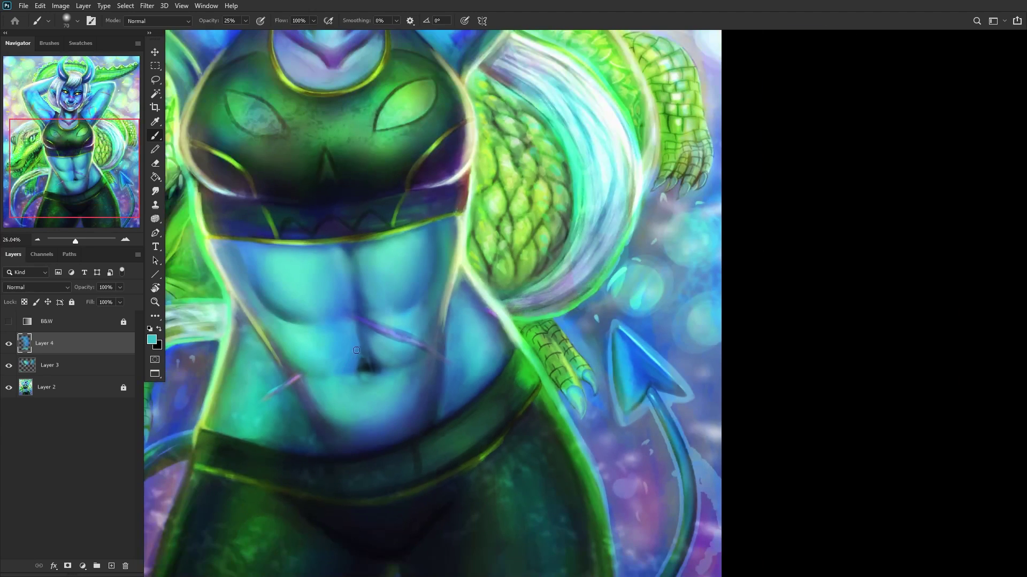
{"action": "scroll", "coordinate": [317, 377], "scroll_direction": "up", "scroll_amount": 4}
{"action": "left_click", "coordinate": [369, 337], "text": "alt"}
{"action": "mouse_move", "coordinate": [367, 339]}
{"action": "left_mouse_down"}
{"action": "mouse_move", "coordinate": [378, 403]}
{"action": "mouse_move", "coordinate": [385, 368]}
{"action": "mouse_move", "coordinate": [366, 325]}
{"action": "mouse_move", "coordinate": [377, 369]}
{"action": "left_mouse_up"}
Step: Paint a light teal highlight into the navel and compare with Layer 4 hidden
{"action": "left_click", "coordinate": [355, 367], "text": "alt"}
{"action": "left_click", "coordinate": [362, 372], "text": "alt"}
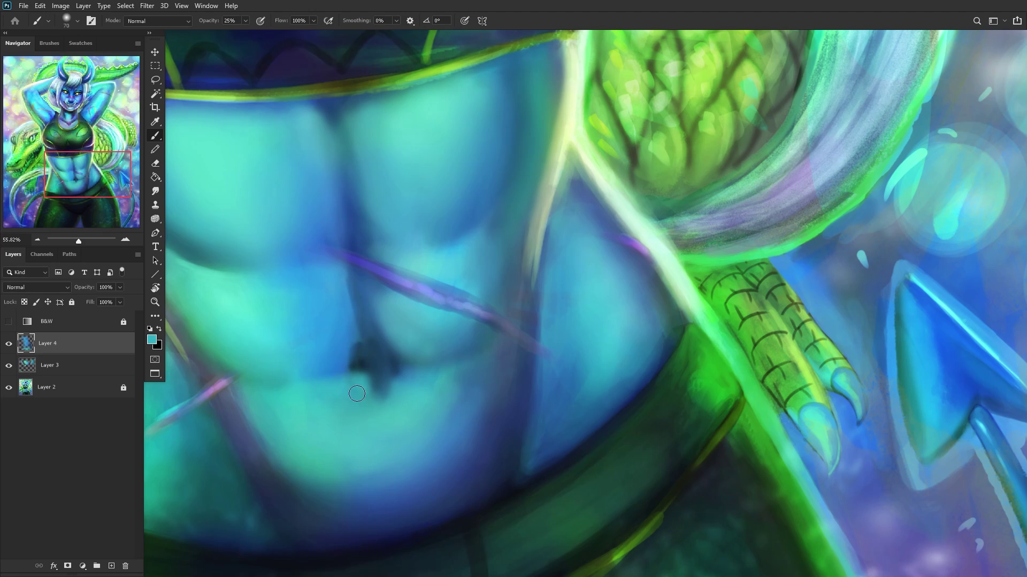
{"action": "left_click", "coordinate": [345, 351], "text": "alt"}
{"action": "left_click", "coordinate": [361, 368], "text": "alt"}
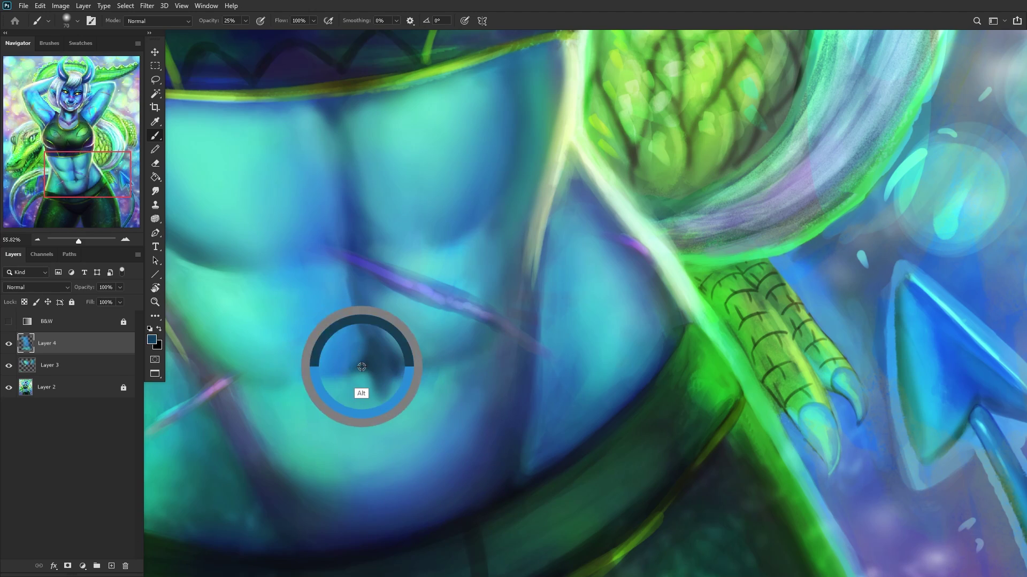
{"action": "left_click", "coordinate": [355, 350], "text": "alt"}
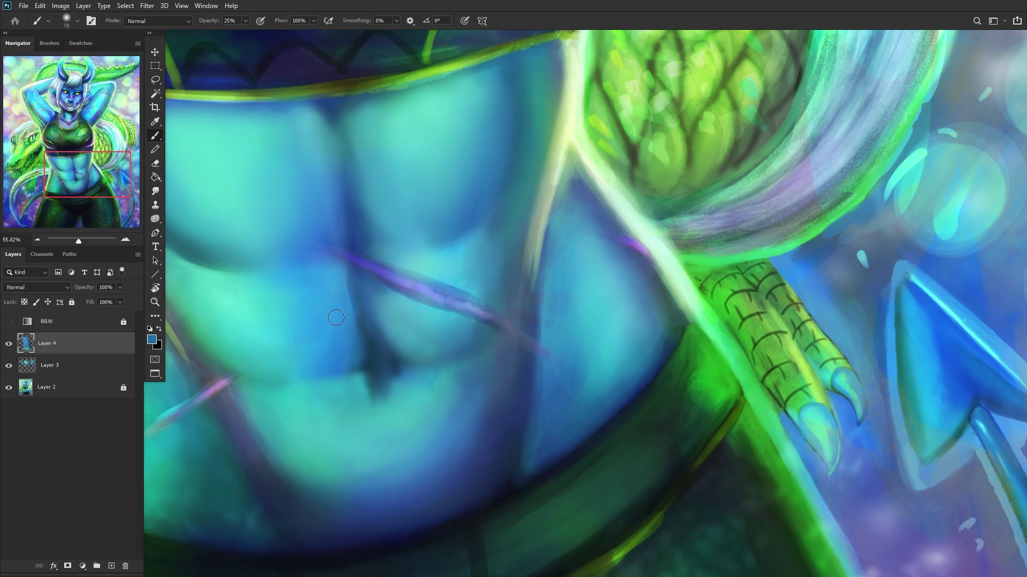
{"action": "scroll", "coordinate": [359, 344], "scroll_direction": "down", "scroll_amount": 1}
{"action": "left_click_drag", "start_coordinate": [312, 344], "coordinate": [242, 311]}
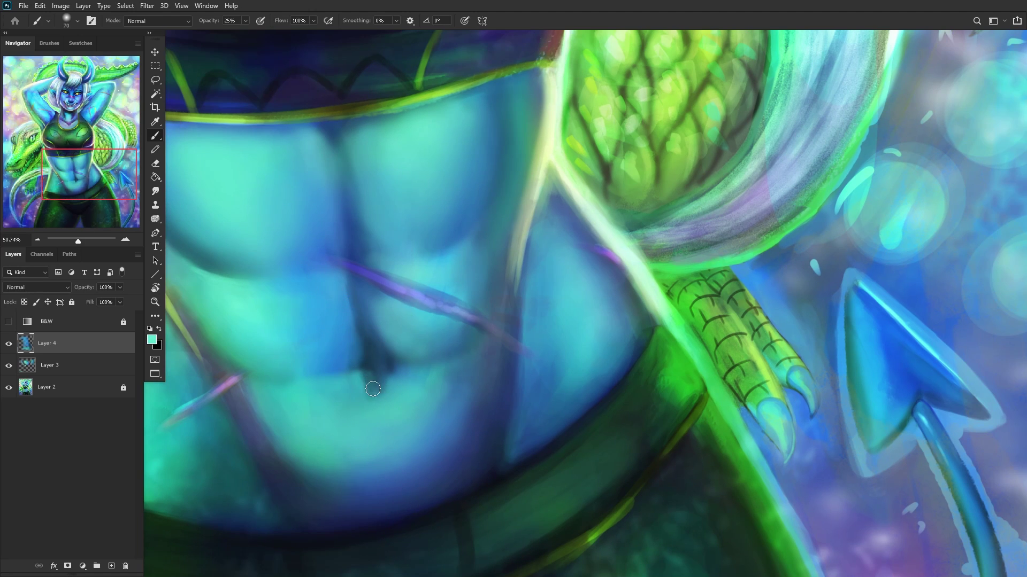
{"action": "mouse_move", "coordinate": [371, 372]}
{"action": "left_mouse_down"}
{"action": "mouse_move", "coordinate": [371, 345]}
{"action": "mouse_move", "coordinate": [376, 388]}
{"action": "left_mouse_up"}
{"action": "scroll", "coordinate": [376, 389], "scroll_direction": "down", "scroll_amount": 14}
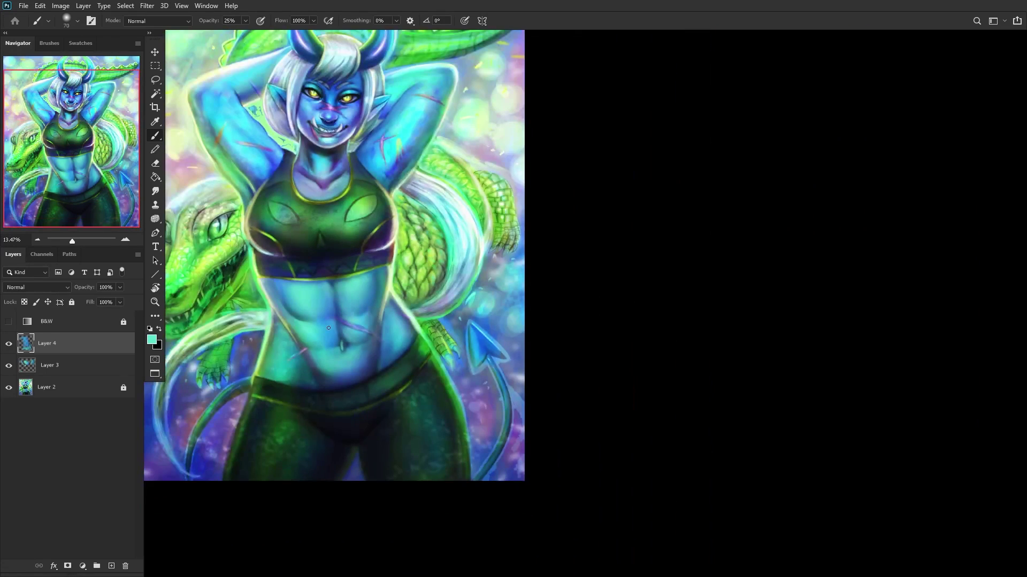
{"action": "left_click", "coordinate": [9, 345]}
{"action": "left_click", "coordinate": [8, 344]}
Step: Flip the canvas back to normal and darken the inside of the navel with black
{"action": "key", "text": "ctrl+shift+h"}
{"action": "left_click", "coordinate": [159, 330]}
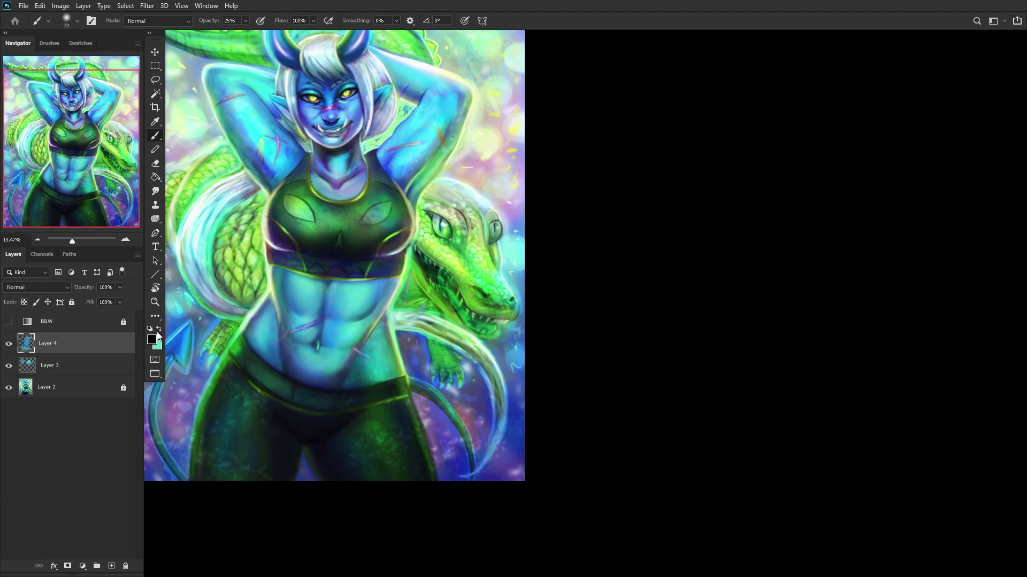
{"action": "scroll", "coordinate": [327, 352], "scroll_direction": "up", "scroll_amount": 6}
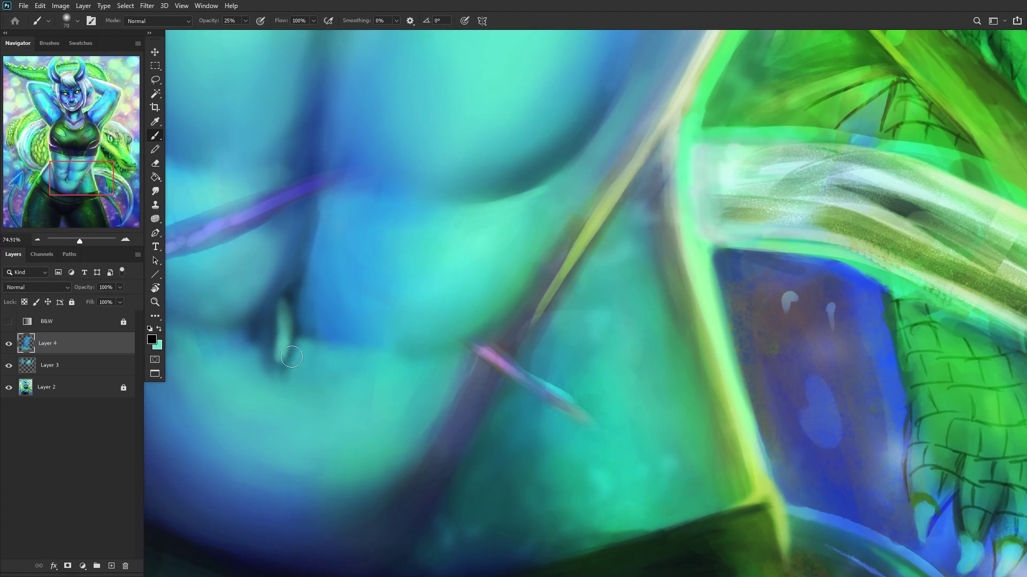
{"action": "mouse_move", "coordinate": [277, 364]}
{"action": "left_mouse_down"}
{"action": "mouse_move", "coordinate": [285, 344]}
{"action": "mouse_move", "coordinate": [274, 298]}
{"action": "mouse_move", "coordinate": [278, 308]}
{"action": "mouse_move", "coordinate": [289, 282]}
{"action": "mouse_move", "coordinate": [262, 356]}
{"action": "mouse_move", "coordinate": [286, 289]}
{"action": "left_mouse_up"}
{"action": "scroll", "coordinate": [286, 289], "scroll_direction": "down", "scroll_amount": 6}
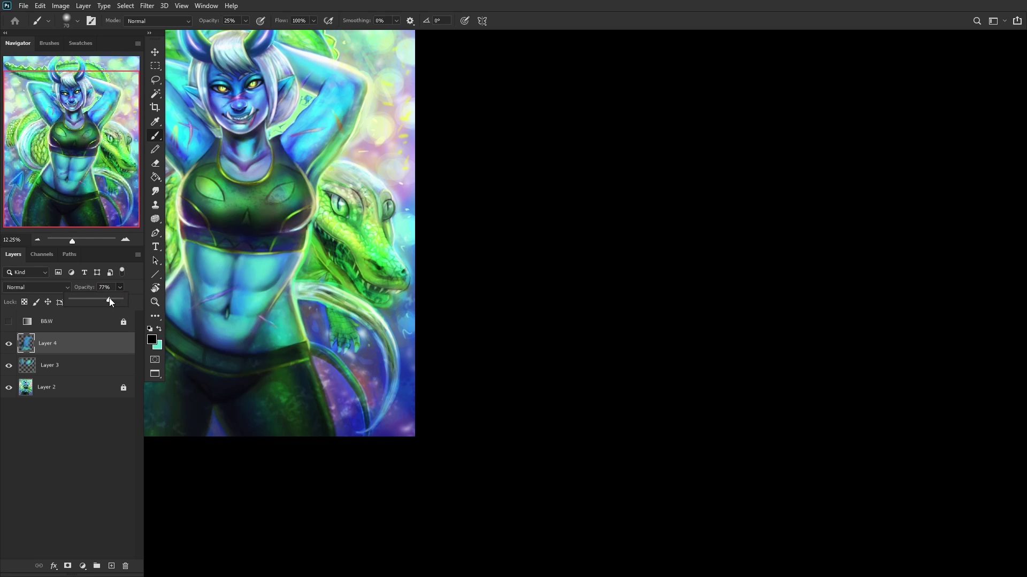
Step: Merge Layer 4 into Layer 3 and compare the painted abdomen with the whole painting in view
{"action": "key", "text": "ctrl+e"}
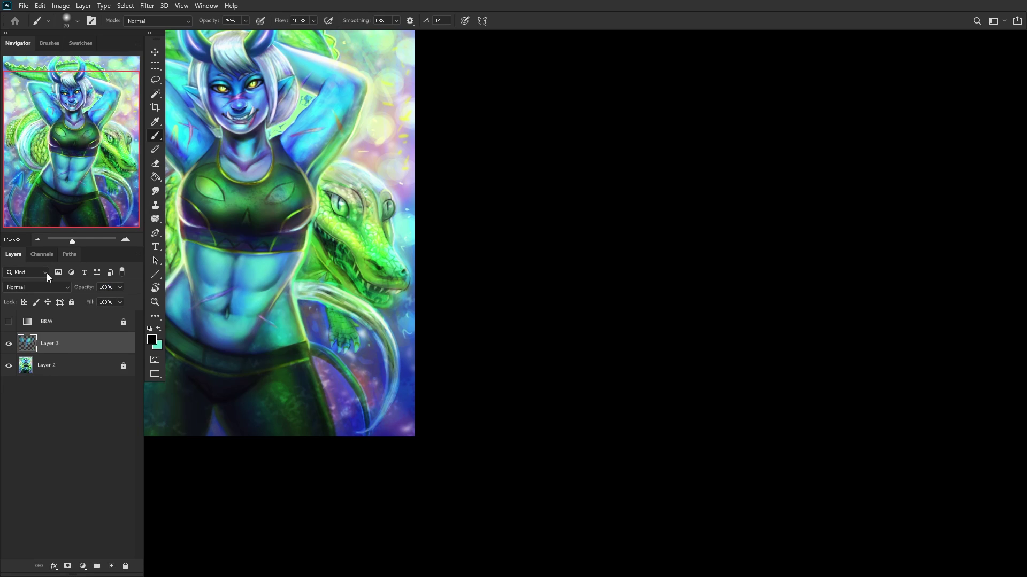
{"action": "left_click", "coordinate": [9, 344]}
{"action": "left_click", "coordinate": [9, 343]}
{"action": "left_click", "coordinate": [9, 344]}
{"action": "left_click", "coordinate": [9, 343]}
{"action": "left_click_drag", "start_coordinate": [41, 142], "coordinate": [30, 133]}
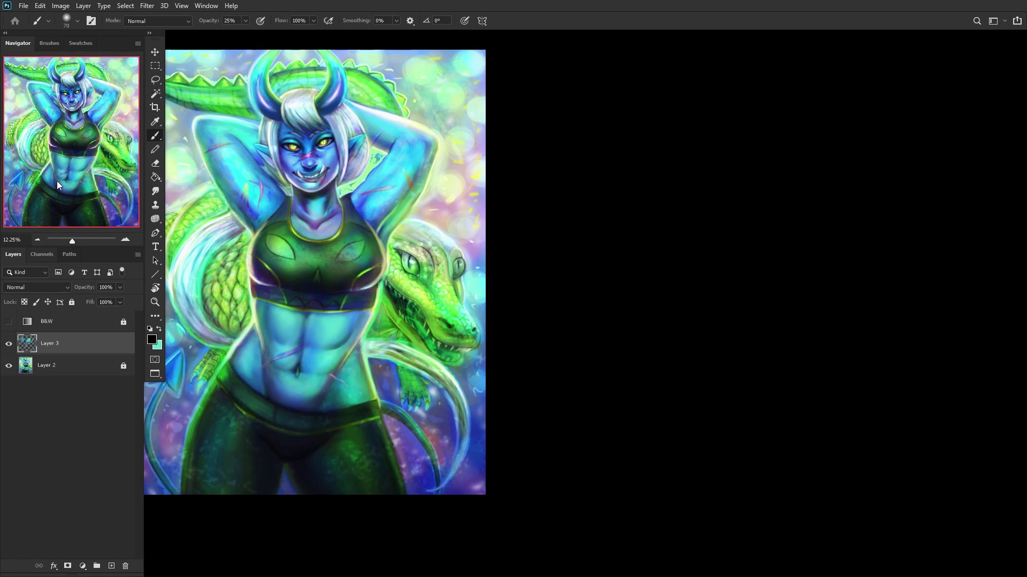
Step: Add a new layer and brighten a teal sampled from the belly to #38ffe3
{"action": "left_click", "coordinate": [110, 565]}
{"action": "right_click", "coordinate": [414, 297]}
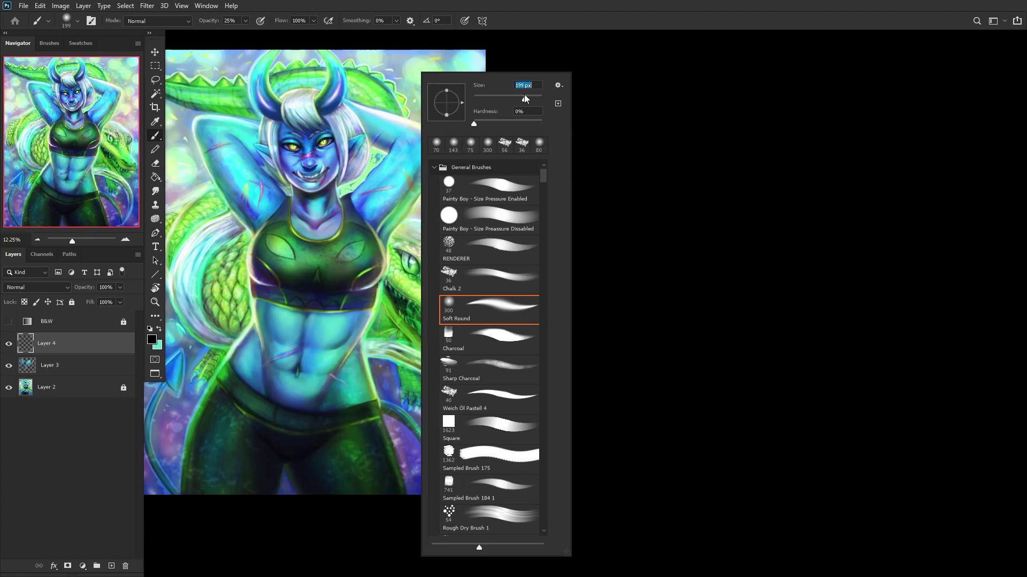
{"action": "left_click", "coordinate": [286, 317], "text": "alt"}
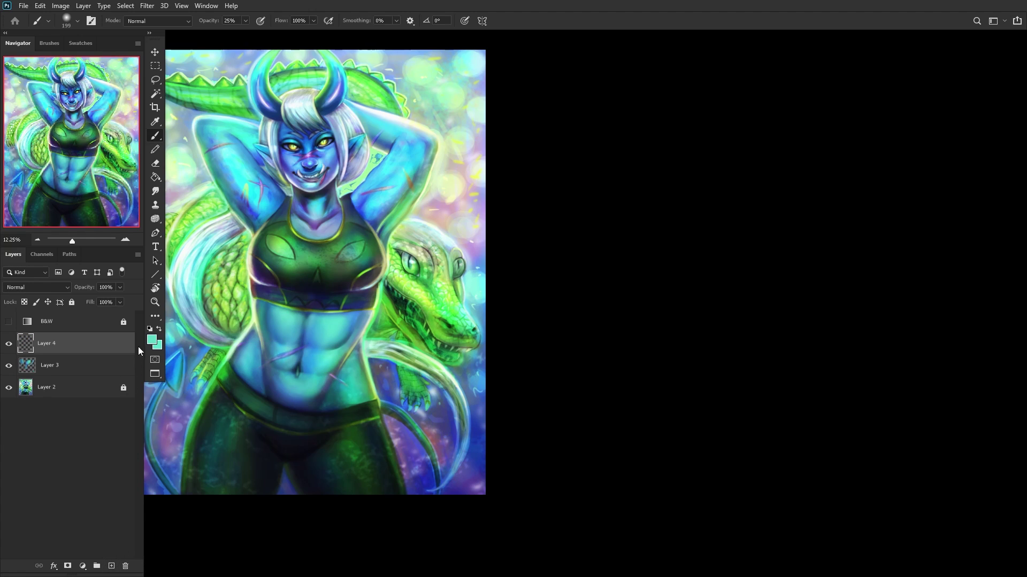
{"action": "left_click", "coordinate": [151, 339]}
{"action": "mouse_move", "coordinate": [681, 199]}
{"action": "left_mouse_down"}
{"action": "mouse_move", "coordinate": [709, 178]}
{"action": "mouse_move", "coordinate": [688, 176]}
{"action": "mouse_move", "coordinate": [689, 167]}
{"action": "left_mouse_up"}
{"action": "left_click", "coordinate": [845, 174]}
Step: Brush soft teal over the lower belly and left abdomen, fade to about 67%, and merge into Layer 3
{"action": "scroll", "coordinate": [246, 404], "scroll_direction": "up", "scroll_amount": 3}
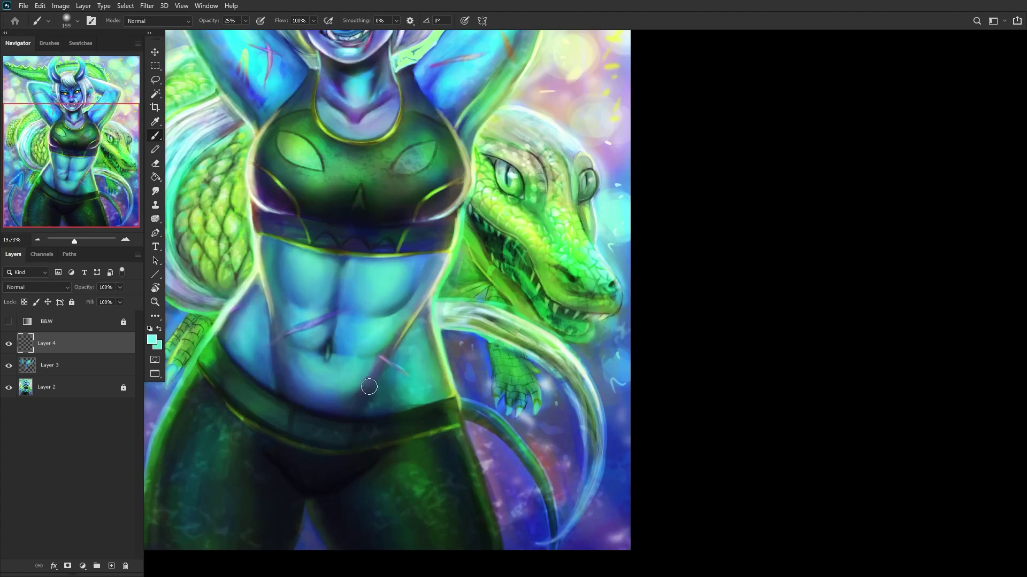
{"action": "scroll", "coordinate": [367, 390], "scroll_direction": "up", "scroll_amount": 3}
{"action": "mouse_move", "coordinate": [425, 412]}
{"action": "left_mouse_down"}
{"action": "mouse_move", "coordinate": [431, 392]}
{"action": "mouse_move", "coordinate": [442, 397]}
{"action": "mouse_move", "coordinate": [429, 366]}
{"action": "mouse_move", "coordinate": [434, 336]}
{"action": "mouse_move", "coordinate": [443, 391]}
{"action": "mouse_move", "coordinate": [432, 323]}
{"action": "mouse_move", "coordinate": [448, 387]}
{"action": "mouse_move", "coordinate": [433, 308]}
{"action": "mouse_move", "coordinate": [409, 422]}
{"action": "mouse_move", "coordinate": [429, 389]}
{"action": "left_mouse_up"}
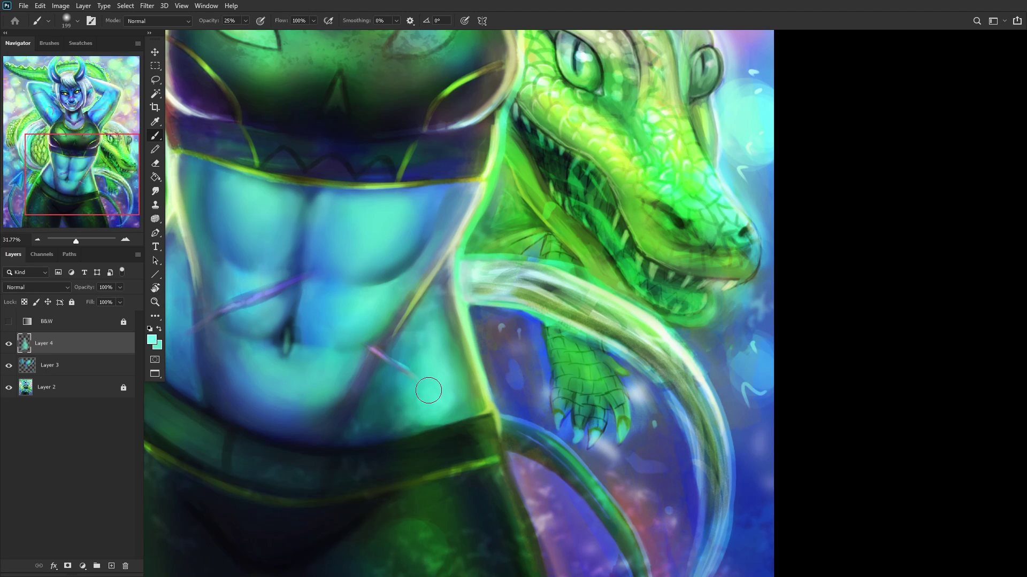
{"action": "scroll", "coordinate": [364, 282], "scroll_direction": "down", "scroll_amount": 3}
{"action": "scroll", "coordinate": [245, 309], "scroll_direction": "up", "scroll_amount": 4}
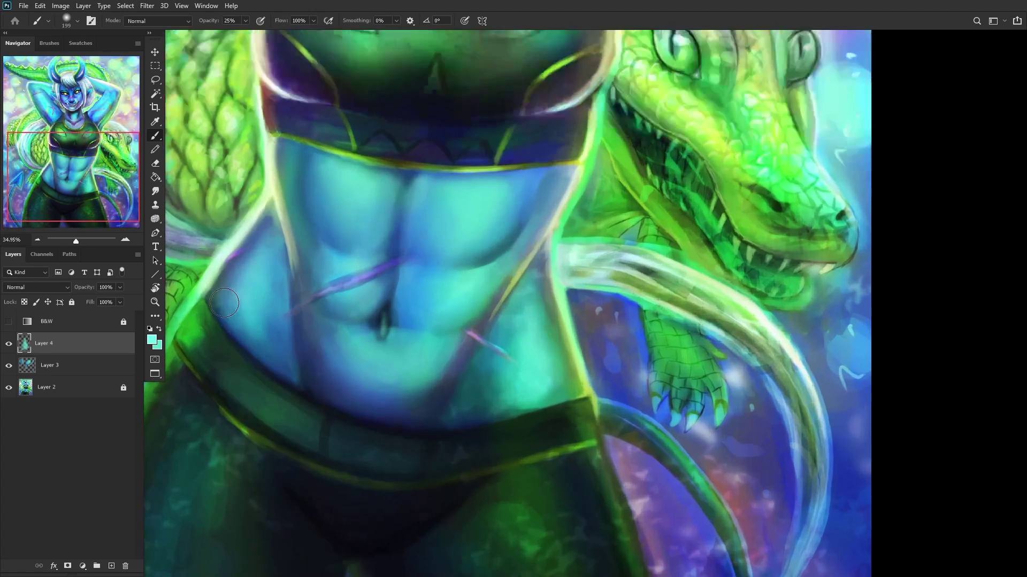
{"action": "mouse_move", "coordinate": [241, 319]}
{"action": "left_mouse_down"}
{"action": "mouse_move", "coordinate": [246, 277]}
{"action": "mouse_move", "coordinate": [229, 291]}
{"action": "mouse_move", "coordinate": [231, 308]}
{"action": "mouse_move", "coordinate": [251, 305]}
{"action": "mouse_move", "coordinate": [247, 315]}
{"action": "mouse_move", "coordinate": [280, 239]}
{"action": "mouse_move", "coordinate": [244, 329]}
{"action": "mouse_move", "coordinate": [260, 296]}
{"action": "mouse_move", "coordinate": [248, 325]}
{"action": "mouse_move", "coordinate": [256, 357]}
{"action": "mouse_move", "coordinate": [238, 333]}
{"action": "mouse_move", "coordinate": [271, 373]}
{"action": "mouse_move", "coordinate": [238, 321]}
{"action": "left_mouse_up"}
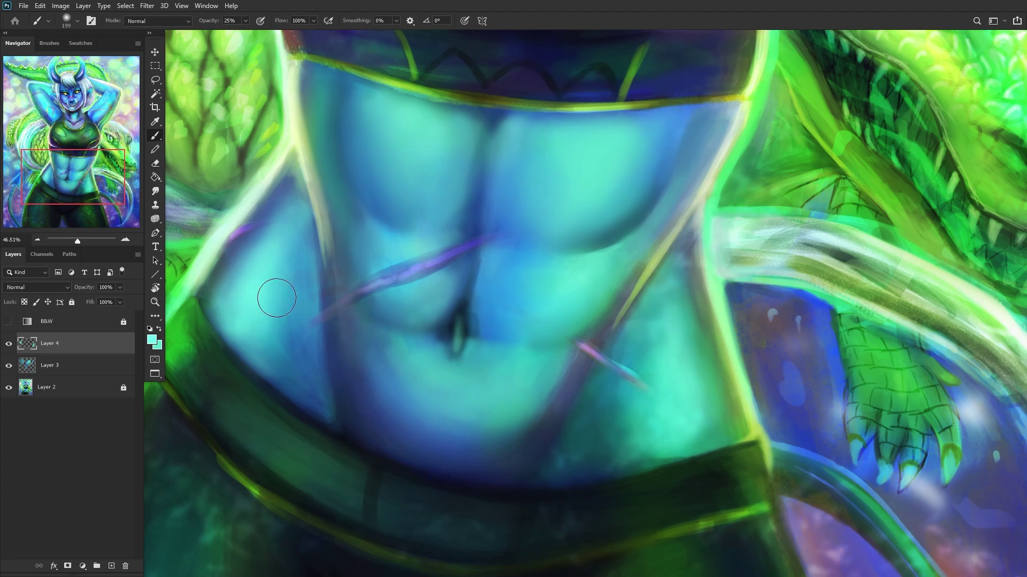
{"action": "scroll", "coordinate": [327, 229], "scroll_direction": "down", "scroll_amount": 8}
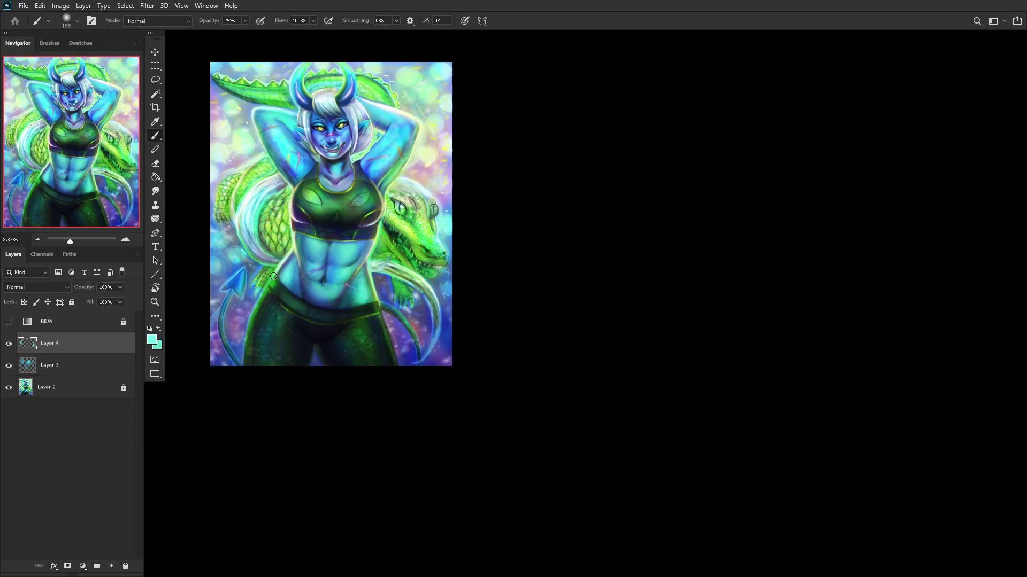
{"action": "left_click", "coordinate": [104, 299]}
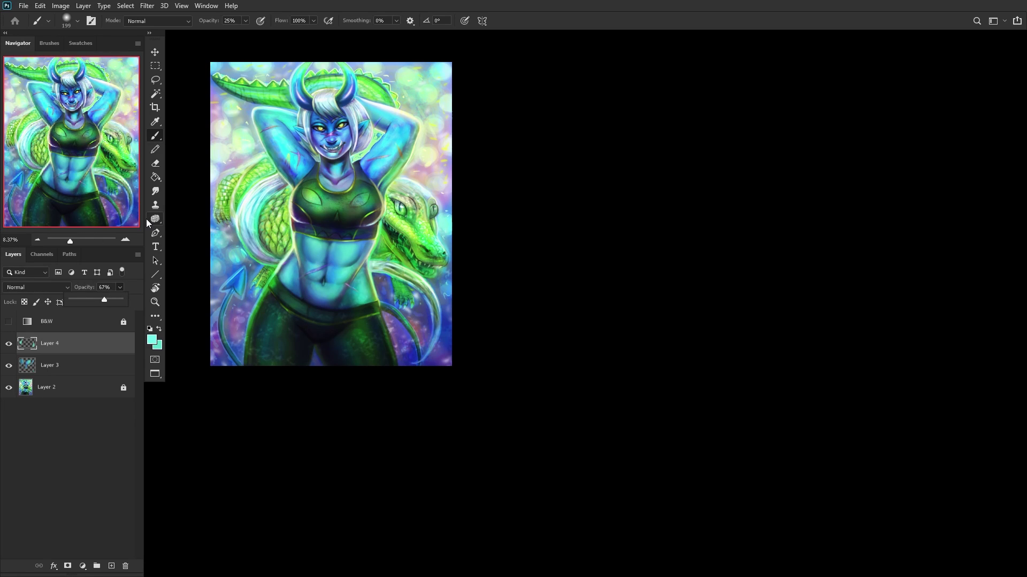
{"action": "key", "text": "ctrl+e"}
{"action": "left_click", "coordinate": [8, 345]}
Step: Compare Layer 3 on and off, then add a new empty layer above it
{"action": "left_click", "coordinate": [8, 345]}
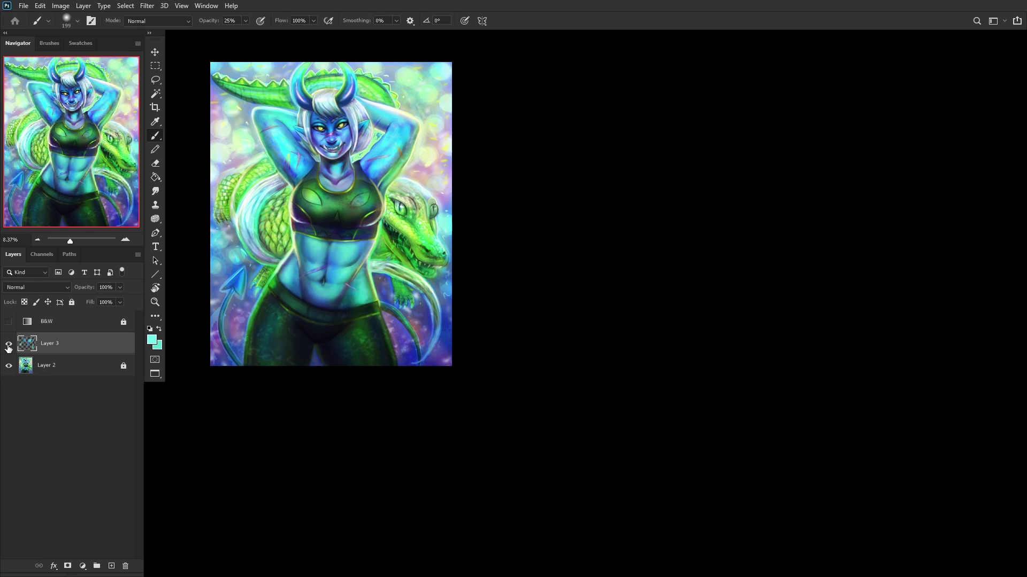
{"action": "left_click", "coordinate": [8, 345]}
{"action": "left_click", "coordinate": [9, 345]}
{"action": "left_click", "coordinate": [9, 345]}
{"action": "left_click", "coordinate": [112, 566]}
{"action": "scroll", "coordinate": [299, 321], "scroll_direction": "up", "scroll_amount": 15}
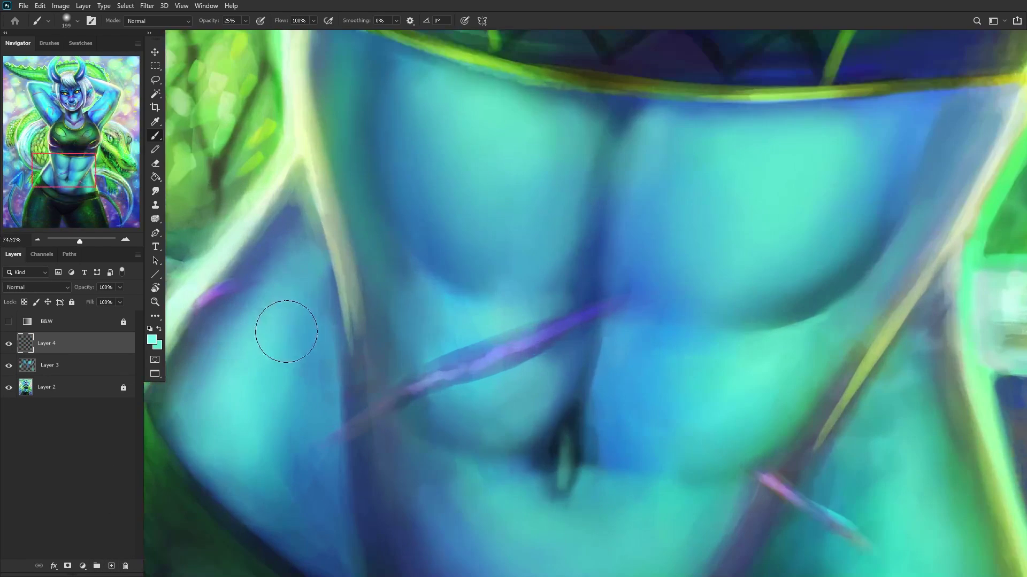
Step: Sample a skin blue and paint soft blue shading on the abdomen
{"action": "right_click", "coordinate": [422, 76]}
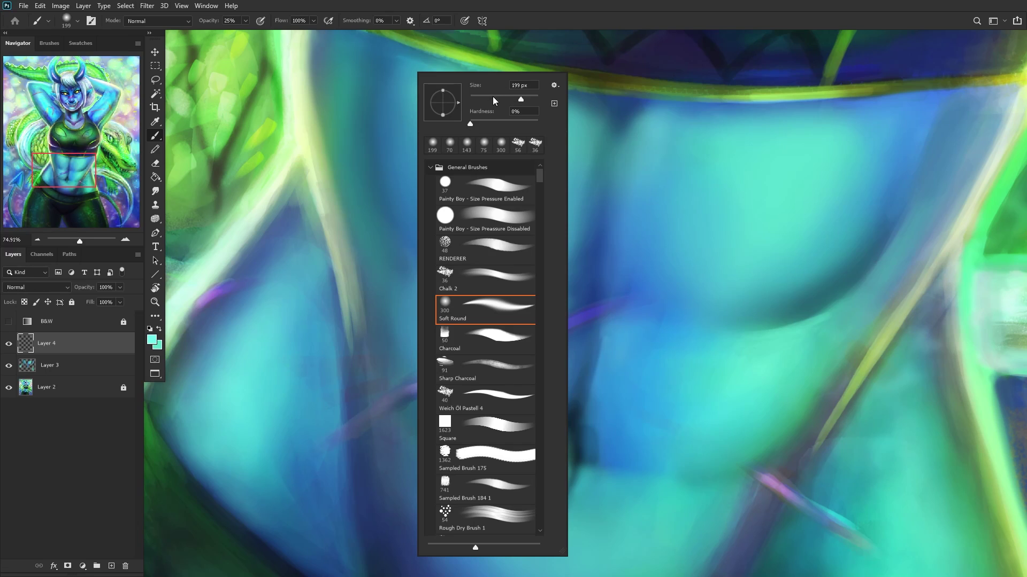
{"action": "left_click", "coordinate": [294, 321], "text": "alt"}
{"action": "left_click_drag", "start_coordinate": [322, 266], "coordinate": [333, 355]}
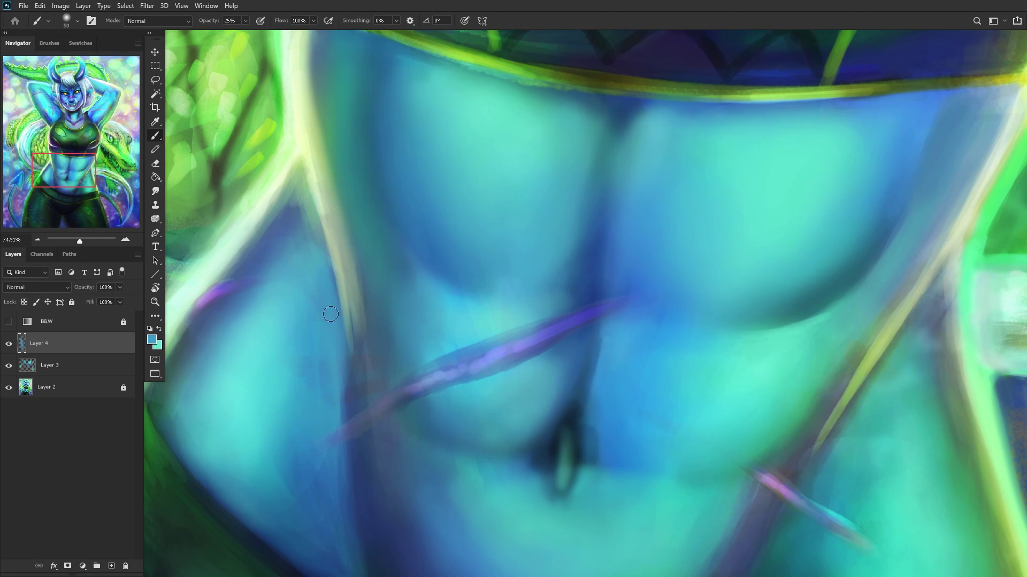
{"action": "left_click_drag", "start_coordinate": [320, 269], "coordinate": [315, 284]}
Step: Paint pale green highlight strokes along the strap
{"action": "left_click", "coordinate": [319, 188], "text": "alt"}
{"action": "left_click_drag", "start_coordinate": [326, 235], "coordinate": [342, 347]}
{"action": "left_click_drag", "start_coordinate": [308, 167], "coordinate": [344, 304]}
{"action": "left_click_drag", "start_coordinate": [306, 137], "coordinate": [337, 314]}
{"action": "scroll", "coordinate": [319, 265], "scroll_direction": "down", "scroll_amount": 3}
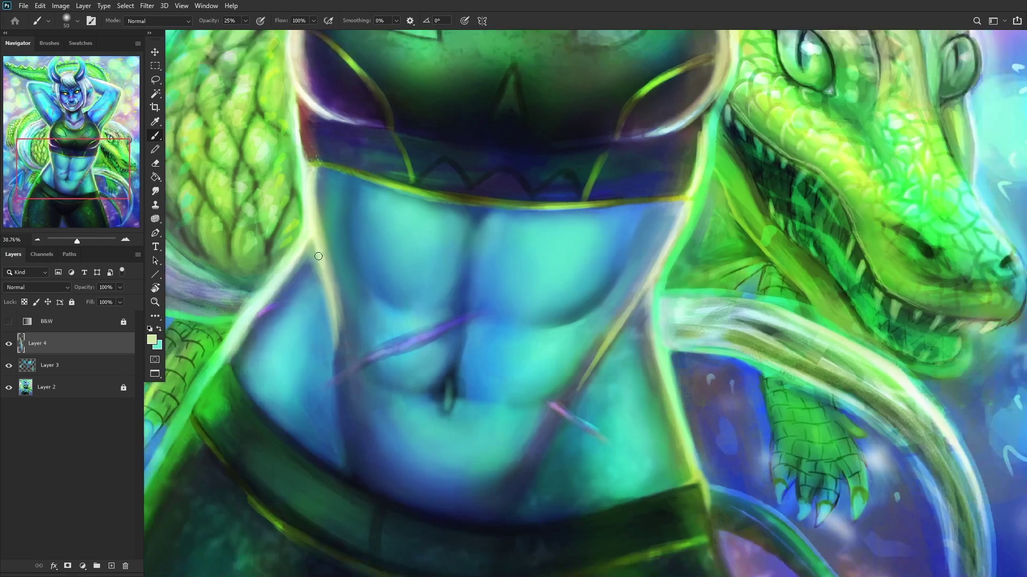
{"action": "scroll", "coordinate": [319, 264], "scroll_direction": "down", "scroll_amount": 4}
{"action": "scroll", "coordinate": [408, 241], "scroll_direction": "up", "scroll_amount": 5}
Step: Set the brush to 64 px and sample teal tones from the abdomen
{"action": "left_click", "coordinate": [408, 241], "text": "alt"}
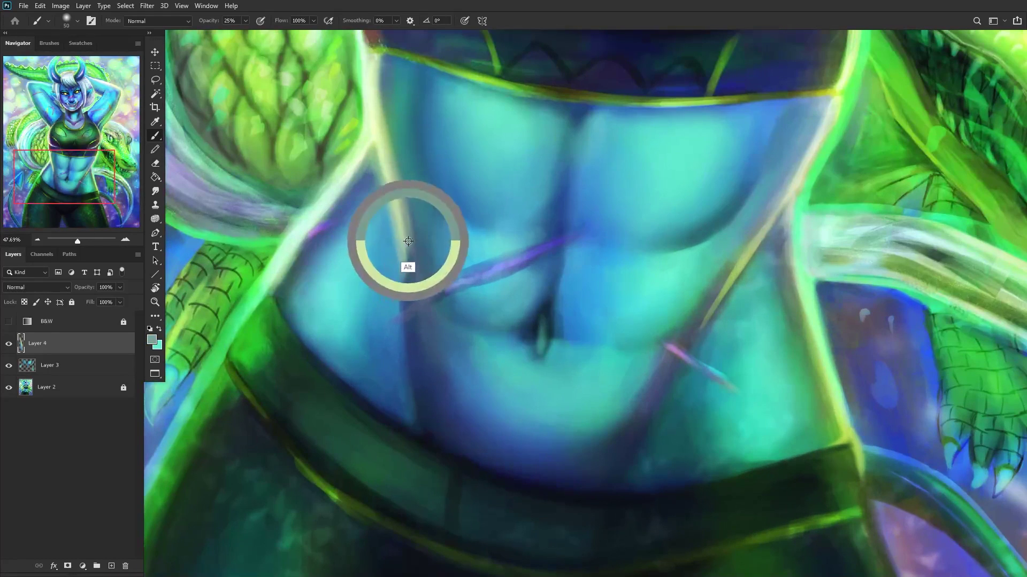
{"action": "right_click", "coordinate": [521, 111]}
{"action": "left_click", "coordinate": [509, 98]}
{"action": "key", "text": "Return"}
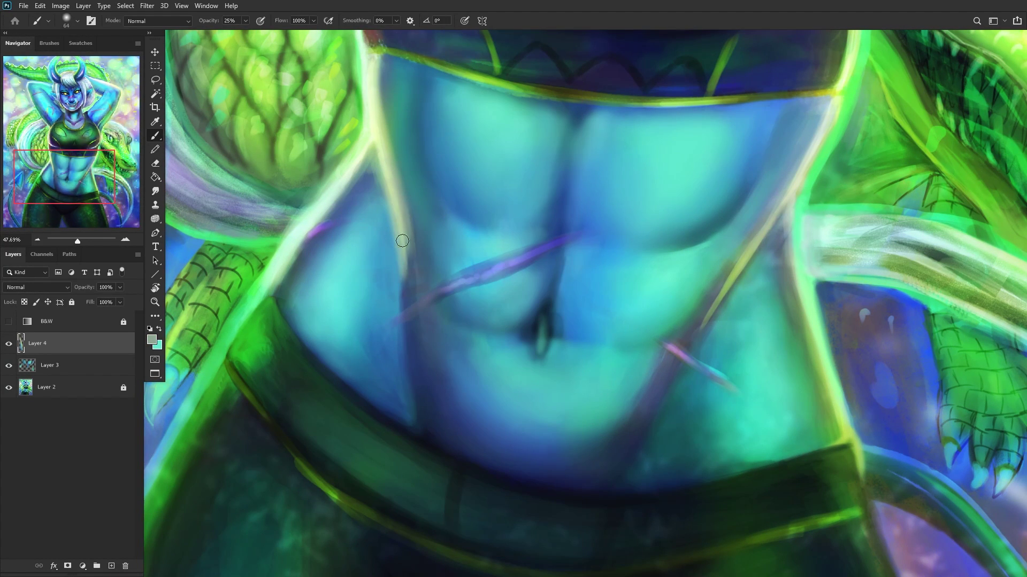
{"action": "left_click", "coordinate": [416, 252], "text": "alt"}
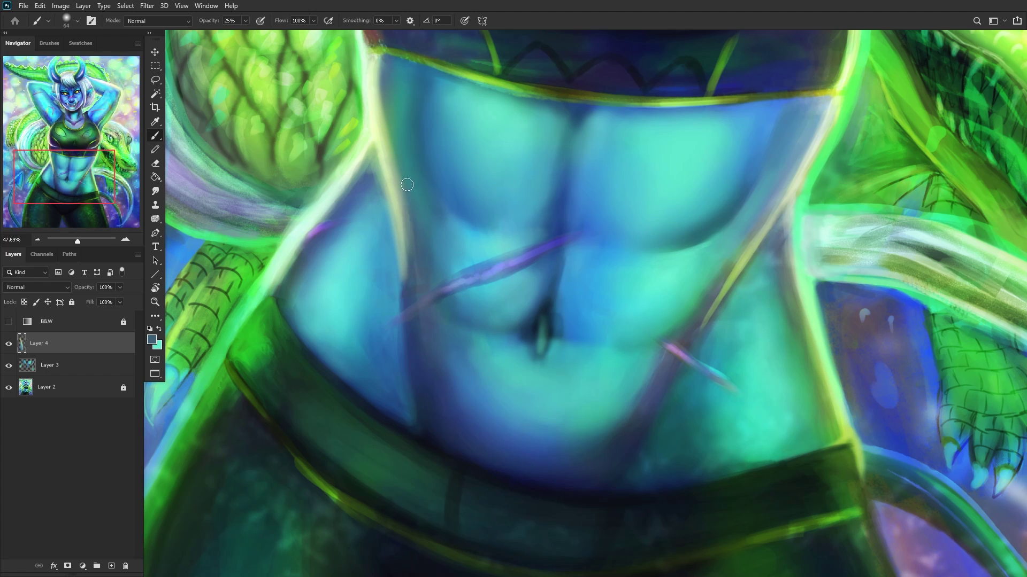
{"action": "scroll", "coordinate": [365, 262], "scroll_direction": "down", "scroll_amount": 6}
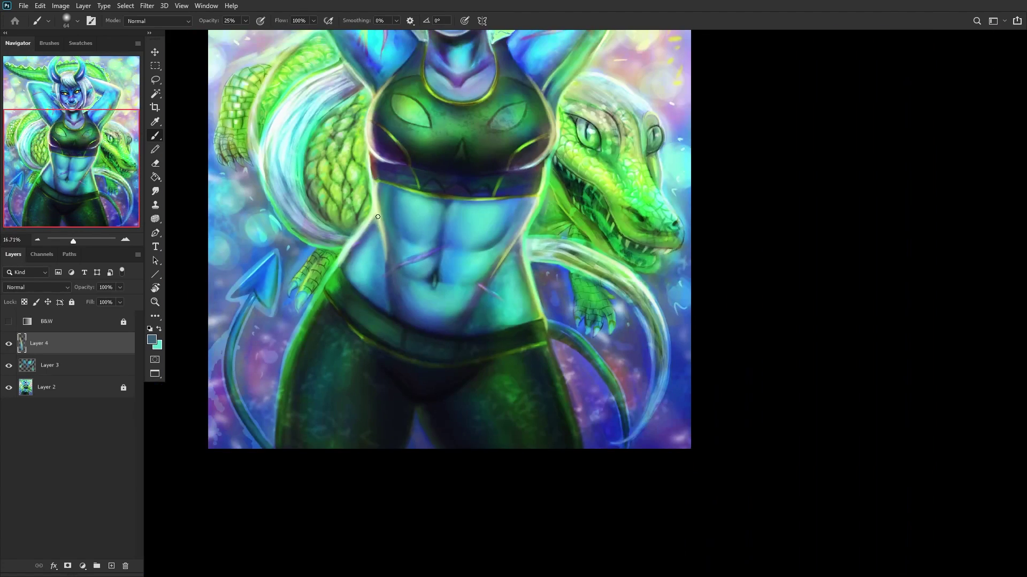
{"action": "scroll", "coordinate": [375, 254], "scroll_direction": "up", "scroll_amount": 3}
{"action": "left_click", "coordinate": [389, 230], "text": "alt"}
Step: Flip the canvas horizontally and bring the whole painting into view to check composition
{"action": "scroll", "coordinate": [390, 230], "scroll_direction": "up", "scroll_amount": 3}
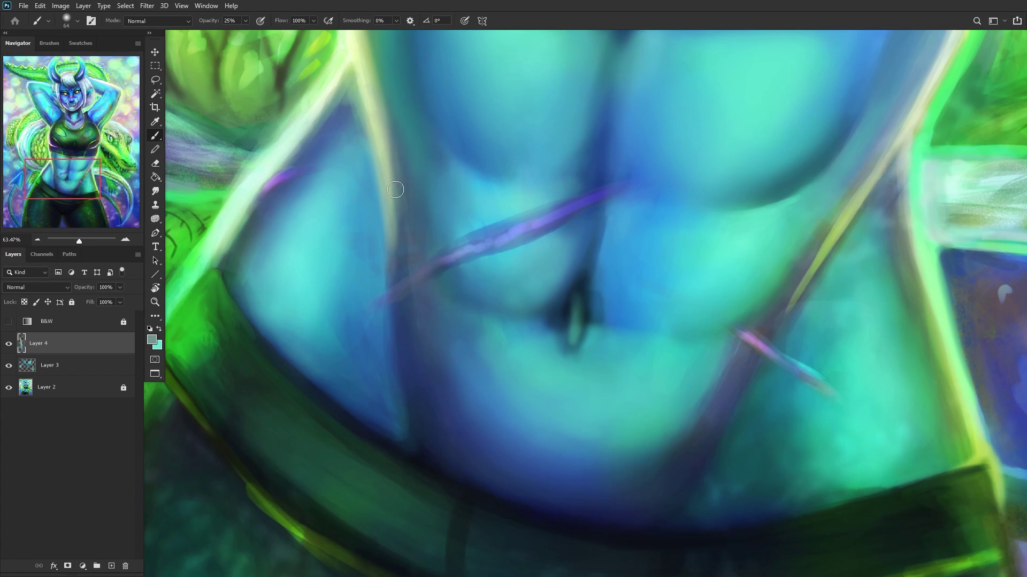
{"action": "scroll", "coordinate": [375, 182], "scroll_direction": "down", "scroll_amount": 2}
{"action": "scroll", "coordinate": [374, 182], "scroll_direction": "down", "scroll_amount": 6}
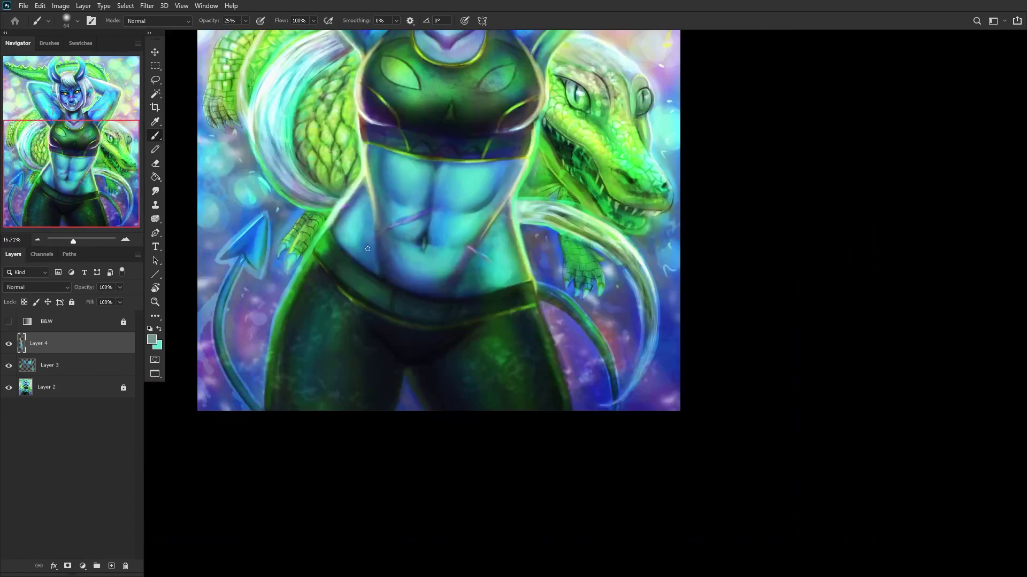
{"action": "key", "text": "ctrl+shift+h"}
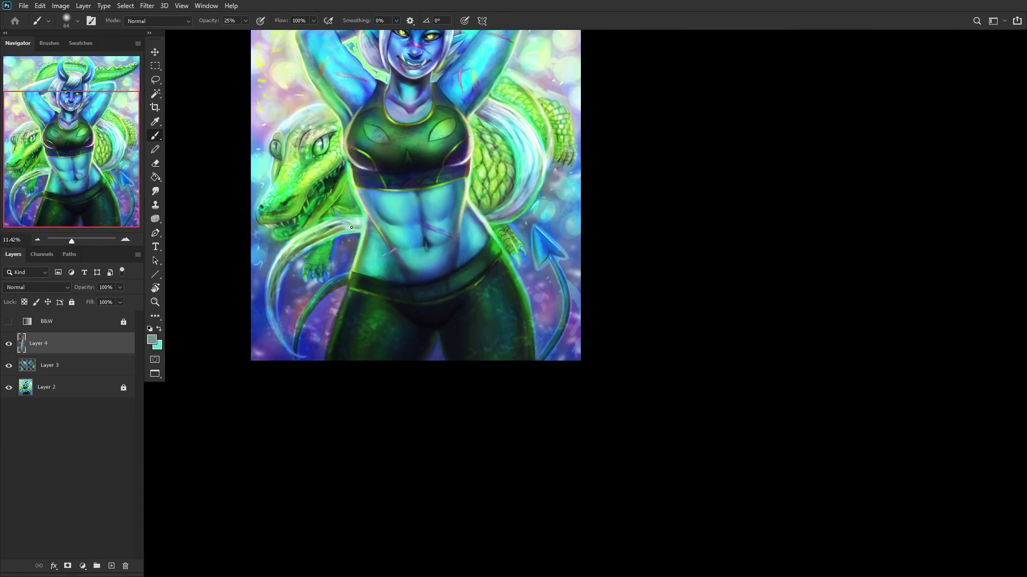
{"action": "scroll", "coordinate": [349, 219], "scroll_direction": "up", "scroll_amount": 6}
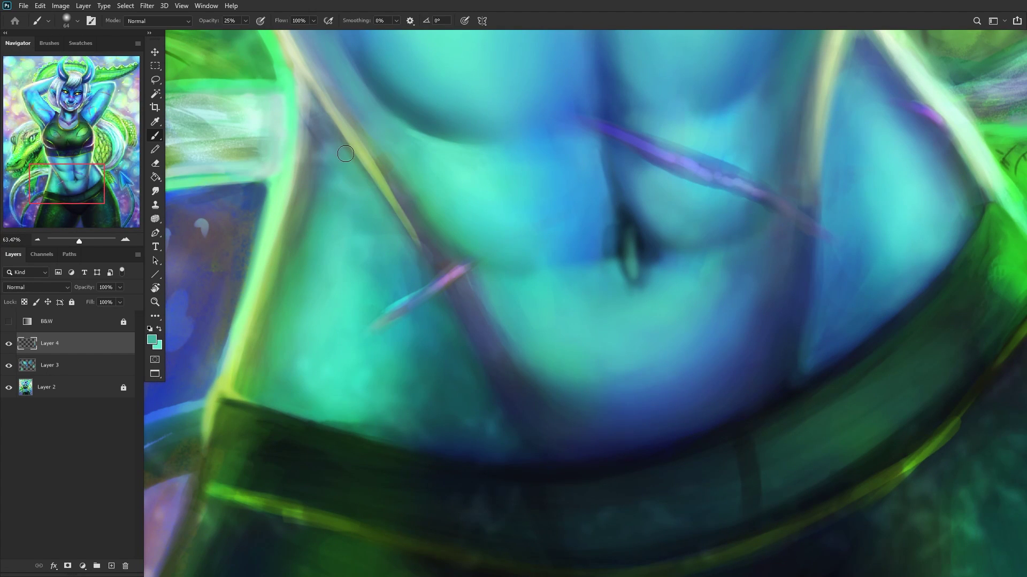
{"action": "scroll", "coordinate": [324, 150], "scroll_direction": "down", "scroll_amount": 6}
{"action": "left_click_drag", "start_coordinate": [73, 163], "coordinate": [119, 138]}
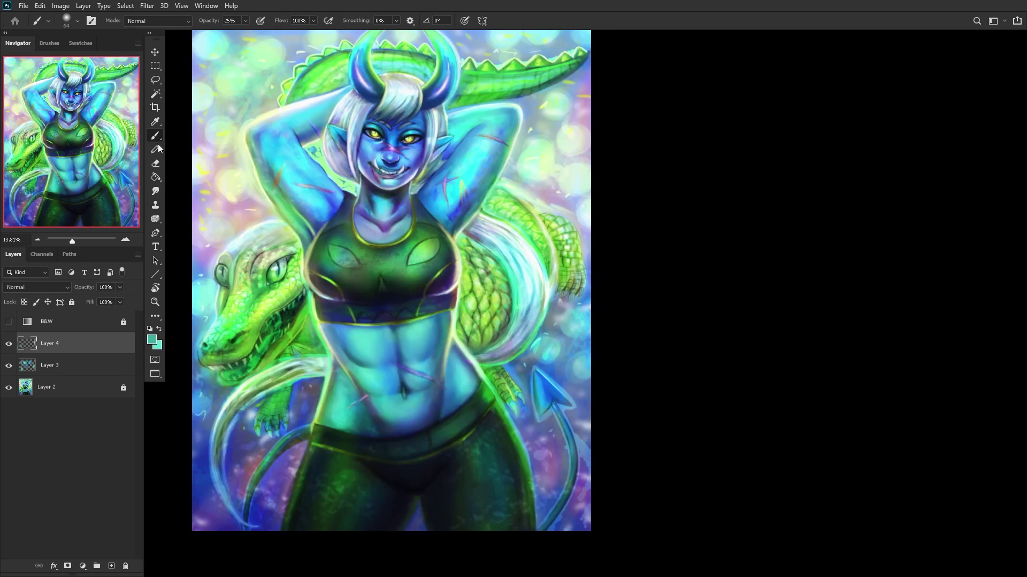
{"action": "scroll", "coordinate": [403, 478], "scroll_direction": "up", "scroll_amount": 5}
Step: Enlarge the brush to 161 px and lighten the lower belly with teal
{"action": "right_click", "coordinate": [466, 124]}
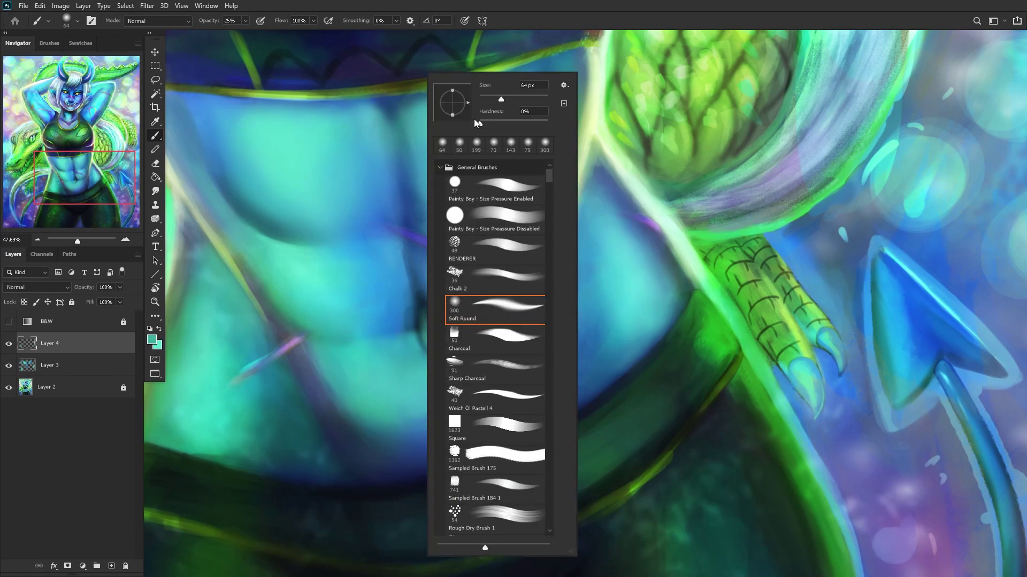
{"action": "left_click", "coordinate": [339, 431]}
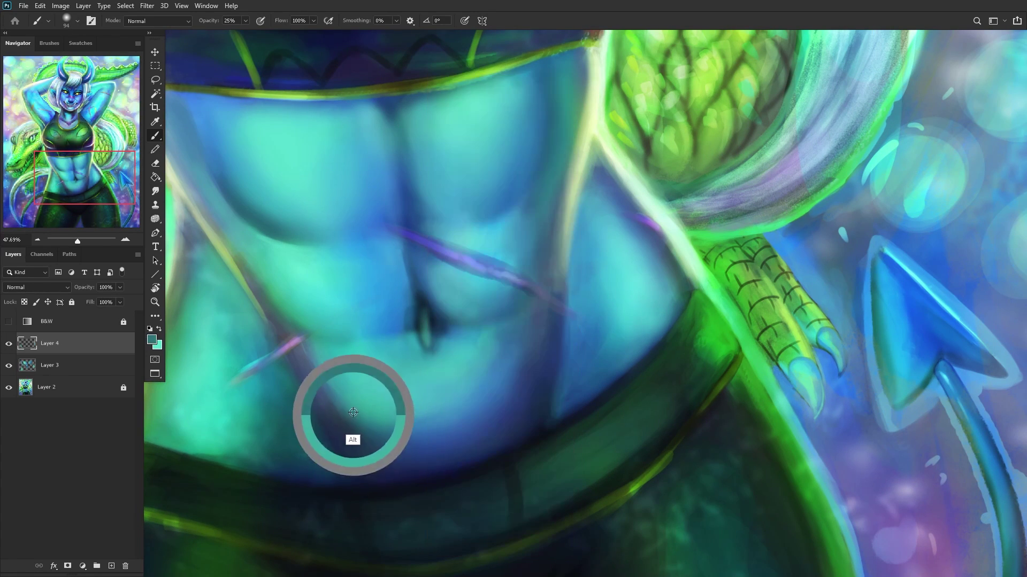
{"action": "right_click", "coordinate": [454, 249]}
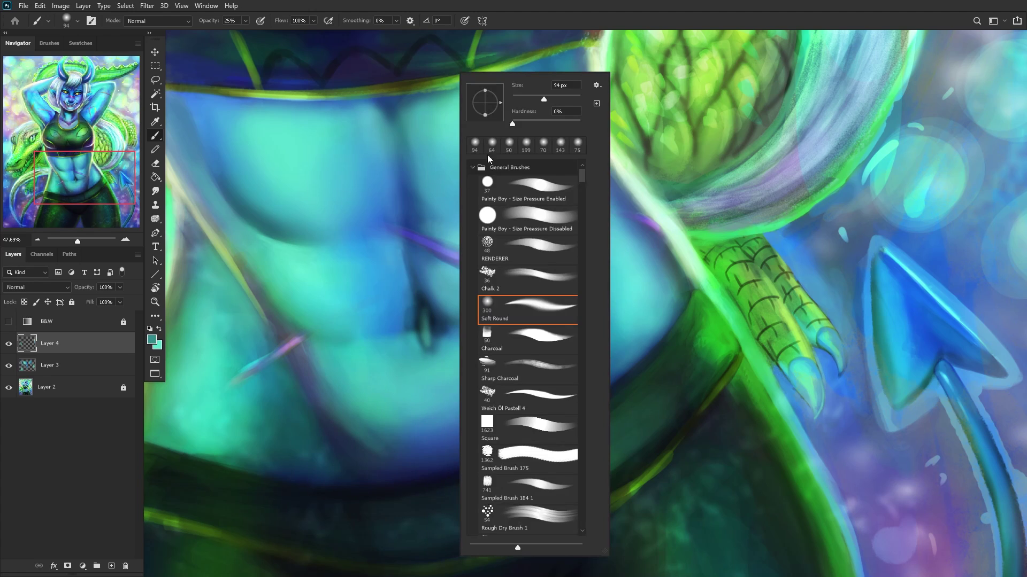
{"action": "left_click_drag", "start_coordinate": [549, 97], "coordinate": [556, 99]}
{"action": "left_click", "coordinate": [316, 425]}
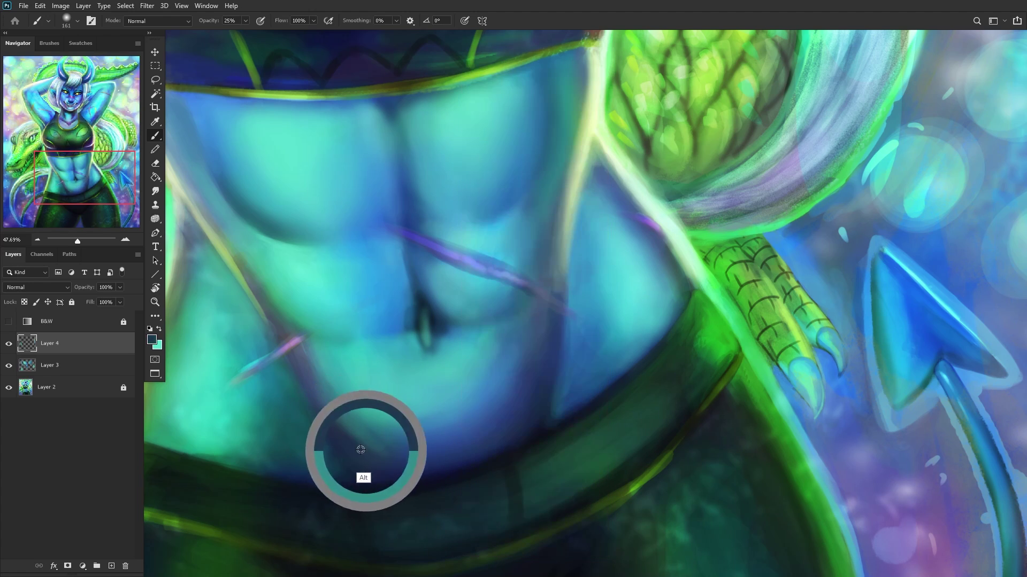
{"action": "left_click", "coordinate": [356, 412], "text": "alt"}
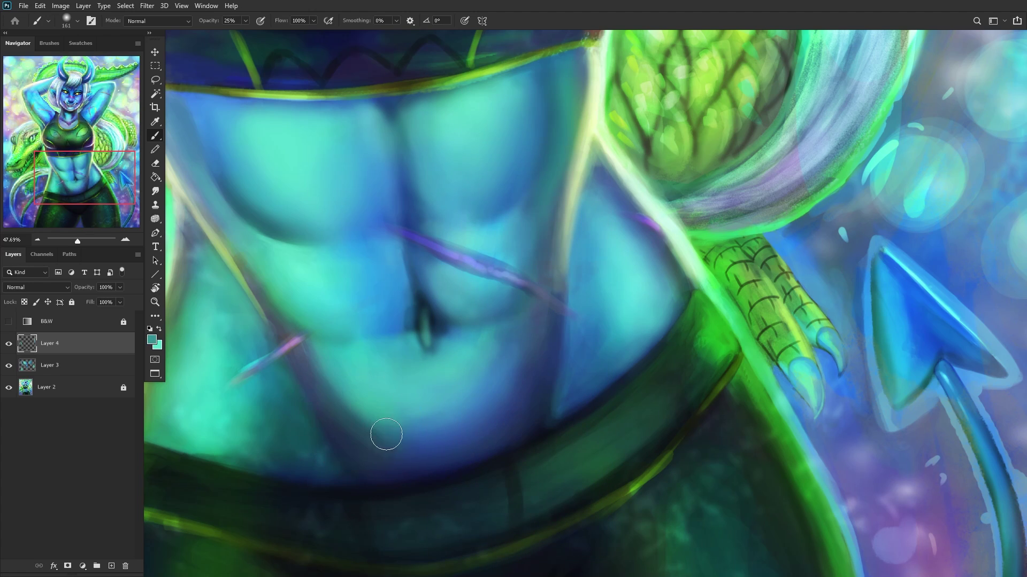
{"action": "left_click_drag", "start_coordinate": [384, 431], "coordinate": [419, 456]}
{"action": "mouse_move", "coordinate": [312, 368]}
{"action": "left_mouse_down"}
{"action": "mouse_move", "coordinate": [373, 431]}
{"action": "mouse_move", "coordinate": [353, 432]}
{"action": "mouse_move", "coordinate": [378, 455]}
{"action": "left_mouse_up"}
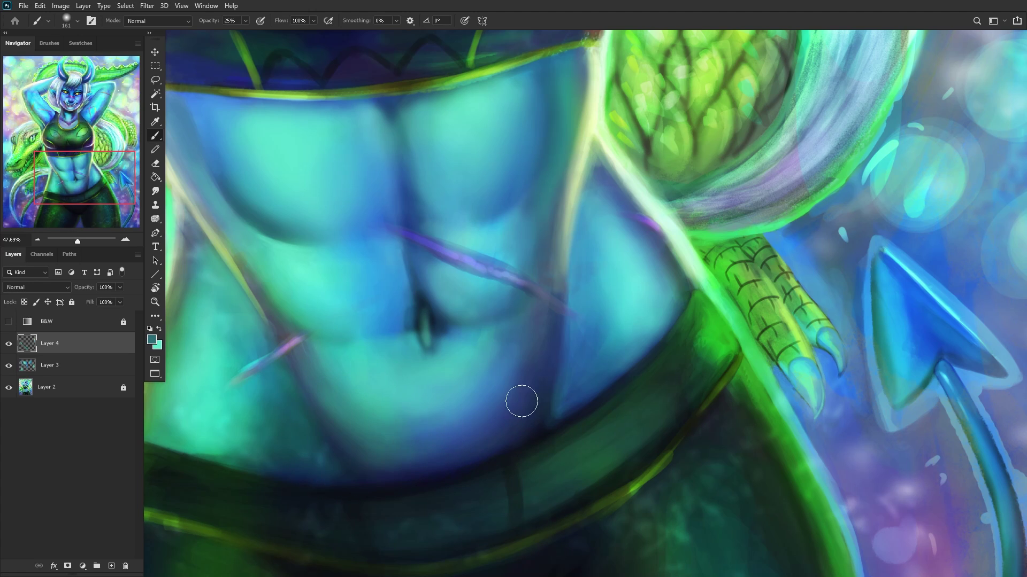
Step: Compare Layer 4 on and off, then merge the belly strokes into Layer 3
{"action": "scroll", "coordinate": [455, 417], "scroll_direction": "down", "scroll_amount": 5}
{"action": "scroll", "coordinate": [302, 443], "scroll_direction": "down", "scroll_amount": 5}
{"action": "left_click", "coordinate": [9, 346]}
{"action": "left_click", "coordinate": [11, 345]}
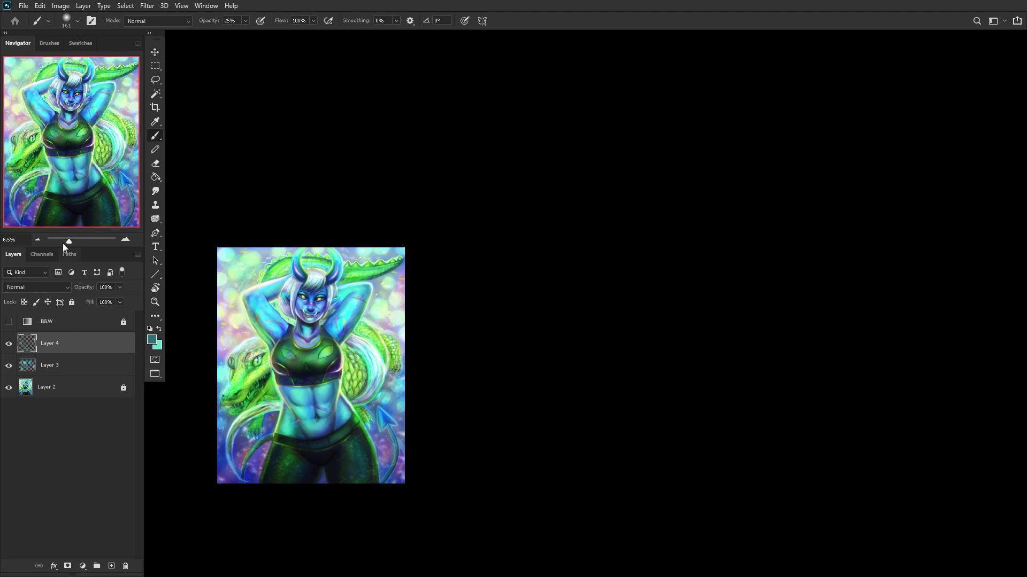
{"action": "key", "text": "ctrl+e"}
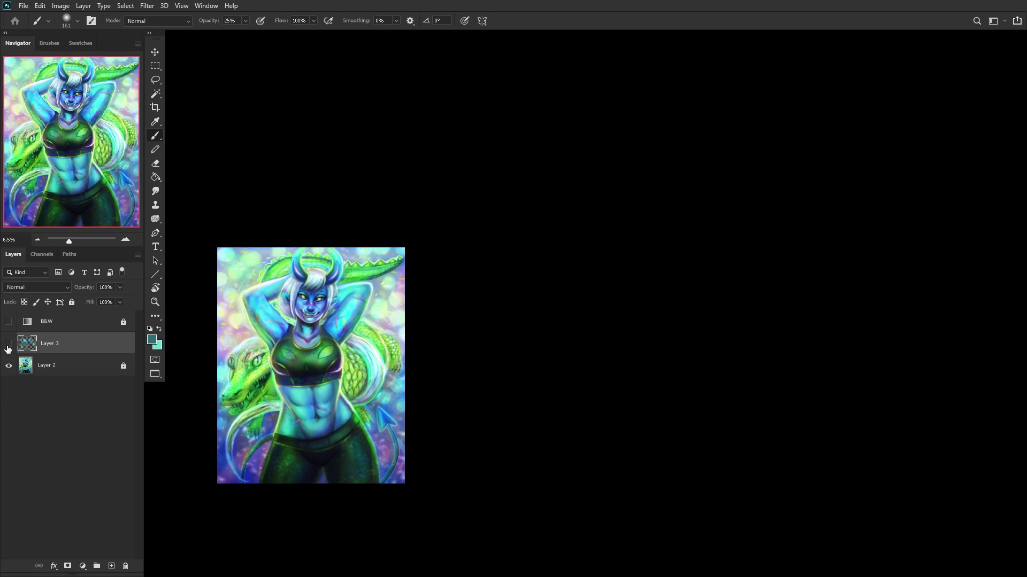
{"action": "scroll", "coordinate": [257, 362], "scroll_direction": "up", "scroll_amount": 2}
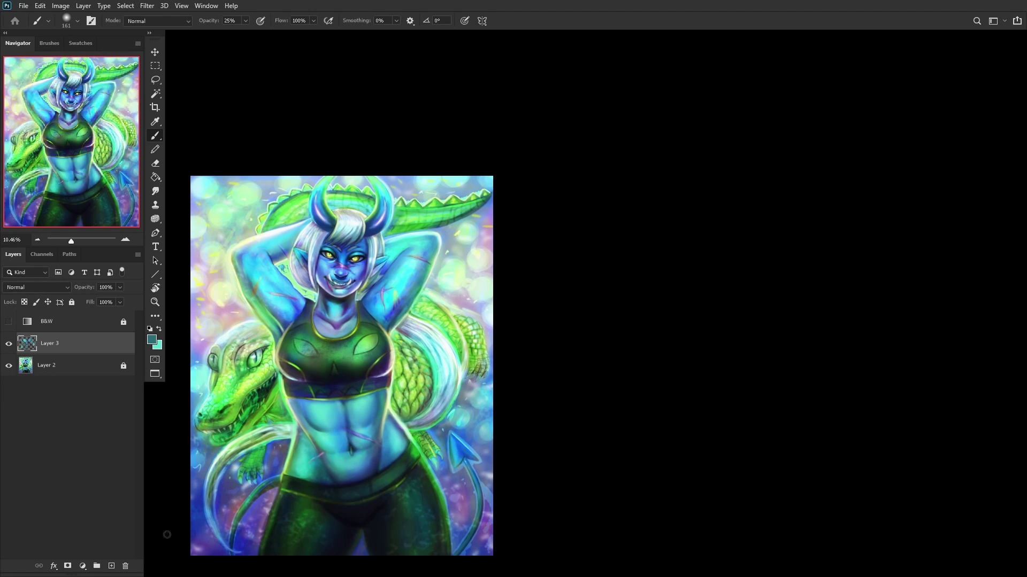
Step: Add a fresh layer, pick a purple, and enlarge the brush beyond 196 px
{"action": "left_click", "coordinate": [112, 565]}
{"action": "scroll", "coordinate": [393, 276], "scroll_direction": "up", "scroll_amount": 1}
{"action": "left_click_drag", "start_coordinate": [342, 290], "coordinate": [358, 251]}
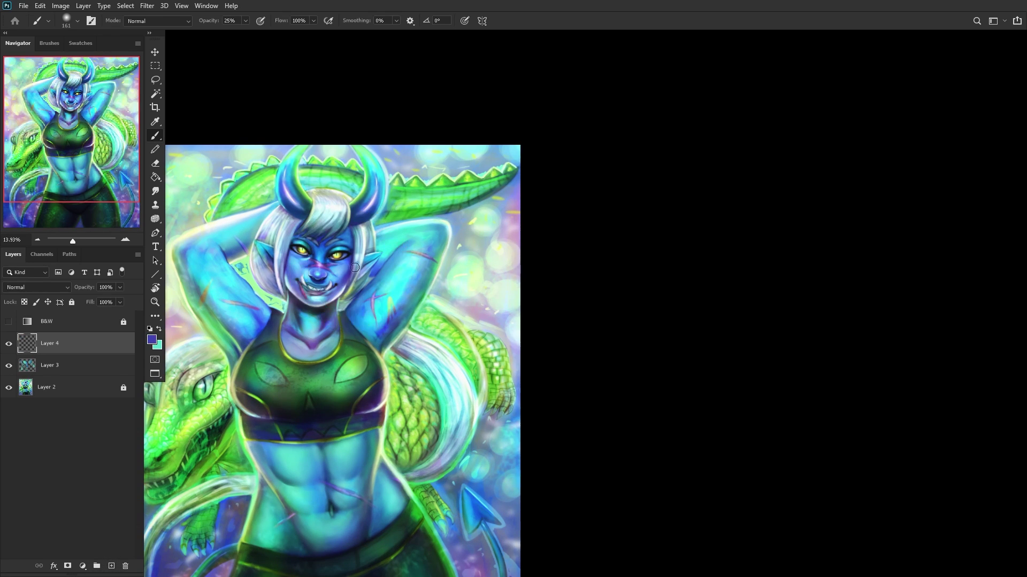
{"action": "scroll", "coordinate": [362, 459], "scroll_direction": "down", "scroll_amount": 2}
{"action": "right_click", "coordinate": [427, 421]}
{"action": "left_click", "coordinate": [535, 100]}
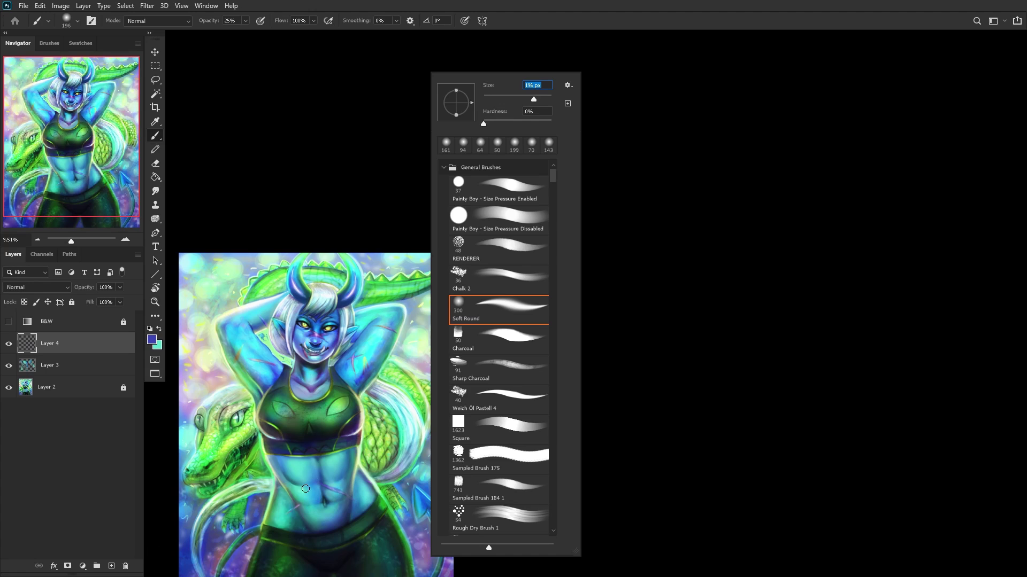
{"action": "left_click", "coordinate": [275, 462]}
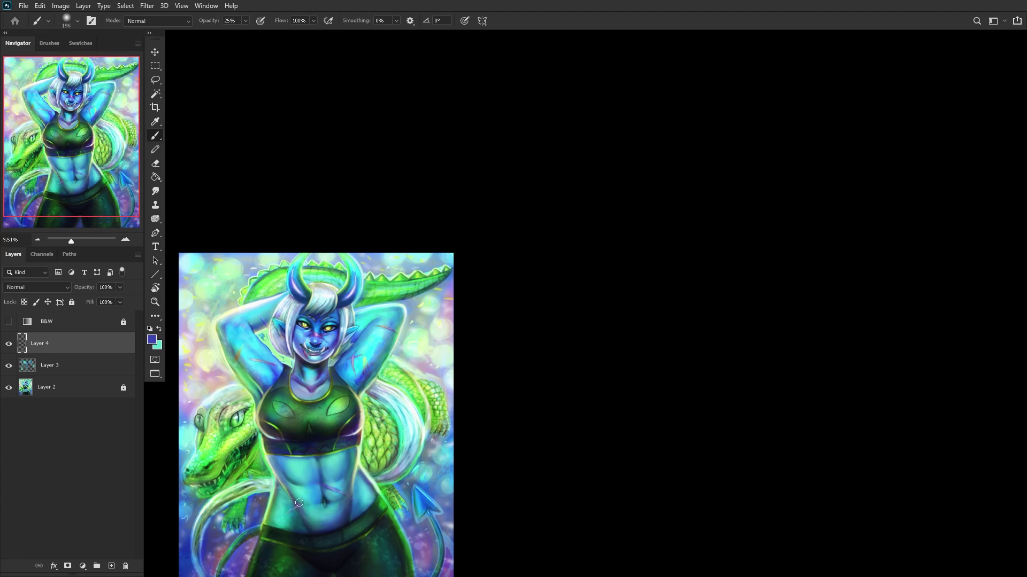
{"action": "right_click", "coordinate": [329, 393]}
{"action": "left_click", "coordinate": [442, 99]}
{"action": "left_click", "coordinate": [308, 525]}
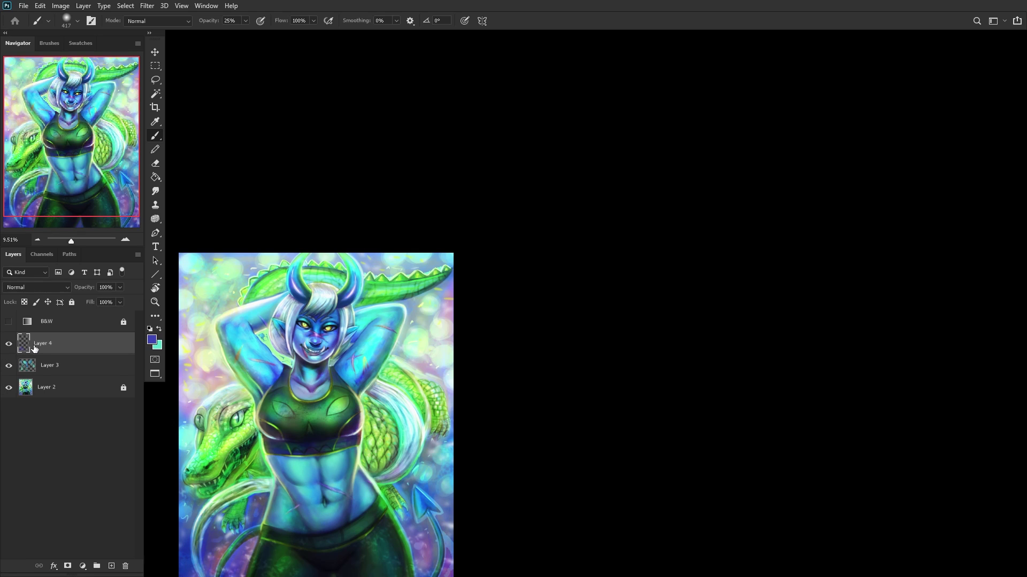
Step: Check values in black and white, merge the belly shading down, and compare it
{"action": "left_click", "coordinate": [10, 321]}
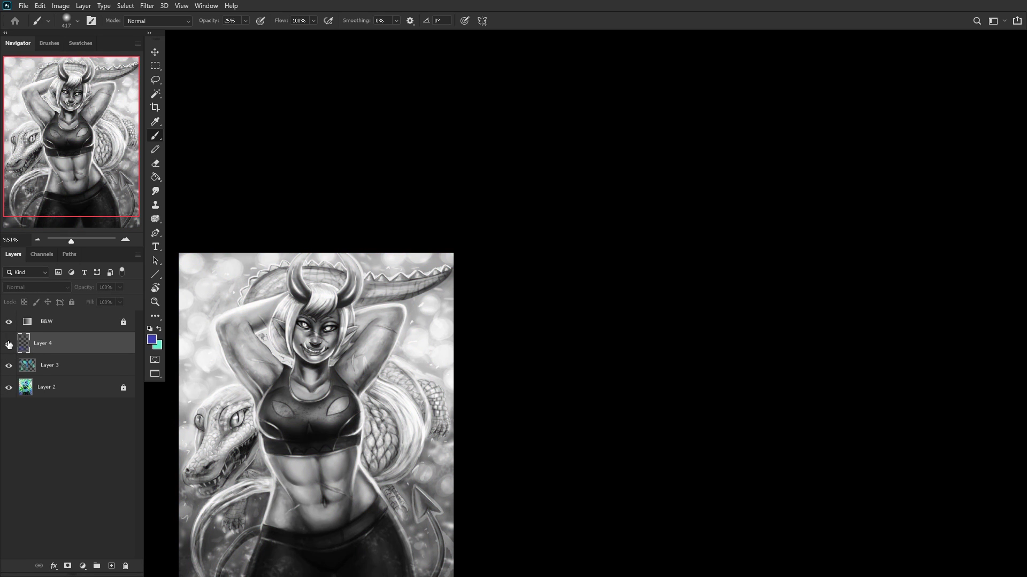
{"action": "left_click", "coordinate": [8, 344]}
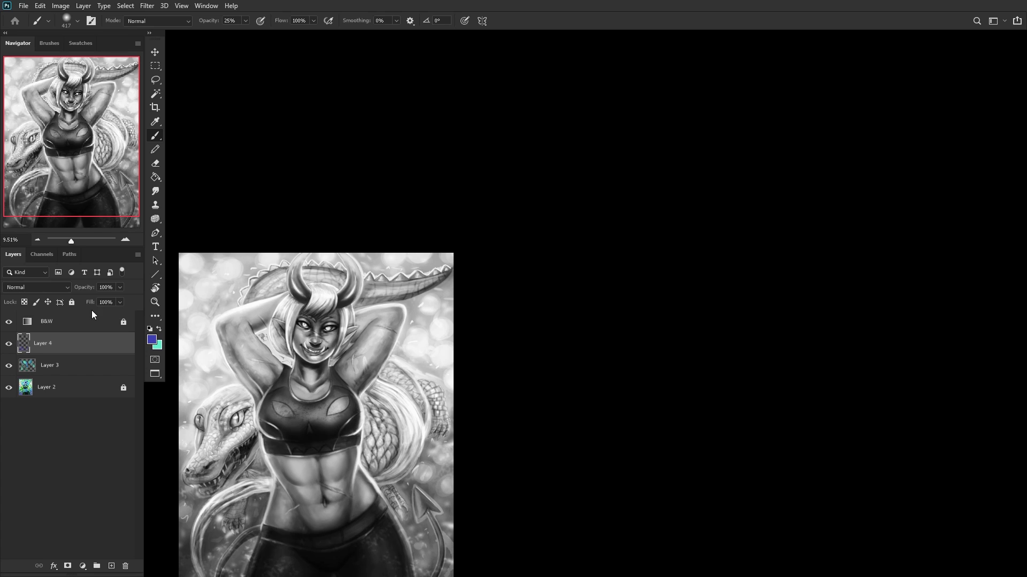
{"action": "key", "text": "ctrl+e"}
{"action": "left_click", "coordinate": [8, 321]}
{"action": "left_click", "coordinate": [9, 342]}
{"action": "left_click", "coordinate": [9, 342]}
{"action": "left_click", "coordinate": [9, 342]}
{"action": "left_click", "coordinate": [9, 343]}
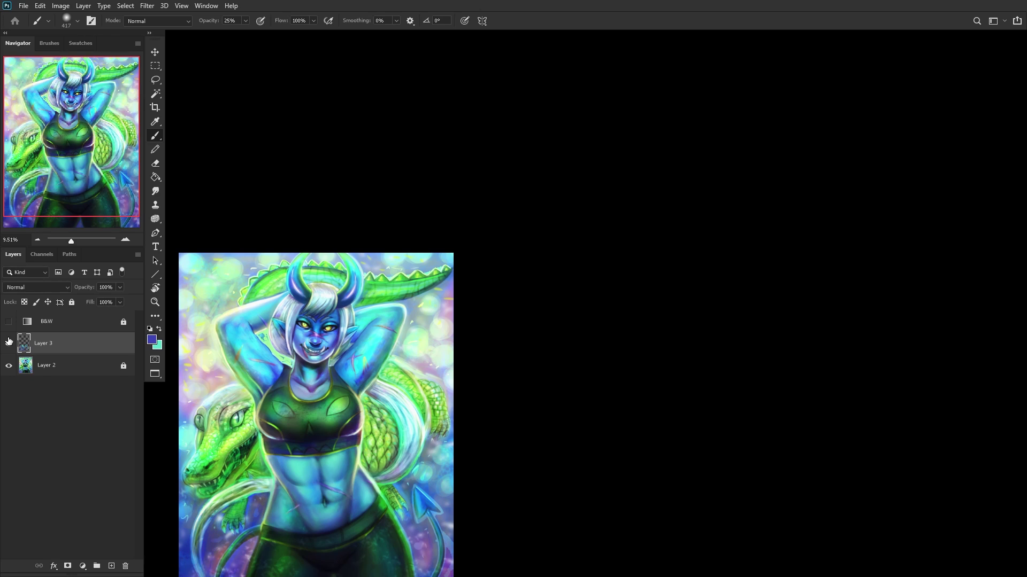
Step: Merge into the base painting layer, rename it '1', lock it, and add a new layer
{"action": "left_click", "coordinate": [66, 367]}
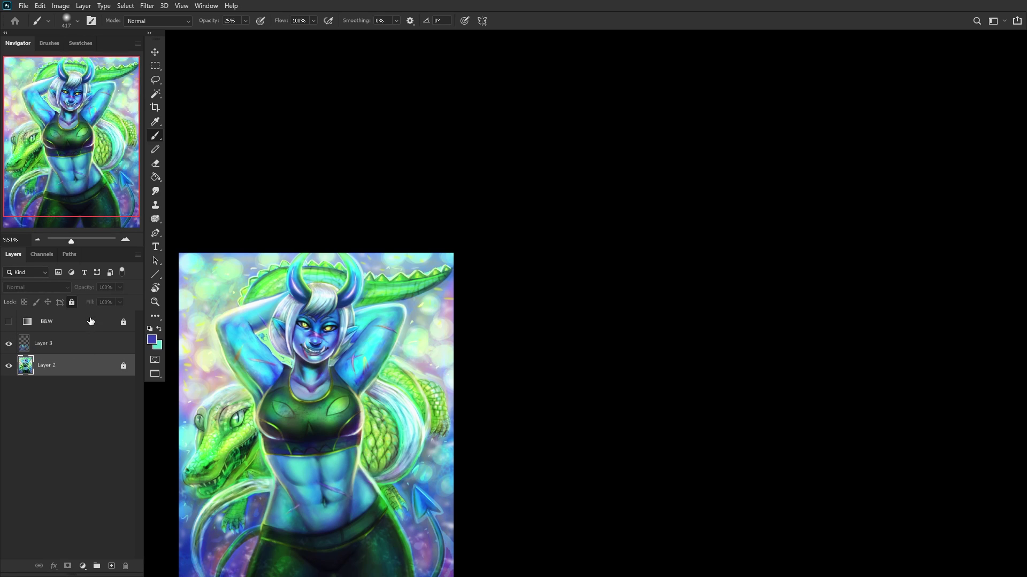
{"action": "key", "text": "ctrl+shift+e"}
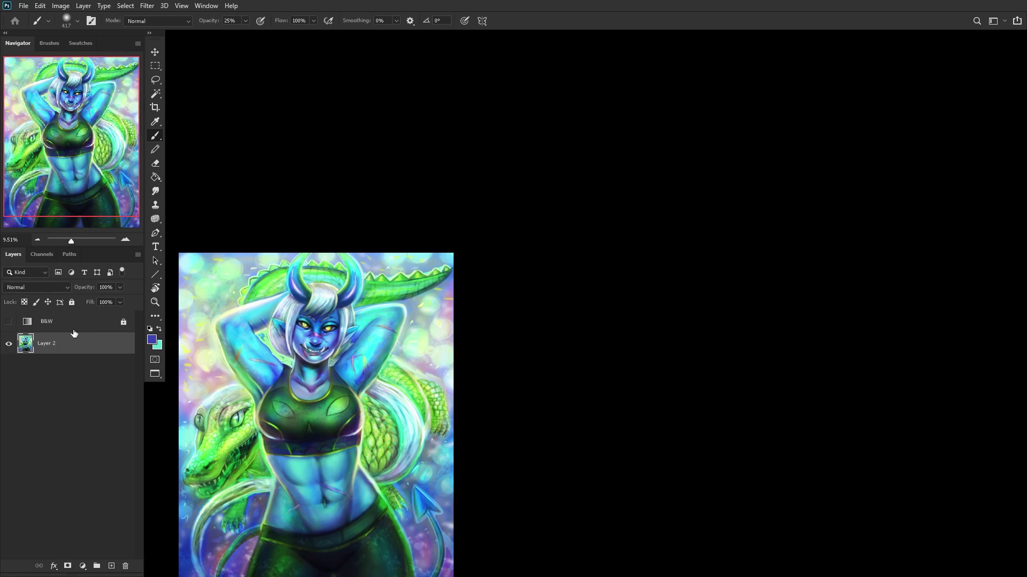
{"action": "double_click", "coordinate": [49, 345]}
{"action": "type", "text": "1"}
{"action": "key", "text": "Return"}
{"action": "left_click", "coordinate": [71, 303]}
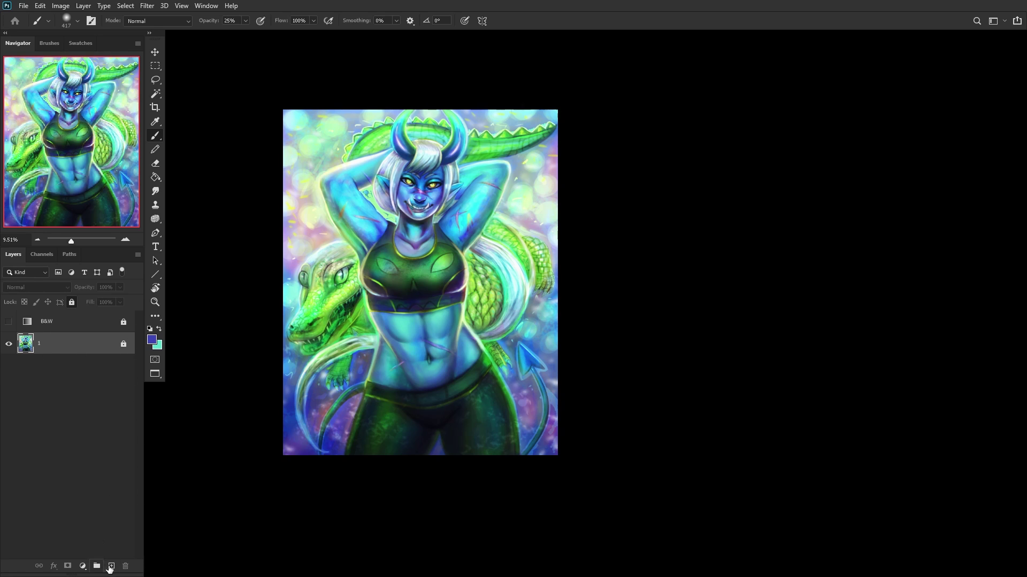
{"action": "left_click", "coordinate": [111, 566]}
Step: Set the foreground colour to a pale green based on the crocodile's green
{"action": "left_click", "coordinate": [150, 330]}
{"action": "left_click", "coordinate": [159, 330]}
{"action": "left_click", "coordinate": [152, 338]}
{"action": "left_click", "coordinate": [338, 294]}
{"action": "left_click", "coordinate": [657, 171]}
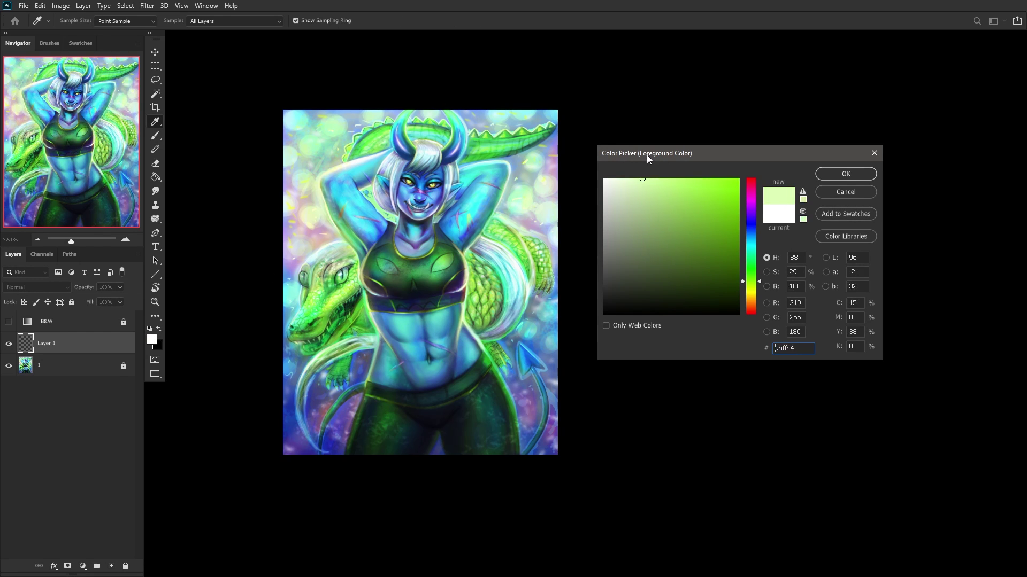
{"action": "left_click", "coordinate": [845, 173]}
Step: With a 168 px brush, paint soft highlights on the upper and lower abdomen
{"action": "key", "text": "b"}
{"action": "scroll", "coordinate": [387, 322], "scroll_direction": "up", "scroll_amount": 5}
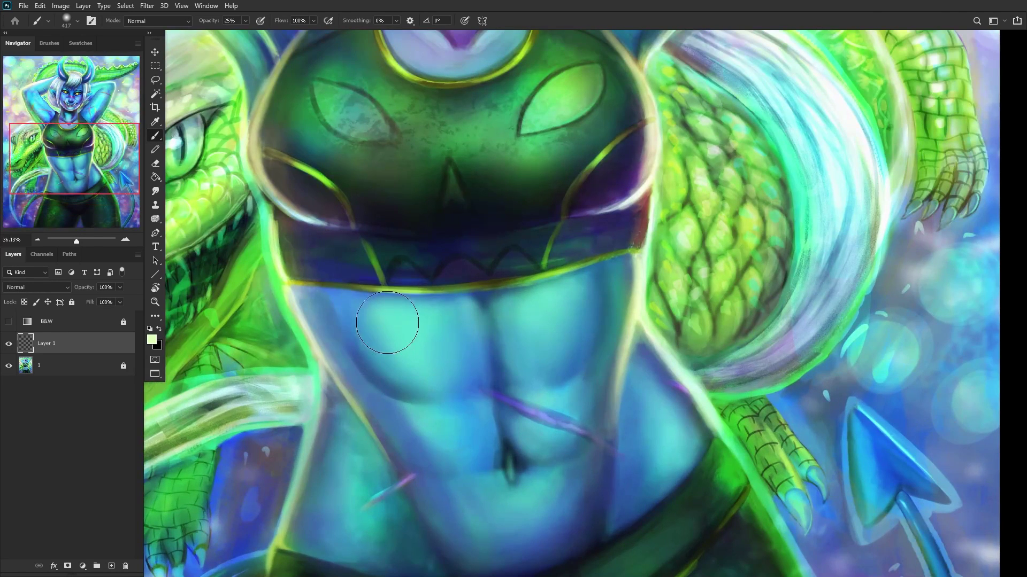
{"action": "right_click", "coordinate": [560, 134]}
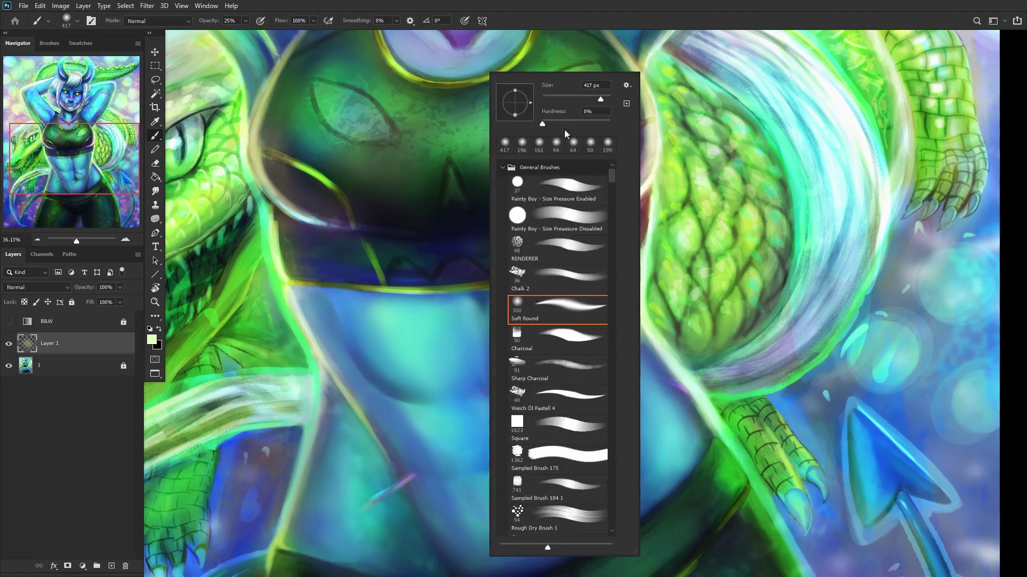
{"action": "left_click", "coordinate": [588, 95]}
{"action": "key", "text": "Return"}
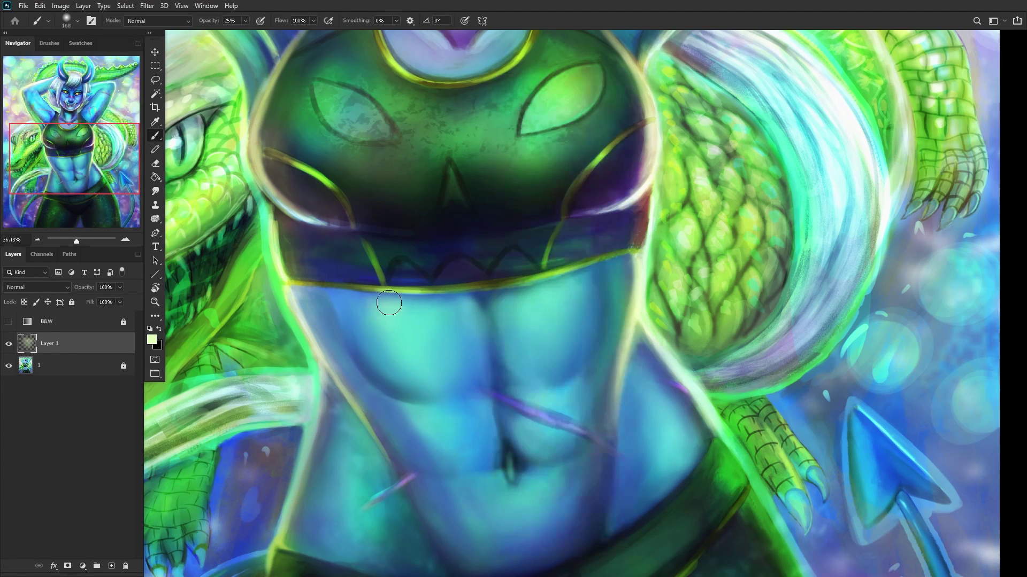
{"action": "mouse_move", "coordinate": [387, 328]}
{"action": "left_mouse_down"}
{"action": "mouse_move", "coordinate": [404, 345]}
{"action": "mouse_move", "coordinate": [376, 297]}
{"action": "mouse_move", "coordinate": [406, 323]}
{"action": "left_mouse_up"}
{"action": "mouse_move", "coordinate": [406, 413]}
{"action": "left_mouse_down"}
{"action": "mouse_move", "coordinate": [454, 412]}
{"action": "mouse_move", "coordinate": [437, 430]}
{"action": "mouse_move", "coordinate": [448, 418]}
{"action": "mouse_move", "coordinate": [455, 425]}
{"action": "left_mouse_up"}
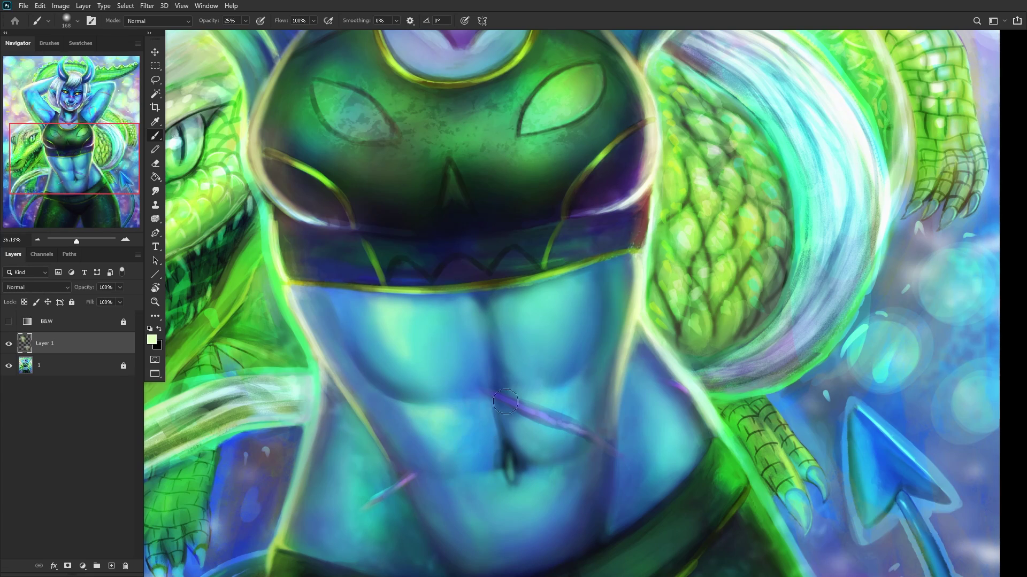
{"action": "mouse_move", "coordinate": [626, 290]}
{"action": "left_mouse_down"}
{"action": "mouse_move", "coordinate": [580, 308]}
{"action": "mouse_move", "coordinate": [572, 291]}
{"action": "mouse_move", "coordinate": [537, 303]}
{"action": "mouse_move", "coordinate": [564, 313]}
{"action": "mouse_move", "coordinate": [530, 320]}
{"action": "mouse_move", "coordinate": [534, 376]}
{"action": "mouse_move", "coordinate": [526, 347]}
{"action": "mouse_move", "coordinate": [549, 397]}
{"action": "mouse_move", "coordinate": [545, 414]}
{"action": "mouse_move", "coordinate": [558, 397]}
{"action": "mouse_move", "coordinate": [545, 394]}
{"action": "mouse_move", "coordinate": [586, 366]}
{"action": "mouse_move", "coordinate": [535, 417]}
{"action": "mouse_move", "coordinate": [563, 407]}
{"action": "mouse_move", "coordinate": [553, 409]}
{"action": "mouse_move", "coordinate": [535, 425]}
{"action": "left_mouse_up"}
Step: Add soft light green highlights around the navel and lower-left abdomen
{"action": "scroll", "coordinate": [495, 508], "scroll_direction": "down", "scroll_amount": 3}
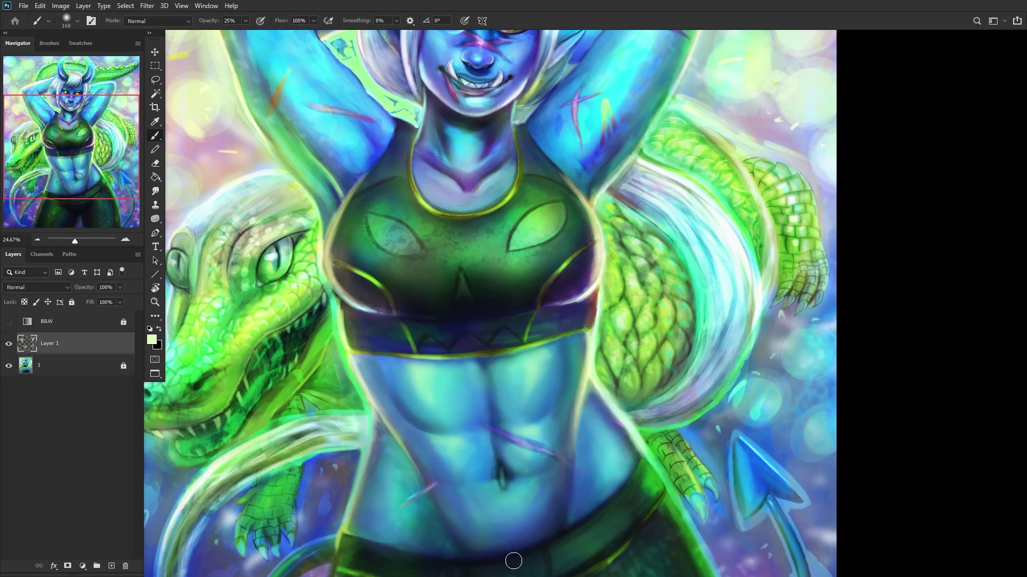
{"action": "scroll", "coordinate": [510, 557], "scroll_direction": "up", "scroll_amount": 5}
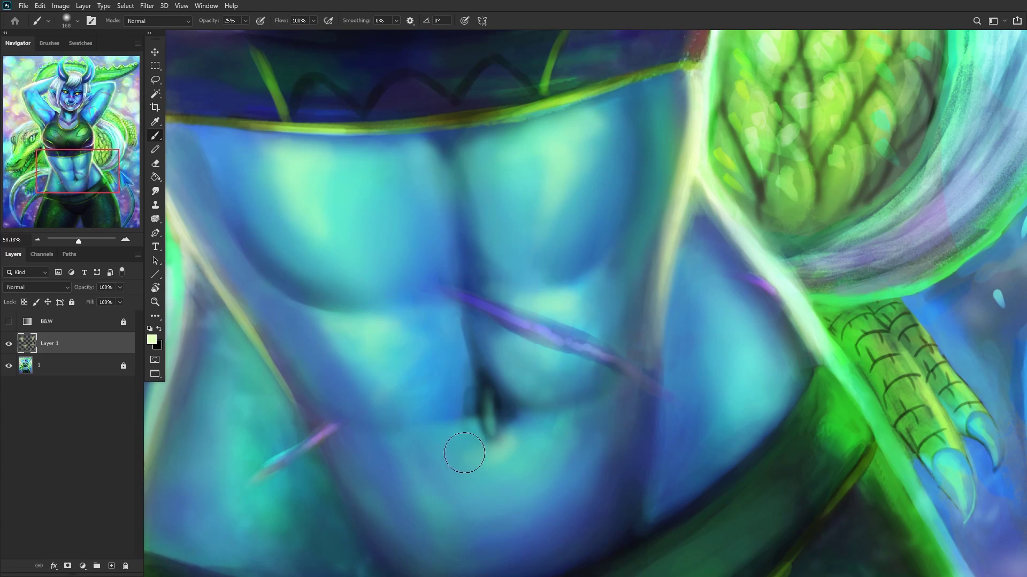
{"action": "right_click", "coordinate": [614, 338]}
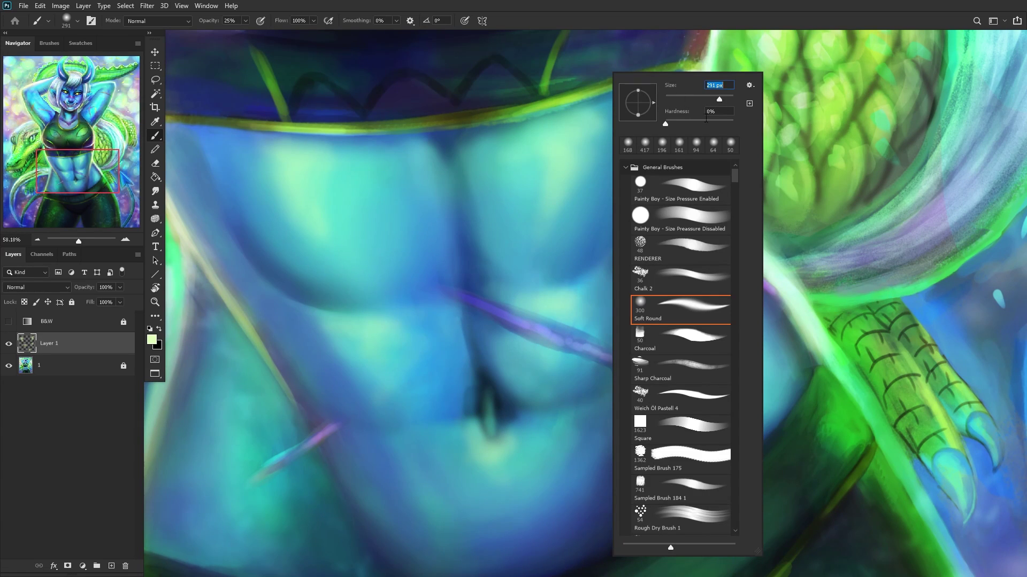
{"action": "mouse_move", "coordinate": [470, 440]}
{"action": "left_mouse_down"}
{"action": "mouse_move", "coordinate": [538, 462]}
{"action": "mouse_move", "coordinate": [539, 430]}
{"action": "mouse_move", "coordinate": [464, 492]}
{"action": "mouse_move", "coordinate": [479, 460]}
{"action": "mouse_move", "coordinate": [483, 487]}
{"action": "left_mouse_up"}
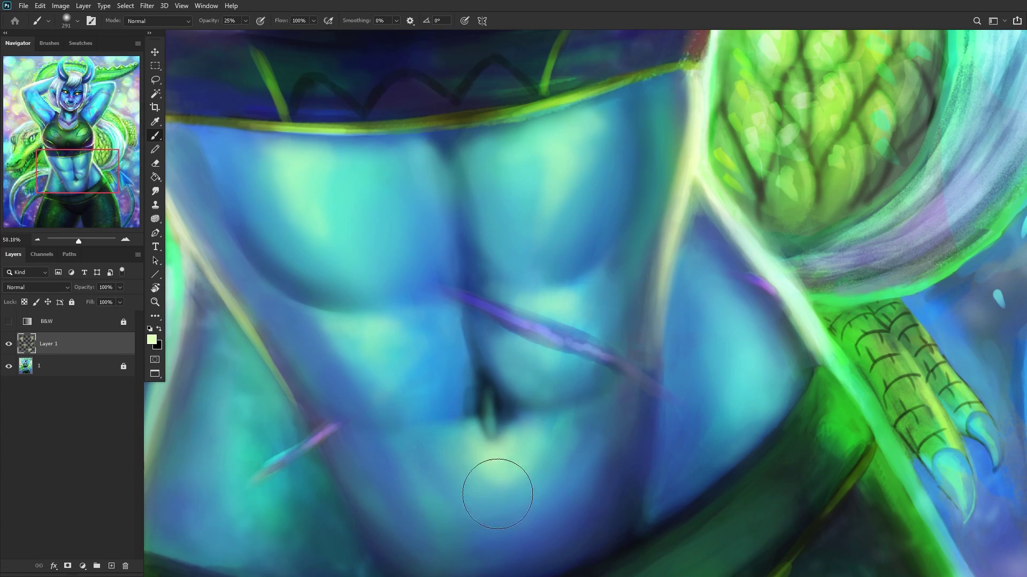
{"action": "scroll", "coordinate": [511, 423], "scroll_direction": "down", "scroll_amount": 8}
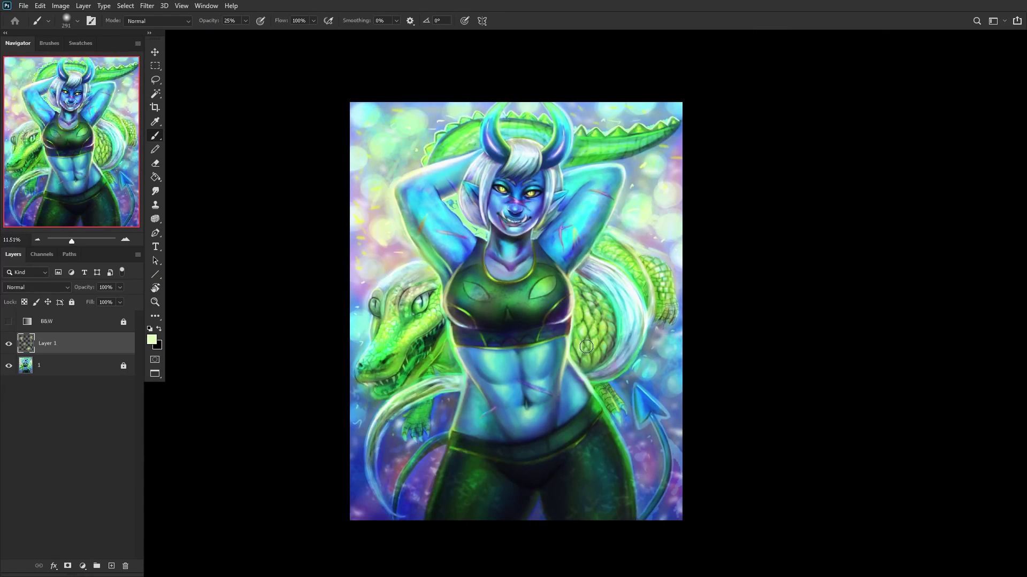
{"action": "scroll", "coordinate": [549, 429], "scroll_direction": "up", "scroll_amount": 5}
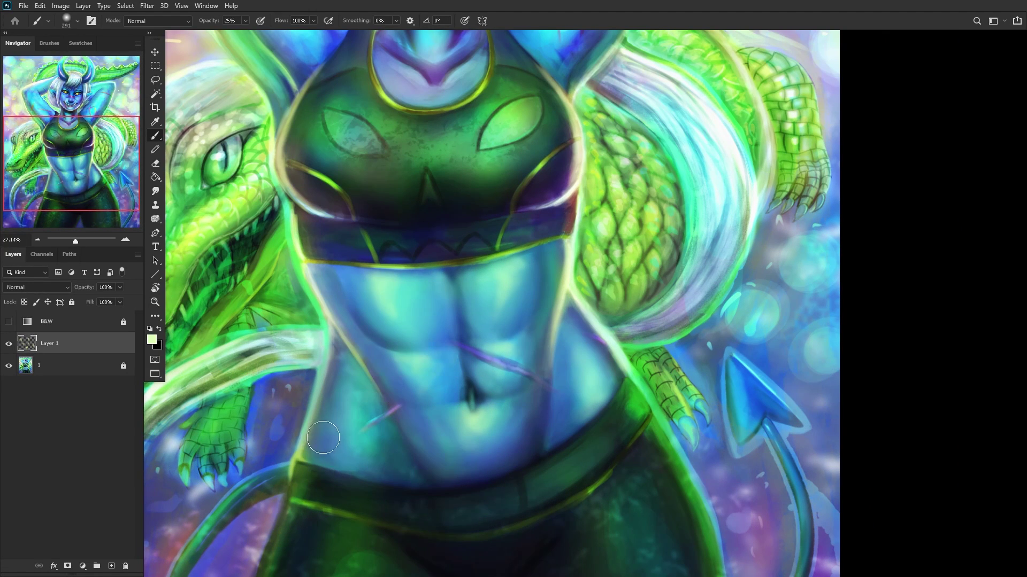
{"action": "mouse_move", "coordinate": [344, 446]}
{"action": "left_mouse_down"}
{"action": "mouse_move", "coordinate": [326, 458]}
{"action": "mouse_move", "coordinate": [341, 447]}
{"action": "mouse_move", "coordinate": [359, 468]}
{"action": "mouse_move", "coordinate": [373, 464]}
{"action": "mouse_move", "coordinate": [353, 414]}
{"action": "mouse_move", "coordinate": [336, 444]}
{"action": "left_mouse_up"}
{"action": "scroll", "coordinate": [277, 423], "scroll_direction": "down", "scroll_amount": 7}
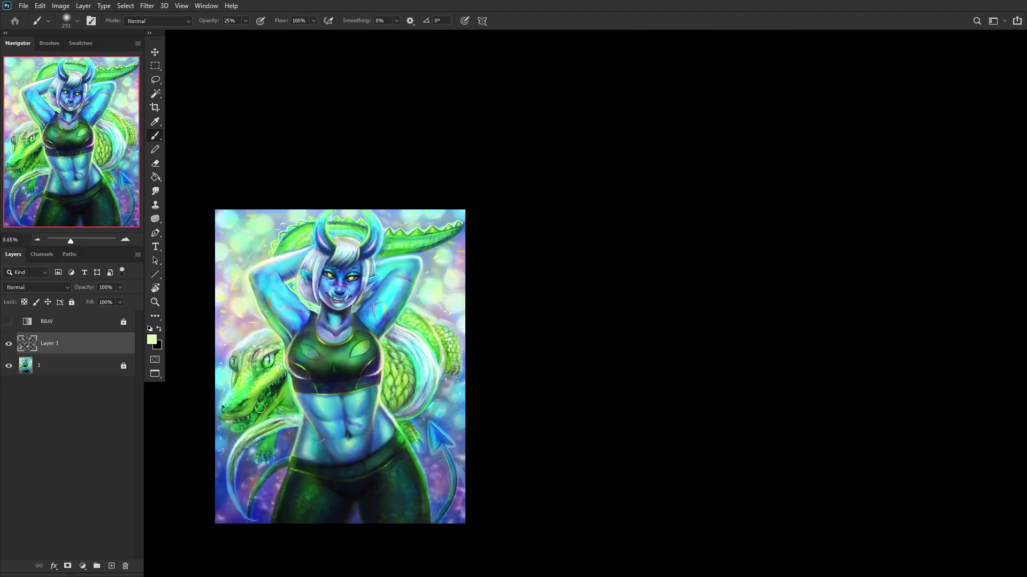
Step: Set the highlight layer to Overlay at 49% opacity and merge it into layer 1
{"action": "left_click", "coordinate": [42, 289]}
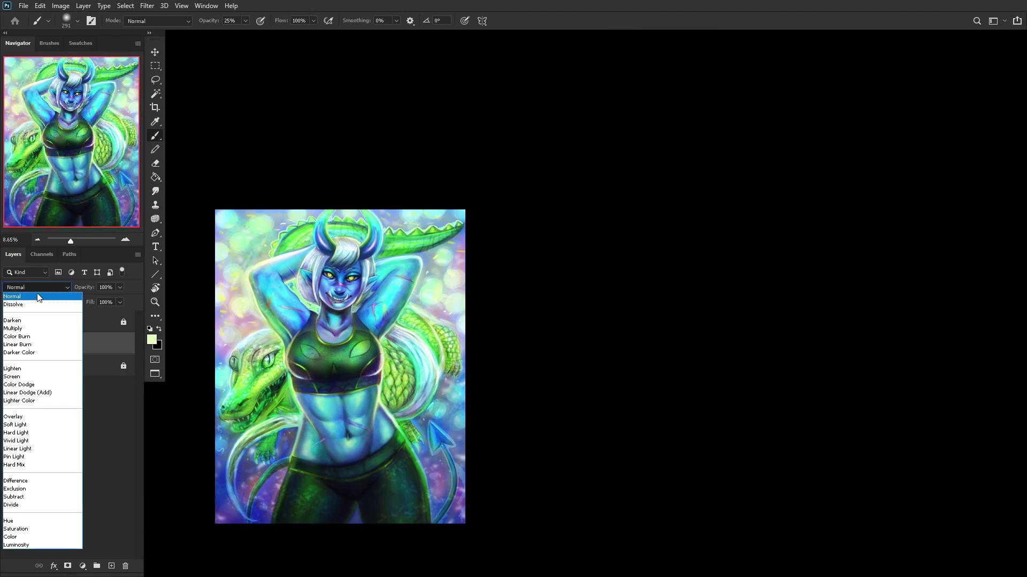
{"action": "left_click", "coordinate": [17, 422]}
{"action": "left_click_drag", "start_coordinate": [120, 287], "coordinate": [96, 301]}
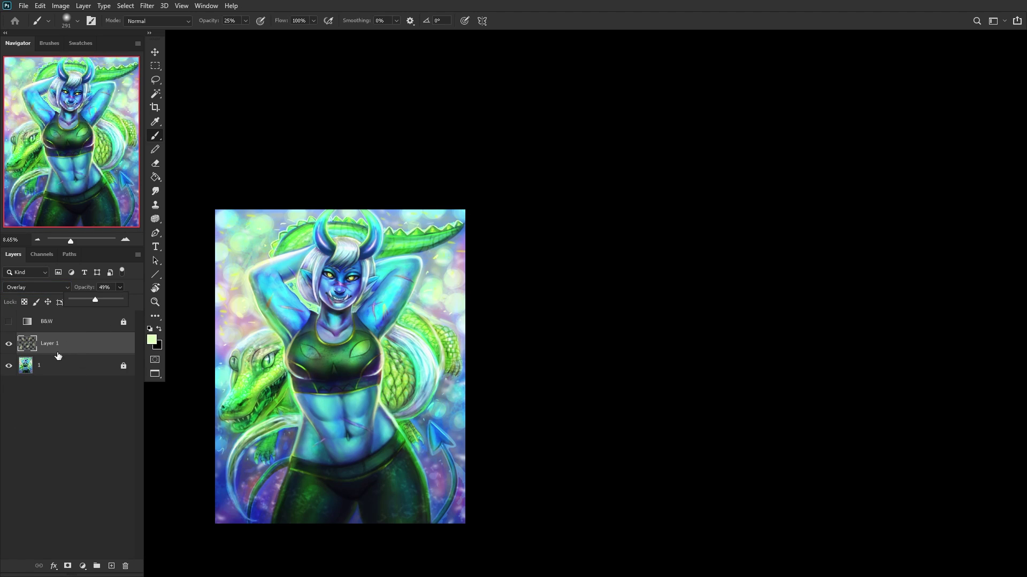
{"action": "left_click", "coordinate": [50, 367]}
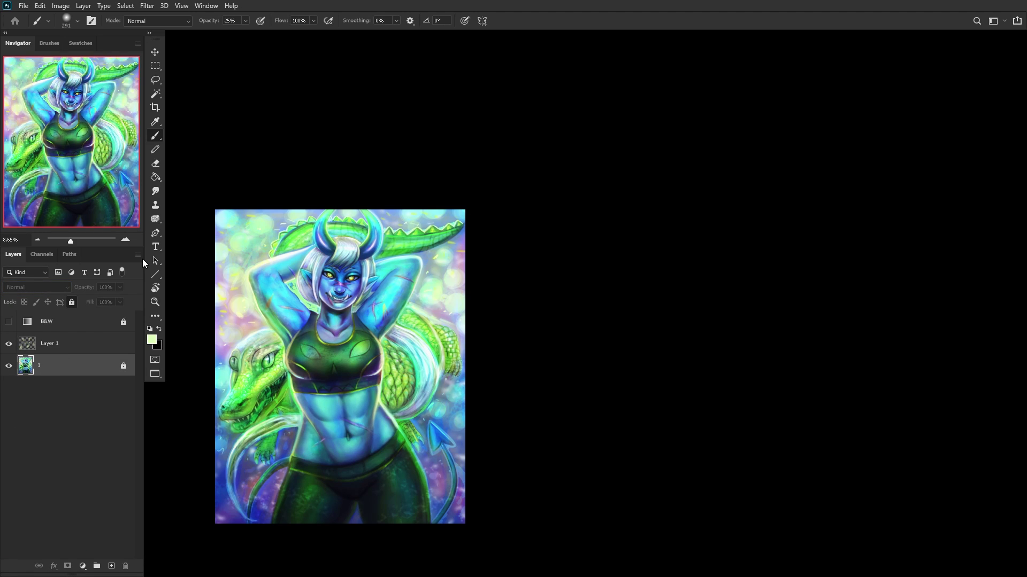
{"action": "key", "text": "ctrl+e"}
{"action": "scroll", "coordinate": [253, 319], "scroll_direction": "up", "scroll_amount": 2}
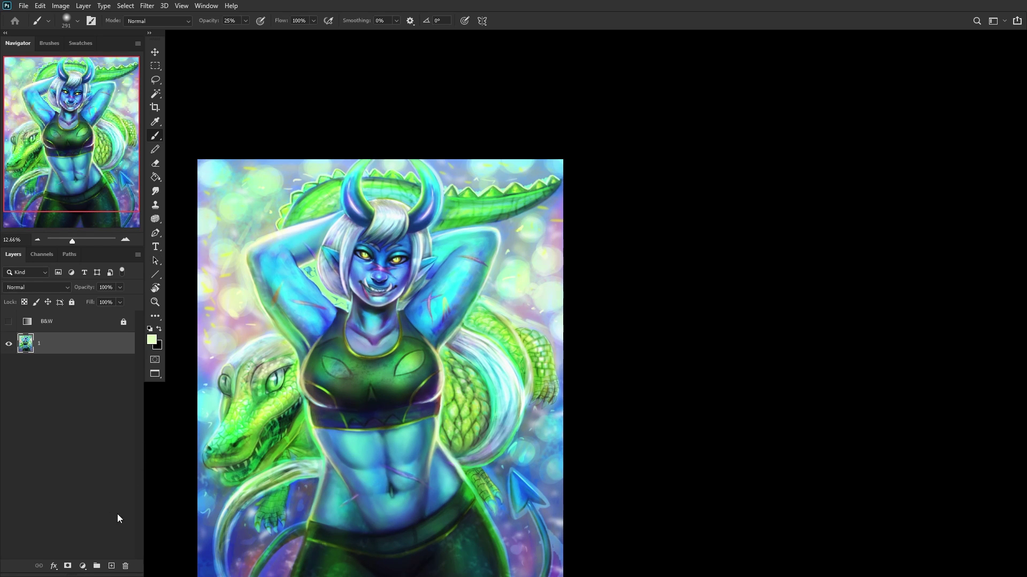
Step: Add a new layer and choose a dark navy foreground colour
{"action": "left_click", "coordinate": [111, 565]}
{"action": "scroll", "coordinate": [503, 301], "scroll_direction": "up", "scroll_amount": 2}
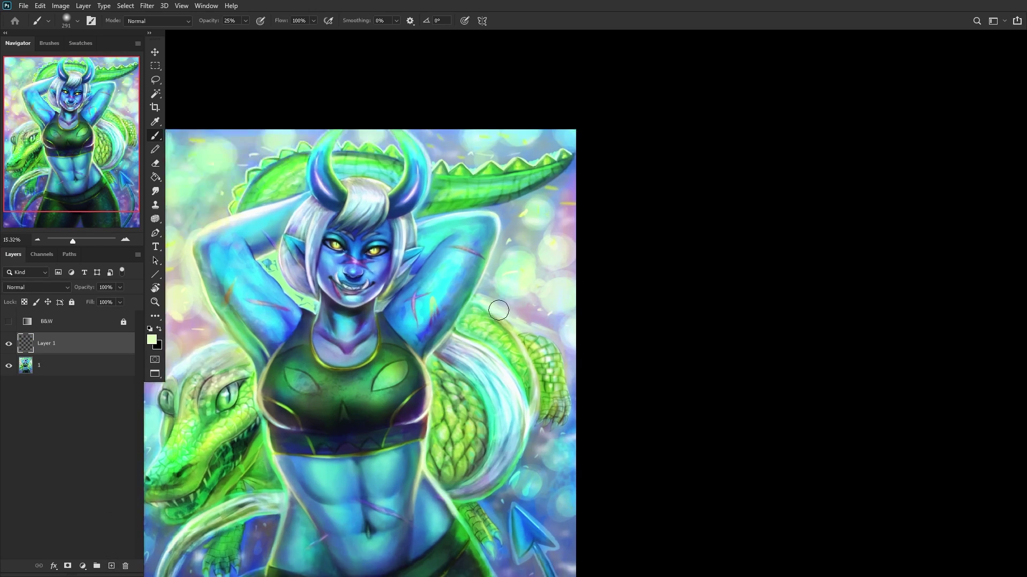
{"action": "left_click", "coordinate": [325, 315], "text": "alt"}
{"action": "scroll", "coordinate": [258, 408], "scroll_direction": "down", "scroll_amount": 2}
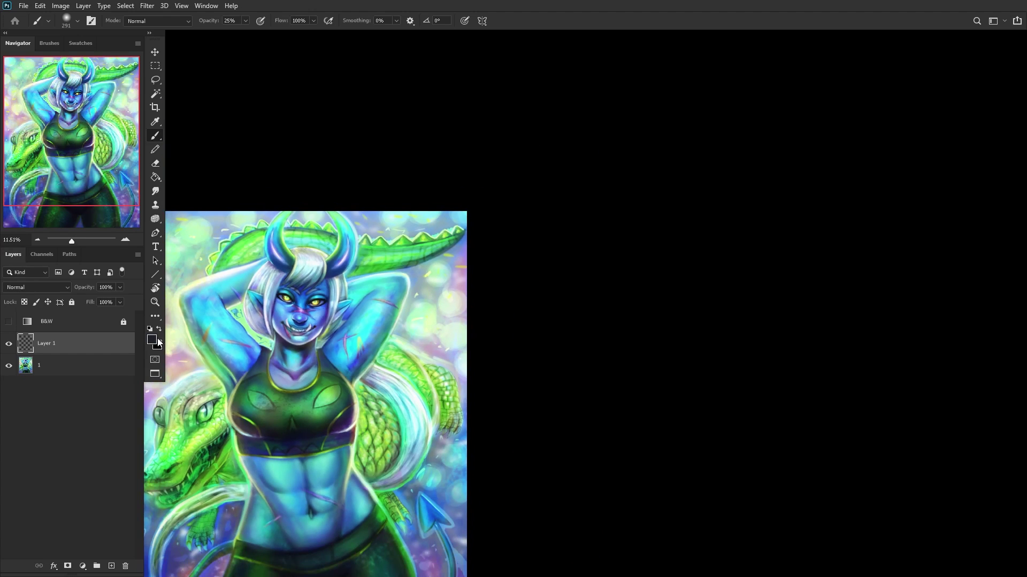
{"action": "left_click", "coordinate": [152, 339]}
{"action": "left_click", "coordinate": [709, 287]}
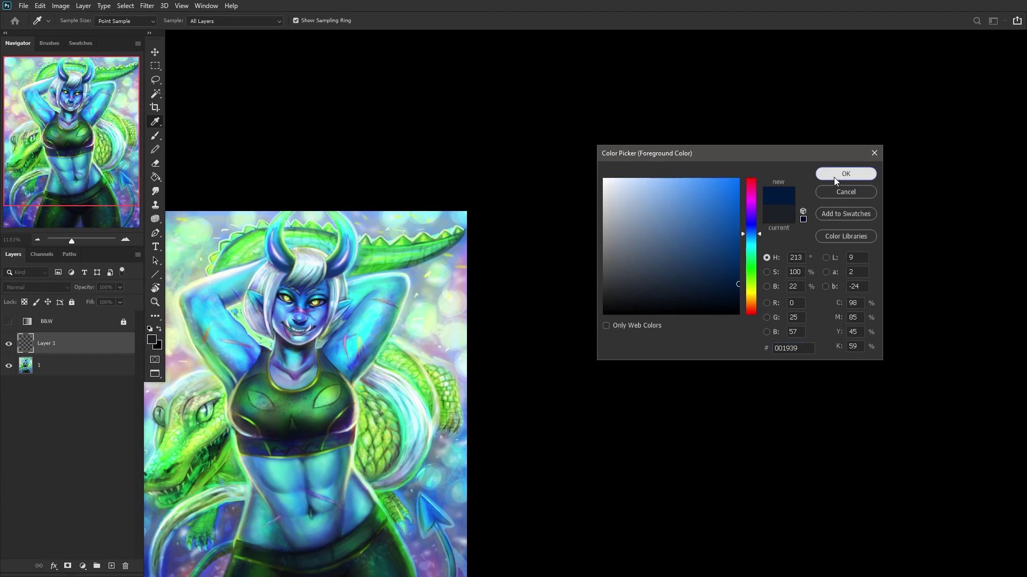
{"action": "left_click", "coordinate": [845, 174]}
Step: Brush dark navy shading on the left abdomen, fade it to 20%, and add another layer
{"action": "key", "text": "b"}
{"action": "scroll", "coordinate": [272, 470], "scroll_direction": "up", "scroll_amount": 2}
{"action": "mouse_move", "coordinate": [272, 470]}
{"action": "left_mouse_down"}
{"action": "mouse_move", "coordinate": [257, 433]}
{"action": "mouse_move", "coordinate": [306, 519]}
{"action": "mouse_move", "coordinate": [255, 424]}
{"action": "mouse_move", "coordinate": [373, 465]}
{"action": "mouse_move", "coordinate": [398, 460]}
{"action": "mouse_move", "coordinate": [379, 500]}
{"action": "mouse_move", "coordinate": [388, 450]}
{"action": "mouse_move", "coordinate": [375, 500]}
{"action": "left_mouse_up"}
{"action": "mouse_move", "coordinate": [358, 417]}
{"action": "left_mouse_down"}
{"action": "mouse_move", "coordinate": [275, 462]}
{"action": "mouse_move", "coordinate": [268, 503]}
{"action": "mouse_move", "coordinate": [296, 548]}
{"action": "mouse_move", "coordinate": [286, 509]}
{"action": "mouse_move", "coordinate": [305, 546]}
{"action": "mouse_move", "coordinate": [286, 497]}
{"action": "left_mouse_up"}
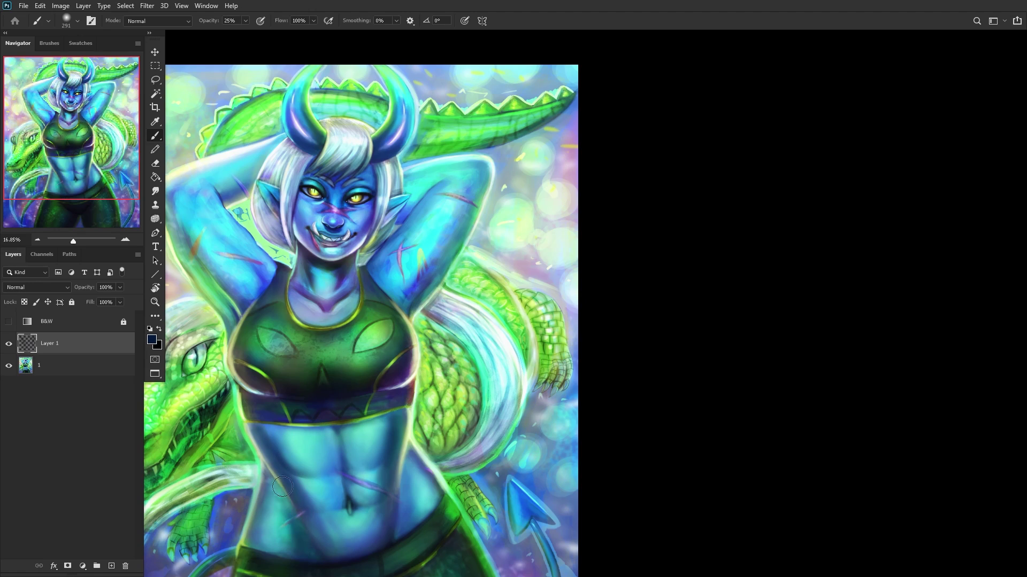
{"action": "left_click", "coordinate": [106, 288]}
{"action": "left_click_drag", "start_coordinate": [89, 301], "coordinate": [85, 297]}
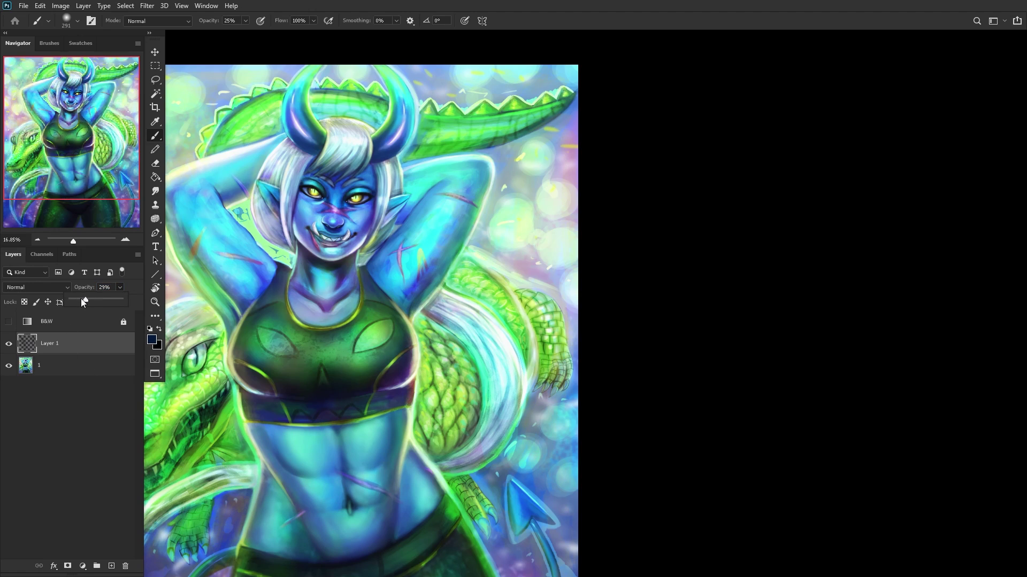
{"action": "left_click", "coordinate": [111, 565]}
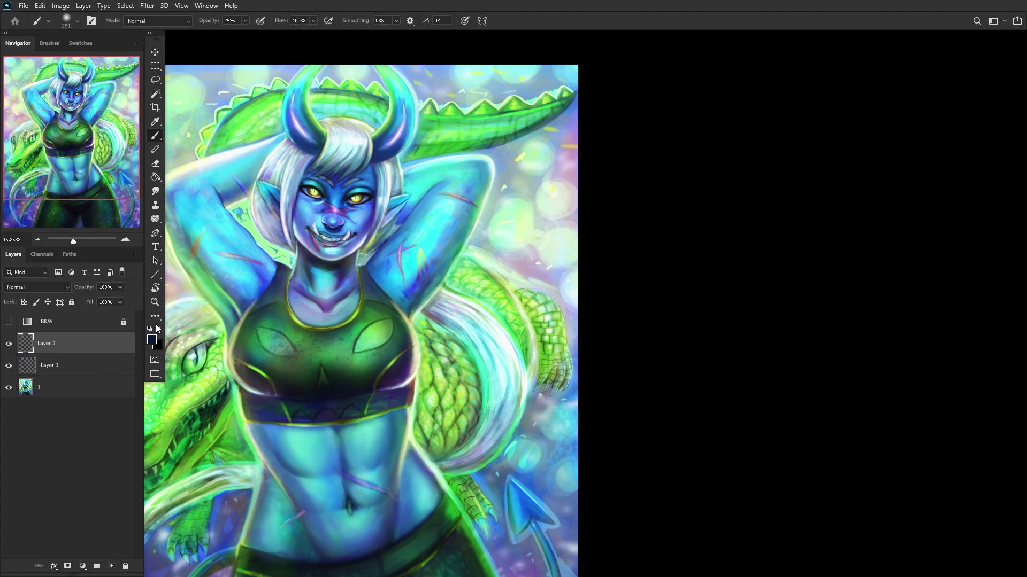
Step: Pick a vivid cyan from a sampled teal and set the Soft Round brush to 28 px
{"action": "left_click", "coordinate": [152, 340]}
{"action": "left_click", "coordinate": [317, 425]}
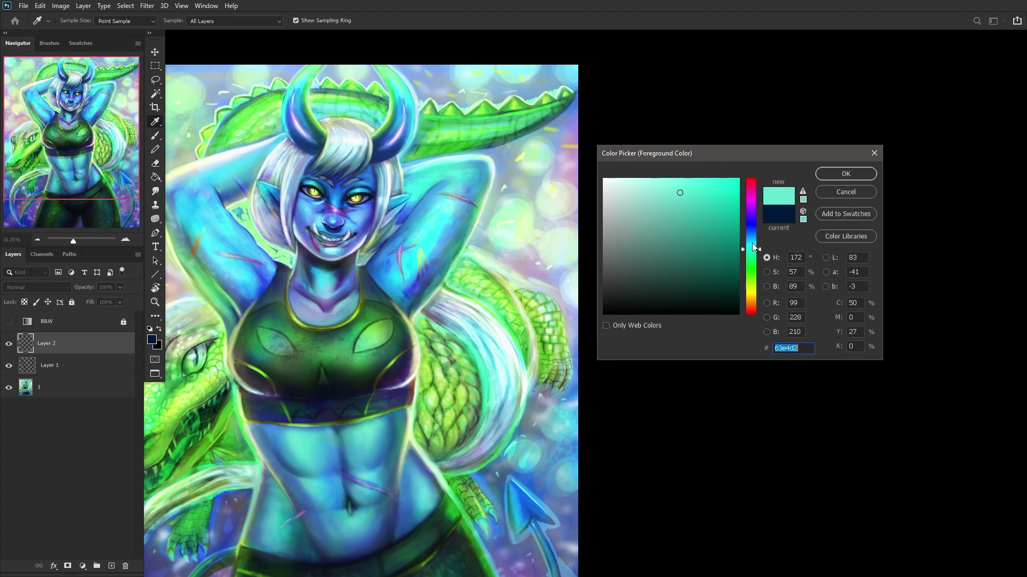
{"action": "left_click_drag", "start_coordinate": [754, 247], "coordinate": [754, 243]}
{"action": "left_click_drag", "start_coordinate": [706, 192], "coordinate": [729, 161]}
{"action": "left_click", "coordinate": [845, 174]}
{"action": "key", "text": "b"}
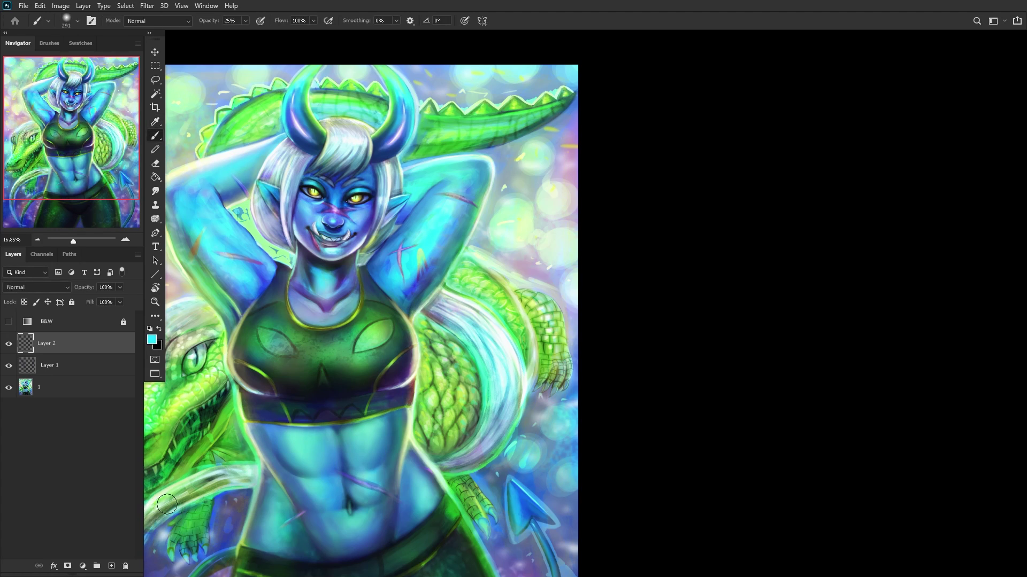
{"action": "scroll", "coordinate": [258, 434], "scroll_direction": "up", "scroll_amount": 5}
{"action": "right_click", "coordinate": [707, 99]}
{"action": "left_click_drag", "start_coordinate": [707, 98], "coordinate": [684, 99]}
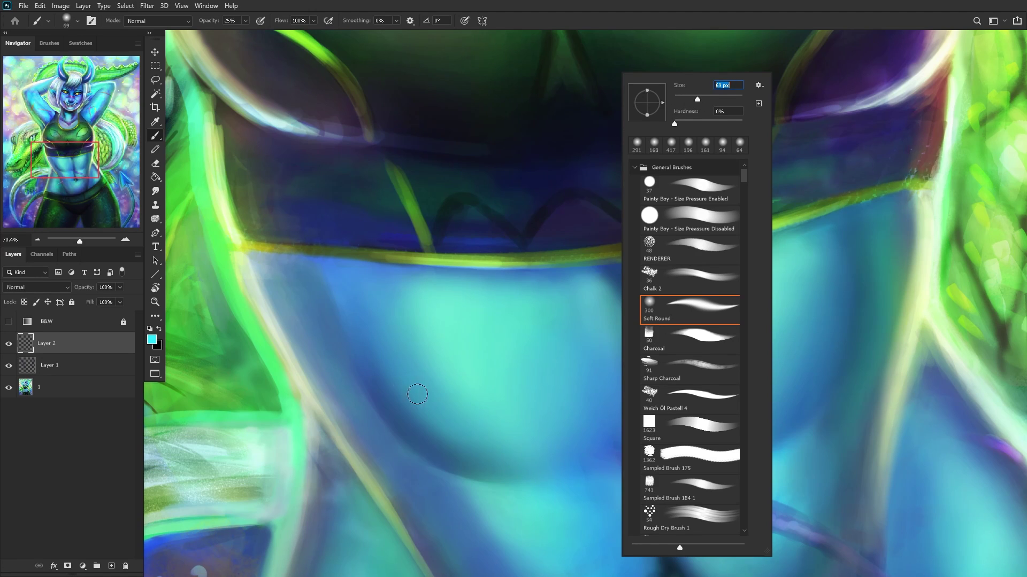
{"action": "key", "text": "Return"}
Step: Paint soft cyan light on the left abdomen, up from the navel and across the lower abdomen
{"action": "mouse_move", "coordinate": [354, 316]}
{"action": "left_mouse_down"}
{"action": "mouse_move", "coordinate": [361, 291]}
{"action": "mouse_move", "coordinate": [379, 404]}
{"action": "mouse_move", "coordinate": [361, 287]}
{"action": "mouse_move", "coordinate": [392, 394]}
{"action": "mouse_move", "coordinate": [371, 401]}
{"action": "mouse_move", "coordinate": [367, 345]}
{"action": "mouse_move", "coordinate": [343, 290]}
{"action": "mouse_move", "coordinate": [362, 360]}
{"action": "mouse_move", "coordinate": [375, 332]}
{"action": "mouse_move", "coordinate": [405, 440]}
{"action": "mouse_move", "coordinate": [377, 371]}
{"action": "mouse_move", "coordinate": [387, 417]}
{"action": "left_mouse_up"}
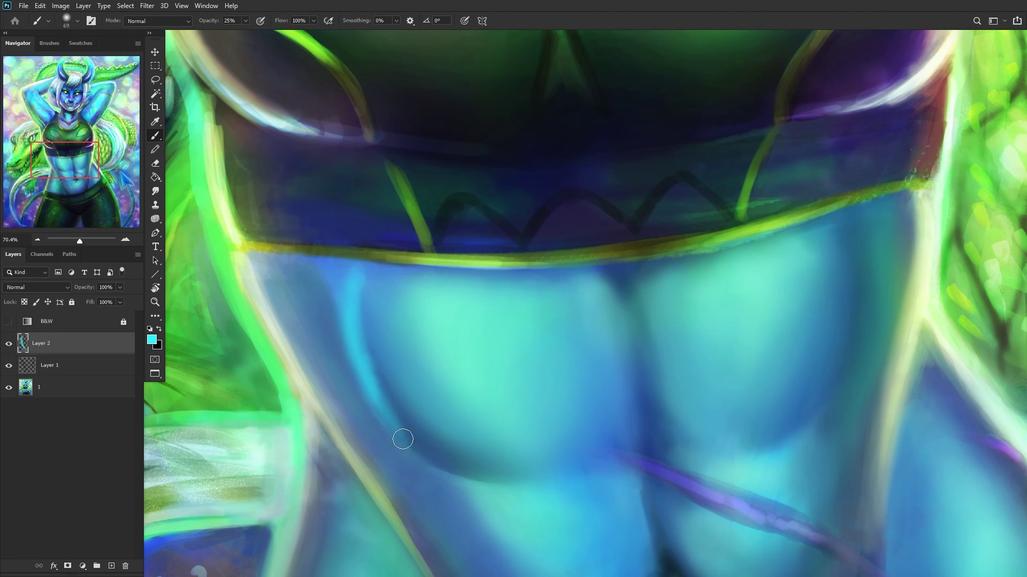
{"action": "scroll", "coordinate": [441, 339], "scroll_direction": "down", "scroll_amount": 3}
{"action": "key", "text": "h"}
{"action": "left_click_drag", "start_coordinate": [442, 339], "coordinate": [442, 372]}
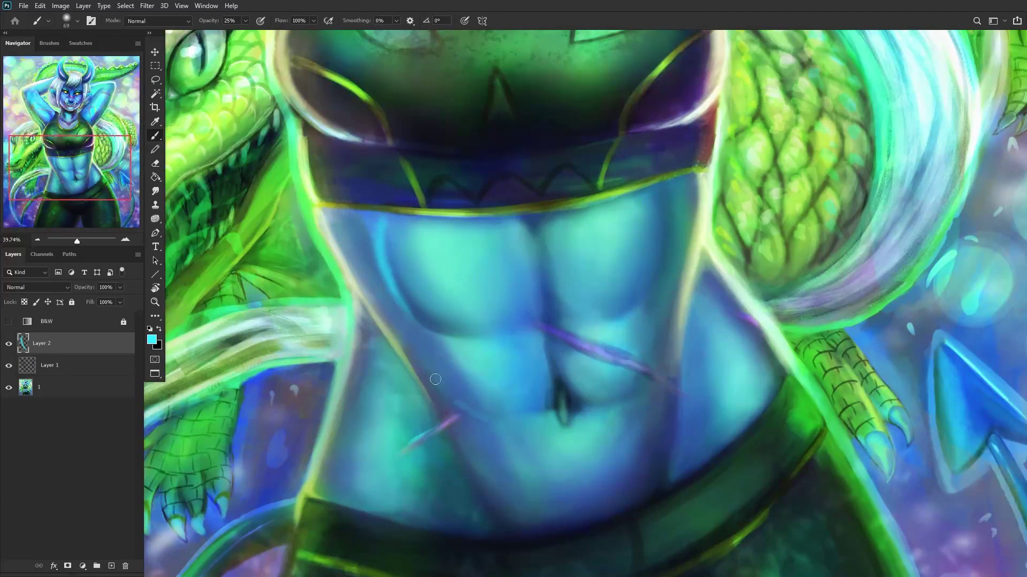
{"action": "left_click_drag", "start_coordinate": [491, 415], "coordinate": [425, 356]}
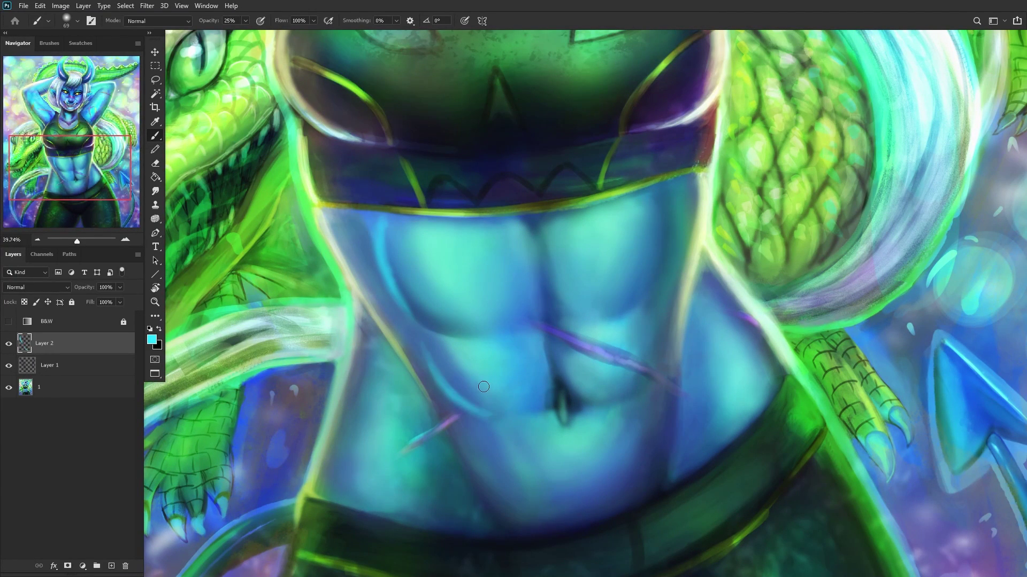
{"action": "mouse_move", "coordinate": [495, 503]}
{"action": "left_mouse_down"}
{"action": "mouse_move", "coordinate": [513, 522]}
{"action": "mouse_move", "coordinate": [458, 453]}
{"action": "mouse_move", "coordinate": [492, 499]}
{"action": "mouse_move", "coordinate": [465, 460]}
{"action": "left_mouse_up"}
{"action": "key", "text": "h"}
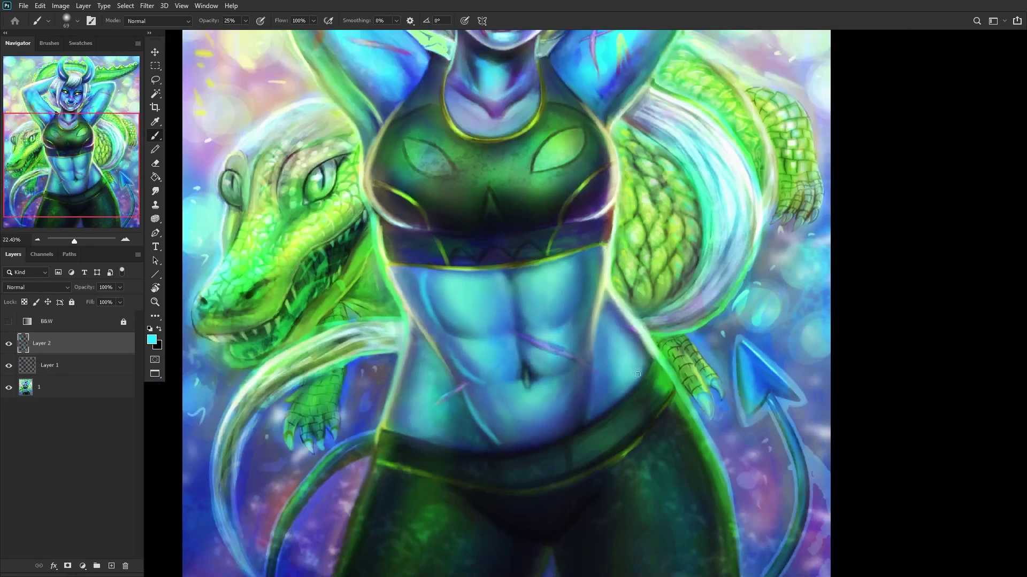
{"action": "left_click", "coordinate": [428, 299]}
Step: Brush light cyan across the purple strap, the right abdomen edge and the right abdominal crease
{"action": "scroll", "coordinate": [535, 373], "scroll_direction": "up", "scroll_amount": 2}
{"action": "mouse_move", "coordinate": [535, 372]}
{"action": "left_mouse_down"}
{"action": "mouse_move", "coordinate": [513, 395]}
{"action": "mouse_move", "coordinate": [556, 326]}
{"action": "mouse_move", "coordinate": [545, 365]}
{"action": "mouse_move", "coordinate": [559, 310]}
{"action": "left_mouse_up"}
{"action": "mouse_move", "coordinate": [536, 261]}
{"action": "left_mouse_down"}
{"action": "mouse_move", "coordinate": [515, 286]}
{"action": "mouse_move", "coordinate": [567, 160]}
{"action": "mouse_move", "coordinate": [530, 267]}
{"action": "left_mouse_up"}
{"action": "scroll", "coordinate": [518, 288], "scroll_direction": "down", "scroll_amount": 2}
{"action": "scroll", "coordinate": [532, 362], "scroll_direction": "up", "scroll_amount": 2}
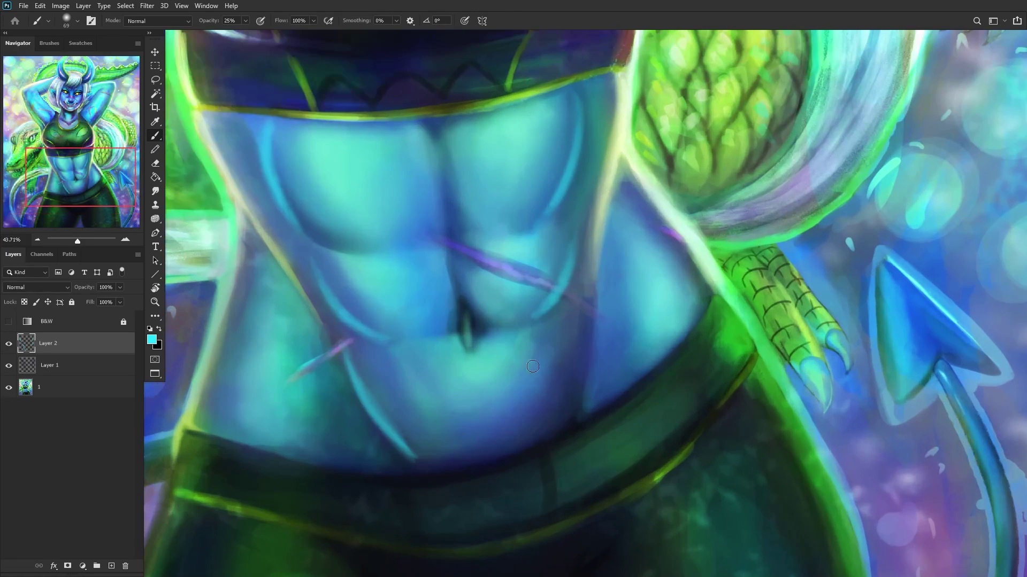
{"action": "mouse_move", "coordinate": [547, 418]}
{"action": "left_mouse_down"}
{"action": "mouse_move", "coordinate": [577, 354]}
{"action": "mouse_move", "coordinate": [538, 443]}
{"action": "mouse_move", "coordinate": [591, 314]}
{"action": "mouse_move", "coordinate": [581, 291]}
{"action": "left_mouse_up"}
{"action": "scroll", "coordinate": [582, 291], "scroll_direction": "down", "scroll_amount": 5}
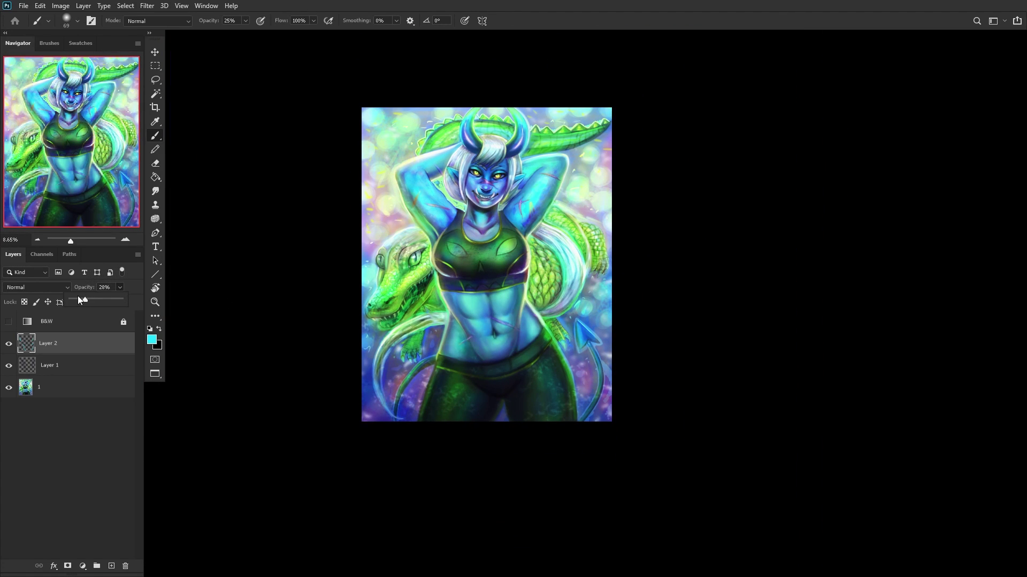
{"action": "left_click", "coordinate": [339, 128]}
Step: Mirror the canvas to check, then merge Layer 2 and Layer 1 into base layer '1'
{"action": "key", "text": "h"}
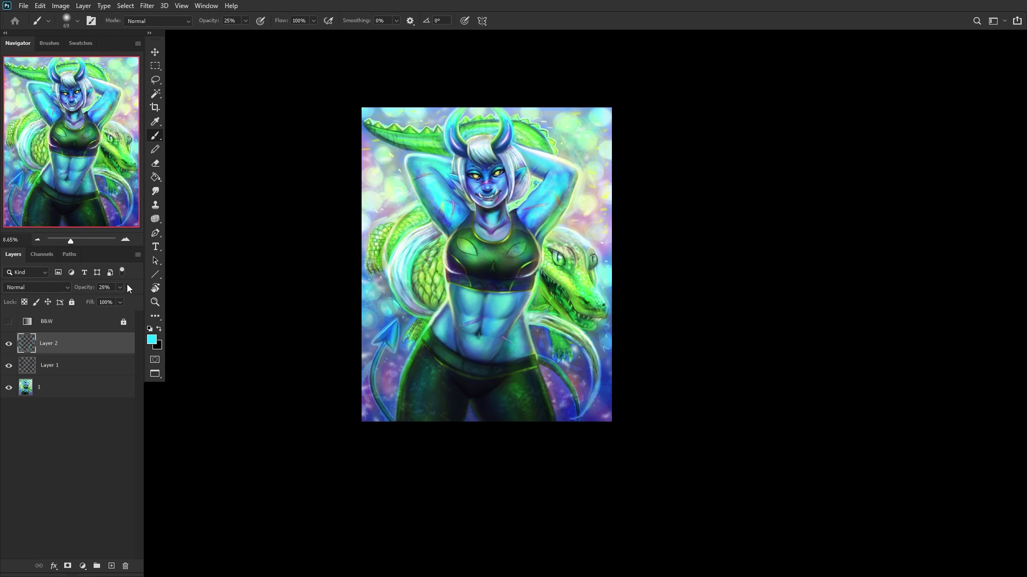
{"action": "left_click", "coordinate": [9, 343]}
{"action": "left_click", "coordinate": [9, 344]}
{"action": "key", "text": "ctrl+e"}
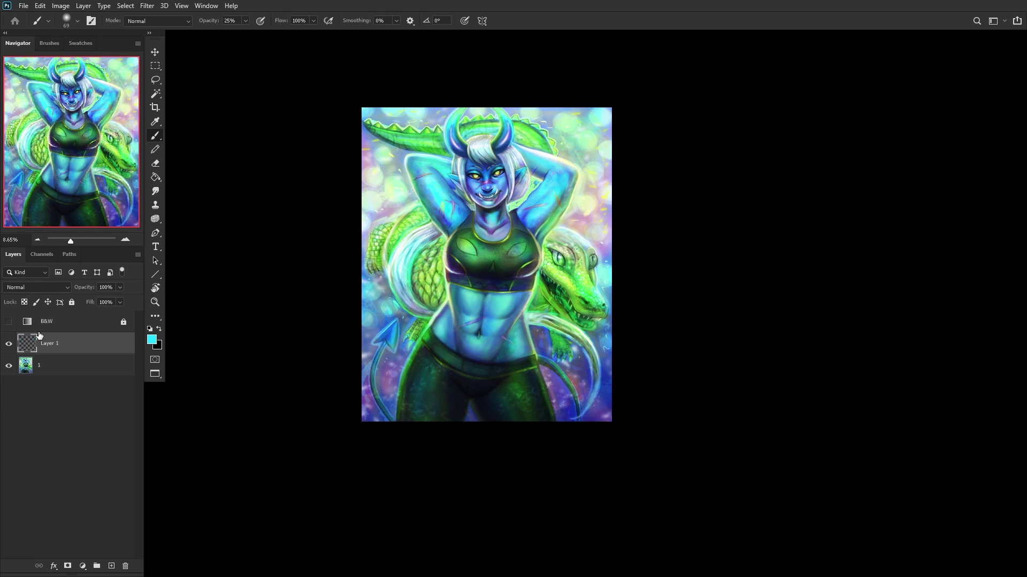
{"action": "left_click", "coordinate": [8, 343]}
{"action": "left_click", "coordinate": [9, 344]}
{"action": "key", "text": "ctrl+e"}
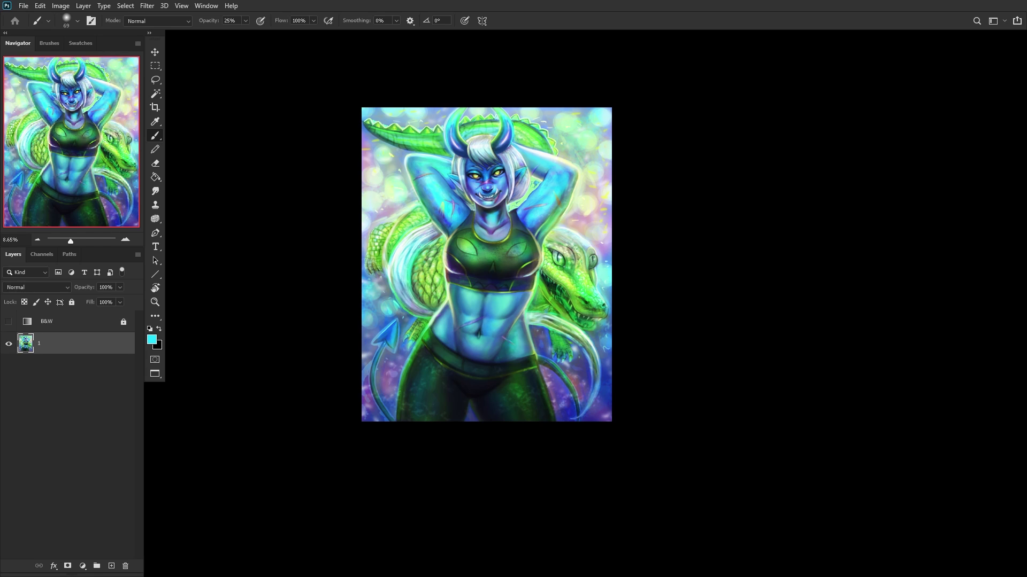
Step: On a new layer, set up the Chalk 2 brush at 17 px with dark green from the crocodile
{"action": "scroll", "coordinate": [549, 342], "scroll_direction": "up", "scroll_amount": 10}
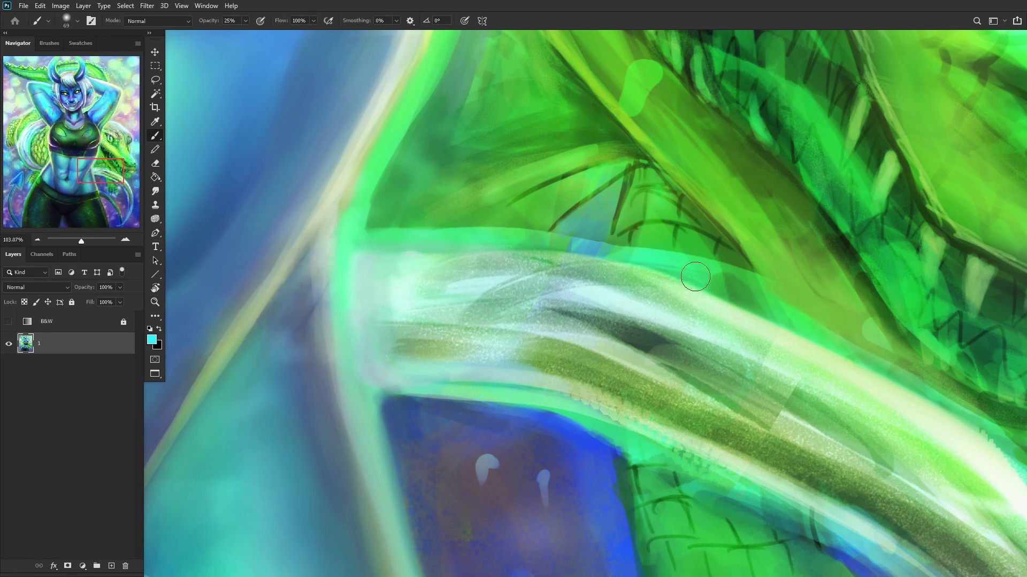
{"action": "right_click", "coordinate": [745, 313]}
{"action": "left_click", "coordinate": [817, 286]}
{"action": "left_click", "coordinate": [111, 566]}
{"action": "left_click", "coordinate": [595, 343], "text": "alt"}
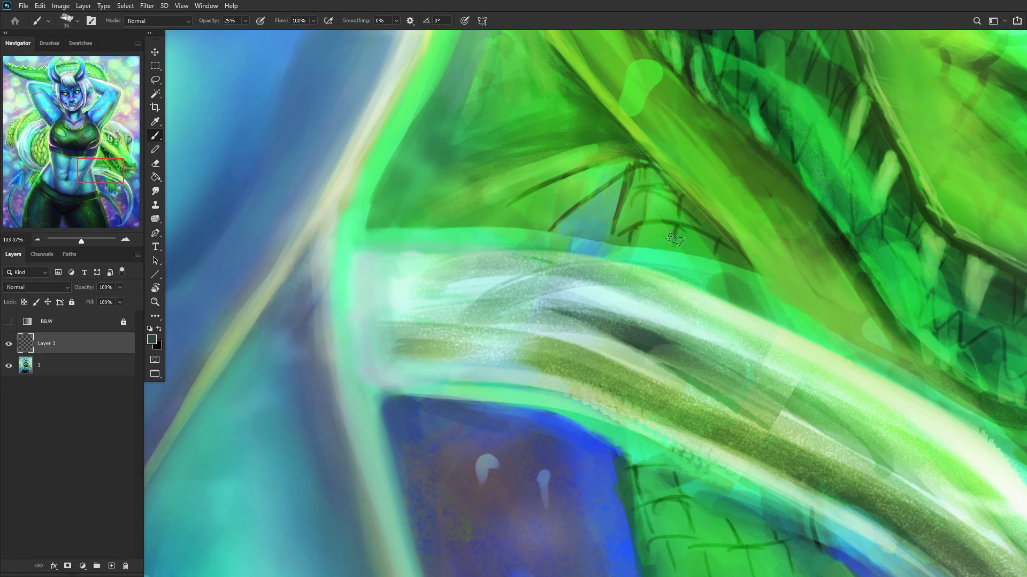
{"action": "right_click", "coordinate": [675, 242]}
{"action": "left_click_drag", "start_coordinate": [733, 99], "coordinate": [737, 97]}
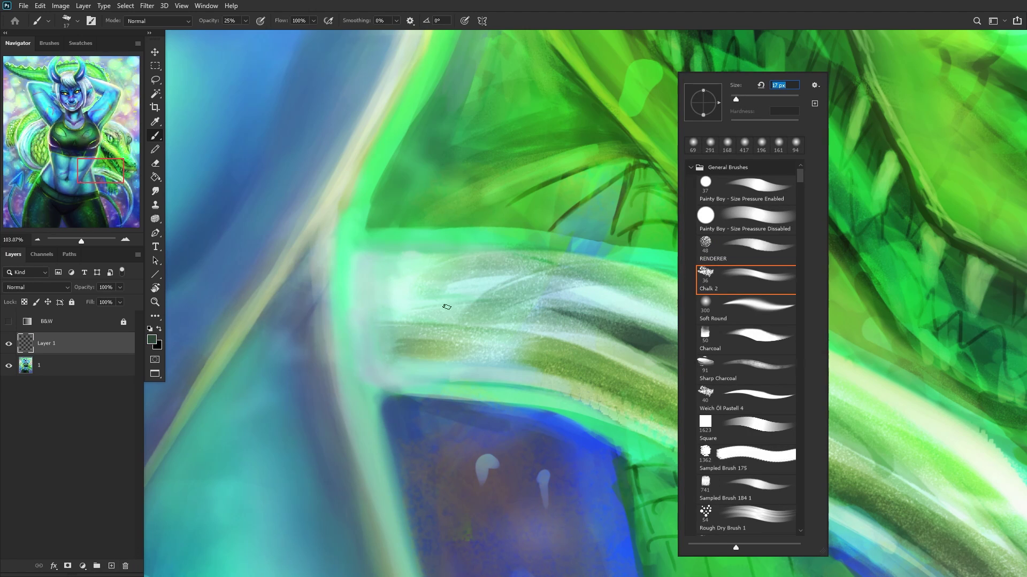
{"action": "key", "text": "Return"}
Step: Draw dark green lines across the pale tail along its top edge and left end
{"action": "mouse_move", "coordinate": [373, 307]}
{"action": "left_mouse_down"}
{"action": "mouse_move", "coordinate": [563, 295]}
{"action": "mouse_move", "coordinate": [624, 332]}
{"action": "left_mouse_up"}
{"action": "left_click_drag", "start_coordinate": [458, 302], "coordinate": [672, 349]}
{"action": "left_click_drag", "start_coordinate": [620, 321], "coordinate": [476, 300]}
{"action": "left_click_drag", "start_coordinate": [572, 309], "coordinate": [422, 302]}
{"action": "left_click_drag", "start_coordinate": [508, 300], "coordinate": [369, 304]}
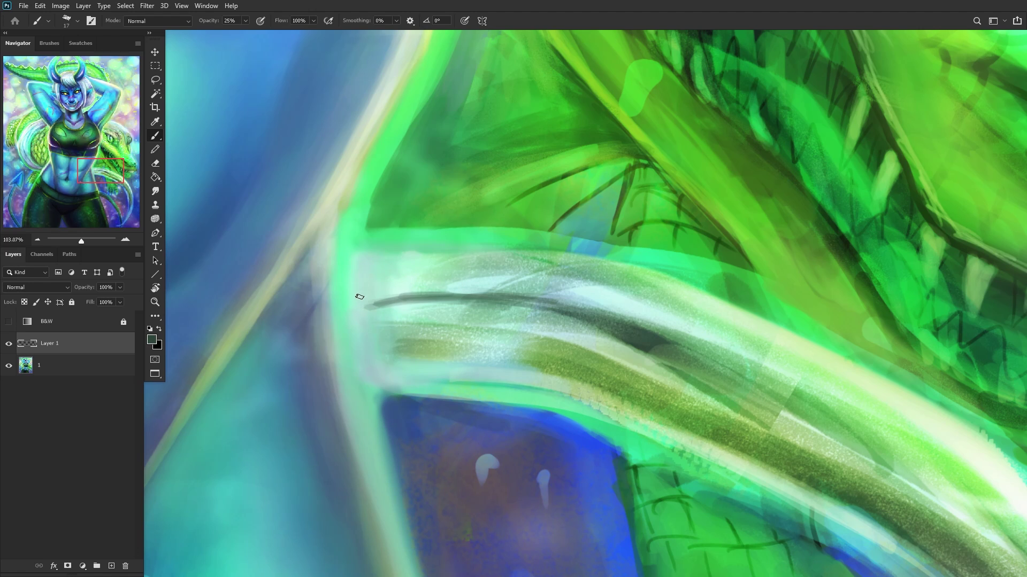
{"action": "mouse_move", "coordinate": [366, 252]}
{"action": "left_mouse_down"}
{"action": "mouse_move", "coordinate": [360, 305]}
{"action": "mouse_move", "coordinate": [481, 248]}
{"action": "mouse_move", "coordinate": [542, 248]}
{"action": "left_mouse_up"}
{"action": "left_click_drag", "start_coordinate": [417, 249], "coordinate": [629, 257]}
Step: Outline the tail's lower edge in dark green, curving down the left end and extending rightward
{"action": "left_click_drag", "start_coordinate": [364, 315], "coordinate": [566, 346]}
{"action": "left_click_drag", "start_coordinate": [398, 316], "coordinate": [613, 359]}
{"action": "left_click_drag", "start_coordinate": [476, 316], "coordinate": [621, 361]}
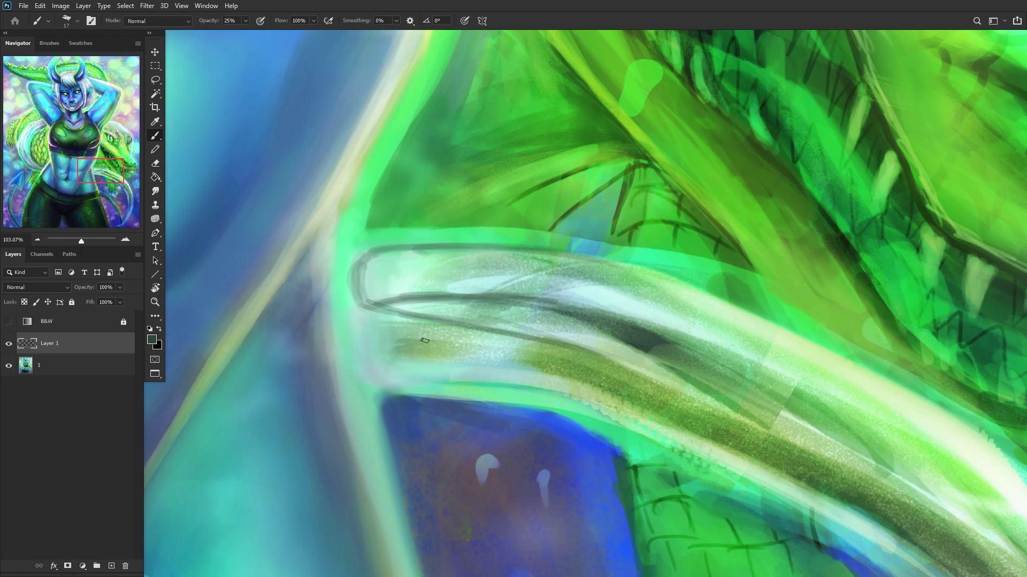
{"action": "mouse_move", "coordinate": [368, 306]}
{"action": "left_mouse_down"}
{"action": "mouse_move", "coordinate": [386, 369]}
{"action": "mouse_move", "coordinate": [500, 375]}
{"action": "left_mouse_up"}
{"action": "left_click_drag", "start_coordinate": [406, 374], "coordinate": [613, 385]}
{"action": "left_click_drag", "start_coordinate": [535, 381], "coordinate": [681, 420]}
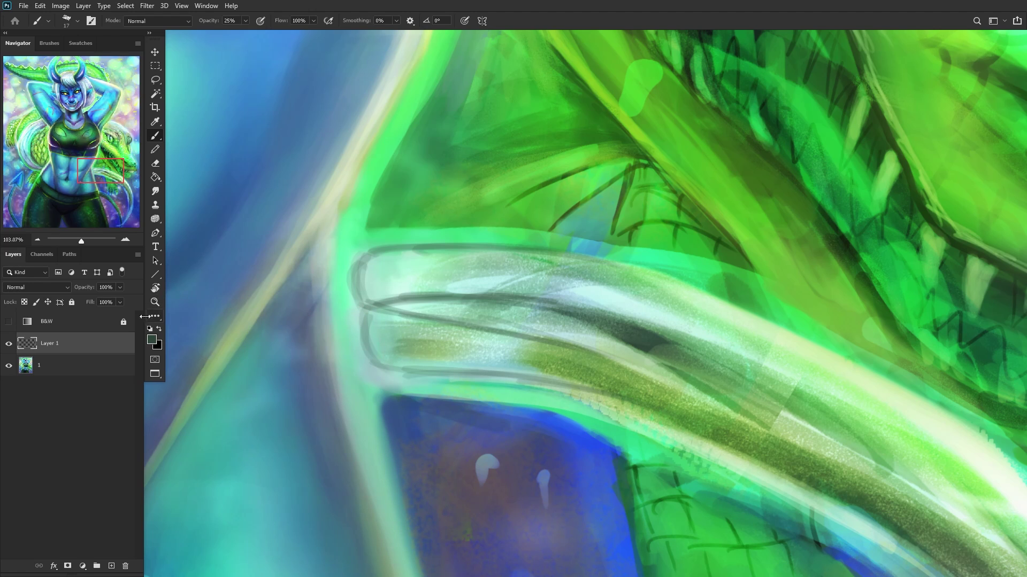
Step: Add light chalk strokes along the pale tail
{"action": "right_click", "coordinate": [579, 194]}
{"action": "left_click", "coordinate": [429, 317]}
{"action": "mouse_move", "coordinate": [534, 367]}
{"action": "left_mouse_down"}
{"action": "mouse_move", "coordinate": [412, 347]}
{"action": "mouse_move", "coordinate": [498, 348]}
{"action": "mouse_move", "coordinate": [589, 329]}
{"action": "mouse_move", "coordinate": [455, 312]}
{"action": "mouse_move", "coordinate": [557, 332]}
{"action": "mouse_move", "coordinate": [524, 308]}
{"action": "mouse_move", "coordinate": [548, 293]}
{"action": "mouse_move", "coordinate": [668, 298]}
{"action": "left_mouse_up"}
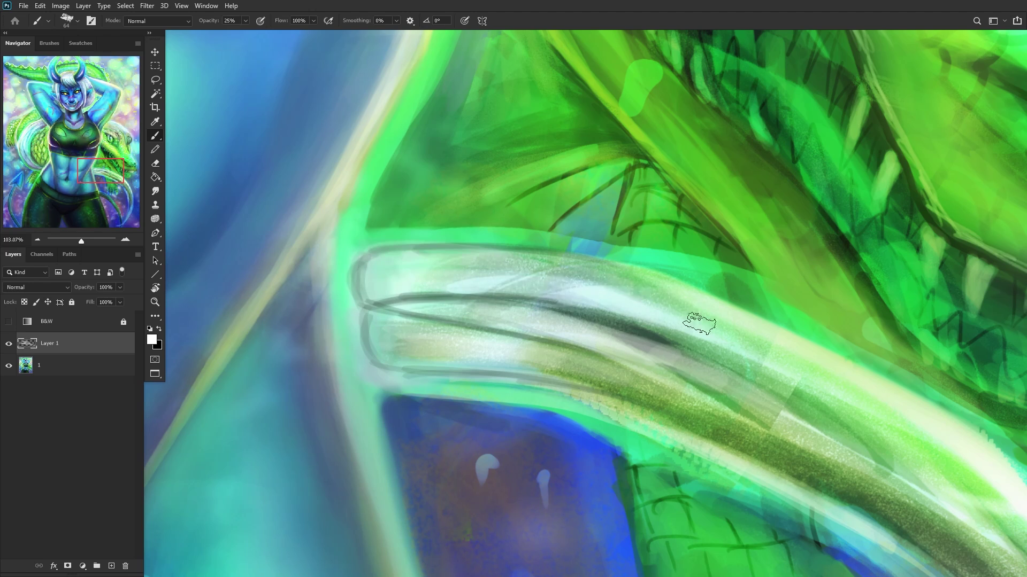
{"action": "scroll", "coordinate": [669, 298], "scroll_direction": "down", "scroll_amount": 10}
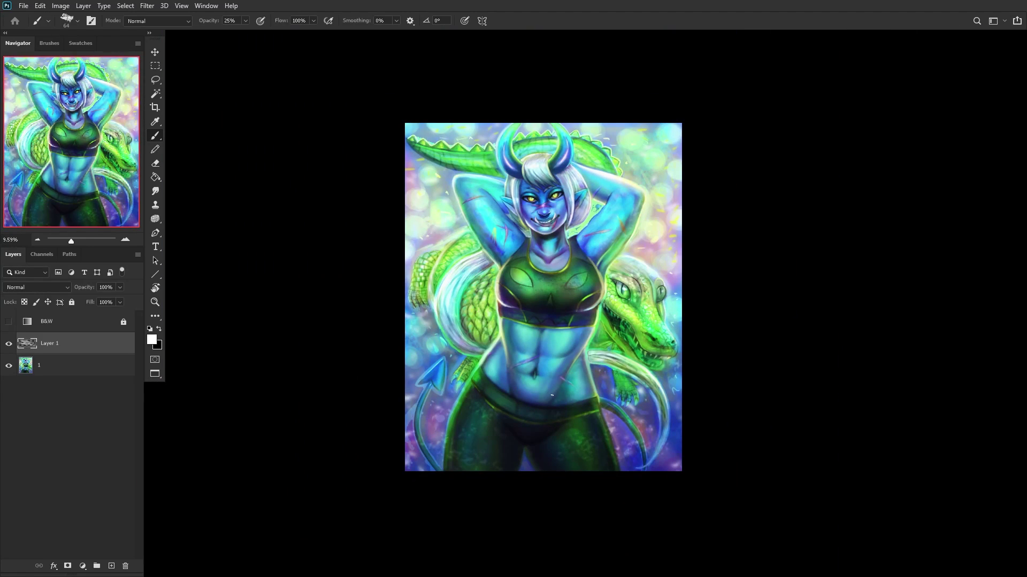
{"action": "scroll", "coordinate": [551, 395], "scroll_direction": "up", "scroll_amount": 6}
Step: Paint dark green near the claw and lighten the tail toward the lower right with sampled pale tones
{"action": "left_click", "coordinate": [648, 361], "text": "alt"}
{"action": "mouse_move", "coordinate": [648, 361]}
{"action": "left_mouse_down"}
{"action": "mouse_move", "coordinate": [506, 293]}
{"action": "mouse_move", "coordinate": [670, 369]}
{"action": "mouse_move", "coordinate": [614, 338]}
{"action": "left_mouse_up"}
{"action": "left_click", "coordinate": [506, 273], "text": "alt"}
{"action": "mouse_move", "coordinate": [500, 276]}
{"action": "left_mouse_down"}
{"action": "mouse_move", "coordinate": [686, 368]}
{"action": "mouse_move", "coordinate": [511, 279]}
{"action": "mouse_move", "coordinate": [643, 333]}
{"action": "mouse_move", "coordinate": [505, 284]}
{"action": "mouse_move", "coordinate": [659, 359]}
{"action": "mouse_move", "coordinate": [487, 283]}
{"action": "mouse_move", "coordinate": [588, 308]}
{"action": "mouse_move", "coordinate": [595, 349]}
{"action": "mouse_move", "coordinate": [502, 295]}
{"action": "mouse_move", "coordinate": [438, 278]}
{"action": "mouse_move", "coordinate": [644, 361]}
{"action": "mouse_move", "coordinate": [499, 295]}
{"action": "mouse_move", "coordinate": [704, 404]}
{"action": "mouse_move", "coordinate": [549, 307]}
{"action": "mouse_move", "coordinate": [630, 350]}
{"action": "mouse_move", "coordinate": [476, 285]}
{"action": "mouse_move", "coordinate": [640, 357]}
{"action": "left_mouse_up"}
{"action": "left_click", "coordinate": [595, 369], "text": "alt"}
{"action": "left_click", "coordinate": [438, 305], "text": "alt"}
{"action": "left_click", "coordinate": [675, 370], "text": "alt"}
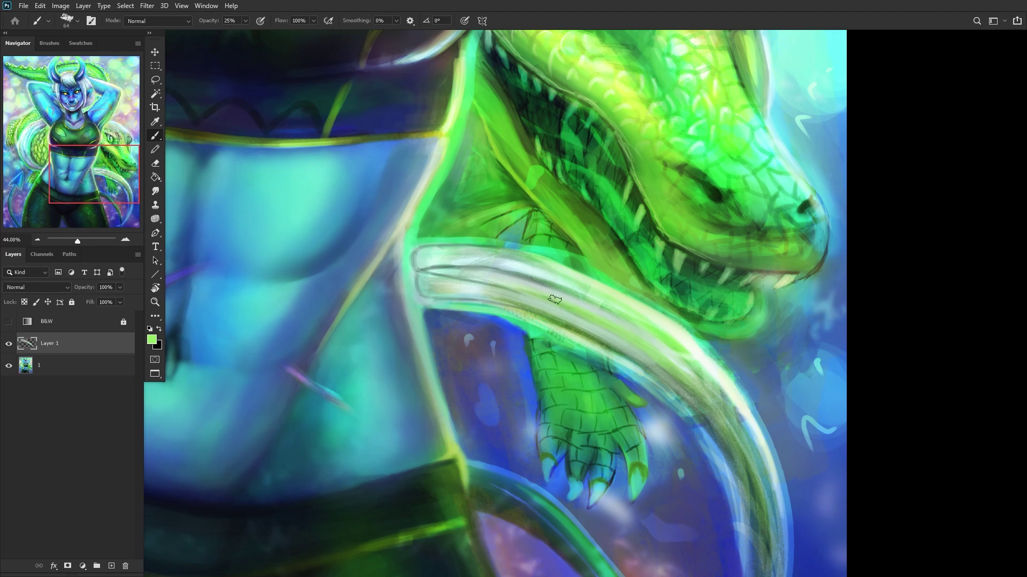
Step: Compare Layer 1 on and off, mirror the canvas, and add empty Layer 2 above
{"action": "scroll", "coordinate": [590, 315], "scroll_direction": "down", "scroll_amount": 5}
{"action": "scroll", "coordinate": [465, 363], "scroll_direction": "down", "scroll_amount": 2}
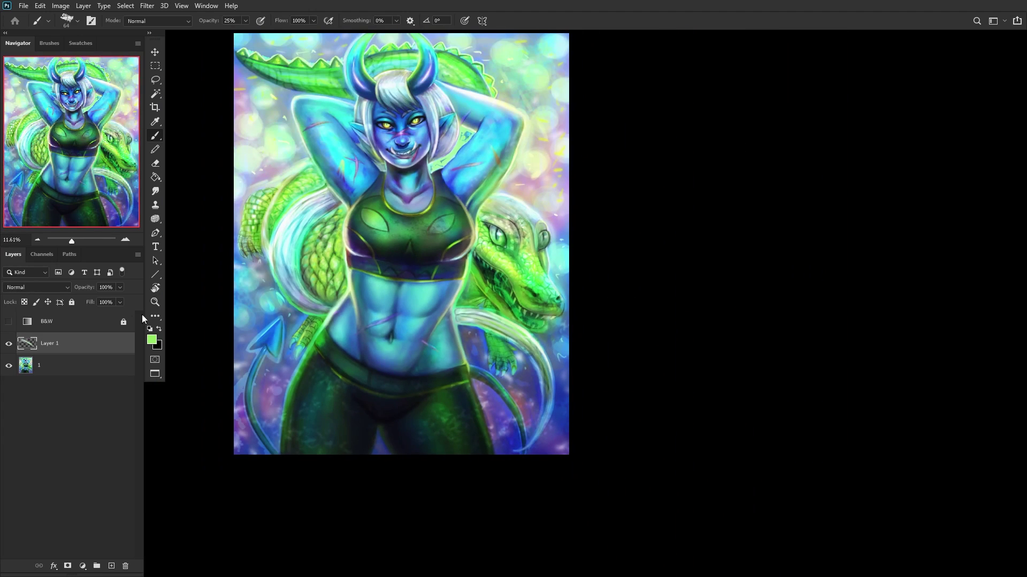
{"action": "left_click", "coordinate": [9, 344]}
{"action": "left_click", "coordinate": [9, 344]}
{"action": "key", "text": "ctrl+shift+h"}
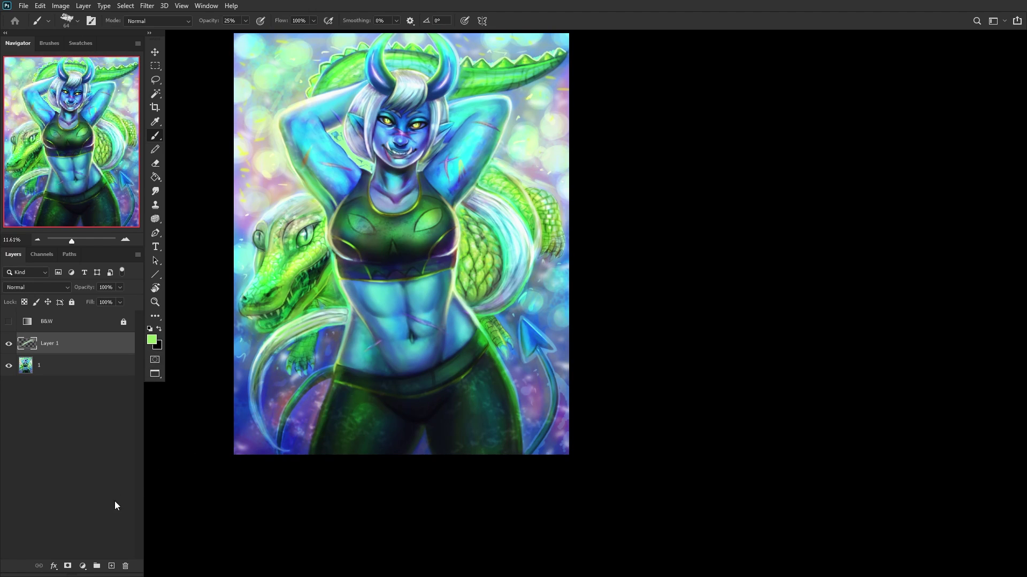
{"action": "left_click", "coordinate": [112, 566]}
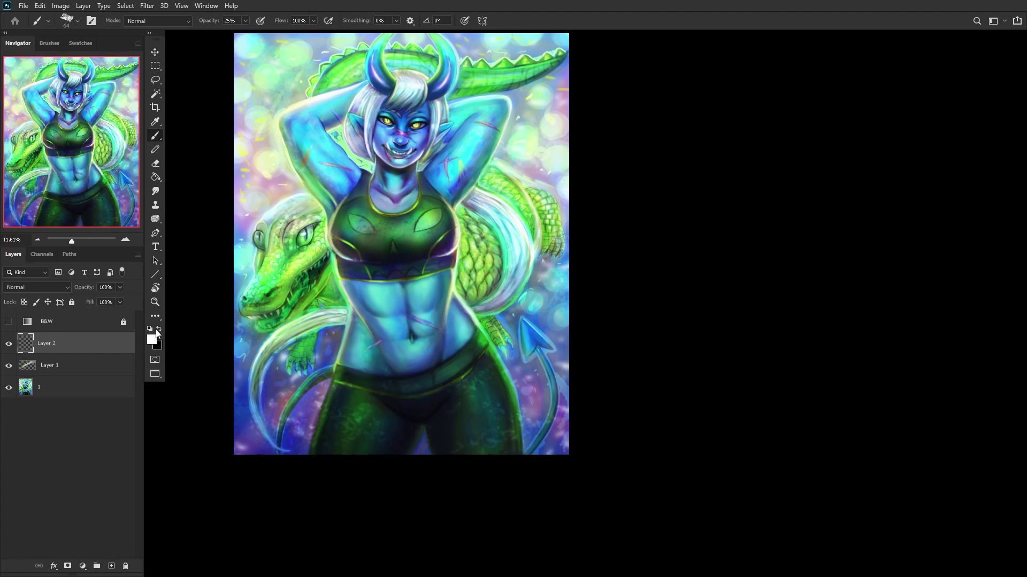
Step: Paint light strokes along and up the pale tail on Layer 2
{"action": "scroll", "coordinate": [276, 372], "scroll_direction": "up", "scroll_amount": 6}
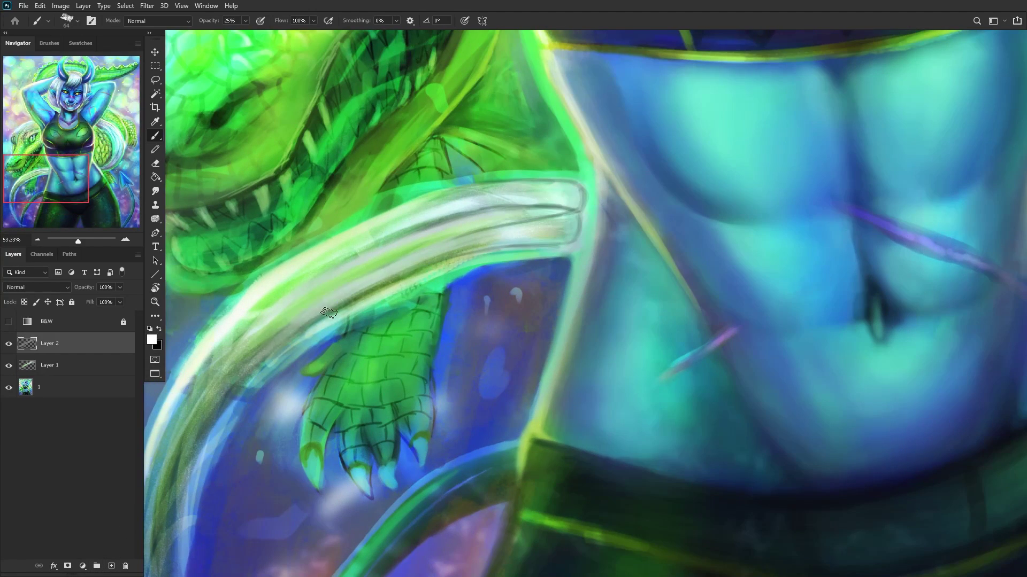
{"action": "mouse_move", "coordinate": [328, 312]}
{"action": "left_mouse_down"}
{"action": "mouse_move", "coordinate": [431, 265]}
{"action": "mouse_move", "coordinate": [263, 352]}
{"action": "mouse_move", "coordinate": [284, 329]}
{"action": "mouse_move", "coordinate": [427, 263]}
{"action": "mouse_move", "coordinate": [213, 434]}
{"action": "mouse_move", "coordinate": [287, 323]}
{"action": "mouse_move", "coordinate": [270, 361]}
{"action": "mouse_move", "coordinate": [355, 274]}
{"action": "mouse_move", "coordinate": [320, 306]}
{"action": "mouse_move", "coordinate": [223, 351]}
{"action": "mouse_move", "coordinate": [273, 309]}
{"action": "mouse_move", "coordinate": [370, 251]}
{"action": "mouse_move", "coordinate": [180, 450]}
{"action": "mouse_move", "coordinate": [311, 259]}
{"action": "mouse_move", "coordinate": [231, 322]}
{"action": "mouse_move", "coordinate": [358, 249]}
{"action": "mouse_move", "coordinate": [192, 374]}
{"action": "left_mouse_up"}
{"action": "scroll", "coordinate": [249, 348], "scroll_direction": "down", "scroll_amount": 3}
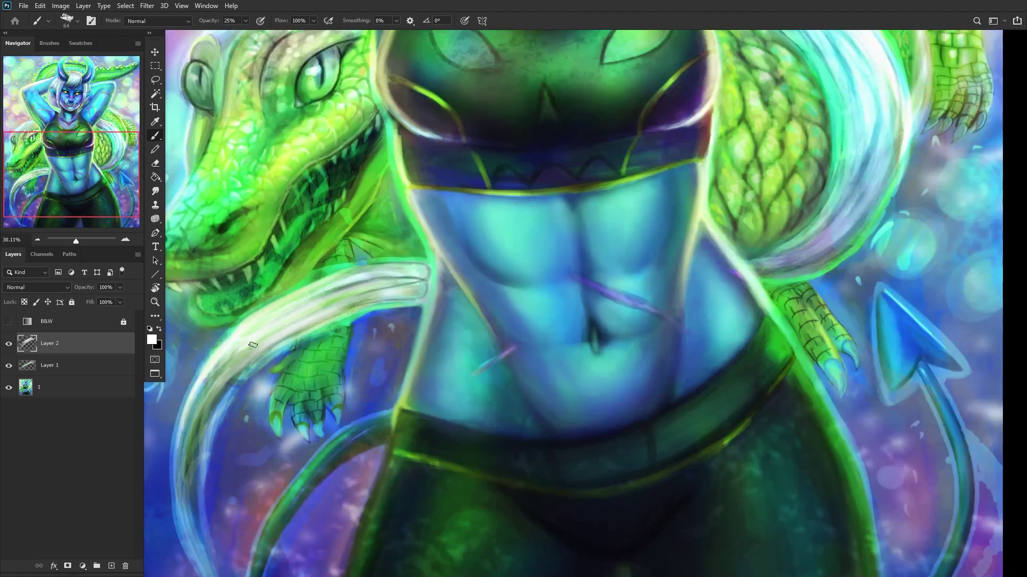
{"action": "scroll", "coordinate": [249, 348], "scroll_direction": "down", "scroll_amount": 4}
{"action": "scroll", "coordinate": [288, 373], "scroll_direction": "up", "scroll_amount": 5}
{"action": "mouse_move", "coordinate": [270, 289]}
{"action": "left_mouse_down"}
{"action": "mouse_move", "coordinate": [222, 412]}
{"action": "mouse_move", "coordinate": [261, 309]}
{"action": "mouse_move", "coordinate": [243, 497]}
{"action": "left_mouse_up"}
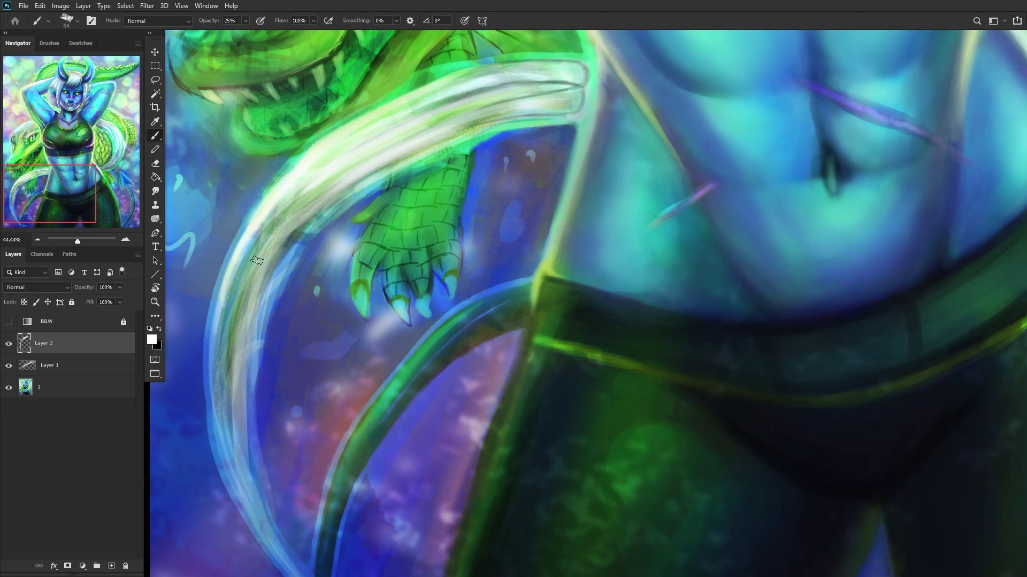
{"action": "left_click_drag", "start_coordinate": [256, 268], "coordinate": [246, 475]}
{"action": "mouse_move", "coordinate": [254, 236]}
{"action": "left_mouse_down"}
{"action": "mouse_move", "coordinate": [228, 475]}
{"action": "mouse_move", "coordinate": [264, 447]}
{"action": "left_mouse_up"}
{"action": "left_click_drag", "start_coordinate": [239, 308], "coordinate": [267, 360]}
{"action": "scroll", "coordinate": [268, 360], "scroll_direction": "down", "scroll_amount": 3}
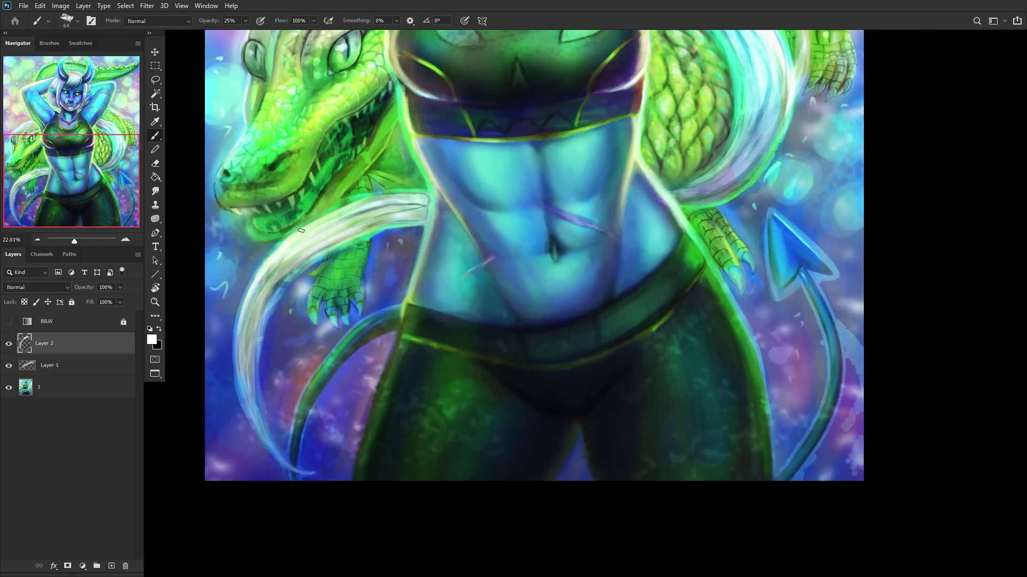
{"action": "scroll", "coordinate": [251, 374], "scroll_direction": "up", "scroll_amount": 4}
Step: Sample a light blue and tint the tail edge with faint bluish strokes
{"action": "left_click", "coordinate": [264, 315], "text": "alt"}
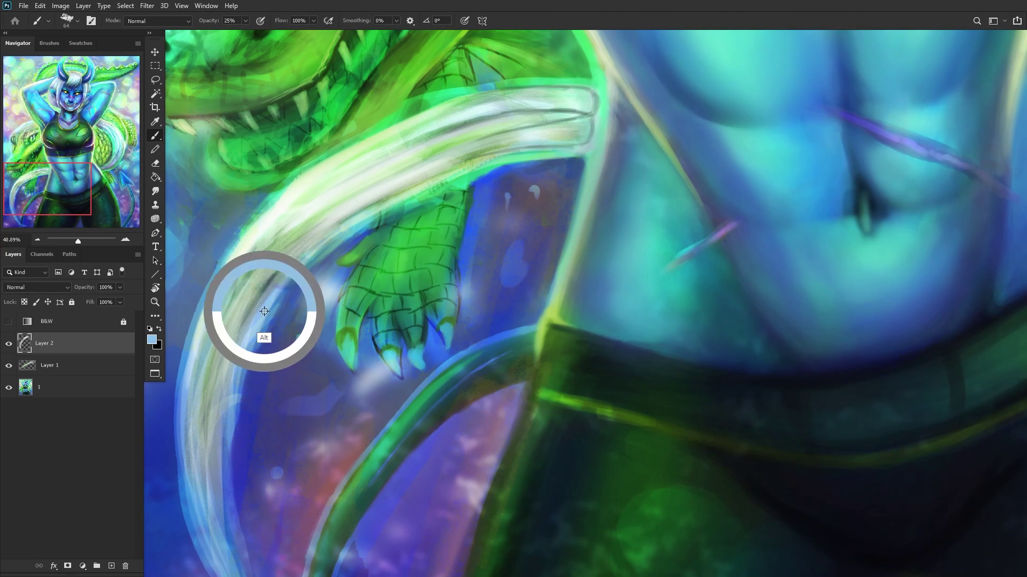
{"action": "left_click_drag", "start_coordinate": [247, 377], "coordinate": [280, 286]}
{"action": "left_click_drag", "start_coordinate": [222, 390], "coordinate": [294, 256]}
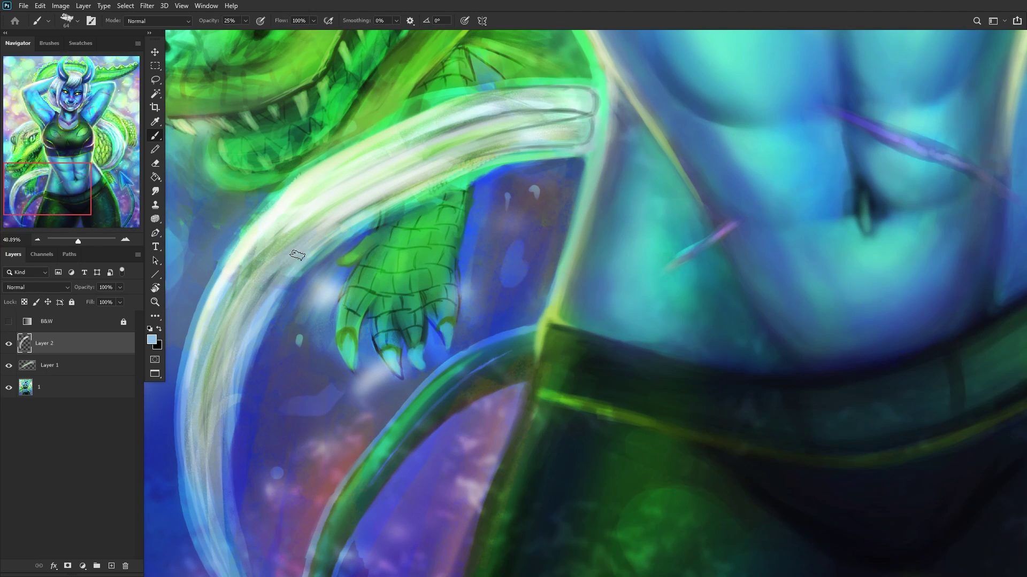
{"action": "scroll", "coordinate": [227, 418], "scroll_direction": "down", "scroll_amount": 5}
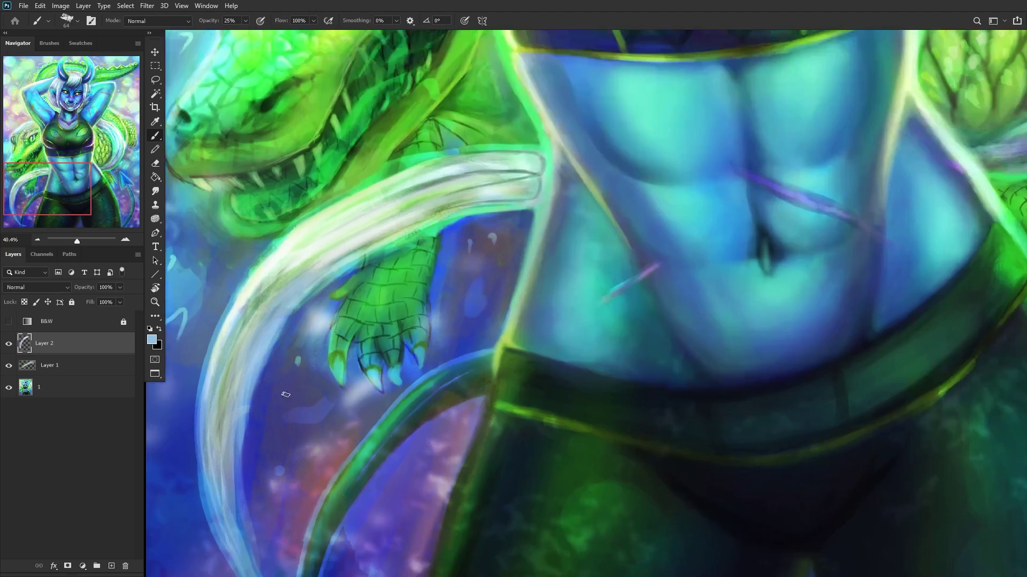
{"action": "scroll", "coordinate": [255, 363], "scroll_direction": "up", "scroll_amount": 2}
{"action": "scroll", "coordinate": [255, 363], "scroll_direction": "up", "scroll_amount": 1}
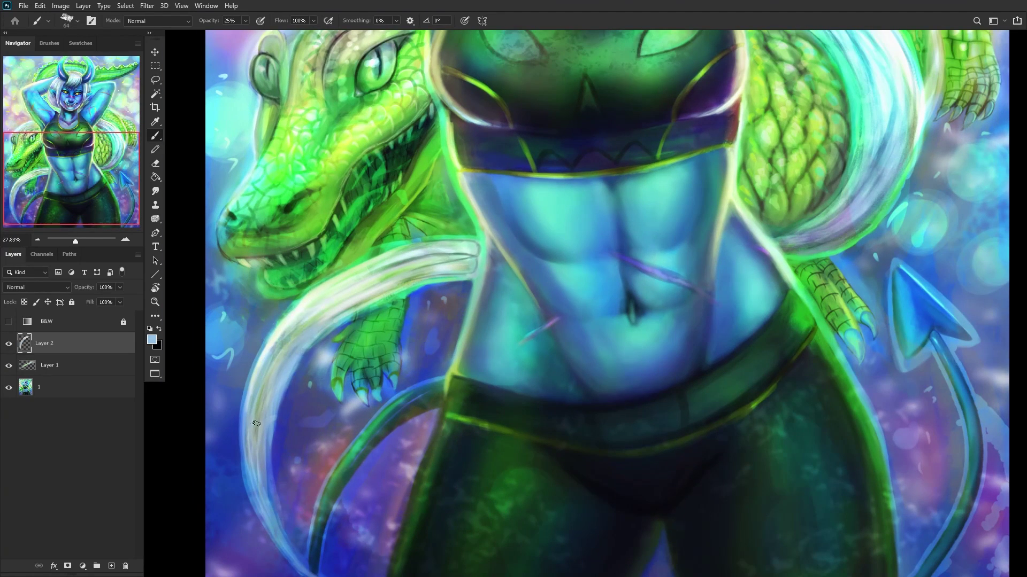
{"action": "left_click_drag", "start_coordinate": [310, 318], "coordinate": [254, 377]}
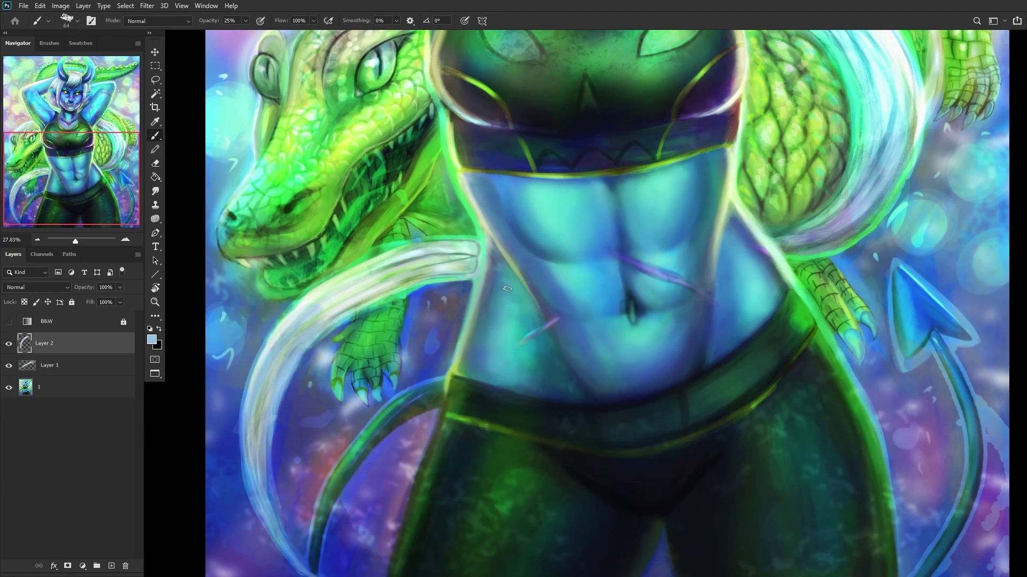
Step: Highlight the top of the tail with near-white and pale green strokes
{"action": "scroll", "coordinate": [426, 281], "scroll_direction": "up", "scroll_amount": 5}
{"action": "left_click", "coordinate": [470, 255], "text": "alt"}
{"action": "mouse_move", "coordinate": [431, 258]}
{"action": "left_mouse_down"}
{"action": "mouse_move", "coordinate": [344, 289]}
{"action": "mouse_move", "coordinate": [463, 272]}
{"action": "mouse_move", "coordinate": [331, 318]}
{"action": "mouse_move", "coordinate": [222, 337]}
{"action": "left_mouse_up"}
{"action": "left_click_drag", "start_coordinate": [469, 263], "coordinate": [283, 326]}
{"action": "scroll", "coordinate": [238, 341], "scroll_direction": "down", "scroll_amount": 3}
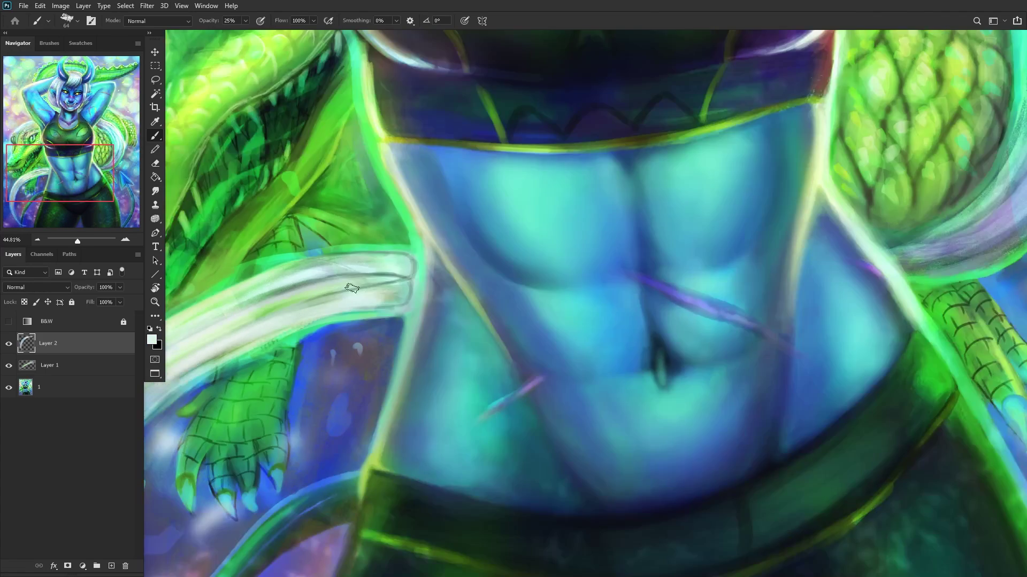
{"action": "scroll", "coordinate": [342, 292], "scroll_direction": "down", "scroll_amount": 5}
{"action": "scroll", "coordinate": [412, 254], "scroll_direction": "up", "scroll_amount": 4}
{"action": "left_click", "coordinate": [412, 254], "text": "alt"}
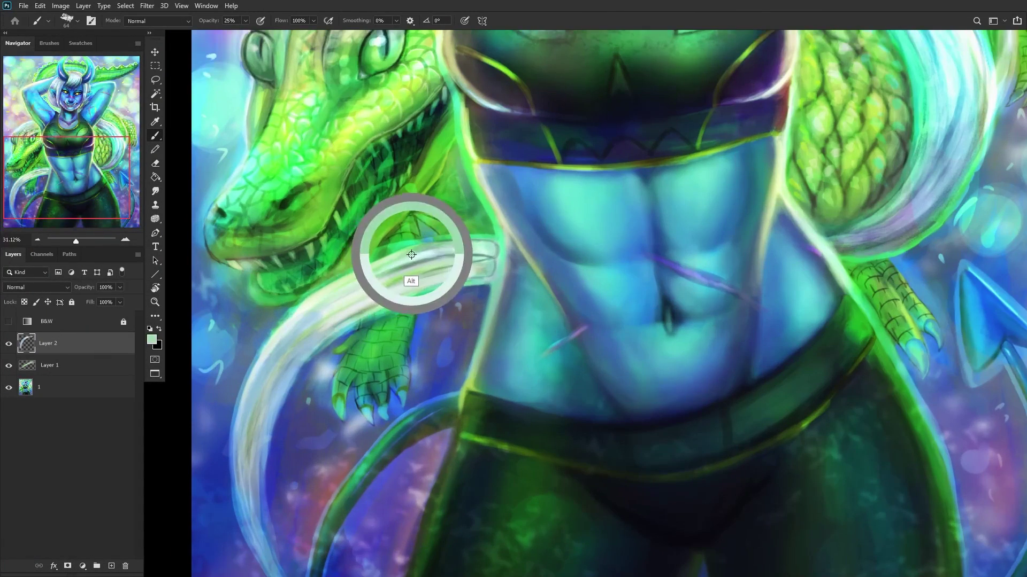
{"action": "left_click", "coordinate": [367, 278], "text": "alt"}
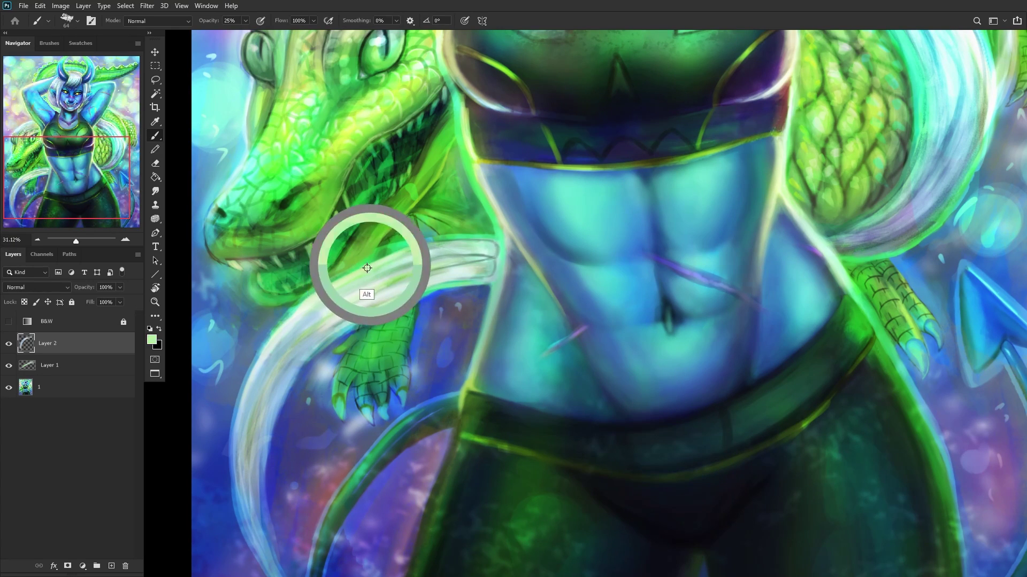
{"action": "left_click_drag", "start_coordinate": [458, 243], "coordinate": [320, 282]}
{"action": "scroll", "coordinate": [290, 319], "scroll_direction": "down", "scroll_amount": 10}
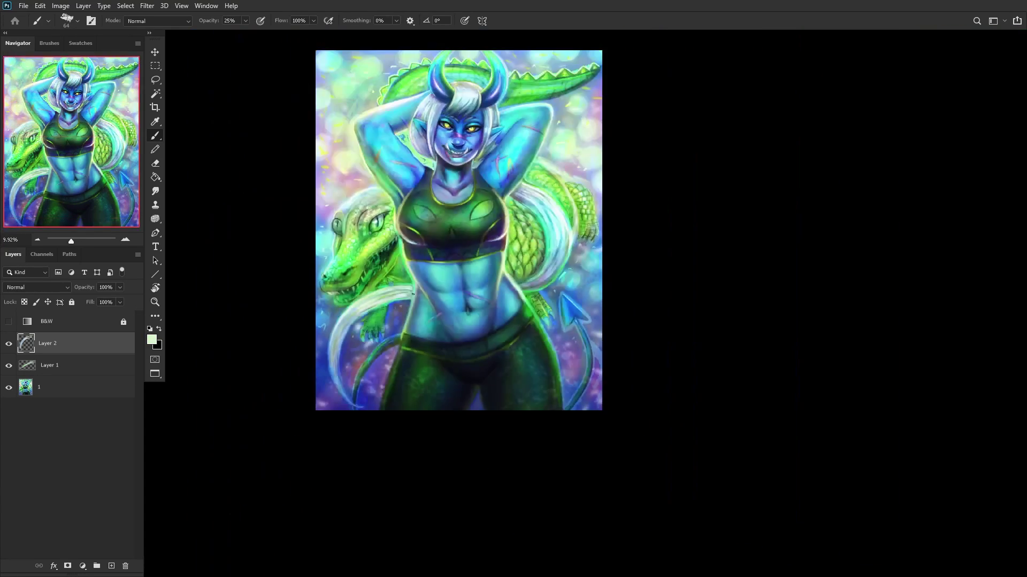
Step: Merge the highlight strokes into Layer 1 and fade Layer 1 to about 62% opacity
{"action": "left_click", "coordinate": [9, 344]}
{"action": "left_click", "coordinate": [9, 344]}
{"action": "key", "text": "ctrl+e"}
{"action": "left_click", "coordinate": [9, 345]}
{"action": "left_click", "coordinate": [9, 345]}
{"action": "left_click", "coordinate": [120, 287]}
{"action": "left_click_drag", "start_coordinate": [123, 300], "coordinate": [103, 301]}
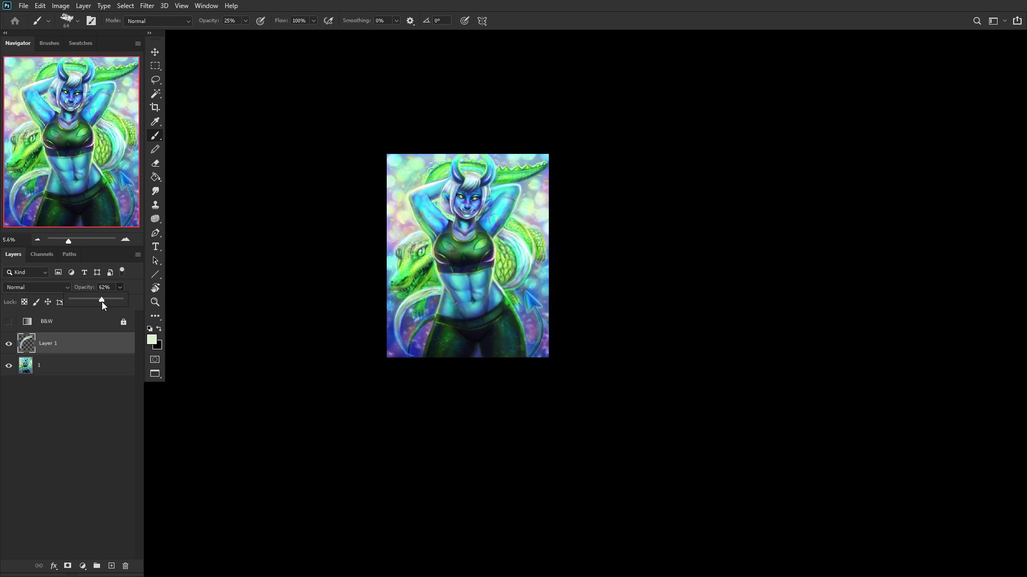
Step: Merge the visible layers into base layer '1' and add a new empty layer above it
{"action": "left_click", "coordinate": [44, 372]}
{"action": "key", "text": "ctrl+shift+e"}
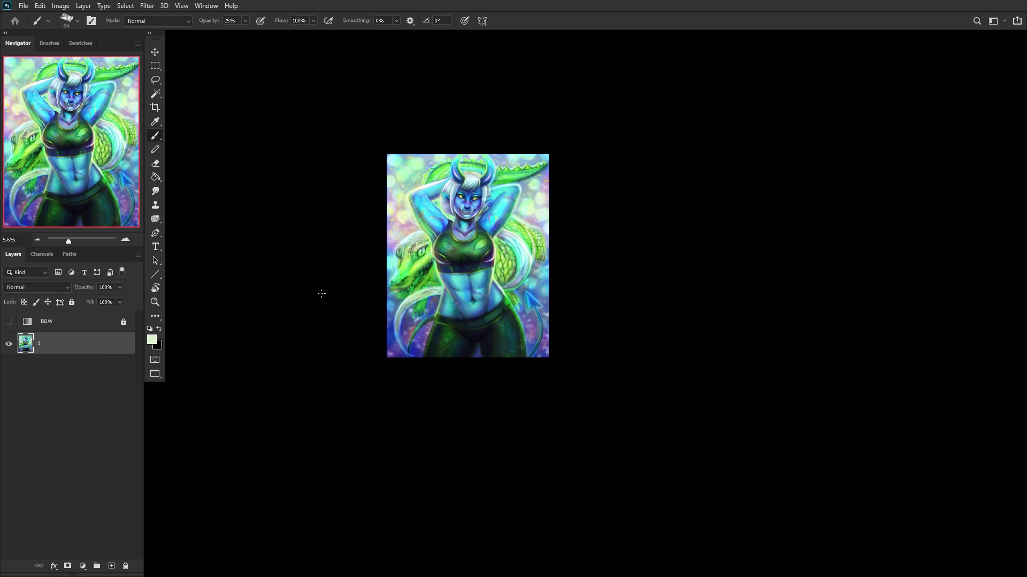
{"action": "left_click", "coordinate": [113, 566]}
{"action": "scroll", "coordinate": [404, 186], "scroll_direction": "up", "scroll_amount": 5}
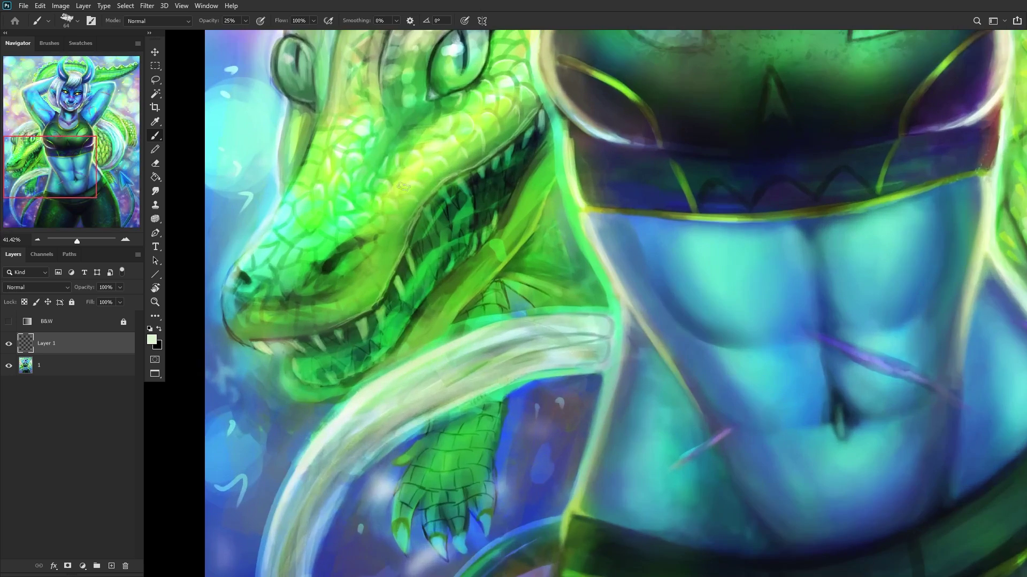
{"action": "scroll", "coordinate": [403, 186], "scroll_direction": "up", "scroll_amount": 2}
Step: Switch to the Soft Round brush at 51 px
{"action": "right_click", "coordinate": [491, 259]}
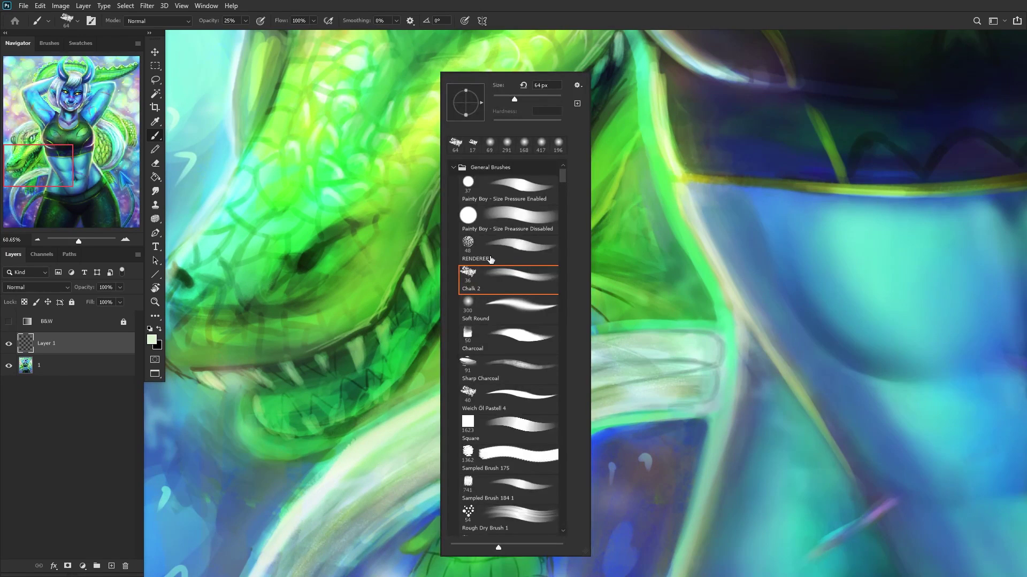
{"action": "left_click", "coordinate": [495, 314]}
{"action": "left_click", "coordinate": [510, 96]}
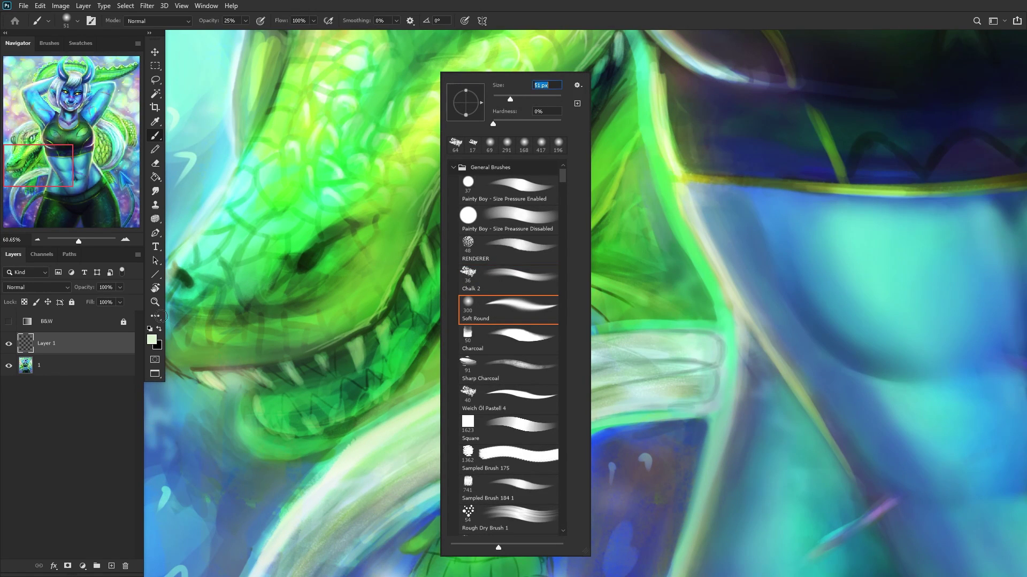
{"action": "key", "text": "Return"}
{"action": "scroll", "coordinate": [367, 319], "scroll_direction": "up", "scroll_amount": 4}
Step: Lighten one tooth, then raise brush opacity to 100% and make the brush slightly smaller
{"action": "mouse_move", "coordinate": [367, 320]}
{"action": "left_mouse_down"}
{"action": "mouse_move", "coordinate": [369, 331]}
{"action": "mouse_move", "coordinate": [374, 321]}
{"action": "left_mouse_up"}
{"action": "left_click_drag", "start_coordinate": [246, 21], "coordinate": [423, 141]}
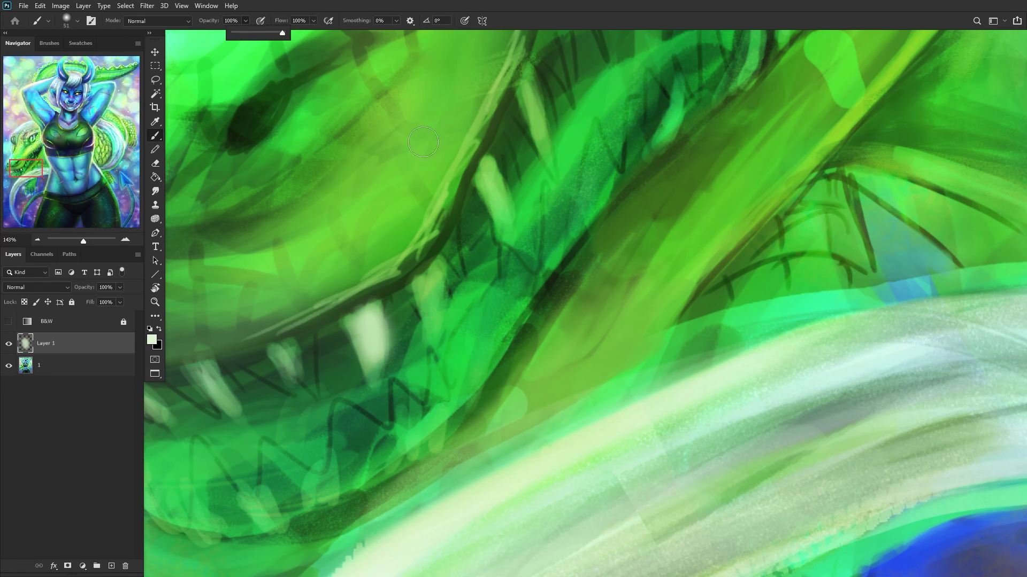
{"action": "left_click", "coordinate": [75, 355]}
{"action": "key", "text": "bracketleft"}
Step: Paint a new light tooth on the jaw and build up its brightness with more strokes
{"action": "left_click_drag", "start_coordinate": [430, 286], "coordinate": [434, 323]}
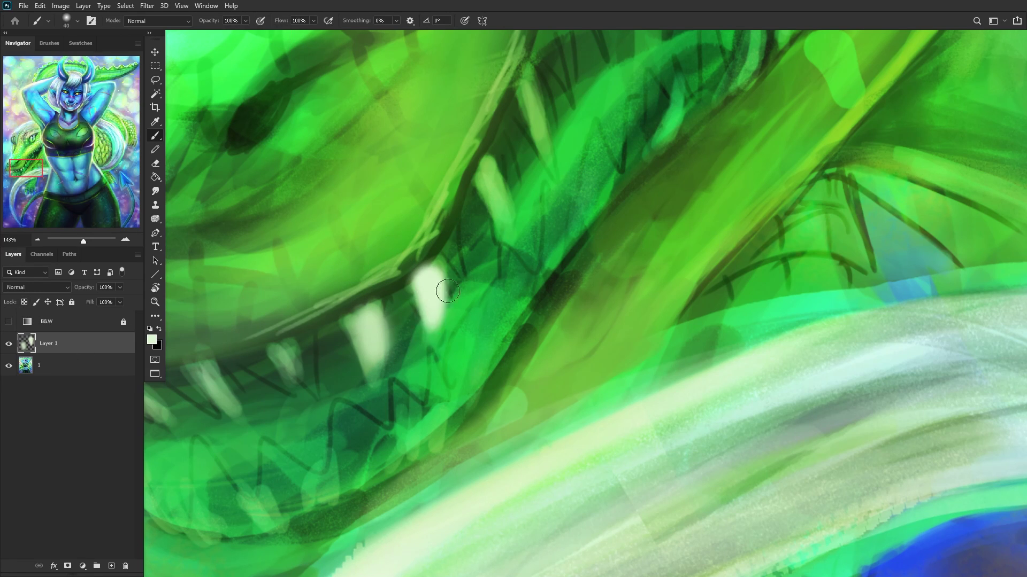
{"action": "left_click_drag", "start_coordinate": [493, 170], "coordinate": [500, 219]}
{"action": "scroll", "coordinate": [500, 219], "scroll_direction": "down", "scroll_amount": 3}
{"action": "scroll", "coordinate": [500, 203], "scroll_direction": "up", "scroll_amount": 2}
{"action": "left_click_drag", "start_coordinate": [500, 160], "coordinate": [502, 206]}
{"action": "scroll", "coordinate": [502, 206], "scroll_direction": "down", "scroll_amount": 8}
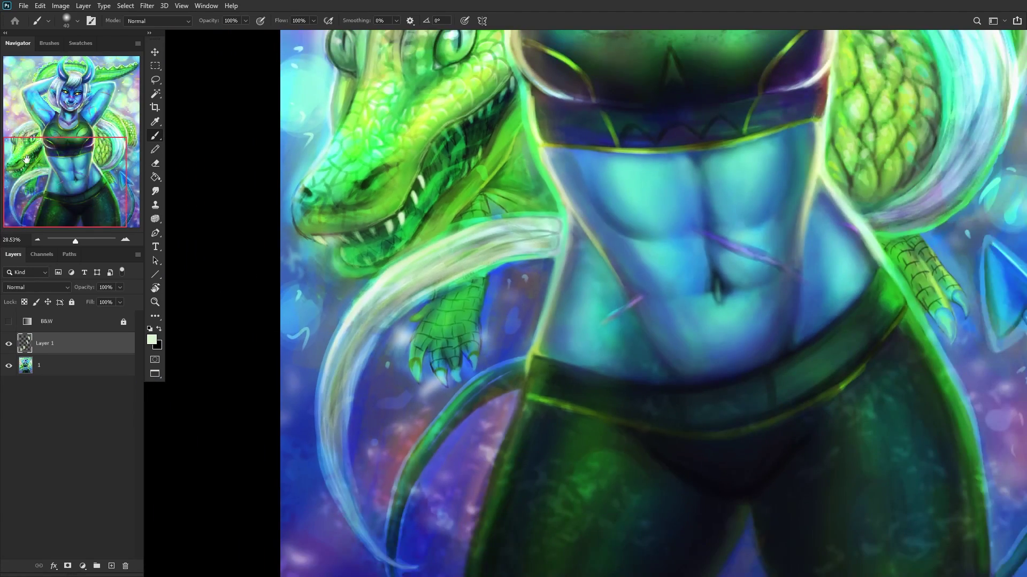
Step: Brighten the row of teeth along the jaw, moving up into the upper jaw
{"action": "left_click_drag", "start_coordinate": [27, 159], "coordinate": [39, 138]}
{"action": "scroll", "coordinate": [366, 302], "scroll_direction": "up", "scroll_amount": 6}
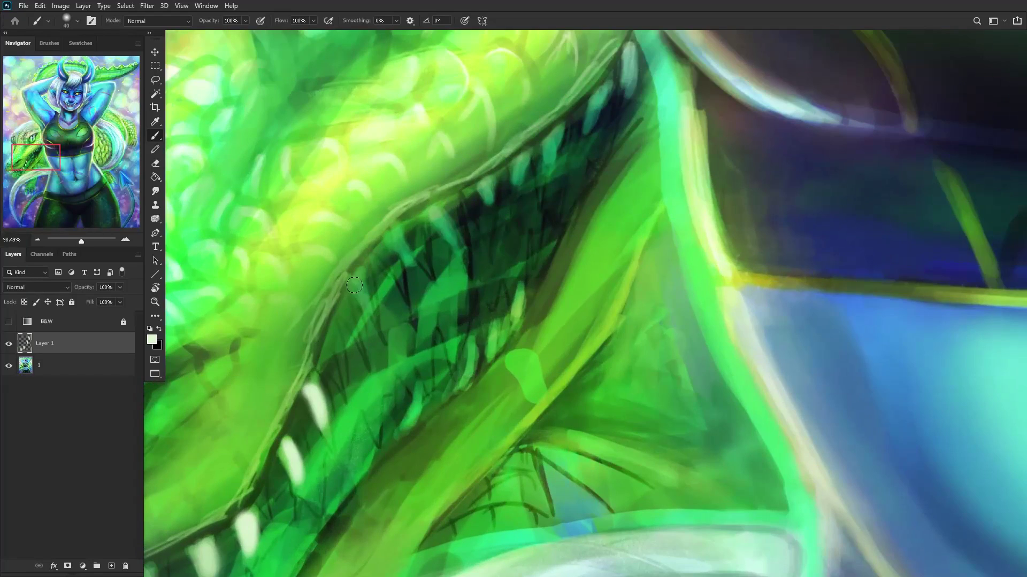
{"action": "left_click_drag", "start_coordinate": [355, 275], "coordinate": [370, 309]}
{"action": "left_click_drag", "start_coordinate": [393, 230], "coordinate": [412, 262]}
{"action": "left_click_drag", "start_coordinate": [434, 206], "coordinate": [452, 244]}
{"action": "left_click_drag", "start_coordinate": [484, 181], "coordinate": [493, 204]}
{"action": "left_click_drag", "start_coordinate": [527, 150], "coordinate": [513, 184]}
Step: Paint a new bright tooth and brighten the remaining upper-jaw teeth
{"action": "left_click_drag", "start_coordinate": [558, 132], "coordinate": [546, 168]}
{"action": "mouse_move", "coordinate": [610, 90]}
{"action": "left_mouse_down"}
{"action": "mouse_move", "coordinate": [591, 137]}
{"action": "mouse_move", "coordinate": [576, 134]}
{"action": "left_mouse_up"}
{"action": "left_click_drag", "start_coordinate": [634, 40], "coordinate": [624, 86]}
{"action": "left_click_drag", "start_coordinate": [530, 204], "coordinate": [374, 356]}
{"action": "scroll", "coordinate": [464, 328], "scroll_direction": "up", "scroll_amount": 4}
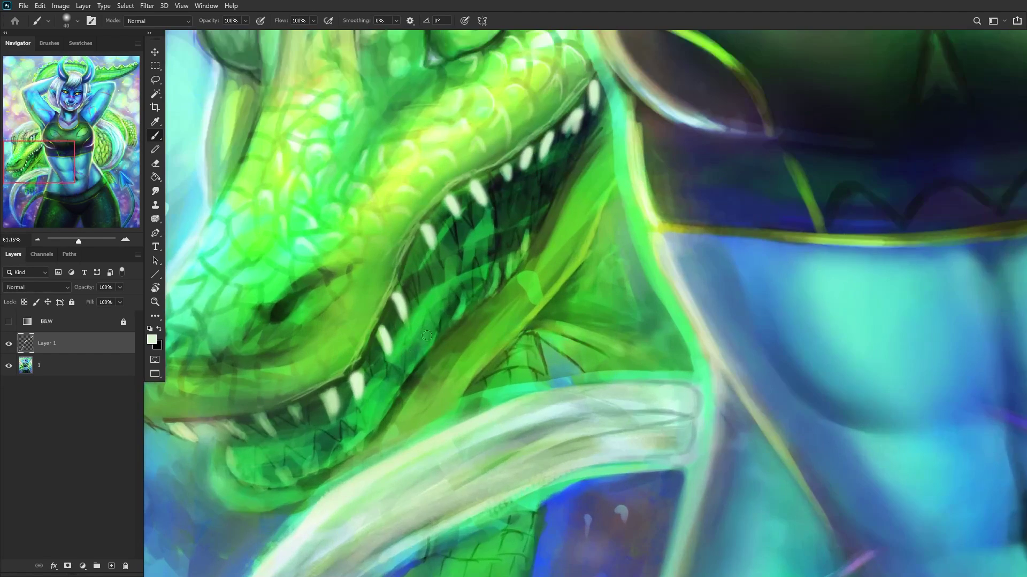
Step: Brighten the lower-jaw teeth with soft pale strokes
{"action": "left_click_drag", "start_coordinate": [461, 296], "coordinate": [446, 337]}
{"action": "left_click_drag", "start_coordinate": [516, 233], "coordinate": [504, 284]}
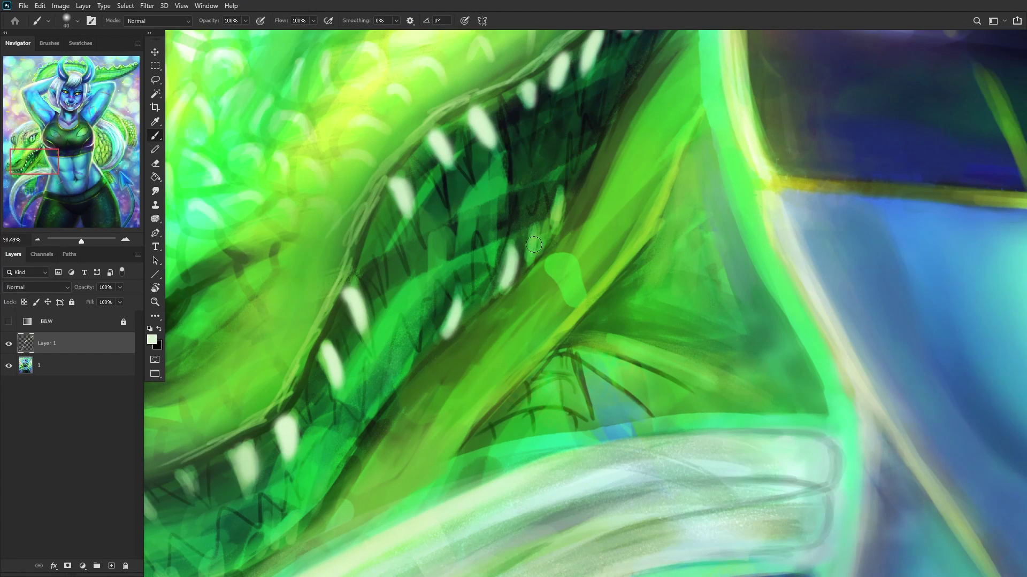
{"action": "left_click_drag", "start_coordinate": [543, 222], "coordinate": [529, 262]}
{"action": "mouse_move", "coordinate": [557, 206]}
{"action": "left_mouse_down"}
{"action": "mouse_move", "coordinate": [540, 243]}
{"action": "mouse_move", "coordinate": [551, 225]}
{"action": "left_mouse_up"}
{"action": "scroll", "coordinate": [500, 192], "scroll_direction": "down", "scroll_amount": 2}
{"action": "scroll", "coordinate": [476, 184], "scroll_direction": "down", "scroll_amount": 1}
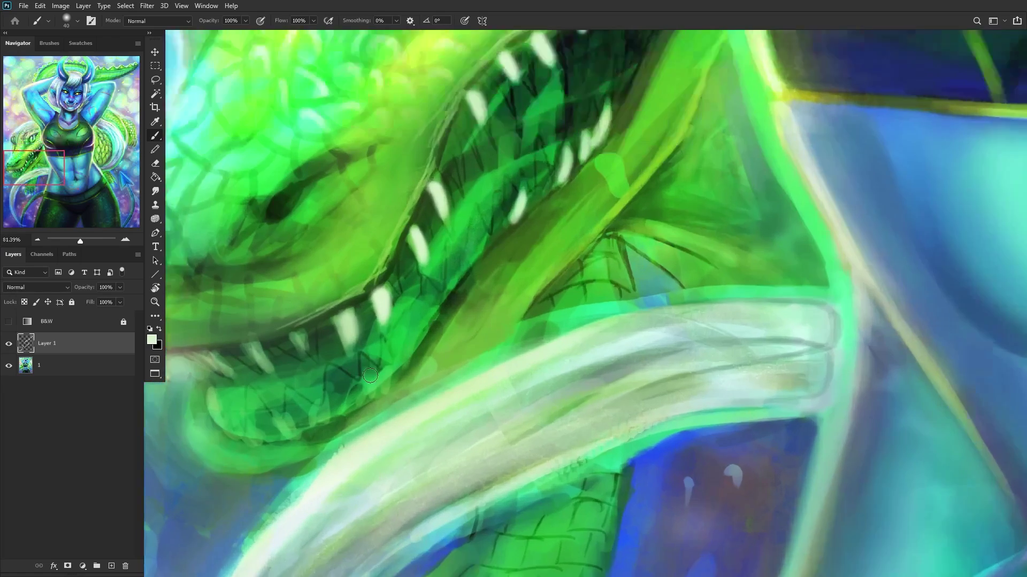
{"action": "scroll", "coordinate": [399, 353], "scroll_direction": "up", "scroll_amount": 2}
{"action": "scroll", "coordinate": [383, 360], "scroll_direction": "down", "scroll_amount": 1}
{"action": "scroll", "coordinate": [225, 449], "scroll_direction": "down", "scroll_amount": 5}
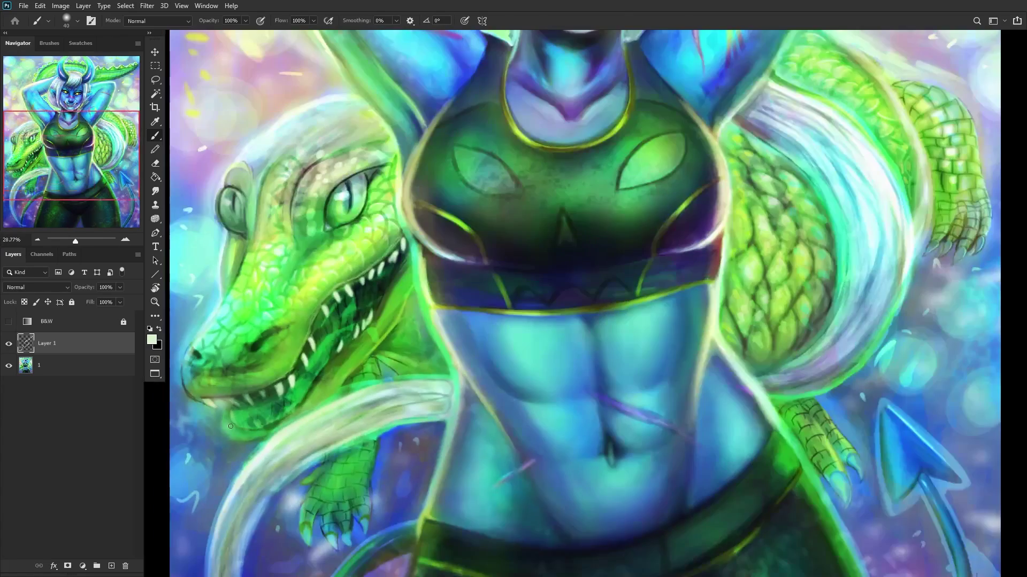
{"action": "scroll", "coordinate": [262, 409], "scroll_direction": "up", "scroll_amount": 5}
Step: Paint additional pale teeth on the jaw, including two new ones
{"action": "left_click_drag", "start_coordinate": [375, 334], "coordinate": [363, 394]}
{"action": "mouse_move", "coordinate": [409, 350]}
{"action": "left_mouse_down"}
{"action": "mouse_move", "coordinate": [413, 295]}
{"action": "mouse_move", "coordinate": [446, 292]}
{"action": "mouse_move", "coordinate": [445, 238]}
{"action": "mouse_move", "coordinate": [443, 284]}
{"action": "left_mouse_up"}
{"action": "left_click_drag", "start_coordinate": [500, 206], "coordinate": [488, 241]}
{"action": "left_click_drag", "start_coordinate": [497, 188], "coordinate": [484, 238]}
{"action": "scroll", "coordinate": [366, 278], "scroll_direction": "down", "scroll_amount": 7}
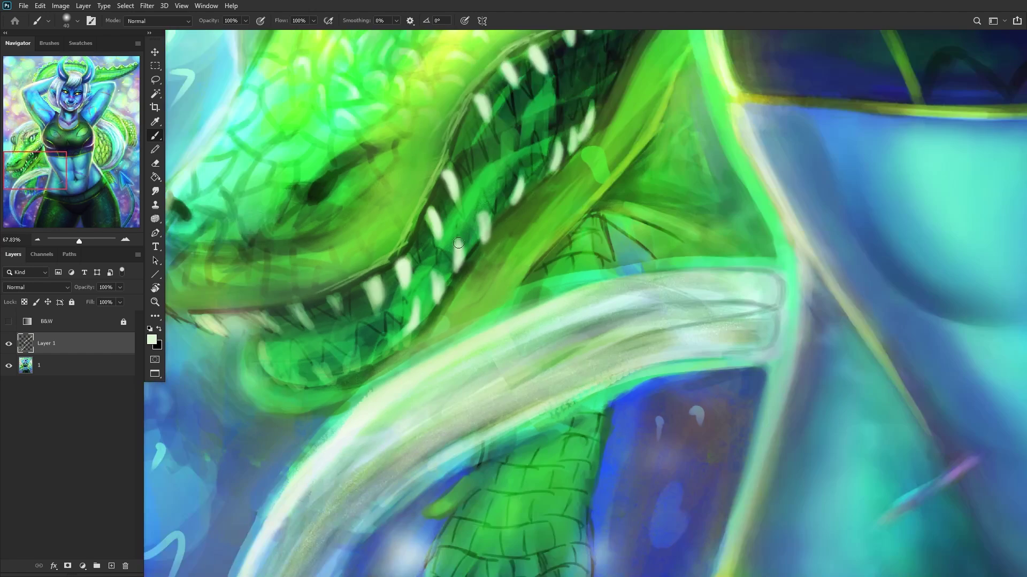
{"action": "scroll", "coordinate": [329, 342], "scroll_direction": "down", "scroll_amount": 2}
{"action": "scroll", "coordinate": [374, 311], "scroll_direction": "up", "scroll_amount": 5}
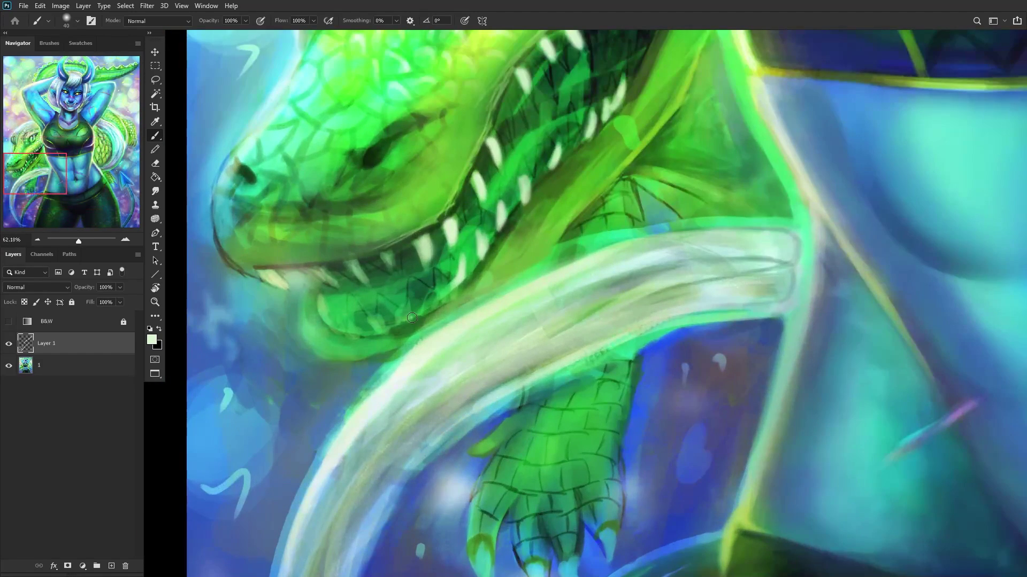
Step: Add a pale tooth on the lower jaw and light teeth along the upper jaw
{"action": "mouse_move", "coordinate": [391, 299]}
{"action": "left_mouse_down"}
{"action": "mouse_move", "coordinate": [414, 312]}
{"action": "mouse_move", "coordinate": [371, 329]}
{"action": "left_mouse_up"}
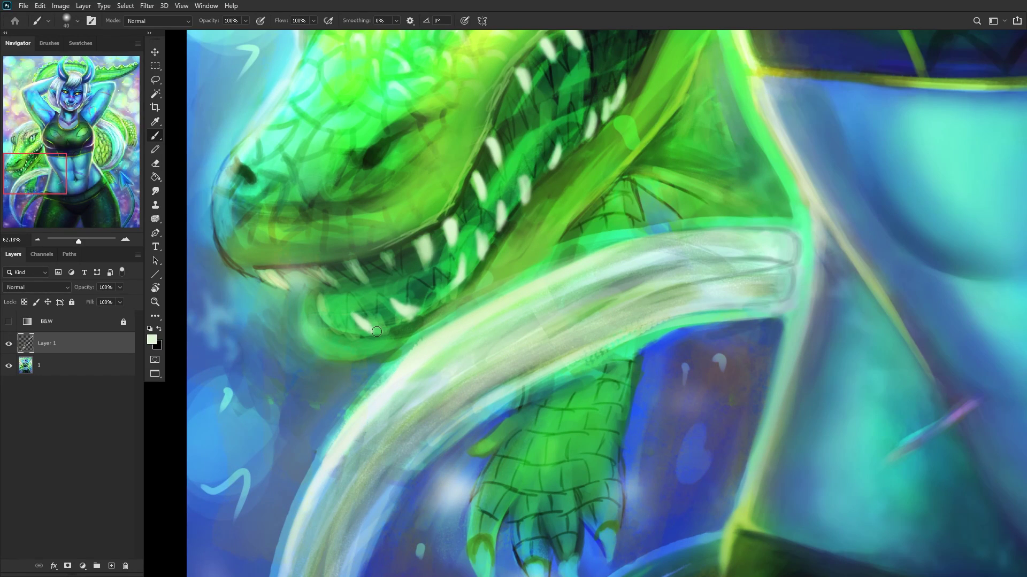
{"action": "mouse_move", "coordinate": [319, 291]}
{"action": "left_mouse_down"}
{"action": "mouse_move", "coordinate": [343, 290]}
{"action": "mouse_move", "coordinate": [328, 280]}
{"action": "mouse_move", "coordinate": [350, 267]}
{"action": "mouse_move", "coordinate": [368, 282]}
{"action": "left_mouse_up"}
{"action": "scroll", "coordinate": [303, 285], "scroll_direction": "down", "scroll_amount": 10}
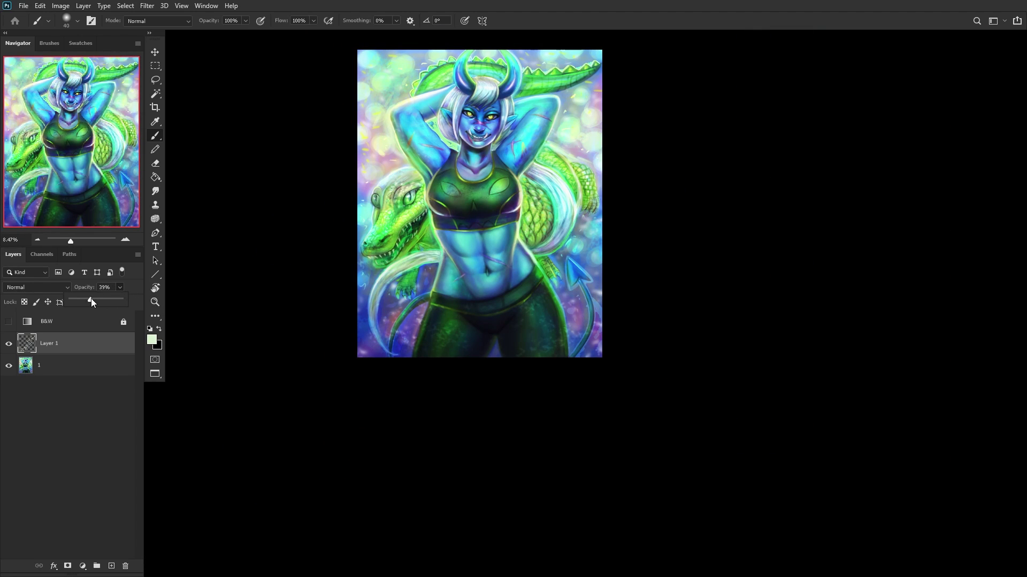
Step: Add empty Layer 2 above Layer 1 and centre the whole painting in view
{"action": "left_click", "coordinate": [111, 567]}
{"action": "scroll", "coordinate": [436, 276], "scroll_direction": "down", "scroll_amount": 1}
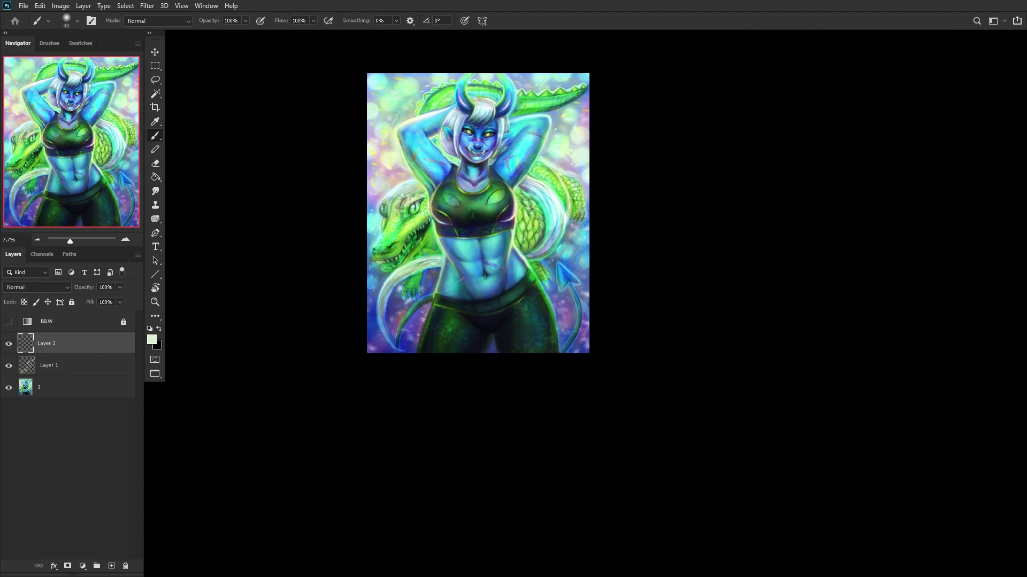
{"action": "scroll", "coordinate": [513, 214], "scroll_direction": "up", "scroll_amount": 4}
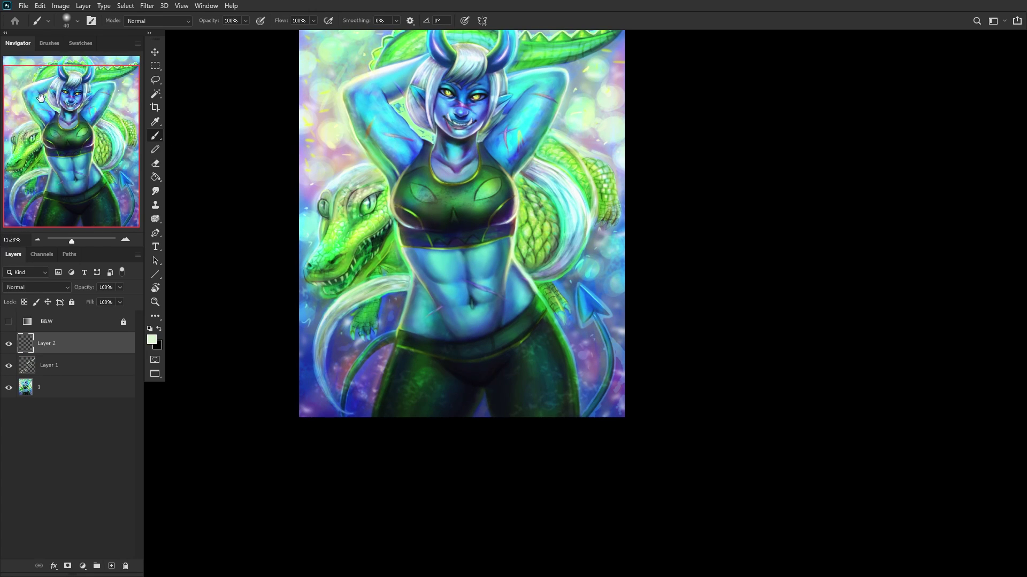
{"action": "left_click_drag", "start_coordinate": [38, 94], "coordinate": [24, 75]}
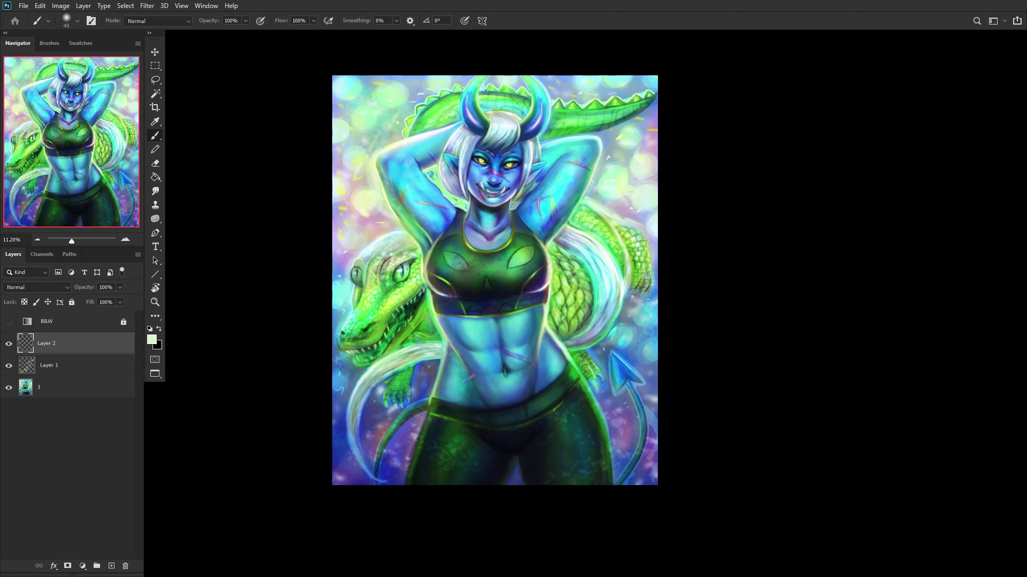
Step: Zoom in on the crocodile's mouth and switch to the Chalk 2 brush
{"action": "left_click_drag", "start_coordinate": [340, 323], "coordinate": [397, 314]}
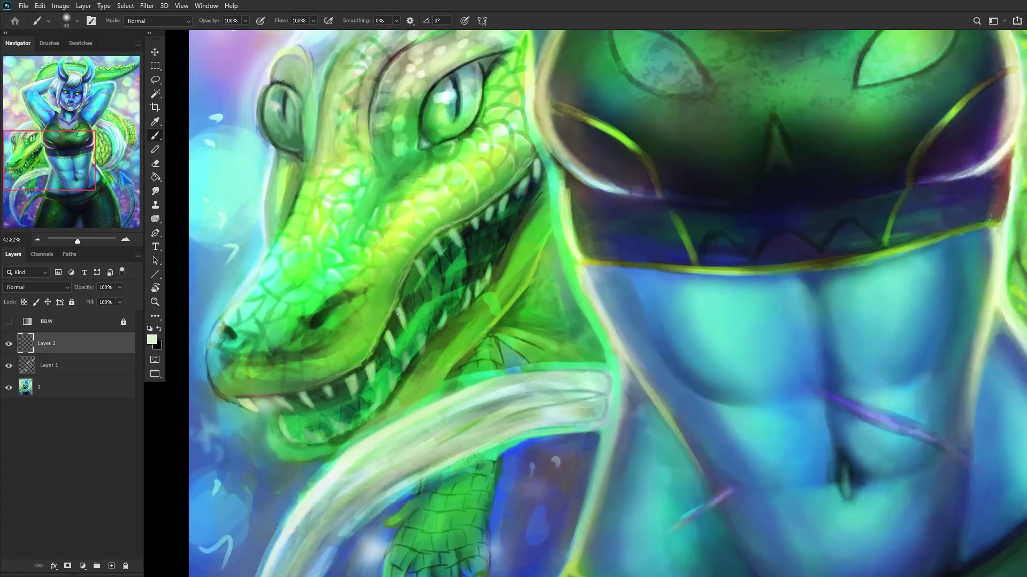
{"action": "left_click_drag", "start_coordinate": [438, 287], "coordinate": [464, 300]}
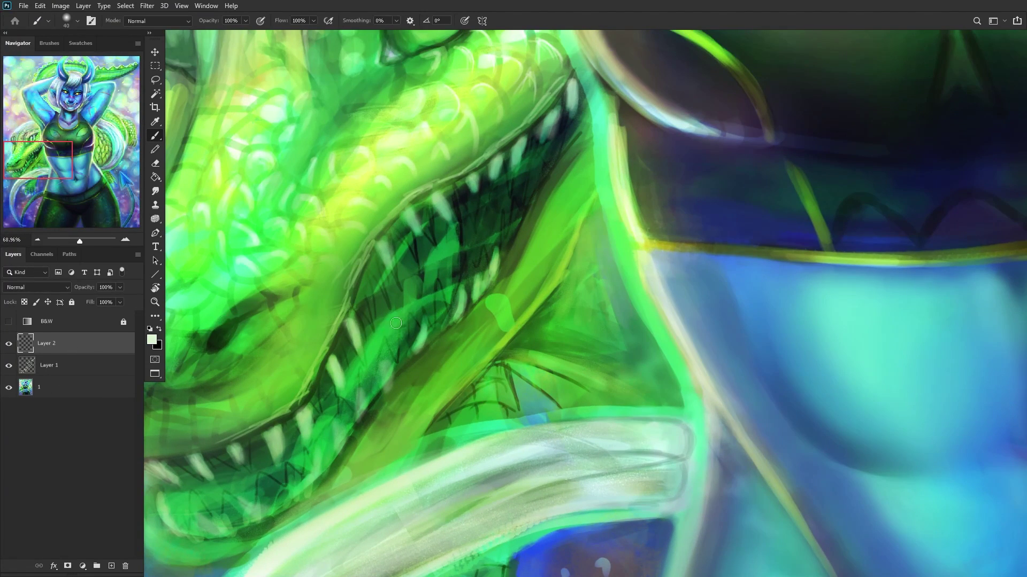
{"action": "right_click", "coordinate": [389, 326]}
{"action": "left_click", "coordinate": [494, 257]}
{"action": "left_click", "coordinate": [480, 284]}
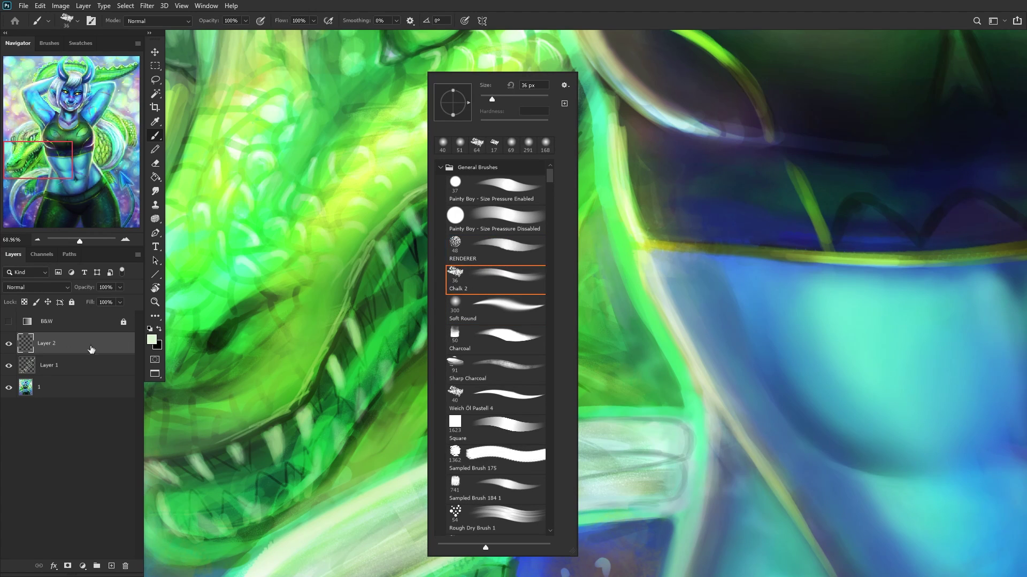
{"action": "key", "text": "Return"}
{"action": "mouse_move", "coordinate": [342, 322]}
{"action": "left_mouse_down"}
{"action": "mouse_move", "coordinate": [307, 321]}
{"action": "mouse_move", "coordinate": [317, 319]}
{"action": "left_mouse_up"}
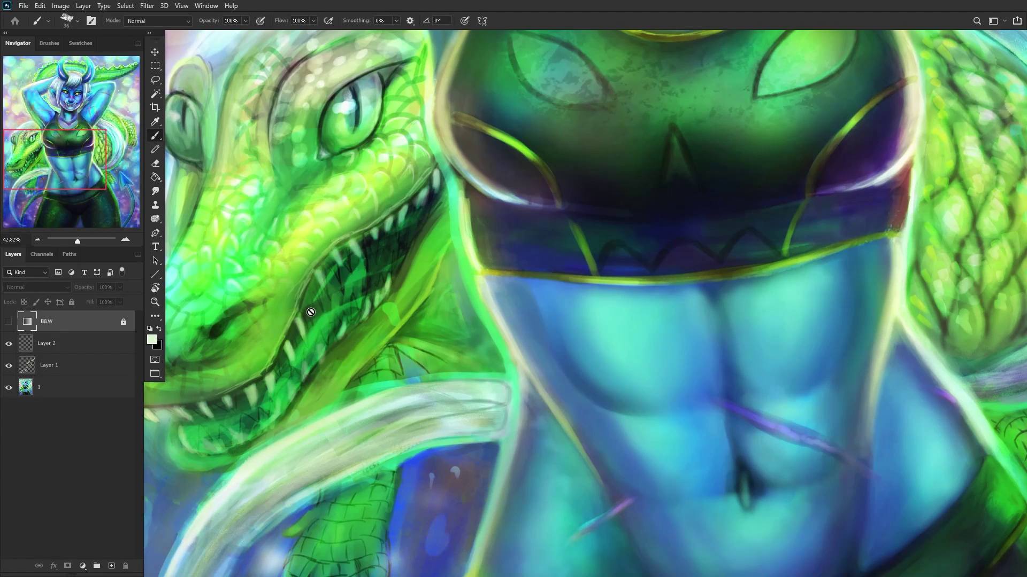
{"action": "key", "text": "alt+bracketleft"}
Step: Sample a darker green and paint dark strokes inside the crocodile's jaw
{"action": "right_click", "coordinate": [412, 261]}
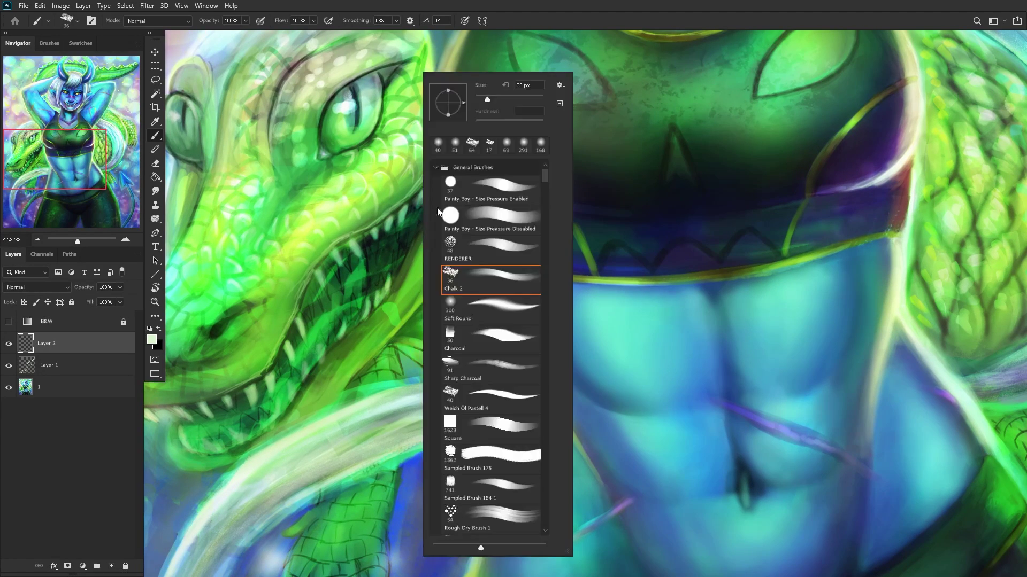
{"action": "left_click", "coordinate": [339, 284], "text": "alt"}
{"action": "mouse_move", "coordinate": [374, 265]}
{"action": "left_mouse_down"}
{"action": "mouse_move", "coordinate": [326, 299]}
{"action": "mouse_move", "coordinate": [356, 266]}
{"action": "mouse_move", "coordinate": [331, 290]}
{"action": "mouse_move", "coordinate": [328, 267]}
{"action": "mouse_move", "coordinate": [347, 289]}
{"action": "left_mouse_up"}
{"action": "mouse_move", "coordinate": [348, 247]}
{"action": "left_mouse_down"}
{"action": "mouse_move", "coordinate": [361, 270]}
{"action": "mouse_move", "coordinate": [364, 244]}
{"action": "mouse_move", "coordinate": [350, 299]}
{"action": "mouse_move", "coordinate": [367, 244]}
{"action": "mouse_move", "coordinate": [381, 291]}
{"action": "left_mouse_up"}
Step: Sample a brighter green and paint highlights inside the jaw and over the lower teeth
{"action": "left_click", "coordinate": [381, 254], "text": "alt"}
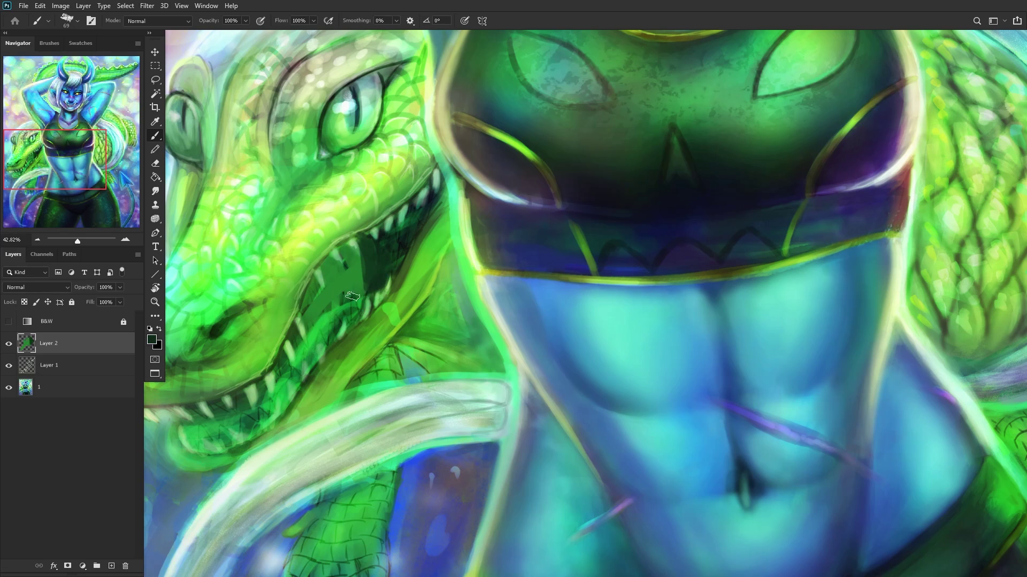
{"action": "left_click", "coordinate": [324, 315], "text": "alt"}
{"action": "mouse_move", "coordinate": [310, 331]}
{"action": "left_mouse_down"}
{"action": "mouse_move", "coordinate": [323, 297]}
{"action": "mouse_move", "coordinate": [320, 342]}
{"action": "left_mouse_up"}
{"action": "mouse_move", "coordinate": [342, 291]}
{"action": "left_mouse_down"}
{"action": "mouse_move", "coordinate": [349, 316]}
{"action": "mouse_move", "coordinate": [350, 277]}
{"action": "mouse_move", "coordinate": [331, 276]}
{"action": "mouse_move", "coordinate": [285, 375]}
{"action": "mouse_move", "coordinate": [305, 349]}
{"action": "mouse_move", "coordinate": [297, 380]}
{"action": "mouse_move", "coordinate": [285, 375]}
{"action": "mouse_move", "coordinate": [277, 397]}
{"action": "mouse_move", "coordinate": [310, 278]}
{"action": "left_mouse_up"}
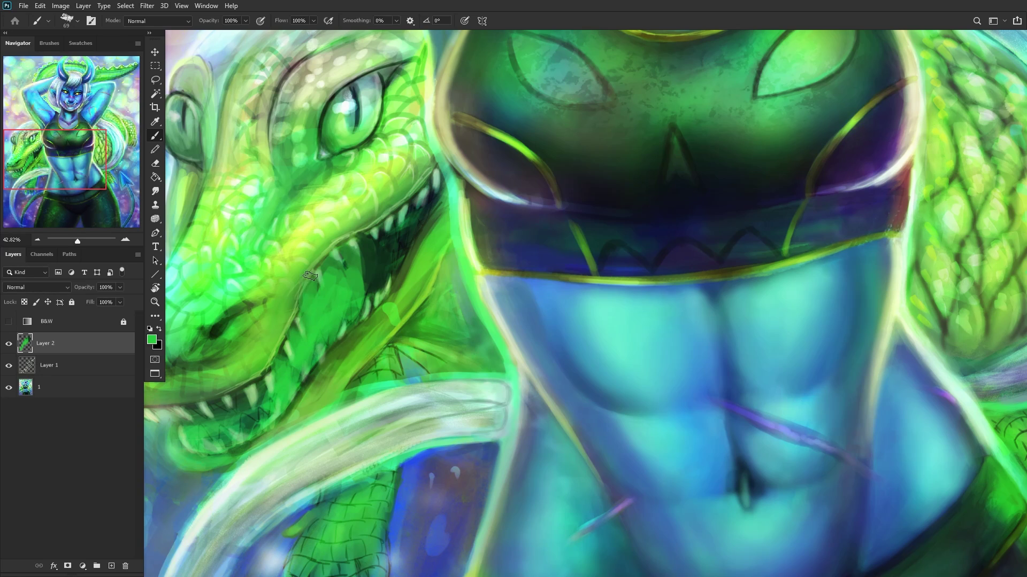
{"action": "mouse_move", "coordinate": [266, 411]}
{"action": "left_mouse_down"}
{"action": "mouse_move", "coordinate": [251, 427]}
{"action": "mouse_move", "coordinate": [252, 415]}
{"action": "mouse_move", "coordinate": [238, 414]}
{"action": "mouse_move", "coordinate": [233, 426]}
{"action": "mouse_move", "coordinate": [234, 405]}
{"action": "mouse_move", "coordinate": [210, 411]}
{"action": "mouse_move", "coordinate": [187, 423]}
{"action": "left_mouse_up"}
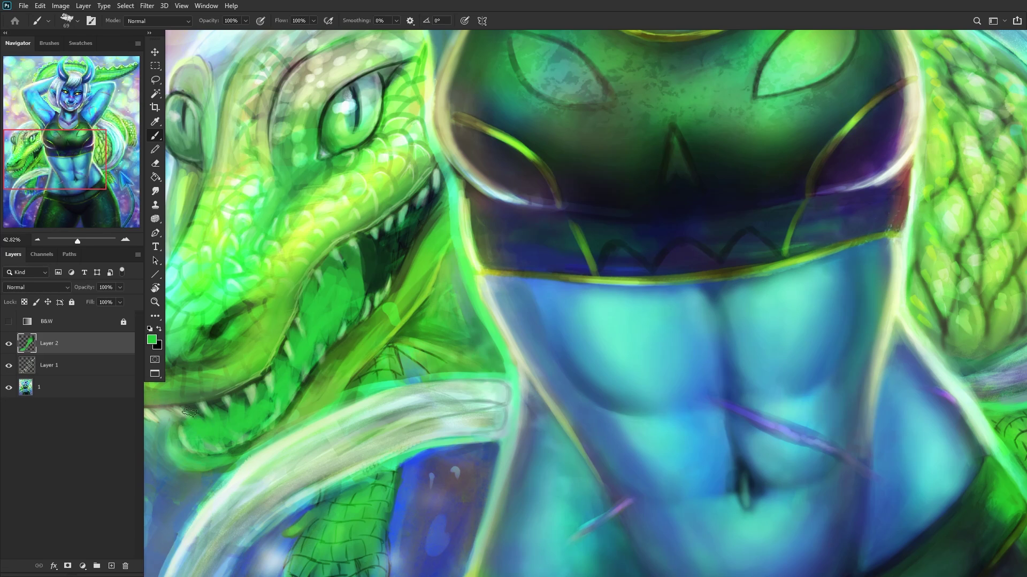
Step: Shade the open mouth dark green along the jaw
{"action": "scroll", "coordinate": [266, 322], "scroll_direction": "down", "scroll_amount": 5}
{"action": "scroll", "coordinate": [266, 322], "scroll_direction": "down", "scroll_amount": 2}
{"action": "left_click", "coordinate": [284, 343], "text": "alt"}
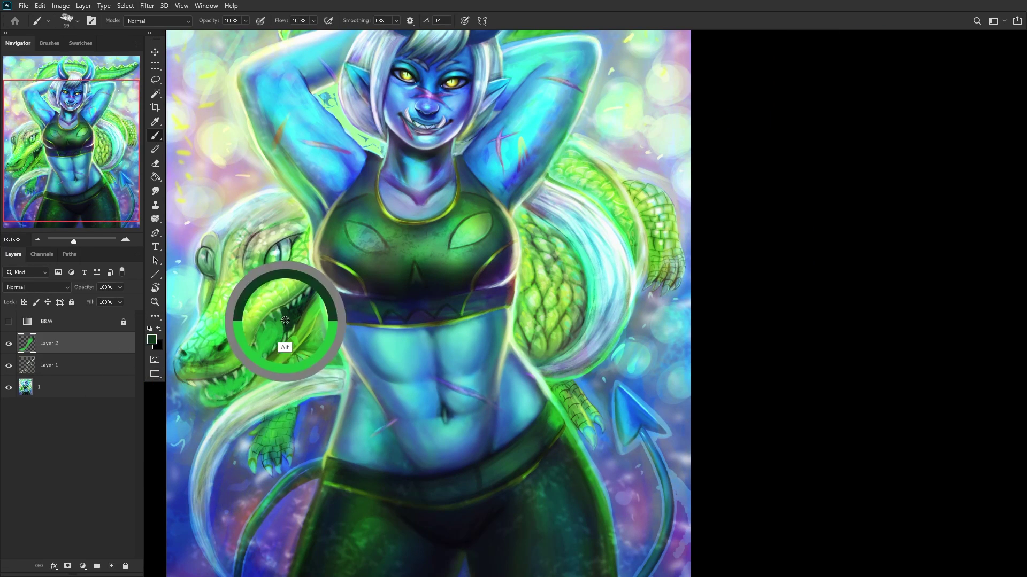
{"action": "scroll", "coordinate": [283, 342], "scroll_direction": "up", "scroll_amount": 7}
{"action": "mouse_move", "coordinate": [286, 321]}
{"action": "left_mouse_down"}
{"action": "mouse_move", "coordinate": [261, 321]}
{"action": "mouse_move", "coordinate": [251, 338]}
{"action": "mouse_move", "coordinate": [270, 351]}
{"action": "mouse_move", "coordinate": [241, 343]}
{"action": "mouse_move", "coordinate": [227, 407]}
{"action": "mouse_move", "coordinate": [208, 445]}
{"action": "left_mouse_up"}
{"action": "scroll", "coordinate": [207, 445], "scroll_direction": "down", "scroll_amount": 10}
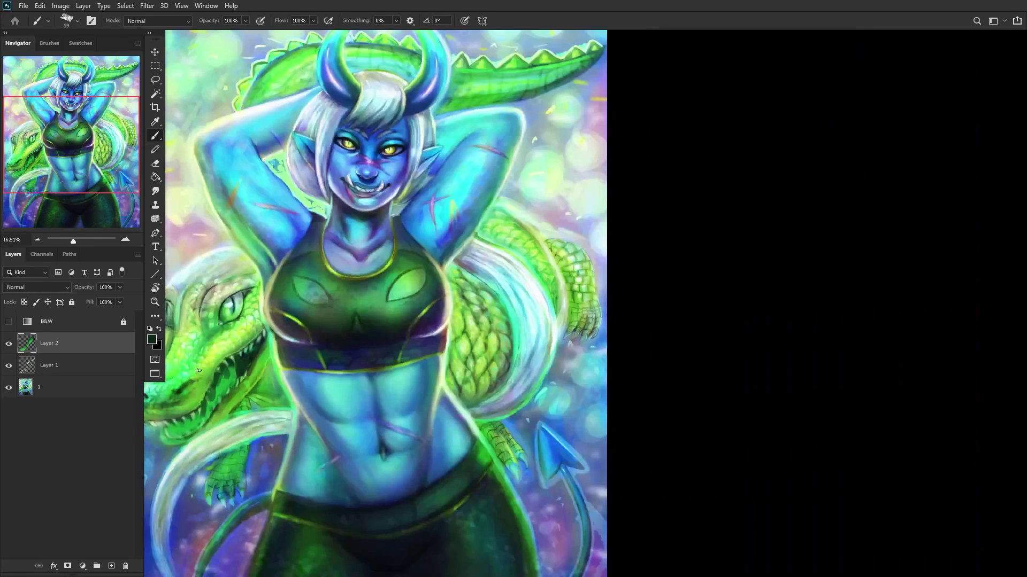
Step: Centre the painting and lower Layer 2's opacity to 79%
{"action": "key", "text": "alt+space"}
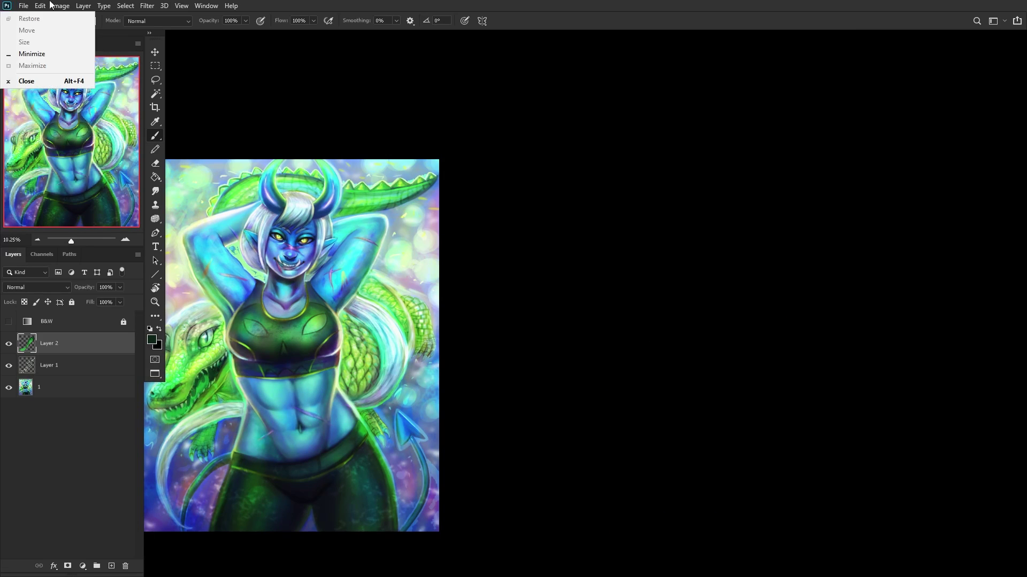
{"action": "key", "text": "Escape"}
{"action": "left_click_drag", "start_coordinate": [269, 361], "coordinate": [461, 336]}
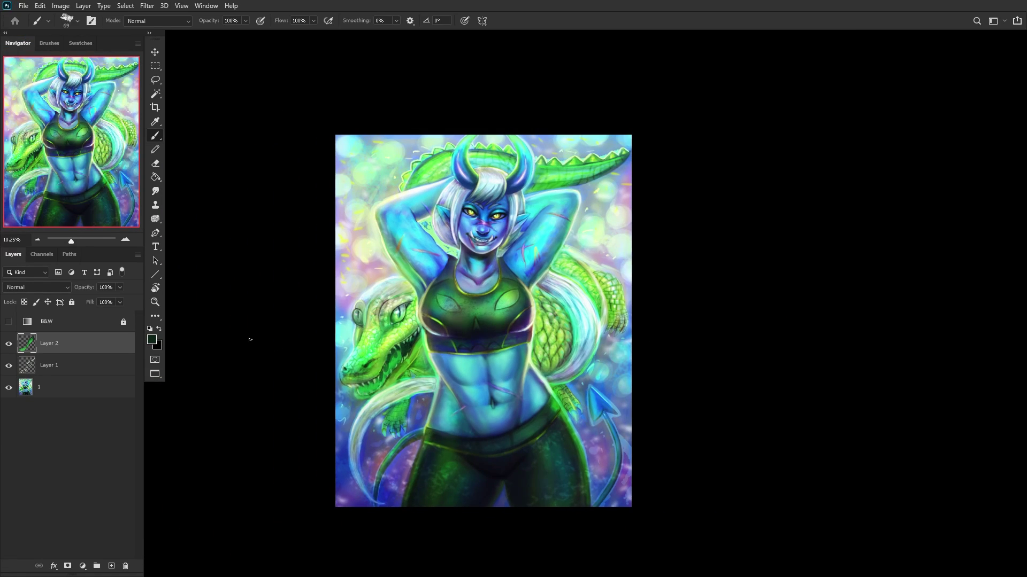
{"action": "left_click_drag", "start_coordinate": [116, 292], "coordinate": [95, 300]}
Step: Darken the jaw shading with Hue/Saturation at Lightness -18 and a shifted hue
{"action": "key", "text": "ctrl+u"}
{"action": "left_click", "coordinate": [541, 282]}
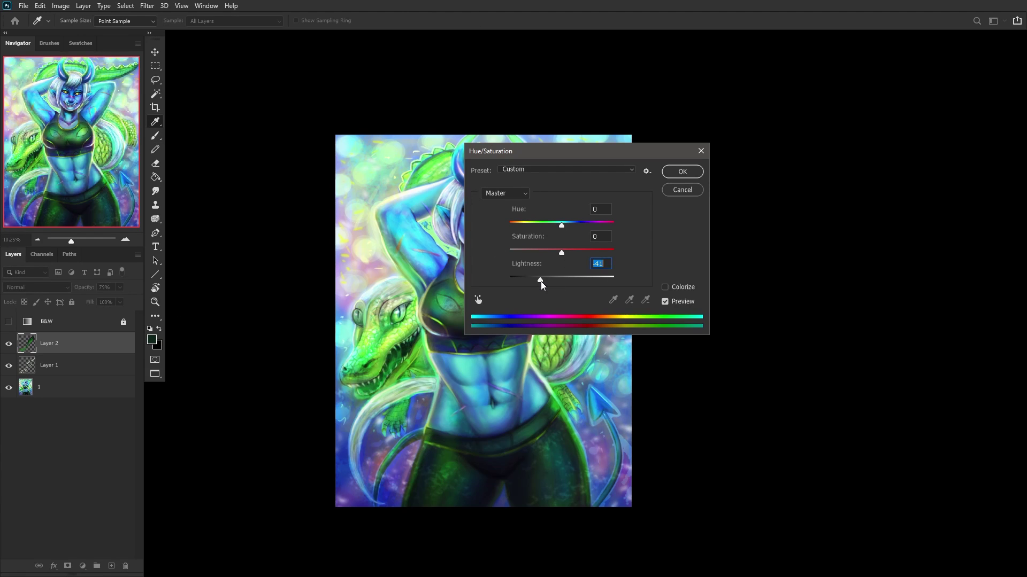
{"action": "left_click_drag", "start_coordinate": [542, 285], "coordinate": [553, 283]}
{"action": "left_click_drag", "start_coordinate": [561, 225], "coordinate": [581, 253]}
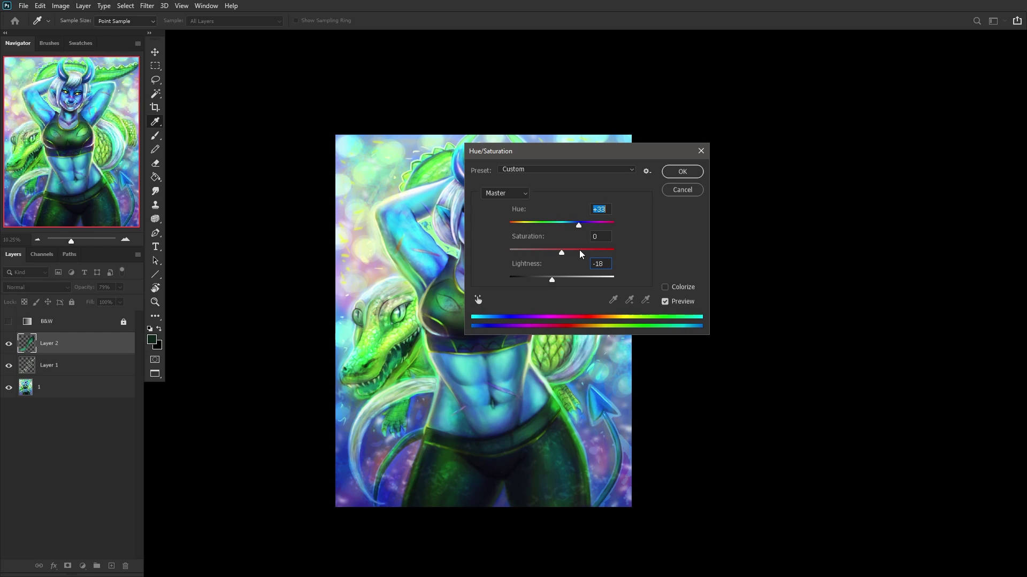
{"action": "left_click", "coordinate": [688, 175]}
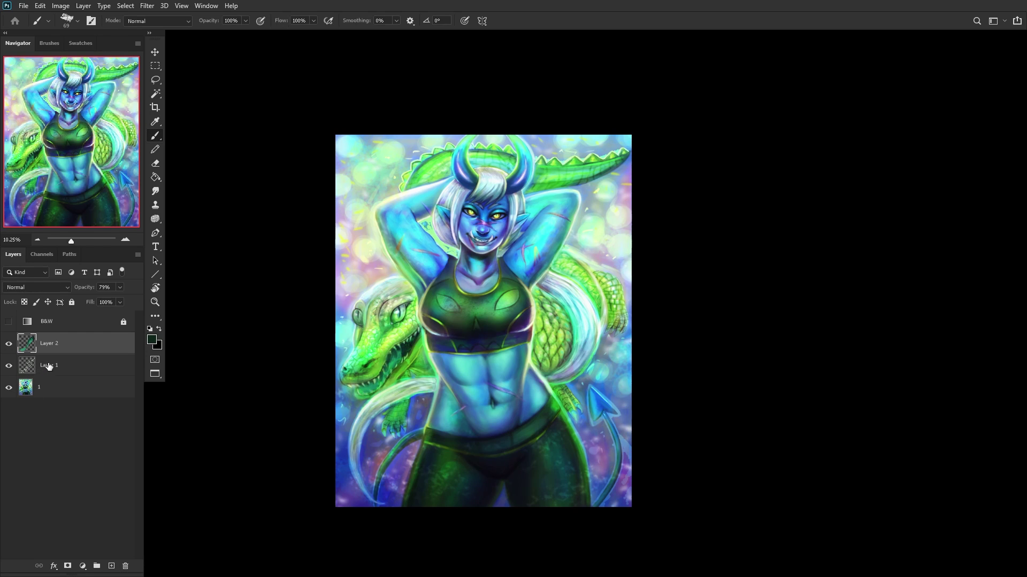
Step: Merge the paint layers down into layer 1 and duplicate it as '1 copy'
{"action": "key", "text": "ctrl+e"}
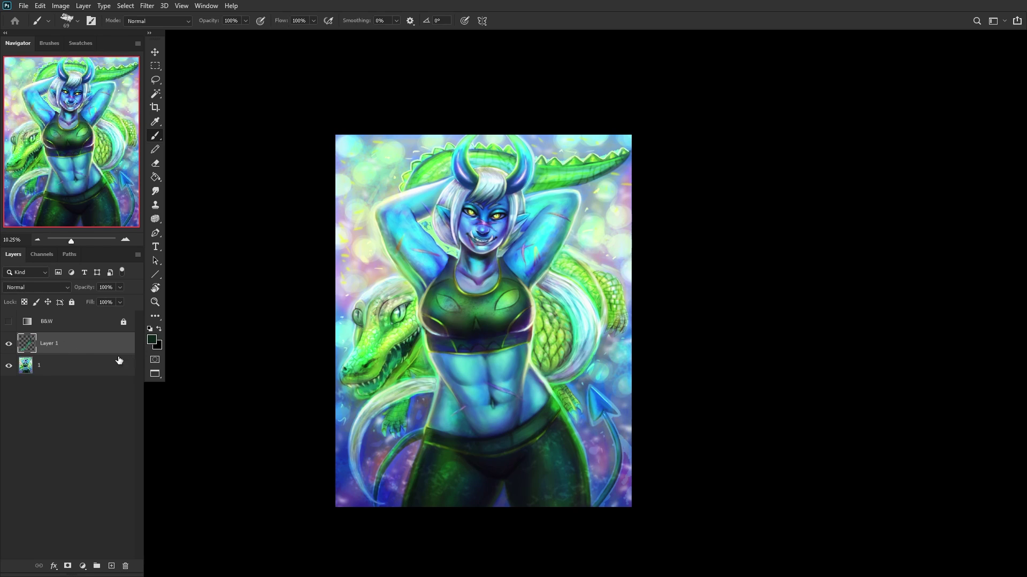
{"action": "key", "text": "ctrl+e"}
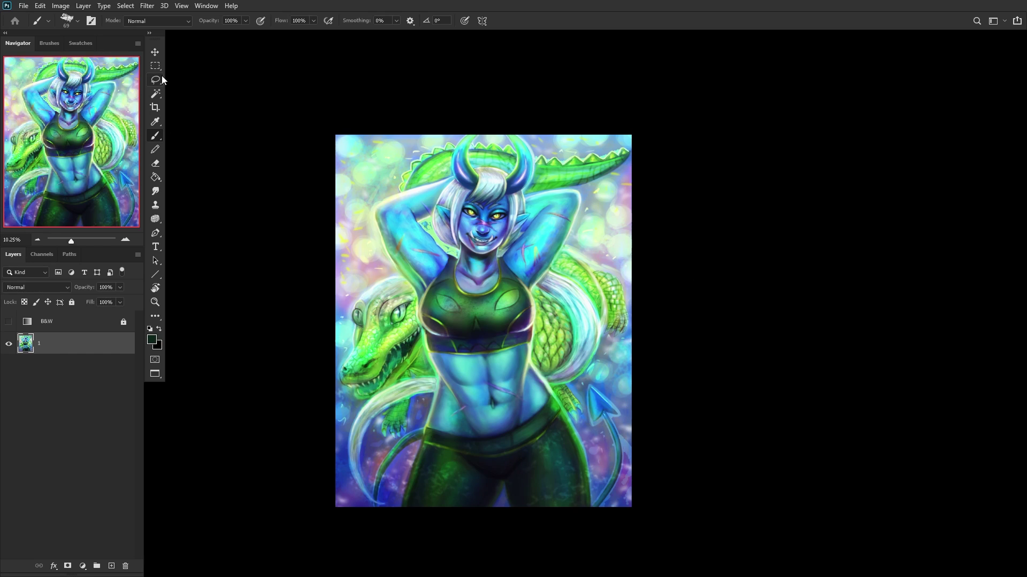
{"action": "right_click", "coordinate": [72, 351]}
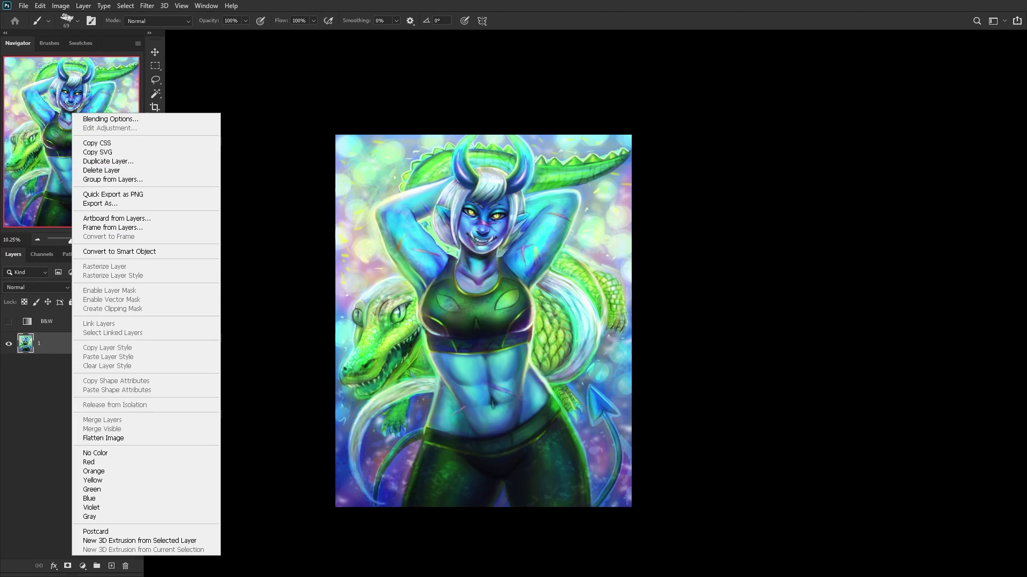
{"action": "key", "text": "Escape"}
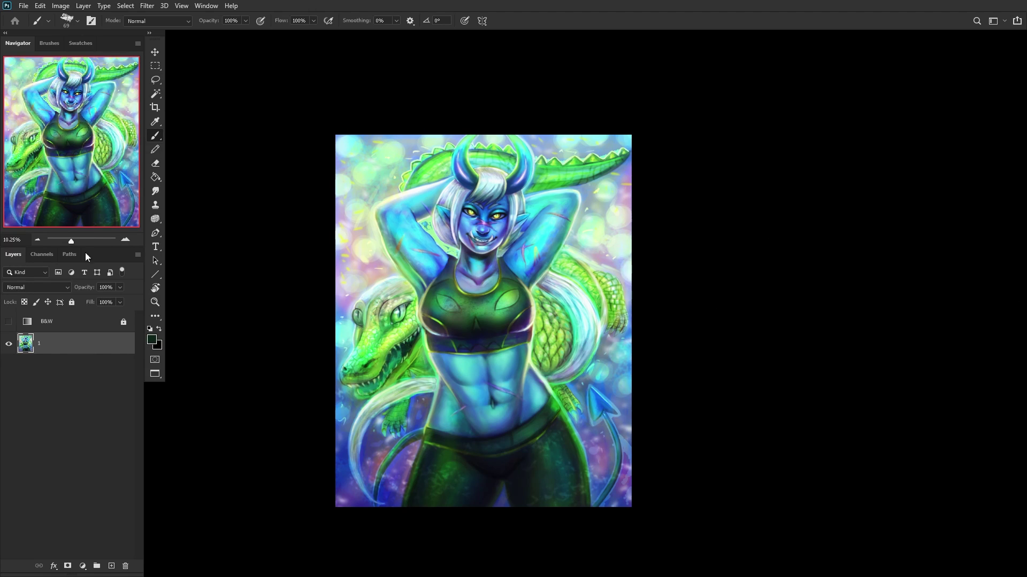
{"action": "right_click", "coordinate": [93, 353]}
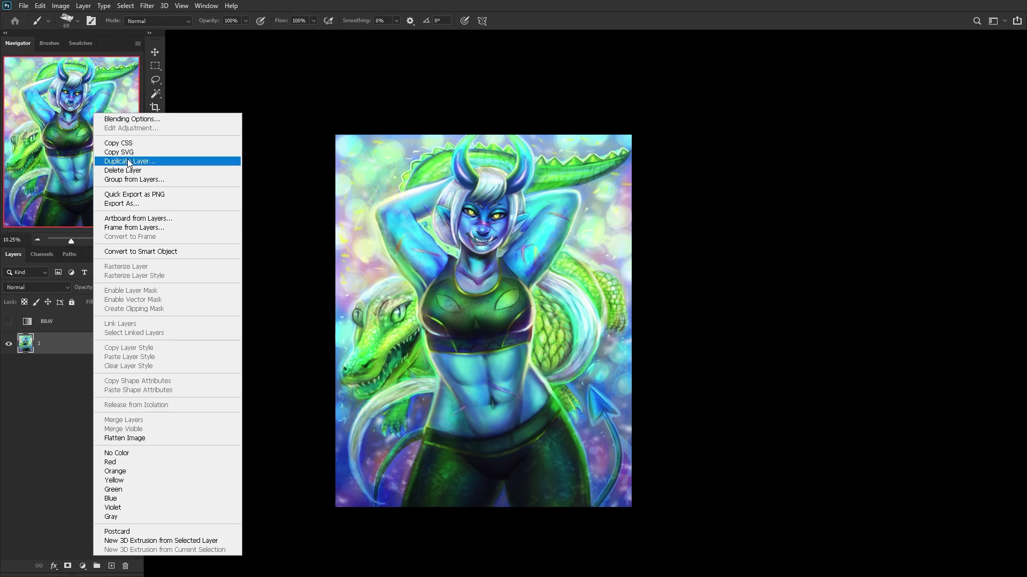
{"action": "left_click", "coordinate": [125, 161]}
{"action": "key", "text": "Return"}
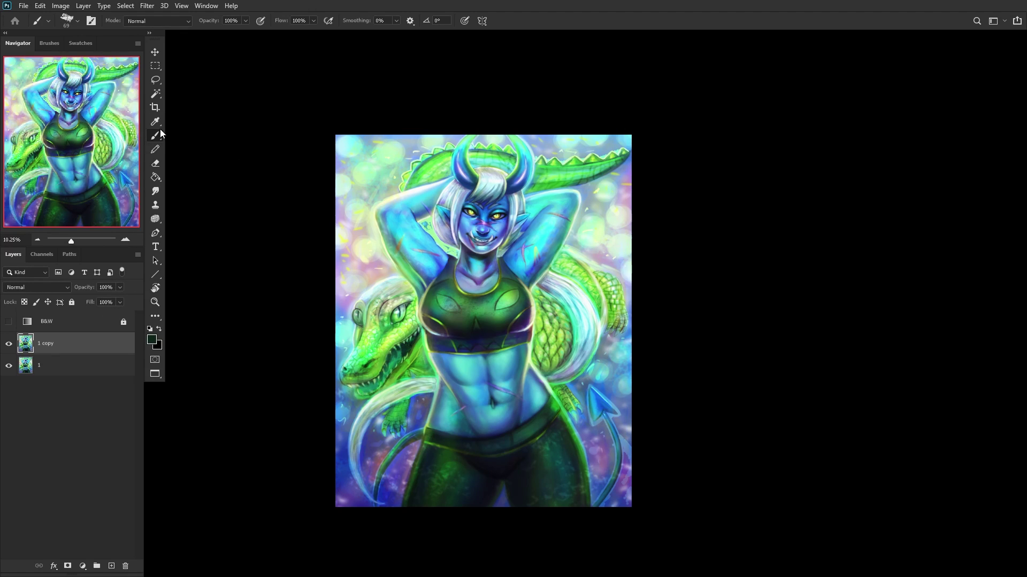
{"action": "left_click", "coordinate": [146, 6]}
Step: Push in the torso outline and reshape the abdomen and waistband using Liquify's Forward Warp on '1 copy'
{"action": "left_click", "coordinate": [180, 98]}
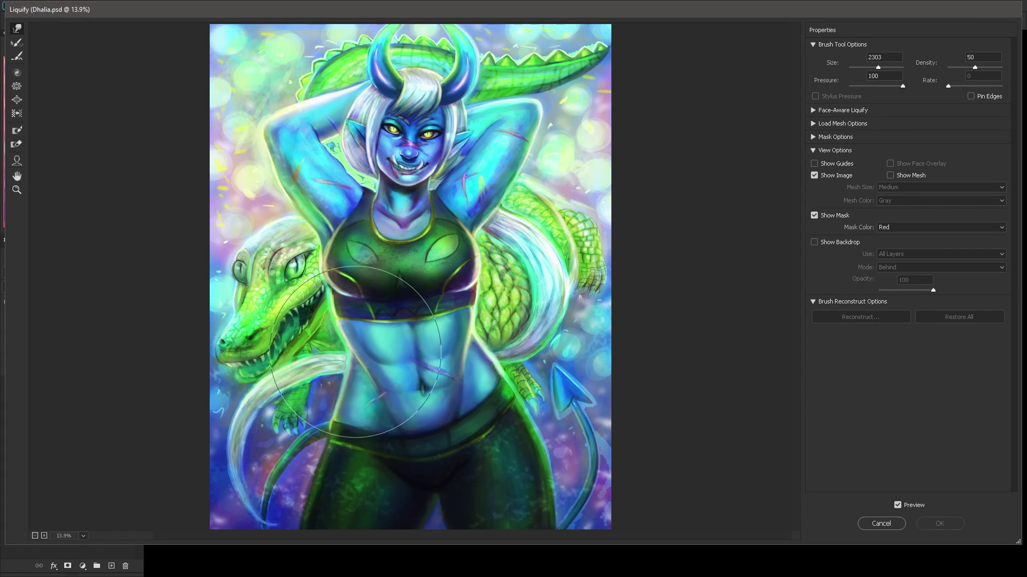
{"action": "mouse_move", "coordinate": [351, 340]}
{"action": "left_mouse_down"}
{"action": "mouse_move", "coordinate": [467, 337]}
{"action": "mouse_move", "coordinate": [449, 318]}
{"action": "left_mouse_up"}
{"action": "mouse_move", "coordinate": [408, 414]}
{"action": "left_mouse_down"}
{"action": "mouse_move", "coordinate": [422, 390]}
{"action": "mouse_move", "coordinate": [424, 400]}
{"action": "mouse_move", "coordinate": [335, 400]}
{"action": "mouse_move", "coordinate": [302, 448]}
{"action": "mouse_move", "coordinate": [321, 452]}
{"action": "mouse_move", "coordinate": [516, 369]}
{"action": "mouse_move", "coordinate": [482, 373]}
{"action": "left_mouse_up"}
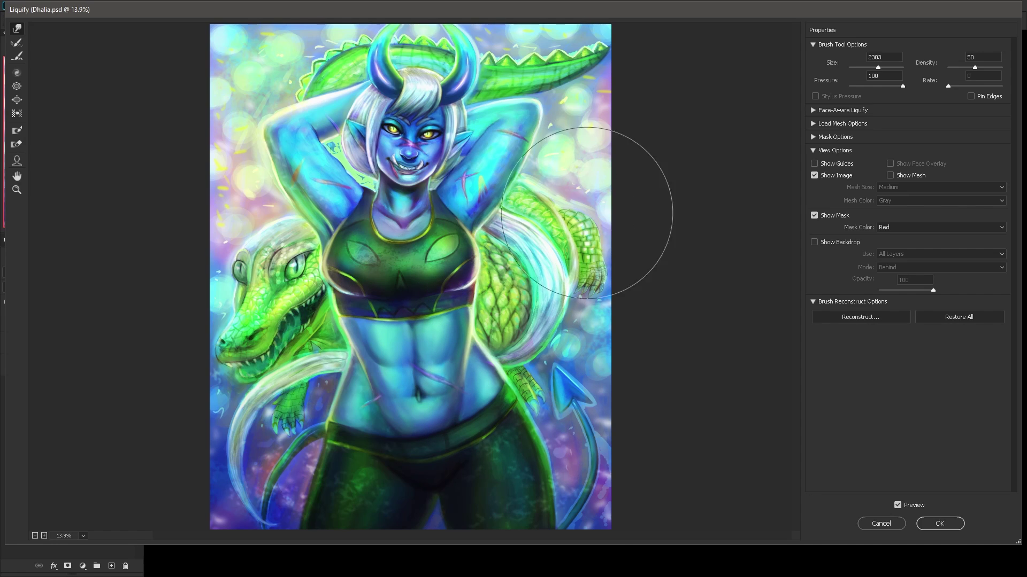
{"action": "left_click", "coordinate": [951, 529]}
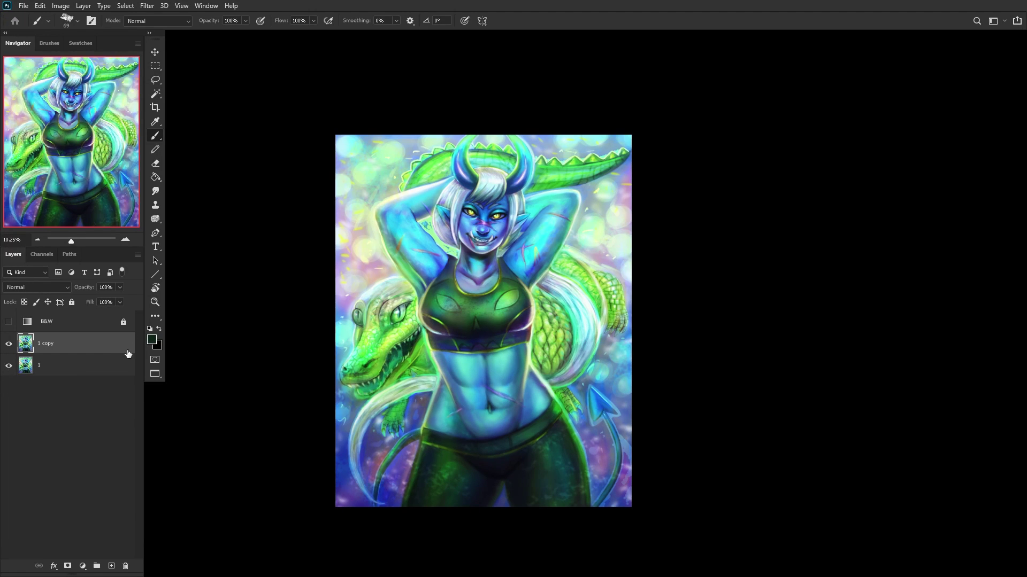
{"action": "left_click", "coordinate": [8, 344]}
Step: Compare the reshaped copy, merge '1 copy' into layer 1, and flip the canvas back
{"action": "left_click", "coordinate": [8, 344]}
{"action": "left_click", "coordinate": [77, 365]}
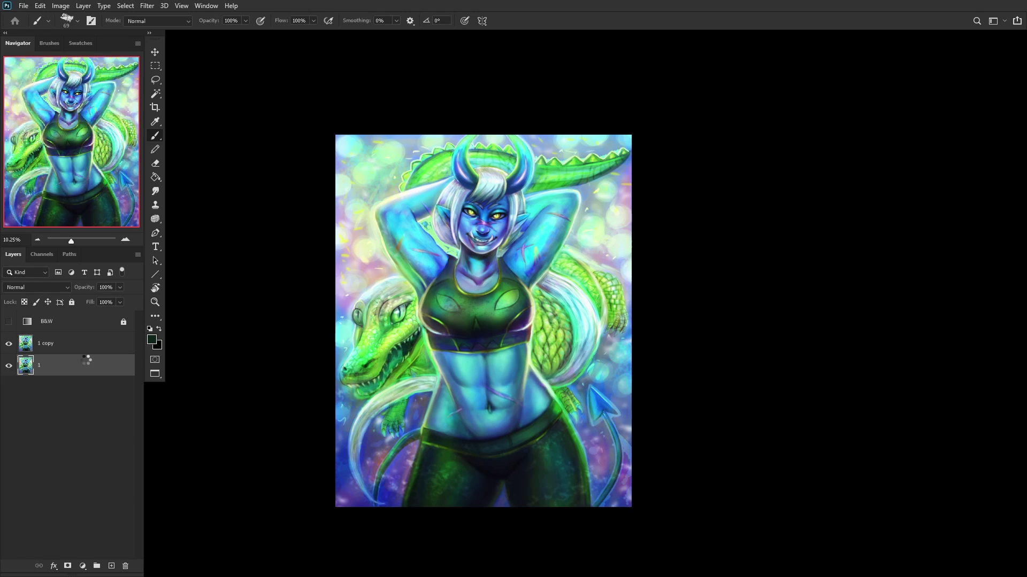
{"action": "left_click", "coordinate": [99, 345]}
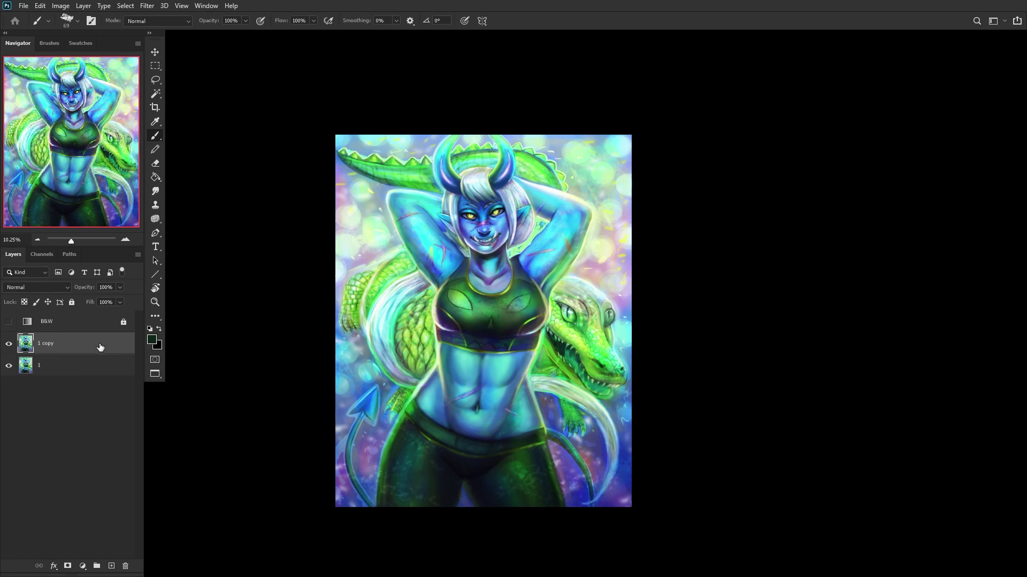
{"action": "key", "text": "ctrl+e"}
{"action": "key", "text": "ctrl+shift+h"}
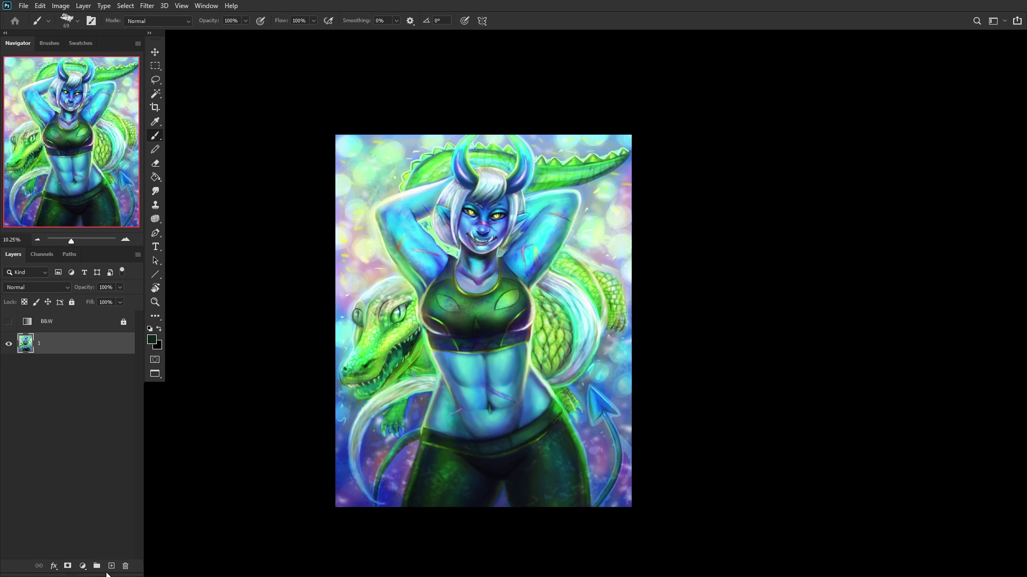
{"action": "left_click", "coordinate": [110, 567]}
Step: Paint light-blue strokes beside the hair and a dark-blue shadow down the ear's right side
{"action": "scroll", "coordinate": [388, 208], "scroll_direction": "up", "scroll_amount": 6}
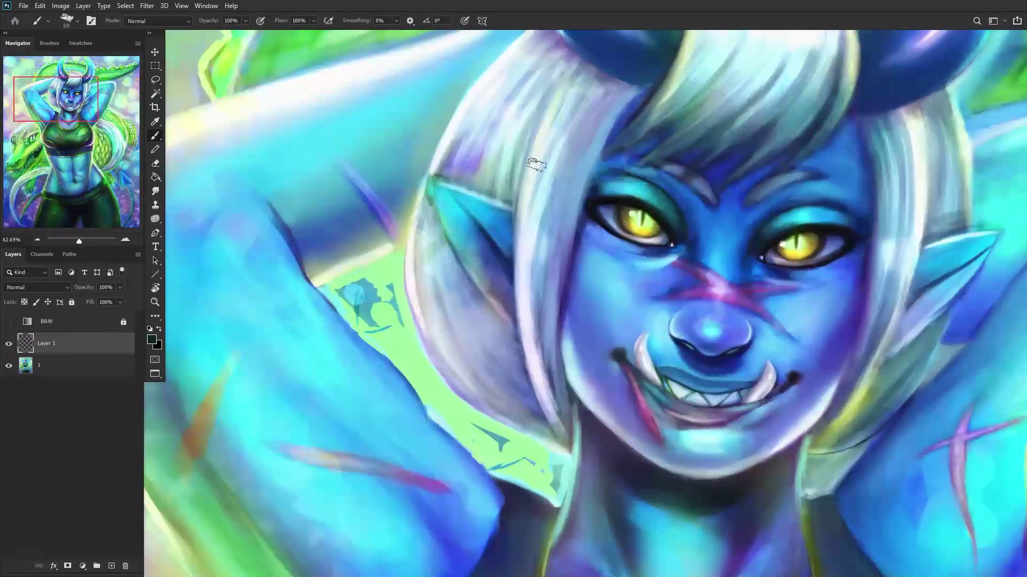
{"action": "scroll", "coordinate": [528, 163], "scroll_direction": "up", "scroll_amount": 3}
{"action": "right_click", "coordinate": [539, 74]}
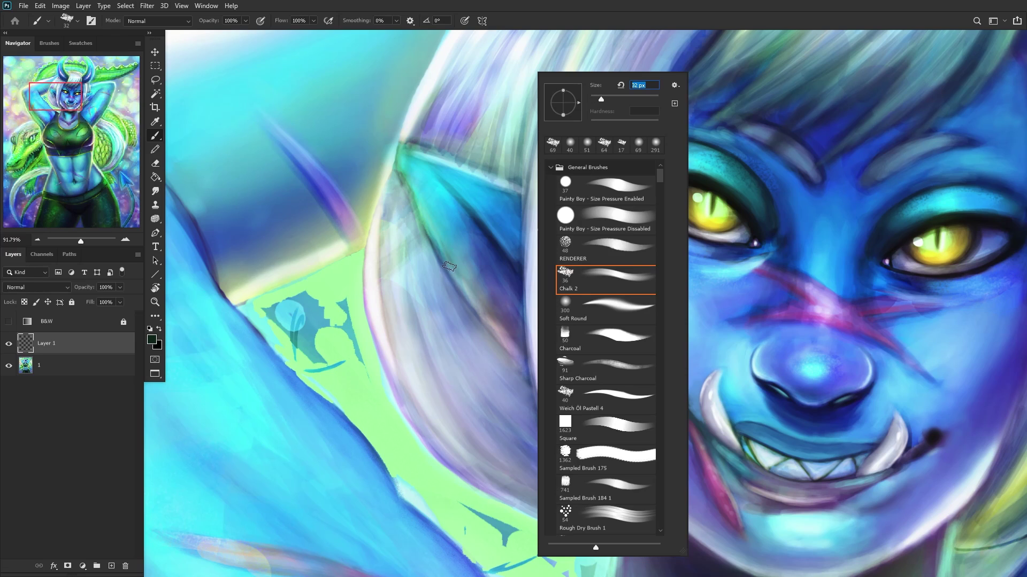
{"action": "left_click", "coordinate": [428, 293], "text": "alt"}
{"action": "scroll", "coordinate": [428, 293], "scroll_direction": "up", "scroll_amount": 2}
{"action": "mouse_move", "coordinate": [449, 235]}
{"action": "left_mouse_down"}
{"action": "mouse_move", "coordinate": [442, 279]}
{"action": "mouse_move", "coordinate": [431, 271]}
{"action": "mouse_move", "coordinate": [447, 280]}
{"action": "left_mouse_up"}
{"action": "mouse_move", "coordinate": [502, 246]}
{"action": "left_mouse_down"}
{"action": "mouse_move", "coordinate": [449, 303]}
{"action": "mouse_move", "coordinate": [460, 286]}
{"action": "left_mouse_up"}
{"action": "mouse_move", "coordinate": [465, 287]}
{"action": "left_mouse_down"}
{"action": "mouse_move", "coordinate": [462, 242]}
{"action": "mouse_move", "coordinate": [443, 231]}
{"action": "mouse_move", "coordinate": [487, 270]}
{"action": "mouse_move", "coordinate": [470, 271]}
{"action": "mouse_move", "coordinate": [480, 244]}
{"action": "mouse_move", "coordinate": [433, 231]}
{"action": "left_mouse_up"}
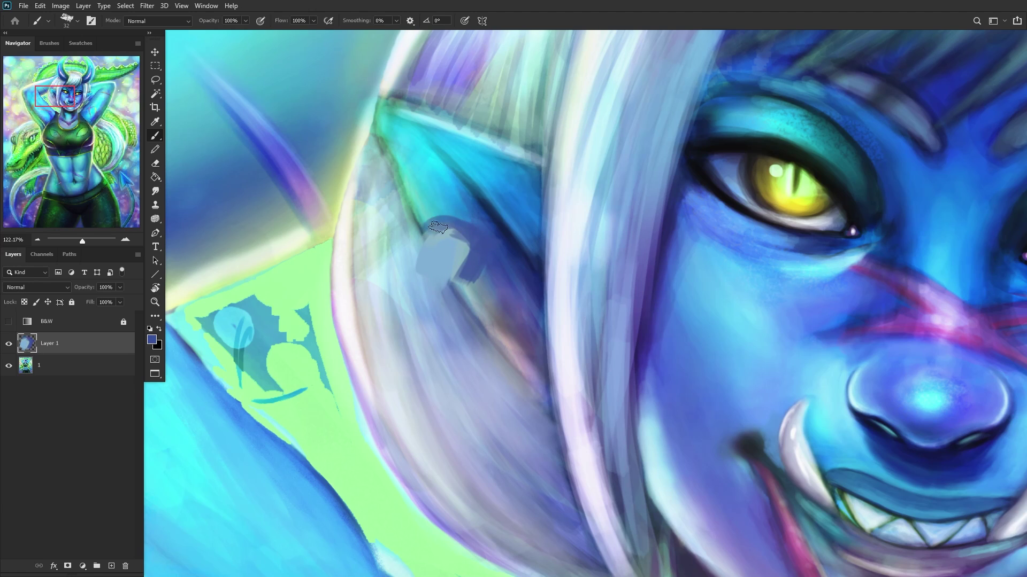
{"action": "left_click_drag", "start_coordinate": [470, 262], "coordinate": [489, 319]}
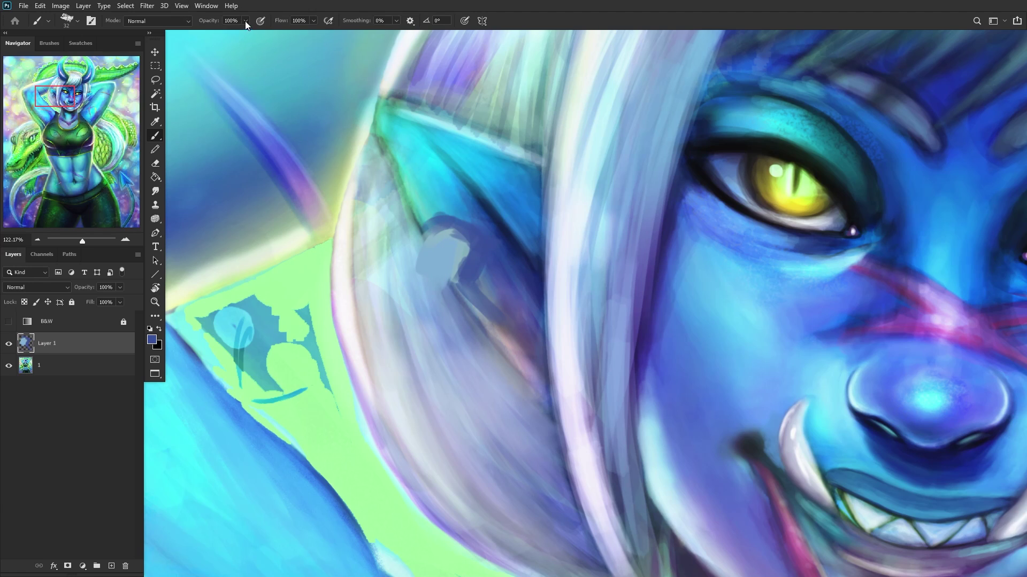
Step: At 40% brush opacity, paint a teal arc around the ear's top edge
{"action": "left_click_drag", "start_coordinate": [220, 35], "coordinate": [215, 34]}
{"action": "left_click_drag", "start_coordinate": [479, 289], "coordinate": [505, 332]}
{"action": "left_click", "coordinate": [425, 210], "text": "alt"}
{"action": "mouse_move", "coordinate": [427, 208]}
{"action": "left_mouse_down"}
{"action": "mouse_move", "coordinate": [468, 232]}
{"action": "mouse_move", "coordinate": [456, 216]}
{"action": "mouse_move", "coordinate": [449, 222]}
{"action": "mouse_move", "coordinate": [474, 284]}
{"action": "mouse_move", "coordinate": [479, 258]}
{"action": "mouse_move", "coordinate": [460, 280]}
{"action": "mouse_move", "coordinate": [498, 326]}
{"action": "left_mouse_up"}
{"action": "scroll", "coordinate": [490, 314], "scroll_direction": "down", "scroll_amount": 5}
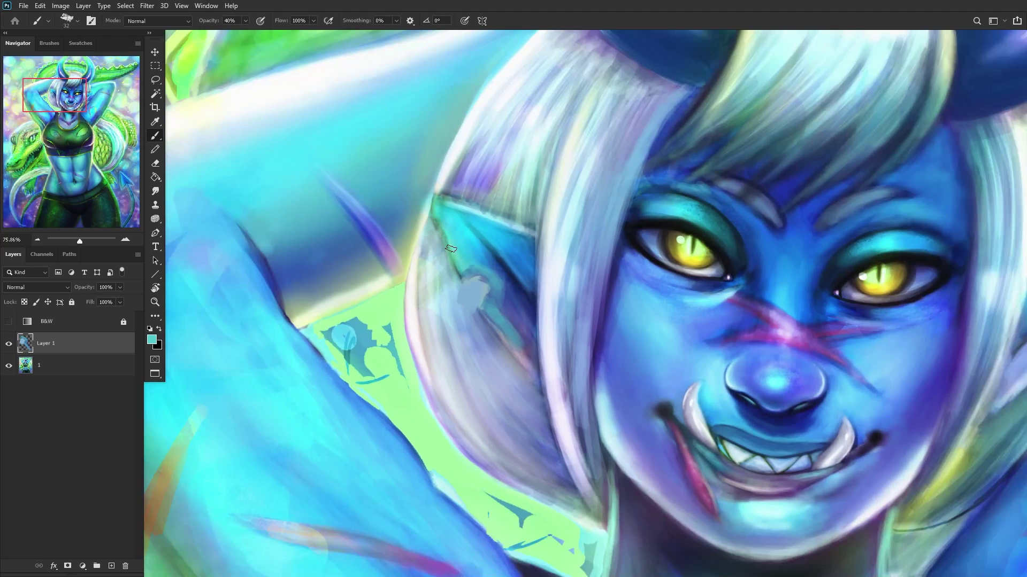
{"action": "scroll", "coordinate": [490, 313], "scroll_direction": "up", "scroll_amount": 3}
Step: Dab light blue and purple-blue shading onto the ear
{"action": "left_click", "coordinate": [481, 271], "text": "alt"}
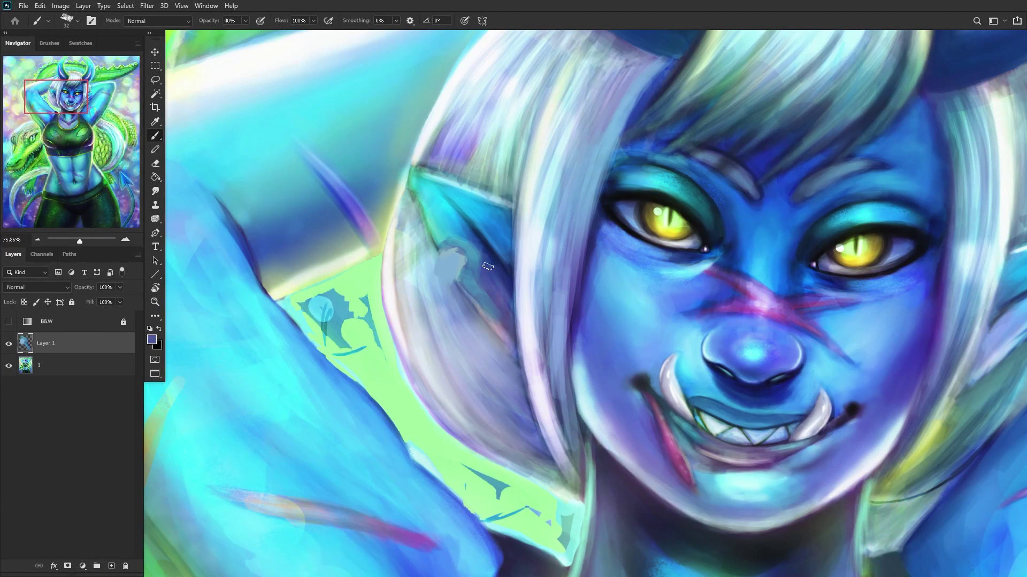
{"action": "left_click", "coordinate": [430, 257], "text": "alt"}
{"action": "left_click_drag", "start_coordinate": [445, 286], "coordinate": [444, 264]}
{"action": "left_click", "coordinate": [452, 298], "text": "alt"}
{"action": "left_click_drag", "start_coordinate": [438, 259], "coordinate": [466, 267]}
{"action": "left_click", "coordinate": [449, 244], "text": "alt"}
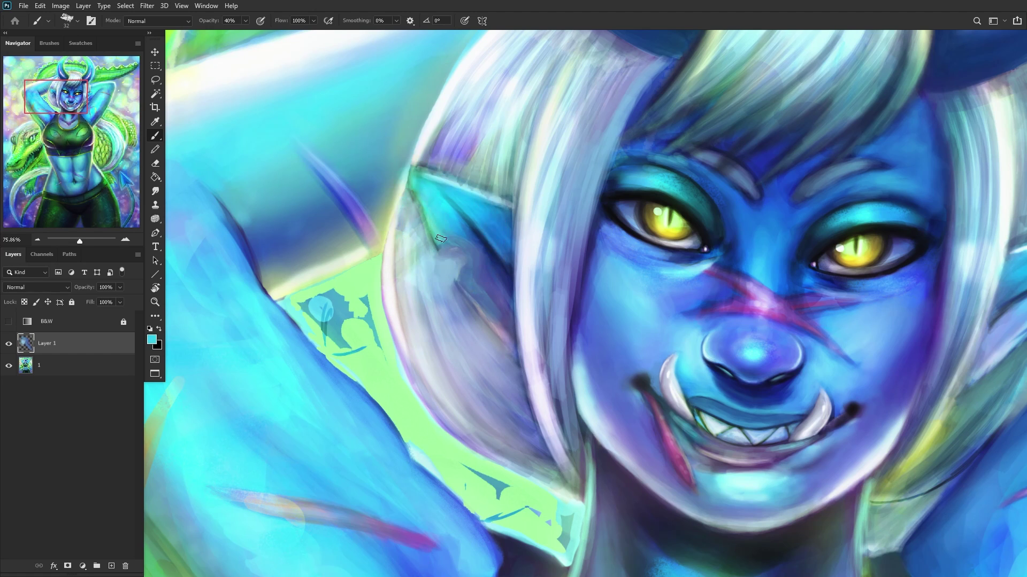
Step: Paint a thin teal line along the ear's edge with a 12 px brush
{"action": "scroll", "coordinate": [449, 244], "scroll_direction": "up", "scroll_amount": 5}
{"action": "right_click", "coordinate": [431, 233]}
{"action": "left_click_drag", "start_coordinate": [621, 99], "coordinate": [616, 99]}
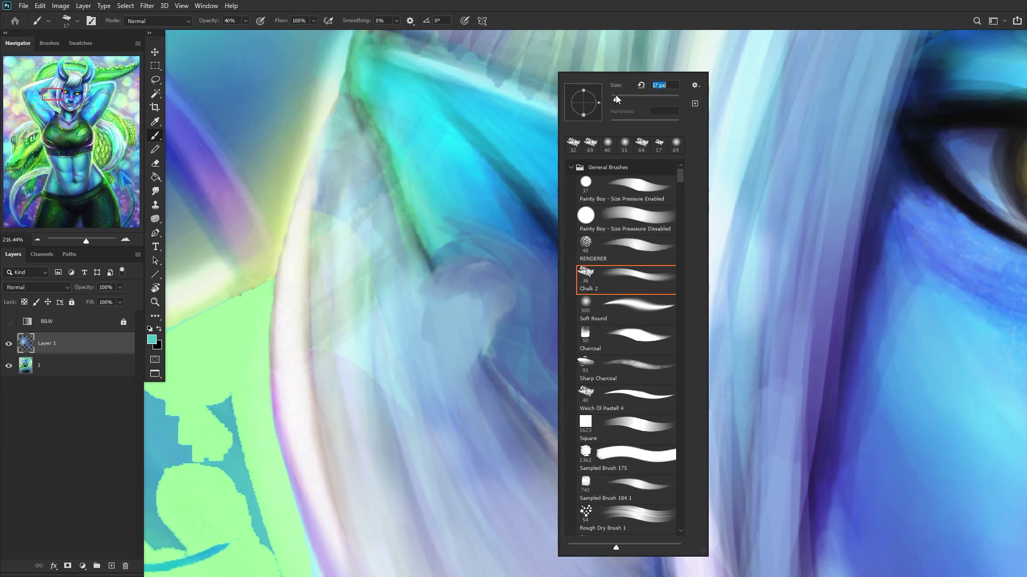
{"action": "left_click", "coordinate": [427, 260]}
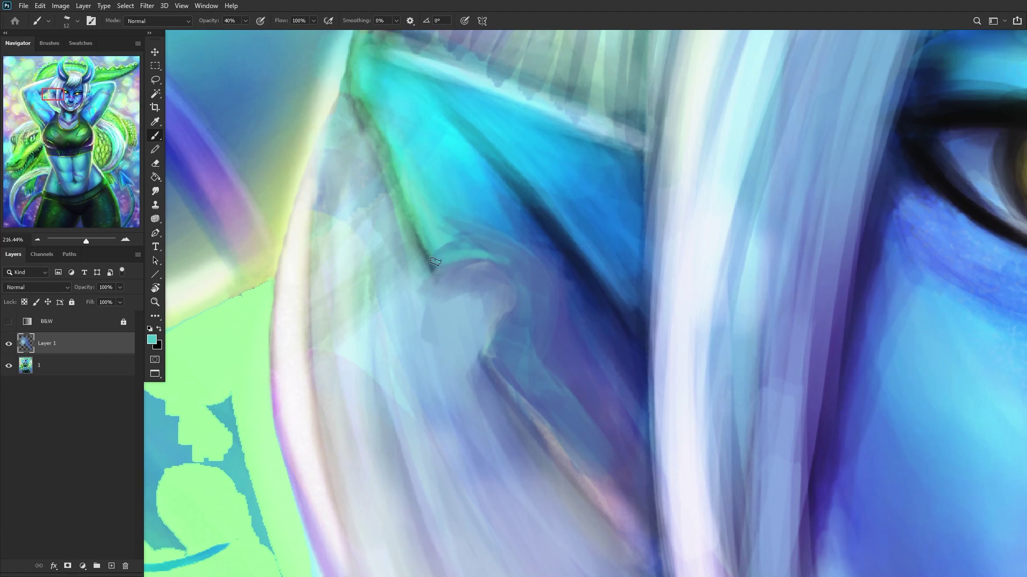
{"action": "scroll", "coordinate": [498, 300], "scroll_direction": "down", "scroll_amount": 3}
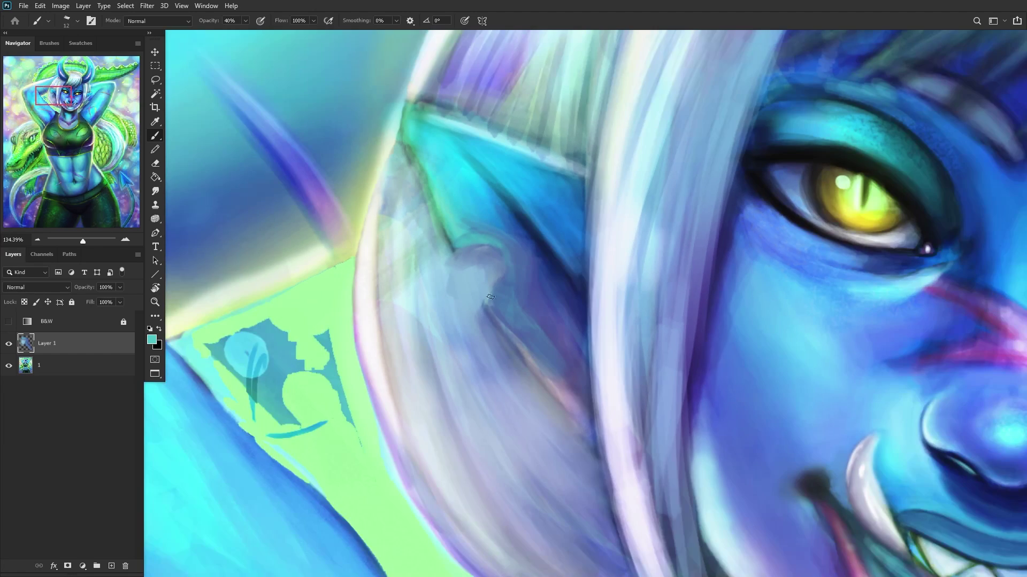
{"action": "scroll", "coordinate": [489, 303], "scroll_direction": "up", "scroll_amount": 2}
{"action": "mouse_move", "coordinate": [514, 263]}
{"action": "left_mouse_down"}
{"action": "mouse_move", "coordinate": [494, 291]}
{"action": "mouse_move", "coordinate": [535, 358]}
{"action": "left_mouse_up"}
{"action": "scroll", "coordinate": [570, 369], "scroll_direction": "down", "scroll_amount": 8}
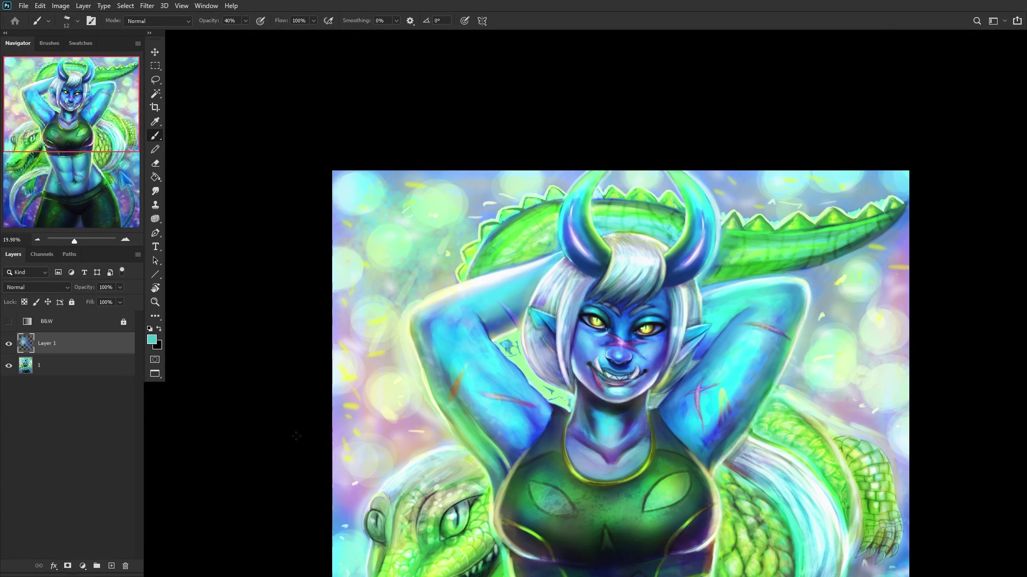
Step: Paint soft white highlights along the ear's rim on a new layer
{"action": "left_click", "coordinate": [152, 329]}
{"action": "key", "text": "x"}
{"action": "left_click", "coordinate": [111, 569]}
{"action": "scroll", "coordinate": [545, 332], "scroll_direction": "up", "scroll_amount": 8}
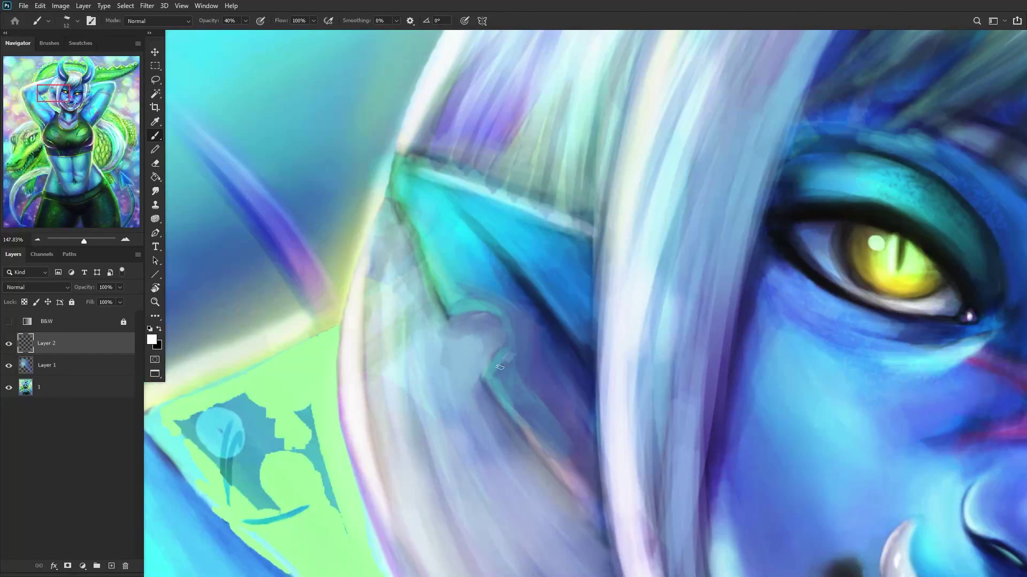
{"action": "mouse_move", "coordinate": [500, 367]}
{"action": "left_mouse_down"}
{"action": "mouse_move", "coordinate": [514, 343]}
{"action": "mouse_move", "coordinate": [501, 309]}
{"action": "mouse_move", "coordinate": [503, 328]}
{"action": "mouse_move", "coordinate": [466, 303]}
{"action": "mouse_move", "coordinate": [513, 305]}
{"action": "mouse_move", "coordinate": [505, 343]}
{"action": "mouse_move", "coordinate": [517, 328]}
{"action": "mouse_move", "coordinate": [490, 344]}
{"action": "mouse_move", "coordinate": [538, 409]}
{"action": "left_mouse_up"}
{"action": "left_click_drag", "start_coordinate": [467, 382], "coordinate": [202, 334]}
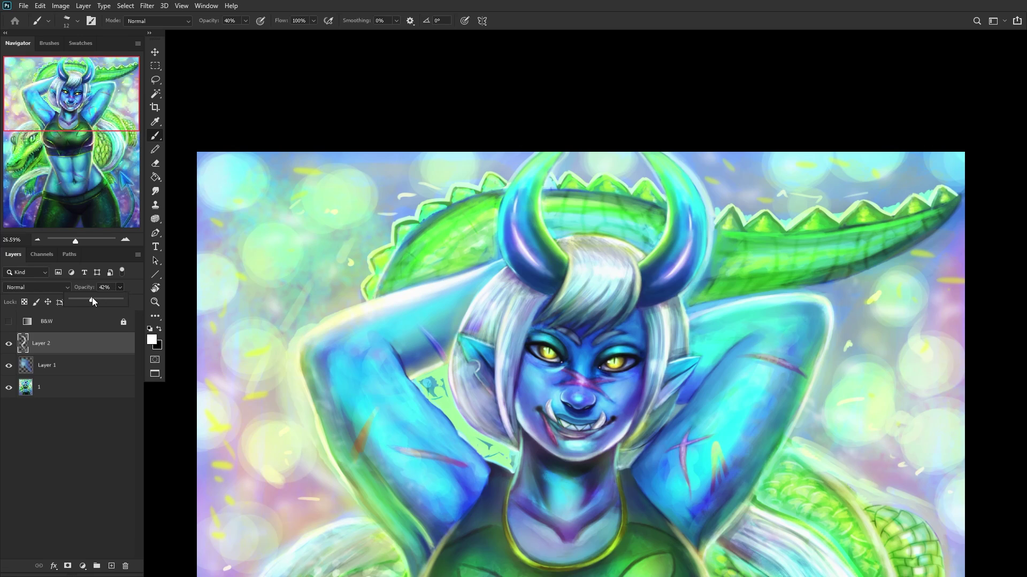
{"action": "scroll", "coordinate": [463, 343], "scroll_direction": "down", "scroll_amount": 5}
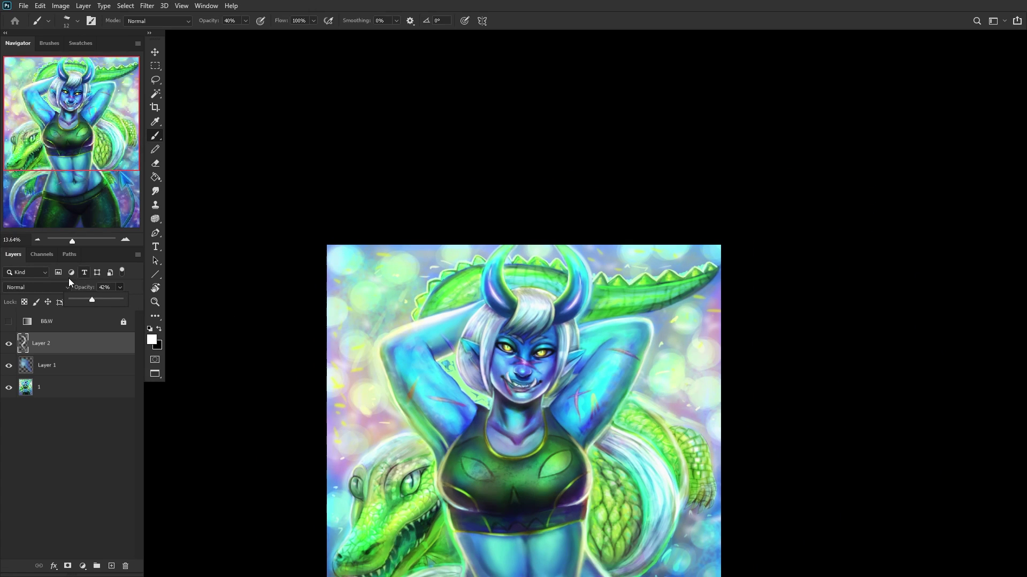
Step: Select layer 1 and merge the paint layers into it with Ctrl+Shift+E
{"action": "left_click", "coordinate": [74, 386]}
{"action": "key", "text": "ctrl+shift+e"}
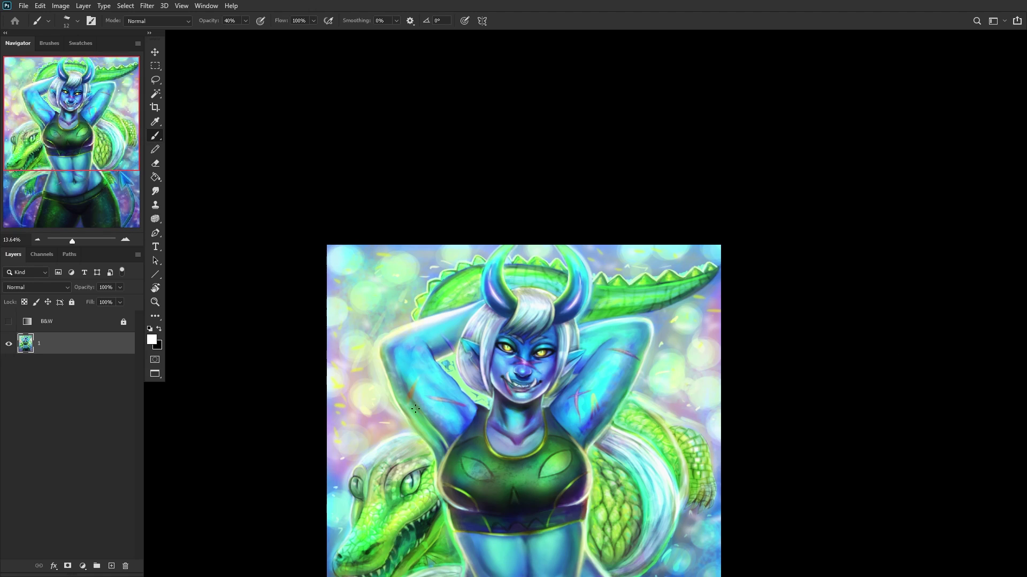
{"action": "scroll", "coordinate": [467, 296], "scroll_direction": "down", "scroll_amount": 4}
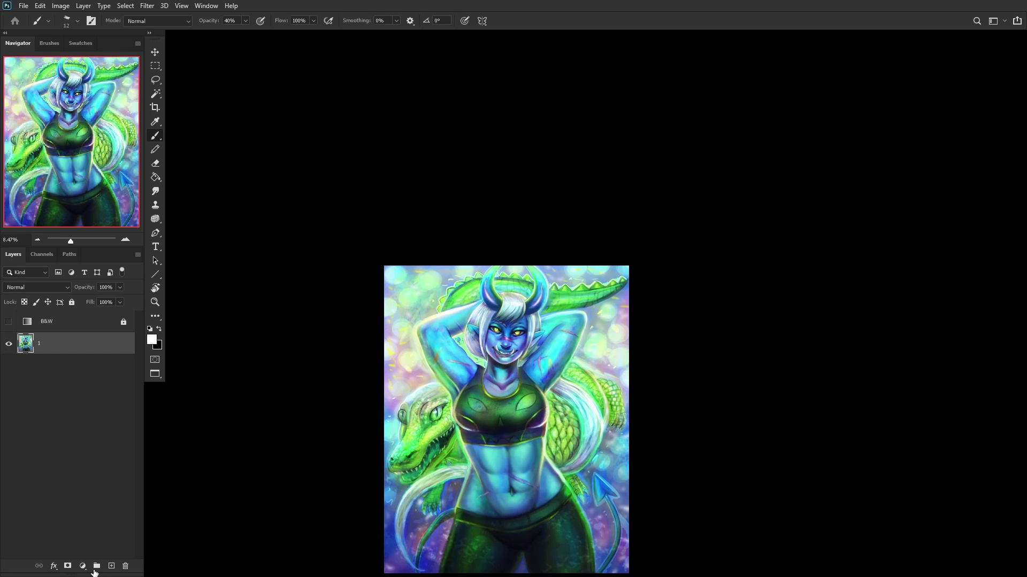
Step: Add a new layer and set the foreground colour to bright blue #0072ff
{"action": "left_click", "coordinate": [111, 565]}
{"action": "left_click", "coordinate": [152, 341]}
{"action": "left_click", "coordinate": [758, 234]}
{"action": "left_click", "coordinate": [739, 179]}
{"action": "left_click_drag", "start_coordinate": [750, 234], "coordinate": [753, 230]}
{"action": "left_click", "coordinate": [845, 174]}
Step: Use a 1457 px Soft Round brush and set the layer to Multiply
{"action": "right_click", "coordinate": [506, 74]}
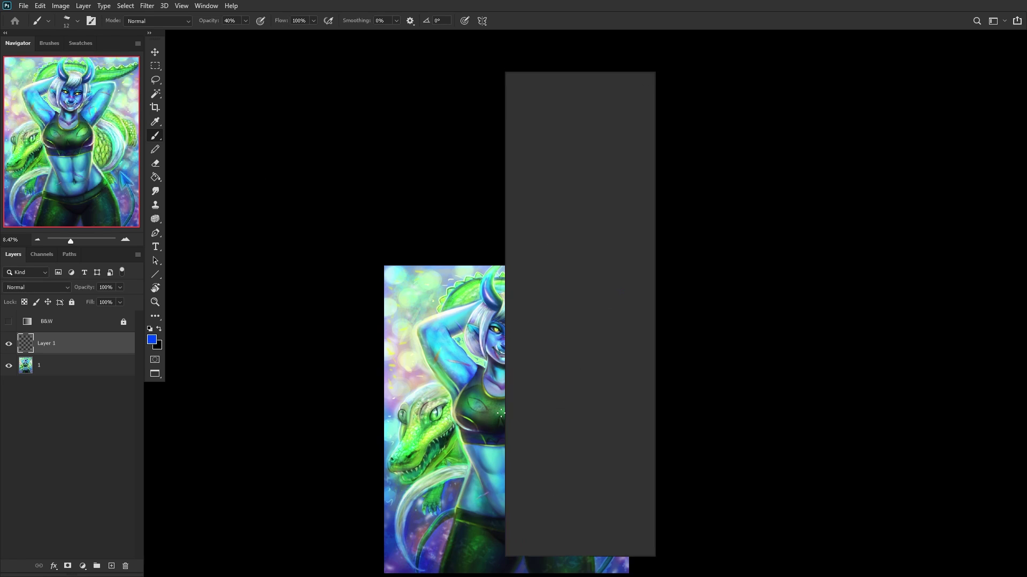
{"action": "left_click", "coordinate": [572, 309]}
{"action": "left_click", "coordinate": [59, 289]}
{"action": "left_click", "coordinate": [30, 318]}
{"action": "right_click", "coordinate": [599, 339]}
{"action": "left_click_drag", "start_coordinate": [714, 101], "coordinate": [717, 99]}
{"action": "key", "text": "Return"}
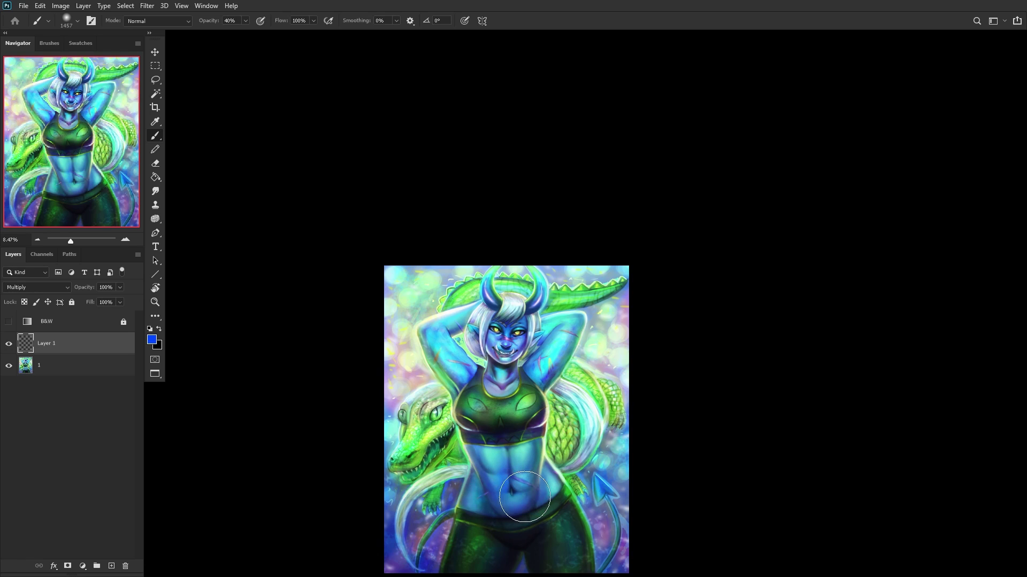
Step: Paint a blue wash over the belly, check it in B&W, and set opacity to 62%
{"action": "left_click", "coordinate": [522, 498]}
{"action": "key", "text": "ctrl+z"}
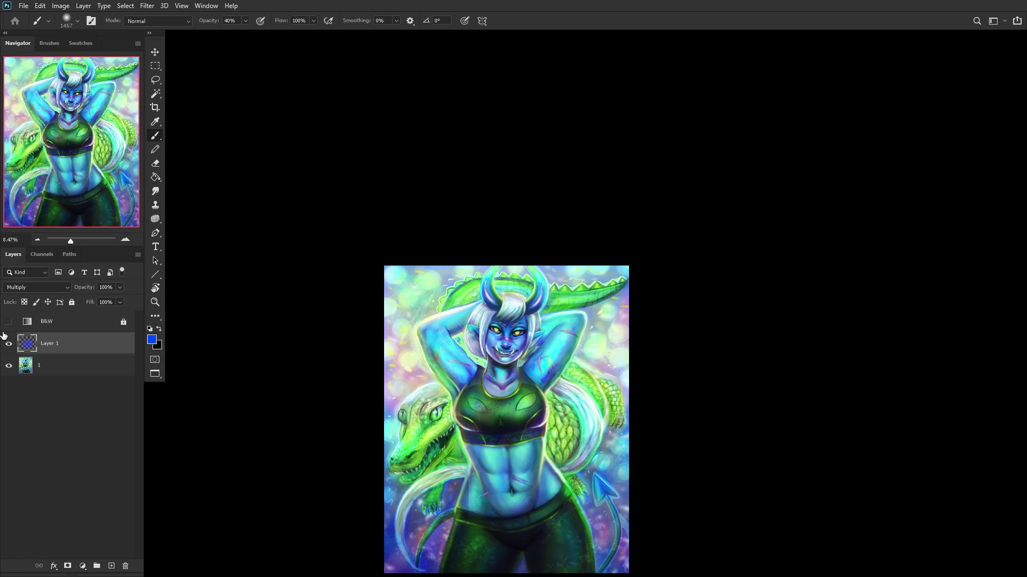
{"action": "key", "text": "ctrl+shift+z"}
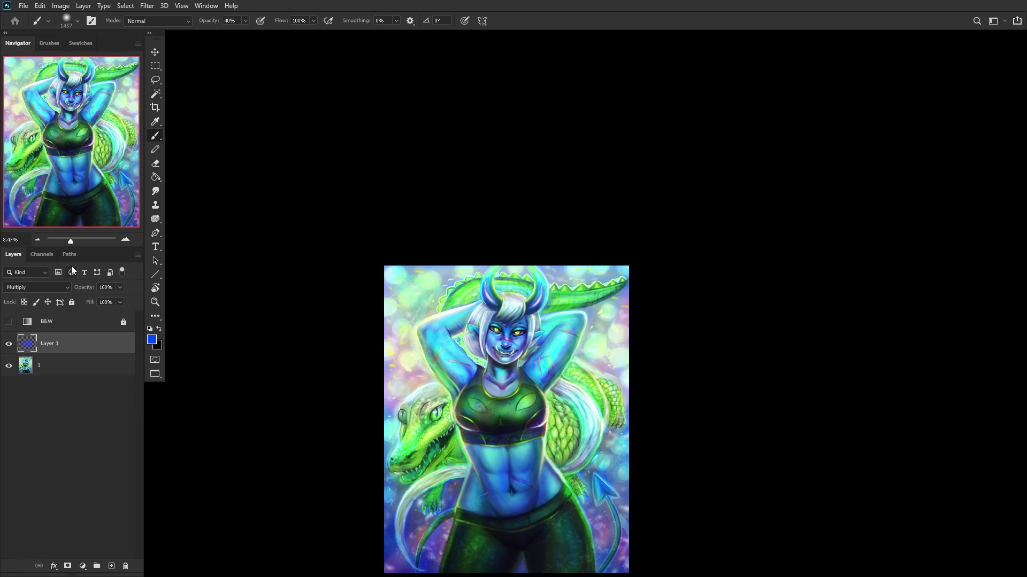
{"action": "left_click", "coordinate": [8, 321]}
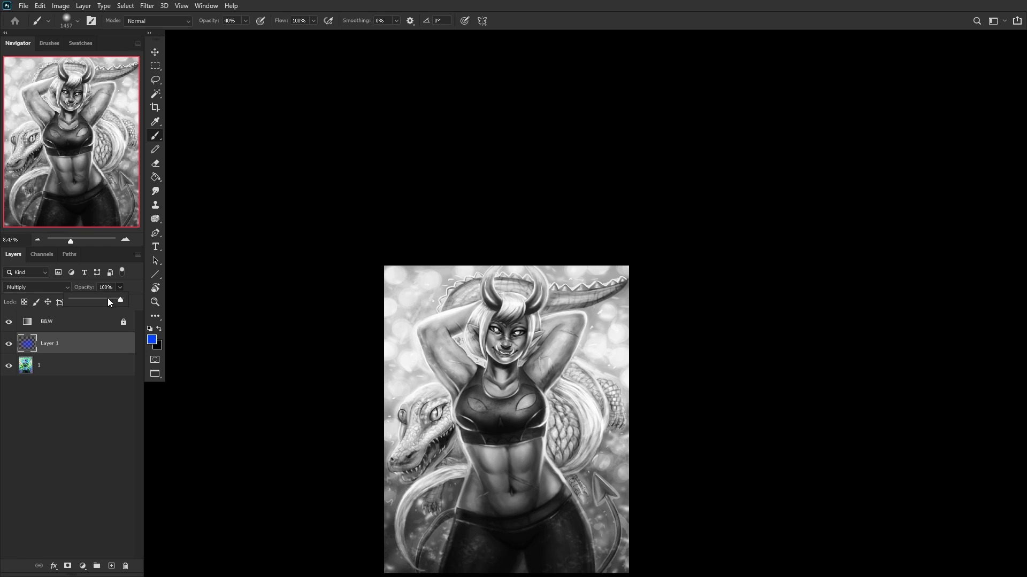
{"action": "left_click_drag", "start_coordinate": [107, 297], "coordinate": [101, 300]}
{"action": "left_click", "coordinate": [8, 321]}
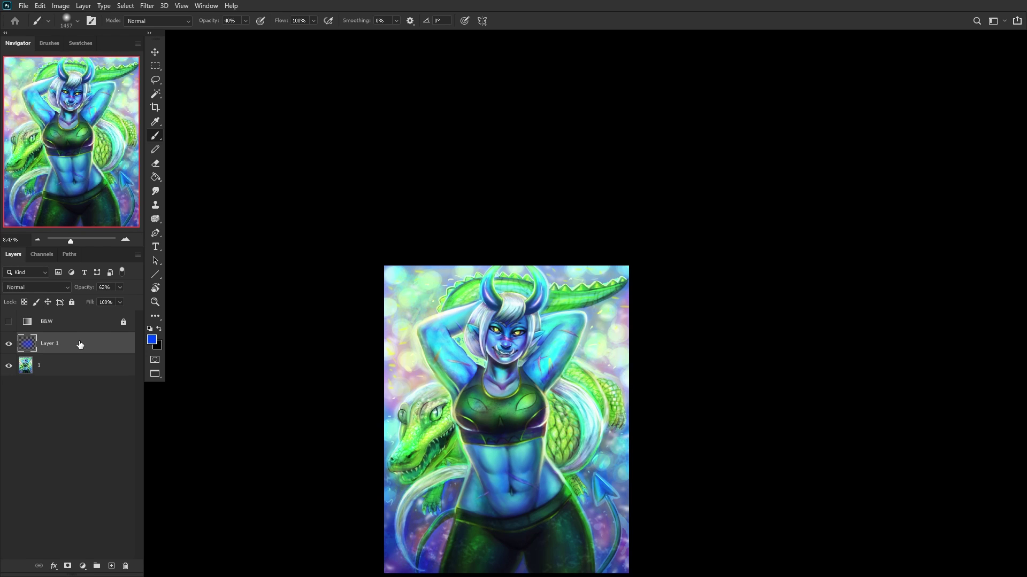
Step: Merge the blue wash layer into layer 1
{"action": "key", "text": "ctrl+e"}
{"action": "scroll", "coordinate": [513, 348], "scroll_direction": "down", "scroll_amount": 1}
{"action": "scroll", "coordinate": [514, 347], "scroll_direction": "up", "scroll_amount": 3}
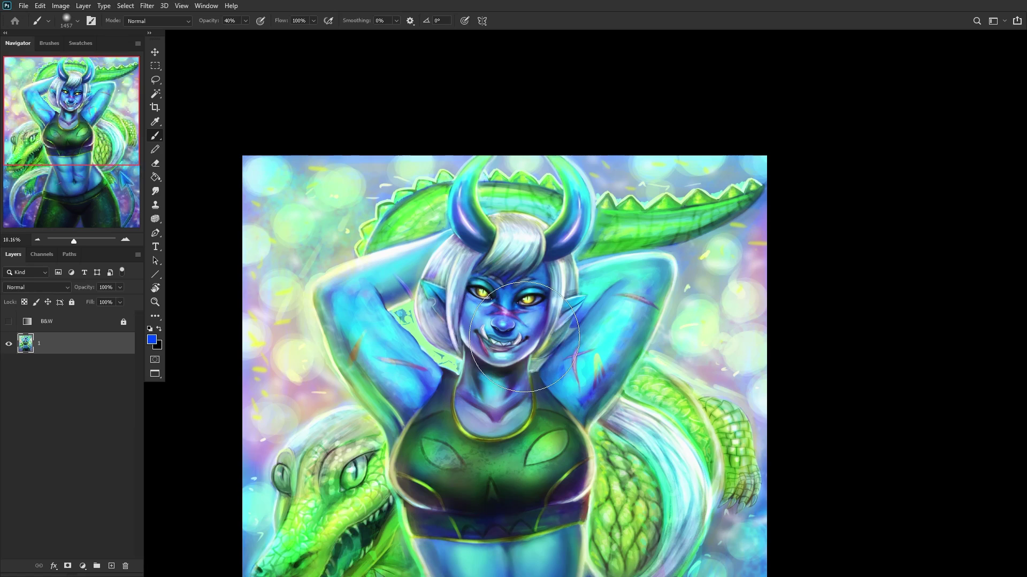
{"action": "scroll", "coordinate": [524, 337], "scroll_direction": "up", "scroll_amount": 2}
{"action": "scroll", "coordinate": [524, 337], "scroll_direction": "down", "scroll_amount": 1}
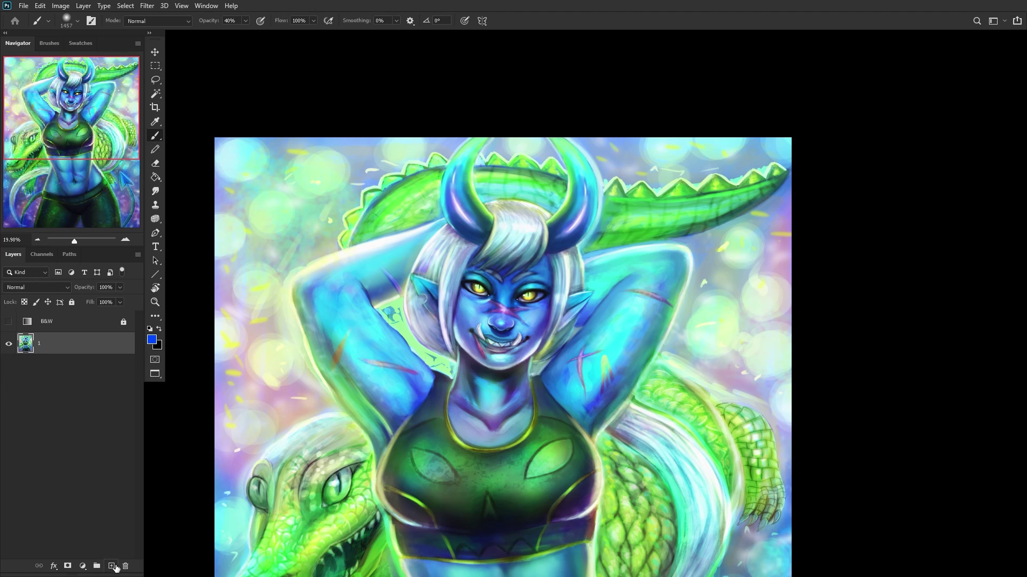
Step: On a new layer, paint small white highlights along the lower eyelid with a 7 px brush
{"action": "left_click", "coordinate": [112, 566]}
{"action": "left_click", "coordinate": [158, 329]}
{"action": "scroll", "coordinate": [462, 262], "scroll_direction": "up", "scroll_amount": 5}
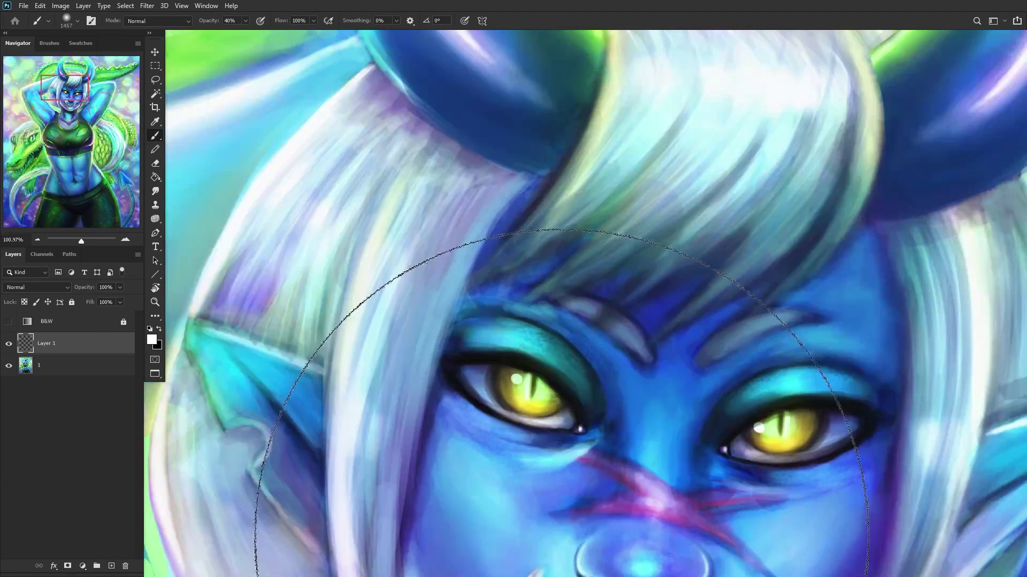
{"action": "scroll", "coordinate": [565, 558], "scroll_direction": "up", "scroll_amount": 2}
{"action": "right_click", "coordinate": [628, 556]}
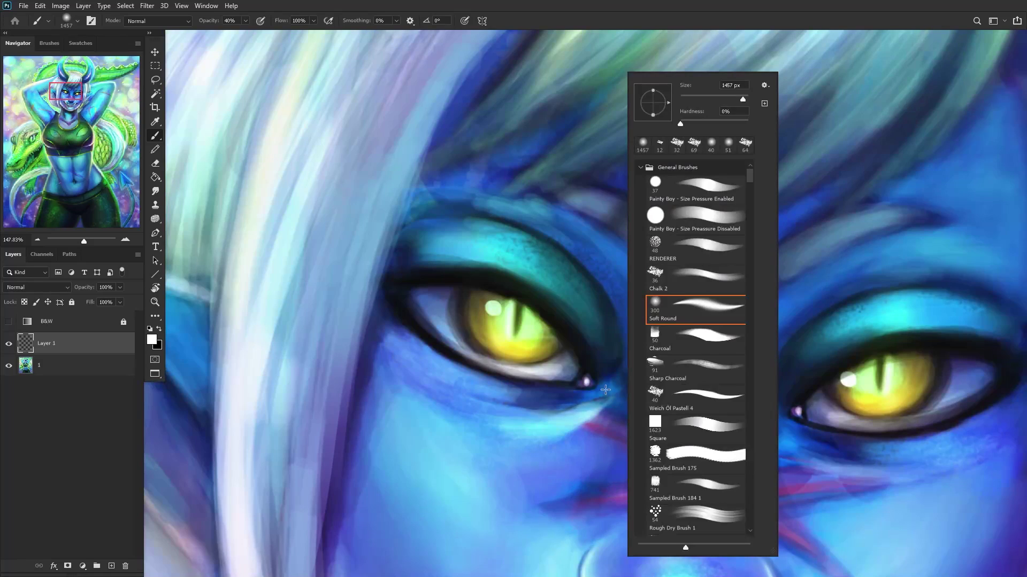
{"action": "left_click", "coordinate": [683, 97]}
{"action": "key", "text": "Return"}
{"action": "left_click_drag", "start_coordinate": [454, 346], "coordinate": [518, 374]}
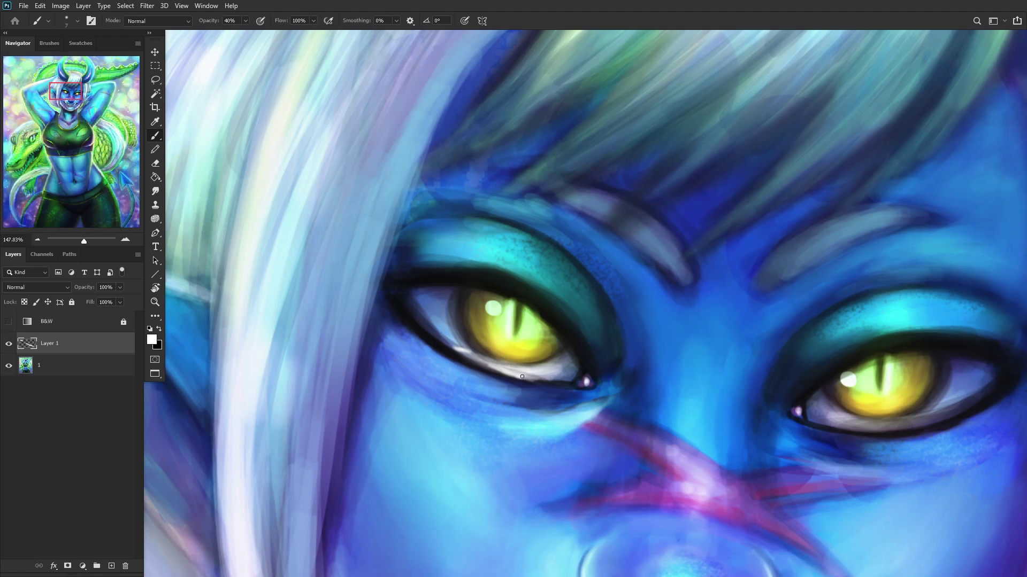
{"action": "left_click", "coordinate": [918, 425]}
{"action": "left_click_drag", "start_coordinate": [855, 429], "coordinate": [888, 428]}
{"action": "scroll", "coordinate": [817, 423], "scroll_direction": "down", "scroll_amount": 8}
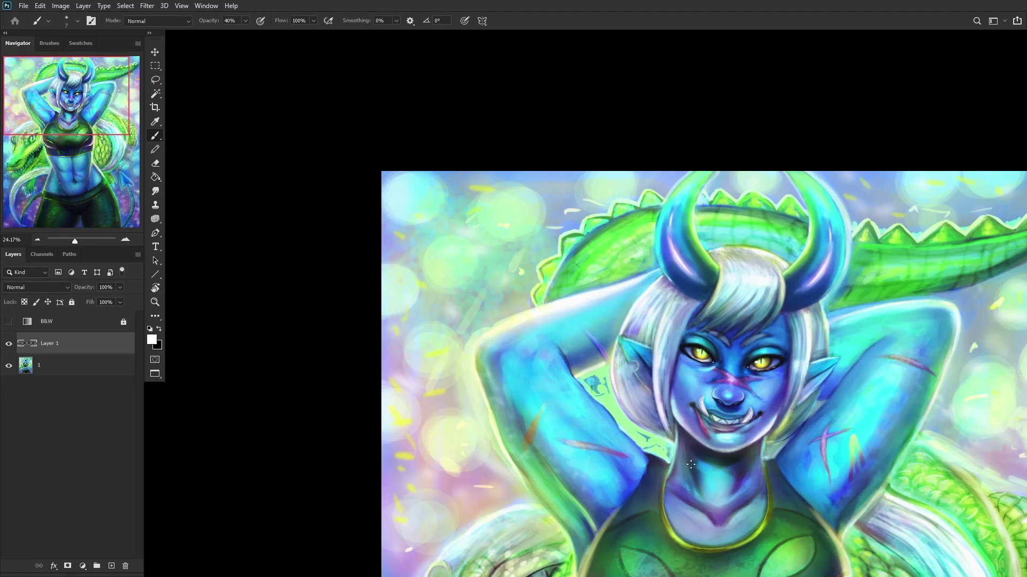
{"action": "scroll", "coordinate": [649, 428], "scroll_direction": "down", "scroll_amount": 3}
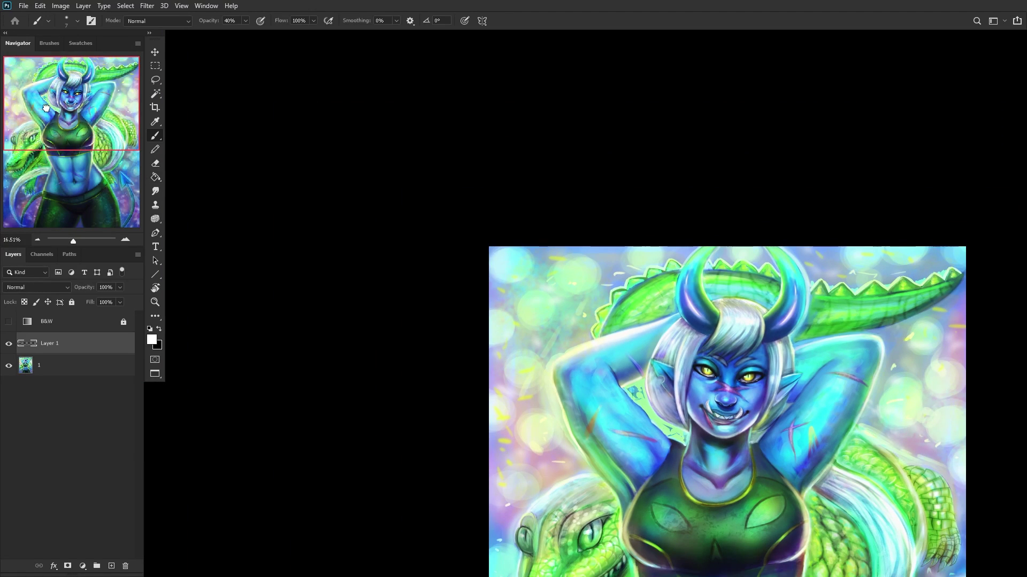
Step: Erase with a Soft Round brush to soften the area between the eyes and nose
{"action": "left_click_drag", "start_coordinate": [44, 109], "coordinate": [97, 129]}
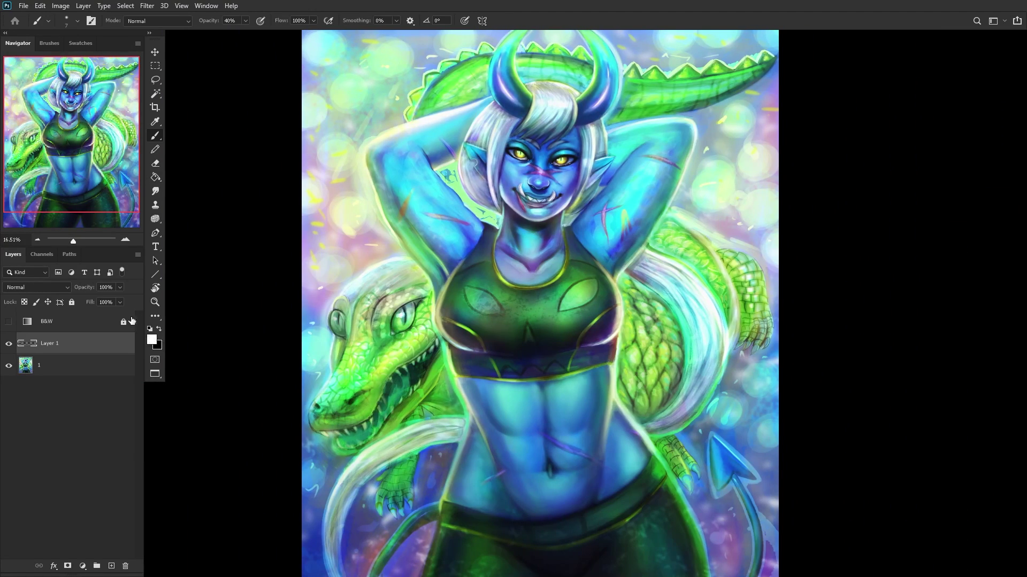
{"action": "left_click", "coordinate": [98, 327]}
{"action": "left_click", "coordinate": [156, 165]}
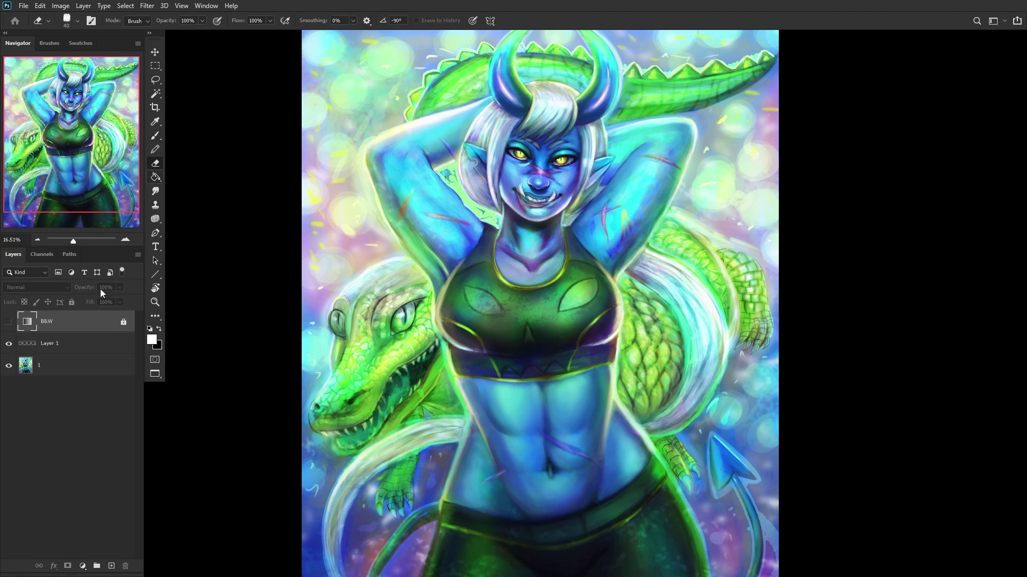
{"action": "left_click", "coordinate": [97, 361]}
{"action": "left_click", "coordinate": [97, 343]}
{"action": "right_click", "coordinate": [513, 74]}
{"action": "left_click", "coordinate": [601, 274]}
{"action": "double_click", "coordinate": [587, 299]}
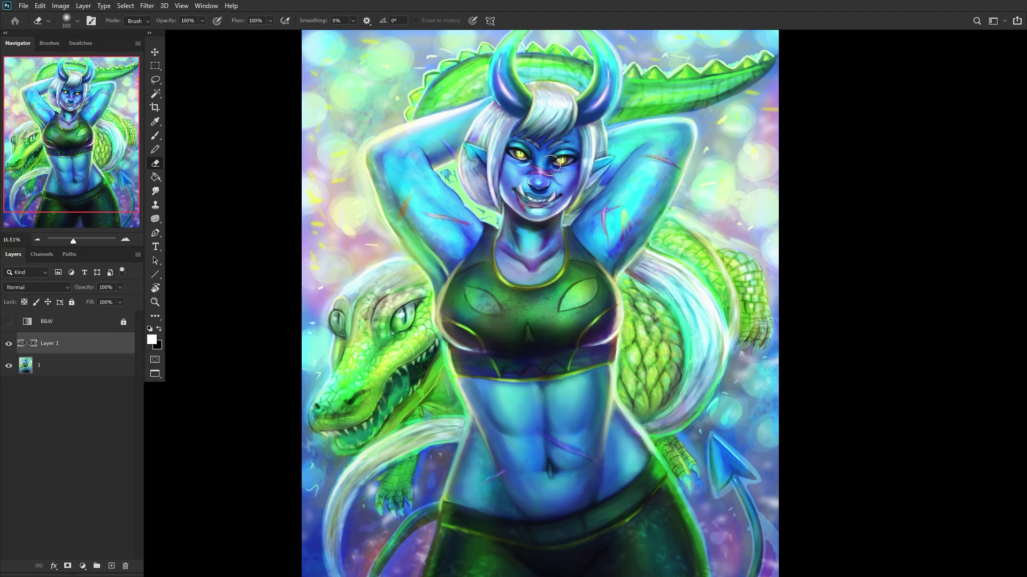
{"action": "left_click", "coordinate": [527, 163]}
Step: Select layer 1 and collapse the leftover layer into it with Ctrl+E
{"action": "left_click", "coordinate": [81, 361]}
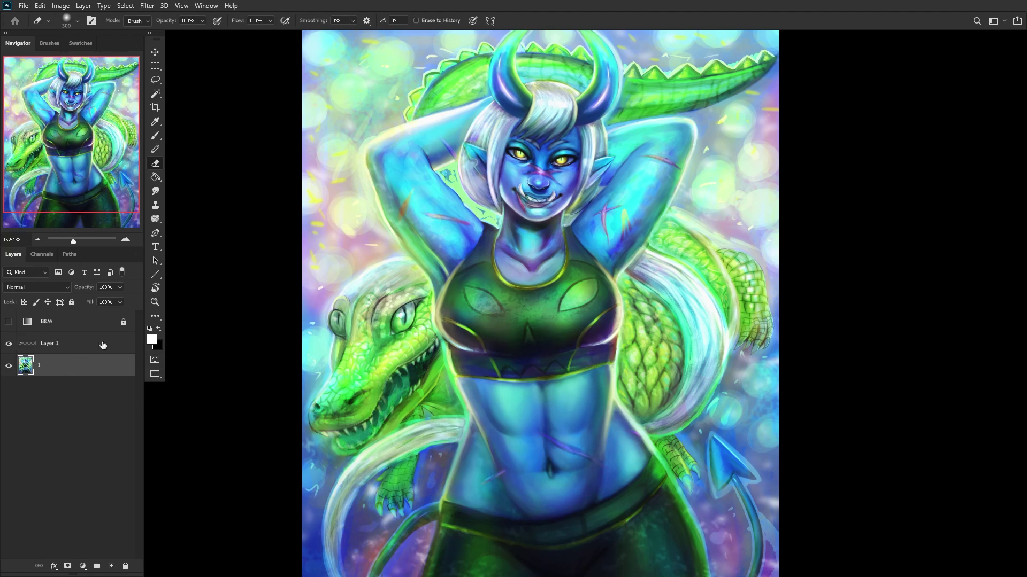
{"action": "key", "text": "ctrl+e"}
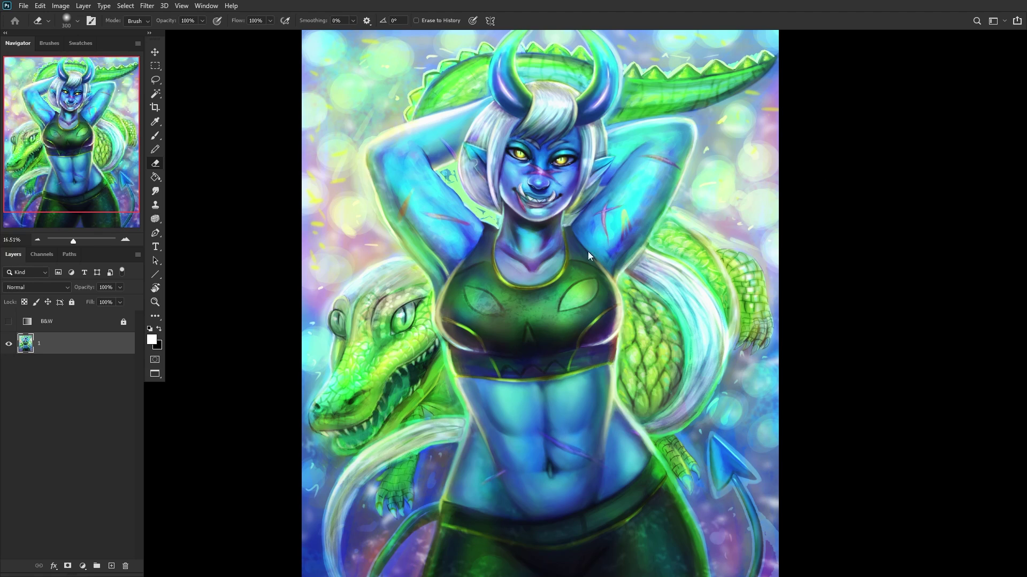
{"action": "left_click", "coordinate": [155, 66]}
Step: Select the crocodile's head and Liquify it, nudging the snout and eye left and down
{"action": "mouse_move", "coordinate": [302, 300]}
{"action": "left_mouse_down"}
{"action": "mouse_move", "coordinate": [331, 318]}
{"action": "mouse_move", "coordinate": [482, 528]}
{"action": "left_mouse_up"}
{"action": "left_click", "coordinate": [147, 5]}
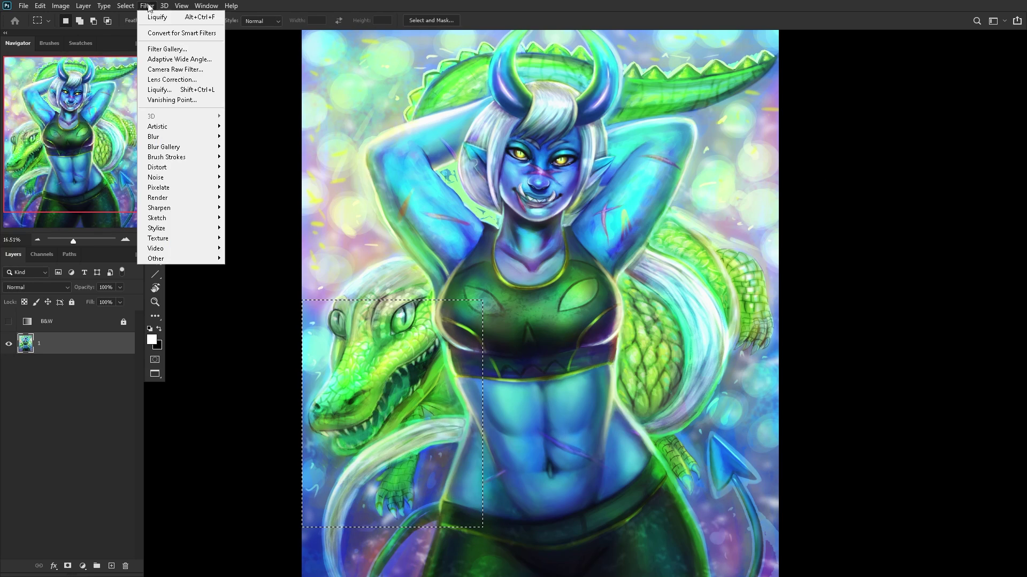
{"action": "left_click", "coordinate": [155, 95]}
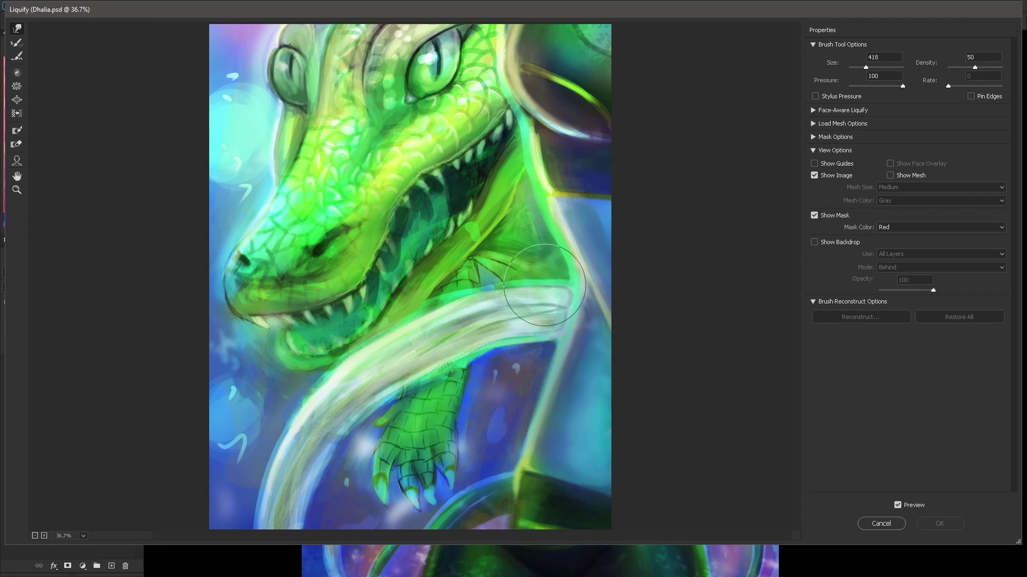
{"action": "mouse_move", "coordinate": [319, 235]}
{"action": "left_mouse_down"}
{"action": "mouse_move", "coordinate": [231, 247]}
{"action": "mouse_move", "coordinate": [217, 236]}
{"action": "mouse_move", "coordinate": [211, 251]}
{"action": "mouse_move", "coordinate": [222, 262]}
{"action": "mouse_move", "coordinate": [291, 246]}
{"action": "mouse_move", "coordinate": [265, 248]}
{"action": "mouse_move", "coordinate": [343, 227]}
{"action": "mouse_move", "coordinate": [316, 236]}
{"action": "mouse_move", "coordinate": [332, 214]}
{"action": "mouse_move", "coordinate": [355, 224]}
{"action": "mouse_move", "coordinate": [339, 228]}
{"action": "left_mouse_up"}
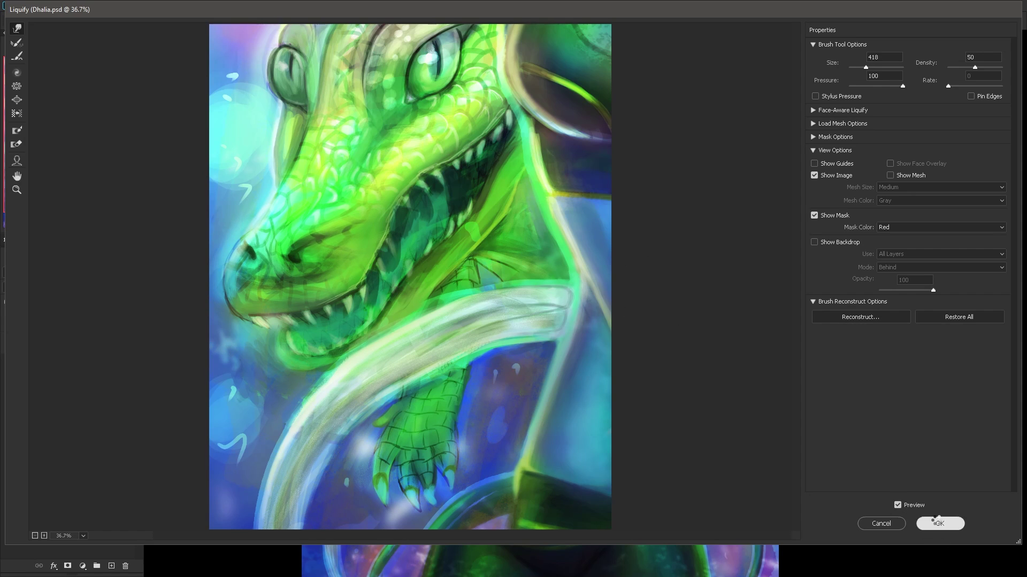
{"action": "left_click", "coordinate": [937, 525]}
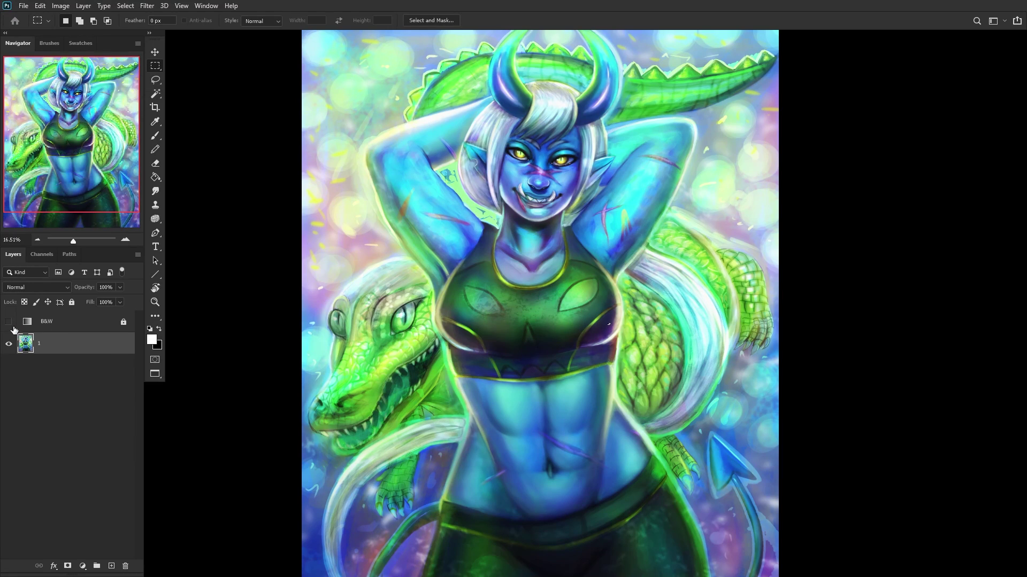
Step: Lock layer 1, add a new layer, and set up the Chalk 2 brush with a sampled light green
{"action": "left_click", "coordinate": [71, 302]}
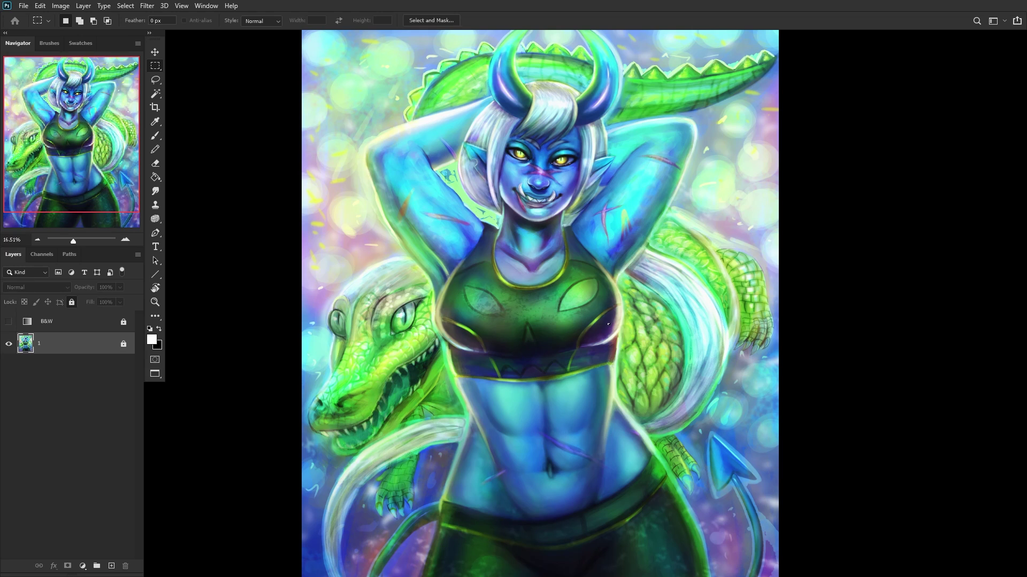
{"action": "left_click", "coordinate": [112, 565]}
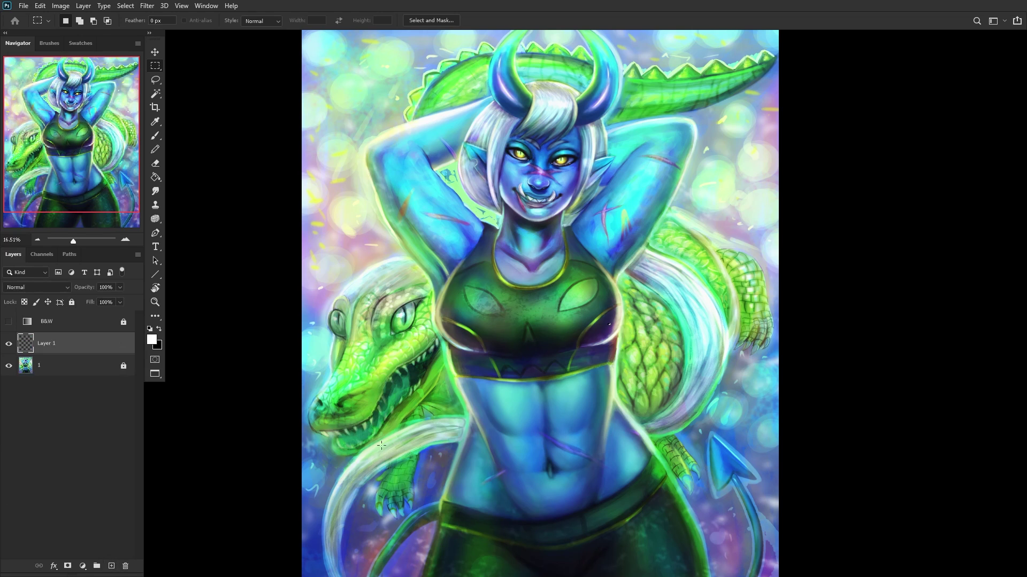
{"action": "scroll", "coordinate": [374, 436], "scroll_direction": "up", "scroll_amount": 5}
{"action": "left_click", "coordinate": [155, 135]}
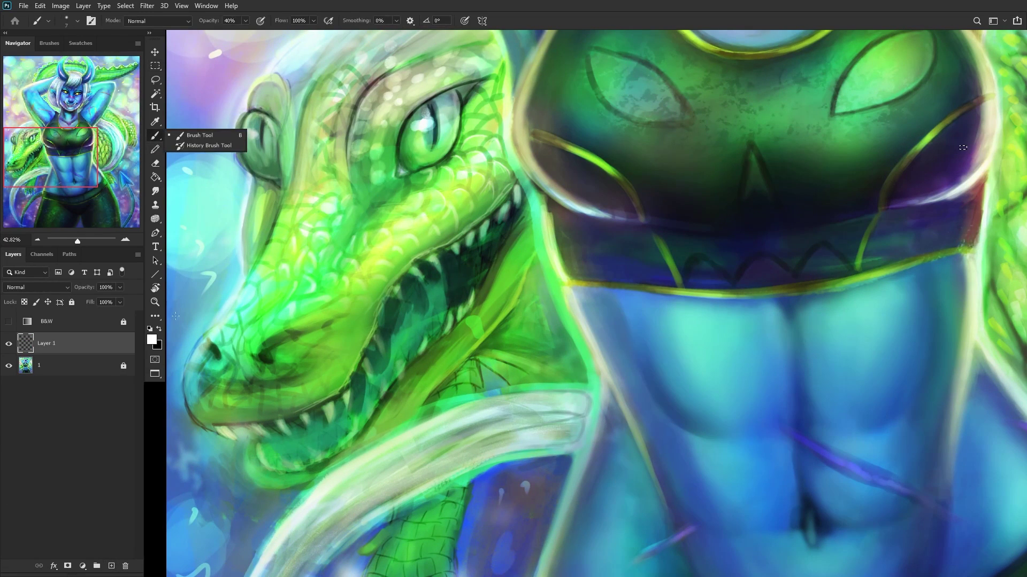
{"action": "scroll", "coordinate": [388, 241], "scroll_direction": "up", "scroll_amount": 3}
{"action": "left_click", "coordinate": [389, 242], "text": "alt"}
{"action": "right_click", "coordinate": [598, 332]}
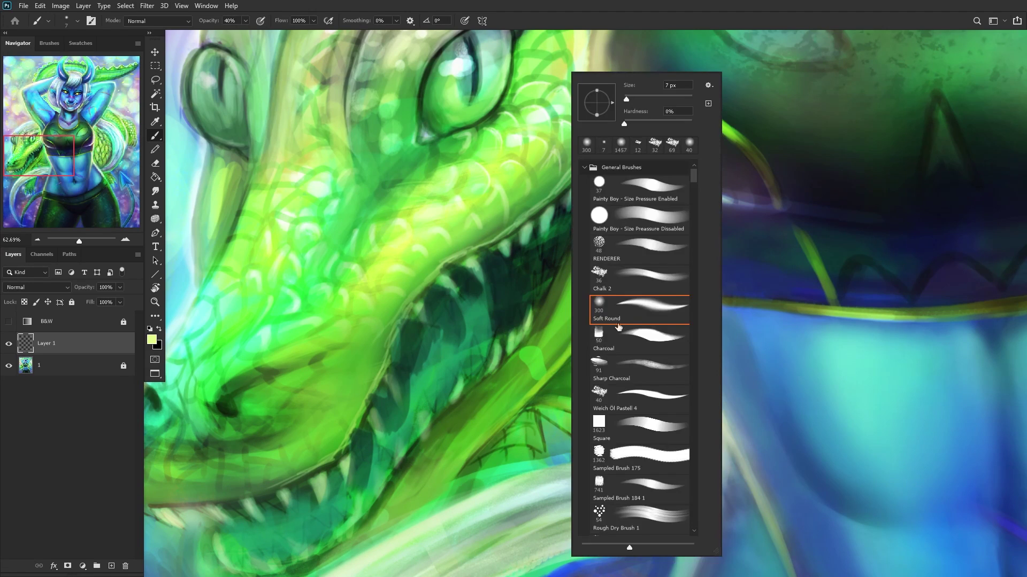
{"action": "left_click", "coordinate": [632, 284]}
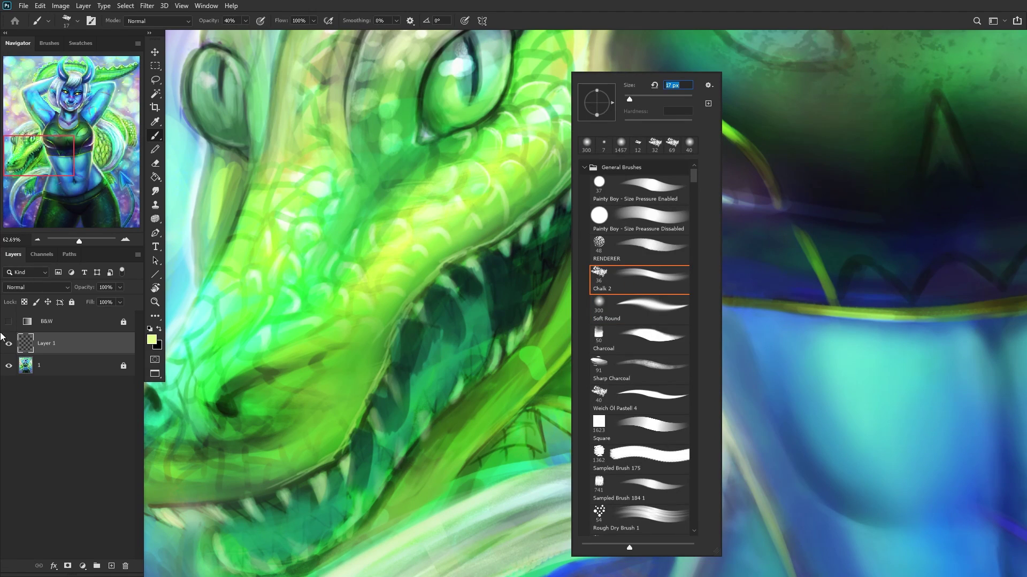
{"action": "key", "text": "Return"}
{"action": "scroll", "coordinate": [566, 311], "scroll_direction": "up", "scroll_amount": 2}
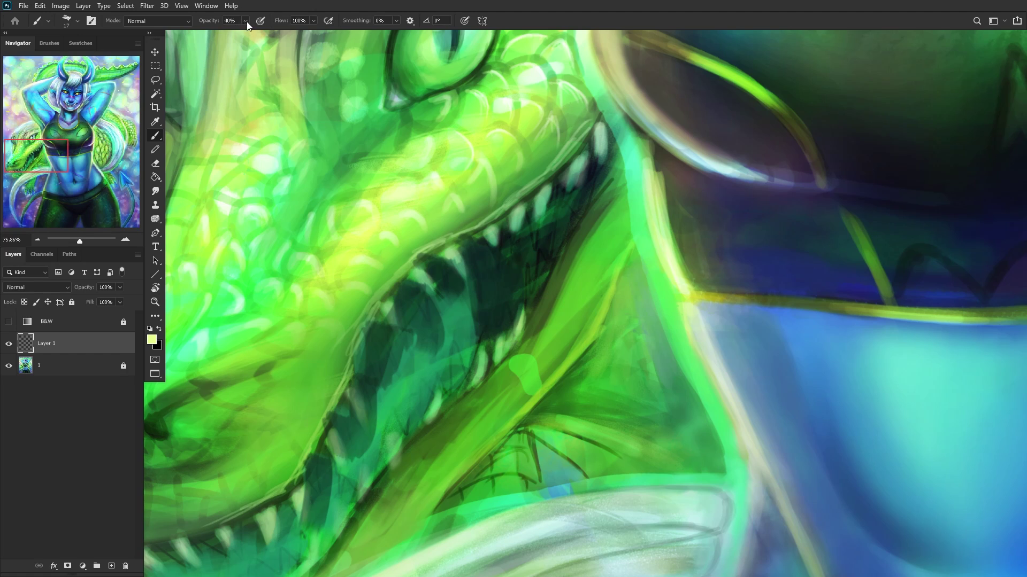
{"action": "left_click", "coordinate": [125, 5]}
{"action": "left_click", "coordinate": [128, 7]}
{"action": "left_click", "coordinate": [127, 7]}
{"action": "left_click", "coordinate": [476, 314]}
Step: Paint light green strokes along the crocodile's jaw and neck
{"action": "mouse_move", "coordinate": [563, 324]}
{"action": "left_mouse_down"}
{"action": "mouse_move", "coordinate": [546, 344]}
{"action": "mouse_move", "coordinate": [583, 260]}
{"action": "mouse_move", "coordinate": [578, 298]}
{"action": "mouse_move", "coordinate": [593, 282]}
{"action": "mouse_move", "coordinate": [589, 237]}
{"action": "mouse_move", "coordinate": [578, 260]}
{"action": "mouse_move", "coordinate": [609, 265]}
{"action": "mouse_move", "coordinate": [540, 382]}
{"action": "mouse_move", "coordinate": [493, 399]}
{"action": "mouse_move", "coordinate": [490, 380]}
{"action": "mouse_move", "coordinate": [429, 462]}
{"action": "mouse_move", "coordinate": [500, 412]}
{"action": "left_mouse_up"}
{"action": "scroll", "coordinate": [500, 411], "scroll_direction": "down", "scroll_amount": 5}
{"action": "scroll", "coordinate": [405, 511], "scroll_direction": "up", "scroll_amount": 3}
{"action": "mouse_move", "coordinate": [414, 487]}
{"action": "left_mouse_down"}
{"action": "mouse_move", "coordinate": [412, 452]}
{"action": "mouse_move", "coordinate": [427, 444]}
{"action": "mouse_move", "coordinate": [424, 477]}
{"action": "mouse_move", "coordinate": [402, 472]}
{"action": "left_mouse_up"}
{"action": "scroll", "coordinate": [375, 492], "scroll_direction": "down", "scroll_amount": 3}
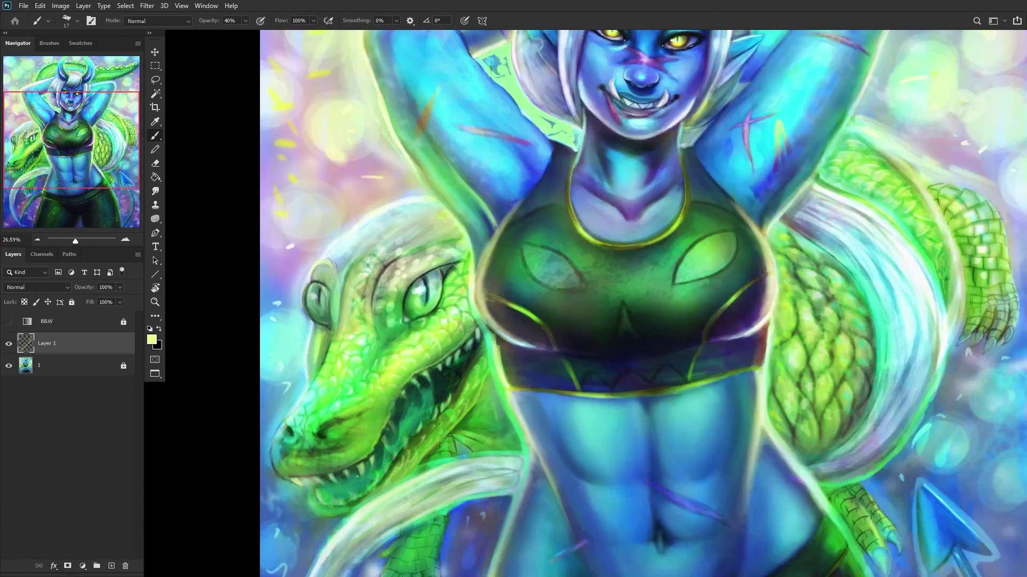
{"action": "scroll", "coordinate": [362, 309], "scroll_direction": "up", "scroll_amount": 3}
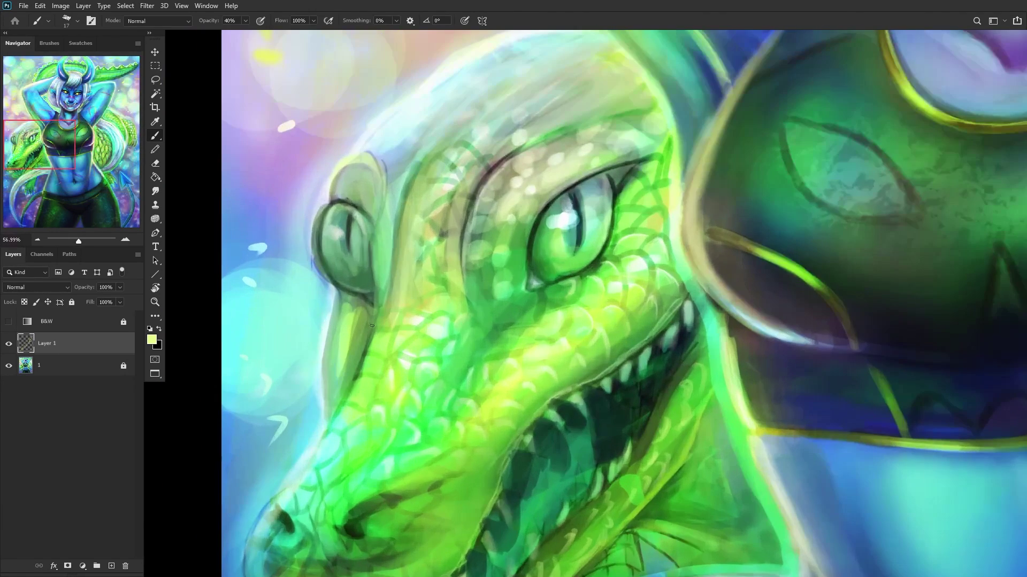
{"action": "scroll", "coordinate": [333, 347], "scroll_direction": "down", "scroll_amount": 4}
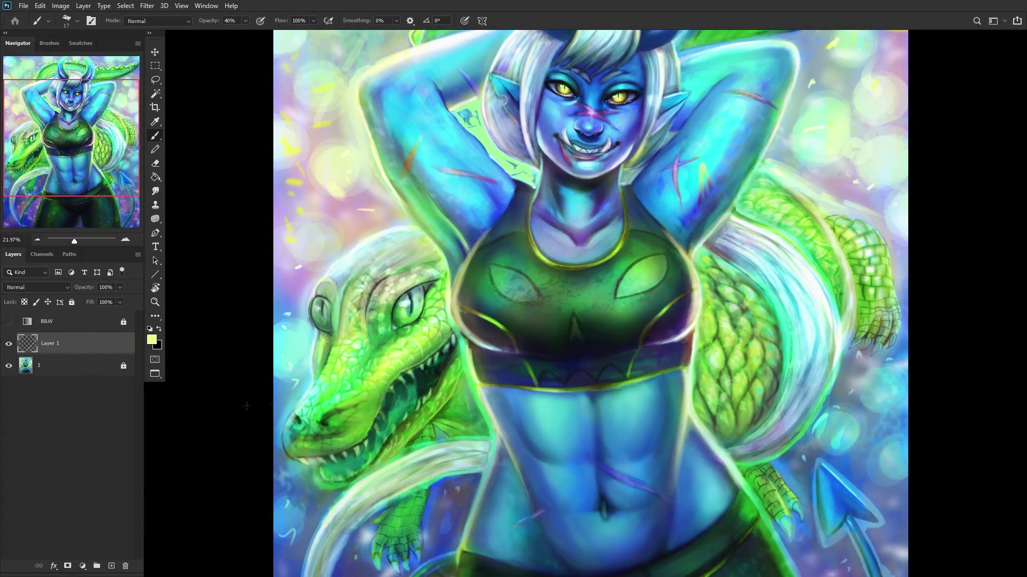
{"action": "scroll", "coordinate": [251, 423], "scroll_direction": "down", "scroll_amount": 1}
Step: On a second new layer, sample a pale green and paint highlights along the lower jaw
{"action": "left_click", "coordinate": [111, 566]}
{"action": "scroll", "coordinate": [266, 361], "scroll_direction": "up", "scroll_amount": 6}
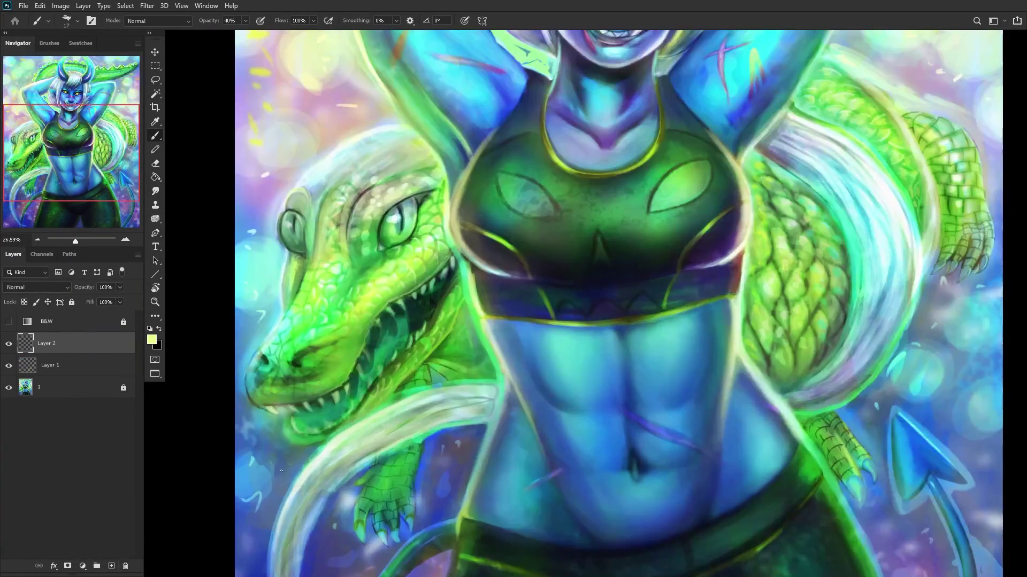
{"action": "left_click", "coordinate": [265, 360], "text": "alt"}
{"action": "scroll", "coordinate": [266, 360], "scroll_direction": "up", "scroll_amount": 2}
{"action": "left_click", "coordinate": [270, 360], "text": "alt"}
{"action": "mouse_move", "coordinate": [321, 376]}
{"action": "left_mouse_down"}
{"action": "mouse_move", "coordinate": [299, 466]}
{"action": "mouse_move", "coordinate": [324, 377]}
{"action": "mouse_move", "coordinate": [316, 452]}
{"action": "mouse_move", "coordinate": [304, 442]}
{"action": "mouse_move", "coordinate": [382, 517]}
{"action": "left_mouse_up"}
{"action": "left_click_drag", "start_coordinate": [335, 484], "coordinate": [435, 508]}
{"action": "scroll", "coordinate": [390, 458], "scroll_direction": "down", "scroll_amount": 4}
{"action": "scroll", "coordinate": [391, 458], "scroll_direction": "up", "scroll_amount": 2}
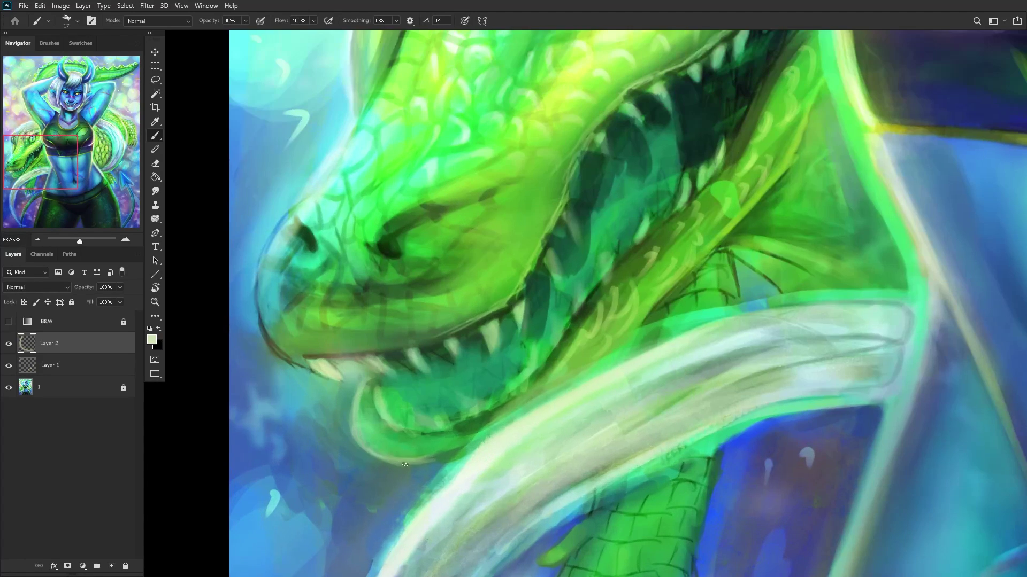
{"action": "mouse_move", "coordinate": [406, 435]}
{"action": "left_mouse_down"}
{"action": "mouse_move", "coordinate": [466, 430]}
{"action": "mouse_move", "coordinate": [399, 441]}
{"action": "mouse_move", "coordinate": [457, 432]}
{"action": "mouse_move", "coordinate": [502, 409]}
{"action": "mouse_move", "coordinate": [385, 436]}
{"action": "mouse_move", "coordinate": [412, 439]}
{"action": "mouse_move", "coordinate": [371, 419]}
{"action": "mouse_move", "coordinate": [405, 442]}
{"action": "mouse_move", "coordinate": [372, 425]}
{"action": "left_mouse_up"}
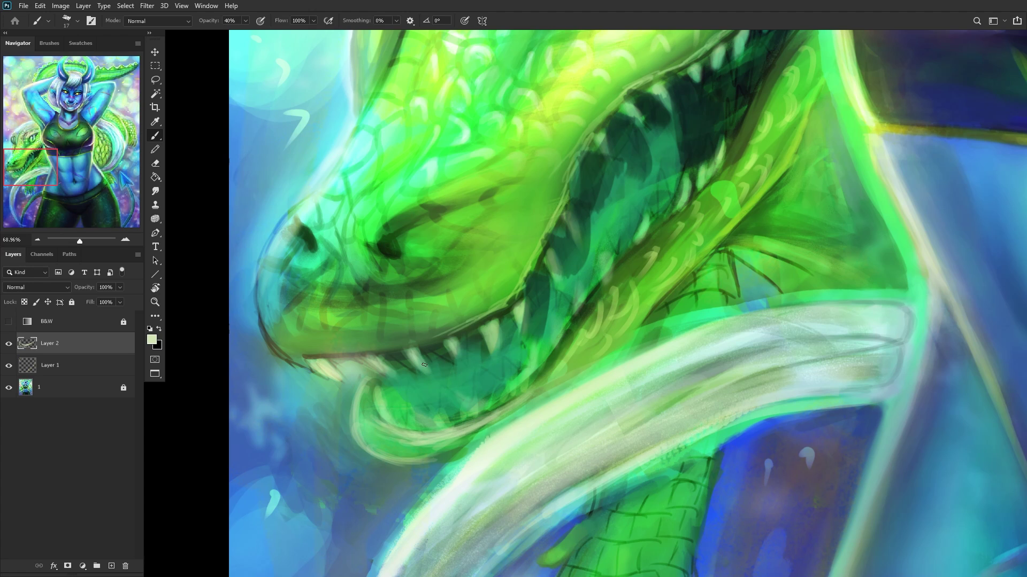
{"action": "left_click_drag", "start_coordinate": [462, 422], "coordinate": [537, 381]}
{"action": "scroll", "coordinate": [470, 433], "scroll_direction": "down", "scroll_amount": 8}
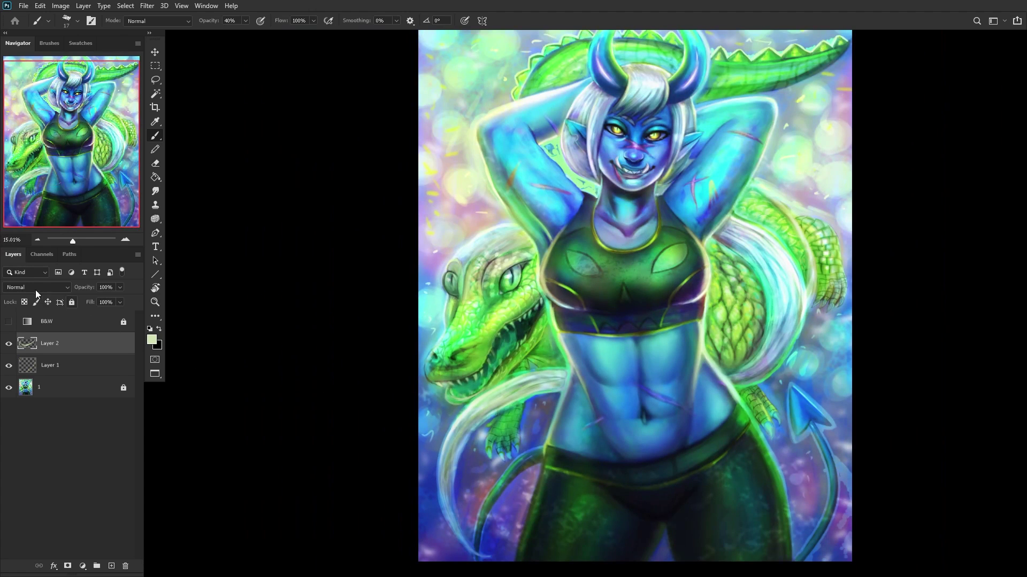
Step: Set Layer 2 to Overlay and brighten it with Hue/Saturation Lightness +89
{"action": "left_click", "coordinate": [36, 290]}
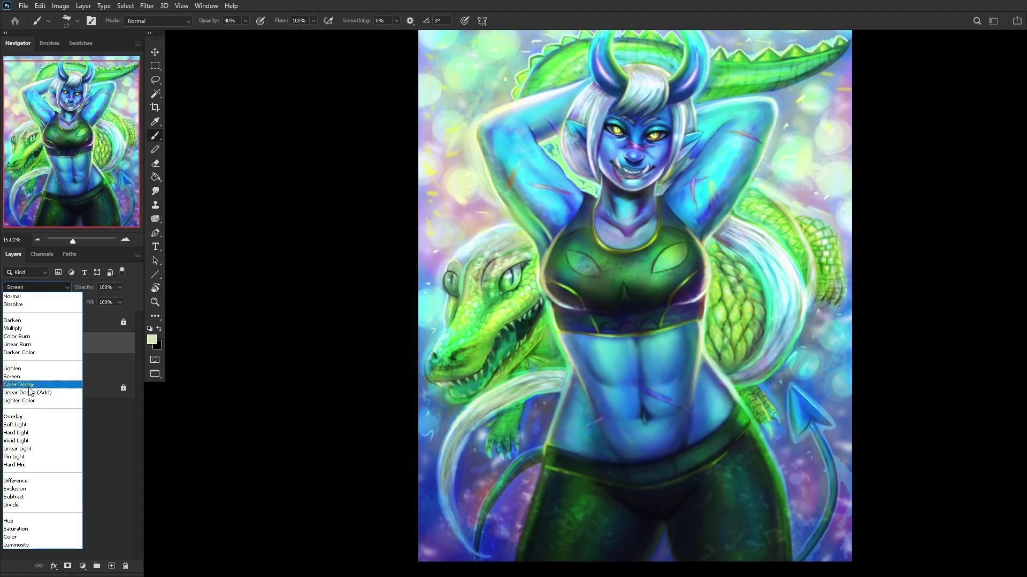
{"action": "left_click", "coordinate": [30, 420]}
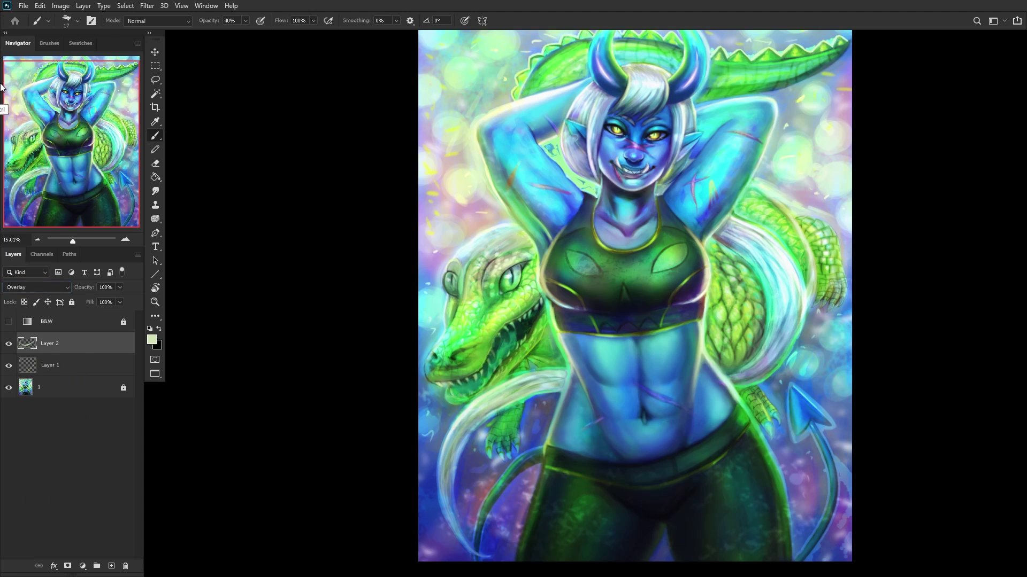
{"action": "left_click", "coordinate": [71, 123]}
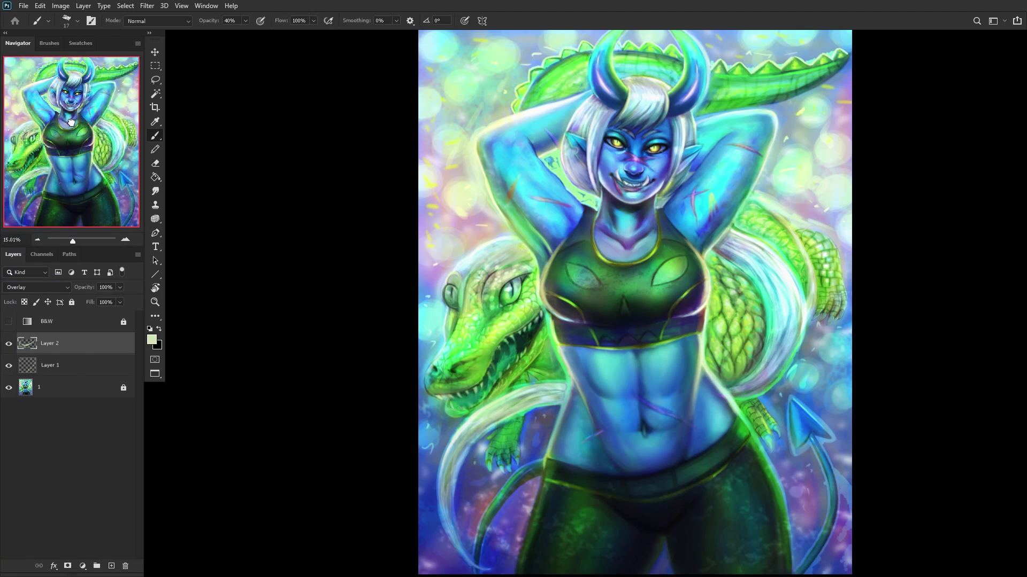
{"action": "left_click", "coordinate": [161, 125]}
{"action": "key", "text": "ctrl+u"}
{"action": "left_click_drag", "start_coordinate": [582, 280], "coordinate": [608, 279]}
{"action": "left_click", "coordinate": [681, 172]}
{"action": "key", "text": "b"}
Step: Toggle the layers to compare, then merge the highlight layers into layer 1
{"action": "left_click", "coordinate": [7, 344]}
{"action": "left_click", "coordinate": [10, 367]}
{"action": "left_click", "coordinate": [9, 365]}
{"action": "left_click", "coordinate": [78, 390]}
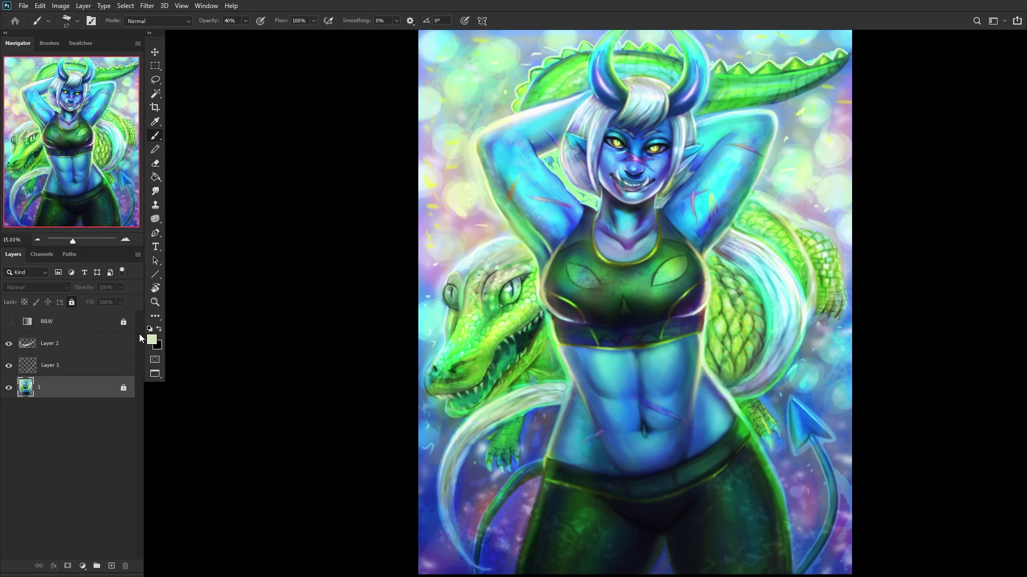
{"action": "key", "text": "ctrl+shift+e"}
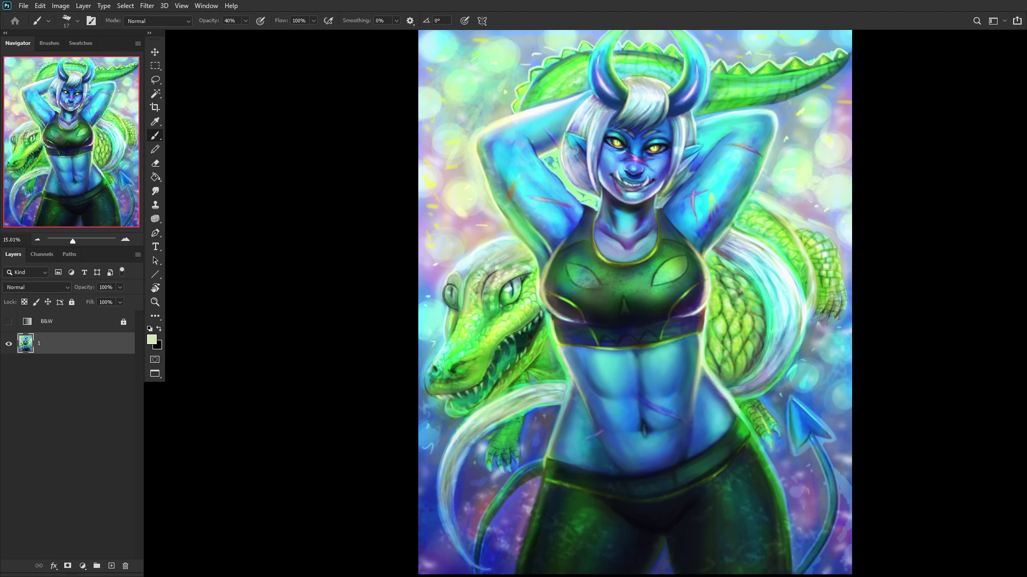
{"action": "scroll", "coordinate": [341, 247], "scroll_direction": "down", "scroll_amount": 1}
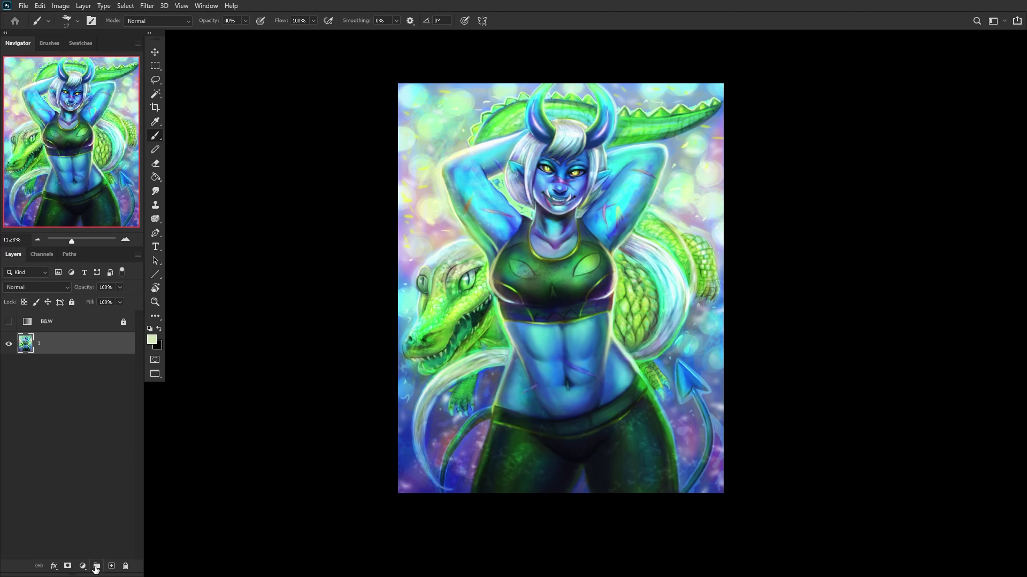
Step: Add a new Overlay layer with cyan 00ffff and the Painty Boy - Size Pressure Enabled brush
{"action": "left_click", "coordinate": [112, 566]}
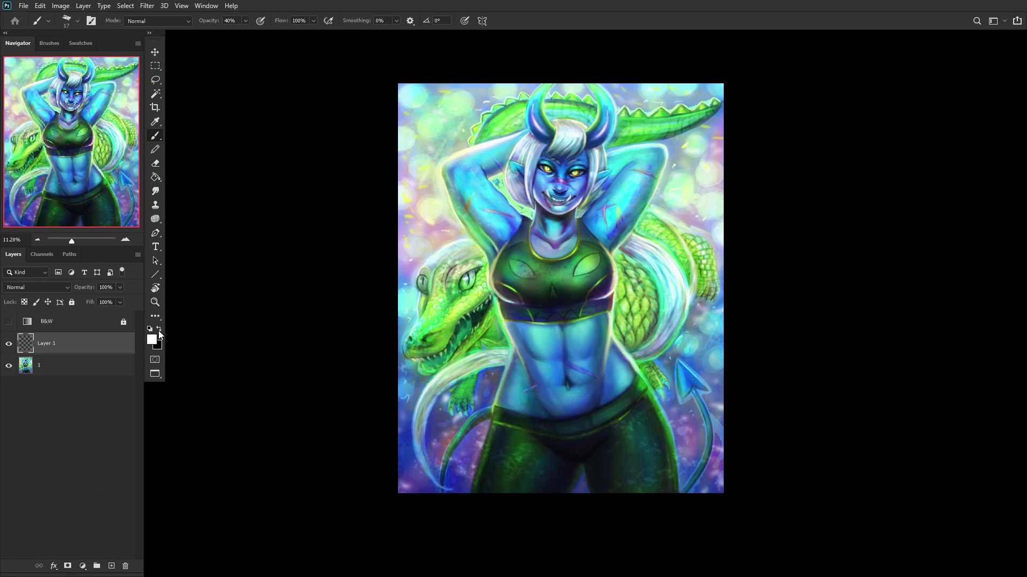
{"action": "left_click", "coordinate": [151, 339]}
{"action": "left_click", "coordinate": [750, 243]}
{"action": "type", "text": "00ffff"}
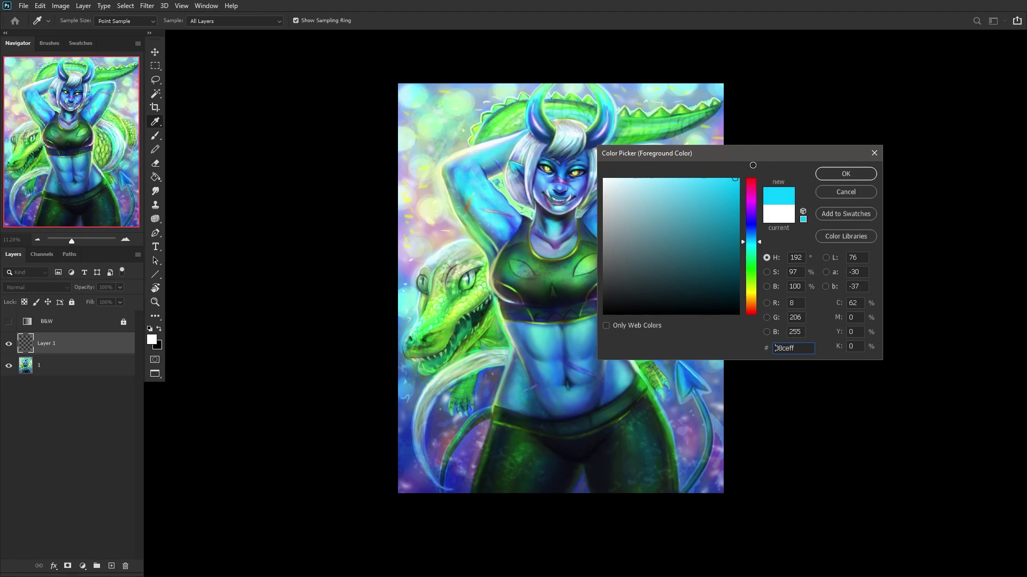
{"action": "left_click", "coordinate": [755, 246]}
{"action": "key", "text": "Return"}
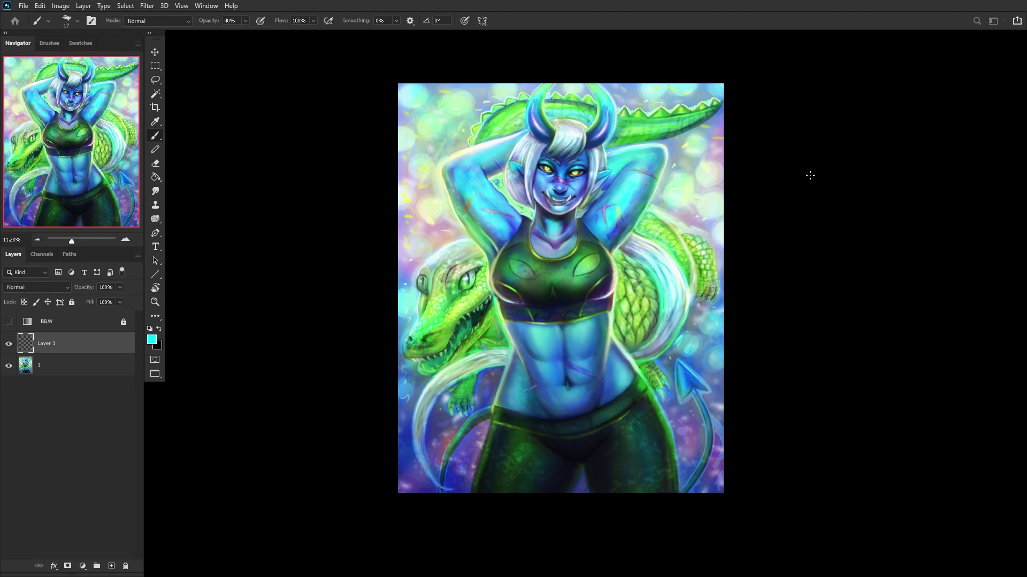
{"action": "right_click", "coordinate": [572, 185]}
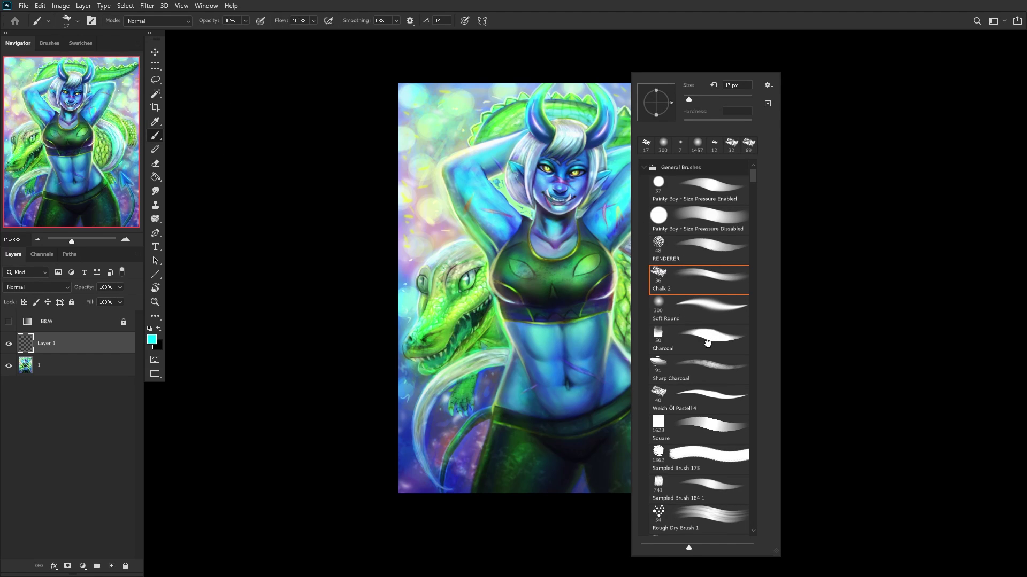
{"action": "left_click", "coordinate": [698, 222]}
{"action": "left_click", "coordinate": [694, 188]}
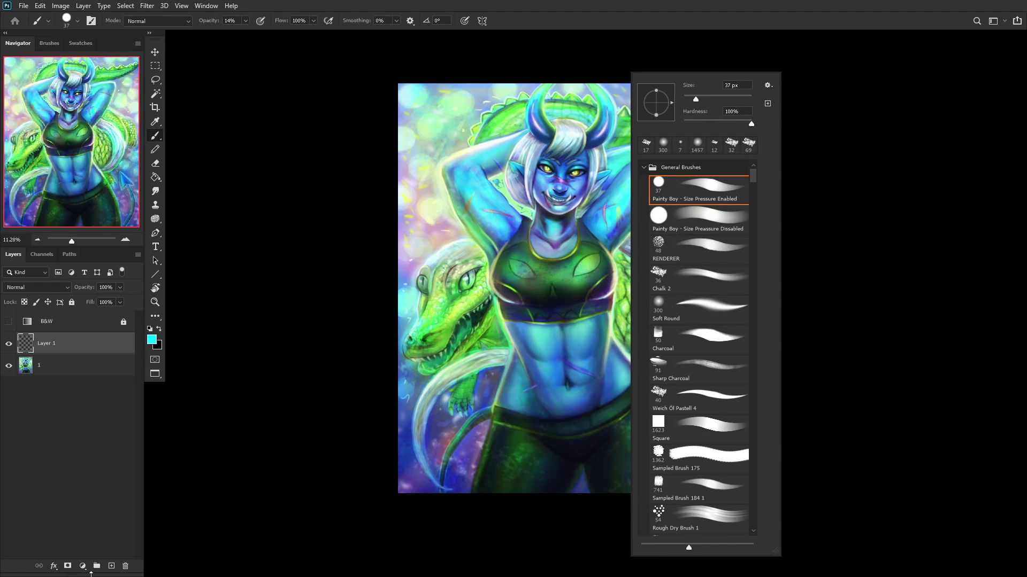
{"action": "left_click", "coordinate": [59, 392]}
{"action": "left_click", "coordinate": [48, 289]}
{"action": "left_click", "coordinate": [49, 417]}
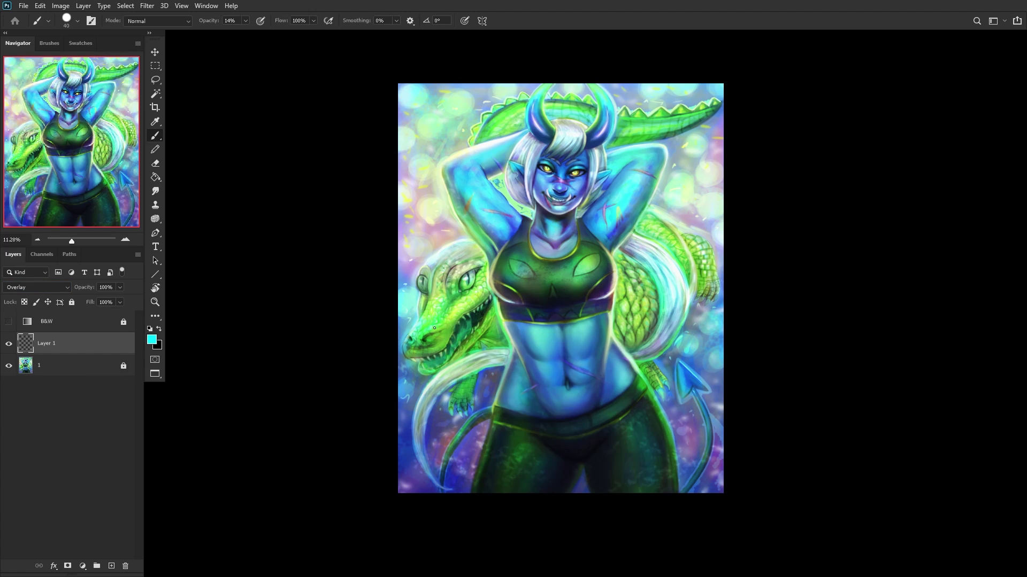
Step: Glaze faint teal strokes over the crocodile's head, tail and claw
{"action": "key", "text": "bracketright"}
{"action": "key", "text": "bracketright"}
{"action": "key", "text": "bracketright"}
{"action": "key", "text": "bracketright"}
{"action": "key", "text": "bracketright"}
{"action": "key", "text": "bracketleft"}
{"action": "key", "text": "bracketleft"}
{"action": "mouse_move", "coordinate": [440, 296]}
{"action": "left_mouse_down"}
{"action": "mouse_move", "coordinate": [426, 321]}
{"action": "mouse_move", "coordinate": [458, 302]}
{"action": "mouse_move", "coordinate": [444, 317]}
{"action": "left_mouse_up"}
{"action": "key", "text": "bracketright"}
{"action": "key", "text": "bracketright"}
{"action": "key", "text": "bracketright"}
{"action": "key", "text": "ctrl+z"}
{"action": "mouse_move", "coordinate": [637, 311]}
{"action": "left_mouse_down"}
{"action": "mouse_move", "coordinate": [624, 260]}
{"action": "mouse_move", "coordinate": [664, 225]}
{"action": "mouse_move", "coordinate": [629, 130]}
{"action": "mouse_move", "coordinate": [553, 114]}
{"action": "mouse_move", "coordinate": [566, 107]}
{"action": "mouse_move", "coordinate": [499, 117]}
{"action": "mouse_move", "coordinate": [513, 117]}
{"action": "mouse_move", "coordinate": [503, 136]}
{"action": "left_mouse_up"}
{"action": "mouse_move", "coordinate": [485, 443]}
{"action": "left_mouse_down"}
{"action": "mouse_move", "coordinate": [505, 427]}
{"action": "mouse_move", "coordinate": [465, 386]}
{"action": "mouse_move", "coordinate": [487, 451]}
{"action": "mouse_move", "coordinate": [452, 406]}
{"action": "mouse_move", "coordinate": [460, 398]}
{"action": "left_mouse_up"}
{"action": "key", "text": "bracketright"}
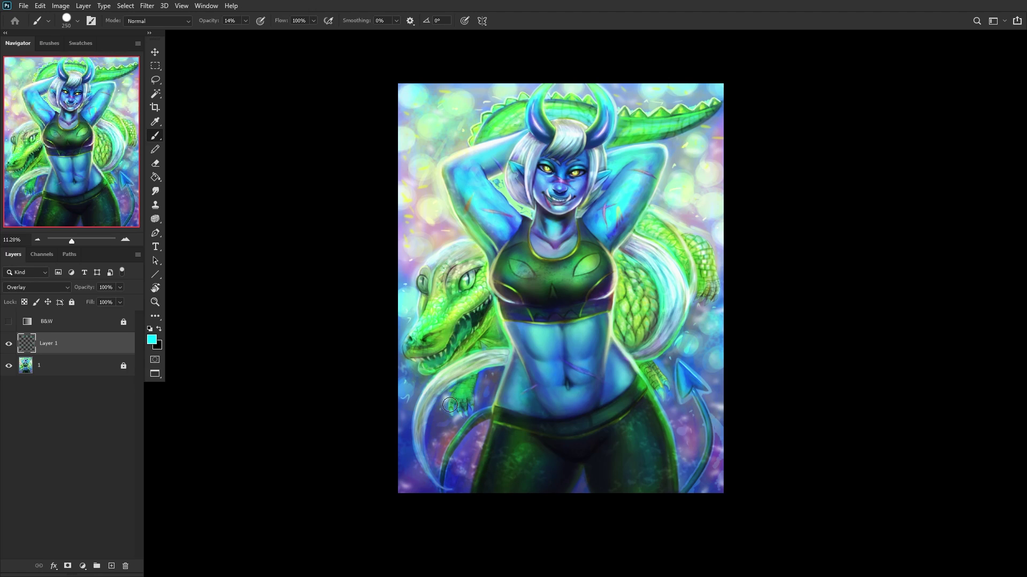
Step: Darken the teal strokes slightly with Hue/Saturation and set their layer to Hard Mix
{"action": "left_click", "coordinate": [8, 344]}
{"action": "left_click", "coordinate": [7, 344]}
{"action": "key", "text": "ctrl+u"}
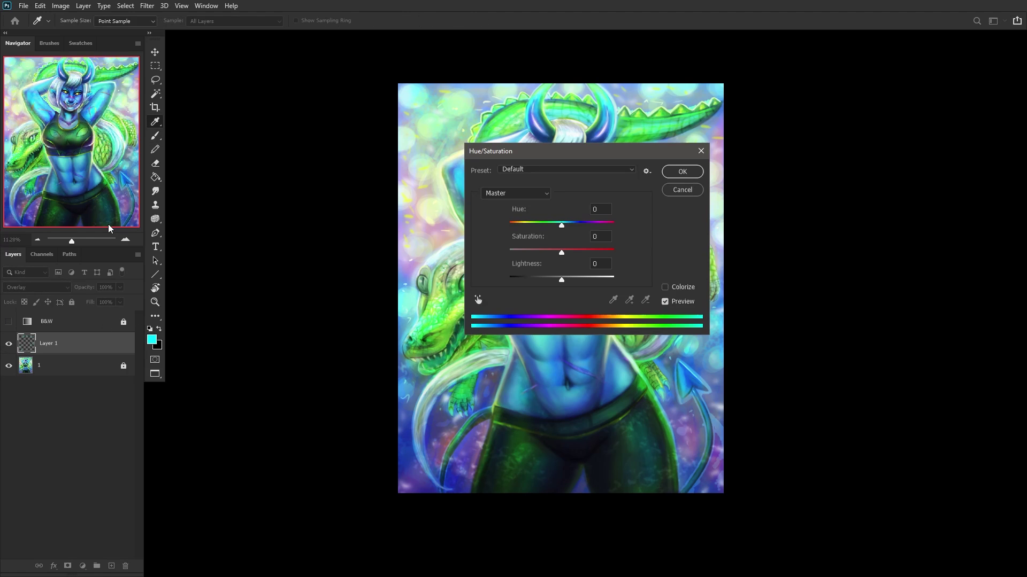
{"action": "left_click_drag", "start_coordinate": [534, 151], "coordinate": [661, 203]}
{"action": "left_click_drag", "start_coordinate": [689, 331], "coordinate": [749, 276]}
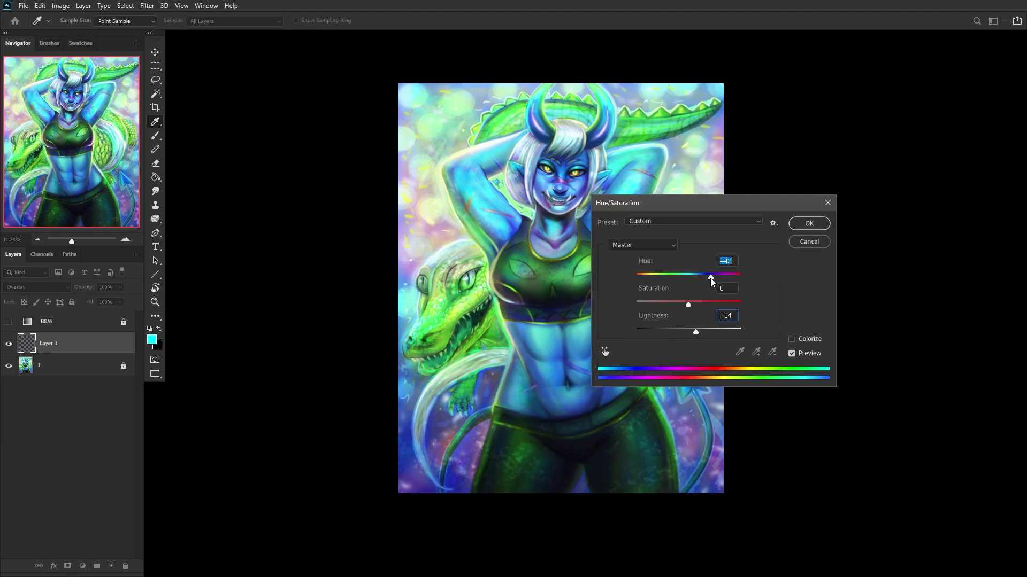
{"action": "left_click", "coordinate": [809, 224]}
{"action": "left_click", "coordinate": [48, 290]}
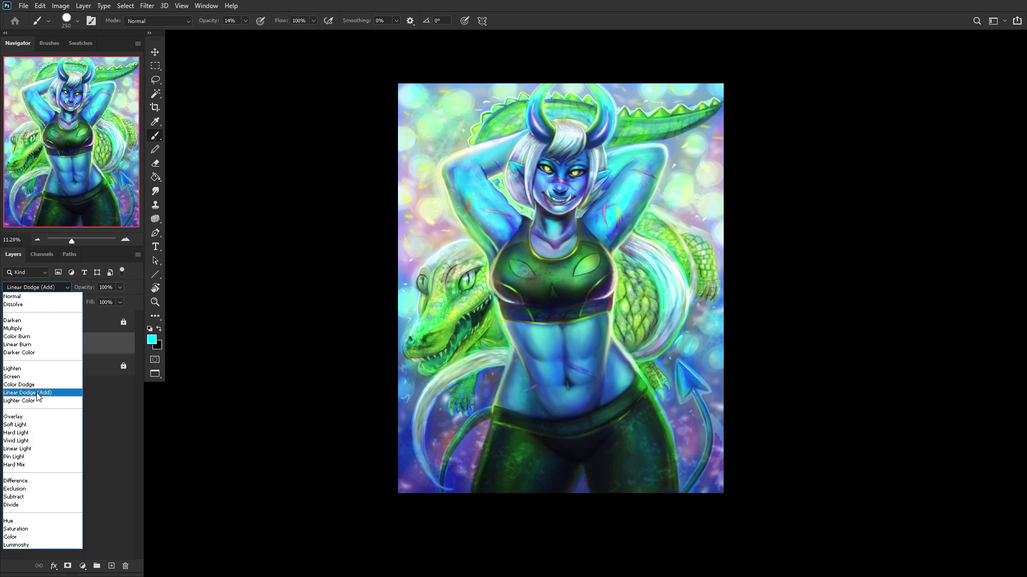
{"action": "left_click", "coordinate": [37, 465]}
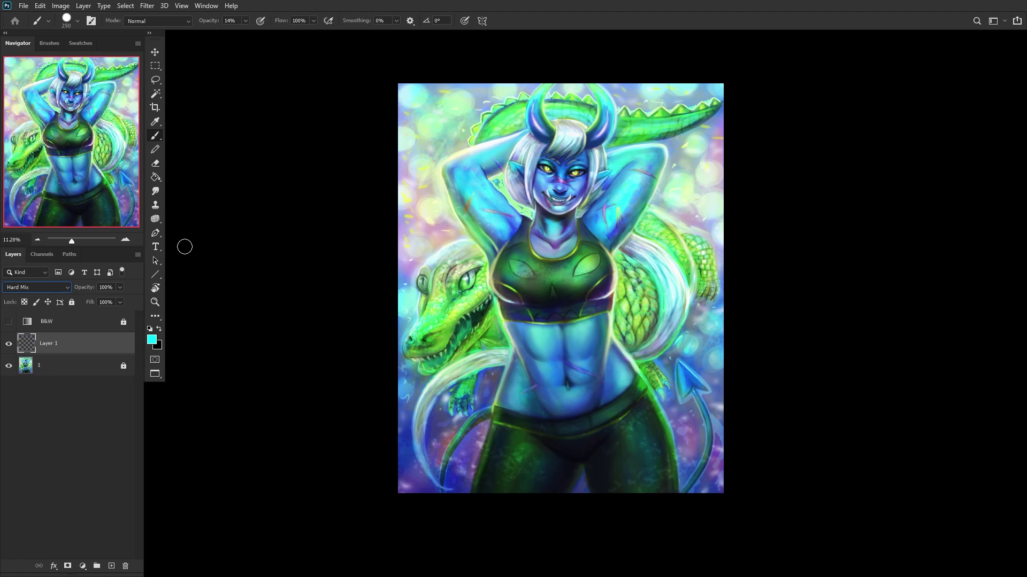
Step: Darken and hue-shift the strokes further with Hue/Saturation, then merge them down into layer 1
{"action": "key", "text": "ctrl+u"}
{"action": "left_click_drag", "start_coordinate": [766, 202], "coordinate": [889, 202]}
{"action": "left_click_drag", "start_coordinate": [811, 332], "coordinate": [772, 340]}
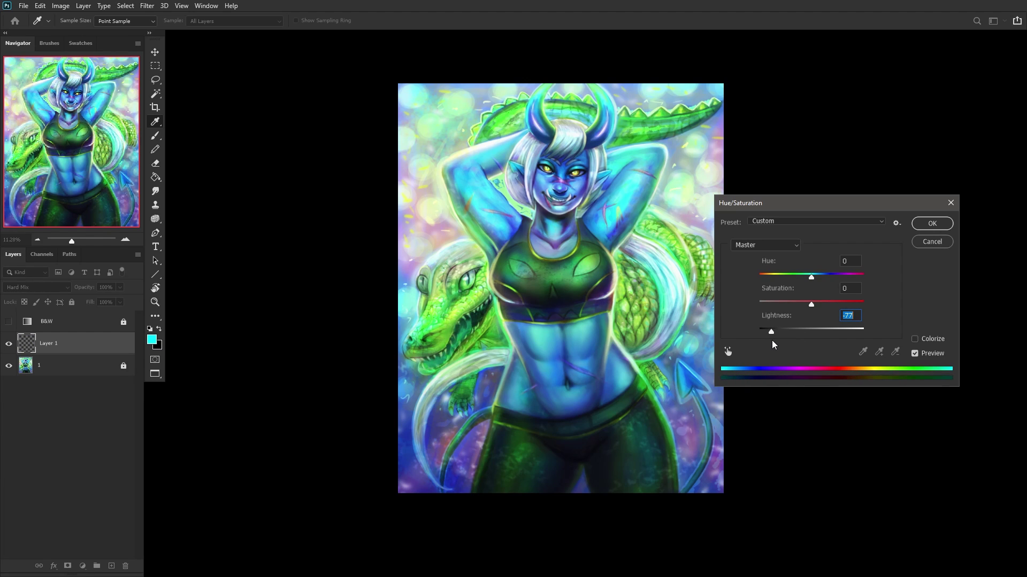
{"action": "left_click_drag", "start_coordinate": [793, 282], "coordinate": [828, 289]}
{"action": "left_click", "coordinate": [931, 224]}
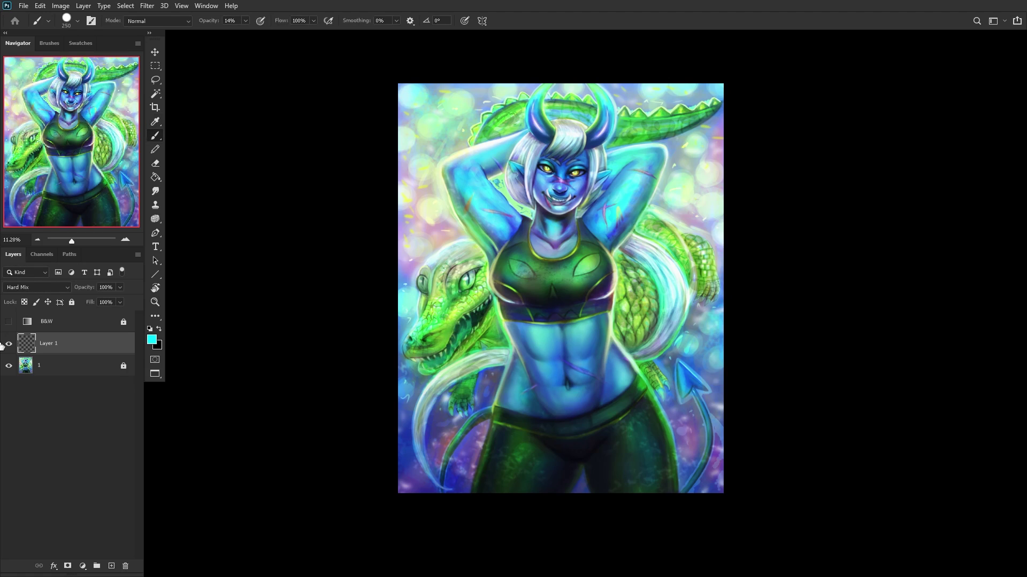
{"action": "left_click", "coordinate": [8, 345]}
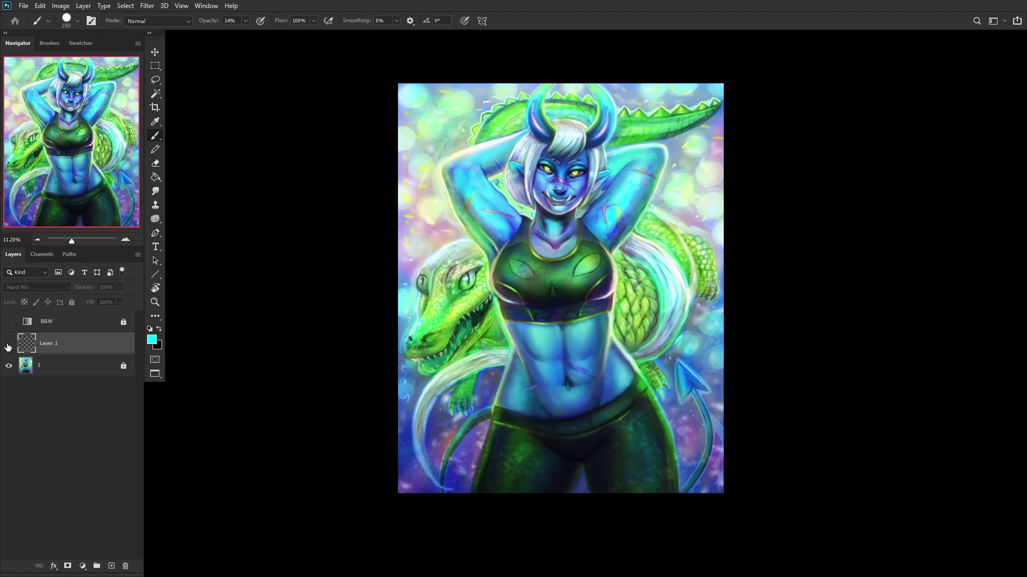
{"action": "left_click", "coordinate": [81, 366]}
{"action": "left_click", "coordinate": [120, 343]}
{"action": "key", "text": "ctrl+e"}
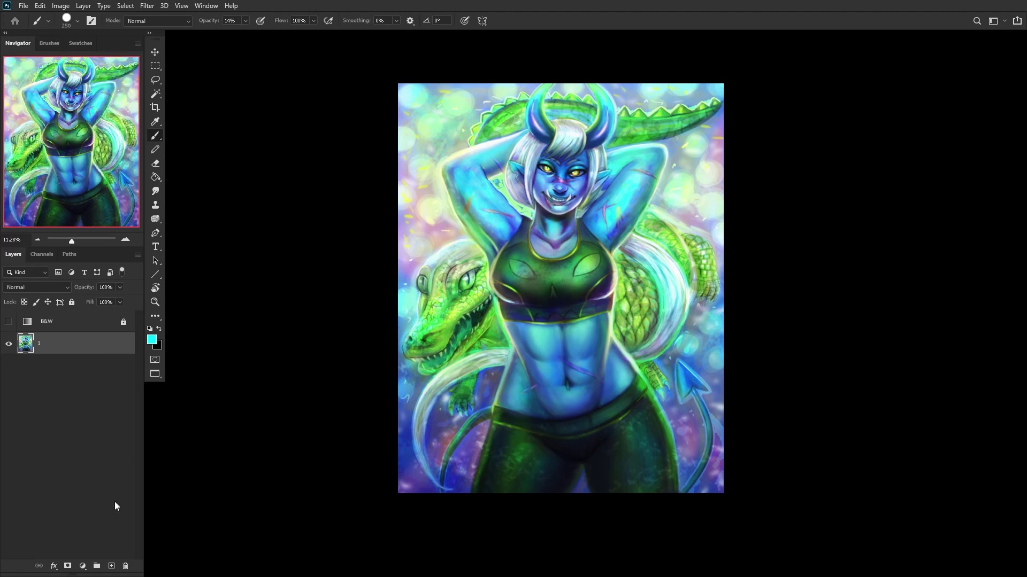
Step: On a new layer, paint faint white light streaks at the upper left with the Charcoal brush
{"action": "left_click", "coordinate": [111, 566]}
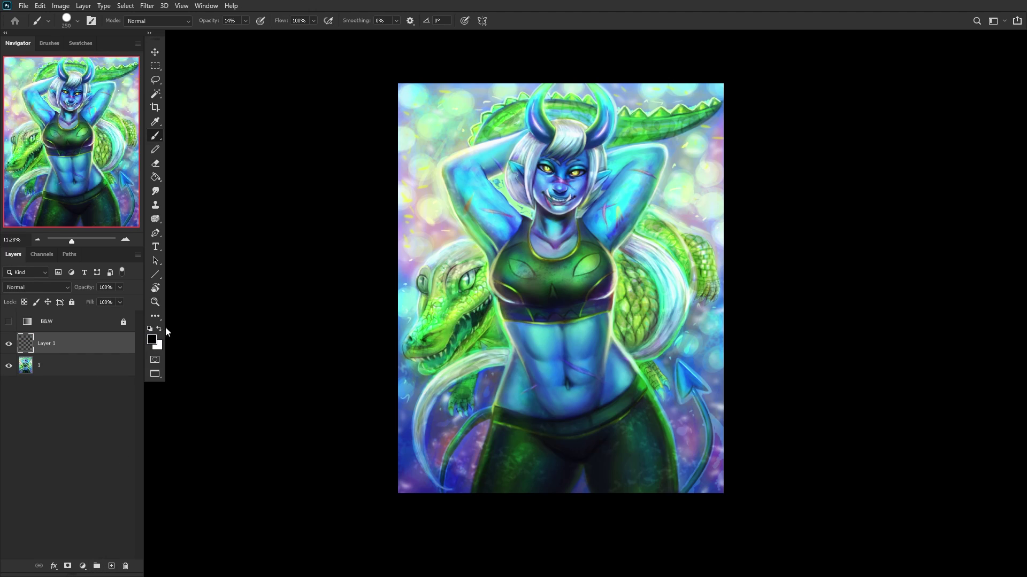
{"action": "right_click", "coordinate": [574, 162]}
{"action": "left_click", "coordinate": [631, 343]}
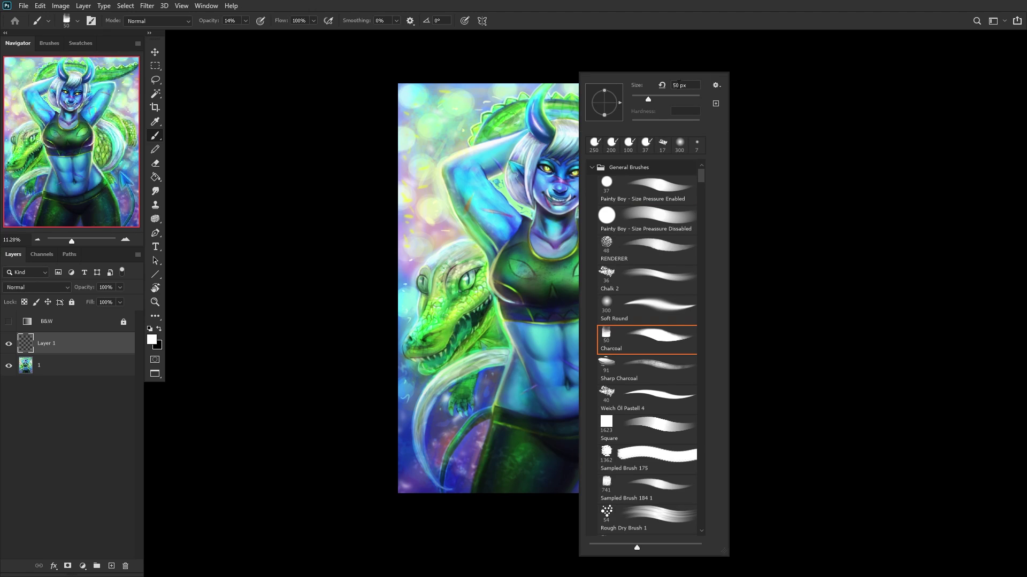
{"action": "left_click", "coordinate": [433, 109]}
{"action": "left_click_drag", "start_coordinate": [424, 95], "coordinate": [427, 193]}
{"action": "mouse_move", "coordinate": [428, 116]}
{"action": "left_mouse_down"}
{"action": "mouse_move", "coordinate": [431, 200]}
{"action": "mouse_move", "coordinate": [435, 156]}
{"action": "left_mouse_up"}
{"action": "left_click_drag", "start_coordinate": [431, 101], "coordinate": [441, 212]}
{"action": "mouse_move", "coordinate": [440, 131]}
{"action": "left_mouse_down"}
{"action": "mouse_move", "coordinate": [456, 130]}
{"action": "mouse_move", "coordinate": [409, 133]}
{"action": "mouse_move", "coordinate": [445, 129]}
{"action": "left_mouse_up"}
Step: At 67% brush opacity, paint white light crosses at the upper left, right edge, tail tip and left edge
{"action": "left_click", "coordinate": [244, 20]}
{"action": "left_click_drag", "start_coordinate": [240, 35], "coordinate": [274, 36]}
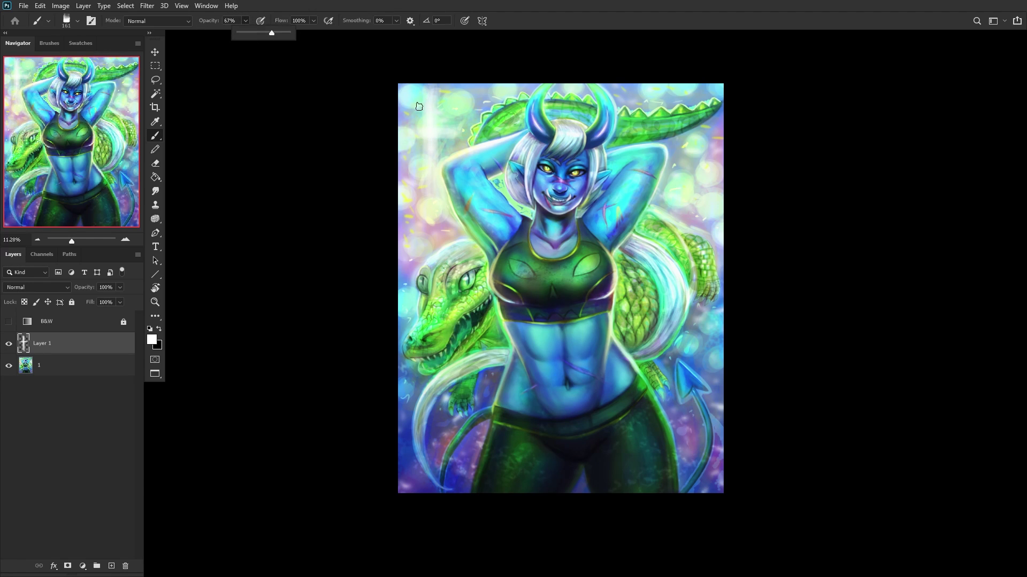
{"action": "left_click_drag", "start_coordinate": [425, 101], "coordinate": [430, 182]}
{"action": "left_click_drag", "start_coordinate": [442, 133], "coordinate": [385, 133]}
{"action": "mouse_move", "coordinate": [703, 176]}
{"action": "left_mouse_down"}
{"action": "mouse_move", "coordinate": [699, 225]}
{"action": "mouse_move", "coordinate": [679, 191]}
{"action": "left_mouse_up"}
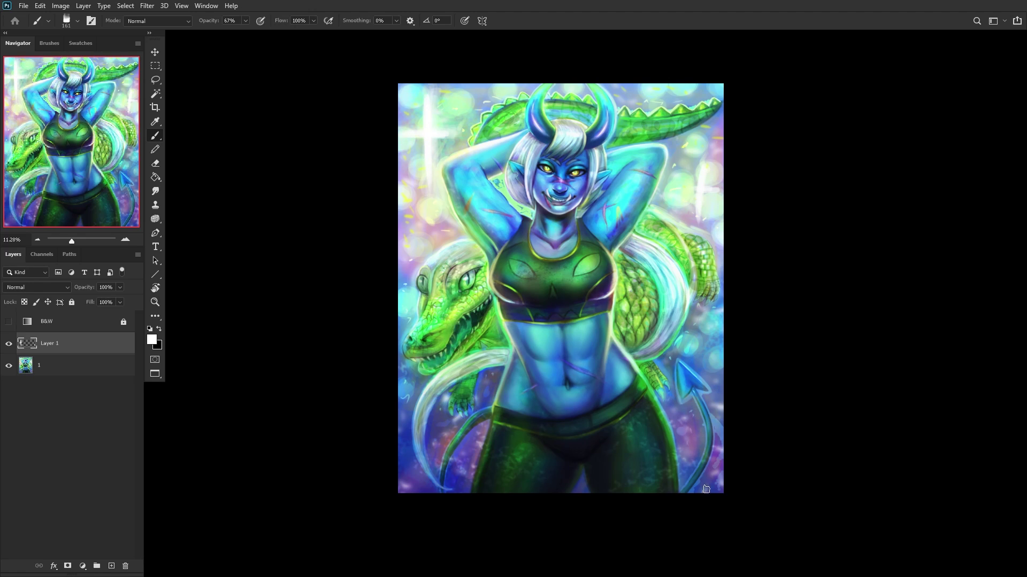
{"action": "mouse_move", "coordinate": [689, 406]}
{"action": "left_mouse_down"}
{"action": "mouse_move", "coordinate": [689, 450]}
{"action": "mouse_move", "coordinate": [670, 423]}
{"action": "left_mouse_up"}
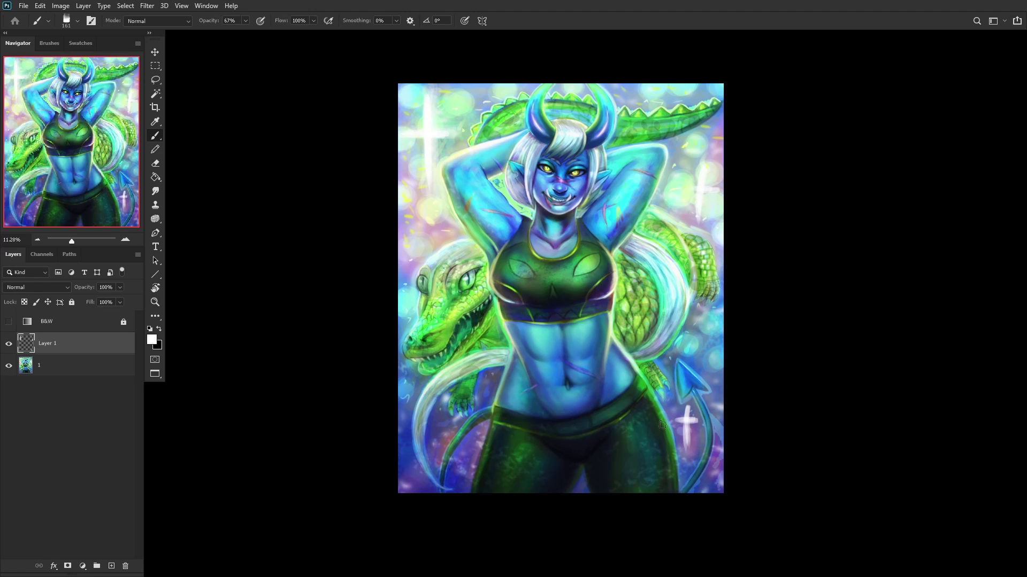
{"action": "mouse_move", "coordinate": [406, 369]}
{"action": "left_mouse_down"}
{"action": "mouse_move", "coordinate": [405, 434]}
{"action": "mouse_move", "coordinate": [399, 380]}
{"action": "left_mouse_up"}
{"action": "mouse_move", "coordinate": [707, 309]}
{"action": "left_mouse_down"}
{"action": "mouse_move", "coordinate": [706, 333]}
{"action": "mouse_move", "coordinate": [684, 332]}
{"action": "left_mouse_up"}
{"action": "left_click", "coordinate": [39, 287]}
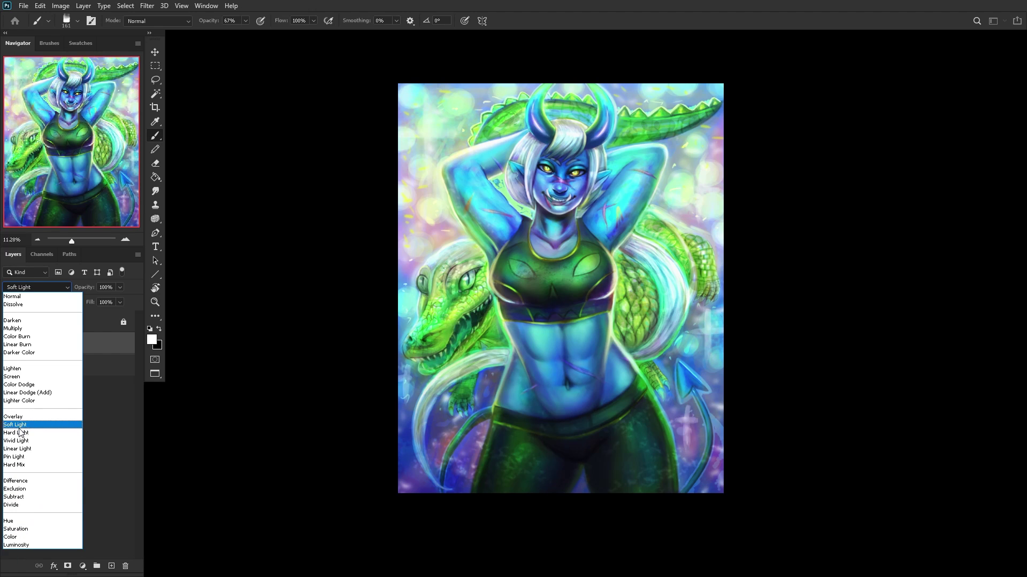
Step: Set the crosses layer to Soft Light and duplicate it to strengthen the glow
{"action": "left_click", "coordinate": [16, 424]}
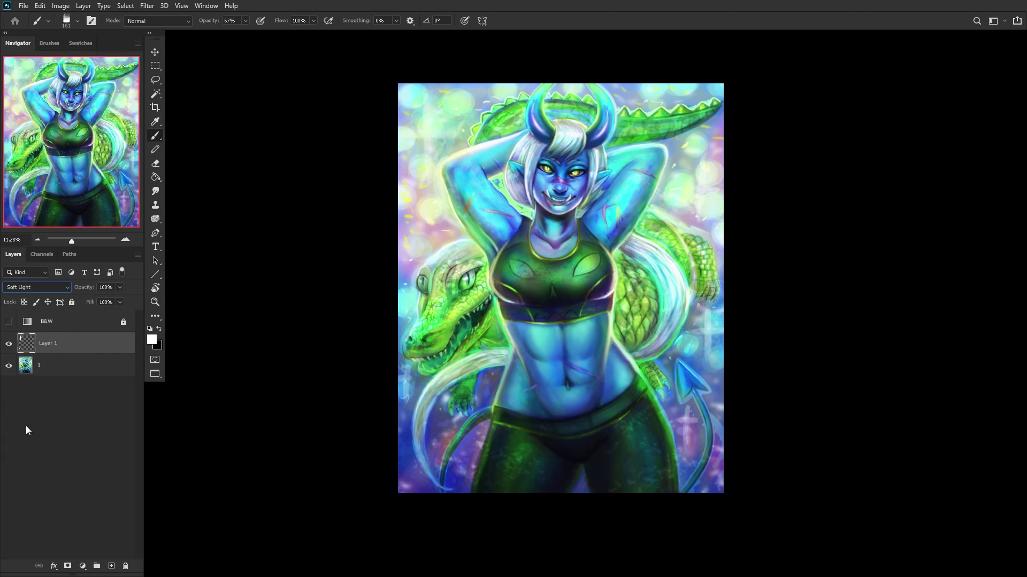
{"action": "right_click", "coordinate": [90, 347]}
{"action": "left_click", "coordinate": [106, 162]}
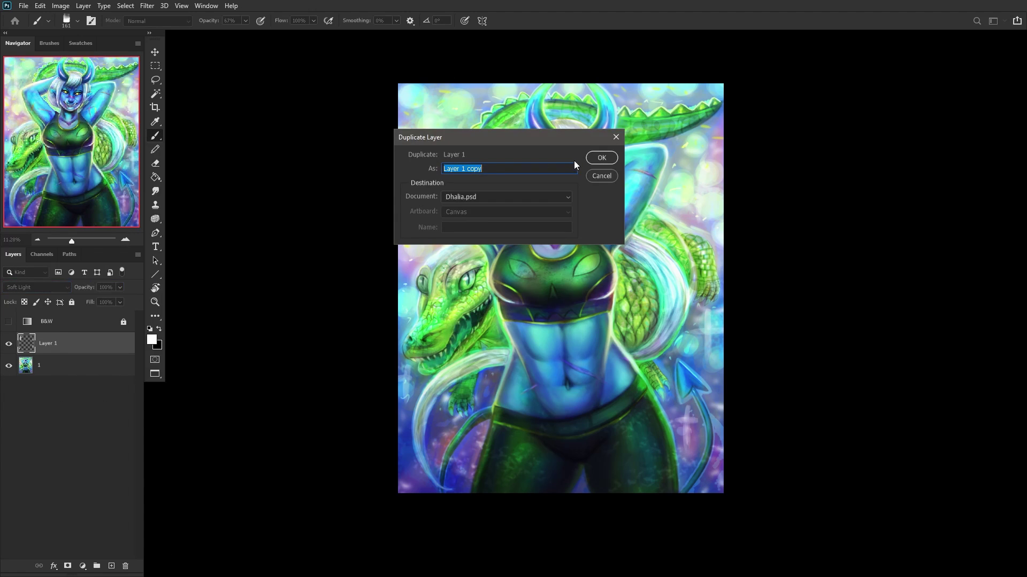
{"action": "key", "text": "Return"}
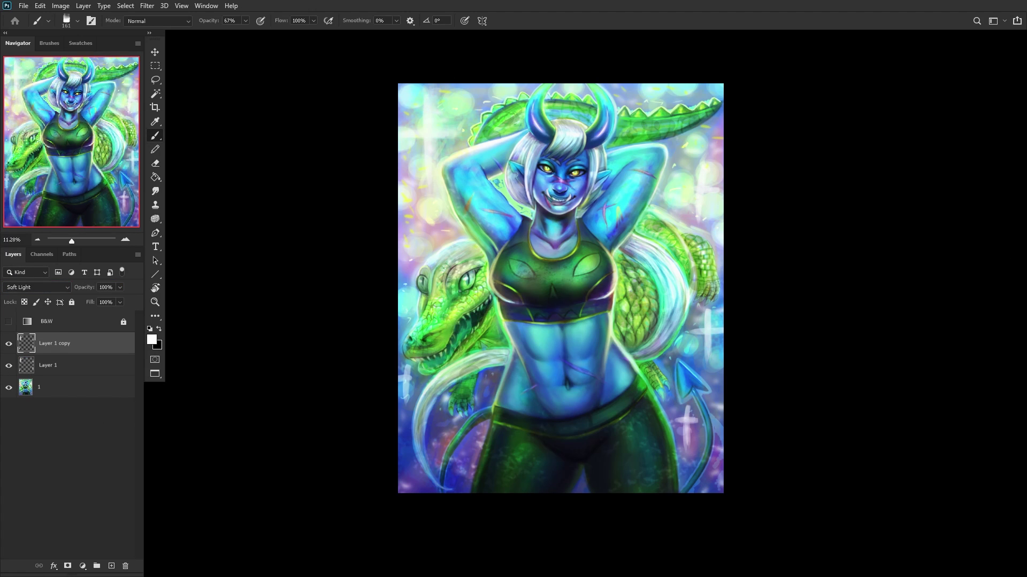
{"action": "left_click", "coordinate": [9, 346]}
{"action": "left_click", "coordinate": [9, 346]}
{"action": "right_click", "coordinate": [81, 352]}
{"action": "left_click", "coordinate": [110, 421]}
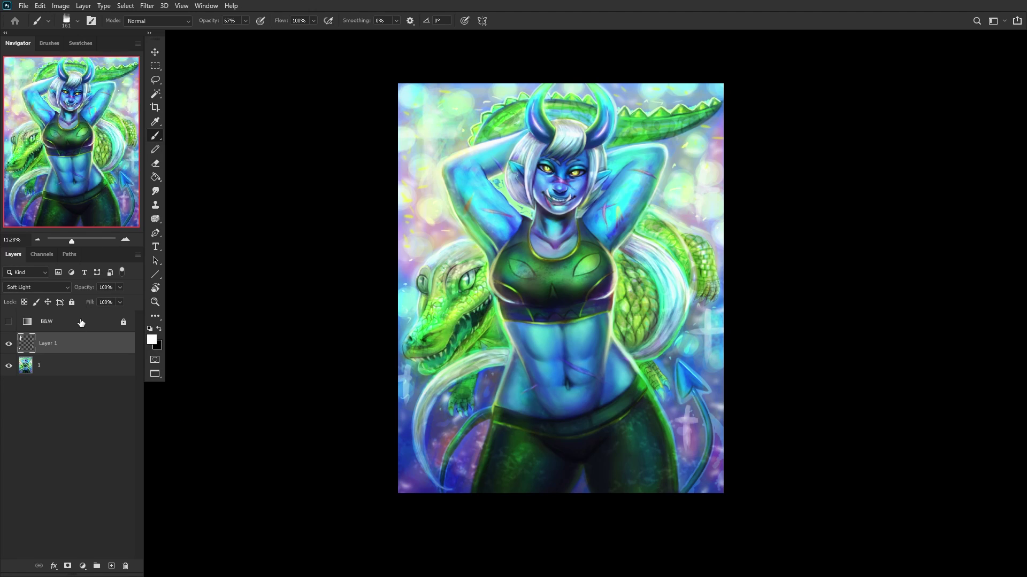
{"action": "right_click", "coordinate": [72, 343]}
{"action": "left_click", "coordinate": [84, 166]}
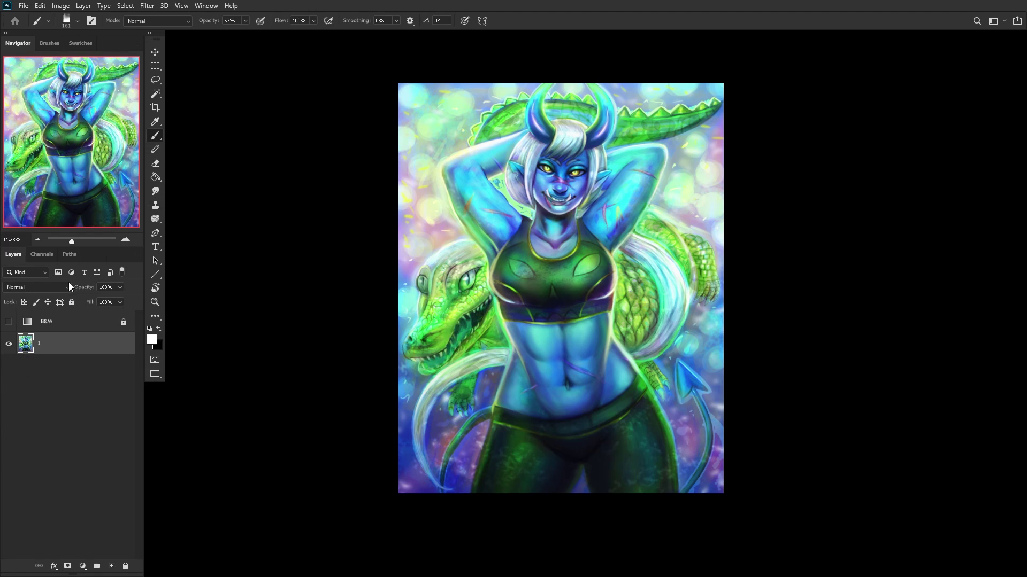
{"action": "key", "text": "ctrl+z"}
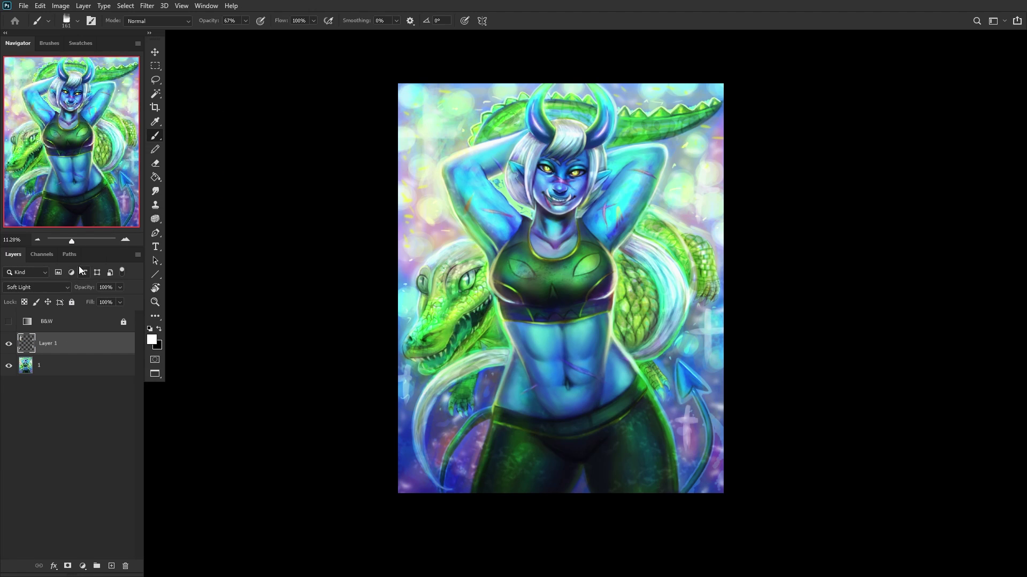
{"action": "right_click", "coordinate": [61, 344]}
{"action": "left_click", "coordinate": [200, 160]}
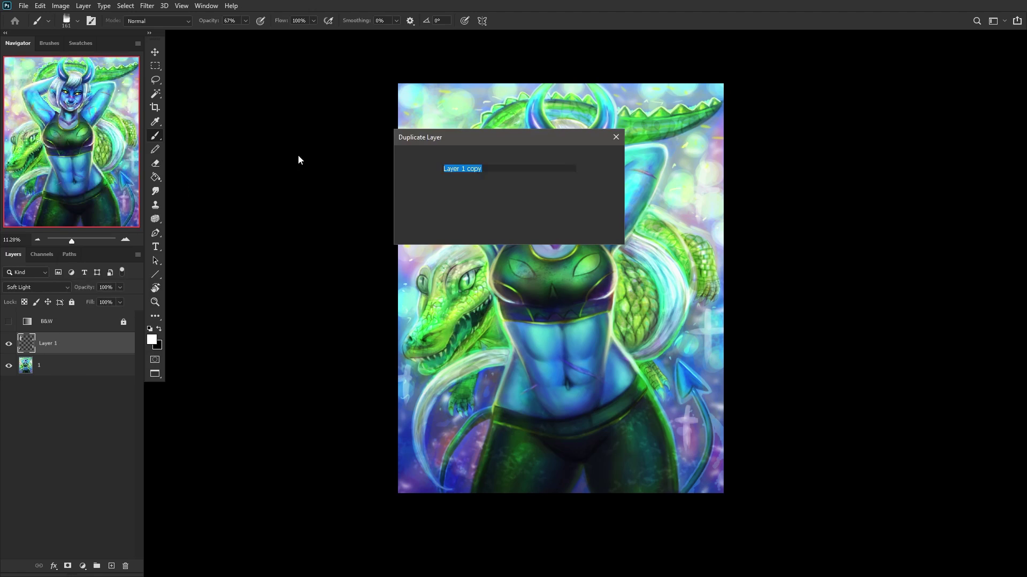
{"action": "left_click", "coordinate": [602, 159]}
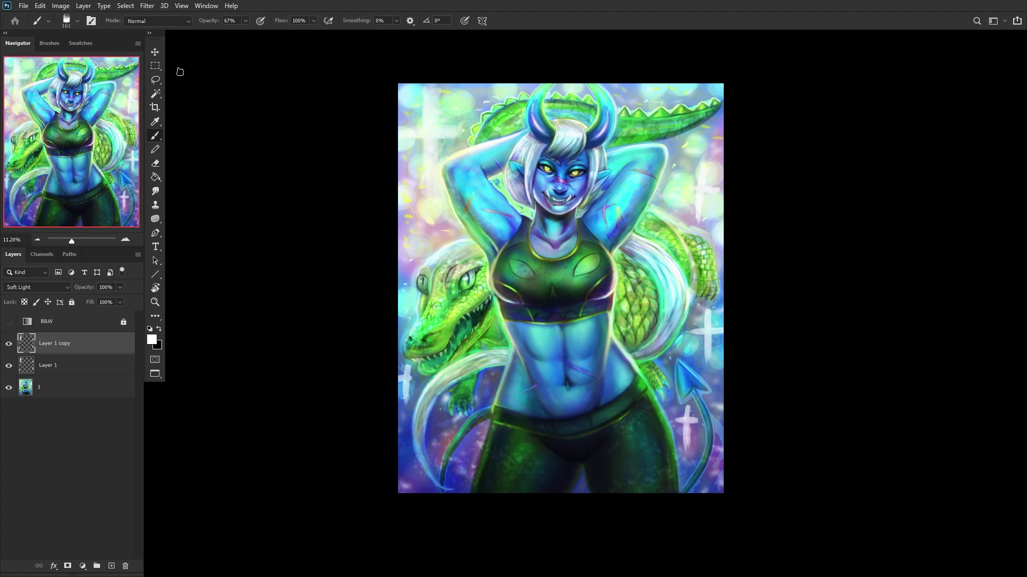
Step: Gaussian-blur the duplicate at radius 159 and merge all visible layers into layer 1
{"action": "left_click", "coordinate": [146, 6]}
{"action": "mouse_move", "coordinate": [176, 138]}
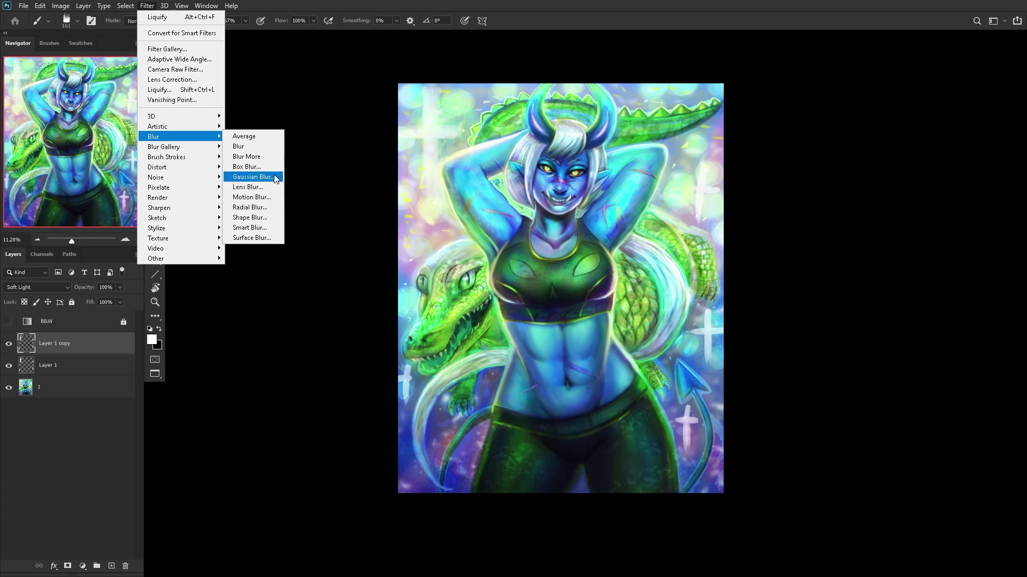
{"action": "left_click", "coordinate": [274, 174]}
{"action": "left_click_drag", "start_coordinate": [818, 463], "coordinate": [836, 463]}
{"action": "left_click", "coordinate": [894, 319]}
{"action": "left_click", "coordinate": [77, 394]}
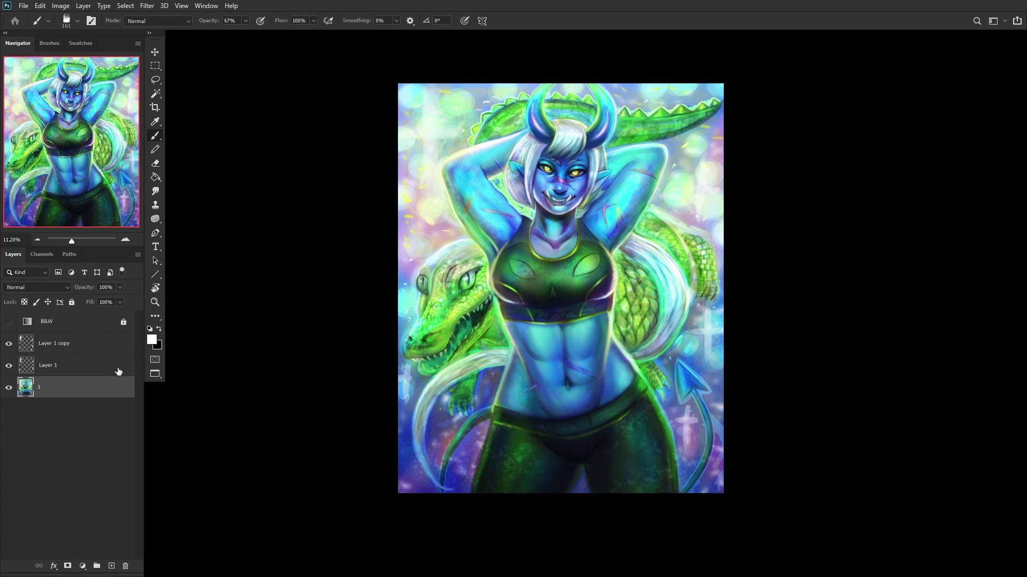
{"action": "key", "text": "ctrl+shift+e"}
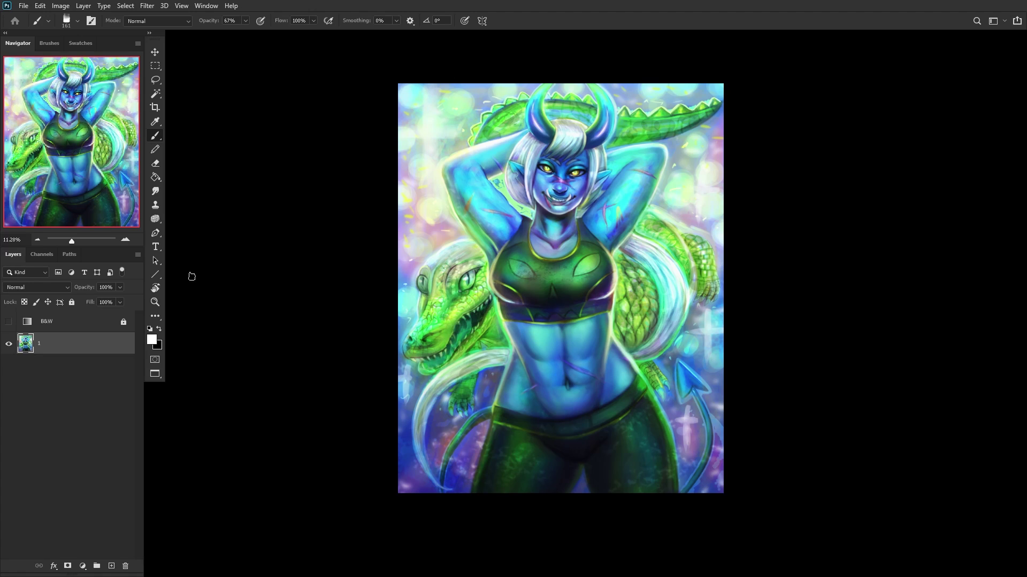
{"action": "left_click", "coordinate": [155, 303]}
{"action": "left_click", "coordinate": [303, 40]}
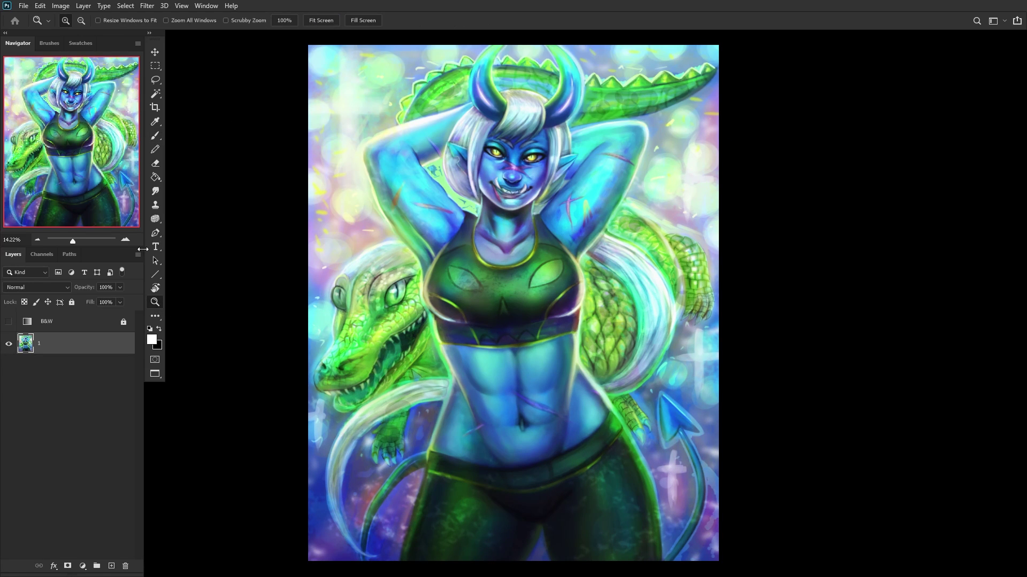
Step: Lock the painting layer and fit the image to the window
{"action": "left_click", "coordinate": [72, 302]}
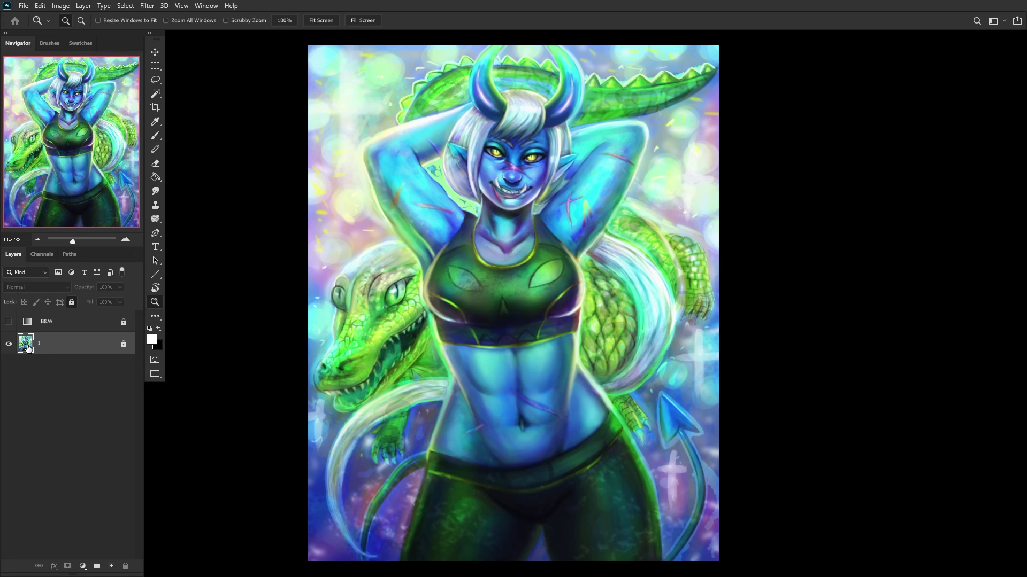
{"action": "scroll", "coordinate": [708, 139], "scroll_direction": "down", "scroll_amount": 2}
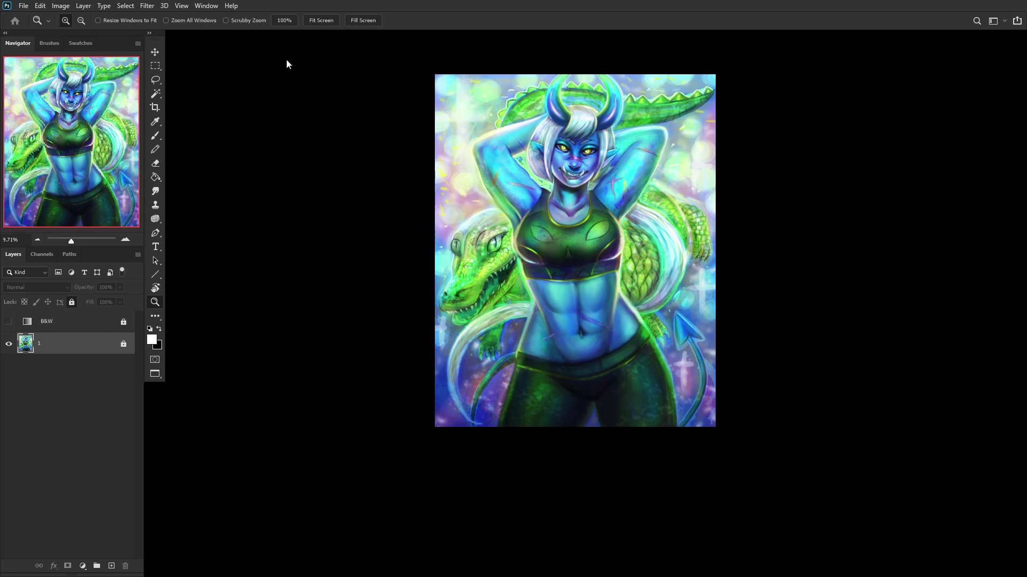
{"action": "left_click", "coordinate": [336, 20]}
{"action": "left_click", "coordinate": [375, 19]}
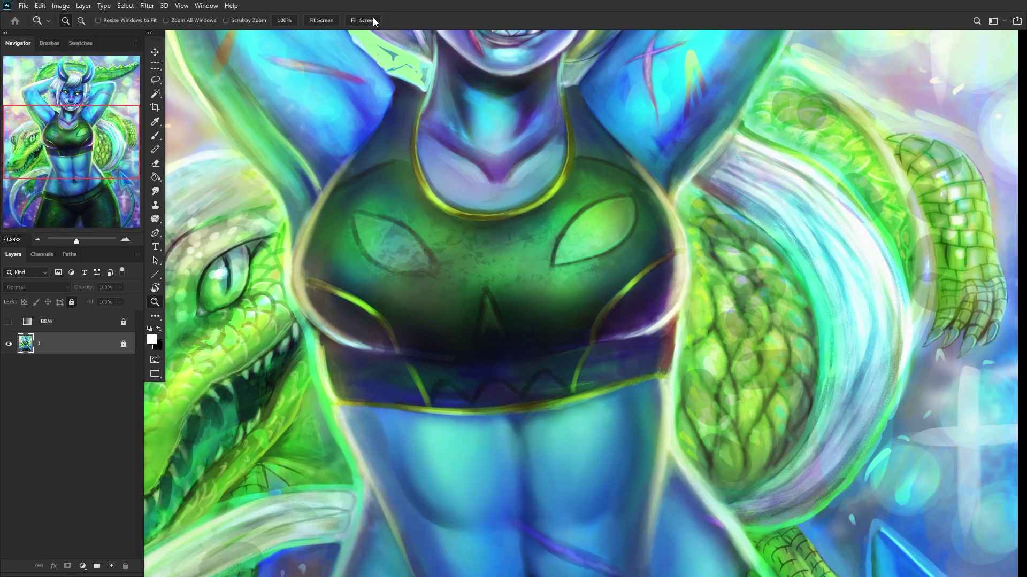
{"action": "left_click_drag", "start_coordinate": [82, 149], "coordinate": [82, 107]}
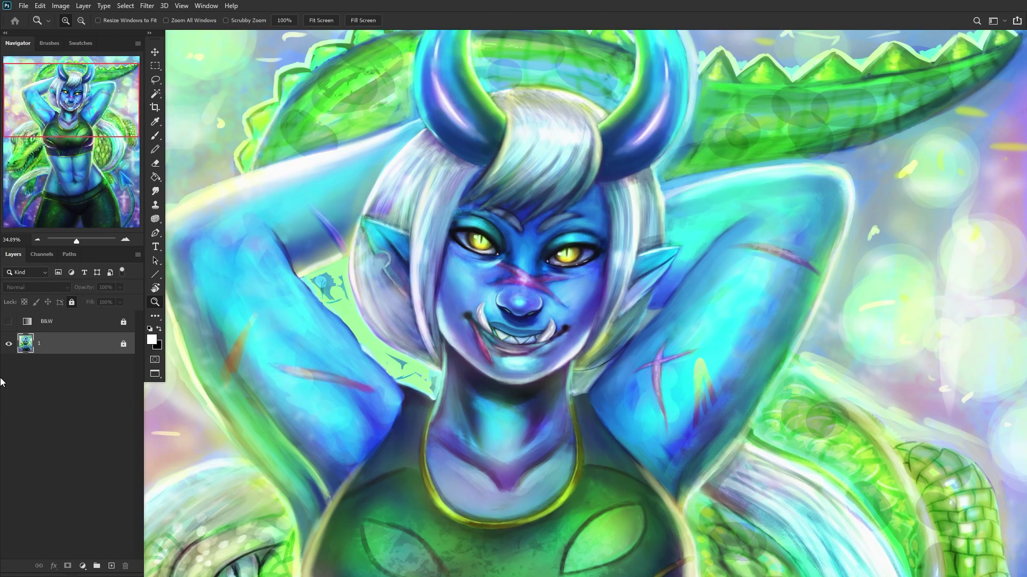
Step: Add a new empty layer above layer 1 and zoom in on the face around the nose
{"action": "left_click", "coordinate": [29, 324]}
{"action": "key", "text": "alt+bracketleft"}
{"action": "left_click", "coordinate": [112, 566]}
{"action": "left_click_drag", "start_coordinate": [506, 278], "coordinate": [505, 276]}
Step: Paint soft light-blue strokes under the left eye and on the right cheek with Soft Round
{"action": "right_click", "coordinate": [504, 276]}
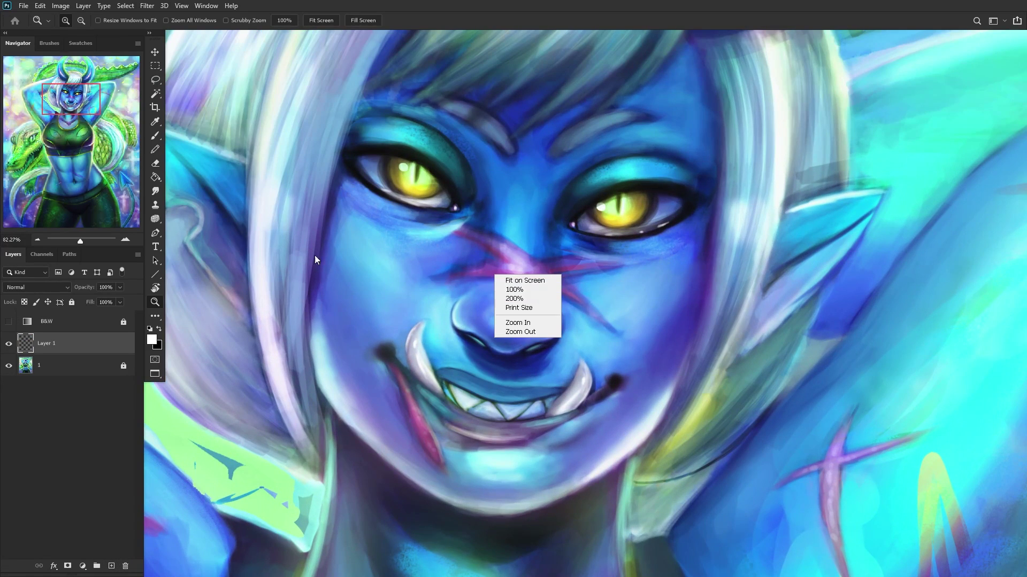
{"action": "left_click", "coordinate": [161, 148]}
{"action": "left_click", "coordinate": [155, 135]}
{"action": "right_click", "coordinate": [515, 228]}
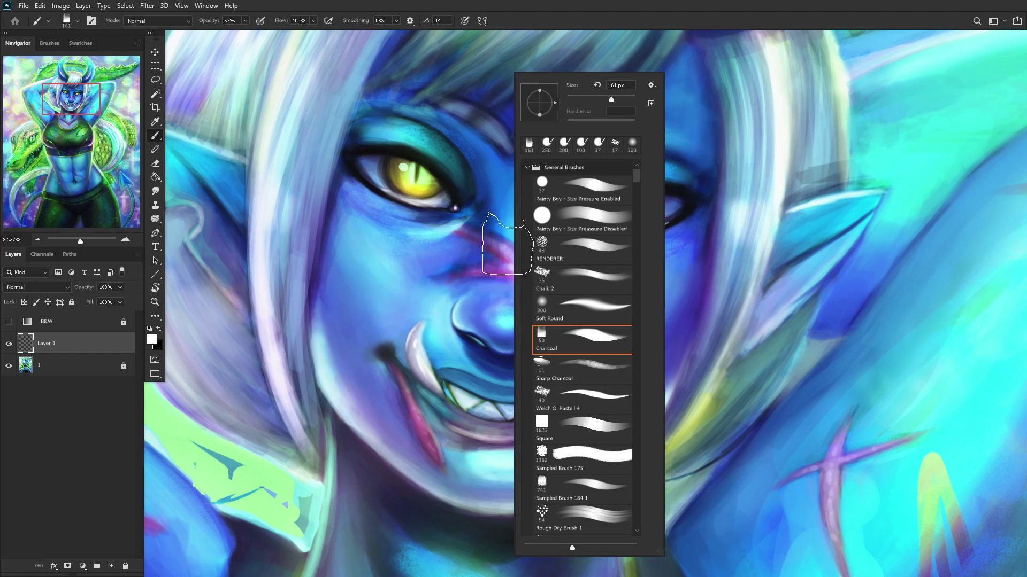
{"action": "left_click", "coordinate": [565, 313]}
{"action": "left_click", "coordinate": [326, 361], "text": "alt"}
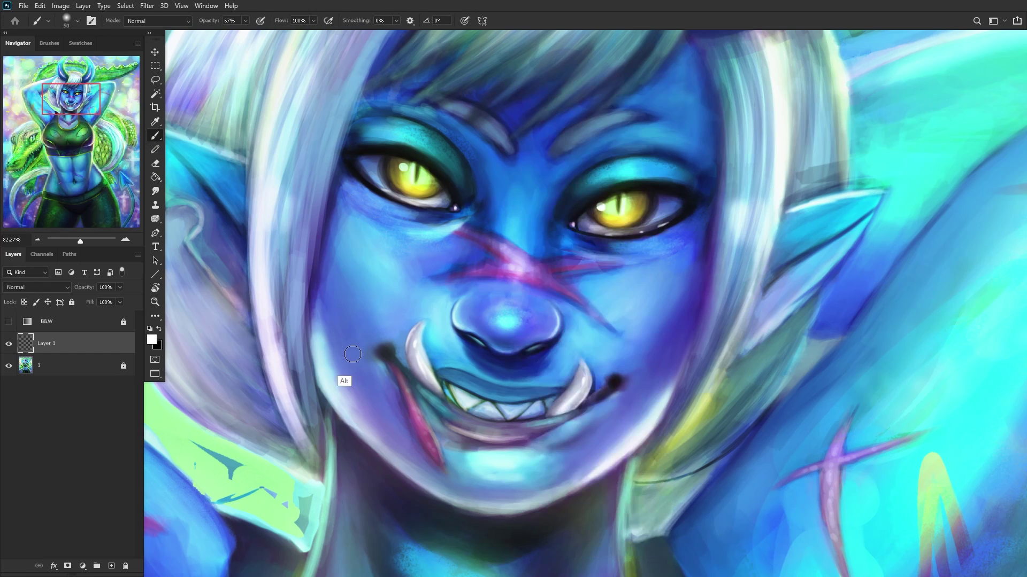
{"action": "mouse_move", "coordinate": [363, 234]}
{"action": "left_mouse_down"}
{"action": "mouse_move", "coordinate": [418, 298]}
{"action": "mouse_move", "coordinate": [345, 200]}
{"action": "mouse_move", "coordinate": [373, 224]}
{"action": "mouse_move", "coordinate": [393, 272]}
{"action": "mouse_move", "coordinate": [347, 247]}
{"action": "mouse_move", "coordinate": [341, 206]}
{"action": "mouse_move", "coordinate": [375, 332]}
{"action": "mouse_move", "coordinate": [352, 261]}
{"action": "mouse_move", "coordinate": [385, 315]}
{"action": "mouse_move", "coordinate": [393, 298]}
{"action": "mouse_move", "coordinate": [359, 250]}
{"action": "mouse_move", "coordinate": [412, 314]}
{"action": "left_mouse_up"}
{"action": "right_click", "coordinate": [486, 135]}
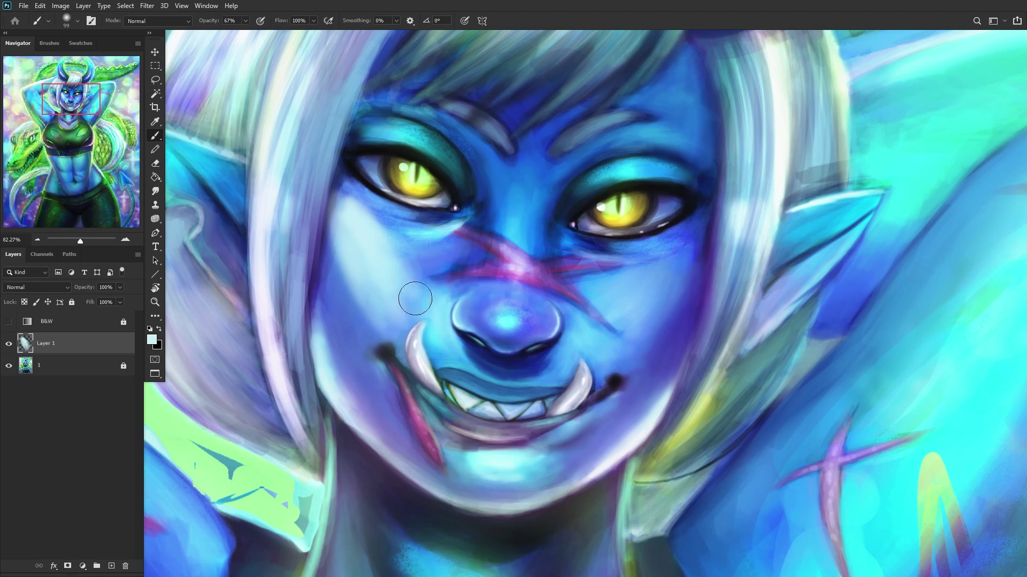
{"action": "mouse_move", "coordinate": [605, 298]}
{"action": "left_mouse_down"}
{"action": "mouse_move", "coordinate": [656, 292]}
{"action": "mouse_move", "coordinate": [682, 247]}
{"action": "mouse_move", "coordinate": [604, 330]}
{"action": "mouse_move", "coordinate": [621, 284]}
{"action": "mouse_move", "coordinate": [685, 246]}
{"action": "mouse_move", "coordinate": [594, 350]}
{"action": "mouse_move", "coordinate": [638, 332]}
{"action": "mouse_move", "coordinate": [658, 278]}
{"action": "mouse_move", "coordinate": [609, 364]}
{"action": "mouse_move", "coordinate": [622, 292]}
{"action": "left_mouse_up"}
Step: Soften the cheek strokes with Gaussian Blur and set the layer to Soft Light
{"action": "scroll", "coordinate": [621, 291], "scroll_direction": "down", "scroll_amount": 3}
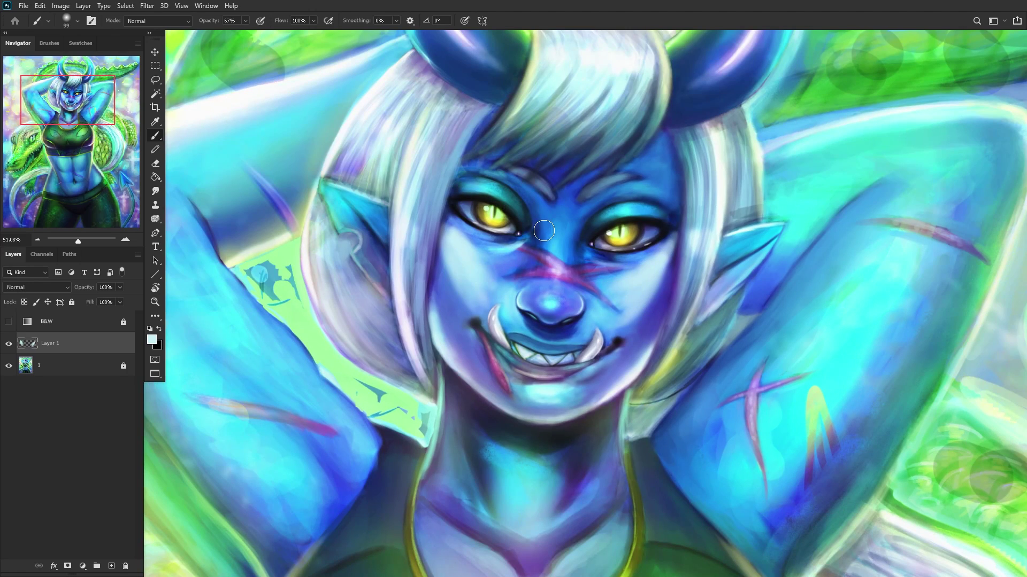
{"action": "left_click", "coordinate": [148, 6]}
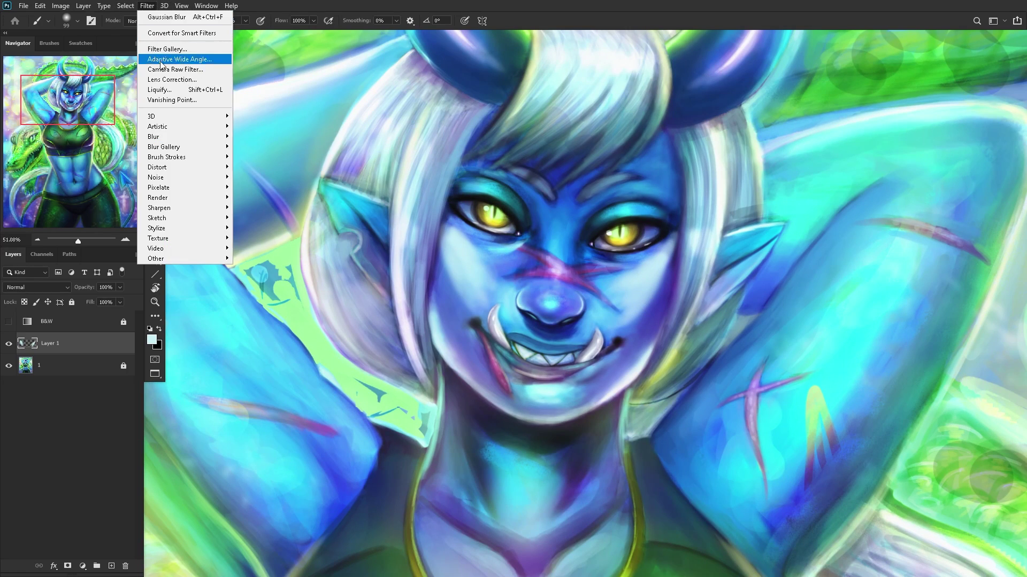
{"action": "left_click", "coordinate": [170, 19]}
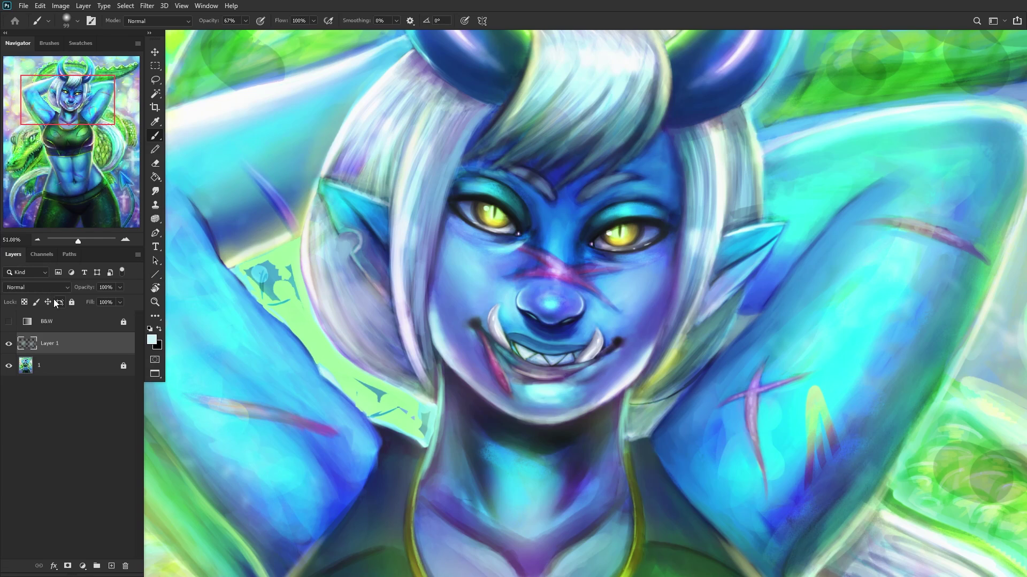
{"action": "left_click", "coordinate": [37, 287]}
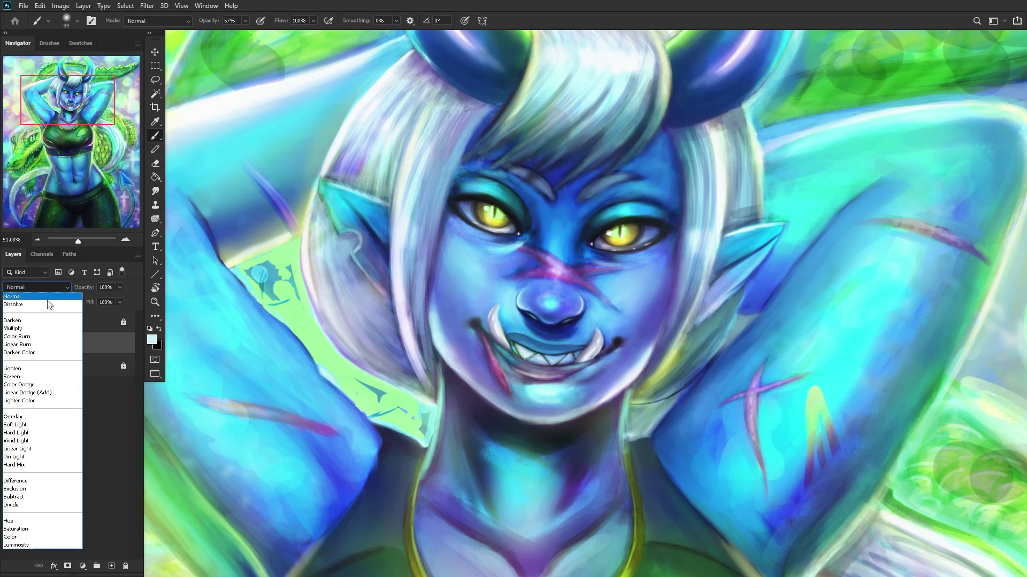
{"action": "left_click", "coordinate": [47, 426]}
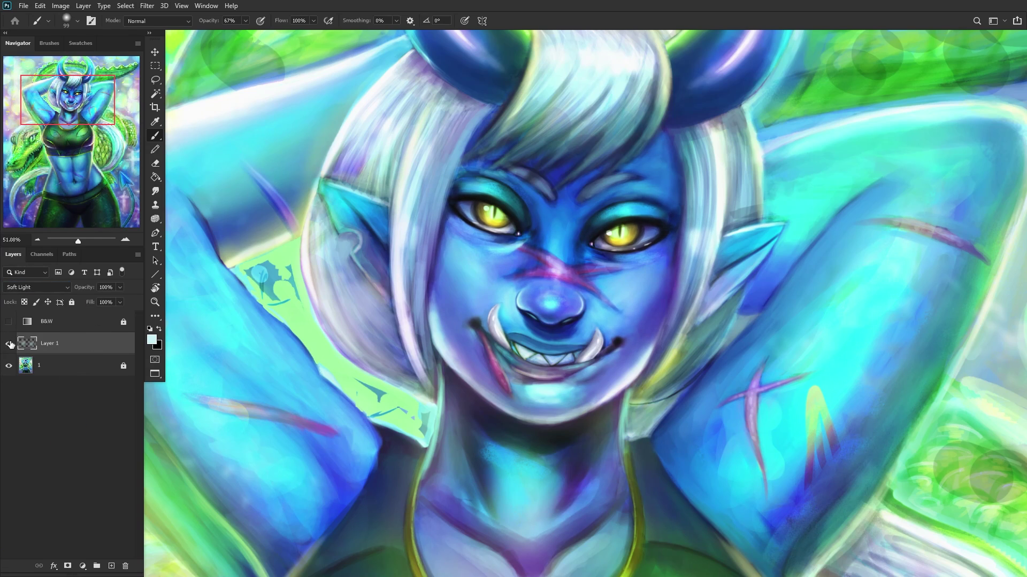
{"action": "scroll", "coordinate": [183, 375], "scroll_direction": "down", "scroll_amount": 5}
{"action": "scroll", "coordinate": [216, 332], "scroll_direction": "down", "scroll_amount": 2}
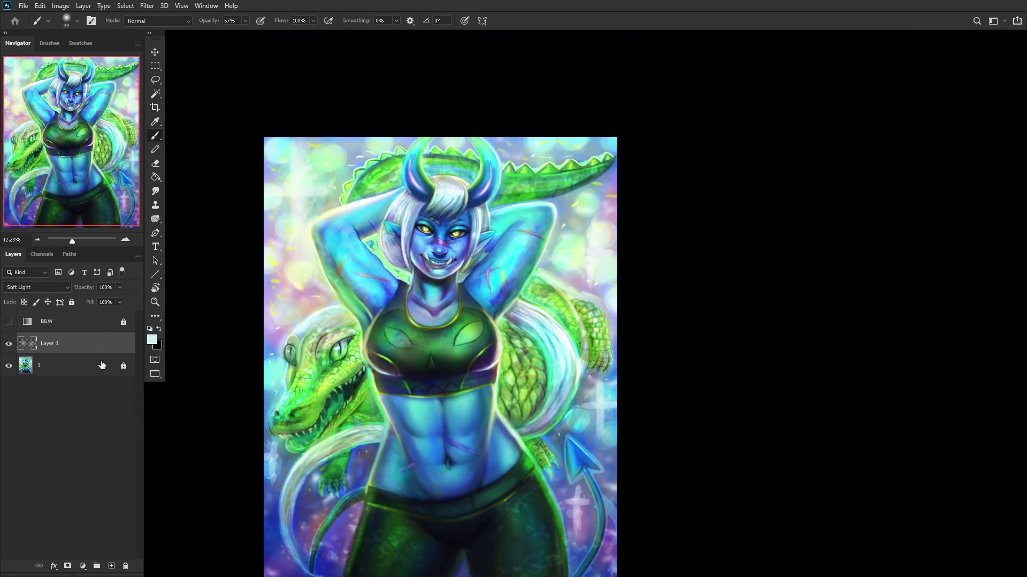
{"action": "left_click", "coordinate": [47, 287]}
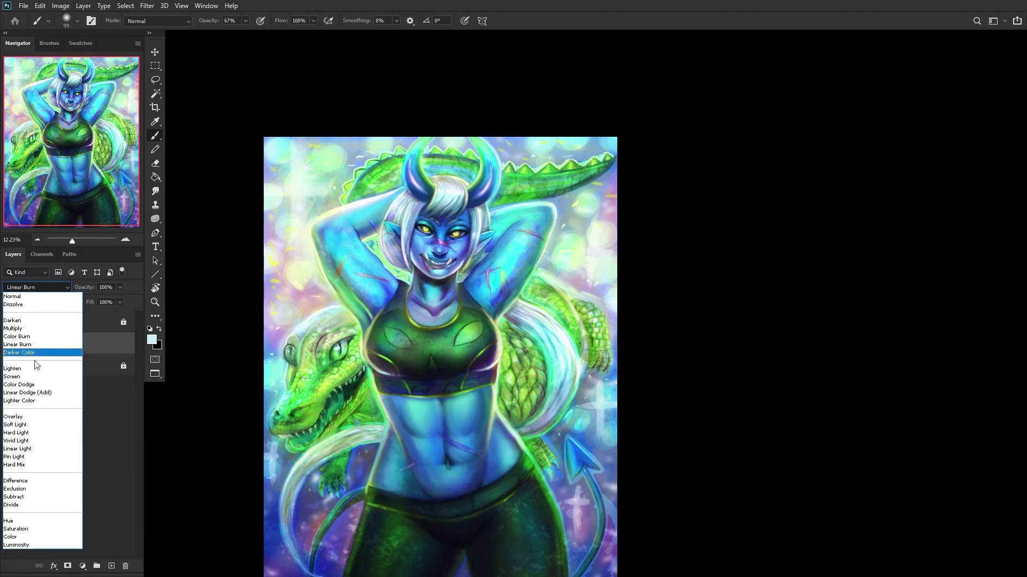
{"action": "left_click", "coordinate": [20, 425]}
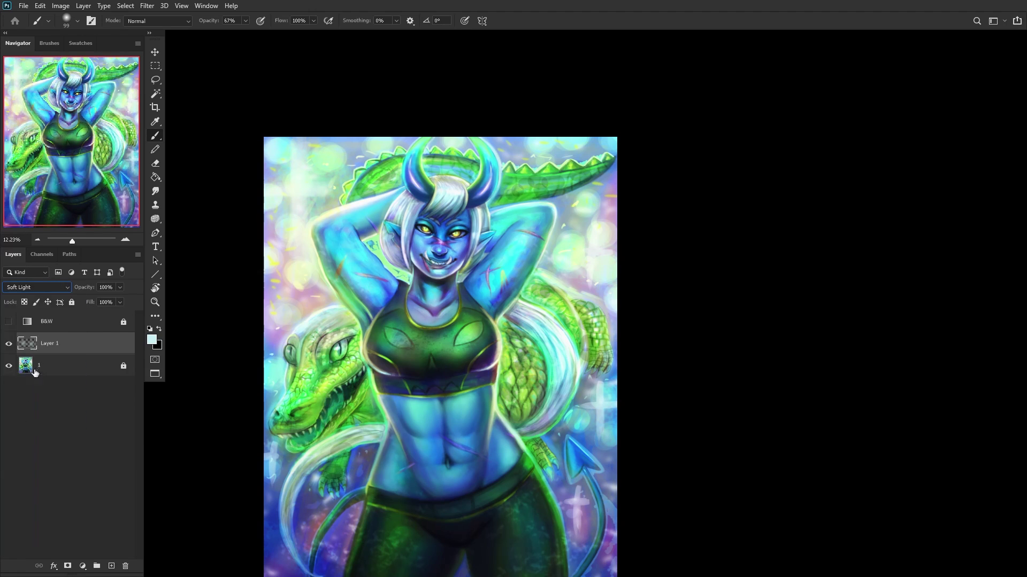
Step: Lower the glow layer's opacity to 47% and toggle it off and on to compare
{"action": "left_click", "coordinate": [8, 344]}
{"action": "scroll", "coordinate": [213, 227], "scroll_direction": "down", "scroll_amount": 3}
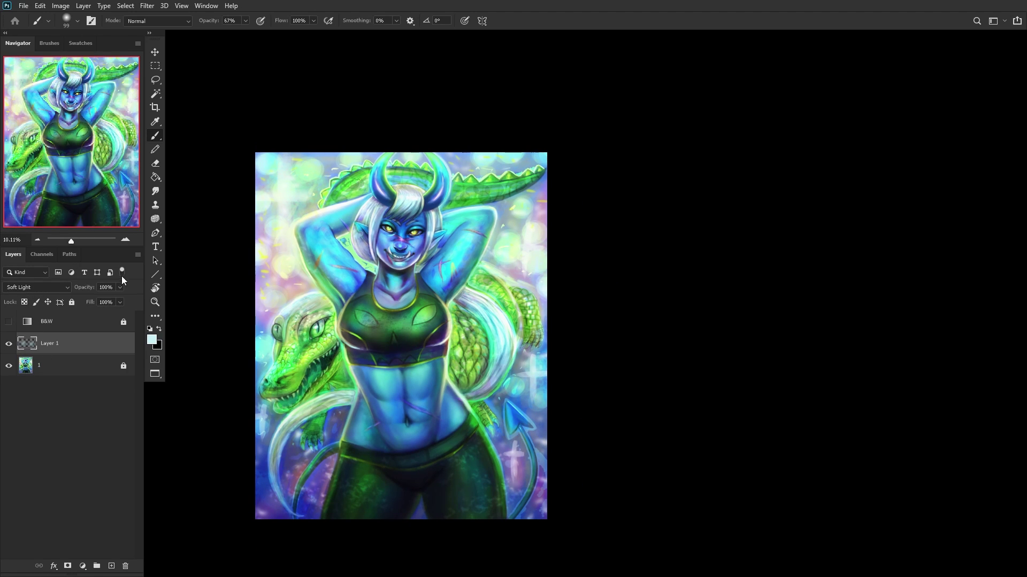
{"action": "left_click_drag", "start_coordinate": [96, 302], "coordinate": [94, 302]}
{"action": "left_click", "coordinate": [8, 345]}
{"action": "left_click", "coordinate": [7, 345]}
{"action": "left_click", "coordinate": [7, 346]}
{"action": "left_click", "coordinate": [8, 346]}
{"action": "left_click", "coordinate": [125, 566]}
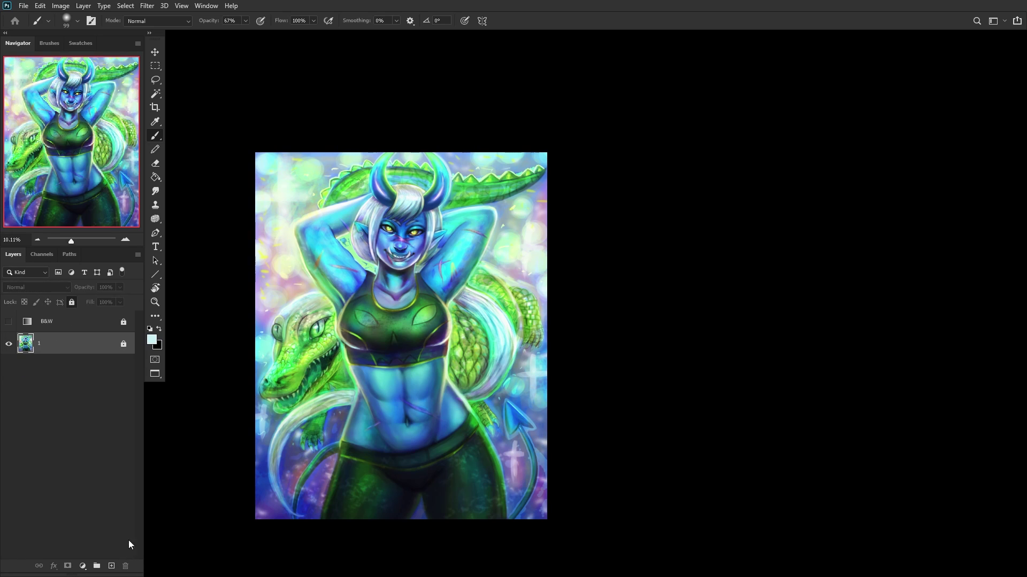
{"action": "scroll", "coordinate": [433, 212], "scroll_direction": "up", "scroll_amount": 2}
{"action": "scroll", "coordinate": [432, 211], "scroll_direction": "up", "scroll_amount": 3}
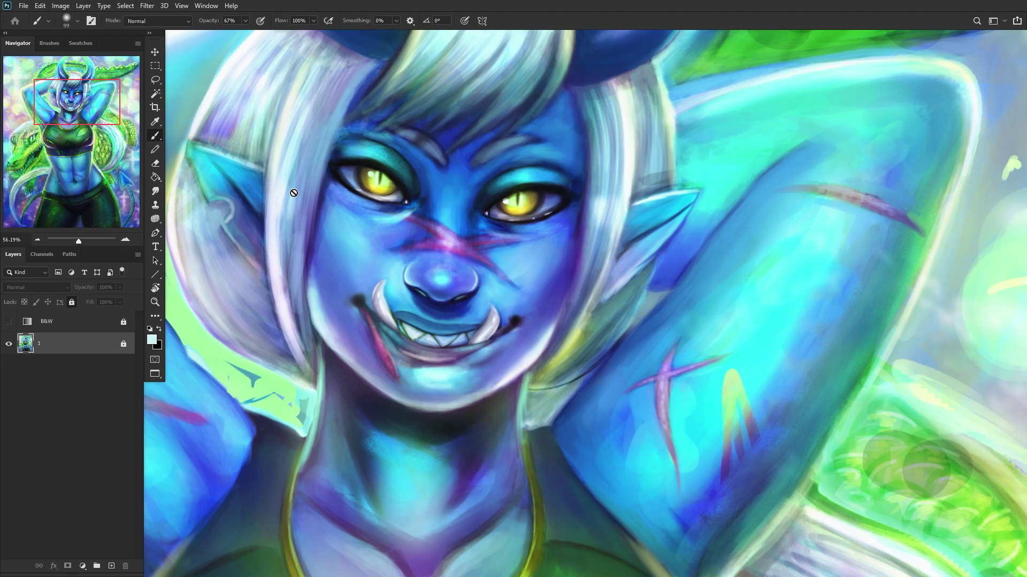
{"action": "scroll", "coordinate": [337, 223], "scroll_direction": "down", "scroll_amount": 5}
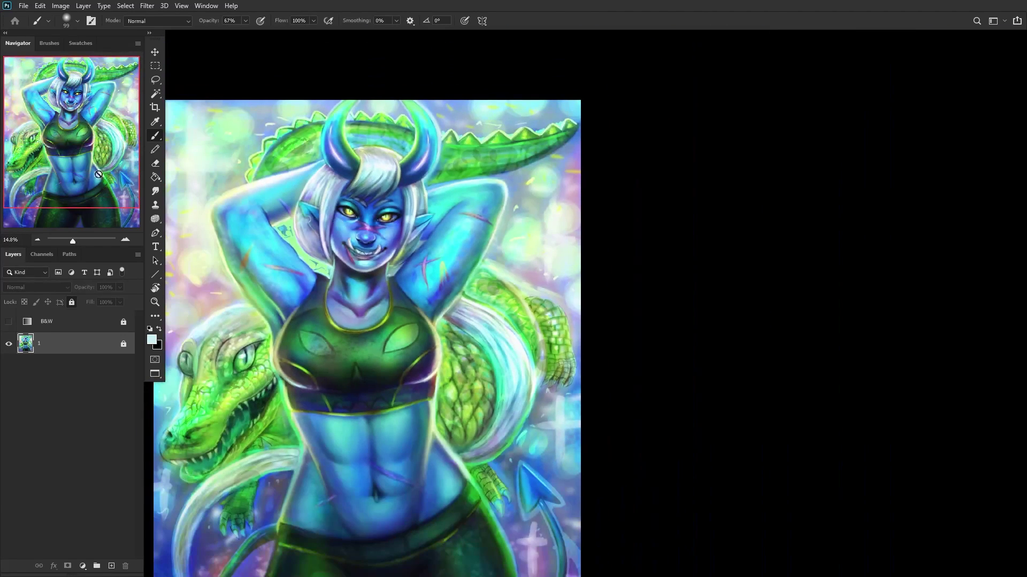
{"action": "left_click_drag", "start_coordinate": [40, 175], "coordinate": [71, 185]}
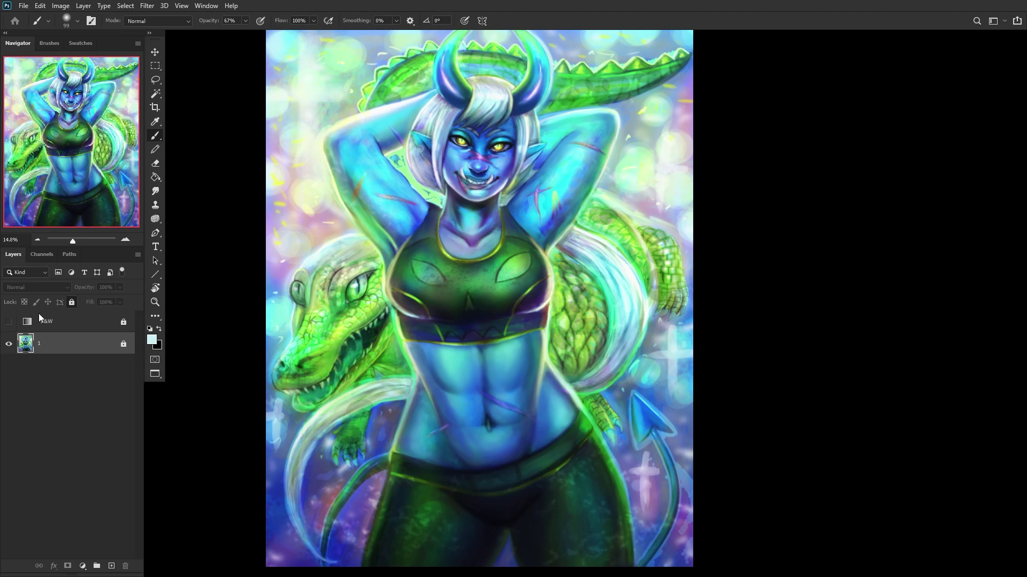
Step: Preview in greyscale, add an Overlay-blended layer, and set a 448 px brush
{"action": "left_click", "coordinate": [9, 321]}
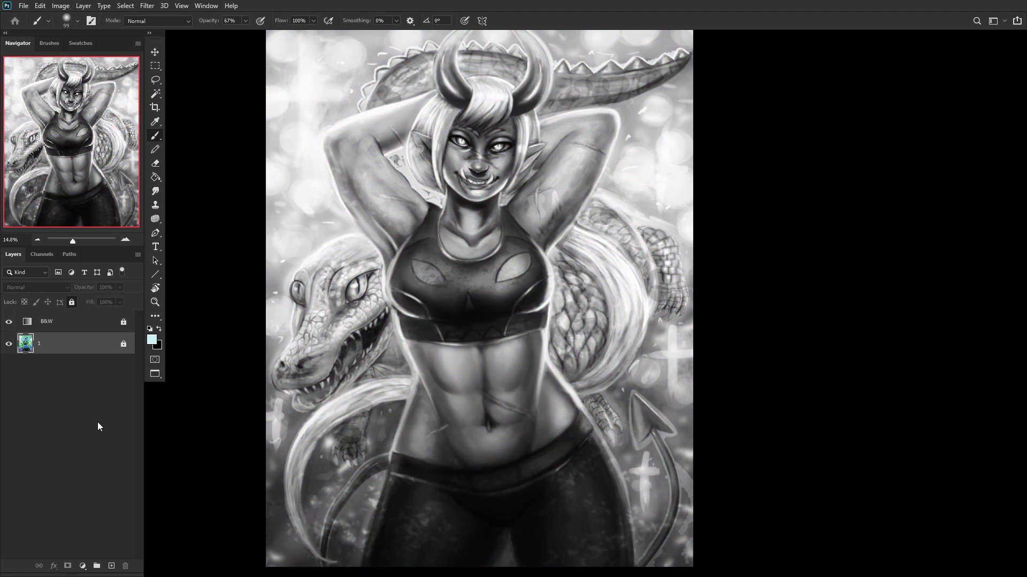
{"action": "key", "text": "ctrl+shift+alt+n"}
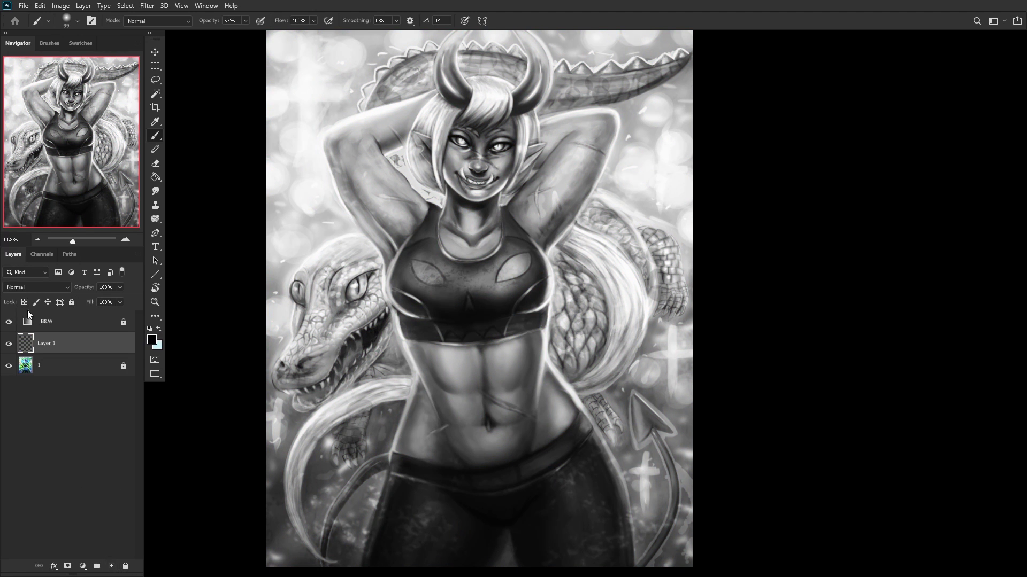
{"action": "left_click", "coordinate": [33, 287]}
{"action": "left_click", "coordinate": [24, 420]}
{"action": "right_click", "coordinate": [478, 268]}
{"action": "left_click", "coordinate": [594, 99]}
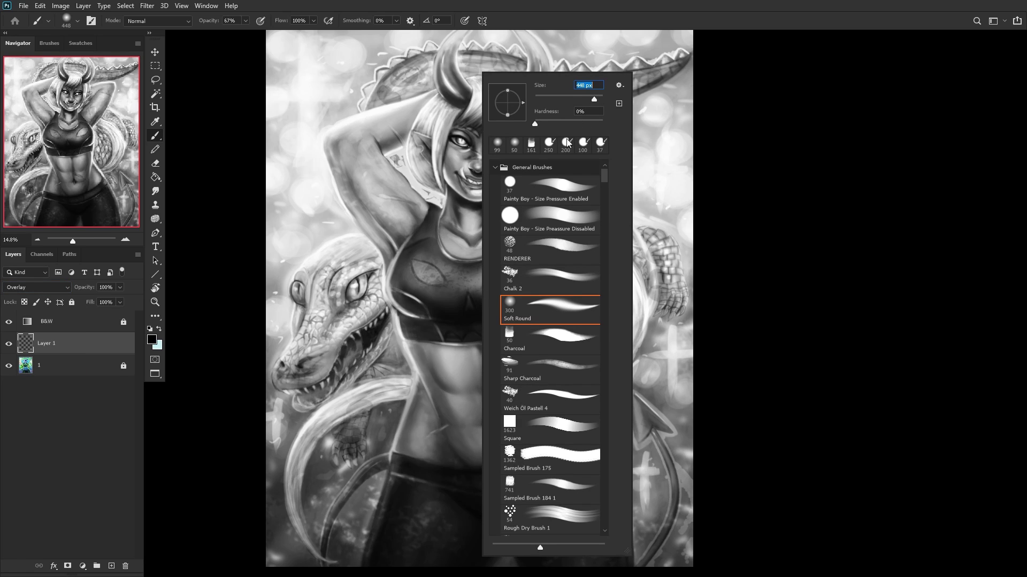
Step: Paint dark shading along both sides of the abdomen at 16% opacity
{"action": "mouse_move", "coordinate": [416, 408]}
{"action": "left_mouse_down"}
{"action": "mouse_move", "coordinate": [402, 450]}
{"action": "mouse_move", "coordinate": [428, 361]}
{"action": "mouse_move", "coordinate": [419, 352]}
{"action": "mouse_move", "coordinate": [428, 409]}
{"action": "left_mouse_up"}
{"action": "mouse_move", "coordinate": [528, 332]}
{"action": "left_mouse_down"}
{"action": "mouse_move", "coordinate": [518, 440]}
{"action": "mouse_move", "coordinate": [543, 384]}
{"action": "mouse_move", "coordinate": [558, 394]}
{"action": "mouse_move", "coordinate": [542, 438]}
{"action": "left_mouse_up"}
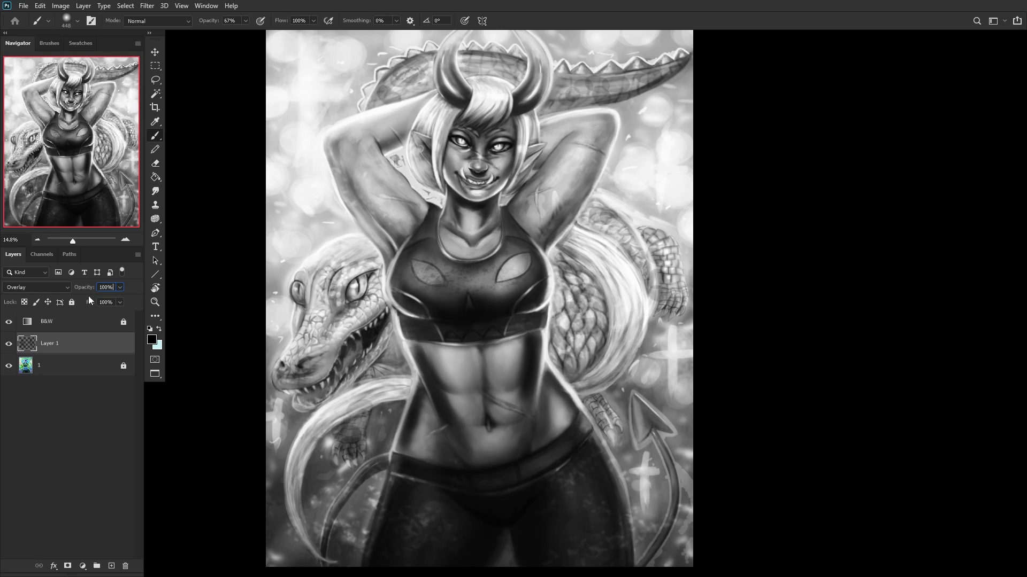
{"action": "left_click_drag", "start_coordinate": [81, 300], "coordinate": [88, 300]}
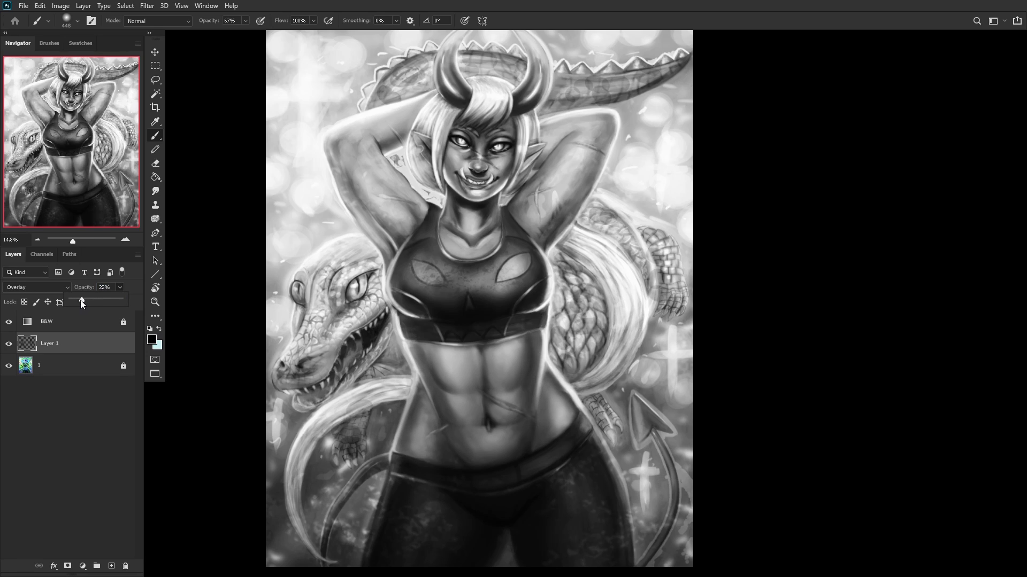
{"action": "left_click", "coordinate": [417, 354]}
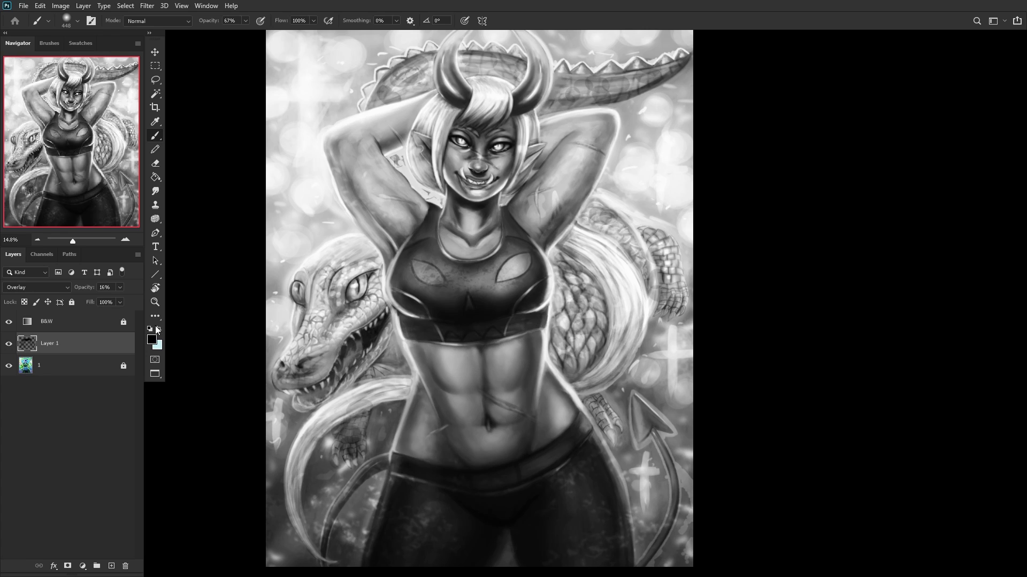
Step: Return to full colour, compare the shading, and merge it with Ctrl+Shift+E
{"action": "left_click", "coordinate": [9, 321]}
{"action": "left_click", "coordinate": [9, 344]}
{"action": "left_click", "coordinate": [8, 344]}
{"action": "left_click", "coordinate": [69, 373]}
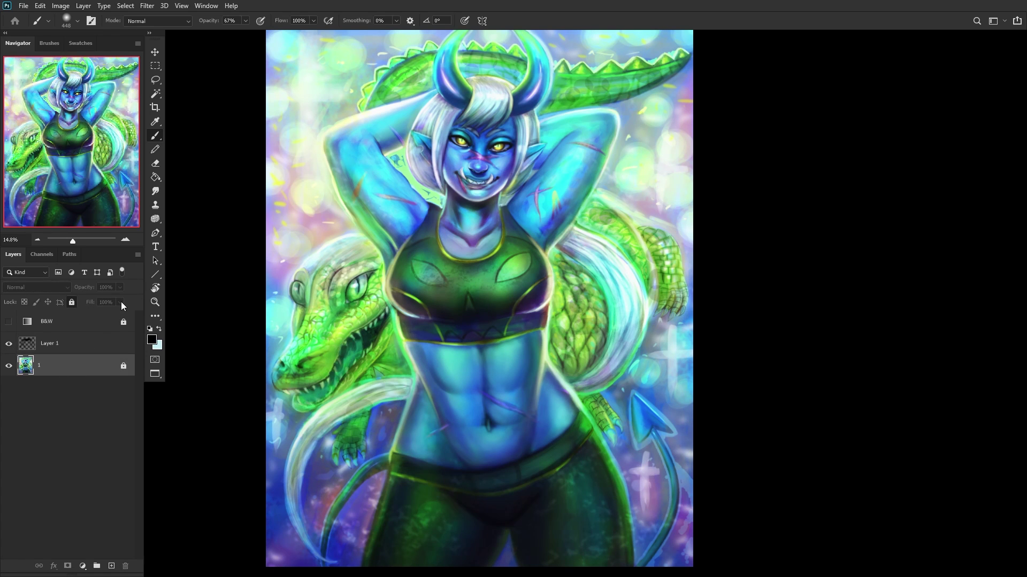
{"action": "key", "text": "ctrl+shift+e"}
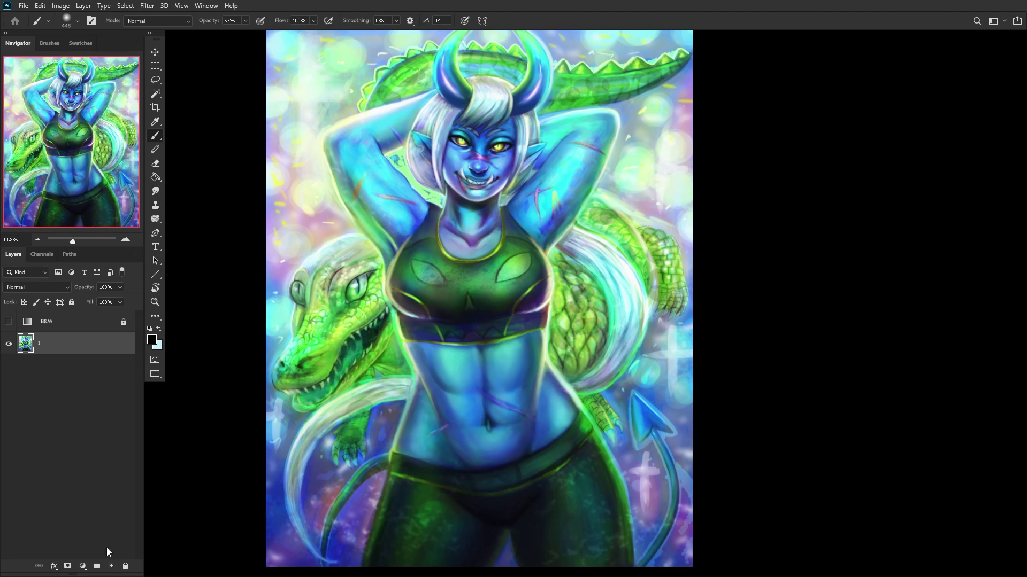
Step: On a new layer, dab a light cyan nose highlight with a 23 px RENDERER brush
{"action": "left_click", "coordinate": [111, 566]}
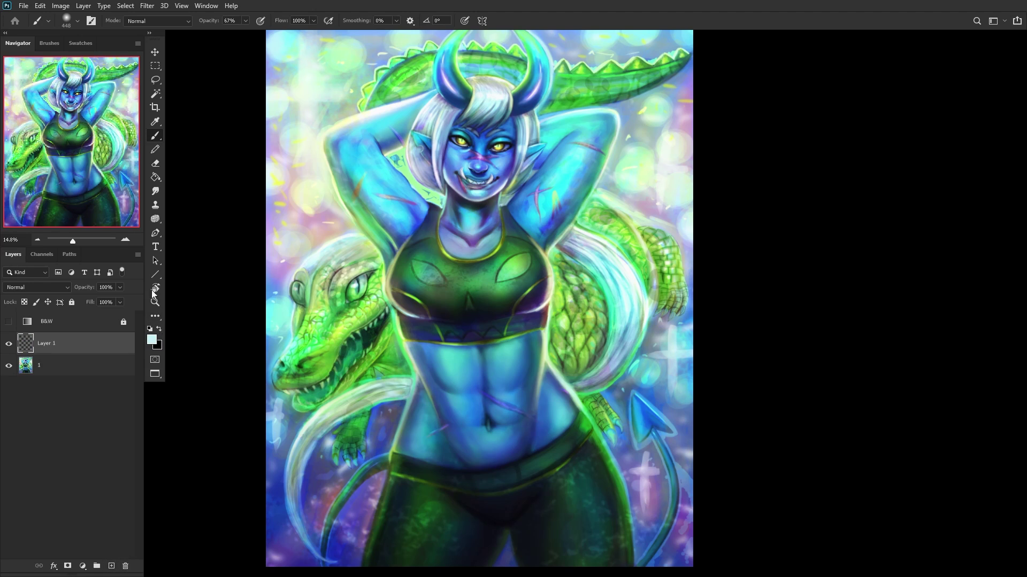
{"action": "scroll", "coordinate": [447, 190], "scroll_direction": "up", "scroll_amount": 6}
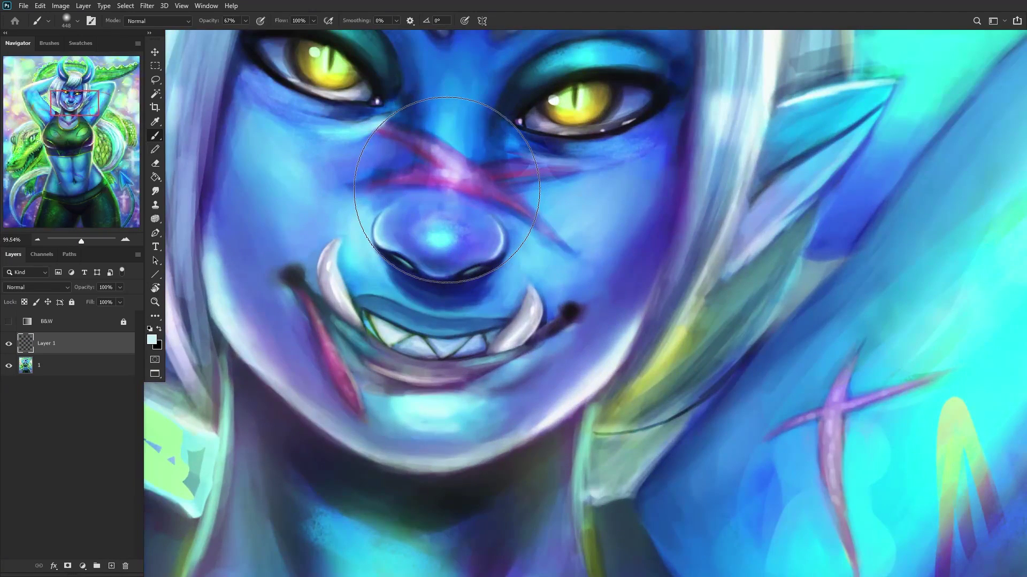
{"action": "right_click", "coordinate": [615, 299]}
{"action": "left_click", "coordinate": [666, 253]}
{"action": "left_click", "coordinate": [674, 98]}
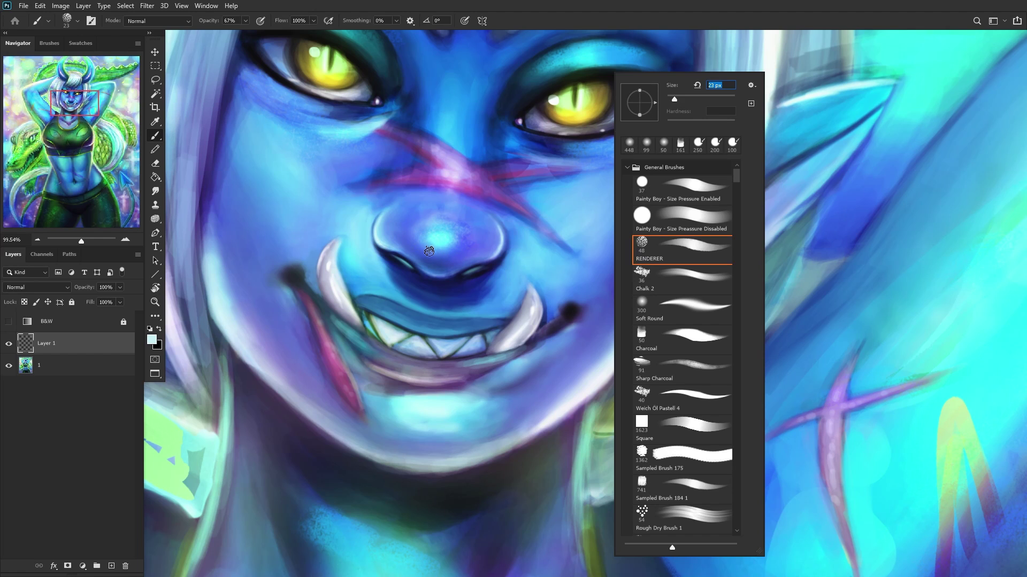
{"action": "key", "text": "Return"}
{"action": "left_click_drag", "start_coordinate": [434, 247], "coordinate": [435, 241]}
{"action": "scroll", "coordinate": [375, 225], "scroll_direction": "down", "scroll_amount": 3}
{"action": "scroll", "coordinate": [356, 209], "scroll_direction": "up", "scroll_amount": 2}
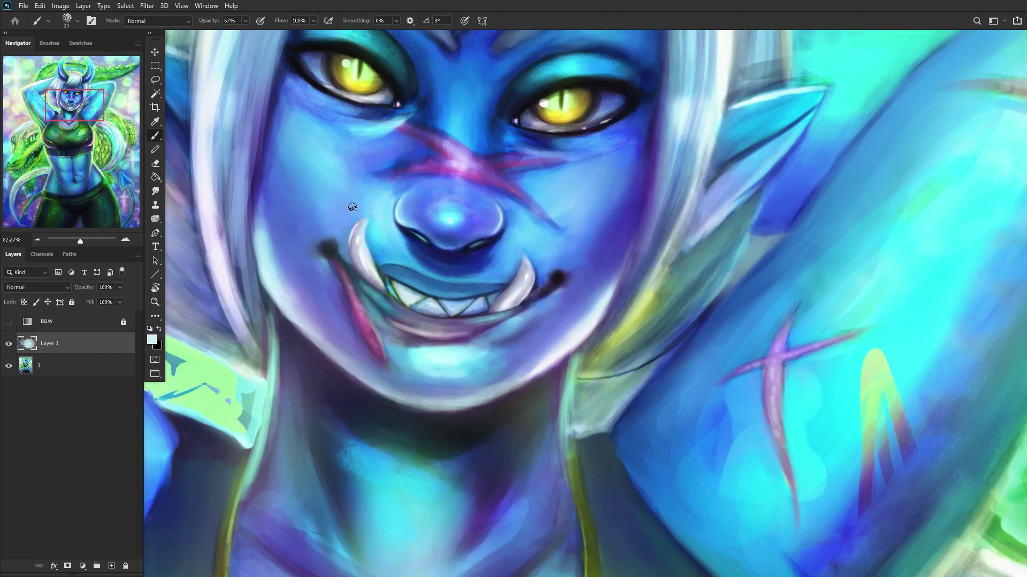
{"action": "scroll", "coordinate": [356, 209], "scroll_direction": "up", "scroll_amount": 2}
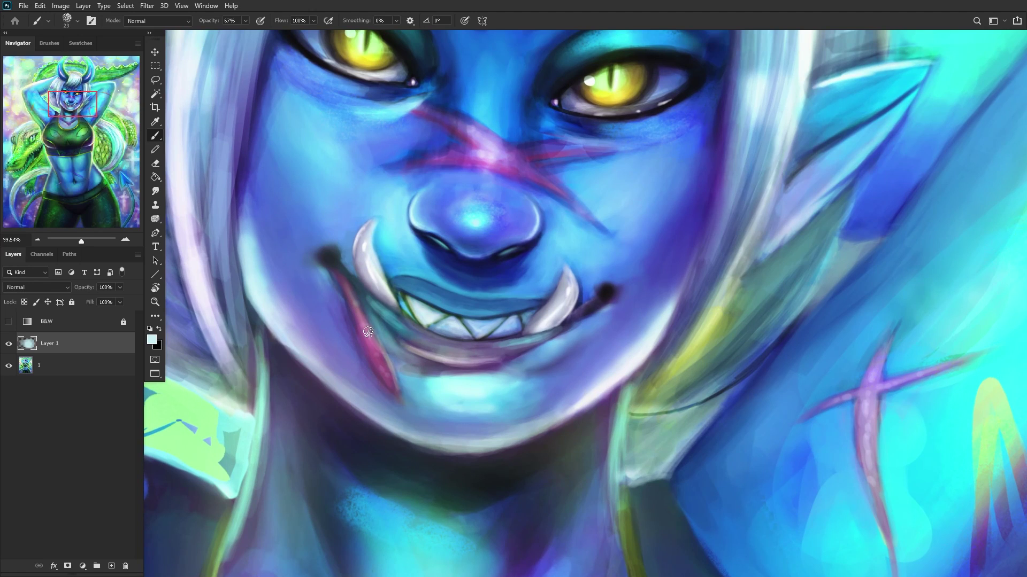
{"action": "scroll", "coordinate": [407, 242], "scroll_direction": "down", "scroll_amount": 3}
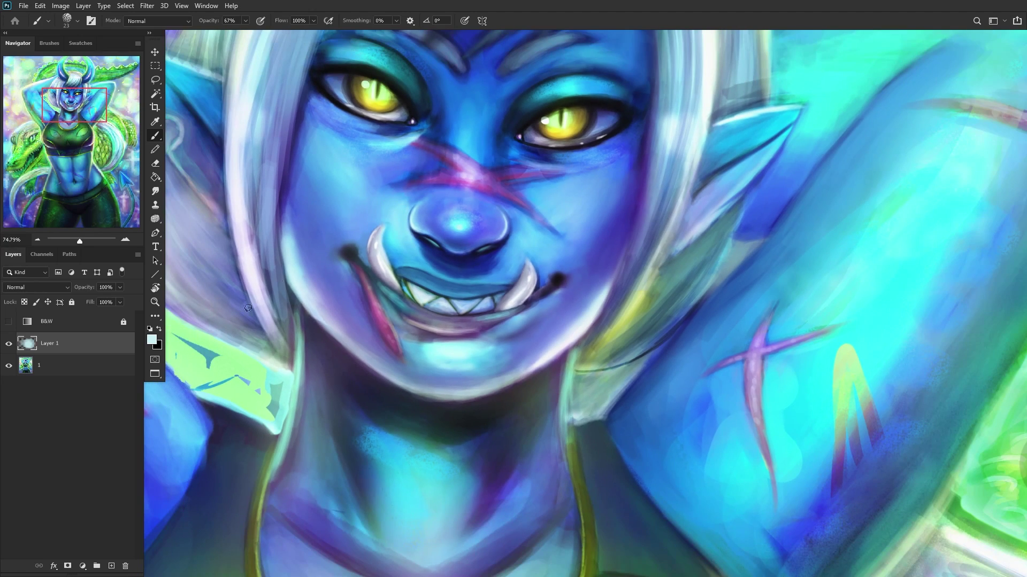
Step: Add another new layer and set up a 124 px Soft Round brush
{"action": "left_click", "coordinate": [111, 566]}
{"action": "right_click", "coordinate": [484, 75]}
{"action": "left_click", "coordinate": [534, 308]}
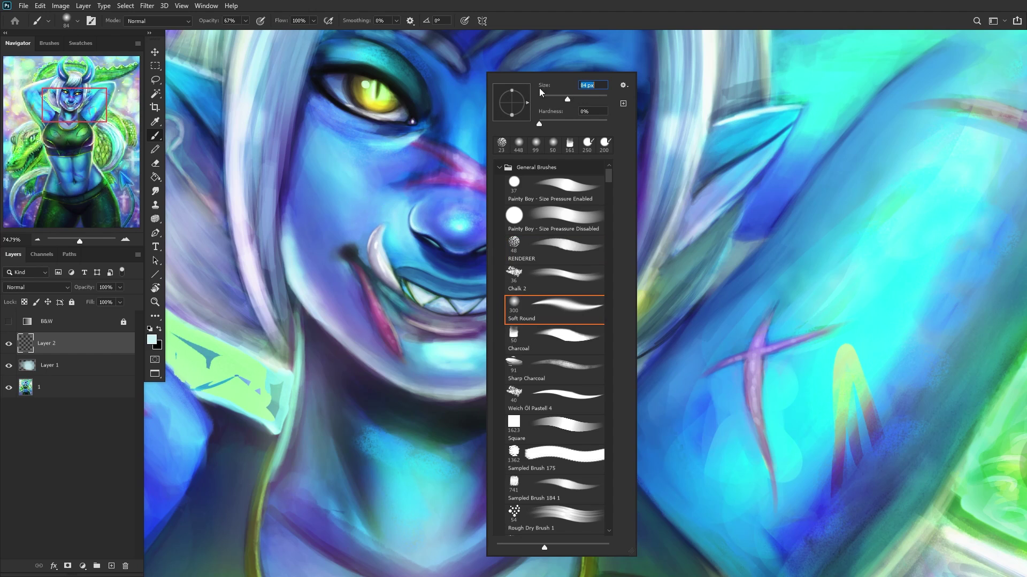
{"action": "left_click_drag", "start_coordinate": [568, 98], "coordinate": [577, 98]}
{"action": "left_click", "coordinate": [338, 214]}
Step: Paint darker blue under the eye and light cyan across the cheek using sampled skin colours
{"action": "mouse_move", "coordinate": [336, 236]}
{"action": "left_mouse_down"}
{"action": "mouse_move", "coordinate": [311, 172]}
{"action": "mouse_move", "coordinate": [320, 181]}
{"action": "mouse_move", "coordinate": [323, 108]}
{"action": "mouse_move", "coordinate": [315, 143]}
{"action": "mouse_move", "coordinate": [304, 126]}
{"action": "mouse_move", "coordinate": [327, 139]}
{"action": "mouse_move", "coordinate": [342, 235]}
{"action": "left_mouse_up"}
{"action": "left_click", "coordinate": [315, 140], "text": "alt"}
{"action": "left_click_drag", "start_coordinate": [313, 144], "coordinate": [336, 230]}
{"action": "left_click", "coordinate": [351, 182], "text": "alt"}
{"action": "left_click_drag", "start_coordinate": [325, 160], "coordinate": [321, 129]}
{"action": "left_click", "coordinate": [334, 200], "text": "alt"}
{"action": "mouse_move", "coordinate": [345, 195]}
{"action": "left_mouse_down"}
{"action": "mouse_move", "coordinate": [346, 164]}
{"action": "mouse_move", "coordinate": [385, 196]}
{"action": "mouse_move", "coordinate": [356, 166]}
{"action": "left_mouse_up"}
{"action": "left_click", "coordinate": [339, 222], "text": "alt"}
{"action": "mouse_move", "coordinate": [339, 222]}
{"action": "left_mouse_down"}
{"action": "mouse_move", "coordinate": [352, 233]}
{"action": "mouse_move", "coordinate": [283, 166]}
{"action": "left_mouse_up"}
Step: Add a small stroke below the eye and lighten the upper cheek
{"action": "left_click", "coordinate": [298, 137], "text": "alt"}
{"action": "left_click_drag", "start_coordinate": [293, 101], "coordinate": [315, 100]}
{"action": "left_click", "coordinate": [317, 216], "text": "alt"}
{"action": "mouse_move", "coordinate": [317, 217]}
{"action": "left_mouse_down"}
{"action": "mouse_move", "coordinate": [301, 169]}
{"action": "mouse_move", "coordinate": [327, 166]}
{"action": "left_mouse_up"}
{"action": "left_click", "coordinate": [348, 190], "text": "alt"}
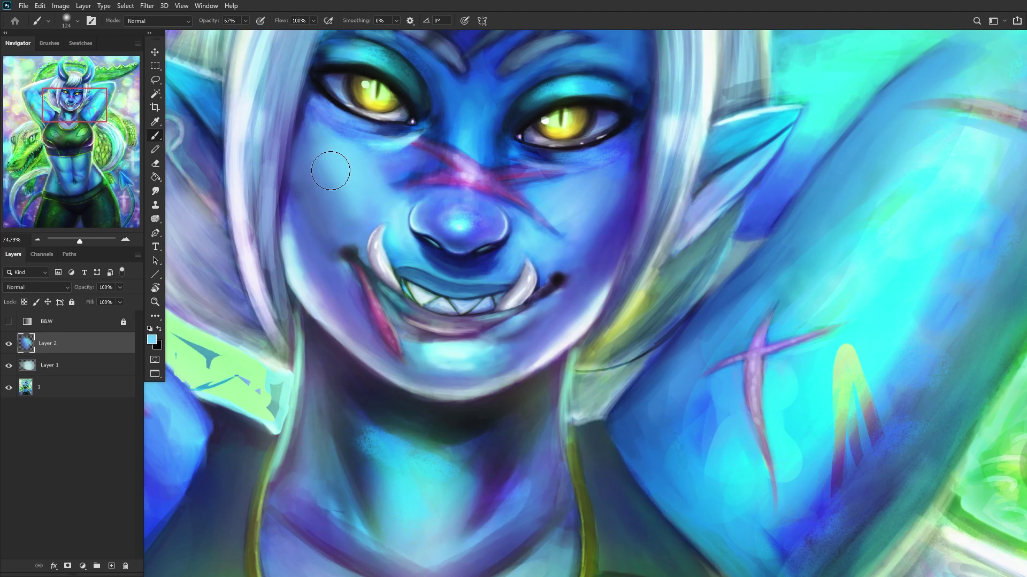
{"action": "left_click", "coordinate": [383, 206], "text": "alt"}
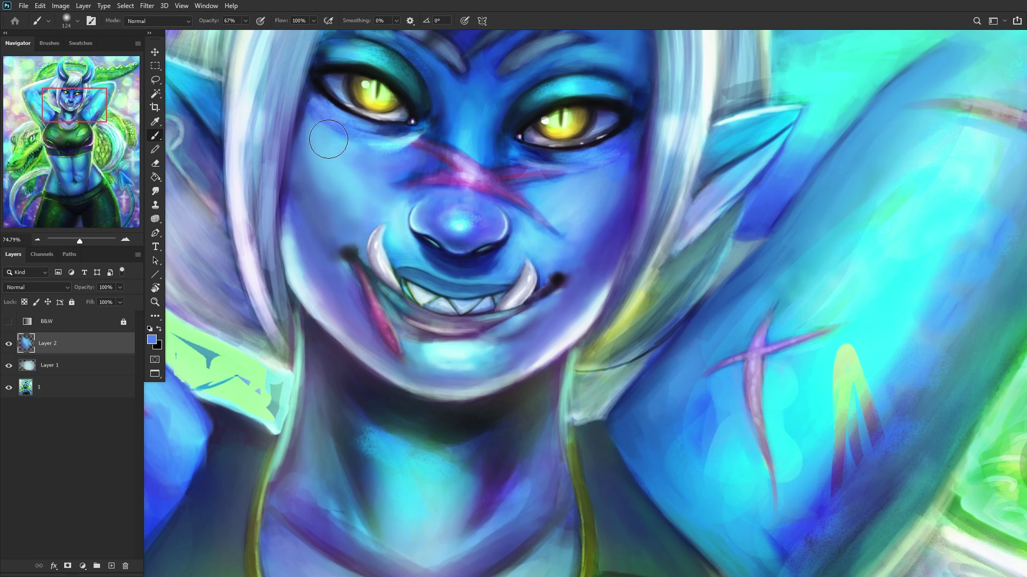
Step: Lower the layer opacity to 18% and brighten the cheek edge with light cyan
{"action": "scroll", "coordinate": [337, 142], "scroll_direction": "down", "scroll_amount": 3}
{"action": "type", "text": "18"}
{"action": "right_click", "coordinate": [467, 95]}
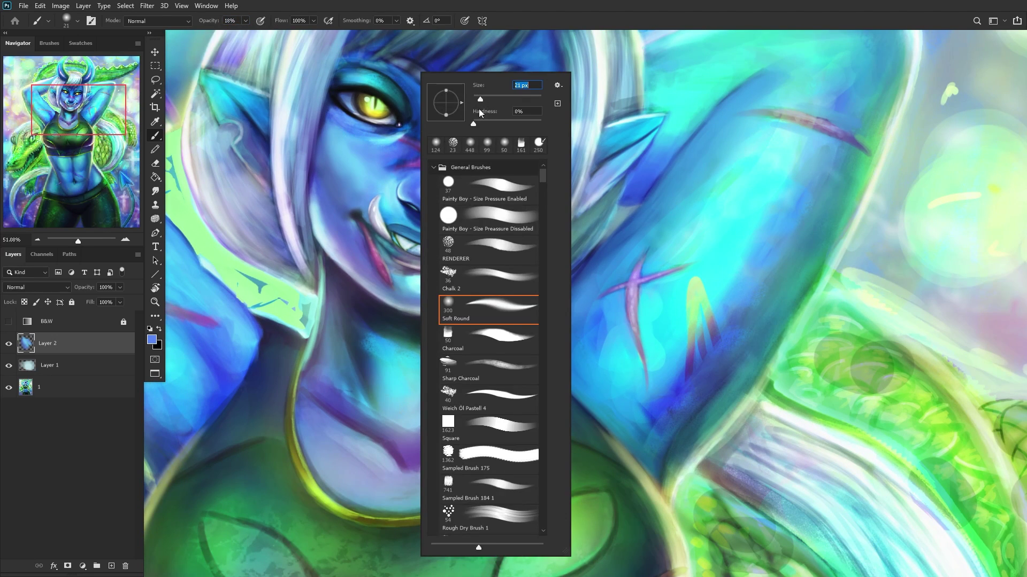
{"action": "left_click", "coordinate": [383, 218]}
{"action": "left_click", "coordinate": [380, 173], "text": "alt"}
{"action": "scroll", "coordinate": [388, 172], "scroll_direction": "up", "scroll_amount": 5}
{"action": "left_click", "coordinate": [428, 202], "text": "alt"}
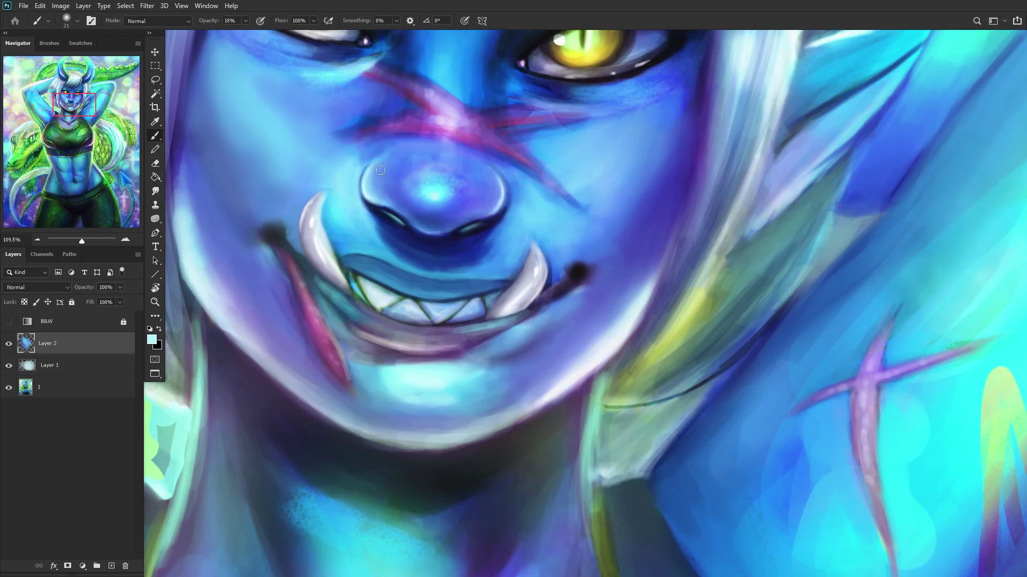
{"action": "scroll", "coordinate": [388, 171], "scroll_direction": "down", "scroll_amount": 3}
{"action": "right_click", "coordinate": [319, 95]}
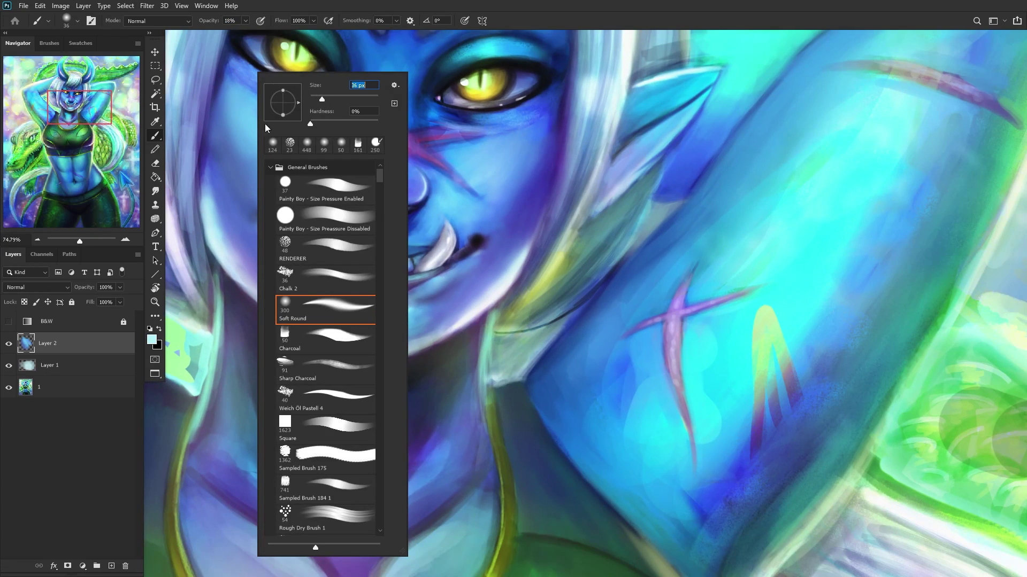
{"action": "left_click", "coordinate": [214, 136]}
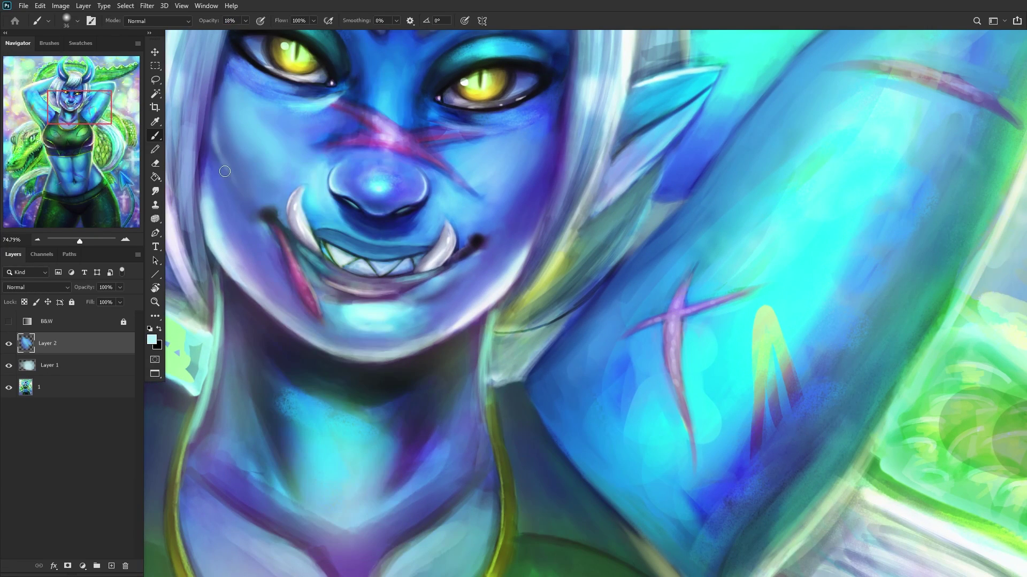
{"action": "mouse_move", "coordinate": [241, 184]}
{"action": "left_mouse_down"}
{"action": "mouse_move", "coordinate": [217, 133]}
{"action": "mouse_move", "coordinate": [244, 192]}
{"action": "mouse_move", "coordinate": [219, 119]}
{"action": "left_mouse_up"}
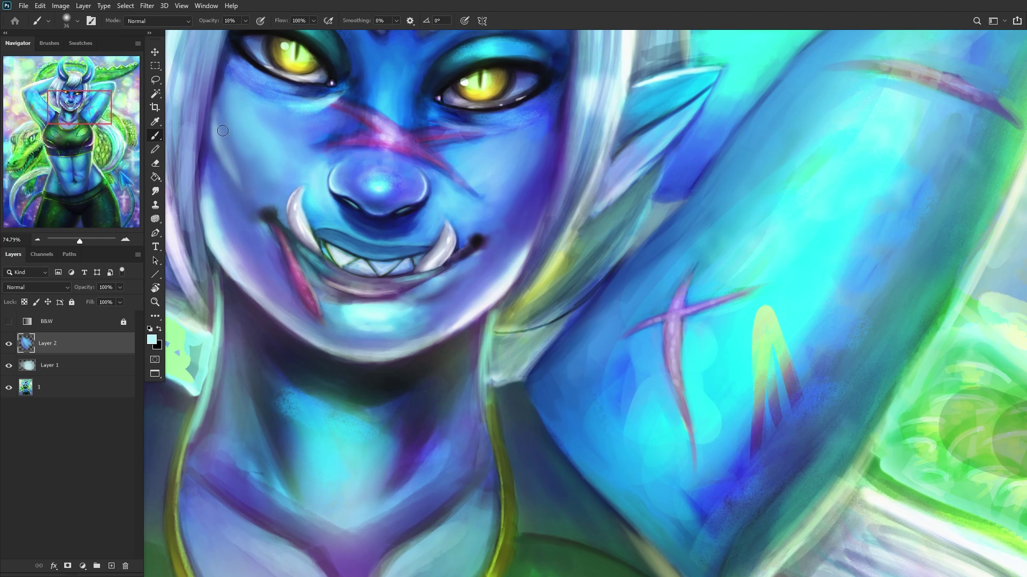
{"action": "scroll", "coordinate": [250, 199], "scroll_direction": "down", "scroll_amount": 5}
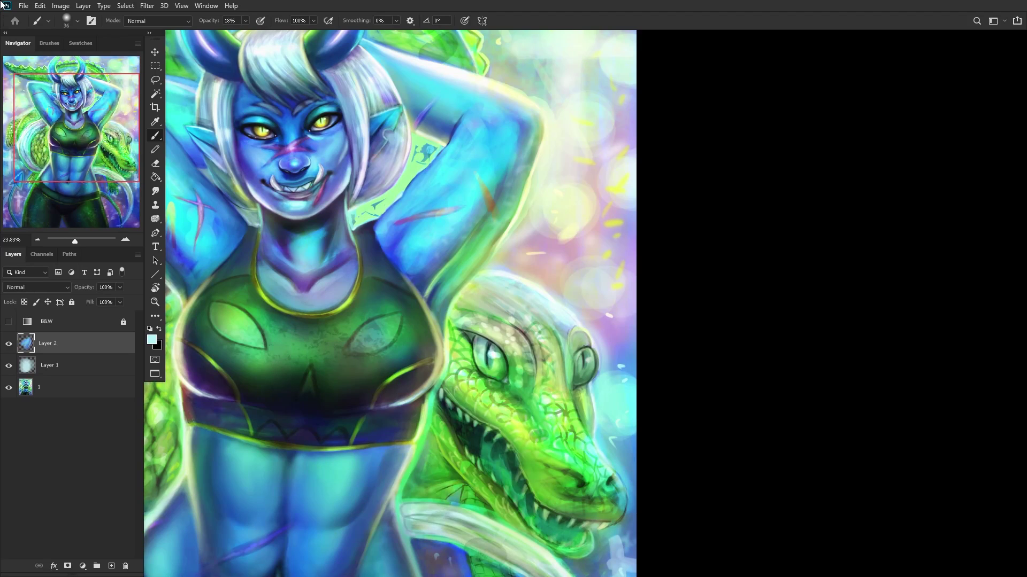
Step: Duplicate the cheek shading with the Move tool and flip the copy horizontally
{"action": "key", "text": "v"}
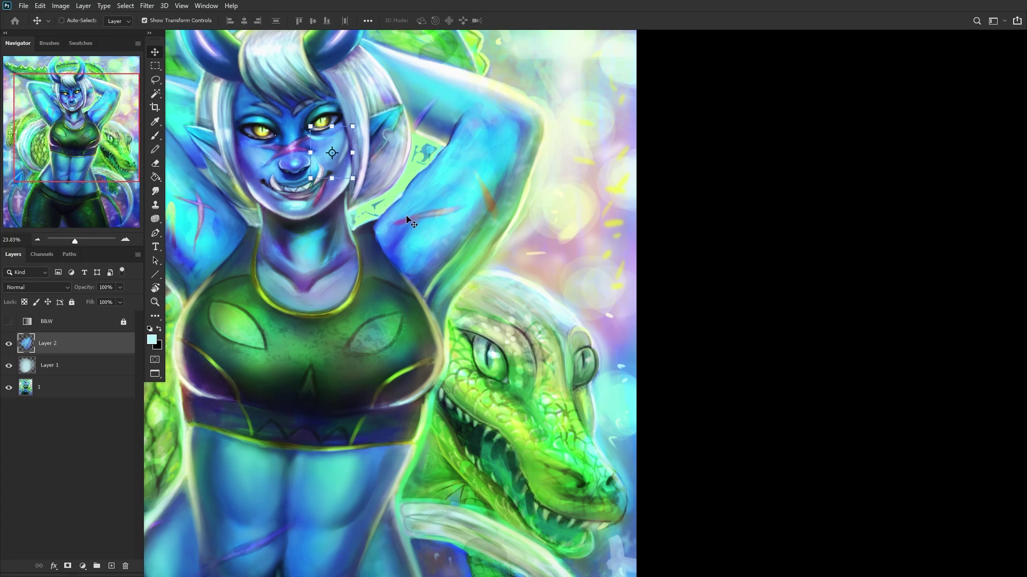
{"action": "left_click_drag", "start_coordinate": [405, 203], "coordinate": [317, 213], "text": "alt"}
{"action": "left_click", "coordinate": [39, 6]}
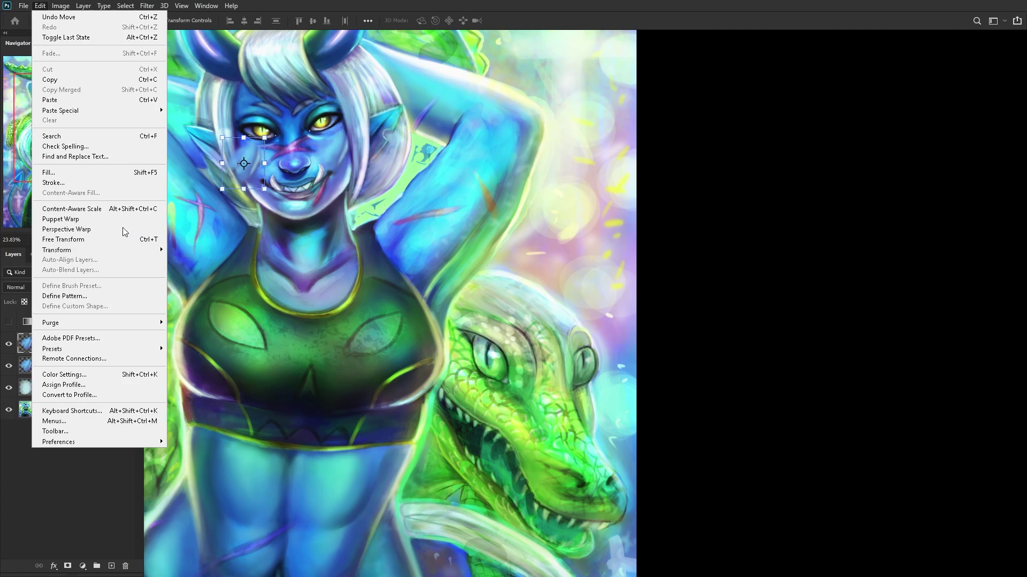
{"action": "mouse_move", "coordinate": [144, 253]}
{"action": "left_click", "coordinate": [214, 415]}
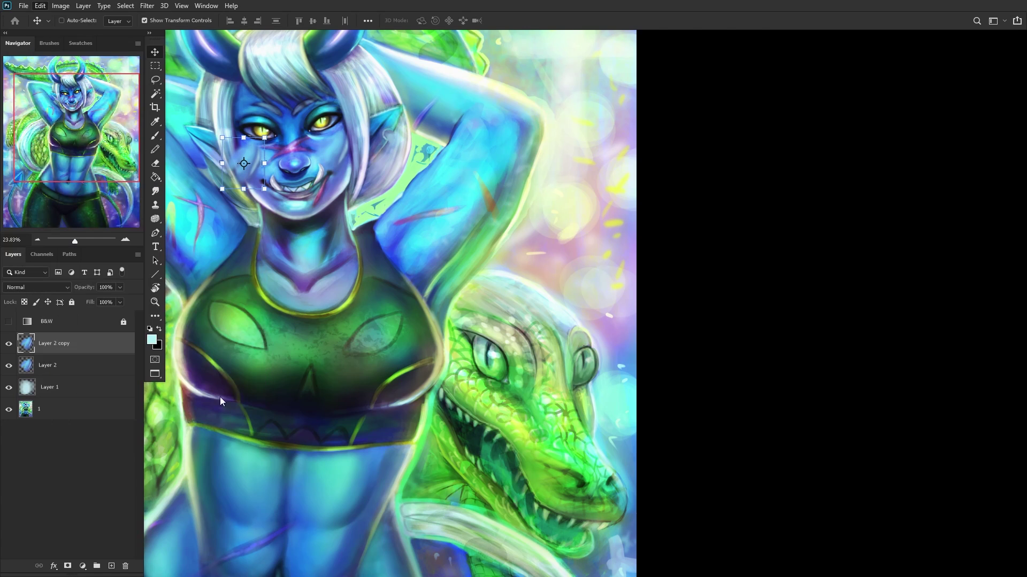
Step: Place the flipped copy on the other cheek, rotated by -8.3°
{"action": "left_click_drag", "start_coordinate": [257, 201], "coordinate": [358, 291]}
{"action": "scroll", "coordinate": [358, 291], "scroll_direction": "up", "scroll_amount": 3, "text": "alt"}
{"action": "left_click_drag", "start_coordinate": [355, 217], "coordinate": [349, 201]}
{"action": "key", "text": "ctrl+t"}
{"action": "left_click_drag", "start_coordinate": [398, 164], "coordinate": [389, 160]}
{"action": "left_click_drag", "start_coordinate": [369, 225], "coordinate": [372, 223]}
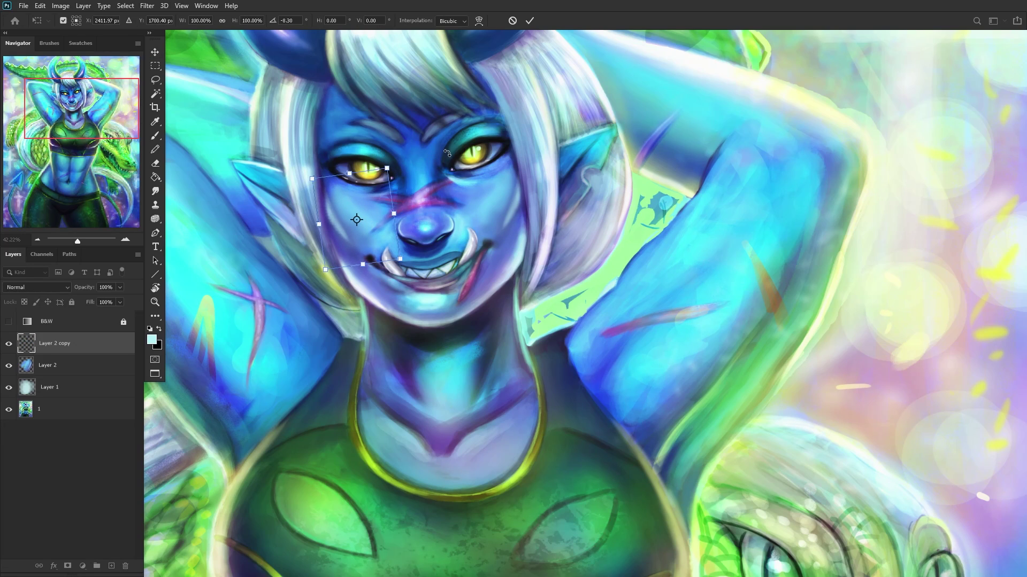
{"action": "left_click", "coordinate": [531, 21]}
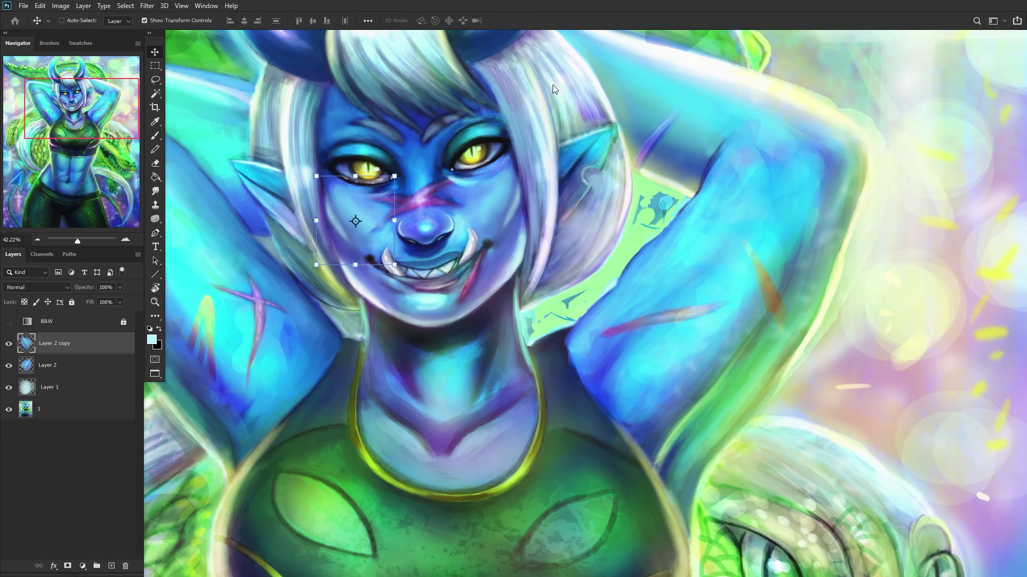
Step: Erase the excess copied shading over the cheek and jaw
{"action": "left_click", "coordinate": [155, 163]}
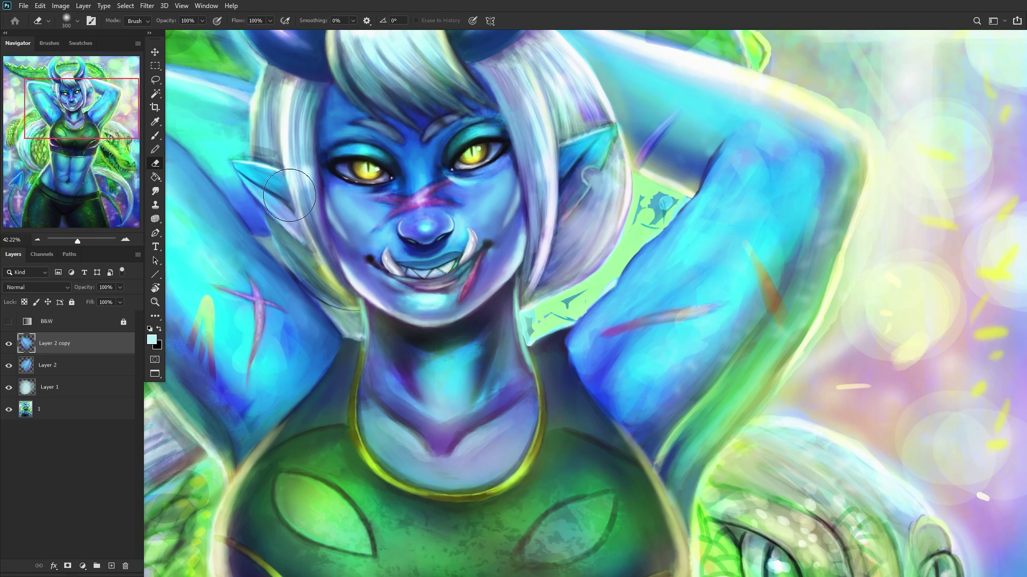
{"action": "right_click", "coordinate": [414, 230]}
{"action": "key", "text": "Escape"}
{"action": "mouse_move", "coordinate": [384, 232]}
{"action": "left_mouse_down"}
{"action": "mouse_move", "coordinate": [342, 176]}
{"action": "mouse_move", "coordinate": [294, 190]}
{"action": "mouse_move", "coordinate": [313, 276]}
{"action": "mouse_move", "coordinate": [327, 262]}
{"action": "mouse_move", "coordinate": [318, 253]}
{"action": "mouse_move", "coordinate": [364, 286]}
{"action": "left_mouse_up"}
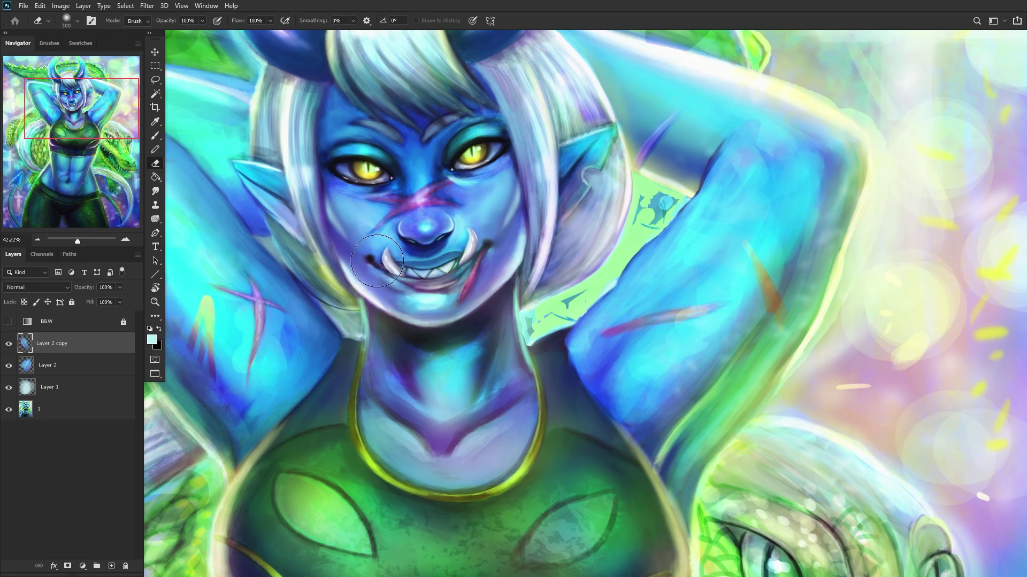
{"action": "scroll", "coordinate": [248, 320], "scroll_direction": "down", "scroll_amount": 5}
{"action": "scroll", "coordinate": [248, 328], "scroll_direction": "down", "scroll_amount": 3}
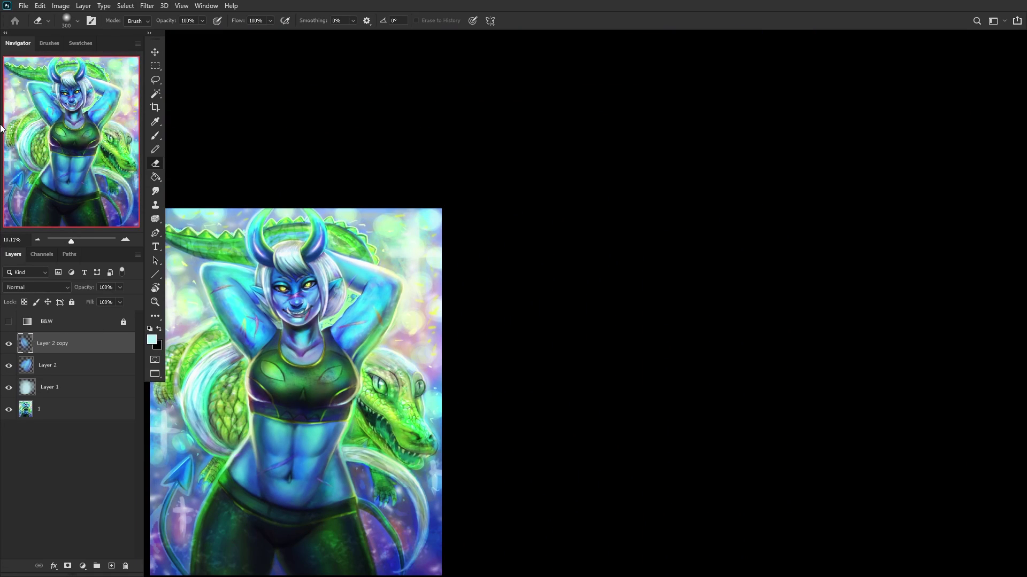
Step: Merge Layer 2 copy into Layer 2 and delete Layer 1
{"action": "key", "text": "ctrl+e"}
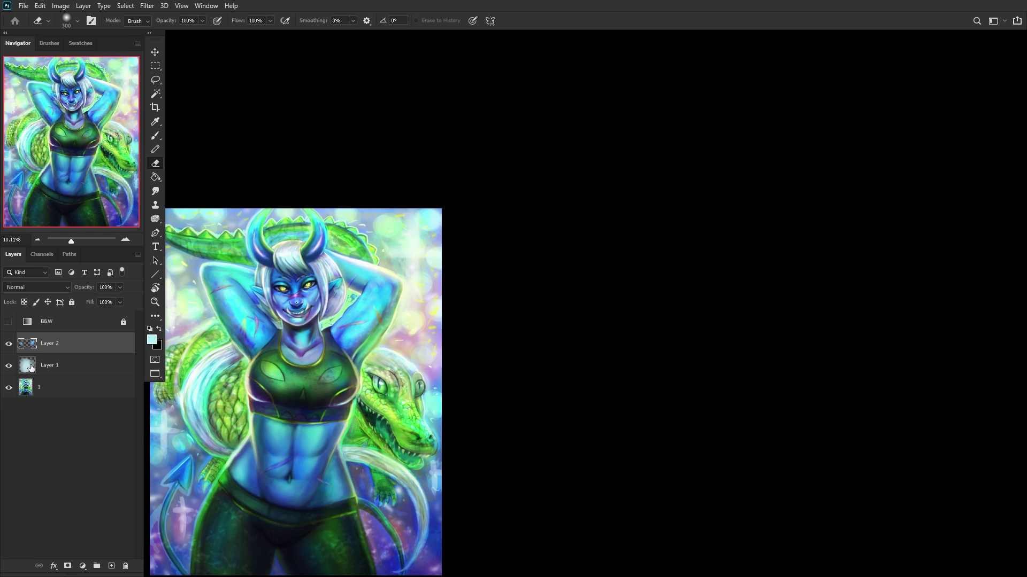
{"action": "scroll", "coordinate": [153, 361], "scroll_direction": "up", "scroll_amount": 3}
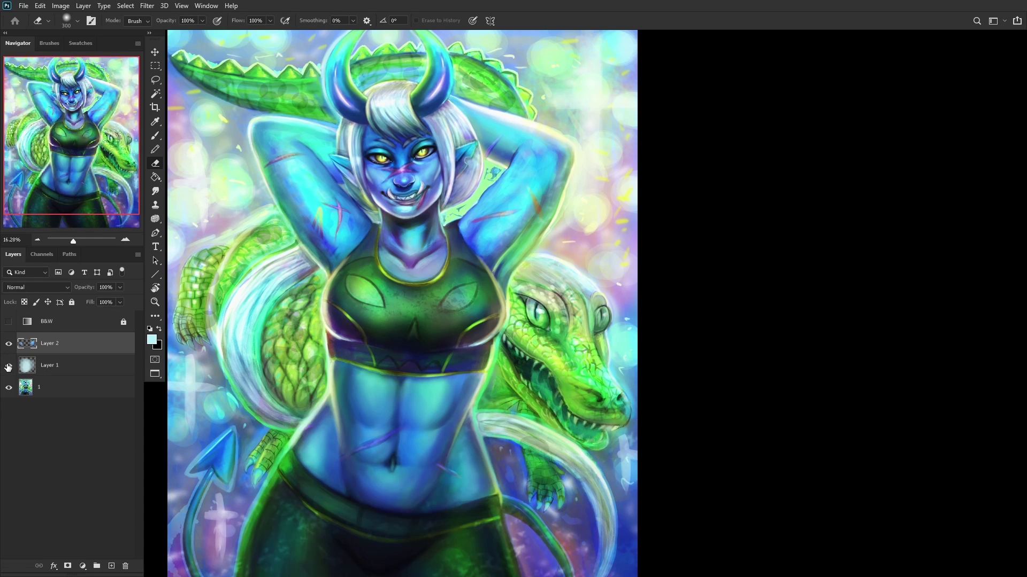
{"action": "left_click", "coordinate": [45, 361]}
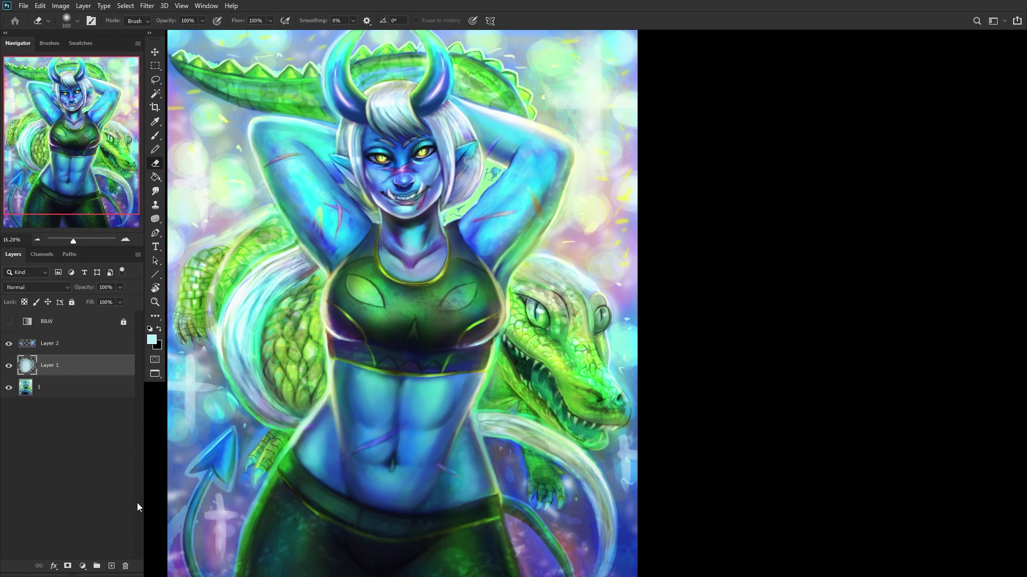
{"action": "left_click", "coordinate": [126, 565]}
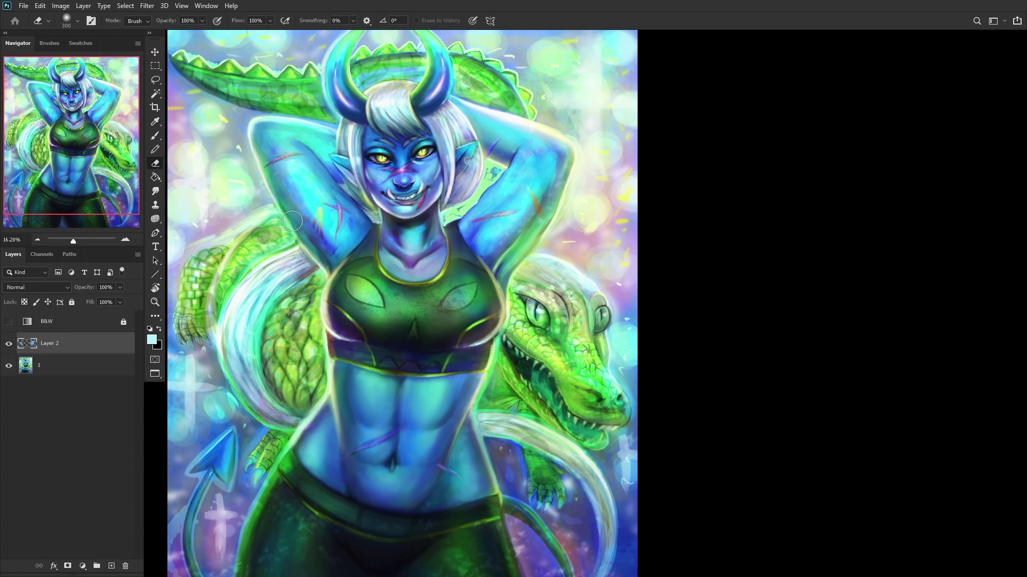
{"action": "scroll", "coordinate": [427, 137], "scroll_direction": "up", "scroll_amount": 5}
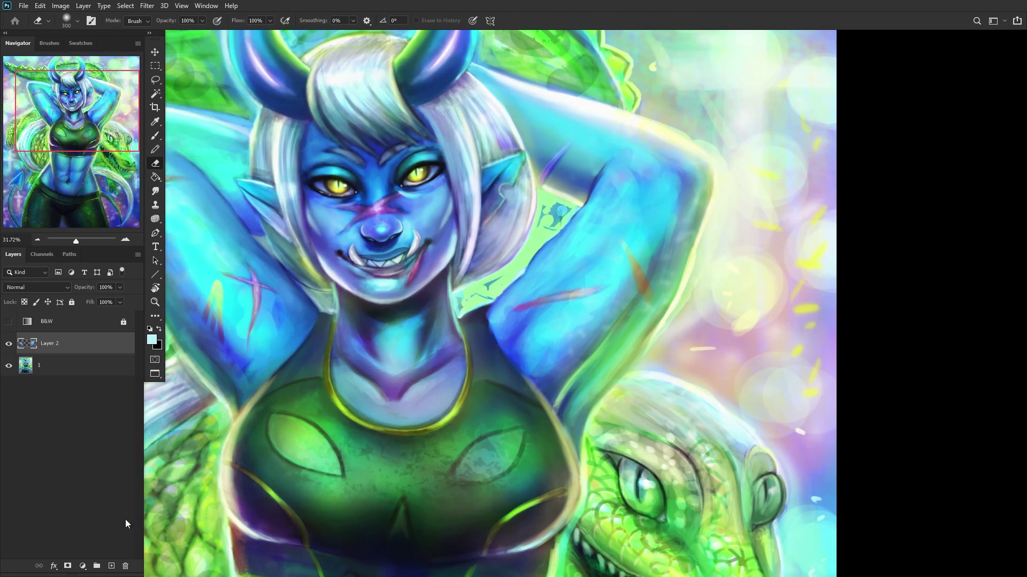
Step: Create Layer 3 and set the brush size to 55, dismissing the error messages
{"action": "left_click", "coordinate": [111, 566]}
{"action": "scroll", "coordinate": [355, 225], "scroll_direction": "up", "scroll_amount": 4}
{"action": "right_click", "coordinate": [477, 161]}
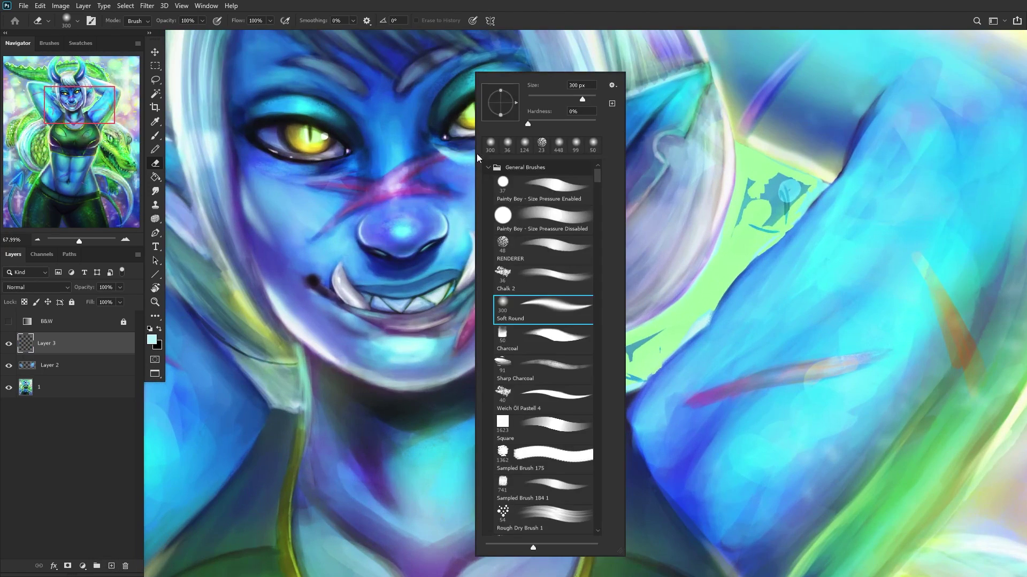
{"action": "left_click", "coordinate": [534, 95]}
{"action": "left_click", "coordinate": [257, 227]}
{"action": "left_click", "coordinate": [257, 227]}
{"action": "left_click", "coordinate": [496, 215]}
{"action": "key", "text": "b"}
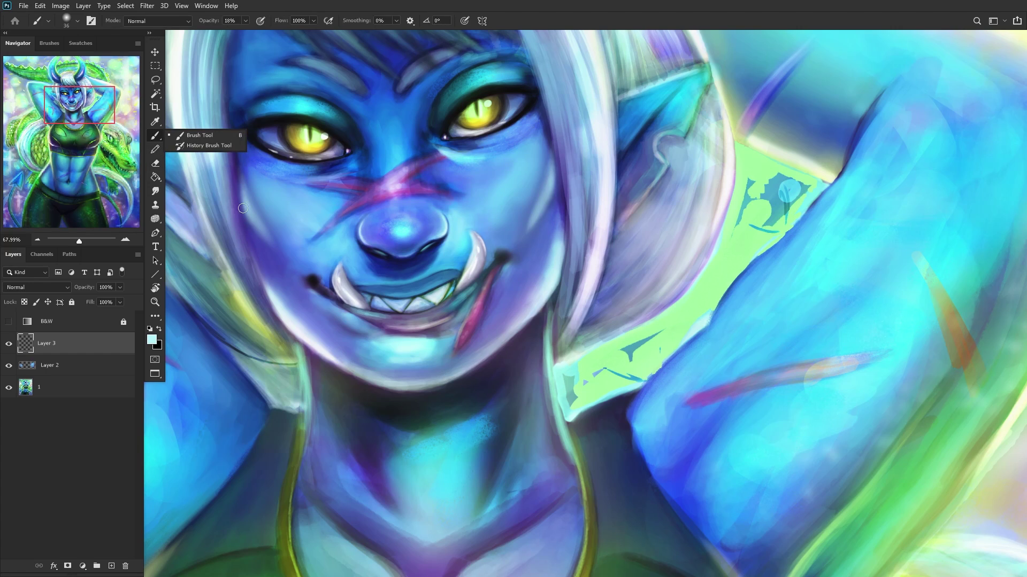
Step: Shade the cheek with sampled blues, enlarging the brush to 64 px
{"action": "left_click", "coordinate": [248, 203], "text": "alt"}
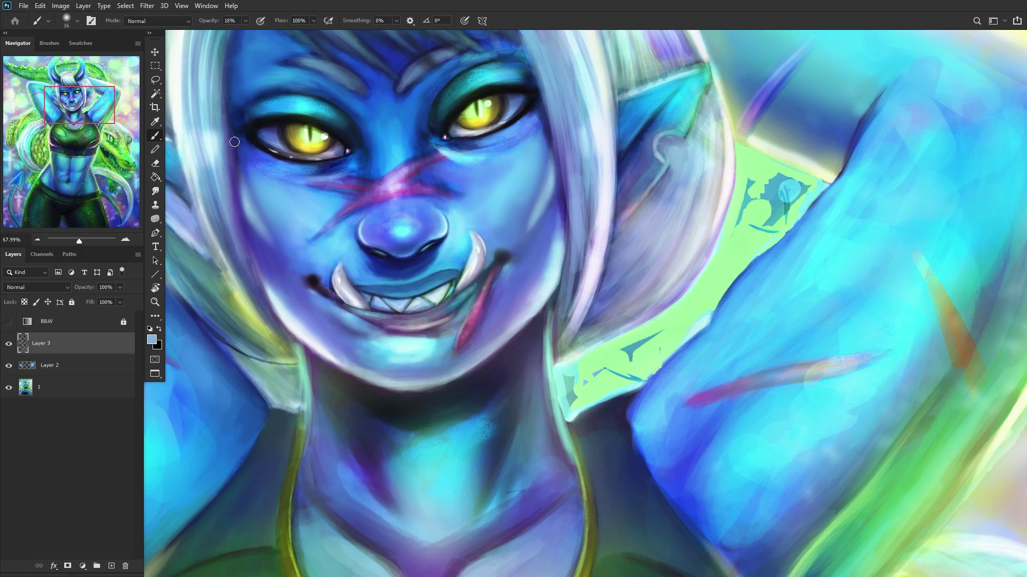
{"action": "left_click", "coordinate": [248, 163], "text": "alt"}
{"action": "left_click_drag", "start_coordinate": [240, 176], "coordinate": [257, 192]}
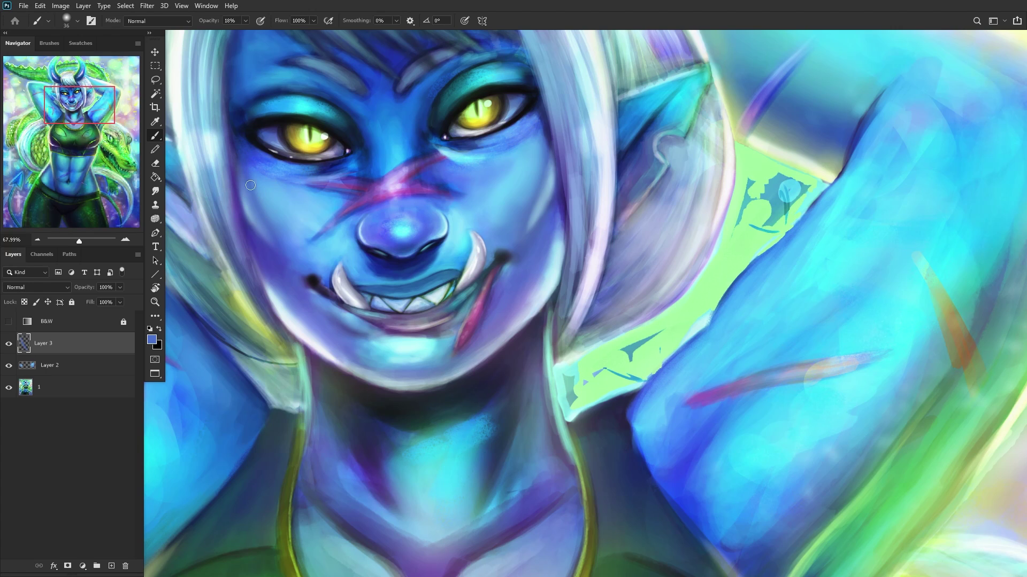
{"action": "right_click", "coordinate": [344, 181]}
{"action": "left_click_drag", "start_coordinate": [419, 106], "coordinate": [425, 106]}
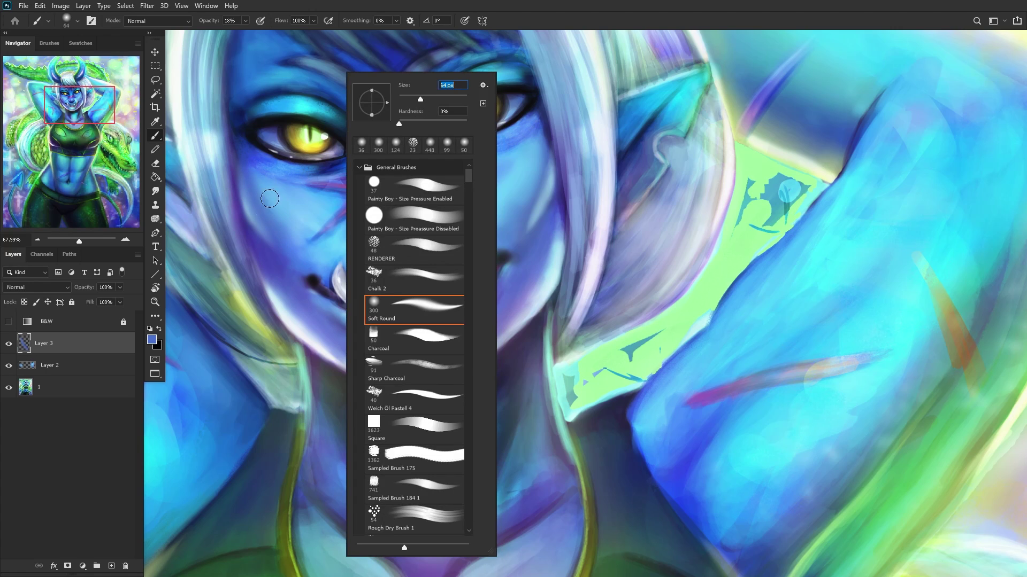
{"action": "mouse_move", "coordinate": [263, 222]}
{"action": "left_mouse_down"}
{"action": "mouse_move", "coordinate": [294, 277]}
{"action": "mouse_move", "coordinate": [251, 203]}
{"action": "left_mouse_up"}
Step: Dab blue-grey and darker blue tones around the mouth and face, then flip the canvas to check
{"action": "left_click", "coordinate": [267, 222], "text": "alt"}
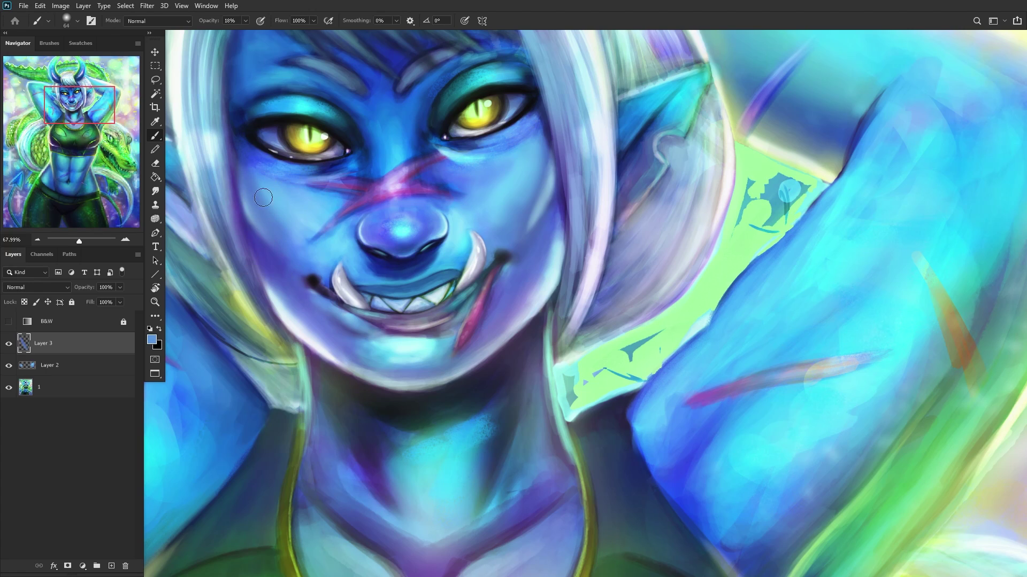
{"action": "left_click", "coordinate": [294, 252], "text": "alt"}
{"action": "left_click", "coordinate": [382, 398], "text": "alt"}
{"action": "left_click", "coordinate": [268, 256], "text": "alt"}
{"action": "left_click", "coordinate": [274, 302], "text": "alt"}
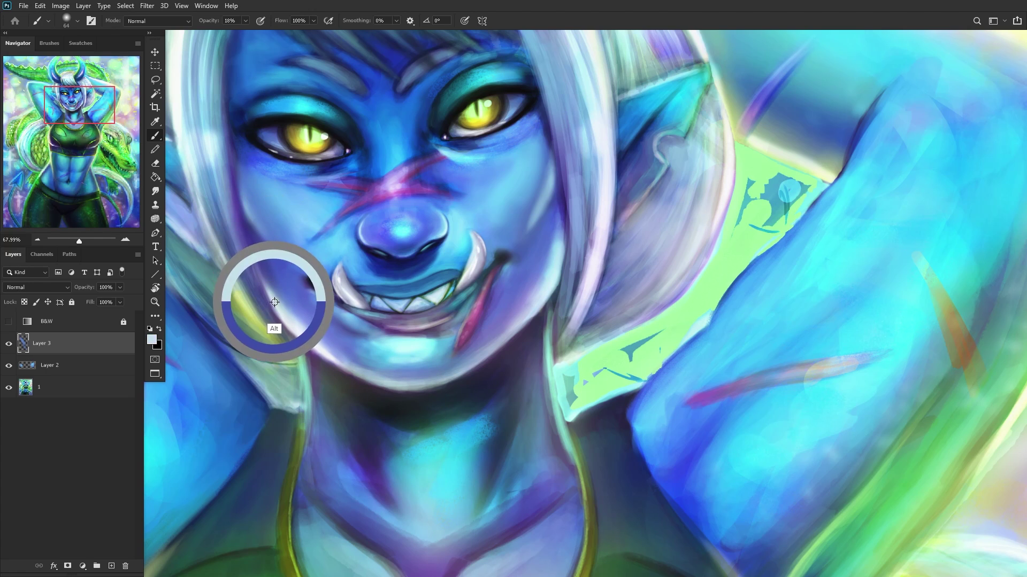
{"action": "scroll", "coordinate": [262, 308], "scroll_direction": "down", "scroll_amount": 5}
{"action": "scroll", "coordinate": [262, 308], "scroll_direction": "up", "scroll_amount": 5}
{"action": "left_click", "coordinate": [282, 259], "text": "alt"}
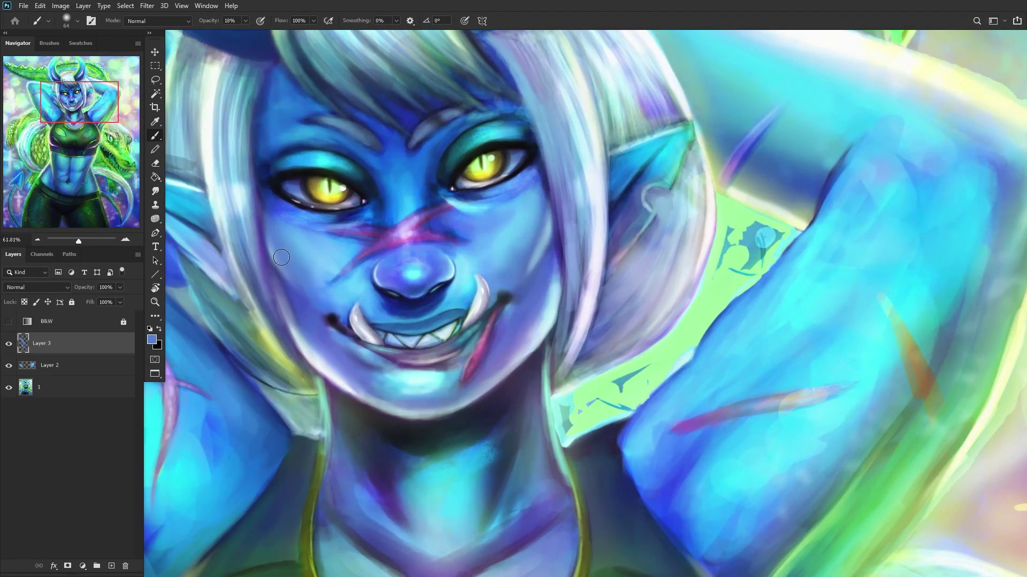
{"action": "scroll", "coordinate": [305, 300], "scroll_direction": "down", "scroll_amount": 2}
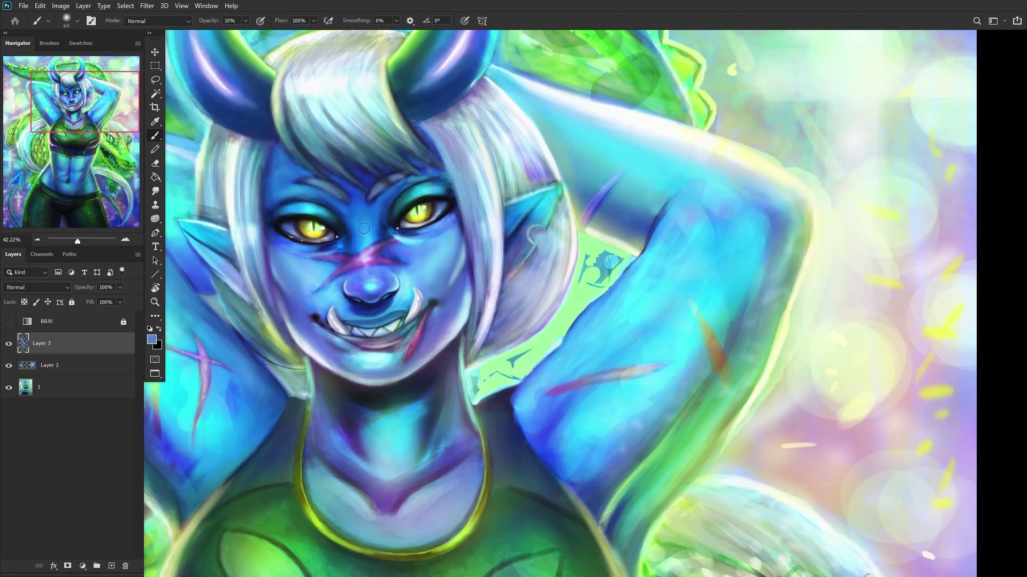
{"action": "left_click", "coordinate": [435, 287], "text": "alt"}
{"action": "left_click", "coordinate": [460, 286], "text": "alt"}
{"action": "left_click", "coordinate": [461, 288]}
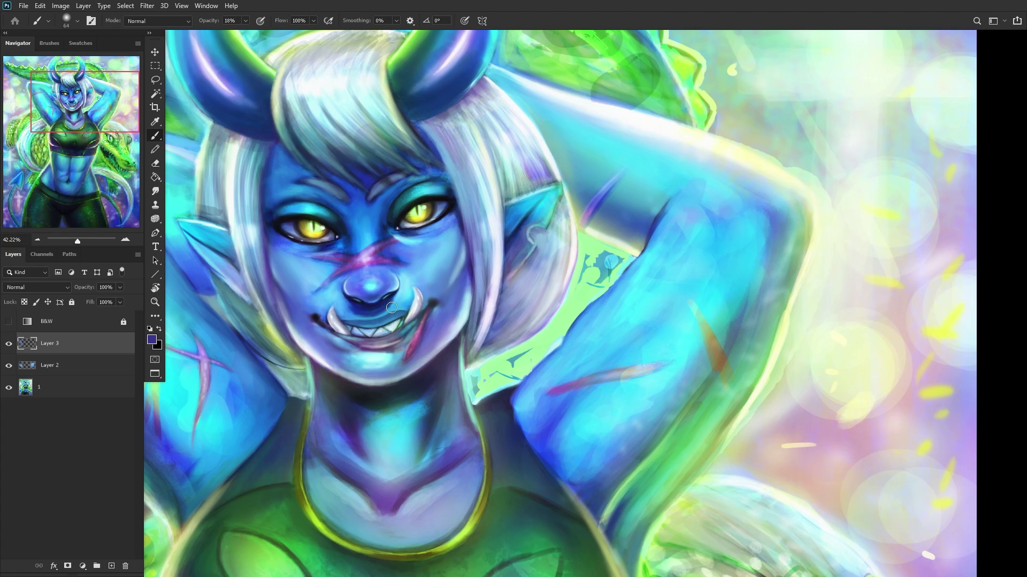
{"action": "key", "text": "h"}
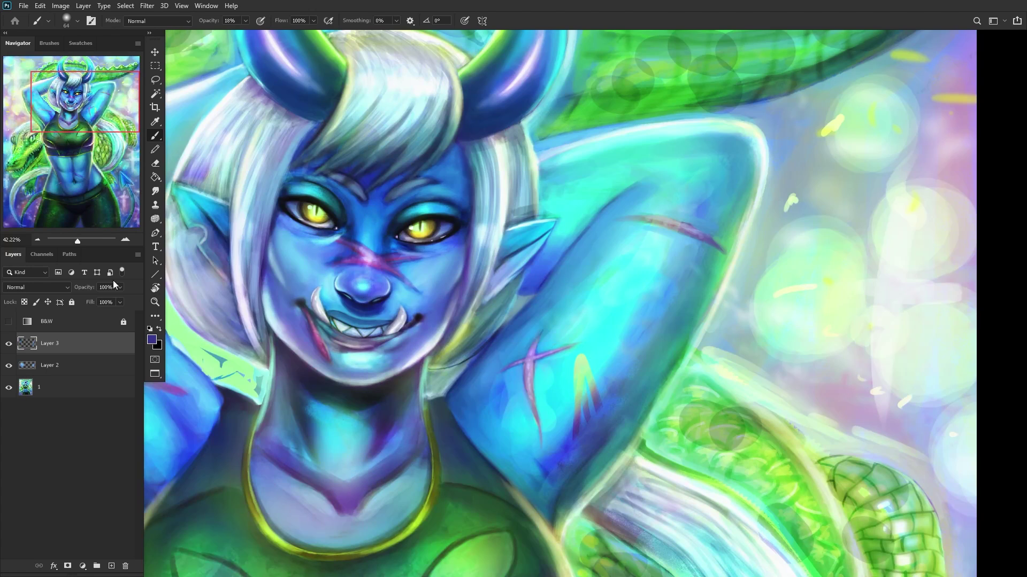
{"action": "scroll", "coordinate": [330, 222], "scroll_direction": "down", "scroll_amount": 5}
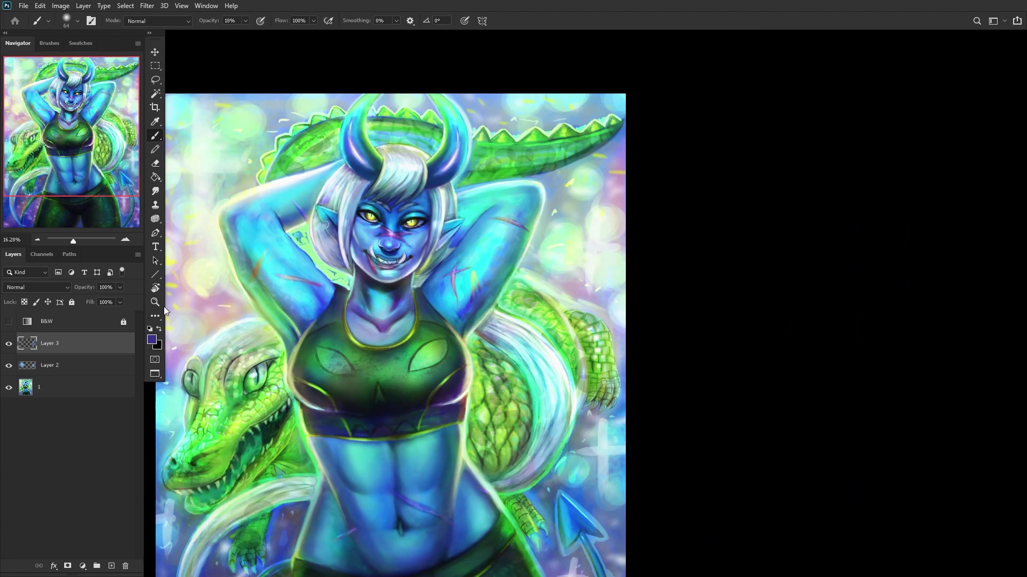
Step: Merge the face paint down, toggle Layer 2 to compare, then merge it with the base layer
{"action": "key", "text": "ctrl+e"}
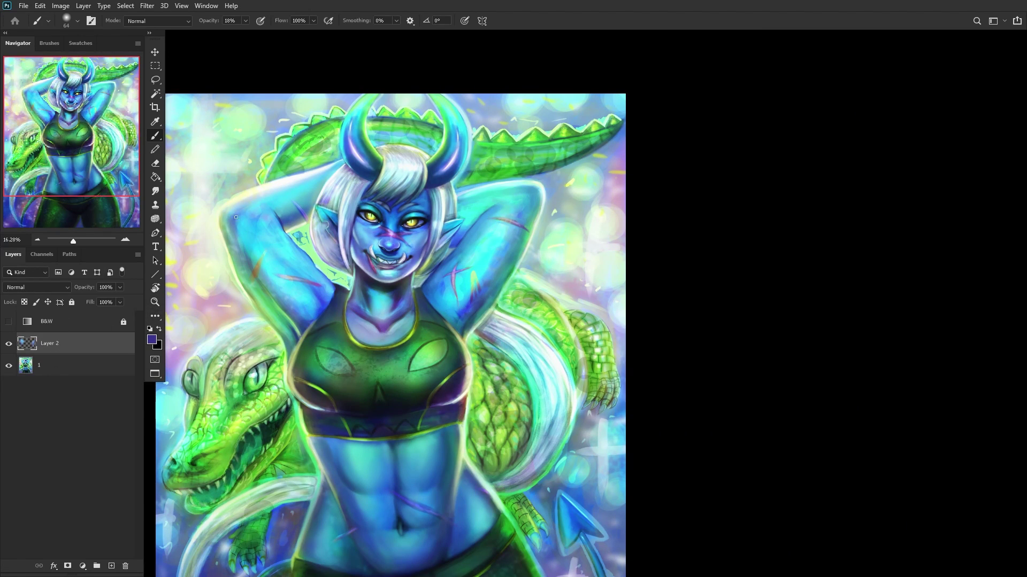
{"action": "scroll", "coordinate": [247, 209], "scroll_direction": "down", "scroll_amount": 3}
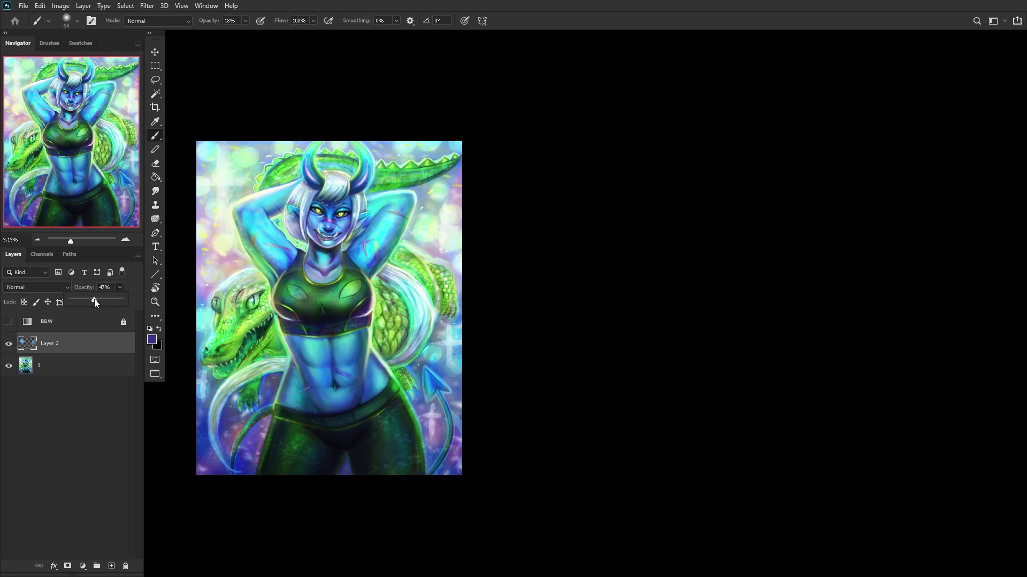
{"action": "scroll", "coordinate": [290, 191], "scroll_direction": "up", "scroll_amount": 3}
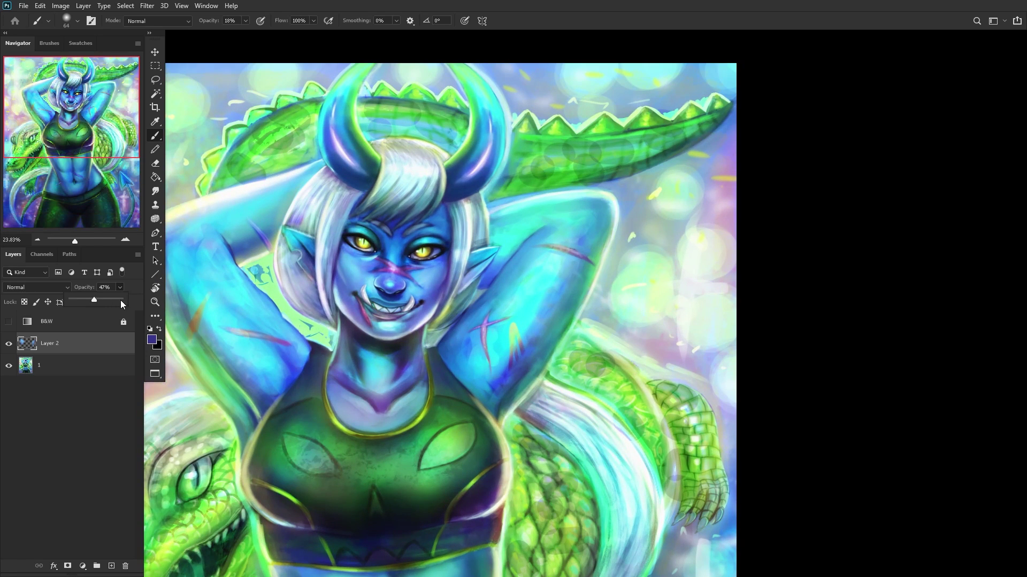
{"action": "left_click", "coordinate": [6, 346]}
{"action": "left_click", "coordinate": [8, 345]}
{"action": "key", "text": "ctrl+shift+e"}
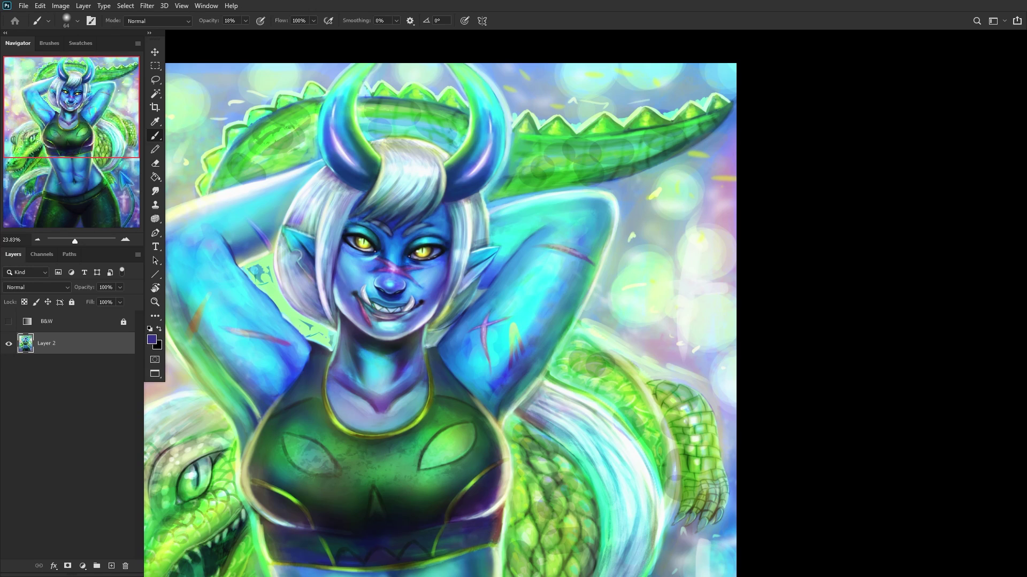
Step: Fit the whole painting to the window with the Zoom tool's Fit Screen
{"action": "scroll", "coordinate": [315, 331], "scroll_direction": "down", "scroll_amount": 5}
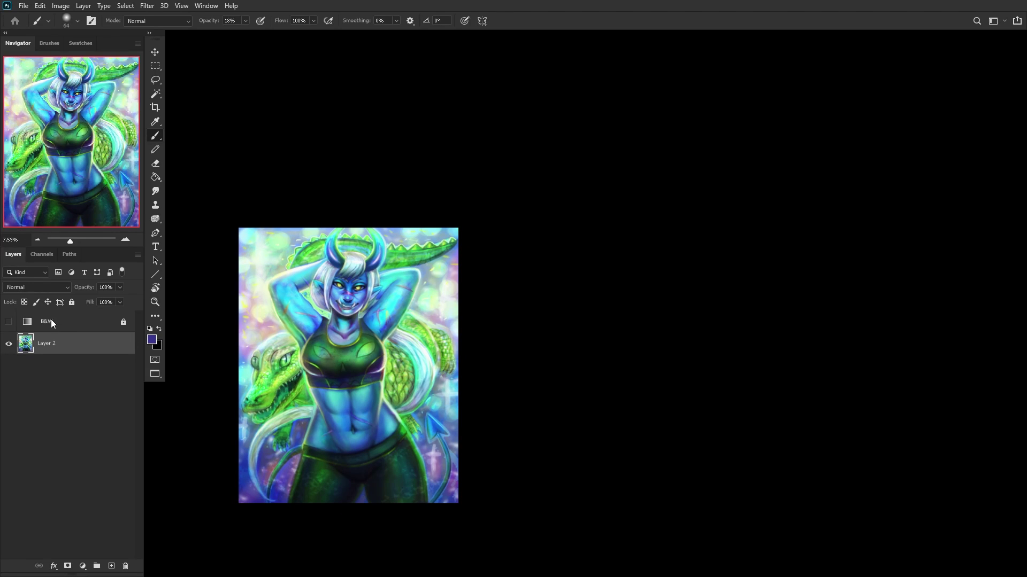
{"action": "left_click", "coordinate": [154, 301]}
{"action": "left_click", "coordinate": [321, 20]}
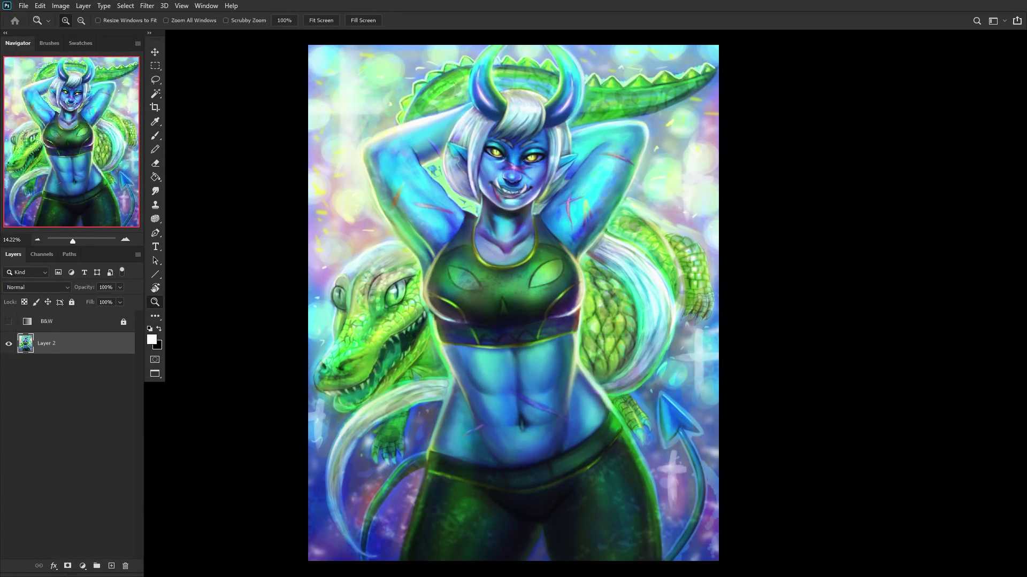
Step: Lock Layer 2, add a new layer, zoom in on the figure, and select the RENDERER brush
{"action": "left_click", "coordinate": [72, 302]}
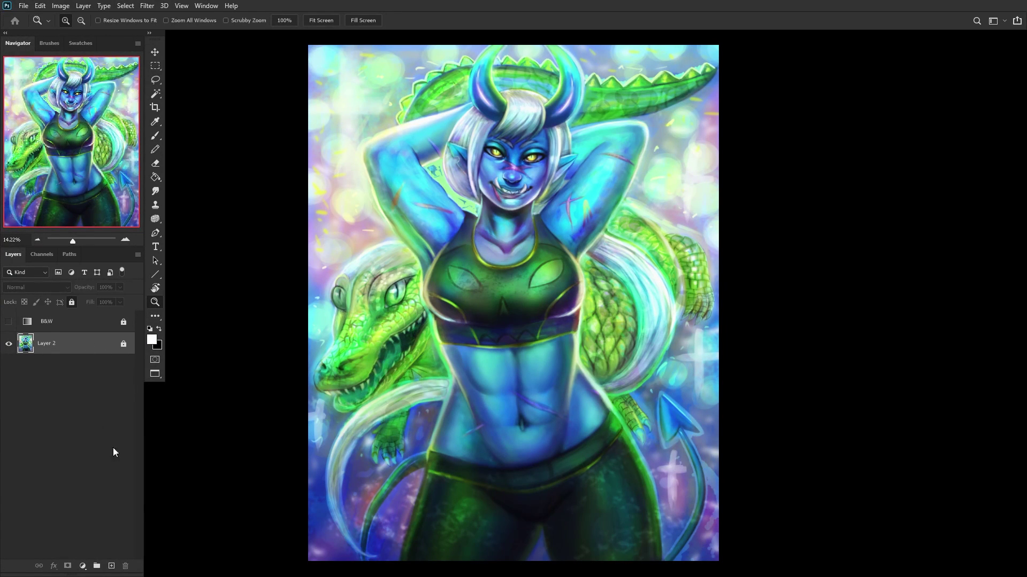
{"action": "left_click", "coordinate": [111, 566]}
{"action": "left_click", "coordinate": [412, 317]}
{"action": "left_click", "coordinate": [392, 340]}
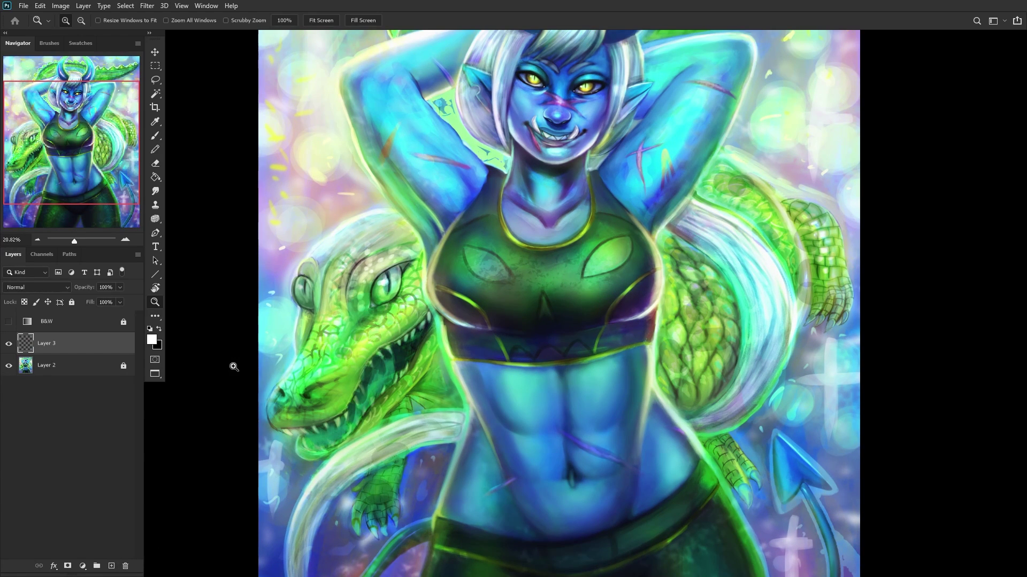
{"action": "left_click", "coordinate": [155, 136]}
{"action": "scroll", "coordinate": [278, 396], "scroll_direction": "up", "scroll_amount": 5}
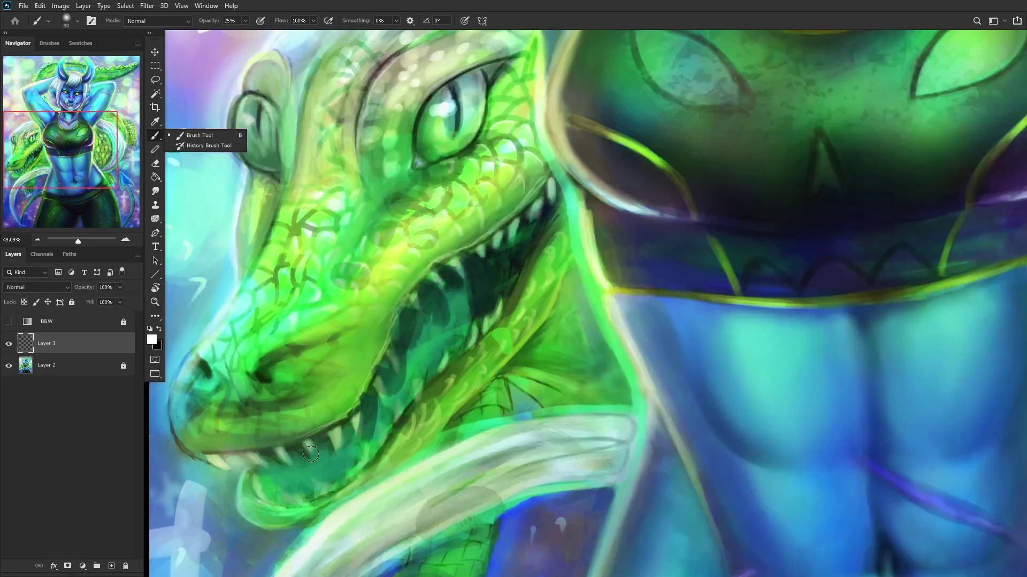
{"action": "scroll", "coordinate": [232, 385], "scroll_direction": "up", "scroll_amount": 2}
{"action": "right_click", "coordinate": [318, 375]}
{"action": "left_click", "coordinate": [369, 254]}
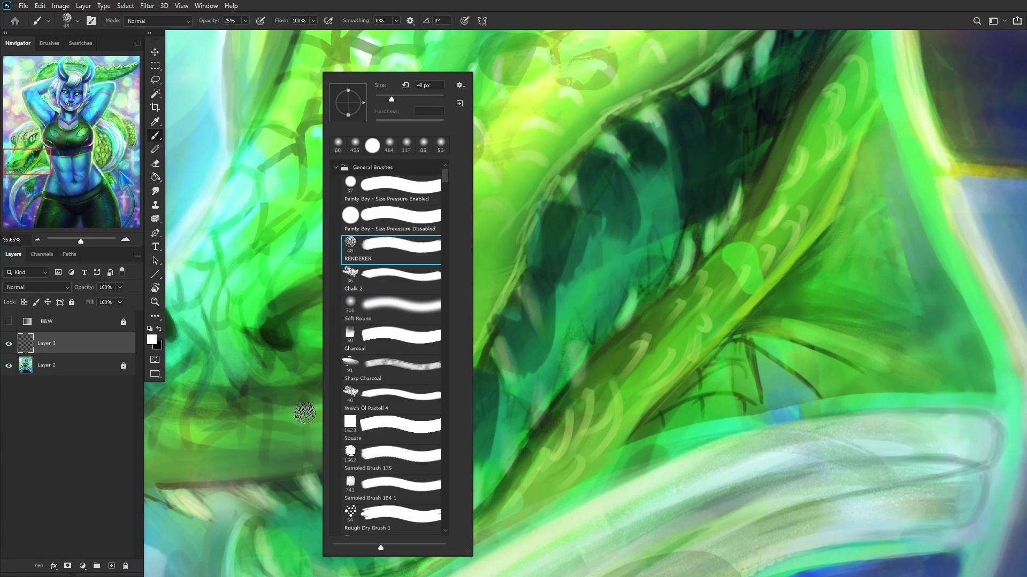
Step: Paint sampled green strokes over the snout, around the crocodile's eye and on the cheek
{"action": "left_click", "coordinate": [243, 357], "text": "alt"}
{"action": "mouse_move", "coordinate": [264, 362]}
{"action": "left_mouse_down"}
{"action": "mouse_move", "coordinate": [259, 383]}
{"action": "mouse_move", "coordinate": [288, 411]}
{"action": "mouse_move", "coordinate": [244, 358]}
{"action": "mouse_move", "coordinate": [275, 411]}
{"action": "mouse_move", "coordinate": [234, 359]}
{"action": "mouse_move", "coordinate": [270, 399]}
{"action": "mouse_move", "coordinate": [241, 354]}
{"action": "mouse_move", "coordinate": [294, 378]}
{"action": "mouse_move", "coordinate": [272, 361]}
{"action": "mouse_move", "coordinate": [288, 409]}
{"action": "mouse_move", "coordinate": [228, 337]}
{"action": "mouse_move", "coordinate": [258, 394]}
{"action": "mouse_move", "coordinate": [348, 385]}
{"action": "left_mouse_up"}
{"action": "left_click", "coordinate": [275, 366], "text": "alt"}
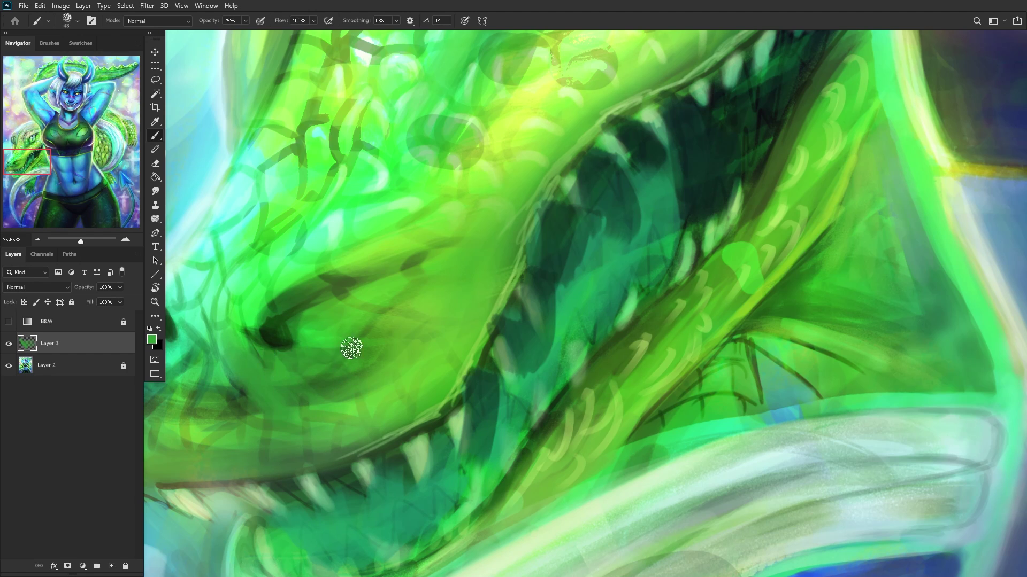
{"action": "mouse_move", "coordinate": [252, 328]}
{"action": "left_mouse_down"}
{"action": "mouse_move", "coordinate": [326, 420]}
{"action": "mouse_move", "coordinate": [377, 394]}
{"action": "mouse_move", "coordinate": [275, 355]}
{"action": "left_mouse_up"}
{"action": "left_click", "coordinate": [359, 409], "text": "alt"}
{"action": "mouse_move", "coordinate": [360, 408]}
{"action": "left_mouse_down"}
{"action": "mouse_move", "coordinate": [289, 389]}
{"action": "mouse_move", "coordinate": [264, 365]}
{"action": "mouse_move", "coordinate": [292, 411]}
{"action": "mouse_move", "coordinate": [376, 408]}
{"action": "mouse_move", "coordinate": [376, 340]}
{"action": "mouse_move", "coordinate": [333, 322]}
{"action": "mouse_move", "coordinate": [384, 305]}
{"action": "mouse_move", "coordinate": [354, 345]}
{"action": "mouse_move", "coordinate": [392, 341]}
{"action": "mouse_move", "coordinate": [312, 393]}
{"action": "mouse_move", "coordinate": [275, 363]}
{"action": "left_mouse_up"}
{"action": "scroll", "coordinate": [274, 362], "scroll_direction": "down", "scroll_amount": 6}
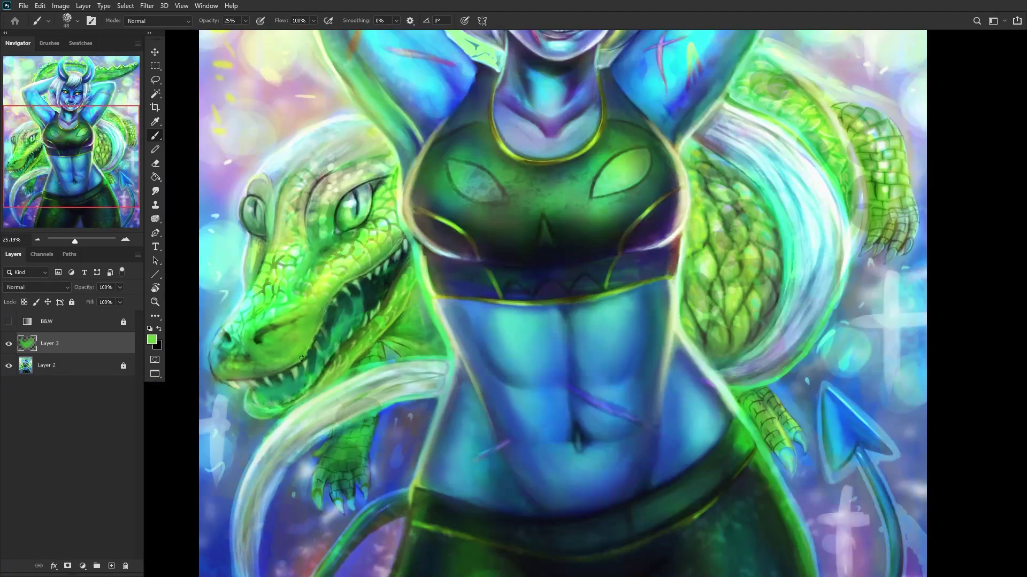
{"action": "scroll", "coordinate": [297, 362], "scroll_direction": "up", "scroll_amount": 7}
{"action": "left_click", "coordinate": [270, 369], "text": "alt"}
{"action": "mouse_move", "coordinate": [270, 373]}
{"action": "left_mouse_down"}
{"action": "mouse_move", "coordinate": [281, 347]}
{"action": "mouse_move", "coordinate": [307, 398]}
{"action": "mouse_move", "coordinate": [314, 379]}
{"action": "mouse_move", "coordinate": [320, 317]}
{"action": "mouse_move", "coordinate": [277, 243]}
{"action": "left_mouse_up"}
Step: Brighten the snout with light teal strokes and the upper snout with mint strokes
{"action": "scroll", "coordinate": [262, 310], "scroll_direction": "down", "scroll_amount": 2}
{"action": "left_click", "coordinate": [217, 320], "text": "alt"}
{"action": "left_click", "coordinate": [238, 278], "text": "alt"}
{"action": "mouse_move", "coordinate": [238, 278]}
{"action": "left_mouse_down"}
{"action": "mouse_move", "coordinate": [214, 283]}
{"action": "mouse_move", "coordinate": [220, 334]}
{"action": "mouse_move", "coordinate": [243, 339]}
{"action": "mouse_move", "coordinate": [243, 323]}
{"action": "mouse_move", "coordinate": [230, 316]}
{"action": "mouse_move", "coordinate": [232, 366]}
{"action": "mouse_move", "coordinate": [224, 362]}
{"action": "mouse_move", "coordinate": [259, 339]}
{"action": "mouse_move", "coordinate": [247, 327]}
{"action": "mouse_move", "coordinate": [258, 287]}
{"action": "mouse_move", "coordinate": [259, 298]}
{"action": "mouse_move", "coordinate": [218, 268]}
{"action": "mouse_move", "coordinate": [279, 331]}
{"action": "mouse_move", "coordinate": [265, 355]}
{"action": "mouse_move", "coordinate": [231, 358]}
{"action": "mouse_move", "coordinate": [242, 373]}
{"action": "mouse_move", "coordinate": [246, 352]}
{"action": "mouse_move", "coordinate": [237, 362]}
{"action": "mouse_move", "coordinate": [262, 369]}
{"action": "mouse_move", "coordinate": [244, 348]}
{"action": "mouse_move", "coordinate": [222, 360]}
{"action": "left_mouse_up"}
{"action": "left_click", "coordinate": [265, 353], "text": "alt"}
{"action": "scroll", "coordinate": [222, 359], "scroll_direction": "down", "scroll_amount": 5}
{"action": "scroll", "coordinate": [222, 332], "scroll_direction": "up", "scroll_amount": 3}
{"action": "right_click", "coordinate": [339, 222]}
{"action": "left_click", "coordinate": [360, 207], "text": "alt"}
{"action": "mouse_move", "coordinate": [280, 343]}
{"action": "left_mouse_down"}
{"action": "mouse_move", "coordinate": [231, 327]}
{"action": "mouse_move", "coordinate": [239, 344]}
{"action": "mouse_move", "coordinate": [276, 337]}
{"action": "mouse_move", "coordinate": [236, 351]}
{"action": "mouse_move", "coordinate": [282, 362]}
{"action": "mouse_move", "coordinate": [257, 372]}
{"action": "mouse_move", "coordinate": [310, 359]}
{"action": "mouse_move", "coordinate": [288, 302]}
{"action": "mouse_move", "coordinate": [290, 321]}
{"action": "mouse_move", "coordinate": [354, 321]}
{"action": "mouse_move", "coordinate": [351, 329]}
{"action": "mouse_move", "coordinate": [371, 299]}
{"action": "left_mouse_up"}
Step: Dab seven pale scales onto the crocodile's snout
{"action": "left_click", "coordinate": [376, 316]}
{"action": "left_click", "coordinate": [391, 304]}
{"action": "left_click", "coordinate": [412, 270]}
{"action": "left_click", "coordinate": [428, 267]}
{"action": "left_click", "coordinate": [395, 323]}
{"action": "left_click", "coordinate": [416, 287]}
{"action": "left_click", "coordinate": [406, 324]}
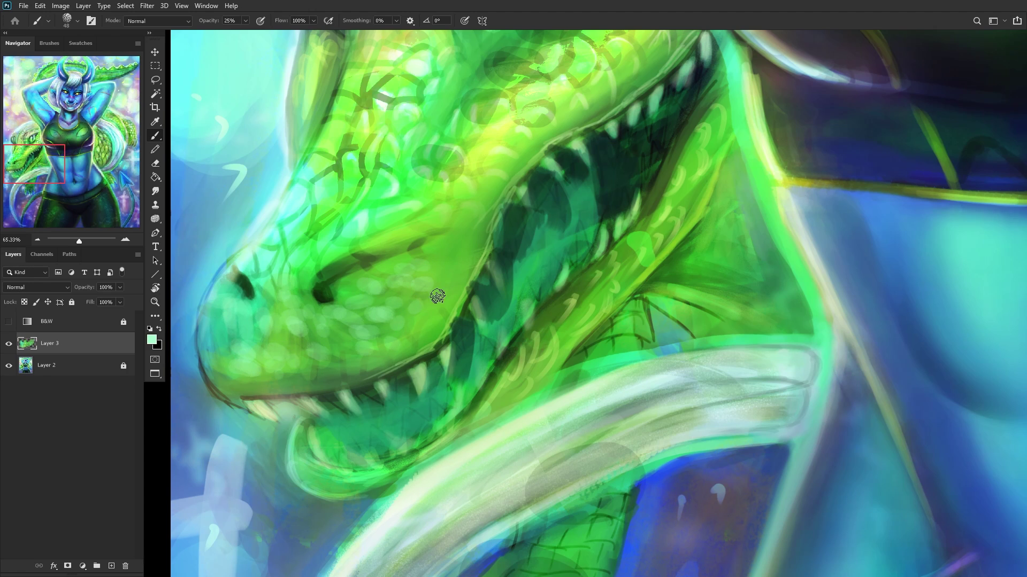
Step: Soften the lower jaw outline with teal and highlight its edge with pale yellow-green
{"action": "scroll", "coordinate": [226, 410], "scroll_direction": "up", "scroll_amount": 3}
{"action": "left_click", "coordinate": [211, 406], "text": "alt"}
{"action": "left_click", "coordinate": [221, 405]}
{"action": "mouse_move", "coordinate": [222, 405]}
{"action": "left_mouse_down"}
{"action": "mouse_move", "coordinate": [175, 366]}
{"action": "mouse_move", "coordinate": [253, 412]}
{"action": "mouse_move", "coordinate": [217, 396]}
{"action": "mouse_move", "coordinate": [185, 359]}
{"action": "left_mouse_up"}
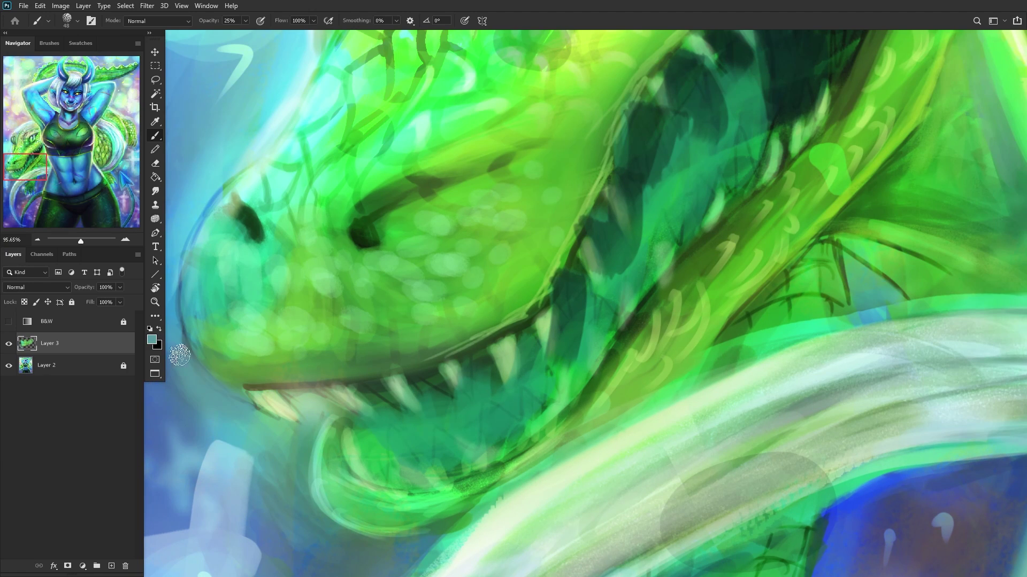
{"action": "left_click", "coordinate": [268, 411], "text": "alt"}
{"action": "left_click", "coordinate": [281, 412], "text": "alt"}
{"action": "mouse_move", "coordinate": [201, 351]}
{"action": "left_mouse_down"}
{"action": "mouse_move", "coordinate": [260, 383]}
{"action": "mouse_move", "coordinate": [187, 329]}
{"action": "mouse_move", "coordinate": [207, 350]}
{"action": "mouse_move", "coordinate": [183, 295]}
{"action": "left_mouse_up"}
{"action": "left_click", "coordinate": [265, 368], "text": "alt"}
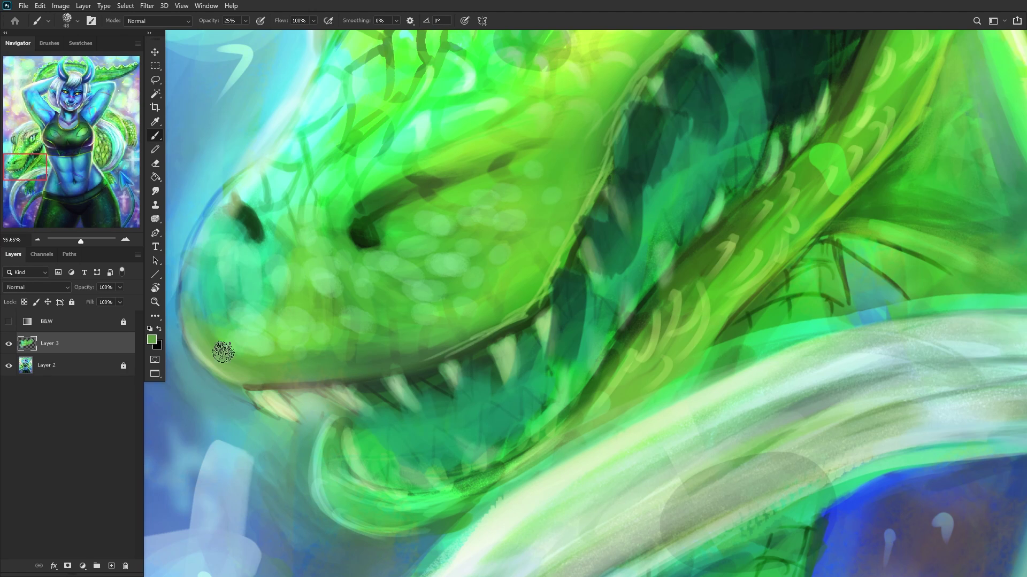
Step: Paint light blue along the snout's upper edge, then toggle the new layer to compare
{"action": "scroll", "coordinate": [240, 315], "scroll_direction": "down", "scroll_amount": 5}
{"action": "scroll", "coordinate": [209, 320], "scroll_direction": "up", "scroll_amount": 5}
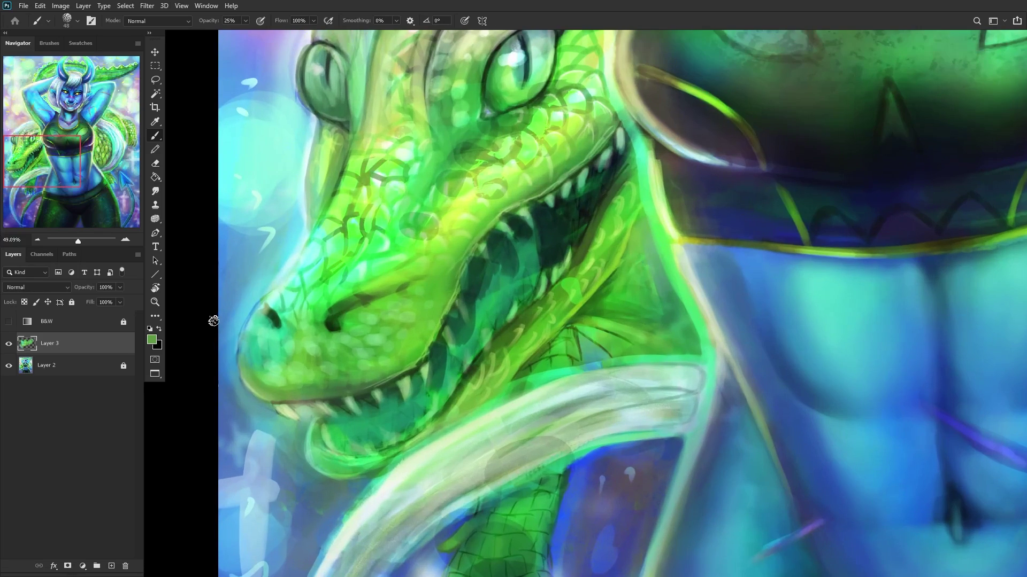
{"action": "left_click", "coordinate": [257, 289], "text": "alt"}
{"action": "left_click_drag", "start_coordinate": [302, 238], "coordinate": [307, 232]}
{"action": "left_click", "coordinate": [337, 217], "text": "alt"}
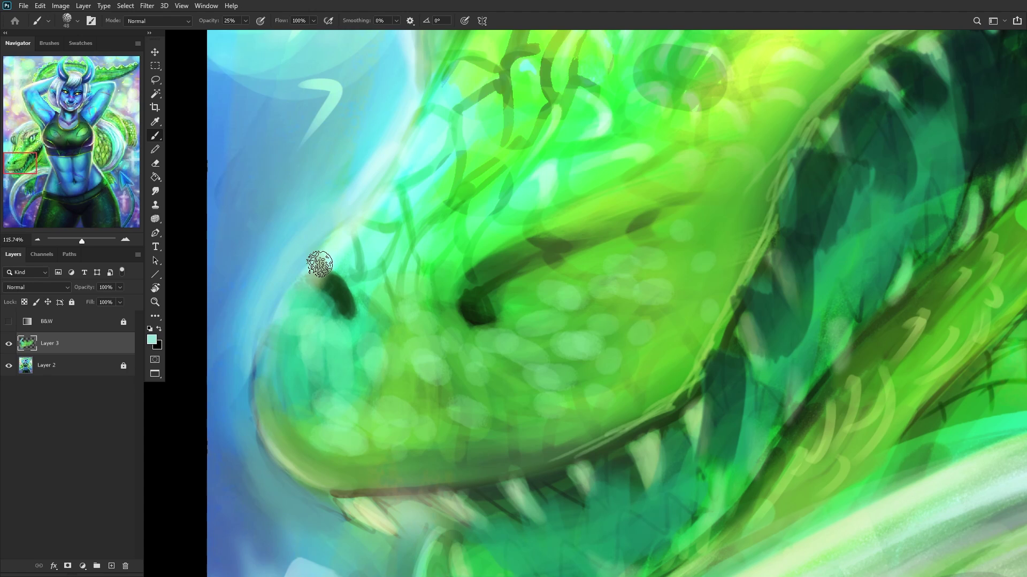
{"action": "left_click", "coordinate": [253, 370], "text": "alt"}
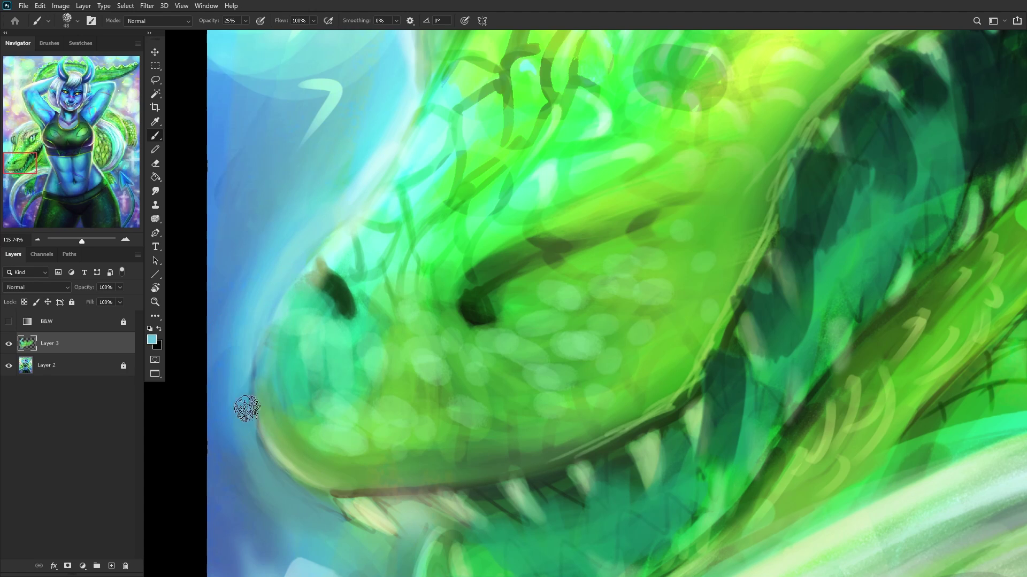
{"action": "left_click", "coordinate": [275, 404], "text": "alt"}
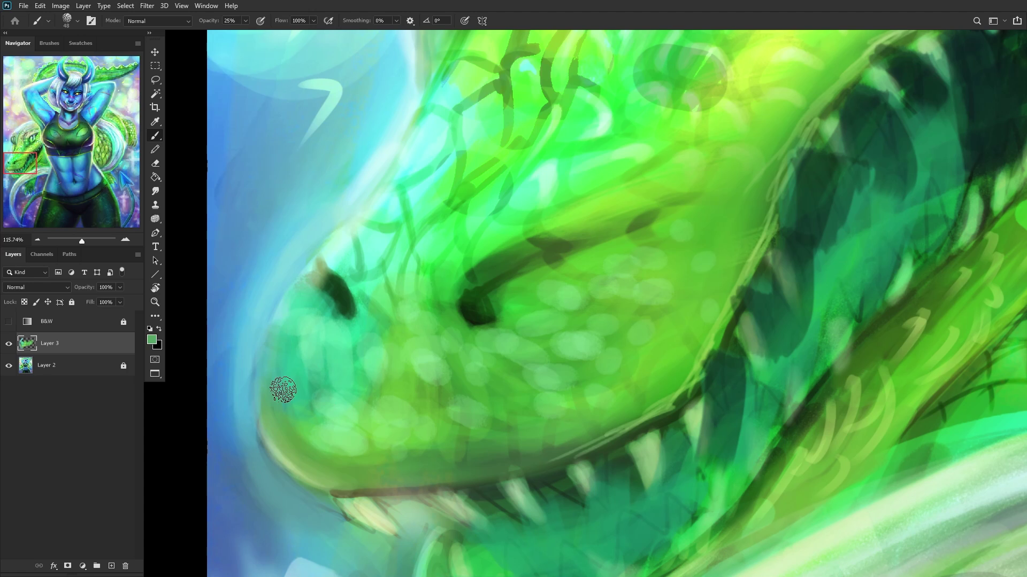
{"action": "left_click", "coordinate": [287, 370], "text": "alt"}
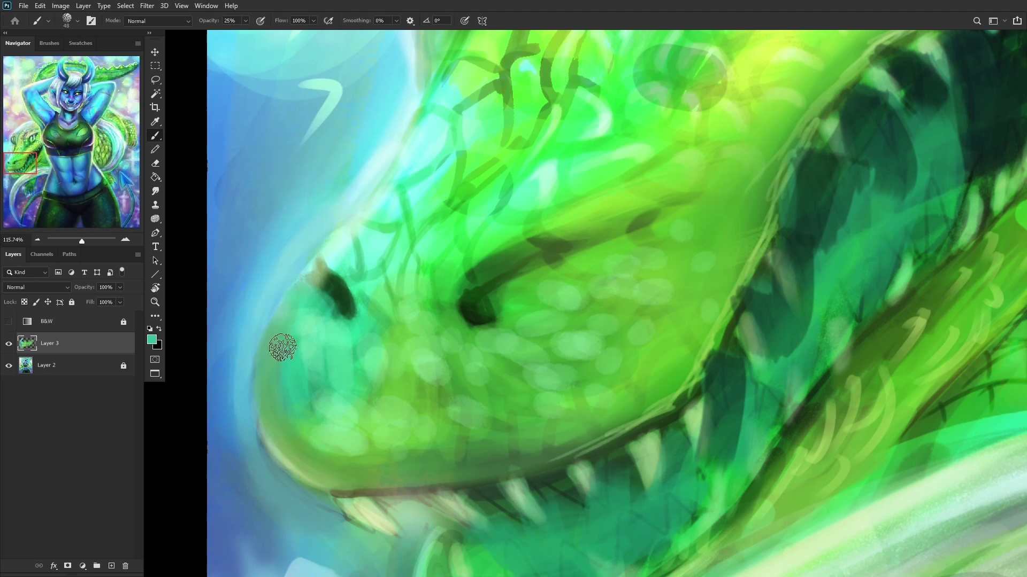
{"action": "scroll", "coordinate": [289, 374], "scroll_direction": "down", "scroll_amount": 5}
{"action": "scroll", "coordinate": [285, 400], "scroll_direction": "down", "scroll_amount": 1}
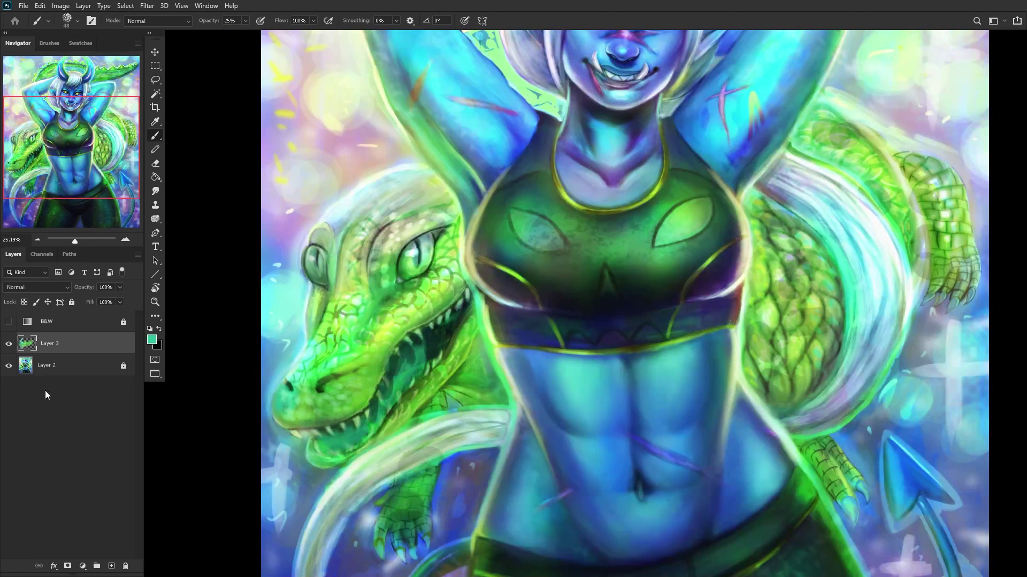
{"action": "left_click", "coordinate": [8, 341]}
{"action": "left_click", "coordinate": [8, 341]}
{"action": "scroll", "coordinate": [379, 346], "scroll_direction": "down", "scroll_amount": 2}
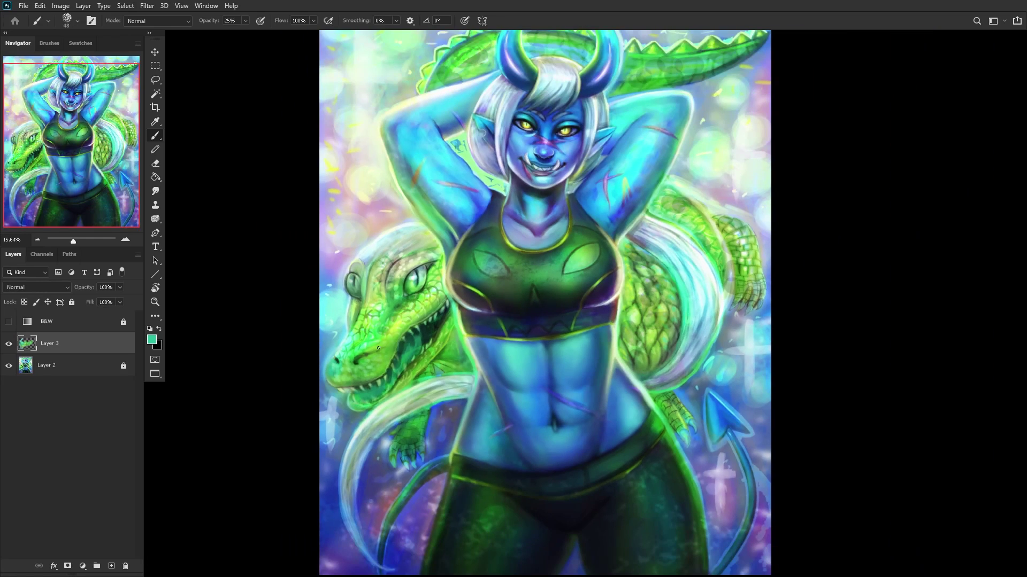
Step: Add Layer 4 with light snout strokes and scale dabs, blended as Overlay
{"action": "left_click", "coordinate": [112, 566]}
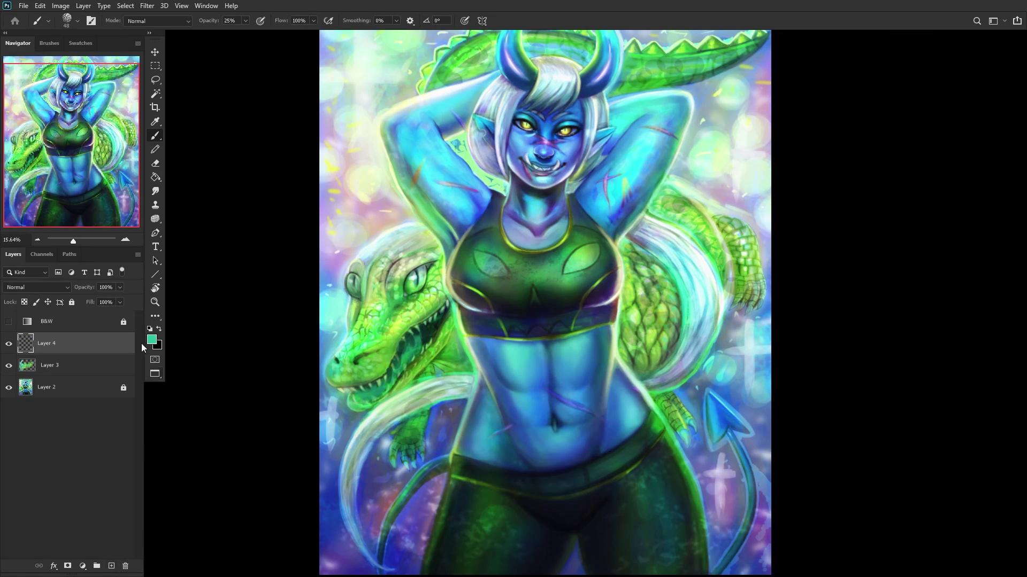
{"action": "scroll", "coordinate": [314, 386], "scroll_direction": "up", "scroll_amount": 5}
{"action": "mouse_move", "coordinate": [355, 343]}
{"action": "left_mouse_down"}
{"action": "mouse_move", "coordinate": [328, 351]}
{"action": "mouse_move", "coordinate": [326, 316]}
{"action": "mouse_move", "coordinate": [297, 327]}
{"action": "mouse_move", "coordinate": [289, 366]}
{"action": "mouse_move", "coordinate": [272, 371]}
{"action": "left_mouse_up"}
{"action": "mouse_move", "coordinate": [265, 310]}
{"action": "left_mouse_down"}
{"action": "mouse_move", "coordinate": [254, 362]}
{"action": "mouse_move", "coordinate": [383, 344]}
{"action": "mouse_move", "coordinate": [316, 396]}
{"action": "mouse_move", "coordinate": [382, 350]}
{"action": "mouse_move", "coordinate": [412, 286]}
{"action": "mouse_move", "coordinate": [452, 277]}
{"action": "mouse_move", "coordinate": [472, 314]}
{"action": "mouse_move", "coordinate": [457, 271]}
{"action": "left_mouse_up"}
{"action": "left_click", "coordinate": [51, 287]}
{"action": "left_click", "coordinate": [28, 419]}
Step: Merge Layer 4 and Layer 3 down into the base Layer 2 and zoom out
{"action": "left_click_drag", "start_coordinate": [42, 152], "coordinate": [50, 156]}
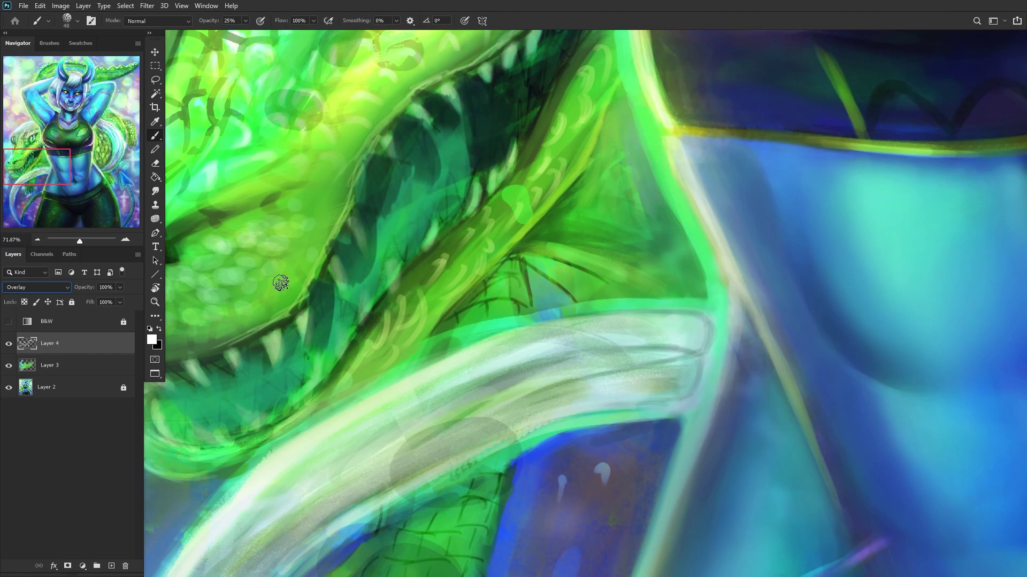
{"action": "key", "text": "alt+bracketleft"}
{"action": "key", "text": "alt+bracketleft"}
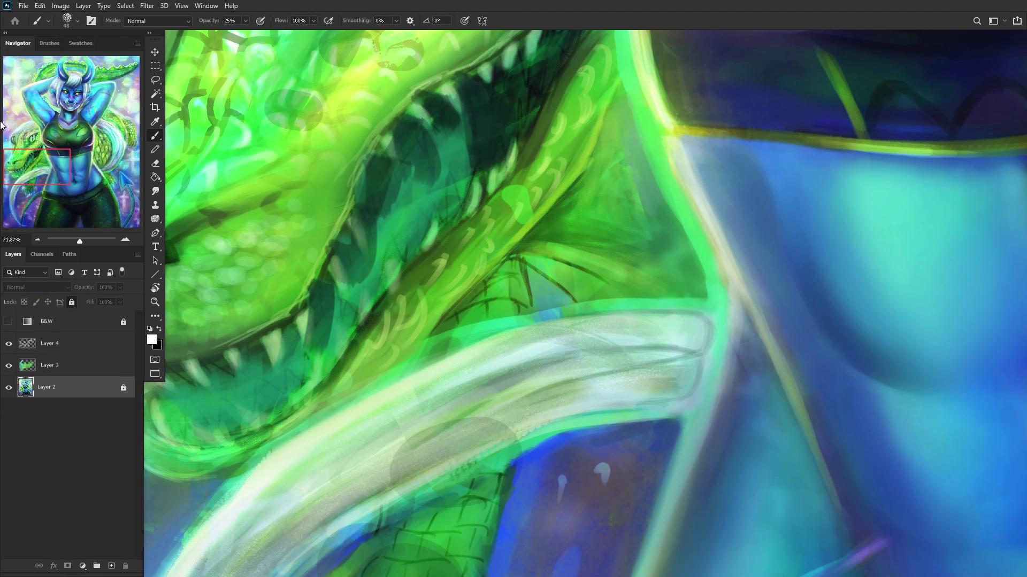
{"action": "key", "text": "ctrl+shift+e"}
{"action": "scroll", "coordinate": [368, 219], "scroll_direction": "down", "scroll_amount": 4}
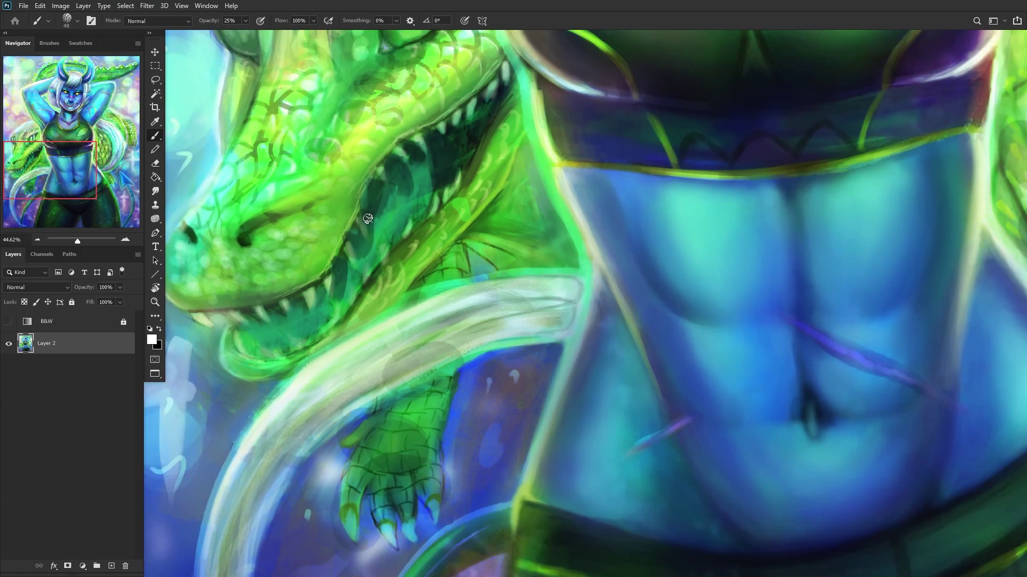
{"action": "scroll", "coordinate": [368, 219], "scroll_direction": "down", "scroll_amount": 5}
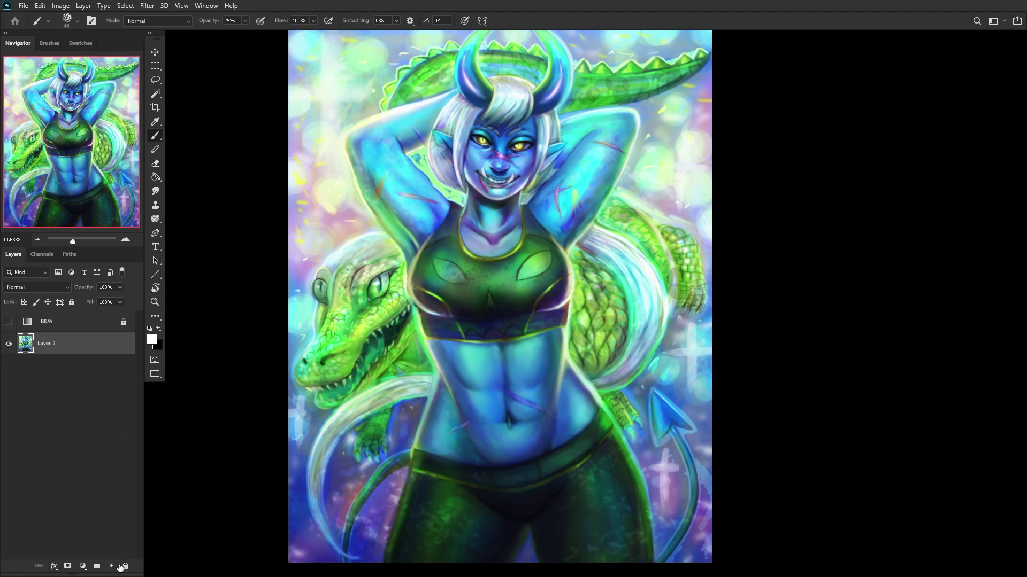
Step: Add a new Overlay layer, zoom in on the crocodile's mouth, and set a 23 px brush
{"action": "left_click", "coordinate": [111, 565]}
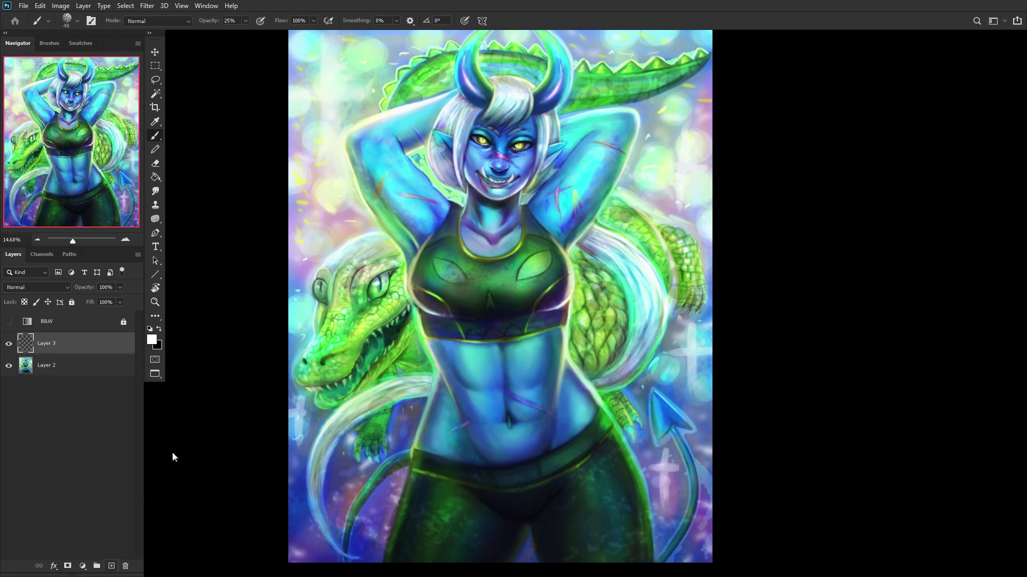
{"action": "left_click", "coordinate": [35, 288]}
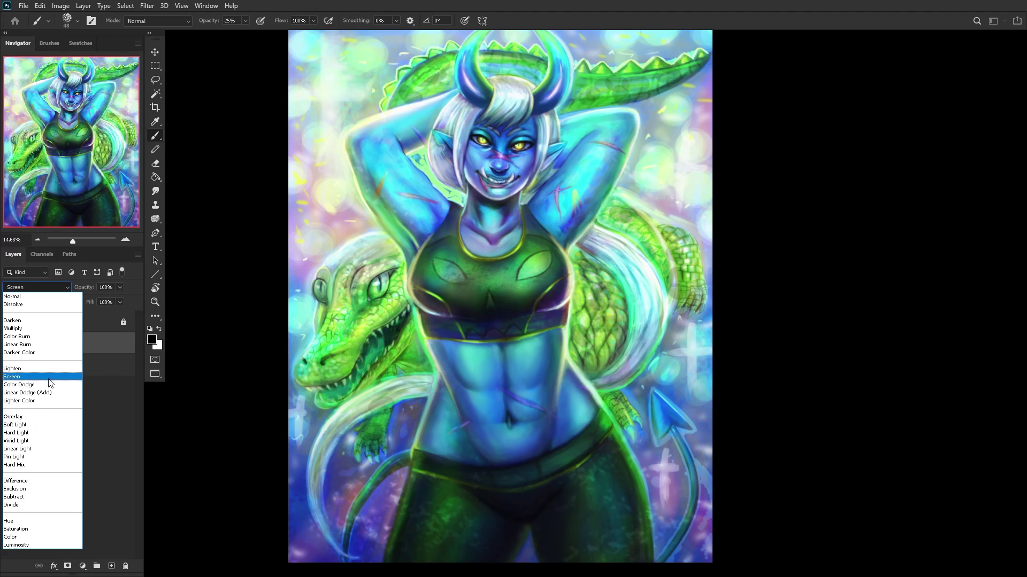
{"action": "left_click", "coordinate": [21, 417]}
{"action": "left_click", "coordinate": [155, 302]}
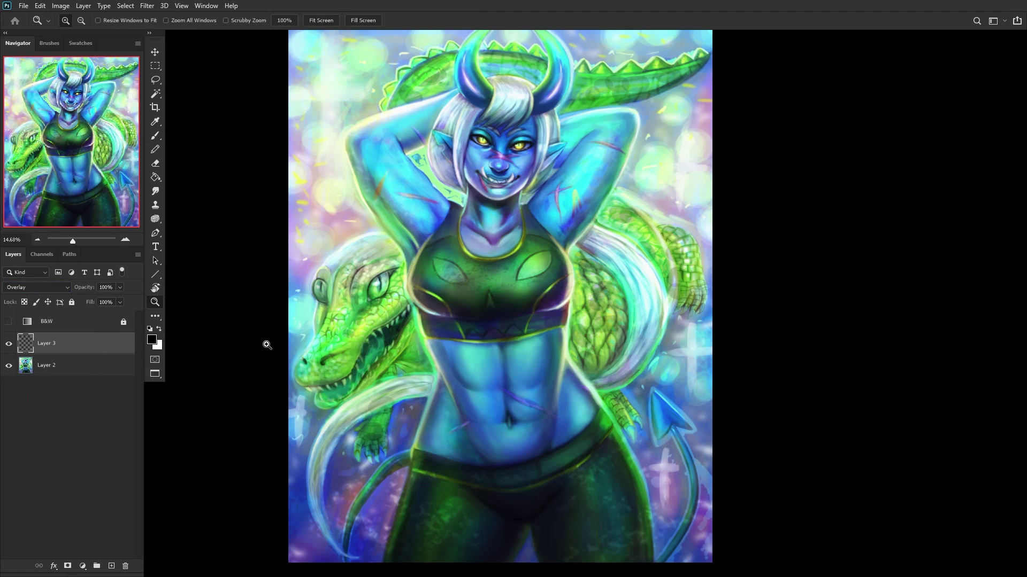
{"action": "left_click", "coordinate": [363, 413]}
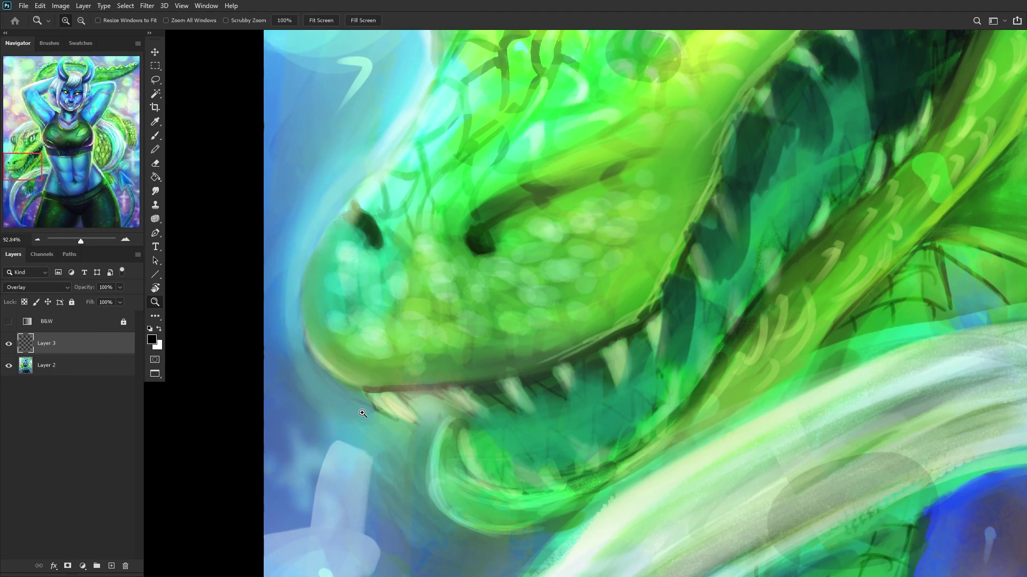
{"action": "left_click", "coordinate": [156, 135]}
{"action": "right_click", "coordinate": [643, 105]}
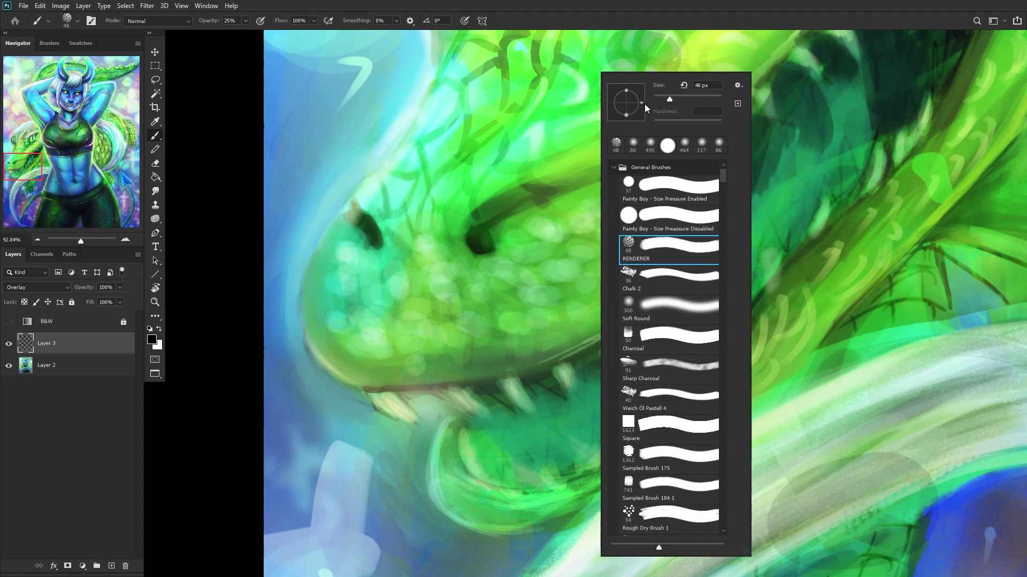
{"action": "left_click", "coordinate": [661, 97]}
{"action": "left_click", "coordinate": [471, 241]}
Step: Paint dark scale loops around the snout, eye and cheek, and darken the jaw line
{"action": "mouse_move", "coordinate": [465, 241]}
{"action": "left_mouse_down"}
{"action": "mouse_move", "coordinate": [460, 285]}
{"action": "mouse_move", "coordinate": [499, 314]}
{"action": "mouse_move", "coordinate": [483, 264]}
{"action": "mouse_move", "coordinate": [489, 309]}
{"action": "mouse_move", "coordinate": [485, 258]}
{"action": "mouse_move", "coordinate": [512, 341]}
{"action": "mouse_move", "coordinate": [488, 324]}
{"action": "mouse_move", "coordinate": [490, 311]}
{"action": "mouse_move", "coordinate": [490, 373]}
{"action": "left_mouse_up"}
{"action": "mouse_move", "coordinate": [498, 292]}
{"action": "left_mouse_down"}
{"action": "mouse_move", "coordinate": [537, 284]}
{"action": "mouse_move", "coordinate": [489, 251]}
{"action": "mouse_move", "coordinate": [542, 249]}
{"action": "mouse_move", "coordinate": [555, 229]}
{"action": "mouse_move", "coordinate": [538, 220]}
{"action": "left_mouse_up"}
{"action": "mouse_move", "coordinate": [545, 279]}
{"action": "left_mouse_down"}
{"action": "mouse_move", "coordinate": [583, 251]}
{"action": "mouse_move", "coordinate": [575, 275]}
{"action": "mouse_move", "coordinate": [534, 298]}
{"action": "mouse_move", "coordinate": [590, 263]}
{"action": "mouse_move", "coordinate": [561, 240]}
{"action": "mouse_move", "coordinate": [629, 201]}
{"action": "mouse_move", "coordinate": [570, 195]}
{"action": "left_mouse_up"}
{"action": "mouse_move", "coordinate": [592, 265]}
{"action": "left_mouse_down"}
{"action": "mouse_move", "coordinate": [650, 252]}
{"action": "mouse_move", "coordinate": [653, 240]}
{"action": "mouse_move", "coordinate": [628, 238]}
{"action": "mouse_move", "coordinate": [670, 219]}
{"action": "mouse_move", "coordinate": [651, 231]}
{"action": "mouse_move", "coordinate": [680, 191]}
{"action": "mouse_move", "coordinate": [619, 202]}
{"action": "mouse_move", "coordinate": [648, 173]}
{"action": "mouse_move", "coordinate": [635, 194]}
{"action": "mouse_move", "coordinate": [686, 181]}
{"action": "mouse_move", "coordinate": [697, 152]}
{"action": "mouse_move", "coordinate": [594, 186]}
{"action": "left_mouse_up"}
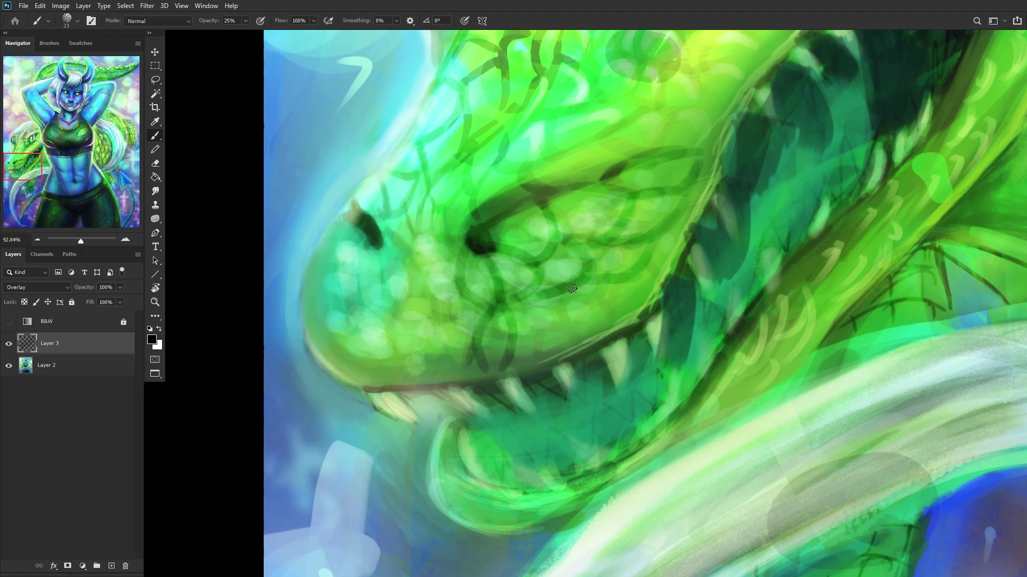
{"action": "mouse_move", "coordinate": [587, 284]}
{"action": "left_mouse_down"}
{"action": "mouse_move", "coordinate": [548, 323]}
{"action": "mouse_move", "coordinate": [542, 296]}
{"action": "mouse_move", "coordinate": [533, 321]}
{"action": "left_mouse_up"}
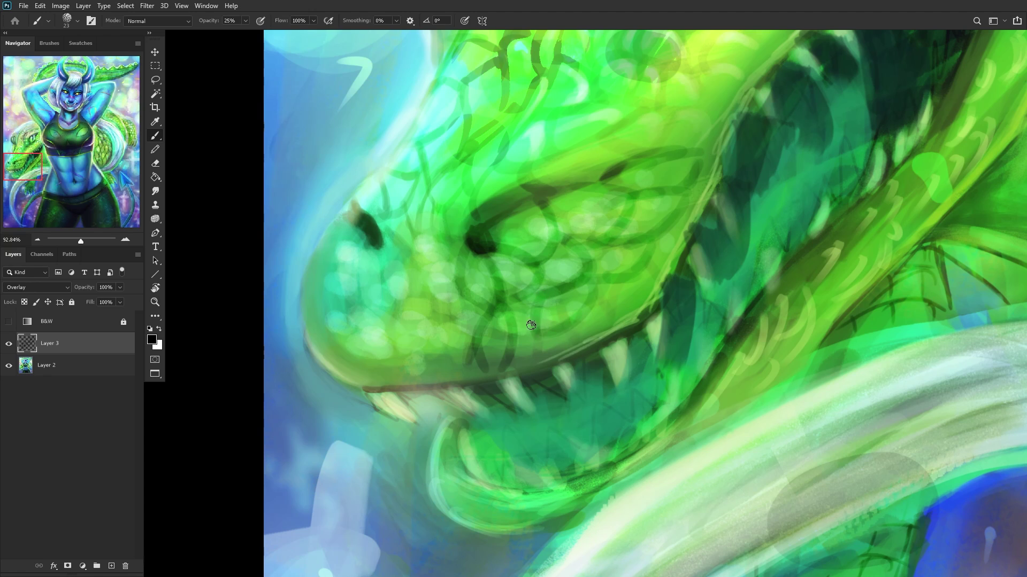
{"action": "left_click_drag", "start_coordinate": [510, 370], "coordinate": [535, 347]}
{"action": "left_click_drag", "start_coordinate": [612, 302], "coordinate": [538, 368]}
{"action": "left_click_drag", "start_coordinate": [631, 265], "coordinate": [591, 293]}
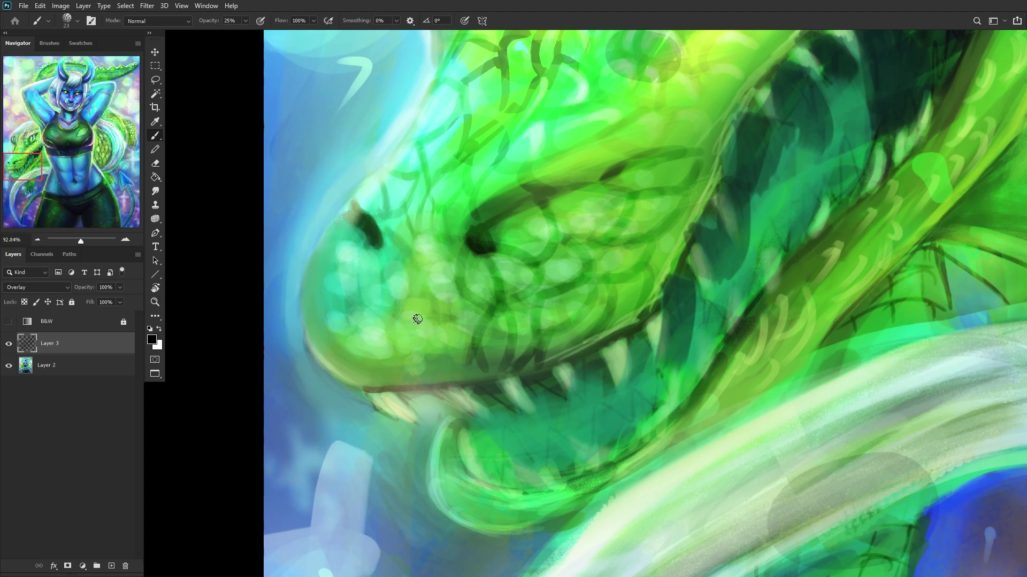
Step: Add curved scale lines across the snout and darken its left edge
{"action": "left_click_drag", "start_coordinate": [454, 293], "coordinate": [470, 356]}
{"action": "mouse_move", "coordinate": [416, 269]}
{"action": "left_mouse_down"}
{"action": "mouse_move", "coordinate": [424, 240]}
{"action": "mouse_move", "coordinate": [450, 354]}
{"action": "mouse_move", "coordinate": [486, 368]}
{"action": "left_mouse_up"}
{"action": "mouse_move", "coordinate": [406, 256]}
{"action": "left_mouse_down"}
{"action": "mouse_move", "coordinate": [420, 235]}
{"action": "mouse_move", "coordinate": [389, 291]}
{"action": "mouse_move", "coordinate": [407, 308]}
{"action": "mouse_move", "coordinate": [399, 366]}
{"action": "mouse_move", "coordinate": [424, 387]}
{"action": "mouse_move", "coordinate": [384, 356]}
{"action": "mouse_move", "coordinate": [368, 383]}
{"action": "mouse_move", "coordinate": [404, 253]}
{"action": "left_mouse_up"}
{"action": "left_click_drag", "start_coordinate": [351, 300], "coordinate": [353, 286]}
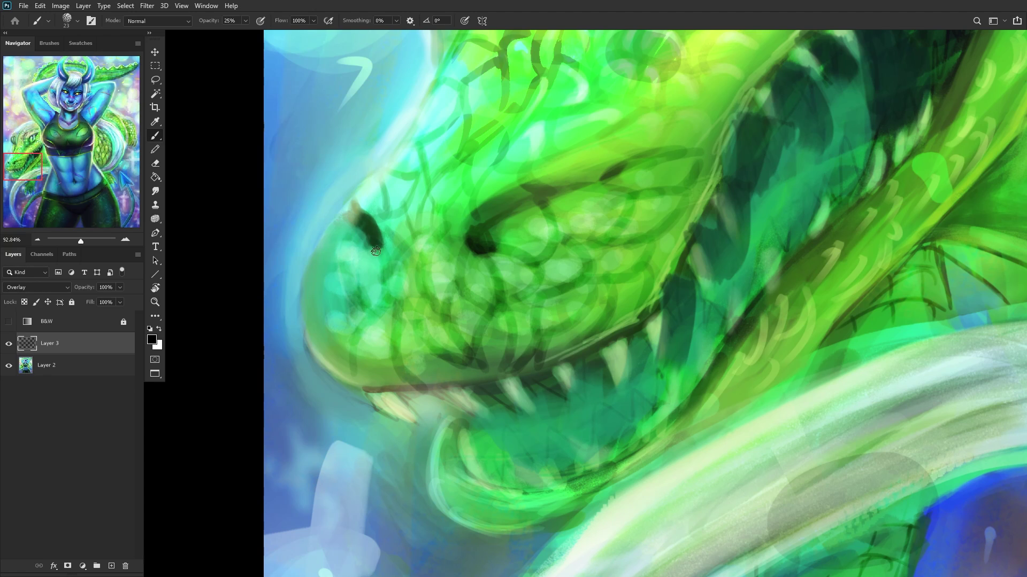
{"action": "mouse_move", "coordinate": [338, 262]}
{"action": "left_mouse_down"}
{"action": "mouse_move", "coordinate": [328, 307]}
{"action": "mouse_move", "coordinate": [336, 350]}
{"action": "left_mouse_up"}
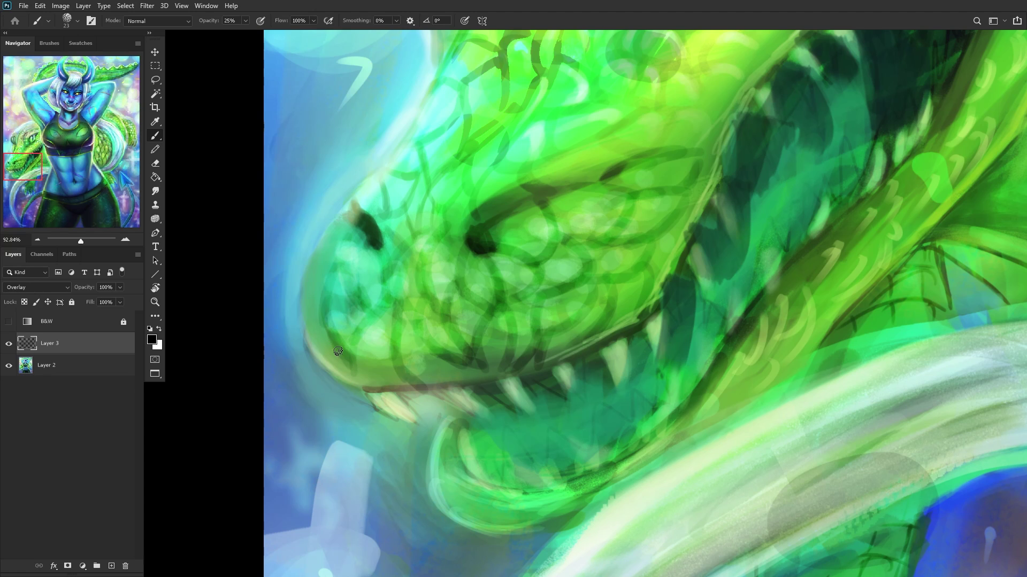
{"action": "mouse_move", "coordinate": [328, 312]}
{"action": "left_mouse_down"}
{"action": "mouse_move", "coordinate": [313, 283]}
{"action": "mouse_move", "coordinate": [317, 248]}
{"action": "left_mouse_up"}
{"action": "mouse_move", "coordinate": [318, 298]}
{"action": "left_mouse_down"}
{"action": "mouse_move", "coordinate": [329, 362]}
{"action": "mouse_move", "coordinate": [312, 337]}
{"action": "mouse_move", "coordinate": [342, 369]}
{"action": "left_mouse_up"}
{"action": "scroll", "coordinate": [340, 328], "scroll_direction": "down", "scroll_amount": 6}
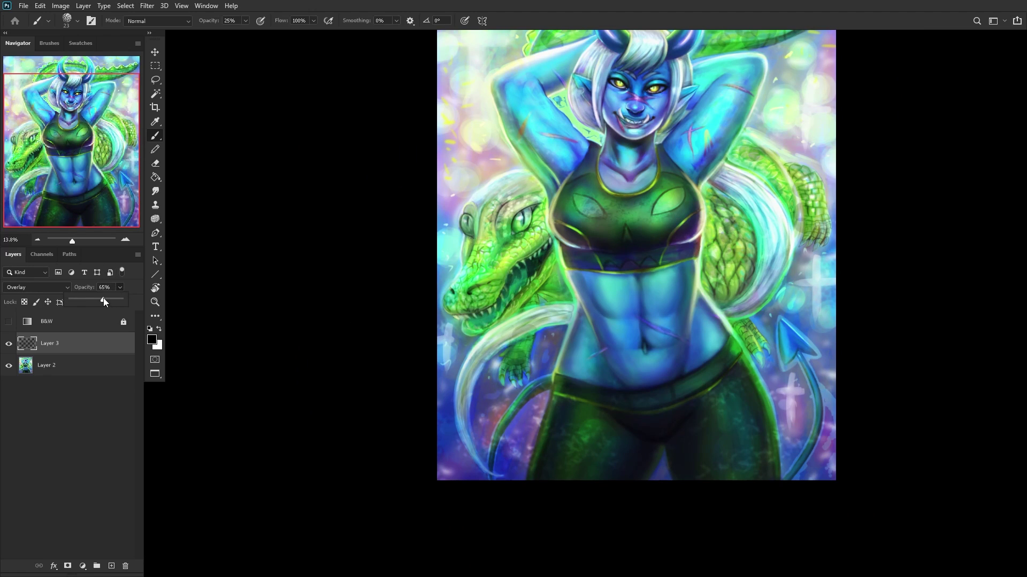
Step: Lower the scale layer to 55% opacity and merge it into the base painting
{"action": "left_click", "coordinate": [99, 300]}
{"action": "left_click", "coordinate": [54, 366]}
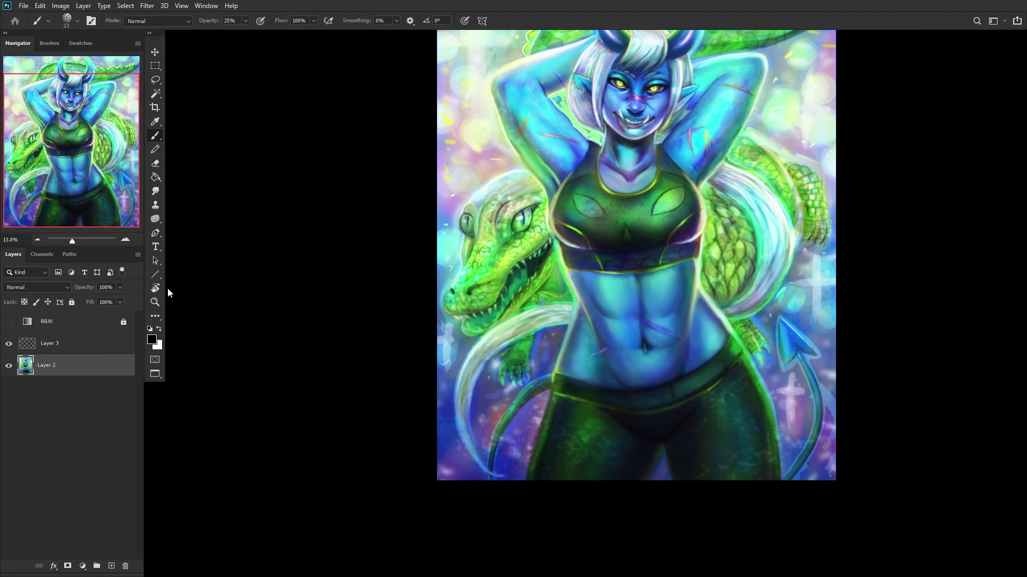
{"action": "key", "text": "ctrl+shift+e"}
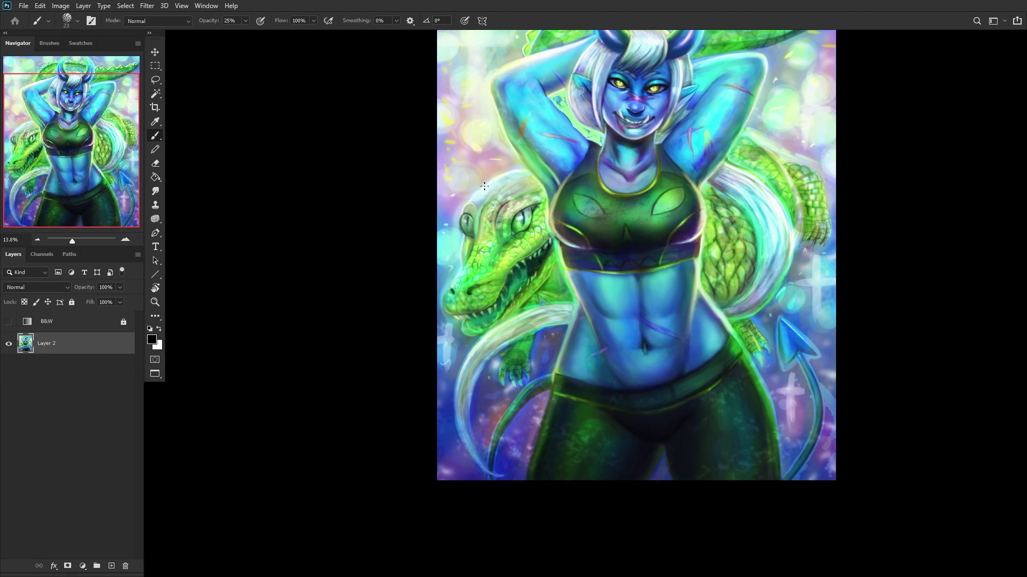
{"action": "left_click_drag", "start_coordinate": [132, 117], "coordinate": [136, 105]}
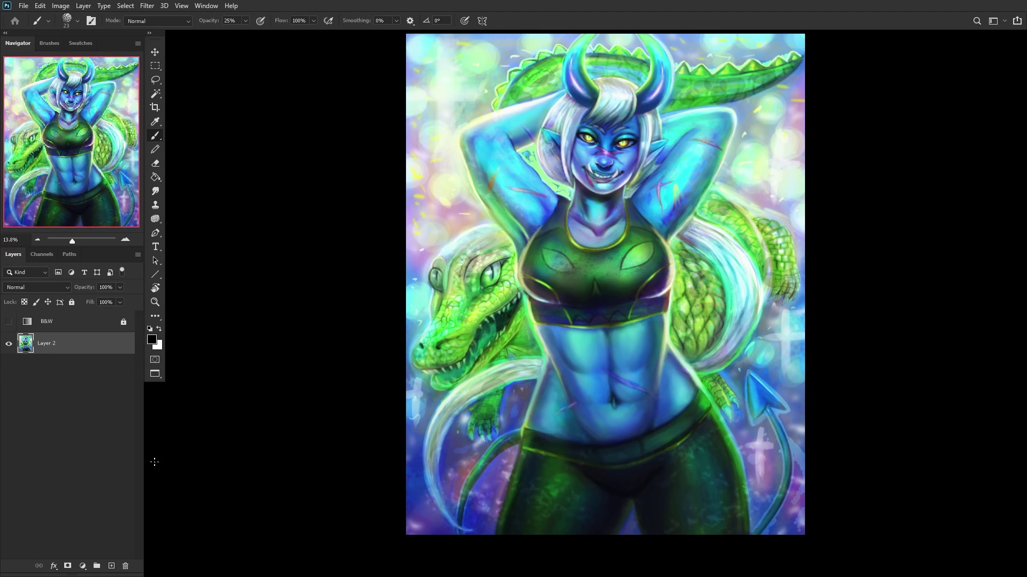
Step: Add a new layer with yellow e5f762 and a 1102 px Soft Round brush
{"action": "left_click", "coordinate": [111, 566]}
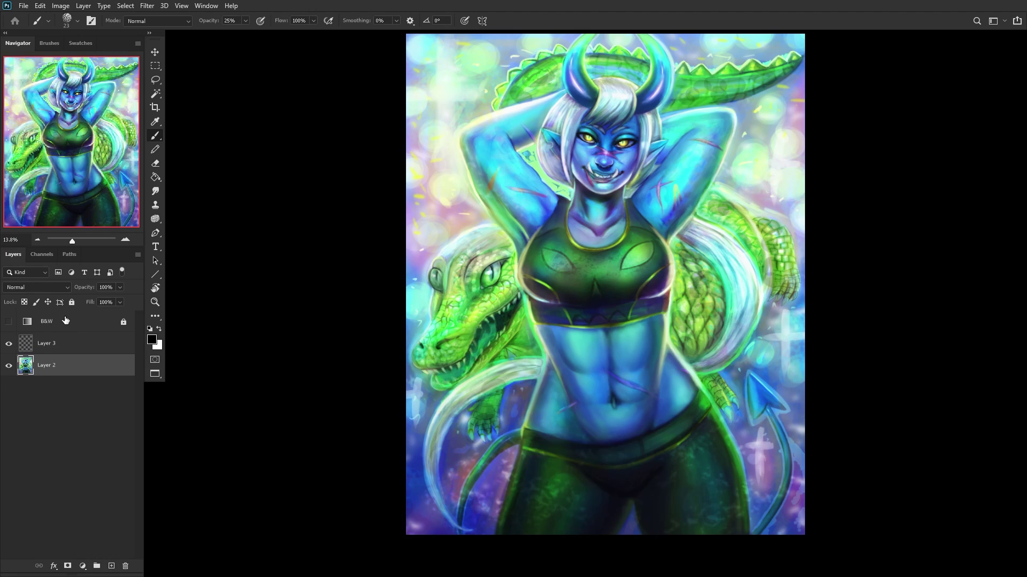
{"action": "left_click", "coordinate": [152, 339]}
{"action": "left_click", "coordinate": [500, 332]}
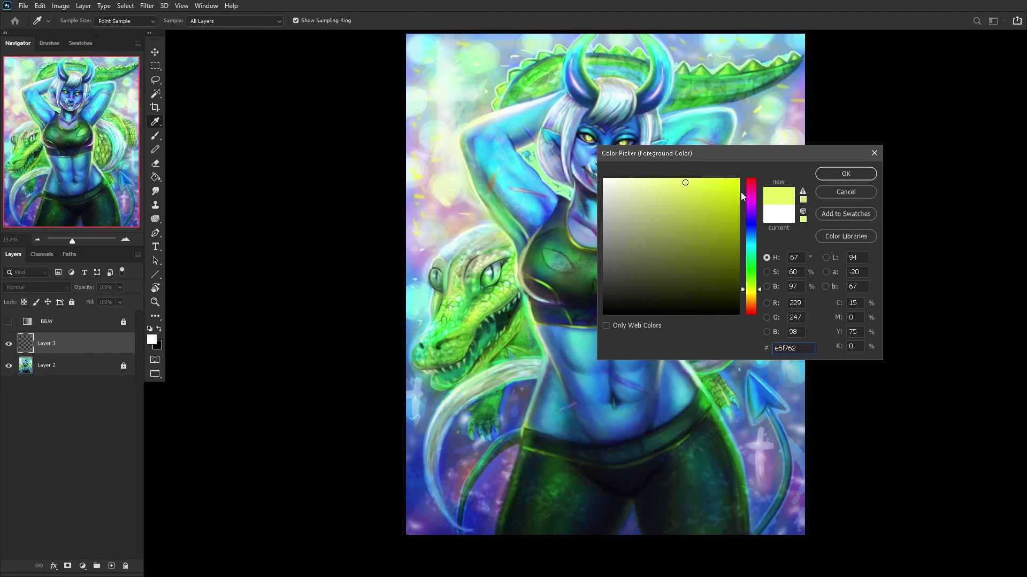
{"action": "left_click", "coordinate": [845, 173]}
{"action": "key", "text": "b"}
{"action": "right_click", "coordinate": [568, 158]}
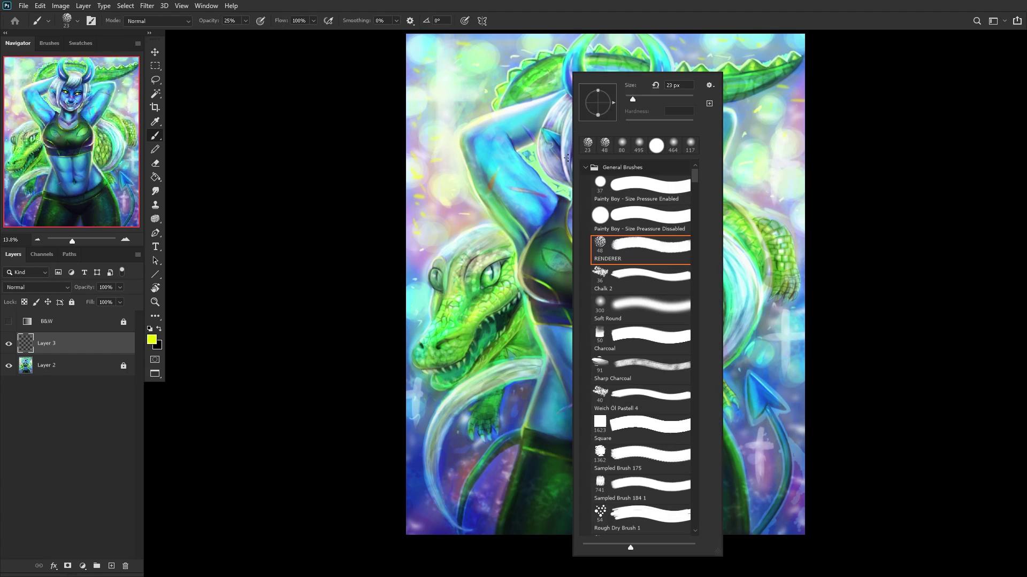
{"action": "left_click", "coordinate": [648, 310]}
{"action": "left_click_drag", "start_coordinate": [685, 97], "coordinate": [688, 98]}
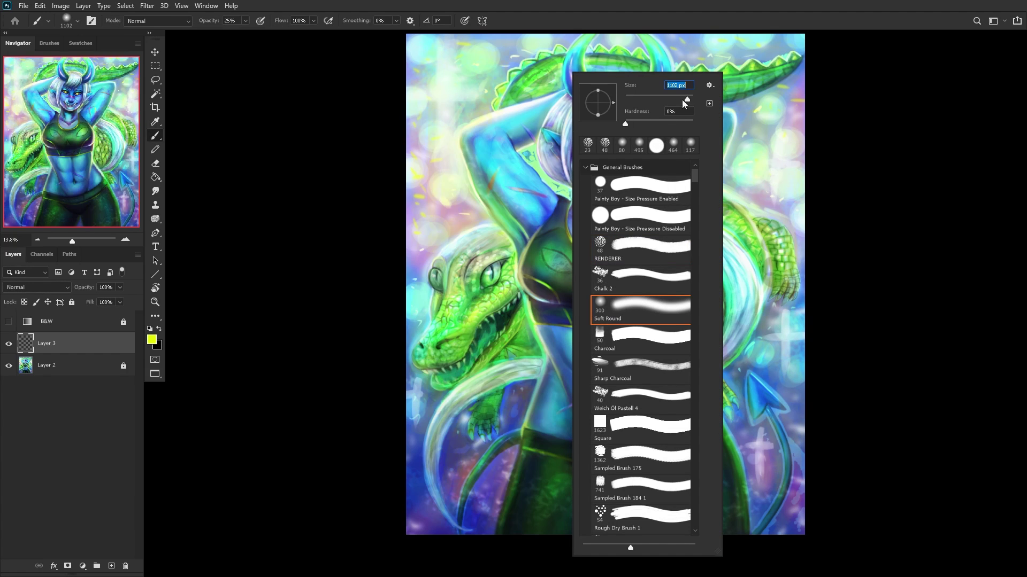
Step: Brush yellow glow across the background, beside the arm, hair, claws and belly
{"action": "mouse_move", "coordinate": [492, 88]}
{"action": "left_mouse_down"}
{"action": "mouse_move", "coordinate": [532, 55]}
{"action": "mouse_move", "coordinate": [444, 127]}
{"action": "mouse_move", "coordinate": [551, 53]}
{"action": "left_mouse_up"}
{"action": "left_click_drag", "start_coordinate": [453, 218], "coordinate": [423, 246]}
{"action": "mouse_move", "coordinate": [706, 179]}
{"action": "left_mouse_down"}
{"action": "mouse_move", "coordinate": [746, 172]}
{"action": "mouse_move", "coordinate": [765, 200]}
{"action": "mouse_move", "coordinate": [736, 111]}
{"action": "mouse_move", "coordinate": [758, 120]}
{"action": "mouse_move", "coordinate": [749, 135]}
{"action": "mouse_move", "coordinate": [745, 77]}
{"action": "mouse_move", "coordinate": [696, 52]}
{"action": "mouse_move", "coordinate": [691, 38]}
{"action": "mouse_move", "coordinate": [712, 46]}
{"action": "mouse_move", "coordinate": [696, 30]}
{"action": "mouse_move", "coordinate": [657, 58]}
{"action": "left_mouse_up"}
{"action": "mouse_move", "coordinate": [716, 343]}
{"action": "left_mouse_down"}
{"action": "mouse_move", "coordinate": [715, 381]}
{"action": "mouse_move", "coordinate": [796, 304]}
{"action": "mouse_move", "coordinate": [789, 260]}
{"action": "mouse_move", "coordinate": [776, 331]}
{"action": "mouse_move", "coordinate": [729, 364]}
{"action": "mouse_move", "coordinate": [759, 451]}
{"action": "mouse_move", "coordinate": [814, 317]}
{"action": "mouse_move", "coordinate": [772, 344]}
{"action": "mouse_move", "coordinate": [773, 329]}
{"action": "mouse_move", "coordinate": [759, 369]}
{"action": "left_mouse_up"}
{"action": "mouse_move", "coordinate": [535, 403]}
{"action": "left_mouse_down"}
{"action": "mouse_move", "coordinate": [492, 412]}
{"action": "mouse_move", "coordinate": [503, 395]}
{"action": "mouse_move", "coordinate": [454, 439]}
{"action": "left_mouse_up"}
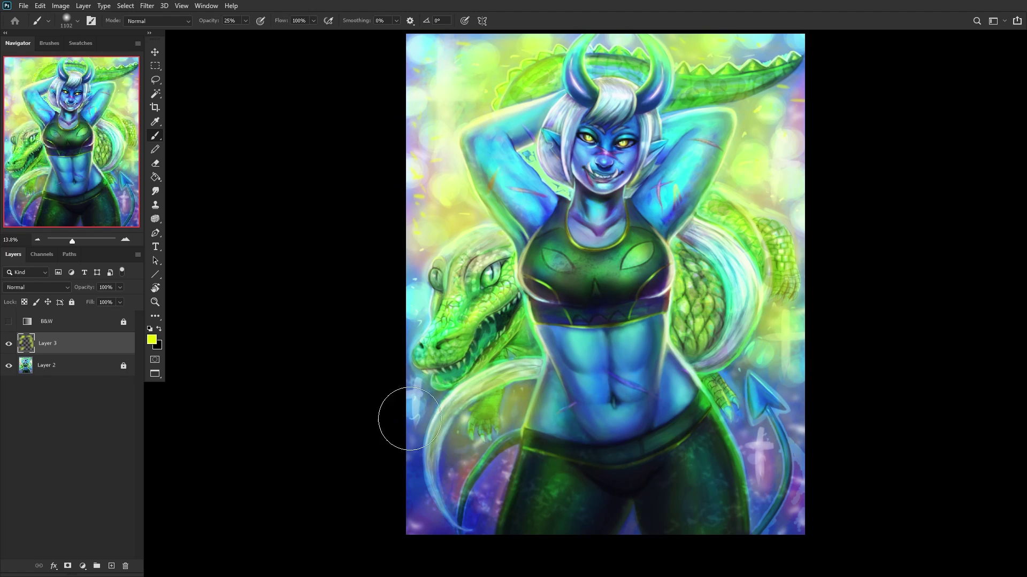
Step: Set the glow layer to Hard Mix at 60% opacity, toggling it to compare
{"action": "left_click", "coordinate": [51, 285]}
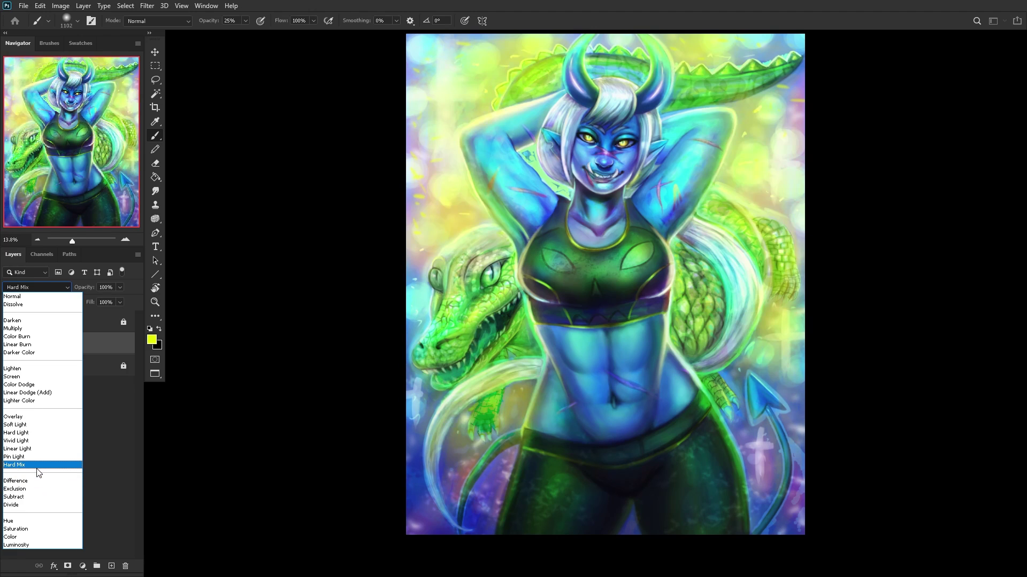
{"action": "left_click", "coordinate": [37, 468]}
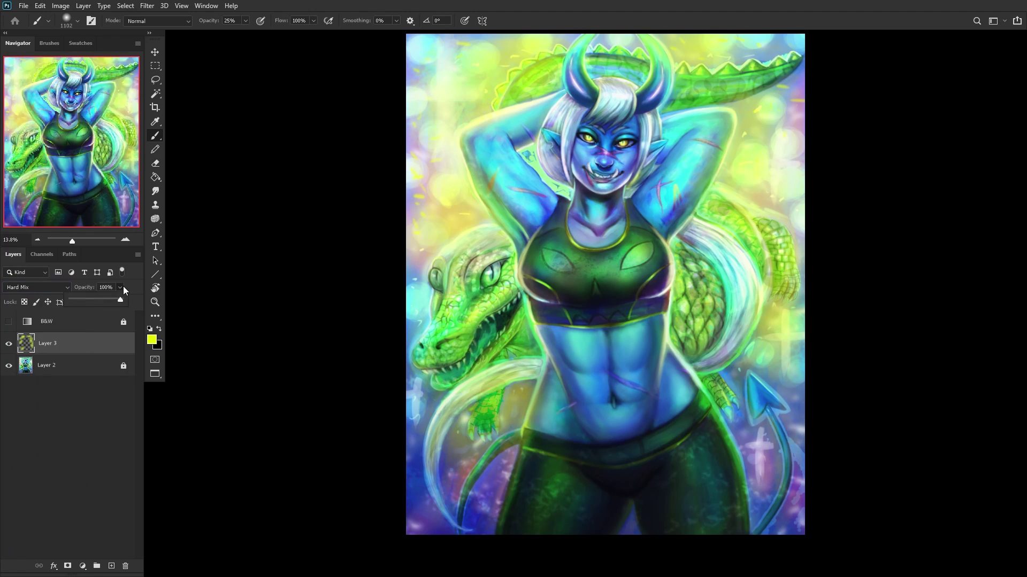
{"action": "left_click", "coordinate": [89, 301]}
{"action": "left_click", "coordinate": [8, 344]}
{"action": "left_click", "coordinate": [8, 344]}
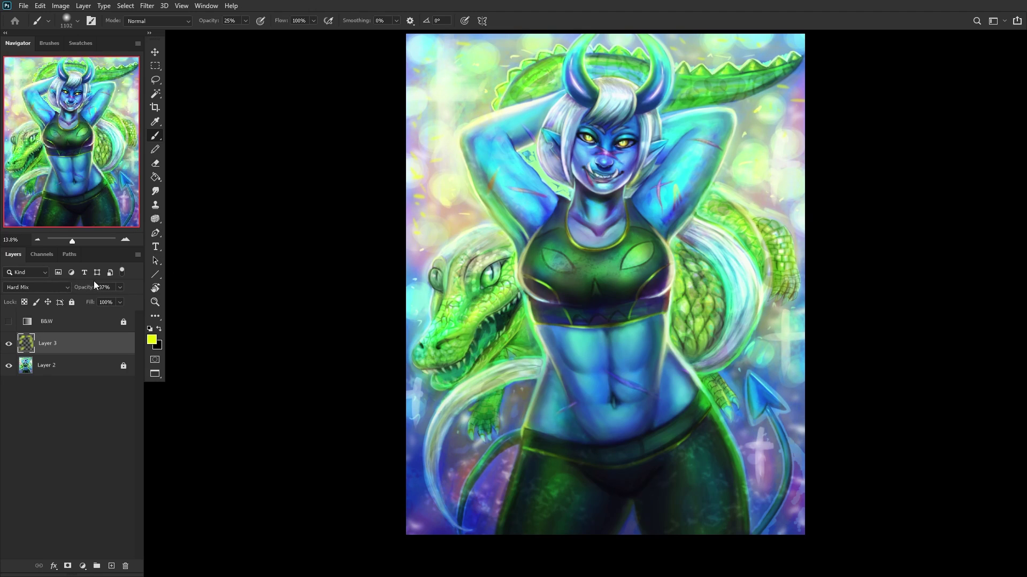
{"action": "left_click_drag", "start_coordinate": [117, 301], "coordinate": [114, 300]}
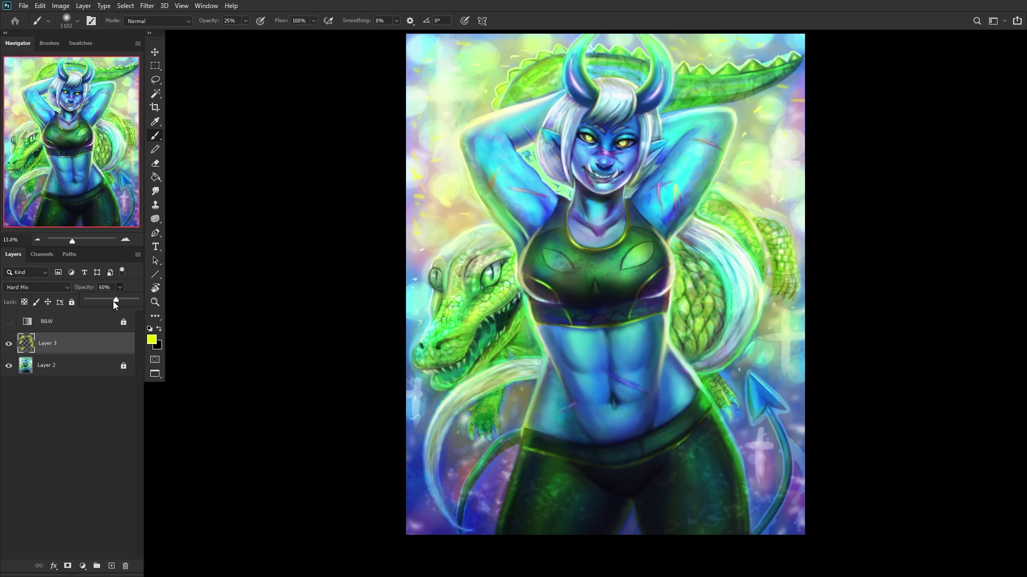
{"action": "left_click", "coordinate": [9, 345]}
{"action": "left_click", "coordinate": [9, 345]}
{"action": "left_click", "coordinate": [9, 322]}
{"action": "left_click", "coordinate": [9, 344]}
Step: Check values with the B&W layer, merge the glow into Layer 2, and fit to screen
{"action": "left_click", "coordinate": [9, 344]}
{"action": "left_click", "coordinate": [80, 367]}
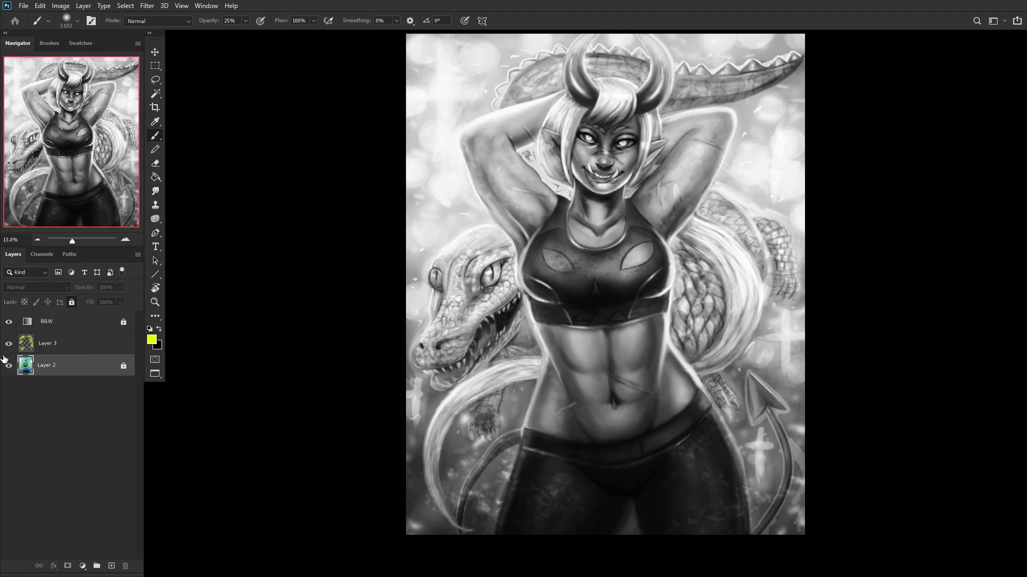
{"action": "left_click", "coordinate": [8, 322]}
{"action": "key", "text": "ctrl+shift+e"}
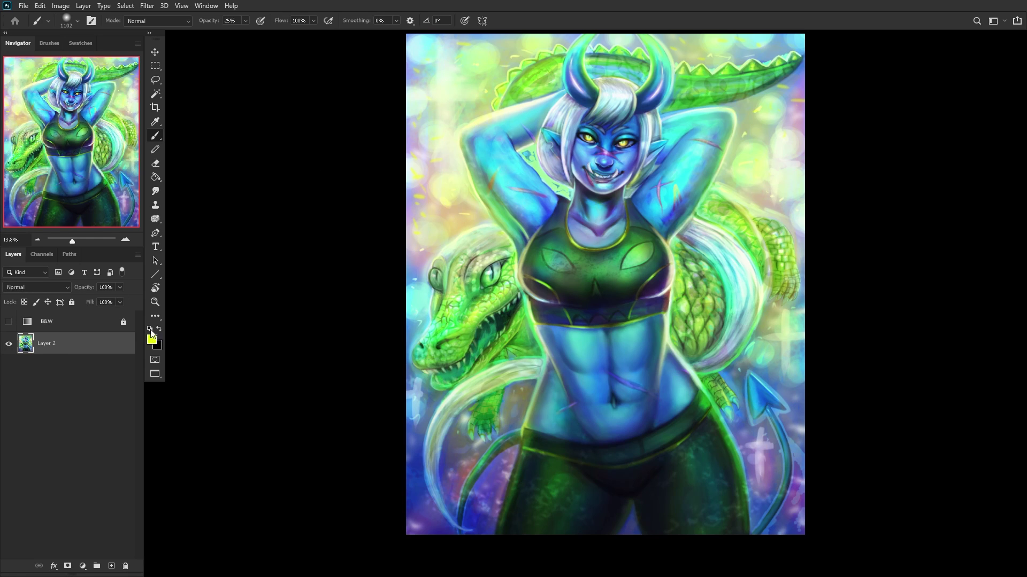
{"action": "left_click", "coordinate": [155, 302]}
{"action": "left_click", "coordinate": [358, 21]}
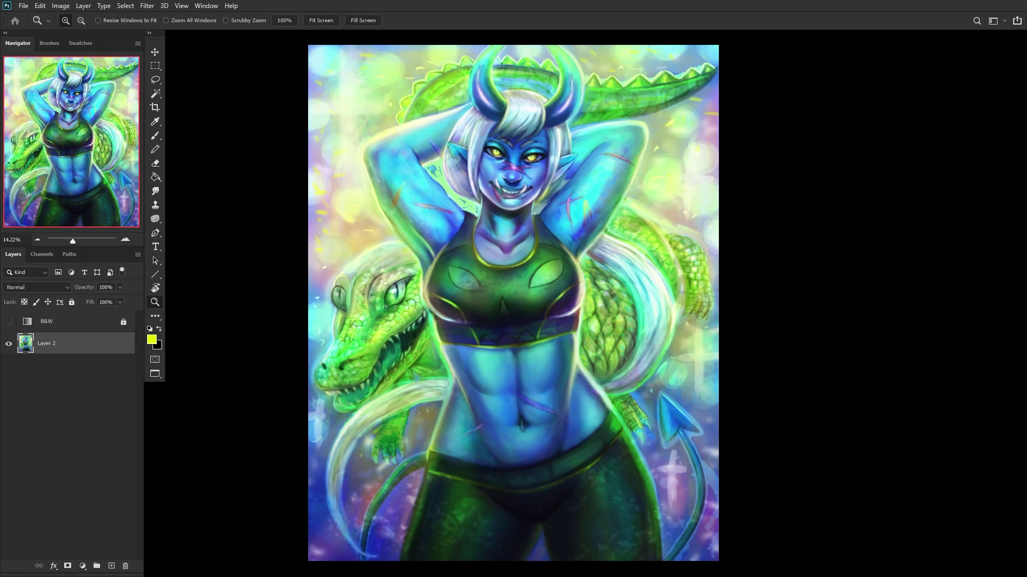